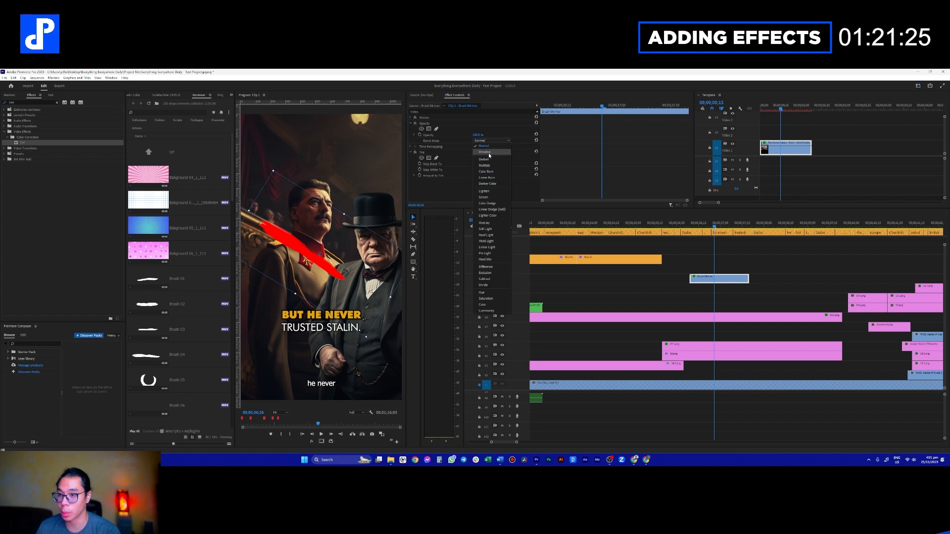
- Try the Multiply, Overlay, Soft Light and Hard Light blend modes on the red brush stroke
{"action": "left_click", "coordinate": [490, 165]}
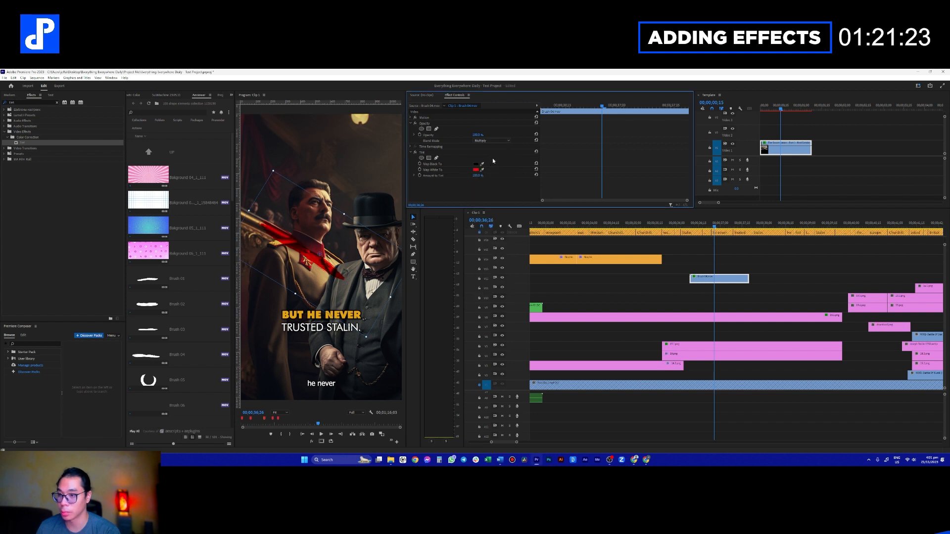
{"action": "left_click", "coordinate": [491, 141]}
{"action": "left_click", "coordinate": [491, 223]}
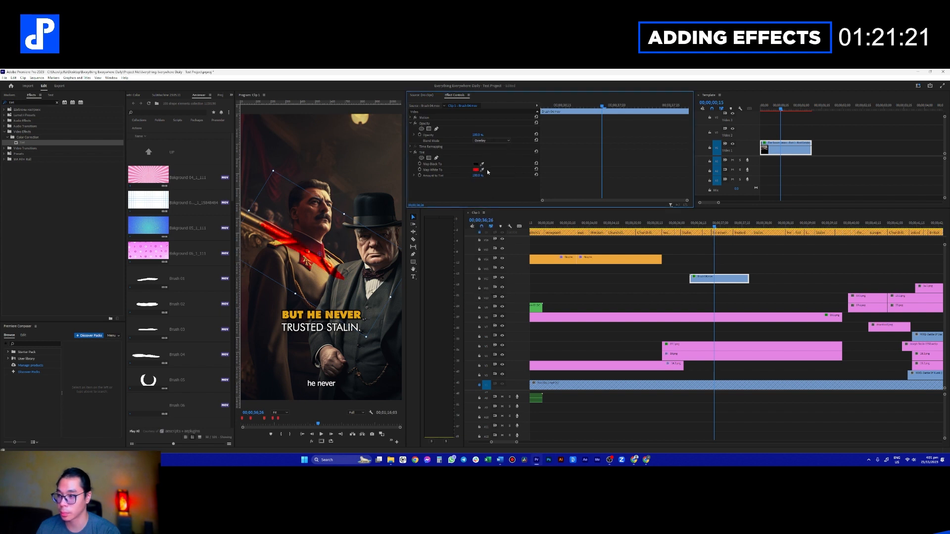
{"action": "left_click", "coordinate": [490, 141]}
{"action": "left_click", "coordinate": [495, 220]}
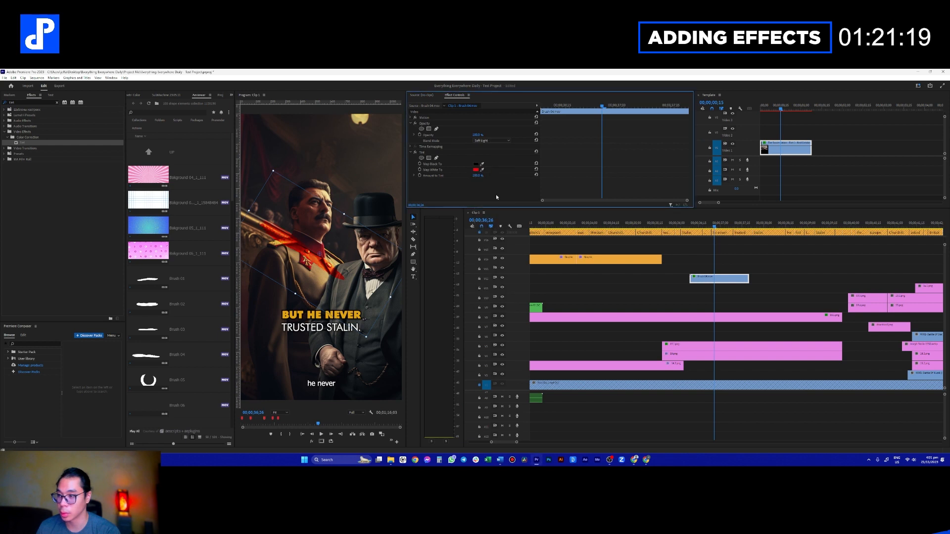
{"action": "left_click", "coordinate": [489, 140]}
{"action": "left_click", "coordinate": [497, 234]}
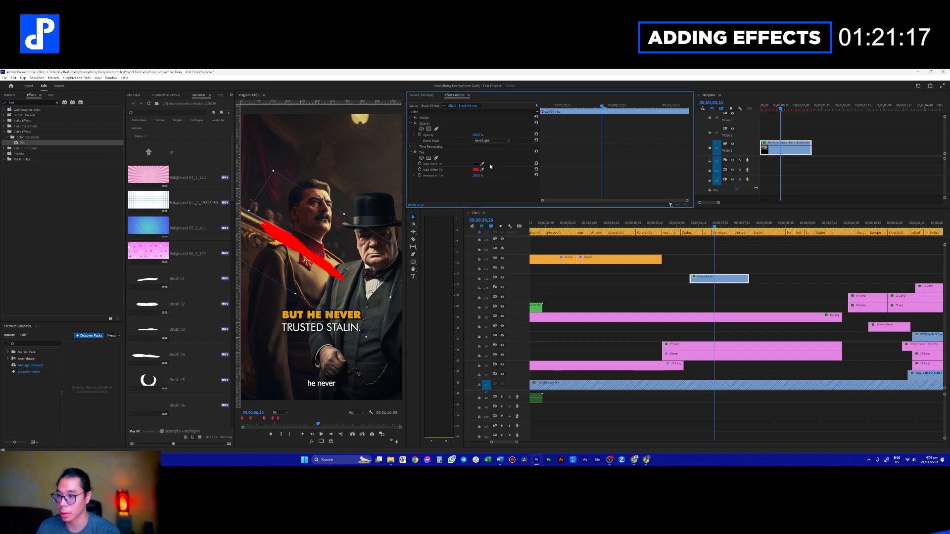
{"action": "left_click", "coordinate": [494, 140]}
{"action": "left_click", "coordinate": [495, 239]}
- Set the red brush stroke clip's blend mode to Multiply
{"action": "left_click", "coordinate": [492, 141]}
{"action": "left_click", "coordinate": [487, 172]}
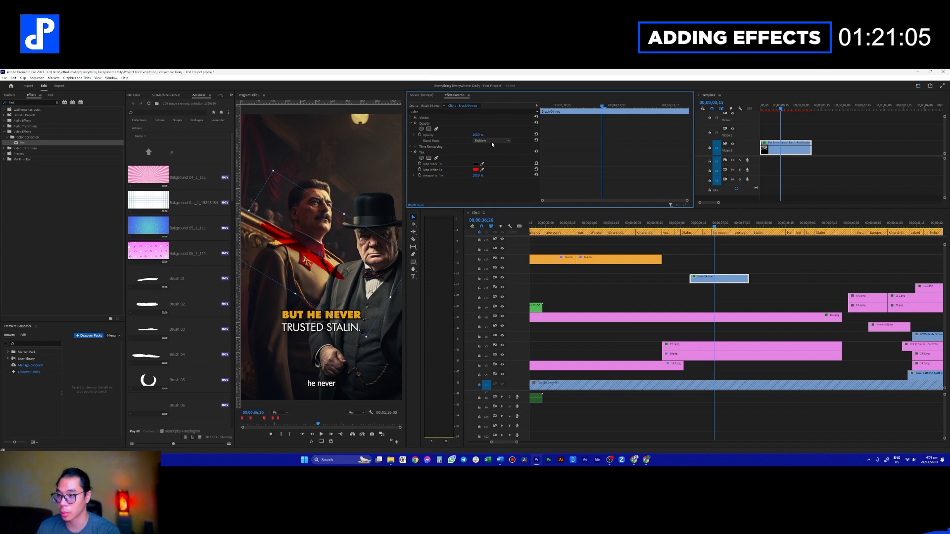
{"action": "scroll", "coordinate": [491, 142], "scroll_direction": "down", "scroll_amount": 1}
{"action": "left_click", "coordinate": [491, 141]}
{"action": "left_click", "coordinate": [724, 263]}
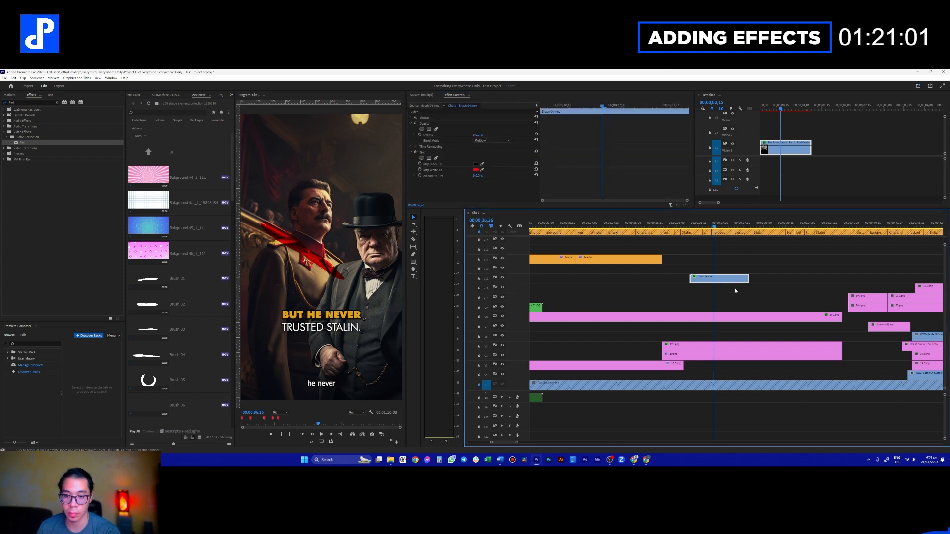
- Enlarge the red brush stroke and position it diagonally across Stalin in the frame
{"action": "left_click", "coordinate": [434, 118]}
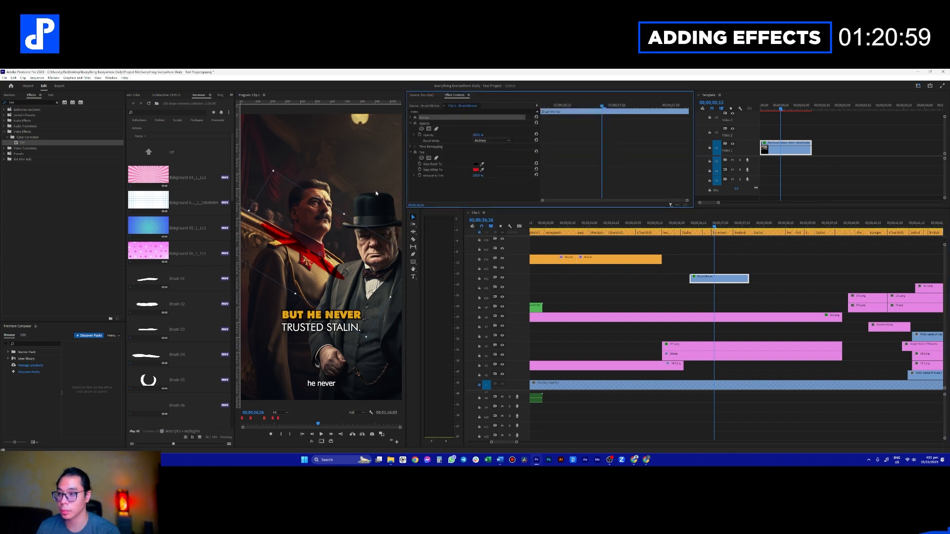
{"action": "left_click_drag", "start_coordinate": [344, 214], "coordinate": [354, 205]}
{"action": "left_click_drag", "start_coordinate": [351, 257], "coordinate": [345, 246]}
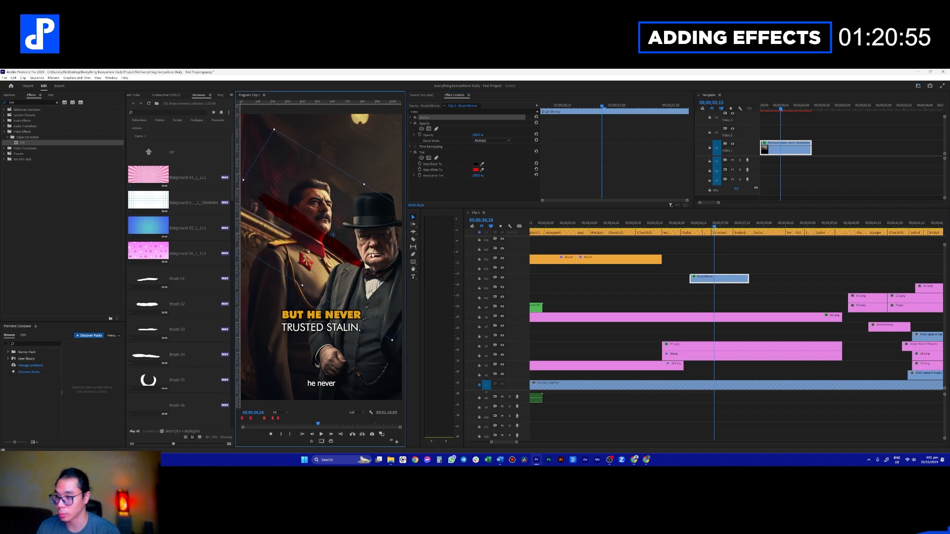
- Duplicate the brush clip onto the track below and rotate the copy so the two strokes cross as an X
{"action": "left_click_drag", "start_coordinate": [718, 279], "coordinate": [718, 288]}
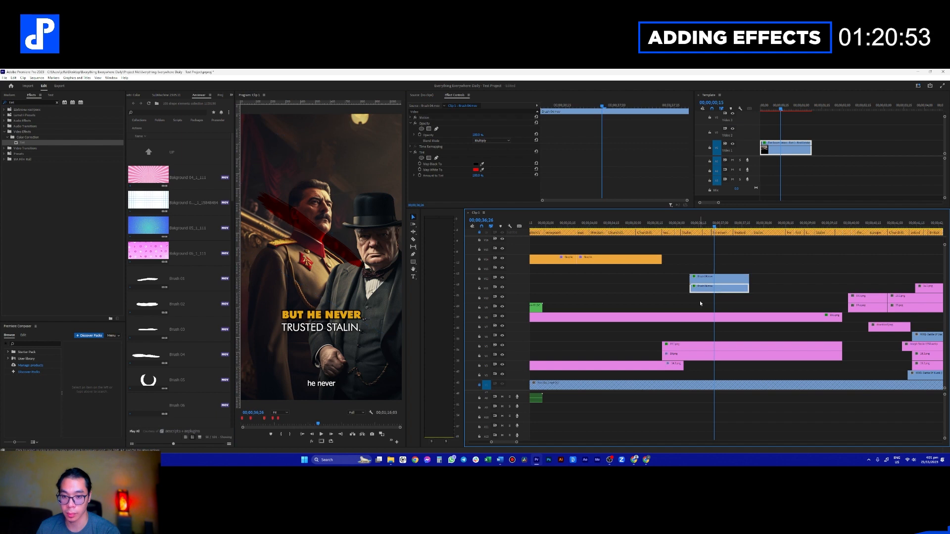
{"action": "left_click", "coordinate": [442, 129]}
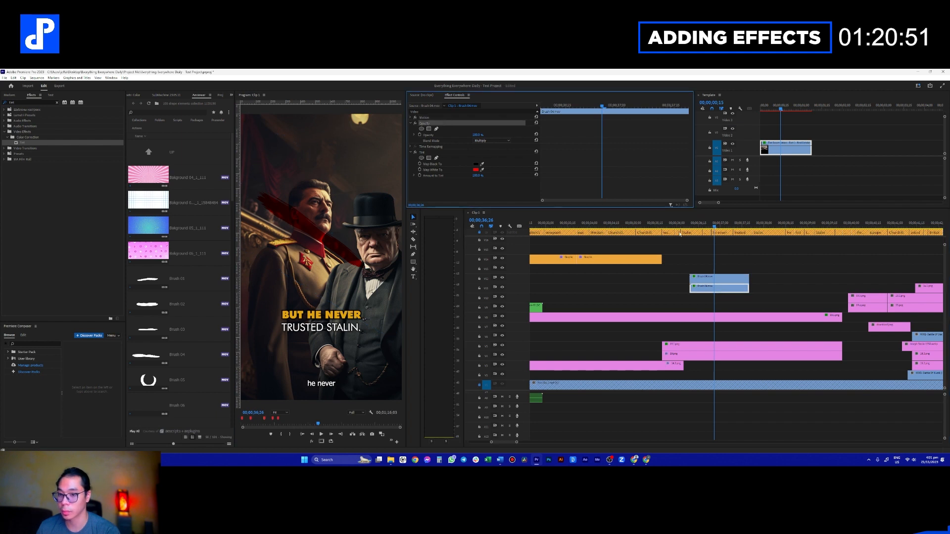
{"action": "left_click", "coordinate": [436, 120]}
{"action": "mouse_move", "coordinate": [365, 184]}
{"action": "left_mouse_down"}
{"action": "mouse_move", "coordinate": [315, 174]}
{"action": "mouse_move", "coordinate": [286, 189]}
{"action": "left_mouse_up"}
{"action": "mouse_move", "coordinate": [339, 234]}
{"action": "left_mouse_down"}
{"action": "mouse_move", "coordinate": [337, 218]}
{"action": "mouse_move", "coordinate": [331, 235]}
{"action": "left_mouse_up"}
- Nudge the upper clip's brush stroke slightly down to adjust where the two strokes cross
{"action": "left_click", "coordinate": [702, 279]}
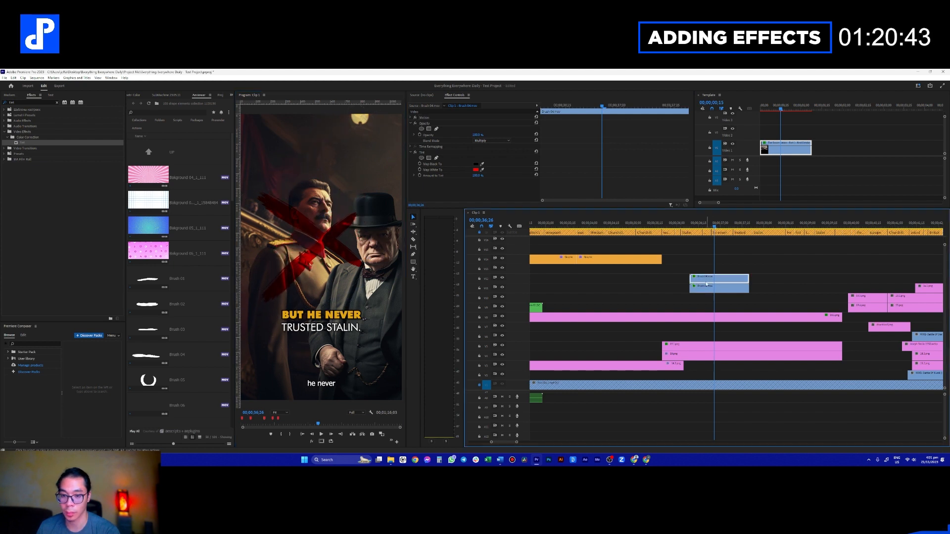
{"action": "left_click", "coordinate": [441, 119]}
{"action": "left_click_drag", "start_coordinate": [346, 265], "coordinate": [352, 272]}
- Move both brush clips down to the two tracks directly beneath the long overlay clip
{"action": "left_click_drag", "start_coordinate": [721, 264], "coordinate": [734, 292]}
{"action": "left_click_drag", "start_coordinate": [731, 289], "coordinate": [731, 338]}
{"action": "left_click", "coordinate": [740, 297]}
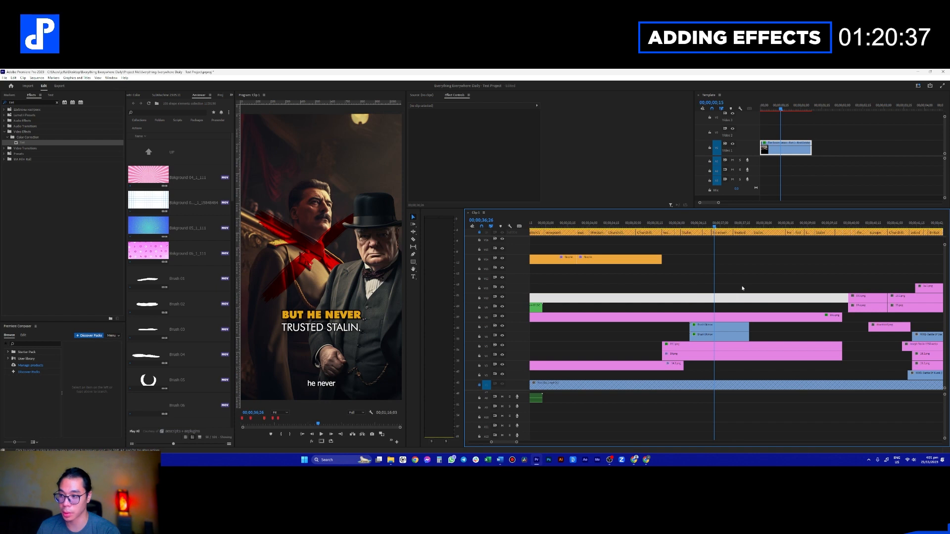
- Reposition and rotate the upper clip's brush stroke to form a more even X over Stalin
{"action": "left_click", "coordinate": [724, 327]}
{"action": "left_click", "coordinate": [440, 118]}
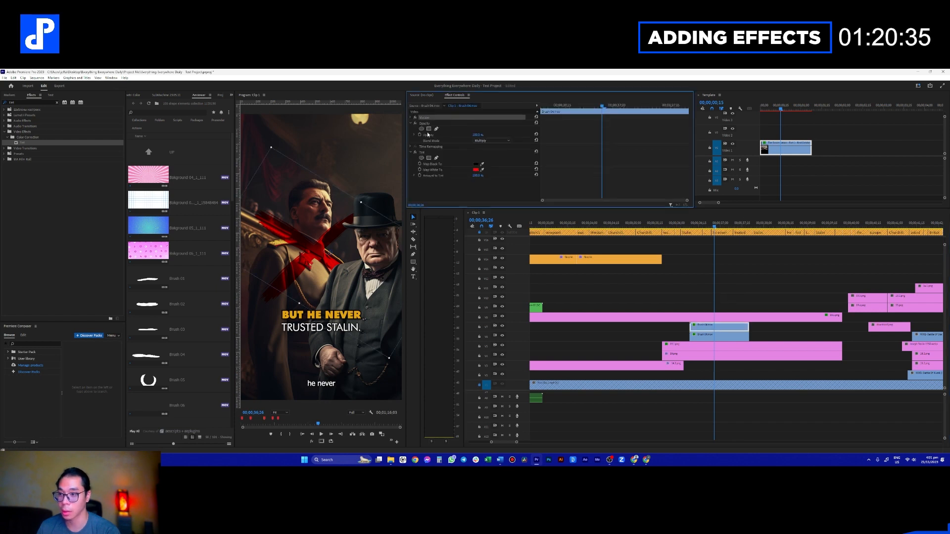
{"action": "mouse_move", "coordinate": [328, 274]}
{"action": "left_mouse_down"}
{"action": "mouse_move", "coordinate": [336, 238]}
{"action": "mouse_move", "coordinate": [324, 249]}
{"action": "left_mouse_up"}
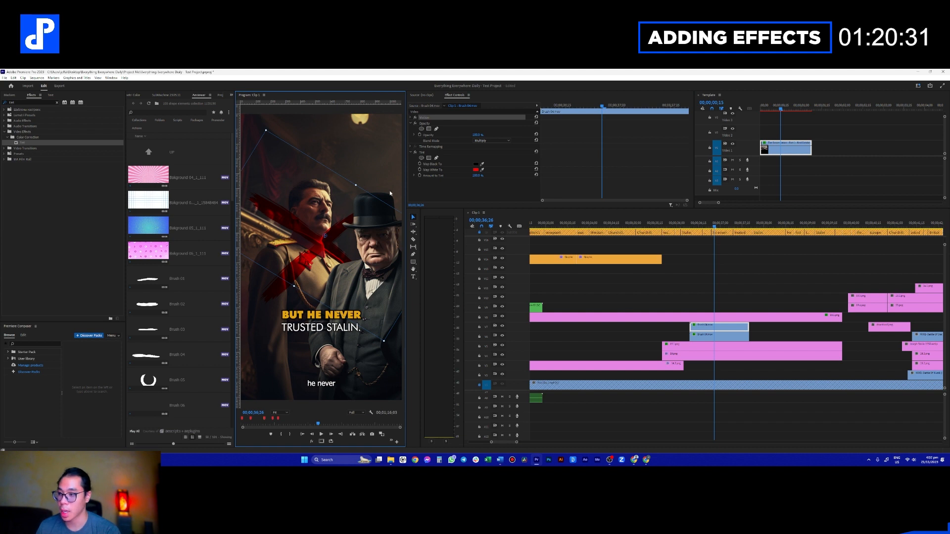
{"action": "left_click_drag", "start_coordinate": [357, 183], "coordinate": [367, 188]}
{"action": "left_click_drag", "start_coordinate": [334, 246], "coordinate": [333, 257]}
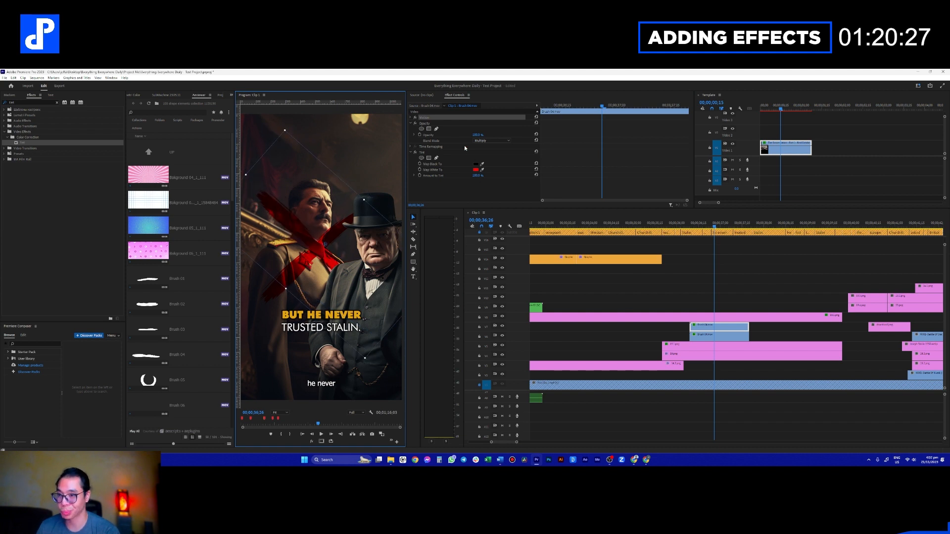
- Try the Normal blend mode on the upper brush clip with 60% and 40% opacity, then restore full opacity and a darkening blend mode
{"action": "left_click", "coordinate": [485, 141]}
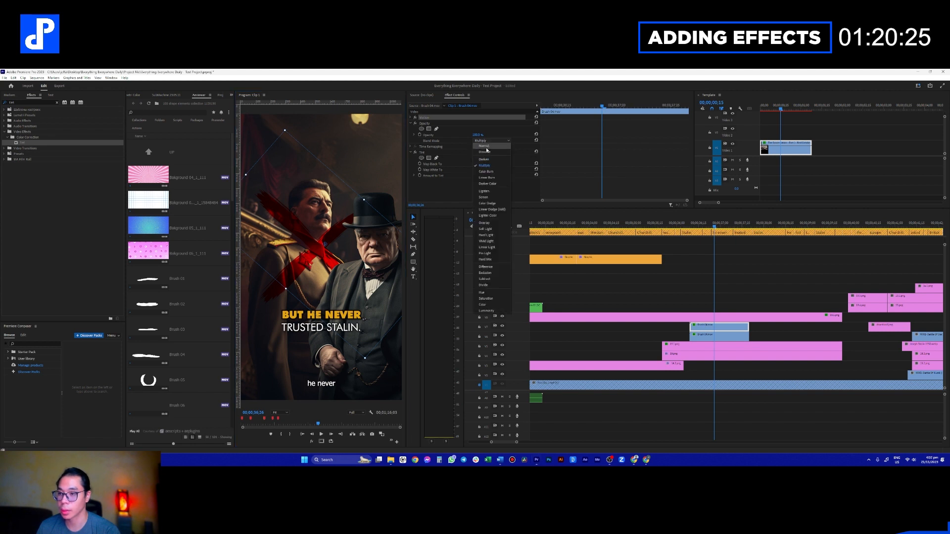
{"action": "left_click", "coordinate": [485, 148]}
{"action": "left_click", "coordinate": [480, 142]}
{"action": "left_click", "coordinate": [482, 143]}
{"action": "type", "text": "60"}
{"action": "key", "text": "Return"}
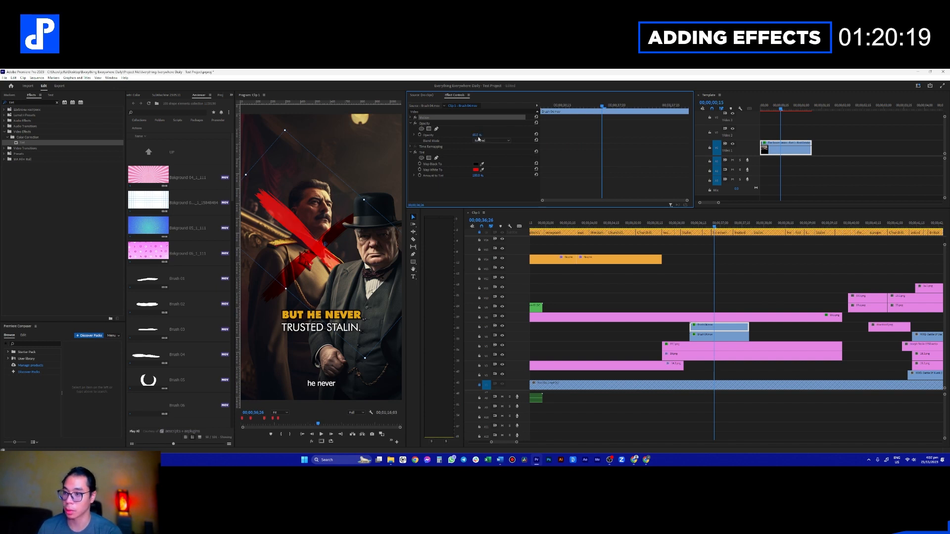
{"action": "type", "text": "40"}
{"action": "key", "text": "Return"}
{"action": "left_click_drag", "start_coordinate": [476, 135], "coordinate": [505, 135]}
{"action": "left_click", "coordinate": [480, 141]}
{"action": "left_click", "coordinate": [493, 159]}
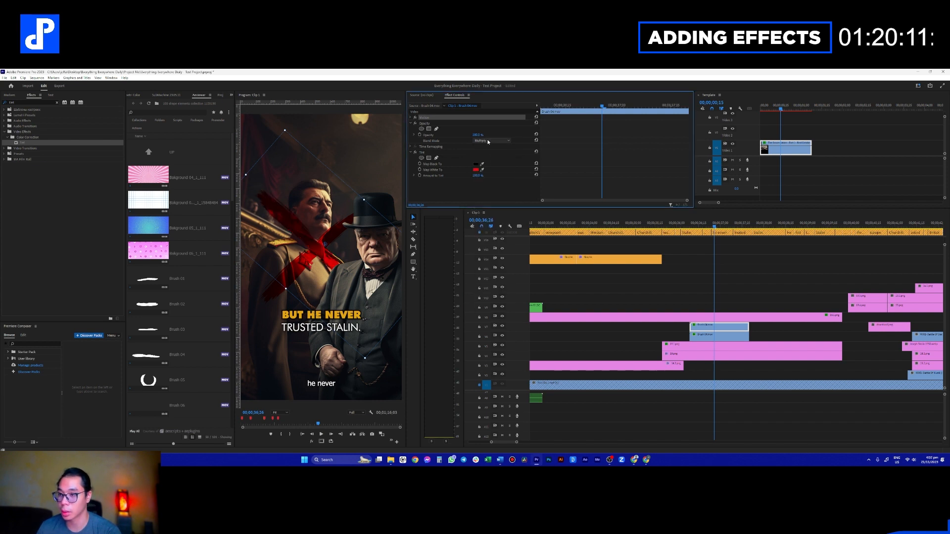
- Cycle through further blend modes on the upper brush clip, including Overlay, Exclusion, Hue, Darken and Multiply
{"action": "scroll", "coordinate": [488, 141], "scroll_direction": "down", "scroll_amount": 3}
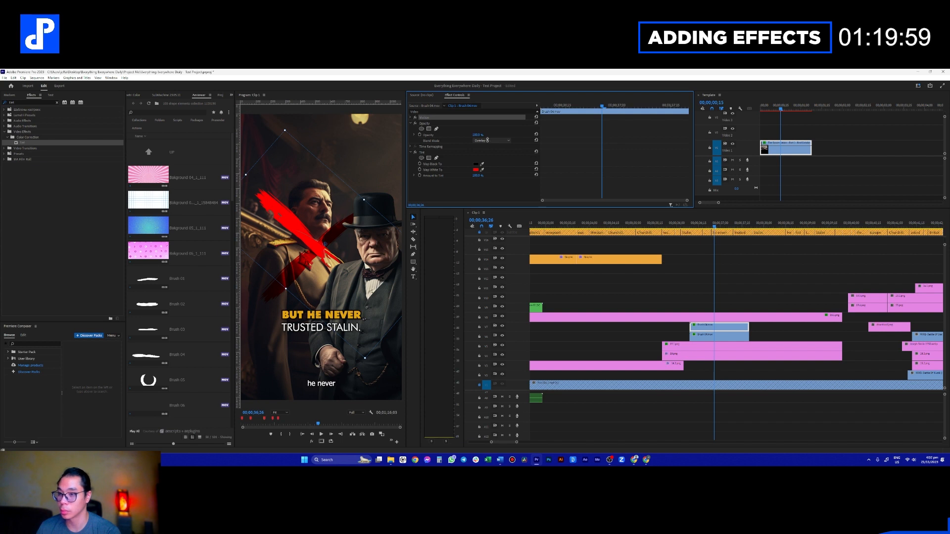
{"action": "key", "text": "Down"}
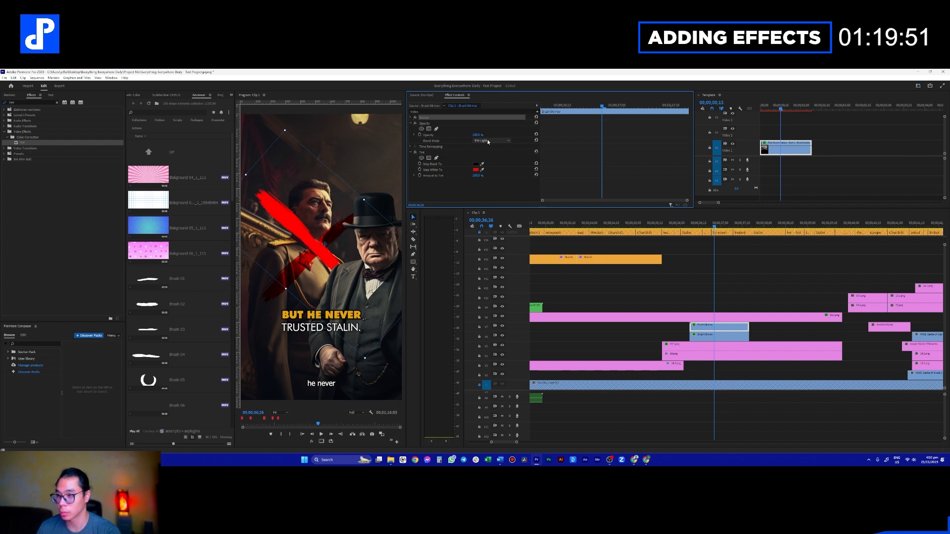
{"action": "scroll", "coordinate": [487, 141], "scroll_direction": "down", "scroll_amount": 1}
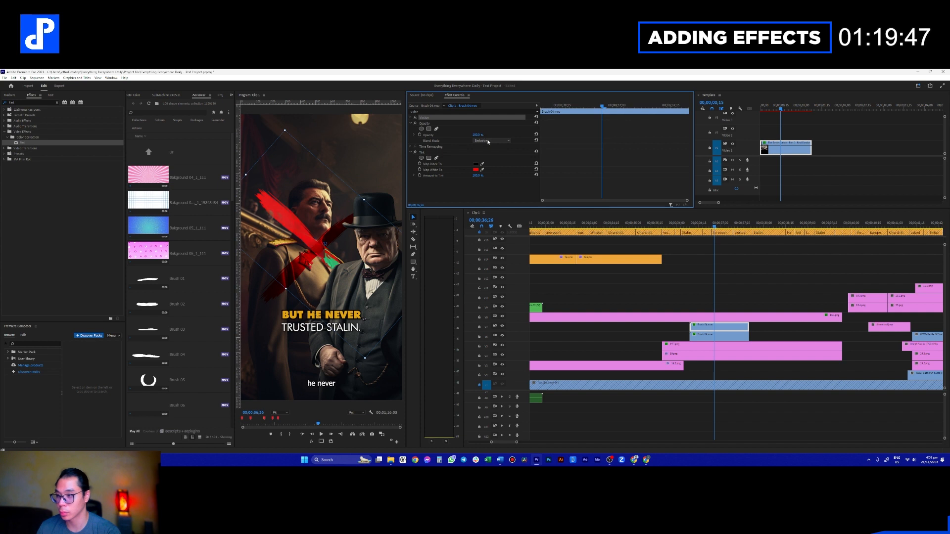
{"action": "scroll", "coordinate": [488, 142], "scroll_direction": "down", "scroll_amount": 1}
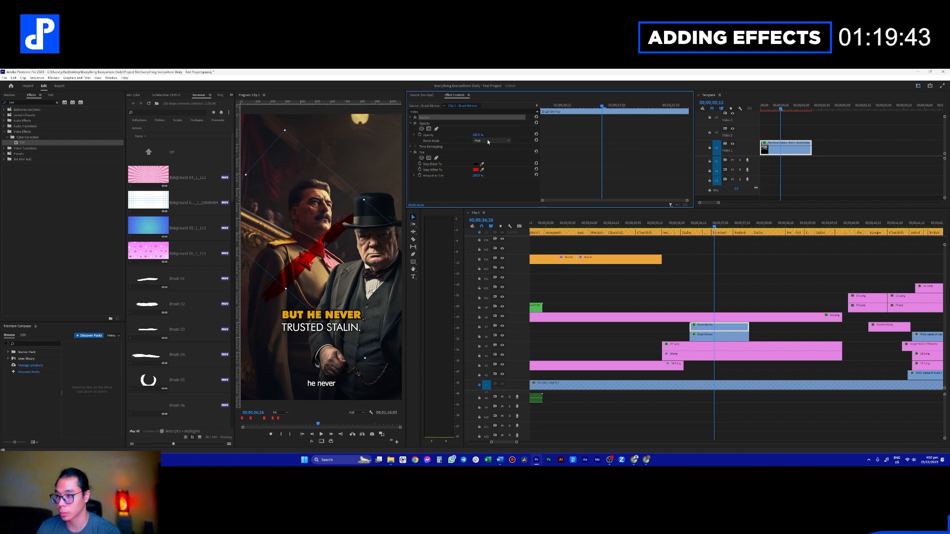
{"action": "left_click", "coordinate": [488, 141]}
{"action": "left_click", "coordinate": [492, 159]}
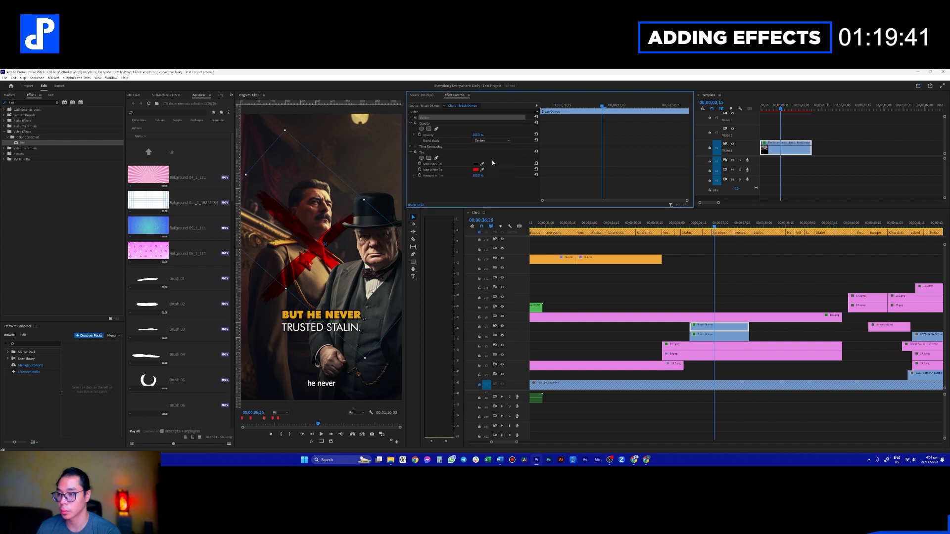
{"action": "left_click", "coordinate": [495, 141]}
{"action": "left_click", "coordinate": [496, 165]}
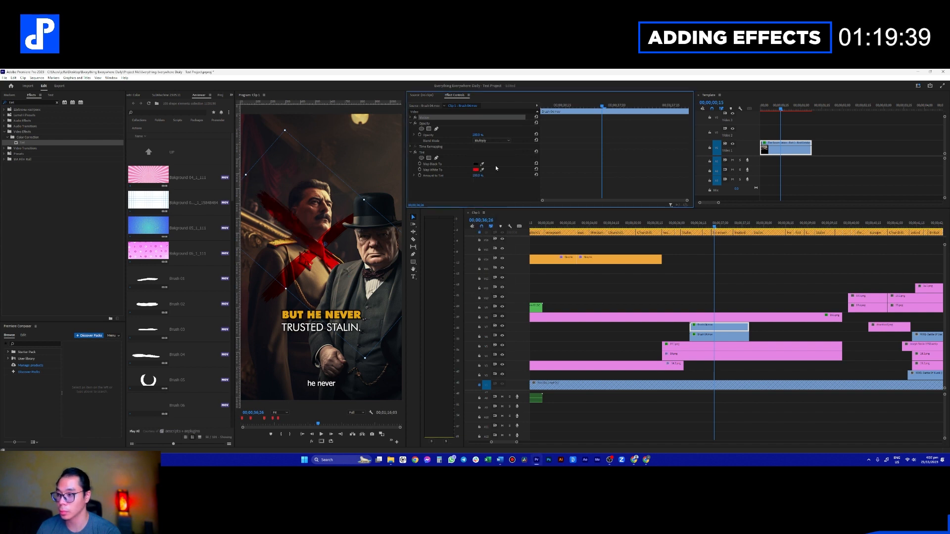
- Set the blend mode of both brush clips to Soft Light, trying Color Dodge on the lower one
{"action": "left_click", "coordinate": [492, 141]}
{"action": "left_click", "coordinate": [495, 229]}
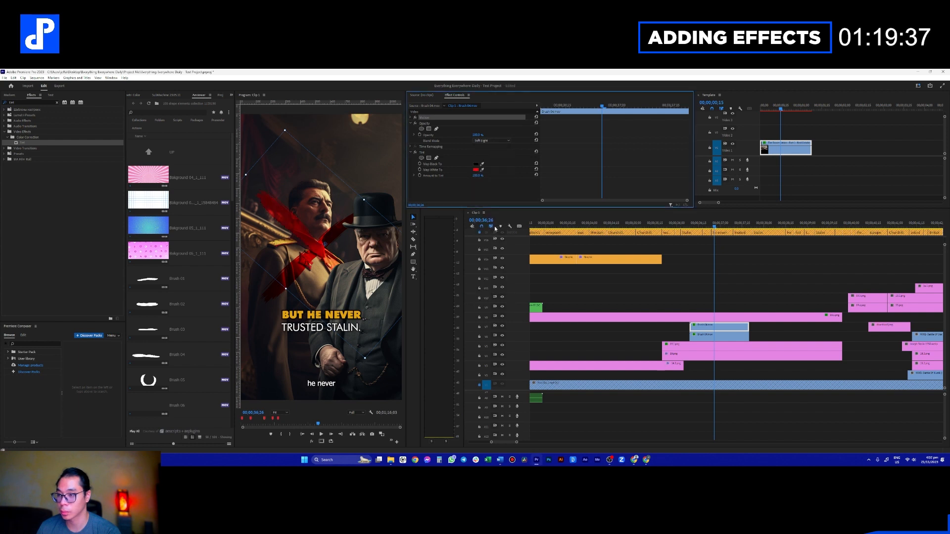
{"action": "left_click", "coordinate": [715, 338]}
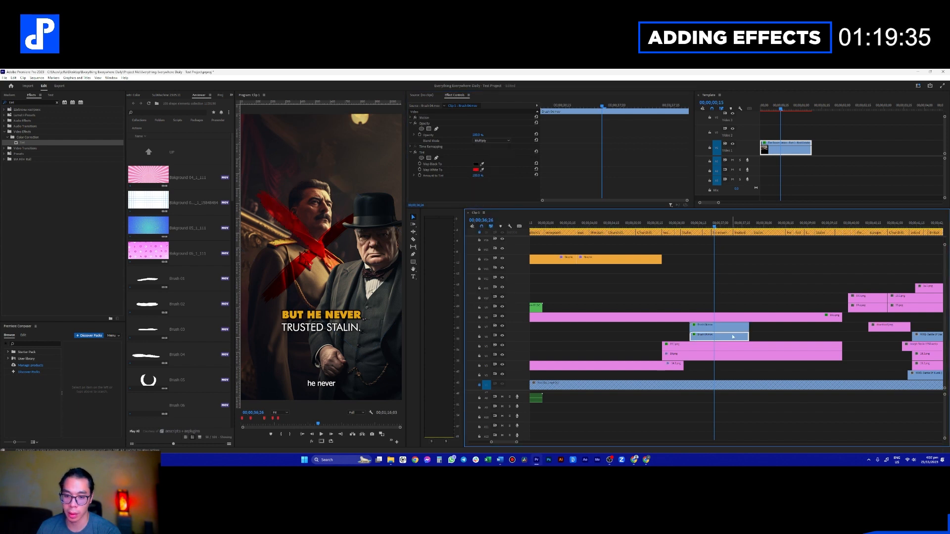
{"action": "left_click", "coordinate": [482, 141]}
{"action": "left_click", "coordinate": [496, 201]}
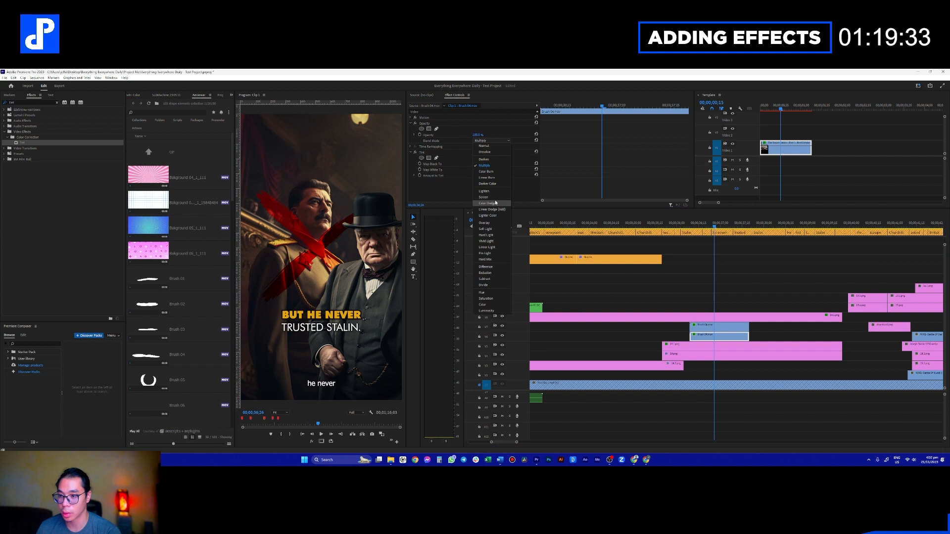
{"action": "left_click", "coordinate": [477, 141]}
{"action": "left_click", "coordinate": [498, 215]}
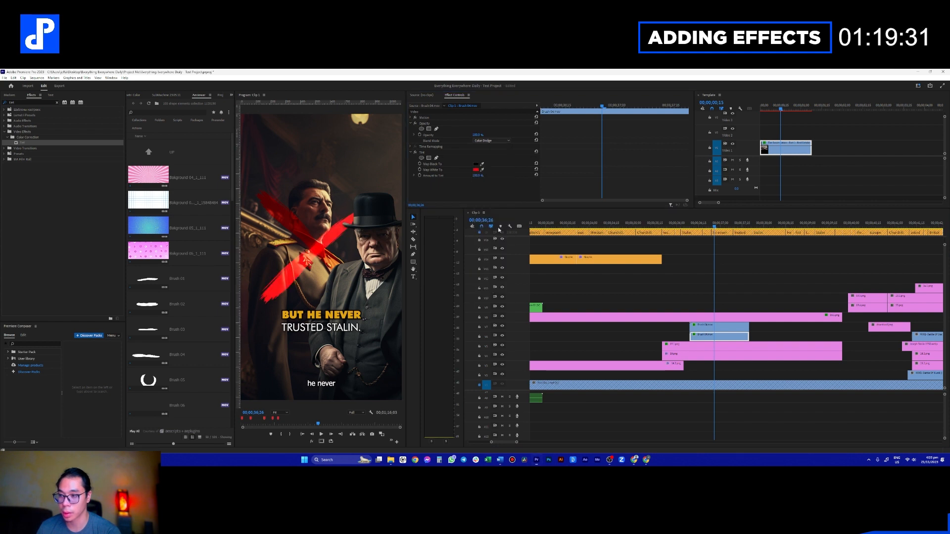
- Shift both brush clips later on the timeline to start with the "But he never" caption, and check the timing in playback
{"action": "left_click", "coordinate": [681, 227]}
{"action": "key", "text": "space"}
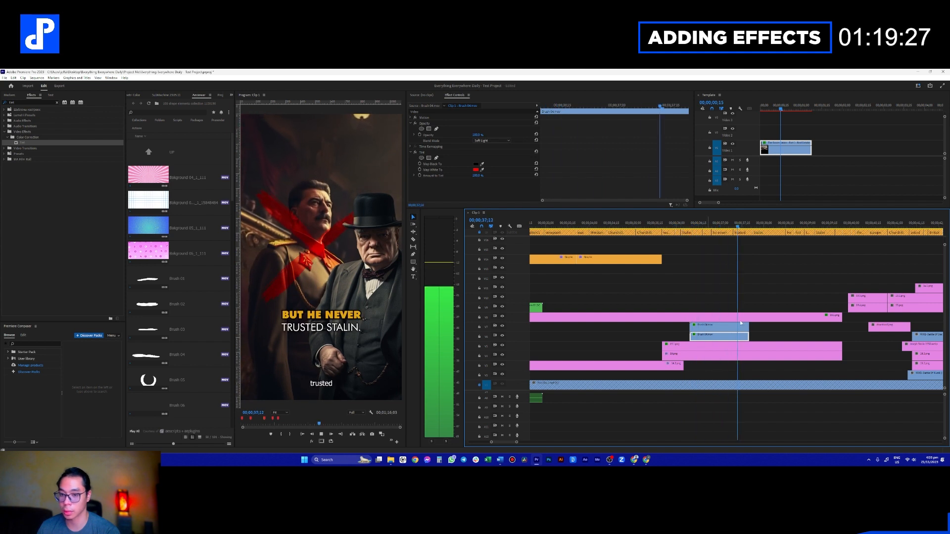
{"action": "key", "text": "space"}
{"action": "left_click_drag", "start_coordinate": [762, 323], "coordinate": [733, 337]}
{"action": "left_click_drag", "start_coordinate": [733, 337], "coordinate": [750, 337]}
{"action": "left_click", "coordinate": [695, 225]}
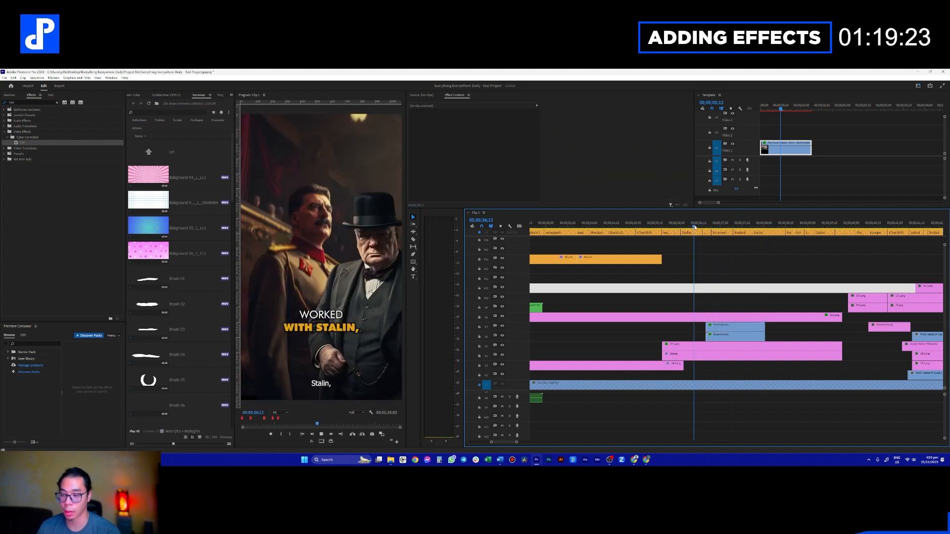
{"action": "key", "text": "space"}
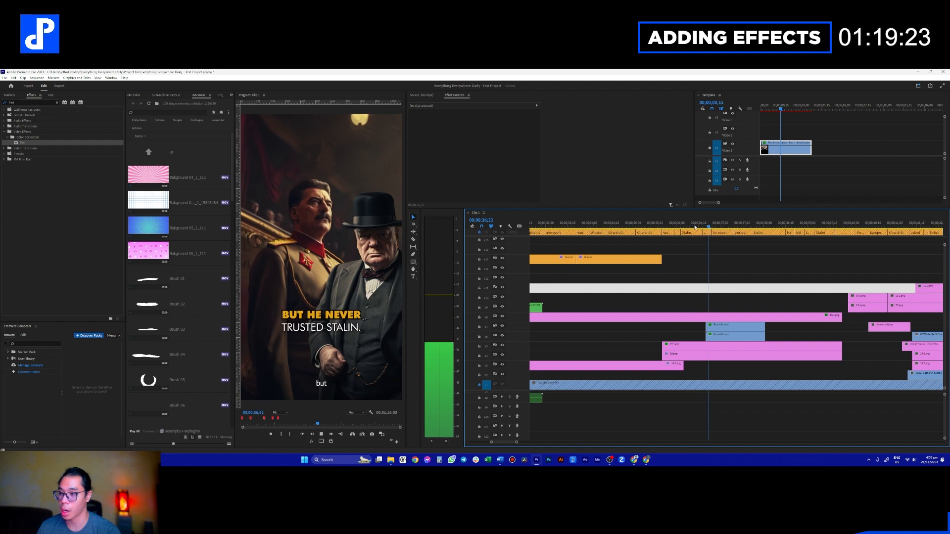
- Move both brush strokes up in the frame so the X covers Stalin's face
{"action": "left_click", "coordinate": [727, 329]}
{"action": "left_click", "coordinate": [454, 119]}
{"action": "left_click", "coordinate": [327, 216]}
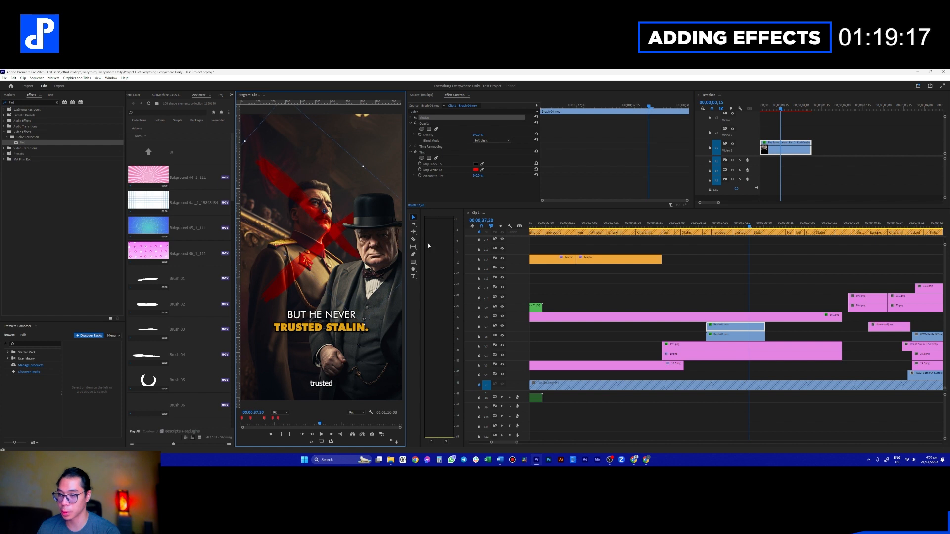
{"action": "left_click", "coordinate": [735, 336]}
{"action": "left_click", "coordinate": [444, 118]}
{"action": "left_click_drag", "start_coordinate": [331, 228], "coordinate": [333, 187]}
- Play back the section with the red X to check its position and timing against the captions
{"action": "left_click", "coordinate": [696, 224]}
{"action": "key", "text": "space"}
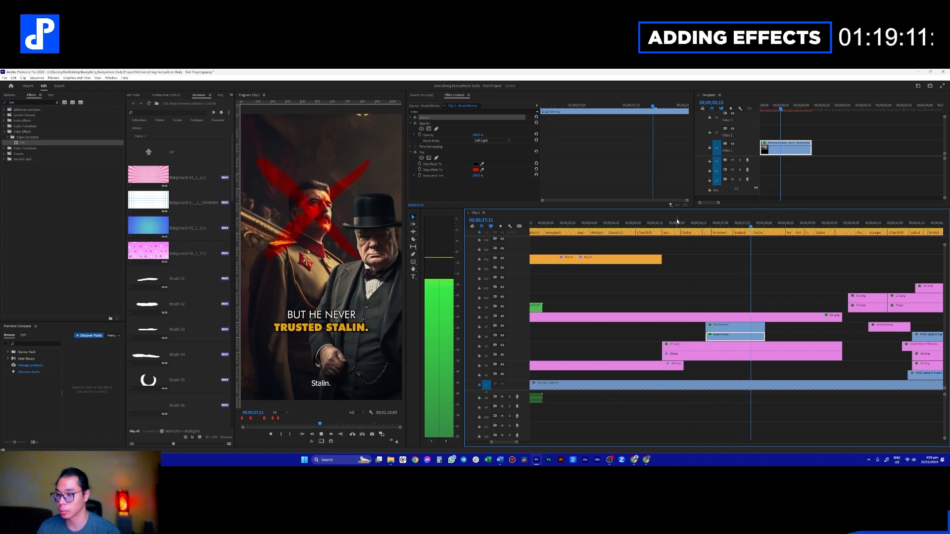
{"action": "key", "text": "space"}
{"action": "left_click_drag", "start_coordinate": [728, 222], "coordinate": [837, 218]}
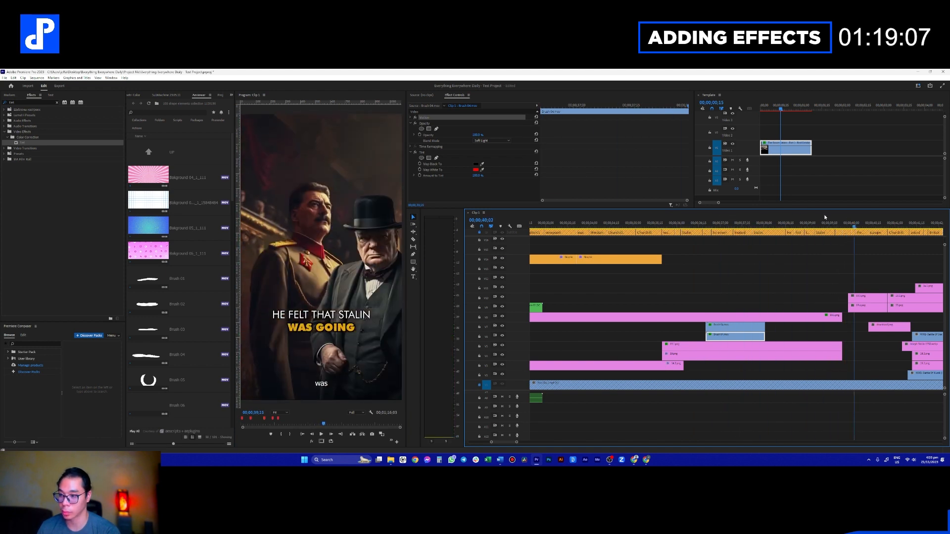
{"action": "left_click", "coordinate": [733, 223]}
{"action": "key", "text": "space"}
{"action": "key", "text": "space"}
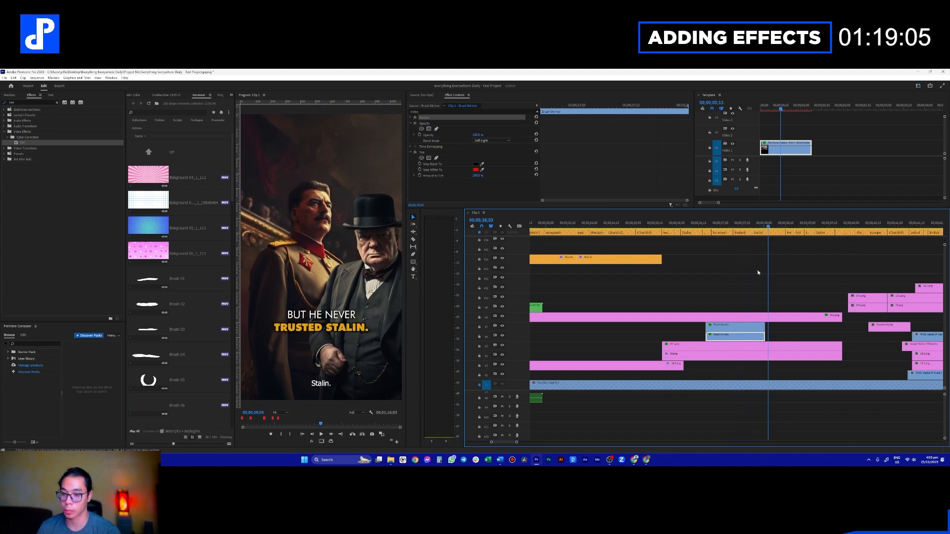
- Extend both red brush clips to the end of the Stalin and Churchill shot and play back the result
{"action": "left_click", "coordinate": [673, 319]}
{"action": "scroll", "coordinate": [690, 323], "scroll_direction": "up", "scroll_amount": 1}
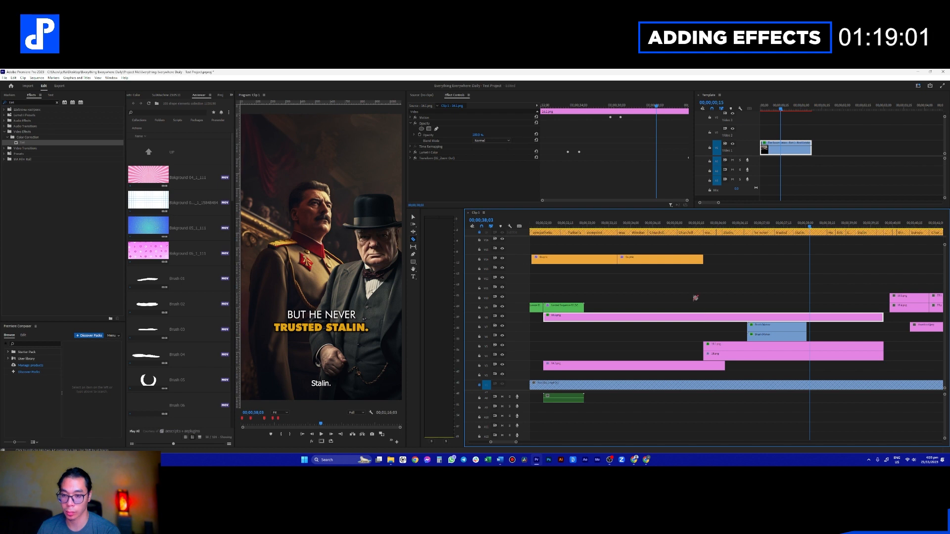
{"action": "left_click_drag", "start_coordinate": [686, 226], "coordinate": [722, 227]}
{"action": "key", "text": "space"}
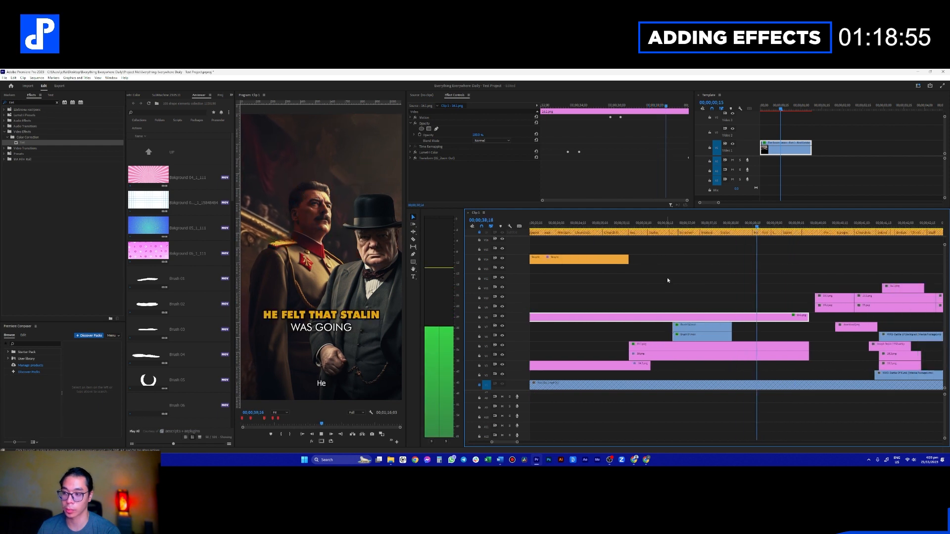
{"action": "left_click_drag", "start_coordinate": [732, 335], "coordinate": [810, 331]}
{"action": "left_click", "coordinate": [765, 290]}
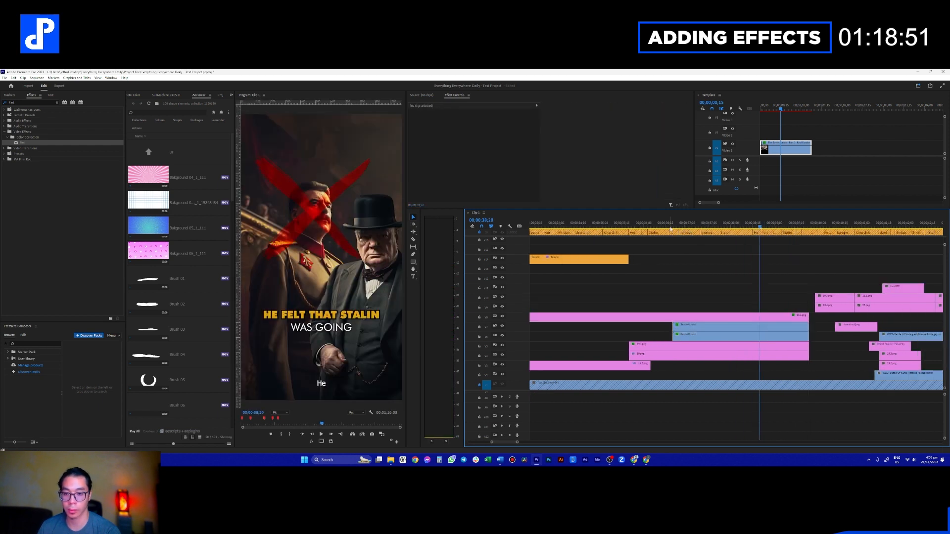
{"action": "left_click", "coordinate": [671, 227]}
{"action": "key", "text": "space"}
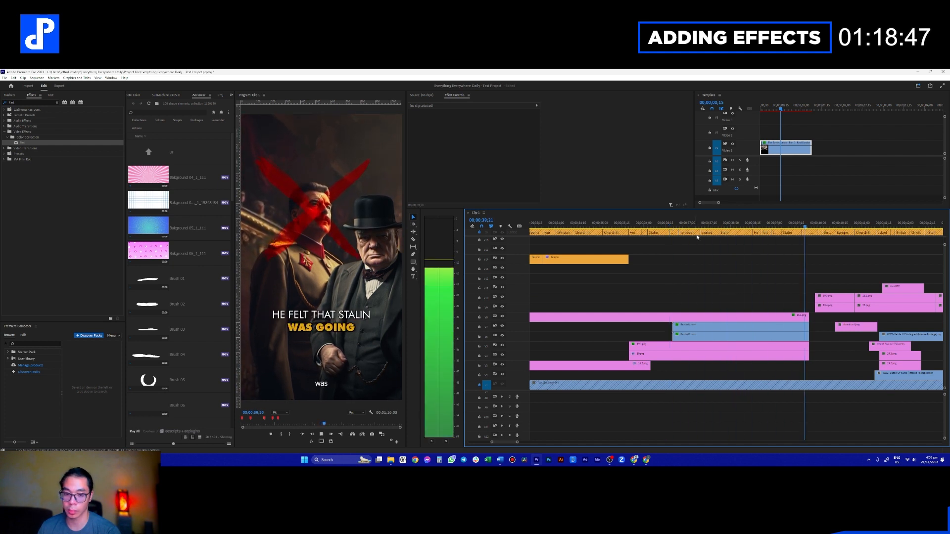
- Move the standing Stalin clip pair aside and place the seated Stalin pair on upper tracks, starting during the "He felt that Stalin" caption
{"action": "scroll", "coordinate": [715, 270], "scroll_direction": "down", "scroll_amount": 1}
{"action": "left_click_drag", "start_coordinate": [739, 281], "coordinate": [754, 309]}
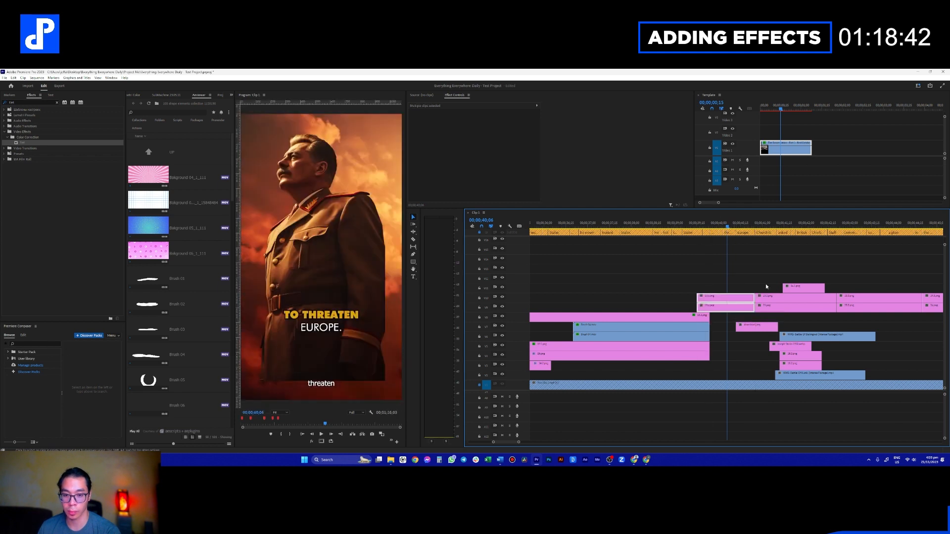
{"action": "left_click", "coordinate": [772, 225]}
{"action": "scroll", "coordinate": [761, 285], "scroll_direction": "down", "scroll_amount": 4}
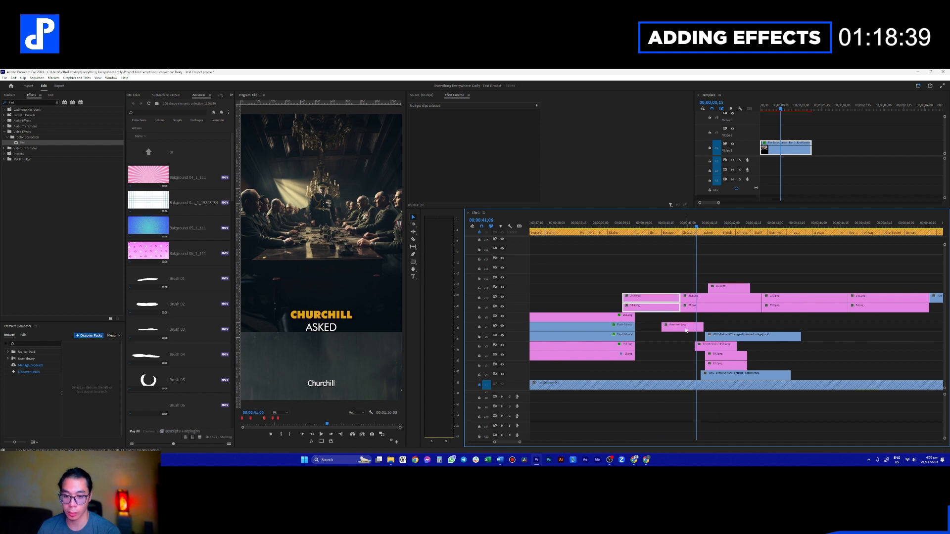
{"action": "key", "text": "Right"}
{"action": "key", "text": "Right"}
{"action": "key", "text": "Right"}
{"action": "key", "text": "Right"}
{"action": "left_click_drag", "start_coordinate": [714, 355], "coordinate": [874, 365]}
{"action": "left_click", "coordinate": [613, 224]}
{"action": "left_click", "coordinate": [630, 277]}
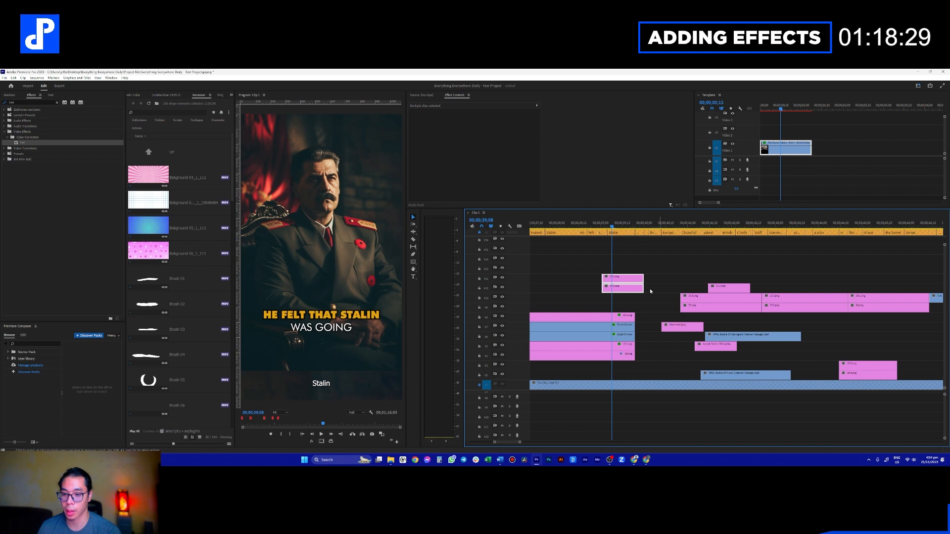
- Find the "from" motion presets and apply Move From Top to the lower seated Stalin clip and Move From Bottom to the upper one
{"action": "double_click", "coordinate": [44, 102]}
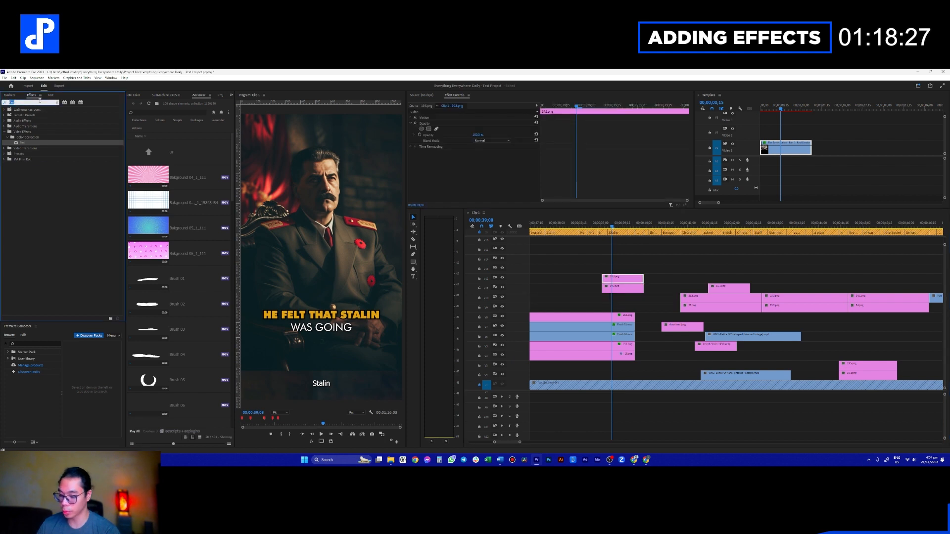
{"action": "type", "text": "from"}
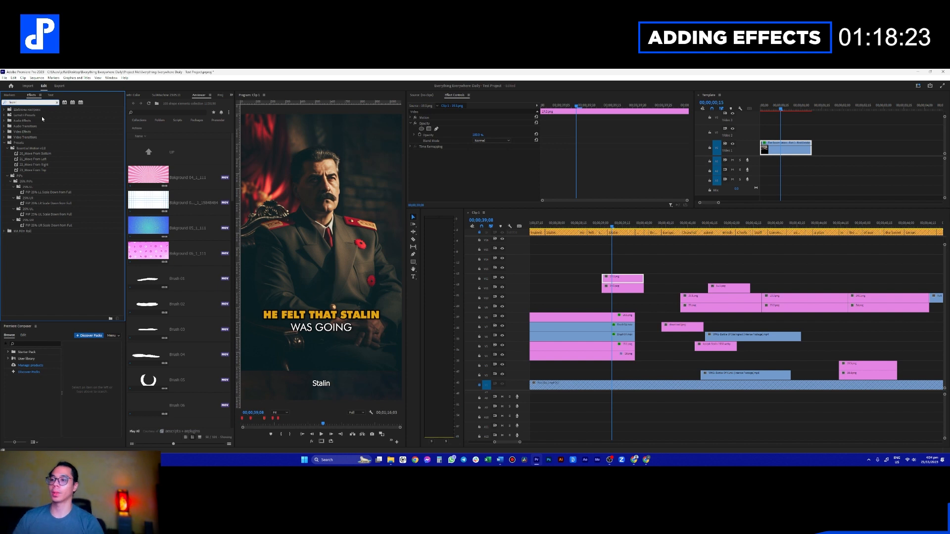
{"action": "left_click", "coordinate": [46, 170]}
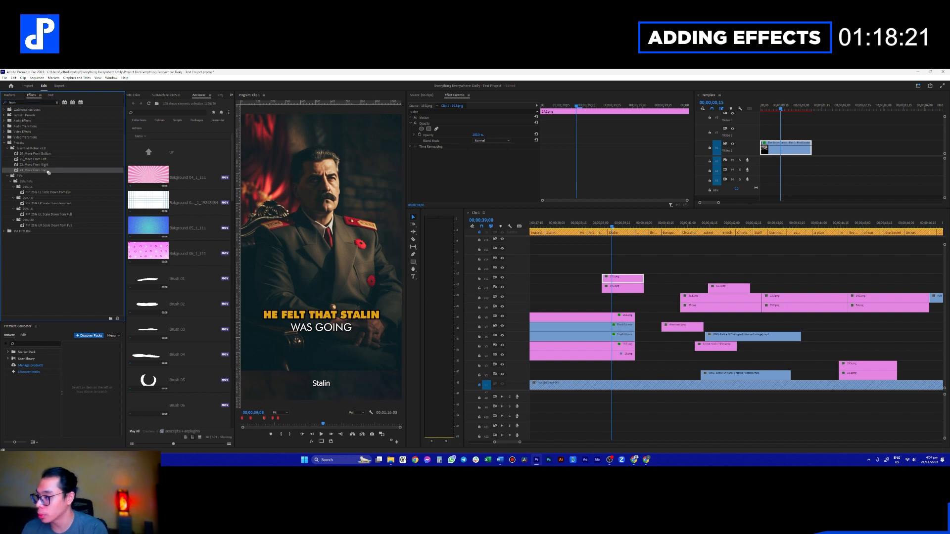
{"action": "left_click_drag", "start_coordinate": [652, 311], "coordinate": [615, 291]}
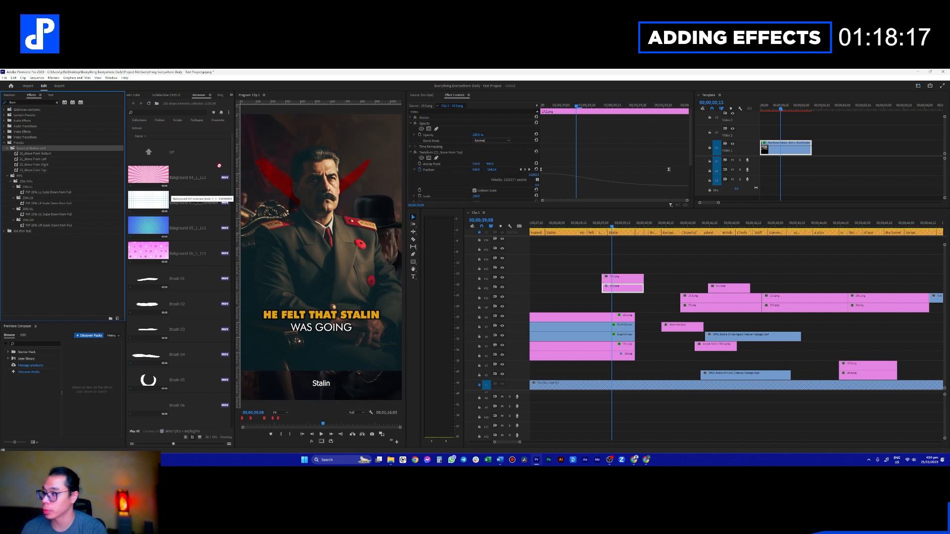
{"action": "left_click_drag", "start_coordinate": [45, 154], "coordinate": [98, 157]}
{"action": "left_click_drag", "start_coordinate": [620, 277], "coordinate": [651, 291]}
- Lengthen both seated Stalin clips into the "Churchill asked" caption and play back their entrance
{"action": "left_click_drag", "start_coordinate": [642, 281], "coordinate": [737, 278]}
{"action": "key", "text": "space"}
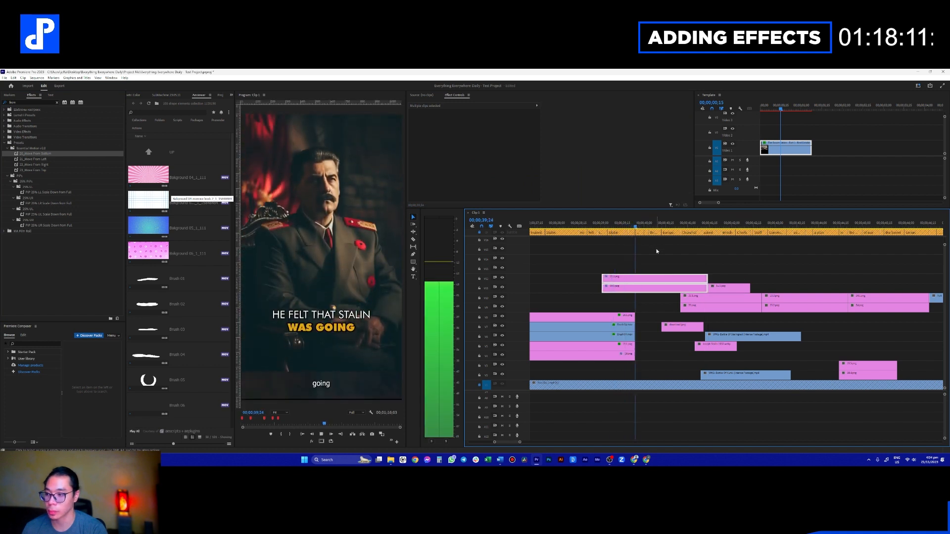
{"action": "key", "text": "space"}
{"action": "left_click", "coordinate": [608, 226]}
{"action": "left_click", "coordinate": [598, 222]}
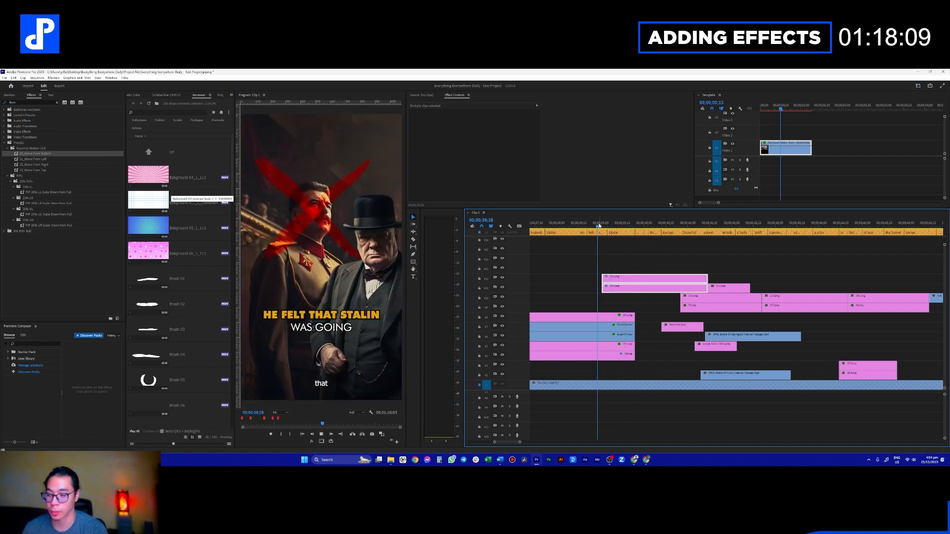
{"action": "key", "text": "space"}
{"action": "key", "text": "space"}
- Reposition the upper seated Stalin cutout lower in the frame using its Motion controls
{"action": "left_click", "coordinate": [669, 267]}
{"action": "left_click", "coordinate": [664, 280]}
{"action": "left_click", "coordinate": [425, 117]}
{"action": "left_click_drag", "start_coordinate": [333, 304], "coordinate": [333, 346]}
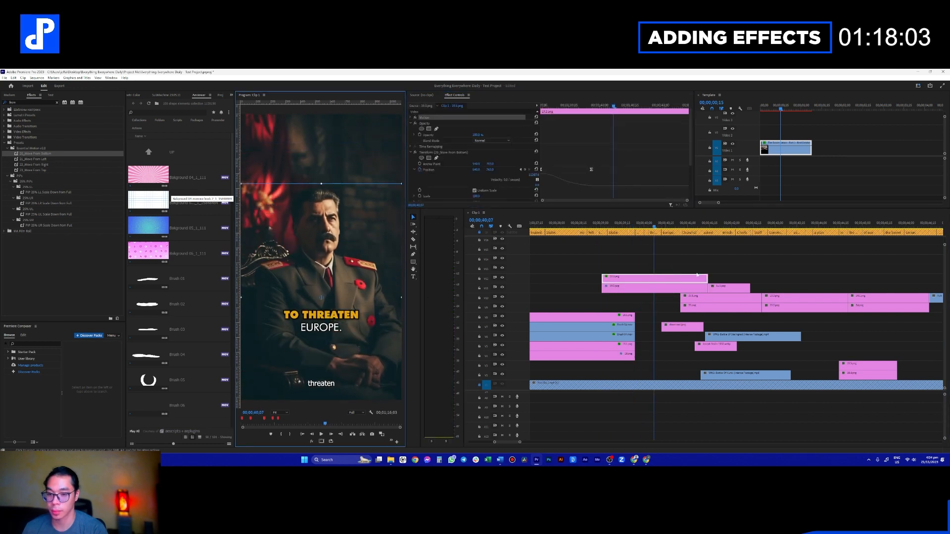
- Move the Churchill portrait clip slightly later onto a higher free track, and try deleting it
{"action": "left_click_drag", "start_coordinate": [728, 290], "coordinate": [751, 259]}
{"action": "left_click_drag", "start_coordinate": [737, 224], "coordinate": [745, 226]}
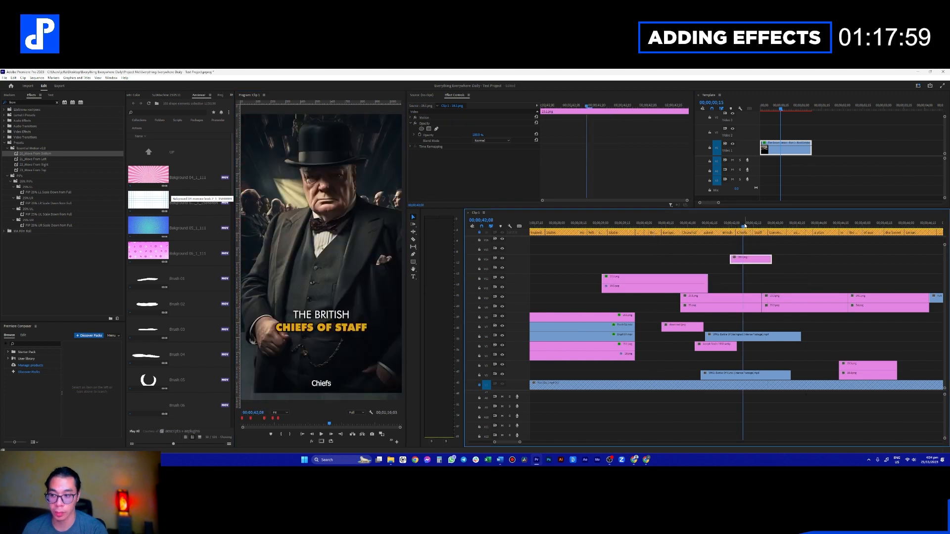
{"action": "key", "text": "Delete"}
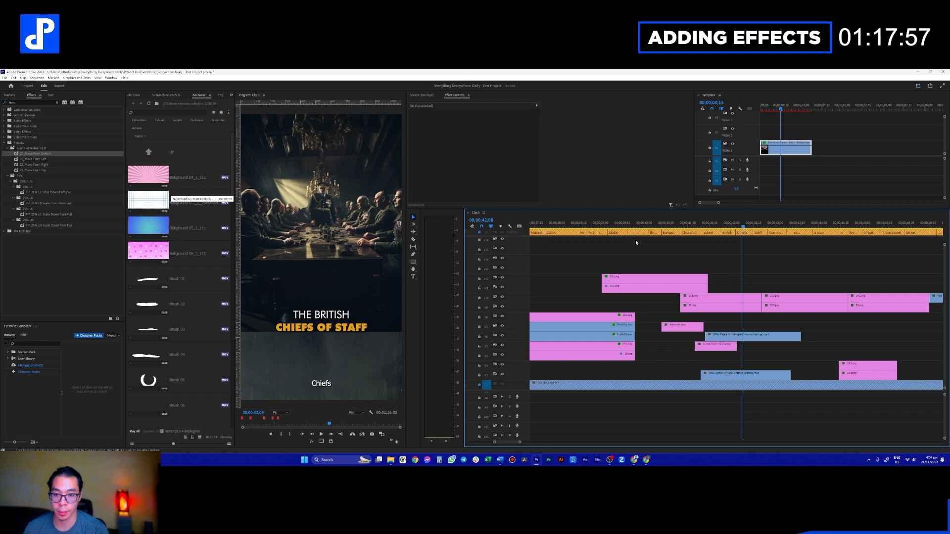
- Play back the seated Stalin section through the "Chiefs of Staff" caption to check the entrance and timing
{"action": "left_click", "coordinate": [598, 224]}
{"action": "key", "text": "space"}
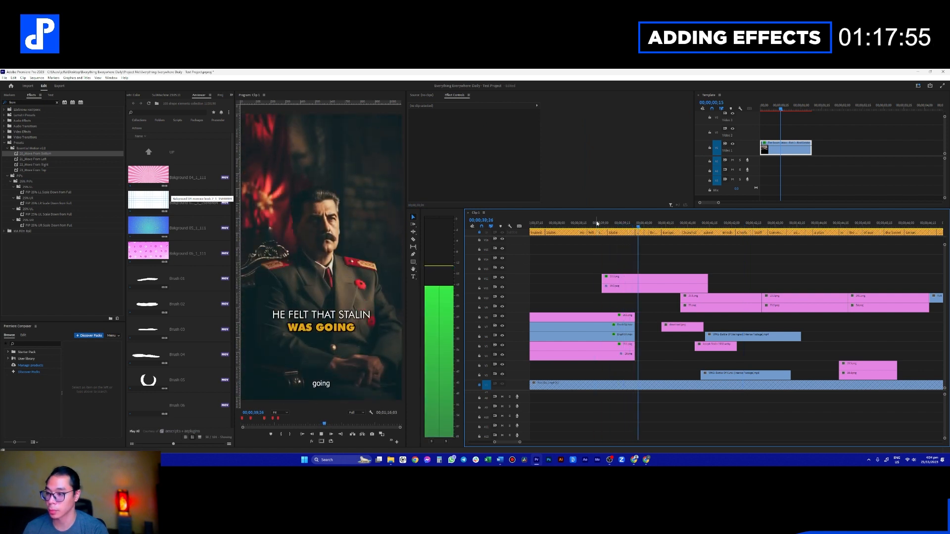
{"action": "key", "text": "space"}
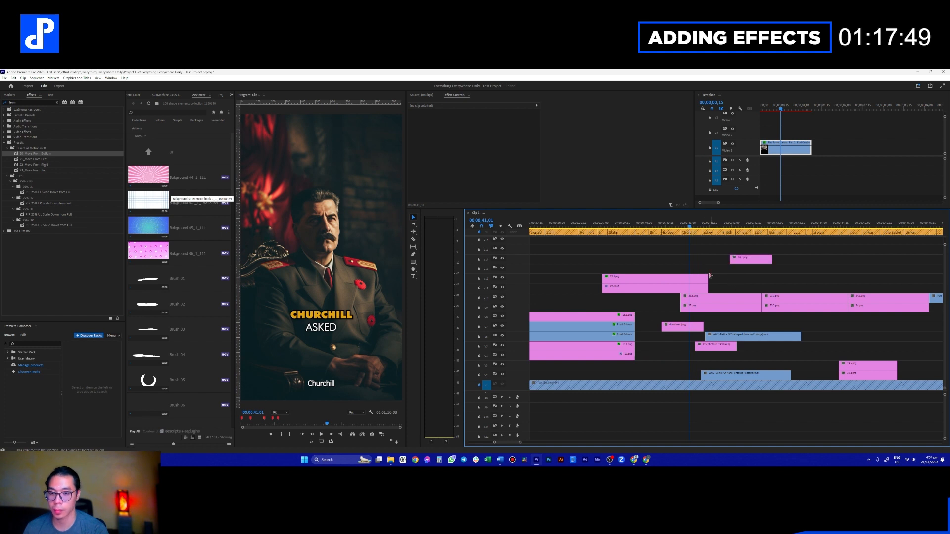
{"action": "left_click_drag", "start_coordinate": [701, 268], "coordinate": [715, 288]}
{"action": "key", "text": "space"}
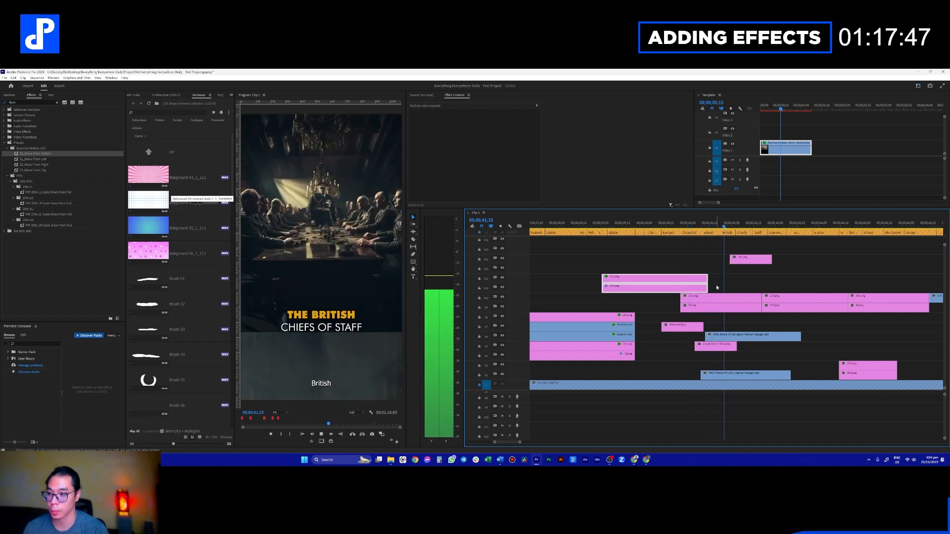
{"action": "key", "text": "space"}
{"action": "left_click", "coordinate": [725, 271]}
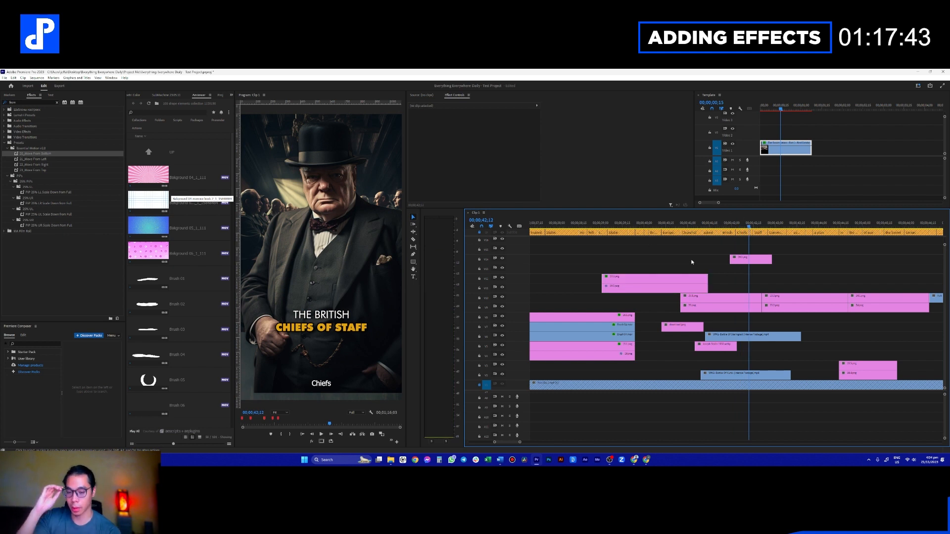
{"action": "left_click_drag", "start_coordinate": [600, 227], "coordinate": [666, 237]}
{"action": "left_click", "coordinate": [593, 226]}
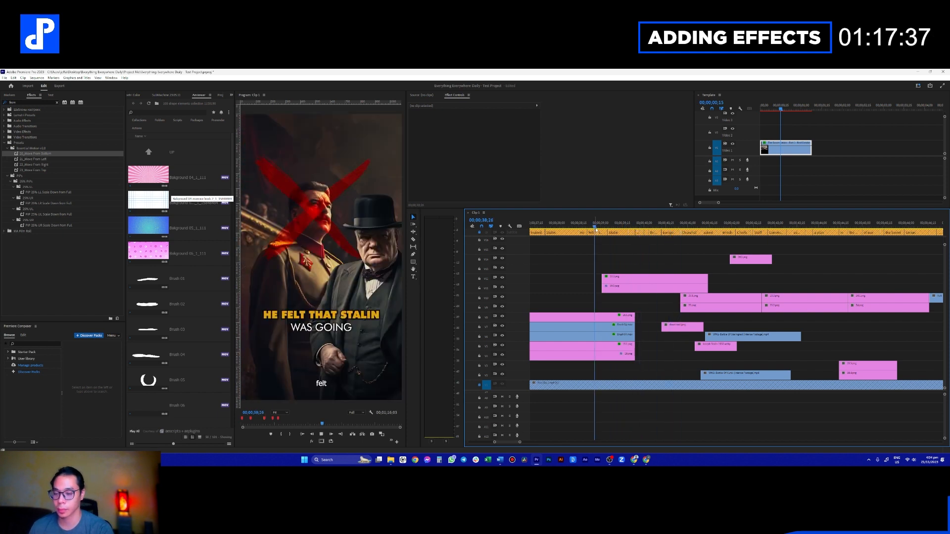
{"action": "key", "text": "space"}
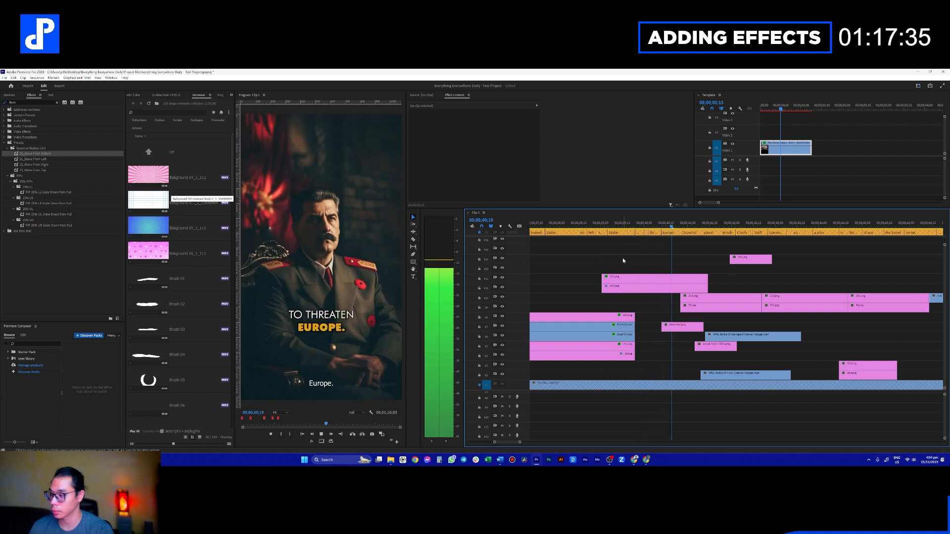
{"action": "key", "text": "space"}
- Find the zoom presets and apply Zoom In to the upper seated Stalin clip and 3D Zoom In - Soft to the lower one
{"action": "left_click", "coordinate": [34, 102]}
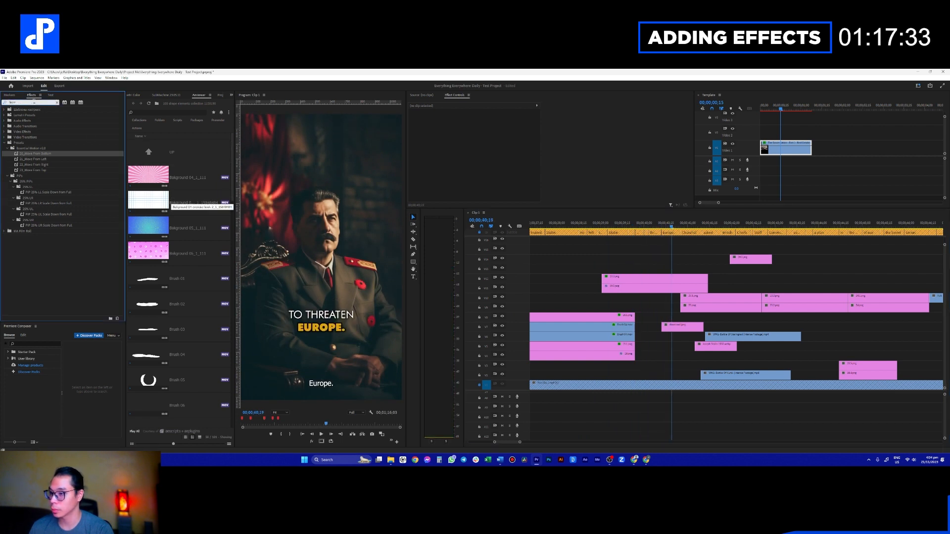
{"action": "type", "text": "zoom"}
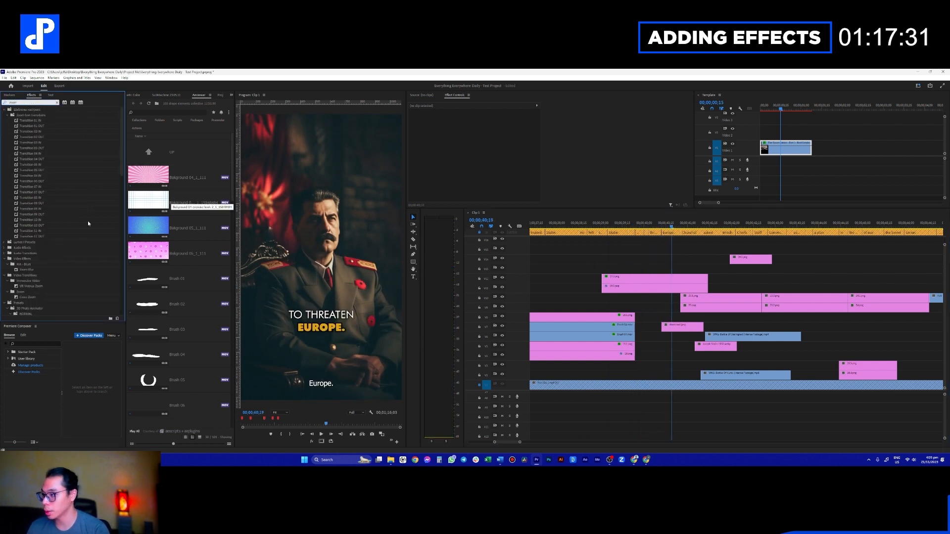
{"action": "scroll", "coordinate": [88, 220], "scroll_direction": "down", "scroll_amount": 10}
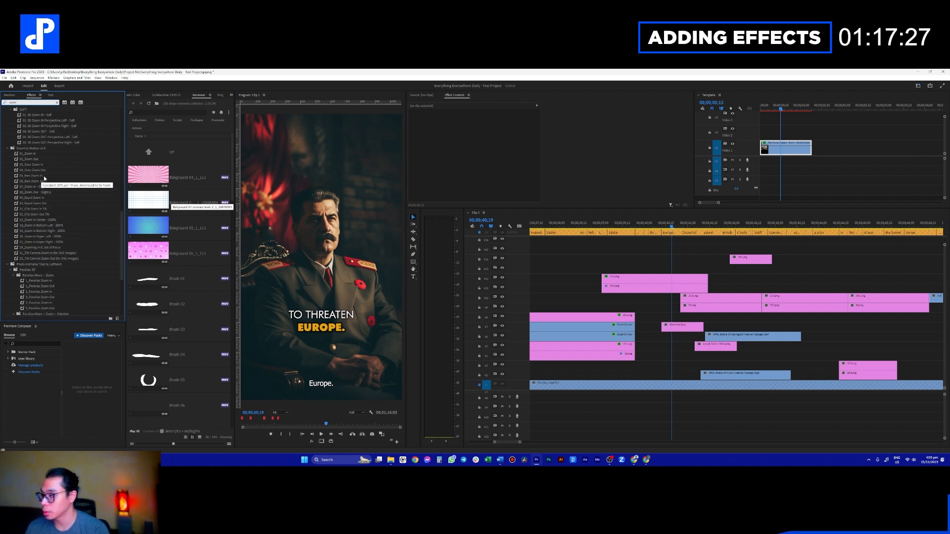
{"action": "left_click", "coordinate": [35, 159]}
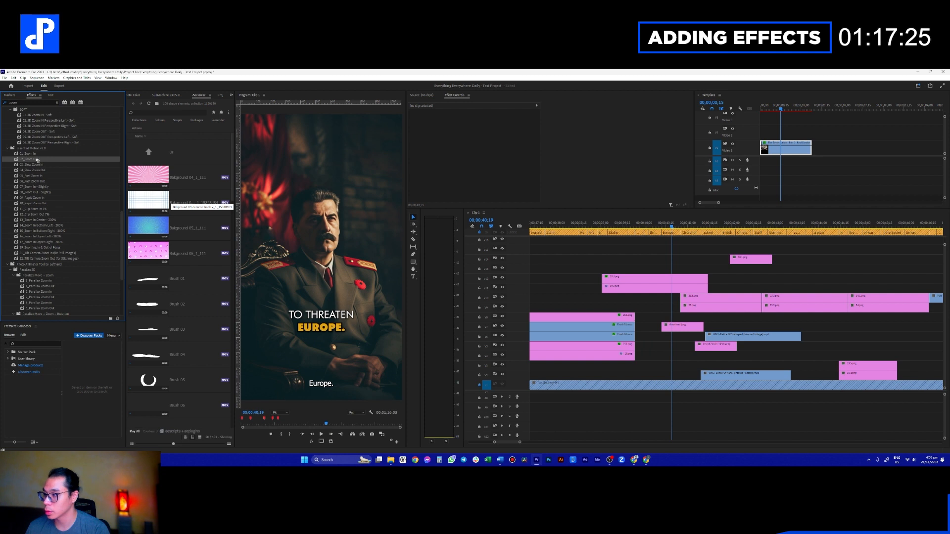
{"action": "left_click_drag", "start_coordinate": [28, 153], "coordinate": [653, 279]}
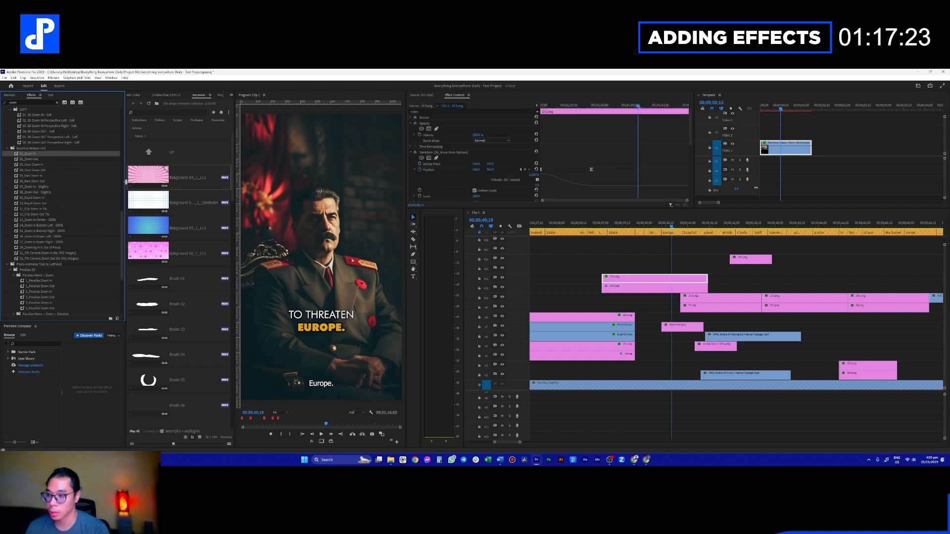
{"action": "left_click_drag", "start_coordinate": [50, 154], "coordinate": [131, 155]}
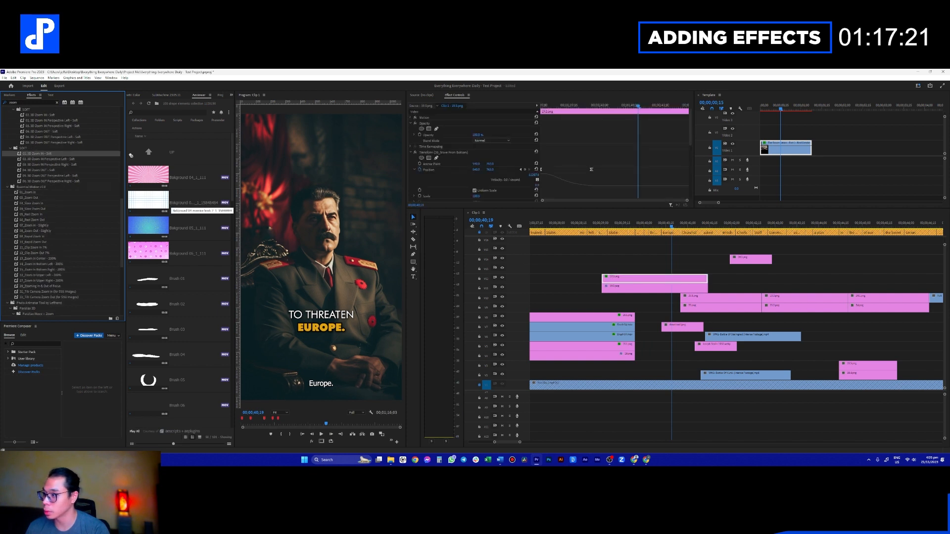
{"action": "left_click_drag", "start_coordinate": [613, 287], "coordinate": [613, 288]}
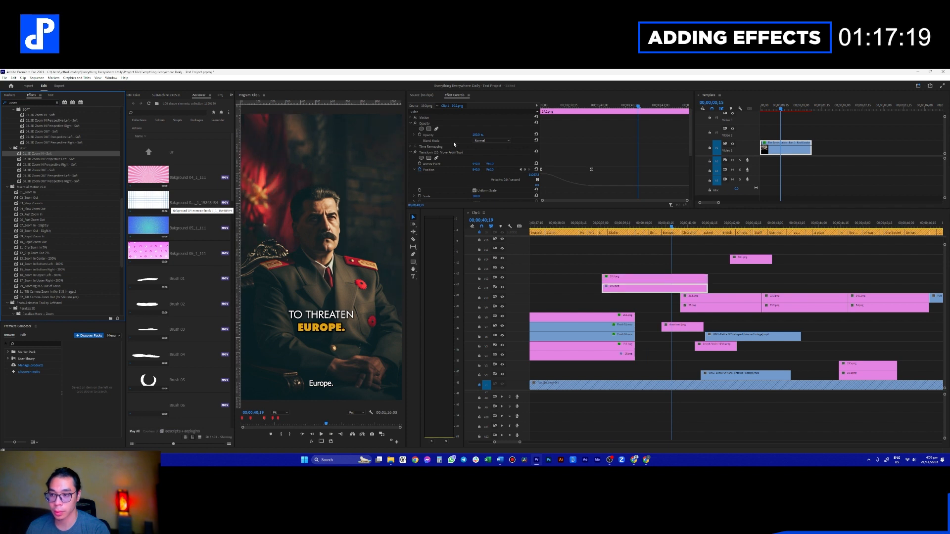
- Reorder the effects on both seated Stalin clips so the Move From transforms sit below the zoom transforms
{"action": "left_click", "coordinate": [411, 153]}
{"action": "left_click", "coordinate": [411, 123]}
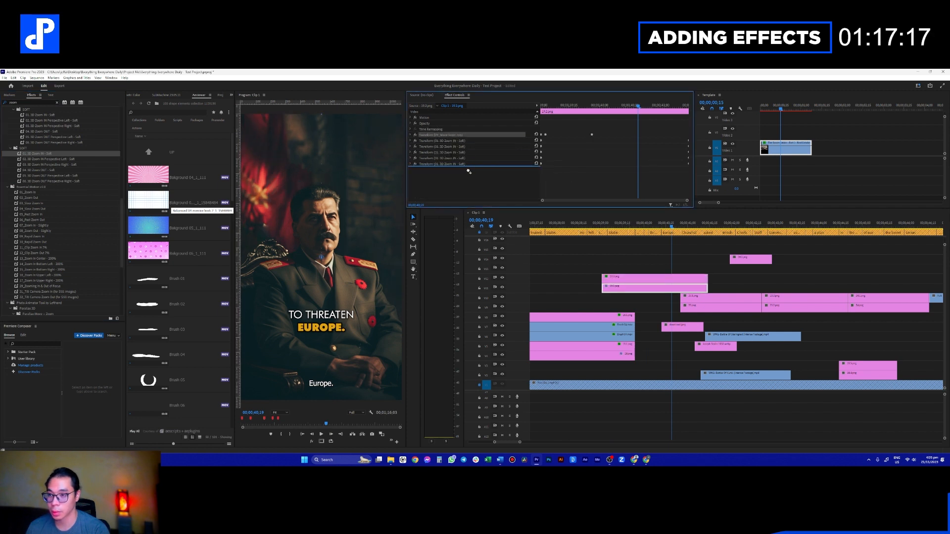
{"action": "left_click", "coordinate": [631, 282]}
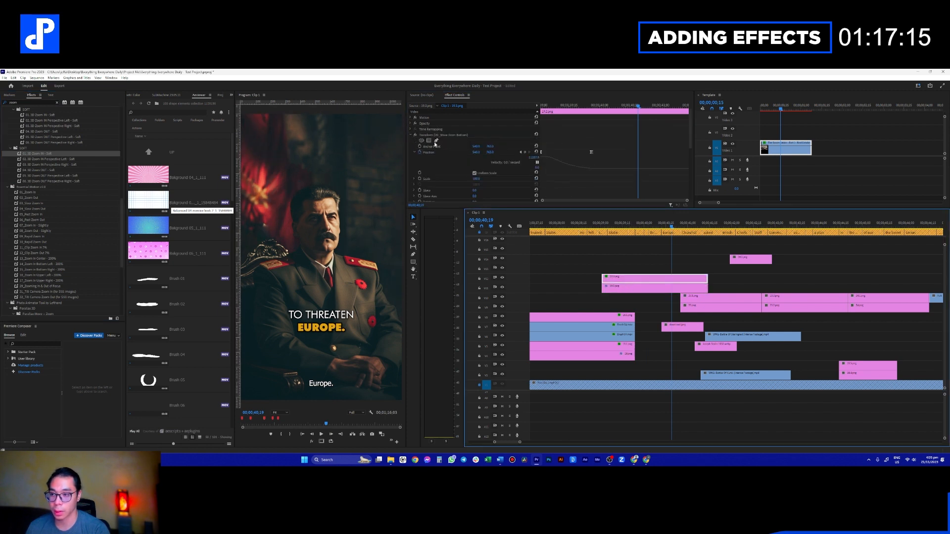
{"action": "left_click", "coordinate": [411, 135]}
{"action": "left_click_drag", "start_coordinate": [468, 134], "coordinate": [467, 151]}
- Play back the seated Stalin shot from its entrance to check the combined move and zoom animation
{"action": "left_click", "coordinate": [601, 224]}
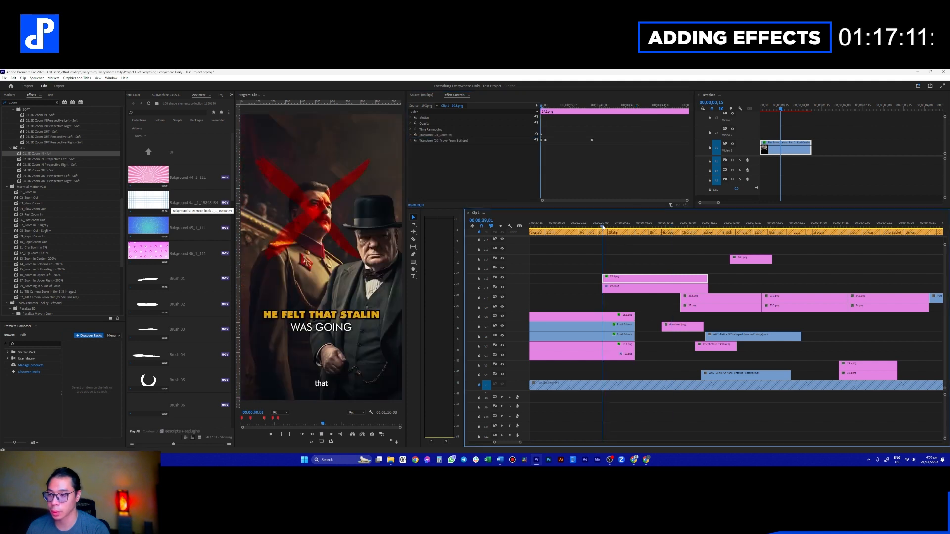
{"action": "key", "text": "space"}
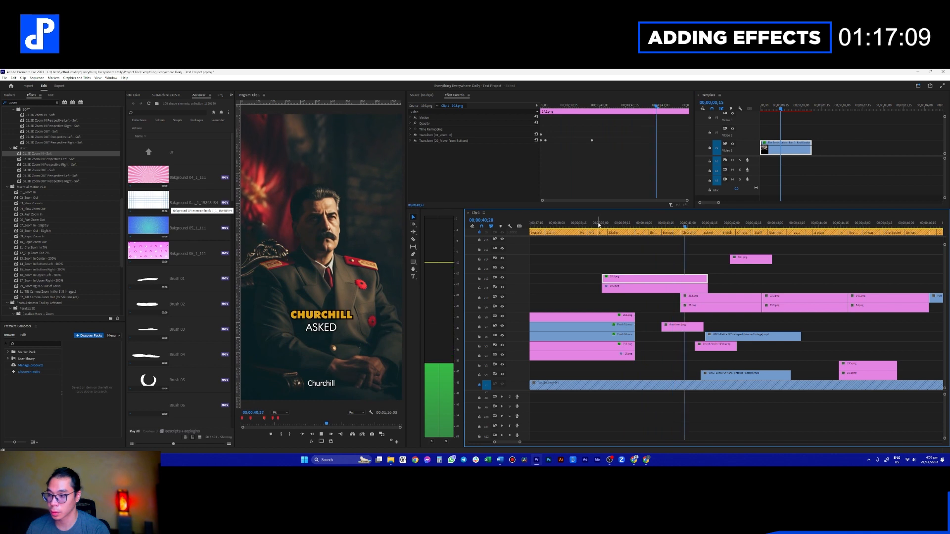
{"action": "left_click", "coordinate": [595, 225]}
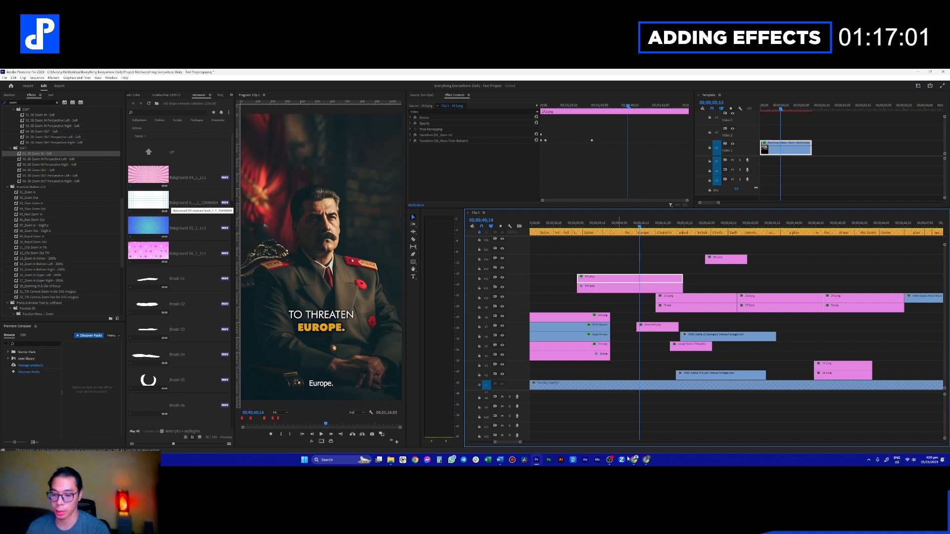
{"action": "mouse_move", "coordinate": [646, 461]}
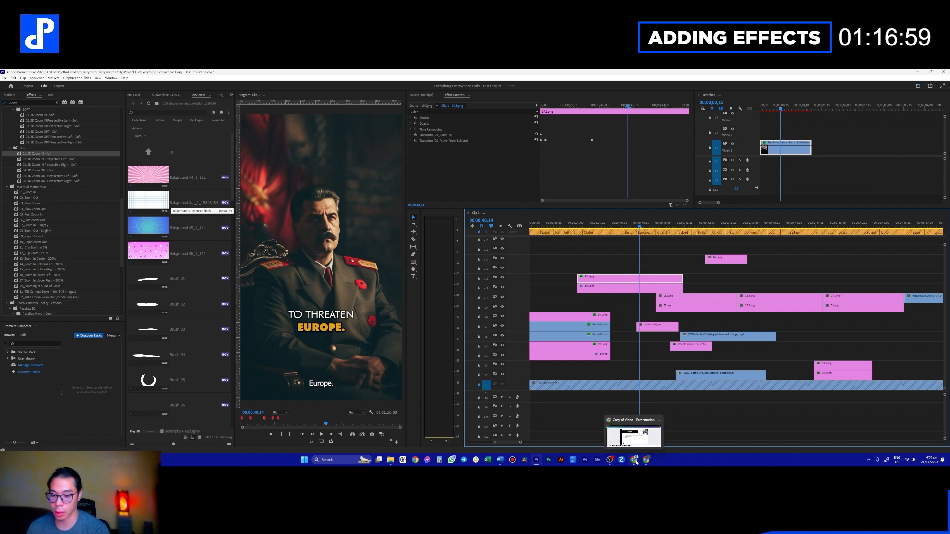
- Switch to Chrome, search Google for "europe flag" and open the blue flag with twelve gold stars as a large preview
{"action": "middle_click", "coordinate": [648, 461]}
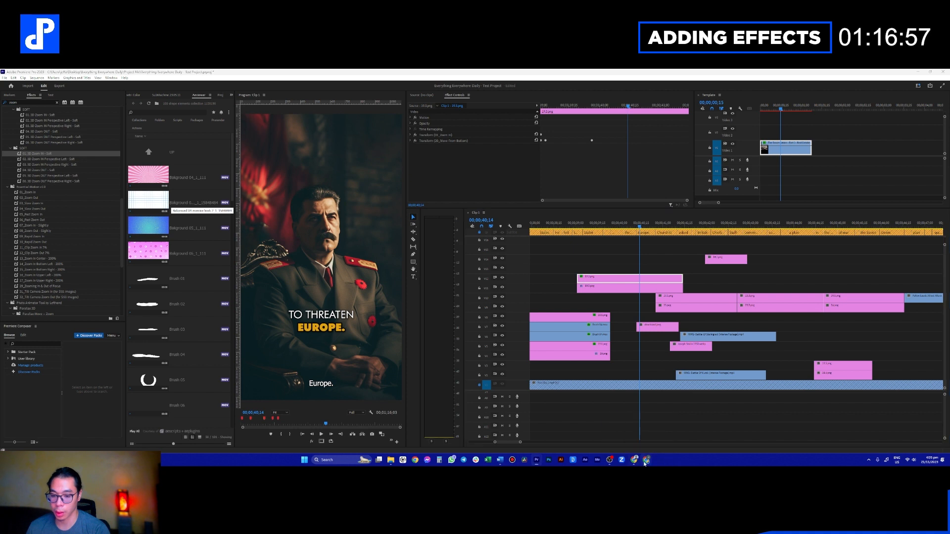
{"action": "type", "text": "euro"}
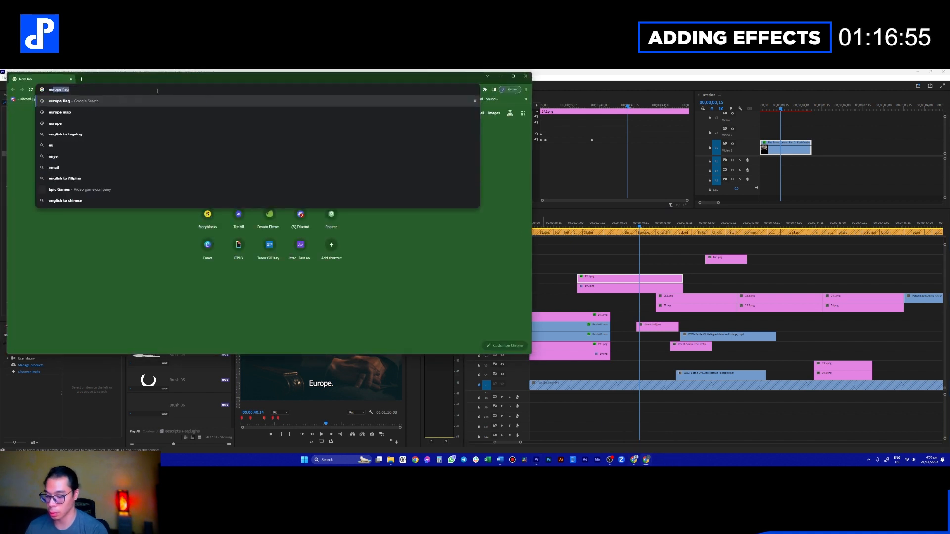
{"action": "type", "text": "p"}
{"action": "key", "text": "Up"}
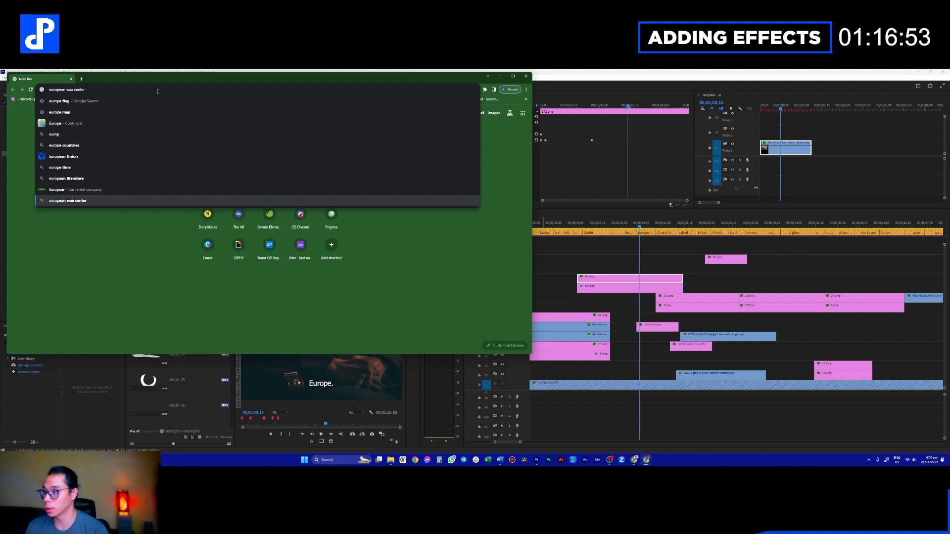
{"action": "key", "text": "Down"}
{"action": "type", "text": "e flag"}
{"action": "key", "text": "Return"}
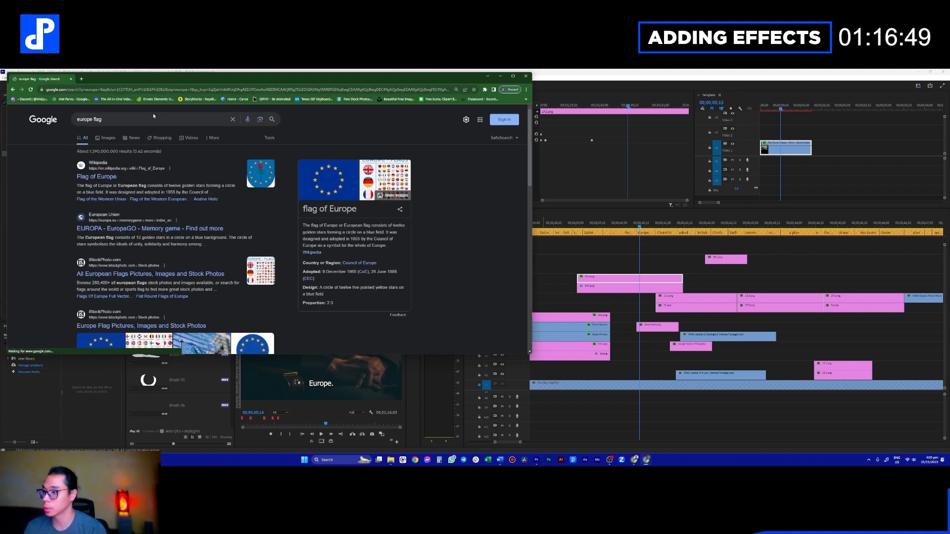
{"action": "left_click", "coordinate": [322, 181]}
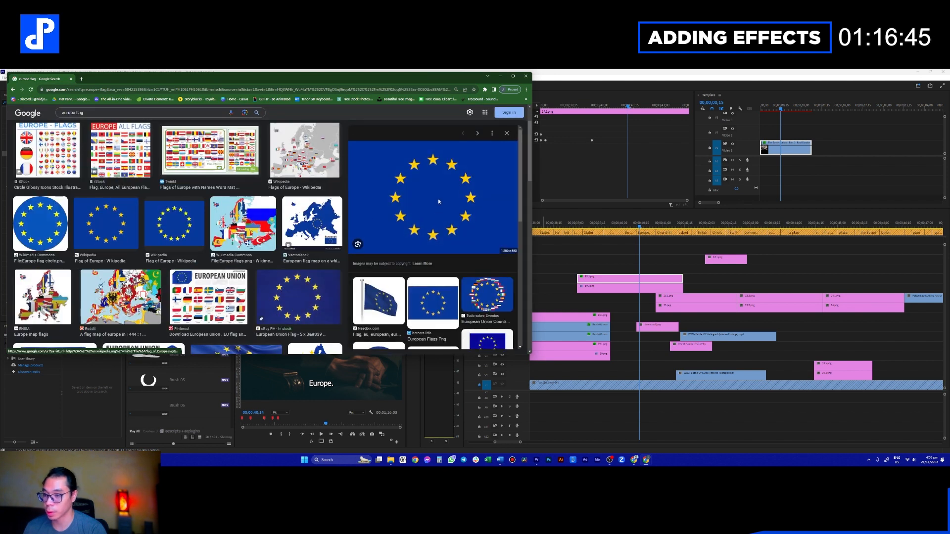
- Save the European flag image as Flag_of_Europe.svg.png within the project's Clip 1 elements folder
{"action": "right_click", "coordinate": [439, 201]}
{"action": "left_click", "coordinate": [480, 231]}
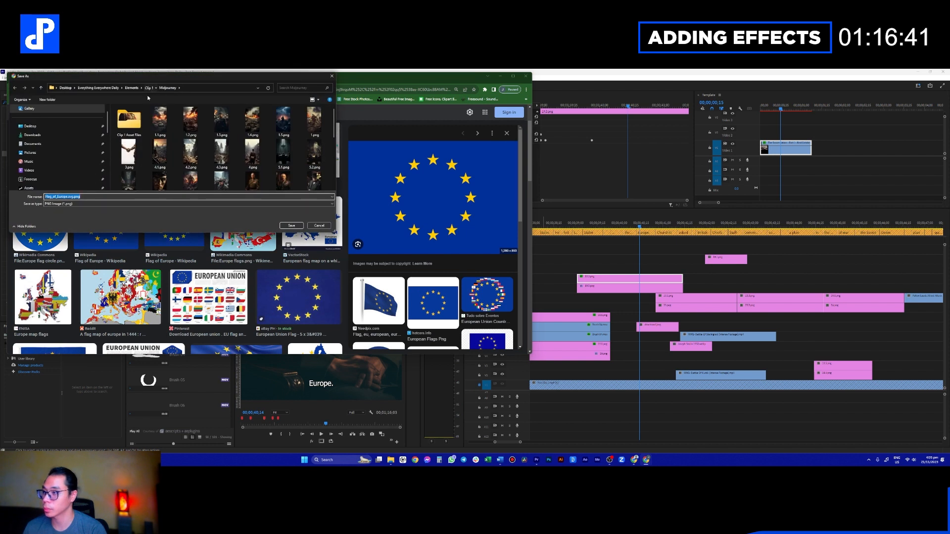
{"action": "left_click", "coordinate": [149, 87]}
{"action": "left_click", "coordinate": [149, 185]}
{"action": "left_click", "coordinate": [207, 89]}
{"action": "left_click", "coordinate": [292, 225]}
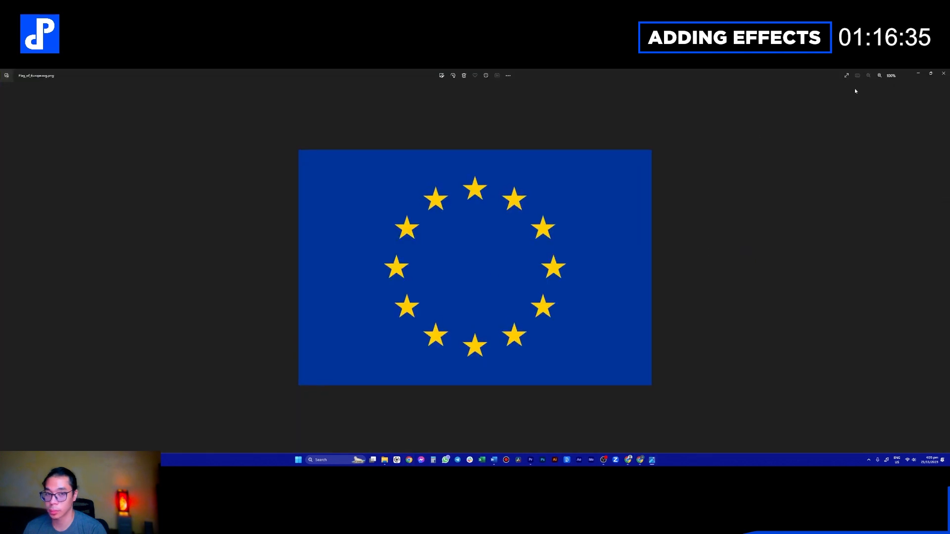
- Place the downloaded flag image on the Premiere Pro timeline between the upper and lower seated Stalin clips, around the "Europe" caption
{"action": "left_click", "coordinate": [944, 73]}
{"action": "left_click", "coordinate": [485, 90]}
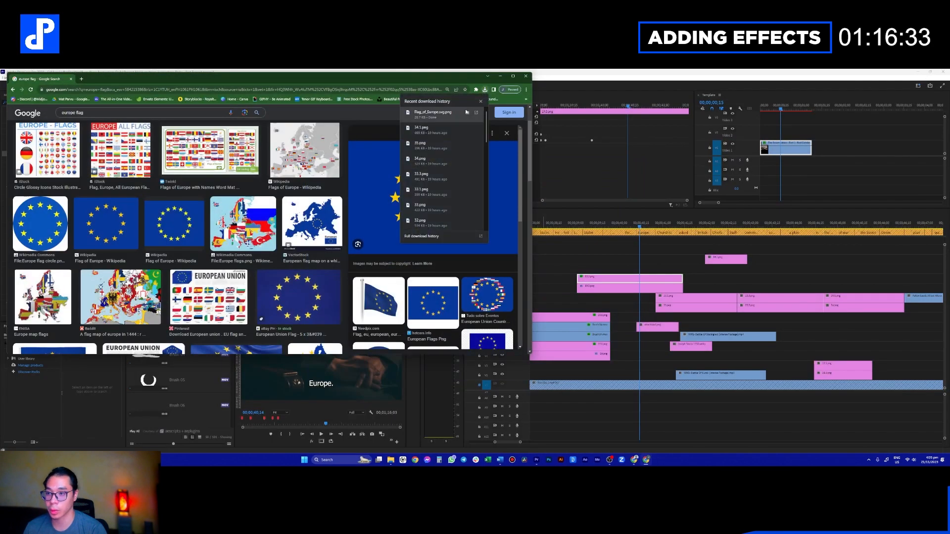
{"action": "left_click", "coordinate": [469, 112]}
{"action": "left_click_drag", "start_coordinate": [365, 397], "coordinate": [649, 281]}
{"action": "left_click", "coordinate": [657, 259]}
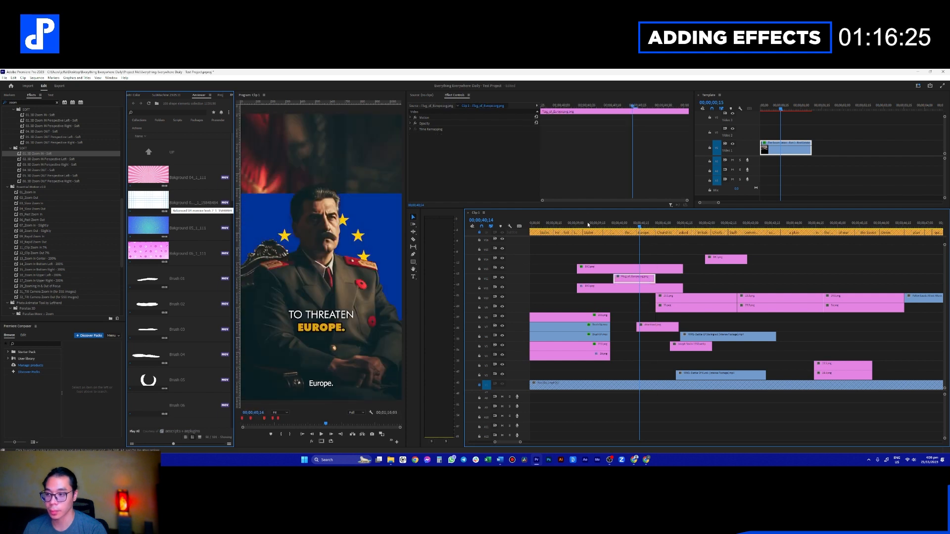
- Move the flag up behind Stalin's head and scale it down to fit inside the frame width
{"action": "left_click", "coordinate": [463, 118]}
{"action": "left_click_drag", "start_coordinate": [366, 228], "coordinate": [367, 153]}
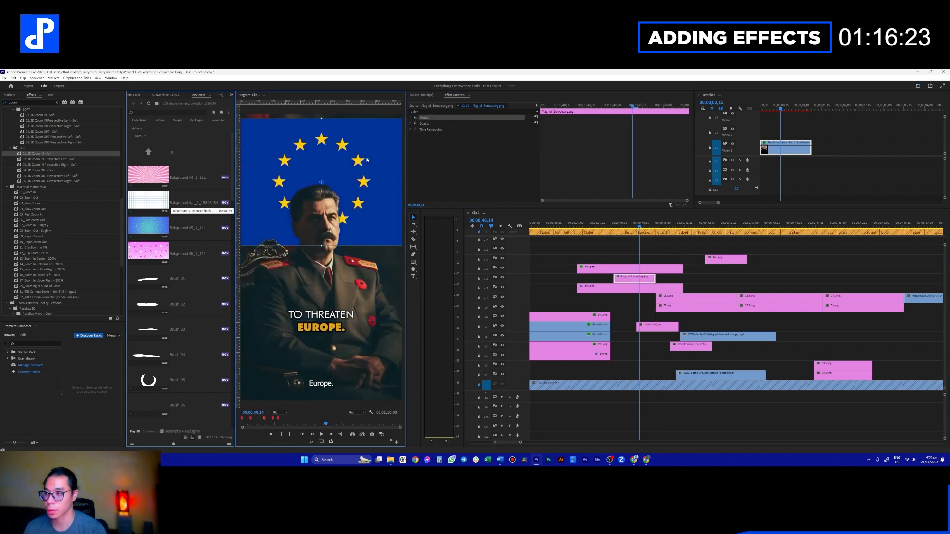
{"action": "left_click_drag", "start_coordinate": [322, 247], "coordinate": [322, 221]}
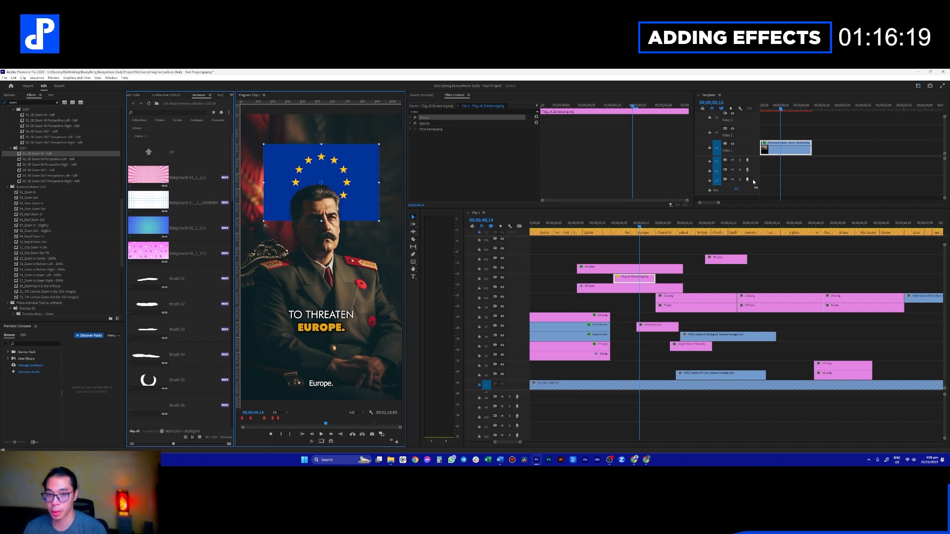
- Copy the earlier video overlay clip's attributes and paste only its Drop Shadow onto the flag clip
{"action": "left_click", "coordinate": [693, 256]}
{"action": "scroll", "coordinate": [651, 277], "scroll_direction": "down", "scroll_amount": 2}
{"action": "scroll", "coordinate": [619, 316], "scroll_direction": "up", "scroll_amount": 3}
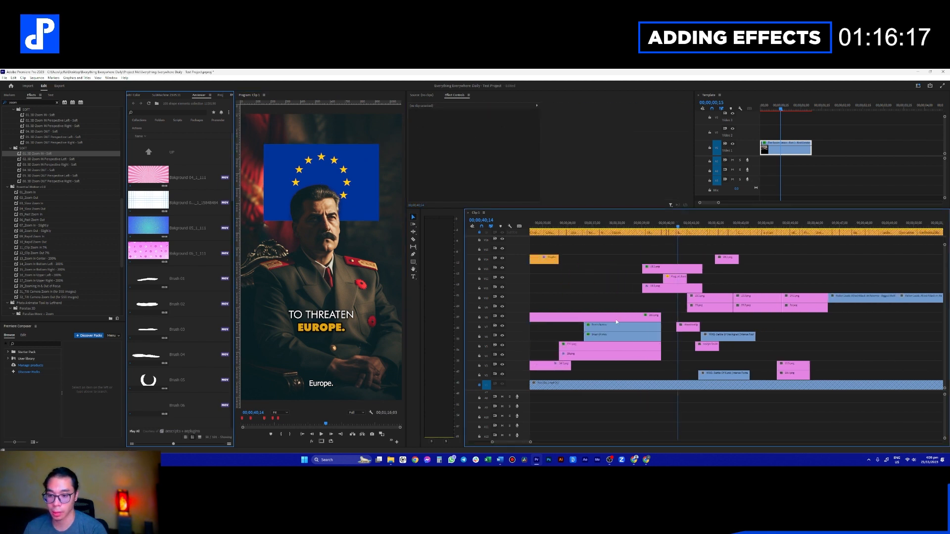
{"action": "scroll", "coordinate": [617, 324], "scroll_direction": "up", "scroll_amount": 3}
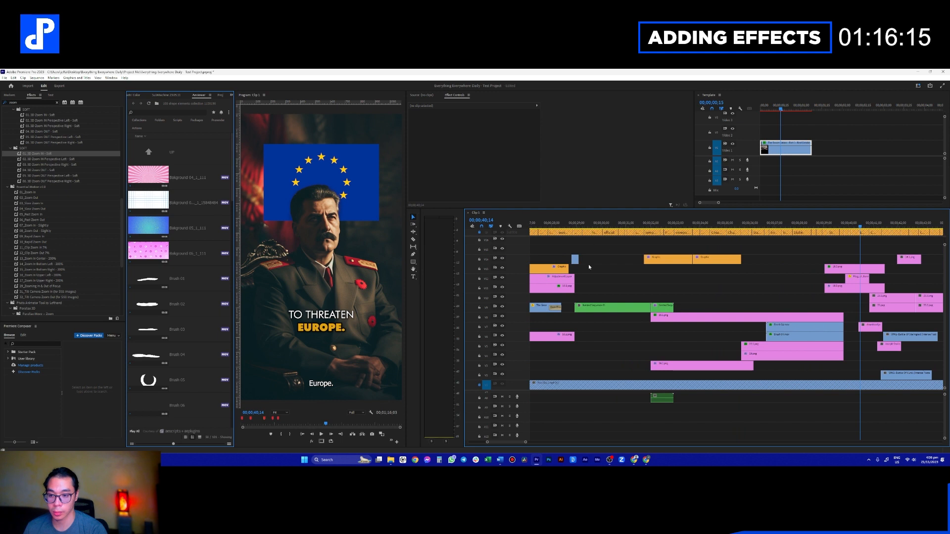
{"action": "scroll", "coordinate": [596, 297], "scroll_direction": "up", "scroll_amount": 6}
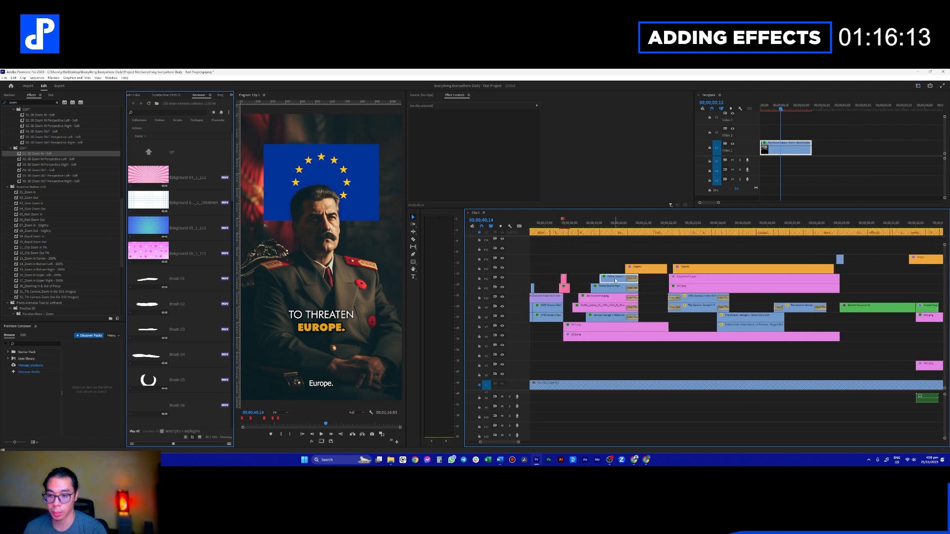
{"action": "left_click", "coordinate": [615, 281]}
{"action": "scroll", "coordinate": [694, 276], "scroll_direction": "down", "scroll_amount": 10}
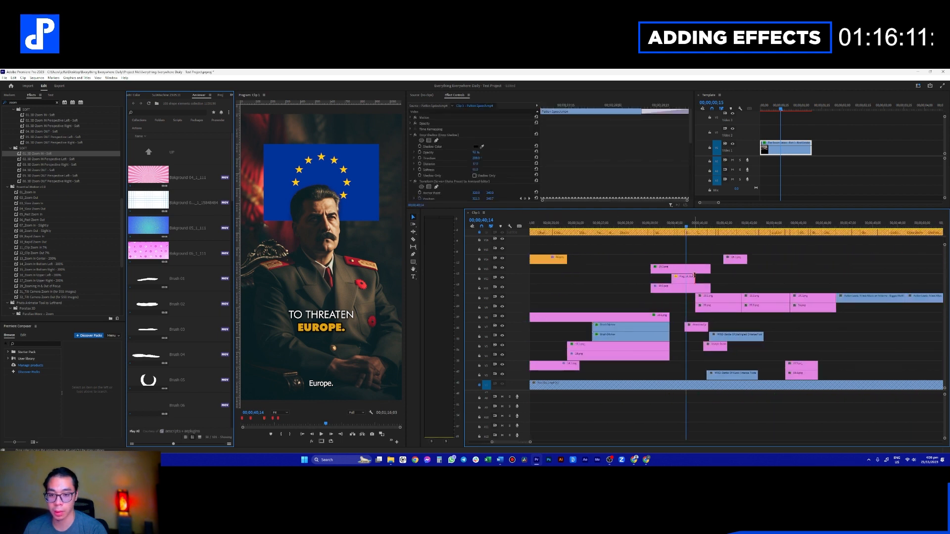
{"action": "right_click", "coordinate": [684, 278]}
{"action": "left_click", "coordinate": [707, 192]}
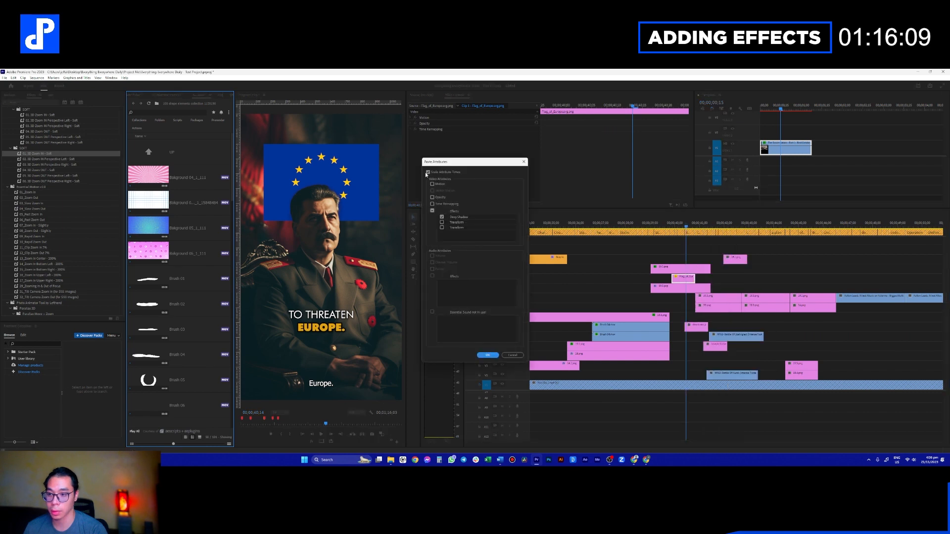
{"action": "left_click", "coordinate": [489, 356]}
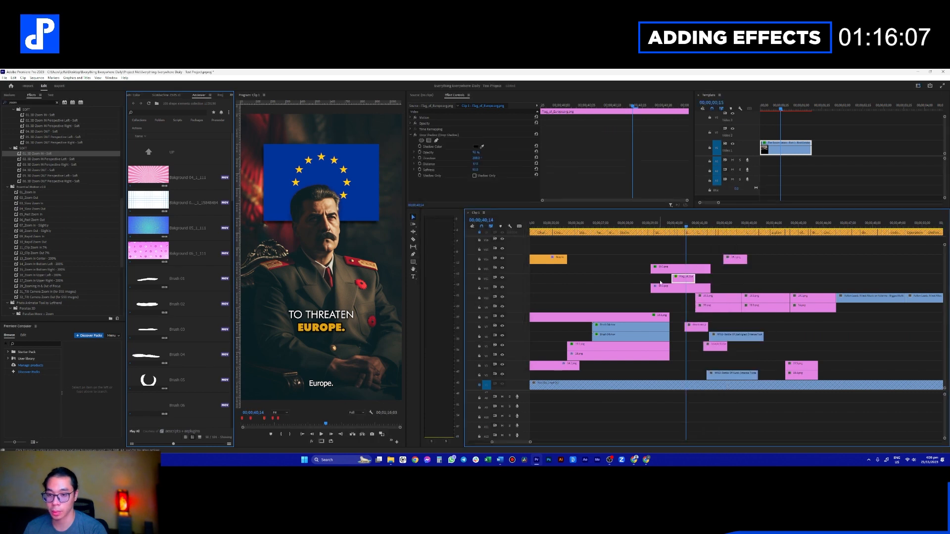
- Extend the flag clip to the end of the seated Stalin clips and set its blend mode to Color Dodge
{"action": "left_click_drag", "start_coordinate": [694, 280], "coordinate": [711, 280]}
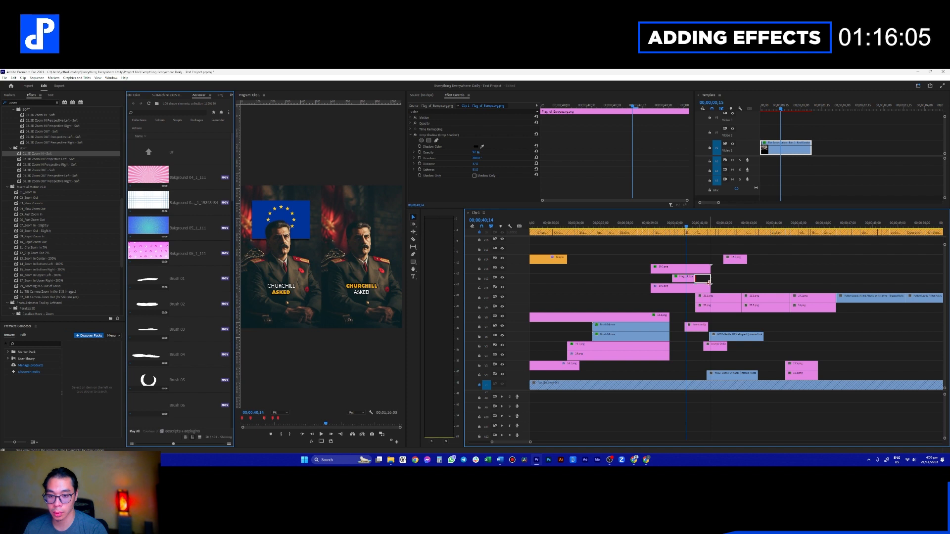
{"action": "scroll", "coordinate": [678, 287], "scroll_direction": "up", "scroll_amount": 3}
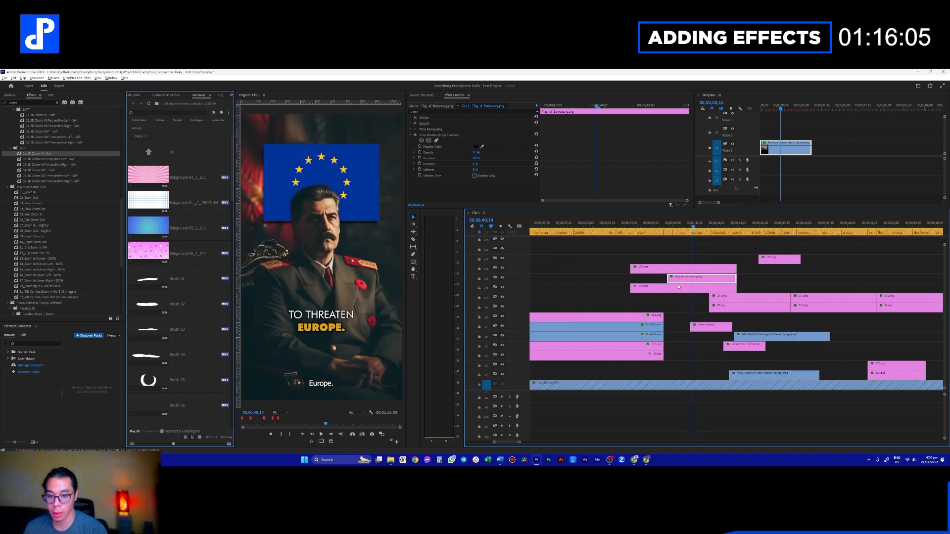
{"action": "left_click", "coordinate": [411, 118]}
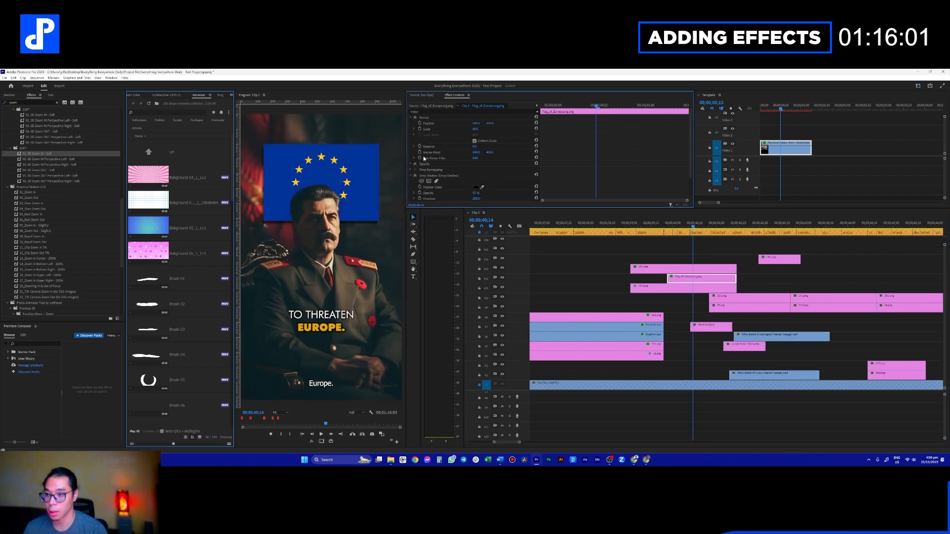
{"action": "left_click", "coordinate": [411, 165]}
{"action": "left_click", "coordinate": [492, 181]}
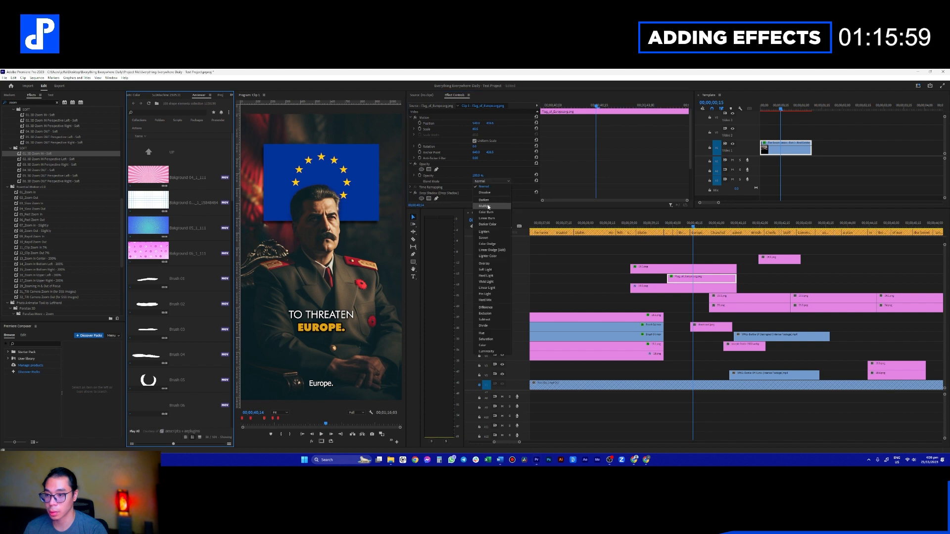
{"action": "left_click", "coordinate": [487, 198]}
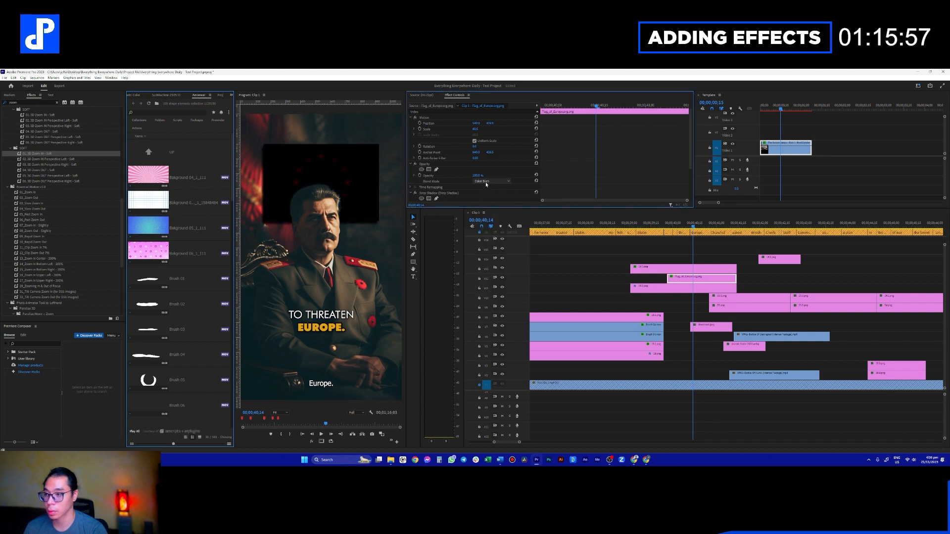
{"action": "scroll", "coordinate": [486, 184], "scroll_direction": "down", "scroll_amount": 1}
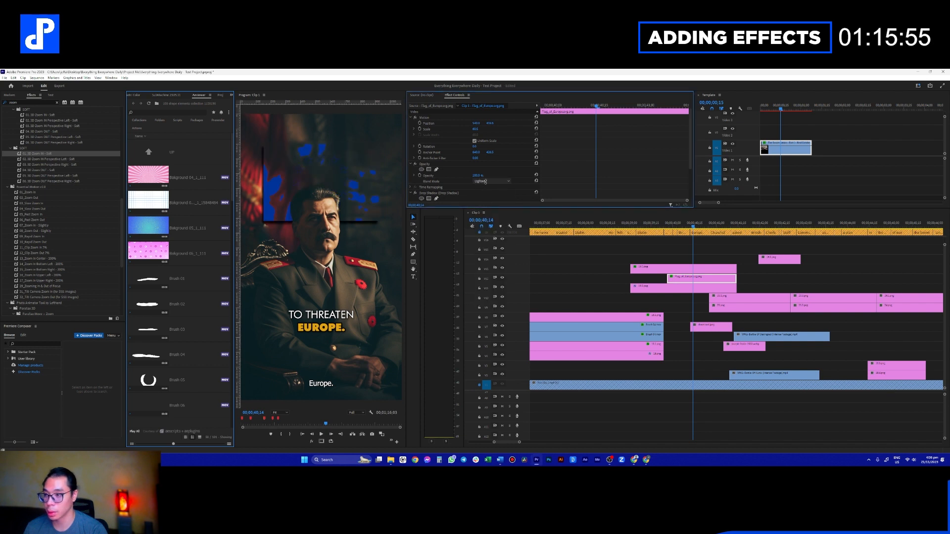
{"action": "scroll", "coordinate": [485, 181], "scroll_direction": "down", "scroll_amount": 1}
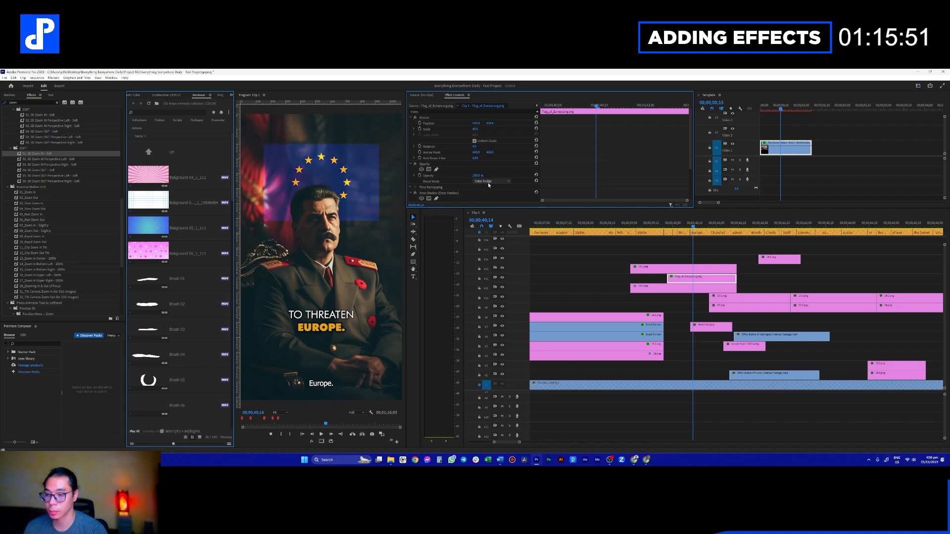
- Play back the flag's appearance against the narration and shift the flag clip slightly earlier on the timeline
{"action": "left_click", "coordinate": [590, 258]}
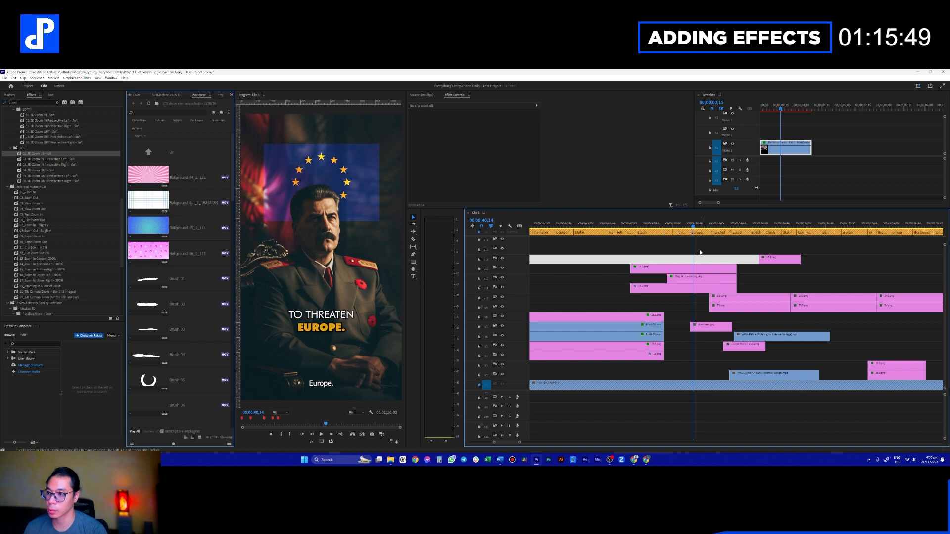
{"action": "left_click", "coordinate": [700, 277]}
{"action": "left_click_drag", "start_coordinate": [663, 226], "coordinate": [656, 224]}
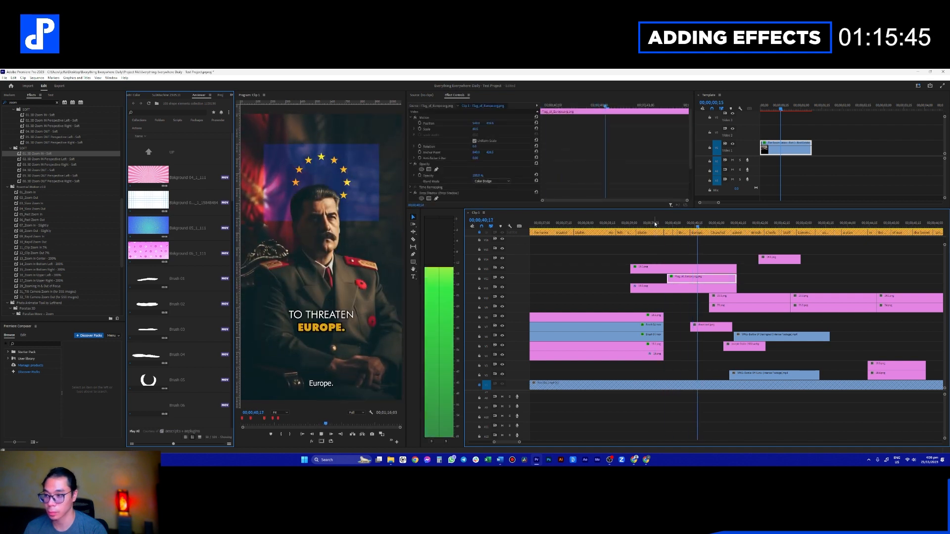
{"action": "key", "text": "space"}
{"action": "left_click_drag", "start_coordinate": [680, 282], "coordinate": [672, 281]}
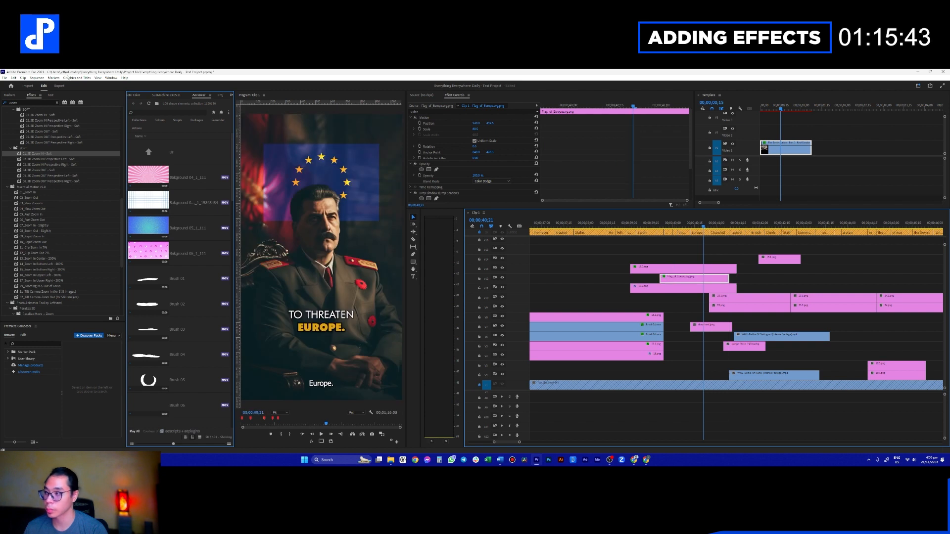
- Find the Move From Bottom preset, apply it to the flag clip and adjust the easing curve of its position keyframes
{"action": "left_click", "coordinate": [33, 103]}
{"action": "type", "text": "fro"}
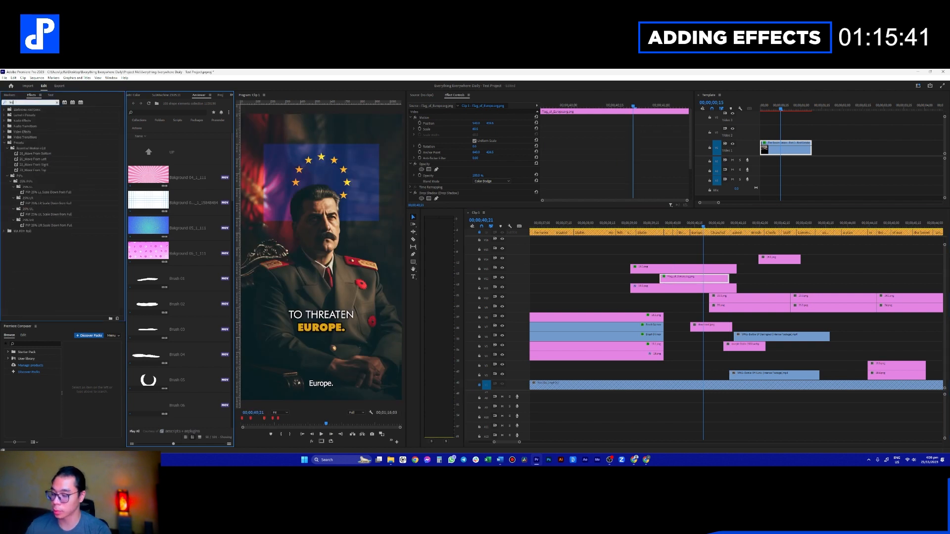
{"action": "type", "text": "m"}
{"action": "left_click_drag", "start_coordinate": [35, 154], "coordinate": [684, 280]}
{"action": "scroll", "coordinate": [600, 171], "scroll_direction": "down", "scroll_amount": 4}
{"action": "left_click_drag", "start_coordinate": [618, 157], "coordinate": [574, 165]}
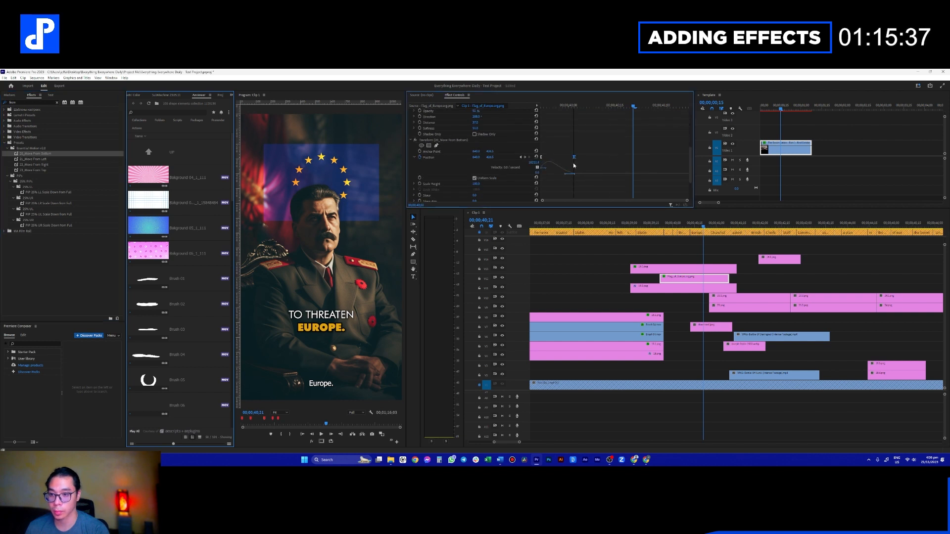
- Search the effects for "sha" and apply the Camera Shake preset to the flag clip
{"action": "left_click", "coordinate": [28, 102]}
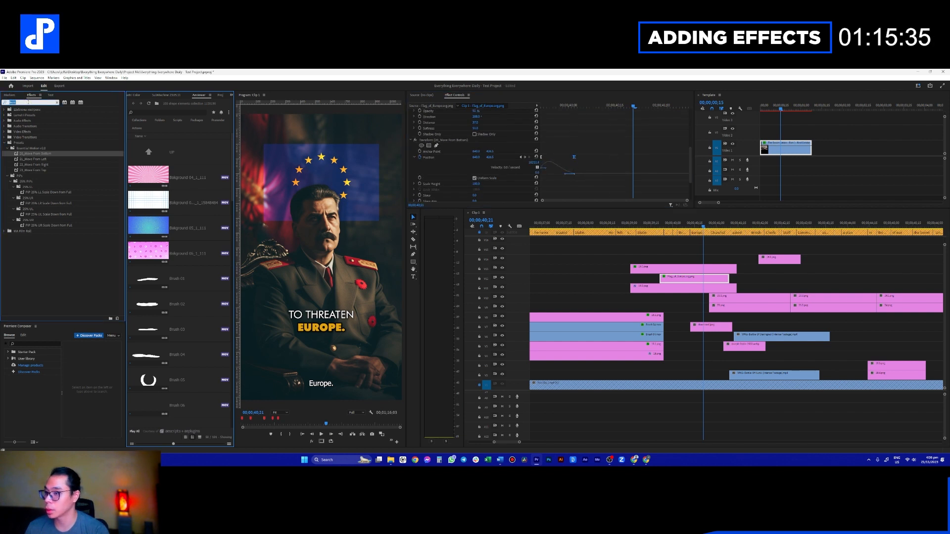
{"action": "type", "text": "sha"}
{"action": "scroll", "coordinate": [48, 221], "scroll_direction": "down", "scroll_amount": 2}
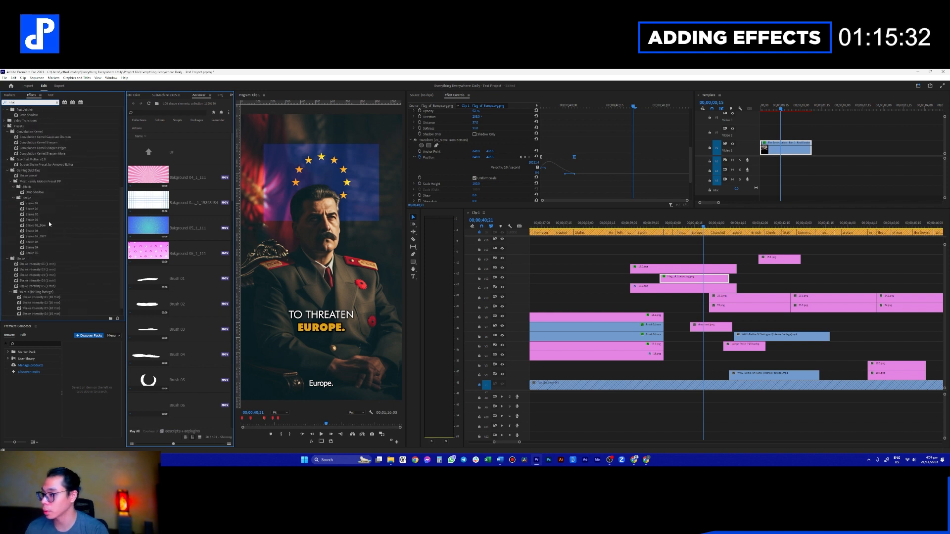
{"action": "left_click_drag", "start_coordinate": [52, 164], "coordinate": [729, 280]}
- Play back from just before the seated Stalin shot to check the flag's entrance and camera shake
{"action": "left_click_drag", "start_coordinate": [658, 227], "coordinate": [653, 228]}
{"action": "scroll", "coordinate": [645, 243], "scroll_direction": "down", "scroll_amount": 2}
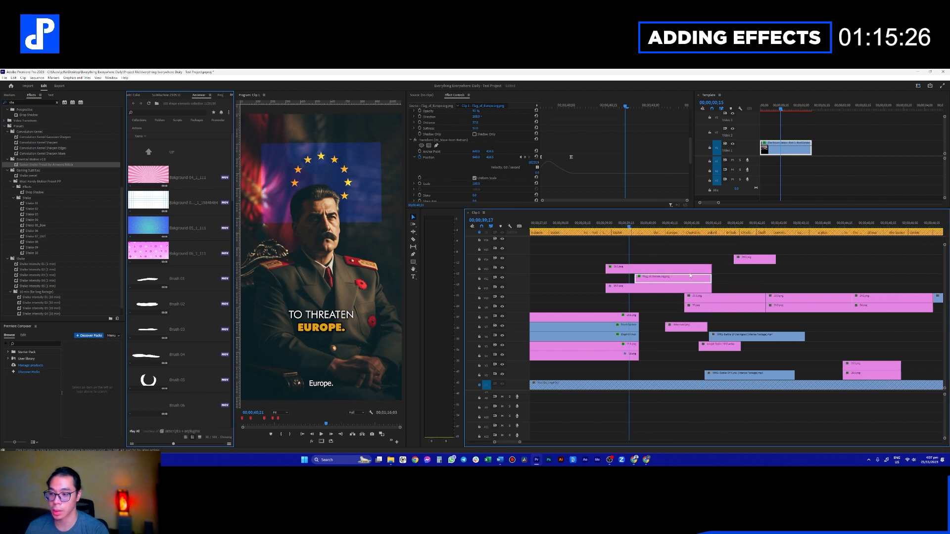
{"action": "scroll", "coordinate": [627, 247], "scroll_direction": "up", "scroll_amount": 2}
{"action": "left_click", "coordinate": [580, 247]}
{"action": "left_click", "coordinate": [573, 228]}
{"action": "key", "text": "space"}
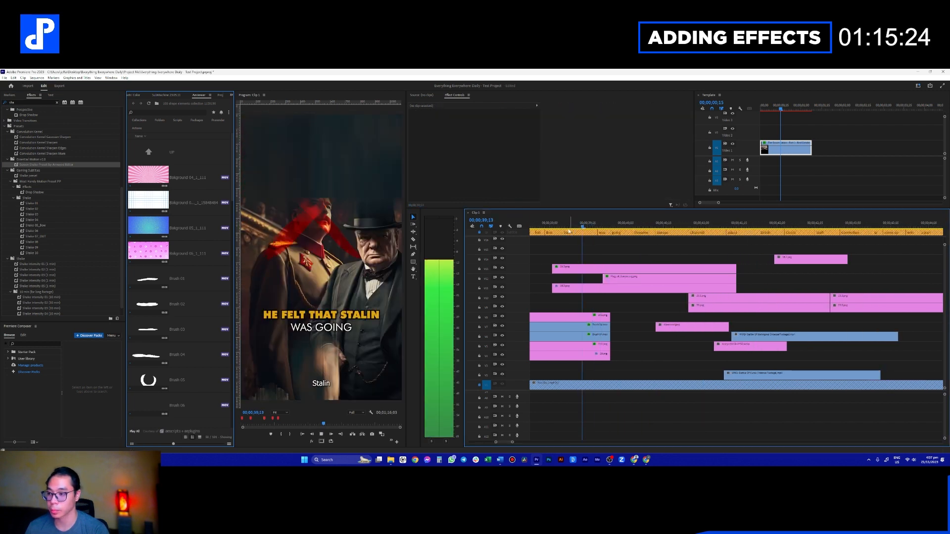
- Remove the Camera Shake effect from the European flag clip and move the last position keyframe of its Move From Bottom transform later
{"action": "left_click", "coordinate": [624, 279]}
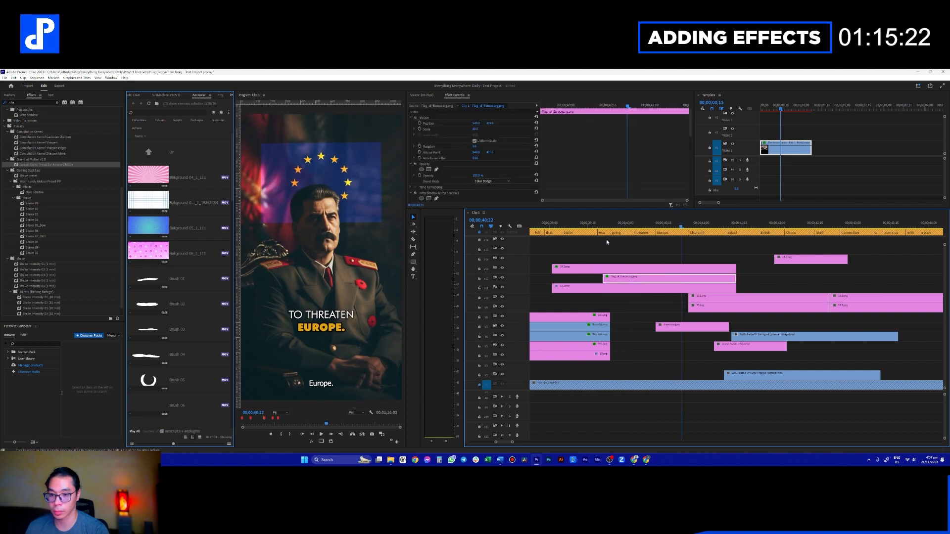
{"action": "left_click", "coordinate": [411, 165]}
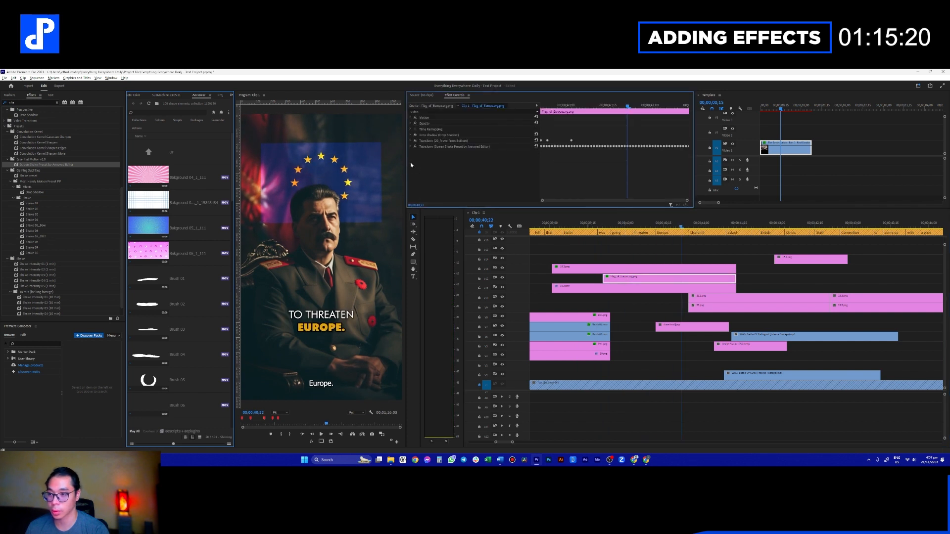
{"action": "left_click", "coordinate": [441, 147]}
{"action": "key", "text": "Delete"}
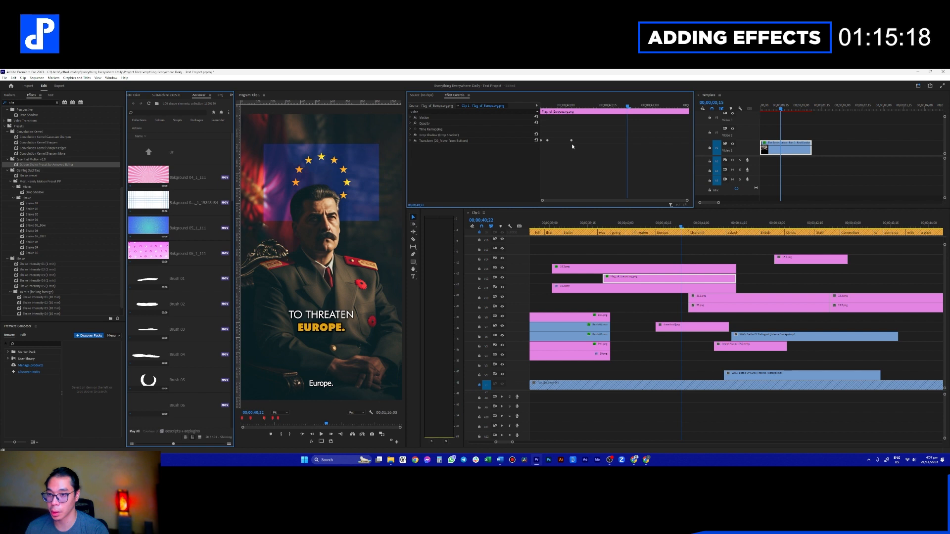
{"action": "left_click", "coordinate": [416, 145]}
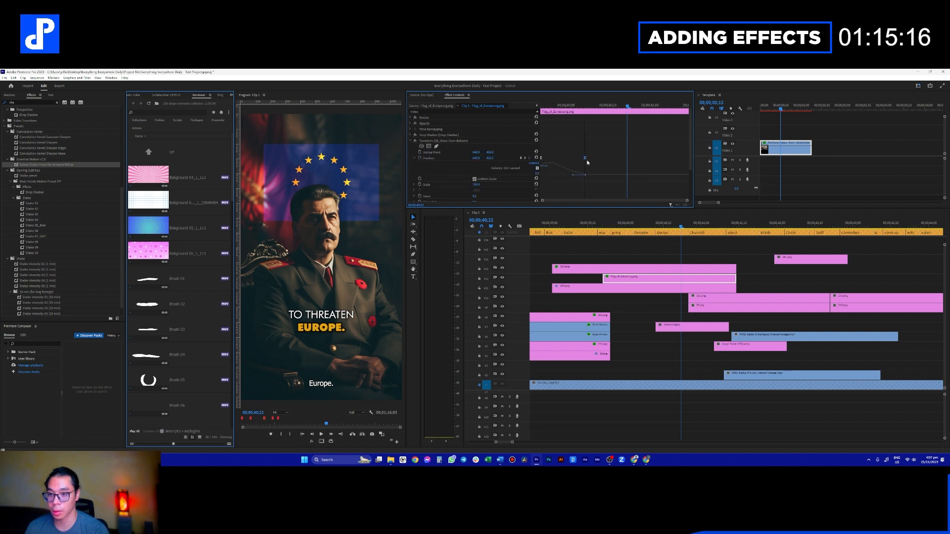
- Search the effects for "zoom" and apply a Zoom Out preset to the flag clip
{"action": "double_click", "coordinate": [25, 103]}
{"action": "type", "text": "zoom"}
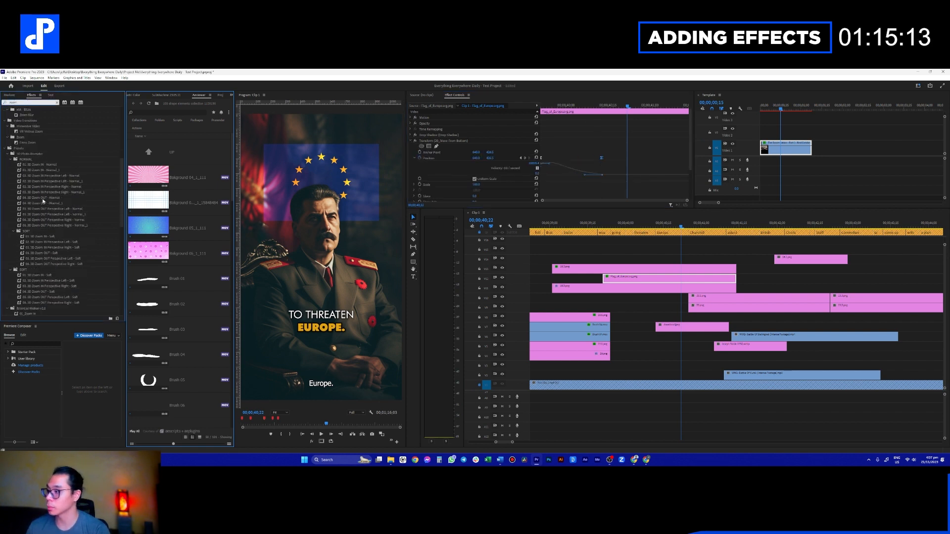
{"action": "scroll", "coordinate": [43, 207], "scroll_direction": "down", "scroll_amount": 5}
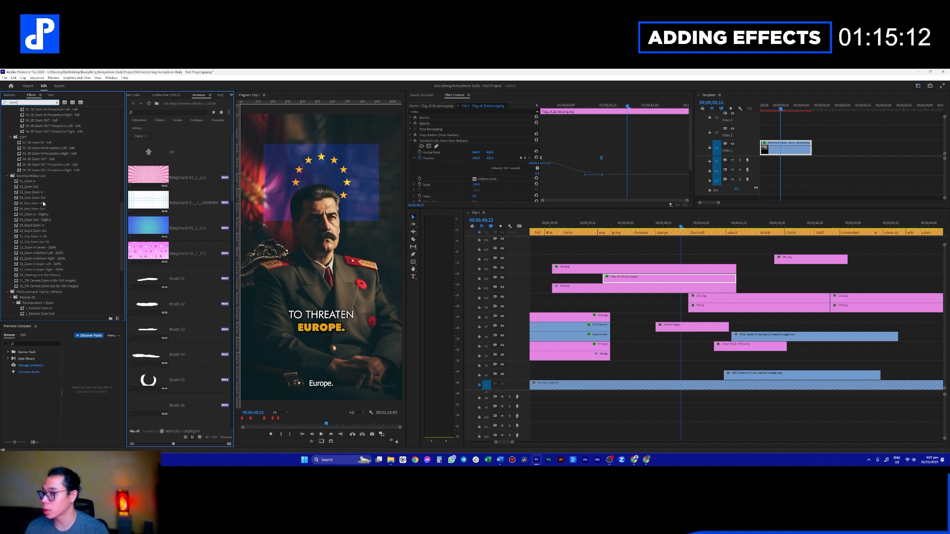
{"action": "left_click_drag", "start_coordinate": [43, 208], "coordinate": [623, 277]}
- Play back the flag's entrance, then trim the seated Stalin, flag and background clips to end together at the "Churchill" caption
{"action": "left_click", "coordinate": [600, 224]}
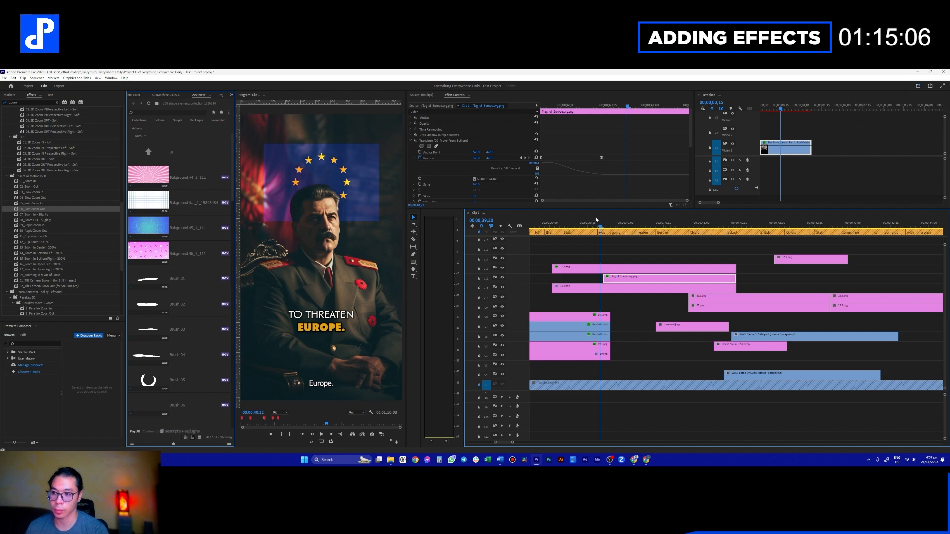
{"action": "key", "text": "space"}
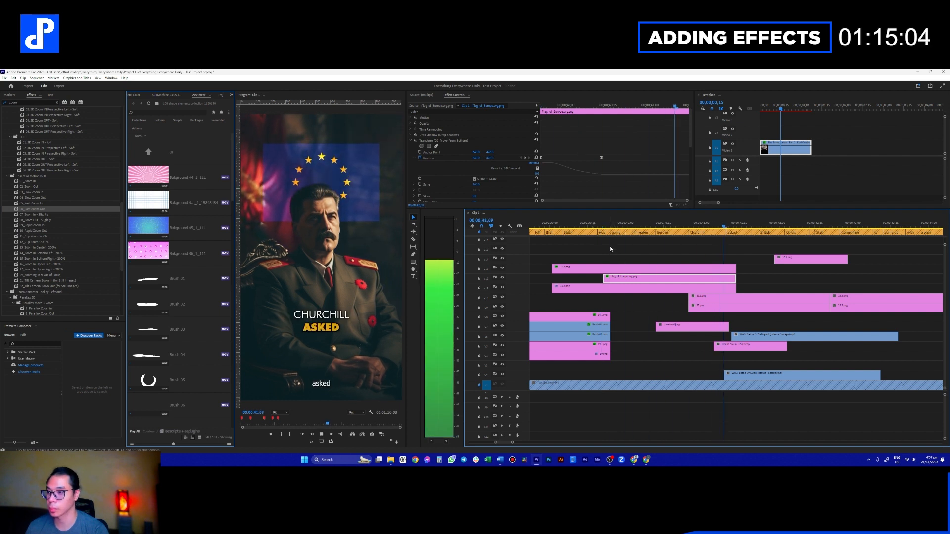
{"action": "key", "text": "space"}
{"action": "left_click_drag", "start_coordinate": [603, 226], "coordinate": [705, 282]}
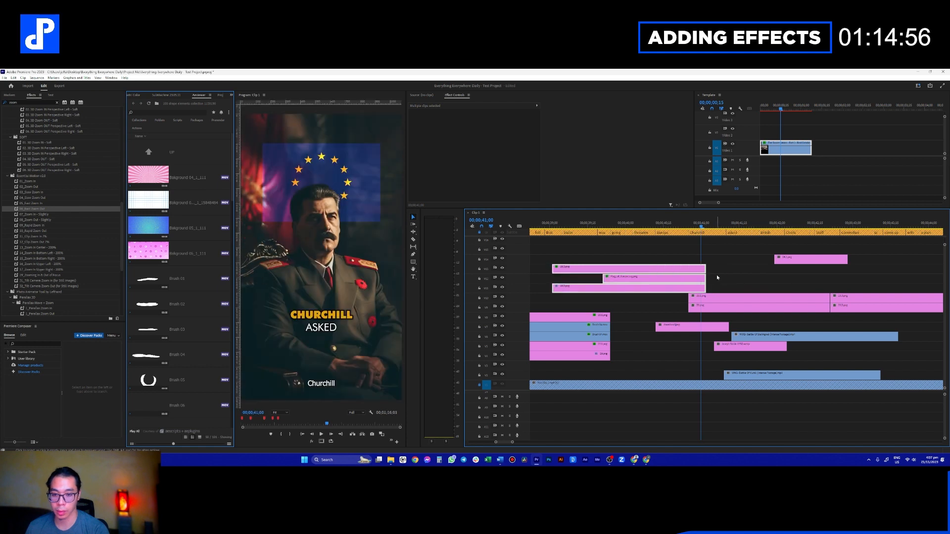
- Browse the Starter Pack transitions in Premiere Composer and add the Rotate transition at the cut from Stalin to the meeting-room scene
{"action": "left_click", "coordinate": [8, 353]}
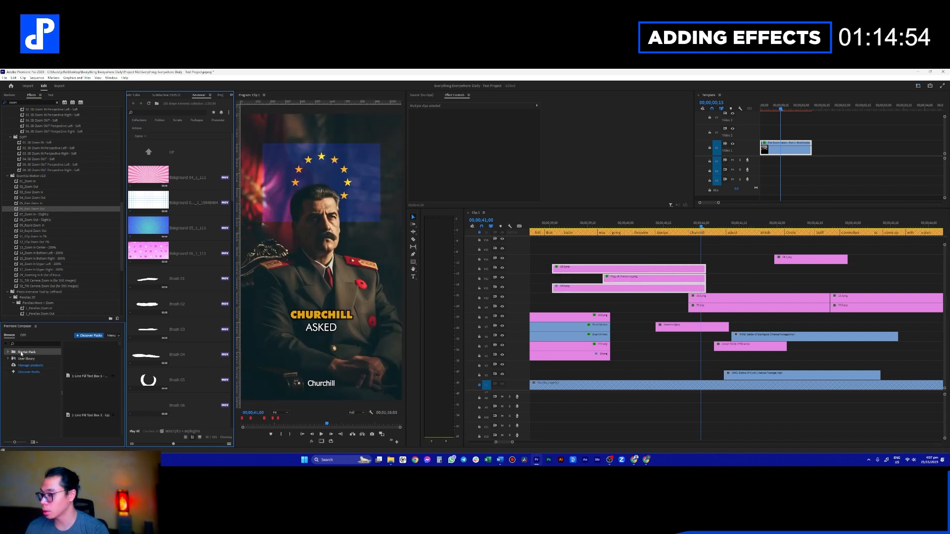
{"action": "left_click", "coordinate": [8, 352]}
{"action": "left_click", "coordinate": [29, 372]}
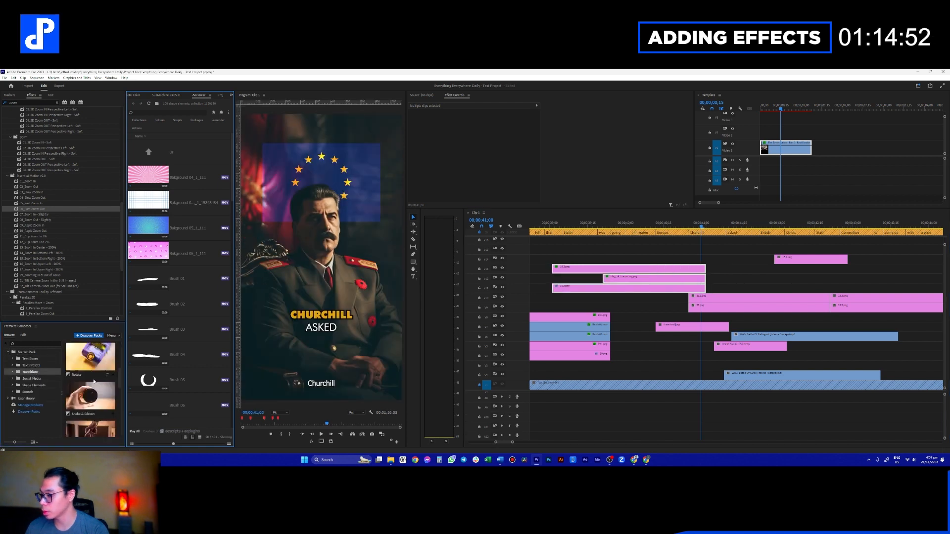
{"action": "scroll", "coordinate": [91, 389], "scroll_direction": "down", "scroll_amount": 3}
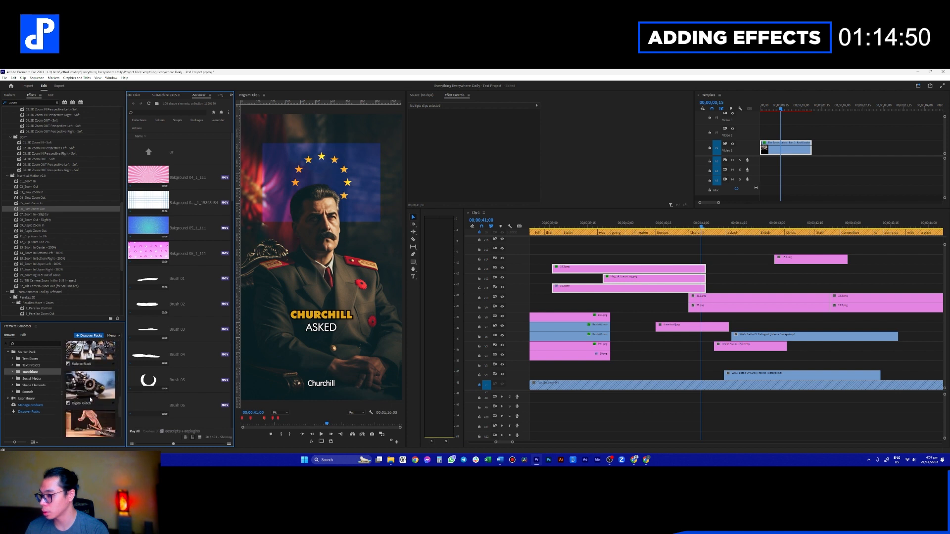
{"action": "scroll", "coordinate": [90, 395], "scroll_direction": "down", "scroll_amount": 5}
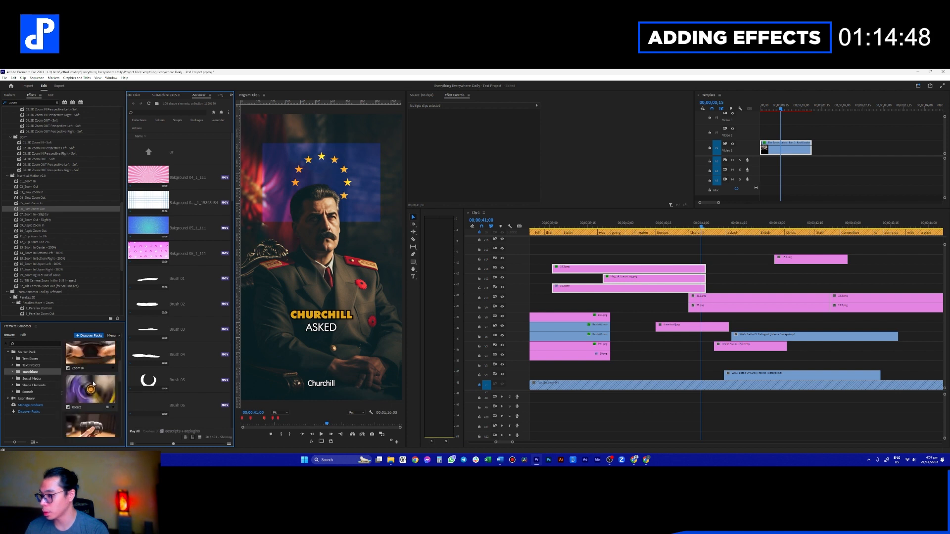
{"action": "left_click", "coordinate": [94, 392]}
{"action": "left_click_drag", "start_coordinate": [695, 260], "coordinate": [715, 258]}
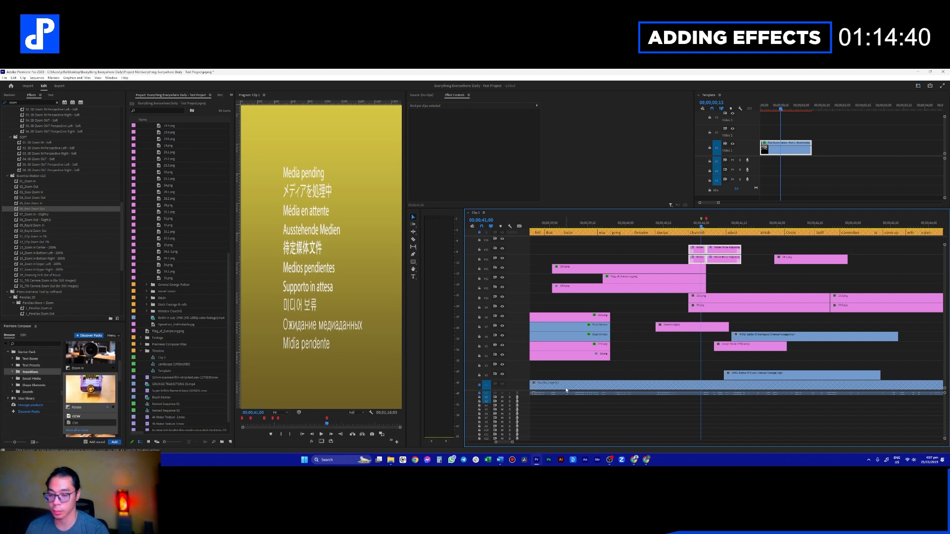
- Adjust the timeline's audio track heights and the video/audio divider to show the Rotate transition's sound clip below the narration
{"action": "left_click", "coordinate": [40, 377]}
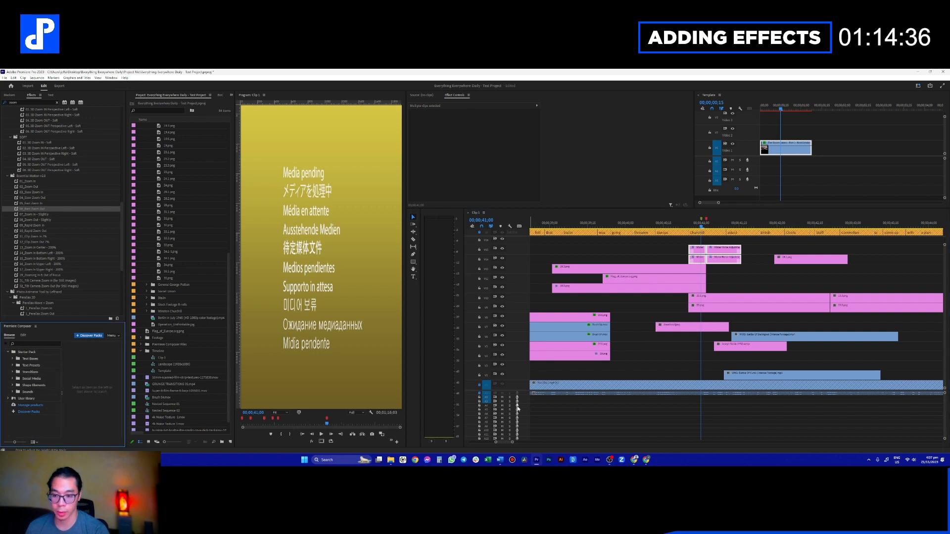
{"action": "scroll", "coordinate": [523, 412], "scroll_direction": "up", "scroll_amount": 3}
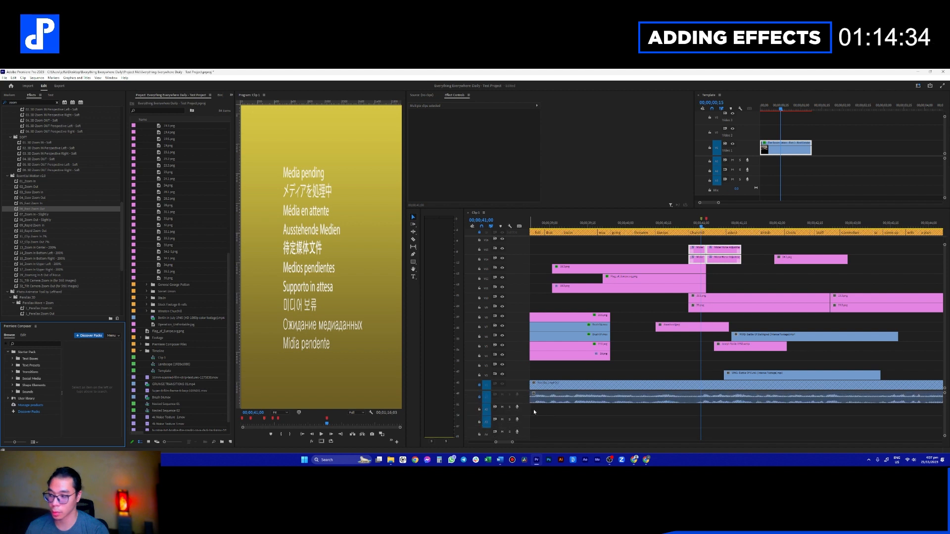
{"action": "left_click", "coordinate": [533, 408]}
{"action": "scroll", "coordinate": [522, 390], "scroll_direction": "down", "scroll_amount": 5}
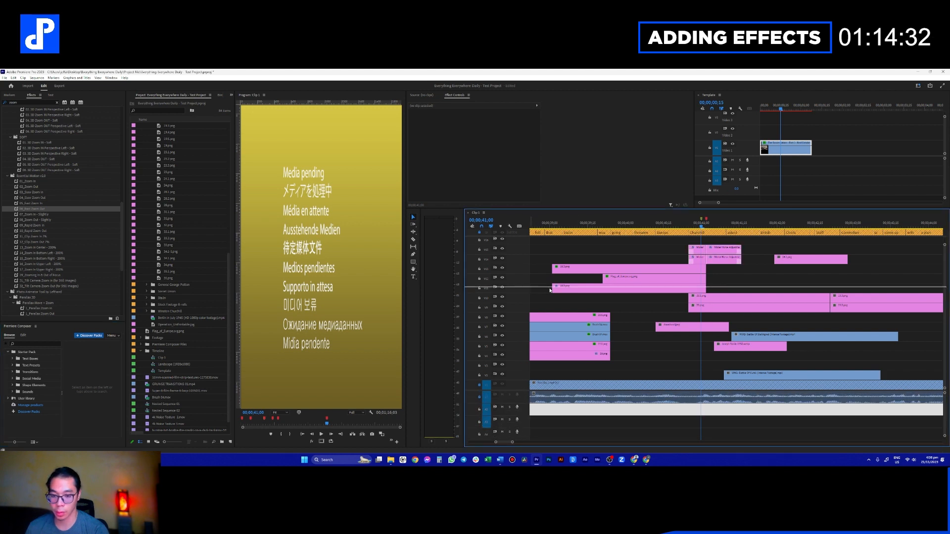
{"action": "left_click_drag", "start_coordinate": [704, 344], "coordinate": [707, 295]}
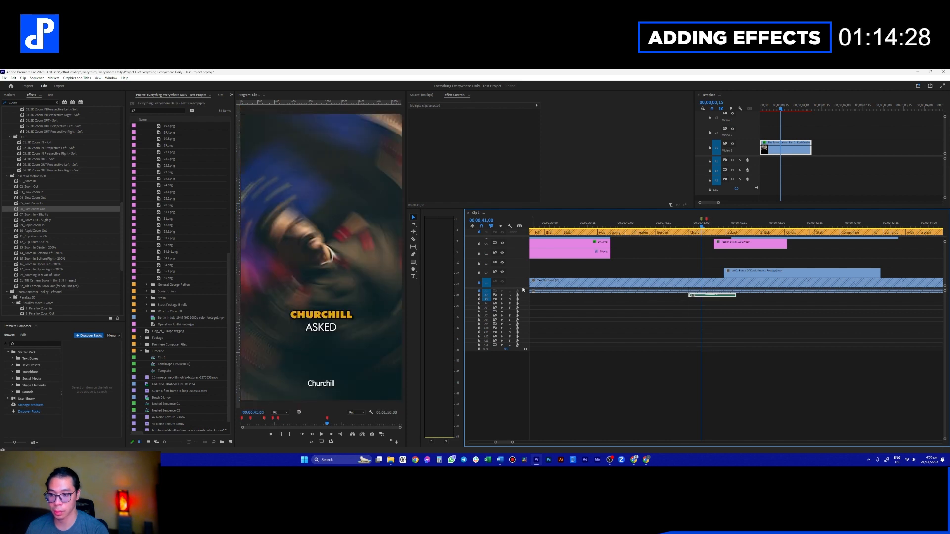
{"action": "left_click_drag", "start_coordinate": [523, 288], "coordinate": [523, 397]}
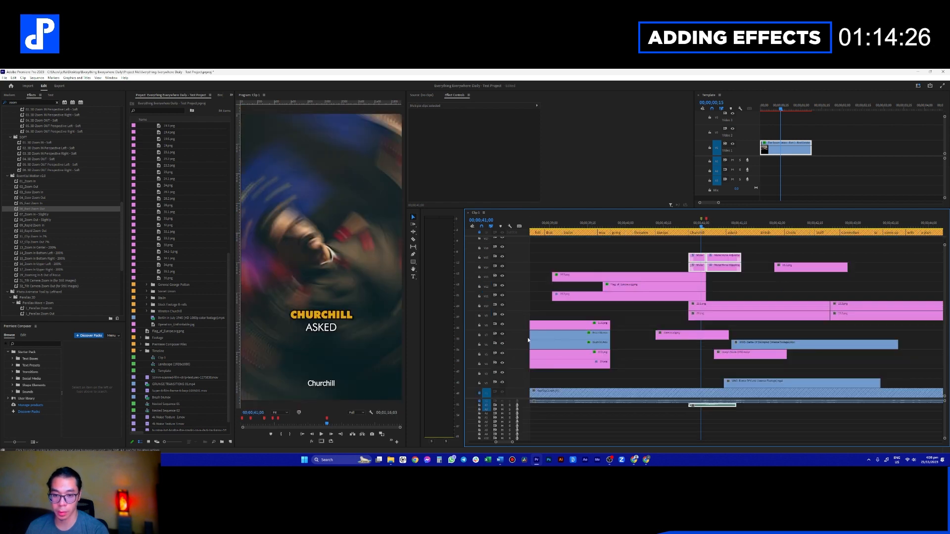
- Play back the Rotate transition into the meeting-room scene
{"action": "left_click", "coordinate": [655, 321]}
{"action": "key", "text": "space"}
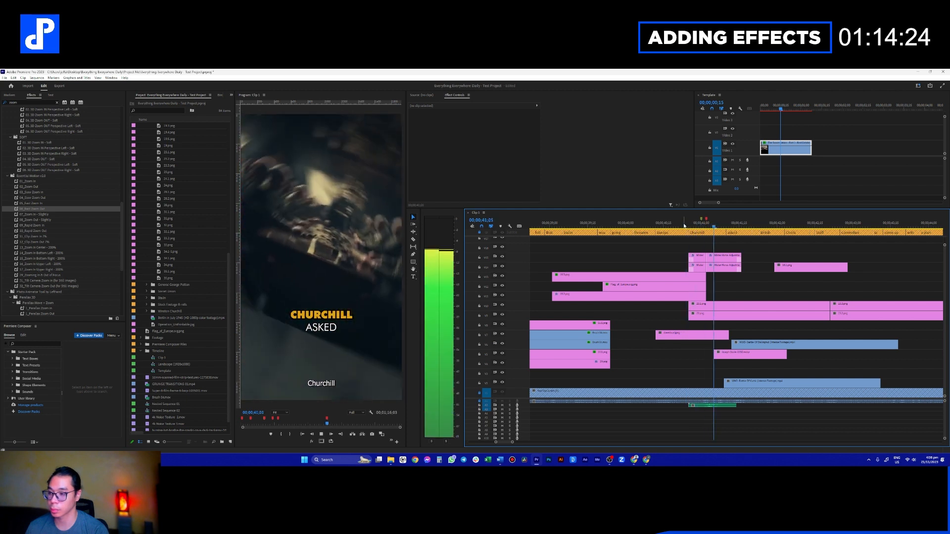
{"action": "key", "text": "space"}
- Resize and reposition the meeting-room image so it fills the vertical frame behind the "The British Chiefs of Staff" caption
{"action": "left_click", "coordinate": [731, 307]}
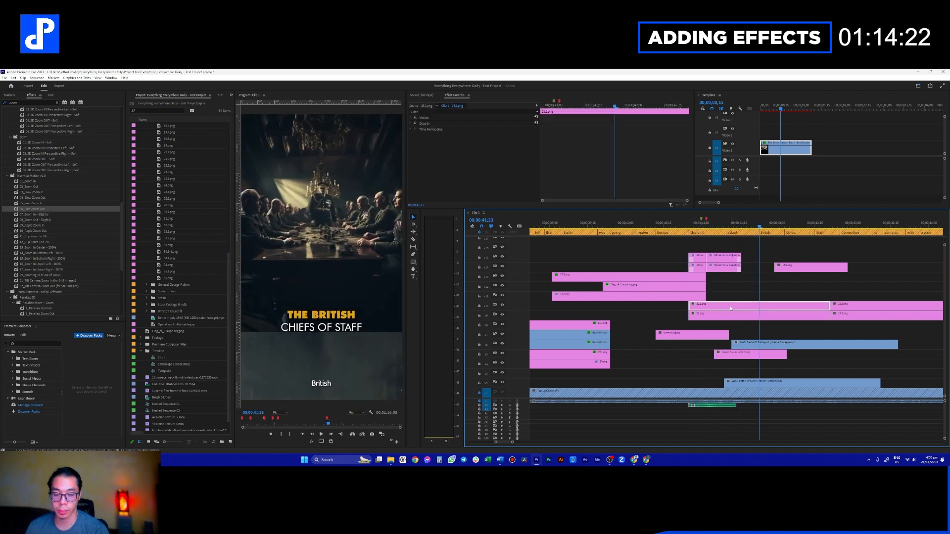
{"action": "scroll", "coordinate": [730, 308], "scroll_direction": "right", "scroll_amount": 2}
{"action": "left_click", "coordinate": [466, 118]}
{"action": "left_click_drag", "start_coordinate": [362, 264], "coordinate": [361, 337]}
{"action": "left_click_drag", "start_coordinate": [342, 297], "coordinate": [357, 283]}
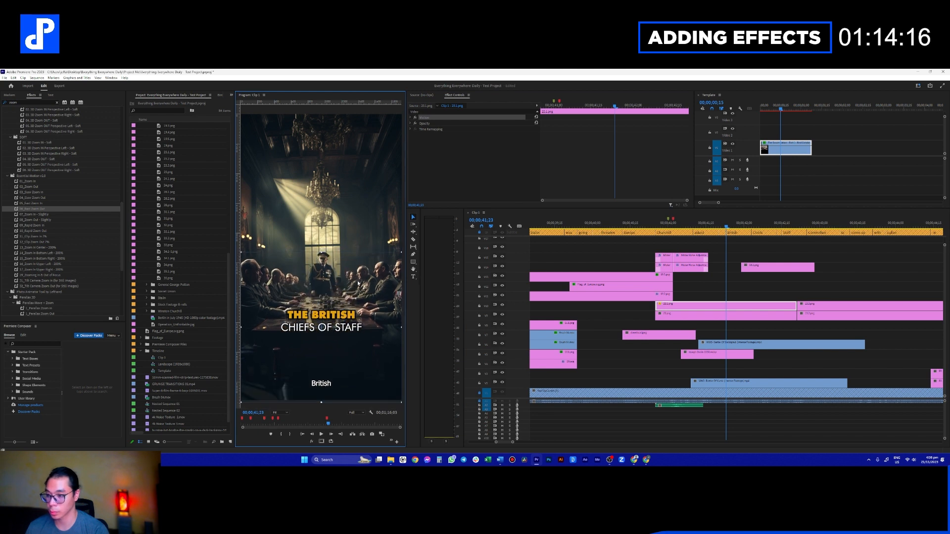
{"action": "left_click_drag", "start_coordinate": [321, 252], "coordinate": [347, 280]}
- Move the download image clip later and to a lower track, directly beneath the other short image clip at the meeting-room scene
{"action": "left_click", "coordinate": [730, 300]}
{"action": "left_click_drag", "start_coordinate": [652, 335], "coordinate": [708, 367]}
{"action": "scroll", "coordinate": [706, 341], "scroll_direction": "up", "scroll_amount": 4}
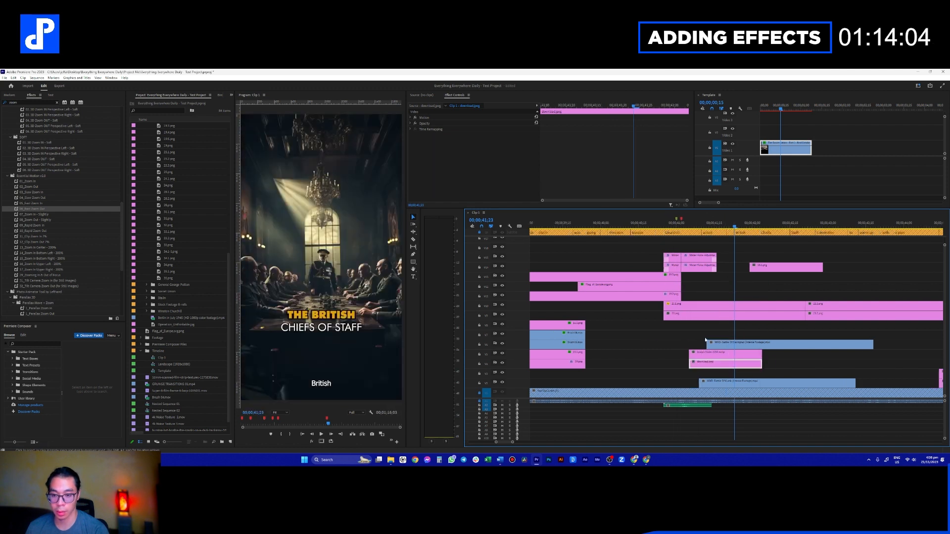
{"action": "scroll", "coordinate": [668, 272], "scroll_direction": "down", "scroll_amount": 2}
- Play back from before the seated Stalin shot through the Rotate transition to the "The British Chiefs of Staff" caption
{"action": "left_click", "coordinate": [675, 228]}
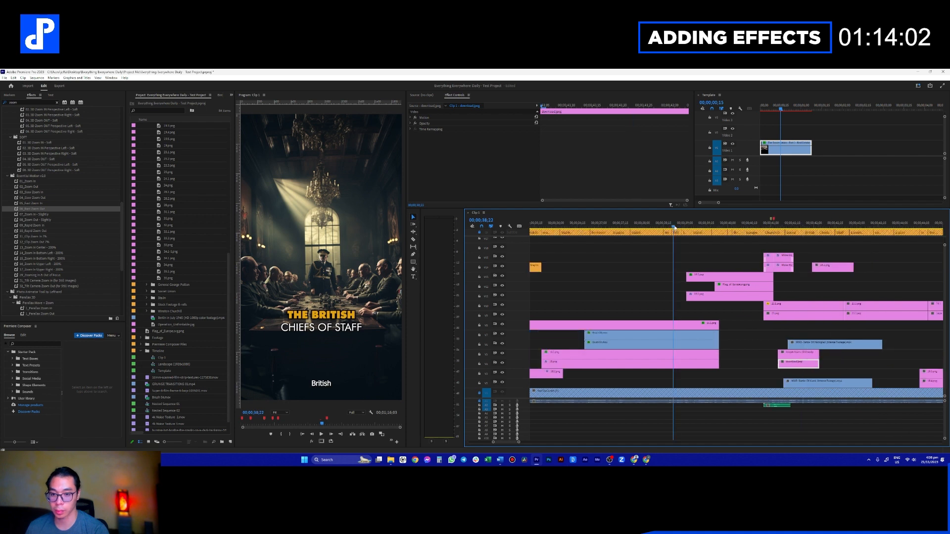
{"action": "scroll", "coordinate": [656, 290], "scroll_direction": "down", "scroll_amount": 2}
{"action": "key", "text": "space"}
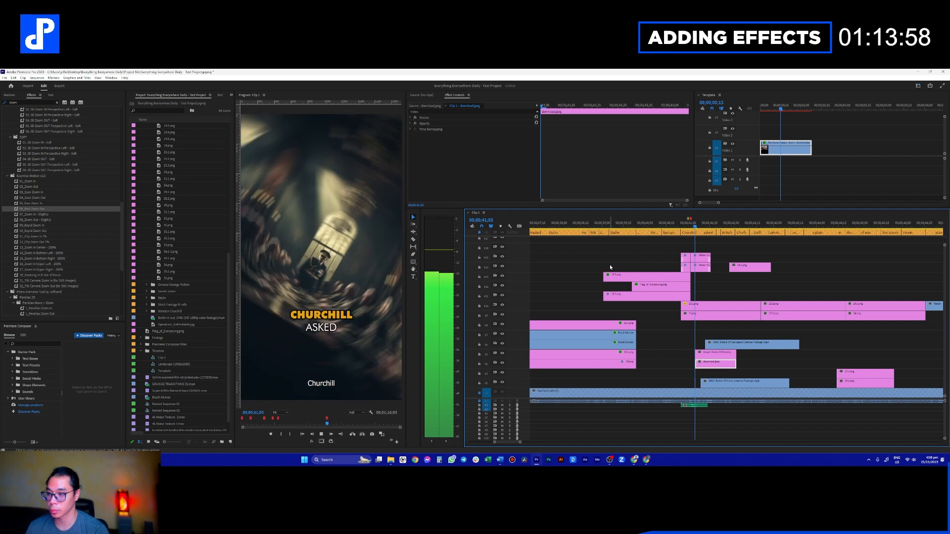
{"action": "key", "text": "space"}
{"action": "left_click", "coordinate": [605, 223]}
{"action": "left_click", "coordinate": [607, 225]}
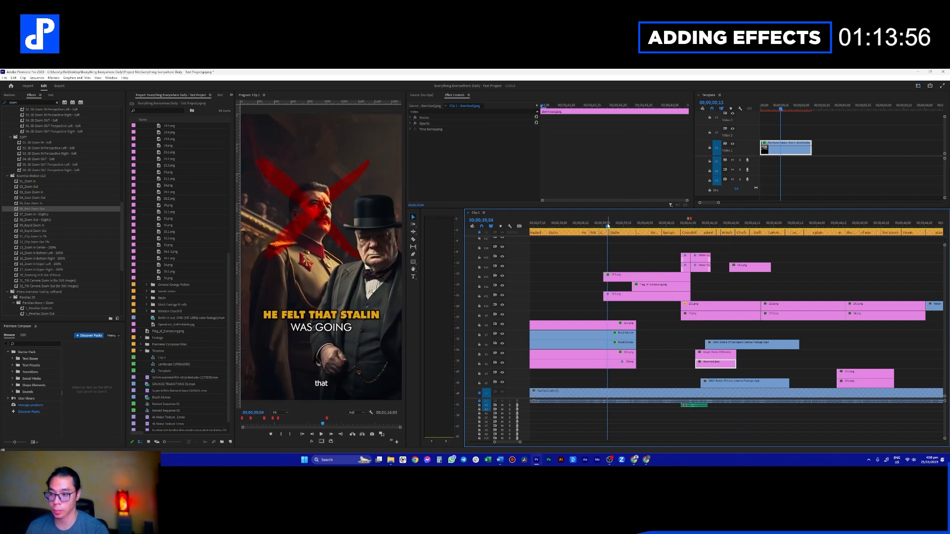
{"action": "key", "text": "space"}
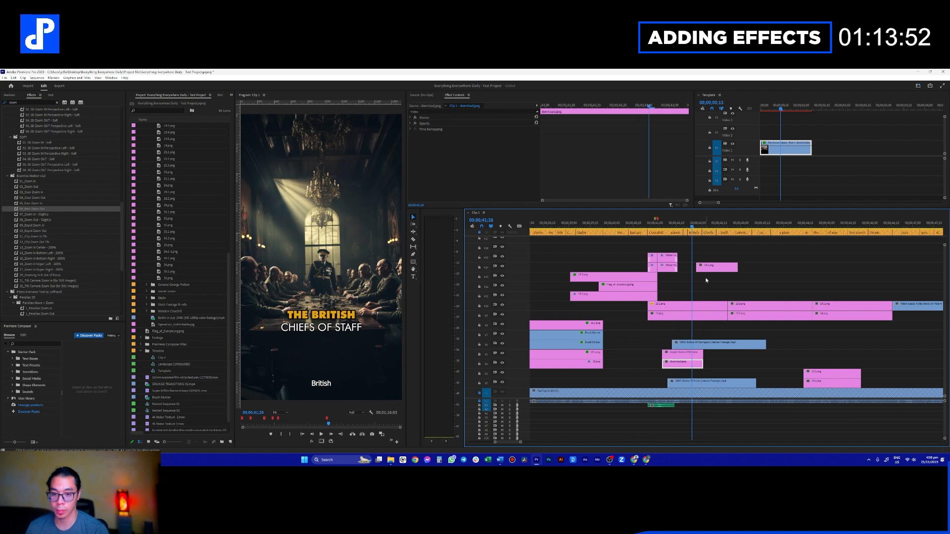
- Move the Churchill cutout clip earlier, directly above the meeting-room clips, then scale it down and place him on the frame's right side
{"action": "scroll", "coordinate": [706, 280], "scroll_direction": "up", "scroll_amount": 1, "text": "alt"}
{"action": "left_click_drag", "start_coordinate": [717, 270], "coordinate": [736, 295]}
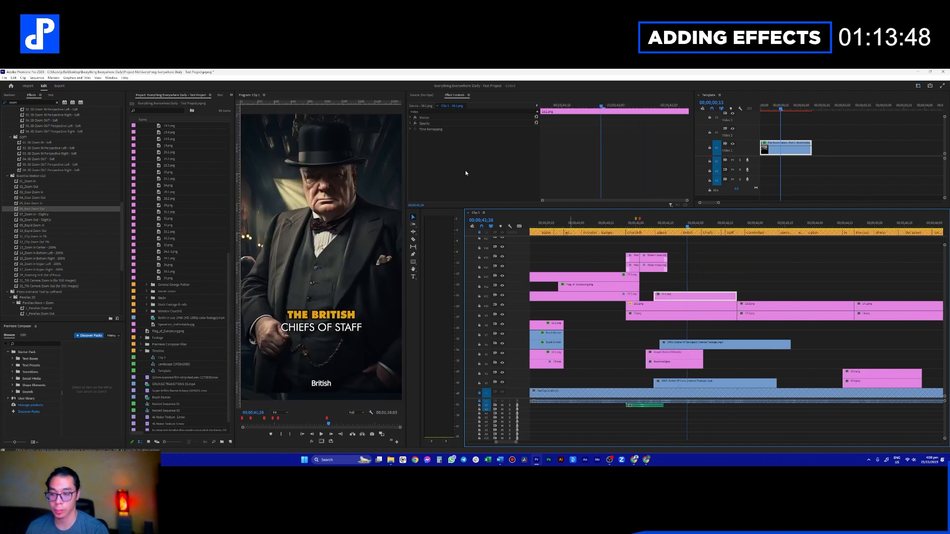
{"action": "left_click", "coordinate": [431, 118]}
{"action": "left_click_drag", "start_coordinate": [322, 122], "coordinate": [322, 168]}
{"action": "left_click_drag", "start_coordinate": [319, 229], "coordinate": [359, 286]}
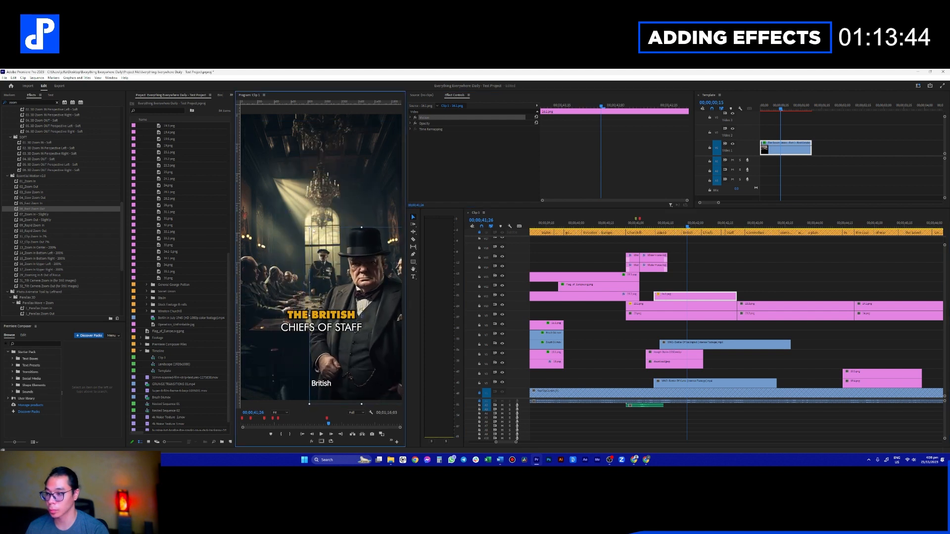
{"action": "key", "text": "ctrl+z"}
{"action": "key", "text": "ctrl+z"}
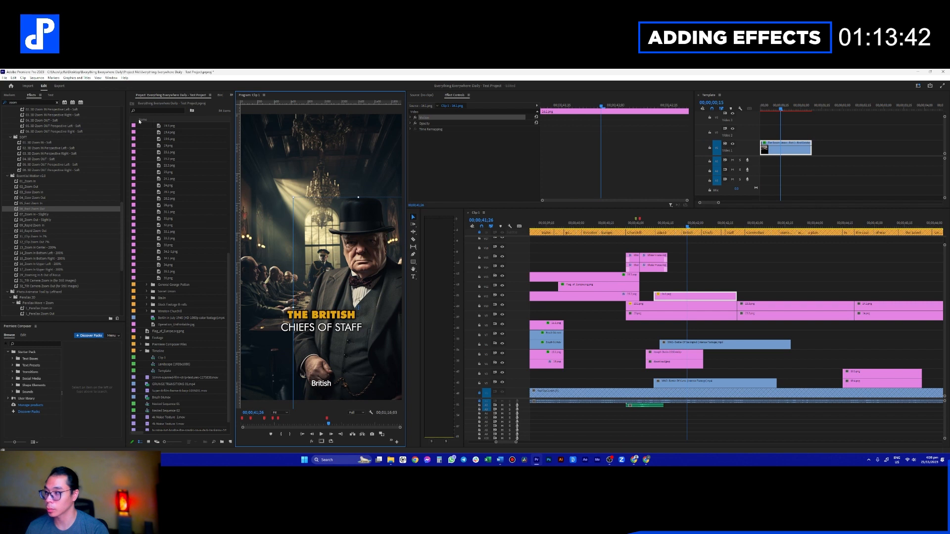
- Search the effects for "from" and apply the Move From Bottom preset to the Churchill cutout clip
{"action": "left_click", "coordinate": [38, 103]}
{"action": "type", "text": "from"}
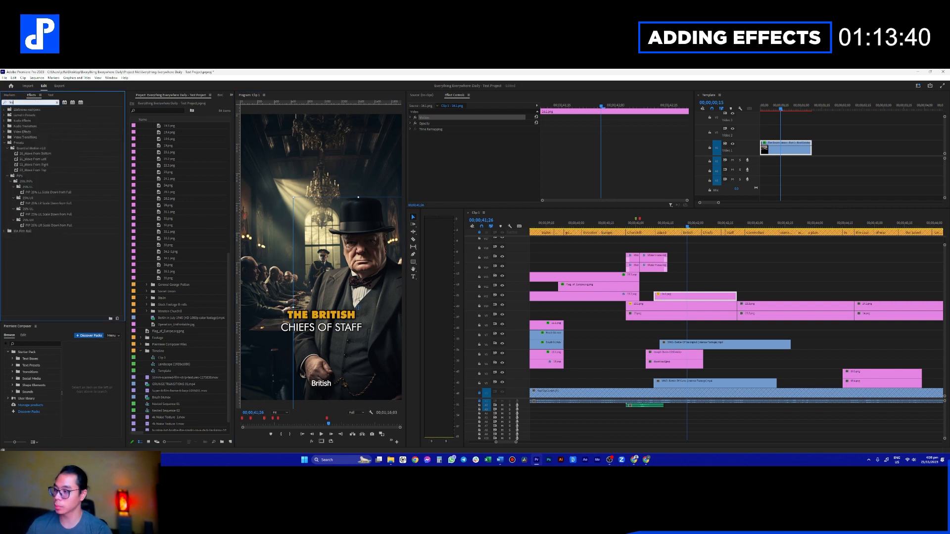
{"action": "left_click", "coordinate": [50, 155]}
{"action": "left_click_drag", "start_coordinate": [549, 264], "coordinate": [685, 296]}
- Play back from the "Churchill asked" caption to check the Churchill cutout's entrance over the meeting room
{"action": "left_click", "coordinate": [650, 228]}
{"action": "left_click", "coordinate": [653, 256]}
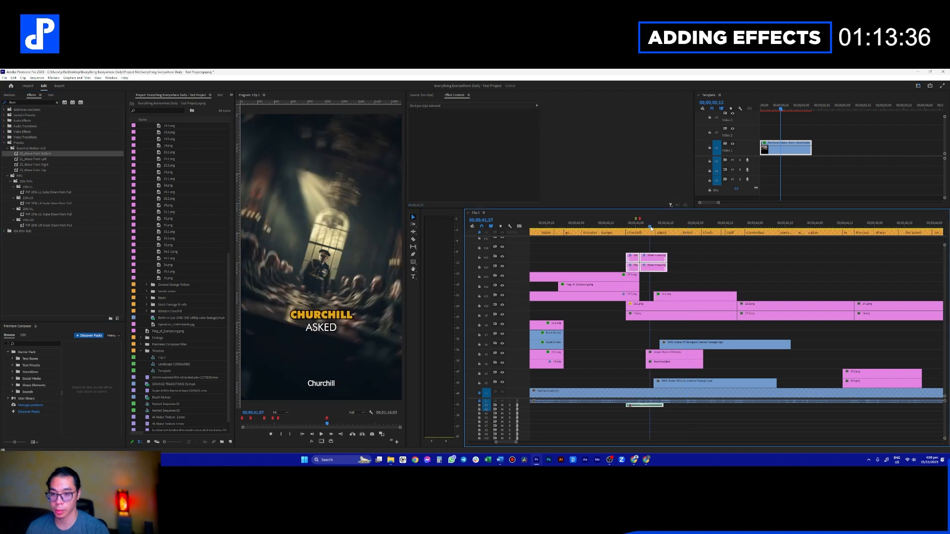
{"action": "key", "text": "space"}
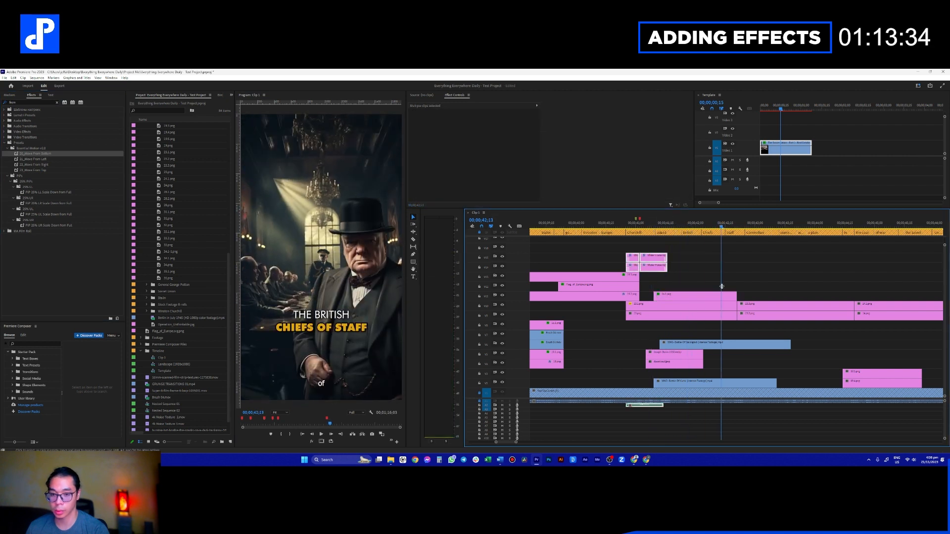
{"action": "key", "text": "space"}
- Move the officers-at-the-table clips onto lower tracks, then extend the meeting-room clips and Churchill cutout over the gap up to the next scene
{"action": "left_click_drag", "start_coordinate": [726, 288], "coordinate": [745, 325]}
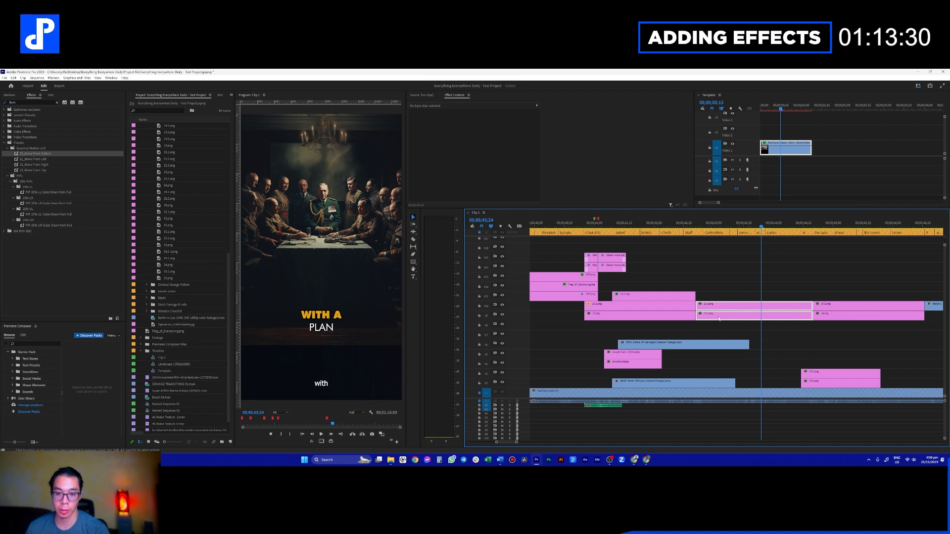
{"action": "left_click_drag", "start_coordinate": [732, 306], "coordinate": [698, 315]}
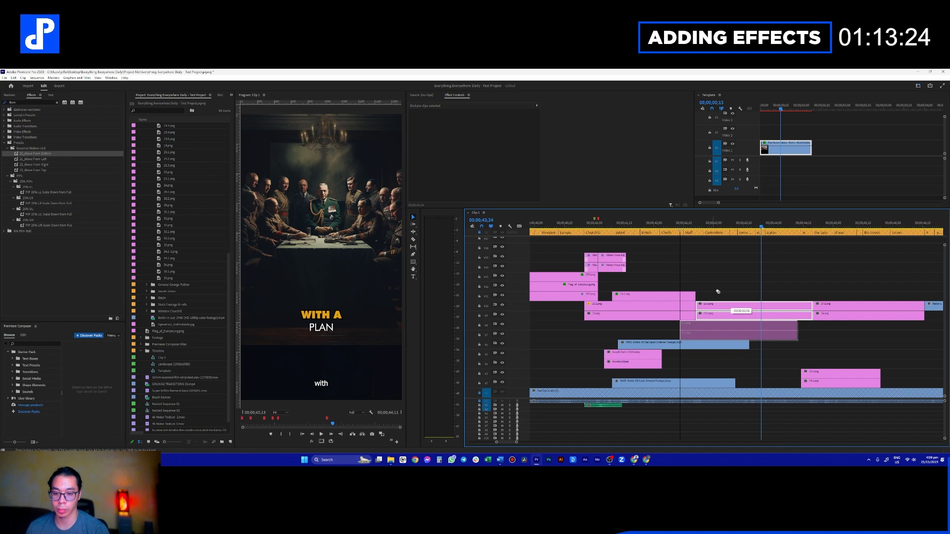
{"action": "left_click_drag", "start_coordinate": [718, 291], "coordinate": [728, 282]}
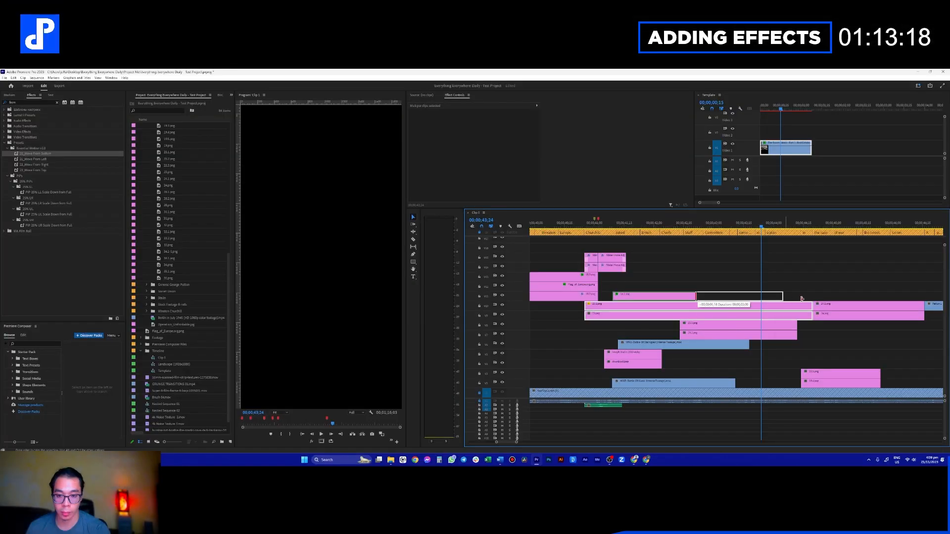
- Play back the extended Churchill and meeting-room scene, starting within the Rotate transition
{"action": "left_click", "coordinate": [666, 256]}
{"action": "left_click", "coordinate": [601, 225]}
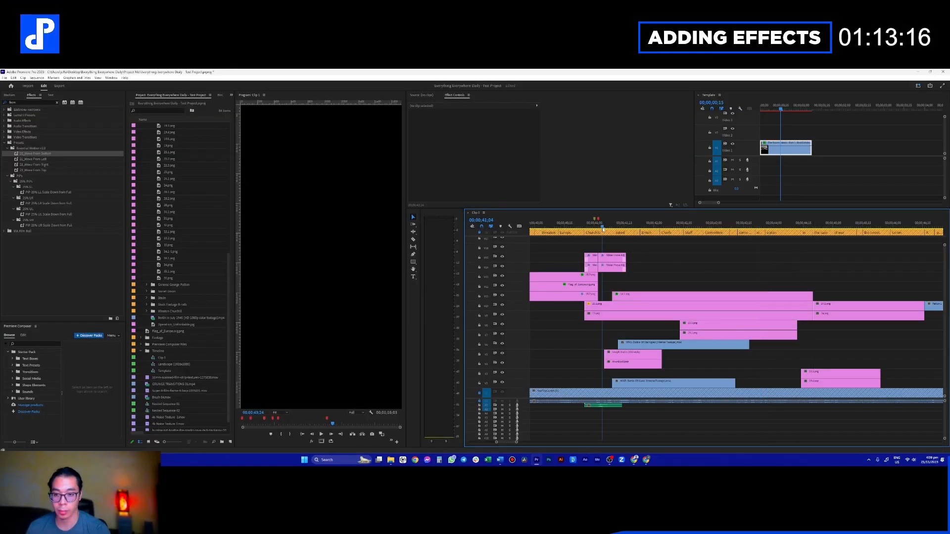
{"action": "left_click", "coordinate": [605, 262]}
{"action": "key", "text": "space"}
{"action": "left_click", "coordinate": [701, 255]}
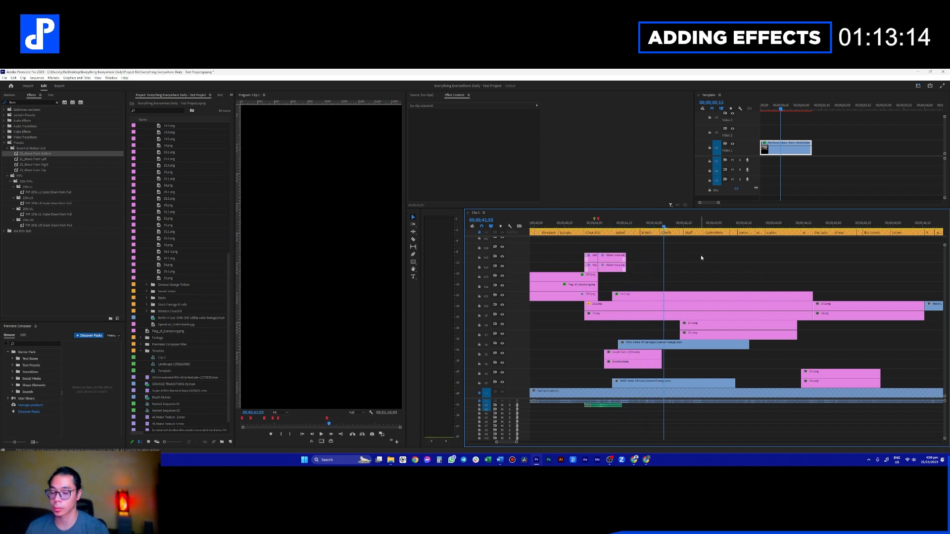
- Save the project and close it
{"action": "key", "text": "ctrl+s"}
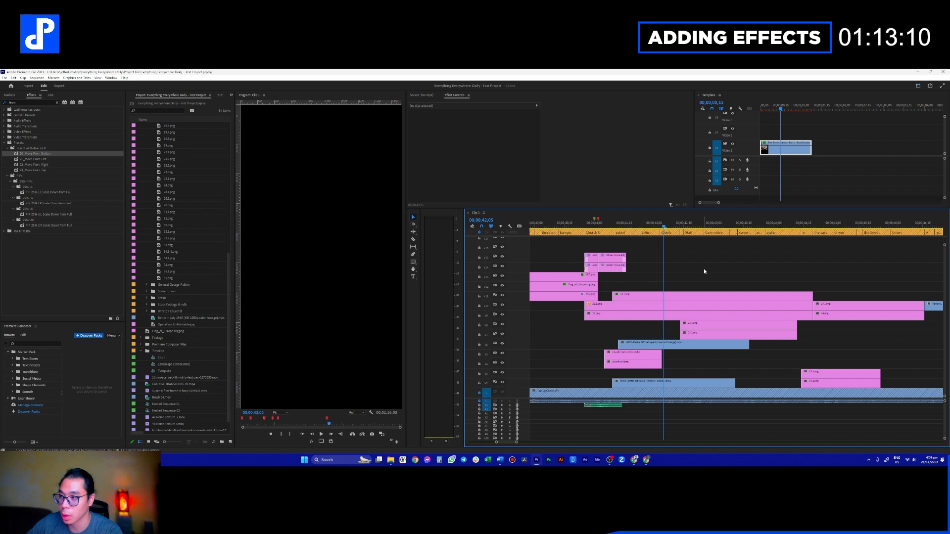
{"action": "key", "text": "ctrl+s"}
{"action": "left_click", "coordinate": [944, 72]}
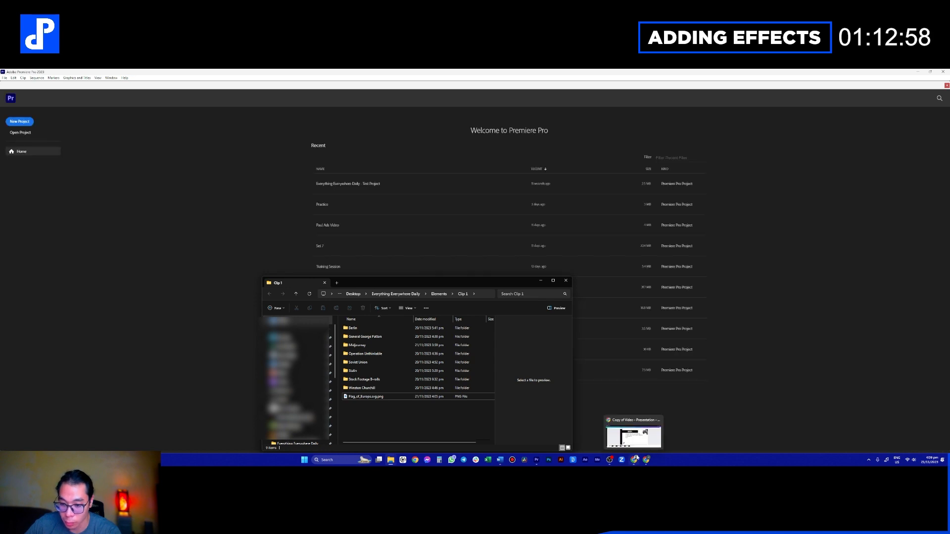
- Close the Europe flag browser window and reopen the Everything Everywhere Daily - Test Project from the recent projects
{"action": "mouse_move", "coordinate": [646, 460]}
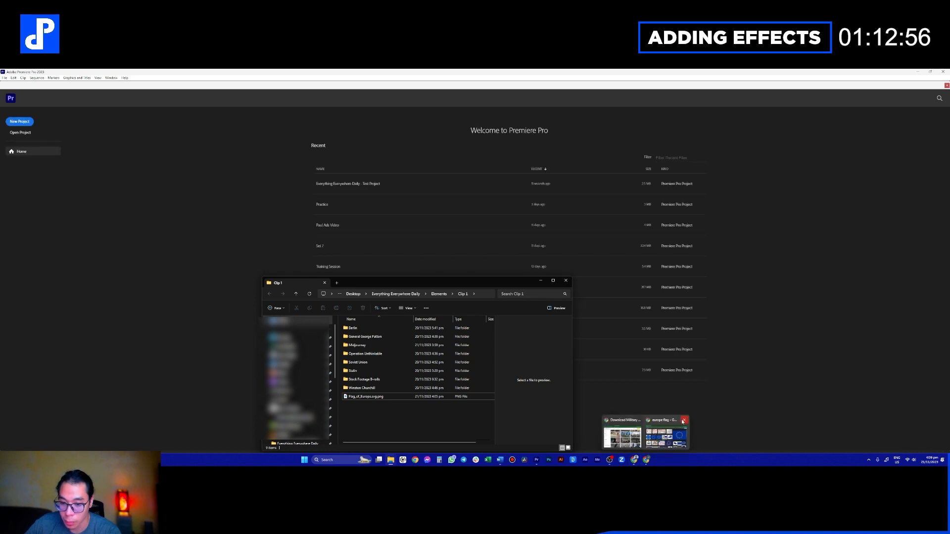
{"action": "left_click", "coordinate": [683, 420]}
{"action": "left_click", "coordinate": [631, 407]}
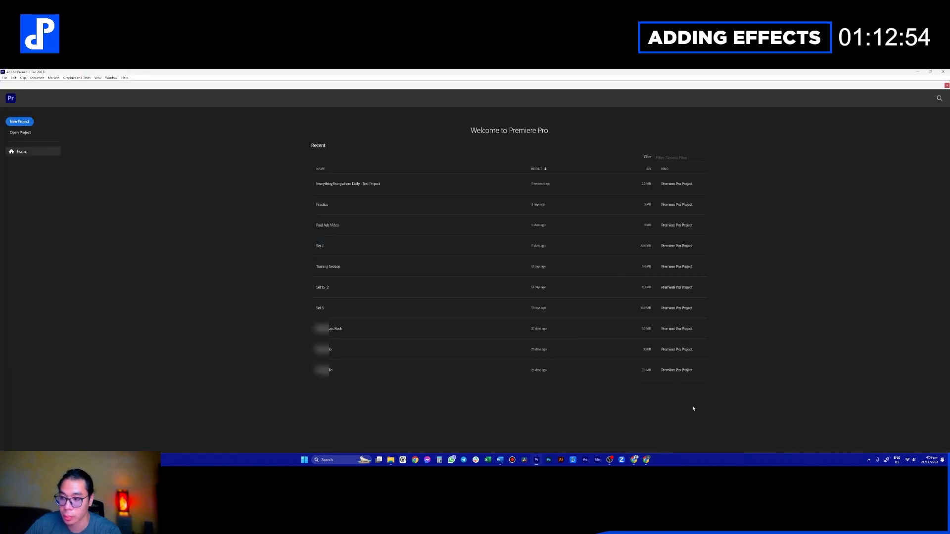
{"action": "left_click", "coordinate": [344, 183]}
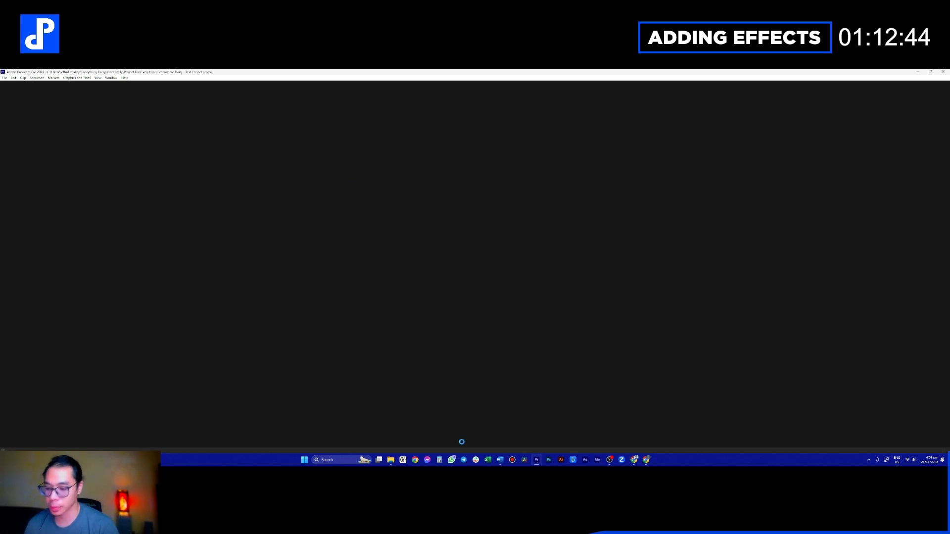
{"action": "left_click", "coordinate": [452, 459]}
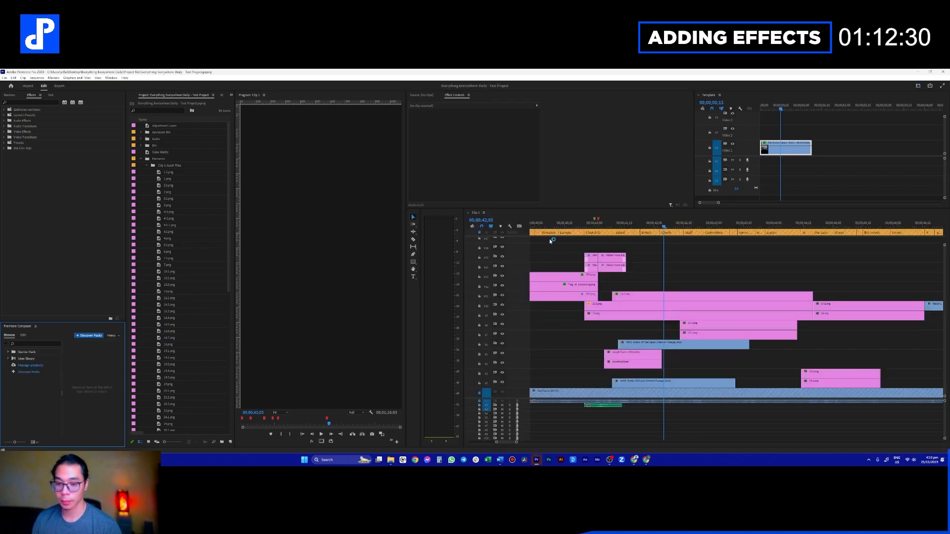
- Play back from just before the Rotate transition, then look over the remaining clips up to the end of the sequence
{"action": "left_click", "coordinate": [592, 225]}
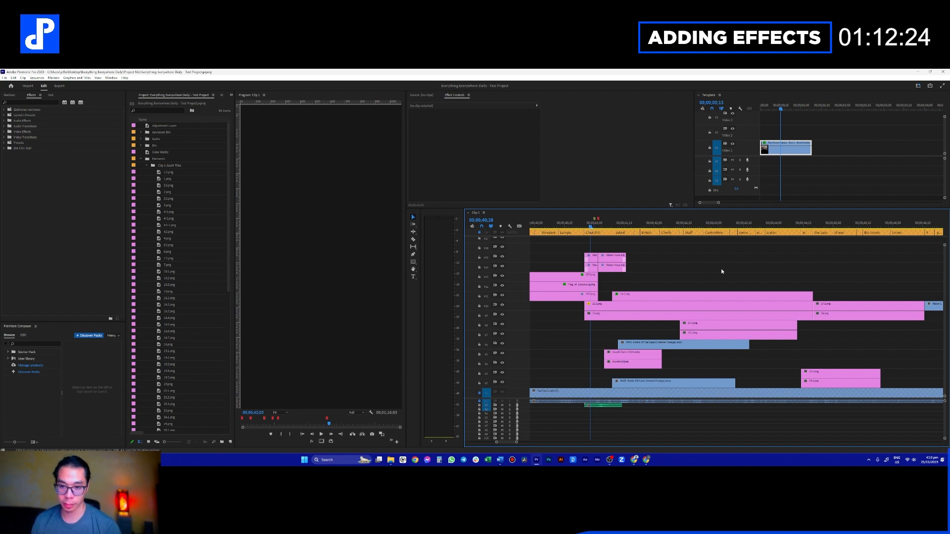
{"action": "left_click", "coordinate": [576, 226]}
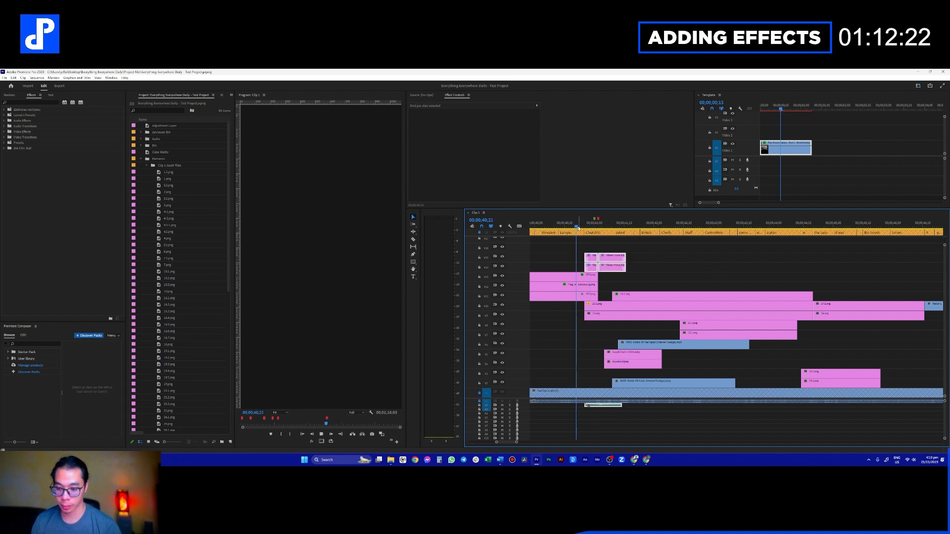
{"action": "key", "text": "space"}
{"action": "left_click", "coordinate": [691, 273]}
{"action": "scroll", "coordinate": [683, 277], "scroll_direction": "down", "scroll_amount": 3}
{"action": "scroll", "coordinate": [650, 290], "scroll_direction": "down", "scroll_amount": 5}
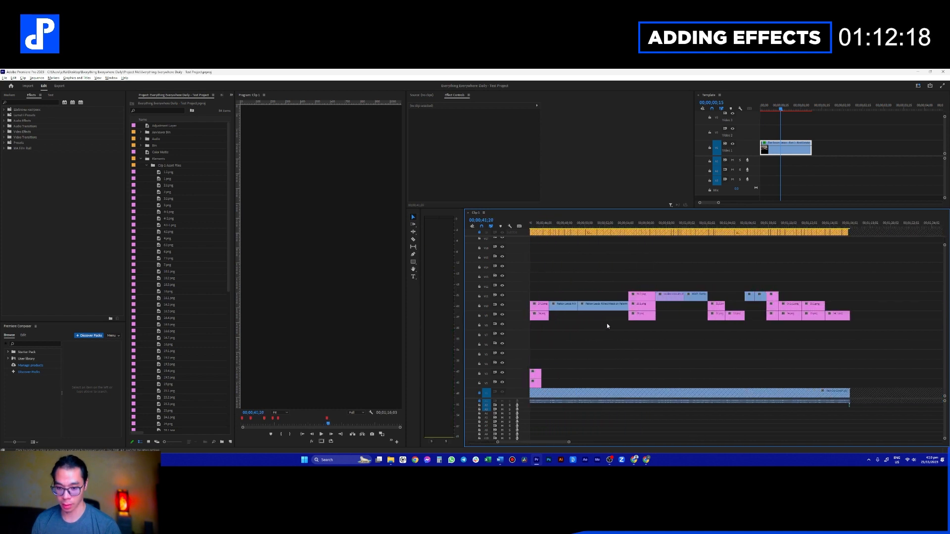
{"action": "scroll", "coordinate": [604, 324], "scroll_direction": "up", "scroll_amount": 5}
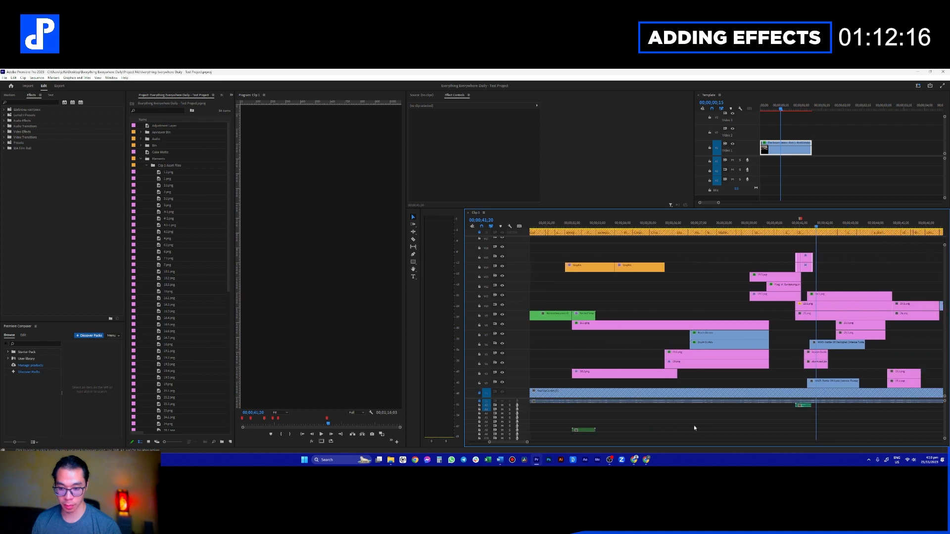
- Move the earlier nested sequence's audio clip up to the track directly below the narration
{"action": "left_click_drag", "start_coordinate": [585, 431], "coordinate": [584, 405]}
{"action": "scroll", "coordinate": [511, 421], "scroll_direction": "up", "scroll_amount": 3}
{"action": "scroll", "coordinate": [729, 423], "scroll_direction": "down", "scroll_amount": 1}
{"action": "scroll", "coordinate": [749, 387], "scroll_direction": "up", "scroll_amount": 2}
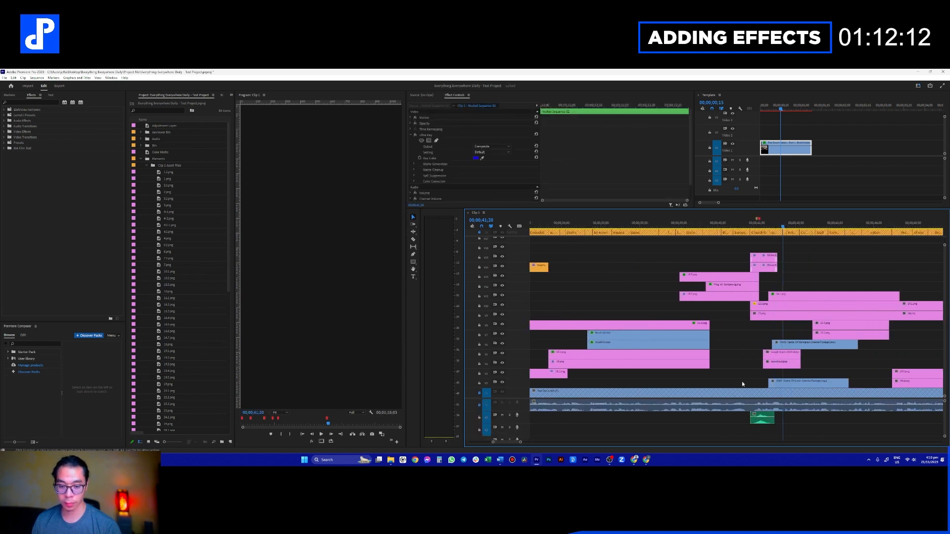
- Play back again from just before the Rotate transition into the Churchill scene
{"action": "left_click", "coordinate": [732, 357]}
{"action": "scroll", "coordinate": [693, 304], "scroll_direction": "down", "scroll_amount": 1}
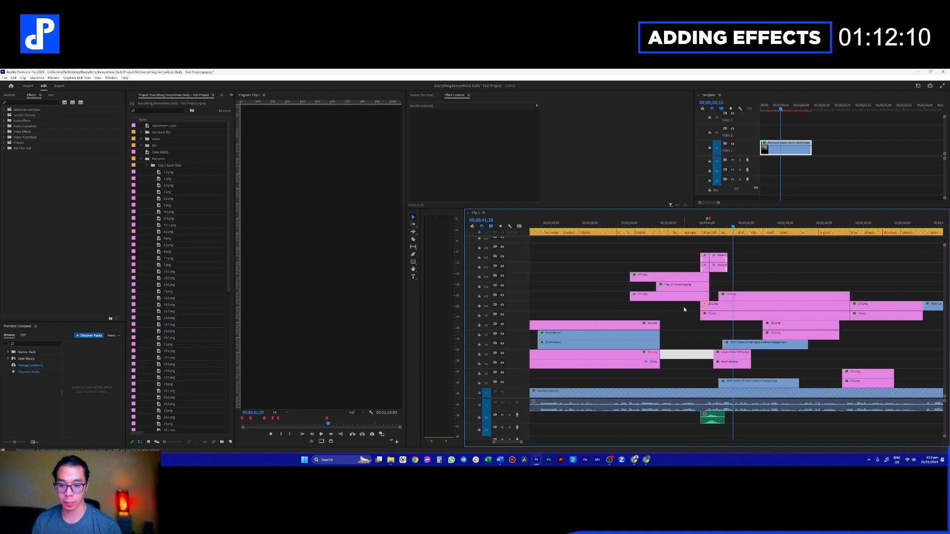
{"action": "left_click", "coordinate": [688, 316]}
{"action": "left_click", "coordinate": [698, 225]}
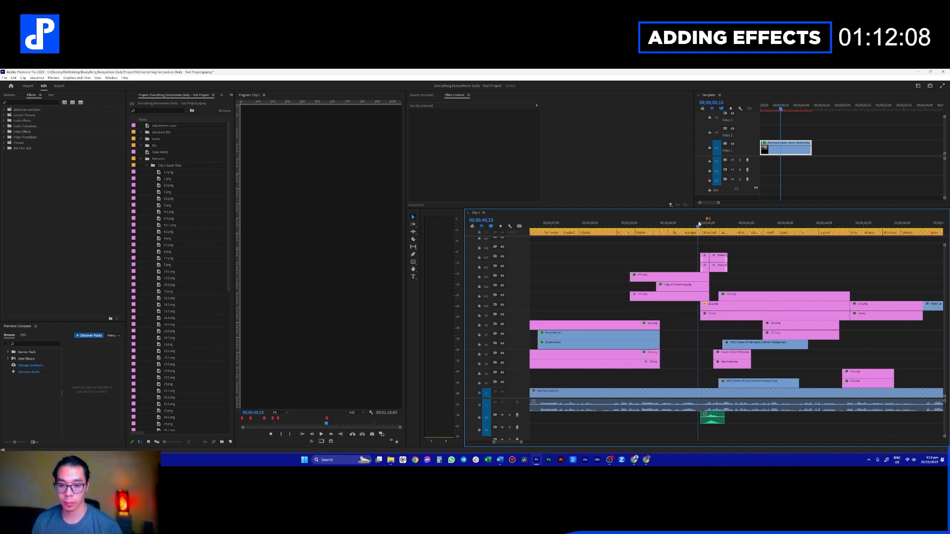
{"action": "scroll", "coordinate": [680, 265], "scroll_direction": "down", "scroll_amount": 2}
{"action": "key", "text": "space"}
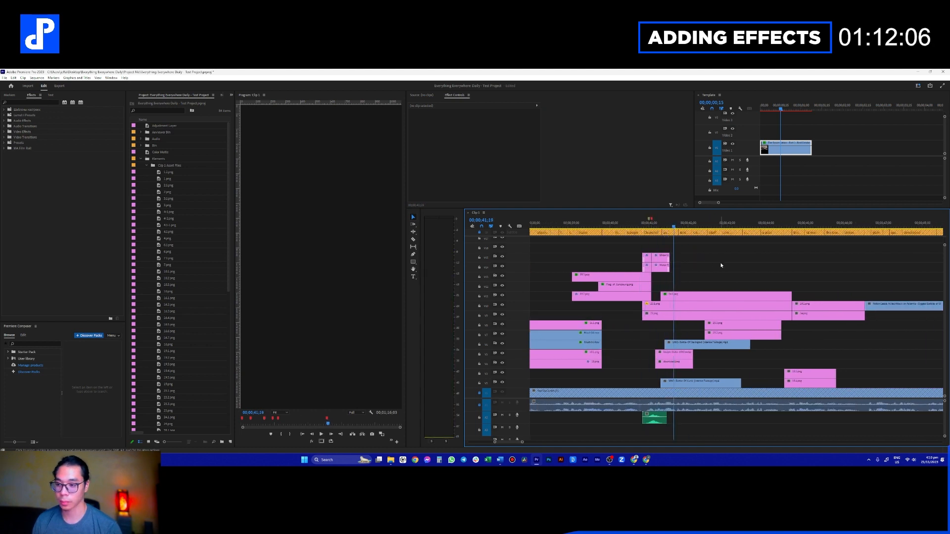
- Save the project and reload the Everything Everywhere Daily - Test Project from the recent projects
{"action": "key", "text": "ctrl+s"}
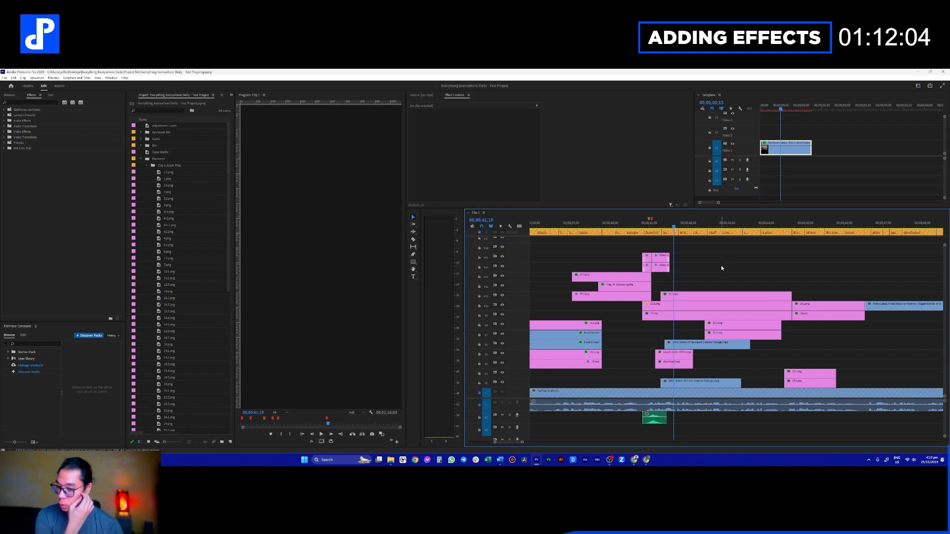
{"action": "left_click", "coordinate": [631, 224]}
{"action": "key", "text": "space"}
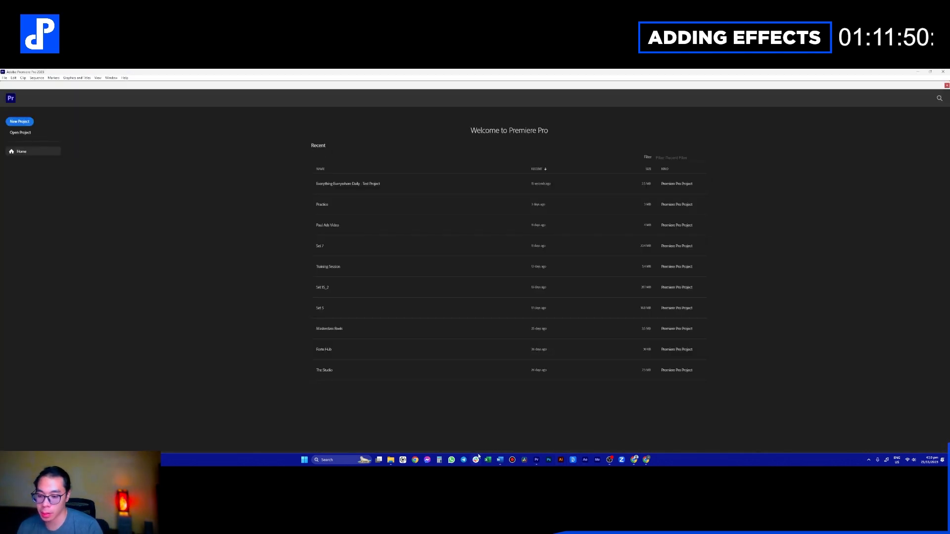
{"action": "left_click", "coordinate": [373, 184]}
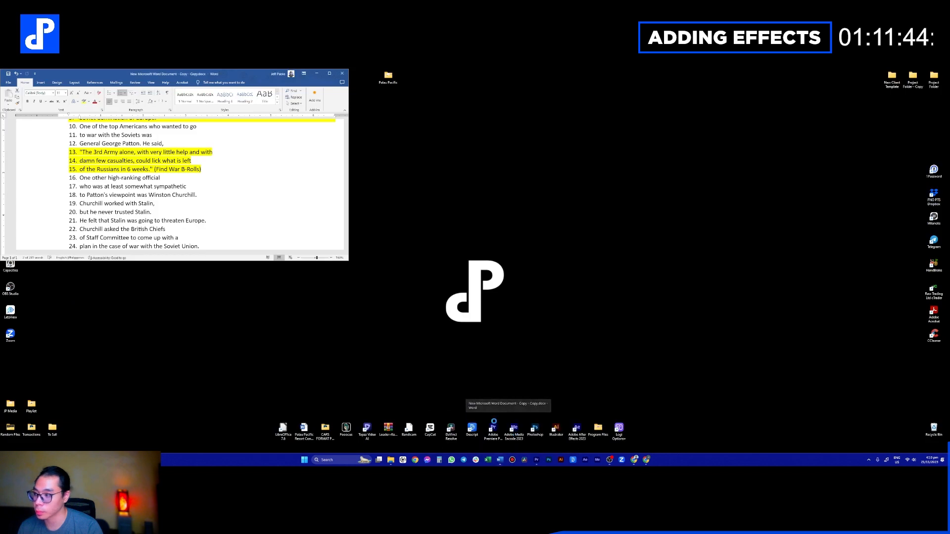
- Switch to the Word script and review its numbered lines around "Churchill asked the British Chiefs" and Operation Unthinkable
{"action": "left_click", "coordinate": [506, 433]}
{"action": "left_click_drag", "start_coordinate": [92, 203], "coordinate": [153, 203]}
{"action": "scroll", "coordinate": [152, 204], "scroll_direction": "down", "scroll_amount": 2}
{"action": "left_click", "coordinate": [81, 188]}
{"action": "scroll", "coordinate": [114, 213], "scroll_direction": "down", "scroll_amount": 3}
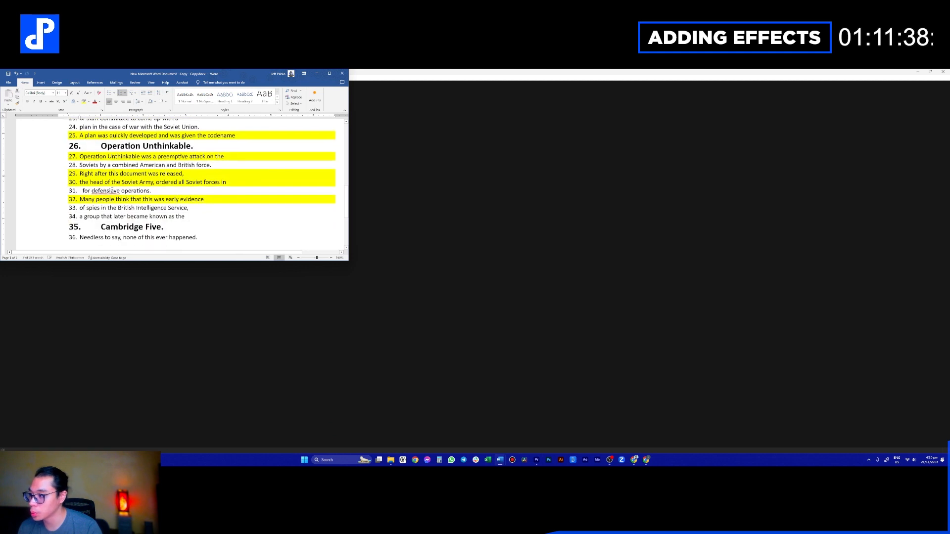
{"action": "scroll", "coordinate": [108, 241], "scroll_direction": "up", "scroll_amount": 1}
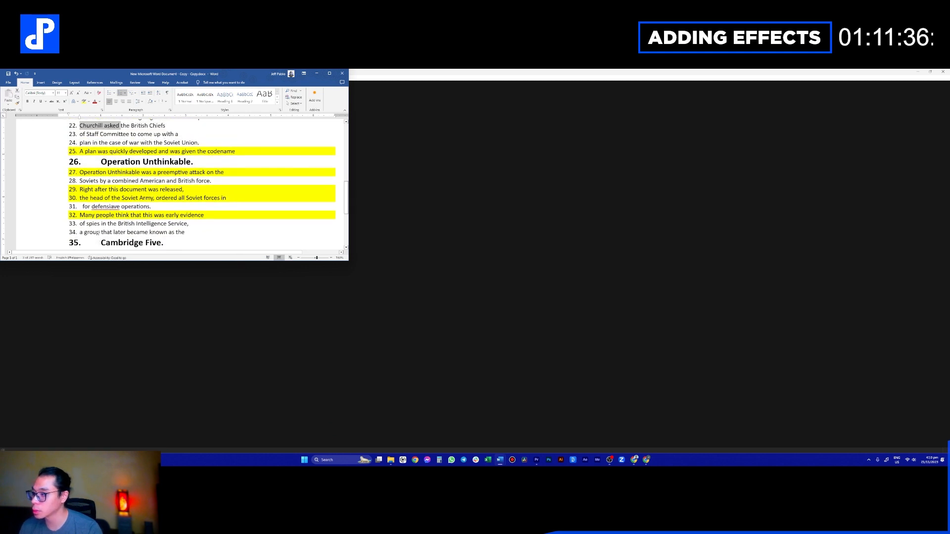
{"action": "scroll", "coordinate": [99, 236], "scroll_direction": "up", "scroll_amount": 7}
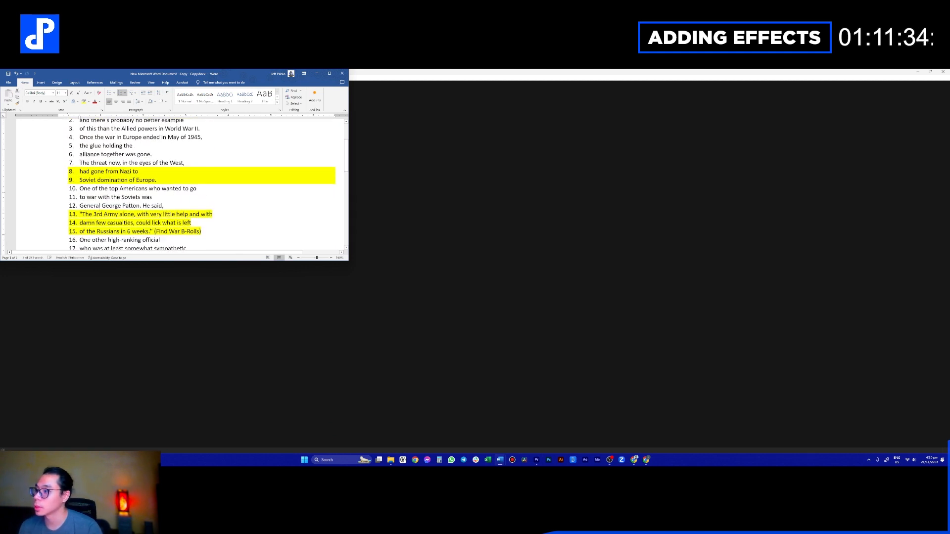
{"action": "scroll", "coordinate": [99, 205], "scroll_direction": "down", "scroll_amount": 5}
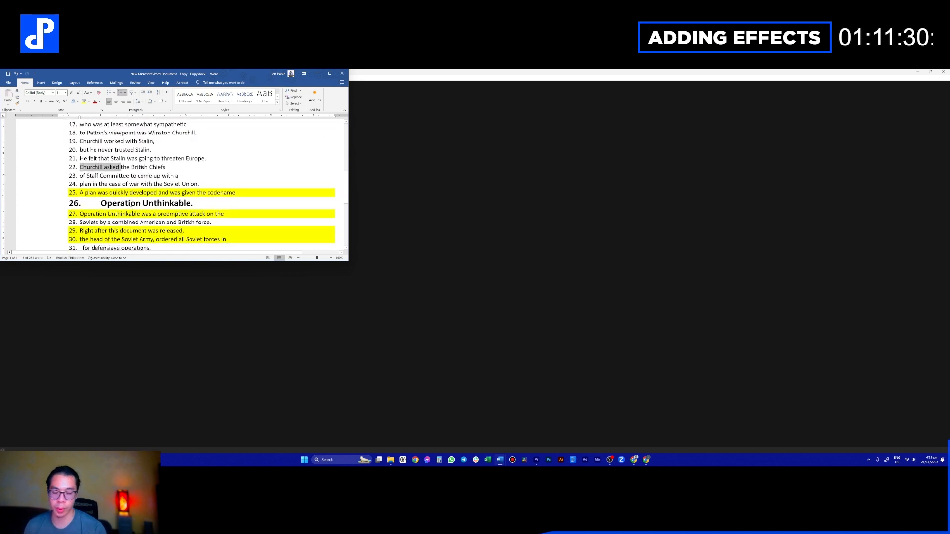
{"action": "scroll", "coordinate": [241, 193], "scroll_direction": "down", "scroll_amount": 2}
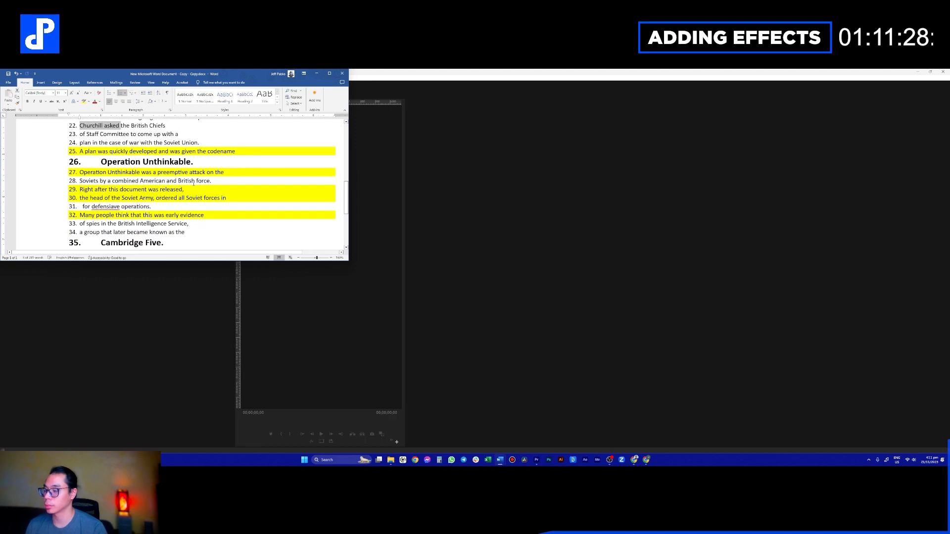
{"action": "left_click", "coordinate": [469, 81]}
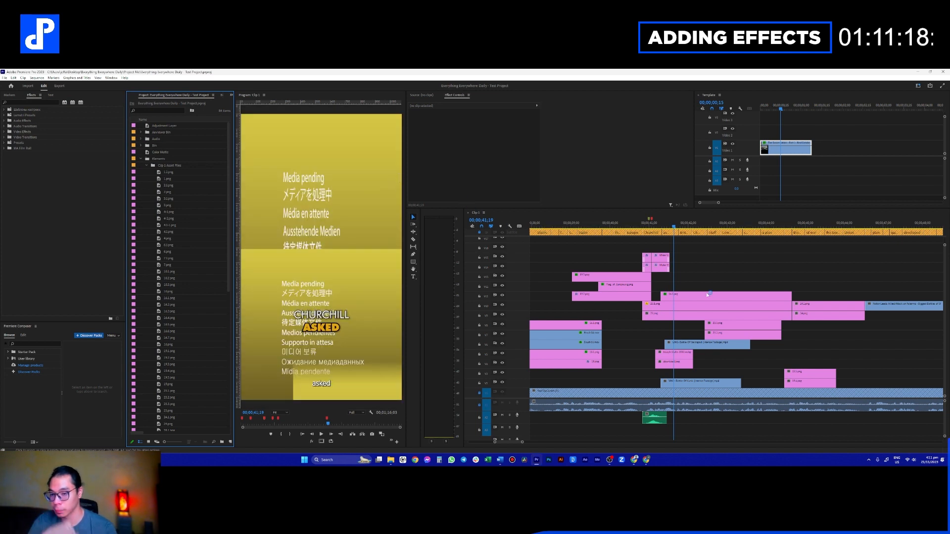
- Back in Premiere Pro, play the Rotate transition from the Stalin shot into the meeting room
{"action": "left_click", "coordinate": [720, 273]}
{"action": "scroll", "coordinate": [731, 262], "scroll_direction": "down", "scroll_amount": 5}
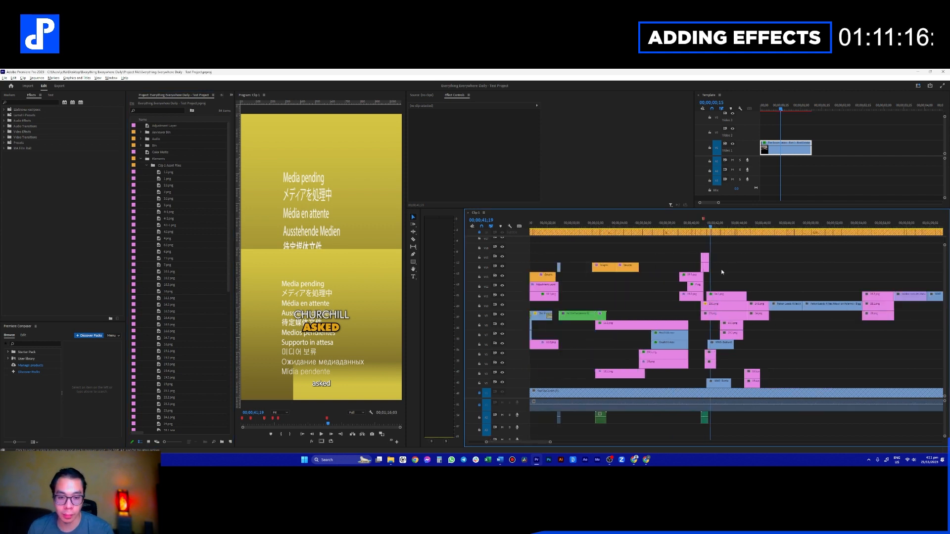
{"action": "scroll", "coordinate": [706, 263], "scroll_direction": "up", "scroll_amount": 5}
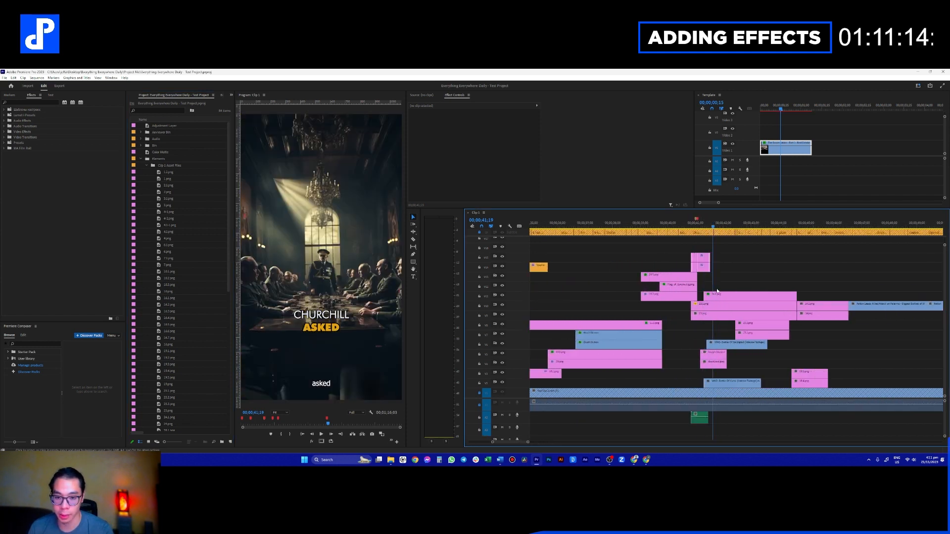
{"action": "left_click", "coordinate": [649, 227]}
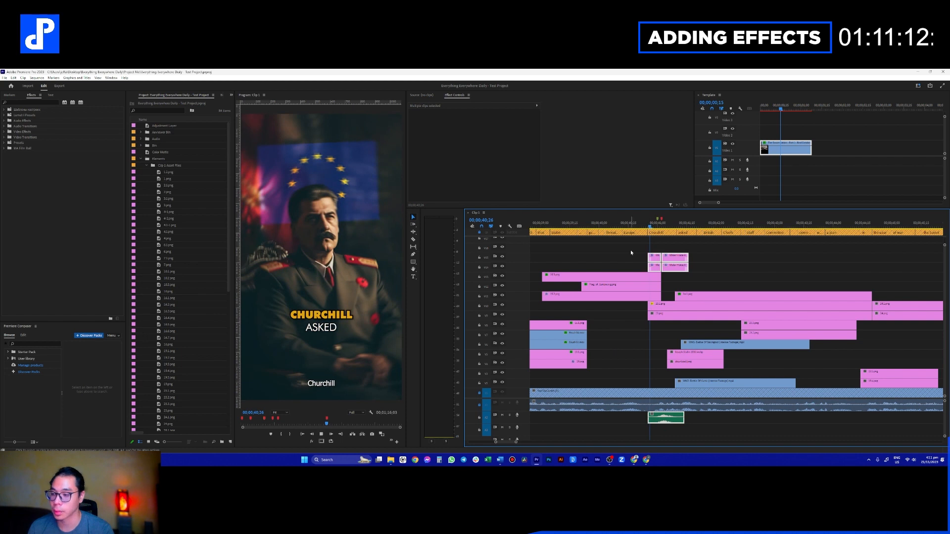
{"action": "key", "text": "space"}
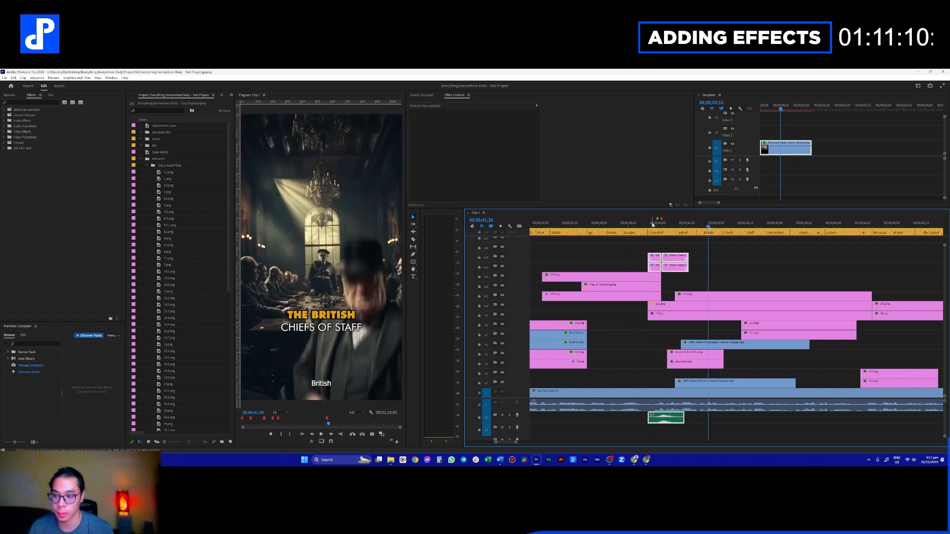
- Replay from the "Churchill asked" caption through the Chiefs of Staff scene to the "in the case of war" soldier shot
{"action": "left_click", "coordinate": [652, 225]}
{"action": "key", "text": "space"}
{"action": "scroll", "coordinate": [676, 278], "scroll_direction": "down", "scroll_amount": 1}
{"action": "key", "text": "space"}
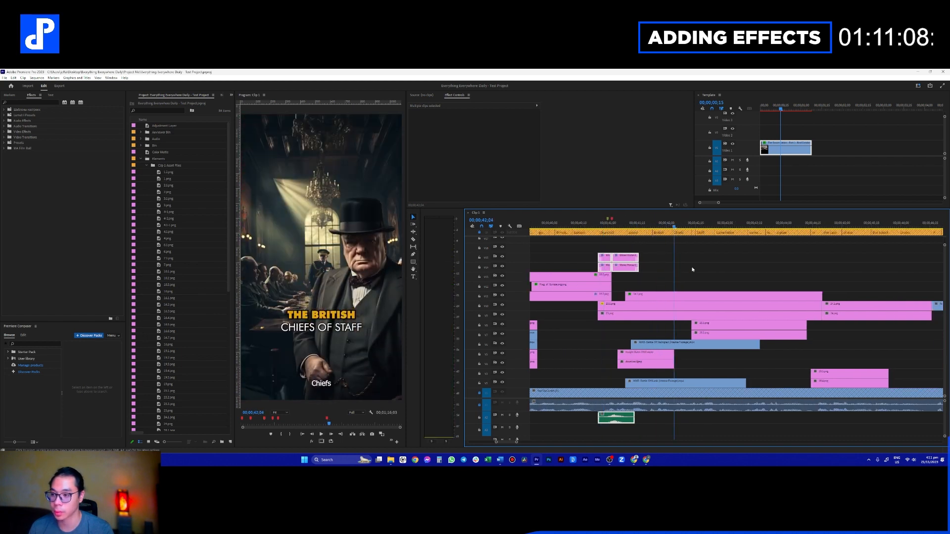
{"action": "key", "text": "space"}
{"action": "scroll", "coordinate": [699, 269], "scroll_direction": "down", "scroll_amount": 1}
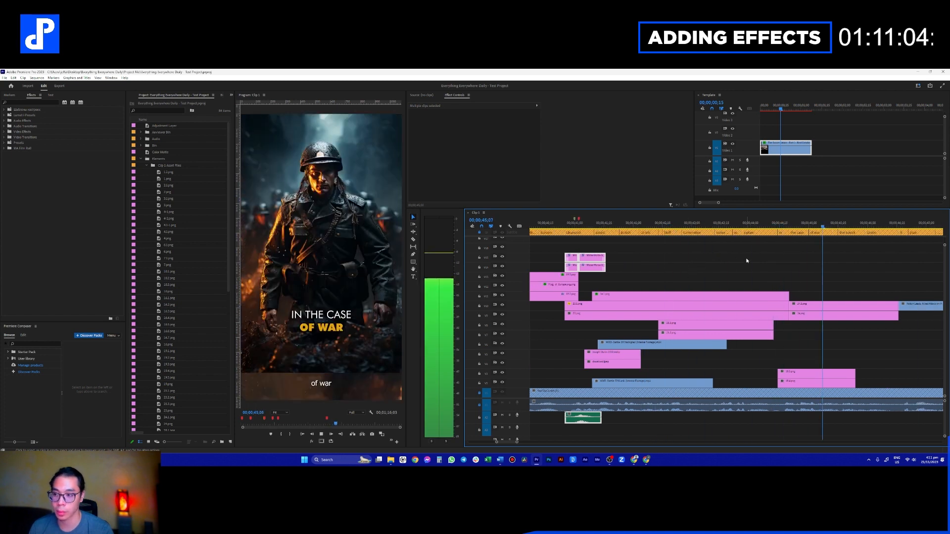
{"action": "scroll", "coordinate": [738, 266], "scroll_direction": "down", "scroll_amount": 1}
- Replay the meeting room scene from the "Churchill asked" caption to the "Committee to come up" caption
{"action": "left_click_drag", "start_coordinate": [695, 225], "coordinate": [629, 225]}
{"action": "left_click", "coordinate": [652, 298]}
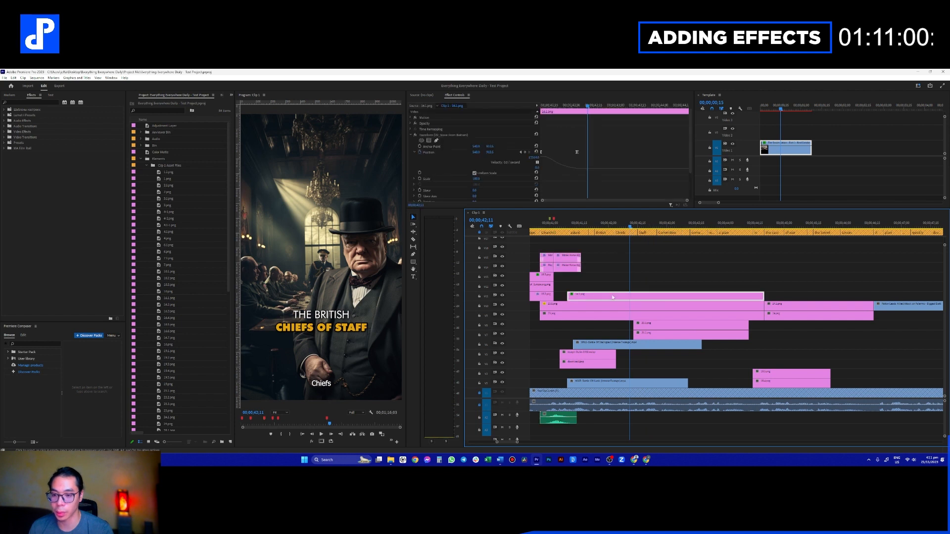
{"action": "left_click", "coordinate": [561, 226]}
{"action": "key", "text": "space"}
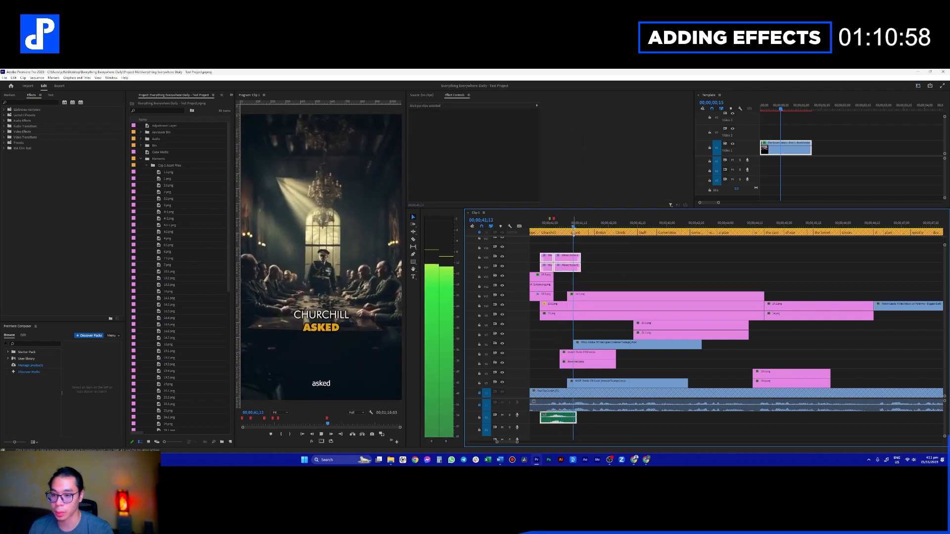
{"action": "key", "text": "space"}
- Add starting Position and Scale keyframes to the Churchill layer at 00;00;42;27
{"action": "left_click", "coordinate": [680, 296]}
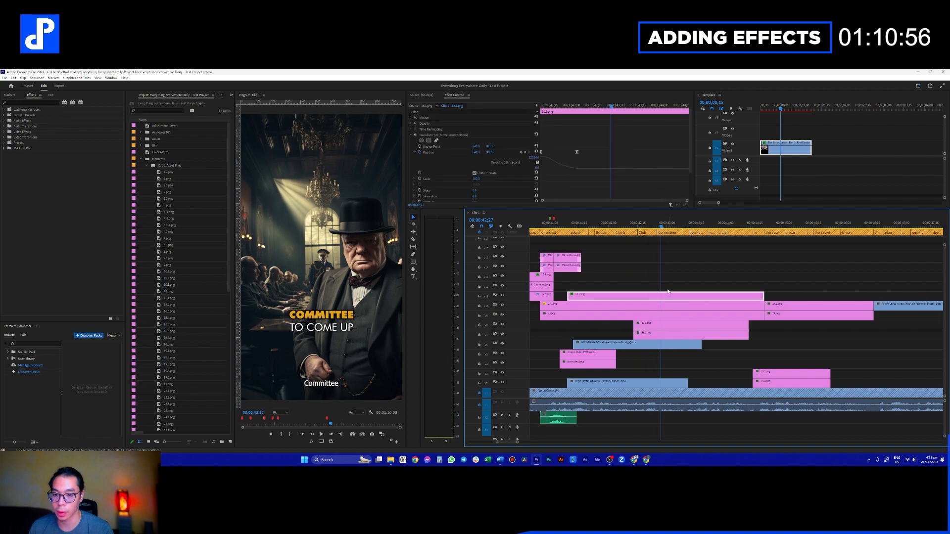
{"action": "left_click", "coordinate": [411, 135]}
{"action": "left_click", "coordinate": [410, 117]}
{"action": "left_click", "coordinate": [419, 129]}
- Ten frames ahead, shrink Churchill and move him toward the lower-right corner of the frame
{"action": "key", "text": "shift+Right"}
{"action": "key", "text": "shift+Right"}
{"action": "left_click", "coordinate": [698, 295]}
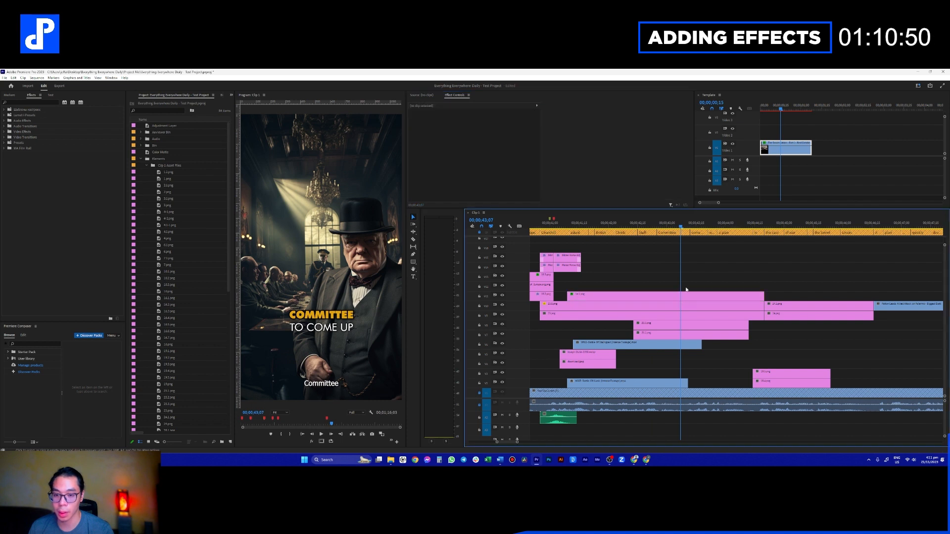
{"action": "left_click", "coordinate": [453, 124]}
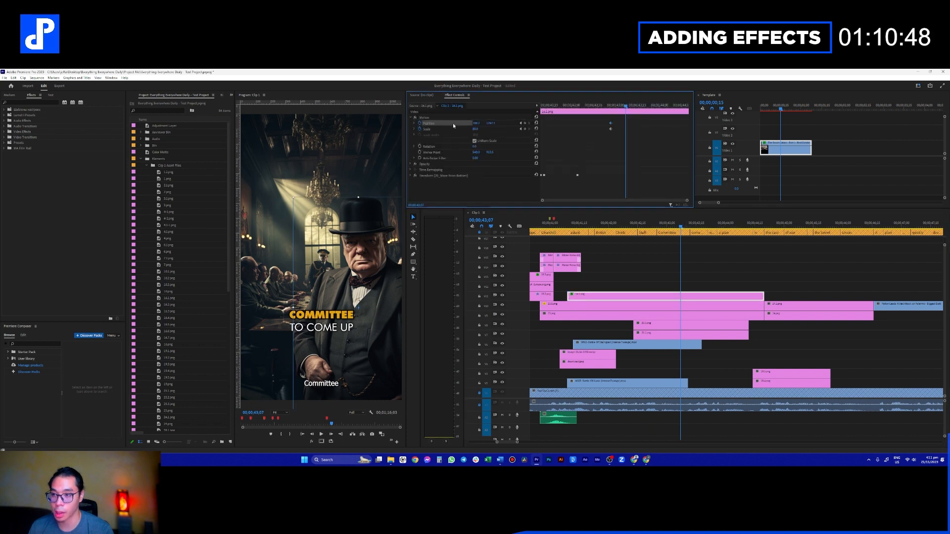
{"action": "left_click_drag", "start_coordinate": [294, 196], "coordinate": [323, 223]}
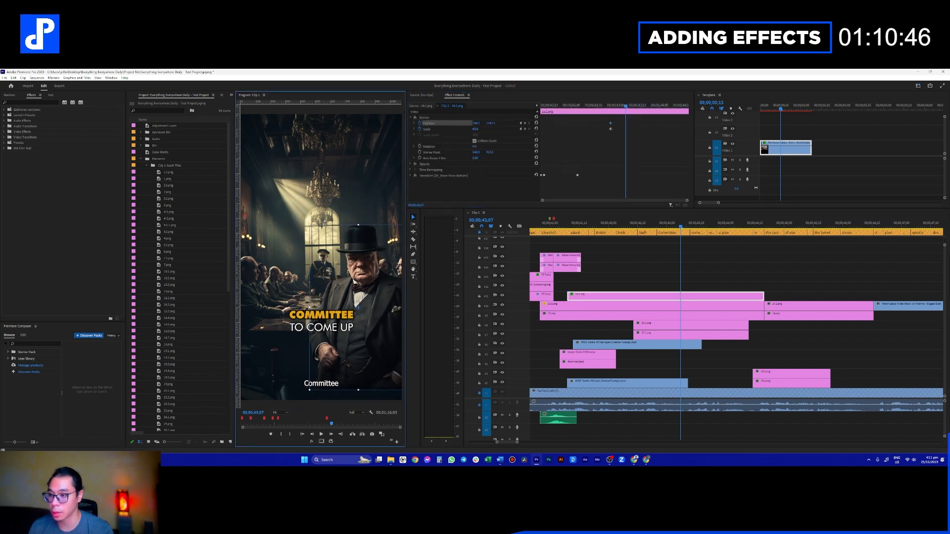
{"action": "left_click_drag", "start_coordinate": [374, 258], "coordinate": [396, 274]}
- Apply Ease Out temporal interpolation to Churchill's Position and Scale keyframes
{"action": "left_click", "coordinate": [635, 144]}
{"action": "right_click", "coordinate": [627, 131]}
{"action": "mouse_move", "coordinate": [658, 177]}
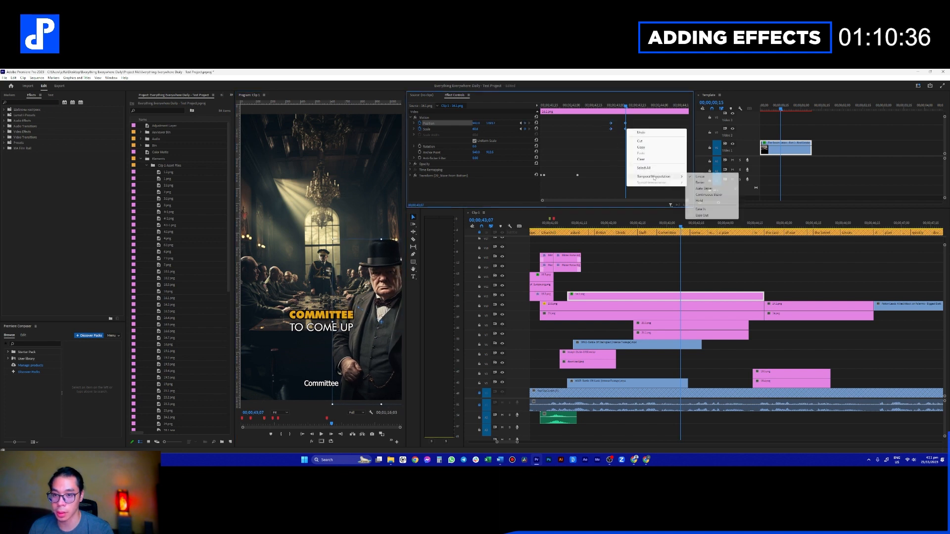
{"action": "left_click", "coordinate": [703, 215]}
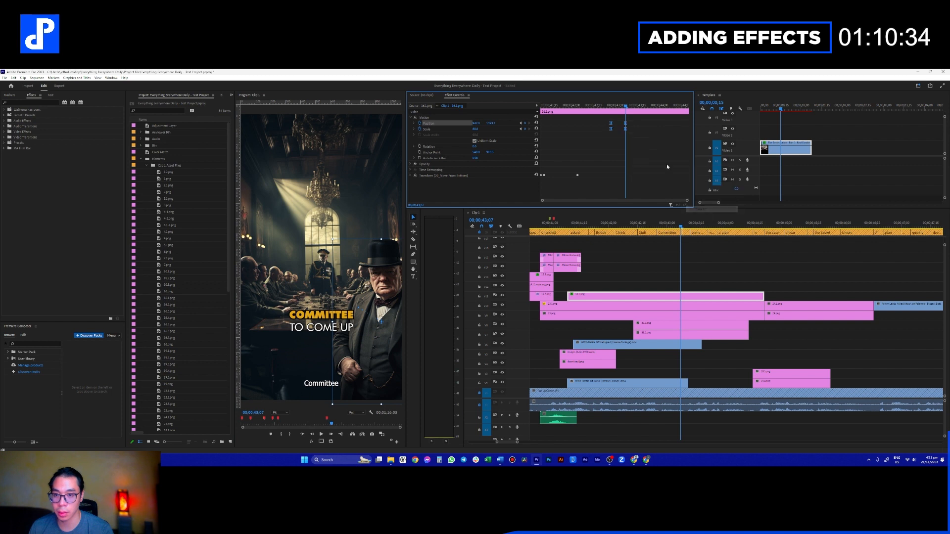
{"action": "right_click", "coordinate": [625, 128]}
{"action": "mouse_move", "coordinate": [658, 175]}
{"action": "left_click", "coordinate": [701, 214]}
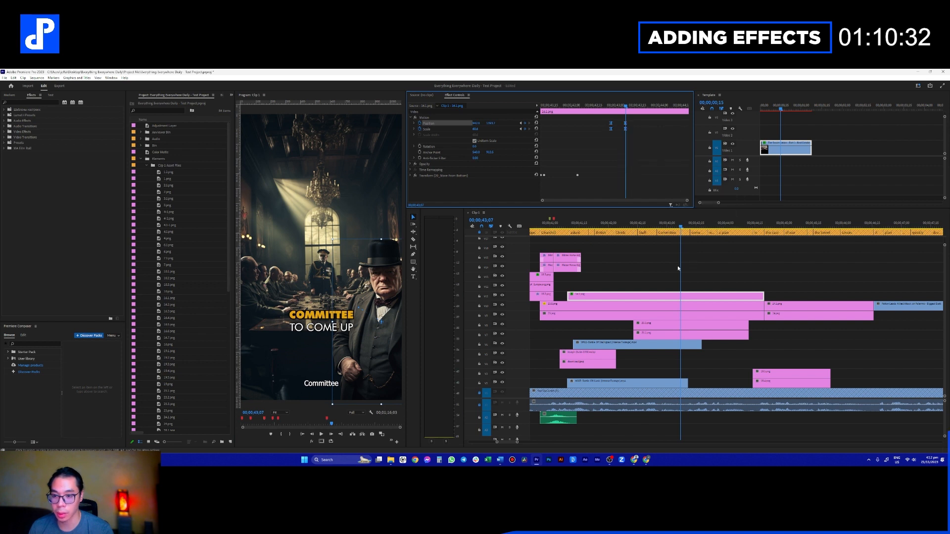
- Find the Camera Shake preset and apply it to the Churchill layer
{"action": "left_click", "coordinate": [35, 102]}
{"action": "type", "text": "sha"}
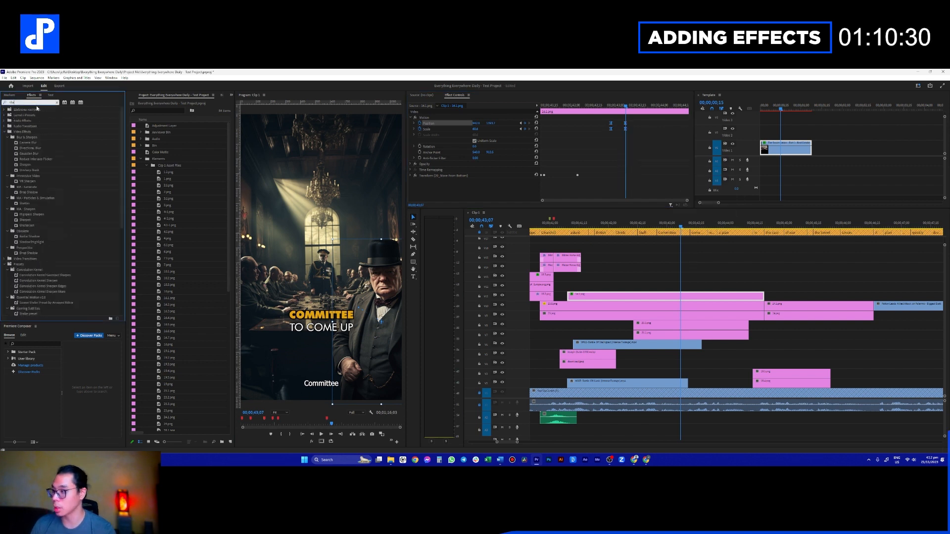
{"action": "left_click_drag", "start_coordinate": [61, 304], "coordinate": [592, 296]}
- Apply the 3D Zoom IN - Normal preset to the meeting room's lowest layer and 02_Zoom Out to the layer above it
{"action": "left_click", "coordinate": [35, 102]}
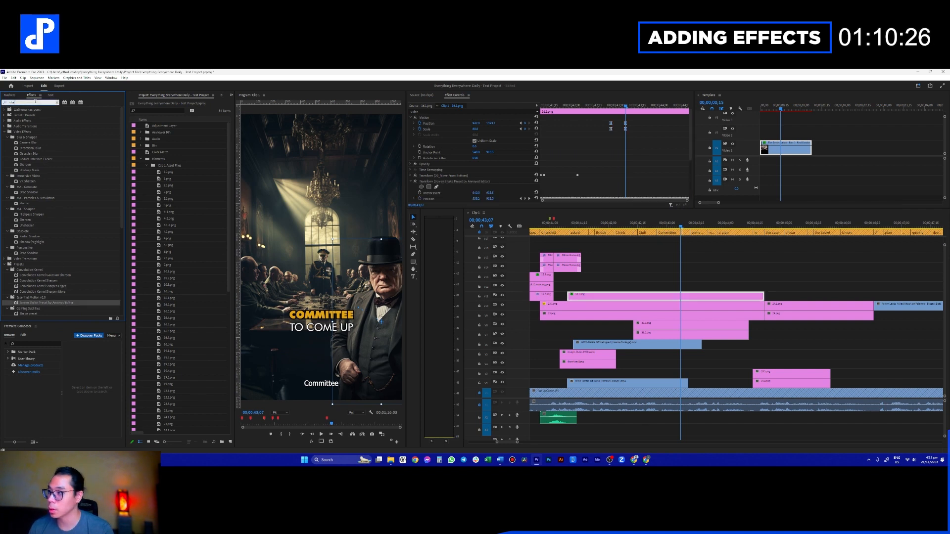
{"action": "type", "text": "zoom"}
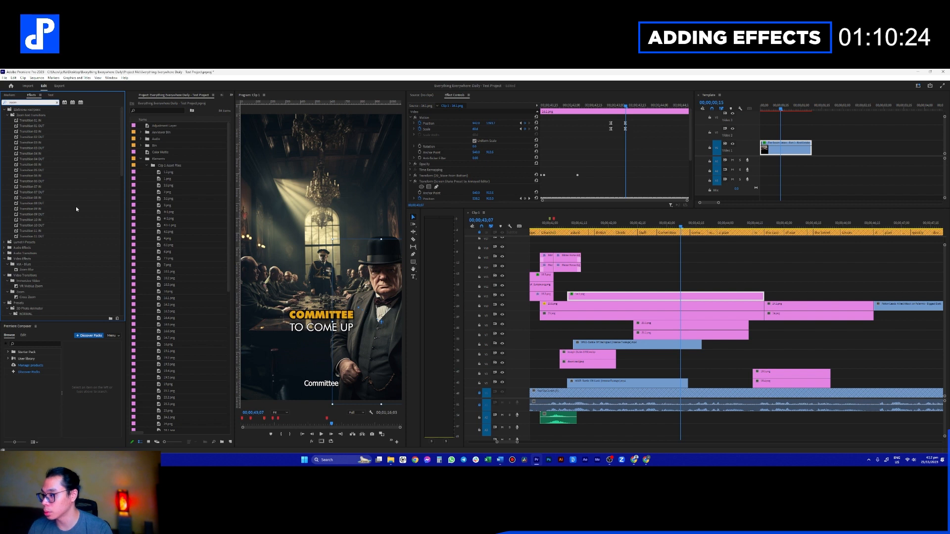
{"action": "scroll", "coordinate": [76, 208], "scroll_direction": "down", "scroll_amount": 3}
{"action": "left_click_drag", "start_coordinate": [46, 247], "coordinate": [572, 316]}
{"action": "scroll", "coordinate": [41, 258], "scroll_direction": "down", "scroll_amount": 5}
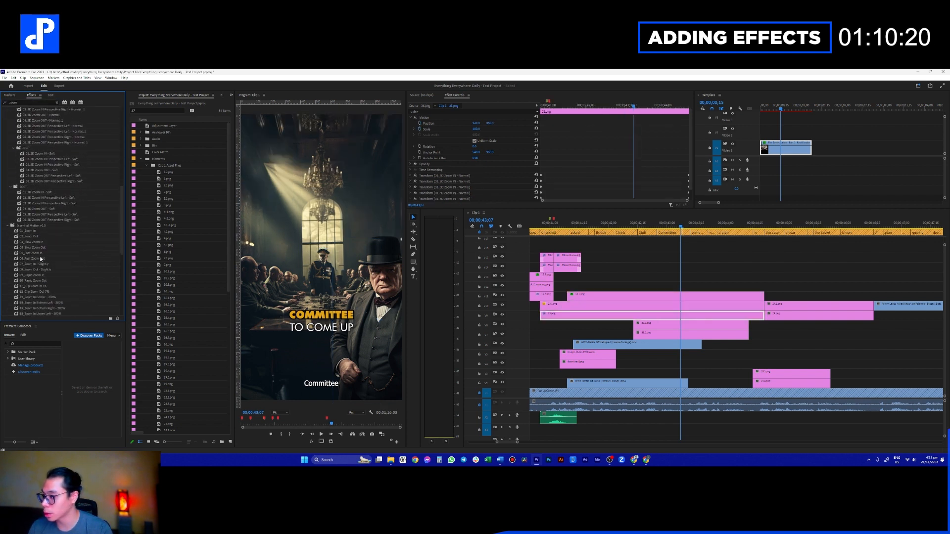
{"action": "left_click", "coordinate": [38, 237]}
{"action": "left_click_drag", "start_coordinate": [622, 332], "coordinate": [609, 304]}
- Play the meeting room scene with its zoom effects up to the "with a plan" caption
{"action": "scroll", "coordinate": [608, 303], "scroll_direction": "up", "scroll_amount": 1}
{"action": "left_click", "coordinate": [573, 227]}
{"action": "key", "text": "Left"}
{"action": "key", "text": "space"}
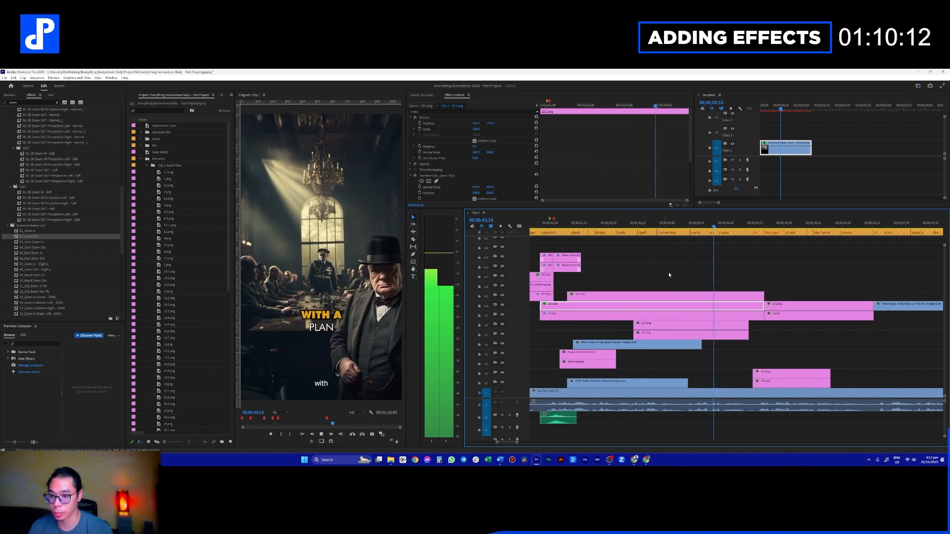
{"action": "key", "text": "space"}
- Spread Churchill's Position and Scale keyframes further apart, starting the move earlier and ending it slightly later
{"action": "left_click", "coordinate": [658, 296]}
{"action": "left_click", "coordinate": [625, 124]}
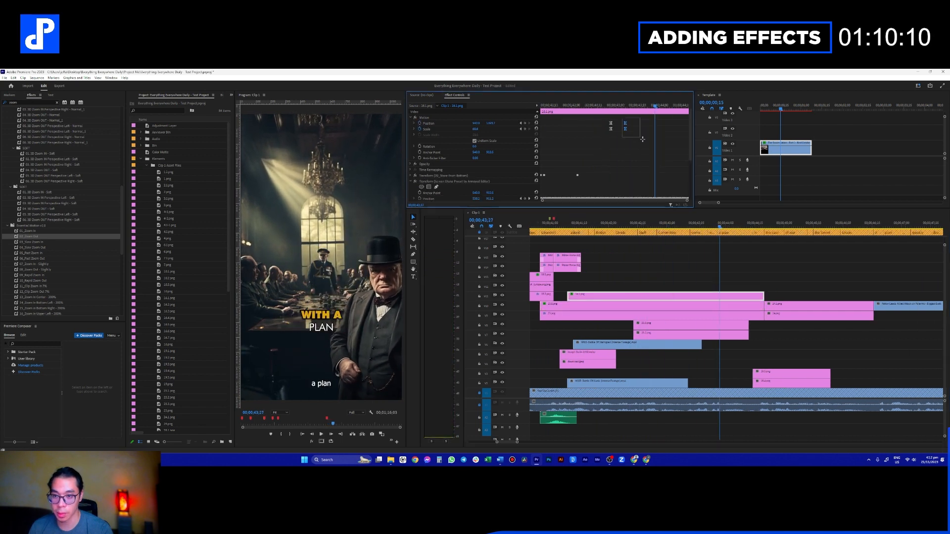
{"action": "left_click_drag", "start_coordinate": [601, 130], "coordinate": [598, 129]}
{"action": "left_click", "coordinate": [597, 107]}
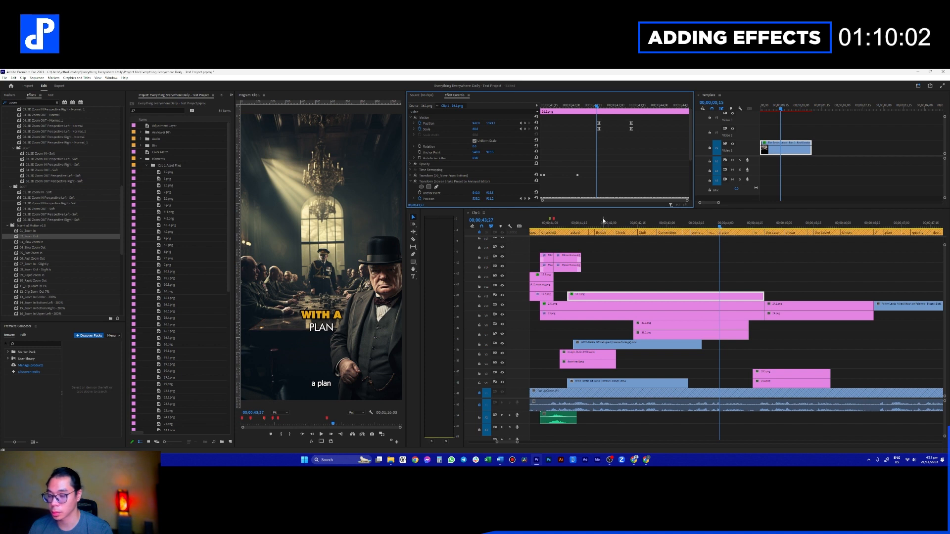
- Replay from the Rotate transition on the Stalin shot through Churchill's retimed move to the "with a plan" caption
{"action": "left_click", "coordinate": [643, 269]}
{"action": "scroll", "coordinate": [644, 269], "scroll_direction": "up", "scroll_amount": 2, "text": "alt"}
{"action": "scroll", "coordinate": [649, 273], "scroll_direction": "down", "scroll_amount": 2, "text": "alt"}
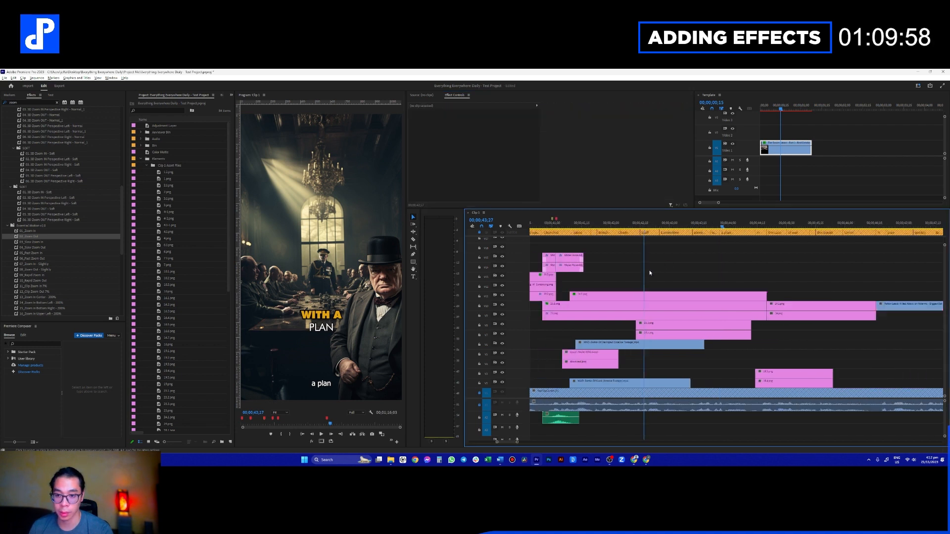
{"action": "left_click_drag", "start_coordinate": [557, 223], "coordinate": [544, 224]}
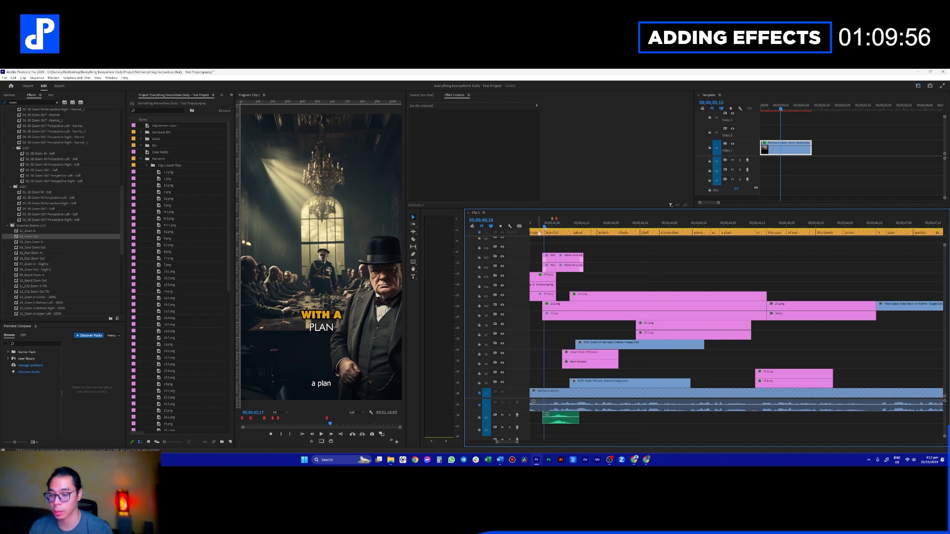
{"action": "left_click", "coordinate": [574, 258]}
{"action": "key", "text": "space"}
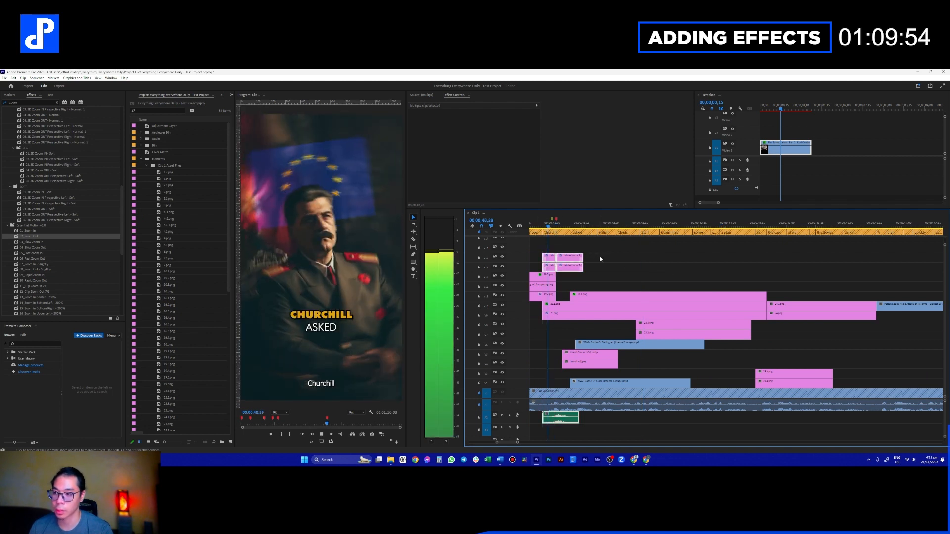
{"action": "key", "text": "space"}
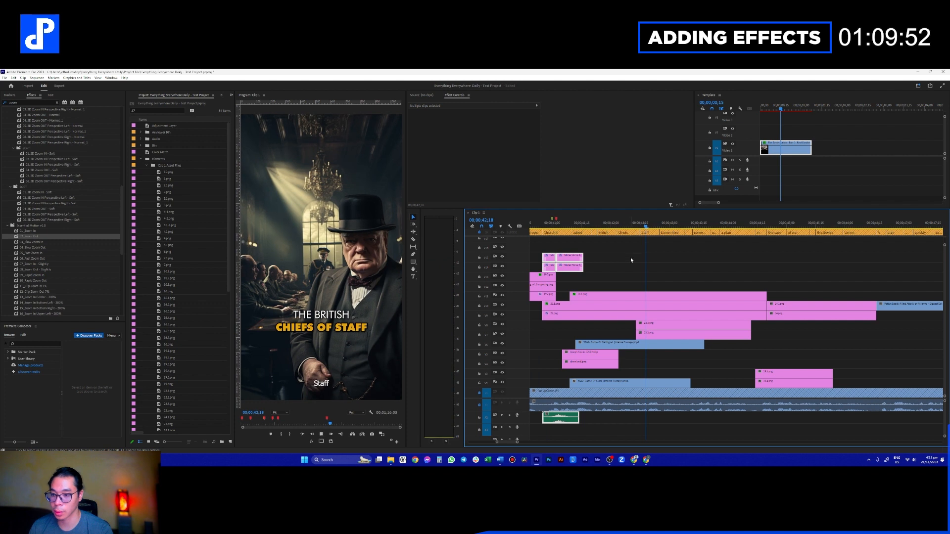
{"action": "key", "text": "space"}
{"action": "scroll", "coordinate": [635, 261], "scroll_direction": "down", "scroll_amount": 1}
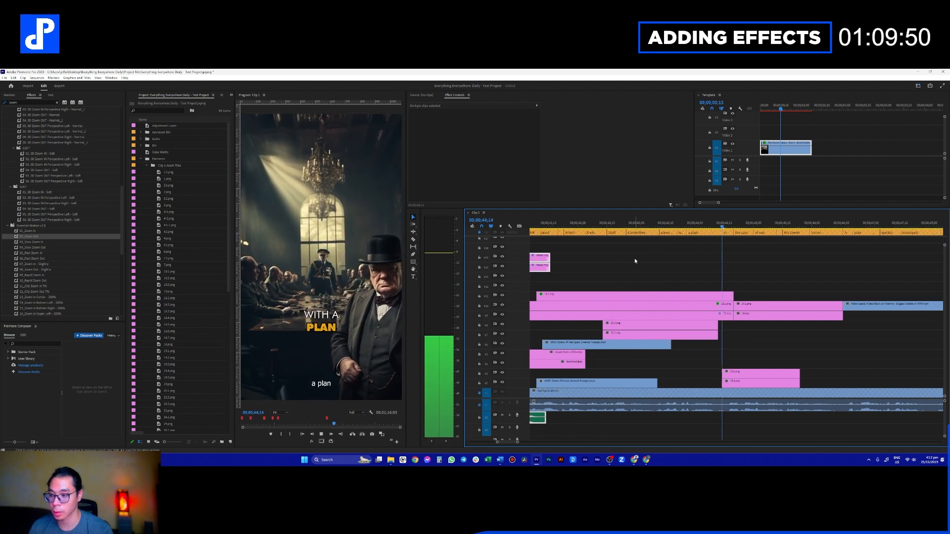
- Move the two soldier layers to higher tracks with an earlier start, and extend the ends of the Churchill scene layers beneath them
{"action": "scroll", "coordinate": [638, 259], "scroll_direction": "down", "scroll_amount": 1}
{"action": "scroll", "coordinate": [640, 263], "scroll_direction": "down", "scroll_amount": 1}
{"action": "left_click_drag", "start_coordinate": [734, 309], "coordinate": [776, 289]}
{"action": "left_click_drag", "start_coordinate": [705, 295], "coordinate": [661, 319]}
{"action": "left_click_drag", "start_coordinate": [666, 308], "coordinate": [724, 313]}
{"action": "left_click", "coordinate": [675, 277]}
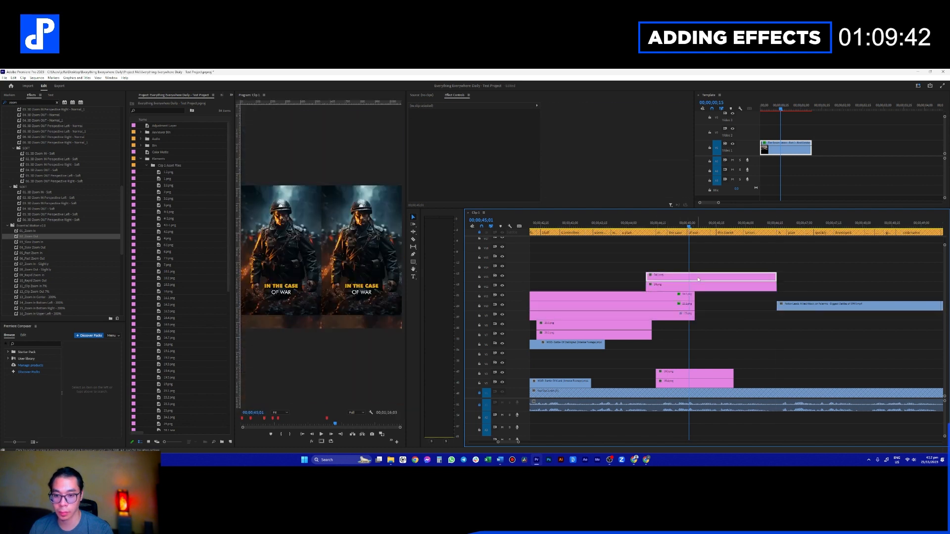
- Preview the soldier shot's entrance and extend the ends of both soldier shot layers
{"action": "left_click", "coordinate": [630, 225]}
{"action": "key", "text": "space"}
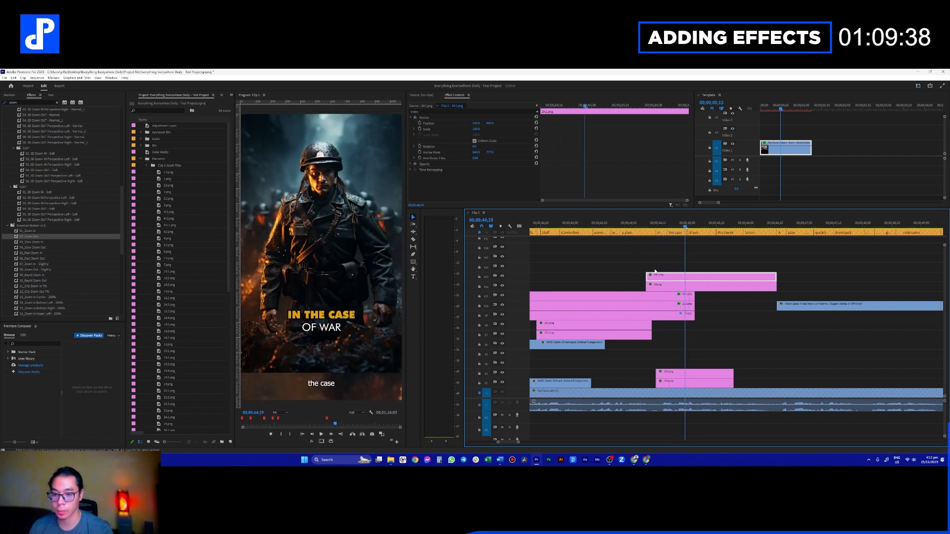
{"action": "left_click", "coordinate": [26, 102]}
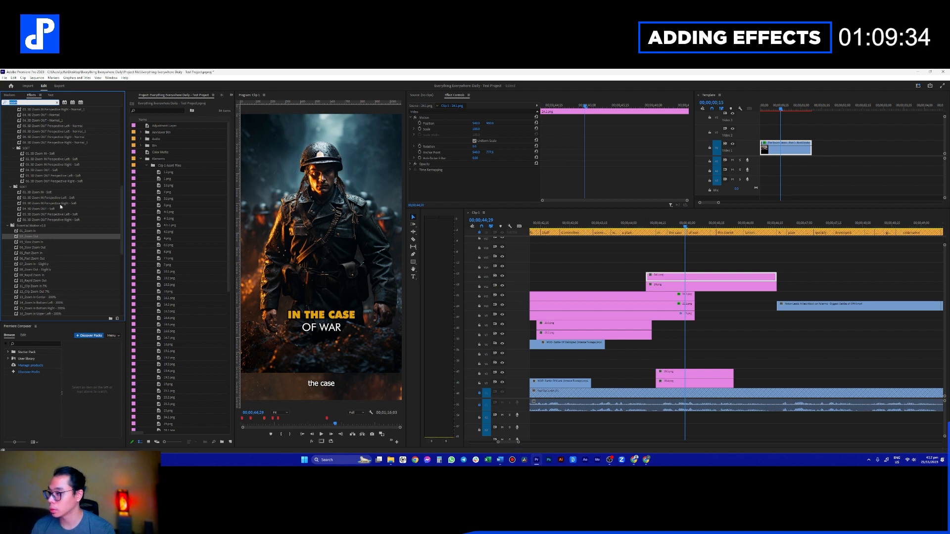
{"action": "left_click", "coordinate": [52, 192]}
{"action": "left_click_drag", "start_coordinate": [792, 263], "coordinate": [750, 294]}
{"action": "left_click_drag", "start_coordinate": [776, 288], "coordinate": [829, 288]}
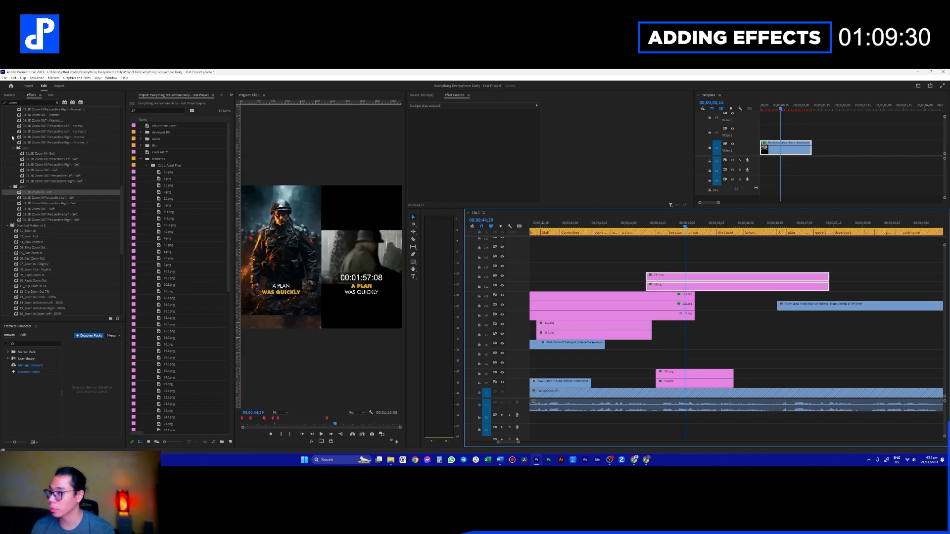
- Apply a 3D Zoom OUT - Normal preset to the battlefield background and 01_Zoom In to the soldier layer above it
{"action": "left_click", "coordinate": [48, 120]}
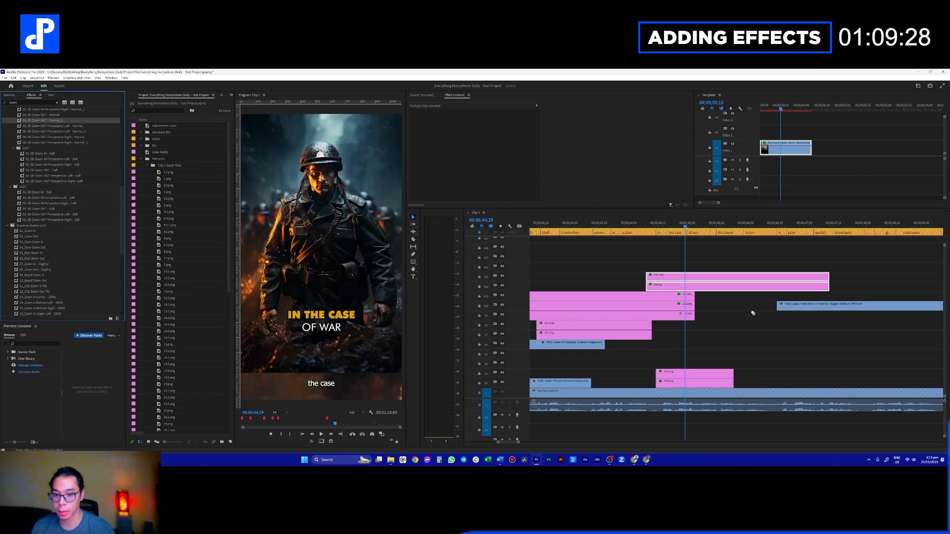
{"action": "left_click", "coordinate": [768, 286]}
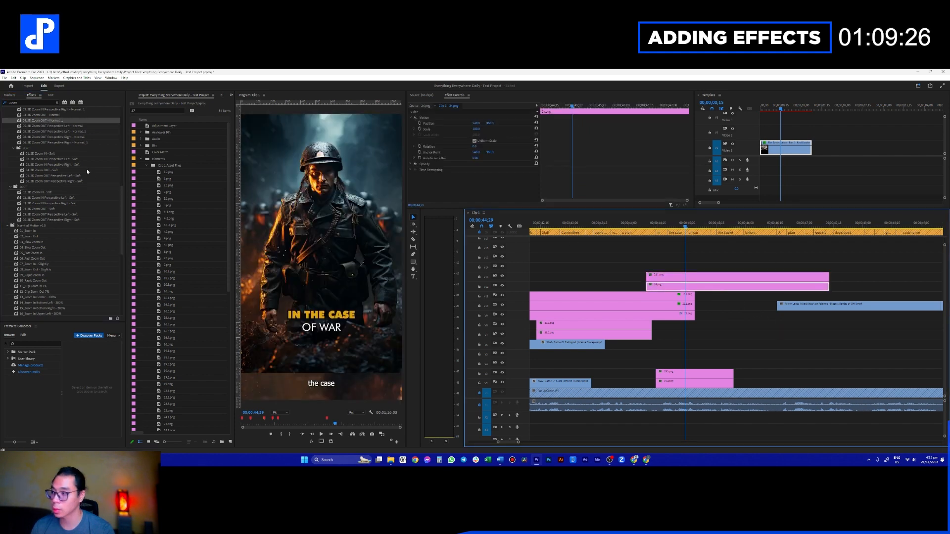
{"action": "left_click", "coordinate": [70, 119]}
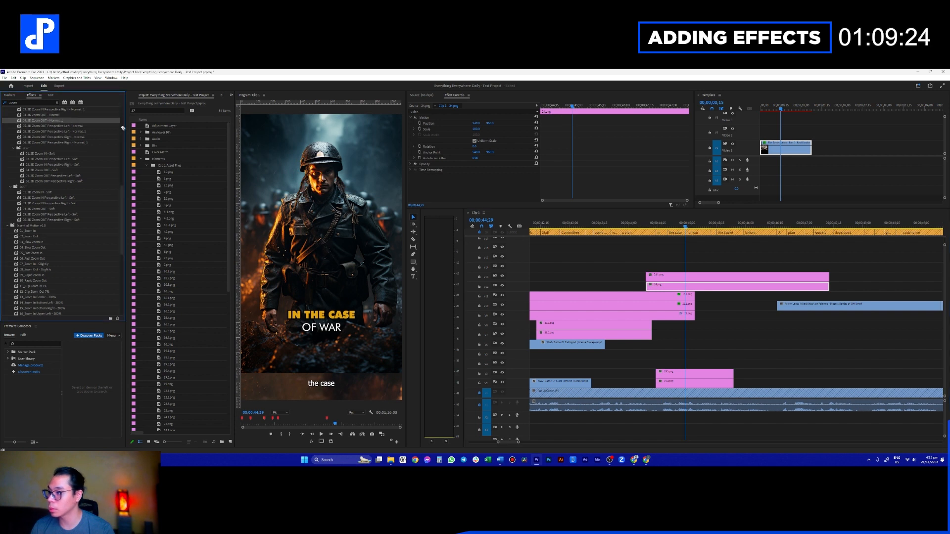
{"action": "left_click_drag", "start_coordinate": [646, 272], "coordinate": [648, 285]}
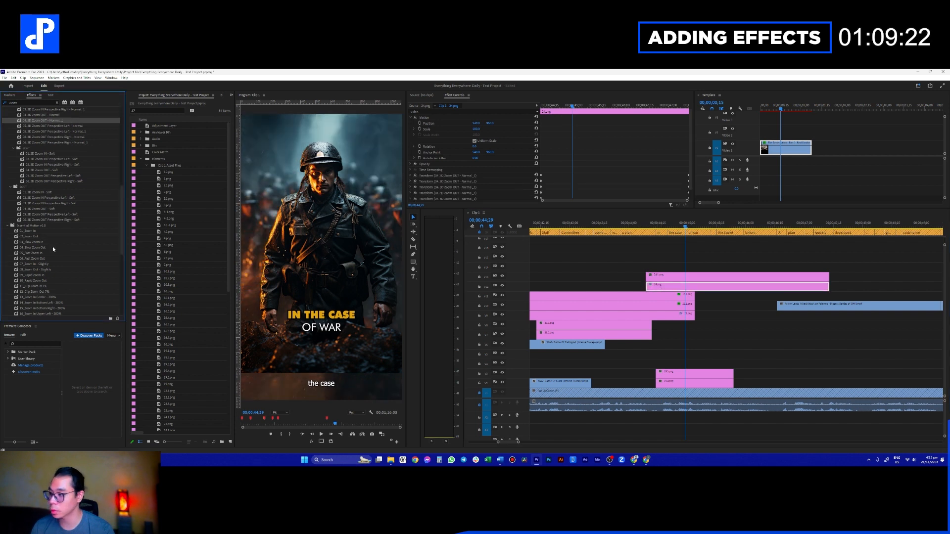
{"action": "left_click_drag", "start_coordinate": [38, 231], "coordinate": [663, 275]}
- Move the soldier layer down to fill the bottom of the frame, and replay the shot's entrance
{"action": "left_click", "coordinate": [645, 221]}
{"action": "key", "text": "space"}
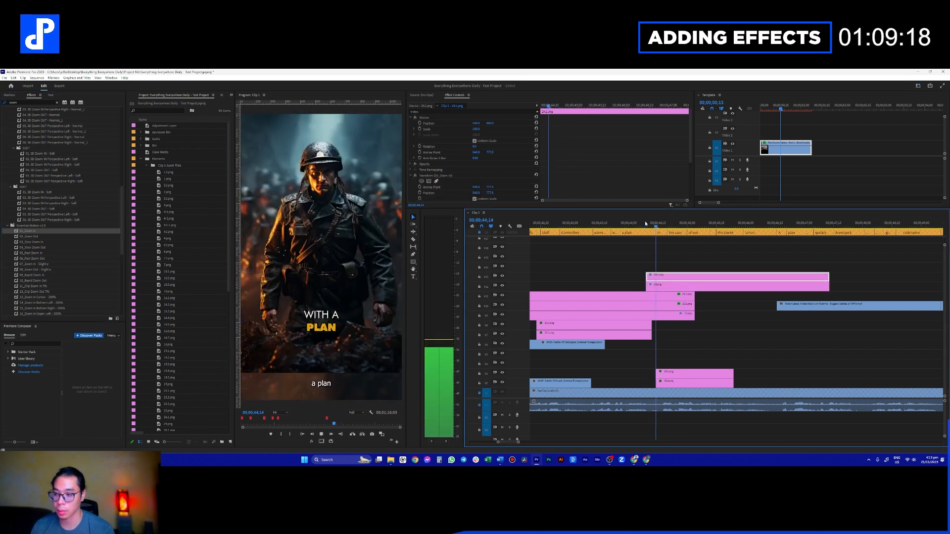
{"action": "key", "text": "space"}
{"action": "left_click", "coordinate": [435, 122]}
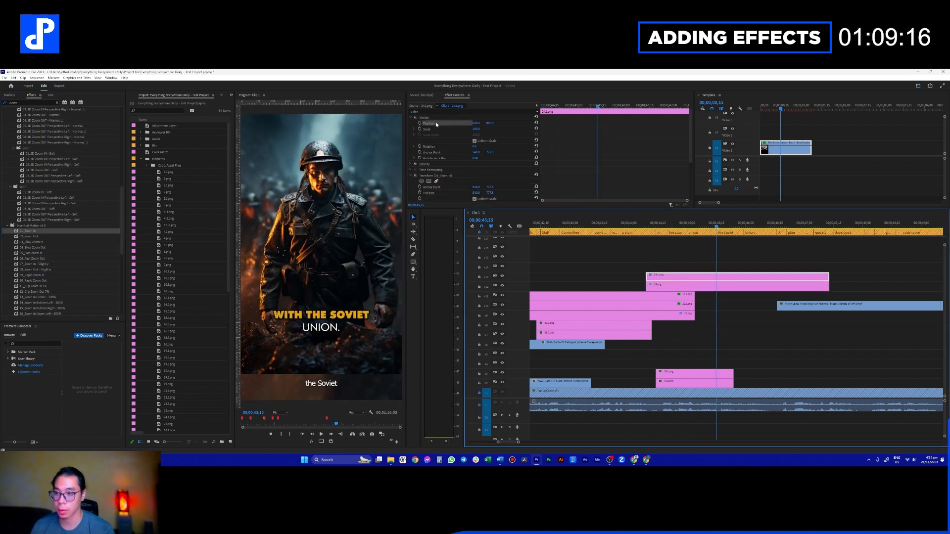
{"action": "left_click_drag", "start_coordinate": [333, 249], "coordinate": [334, 278]}
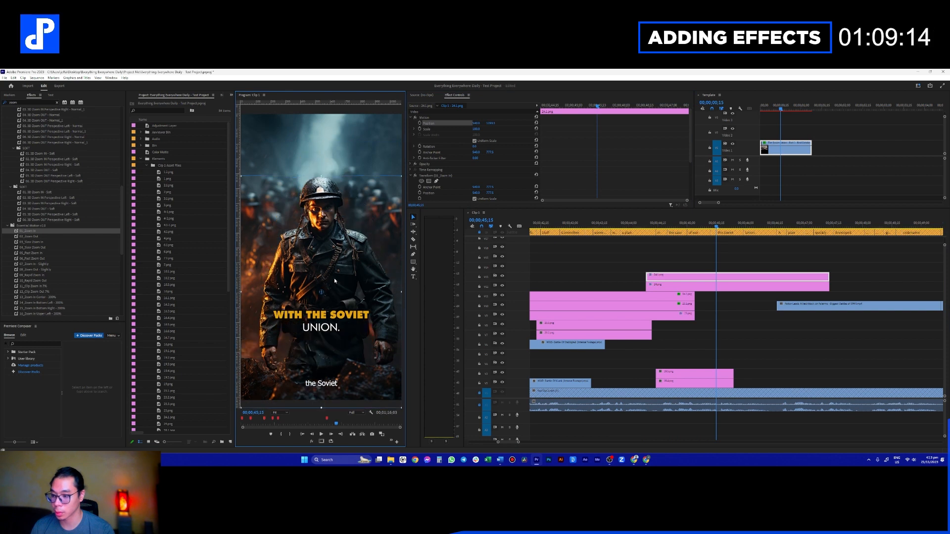
{"action": "left_click", "coordinate": [645, 221]}
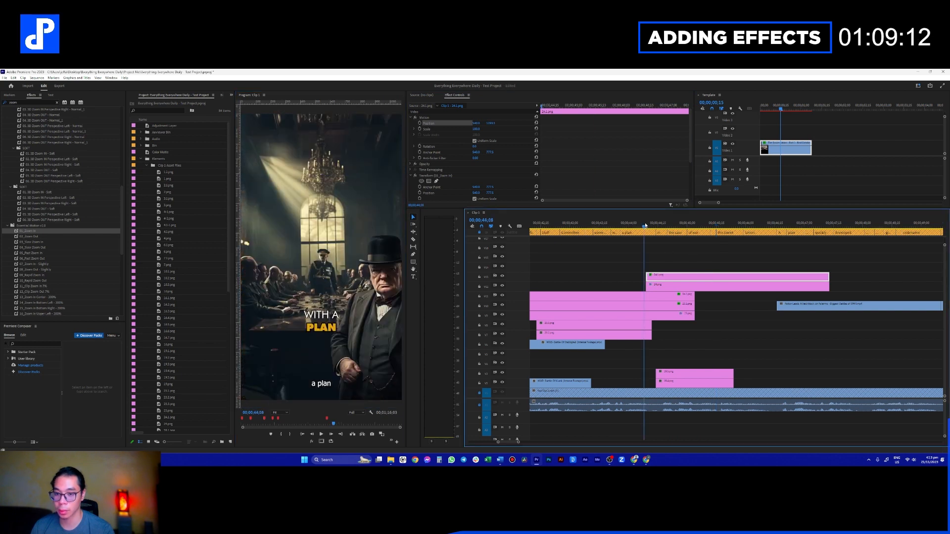
{"action": "key", "text": "space"}
{"action": "key", "text": "space"}
- Apply the Move From Top preset to the battlefield background layer and replay the soldier shot's entrance
{"action": "key", "text": "shift+f"}
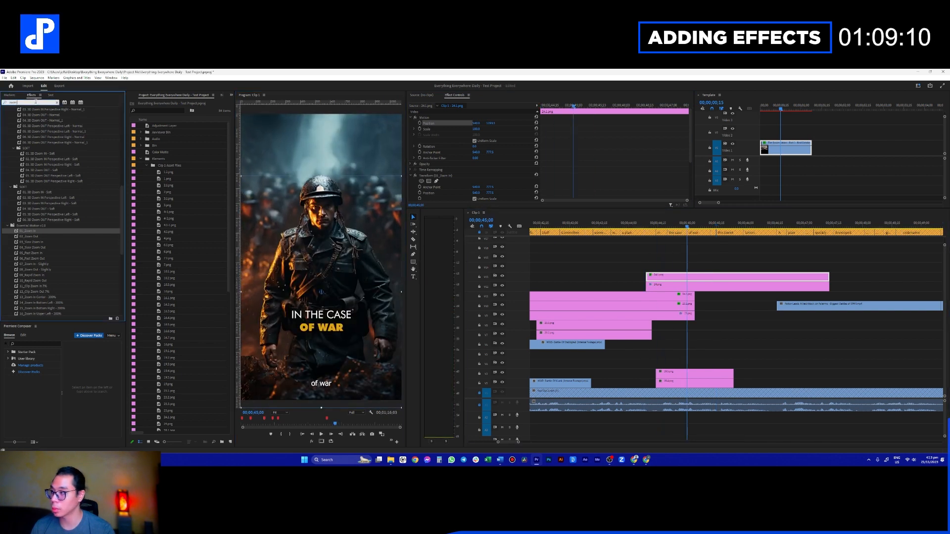
{"action": "type", "text": "fr"}
{"action": "left_click", "coordinate": [45, 155]}
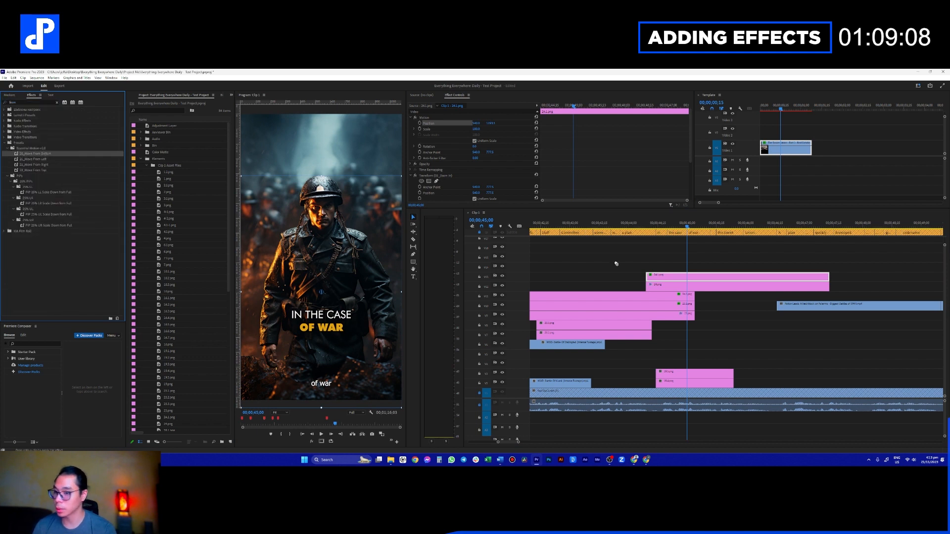
{"action": "left_click_drag", "start_coordinate": [40, 171], "coordinate": [666, 286]}
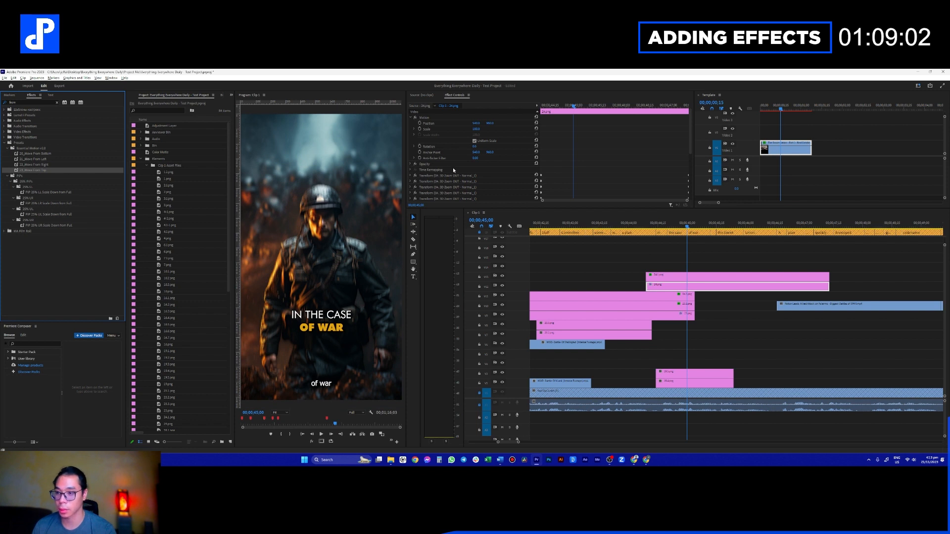
{"action": "left_click", "coordinate": [475, 180]}
{"action": "scroll", "coordinate": [473, 180], "scroll_direction": "down", "scroll_amount": 3}
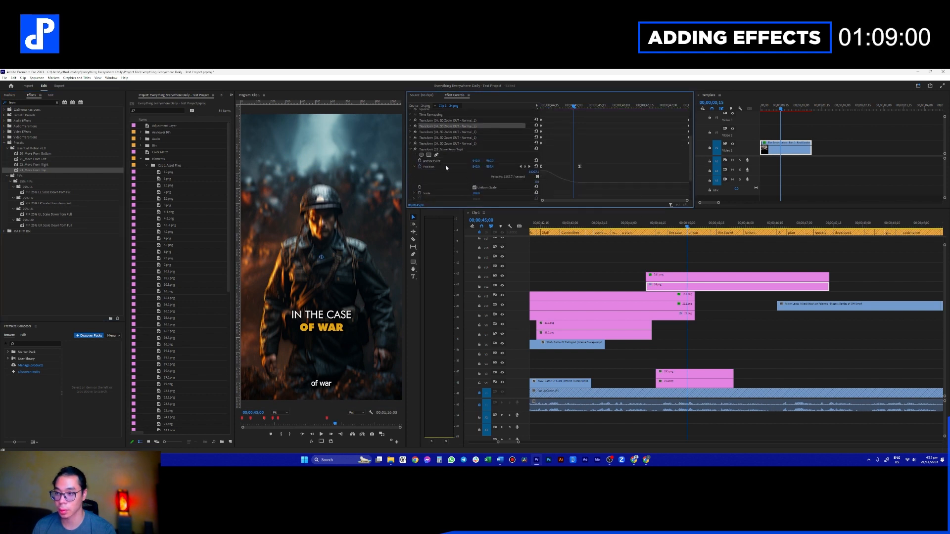
{"action": "left_click", "coordinate": [412, 150]}
{"action": "left_click", "coordinate": [644, 224]}
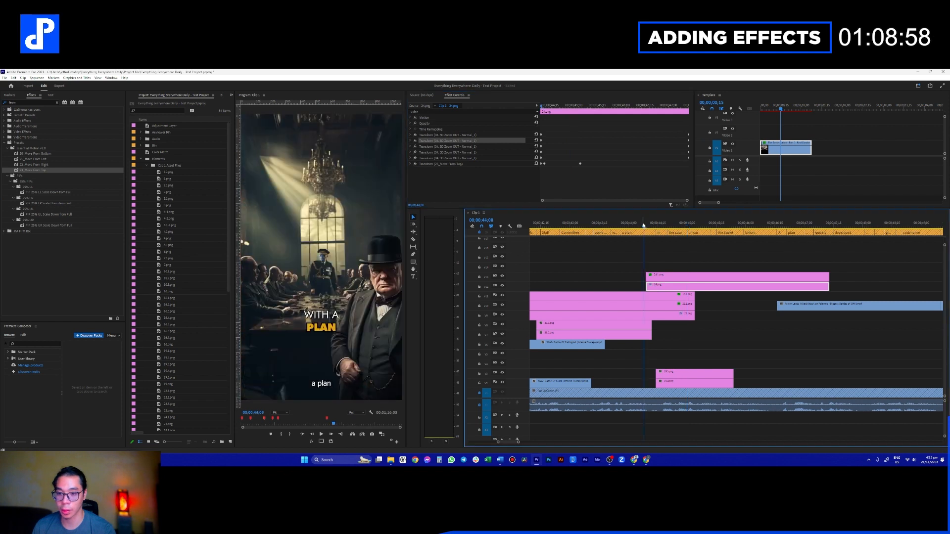
{"action": "key", "text": "space"}
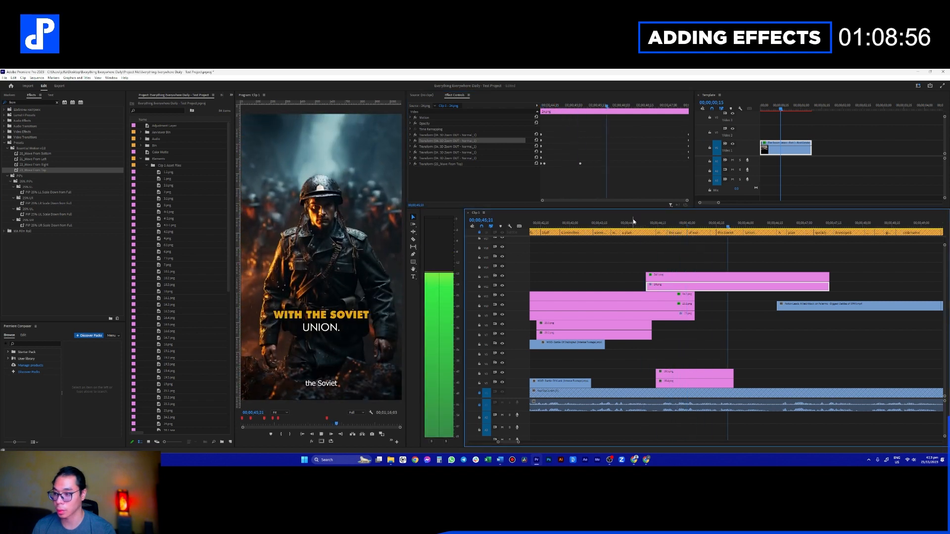
{"action": "key", "text": "space"}
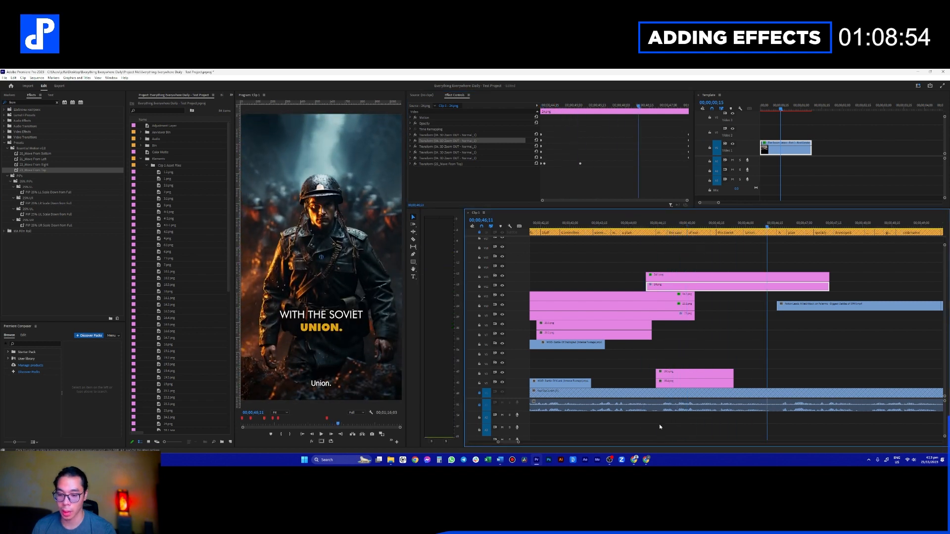
- Switch to Chrome, search Google for "soviet union" in a new tab, and open the red hammer-and-sickle flag image
{"action": "mouse_move", "coordinate": [646, 458]}
{"action": "left_click", "coordinate": [647, 438]}
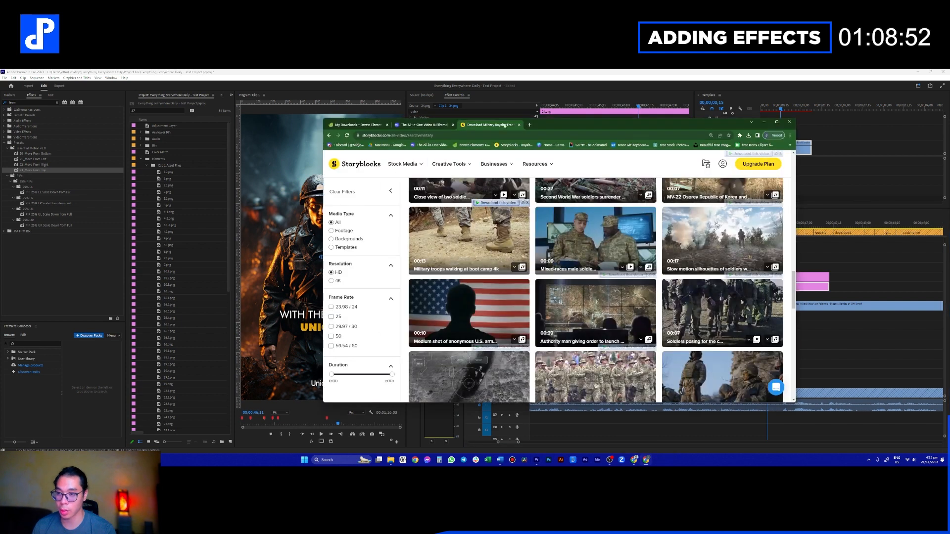
{"action": "left_click", "coordinate": [530, 125]}
{"action": "type", "text": "sovient"}
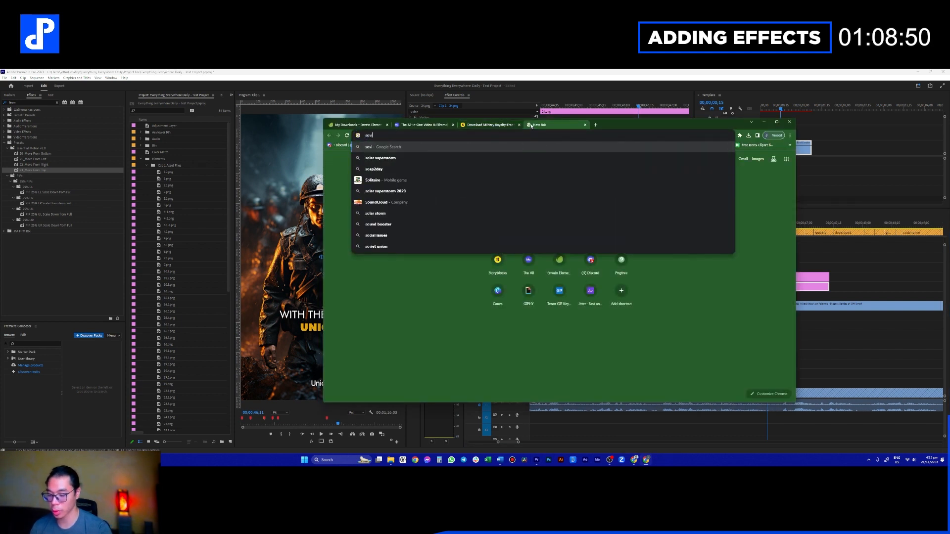
{"action": "key", "text": "Down"}
{"action": "key", "text": "Return"}
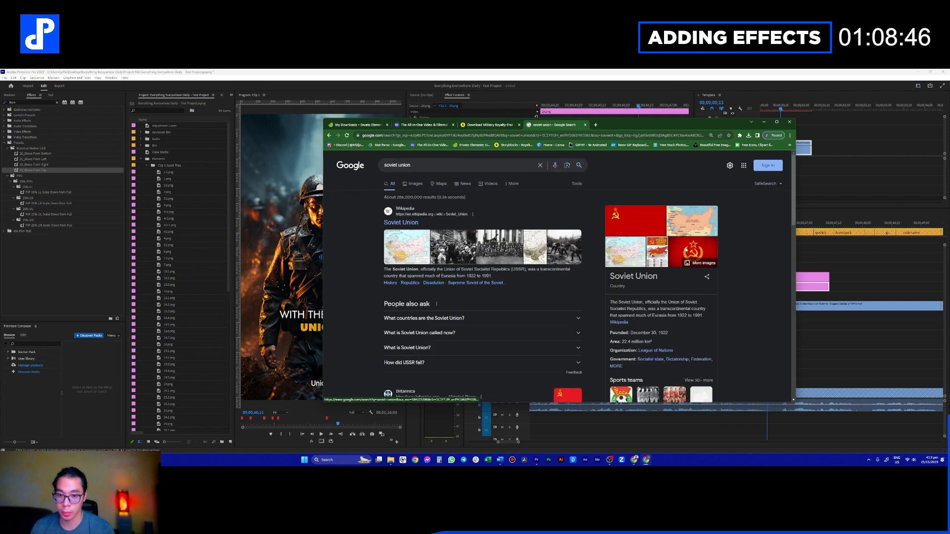
{"action": "left_click", "coordinate": [685, 251]}
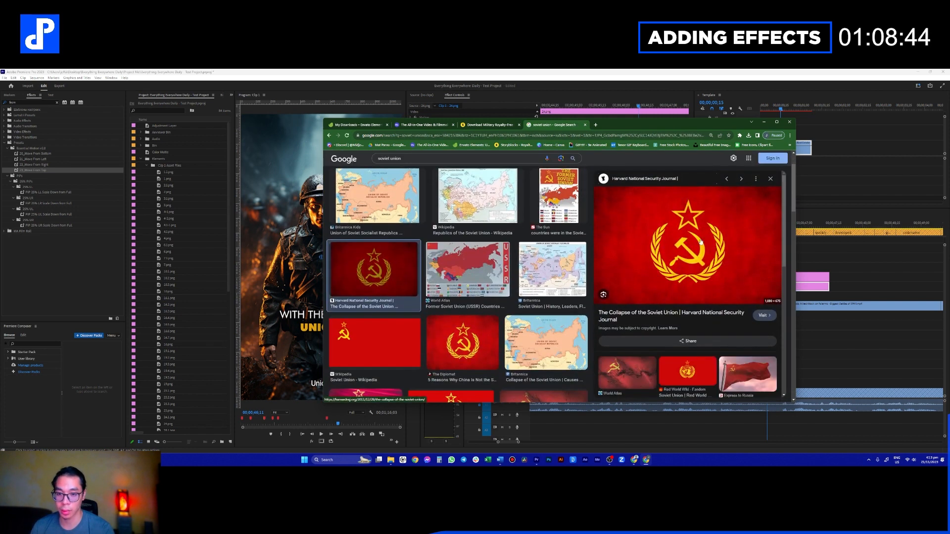
- Save the Soviet flag image into the Clip 1 elements folder under its suggested file name
{"action": "right_click", "coordinate": [701, 241]}
{"action": "left_click", "coordinate": [723, 299]}
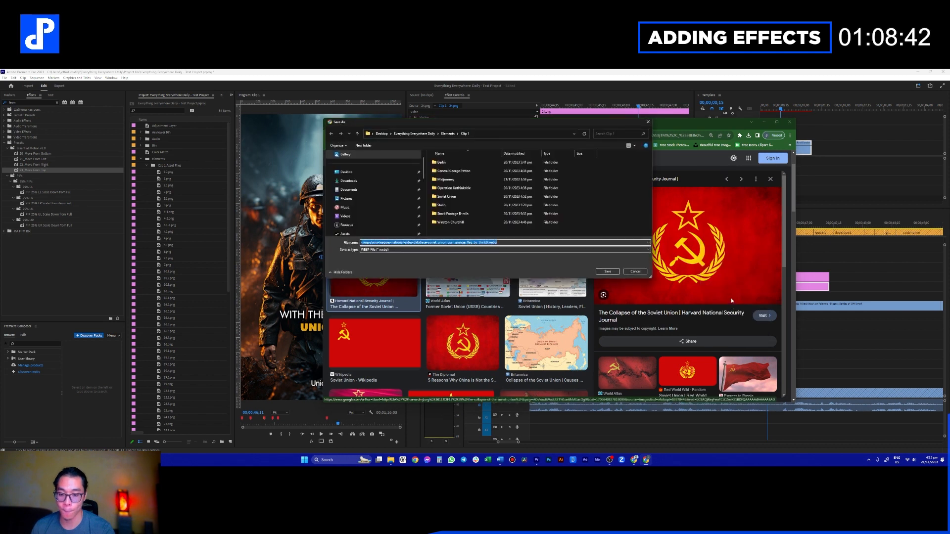
{"action": "left_click", "coordinate": [608, 271]}
- Bring the downloaded flag image into the Clip 1 sequence on the track above the two soldier shot layers
{"action": "left_click", "coordinate": [749, 135]}
{"action": "left_click", "coordinate": [730, 158]}
{"action": "left_click", "coordinate": [764, 121]}
{"action": "left_click_drag", "start_coordinate": [404, 397], "coordinate": [668, 268]}
{"action": "left_click", "coordinate": [696, 243]}
{"action": "left_click", "coordinate": [698, 226]}
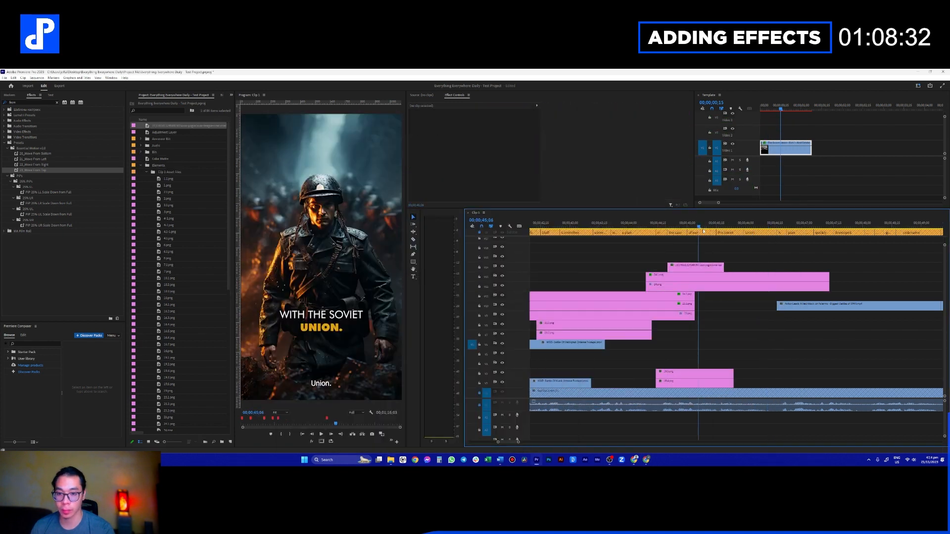
- Move and scale the flag to fill the upper part of the frame, and place the soldier layer on a track above it
{"action": "left_click", "coordinate": [689, 269]}
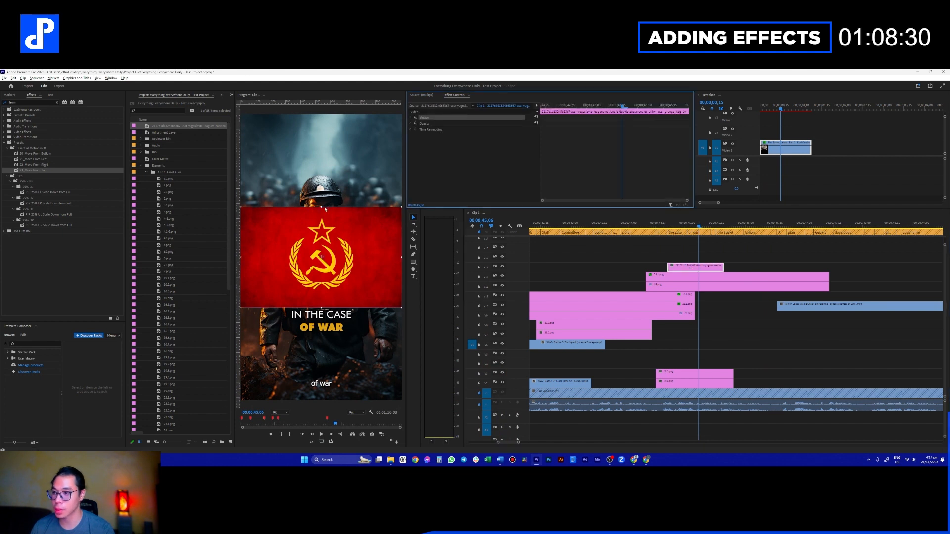
{"action": "left_click_drag", "start_coordinate": [320, 206], "coordinate": [320, 221]}
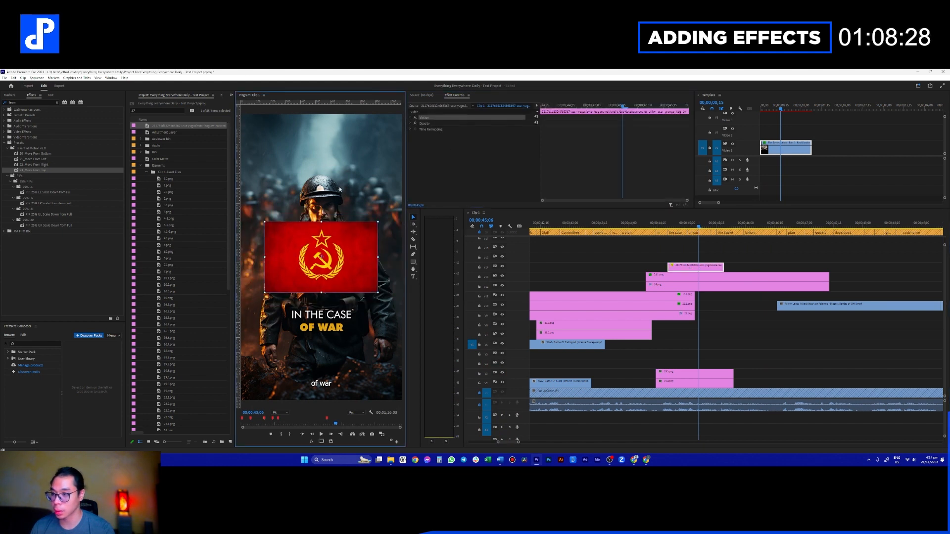
{"action": "left_click_drag", "start_coordinate": [339, 186], "coordinate": [340, 163]}
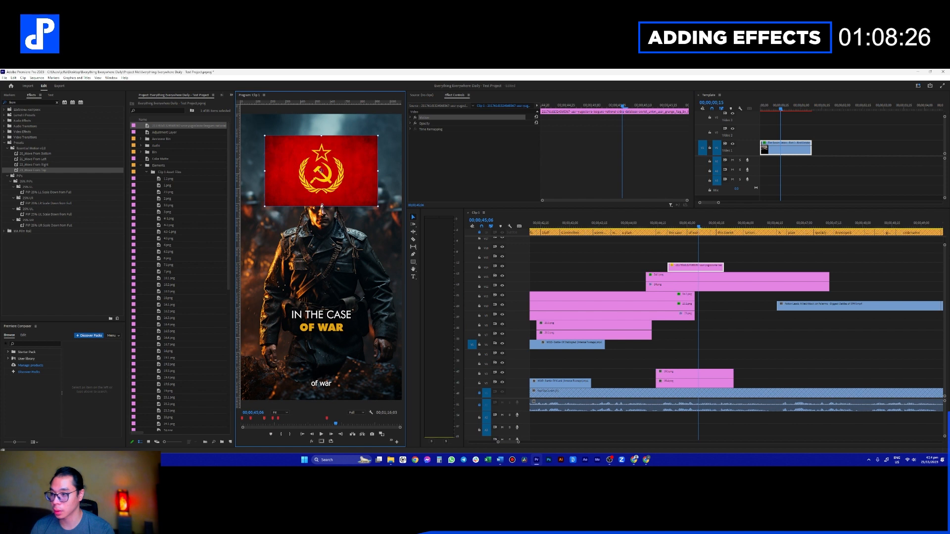
{"action": "left_click_drag", "start_coordinate": [322, 205], "coordinate": [322, 221]}
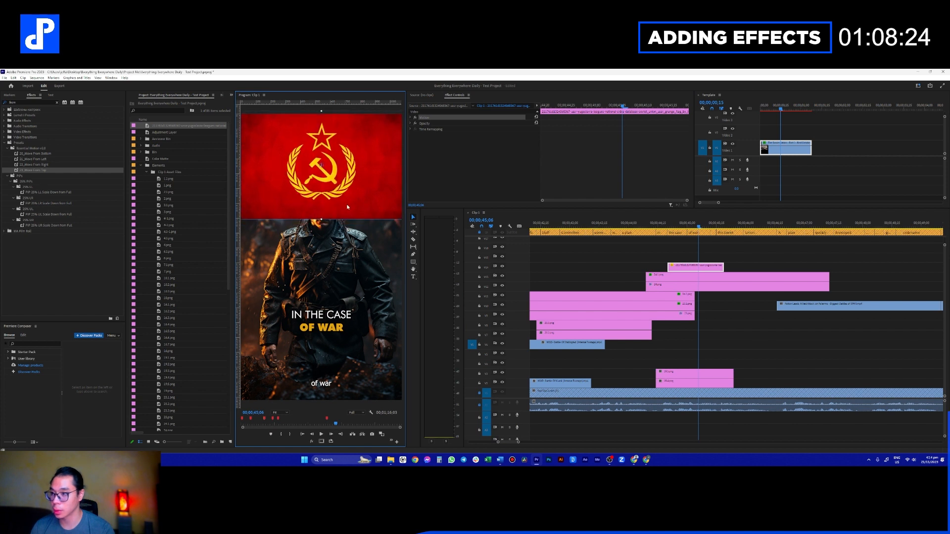
{"action": "left_click_drag", "start_coordinate": [699, 281], "coordinate": [699, 261]}
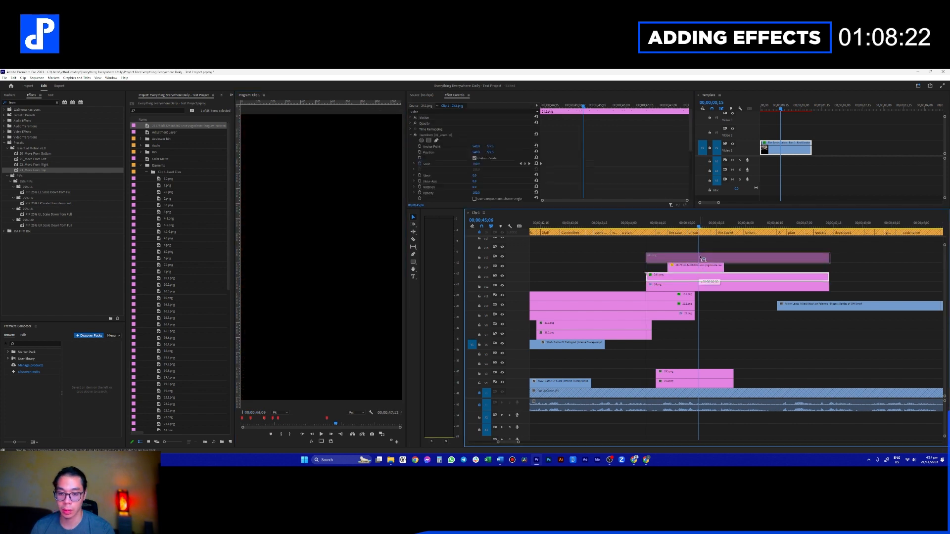
- Apply the Linear Wipe effect to the flag layer and set its wipe angle to 90°
{"action": "double_click", "coordinate": [33, 103]}
{"action": "type", "text": "lin"}
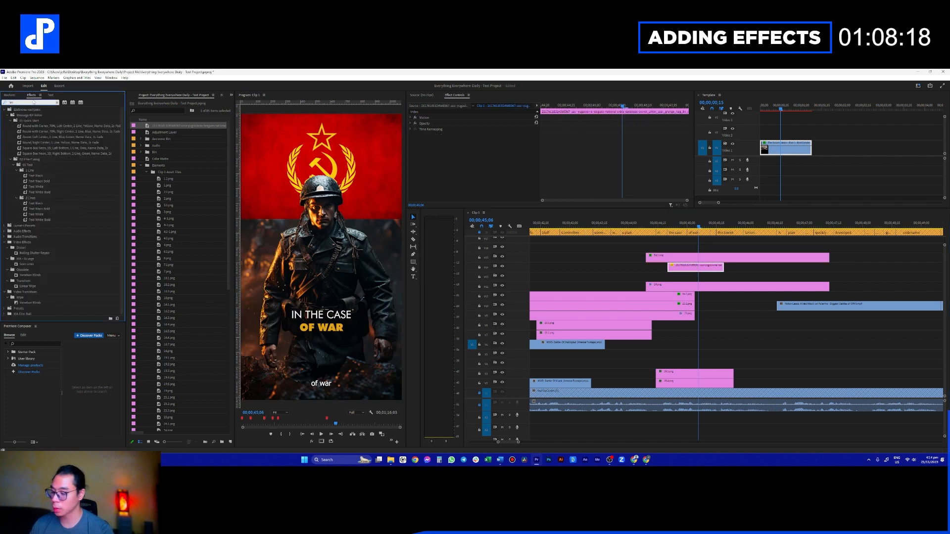
{"action": "type", "text": "ear"}
{"action": "left_click_drag", "start_coordinate": [35, 145], "coordinate": [695, 267]}
{"action": "left_click_drag", "start_coordinate": [474, 149], "coordinate": [505, 150]}
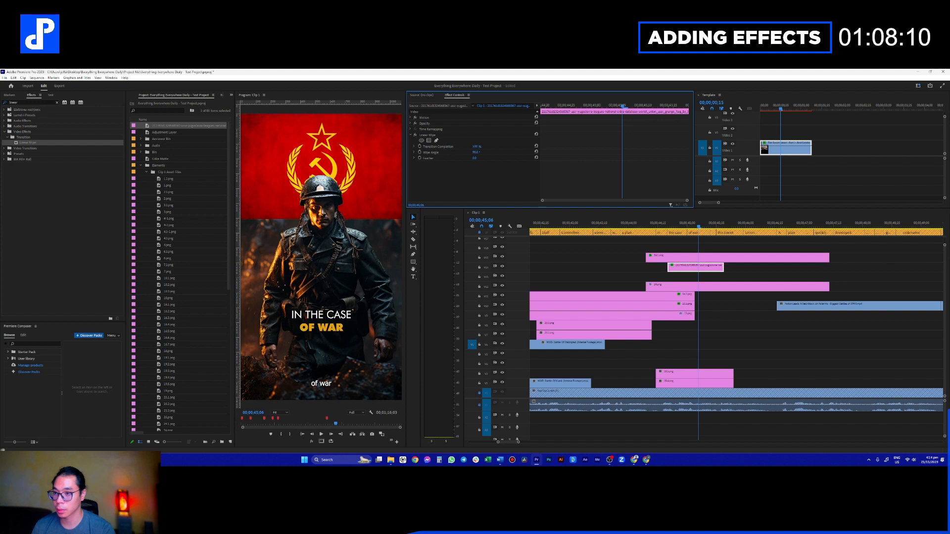
{"action": "left_click_drag", "start_coordinate": [524, 149], "coordinate": [477, 150]}
{"action": "type", "text": "90"}
{"action": "key", "text": "Return"}
{"action": "left_click", "coordinate": [711, 277]}
{"action": "left_click", "coordinate": [710, 269]}
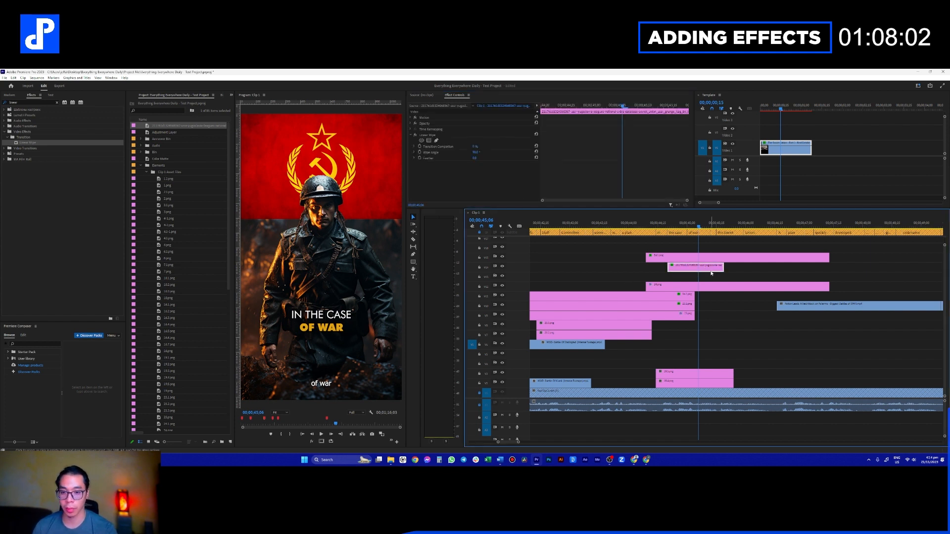
{"action": "left_click", "coordinate": [702, 278]}
{"action": "left_click", "coordinate": [700, 271]}
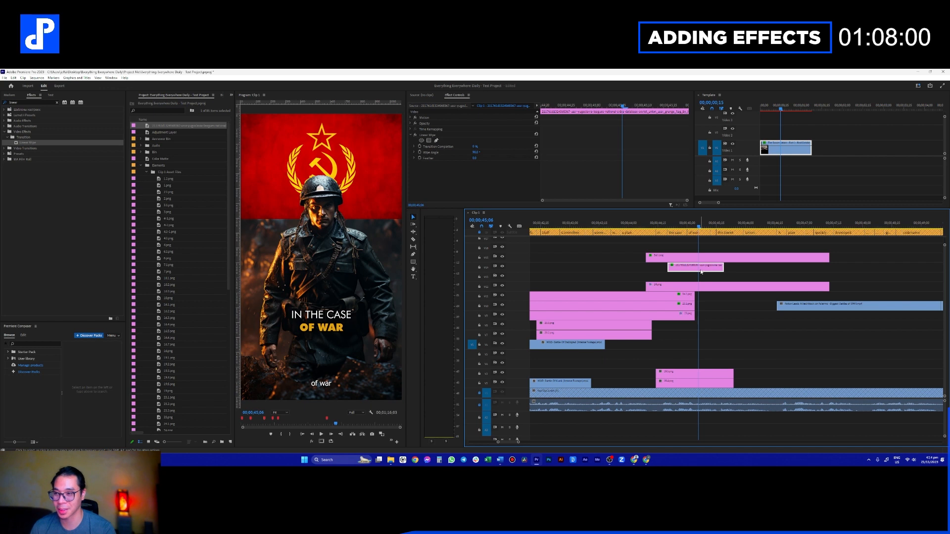
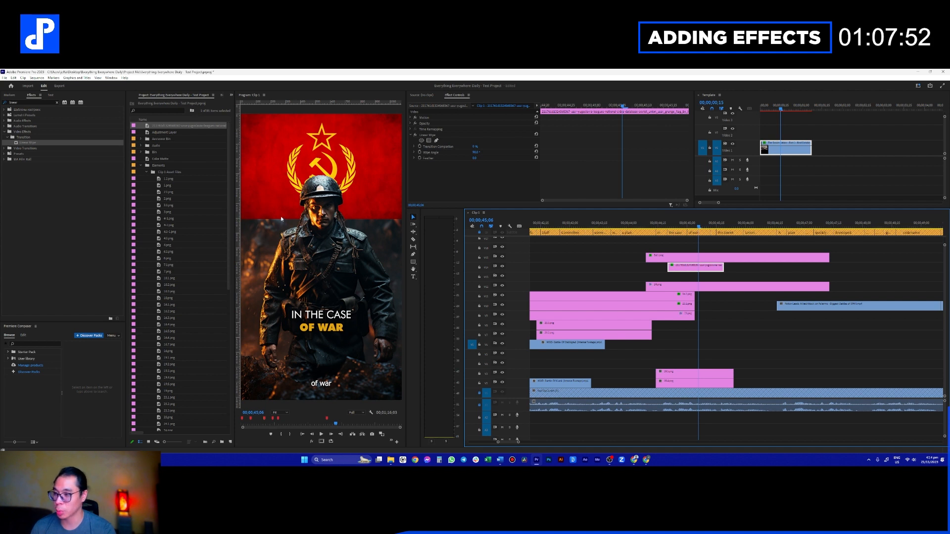
{"action": "left_click", "coordinate": [643, 270]}
{"action": "left_click", "coordinate": [677, 270]}
{"action": "left_click", "coordinate": [463, 140]}
{"action": "left_click", "coordinate": [454, 147]}
{"action": "left_click", "coordinate": [449, 151]}
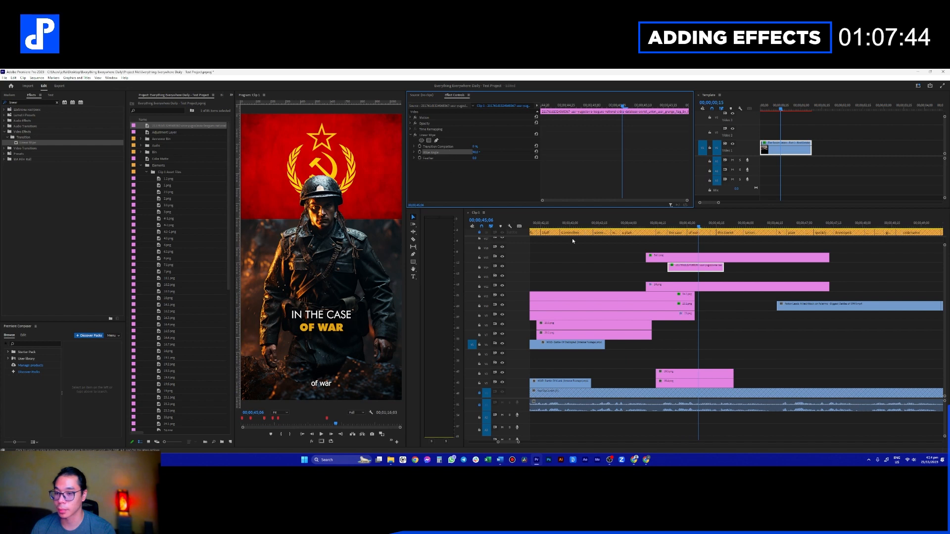
{"action": "left_click", "coordinate": [610, 270]}
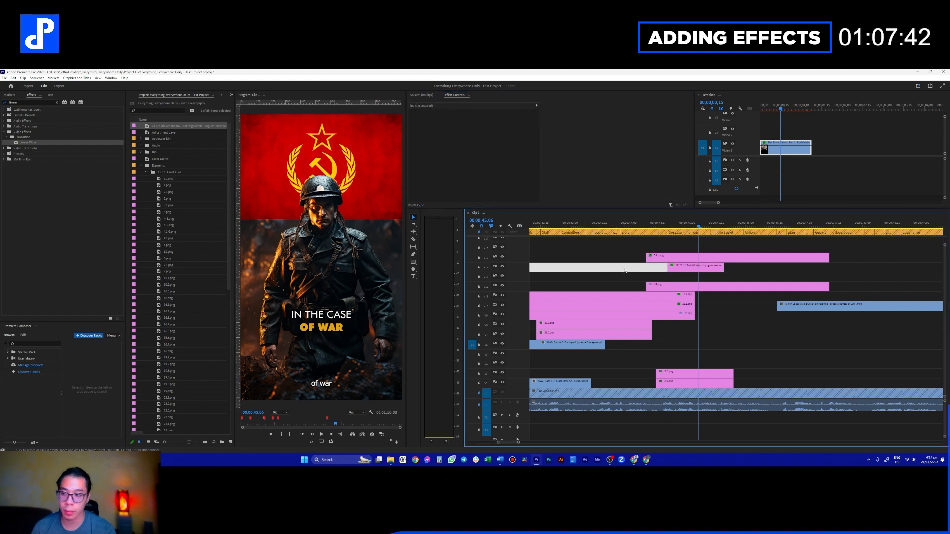
{"action": "left_click", "coordinate": [678, 269]}
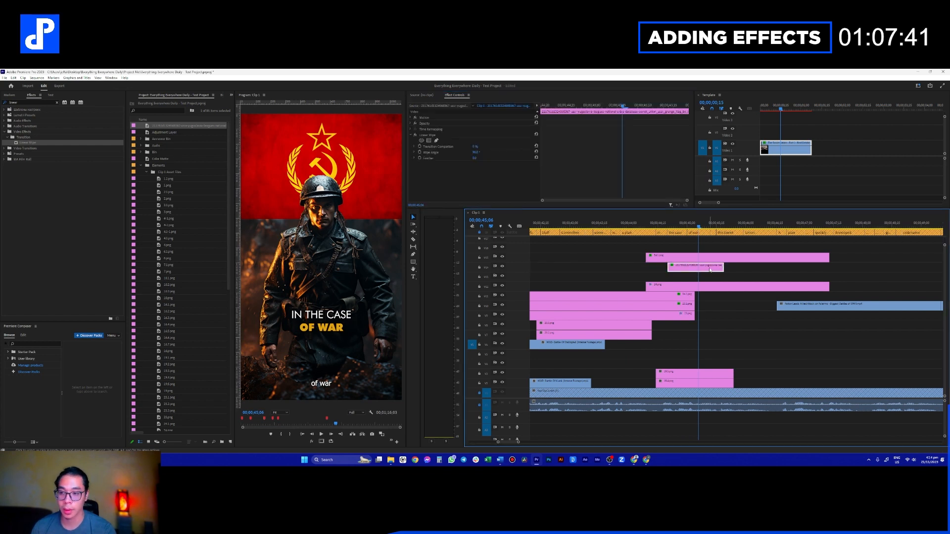
- Adjust the transition completion and feather of the flag's Linear Wipe, and set its wipe angle to 180°
{"action": "left_click", "coordinate": [477, 147]}
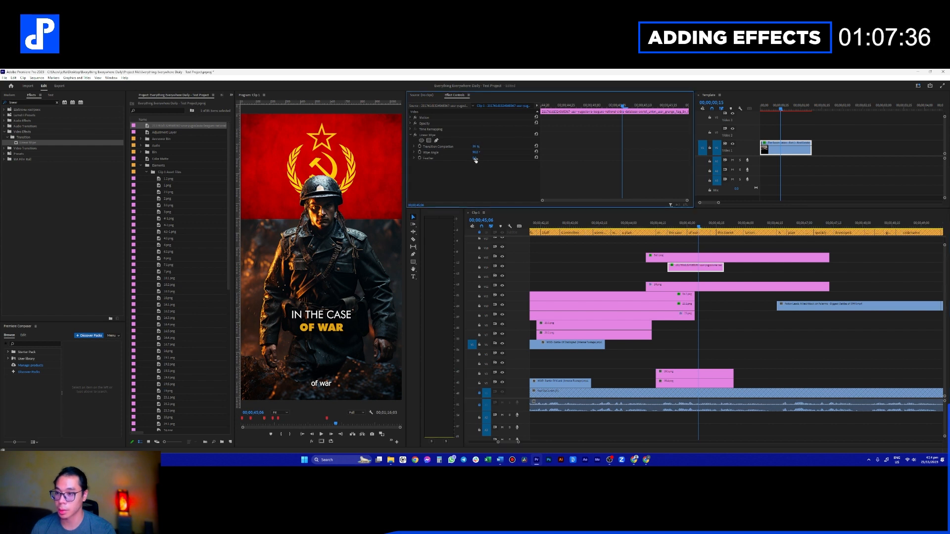
{"action": "left_click_drag", "start_coordinate": [476, 152], "coordinate": [495, 153]}
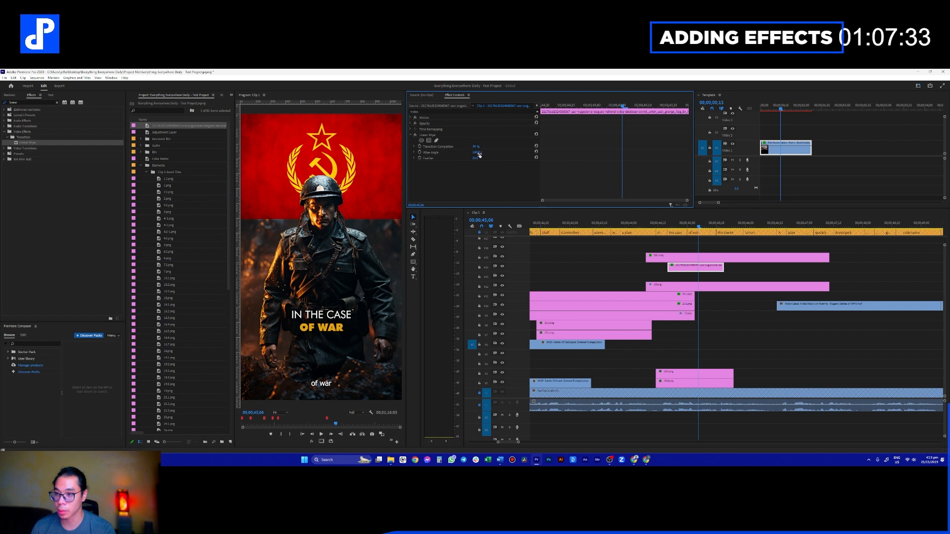
{"action": "left_click", "coordinate": [616, 277]}
{"action": "left_click", "coordinate": [693, 267]}
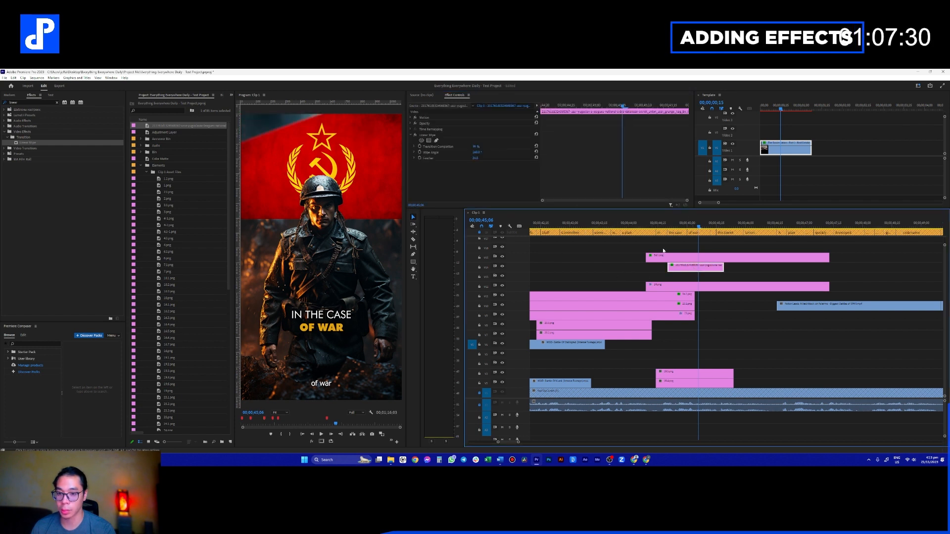
{"action": "left_click", "coordinate": [478, 152]}
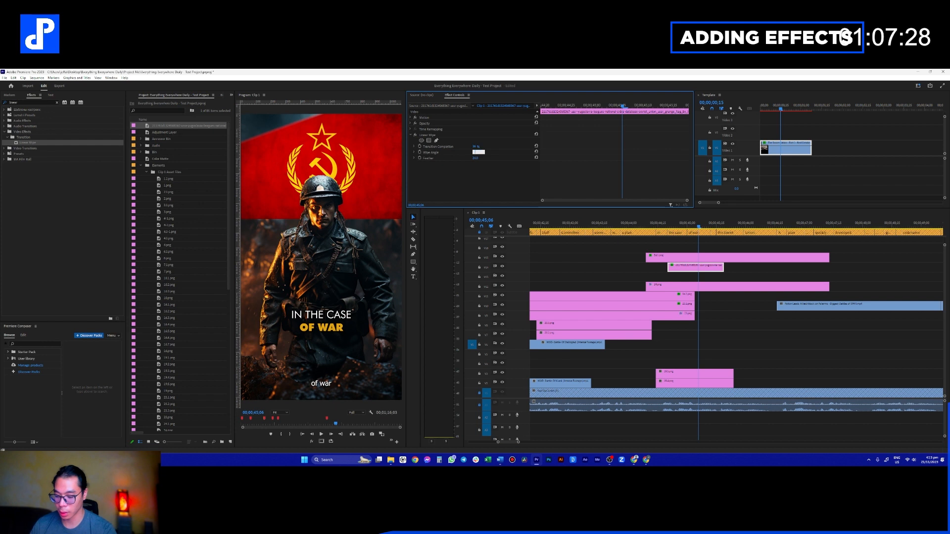
{"action": "type", "text": "180"}
{"action": "key", "text": "Return"}
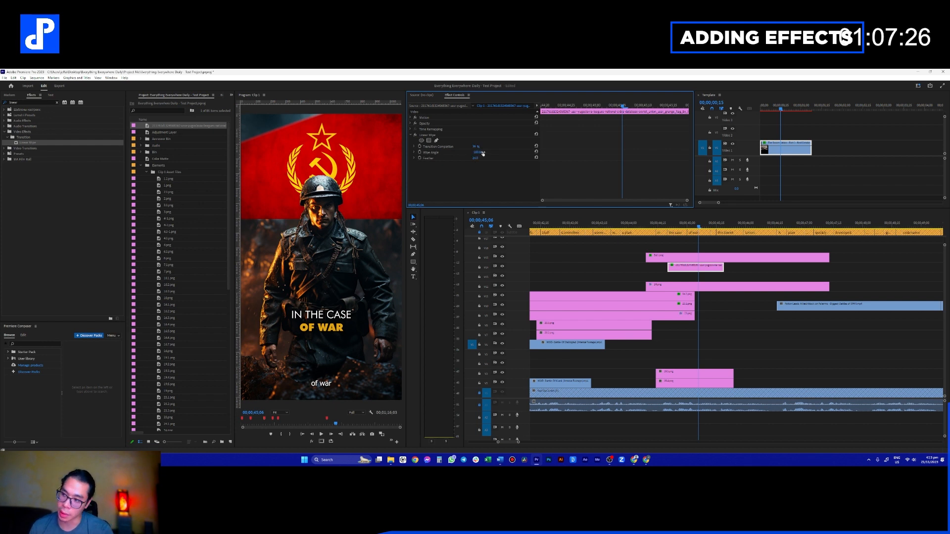
- Extend the end of the flag layer so it lasts through the "with the Soviet Union" caption, and preview the shot
{"action": "left_click", "coordinate": [766, 246]}
{"action": "left_click", "coordinate": [717, 268]}
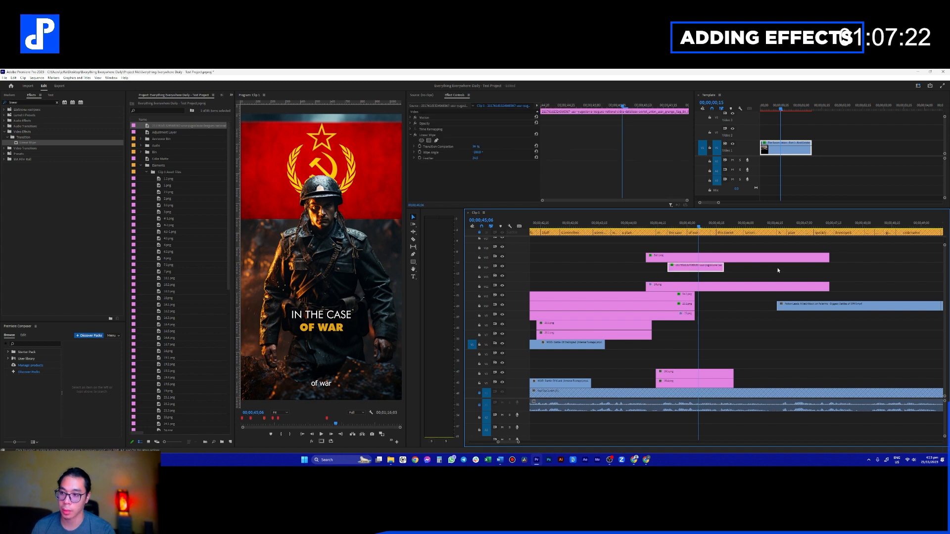
{"action": "left_click", "coordinate": [743, 273]}
{"action": "left_click", "coordinate": [702, 268]}
{"action": "left_click_drag", "start_coordinate": [723, 267], "coordinate": [785, 267]}
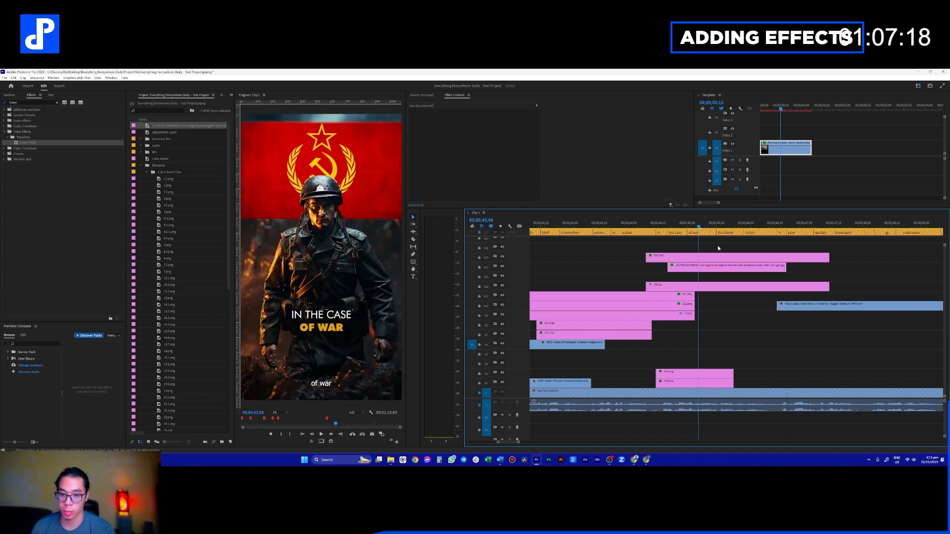
{"action": "key", "text": "space"}
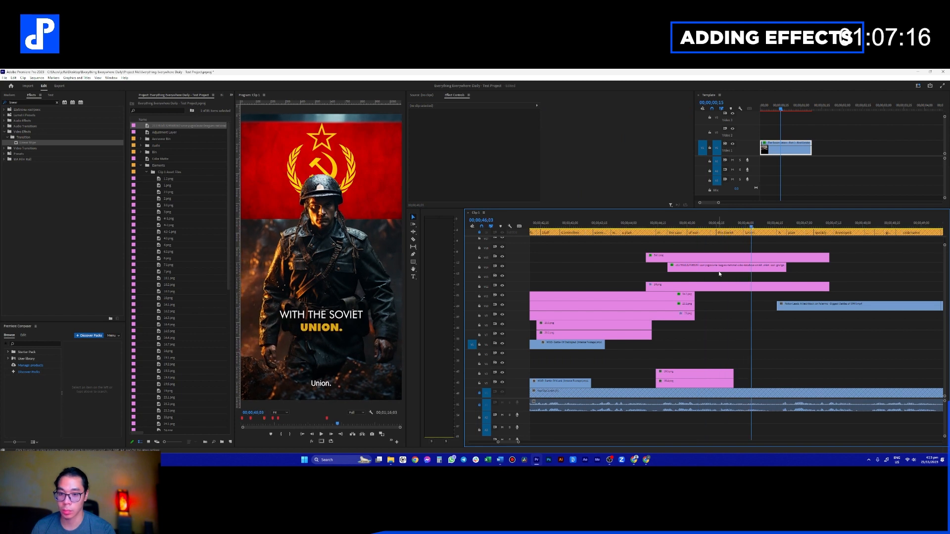
- Copy the flag layer into the Template sequence and show it there on its own
{"action": "left_click_drag", "start_coordinate": [721, 272], "coordinate": [871, 148]}
{"action": "left_click", "coordinate": [860, 105]}
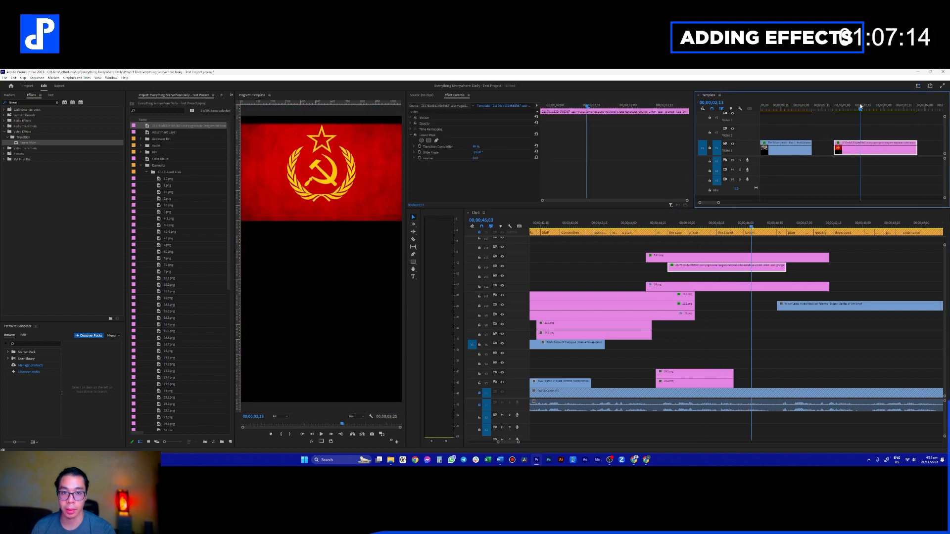
- Increase the feather of the Linear Wipe on the Template sequence's flag clip for a softer lower edge
{"action": "mouse_move", "coordinate": [476, 154]}
{"action": "left_mouse_down"}
{"action": "mouse_move", "coordinate": [489, 154]}
{"action": "mouse_move", "coordinate": [475, 154]}
{"action": "mouse_move", "coordinate": [484, 146]}
{"action": "mouse_move", "coordinate": [474, 146]}
{"action": "mouse_move", "coordinate": [495, 158]}
{"action": "left_mouse_up"}
{"action": "key", "text": "ctrl+z"}
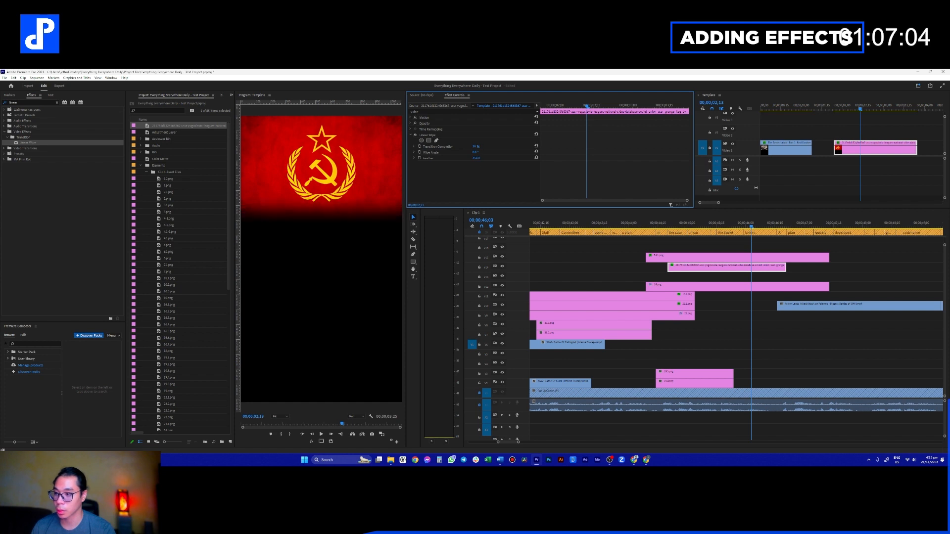
{"action": "mouse_move", "coordinate": [476, 158]}
{"action": "left_mouse_down"}
{"action": "mouse_move", "coordinate": [466, 159]}
{"action": "mouse_move", "coordinate": [479, 158]}
{"action": "left_mouse_up"}
- Replace the flag layer in the Clip 1 sequence with the Template's flag clip, and extend it to the end of the soldier layer
{"action": "left_click", "coordinate": [834, 161]}
{"action": "left_click_drag", "start_coordinate": [874, 148], "coordinate": [688, 271]}
{"action": "left_click", "coordinate": [753, 271]}
{"action": "key", "text": "Delete"}
{"action": "left_click_drag", "start_coordinate": [784, 267], "coordinate": [829, 268]}
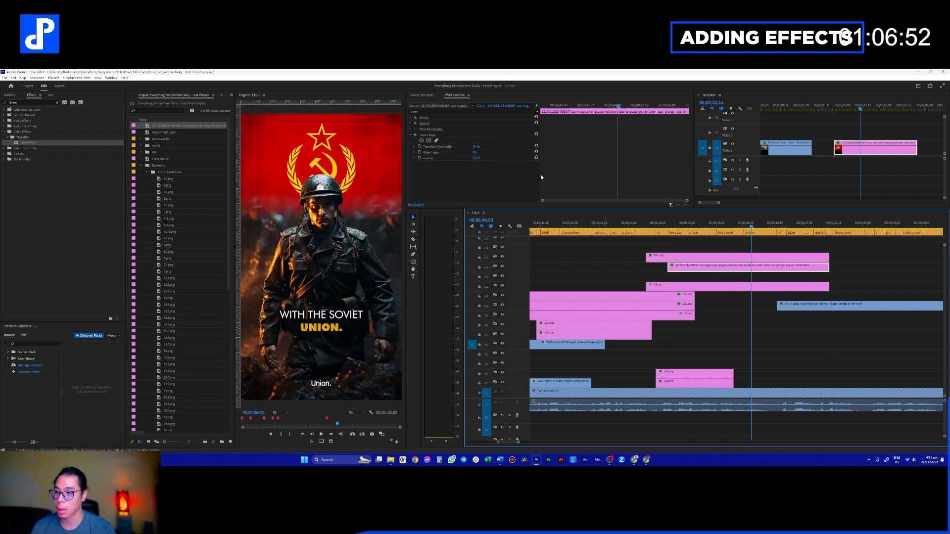
- Try Multiply, Color Dodge and Screen blending on the flag layer, and settle on the Hard Light blend mode
{"action": "left_click", "coordinate": [411, 124]}
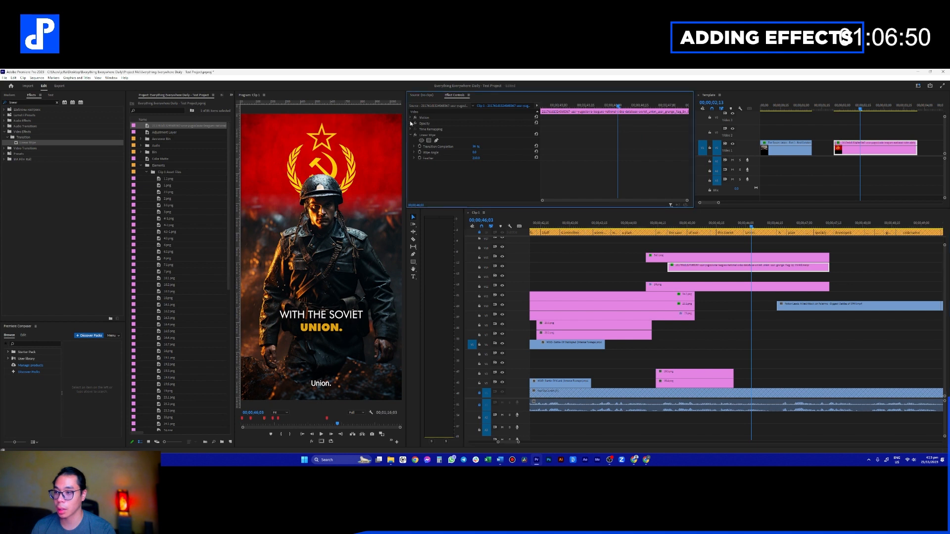
{"action": "left_click", "coordinate": [483, 141]}
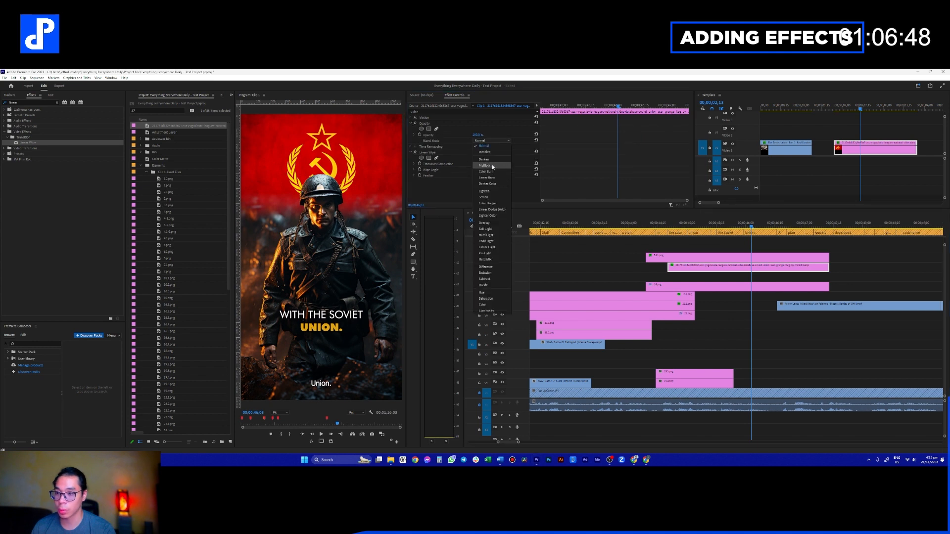
{"action": "left_click", "coordinate": [486, 166]}
{"action": "left_click", "coordinate": [487, 141]}
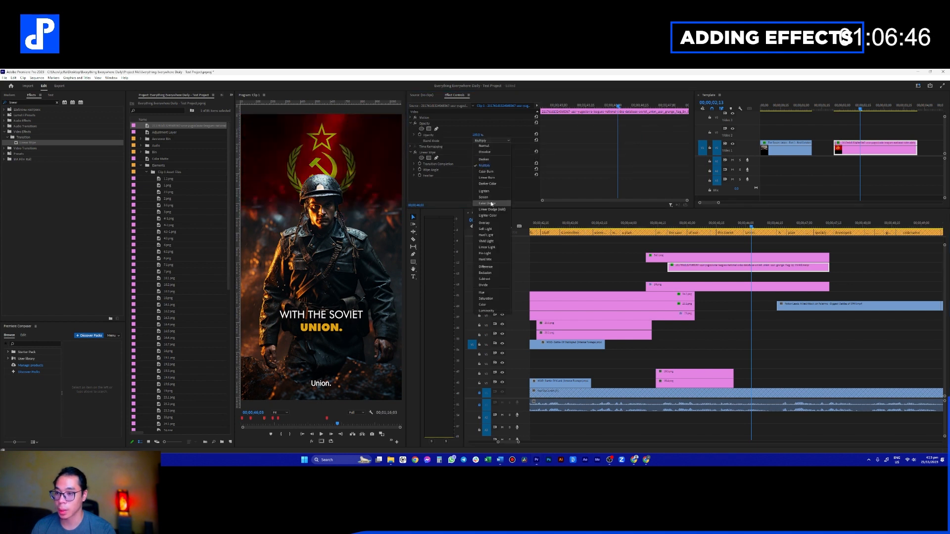
{"action": "left_click", "coordinate": [488, 203]}
{"action": "left_click", "coordinate": [488, 141]}
{"action": "left_click", "coordinate": [491, 195]}
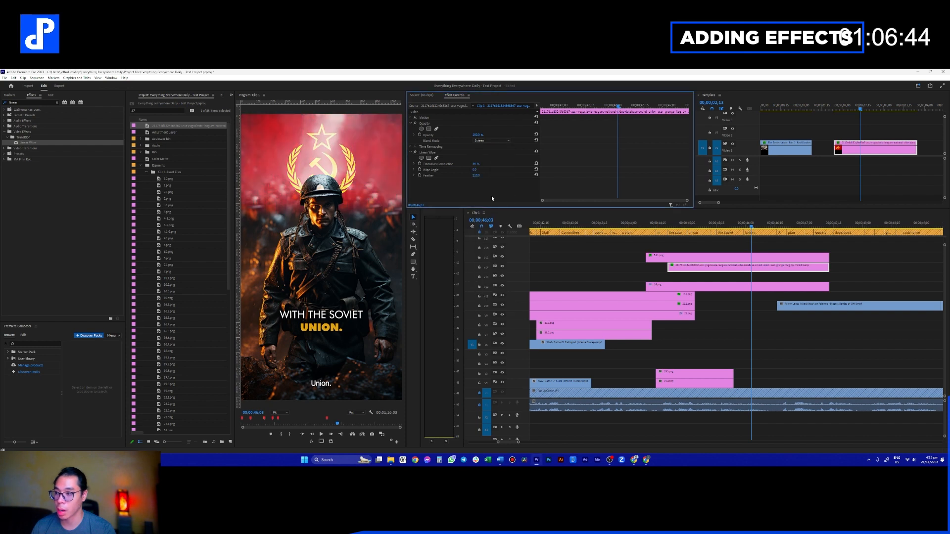
{"action": "left_click", "coordinate": [484, 141]}
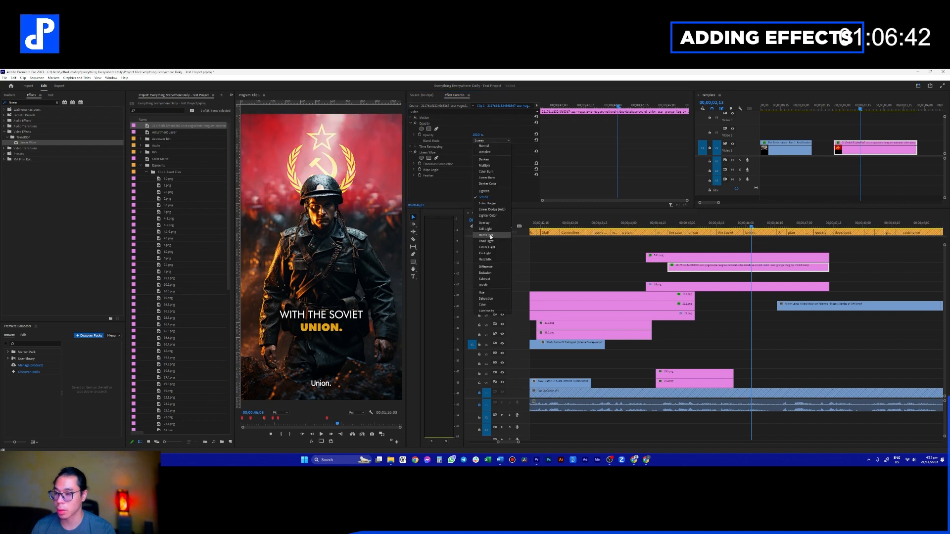
{"action": "left_click", "coordinate": [486, 235]}
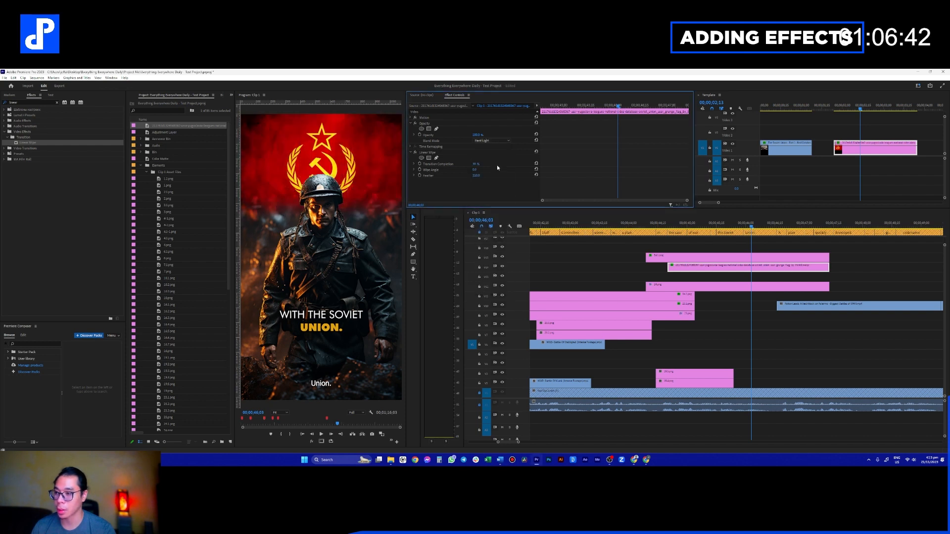
- Add a cross dissolve to the start of the flag layer, lengthen it, and preview the fade-in
{"action": "left_click", "coordinate": [656, 268]}
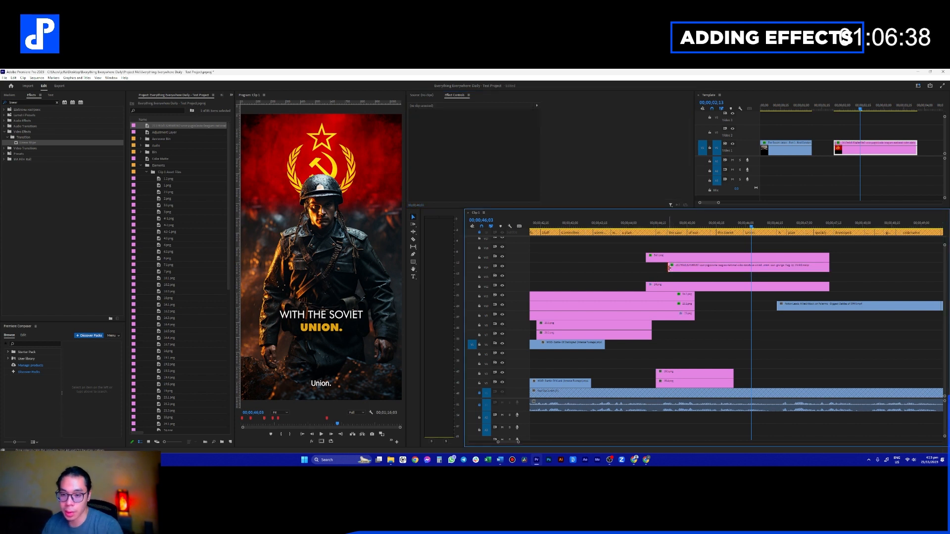
{"action": "key", "text": "ctrl+d"}
{"action": "left_click_drag", "start_coordinate": [696, 268], "coordinate": [709, 267]}
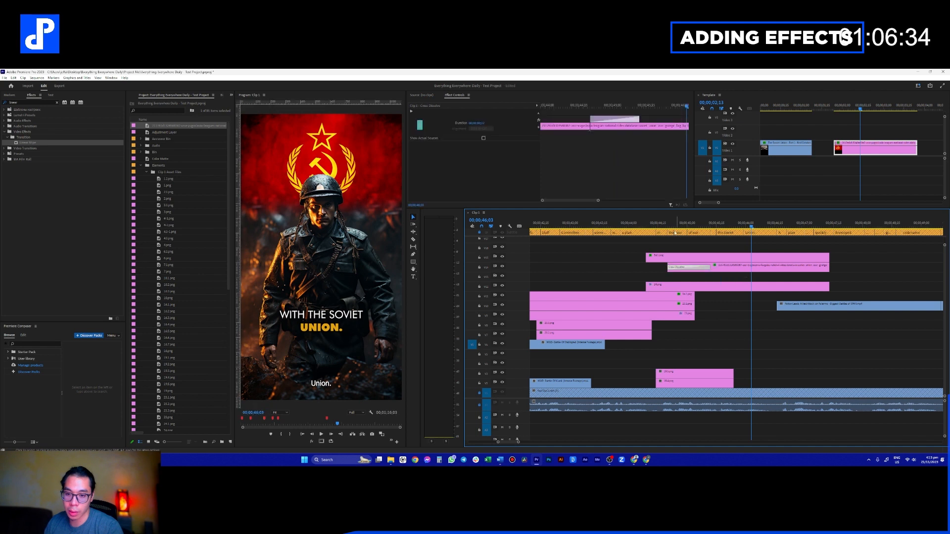
{"action": "left_click", "coordinate": [667, 228]}
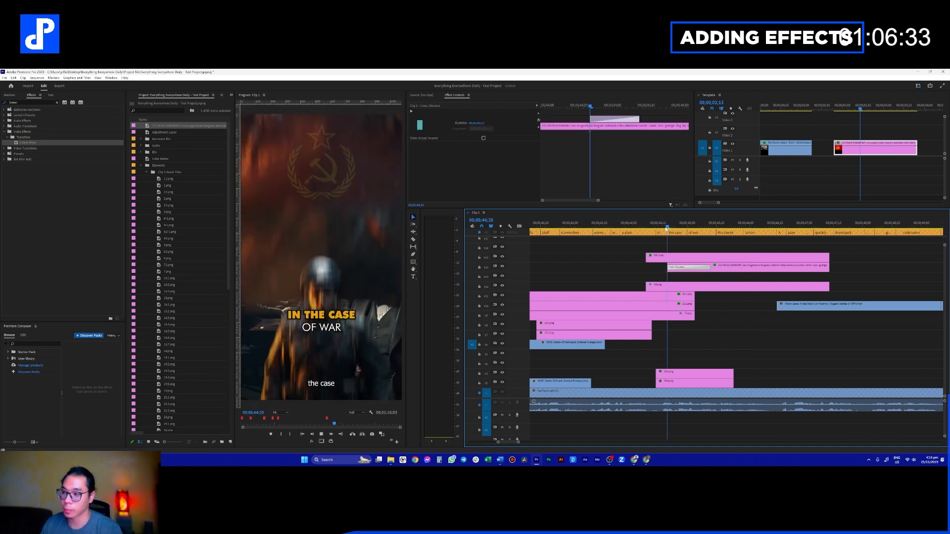
{"action": "key", "text": "space"}
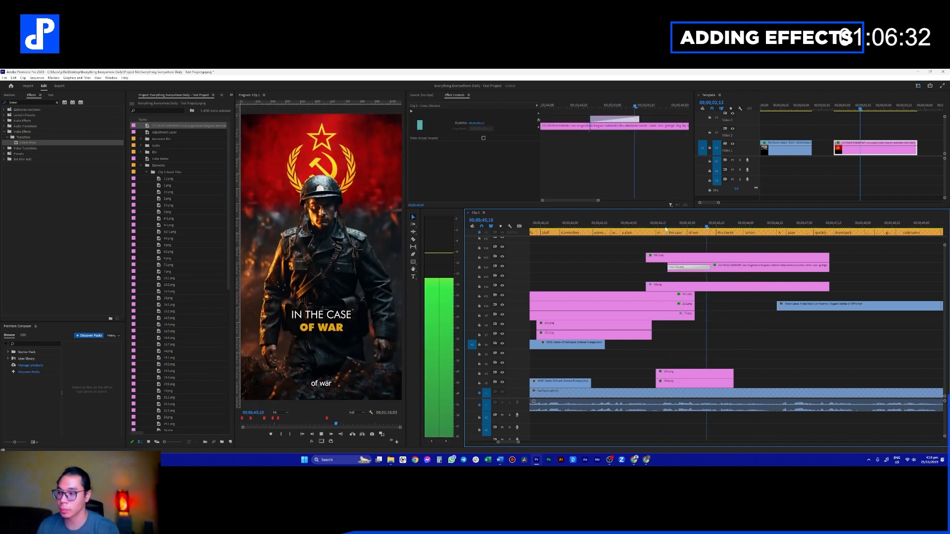
- Find the zoom presets, apply the soft 3D Zoom IN preset to the flag layer, and preview the motion
{"action": "left_click", "coordinate": [714, 265]}
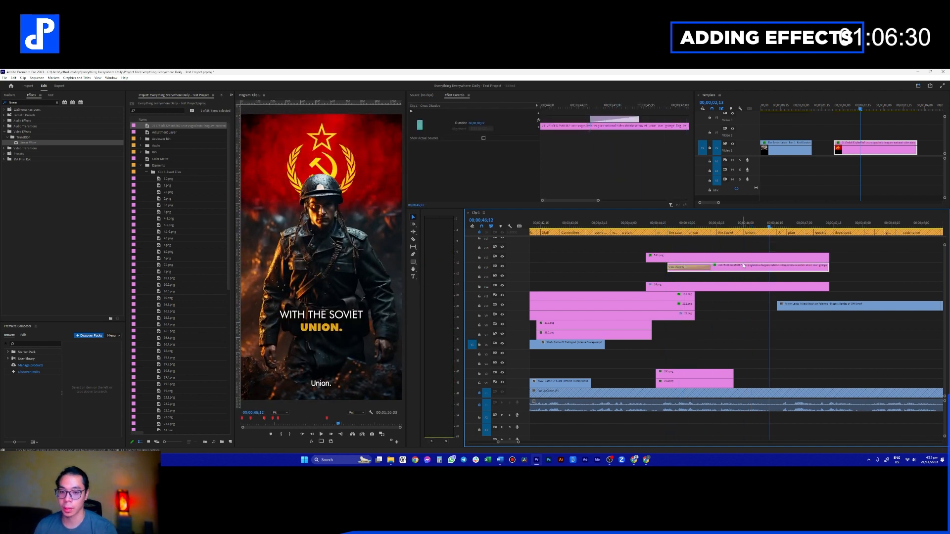
{"action": "key", "text": "shift+f"}
{"action": "type", "text": "zoom"}
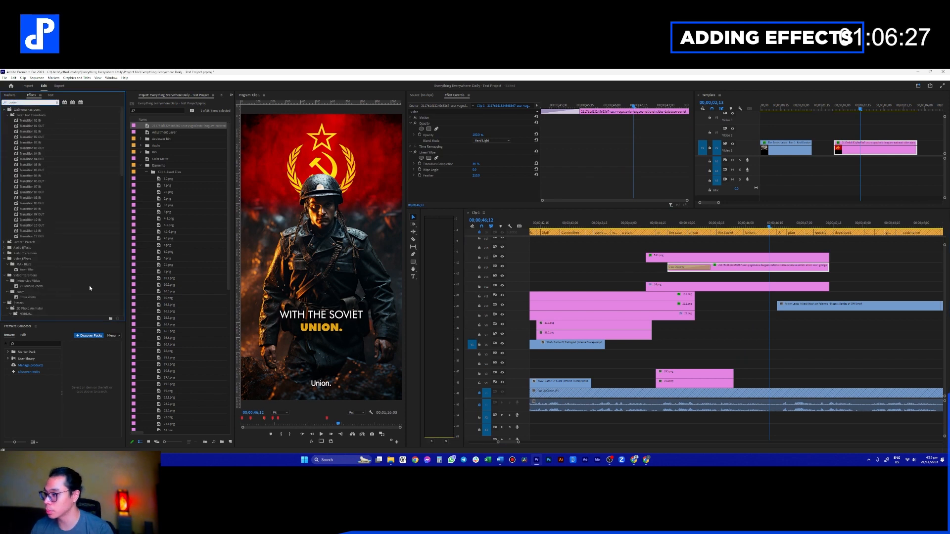
{"action": "scroll", "coordinate": [74, 277], "scroll_direction": "down", "scroll_amount": 10}
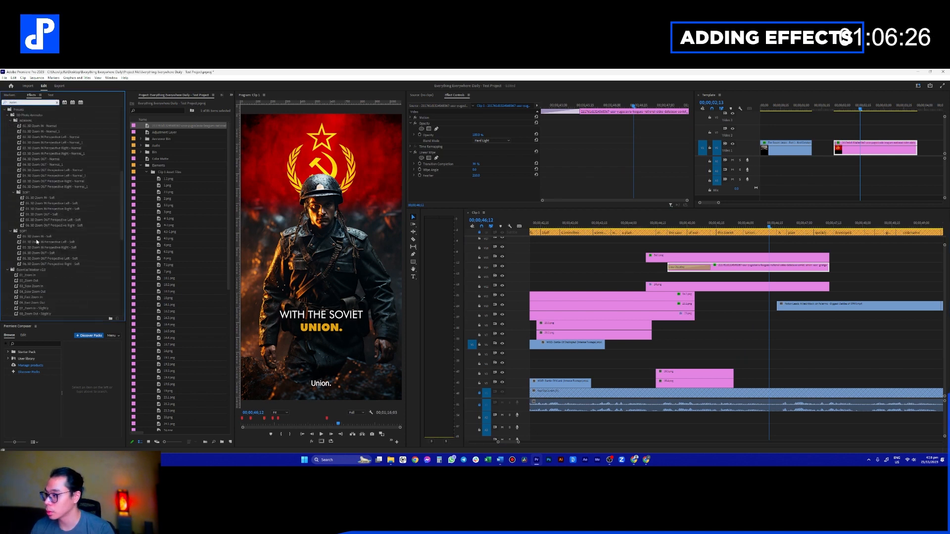
{"action": "left_click_drag", "start_coordinate": [45, 235], "coordinate": [732, 267]}
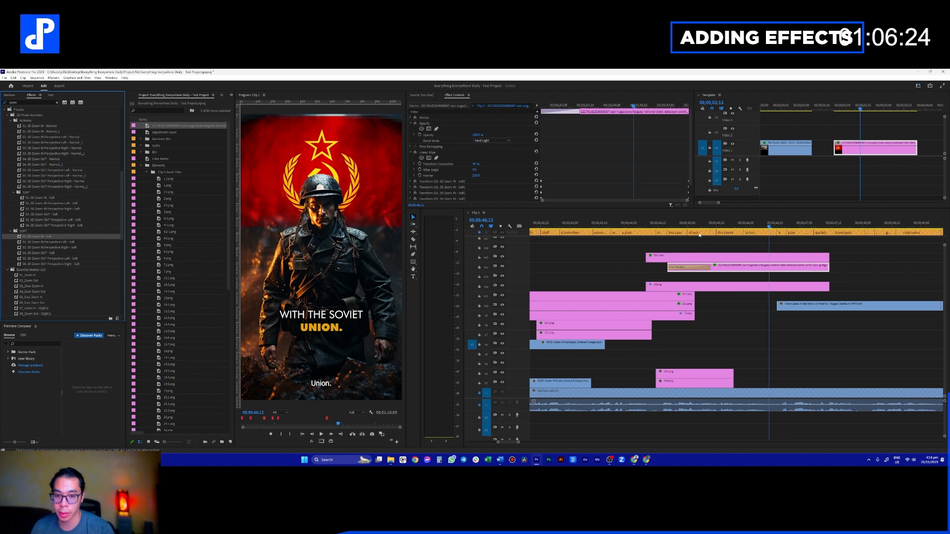
{"action": "left_click", "coordinate": [666, 227]}
{"action": "key", "text": "space"}
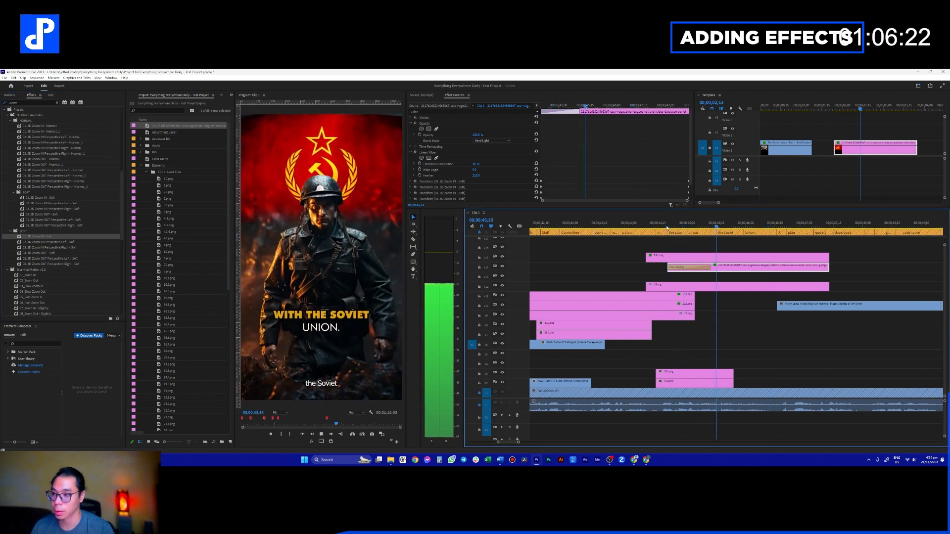
{"action": "key", "text": "space"}
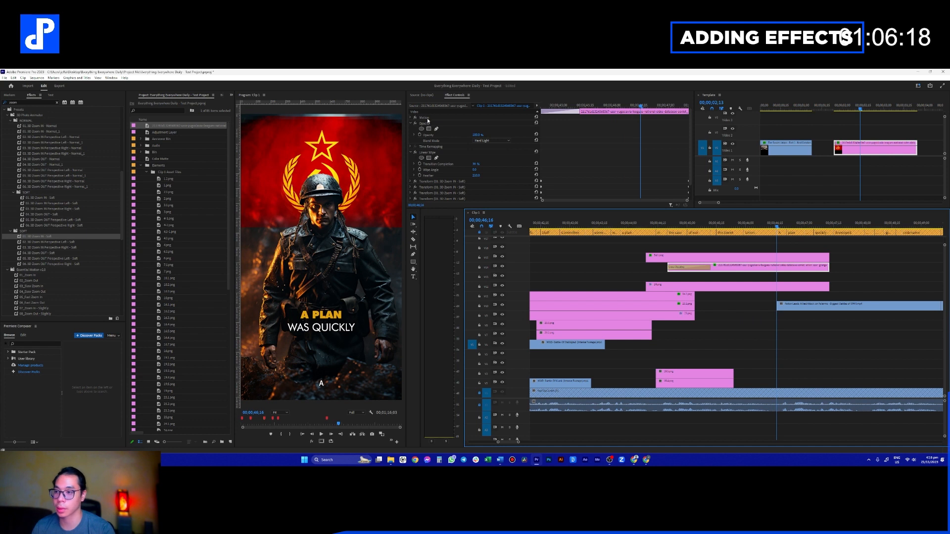
- Move the flag's Linear Wipe below the Transform zoom effects in the effect order, and preview the shot
{"action": "left_click", "coordinate": [411, 151]}
{"action": "left_click", "coordinate": [434, 135]}
{"action": "left_click_drag", "start_coordinate": [439, 167], "coordinate": [440, 167]}
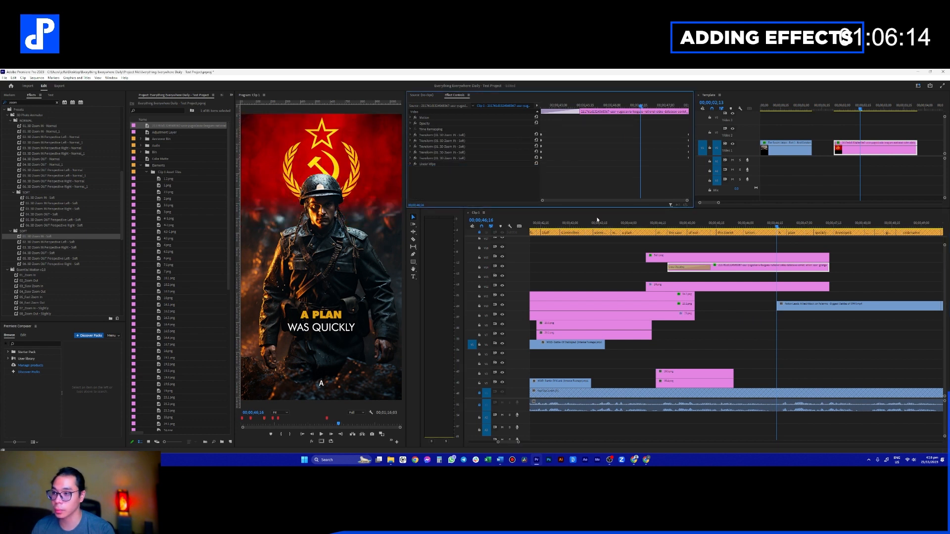
{"action": "left_click", "coordinate": [673, 225]}
{"action": "key", "text": "space"}
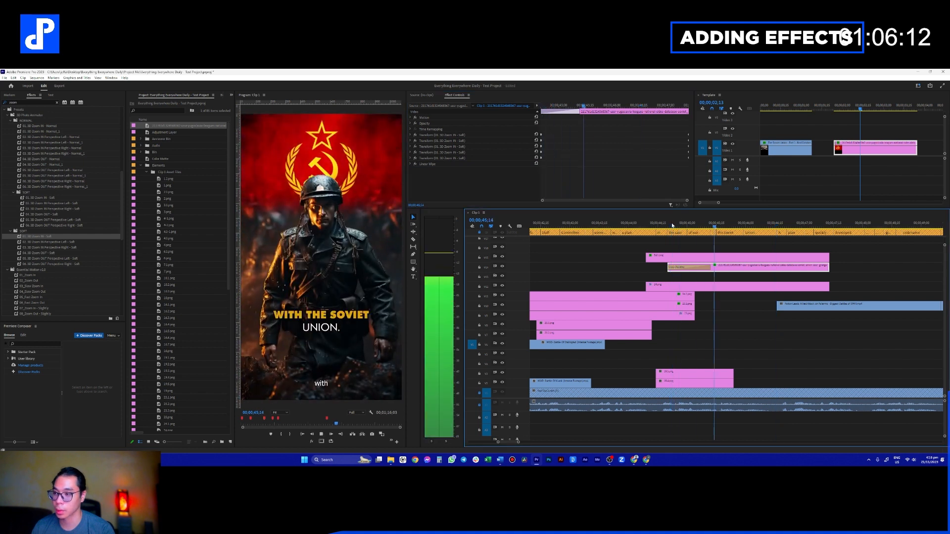
{"action": "key", "text": "space"}
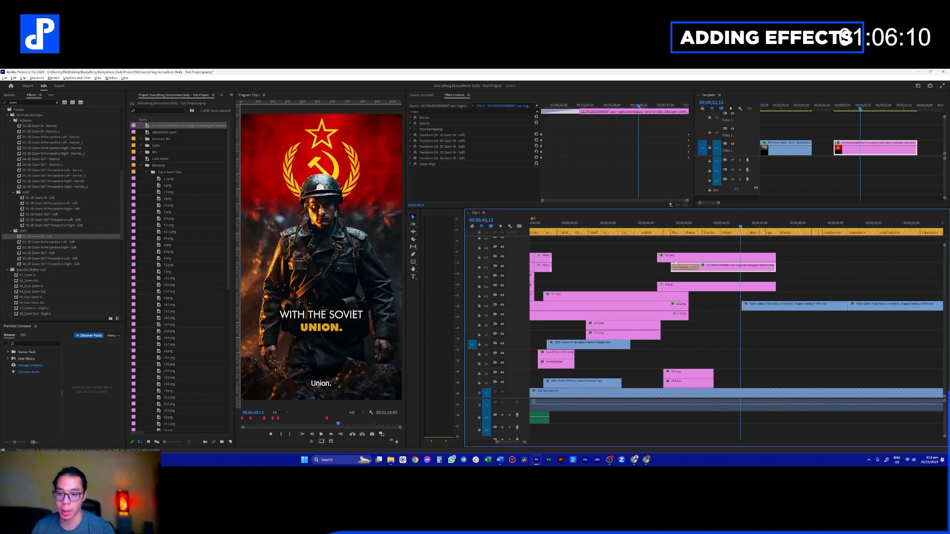
- Add the Digital Glitch transition from Premiere Composer's Starter Pack at the end of the soldier shot
{"action": "scroll", "coordinate": [674, 227], "scroll_direction": "down", "scroll_amount": 2}
{"action": "key", "text": "space"}
{"action": "key", "text": "space"}
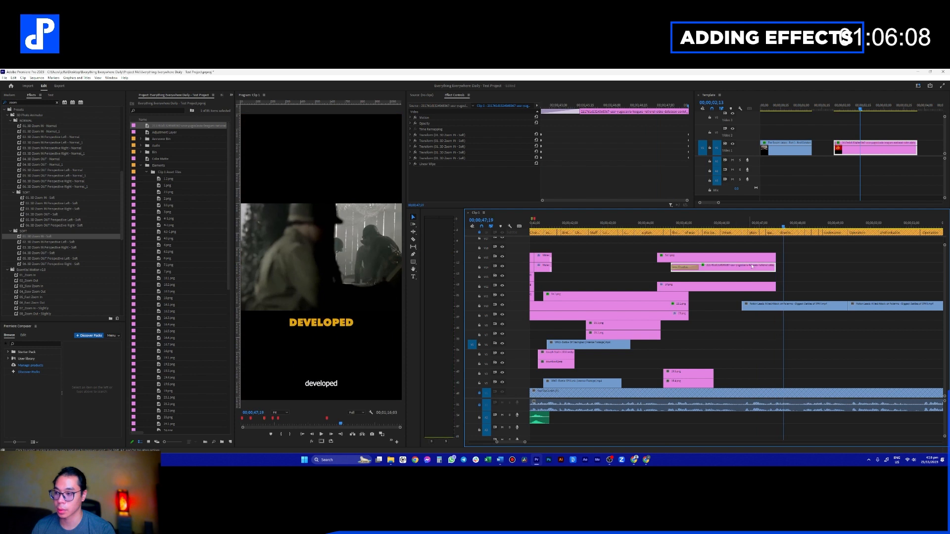
{"action": "scroll", "coordinate": [728, 262], "scroll_direction": "down", "scroll_amount": 2}
{"action": "left_click", "coordinate": [706, 226]}
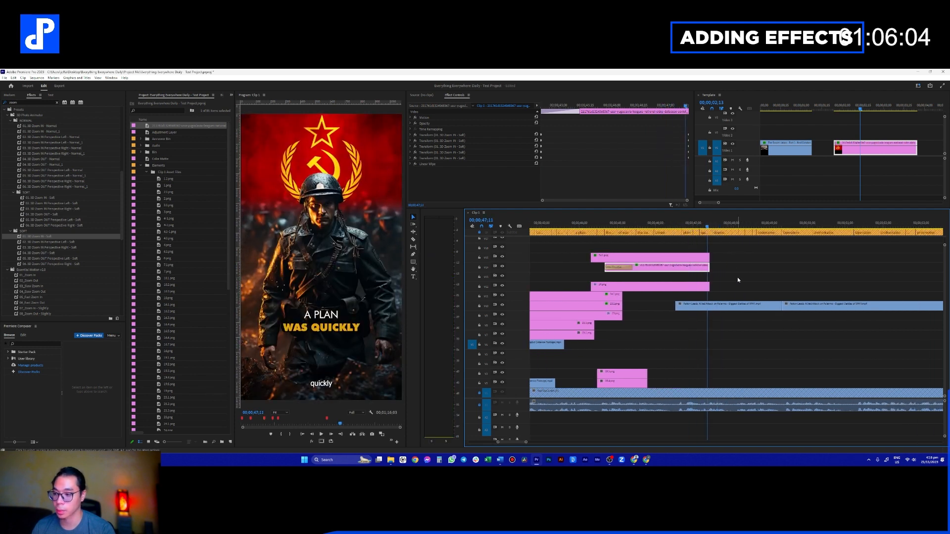
{"action": "left_click", "coordinate": [27, 352]}
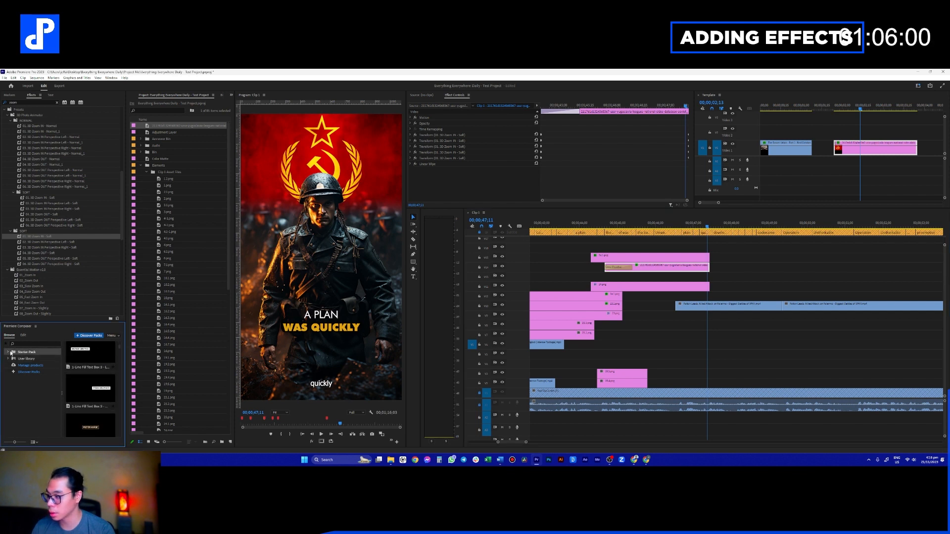
{"action": "left_click", "coordinate": [8, 352]}
{"action": "left_click", "coordinate": [27, 372]}
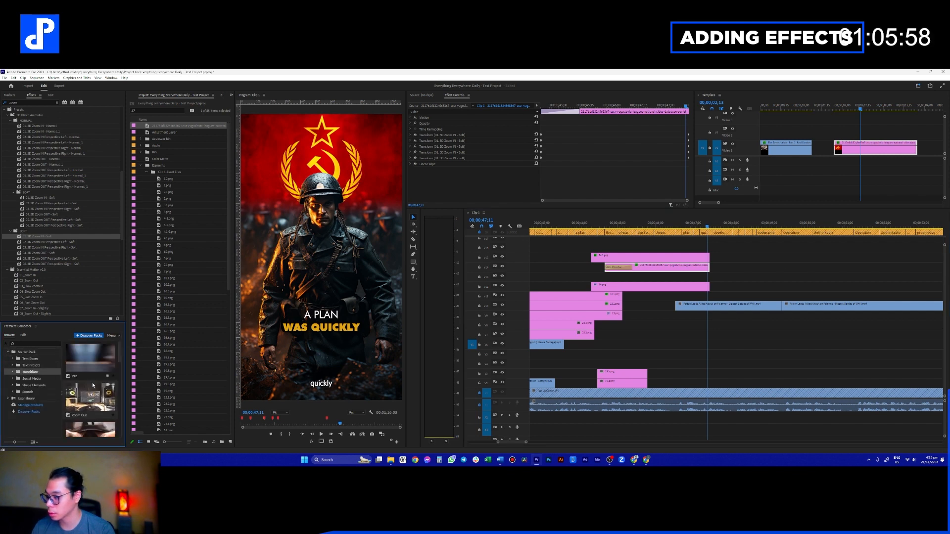
{"action": "scroll", "coordinate": [90, 397], "scroll_direction": "down", "scroll_amount": 2}
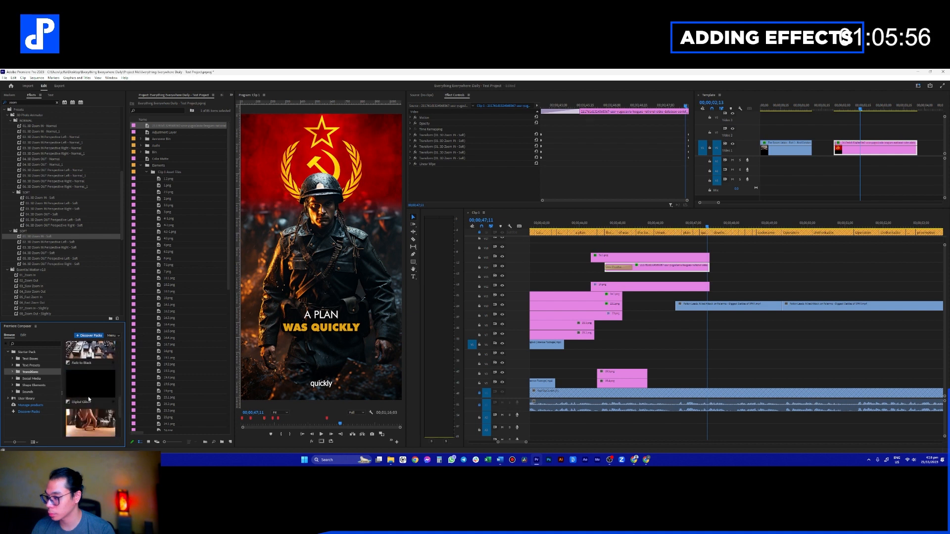
{"action": "left_click_drag", "start_coordinate": [90, 388], "coordinate": [711, 248]}
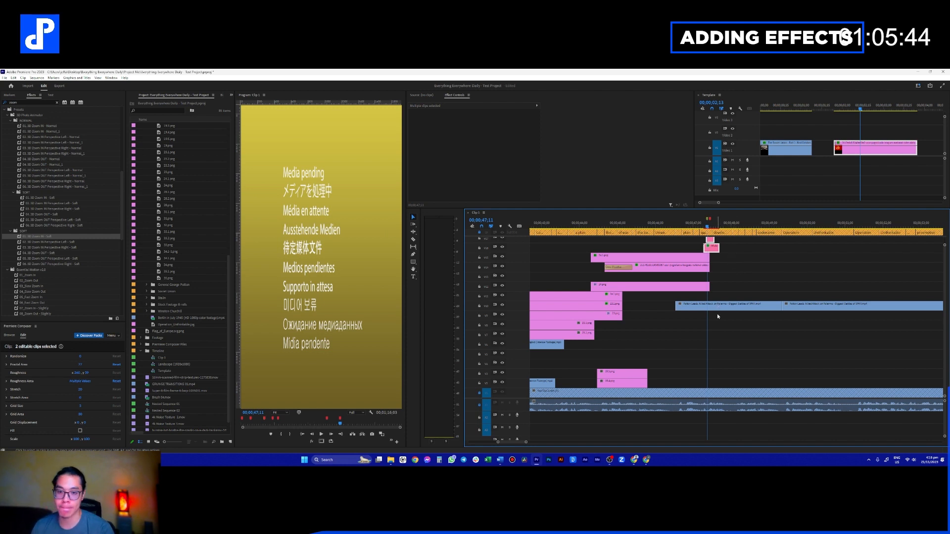
- Reduce the timeline's track heights and move the glitch transition's sound clip up to a higher audio track
{"action": "scroll", "coordinate": [522, 413], "scroll_direction": "down", "scroll_amount": 3}
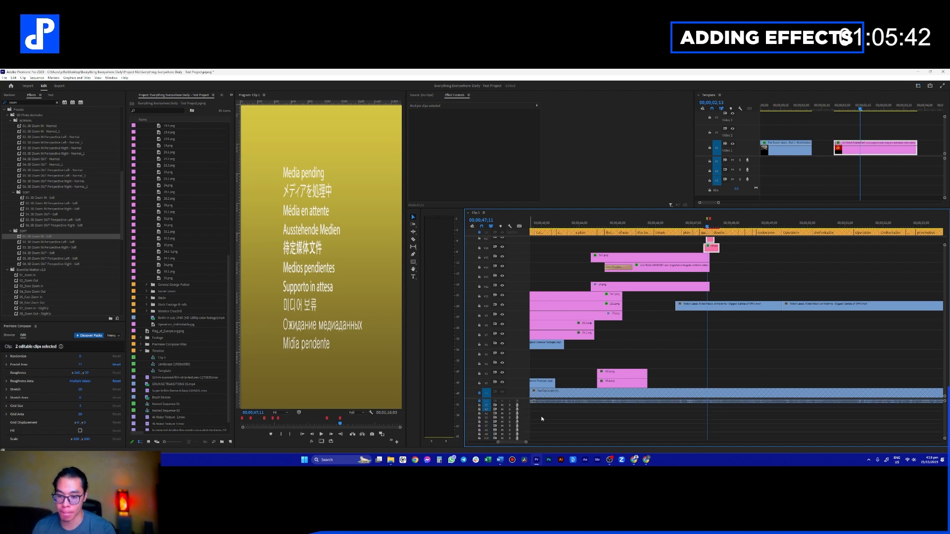
{"action": "left_click", "coordinate": [659, 357]}
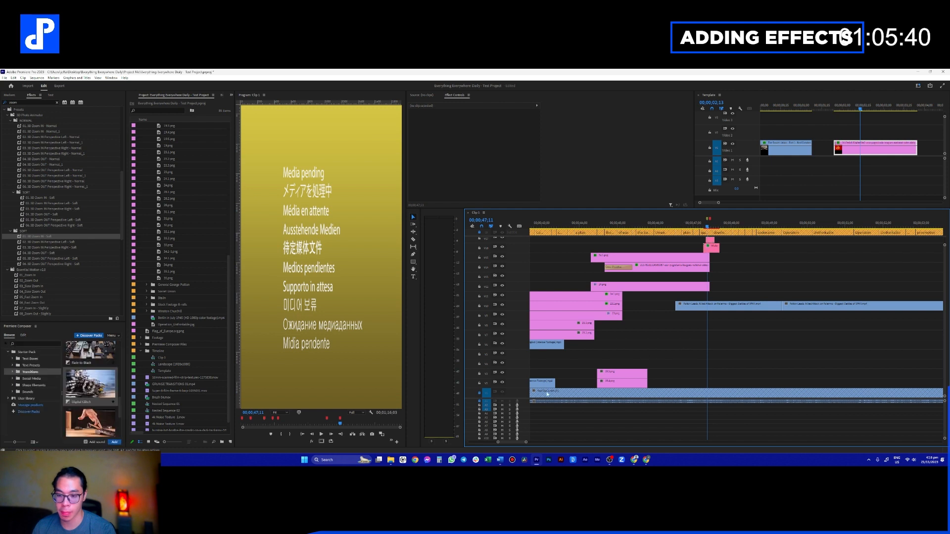
{"action": "scroll", "coordinate": [544, 370], "scroll_direction": "down", "scroll_amount": 4}
{"action": "left_click_drag", "start_coordinate": [714, 370], "coordinate": [715, 315]}
{"action": "left_click_drag", "start_coordinate": [525, 308], "coordinate": [527, 406]}
{"action": "key", "text": "ctrl+minus"}
{"action": "key", "text": "ctrl+minus"}
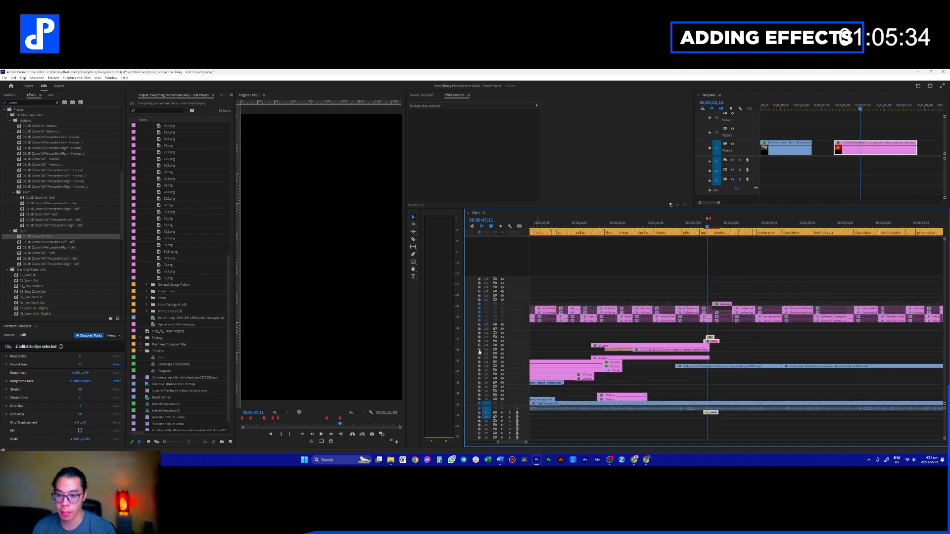
- Enlarge the video tracks slightly and preview the glitch transition into the following footage
{"action": "key", "text": "ctrl+equal"}
{"action": "left_click", "coordinate": [713, 358]}
{"action": "left_click", "coordinate": [585, 224]}
{"action": "key", "text": "space"}
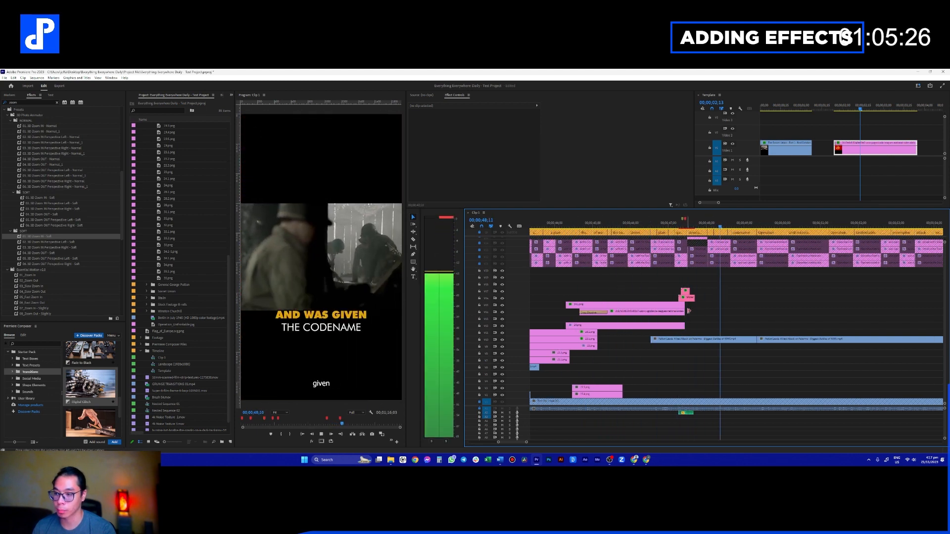
- Trim the start of the Patton footage clip to the end of the soldier shot, and duplicate it onto the track below
{"action": "left_click", "coordinate": [638, 340]}
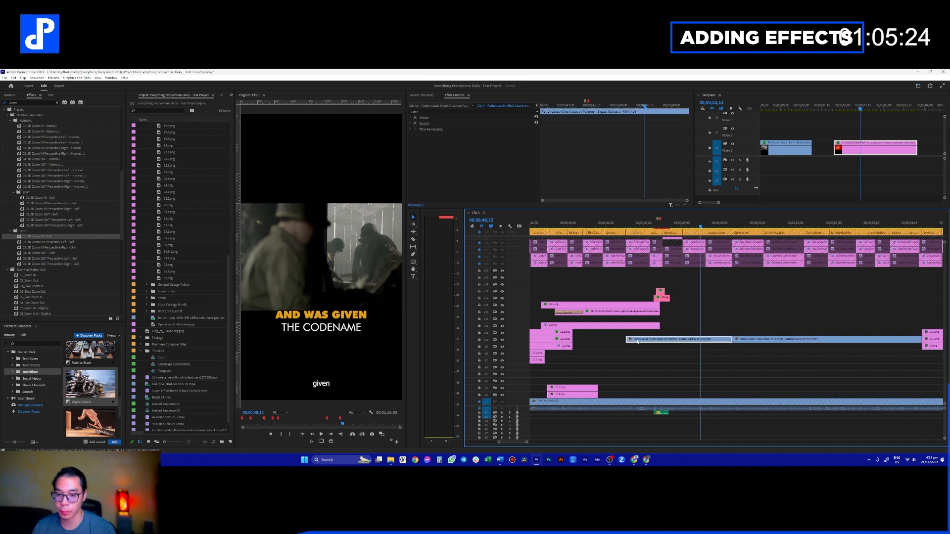
{"action": "left_click_drag", "start_coordinate": [628, 339], "coordinate": [709, 350]}
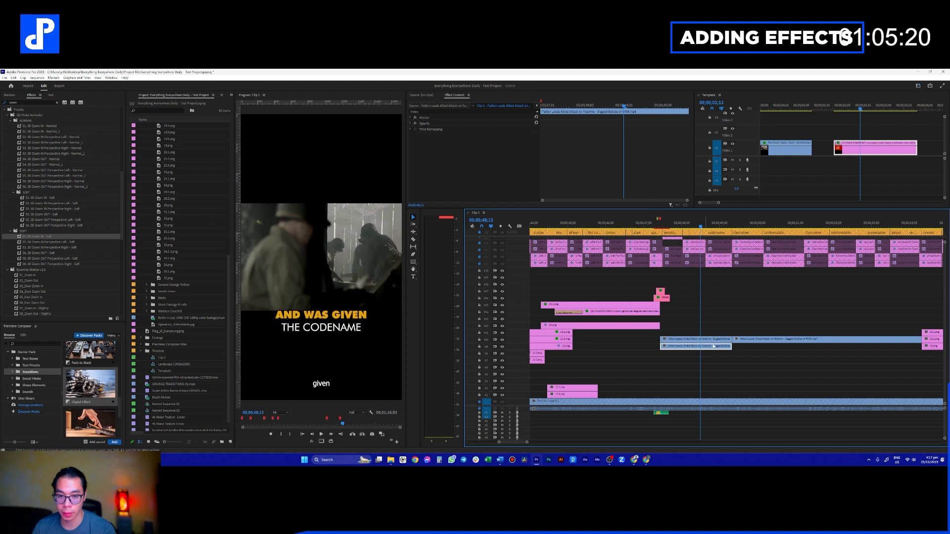
- Paste the template clip's Gaussian Blur and Lumetri Color onto the lower Patton duplicate and scale it up to fill the vertical frame
{"action": "left_click", "coordinate": [789, 144]}
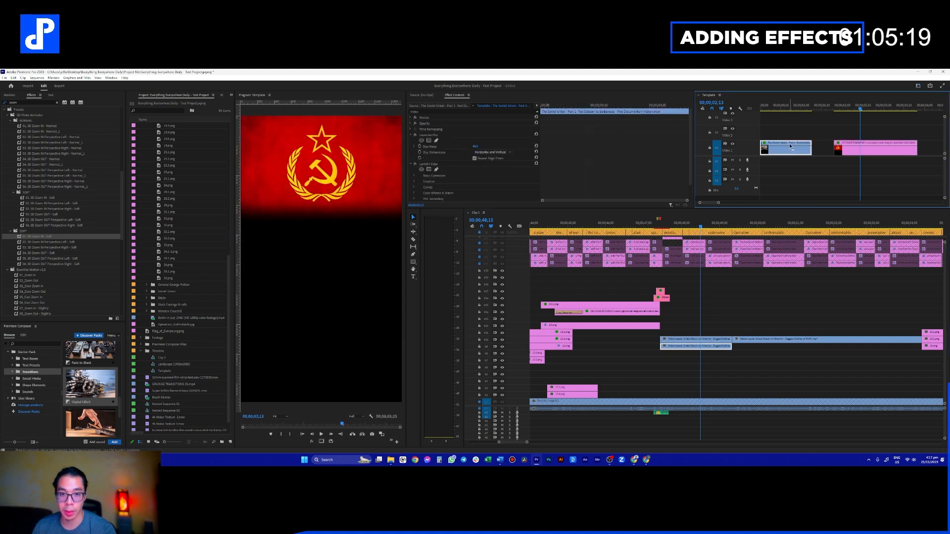
{"action": "right_click", "coordinate": [712, 349]}
{"action": "left_click", "coordinate": [742, 91]}
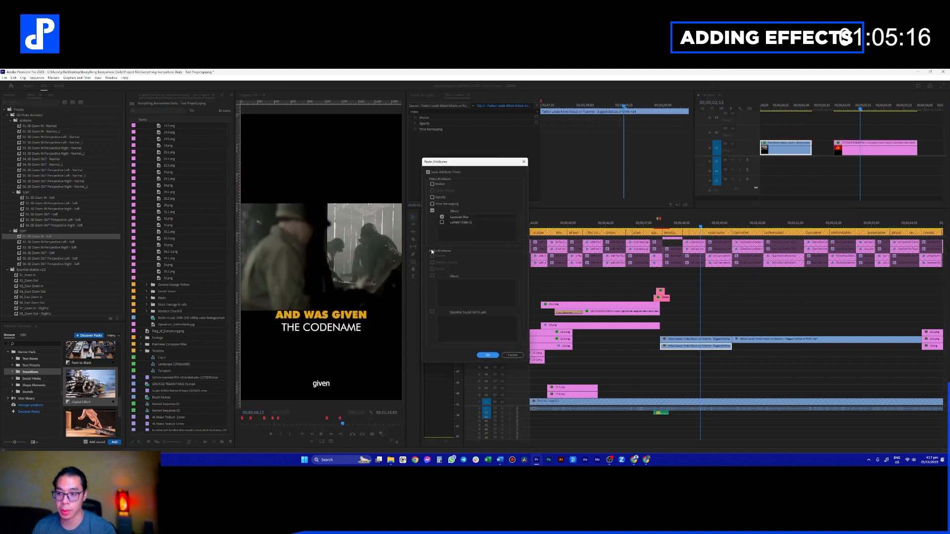
{"action": "left_click", "coordinate": [442, 223]}
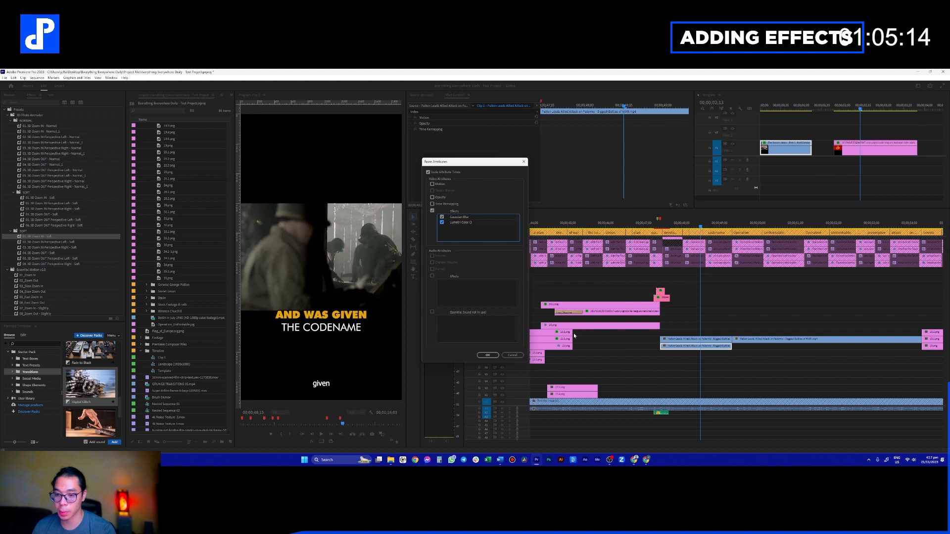
{"action": "left_click", "coordinate": [484, 357]}
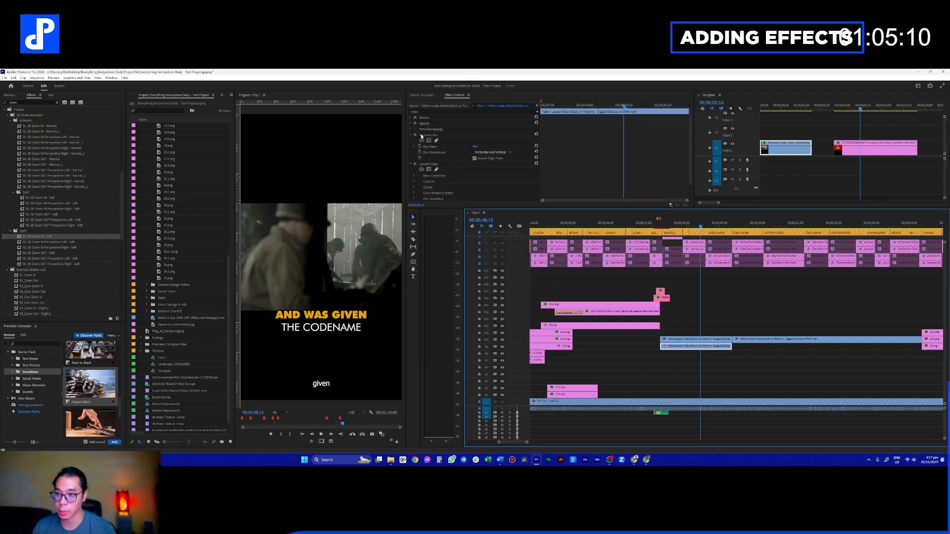
{"action": "left_click", "coordinate": [428, 120]}
{"action": "left_click_drag", "start_coordinate": [322, 209], "coordinate": [333, 110]}
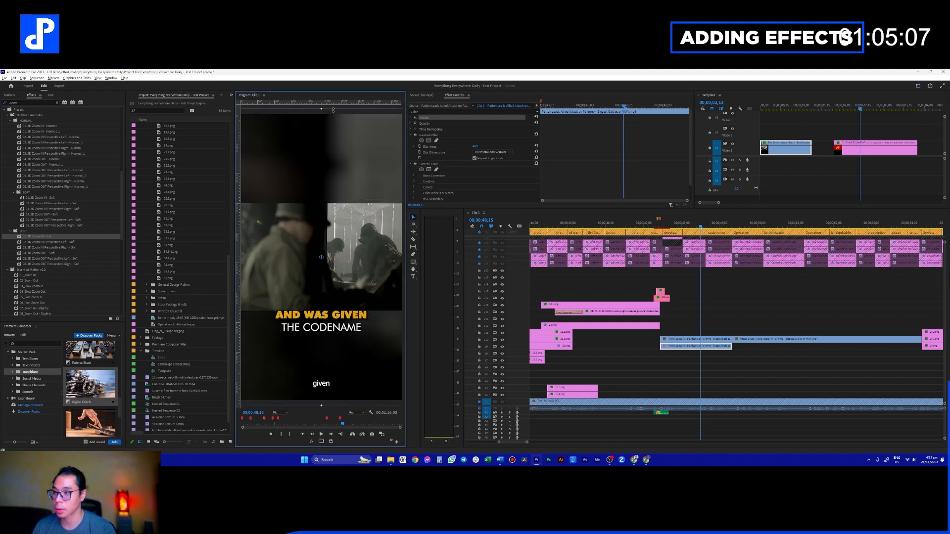
- Preview the glitch transition into the Patton footage with its blurred background, up to the "OPERATION UNTHINKABLE." captions
{"action": "left_click", "coordinate": [658, 226]}
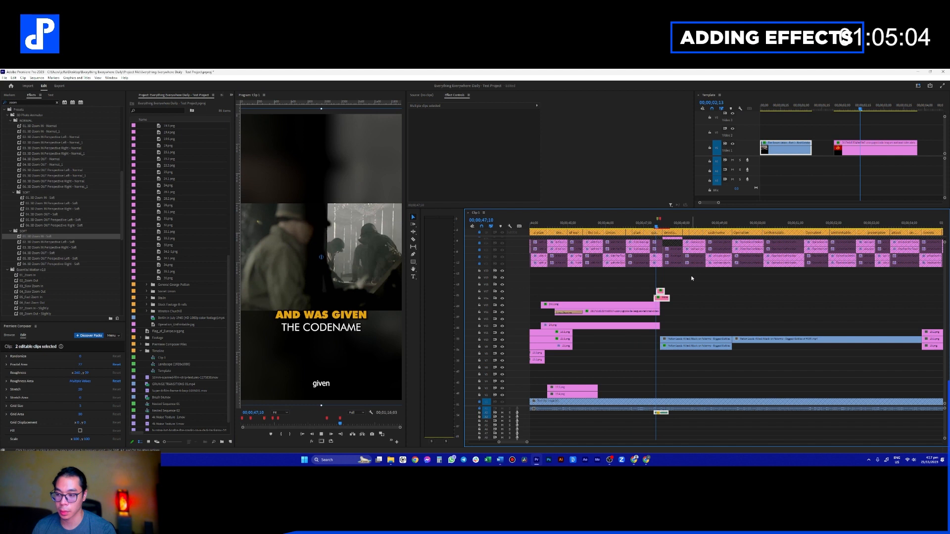
{"action": "scroll", "coordinate": [658, 288], "scroll_direction": "down", "scroll_amount": 2}
{"action": "key", "text": "space"}
{"action": "scroll", "coordinate": [638, 292], "scroll_direction": "down", "scroll_amount": 4}
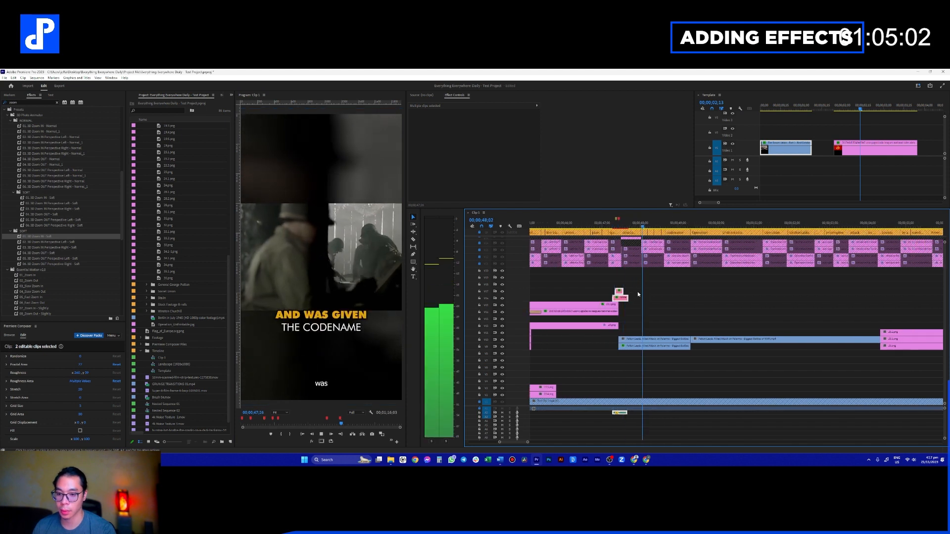
{"action": "key", "text": "space"}
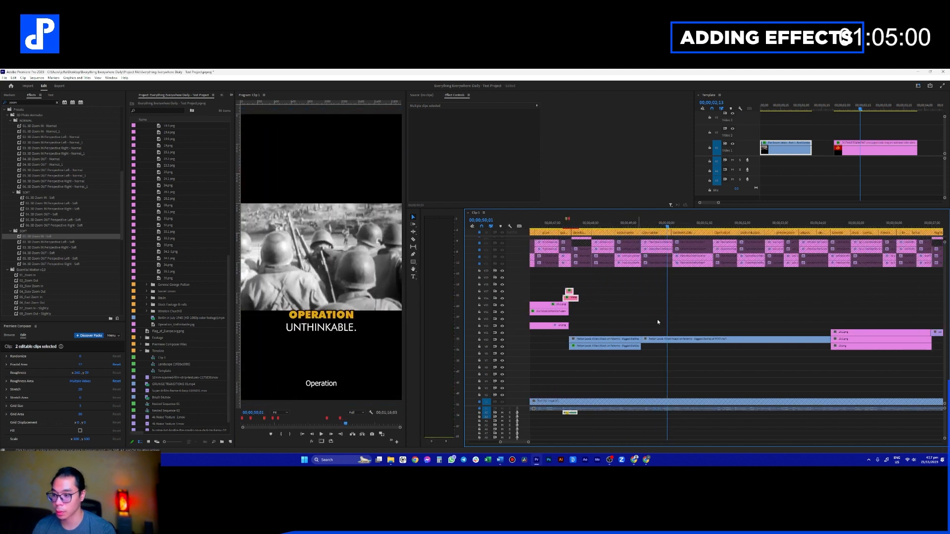
- Unlock the caption tracks and disable the caption clips that highlight "OPERATION"
{"action": "scroll", "coordinate": [503, 245], "scroll_direction": "up", "scroll_amount": 3}
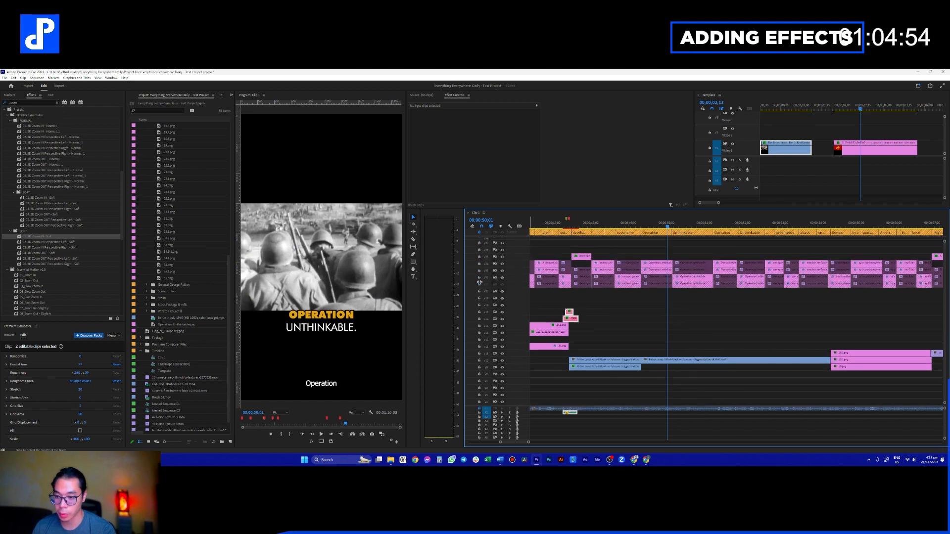
{"action": "left_click", "coordinate": [479, 283]}
{"action": "left_click_drag", "start_coordinate": [653, 247], "coordinate": [658, 275]}
{"action": "key", "text": "shift+e"}
{"action": "mouse_move", "coordinate": [691, 306]}
{"action": "left_mouse_down"}
{"action": "mouse_move", "coordinate": [691, 292]}
{"action": "mouse_move", "coordinate": [692, 307]}
{"action": "left_mouse_up"}
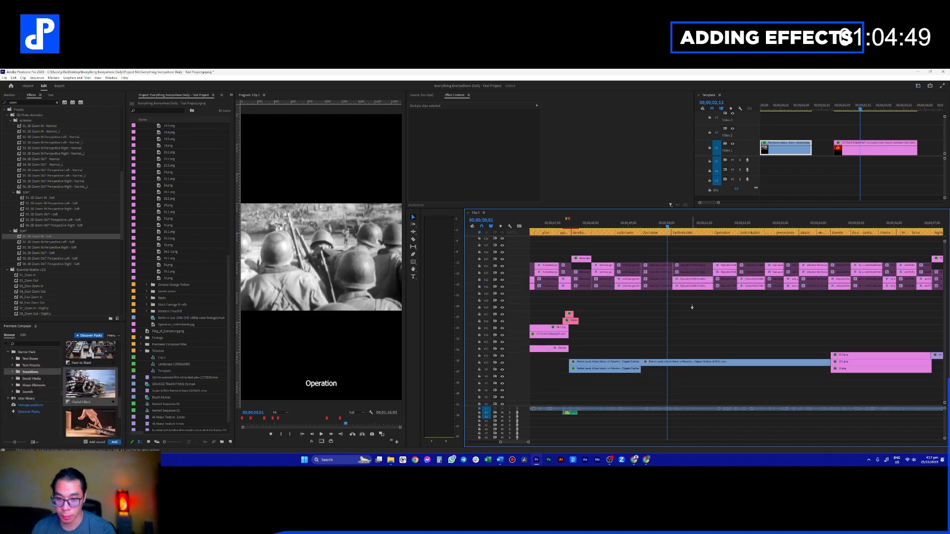
- Copy the "OPERATION UNTHINKABLE." caption text and disable the caption clips that highlight "UNTHINKABLE."
{"action": "left_click", "coordinate": [692, 281]}
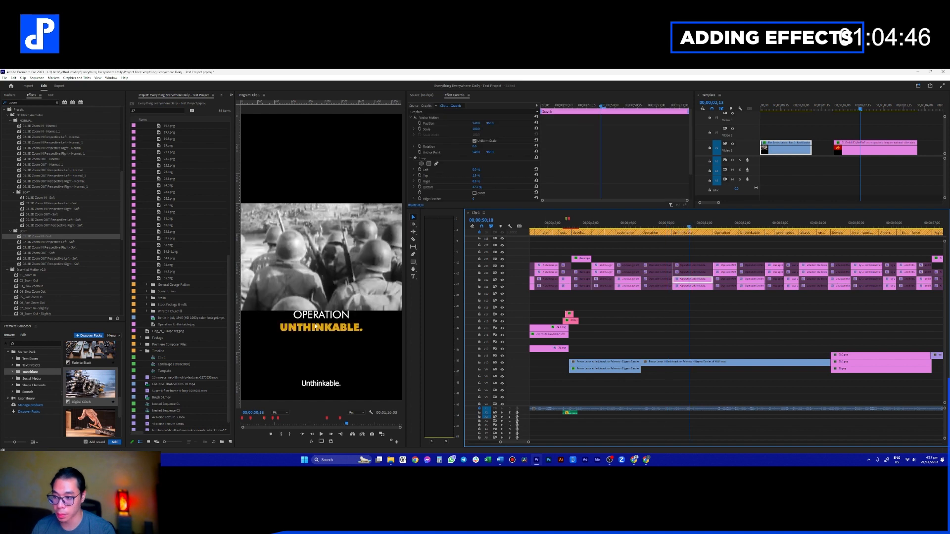
{"action": "left_click", "coordinate": [368, 328]}
{"action": "left_click", "coordinate": [696, 304]}
{"action": "left_click_drag", "start_coordinate": [699, 306], "coordinate": [690, 278]}
{"action": "key", "text": "shift+e"}
{"action": "left_click", "coordinate": [696, 317]}
{"action": "scroll", "coordinate": [638, 327], "scroll_direction": "down", "scroll_amount": 2}
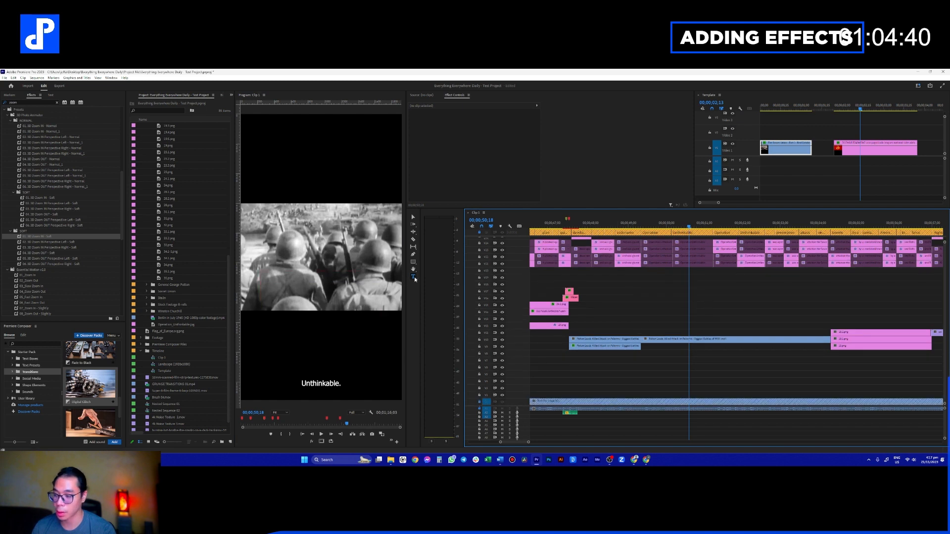
- Add an "OPERATION UNTHINKABLE." text title over the Patton footage, after checking Premiere Composer's text presets and text boxes
{"action": "left_click", "coordinate": [40, 366]}
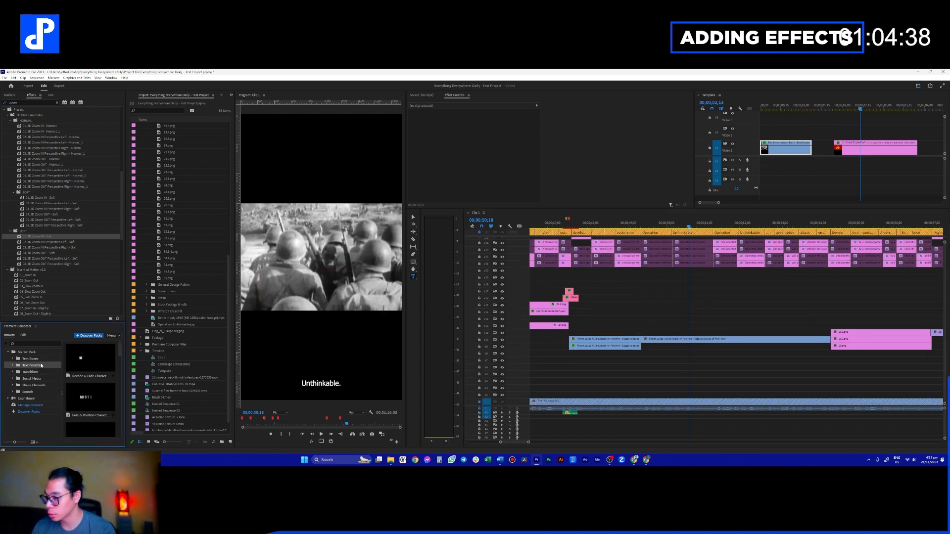
{"action": "left_click", "coordinate": [36, 360]}
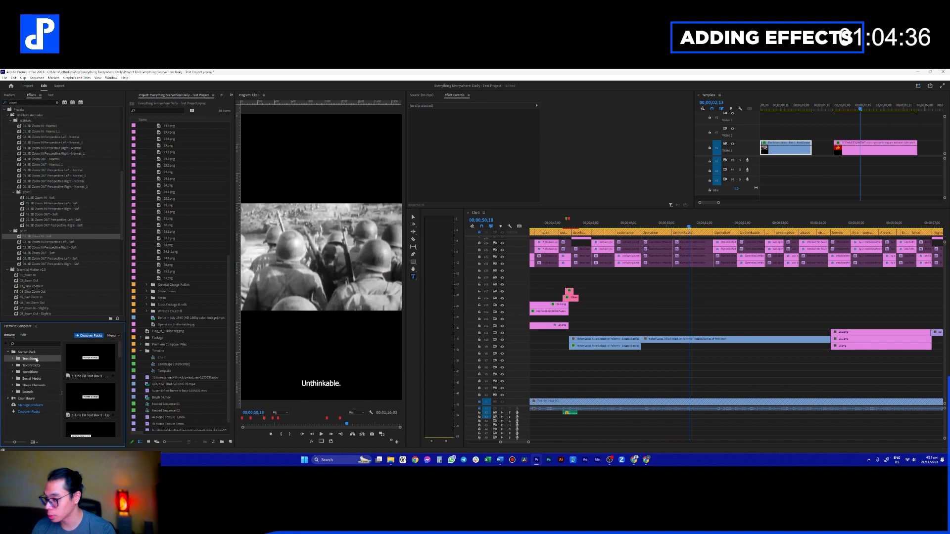
{"action": "scroll", "coordinate": [622, 302], "scroll_direction": "down", "scroll_amount": 5}
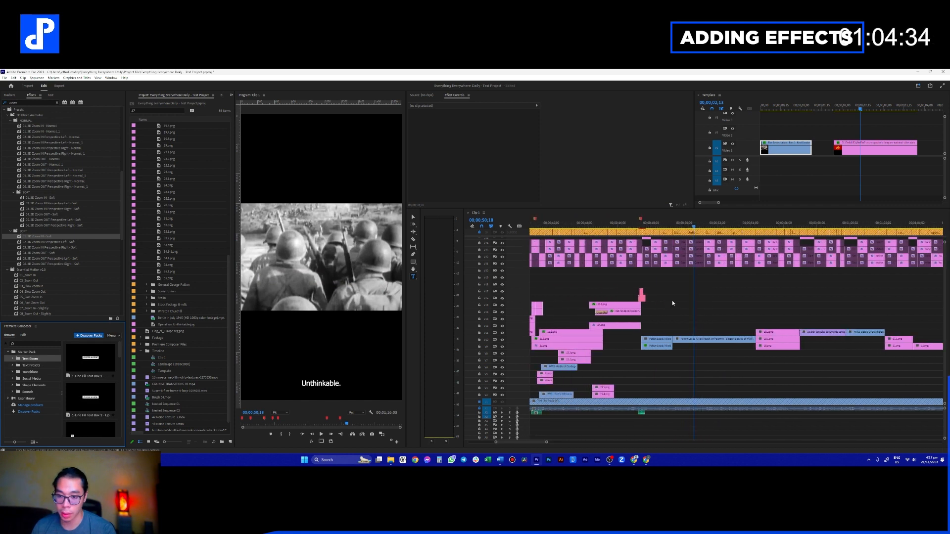
{"action": "left_click", "coordinate": [413, 277]}
{"action": "left_click", "coordinate": [291, 226]}
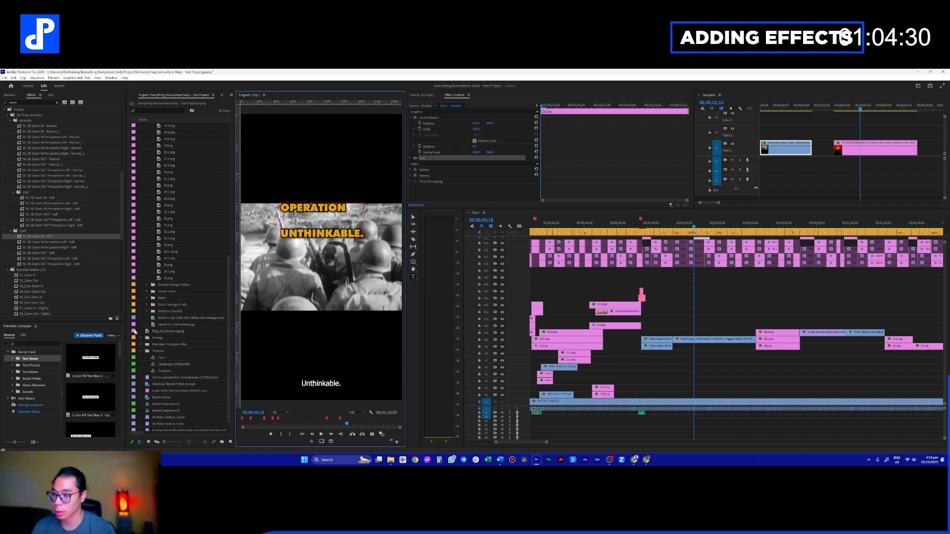
- Move the title clip below the caption tracks, spanning from the second Patton clip's start to the end of the disabled captions
{"action": "left_click", "coordinate": [704, 289]}
{"action": "scroll", "coordinate": [703, 270], "scroll_direction": "up", "scroll_amount": 2}
{"action": "left_click_drag", "start_coordinate": [702, 256], "coordinate": [717, 315]}
{"action": "scroll", "coordinate": [695, 336], "scroll_direction": "up", "scroll_amount": 3}
{"action": "scroll", "coordinate": [704, 334], "scroll_direction": "down", "scroll_amount": 2}
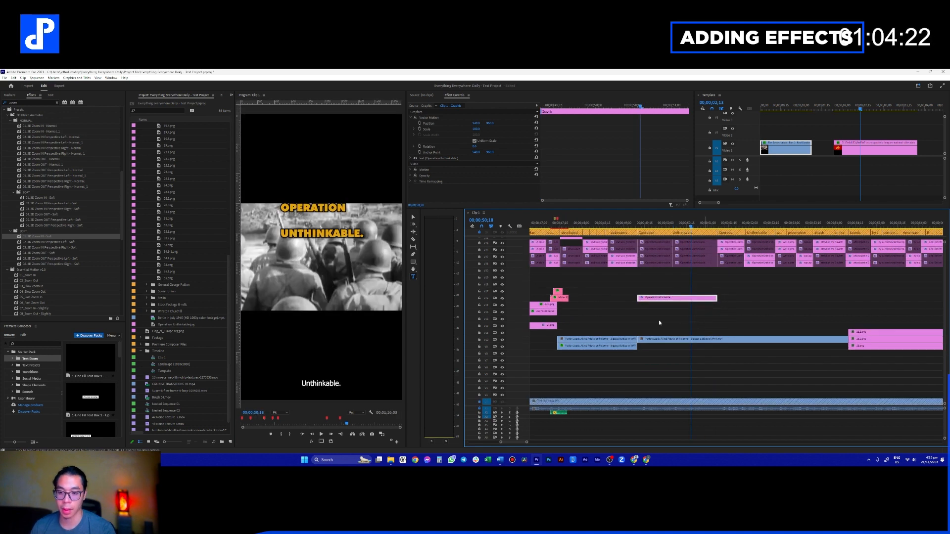
- Copy the orange-labelled rectangle graphic from earlier in the timeline, place it beneath the title and match it to the title's length
{"action": "scroll", "coordinate": [613, 301], "scroll_direction": "down", "scroll_amount": 6}
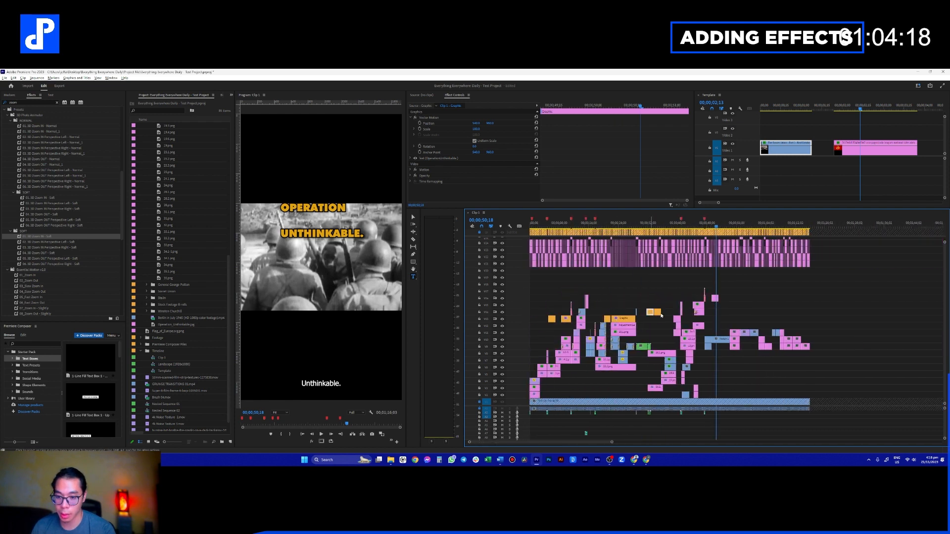
{"action": "left_click", "coordinate": [659, 314]}
{"action": "scroll", "coordinate": [707, 318], "scroll_direction": "up", "scroll_amount": 4}
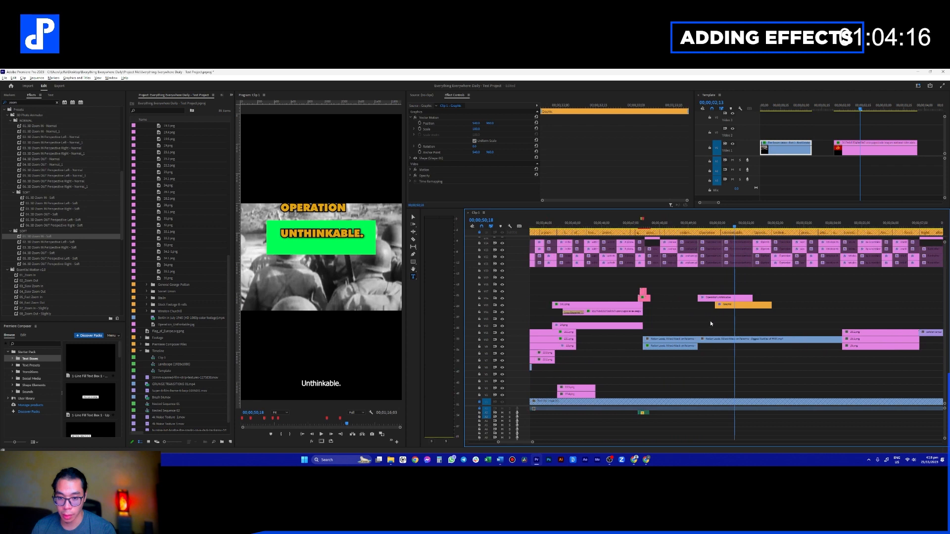
{"action": "scroll", "coordinate": [710, 323], "scroll_direction": "up", "scroll_amount": 2}
{"action": "left_click_drag", "start_coordinate": [753, 306], "coordinate": [721, 306]}
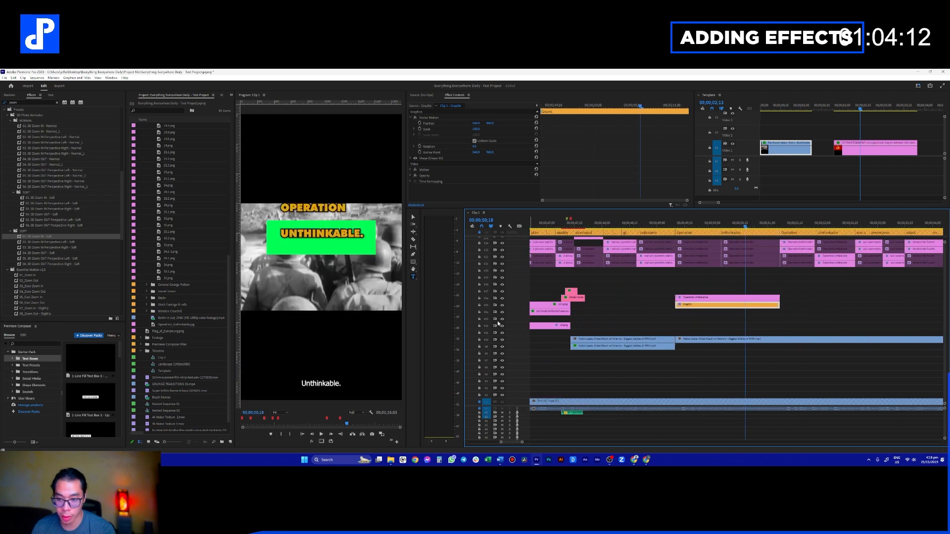
{"action": "scroll", "coordinate": [498, 322], "scroll_direction": "up", "scroll_amount": 2}
{"action": "scroll", "coordinate": [518, 296], "scroll_direction": "down", "scroll_amount": 4}
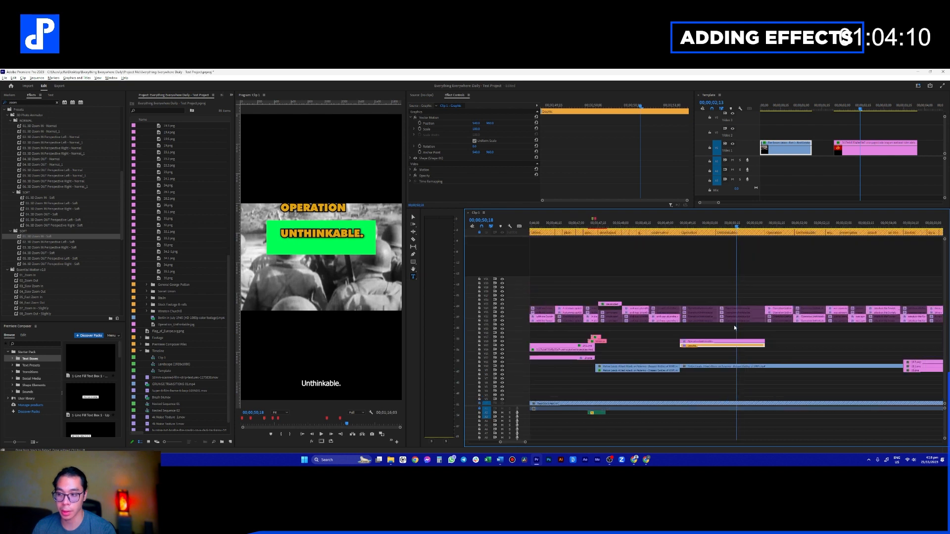
{"action": "scroll", "coordinate": [663, 317], "scroll_direction": "down", "scroll_amount": 3}
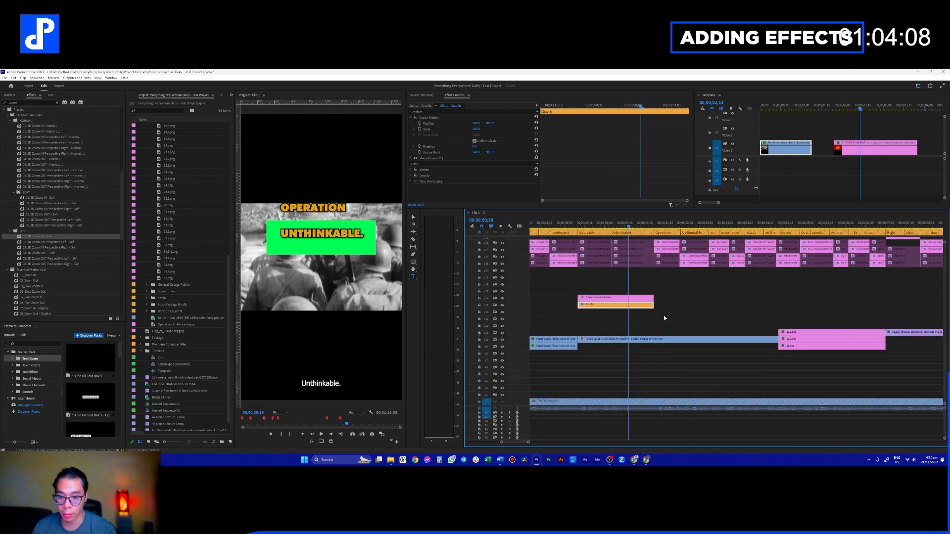
- Scale the second Patton footage clip up to fill the vertical frame and preview it behind the title
{"action": "scroll", "coordinate": [649, 325], "scroll_direction": "up", "scroll_amount": 3}
{"action": "left_click", "coordinate": [721, 340]}
{"action": "left_click", "coordinate": [428, 117]}
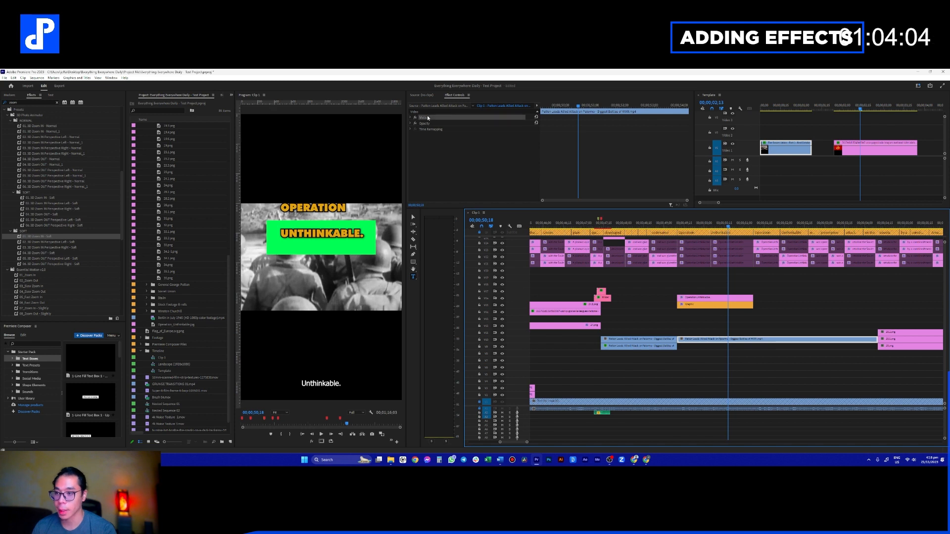
{"action": "left_click_drag", "start_coordinate": [322, 204], "coordinate": [324, 111]}
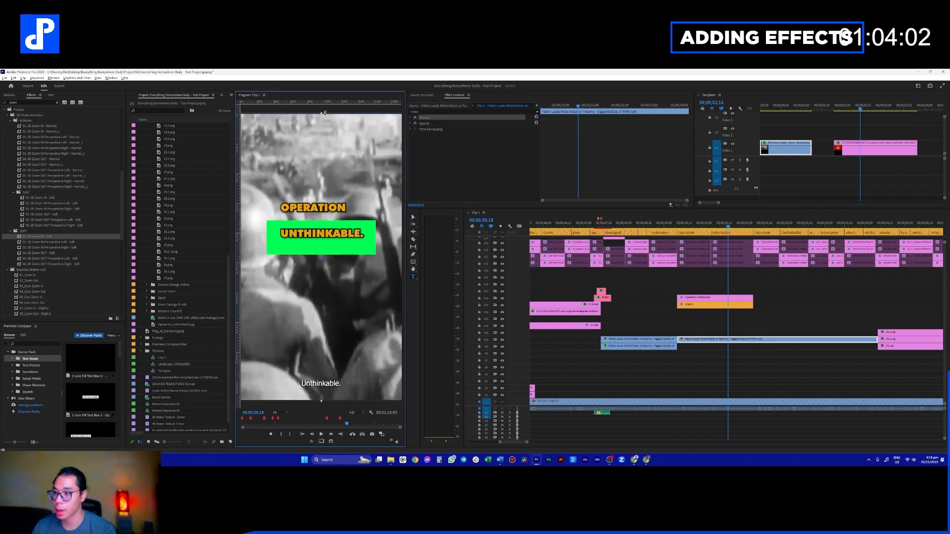
{"action": "scroll", "coordinate": [737, 374], "scroll_direction": "up", "scroll_amount": 1}
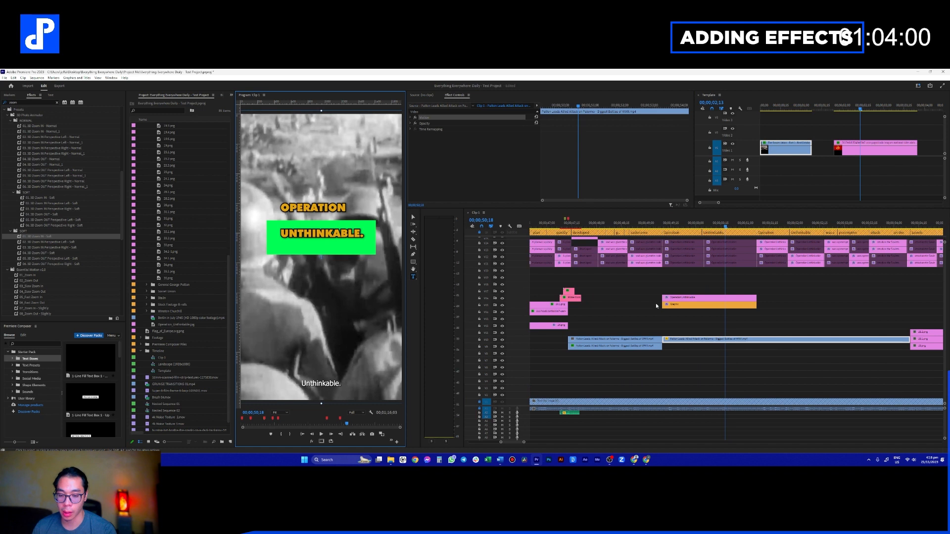
{"action": "left_click", "coordinate": [654, 297]}
{"action": "left_click_drag", "start_coordinate": [629, 225], "coordinate": [624, 226]}
{"action": "key", "text": "space"}
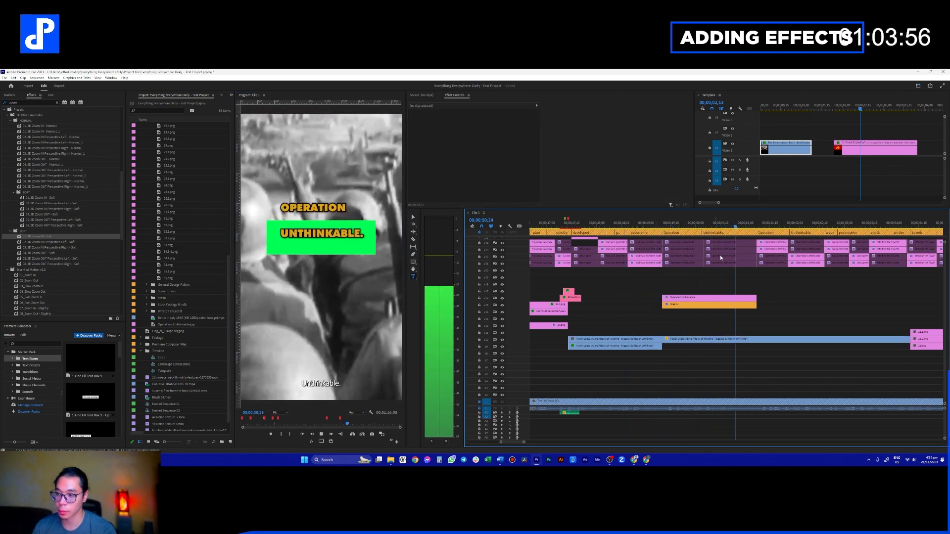
{"action": "key", "text": "space"}
- Browse the motion elements library's category folders for an element to use with the Patton shot
{"action": "left_click", "coordinate": [711, 340]}
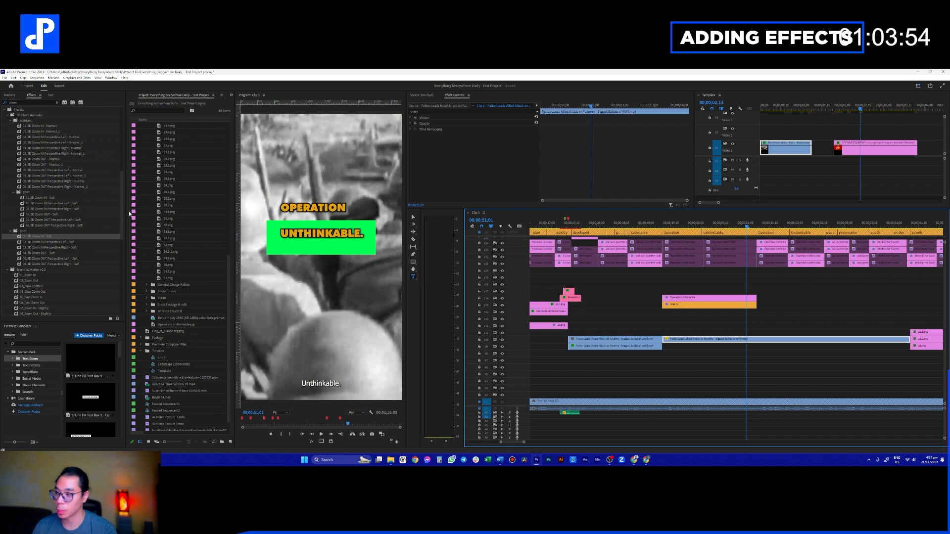
{"action": "left_click", "coordinate": [233, 94]}
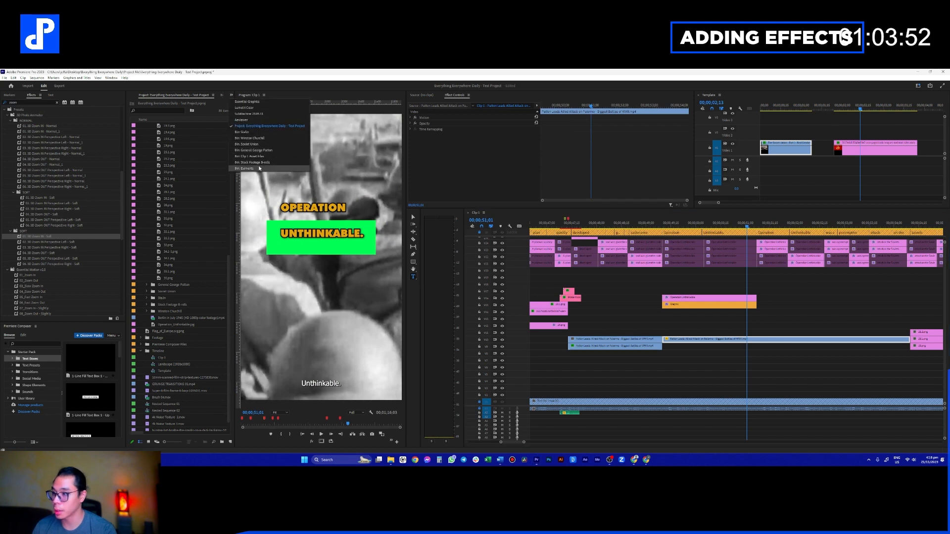
{"action": "left_click", "coordinate": [252, 124]}
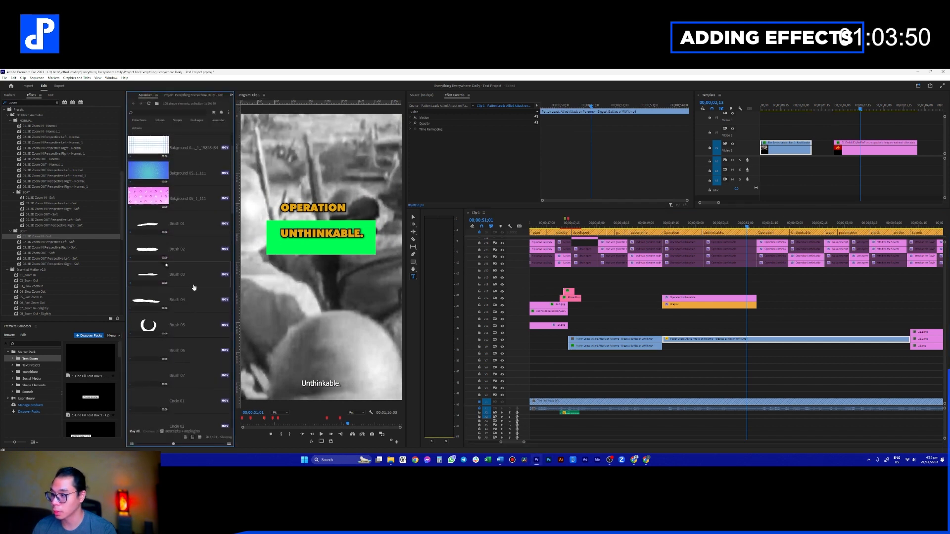
{"action": "left_click", "coordinate": [175, 156]}
{"action": "scroll", "coordinate": [206, 339], "scroll_direction": "down", "scroll_amount": 5}
{"action": "scroll", "coordinate": [204, 351], "scroll_direction": "down", "scroll_amount": 2}
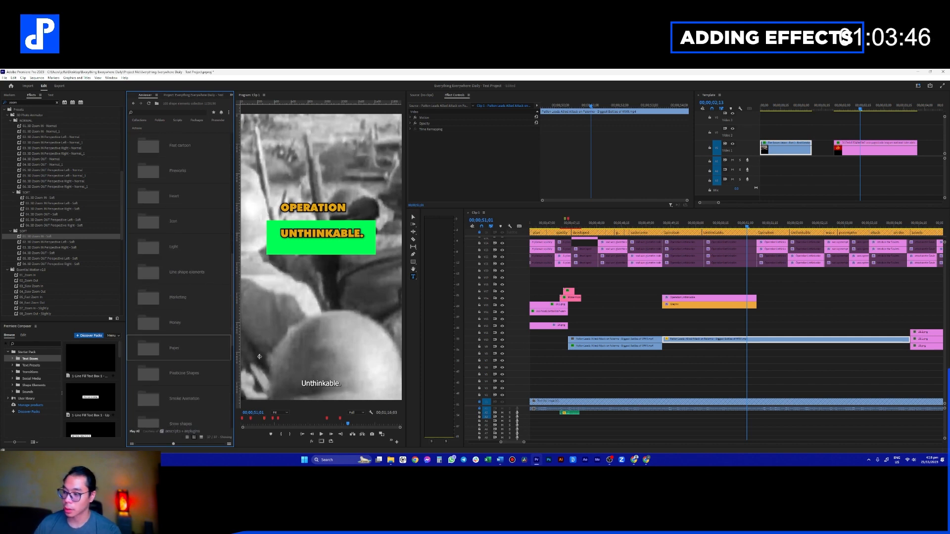
- Preview the full-frame Patton footage from the title through the "WAS A PREEMPTIVE" caption
{"action": "left_click", "coordinate": [779, 316]}
{"action": "left_click", "coordinate": [656, 222]}
{"action": "key", "text": "space"}
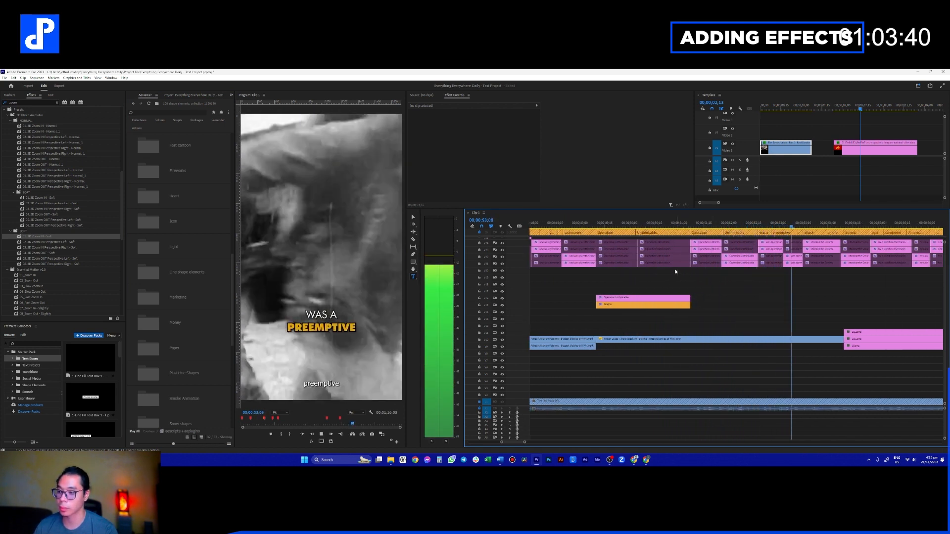
{"action": "key", "text": "space"}
- Find an adjustment layer earlier in the timeline and copy it to a higher track
{"action": "scroll", "coordinate": [704, 295], "scroll_direction": "down", "scroll_amount": 4}
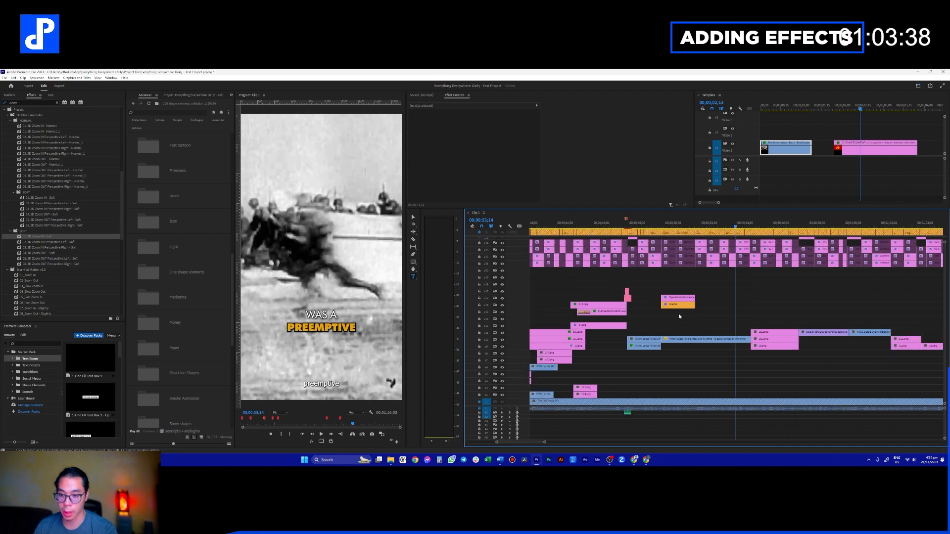
{"action": "scroll", "coordinate": [680, 317], "scroll_direction": "up", "scroll_amount": 3}
{"action": "scroll", "coordinate": [639, 332], "scroll_direction": "down", "scroll_amount": 3}
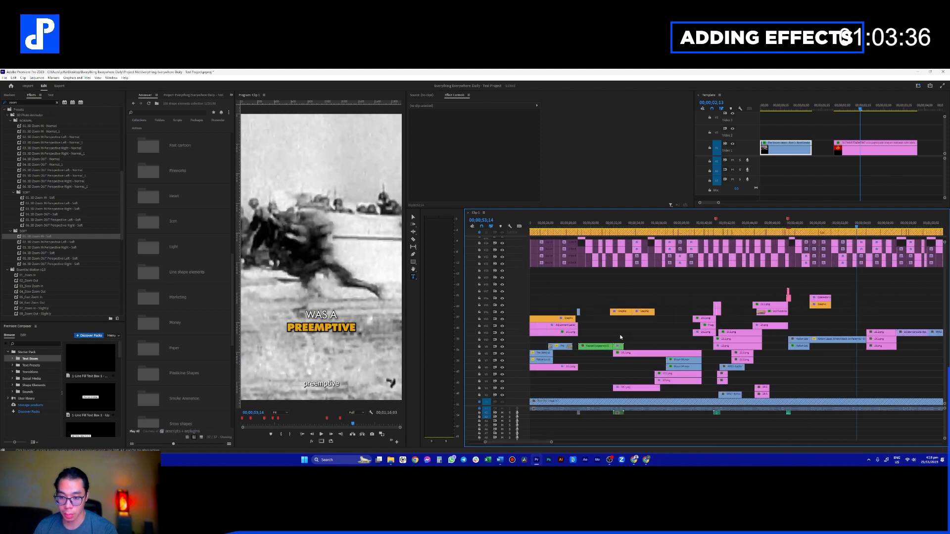
{"action": "scroll", "coordinate": [608, 347], "scroll_direction": "up", "scroll_amount": 1}
{"action": "scroll", "coordinate": [608, 341], "scroll_direction": "up", "scroll_amount": 2}
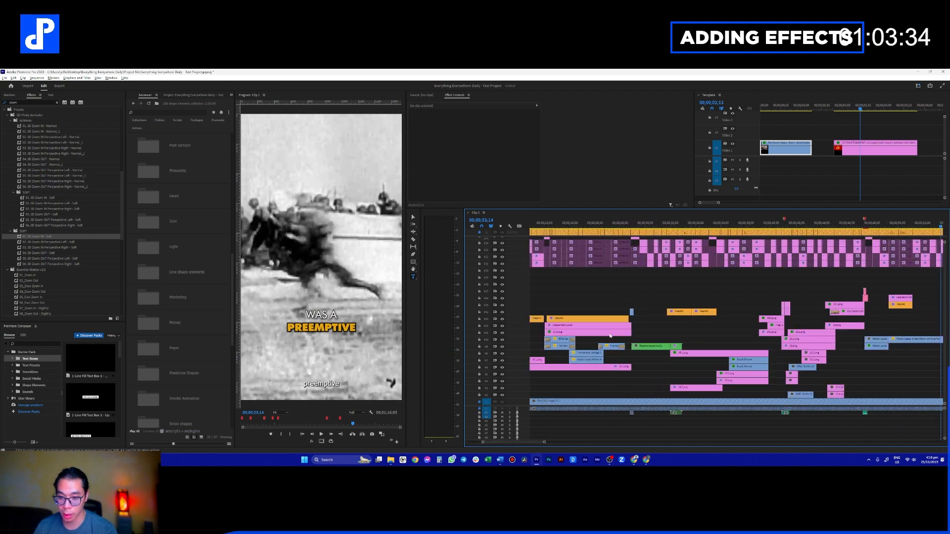
{"action": "scroll", "coordinate": [598, 337], "scroll_direction": "up", "scroll_amount": 2}
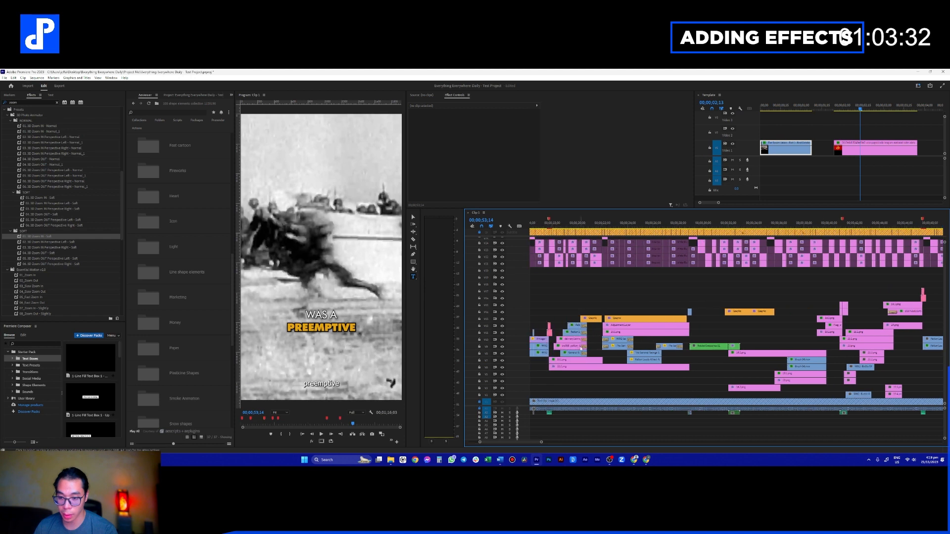
{"action": "scroll", "coordinate": [581, 348], "scroll_direction": "up", "scroll_amount": 2}
{"action": "scroll", "coordinate": [593, 356], "scroll_direction": "up", "scroll_amount": 2}
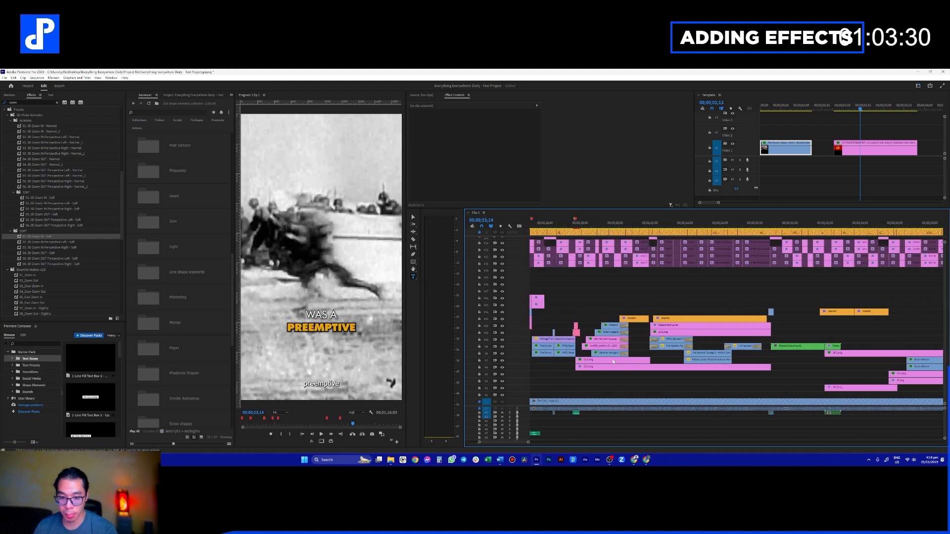
{"action": "scroll", "coordinate": [604, 342], "scroll_direction": "down", "scroll_amount": 2}
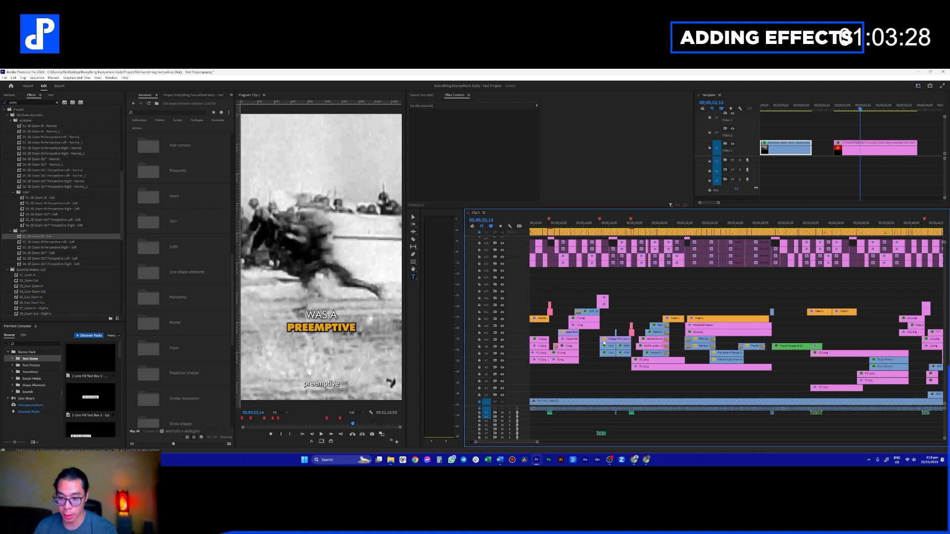
{"action": "left_click", "coordinate": [569, 342]}
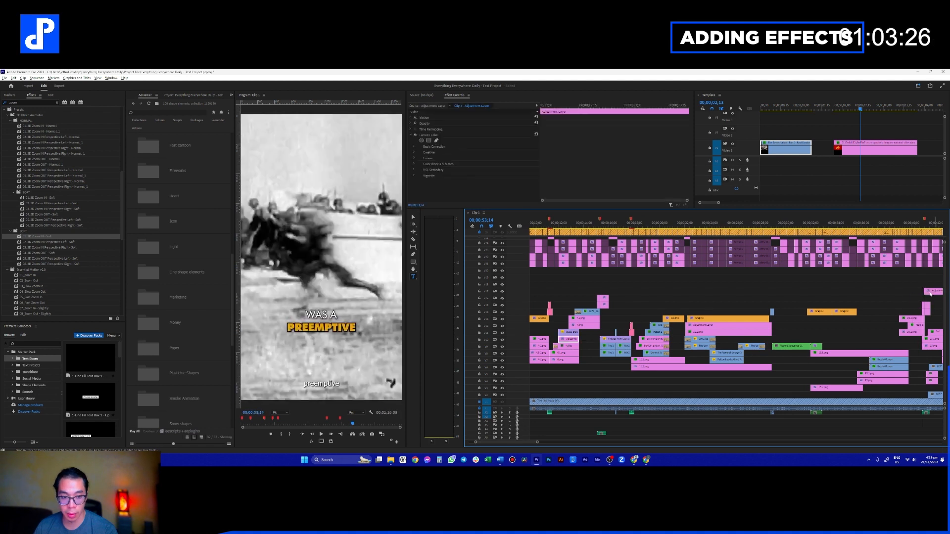
- Try to place the copied adjustment layer in the Template sequence
{"action": "scroll", "coordinate": [879, 314], "scroll_direction": "down", "scroll_amount": 3}
{"action": "scroll", "coordinate": [879, 314], "scroll_direction": "down", "scroll_amount": 5}
{"action": "left_click_drag", "start_coordinate": [657, 290], "coordinate": [845, 106]}
{"action": "left_click", "coordinate": [842, 106]}
{"action": "left_click", "coordinate": [841, 133]}
{"action": "key", "text": "Delete"}
{"action": "scroll", "coordinate": [783, 294], "scroll_direction": "down", "scroll_amount": 3}
{"action": "scroll", "coordinate": [783, 293], "scroll_direction": "up", "scroll_amount": 5}
- Duplicate the earlier Gaussian Blur adjustment layer into the Template sequence and onto the Patton shot, beneath the title and rectangle graphics
{"action": "left_click", "coordinate": [710, 327]}
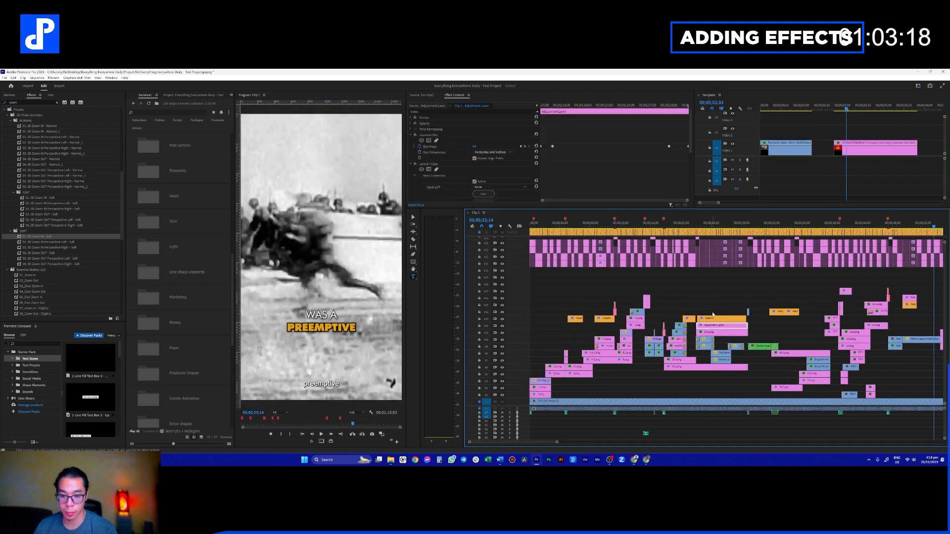
{"action": "left_click", "coordinate": [713, 229]}
{"action": "left_click_drag", "start_coordinate": [708, 328], "coordinate": [910, 287]}
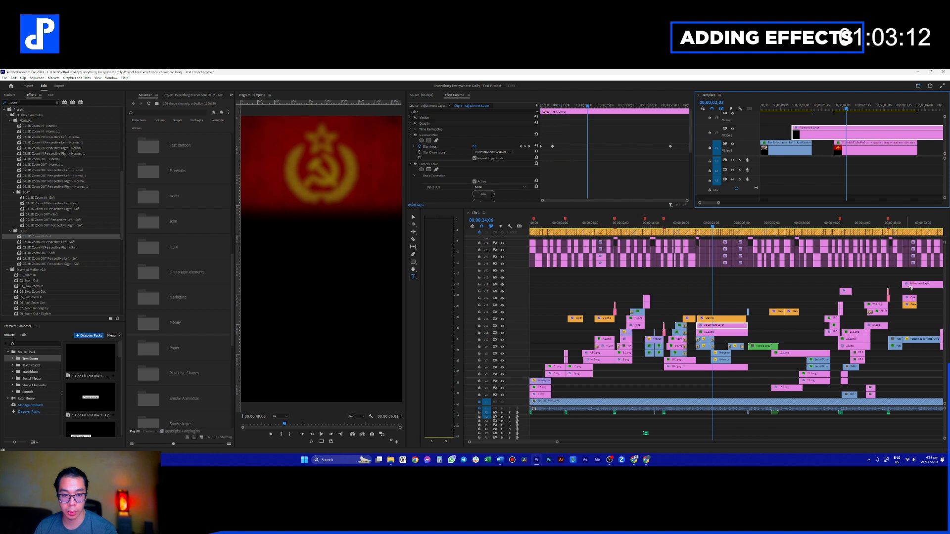
{"action": "scroll", "coordinate": [821, 300], "scroll_direction": "down", "scroll_amount": 5}
{"action": "scroll", "coordinate": [686, 317], "scroll_direction": "up", "scroll_amount": 3}
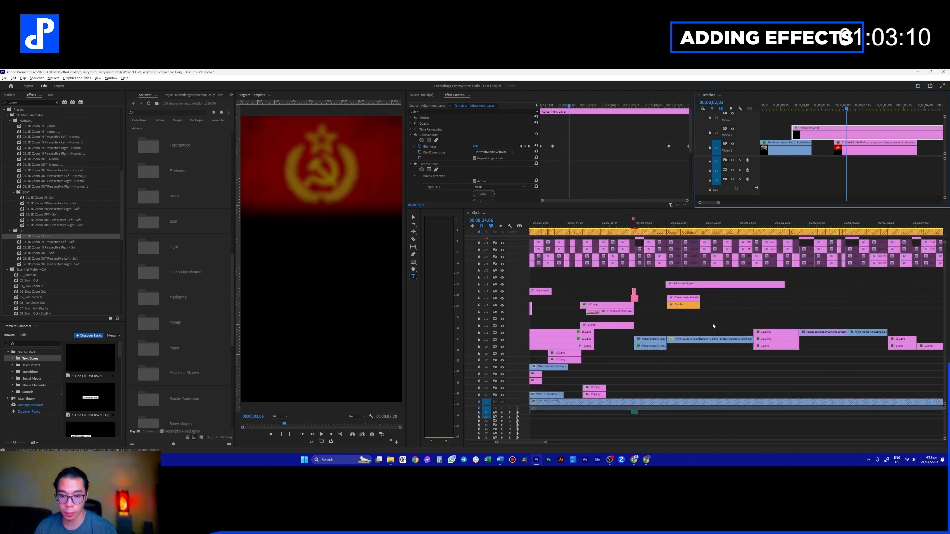
{"action": "left_click_drag", "start_coordinate": [717, 285], "coordinate": [726, 322]}
- Start the blur adjustment layer slightly before the title and preview it over the full-frame Patton footage
{"action": "scroll", "coordinate": [666, 323], "scroll_direction": "up", "scroll_amount": 3}
{"action": "left_click_drag", "start_coordinate": [660, 323], "coordinate": [669, 322]}
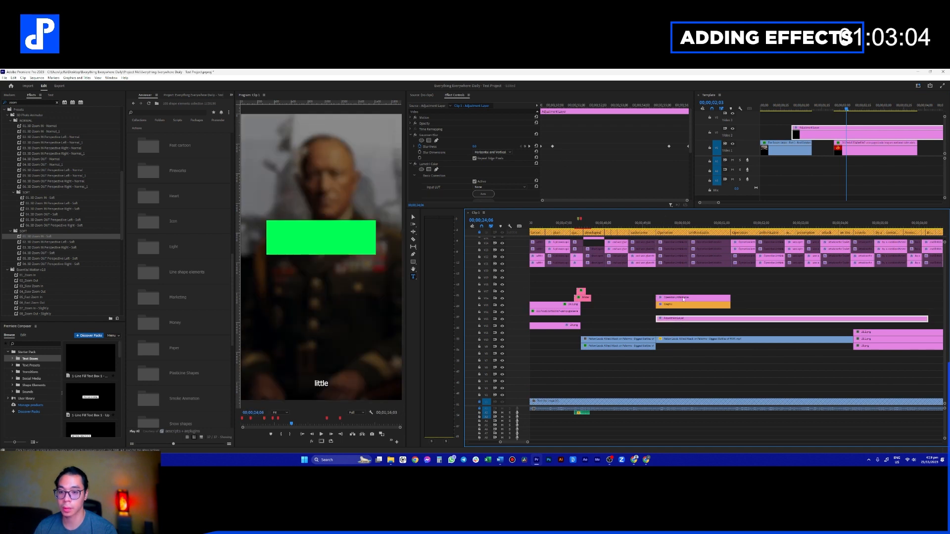
{"action": "mouse_move", "coordinate": [659, 232]}
{"action": "left_mouse_down"}
{"action": "mouse_move", "coordinate": [688, 231]}
{"action": "mouse_move", "coordinate": [655, 233]}
{"action": "left_mouse_up"}
{"action": "left_click_drag", "start_coordinate": [677, 322], "coordinate": [660, 290]}
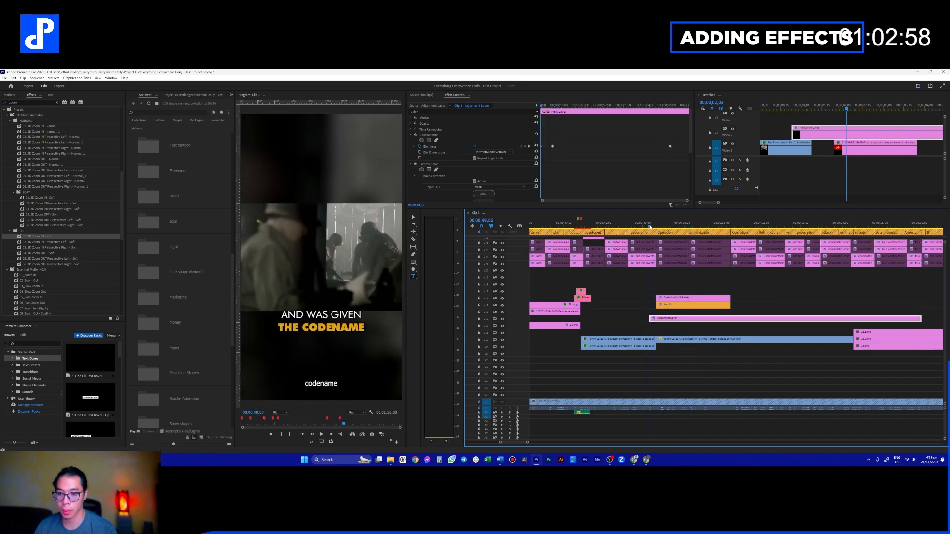
{"action": "key", "text": "space"}
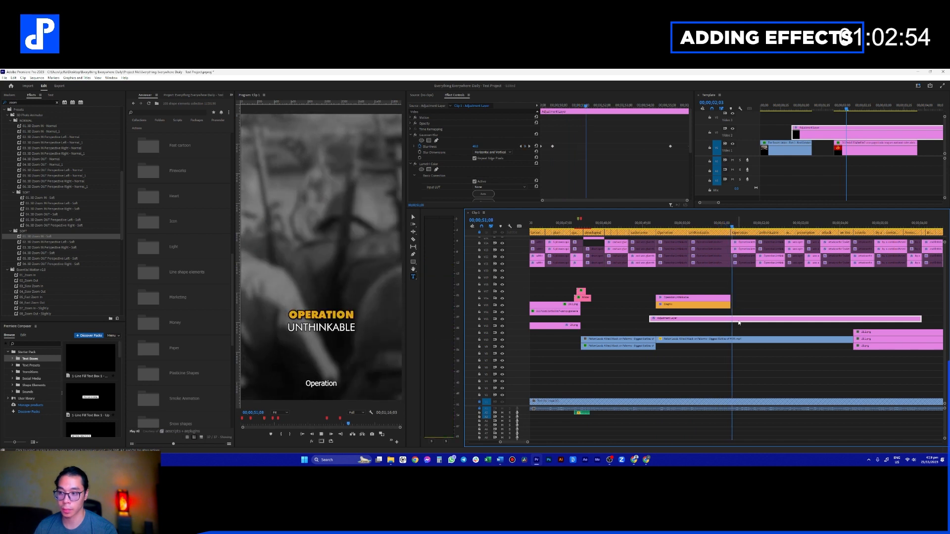
{"action": "scroll", "coordinate": [643, 154], "scroll_direction": "down", "scroll_amount": 2}
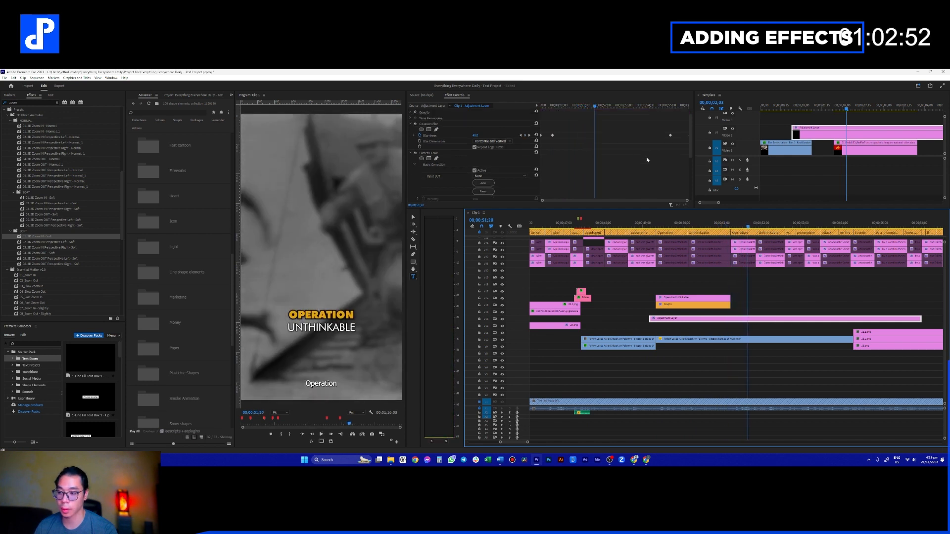
{"action": "scroll", "coordinate": [521, 150], "scroll_direction": "up", "scroll_amount": 3}
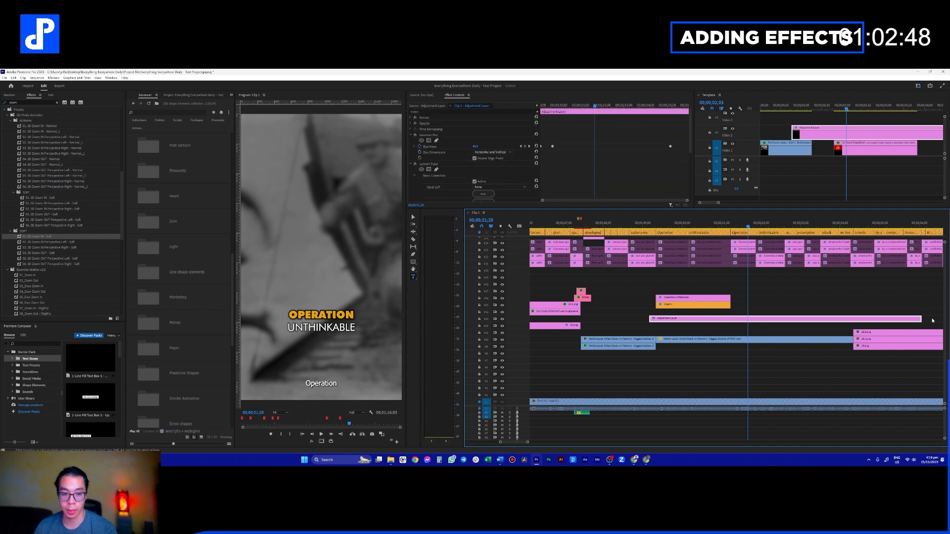
- Lengthen the adjustment layer and move its closing blur keyframes much earlier, close to the title's end
{"action": "left_click_drag", "start_coordinate": [925, 320], "coordinate": [935, 320]}
{"action": "left_click_drag", "start_coordinate": [637, 135], "coordinate": [685, 164]}
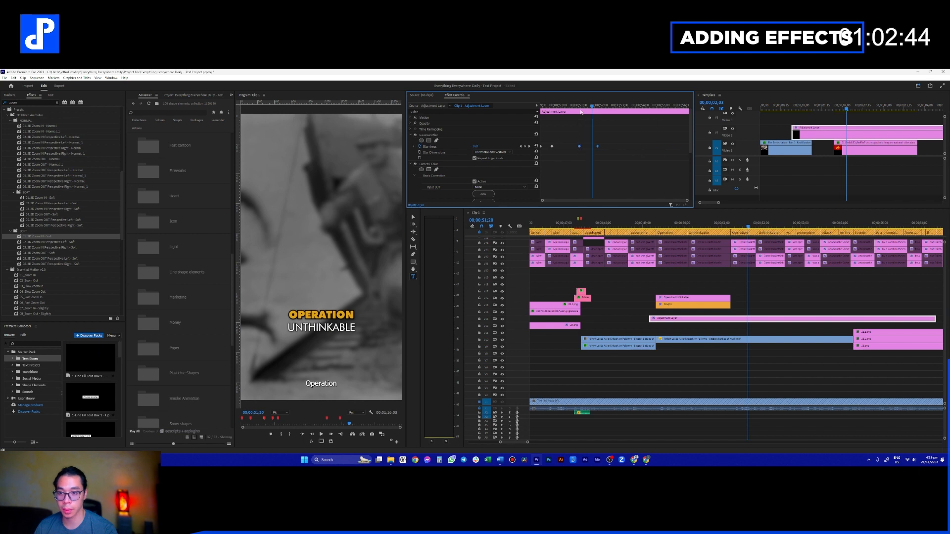
{"action": "scroll", "coordinate": [641, 141], "scroll_direction": "down", "scroll_amount": 5}
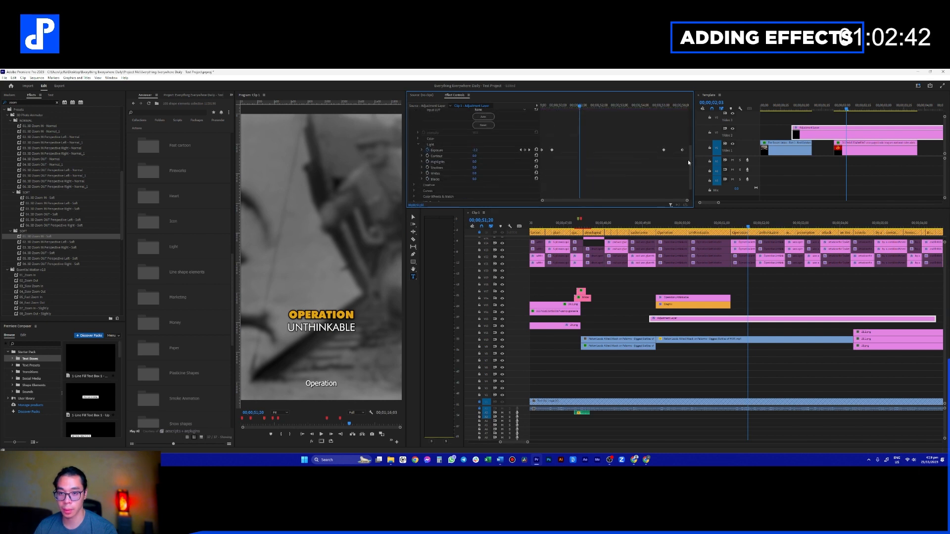
{"action": "scroll", "coordinate": [581, 163], "scroll_direction": "up", "scroll_amount": 5}
{"action": "left_click", "coordinate": [605, 106]}
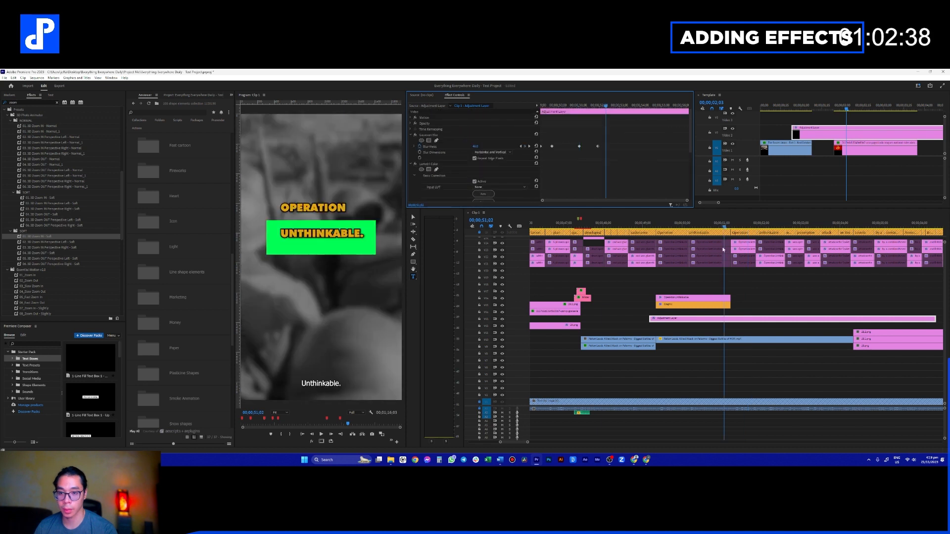
- Cut the adjustment layer just after the title, delete the remainder and extend the kept part slightly past the title
{"action": "left_click", "coordinate": [735, 319]}
{"action": "key", "text": "v"}
{"action": "left_click", "coordinate": [750, 320]}
{"action": "key", "text": "Delete"}
{"action": "left_click", "coordinate": [698, 225]}
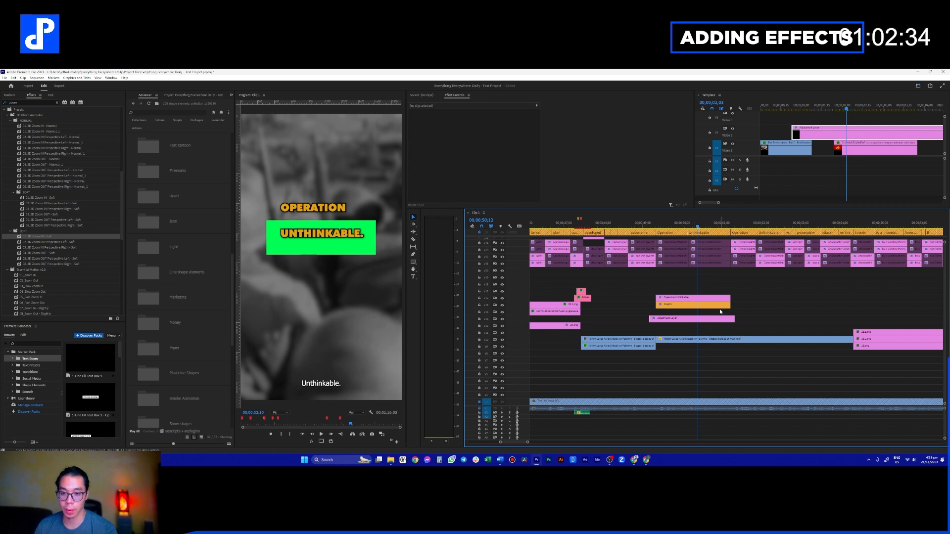
{"action": "left_click_drag", "start_coordinate": [734, 320], "coordinate": [763, 320]}
{"action": "left_click", "coordinate": [731, 225]}
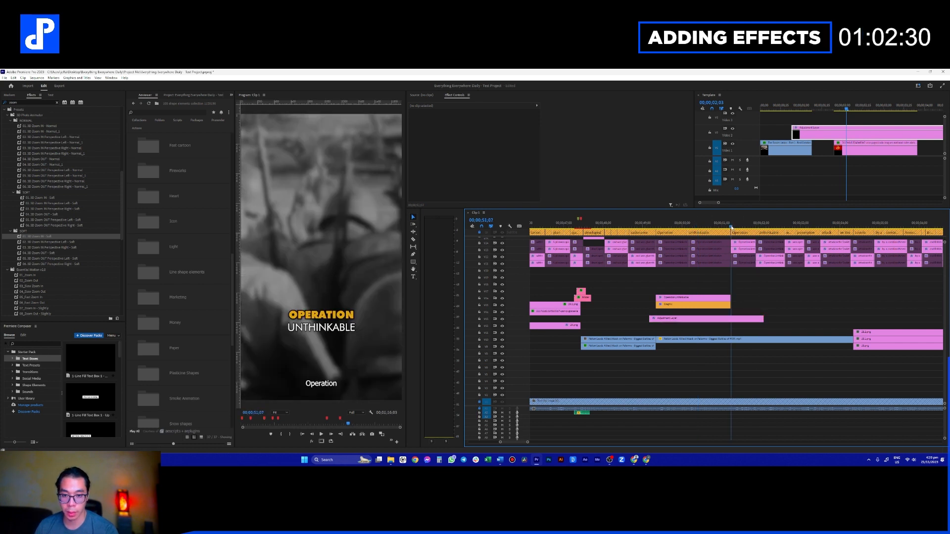
- Move the adjustment layer's closing blur and exposure keyframes so the effect starts fading out around the title's end
{"action": "left_click", "coordinate": [732, 319]}
{"action": "left_click_drag", "start_coordinate": [631, 142], "coordinate": [638, 150]}
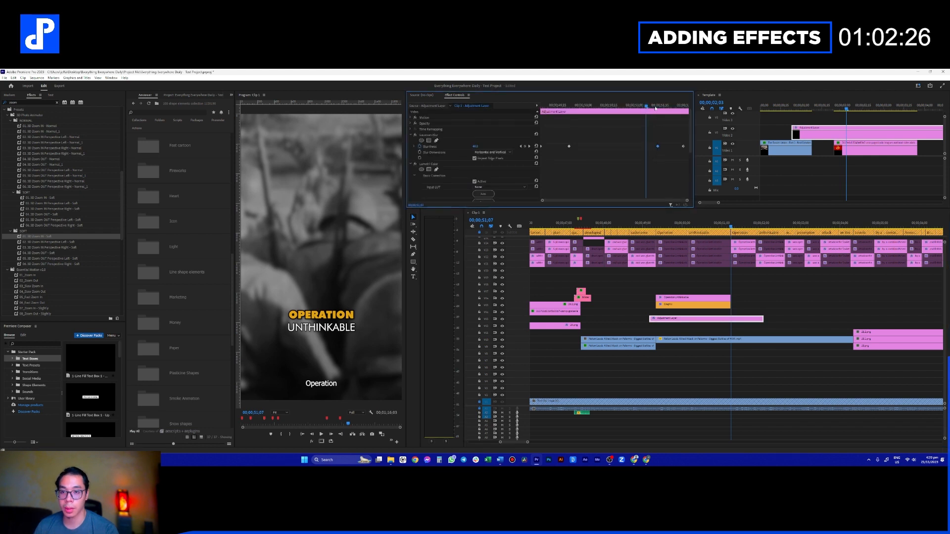
{"action": "scroll", "coordinate": [658, 169], "scroll_direction": "down", "scroll_amount": 3}
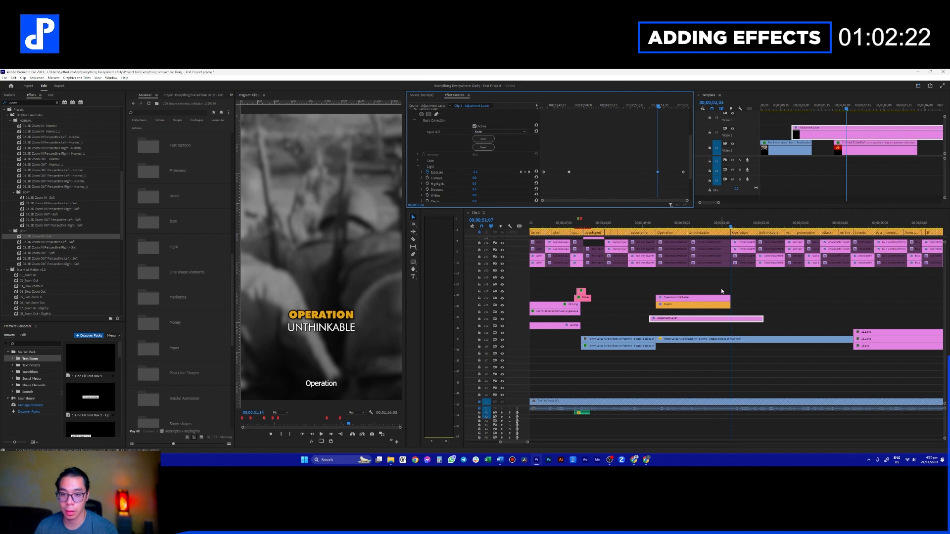
- Preview the blurred title shot through to the two-soldiers image at the "ATTACK ON THE SOVIETS" caption
{"action": "left_click", "coordinate": [741, 284]}
{"action": "left_click", "coordinate": [656, 253]}
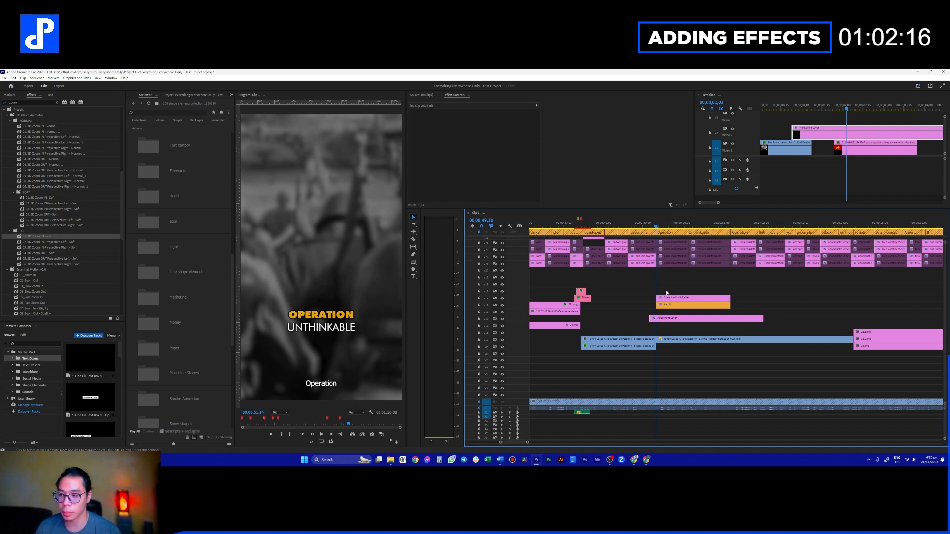
{"action": "scroll", "coordinate": [687, 286], "scroll_direction": "down", "scroll_amount": 3}
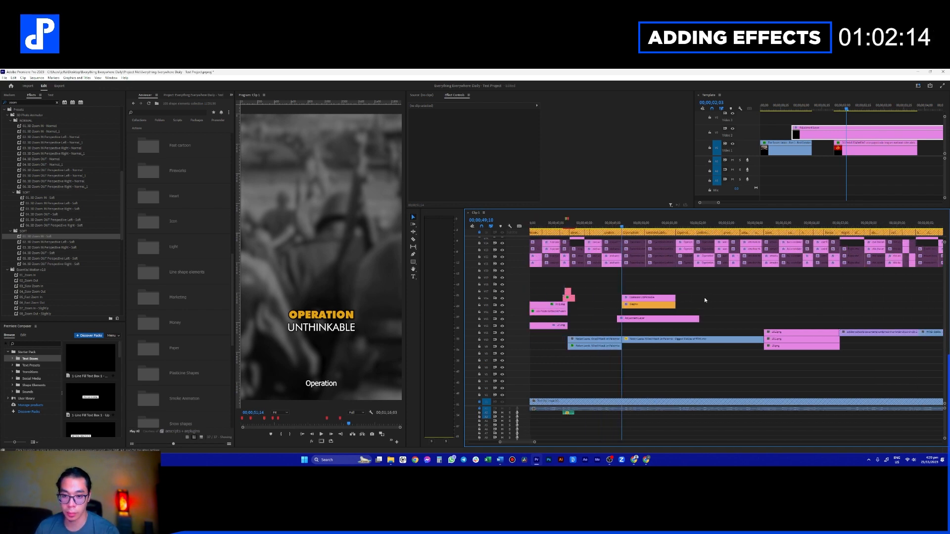
{"action": "scroll", "coordinate": [702, 299], "scroll_direction": "down", "scroll_amount": 2}
{"action": "key", "text": "space"}
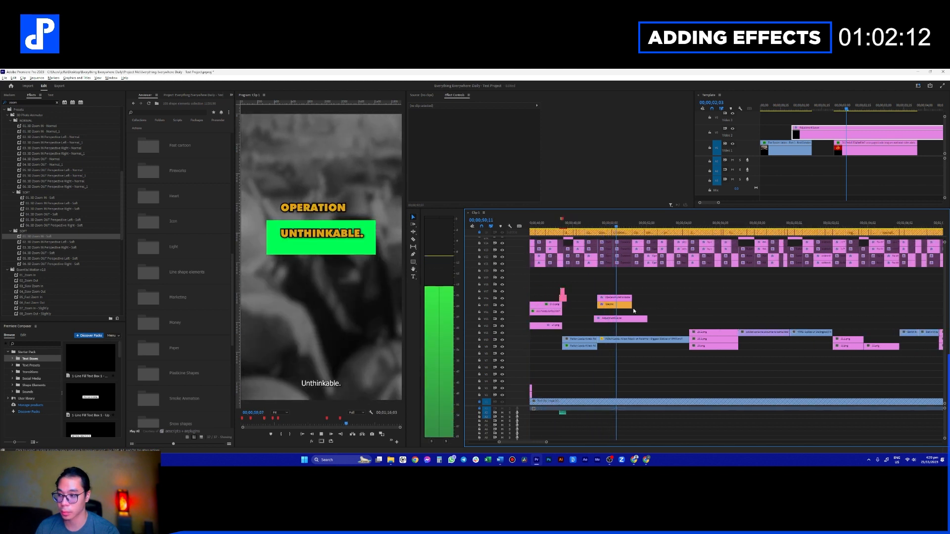
{"action": "scroll", "coordinate": [633, 306], "scroll_direction": "up", "scroll_amount": 2}
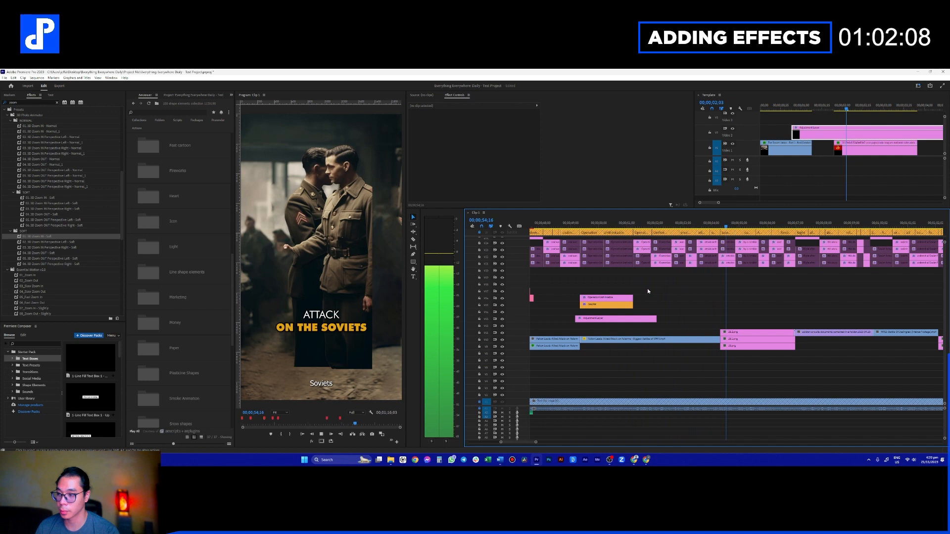
{"action": "key", "text": "space"}
- Move the three image layers of the two-soldiers shot to higher tracks, extend the Patton footage beneath their start and preview the cut
{"action": "scroll", "coordinate": [699, 313], "scroll_direction": "up", "scroll_amount": 2}
{"action": "scroll", "coordinate": [740, 322], "scroll_direction": "up", "scroll_amount": 1}
{"action": "left_click_drag", "start_coordinate": [825, 347], "coordinate": [849, 317]}
{"action": "left_click", "coordinate": [747, 333]}
{"action": "left_click_drag", "start_coordinate": [735, 340], "coordinate": [764, 340]}
{"action": "left_click", "coordinate": [706, 225]}
{"action": "key", "text": "space"}
{"action": "scroll", "coordinate": [655, 272], "scroll_direction": "down", "scroll_amount": 1}
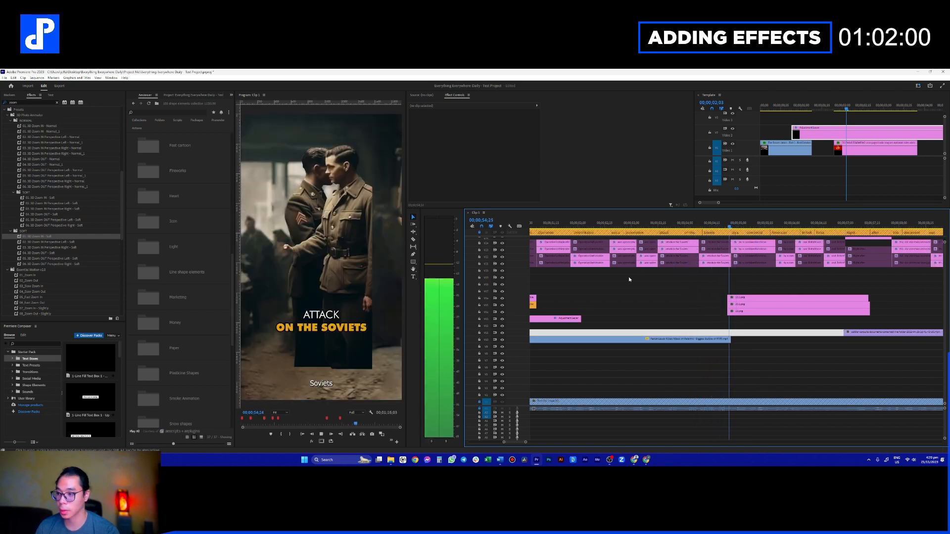
{"action": "key", "text": "space"}
- Lower the image stack to tracks nearer the footage and offset the background image to start after the two soldier images
{"action": "scroll", "coordinate": [642, 277], "scroll_direction": "down", "scroll_amount": 3}
{"action": "left_click", "coordinate": [681, 311]}
{"action": "left_click_drag", "start_coordinate": [681, 312], "coordinate": [654, 316]}
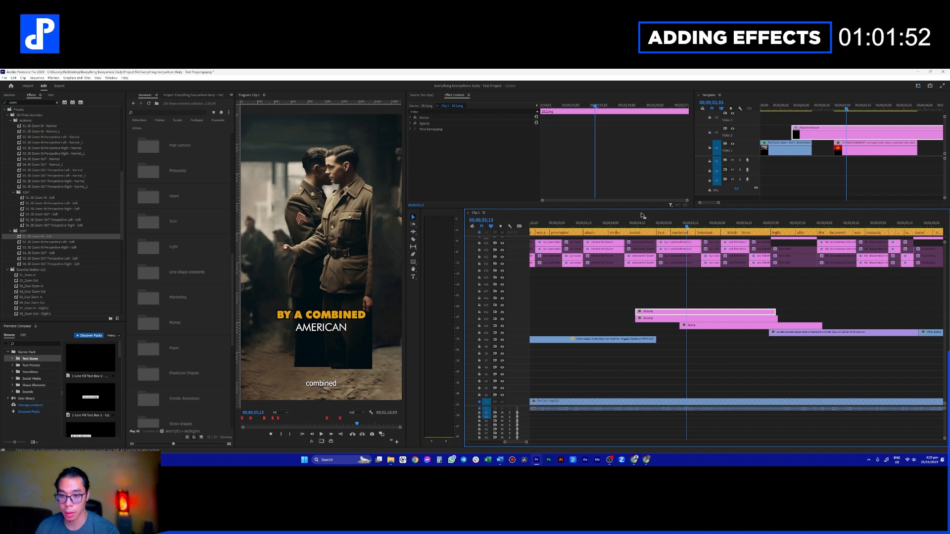
- Reposition the two soldier images lower and farther apart so the soldiers face each other shaking hands
{"action": "left_click", "coordinate": [430, 118]}
{"action": "left_click_drag", "start_coordinate": [336, 196], "coordinate": [369, 260]}
{"action": "left_click", "coordinate": [653, 320]}
{"action": "left_click_drag", "start_coordinate": [343, 225], "coordinate": [306, 263]}
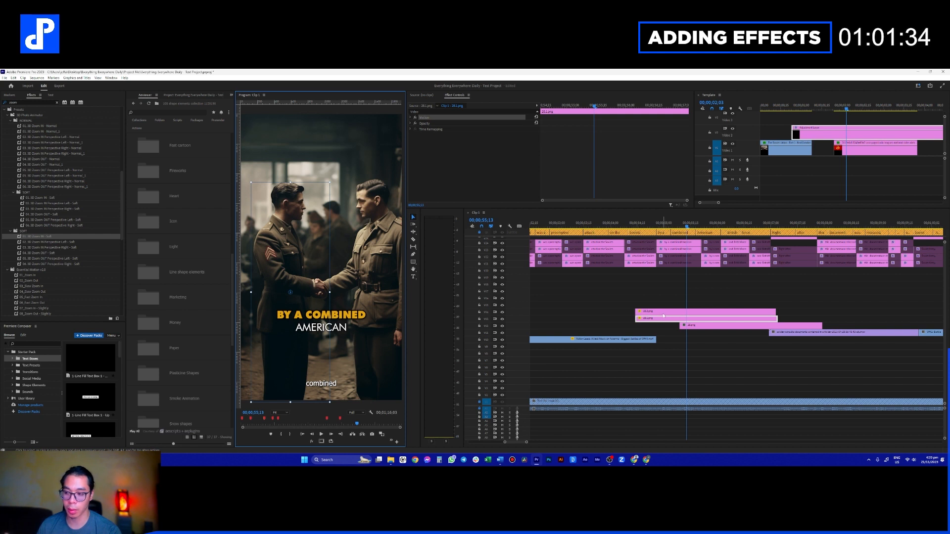
- Search the effects for "from" and apply the Move From Left preset to the left soldier image
{"action": "left_click", "coordinate": [30, 103]}
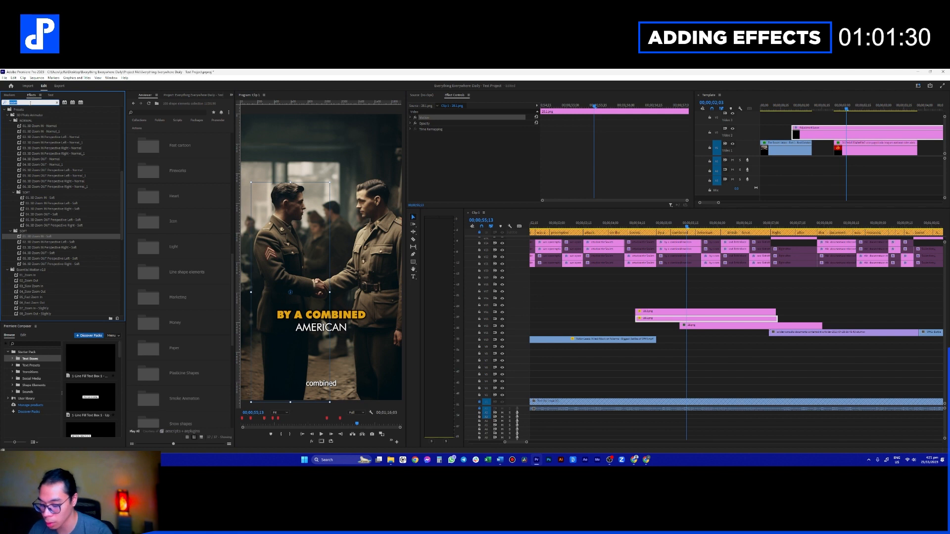
{"action": "type", "text": "from"}
{"action": "left_click_drag", "start_coordinate": [49, 160], "coordinate": [635, 307]}
{"action": "left_click_drag", "start_coordinate": [644, 318], "coordinate": [645, 318]}
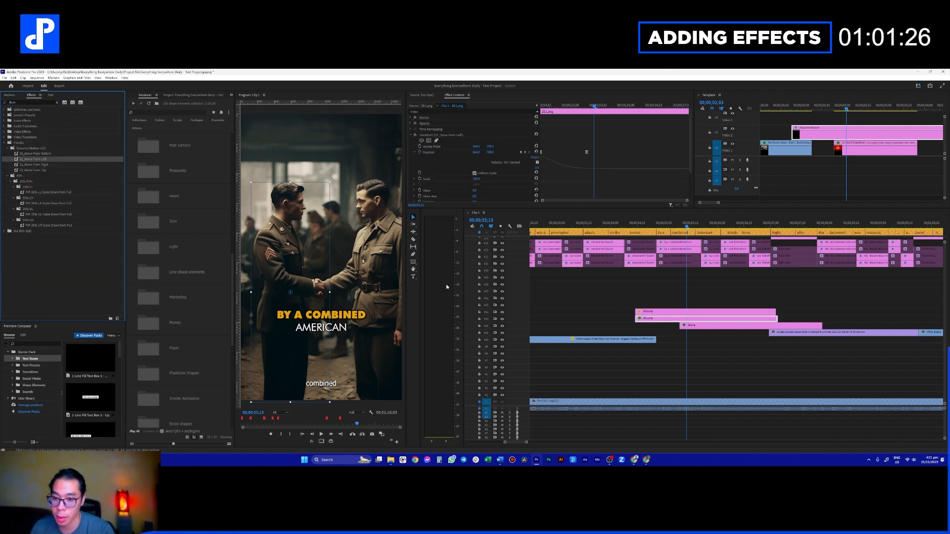
- Apply Move From Right to the right soldier and Move From Bottom to the background, starting just after the soldiers, and preview the entrances
{"action": "left_click", "coordinate": [61, 154]}
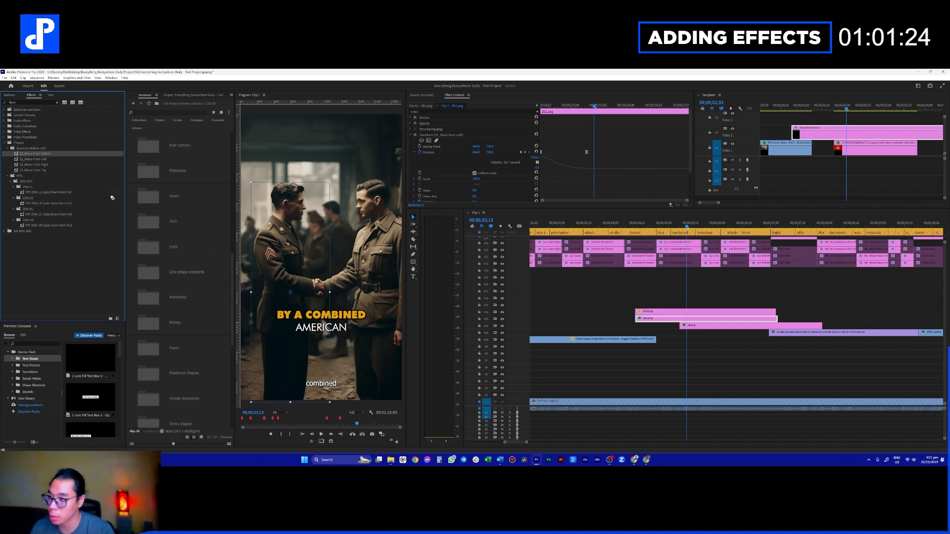
{"action": "left_click_drag", "start_coordinate": [45, 166], "coordinate": [675, 327]}
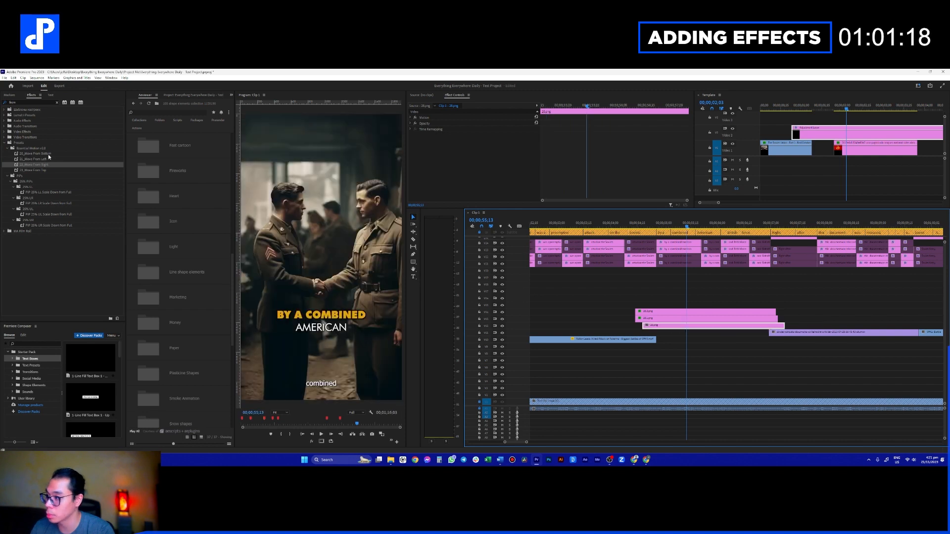
{"action": "left_click_drag", "start_coordinate": [48, 154], "coordinate": [684, 313]}
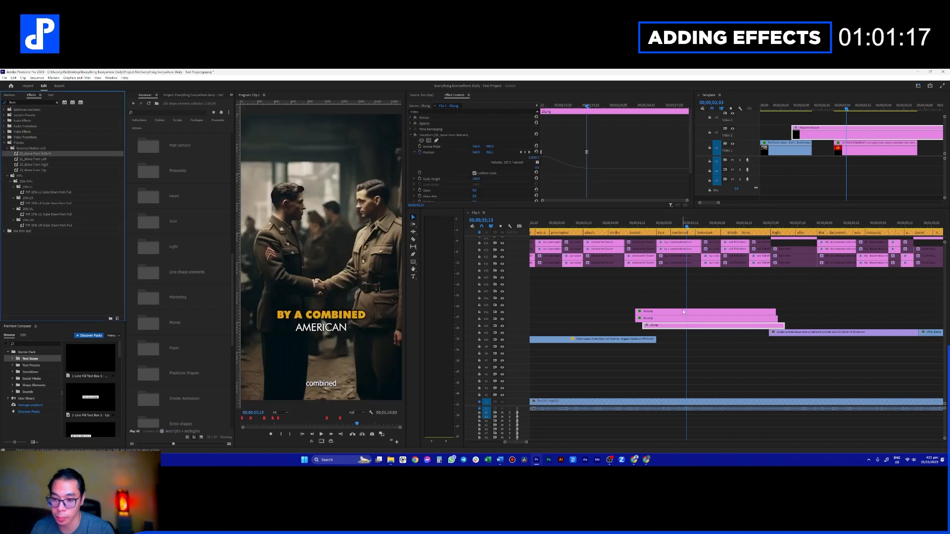
{"action": "left_click", "coordinate": [627, 224]}
{"action": "key", "text": "space"}
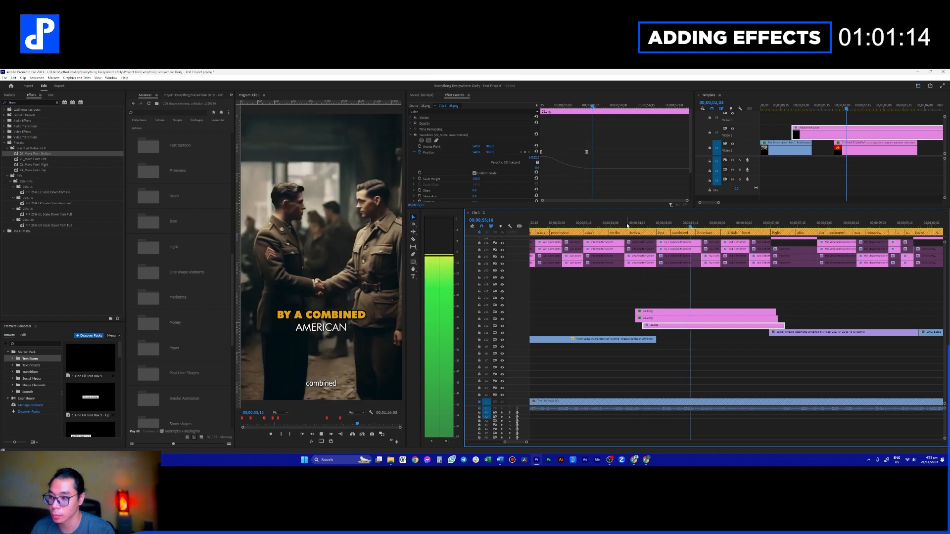
- Extend the footage clip beneath the soldier images to run under the caption word "American", and replay the shot
{"action": "key", "text": "space"}
{"action": "left_click_drag", "start_coordinate": [672, 340], "coordinate": [708, 340]}
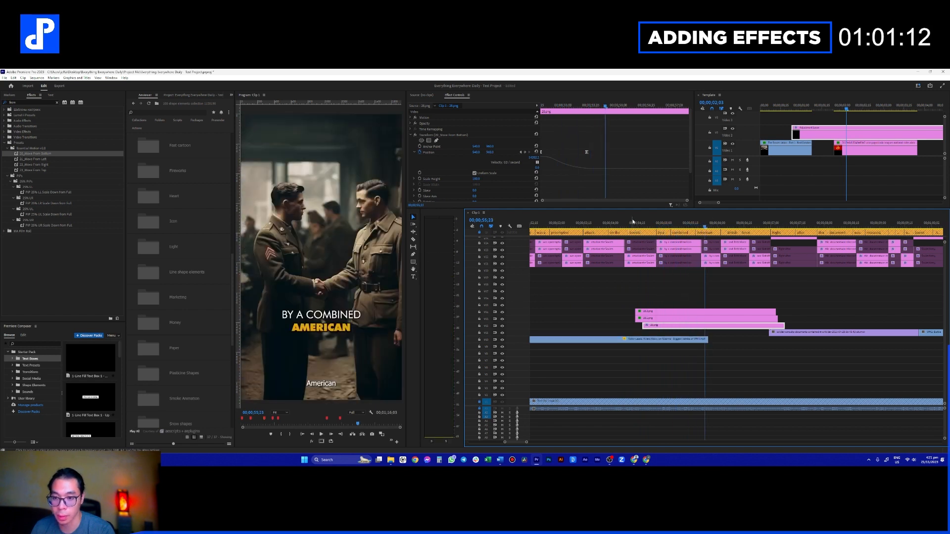
{"action": "left_click", "coordinate": [631, 222]}
{"action": "key", "text": "space"}
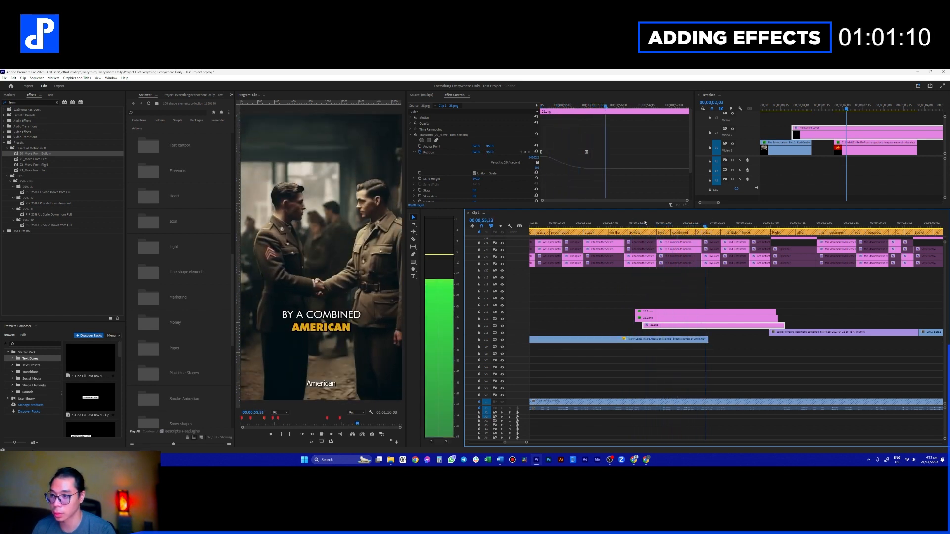
{"action": "key", "text": "space"}
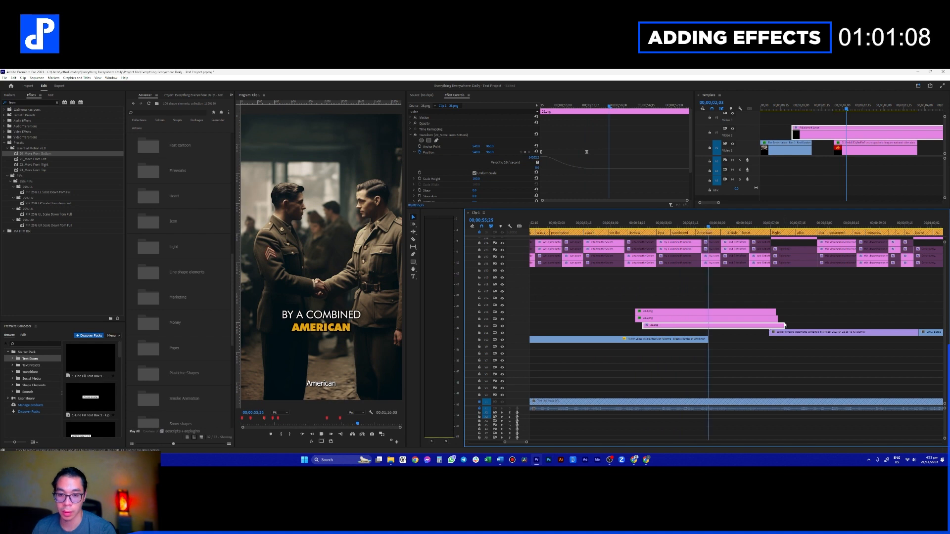
- Trim the background and both soldier images to end where the next footage clip begins
{"action": "key", "text": "space"}
{"action": "key", "text": "space"}
{"action": "left_click_drag", "start_coordinate": [766, 326], "coordinate": [754, 319]}
{"action": "left_click", "coordinate": [725, 311]}
{"action": "left_click", "coordinate": [678, 295]}
{"action": "left_click", "coordinate": [679, 311]}
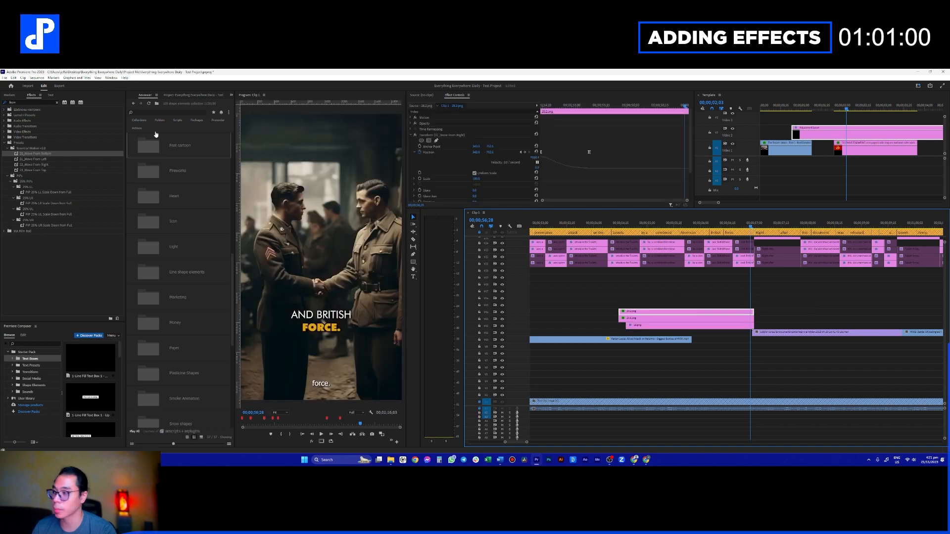
- Search the effects for "zoom" and apply the 3D Zoom OUT - Soft preset to the background image
{"action": "double_click", "coordinate": [16, 103]}
{"action": "type", "text": "zoom"}
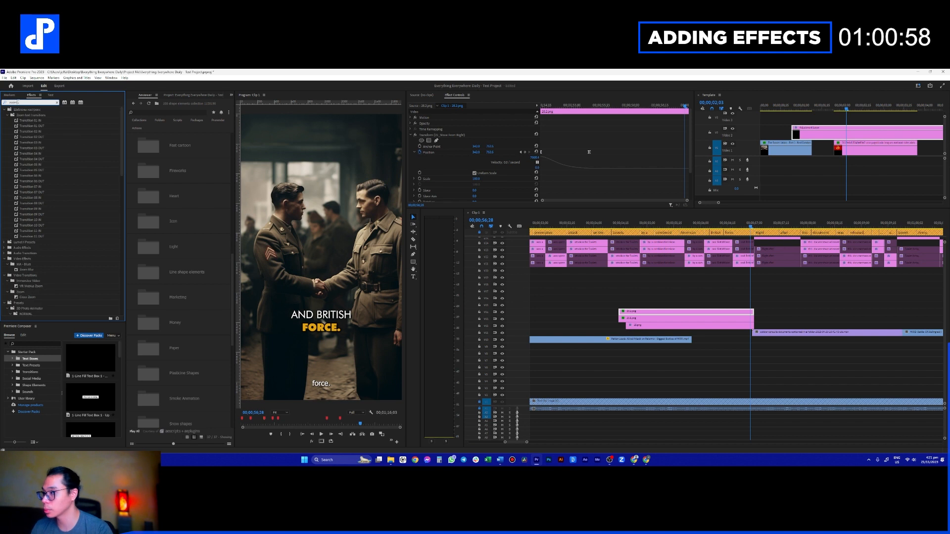
{"action": "scroll", "coordinate": [58, 216], "scroll_direction": "down", "scroll_amount": 5}
{"action": "left_click_drag", "start_coordinate": [55, 215], "coordinate": [660, 325]}
{"action": "left_click", "coordinate": [666, 275]}
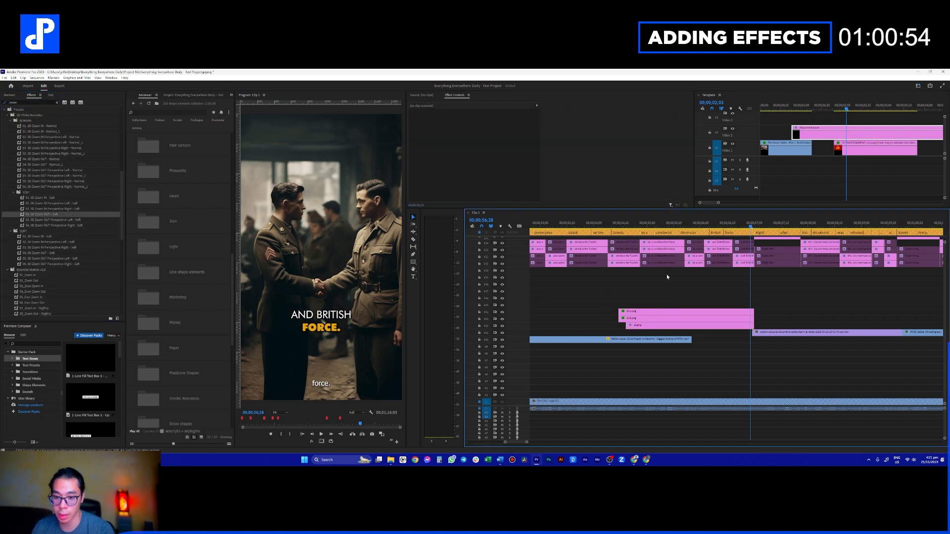
{"action": "left_click", "coordinate": [656, 226]}
{"action": "left_click", "coordinate": [649, 325]}
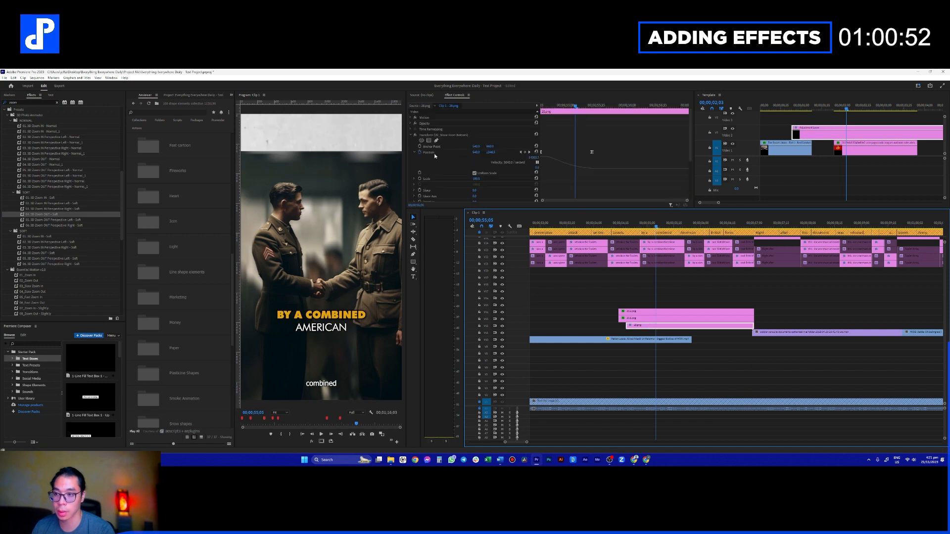
{"action": "left_click", "coordinate": [411, 135]}
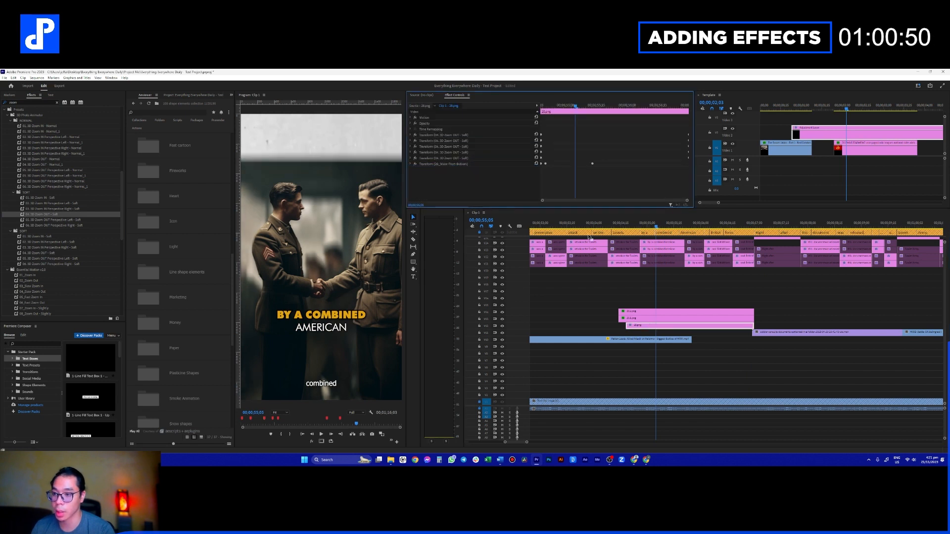
- Apply the Zoom In preset to both soldier images
{"action": "left_click", "coordinate": [661, 318]}
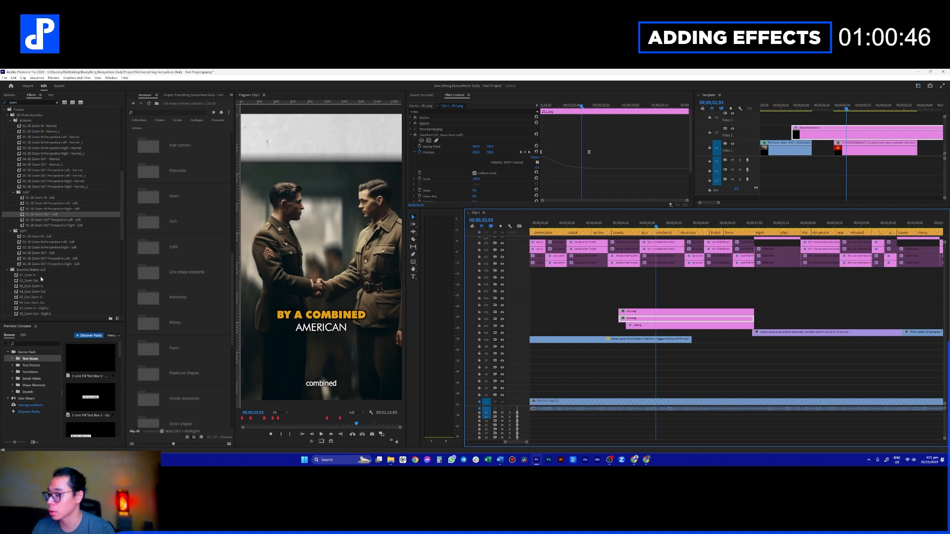
{"action": "left_click_drag", "start_coordinate": [40, 277], "coordinate": [125, 285]}
{"action": "left_click_drag", "start_coordinate": [619, 313], "coordinate": [640, 315]}
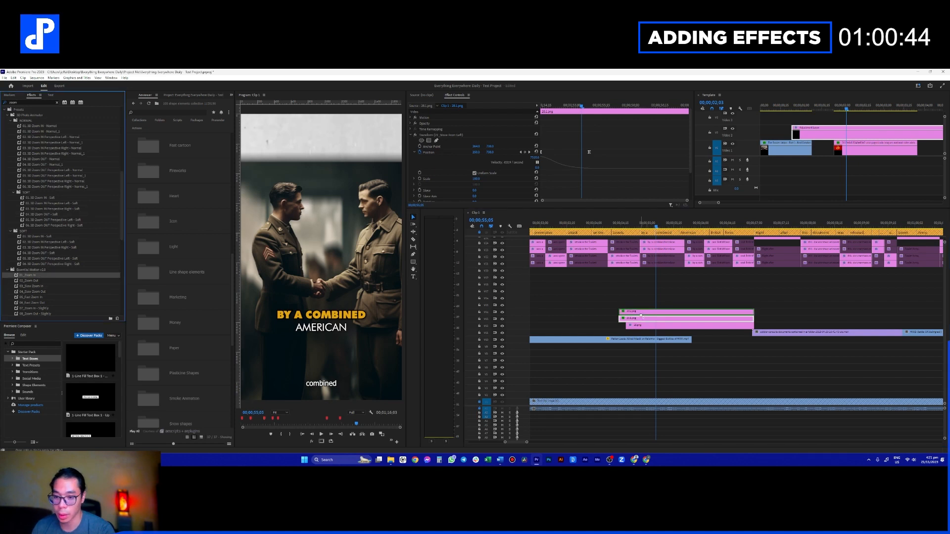
{"action": "left_click", "coordinate": [627, 319]}
- Reorder the effects on both soldier images so Zoom In sits above the entrance move, and preview the handshake shot
{"action": "left_click", "coordinate": [411, 135]}
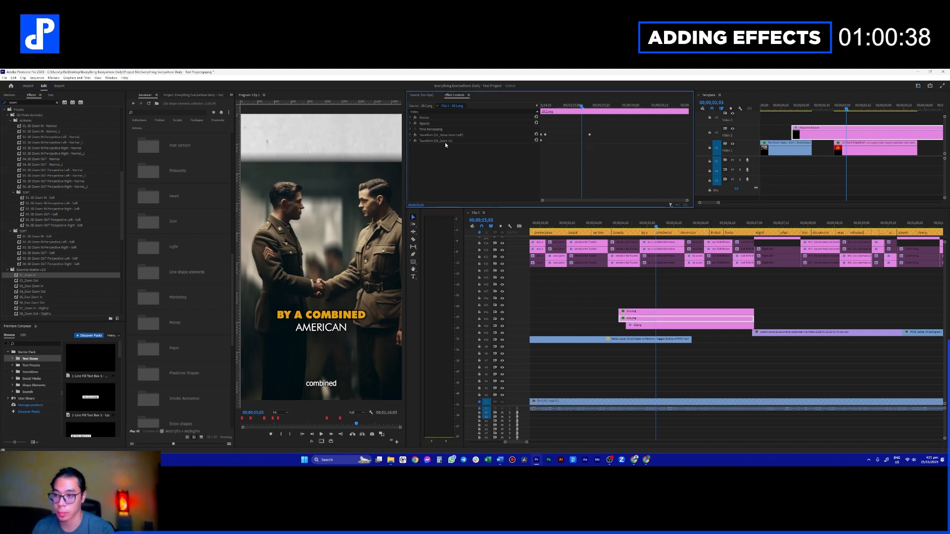
{"action": "left_click_drag", "start_coordinate": [450, 137], "coordinate": [451, 136]}
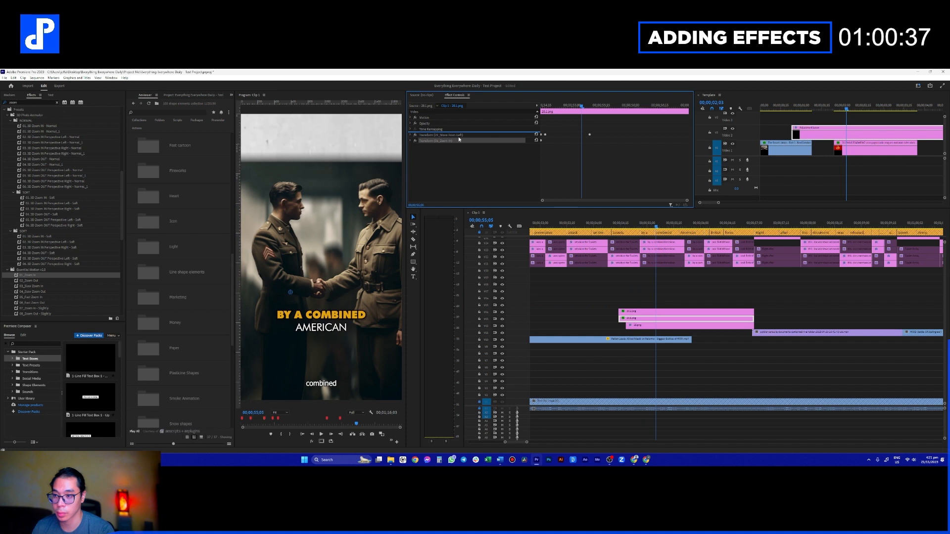
{"action": "left_click", "coordinate": [641, 312]}
{"action": "left_click", "coordinate": [410, 134]}
{"action": "left_click_drag", "start_coordinate": [453, 139], "coordinate": [453, 132]}
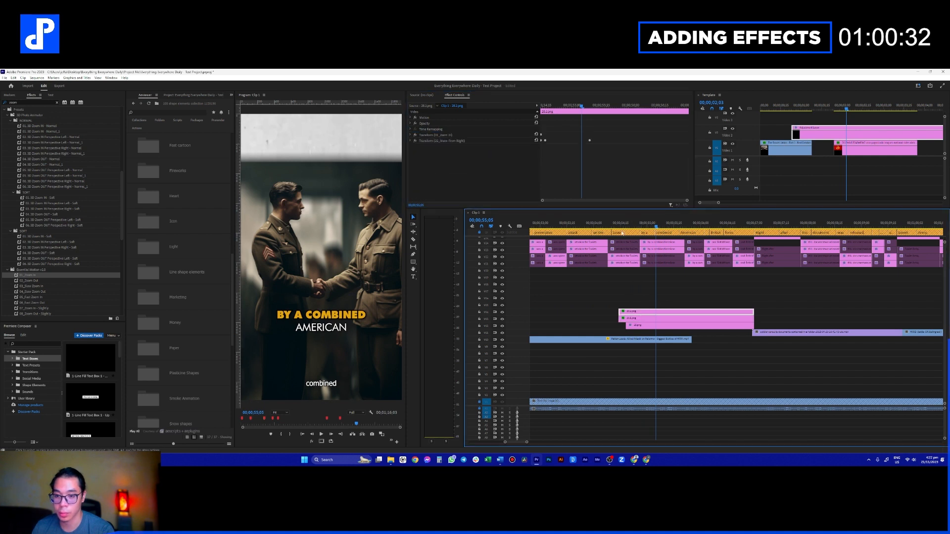
{"action": "left_click", "coordinate": [608, 225]}
{"action": "key", "text": "space"}
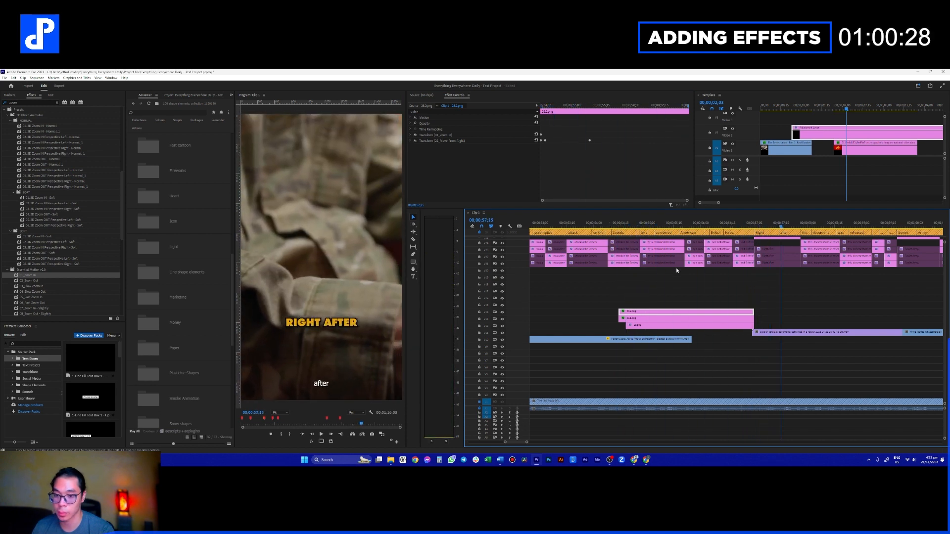
{"action": "left_click", "coordinate": [616, 224]}
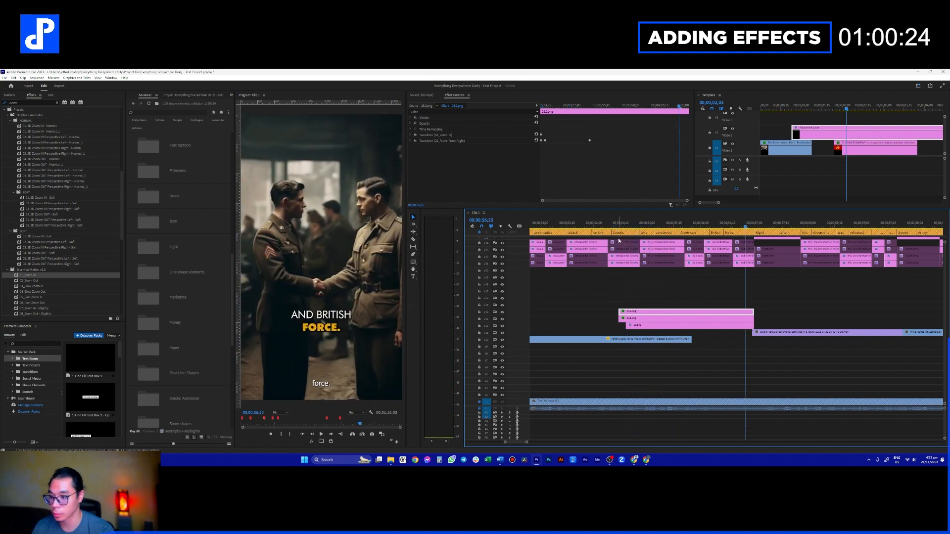
{"action": "left_click", "coordinate": [619, 223]}
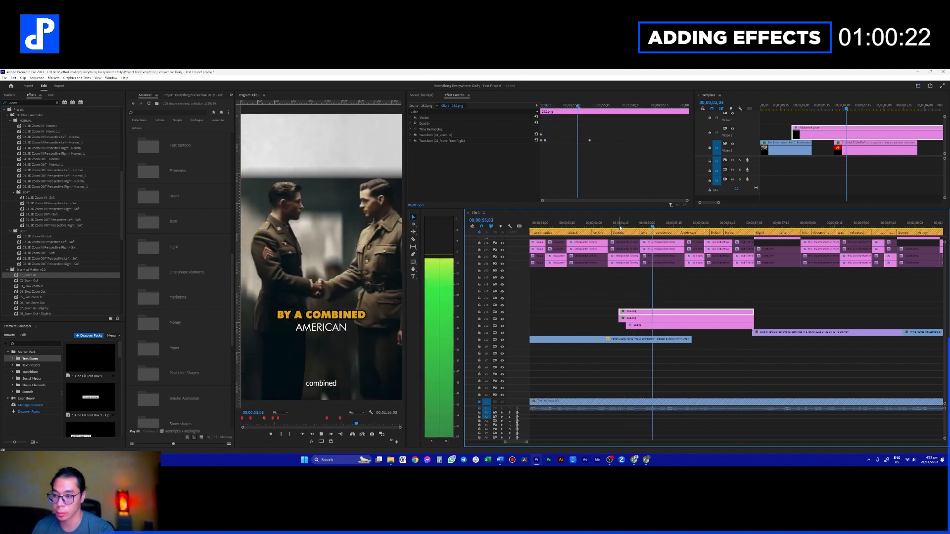
{"action": "key", "text": "space"}
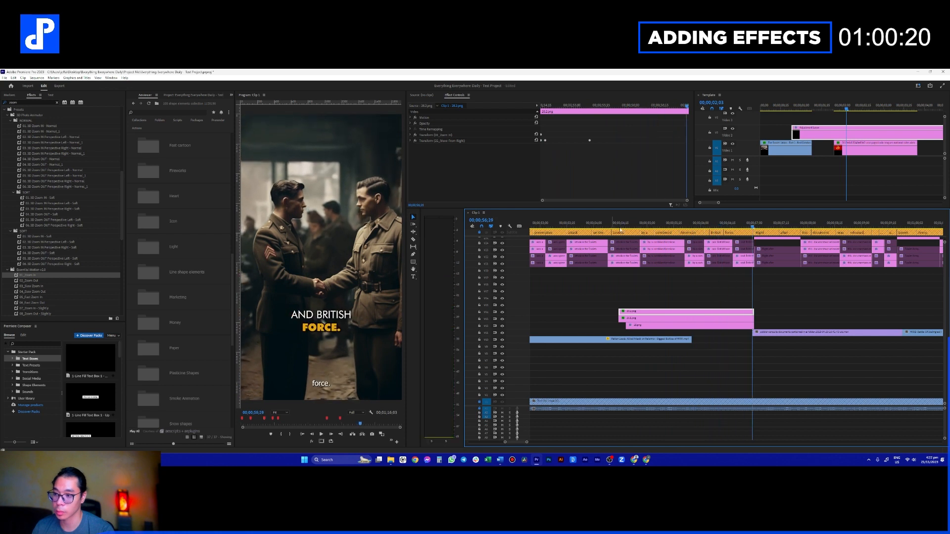
- Copy the grunge transition clip from earlier in the sequence to the end of the handshake image stack, on the track above it
{"action": "scroll", "coordinate": [727, 303], "scroll_direction": "down", "scroll_amount": 1}
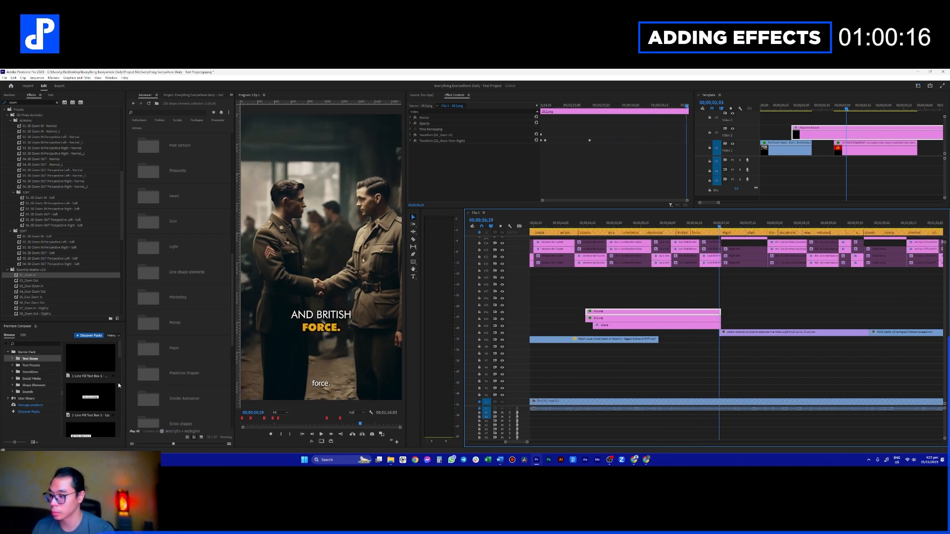
{"action": "scroll", "coordinate": [200, 314], "scroll_direction": "down", "scroll_amount": 5}
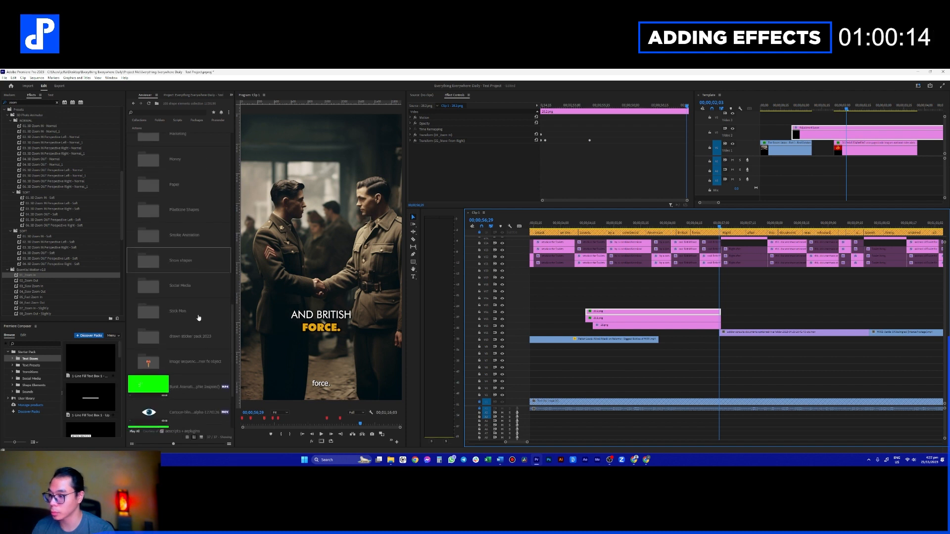
{"action": "scroll", "coordinate": [200, 332], "scroll_direction": "down", "scroll_amount": 3}
{"action": "scroll", "coordinate": [598, 321], "scroll_direction": "down", "scroll_amount": 5}
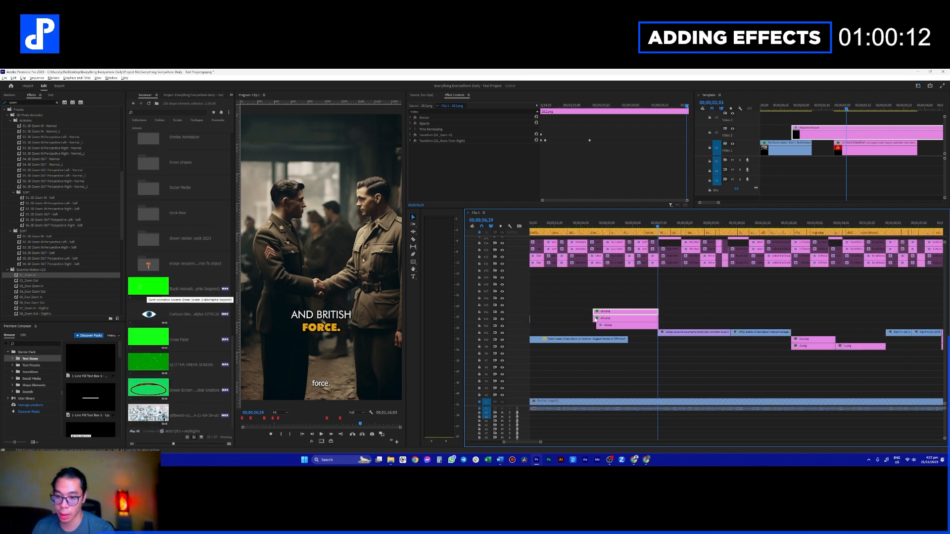
{"action": "scroll", "coordinate": [597, 320], "scroll_direction": "up", "scroll_amount": 5}
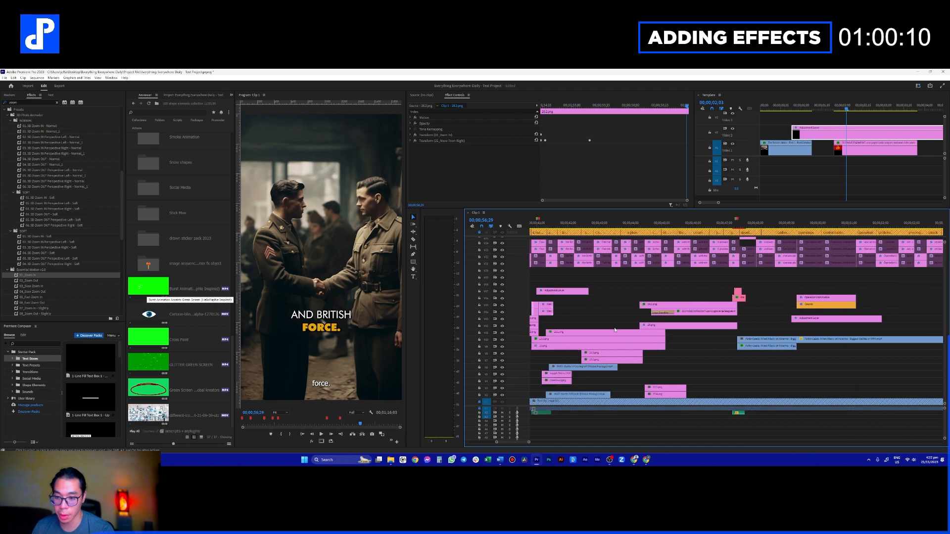
{"action": "scroll", "coordinate": [610, 332], "scroll_direction": "left", "scroll_amount": 4}
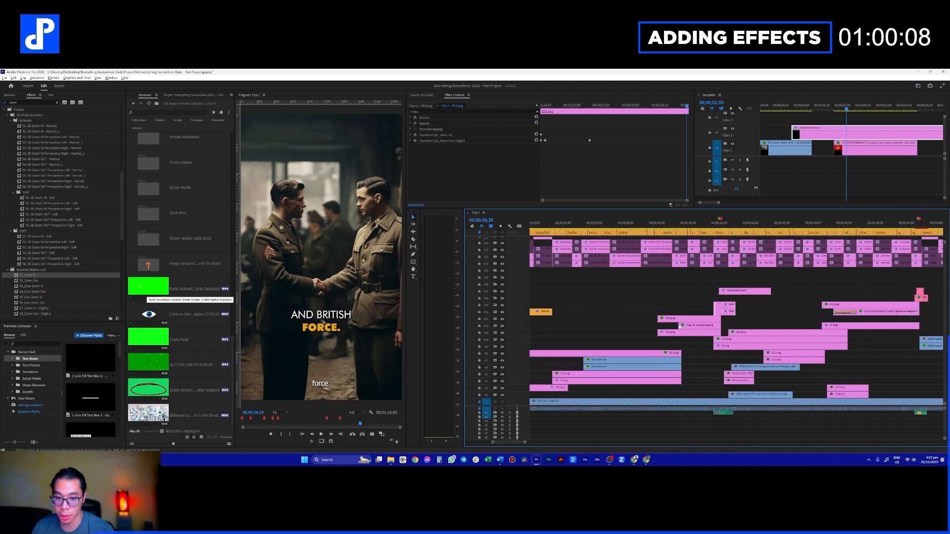
{"action": "scroll", "coordinate": [729, 310], "scroll_direction": "down", "scroll_amount": 4}
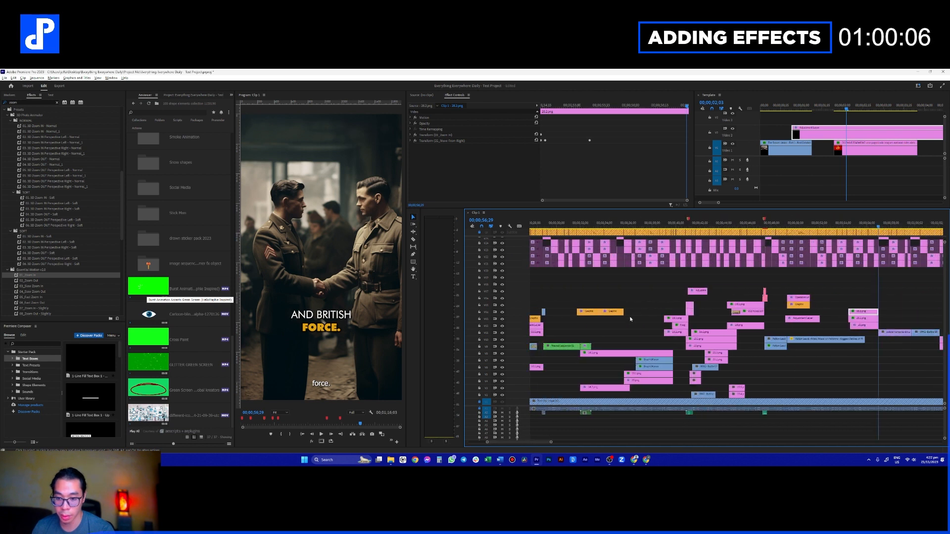
{"action": "scroll", "coordinate": [579, 334], "scroll_direction": "up", "scroll_amount": 2}
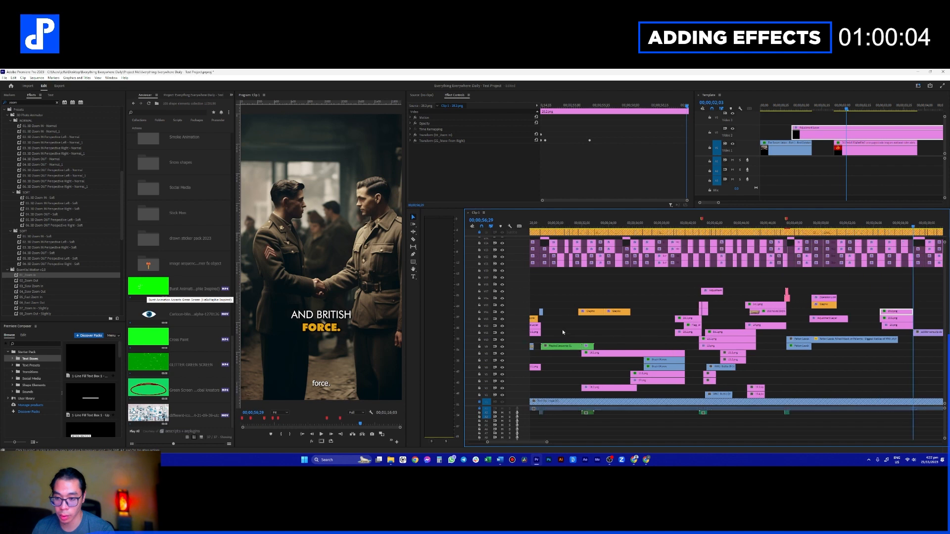
{"action": "left_click", "coordinate": [541, 313]}
{"action": "left_click_drag", "start_coordinate": [541, 315], "coordinate": [726, 317]}
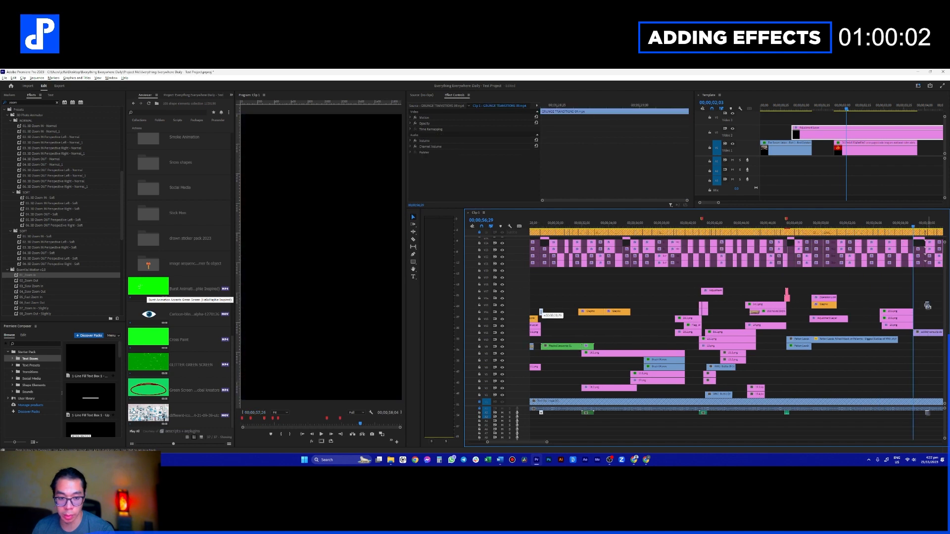
{"action": "left_click_drag", "start_coordinate": [915, 305], "coordinate": [914, 306]}
{"action": "scroll", "coordinate": [914, 306], "scroll_direction": "up", "scroll_amount": 6}
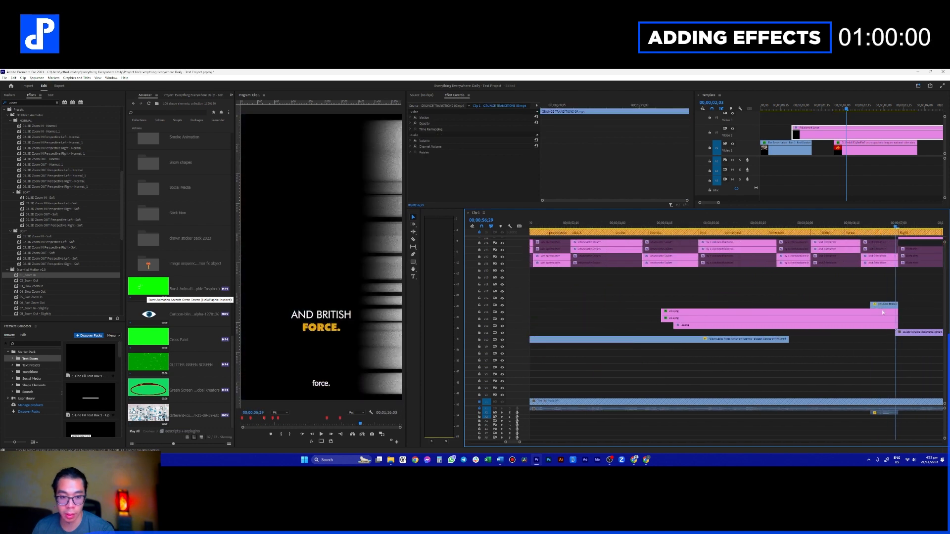
- Shift the grunge transition so it straddles the cut into the document footage, and play back the result
{"action": "key", "text": "space"}
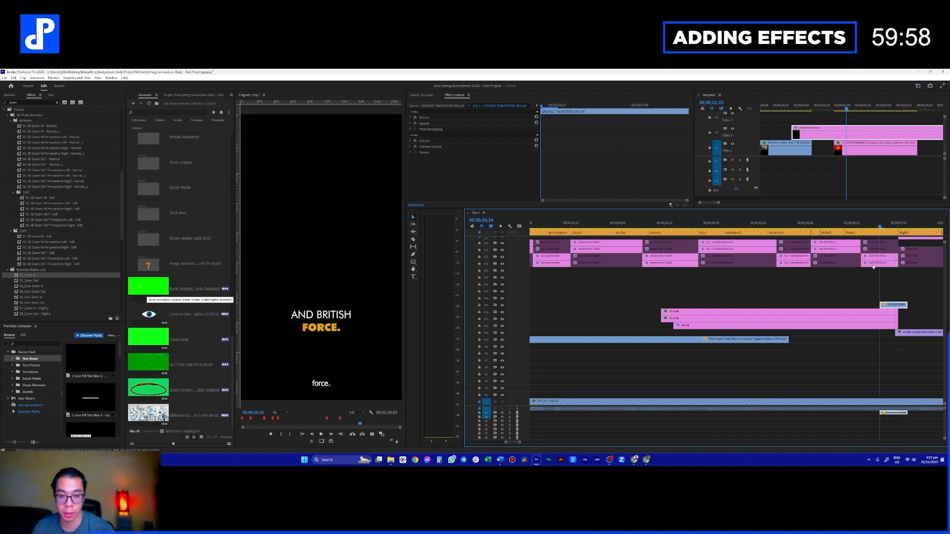
{"action": "key", "text": "space"}
{"action": "scroll", "coordinate": [777, 284], "scroll_direction": "down", "scroll_amount": 5}
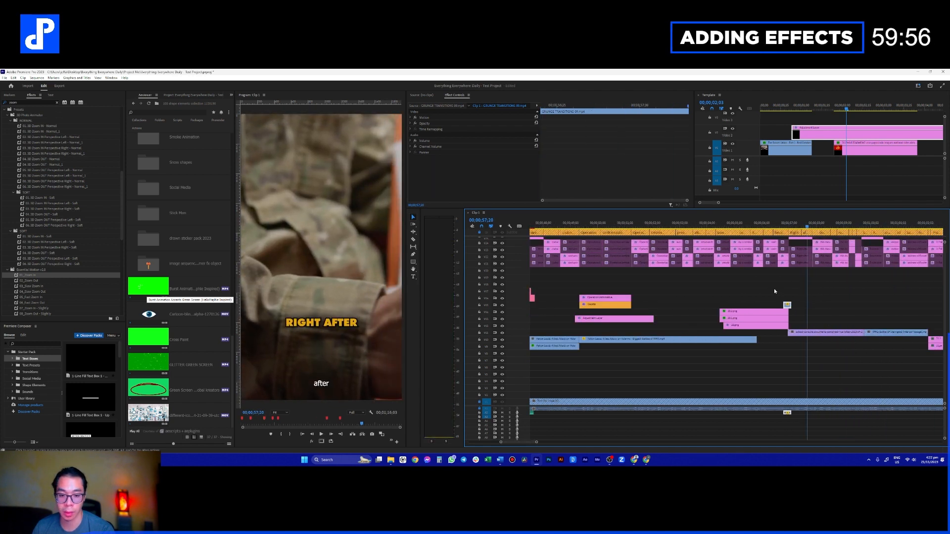
{"action": "key", "text": "space"}
{"action": "key", "text": "space"}
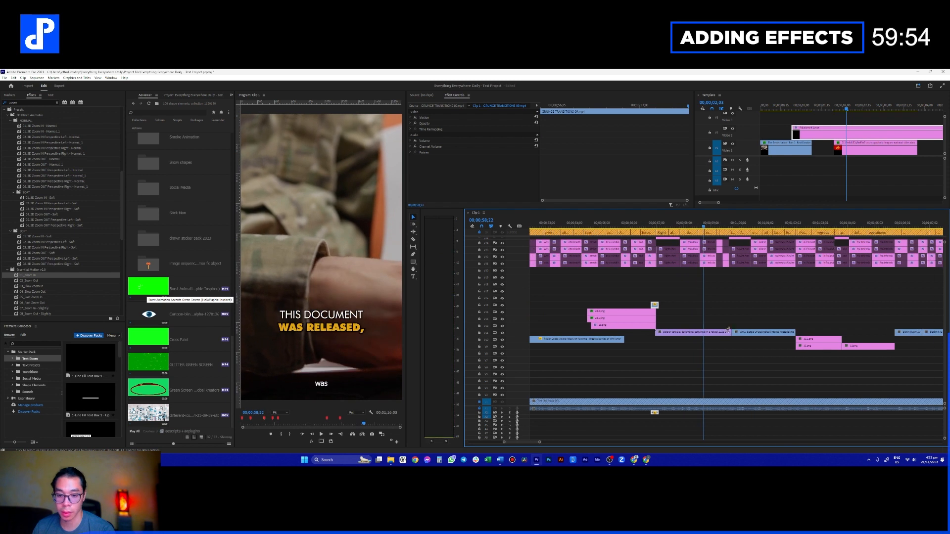
- Shift the document folder footage to the left within the frame using its Motion controls and play it back
{"action": "left_click", "coordinate": [721, 333]}
{"action": "left_click", "coordinate": [465, 117]}
{"action": "left_click_drag", "start_coordinate": [307, 273], "coordinate": [234, 273]}
{"action": "key", "text": "space"}
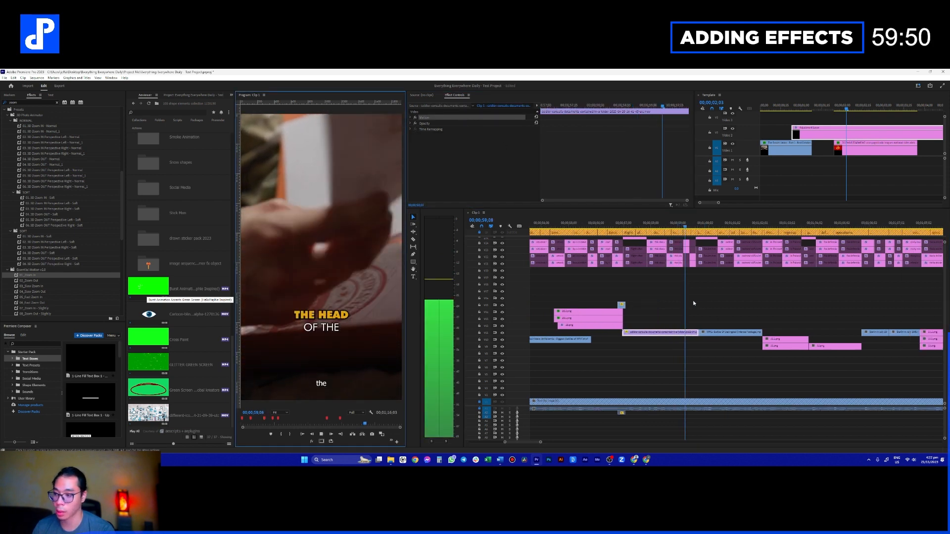
- Play back the cut from the document footage into the Stalingrad footage to review the framing
{"action": "key", "text": "space"}
{"action": "left_click_drag", "start_coordinate": [696, 227], "coordinate": [689, 226]}
{"action": "key", "text": "space"}
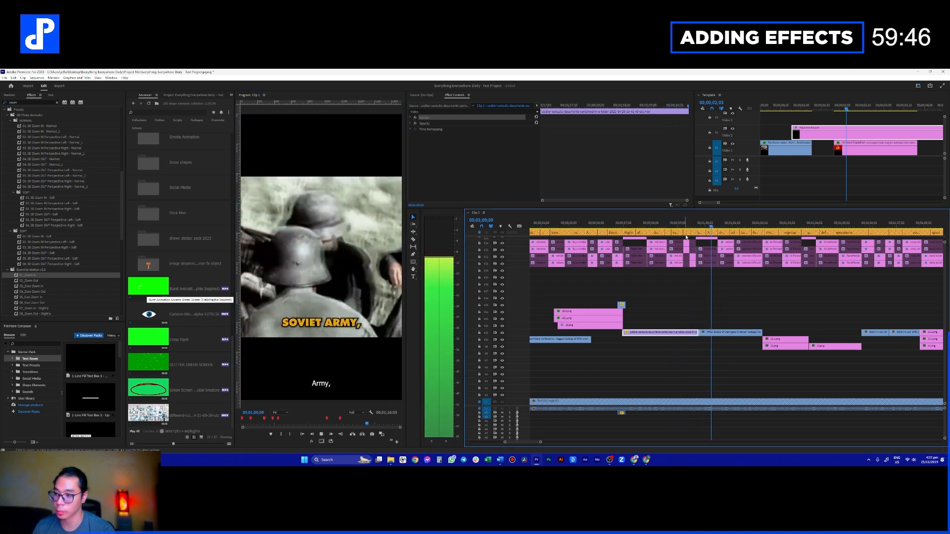
{"action": "key", "text": "space"}
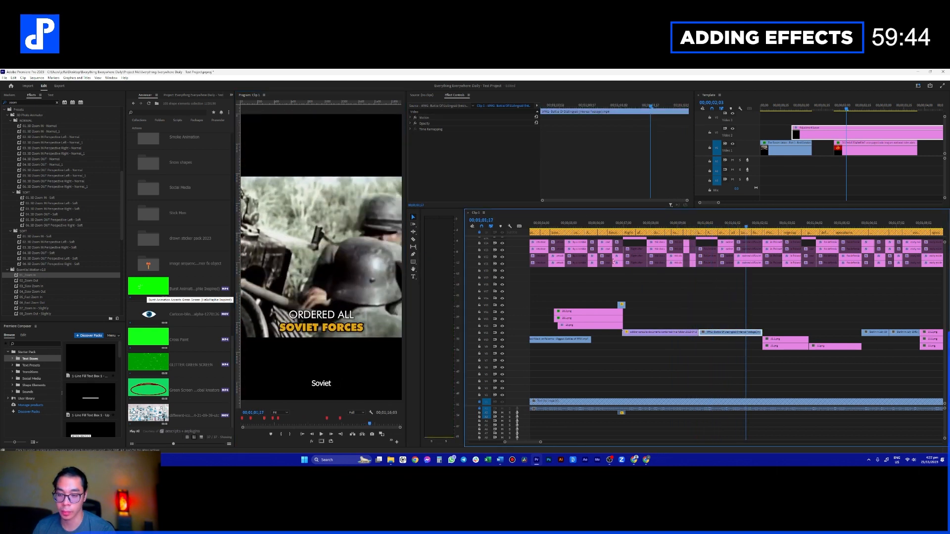
- Duplicate the Stalingrad footage onto the track below and paste the template clip's Gaussian Blur and Lumetri Color effects onto the copy
{"action": "left_click_drag", "start_coordinate": [741, 335], "coordinate": [741, 341]}
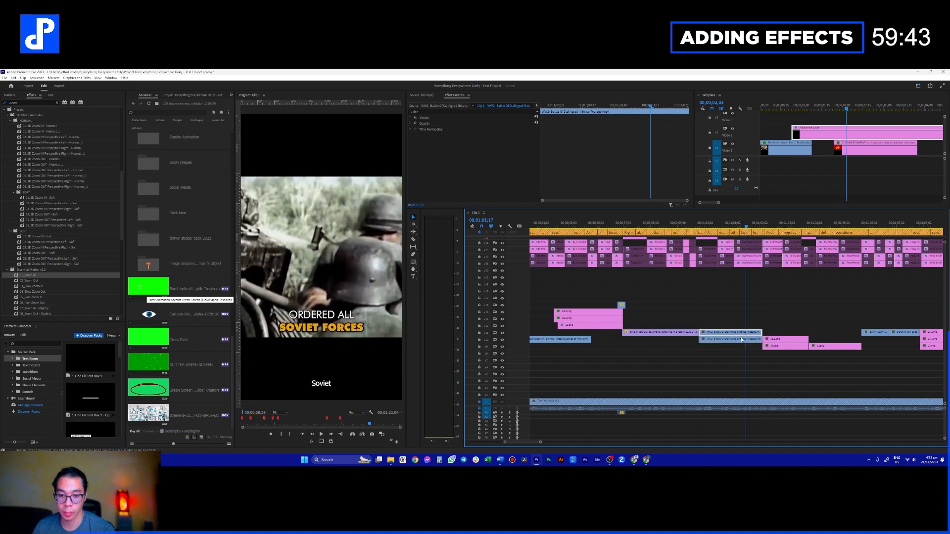
{"action": "left_click", "coordinate": [786, 155]}
{"action": "left_click", "coordinate": [732, 339]}
{"action": "right_click", "coordinate": [731, 340]}
{"action": "left_click", "coordinate": [766, 193]}
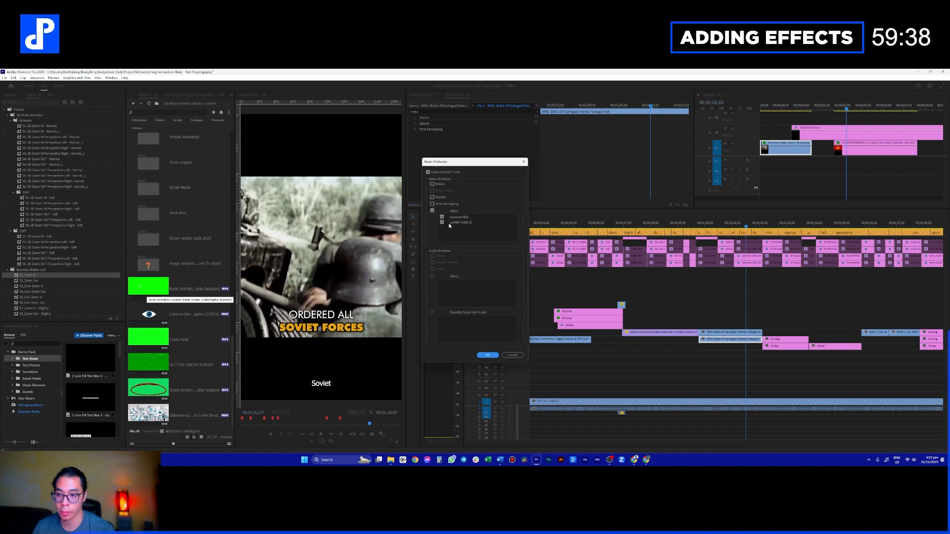
{"action": "left_click", "coordinate": [488, 355]}
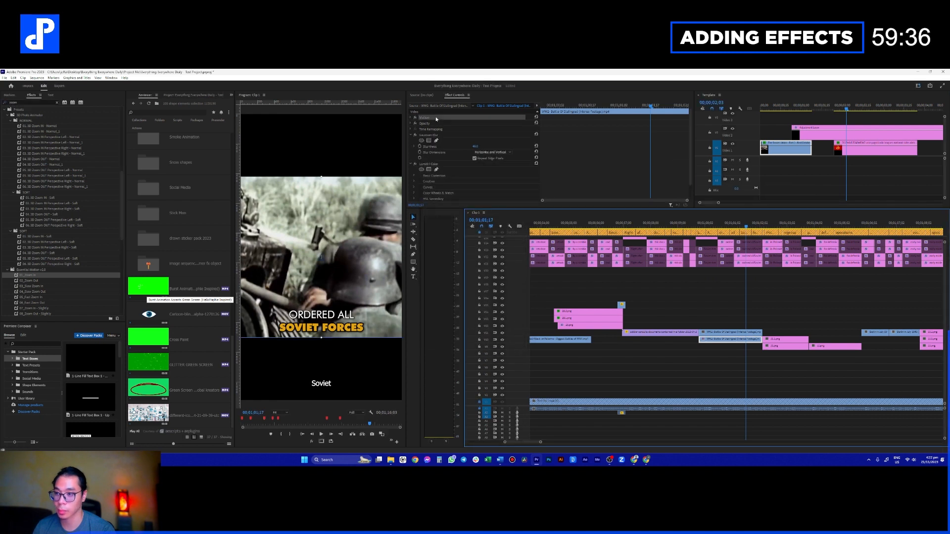
- Enlarge the blurred Stalingrad copy to fill the vertical frame and nudge the foreground footage slightly to the right
{"action": "left_click_drag", "start_coordinate": [322, 176], "coordinate": [324, 109]}
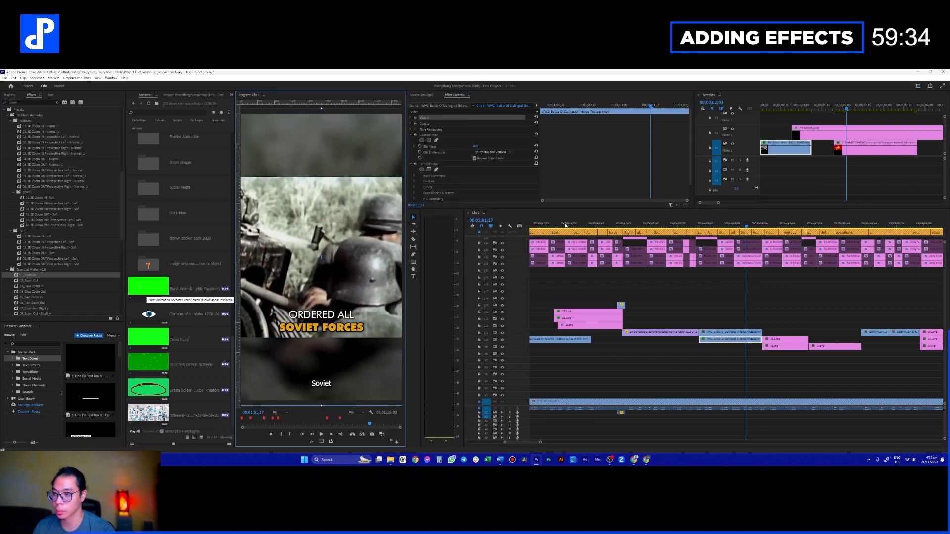
{"action": "left_click", "coordinate": [737, 335]}
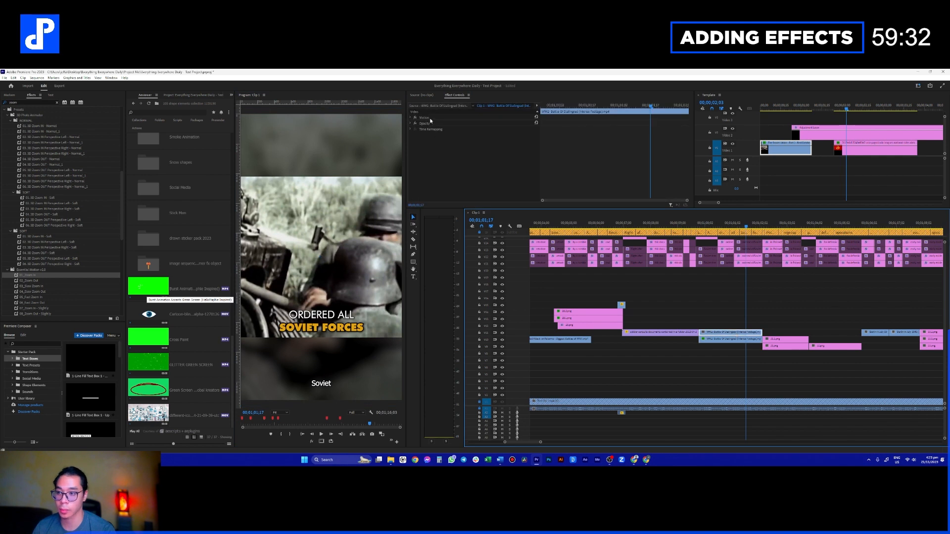
{"action": "left_click", "coordinate": [426, 119]}
{"action": "left_click", "coordinate": [350, 241]}
{"action": "mouse_move", "coordinate": [350, 242]}
{"action": "left_mouse_down"}
{"action": "mouse_move", "coordinate": [332, 241]}
{"action": "mouse_move", "coordinate": [356, 241]}
{"action": "left_mouse_up"}
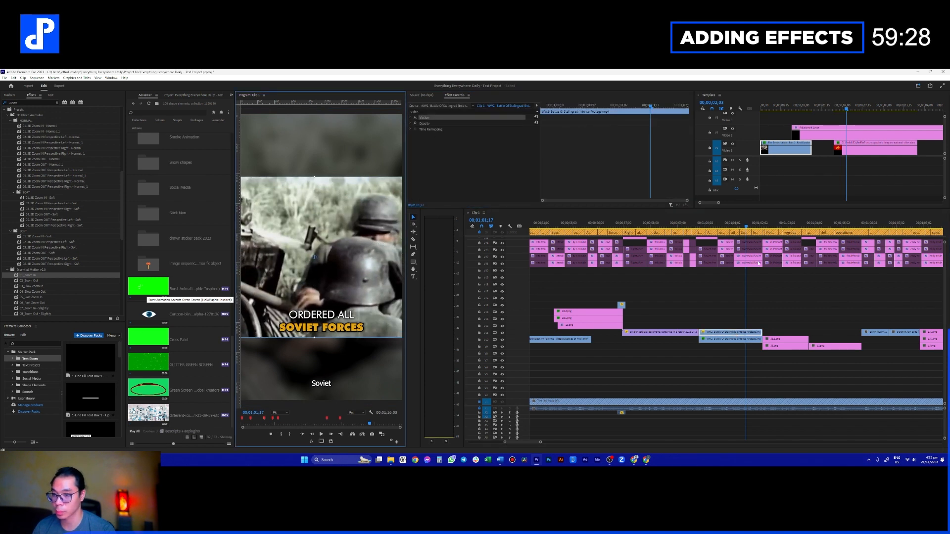
- Move the soldier image pair onto tracks above the Stalingrad footage and make it start before that footage ends
{"action": "left_click", "coordinate": [688, 228]}
{"action": "key", "text": "space"}
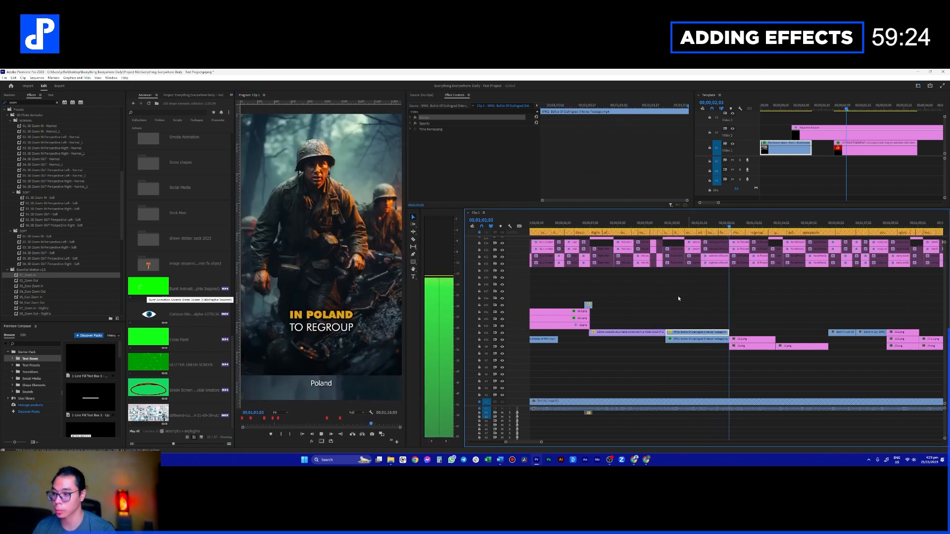
{"action": "left_click", "coordinate": [720, 340]}
{"action": "mouse_move", "coordinate": [702, 332]}
{"action": "left_mouse_down"}
{"action": "mouse_move", "coordinate": [707, 349]}
{"action": "mouse_move", "coordinate": [706, 321]}
{"action": "mouse_move", "coordinate": [689, 342]}
{"action": "mouse_move", "coordinate": [705, 342]}
{"action": "left_mouse_up"}
{"action": "scroll", "coordinate": [690, 368], "scroll_direction": "up", "scroll_amount": 2}
{"action": "scroll", "coordinate": [505, 344], "scroll_direction": "up", "scroll_amount": 2}
{"action": "left_click", "coordinate": [658, 264]}
- Add the Pan Left transition from Premiere Composer at the cut between the document and Stalingrad footage
{"action": "left_click", "coordinate": [570, 225]}
{"action": "key", "text": "space"}
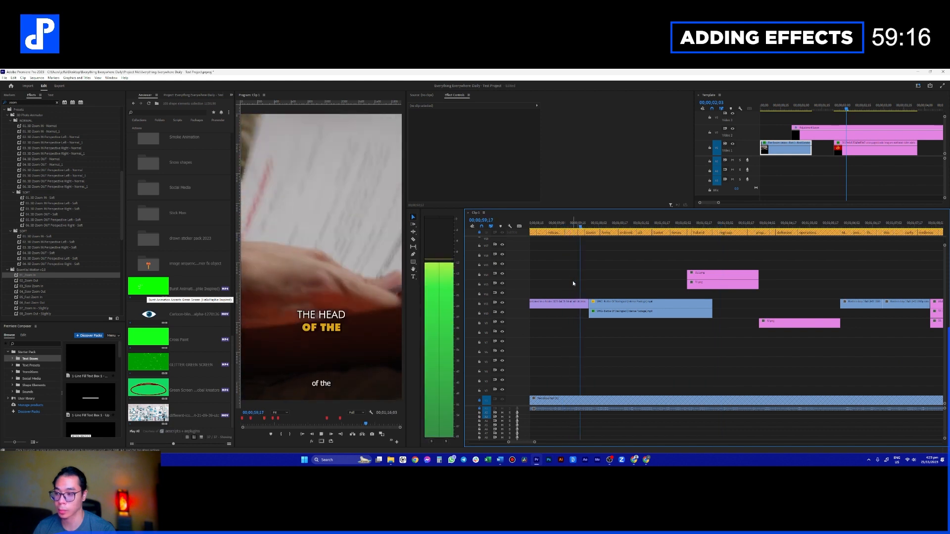
{"action": "left_click", "coordinate": [584, 283]}
{"action": "left_click", "coordinate": [587, 222]}
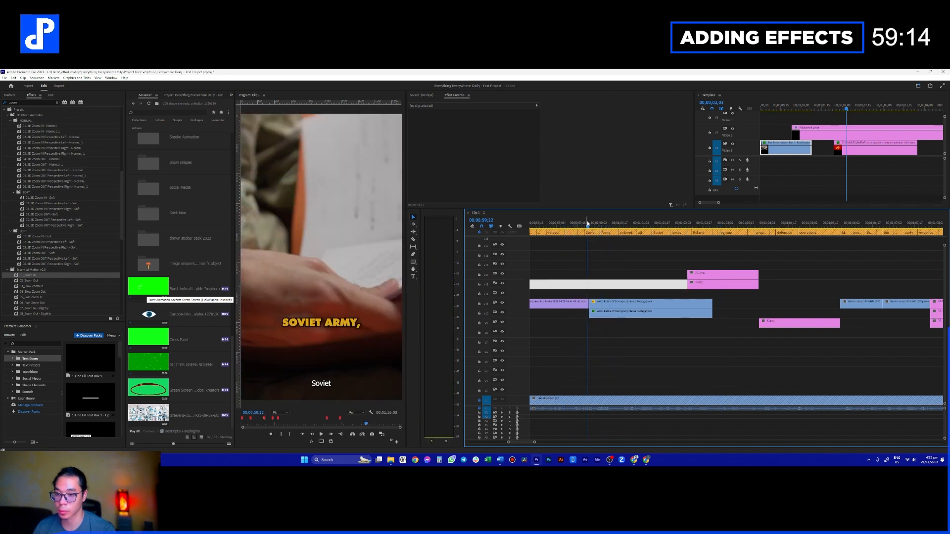
{"action": "left_click", "coordinate": [41, 372]}
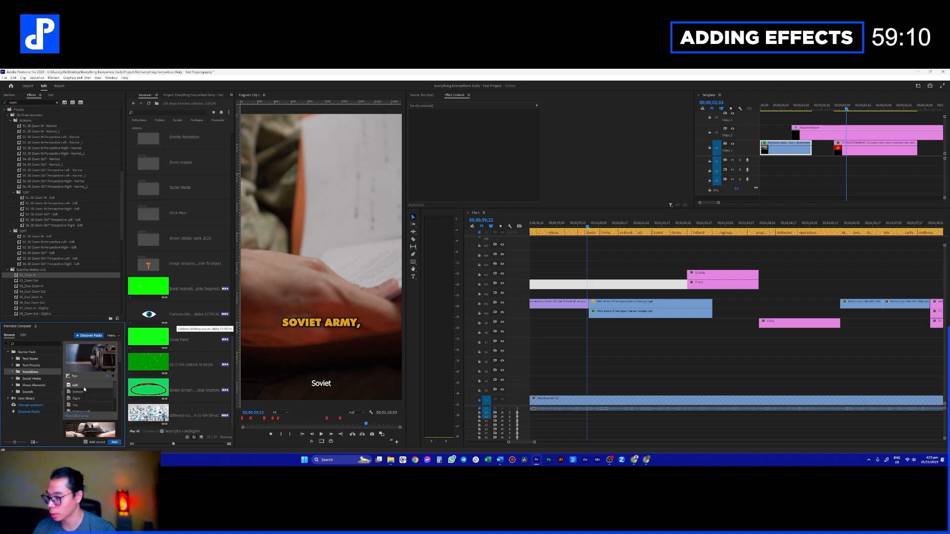
{"action": "left_click_drag", "start_coordinate": [93, 387], "coordinate": [593, 391]}
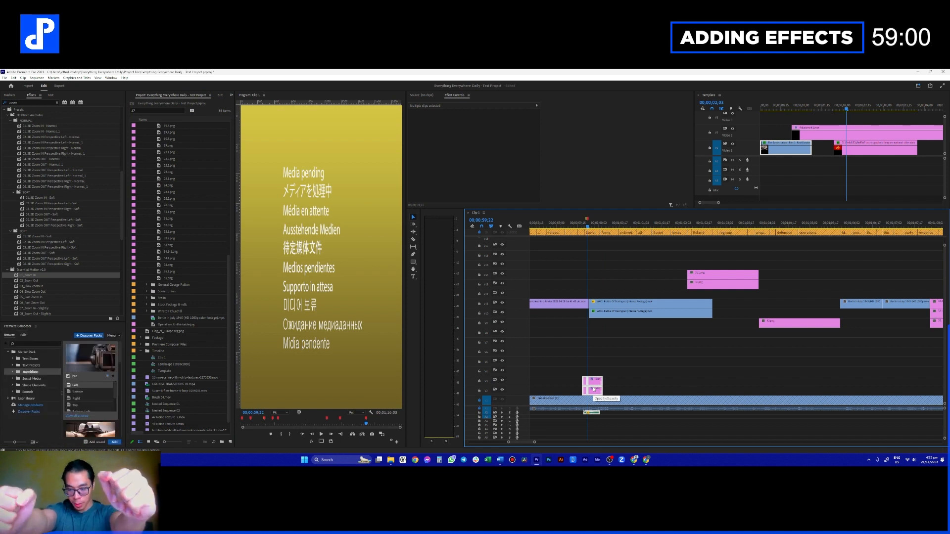
- Move the pan transition layers onto the tracks directly above the Stalingrad footage's cut and play the transition back
{"action": "left_click", "coordinate": [601, 363]}
{"action": "left_click_drag", "start_coordinate": [598, 379], "coordinate": [600, 282]}
{"action": "left_click", "coordinate": [633, 289]}
{"action": "left_click", "coordinate": [624, 360]}
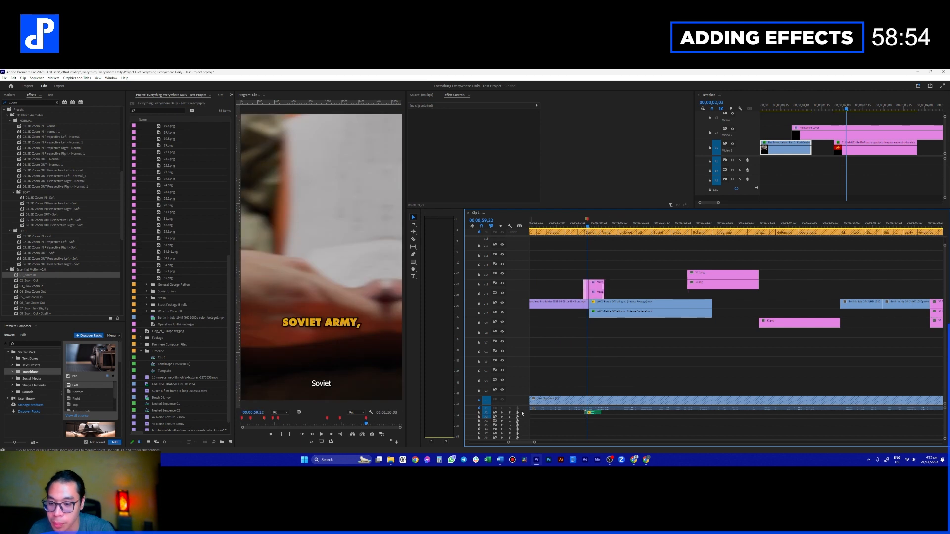
{"action": "scroll", "coordinate": [525, 415], "scroll_direction": "up", "scroll_amount": 3}
{"action": "key", "text": "space"}
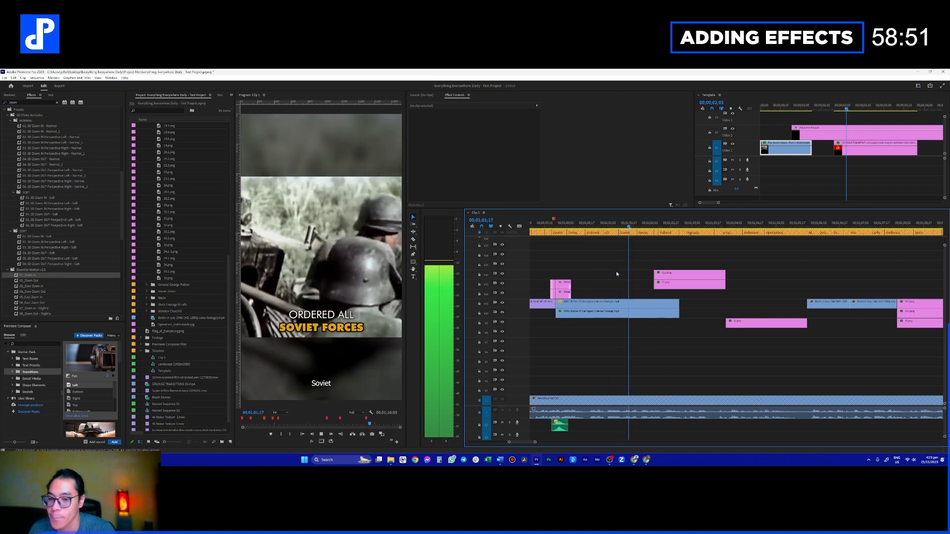
{"action": "key", "text": "space"}
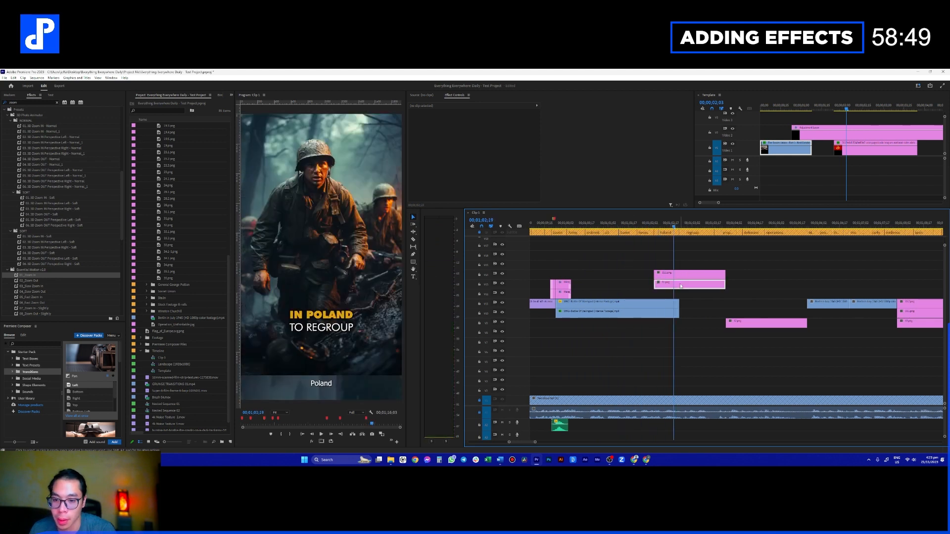
- Extend the soldier image pair to about the start of the following footage and lower the upper image to reach the frame's bottom
{"action": "left_click", "coordinate": [680, 286]}
{"action": "left_click_drag", "start_coordinate": [740, 261], "coordinate": [811, 280]}
{"action": "left_click", "coordinate": [741, 299]}
{"action": "left_click", "coordinate": [699, 276]}
{"action": "left_click", "coordinate": [439, 118]}
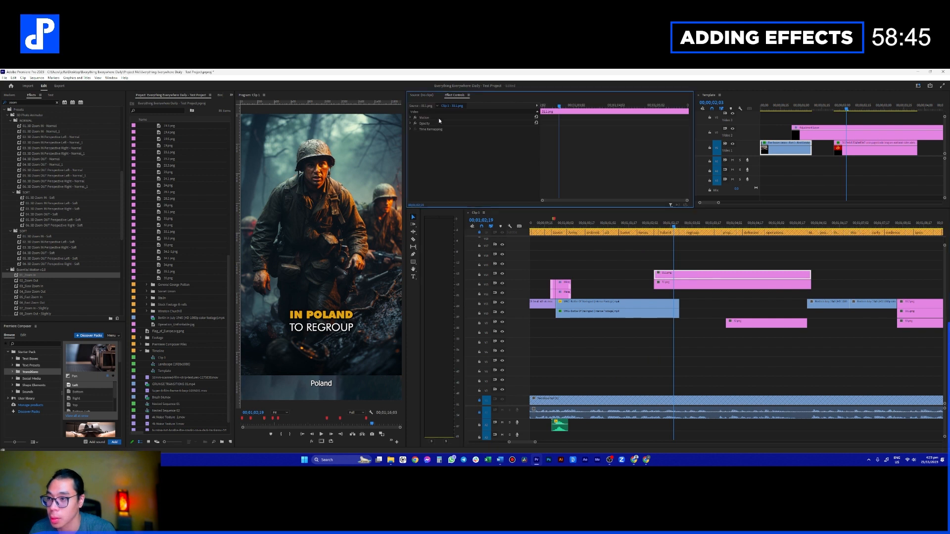
{"action": "left_click_drag", "start_coordinate": [375, 228], "coordinate": [375, 256]}
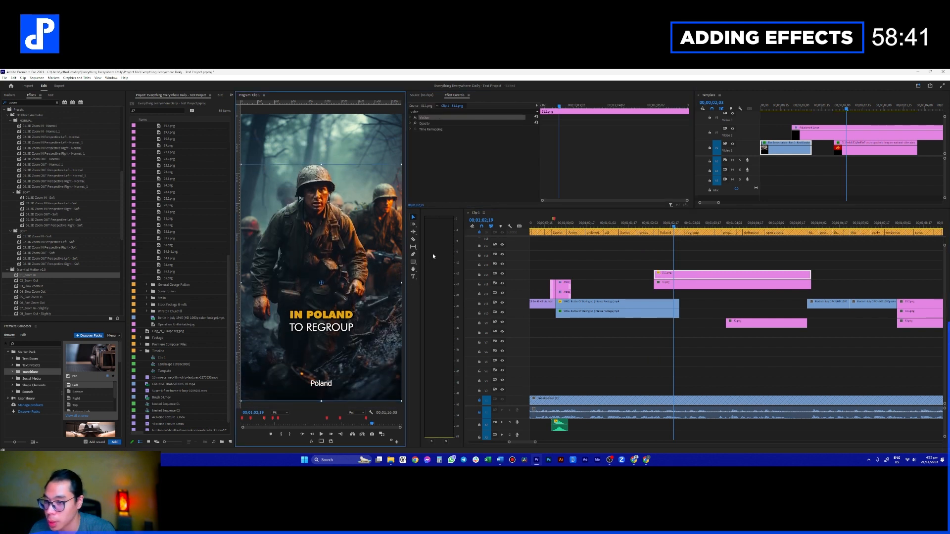
- Extend both soldier image clips further, up to the start of the next image stack
{"action": "left_click", "coordinate": [666, 276]}
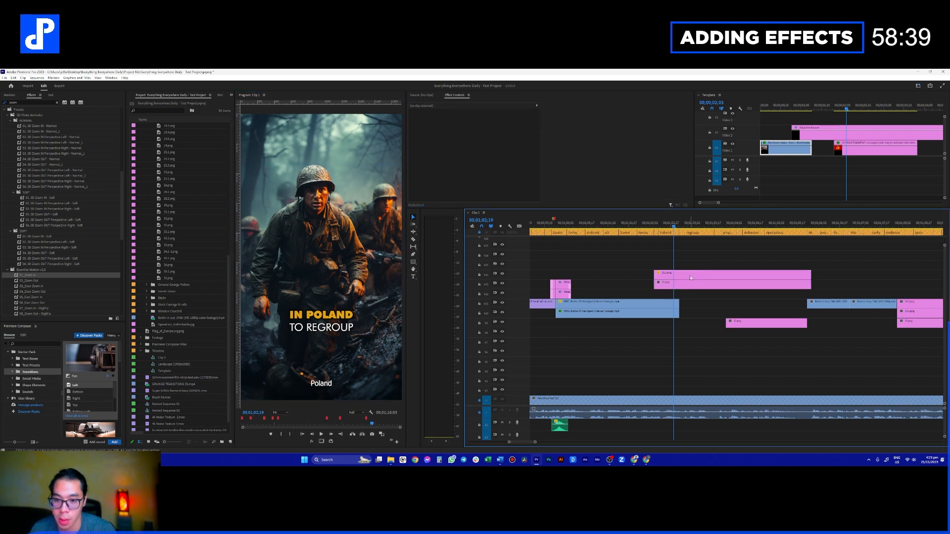
{"action": "left_click", "coordinate": [34, 103]}
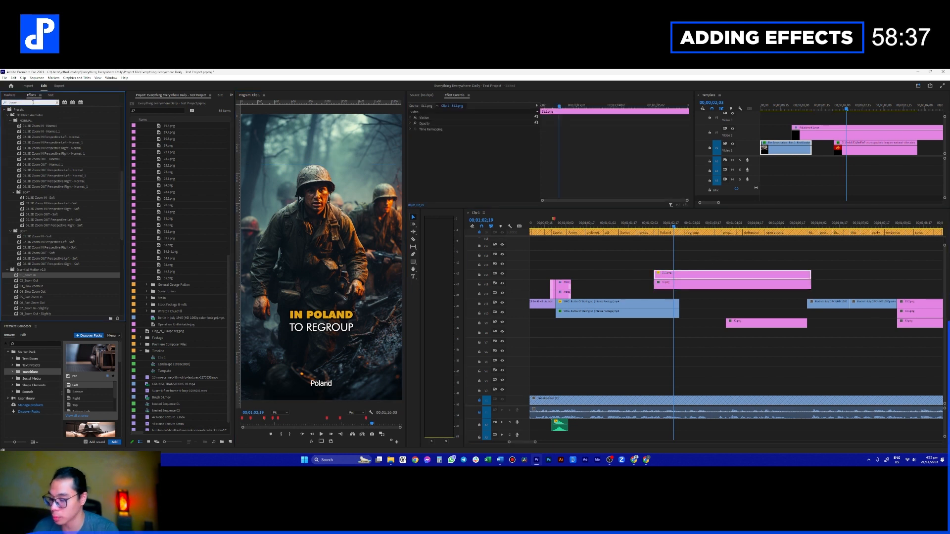
{"action": "left_click_drag", "start_coordinate": [749, 256], "coordinate": [895, 284]}
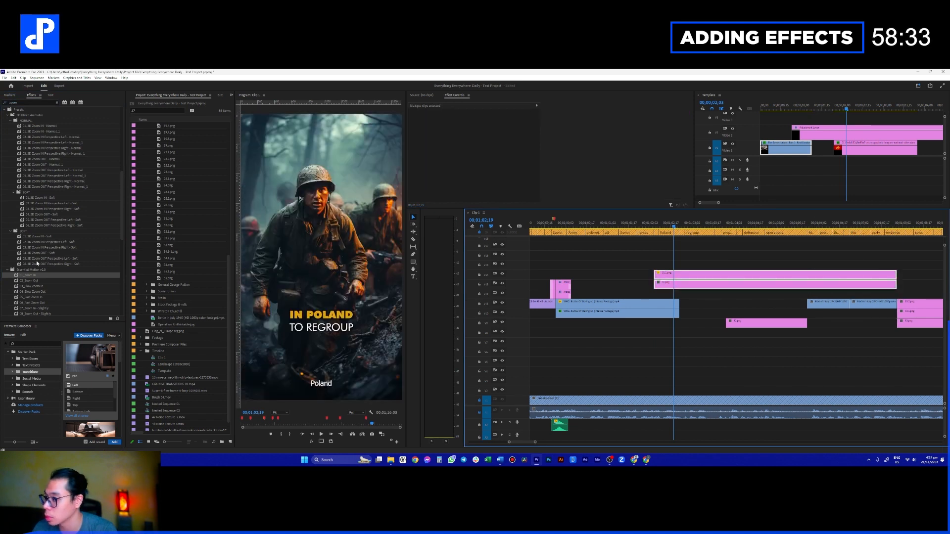
- Apply the 04. 3D Zoom OUT - Soft preset to the lower clip of the soldier image pair
{"action": "left_click", "coordinate": [51, 215]}
{"action": "left_click_drag", "start_coordinate": [631, 292], "coordinate": [691, 266]}
{"action": "left_click", "coordinate": [691, 266]}
{"action": "left_click", "coordinate": [695, 285]}
{"action": "double_click", "coordinate": [86, 215]}
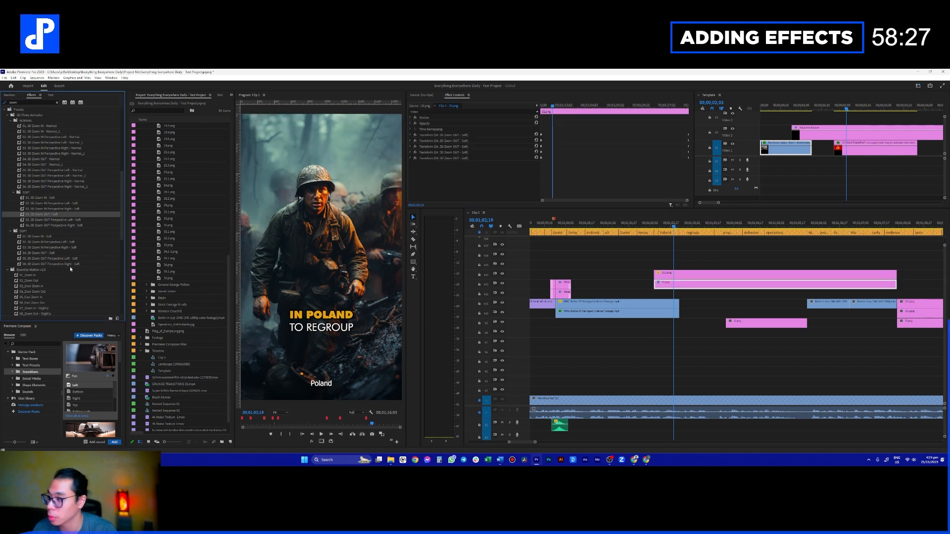
- Apply the 01_Zoom In preset to the upper clip of the soldier image pair and play it back
{"action": "left_click_drag", "start_coordinate": [42, 275], "coordinate": [663, 273]}
{"action": "left_click", "coordinate": [653, 223]}
{"action": "key", "text": "space"}
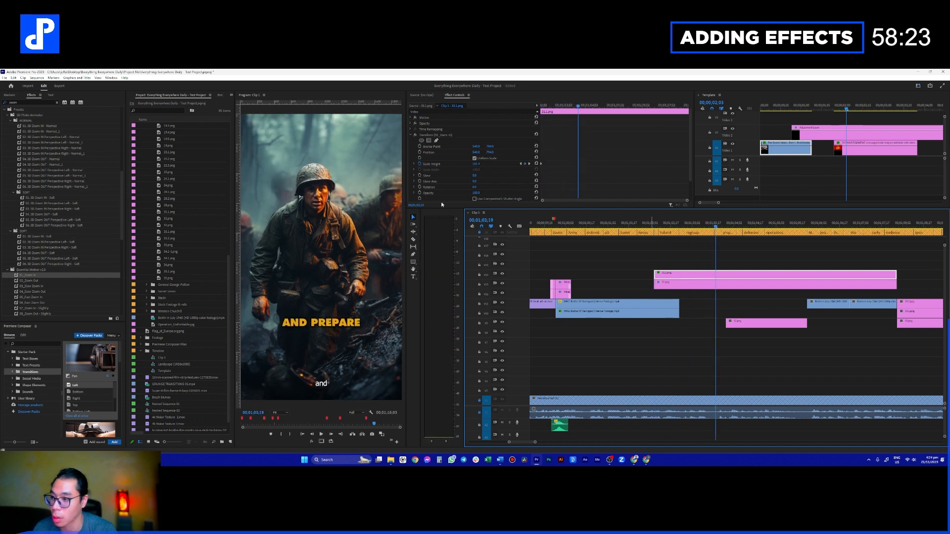
- Apply the Move From Bottom preset to the upper soldier clip and Move From Top to the lower one, then play them back
{"action": "left_click", "coordinate": [32, 102]}
{"action": "type", "text": "fr"}
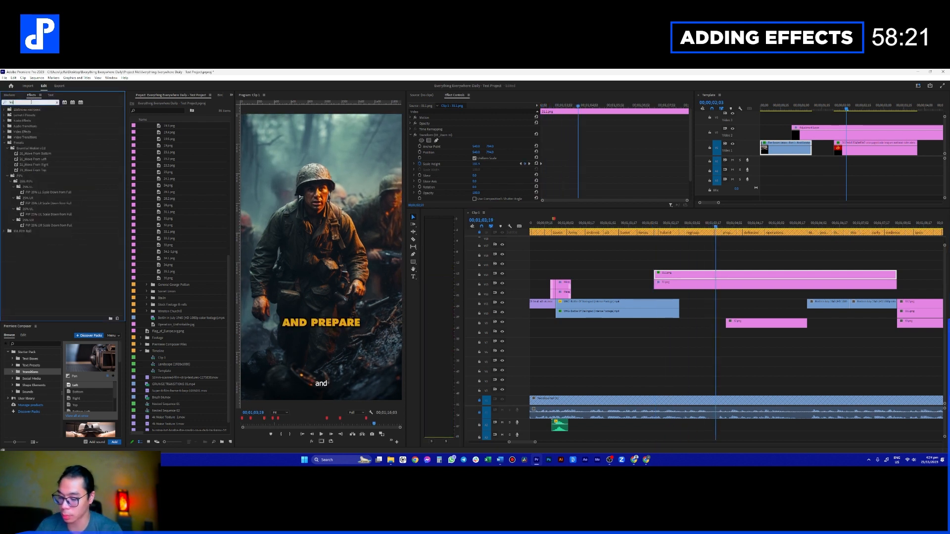
{"action": "left_click_drag", "start_coordinate": [37, 154], "coordinate": [666, 278]}
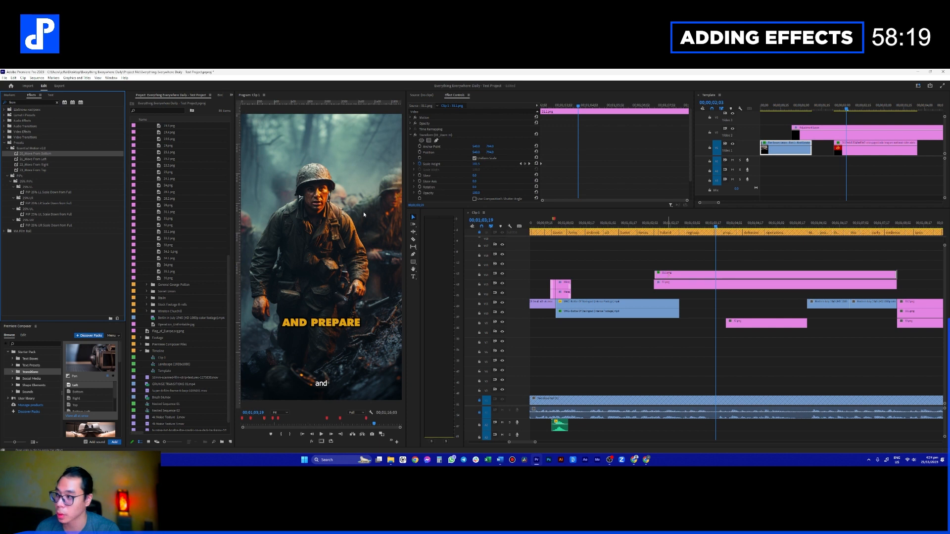
{"action": "left_click_drag", "start_coordinate": [47, 170], "coordinate": [676, 286]}
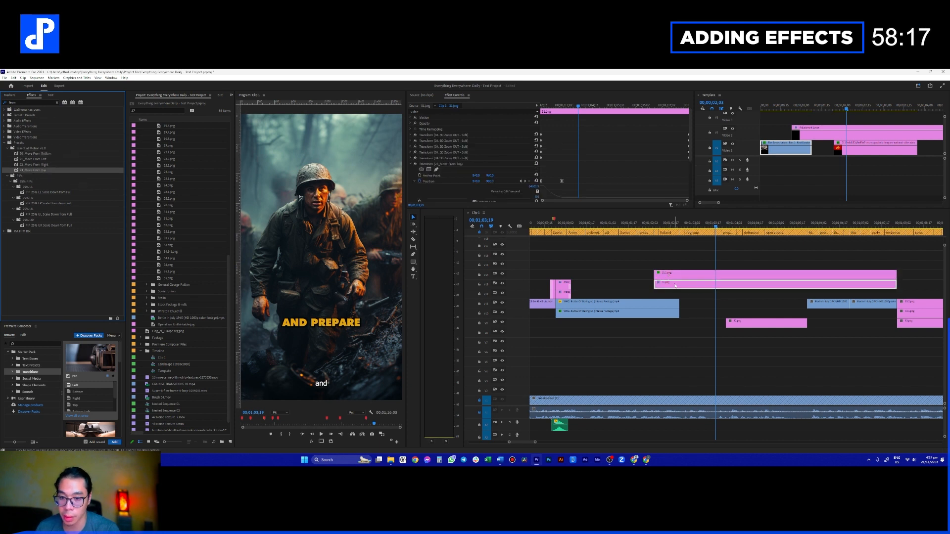
{"action": "left_click", "coordinate": [650, 227]}
{"action": "key", "text": "space"}
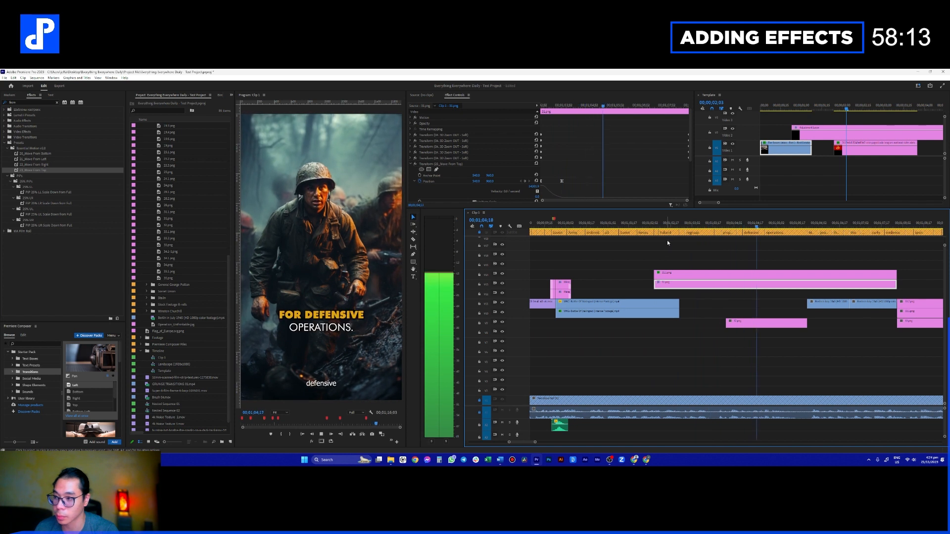
{"action": "key", "text": "space"}
- Try placing the street image clip on the track above the soldier pair and shifting it later
{"action": "left_click_drag", "start_coordinate": [734, 323], "coordinate": [734, 262]}
{"action": "left_click_drag", "start_coordinate": [712, 227], "coordinate": [666, 227]}
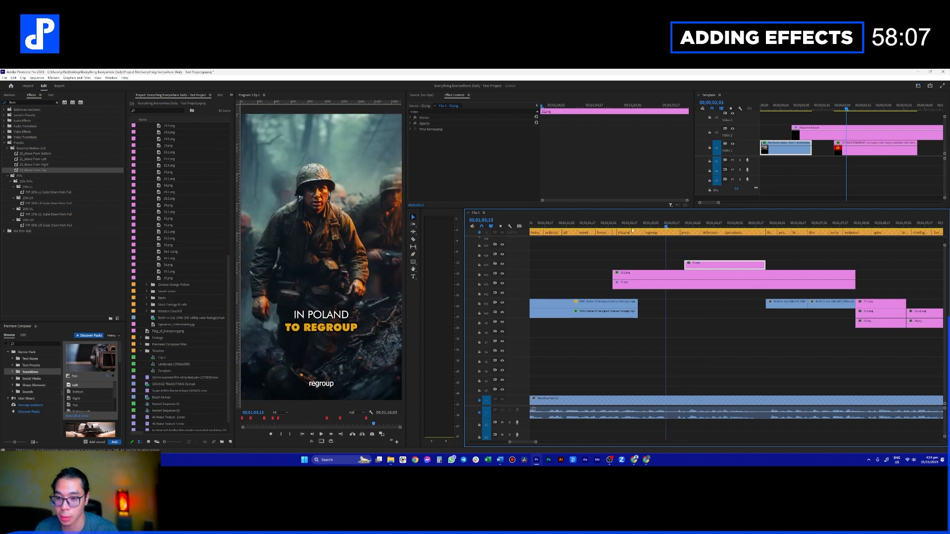
{"action": "left_click", "coordinate": [603, 227]}
{"action": "key", "text": "space"}
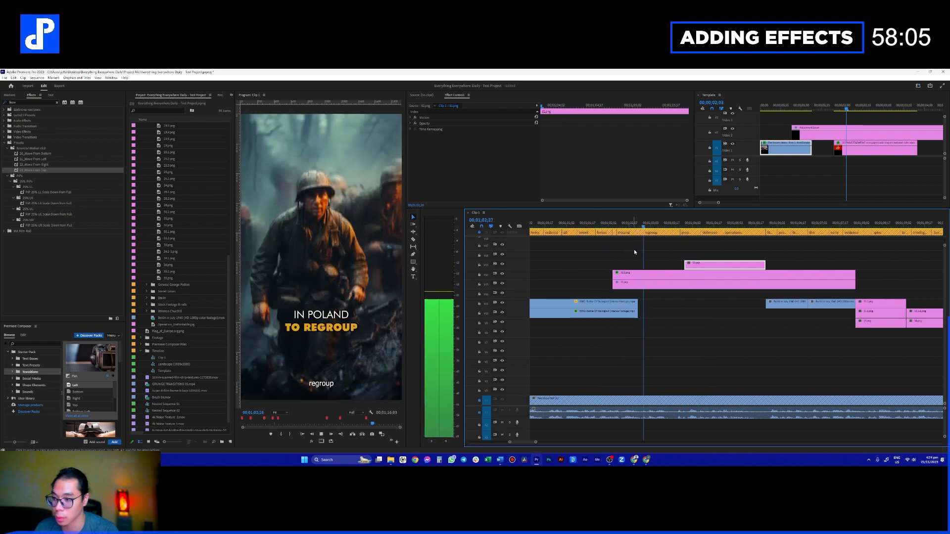
{"action": "left_click_drag", "start_coordinate": [709, 264], "coordinate": [747, 265]}
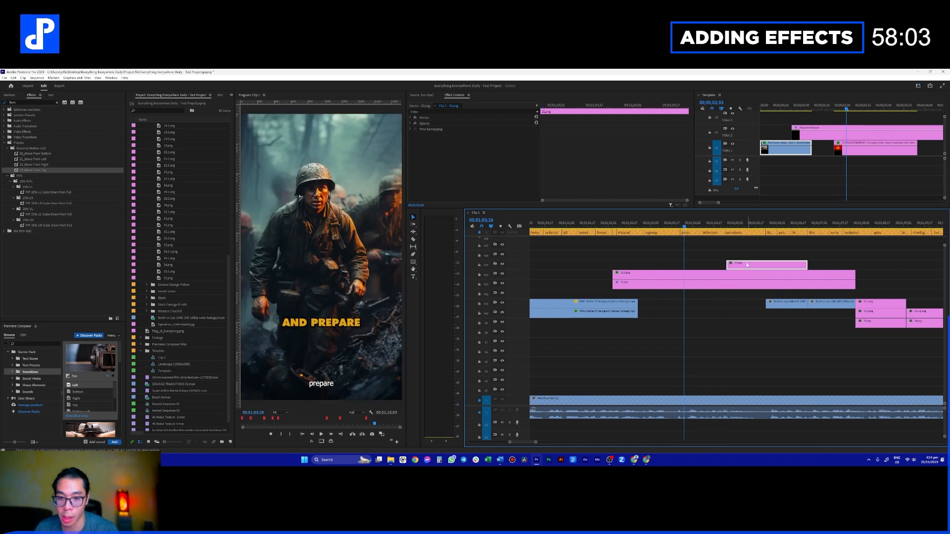
- Trim both soldier clips to end just past the street image's start and put the street image on a track beneath them
{"action": "scroll", "coordinate": [733, 269], "scroll_direction": "down", "scroll_amount": 1}
{"action": "left_click_drag", "start_coordinate": [811, 256], "coordinate": [841, 289]}
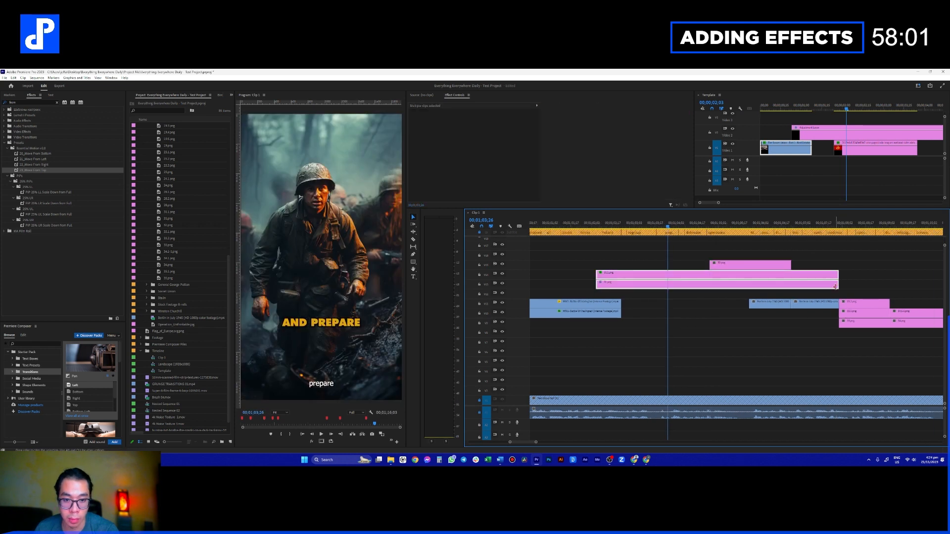
{"action": "key", "text": "space"}
{"action": "scroll", "coordinate": [727, 262], "scroll_direction": "down", "scroll_amount": 1}
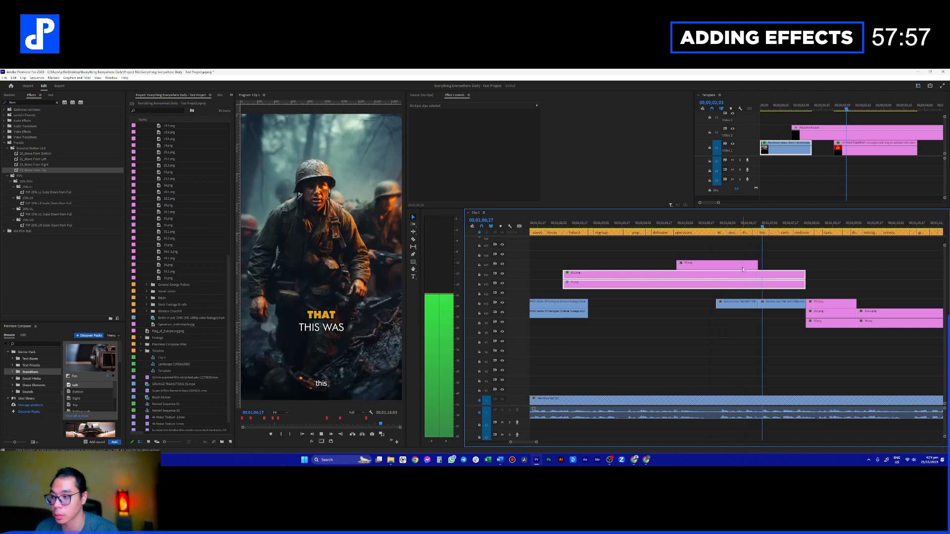
{"action": "left_click_drag", "start_coordinate": [812, 281], "coordinate": [678, 317]}
- Bring the upper soldier clip's second Move From Bottom position keyframe earlier and add exit position keyframes near and at the clip's end
{"action": "left_click_drag", "start_coordinate": [643, 225], "coordinate": [585, 227]}
{"action": "left_click", "coordinate": [611, 272]}
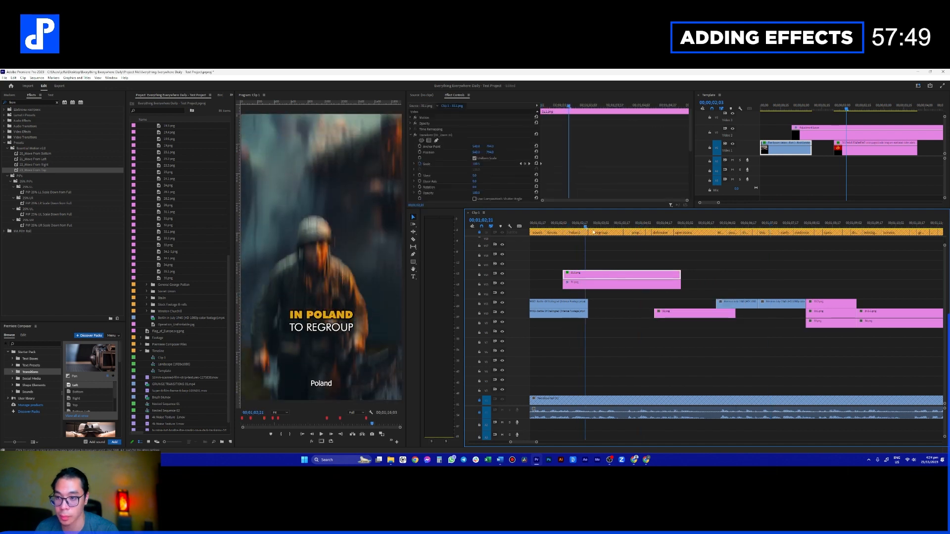
{"action": "scroll", "coordinate": [568, 142], "scroll_direction": "down", "scroll_amount": 3}
{"action": "left_click_drag", "start_coordinate": [585, 173], "coordinate": [574, 178]}
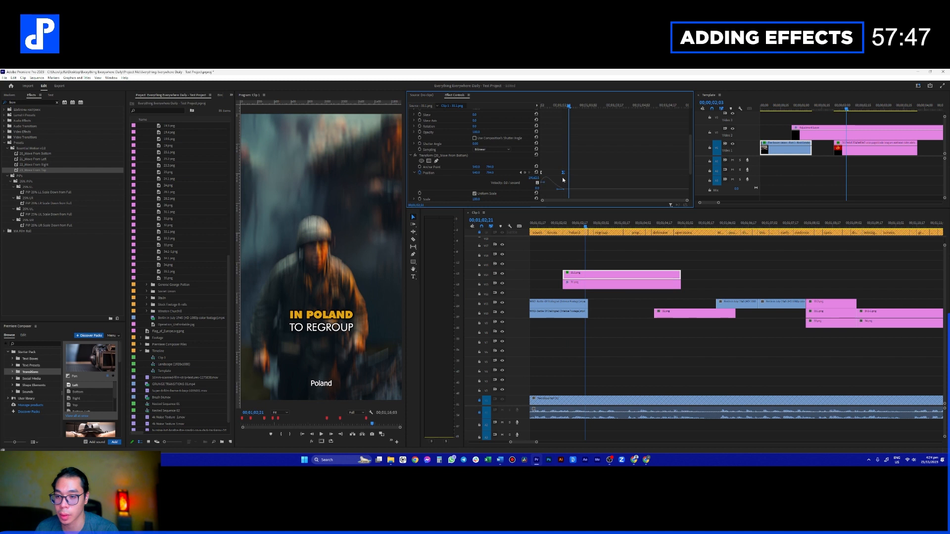
{"action": "scroll", "coordinate": [566, 179], "scroll_direction": "down", "scroll_amount": 2}
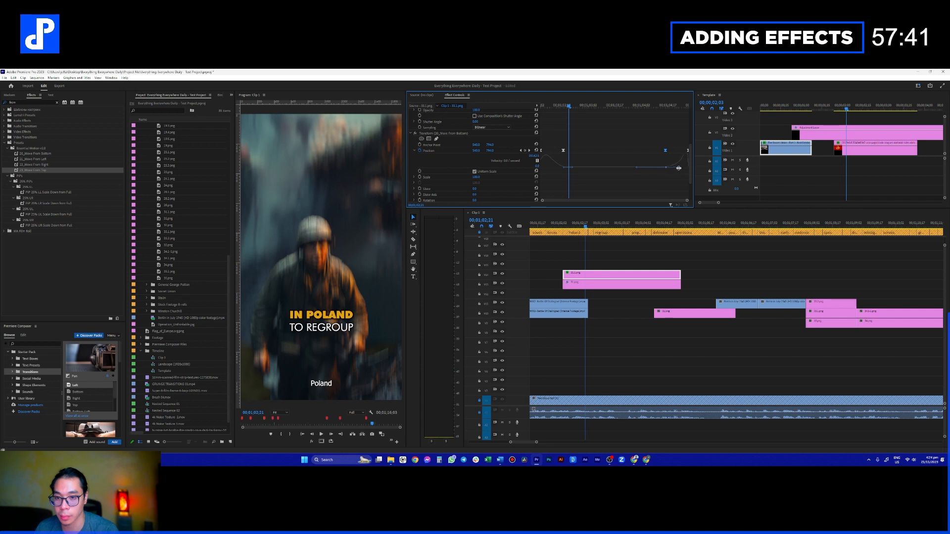
- Add matching exit position keyframes to the lower soldier clip's Move From Top effect and ease their curve
{"action": "left_click", "coordinate": [647, 286]}
{"action": "left_click", "coordinate": [643, 275]}
{"action": "scroll", "coordinate": [663, 162], "scroll_direction": "down", "scroll_amount": 5}
{"action": "left_click", "coordinate": [666, 106]}
{"action": "left_click", "coordinate": [664, 286]}
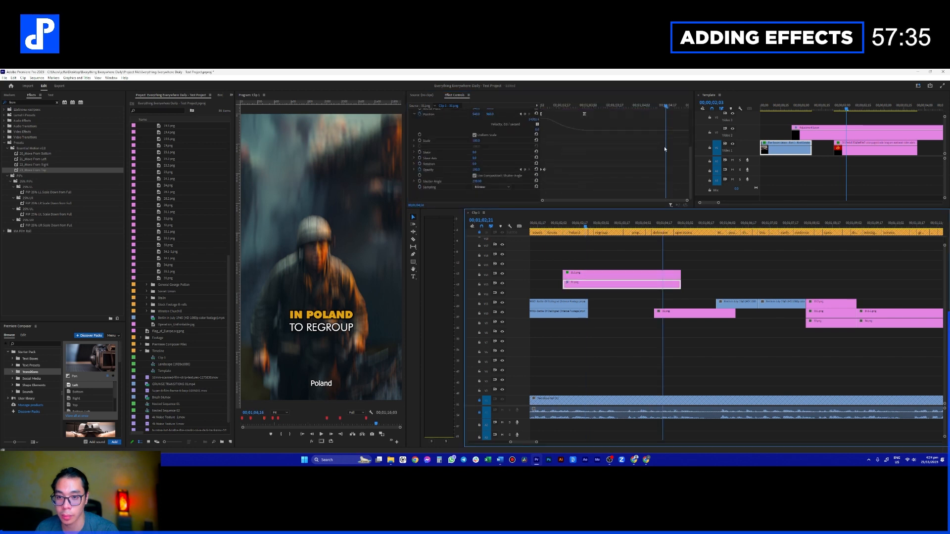
{"action": "scroll", "coordinate": [599, 137], "scroll_direction": "up", "scroll_amount": 1}
{"action": "left_click_drag", "start_coordinate": [597, 129], "coordinate": [536, 159]}
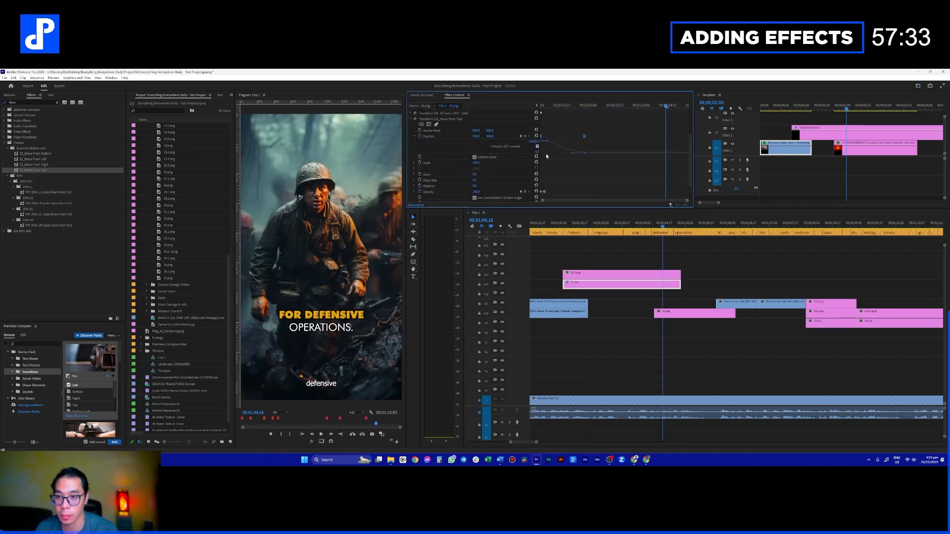
{"action": "left_click_drag", "start_coordinate": [649, 155], "coordinate": [664, 163]}
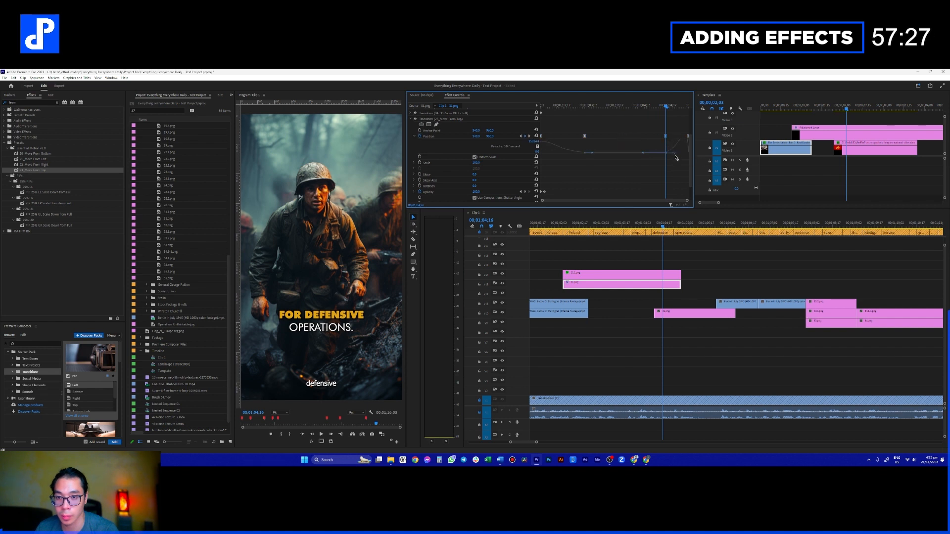
- Shift the street image clip earlier, extend its end slightly past the next footage's start, and search the effects for zoom
{"action": "left_click_drag", "start_coordinate": [670, 318], "coordinate": [650, 317]}
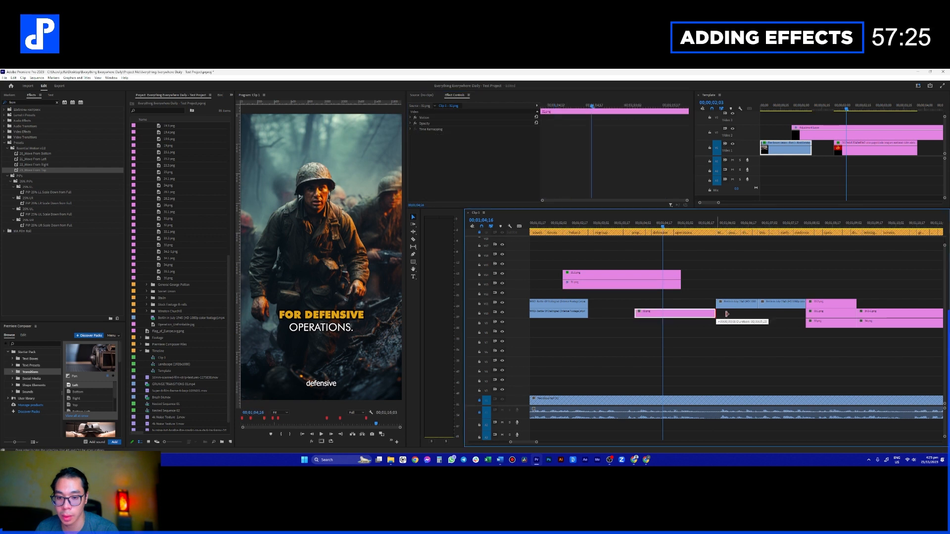
{"action": "double_click", "coordinate": [28, 102]}
{"action": "type", "text": "zoom"}
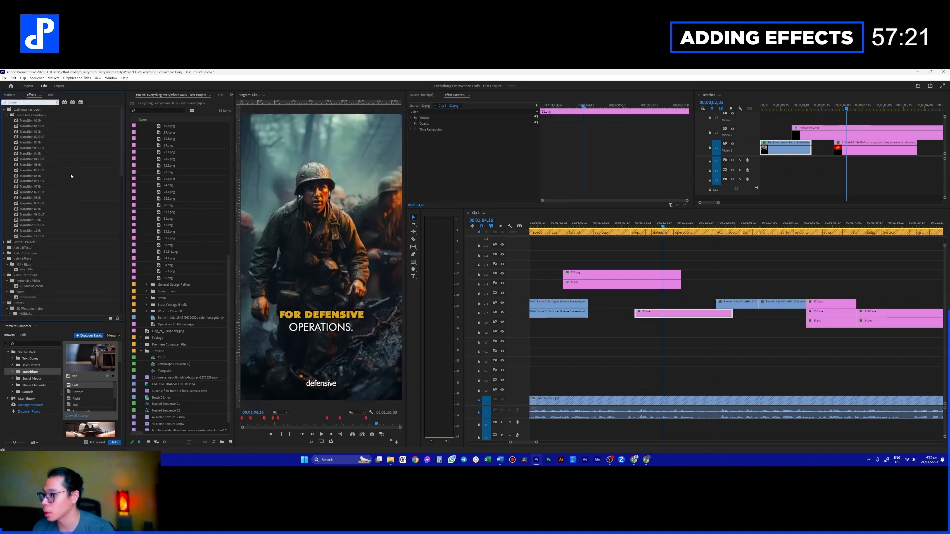
{"action": "scroll", "coordinate": [70, 173], "scroll_direction": "down", "scroll_amount": 5}
- Try the 04. 3D Zoom OUT - Normal preset on the street image clip, play it and undo it
{"action": "left_click", "coordinate": [52, 204]}
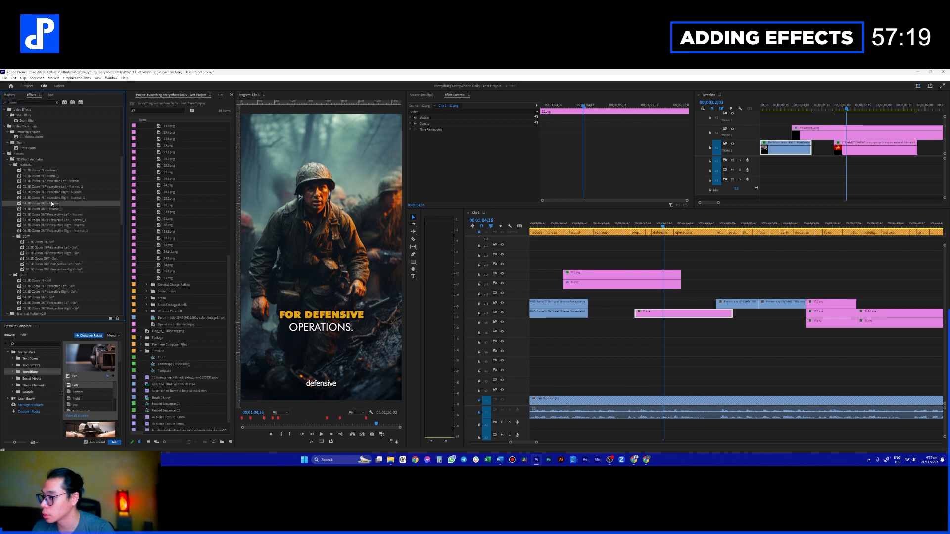
{"action": "left_click_drag", "start_coordinate": [52, 203], "coordinate": [682, 313]}
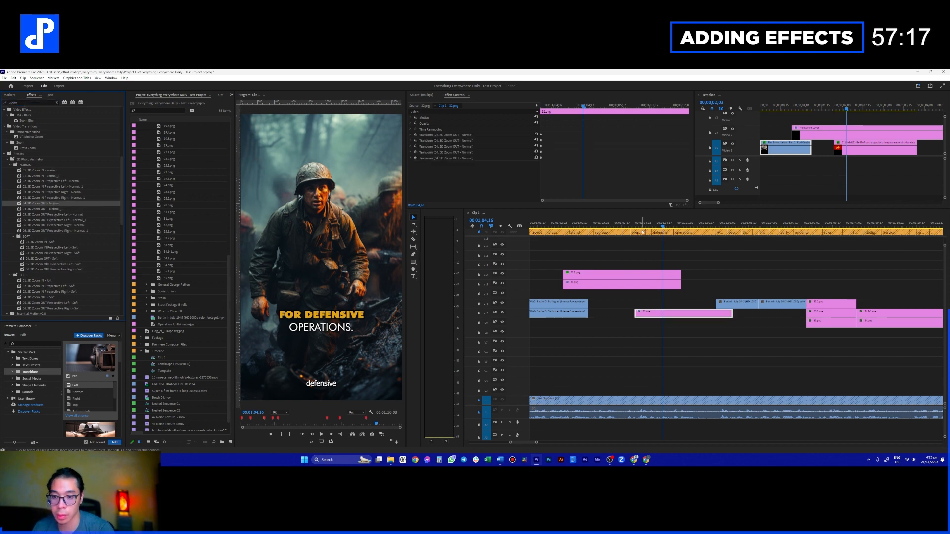
{"action": "left_click", "coordinate": [640, 222]}
{"action": "key", "text": "space"}
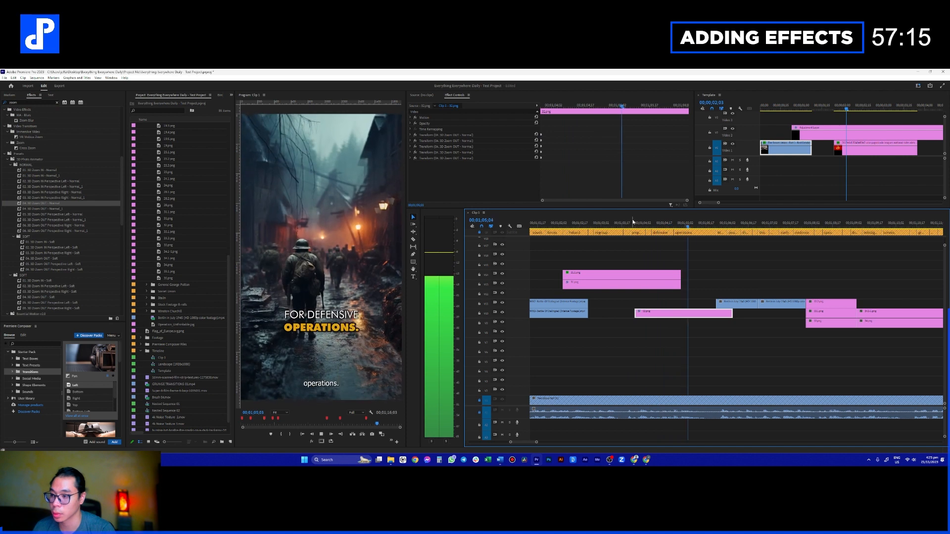
{"action": "key", "text": "space"}
{"action": "key", "text": "ctrl+z"}
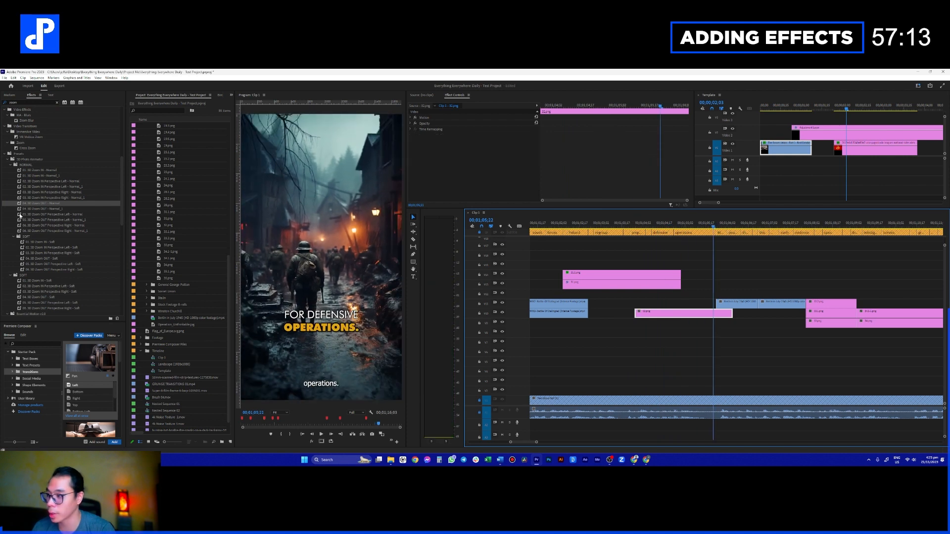
- Apply the 01. 3D Zoom IN - Soft preset to the street image clip and play it back
{"action": "left_click_drag", "start_coordinate": [46, 243], "coordinate": [680, 313]}
{"action": "left_click", "coordinate": [653, 223]}
{"action": "key", "text": "space"}
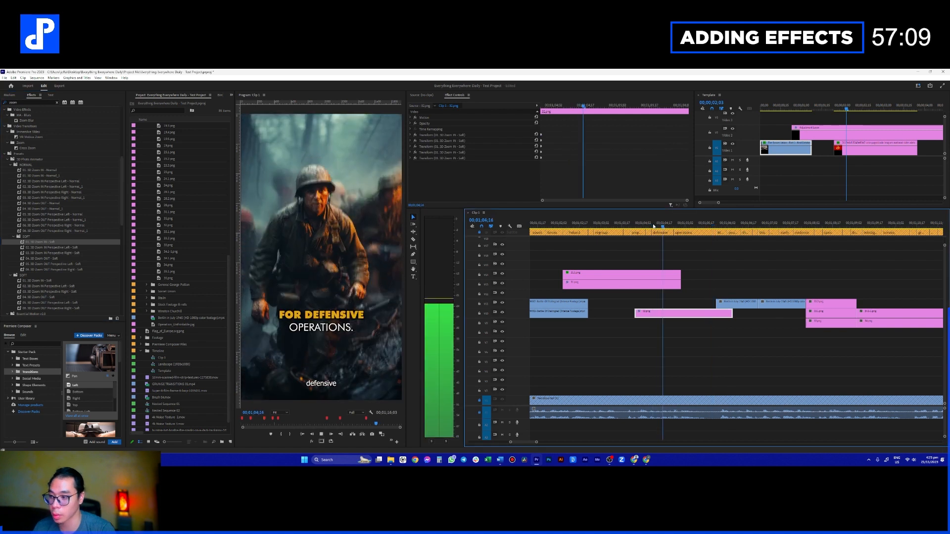
- Review the playback from the soldier image pair through the street image to the following footage
{"action": "left_click", "coordinate": [627, 223]}
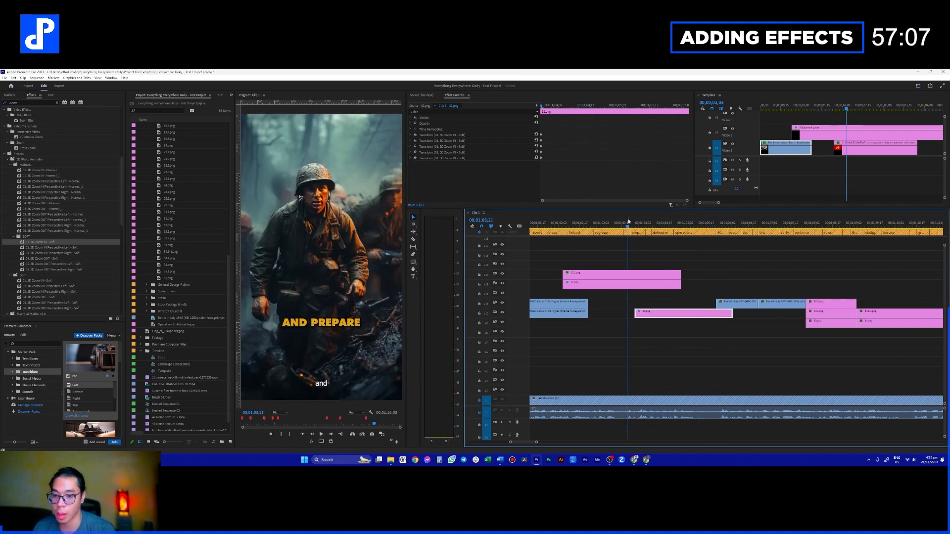
{"action": "key", "text": "space"}
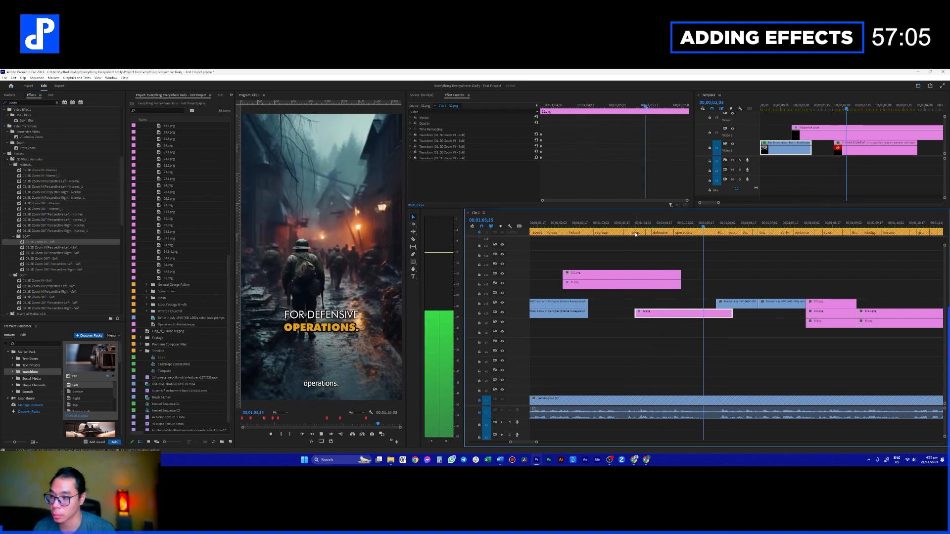
{"action": "left_click", "coordinate": [731, 303]}
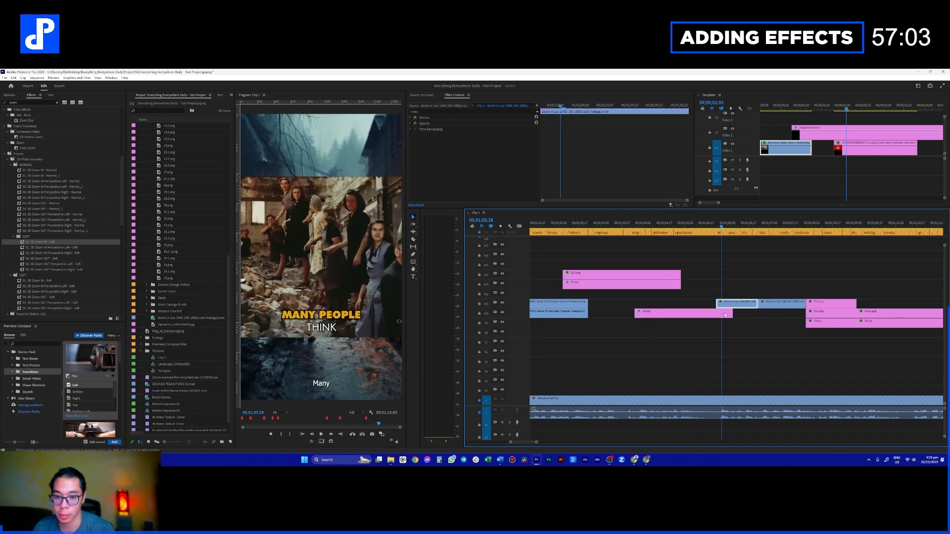
{"action": "left_click", "coordinate": [622, 223]}
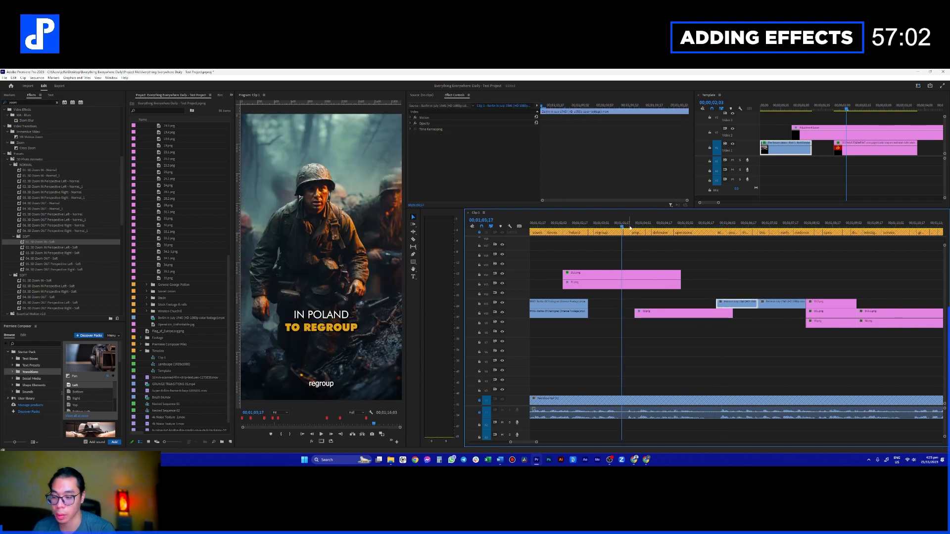
{"action": "left_click", "coordinate": [596, 275]}
{"action": "key", "text": "space"}
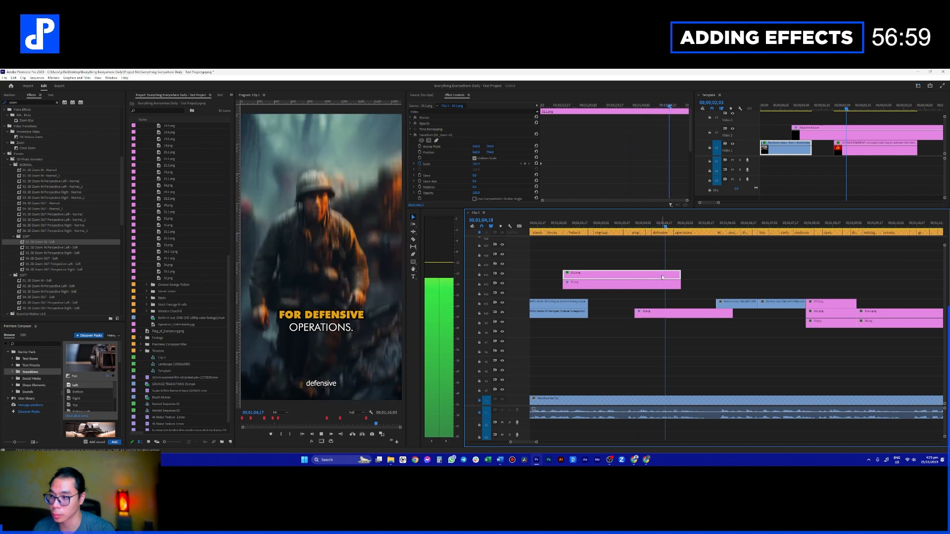
{"action": "key", "text": "space"}
{"action": "left_click_drag", "start_coordinate": [650, 227], "coordinate": [686, 229]}
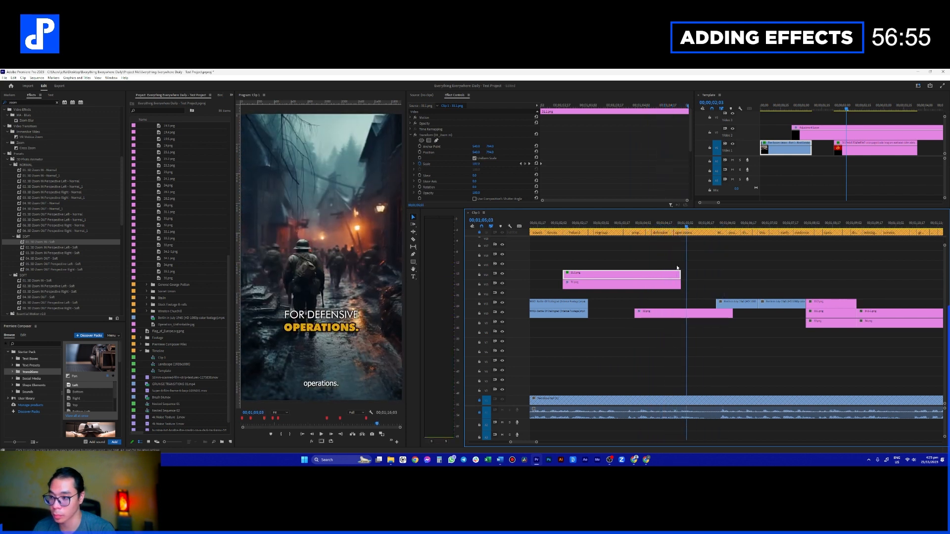
- Delete all five 3D Zoom IN - Soft Transform effects from the street image clip
{"action": "left_click", "coordinate": [680, 311]}
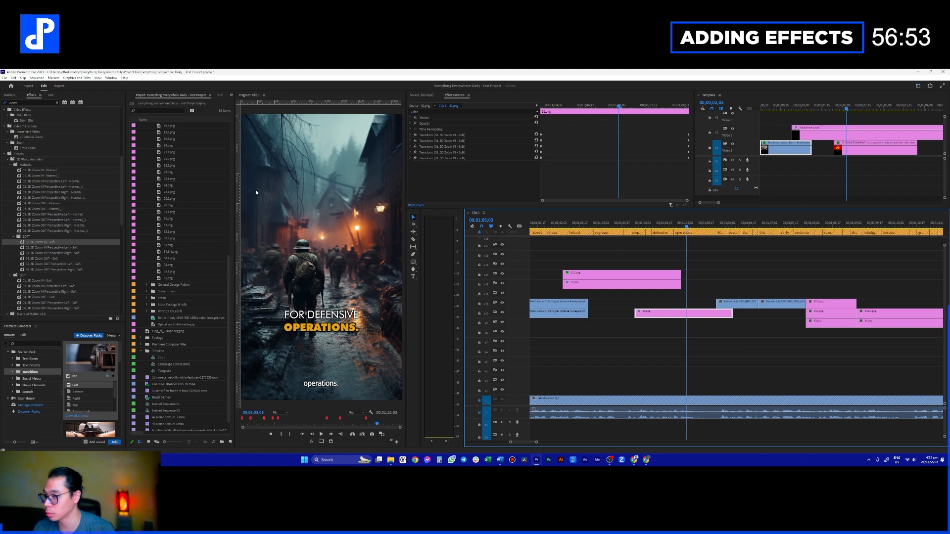
{"action": "left_click", "coordinate": [463, 135]}
{"action": "left_click", "coordinate": [467, 140], "text": "ctrl"}
{"action": "left_click", "coordinate": [465, 146], "text": "ctrl"}
{"action": "left_click", "coordinate": [466, 153], "text": "ctrl"}
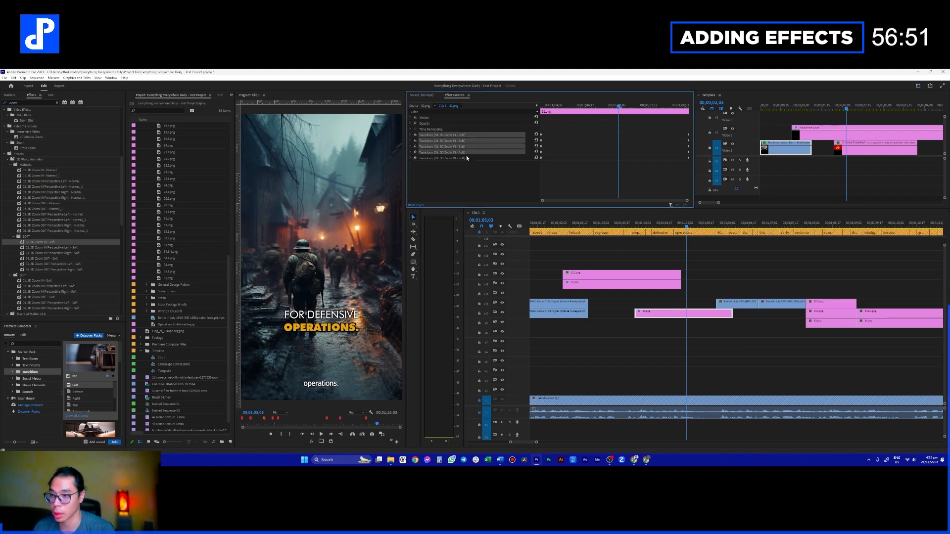
{"action": "left_click", "coordinate": [469, 167]}
{"action": "left_click", "coordinate": [467, 157]}
{"action": "left_click", "coordinate": [467, 151]}
{"action": "left_click", "coordinate": [467, 150], "text": "ctrl"}
{"action": "left_click", "coordinate": [464, 158]}
{"action": "left_click", "coordinate": [465, 152], "text": "ctrl"}
{"action": "left_click", "coordinate": [466, 147], "text": "ctrl"}
{"action": "left_click", "coordinate": [467, 142], "text": "ctrl"}
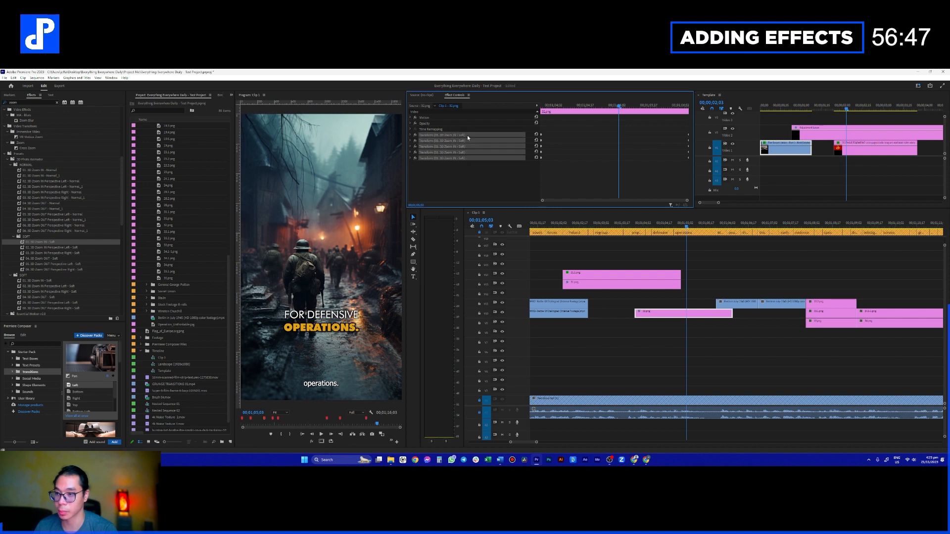
{"action": "key", "text": "Delete"}
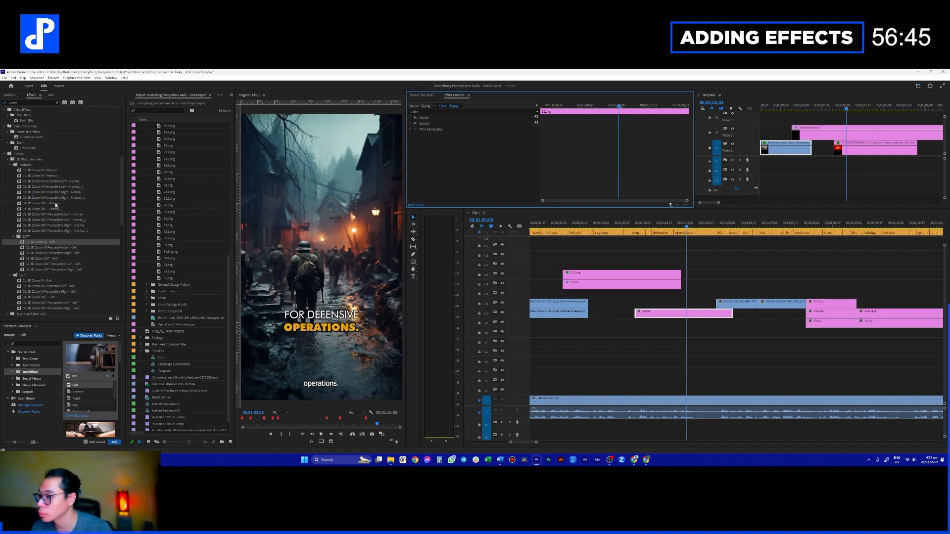
- Apply the 03. 3D Zoom IN Perspective Right - Normal preset to the street image clip and play it back
{"action": "left_click_drag", "start_coordinate": [60, 192], "coordinate": [648, 314]}
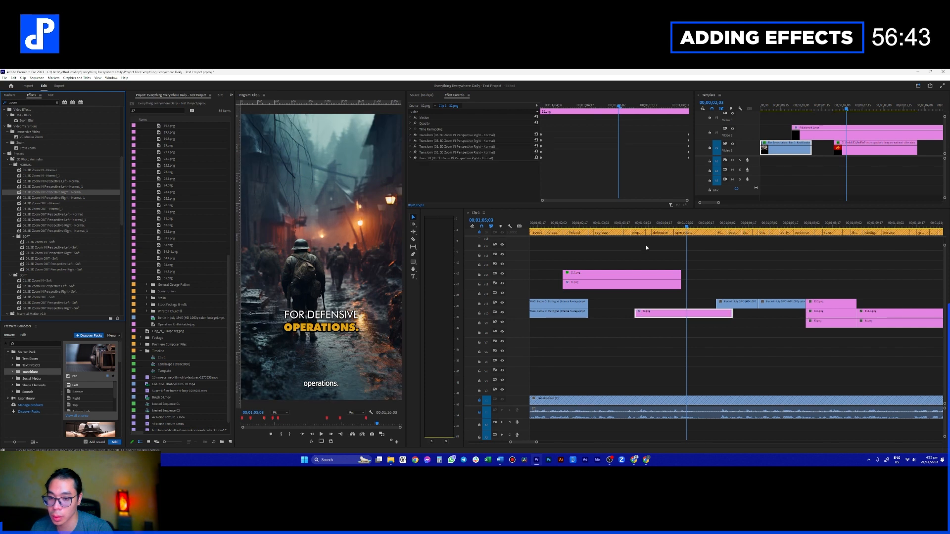
{"action": "left_click", "coordinate": [647, 225]}
{"action": "key", "text": "space"}
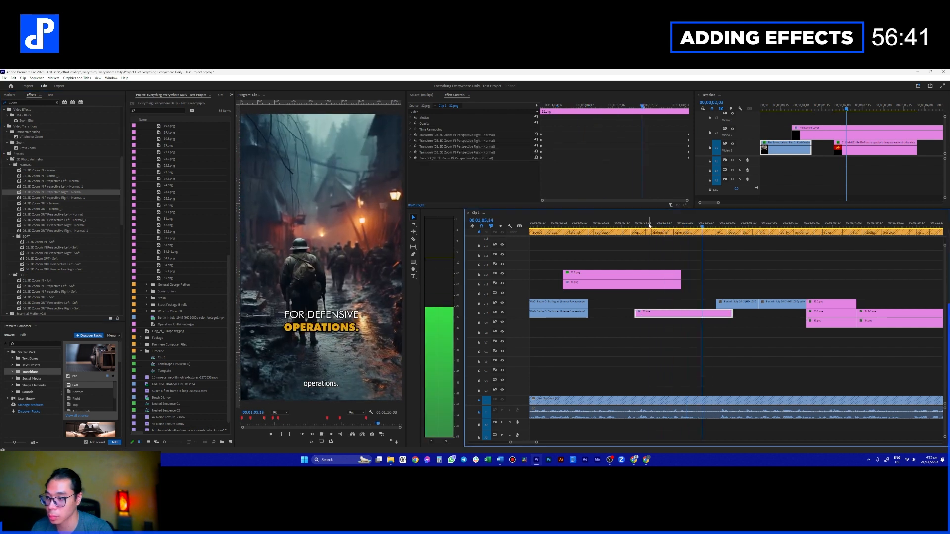
- Replace the Perspective Right preset on the street image clip with 1_Parallax Zoom In_Rotation and play it back
{"action": "key", "text": "ctrl+z"}
{"action": "scroll", "coordinate": [53, 251], "scroll_direction": "down", "scroll_amount": 2}
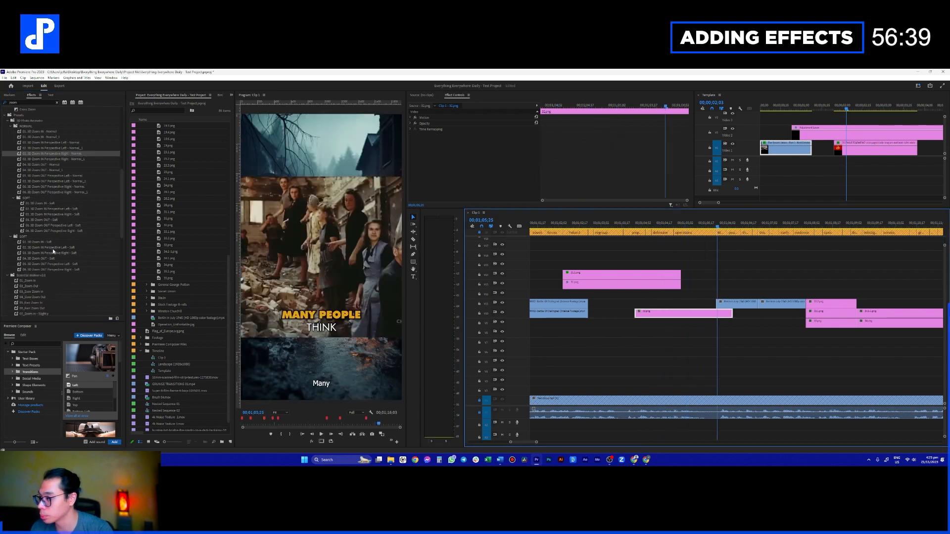
{"action": "scroll", "coordinate": [49, 247], "scroll_direction": "down", "scroll_amount": 2}
{"action": "scroll", "coordinate": [50, 248], "scroll_direction": "down", "scroll_amount": 8}
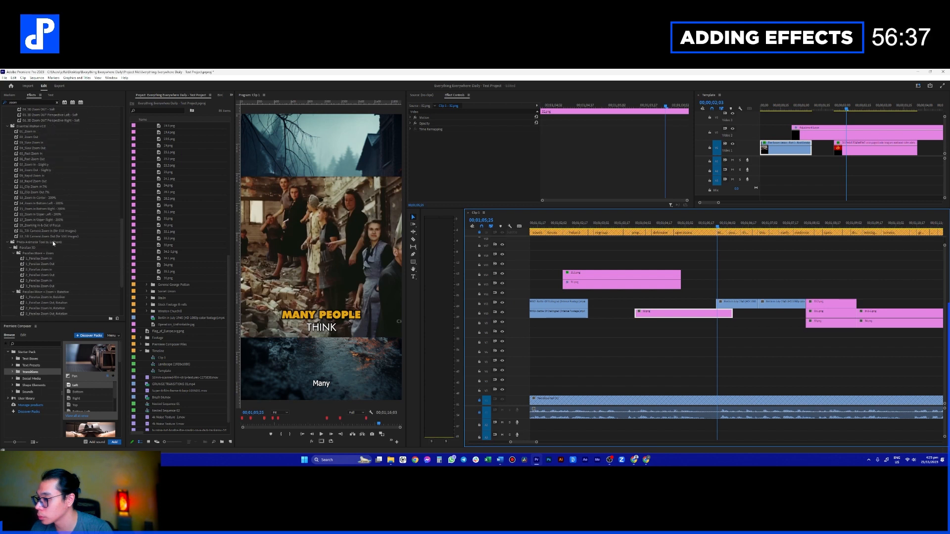
{"action": "left_click_drag", "start_coordinate": [58, 214], "coordinate": [653, 313]}
{"action": "left_click_drag", "start_coordinate": [651, 223], "coordinate": [661, 224]}
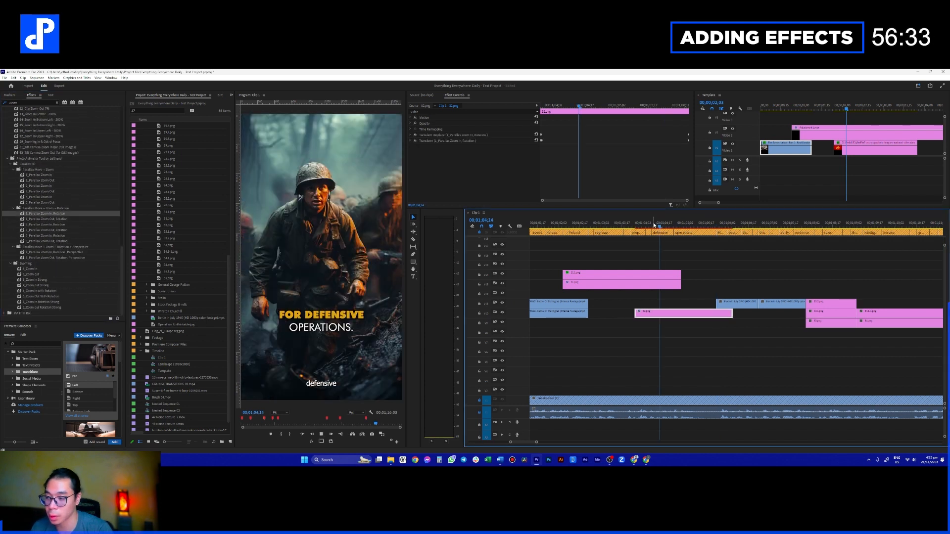
{"action": "key", "text": "space"}
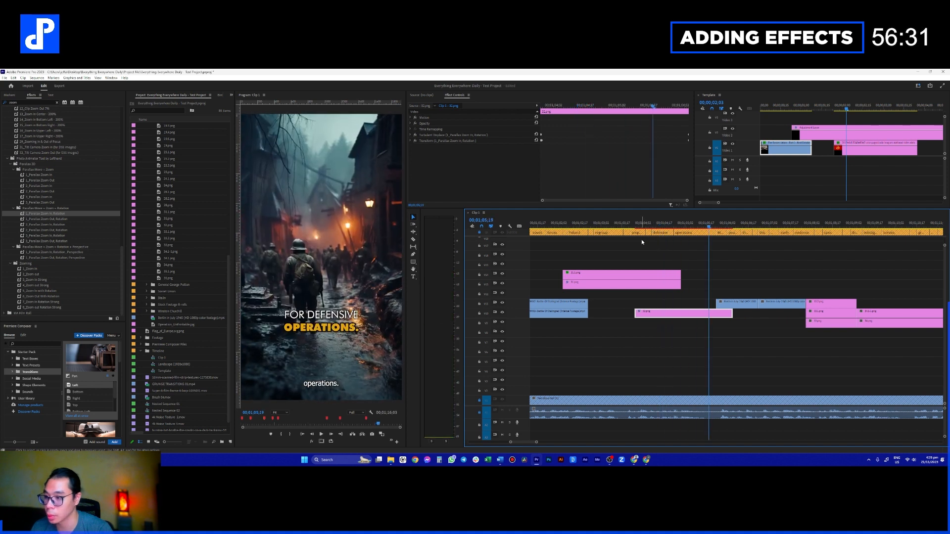
- Try the 1_Parallax Zoom In preset on the street image clip in place of the rotation version and play it back
{"action": "left_click_drag", "start_coordinate": [40, 174], "coordinate": [683, 313]}
{"action": "left_click", "coordinate": [663, 225]}
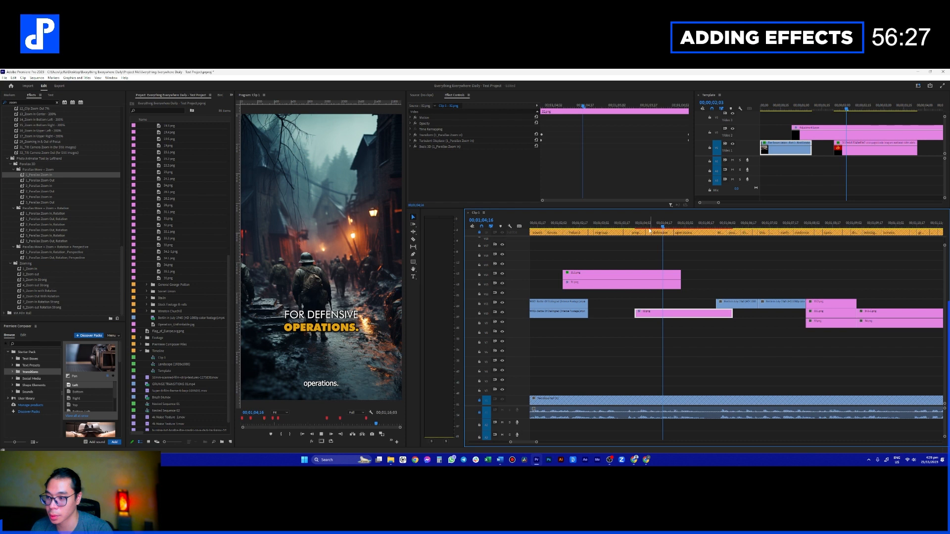
{"action": "key", "text": "space"}
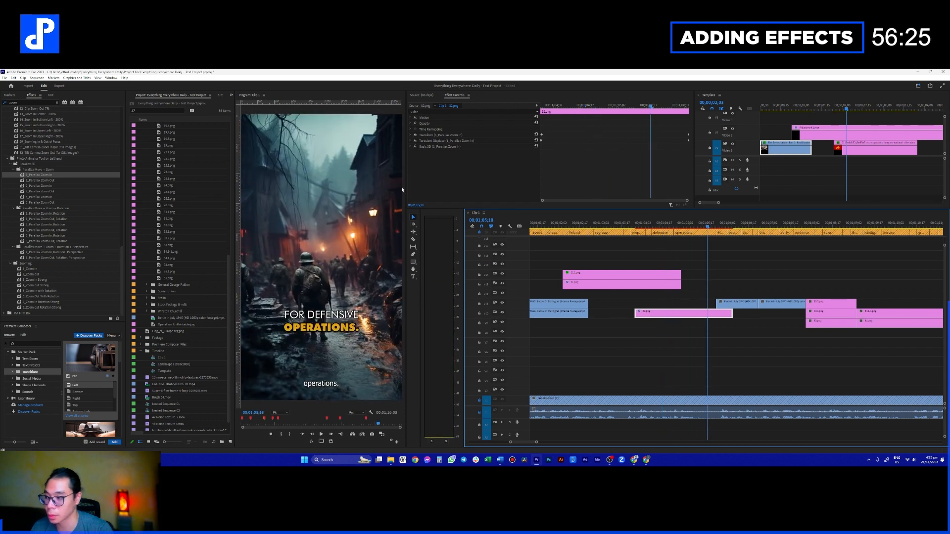
- Replace the parallax preset on the street image clip with 5_Zoom In with Rotation and play it back
{"action": "key", "text": "ctrl+z"}
{"action": "left_click", "coordinate": [68, 292]}
{"action": "left_click_drag", "start_coordinate": [457, 293], "coordinate": [682, 313]}
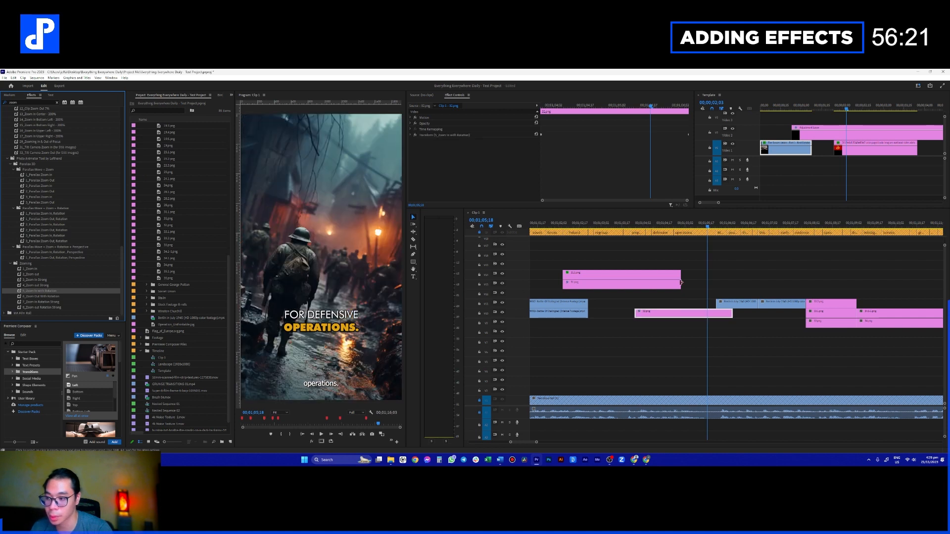
{"action": "left_click", "coordinate": [657, 223]}
{"action": "key", "text": "space"}
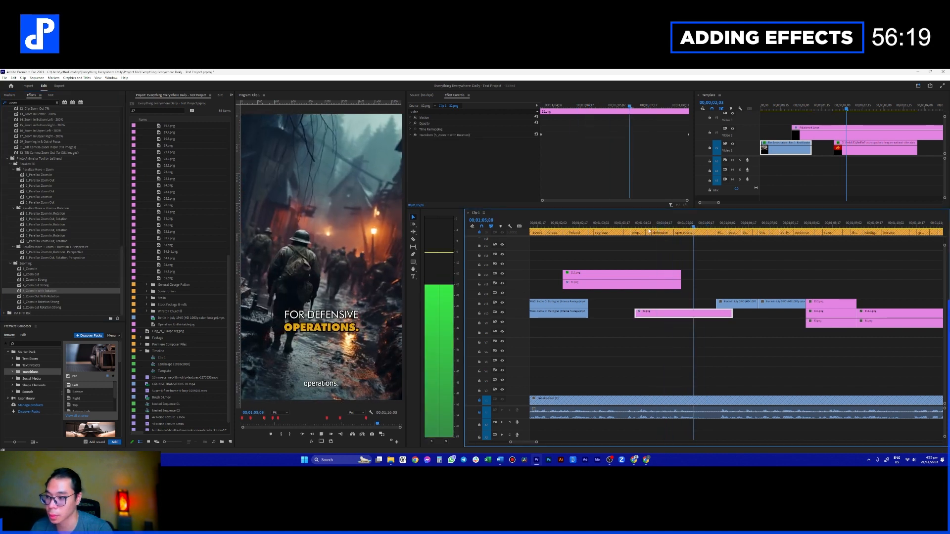
{"action": "key", "text": "space"}
- Replace the zoom preset on the street image clip with 7_Zoom In Rotation Strong and play it back
{"action": "key", "text": "ctrl+z"}
{"action": "left_click", "coordinate": [54, 295]}
{"action": "left_click_drag", "start_coordinate": [69, 302], "coordinate": [682, 313]}
{"action": "left_click", "coordinate": [658, 223]}
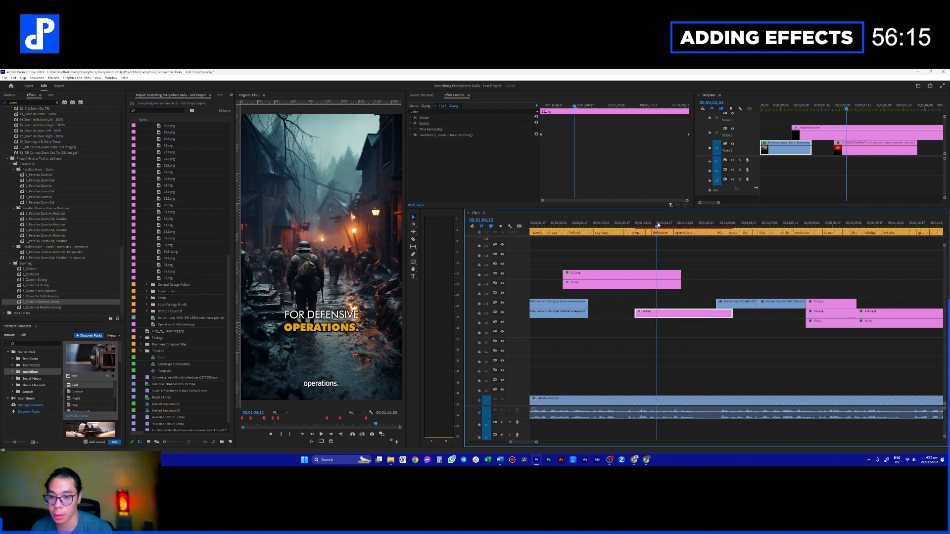
{"action": "key", "text": "space"}
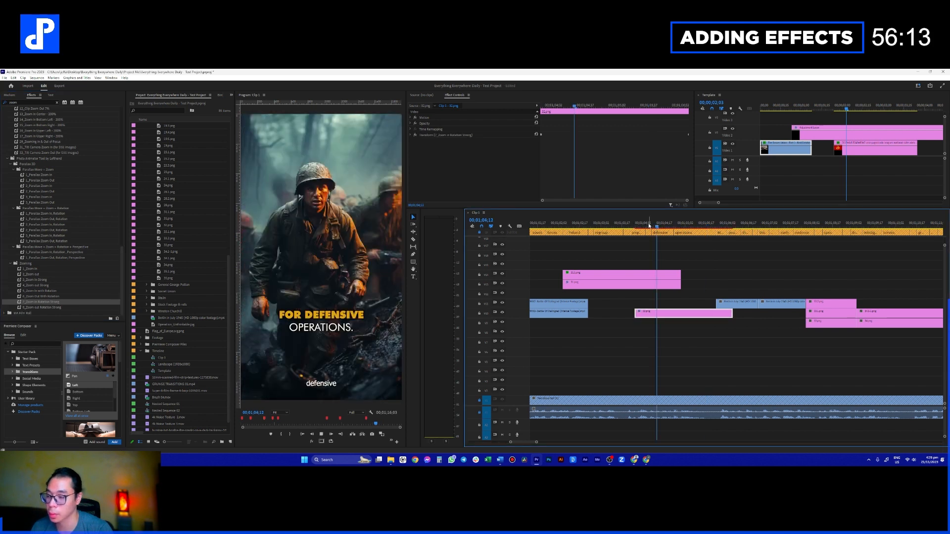
{"action": "key", "text": "space"}
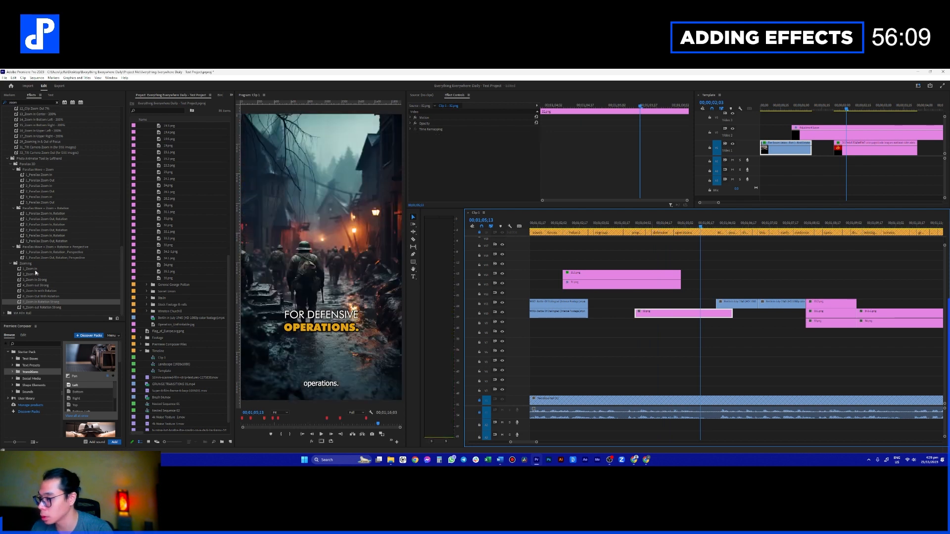
- Apply the 1_Parallax Zoom In_Rotation_Perspective preset to the street image clip and play it back
{"action": "left_click", "coordinate": [57, 269]}
{"action": "left_click", "coordinate": [59, 258]}
{"action": "left_click_drag", "start_coordinate": [54, 251], "coordinate": [683, 313]}
{"action": "left_click", "coordinate": [662, 226]}
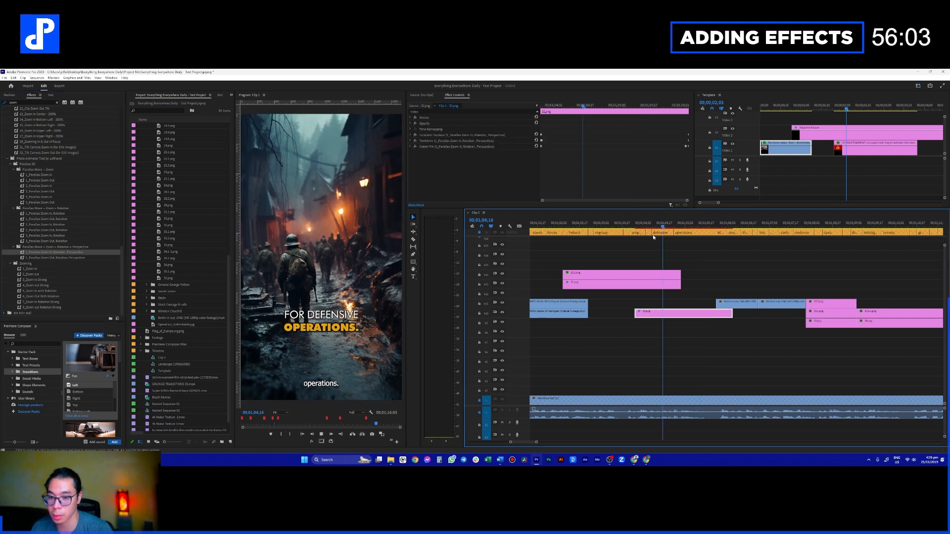
{"action": "key", "text": "space"}
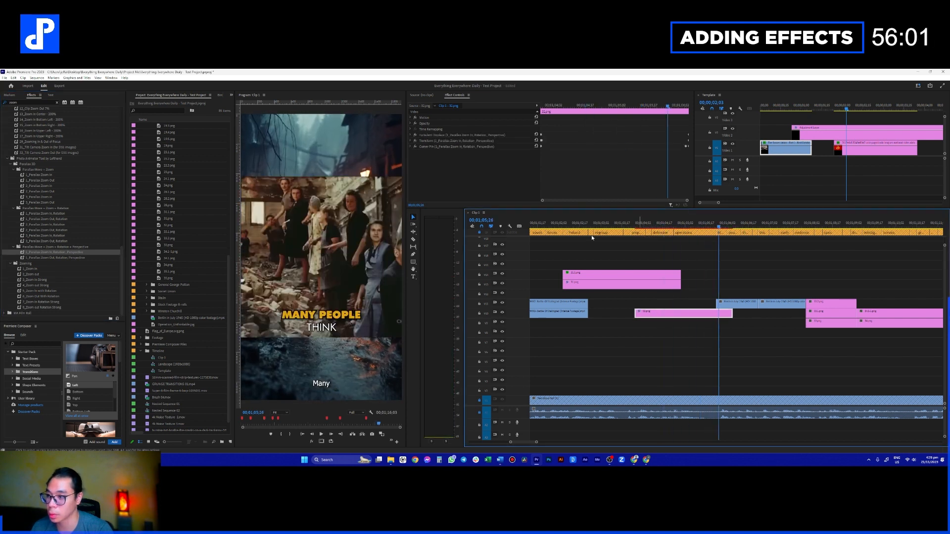
- Replace the parallax perspective preset on the street image clip with the Camera Zoom In (for Still Images) preset and play it back
{"action": "key", "text": "ctrl+z"}
{"action": "scroll", "coordinate": [69, 188], "scroll_direction": "up", "scroll_amount": 3}
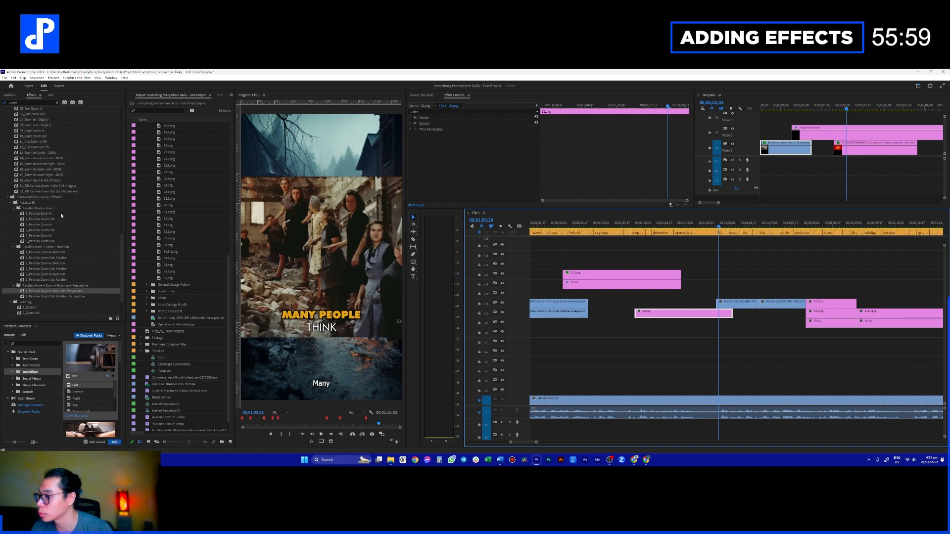
{"action": "scroll", "coordinate": [55, 196], "scroll_direction": "up", "scroll_amount": 1}
{"action": "left_click_drag", "start_coordinate": [50, 191], "coordinate": [666, 313]}
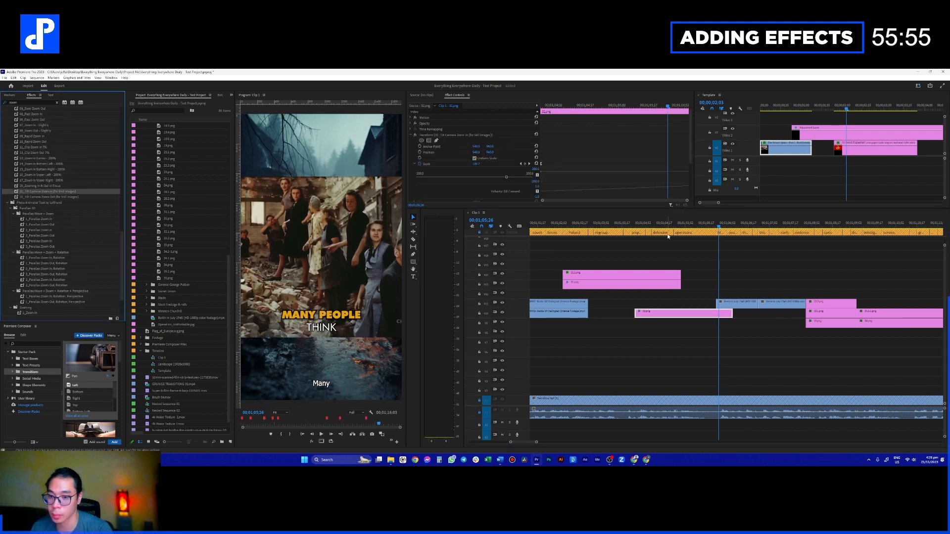
{"action": "left_click", "coordinate": [661, 221]}
{"action": "key", "text": "space"}
{"action": "key", "text": "space"}
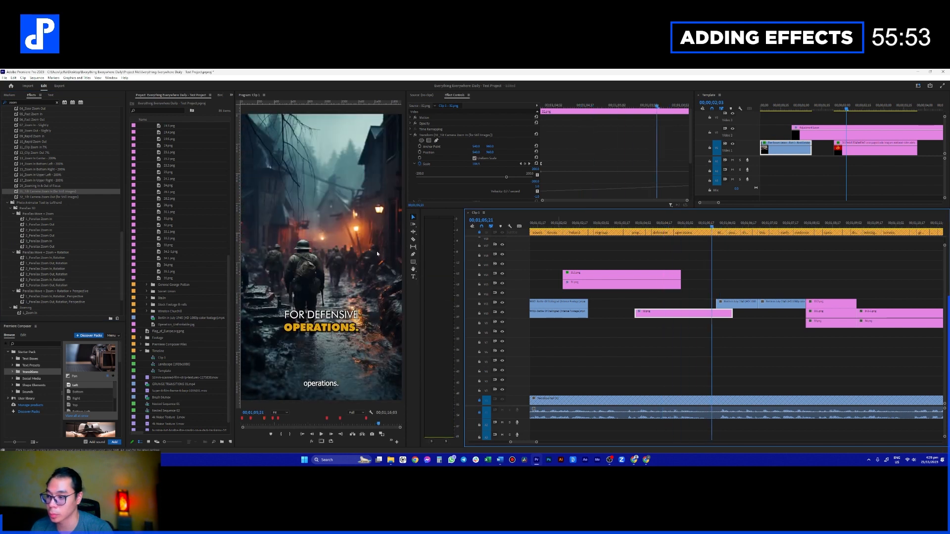
- Replace the camera zoom preset on the street image clip with 05. 3D Zoom OUT Perspective Left - Soft and play it back
{"action": "key", "text": "ctrl+z"}
{"action": "scroll", "coordinate": [74, 183], "scroll_direction": "up", "scroll_amount": 3}
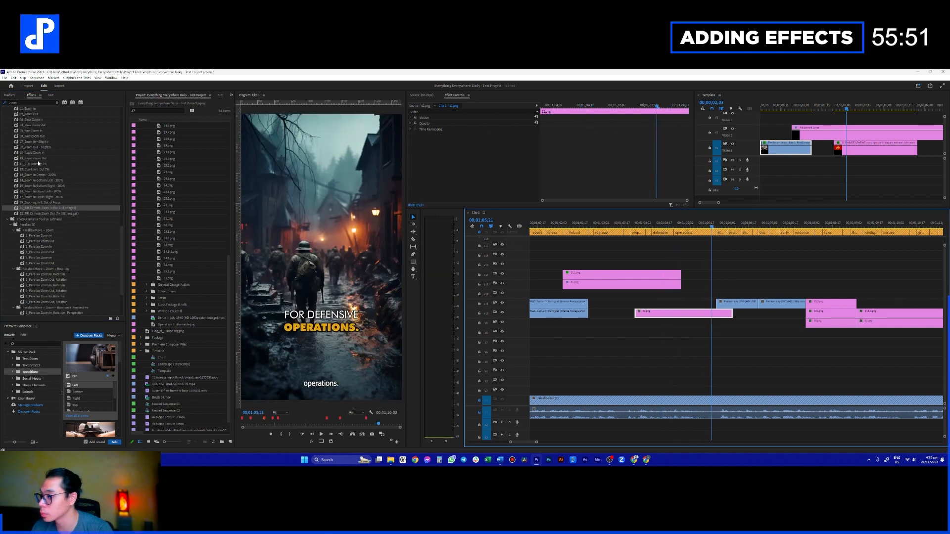
{"action": "scroll", "coordinate": [38, 160], "scroll_direction": "up", "scroll_amount": 5}
{"action": "left_click_drag", "start_coordinate": [52, 213], "coordinate": [687, 317]}
{"action": "key", "text": "space"}
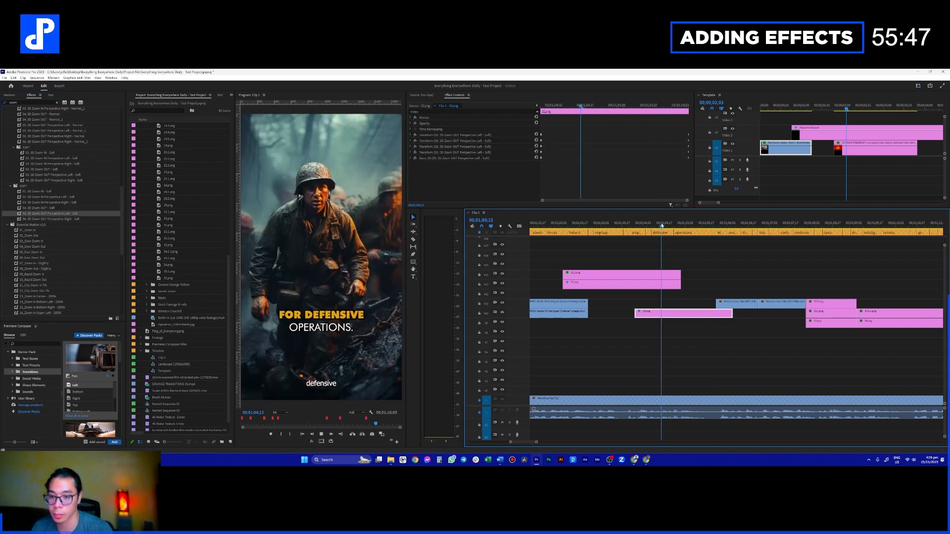
{"action": "key", "text": "space"}
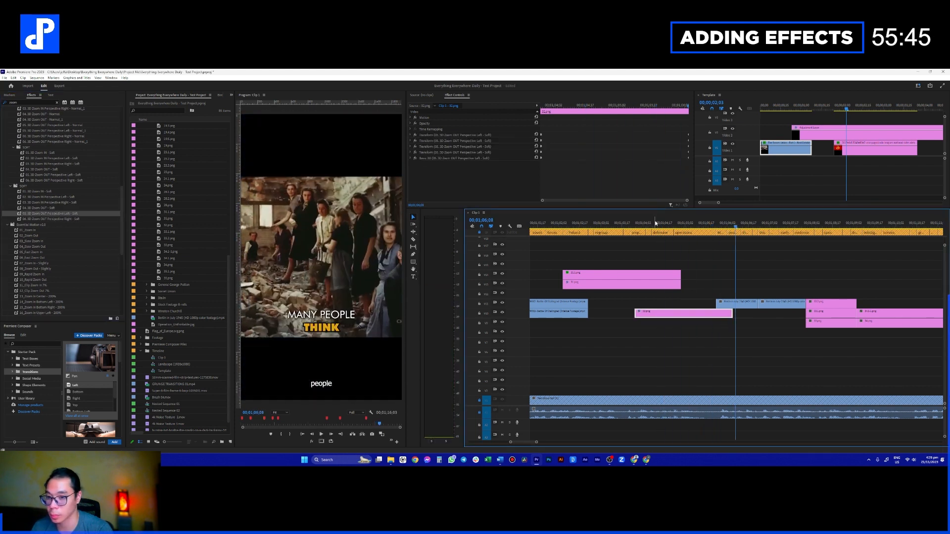
- Replace the soft perspective preset on the street image clip with 04. 3D Zoom OUT - Normal and play it back
{"action": "key", "text": "ctrl+z"}
{"action": "scroll", "coordinate": [40, 157], "scroll_direction": "up", "scroll_amount": 1}
{"action": "scroll", "coordinate": [40, 157], "scroll_direction": "up", "scroll_amount": 3}
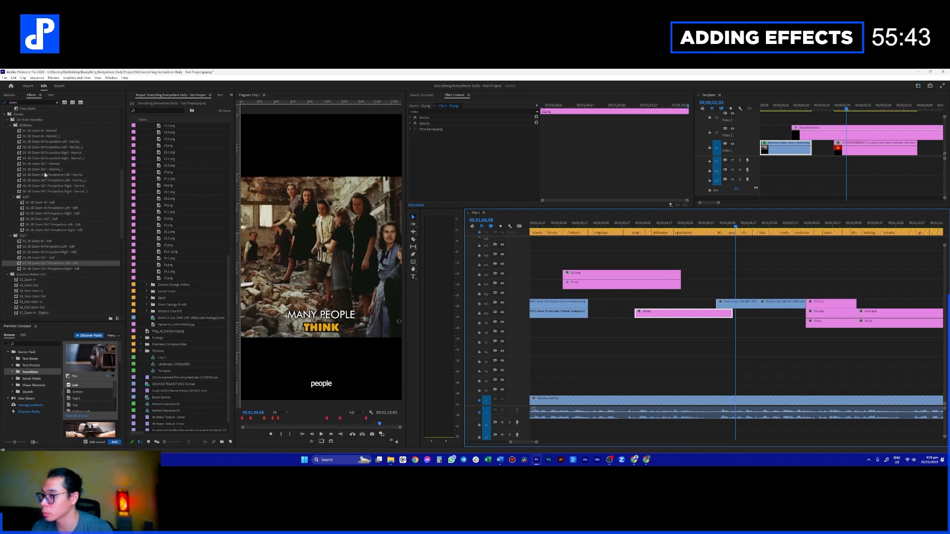
{"action": "left_click", "coordinate": [54, 169]}
{"action": "left_click_drag", "start_coordinate": [618, 317], "coordinate": [665, 313]}
{"action": "left_click", "coordinate": [658, 225]}
{"action": "key", "text": "space"}
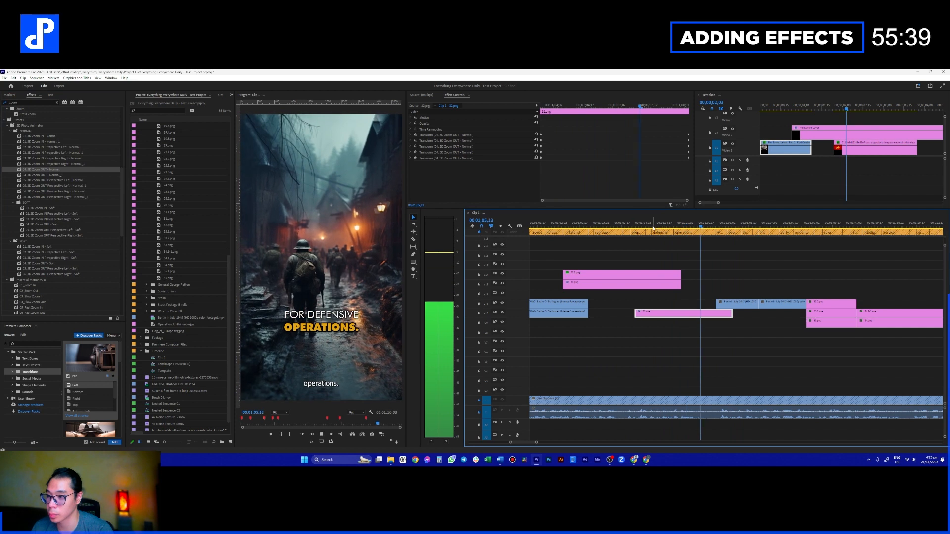
{"action": "left_click", "coordinate": [661, 225]}
{"action": "key", "text": "space"}
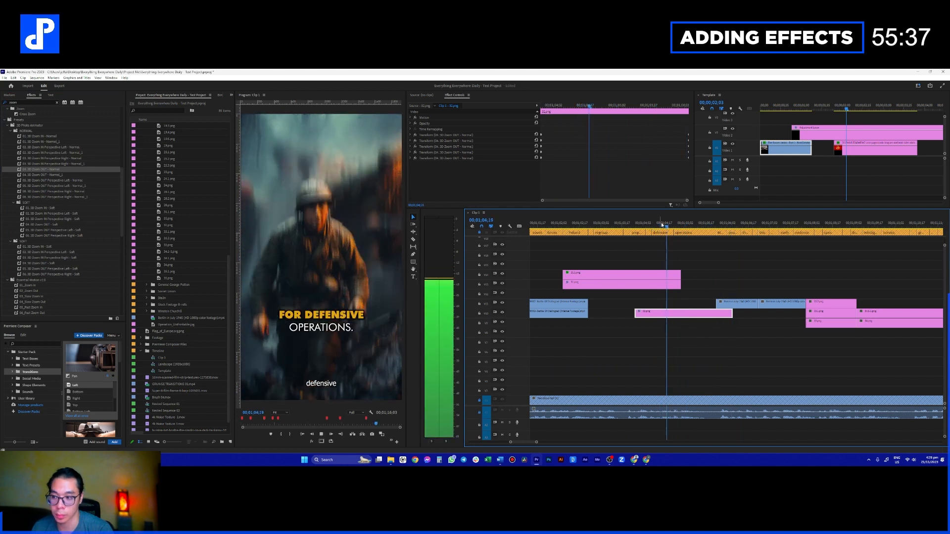
- Trim the end of the street image clip to the start of the following footage and play it back
{"action": "left_click_drag", "start_coordinate": [732, 313], "coordinate": [715, 315]}
{"action": "key", "text": "space"}
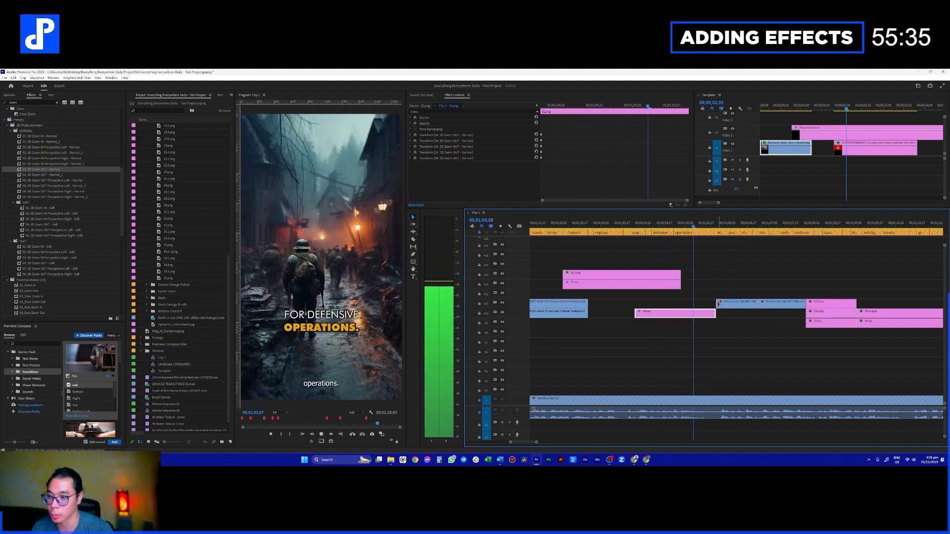
{"action": "key", "text": "space"}
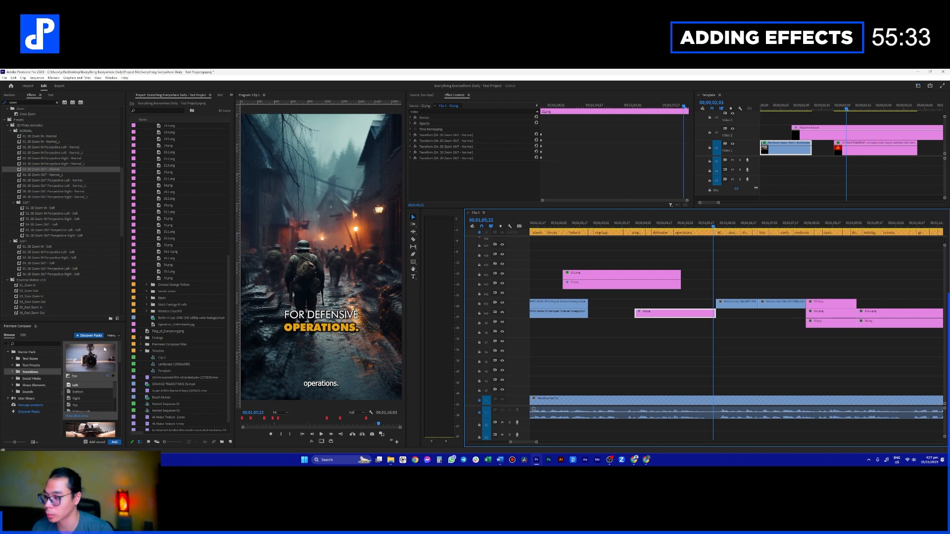
- Add the Premiere Composer Zoom In transition over the cut between the street image and the following footage
{"action": "left_click", "coordinate": [83, 379]}
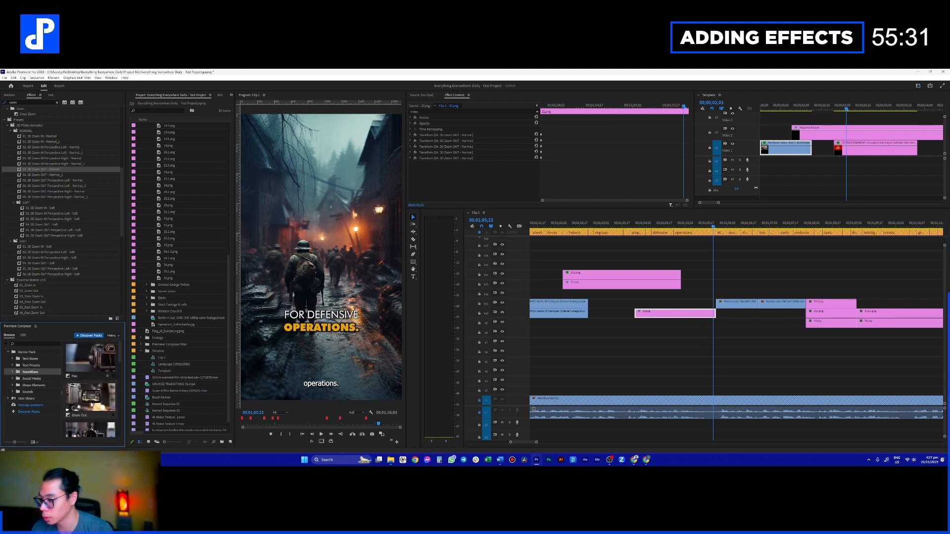
{"action": "scroll", "coordinate": [97, 402], "scroll_direction": "down", "scroll_amount": 1}
{"action": "scroll", "coordinate": [97, 402], "scroll_direction": "down", "scroll_amount": 2}
{"action": "left_click_drag", "start_coordinate": [94, 383], "coordinate": [728, 301]}
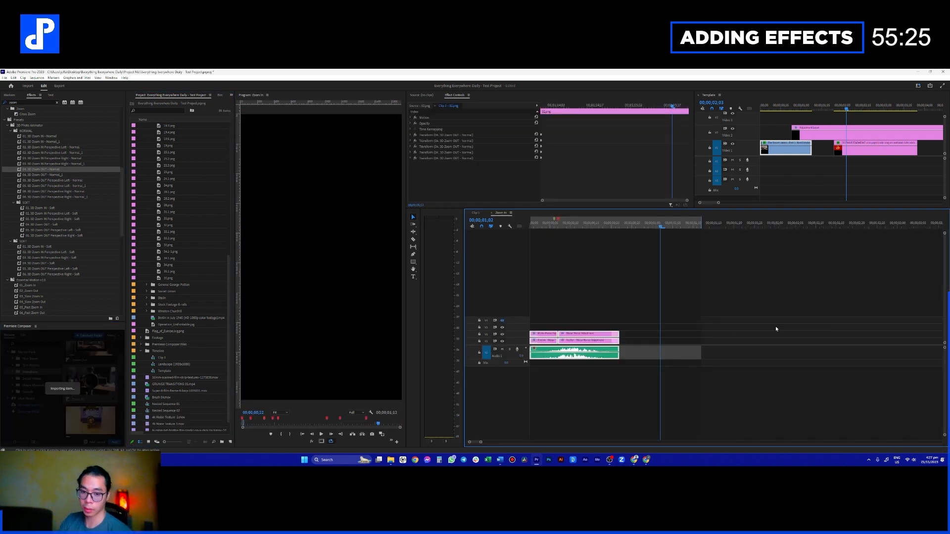
{"action": "key", "text": "Up"}
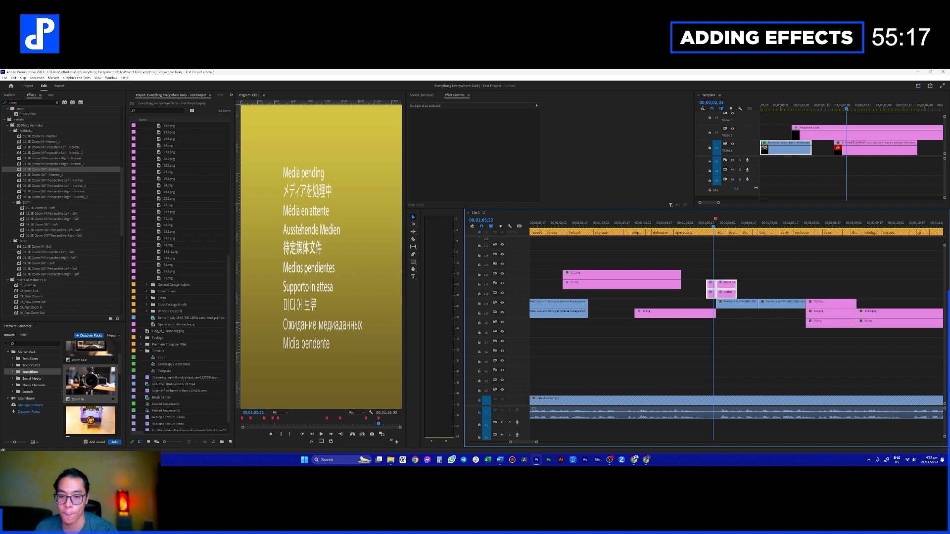
- Examine the Zoom In transition's video and audio clips in the timeline and play the transition back
{"action": "scroll", "coordinate": [751, 339], "scroll_direction": "right", "scroll_amount": 3}
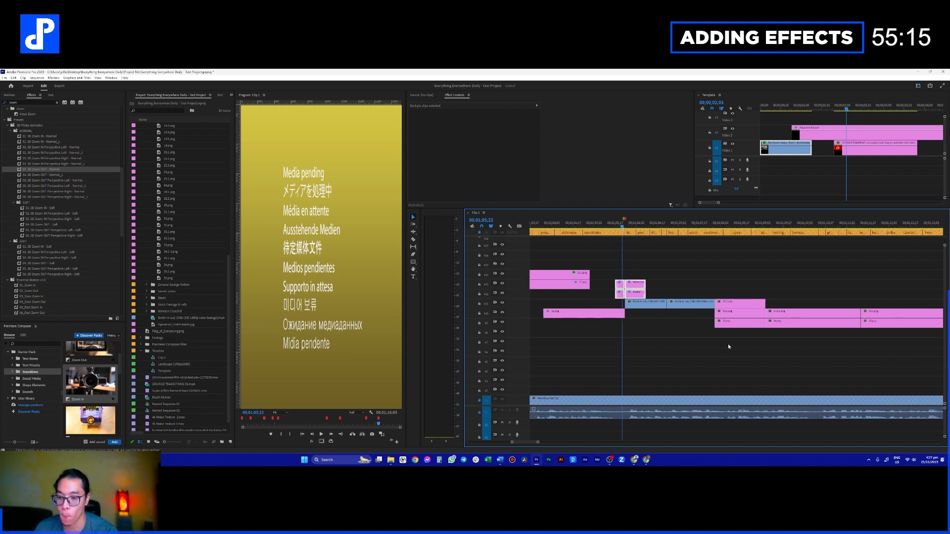
{"action": "scroll", "coordinate": [727, 354], "scroll_direction": "right", "scroll_amount": 5}
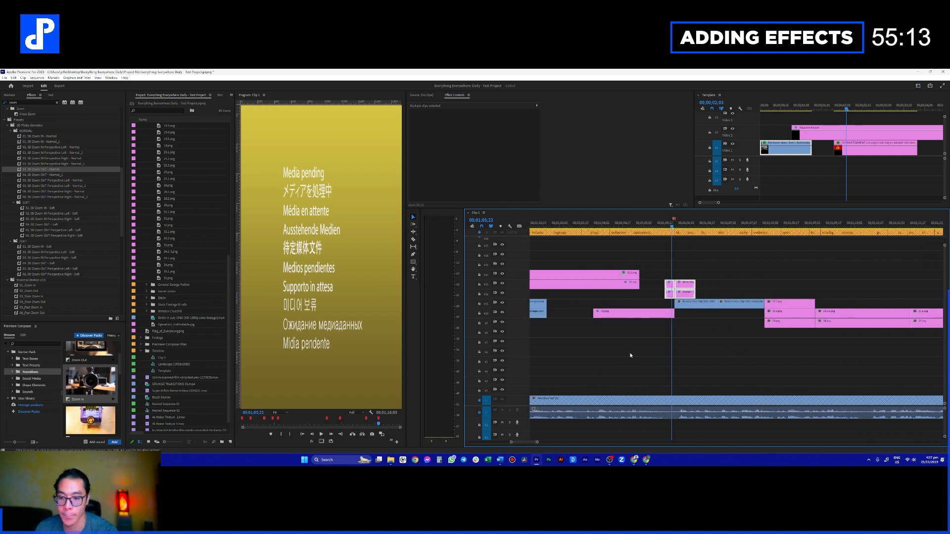
{"action": "scroll", "coordinate": [512, 347], "scroll_direction": "down", "scroll_amount": 5}
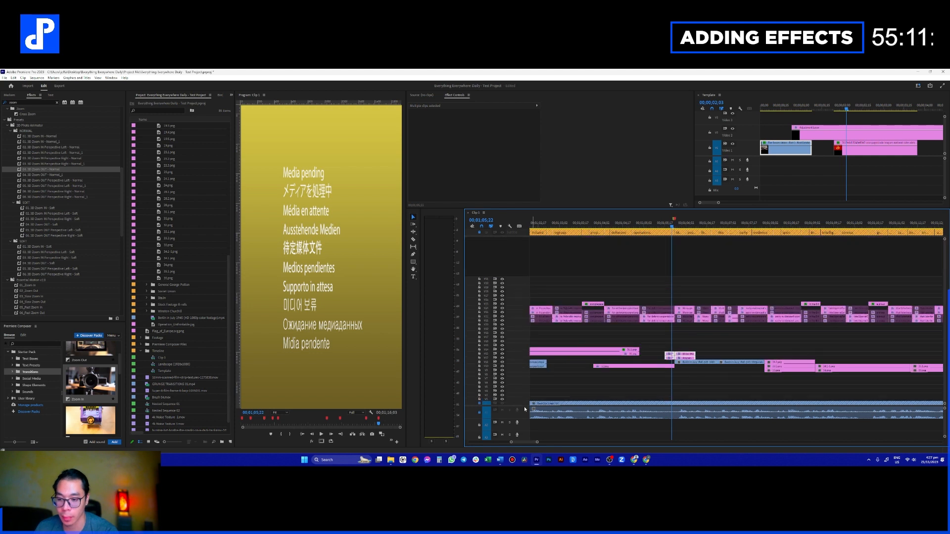
{"action": "scroll", "coordinate": [523, 391], "scroll_direction": "up", "scroll_amount": 5}
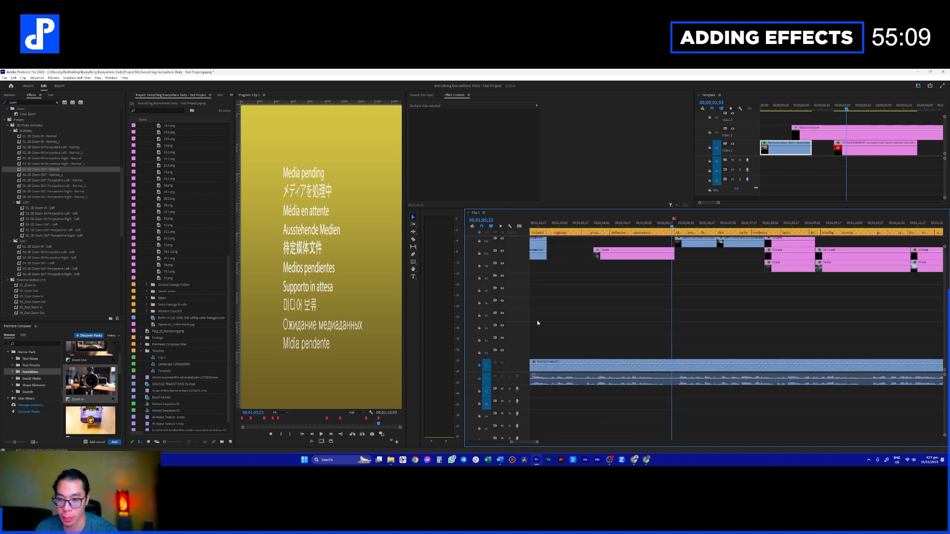
{"action": "scroll", "coordinate": [544, 379], "scroll_direction": "down", "scroll_amount": 1}
{"action": "scroll", "coordinate": [566, 414], "scroll_direction": "down", "scroll_amount": 4}
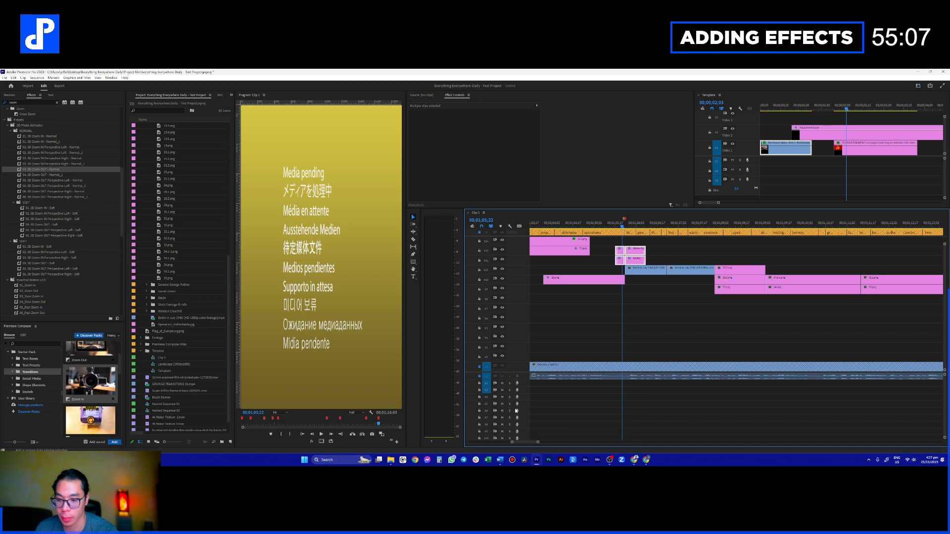
{"action": "scroll", "coordinate": [527, 390], "scroll_direction": "up", "scroll_amount": 4}
{"action": "scroll", "coordinate": [526, 390], "scroll_direction": "up", "scroll_amount": 2}
{"action": "scroll", "coordinate": [647, 310], "scroll_direction": "up", "scroll_amount": 2}
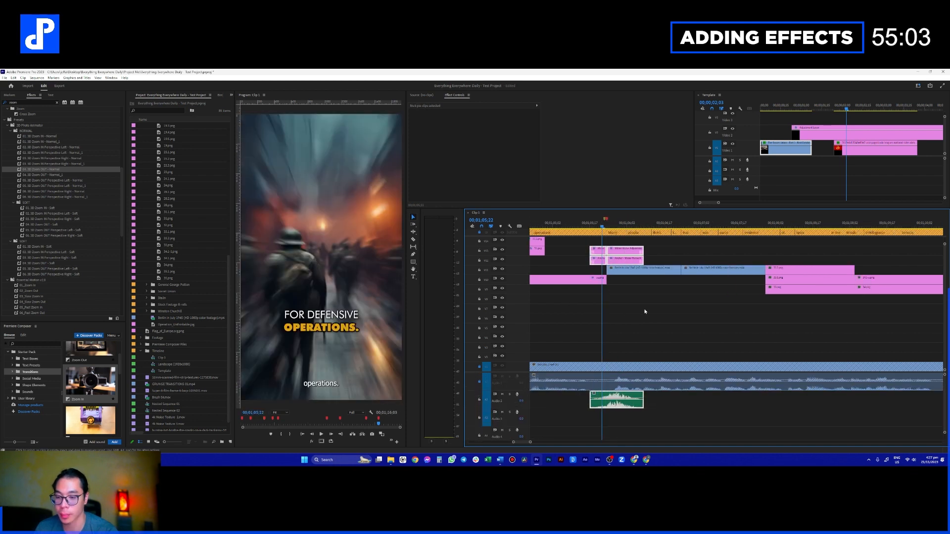
{"action": "key", "text": "space"}
{"action": "key", "text": "space"}
- Enlarge the footage of the women in the rubble to fill the vertical frame, shift it sideways and play it back
{"action": "left_click", "coordinate": [648, 268]}
{"action": "left_click", "coordinate": [440, 117]}
{"action": "left_click_drag", "start_coordinate": [321, 175], "coordinate": [320, 112]}
{"action": "left_click_drag", "start_coordinate": [382, 166], "coordinate": [330, 165]}
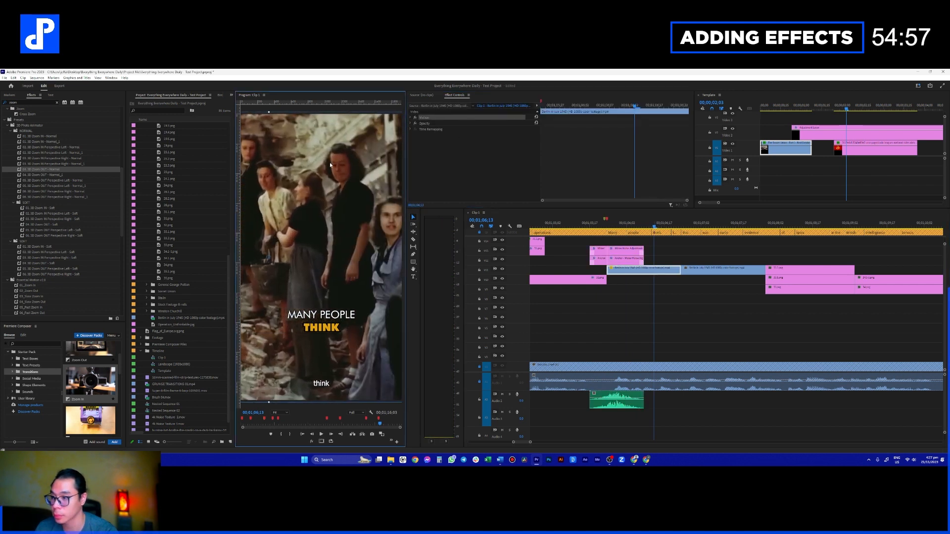
{"action": "key", "text": "space"}
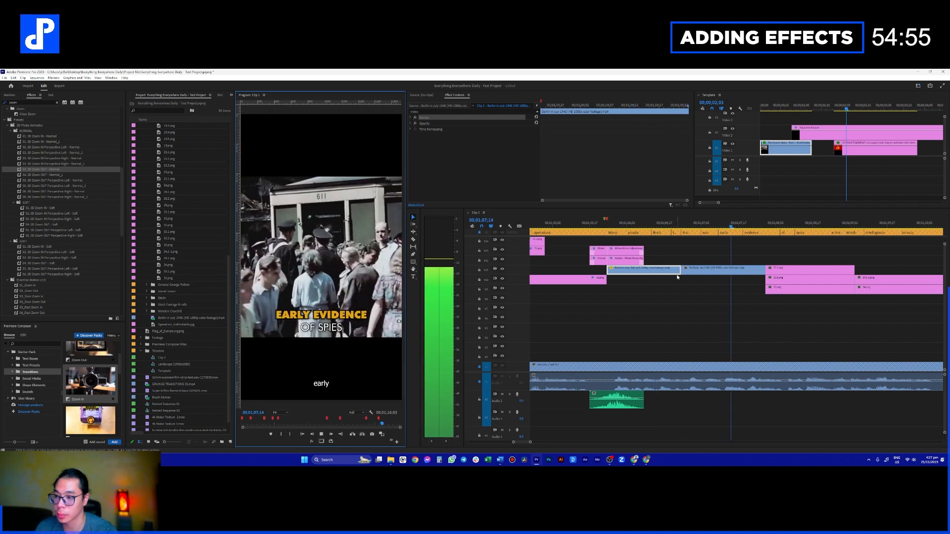
- Scale the footage of the women in the rubble back down to the frame's width and center it in the frame
{"action": "key", "text": "space"}
{"action": "left_click", "coordinate": [649, 224]}
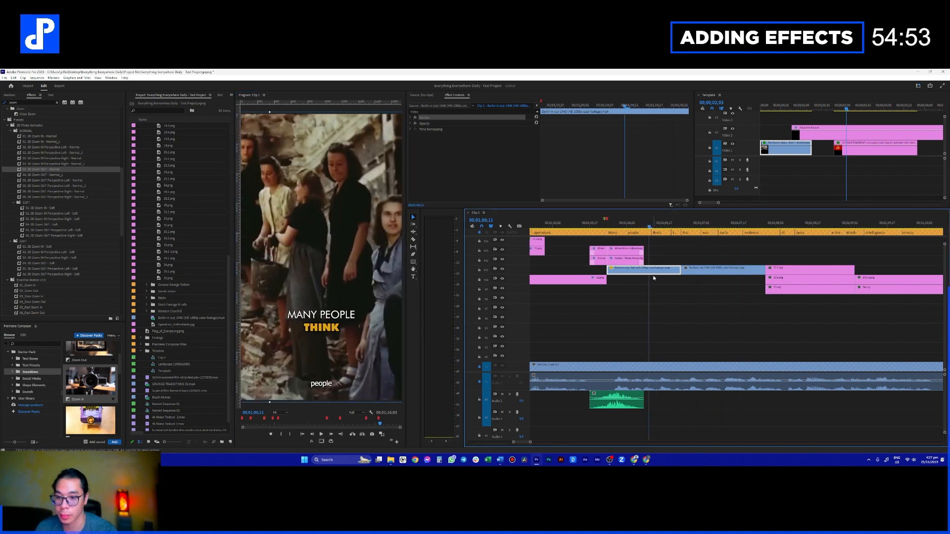
{"action": "left_click_drag", "start_coordinate": [270, 113], "coordinate": [274, 178]}
{"action": "left_click_drag", "start_coordinate": [299, 220], "coordinate": [352, 232]}
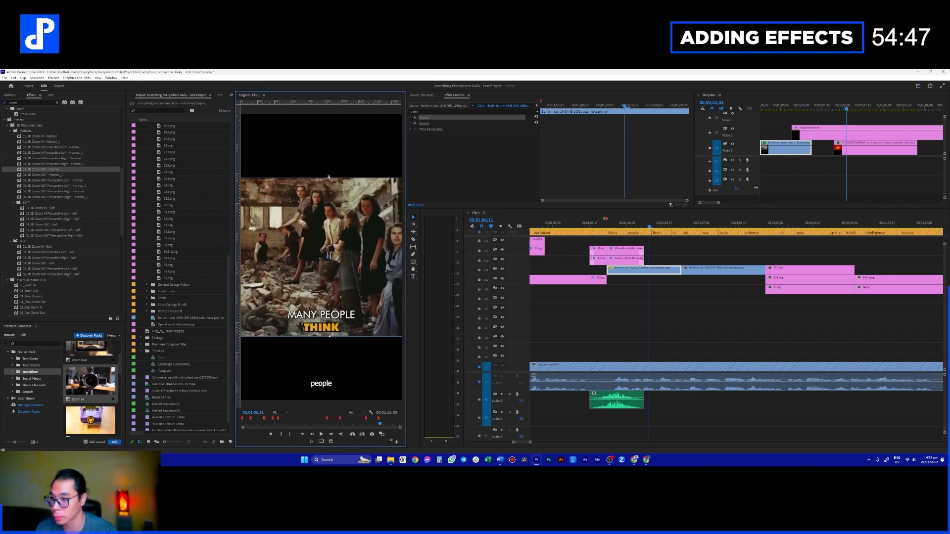
{"action": "left_click_drag", "start_coordinate": [329, 179], "coordinate": [329, 185]}
- Duplicate the rubble footage onto the track below, paste the template background's Gaussian Blur and Lumetri Color attributes onto it, and play it back
{"action": "left_click_drag", "start_coordinate": [624, 268], "coordinate": [624, 279]}
{"action": "left_click", "coordinate": [806, 146]}
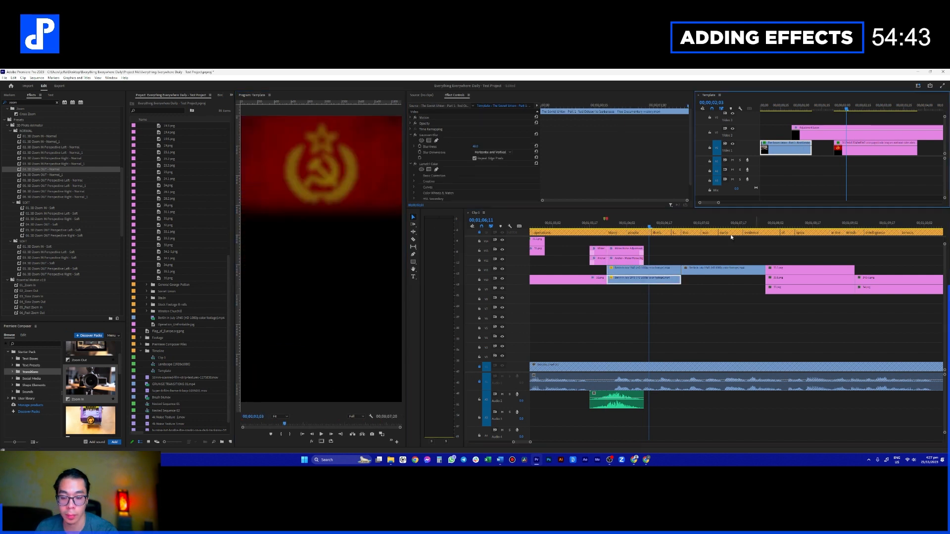
{"action": "right_click", "coordinate": [666, 281]}
{"action": "left_click", "coordinate": [692, 192]}
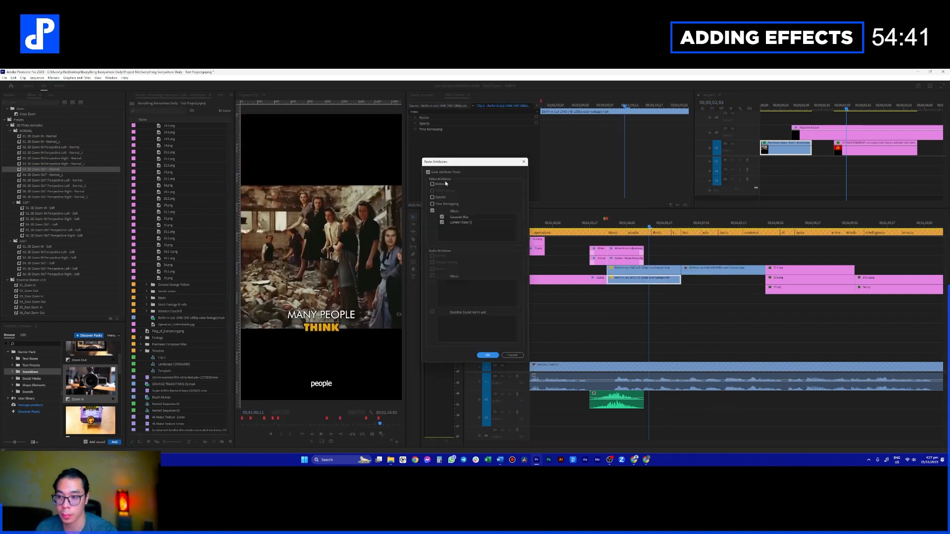
{"action": "left_click", "coordinate": [488, 355]}
{"action": "key", "text": "space"}
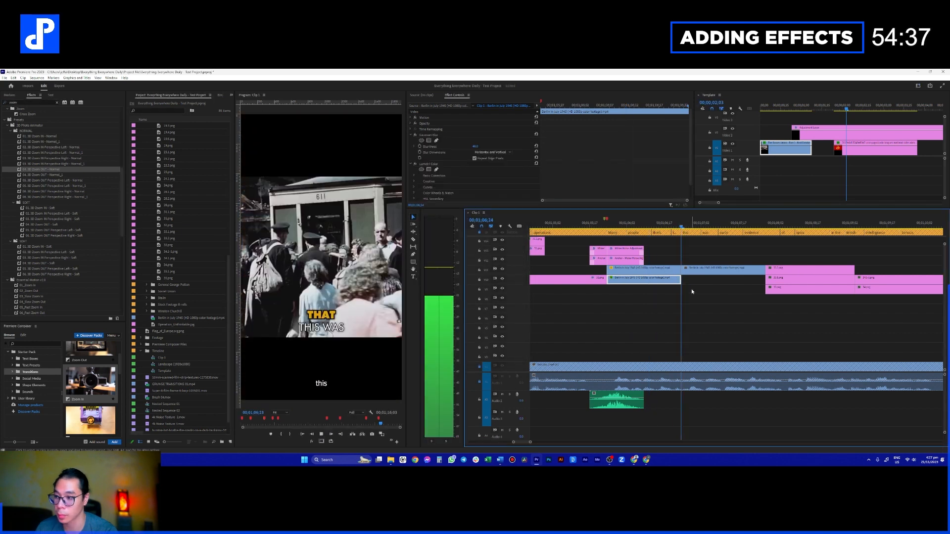
- Duplicate the tram crowd footage onto the track below, paste the template background's blur and color attributes onto the copy, and play it back
{"action": "key", "text": "space"}
{"action": "left_click", "coordinate": [720, 271]}
{"action": "right_click", "coordinate": [719, 280]}
{"action": "left_click", "coordinate": [747, 192]}
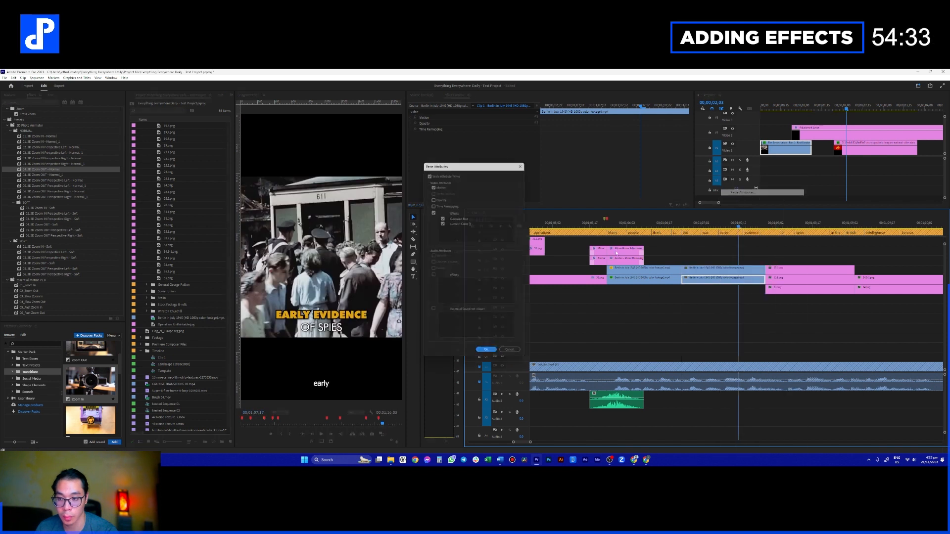
{"action": "left_click", "coordinate": [487, 355]}
{"action": "left_click", "coordinate": [641, 227]}
{"action": "key", "text": "space"}
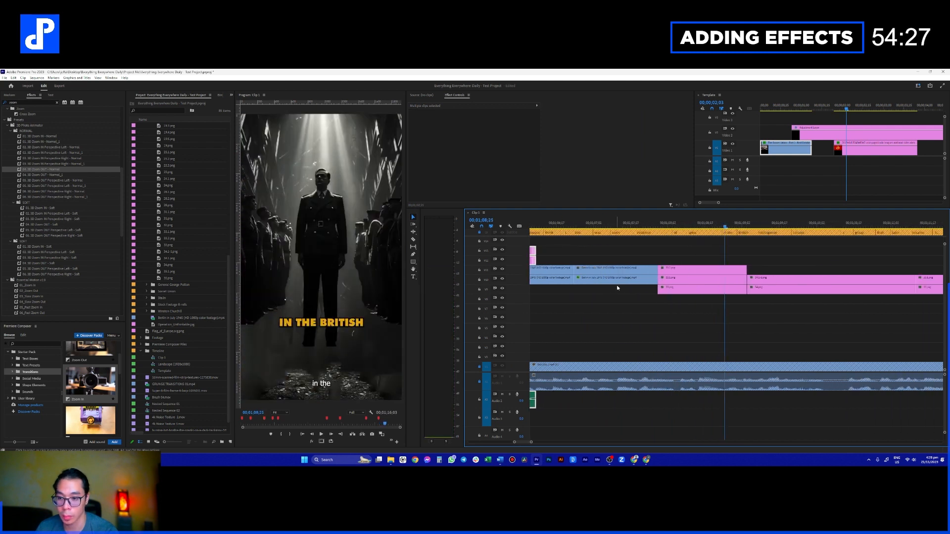
- Move the rubble and tram footage with their blurred copies to lower tracks and extend the tram footage's end under the officer layers
{"action": "scroll", "coordinate": [617, 287], "scroll_direction": "up", "scroll_amount": 3}
{"action": "left_click_drag", "start_coordinate": [618, 274], "coordinate": [619, 331]}
{"action": "left_click", "coordinate": [671, 228]}
{"action": "key", "text": "space"}
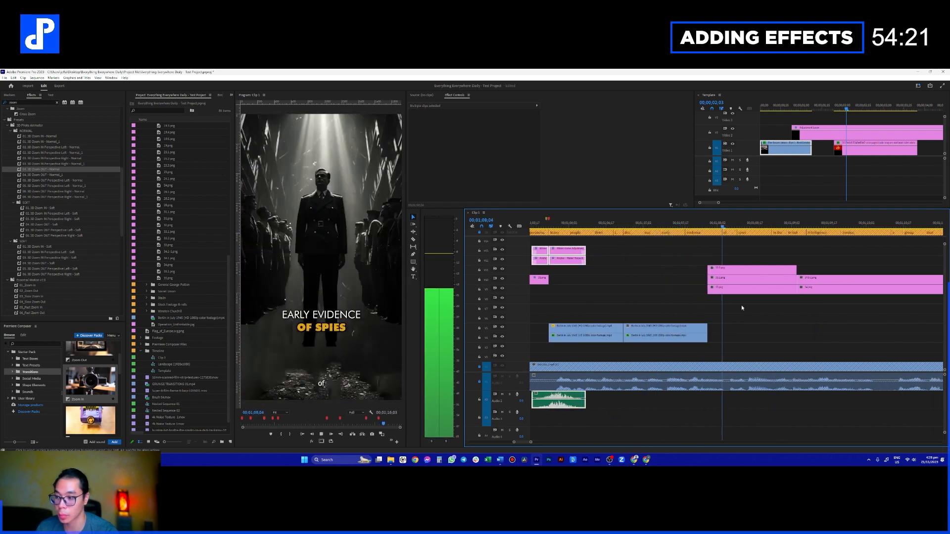
{"action": "left_click_drag", "start_coordinate": [716, 250], "coordinate": [728, 290]}
{"action": "mouse_move", "coordinate": [707, 332]}
{"action": "left_mouse_down"}
{"action": "mouse_move", "coordinate": [711, 341]}
{"action": "mouse_move", "coordinate": [721, 332]}
{"action": "left_mouse_up"}
- Shift the officer cutout and the crowd layer behind him lower in the frame
{"action": "left_click", "coordinate": [725, 276]}
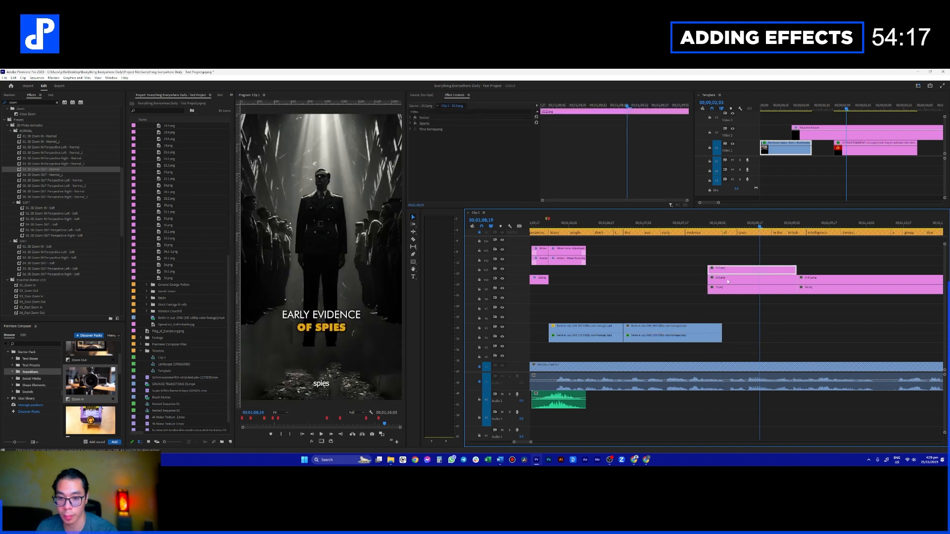
{"action": "left_click", "coordinate": [430, 118]}
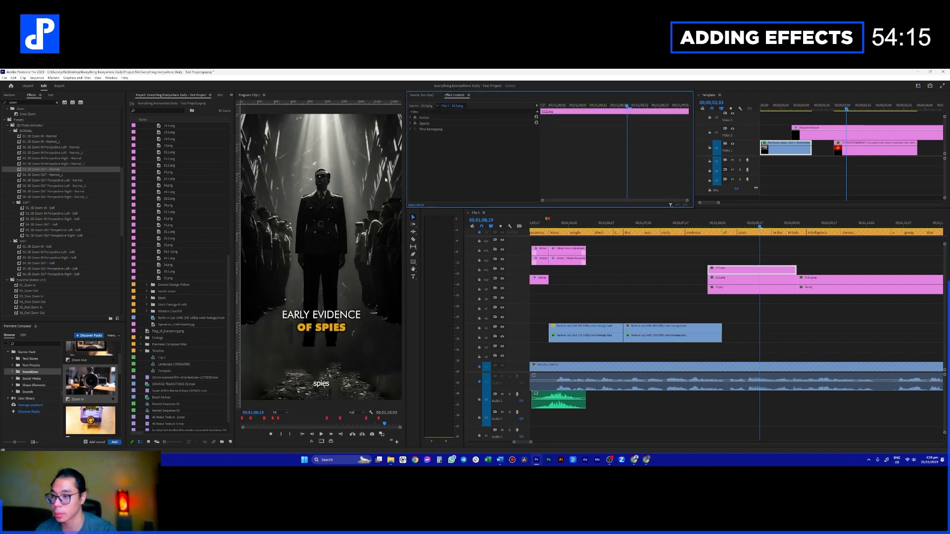
{"action": "left_click", "coordinate": [436, 118]}
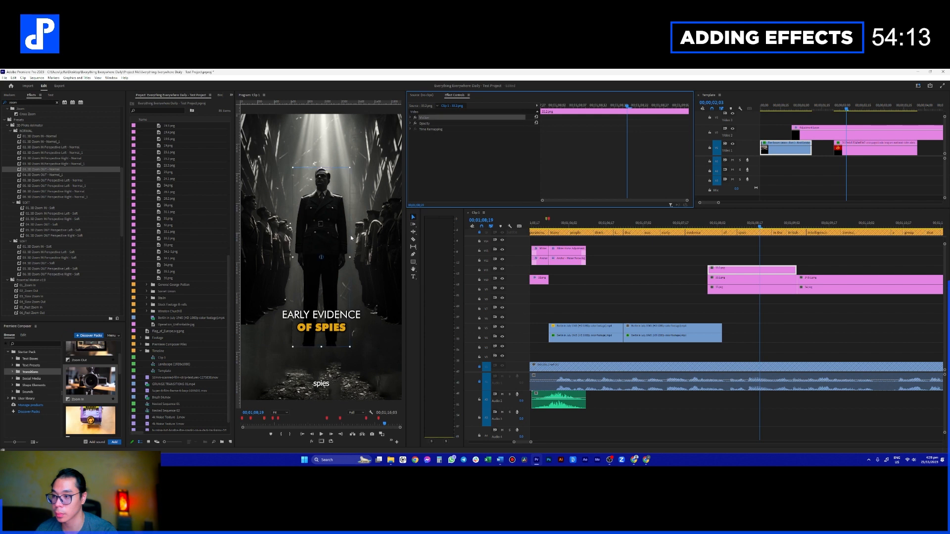
{"action": "left_click", "coordinate": [328, 293]}
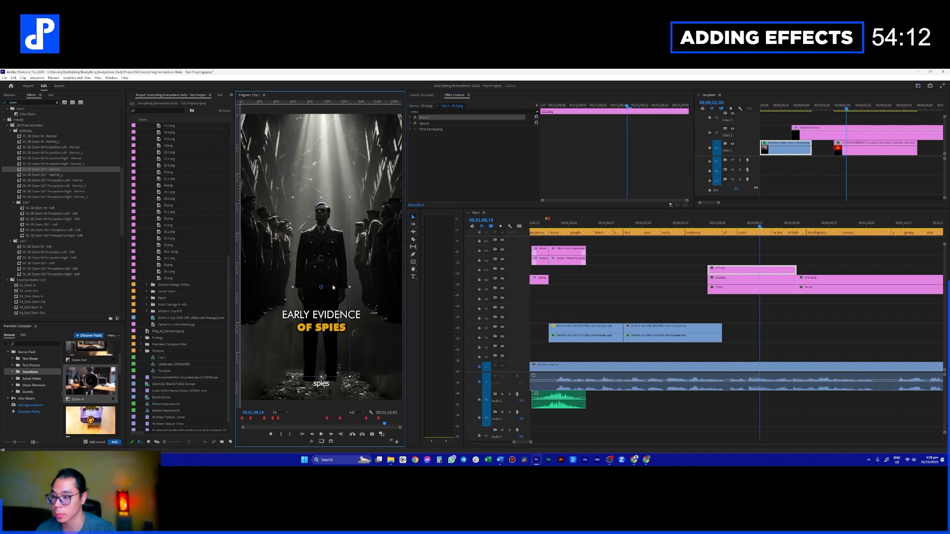
{"action": "left_click", "coordinate": [727, 283]}
{"action": "left_click", "coordinate": [438, 119]}
{"action": "left_click_drag", "start_coordinate": [369, 248], "coordinate": [370, 324]}
- Search the effects for zoom presets
{"action": "left_click", "coordinate": [20, 102]}
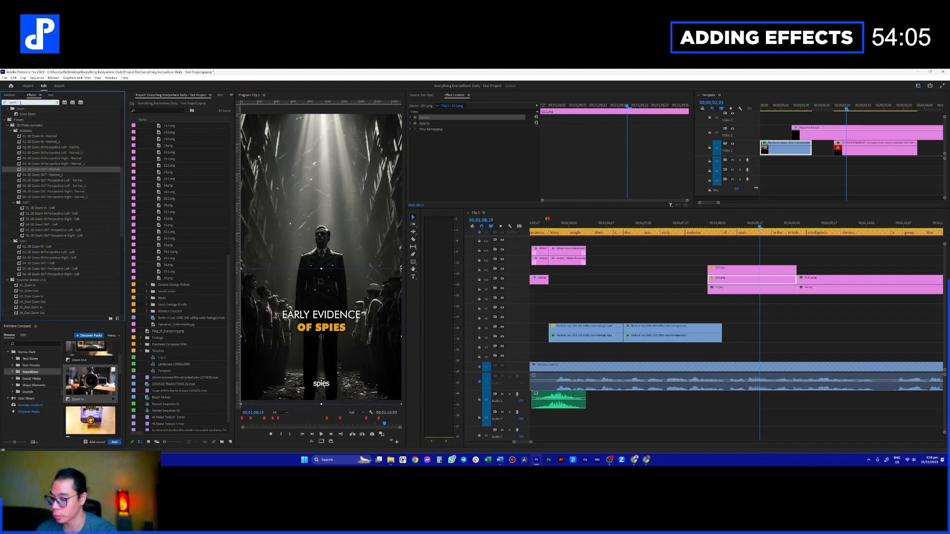
{"action": "key", "text": "BackSpace"}
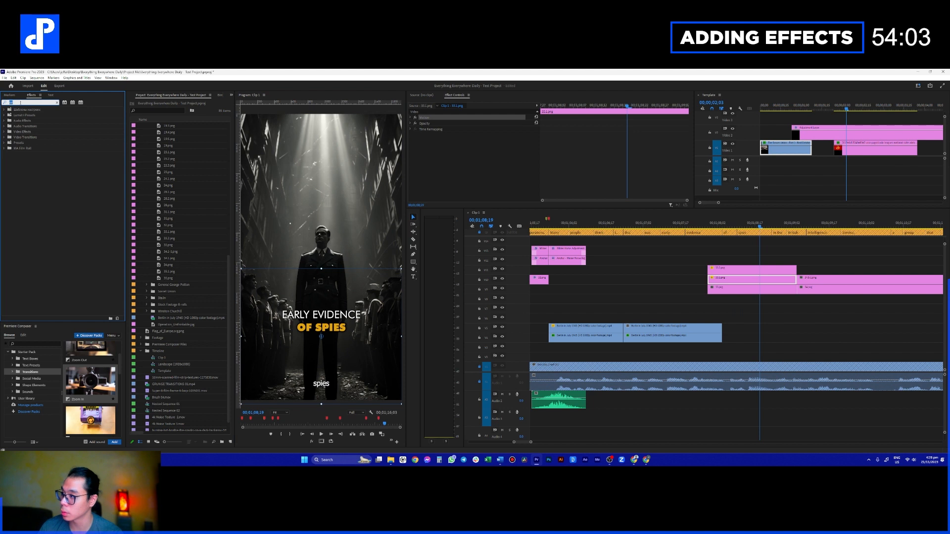
{"action": "type", "text": "zoom"}
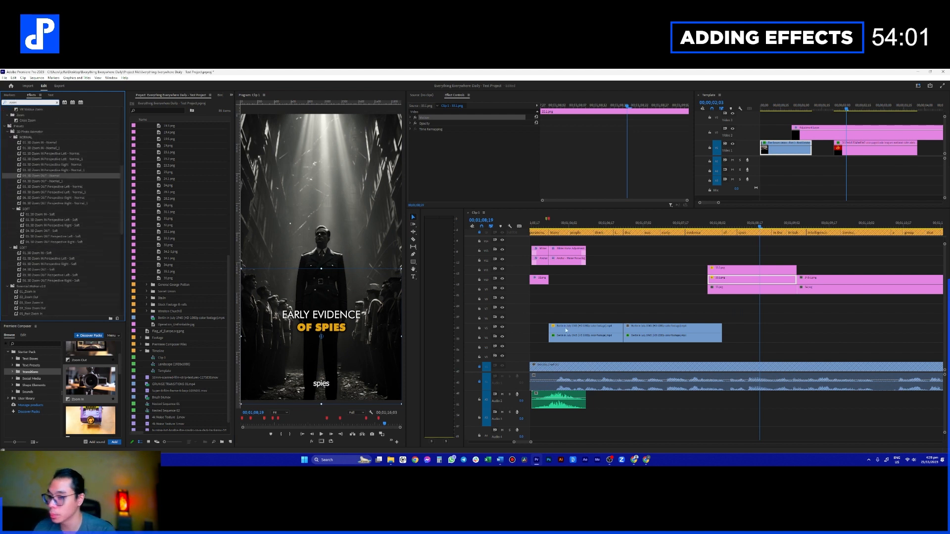
- Move the three officer image layers to lower tracks, extend their ends, and place the following image pair on higher tracks
{"action": "scroll", "coordinate": [770, 311], "scroll_direction": "down", "scroll_amount": 2}
{"action": "left_click_drag", "start_coordinate": [778, 266], "coordinate": [797, 261]}
{"action": "left_click_drag", "start_coordinate": [713, 262], "coordinate": [733, 296]}
{"action": "left_click_drag", "start_coordinate": [746, 282], "coordinate": [834, 282]}
{"action": "left_click_drag", "start_coordinate": [819, 325], "coordinate": [789, 301]}
{"action": "left_click", "coordinate": [797, 346]}
{"action": "left_click", "coordinate": [676, 294]}
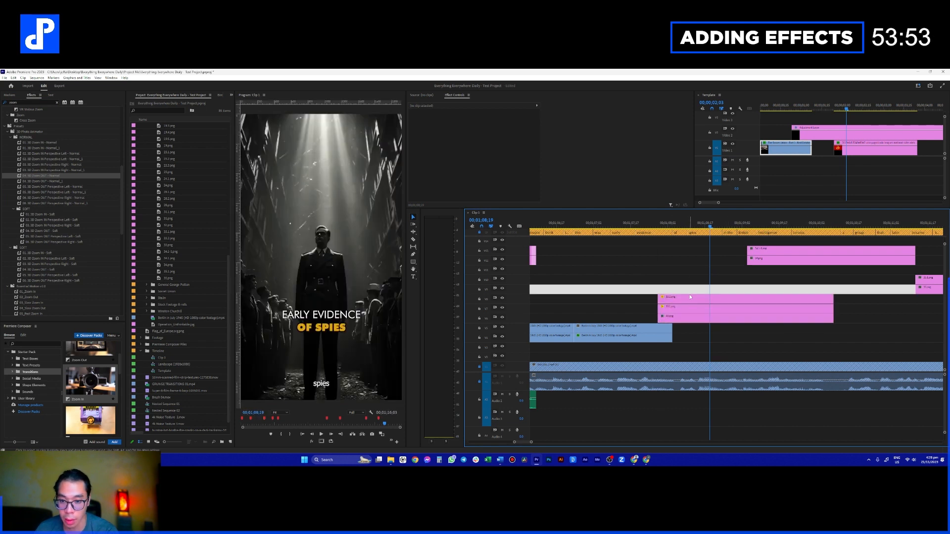
- Find the "from" motion presets, apply Move From Bottom to the officer cutout, and start that layer slightly earlier
{"action": "left_click", "coordinate": [702, 225]}
{"action": "left_click", "coordinate": [704, 299]}
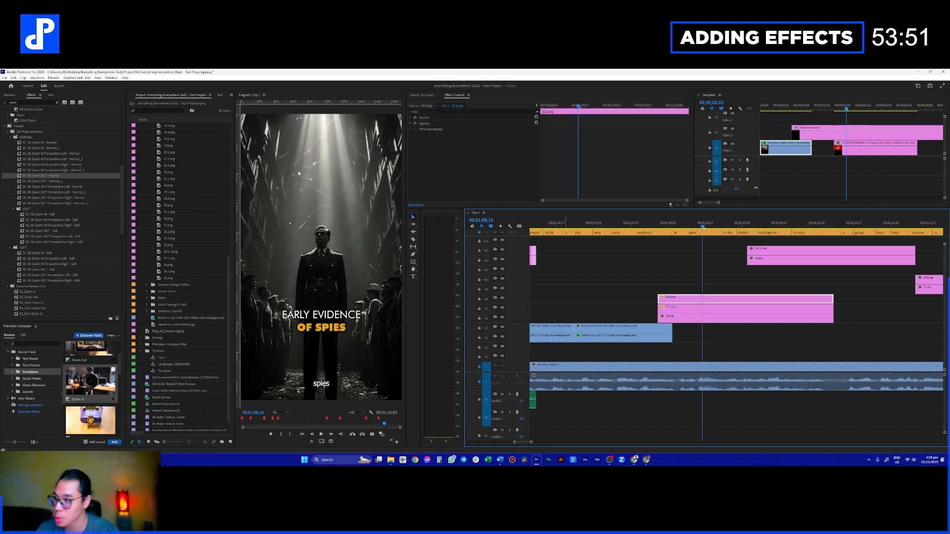
{"action": "scroll", "coordinate": [45, 244], "scroll_direction": "down", "scroll_amount": 6}
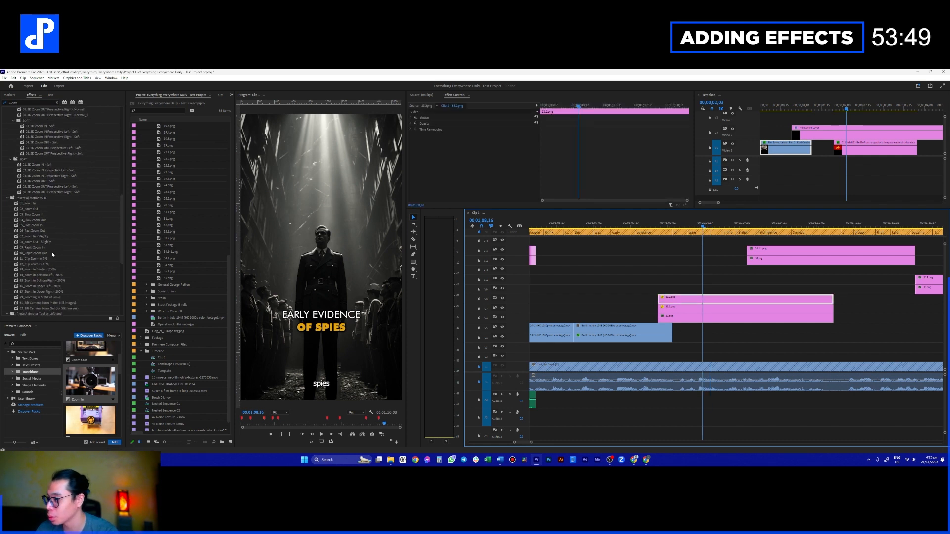
{"action": "double_click", "coordinate": [31, 103]}
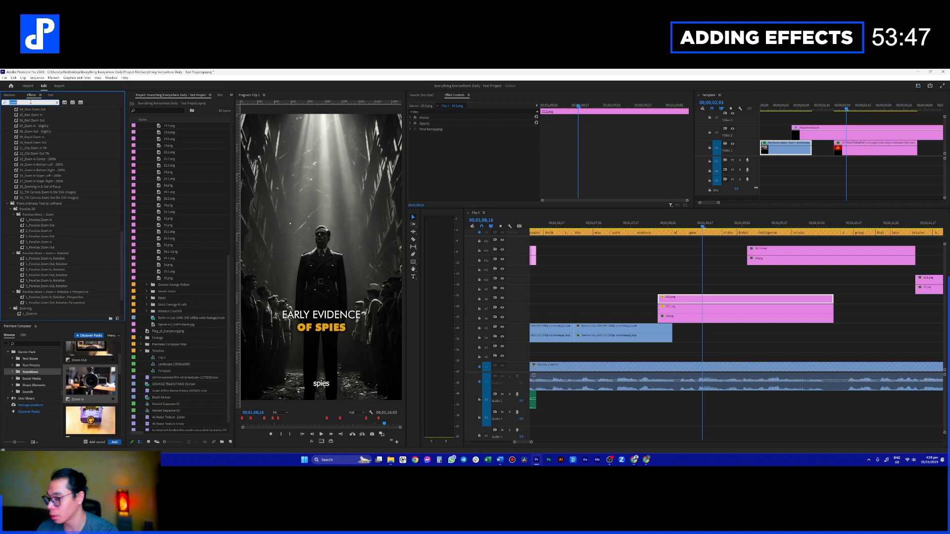
{"action": "type", "text": "from"}
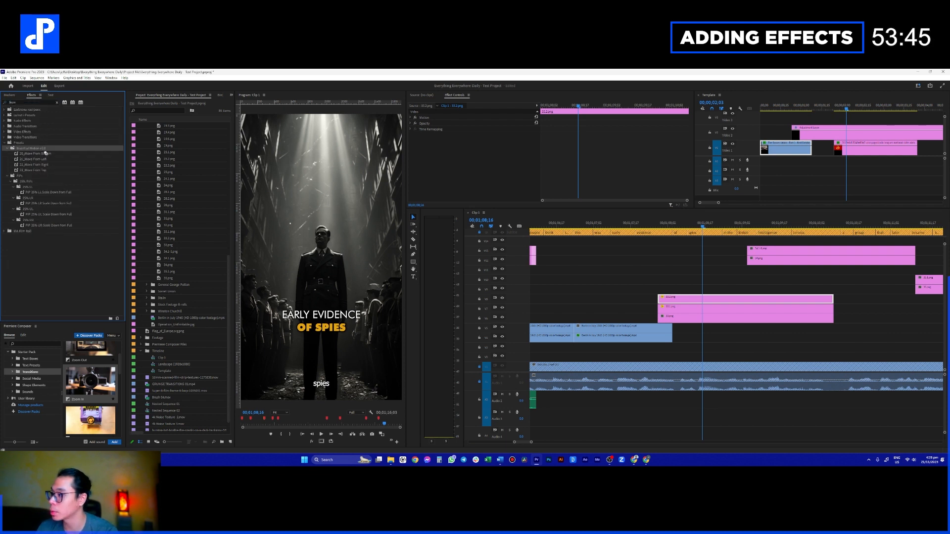
{"action": "left_click_drag", "start_coordinate": [35, 154], "coordinate": [668, 299]}
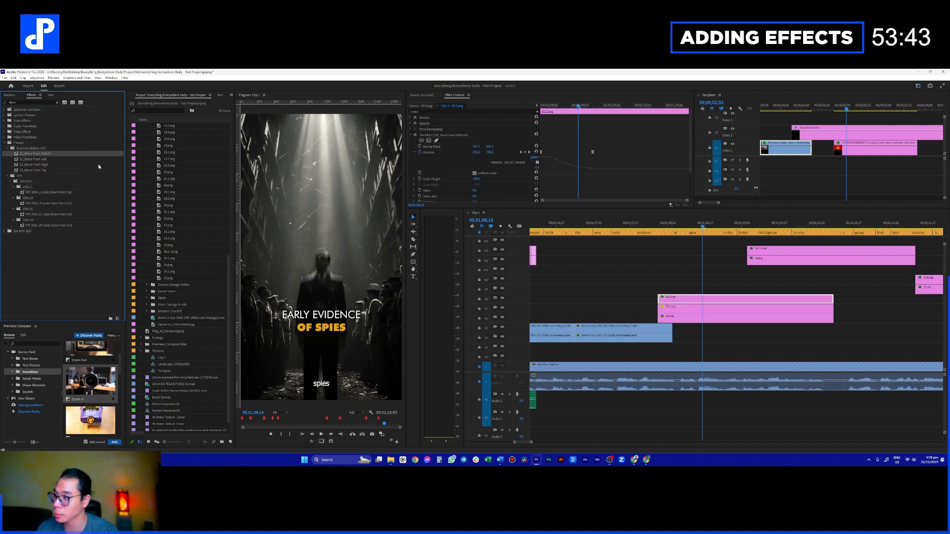
{"action": "left_click_drag", "start_coordinate": [205, 181], "coordinate": [684, 300]}
- Apply the Move From Top preset to the lowest officer scene layer and play the entrance back
{"action": "left_click", "coordinate": [690, 322]}
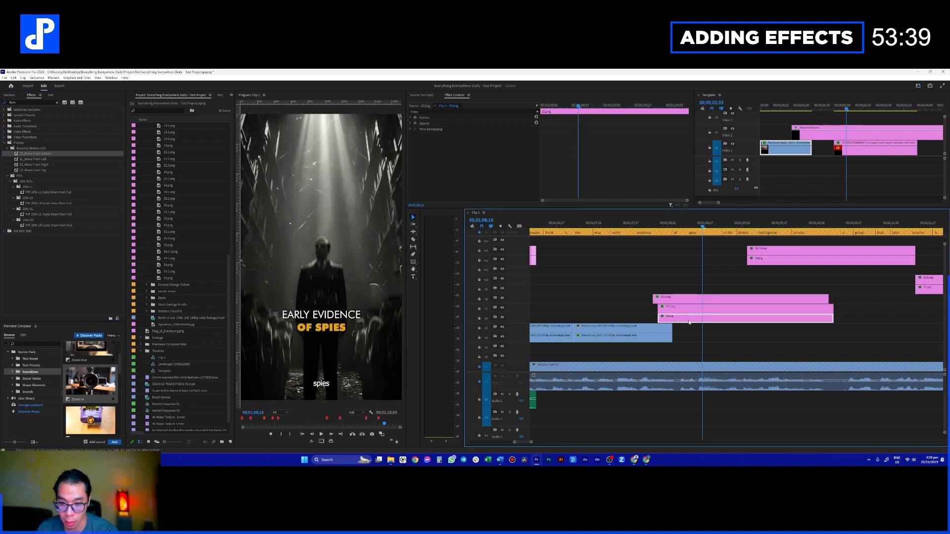
{"action": "left_click_drag", "start_coordinate": [68, 169], "coordinate": [766, 317]}
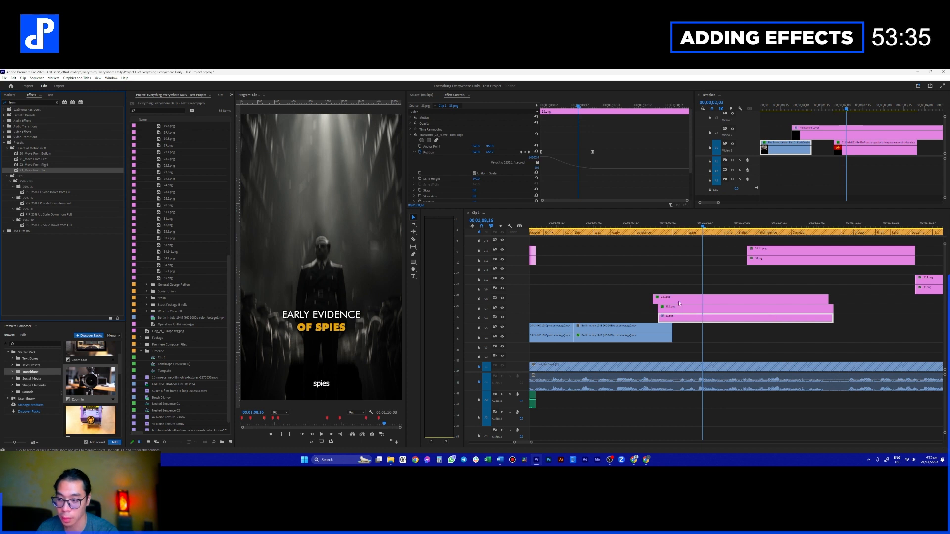
{"action": "left_click", "coordinate": [659, 232]}
{"action": "key", "text": "space"}
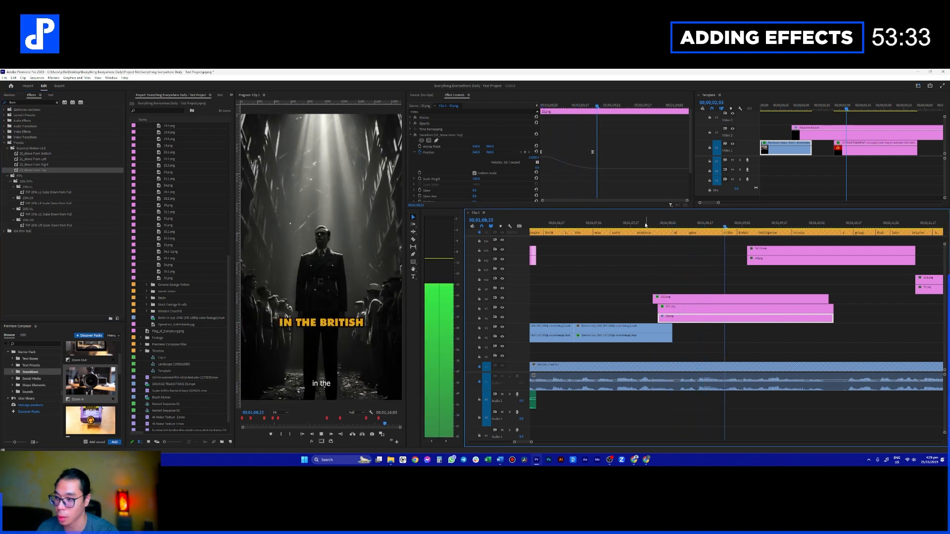
- Extend the end of the tram footage and its blurred copy further beneath the incoming officer layers
{"action": "key", "text": "space"}
{"action": "left_click_drag", "start_coordinate": [702, 344], "coordinate": [661, 327]}
{"action": "left_click_drag", "start_coordinate": [671, 331], "coordinate": [727, 331]}
- Move the image pair following the officer scene later in the timeline and play the officer's entrance back
{"action": "scroll", "coordinate": [773, 281], "scroll_direction": "down", "scroll_amount": 3}
{"action": "left_click_drag", "start_coordinate": [727, 269], "coordinate": [714, 243]}
{"action": "left_click_drag", "start_coordinate": [702, 254], "coordinate": [831, 254]}
{"action": "left_click", "coordinate": [700, 268]}
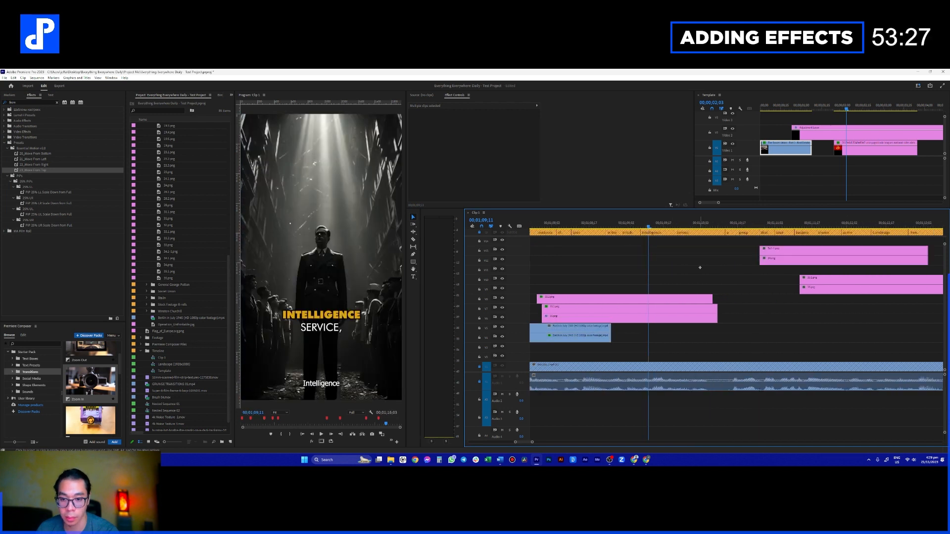
{"action": "left_click", "coordinate": [535, 228]}
{"action": "scroll", "coordinate": [556, 254], "scroll_direction": "up", "scroll_amount": 2}
{"action": "key", "text": "space"}
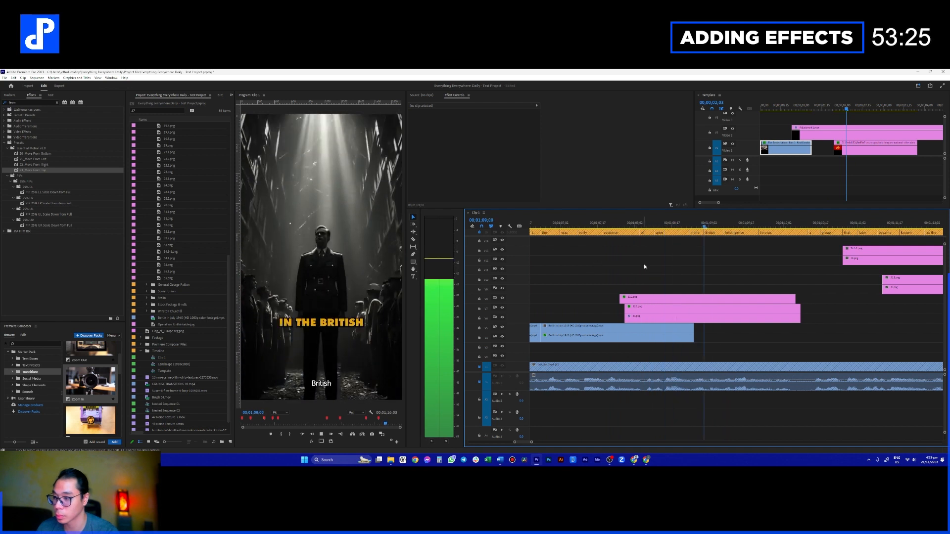
{"action": "key", "text": "space"}
- Search the effects for "zoom", look through the motion presets and choose Zoom In
{"action": "left_click", "coordinate": [30, 102]}
{"action": "type", "text": "zoo"}
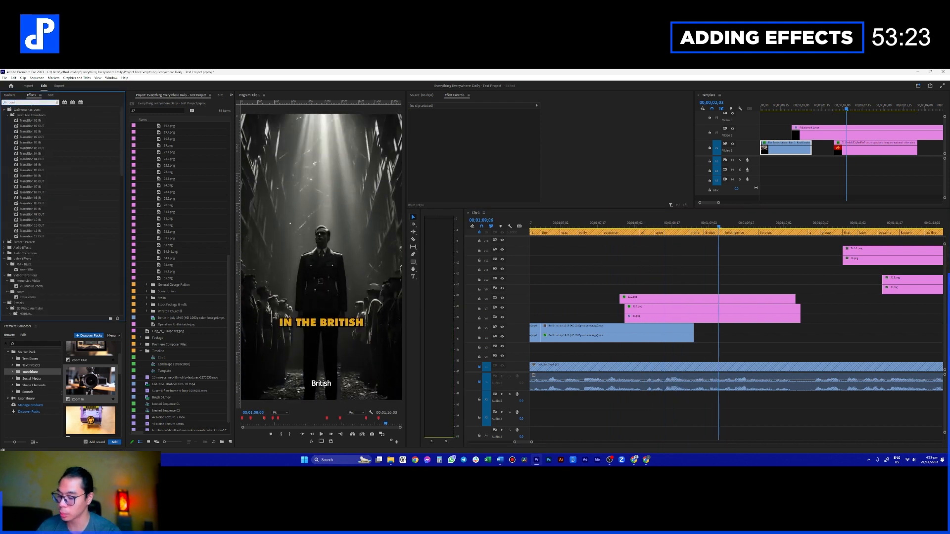
{"action": "scroll", "coordinate": [39, 217], "scroll_direction": "down", "scroll_amount": 3}
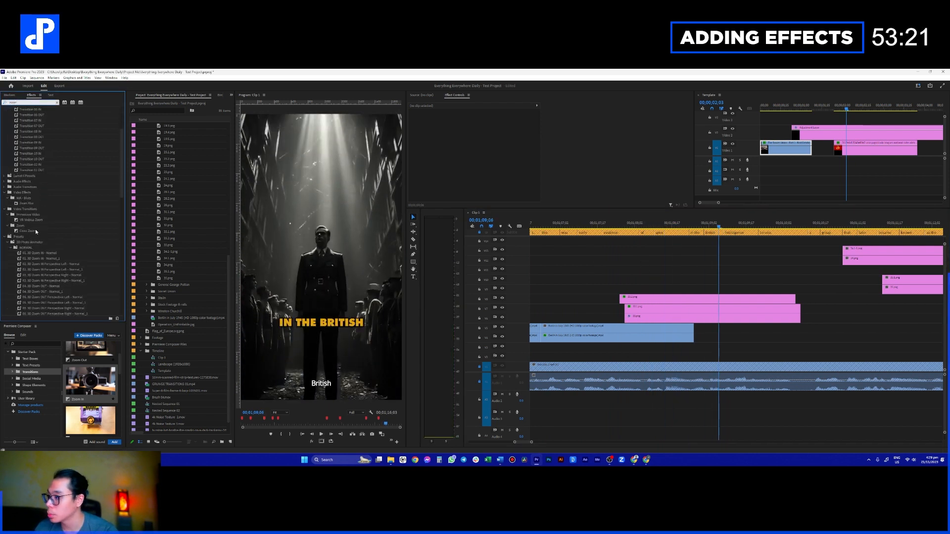
{"action": "scroll", "coordinate": [35, 253], "scroll_direction": "down", "scroll_amount": 5}
{"action": "scroll", "coordinate": [39, 261], "scroll_direction": "down", "scroll_amount": 5}
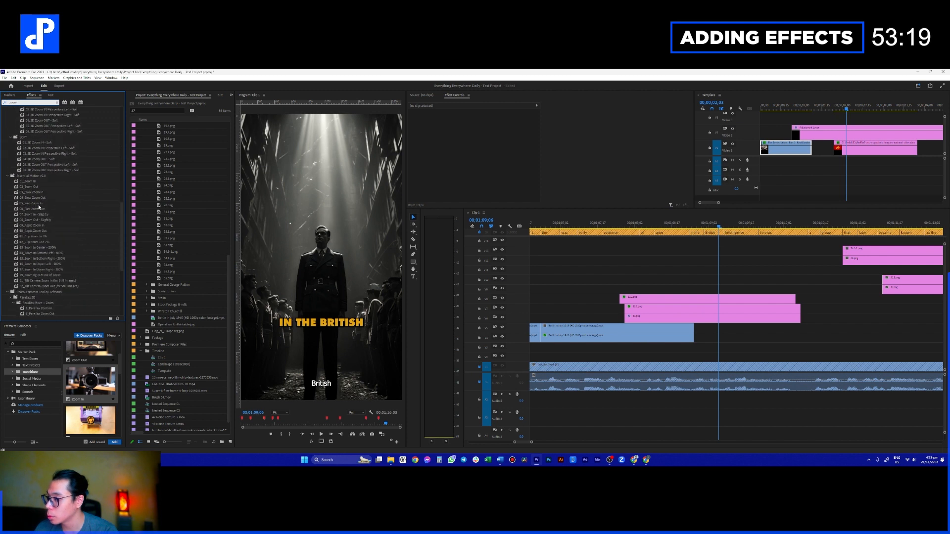
{"action": "left_click", "coordinate": [38, 187]}
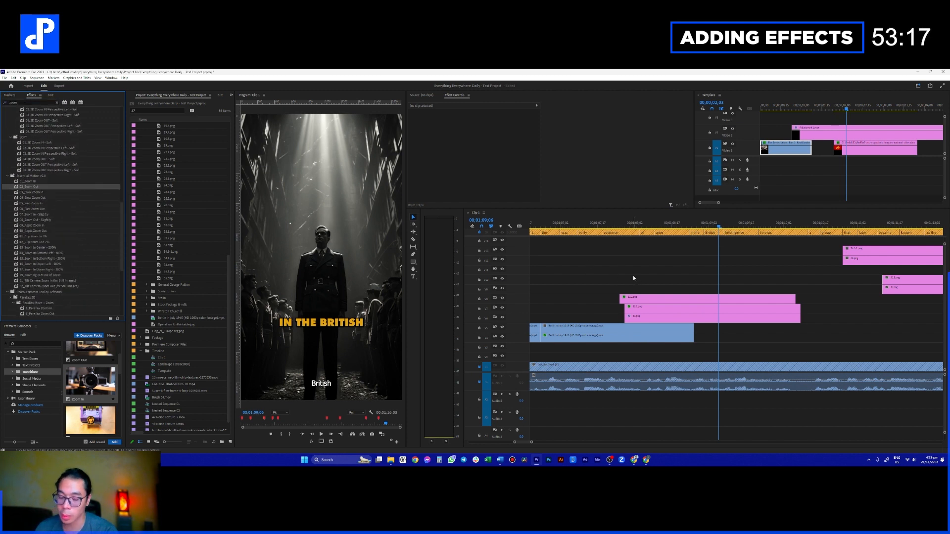
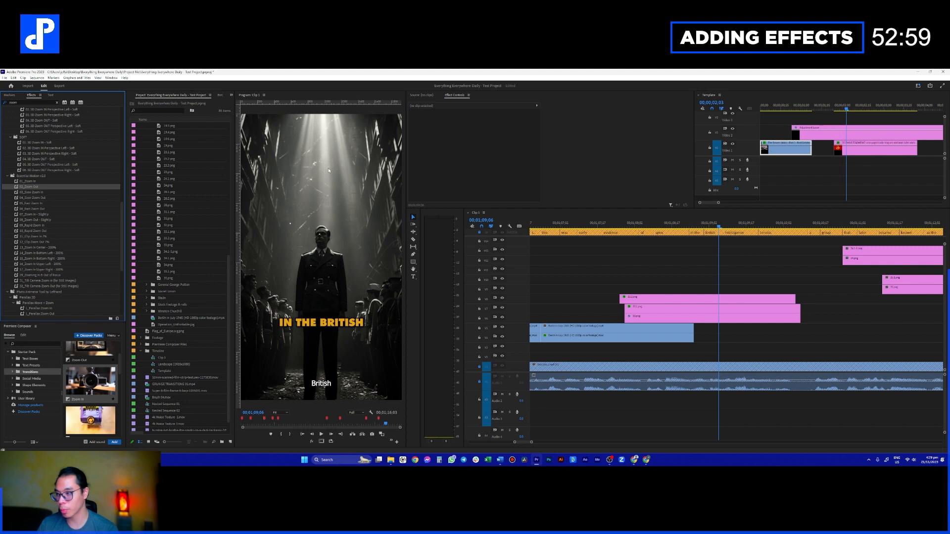
{"action": "left_click", "coordinate": [57, 181]}
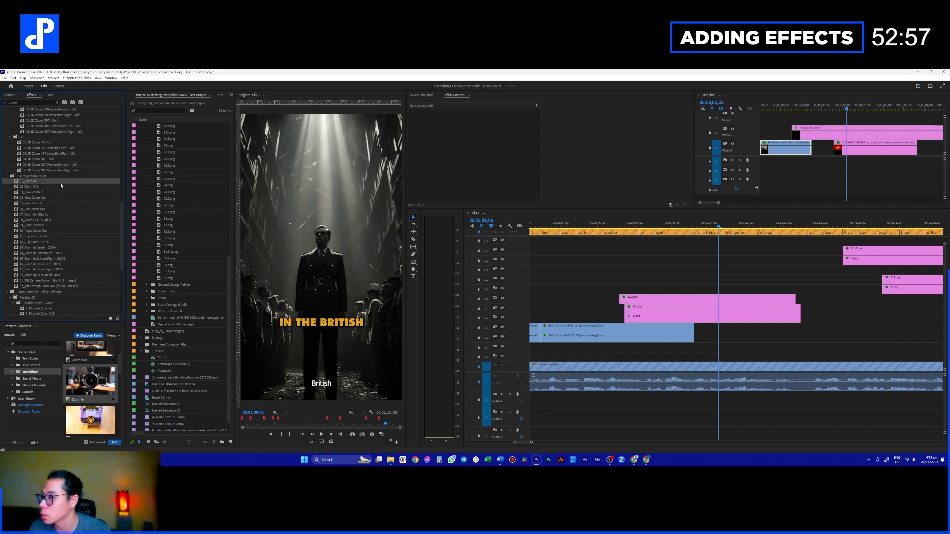
- Apply the zoom-in motion preset numbered 05 to the topmost officer scene layer and play the entrance back
{"action": "left_click", "coordinate": [612, 224]}
{"action": "key", "text": "space"}
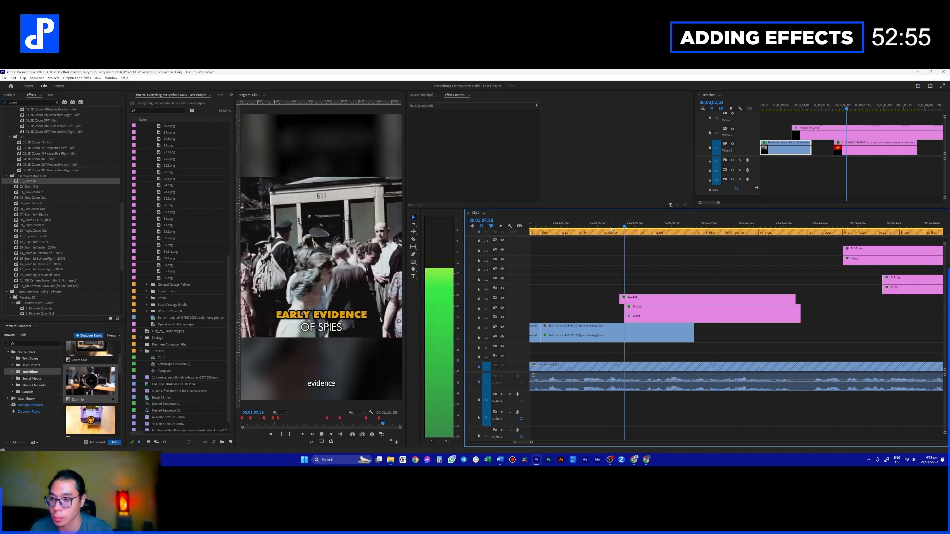
{"action": "key", "text": "space"}
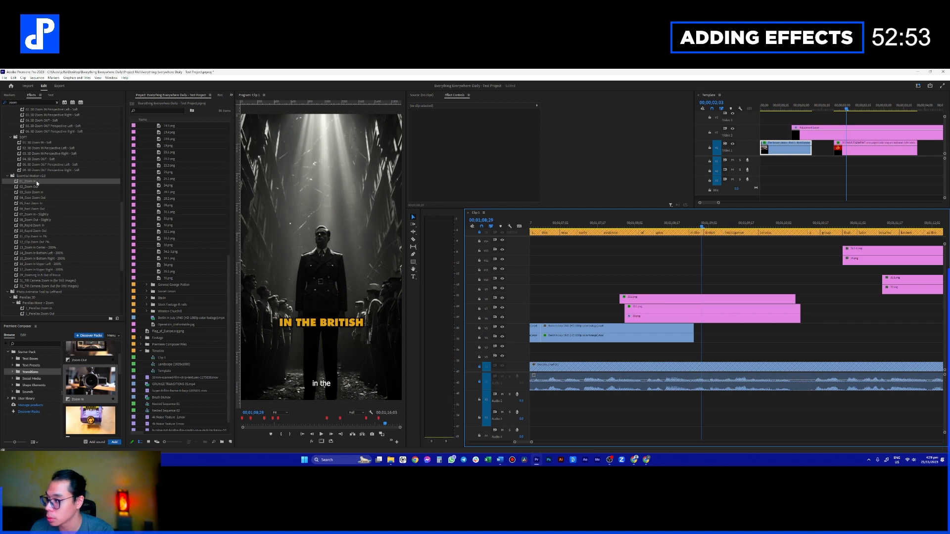
{"action": "left_click", "coordinate": [43, 204]}
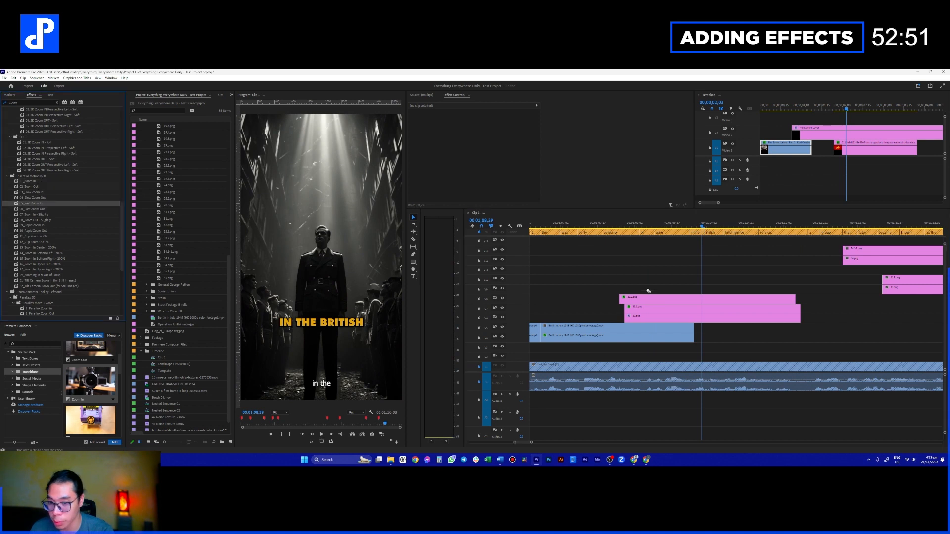
{"action": "left_click_drag", "start_coordinate": [653, 289], "coordinate": [653, 299]}
{"action": "left_click", "coordinate": [619, 226]}
{"action": "key", "text": "space"}
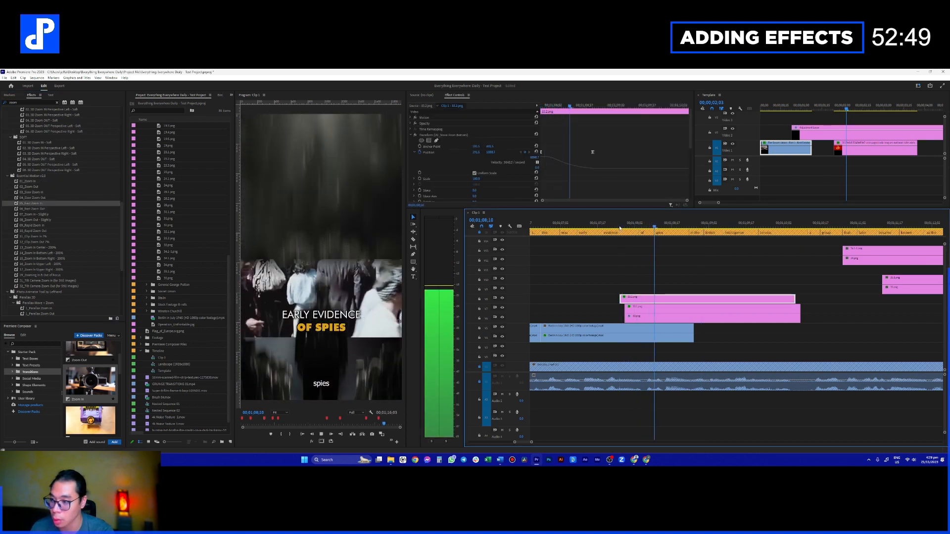
{"action": "key", "text": "space"}
- Apply the zoom-out motion preset numbered 06 to the middle officer scene layer and play the scene back
{"action": "left_click", "coordinate": [40, 208]}
{"action": "left_click_drag", "start_coordinate": [40, 208], "coordinate": [658, 309]}
{"action": "left_click", "coordinate": [618, 227]}
{"action": "key", "text": "space"}
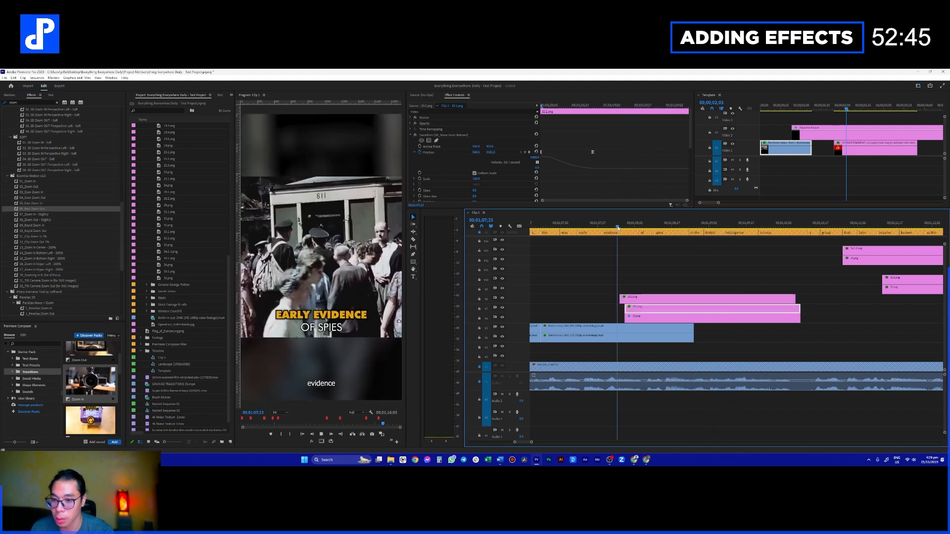
{"action": "key", "text": "space"}
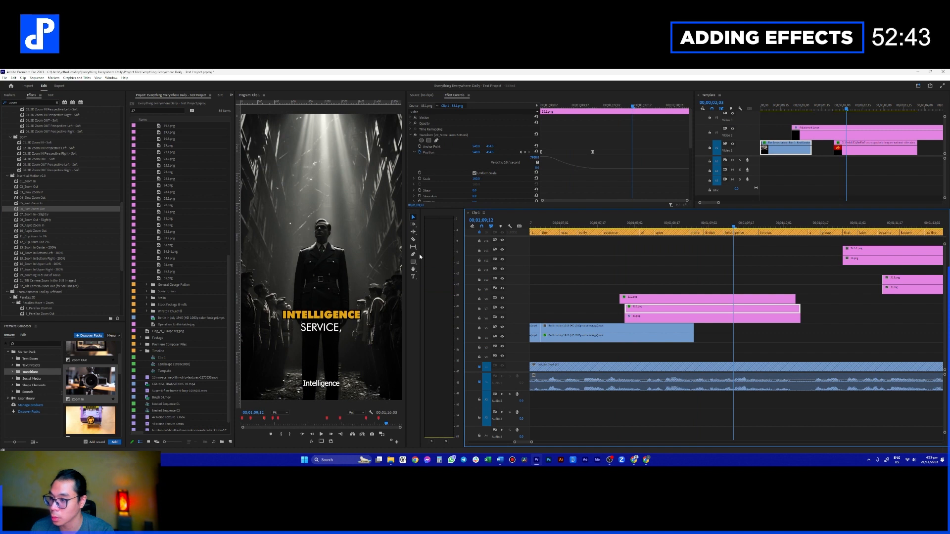
- Apply the 3D Zoom OUT - Soft preset to the lowest officer scene layer and play the result back
{"action": "scroll", "coordinate": [44, 151], "scroll_direction": "up", "scroll_amount": 1}
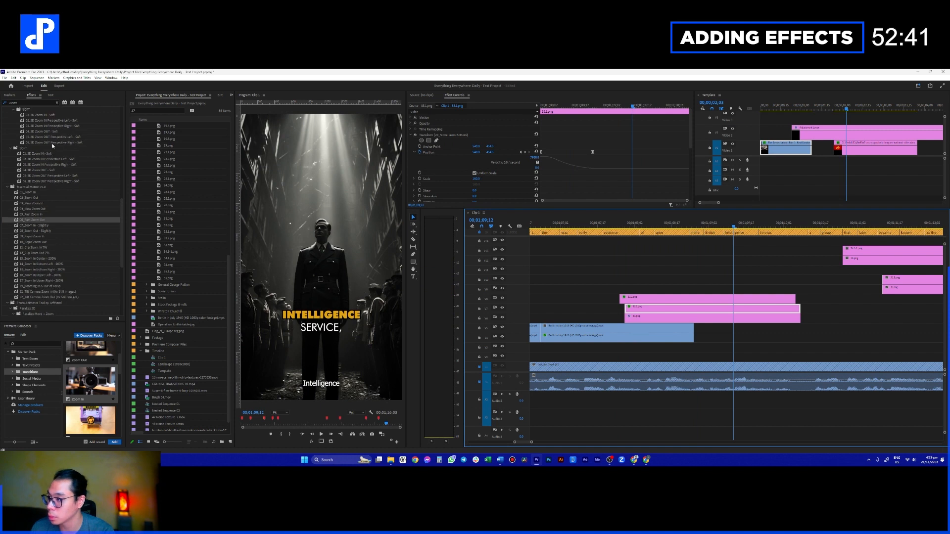
{"action": "left_click_drag", "start_coordinate": [52, 131], "coordinate": [641, 319]}
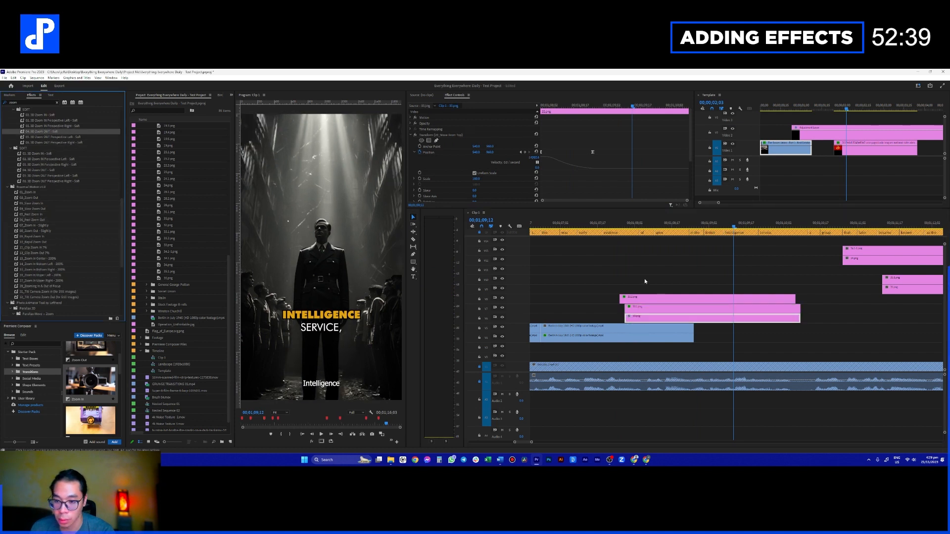
{"action": "left_click", "coordinate": [617, 227]}
{"action": "key", "text": "space"}
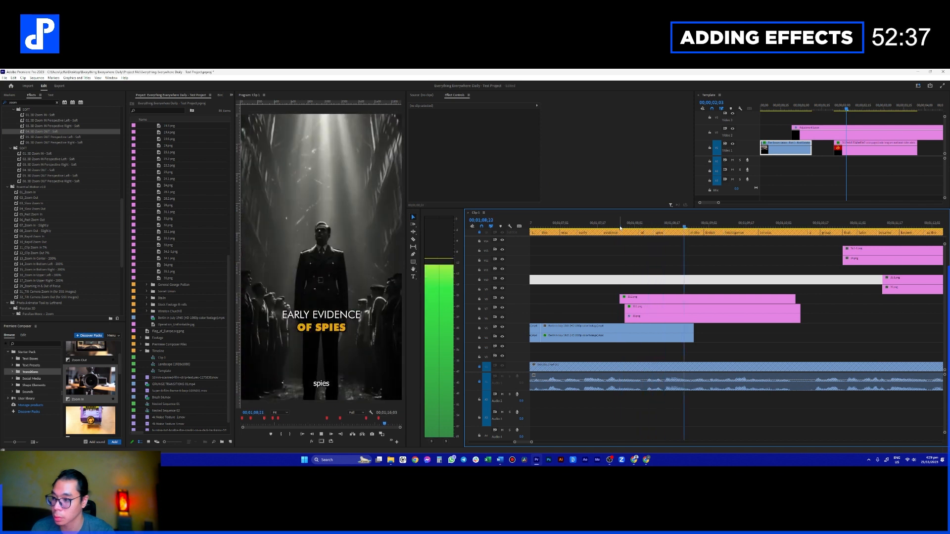
{"action": "key", "text": "space"}
- Reorder the lowest officer layer's effects so Move From Top sits below the 3D Zoom OUT transforms, and replay the entrance
{"action": "left_click", "coordinate": [646, 321]}
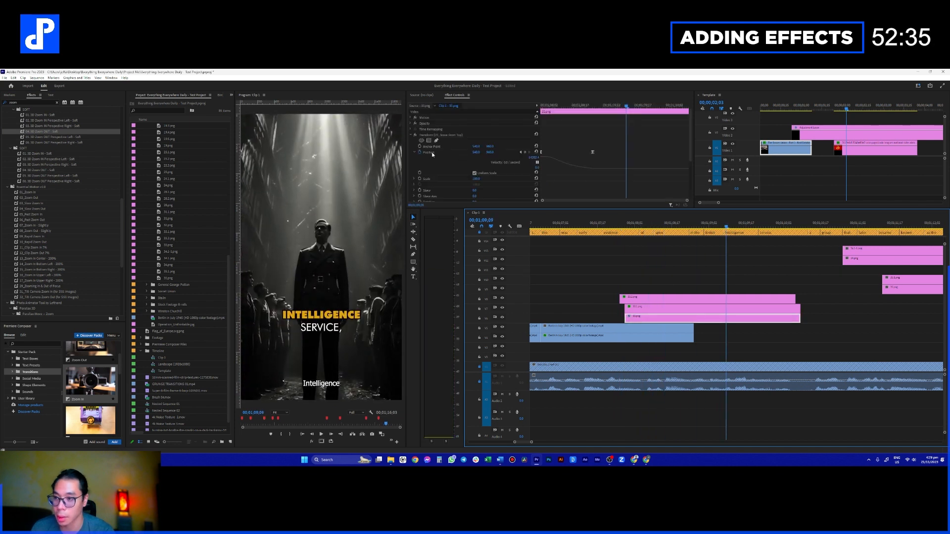
{"action": "left_click", "coordinate": [410, 135]}
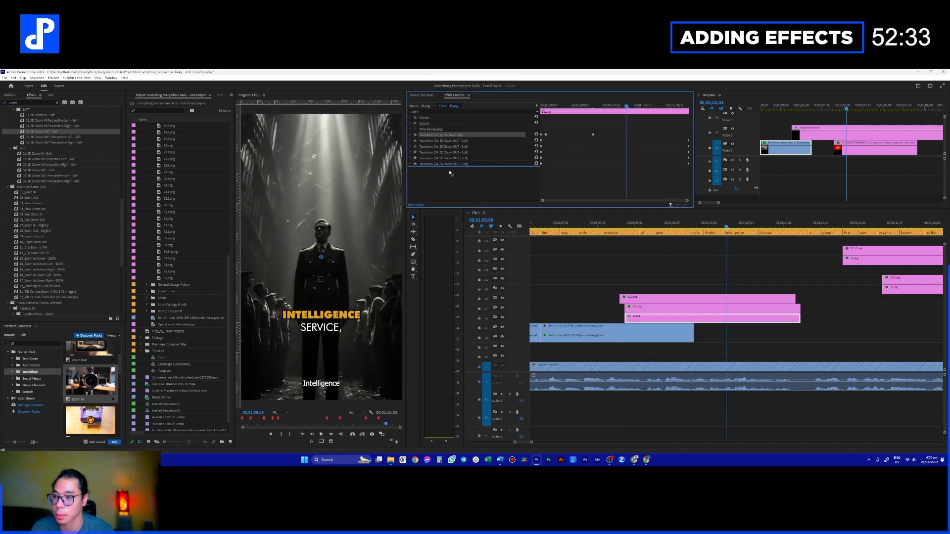
{"action": "left_click", "coordinate": [625, 274]}
{"action": "left_click", "coordinate": [609, 225]}
{"action": "key", "text": "space"}
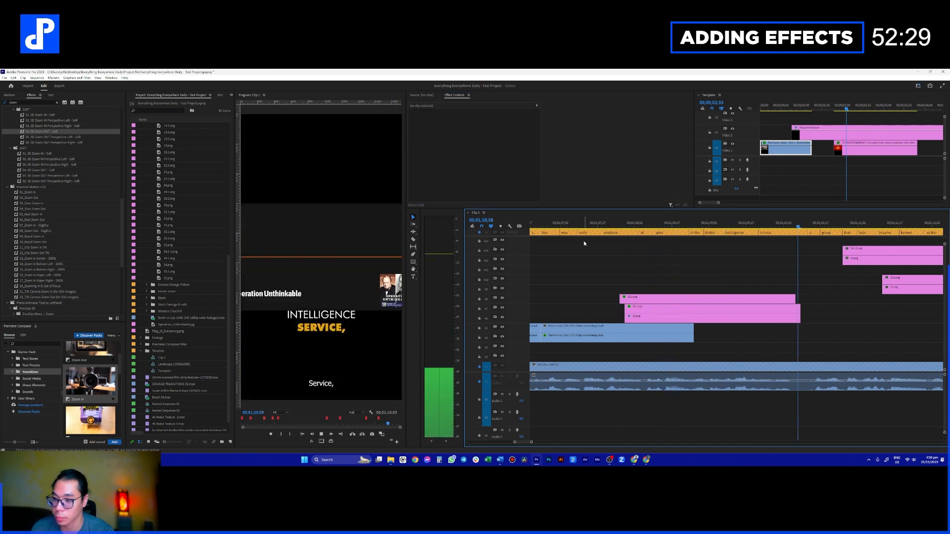
{"action": "left_click", "coordinate": [619, 225]}
{"action": "key", "text": "space"}
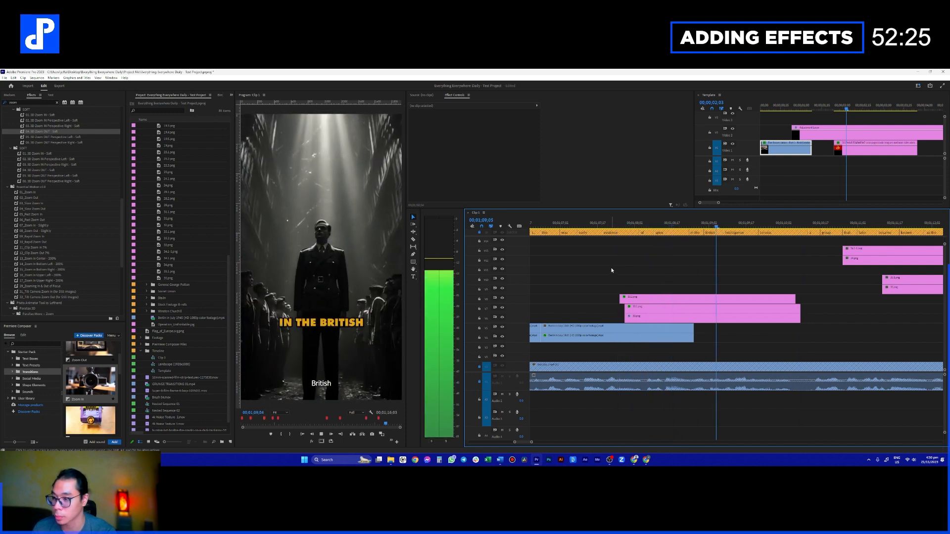
{"action": "key", "text": "space"}
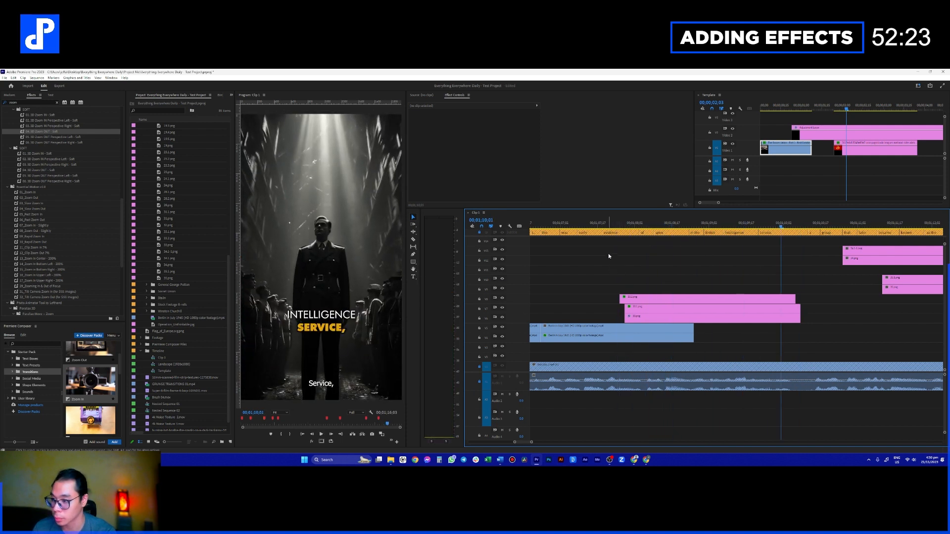
{"action": "key", "text": "space"}
{"action": "key", "text": "space"}
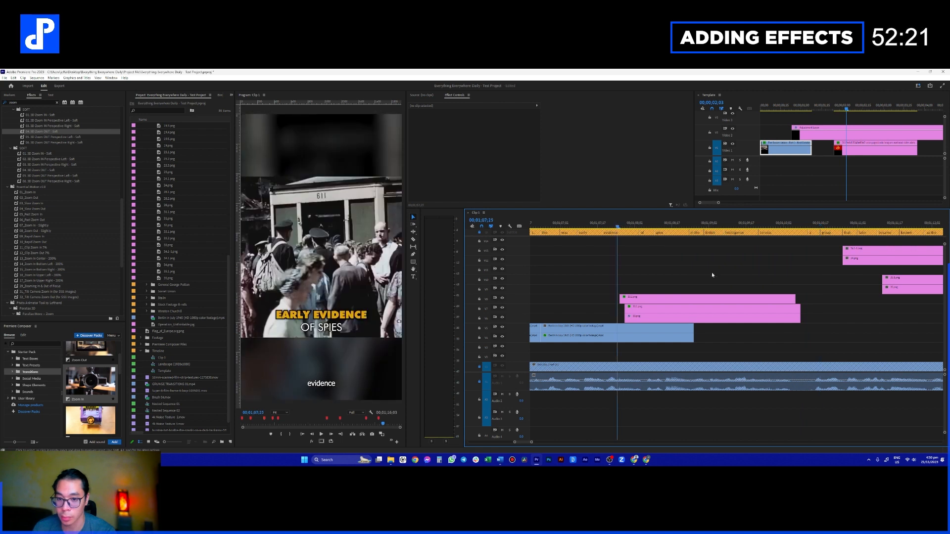
- Extend the ends of all three officer scene layers so they overlap the start of the following soldier images
{"action": "mouse_move", "coordinate": [796, 298]}
{"action": "left_mouse_down"}
{"action": "mouse_move", "coordinate": [832, 297]}
{"action": "mouse_move", "coordinate": [776, 314]}
{"action": "mouse_move", "coordinate": [810, 316]}
{"action": "mouse_move", "coordinate": [810, 300]}
{"action": "left_mouse_up"}
{"action": "left_click", "coordinate": [760, 321]}
{"action": "left_click", "coordinate": [748, 227]}
{"action": "key", "text": "space"}
{"action": "key", "text": "space"}
{"action": "left_click", "coordinate": [754, 302]}
{"action": "left_click_drag", "start_coordinate": [791, 278], "coordinate": [851, 314]}
{"action": "left_click", "coordinate": [817, 285]}
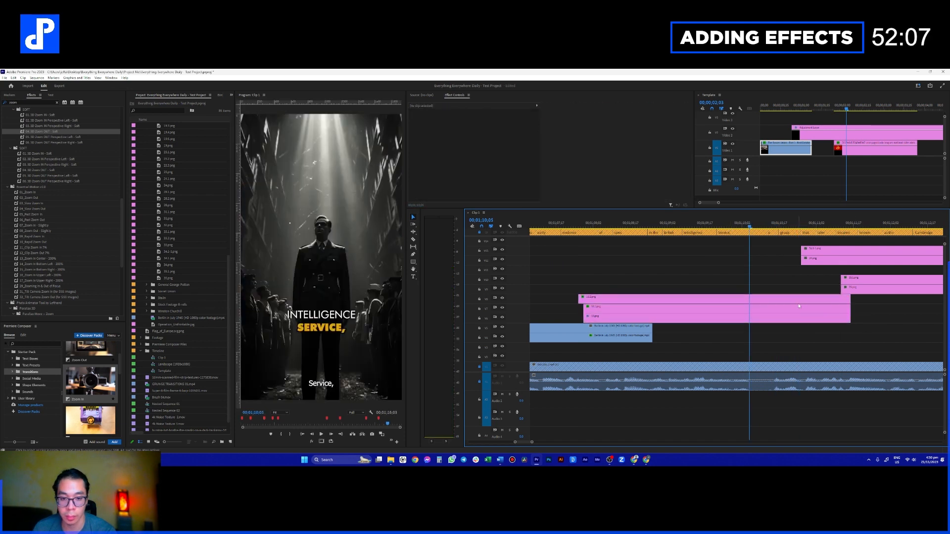
- Examine the entrance and zoom effects and their keyframe timing on the top and middle officer layers
{"action": "left_click", "coordinate": [798, 304]}
{"action": "left_click", "coordinate": [410, 136]}
{"action": "left_click", "coordinate": [411, 141]}
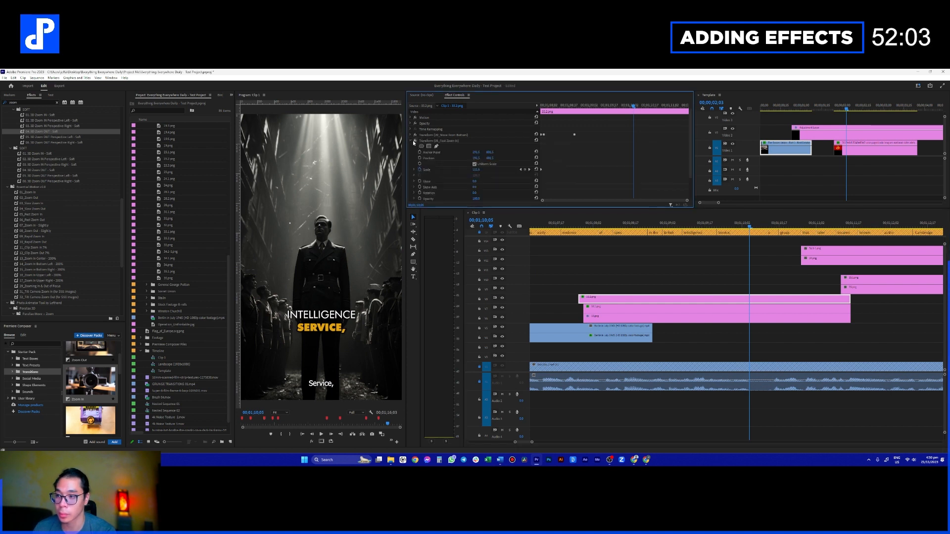
{"action": "left_click", "coordinate": [614, 310]}
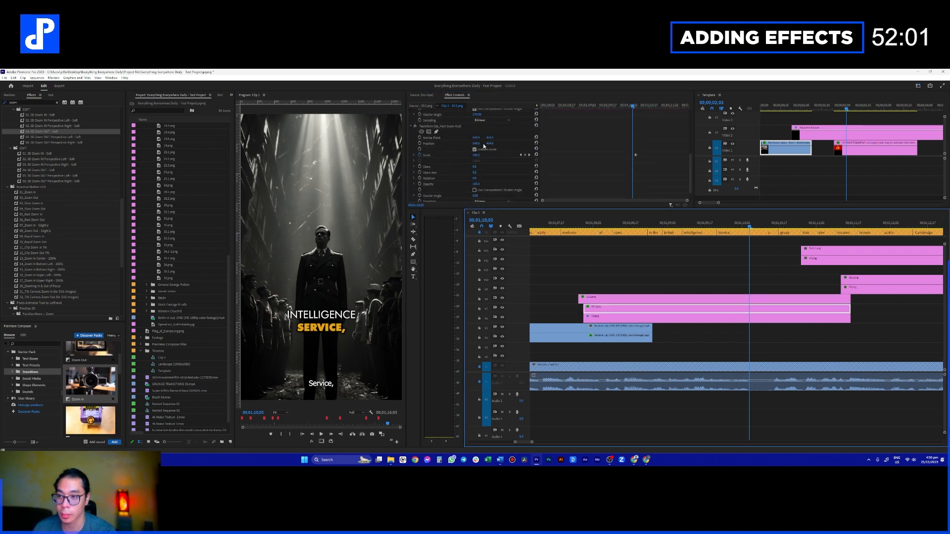
{"action": "scroll", "coordinate": [474, 144], "scroll_direction": "up", "scroll_amount": 3}
{"action": "left_click", "coordinate": [411, 135]}
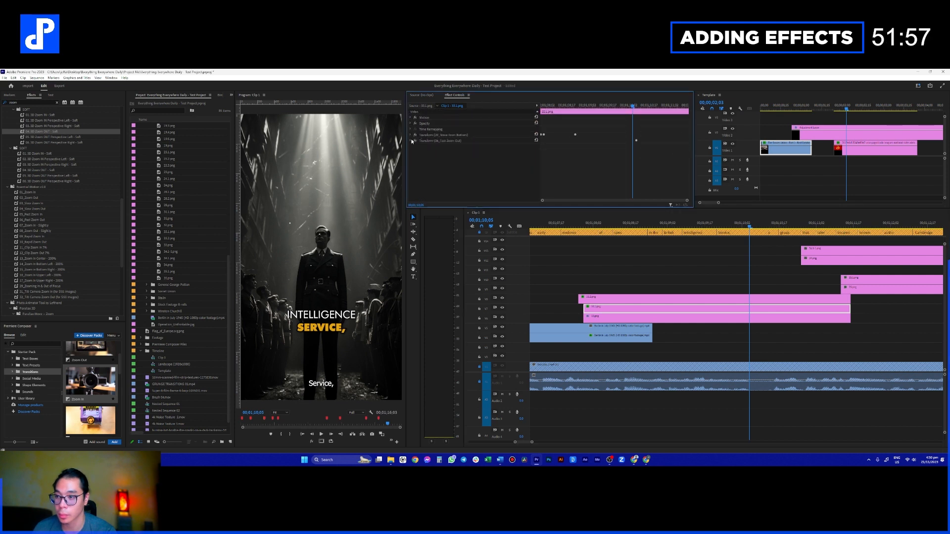
{"action": "left_click", "coordinate": [411, 141]}
- Delete the 3D Zoom OUT - Soft transforms from the lowest officer layer and reapply that preset over its extended length
{"action": "left_click", "coordinate": [746, 320]}
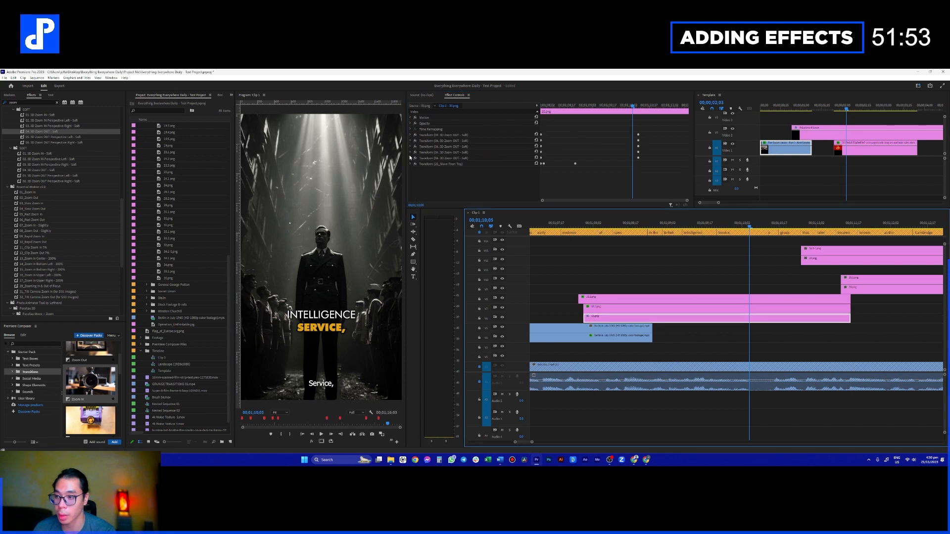
{"action": "left_click", "coordinate": [642, 145]}
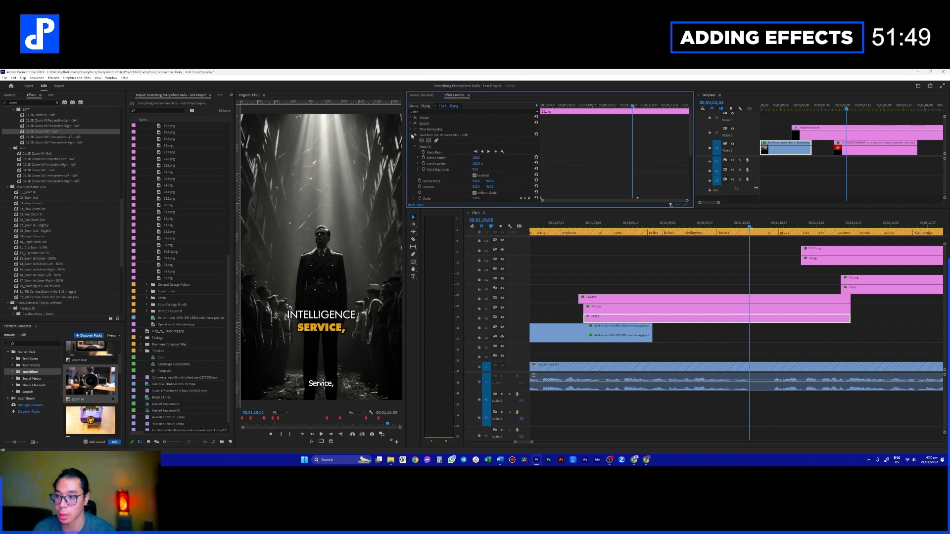
{"action": "left_click", "coordinate": [438, 135]}
{"action": "left_click", "coordinate": [445, 141], "text": "ctrl"}
{"action": "left_click", "coordinate": [446, 147], "text": "ctrl"}
{"action": "left_click", "coordinate": [445, 153], "text": "ctrl"}
{"action": "left_click", "coordinate": [445, 158], "text": "ctrl"}
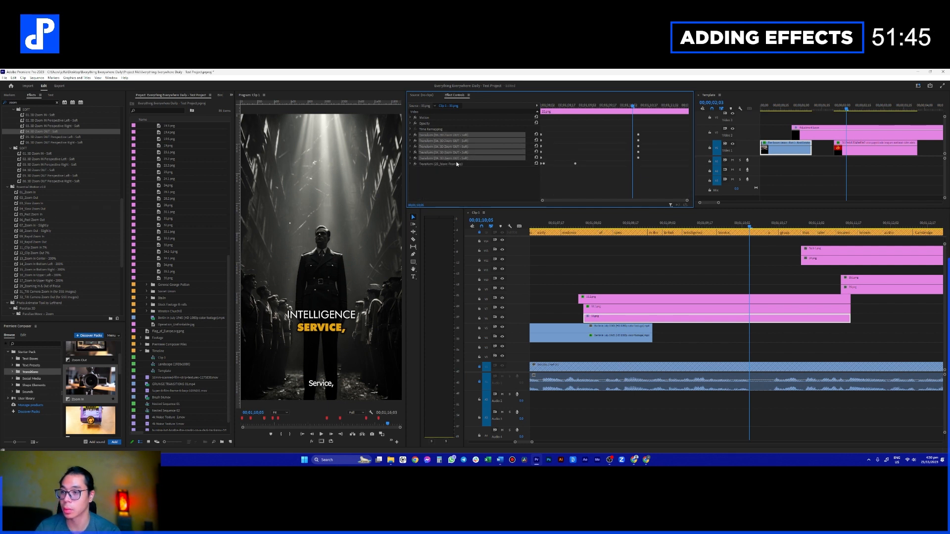
{"action": "key", "text": "Delete"}
{"action": "left_click_drag", "start_coordinate": [39, 131], "coordinate": [609, 317]}
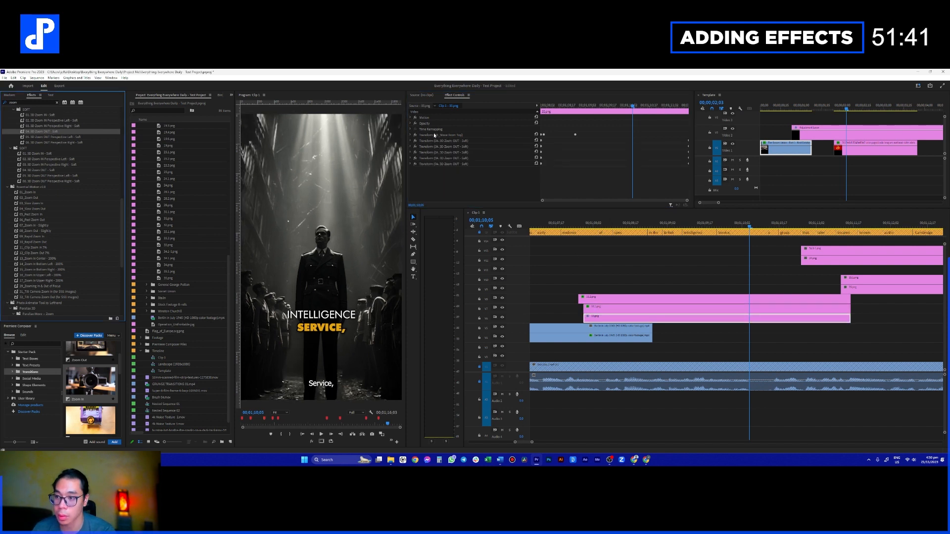
- Play the extended officer scene through to the start of the soldier silhouettes image
{"action": "left_click", "coordinate": [601, 259]}
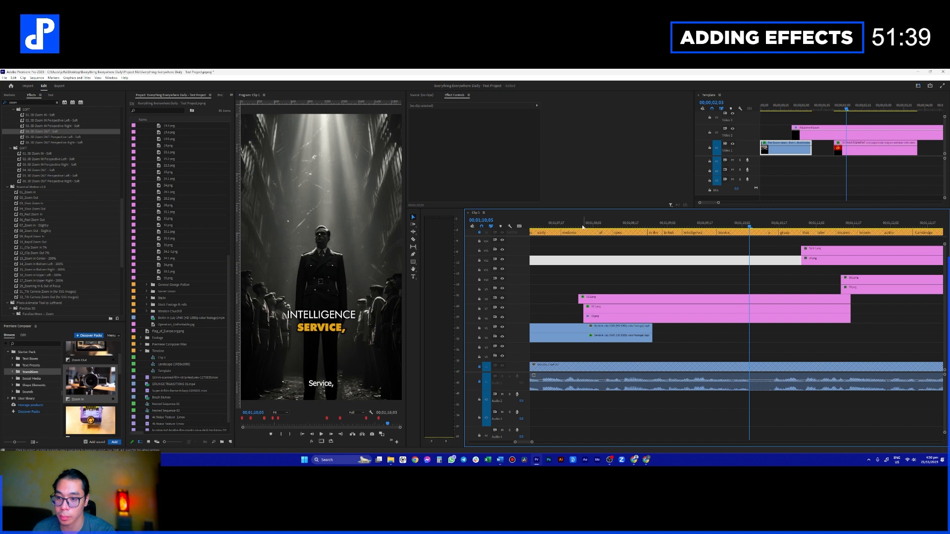
{"action": "left_click", "coordinate": [584, 226]}
{"action": "key", "text": "space"}
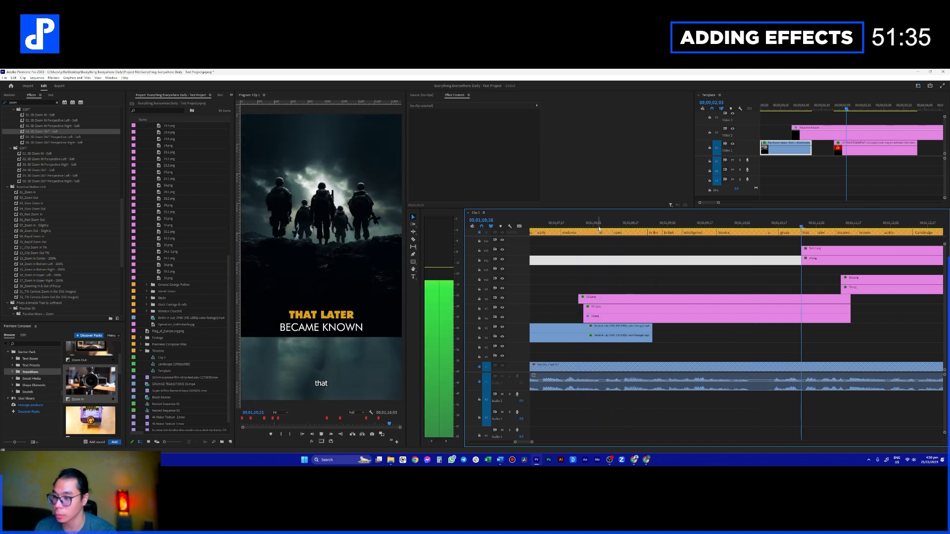
{"action": "key", "text": "space"}
- Move the second soldier image pair up and later in the timeline, and lower the first pair to the tracks directly above the officer layers
{"action": "scroll", "coordinate": [721, 299], "scroll_direction": "right", "scroll_amount": 5}
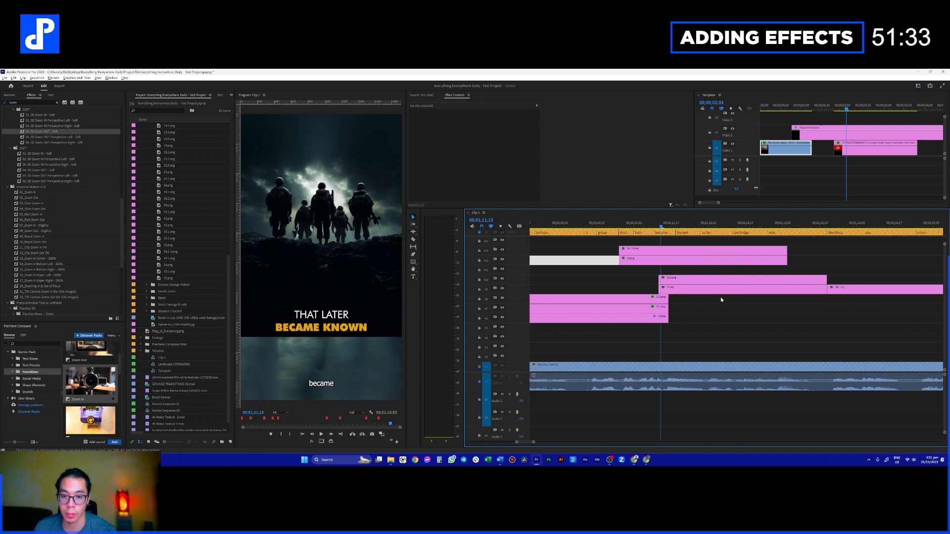
{"action": "scroll", "coordinate": [716, 297], "scroll_direction": "down", "scroll_amount": 3}
{"action": "scroll", "coordinate": [721, 275], "scroll_direction": "up", "scroll_amount": 3}
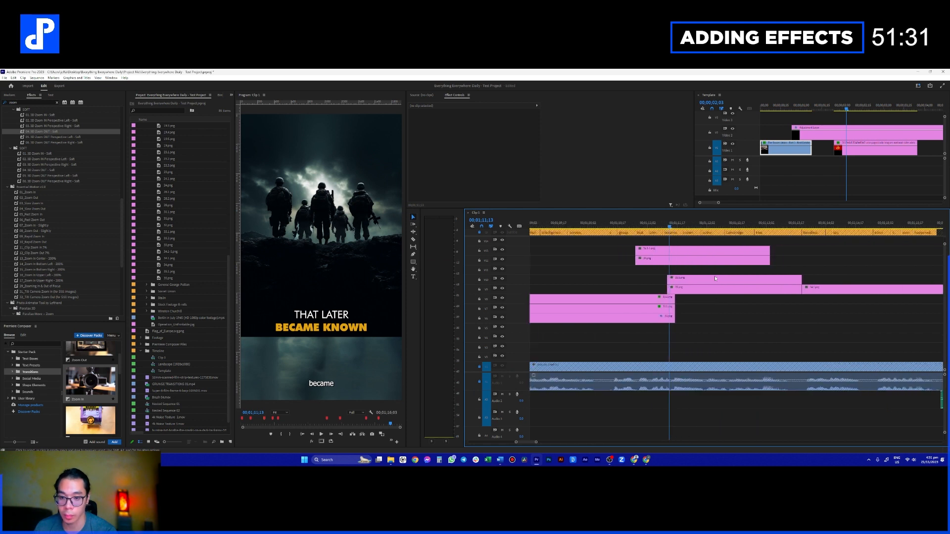
{"action": "left_click", "coordinate": [773, 224]}
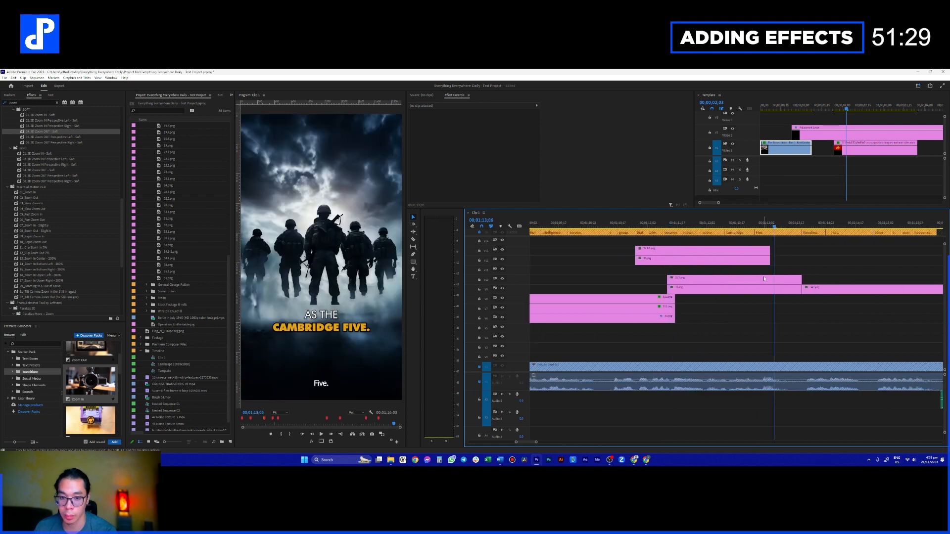
{"action": "left_click_drag", "start_coordinate": [724, 275], "coordinate": [750, 294]}
{"action": "left_click_drag", "start_coordinate": [845, 278], "coordinate": [846, 278]}
{"action": "left_click_drag", "start_coordinate": [756, 223], "coordinate": [660, 262]}
{"action": "left_click_drag", "start_coordinate": [662, 263], "coordinate": [665, 295]}
- Reposition the foreground layer of the first soldier image lower in the frame so it covers the bottom edge
{"action": "left_click", "coordinate": [666, 289]}
{"action": "left_click", "coordinate": [428, 118]}
{"action": "left_click", "coordinate": [369, 142]}
{"action": "left_click", "coordinate": [696, 279]}
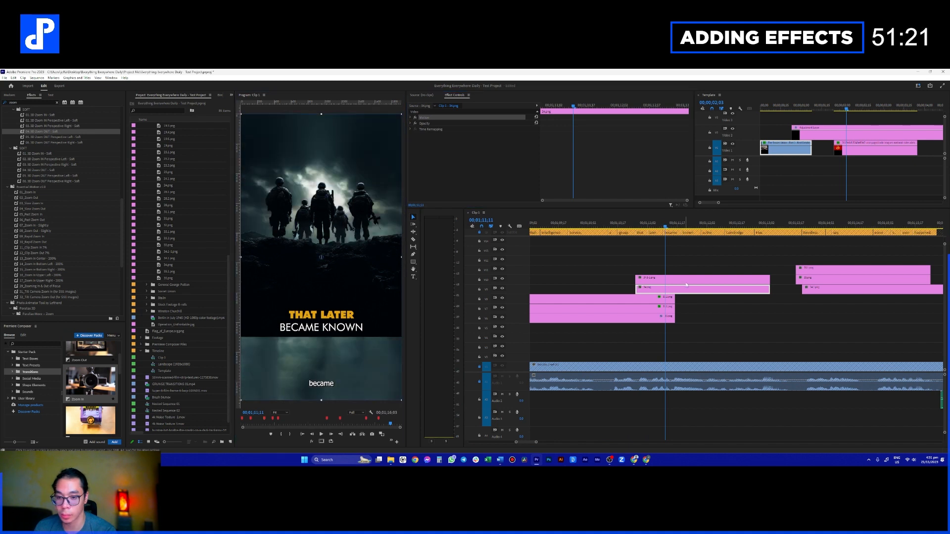
{"action": "left_click", "coordinate": [456, 118]}
{"action": "left_click_drag", "start_coordinate": [368, 310], "coordinate": [367, 330]}
- Search the effects for "from", apply Move From Bottom to the soldiers layer and Move From Top to the sky layer, and play back
{"action": "left_click", "coordinate": [39, 102]}
{"action": "type", "text": "fro"}
{"action": "double_click", "coordinate": [59, 154]}
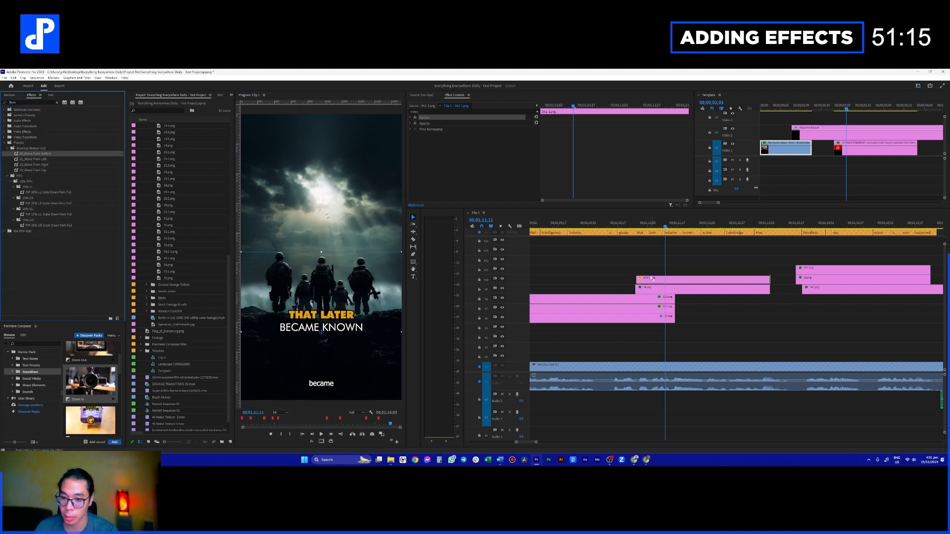
{"action": "left_click_drag", "start_coordinate": [45, 169], "coordinate": [693, 289]}
{"action": "left_click", "coordinate": [632, 226]}
{"action": "key", "text": "space"}
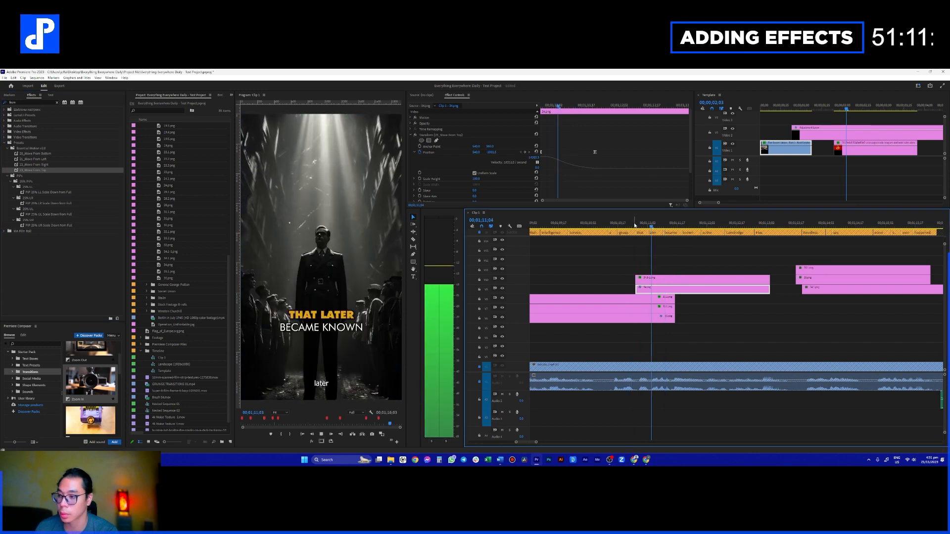
{"action": "key", "text": "space"}
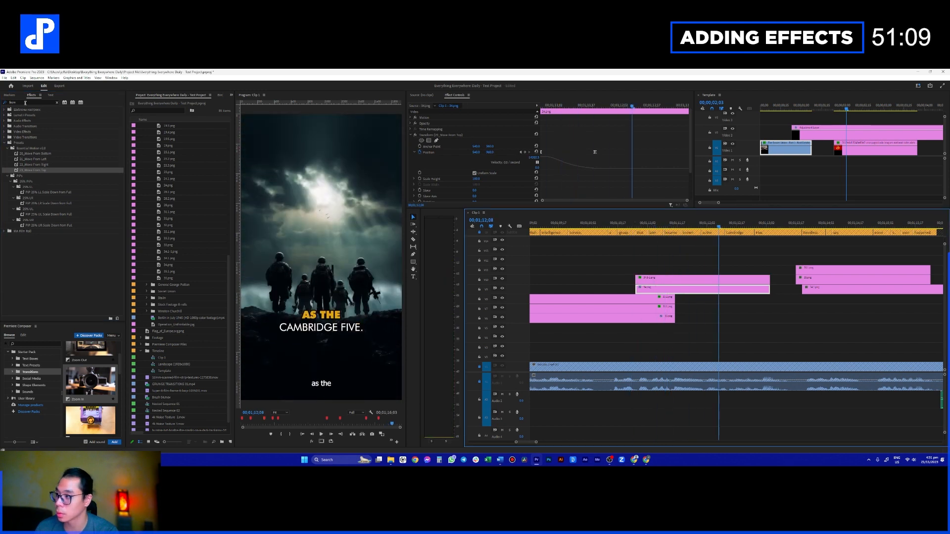
- Search the effects for "zoom" and apply the normal 3D Zoom OUT preset to the first soldier image's sky layer
{"action": "double_click", "coordinate": [25, 102]}
{"action": "type", "text": "zoom"}
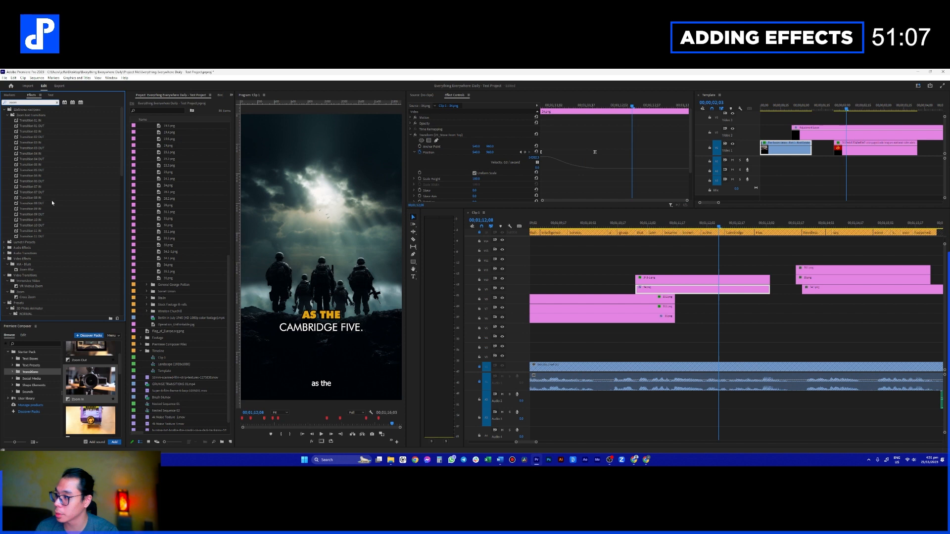
{"action": "scroll", "coordinate": [52, 203], "scroll_direction": "down", "scroll_amount": 3}
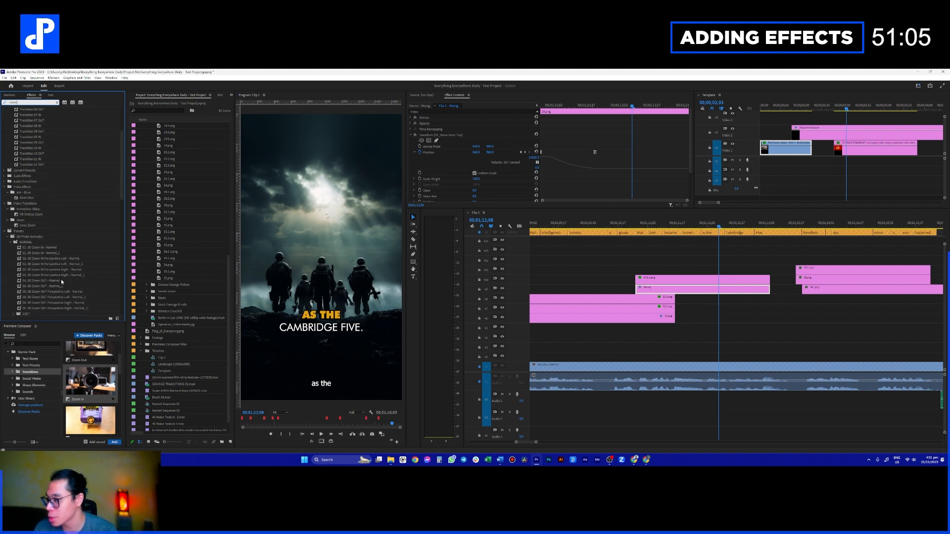
{"action": "left_click", "coordinate": [45, 281]}
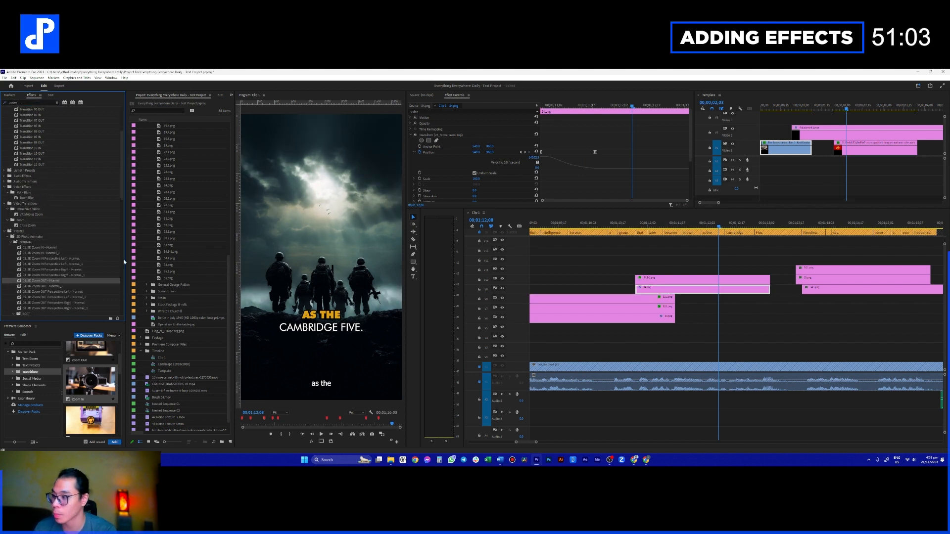
- Apply the 01_Zoom In preset to the soldiers layer of the first soldier image and play the scene
{"action": "scroll", "coordinate": [53, 265], "scroll_direction": "down", "scroll_amount": 4}
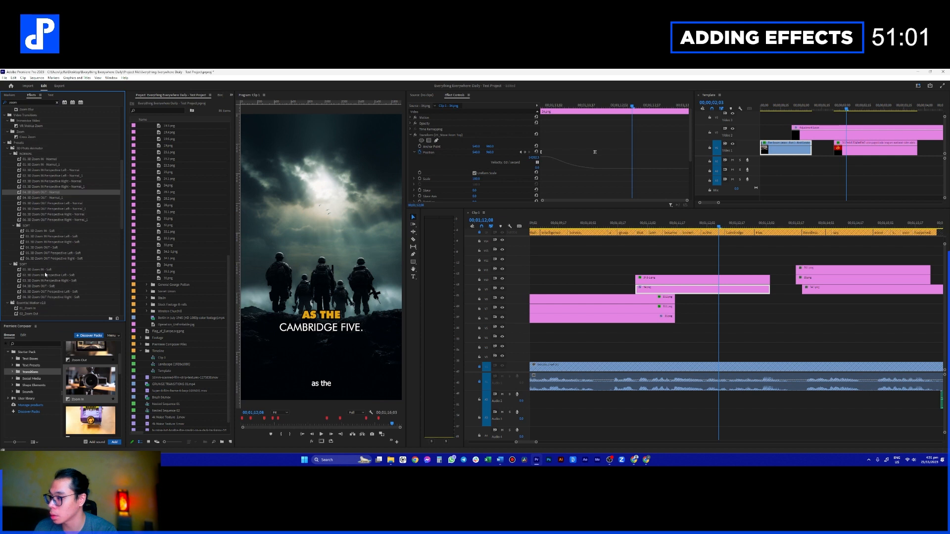
{"action": "scroll", "coordinate": [46, 275], "scroll_direction": "down", "scroll_amount": 1}
{"action": "left_click", "coordinate": [48, 292]}
{"action": "left_click", "coordinate": [639, 278]}
{"action": "left_click", "coordinate": [749, 265]}
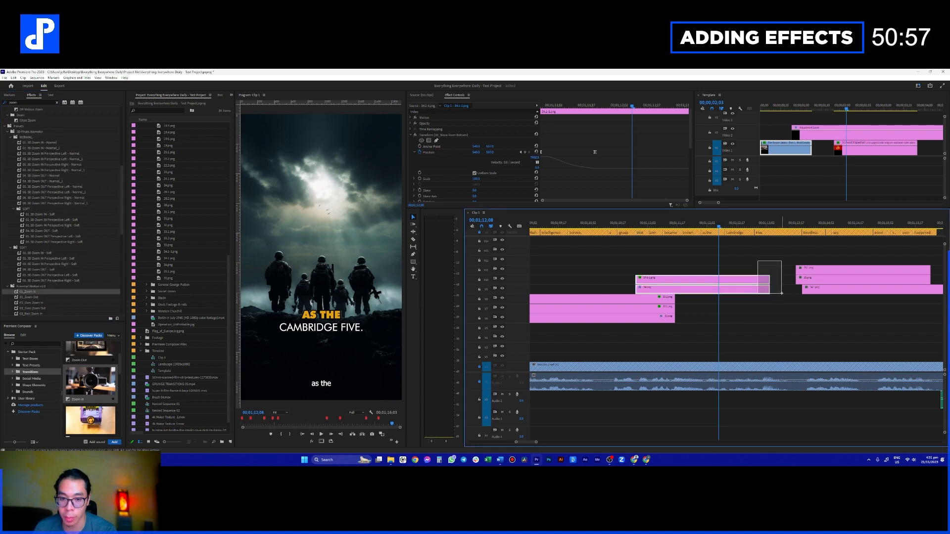
{"action": "left_click", "coordinate": [632, 226]}
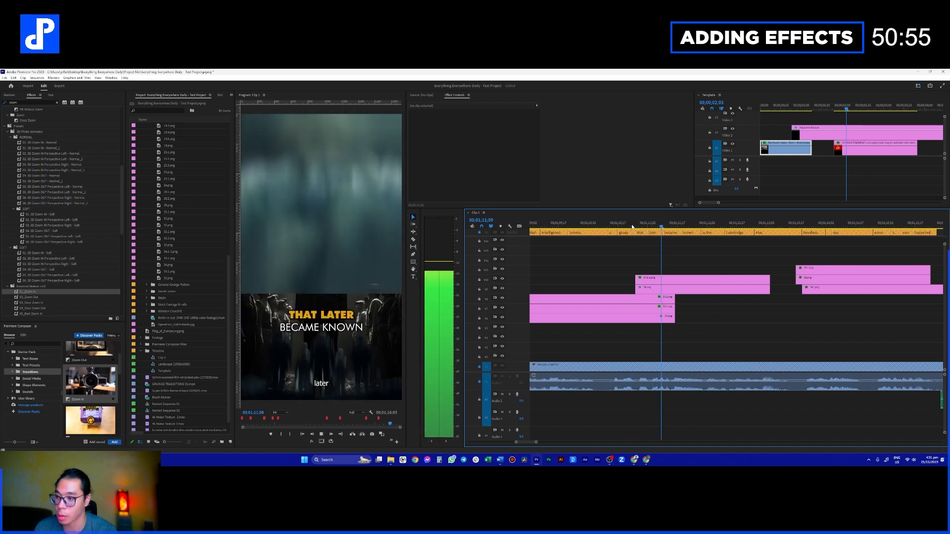
{"action": "key", "text": "space"}
- Reorder the soldiers layer's effects so Zoom In sits above Move From Bottom, and replay from the layer's start
{"action": "left_click", "coordinate": [651, 278]}
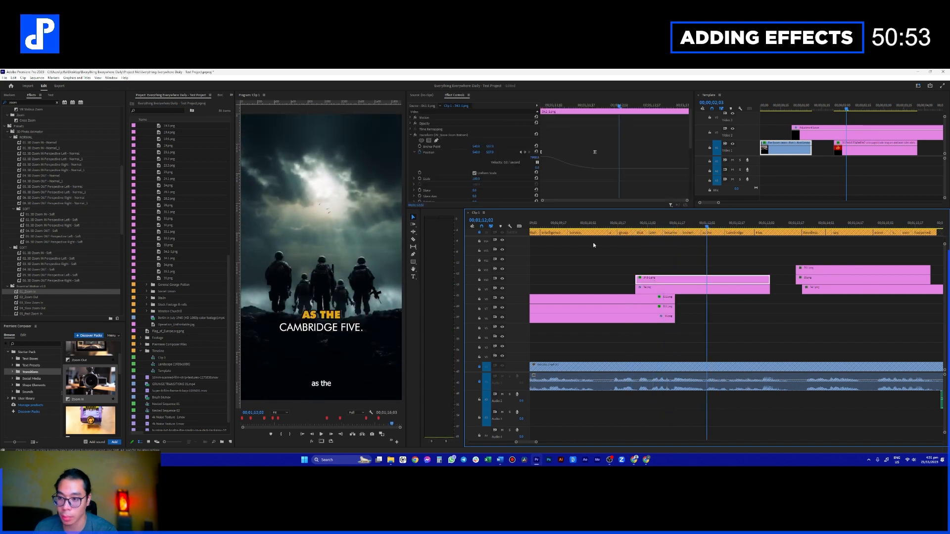
{"action": "left_click", "coordinate": [411, 135]}
{"action": "left_click_drag", "start_coordinate": [454, 135], "coordinate": [457, 140]}
{"action": "left_click", "coordinate": [638, 227]}
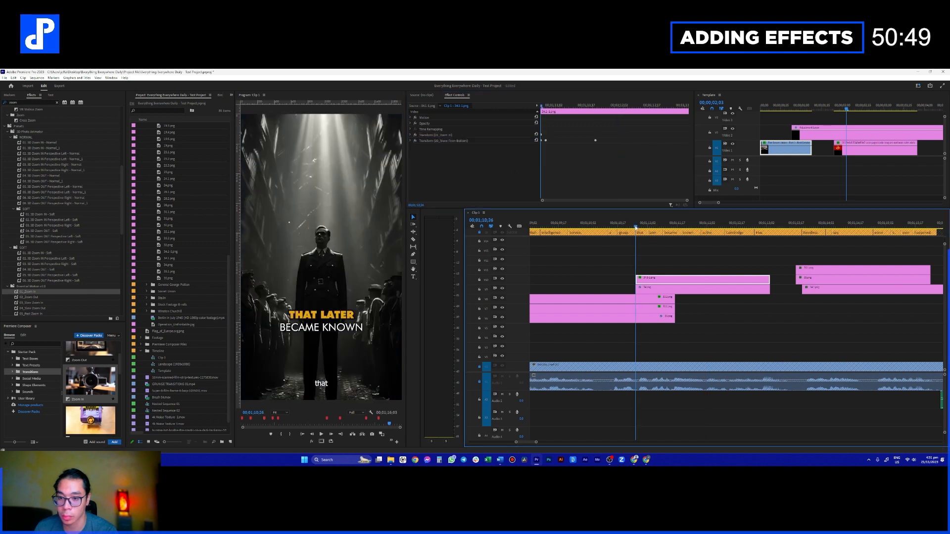
{"action": "key", "text": "space"}
{"action": "key", "text": "space"}
- Check the sky layer's effect stack and play through the first soldier scene
{"action": "left_click", "coordinate": [648, 278]}
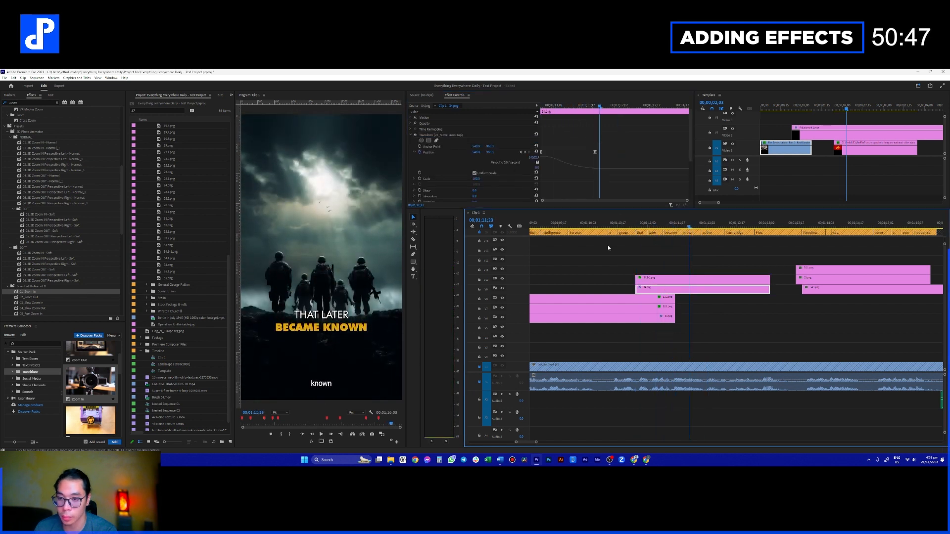
{"action": "left_click", "coordinate": [413, 135]}
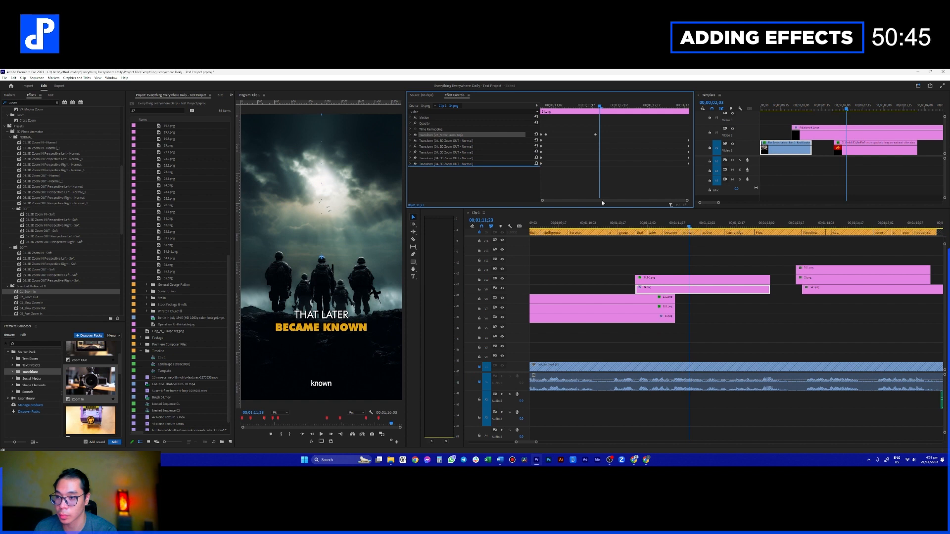
{"action": "left_click", "coordinate": [646, 245]}
{"action": "key", "text": "space"}
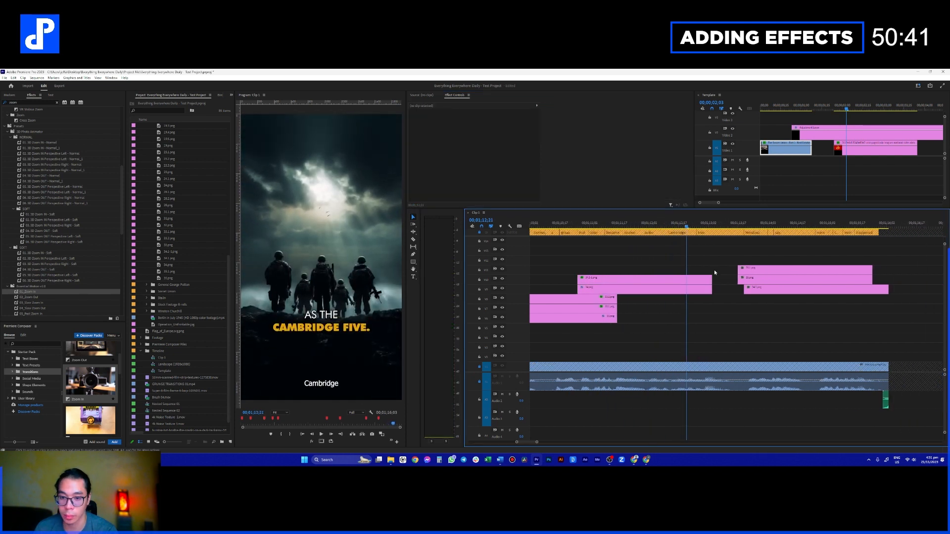
- Delete the extra clip below the second soldier image pair, and move the pair to lower tracks, starting where the first pair ends
{"action": "left_click_drag", "start_coordinate": [765, 264], "coordinate": [814, 329]}
{"action": "left_click", "coordinate": [767, 227]}
{"action": "key", "text": "space"}
{"action": "key", "text": "space"}
{"action": "left_click", "coordinate": [780, 287]}
{"action": "key", "text": "Delete"}
{"action": "left_click_drag", "start_coordinate": [761, 301], "coordinate": [743, 332]}
- Check the effects on the first image's soldiers layer and play the "As the Cambridge Five" section
{"action": "left_click", "coordinate": [680, 226]}
{"action": "key", "text": "space"}
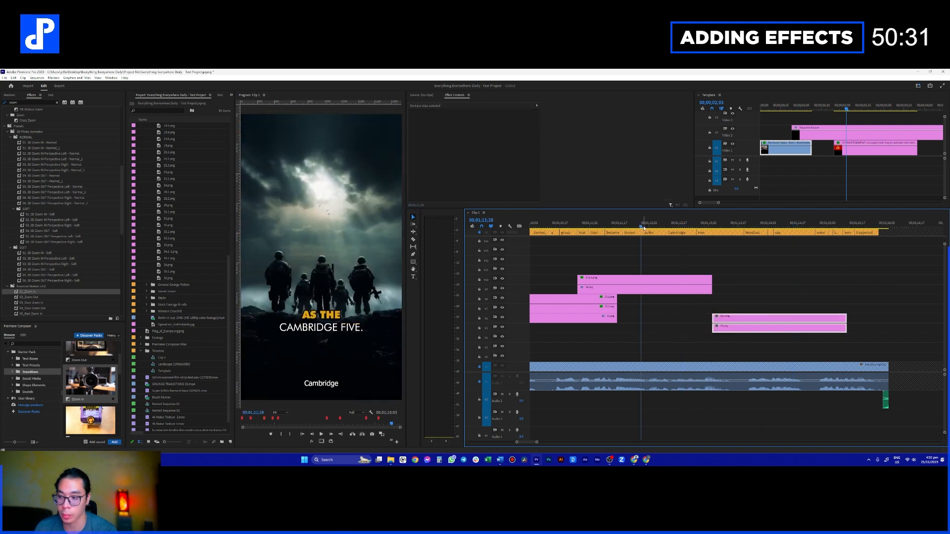
{"action": "key", "text": "space"}
{"action": "left_click", "coordinate": [652, 224]}
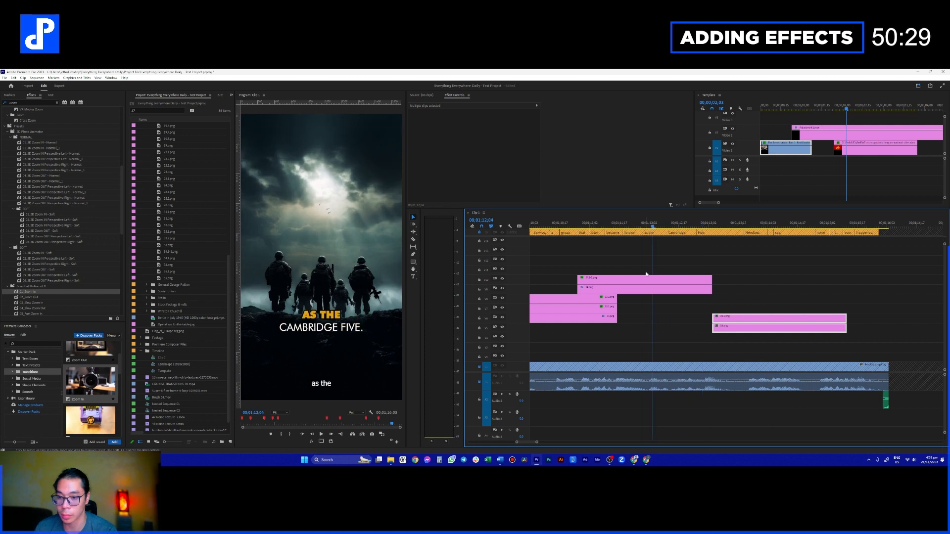
{"action": "left_click", "coordinate": [648, 280]}
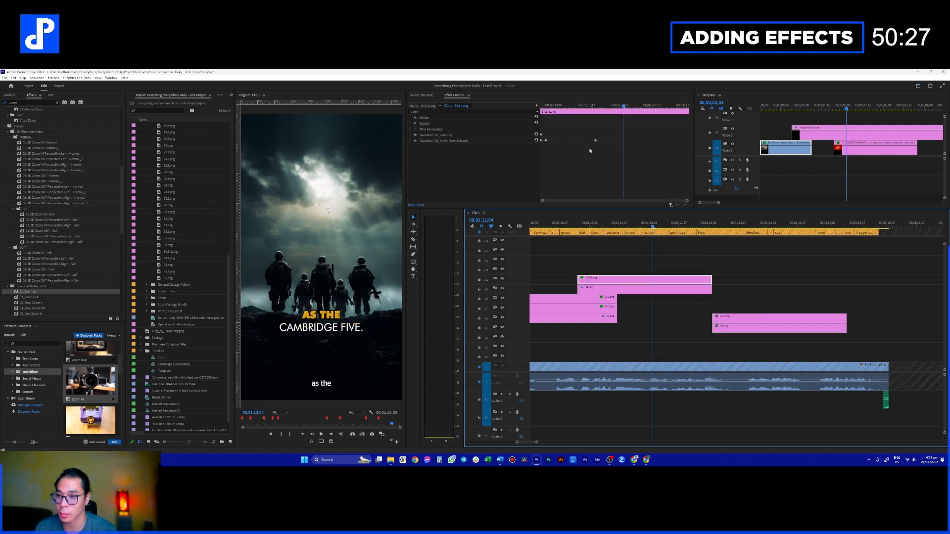
{"action": "left_click", "coordinate": [409, 137]}
{"action": "key", "text": "space"}
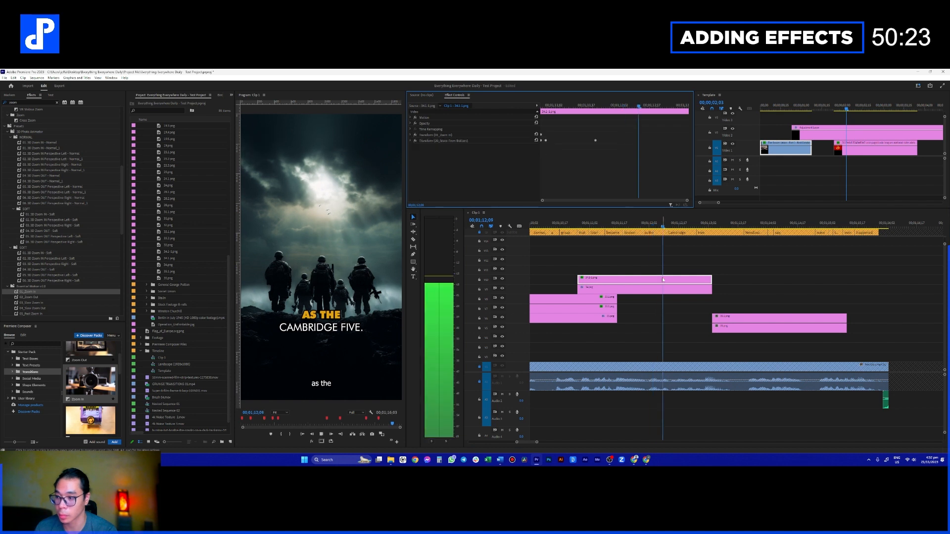
- Replay the first soldier scene from its start to judge the soldiers layer's zoom
{"action": "key", "text": "space"}
{"action": "left_click_drag", "start_coordinate": [660, 227], "coordinate": [577, 230]}
{"action": "key", "text": "space"}
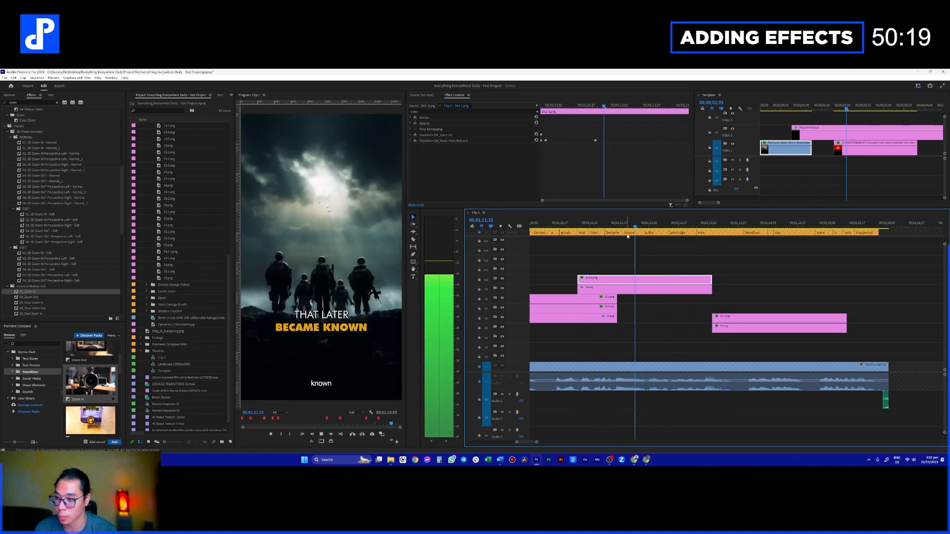
{"action": "key", "text": "space"}
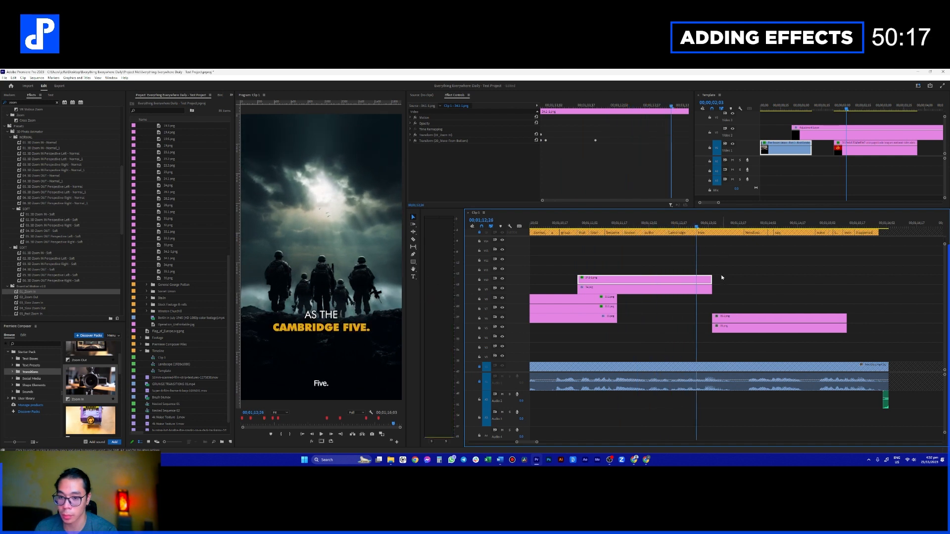
{"action": "left_click_drag", "start_coordinate": [662, 229], "coordinate": [629, 227]}
{"action": "key", "text": "space"}
{"action": "key", "text": "space"}
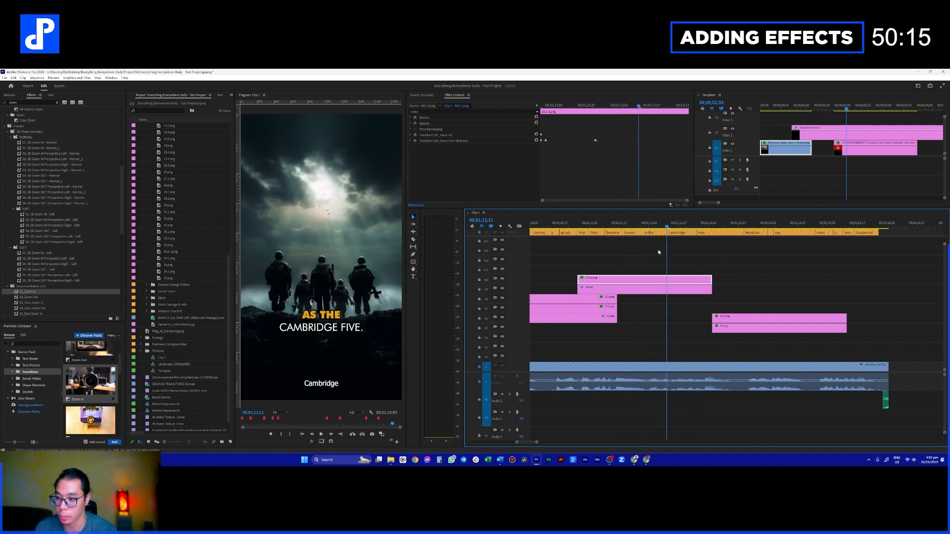
{"action": "key", "text": "space"}
{"action": "key", "text": "space"}
{"action": "key", "text": "space"}
{"action": "key", "text": "space"}
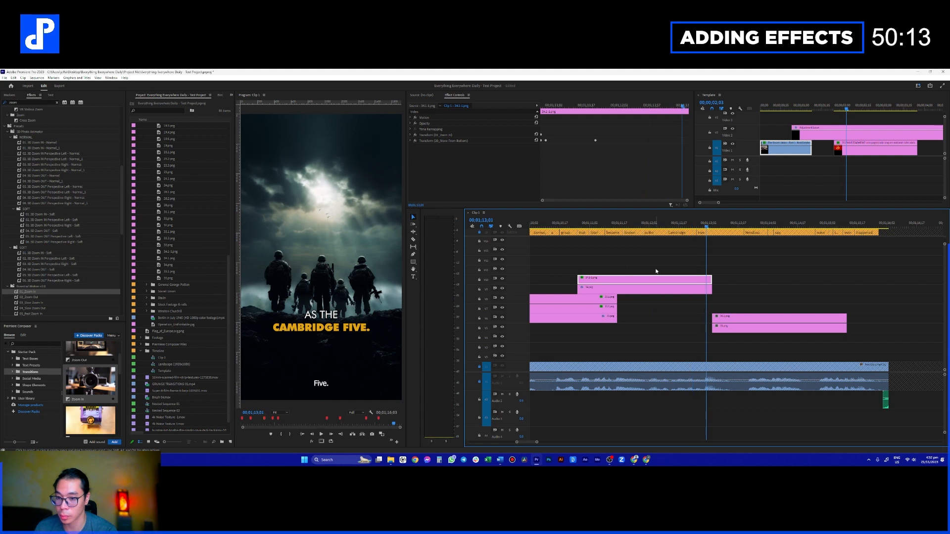
- Remove the Zoom In effect from the first image's soldiers layer
{"action": "left_click", "coordinate": [676, 253]}
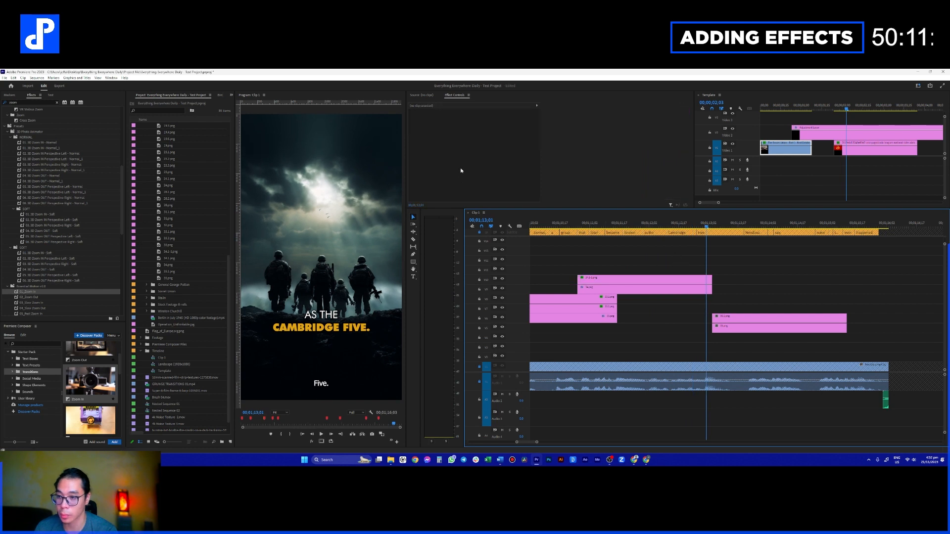
{"action": "left_click", "coordinate": [622, 228]}
{"action": "left_click", "coordinate": [633, 280]}
{"action": "left_click", "coordinate": [454, 133]}
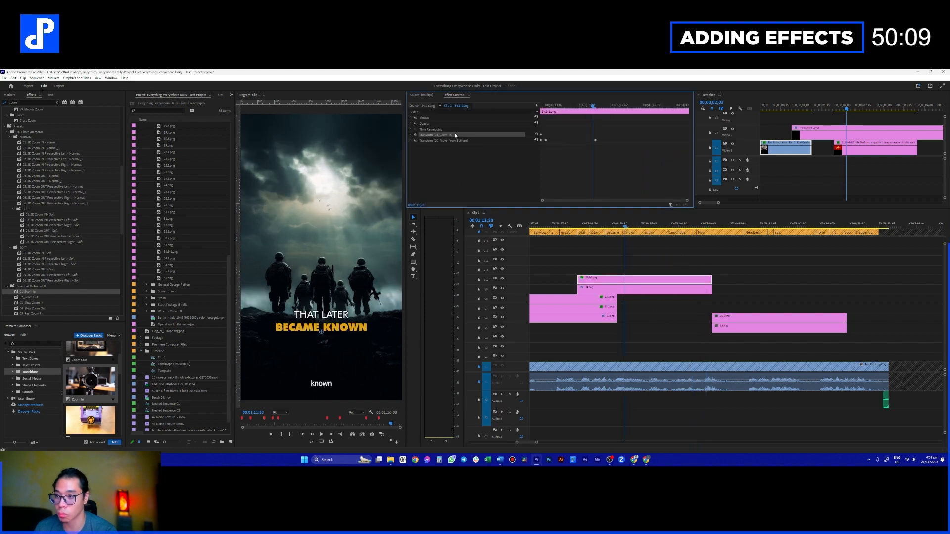
{"action": "left_click", "coordinate": [660, 260]}
- Play the first soldier scene repeatedly and check its transition into the second soldier image
{"action": "key", "text": "space"}
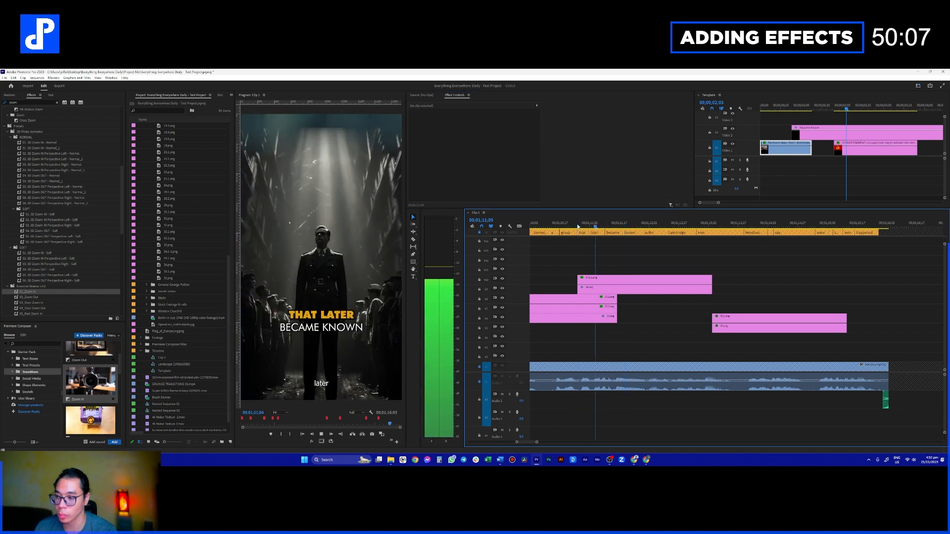
{"action": "key", "text": "space"}
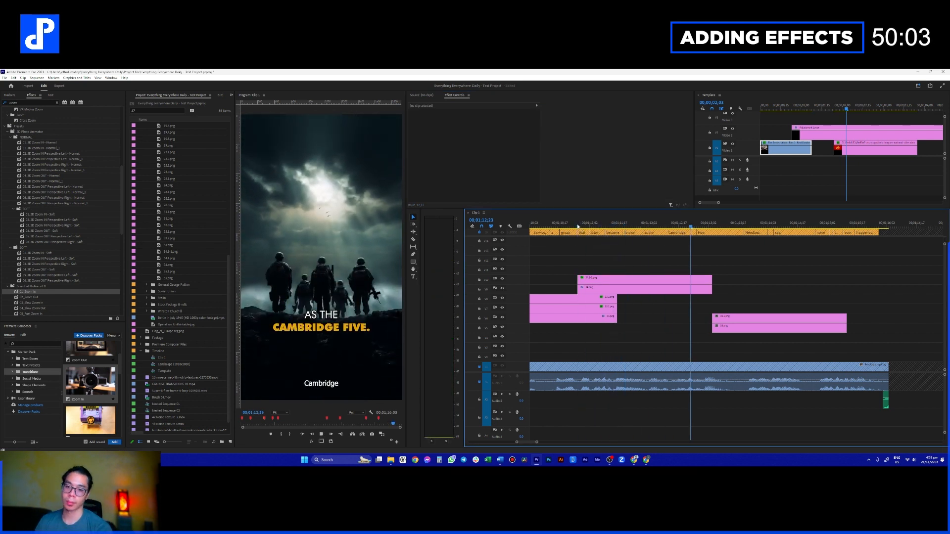
{"action": "key", "text": "space"}
{"action": "key", "text": "space"}
{"action": "left_click", "coordinate": [612, 226]}
{"action": "key", "text": "space"}
{"action": "key", "text": "space"}
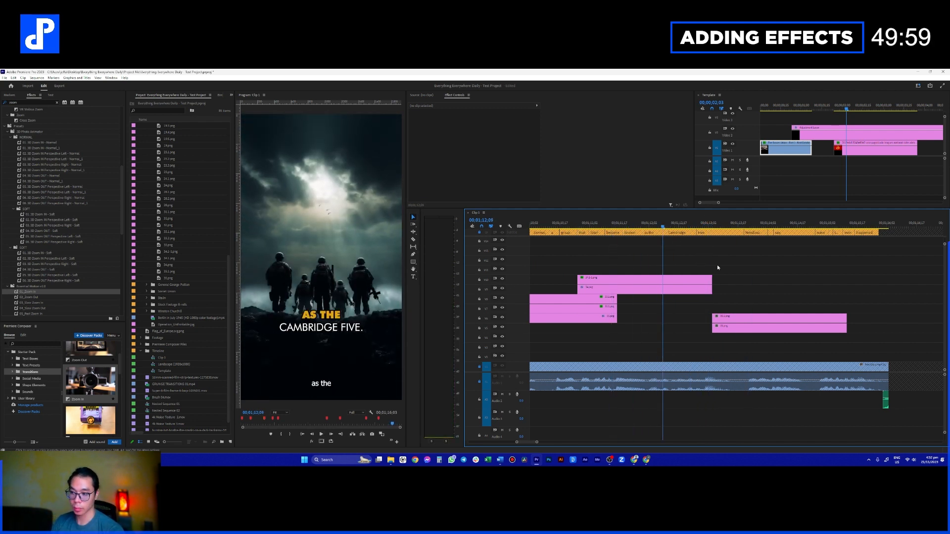
{"action": "key", "text": "space"}
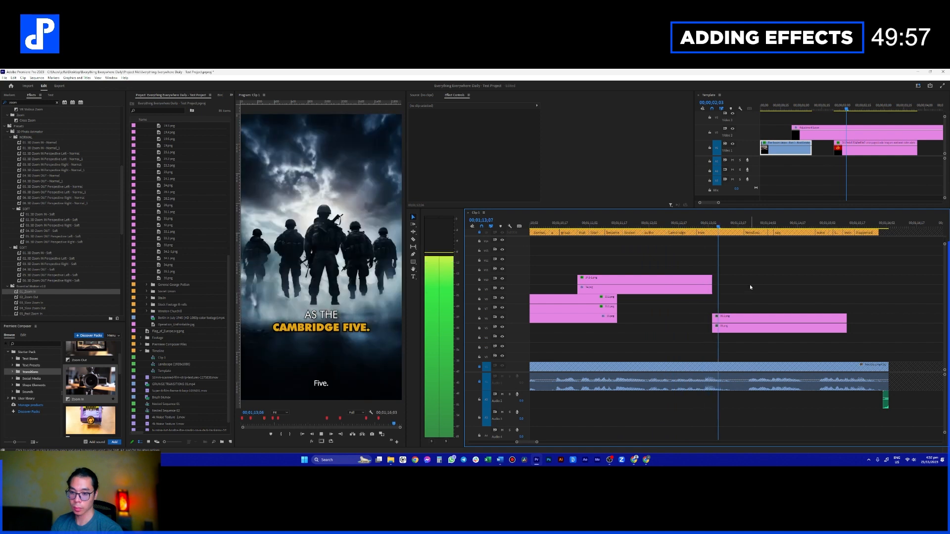
{"action": "key", "text": "space"}
{"action": "left_click", "coordinate": [640, 227]}
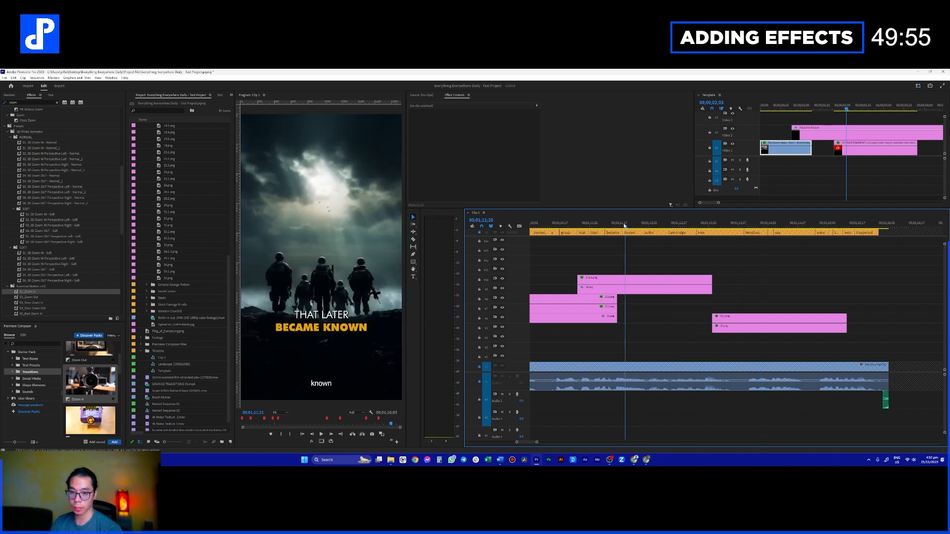
{"action": "key", "text": "space"}
{"action": "key", "text": "space"}
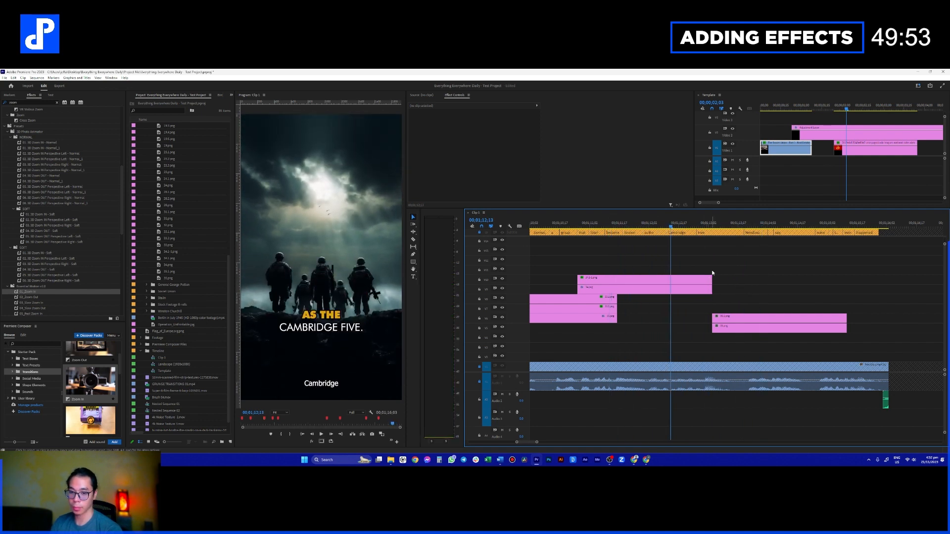
- Select the first image's soldiers layer and replay its entrance with only the Move From Bottom effect
{"action": "left_click", "coordinate": [659, 226]}
{"action": "left_click", "coordinate": [650, 278]}
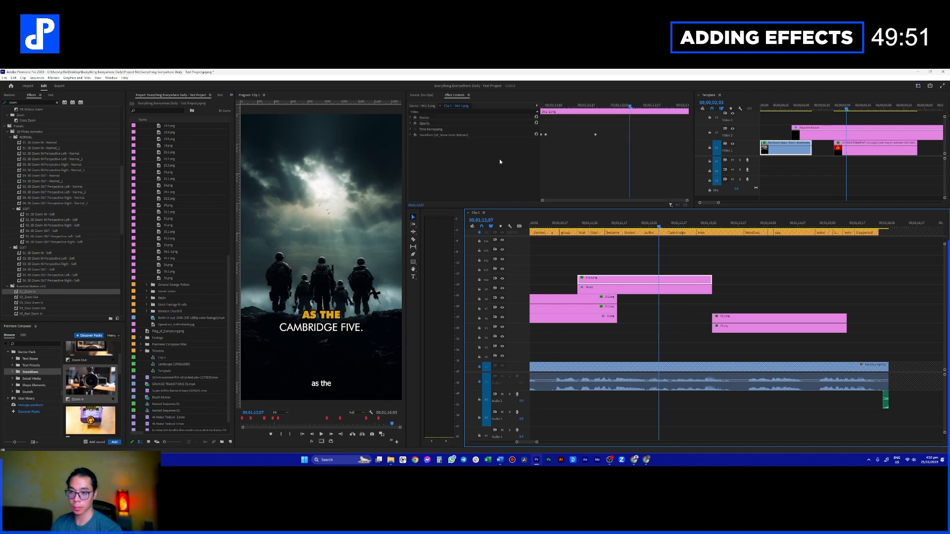
{"action": "key", "text": "space"}
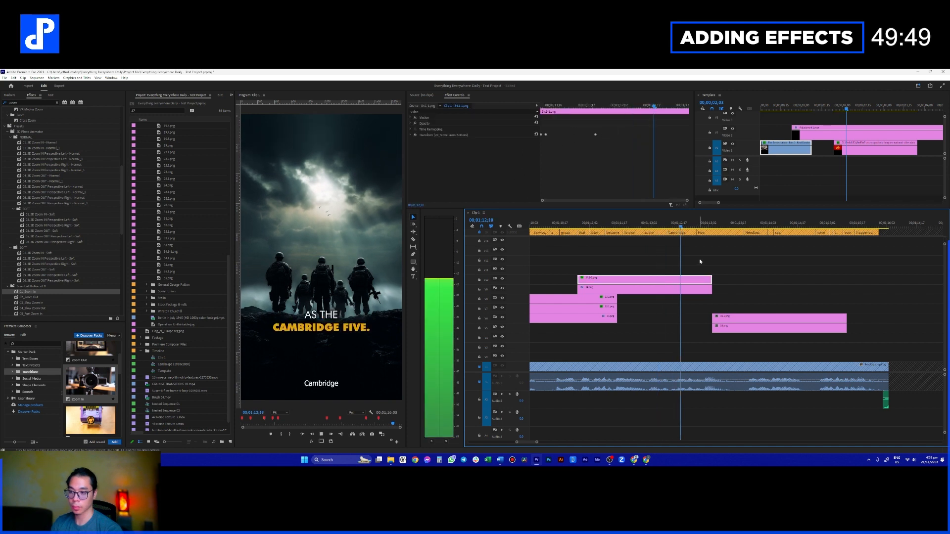
{"action": "left_click_drag", "start_coordinate": [634, 227], "coordinate": [578, 229]}
{"action": "key", "text": "space"}
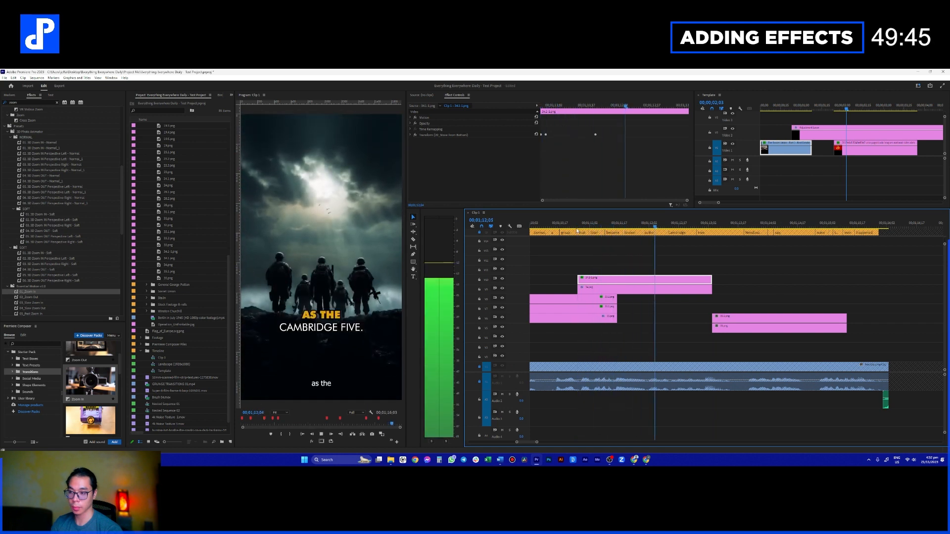
{"action": "key", "text": "space"}
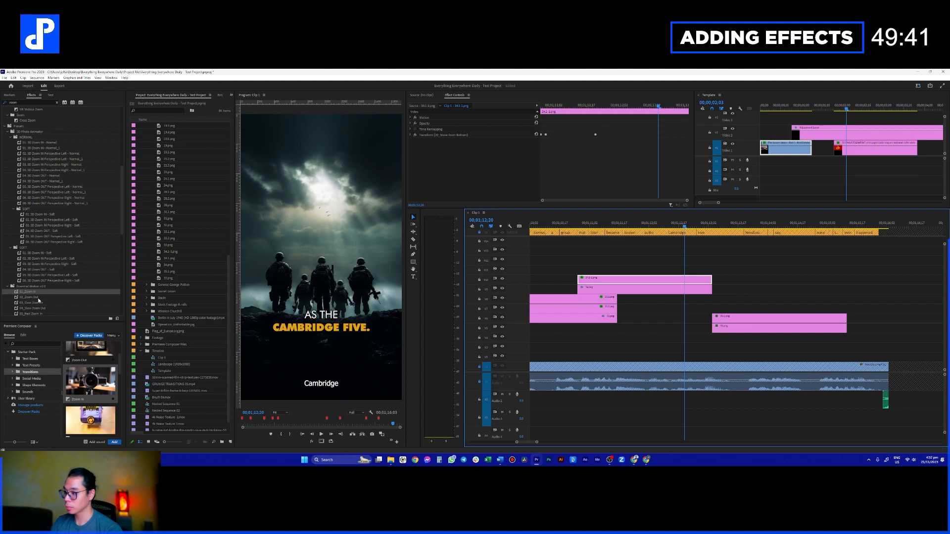
- Apply a different Zoom In preset from the motion presets to the first image's soldiers layer and play it back
{"action": "scroll", "coordinate": [41, 309], "scroll_direction": "down", "scroll_amount": 1}
{"action": "left_click_drag", "start_coordinate": [41, 303], "coordinate": [599, 280]}
{"action": "left_click", "coordinate": [570, 226]}
{"action": "key", "text": "space"}
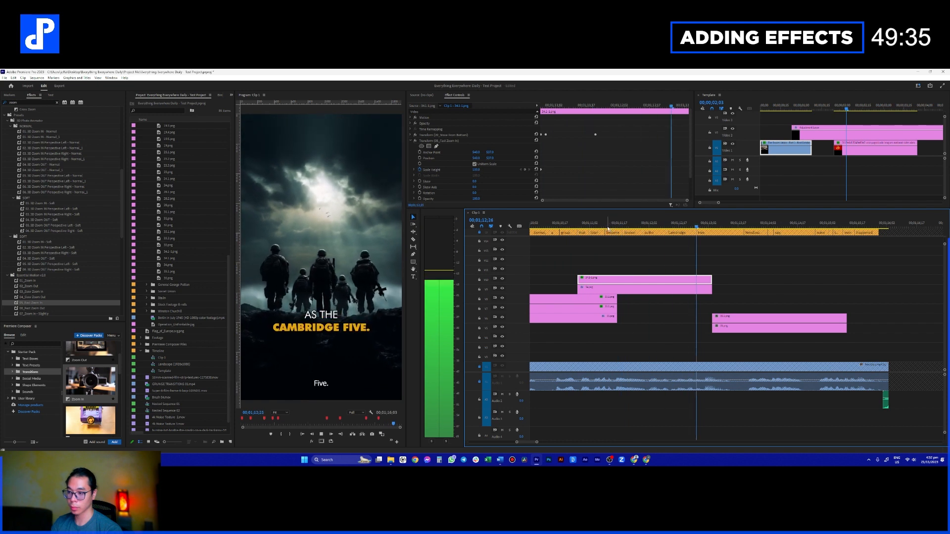
{"action": "key", "text": "space"}
{"action": "key", "text": "space"}
{"action": "left_click_drag", "start_coordinate": [671, 224], "coordinate": [626, 224]}
{"action": "key", "text": "space"}
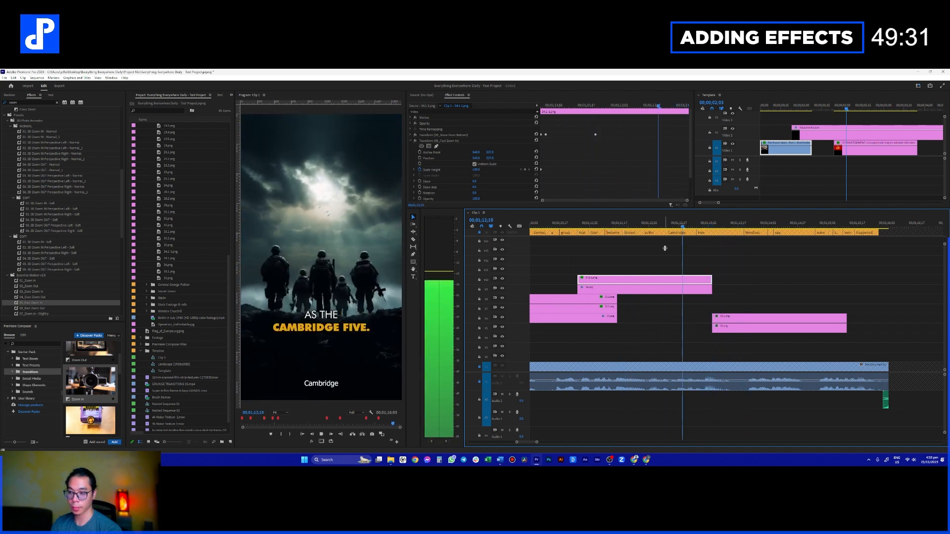
- Extend both layers of the first soldier image to overlap the start of the second pair, and play the overlap
{"action": "left_click_drag", "start_coordinate": [664, 251], "coordinate": [743, 289]}
{"action": "left_click", "coordinate": [681, 259]}
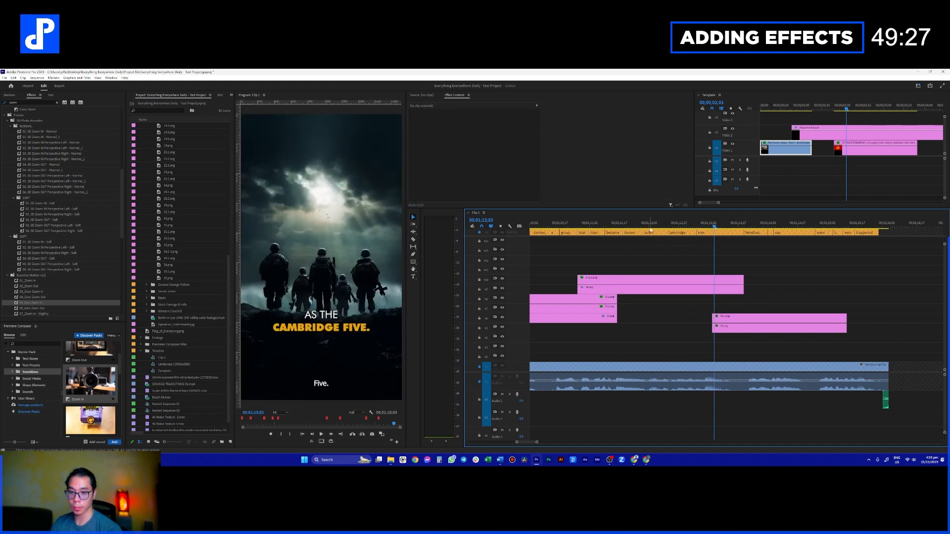
{"action": "left_click", "coordinate": [646, 224]}
{"action": "key", "text": "space"}
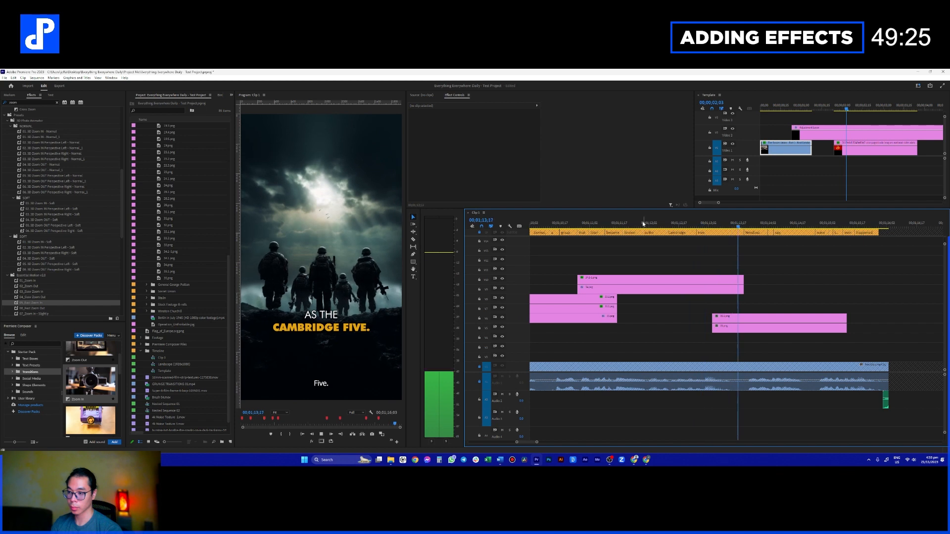
- Remove the 3D Zoom OUT - Normal transforms from the first soldier image's background layer, keeping only Move From Top
{"action": "key", "text": "space"}
{"action": "left_click", "coordinate": [689, 290]}
{"action": "left_click_drag", "start_coordinate": [659, 124], "coordinate": [668, 174]}
{"action": "left_click", "coordinate": [448, 136]}
{"action": "left_click", "coordinate": [450, 146], "text": "shift"}
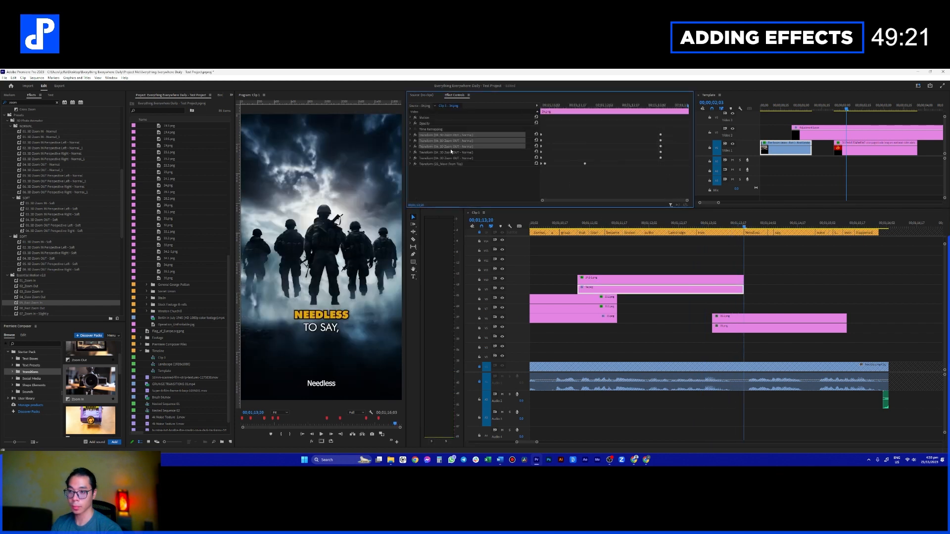
{"action": "left_click", "coordinate": [447, 158], "text": "shift"}
{"action": "key", "text": "Delete"}
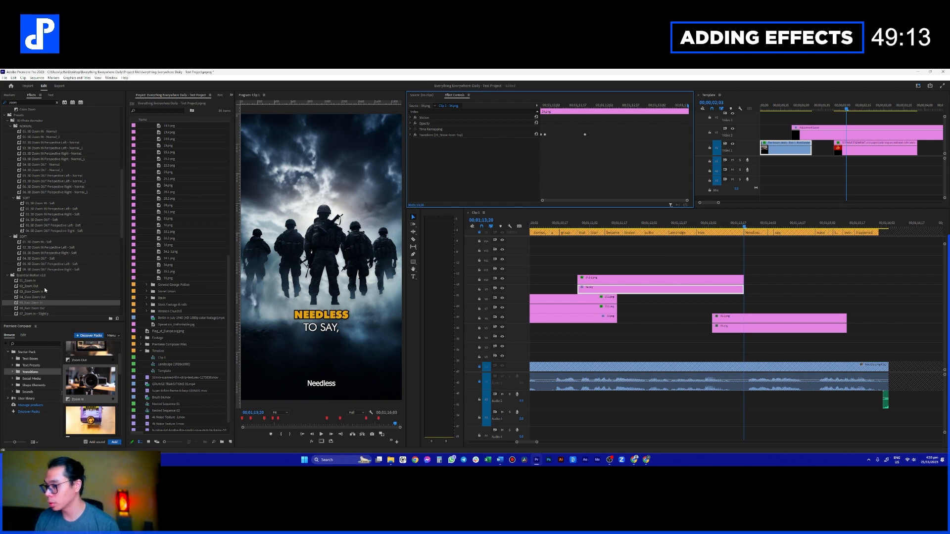
- Move the second soldier pair to higher tracks so it overlaps the end of the first pair, and scrub through the overlap
{"action": "left_click_drag", "start_coordinate": [769, 299], "coordinate": [775, 246]}
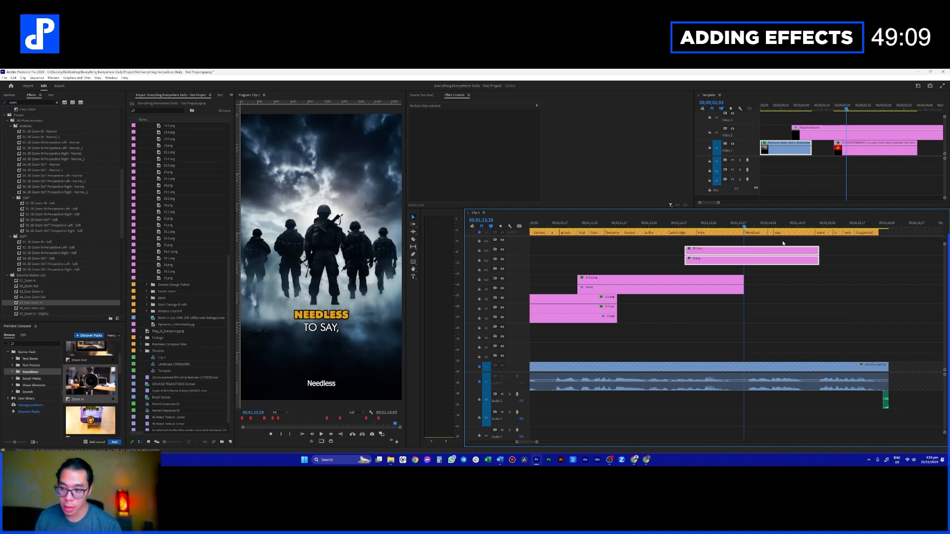
{"action": "left_click", "coordinate": [645, 223]}
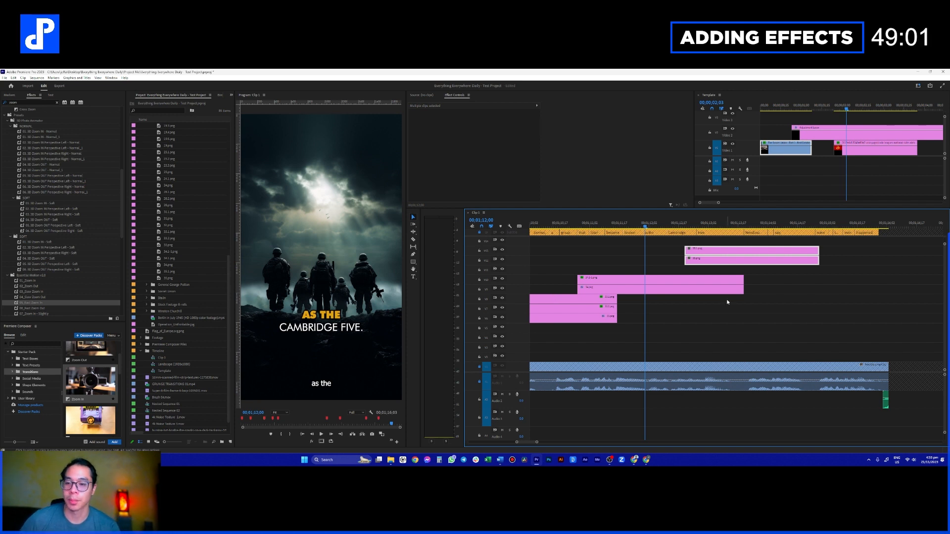
{"action": "left_click", "coordinate": [705, 223]}
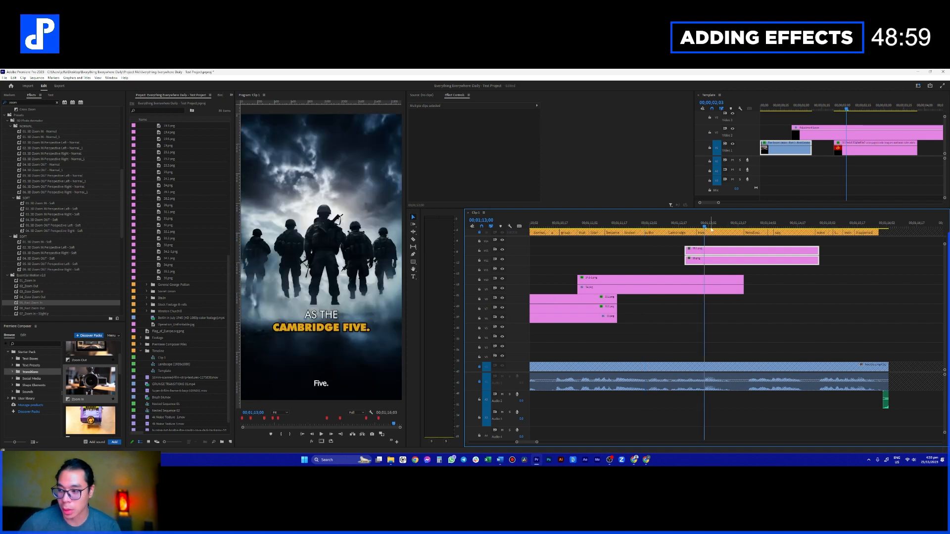
{"action": "left_click_drag", "start_coordinate": [674, 225], "coordinate": [705, 247]}
{"action": "left_click", "coordinate": [673, 279]}
{"action": "left_click", "coordinate": [666, 224]}
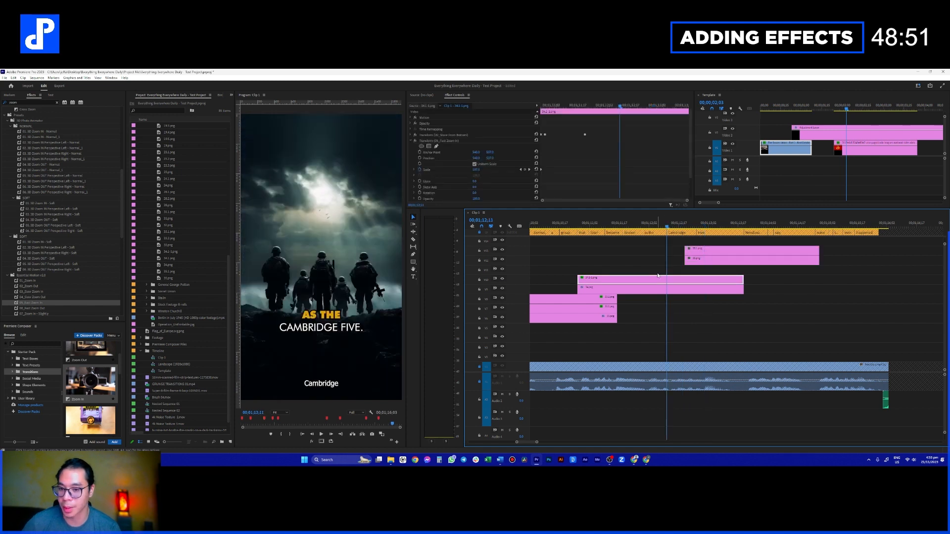
- Apply the 3D Zoom OUT - Soft preset to the first soldier image's background layer and play it back
{"action": "left_click", "coordinate": [627, 291]}
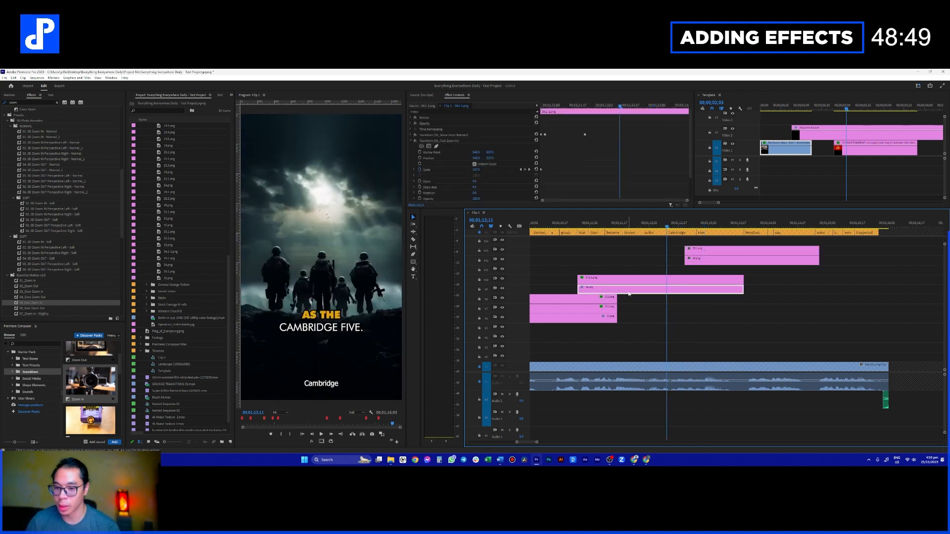
{"action": "scroll", "coordinate": [46, 310], "scroll_direction": "down", "scroll_amount": 2}
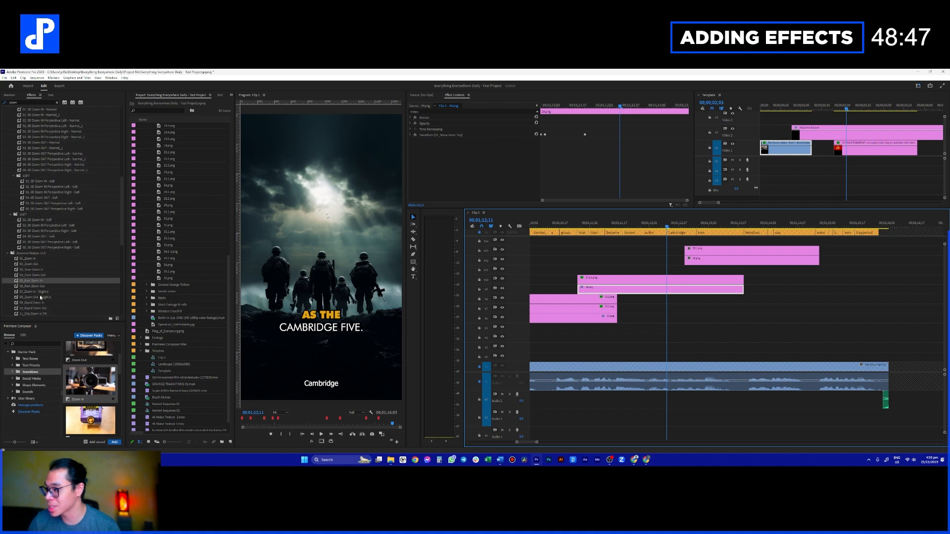
{"action": "scroll", "coordinate": [53, 298], "scroll_direction": "down", "scroll_amount": 2}
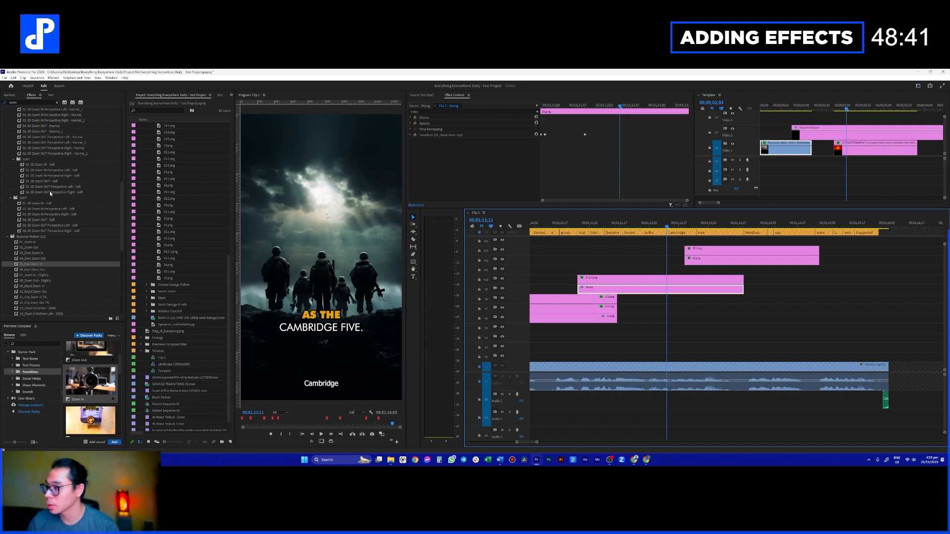
{"action": "left_click_drag", "start_coordinate": [48, 182], "coordinate": [592, 290]}
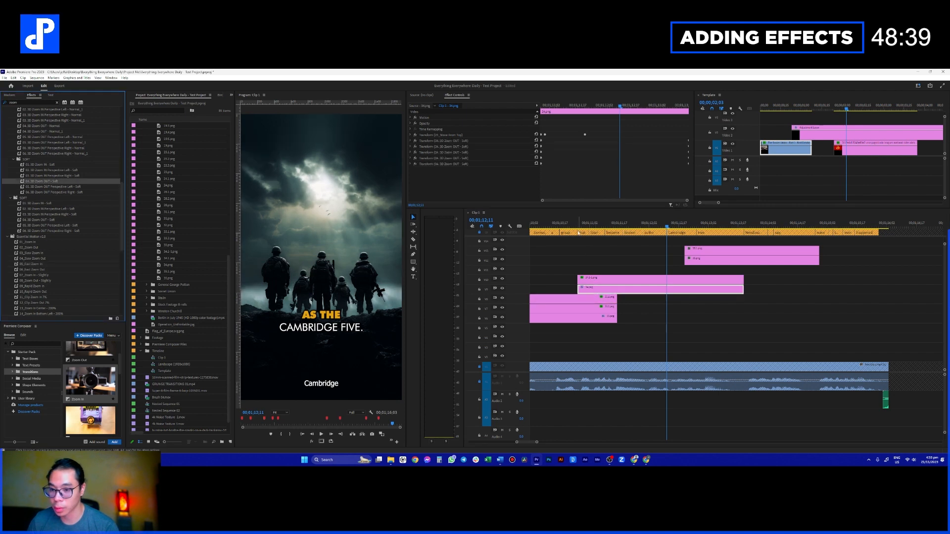
{"action": "left_click", "coordinate": [576, 225]}
{"action": "key", "text": "space"}
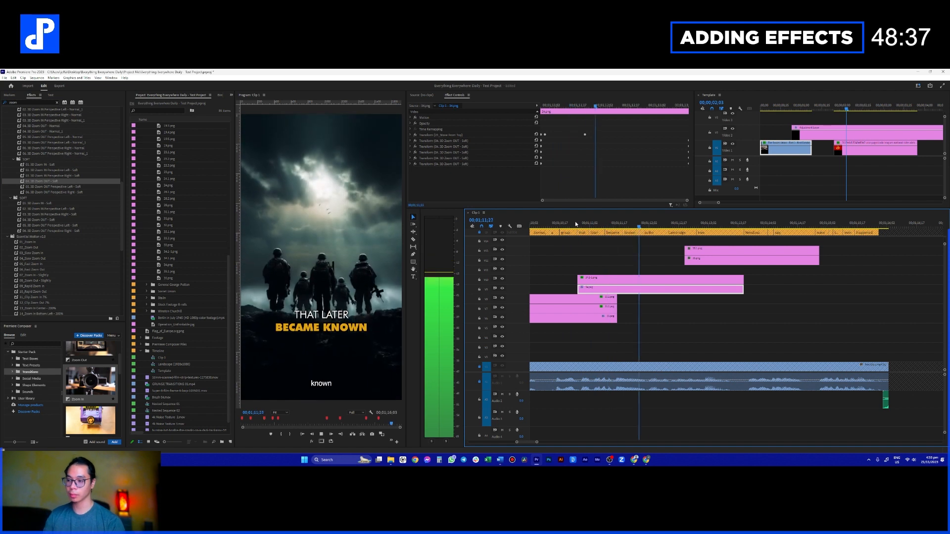
- Reorder the background layer's effects so Move From Top sits below the 3D Zoom OUT - Soft transforms, and replay the scene
{"action": "left_click_drag", "start_coordinate": [455, 132], "coordinate": [456, 167]}
{"action": "left_click", "coordinate": [576, 225]}
{"action": "key", "text": "space"}
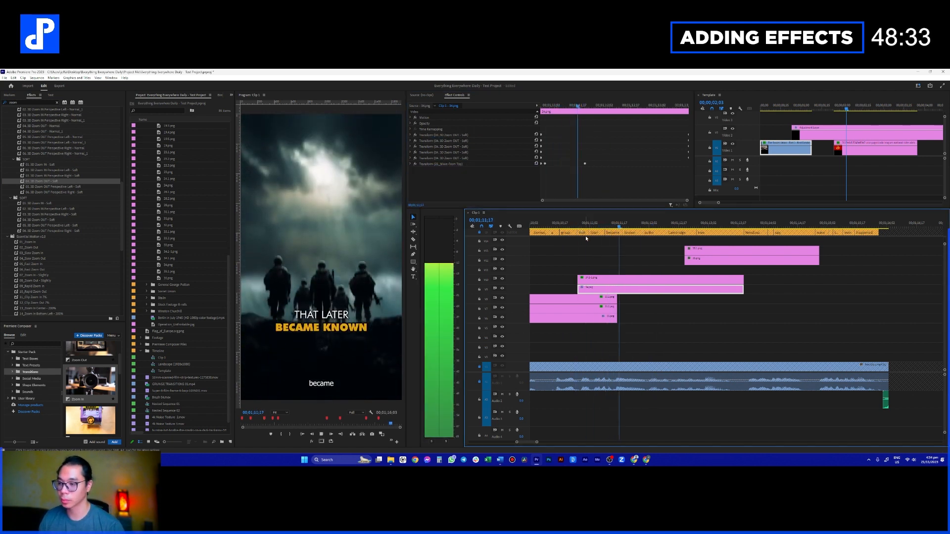
{"action": "key", "text": "space"}
- Move the second soldier pair to start at "None of this ever happened" and scrub back to "Needless to say"
{"action": "left_click_drag", "start_coordinate": [763, 272], "coordinate": [864, 283]}
{"action": "key", "text": "space"}
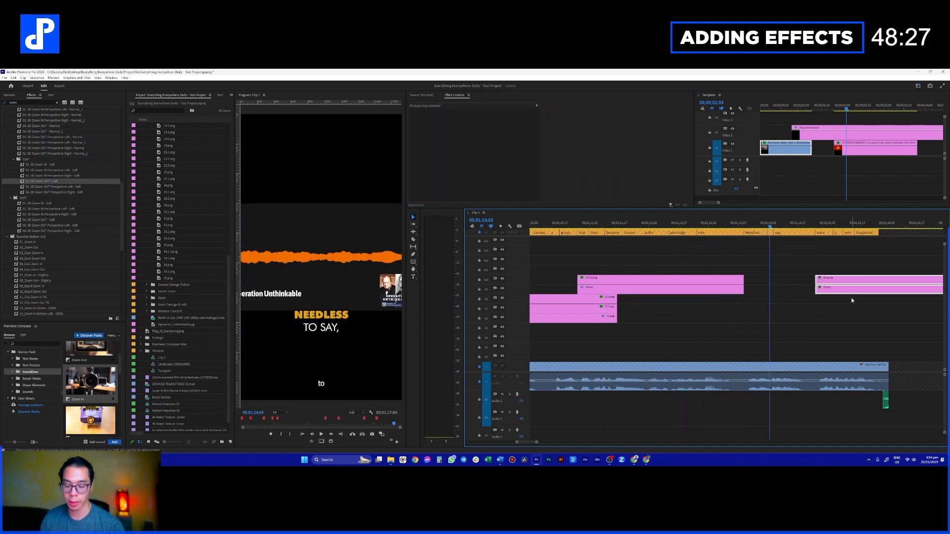
{"action": "left_click", "coordinate": [842, 222]}
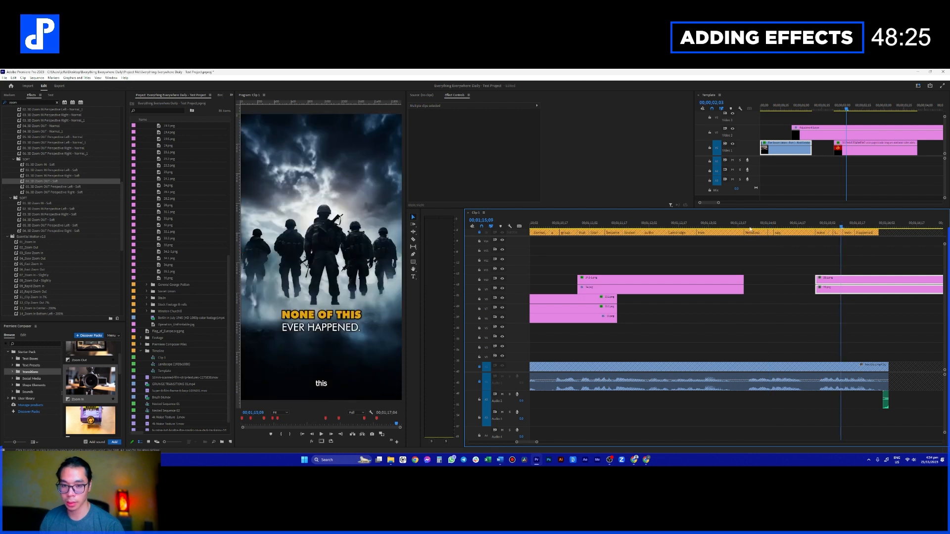
{"action": "left_click_drag", "start_coordinate": [842, 225], "coordinate": [758, 245]}
{"action": "scroll", "coordinate": [782, 277], "scroll_direction": "left", "scroll_amount": 2}
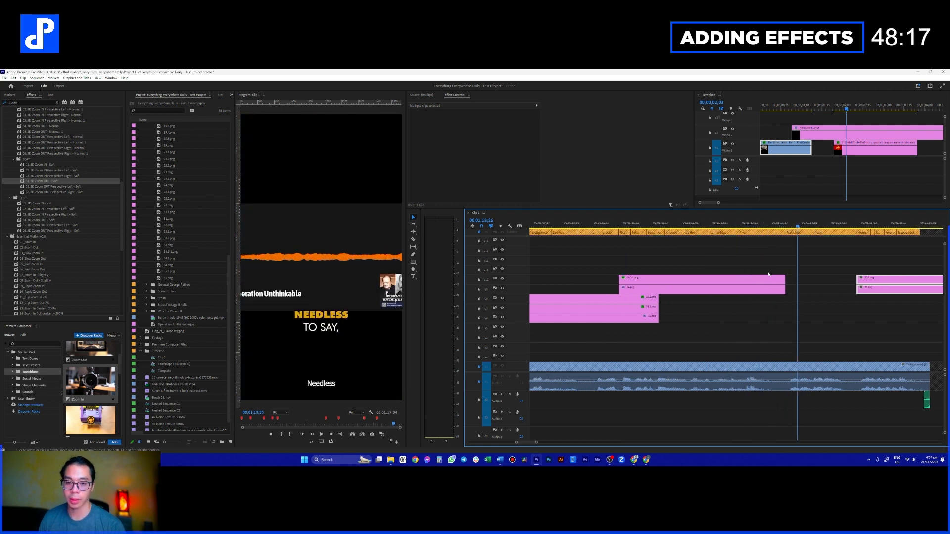
- Disable the styled text graphics from "Needless to say" through "None of this ever happened"
{"action": "scroll", "coordinate": [804, 301], "scroll_direction": "up", "scroll_amount": 4}
{"action": "scroll", "coordinate": [804, 304], "scroll_direction": "up", "scroll_amount": 3}
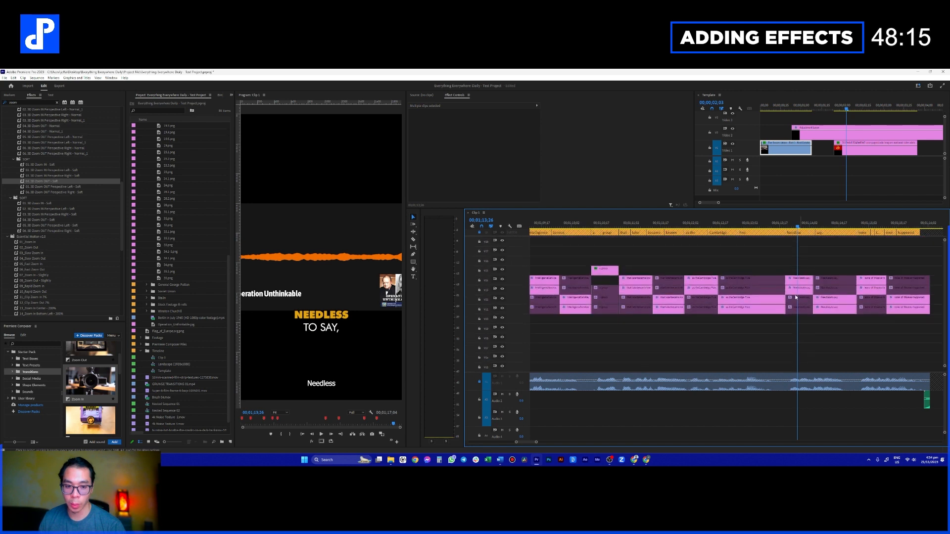
{"action": "key", "text": "shift+e"}
{"action": "left_click_drag", "start_coordinate": [837, 327], "coordinate": [832, 300]}
{"action": "key", "text": "shift+e"}
{"action": "left_click_drag", "start_coordinate": [870, 264], "coordinate": [874, 289]}
{"action": "key", "text": "shift+e"}
{"action": "left_click_drag", "start_coordinate": [918, 335], "coordinate": [912, 298]}
{"action": "key", "text": "shift+e"}
- Add a new caption track to the sequence and show all caption tracks in the timeline
{"action": "scroll", "coordinate": [871, 287], "scroll_direction": "up", "scroll_amount": 3}
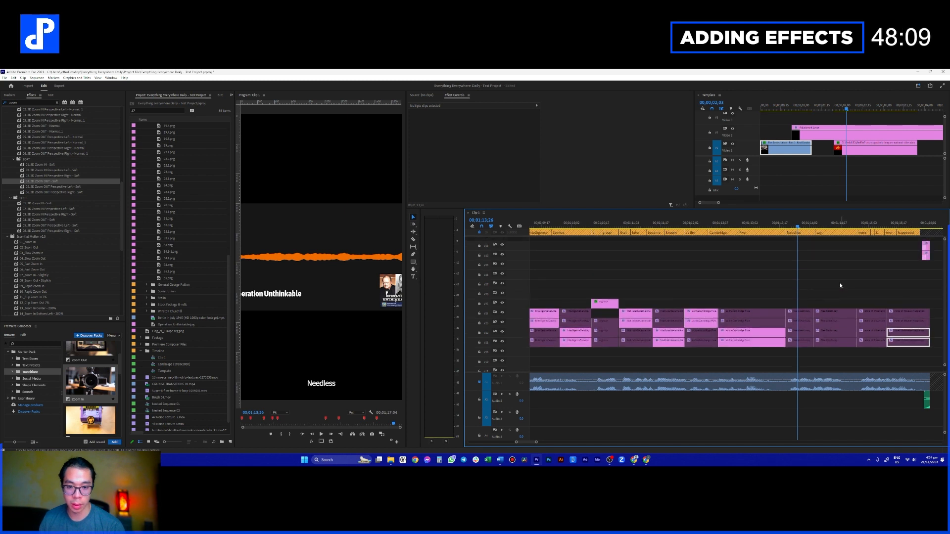
{"action": "scroll", "coordinate": [505, 255], "scroll_direction": "down", "scroll_amount": 3}
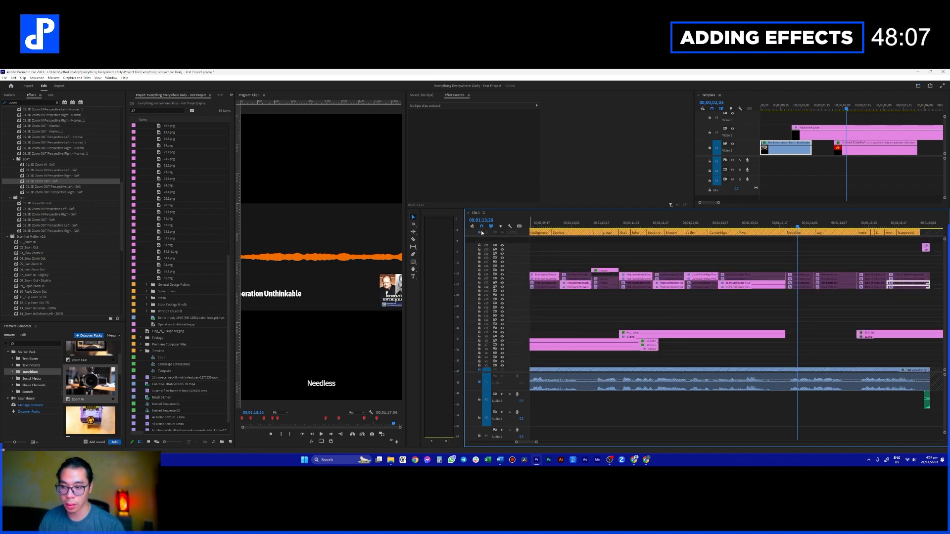
{"action": "scroll", "coordinate": [901, 234], "scroll_direction": "right", "scroll_amount": 1}
{"action": "left_click_drag", "start_coordinate": [908, 231], "coordinate": [782, 244]}
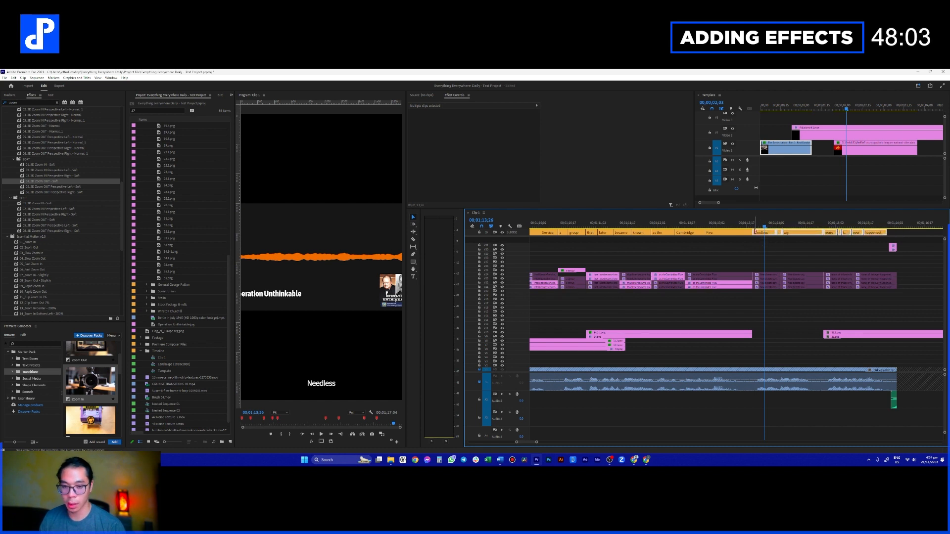
{"action": "right_click", "coordinate": [527, 233]}
{"action": "left_click", "coordinate": [554, 245]}
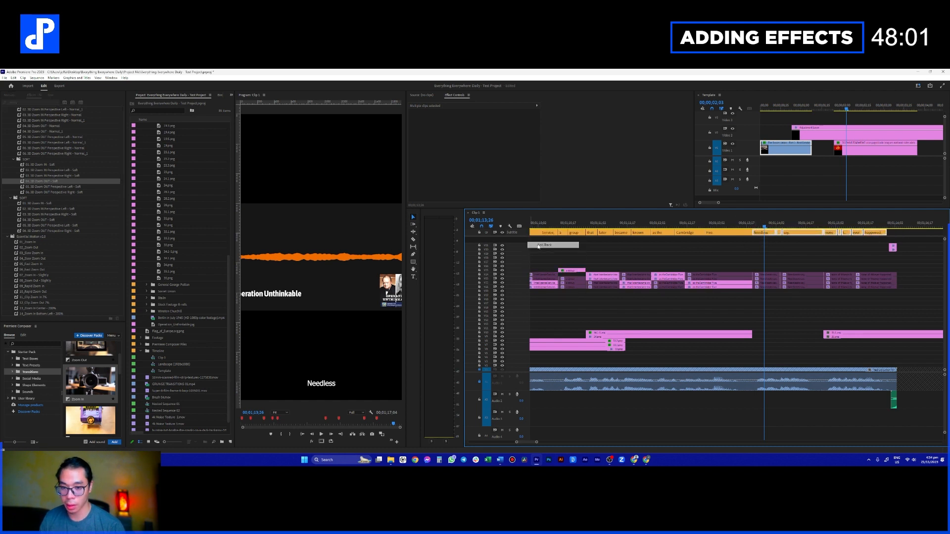
{"action": "left_click", "coordinate": [467, 309]}
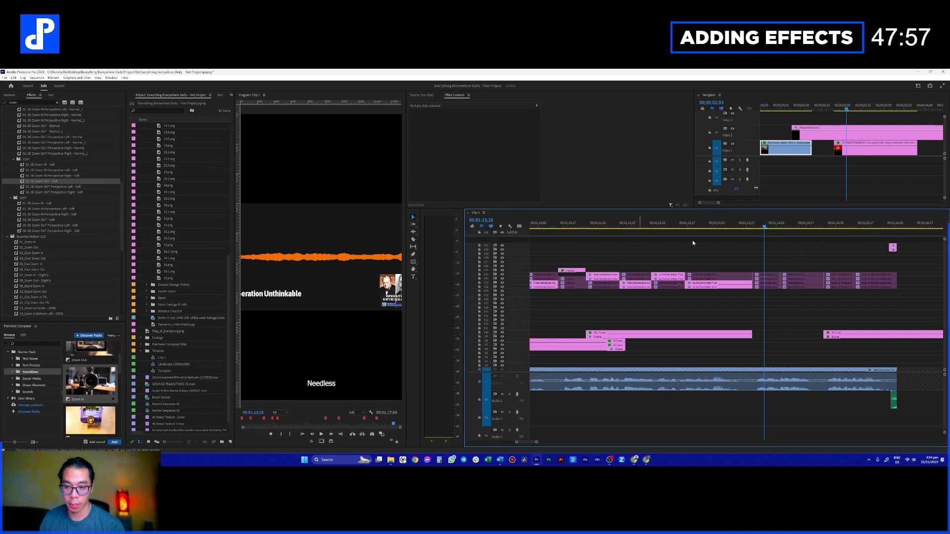
{"action": "left_click", "coordinate": [520, 227]}
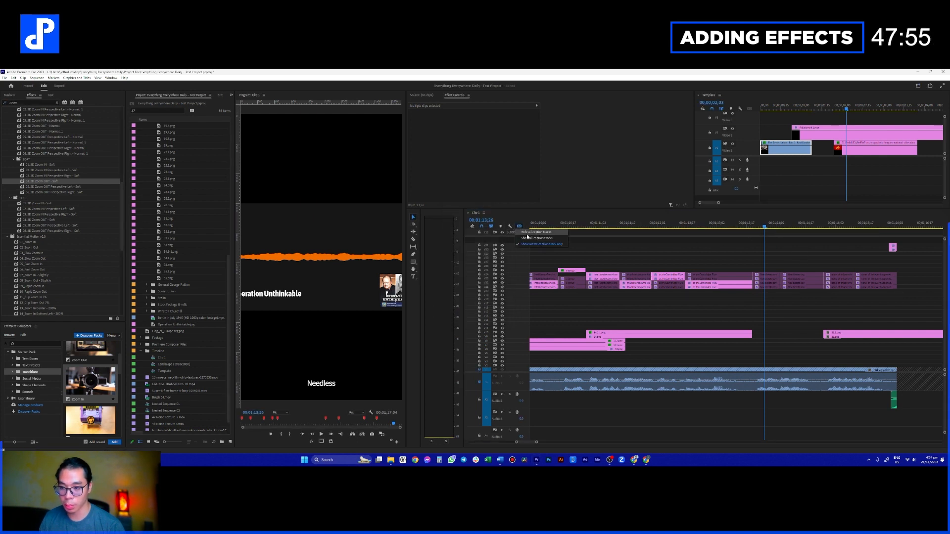
{"action": "left_click", "coordinate": [528, 238]}
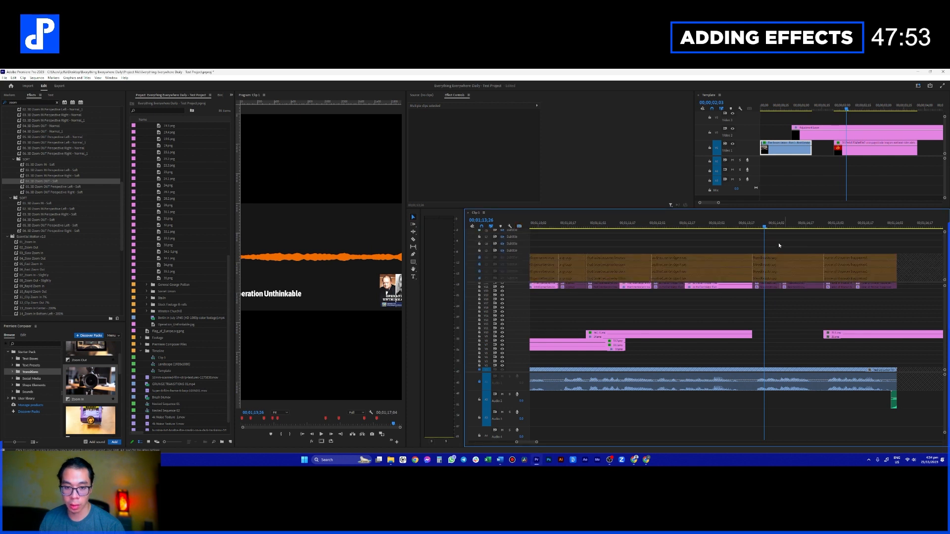
- Copy the word captions from "Needless" to the end onto the new caption track and turn on that track's visibility
{"action": "left_click_drag", "start_coordinate": [765, 240], "coordinate": [767, 248]}
{"action": "left_click_drag", "start_coordinate": [925, 243], "coordinate": [776, 249]}
{"action": "left_click", "coordinate": [764, 252]}
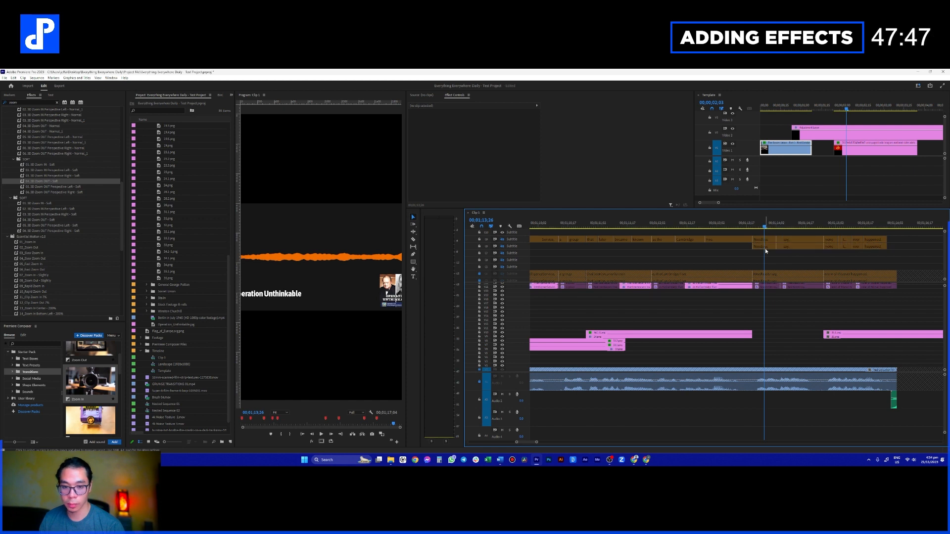
{"action": "left_click", "coordinate": [502, 246]}
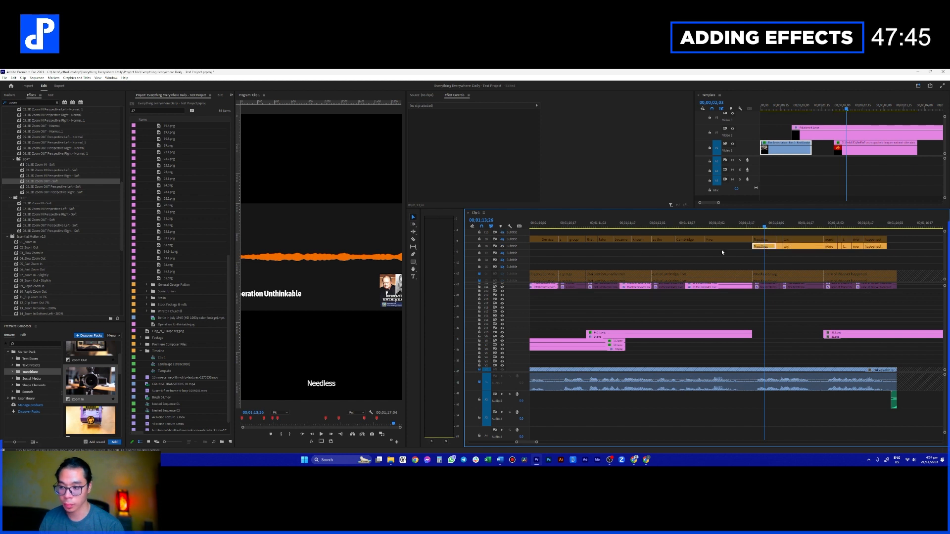
- Set the font of all the copied captions to American Typewriter
{"action": "left_click_drag", "start_coordinate": [898, 250], "coordinate": [734, 247]}
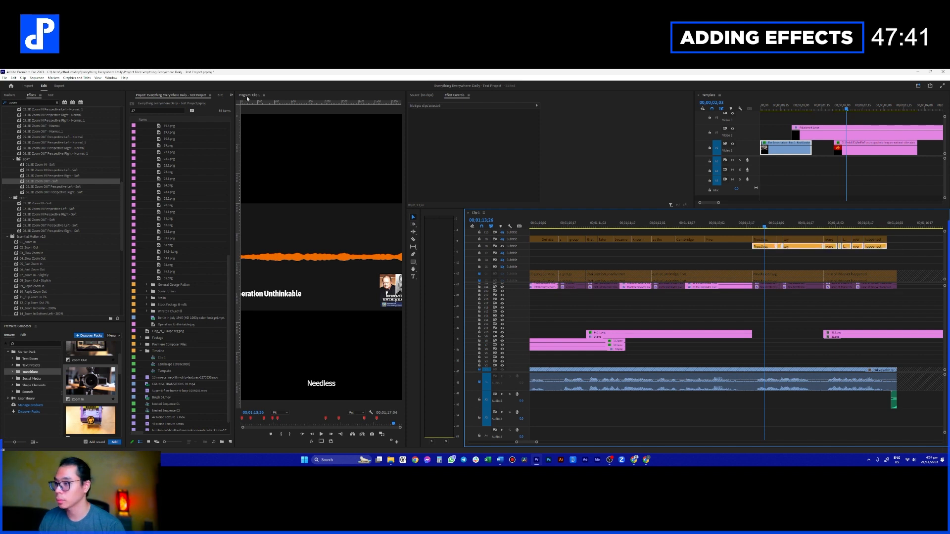
{"action": "left_click", "coordinate": [232, 96]}
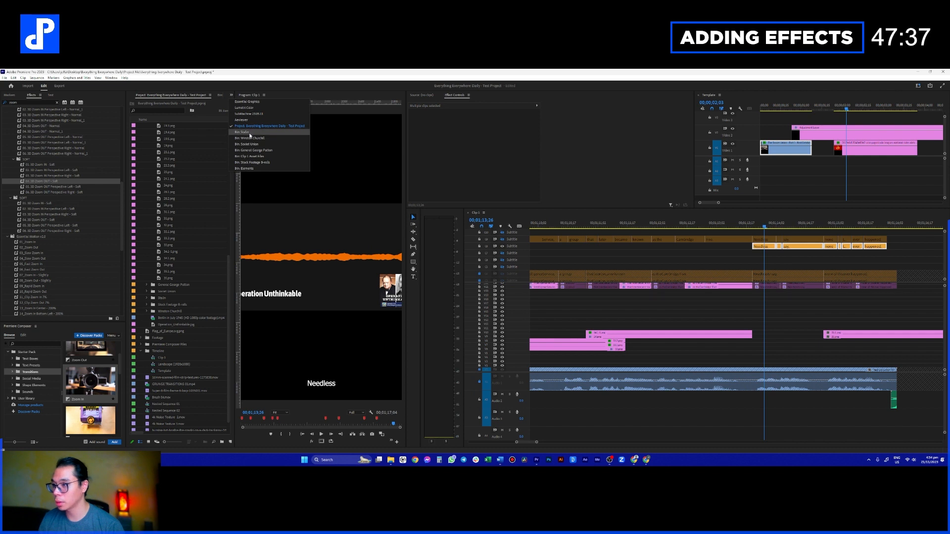
{"action": "left_click", "coordinate": [247, 101]}
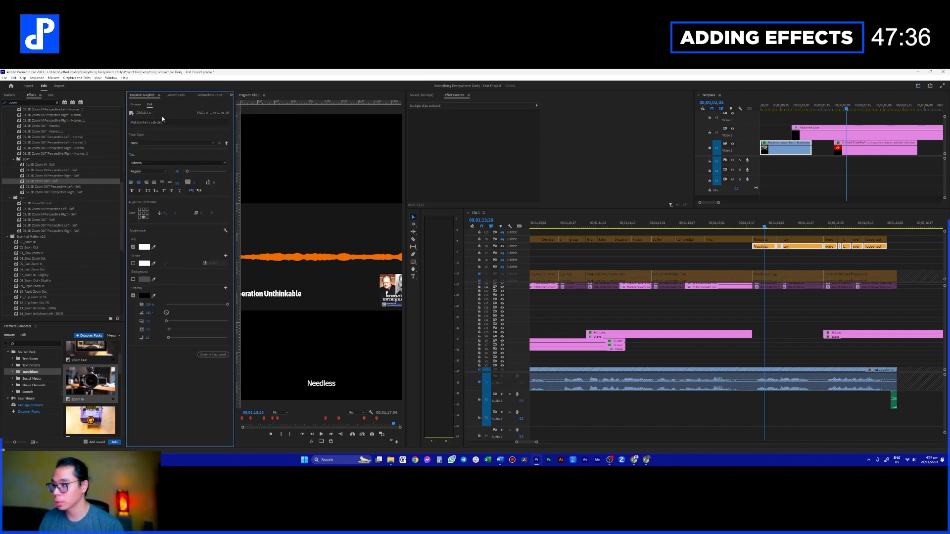
{"action": "left_click", "coordinate": [146, 164]}
{"action": "type", "text": "type"}
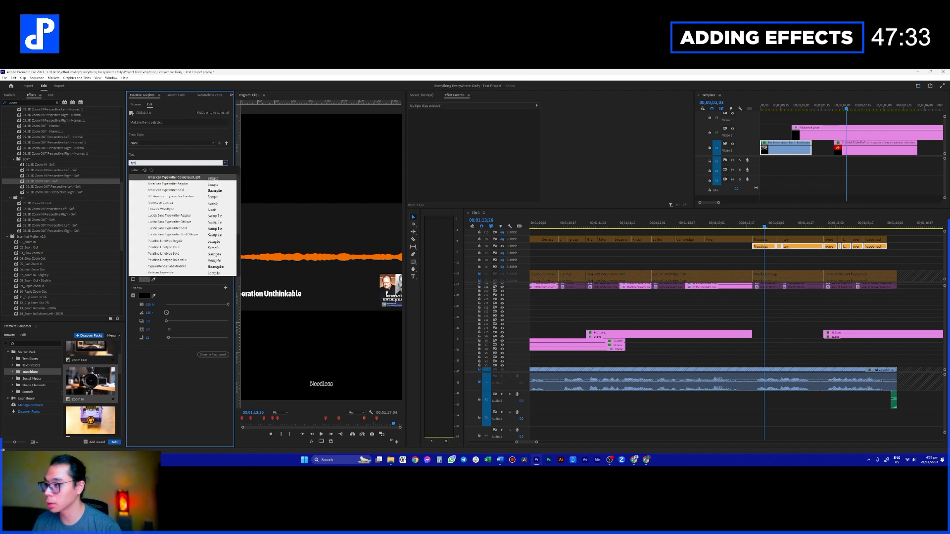
{"action": "left_click", "coordinate": [188, 185]}
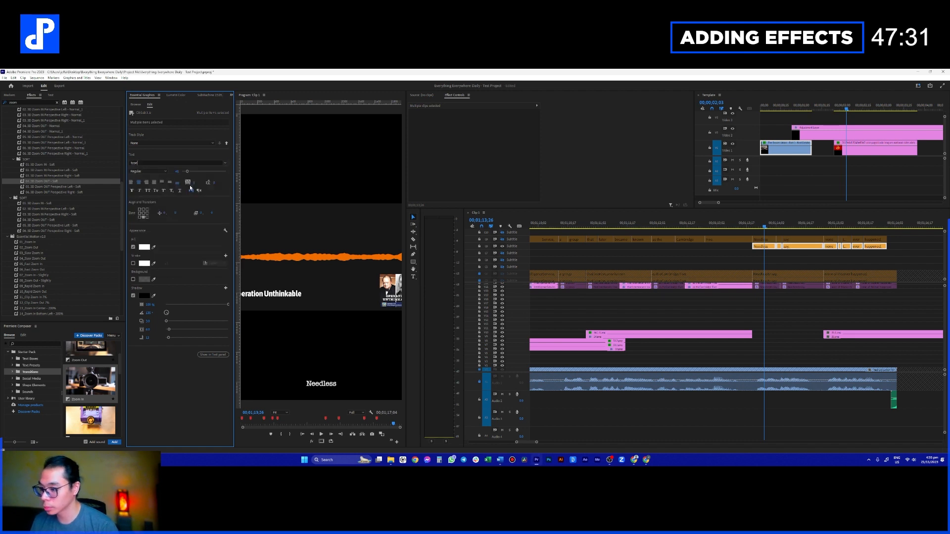
- Center the copied captions in the frame, make them all caps and enlarge the text
{"action": "left_click", "coordinate": [144, 213]}
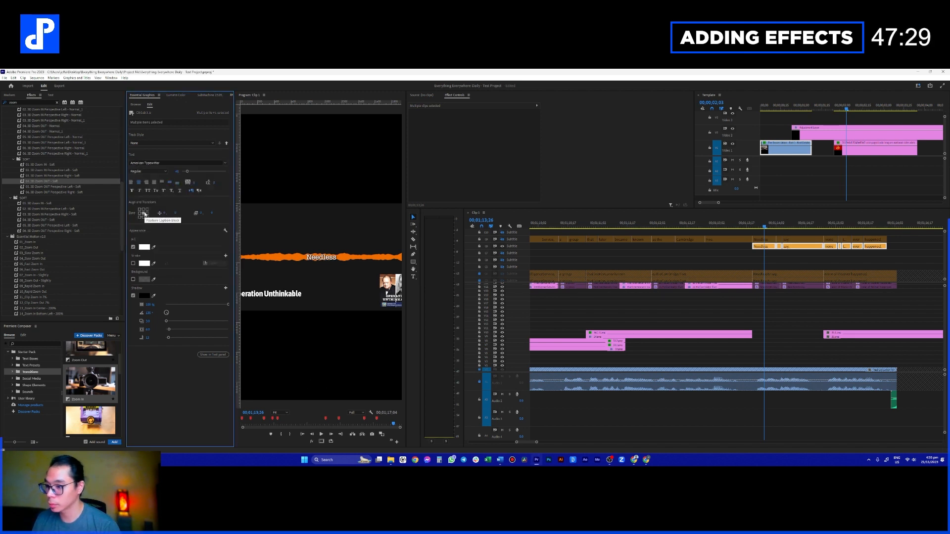
{"action": "left_click", "coordinate": [147, 190]}
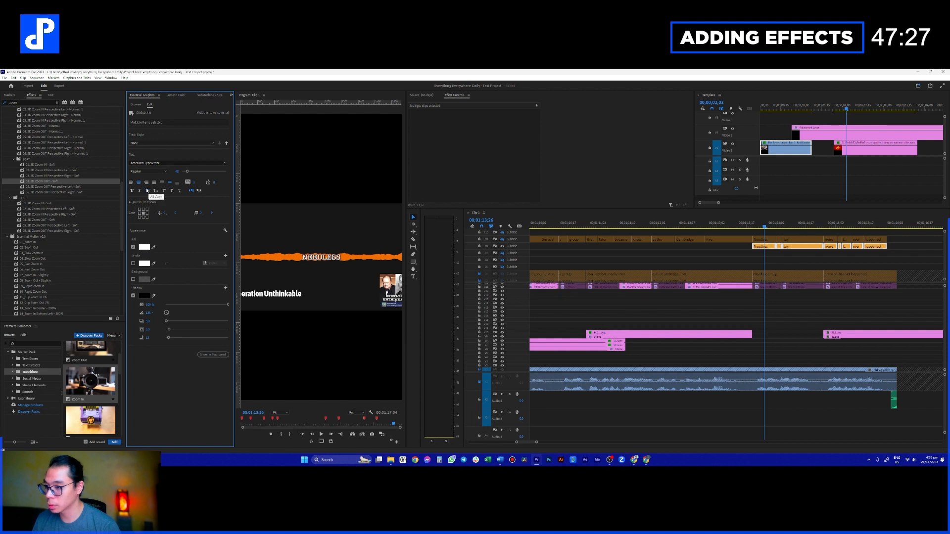
{"action": "left_click_drag", "start_coordinate": [177, 173], "coordinate": [215, 173]}
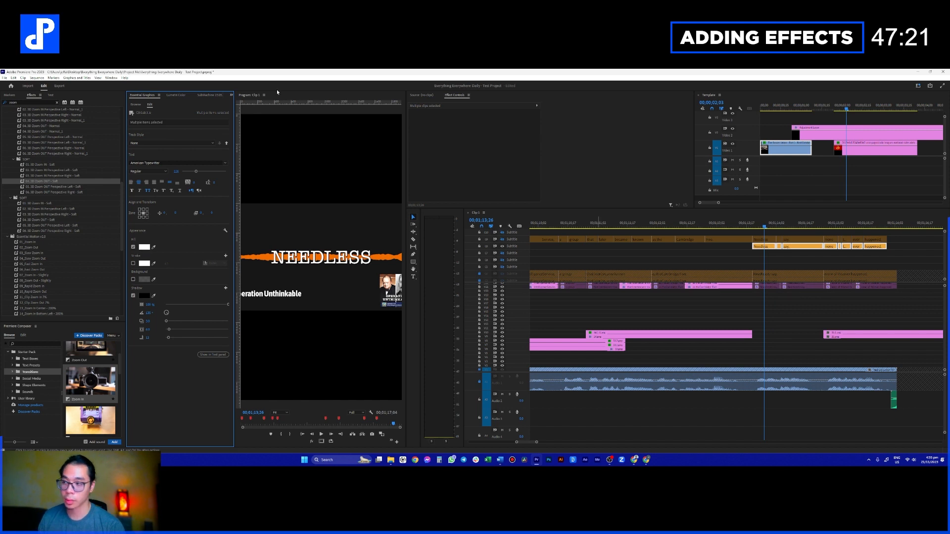
- Upgrade the selected typewriter captions to editable graphic clips in the sequence
{"action": "left_click", "coordinate": [112, 77]}
{"action": "mouse_move", "coordinate": [85, 79]}
{"action": "left_click", "coordinate": [761, 323]}
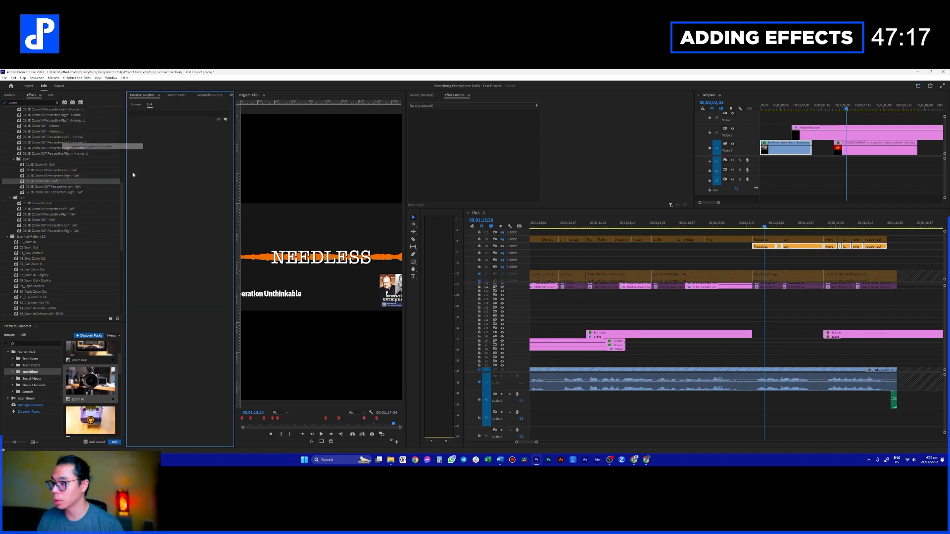
- Hide all caption tracks, move the word graphics down to a free video track and extend the last word to the sequence end
{"action": "left_click", "coordinate": [519, 226]}
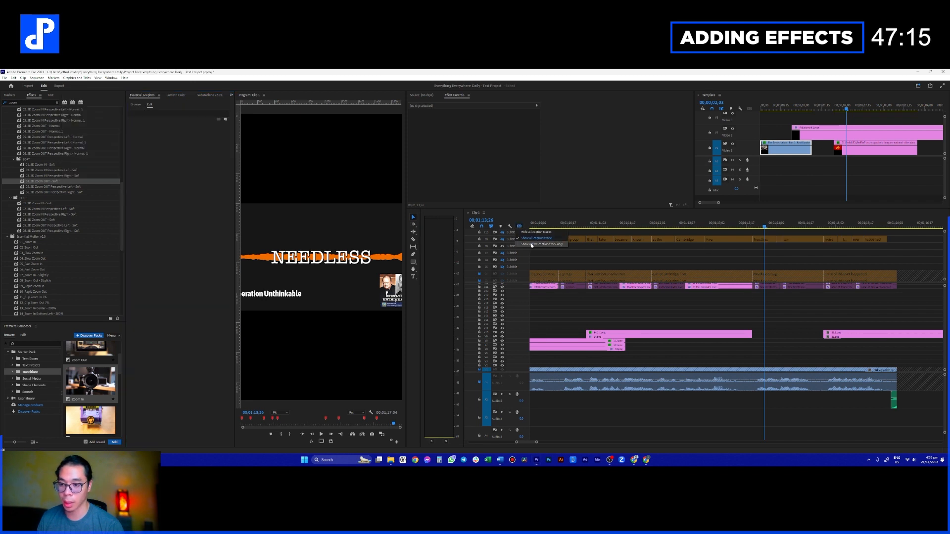
{"action": "left_click", "coordinate": [530, 232]}
{"action": "left_click_drag", "start_coordinate": [885, 258], "coordinate": [773, 312]}
{"action": "left_click", "coordinate": [823, 306]}
{"action": "left_click_drag", "start_coordinate": [887, 311], "coordinate": [890, 311]}
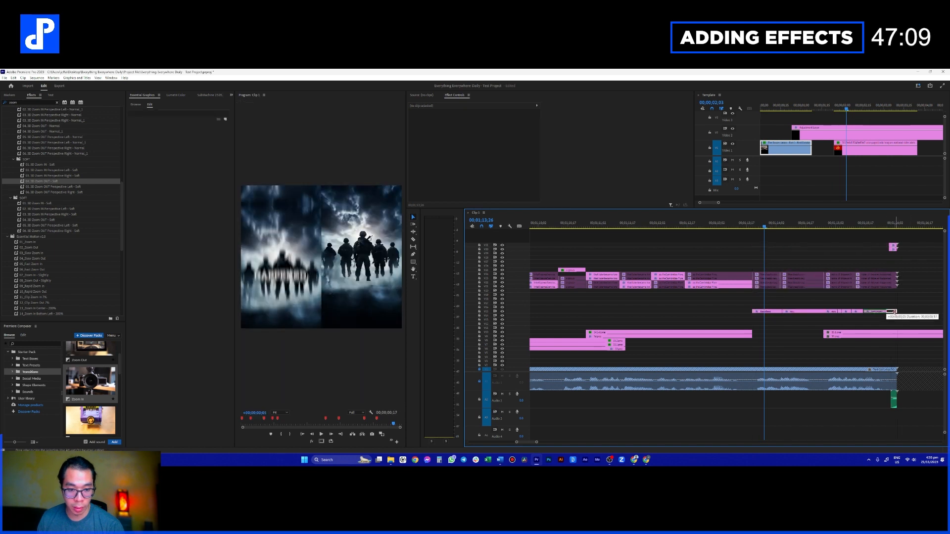
- Play the closing words and delete the leftover waveform and title clips beneath them
{"action": "left_click", "coordinate": [754, 228]}
{"action": "key", "text": "space"}
{"action": "scroll", "coordinate": [778, 308], "scroll_direction": "down", "scroll_amount": 1}
{"action": "key", "text": "space"}
{"action": "left_click_drag", "start_coordinate": [791, 326], "coordinate": [782, 342]}
{"action": "key", "text": "Delete"}
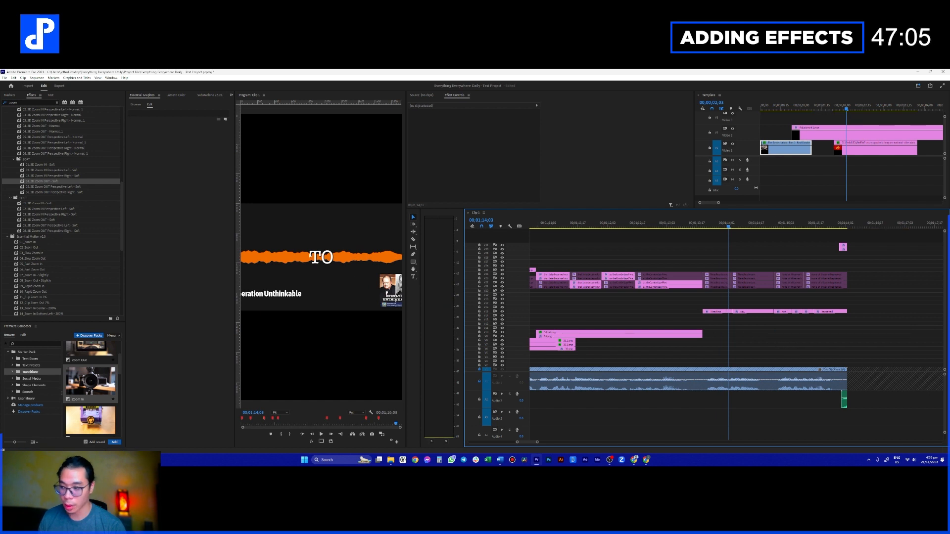
- Place the Color Matte from the project beneath the closing word graphics, fitted to their full duration, and preview it
{"action": "left_click", "coordinate": [230, 96]}
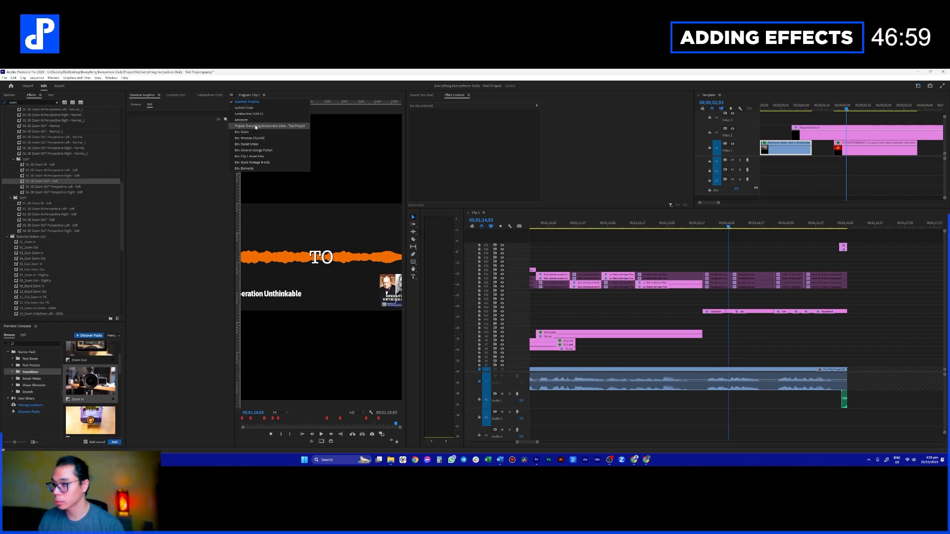
{"action": "left_click", "coordinate": [257, 126]}
{"action": "scroll", "coordinate": [188, 297], "scroll_direction": "up", "scroll_amount": 12}
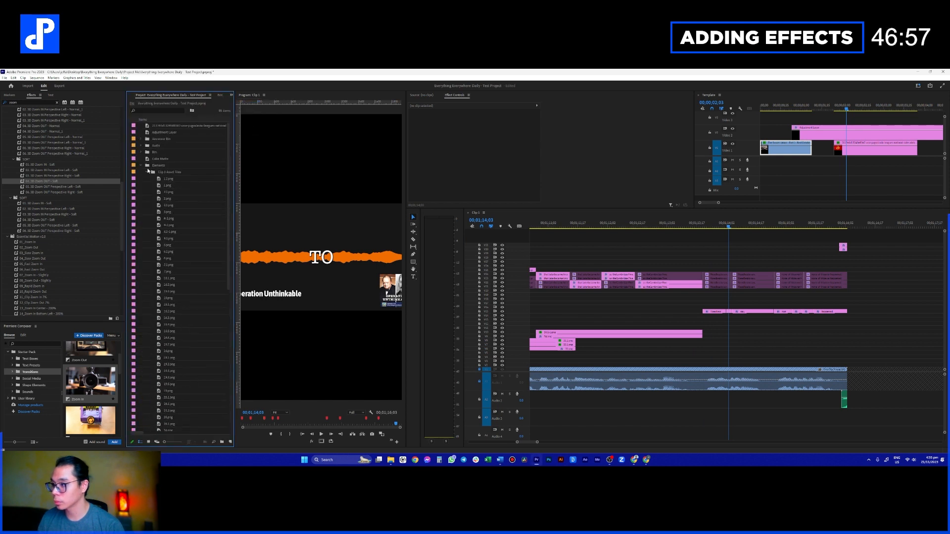
{"action": "left_click", "coordinate": [142, 167]}
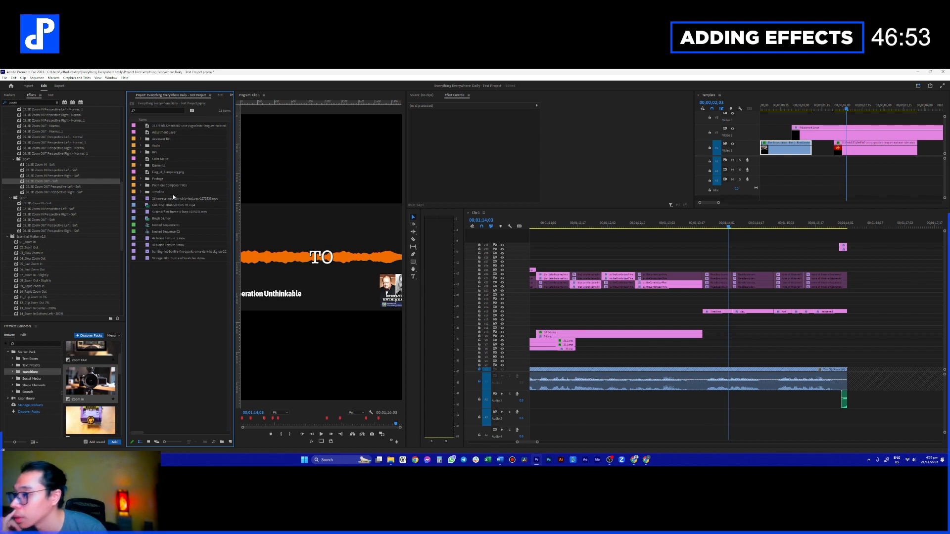
{"action": "left_click", "coordinate": [176, 159]}
{"action": "left_click_drag", "start_coordinate": [177, 160], "coordinate": [843, 333]}
{"action": "left_click", "coordinate": [842, 334]}
{"action": "double_click", "coordinate": [842, 334]}
{"action": "left_click_drag", "start_coordinate": [437, 234], "coordinate": [373, 210]}
{"action": "left_click", "coordinate": [530, 227]}
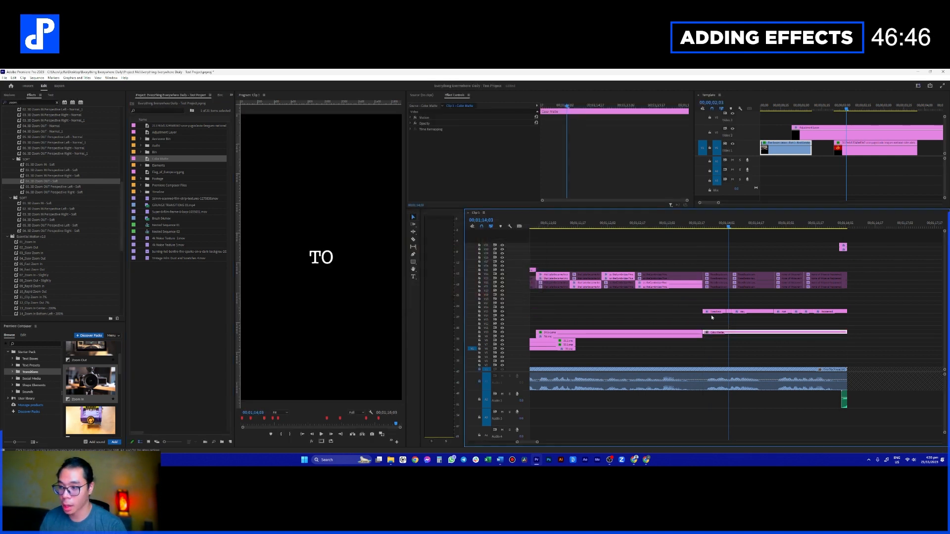
{"action": "left_click", "coordinate": [743, 360]}
{"action": "left_click", "coordinate": [690, 224]}
{"action": "key", "text": "space"}
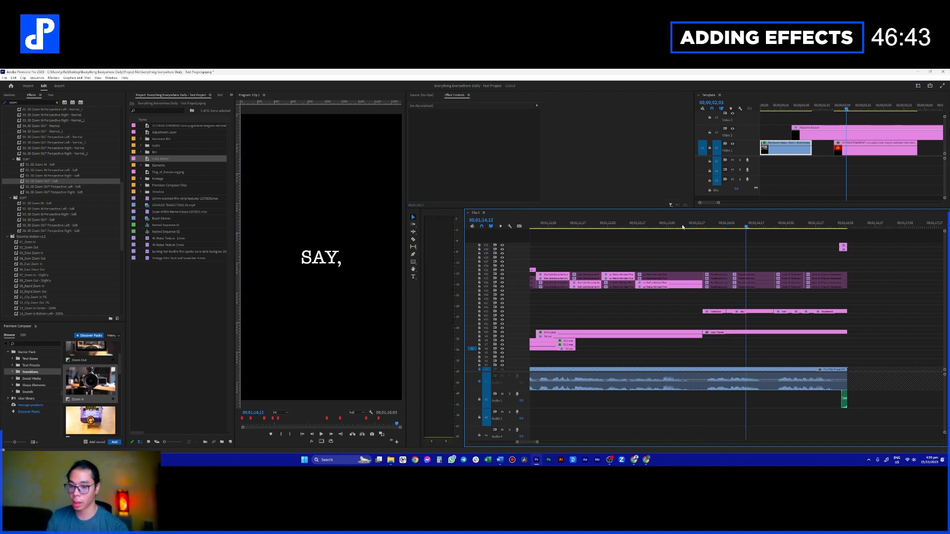
- Add the Shake & Distort transition at the start of the "Needless" graphic and hide the caption tracks again
{"action": "left_click", "coordinate": [685, 226]}
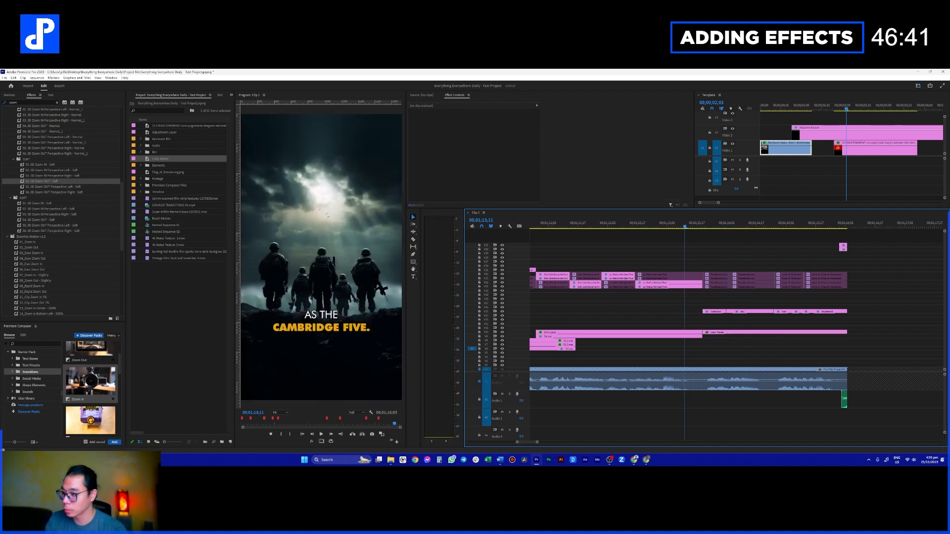
{"action": "scroll", "coordinate": [94, 381], "scroll_direction": "down", "scroll_amount": 3}
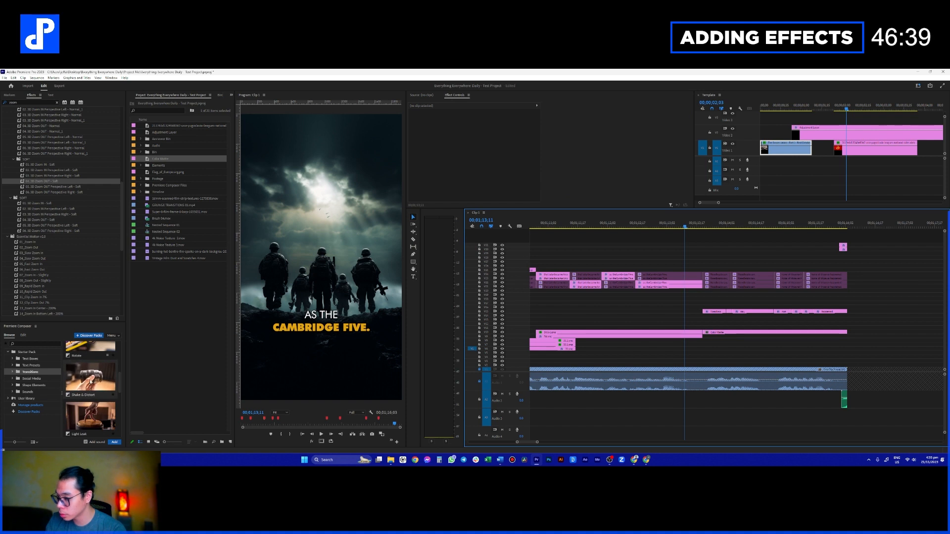
{"action": "left_click_drag", "start_coordinate": [89, 382], "coordinate": [714, 319]}
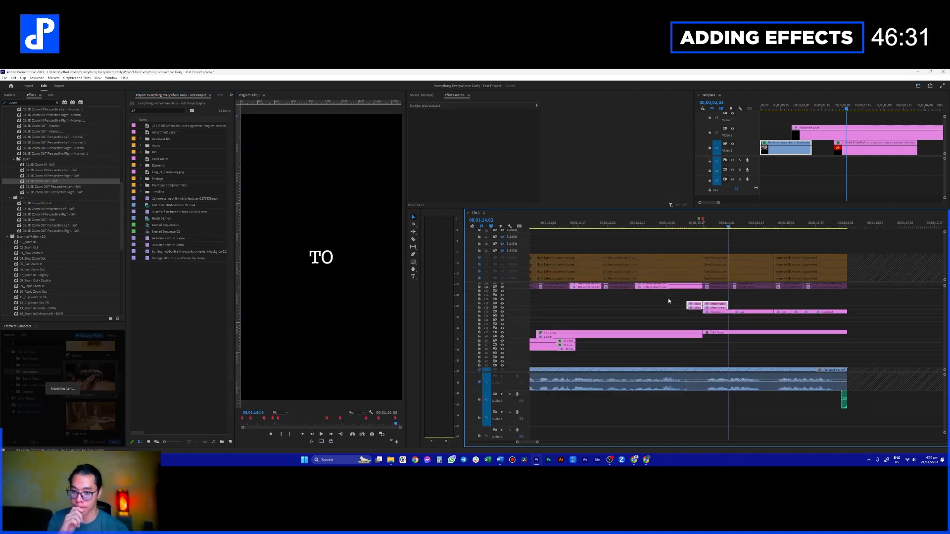
{"action": "left_click", "coordinate": [518, 227]}
{"action": "left_click", "coordinate": [527, 232]}
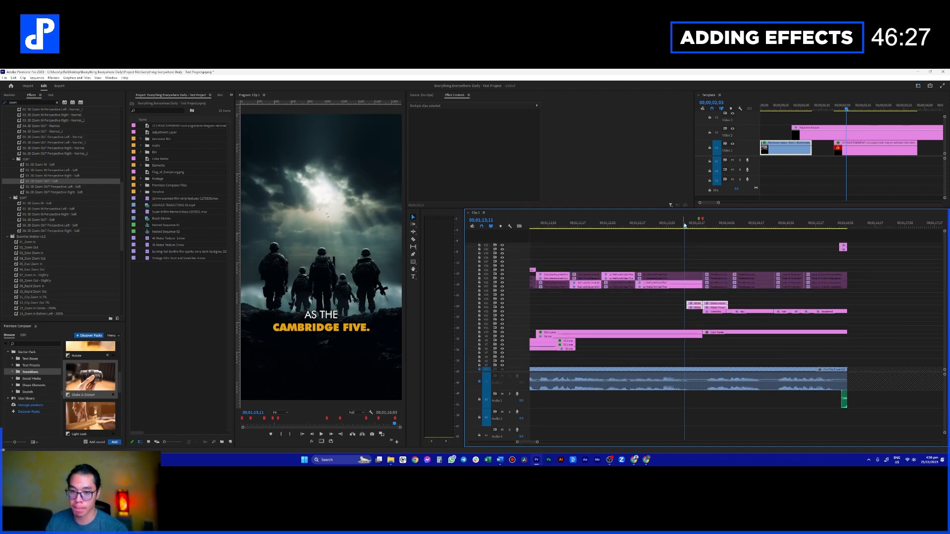
- Preview the Shake & Distort transition and delete its clips from the start of the closing words
{"action": "key", "text": "space"}
{"action": "key", "text": "space"}
{"action": "key", "text": "alt+minus"}
{"action": "key", "text": "alt+minus"}
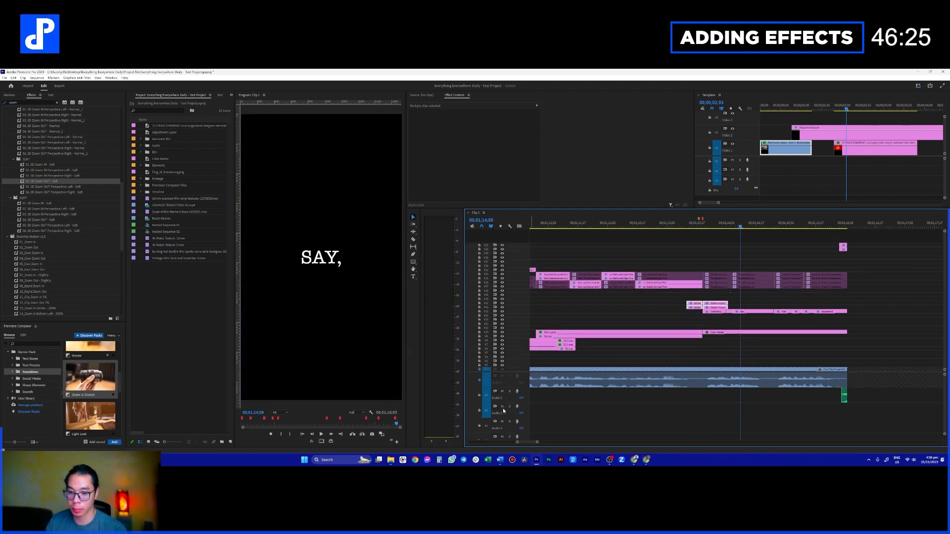
{"action": "left_click", "coordinate": [697, 299]}
{"action": "left_click_drag", "start_coordinate": [697, 298], "coordinate": [717, 307]}
{"action": "key", "text": "Delete"}
- Add the Digital Glitch transition at the start of "Needless", move its sound up beneath the voice-over and preview it
{"action": "scroll", "coordinate": [88, 396], "scroll_direction": "down", "scroll_amount": 2}
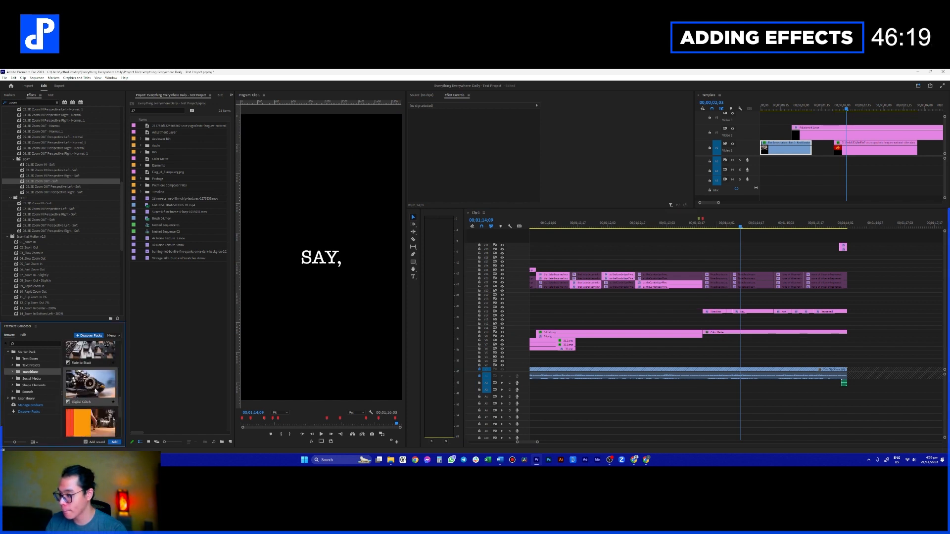
{"action": "left_click_drag", "start_coordinate": [98, 390], "coordinate": [707, 308]}
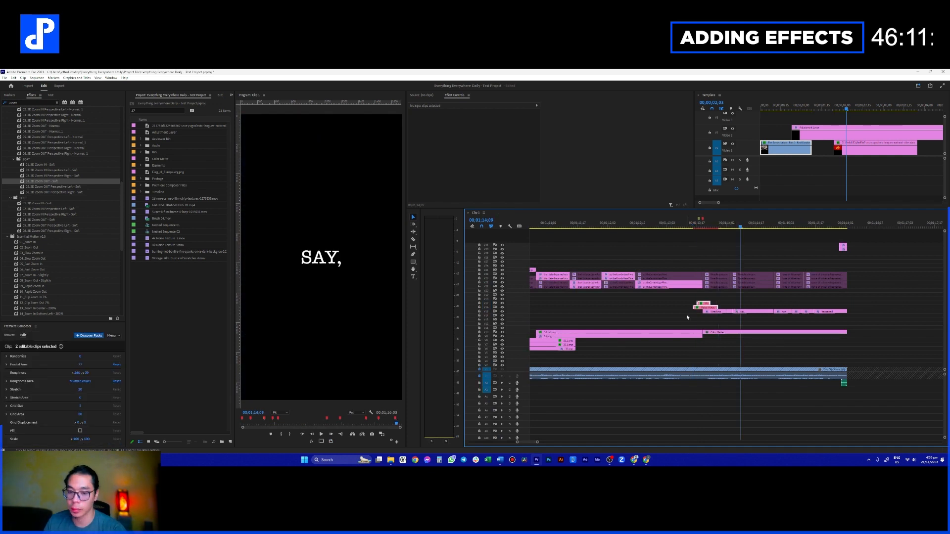
{"action": "scroll", "coordinate": [524, 397], "scroll_direction": "down", "scroll_amount": 2}
{"action": "left_click_drag", "start_coordinate": [703, 437], "coordinate": [709, 379]}
{"action": "scroll", "coordinate": [489, 409], "scroll_direction": "up", "scroll_amount": 2}
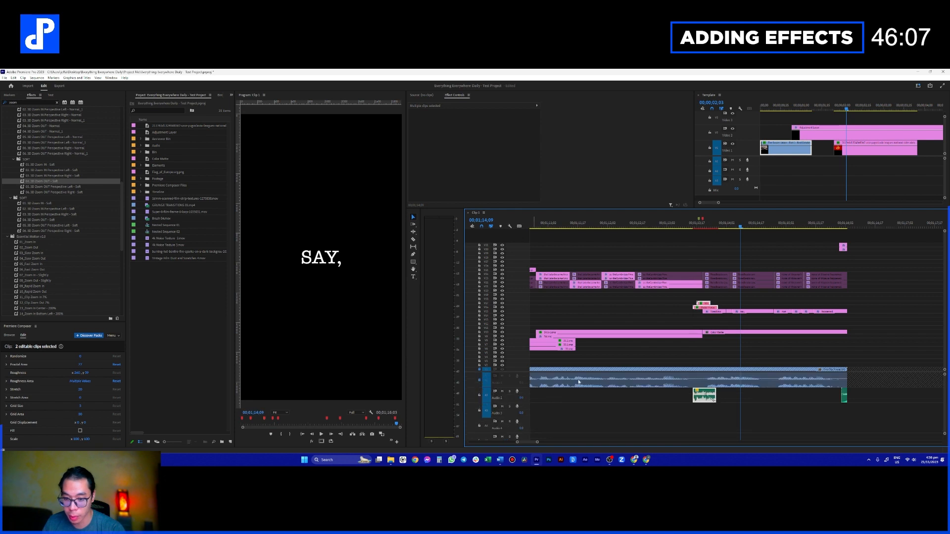
{"action": "left_click", "coordinate": [697, 314]}
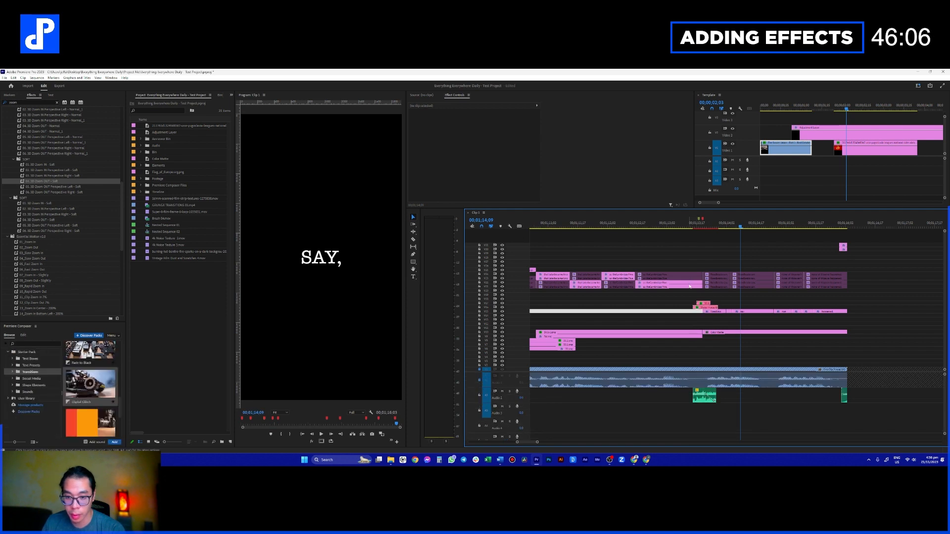
{"action": "left_click", "coordinate": [691, 226]}
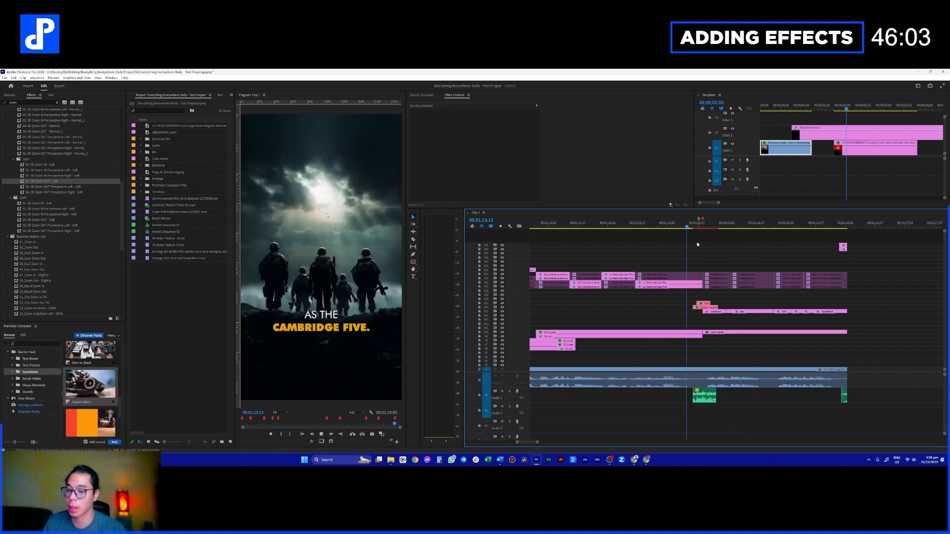
{"action": "key", "text": "space"}
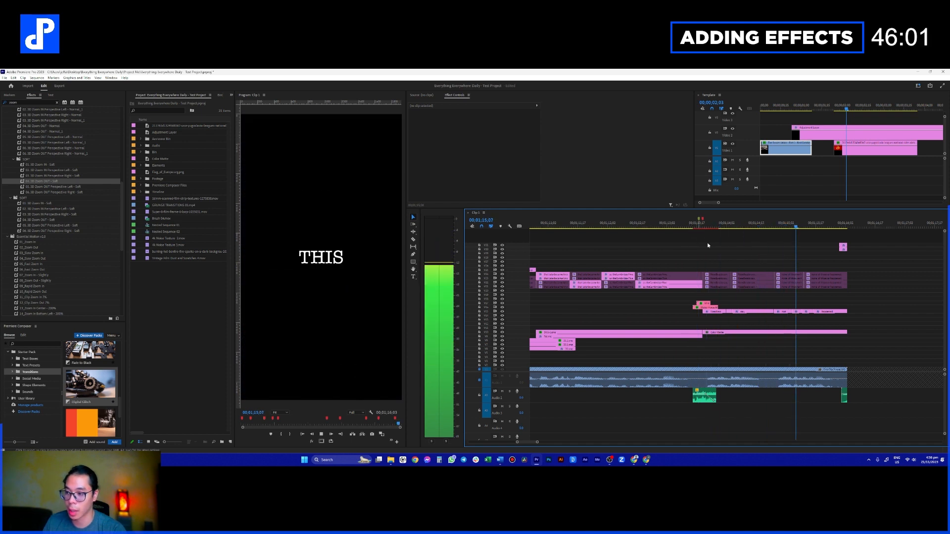
- Try to apply the pop-in Transform preset to all the closing word graphics
{"action": "scroll", "coordinate": [736, 322], "scroll_direction": "up", "scroll_amount": 1}
{"action": "left_click_drag", "start_coordinate": [848, 324], "coordinate": [660, 310]}
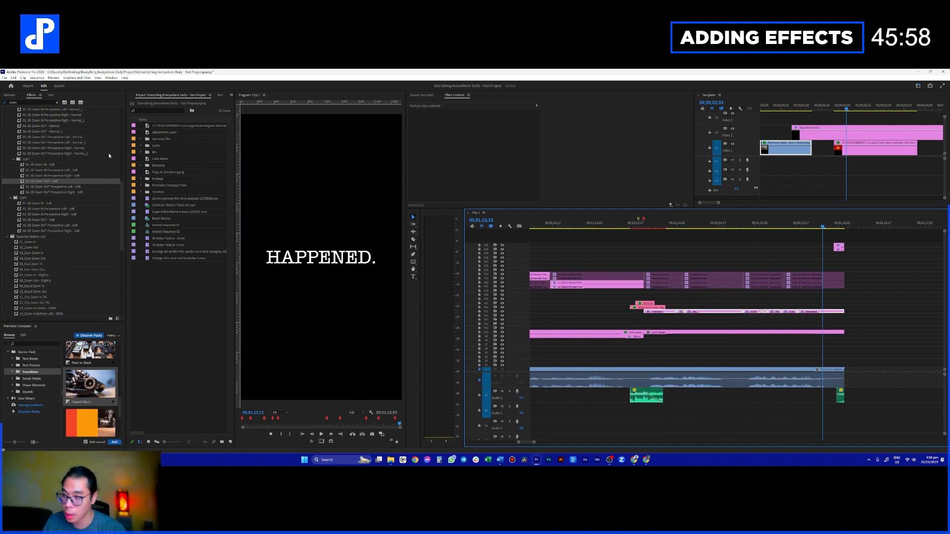
{"action": "left_click", "coordinate": [33, 103]}
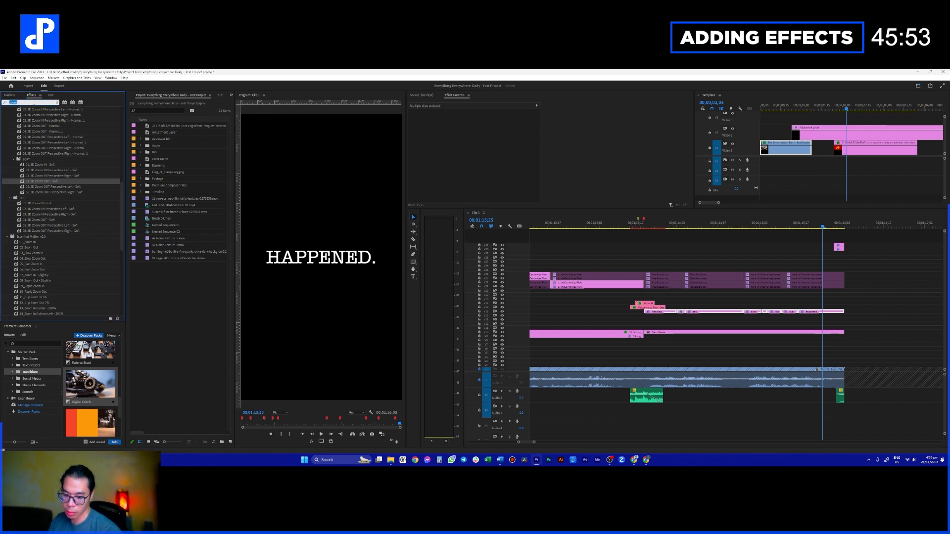
{"action": "type", "text": "pop"}
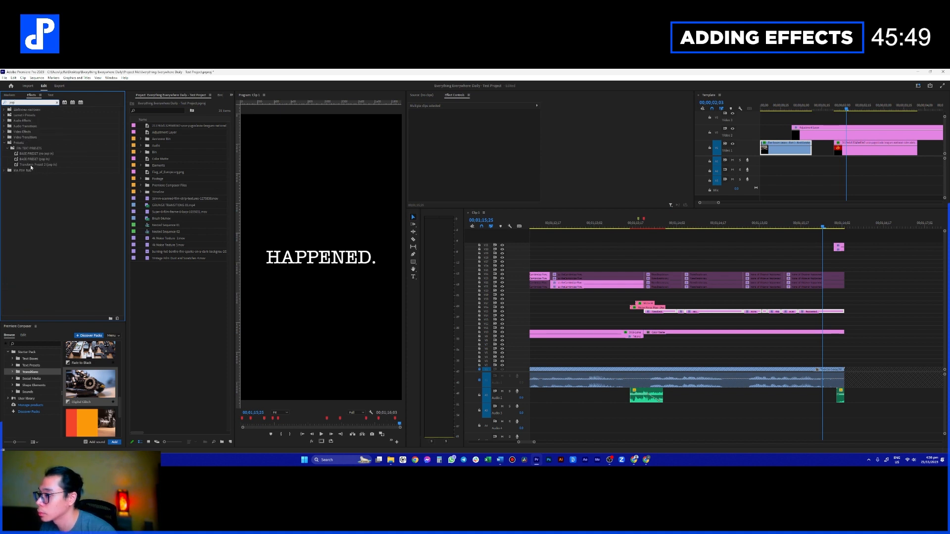
{"action": "key", "text": "BackSpace"}
{"action": "left_click", "coordinate": [5, 143]}
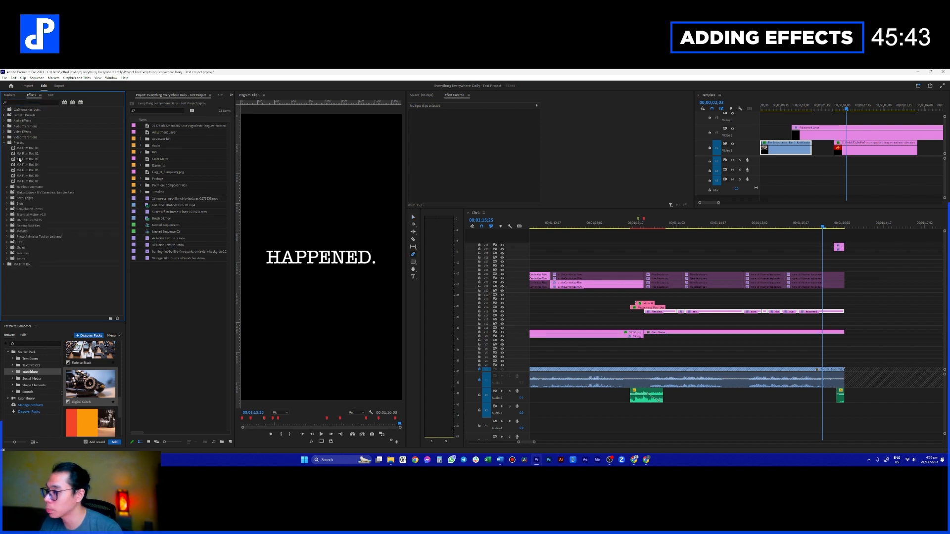
{"action": "left_click", "coordinate": [23, 102]}
{"action": "type", "text": "pop"}
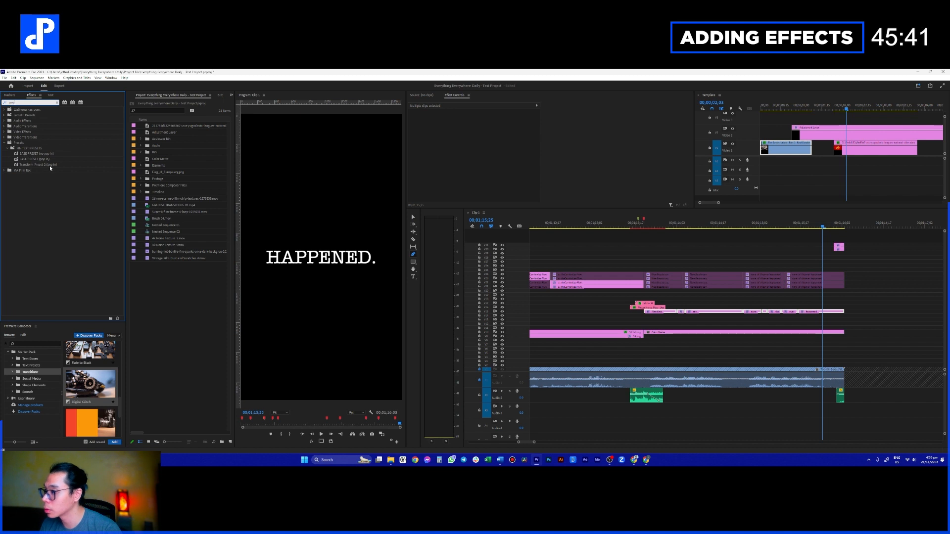
{"action": "left_click_drag", "start_coordinate": [61, 164], "coordinate": [587, 321]}
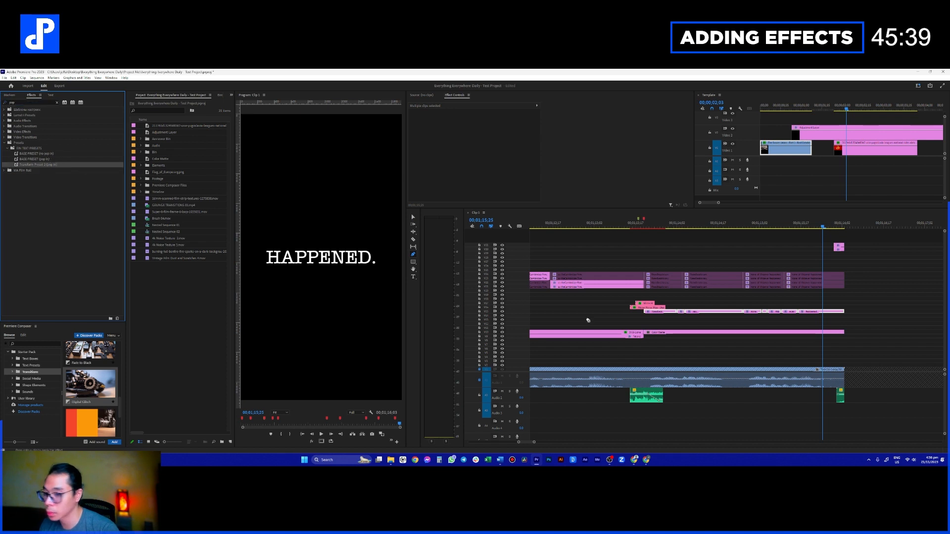
{"action": "left_click_drag", "start_coordinate": [658, 315], "coordinate": [658, 315]}
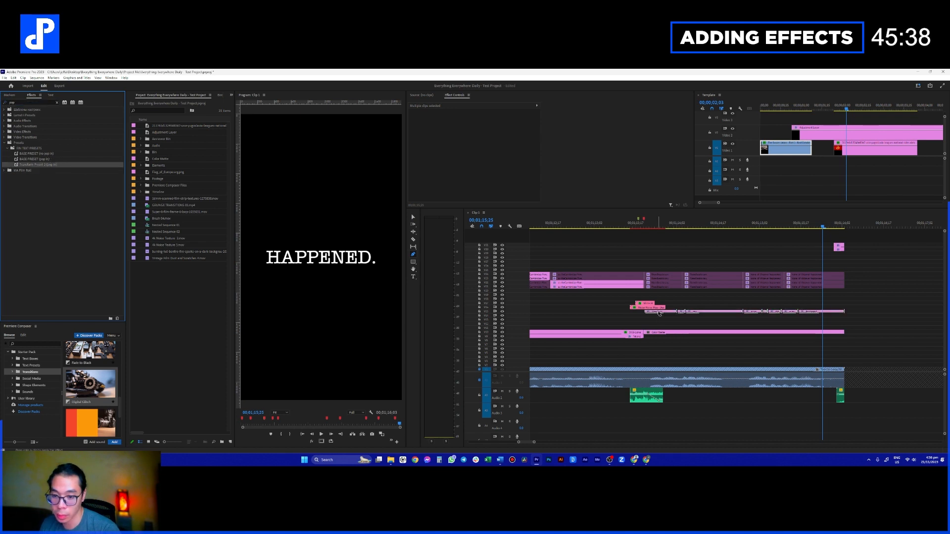
- Play back the closing words and inspect the effects applied to the "Needless" graphic
{"action": "left_click", "coordinate": [644, 228]}
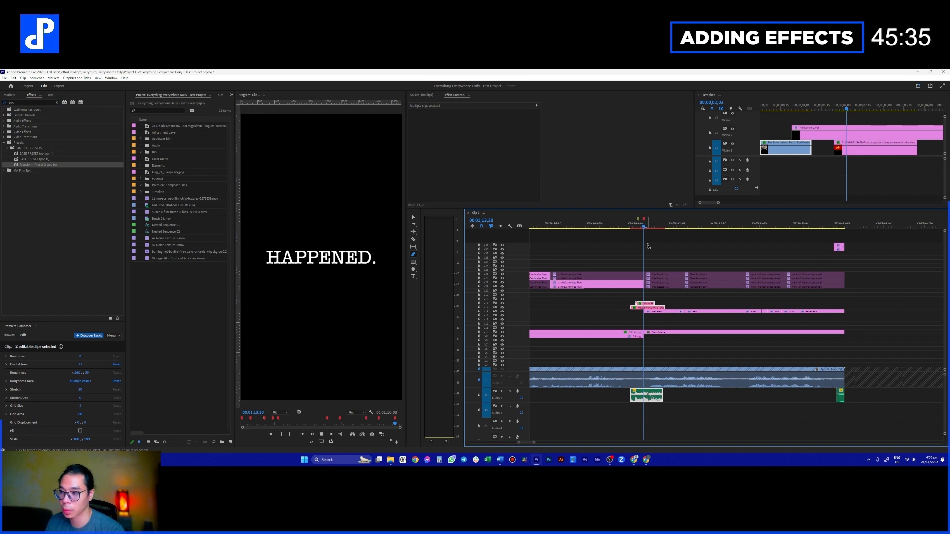
{"action": "key", "text": "a"}
{"action": "left_click", "coordinate": [649, 245]}
{"action": "key", "text": "space"}
{"action": "key", "text": "v"}
{"action": "left_click", "coordinate": [648, 228]}
{"action": "left_click_drag", "start_coordinate": [648, 228], "coordinate": [640, 228]}
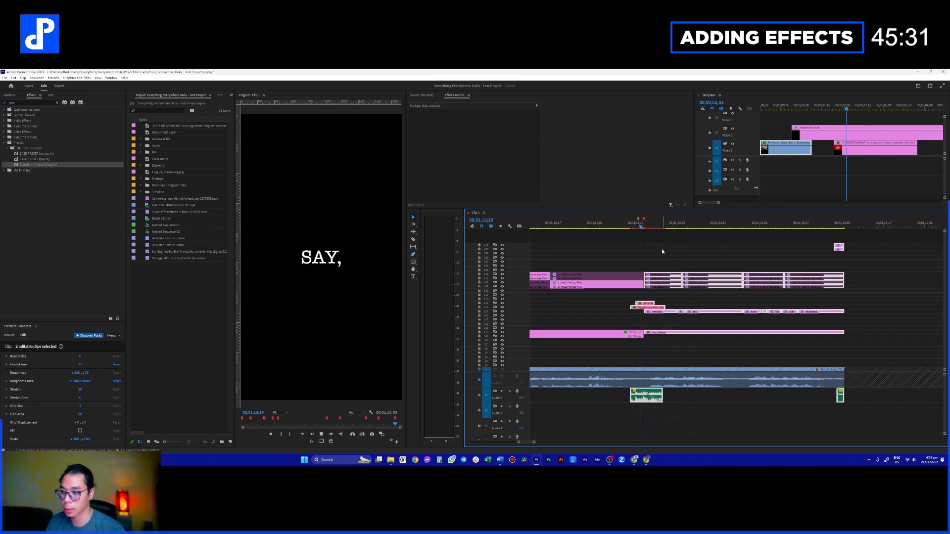
{"action": "key", "text": "space"}
{"action": "key", "text": "space"}
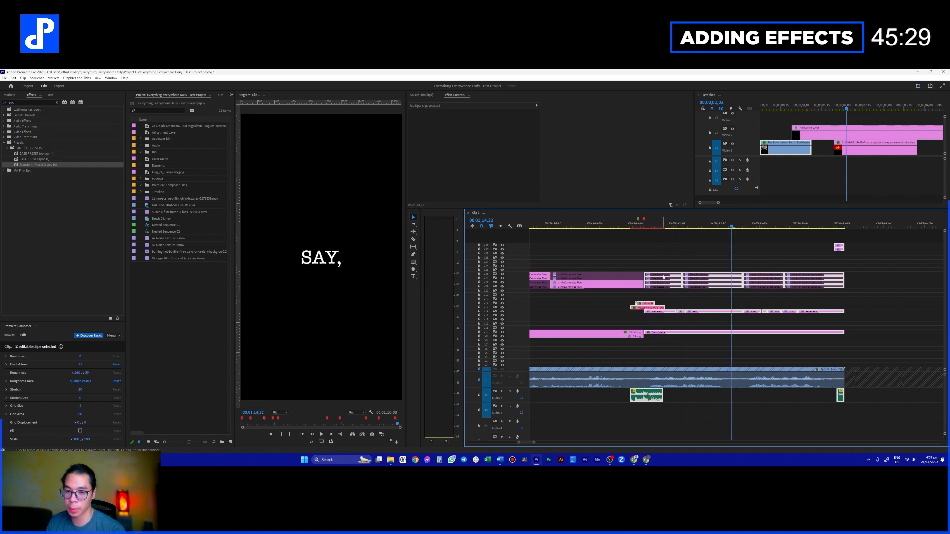
{"action": "left_click", "coordinate": [699, 301]}
{"action": "left_click", "coordinate": [668, 312]}
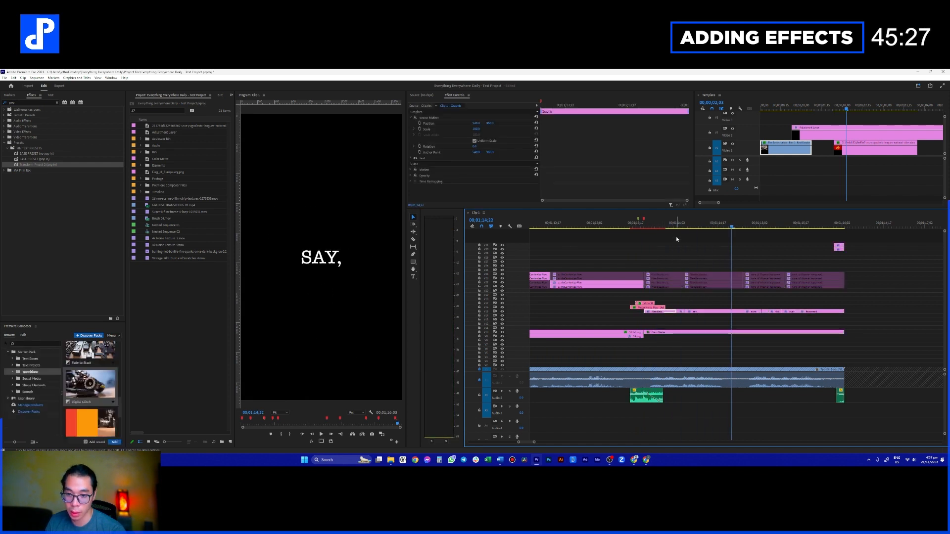
- Select all the closing word graphics, clear the effects search and browse the preset and animation folders for a text animation
{"action": "left_click", "coordinate": [674, 226]}
{"action": "left_click_drag", "start_coordinate": [839, 322], "coordinate": [613, 313]}
{"action": "left_click", "coordinate": [27, 105]}
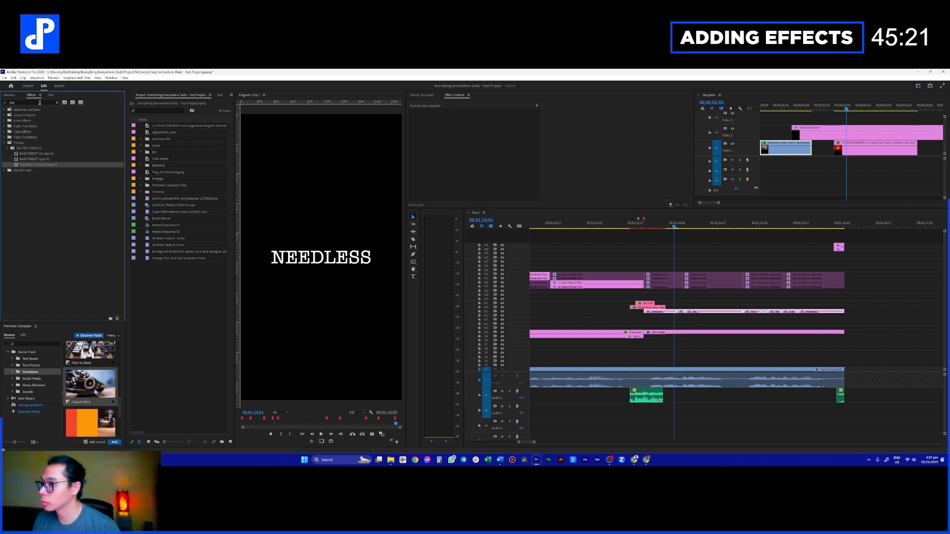
{"action": "left_click", "coordinate": [46, 102]}
{"action": "key", "text": "BackSpace"}
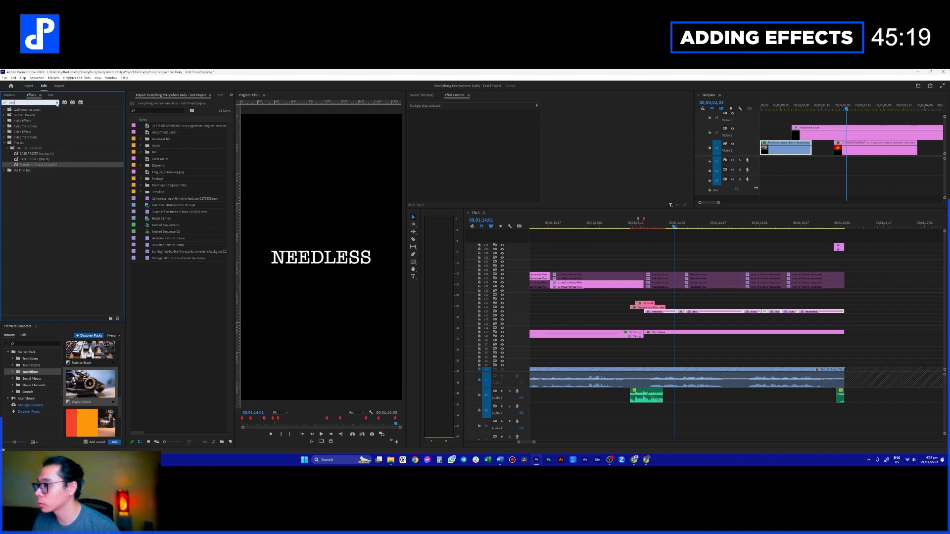
{"action": "left_click", "coordinate": [5, 138]}
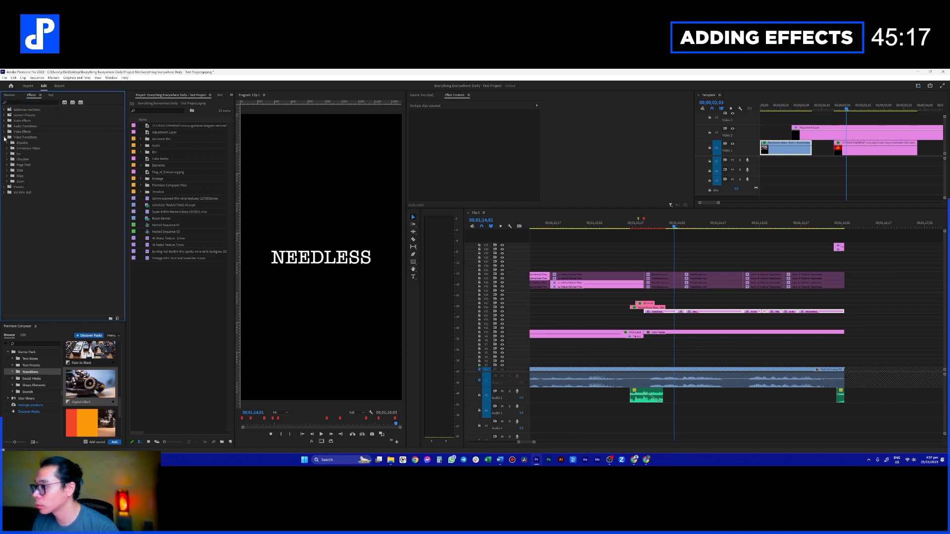
{"action": "left_click", "coordinate": [5, 138]}
{"action": "left_click", "coordinate": [5, 142]}
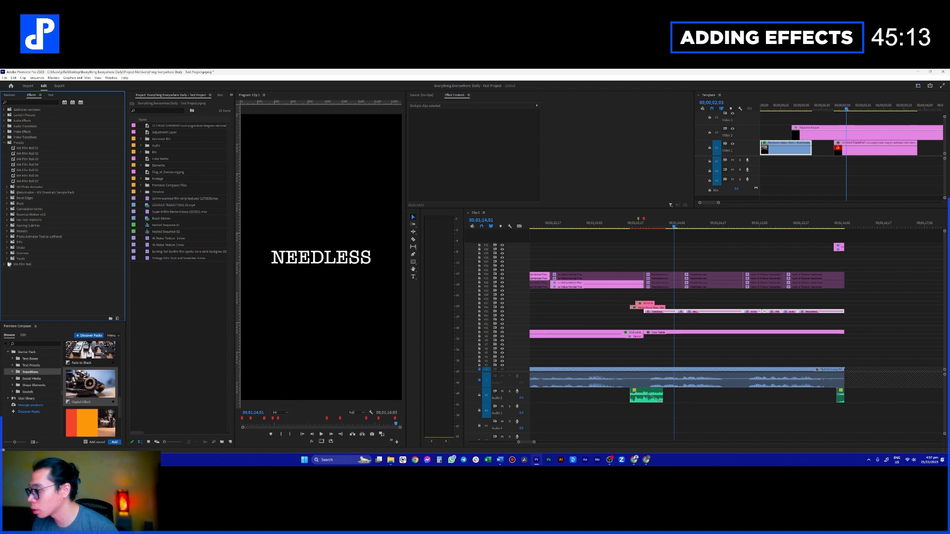
{"action": "left_click", "coordinate": [3, 111]}
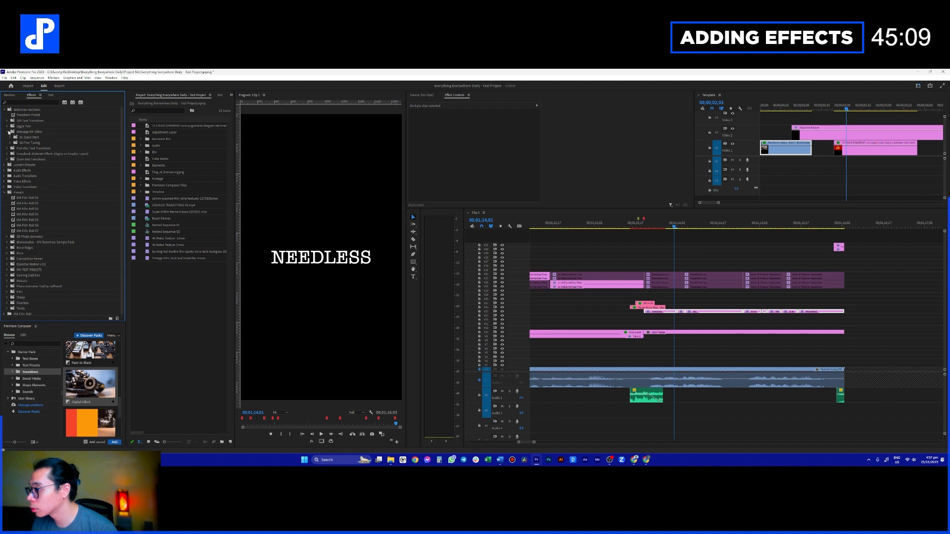
{"action": "left_click", "coordinate": [8, 143]}
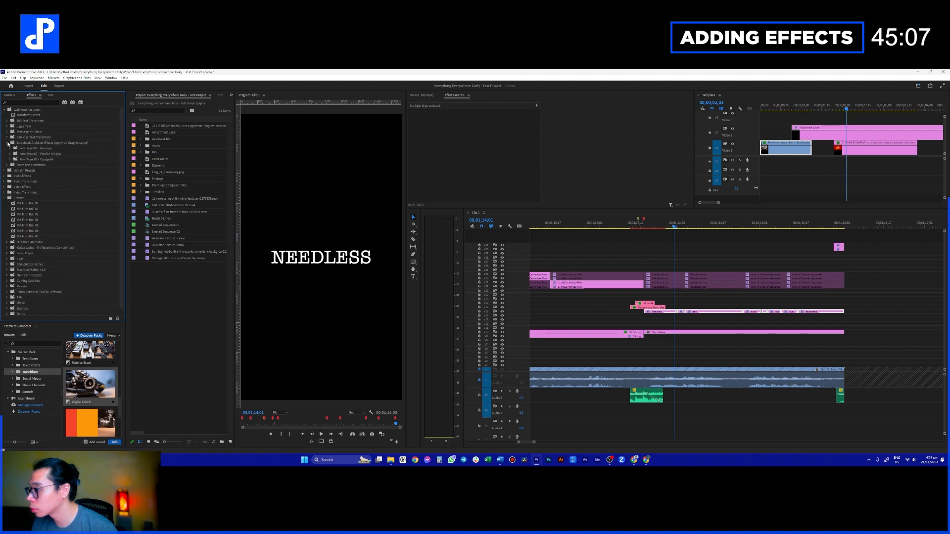
{"action": "left_click", "coordinate": [8, 143]}
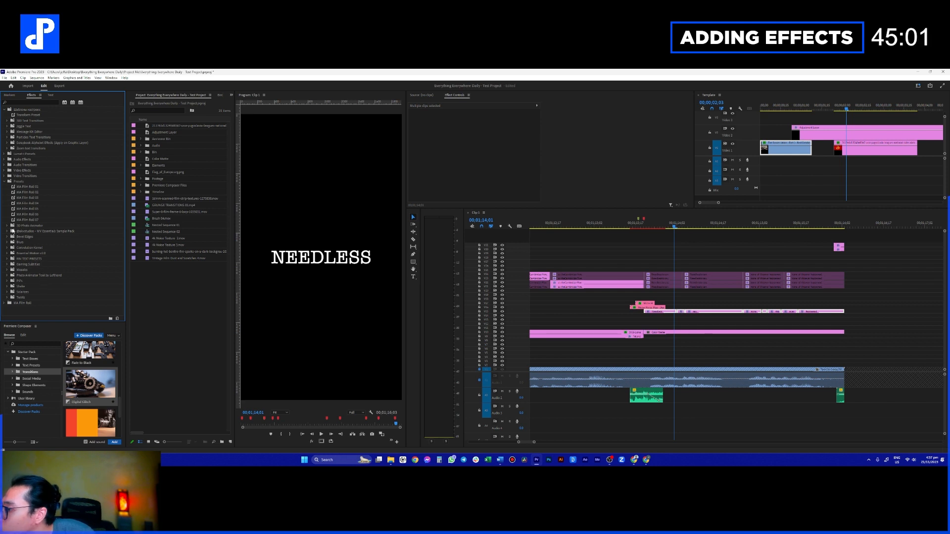
- Try to apply Transform Preset 2 (pop in) to all the closing words at once, play them back and check "Needless"
{"action": "left_click", "coordinate": [8, 259]}
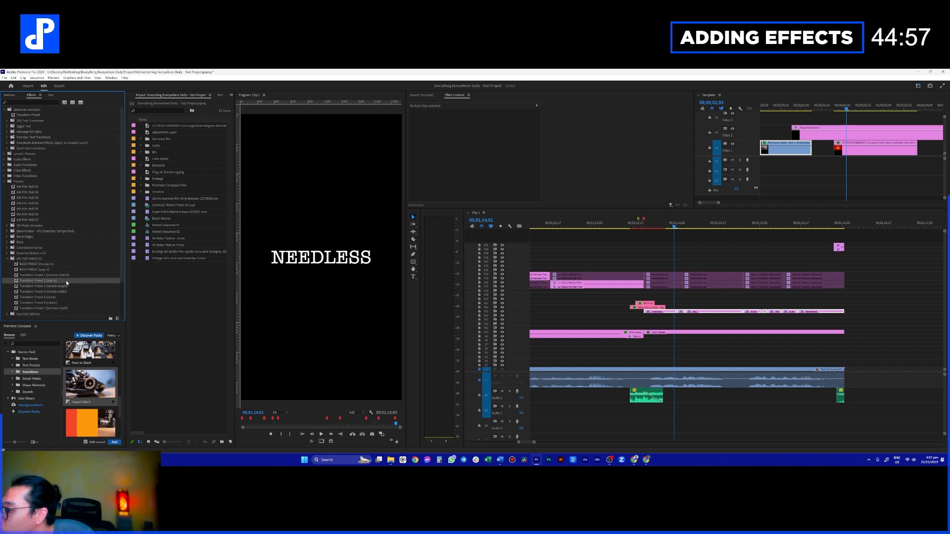
{"action": "left_click_drag", "start_coordinate": [59, 285], "coordinate": [677, 311]}
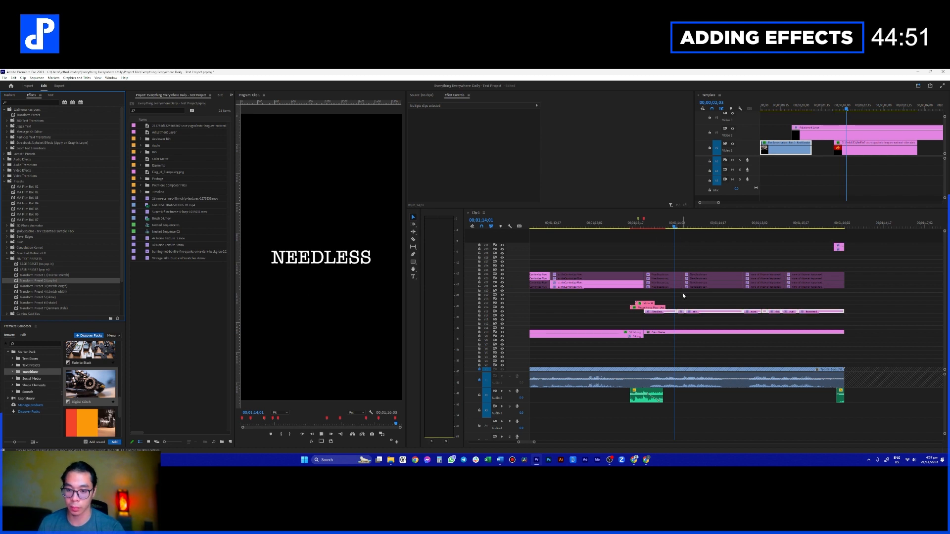
{"action": "key", "text": "space"}
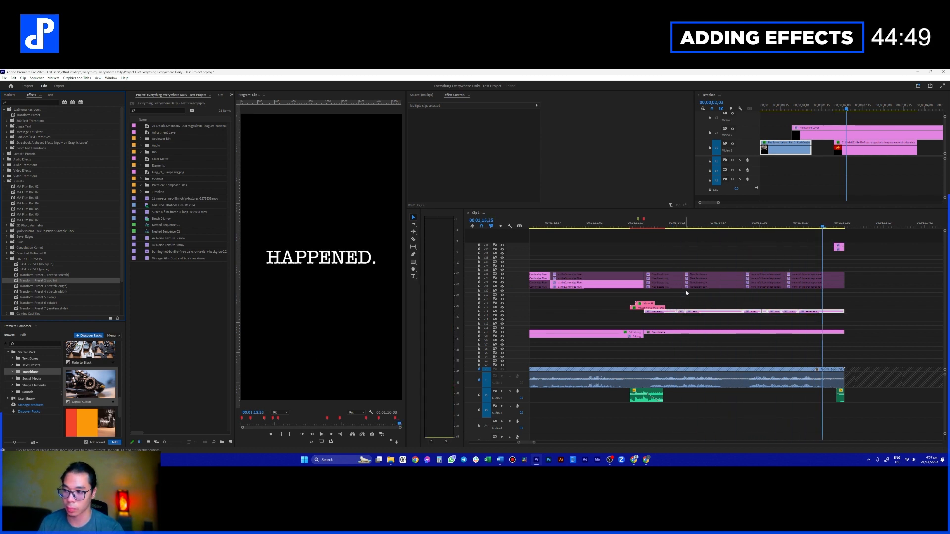
{"action": "scroll", "coordinate": [737, 314], "scroll_direction": "up", "scroll_amount": 4}
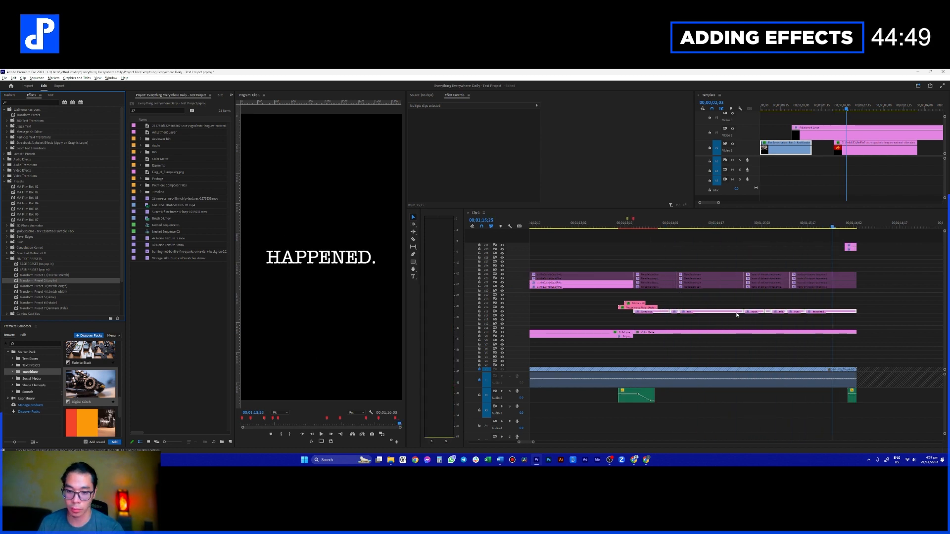
{"action": "left_click", "coordinate": [673, 320]}
{"action": "scroll", "coordinate": [673, 320], "scroll_direction": "up", "scroll_amount": 3}
{"action": "left_click", "coordinate": [595, 228]}
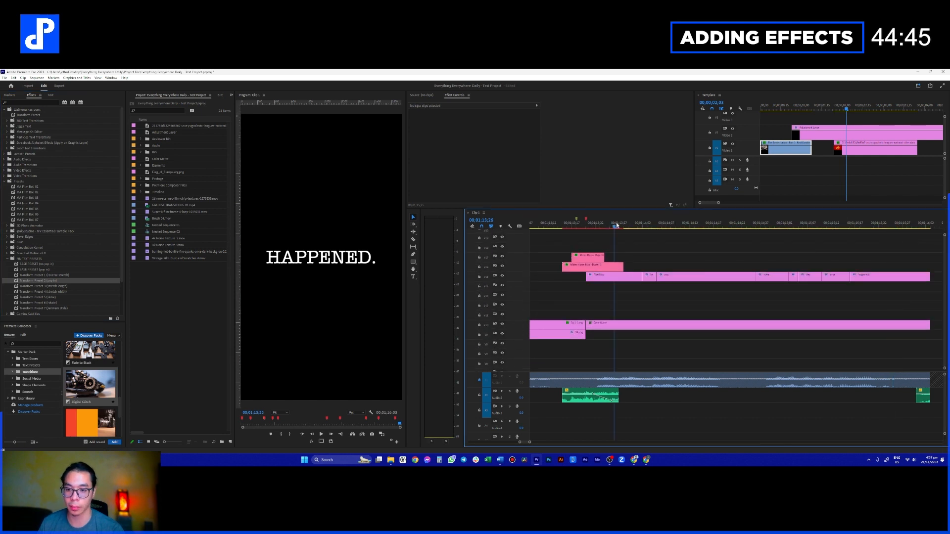
{"action": "left_click", "coordinate": [621, 279]}
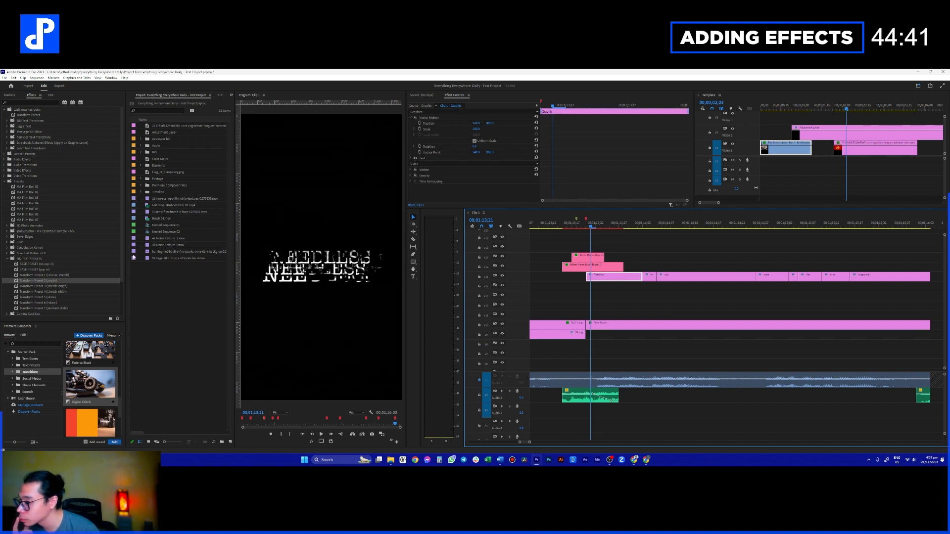
- Move the "Needless" graphic to a free higher track and apply the pop-in Transform preset to it alone
{"action": "scroll", "coordinate": [60, 279], "scroll_direction": "down", "scroll_amount": 3}
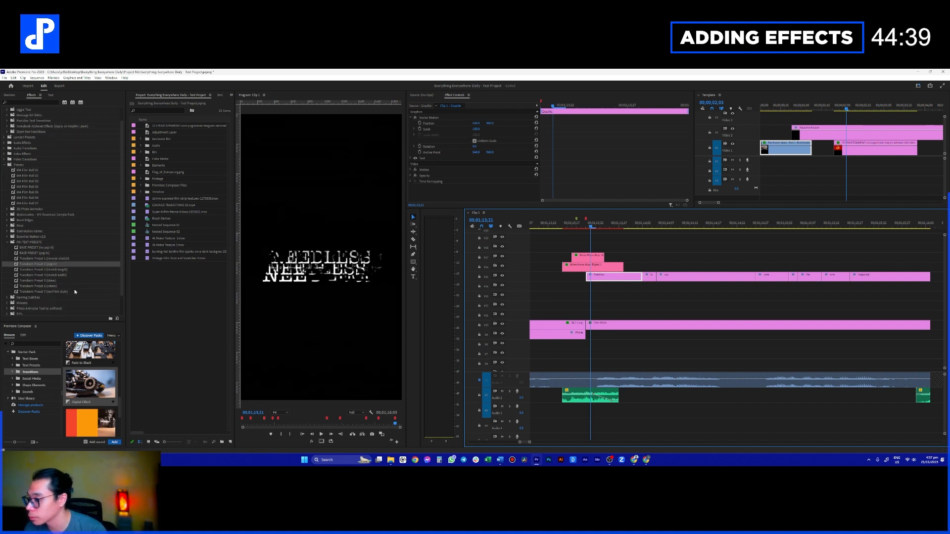
{"action": "key", "text": "space"}
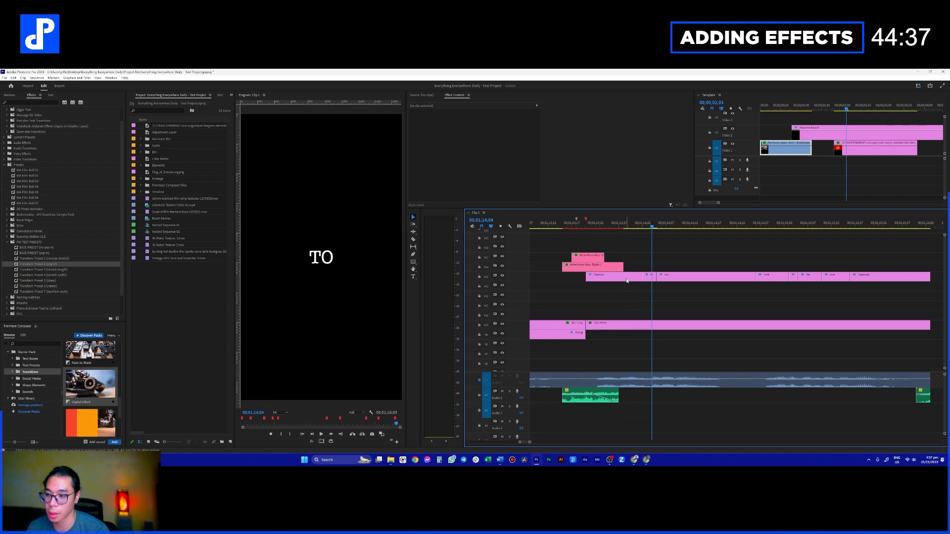
{"action": "key", "text": "space"}
{"action": "left_click_drag", "start_coordinate": [625, 280], "coordinate": [667, 247]}
{"action": "left_click", "coordinate": [634, 227]}
{"action": "left_click_drag", "start_coordinate": [48, 264], "coordinate": [657, 247]}
- Reduce the vertical anchor point of the Transform effect on "Needless" and return the clip to its original track and start
{"action": "scroll", "coordinate": [597, 165], "scroll_direction": "down", "scroll_amount": 2}
{"action": "left_click", "coordinate": [541, 109]}
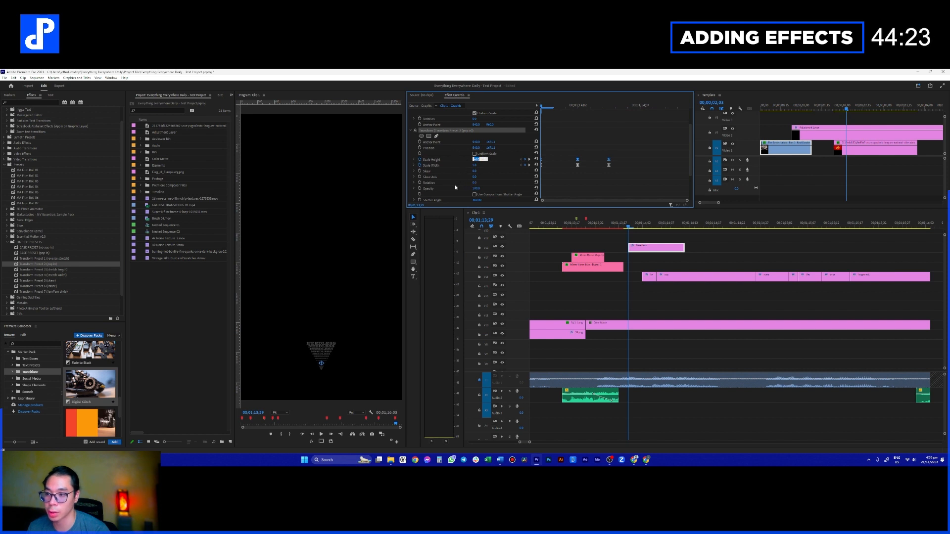
{"action": "scroll", "coordinate": [463, 179], "scroll_direction": "down", "scroll_amount": 1}
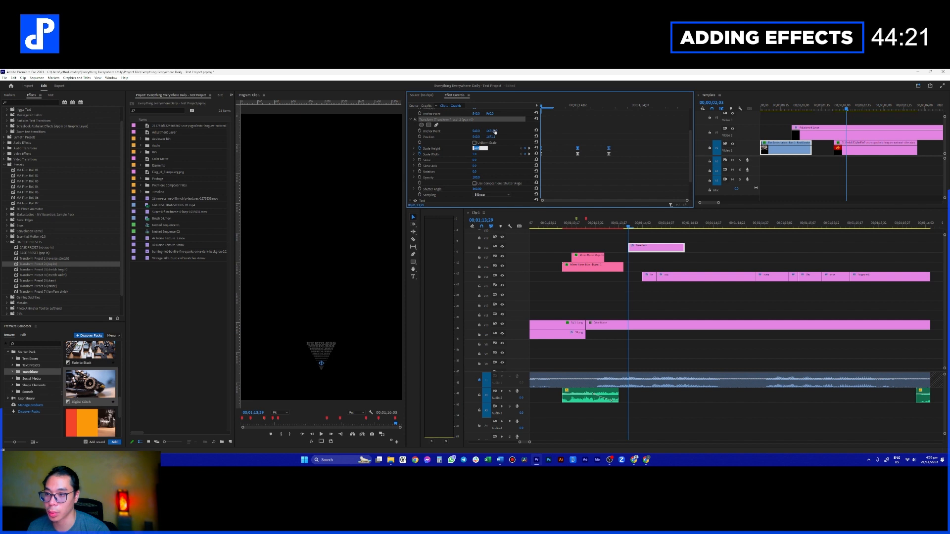
{"action": "left_click_drag", "start_coordinate": [489, 131], "coordinate": [427, 131]}
{"action": "left_click_drag", "start_coordinate": [489, 130], "coordinate": [199, 131]}
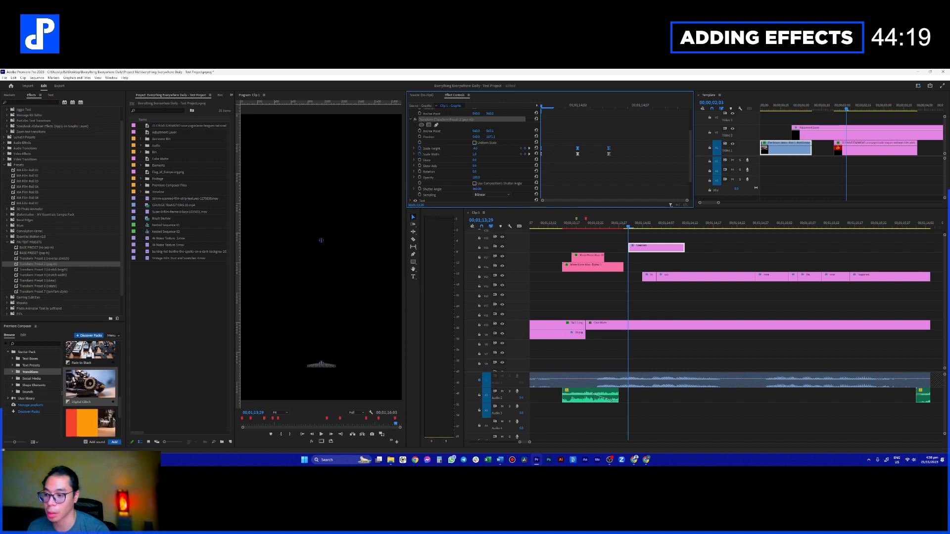
{"action": "mouse_move", "coordinate": [634, 230]}
{"action": "left_mouse_down"}
{"action": "mouse_move", "coordinate": [679, 227]}
{"action": "mouse_move", "coordinate": [630, 230]}
{"action": "mouse_move", "coordinate": [625, 267]}
{"action": "mouse_move", "coordinate": [609, 276]}
{"action": "left_mouse_up"}
- Play back the Digital Glitch transition into the animated "Needless" graphic
{"action": "left_click_drag", "start_coordinate": [586, 226], "coordinate": [582, 226]}
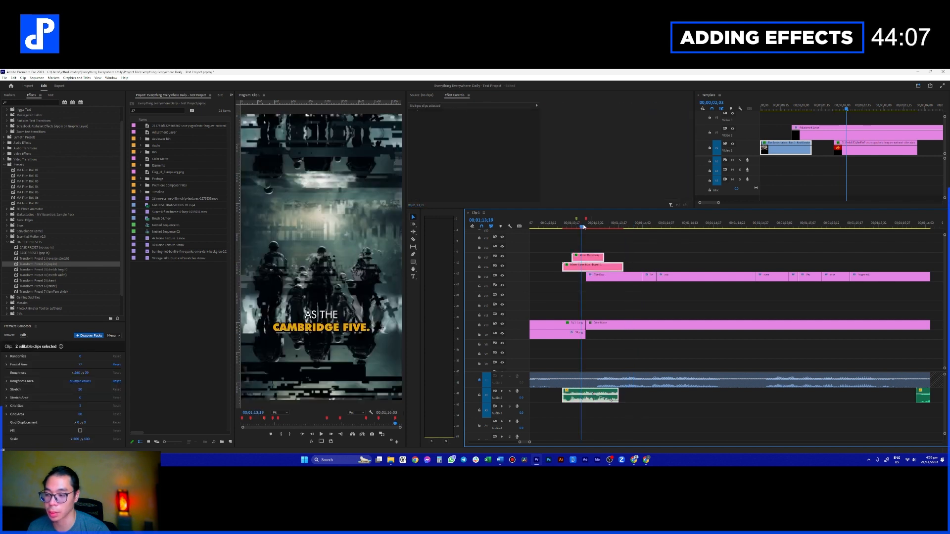
{"action": "key", "text": "space"}
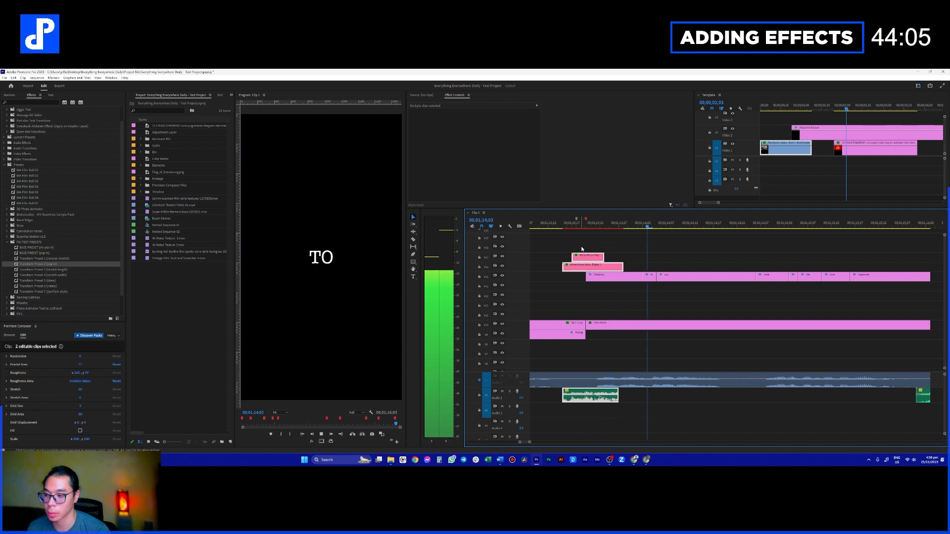
{"action": "left_click_drag", "start_coordinate": [589, 227], "coordinate": [613, 228]}
- Try repositioning "Needless" upward on a higher track, preview it beside the other words, and put the clip back in place
{"action": "left_click_drag", "start_coordinate": [618, 277], "coordinate": [665, 253]}
{"action": "left_click_drag", "start_coordinate": [630, 224], "coordinate": [655, 228]}
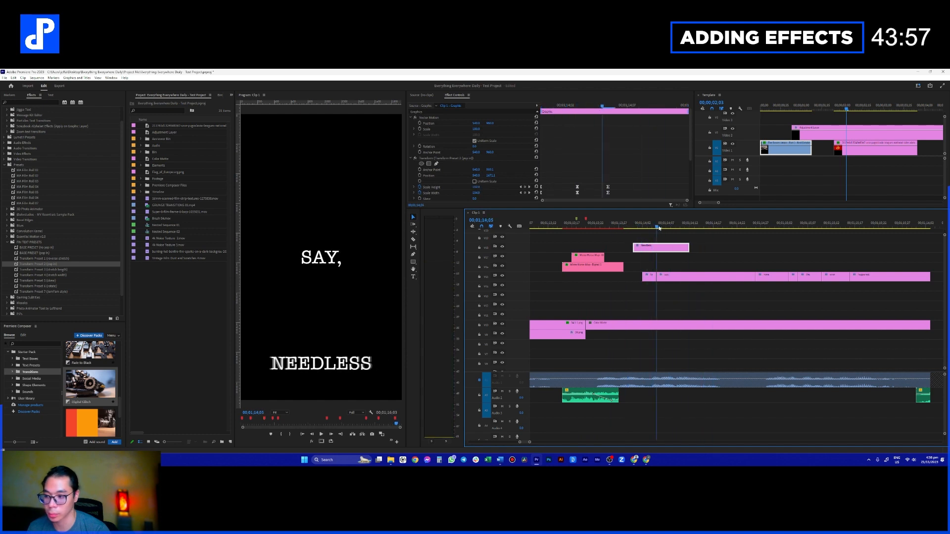
{"action": "key", "text": "minus"}
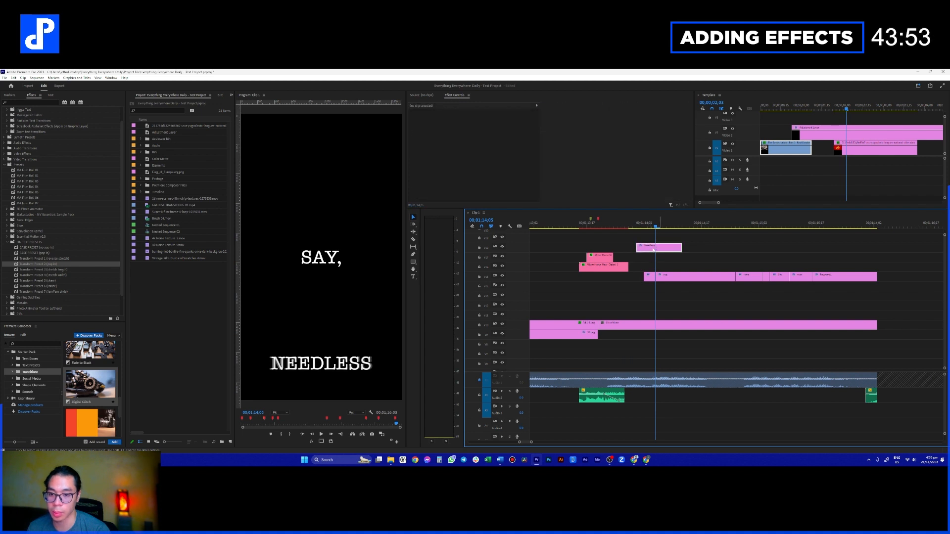
{"action": "left_click", "coordinate": [452, 124]}
{"action": "left_click_drag", "start_coordinate": [371, 308], "coordinate": [375, 203]}
{"action": "left_click", "coordinate": [641, 227]}
{"action": "key", "text": "space"}
{"action": "left_click_drag", "start_coordinate": [640, 231], "coordinate": [658, 227]}
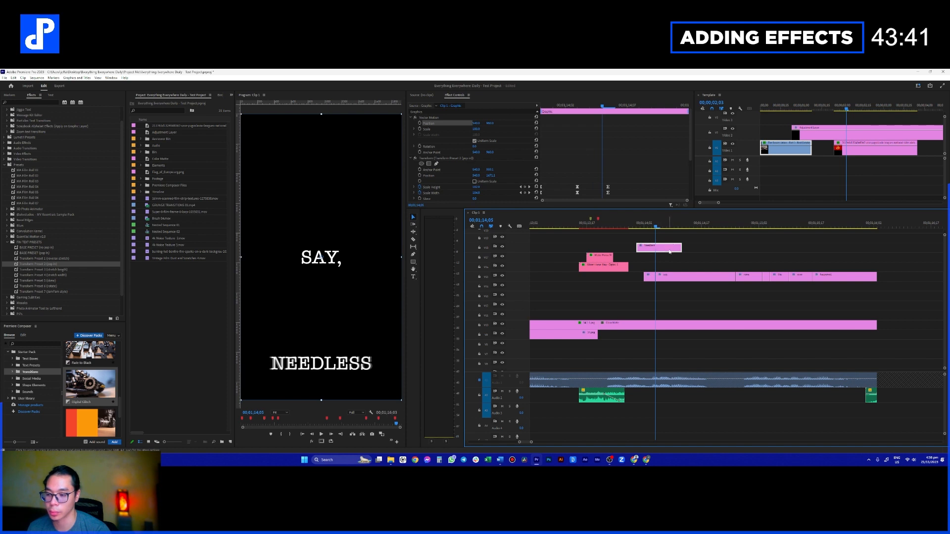
{"action": "left_click_drag", "start_coordinate": [667, 253], "coordinate": [629, 285]}
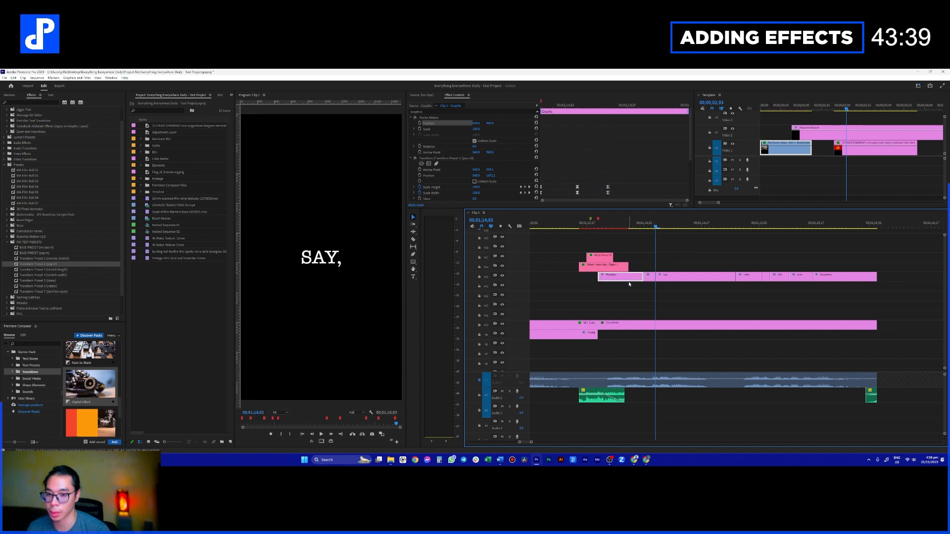
- Paste the attributes of "Needless", including its Transform effect, onto all the following closing words and play them back
{"action": "left_click", "coordinate": [633, 228]}
{"action": "left_click_drag", "start_coordinate": [651, 262], "coordinate": [856, 284]}
{"action": "right_click", "coordinate": [853, 277]}
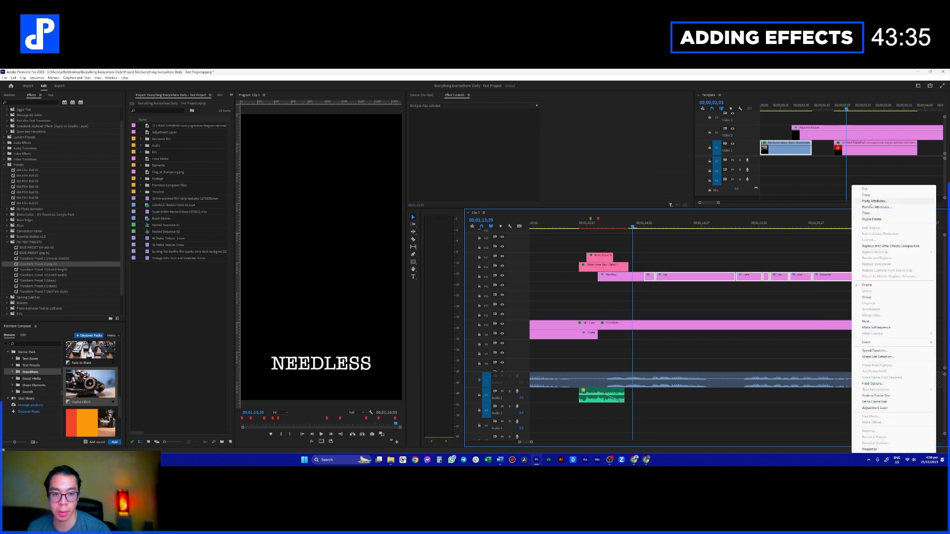
{"action": "left_click", "coordinate": [874, 202]}
{"action": "left_click", "coordinate": [433, 192]}
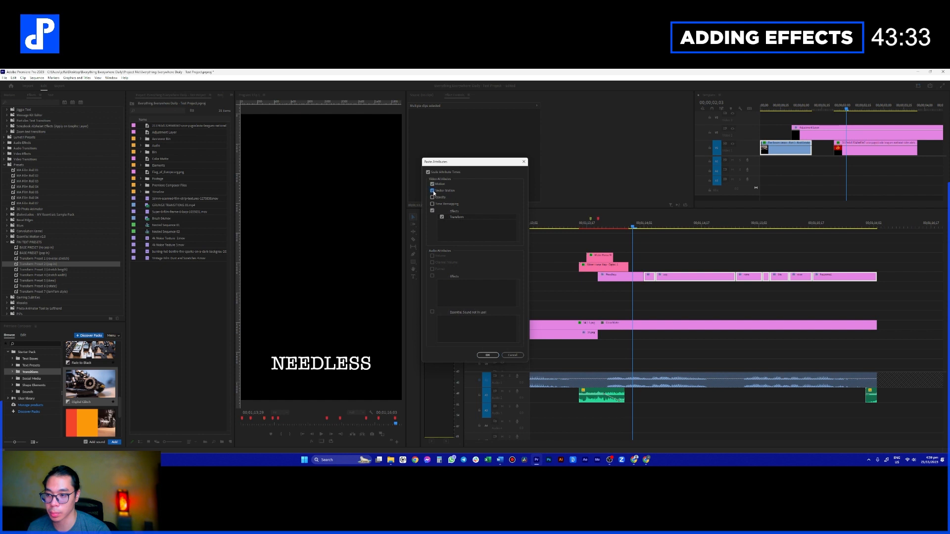
{"action": "left_click", "coordinate": [488, 356]}
{"action": "key", "text": "space"}
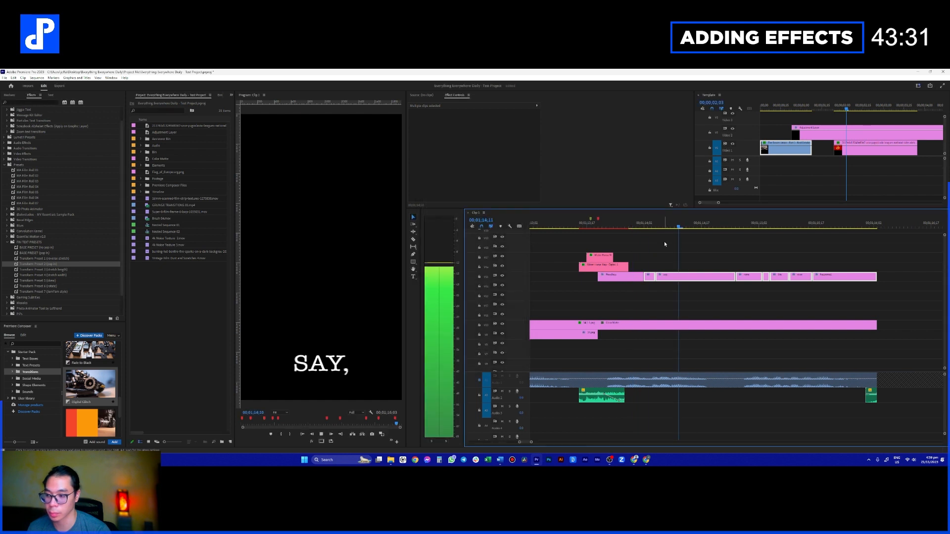
- Nest all the closing word graphics, including "Needless", into one sequence with the default name
{"action": "mouse_move", "coordinate": [625, 278]}
{"action": "left_mouse_down"}
{"action": "mouse_move", "coordinate": [864, 296]}
{"action": "mouse_move", "coordinate": [627, 280]}
{"action": "left_mouse_up"}
{"action": "key", "text": "ctrl+shift+n"}
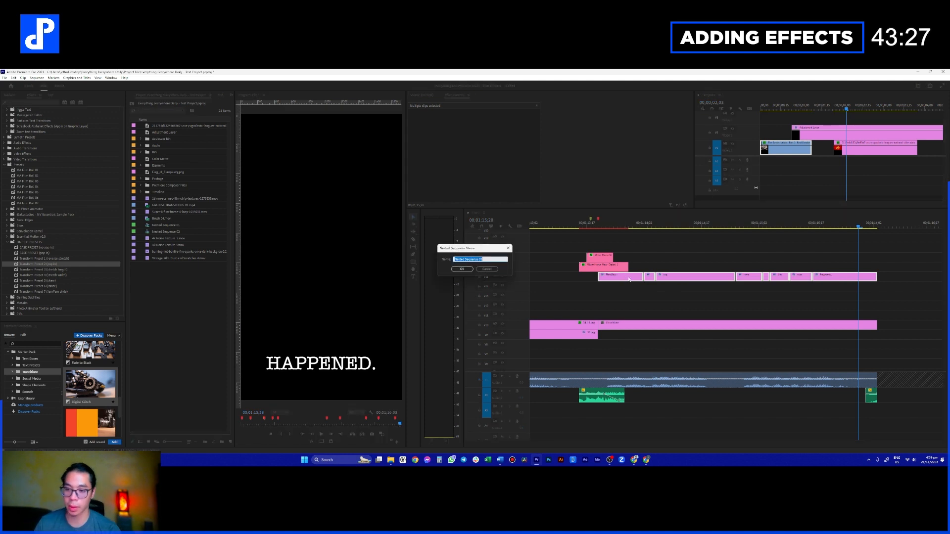
{"action": "key", "text": "Return"}
- Reposition the nested closing words upward with Motion so the text sits near the middle of the frame
{"action": "left_click", "coordinate": [693, 224]}
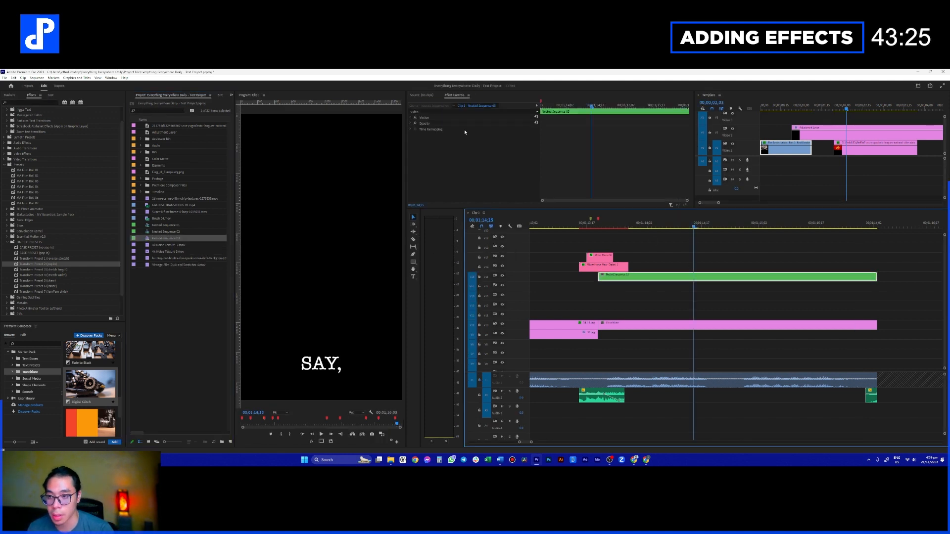
{"action": "left_click", "coordinate": [441, 119]}
{"action": "left_click_drag", "start_coordinate": [340, 362], "coordinate": [347, 262]}
{"action": "mouse_move", "coordinate": [322, 299]}
{"action": "left_mouse_down"}
{"action": "mouse_move", "coordinate": [322, 320]}
{"action": "mouse_move", "coordinate": [322, 307]}
{"action": "left_mouse_up"}
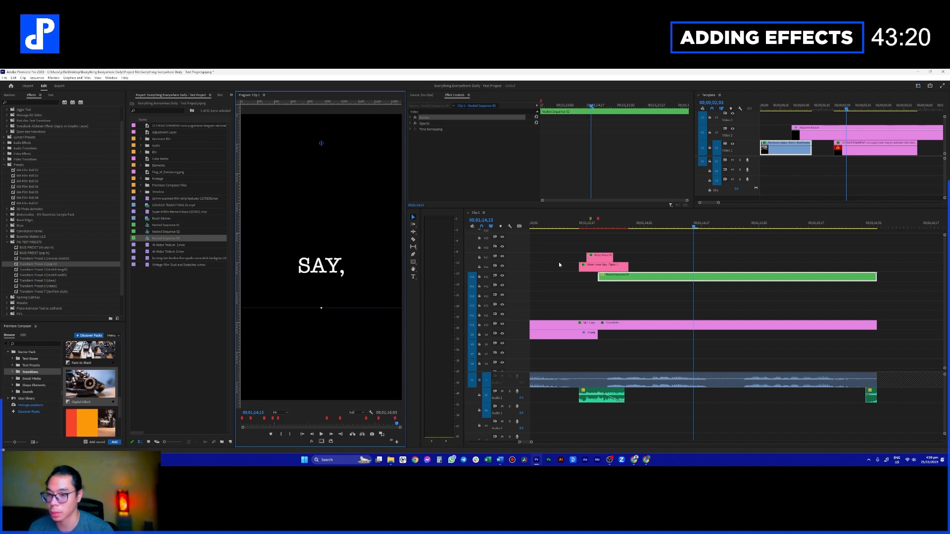
- Play back the glitch transition and review the nested closing words at the end of the sequence
{"action": "left_click", "coordinate": [592, 225]}
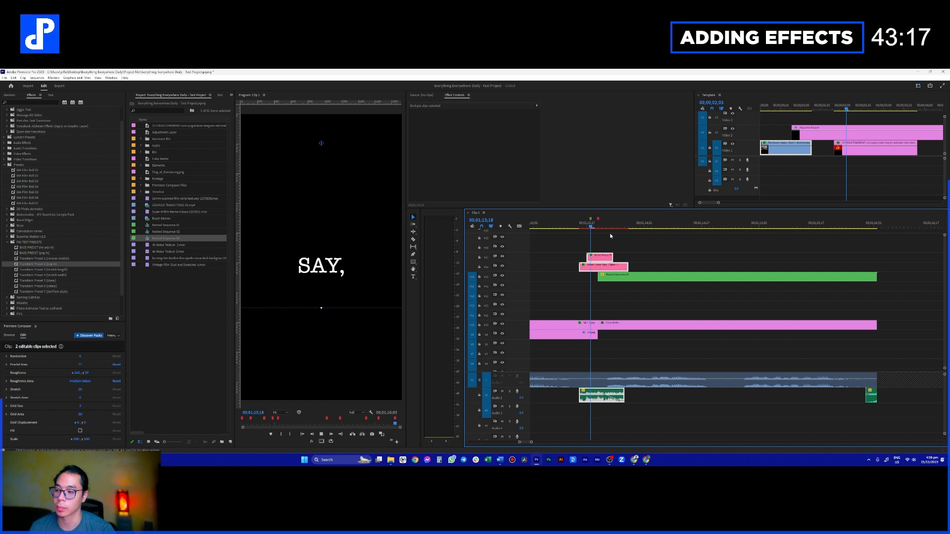
{"action": "key", "text": "space"}
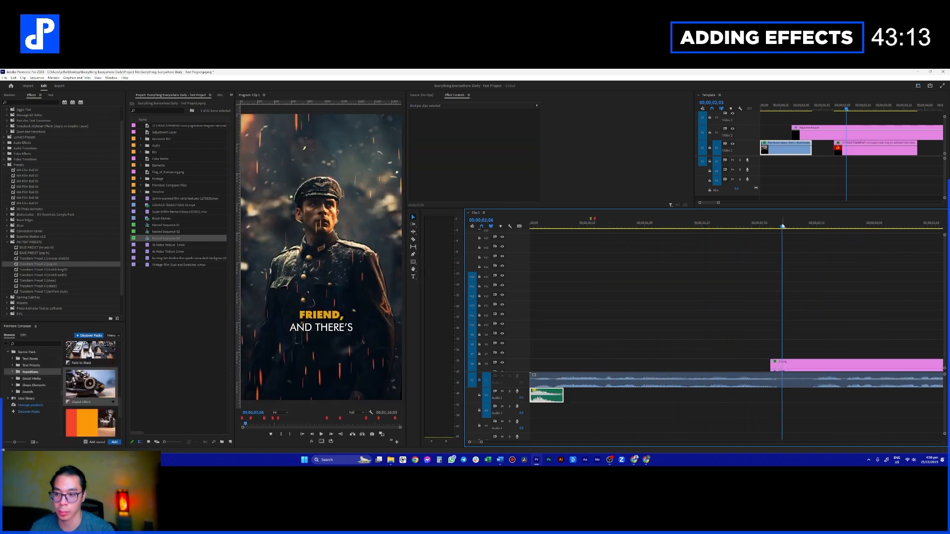
{"action": "key", "text": "End"}
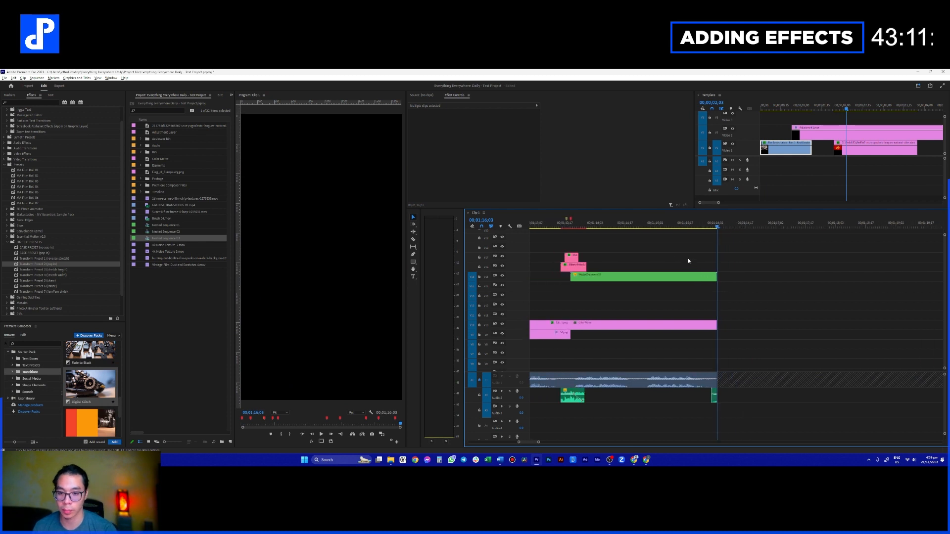
{"action": "left_click_drag", "start_coordinate": [670, 227], "coordinate": [734, 255]}
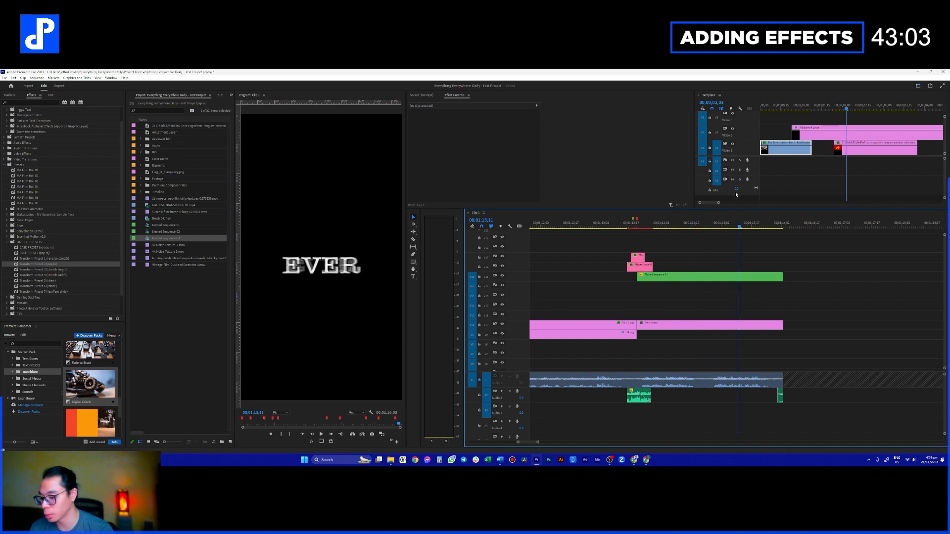
- Open the media asset browser and go up from the current folder to the stock video category folders
{"action": "left_click", "coordinate": [231, 94]}
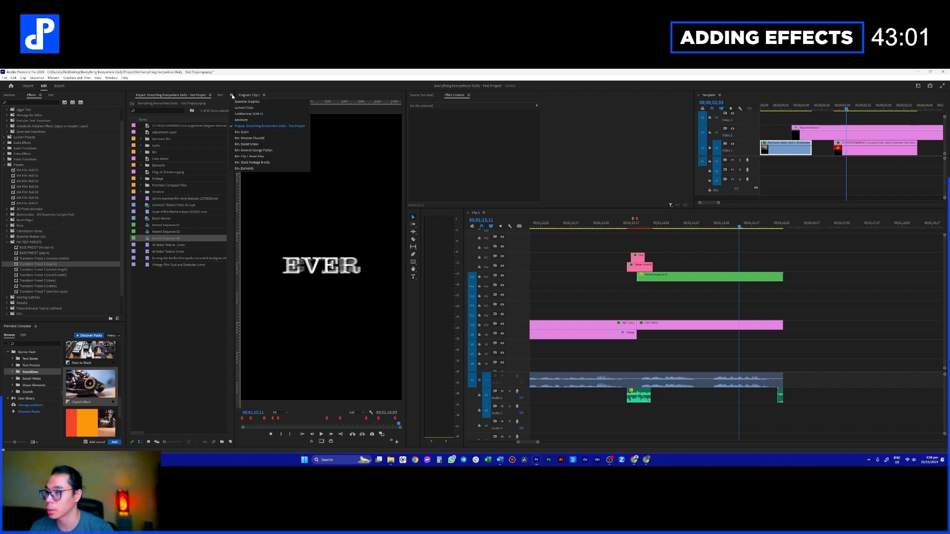
{"action": "left_click", "coordinate": [257, 121]}
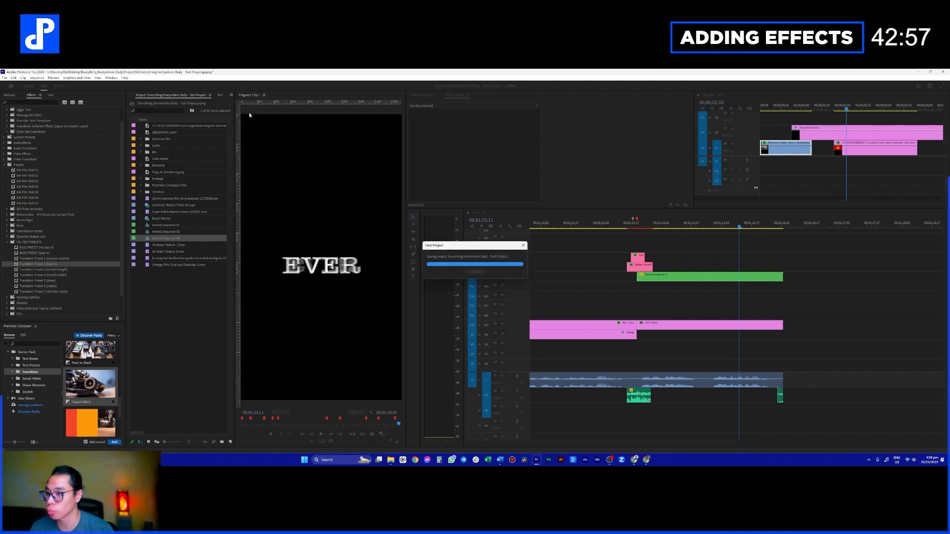
{"action": "left_click", "coordinate": [231, 94]}
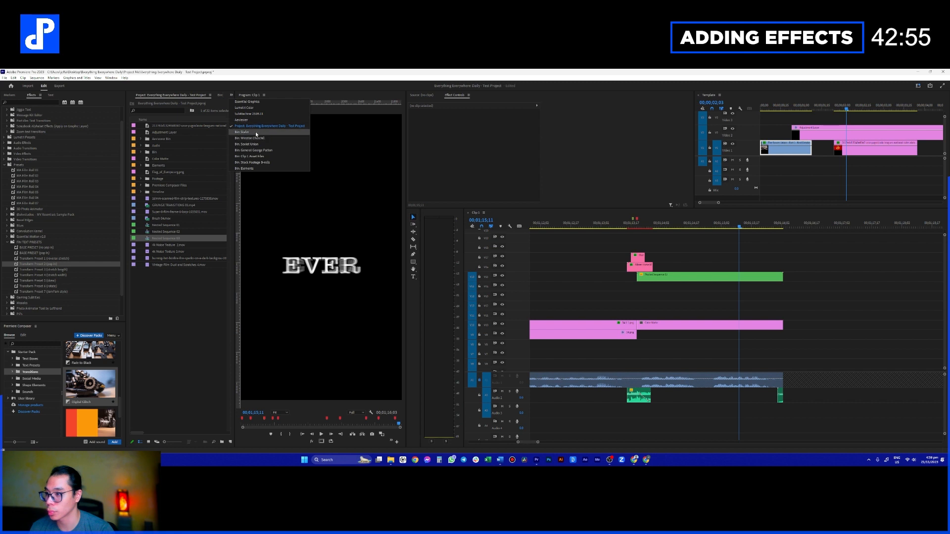
{"action": "left_click", "coordinate": [255, 120]}
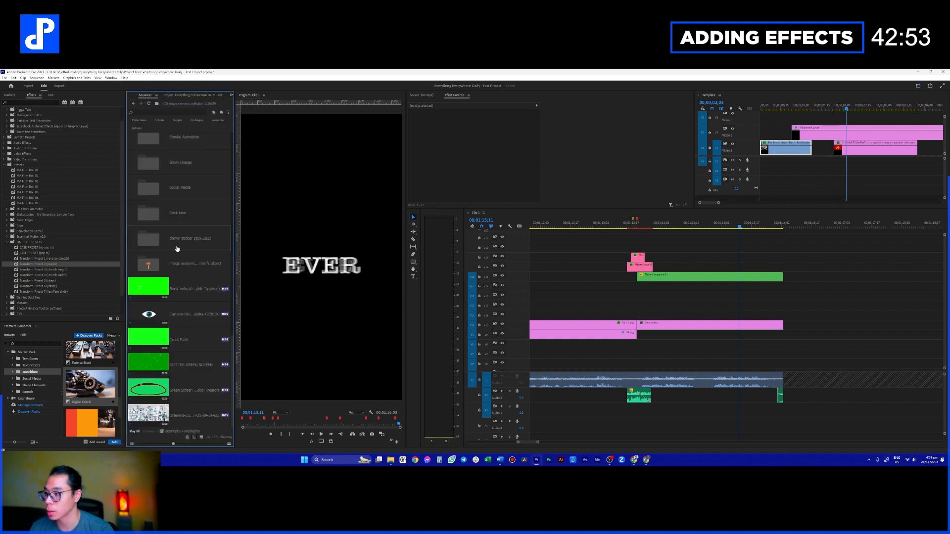
{"action": "scroll", "coordinate": [188, 268], "scroll_direction": "up", "scroll_amount": 10}
{"action": "double_click", "coordinate": [176, 155]}
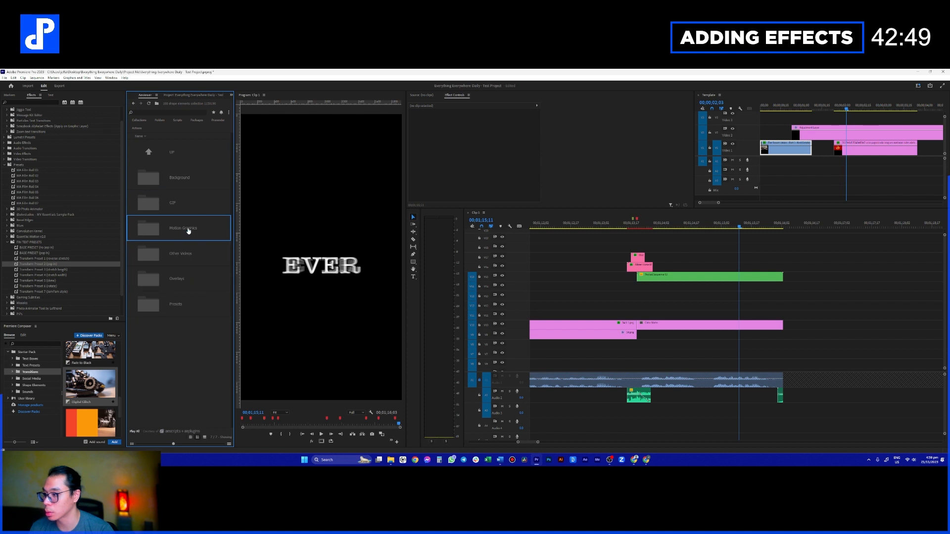
{"action": "left_click", "coordinate": [180, 280]}
- Look through the Background and Motion Graphics folders for footage to put behind the closing words
{"action": "double_click", "coordinate": [187, 176]}
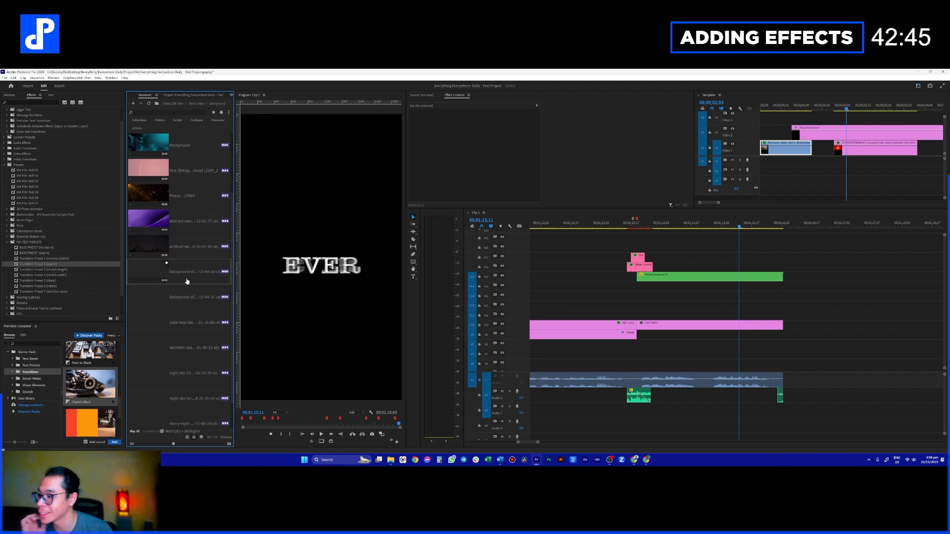
{"action": "scroll", "coordinate": [181, 290], "scroll_direction": "down", "scroll_amount": 1}
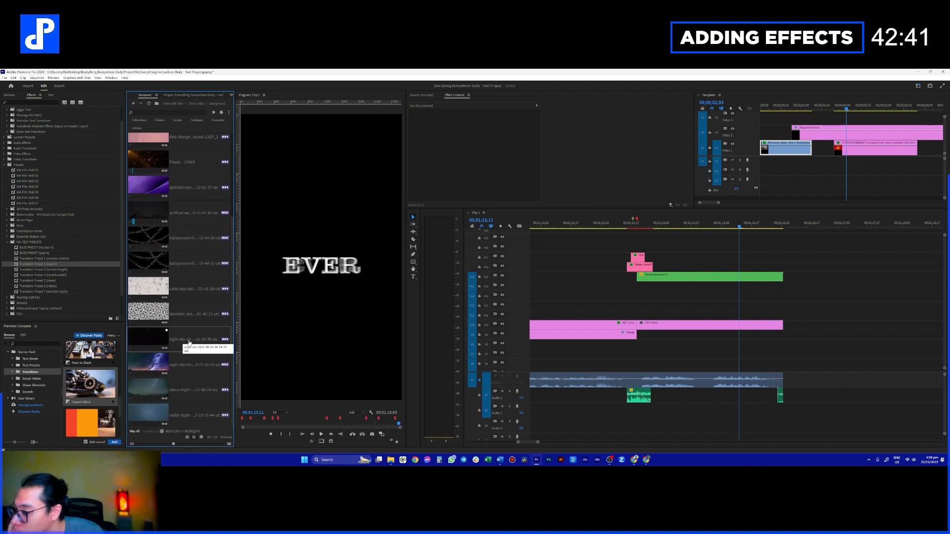
{"action": "scroll", "coordinate": [185, 207], "scroll_direction": "up", "scroll_amount": 5}
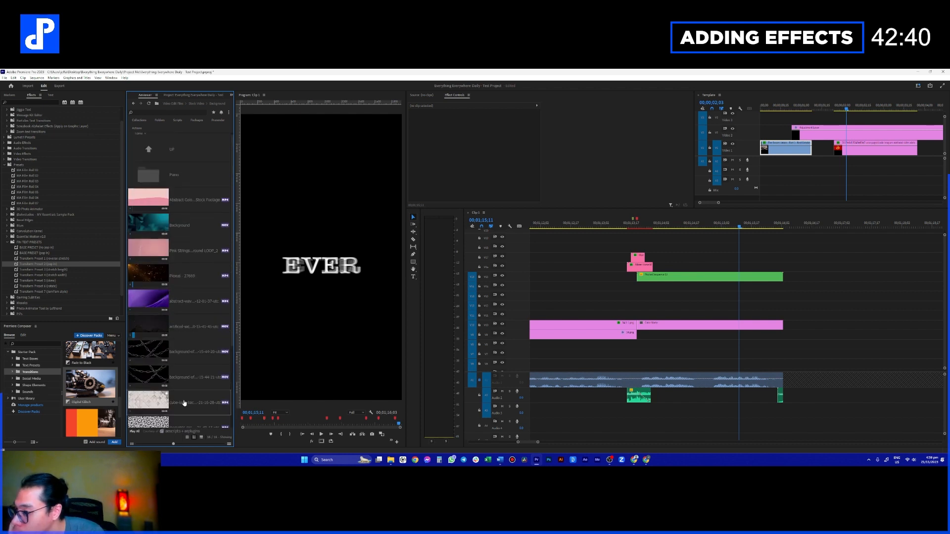
{"action": "left_click", "coordinate": [191, 158]}
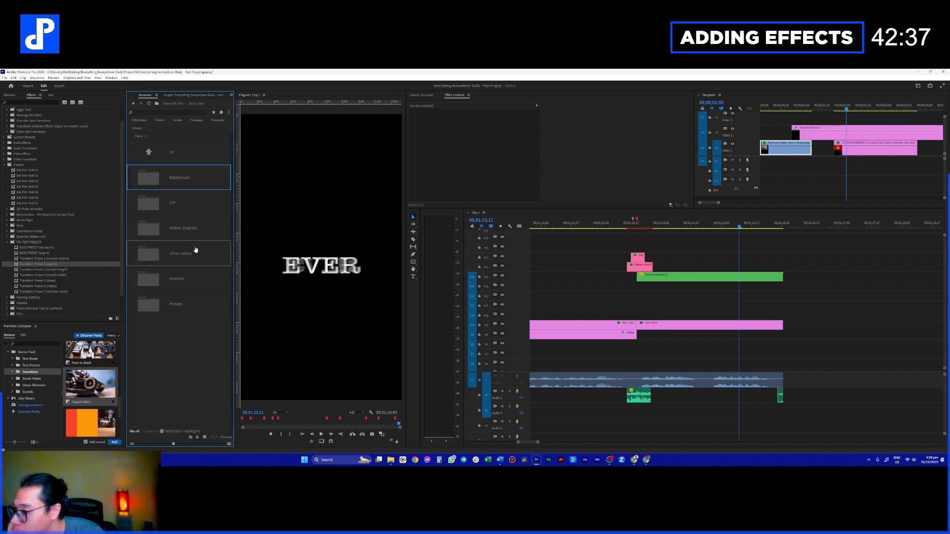
{"action": "left_click", "coordinate": [197, 228]}
{"action": "left_click", "coordinate": [184, 157]}
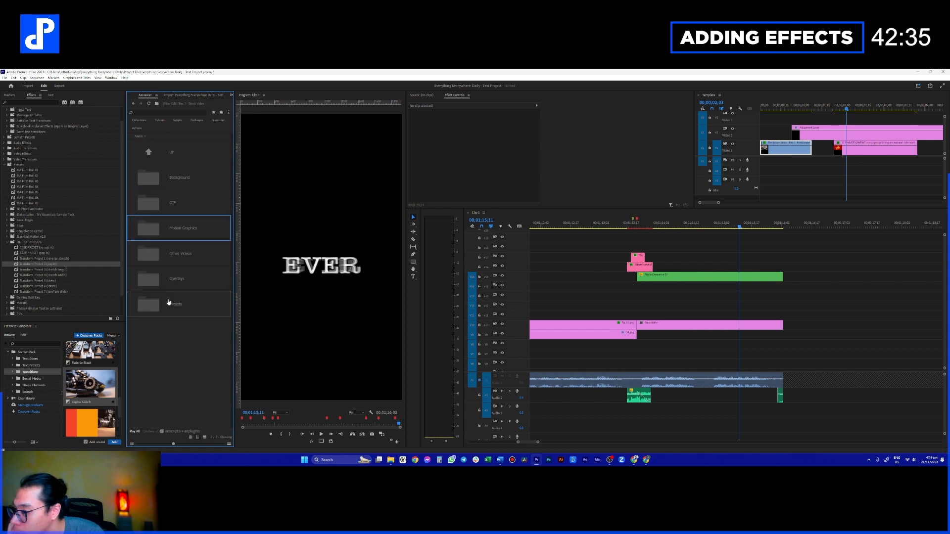
- Place the TV effect clip from the Overlays folder on a track below the nested closing words, aligned to their start
{"action": "left_click", "coordinate": [176, 280]}
{"action": "scroll", "coordinate": [182, 287], "scroll_direction": "down", "scroll_amount": 5}
{"action": "scroll", "coordinate": [183, 287], "scroll_direction": "down", "scroll_amount": 4}
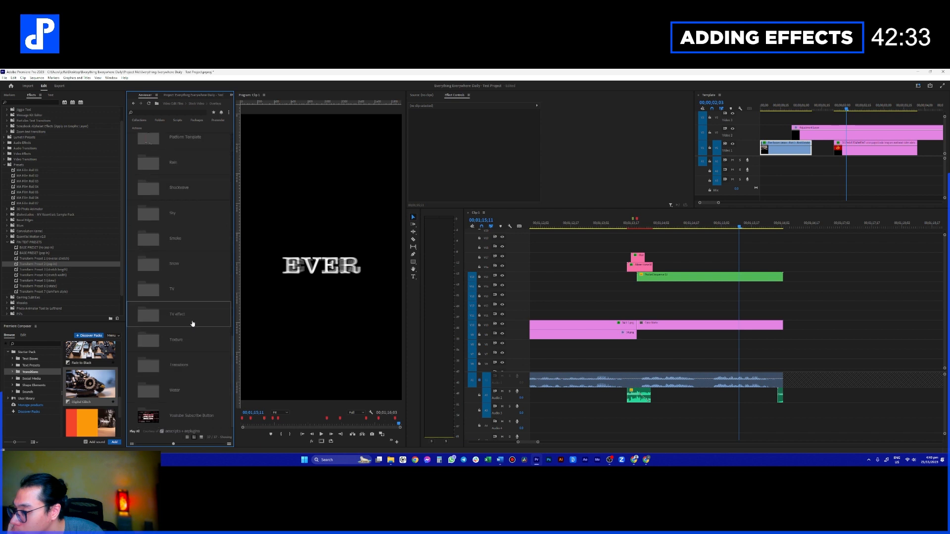
{"action": "left_click", "coordinate": [193, 321]}
{"action": "left_click_drag", "start_coordinate": [176, 179], "coordinate": [638, 296]}
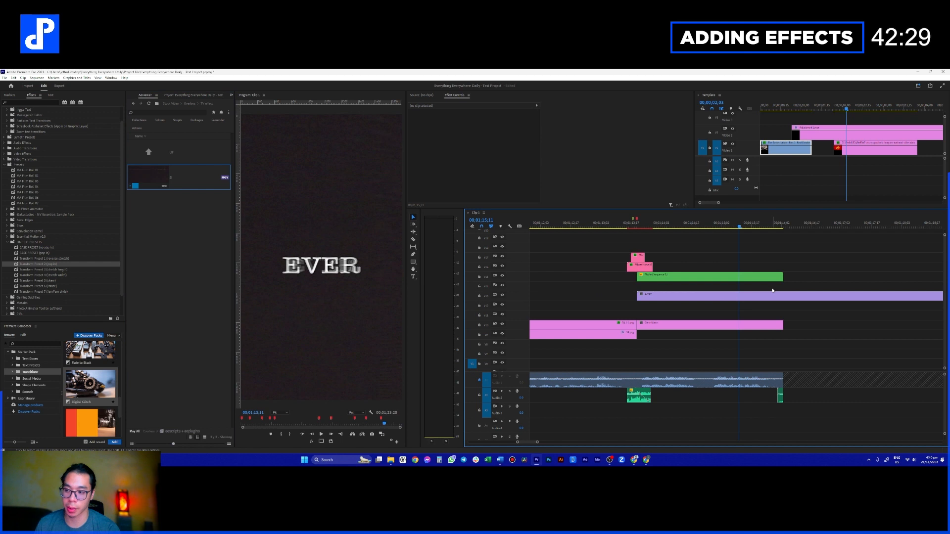
- Cut the TV effect overlay at the end of the nested closing words and delete the excess
{"action": "left_click", "coordinate": [784, 296]}
{"action": "key", "text": "v"}
{"action": "left_click", "coordinate": [791, 297]}
{"action": "key", "text": "Delete"}
- Set the TV effect overlay's Motion rotation to 90°
{"action": "left_click", "coordinate": [758, 298]}
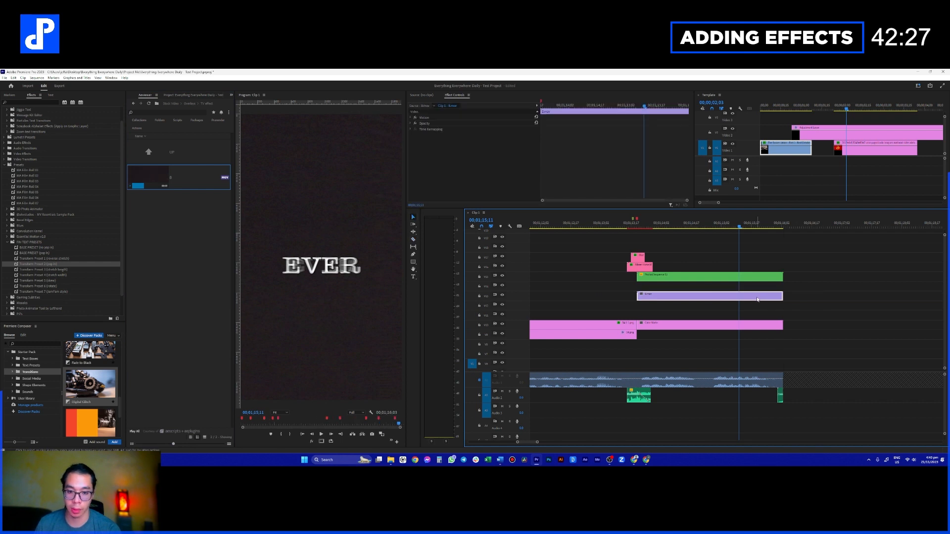
{"action": "left_click", "coordinate": [414, 118]}
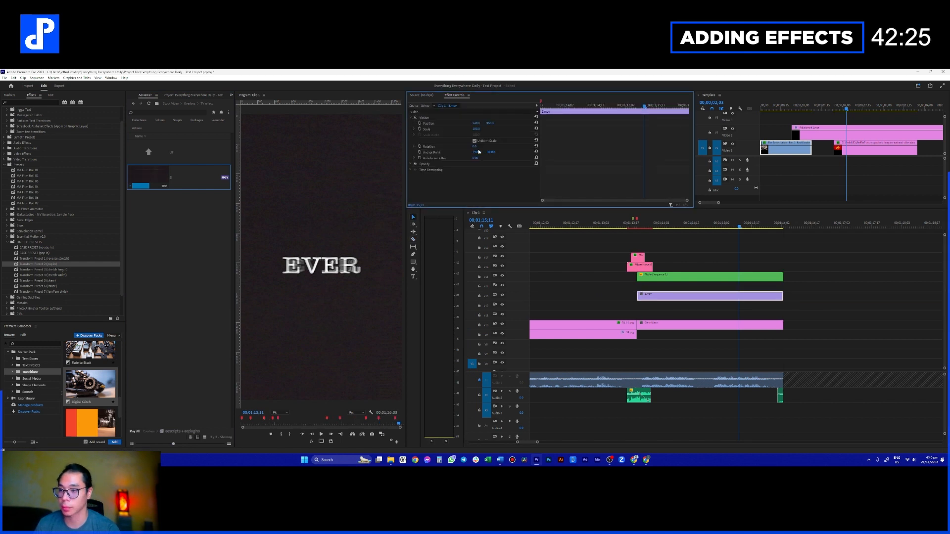
{"action": "type", "text": "90"}
{"action": "key", "text": "Return"}
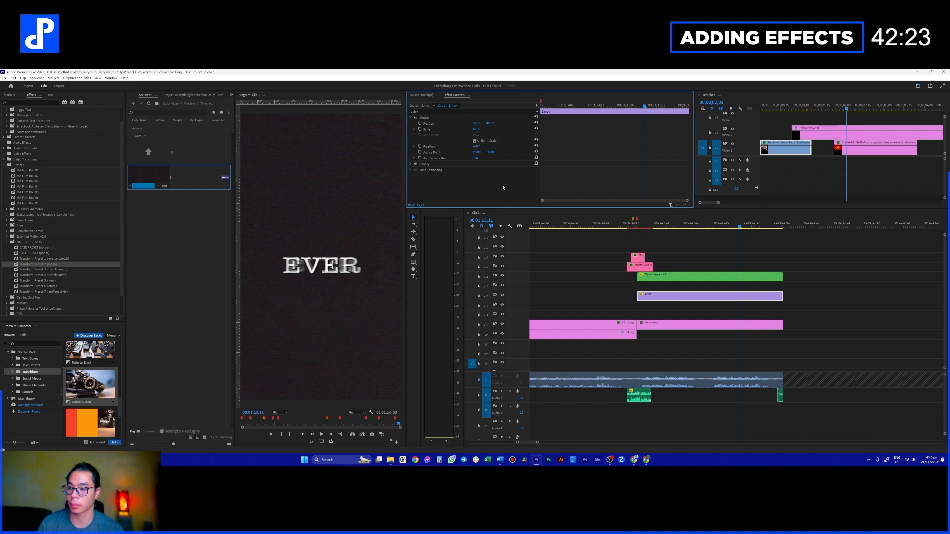
- Play back the closing scene from the glitch transition to check the words over the TV effect overlay
{"action": "left_click", "coordinate": [714, 251]}
{"action": "left_click", "coordinate": [687, 224]}
{"action": "left_click", "coordinate": [628, 226]}
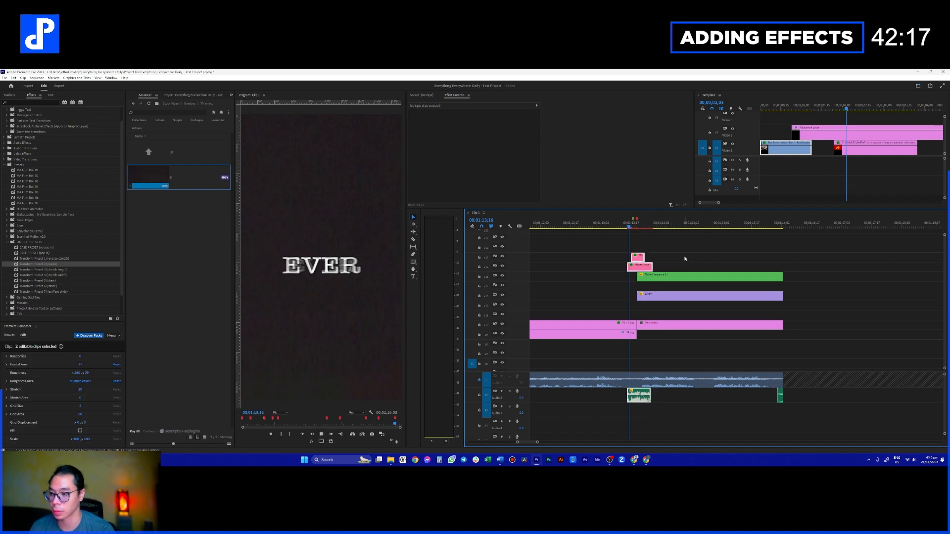
{"action": "key", "text": "space"}
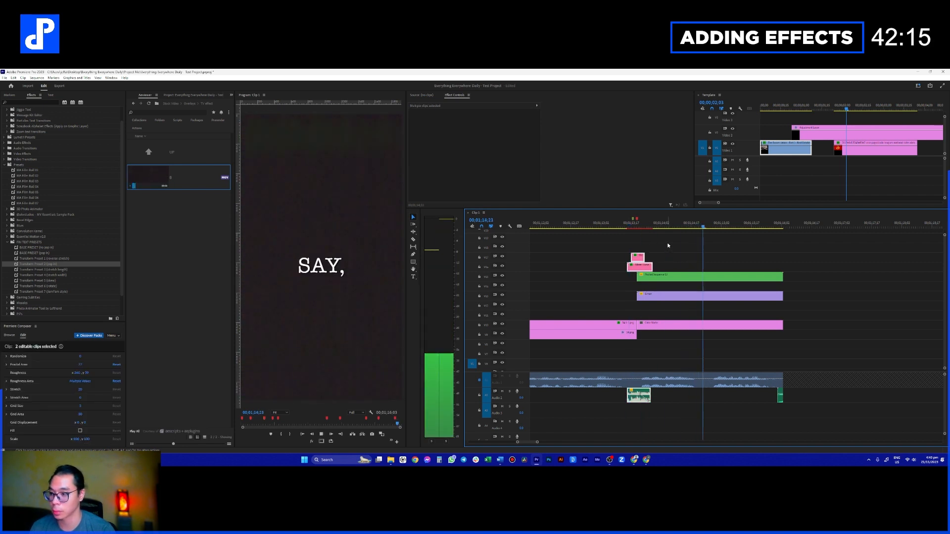
{"action": "left_click", "coordinate": [674, 238]}
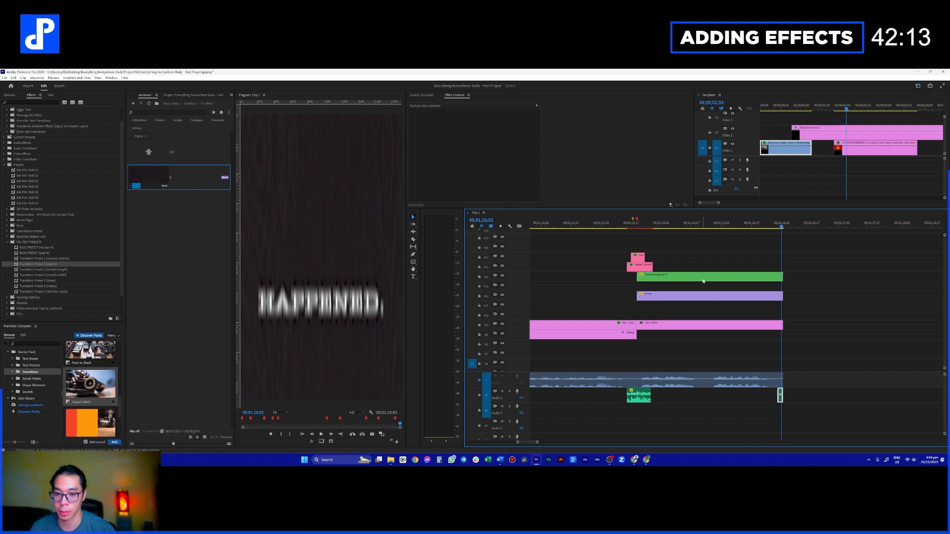
- Retime "SAY," inside the nested closing words sequence so it starts slightly later, and play the sequence from its beginning
{"action": "double_click", "coordinate": [658, 277]}
{"action": "key", "text": "Home"}
{"action": "key", "text": "space"}
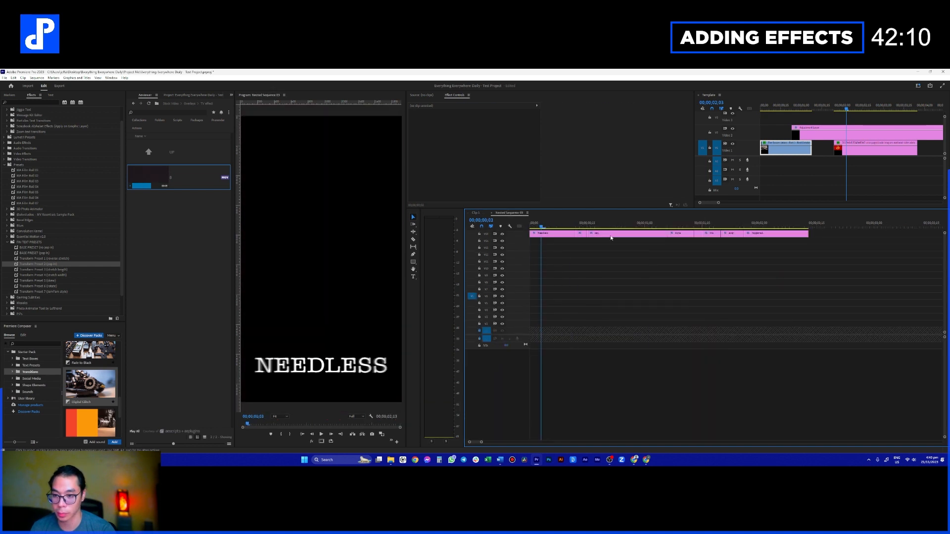
{"action": "left_click_drag", "start_coordinate": [662, 235], "coordinate": [599, 234]}
{"action": "key", "text": "Home"}
{"action": "key", "text": "space"}
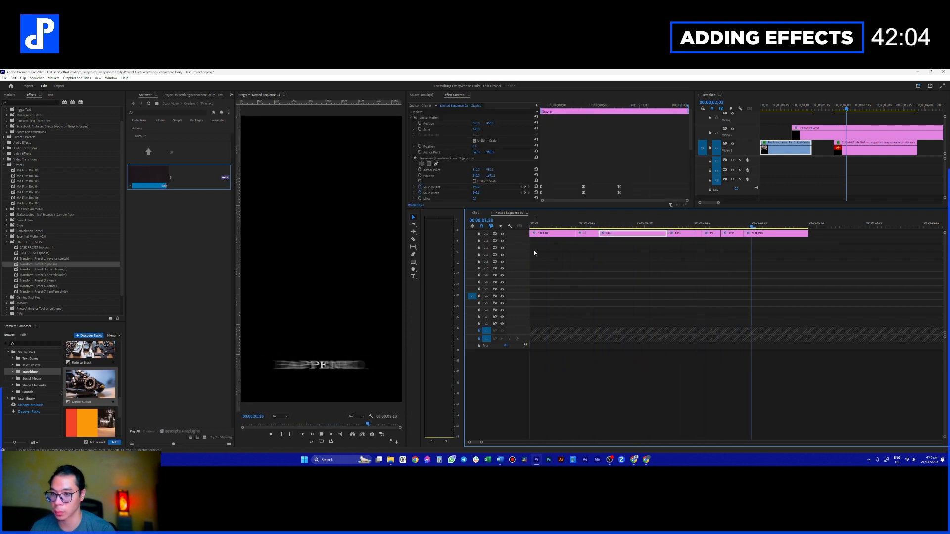
- Return to the Clip 1 sequence and replay the ending to check the timing of the closing words against the voiceover
{"action": "left_click", "coordinate": [491, 213]}
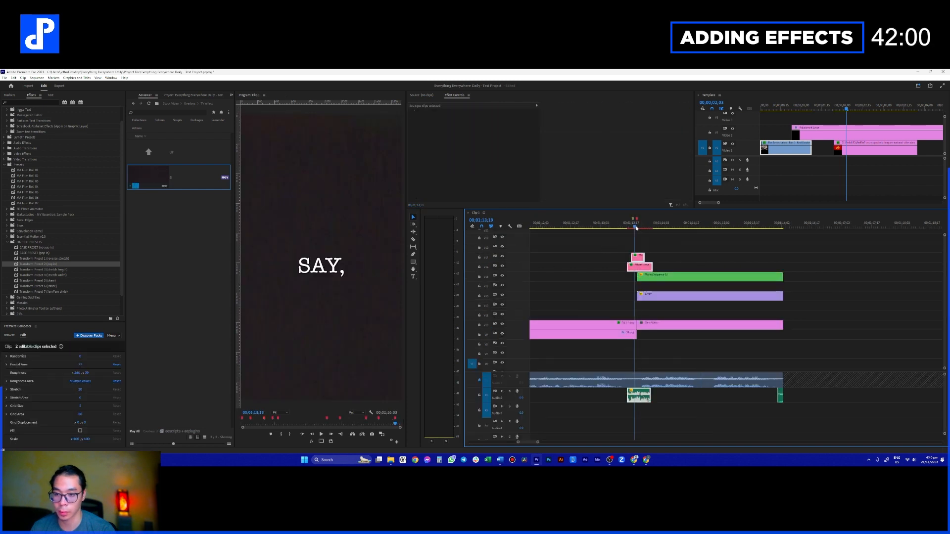
{"action": "key", "text": "space"}
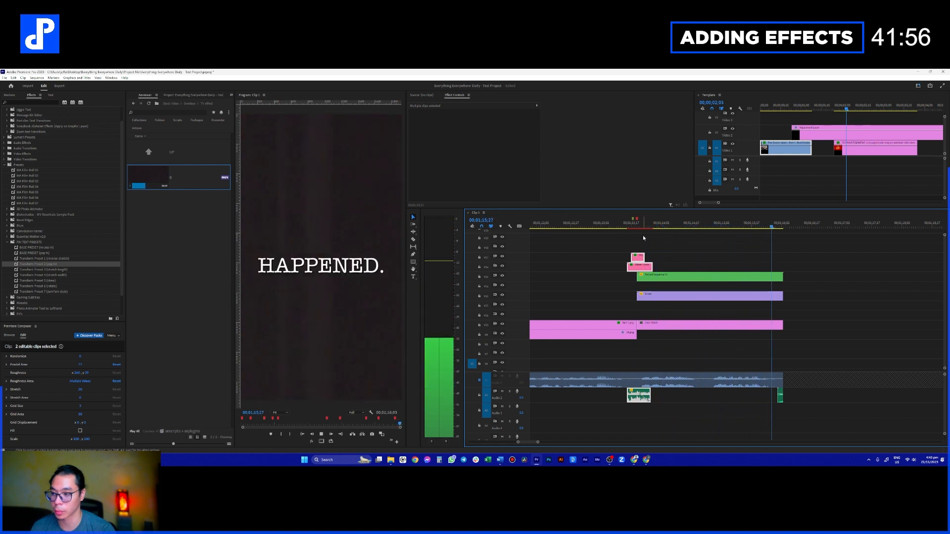
{"action": "key", "text": "space"}
{"action": "left_click", "coordinate": [674, 226]}
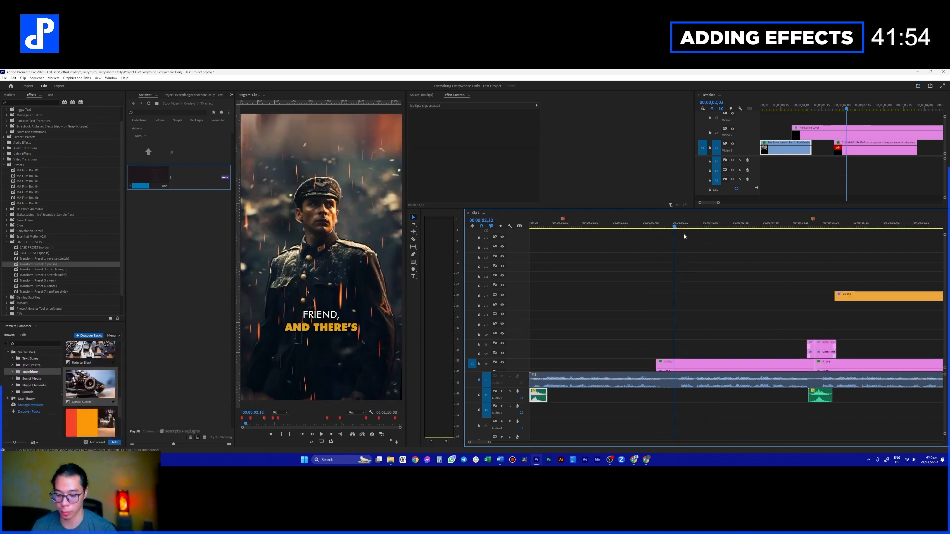
{"action": "key", "text": "End"}
{"action": "left_click", "coordinate": [590, 223]}
{"action": "key", "text": "space"}
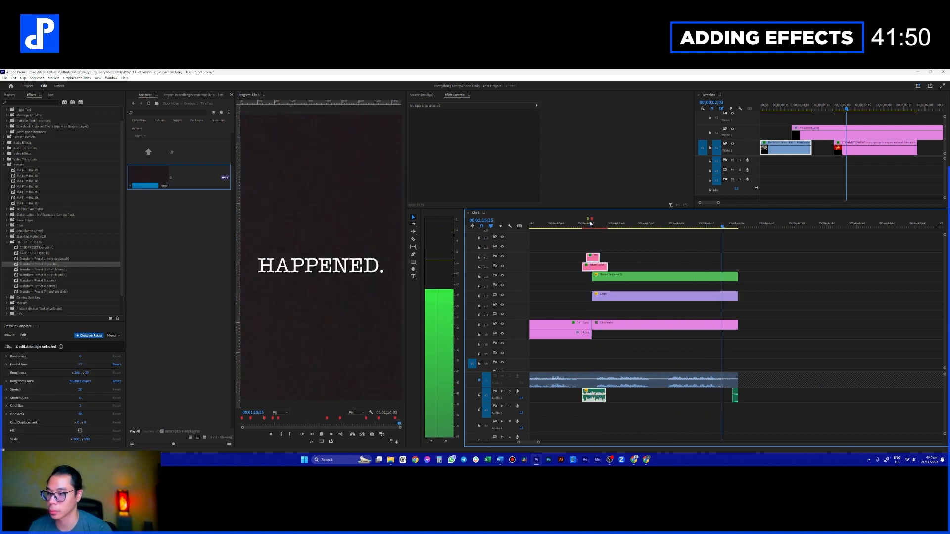
{"action": "left_click", "coordinate": [658, 224]}
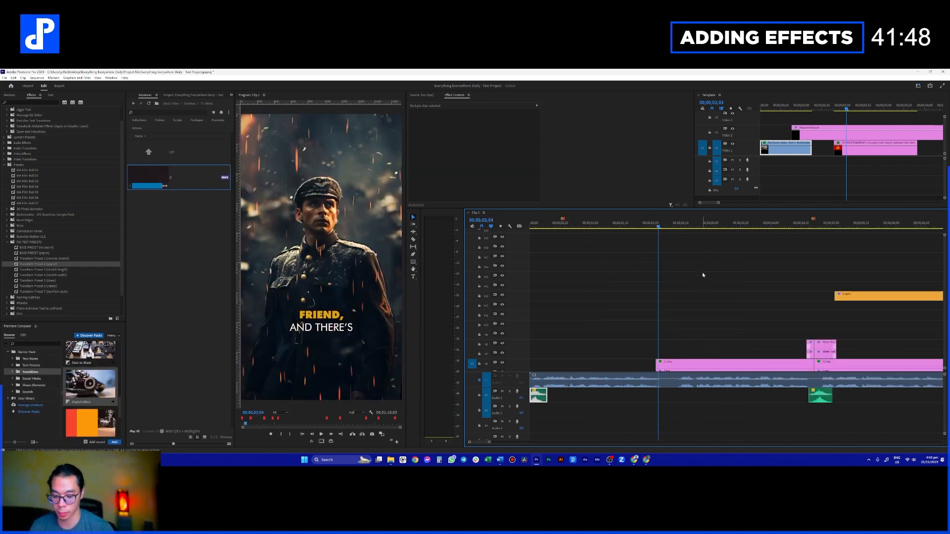
{"action": "key", "text": "End"}
- Retime "NONE" and "OF" inside the nested closing words sequence so both start slightly earlier, and play them back
{"action": "double_click", "coordinate": [676, 280]}
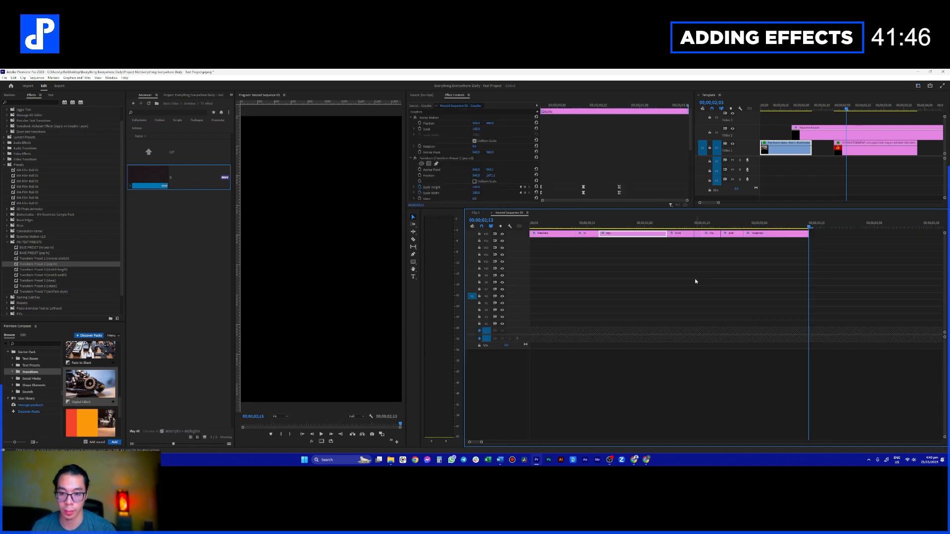
{"action": "left_click", "coordinate": [689, 224]}
{"action": "scroll", "coordinate": [686, 251], "scroll_direction": "up", "scroll_amount": 3}
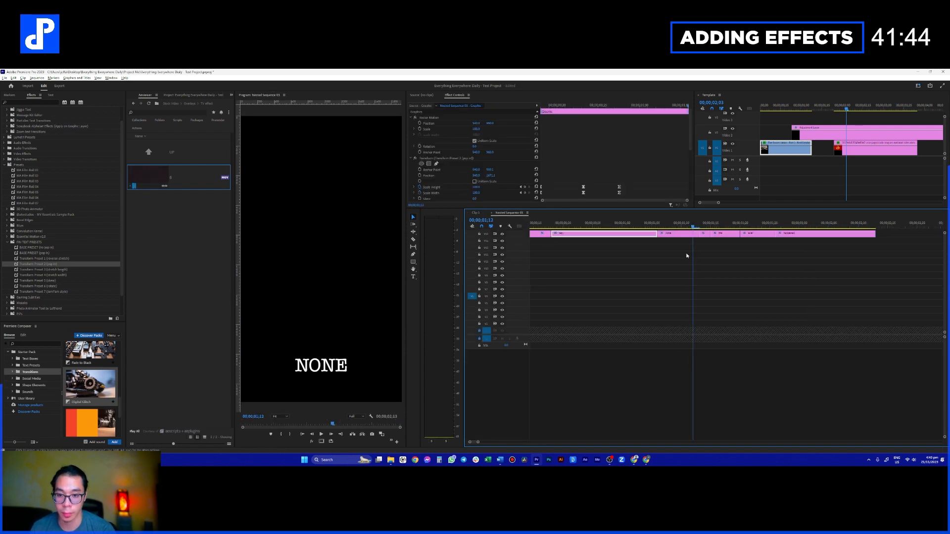
{"action": "left_click_drag", "start_coordinate": [651, 234], "coordinate": [713, 236]}
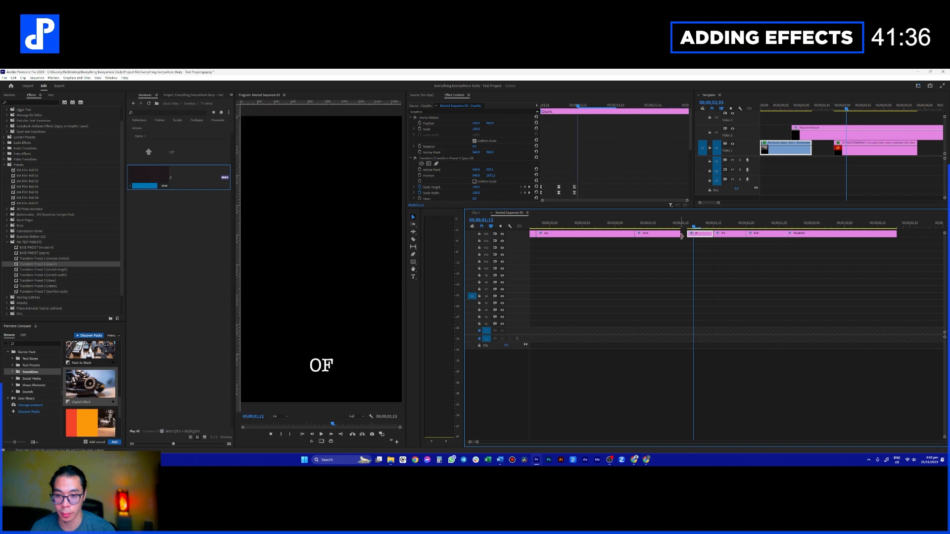
{"action": "key", "text": "space"}
{"action": "key", "text": "space"}
- Play the retimed closing words in the Clip 1 sequence, and look over the full timeline with all its tracks
{"action": "left_click", "coordinate": [492, 213]}
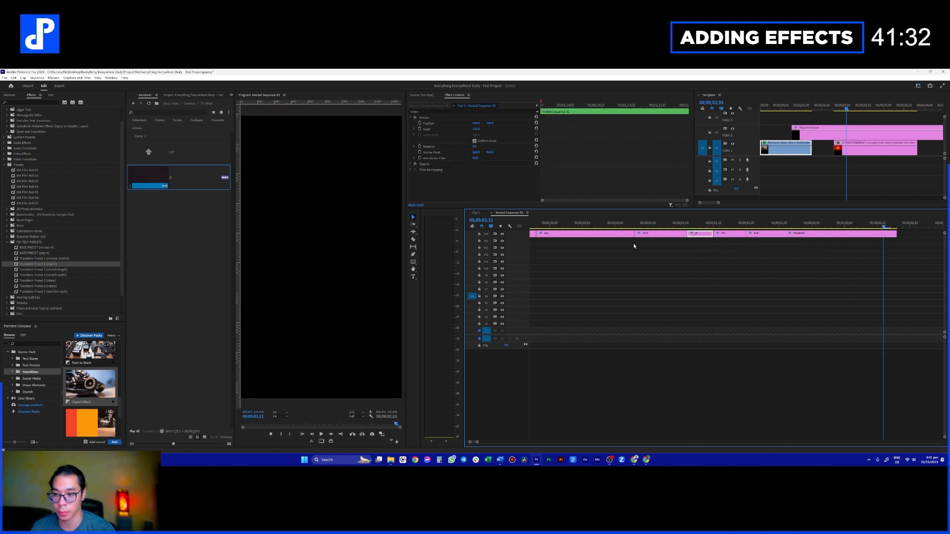
{"action": "left_click", "coordinate": [576, 227]}
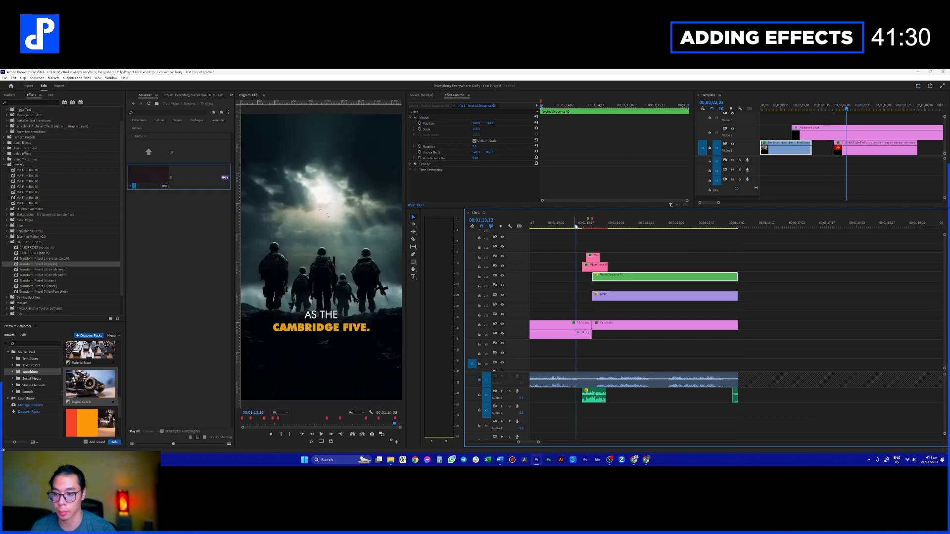
{"action": "key", "text": "space"}
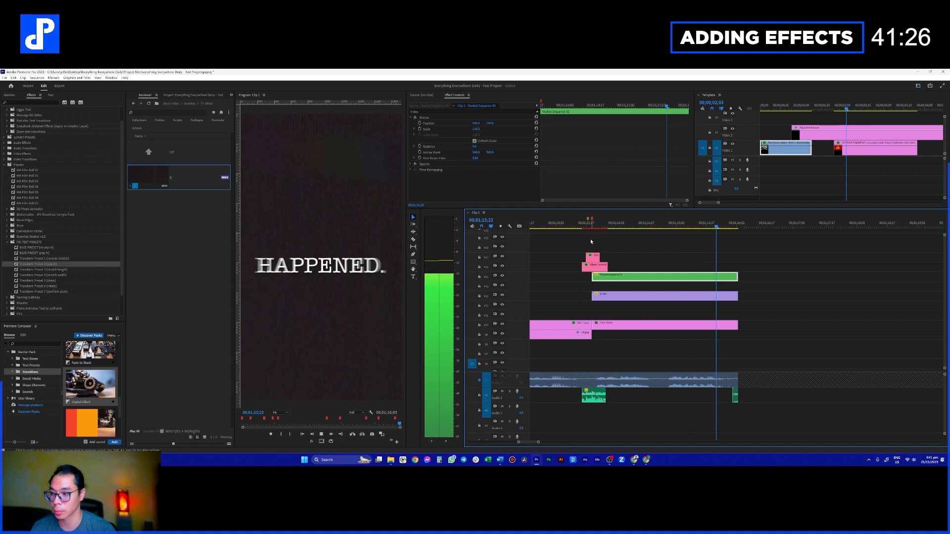
{"action": "key", "text": "space"}
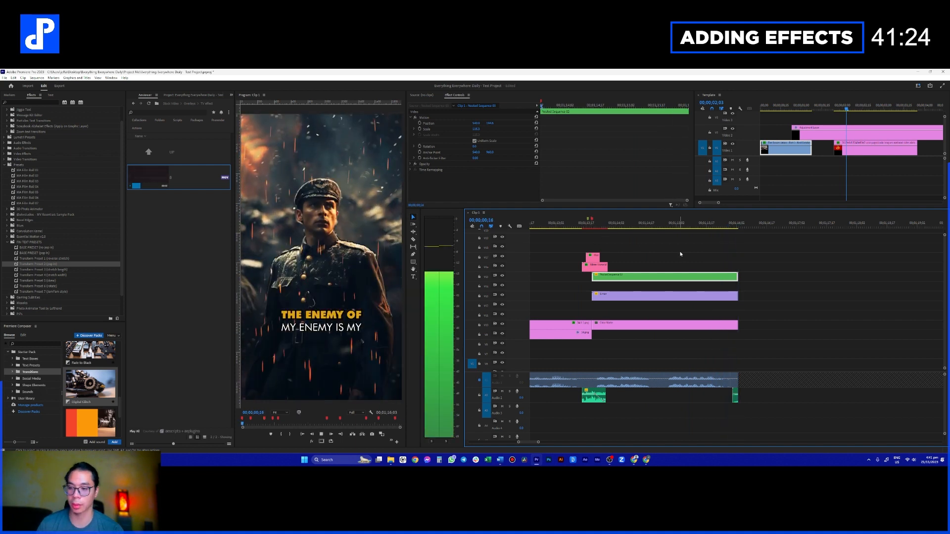
{"action": "scroll", "coordinate": [673, 271], "scroll_direction": "down", "scroll_amount": 6}
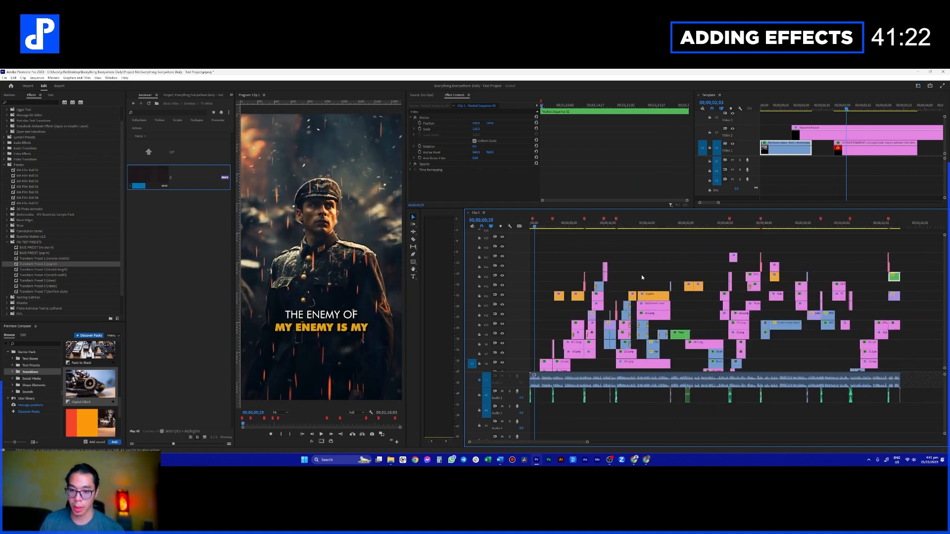
{"action": "scroll", "coordinate": [634, 278], "scroll_direction": "down", "scroll_amount": 4}
{"action": "scroll", "coordinate": [521, 292], "scroll_direction": "down", "scroll_amount": 2}
{"action": "scroll", "coordinate": [516, 320], "scroll_direction": "up", "scroll_amount": 1}
{"action": "scroll", "coordinate": [523, 301], "scroll_direction": "down", "scroll_amount": 1}
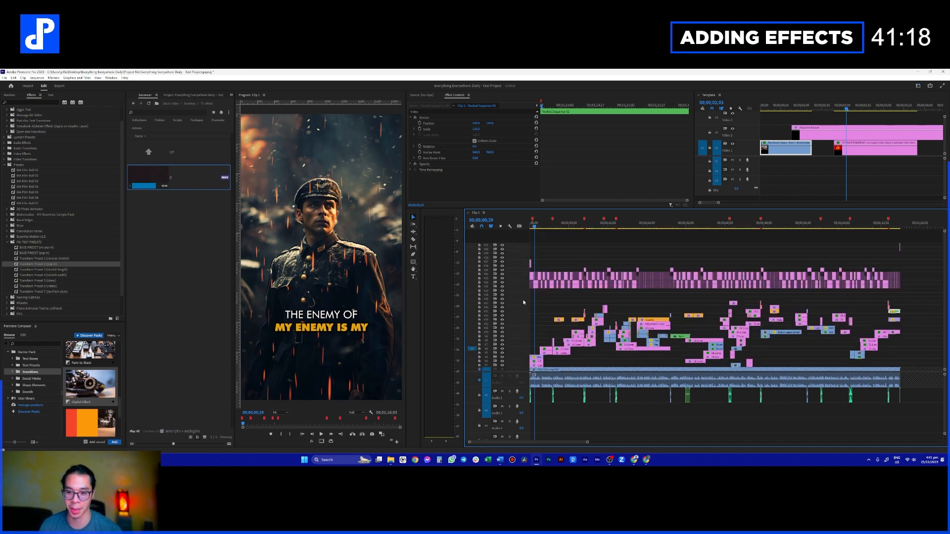
{"action": "scroll", "coordinate": [608, 305], "scroll_direction": "up", "scroll_amount": 4}
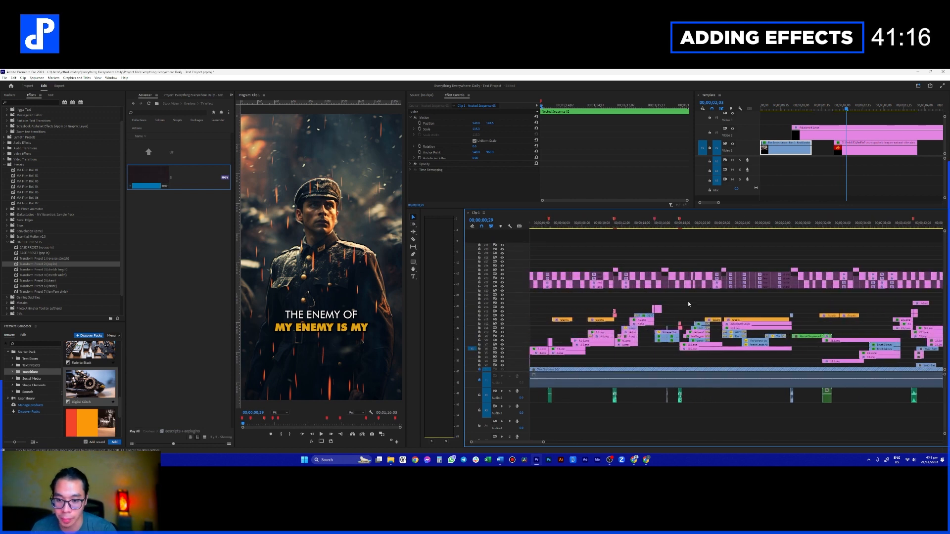
- Play Clip 1 from the marker near 4 seconds into the "THE ALLIED POWERS" scene, and select that scene's green placeholder graphic
{"action": "scroll", "coordinate": [627, 309], "scroll_direction": "up", "scroll_amount": 2}
{"action": "scroll", "coordinate": [584, 244], "scroll_direction": "up", "scroll_amount": 3}
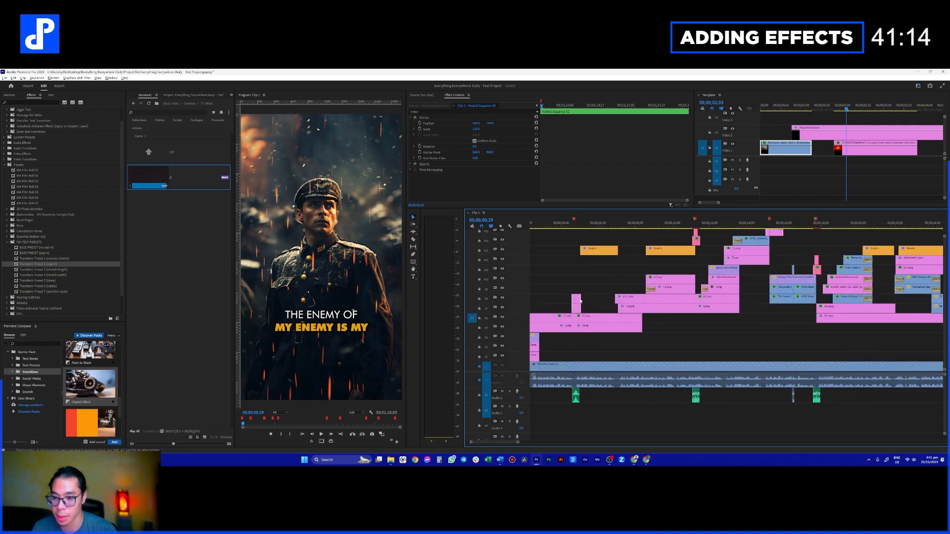
{"action": "left_click", "coordinate": [582, 222]}
{"action": "left_click", "coordinate": [571, 223]}
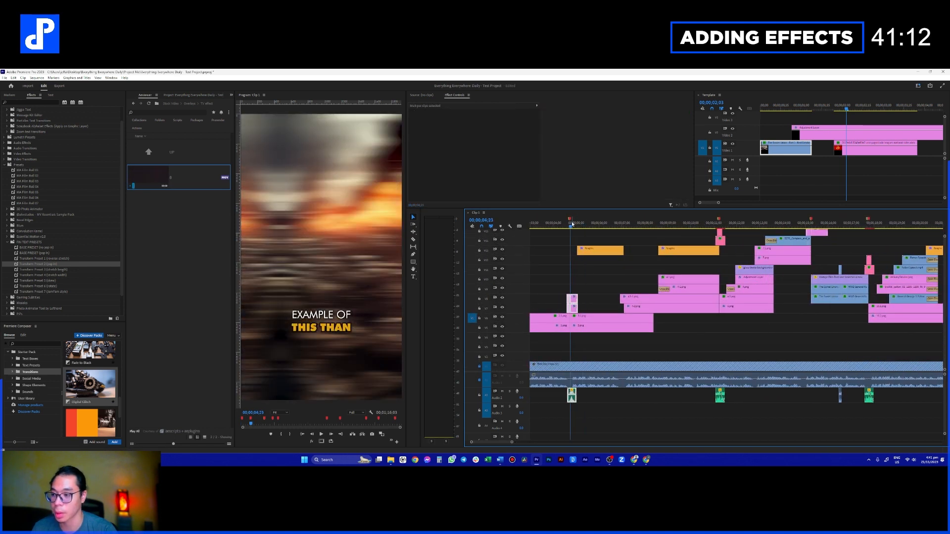
{"action": "key", "text": "space"}
{"action": "key", "text": "space"}
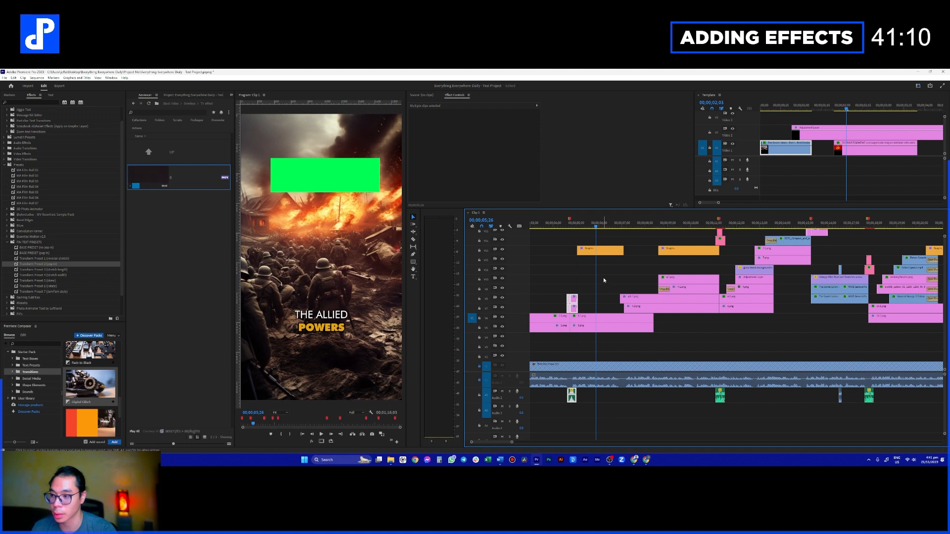
{"action": "left_click", "coordinate": [600, 251]}
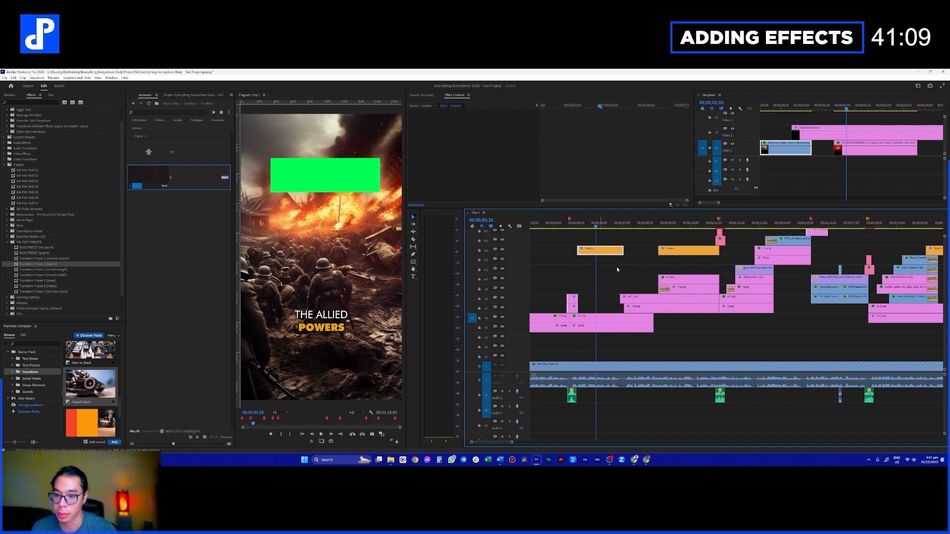
- Browse the Starter Pack's Text Presets, Transitions and Text Boxes for a title style for the green placeholder
{"action": "left_click", "coordinate": [34, 366]}
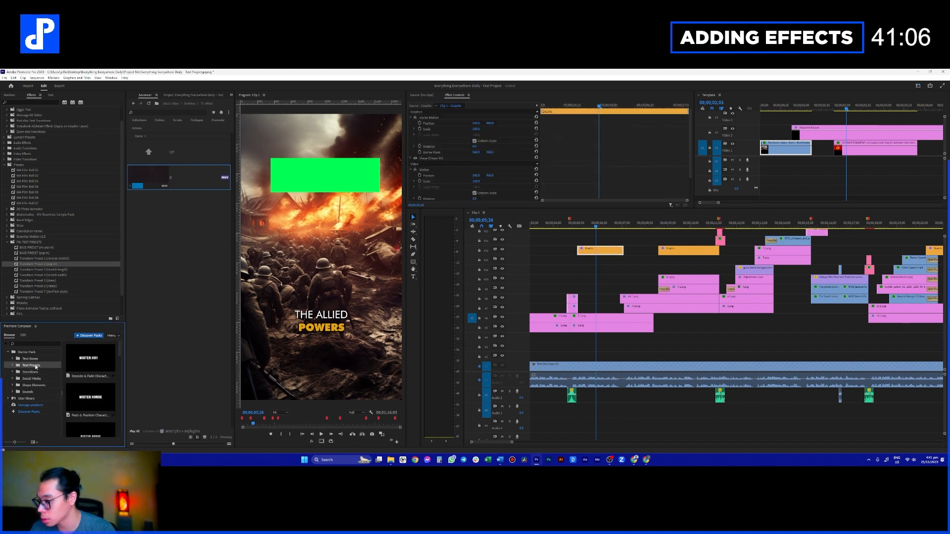
{"action": "left_click", "coordinate": [37, 371]}
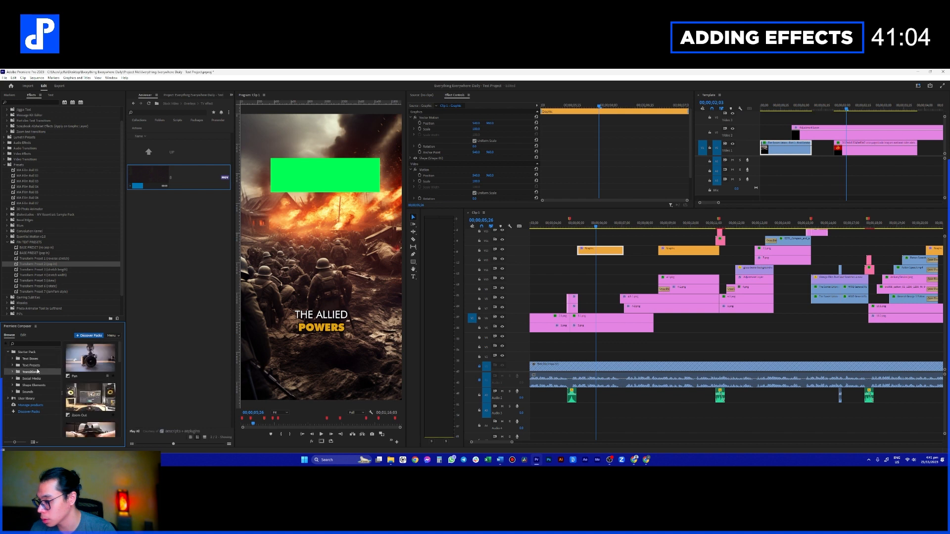
{"action": "left_click", "coordinate": [37, 359]}
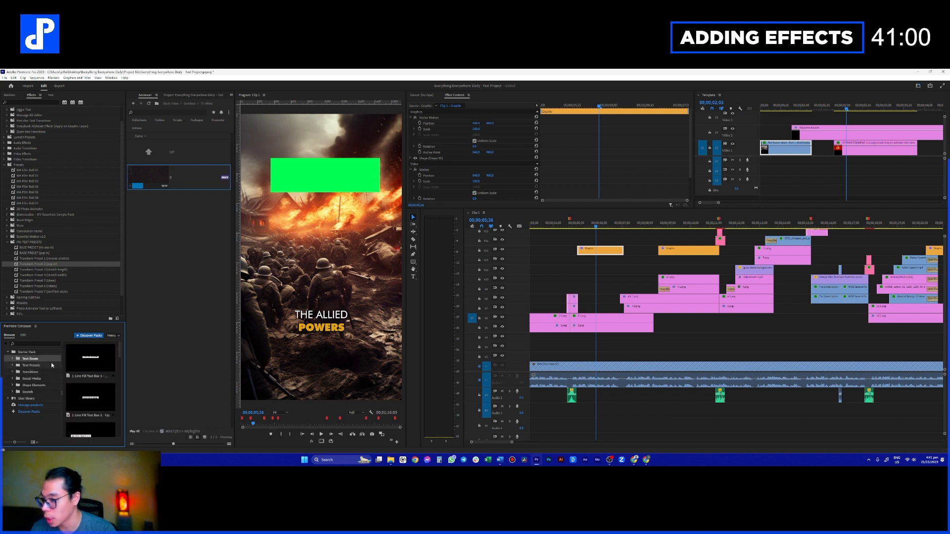
{"action": "scroll", "coordinate": [586, 301], "scroll_direction": "up", "scroll_amount": 2}
{"action": "scroll", "coordinate": [507, 264], "scroll_direction": "down", "scroll_amount": 3}
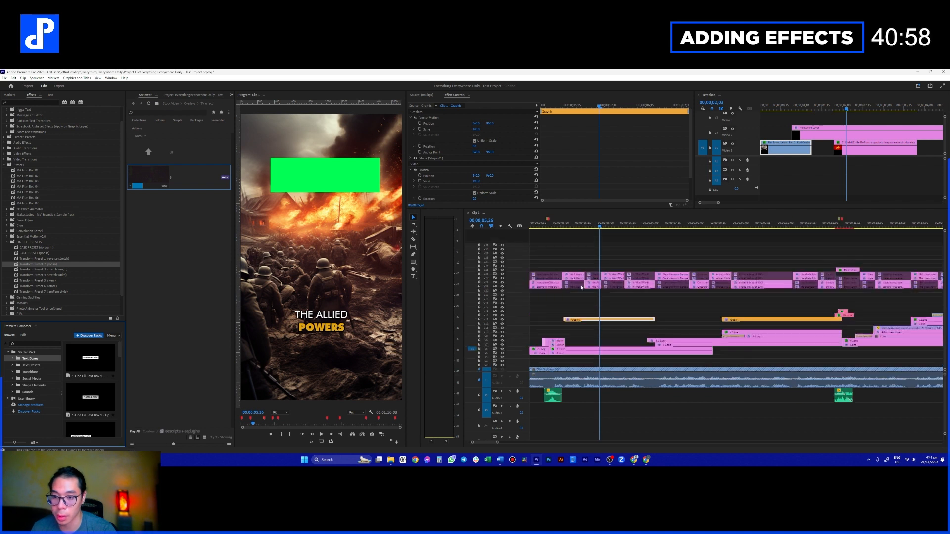
- Add a text layer reading "ALLIED POWER" in the Template sequence, in the empty area after its existing clips
{"action": "scroll", "coordinate": [605, 295], "scroll_direction": "up", "scroll_amount": 4}
{"action": "scroll", "coordinate": [515, 303], "scroll_direction": "up", "scroll_amount": 3}
{"action": "scroll", "coordinate": [623, 296], "scroll_direction": "up", "scroll_amount": 1}
{"action": "scroll", "coordinate": [626, 296], "scroll_direction": "up", "scroll_amount": 1}
{"action": "scroll", "coordinate": [626, 298], "scroll_direction": "left", "scroll_amount": 3}
{"action": "scroll", "coordinate": [625, 298], "scroll_direction": "up", "scroll_amount": 2}
{"action": "left_click", "coordinate": [845, 176]}
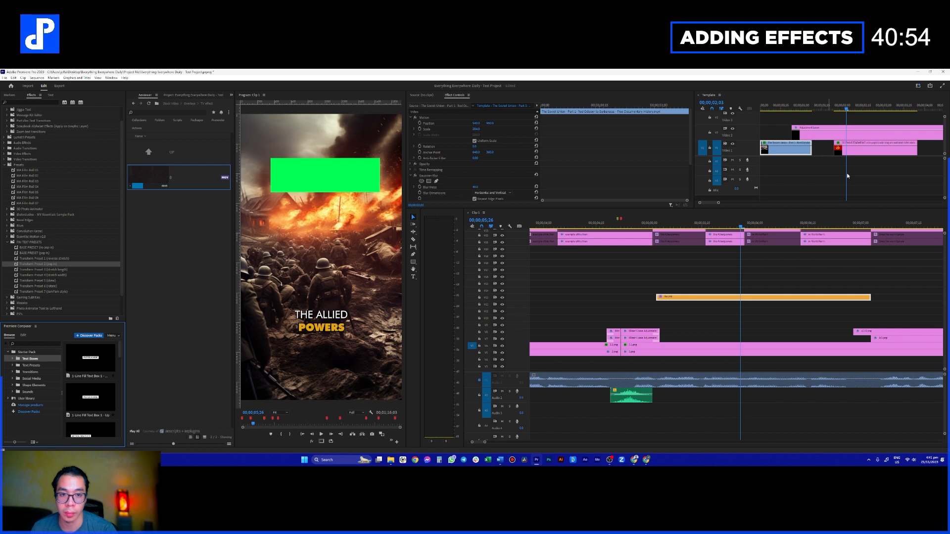
{"action": "scroll", "coordinate": [850, 162], "scroll_direction": "down", "scroll_amount": 4}
{"action": "left_click", "coordinate": [847, 106]}
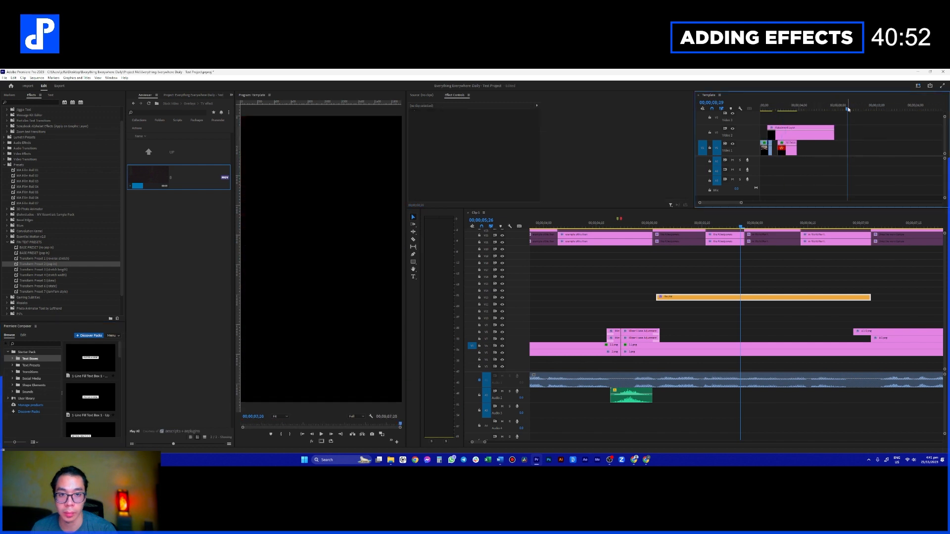
{"action": "left_click", "coordinate": [413, 276]}
{"action": "left_click", "coordinate": [319, 225]}
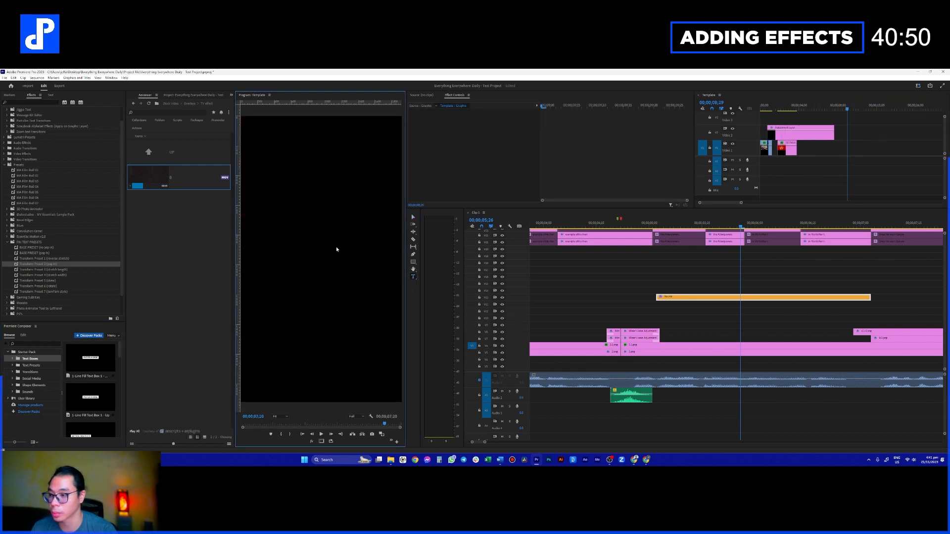
{"action": "type", "text": "AL"}
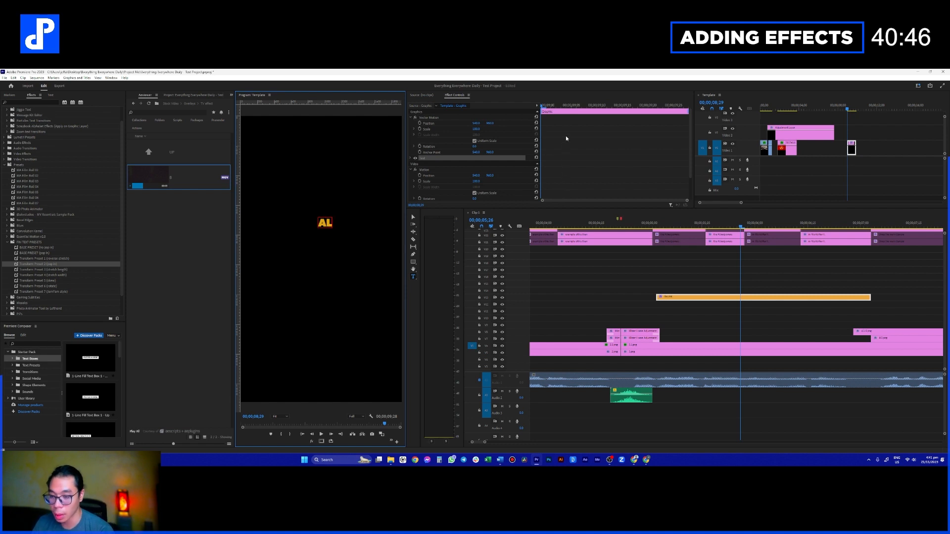
{"action": "type", "text": "IED"}
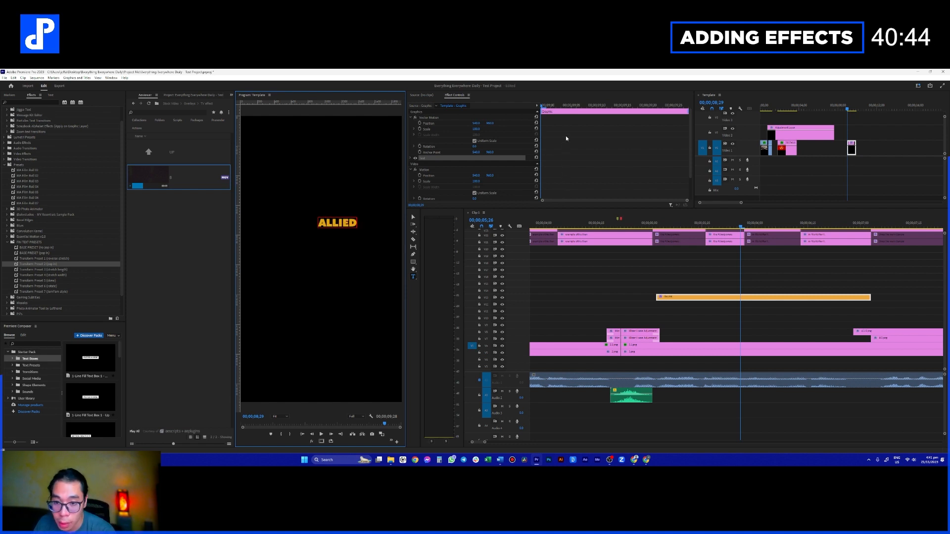
{"action": "type", "text": " POWER"}
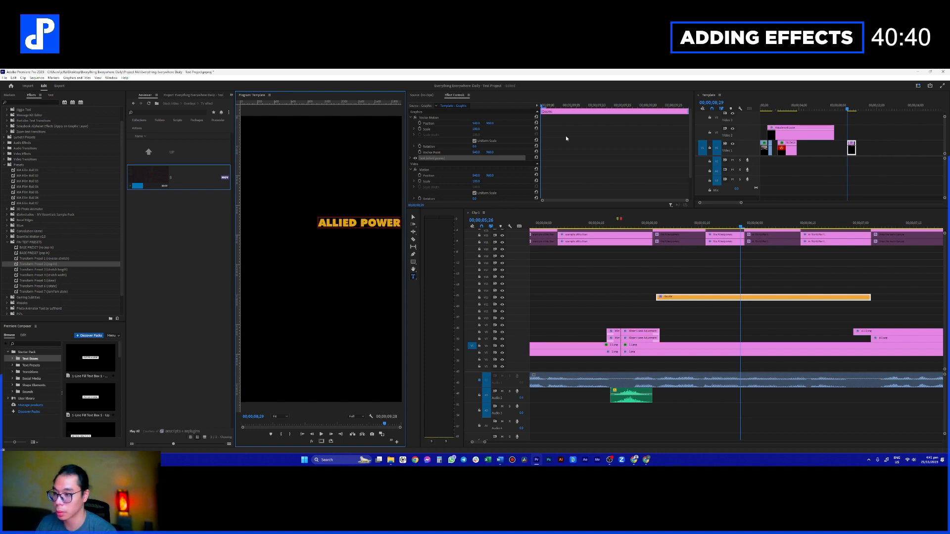
- Add "THE" at the start of the title and break it into two lines, "THE ALLIED" above "POWER"
{"action": "key", "text": "Home"}
{"action": "type", "text": "THE"}
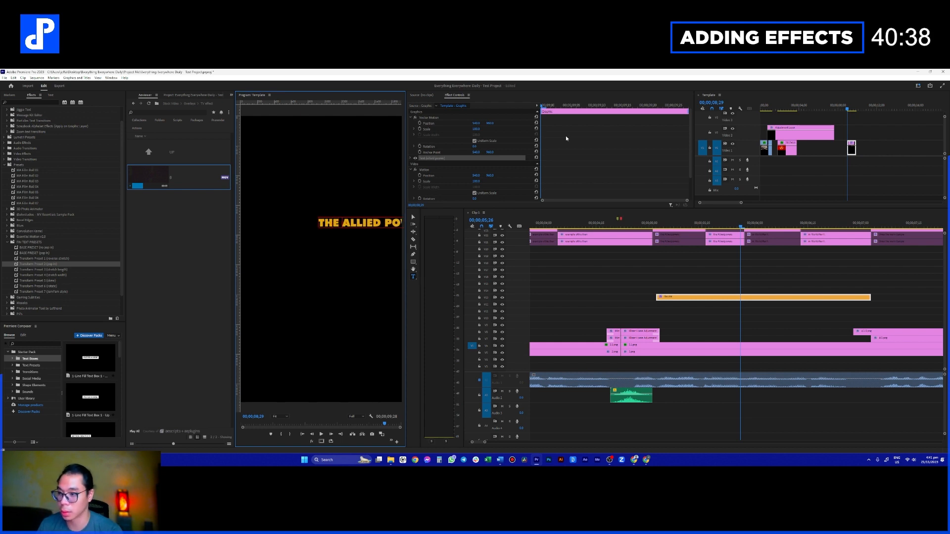
{"action": "left_click", "coordinate": [385, 222]}
{"action": "key", "text": "Return"}
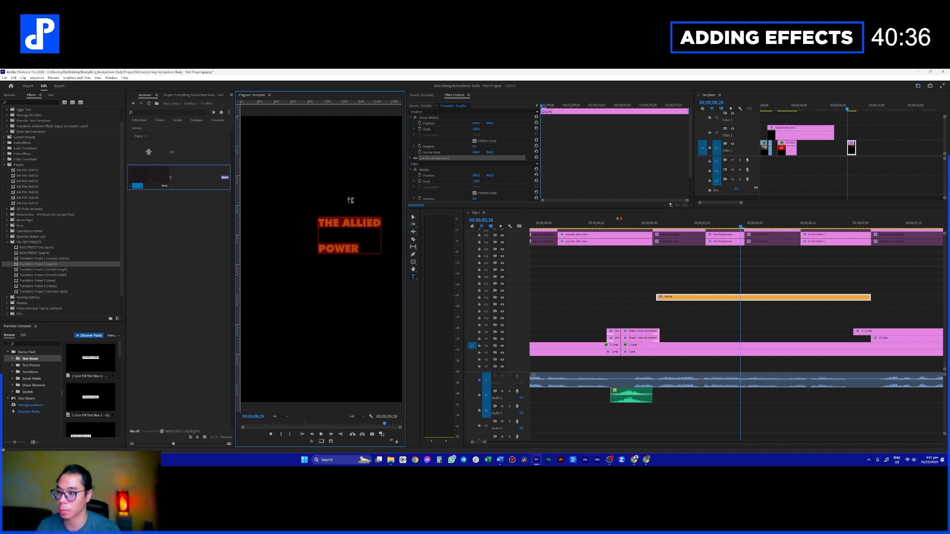
- Open the Essential Graphics properties of the two-line title
{"action": "left_click", "coordinate": [230, 95]}
{"action": "left_click", "coordinate": [246, 102]}
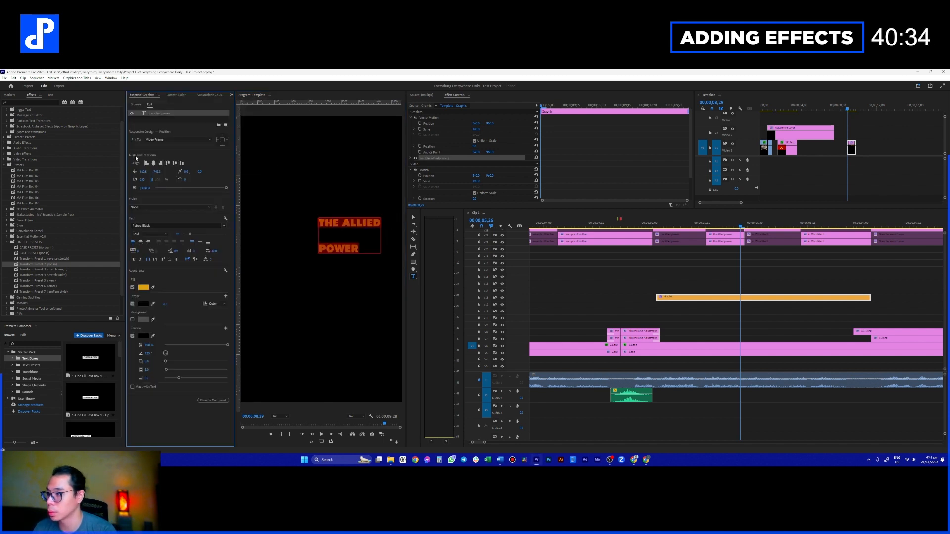
- Centre-align the THE ALLIED POWER title with tighter line spacing, and set it in the American Typewriter font
{"action": "left_click", "coordinate": [141, 243]}
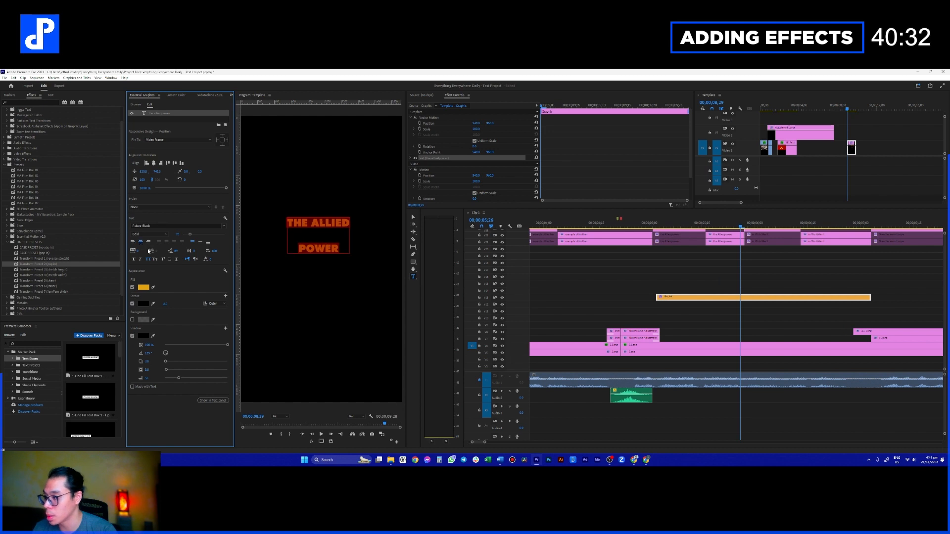
{"action": "left_click_drag", "start_coordinate": [178, 235], "coordinate": [126, 251]}
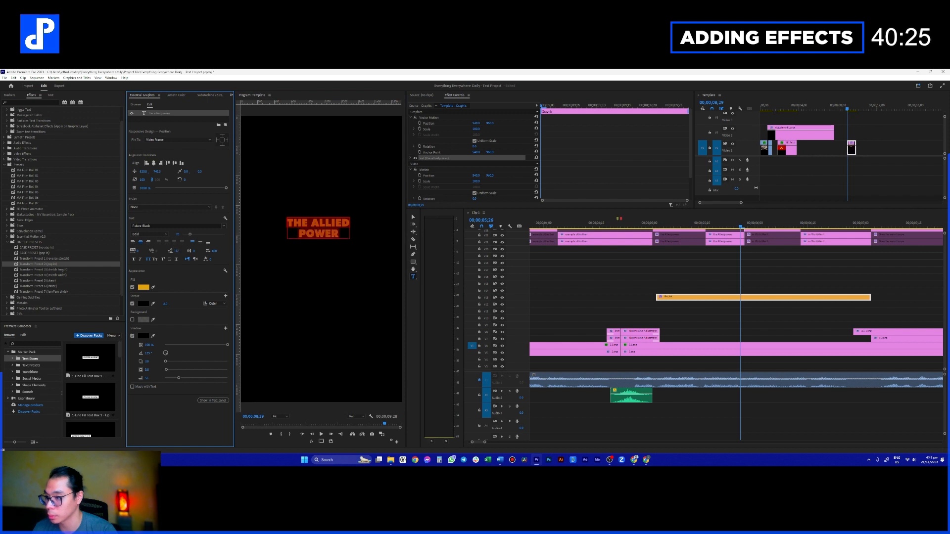
{"action": "left_click", "coordinate": [188, 226]}
{"action": "type", "text": "type"}
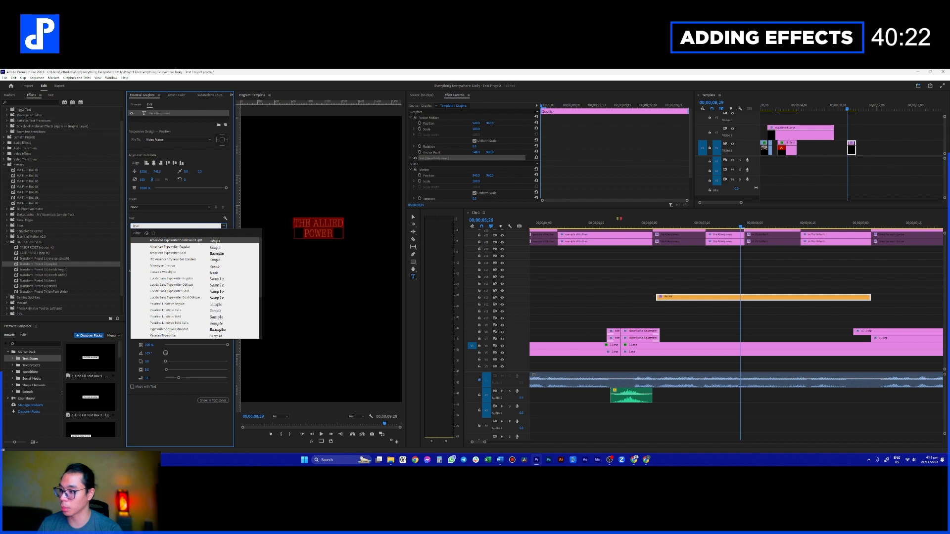
{"action": "left_click", "coordinate": [171, 246]}
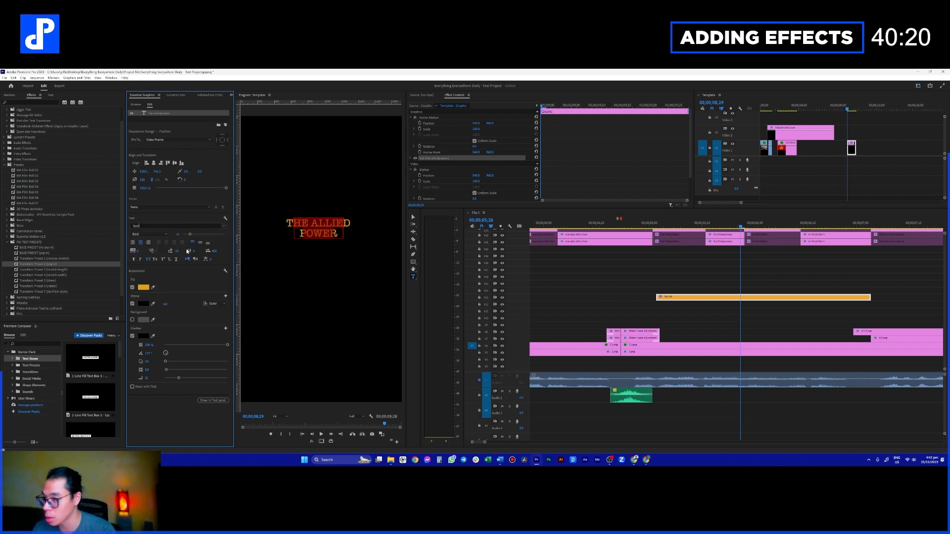
- Make the THE ALLIED POWER title's fill white and enlarge its font size
{"action": "left_click", "coordinate": [410, 230]}
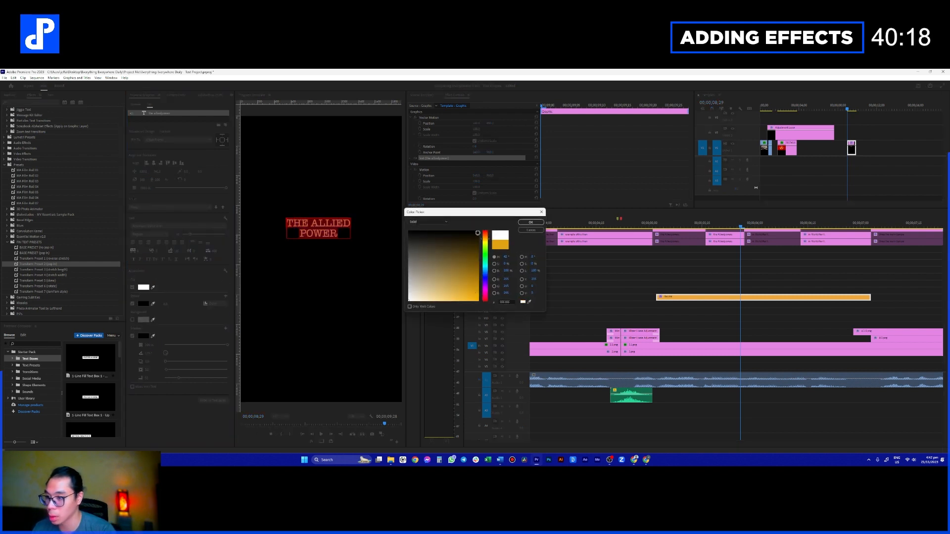
{"action": "left_click", "coordinate": [531, 222]}
{"action": "left_click_drag", "start_coordinate": [179, 236], "coordinate": [240, 236]}
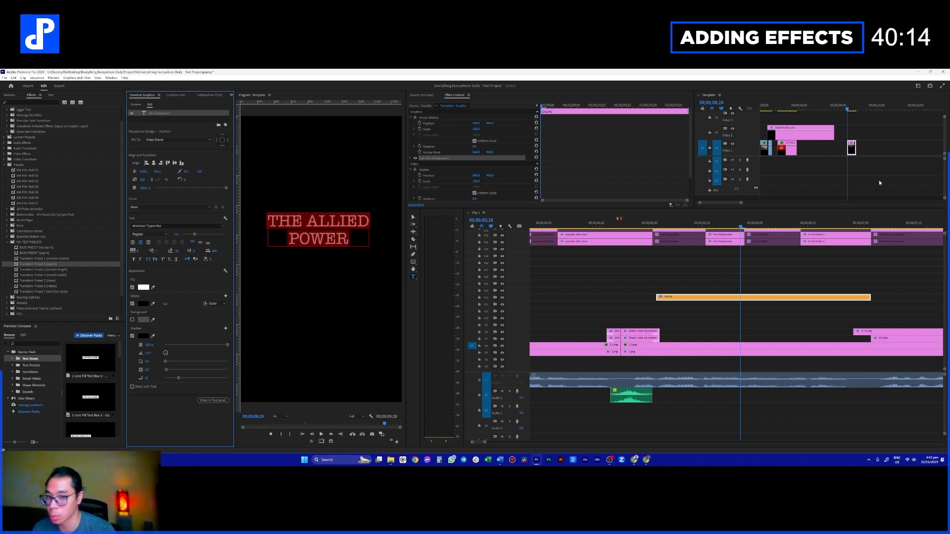
- Copy the THE ALLIED POWER title clip from the Template sequence into the Clip 1 sequence, above the orange clip
{"action": "left_click", "coordinate": [851, 148]}
{"action": "left_click_drag", "start_coordinate": [857, 109], "coordinate": [852, 111]}
{"action": "left_click", "coordinate": [857, 148]}
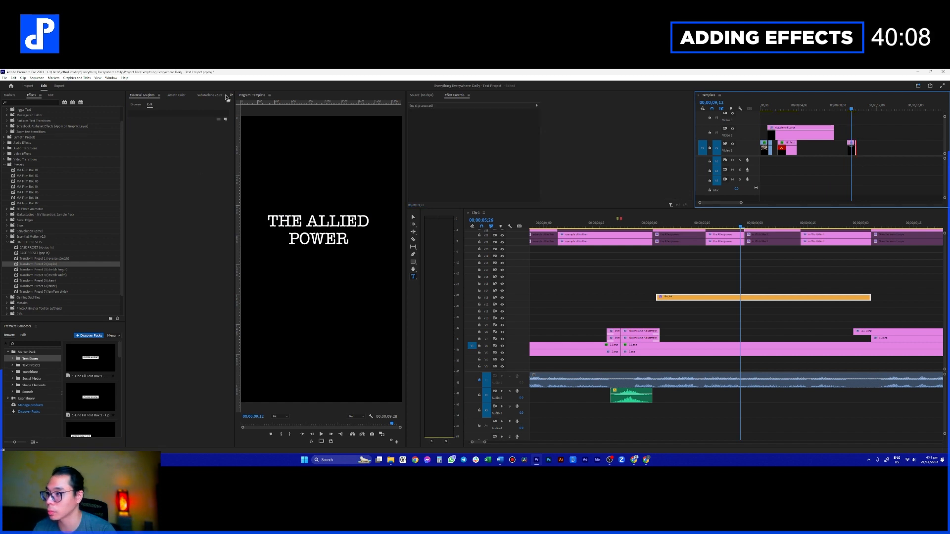
{"action": "left_click_drag", "start_coordinate": [855, 148], "coordinate": [720, 294]}
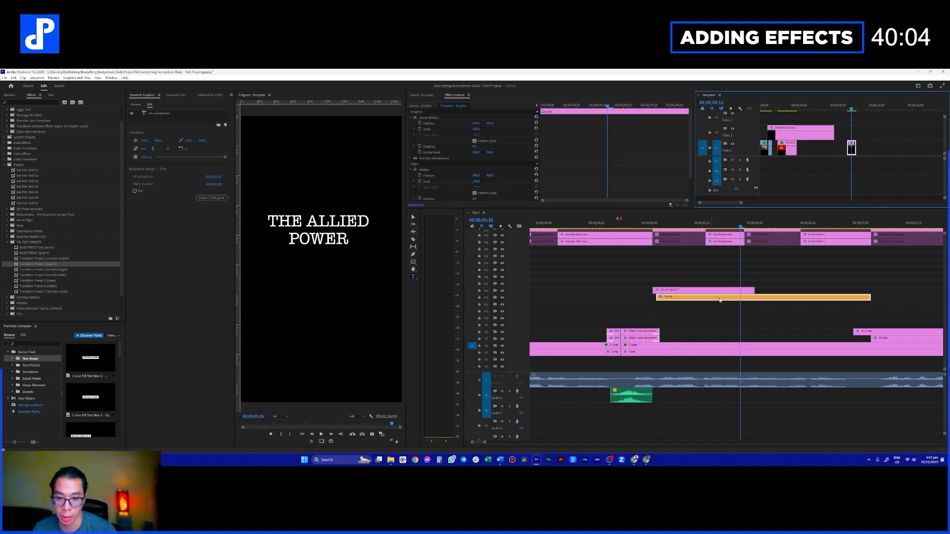
- Delete the orange clip under the new title in Clip 1, and shift the title clip slightly later
{"action": "left_click", "coordinate": [725, 298]}
{"action": "key", "text": "Delete"}
{"action": "left_click", "coordinate": [701, 292]}
{"action": "left_click_drag", "start_coordinate": [700, 293], "coordinate": [708, 294]}
{"action": "scroll", "coordinate": [545, 324], "scroll_direction": "down", "scroll_amount": 3}
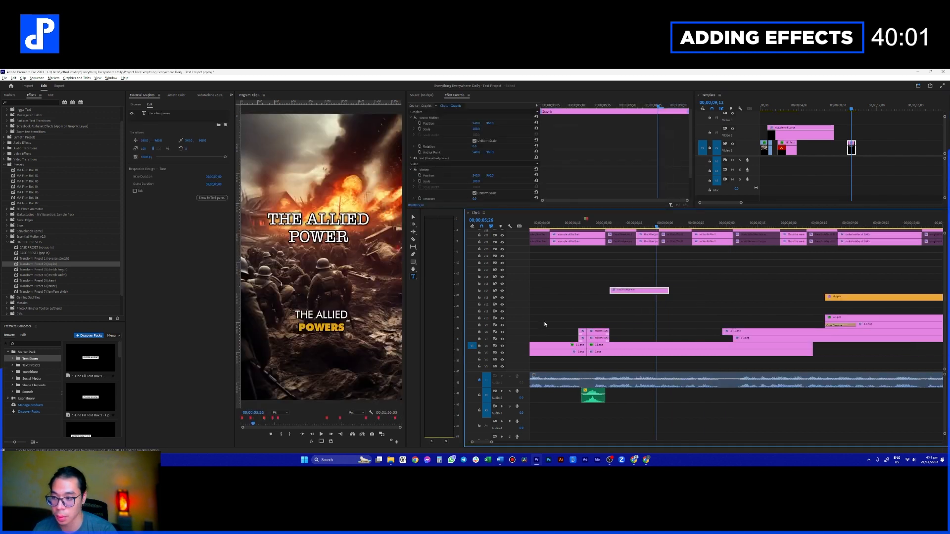
- Play back the section around the THE ALLIED POWER title to check its timing against the narration
{"action": "left_click", "coordinate": [604, 225]}
{"action": "key", "text": "space"}
{"action": "key", "text": "space"}
{"action": "left_click", "coordinate": [598, 225]}
{"action": "key", "text": "space"}
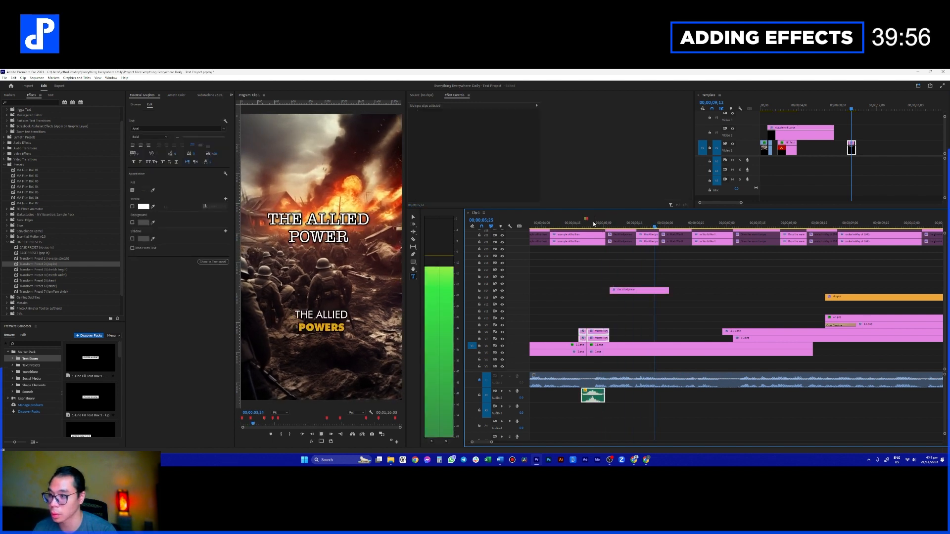
{"action": "key", "text": "space"}
{"action": "left_click", "coordinate": [628, 292]}
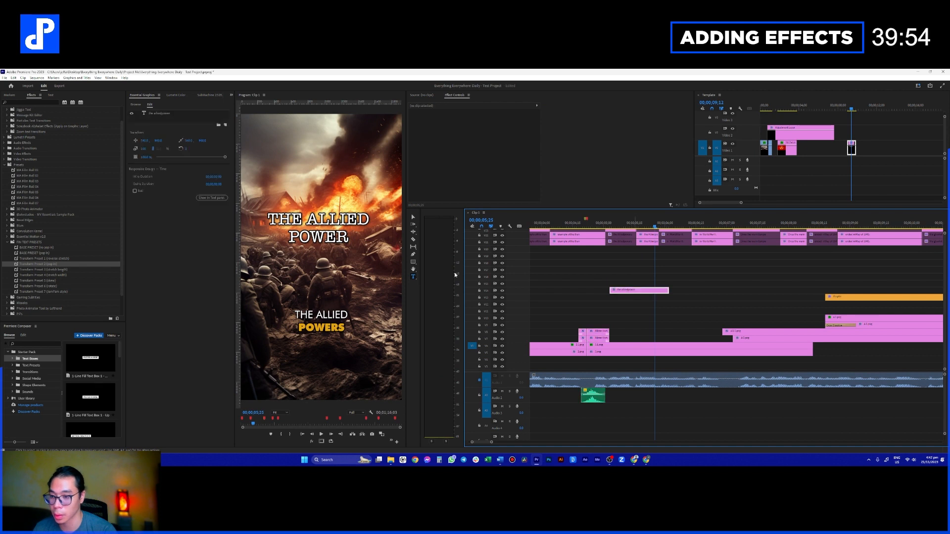
{"action": "key", "text": "Delete"}
{"action": "key", "text": "ctrl+z"}
- Adjust the title's stroke width and slightly increase the size of its shadow
{"action": "left_click", "coordinate": [636, 291]}
{"action": "left_click", "coordinate": [160, 115]}
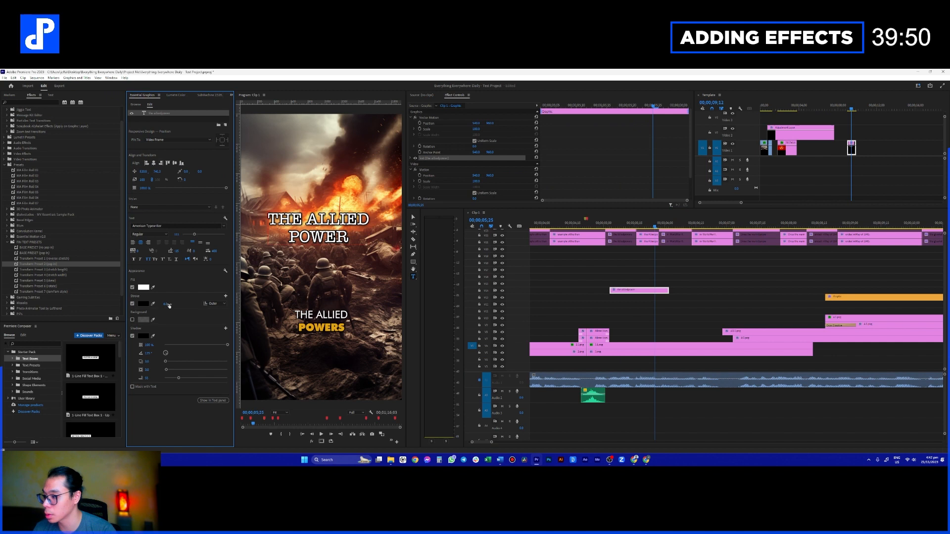
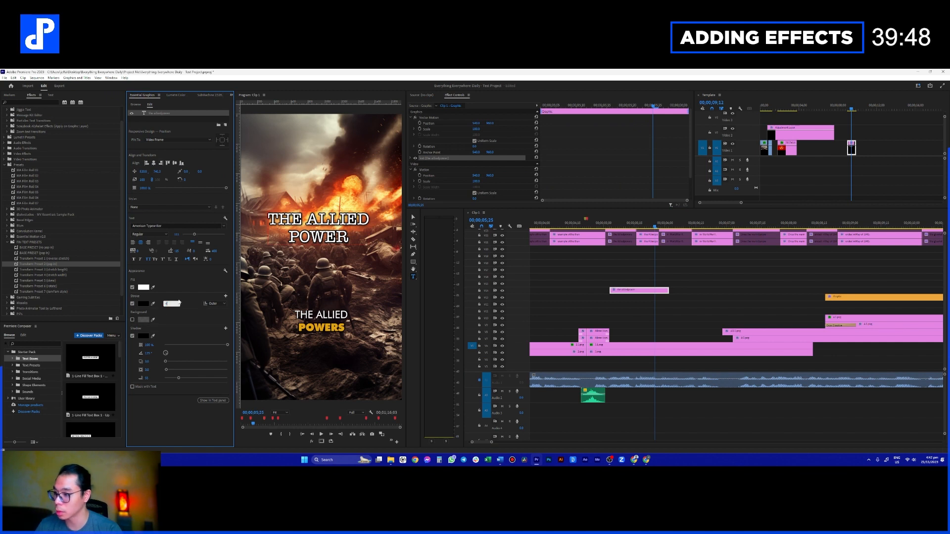
{"action": "key", "text": "Return"}
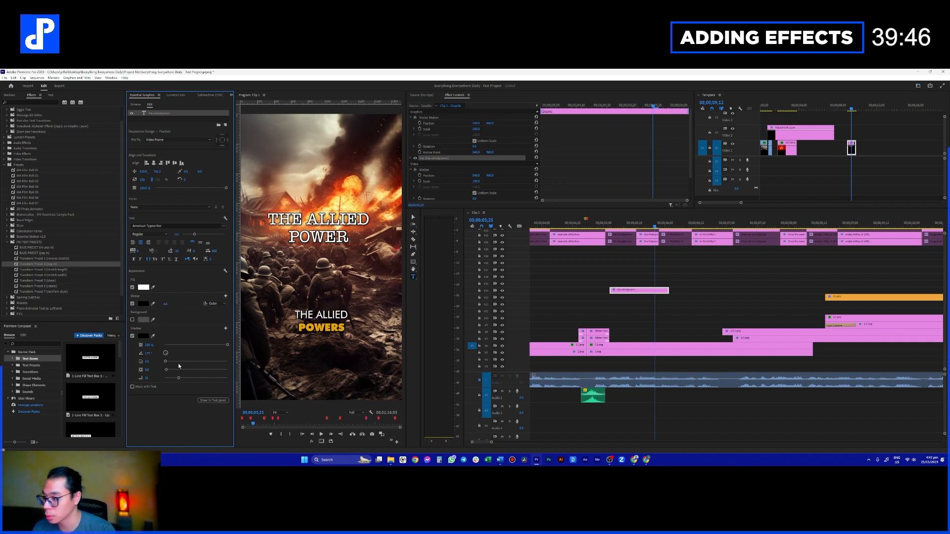
{"action": "left_click_drag", "start_coordinate": [169, 371], "coordinate": [167, 372]}
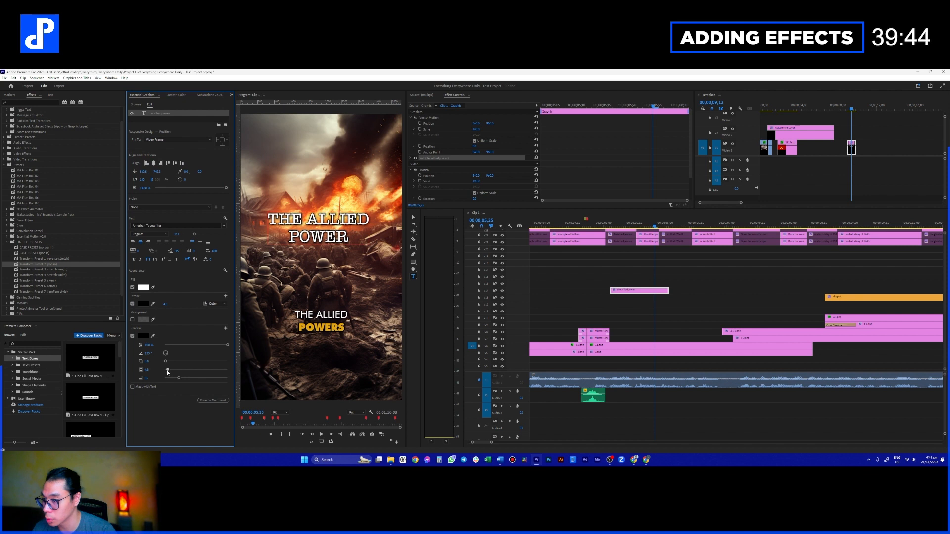
- Replay the title section, and park the playhead just after the start of the title clip
{"action": "left_click", "coordinate": [603, 226]}
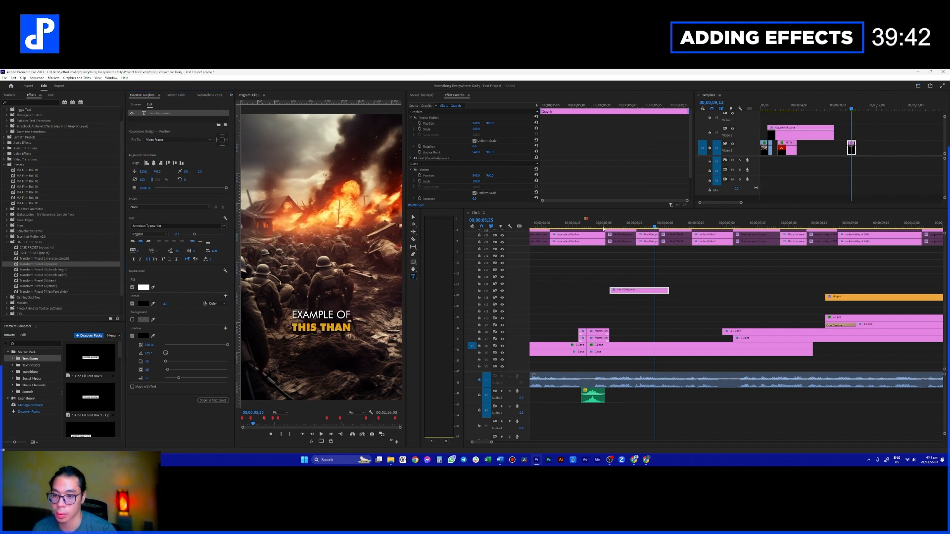
{"action": "key", "text": "space"}
{"action": "key", "text": "space"}
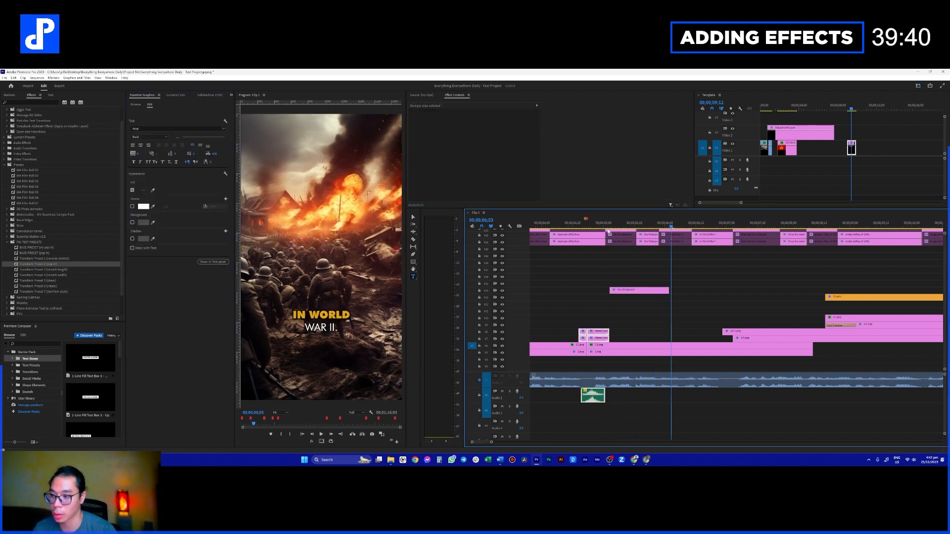
{"action": "mouse_move", "coordinate": [605, 227]}
{"action": "left_mouse_down"}
{"action": "mouse_move", "coordinate": [634, 228]}
{"action": "mouse_move", "coordinate": [600, 229]}
{"action": "mouse_move", "coordinate": [611, 229]}
{"action": "left_mouse_up"}
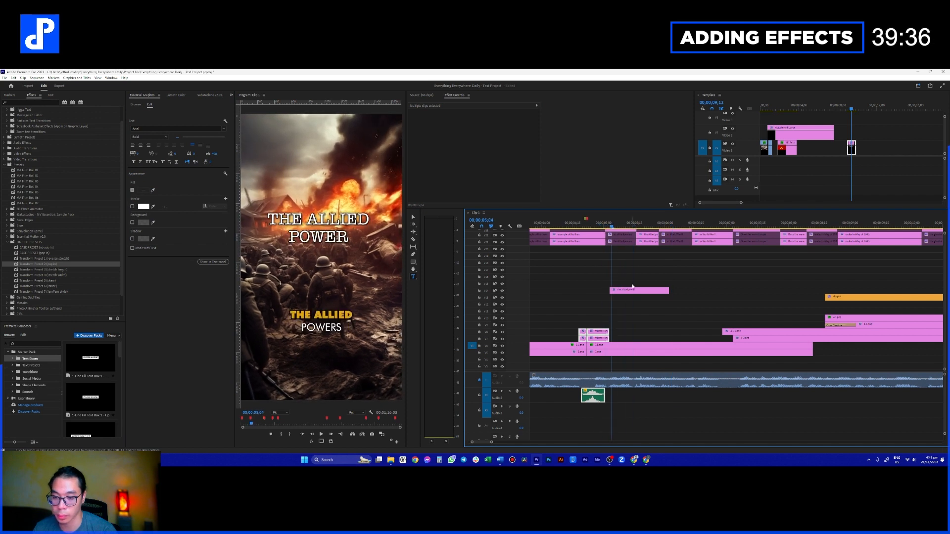
- Duplicate the THE ALLIED POWER title clip twice, stacking the copies on the two tracks directly below it
{"action": "scroll", "coordinate": [642, 304], "scroll_direction": "up", "scroll_amount": 1}
{"action": "scroll", "coordinate": [638, 299], "scroll_direction": "up", "scroll_amount": 1}
{"action": "scroll", "coordinate": [625, 297], "scroll_direction": "up", "scroll_amount": 1}
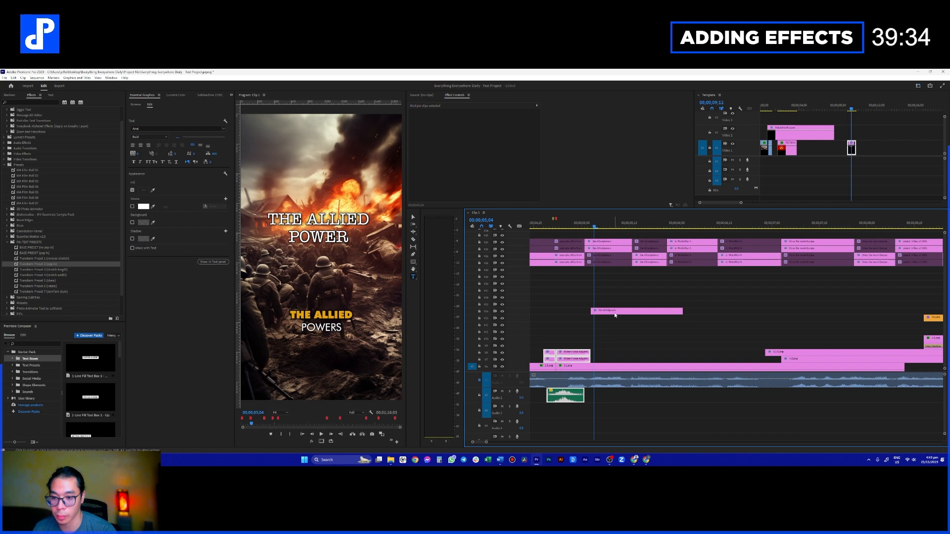
{"action": "left_click", "coordinate": [615, 312]}
{"action": "key", "text": "ctrl+z"}
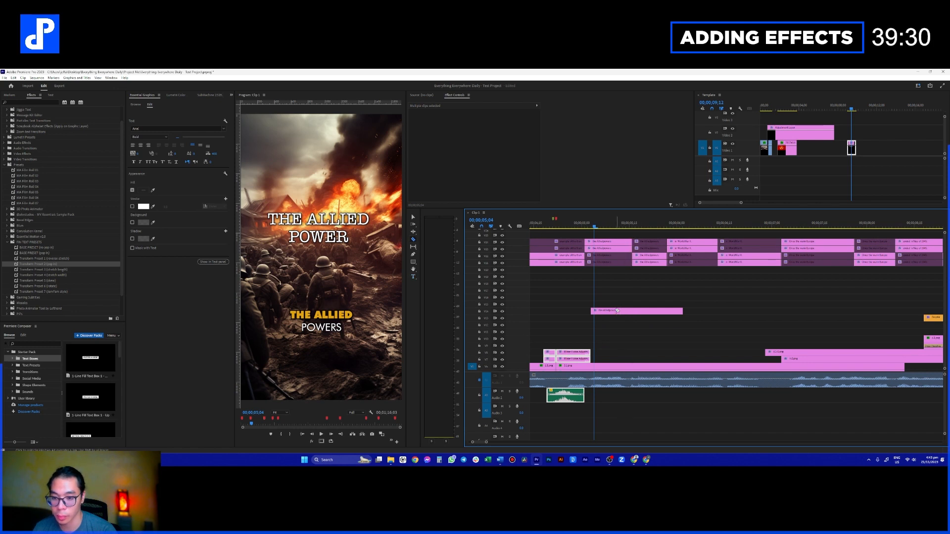
{"action": "left_click_drag", "start_coordinate": [618, 312], "coordinate": [630, 328]}
{"action": "left_click", "coordinate": [629, 328]}
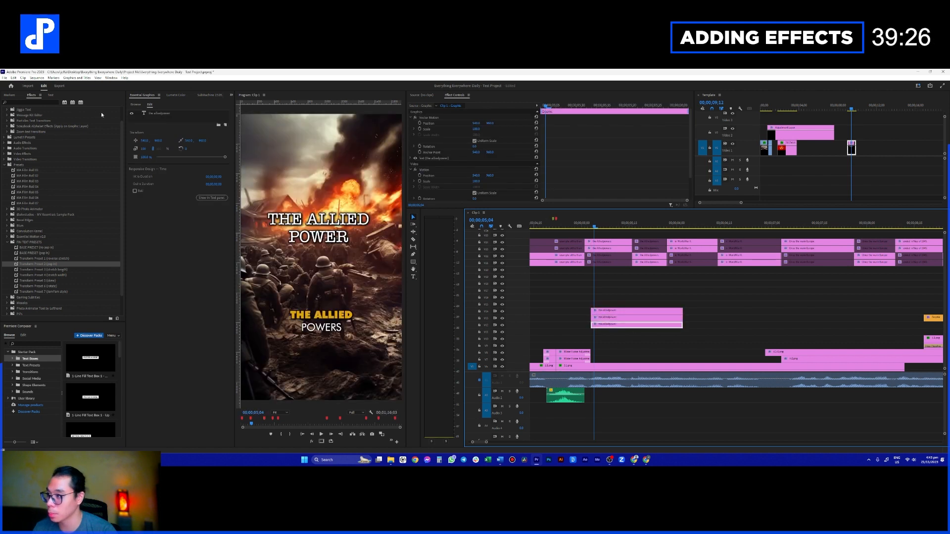
- Reduce the text of the lowest title copy to the single word "the"
{"action": "left_click", "coordinate": [52, 95]}
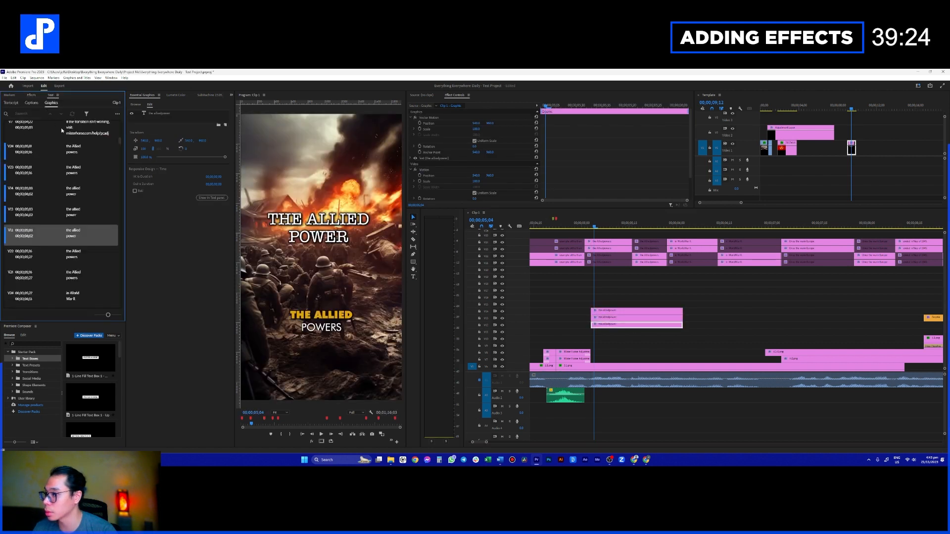
{"action": "double_click", "coordinate": [78, 236]}
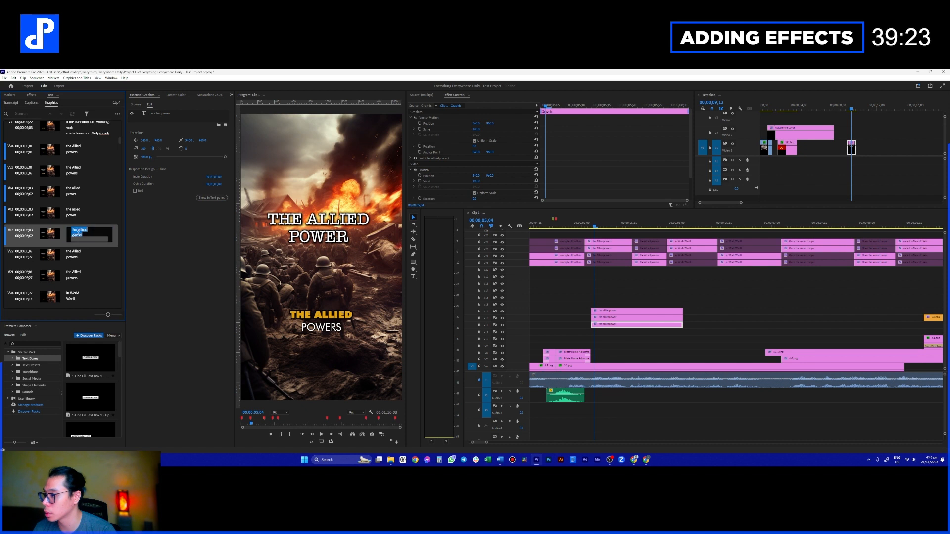
{"action": "left_click", "coordinate": [87, 229]}
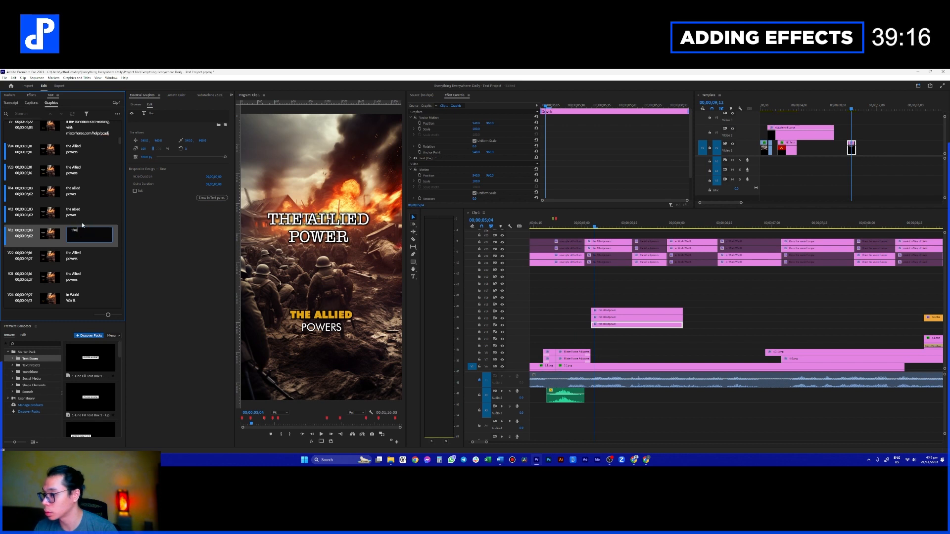
- Reduce the text of the middle title copy to the single word "allied"
{"action": "left_click", "coordinate": [73, 212]}
{"action": "double_click", "coordinate": [73, 211]}
{"action": "double_click", "coordinate": [75, 209]}
{"action": "key", "text": "BackSpace"}
{"action": "double_click", "coordinate": [80, 213]}
{"action": "key", "text": "BackSpace"}
- Reduce the text of the uppermost title copy to the single word "power"
{"action": "left_click", "coordinate": [77, 190]}
{"action": "double_click", "coordinate": [76, 190]}
{"action": "double_click", "coordinate": [75, 188]}
{"action": "key", "text": "BackSpace"}
{"action": "left_click", "coordinate": [85, 190]}
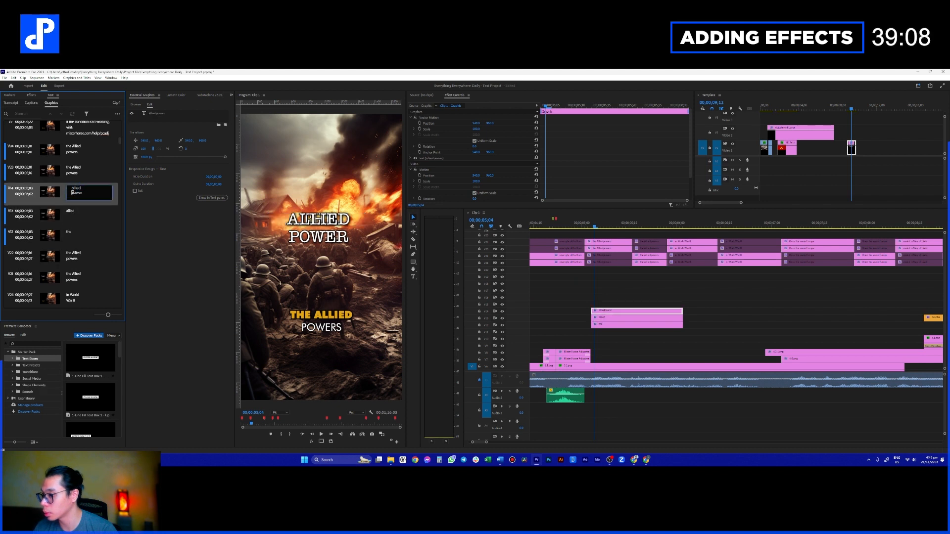
{"action": "key", "text": "BackSpace"}
{"action": "key", "text": "BackSpace"}
{"action": "key", "text": "BackSpace"}
{"action": "key", "text": "BackSpace"}
{"action": "key", "text": "BackSpace"}
{"action": "key", "text": "BackSpace"}
{"action": "key", "text": "BackSpace"}
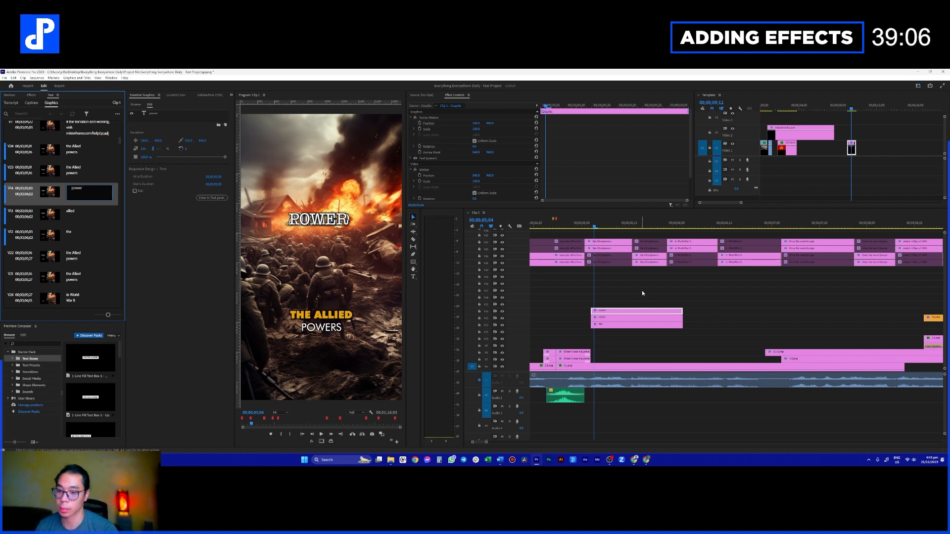
- Separate the overlapping words in the frame by moving POWER down and to the right and ALLIED straight down
{"action": "left_click", "coordinate": [642, 292]}
{"action": "left_click", "coordinate": [641, 318]}
{"action": "left_click", "coordinate": [629, 324]}
{"action": "left_click", "coordinate": [442, 123]}
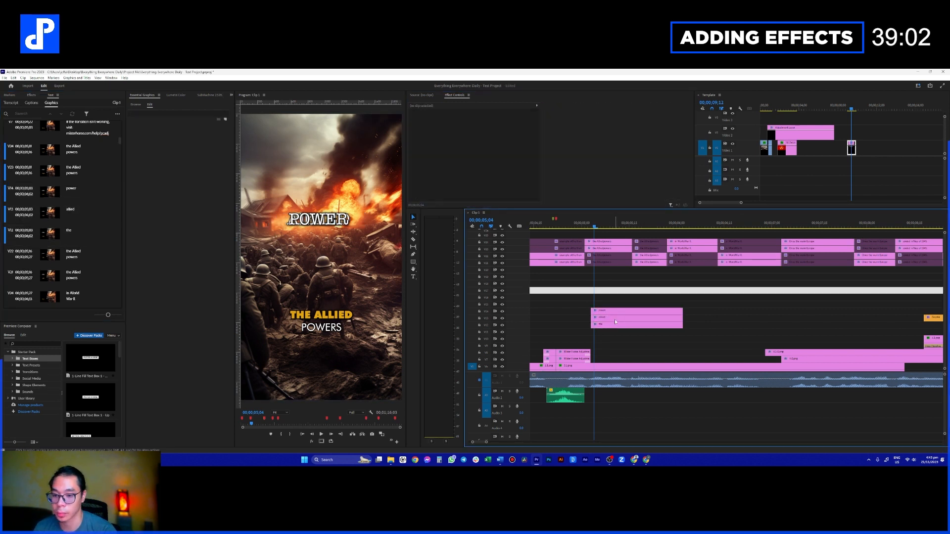
{"action": "left_click", "coordinate": [311, 219]}
{"action": "left_click_drag", "start_coordinate": [315, 221], "coordinate": [342, 246]}
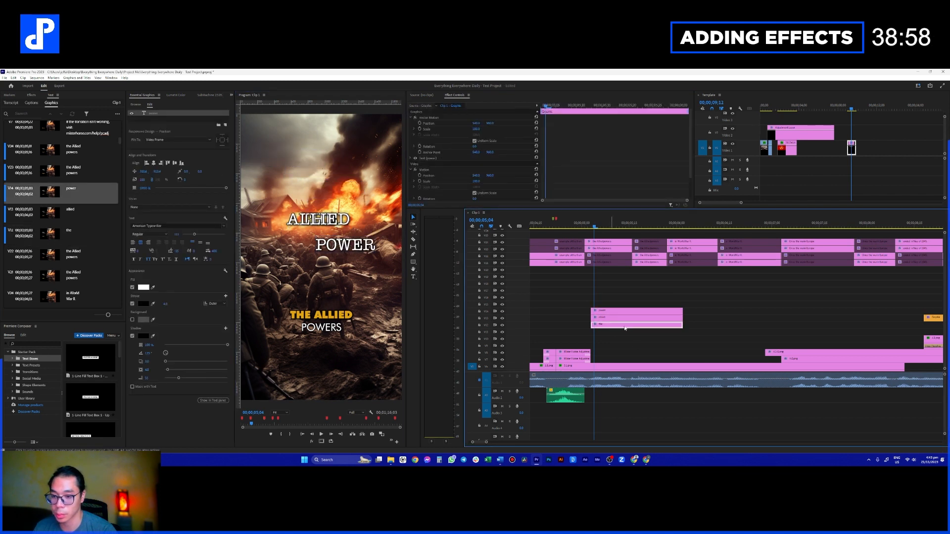
{"action": "left_click", "coordinate": [637, 317]}
{"action": "left_click_drag", "start_coordinate": [319, 223], "coordinate": [318, 261]}
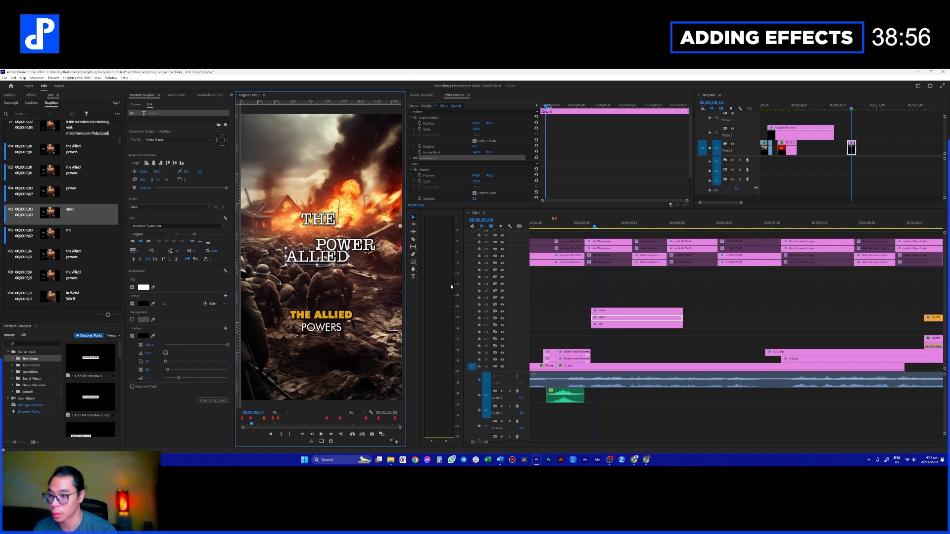
- Enlarge THE and ALLIED, and stack them in the upper-left area of the video frame
{"action": "left_click", "coordinate": [620, 325]}
{"action": "left_click", "coordinate": [319, 220]}
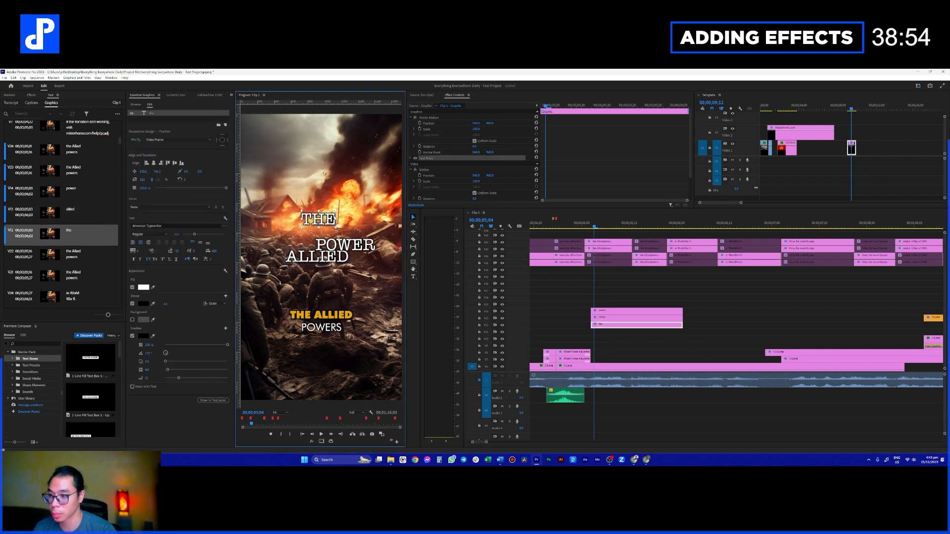
{"action": "left_click_drag", "start_coordinate": [336, 211], "coordinate": [294, 146]}
{"action": "left_click", "coordinate": [311, 250]}
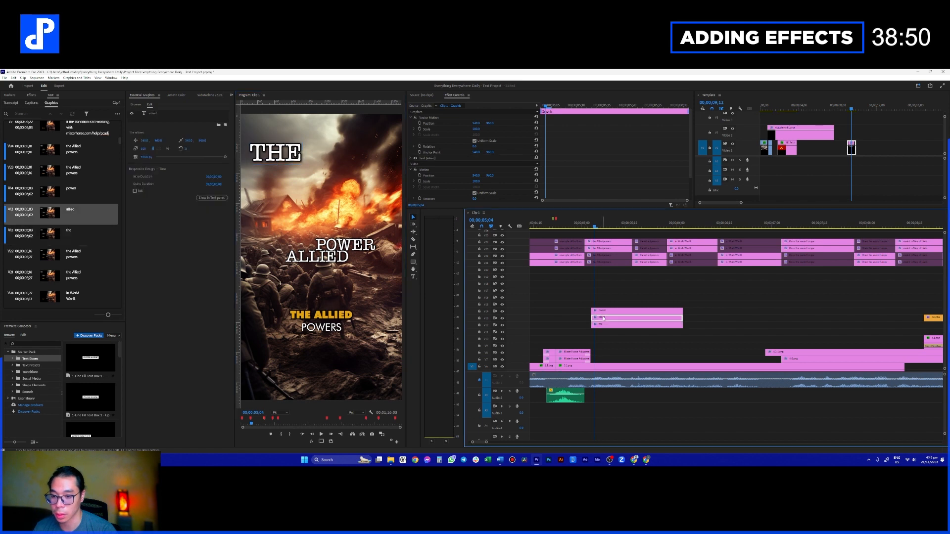
{"action": "left_click_drag", "start_coordinate": [311, 250], "coordinate": [308, 173]}
- Move POWER directly beneath ALLIED in the frame, and nudge it into line with the left edge of the words above
{"action": "left_click", "coordinate": [613, 310]}
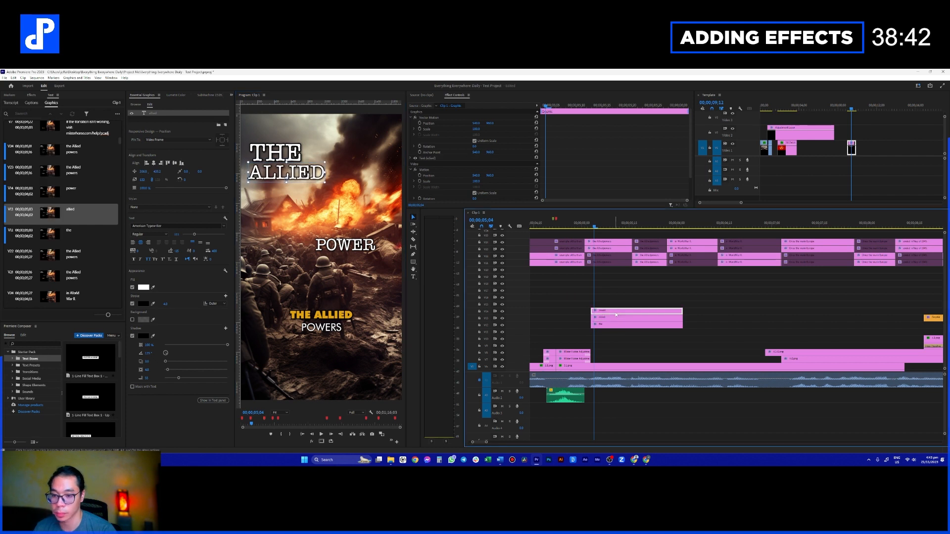
{"action": "left_click_drag", "start_coordinate": [345, 245], "coordinate": [297, 195]}
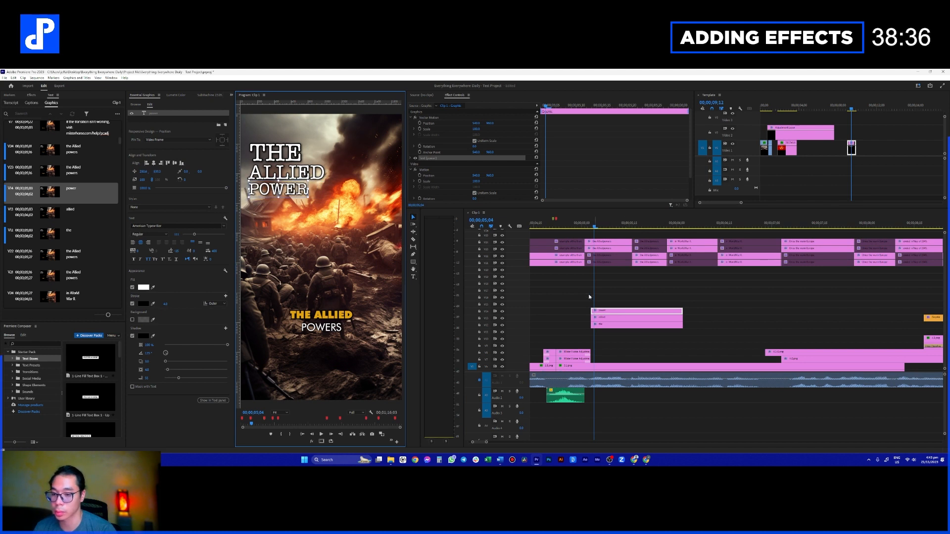
{"action": "left_click", "coordinate": [614, 317]}
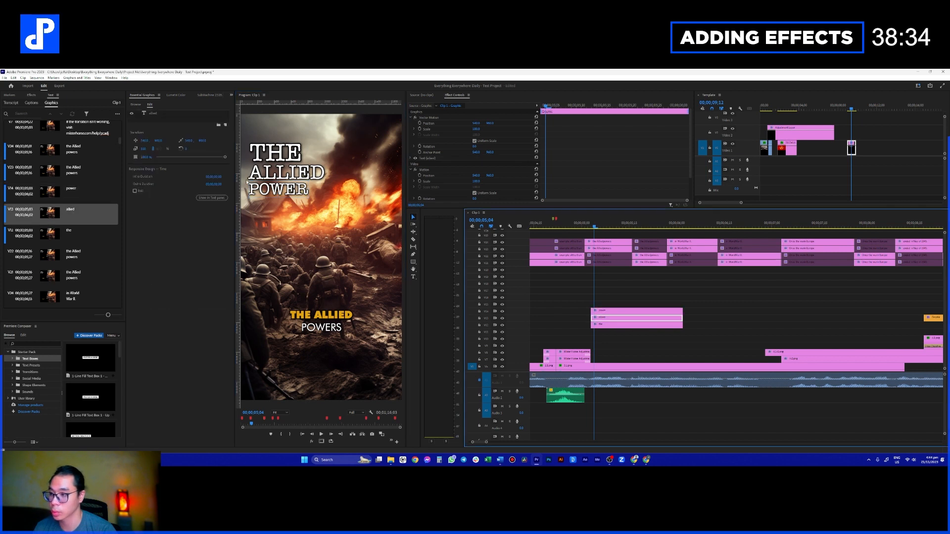
{"action": "left_click", "coordinate": [601, 310]}
{"action": "left_click_drag", "start_coordinate": [289, 189], "coordinate": [293, 189]}
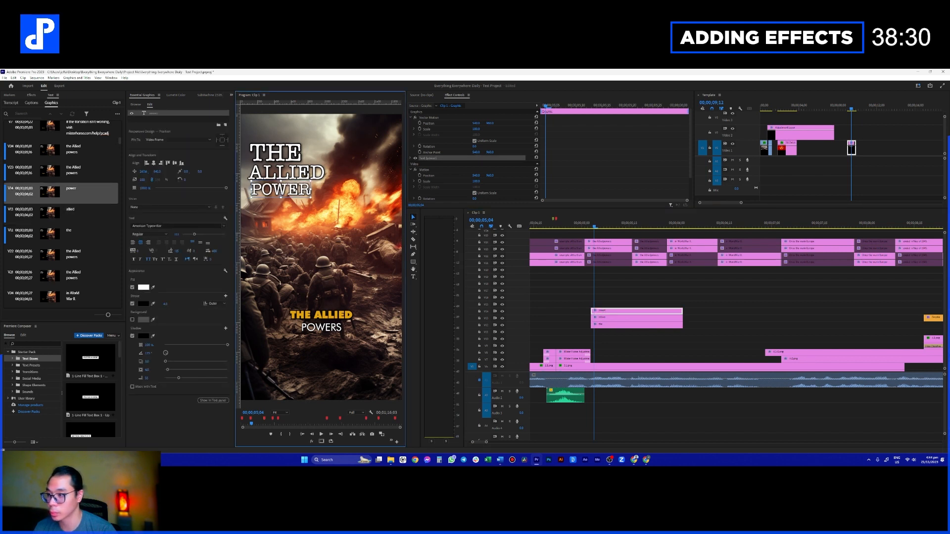
- Nudge ALLIED slightly to the right in the frame to align it under THE, and play back the stacked title
{"action": "left_click", "coordinate": [294, 177]}
{"action": "left_click_drag", "start_coordinate": [294, 177], "coordinate": [298, 175]}
{"action": "left_click", "coordinate": [627, 289]}
{"action": "left_click", "coordinate": [588, 225]}
{"action": "key", "text": "space"}
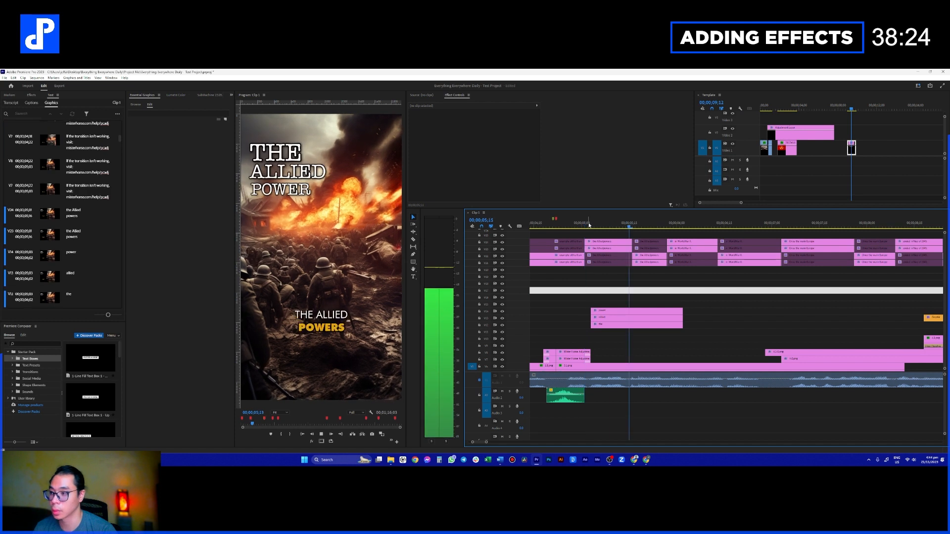
{"action": "key", "text": "space"}
- Disable all the original subtitle clips reading The Allied Powers
{"action": "left_click_drag", "start_coordinate": [608, 234], "coordinate": [612, 249]}
{"action": "key", "text": "shift+e"}
{"action": "left_click_drag", "start_coordinate": [652, 277], "coordinate": [656, 256]}
{"action": "key", "text": "shift+e"}
- Copy the text of the In World War II subtitle, and disable all of its subtitle clips
{"action": "left_click", "coordinate": [691, 245]}
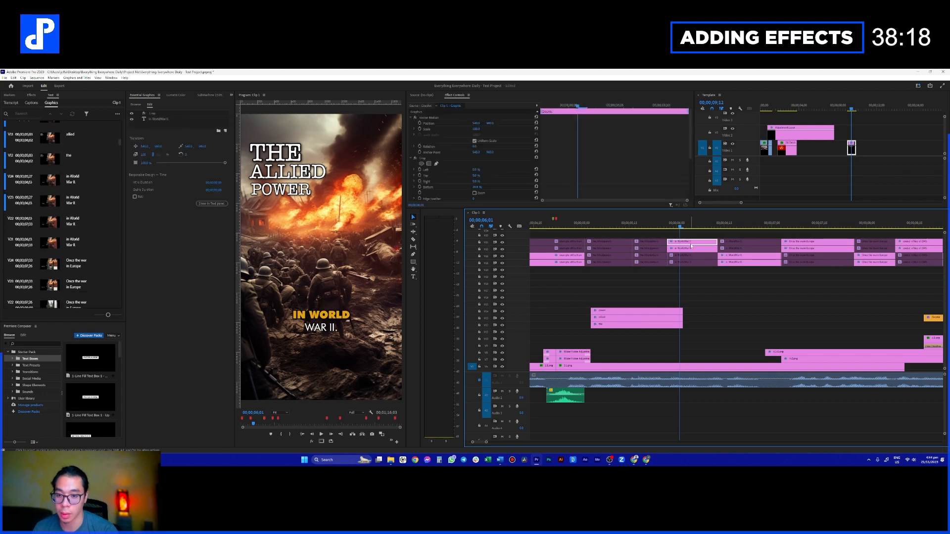
{"action": "double_click", "coordinate": [97, 213]}
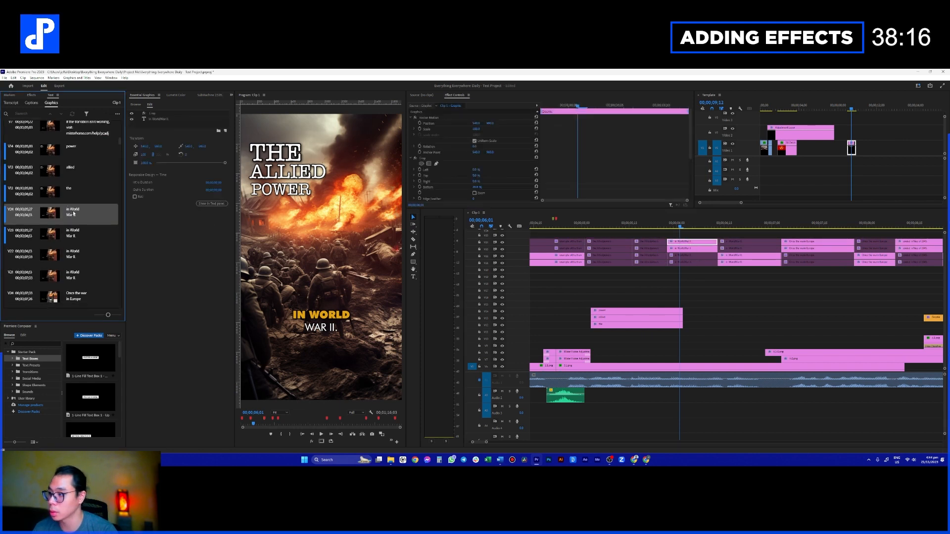
{"action": "left_click", "coordinate": [640, 290]}
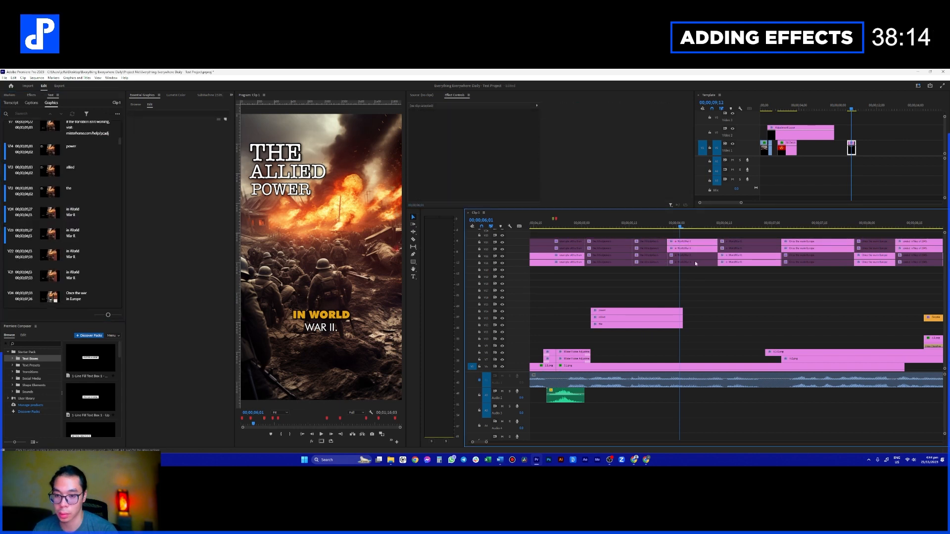
{"action": "left_click_drag", "start_coordinate": [683, 237], "coordinate": [692, 248]}
{"action": "key", "text": "shift+e"}
{"action": "left_click_drag", "start_coordinate": [748, 285], "coordinate": [743, 255]}
{"action": "key", "text": "shift+e"}
- Trim the starts of the ALLIED and POWER clips so the three words appear one after another, and preview the timing
{"action": "left_click", "coordinate": [667, 306]}
{"action": "left_click", "coordinate": [633, 310]}
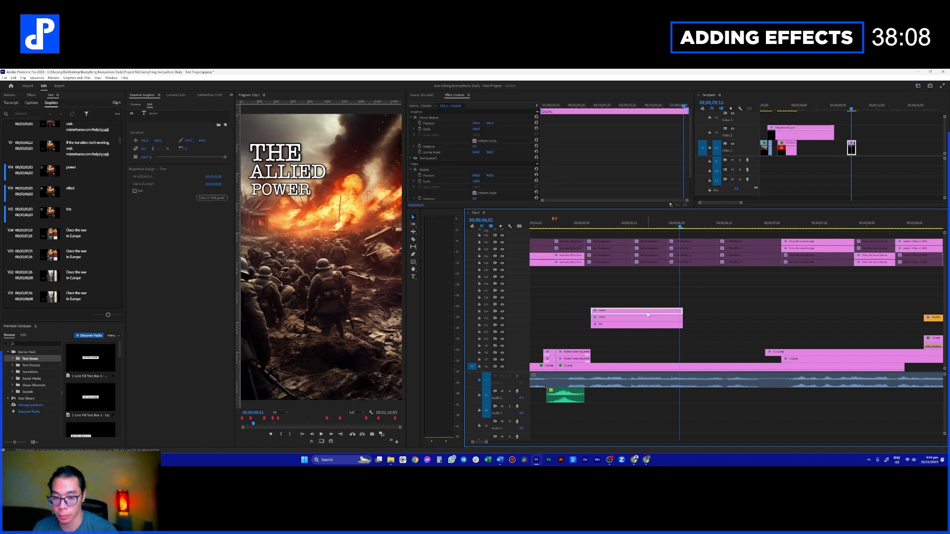
{"action": "left_click_drag", "start_coordinate": [624, 313], "coordinate": [851, 148]}
{"action": "left_click", "coordinate": [719, 305]}
{"action": "left_click_drag", "start_coordinate": [680, 225], "coordinate": [603, 225]}
{"action": "left_click_drag", "start_coordinate": [591, 317], "coordinate": [636, 311]}
{"action": "left_click", "coordinate": [583, 223]}
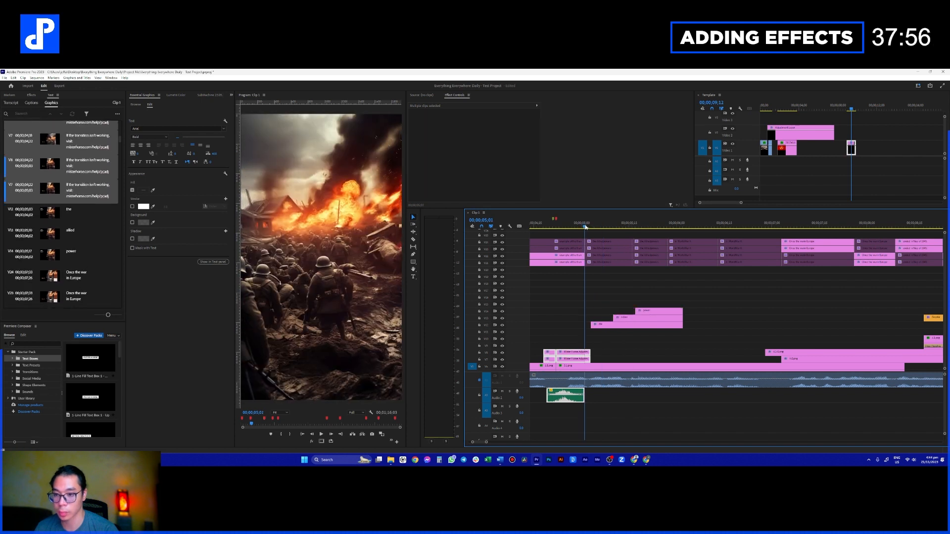
{"action": "key", "text": "space"}
{"action": "key", "text": "space"}
- Extend the ends of the three title word clips together, and trim ALLIED and POWER to start slightly later
{"action": "left_click_drag", "start_coordinate": [664, 293], "coordinate": [693, 332]}
{"action": "left_click_drag", "start_coordinate": [681, 319], "coordinate": [692, 321]}
{"action": "left_click", "coordinate": [718, 320]}
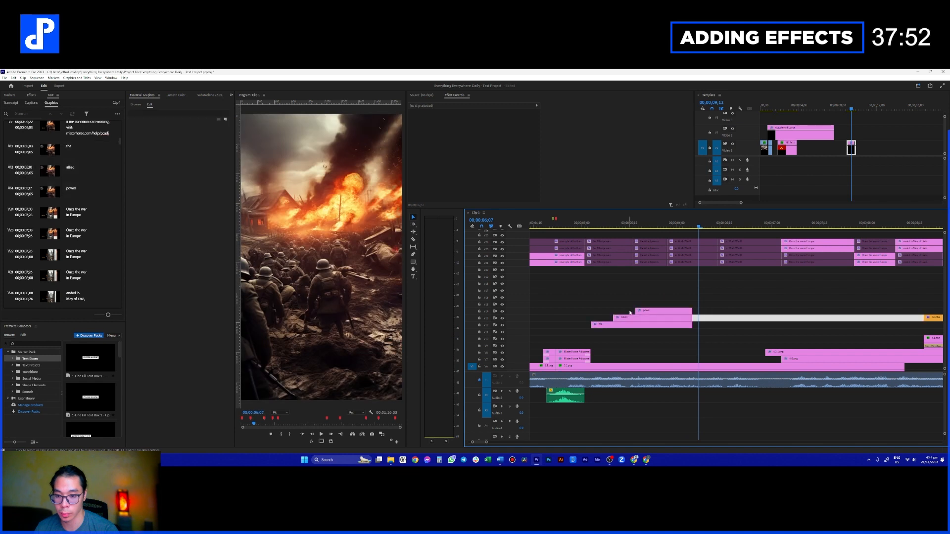
{"action": "mouse_move", "coordinate": [634, 312]}
{"action": "left_mouse_down"}
{"action": "mouse_move", "coordinate": [643, 312]}
{"action": "mouse_move", "coordinate": [622, 319]}
{"action": "left_mouse_up"}
{"action": "left_click", "coordinate": [604, 311]}
- Search the effects for "from" and apply the Move From Left preset to the THE, ALLIED and POWER clips
{"action": "left_click", "coordinate": [591, 226]}
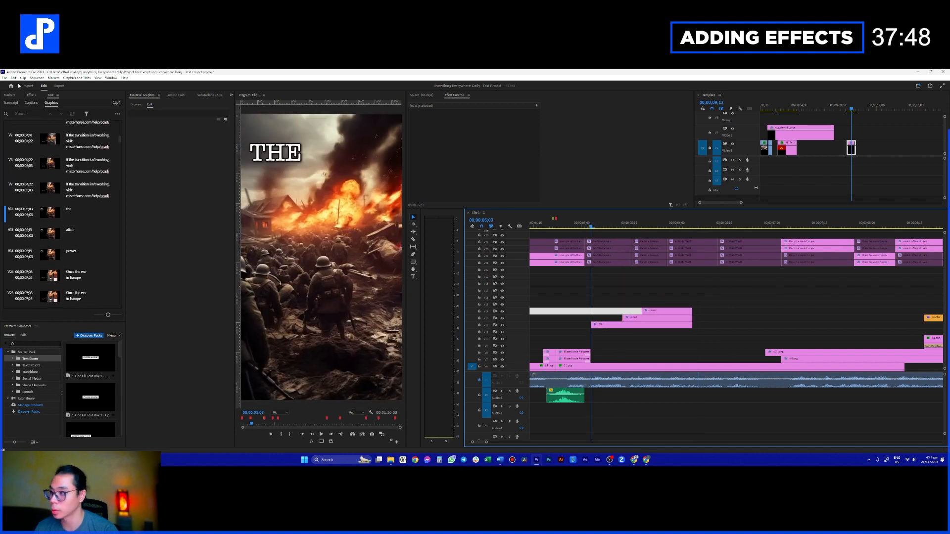
{"action": "left_click", "coordinate": [31, 95]}
{"action": "left_click", "coordinate": [34, 104]}
{"action": "type", "text": "from"}
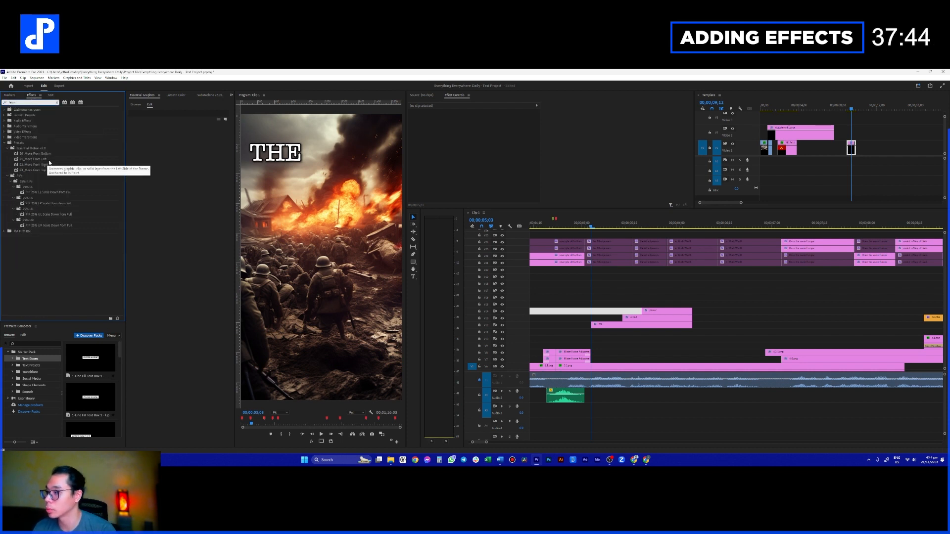
{"action": "left_click_drag", "start_coordinate": [47, 169], "coordinate": [402, 234]}
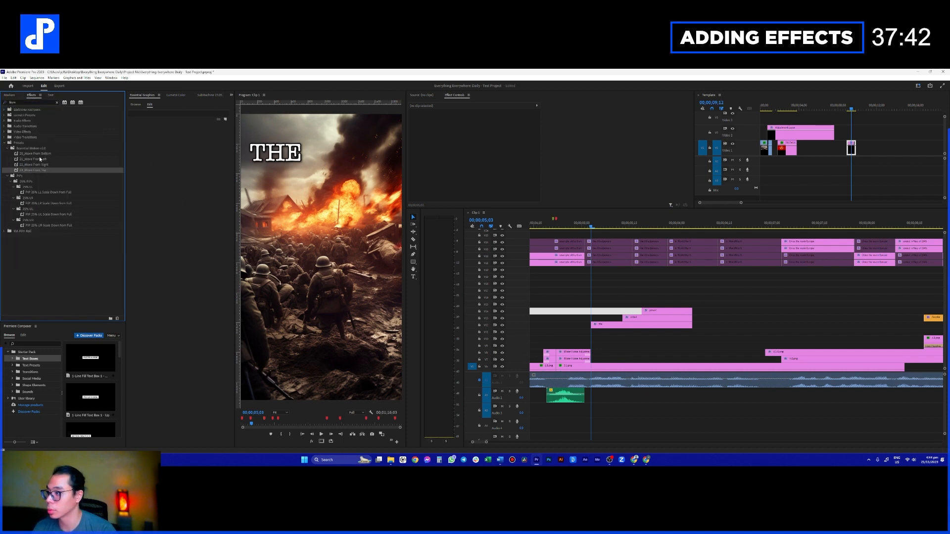
{"action": "left_click_drag", "start_coordinate": [40, 159], "coordinate": [359, 232]}
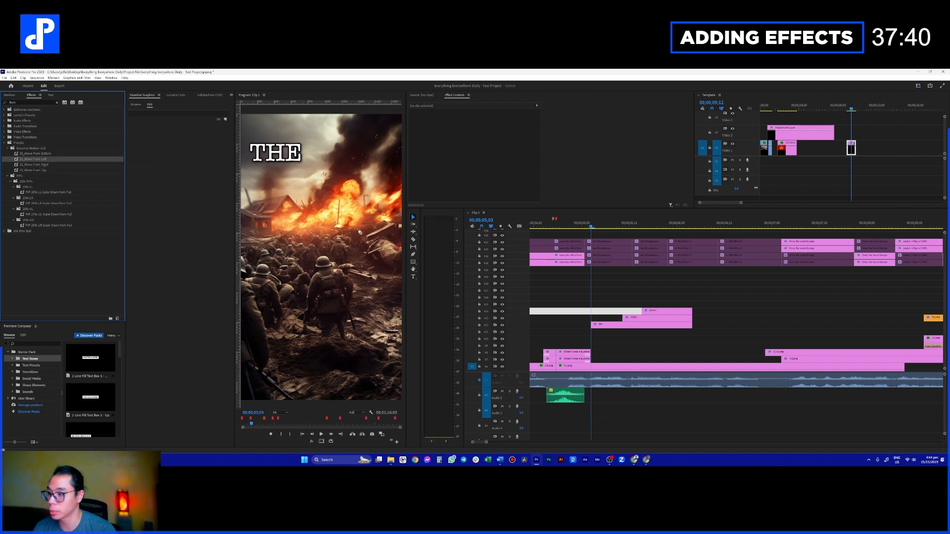
{"action": "left_click_drag", "start_coordinate": [601, 322], "coordinate": [600, 323]}
{"action": "left_click", "coordinate": [603, 324]}
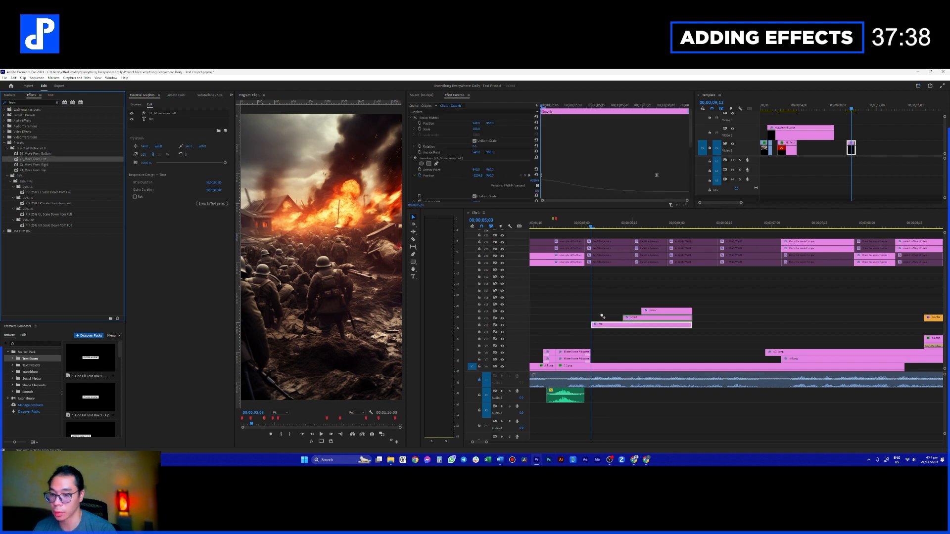
{"action": "left_click", "coordinate": [626, 318]}
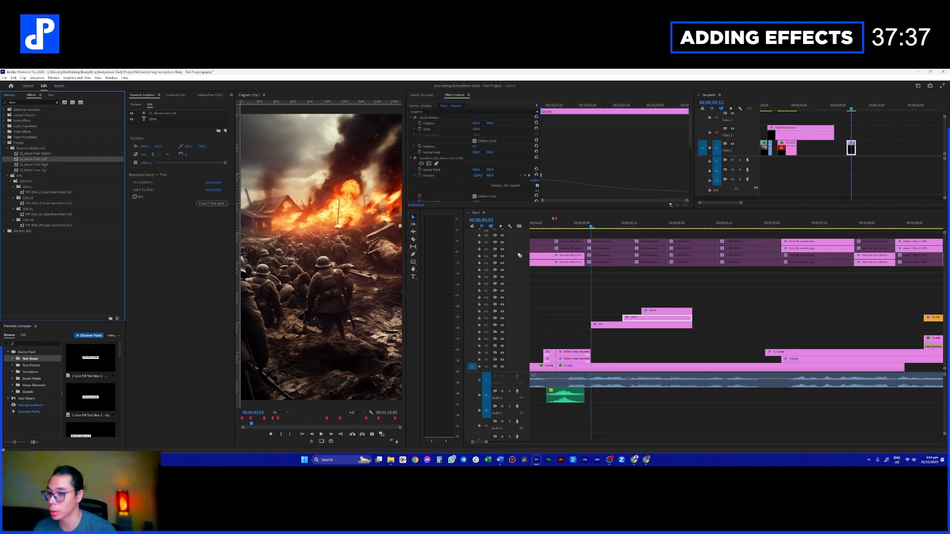
- Lengthen the three title clips again, and move each word's ending slide-in position keyframe earlier for a faster entrance
{"action": "left_click_drag", "start_coordinate": [676, 293], "coordinate": [780, 321]}
{"action": "left_click", "coordinate": [683, 325]}
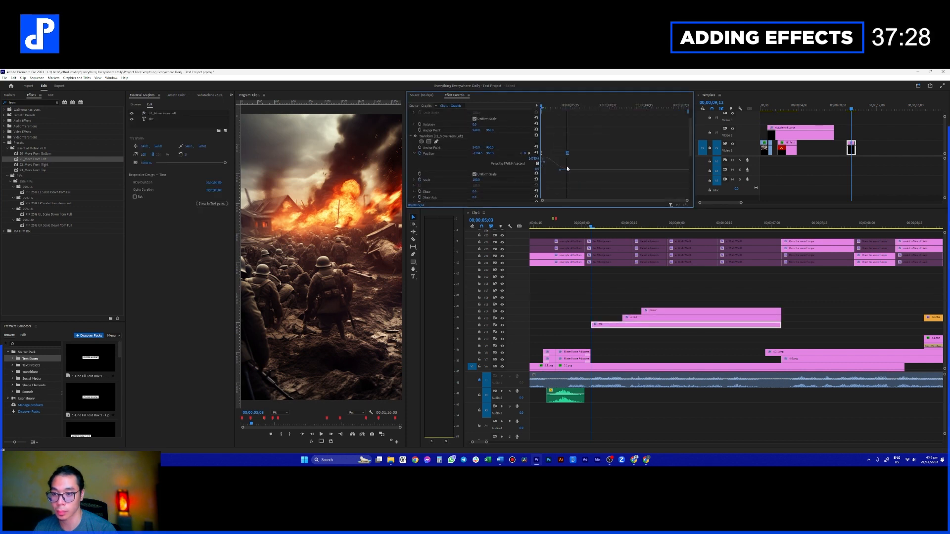
{"action": "left_click", "coordinate": [630, 317]}
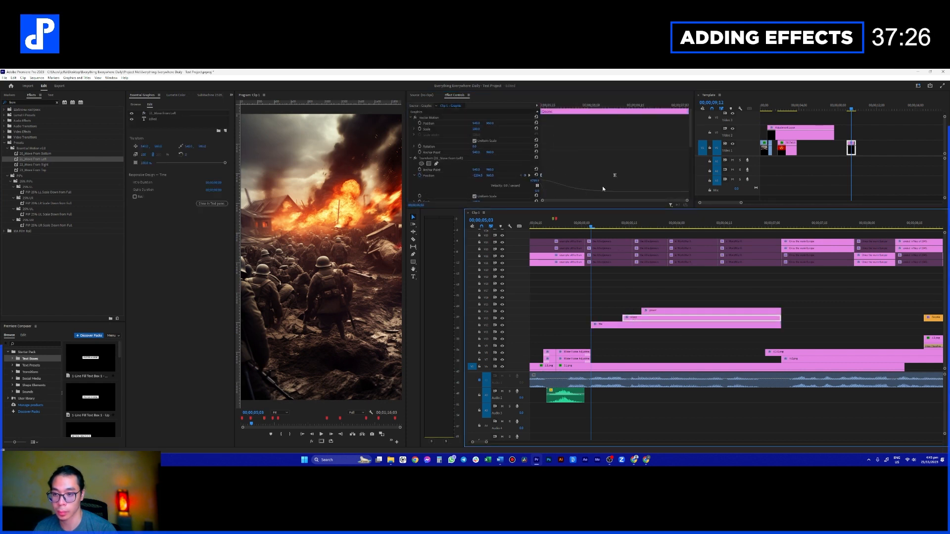
{"action": "left_click_drag", "start_coordinate": [615, 175], "coordinate": [579, 176]}
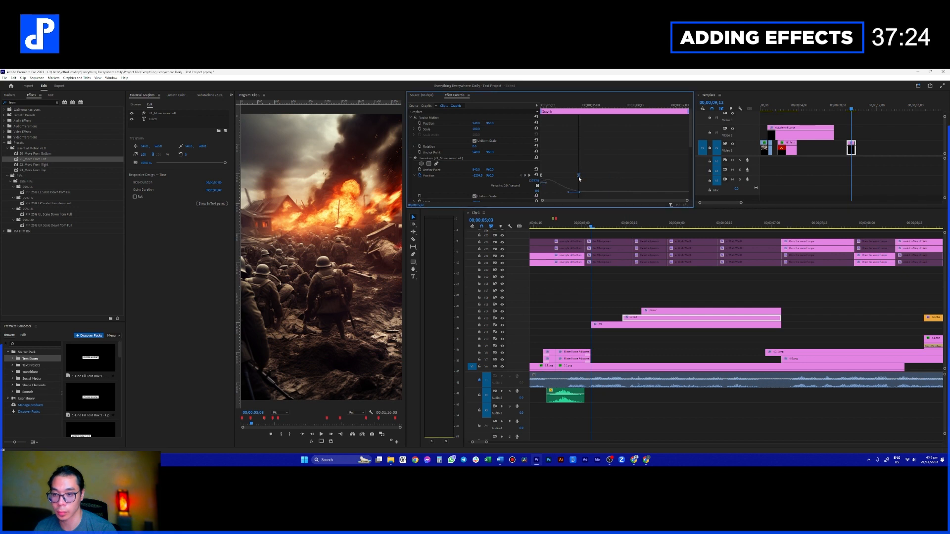
{"action": "left_click", "coordinate": [658, 313]}
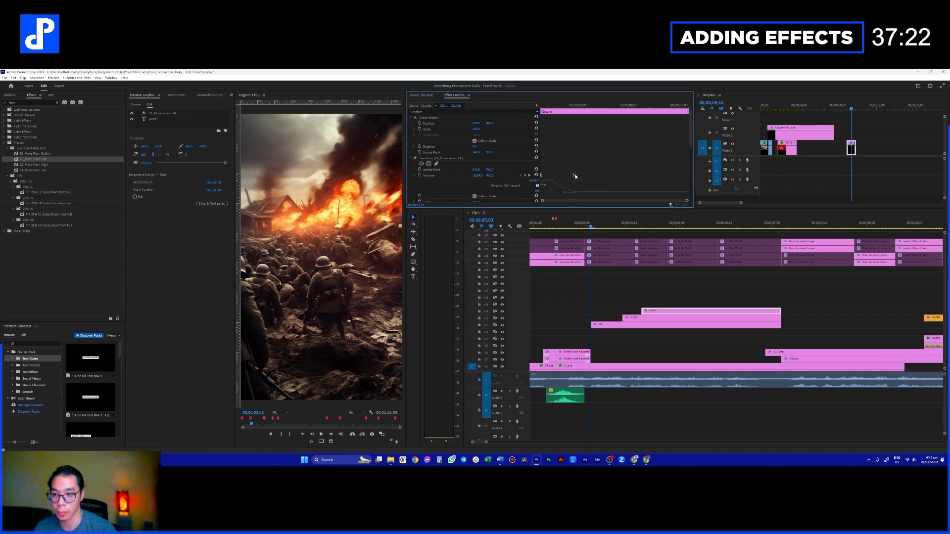
- Shift the three title word clips earlier in the timeline, extend their ends again, and play back the animated title
{"action": "left_click_drag", "start_coordinate": [625, 291], "coordinate": [689, 331]}
{"action": "left_click_drag", "start_coordinate": [688, 326], "coordinate": [667, 327]}
{"action": "left_click_drag", "start_coordinate": [761, 322], "coordinate": [784, 322]}
{"action": "left_click", "coordinate": [668, 334]}
{"action": "scroll", "coordinate": [644, 349], "scroll_direction": "down", "scroll_amount": 2}
{"action": "left_click_drag", "start_coordinate": [644, 341], "coordinate": [658, 354]}
{"action": "key", "text": "space"}
{"action": "key", "text": "space"}
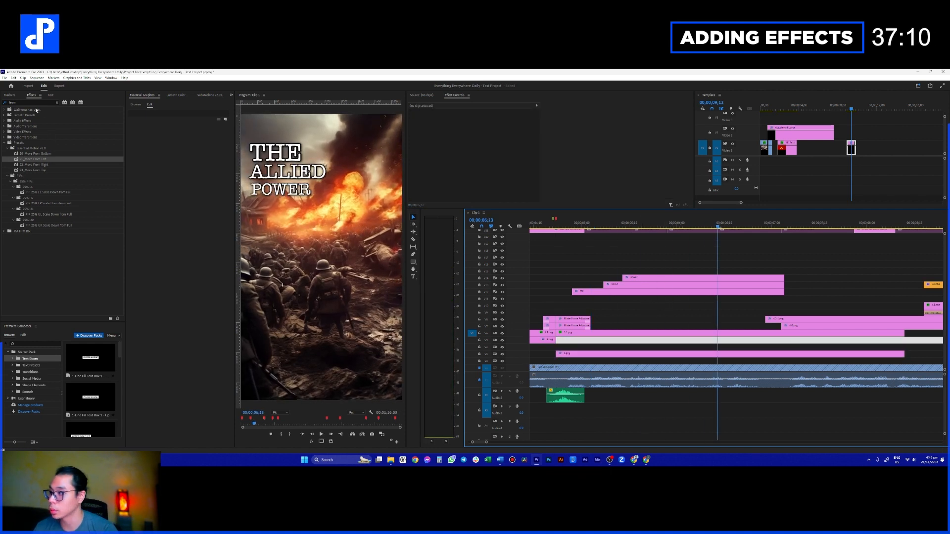
- Search the effects for "sha" and apply the screen shake preset to the three title word clips
{"action": "left_click", "coordinate": [34, 102]}
{"action": "type", "text": "sha"}
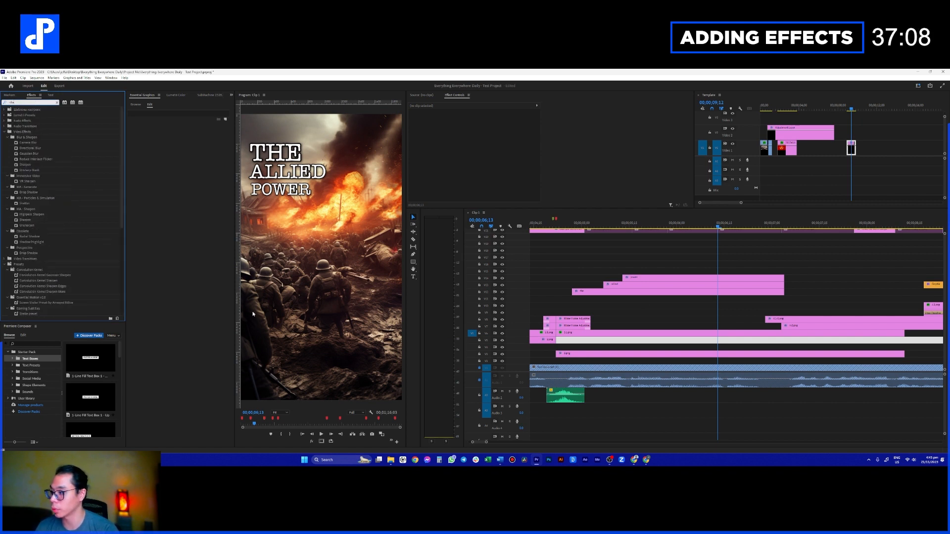
{"action": "left_click_drag", "start_coordinate": [618, 253], "coordinate": [670, 293]}
{"action": "left_click_drag", "start_coordinate": [43, 305], "coordinate": [693, 264]}
- Duplicate the THE clip onto a track above the other title words, and move the copy's text below POWER in the frame
{"action": "left_click", "coordinate": [647, 285]}
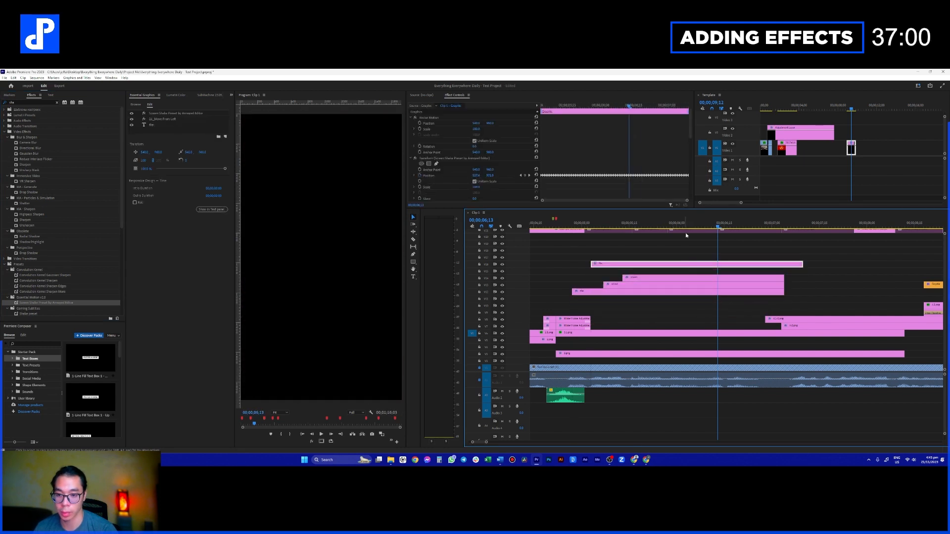
{"action": "left_click", "coordinate": [688, 224]}
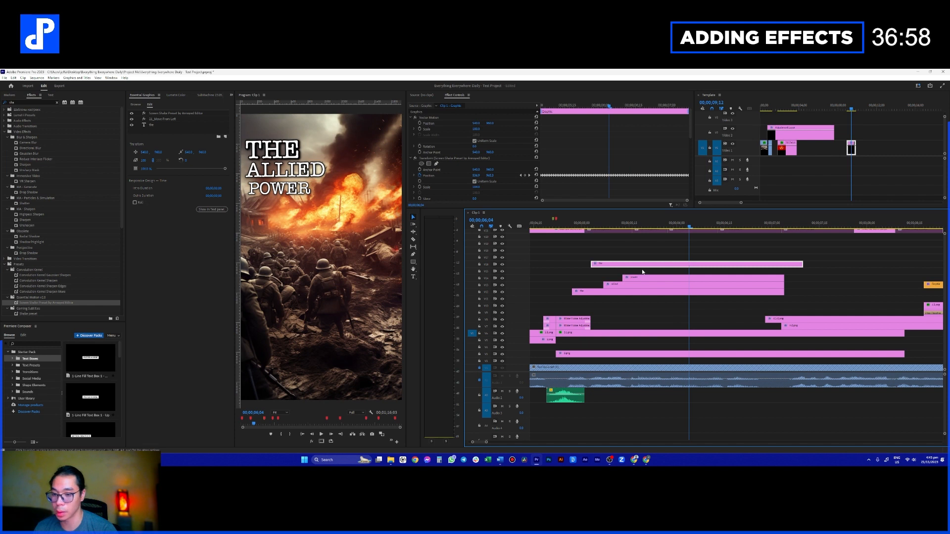
{"action": "left_click", "coordinate": [273, 149]}
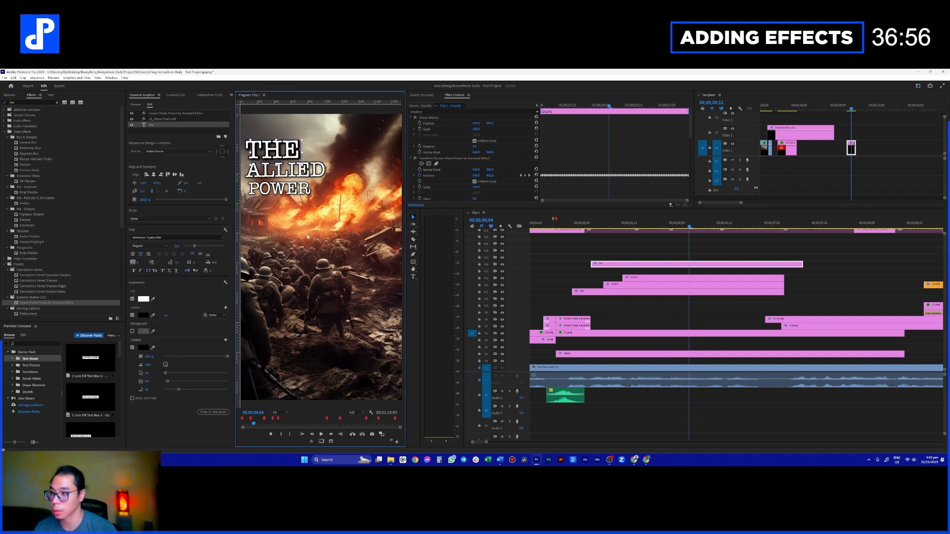
{"action": "left_click_drag", "start_coordinate": [273, 150], "coordinate": [303, 235]}
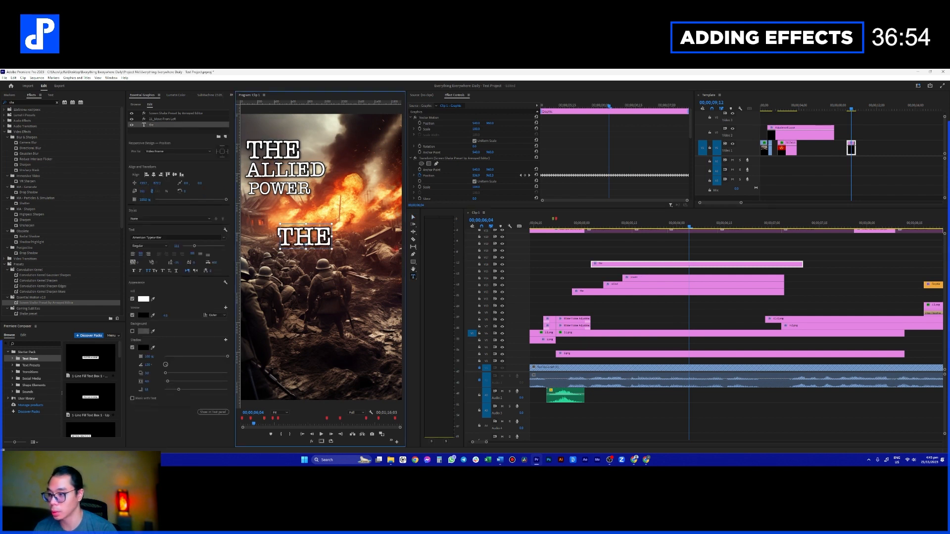
- Replace the duplicated text with the copied caption "In World War II." and join it into a single line
{"action": "left_click", "coordinate": [311, 235]}
{"action": "key", "text": "ctrl+a"}
{"action": "type", "text": "of World War II"}
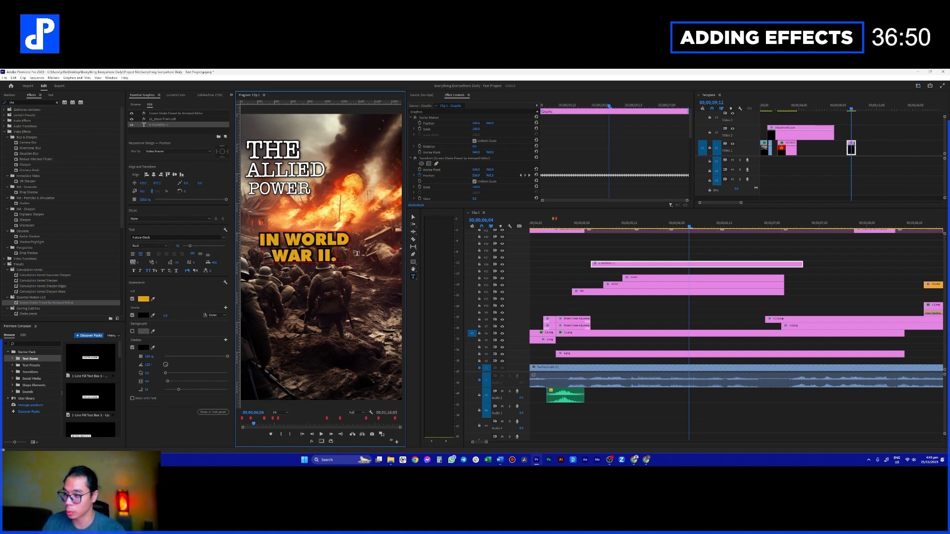
{"action": "key", "text": "ctrl+a"}
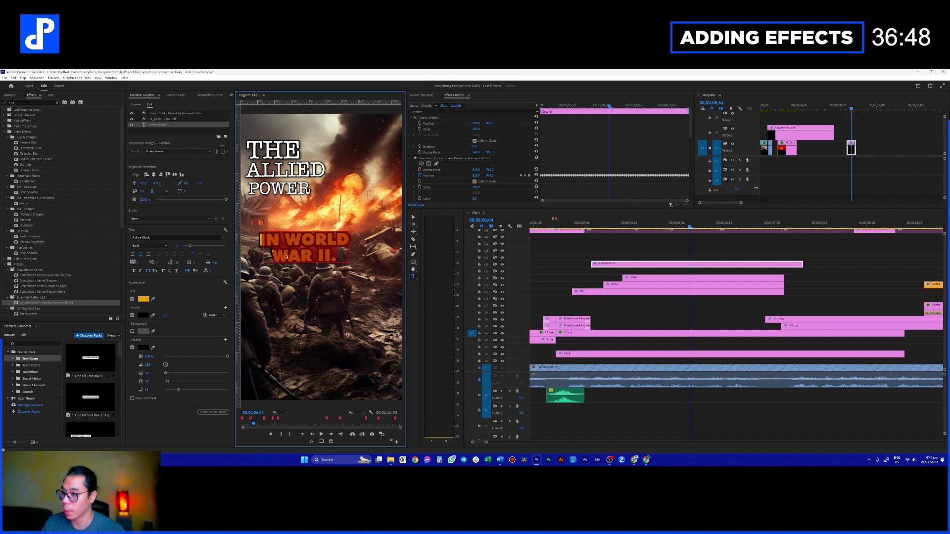
{"action": "left_click", "coordinate": [306, 260]}
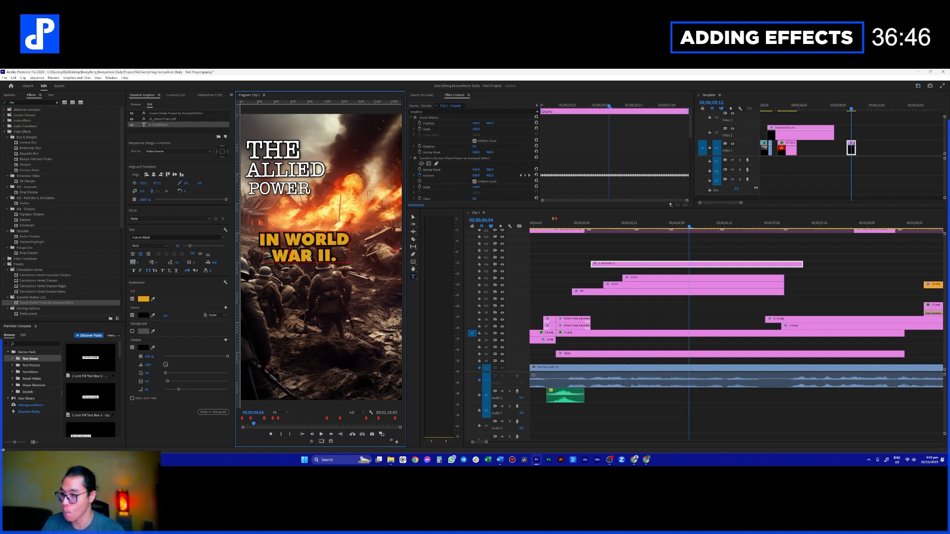
{"action": "key", "text": "BackSpace"}
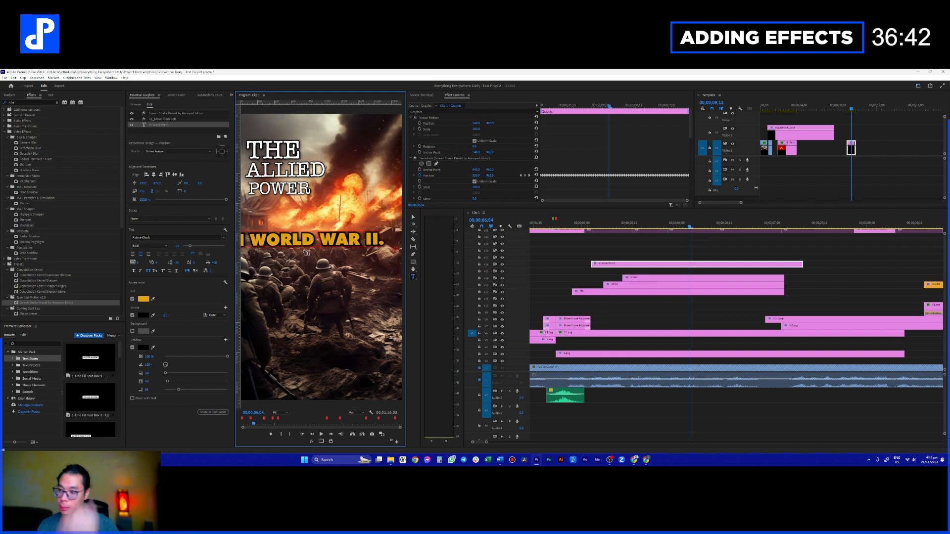
- Change the font of the In World War II text to Gabriel Weiss' Friends Font
{"action": "key", "text": "ctrl+a"}
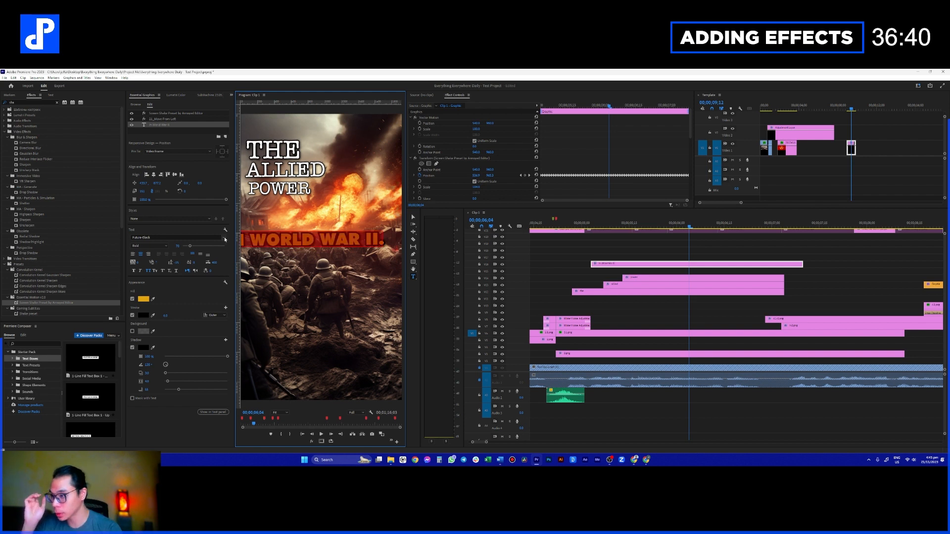
{"action": "left_click", "coordinate": [225, 238]}
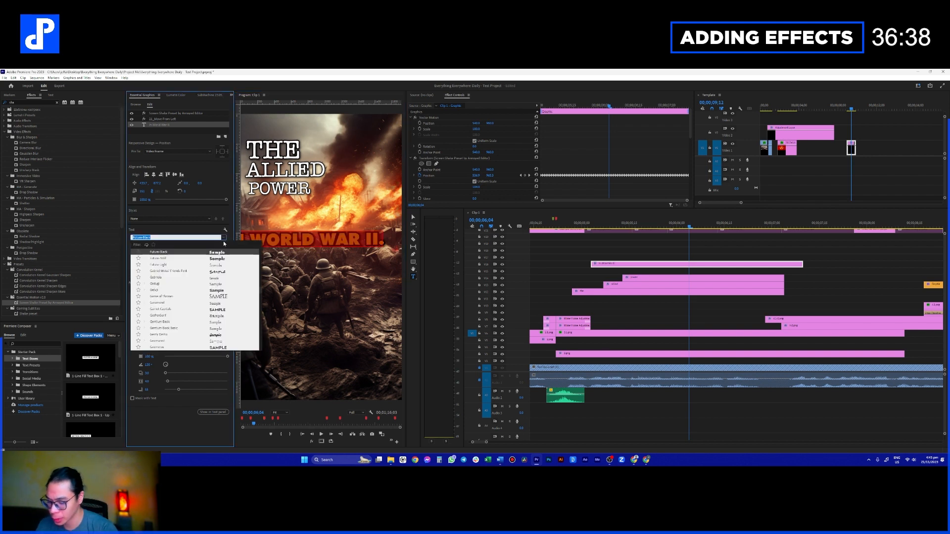
{"action": "left_click", "coordinate": [235, 272]}
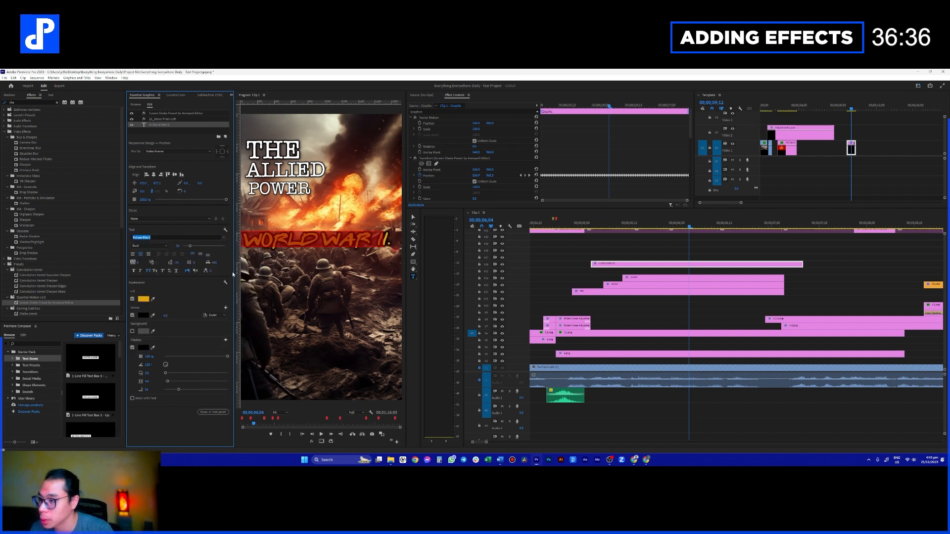
- Turn off the stroke on the In World War II text and change its fill to red, leaving the shadow on
{"action": "left_click", "coordinate": [132, 315]}
{"action": "left_click", "coordinate": [132, 347]}
{"action": "left_click", "coordinate": [143, 299]}
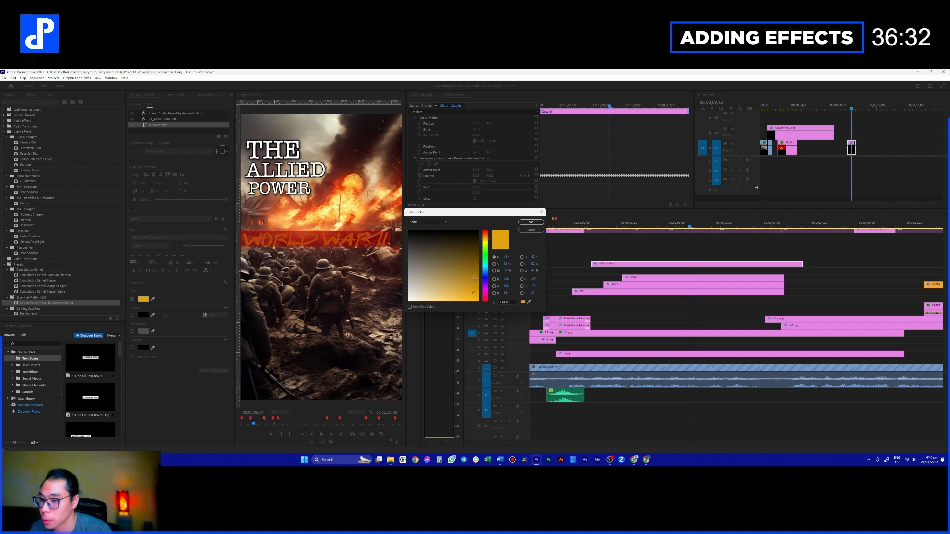
{"action": "left_click_drag", "start_coordinate": [489, 257], "coordinate": [489, 303]}
{"action": "left_click", "coordinate": [530, 222]}
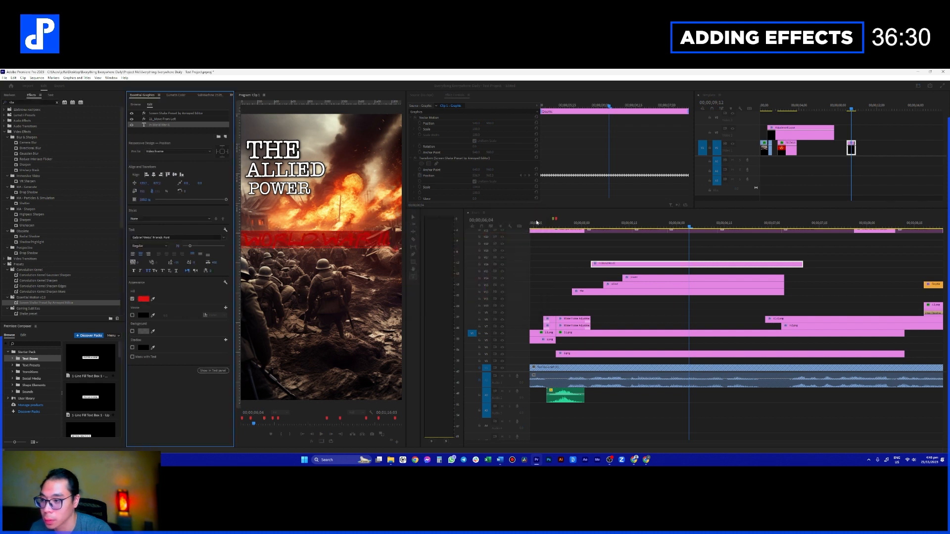
{"action": "left_click", "coordinate": [132, 348]}
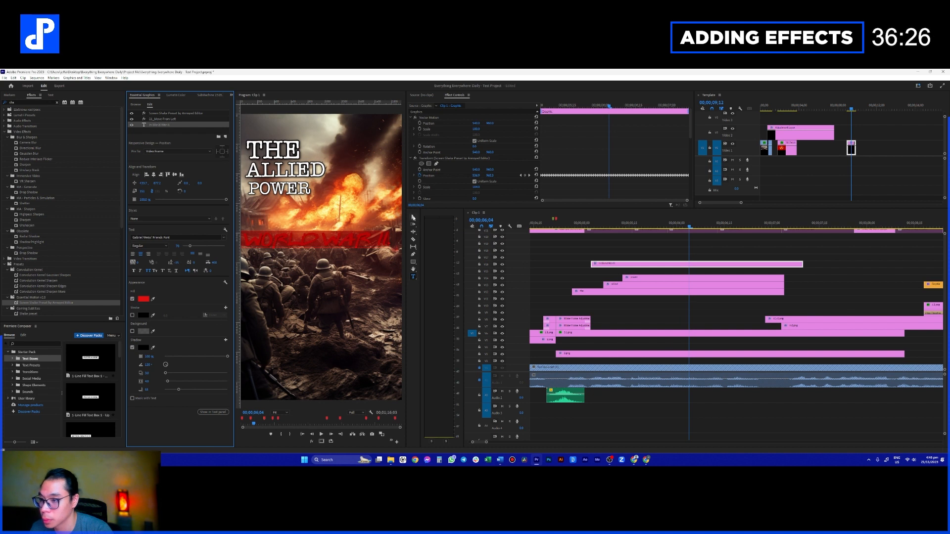
- Move the red text lower in the frame and break it into two lines, In above World War II
{"action": "left_click", "coordinate": [318, 247]}
{"action": "left_click_drag", "start_coordinate": [332, 241], "coordinate": [373, 280]}
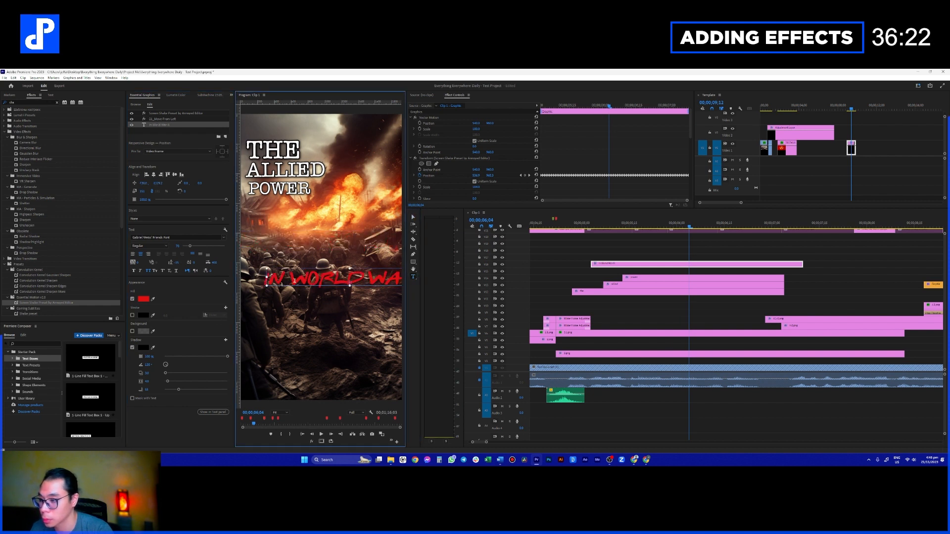
{"action": "double_click", "coordinate": [292, 279]}
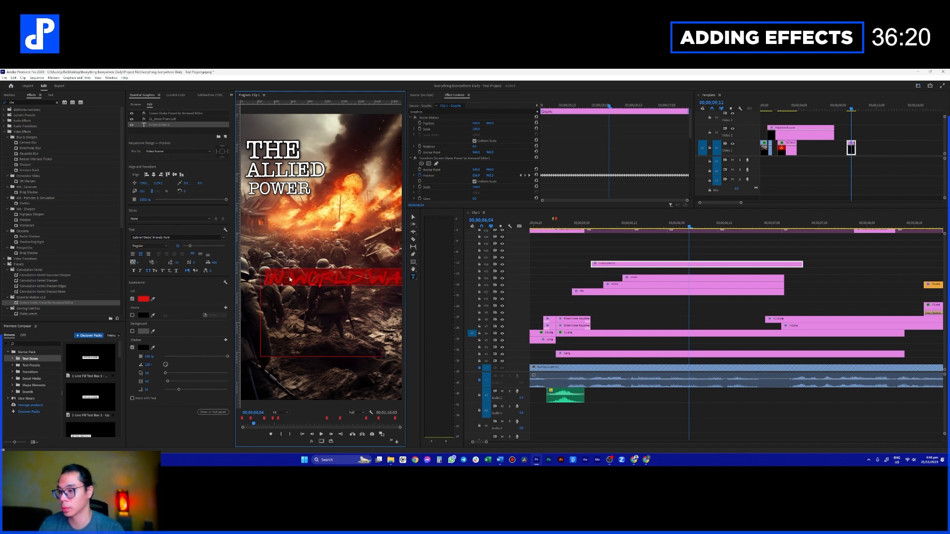
{"action": "left_click", "coordinate": [293, 280]}
{"action": "key", "text": "BackSpace"}
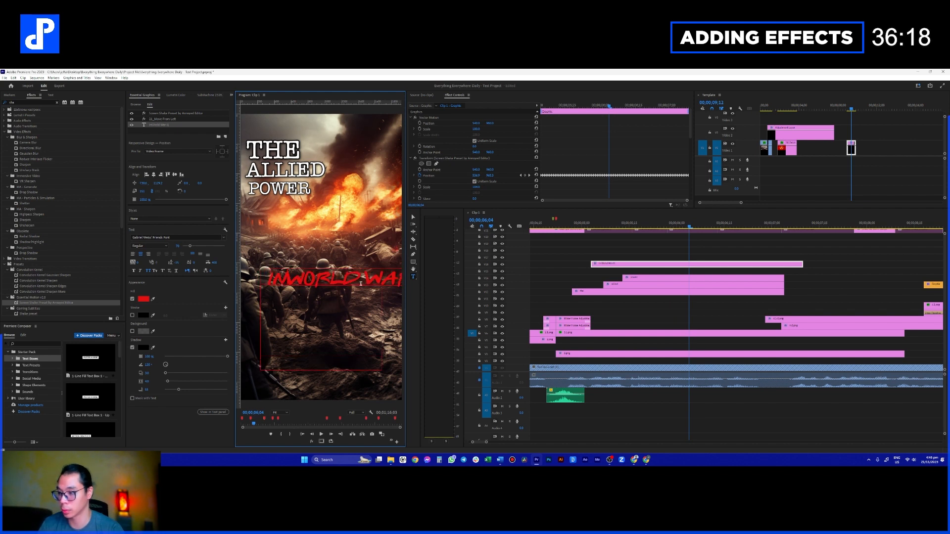
{"action": "key", "text": "Return"}
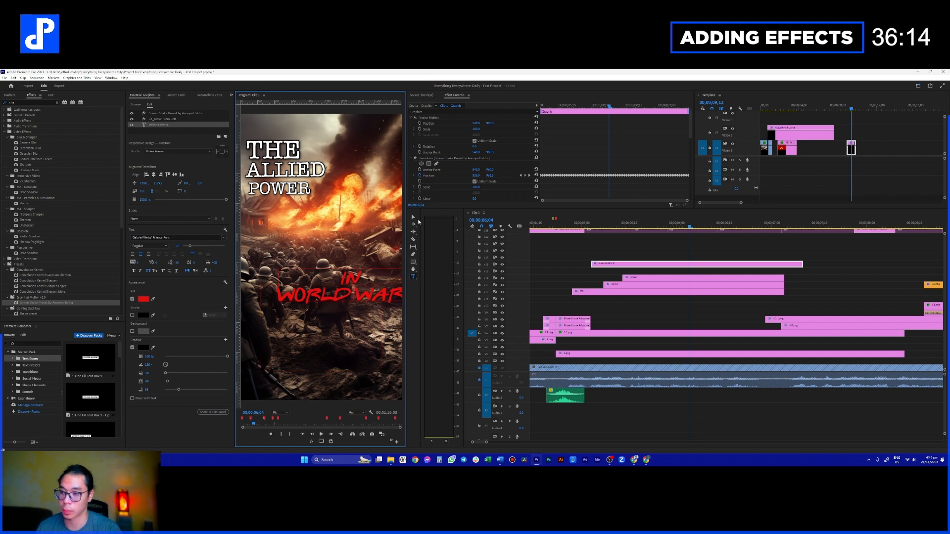
{"action": "key", "text": "Escape"}
{"action": "left_click", "coordinate": [632, 253]}
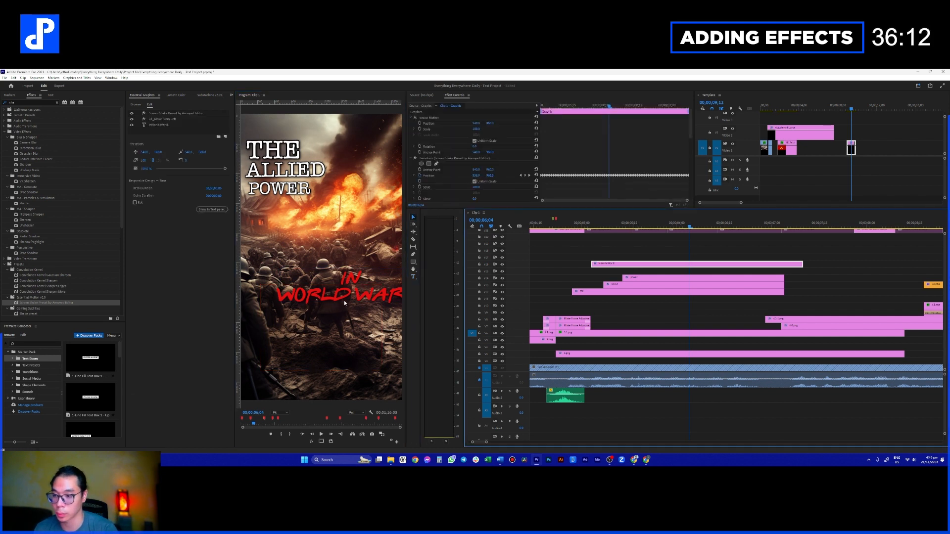
- Place the two-line In World War II text just below POWER and center it horizontally in the frame
{"action": "left_click", "coordinate": [368, 300]}
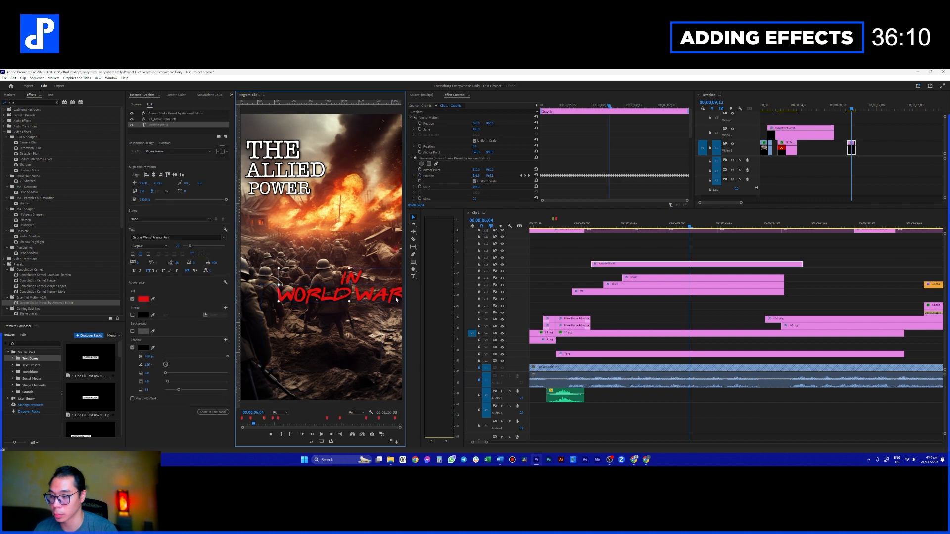
{"action": "left_click_drag", "start_coordinate": [386, 299], "coordinate": [362, 243]}
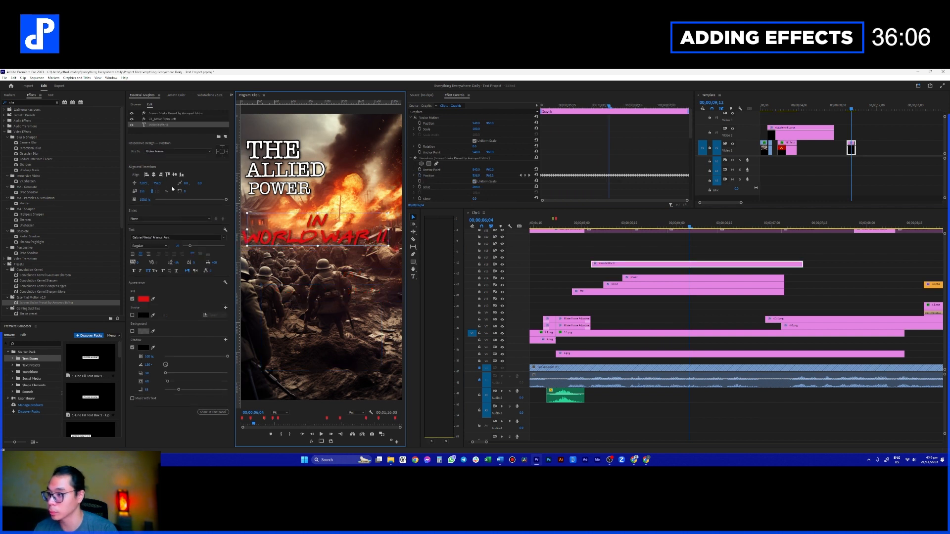
{"action": "left_click", "coordinate": [154, 176]}
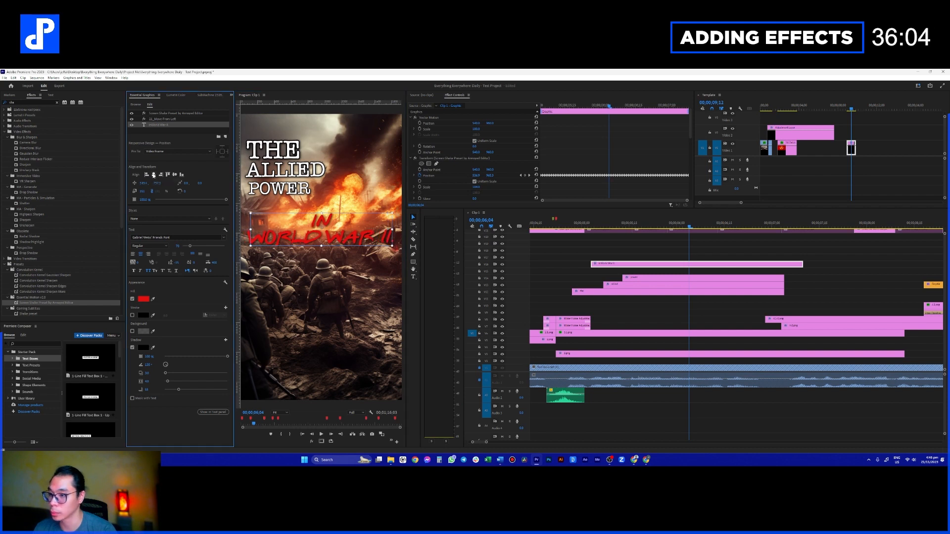
- Change the font of the In World War II text to the brush-style Lazer84
{"action": "left_click", "coordinate": [166, 237]}
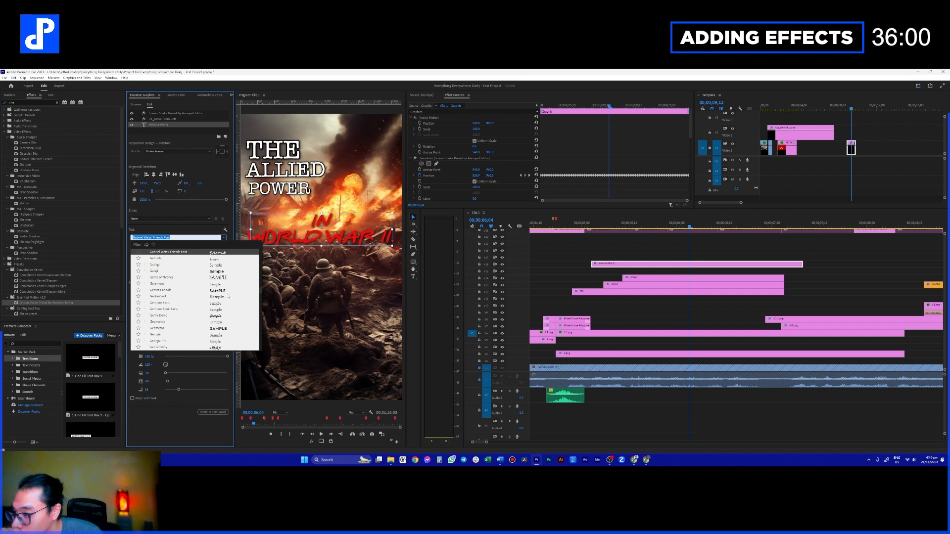
{"action": "scroll", "coordinate": [228, 296], "scroll_direction": "down", "scroll_amount": 8}
{"action": "scroll", "coordinate": [226, 302], "scroll_direction": "down", "scroll_amount": 10}
{"action": "scroll", "coordinate": [226, 291], "scroll_direction": "down", "scroll_amount": 10}
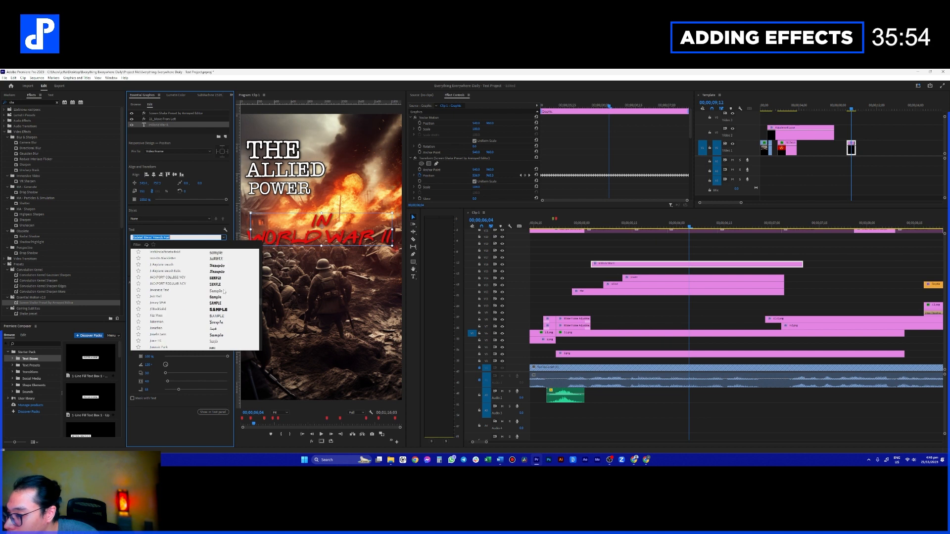
{"action": "scroll", "coordinate": [223, 292], "scroll_direction": "down", "scroll_amount": 8}
{"action": "scroll", "coordinate": [227, 299], "scroll_direction": "down", "scroll_amount": 8}
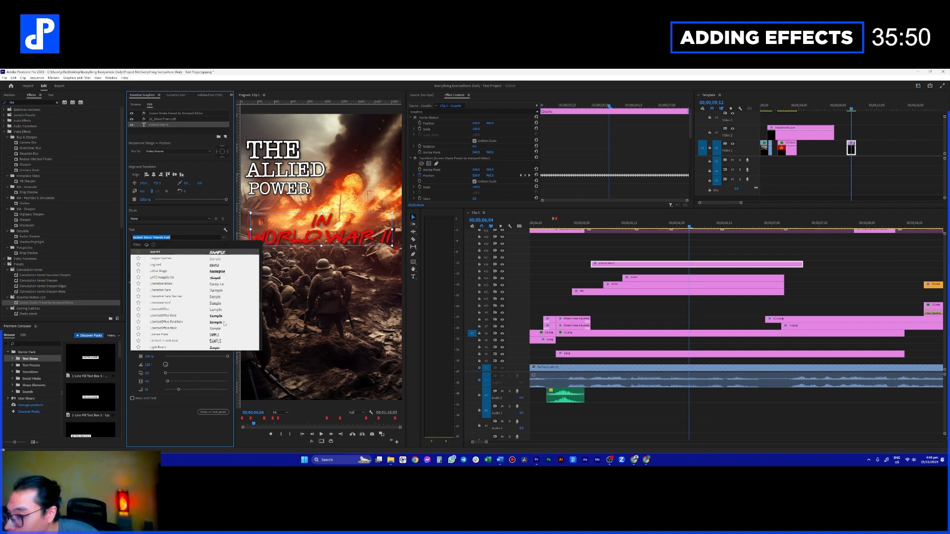
{"action": "left_click", "coordinate": [224, 324]}
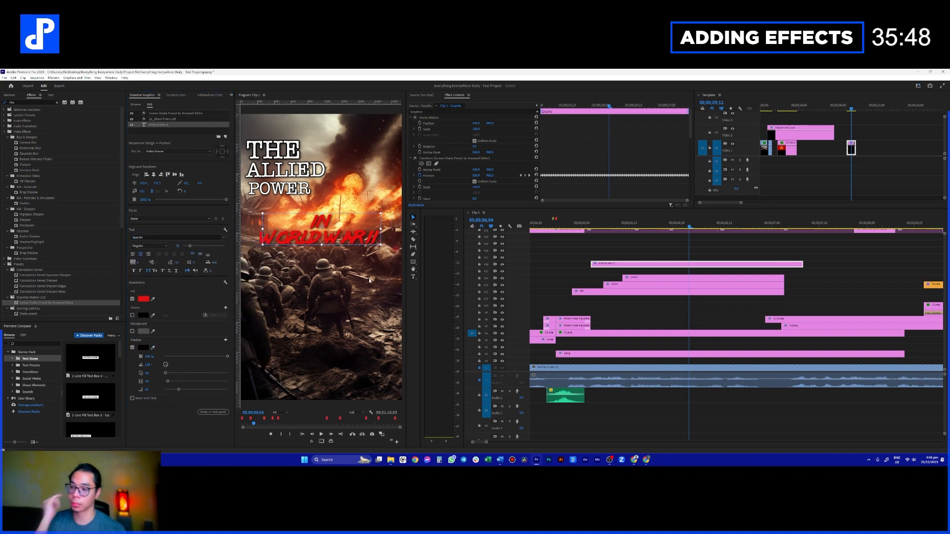
- Remove the Move From Left Transform effect from the In World War II clip and preview the clip from its start
{"action": "left_click", "coordinate": [591, 224]}
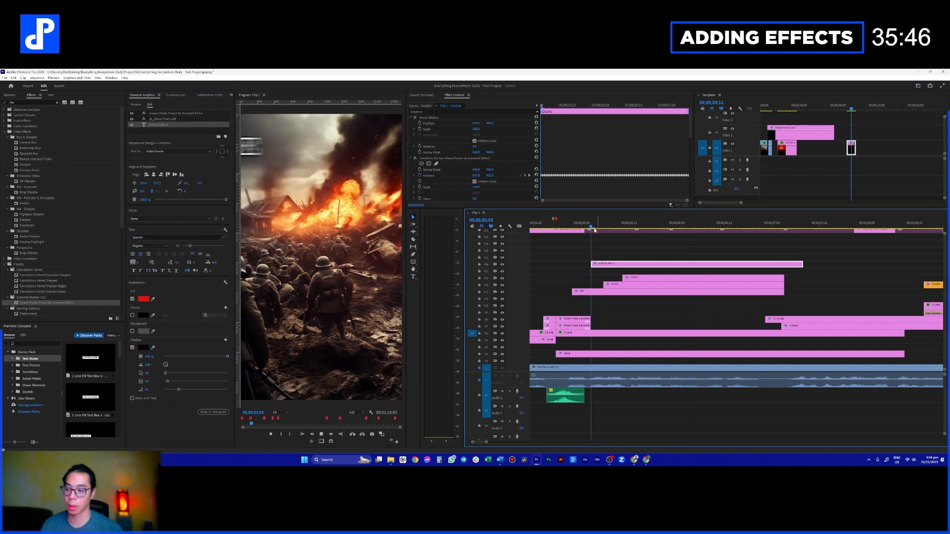
{"action": "key", "text": "space"}
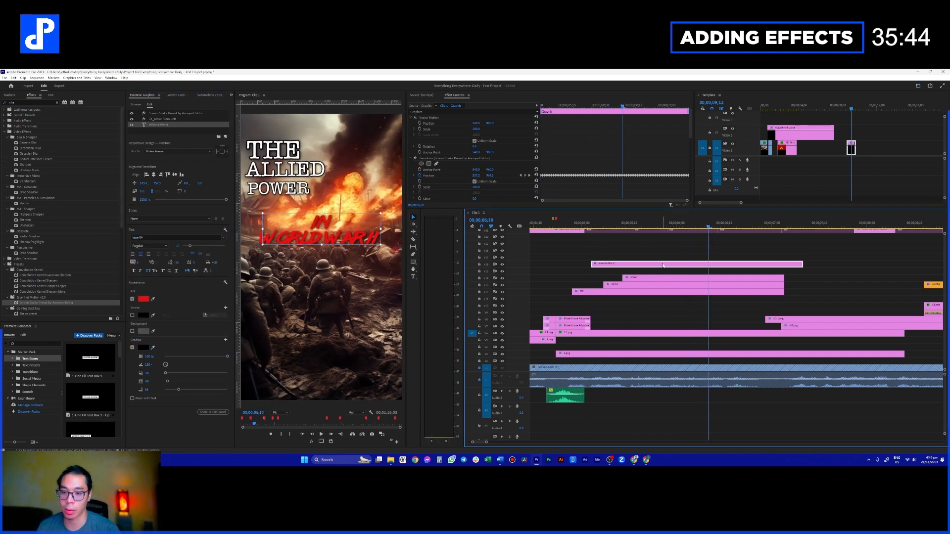
{"action": "left_click", "coordinate": [438, 160]}
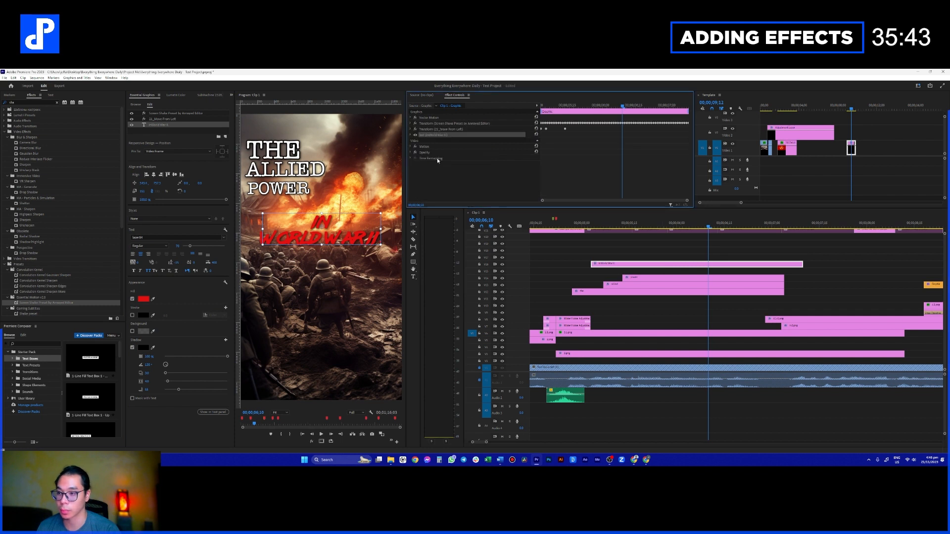
{"action": "left_click", "coordinate": [456, 130]}
{"action": "key", "text": "Delete"}
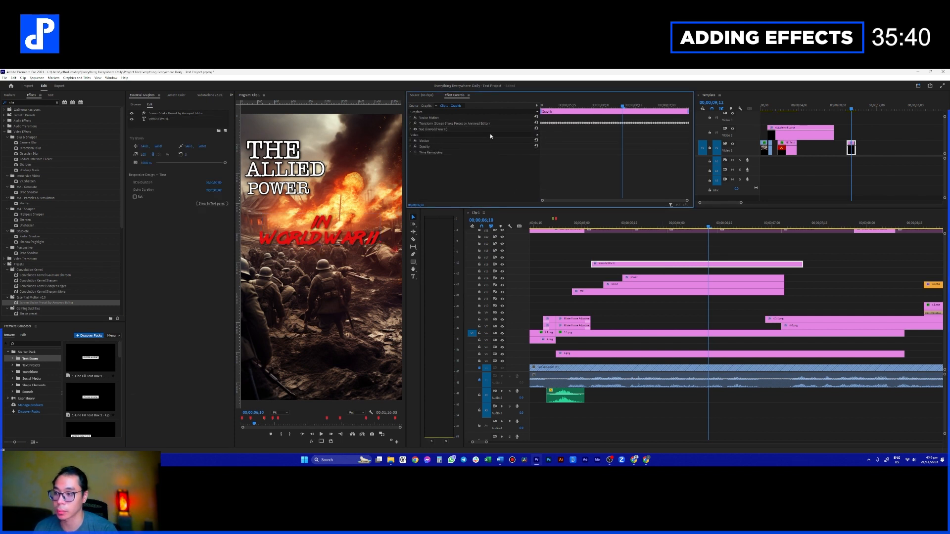
{"action": "left_click", "coordinate": [602, 225]}
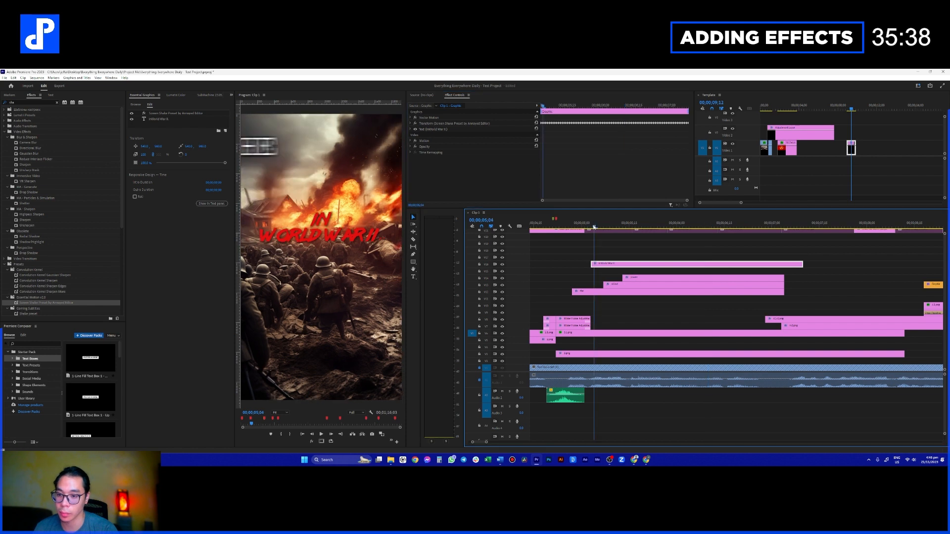
{"action": "key", "text": "space"}
{"action": "key", "text": "space"}
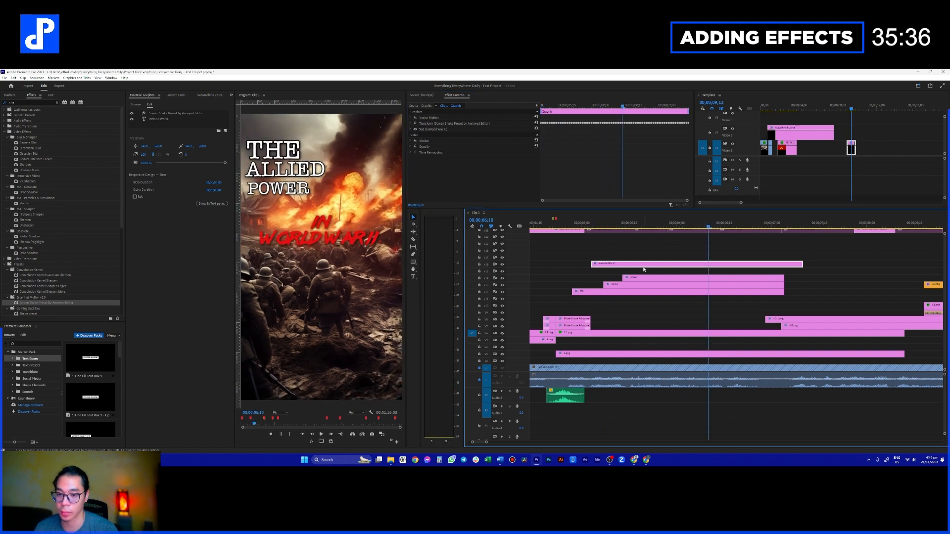
- Trim the In World War II clip to start at about 00;00;06;02 and end together with the other title clips
{"action": "left_click_drag", "start_coordinate": [720, 265], "coordinate": [705, 266]}
{"action": "left_click_drag", "start_coordinate": [573, 265], "coordinate": [684, 265]}
{"action": "left_click", "coordinate": [684, 226]}
{"action": "scroll", "coordinate": [693, 250], "scroll_direction": "up", "scroll_amount": 2}
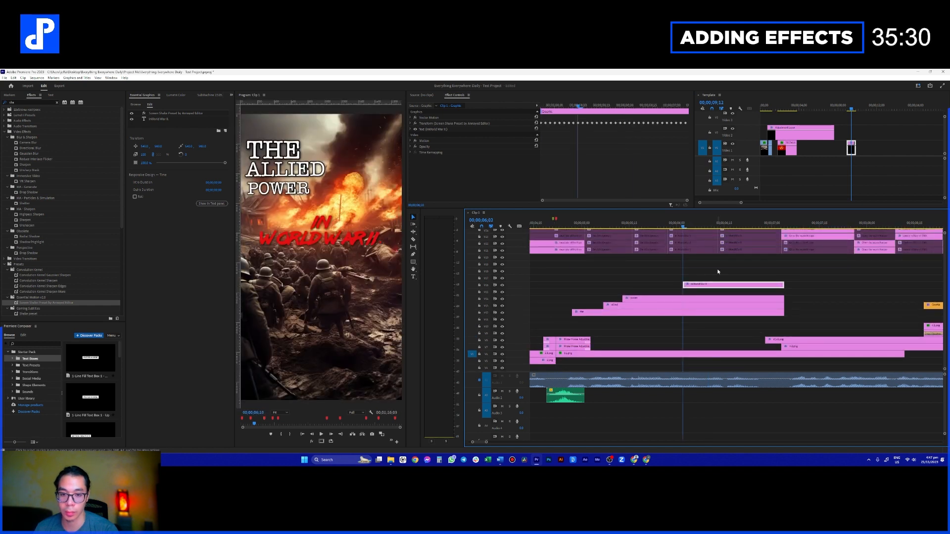
- Play back the trimmed In World War II clip and delete its Screen Shake Transform effect
{"action": "key", "text": "space"}
{"action": "key", "text": "space"}
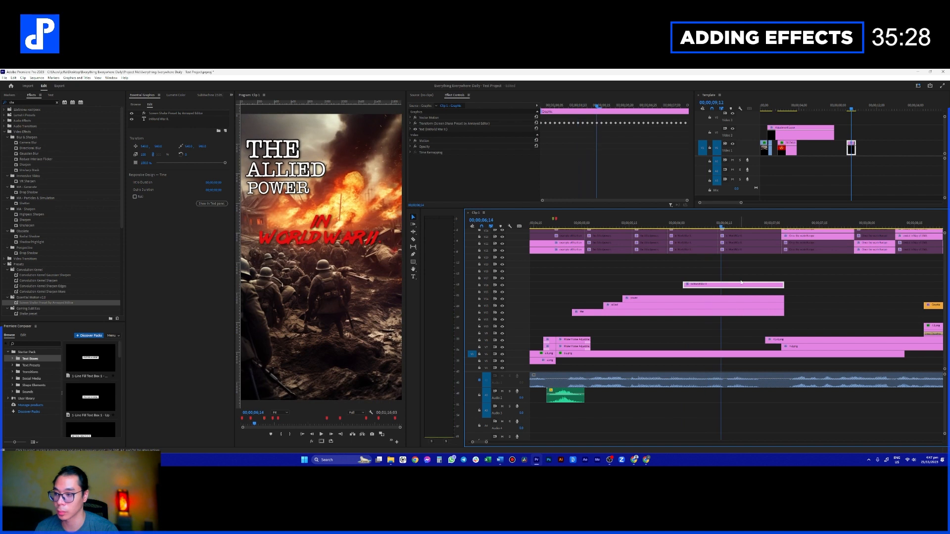
{"action": "left_click", "coordinate": [447, 124]}
{"action": "key", "text": "Delete"}
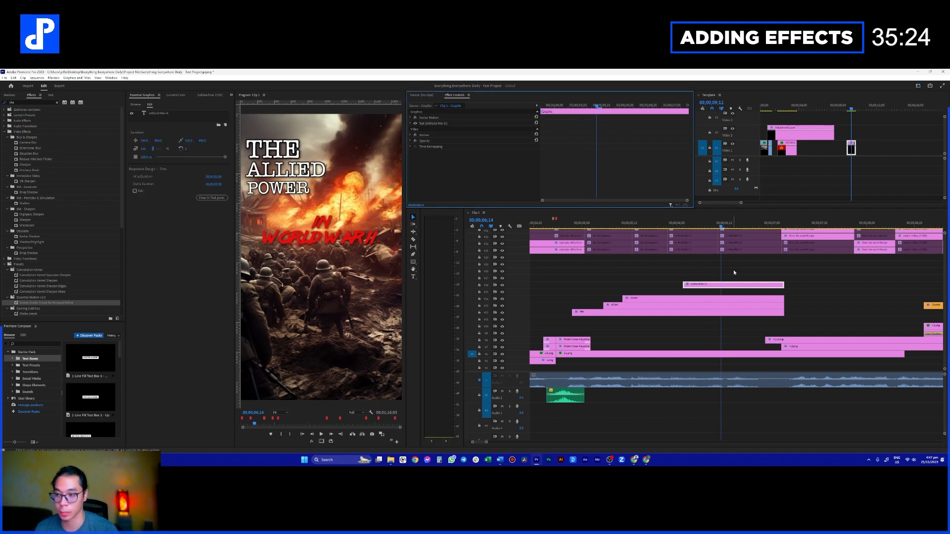
- Enlarge the font size of the In World War II text so it spans nearly the full frame width
{"action": "left_click", "coordinate": [728, 290]}
{"action": "left_click", "coordinate": [728, 285]}
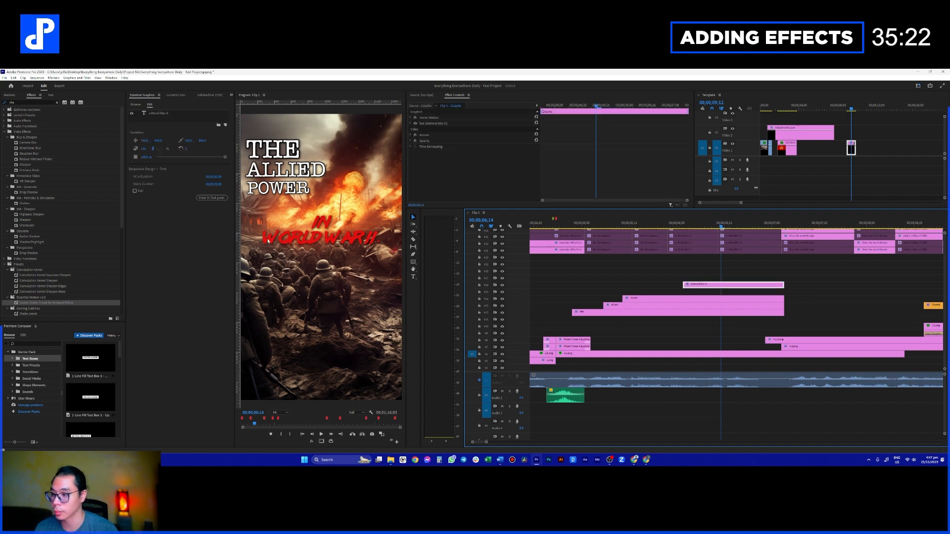
{"action": "left_click", "coordinate": [163, 116]}
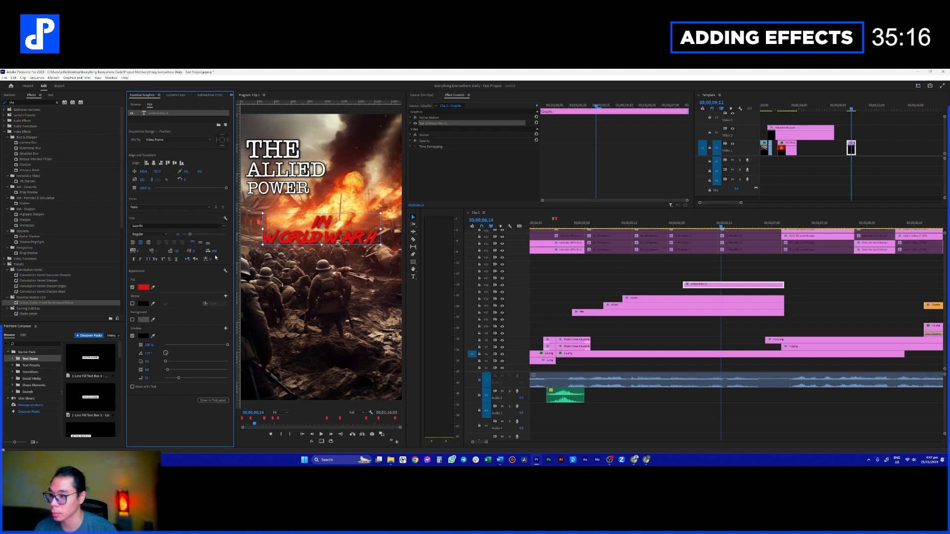
{"action": "left_click", "coordinate": [149, 235]}
{"action": "left_click", "coordinate": [153, 236]}
{"action": "mouse_move", "coordinate": [177, 234]}
{"action": "left_mouse_down"}
{"action": "mouse_move", "coordinate": [185, 235]}
{"action": "mouse_move", "coordinate": [175, 234]}
{"action": "left_mouse_up"}
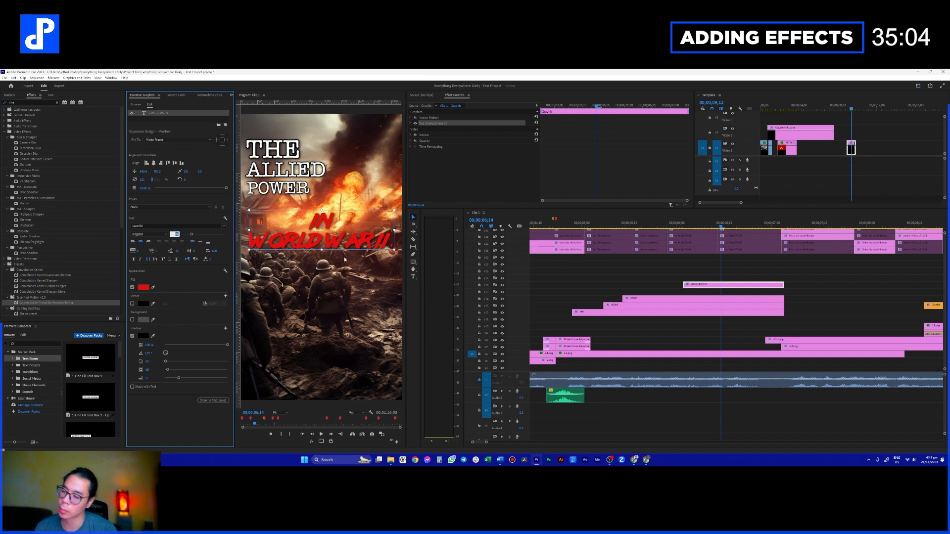
- Change the font of the In World War II text to Ninja Naruto
{"action": "left_click", "coordinate": [175, 227]}
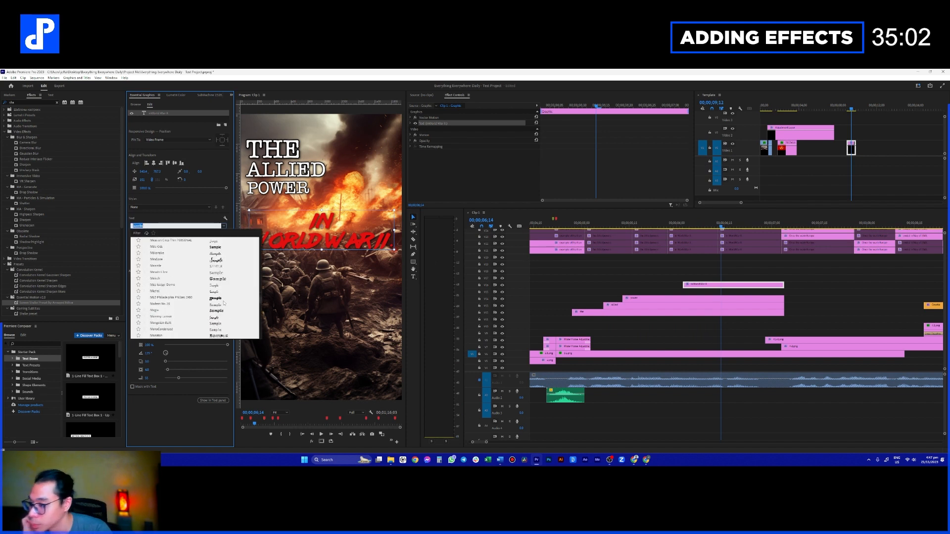
{"action": "scroll", "coordinate": [224, 303], "scroll_direction": "down", "scroll_amount": 5}
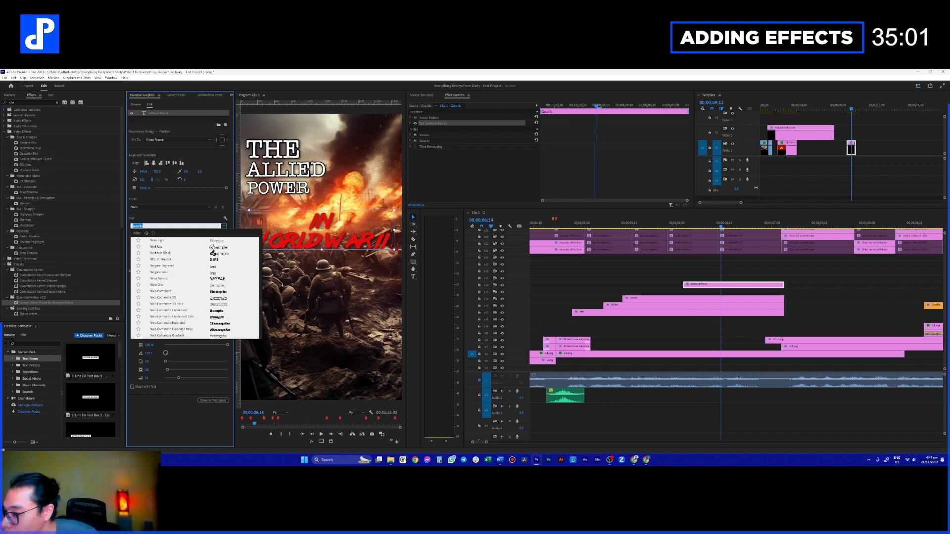
{"action": "left_click", "coordinate": [224, 279]}
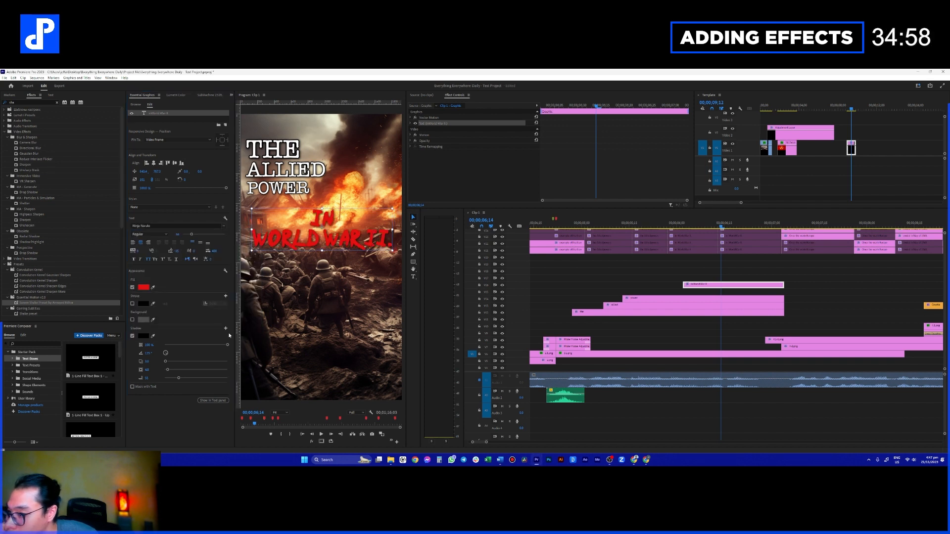
- Look through the font list and try a thin, rough brush-style font on the In World War II text
{"action": "left_click", "coordinate": [194, 226]}
{"action": "scroll", "coordinate": [228, 299], "scroll_direction": "down", "scroll_amount": 5}
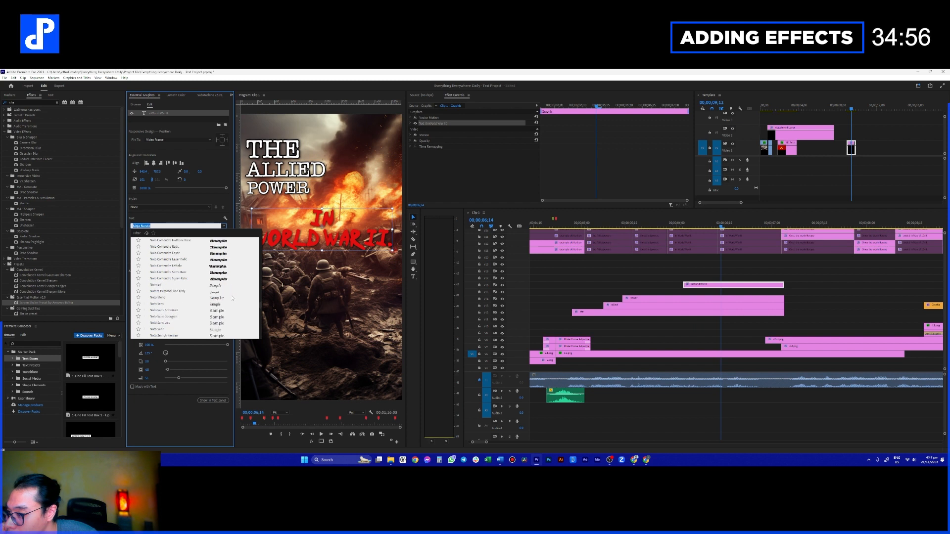
{"action": "scroll", "coordinate": [228, 298], "scroll_direction": "down", "scroll_amount": 8}
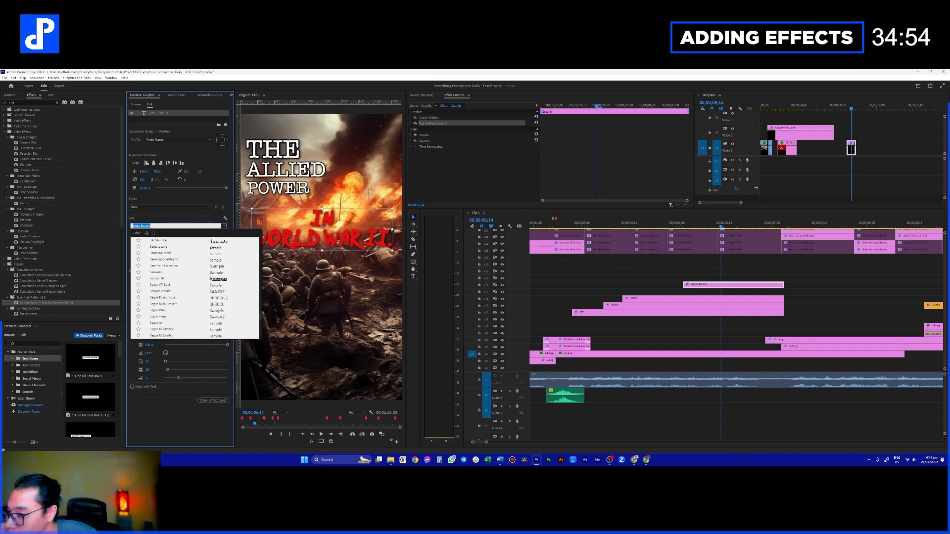
{"action": "scroll", "coordinate": [225, 296], "scroll_direction": "down", "scroll_amount": 5}
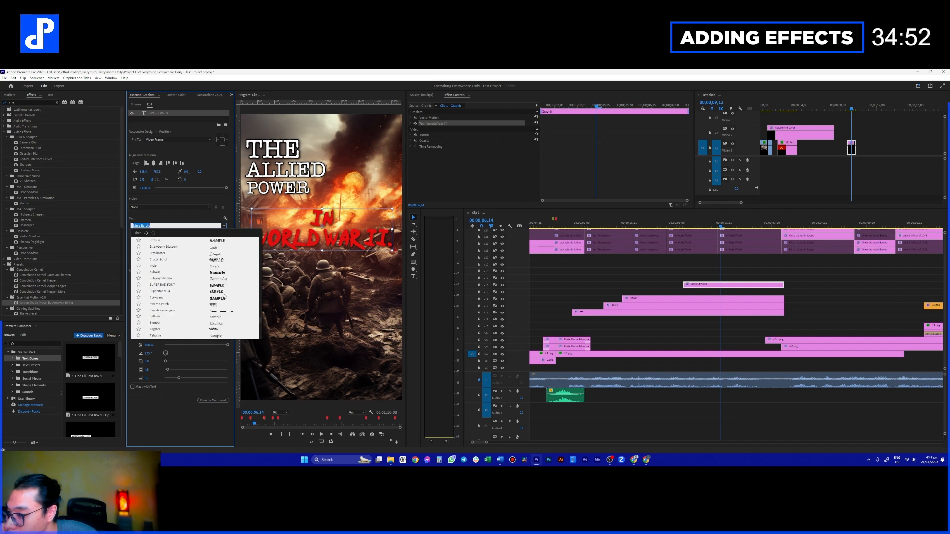
{"action": "scroll", "coordinate": [224, 296], "scroll_direction": "down", "scroll_amount": 3}
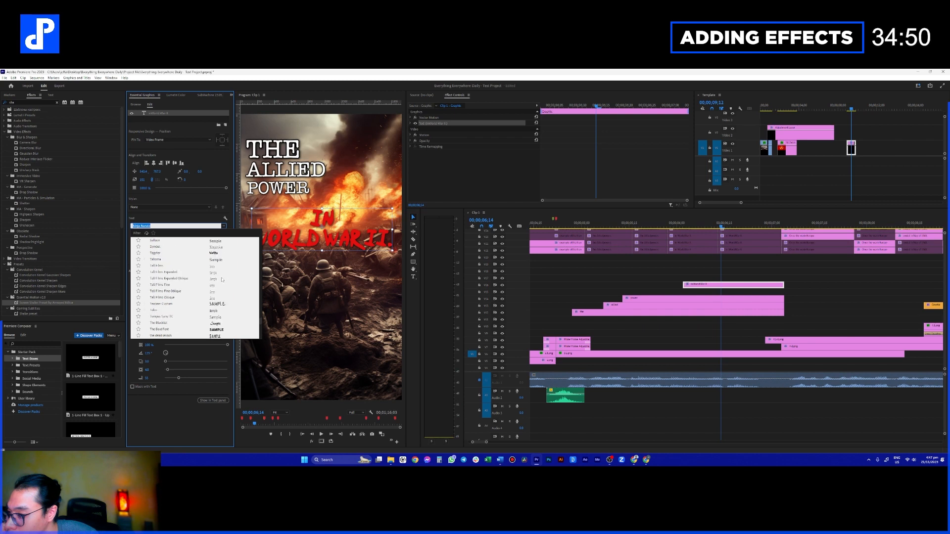
{"action": "scroll", "coordinate": [219, 290], "scroll_direction": "down", "scroll_amount": 10}
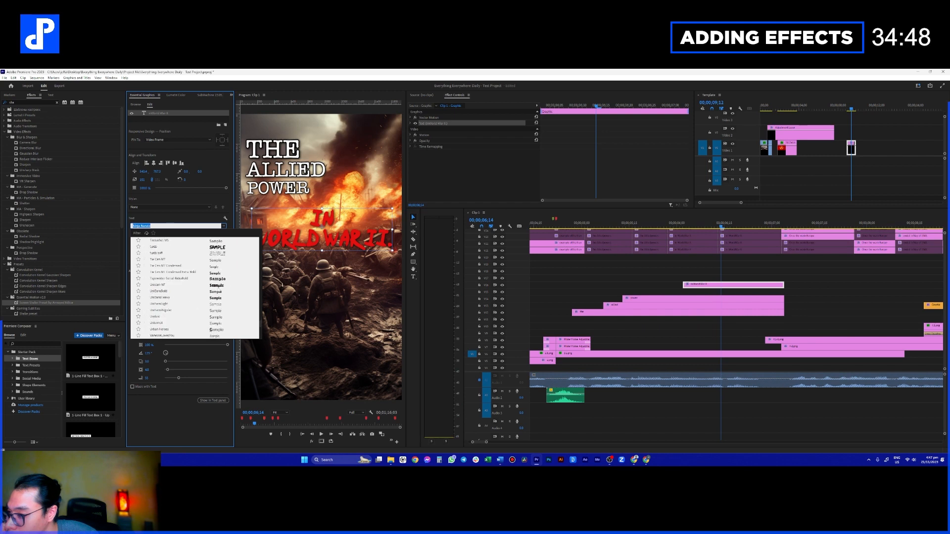
{"action": "scroll", "coordinate": [223, 288], "scroll_direction": "up", "scroll_amount": 6}
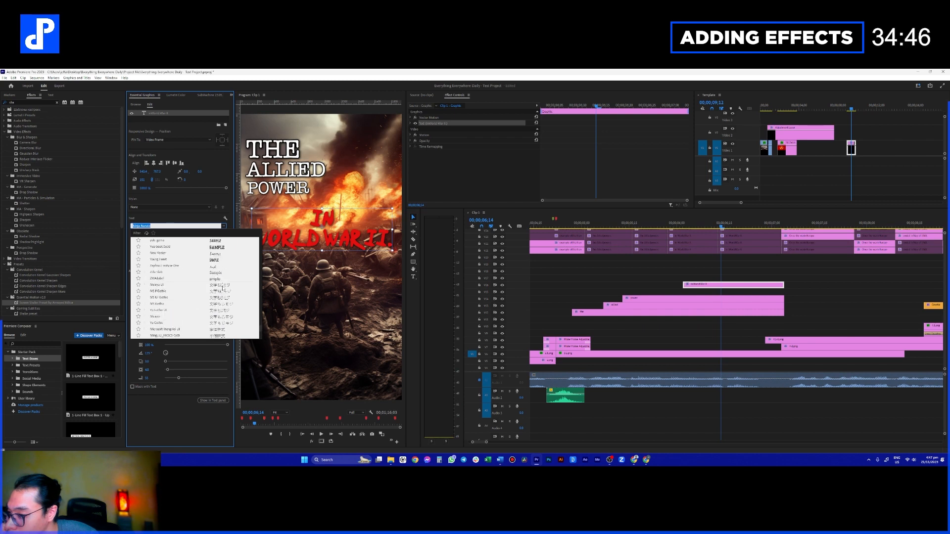
{"action": "scroll", "coordinate": [225, 300], "scroll_direction": "up", "scroll_amount": 2}
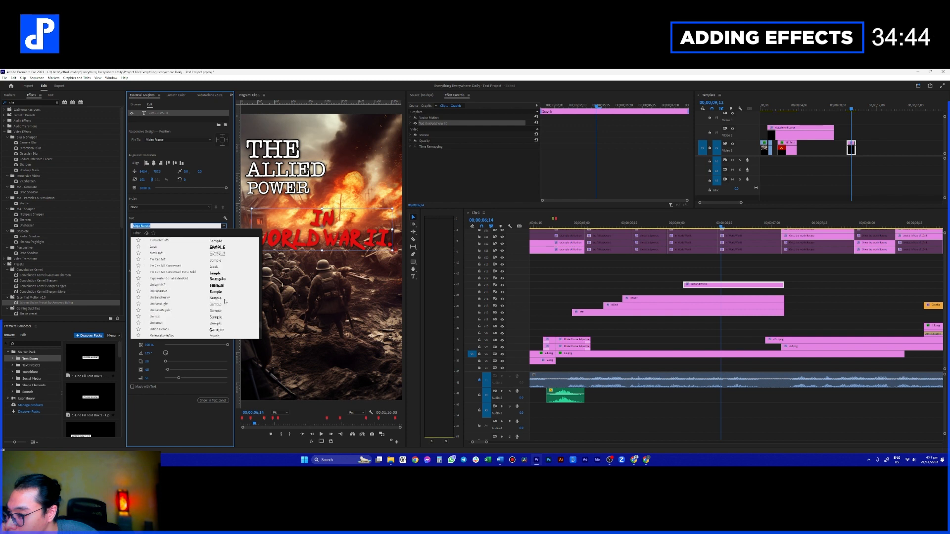
{"action": "scroll", "coordinate": [223, 297], "scroll_direction": "up", "scroll_amount": 3}
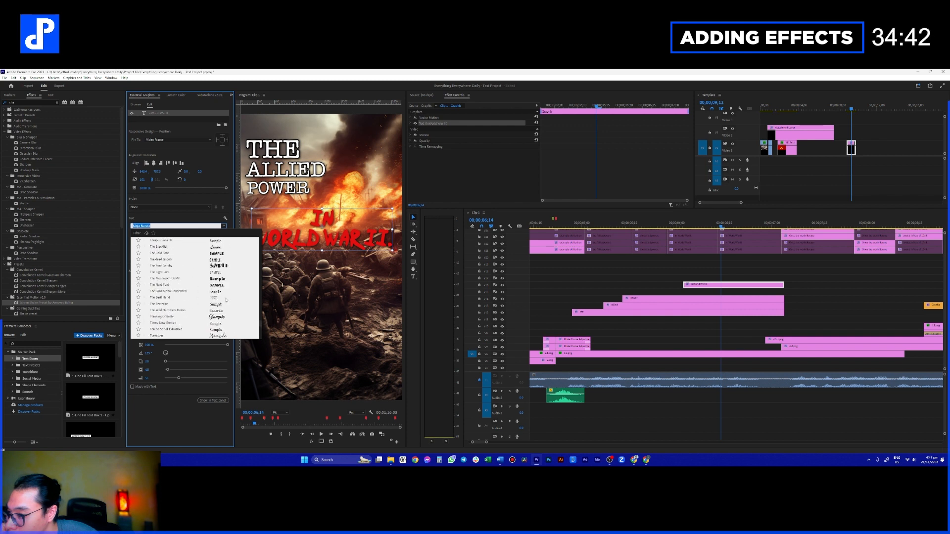
{"action": "scroll", "coordinate": [226, 309], "scroll_direction": "up", "scroll_amount": 3}
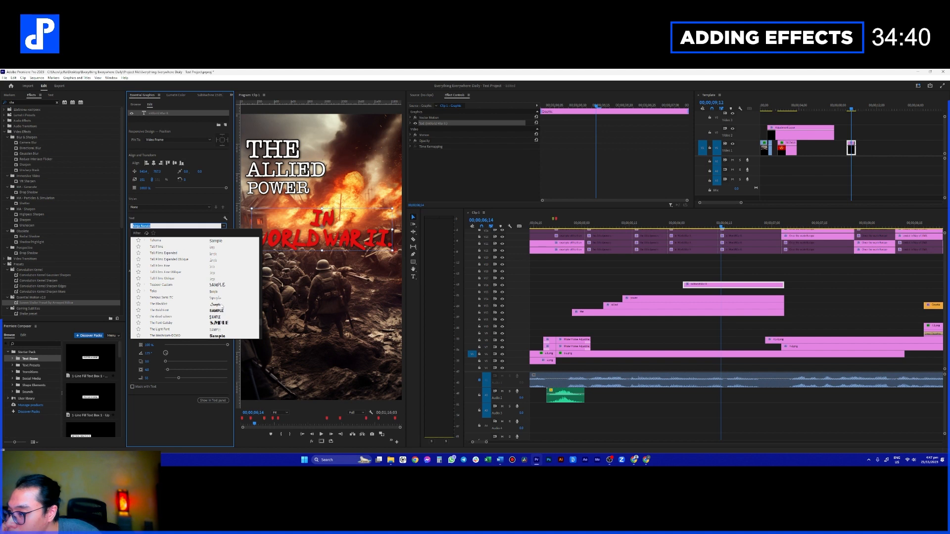
{"action": "scroll", "coordinate": [223, 306], "scroll_direction": "up", "scroll_amount": 1}
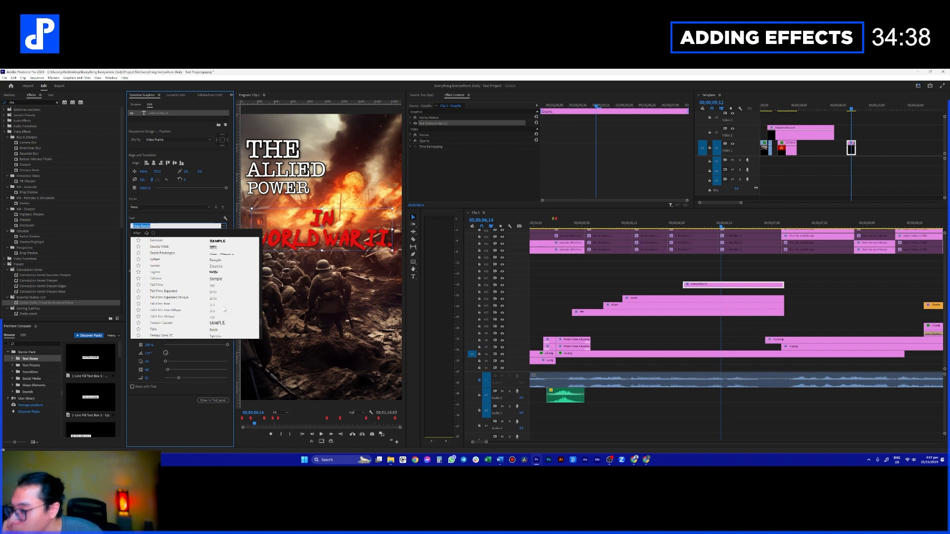
{"action": "scroll", "coordinate": [223, 305], "scroll_direction": "up", "scroll_amount": 5}
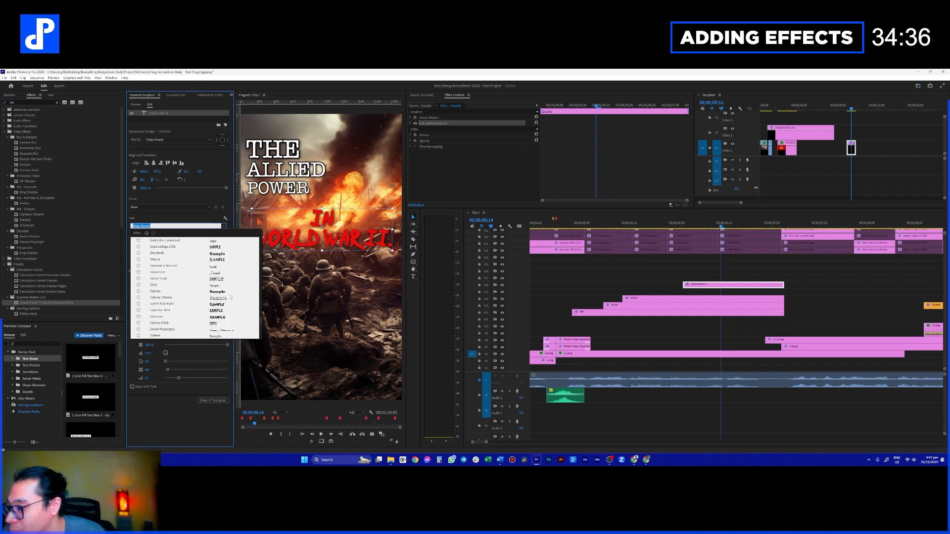
{"action": "scroll", "coordinate": [230, 300], "scroll_direction": "up", "scroll_amount": 2}
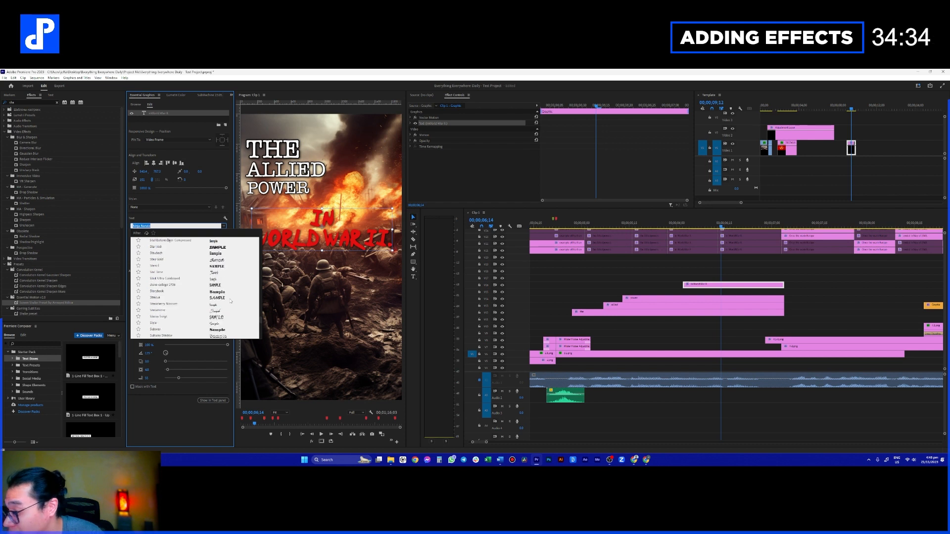
{"action": "scroll", "coordinate": [231, 304], "scroll_direction": "up", "scroll_amount": 5}
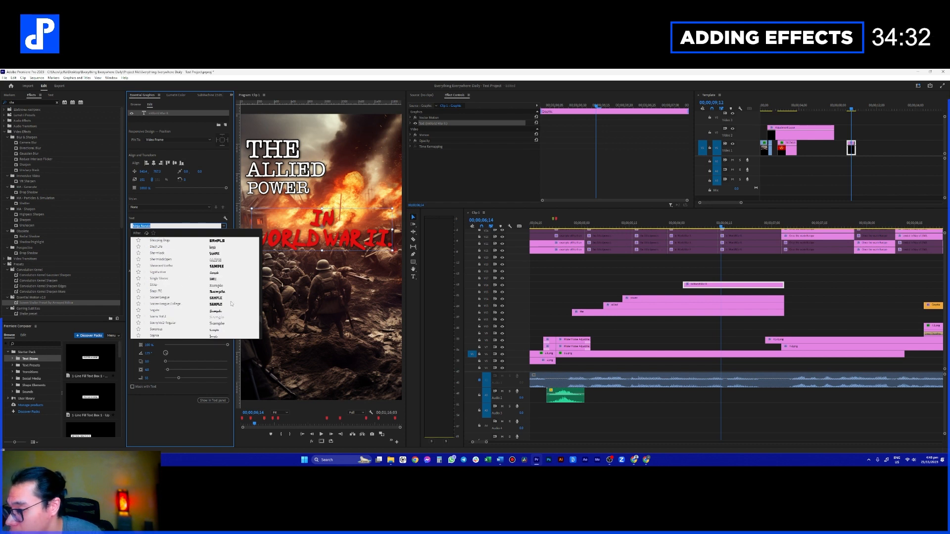
{"action": "scroll", "coordinate": [232, 304], "scroll_direction": "up", "scroll_amount": 8}
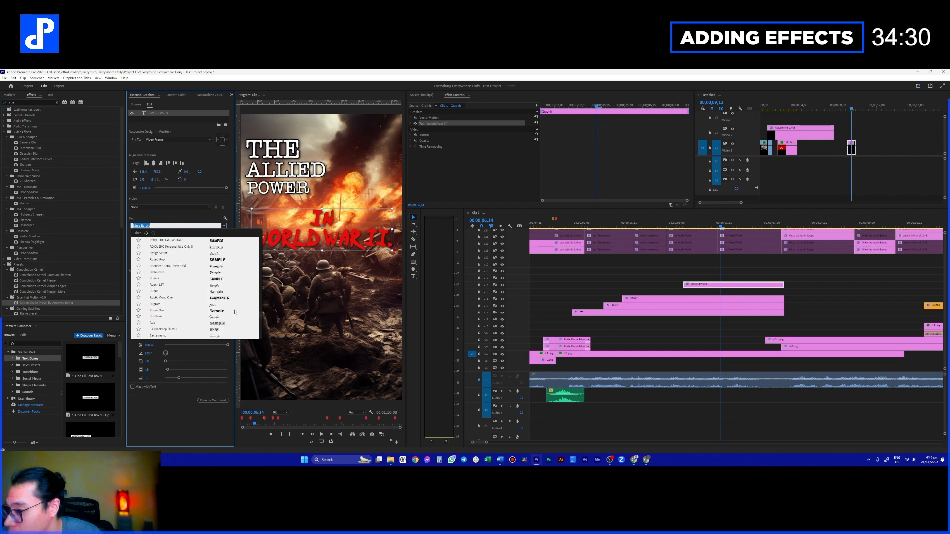
{"action": "scroll", "coordinate": [235, 312], "scroll_direction": "up", "scroll_amount": 3}
{"action": "scroll", "coordinate": [233, 313], "scroll_direction": "up", "scroll_amount": 5}
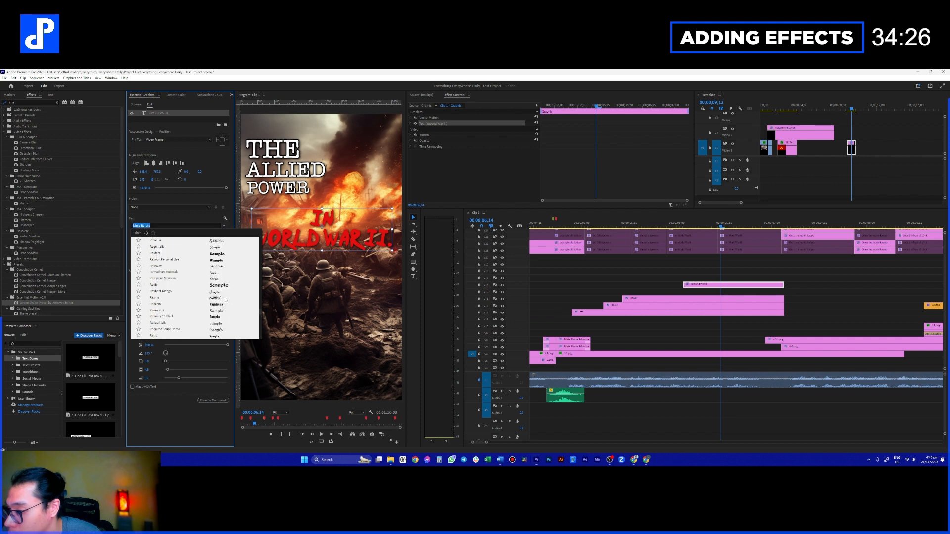
{"action": "left_click", "coordinate": [225, 298]}
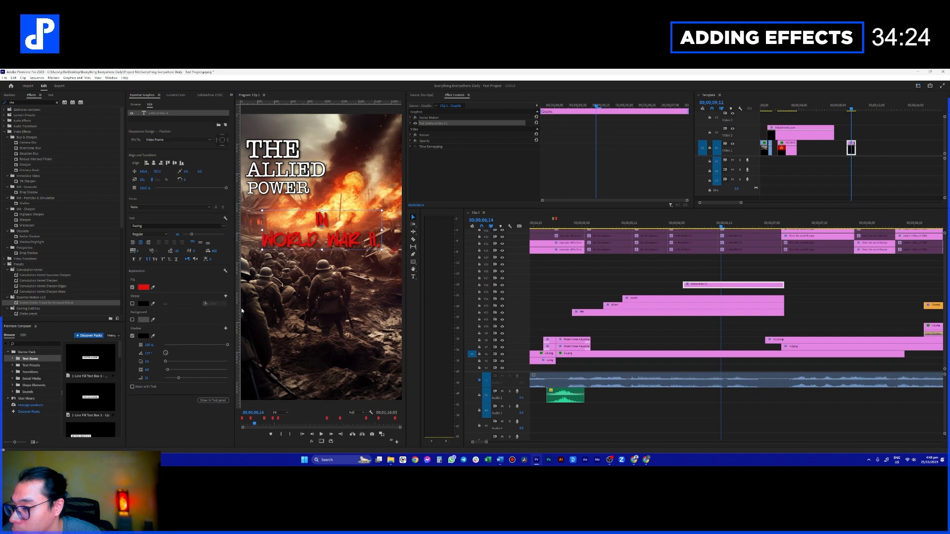
- Play back the title section from just before the In World War II clip to review the text
{"action": "left_click", "coordinate": [687, 224]}
{"action": "key", "text": "space"}
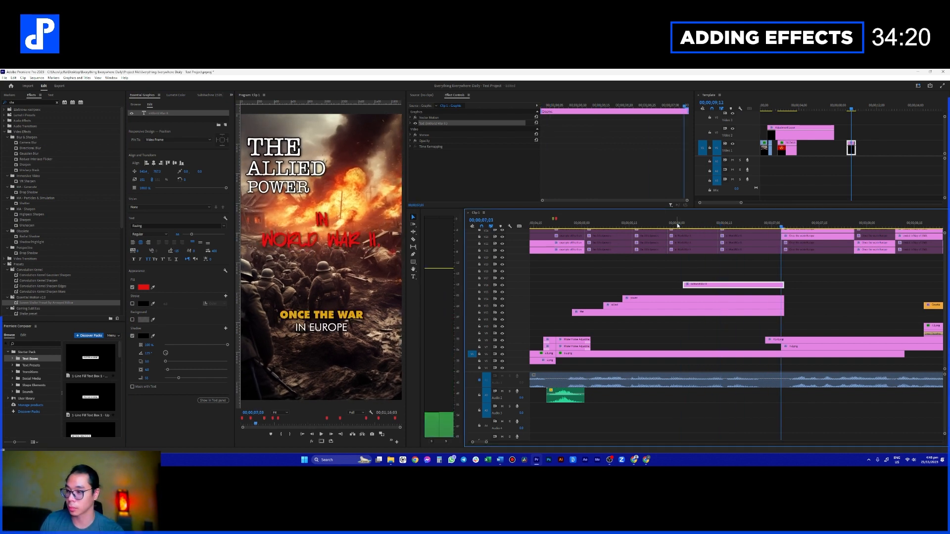
{"action": "key", "text": "space"}
{"action": "left_click", "coordinate": [678, 224]}
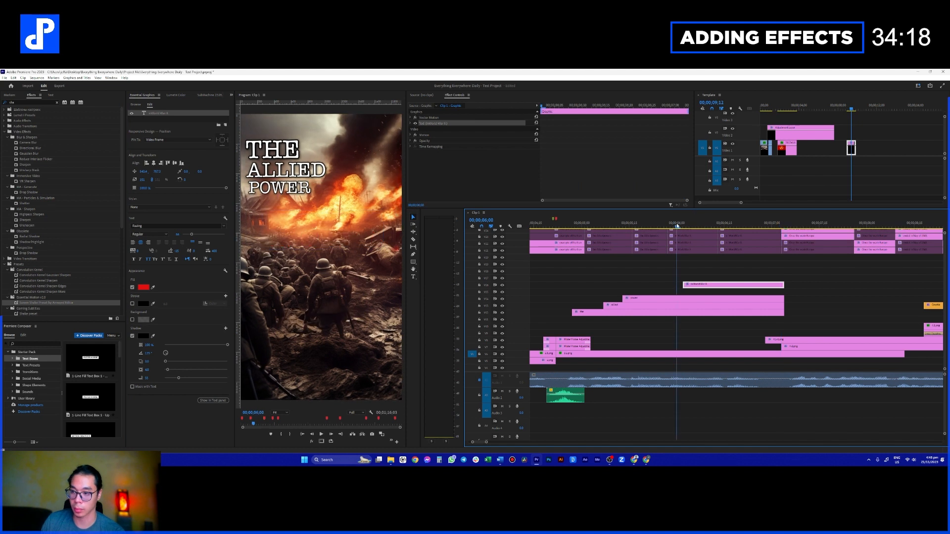
{"action": "key", "text": "space"}
- Try the Required Script Demo and Still Time fonts on the In World War II text
{"action": "left_click", "coordinate": [204, 226]}
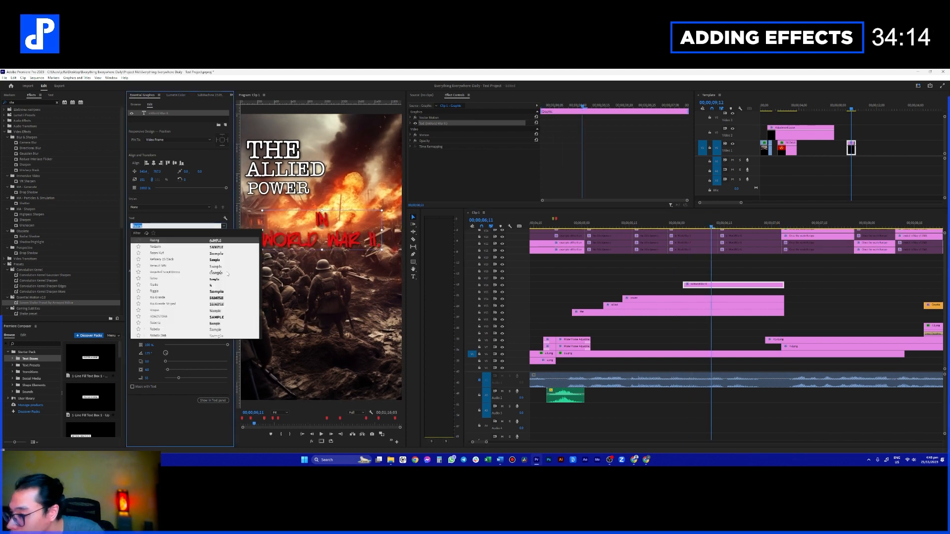
{"action": "scroll", "coordinate": [227, 275], "scroll_direction": "down", "scroll_amount": 2}
{"action": "left_click", "coordinate": [213, 240]}
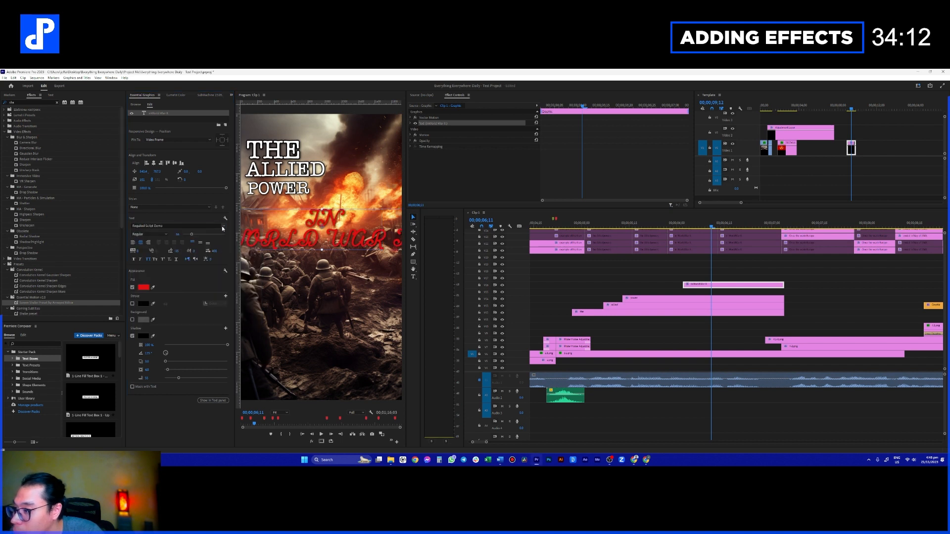
{"action": "left_click", "coordinate": [222, 228]}
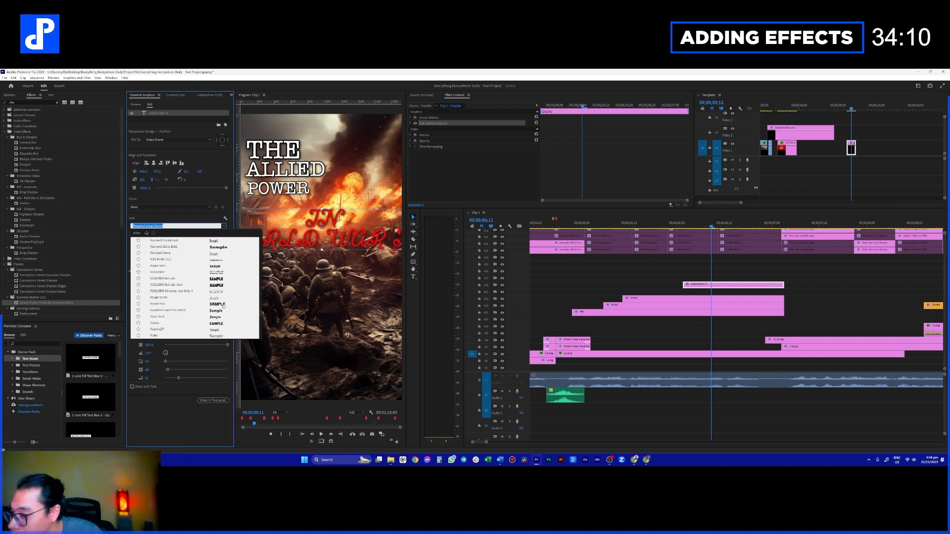
{"action": "scroll", "coordinate": [223, 309], "scroll_direction": "down", "scroll_amount": 5}
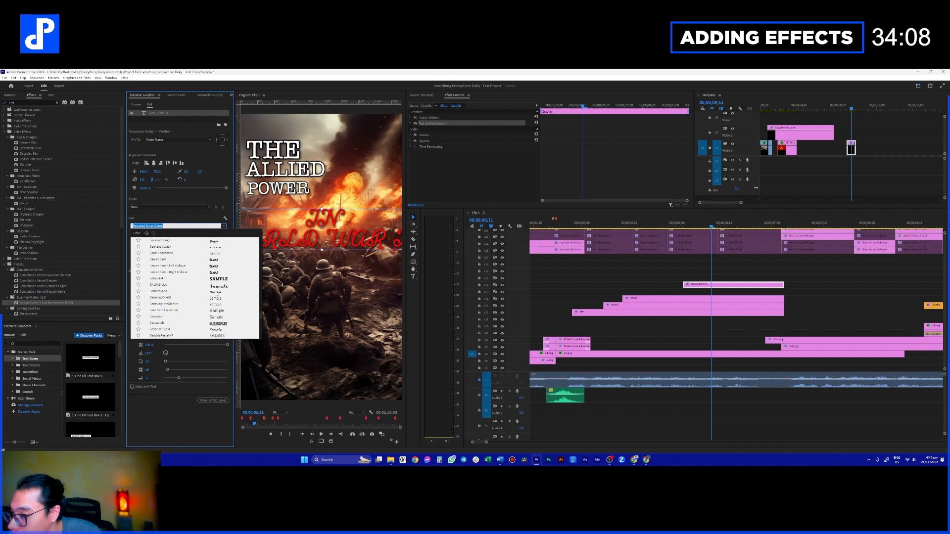
{"action": "scroll", "coordinate": [219, 283], "scroll_direction": "down", "scroll_amount": 3}
{"action": "scroll", "coordinate": [236, 302], "scroll_direction": "down", "scroll_amount": 3}
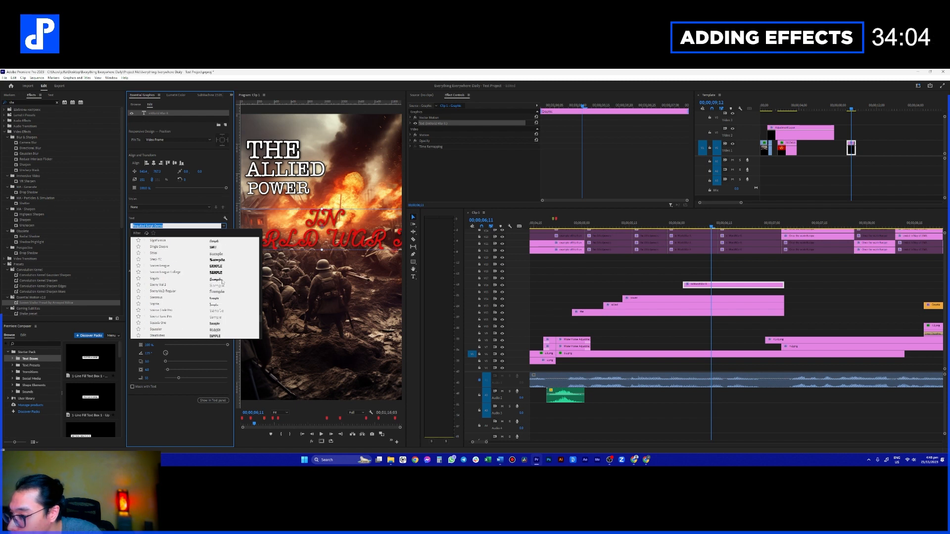
{"action": "scroll", "coordinate": [228, 285], "scroll_direction": "down", "scroll_amount": 3}
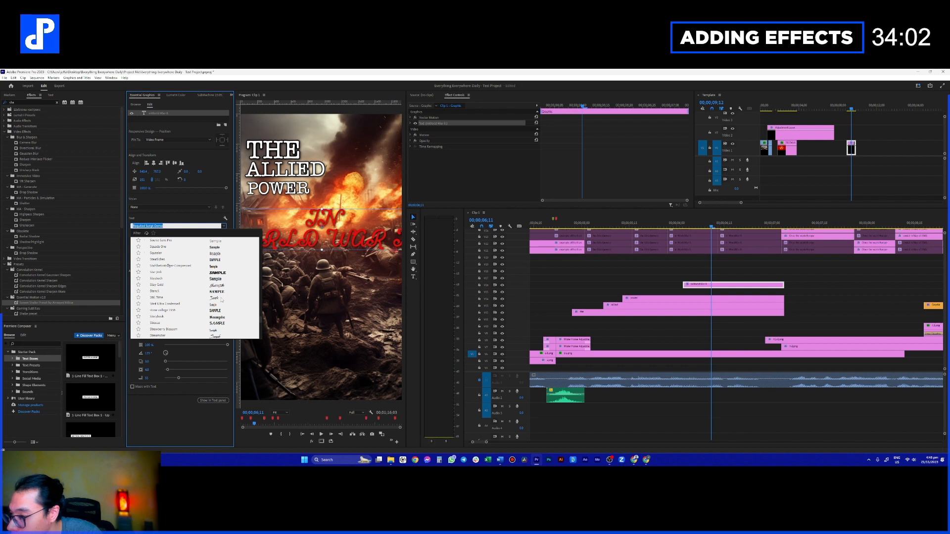
{"action": "left_click", "coordinate": [222, 298]}
- Try the Thinking Of Betty script font on the In World War II text
{"action": "left_click", "coordinate": [222, 229]}
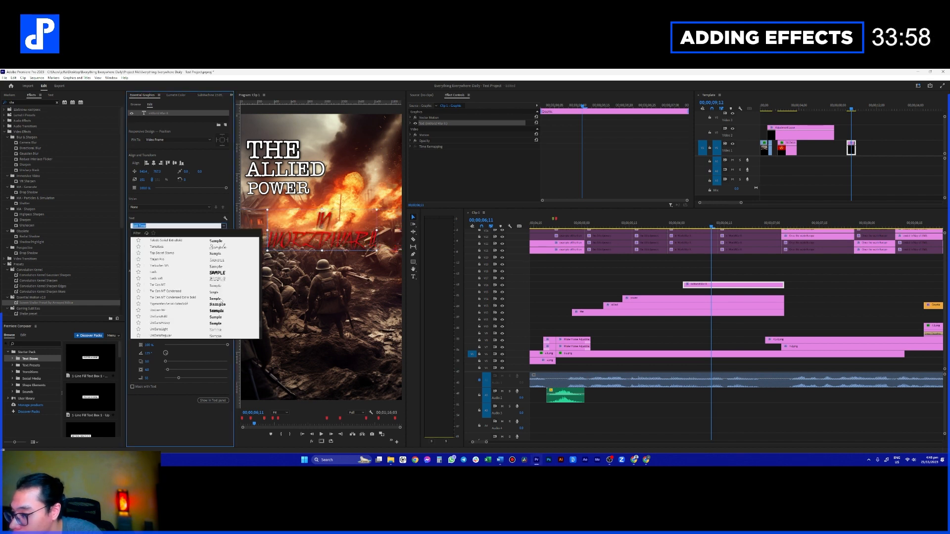
{"action": "scroll", "coordinate": [221, 296], "scroll_direction": "up", "scroll_amount": 4}
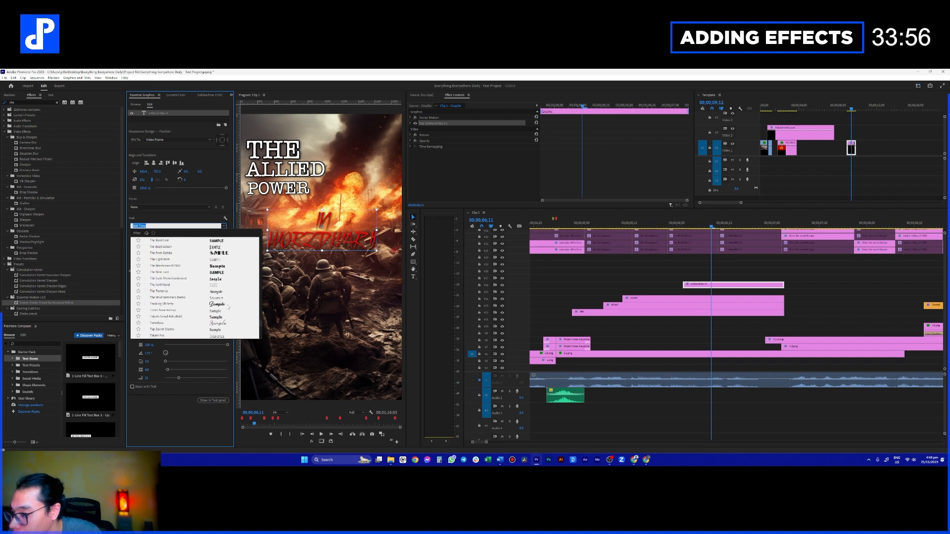
{"action": "left_click", "coordinate": [227, 303]}
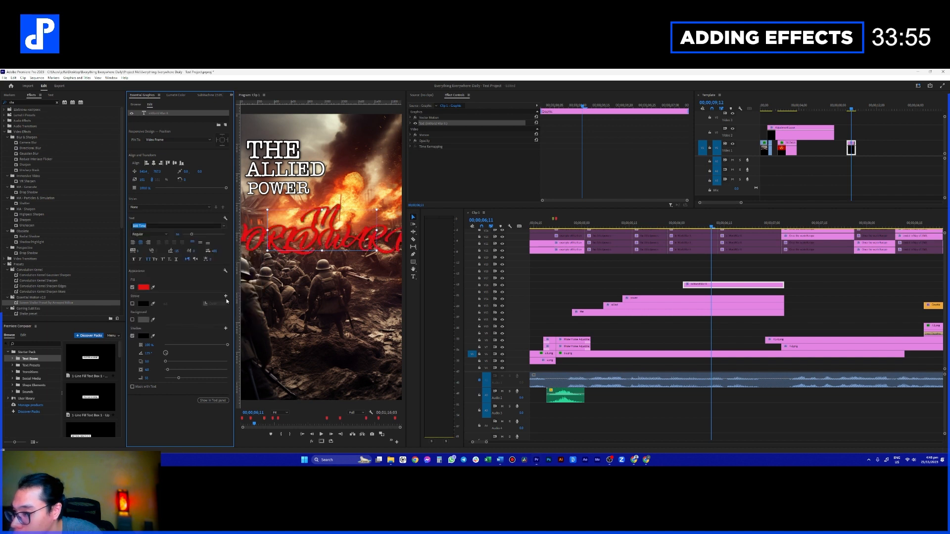
- Change the font of the In World War II text to Gabriel Weiss' Friends Font
{"action": "left_click", "coordinate": [221, 226]}
{"action": "scroll", "coordinate": [237, 317], "scroll_direction": "up", "scroll_amount": 2}
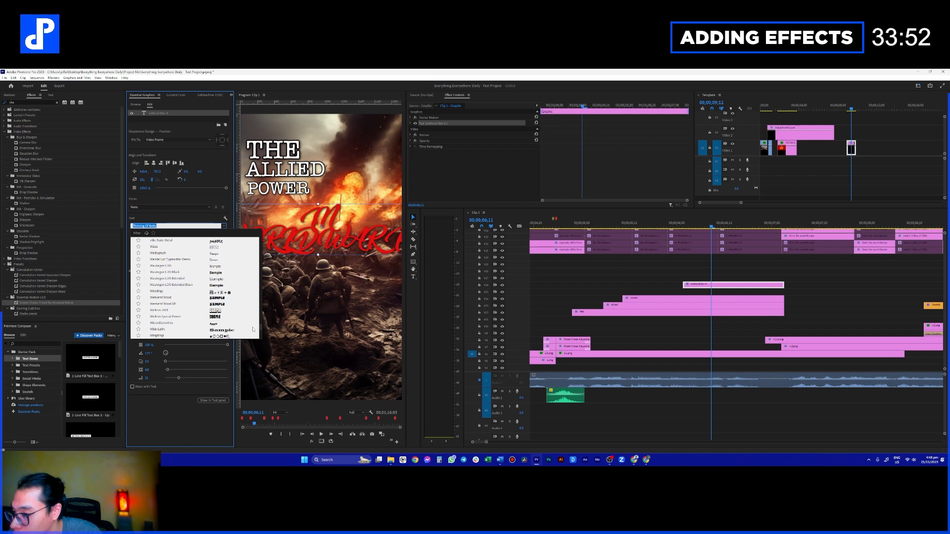
{"action": "left_click_drag", "start_coordinate": [260, 330], "coordinate": [267, 235]}
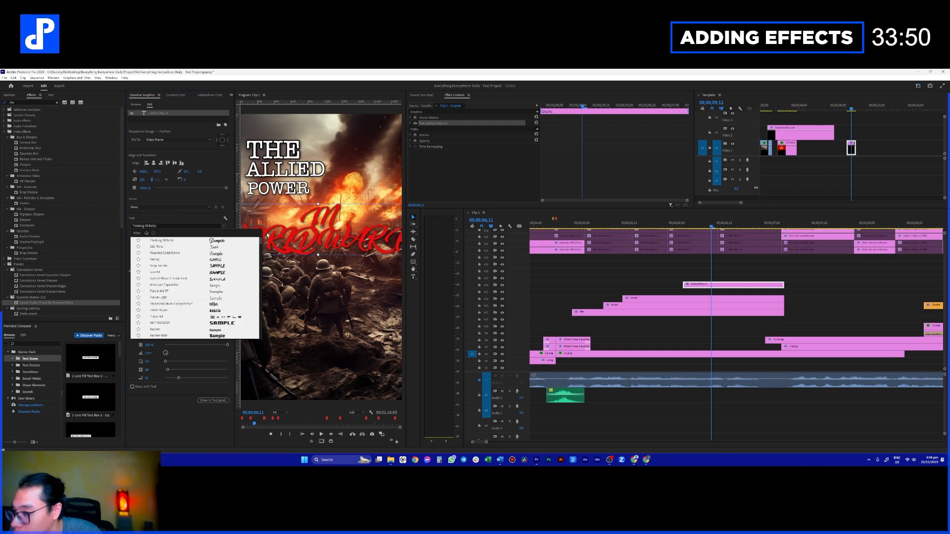
{"action": "left_click", "coordinate": [218, 279]}
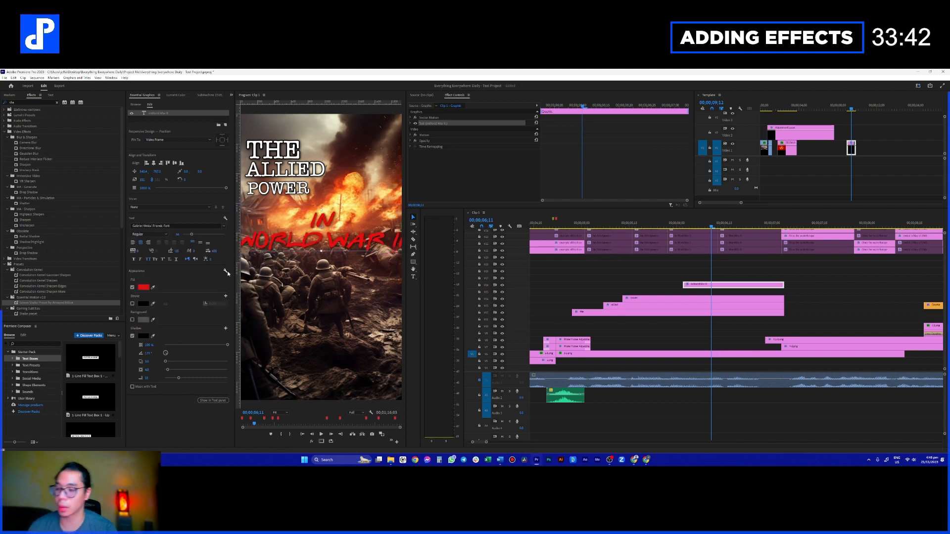
- Scale the In World War II text down to fit inside the frame and slightly reduce its shadow blur
{"action": "left_click", "coordinate": [322, 210]}
{"action": "left_click", "coordinate": [323, 224]}
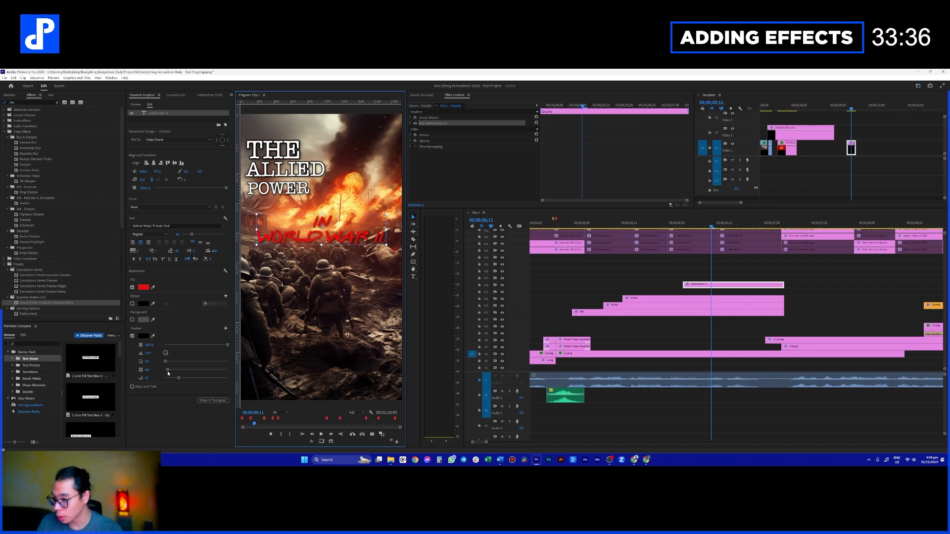
{"action": "left_click_drag", "start_coordinate": [179, 379], "coordinate": [174, 379]}
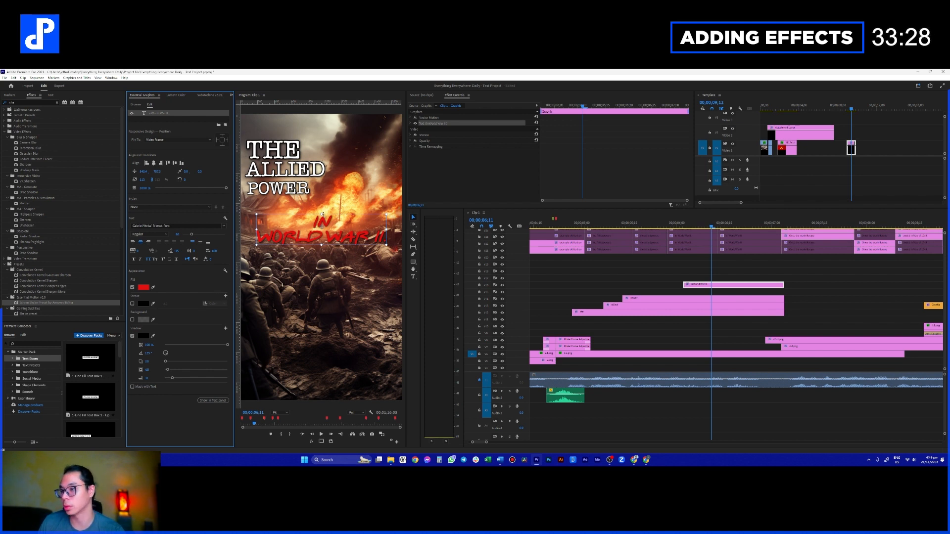
- Add a Cross Dissolve at the start of the In World War II clip and shorten it
{"action": "left_click", "coordinate": [706, 271]}
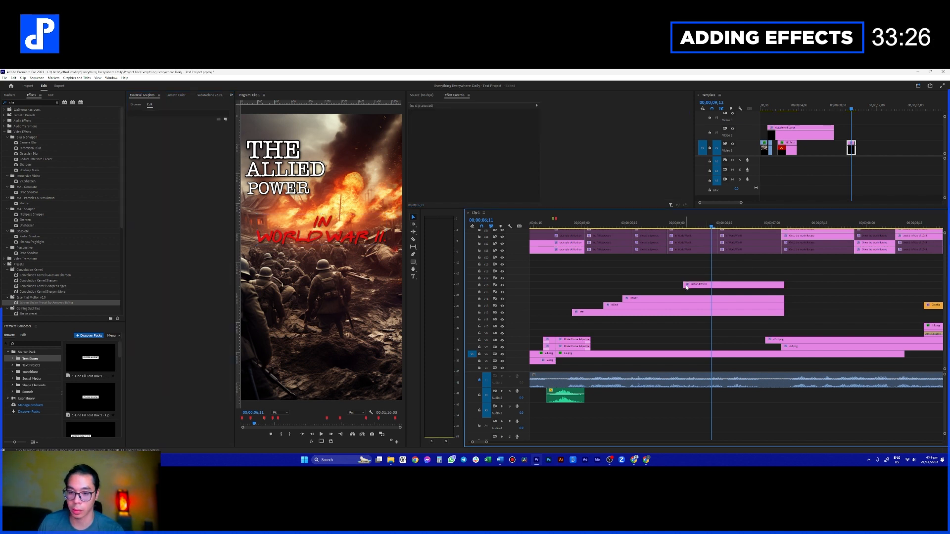
{"action": "left_click", "coordinate": [685, 227]}
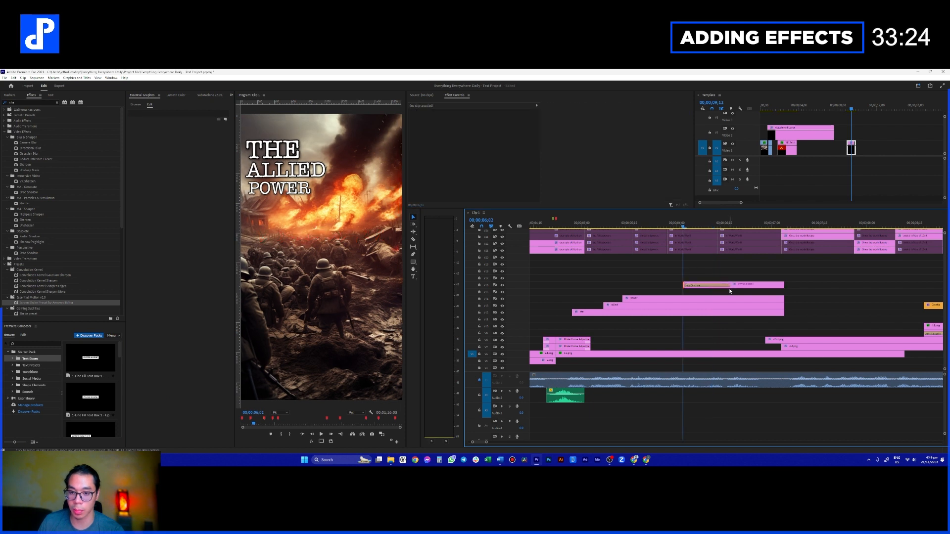
{"action": "left_click", "coordinate": [707, 286]}
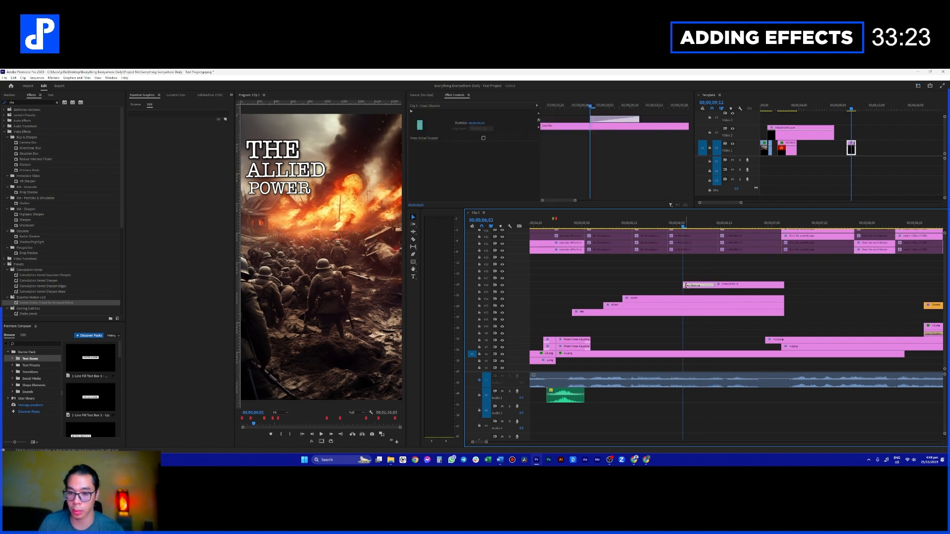
- Extend the start of the In World War II clip to begin earlier and play back its fade-in
{"action": "left_click_drag", "start_coordinate": [685, 285], "coordinate": [649, 286]}
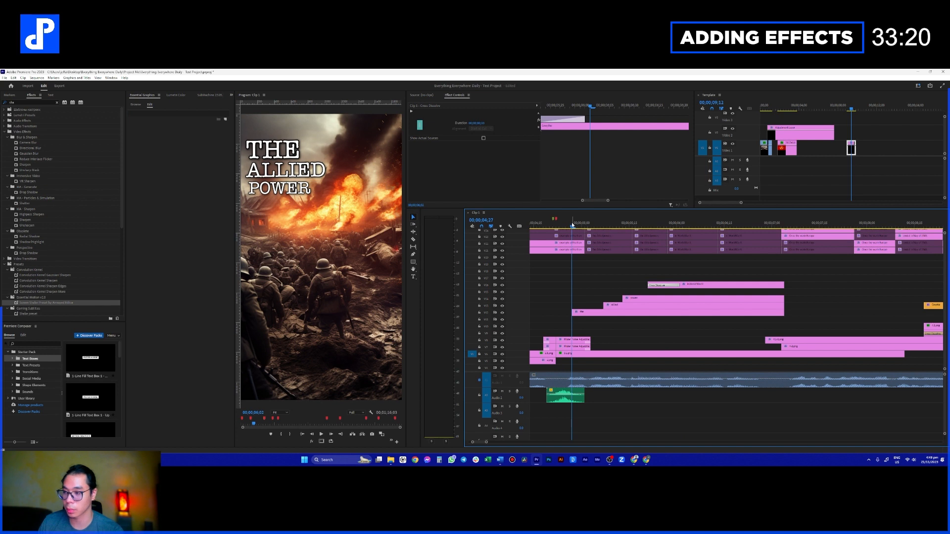
{"action": "left_click", "coordinate": [589, 246]}
{"action": "key", "text": "space"}
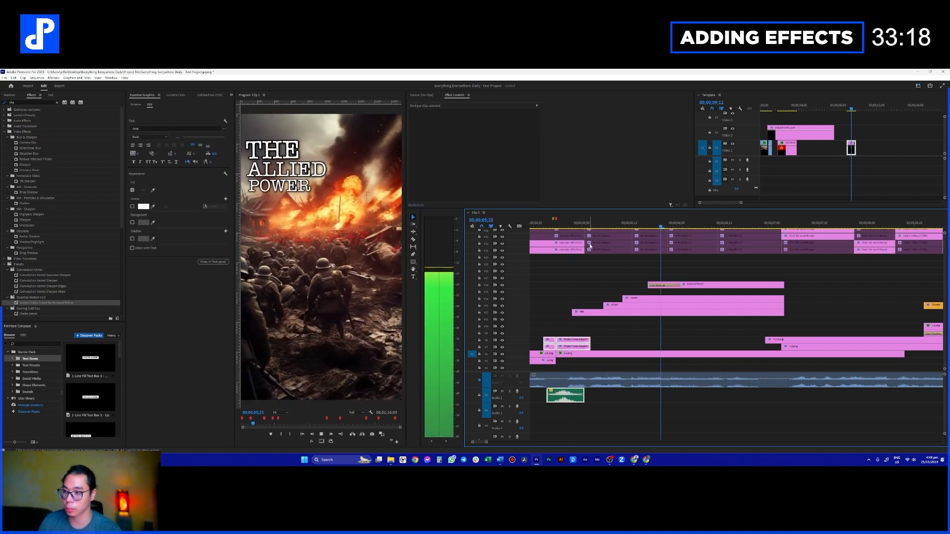
{"action": "key", "text": "space"}
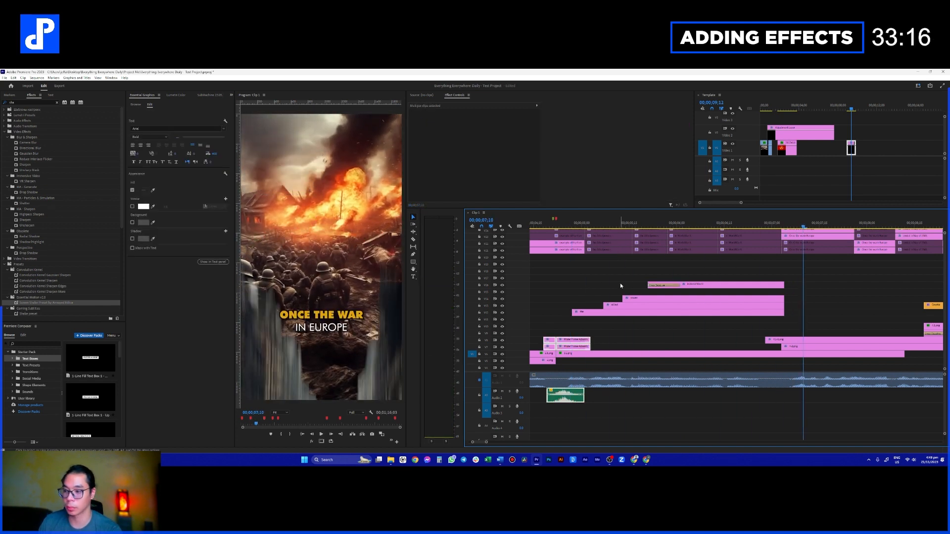
- Play back the red In World War II text and the transition into the following shot to check their timing
{"action": "left_click", "coordinate": [646, 223]}
{"action": "key", "text": "space"}
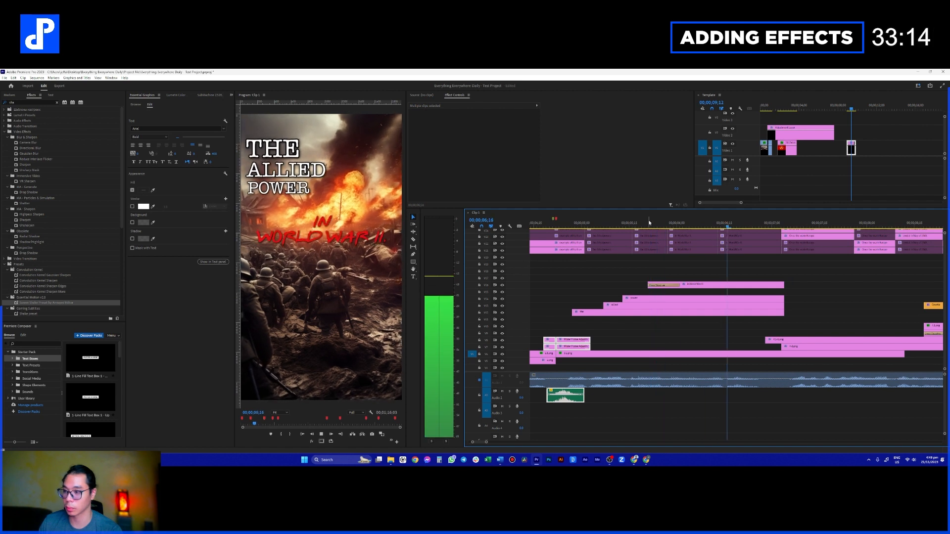
{"action": "key", "text": "space"}
{"action": "key", "text": "space"}
{"action": "scroll", "coordinate": [753, 259], "scroll_direction": "down", "scroll_amount": 1}
{"action": "left_click", "coordinate": [723, 223]}
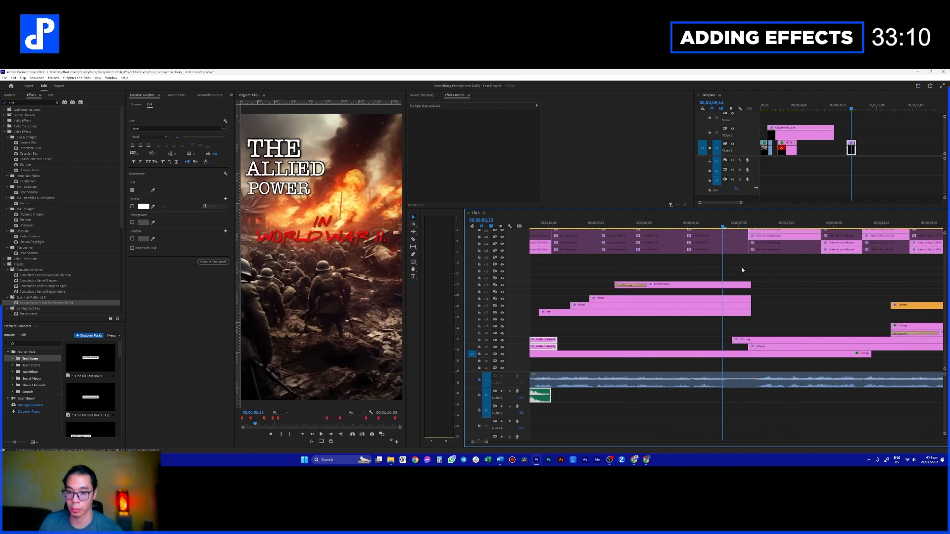
{"action": "key", "text": "space"}
{"action": "key", "text": "space"}
{"action": "scroll", "coordinate": [742, 268], "scroll_direction": "down", "scroll_amount": 1}
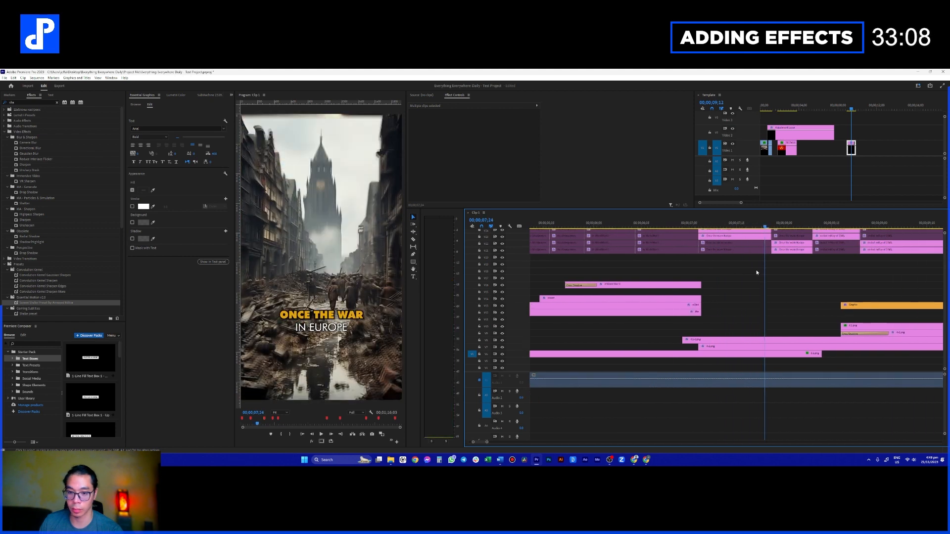
- Move the battlefield image clips and four title text clips to lower tracks, extending the titles to the end of the images
{"action": "scroll", "coordinate": [723, 282], "scroll_direction": "down", "scroll_amount": 1}
{"action": "scroll", "coordinate": [670, 332], "scroll_direction": "down", "scroll_amount": 3}
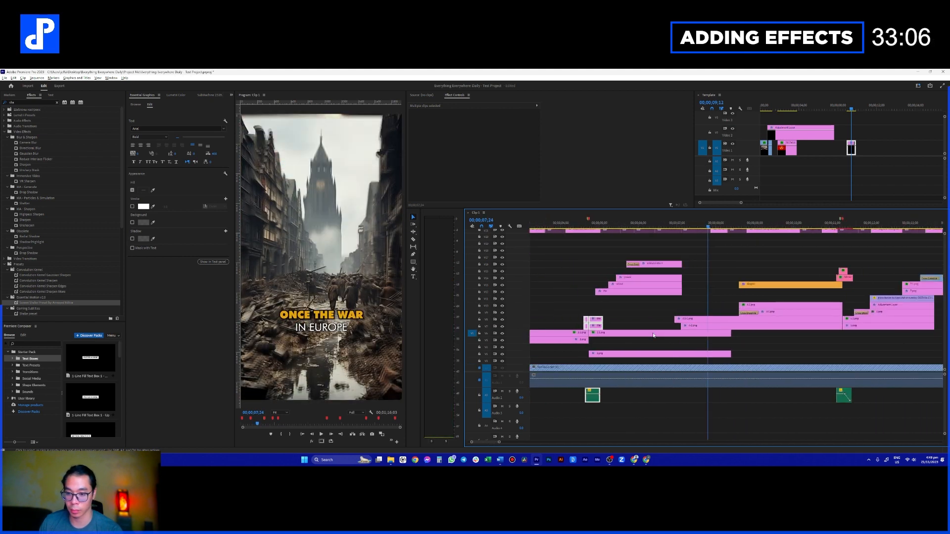
{"action": "left_click", "coordinate": [654, 334]}
{"action": "left_click_drag", "start_coordinate": [659, 334], "coordinate": [659, 347]}
{"action": "left_click_drag", "start_coordinate": [634, 244], "coordinate": [652, 302]}
{"action": "mouse_move", "coordinate": [655, 291]}
{"action": "left_mouse_down"}
{"action": "mouse_move", "coordinate": [657, 340]}
{"action": "mouse_move", "coordinate": [652, 309]}
{"action": "left_mouse_up"}
{"action": "left_click_drag", "start_coordinate": [651, 350], "coordinate": [651, 363]}
{"action": "left_click_drag", "start_coordinate": [661, 280], "coordinate": [731, 312]}
{"action": "left_click_drag", "start_coordinate": [696, 268], "coordinate": [706, 306]}
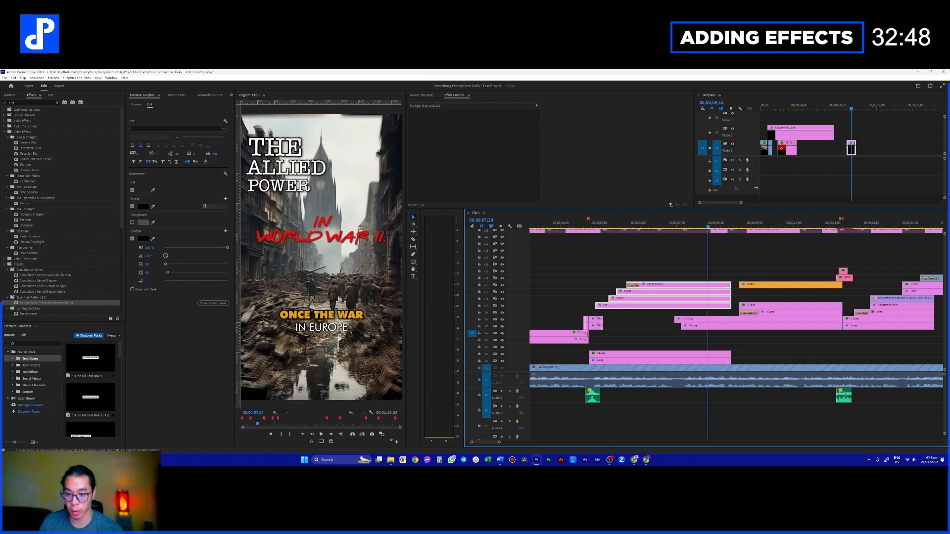
- Move the four title text clips onto the tracks directly above the battlefield image clips, beneath the next shot's clips
{"action": "right_click", "coordinate": [525, 334]}
{"action": "left_click", "coordinate": [550, 345]}
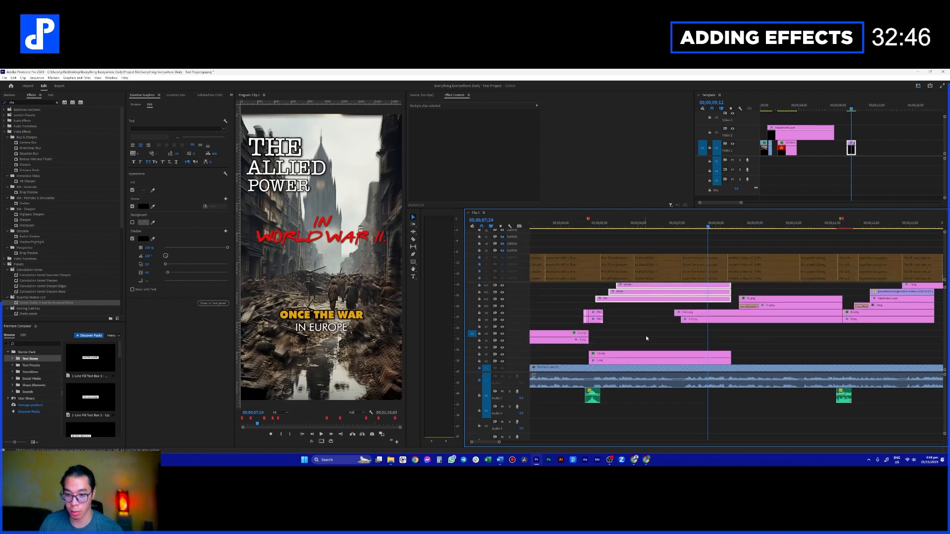
{"action": "left_click", "coordinate": [644, 340]}
{"action": "left_click", "coordinate": [519, 227]}
{"action": "left_click", "coordinate": [542, 236]}
{"action": "left_click_drag", "start_coordinate": [647, 259], "coordinate": [677, 343]}
{"action": "left_click", "coordinate": [633, 301]}
- Review the title sequence, the transition into the street scene and the green placeholder shot in playback
{"action": "left_click", "coordinate": [581, 223]}
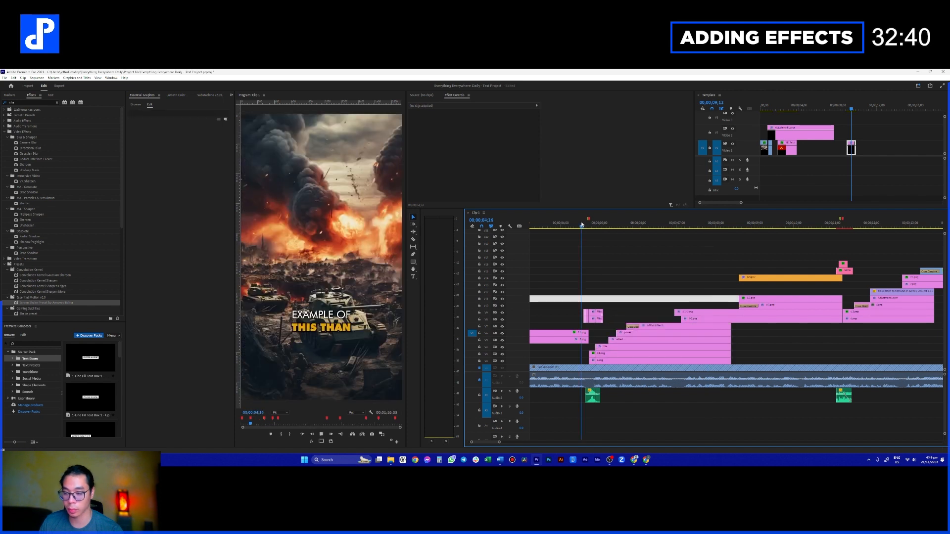
{"action": "key", "text": "space"}
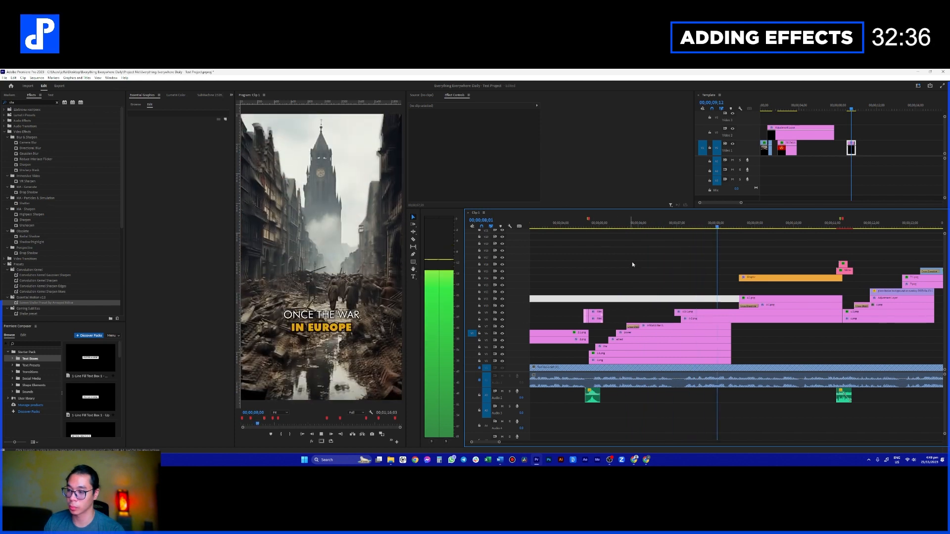
{"action": "key", "text": "space"}
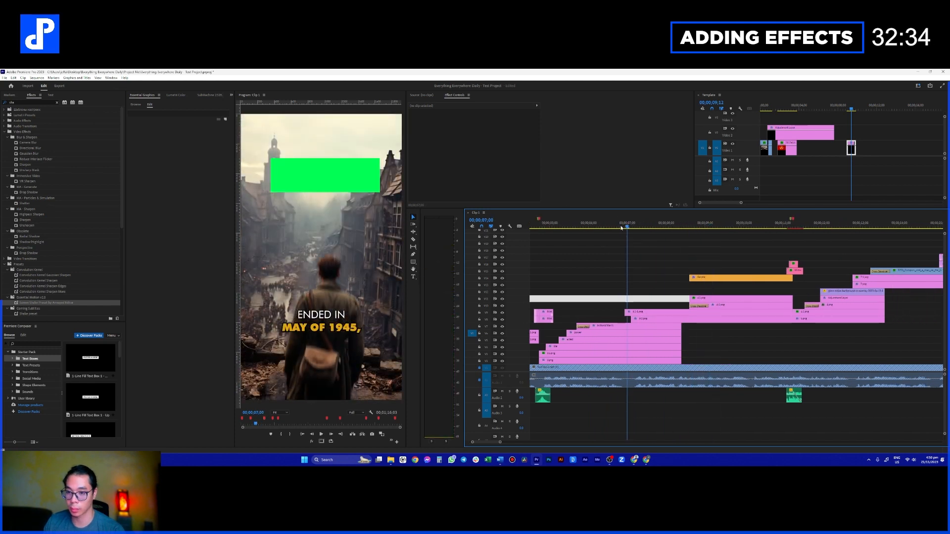
{"action": "left_click", "coordinate": [622, 227]}
{"action": "left_click_drag", "start_coordinate": [622, 227], "coordinate": [636, 229]}
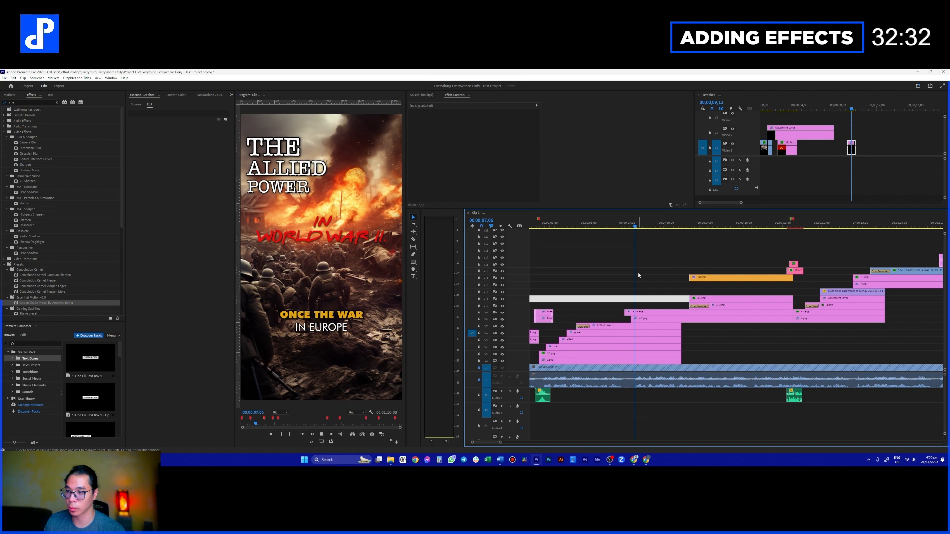
{"action": "key", "text": "space"}
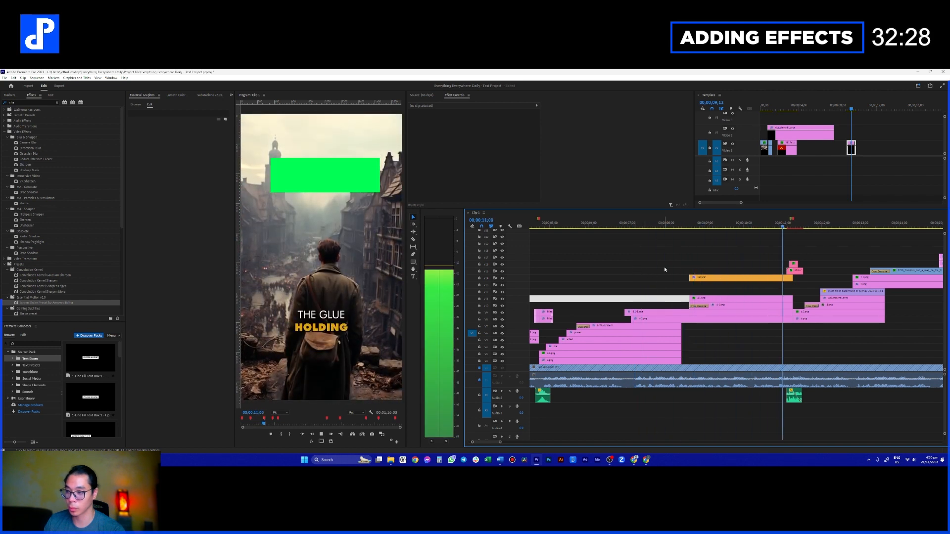
{"action": "key", "text": "space"}
{"action": "left_click", "coordinate": [680, 270]}
{"action": "scroll", "coordinate": [680, 271], "scroll_direction": "down", "scroll_amount": 1}
{"action": "left_click_drag", "start_coordinate": [676, 227], "coordinate": [638, 228]}
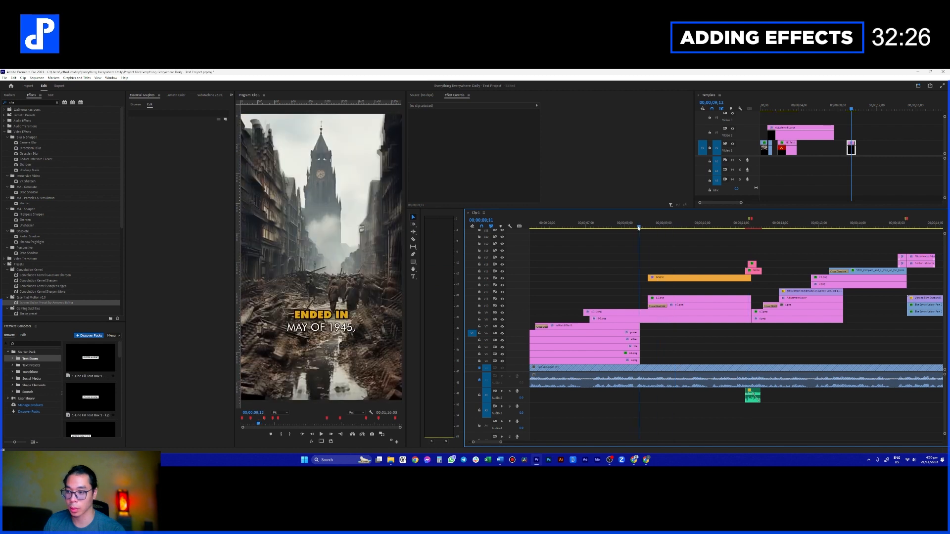
{"action": "key", "text": "space"}
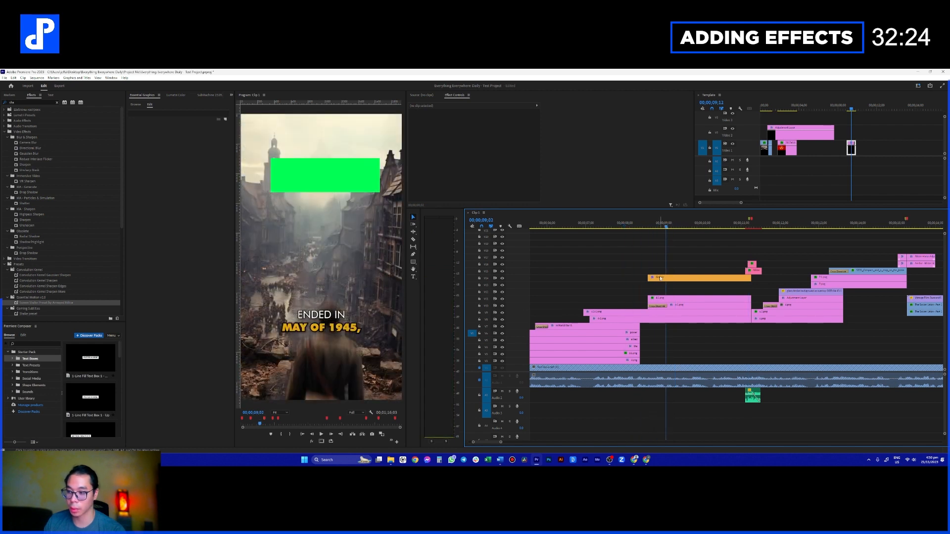
- Disable the ended in May of 1945 caption clips over the green placeholder shot
{"action": "scroll", "coordinate": [627, 265], "scroll_direction": "up", "scroll_amount": 2}
{"action": "scroll", "coordinate": [663, 282], "scroll_direction": "up", "scroll_amount": 5}
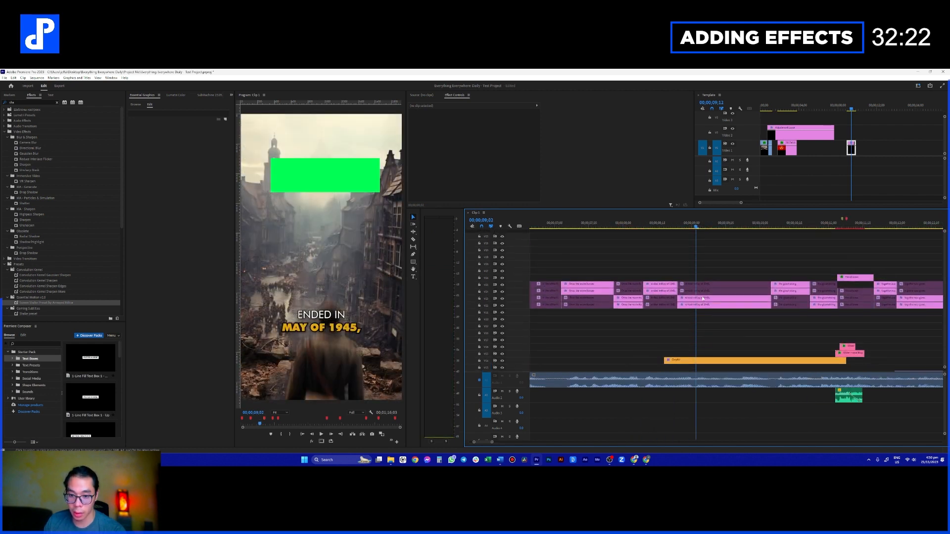
{"action": "left_click", "coordinate": [695, 298]}
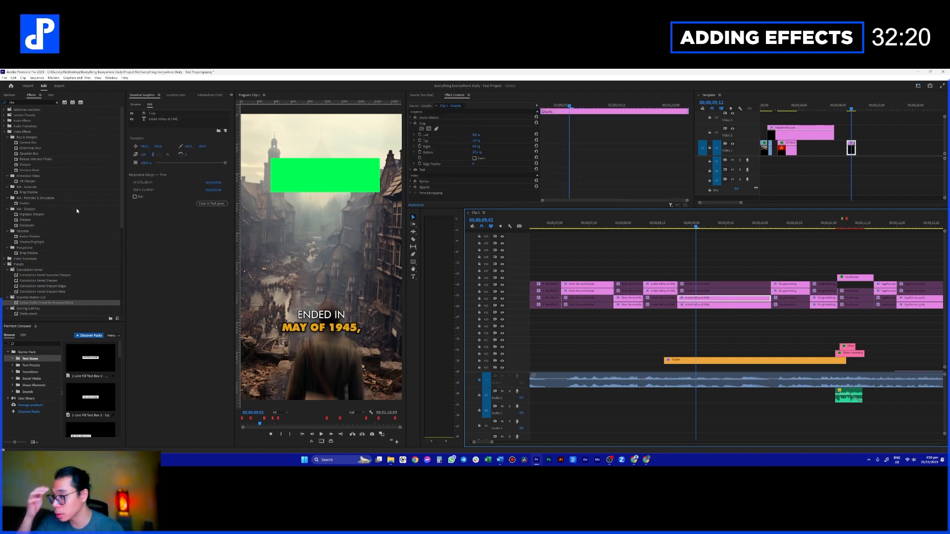
{"action": "left_click", "coordinate": [51, 95]}
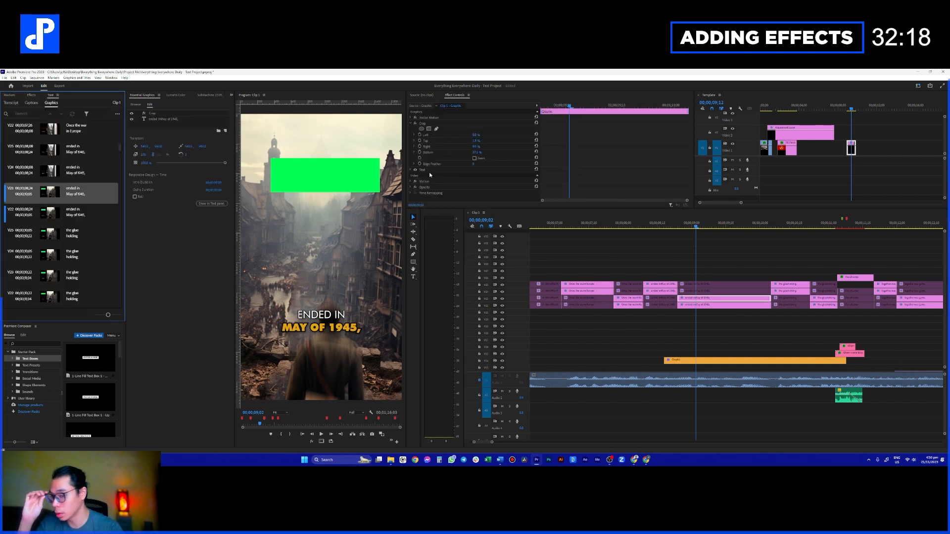
{"action": "left_click_drag", "start_coordinate": [697, 321], "coordinate": [706, 298]}
{"action": "key", "text": "shift+e"}
- Examine the text of the preceding ended in May of 1945 caption clip
{"action": "left_click", "coordinate": [663, 291]}
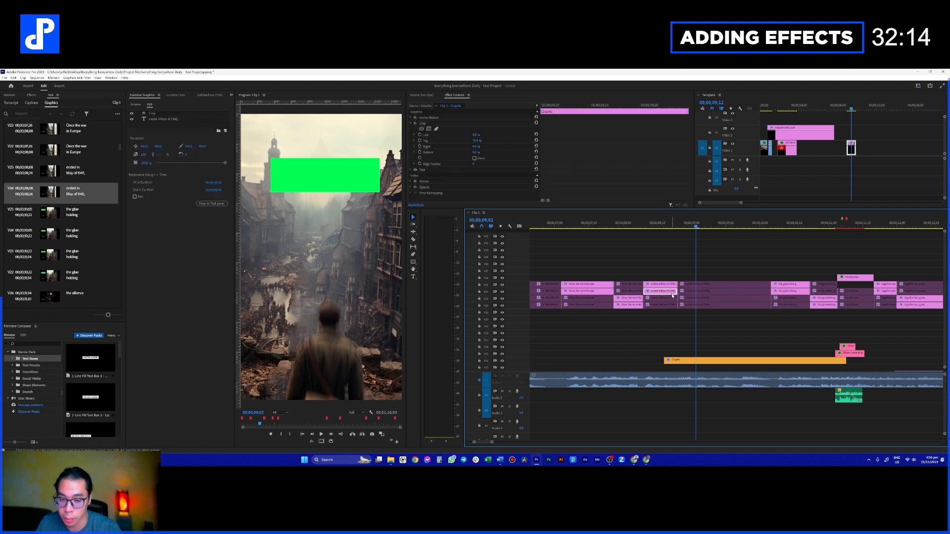
{"action": "left_click", "coordinate": [659, 249]}
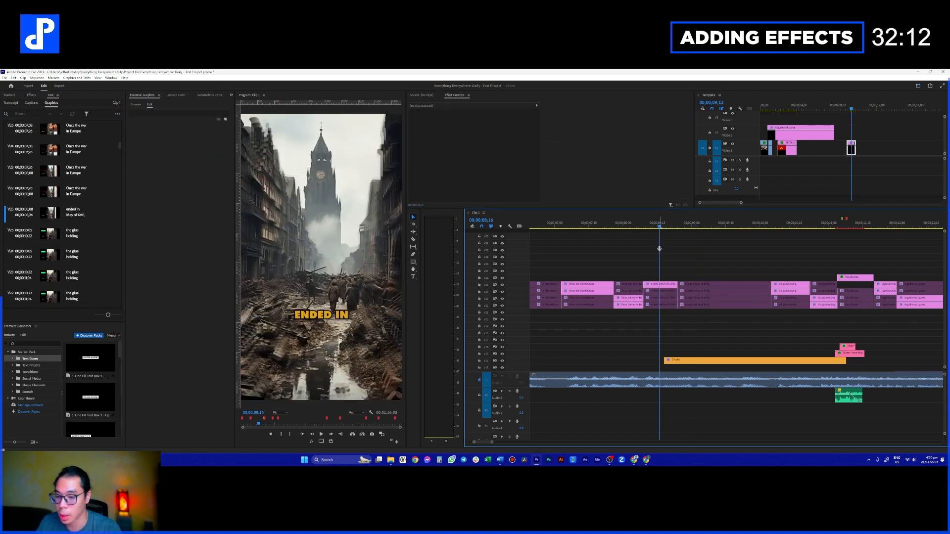
{"action": "left_click", "coordinate": [665, 285]}
{"action": "left_click", "coordinate": [75, 221]}
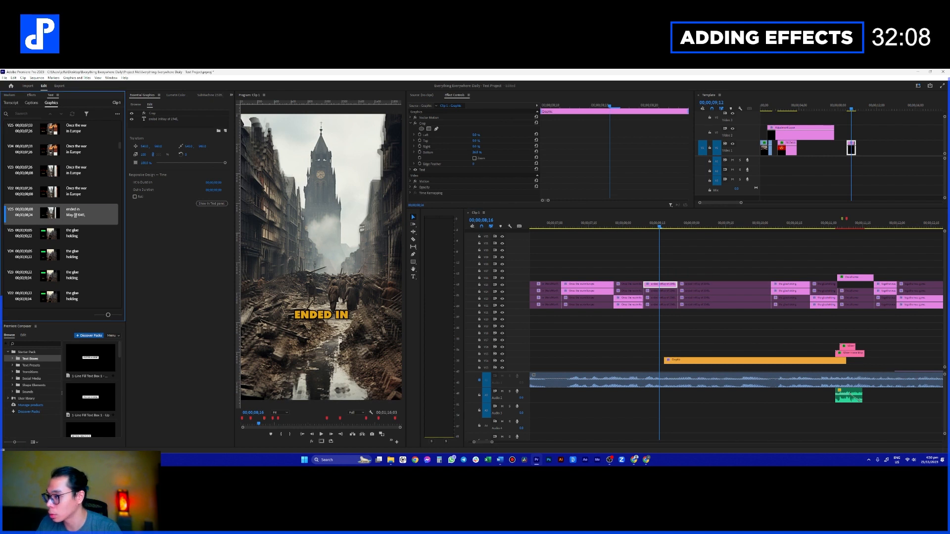
{"action": "triple_click", "coordinate": [75, 215]}
{"action": "left_click", "coordinate": [685, 336]}
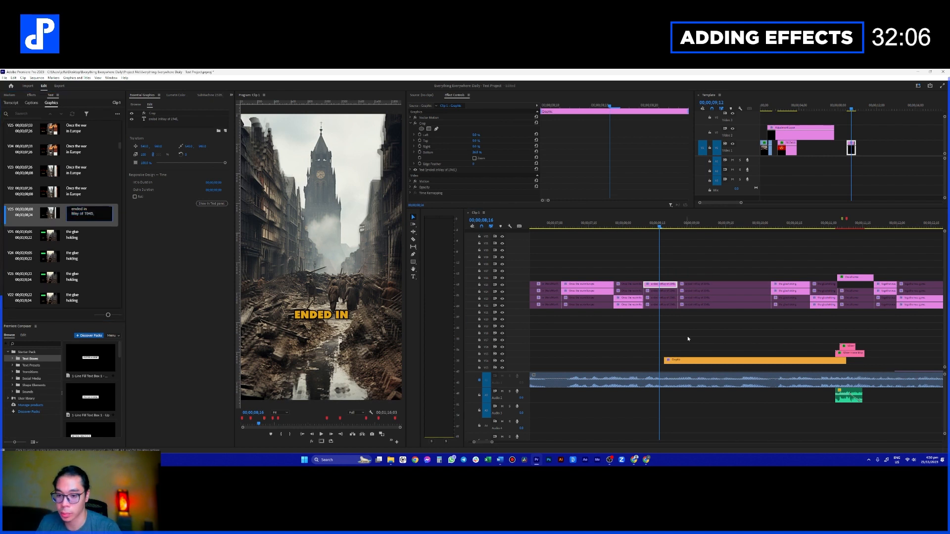
- Add the POWER text from the Template sequence above the green placeholder and change its wording to MAY OF 1945
{"action": "left_click_drag", "start_coordinate": [852, 150], "coordinate": [701, 354]}
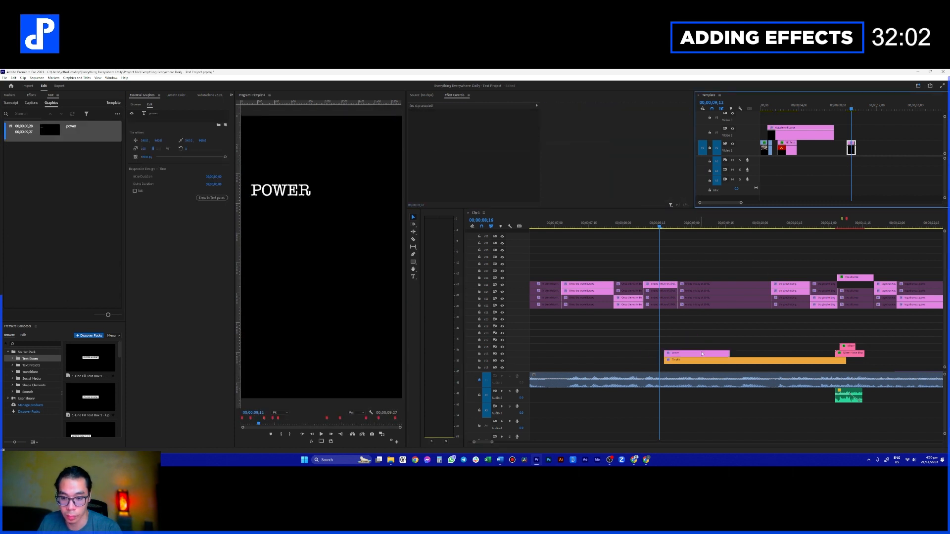
{"action": "scroll", "coordinate": [687, 343], "scroll_direction": "down", "scroll_amount": 3}
{"action": "left_click", "coordinate": [685, 223]}
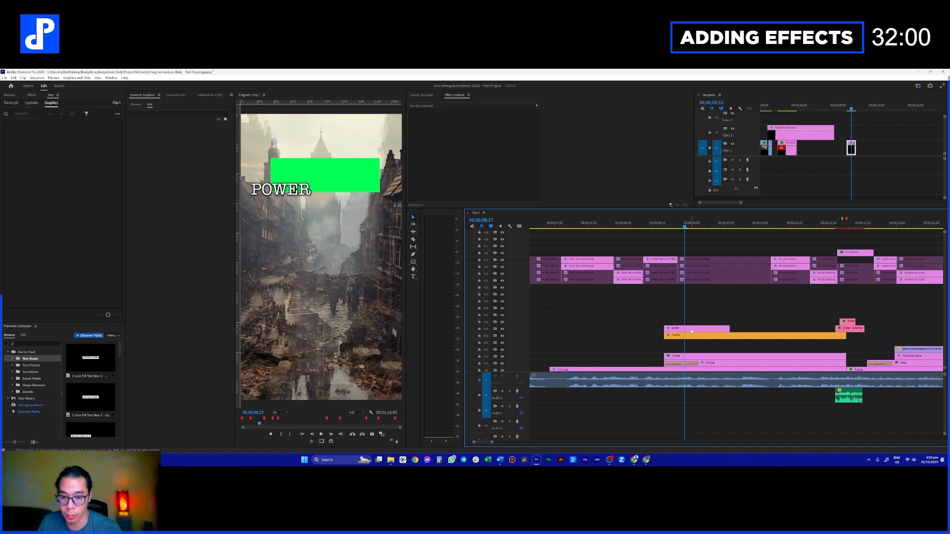
{"action": "left_click", "coordinate": [691, 331]}
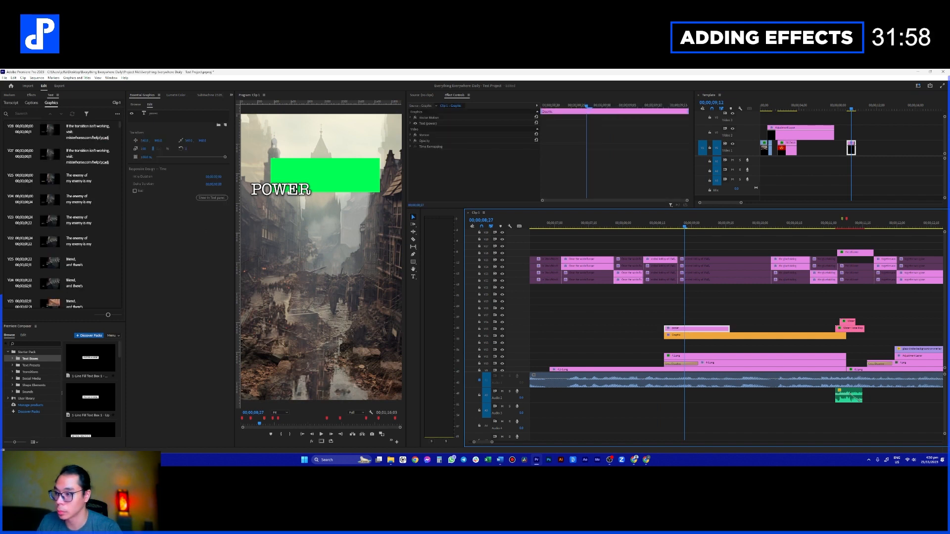
{"action": "double_click", "coordinate": [287, 189]}
{"action": "type", "text": "MAY"}
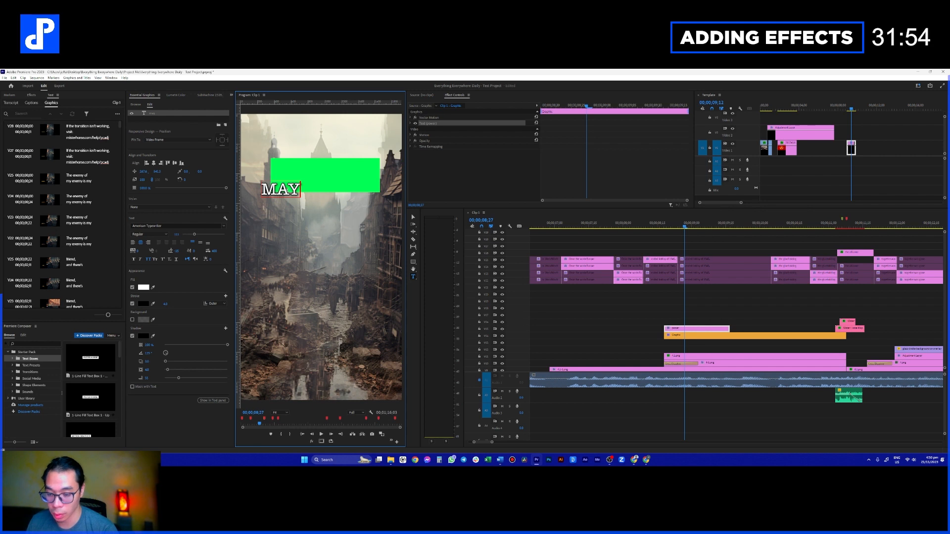
{"action": "type", "text": " of 19"}
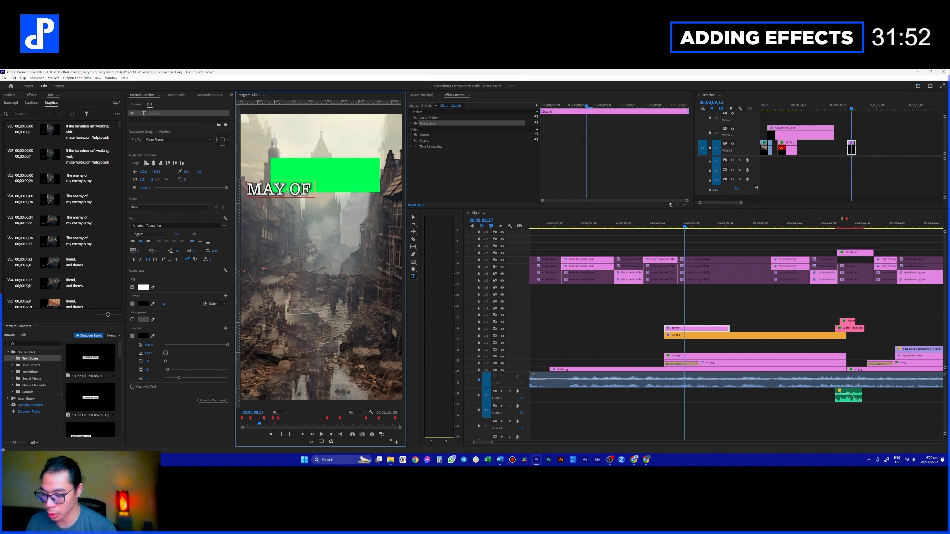
{"action": "type", "text": "45"}
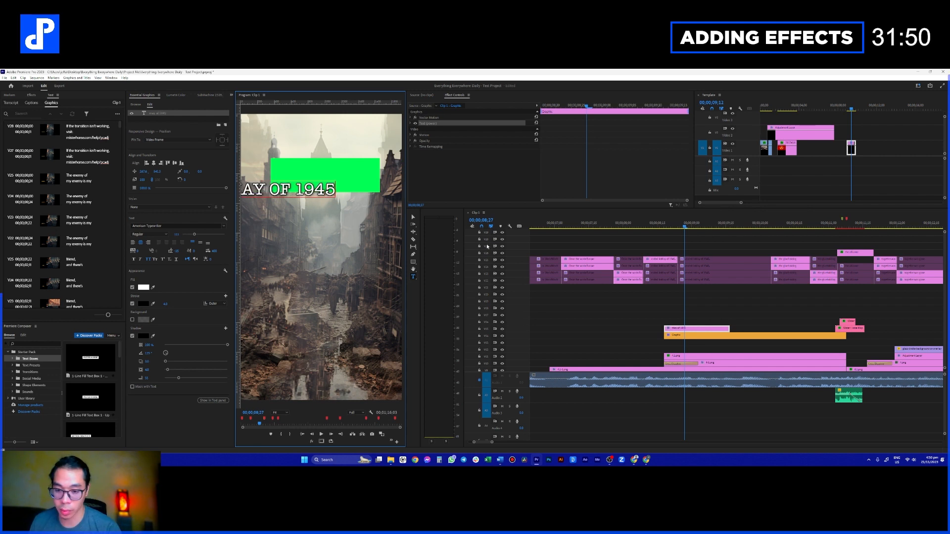
- Delete the MAY OF 1945 text clip and the green placeholder clip beneath it
{"action": "left_click", "coordinate": [711, 295]}
{"action": "left_click", "coordinate": [713, 328]}
{"action": "key", "text": "Delete"}
{"action": "left_click", "coordinate": [730, 337]}
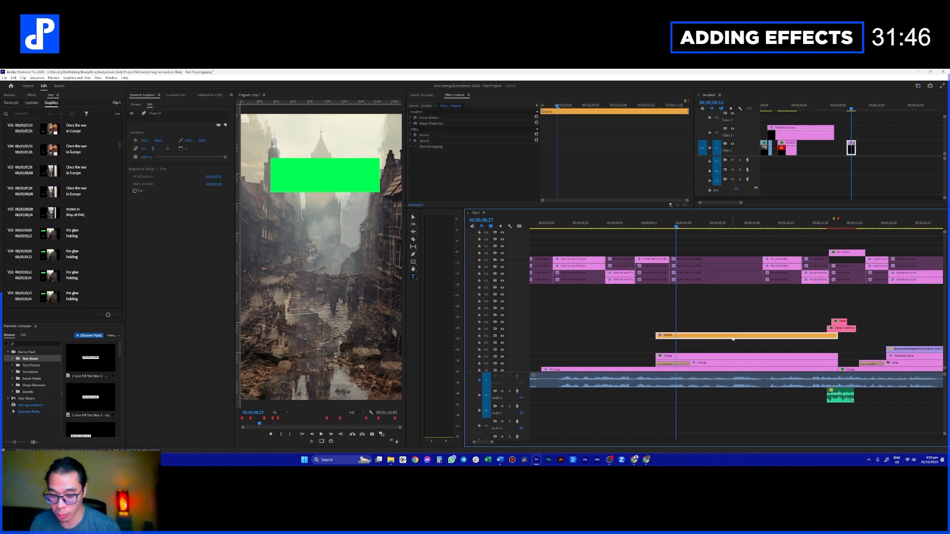
{"action": "key", "text": "Delete"}
- Add the Decode & Fade Characters Separately text preset on a track above the start of the foggy street shot
{"action": "left_click", "coordinate": [48, 365]}
{"action": "left_click", "coordinate": [47, 365]}
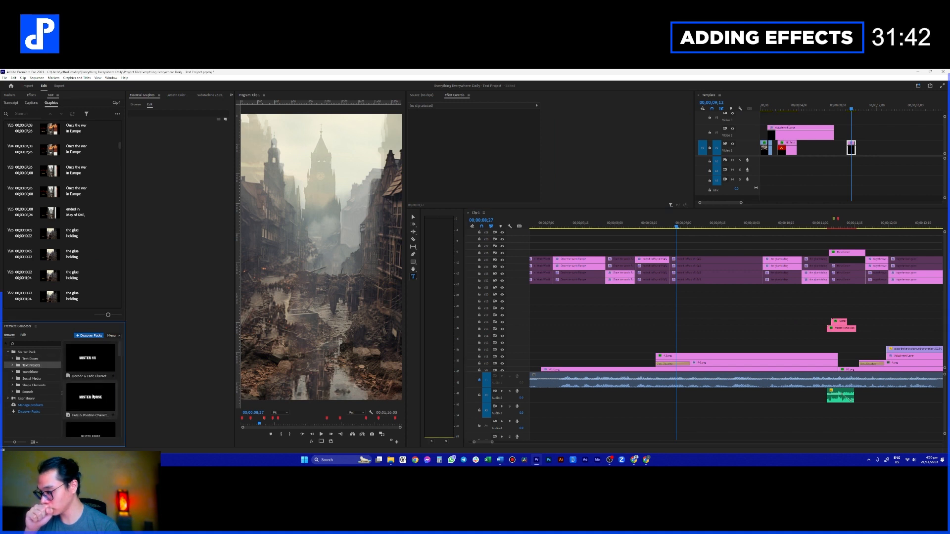
{"action": "left_click_drag", "start_coordinate": [93, 398], "coordinate": [656, 311]}
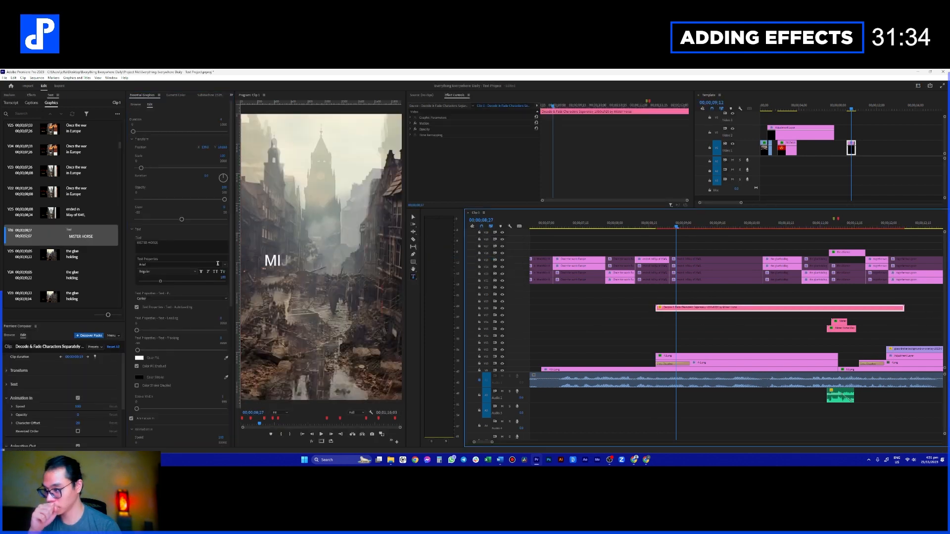
- Change the preset's text to May of 1945 and set its font to American Typewriter Regular
{"action": "left_click", "coordinate": [161, 243]}
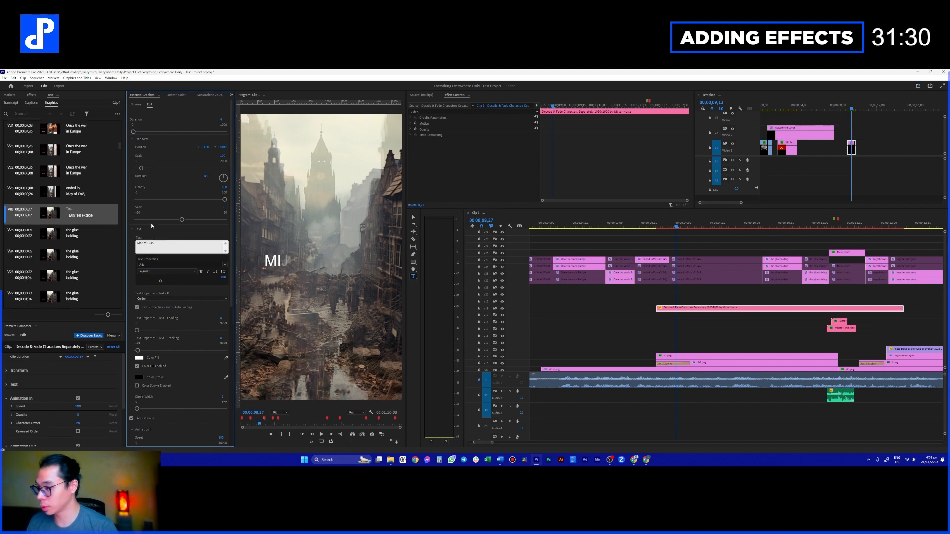
{"action": "type", "text": "type"}
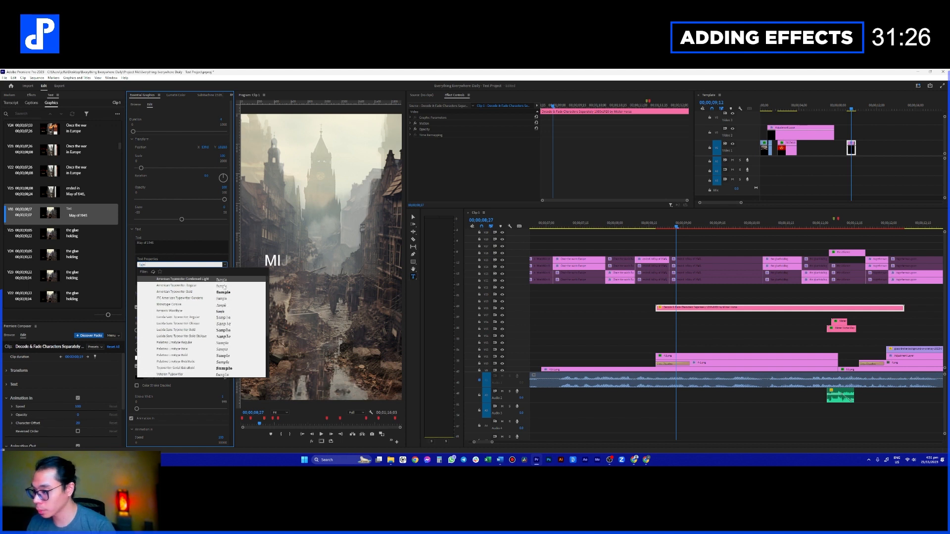
{"action": "left_click", "coordinate": [199, 287]}
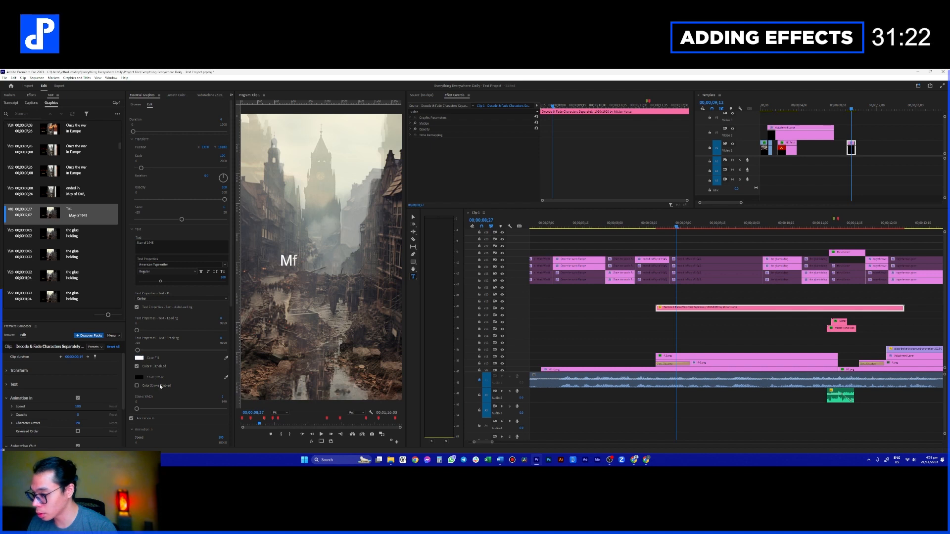
- Enable the stroke on the May of 1945 text and set its stroke width to 4
{"action": "left_click", "coordinate": [140, 410]}
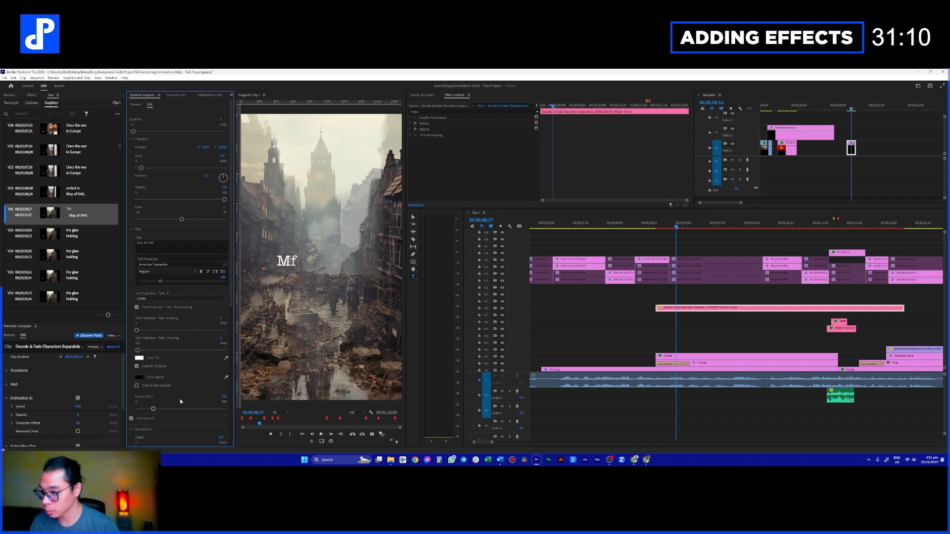
{"action": "left_click", "coordinate": [137, 386]}
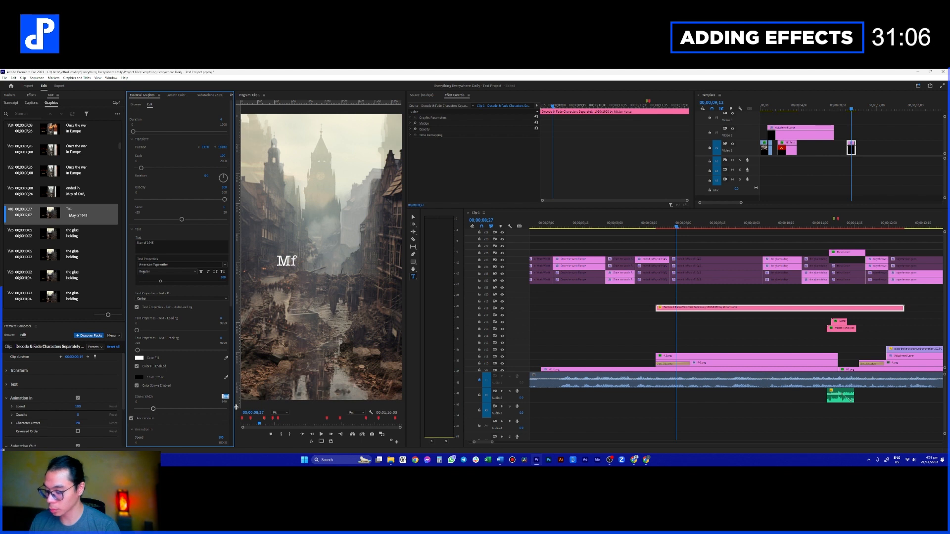
{"action": "type", "text": "4"}
{"action": "key", "text": "Return"}
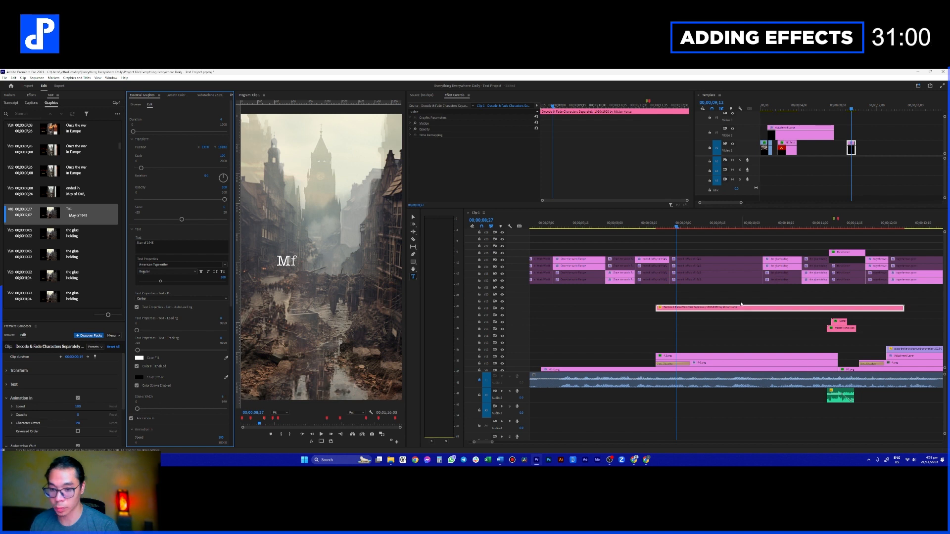
- Reposition the May of 1945 text to the upper centre of the frame and set it in all caps
{"action": "left_click", "coordinate": [718, 313]}
{"action": "left_click", "coordinate": [434, 117]}
{"action": "left_click", "coordinate": [425, 129]}
{"action": "left_click", "coordinate": [425, 123]}
{"action": "left_click", "coordinate": [410, 123]}
{"action": "left_click_drag", "start_coordinate": [308, 246], "coordinate": [348, 228]}
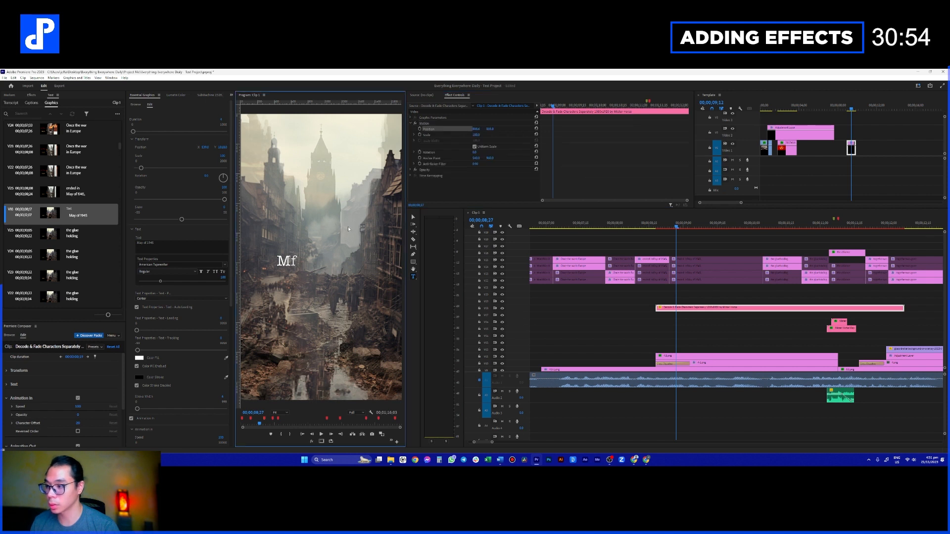
{"action": "left_click", "coordinate": [688, 320]}
{"action": "left_click", "coordinate": [688, 309]}
{"action": "left_click", "coordinate": [436, 135]}
{"action": "left_click", "coordinate": [435, 129]}
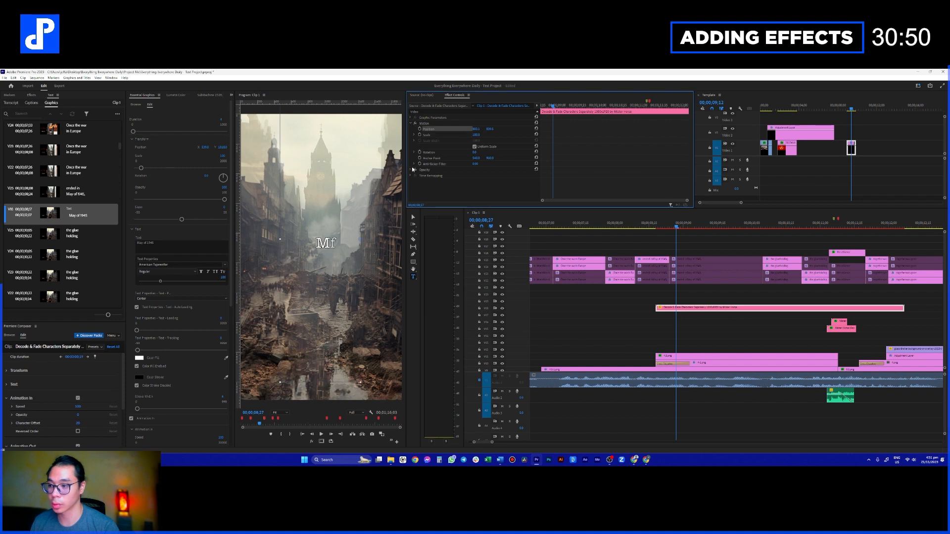
{"action": "left_click_drag", "start_coordinate": [286, 240], "coordinate": [280, 183]}
{"action": "left_click", "coordinate": [762, 228]}
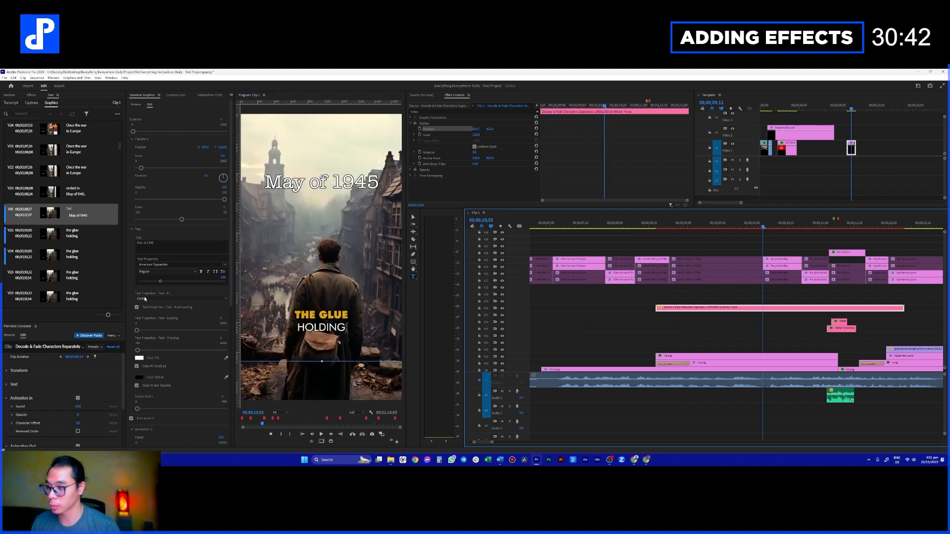
{"action": "left_click", "coordinate": [215, 272]}
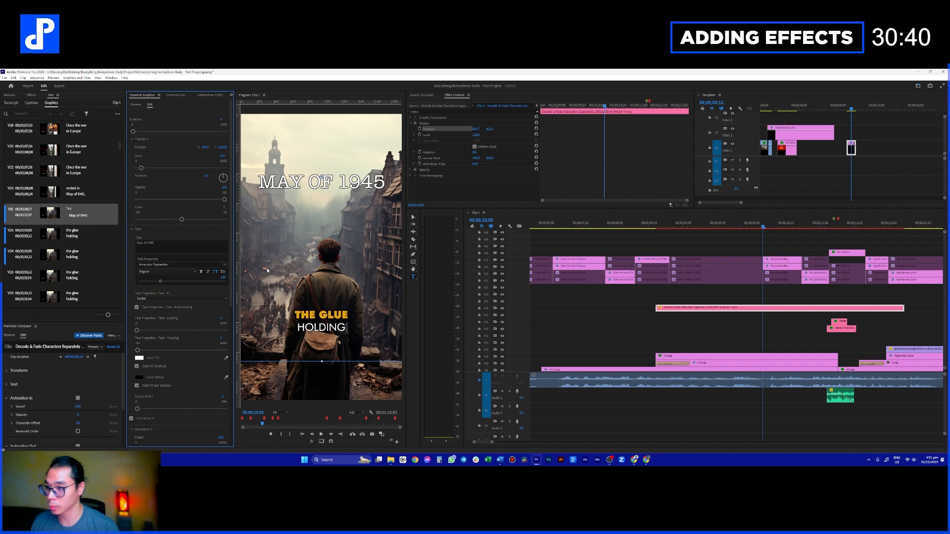
- Examine the text preset's stroke, Animation In, Animation Out and continuous animation settings
{"action": "scroll", "coordinate": [149, 394], "scroll_direction": "down", "scroll_amount": 5}
{"action": "scroll", "coordinate": [147, 393], "scroll_direction": "down", "scroll_amount": 1}
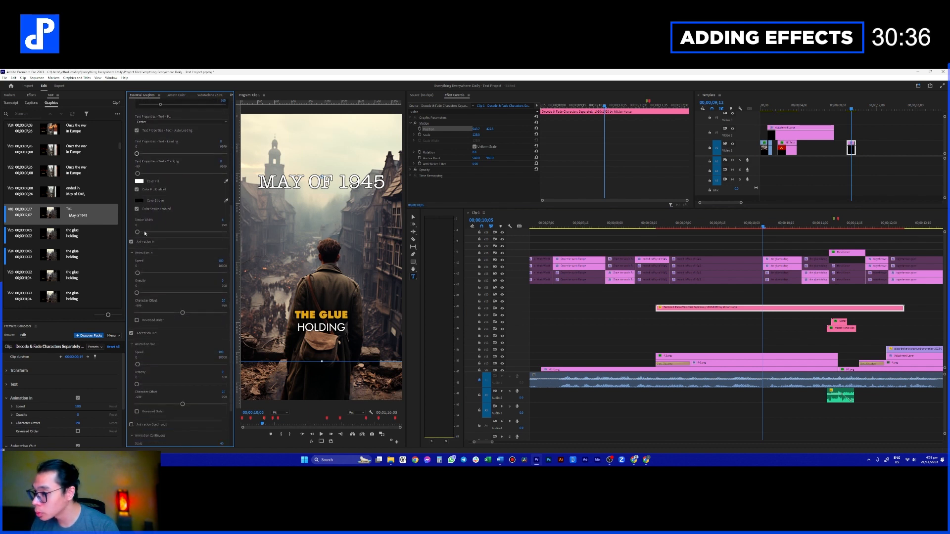
{"action": "scroll", "coordinate": [139, 199], "scroll_direction": "down", "scroll_amount": 3}
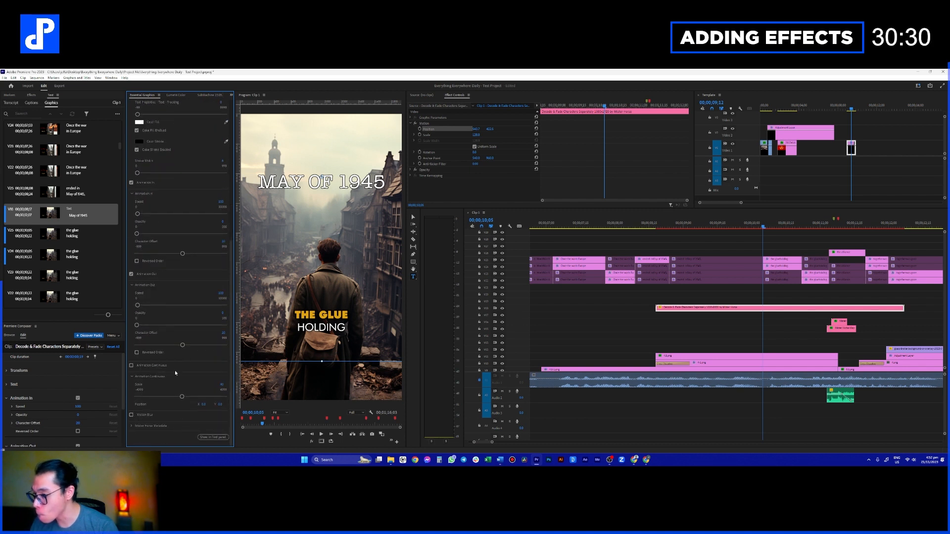
{"action": "scroll", "coordinate": [183, 376], "scroll_direction": "up", "scroll_amount": 2}
{"action": "scroll", "coordinate": [183, 377], "scroll_direction": "up", "scroll_amount": 3}
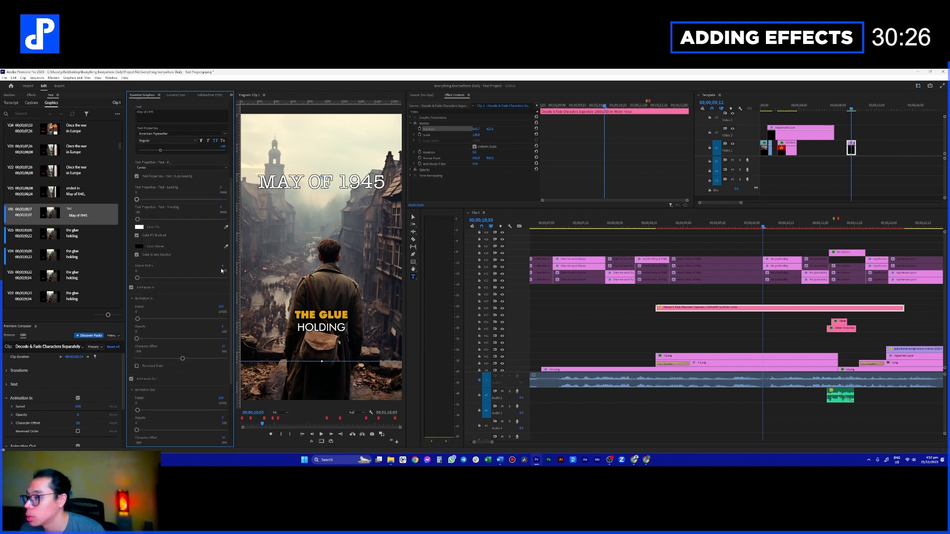
{"action": "scroll", "coordinate": [190, 280], "scroll_direction": "up", "scroll_amount": 2}
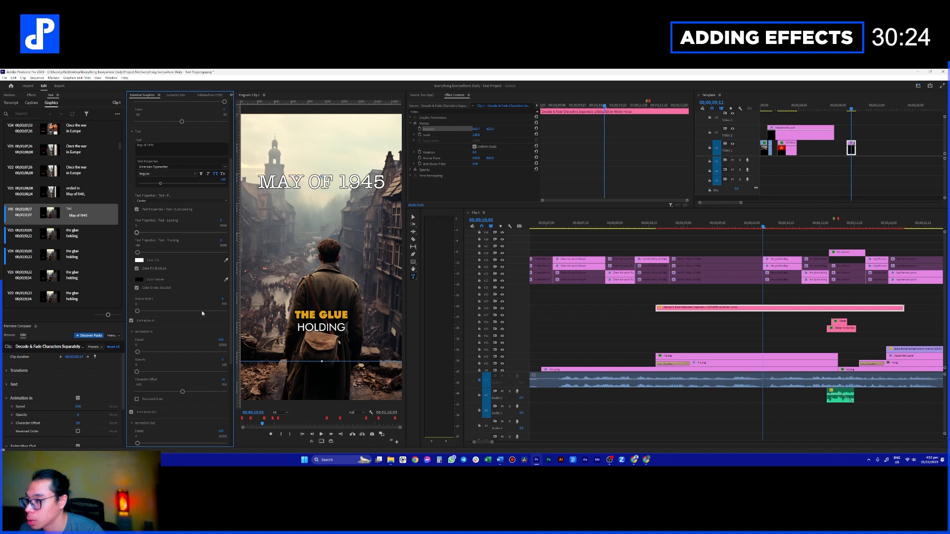
{"action": "scroll", "coordinate": [201, 310], "scroll_direction": "up", "scroll_amount": 2}
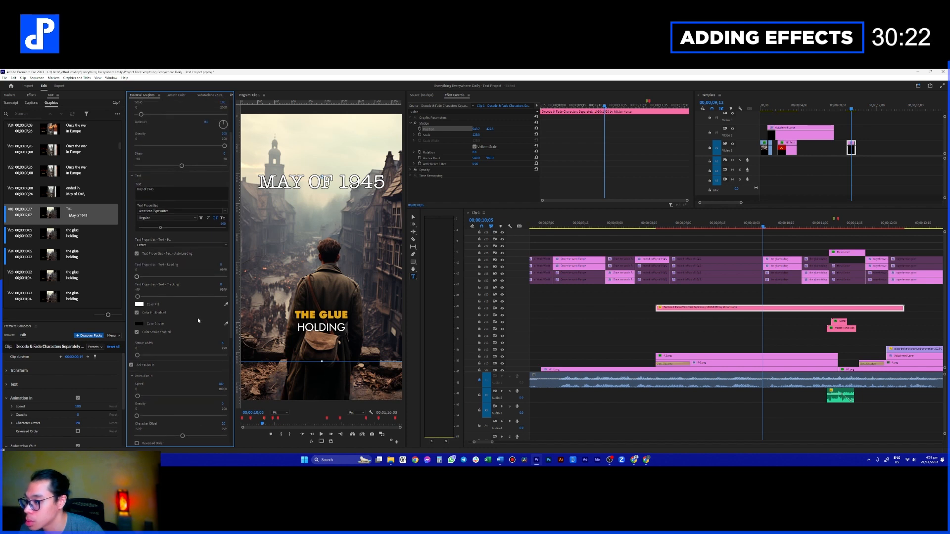
{"action": "scroll", "coordinate": [183, 306], "scroll_direction": "down", "scroll_amount": 2}
{"action": "scroll", "coordinate": [177, 295], "scroll_direction": "down", "scroll_amount": 5}
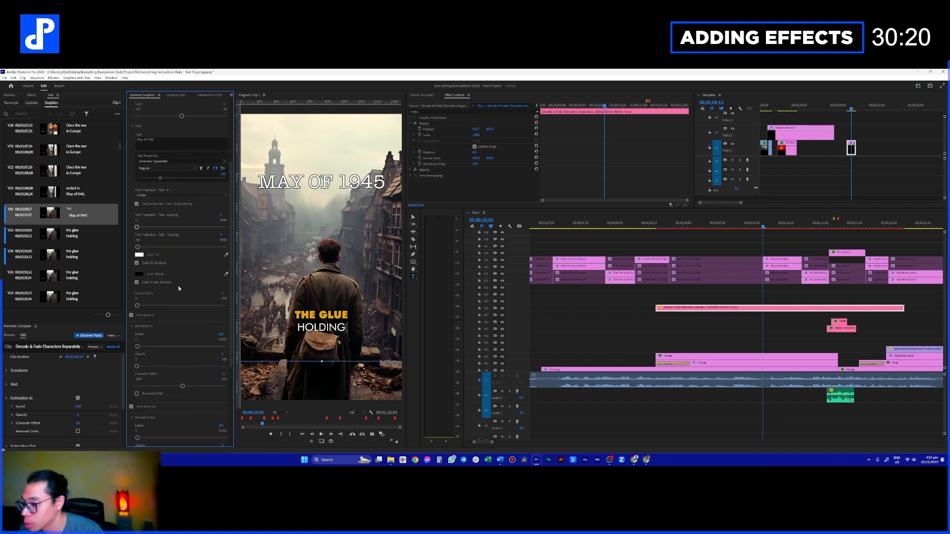
{"action": "scroll", "coordinate": [177, 314], "scroll_direction": "down", "scroll_amount": 4}
{"action": "scroll", "coordinate": [170, 314], "scroll_direction": "down", "scroll_amount": 1}
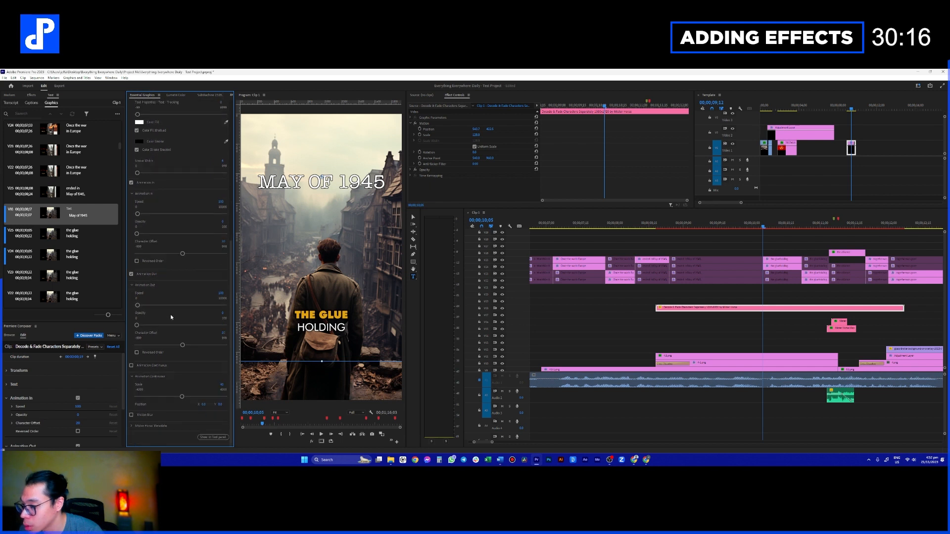
{"action": "scroll", "coordinate": [173, 322], "scroll_direction": "up", "scroll_amount": 13}
{"action": "scroll", "coordinate": [177, 329], "scroll_direction": "up", "scroll_amount": 1}
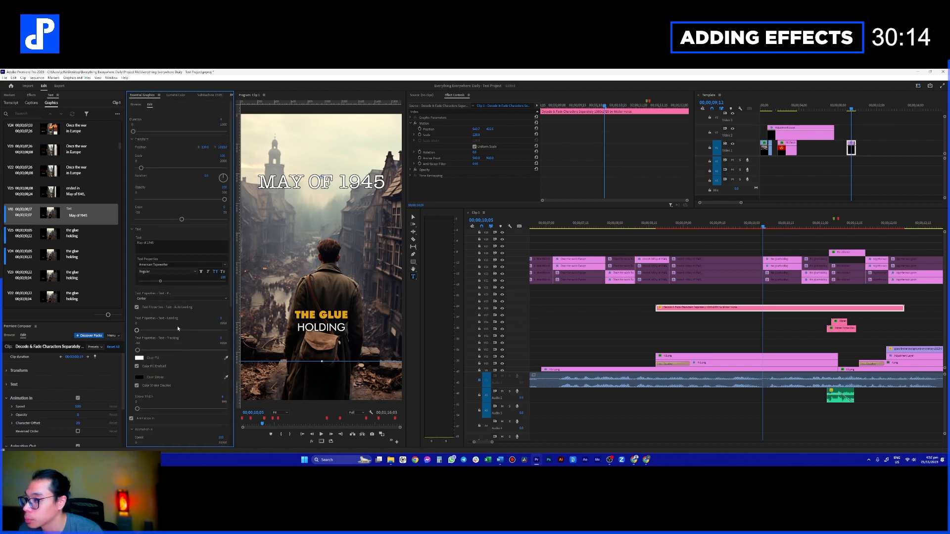
- Lower the MAY OF 1945 text slightly below the clock tower and play its animation from the start of the clip
{"action": "left_click", "coordinate": [328, 197]}
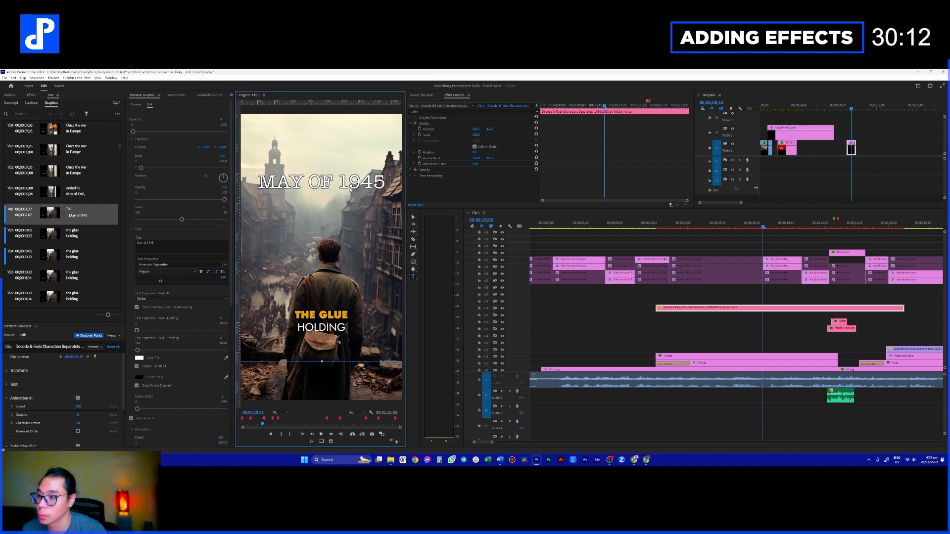
{"action": "left_click_drag", "start_coordinate": [322, 176], "coordinate": [322, 190]}
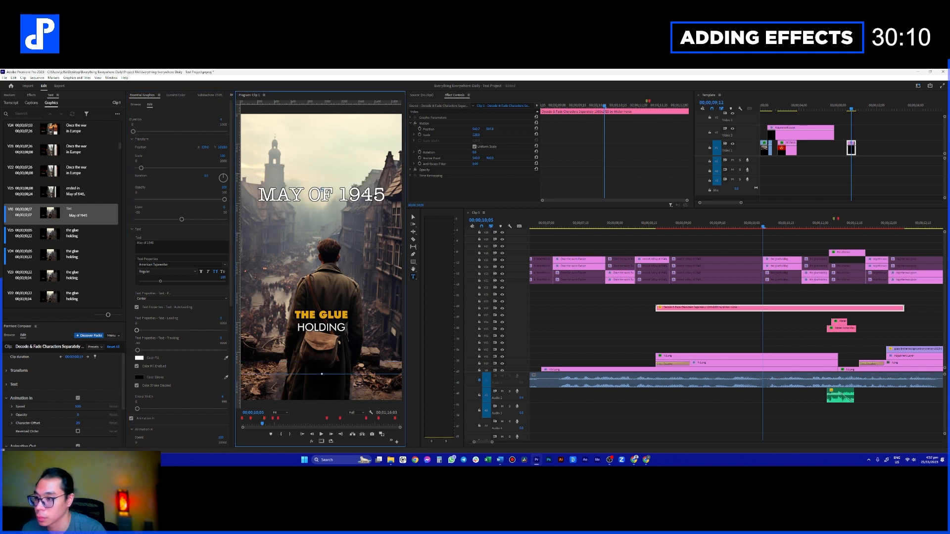
{"action": "left_click", "coordinate": [653, 225]}
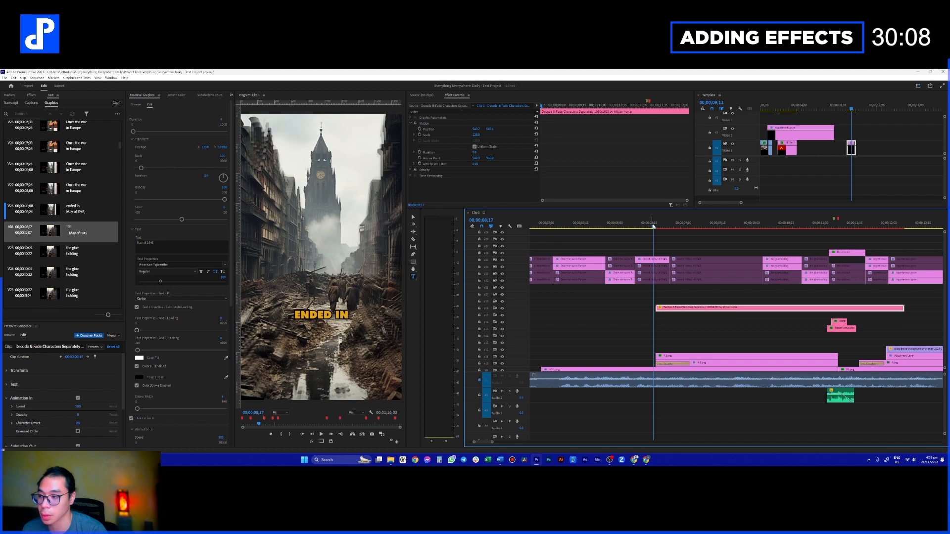
{"action": "key", "text": "space"}
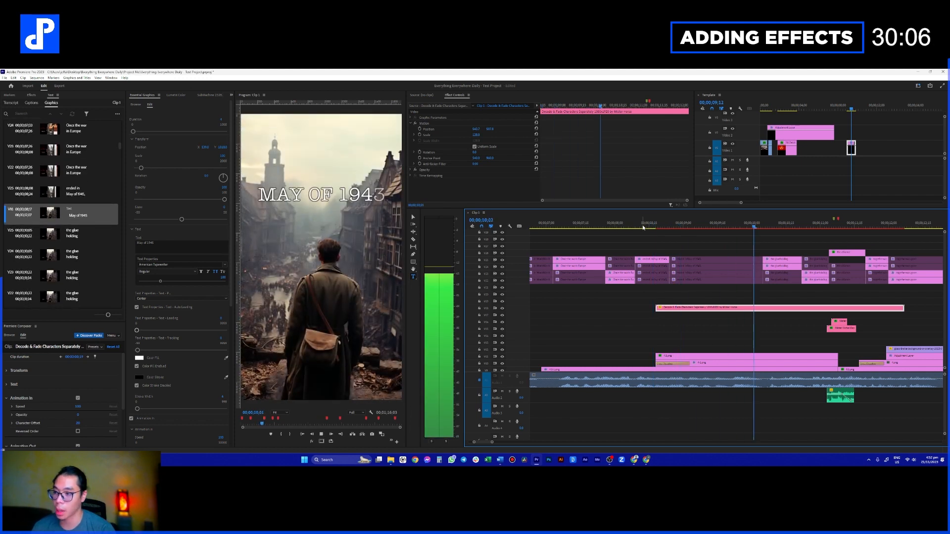
{"action": "key", "text": "space"}
- Trim the MAY OF 1945 clip to the end of the street shot, place it directly above that shot, and play the section
{"action": "scroll", "coordinate": [710, 267], "scroll_direction": "down", "scroll_amount": 1}
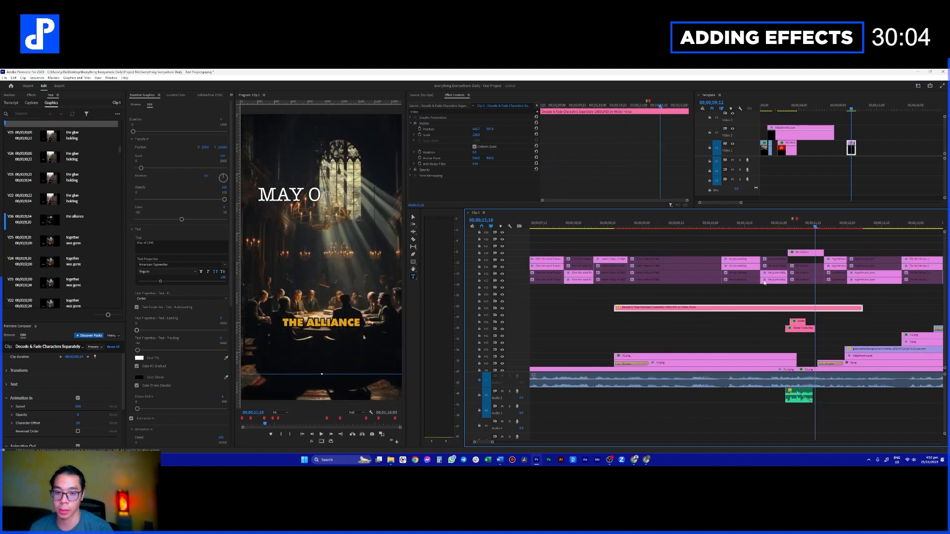
{"action": "left_click_drag", "start_coordinate": [861, 308], "coordinate": [778, 352]}
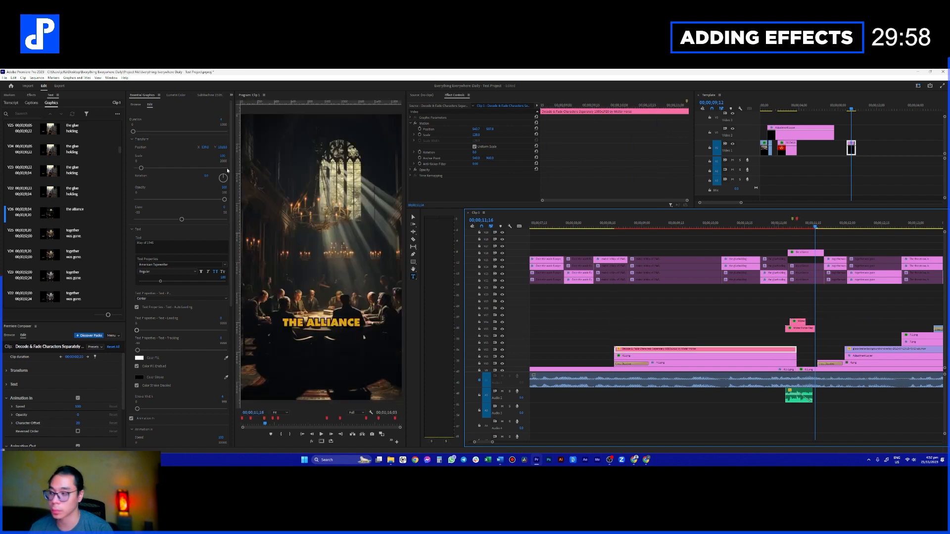
{"action": "left_click", "coordinate": [31, 95]}
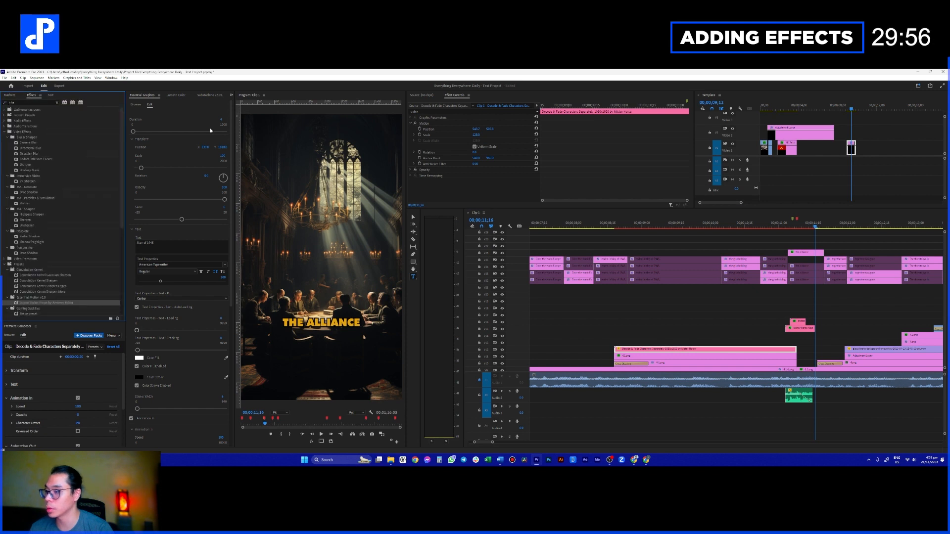
{"action": "left_click", "coordinate": [606, 228]}
{"action": "key", "text": "space"}
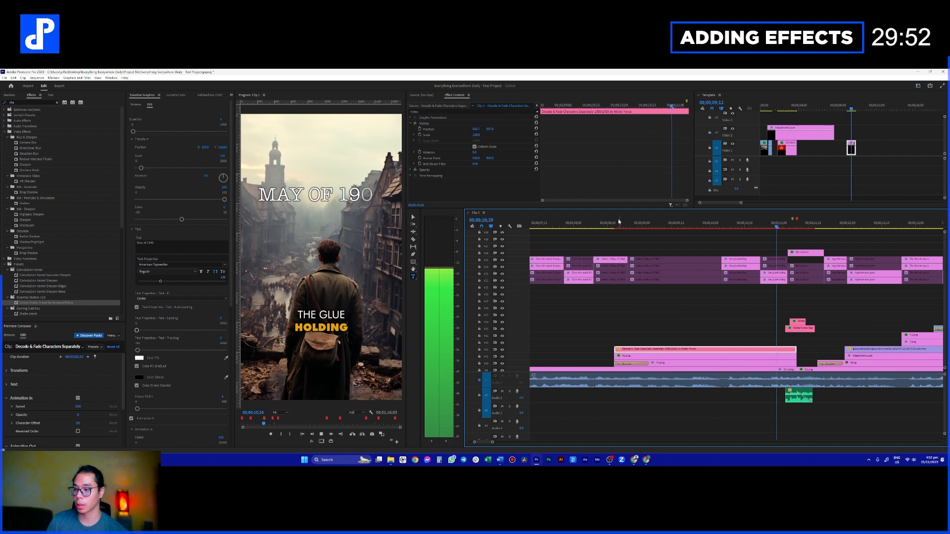
{"action": "left_click", "coordinate": [774, 224]}
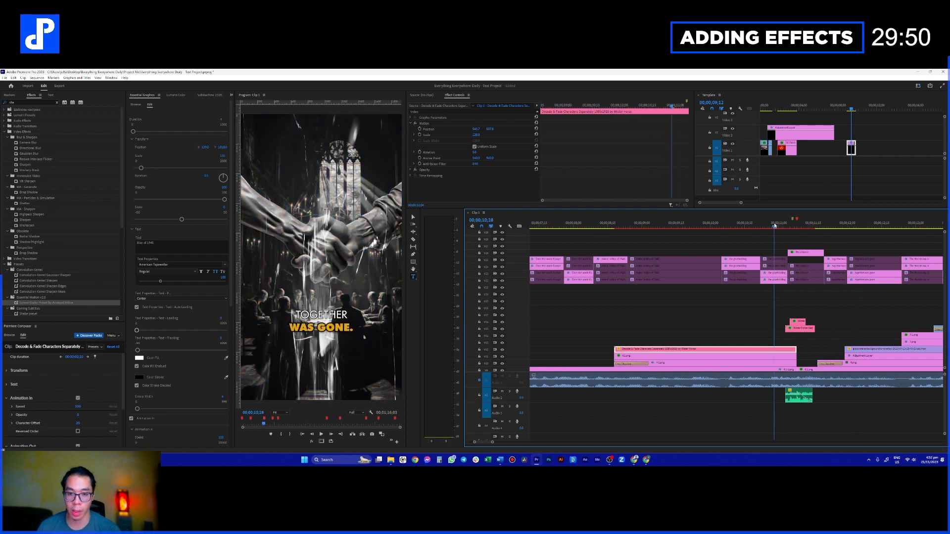
- Play back the glitch transition out of the street shot and the shots that follow it
{"action": "scroll", "coordinate": [653, 298], "scroll_direction": "down", "scroll_amount": 4}
{"action": "key", "text": "space"}
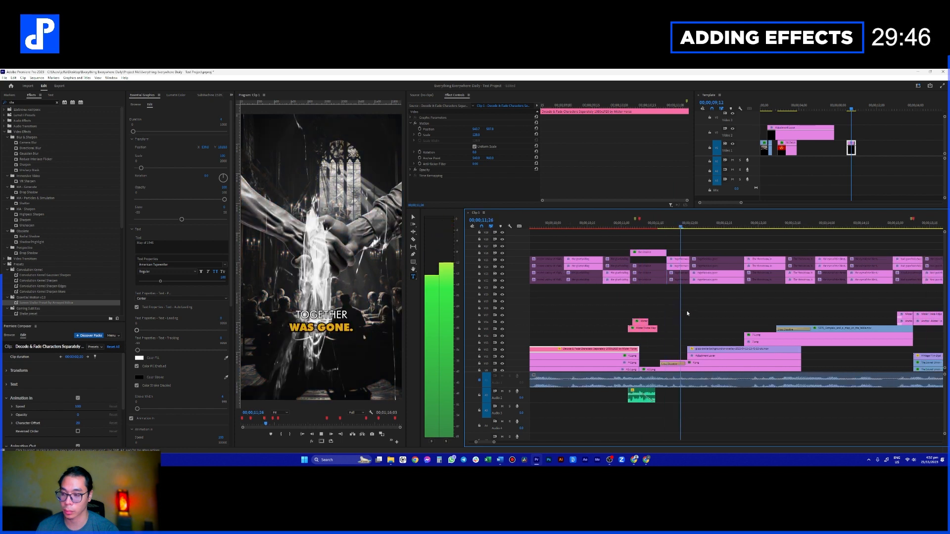
{"action": "key", "text": "space"}
{"action": "scroll", "coordinate": [670, 301], "scroll_direction": "down", "scroll_amount": 1}
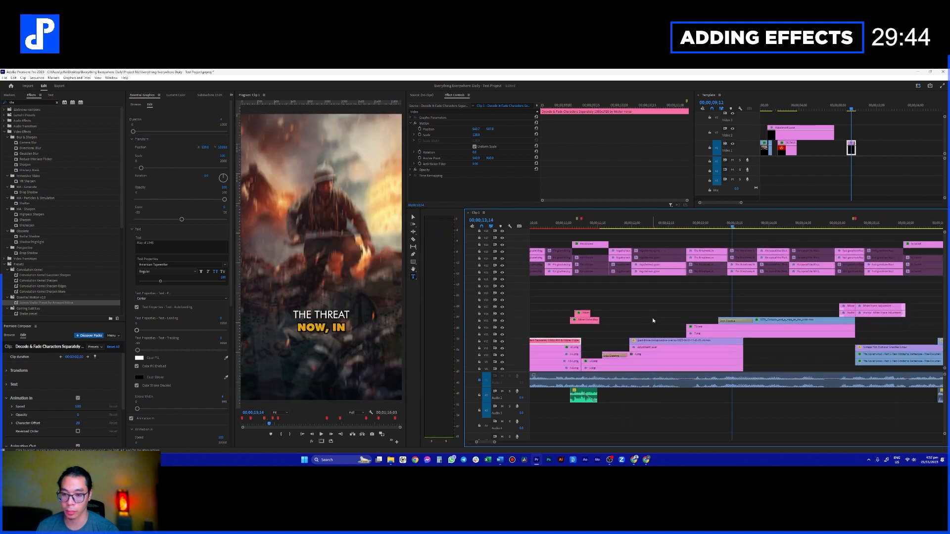
{"action": "left_click", "coordinate": [652, 317]}
{"action": "scroll", "coordinate": [653, 318], "scroll_direction": "down", "scroll_amount": 2}
{"action": "scroll", "coordinate": [608, 281], "scroll_direction": "down", "scroll_amount": 1}
{"action": "left_click", "coordinate": [614, 270]}
{"action": "left_click", "coordinate": [571, 222]}
{"action": "key", "text": "d"}
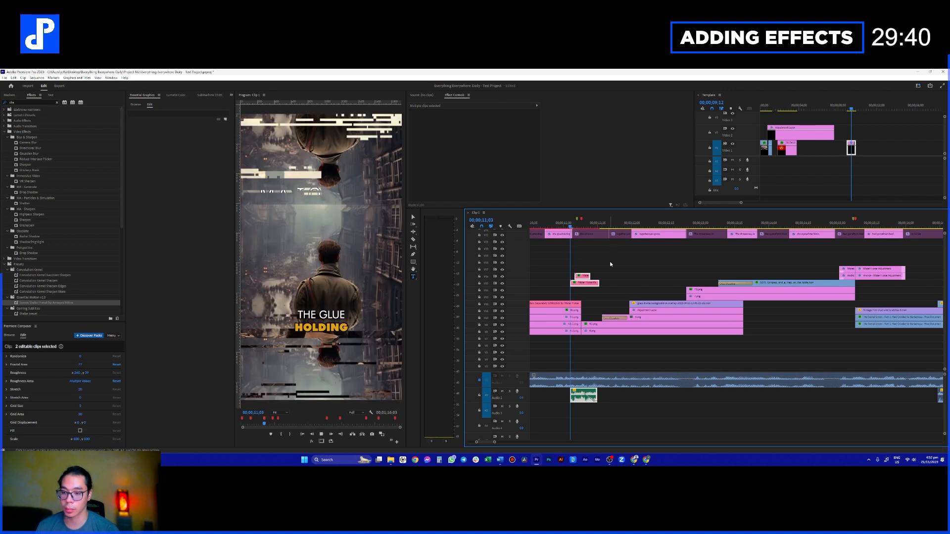
{"action": "key", "text": "space"}
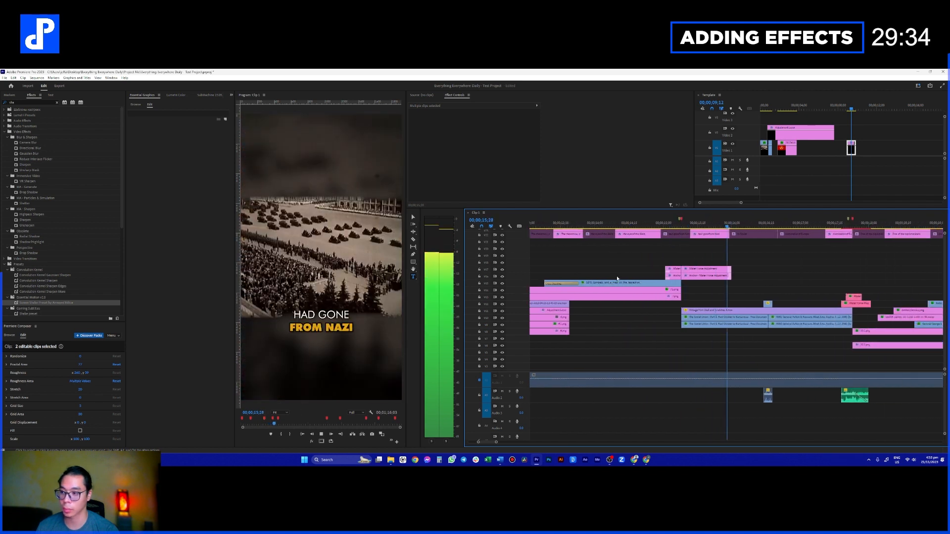
- Continue reviewing the sequence from the sepia parade footage to the General George Patton section
{"action": "key", "text": "space"}
{"action": "scroll", "coordinate": [637, 279], "scroll_direction": "down", "scroll_amount": 3}
{"action": "scroll", "coordinate": [642, 279], "scroll_direction": "down", "scroll_amount": 2}
{"action": "key", "text": "space"}
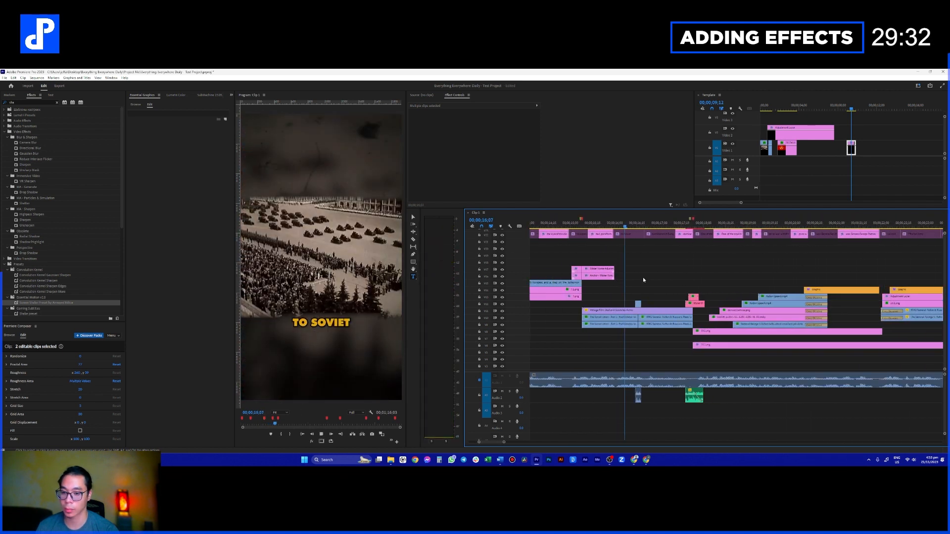
{"action": "left_click", "coordinate": [635, 285]}
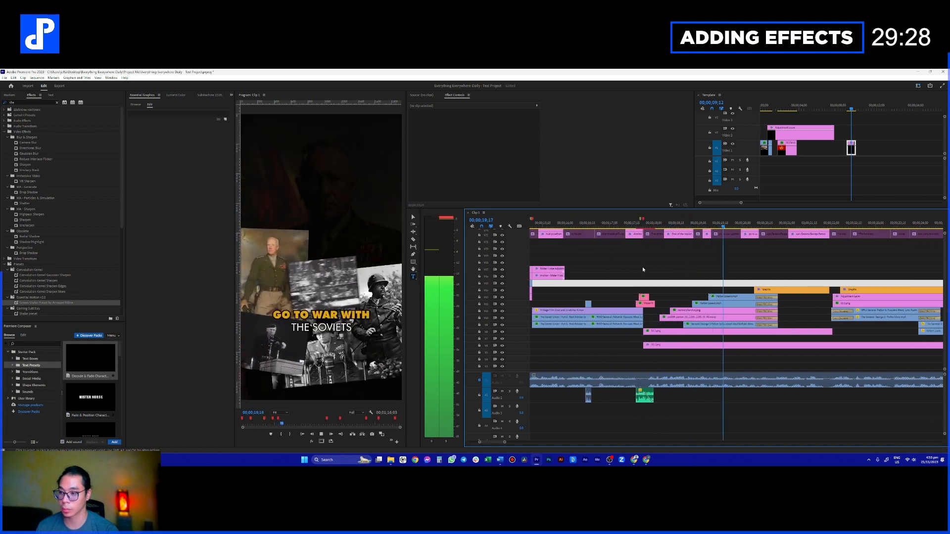
{"action": "key", "text": "space"}
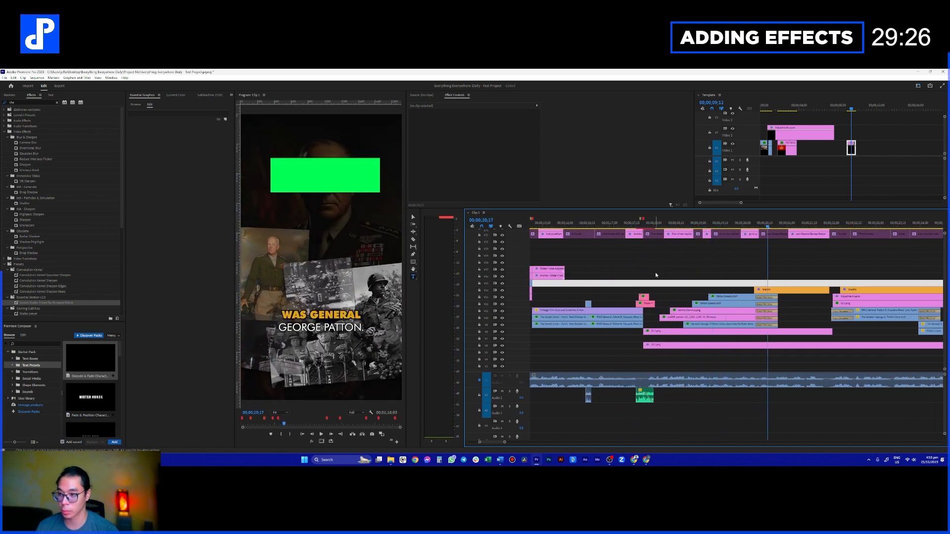
- Delete the green placeholder clip over the General George Patton portrait
{"action": "scroll", "coordinate": [707, 283], "scroll_direction": "up", "scroll_amount": 2, "text": "alt"}
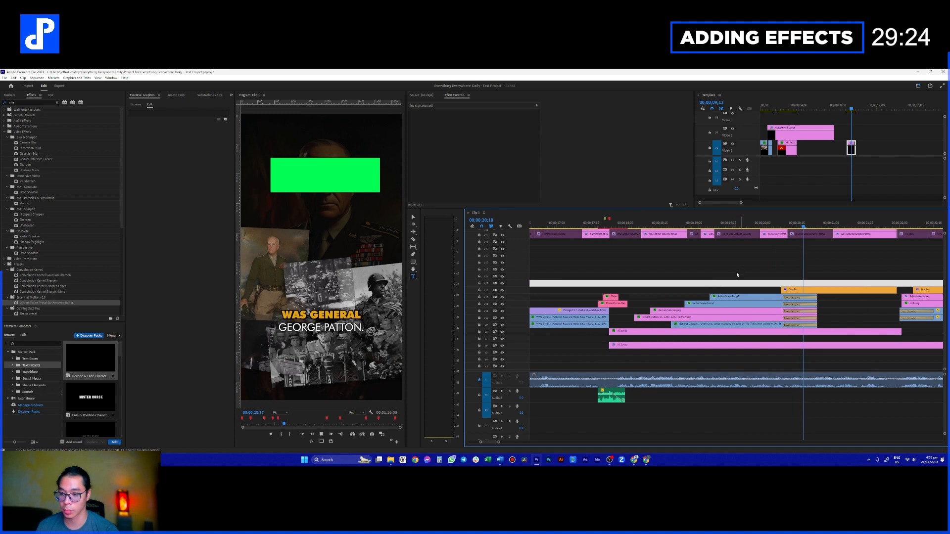
{"action": "key", "text": "space"}
{"action": "left_click", "coordinate": [762, 291]}
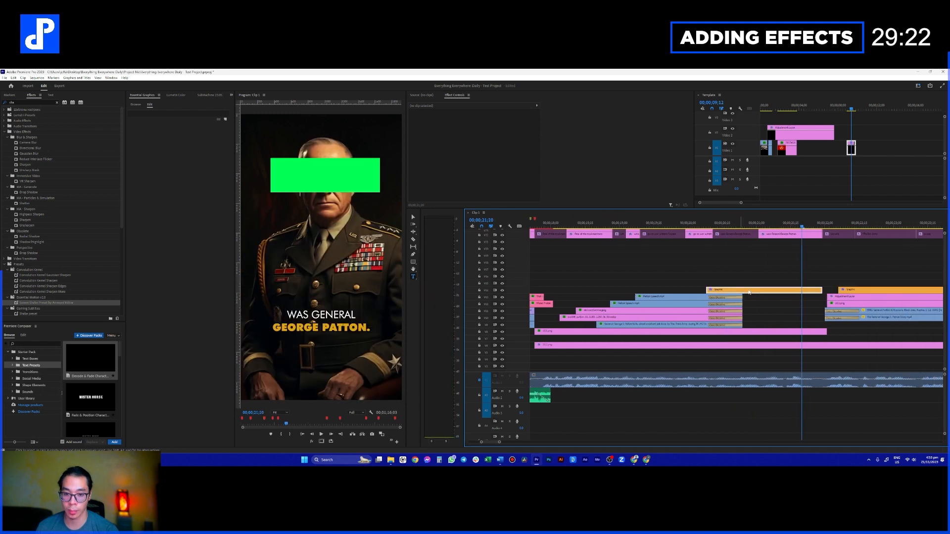
{"action": "key", "text": "Delete"}
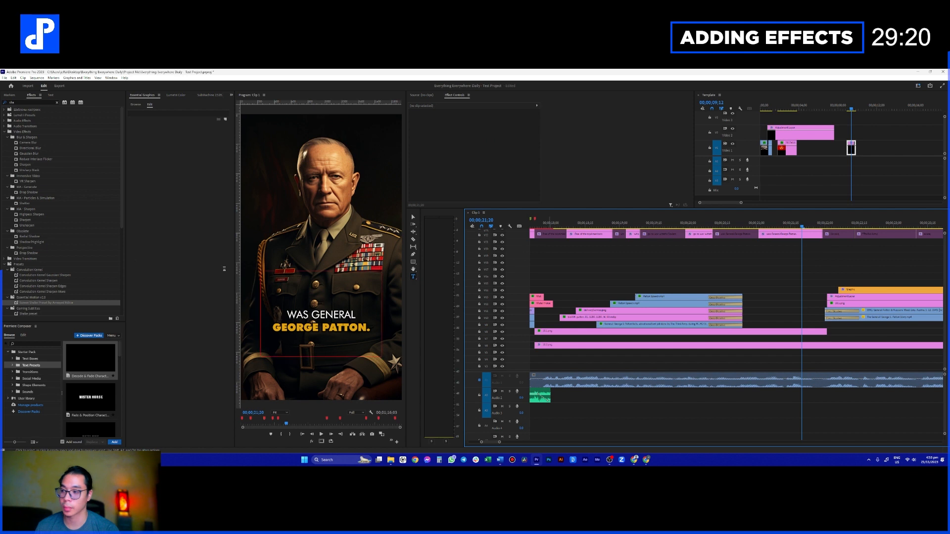
- Add the 1 Line Fill Text Box 1 - Down title above the General George Patton portrait, ending with the portrait's caption
{"action": "left_click", "coordinate": [42, 360]}
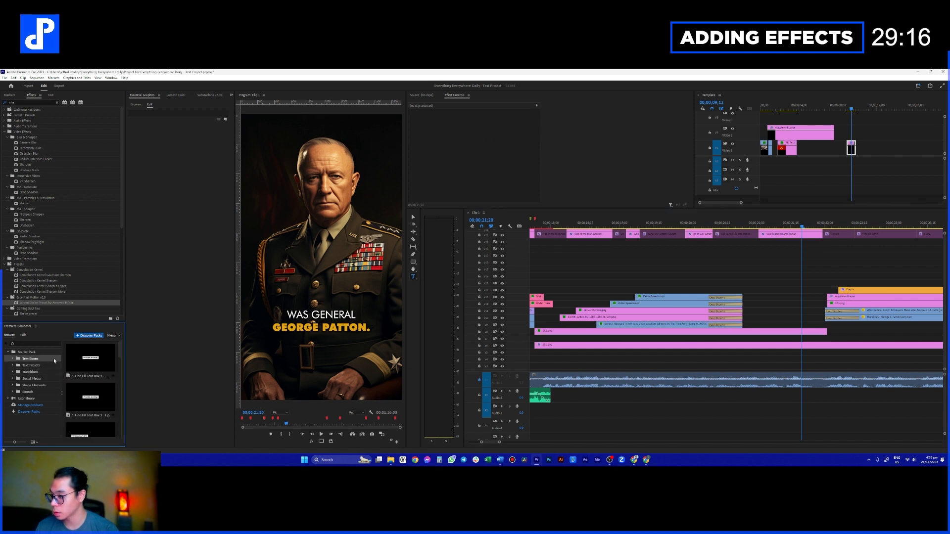
{"action": "left_click_drag", "start_coordinate": [90, 398], "coordinate": [788, 287]}
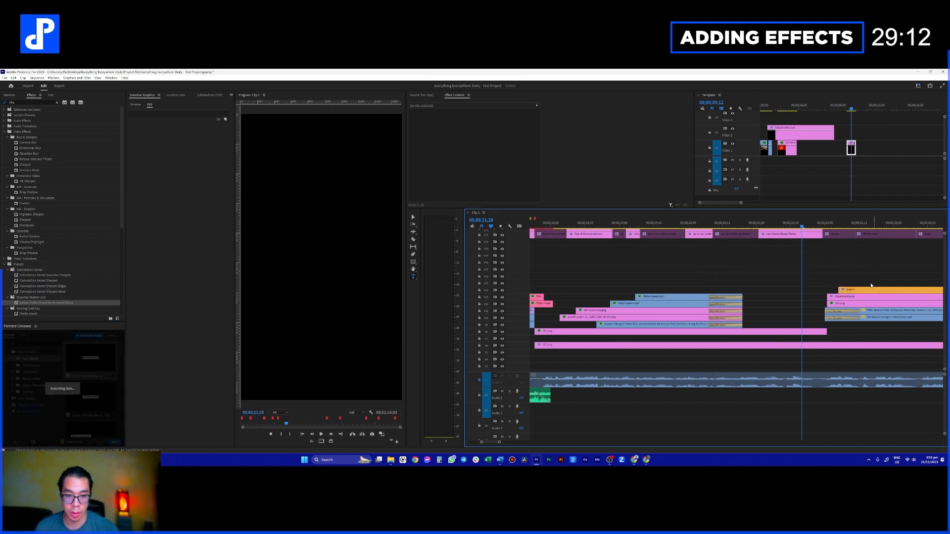
{"action": "left_click_drag", "start_coordinate": [870, 282], "coordinate": [786, 281]}
{"action": "scroll", "coordinate": [821, 285], "scroll_direction": "up", "scroll_amount": 3}
- Preview the text box over the portrait and disable the "was General George Patton" caption clips that overlap it
{"action": "left_click", "coordinate": [790, 253]}
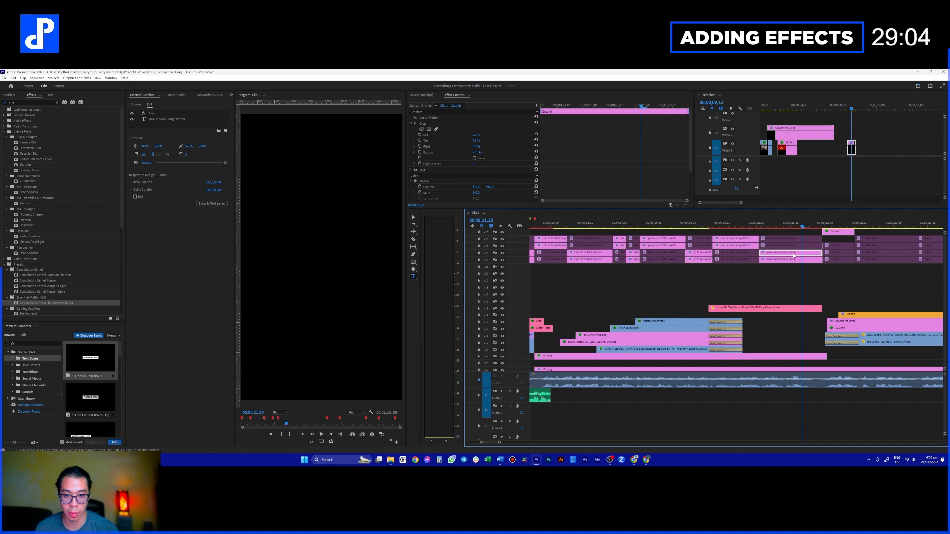
{"action": "left_click", "coordinate": [704, 229]}
{"action": "left_click_drag", "start_coordinate": [704, 227], "coordinate": [748, 229]}
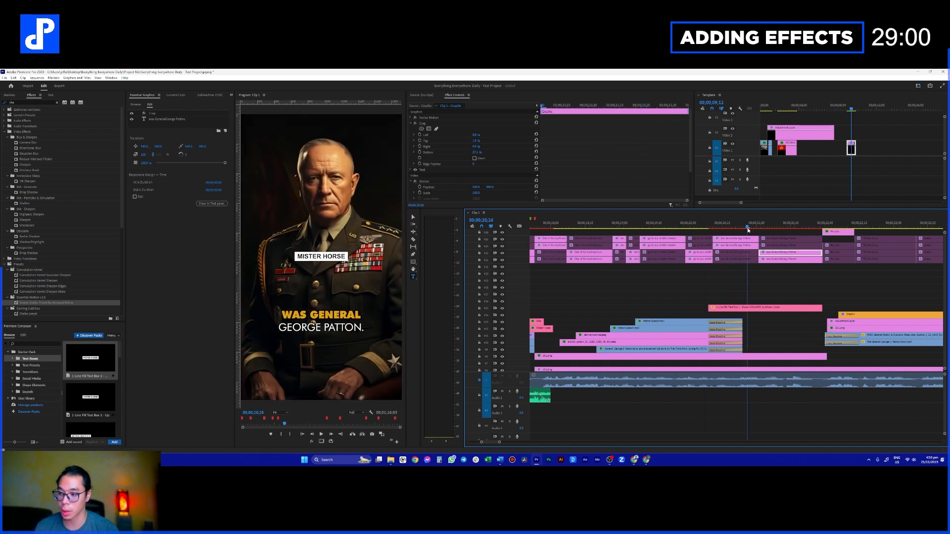
{"action": "left_click", "coordinate": [751, 246]}
{"action": "key", "text": "shift+e"}
{"action": "left_click_drag", "start_coordinate": [776, 276], "coordinate": [774, 253]}
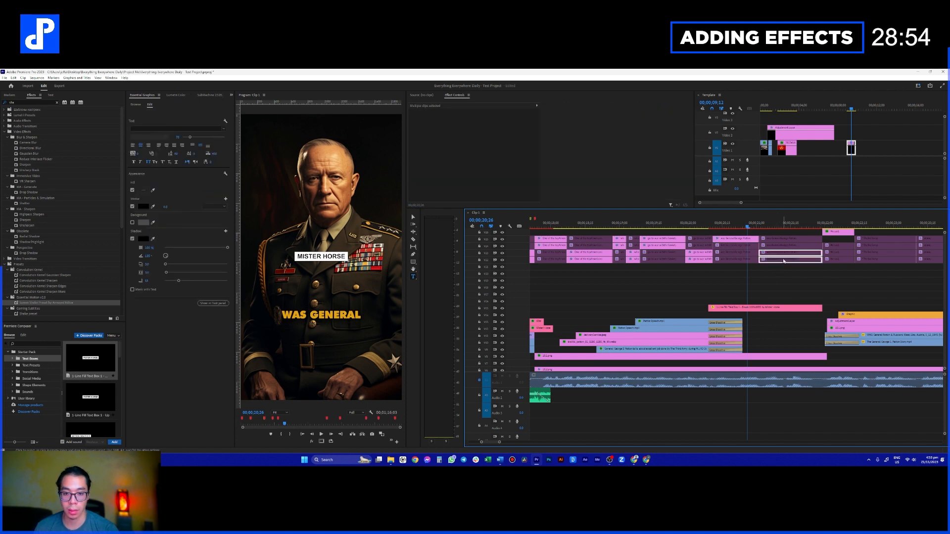
- Copy "General George Patton" from the caption text and use it to replace the text box title's placeholder wording
{"action": "left_click", "coordinate": [732, 239]}
{"action": "left_click", "coordinate": [50, 95]}
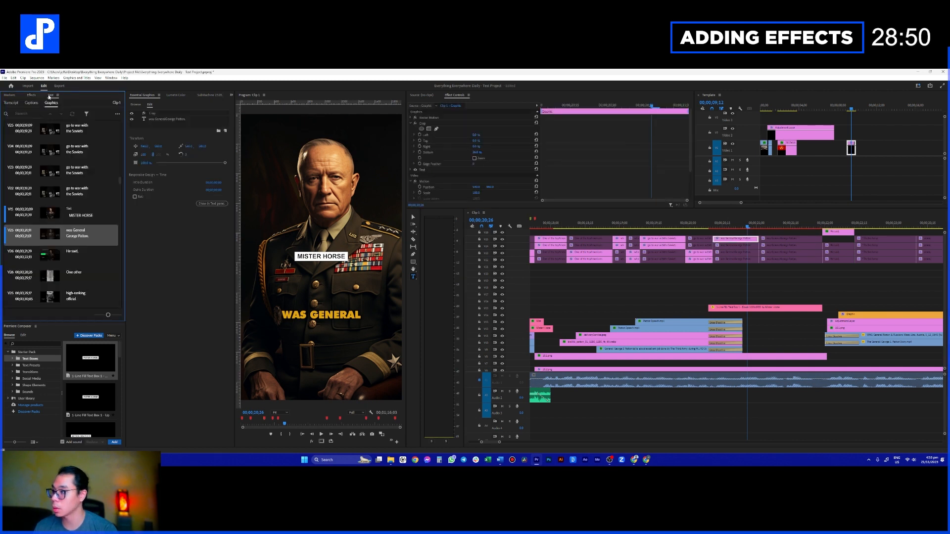
{"action": "double_click", "coordinate": [79, 236]}
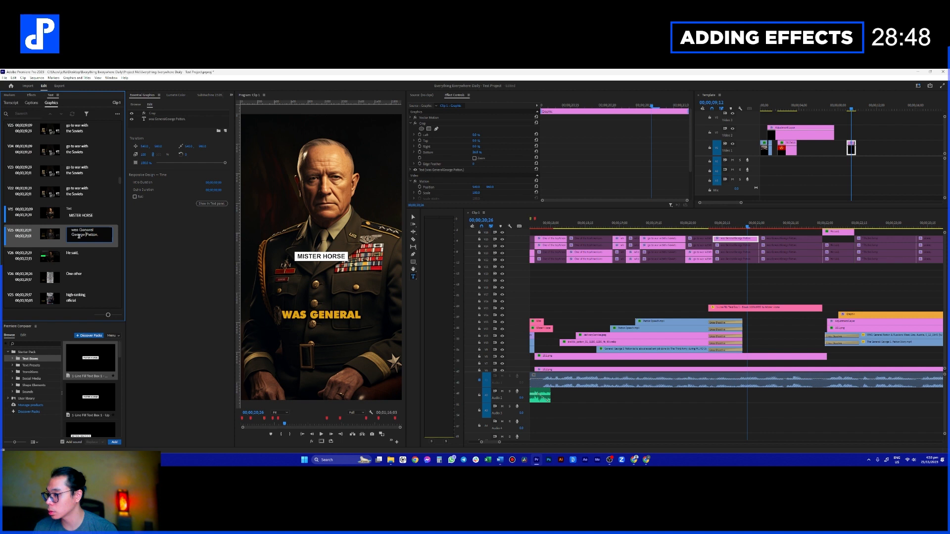
{"action": "left_click_drag", "start_coordinate": [86, 234], "coordinate": [104, 236]}
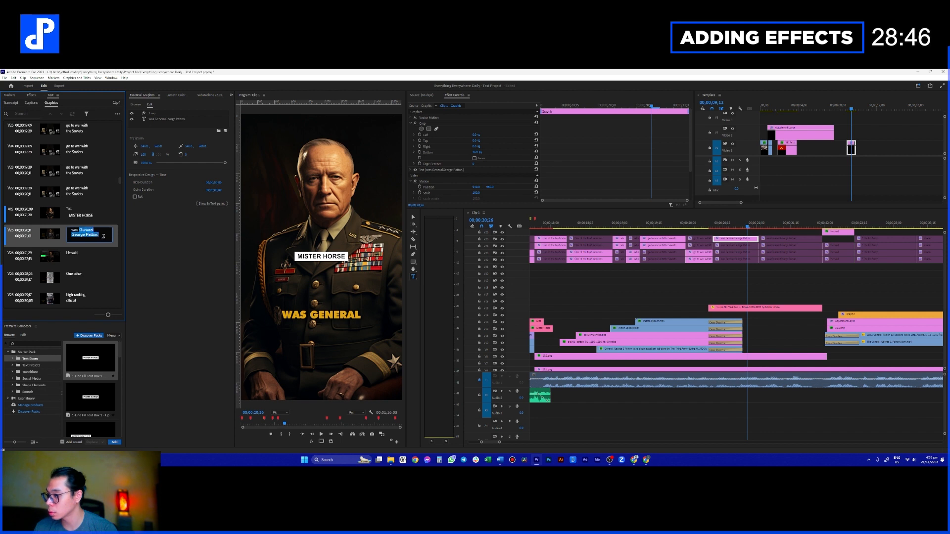
{"action": "left_click", "coordinate": [726, 288]}
{"action": "left_click", "coordinate": [726, 308]}
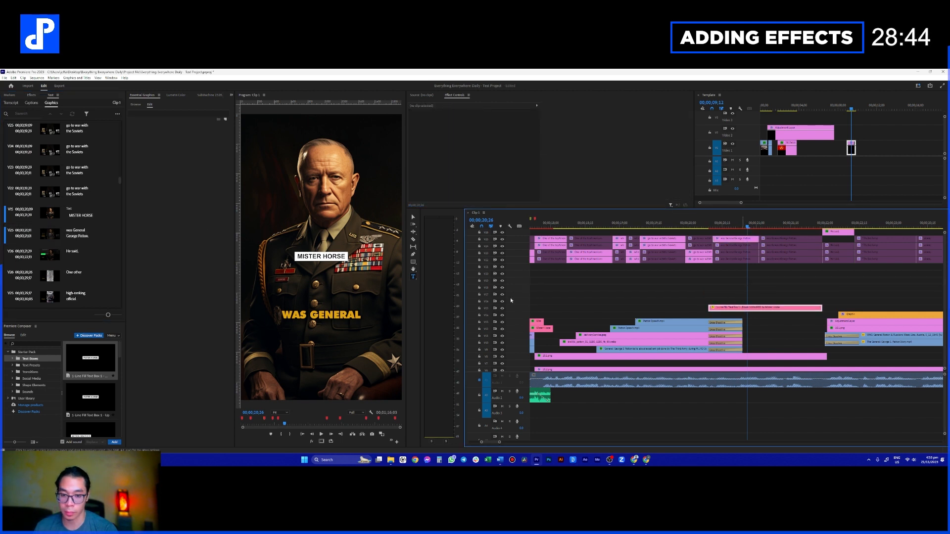
{"action": "left_click", "coordinate": [170, 207]}
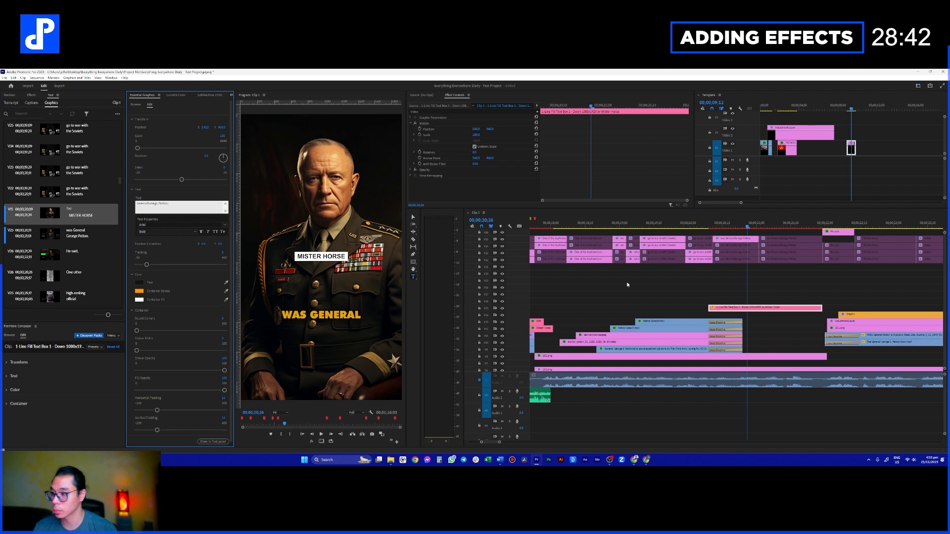
- Copy the General George Patton text box and the MAY OF 1945 title into the Template sequence
{"action": "key", "text": "minus"}
{"action": "scroll", "coordinate": [657, 298], "scroll_direction": "up", "scroll_amount": 6}
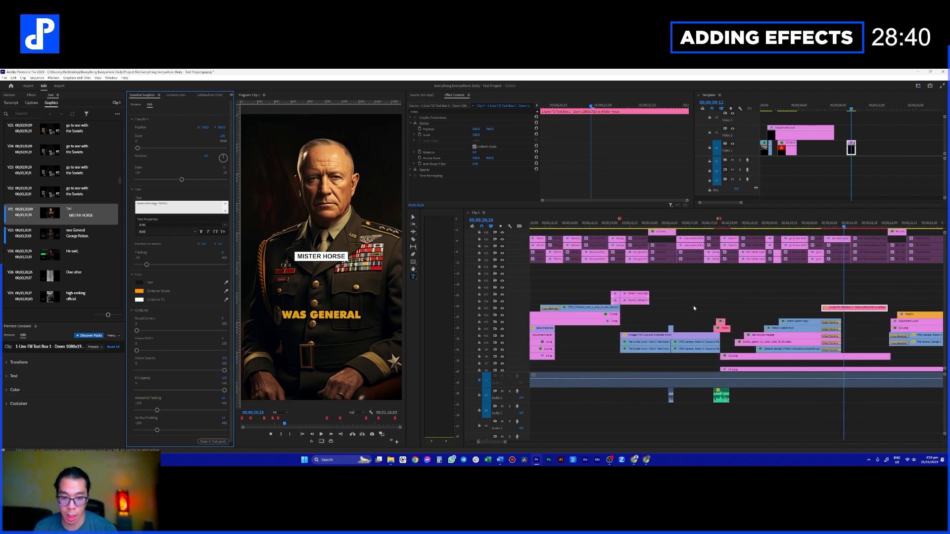
{"action": "left_click_drag", "start_coordinate": [937, 306], "coordinate": [882, 148]}
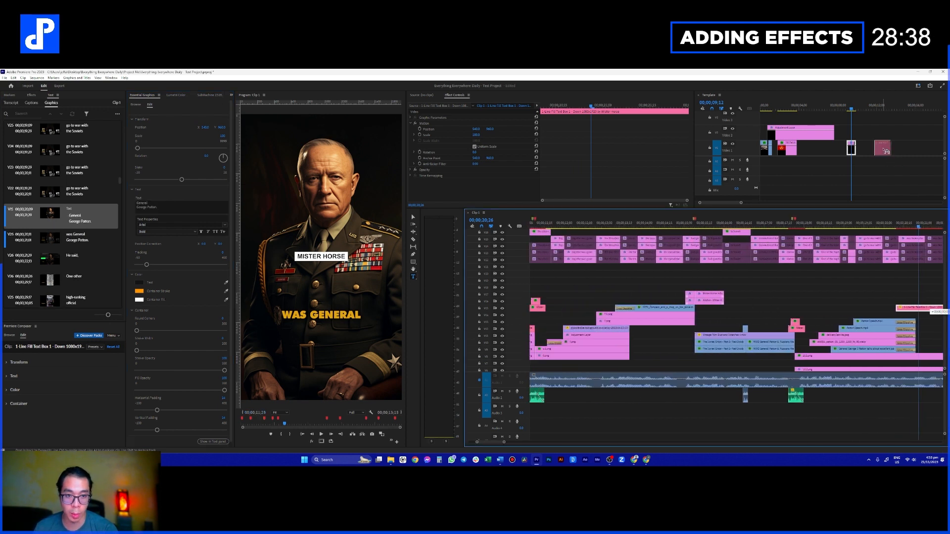
{"action": "scroll", "coordinate": [616, 316], "scroll_direction": "up", "scroll_amount": 3}
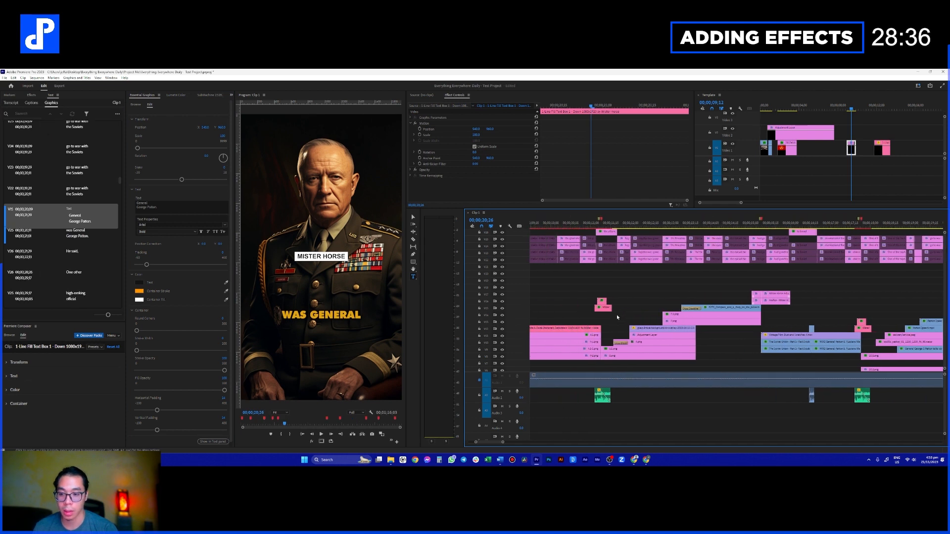
{"action": "scroll", "coordinate": [589, 314], "scroll_direction": "up", "scroll_amount": 2}
{"action": "left_click", "coordinate": [645, 329]}
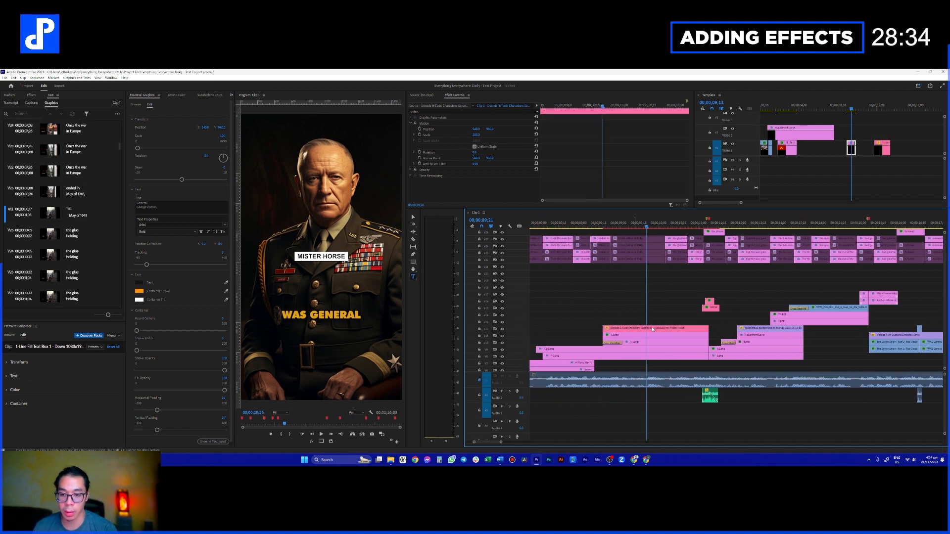
{"action": "left_click_drag", "start_coordinate": [643, 330], "coordinate": [870, 135]}
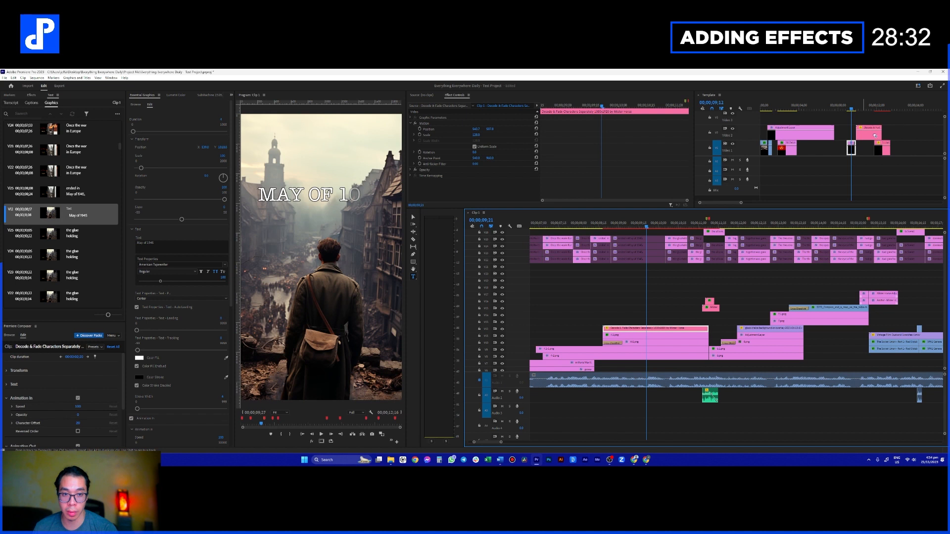
- Arrange the two copied titles on the Template sequence's lowest video track, with the text box after the MAY OF 1945 title
{"action": "left_click", "coordinate": [886, 152]}
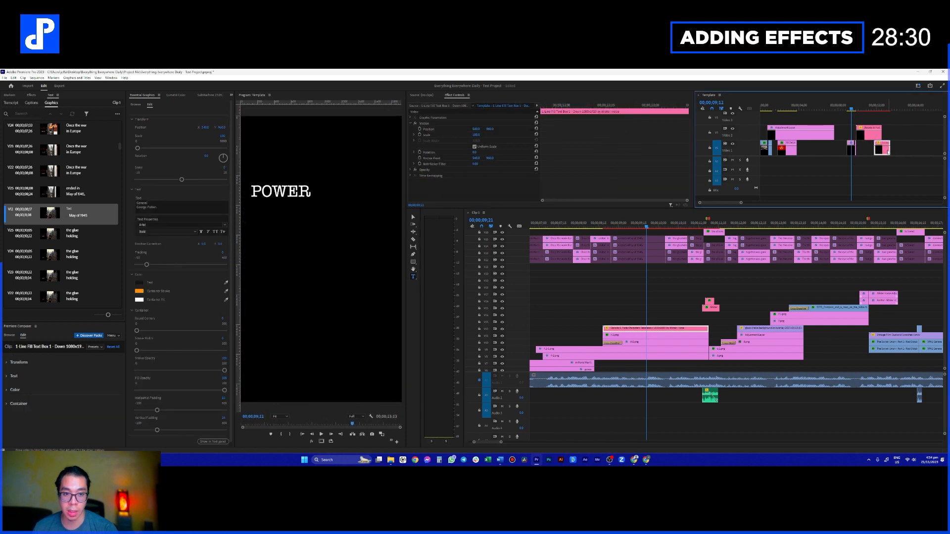
{"action": "left_click_drag", "start_coordinate": [897, 151], "coordinate": [930, 150]}
{"action": "left_click_drag", "start_coordinate": [869, 134], "coordinate": [891, 147]}
{"action": "scroll", "coordinate": [870, 148], "scroll_direction": "down", "scroll_amount": 3}
{"action": "left_click", "coordinate": [673, 328]}
{"action": "scroll", "coordinate": [703, 297], "scroll_direction": "down", "scroll_amount": 3}
{"action": "scroll", "coordinate": [845, 137], "scroll_direction": "up", "scroll_amount": 7}
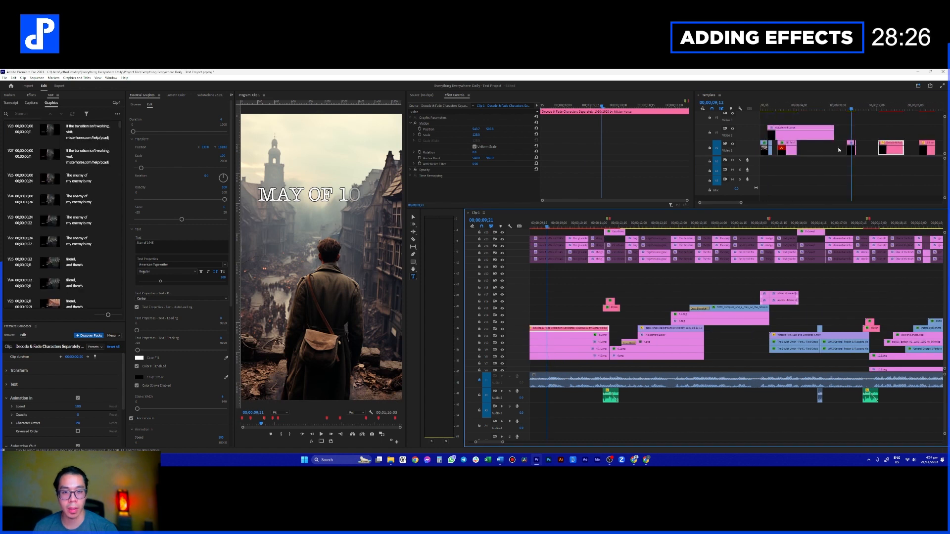
- Join the two text lines of the title over the Patton portrait into the single line "General George Patton."
{"action": "scroll", "coordinate": [750, 290], "scroll_direction": "down", "scroll_amount": 6}
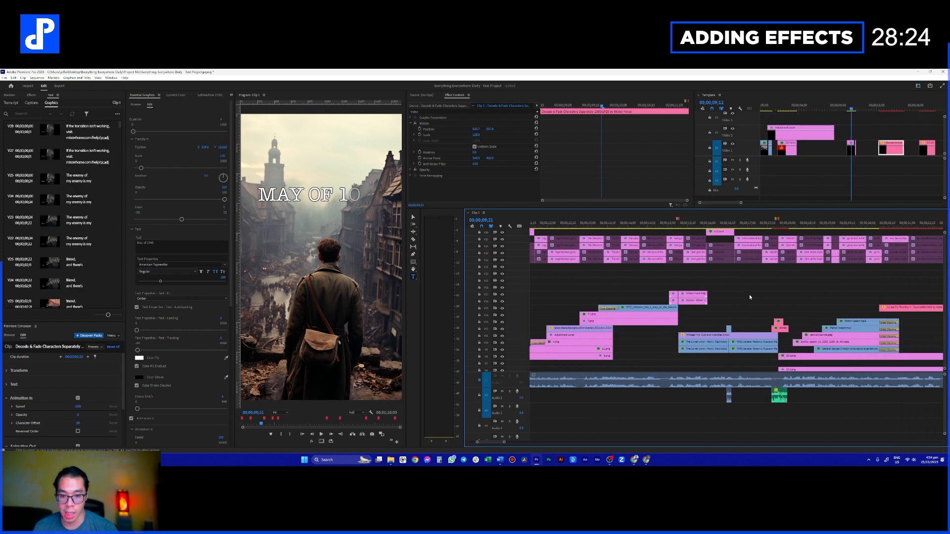
{"action": "scroll", "coordinate": [745, 289], "scroll_direction": "down", "scroll_amount": 3}
{"action": "left_click", "coordinate": [759, 224]}
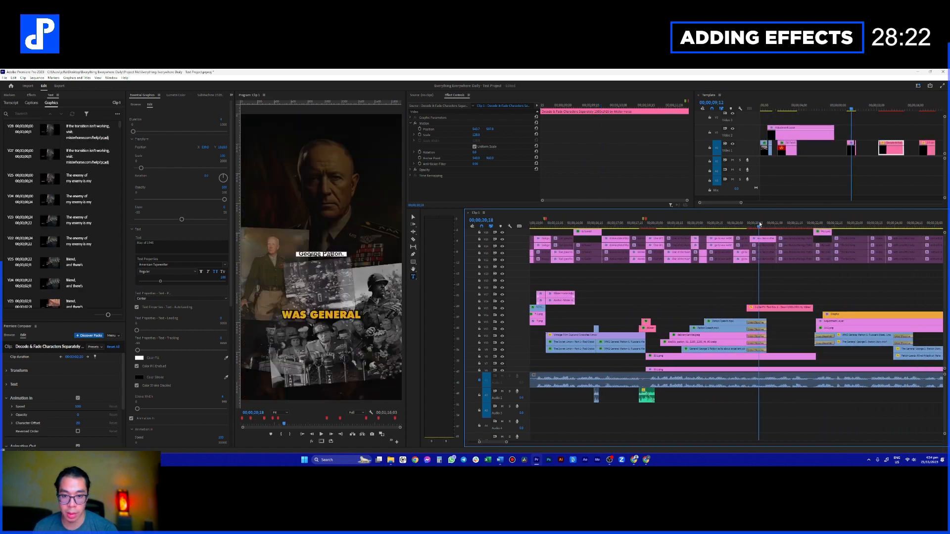
{"action": "left_click_drag", "start_coordinate": [762, 229], "coordinate": [782, 227]}
{"action": "left_click", "coordinate": [782, 310]}
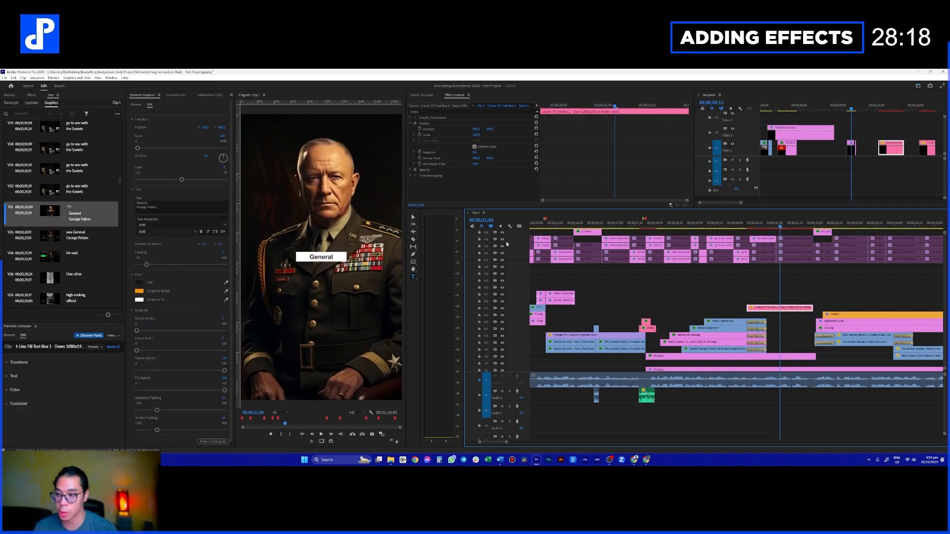
{"action": "left_click", "coordinate": [175, 212]}
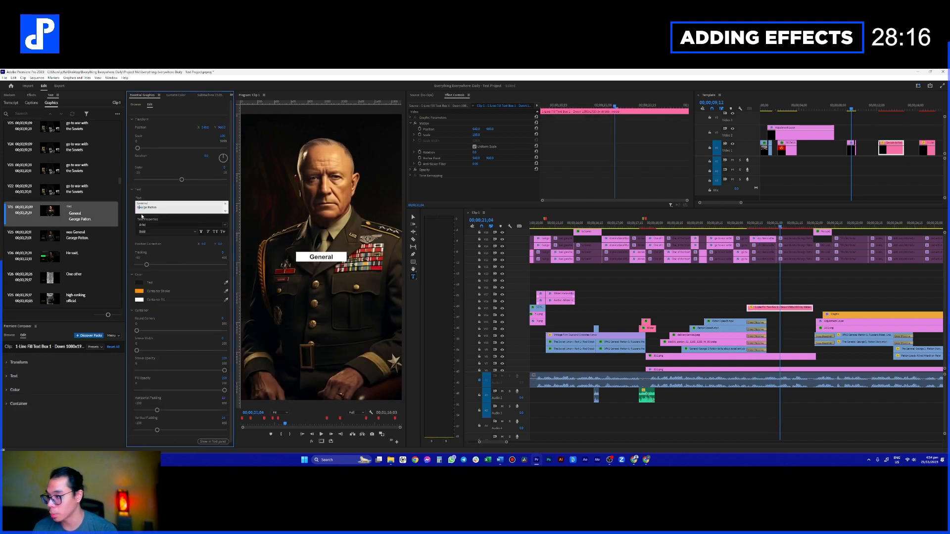
{"action": "key", "text": "BackSpace"}
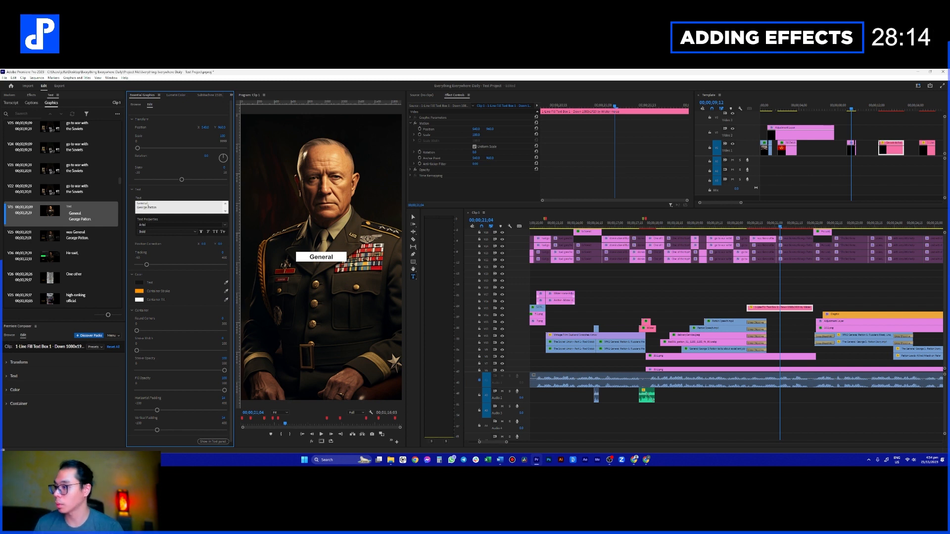
{"action": "left_click", "coordinate": [174, 216]}
{"action": "left_click", "coordinate": [184, 203]}
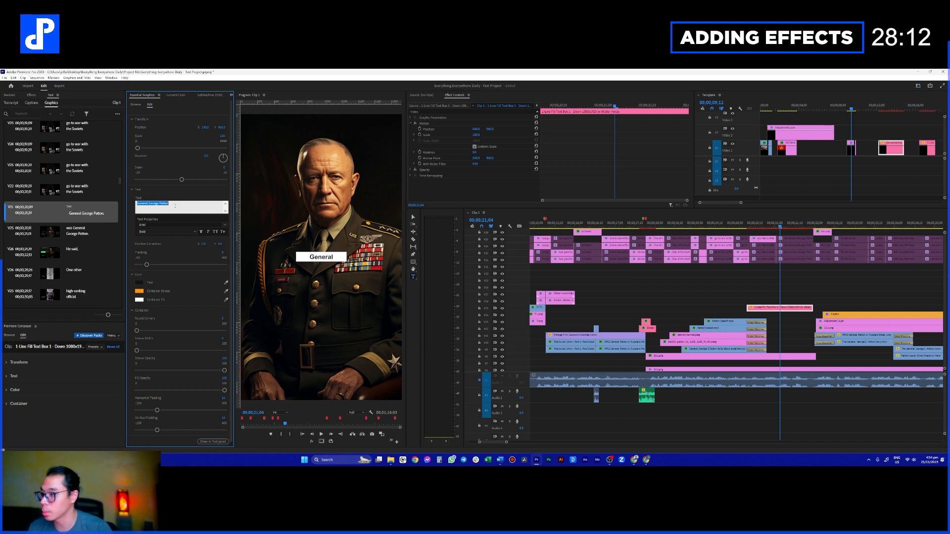
{"action": "left_click", "coordinate": [802, 293]}
{"action": "left_click", "coordinate": [775, 309]}
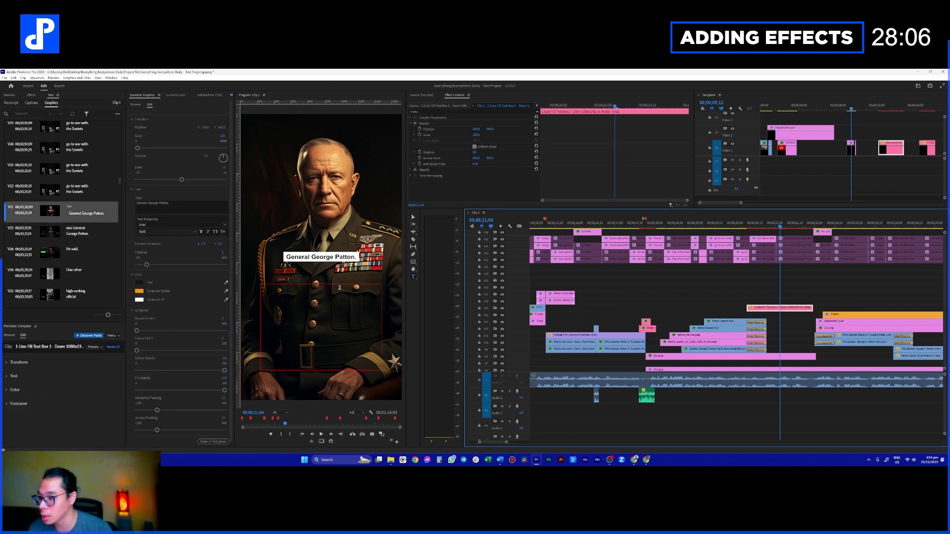
- Style the General George Patton title in American Typewriter Regular, all caps, with black text
{"action": "left_click", "coordinate": [150, 226]}
{"action": "type", "text": "type"}
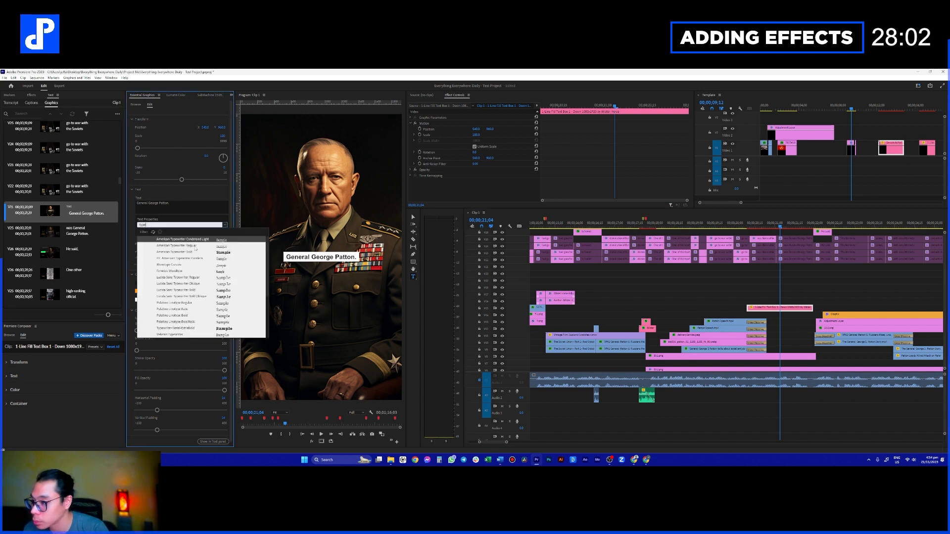
{"action": "left_click", "coordinate": [194, 246]}
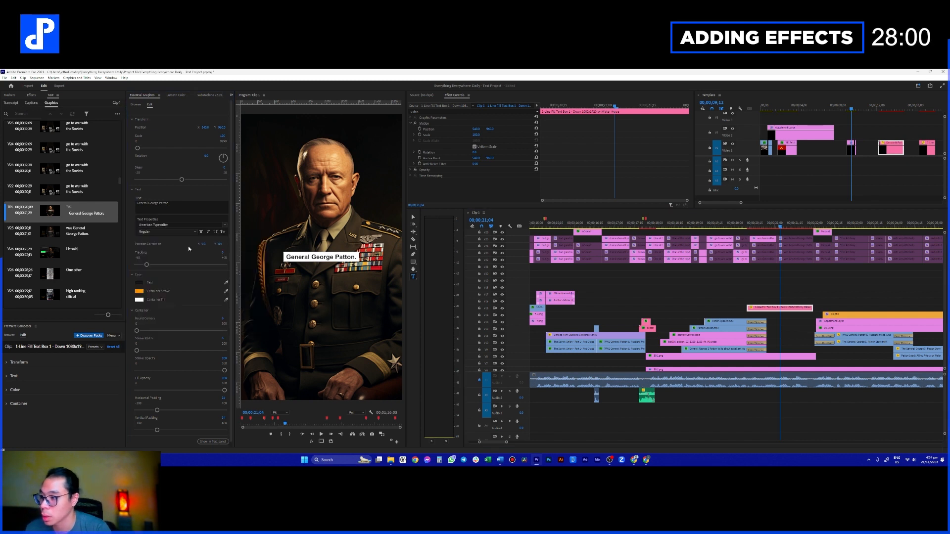
{"action": "left_click", "coordinate": [215, 233]}
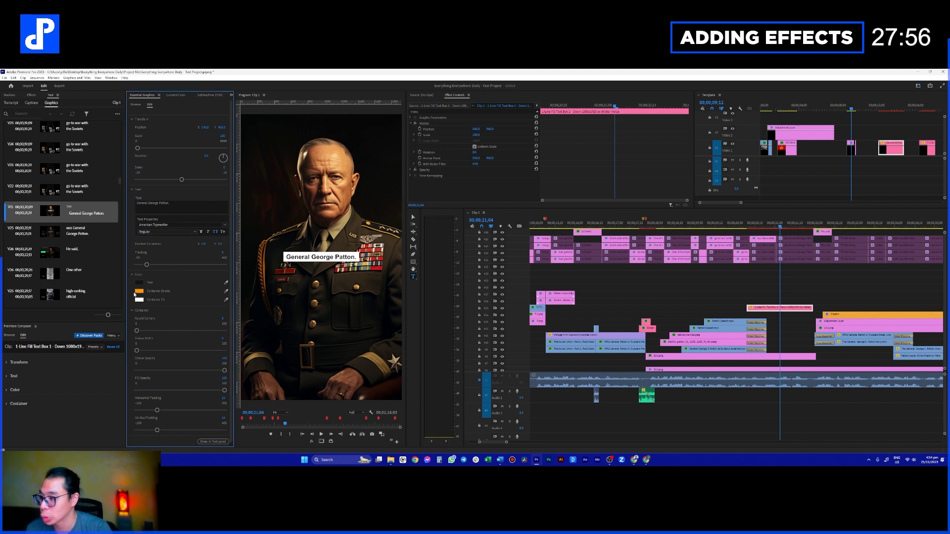
{"action": "left_click", "coordinate": [140, 283]}
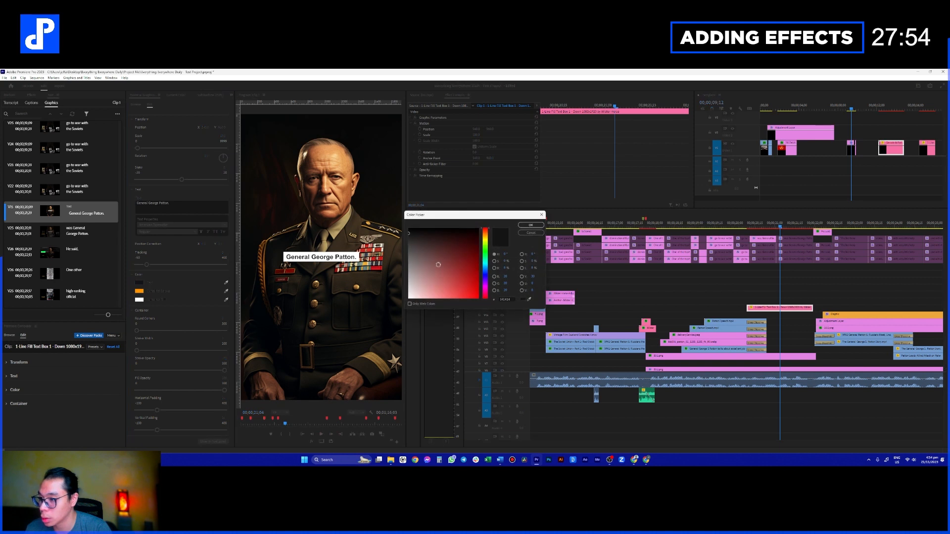
{"action": "left_click", "coordinate": [538, 226]}
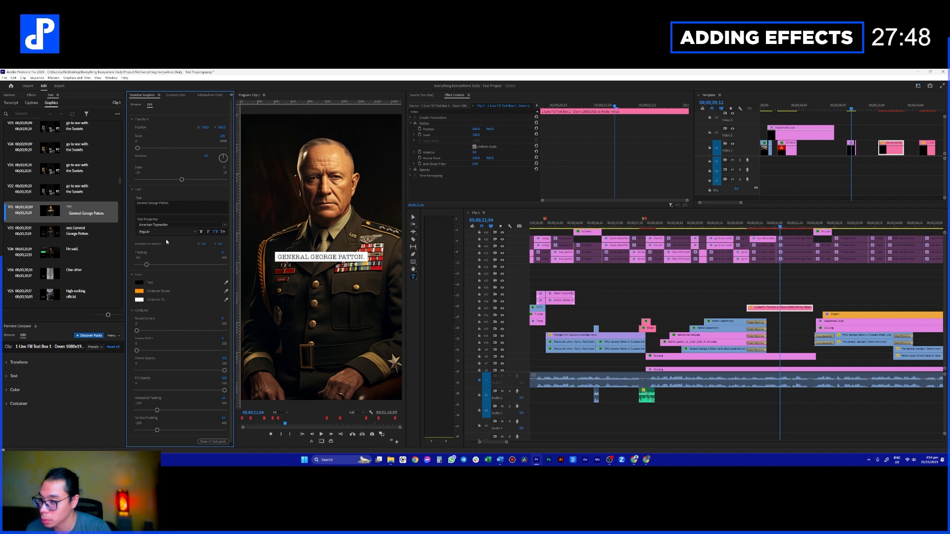
- Switch to Chrome and search Google for "general shortcut" to find the abbreviation of the military rank
{"action": "left_click", "coordinate": [148, 212]}
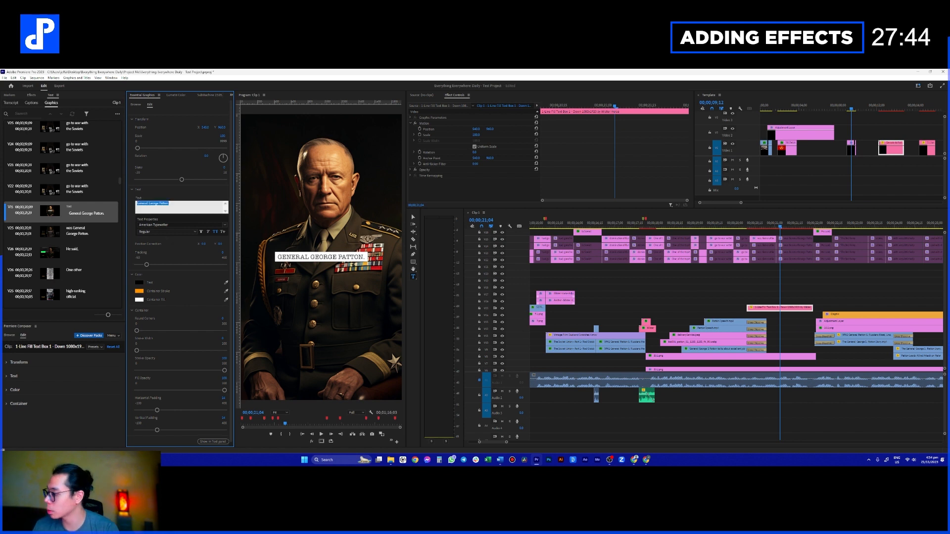
{"action": "left_click", "coordinate": [414, 460]}
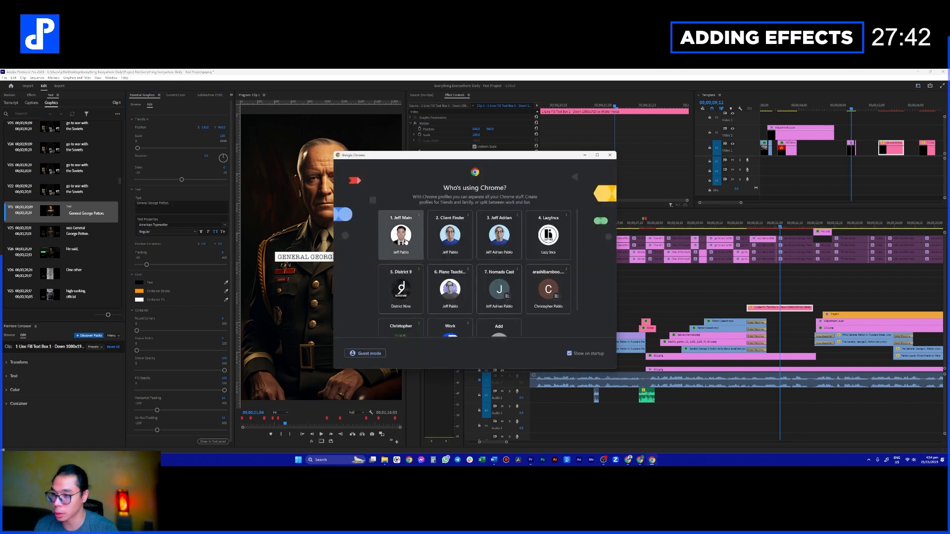
{"action": "left_click", "coordinate": [400, 235]}
{"action": "left_click", "coordinate": [403, 138]}
{"action": "type", "text": "gene"}
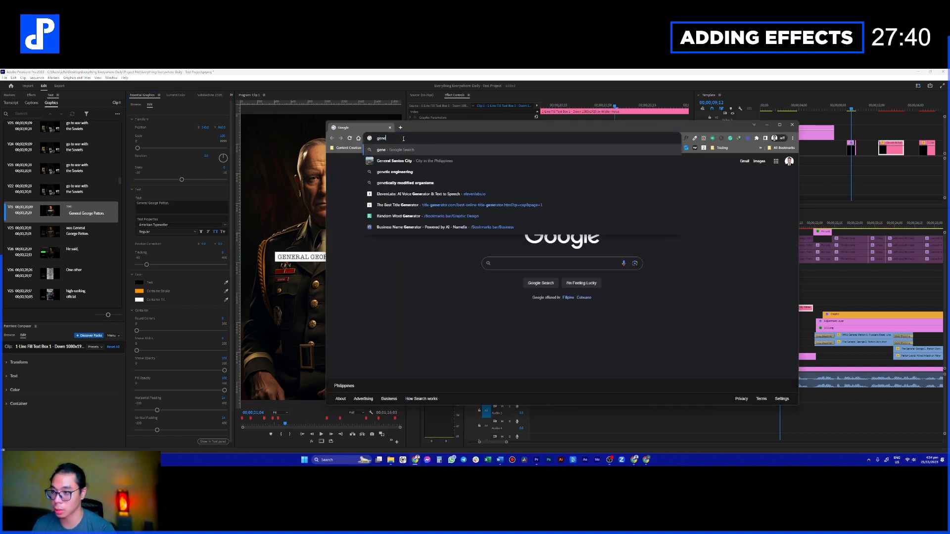
{"action": "key", "text": "BackSpace"}
{"action": "key", "text": "Return"}
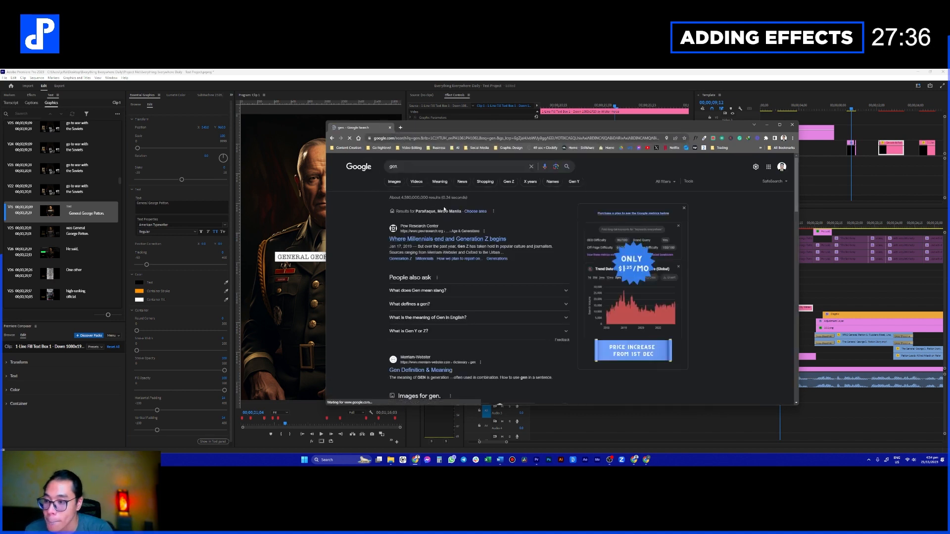
{"action": "left_click", "coordinate": [422, 170]}
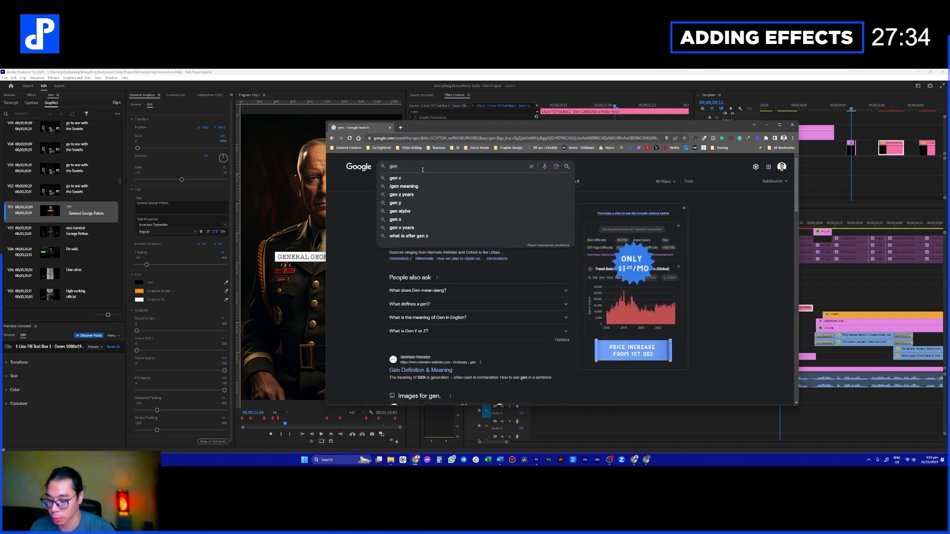
{"action": "type", "text": "eral"}
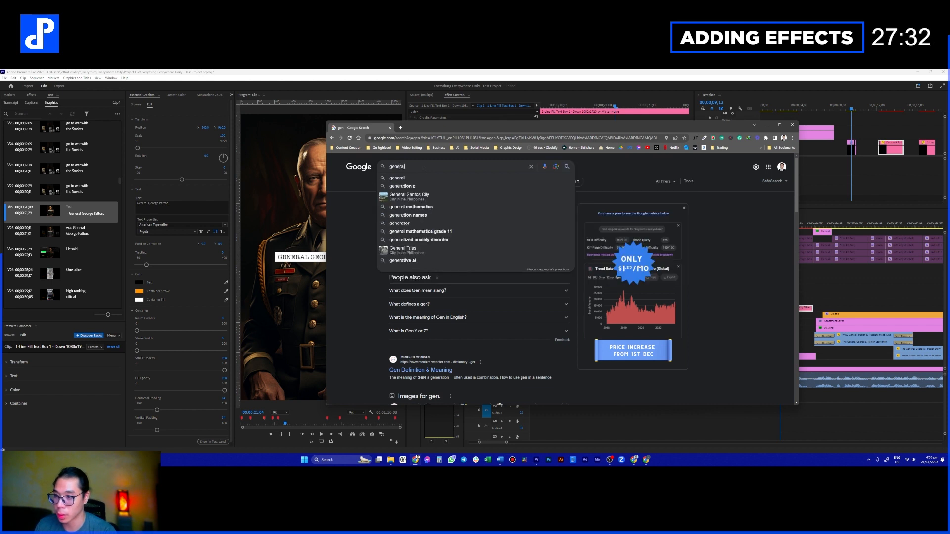
{"action": "type", "text": " shortcut"}
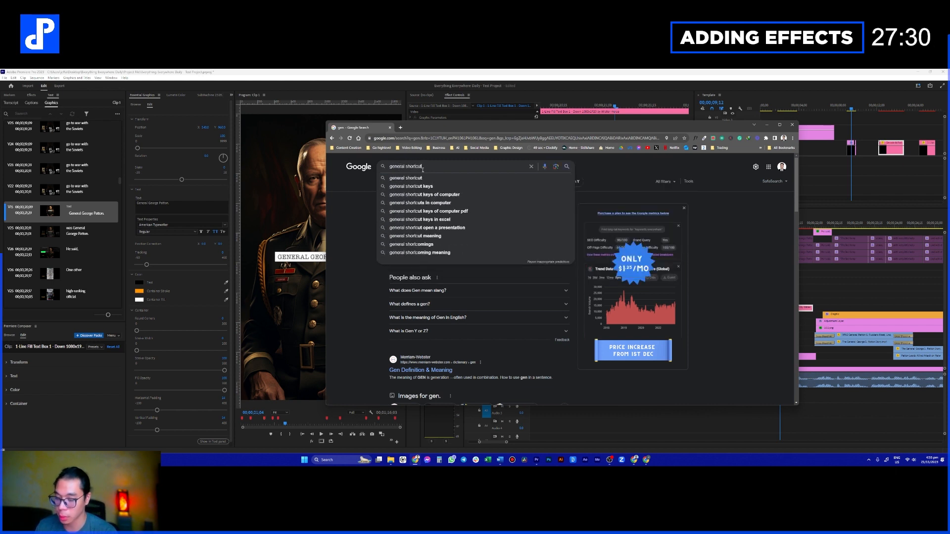
{"action": "key", "text": "Return"}
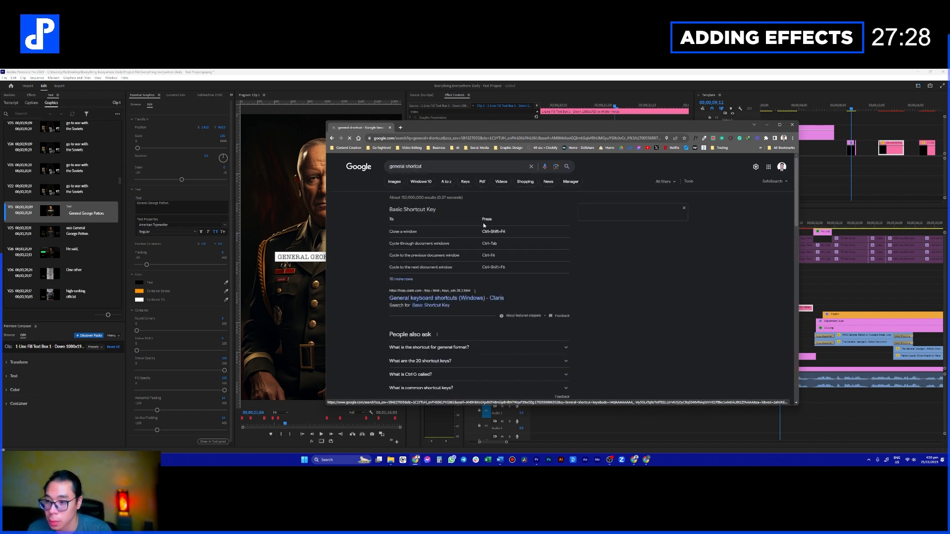
- Refine the Google search to "military general shortcut" and read the answer on how to address a military general
{"action": "left_click", "coordinate": [406, 167]}
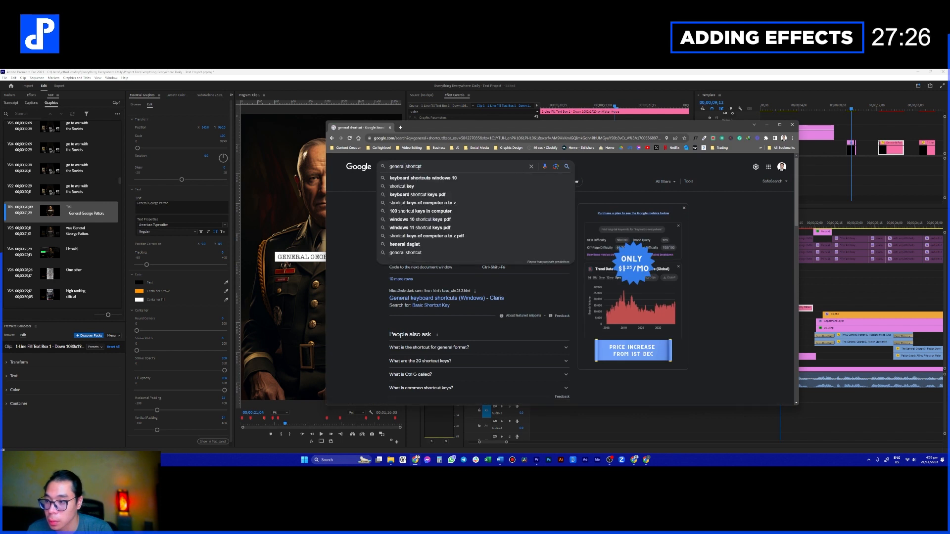
{"action": "left_click", "coordinate": [371, 267]}
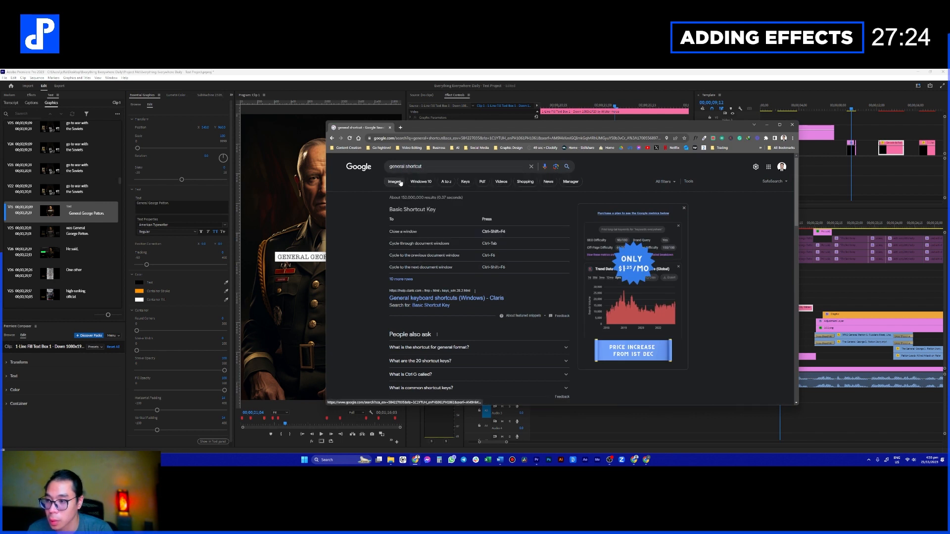
{"action": "left_click", "coordinate": [406, 167]}
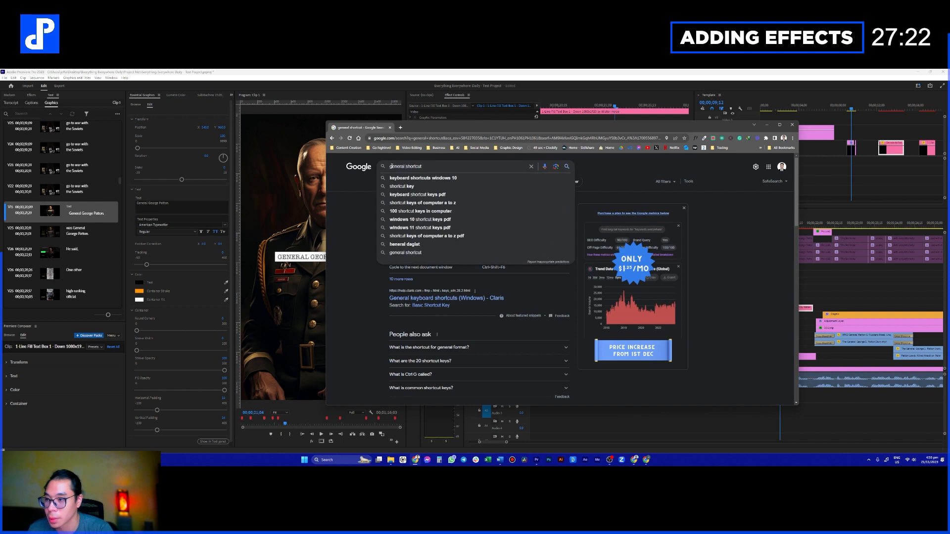
{"action": "key", "text": "Home"}
{"action": "type", "text": "military"}
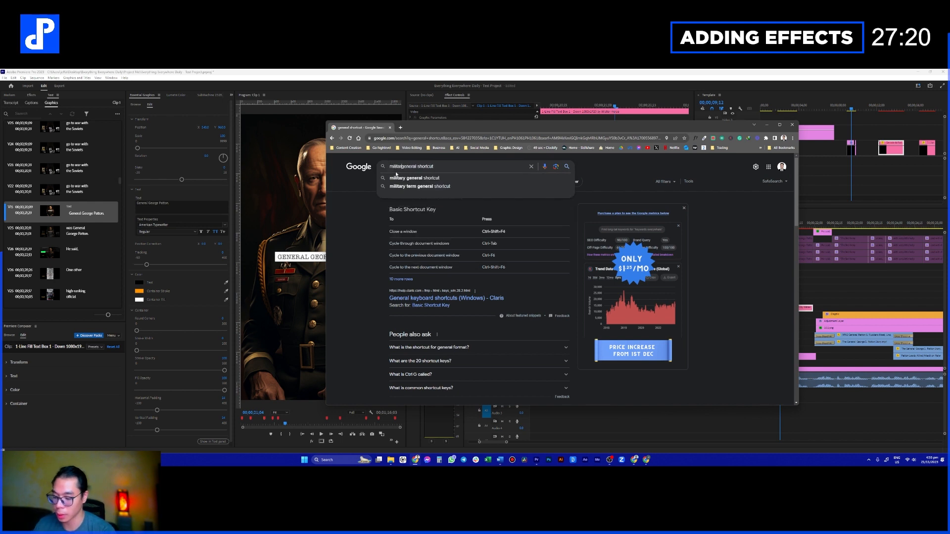
{"action": "key", "text": "Return"}
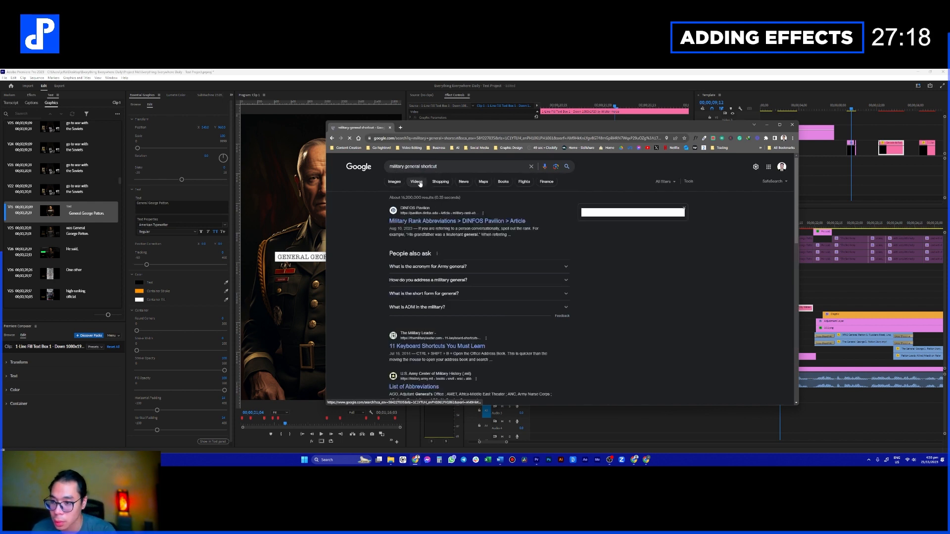
{"action": "left_click", "coordinate": [481, 279]}
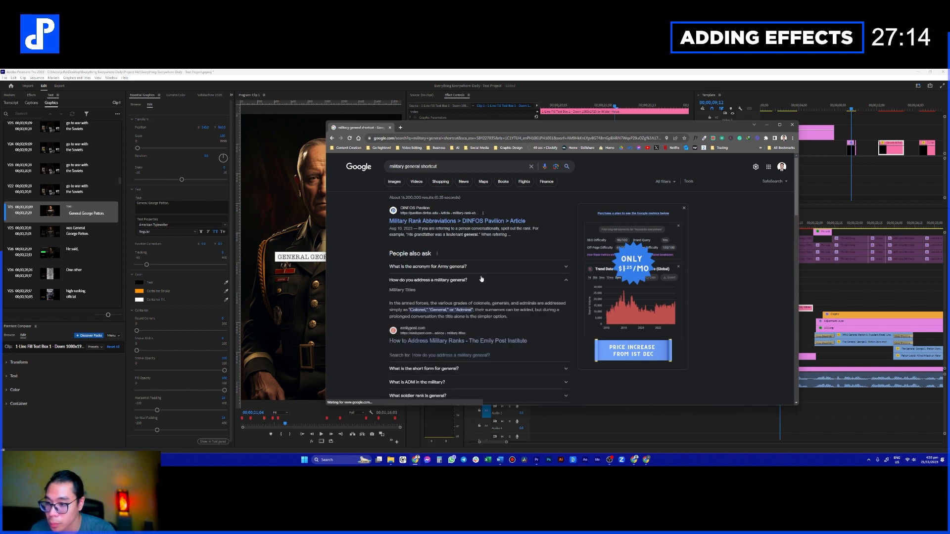
{"action": "left_click", "coordinate": [483, 279]}
- Check the image and news results, and search all results for "military gen. shortcut"
{"action": "left_click", "coordinate": [394, 181]}
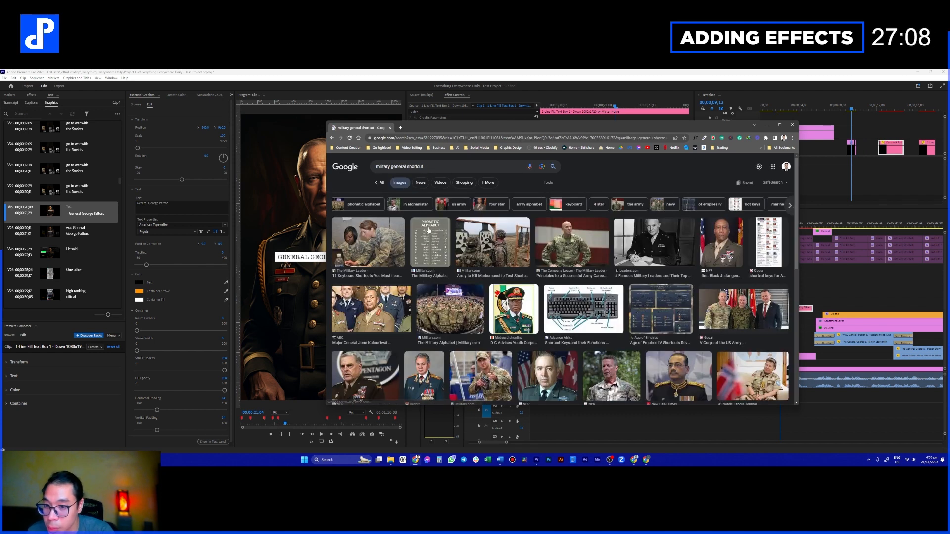
{"action": "left_click", "coordinate": [419, 183]}
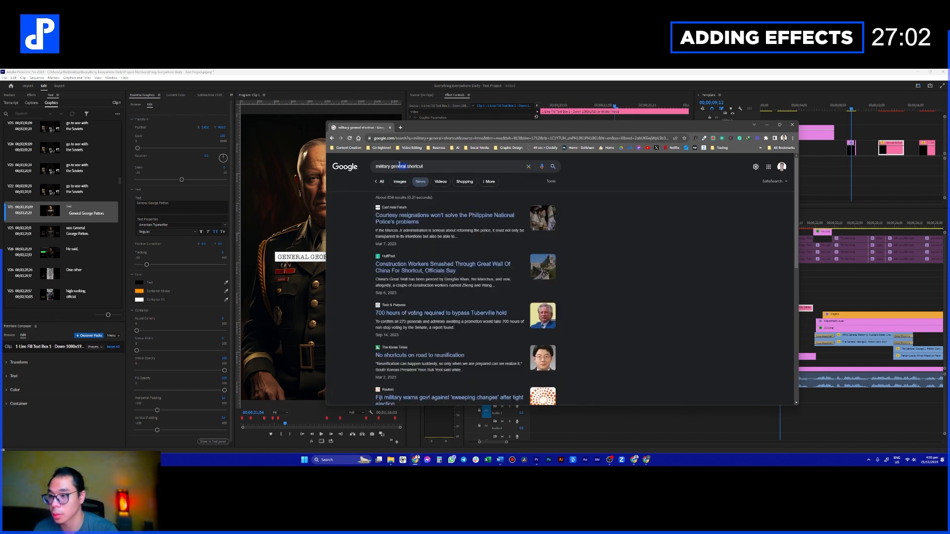
{"action": "type", "text": "."}
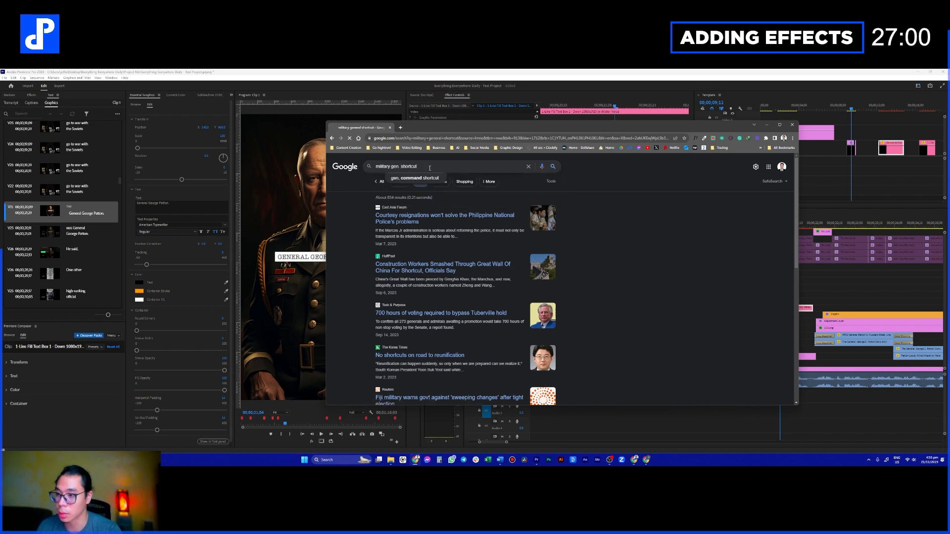
{"action": "left_click", "coordinate": [382, 182]}
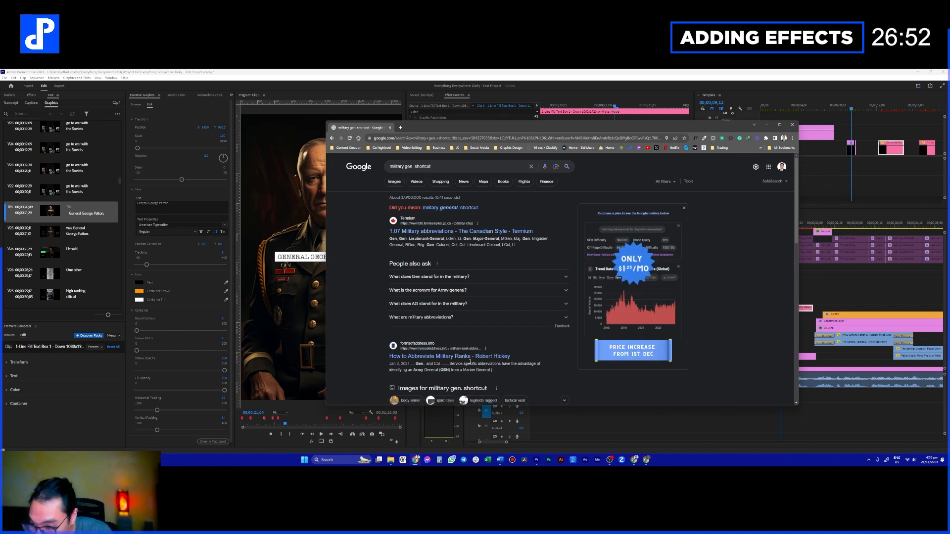
- Look through the search results for what "Gen" stands for in the military
{"action": "scroll", "coordinate": [460, 322], "scroll_direction": "down", "scroll_amount": 2}
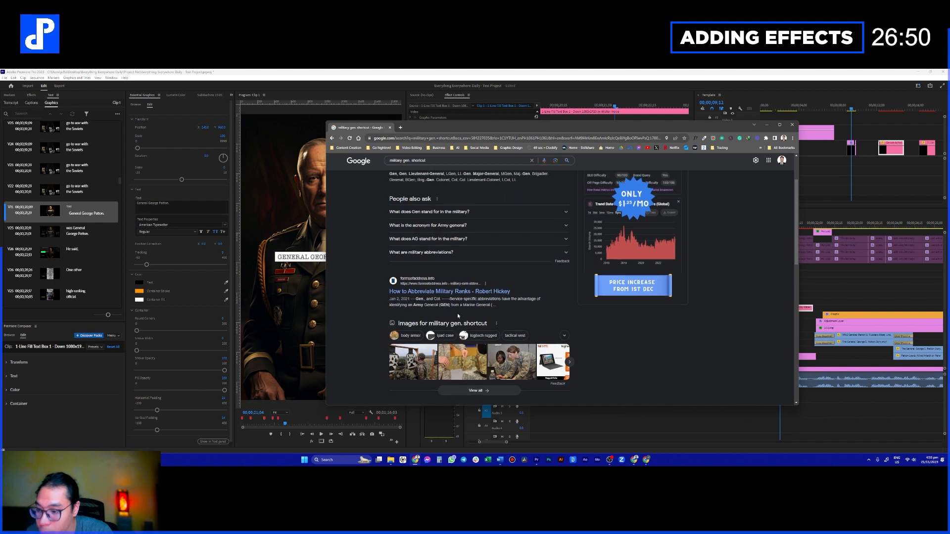
{"action": "scroll", "coordinate": [457, 316], "scroll_direction": "up", "scroll_amount": 2}
{"action": "triple_click", "coordinate": [446, 166]}
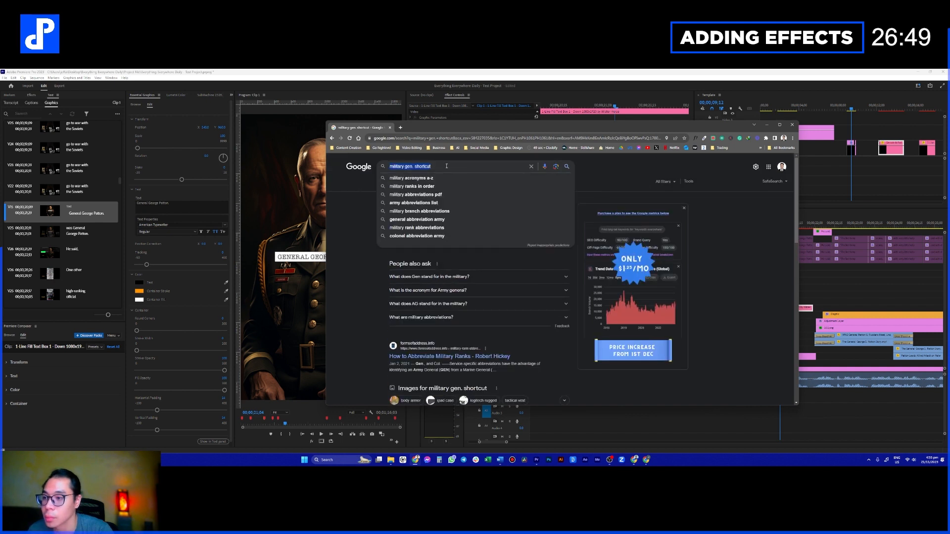
{"action": "left_click", "coordinate": [337, 328]}
{"action": "scroll", "coordinate": [346, 297], "scroll_direction": "down", "scroll_amount": 2}
{"action": "left_click", "coordinate": [465, 195]}
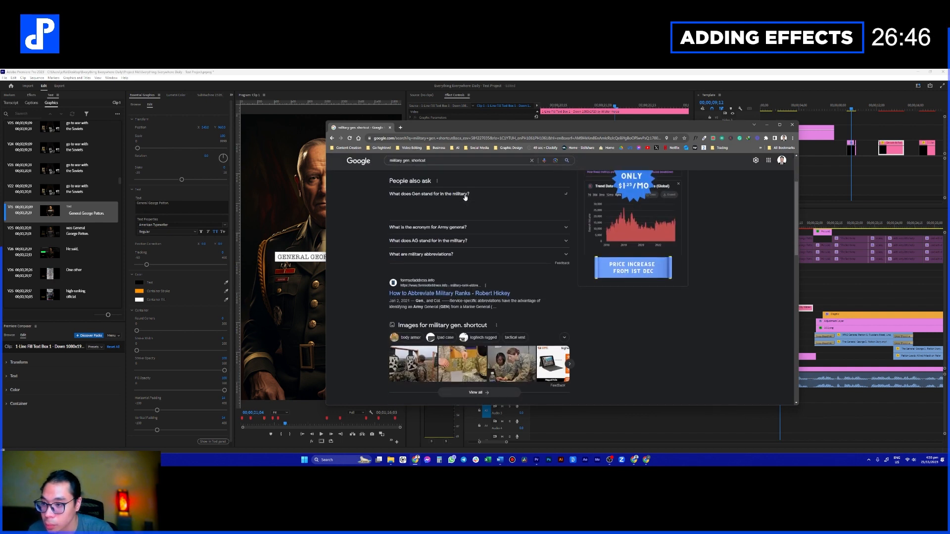
- Switch back to Premiere Pro and abbreviate the title over the portrait to "Gen. George Patton."
{"action": "left_click", "coordinate": [479, 82]}
{"action": "left_click", "coordinate": [148, 203]}
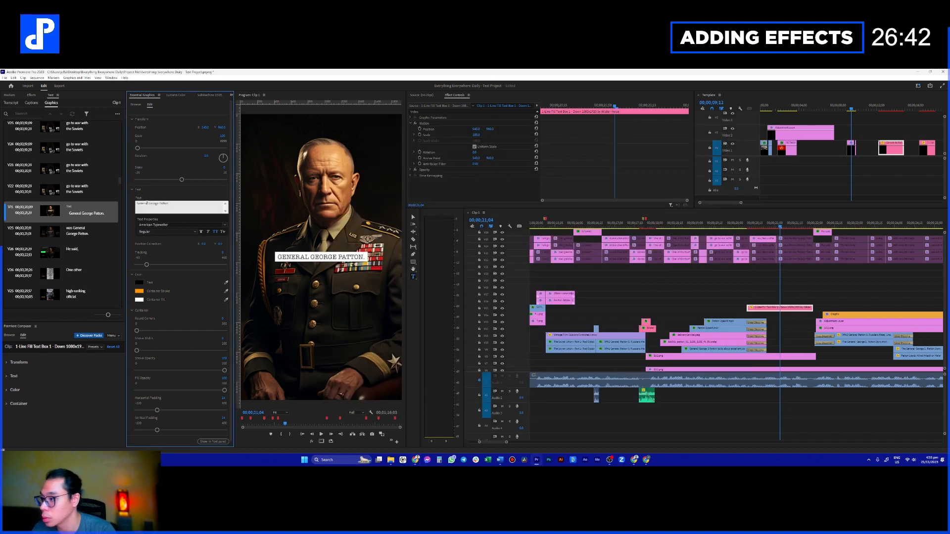
{"action": "key", "text": "BackSpace"}
{"action": "key", "text": "BackSpace"}
{"action": "key", "text": "BackSpace"}
{"action": "key", "text": "BackSpace"}
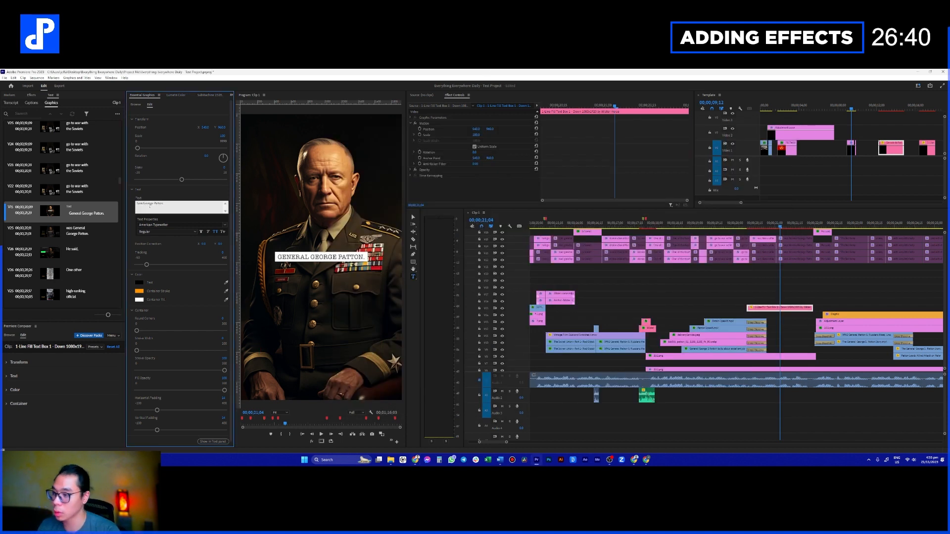
{"action": "type", "text": "."}
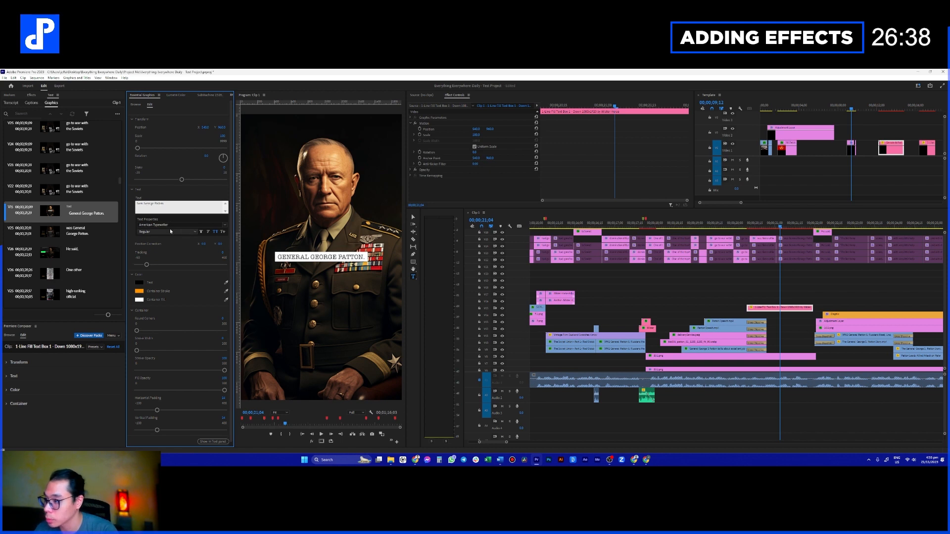
{"action": "left_click", "coordinate": [170, 235]}
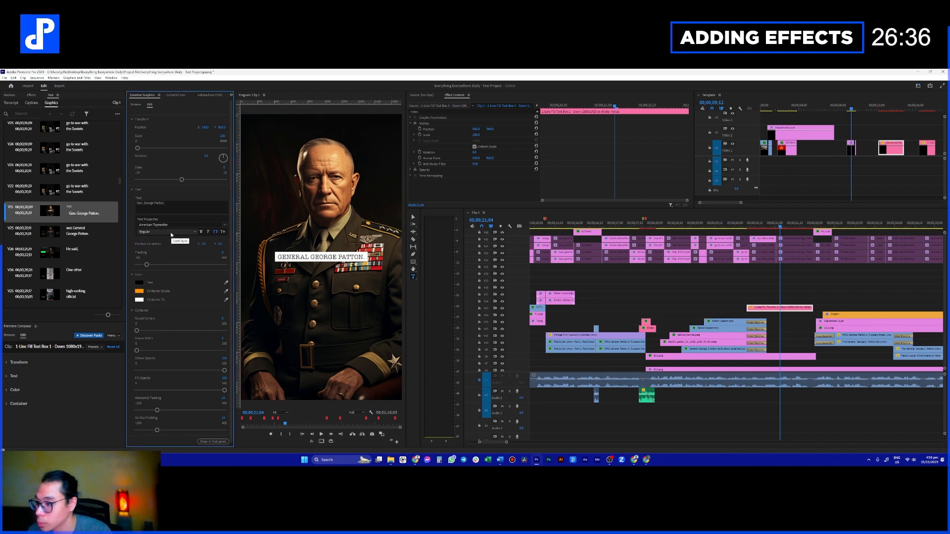
- Scale up the Gen. George Patton title so its white box spans most of the frame's width
{"action": "left_click", "coordinate": [446, 129]}
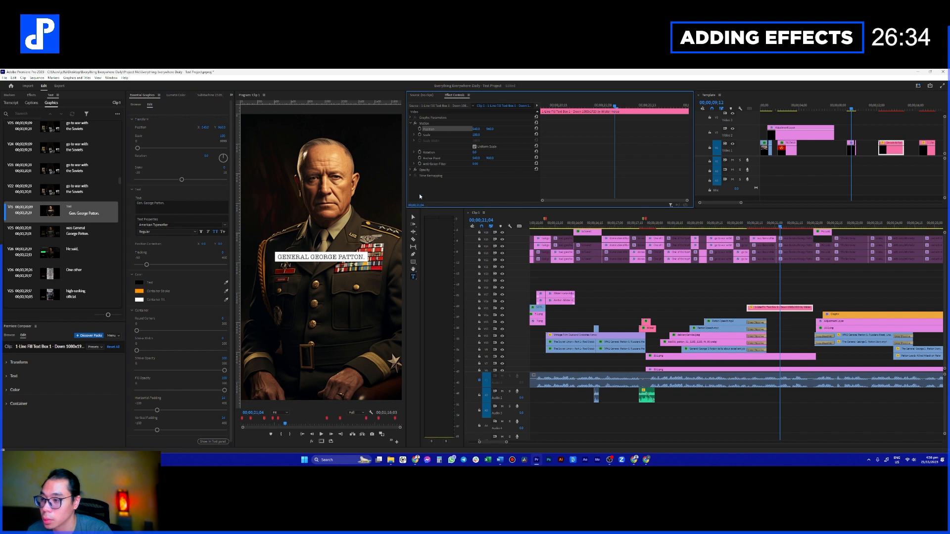
{"action": "left_click", "coordinate": [670, 319]}
{"action": "left_click", "coordinate": [765, 308]}
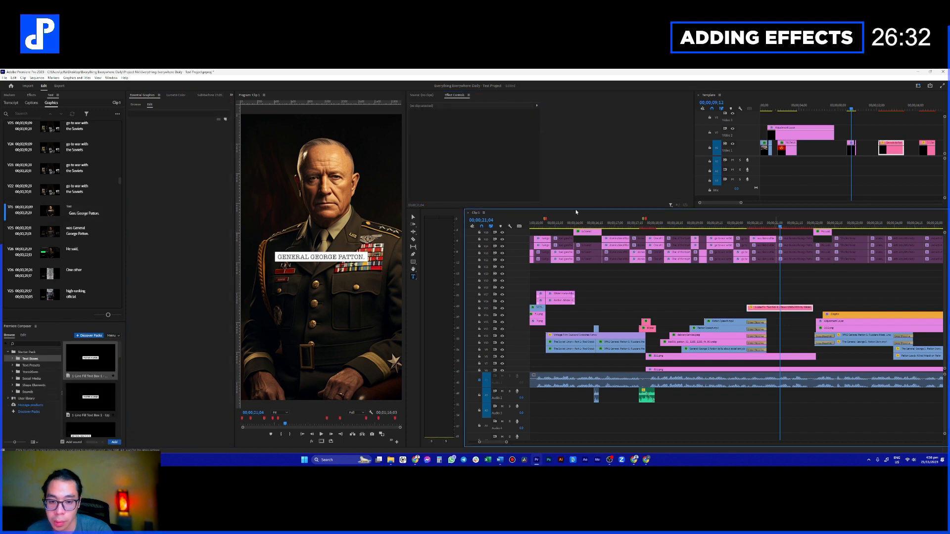
{"action": "left_click", "coordinate": [491, 129]}
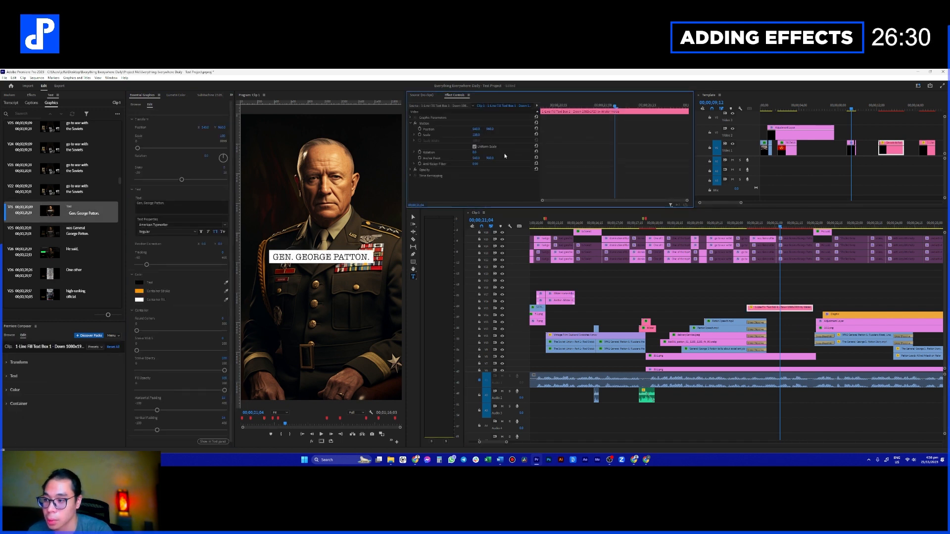
{"action": "left_click", "coordinate": [484, 134]}
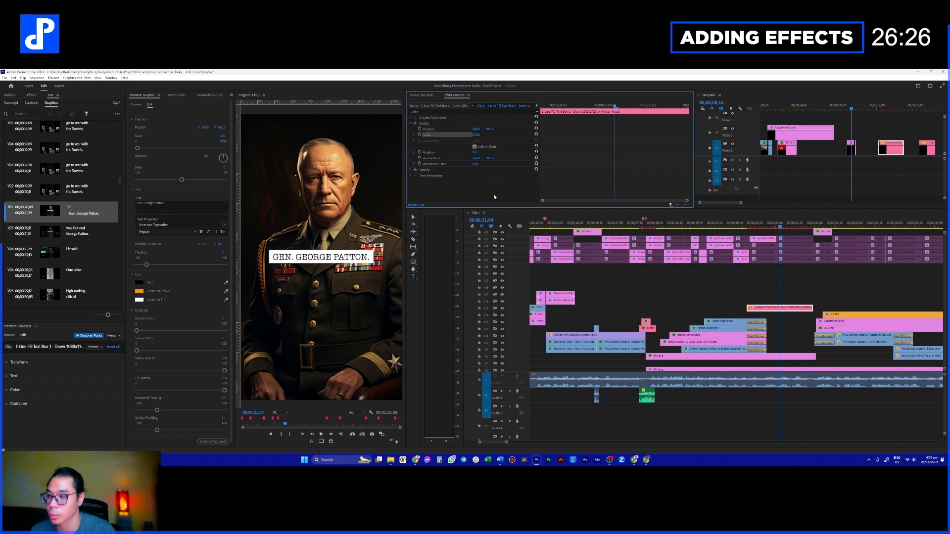
{"action": "left_click", "coordinate": [757, 287]}
{"action": "left_click", "coordinate": [760, 307]}
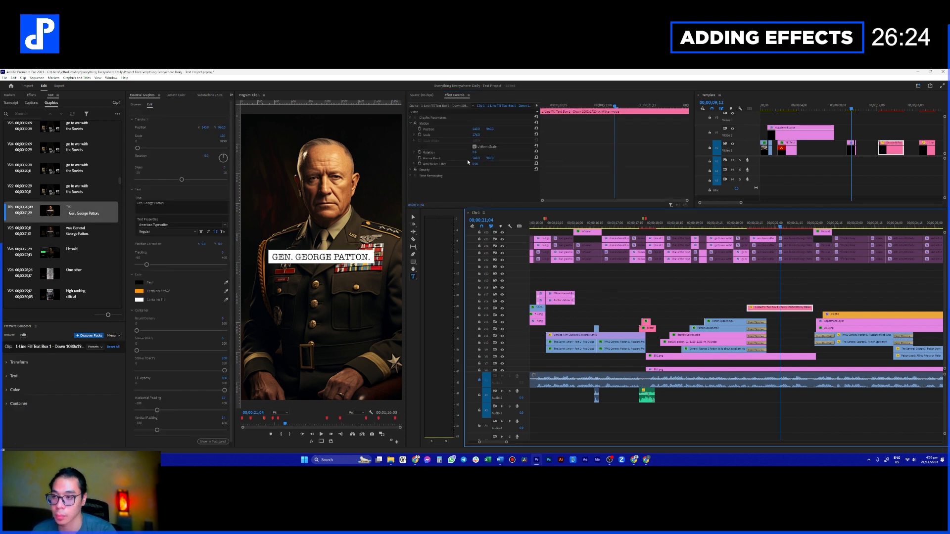
{"action": "left_click", "coordinate": [443, 129]}
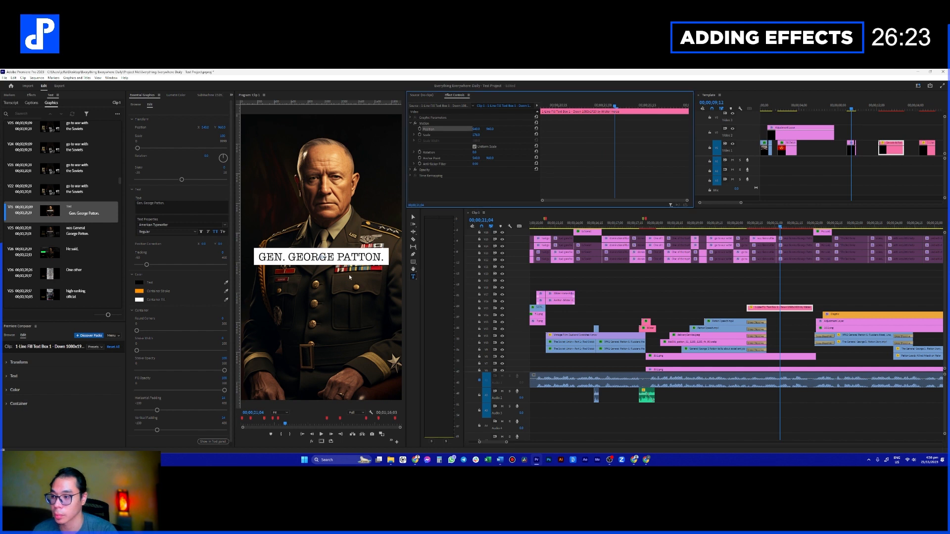
- Apply the shake preset from the Essential Motion presets to the Gen. George Patton title and play it back
{"action": "left_click", "coordinate": [32, 95]}
{"action": "left_click_drag", "start_coordinate": [83, 308], "coordinate": [779, 307]}
{"action": "left_click", "coordinate": [750, 224]}
{"action": "key", "text": "space"}
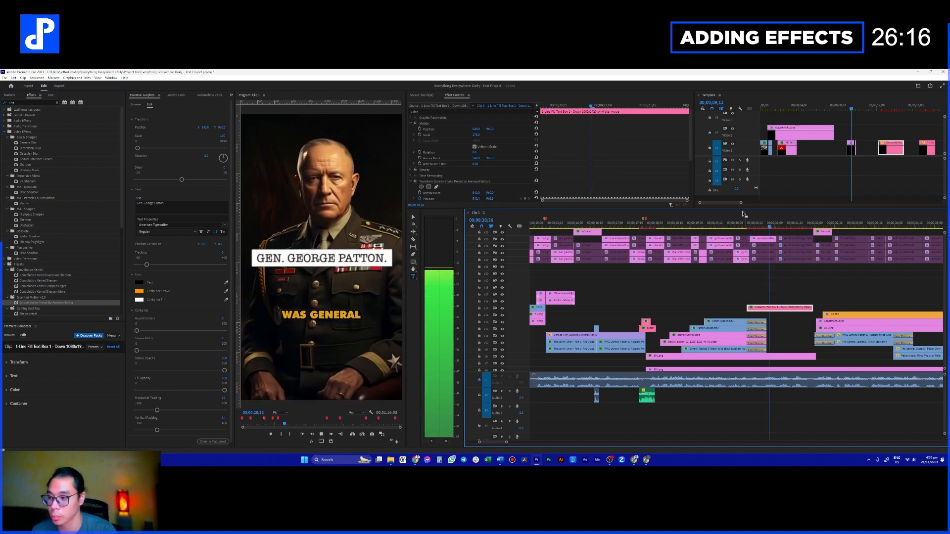
{"action": "key", "text": "space"}
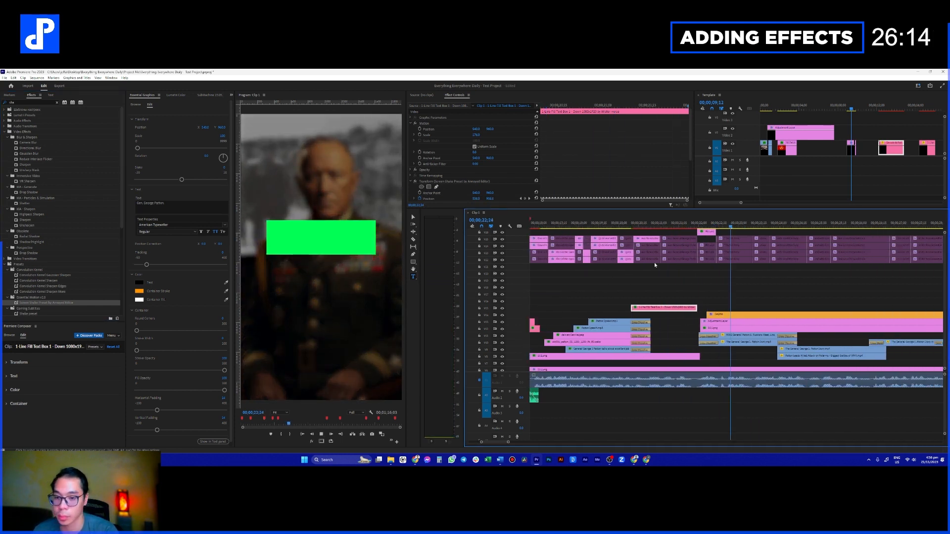
- Extend the end of the Gen. George Patton title clip into the blurred transition and play it back
{"action": "left_click_drag", "start_coordinate": [683, 224], "coordinate": [666, 225]}
{"action": "left_click_drag", "start_coordinate": [697, 307], "coordinate": [731, 309]}
{"action": "left_click", "coordinate": [626, 226]}
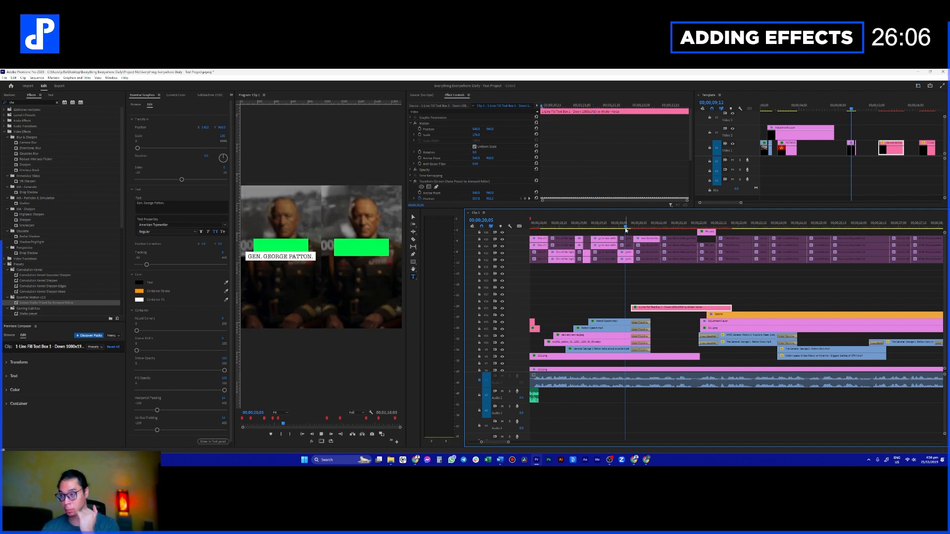
{"action": "key", "text": "space"}
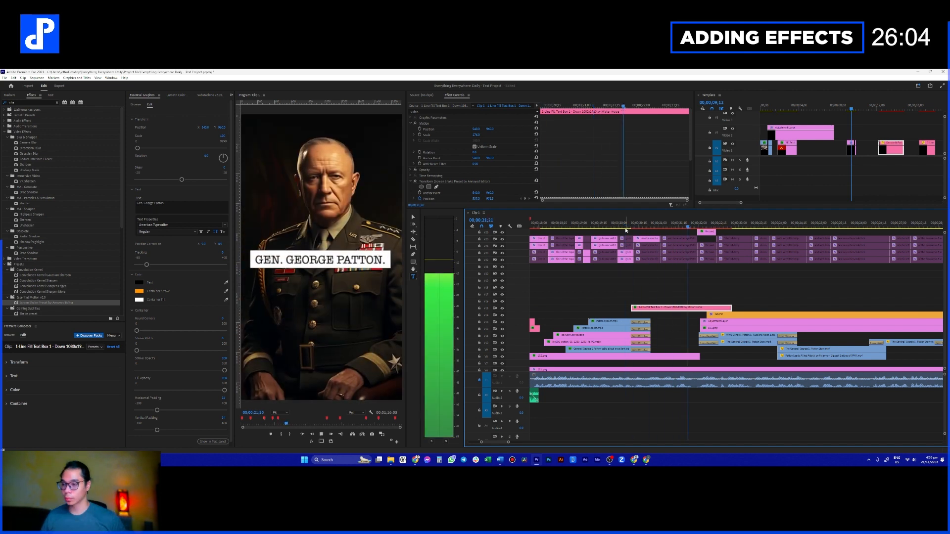
- Stop playback, move the orange placeholder clip to a higher track and lower the Gen. George Patton title clip by one track
{"action": "key", "text": "space"}
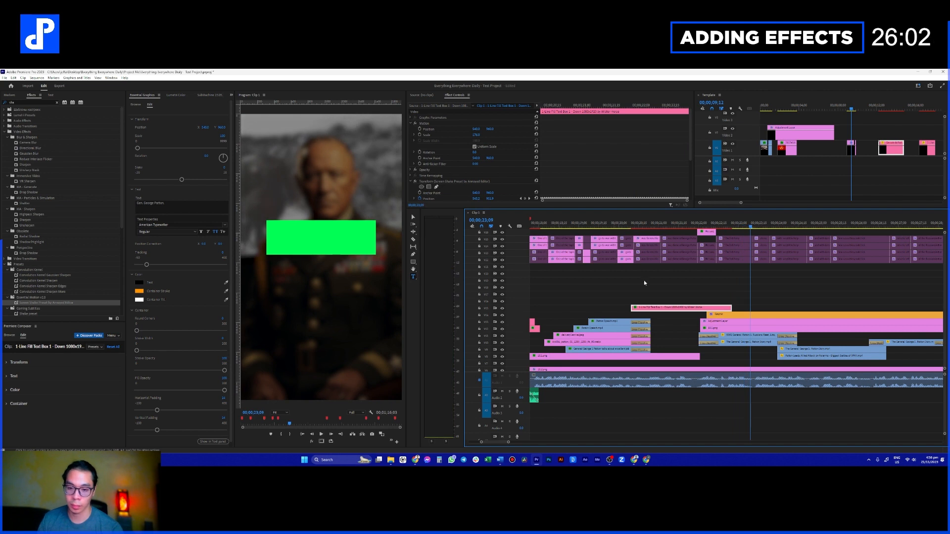
{"action": "left_click_drag", "start_coordinate": [744, 316], "coordinate": [715, 315]}
{"action": "left_click", "coordinate": [715, 309]}
{"action": "left_click", "coordinate": [728, 304]}
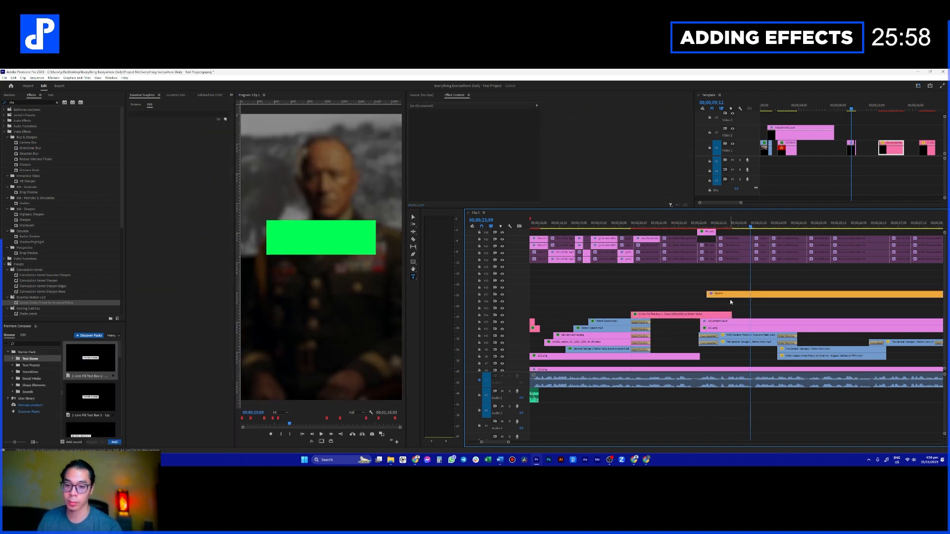
- Look through the Text Presets and Text Boxes in Premiere Composer for an animation suited to the quote
{"action": "scroll", "coordinate": [695, 313], "scroll_direction": "right", "scroll_amount": 2}
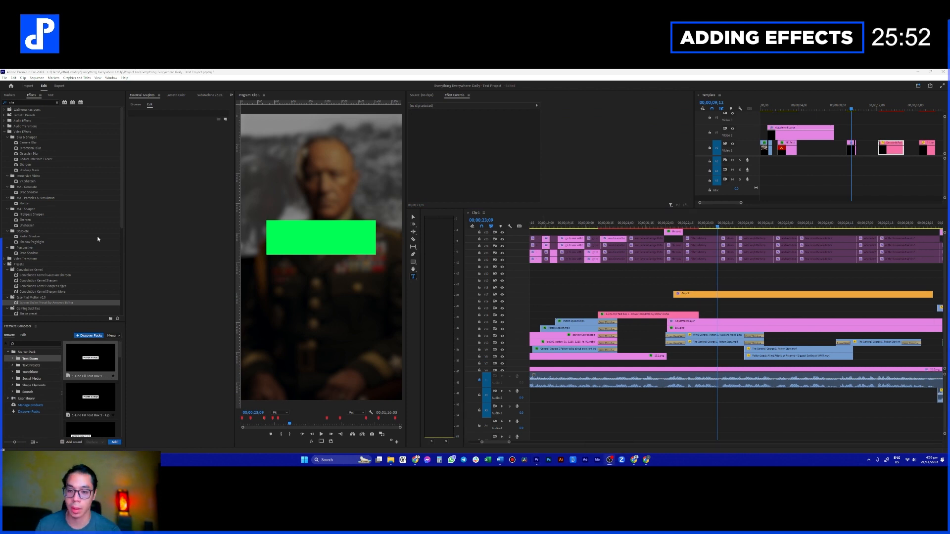
{"action": "scroll", "coordinate": [776, 300], "scroll_direction": "right", "scroll_amount": 2}
{"action": "scroll", "coordinate": [738, 301], "scroll_direction": "down", "scroll_amount": 6}
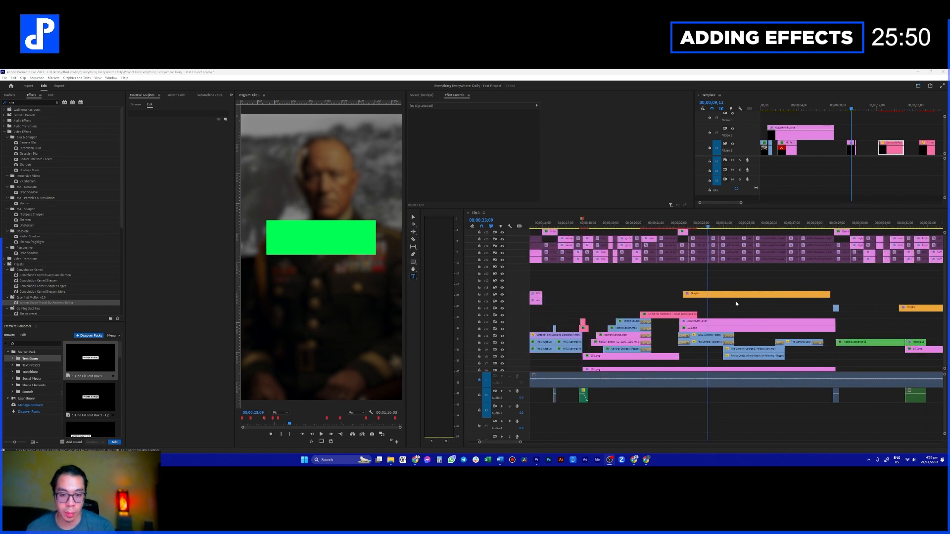
{"action": "scroll", "coordinate": [718, 300], "scroll_direction": "up", "scroll_amount": 6}
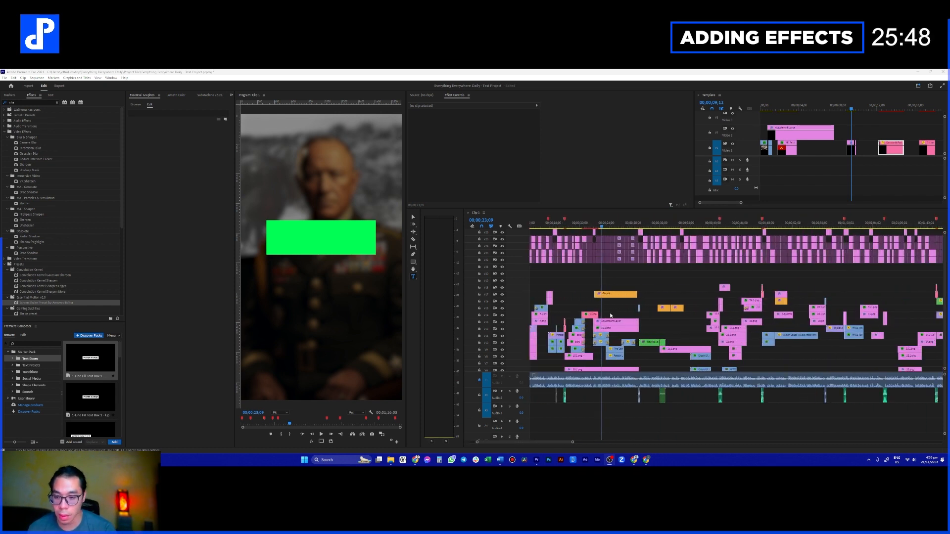
{"action": "scroll", "coordinate": [603, 313], "scroll_direction": "down", "scroll_amount": 3}
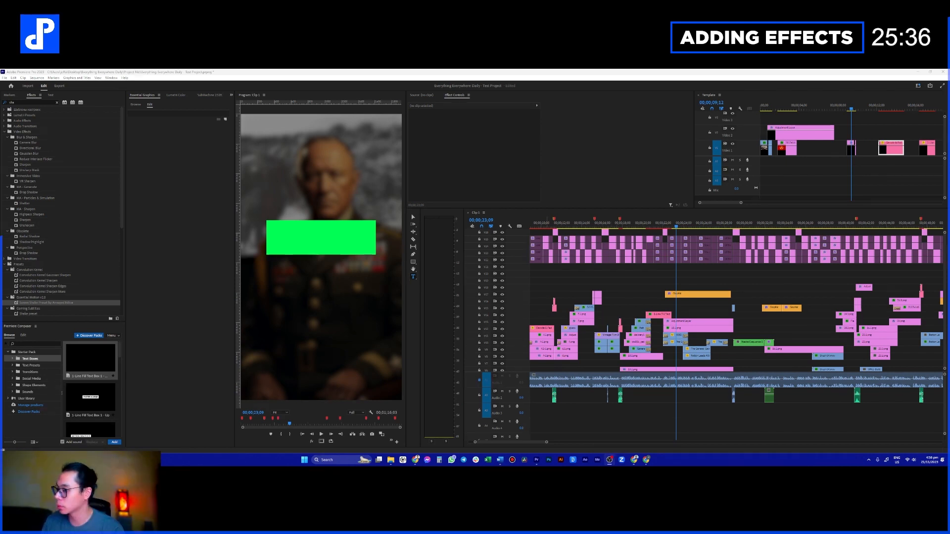
{"action": "left_click", "coordinate": [732, 278]}
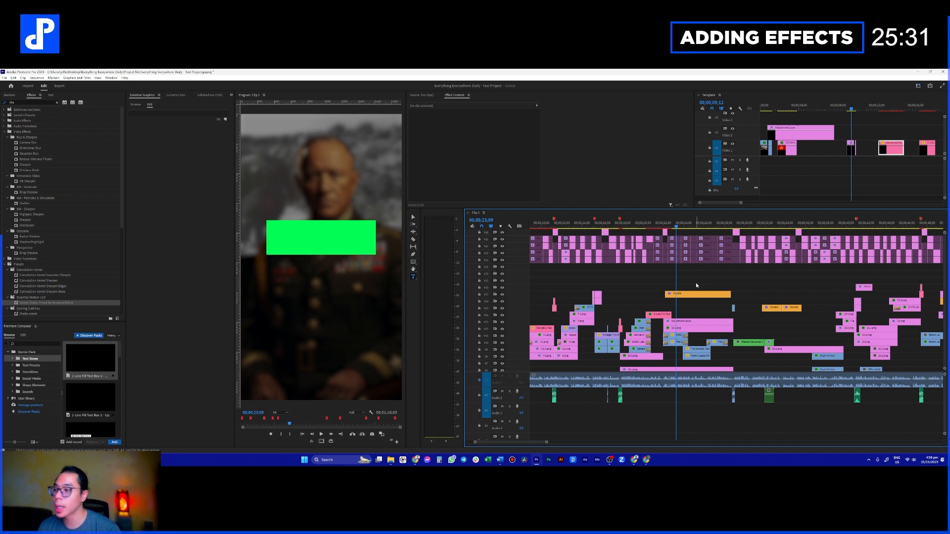
{"action": "left_click", "coordinate": [29, 365]}
{"action": "scroll", "coordinate": [81, 403], "scroll_direction": "down", "scroll_amount": 2}
{"action": "scroll", "coordinate": [80, 403], "scroll_direction": "down", "scroll_amount": 2}
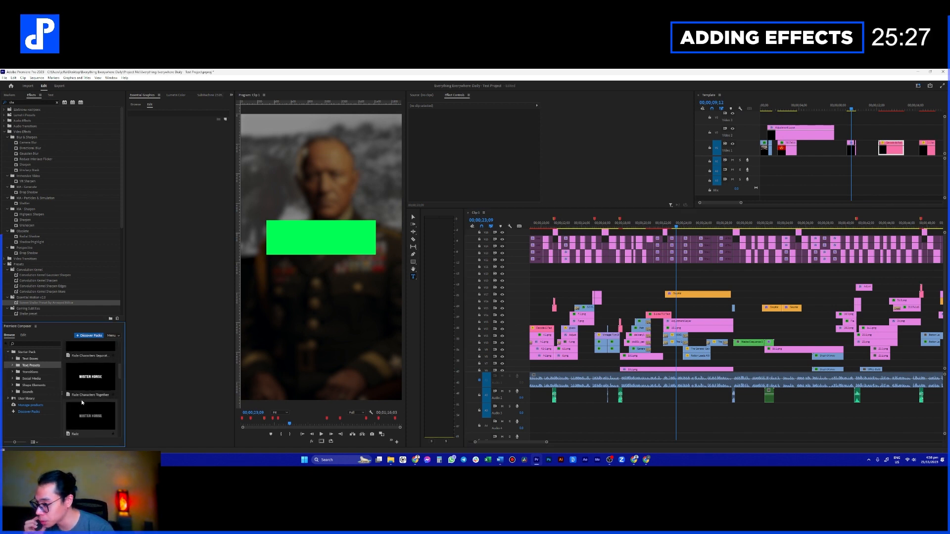
{"action": "scroll", "coordinate": [84, 410], "scroll_direction": "down", "scroll_amount": 3}
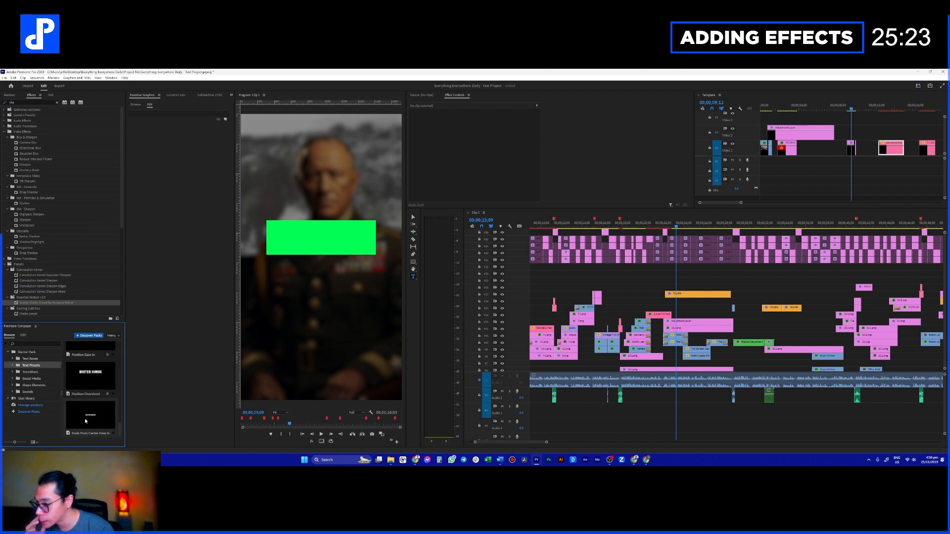
{"action": "left_click", "coordinate": [48, 361]}
{"action": "scroll", "coordinate": [88, 399], "scroll_direction": "down", "scroll_amount": 3}
{"action": "scroll", "coordinate": [85, 406], "scroll_direction": "down", "scroll_amount": 2}
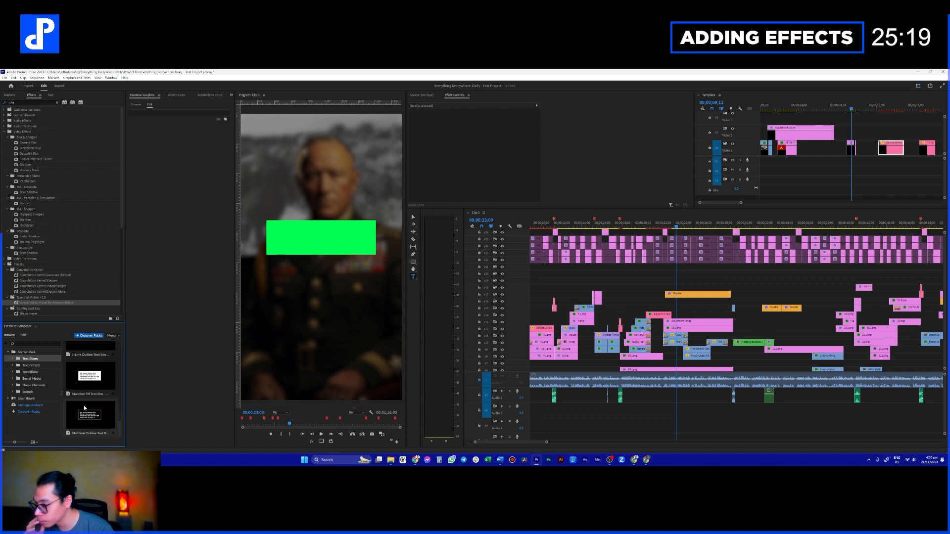
{"action": "left_click", "coordinate": [93, 419]}
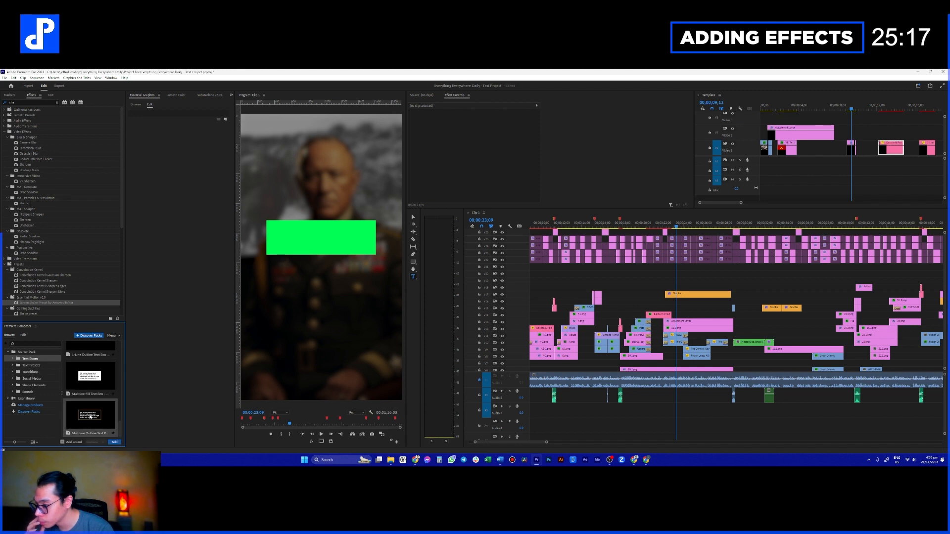
{"action": "left_click", "coordinate": [88, 386]}
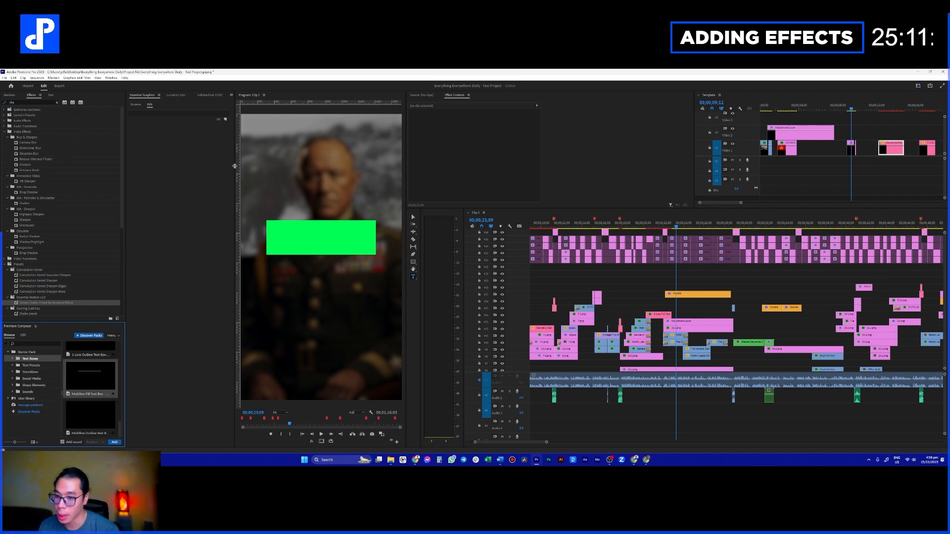
{"action": "scroll", "coordinate": [698, 305], "scroll_direction": "up", "scroll_amount": 4}
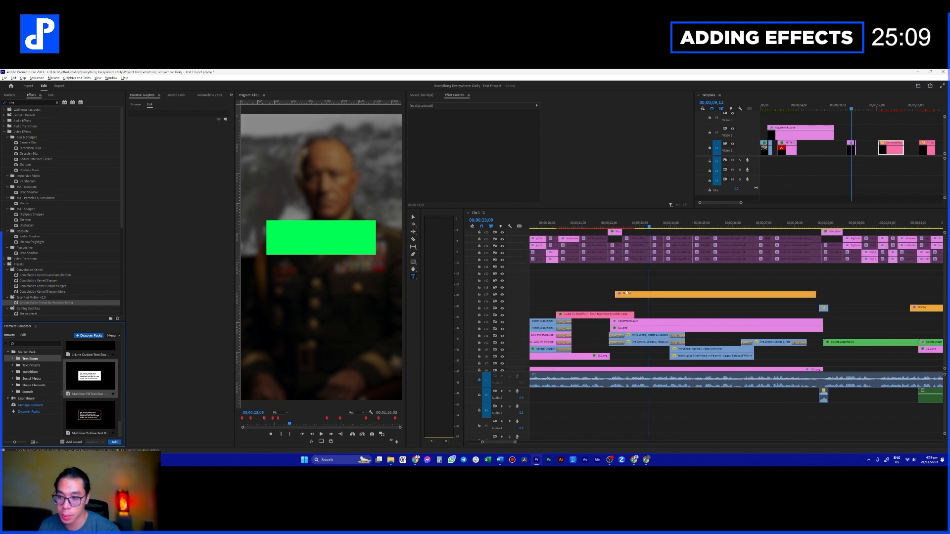
- Add the TypeWriter Animator template from the Essential Graphics library to a free track above the orange placeholder clip
{"action": "left_click", "coordinate": [190, 99]}
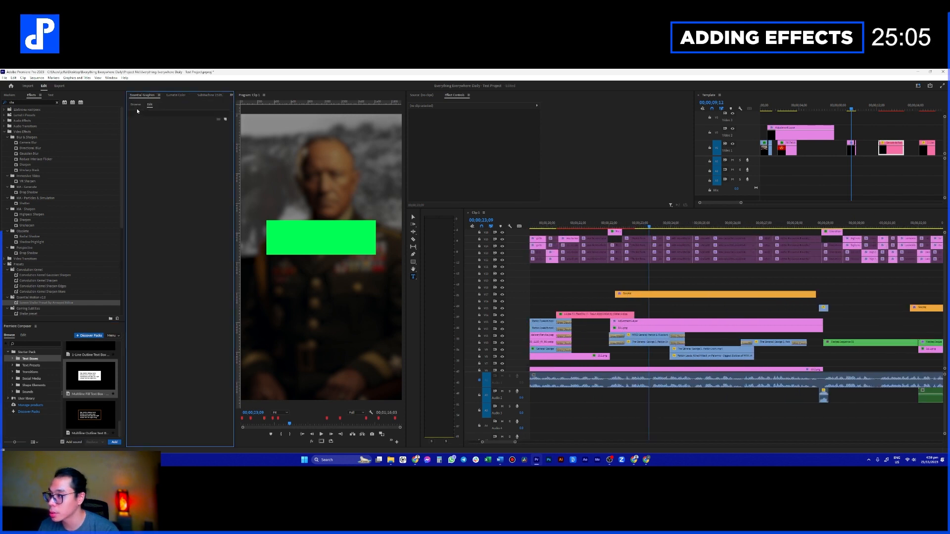
{"action": "left_click", "coordinate": [136, 105]}
{"action": "scroll", "coordinate": [182, 267], "scroll_direction": "down", "scroll_amount": 15}
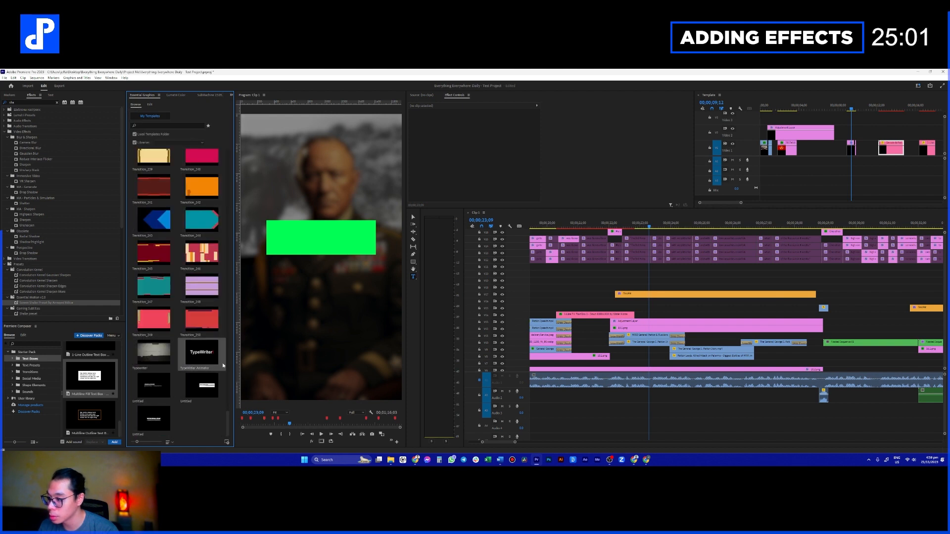
{"action": "left_click_drag", "start_coordinate": [202, 361], "coordinate": [611, 274]}
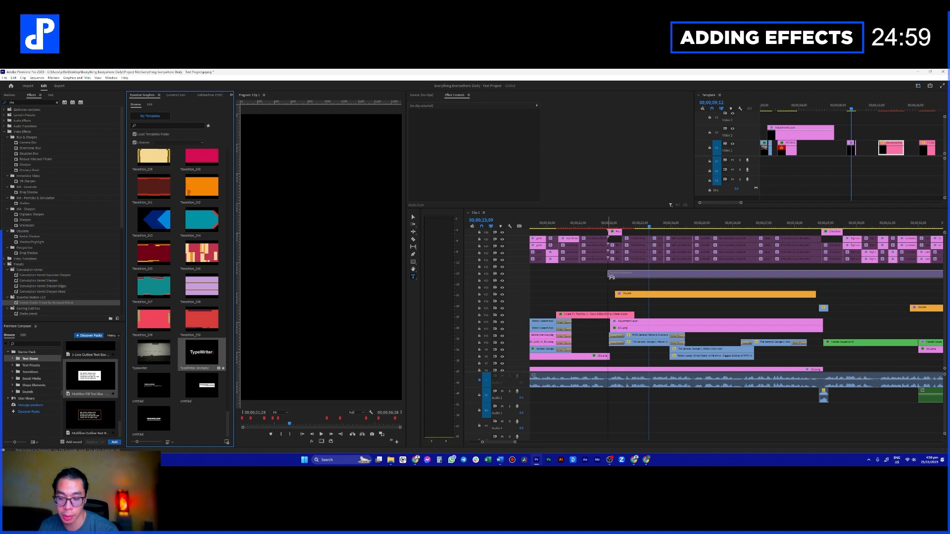
{"action": "left_click", "coordinate": [639, 238]}
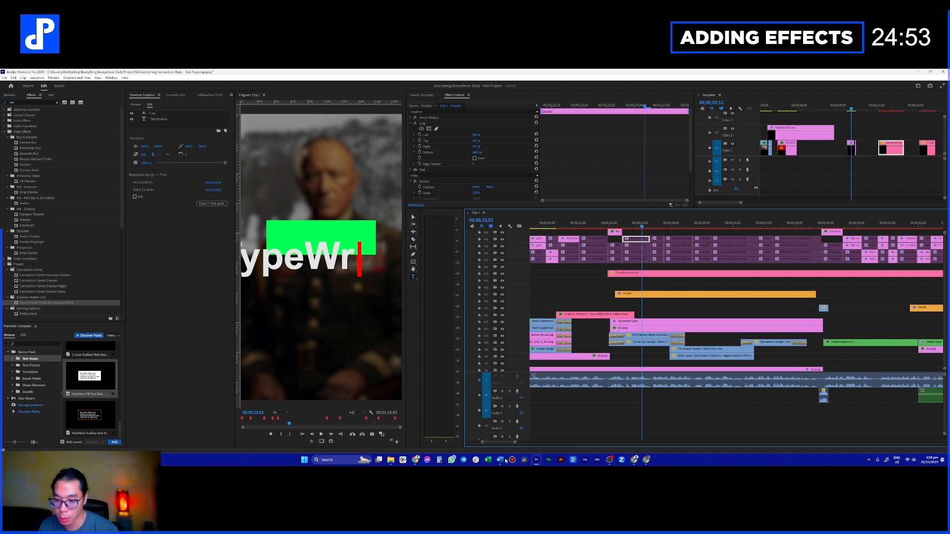
- Switch to the Word script and copy the quote "The 3rd Army alone, with very little help and with damn few casualties,"
{"action": "mouse_move", "coordinate": [499, 459]}
{"action": "mouse_move", "coordinate": [454, 439]}
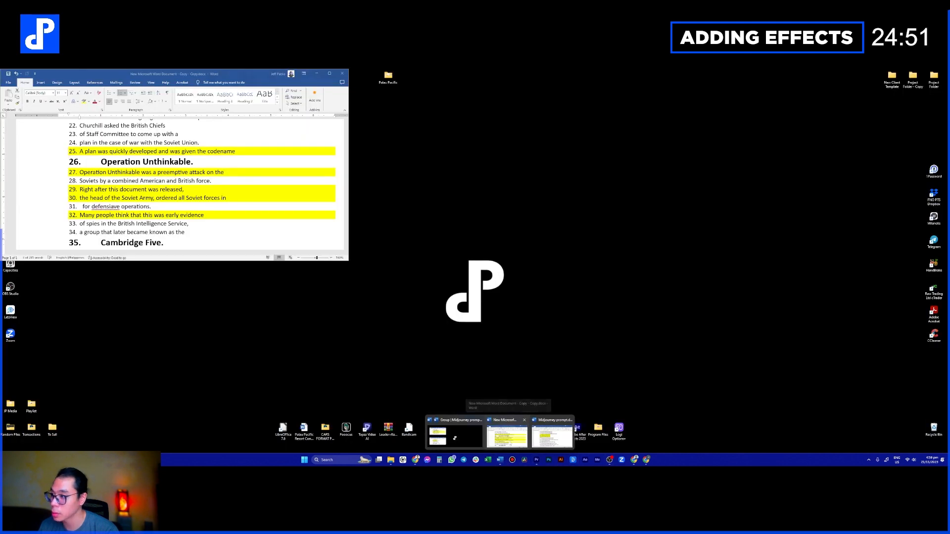
{"action": "mouse_move", "coordinate": [563, 439]}
{"action": "left_click", "coordinate": [504, 438]}
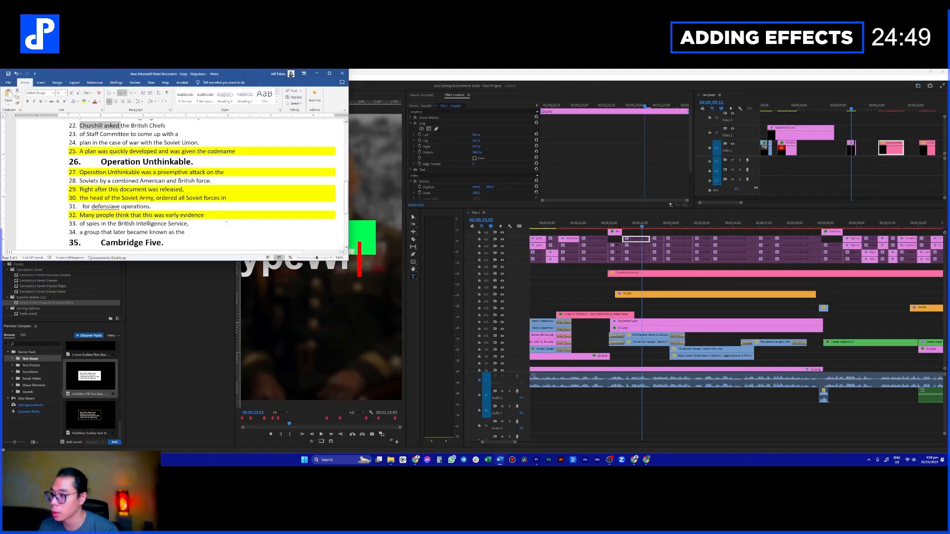
{"action": "scroll", "coordinate": [152, 177], "scroll_direction": "up", "scroll_amount": 4}
{"action": "left_click", "coordinate": [151, 178]}
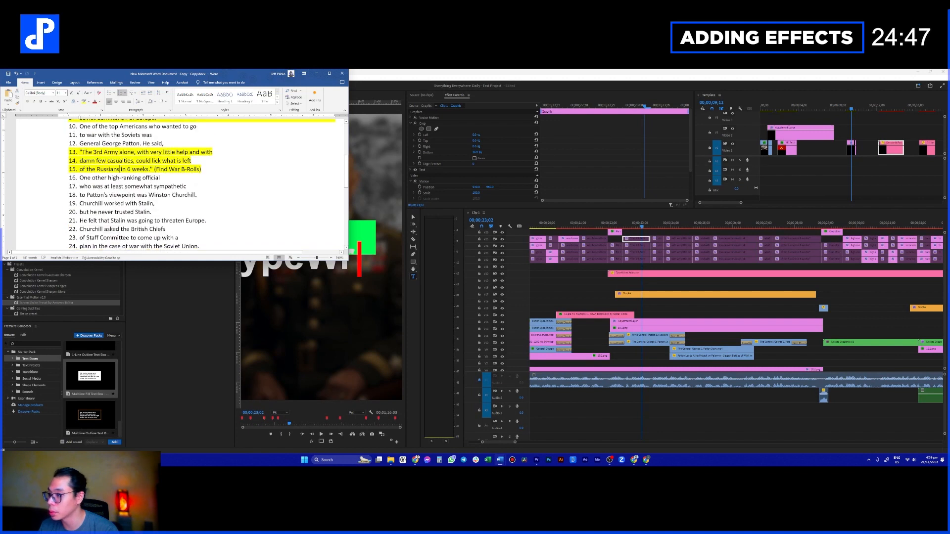
{"action": "left_click_drag", "start_coordinate": [79, 152], "coordinate": [132, 162]}
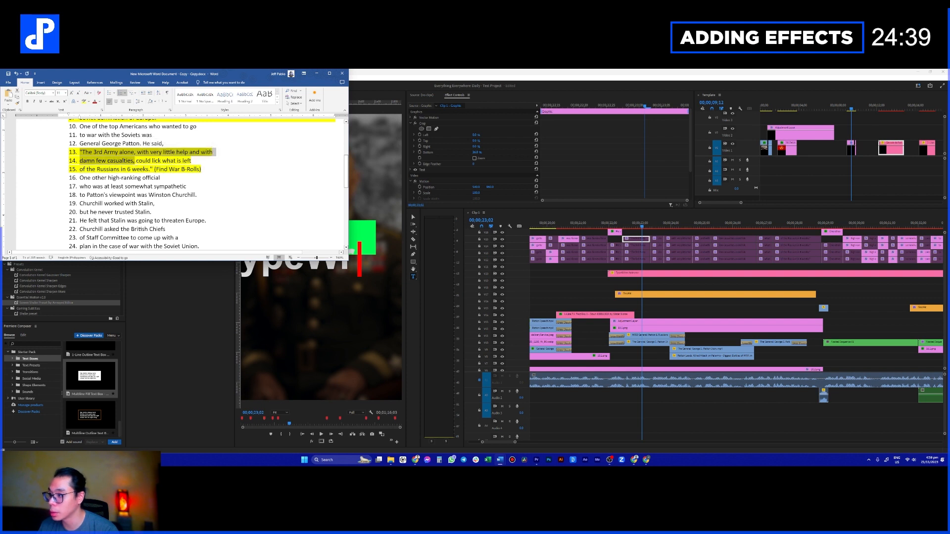
- Return to Premiere Pro and replace the TypeWriter Animator text with the copied quote, broken into separate lines
{"action": "left_click", "coordinate": [664, 276]}
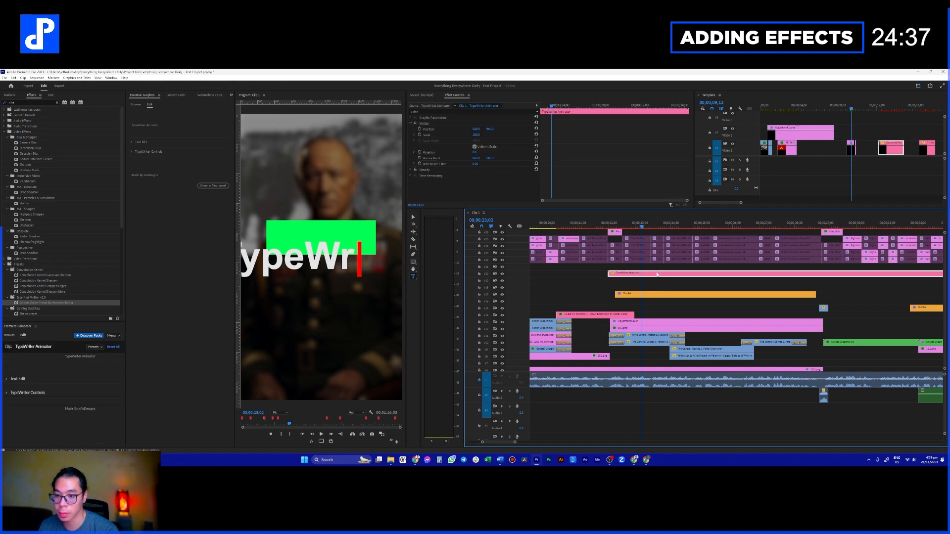
{"action": "left_click", "coordinate": [131, 142]}
{"action": "key", "text": "ctrl+v"}
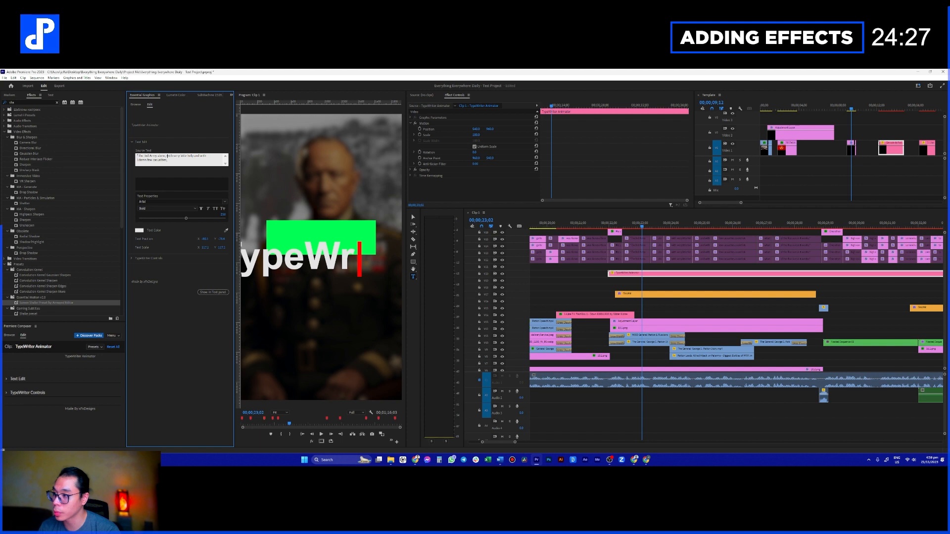
{"action": "key", "text": "Return"}
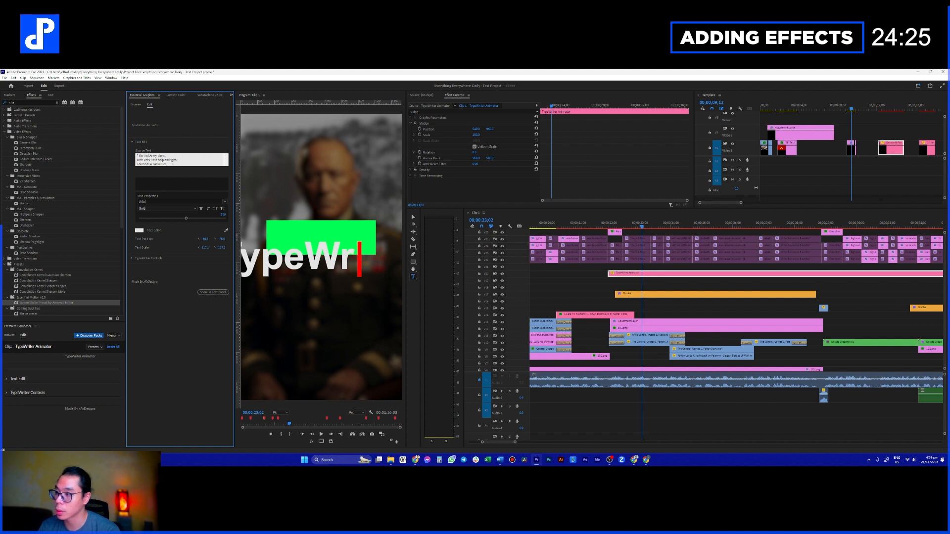
- Cut off and delete the excess end of the typewriter clip, and move it slightly later, directly above the orange placeholder
{"action": "left_click", "coordinate": [779, 285]}
{"action": "key", "text": "c"}
{"action": "left_click", "coordinate": [711, 274]}
{"action": "key", "text": "v"}
{"action": "left_click", "coordinate": [720, 275]}
{"action": "key", "text": "Delete"}
{"action": "left_click", "coordinate": [691, 273]}
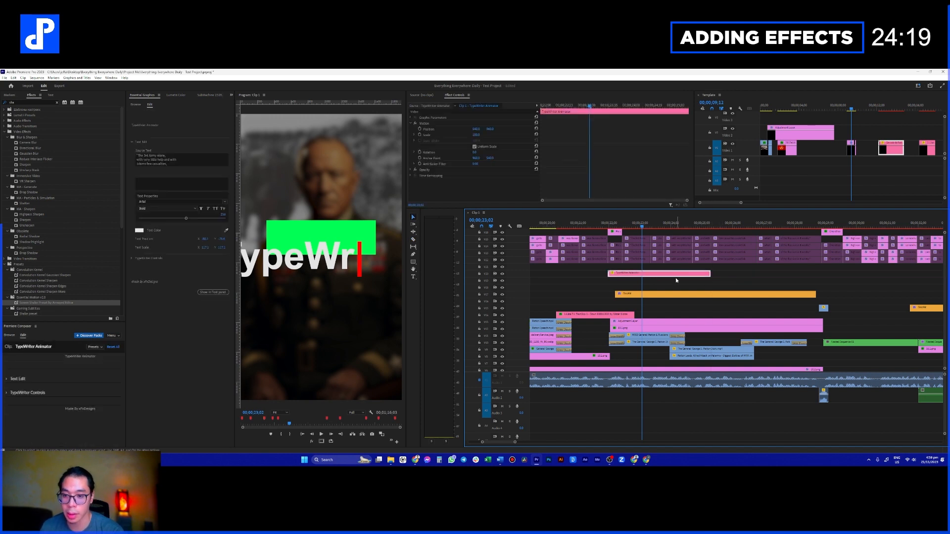
{"action": "left_click_drag", "start_coordinate": [673, 274], "coordinate": [689, 287]}
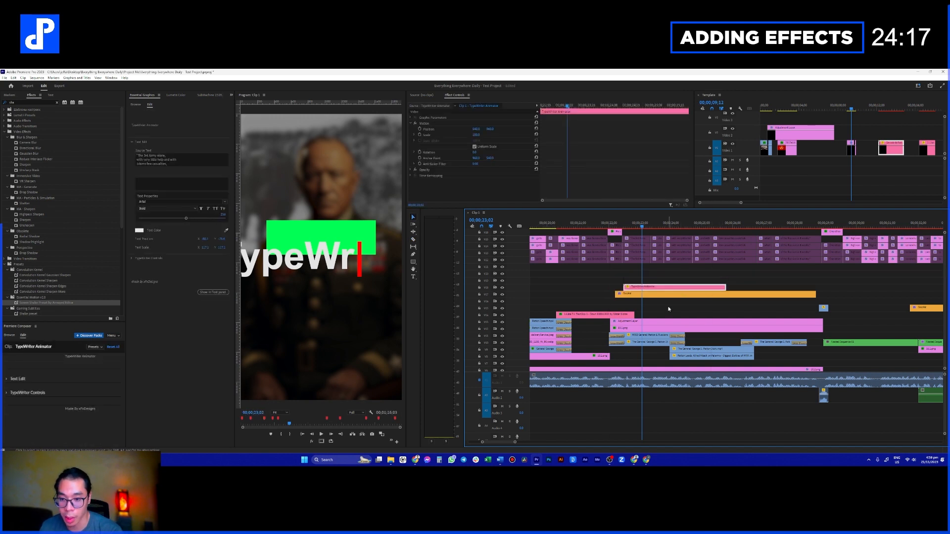
- Delete the orange placeholder clip and lower the typewriter clip to the track just above the Gen. George Patton title
{"action": "left_click", "coordinate": [678, 295]}
{"action": "key", "text": "Delete"}
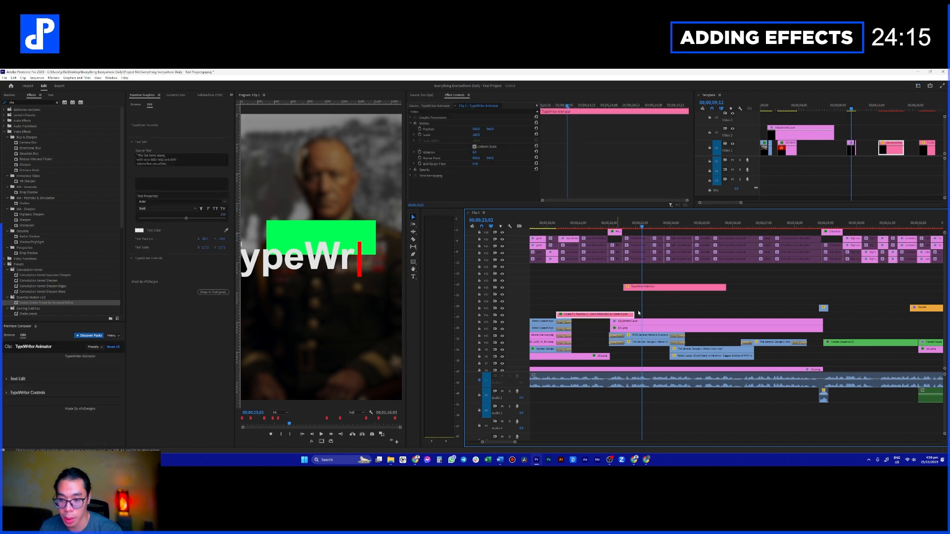
{"action": "left_click", "coordinate": [630, 314]}
{"action": "left_click_drag", "start_coordinate": [654, 287], "coordinate": [654, 308]}
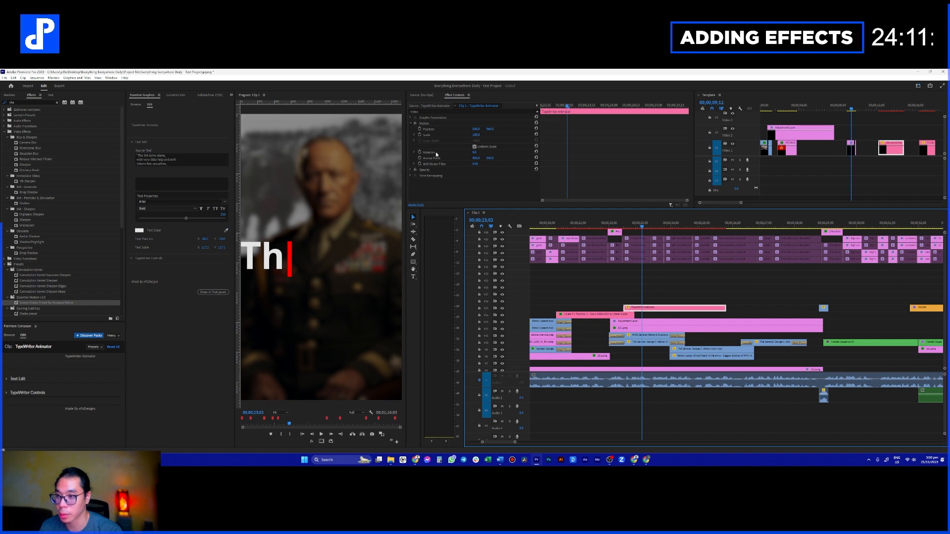
- Leave the quote's text color as it is and set its font to American Typewriter Condensed Light
{"action": "left_click", "coordinate": [140, 231]}
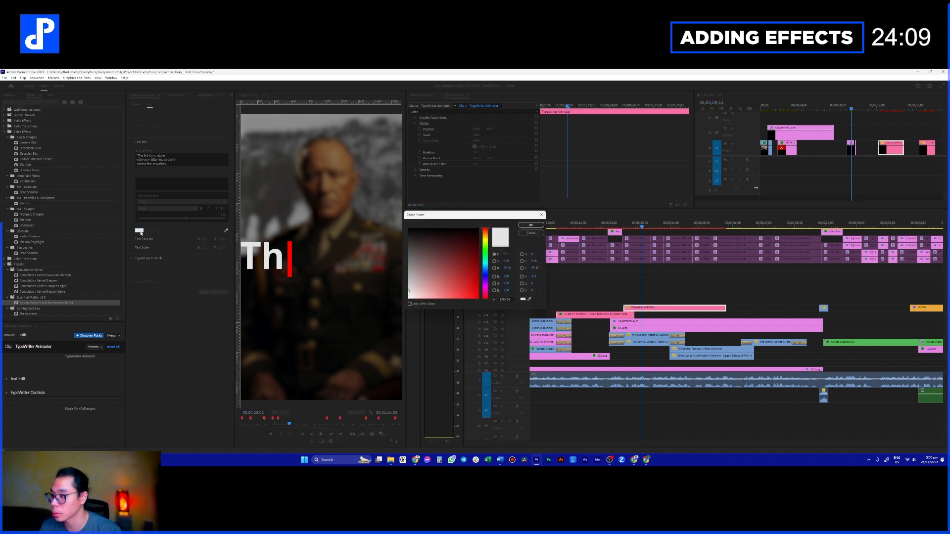
{"action": "left_click", "coordinate": [530, 231]}
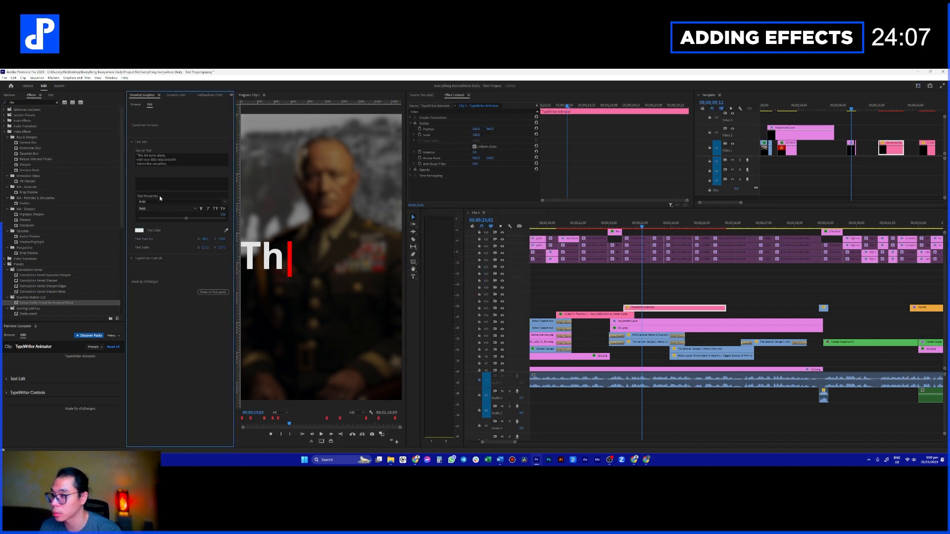
{"action": "left_click", "coordinate": [159, 201]}
{"action": "type", "text": "type"}
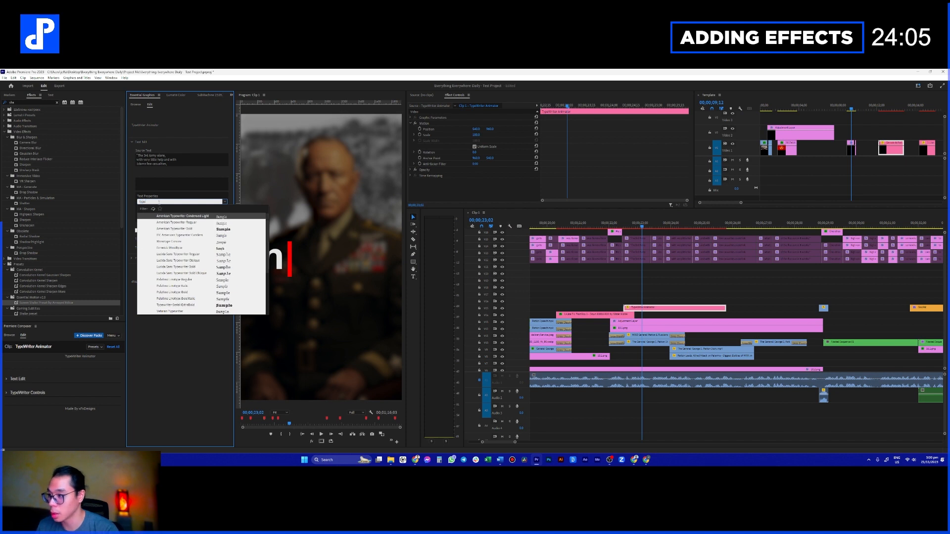
{"action": "left_click", "coordinate": [198, 217]}
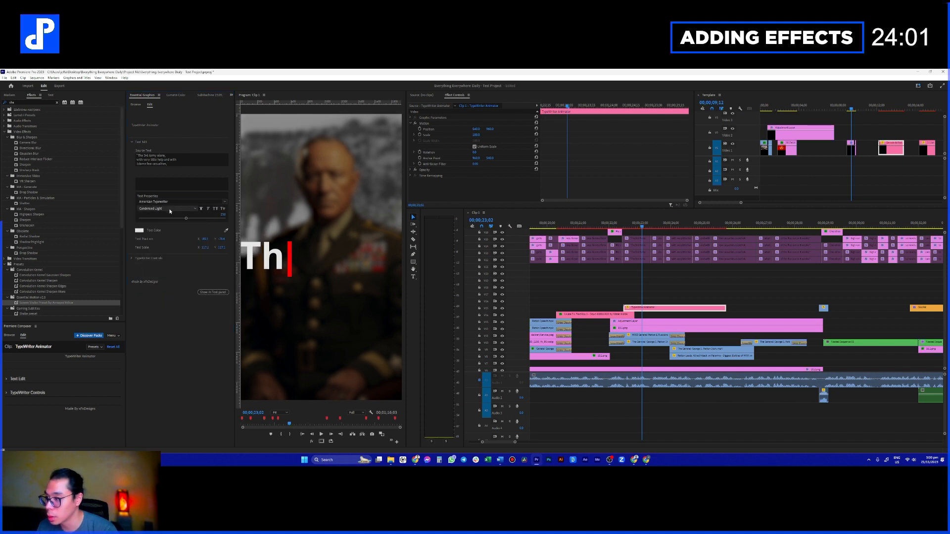
- Set the typewriter cursor's sign color to black in the TypeWriter Controls
{"action": "left_click", "coordinate": [131, 257]}
{"action": "left_click", "coordinate": [139, 286]}
{"action": "left_click_drag", "start_coordinate": [434, 269], "coordinate": [410, 229]}
{"action": "left_click", "coordinate": [528, 226]}
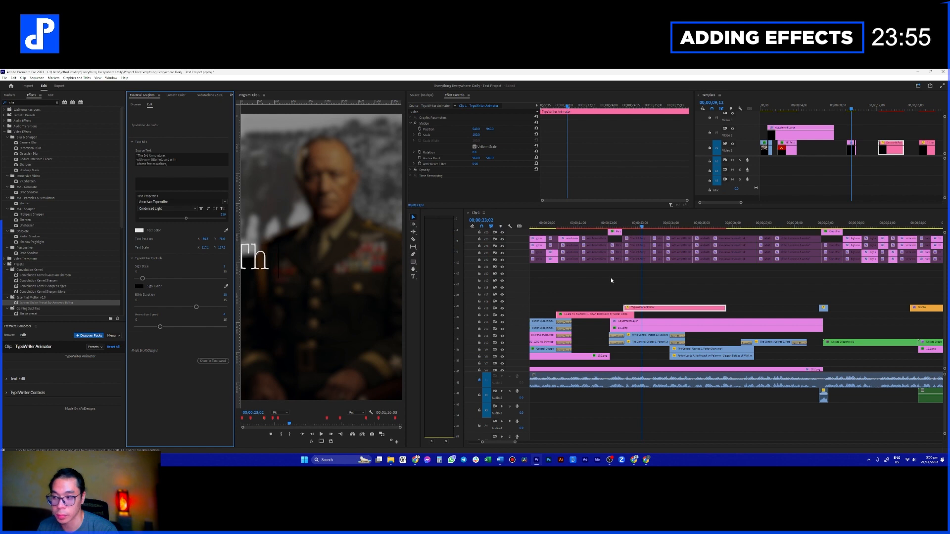
- Set the quote's font style to Regular and the typewriter cursor's sign color to white
{"action": "left_click", "coordinate": [164, 210]}
{"action": "left_click", "coordinate": [157, 221]}
{"action": "left_click", "coordinate": [140, 285]}
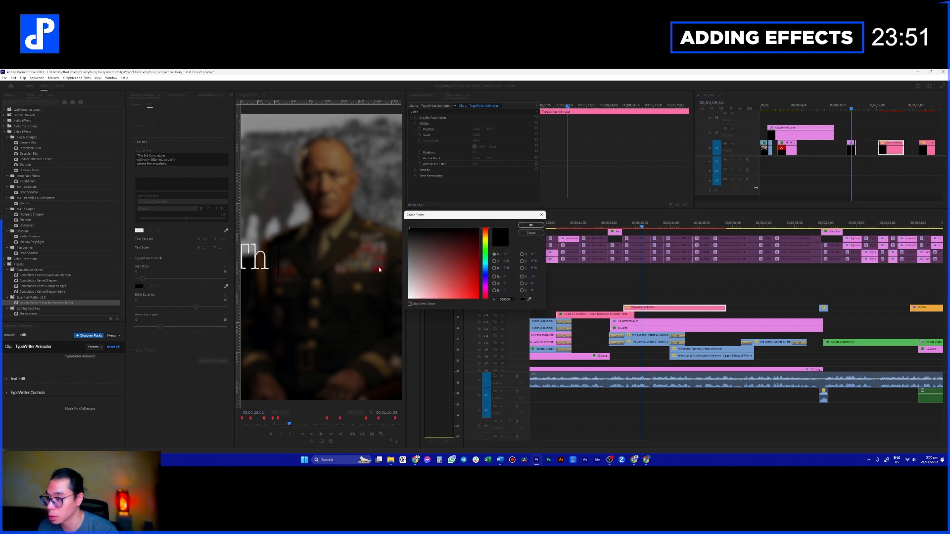
{"action": "left_click", "coordinate": [530, 225]}
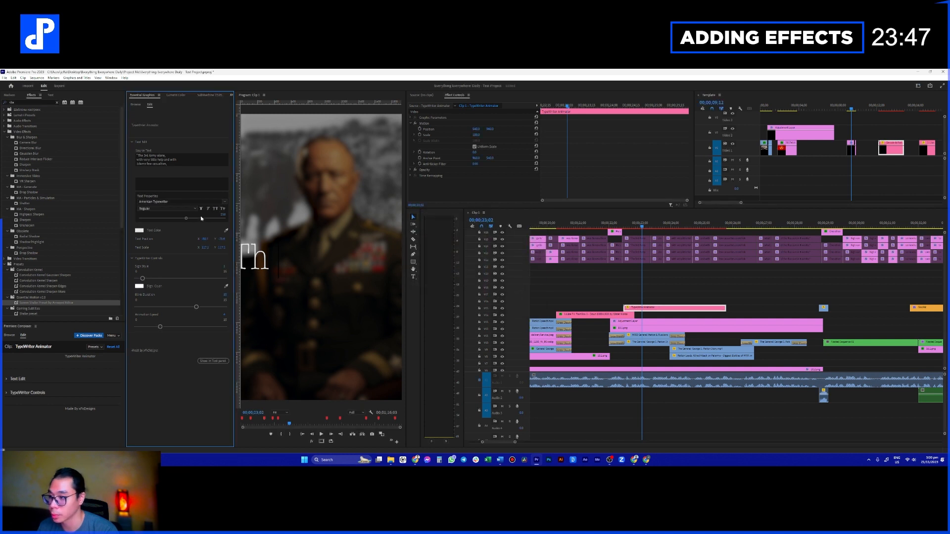
- Reduce the quote's font size and preview the smaller text further along the typewriter clip
{"action": "left_click_drag", "start_coordinate": [186, 218], "coordinate": [148, 220]}
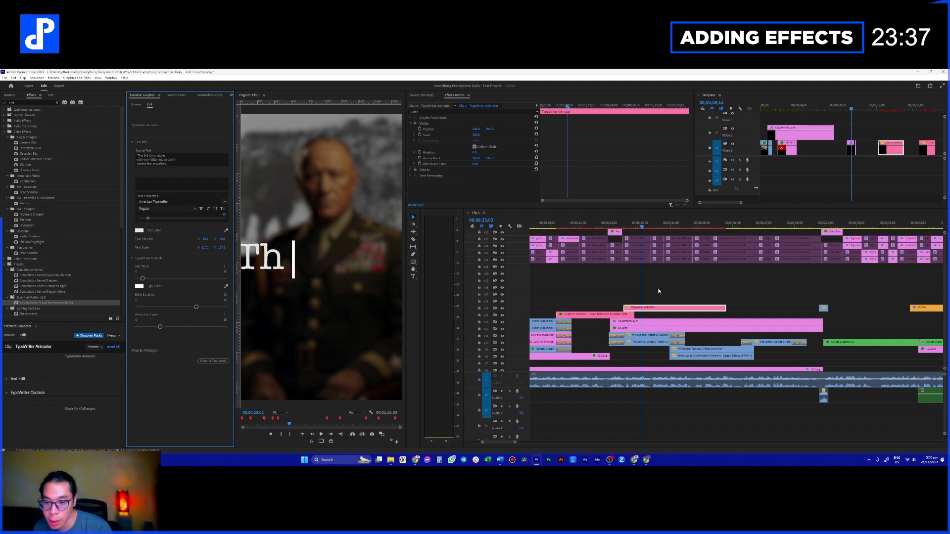
{"action": "left_click", "coordinate": [648, 226]}
{"action": "left_click_drag", "start_coordinate": [655, 227], "coordinate": [670, 226]}
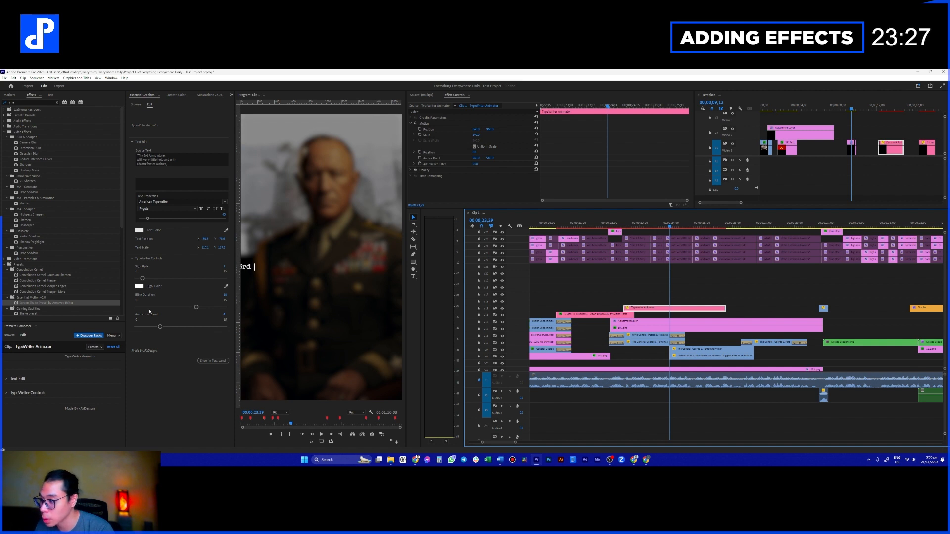
- Lower the typewriter's animation speed and play the quote back from near the clip's start
{"action": "left_click_drag", "start_coordinate": [160, 326], "coordinate": [145, 328]}
{"action": "left_click", "coordinate": [681, 298]}
{"action": "left_click", "coordinate": [686, 309]}
{"action": "left_click_drag", "start_coordinate": [683, 228], "coordinate": [633, 225]}
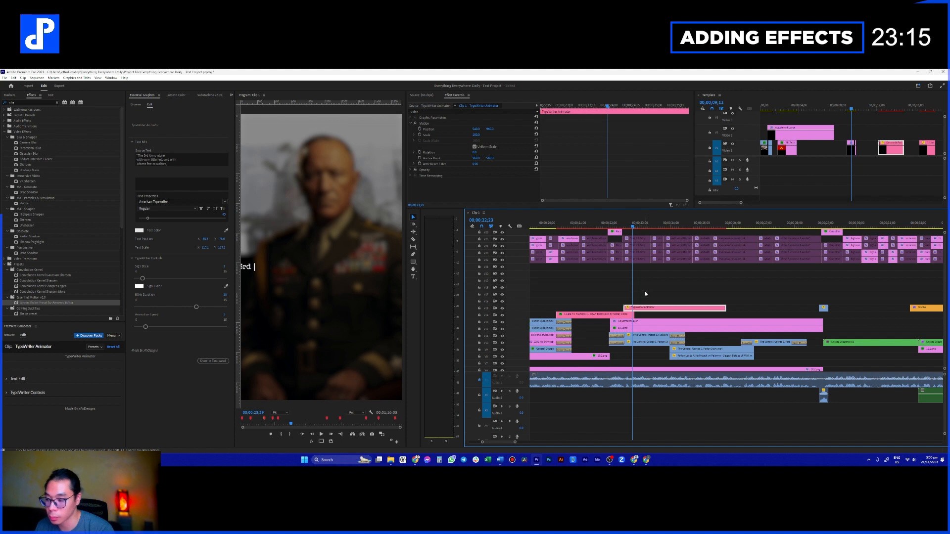
{"action": "key", "text": "space"}
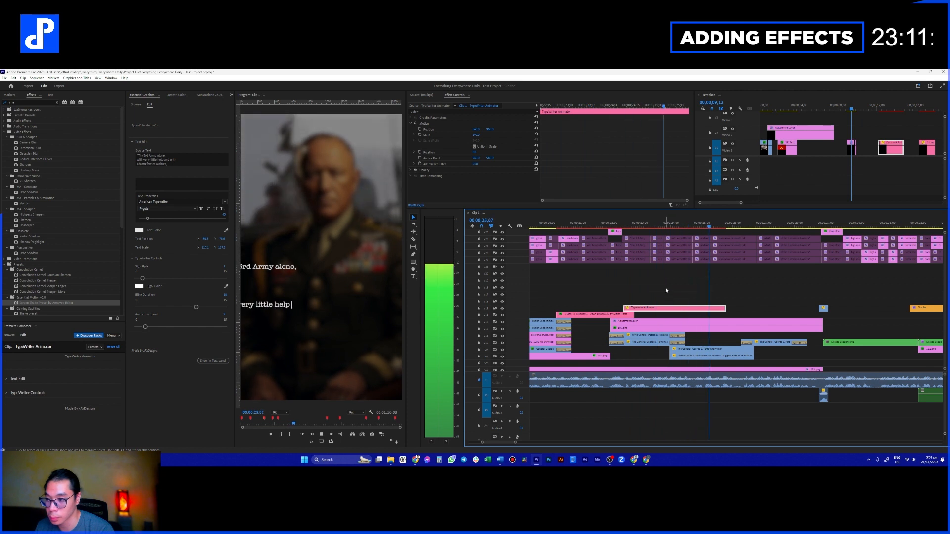
- Extend the typewriter clip's end to shortly before the end of the portrait clip below and preview the longer section
{"action": "left_click", "coordinate": [693, 227]}
{"action": "left_click_drag", "start_coordinate": [693, 227], "coordinate": [725, 229]}
{"action": "left_click_drag", "start_coordinate": [725, 308], "coordinate": [796, 308]}
{"action": "left_click_drag", "start_coordinate": [732, 229], "coordinate": [756, 233]}
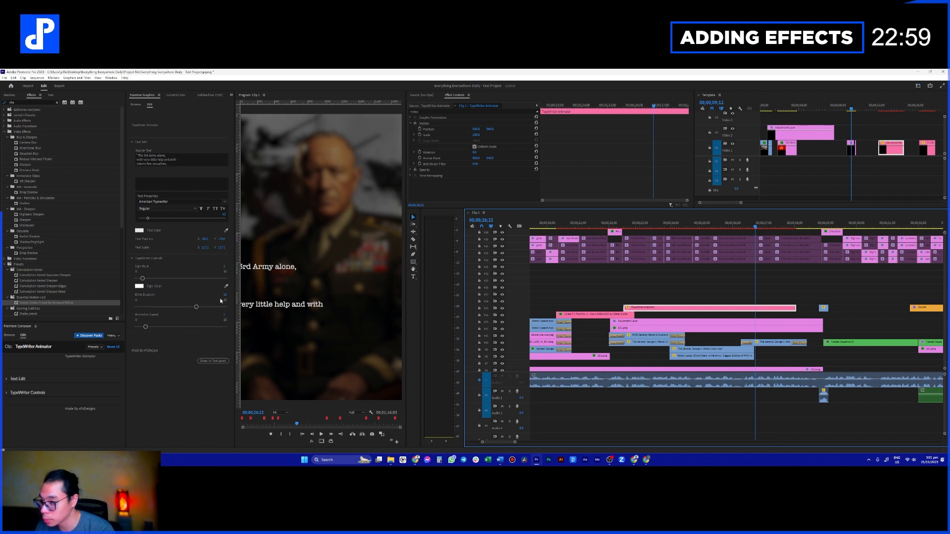
- Set the typewriter's animation speed to 1
{"action": "left_click", "coordinate": [226, 315]}
{"action": "type", "text": "1"}
{"action": "key", "text": "Return"}
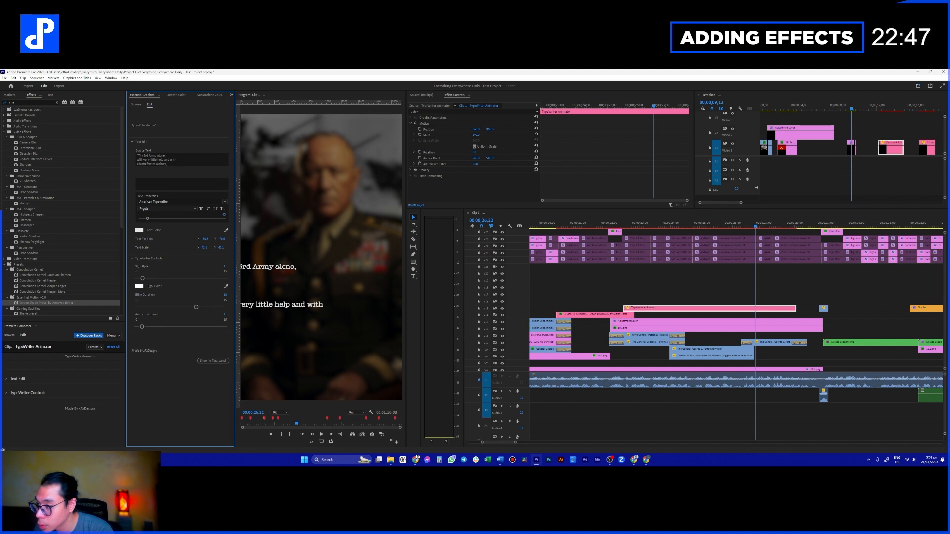
- Scale the quote down with its Text Scale values and shift its text position rightward into the frame
{"action": "left_click_drag", "start_coordinate": [205, 247], "coordinate": [229, 240]}
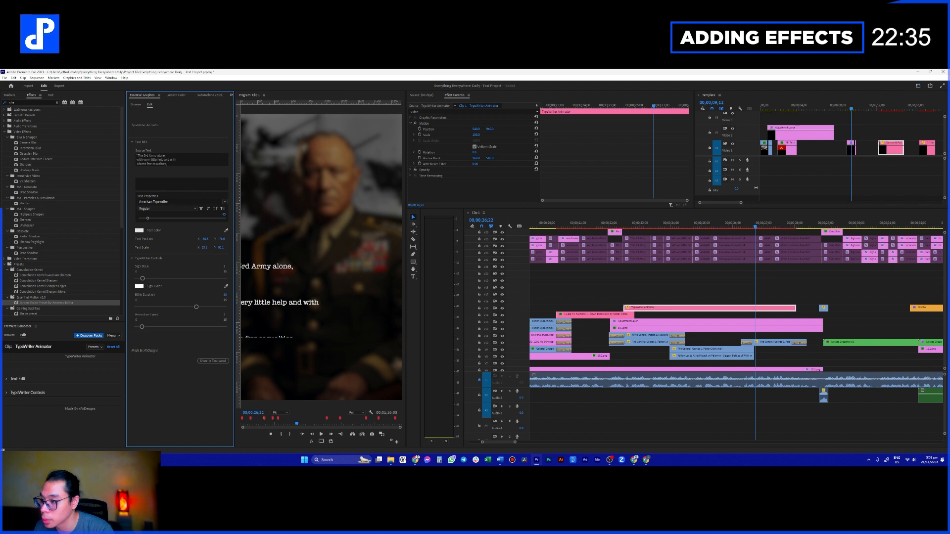
{"action": "left_click_drag", "start_coordinate": [207, 247], "coordinate": [213, 248]}
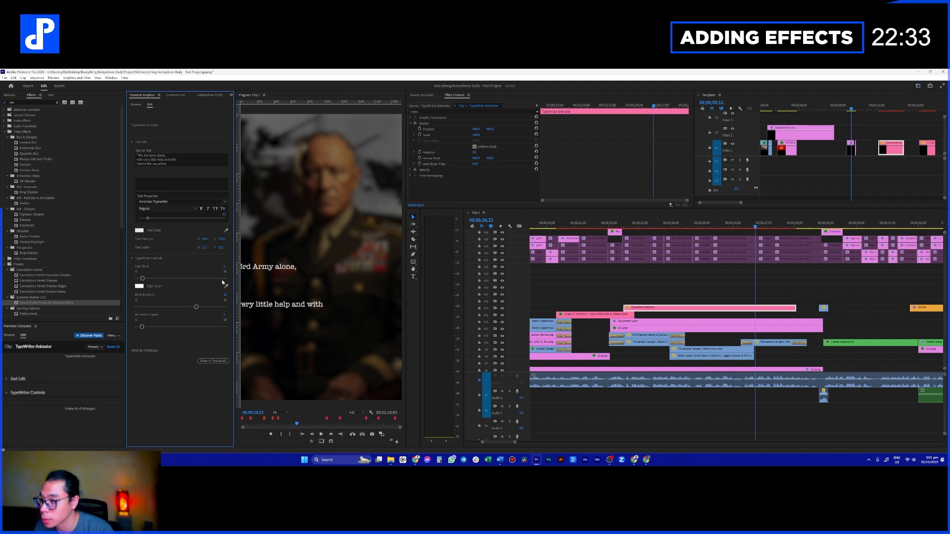
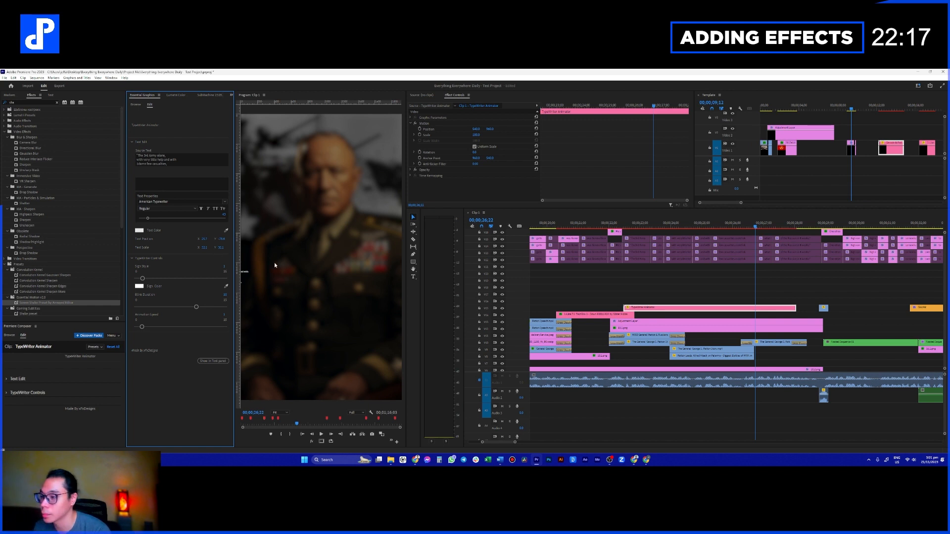
{"action": "left_click", "coordinate": [711, 287]}
{"action": "left_click", "coordinate": [700, 222]}
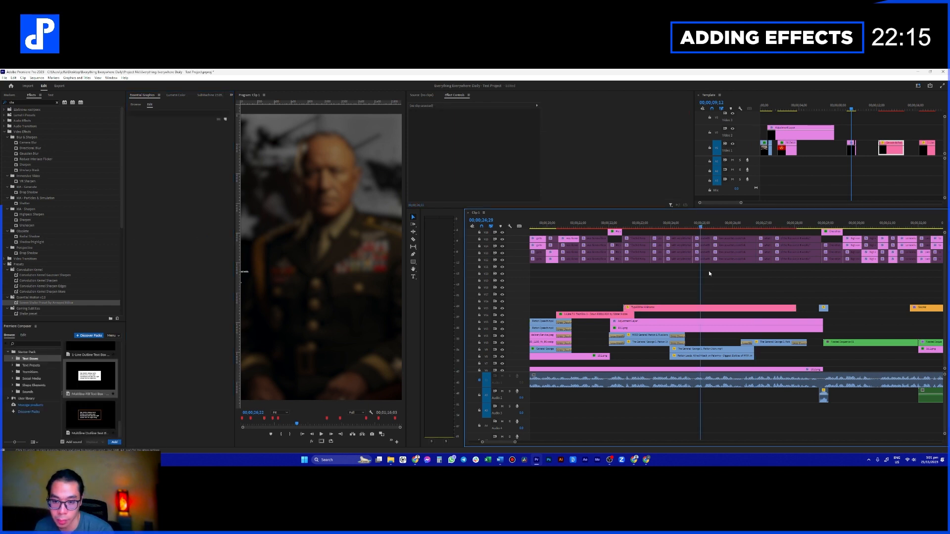
{"action": "left_click", "coordinate": [721, 296]}
{"action": "left_click", "coordinate": [738, 315]}
{"action": "left_click", "coordinate": [732, 307]}
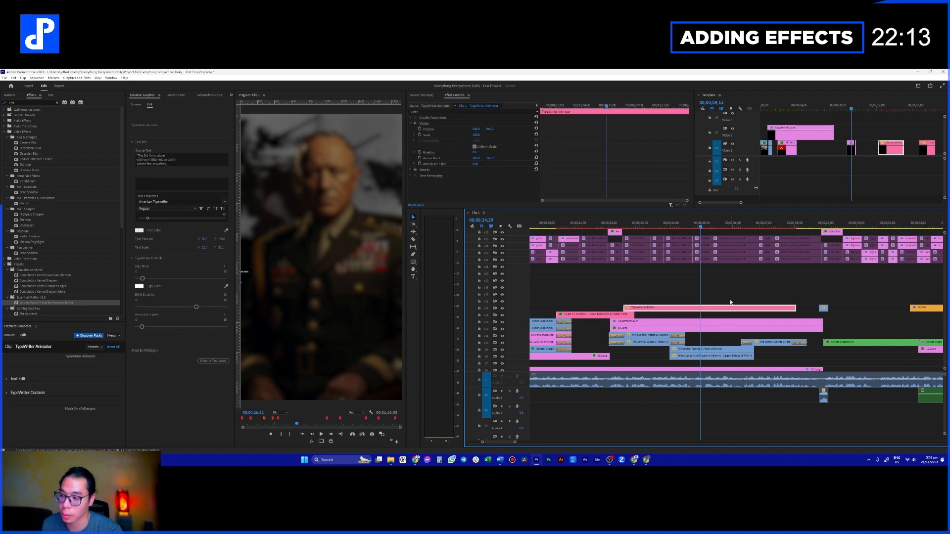
{"action": "left_click", "coordinate": [730, 300]}
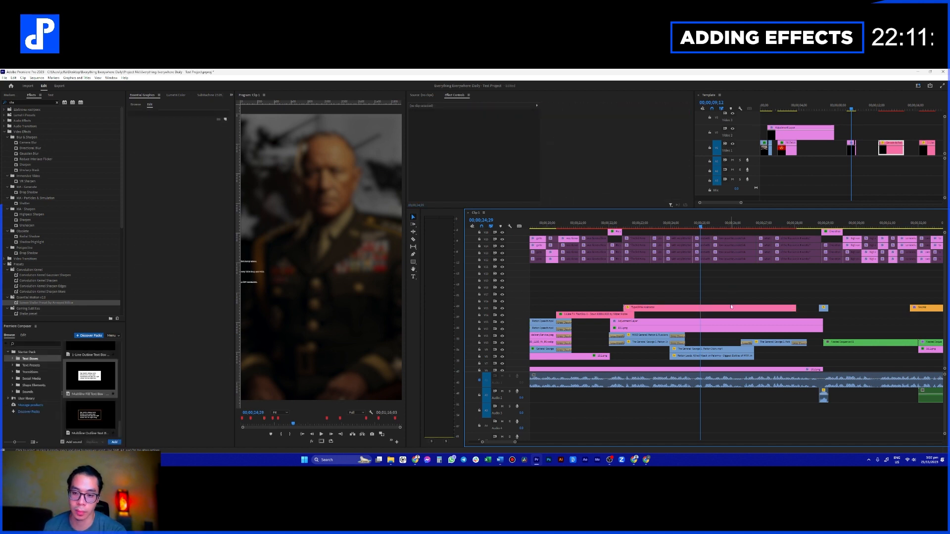
{"action": "left_click", "coordinate": [725, 308]}
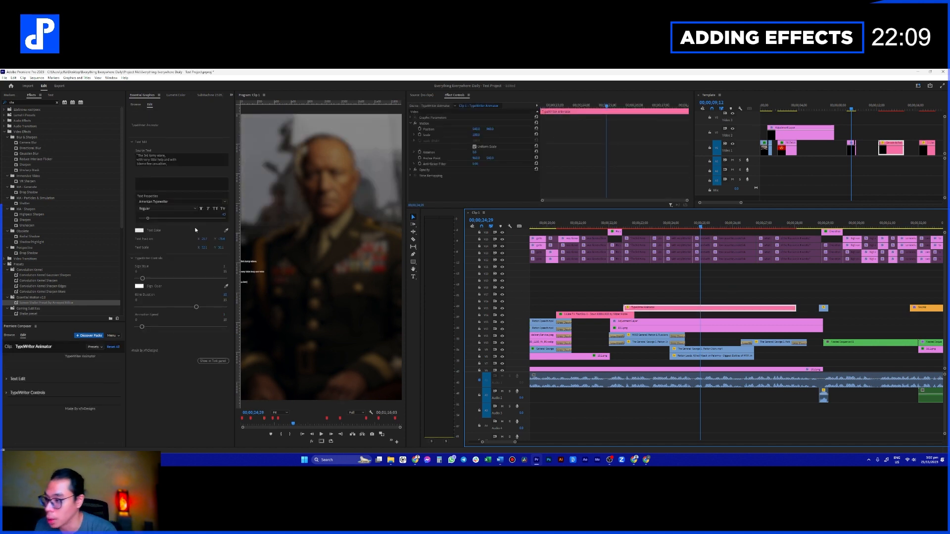
{"action": "left_click", "coordinate": [205, 239]}
- Copy the typewriter clip into the Template sequence on Video 2 after the existing clips and display its frame there
{"action": "left_click", "coordinate": [732, 288]}
{"action": "scroll", "coordinate": [851, 135], "scroll_direction": "down", "scroll_amount": 2}
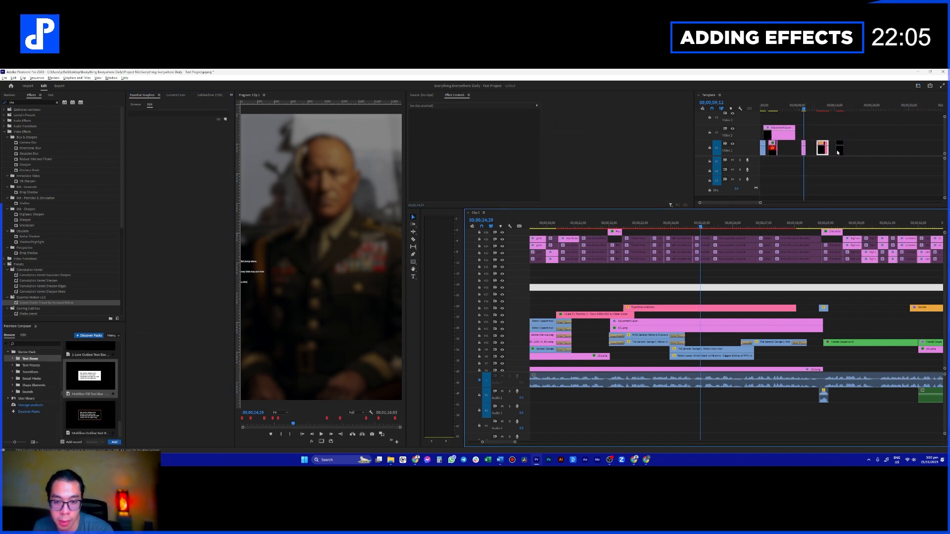
{"action": "left_click_drag", "start_coordinate": [658, 308], "coordinate": [866, 137]}
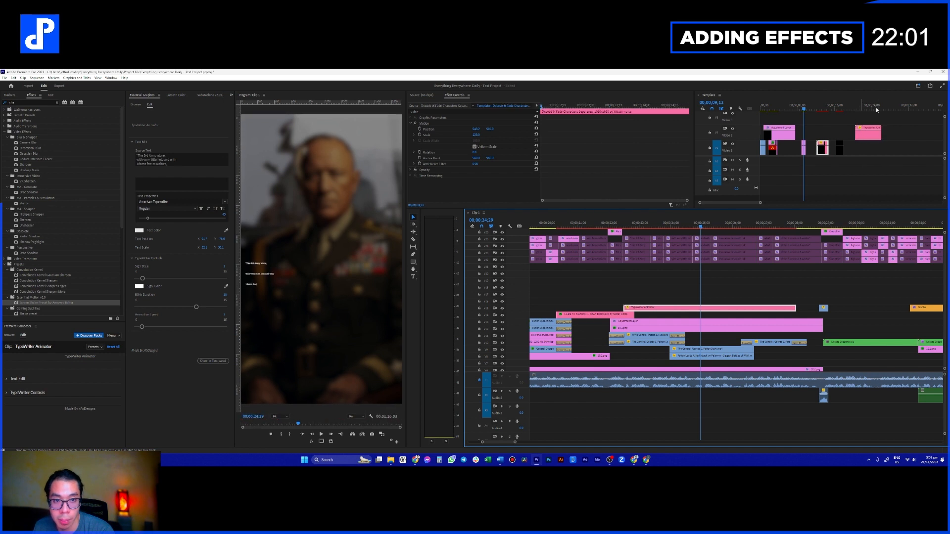
{"action": "left_click", "coordinate": [867, 107]}
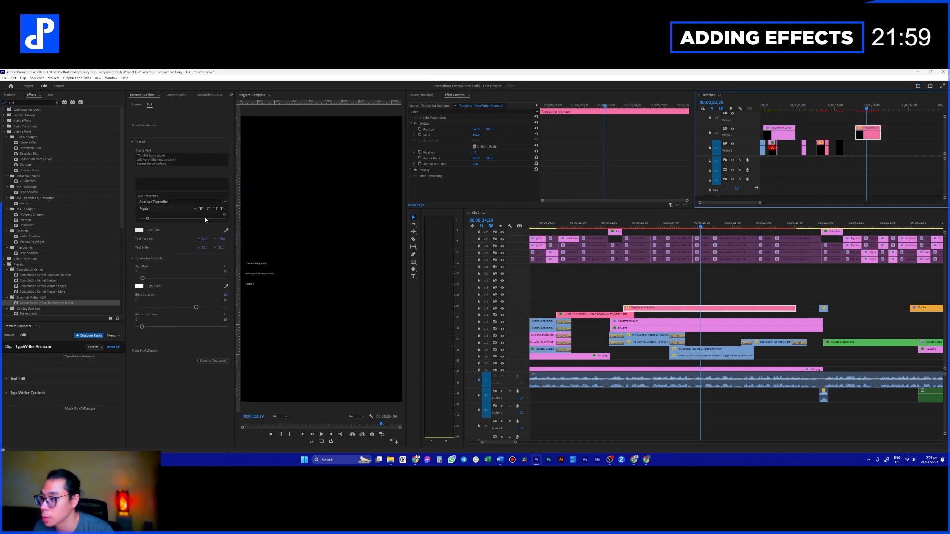
- Move the Template quote rightward and adjust its text scale and font size so it nearly fills the frame's width
{"action": "left_click_drag", "start_coordinate": [202, 240], "coordinate": [345, 240]}
{"action": "mouse_move", "coordinate": [205, 249]}
{"action": "left_mouse_down"}
{"action": "mouse_move", "coordinate": [243, 249]}
{"action": "mouse_move", "coordinate": [207, 248]}
{"action": "mouse_move", "coordinate": [241, 249]}
{"action": "mouse_move", "coordinate": [216, 256]}
{"action": "left_mouse_up"}
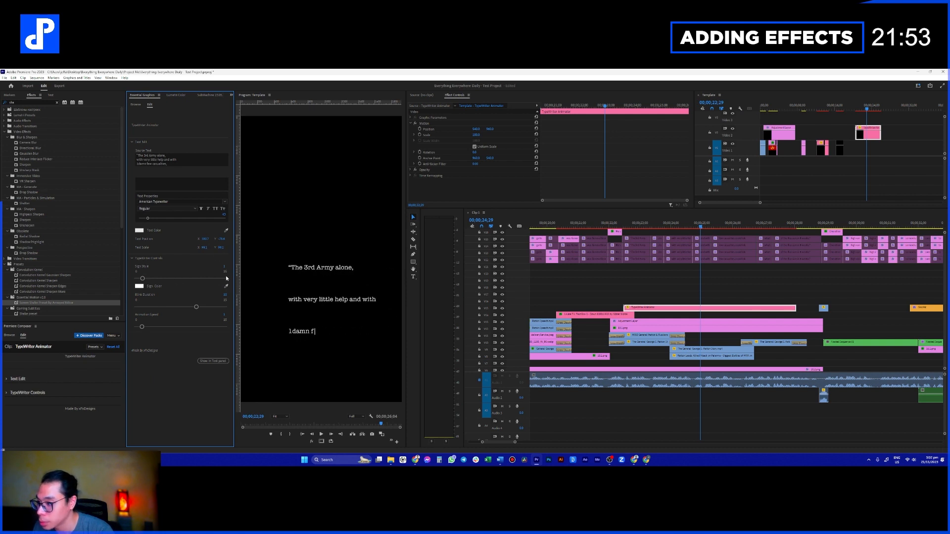
{"action": "left_click_drag", "start_coordinate": [147, 219], "coordinate": [167, 219]}
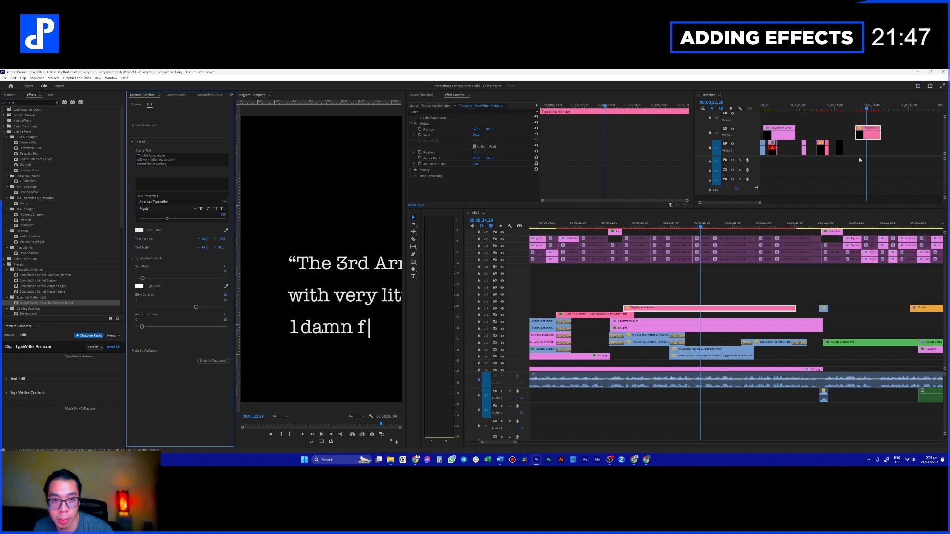
{"action": "left_click_drag", "start_coordinate": [204, 247], "coordinate": [96, 239]}
- Rebreak the quote's source text into the lines "with very little help" and "and with damn few casualties,"
{"action": "left_click", "coordinate": [167, 160]}
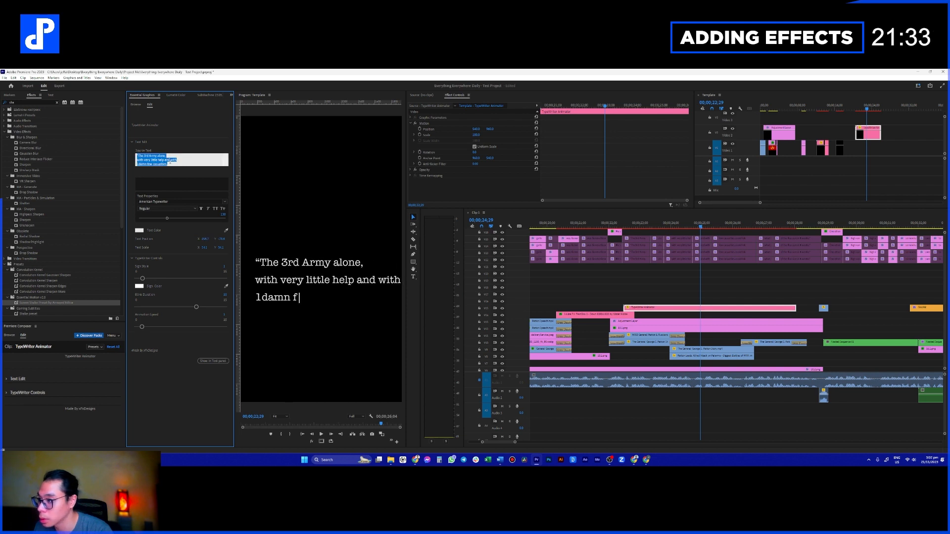
{"action": "left_click", "coordinate": [170, 162]}
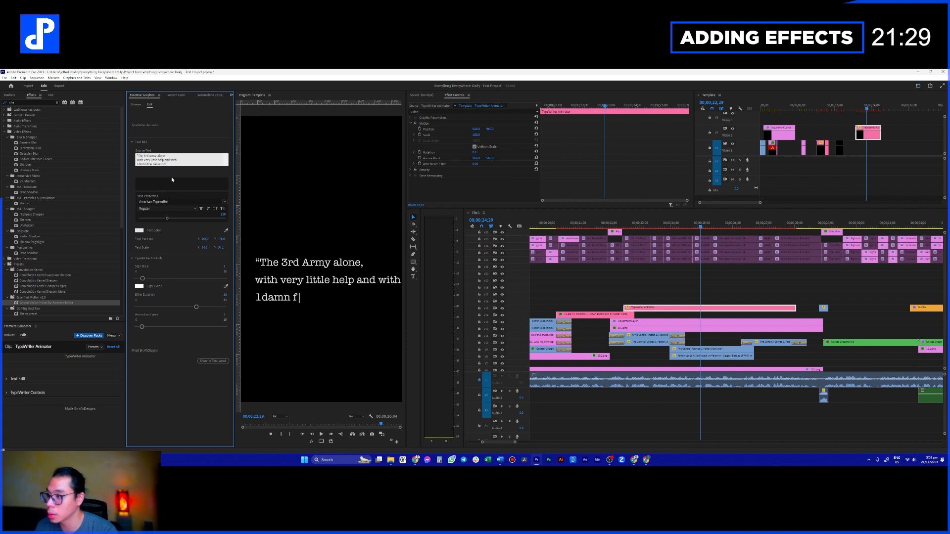
{"action": "key", "text": "Return"}
{"action": "key", "text": "Down"}
{"action": "key", "text": "BackSpace"}
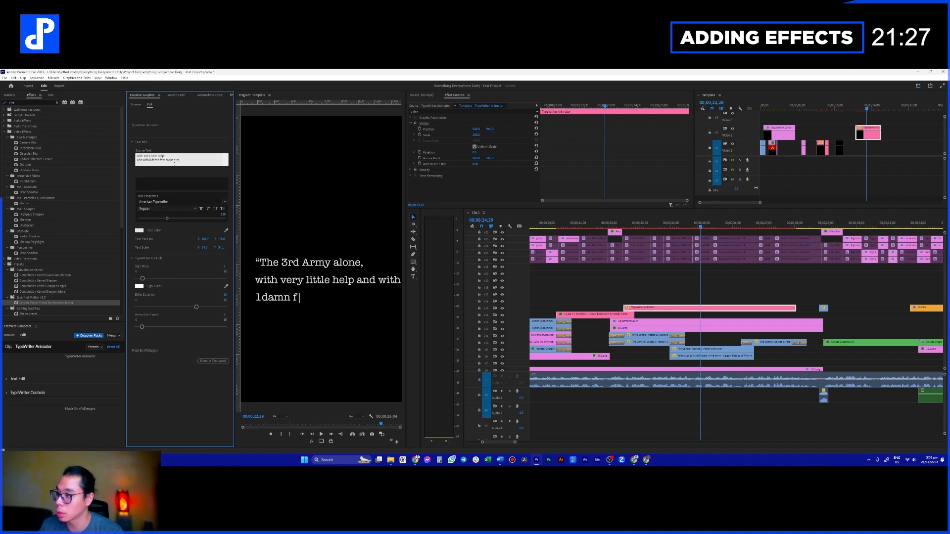
- Play back the old typewriter clip in the Clip 1 sequence and delete it from there
{"action": "left_click", "coordinate": [642, 225]}
{"action": "key", "text": "space"}
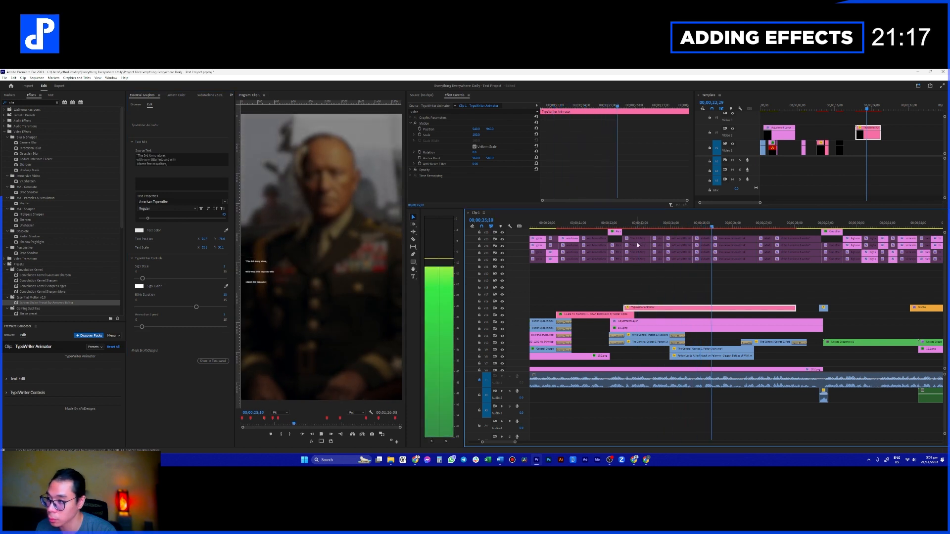
{"action": "key", "text": "space"}
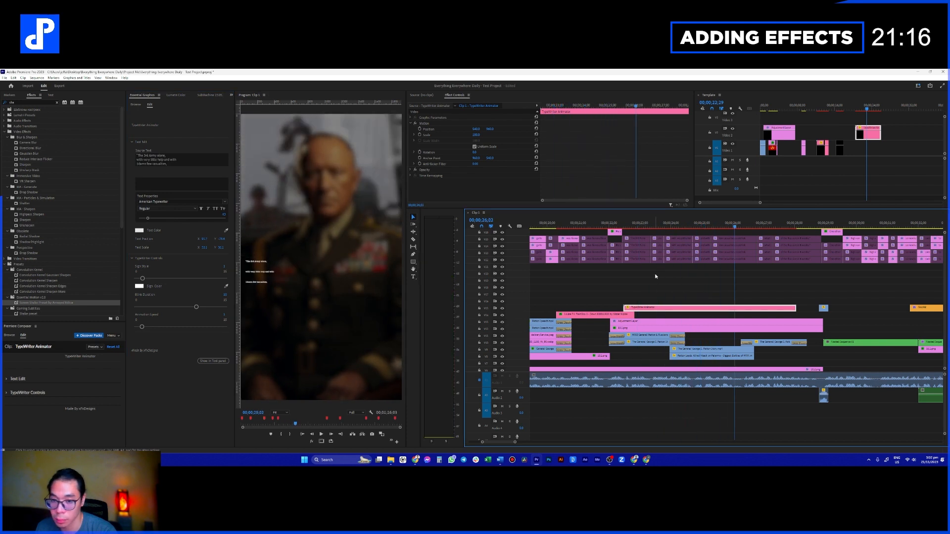
{"action": "left_click", "coordinate": [866, 137]}
{"action": "left_click", "coordinate": [740, 296]}
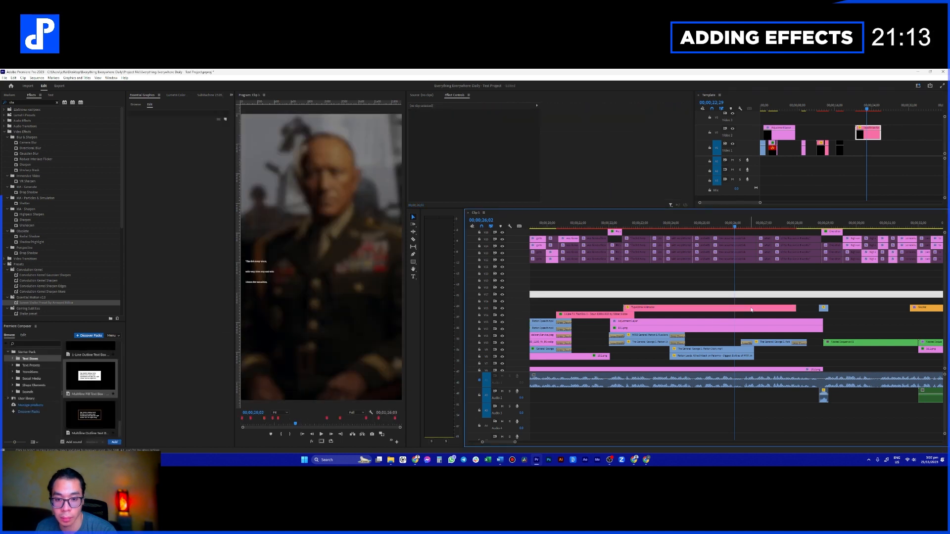
{"action": "left_click", "coordinate": [760, 313]}
{"action": "key", "text": "Delete"}
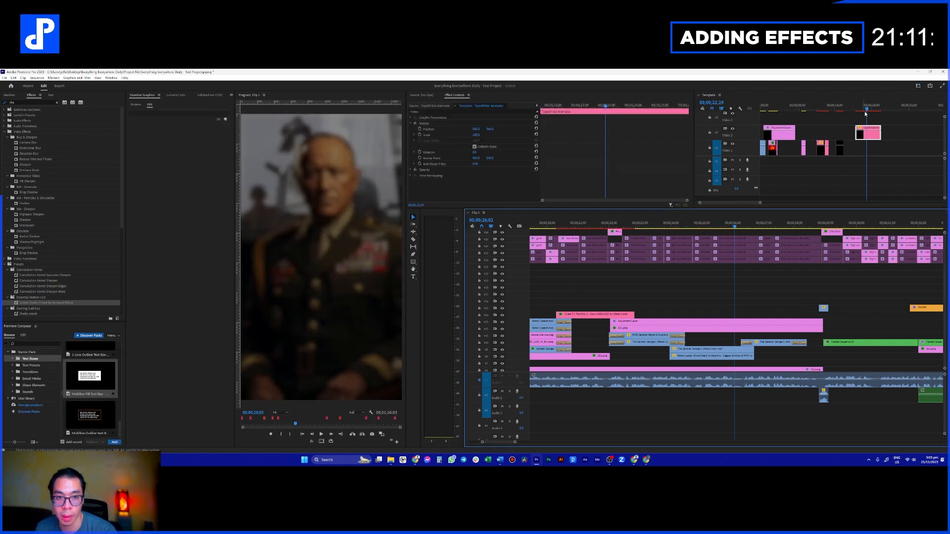
- Break the Template quote after "and with damn" so "few casualties," sits on its own line, and preview the full text
{"action": "left_click", "coordinate": [862, 141]}
{"action": "left_click_drag", "start_coordinate": [864, 108], "coordinate": [874, 111]}
{"action": "left_click", "coordinate": [160, 160]}
{"action": "left_click", "coordinate": [160, 160]}
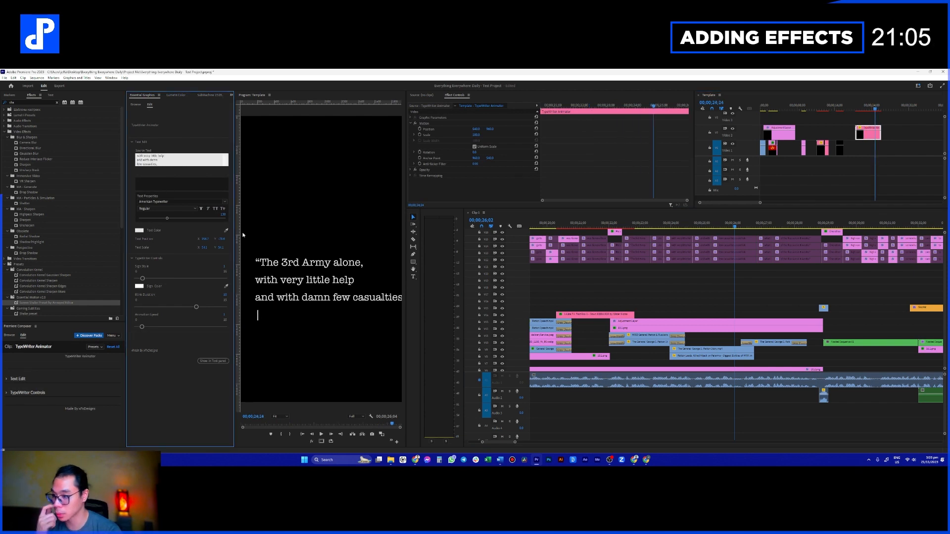
{"action": "left_click", "coordinate": [872, 131]}
{"action": "left_click_drag", "start_coordinate": [874, 107], "coordinate": [879, 108]}
- Slightly enlarge the Template quote's font size and raise its text position above the middle of the frame
{"action": "left_click_drag", "start_coordinate": [167, 221], "coordinate": [172, 220]}
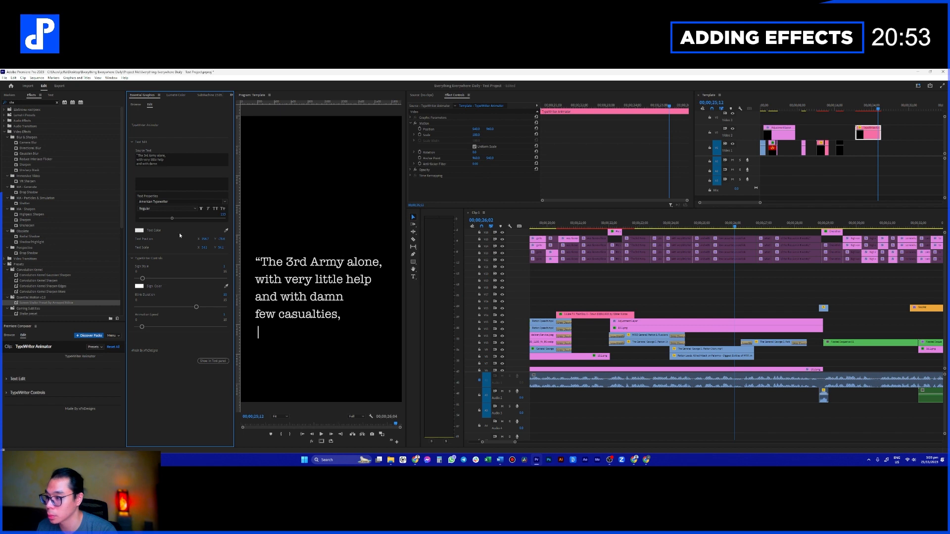
{"action": "left_click", "coordinate": [160, 161]}
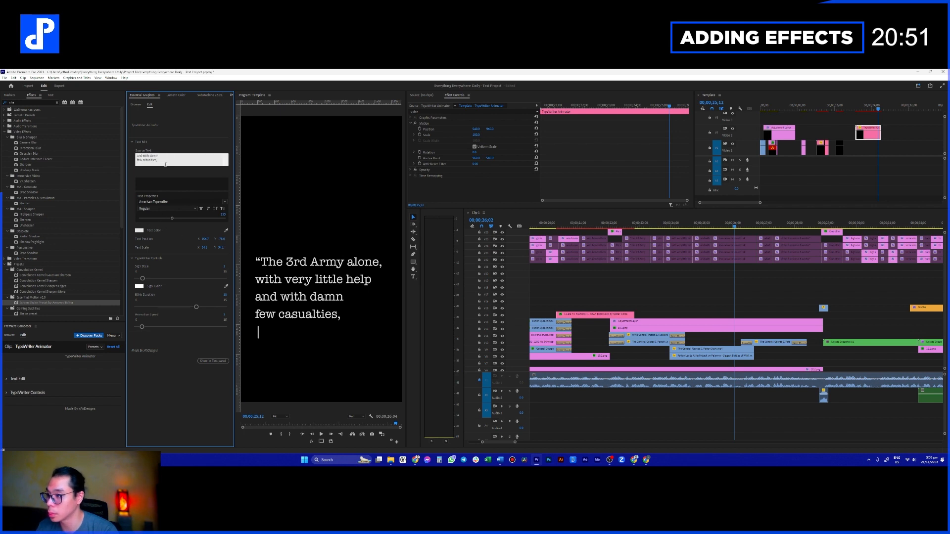
{"action": "left_click", "coordinate": [685, 316]}
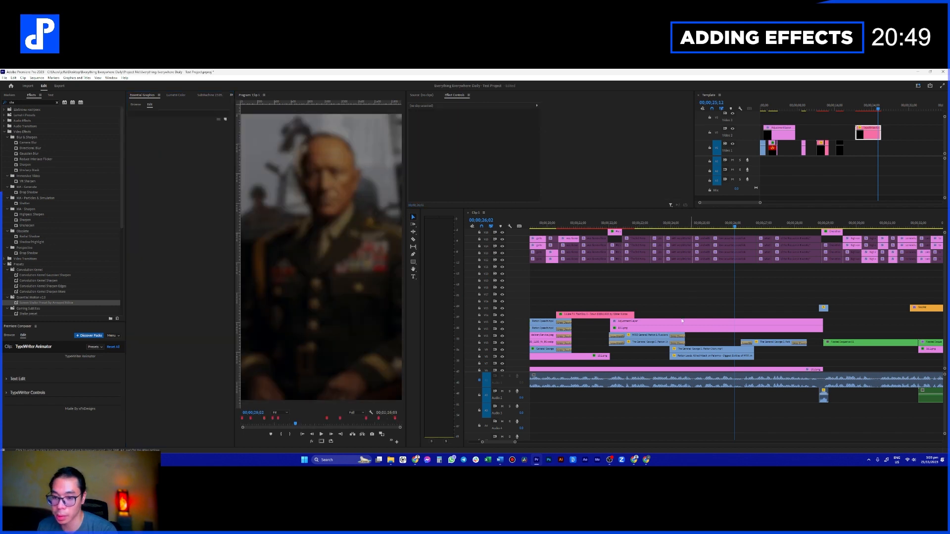
{"action": "mouse_move", "coordinate": [866, 130]}
{"action": "left_mouse_down"}
{"action": "mouse_move", "coordinate": [659, 310]}
{"action": "mouse_move", "coordinate": [716, 301]}
{"action": "mouse_move", "coordinate": [885, 173]}
{"action": "mouse_move", "coordinate": [890, 132]}
{"action": "mouse_move", "coordinate": [825, 275]}
{"action": "mouse_move", "coordinate": [793, 296]}
{"action": "mouse_move", "coordinate": [904, 118]}
{"action": "mouse_move", "coordinate": [868, 132]}
{"action": "left_mouse_up"}
{"action": "left_click", "coordinate": [863, 109]}
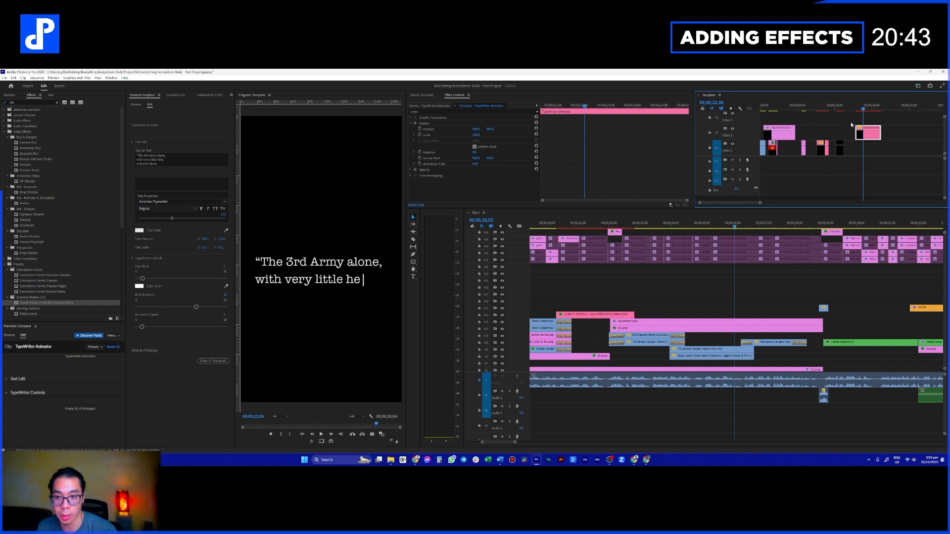
{"action": "left_click_drag", "start_coordinate": [201, 239], "coordinate": [55, 239]}
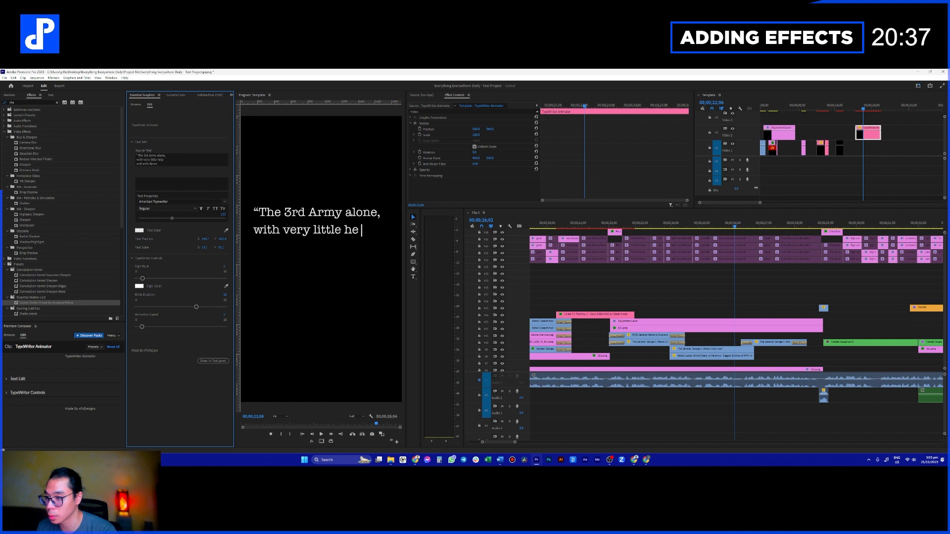
- Copy the finished typewriter clip into the Clip 1 sequence above the title, aligned with the portrait's start, and play it back
{"action": "left_click_drag", "start_coordinate": [870, 133], "coordinate": [694, 302]}
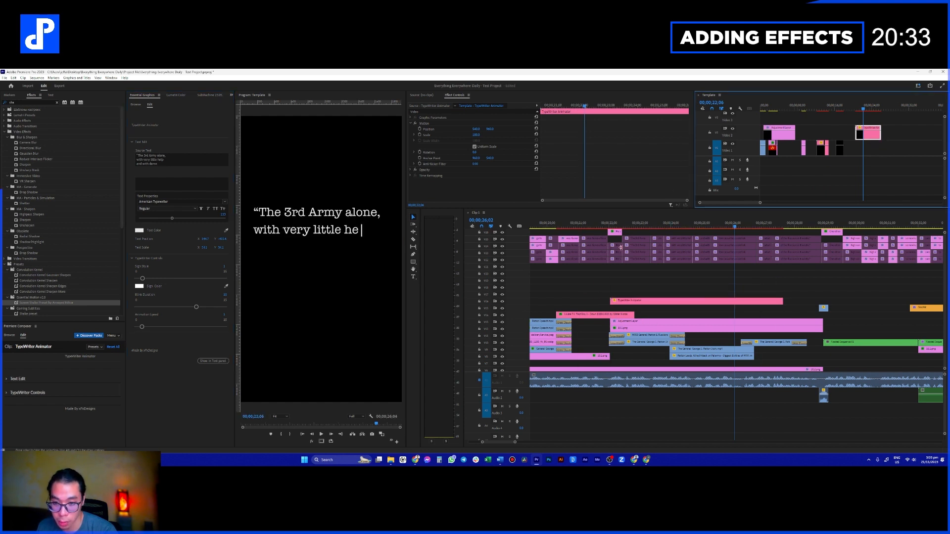
{"action": "left_click", "coordinate": [612, 224]}
{"action": "key", "text": "space"}
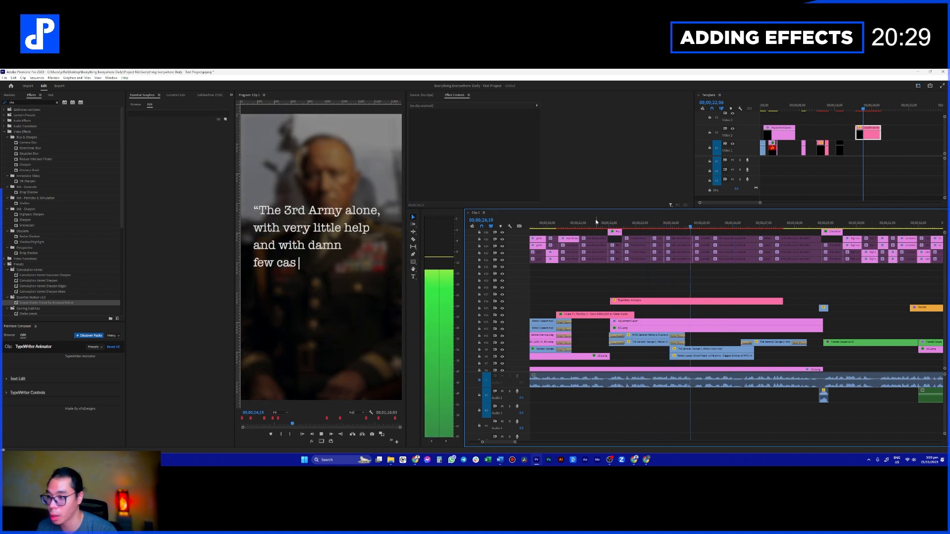
{"action": "key", "text": "space"}
- Set the text color of the typewriter quote clip in the Clip 1 sequence to pure white
{"action": "left_click", "coordinate": [676, 301]}
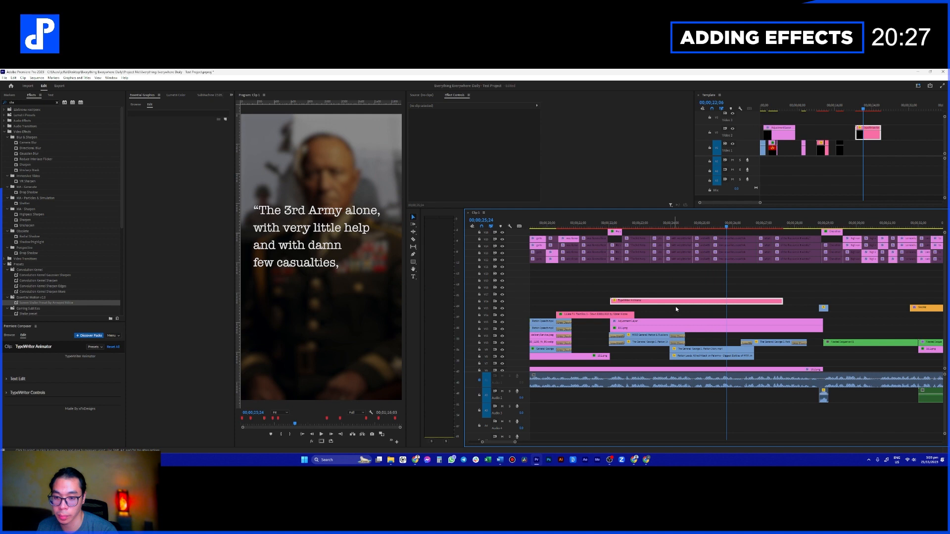
{"action": "left_click", "coordinate": [144, 234]}
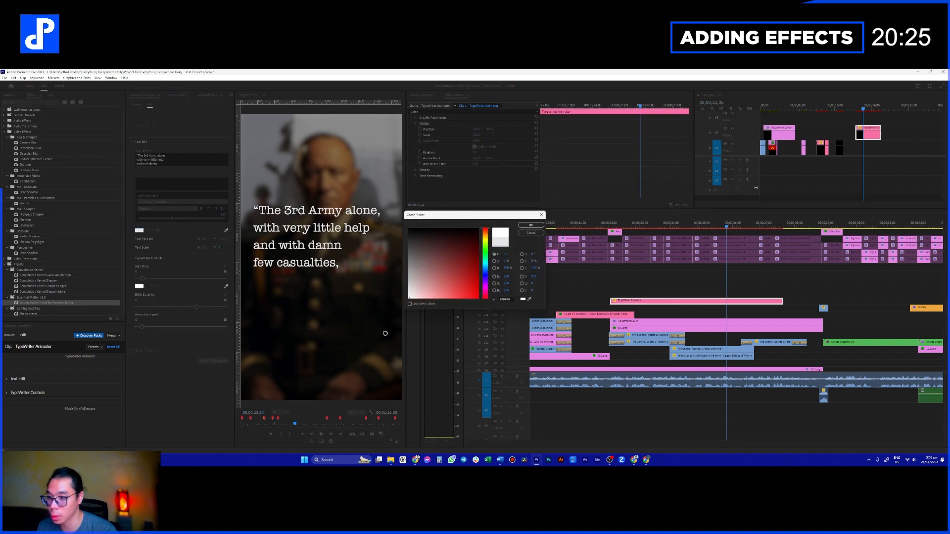
{"action": "left_click", "coordinate": [530, 226]}
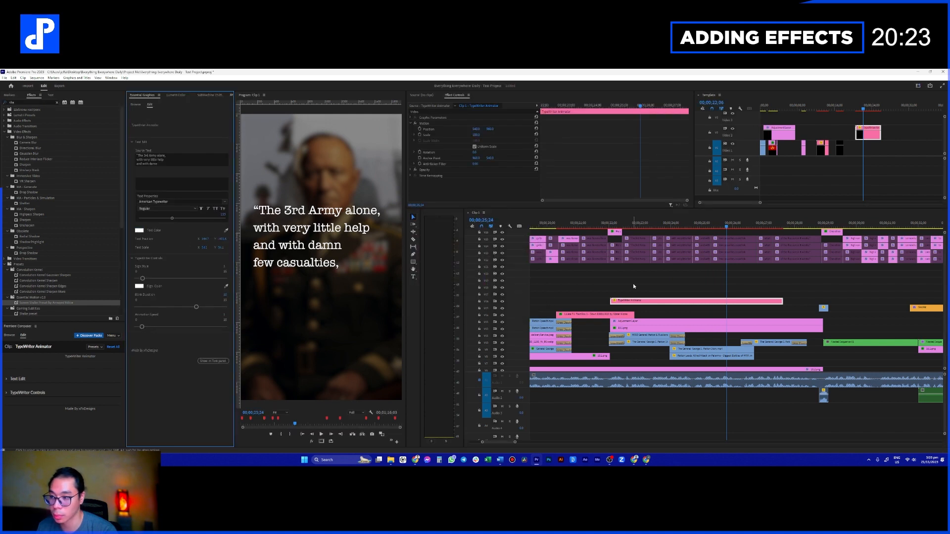
- Play back the typewriter quote in Clip 1 from the start of the portrait
{"action": "left_click", "coordinate": [666, 289]}
{"action": "left_click", "coordinate": [613, 227]}
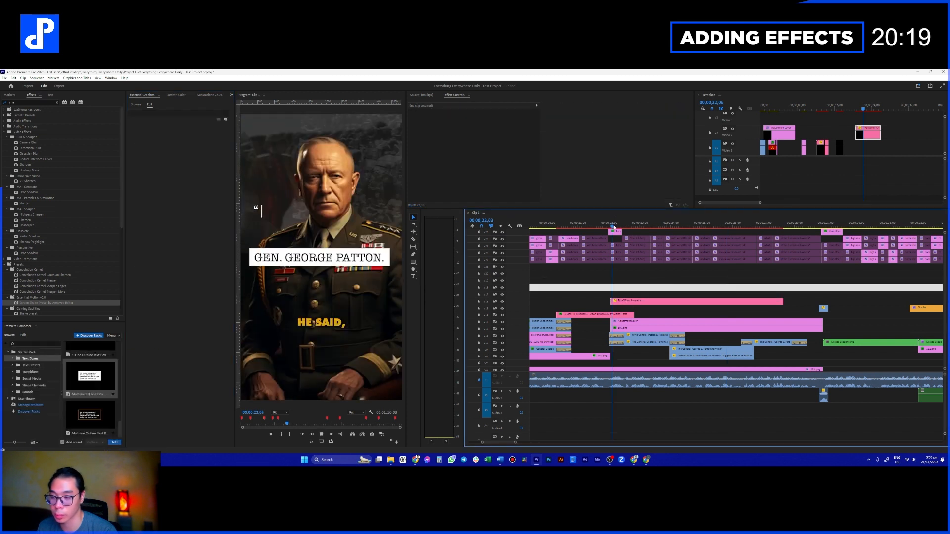
{"action": "key", "text": "space"}
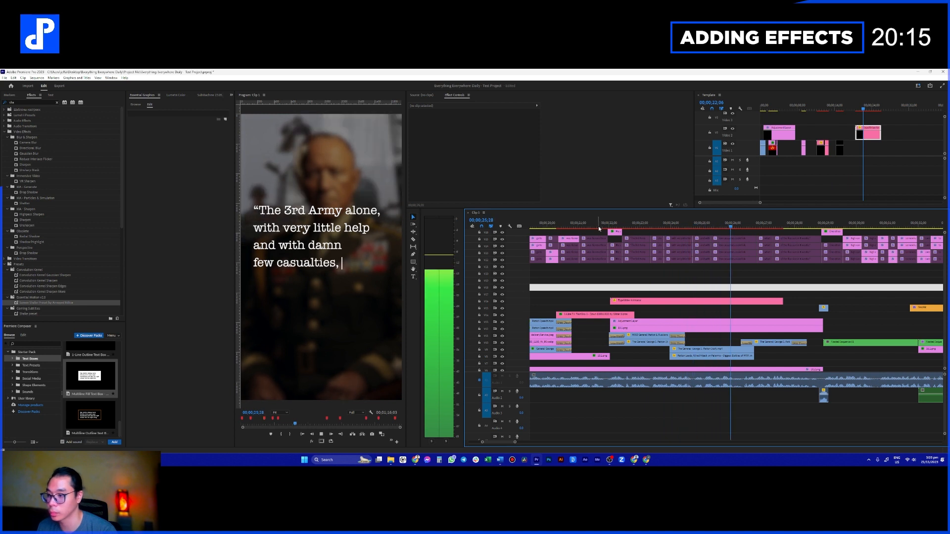
{"action": "key", "text": "space"}
- Duplicate the typewriter clip onto the track below, overlapping the shortened first clip and ending with the portrait, and play both back
{"action": "left_click", "coordinate": [766, 302]}
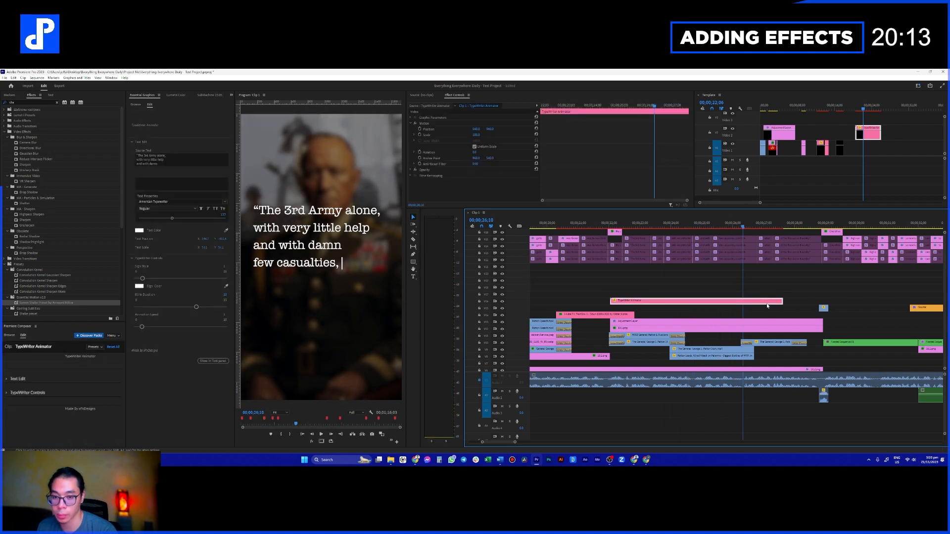
{"action": "left_click_drag", "start_coordinate": [782, 301], "coordinate": [825, 292]}
{"action": "left_click", "coordinate": [808, 299]}
{"action": "left_click_drag", "start_coordinate": [774, 315], "coordinate": [774, 307]}
{"action": "left_click", "coordinate": [757, 297]}
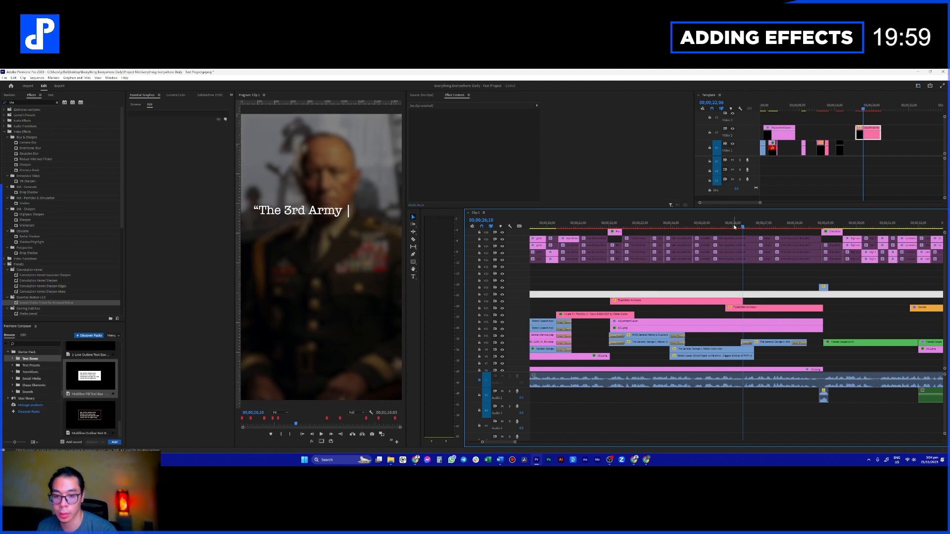
{"action": "left_click_drag", "start_coordinate": [736, 228], "coordinate": [608, 226]}
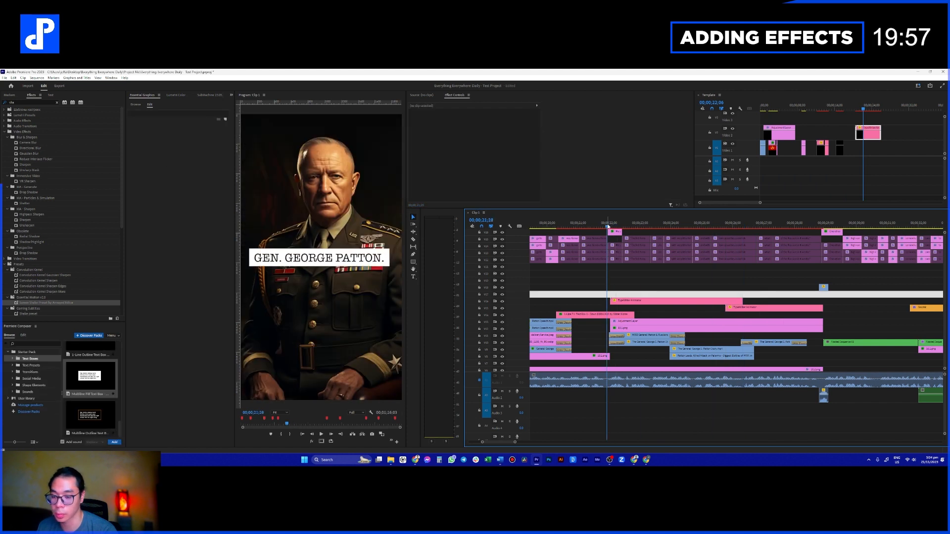
{"action": "key", "text": "space"}
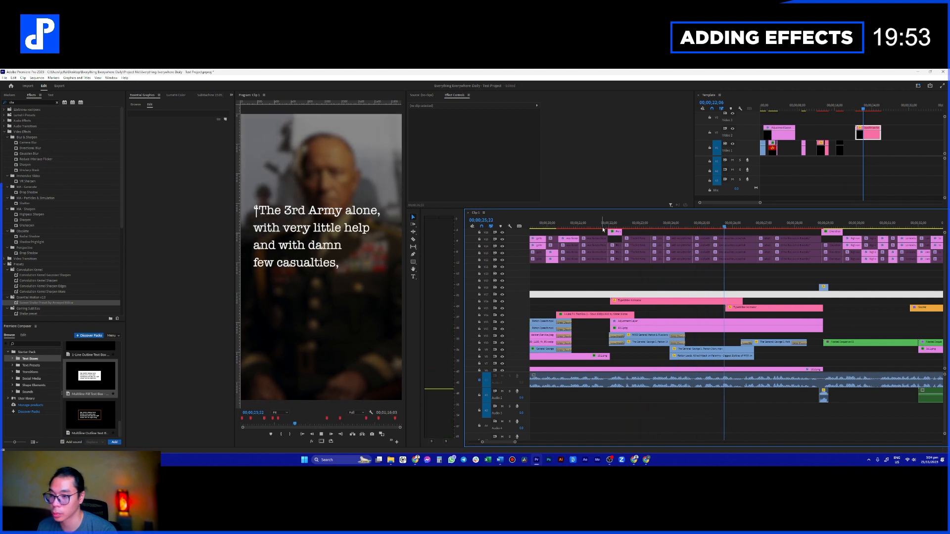
{"action": "key", "text": "space"}
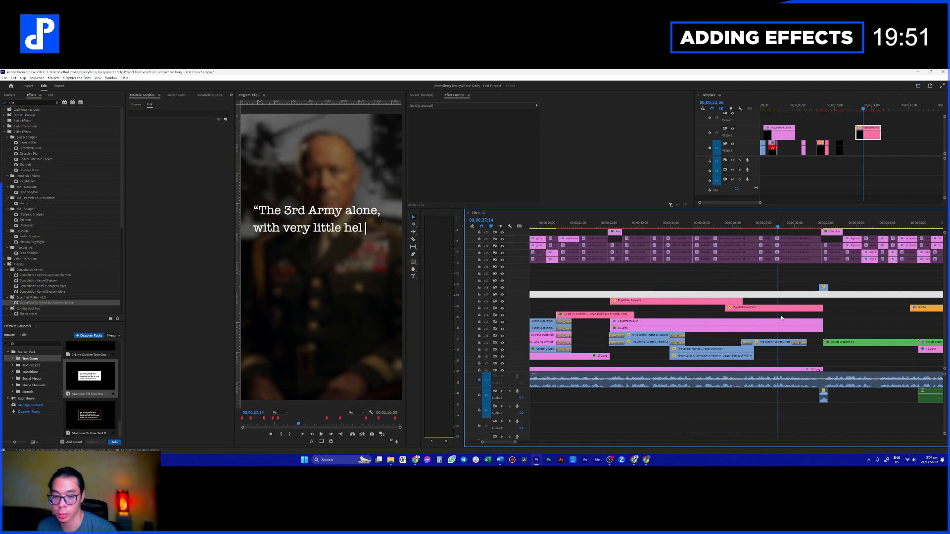
- Replace the second typewriter clip's text with the script's “could lick what is left of the Russians in 6 weeks.”, split over three lines
{"action": "left_click", "coordinate": [781, 308]}
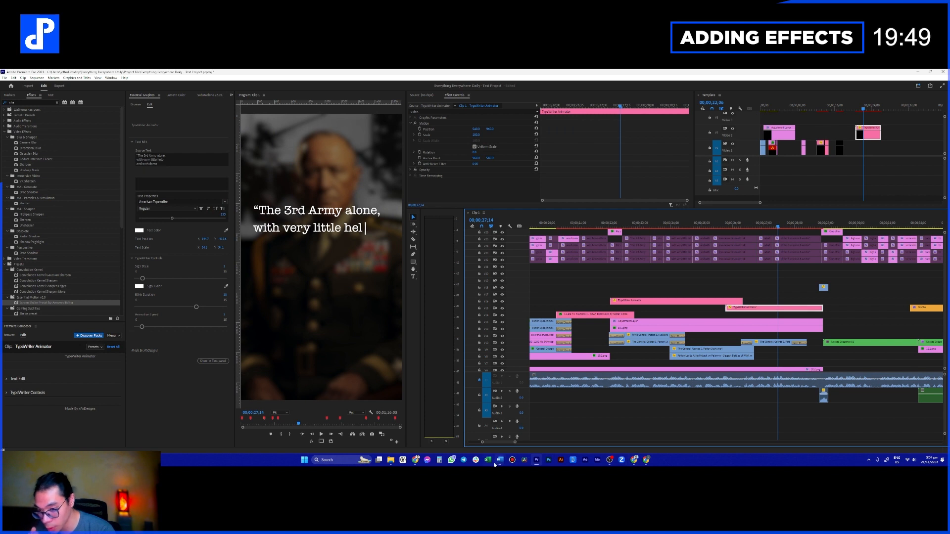
{"action": "mouse_move", "coordinate": [500, 462]}
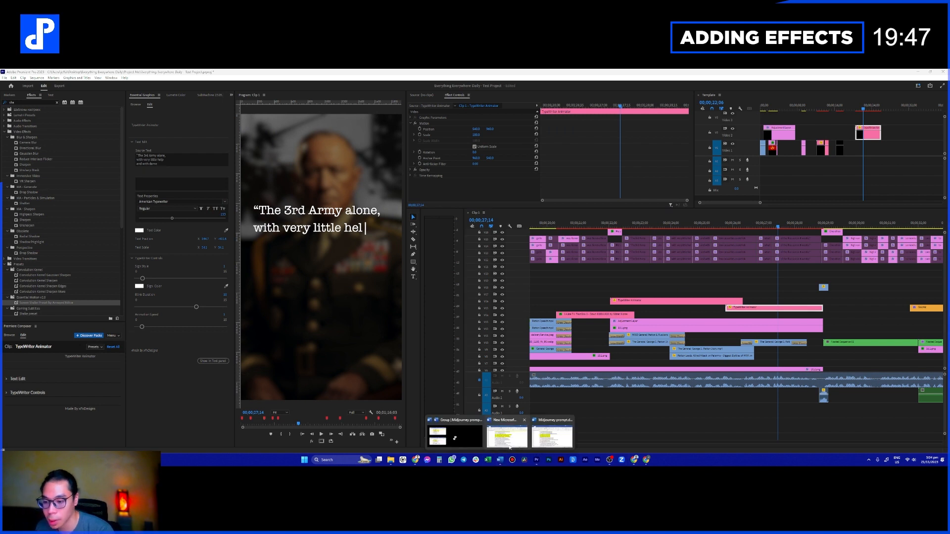
{"action": "left_click", "coordinate": [507, 434]}
{"action": "left_click", "coordinate": [138, 165]}
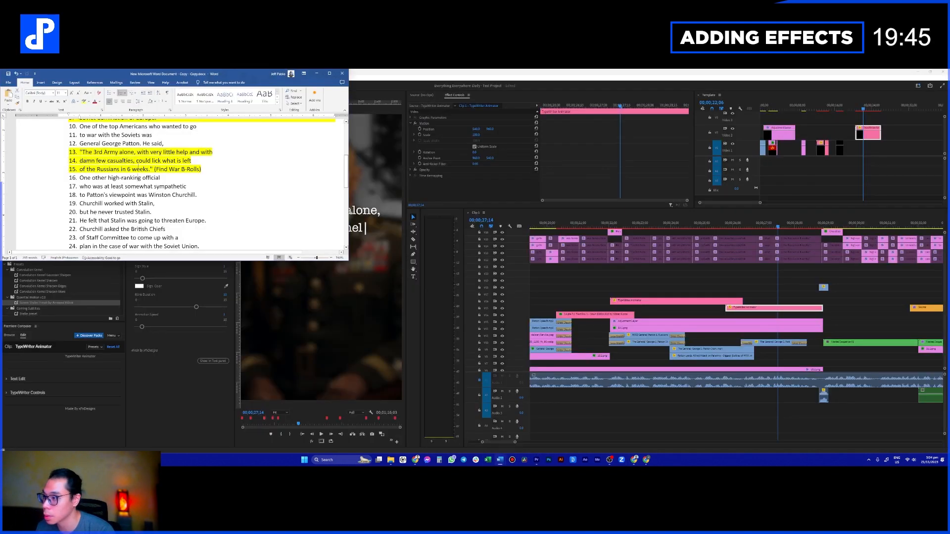
{"action": "left_click_drag", "start_coordinate": [136, 161], "coordinate": [153, 169]}
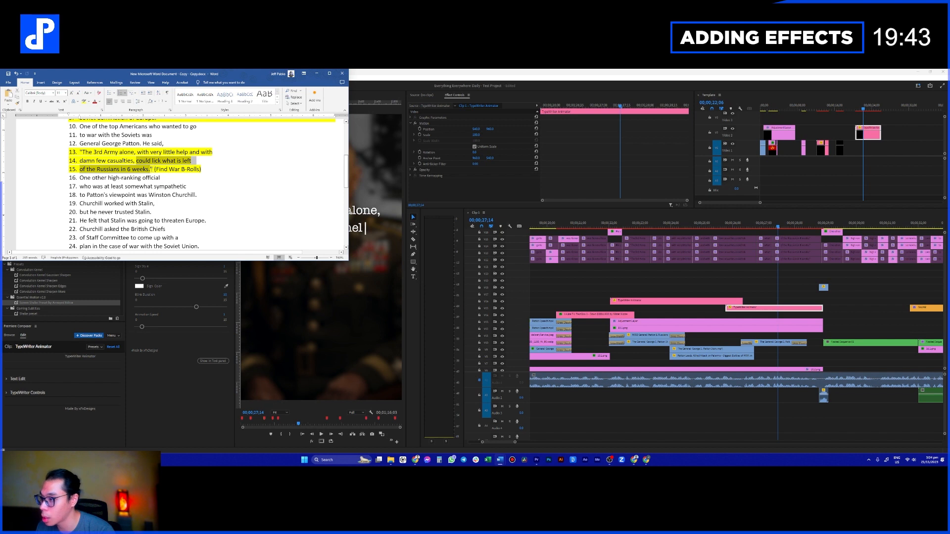
{"action": "left_click", "coordinate": [177, 349]}
{"action": "left_click", "coordinate": [169, 155]}
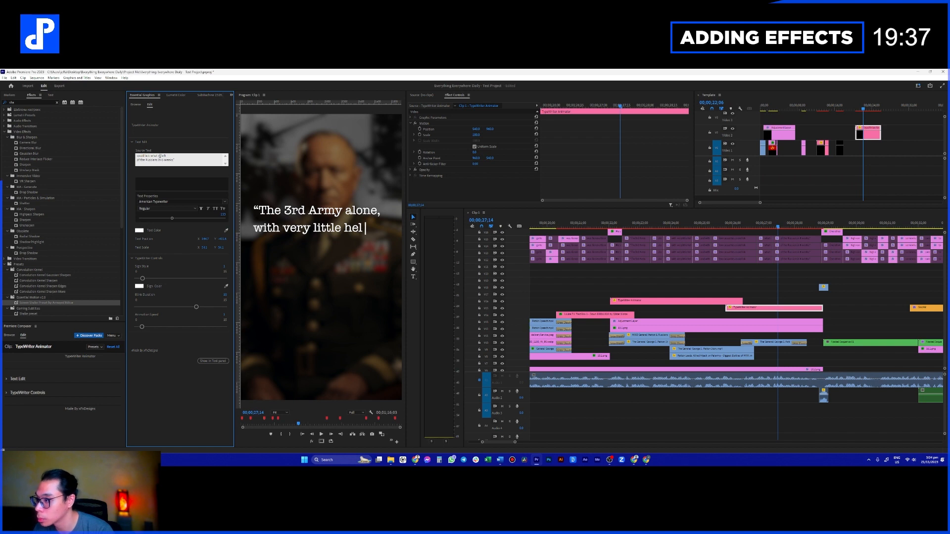
{"action": "key", "text": "Return"}
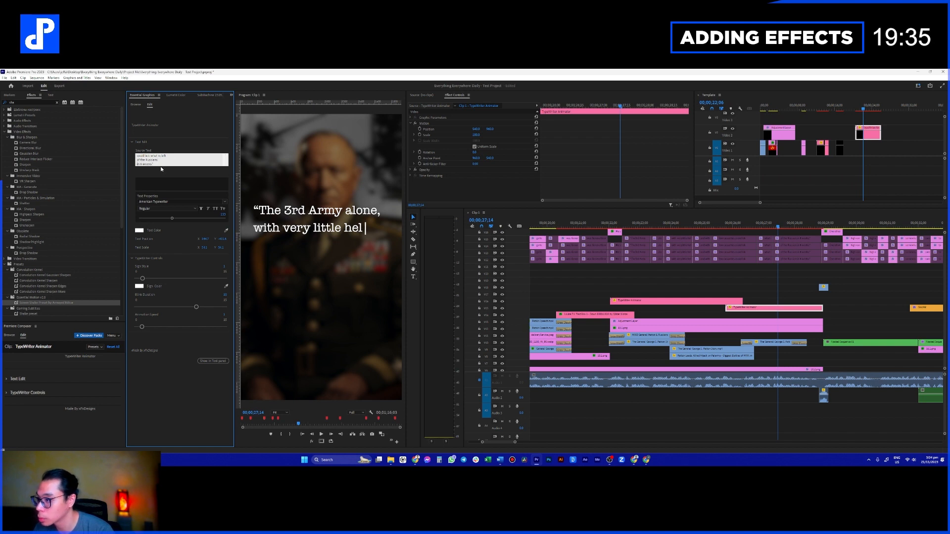
- Play back both halves of the quote from the start of the portrait
{"action": "left_click", "coordinate": [755, 280]}
{"action": "left_click", "coordinate": [773, 287]}
{"action": "left_click_drag", "start_coordinate": [614, 225], "coordinate": [611, 227]}
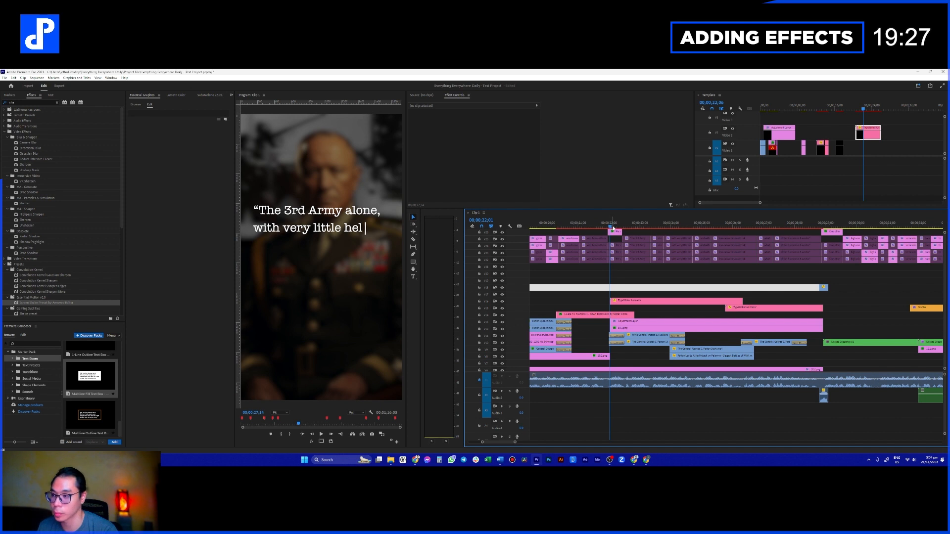
{"action": "key", "text": "space"}
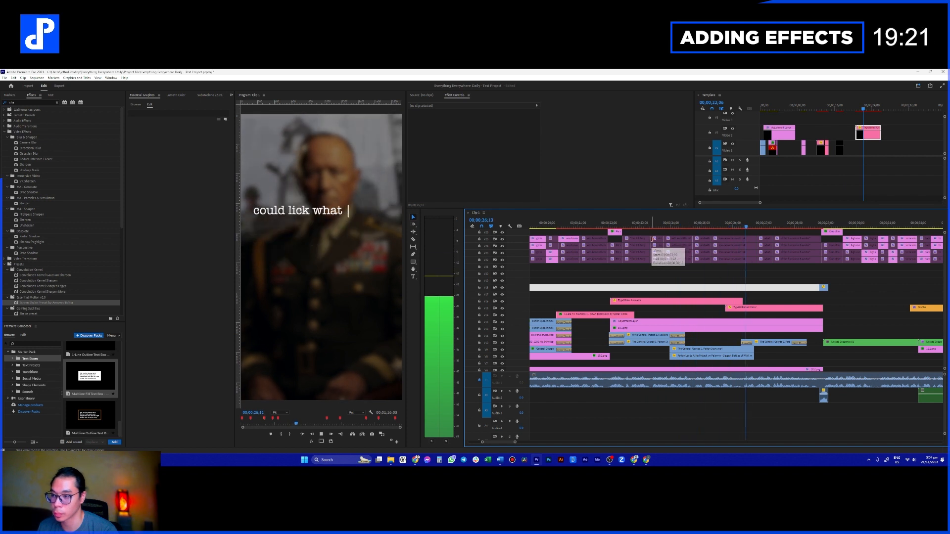
- Trim the first typewriter clip's end slightly, add the default transition there, and play back the change to the second half
{"action": "left_click_drag", "start_coordinate": [742, 300], "coordinate": [733, 301]}
{"action": "key", "text": "ctrl+d"}
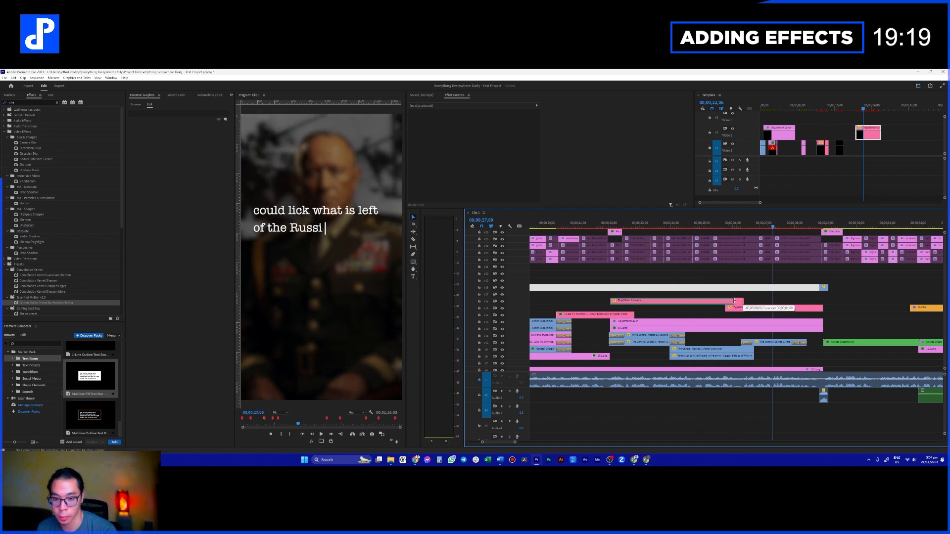
{"action": "left_click", "coordinate": [715, 227]}
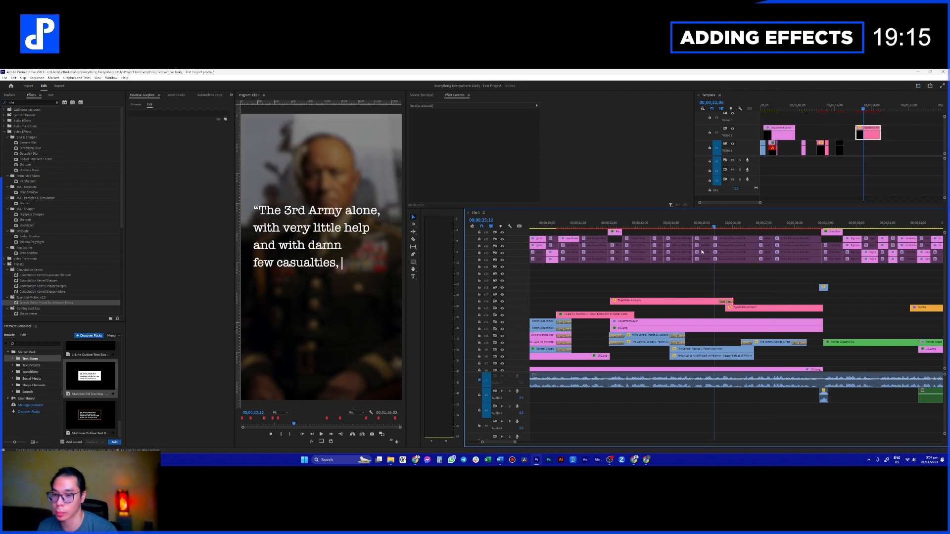
{"action": "key", "text": "space"}
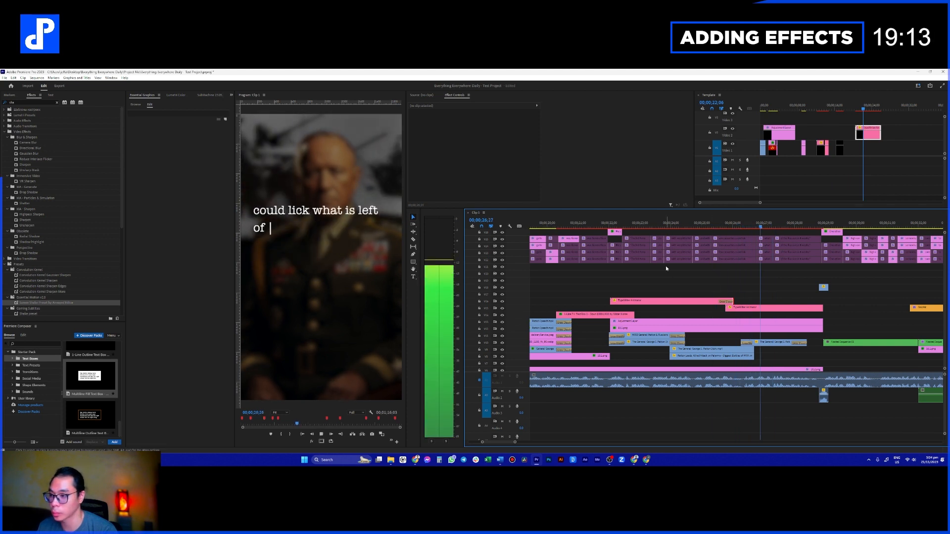
{"action": "key", "text": "space"}
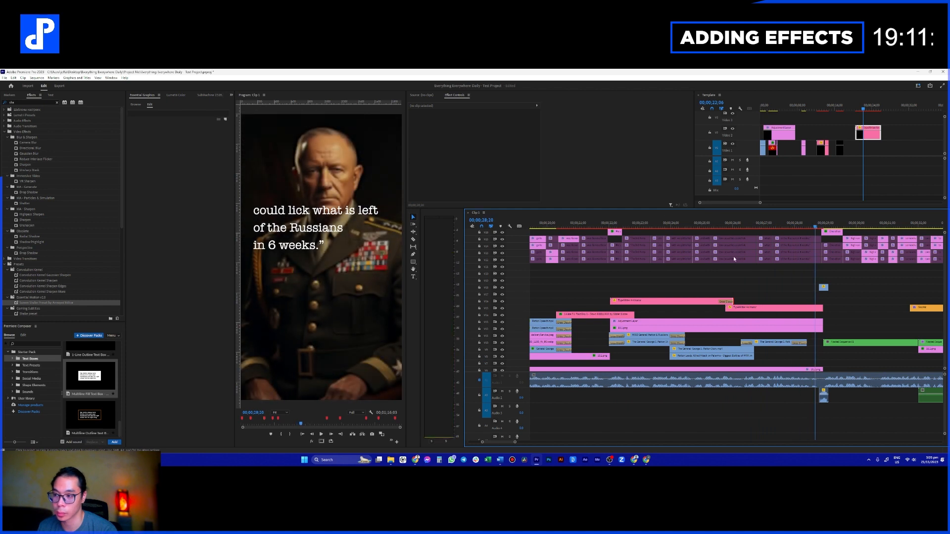
- Open the second typewriter clip's text properties for editing
{"action": "left_click", "coordinate": [803, 309]}
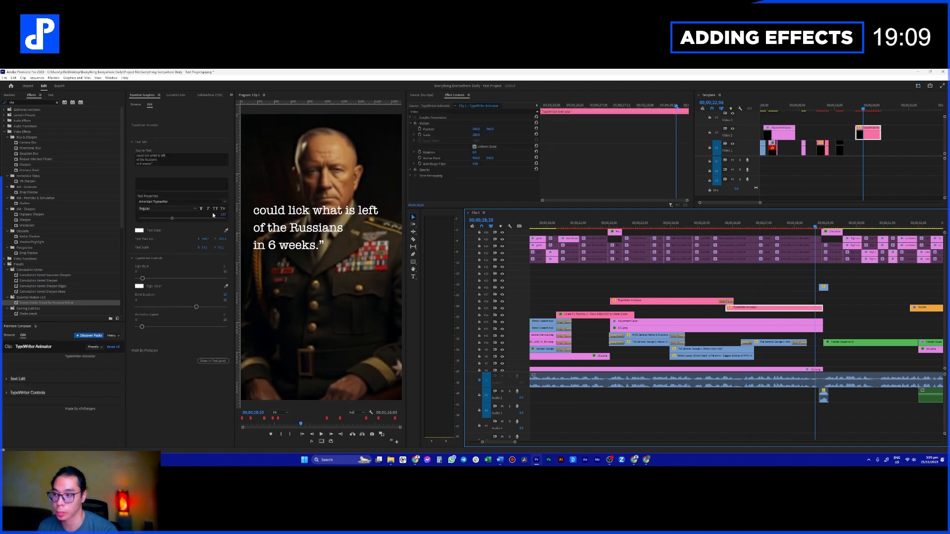
- Examine the source text and text position settings of the two typewriter quote clips
{"action": "left_click", "coordinate": [158, 165]}
{"action": "left_click", "coordinate": [158, 162]}
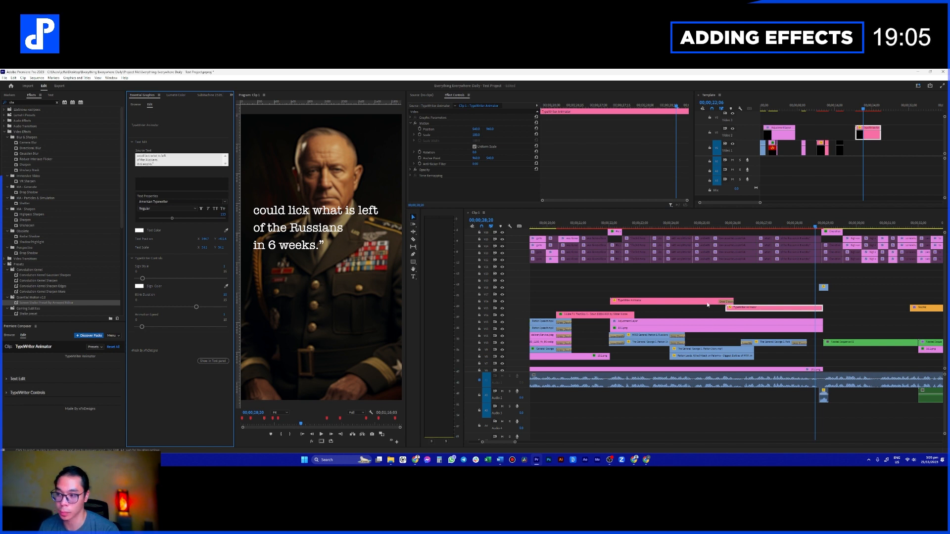
{"action": "left_click", "coordinate": [770, 281]}
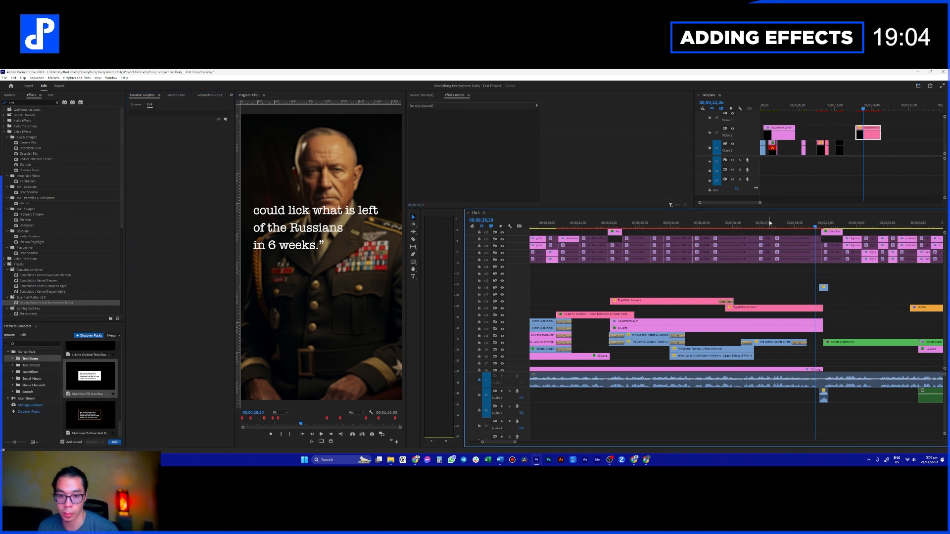
{"action": "left_click", "coordinate": [769, 310]}
{"action": "left_click_drag", "start_coordinate": [711, 226], "coordinate": [655, 226]}
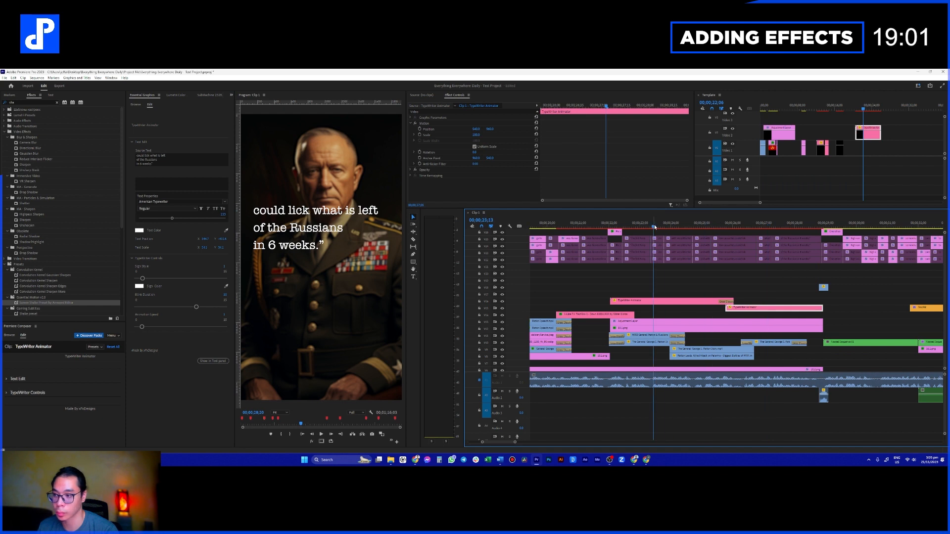
{"action": "left_click", "coordinate": [665, 302]}
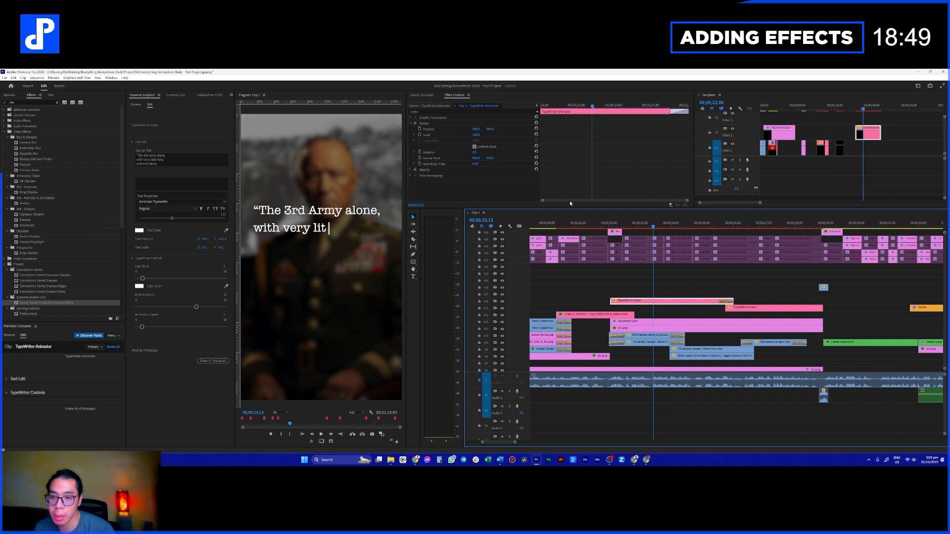
{"action": "left_click", "coordinate": [149, 161]}
{"action": "key", "text": "ctrl+a"}
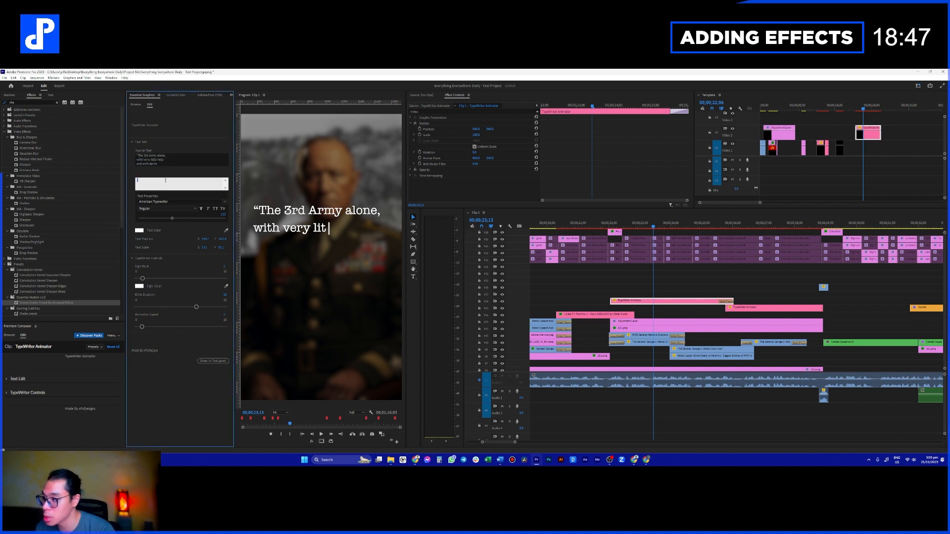
{"action": "left_click", "coordinate": [159, 183]}
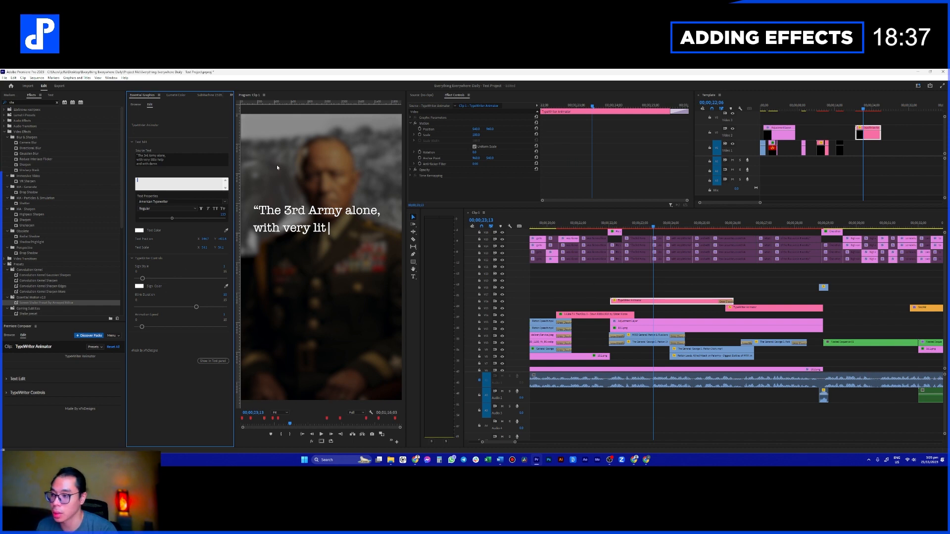
{"action": "left_click", "coordinate": [206, 239]}
- Apply the preset highlighted in the Effects list to both typewriter quote clips and play them back
{"action": "left_click", "coordinate": [711, 283]}
{"action": "left_click_drag", "start_coordinate": [653, 226], "coordinate": [604, 226]}
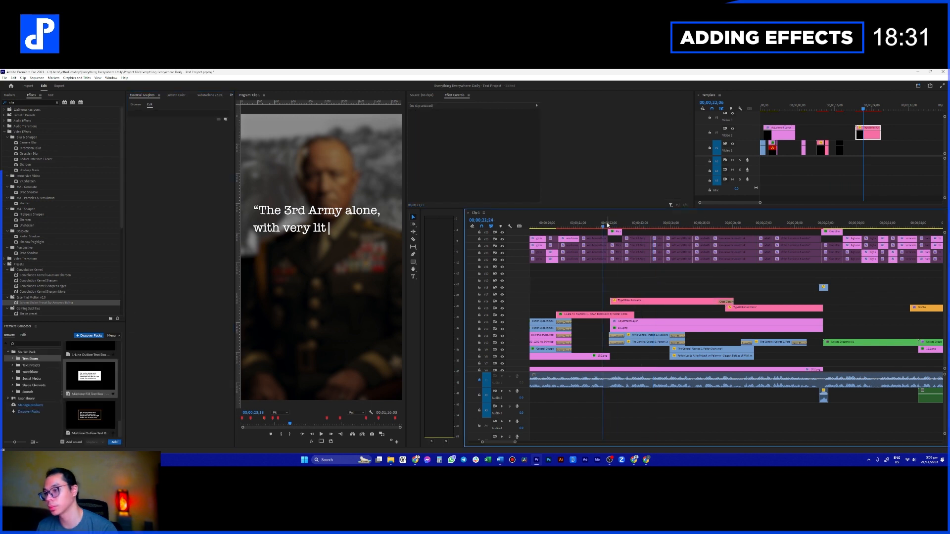
{"action": "left_click_drag", "start_coordinate": [686, 287], "coordinate": [752, 310]}
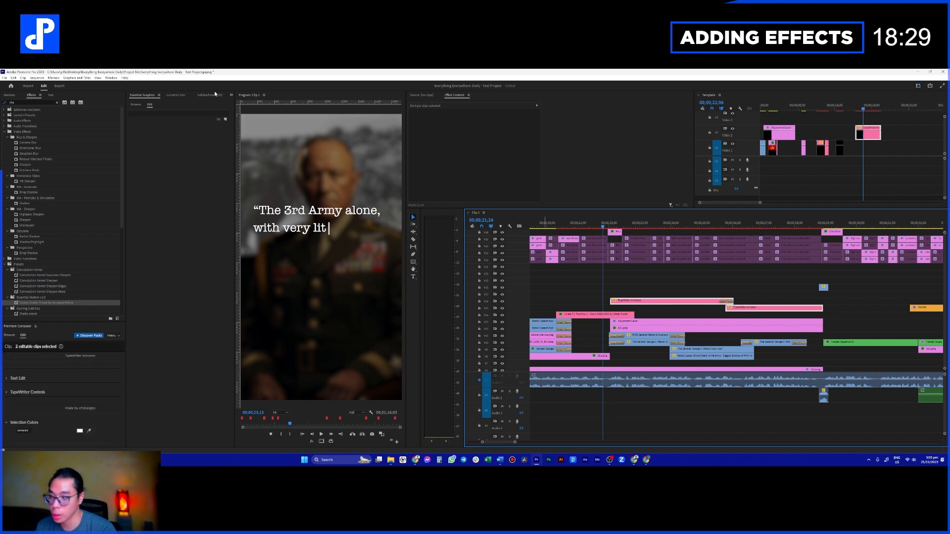
{"action": "left_click_drag", "start_coordinate": [70, 305], "coordinate": [673, 303]}
{"action": "left_click", "coordinate": [651, 286]}
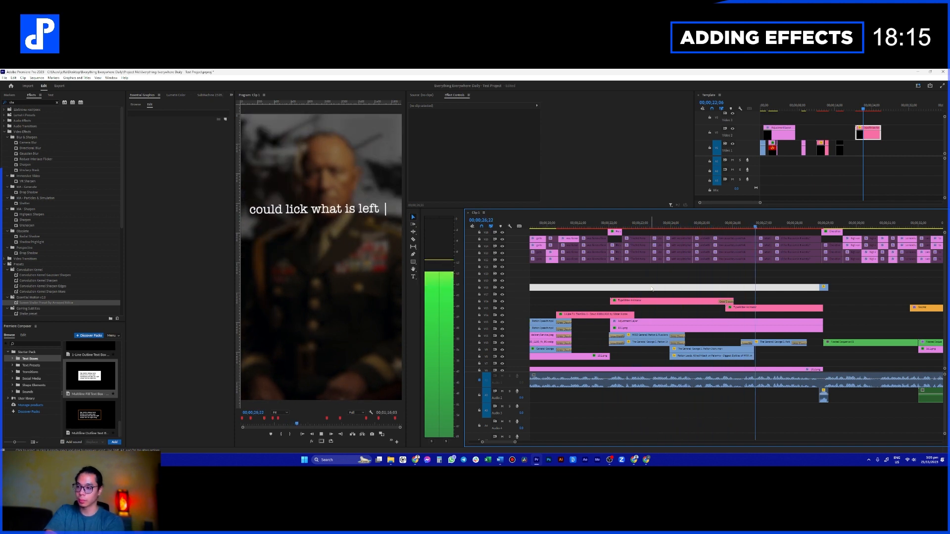
{"action": "key", "text": "space"}
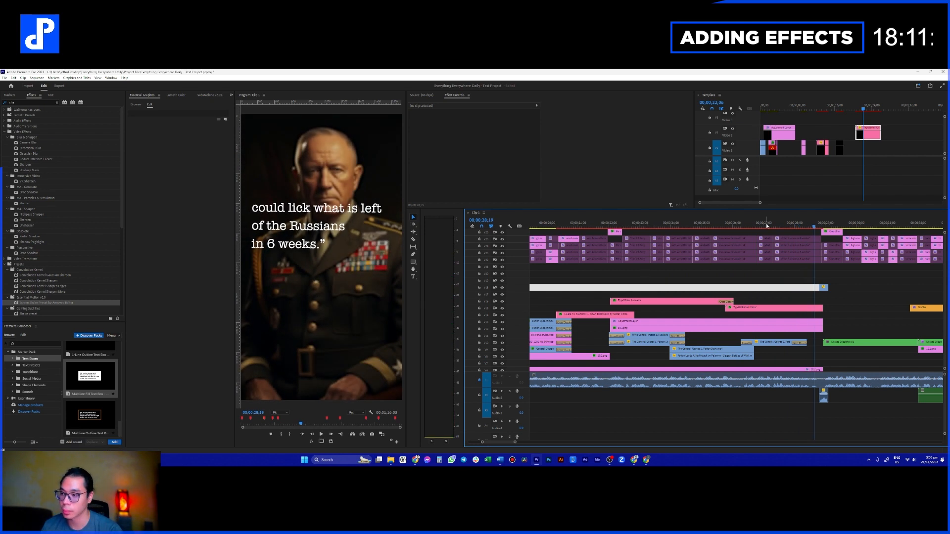
- Lower the second quote, "could lick what is left of the Russians", in the frame through its Motion position
{"action": "mouse_move", "coordinate": [762, 226]}
{"action": "left_mouse_down"}
{"action": "mouse_move", "coordinate": [740, 228]}
{"action": "mouse_move", "coordinate": [761, 227]}
{"action": "left_mouse_up"}
{"action": "left_click", "coordinate": [762, 310]}
{"action": "left_click", "coordinate": [441, 129]}
{"action": "left_click_drag", "start_coordinate": [380, 194], "coordinate": [382, 217]}
- Lower the first quote, "The 3rd Army alone", in the frame through its Motion position
{"action": "left_click", "coordinate": [698, 226]}
{"action": "left_click", "coordinate": [696, 300]}
{"action": "left_click", "coordinate": [449, 129]}
{"action": "left_click_drag", "start_coordinate": [384, 208], "coordinate": [385, 233]}
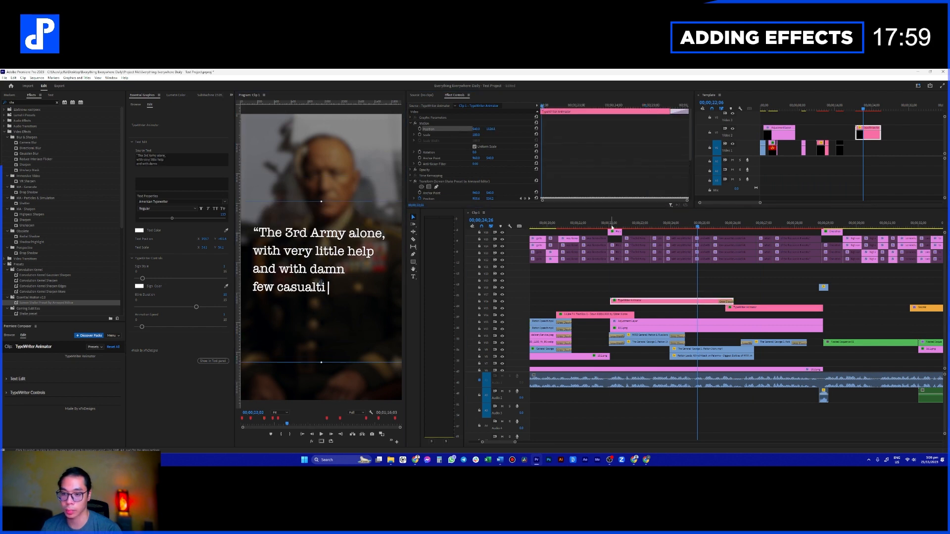
- Play back the repositioned quotes, then shorten the second typewriter clip's end slightly and give it an end transition
{"action": "left_click", "coordinate": [612, 227]}
{"action": "key", "text": "space"}
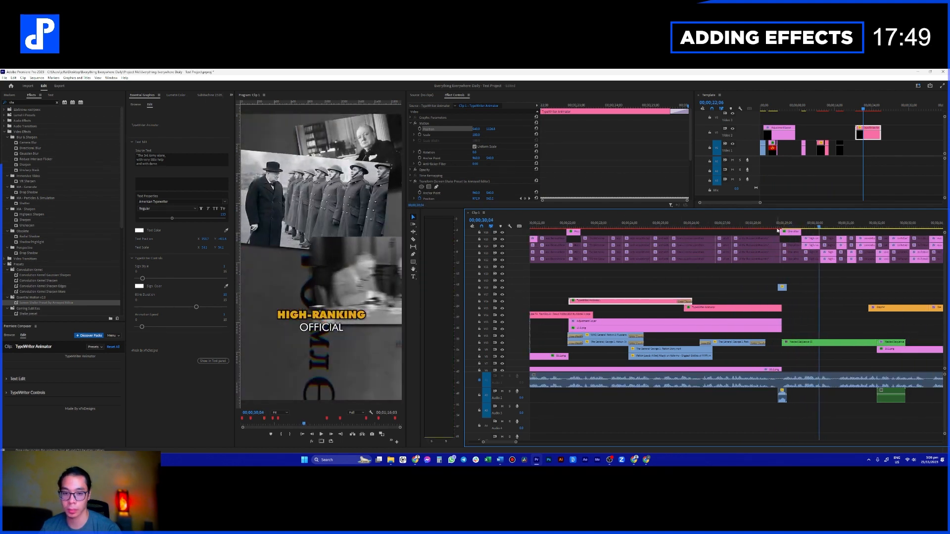
{"action": "left_click", "coordinate": [777, 226]}
{"action": "key", "text": "space"}
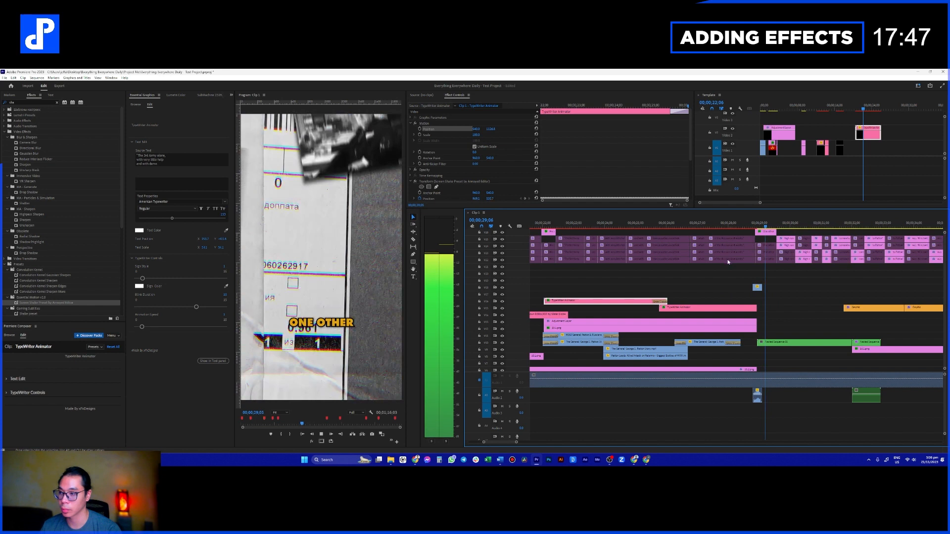
{"action": "left_click", "coordinate": [701, 225]}
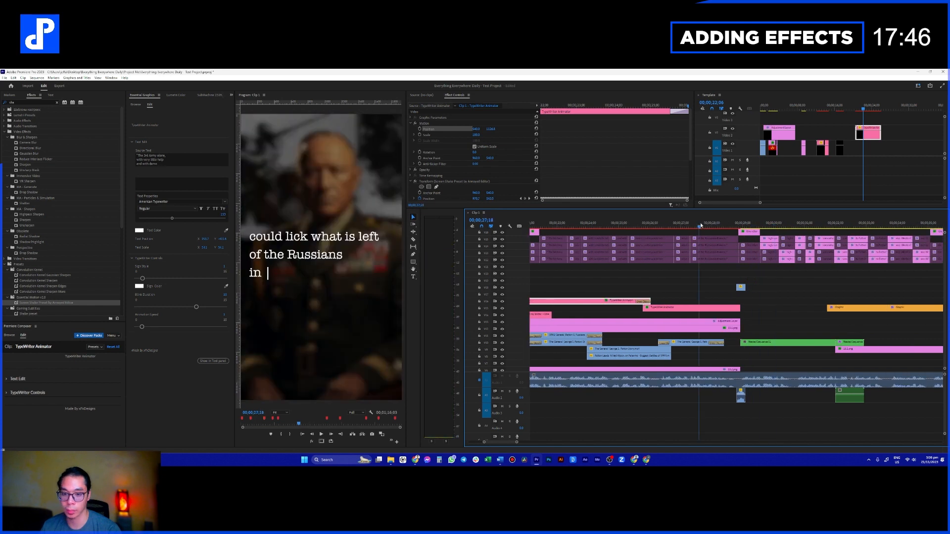
{"action": "left_click", "coordinate": [743, 306]}
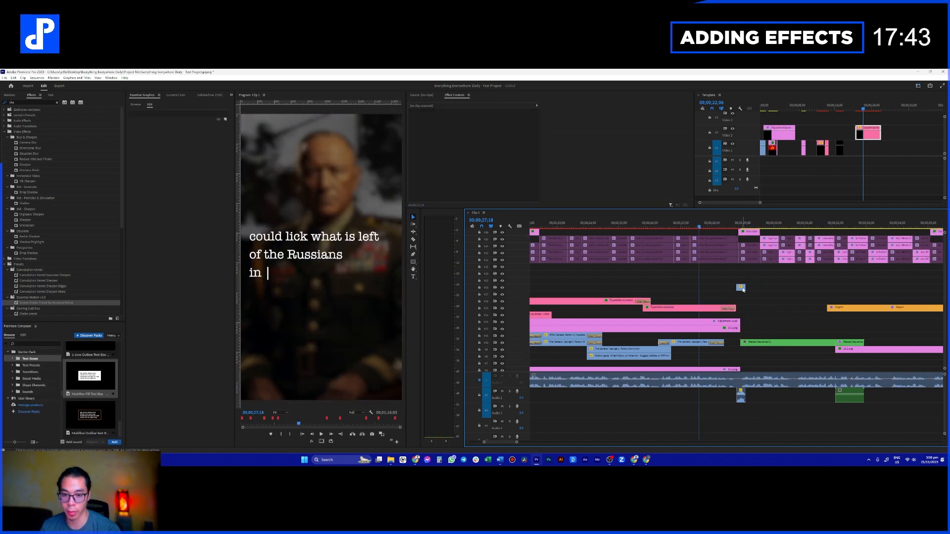
{"action": "scroll", "coordinate": [741, 302], "scroll_direction": "right", "scroll_amount": 2}
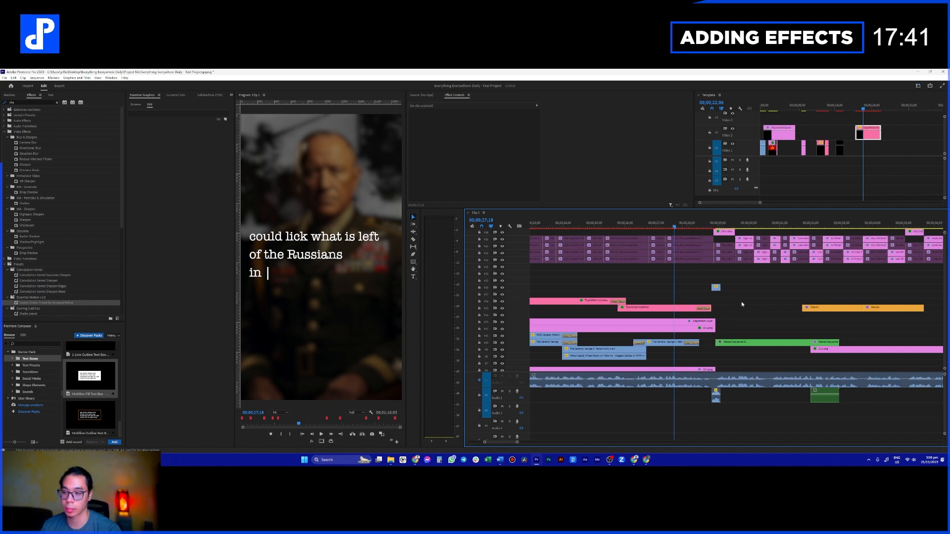
- Play on to the green placeholder graphics and delete the first one, over the "to Patton's viewpoint" caption
{"action": "key", "text": "space"}
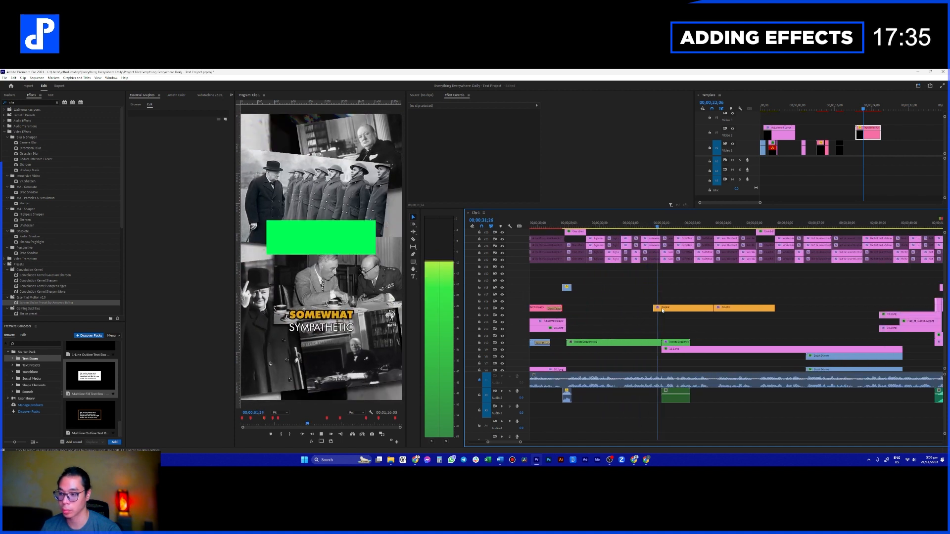
{"action": "left_click", "coordinate": [687, 305]}
{"action": "key", "text": "="}
{"action": "key", "text": "="}
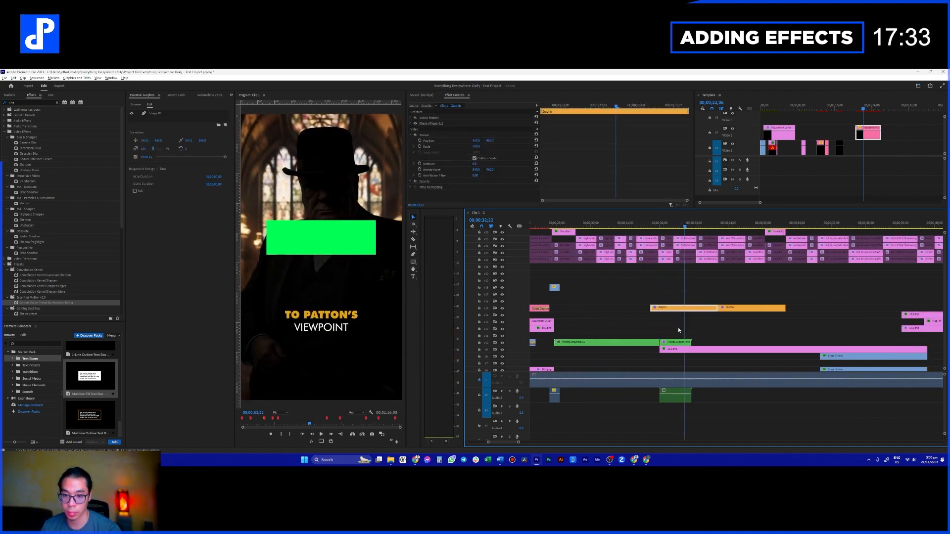
{"action": "key", "text": "="}
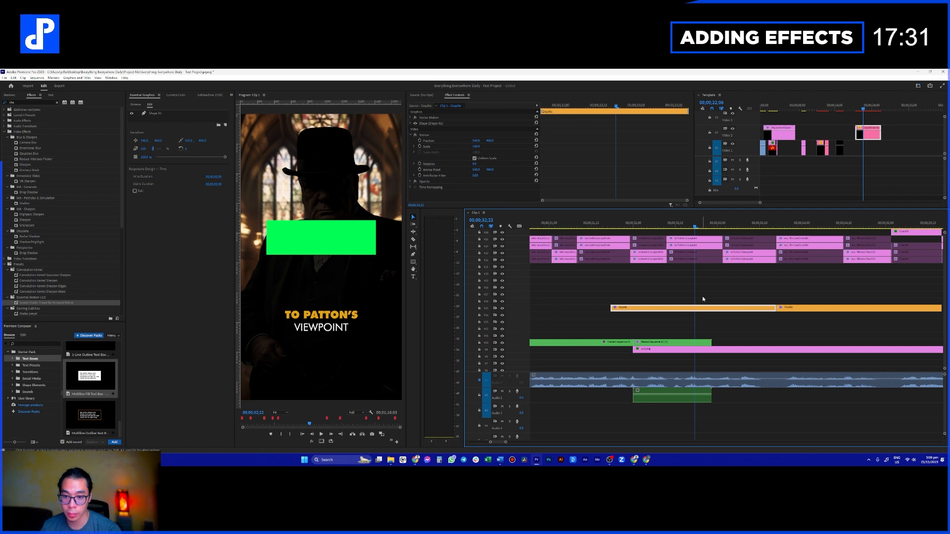
{"action": "scroll", "coordinate": [702, 299], "scroll_direction": "right", "scroll_amount": 1}
{"action": "key", "text": "space"}
{"action": "key", "text": "space"}
{"action": "left_click_drag", "start_coordinate": [675, 293], "coordinate": [787, 321]}
{"action": "left_click", "coordinate": [683, 308]}
{"action": "key", "text": "Delete"}
- Replay the section from the "somewhat sympathetic" caption and delete the remaining green placeholder graphic
{"action": "key", "text": "minus"}
{"action": "left_click", "coordinate": [672, 228]}
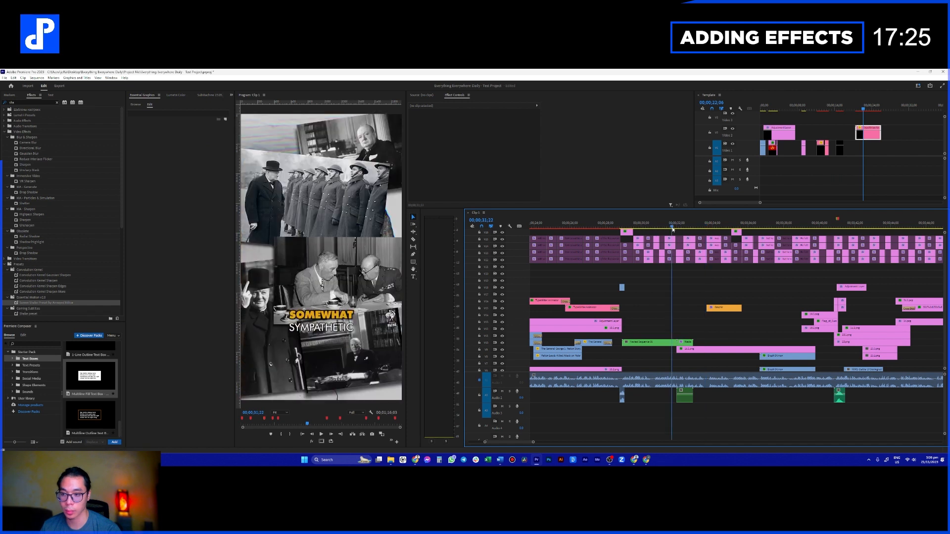
{"action": "key", "text": "space"}
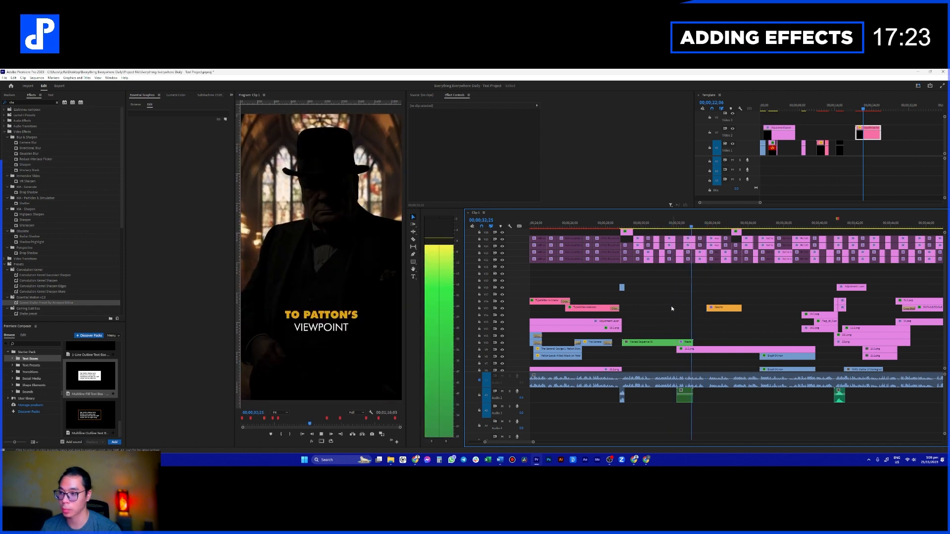
{"action": "key", "text": "space"}
{"action": "left_click", "coordinate": [722, 309]}
{"action": "key", "text": "Delete"}
- Copy the "Gen. George Patton." text box clip from the main sequence into the Template sequence after the typewriter clip
{"action": "scroll", "coordinate": [595, 322], "scroll_direction": "up", "scroll_amount": 3}
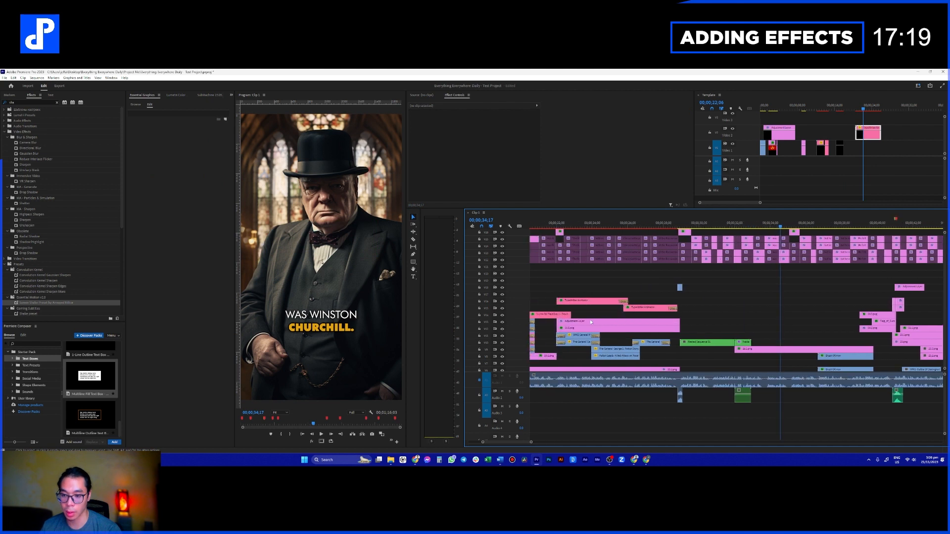
{"action": "left_click", "coordinate": [546, 223]}
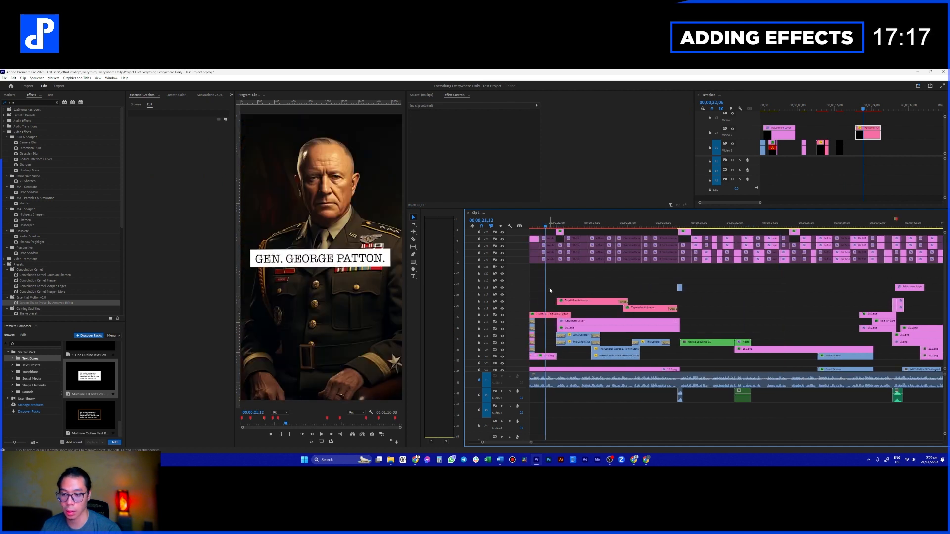
{"action": "left_click_drag", "start_coordinate": [899, 142], "coordinate": [894, 148]}
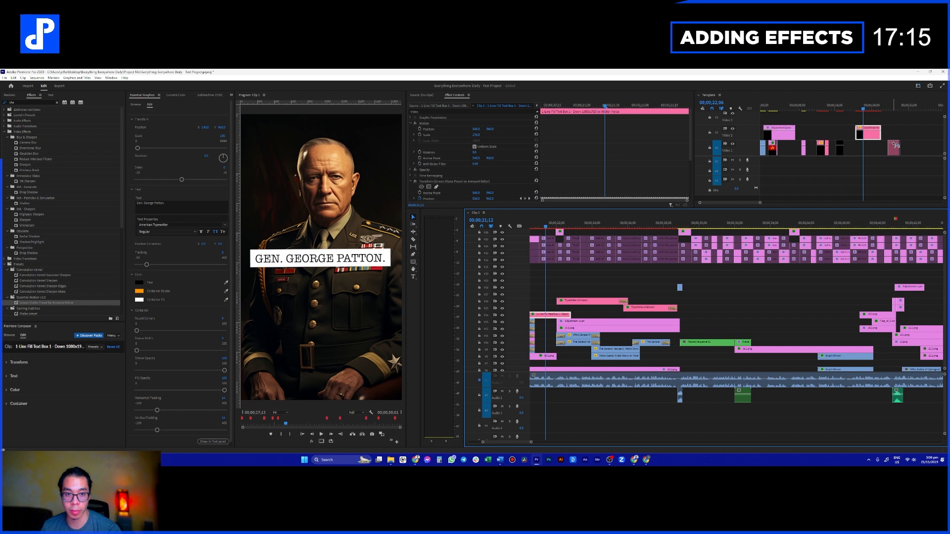
- Delete the old "General George Patton" text box clip from the Template sequence
{"action": "scroll", "coordinate": [841, 108], "scroll_direction": "up", "scroll_amount": 2}
{"action": "left_click", "coordinate": [838, 107]}
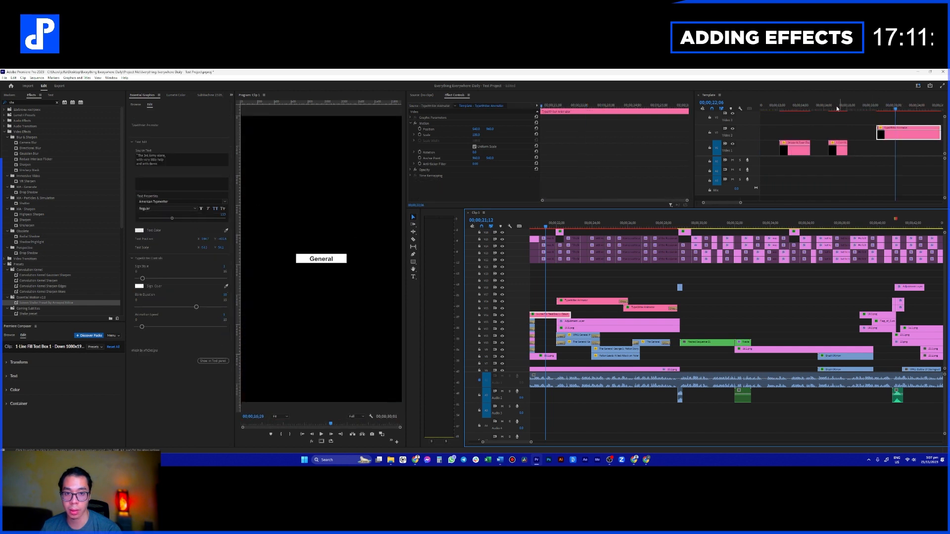
{"action": "scroll", "coordinate": [847, 126], "scroll_direction": "down", "scroll_amount": 3}
{"action": "scroll", "coordinate": [841, 124], "scroll_direction": "up", "scroll_amount": 1}
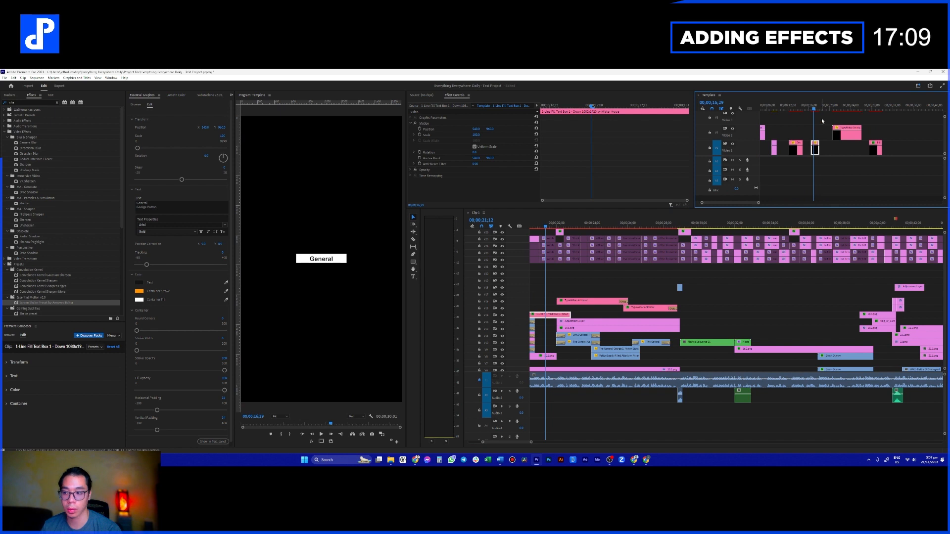
{"action": "key", "text": "Delete"}
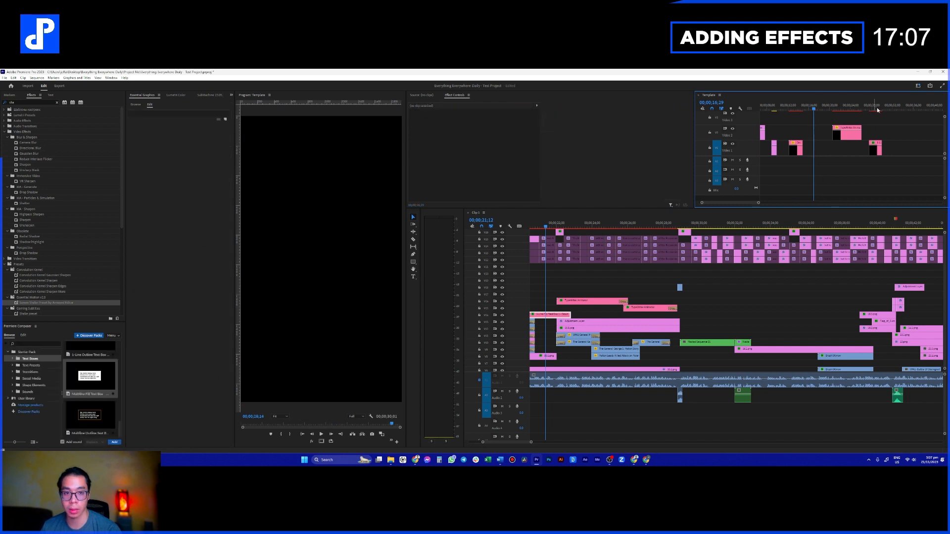
- Place a copy of the template's "Gen. George Patton." text box above the Churchill portrait section of the main sequence
{"action": "left_click", "coordinate": [877, 108]}
{"action": "left_click_drag", "start_coordinate": [875, 148], "coordinate": [758, 319]}
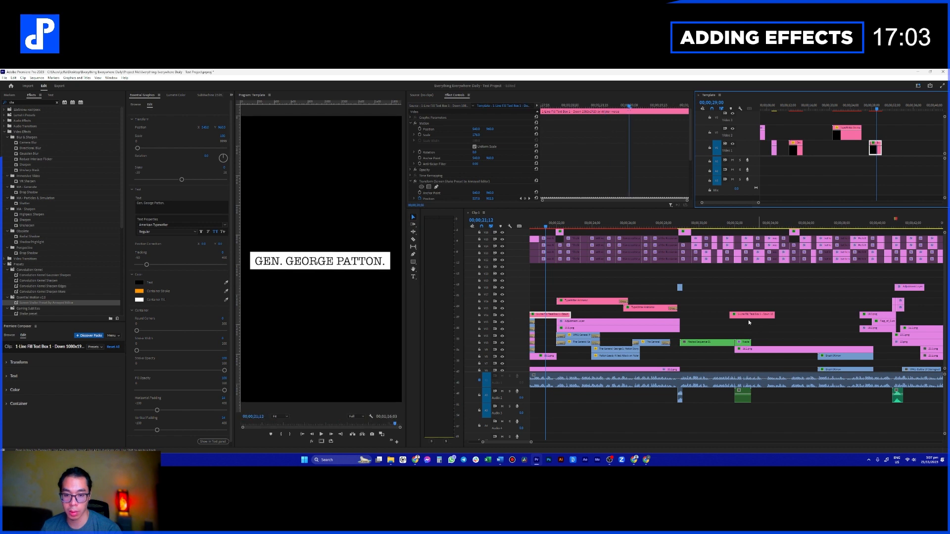
{"action": "scroll", "coordinate": [752, 326], "scroll_direction": "up", "scroll_amount": 5}
- Disable the second caption layer below the top "was Winston Churchill." caption over the Churchill portrait
{"action": "left_click_drag", "start_coordinate": [655, 227], "coordinate": [710, 224]}
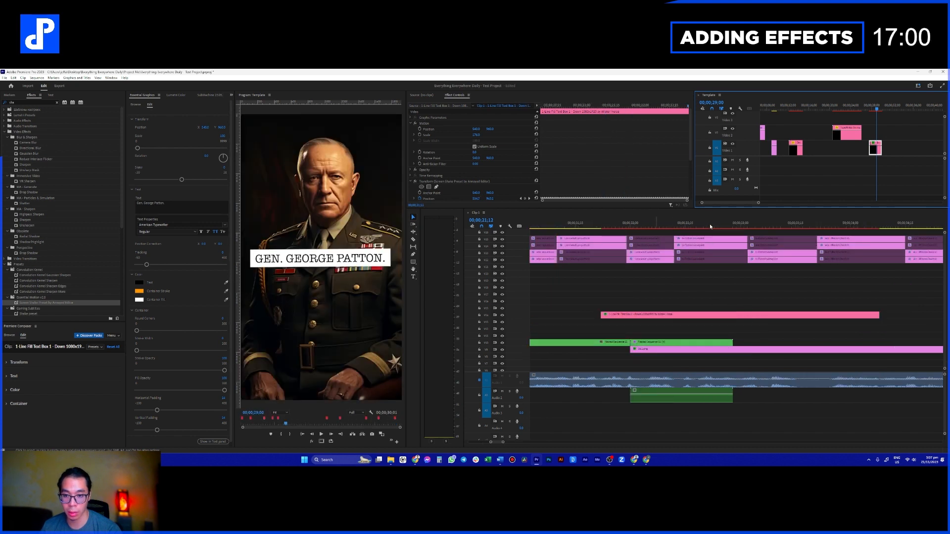
{"action": "left_click", "coordinate": [839, 225]}
{"action": "left_click", "coordinate": [852, 239]}
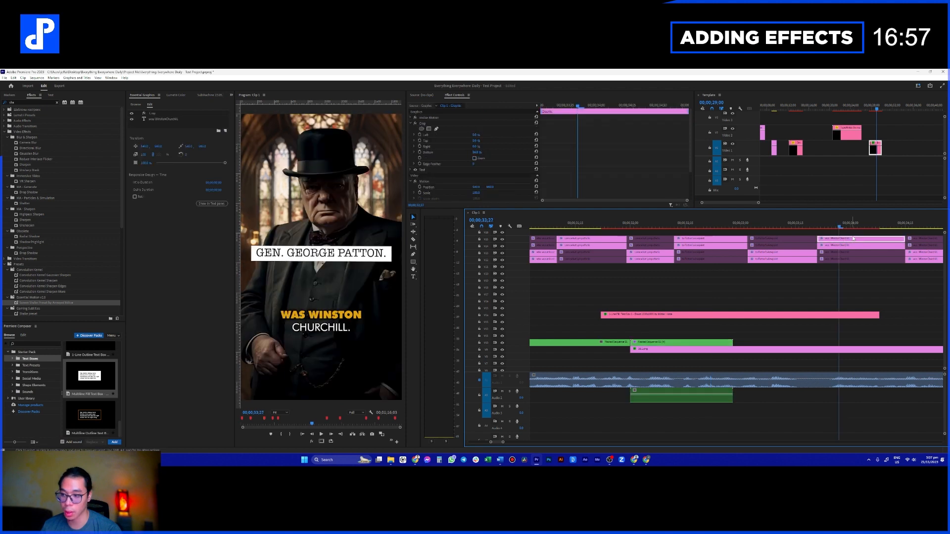
{"action": "scroll", "coordinate": [800, 241], "scroll_direction": "right", "scroll_amount": 2}
{"action": "left_click", "coordinate": [802, 245]}
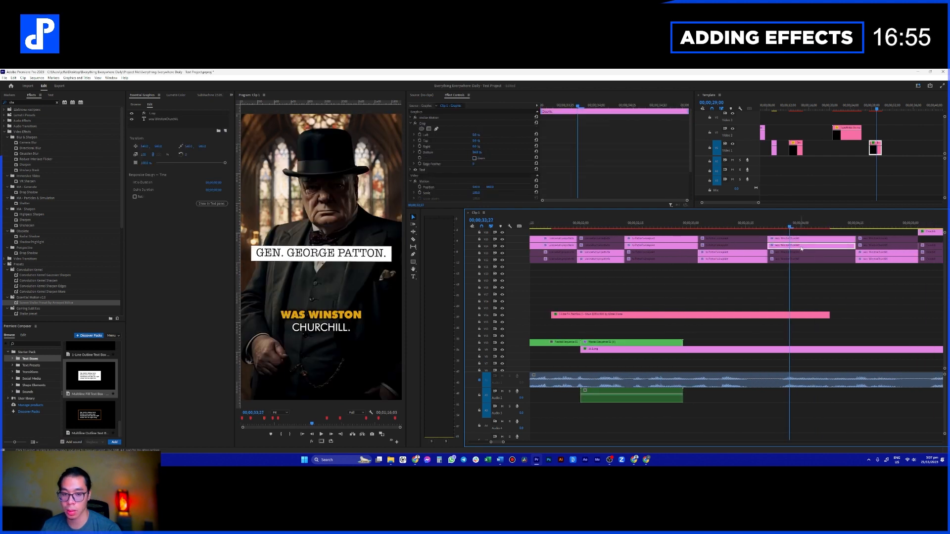
{"action": "key", "text": "shift+e"}
- Change the remaining "was Winston Churchill." caption's text to "was"
{"action": "left_click", "coordinate": [800, 239]}
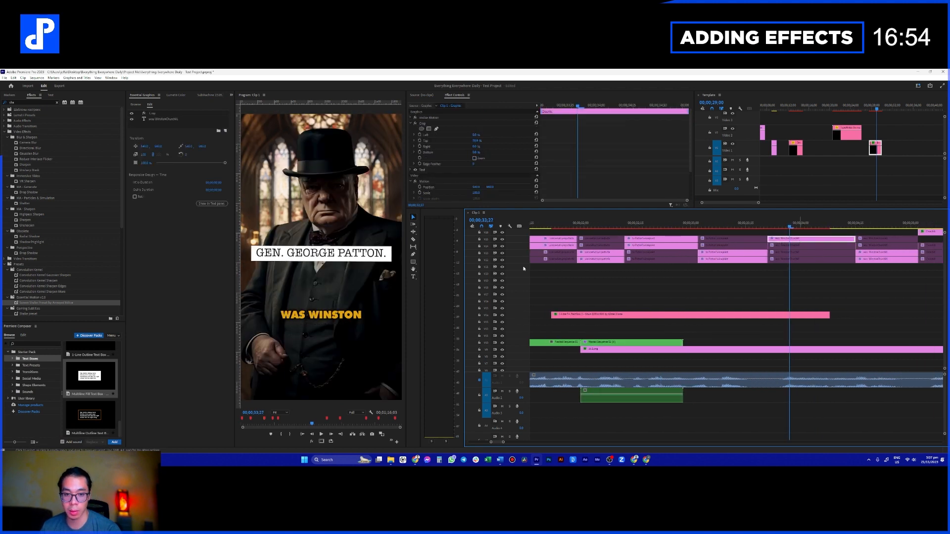
{"action": "left_click", "coordinate": [51, 95]}
{"action": "double_click", "coordinate": [78, 217]}
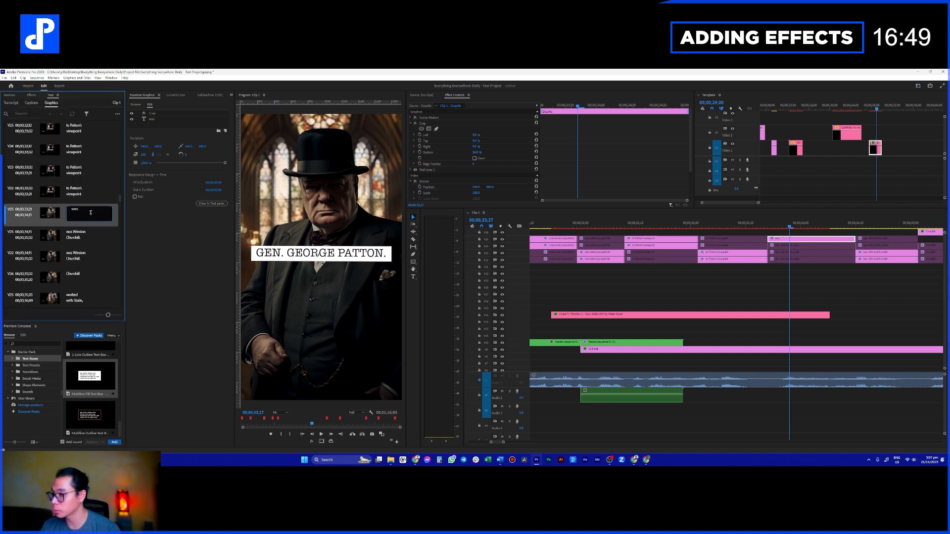
- Disable the two stacked "was Winston Churchill." caption clips that follow the "was" caption
{"action": "left_click", "coordinate": [835, 282]}
{"action": "scroll", "coordinate": [834, 282], "scroll_direction": "right", "scroll_amount": 2}
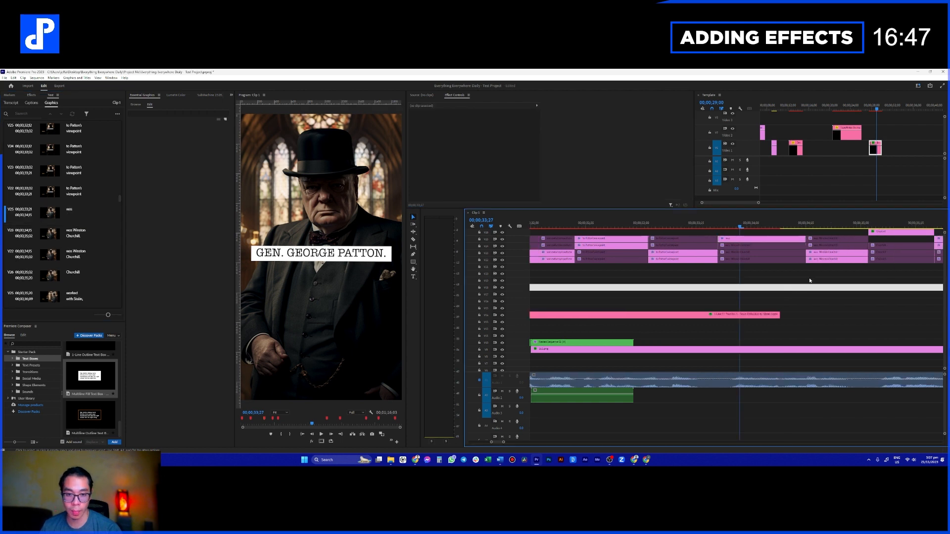
{"action": "left_click_drag", "start_coordinate": [834, 282], "coordinate": [833, 252]}
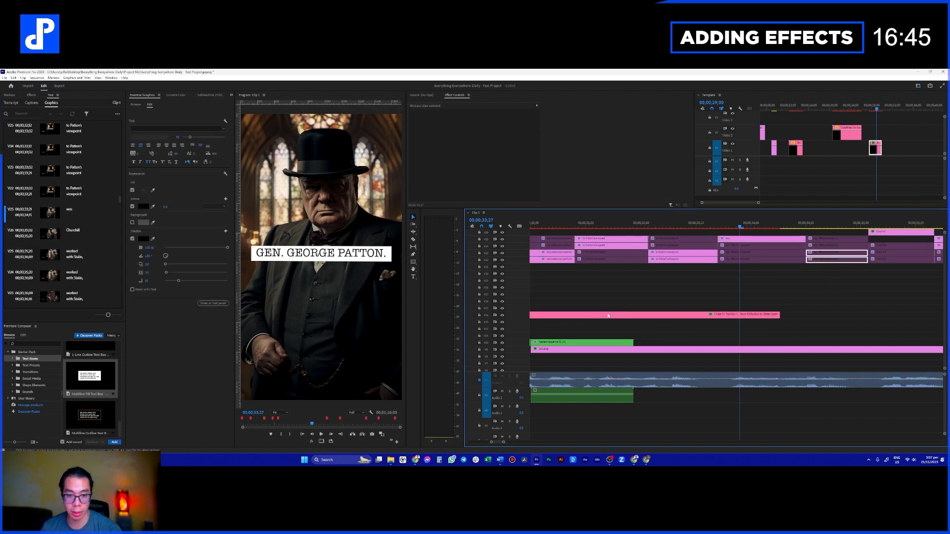
- Align the copied name text box with the start of the "was" caption and change its text to "Winston Churchill"
{"action": "left_click_drag", "start_coordinate": [758, 314], "coordinate": [781, 317]}
{"action": "scroll", "coordinate": [767, 314], "scroll_direction": "down", "scroll_amount": 3}
{"action": "left_click", "coordinate": [165, 205]}
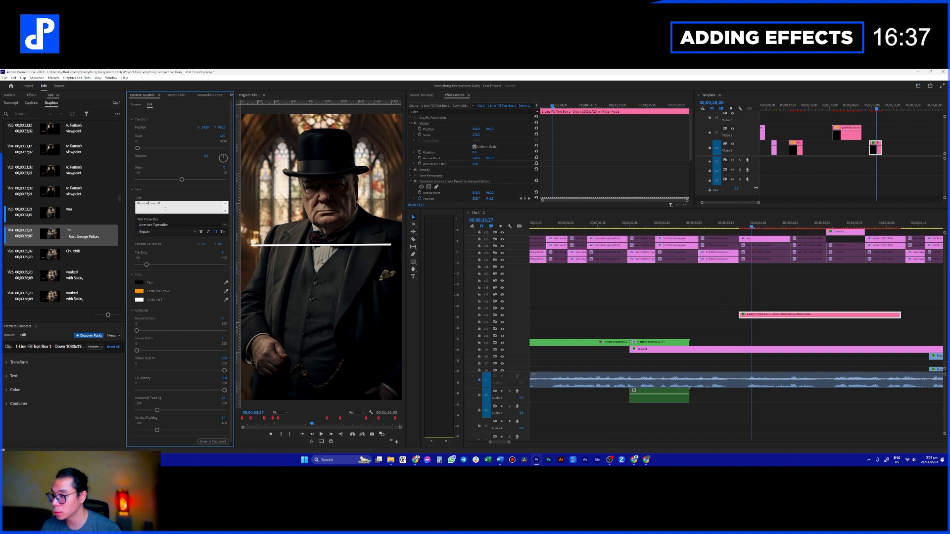
{"action": "left_click", "coordinate": [851, 306]}
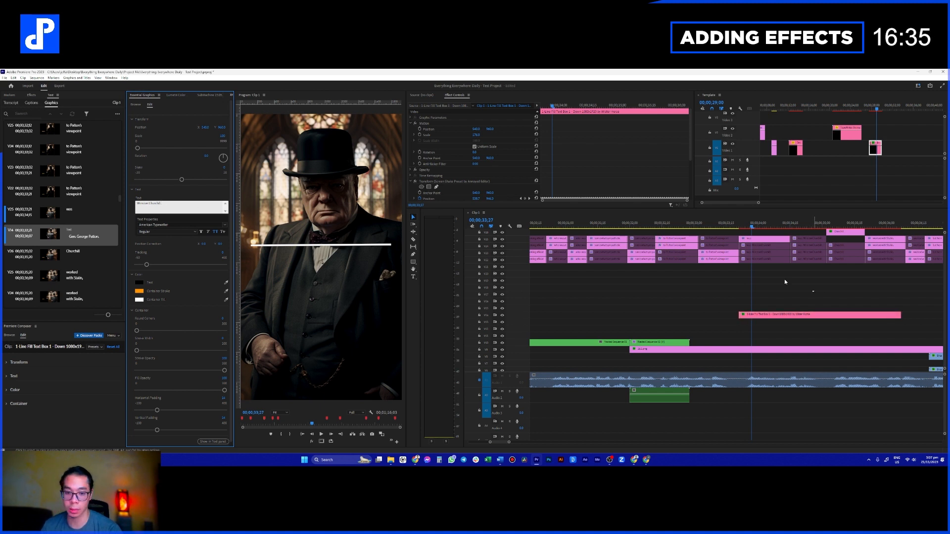
- Preview the Churchill portrait section and put the text box's name "Winston Churchill" on a single line
{"action": "left_click", "coordinate": [721, 225]}
{"action": "scroll", "coordinate": [682, 276], "scroll_direction": "down", "scroll_amount": 2}
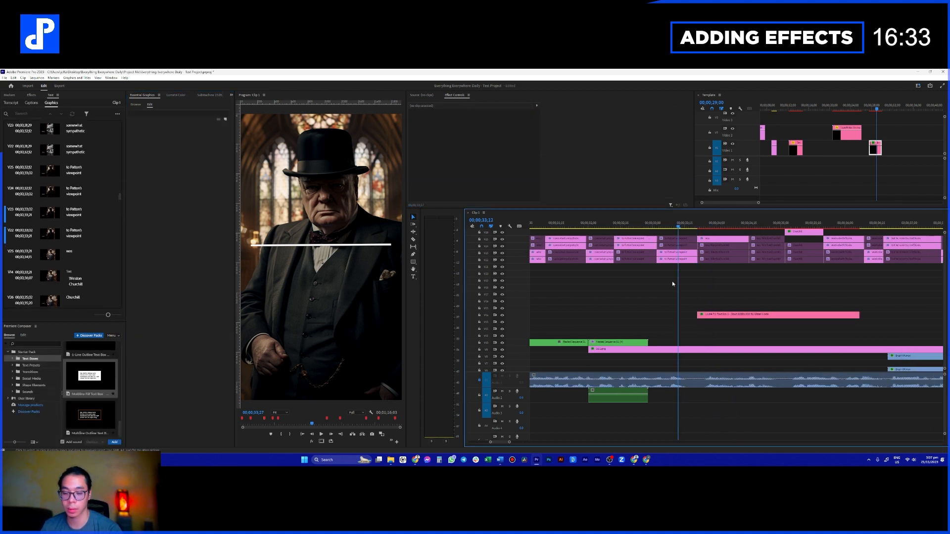
{"action": "scroll", "coordinate": [661, 296], "scroll_direction": "down", "scroll_amount": 2}
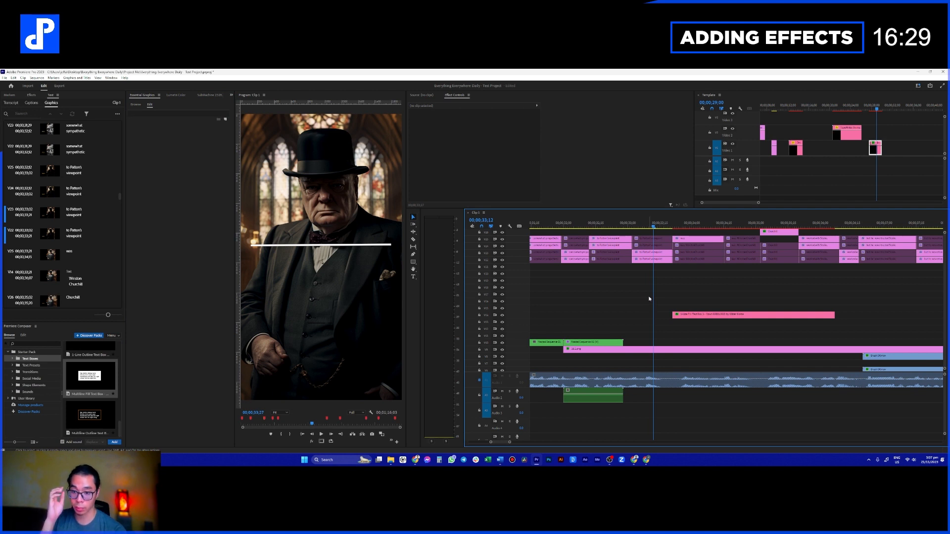
{"action": "scroll", "coordinate": [656, 298], "scroll_direction": "down", "scroll_amount": 4}
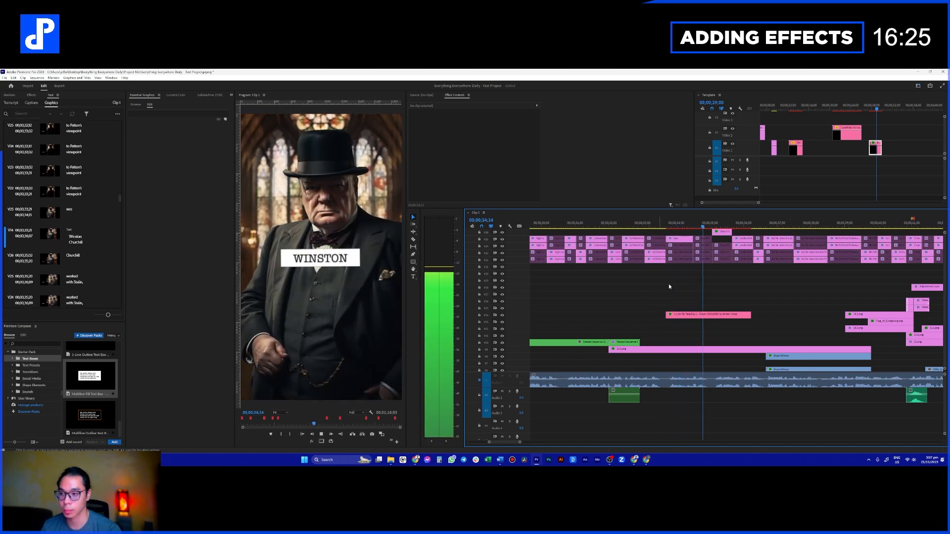
{"action": "key", "text": "space"}
{"action": "left_click", "coordinate": [701, 314]}
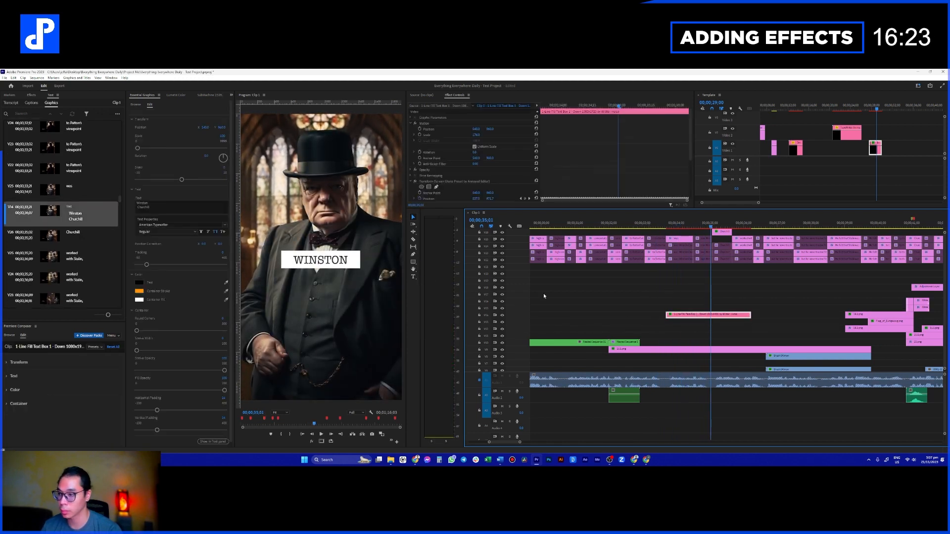
{"action": "left_click", "coordinate": [166, 207]}
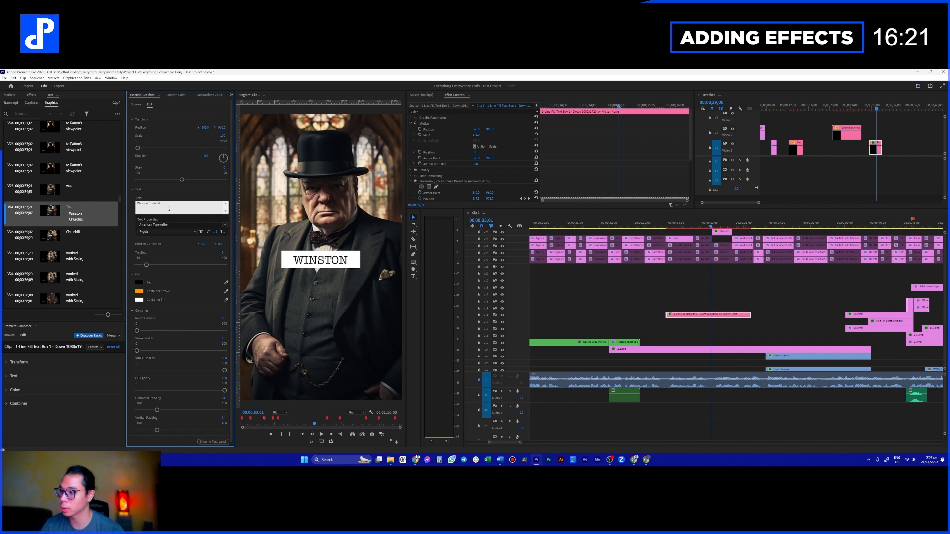
{"action": "left_click", "coordinate": [715, 299]}
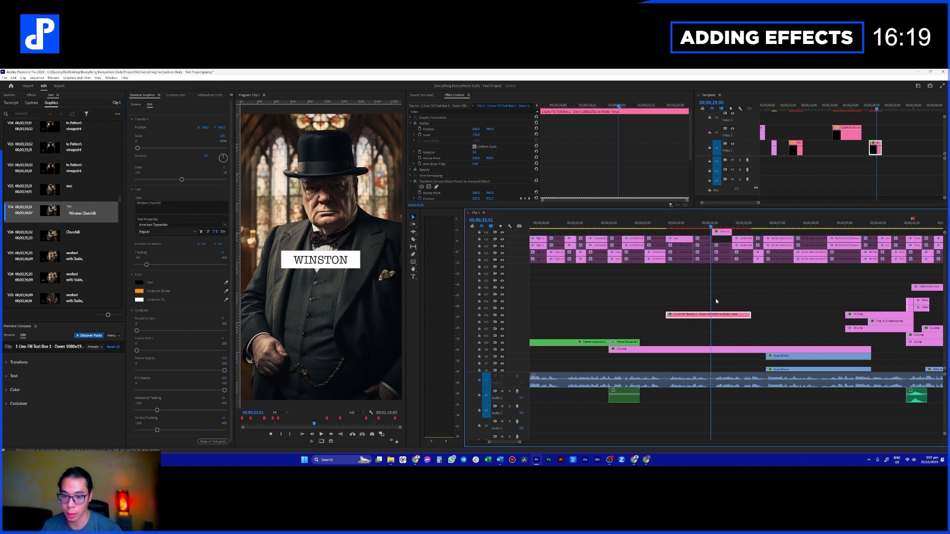
- Play through the Churchill section and place a copy of its name text box at the start of the red-cross Stalin section
{"action": "left_click", "coordinate": [651, 227]}
{"action": "left_click", "coordinate": [658, 226]}
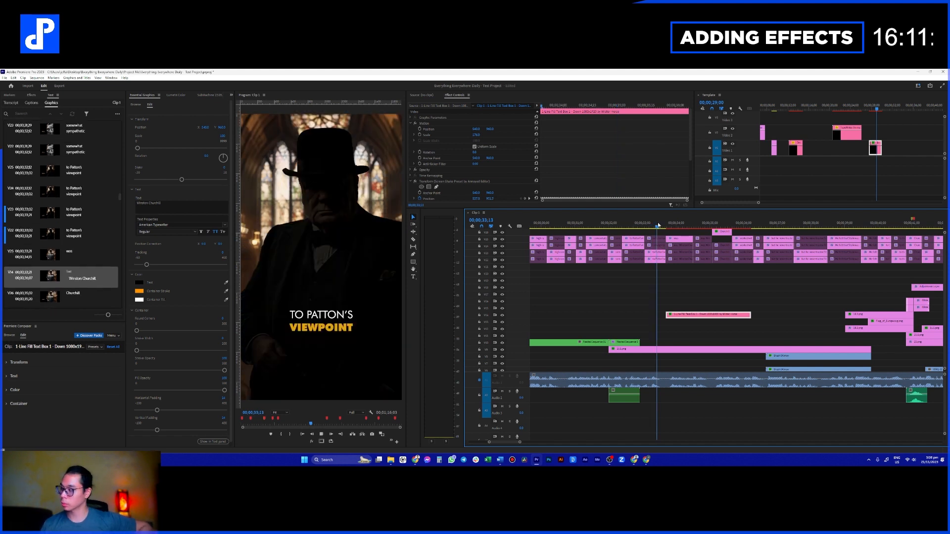
{"action": "key", "text": "space"}
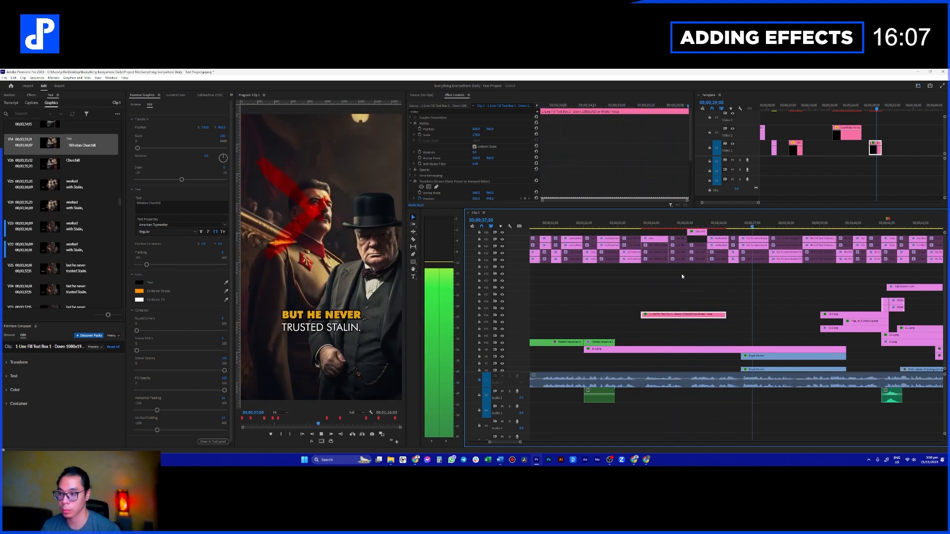
{"action": "left_click_drag", "start_coordinate": [612, 315], "coordinate": [760, 340]}
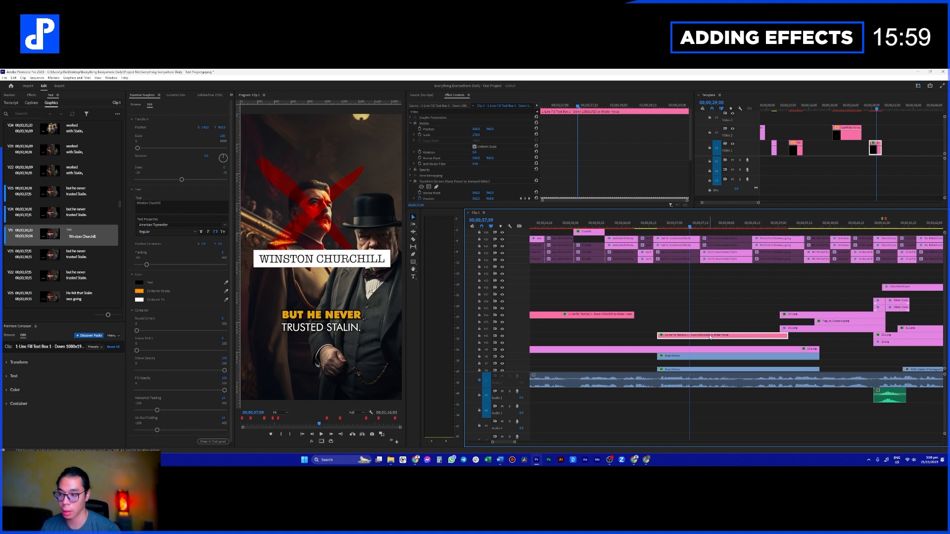
- Browse the text box templates and add a Multiline Fill Text Box above the Stalin section of the sequence
{"action": "left_click", "coordinate": [20, 363]}
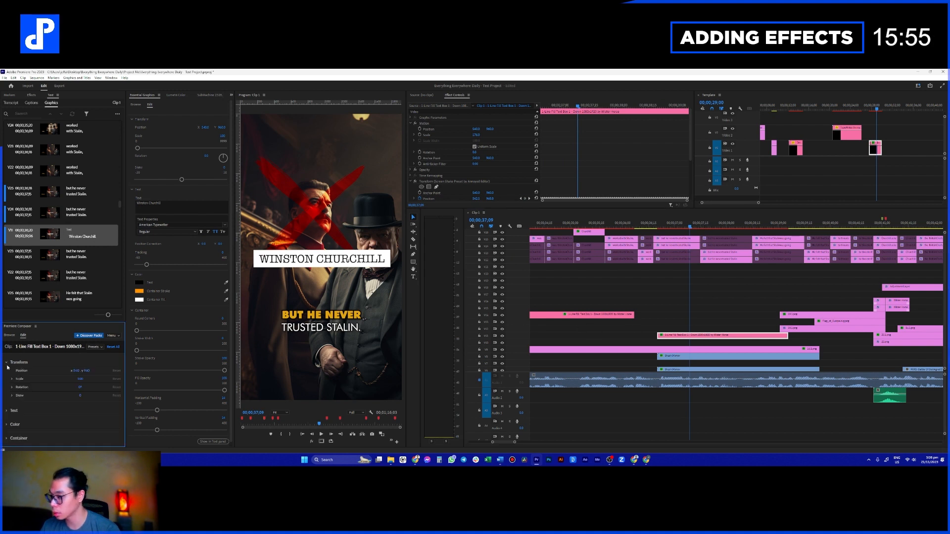
{"action": "left_click", "coordinate": [9, 336]}
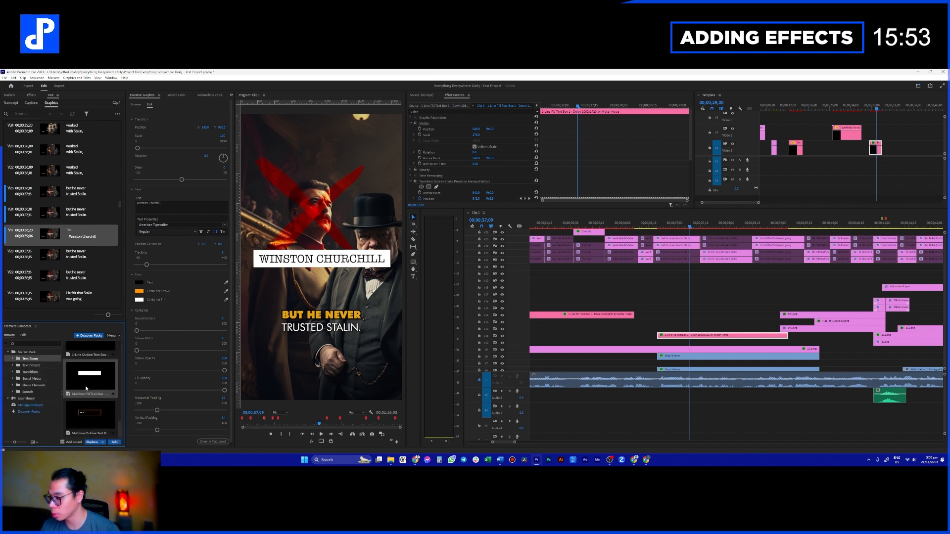
{"action": "scroll", "coordinate": [90, 393], "scroll_direction": "up", "scroll_amount": 1}
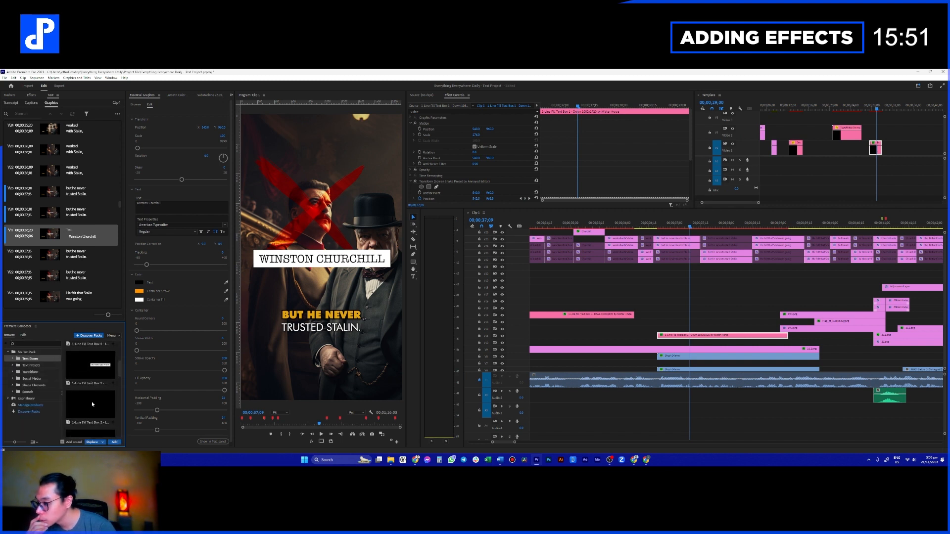
{"action": "scroll", "coordinate": [93, 398], "scroll_direction": "up", "scroll_amount": 2}
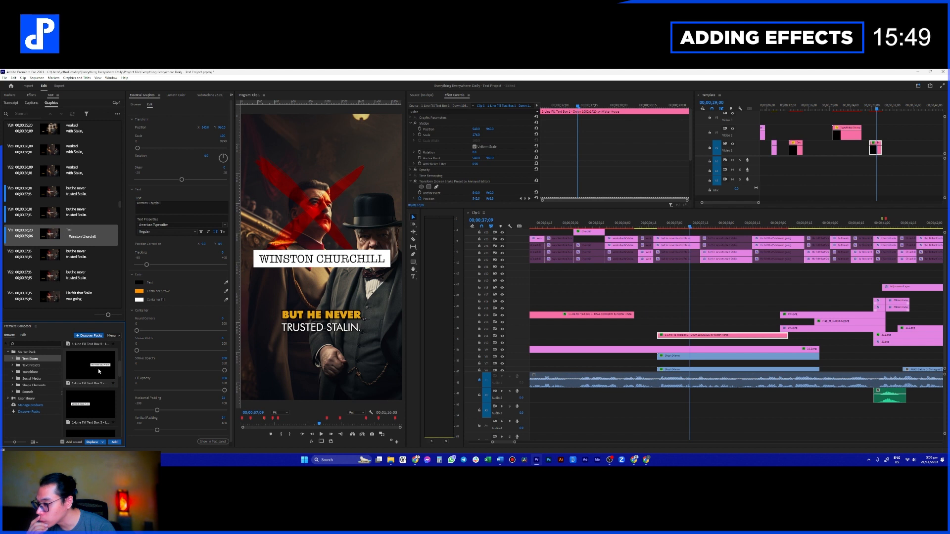
{"action": "scroll", "coordinate": [100, 372], "scroll_direction": "down", "scroll_amount": 3}
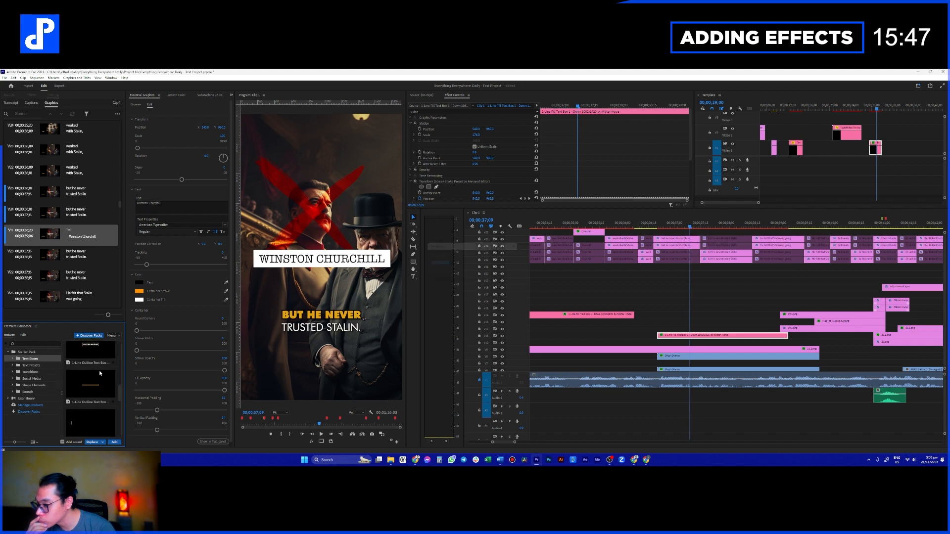
{"action": "scroll", "coordinate": [97, 393], "scroll_direction": "down", "scroll_amount": 2}
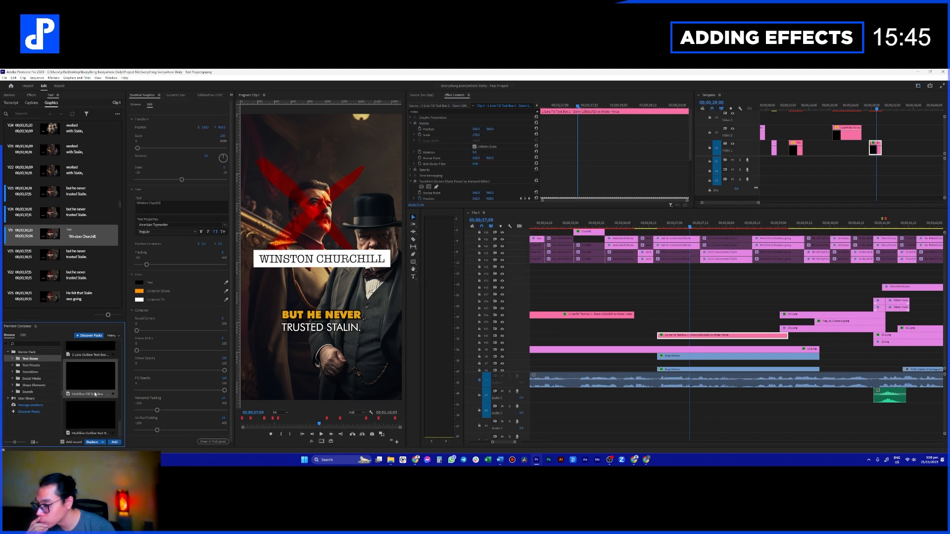
{"action": "left_click_drag", "start_coordinate": [94, 382], "coordinate": [683, 288]}
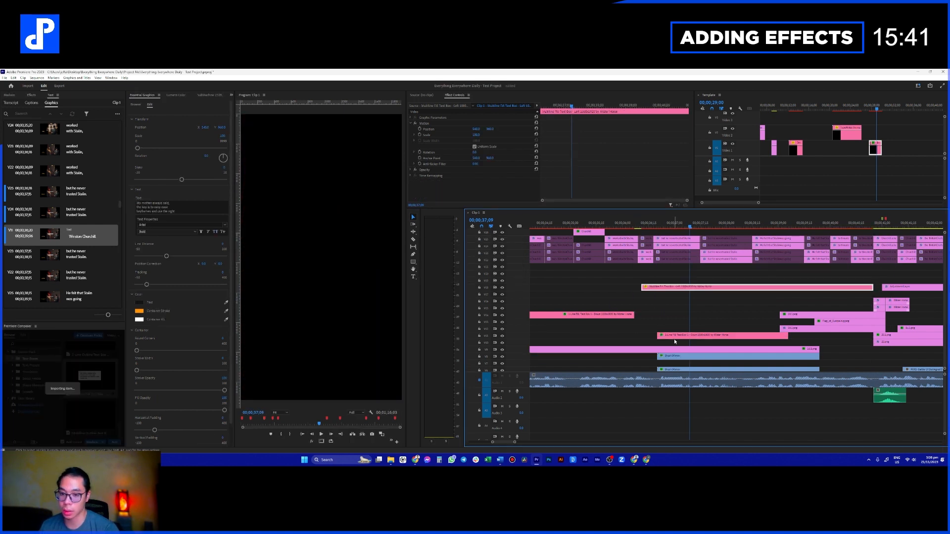
- Switch to the browser, search Google for "stalin" and copy the full name "Joseph Stalin" from the results
{"action": "left_click", "coordinate": [634, 459]}
{"action": "left_click", "coordinate": [635, 459]}
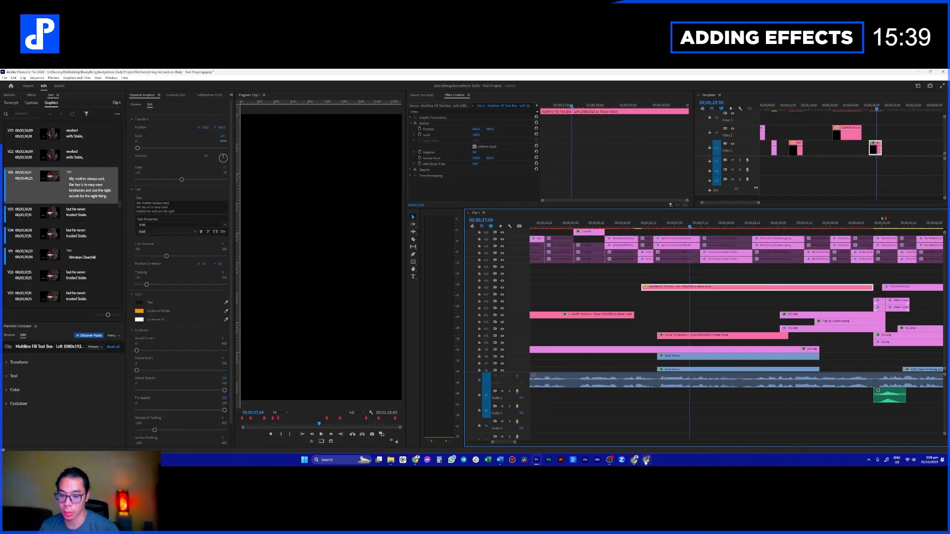
{"action": "left_click", "coordinate": [645, 459]}
{"action": "triple_click", "coordinate": [418, 158]}
{"action": "type", "text": "sta"}
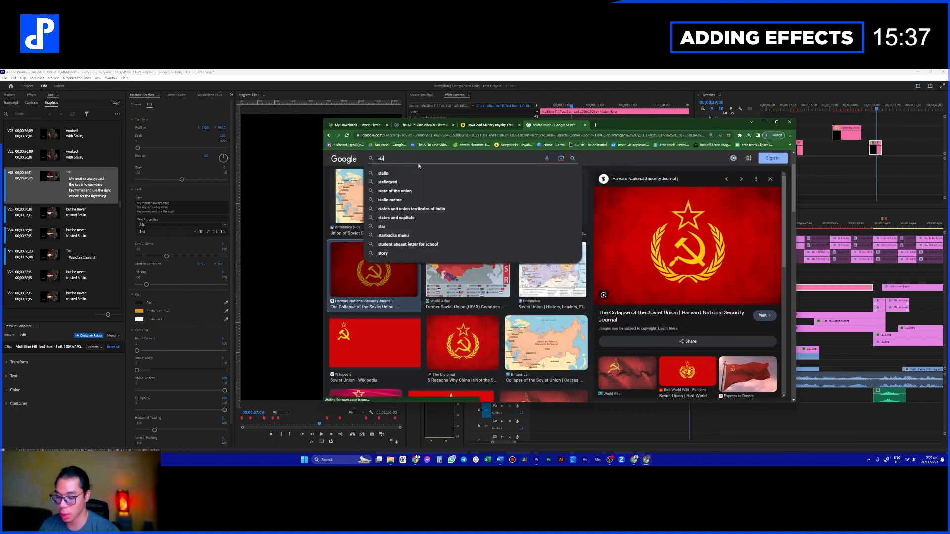
{"action": "type", "text": "lin"}
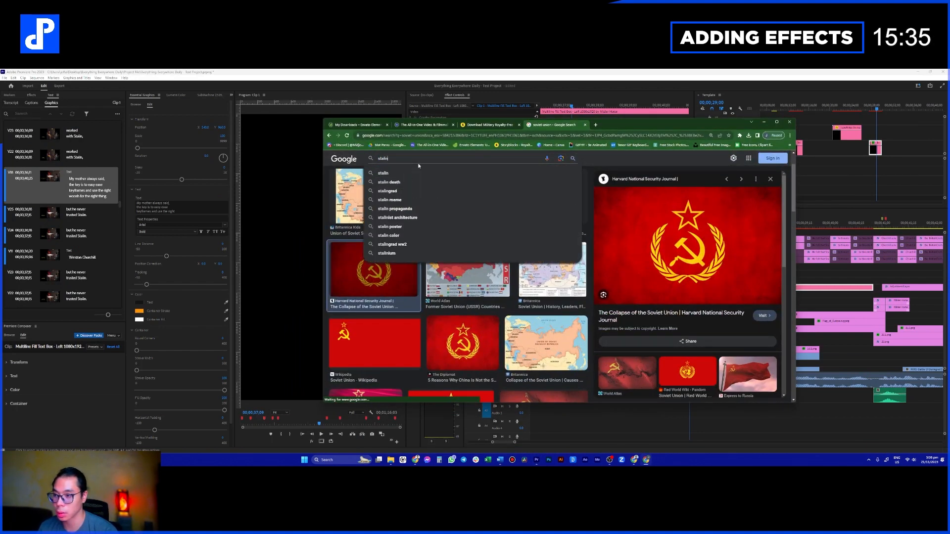
{"action": "key", "text": "Return"}
{"action": "left_click", "coordinate": [379, 181]}
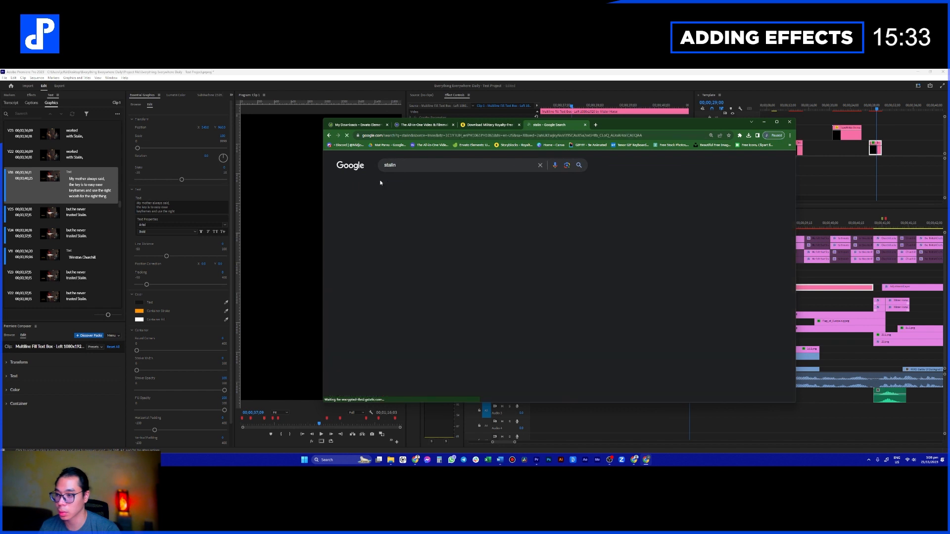
{"action": "left_click_drag", "start_coordinate": [402, 212], "coordinate": [451, 213]}
{"action": "key", "text": "ctrl+c"}
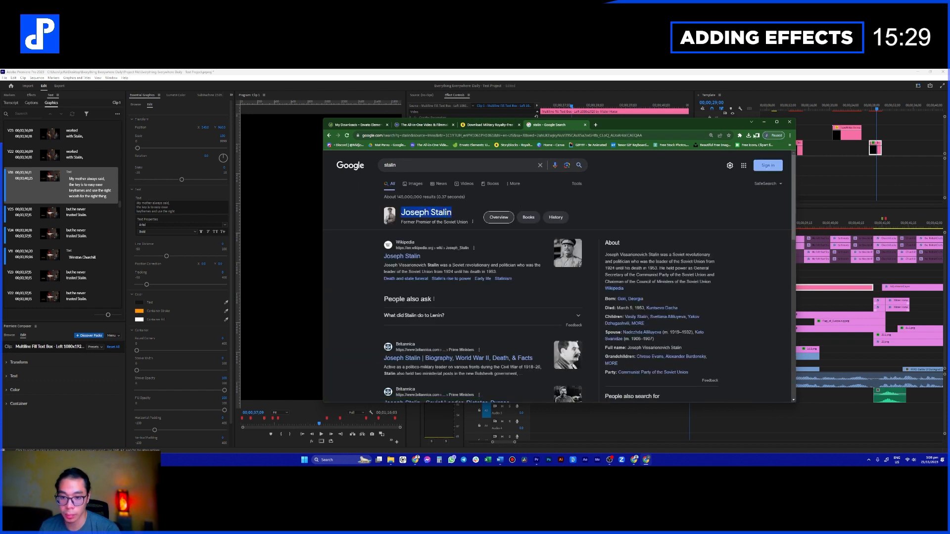
{"action": "left_click", "coordinate": [765, 123]}
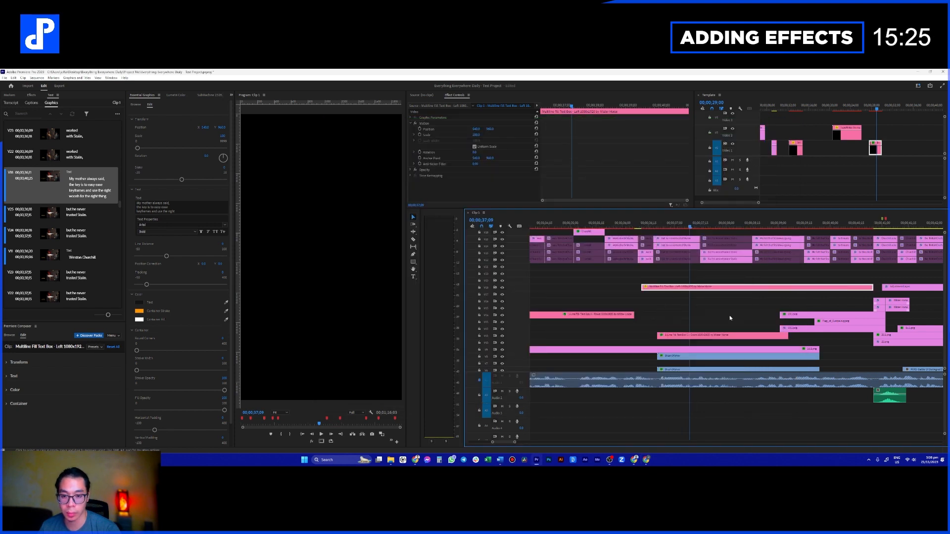
- Try "Joseph Stalin" as the text of the multiline text box, and delete that box from the sequence
{"action": "left_click", "coordinate": [173, 205]}
{"action": "key", "text": "ctrl+a"}
{"action": "key", "text": "ctrl+v"}
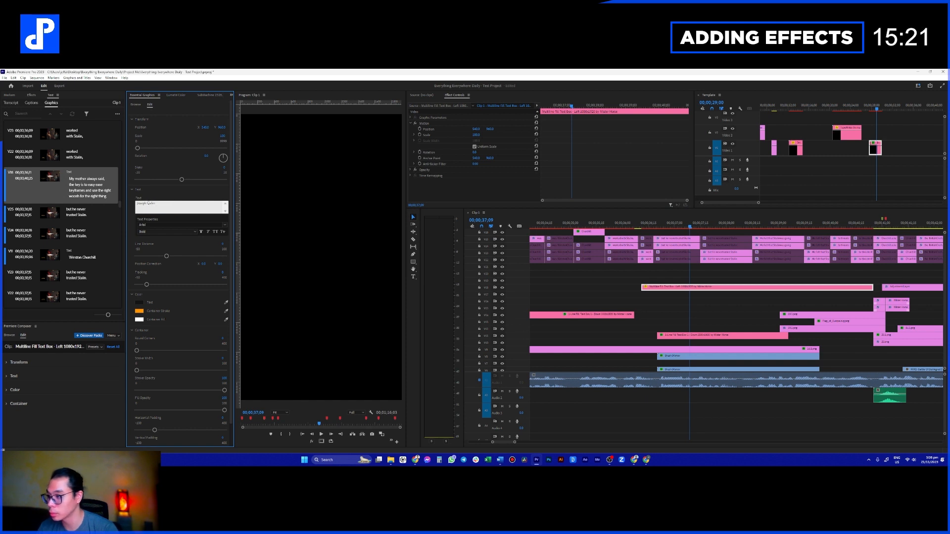
{"action": "left_click", "coordinate": [726, 286]}
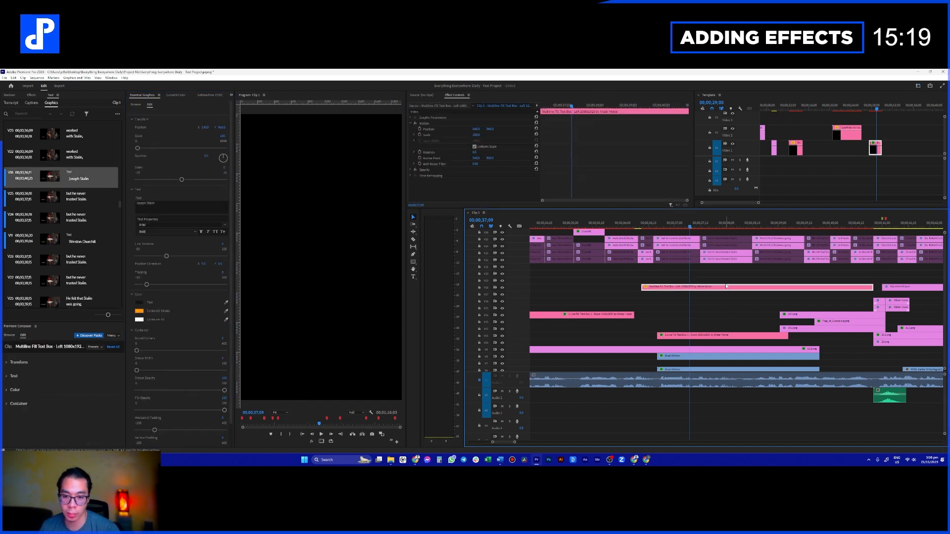
{"action": "key", "text": "Delete"}
- Replace the text of the copied "Winston Churchill" text box over the Stalin section with "Joseph Stalin"
{"action": "left_click", "coordinate": [699, 338]}
{"action": "left_click", "coordinate": [695, 225]}
{"action": "left_click", "coordinate": [186, 204]}
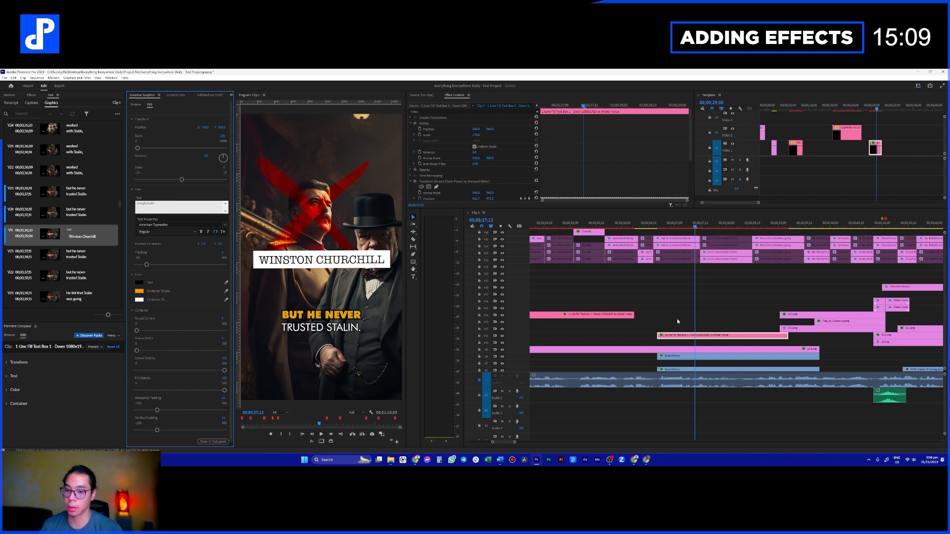
- Shrink the "Joseph Stalin" text box and place it over Stalin's chest, with its clip between the two blue clips so Churchill overlaps it
{"action": "scroll", "coordinate": [697, 322], "scroll_direction": "down", "scroll_amount": 3}
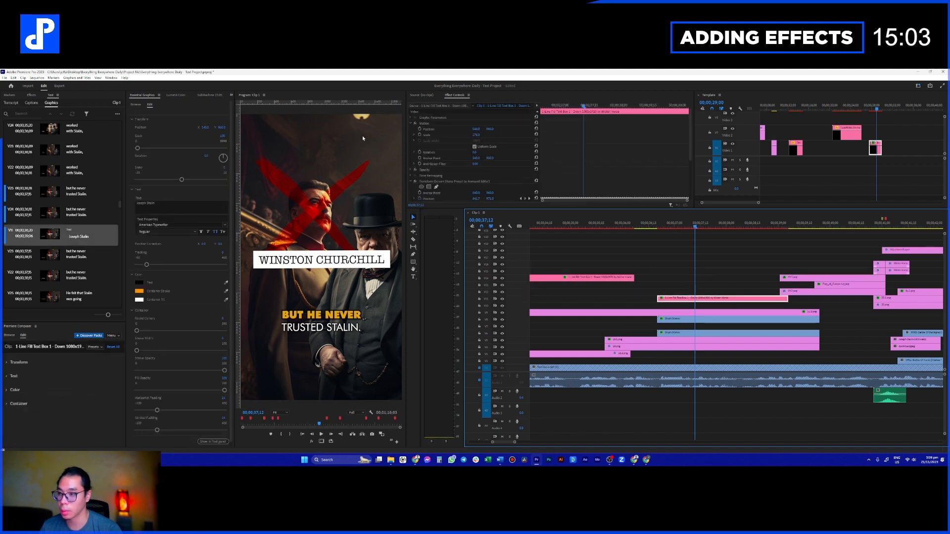
{"action": "left_click", "coordinate": [452, 129]}
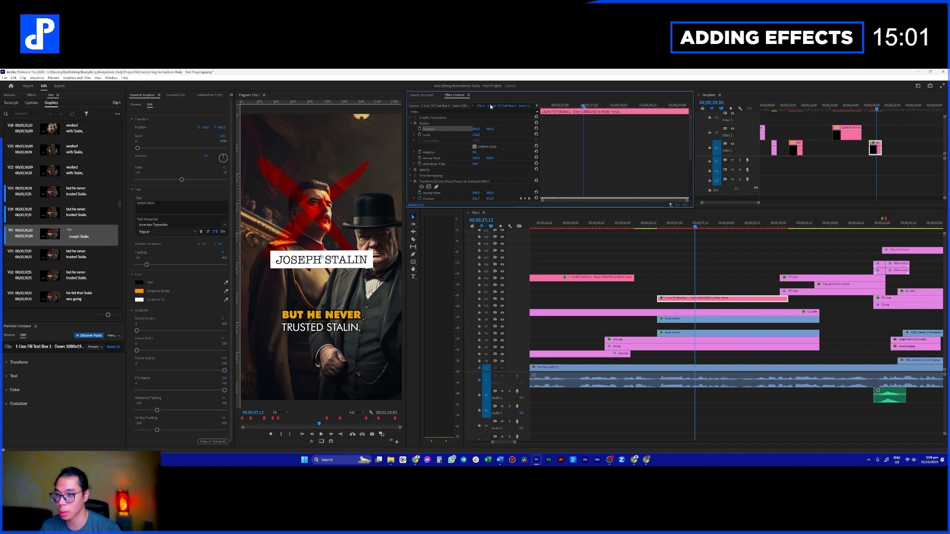
{"action": "left_click_drag", "start_coordinate": [370, 266], "coordinate": [313, 273]}
{"action": "left_click_drag", "start_coordinate": [686, 298], "coordinate": [684, 326]}
{"action": "left_click", "coordinate": [291, 272]}
{"action": "left_click_drag", "start_coordinate": [289, 272], "coordinate": [309, 264]}
{"action": "left_click_drag", "start_coordinate": [314, 266], "coordinate": [318, 265]}
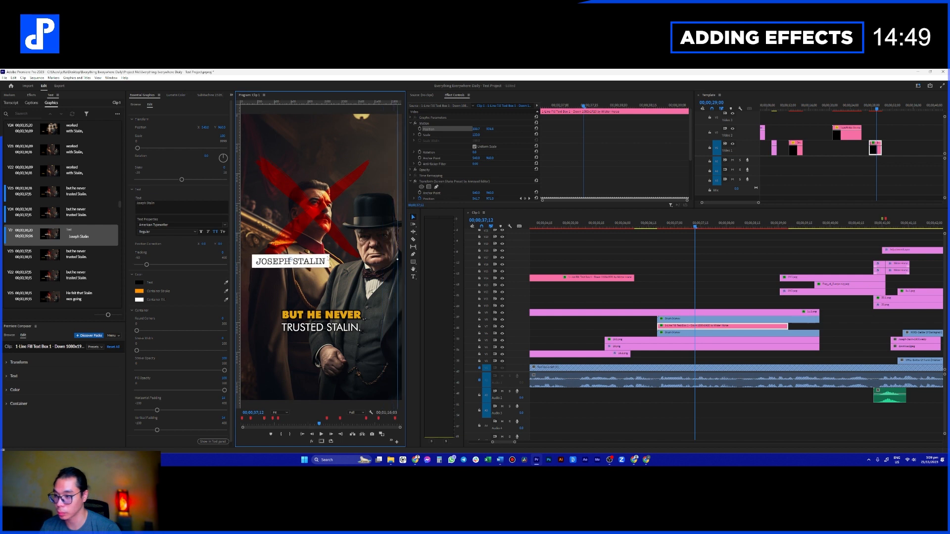
- Play back from the Stalin section through the Soviet soldier section, and delete the adjustment layer over the "British Chiefs of Staff" caption
{"action": "left_click", "coordinate": [644, 226]}
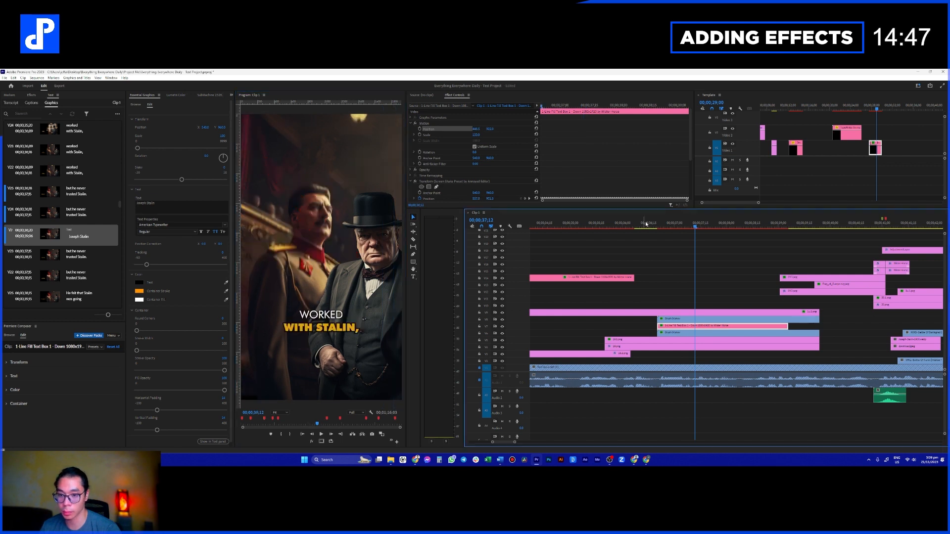
{"action": "key", "text": "space"}
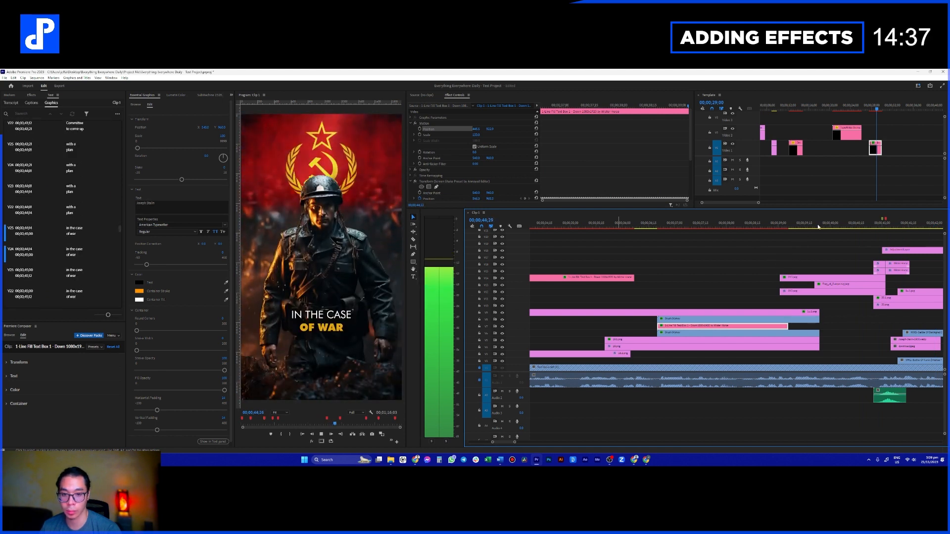
{"action": "key", "text": "minus"}
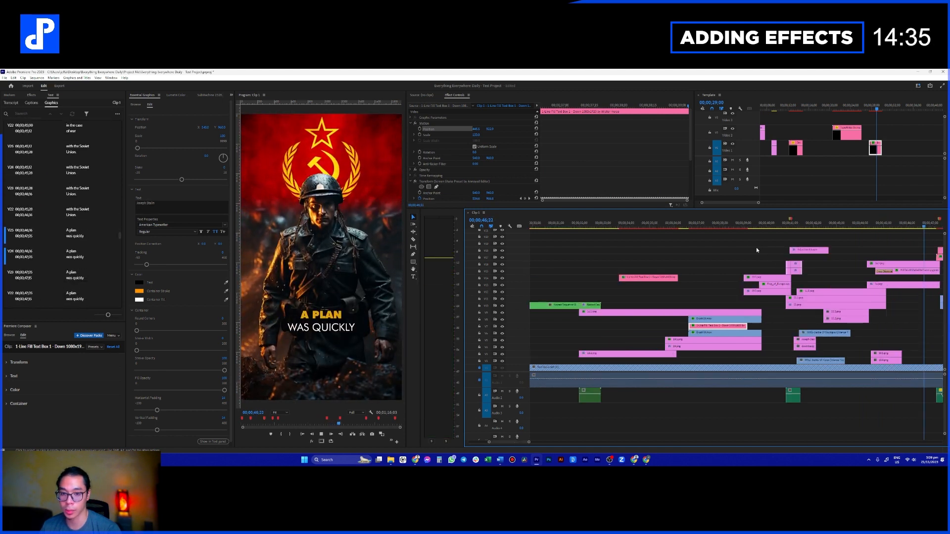
{"action": "left_click", "coordinate": [781, 224]}
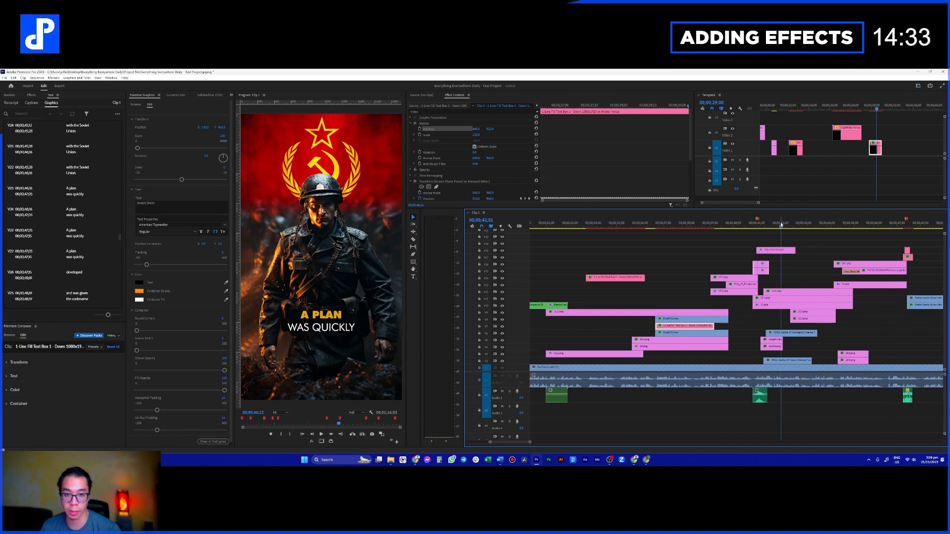
{"action": "left_click", "coordinate": [762, 251]}
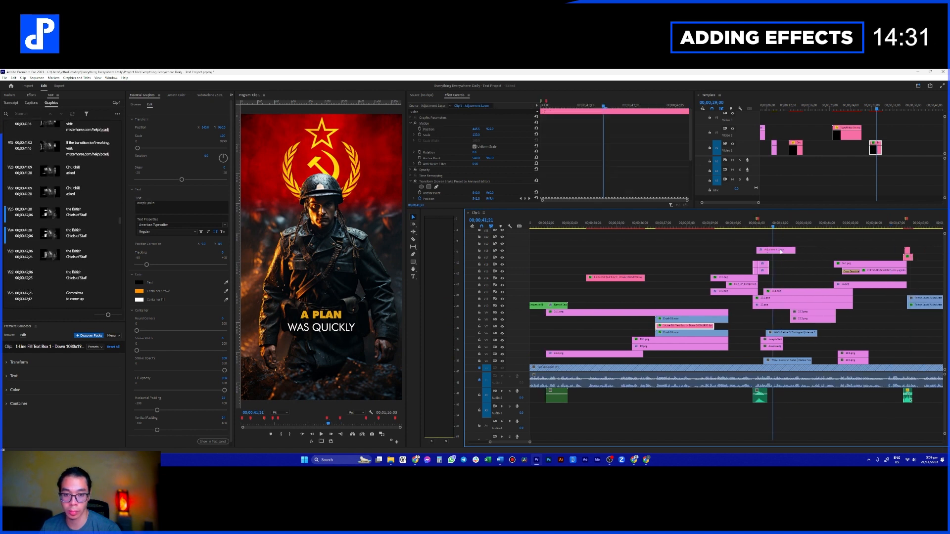
{"action": "key", "text": "Delete"}
- Play back up to the "developed" caption and move the two glitch transition clips there up one video track
{"action": "left_click_drag", "start_coordinate": [737, 225], "coordinate": [720, 228]}
{"action": "key", "text": "space"}
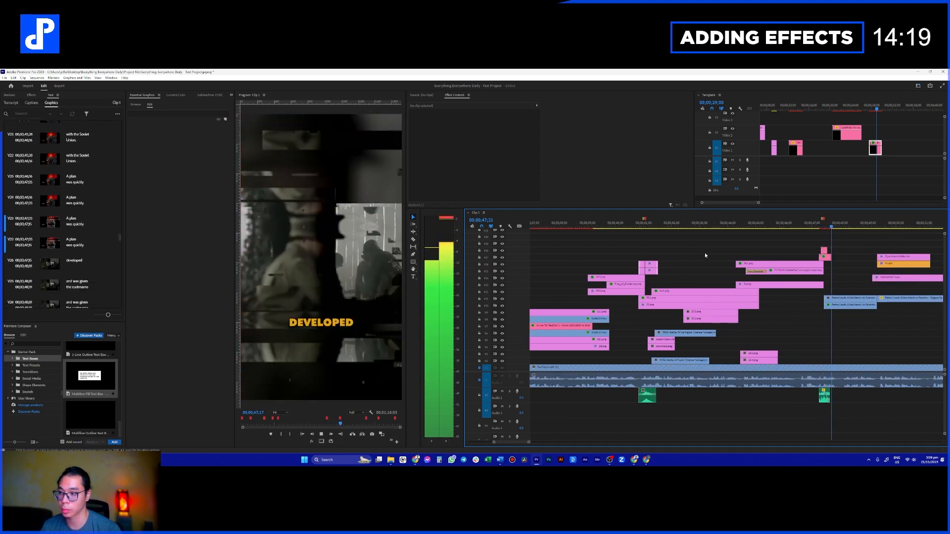
{"action": "key", "text": "space"}
{"action": "left_click_drag", "start_coordinate": [826, 256], "coordinate": [827, 256]}
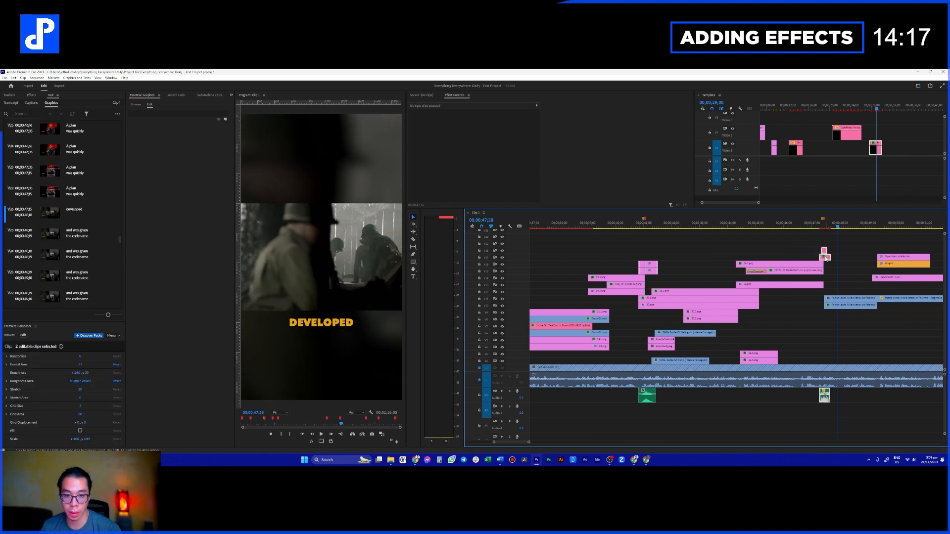
- Place the playhead at the "with the Soviet Union" caption and bring up the stock asset browser
{"action": "key", "text": "="}
{"action": "key", "text": "="}
{"action": "left_click_drag", "start_coordinate": [688, 225], "coordinate": [711, 226]}
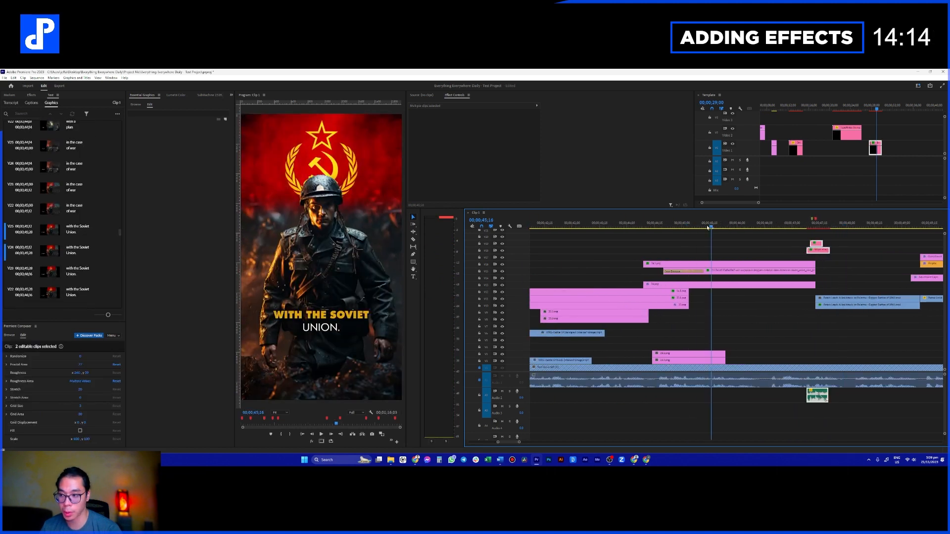
{"action": "left_click", "coordinate": [230, 95]}
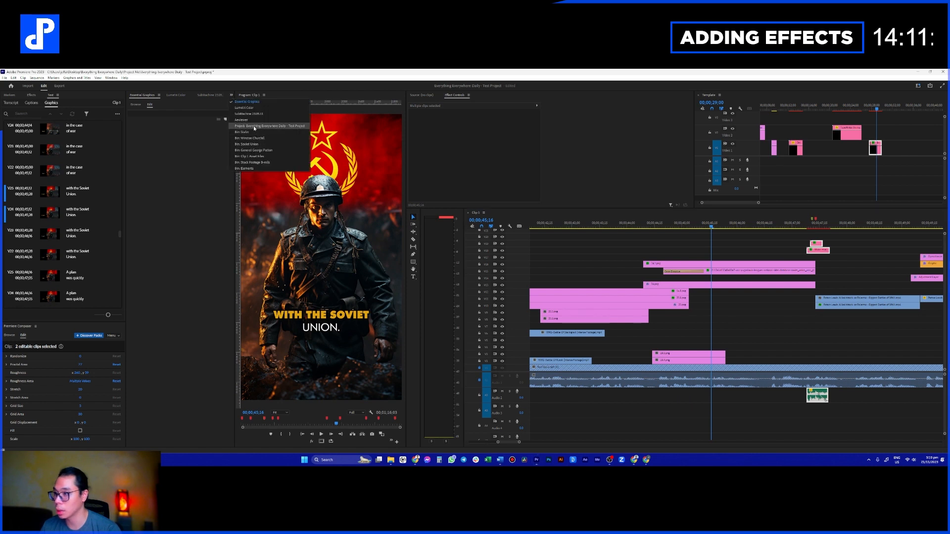
{"action": "left_click", "coordinate": [253, 125]}
{"action": "left_click", "coordinate": [230, 95]}
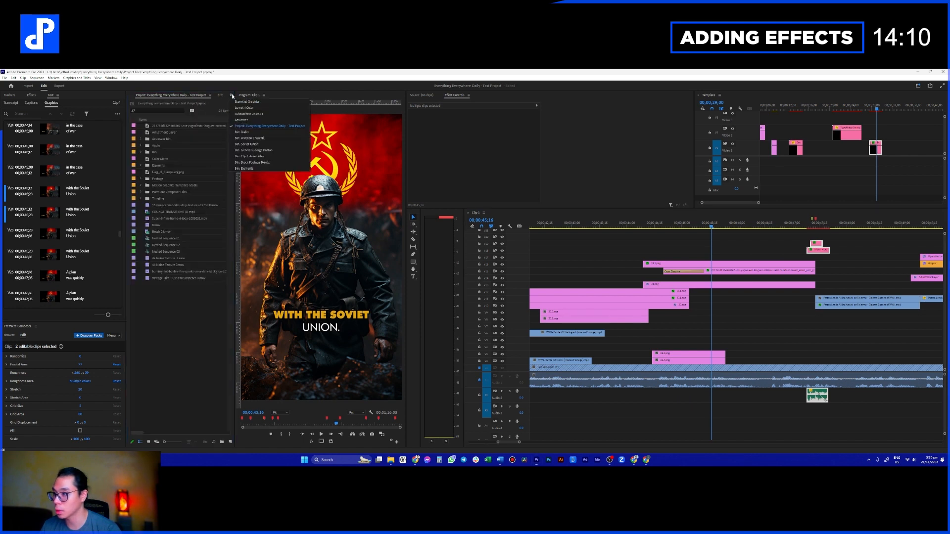
{"action": "left_click", "coordinate": [253, 120]}
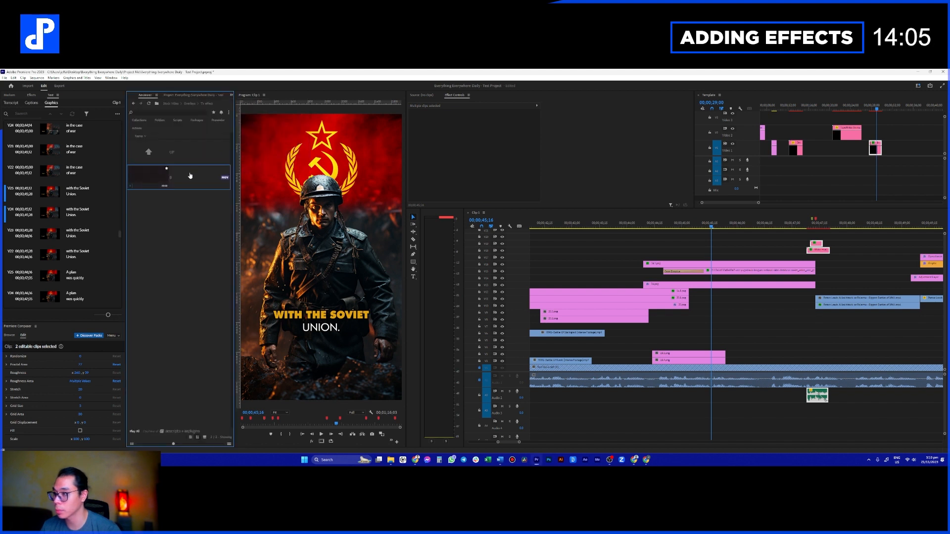
- Browse the overlay categories in the asset library and open the Fire folder
{"action": "left_click", "coordinate": [173, 154]}
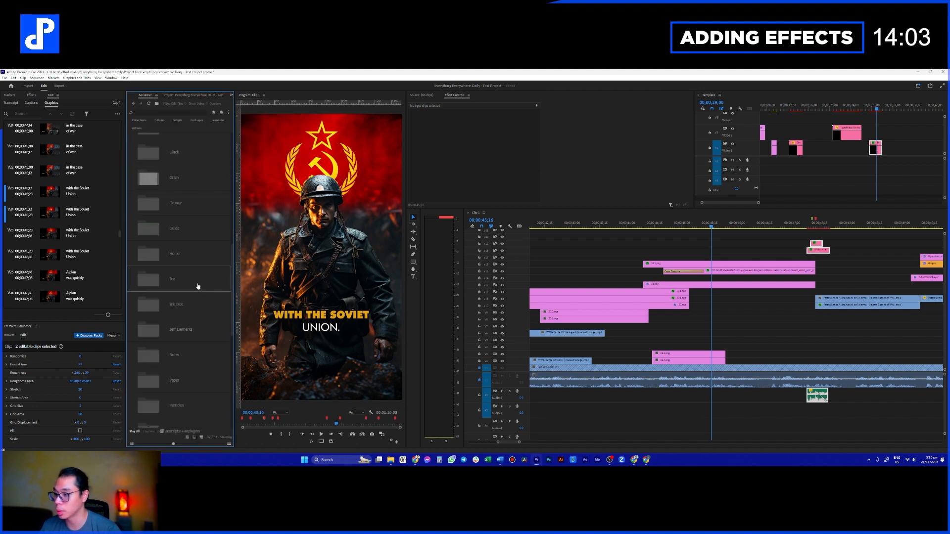
{"action": "scroll", "coordinate": [198, 307], "scroll_direction": "down", "scroll_amount": 3}
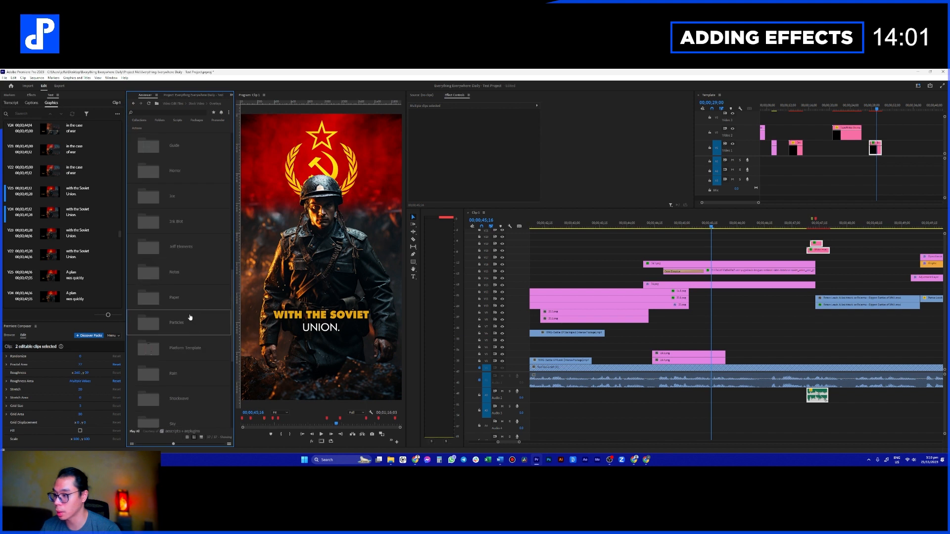
{"action": "scroll", "coordinate": [190, 319], "scroll_direction": "down", "scroll_amount": 8}
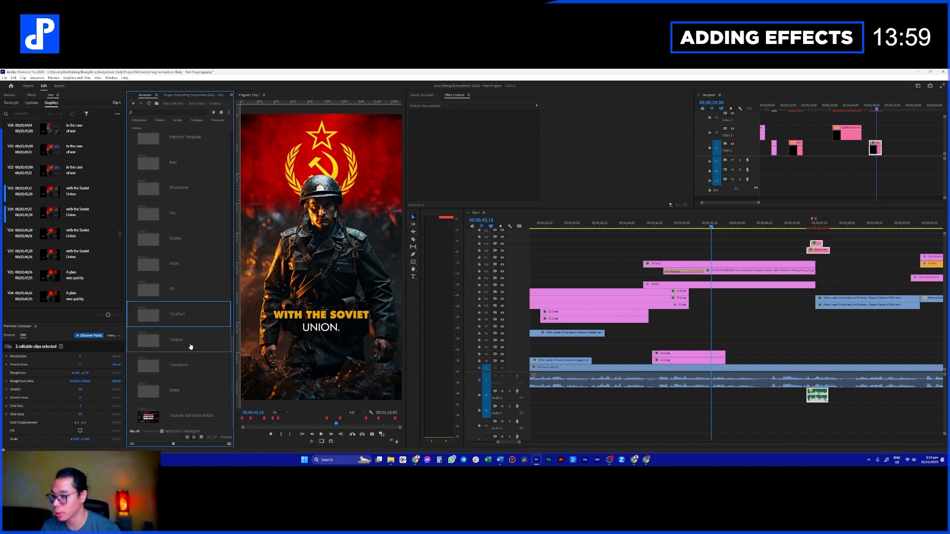
{"action": "scroll", "coordinate": [191, 361], "scroll_direction": "up", "scroll_amount": 20}
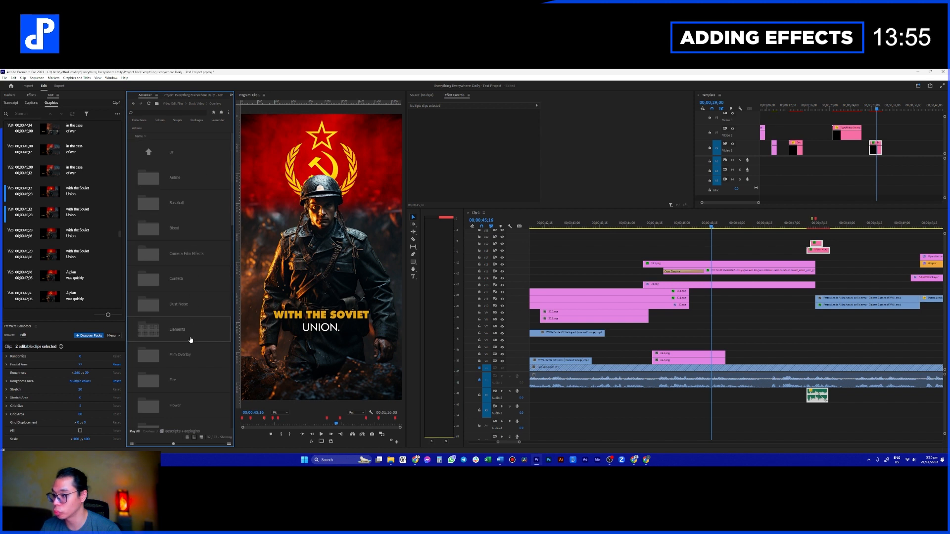
{"action": "scroll", "coordinate": [191, 306], "scroll_direction": "down", "scroll_amount": 3}
{"action": "double_click", "coordinate": [191, 299]}
- Add the fire particle animation with haze background from the Fire folder to the sequence, near the end of the Soviet soldier section
{"action": "scroll", "coordinate": [178, 258], "scroll_direction": "down", "scroll_amount": 2}
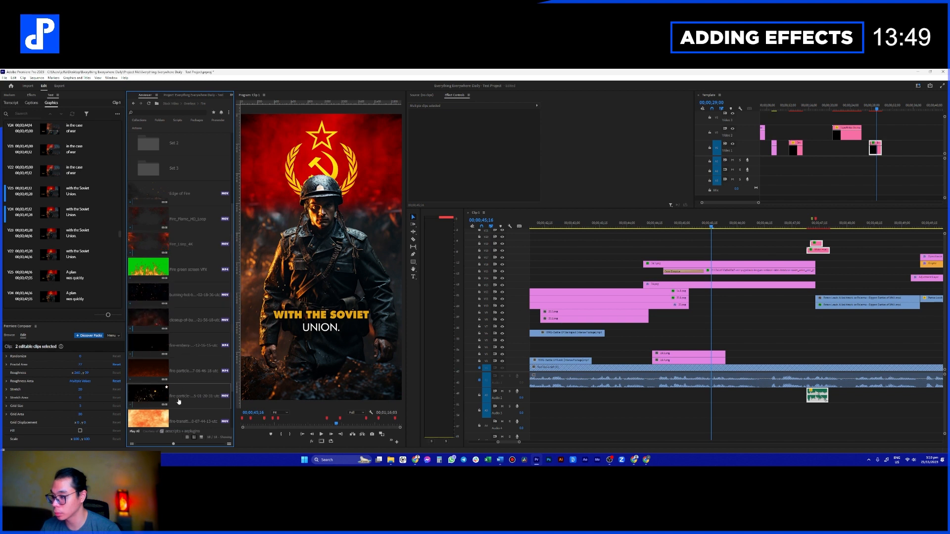
{"action": "mouse_move", "coordinate": [182, 373]}
{"action": "left_mouse_down"}
{"action": "mouse_move", "coordinate": [598, 249]}
{"action": "mouse_move", "coordinate": [595, 237]}
{"action": "mouse_move", "coordinate": [187, 344]}
{"action": "mouse_move", "coordinate": [182, 365]}
{"action": "left_mouse_up"}
{"action": "scroll", "coordinate": [734, 272], "scroll_direction": "down", "scroll_amount": 3}
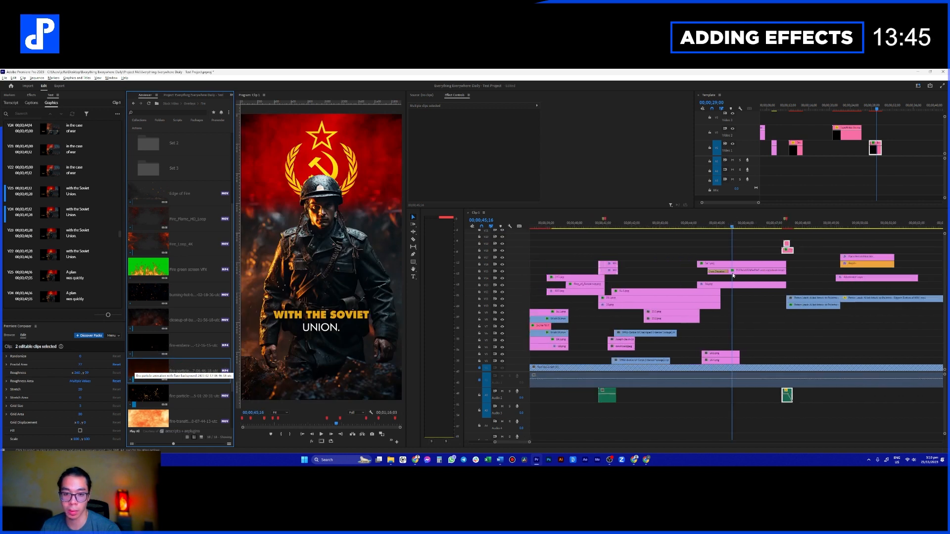
{"action": "scroll", "coordinate": [515, 270], "scroll_direction": "down", "scroll_amount": 2}
{"action": "left_click_drag", "start_coordinate": [148, 375], "coordinate": [740, 298]}
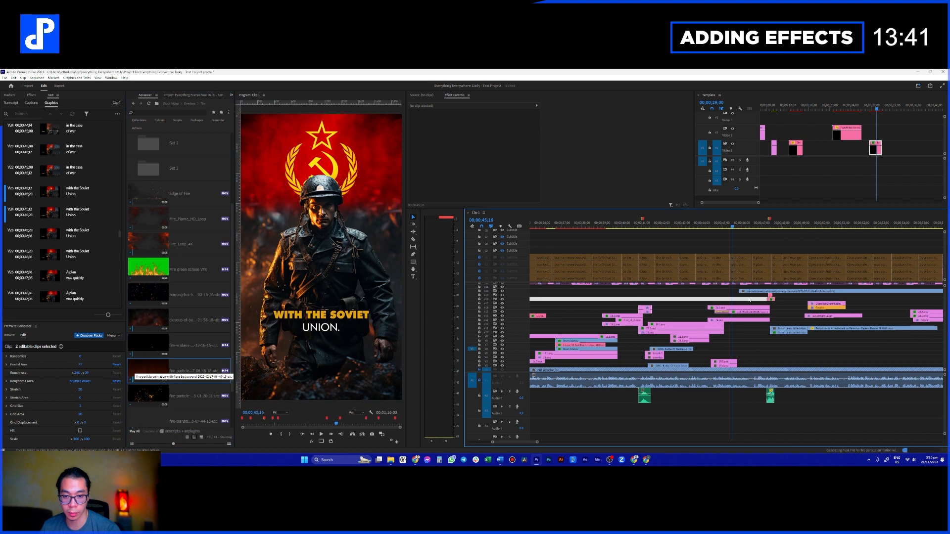
- Delete the audio part of the fire particle clip, keeping its video
{"action": "key", "text": "ctrl+alt+c"}
{"action": "left_click", "coordinate": [663, 295]}
{"action": "scroll", "coordinate": [496, 421], "scroll_direction": "down", "scroll_amount": 3}
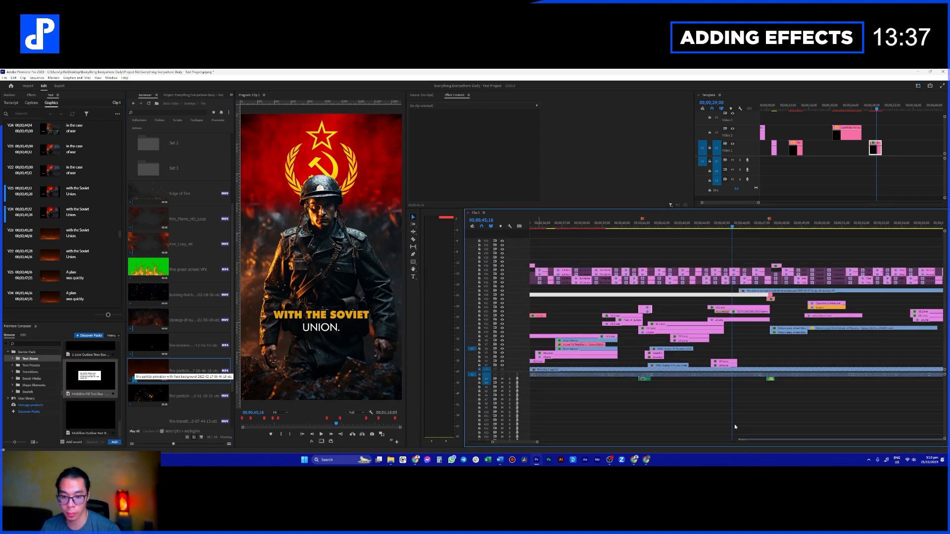
{"action": "left_click", "coordinate": [747, 440]}
{"action": "key", "text": "Delete"}
- Cut the fire particle video clip shortly after its start and delete the long remainder
{"action": "left_click", "coordinate": [749, 298]}
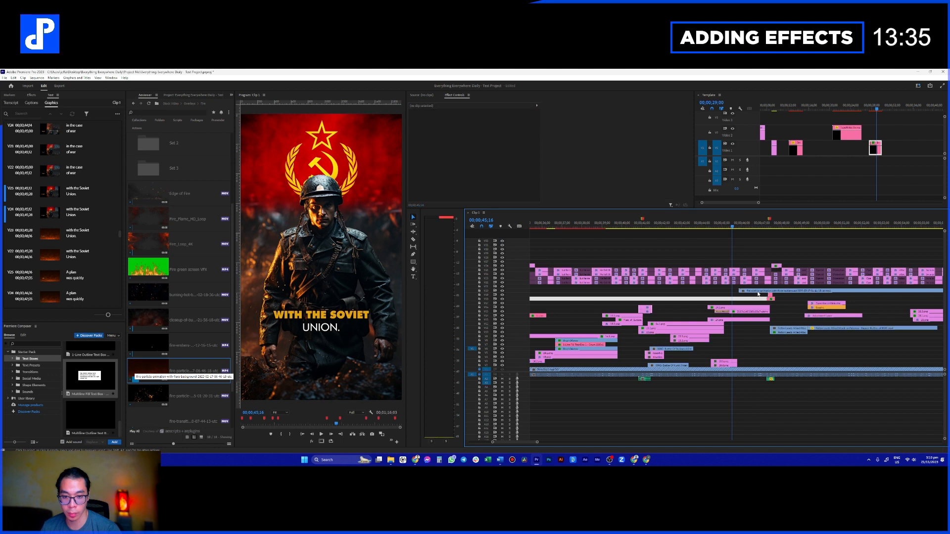
{"action": "left_click", "coordinate": [758, 291]}
{"action": "key", "text": "v"}
{"action": "left_click", "coordinate": [771, 292]}
{"action": "key", "text": "Delete"}
- Move the fire particle clip directly above the Soviet soldier clips, starting with them, and extend it to their end
{"action": "left_click", "coordinate": [748, 225]}
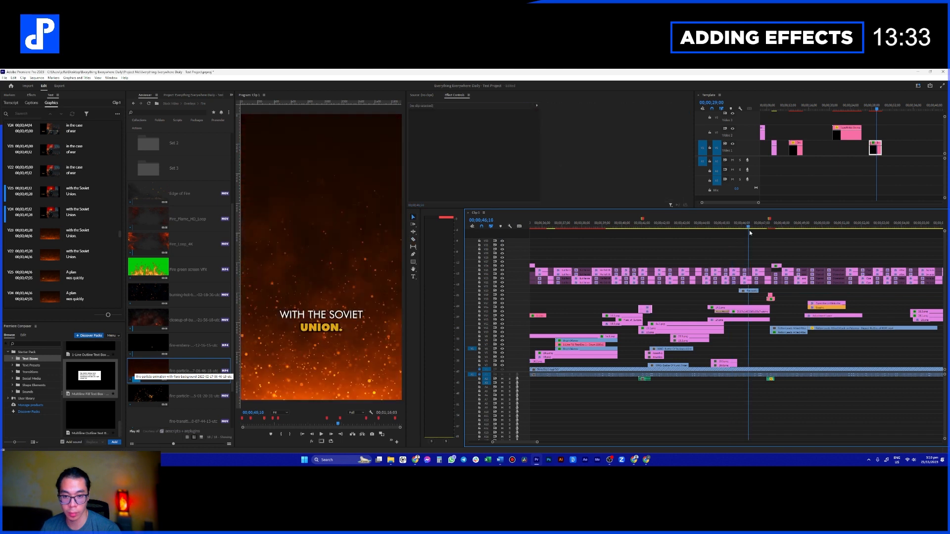
{"action": "left_click_drag", "start_coordinate": [746, 291], "coordinate": [714, 303]}
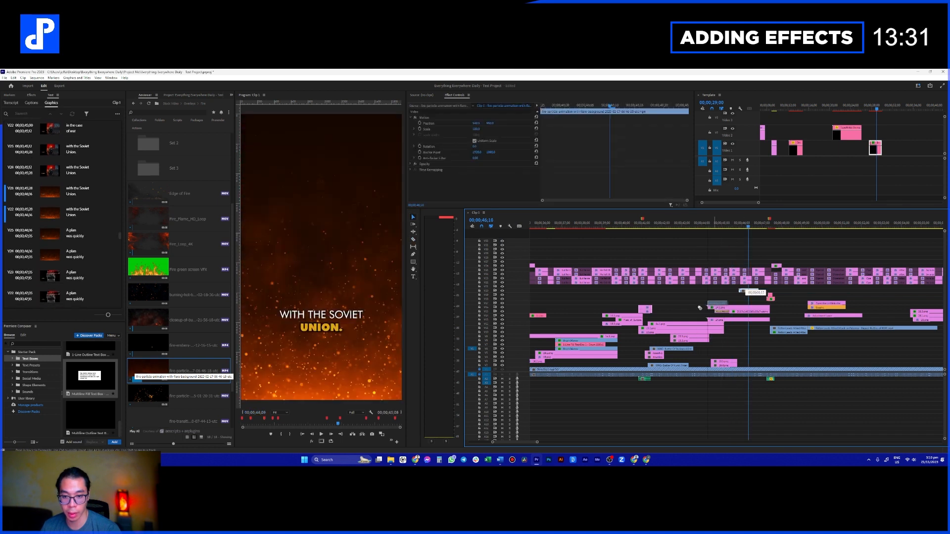
{"action": "scroll", "coordinate": [497, 324], "scroll_direction": "up", "scroll_amount": 3}
{"action": "scroll", "coordinate": [768, 313], "scroll_direction": "up", "scroll_amount": 4}
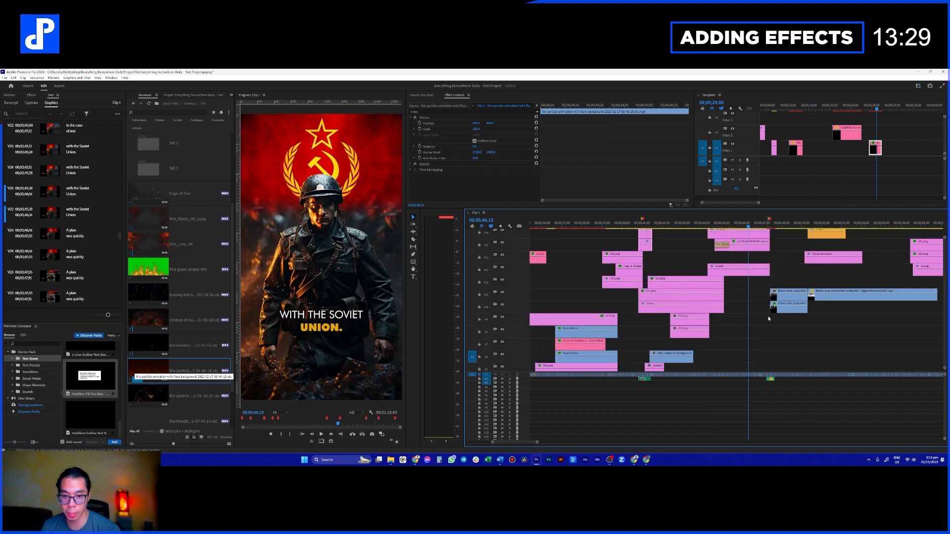
{"action": "scroll", "coordinate": [767, 317], "scroll_direction": "up", "scroll_amount": 6}
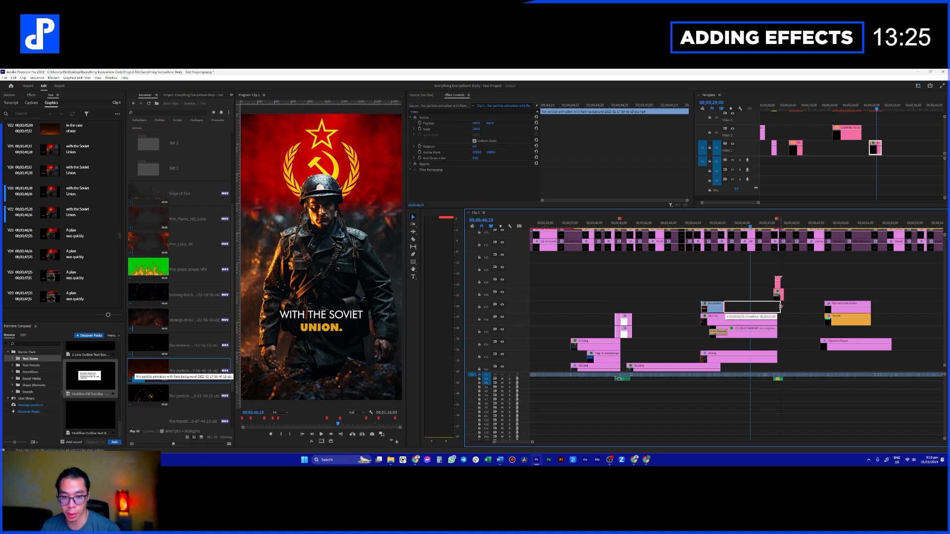
{"action": "left_click_drag", "start_coordinate": [781, 307], "coordinate": [777, 307]}
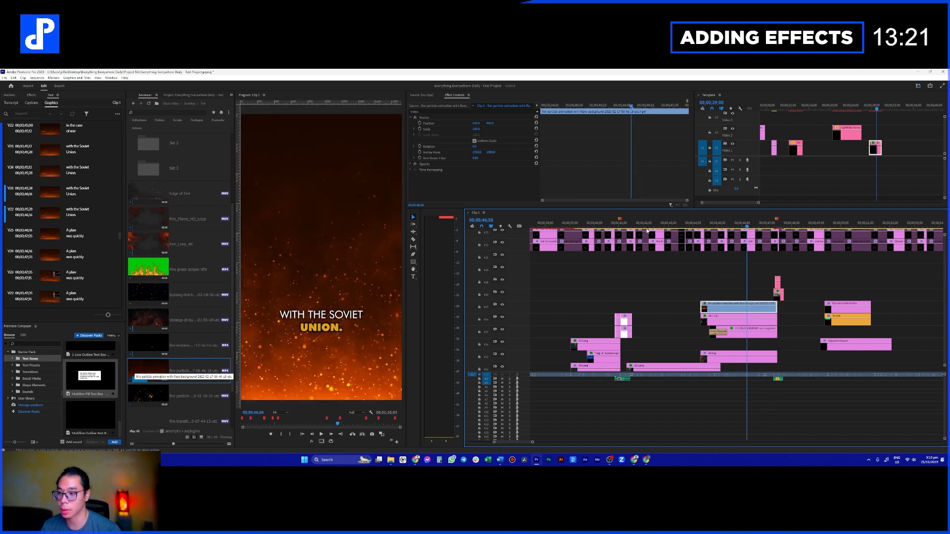
- Try the Multiply, Screen, Soft Light and Overlay blend modes on the fire particle clip
{"action": "left_click", "coordinate": [411, 164]}
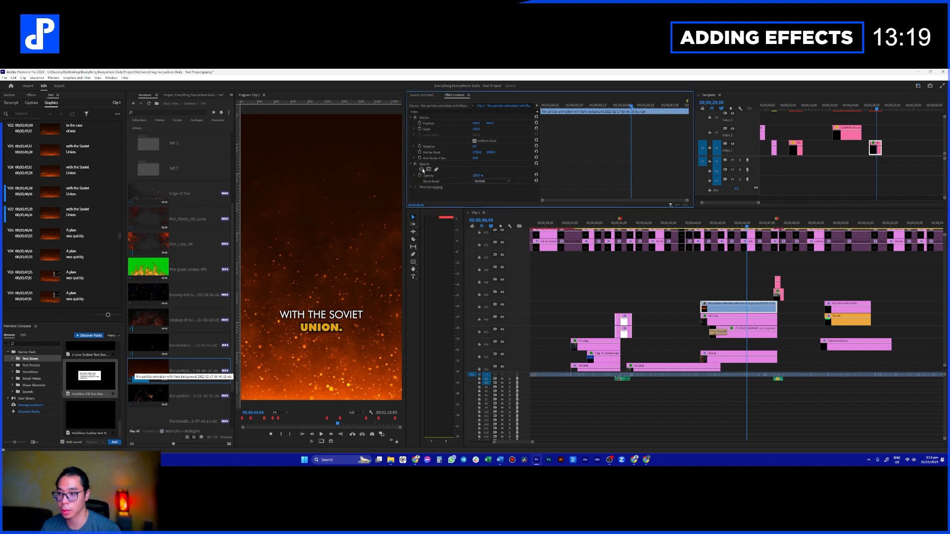
{"action": "left_click", "coordinate": [492, 203]}
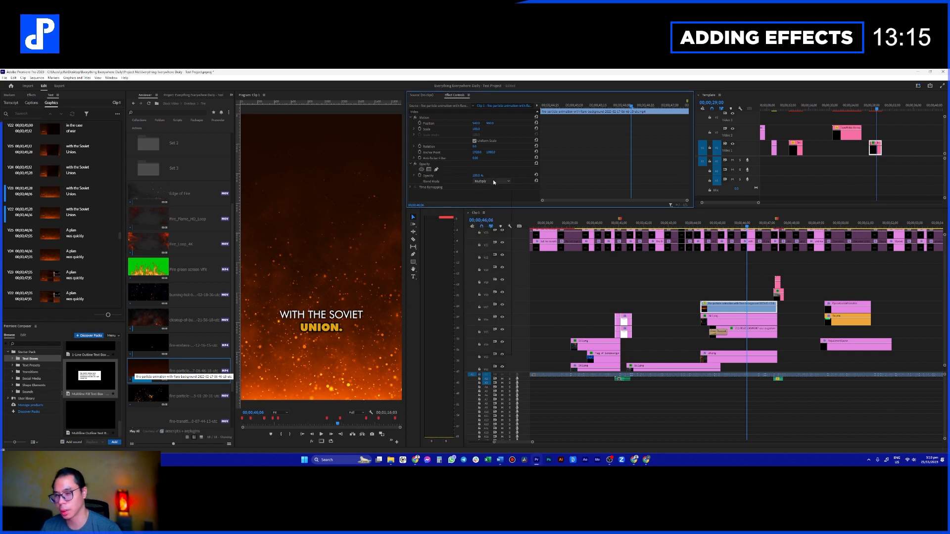
{"action": "left_click", "coordinate": [493, 182]}
{"action": "left_click", "coordinate": [494, 239]}
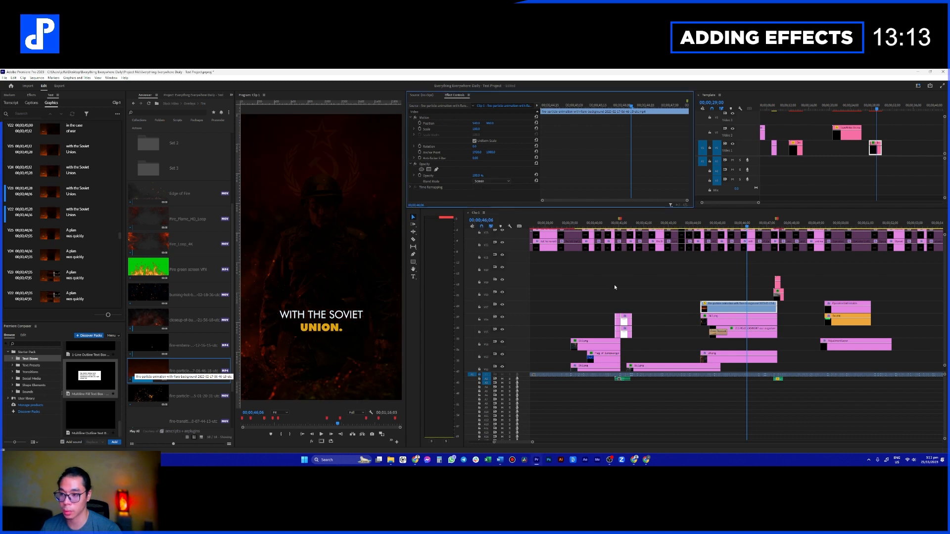
{"action": "left_click", "coordinate": [491, 182]}
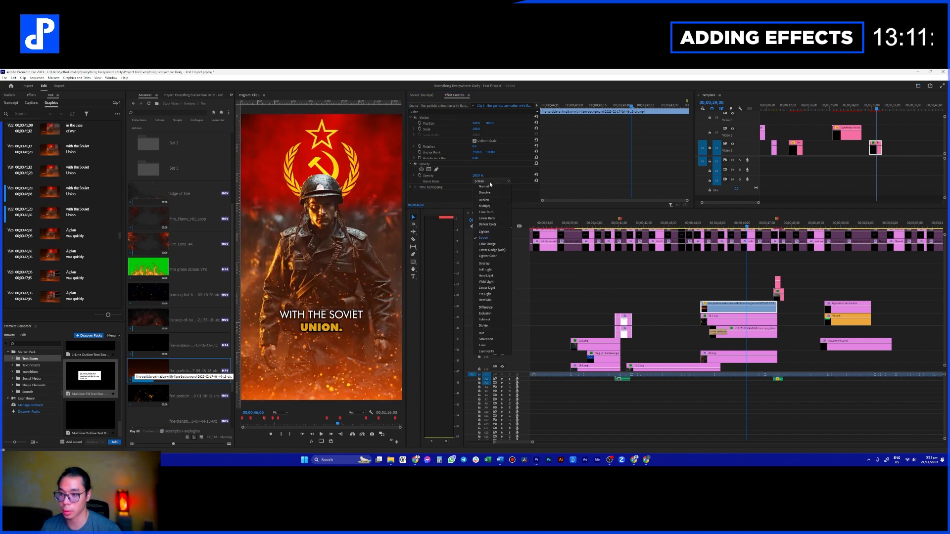
{"action": "left_click", "coordinate": [485, 270]}
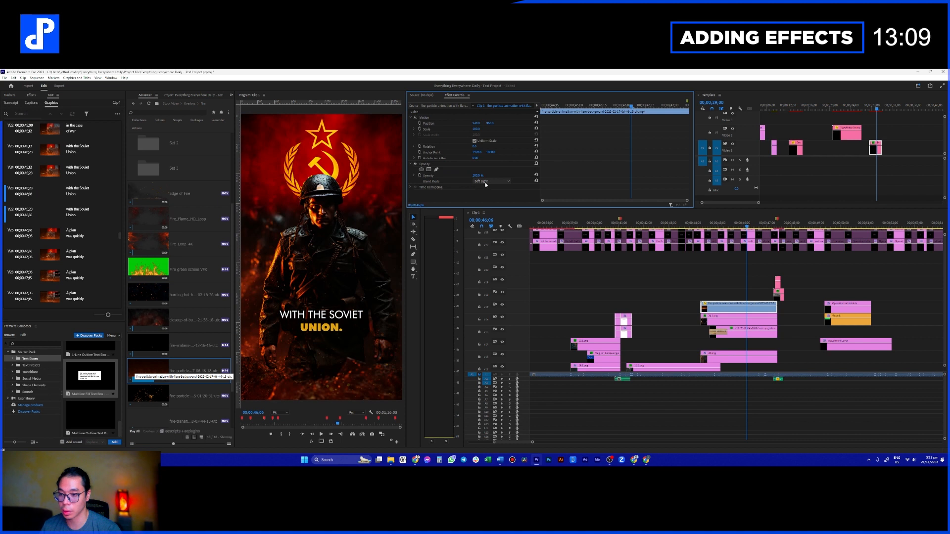
{"action": "left_click", "coordinate": [491, 182]}
{"action": "left_click", "coordinate": [488, 264]}
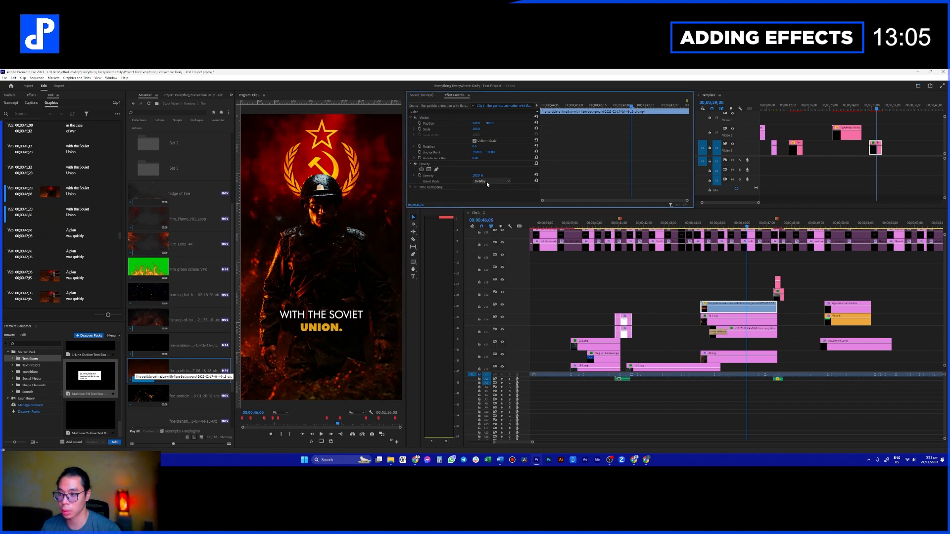
- Set the fire particle clip's blend mode to Screen and its opacity to 40%
{"action": "left_click", "coordinate": [487, 182]}
{"action": "left_click", "coordinate": [484, 238]}
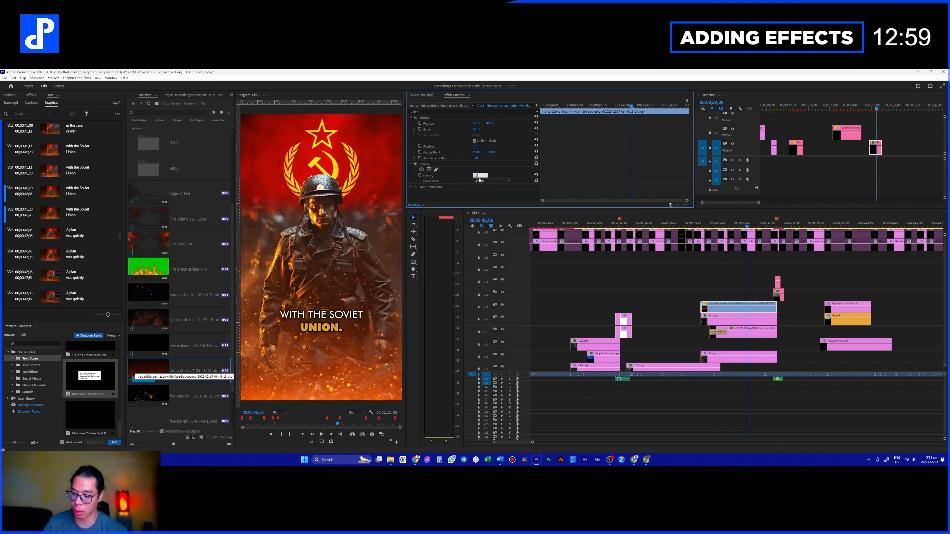
{"action": "type", "text": "40"}
{"action": "key", "text": "Return"}
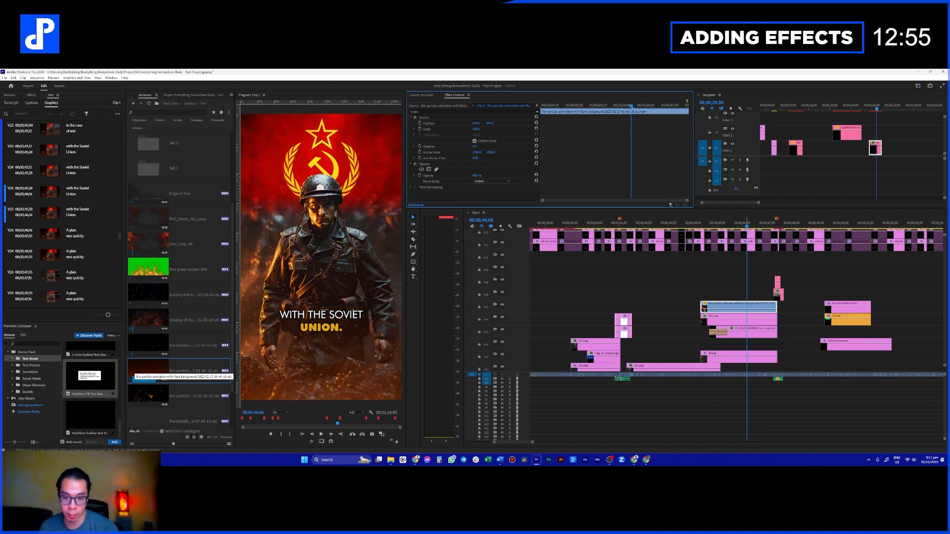
- Add a transition at the start of the fire particle clip and play the sequence from there to the Operation Unthinkable title
{"action": "left_click", "coordinate": [703, 309]}
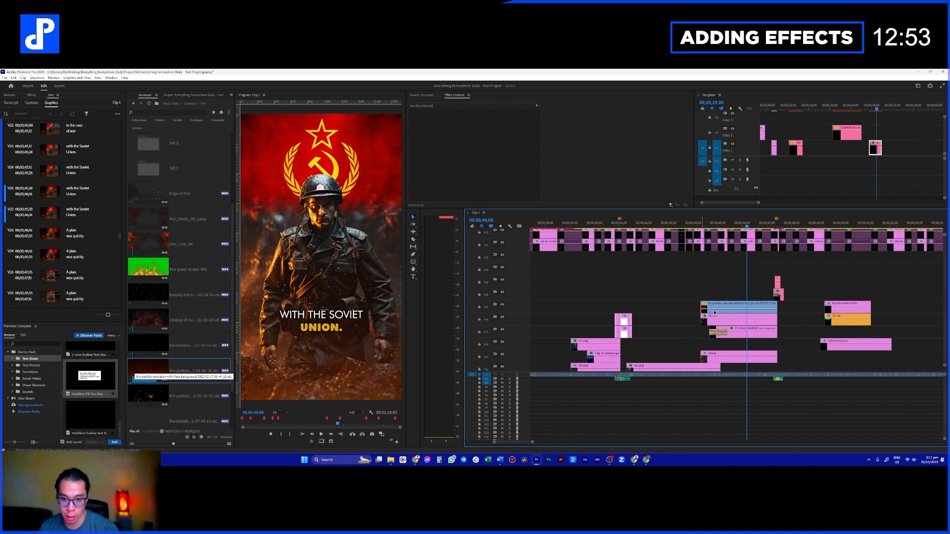
{"action": "scroll", "coordinate": [723, 294], "scroll_direction": "up", "scroll_amount": 2}
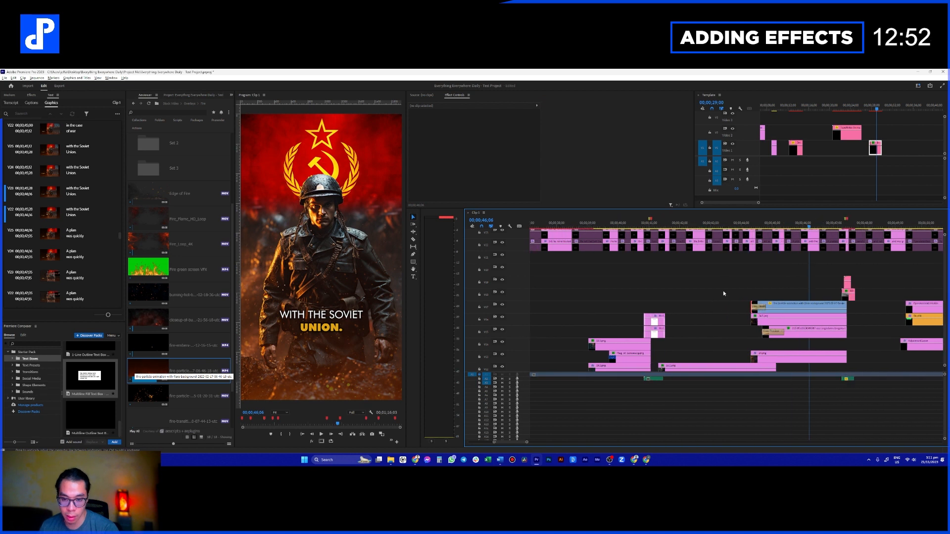
{"action": "scroll", "coordinate": [751, 228], "scroll_direction": "up", "scroll_amount": 1}
{"action": "left_click", "coordinate": [751, 227]}
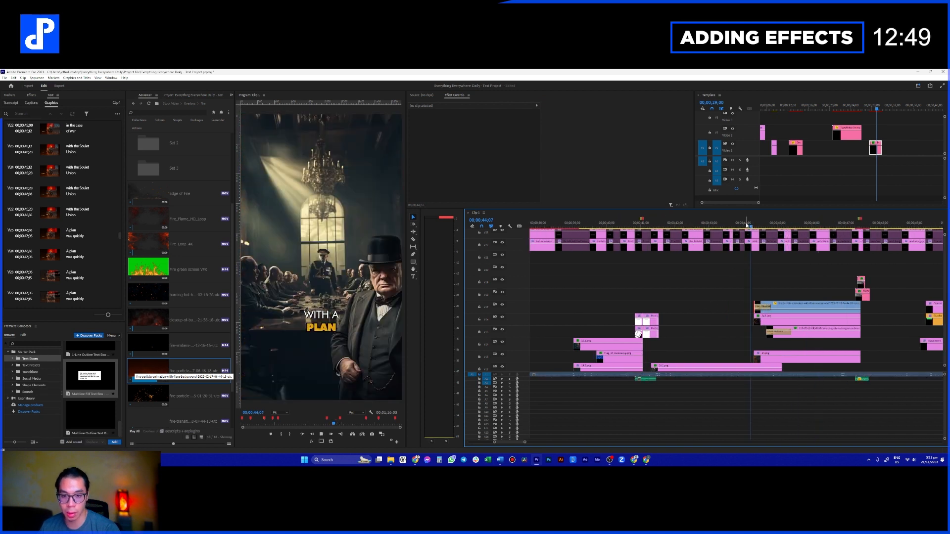
{"action": "key", "text": "space"}
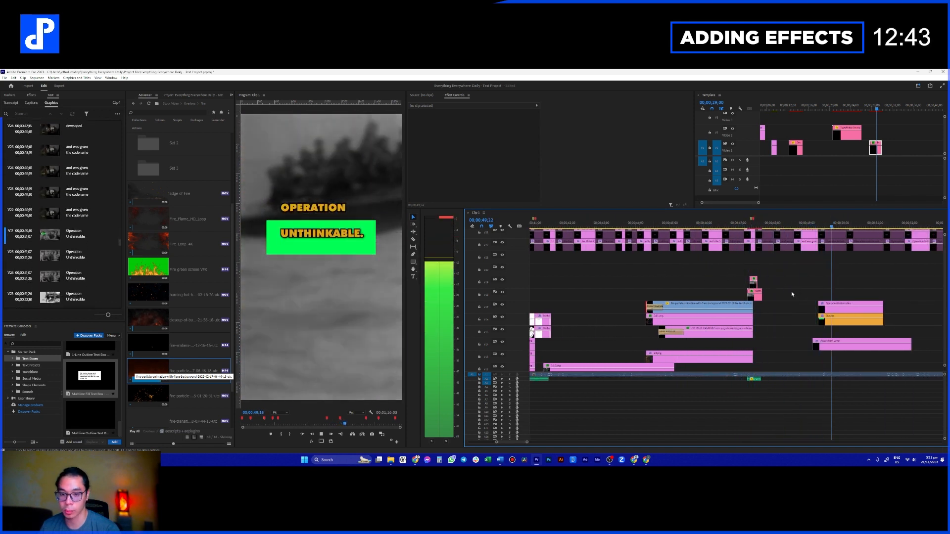
{"action": "scroll", "coordinate": [772, 290], "scroll_direction": "down", "scroll_amount": 3}
{"action": "key", "text": "space"}
- Delete the green box clip and the yellow Operation Unthinkable title clip, after copying the title's text
{"action": "scroll", "coordinate": [791, 307], "scroll_direction": "up", "scroll_amount": 2}
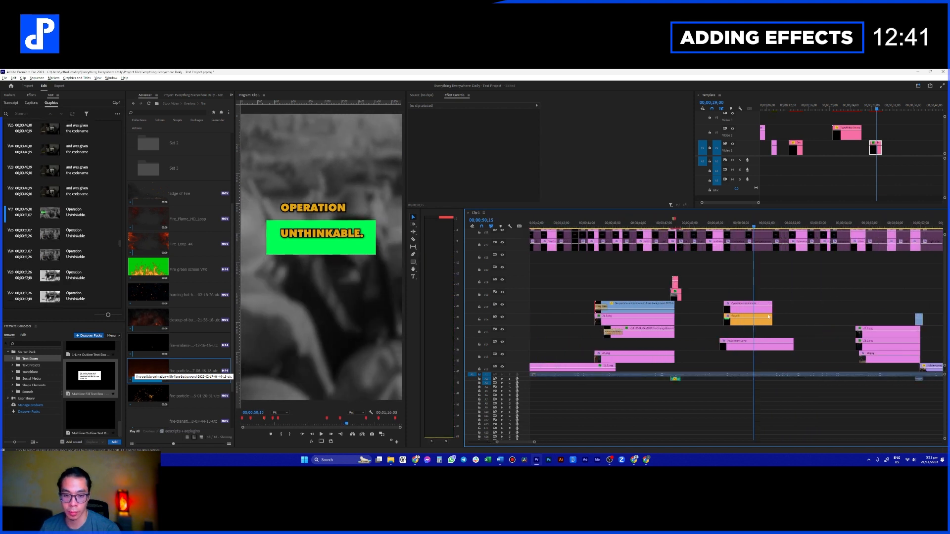
{"action": "scroll", "coordinate": [768, 317], "scroll_direction": "up", "scroll_amount": 2}
{"action": "left_click", "coordinate": [727, 310]}
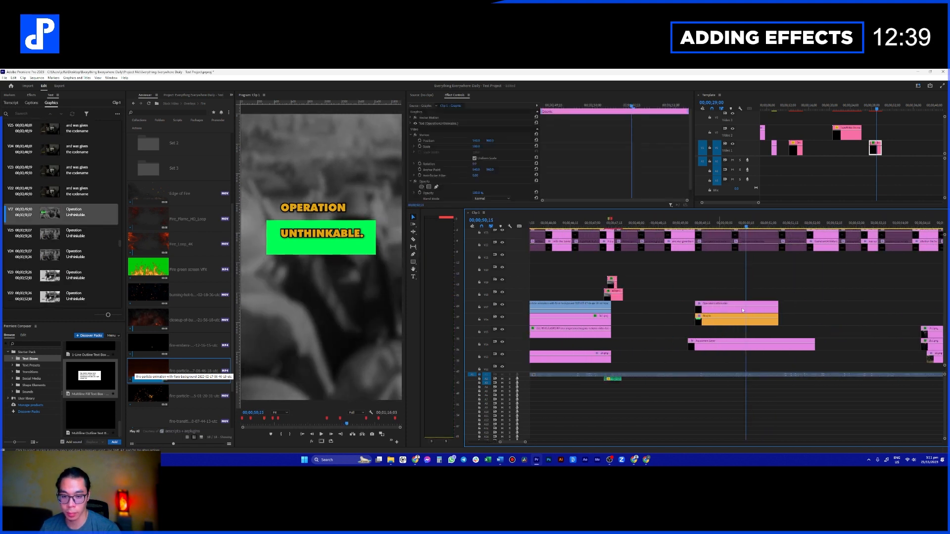
{"action": "left_click", "coordinate": [728, 322]}
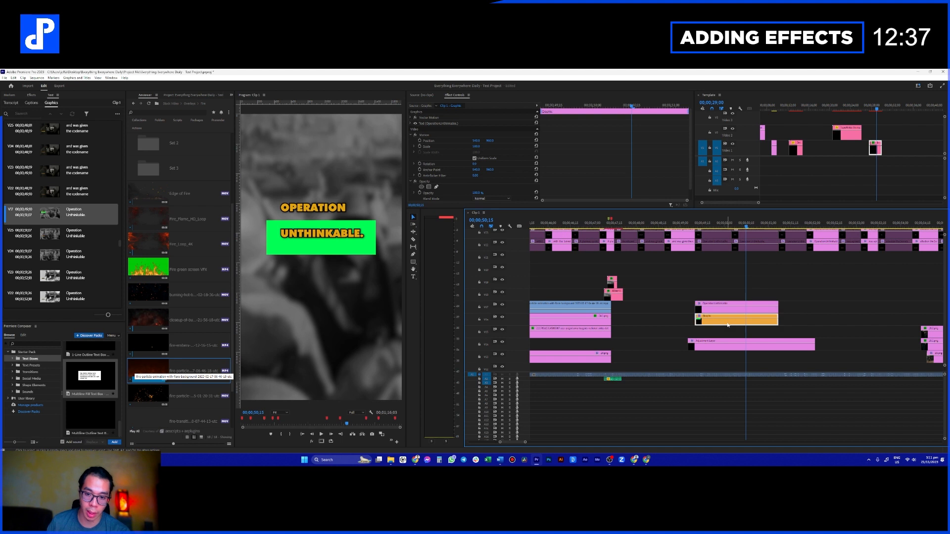
{"action": "key", "text": "Delete"}
{"action": "left_click", "coordinate": [723, 309]}
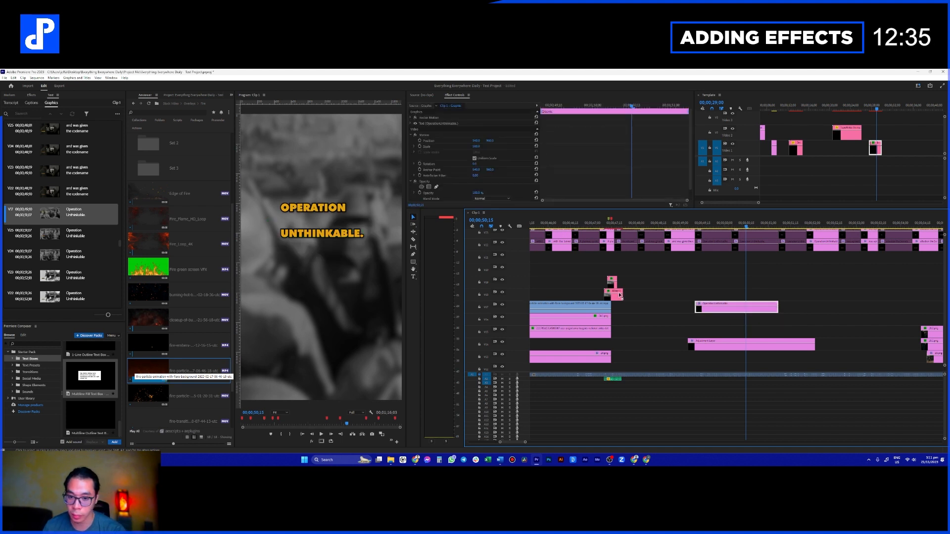
{"action": "double_click", "coordinate": [316, 225]}
{"action": "left_click_drag", "start_coordinate": [720, 276], "coordinate": [726, 318]}
{"action": "key", "text": "Delete"}
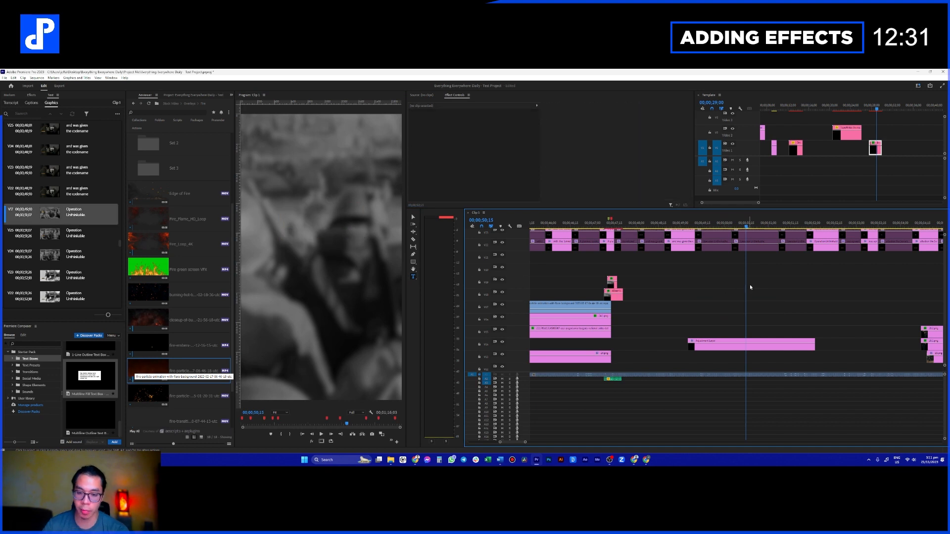
- Duplicate the typewriter quote clip in the Template sequence, placing the copy after the last clip
{"action": "left_click", "coordinate": [847, 112]}
{"action": "left_click", "coordinate": [849, 133]}
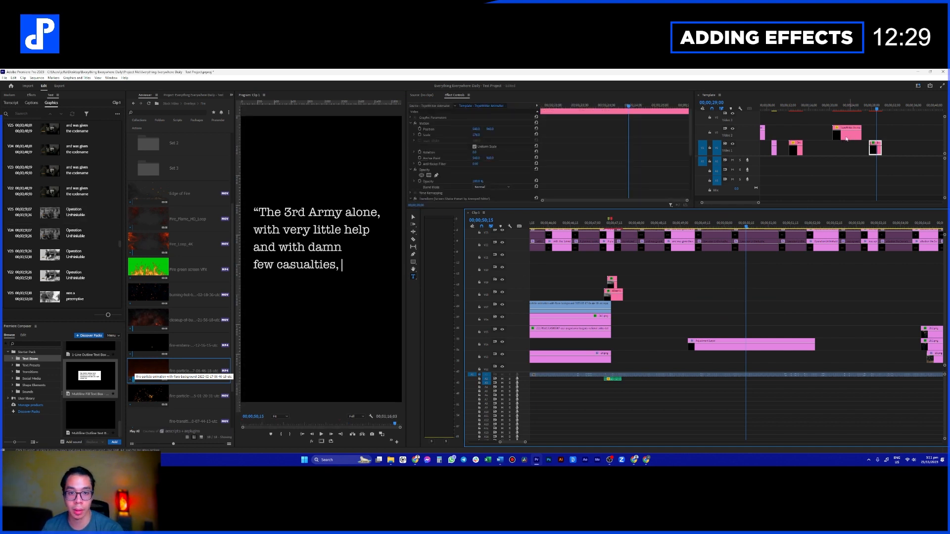
{"action": "left_click_drag", "start_coordinate": [853, 136], "coordinate": [911, 136], "text": "alt"}
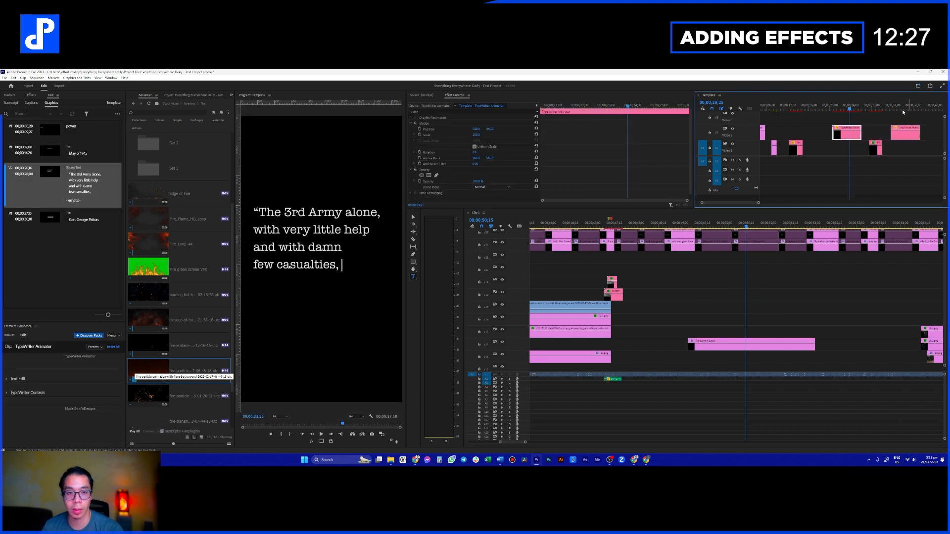
{"action": "left_click", "coordinate": [901, 107]}
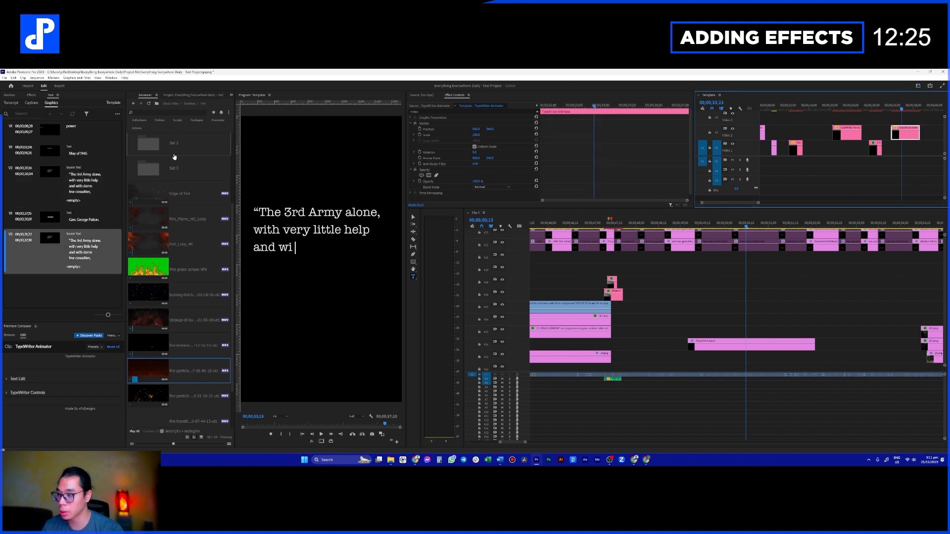
- Replace the copied typewriter clip's text with "Operation Unthinkable." on separate lines and set it in all caps
{"action": "left_click", "coordinate": [232, 96]}
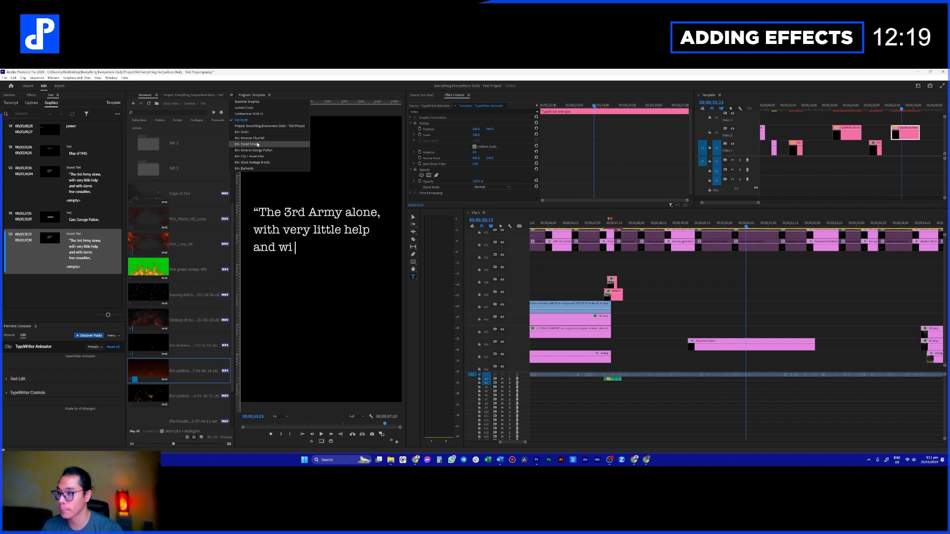
{"action": "left_click", "coordinate": [247, 101]}
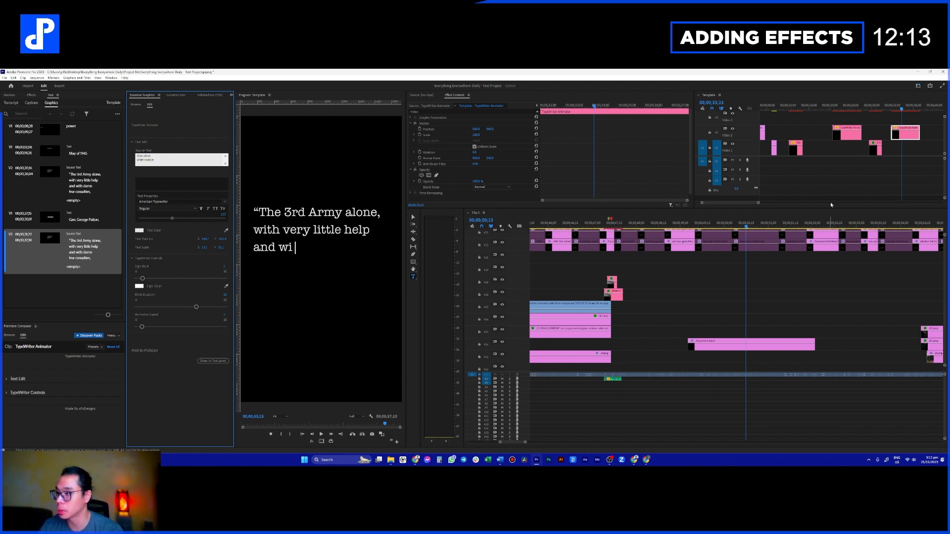
{"action": "left_click", "coordinate": [915, 149]}
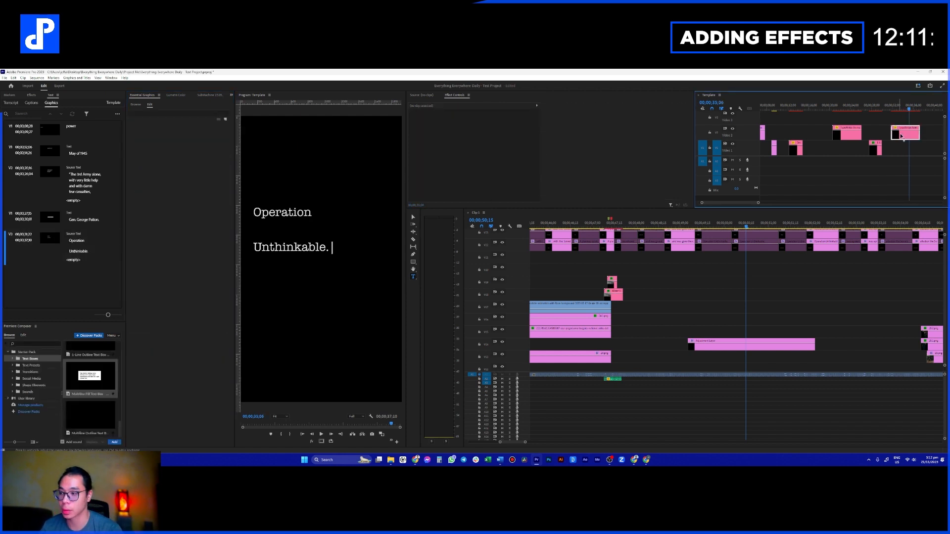
{"action": "left_click", "coordinate": [902, 136]}
{"action": "left_click", "coordinate": [215, 209]}
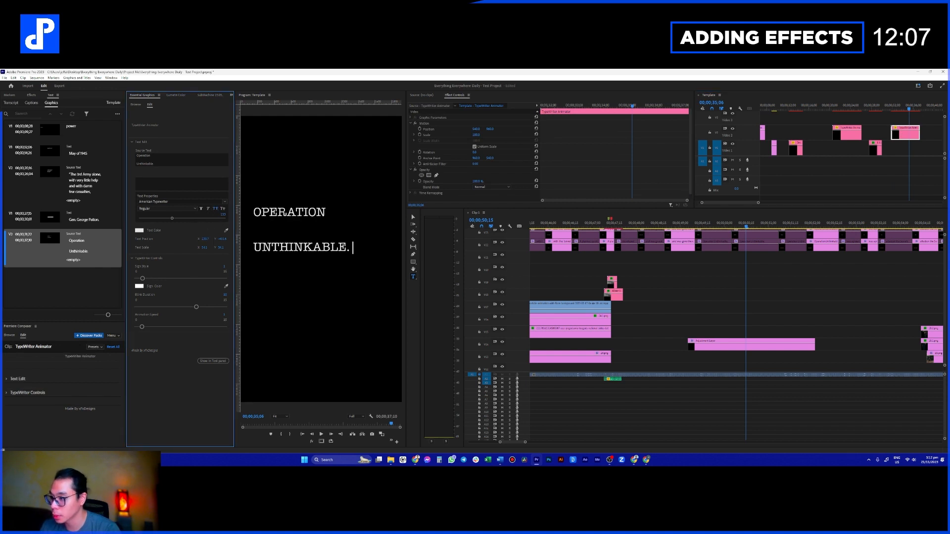
- Increase the typewriter text's font size, reduce its text scale, shift it back into the frame and remove the final period
{"action": "left_click_drag", "start_coordinate": [205, 239], "coordinate": [280, 239]}
{"action": "left_click_drag", "start_coordinate": [175, 220], "coordinate": [243, 229]}
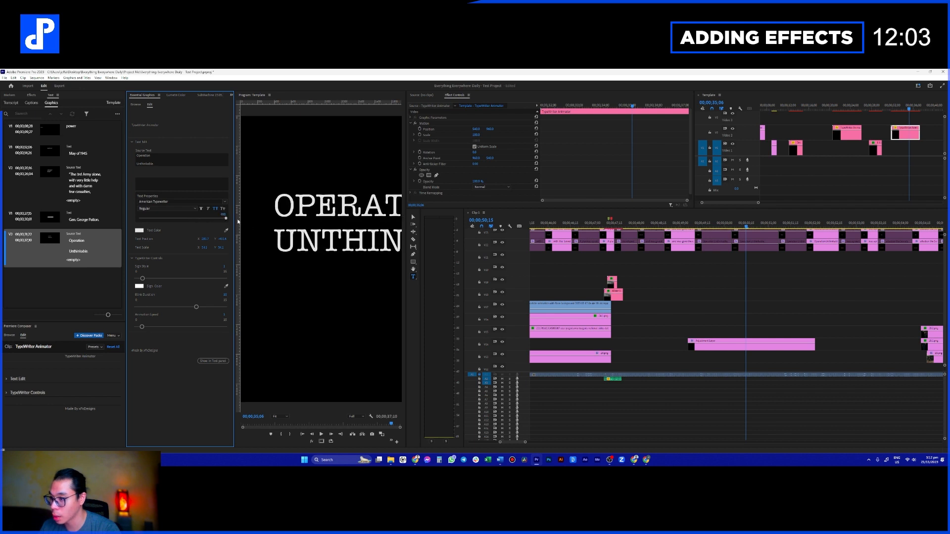
{"action": "left_click_drag", "start_coordinate": [205, 239], "coordinate": [120, 239]}
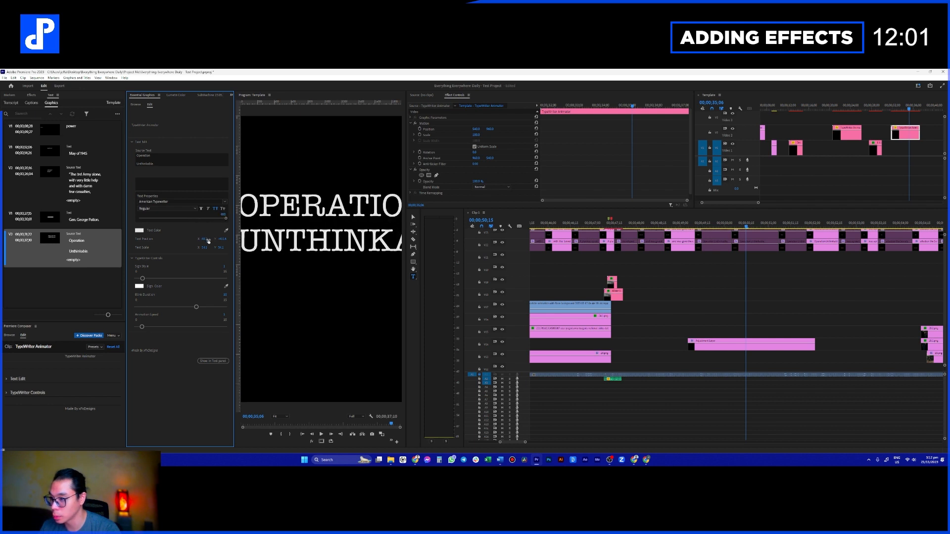
{"action": "left_click_drag", "start_coordinate": [205, 247], "coordinate": [178, 247]}
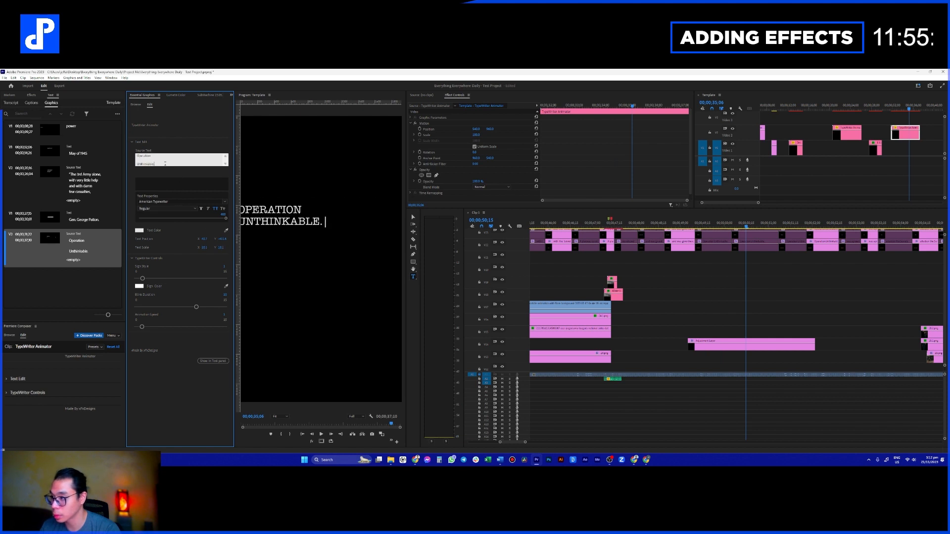
{"action": "left_click_drag", "start_coordinate": [204, 239], "coordinate": [329, 239]}
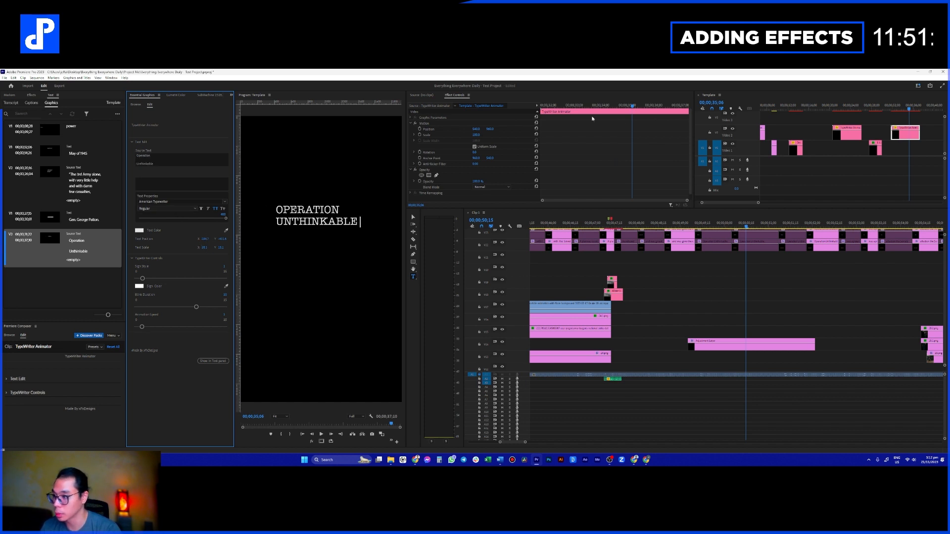
- Try the Bold font style on the Operation Unthinkable typewriter text
{"action": "left_click", "coordinate": [187, 209]}
{"action": "left_click", "coordinate": [147, 225]}
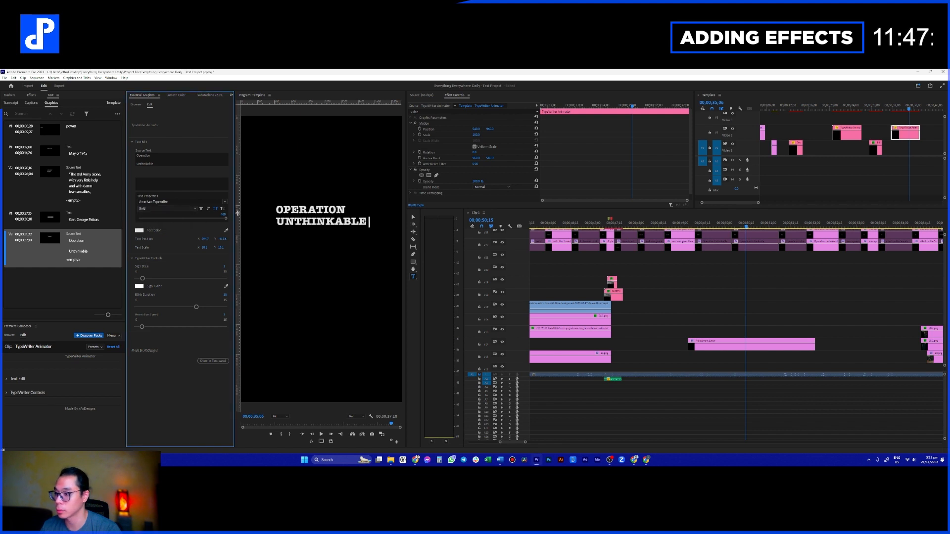
{"action": "key", "text": "ctrl+z"}
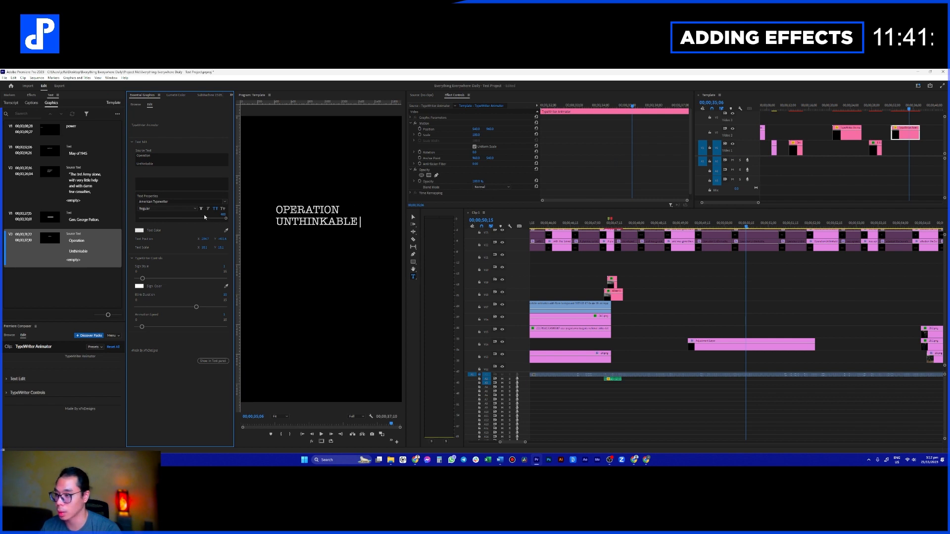
- Scale up the Operation Unthinkable typewriter clip to nearly fill the frame width and move it down in the frame
{"action": "left_click_drag", "start_coordinate": [475, 134], "coordinate": [509, 135]}
{"action": "left_click_drag", "start_coordinate": [321, 198], "coordinate": [330, 246]}
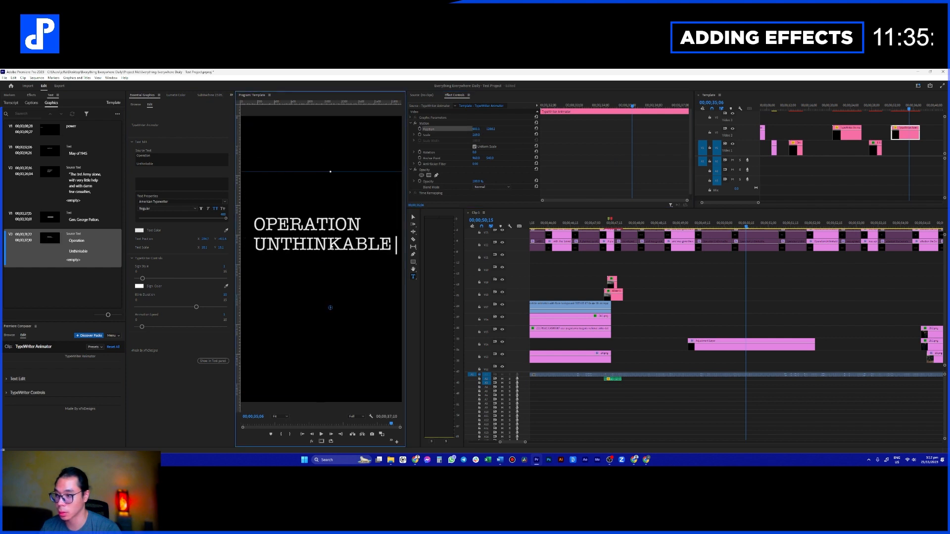
{"action": "left_click_drag", "start_coordinate": [475, 135], "coordinate": [472, 134]}
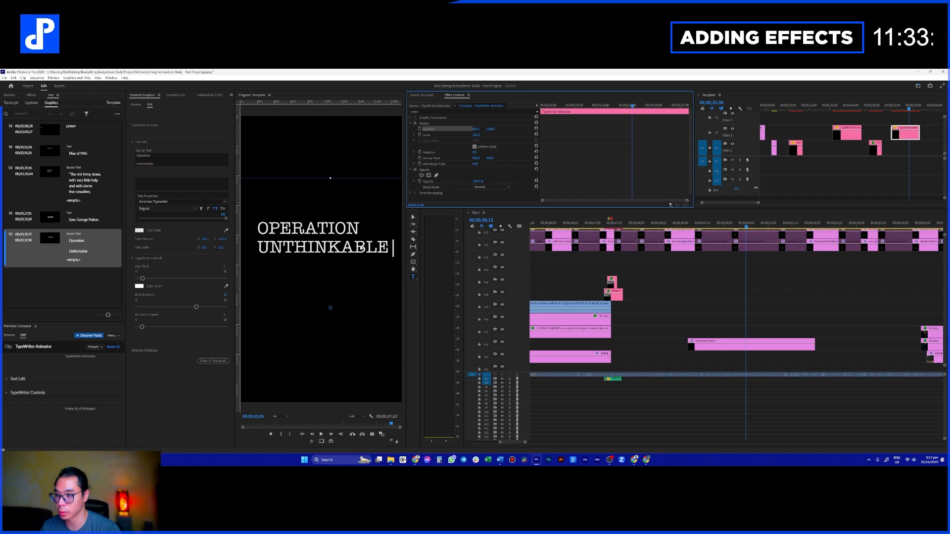
{"action": "left_click_drag", "start_coordinate": [362, 249], "coordinate": [361, 244]}
- Copy the Operation Unthinkable typewriter clip into the main sequence above the adjustment layer, starting where the deleted title began
{"action": "left_click_drag", "start_coordinate": [905, 136], "coordinate": [676, 307]}
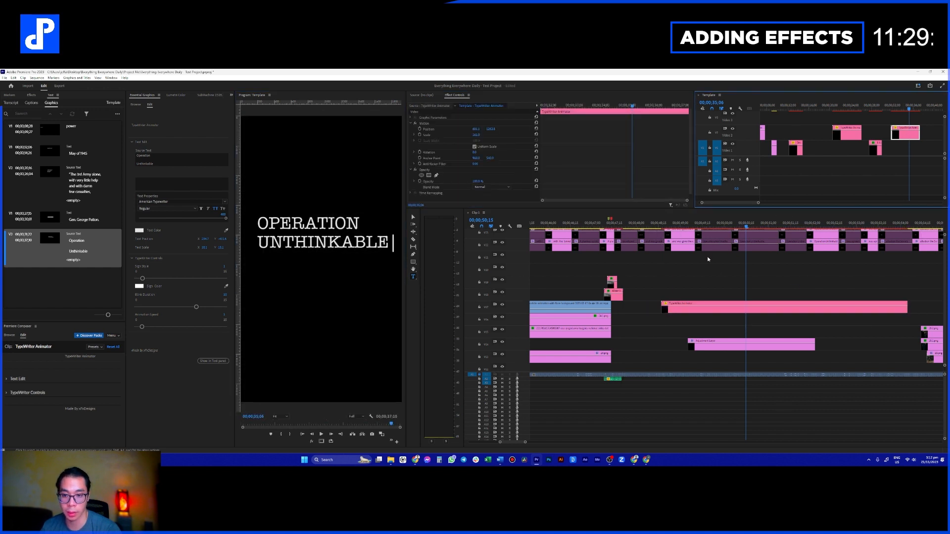
{"action": "scroll", "coordinate": [706, 259], "scroll_direction": "up", "scroll_amount": 4}
{"action": "left_click_drag", "start_coordinate": [689, 354], "coordinate": [769, 355]}
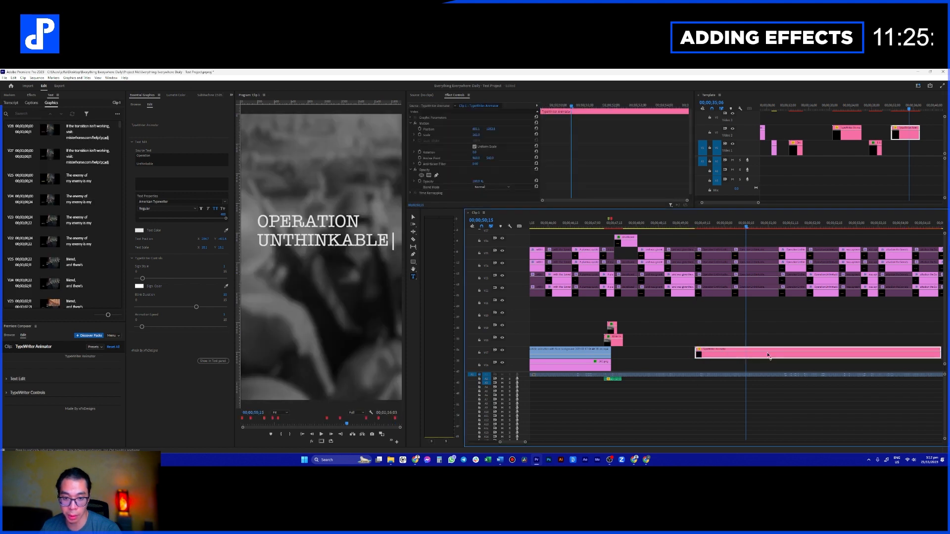
- Cut the typewriter title clip where the Operation Unthinkable caption begins and delete the remainder
{"action": "left_click", "coordinate": [779, 351]}
{"action": "key", "text": "v"}
{"action": "left_click", "coordinate": [787, 352]}
{"action": "key", "text": "Delete"}
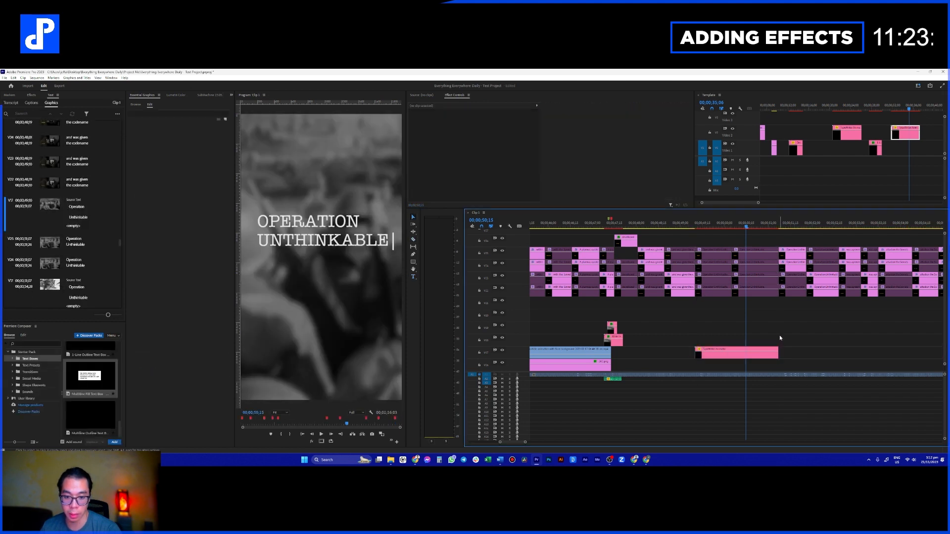
- Lower the Lumetri Color exposure at the two middle keyframes of the adjustment layer under the typewriter title
{"action": "scroll", "coordinate": [750, 301], "scroll_direction": "down", "scroll_amount": 3}
{"action": "scroll", "coordinate": [750, 300], "scroll_direction": "down", "scroll_amount": 5}
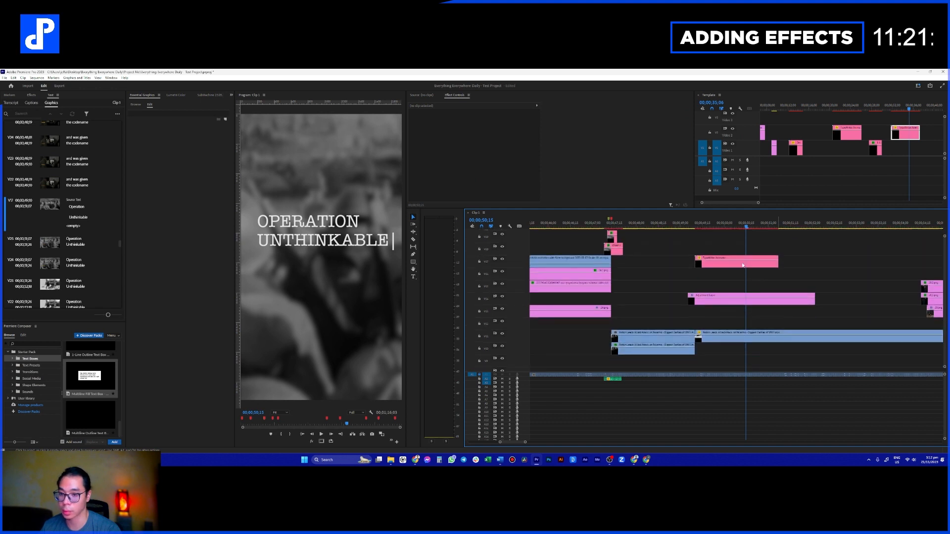
{"action": "left_click", "coordinate": [729, 265]}
{"action": "left_click", "coordinate": [733, 299]}
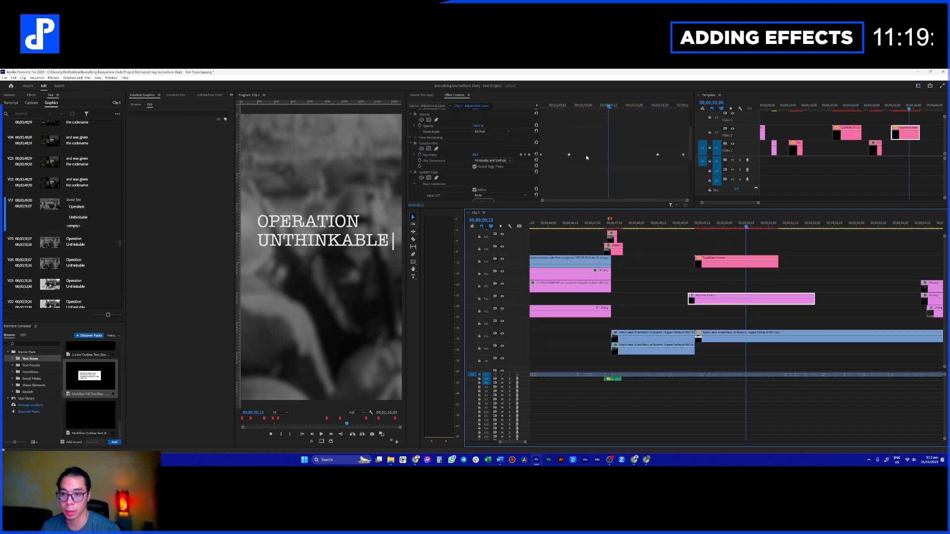
{"action": "left_click", "coordinate": [570, 107]}
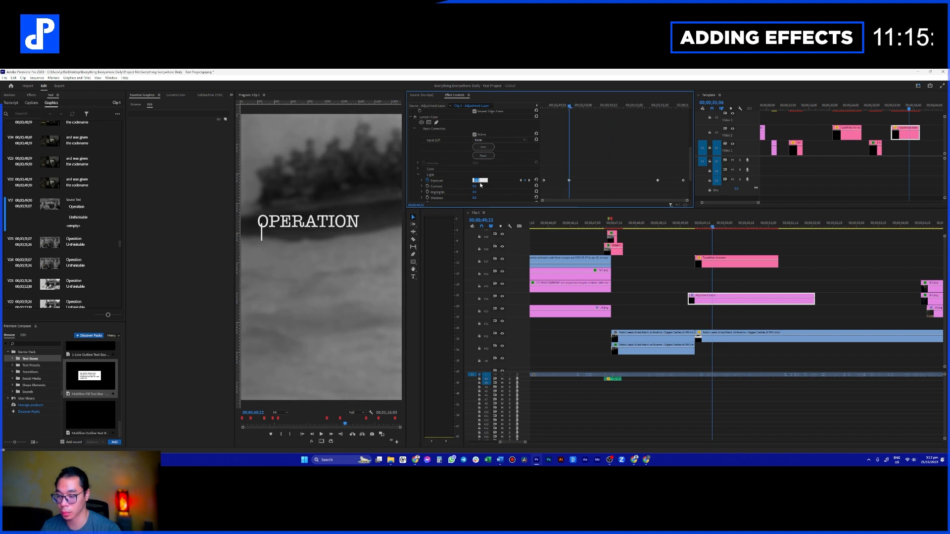
{"action": "type", "text": "5"}
{"action": "key", "text": "Return"}
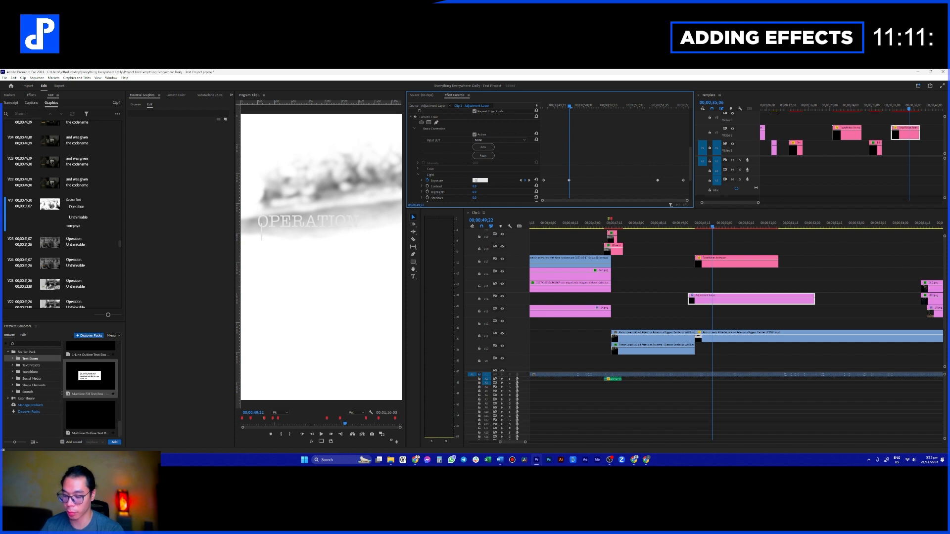
{"action": "key", "text": "Return"}
{"action": "left_click", "coordinate": [659, 106]}
{"action": "left_click", "coordinate": [478, 181]}
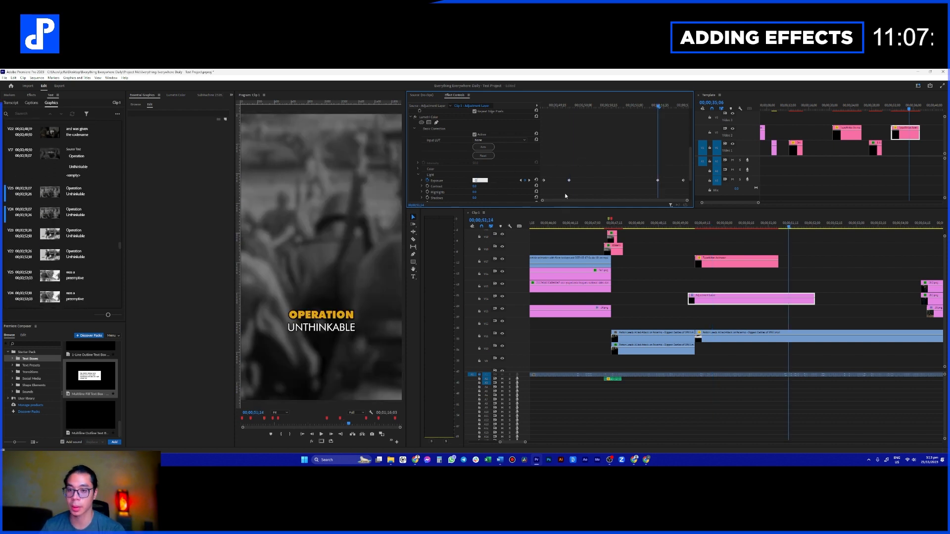
{"action": "left_click", "coordinate": [759, 276]}
- Try extending the typewriter title clip's end over the Operation Unthinkable caption, then trim it back to the caption's start
{"action": "scroll", "coordinate": [759, 278], "scroll_direction": "up", "scroll_amount": 3}
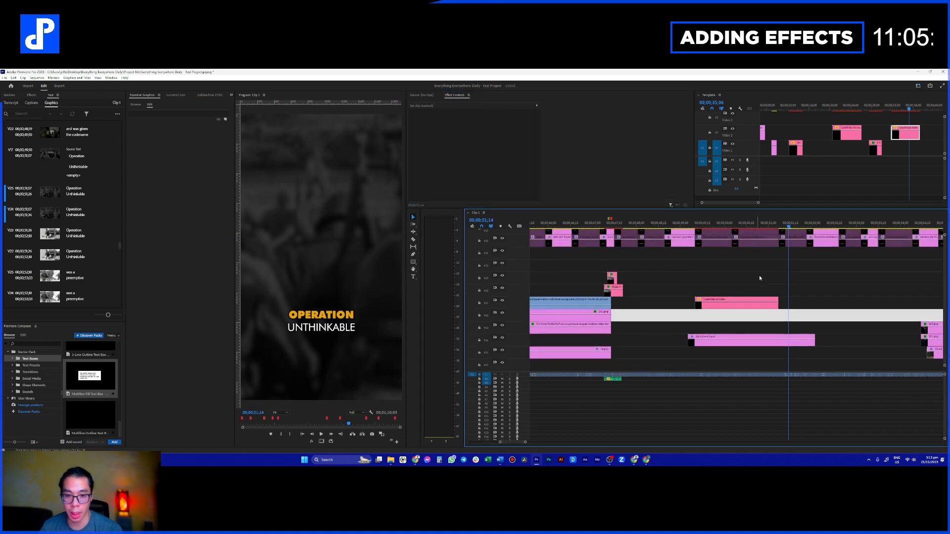
{"action": "left_click_drag", "start_coordinate": [778, 301], "coordinate": [805, 305]}
{"action": "scroll", "coordinate": [812, 312], "scroll_direction": "up", "scroll_amount": 2}
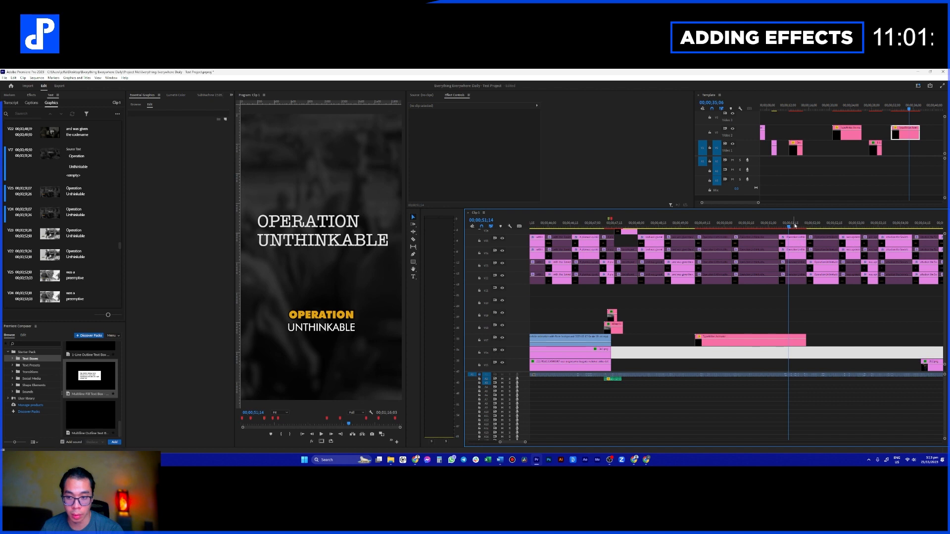
{"action": "left_click_drag", "start_coordinate": [803, 342], "coordinate": [778, 343]}
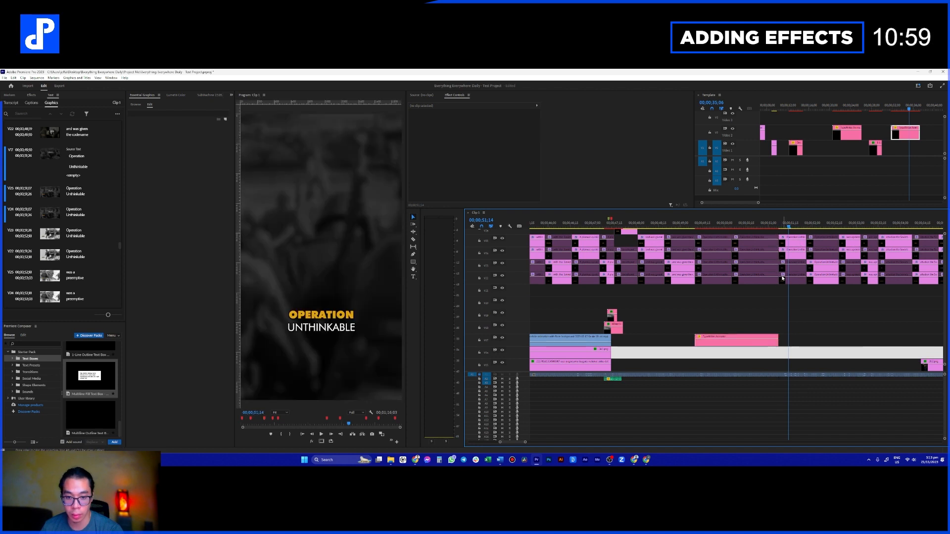
- Play back the typewriter title section to check its timing against the Operation Unthinkable caption
{"action": "scroll", "coordinate": [758, 307], "scroll_direction": "down", "scroll_amount": 2}
{"action": "left_click", "coordinate": [775, 224]}
{"action": "scroll", "coordinate": [786, 274], "scroll_direction": "down", "scroll_amount": 1}
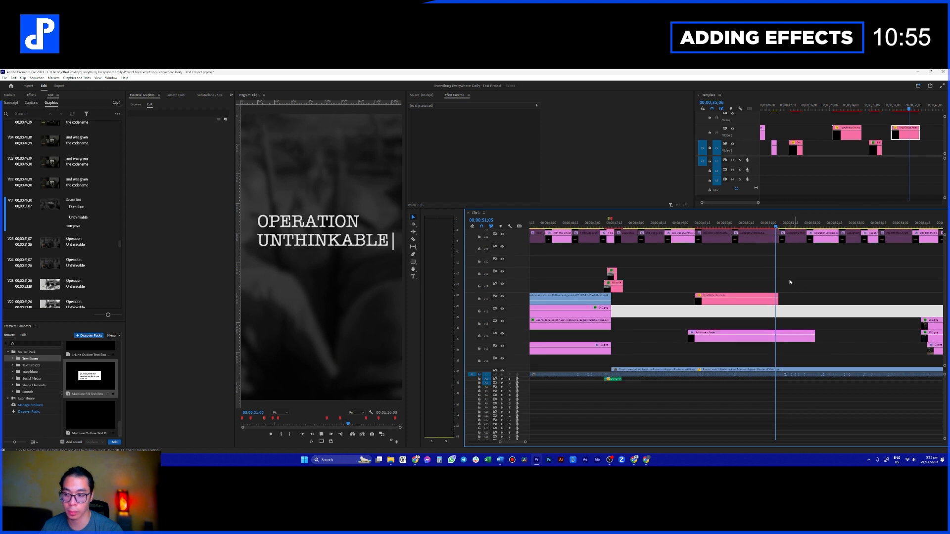
{"action": "key", "text": "space"}
{"action": "left_click_drag", "start_coordinate": [700, 225], "coordinate": [673, 231]}
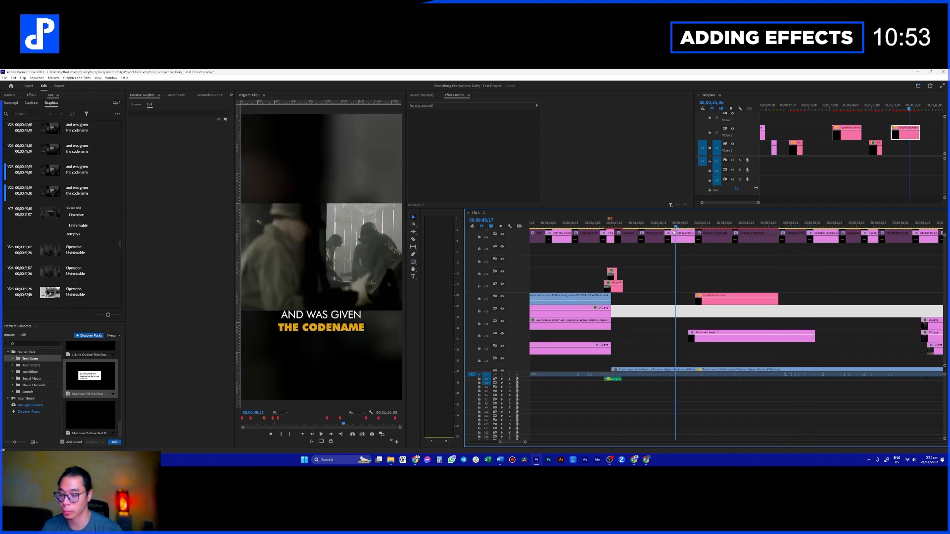
{"action": "key", "text": "space"}
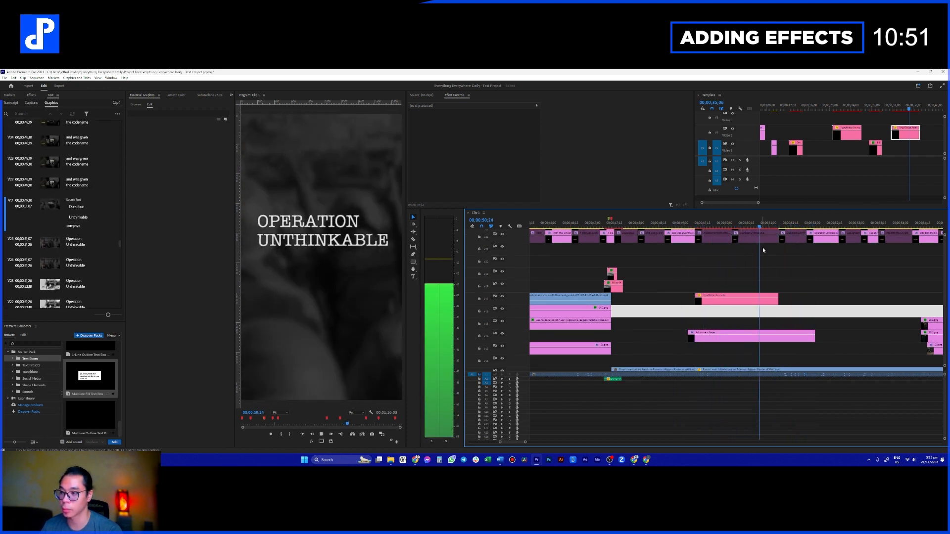
{"action": "left_click", "coordinate": [739, 225]}
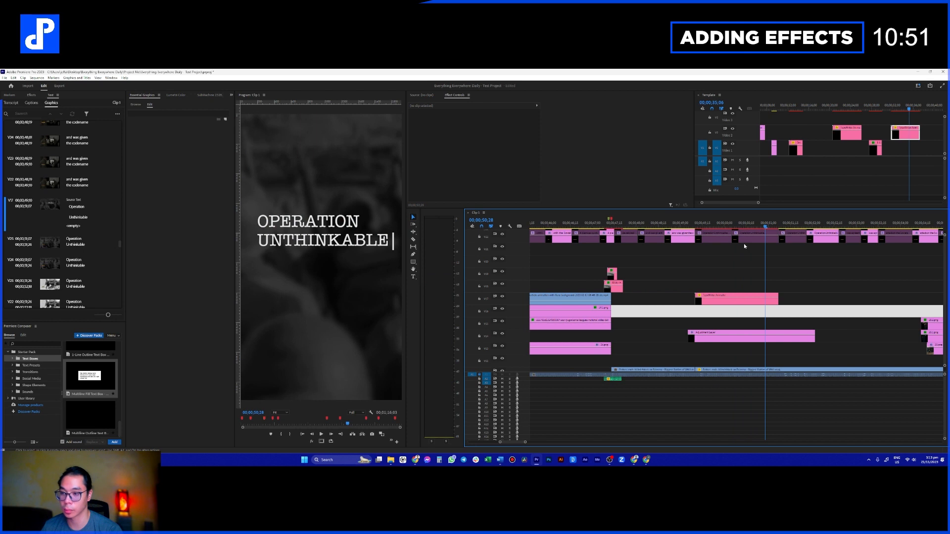
- Apply the Screen Shake transform preset to the typewriter title clip in the main sequence
{"action": "left_click", "coordinate": [739, 302]}
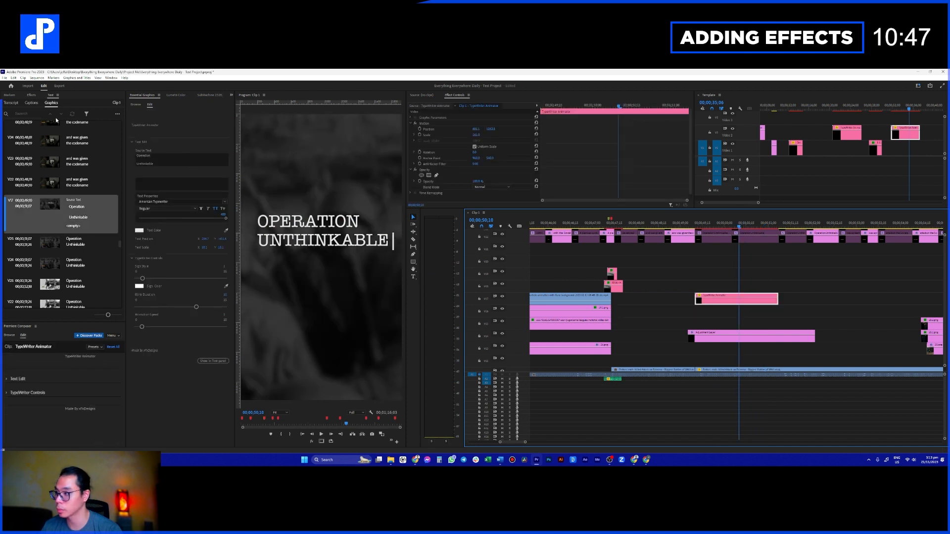
{"action": "left_click", "coordinate": [32, 95]}
{"action": "left_click", "coordinate": [30, 102]}
{"action": "left_click_drag", "start_coordinate": [38, 304], "coordinate": [704, 300]}
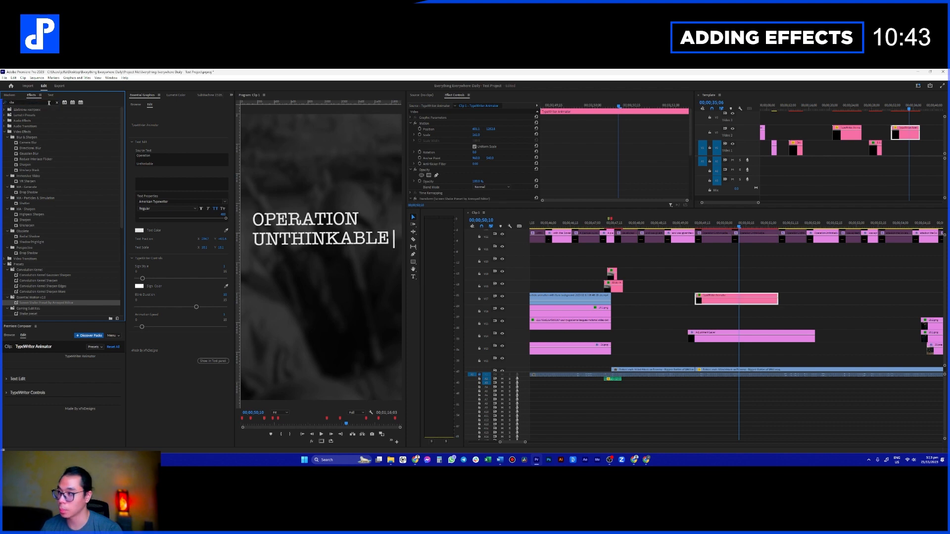
- Search the effects for glow, apply Alpha Glow to the typewriter title clip and expand its settings
{"action": "left_click", "coordinate": [31, 102]}
{"action": "type", "text": "glow"}
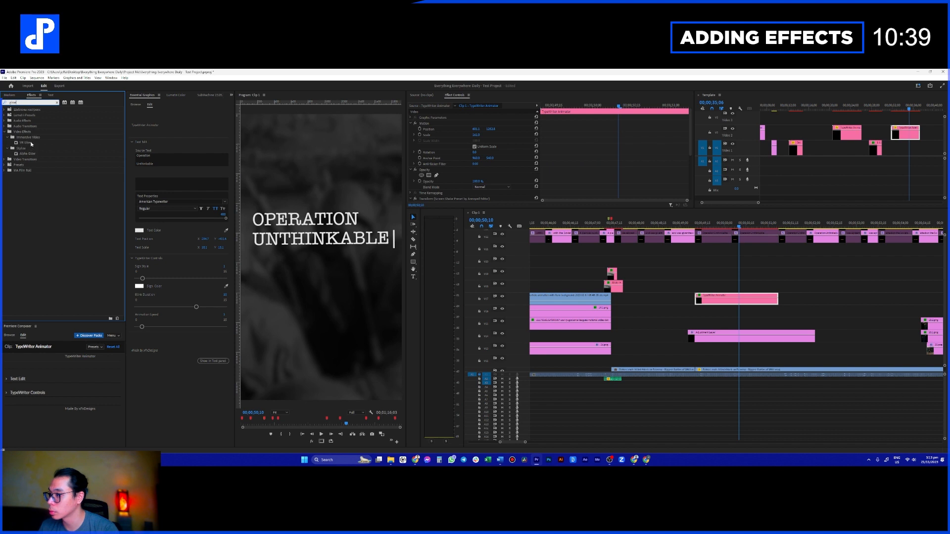
{"action": "left_click_drag", "start_coordinate": [28, 154], "coordinate": [721, 304]}
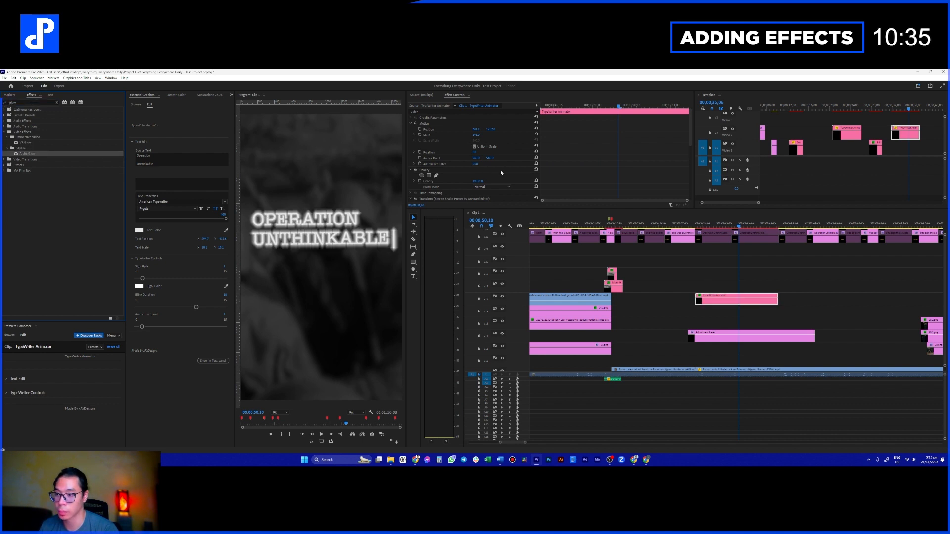
{"action": "scroll", "coordinate": [490, 169], "scroll_direction": "down", "scroll_amount": 3}
{"action": "left_click", "coordinate": [410, 144]}
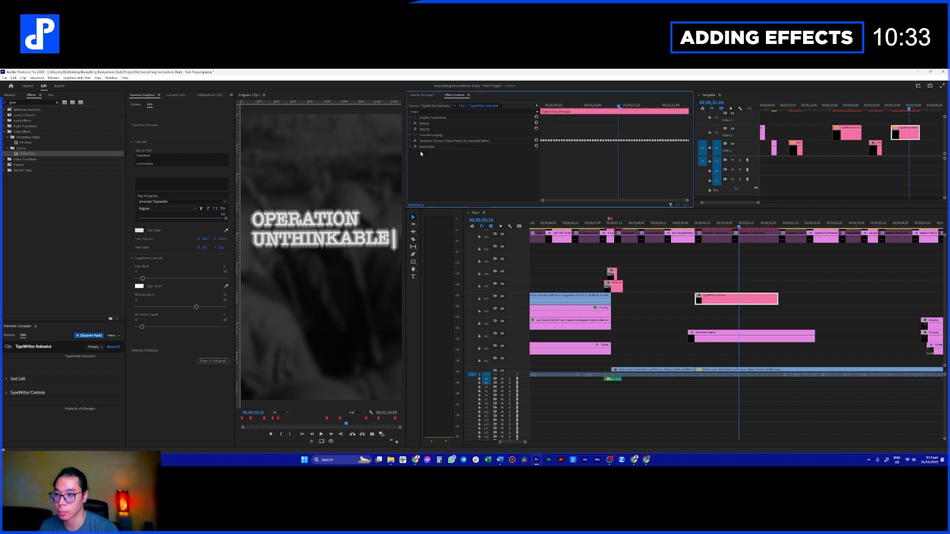
{"action": "left_click", "coordinate": [411, 146]}
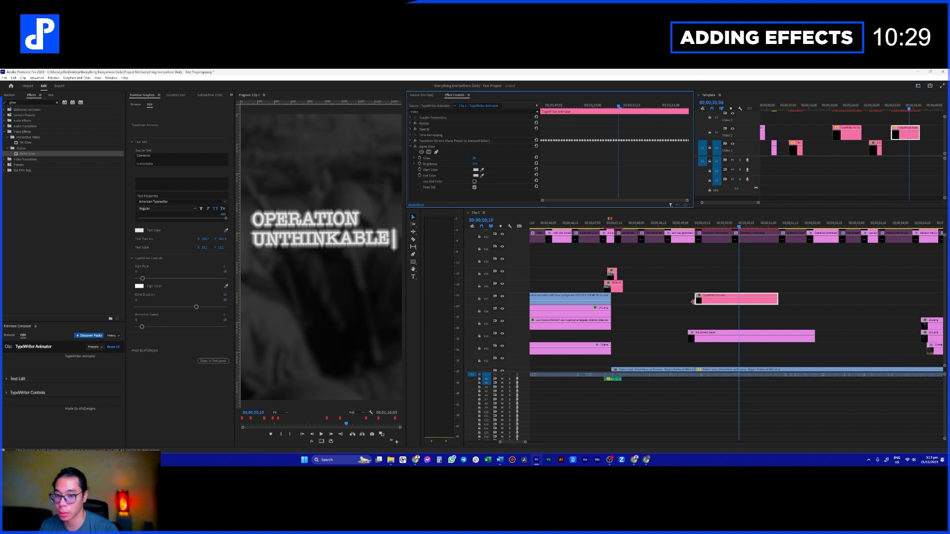
- Copy the shaking title clip into the Template sequence after the existing typewriter clips and select the copy
{"action": "left_click_drag", "start_coordinate": [721, 301], "coordinate": [926, 108]}
{"action": "left_click", "coordinate": [925, 110]}
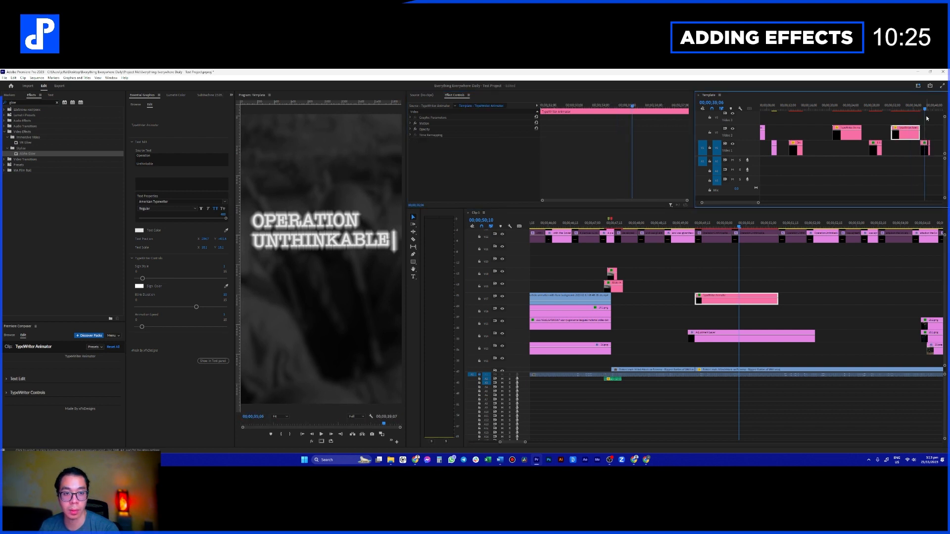
{"action": "scroll", "coordinate": [916, 126], "scroll_direction": "down", "scroll_amount": 3}
{"action": "key", "text": "d"}
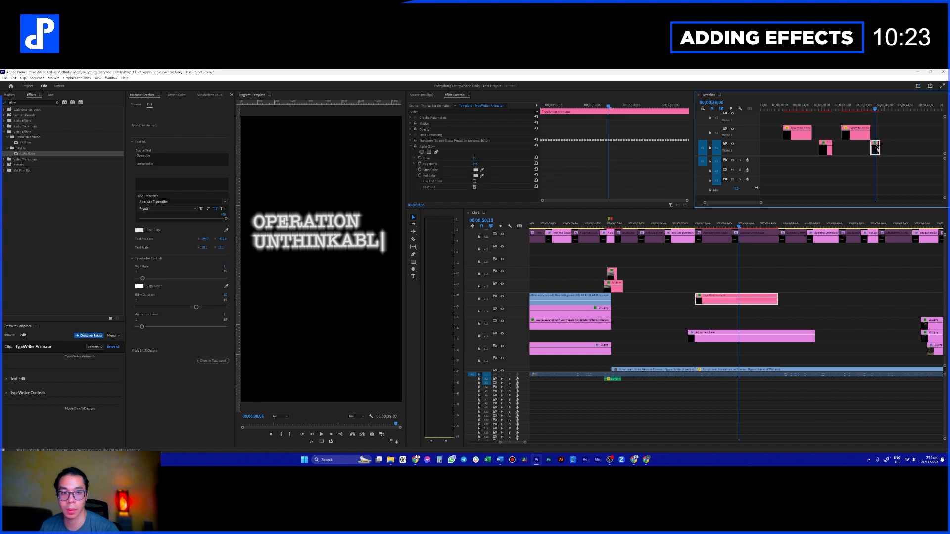
- Try different Alpha Glow size and brightness values on the Template title copy, then remove the effect
{"action": "left_click_drag", "start_coordinate": [474, 158], "coordinate": [406, 164]}
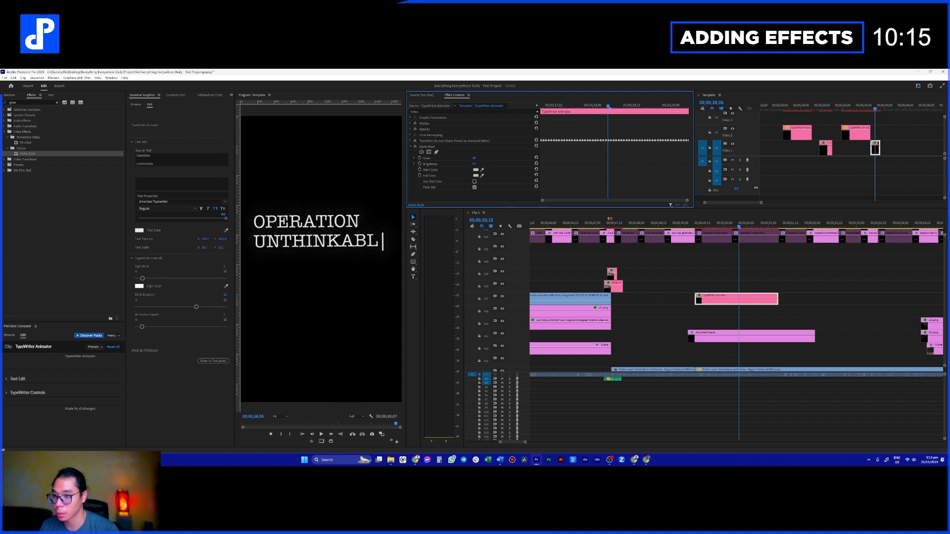
{"action": "left_click_drag", "start_coordinate": [480, 164], "coordinate": [516, 164]}
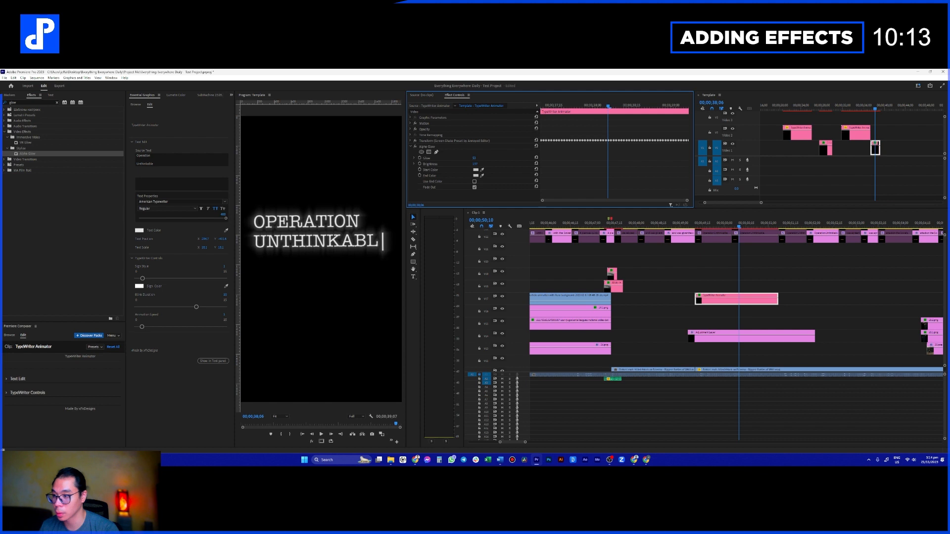
{"action": "left_click", "coordinate": [427, 147]}
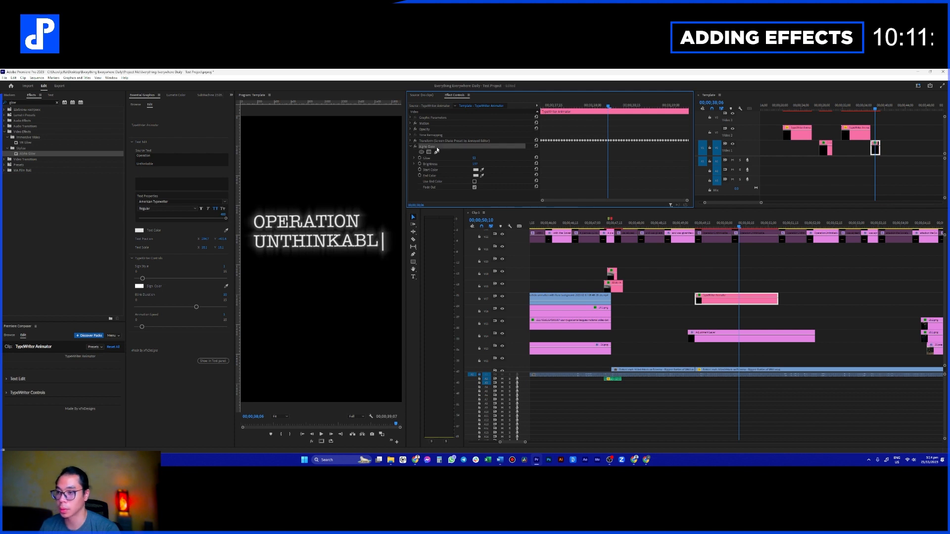
{"action": "key", "text": "Delete"}
- Apply VR Glow to the Template title copy, enable Use Tint Color, and reduce its luma threshold and glow radius
{"action": "left_click_drag", "start_coordinate": [28, 143], "coordinate": [877, 149]}
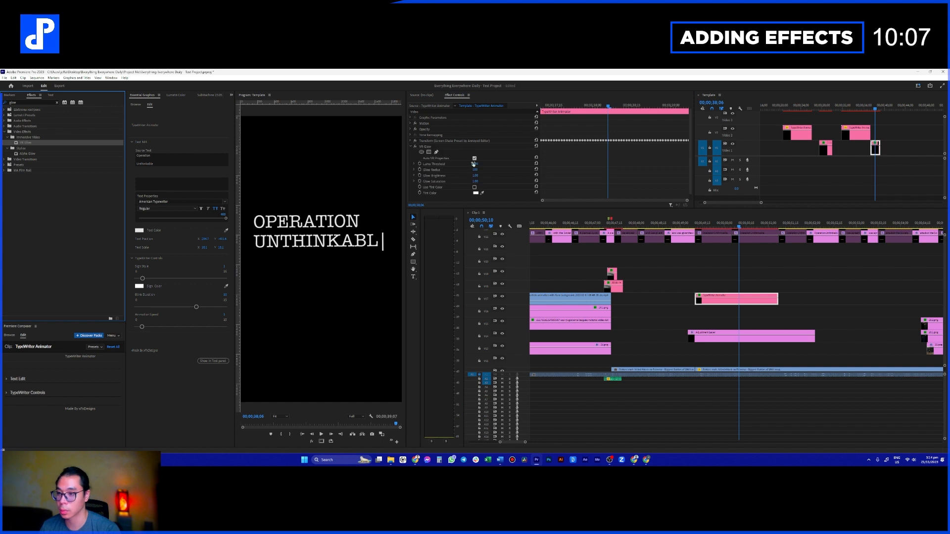
{"action": "left_click_drag", "start_coordinate": [476, 174], "coordinate": [495, 175]}
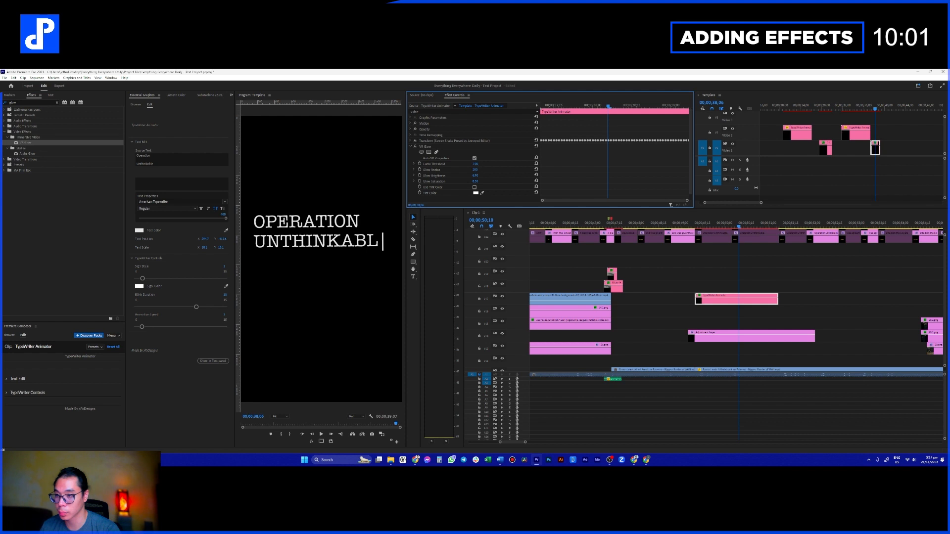
{"action": "left_click_drag", "start_coordinate": [475, 170], "coordinate": [441, 170]}
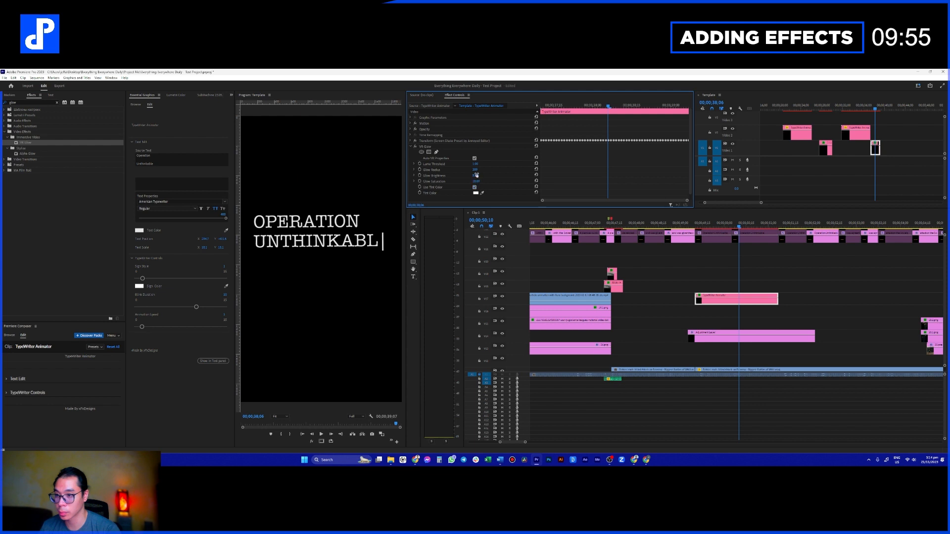
{"action": "left_click_drag", "start_coordinate": [475, 169], "coordinate": [486, 170]}
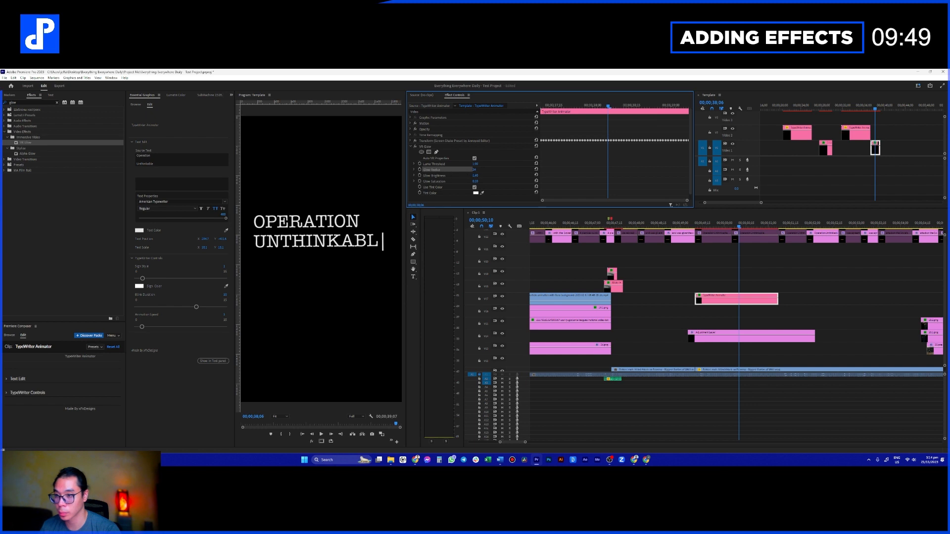
{"action": "mouse_move", "coordinate": [477, 182]}
{"action": "left_mouse_down"}
{"action": "mouse_move", "coordinate": [492, 181]}
{"action": "mouse_move", "coordinate": [483, 164]}
{"action": "mouse_move", "coordinate": [505, 163]}
{"action": "mouse_move", "coordinate": [475, 163]}
{"action": "left_mouse_up"}
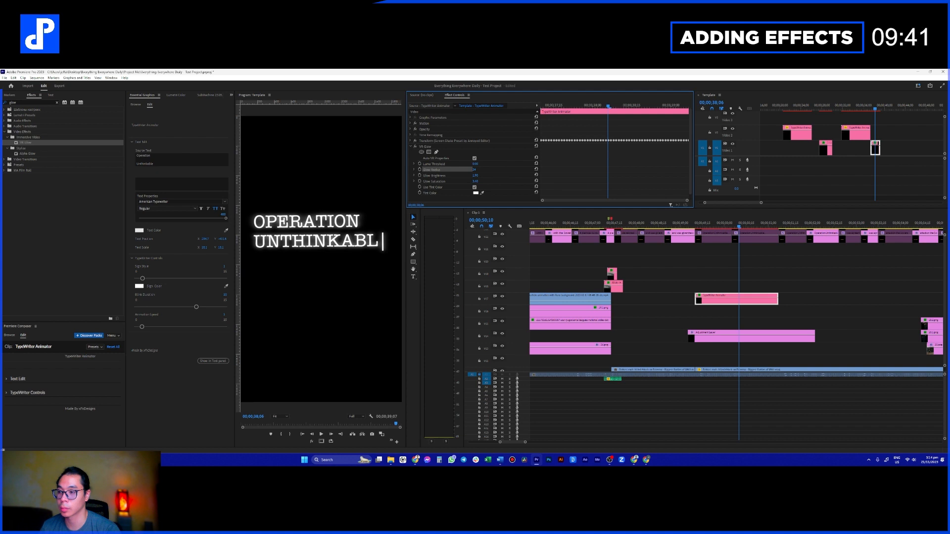
- Replace the main sequence's typewriter title with the VR Glow version from the Template sequence, trimmed to end before the caption
{"action": "left_click", "coordinate": [744, 301]}
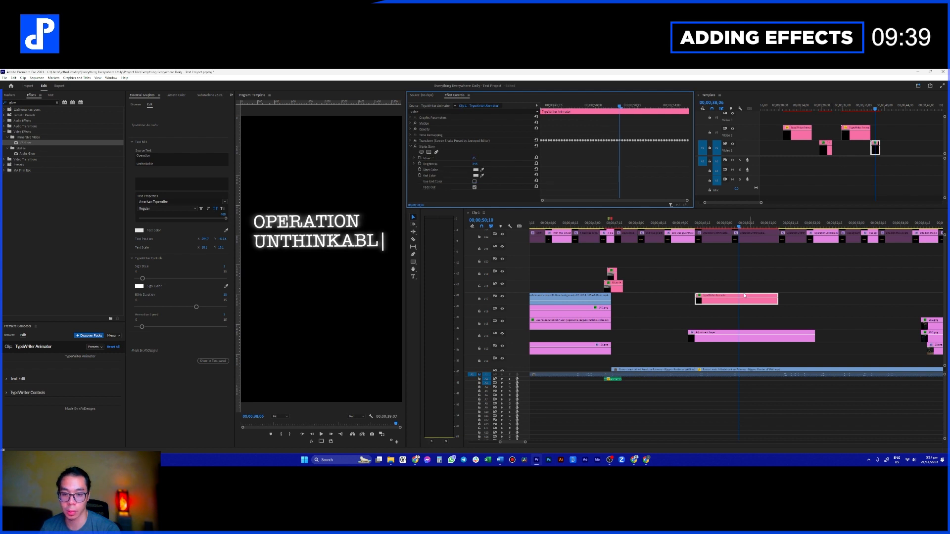
{"action": "left_click", "coordinate": [875, 151]}
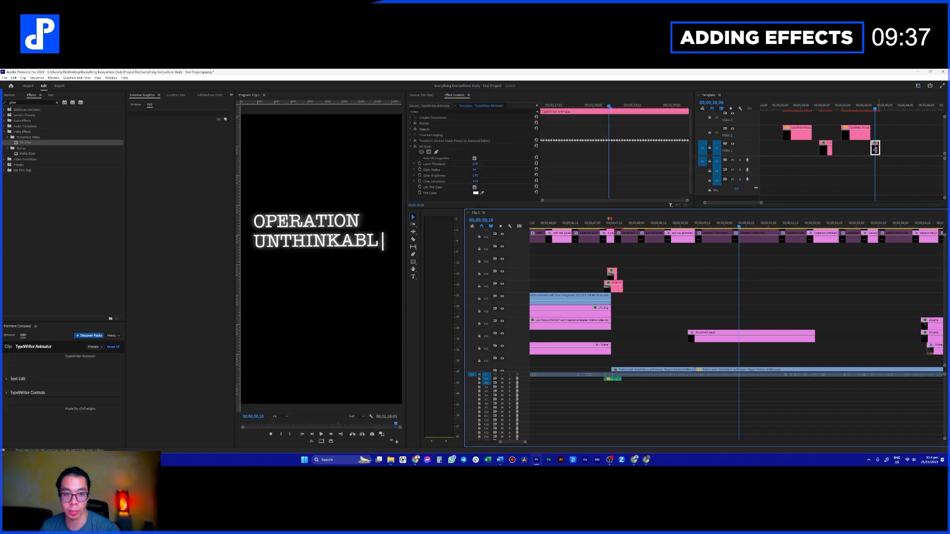
{"action": "left_click_drag", "start_coordinate": [876, 151], "coordinate": [806, 315]}
{"action": "scroll", "coordinate": [805, 317], "scroll_direction": "up", "scroll_amount": 3}
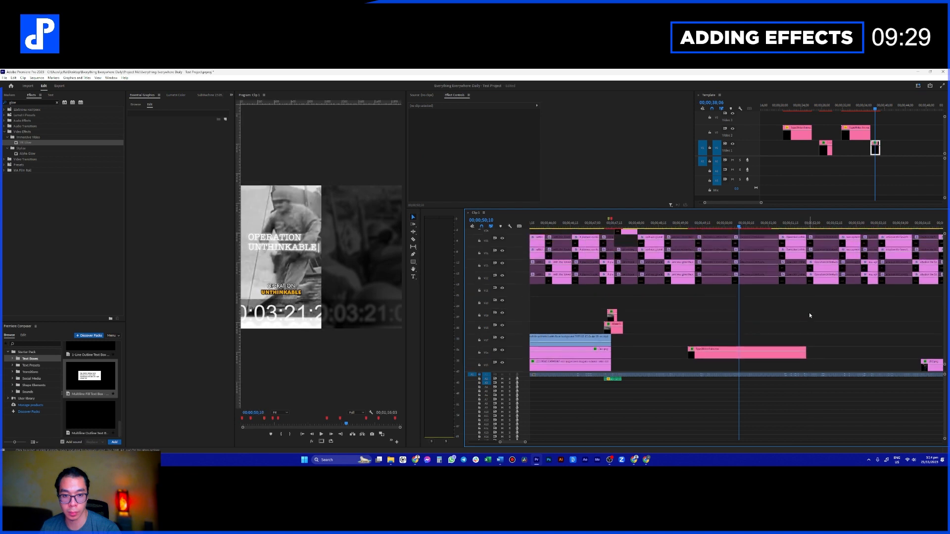
{"action": "left_click_drag", "start_coordinate": [787, 355], "coordinate": [759, 355]}
- Play back the VR Glow title over the adjustment layer, then delete that clip from the main sequence
{"action": "scroll", "coordinate": [759, 346], "scroll_direction": "down", "scroll_amount": 2}
{"action": "left_click", "coordinate": [683, 225]}
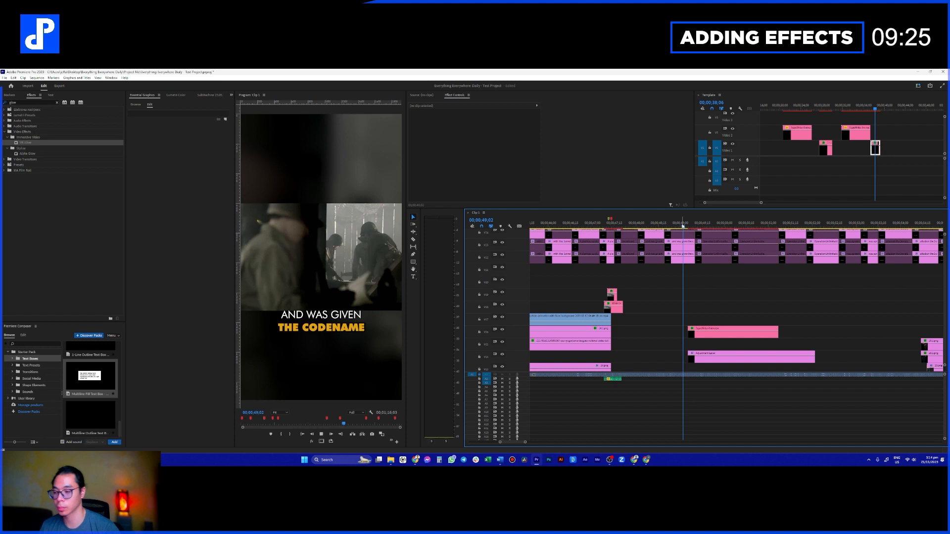
{"action": "key", "text": "space"}
{"action": "key", "text": "space"}
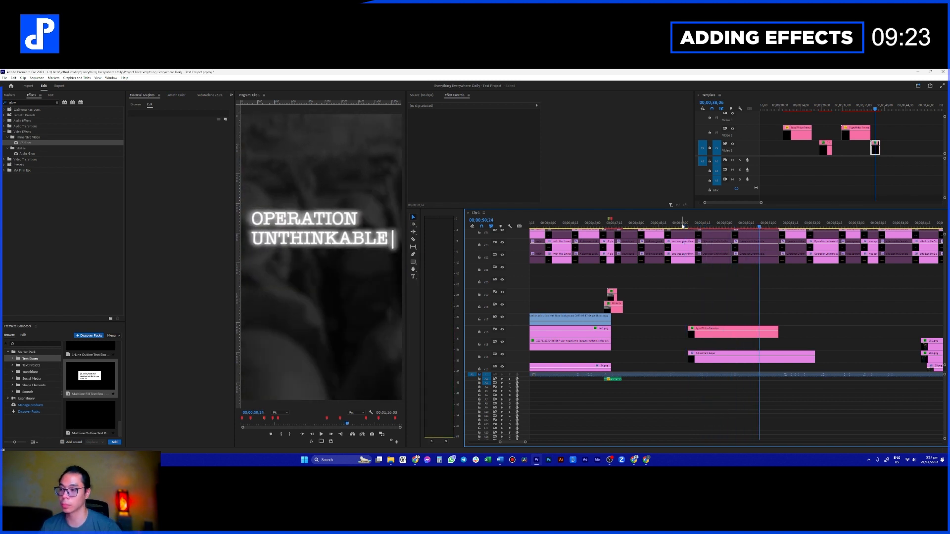
{"action": "left_click", "coordinate": [735, 334]}
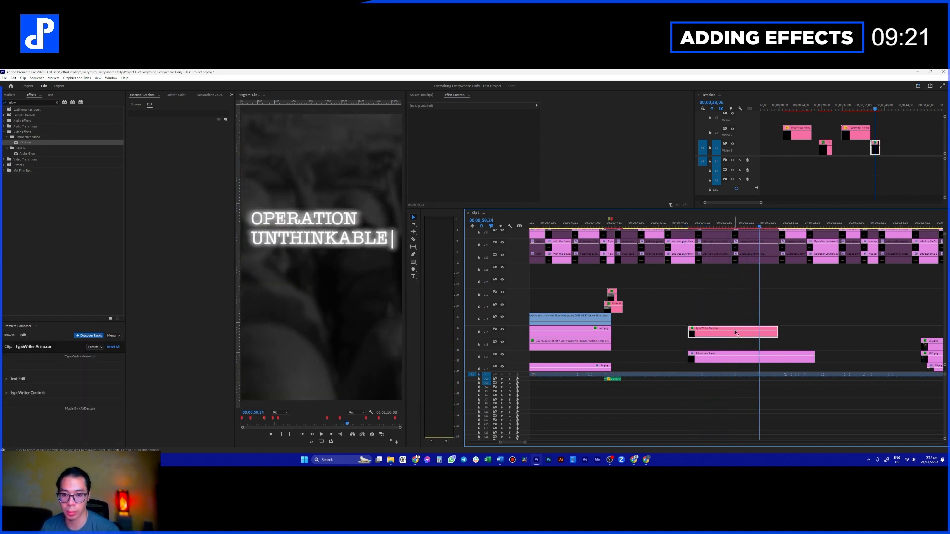
{"action": "key", "text": "Delete"}
- Adjust the VR Glow settings on the Template title and copy it back above the adjustment layer, aligned with the layer's start
{"action": "left_click", "coordinate": [875, 148]}
{"action": "left_click", "coordinate": [890, 132]}
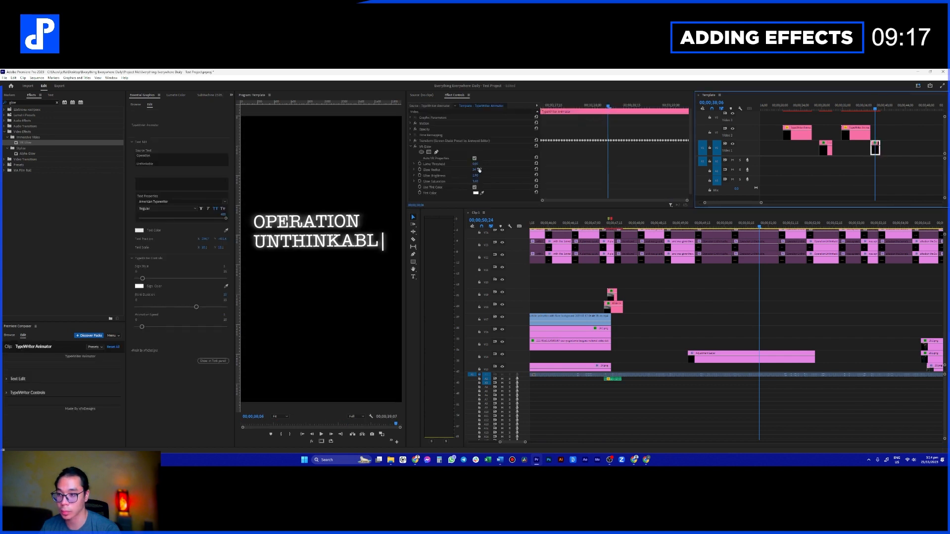
{"action": "left_click", "coordinate": [483, 176]}
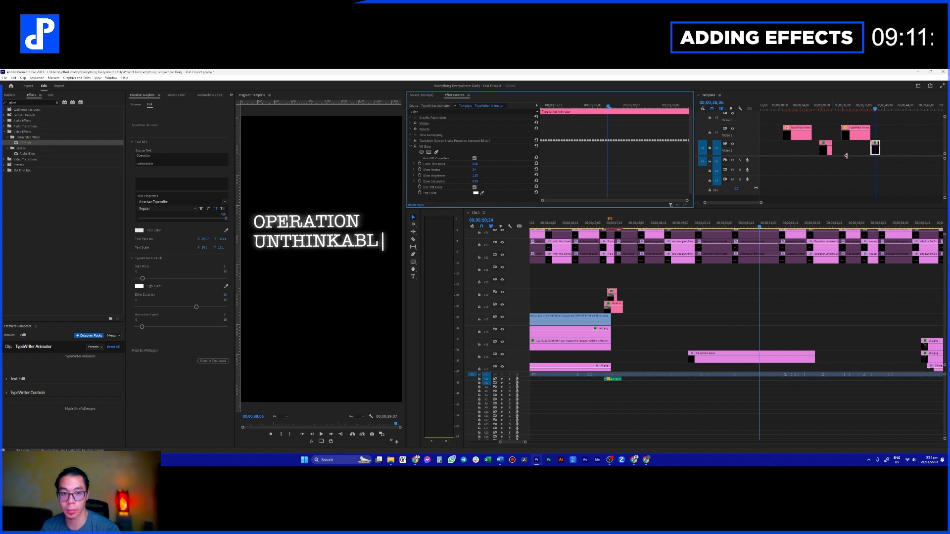
{"action": "left_click_drag", "start_coordinate": [874, 154], "coordinate": [695, 236]}
- Play back the start of the glowing typewriter title several times to check its appearance over the darkened footage
{"action": "left_click", "coordinate": [686, 224]}
{"action": "key", "text": "space"}
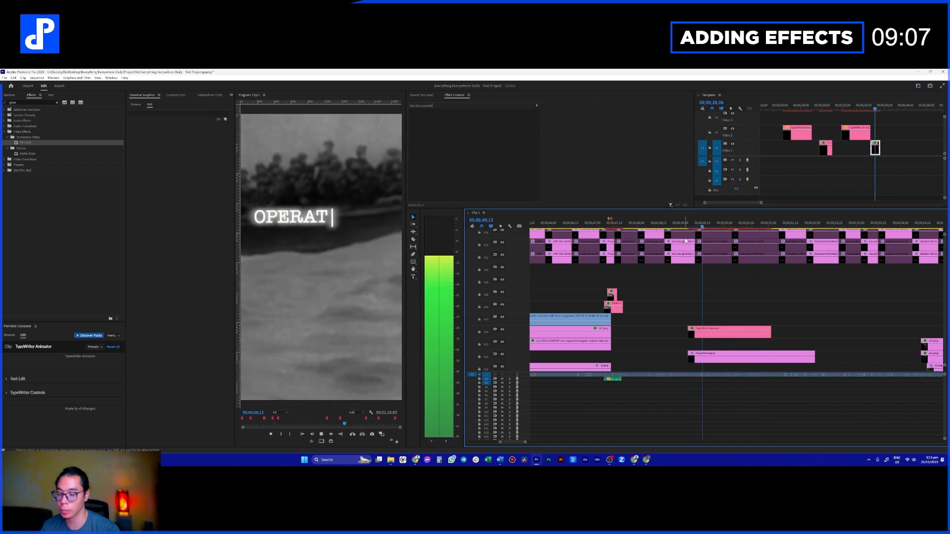
{"action": "scroll", "coordinate": [686, 272], "scroll_direction": "down", "scroll_amount": 5}
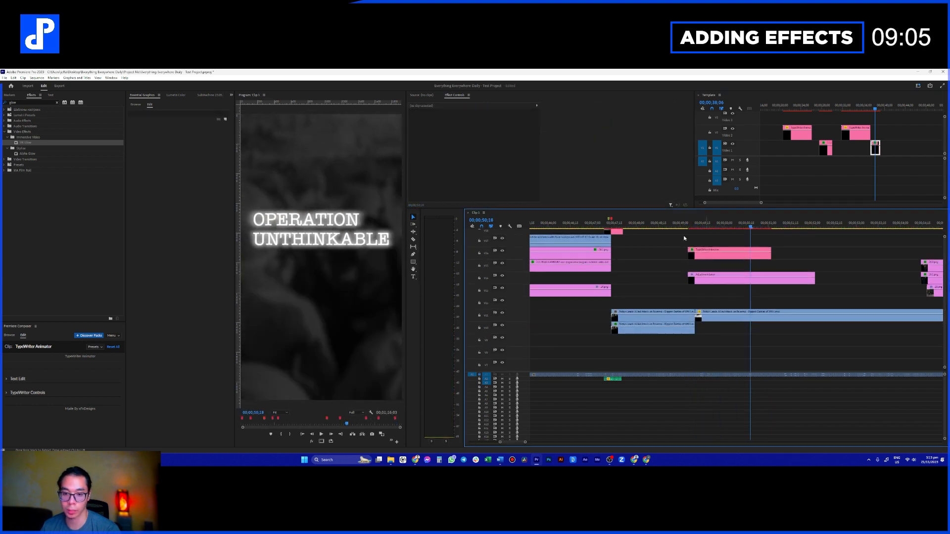
{"action": "left_click", "coordinate": [673, 224]}
{"action": "scroll", "coordinate": [667, 269], "scroll_direction": "up", "scroll_amount": 2}
{"action": "key", "text": "space"}
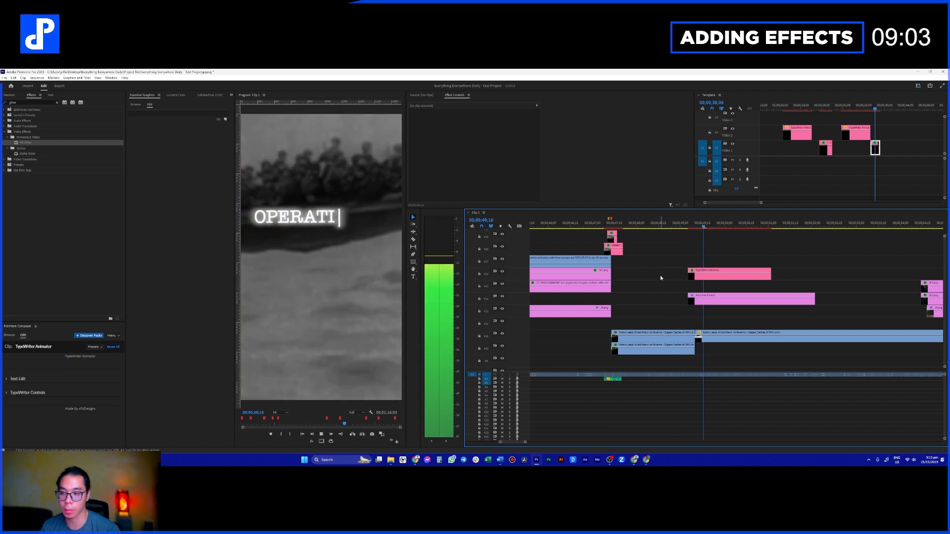
{"action": "left_click", "coordinate": [687, 225]}
{"action": "key", "text": "space"}
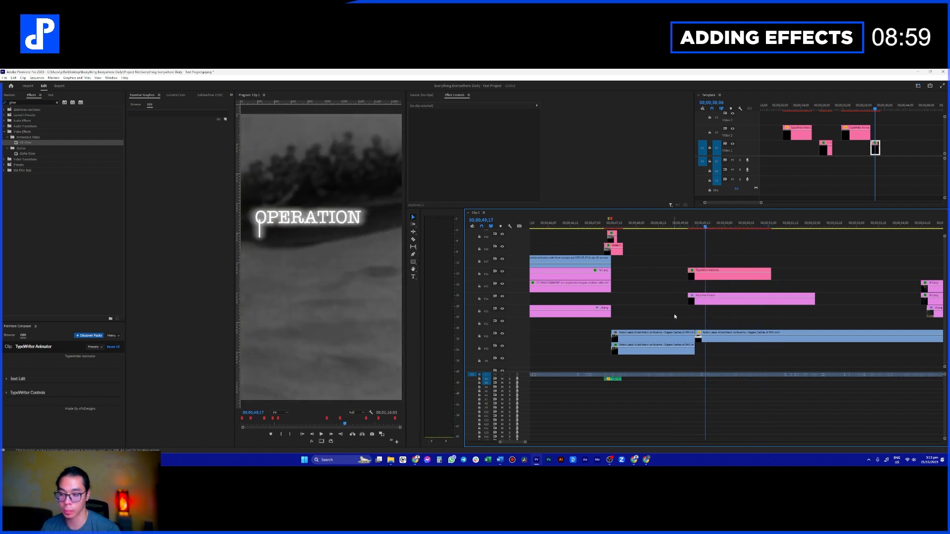
- Play the sequence onward from the typewriter title to the Soviet forces caption to review the following clips
{"action": "key", "text": "space"}
{"action": "scroll", "coordinate": [688, 271], "scroll_direction": "down", "scroll_amount": 1}
{"action": "left_click", "coordinate": [720, 227]}
{"action": "key", "text": "space"}
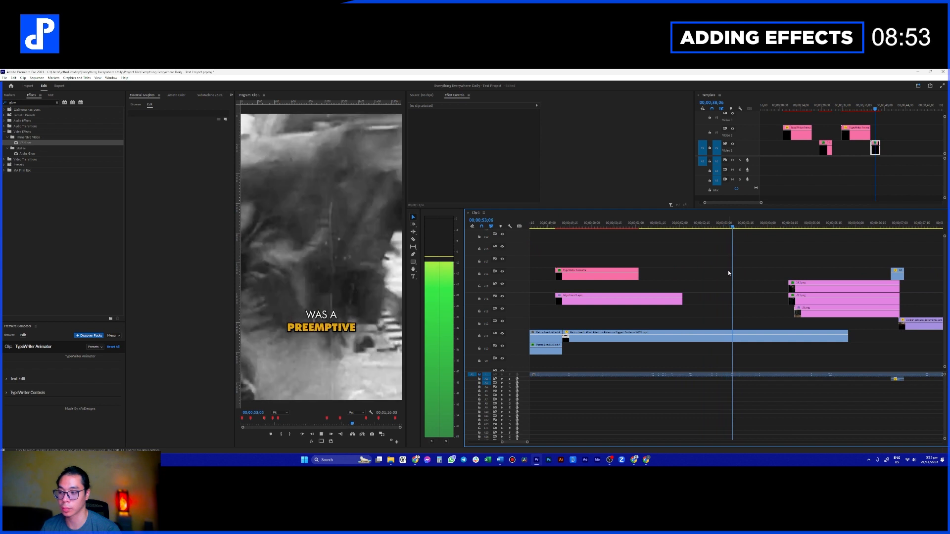
{"action": "scroll", "coordinate": [725, 274], "scroll_direction": "down", "scroll_amount": 3}
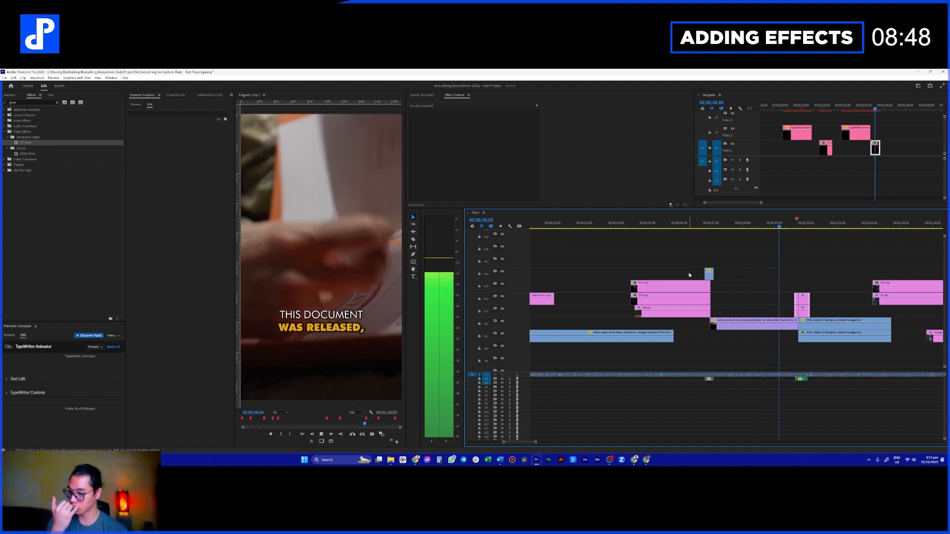
{"action": "key", "text": "space"}
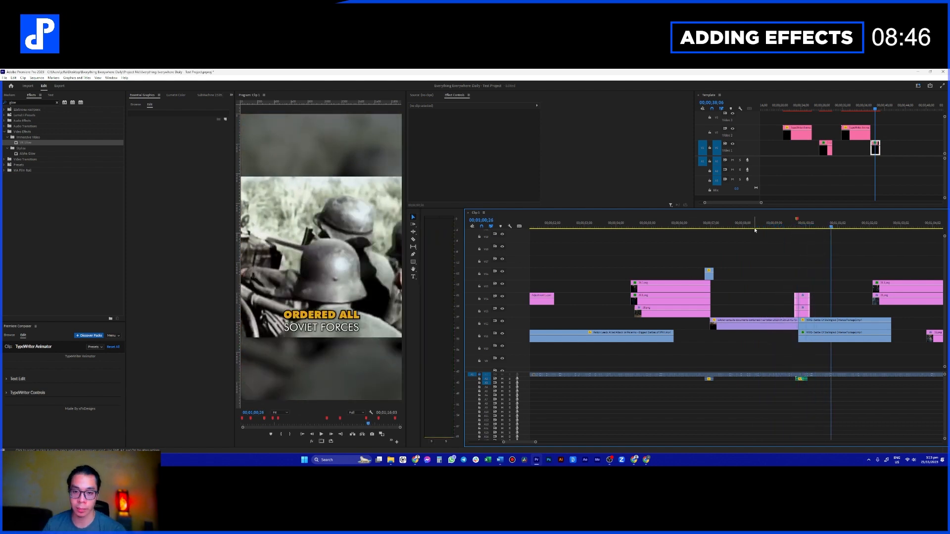
- Move the document footage clip down one track and open the Camera Film Effects folder in the overlay library
{"action": "left_click", "coordinate": [767, 329]}
{"action": "left_click_drag", "start_coordinate": [767, 330], "coordinate": [769, 342]}
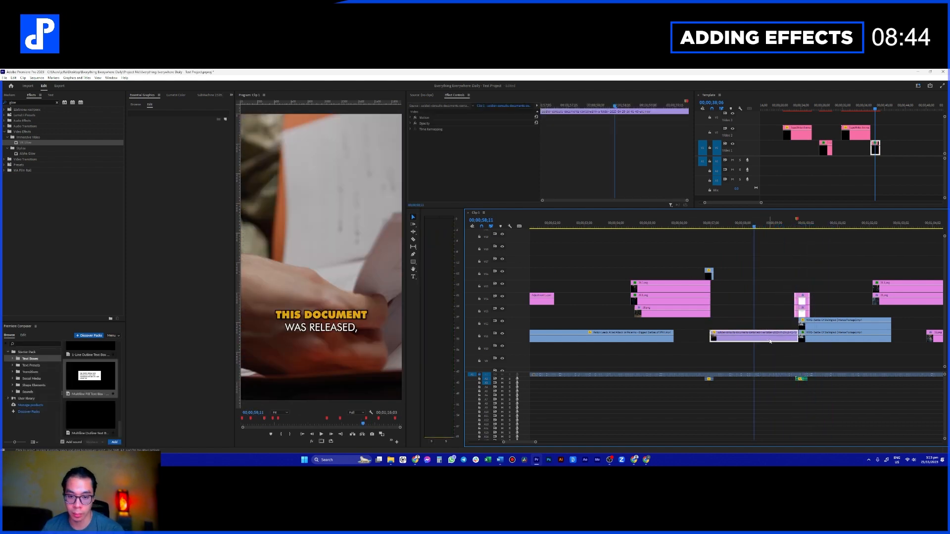
{"action": "left_click", "coordinate": [231, 97]}
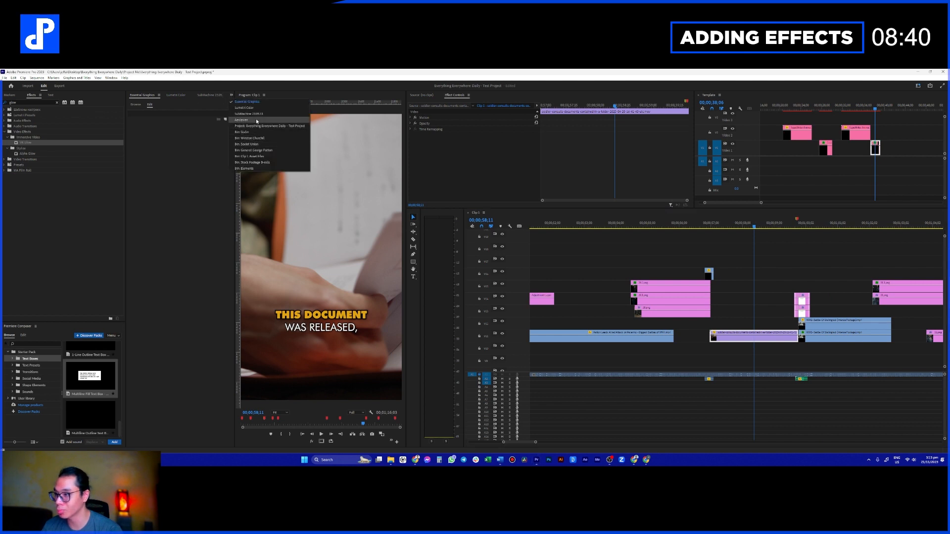
{"action": "left_click", "coordinate": [257, 121]}
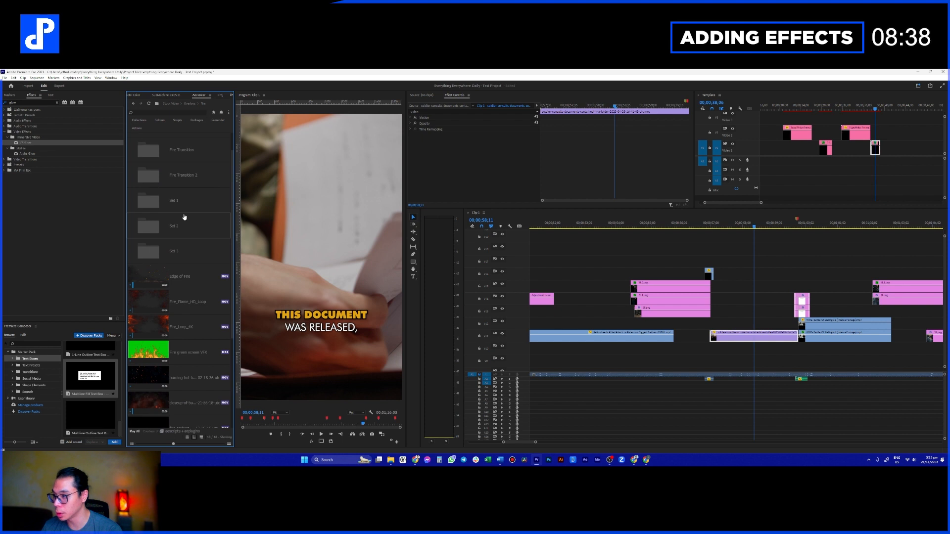
{"action": "left_click", "coordinate": [178, 158]}
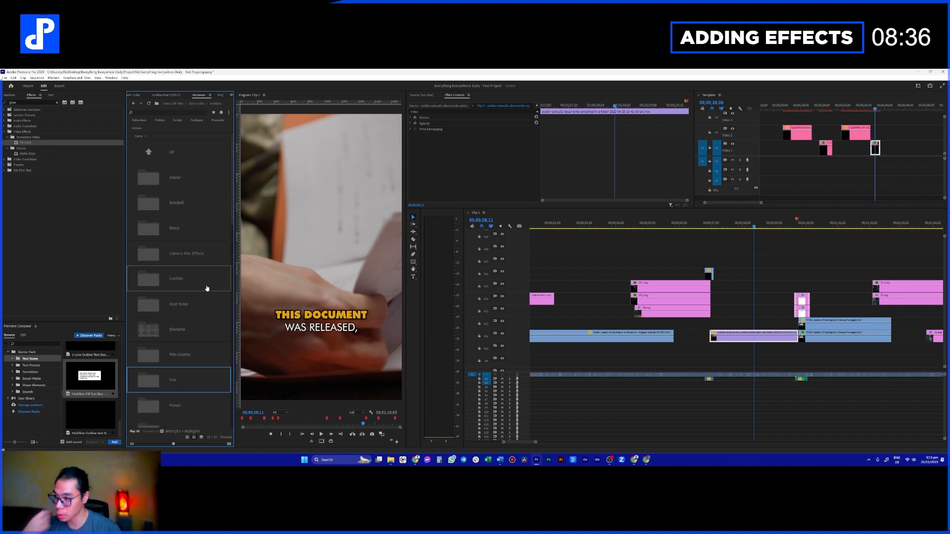
{"action": "double_click", "coordinate": [206, 252]}
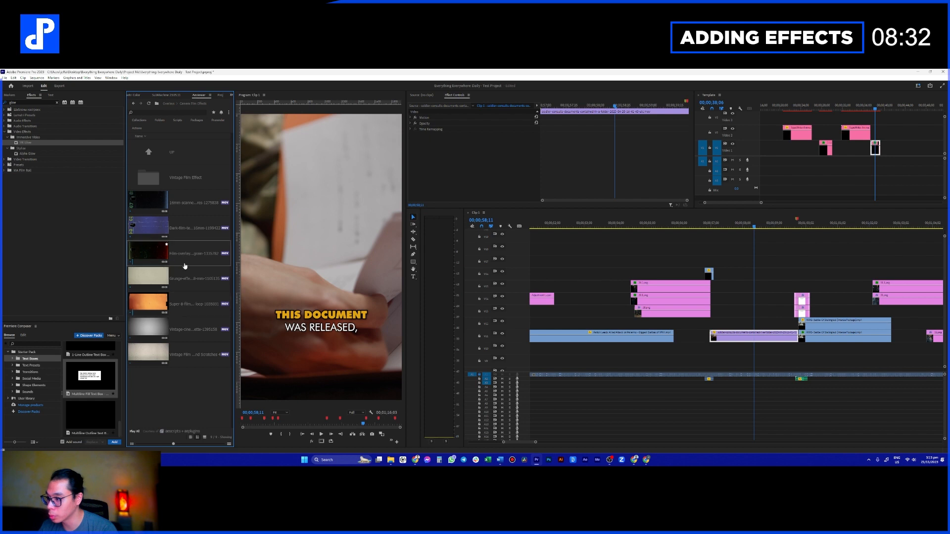
- Place the film overlay with scratches and grain on a free track above the document clip and delete its excess end
{"action": "left_click_drag", "start_coordinate": [185, 266], "coordinate": [628, 241]}
{"action": "key", "text": "shift+minus"}
{"action": "key", "text": "ctrl+z"}
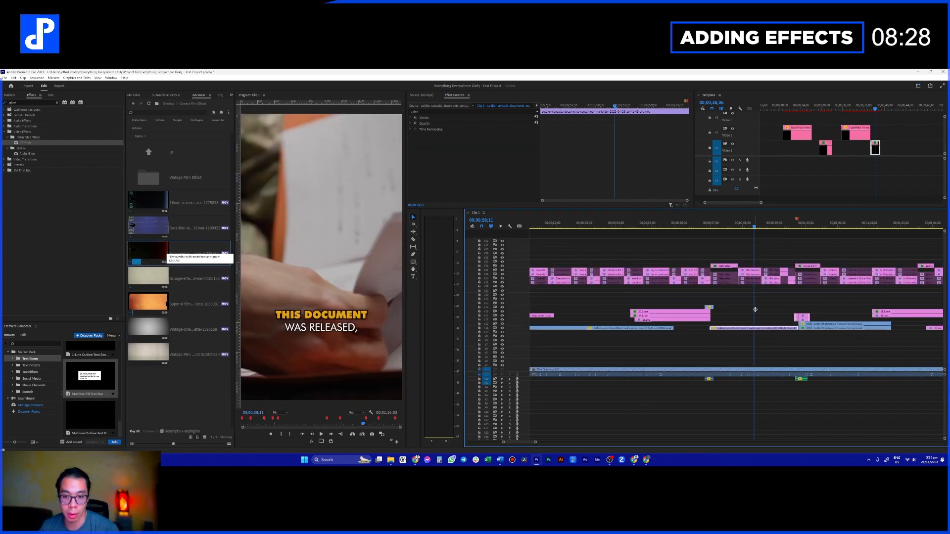
{"action": "key", "text": "minus"}
{"action": "key", "text": "minus"}
{"action": "left_click_drag", "start_coordinate": [184, 247], "coordinate": [771, 296]}
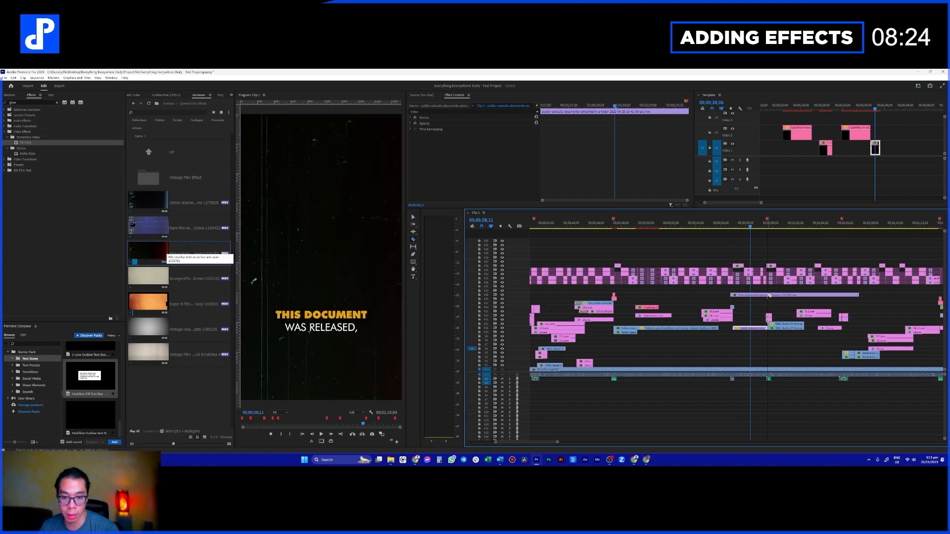
{"action": "left_click", "coordinate": [775, 296]}
{"action": "key", "text": "Delete"}
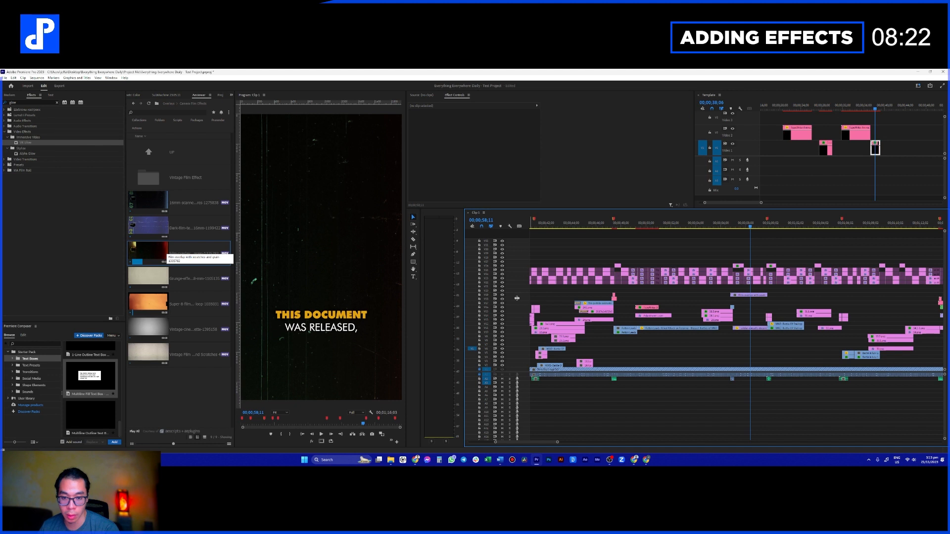
- Move the scratches and grain overlay directly above the document clip and trim its start to match that clip
{"action": "key", "text": "ctrl+equal"}
{"action": "scroll", "coordinate": [525, 300], "scroll_direction": "up", "scroll_amount": 3}
{"action": "scroll", "coordinate": [763, 294], "scroll_direction": "up", "scroll_amount": 4}
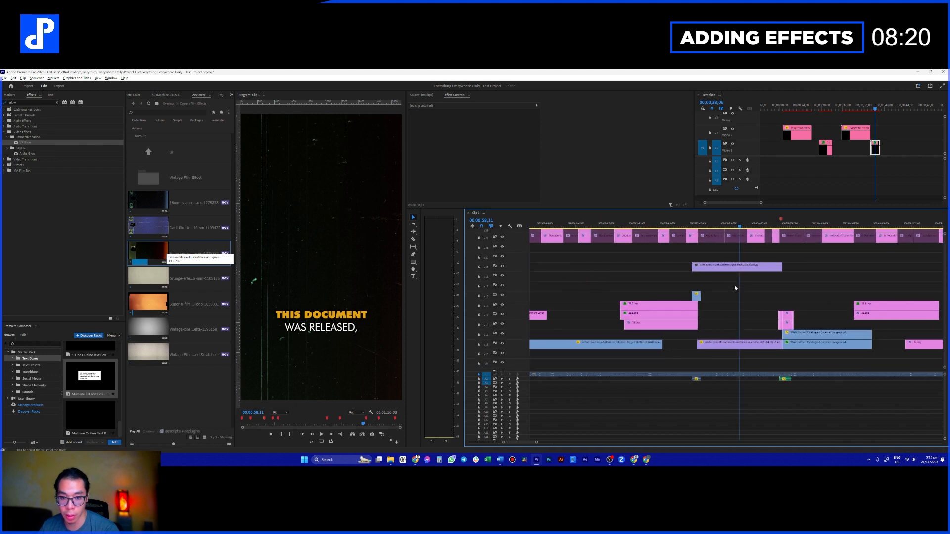
{"action": "left_click", "coordinate": [741, 268]}
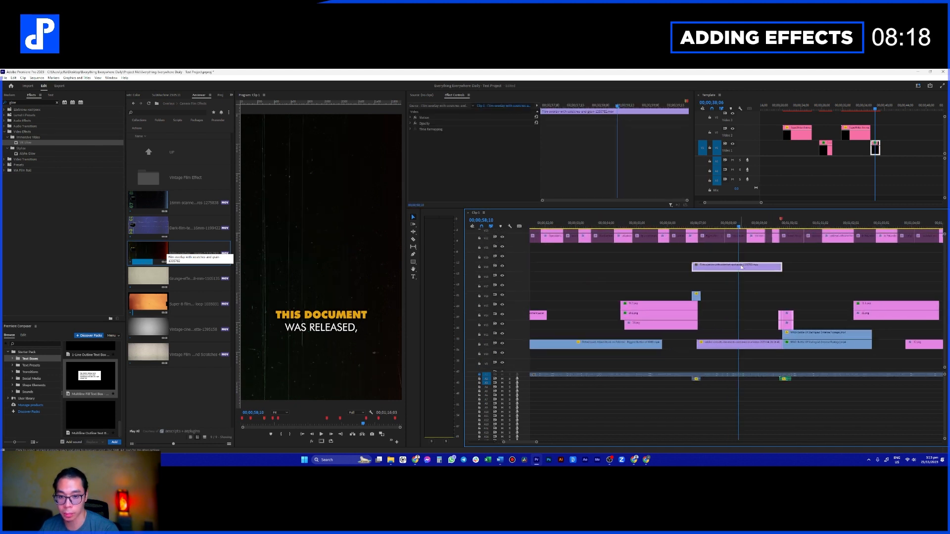
{"action": "left_click", "coordinate": [414, 119]}
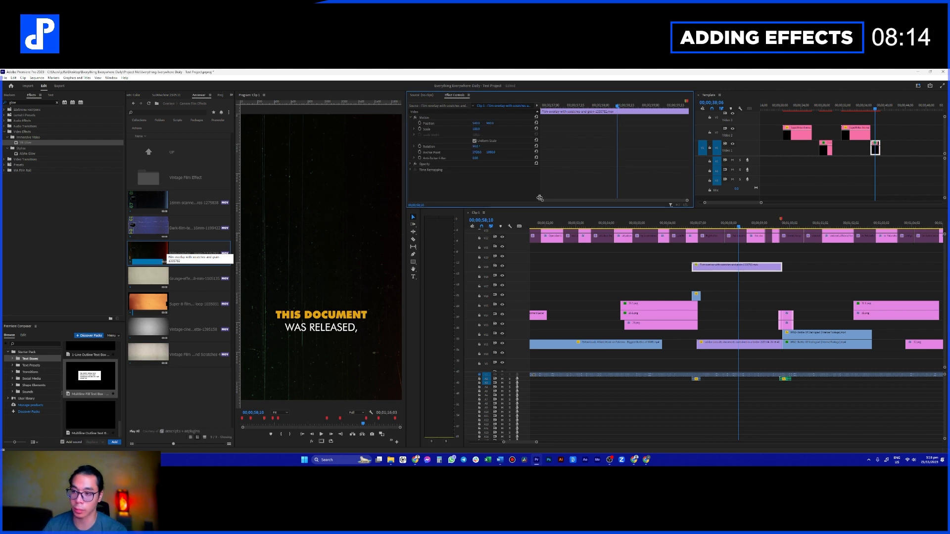
{"action": "left_click", "coordinate": [747, 296]}
{"action": "left_click_drag", "start_coordinate": [710, 267], "coordinate": [710, 335]}
{"action": "left_click_drag", "start_coordinate": [695, 335], "coordinate": [699, 336]}
{"action": "left_click", "coordinate": [735, 305]}
{"action": "left_click", "coordinate": [729, 230]}
{"action": "left_click", "coordinate": [736, 335]}
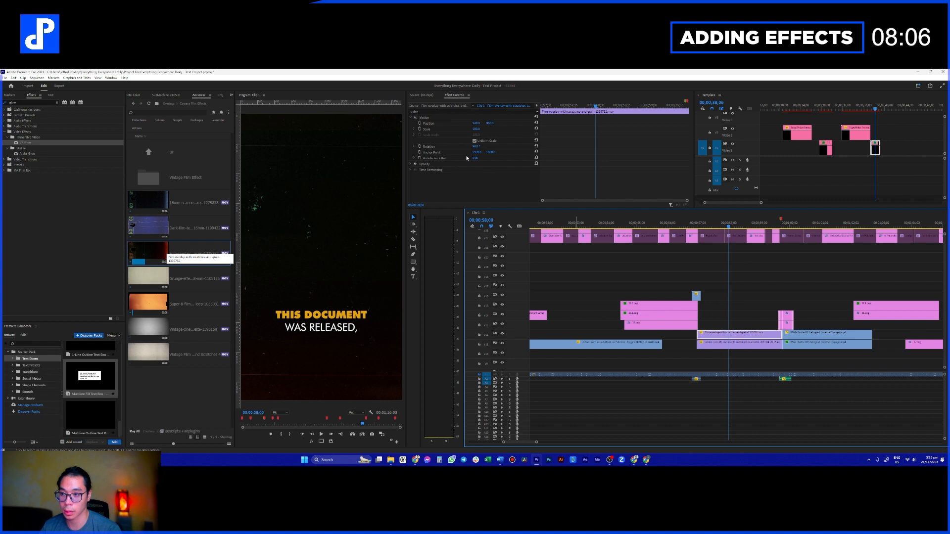
- Set the scratches and grain overlay's blend mode to Screen and play the section back from the preceding transition
{"action": "left_click", "coordinate": [410, 164]}
{"action": "left_click", "coordinate": [487, 182]}
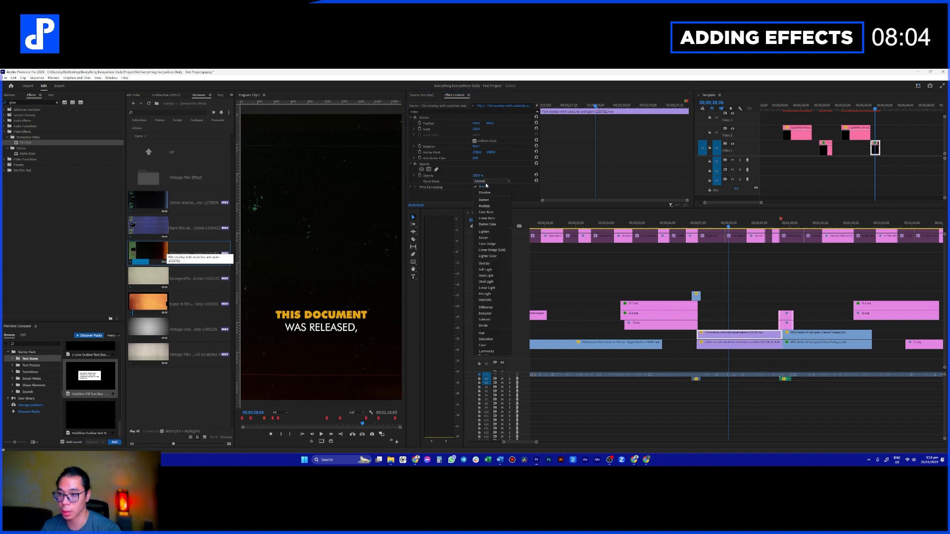
{"action": "left_click", "coordinate": [484, 237]}
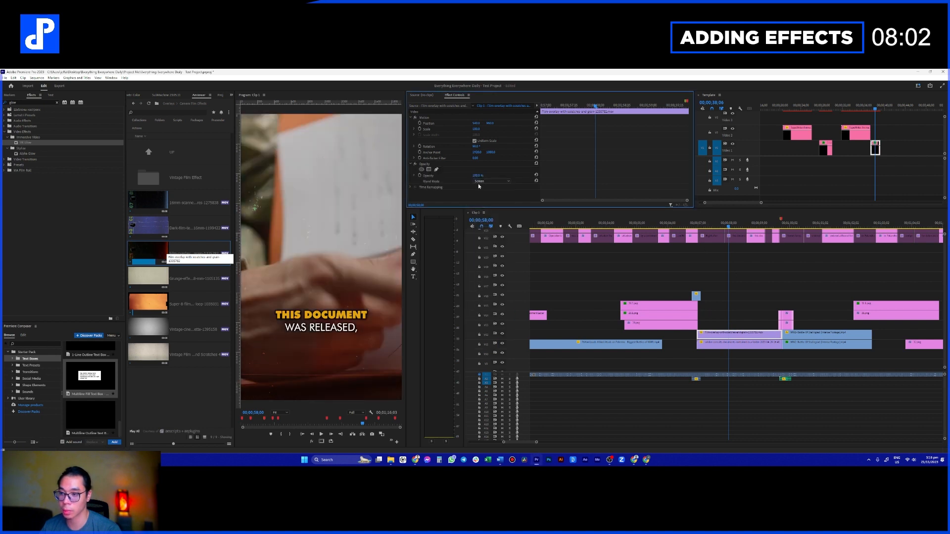
{"action": "left_click", "coordinate": [693, 226]}
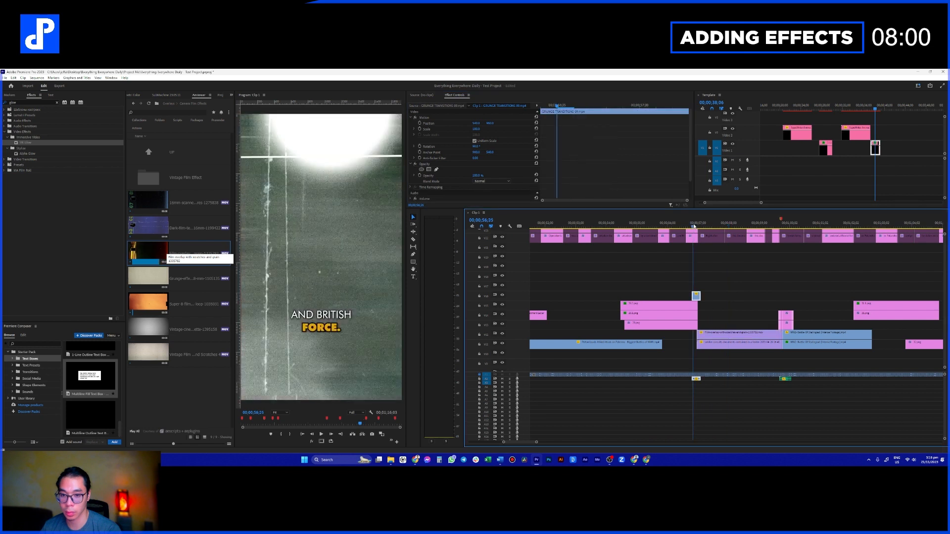
{"action": "key", "text": "space"}
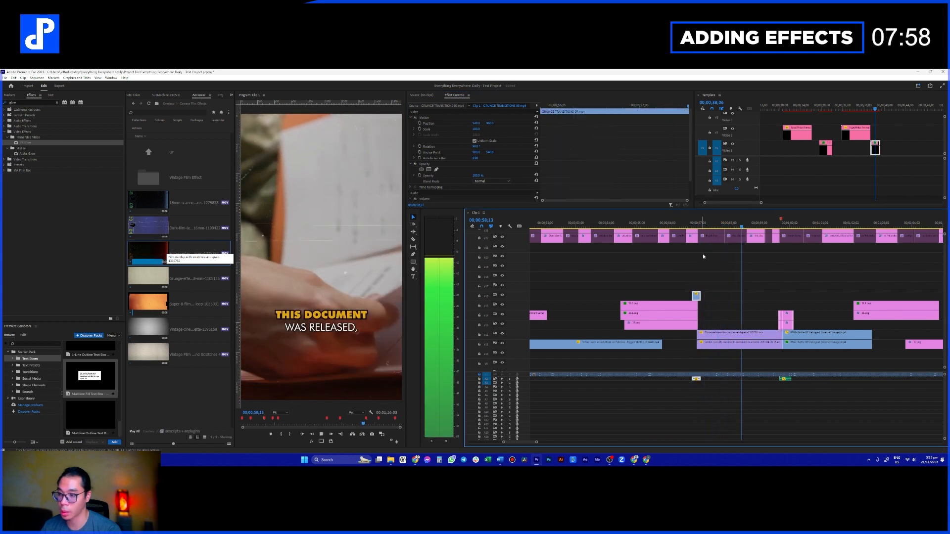
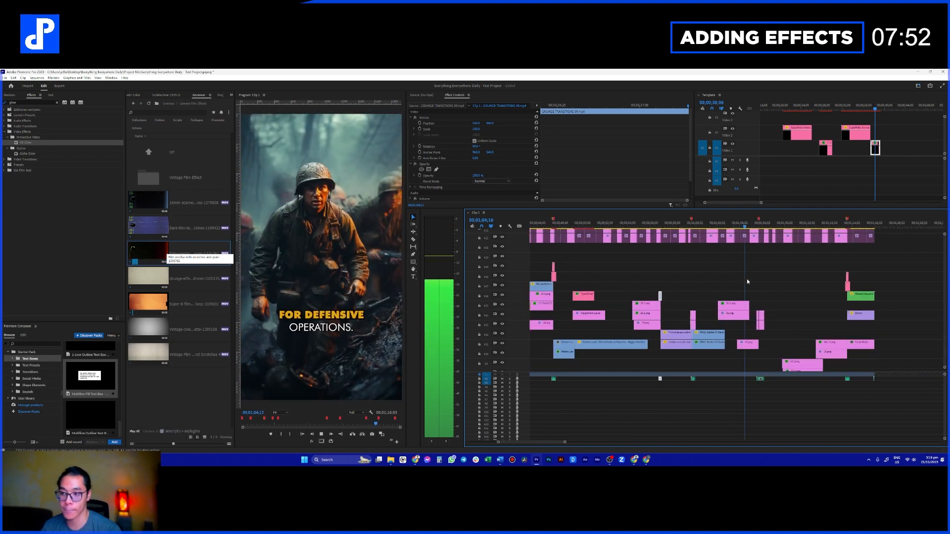
- Find the Particle folder in the overlay library and add its first dust particle video at the end of the Template sequence
{"action": "scroll", "coordinate": [742, 292], "scroll_direction": "up", "scroll_amount": 2}
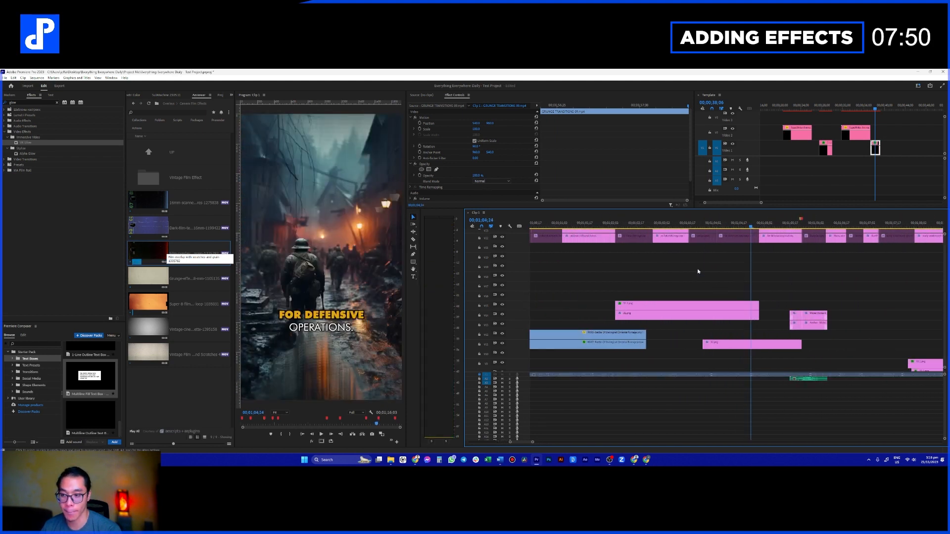
{"action": "left_click", "coordinate": [651, 224]}
{"action": "double_click", "coordinate": [179, 154]}
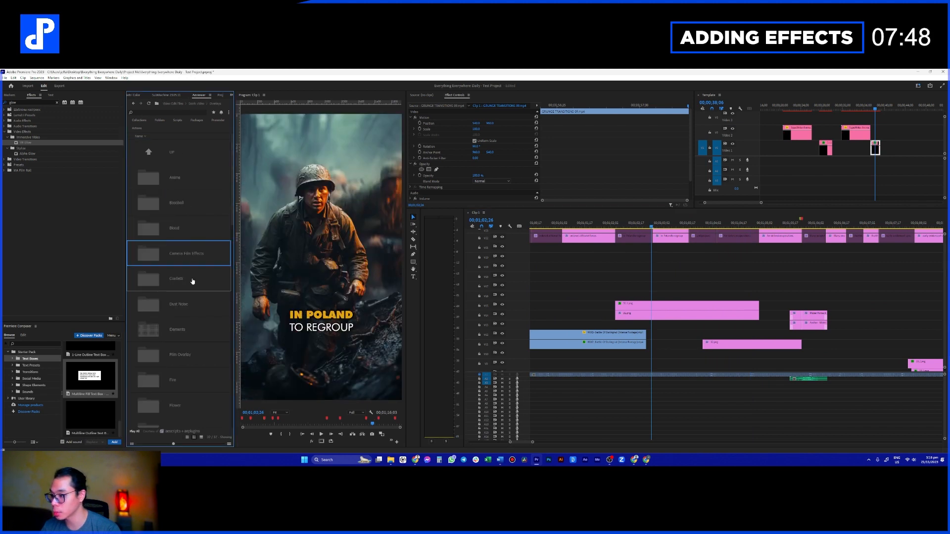
{"action": "scroll", "coordinate": [191, 373], "scroll_direction": "down", "scroll_amount": 5}
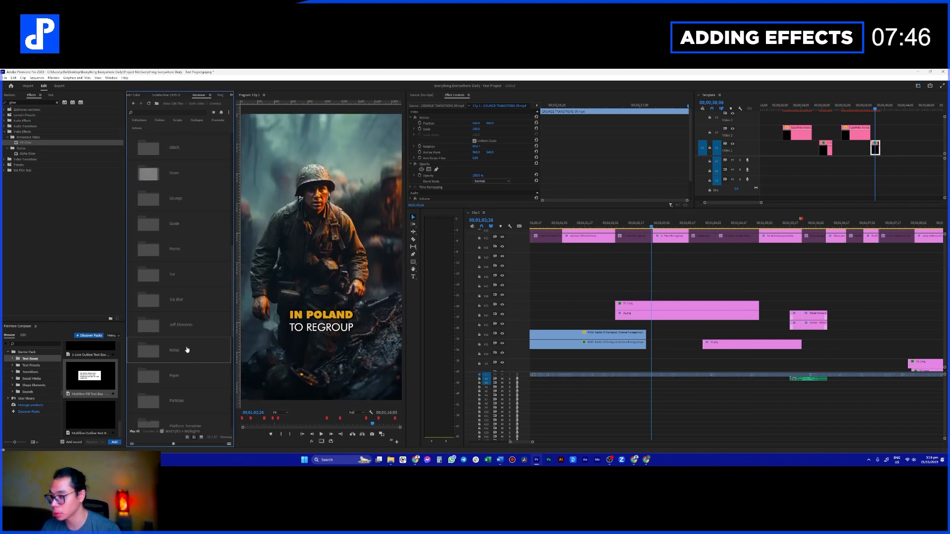
{"action": "scroll", "coordinate": [186, 229], "scroll_direction": "down", "scroll_amount": 5}
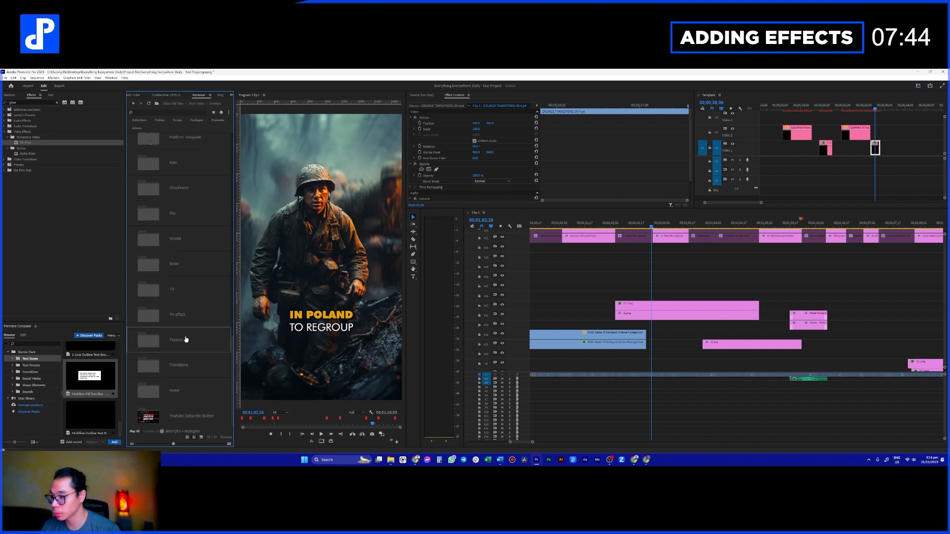
{"action": "scroll", "coordinate": [191, 365], "scroll_direction": "up", "scroll_amount": 3}
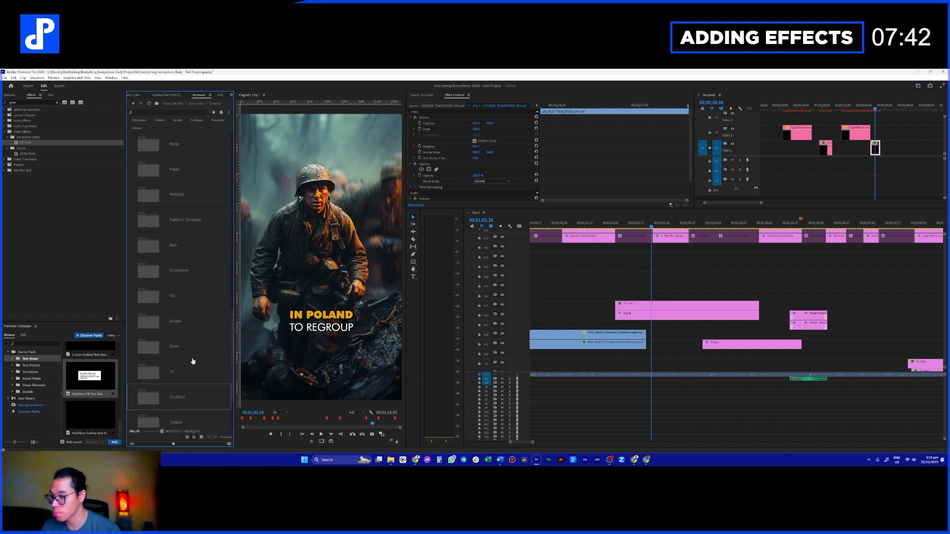
{"action": "double_click", "coordinate": [196, 194]}
{"action": "left_click_drag", "start_coordinate": [148, 203], "coordinate": [889, 151]}
{"action": "left_click", "coordinate": [906, 151]}
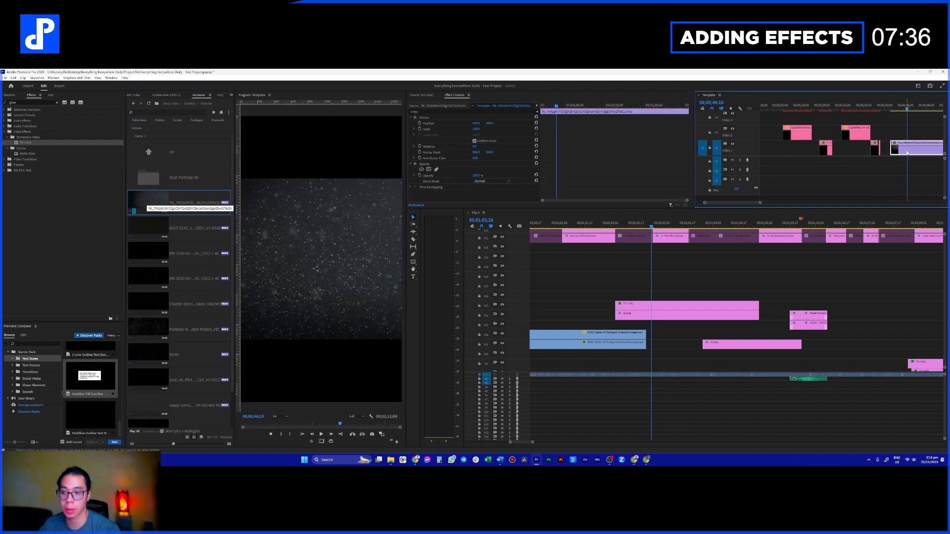
- Rotate the dust particle clip in the Template sequence 90 degrees and set its blend mode to Screen
{"action": "left_click", "coordinate": [476, 147]}
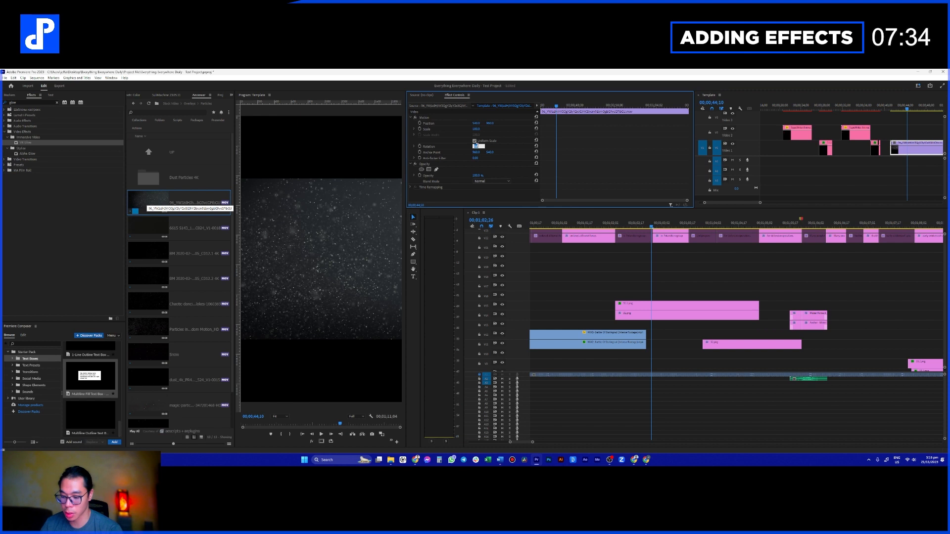
{"action": "type", "text": "90"}
{"action": "key", "text": "Return"}
{"action": "left_click", "coordinate": [486, 182]}
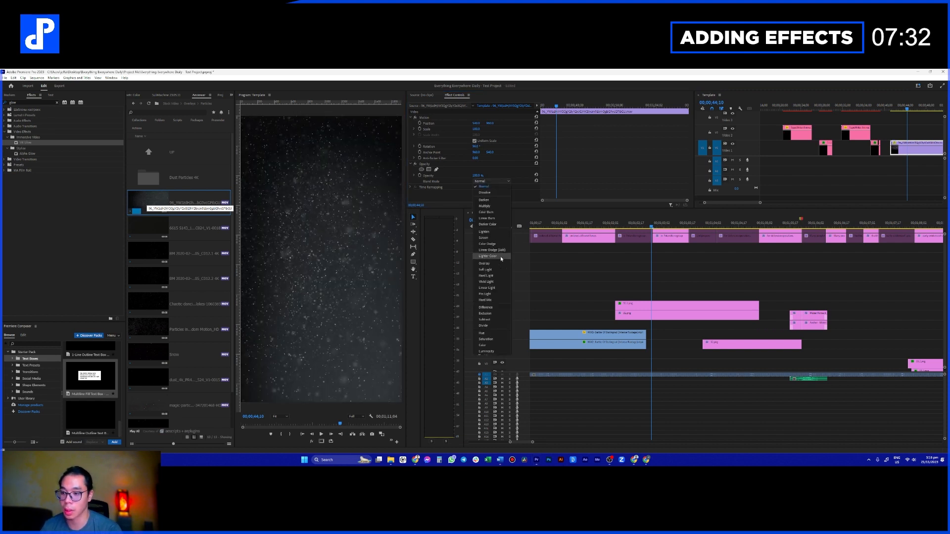
{"action": "left_click", "coordinate": [490, 239]}
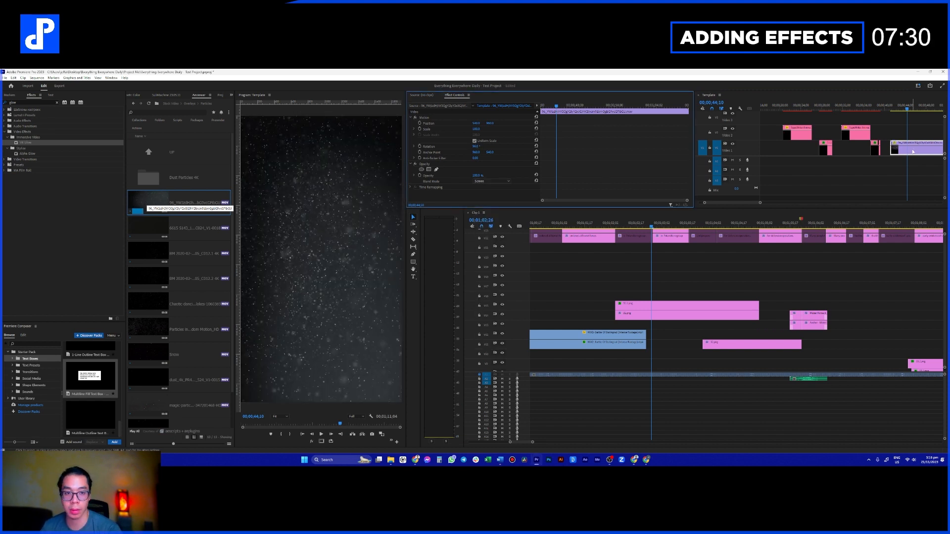
- Copy the rotated dust particle clip into the main sequence above the soldier clip, aligned with its start
{"action": "left_click_drag", "start_coordinate": [918, 151], "coordinate": [738, 296]}
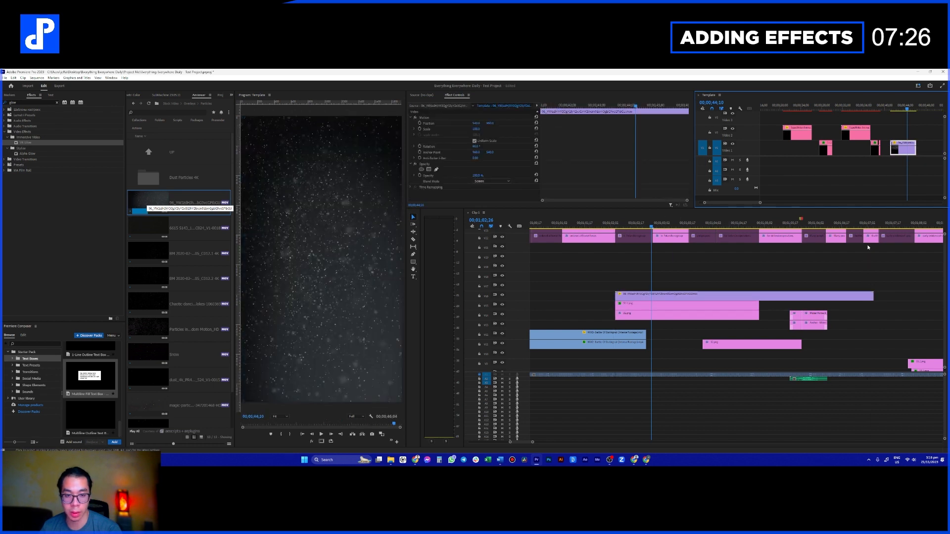
{"action": "left_click_drag", "start_coordinate": [878, 108], "coordinate": [901, 106]}
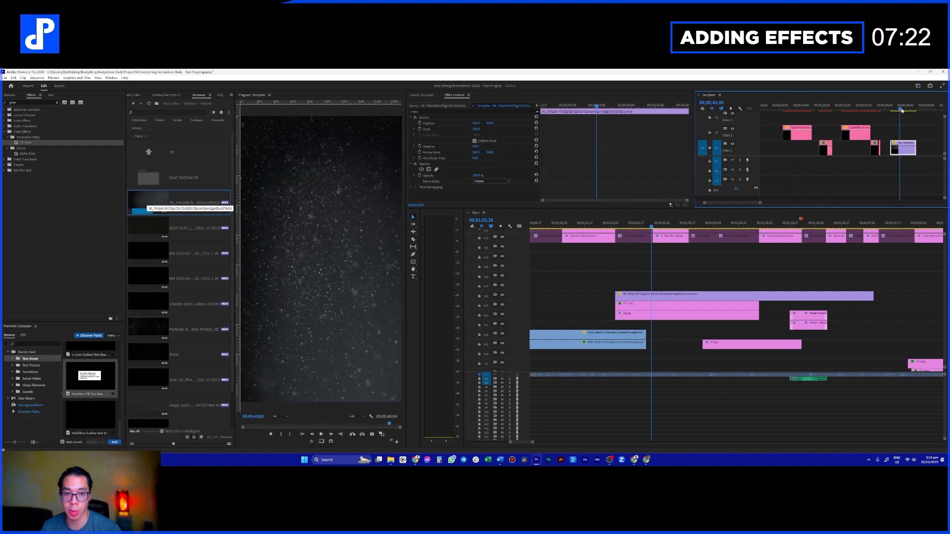
{"action": "left_click", "coordinate": [667, 225]}
- Trim the particle overlay to the end of the next footage clip and move the overlapping transition clips above it
{"action": "left_click_drag", "start_coordinate": [865, 297], "coordinate": [819, 327]}
{"action": "left_click", "coordinate": [819, 319]}
{"action": "left_click_drag", "start_coordinate": [819, 322], "coordinate": [819, 283]}
{"action": "left_click", "coordinate": [819, 316]}
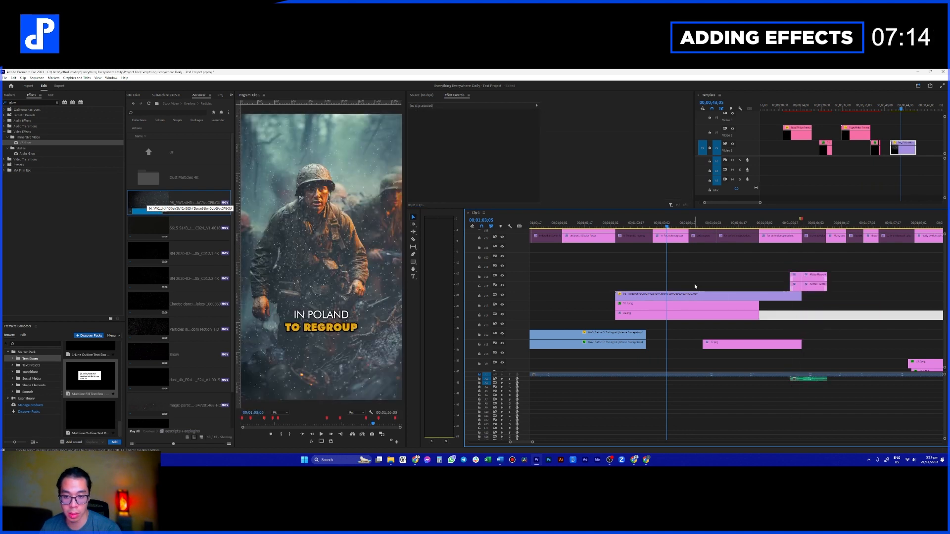
{"action": "left_click", "coordinate": [697, 277]}
{"action": "left_click", "coordinate": [866, 287]}
- Set the blend mode of the particle overlay above the soldier clip to Color Dodge
{"action": "left_click", "coordinate": [738, 296]}
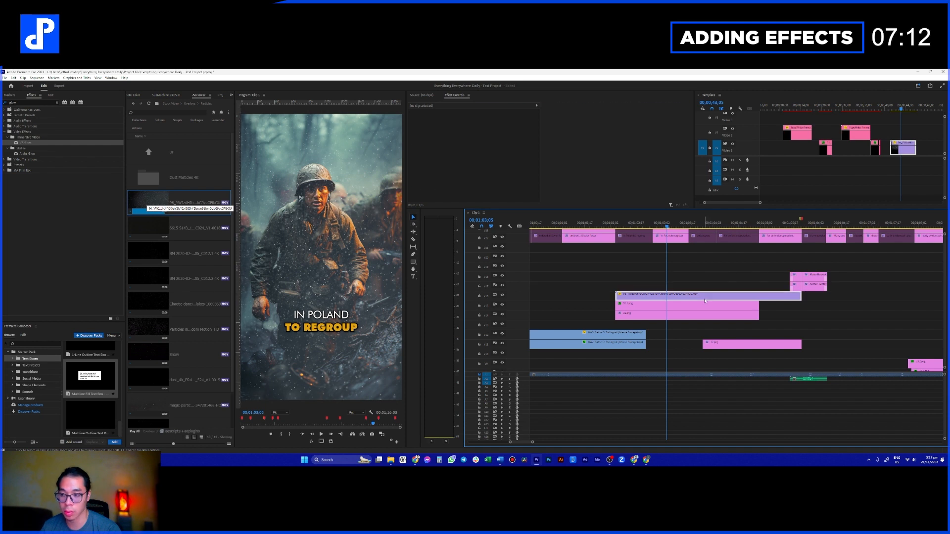
{"action": "left_click", "coordinate": [475, 176]}
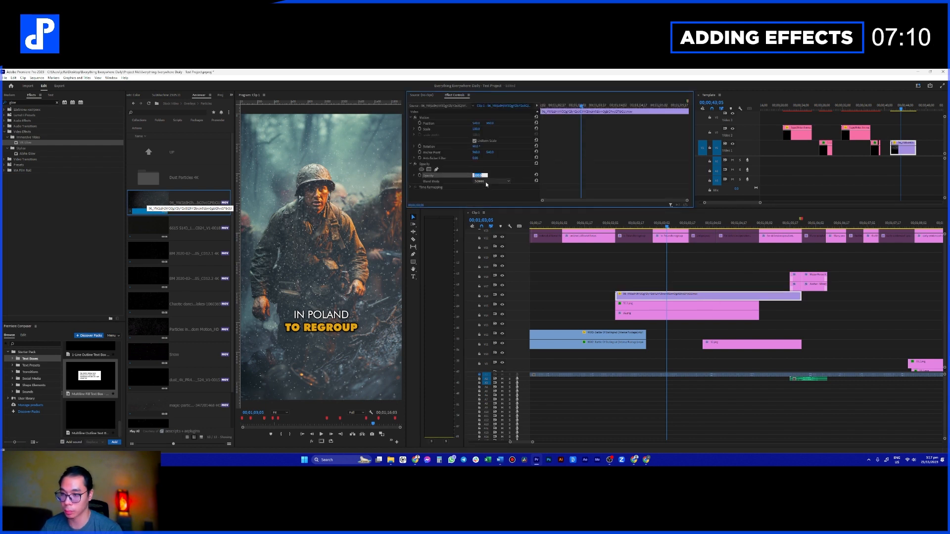
{"action": "left_click", "coordinate": [485, 182]}
{"action": "left_click", "coordinate": [485, 243]}
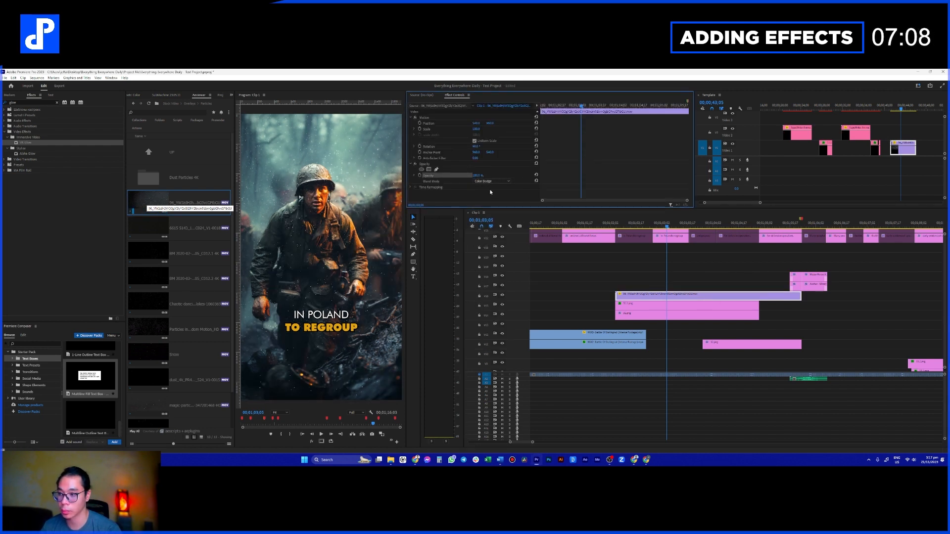
- Add a dissolve transition at the start of the particle overlay and play back the soldier clip
{"action": "left_click", "coordinate": [609, 224]}
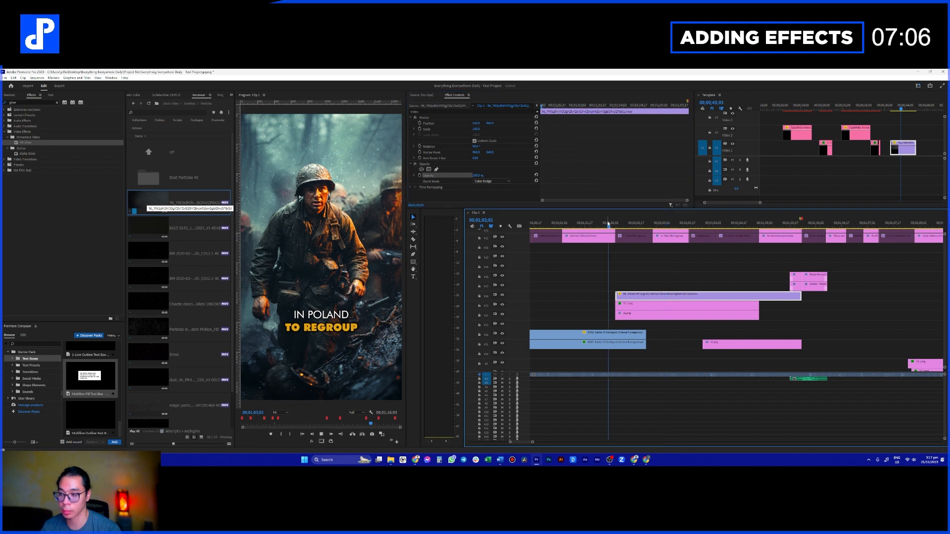
{"action": "left_click", "coordinate": [616, 295]}
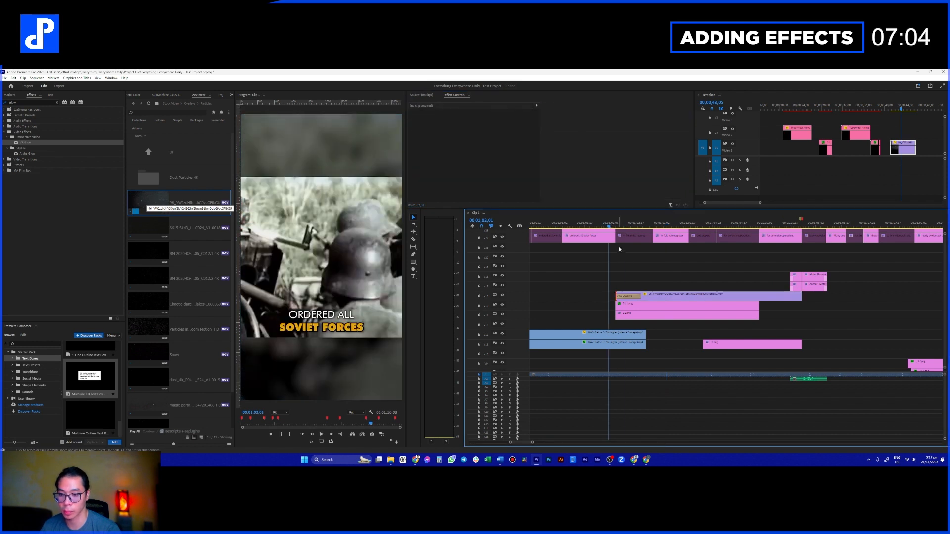
{"action": "key", "text": "space"}
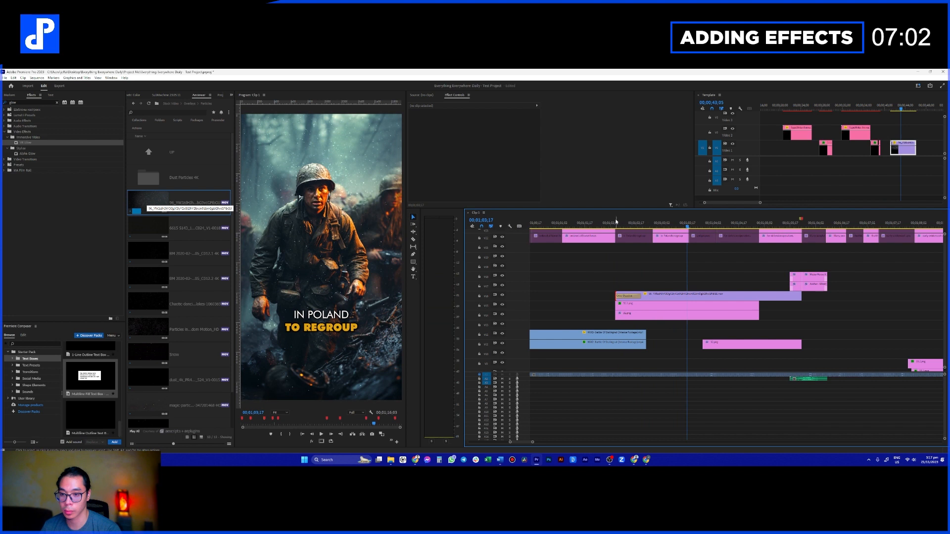
- Extend the two footage layers beneath the start of the soldier clip to cover its fade-in, and play back the transition
{"action": "left_click", "coordinate": [617, 224]}
{"action": "key", "text": "space"}
{"action": "left_click_drag", "start_coordinate": [620, 225], "coordinate": [649, 227]}
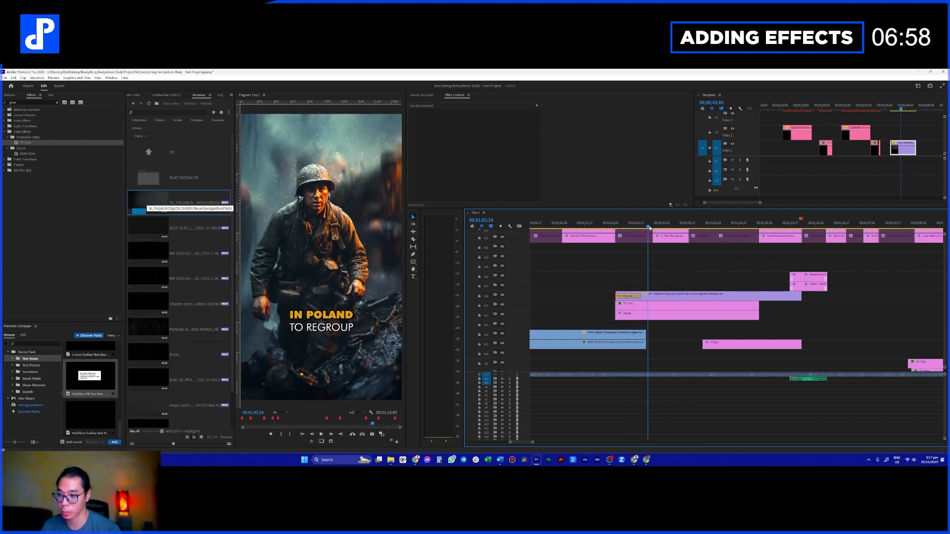
{"action": "key", "text": "space"}
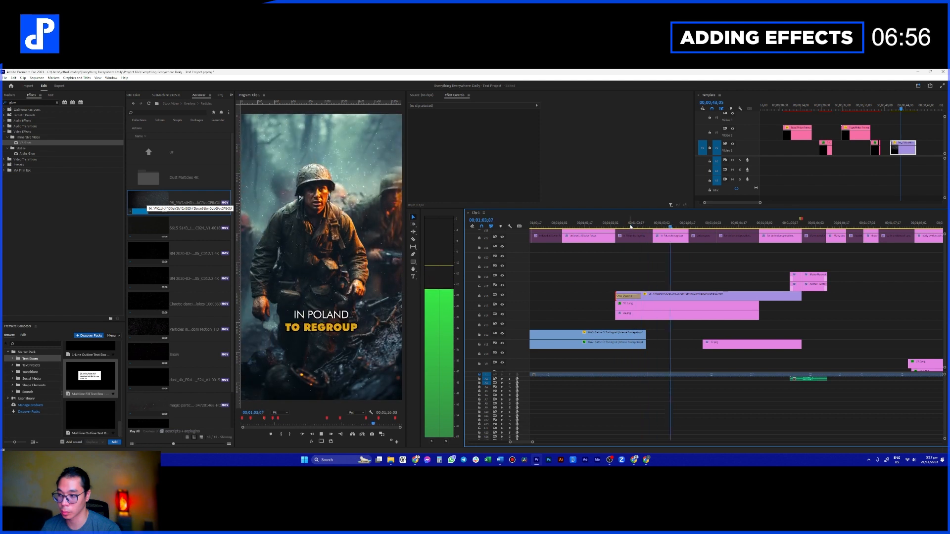
{"action": "key", "text": "space"}
{"action": "left_click_drag", "start_coordinate": [646, 339], "coordinate": [697, 337]}
{"action": "left_click", "coordinate": [615, 225]}
{"action": "key", "text": "space"}
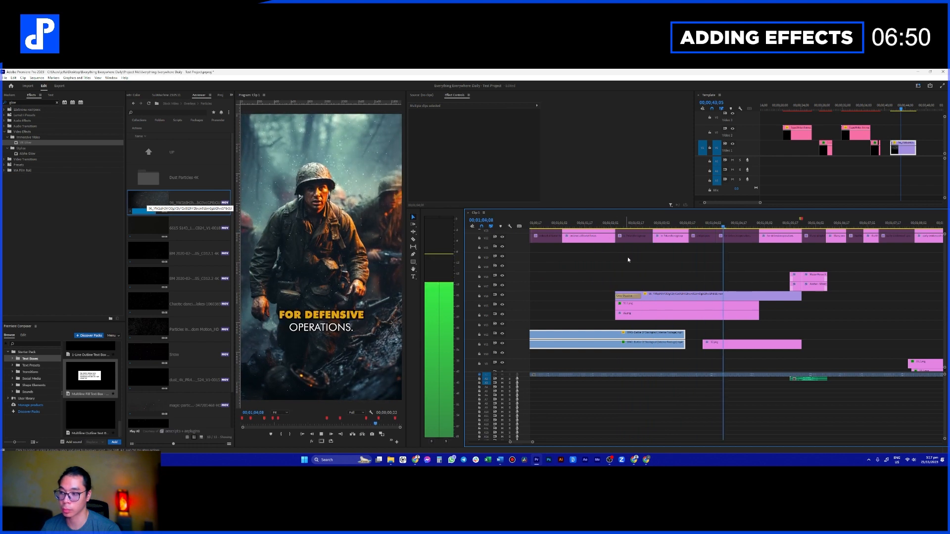
- Add the second dust particle clip from the asset library after the first in the Template sequence and cut off its excess length
{"action": "scroll", "coordinate": [687, 269], "scroll_direction": "down", "scroll_amount": 1}
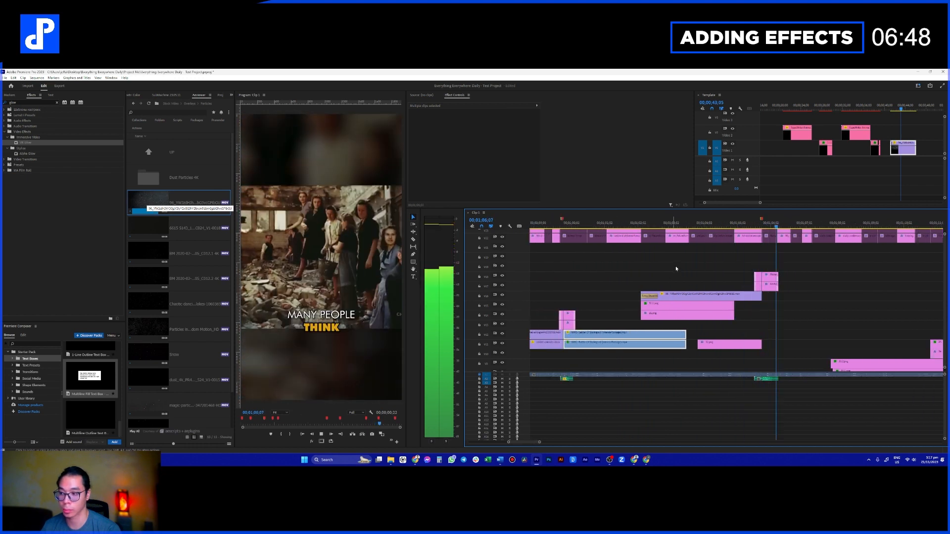
{"action": "scroll", "coordinate": [702, 271], "scroll_direction": "down", "scroll_amount": 3}
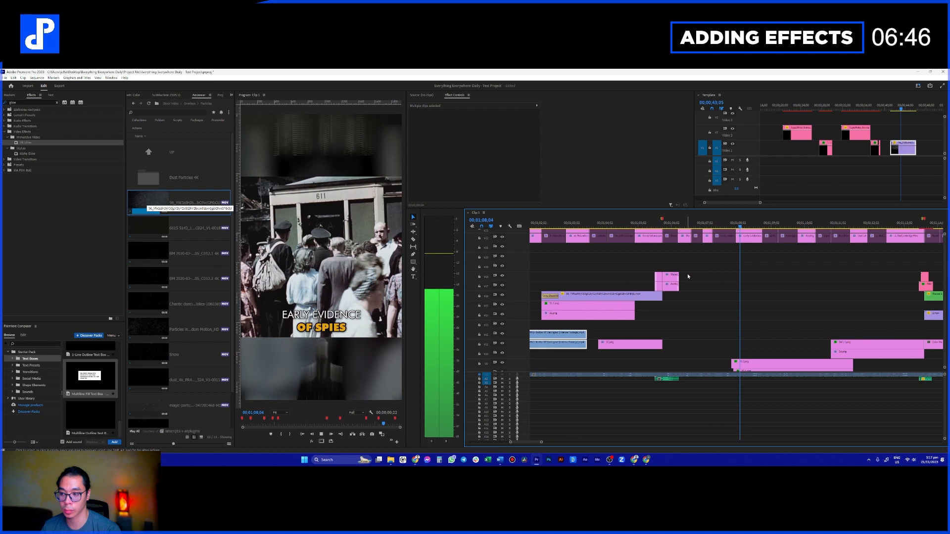
{"action": "scroll", "coordinate": [688, 275], "scroll_direction": "down", "scroll_amount": 1}
{"action": "scroll", "coordinate": [712, 281], "scroll_direction": "down", "scroll_amount": 3}
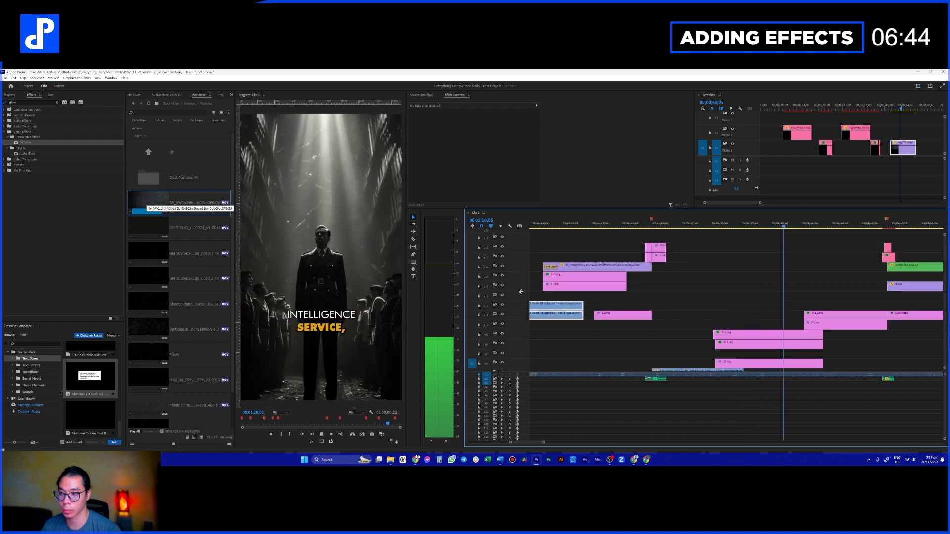
{"action": "key", "text": "space"}
{"action": "left_click", "coordinate": [739, 303]}
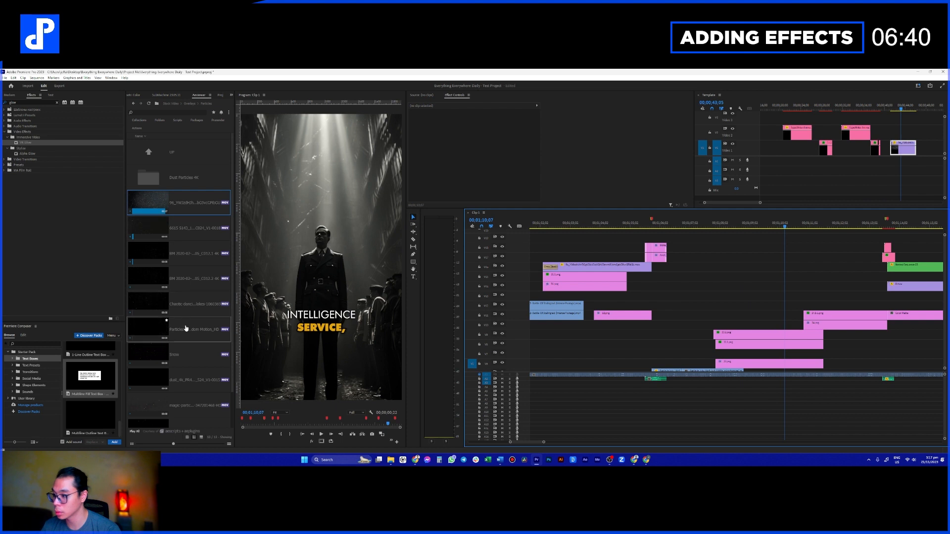
{"action": "left_click_drag", "start_coordinate": [181, 232], "coordinate": [919, 150]}
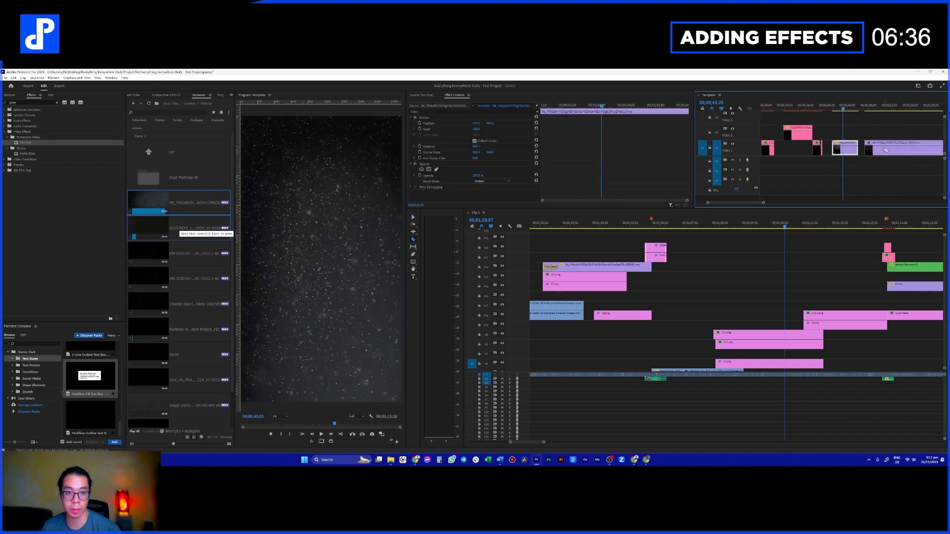
{"action": "left_click", "coordinate": [894, 152]}
{"action": "key", "text": "Delete"}
{"action": "left_click", "coordinate": [871, 106]}
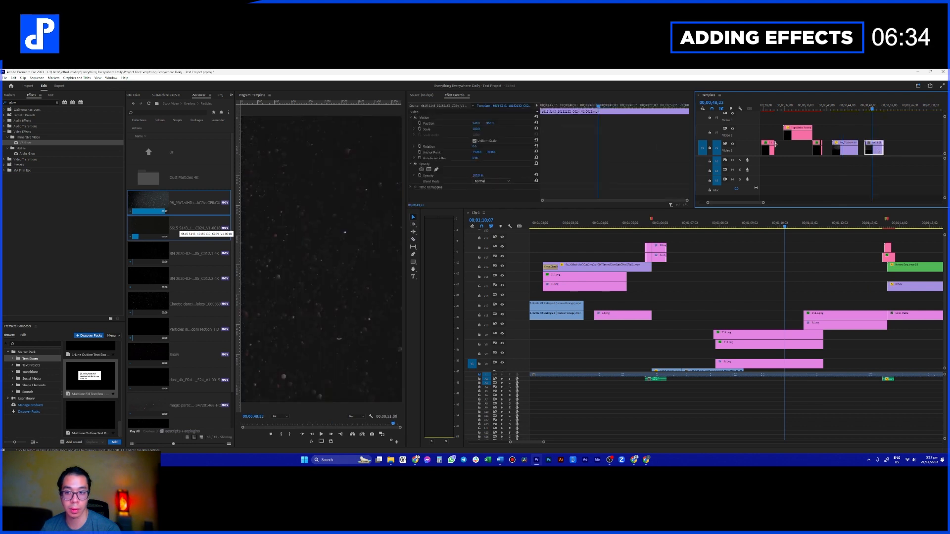
- Rotate the second dust particle clip 90 degrees and set its blend mode to Screen
{"action": "left_click", "coordinate": [478, 147]}
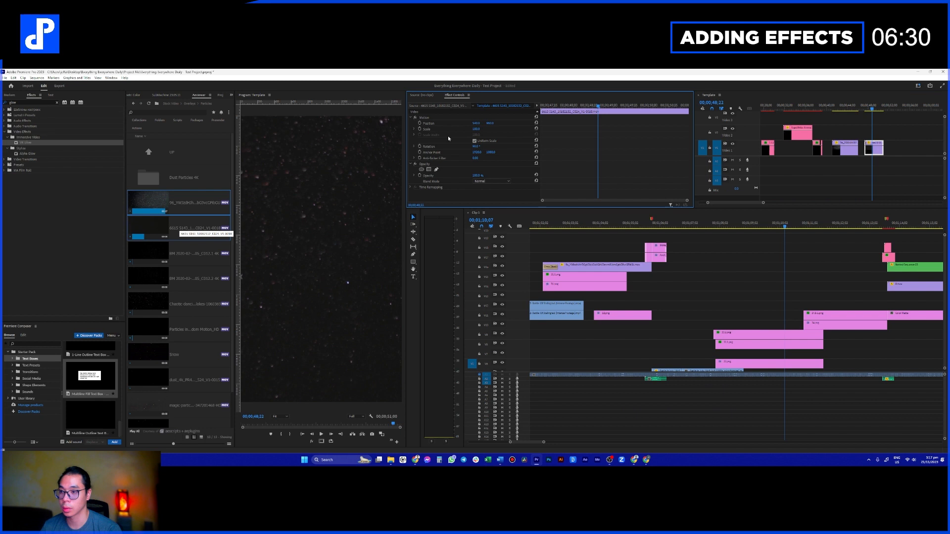
{"action": "left_click_drag", "start_coordinate": [447, 129], "coordinate": [479, 129]}
{"action": "left_click", "coordinate": [482, 181]}
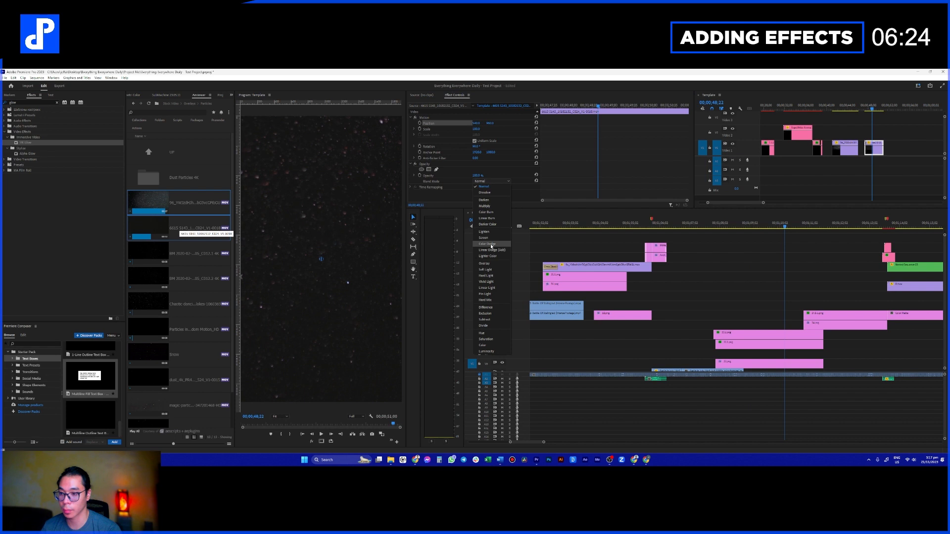
{"action": "left_click", "coordinate": [484, 238]}
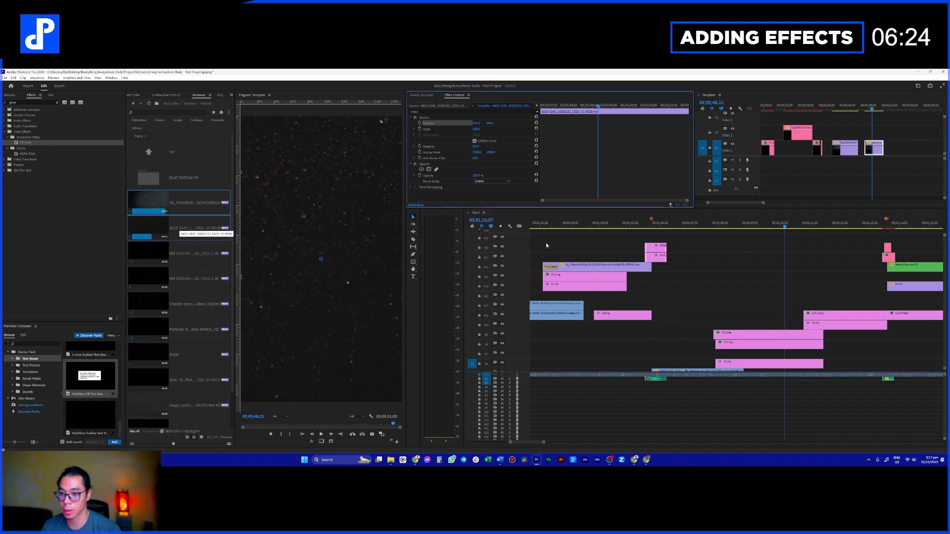
- Place the rotated particle clip above the officer image clips, fitted to their length with a dissolve at its start, and play it back
{"action": "left_click_drag", "start_coordinate": [873, 152], "coordinate": [755, 288]}
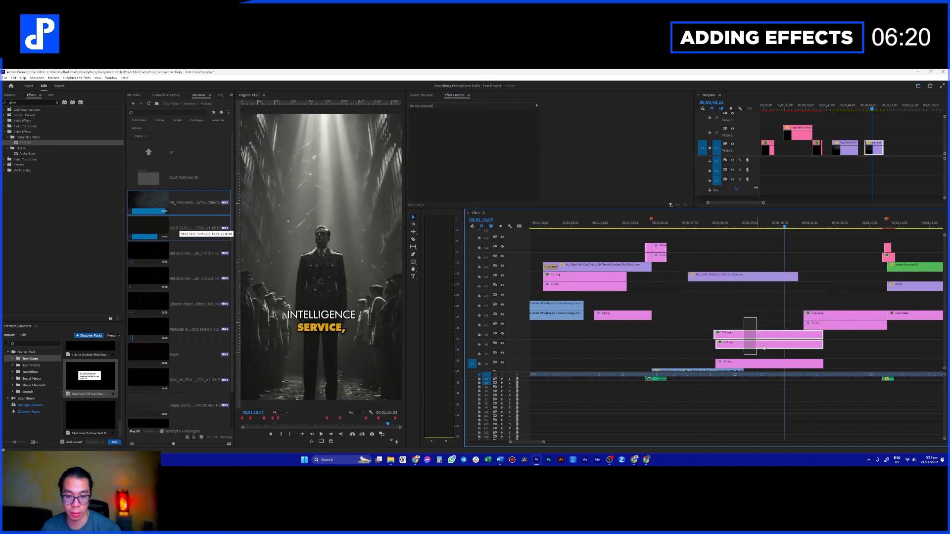
{"action": "scroll", "coordinate": [752, 333], "scroll_direction": "down", "scroll_amount": 2}
{"action": "mouse_move", "coordinate": [756, 304]}
{"action": "left_mouse_down"}
{"action": "mouse_move", "coordinate": [743, 250]}
{"action": "mouse_move", "coordinate": [765, 290]}
{"action": "mouse_move", "coordinate": [757, 289]}
{"action": "left_mouse_up"}
{"action": "left_click", "coordinate": [710, 254]}
{"action": "left_click", "coordinate": [699, 226]}
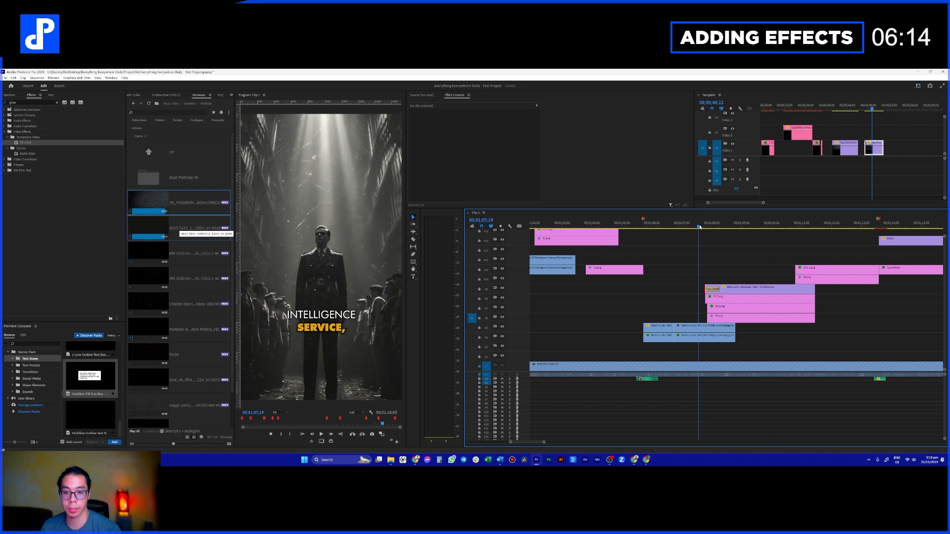
{"action": "key", "text": "space"}
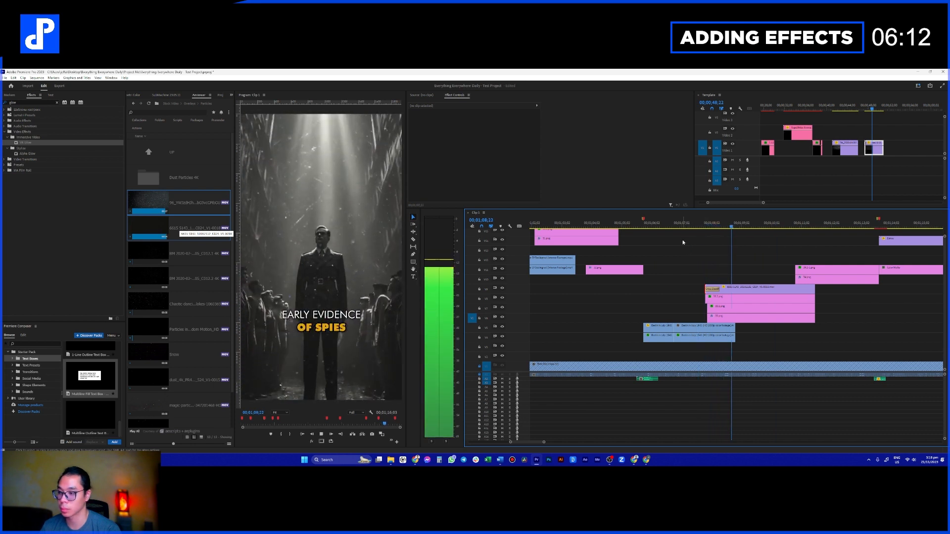
{"action": "key", "text": "space"}
{"action": "left_click", "coordinate": [699, 226]}
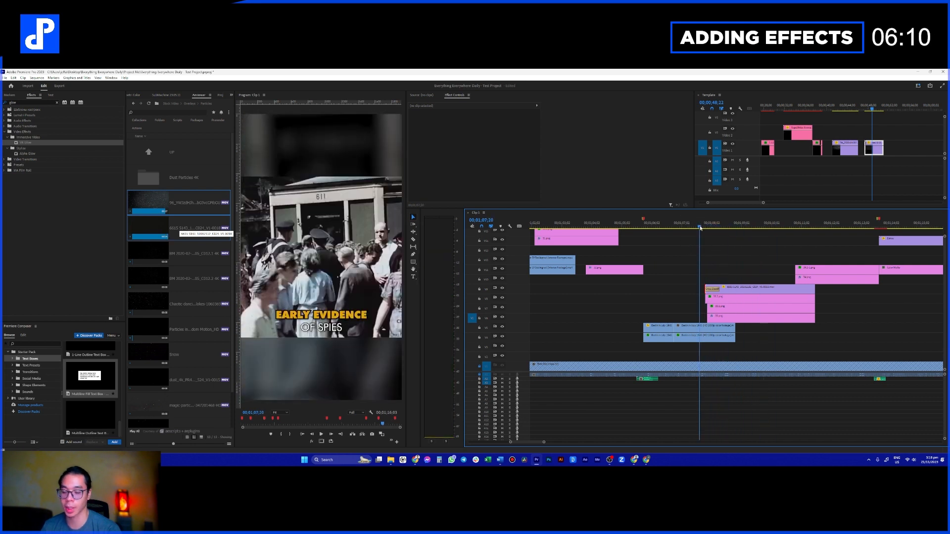
{"action": "key", "text": "space"}
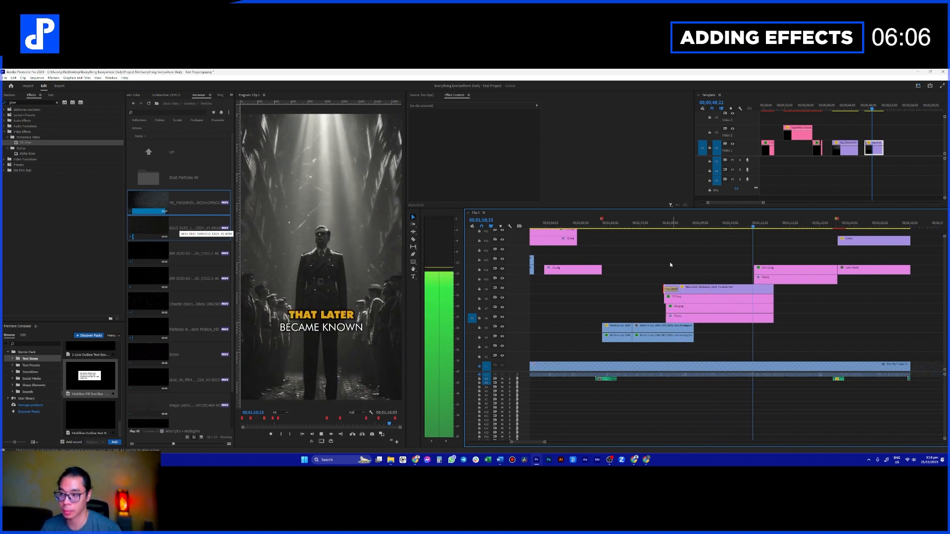
{"action": "scroll", "coordinate": [676, 262], "scroll_direction": "right", "scroll_amount": 3}
{"action": "key", "text": "space"}
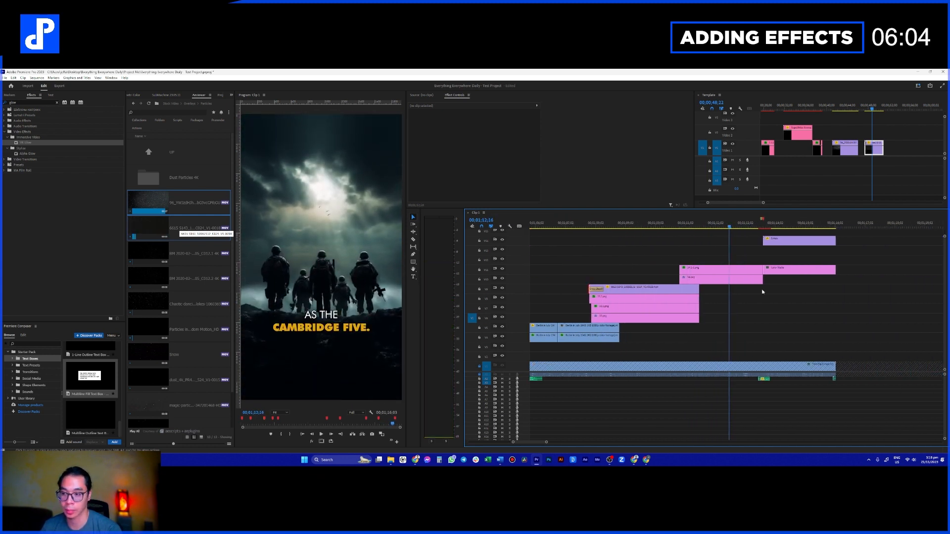
- Copy the blur adjustment layer from the Template sequence above the silhouetted soldiers clip in the main sequence and play it back
{"action": "scroll", "coordinate": [762, 291], "scroll_direction": "up", "scroll_amount": 2}
{"action": "scroll", "coordinate": [718, 279], "scroll_direction": "down", "scroll_amount": 2}
{"action": "scroll", "coordinate": [722, 284], "scroll_direction": "up", "scroll_amount": 3}
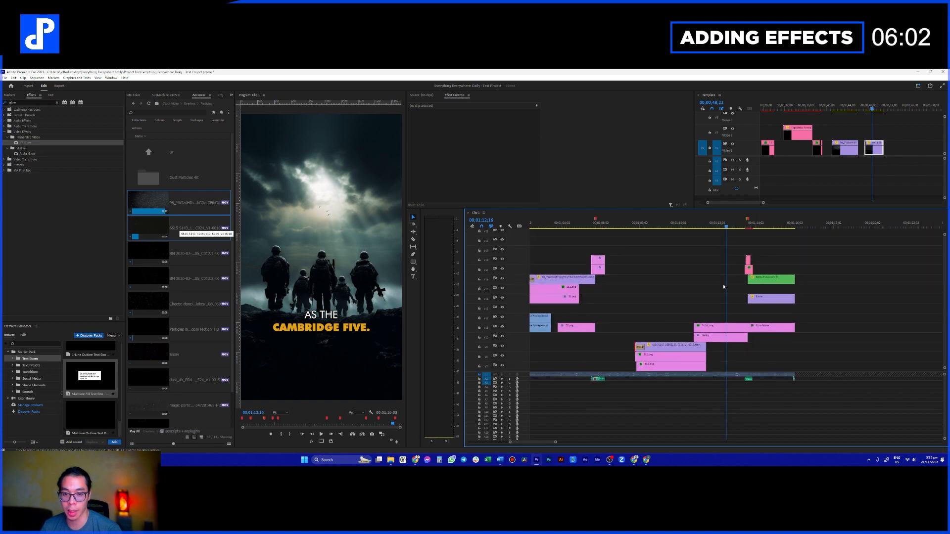
{"action": "scroll", "coordinate": [725, 298], "scroll_direction": "up", "scroll_amount": 3}
{"action": "scroll", "coordinate": [725, 298], "scroll_direction": "left", "scroll_amount": 3}
{"action": "scroll", "coordinate": [682, 294], "scroll_direction": "down", "scroll_amount": 2}
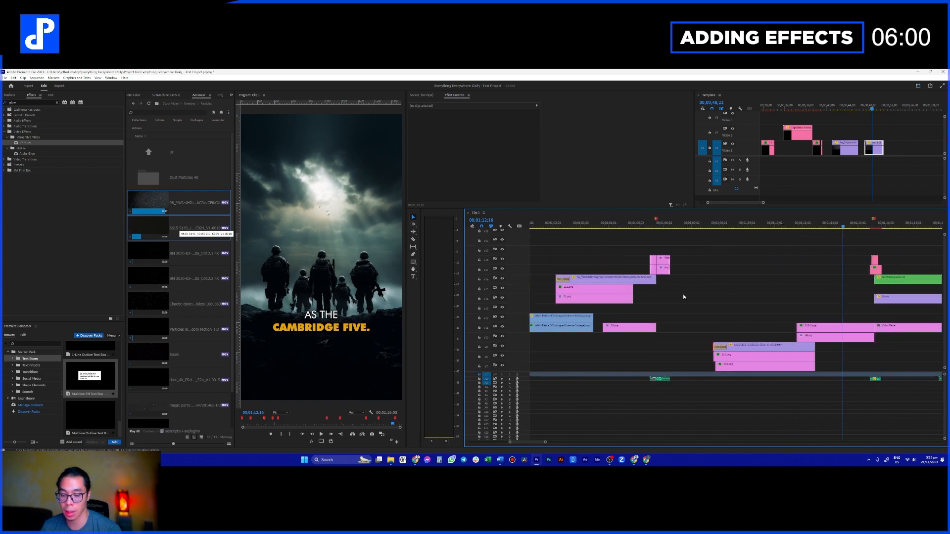
{"action": "scroll", "coordinate": [683, 296], "scroll_direction": "left", "scroll_amount": 2}
{"action": "scroll", "coordinate": [672, 296], "scroll_direction": "down", "scroll_amount": 3}
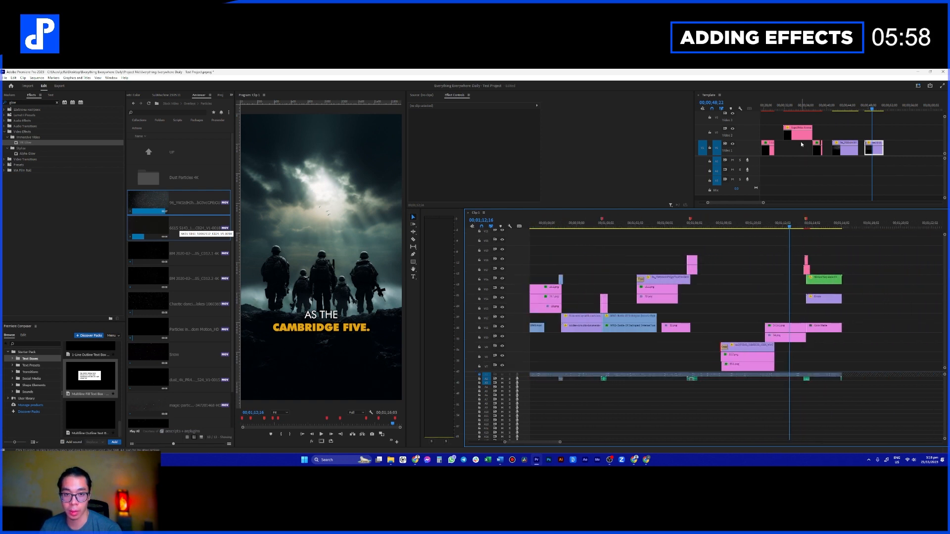
{"action": "scroll", "coordinate": [801, 141], "scroll_direction": "left", "scroll_amount": 5}
{"action": "left_click_drag", "start_coordinate": [781, 136], "coordinate": [832, 318]}
{"action": "scroll", "coordinate": [784, 308], "scroll_direction": "up", "scroll_amount": 4}
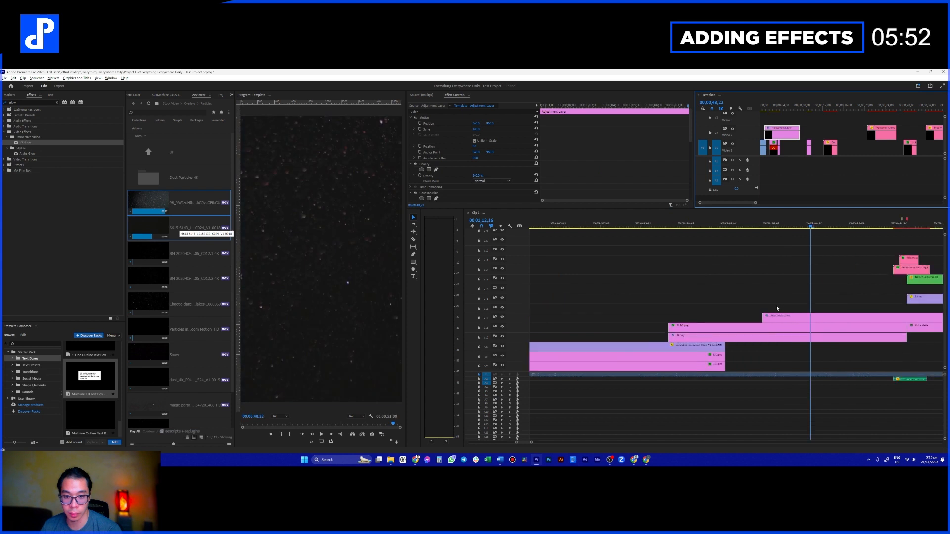
{"action": "left_click", "coordinate": [756, 231]}
{"action": "key", "text": "space"}
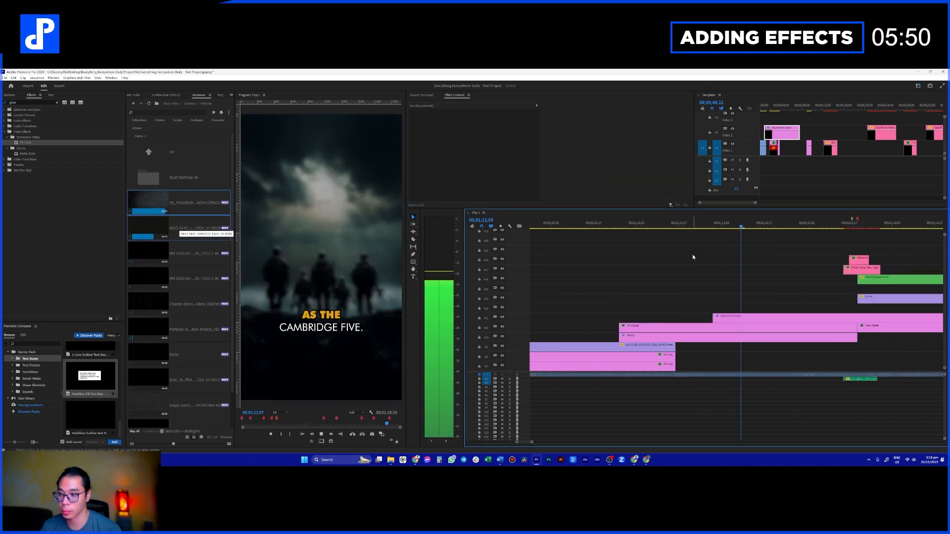
{"action": "key", "text": "space"}
- Disable the caption clips over the silhouetted soldiers that highlight "Cambridge Five", keeping the one that highlights "AS THE"
{"action": "scroll", "coordinate": [704, 277], "scroll_direction": "down", "scroll_amount": 2}
{"action": "scroll", "coordinate": [700, 275], "scroll_direction": "up", "scroll_amount": 3}
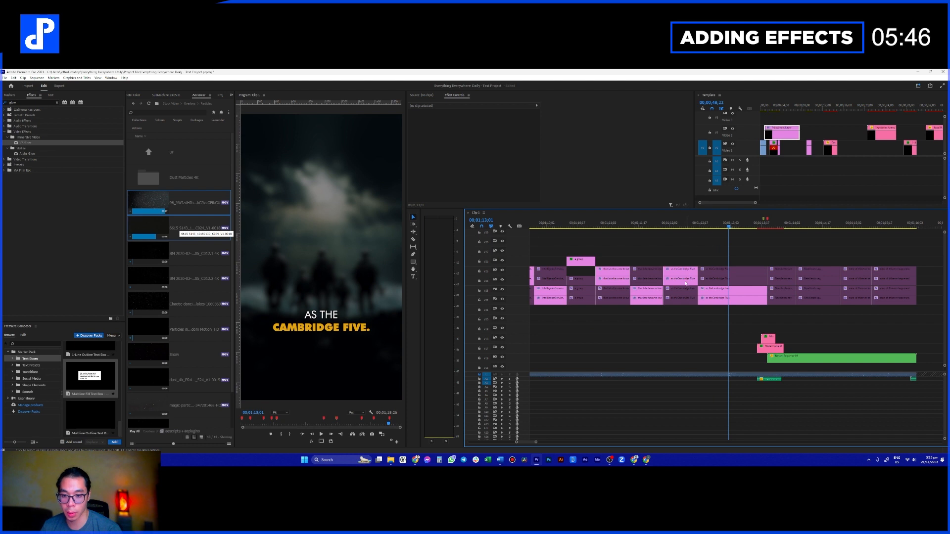
{"action": "left_click", "coordinate": [685, 280]}
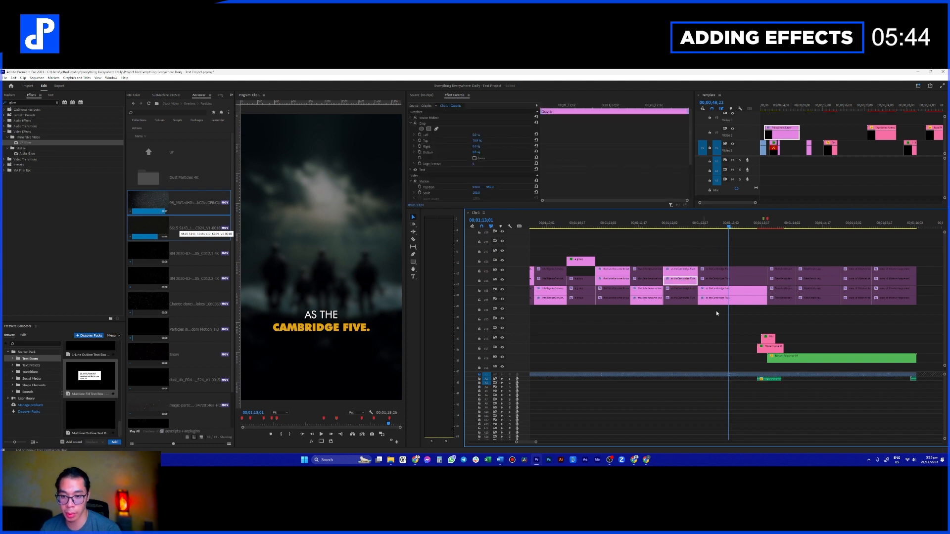
{"action": "key", "text": "shift+e"}
{"action": "left_click_drag", "start_coordinate": [719, 325], "coordinate": [716, 291]}
{"action": "key", "text": "shift+e"}
- Shorten the text of the remaining "as the Cambridge Five" caption to "as the"
{"action": "left_click", "coordinate": [673, 227]}
{"action": "left_click", "coordinate": [678, 271]}
{"action": "left_click", "coordinate": [50, 95]}
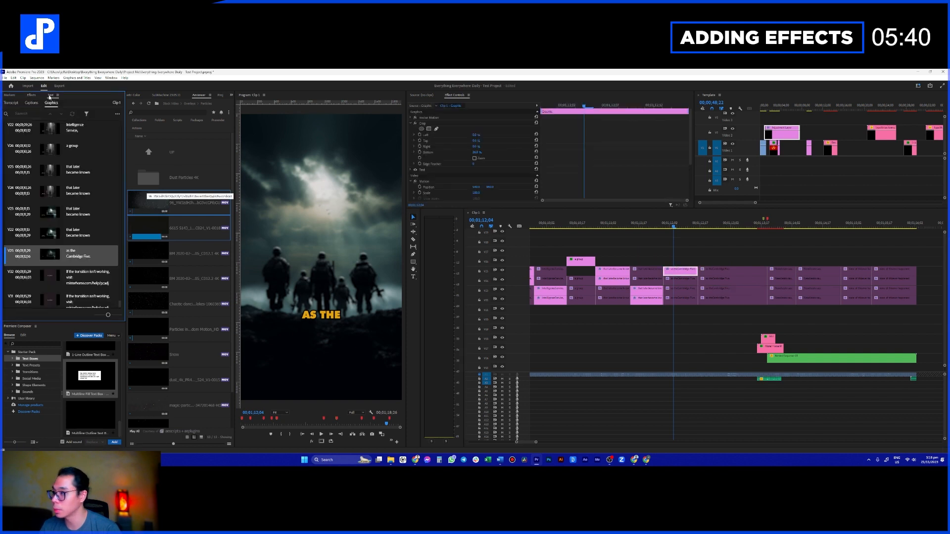
{"action": "double_click", "coordinate": [80, 258]}
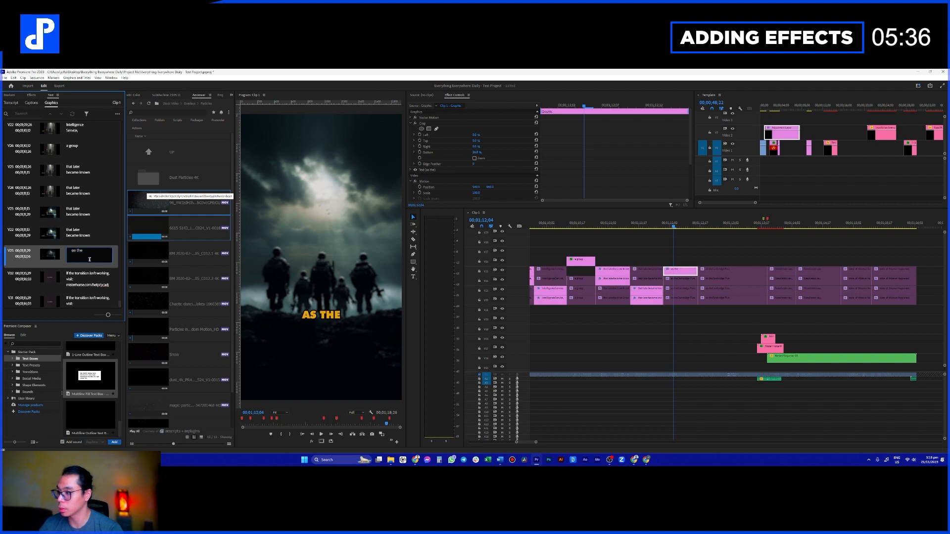
{"action": "left_click", "coordinate": [672, 327]}
- Move the "as the" caption clip up one track and remove its Crop effect
{"action": "left_click", "coordinate": [658, 227]}
{"action": "key", "text": "space"}
{"action": "scroll", "coordinate": [673, 249], "scroll_direction": "down", "scroll_amount": 2}
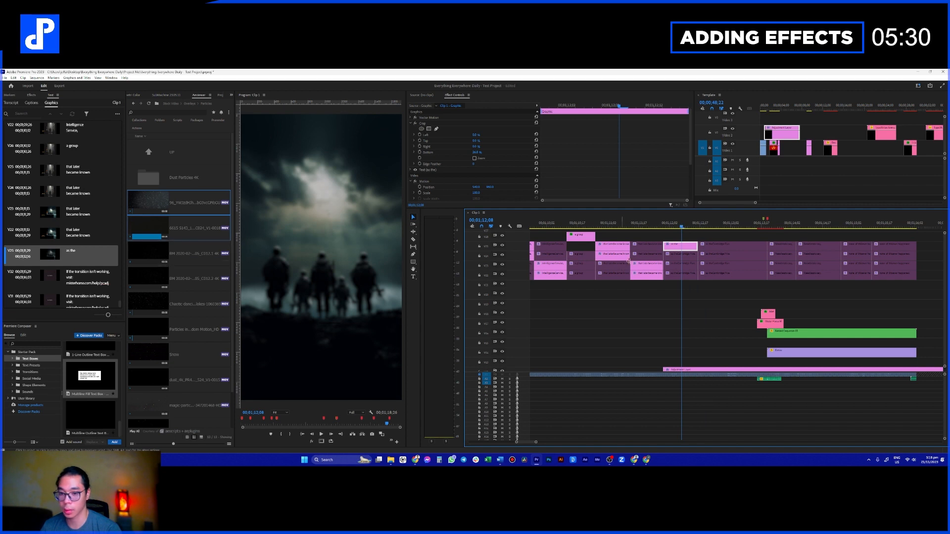
{"action": "key", "text": "alt+Up"}
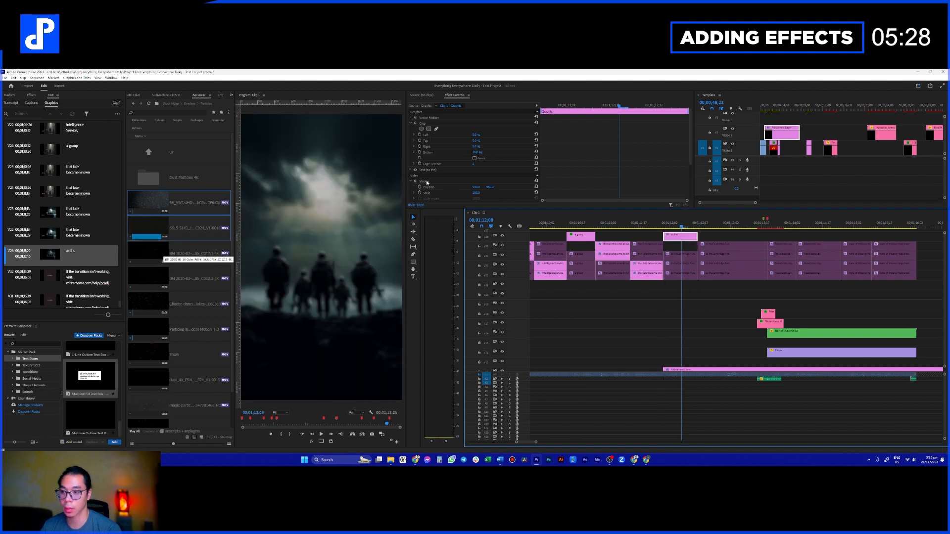
{"action": "left_click", "coordinate": [429, 123]}
{"action": "key", "text": "Delete"}
- Shift the "AS THE" caption slightly higher in the frame using its vector motion and play back the shot
{"action": "left_click", "coordinate": [430, 118]}
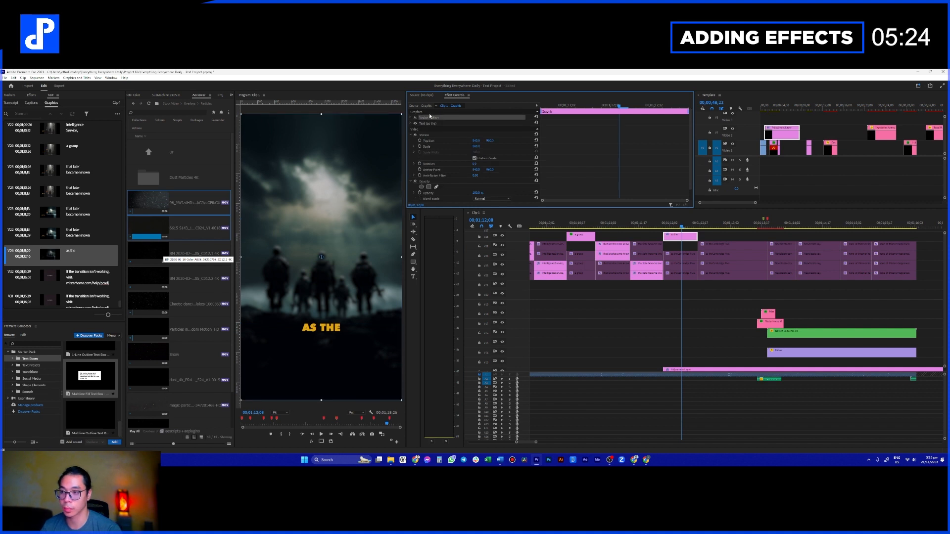
{"action": "left_click_drag", "start_coordinate": [333, 327], "coordinate": [332, 322]}
{"action": "left_click", "coordinate": [616, 333]}
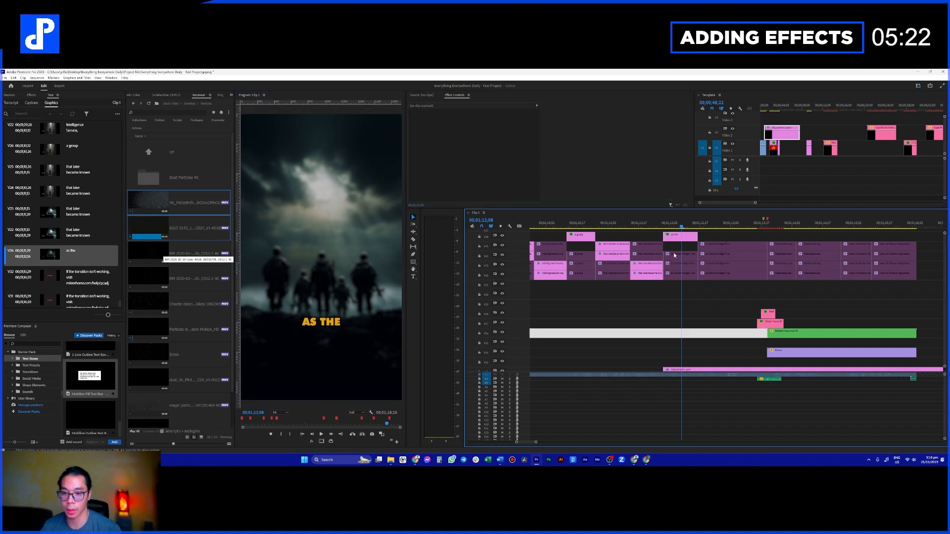
{"action": "left_click", "coordinate": [657, 227]}
{"action": "key", "text": "space"}
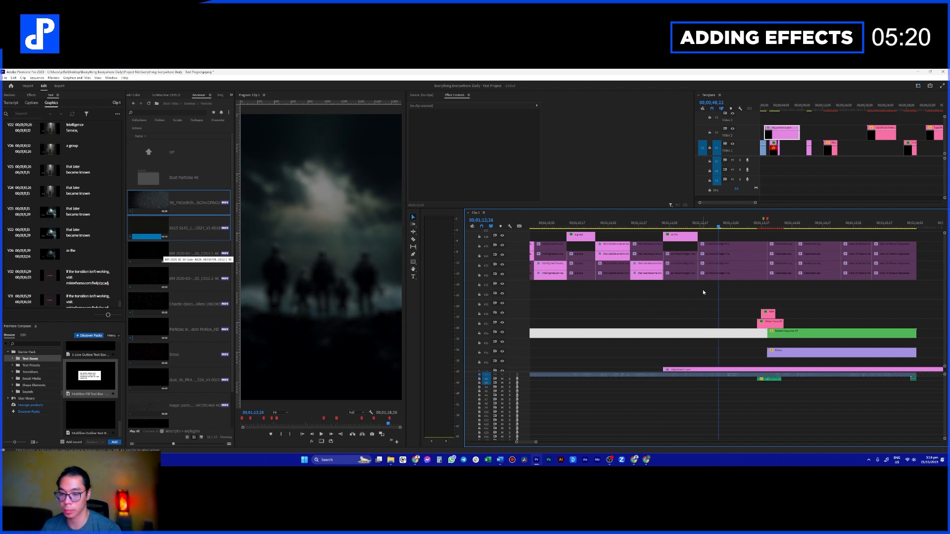
- Add the Fade 1080x1920 text preset to the timeline above the shot of the silhouetted soldiers
{"action": "scroll", "coordinate": [705, 315], "scroll_direction": "down", "scroll_amount": 2}
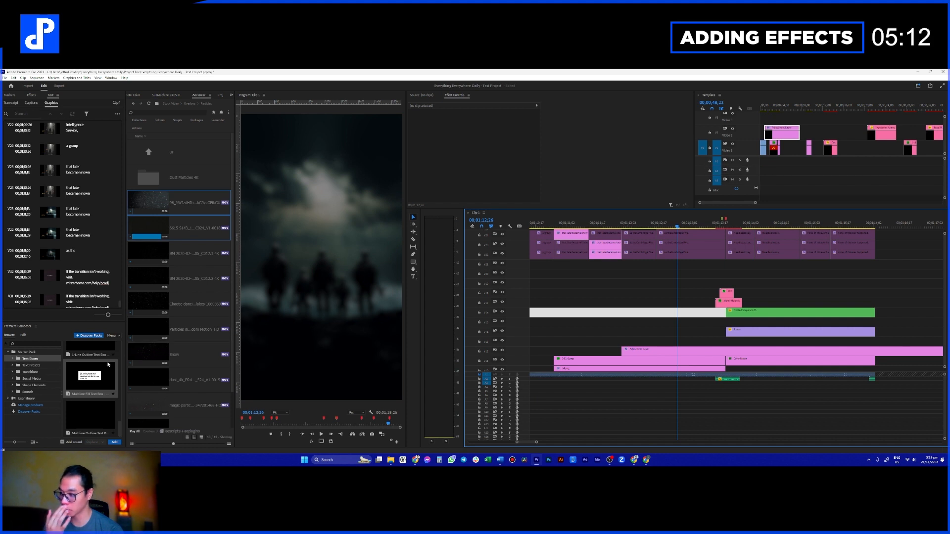
{"action": "left_click", "coordinate": [37, 366]}
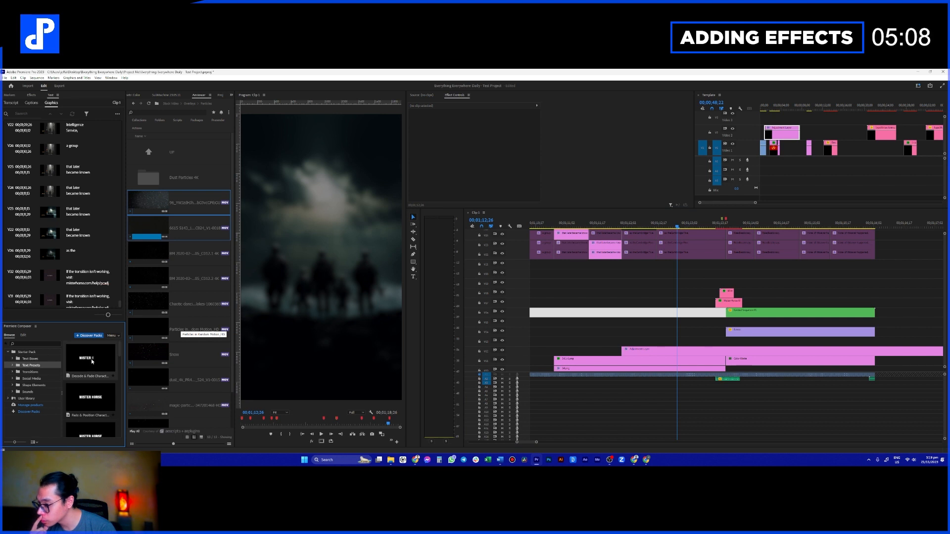
{"action": "scroll", "coordinate": [97, 390], "scroll_direction": "down", "scroll_amount": 2}
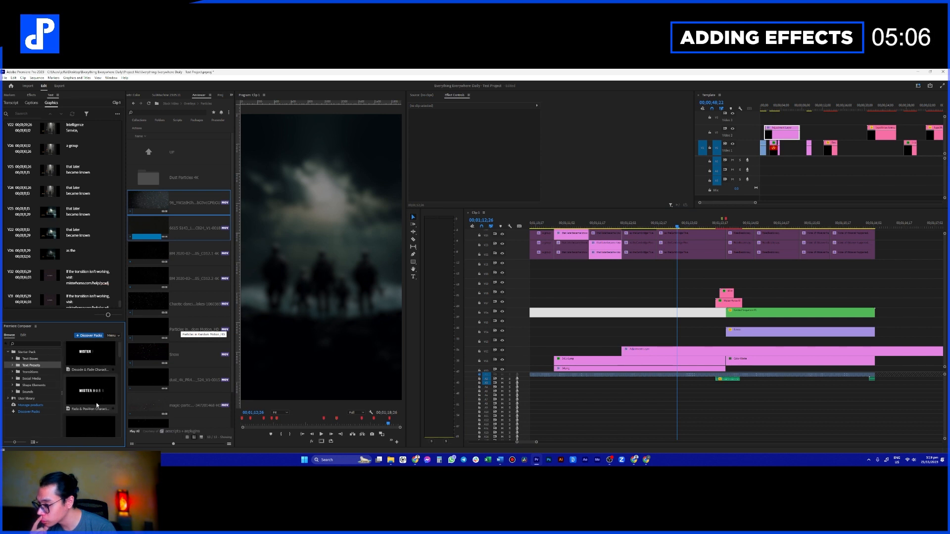
{"action": "scroll", "coordinate": [91, 421], "scroll_direction": "up", "scroll_amount": 2}
{"action": "scroll", "coordinate": [91, 421], "scroll_direction": "down", "scroll_amount": 3}
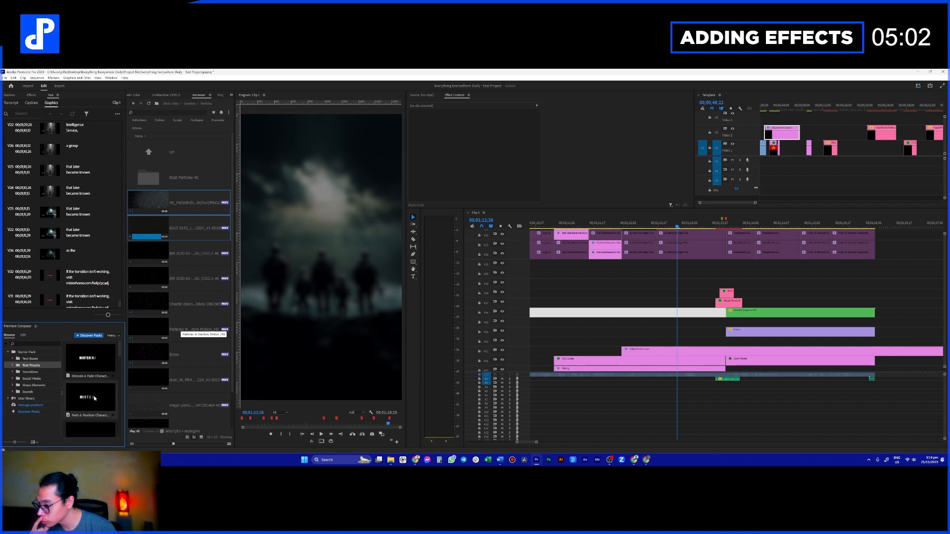
{"action": "left_click_drag", "start_coordinate": [97, 363], "coordinate": [627, 288]}
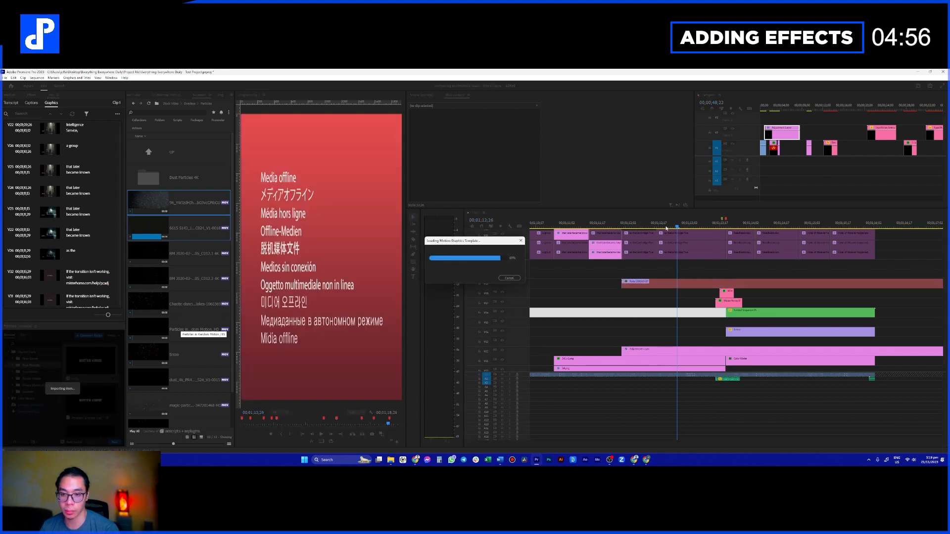
{"action": "left_click", "coordinate": [667, 224]}
- Copy the "MISTER HORSE" fade title into the Template sequence and show it there
{"action": "left_click_drag", "start_coordinate": [663, 283], "coordinate": [843, 115]}
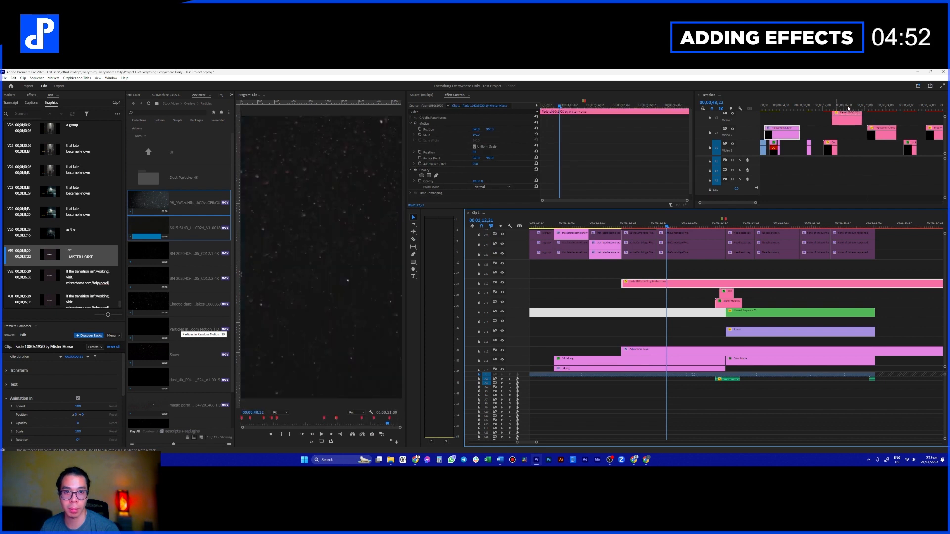
{"action": "left_click", "coordinate": [845, 108]}
{"action": "left_click", "coordinate": [801, 136]}
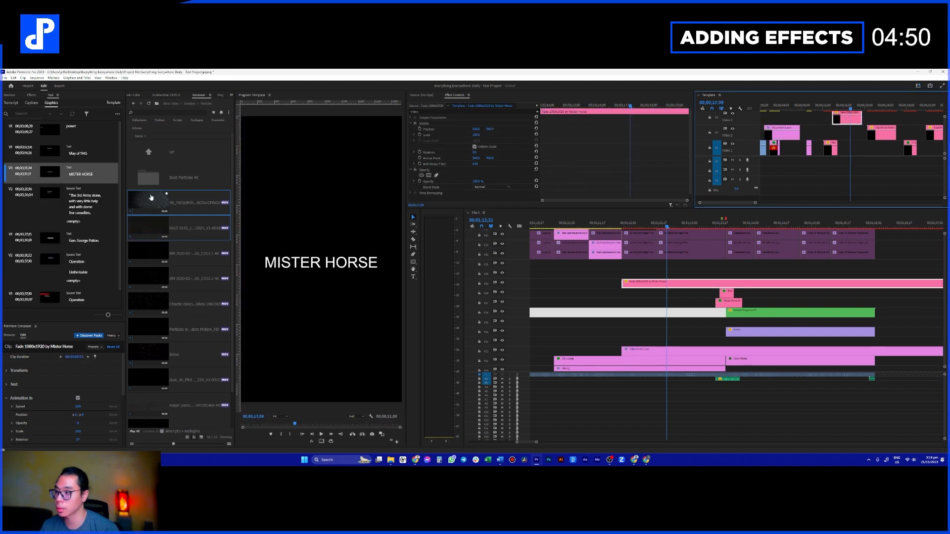
- Replace the fade title's text with "Cambridge Five" and display it in all caps
{"action": "left_click", "coordinate": [210, 95]}
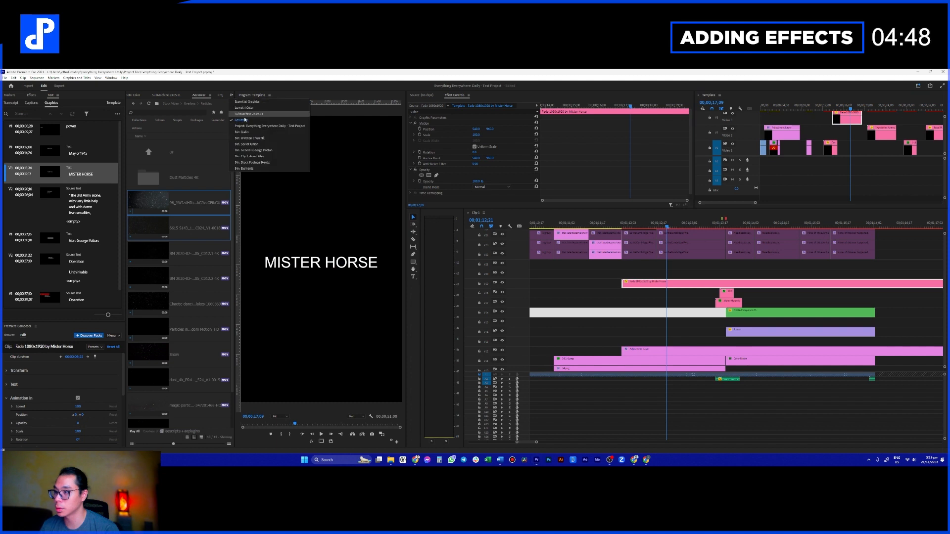
{"action": "left_click", "coordinate": [244, 113]}
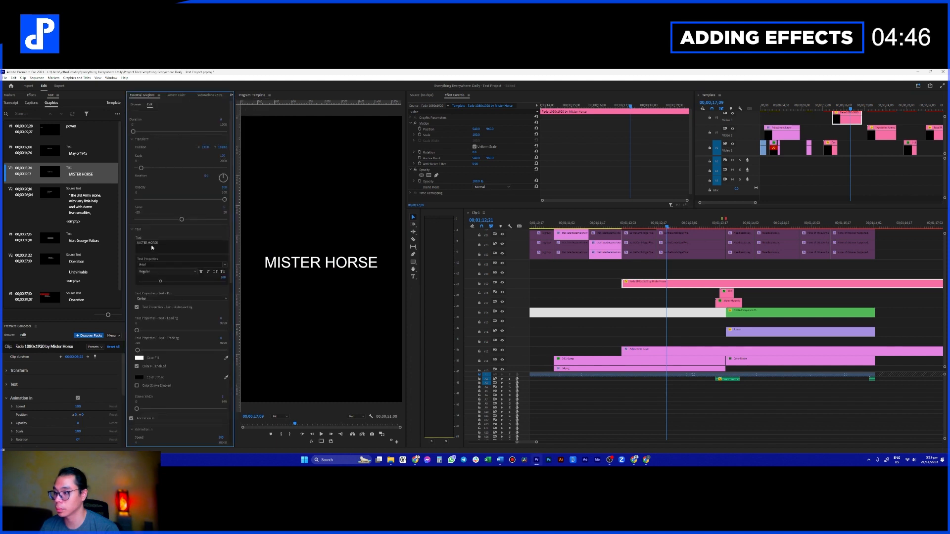
{"action": "left_click", "coordinate": [152, 243]}
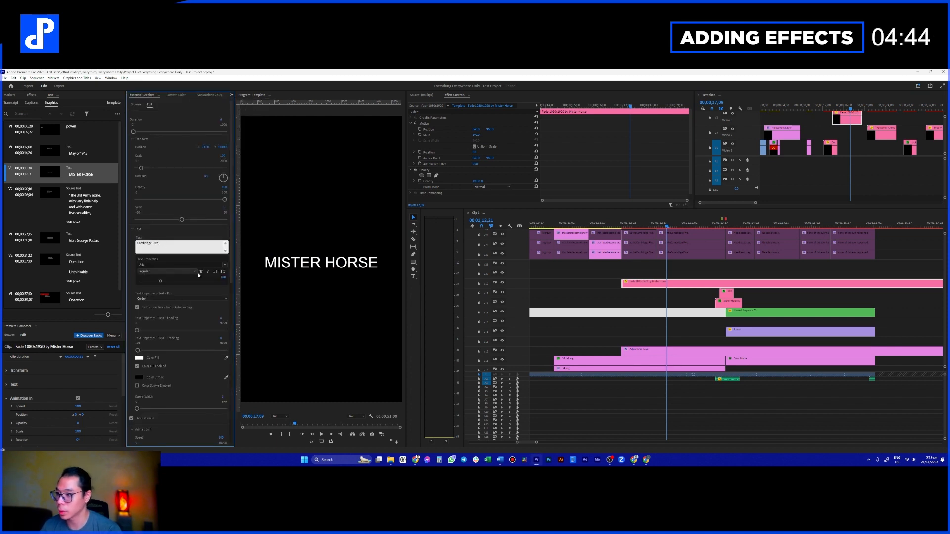
{"action": "left_click", "coordinate": [215, 272]}
{"action": "left_click", "coordinate": [187, 265]}
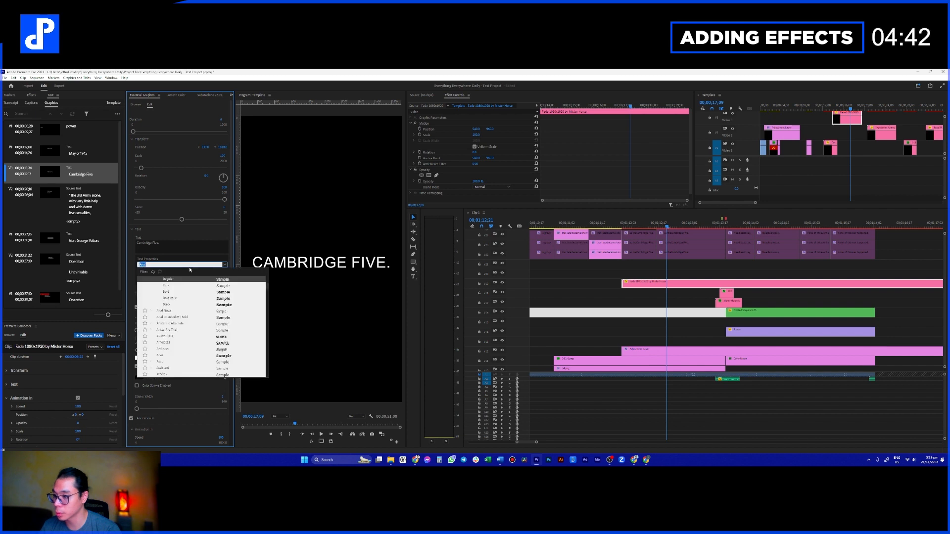
{"action": "left_click", "coordinate": [179, 247]}
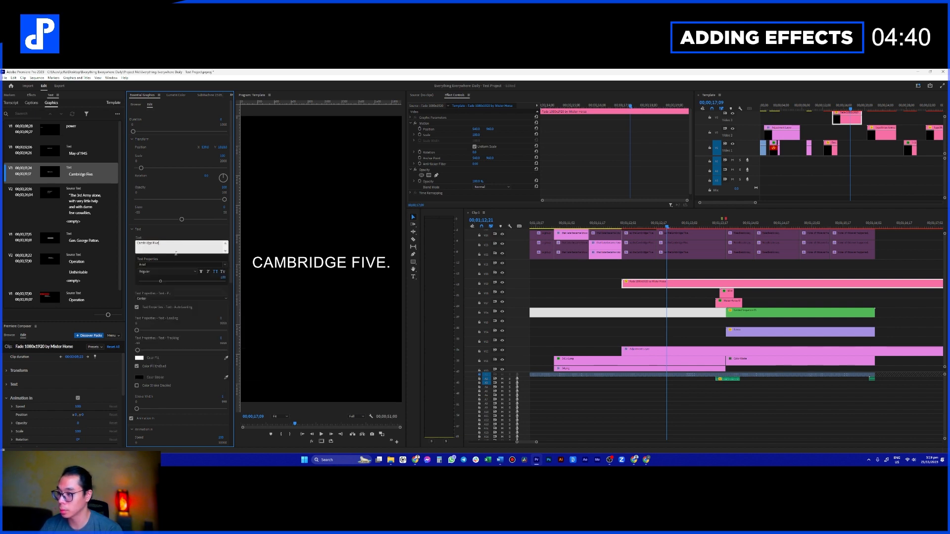
{"action": "left_click", "coordinate": [175, 255]}
- Change the "Cambridge Five" title's font to American Typewriter Regular
{"action": "left_click", "coordinate": [174, 265]}
{"action": "type", "text": "ty"}
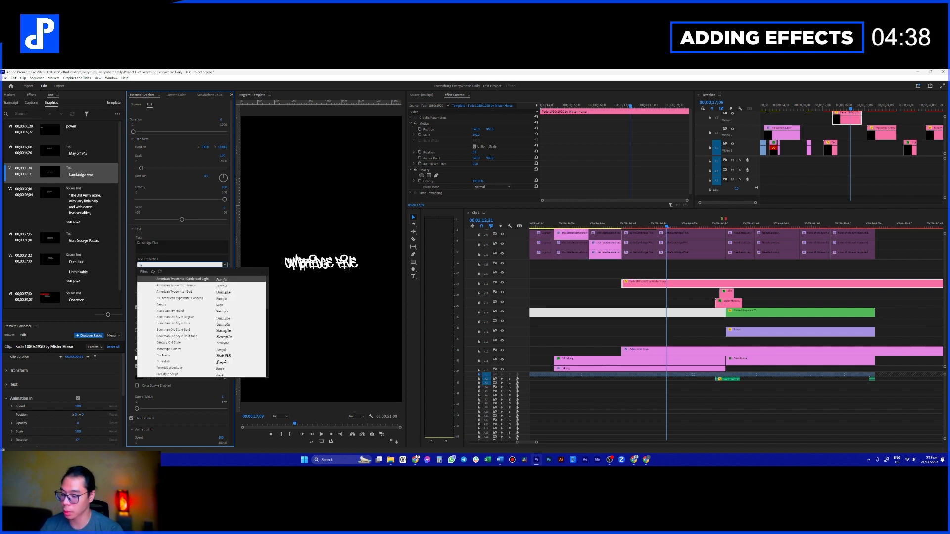
{"action": "type", "text": "pe"}
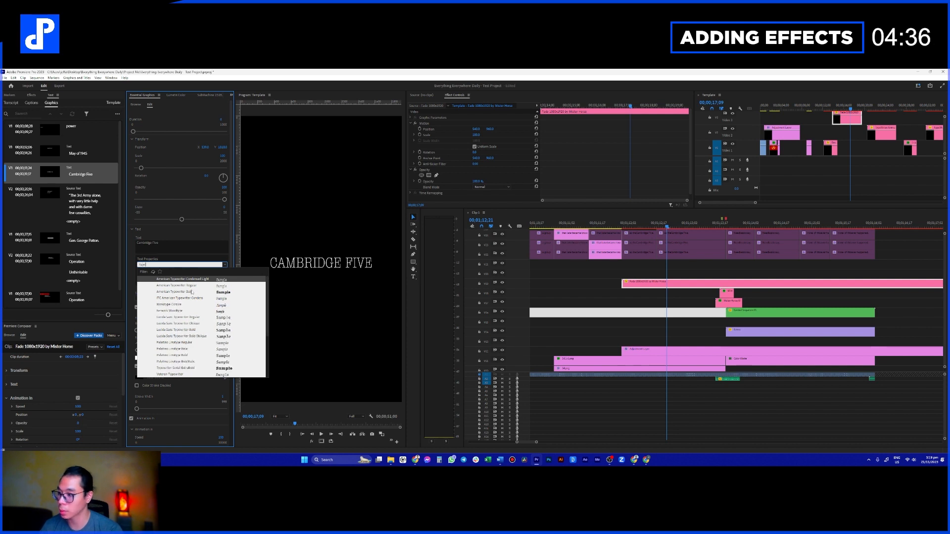
{"action": "left_click", "coordinate": [196, 286]}
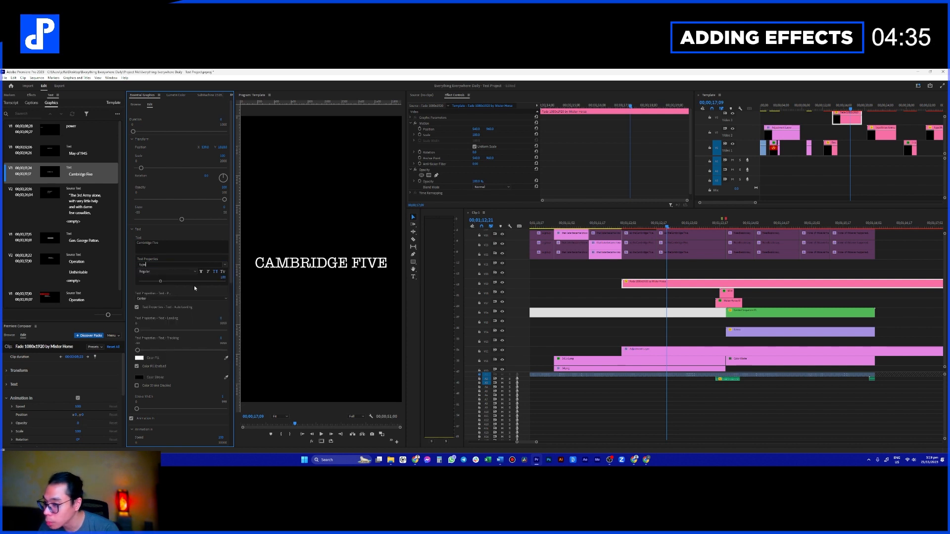
{"action": "left_click", "coordinate": [165, 289]}
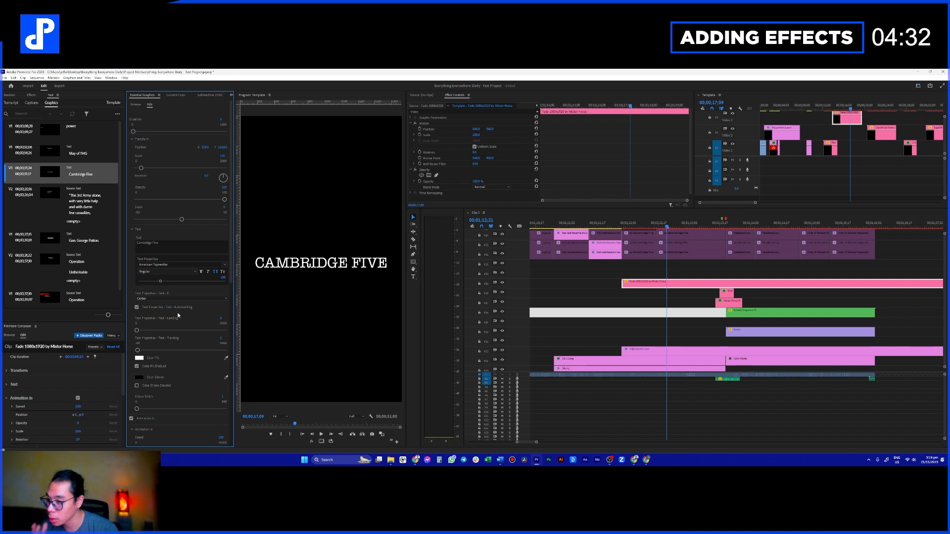
- Split the title into two lines, with "Five" below "Cambridge"
{"action": "left_click", "coordinate": [161, 252]}
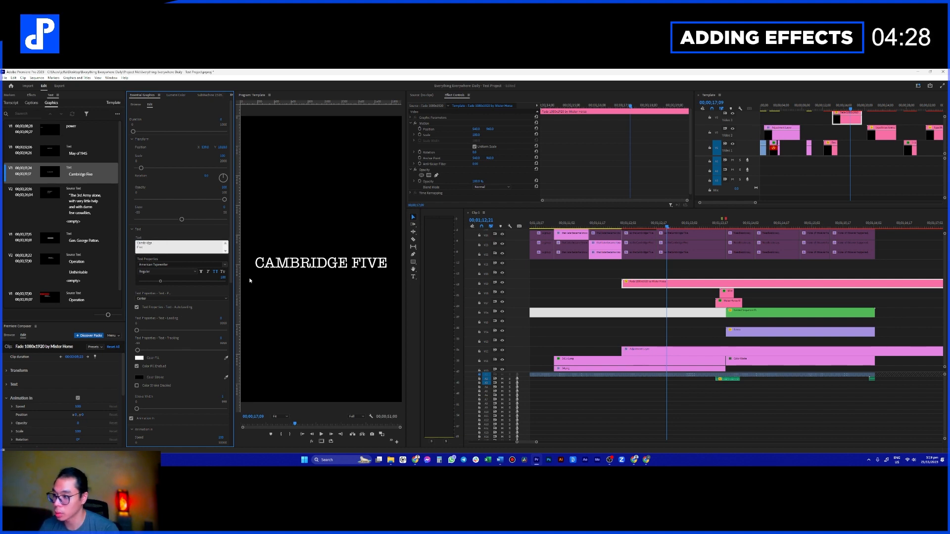
{"action": "left_click", "coordinate": [590, 294]}
{"action": "left_click", "coordinate": [850, 109]}
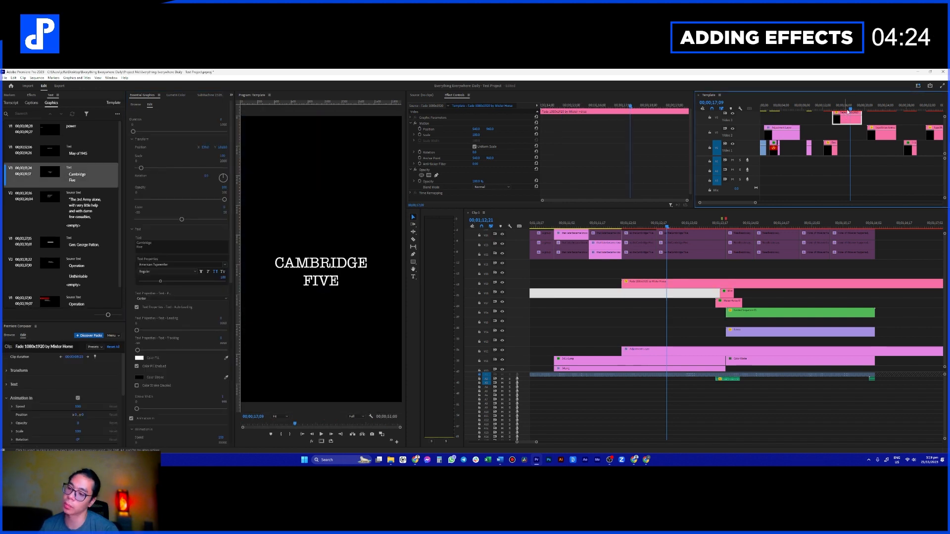
- Try the Bold style on the title and return it to Regular
{"action": "left_click", "coordinate": [144, 272]}
{"action": "left_click", "coordinate": [149, 290]}
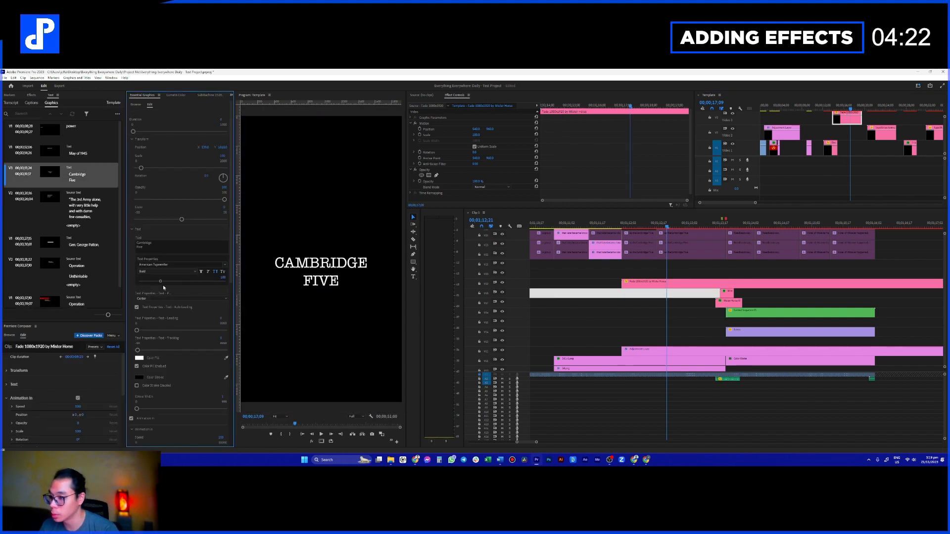
{"action": "left_click", "coordinate": [170, 272]}
{"action": "left_click", "coordinate": [183, 283]}
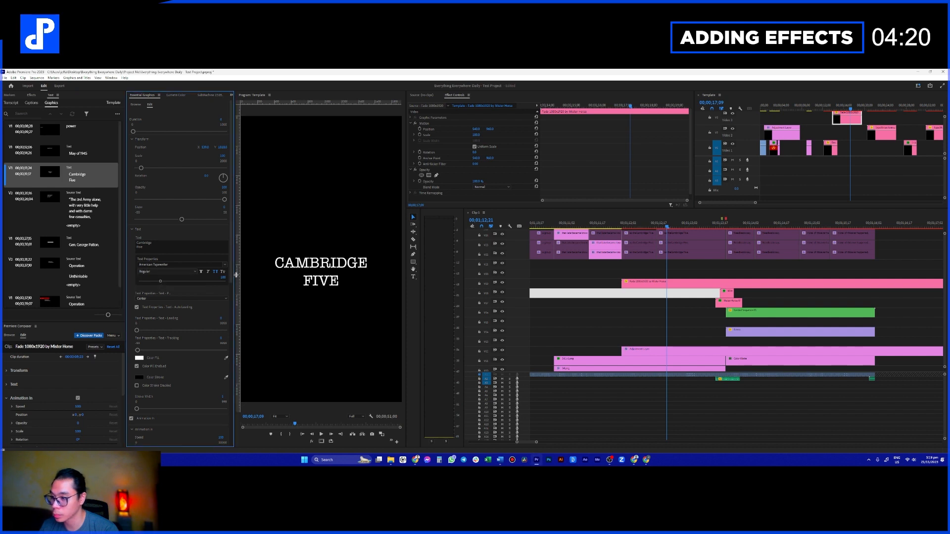
- Enlarge the "Cambridge Five" text so it spans most of the frame width and play back its fade-in
{"action": "left_click_drag", "start_coordinate": [161, 282], "coordinate": [170, 285]}
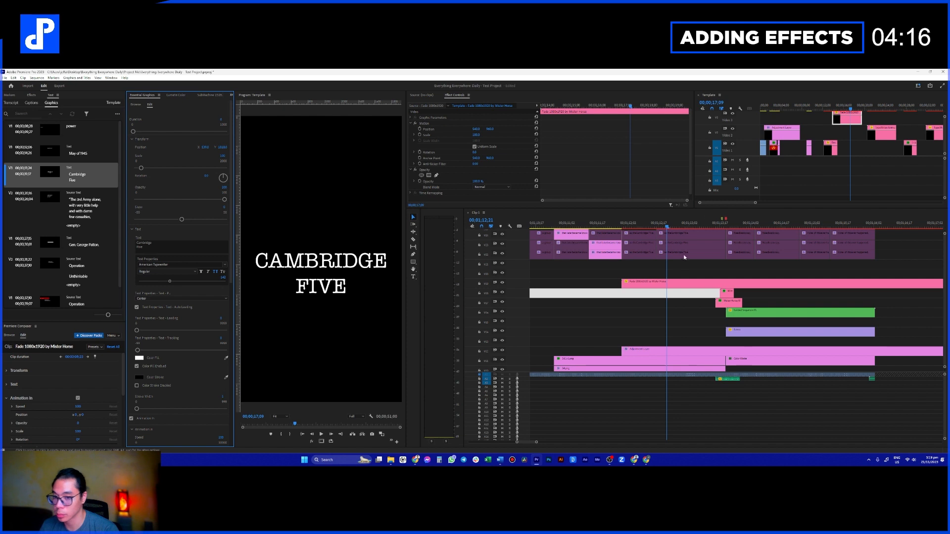
{"action": "left_click", "coordinate": [833, 105]}
{"action": "key", "text": "space"}
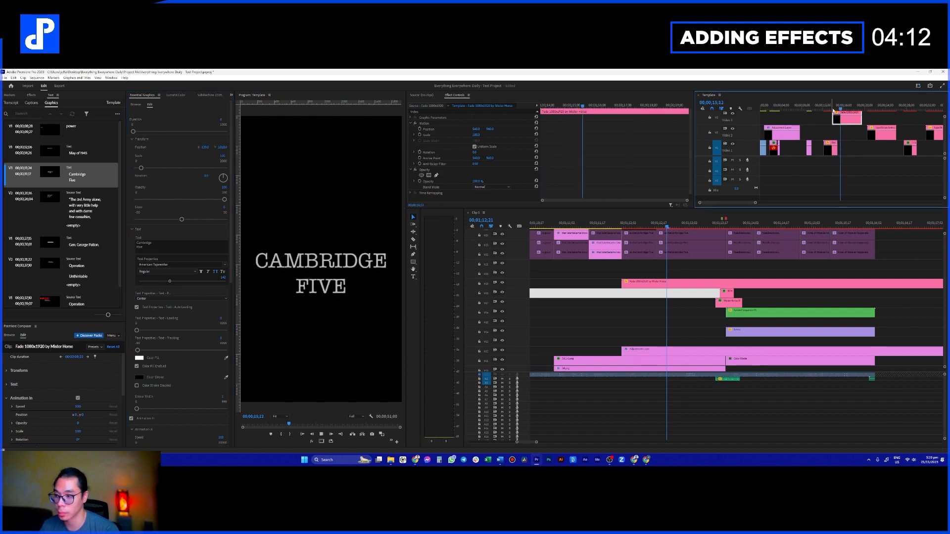
- Copy the styled "Cambridge Five" title into the Clip 1 sequence over the soldiers shot and delete the placeholder title
{"action": "left_click_drag", "start_coordinate": [850, 122], "coordinate": [759, 287]}
{"action": "key", "text": "Delete"}
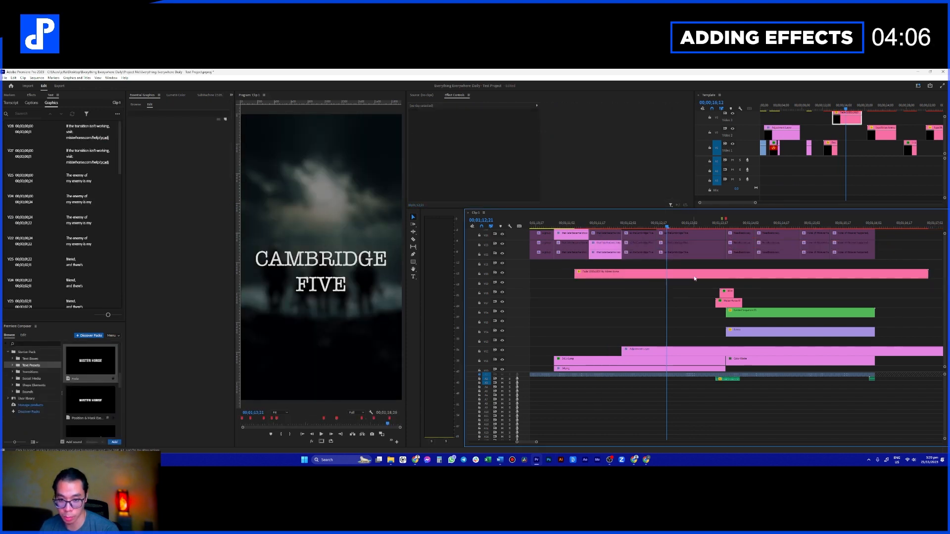
{"action": "left_click_drag", "start_coordinate": [665, 274], "coordinate": [704, 284]}
{"action": "left_click", "coordinate": [704, 272]}
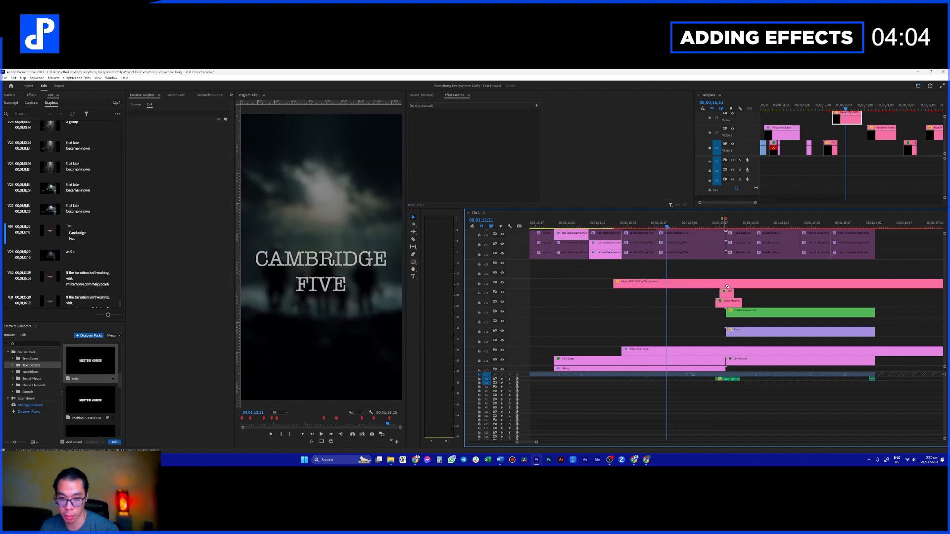
- Cut the title to end with the soldiers shot and move it onto the track just above the adjustment layer
{"action": "key", "text": "c"}
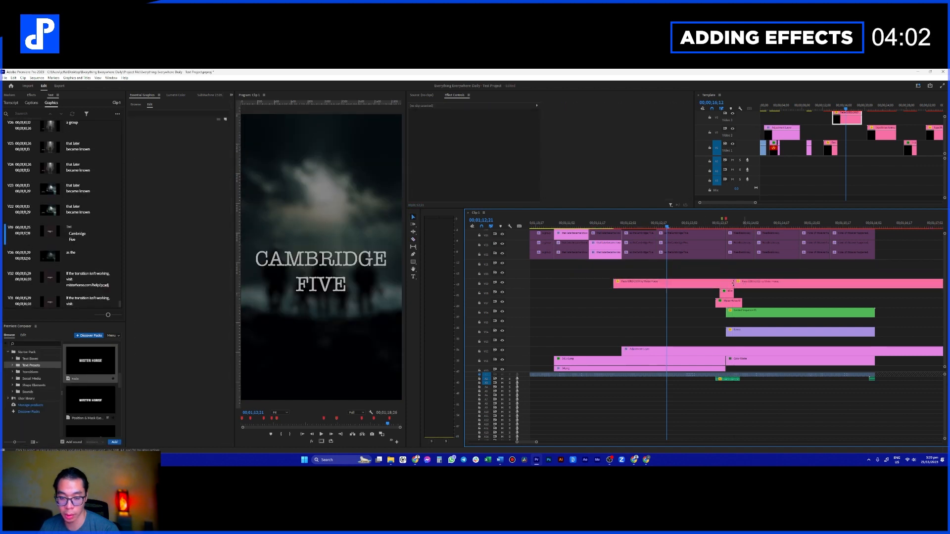
{"action": "key", "text": "Delete"}
{"action": "left_click_drag", "start_coordinate": [733, 283], "coordinate": [725, 342]}
- Play back and scrub the soldiers shot to check the title's fade-in and its timing against the "AS THE" caption
{"action": "left_click", "coordinate": [634, 226]}
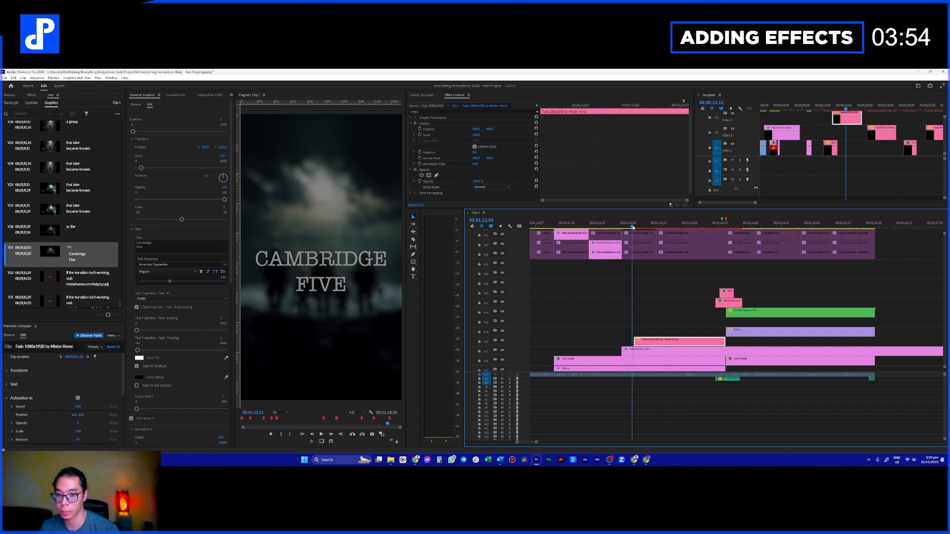
{"action": "key", "text": "space"}
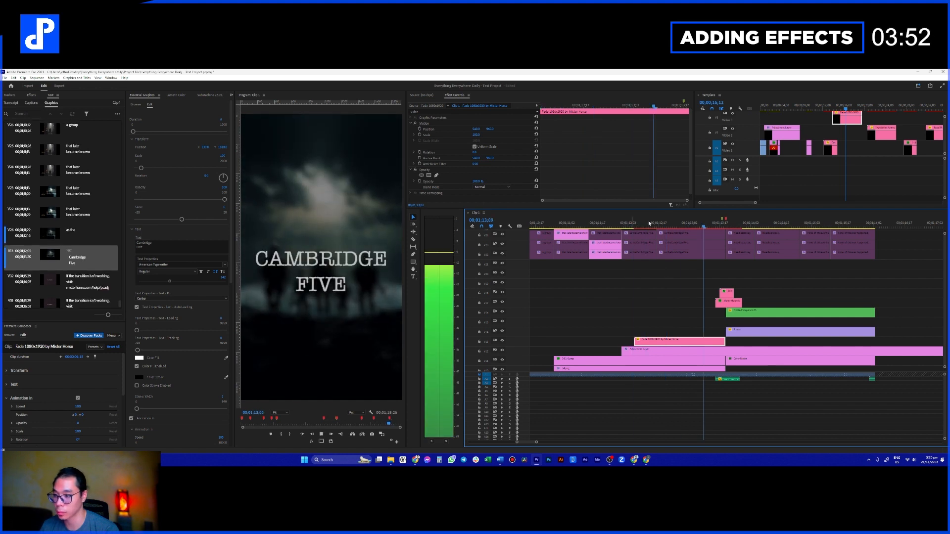
{"action": "key", "text": "space"}
{"action": "left_click", "coordinate": [665, 224]}
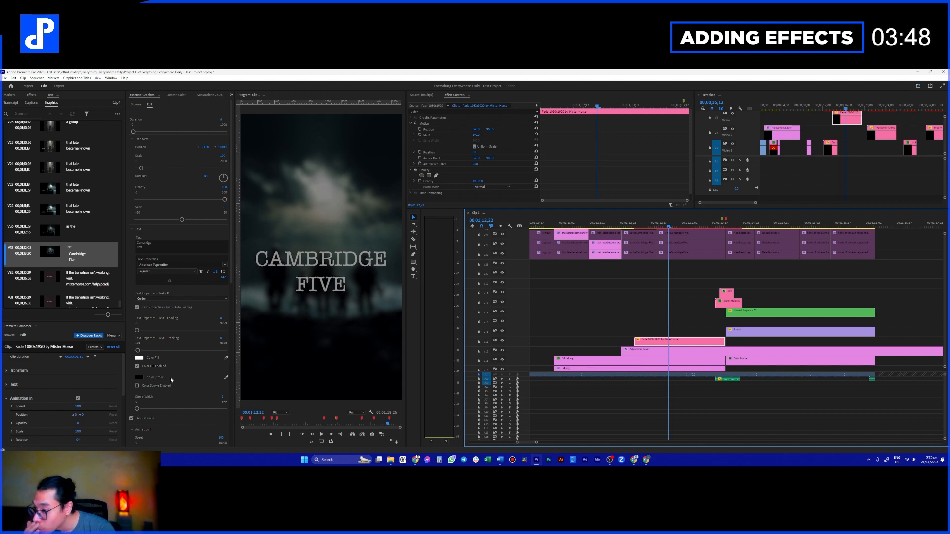
{"action": "scroll", "coordinate": [176, 376], "scroll_direction": "down", "scroll_amount": 1}
{"action": "scroll", "coordinate": [201, 419], "scroll_direction": "down", "scroll_amount": 2}
{"action": "left_click", "coordinate": [223, 404]}
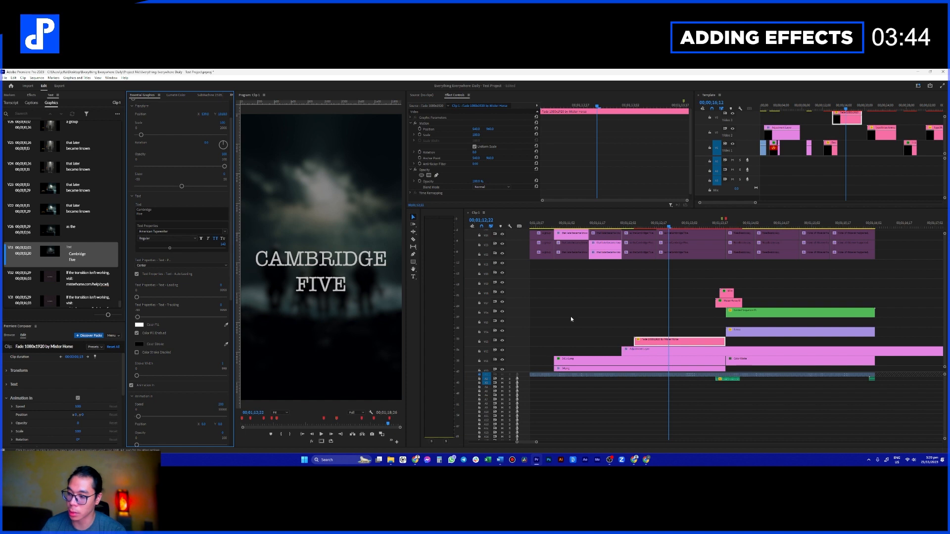
{"action": "left_click", "coordinate": [622, 313]}
{"action": "left_click", "coordinate": [631, 224]}
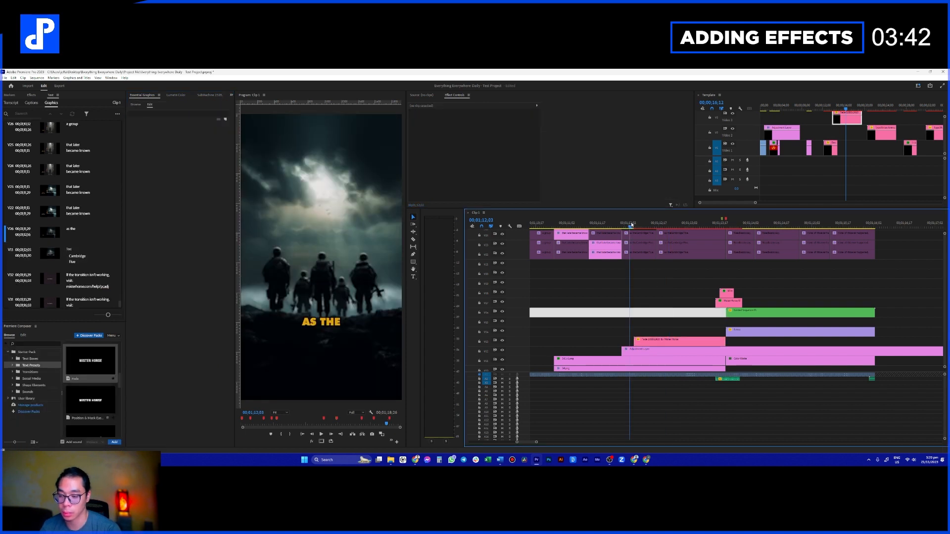
{"action": "key", "text": "space"}
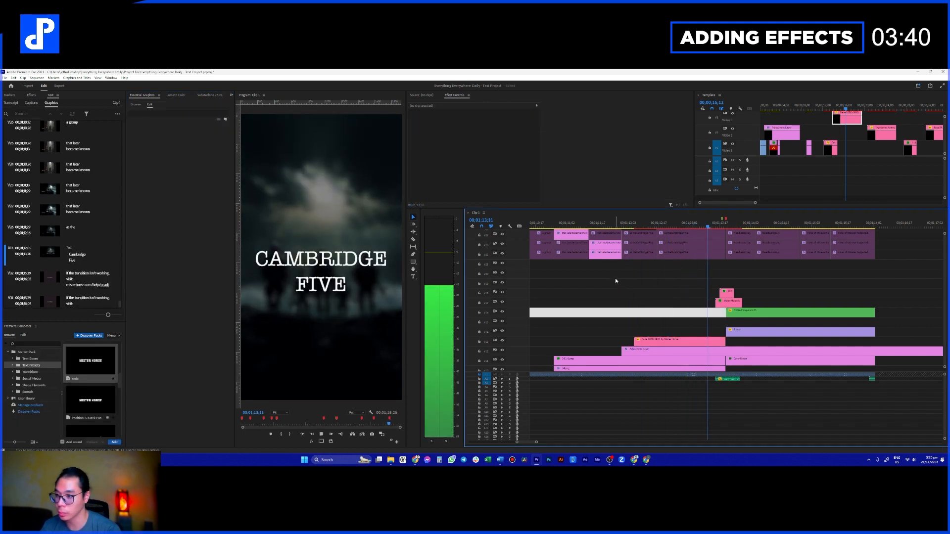
{"action": "key", "text": "space"}
{"action": "left_click_drag", "start_coordinate": [638, 226], "coordinate": [660, 228]}
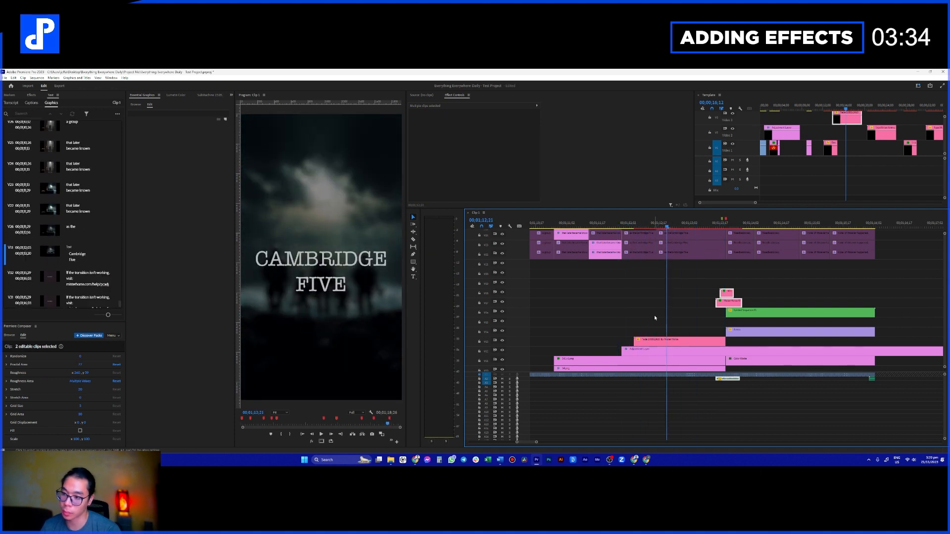
{"action": "left_click_drag", "start_coordinate": [633, 225], "coordinate": [646, 234]}
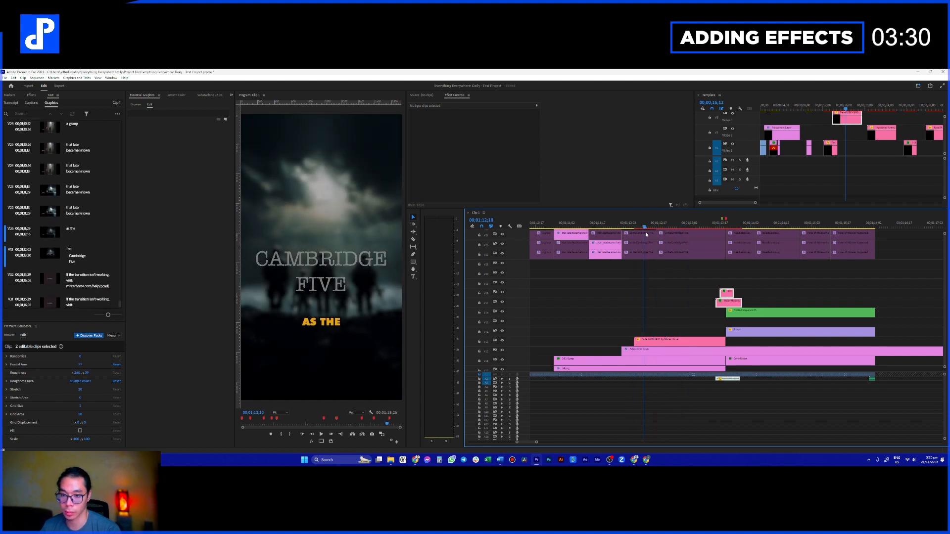
- Trim the end of the "as the" caption to where the "Cambridge Five" title begins to appear and play back the shot
{"action": "scroll", "coordinate": [633, 254], "scroll_direction": "up", "scroll_amount": 2}
{"action": "left_click", "coordinate": [652, 227]}
{"action": "key", "text": "space"}
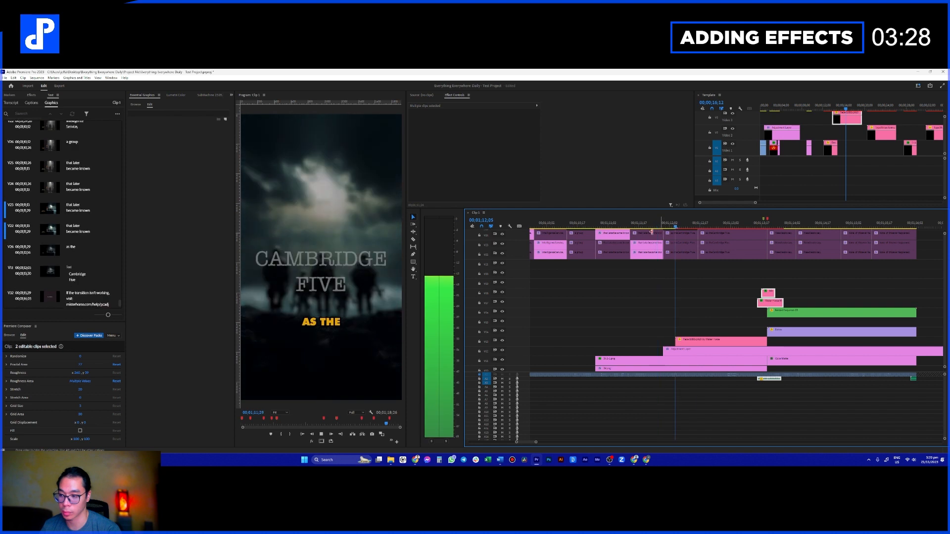
{"action": "scroll", "coordinate": [689, 261], "scroll_direction": "up", "scroll_amount": 2}
{"action": "left_click_drag", "start_coordinate": [692, 237], "coordinate": [681, 238]}
{"action": "left_click", "coordinate": [667, 226]}
{"action": "key", "text": "space"}
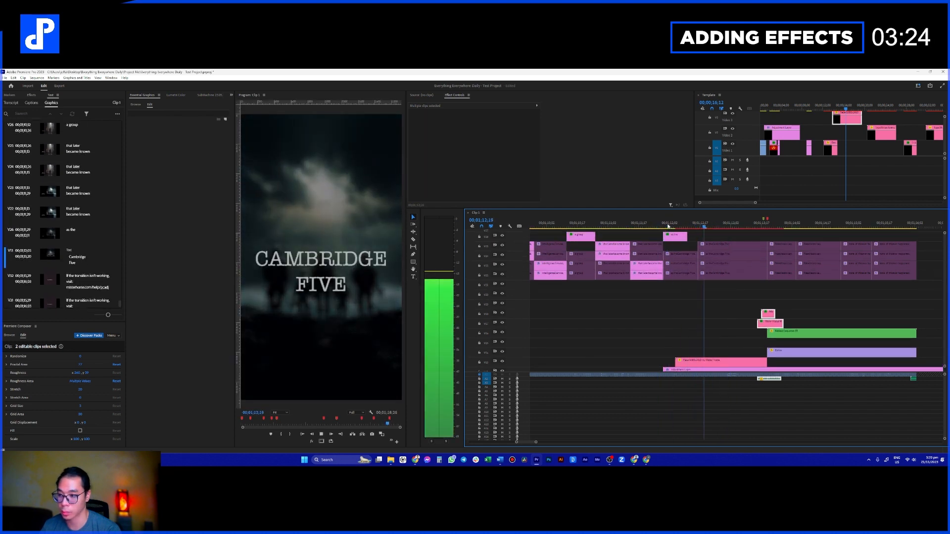
- Search the effects for "glitch" and apply the Glitch Reveal preset to the "Cambridge Five" title over the soldiers shot
{"action": "left_click", "coordinate": [704, 227]}
{"action": "left_click_drag", "start_coordinate": [705, 227], "coordinate": [714, 227]}
{"action": "scroll", "coordinate": [708, 297], "scroll_direction": "down", "scroll_amount": 2}
{"action": "left_click", "coordinate": [700, 340]}
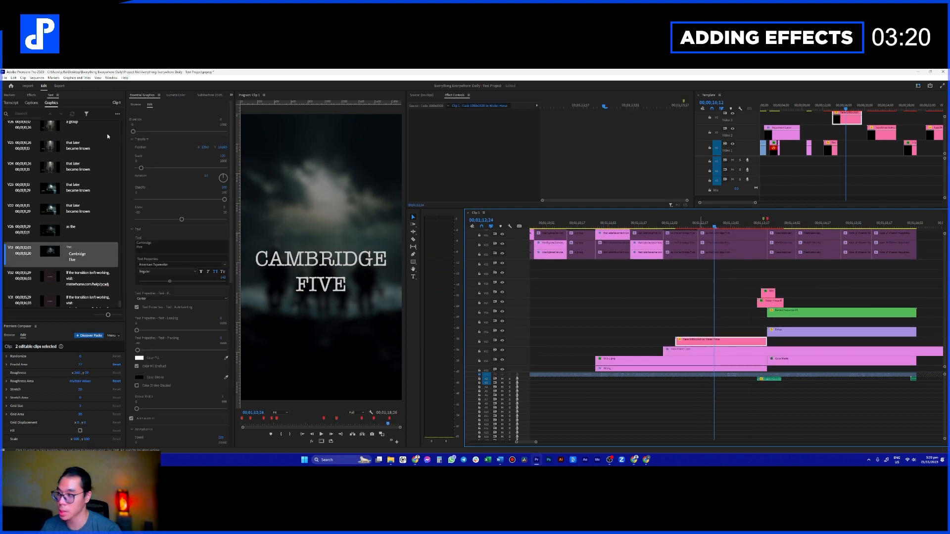
{"action": "left_click", "coordinate": [32, 95]}
{"action": "double_click", "coordinate": [31, 104]}
{"action": "type", "text": "glitch"}
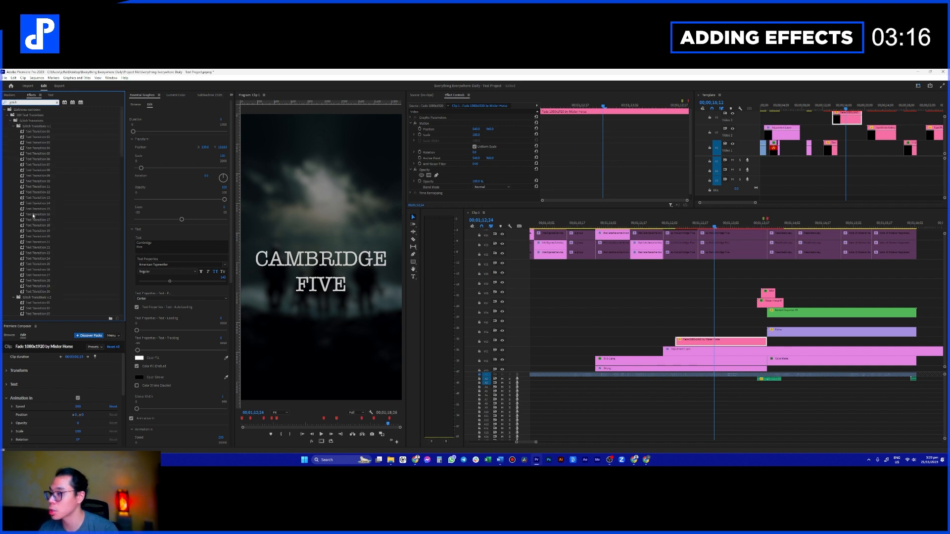
{"action": "scroll", "coordinate": [65, 222], "scroll_direction": "down", "scroll_amount": 10}
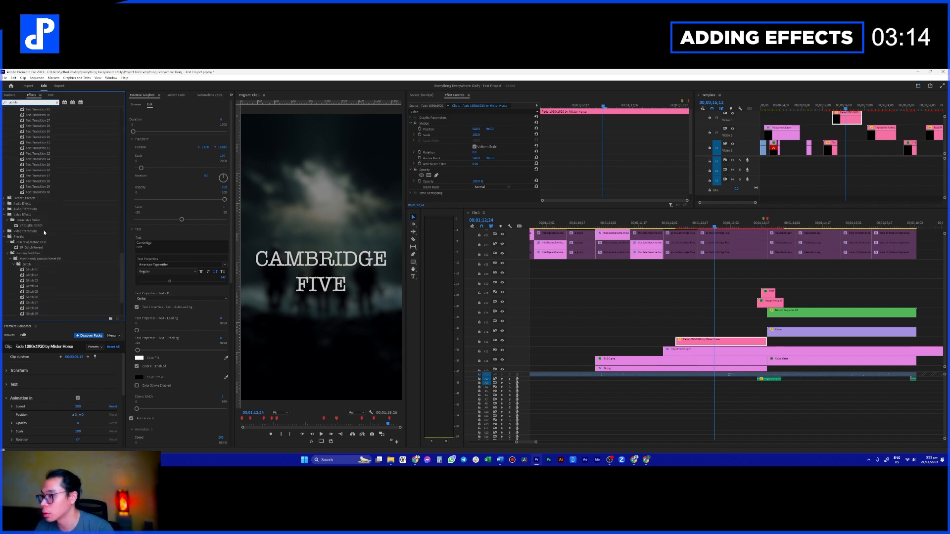
{"action": "left_click_drag", "start_coordinate": [46, 249], "coordinate": [680, 340]}
{"action": "left_click_drag", "start_coordinate": [681, 250], "coordinate": [680, 341]}
- Play back the soldiers shot to check the glitch reveal on the "Cambridge Five" title
{"action": "key", "text": "space"}
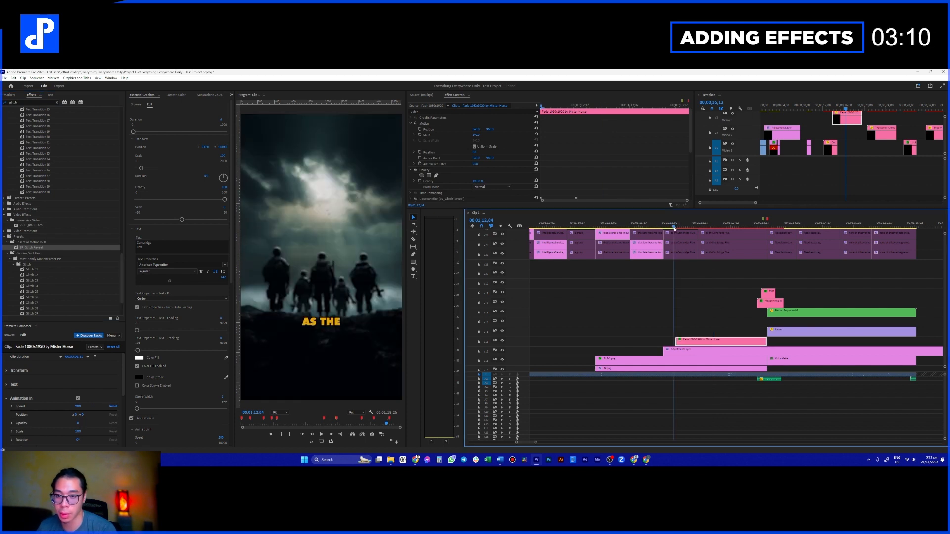
{"action": "key", "text": "space"}
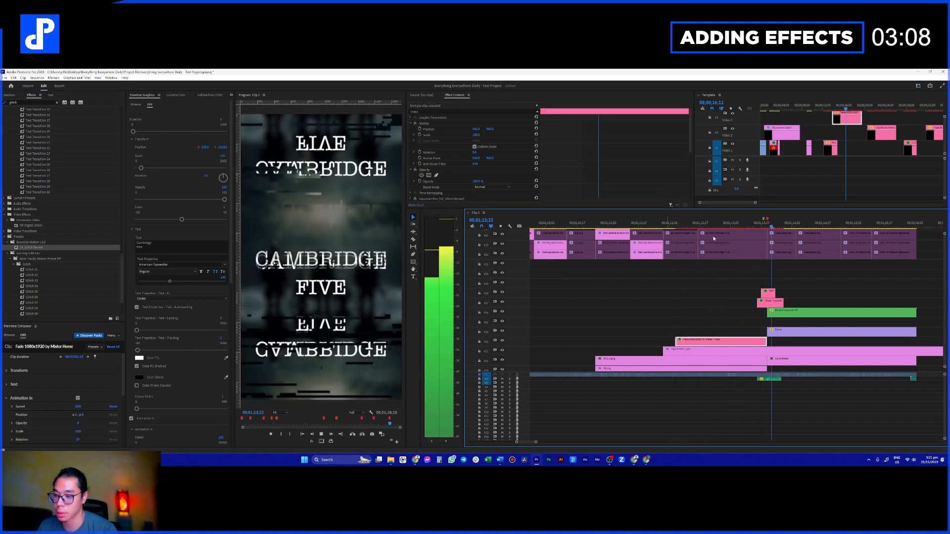
{"action": "left_click", "coordinate": [711, 225]}
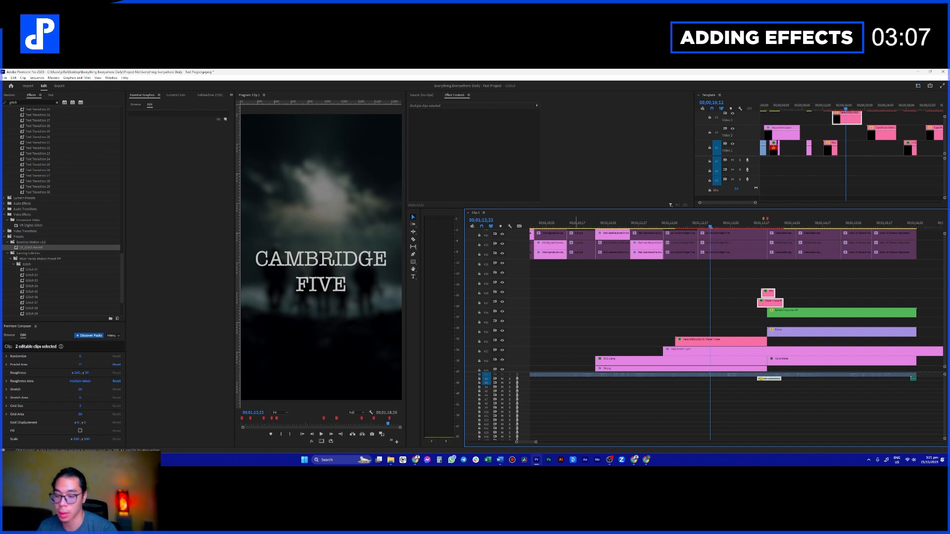
- Search the effects for "zoom" and browse the available zoom presets for the title
{"action": "left_click", "coordinate": [35, 103]}
{"action": "type", "text": "zoom"}
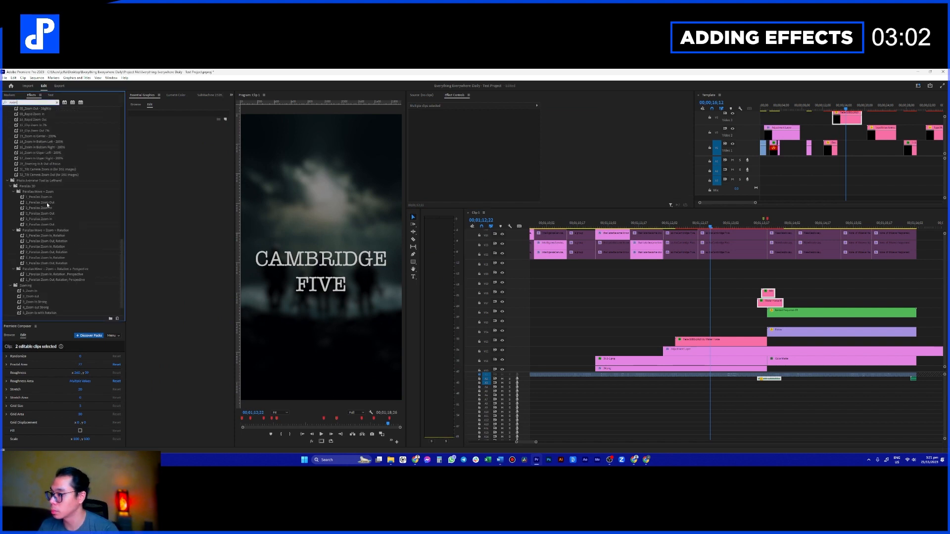
{"action": "scroll", "coordinate": [43, 300], "scroll_direction": "down", "scroll_amount": 1}
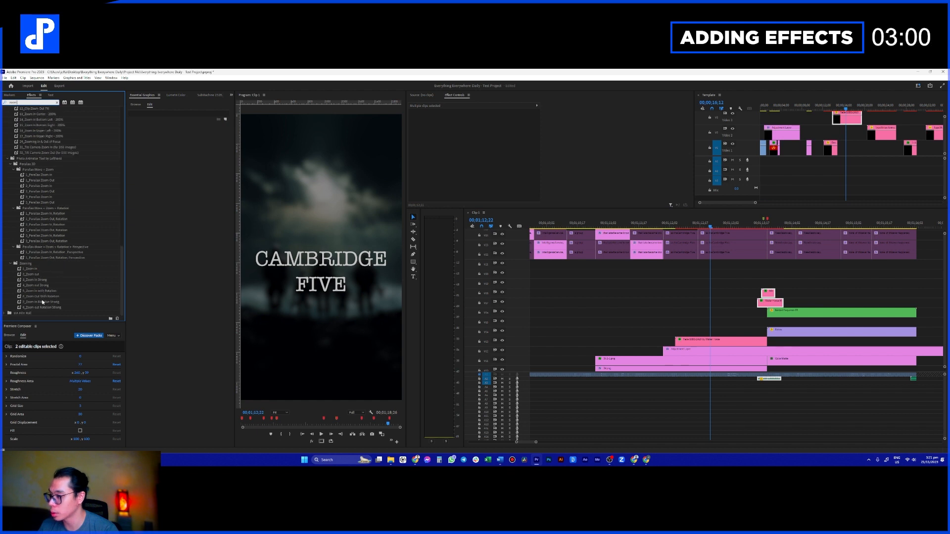
{"action": "scroll", "coordinate": [49, 282], "scroll_direction": "up", "scroll_amount": 6}
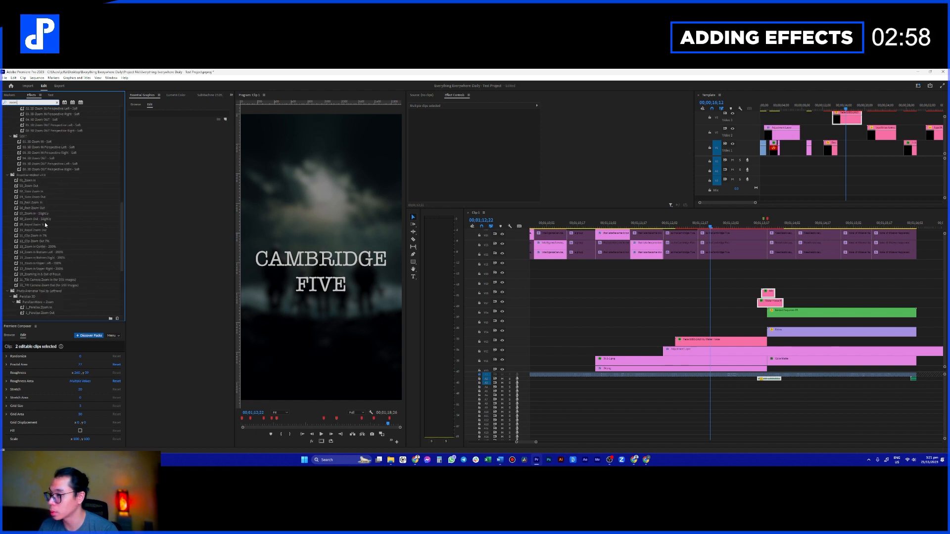
{"action": "scroll", "coordinate": [44, 223], "scroll_direction": "up", "scroll_amount": 10}
{"action": "scroll", "coordinate": [55, 237], "scroll_direction": "up", "scroll_amount": 1}
{"action": "scroll", "coordinate": [55, 214], "scroll_direction": "down", "scroll_amount": 15}
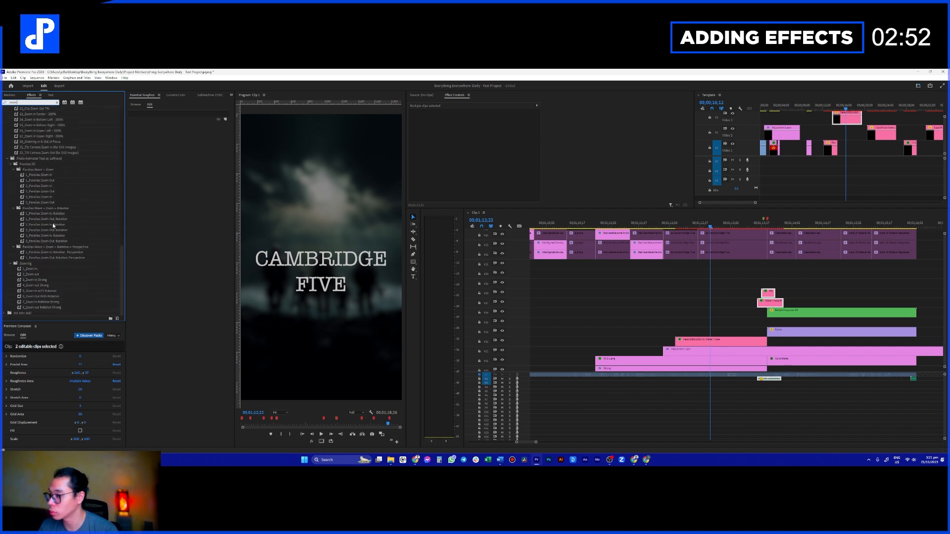
{"action": "scroll", "coordinate": [60, 265], "scroll_direction": "up", "scroll_amount": 3}
- Try the Fast Zoom Out preset on the "Cambridge Five" title and play it back
{"action": "left_click_drag", "start_coordinate": [38, 152], "coordinate": [714, 342]}
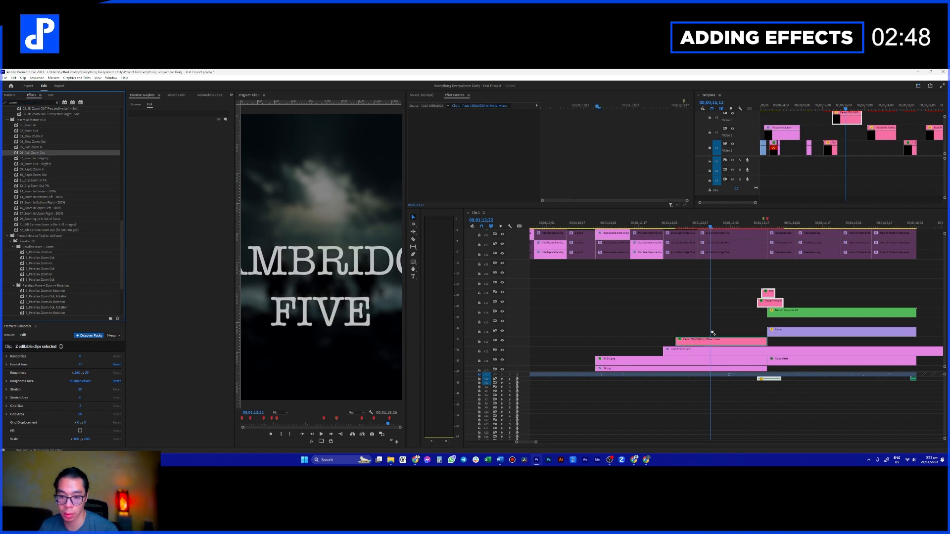
{"action": "key", "text": "space"}
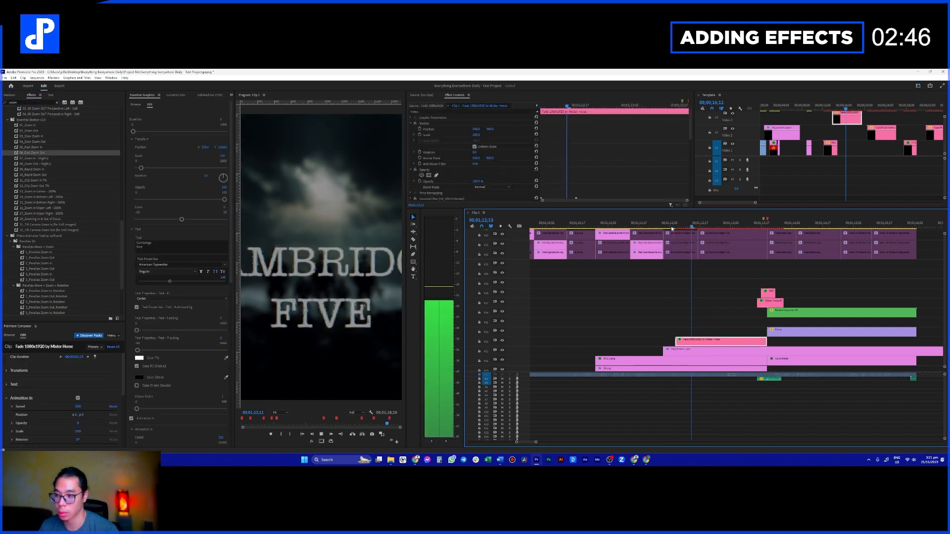
{"action": "key", "text": "space"}
- Try the Fast Zoom In preset on the "Cambridge Five" title, play it back and undo it
{"action": "left_click_drag", "start_coordinate": [43, 147], "coordinate": [351, 193]}
{"action": "left_click_drag", "start_coordinate": [693, 342], "coordinate": [692, 342]}
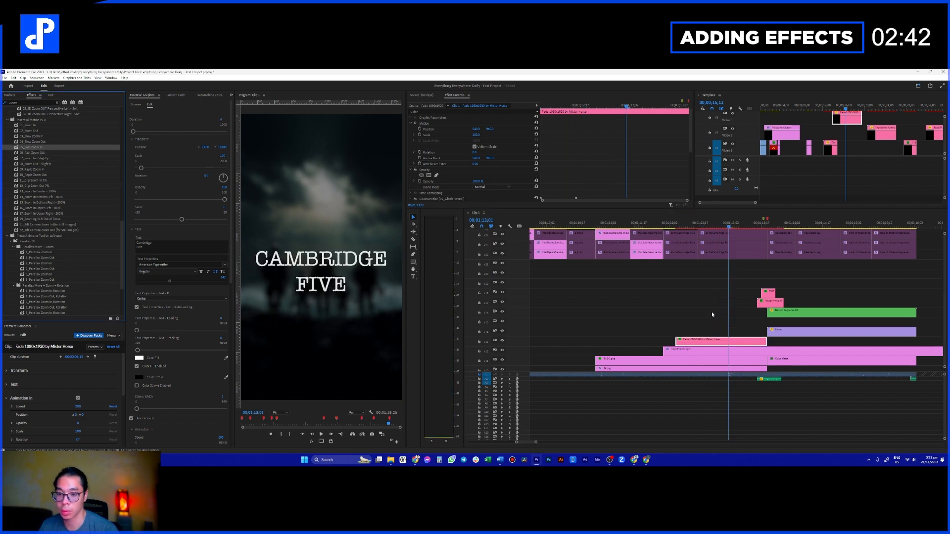
{"action": "left_click_drag", "start_coordinate": [89, 126], "coordinate": [149, 145]}
{"action": "left_click_drag", "start_coordinate": [40, 148], "coordinate": [74, 147]}
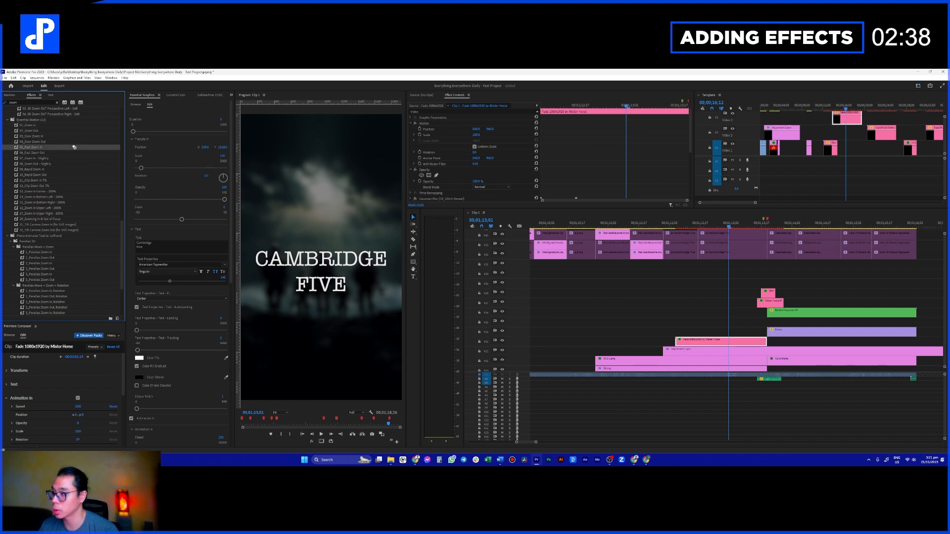
{"action": "left_click_drag", "start_coordinate": [684, 338], "coordinate": [683, 337]}
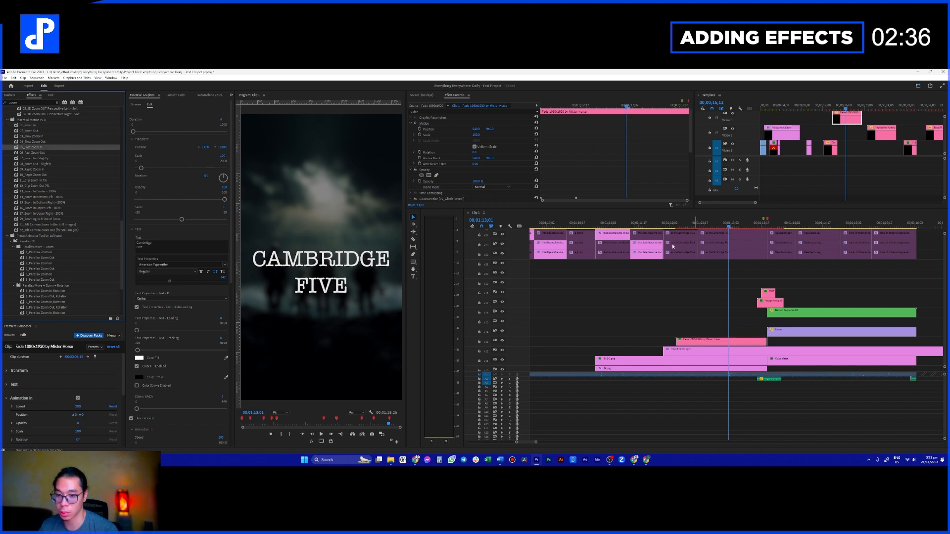
{"action": "left_click", "coordinate": [676, 226]}
{"action": "key", "text": "space"}
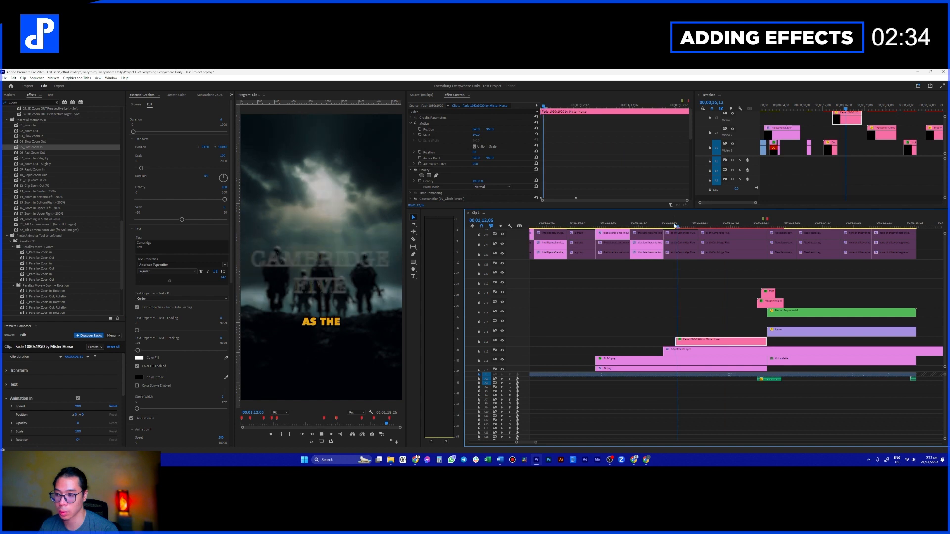
{"action": "key", "text": "ctrl+z"}
- Try Fast Zoom Out on the title with its Transform effect above and below the glitch effects, and undo it
{"action": "left_click_drag", "start_coordinate": [676, 226], "coordinate": [687, 229]}
{"action": "left_click", "coordinate": [704, 339]}
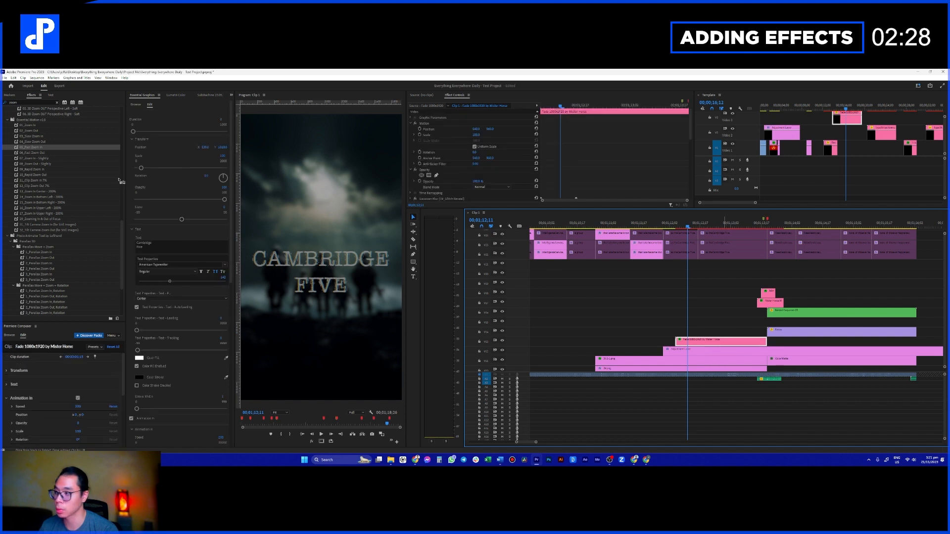
{"action": "left_click_drag", "start_coordinate": [32, 152], "coordinate": [692, 341]}
{"action": "left_click", "coordinate": [413, 171]}
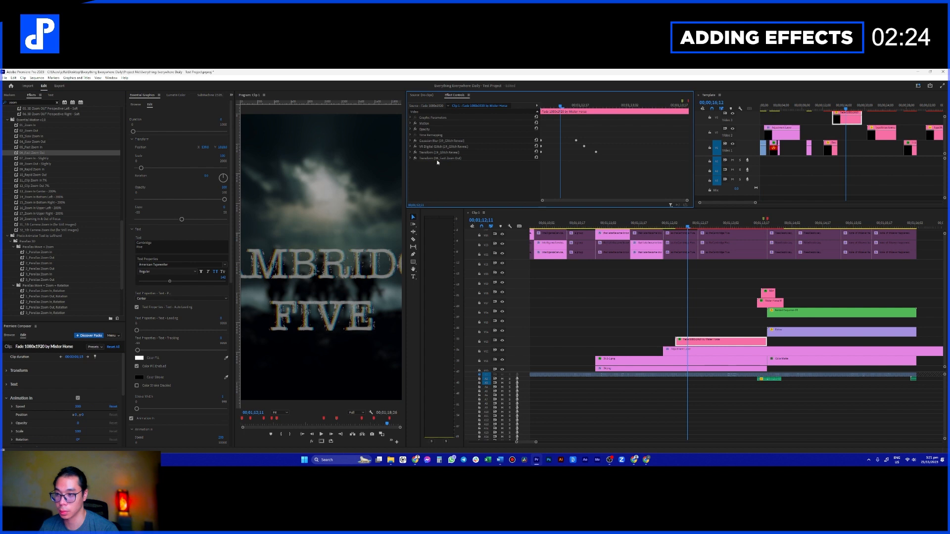
{"action": "left_click_drag", "start_coordinate": [449, 158], "coordinate": [453, 140]}
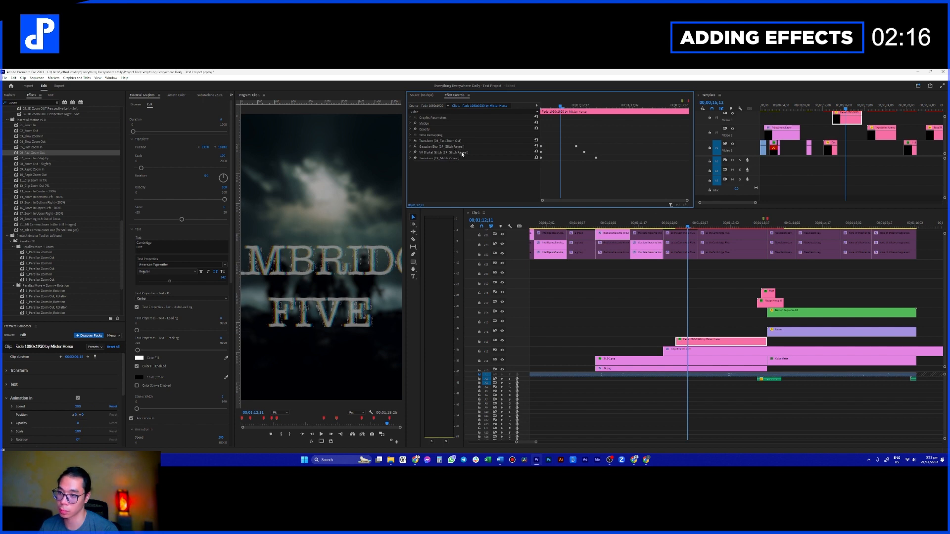
{"action": "mouse_move", "coordinate": [560, 106]}
{"action": "left_mouse_down"}
{"action": "mouse_move", "coordinate": [535, 109]}
{"action": "mouse_move", "coordinate": [560, 106]}
{"action": "left_mouse_up"}
{"action": "left_click", "coordinate": [459, 147]}
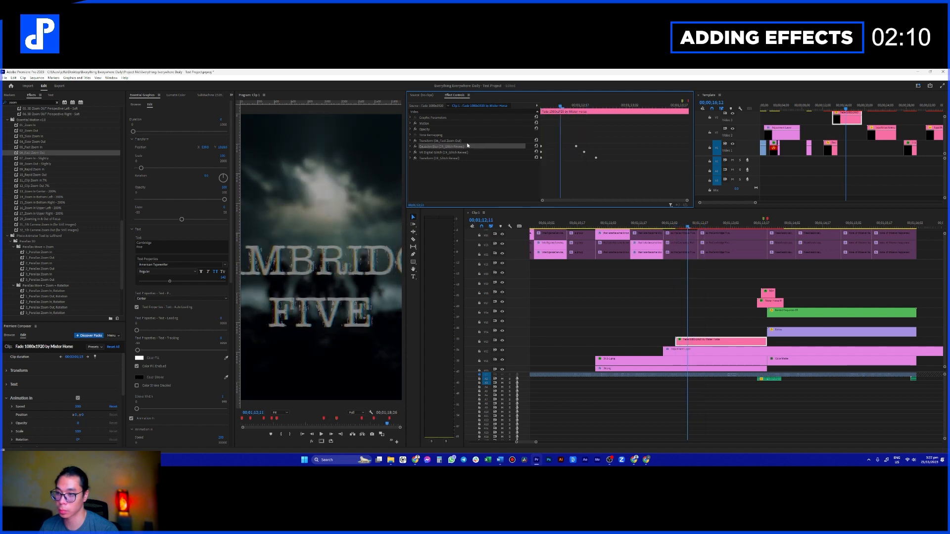
{"action": "left_click_drag", "start_coordinate": [465, 141], "coordinate": [461, 161]}
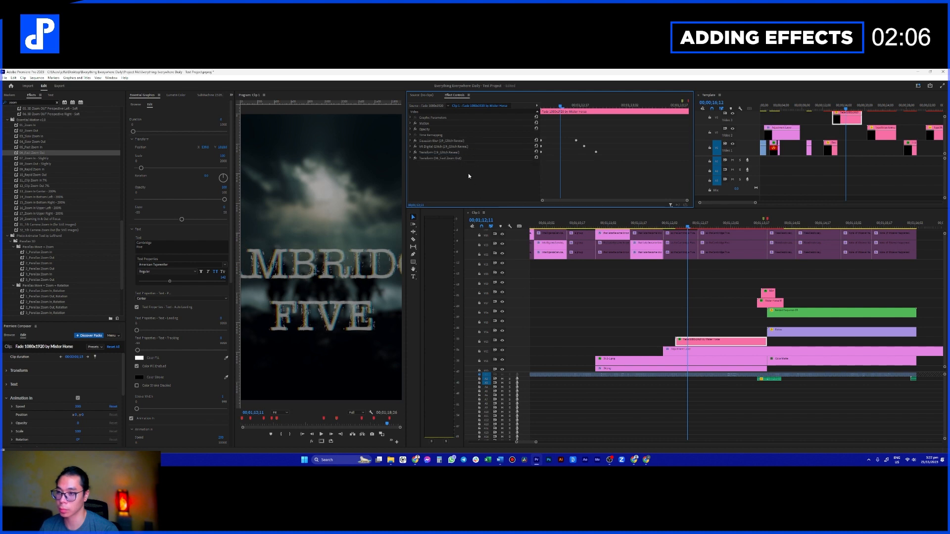
{"action": "key", "text": "ctrl+z"}
{"action": "key", "text": "ctrl+z"}
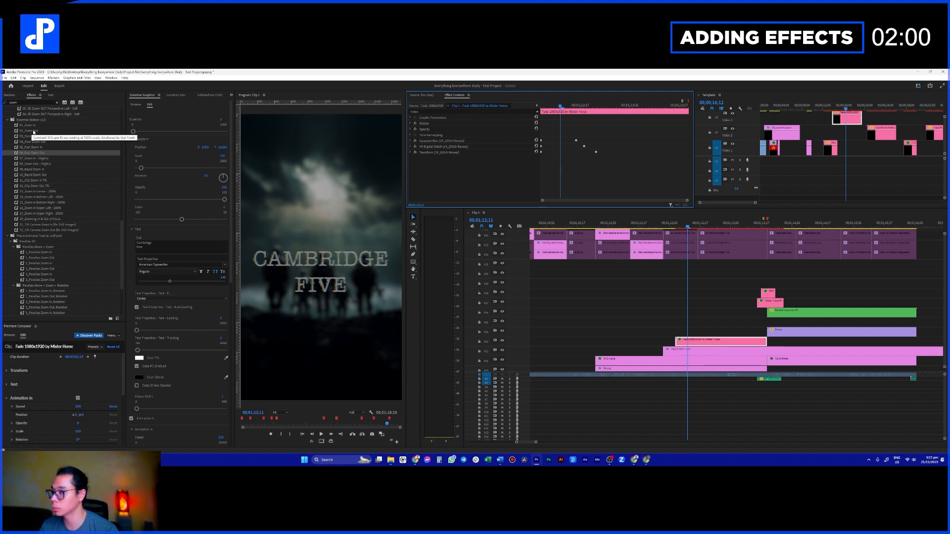
- Try the plain Zoom Out preset on the "Cambridge Five" title and undo it
{"action": "left_click_drag", "start_coordinate": [31, 133], "coordinate": [568, 228]}
{"action": "left_click_drag", "start_coordinate": [707, 337], "coordinate": [707, 339]}
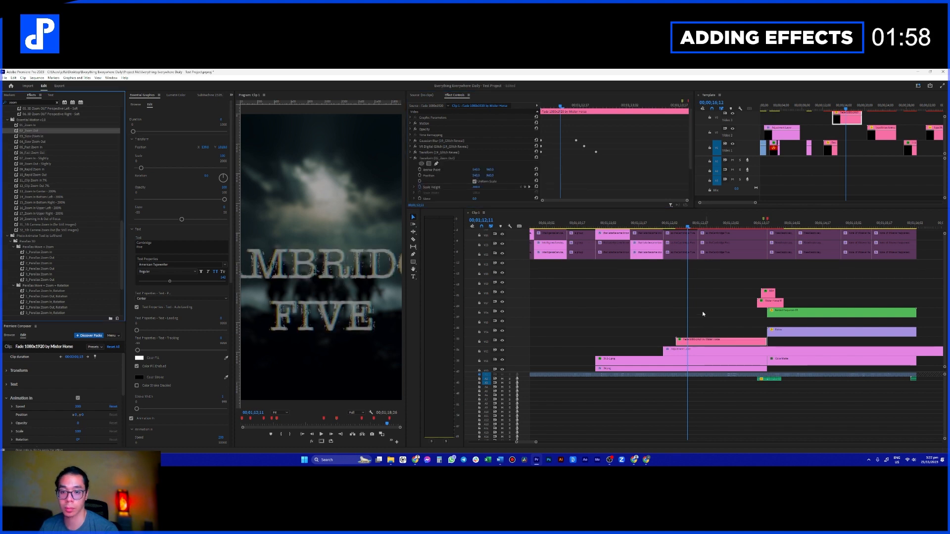
{"action": "key", "text": "ctrl+z"}
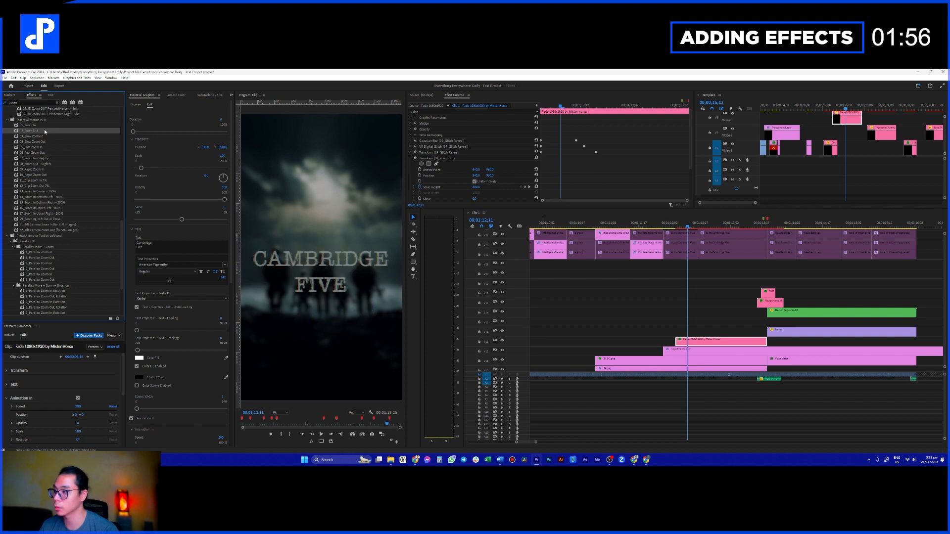
- Apply the Zoom In preset to the "Cambridge Five" title and play back its animation
{"action": "left_click_drag", "start_coordinate": [40, 127], "coordinate": [711, 344]}
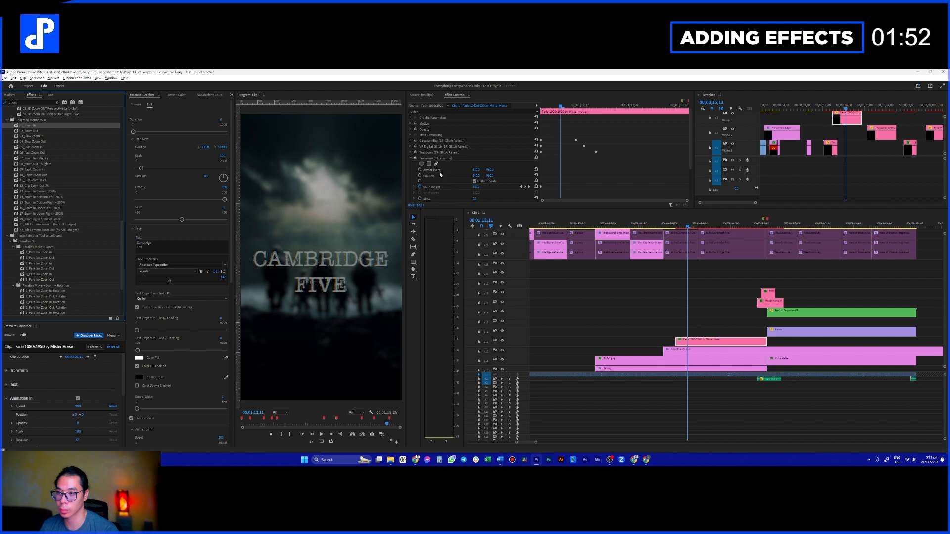
{"action": "left_click", "coordinate": [409, 158]}
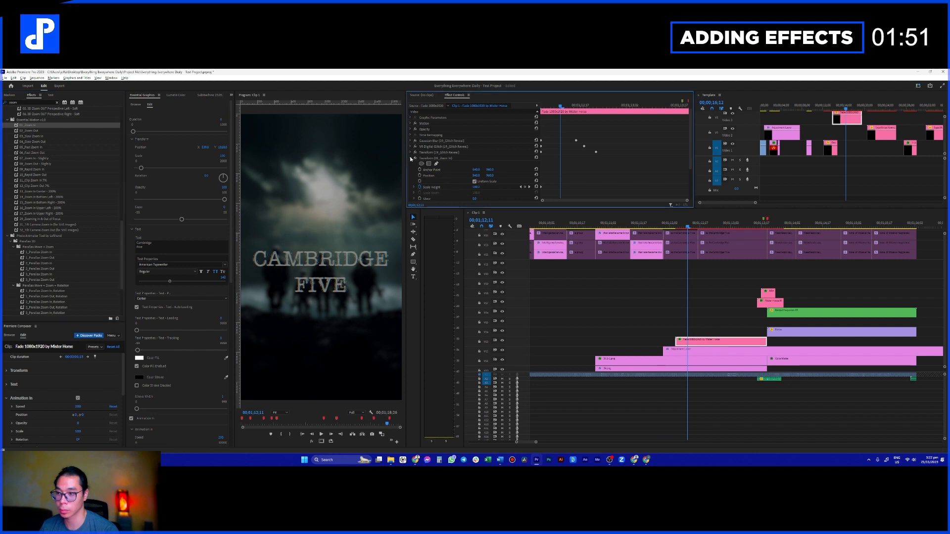
{"action": "left_click", "coordinate": [676, 228]}
{"action": "key", "text": "space"}
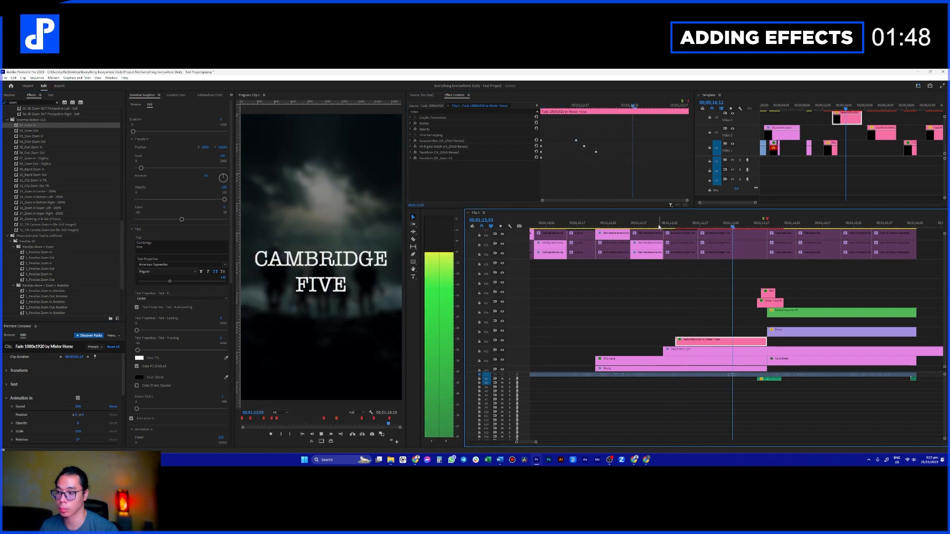
{"action": "key", "text": "space"}
- Replay the shot from just before the "Cambridge Five" title through the glitch transition into the final captions
{"action": "left_click", "coordinate": [674, 226]}
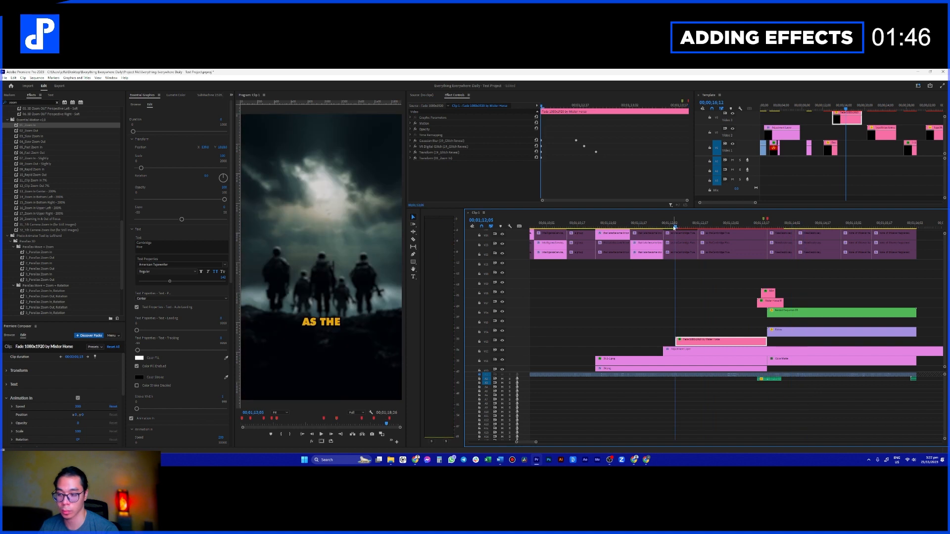
{"action": "key", "text": "space"}
{"action": "key", "text": "space"}
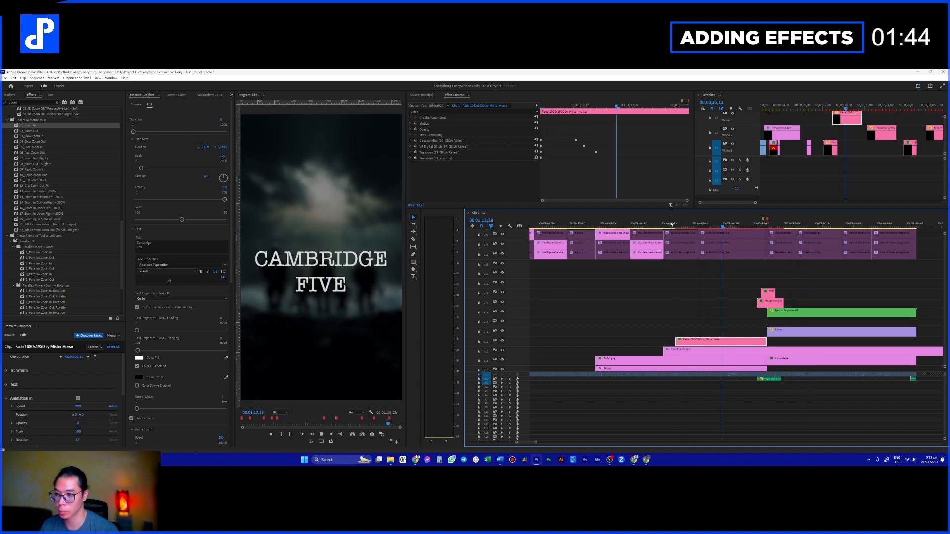
{"action": "key", "text": "space"}
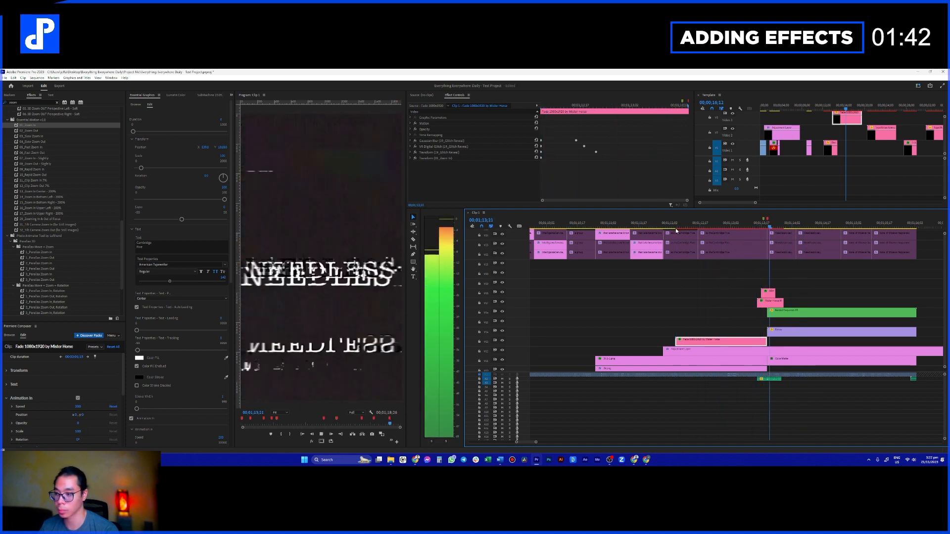
{"action": "key", "text": "space"}
{"action": "left_click", "coordinate": [671, 226]}
{"action": "key", "text": "space"}
{"action": "key", "text": "space"}
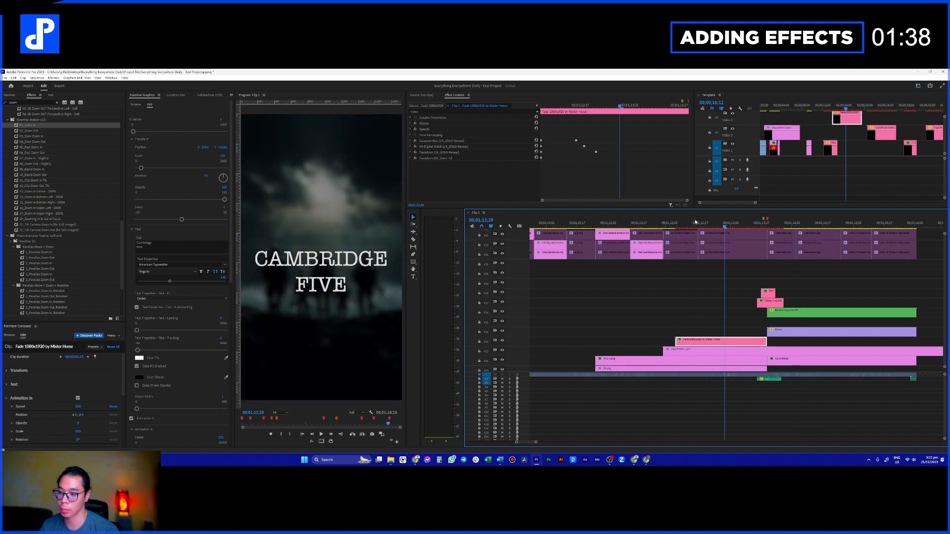
{"action": "key", "text": "space"}
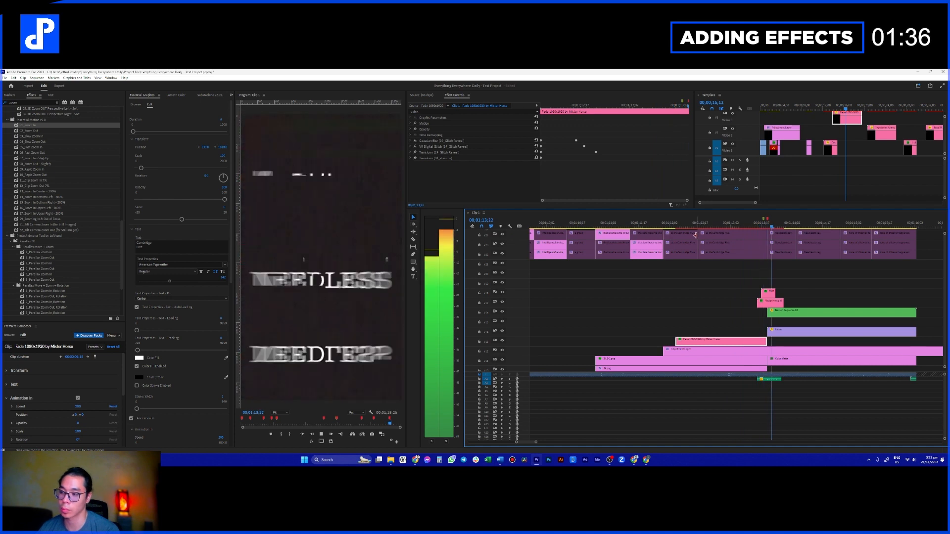
{"action": "key", "text": "space"}
{"action": "left_click", "coordinate": [671, 227]}
{"action": "key", "text": "space"}
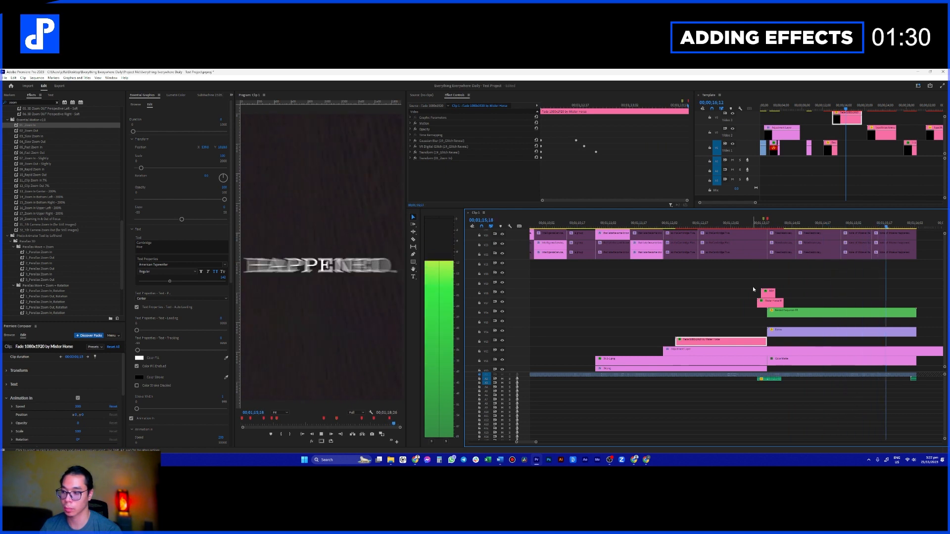
{"action": "key", "text": "space"}
- Cut the adjustment layer where the video ends and delete the excess part
{"action": "scroll", "coordinate": [902, 316], "scroll_direction": "down", "scroll_amount": 2}
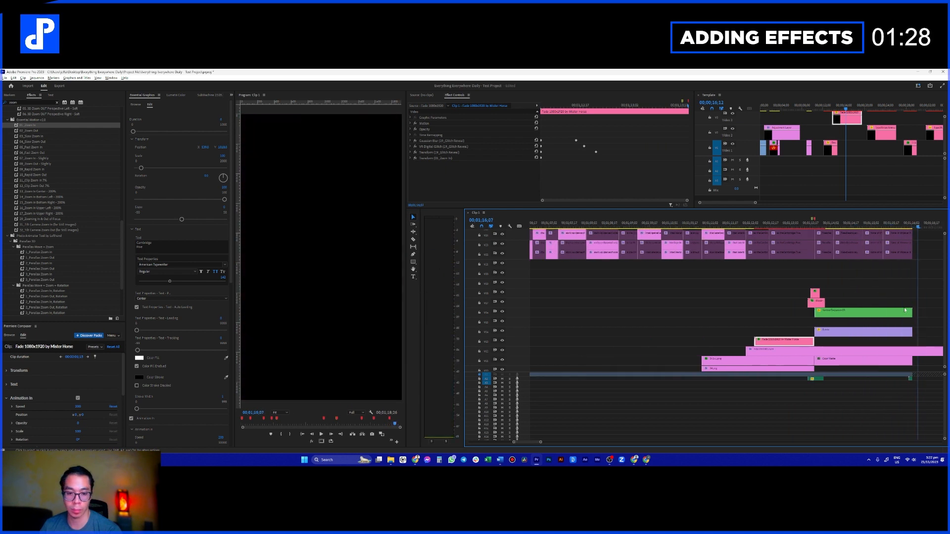
{"action": "scroll", "coordinate": [902, 328], "scroll_direction": "right", "scroll_amount": 3}
{"action": "scroll", "coordinate": [841, 341], "scroll_direction": "down", "scroll_amount": 4}
{"action": "key", "text": "c"}
{"action": "key", "text": "v"}
{"action": "left_click", "coordinate": [830, 312]}
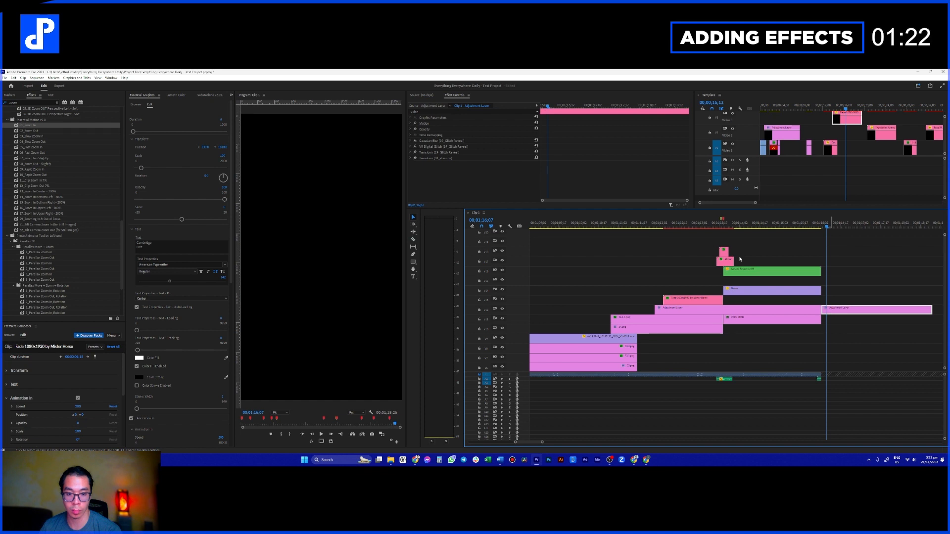
{"action": "left_click", "coordinate": [844, 297]}
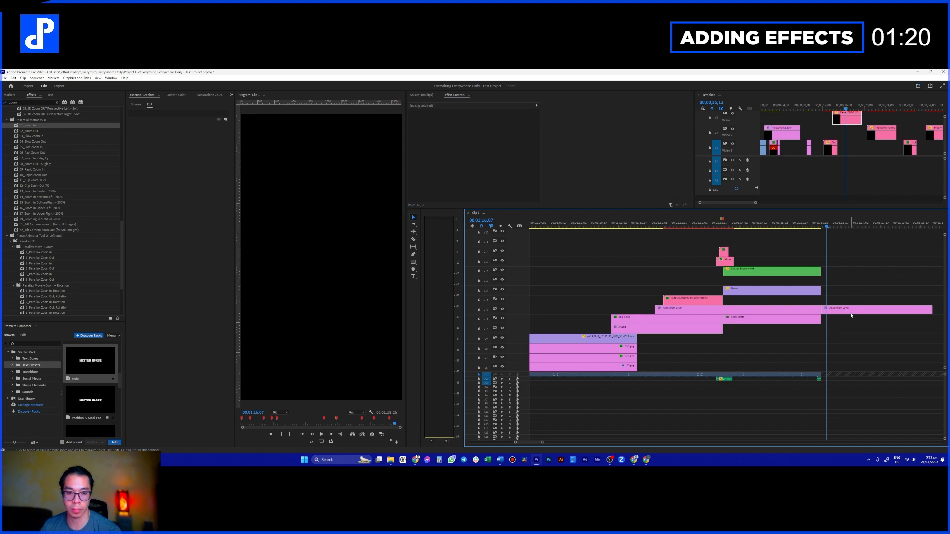
{"action": "key", "text": "Delete"}
- Play the whole edit from the beginning up to the "May 01" date title
{"action": "scroll", "coordinate": [841, 307], "scroll_direction": "down", "scroll_amount": 4}
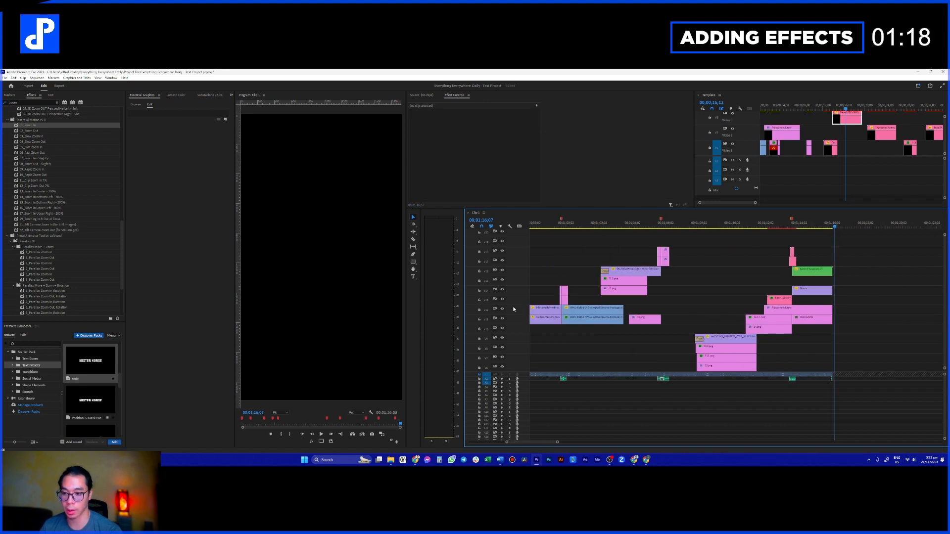
{"action": "scroll", "coordinate": [514, 309], "scroll_direction": "down", "scroll_amount": 10}
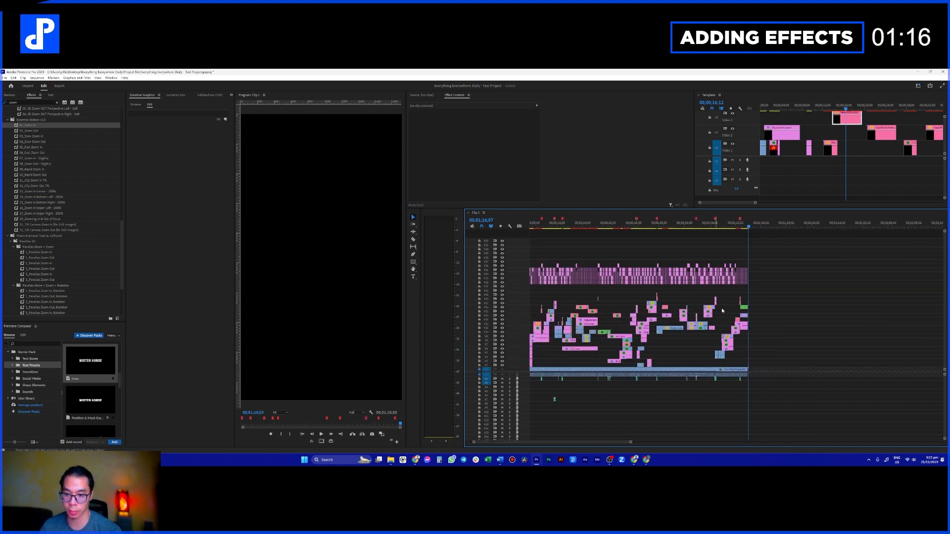
{"action": "scroll", "coordinate": [721, 311], "scroll_direction": "up", "scroll_amount": 1}
{"action": "scroll", "coordinate": [706, 331], "scroll_direction": "down", "scroll_amount": 5}
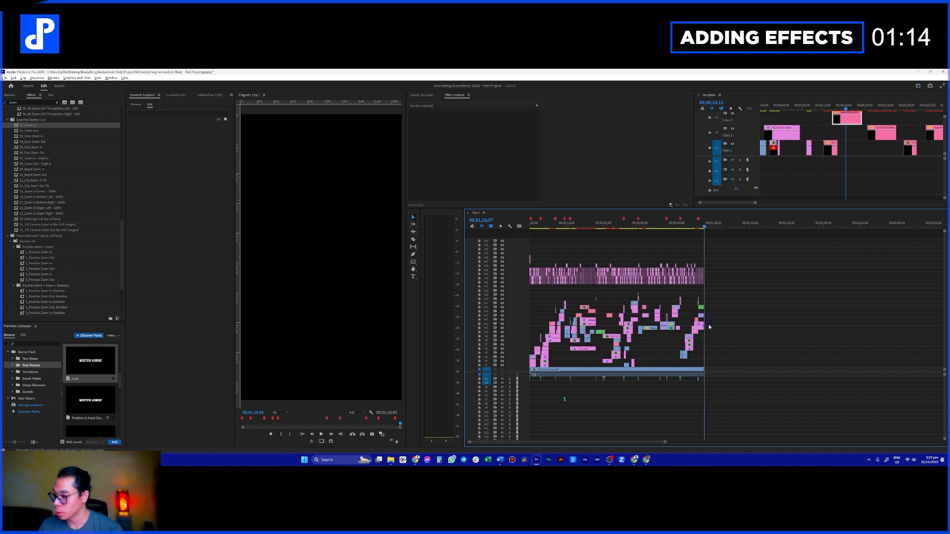
{"action": "scroll", "coordinate": [643, 324], "scroll_direction": "up", "scroll_amount": 7}
{"action": "scroll", "coordinate": [608, 354], "scroll_direction": "up", "scroll_amount": 6}
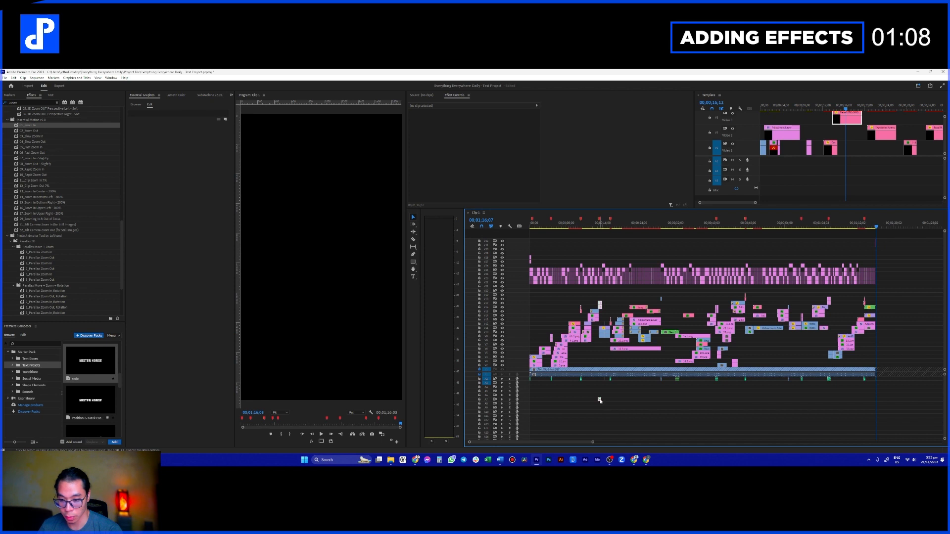
{"action": "key", "text": "Home"}
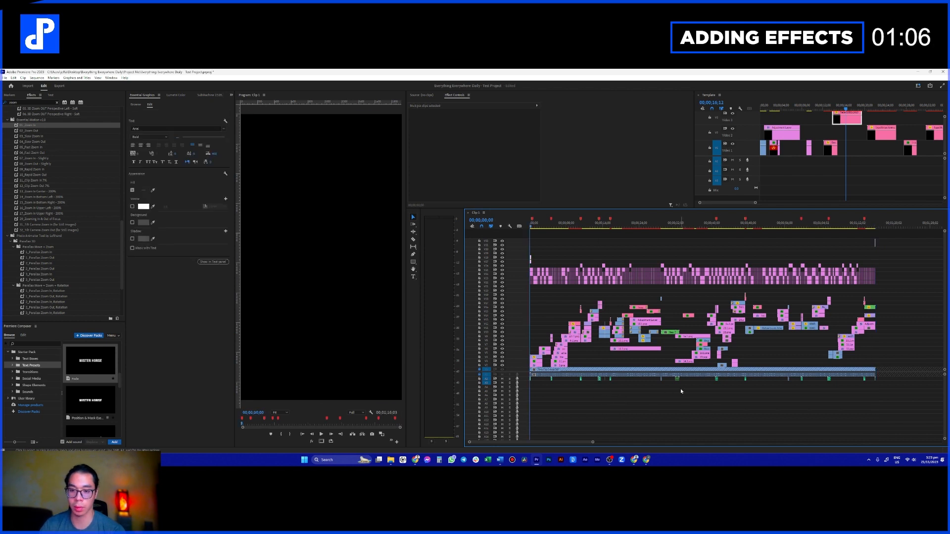
{"action": "key", "text": "space"}
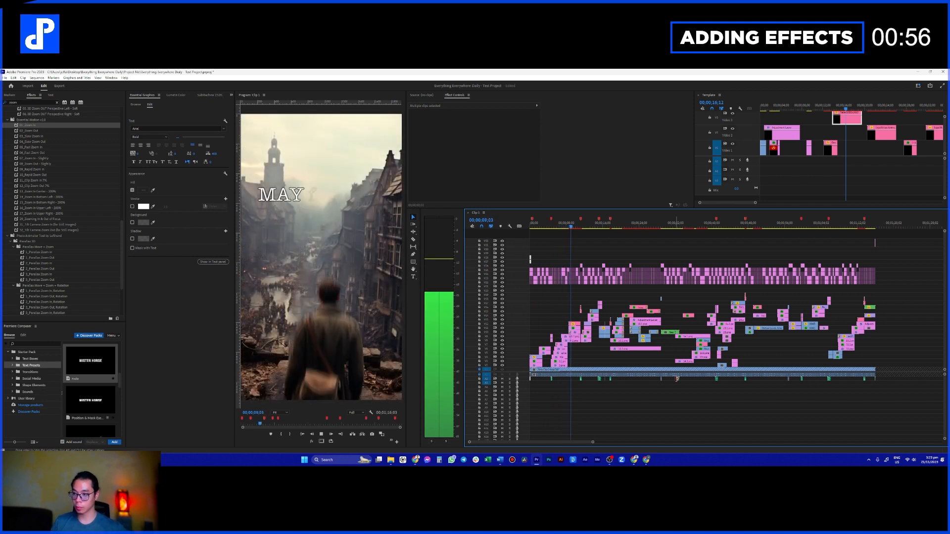
{"action": "key", "text": "space"}
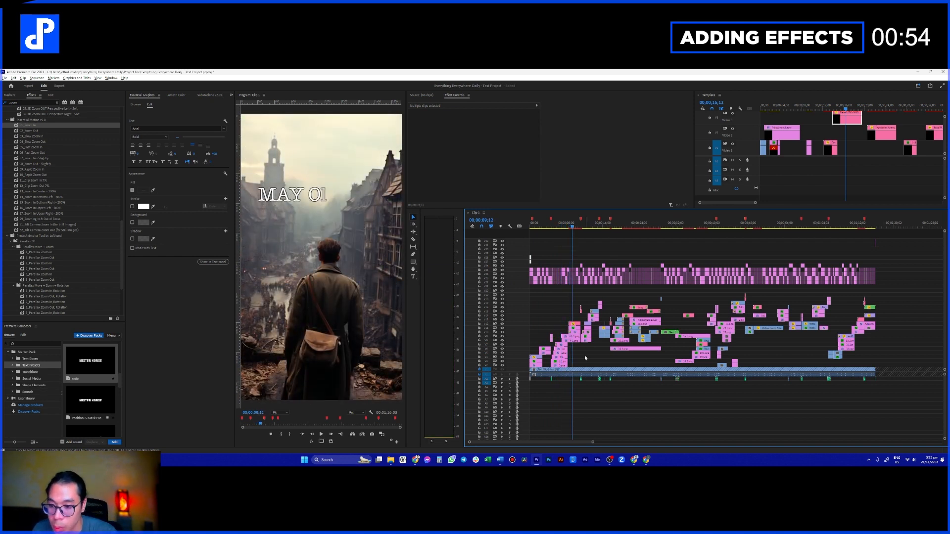
- Enlarge the red "In World War II" title so it spans nearly the full frame width
{"action": "scroll", "coordinate": [578, 352], "scroll_direction": "up", "scroll_amount": 6}
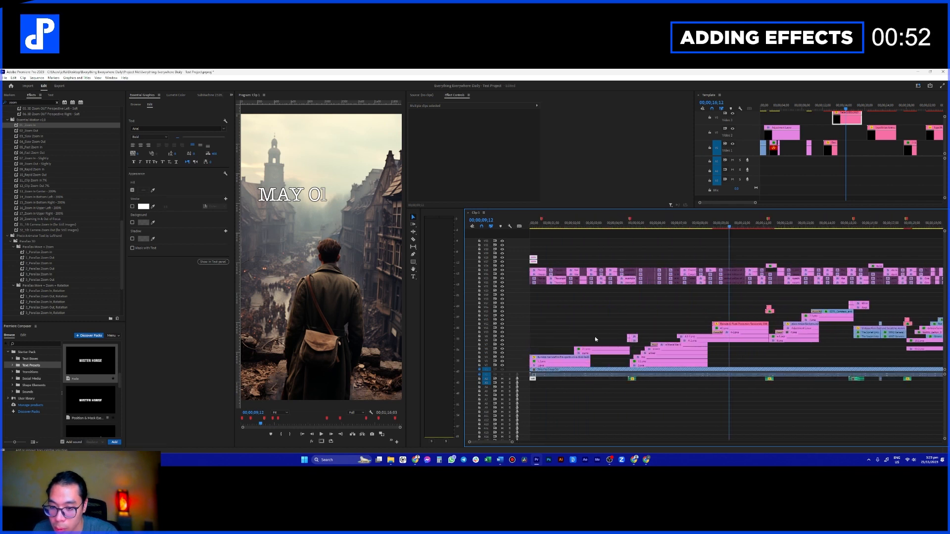
{"action": "scroll", "coordinate": [502, 324], "scroll_direction": "up", "scroll_amount": 3}
{"action": "left_click", "coordinate": [681, 223]}
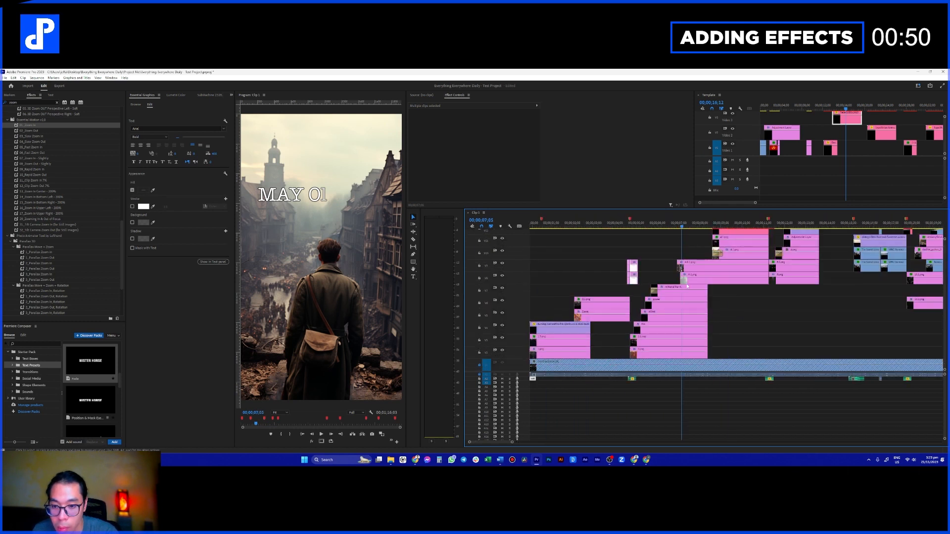
{"action": "left_click", "coordinate": [687, 294]}
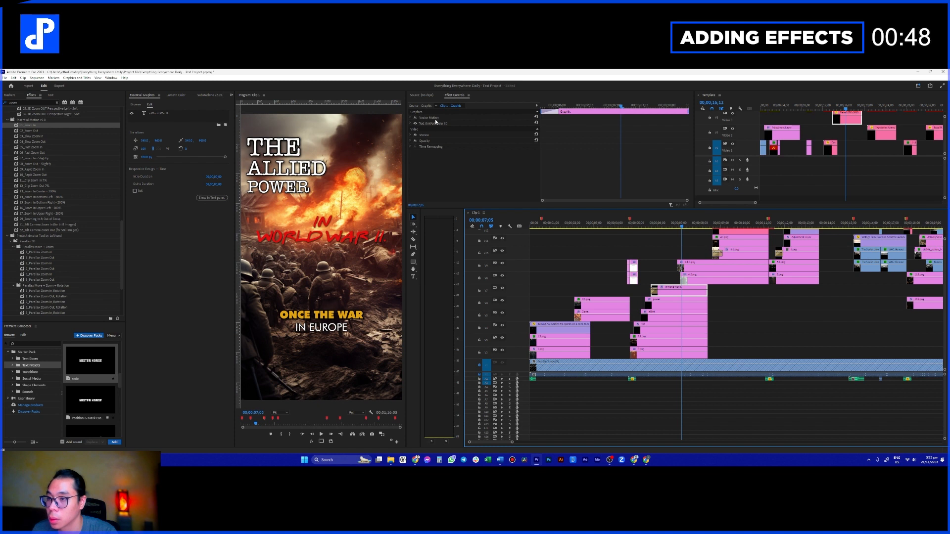
{"action": "left_click", "coordinate": [435, 120]}
{"action": "left_click", "coordinate": [349, 238]}
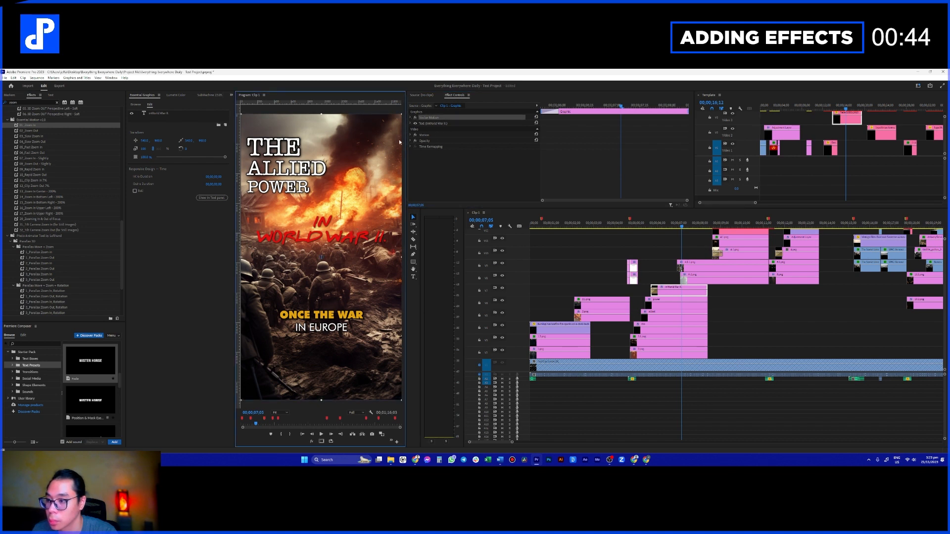
{"action": "left_click", "coordinate": [595, 266]}
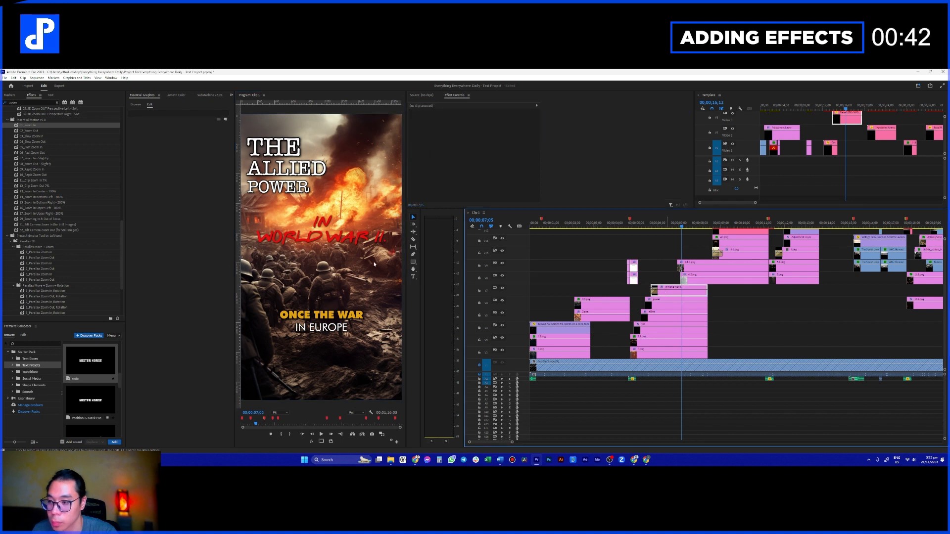
{"action": "left_click", "coordinate": [343, 236]}
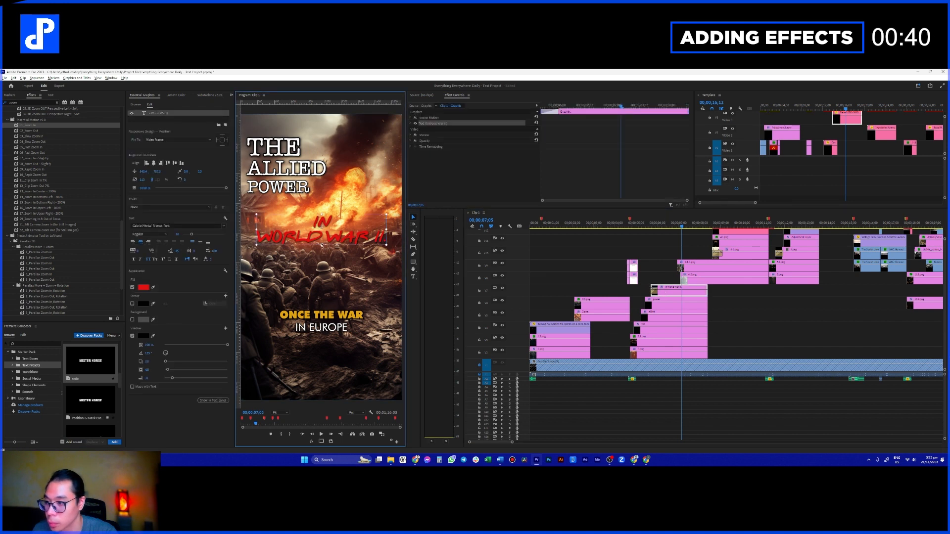
{"action": "left_click_drag", "start_coordinate": [321, 248], "coordinate": [324, 253]}
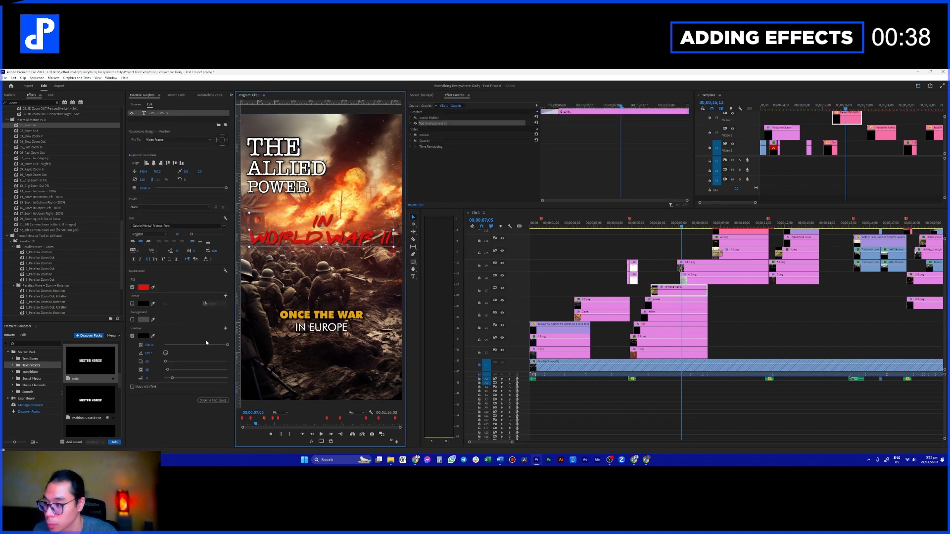
- Reduce the shadow blur and increase the shadow size on the "In World War II" title, and replay its shot
{"action": "left_click_drag", "start_coordinate": [170, 378], "coordinate": [170, 380]}
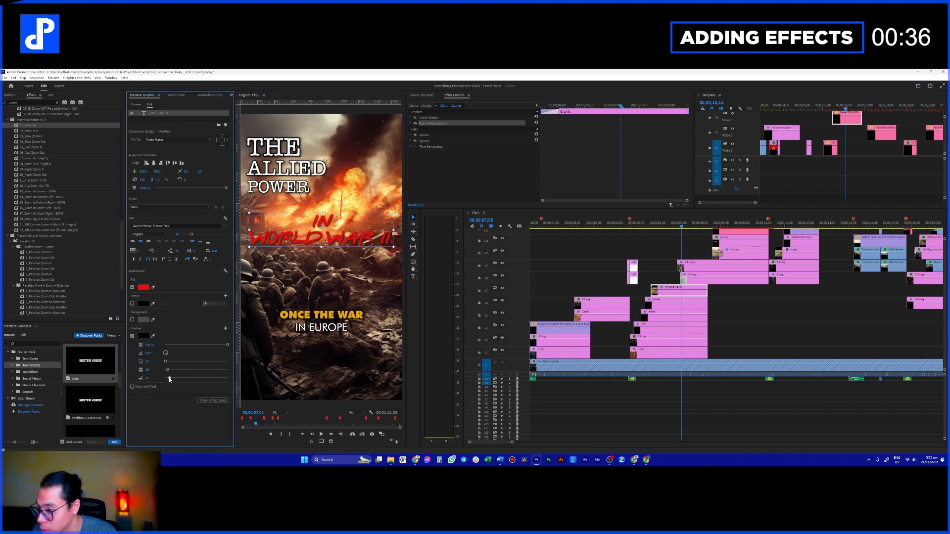
{"action": "left_click", "coordinate": [169, 370]}
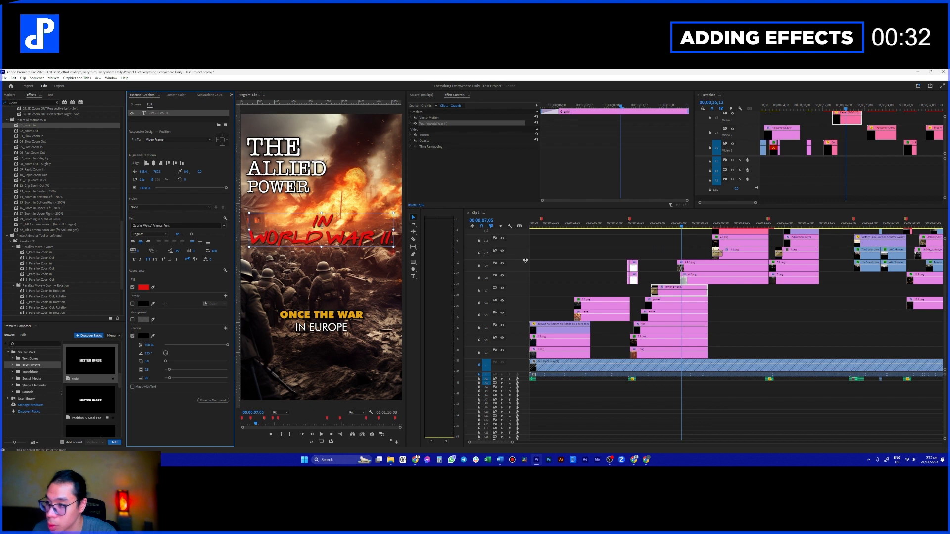
{"action": "left_click", "coordinate": [619, 243]}
{"action": "left_click", "coordinate": [645, 230]}
{"action": "key", "text": "space"}
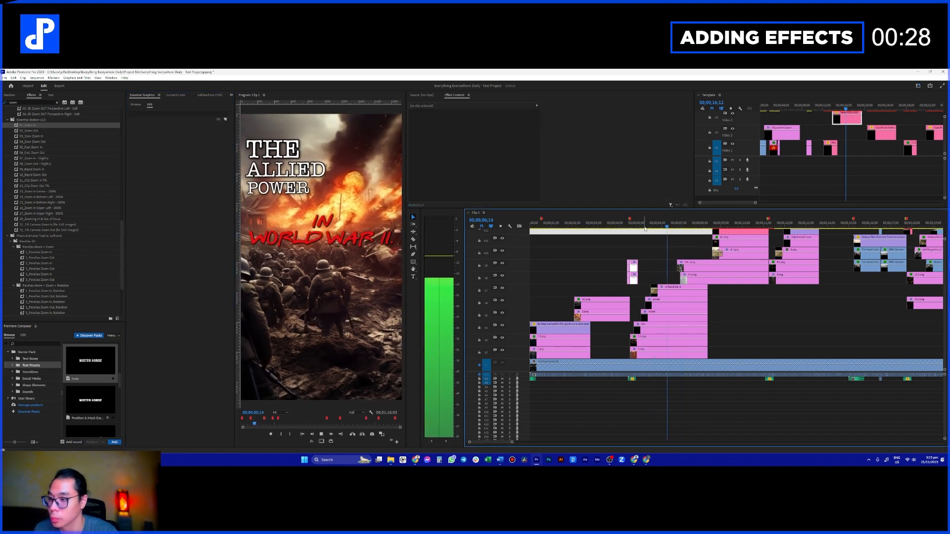
{"action": "key", "text": "space"}
- Slightly reduce the red title's shadow size and play on through to the "The eyes of the West" caption
{"action": "left_click", "coordinate": [678, 291]}
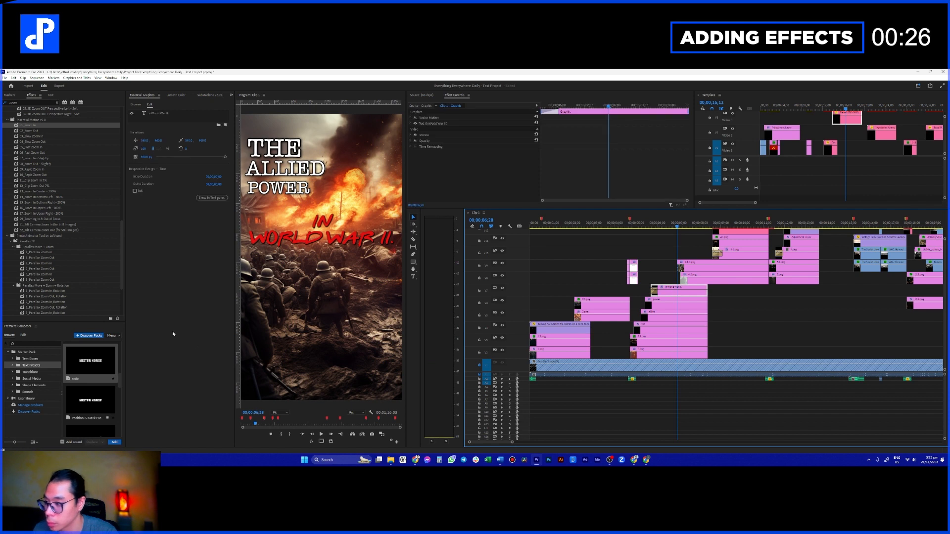
{"action": "left_click", "coordinate": [154, 114]}
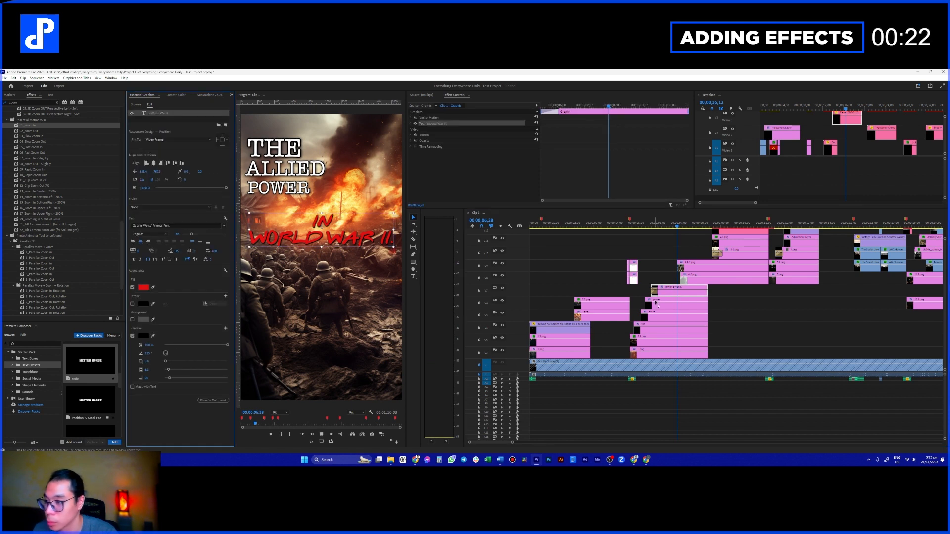
{"action": "key", "text": "space"}
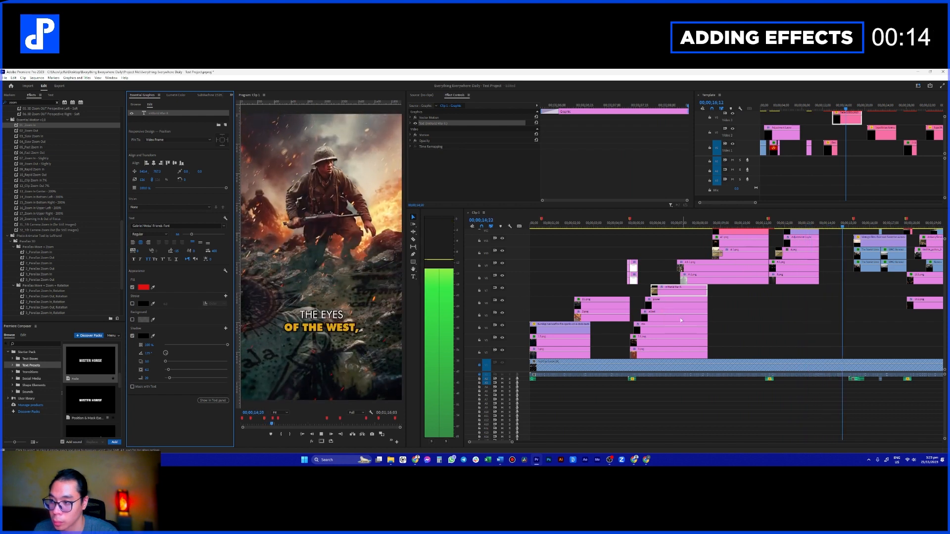
{"action": "key", "text": "space"}
- Delete all empty audio tracks from the sequence, leaving the video tracks untouched
{"action": "scroll", "coordinate": [757, 311], "scroll_direction": "down", "scroll_amount": 4}
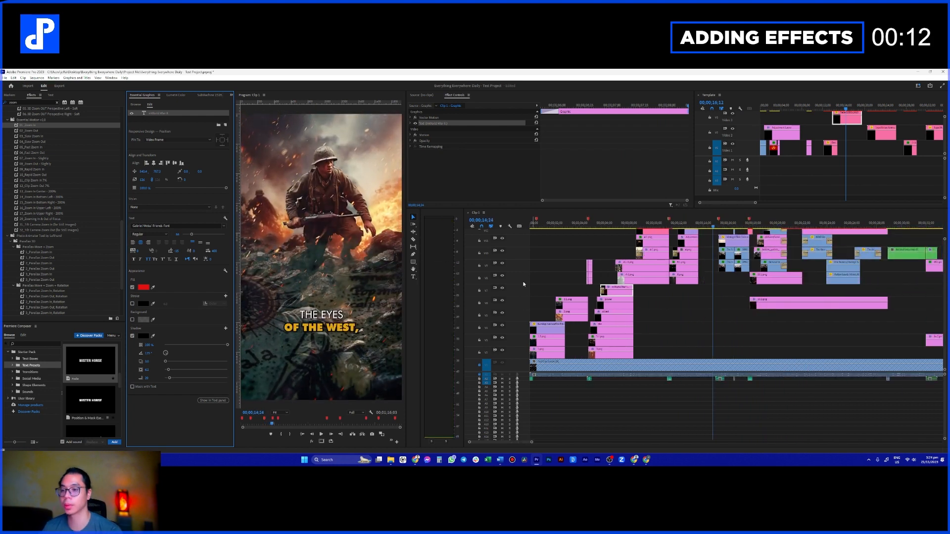
{"action": "scroll", "coordinate": [523, 284], "scroll_direction": "down", "scroll_amount": 4}
{"action": "scroll", "coordinate": [640, 330], "scroll_direction": "down", "scroll_amount": 2}
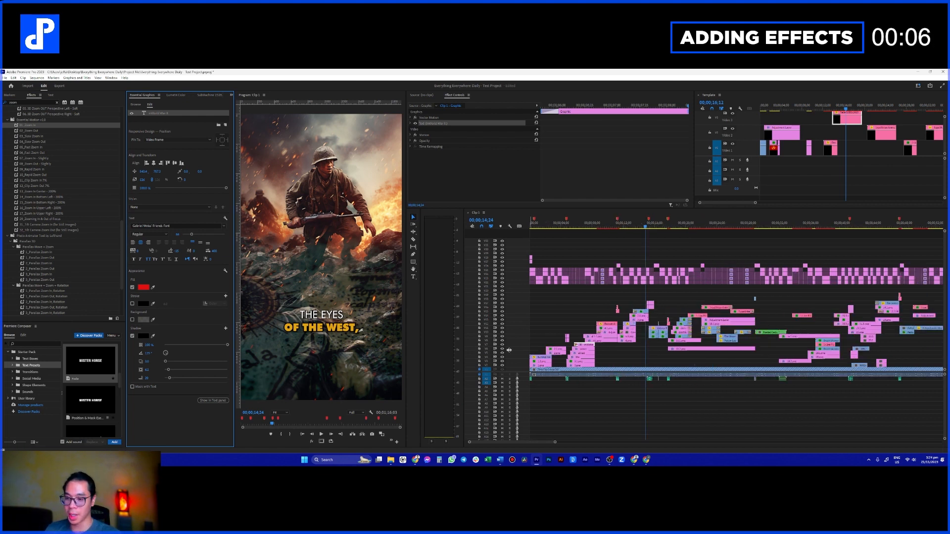
{"action": "scroll", "coordinate": [500, 349], "scroll_direction": "up", "scroll_amount": 4}
{"action": "scroll", "coordinate": [619, 316], "scroll_direction": "up", "scroll_amount": 5}
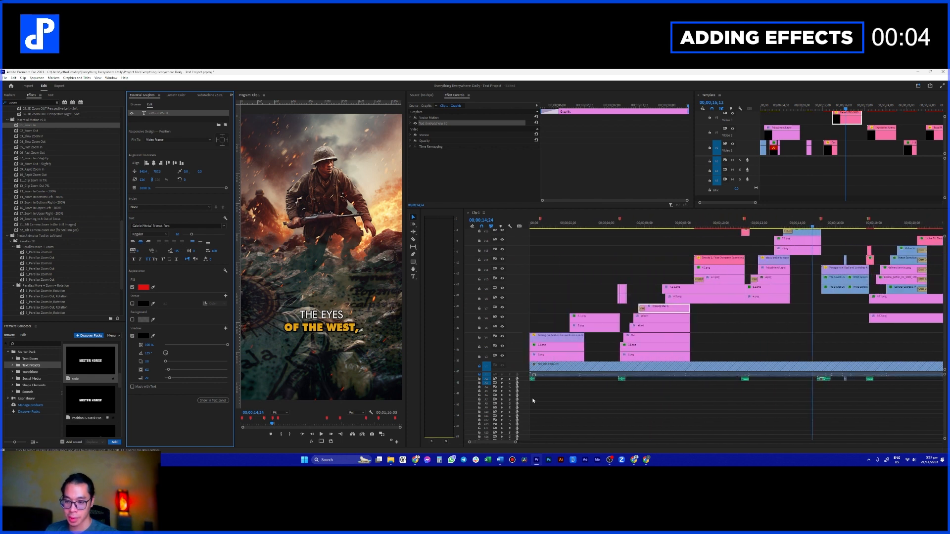
{"action": "scroll", "coordinate": [526, 403], "scroll_direction": "up", "scroll_amount": 2}
{"action": "right_click", "coordinate": [525, 418]}
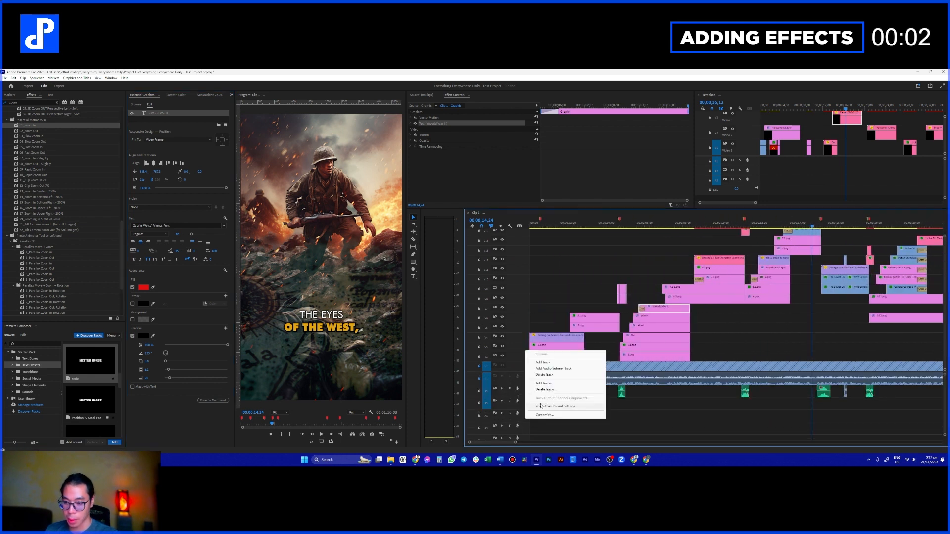
{"action": "left_click", "coordinate": [546, 389]}
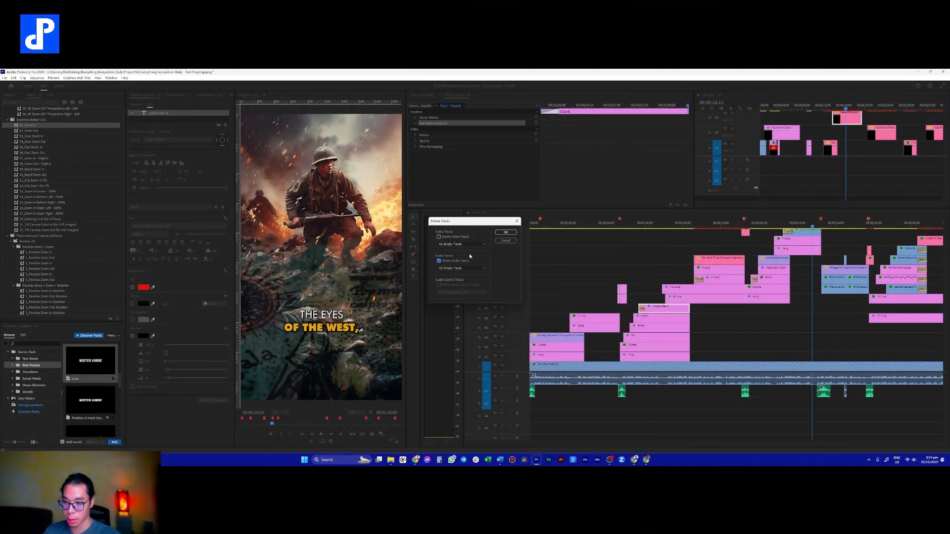
{"action": "left_click", "coordinate": [504, 232]}
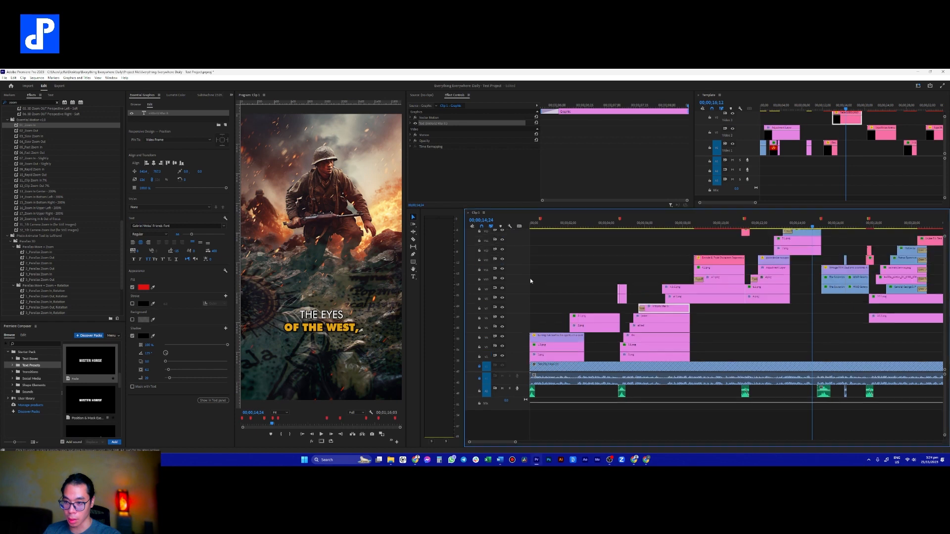
- Add two new audio tracks to the sequence
{"action": "scroll", "coordinate": [523, 341], "scroll_direction": "down", "scroll_amount": 3}
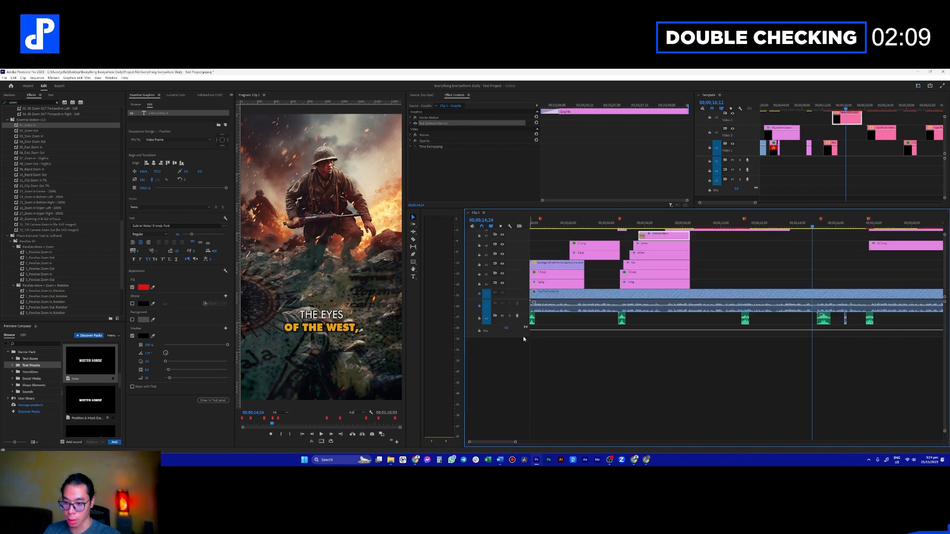
{"action": "left_click", "coordinate": [578, 355]}
{"action": "right_click", "coordinate": [523, 336]}
{"action": "left_click", "coordinate": [540, 349]}
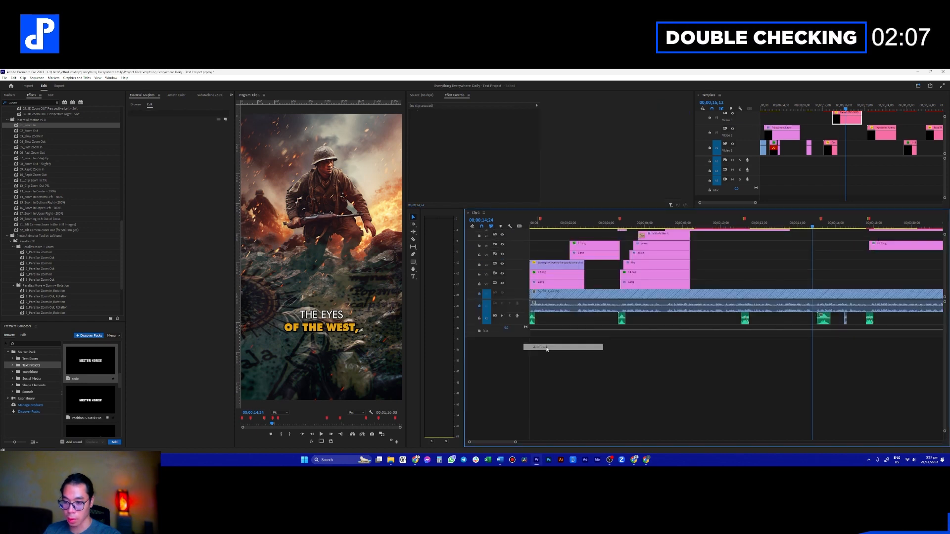
{"action": "right_click", "coordinate": [520, 342]}
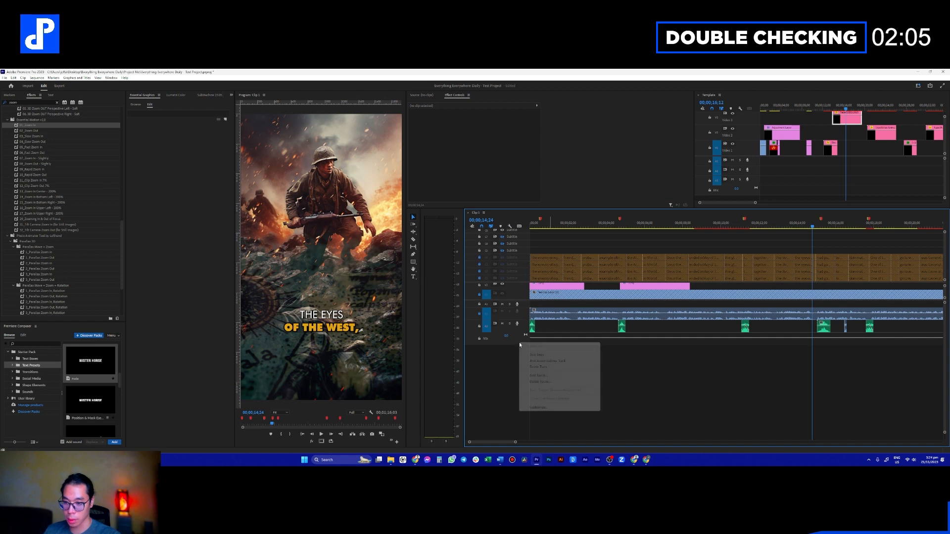
{"action": "left_click", "coordinate": [538, 355]}
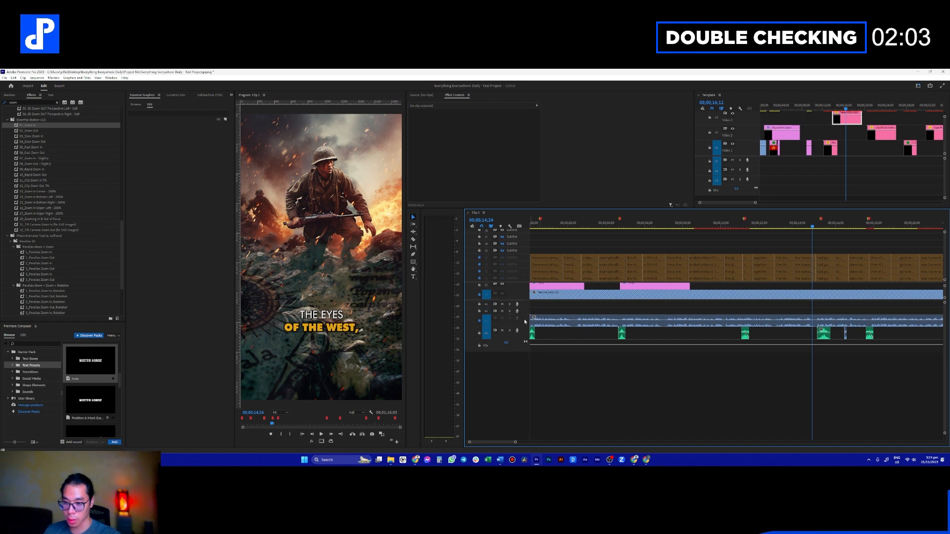
- Hide the caption tracks in the timeline
{"action": "left_click", "coordinate": [519, 226]}
{"action": "left_click", "coordinate": [531, 233]}
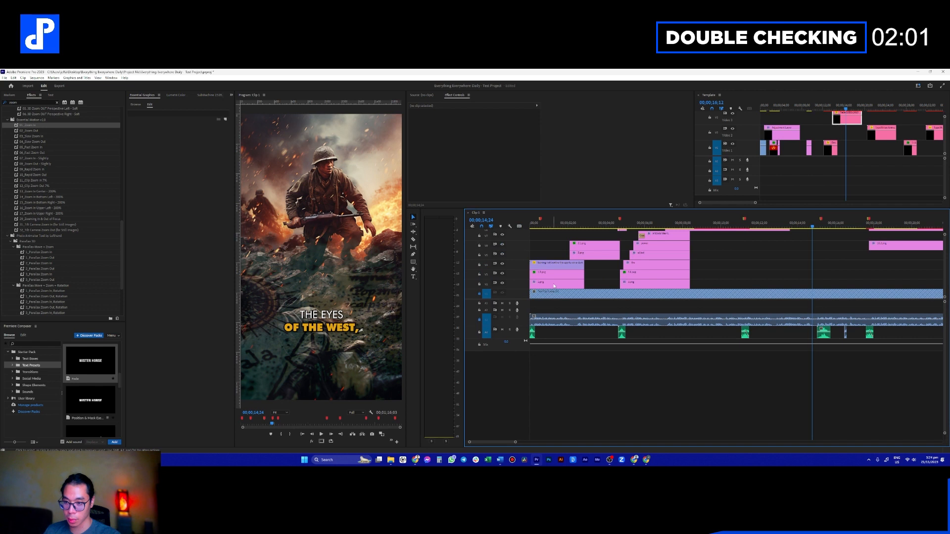
{"action": "key", "text": "minus"}
{"action": "left_click_drag", "start_coordinate": [524, 339], "coordinate": [529, 354]}
{"action": "scroll", "coordinate": [517, 294], "scroll_direction": "down", "scroll_amount": 3}
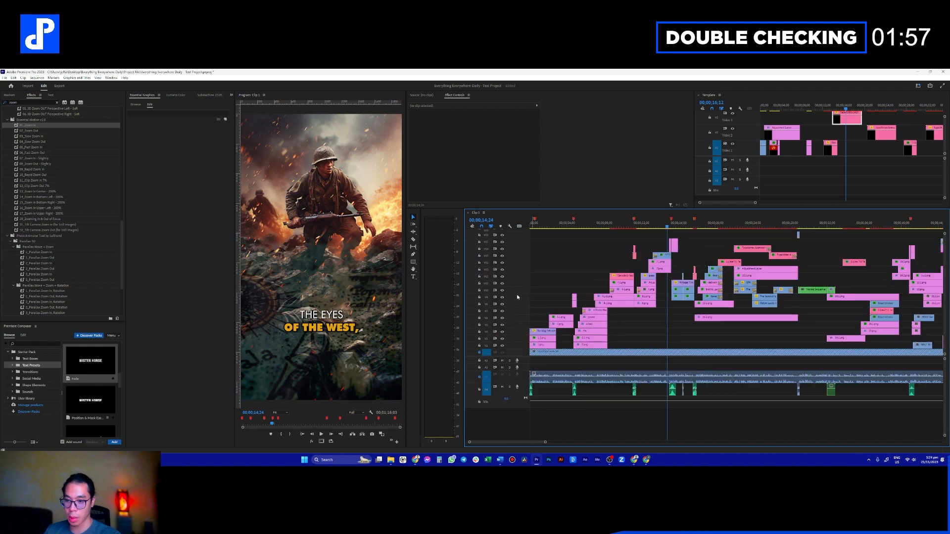
- Play the sequence from "The eyes of the West" to the photo collage captioned "Go to war with the Soviets" and check it
{"action": "key", "text": "minus"}
{"action": "key", "text": "minus"}
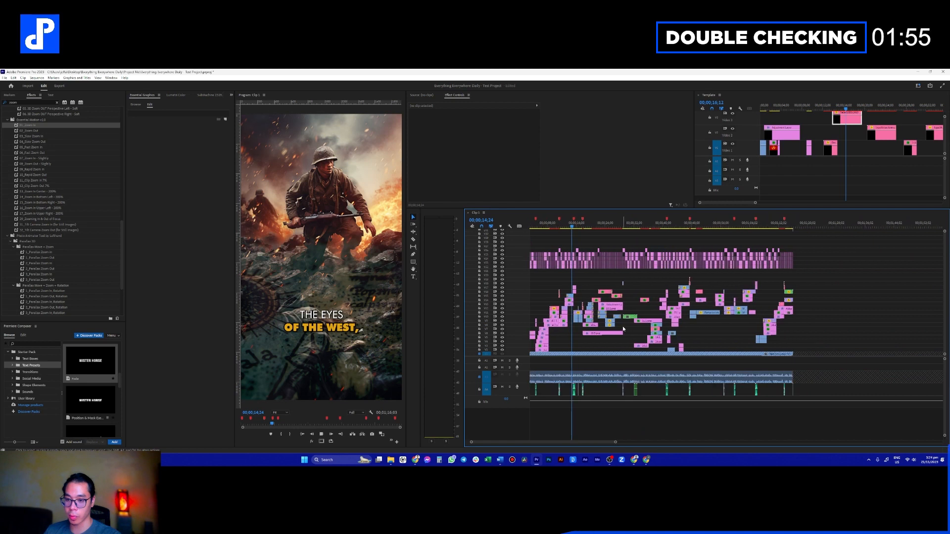
{"action": "key", "text": "space"}
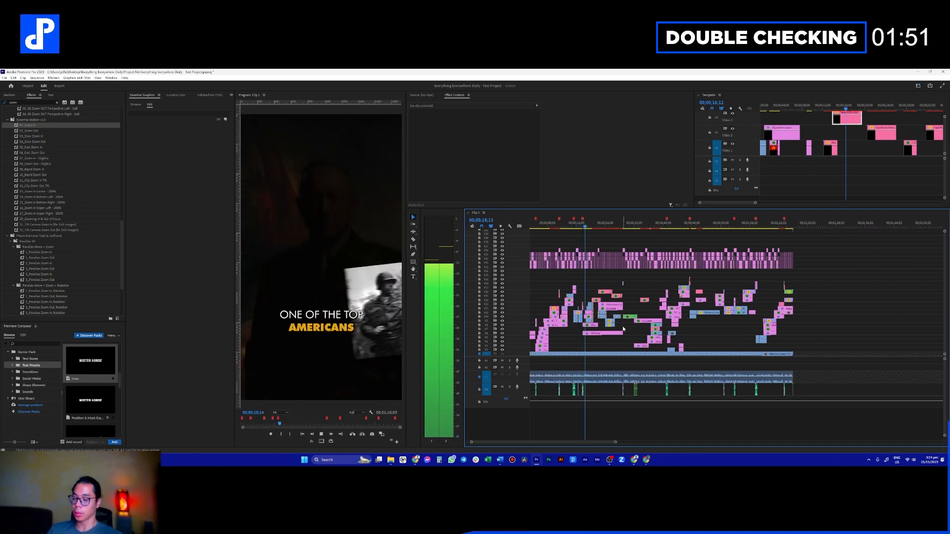
{"action": "key", "text": "space"}
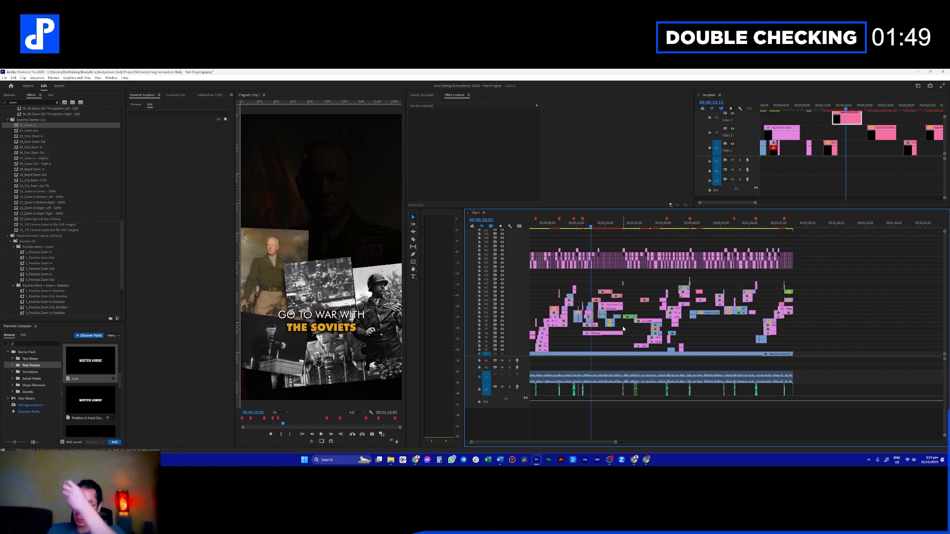
- Move the helmeted soldier photo and the standing general photo higher in the frame of the "Go to war with the Soviets" collage
{"action": "key", "text": "equal"}
{"action": "key", "text": "equal"}
{"action": "key", "text": "equal"}
{"action": "key", "text": "equal"}
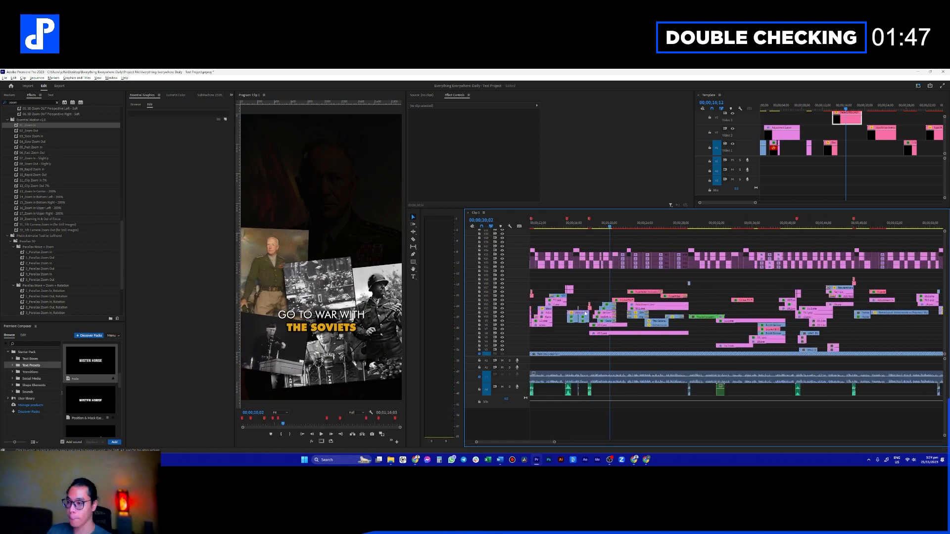
{"action": "scroll", "coordinate": [511, 314], "scroll_direction": "up", "scroll_amount": 3}
{"action": "scroll", "coordinate": [611, 307], "scroll_direction": "up", "scroll_amount": 4}
{"action": "scroll", "coordinate": [621, 327], "scroll_direction": "up", "scroll_amount": 4}
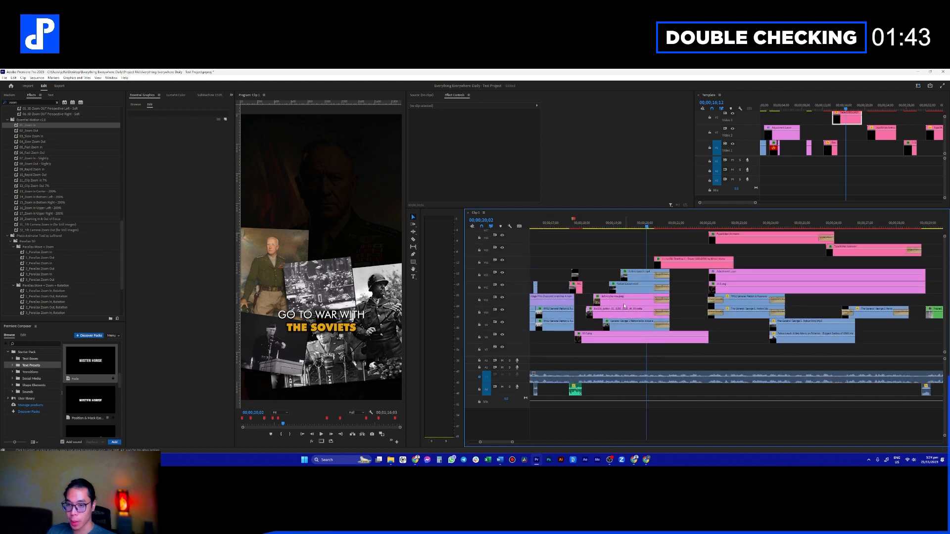
{"action": "left_click", "coordinate": [637, 328]}
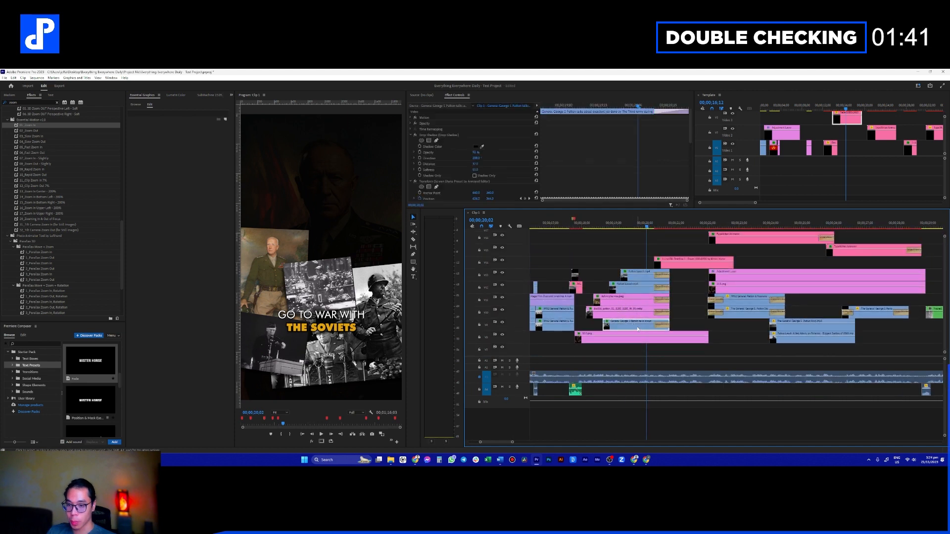
{"action": "left_click", "coordinate": [612, 314]}
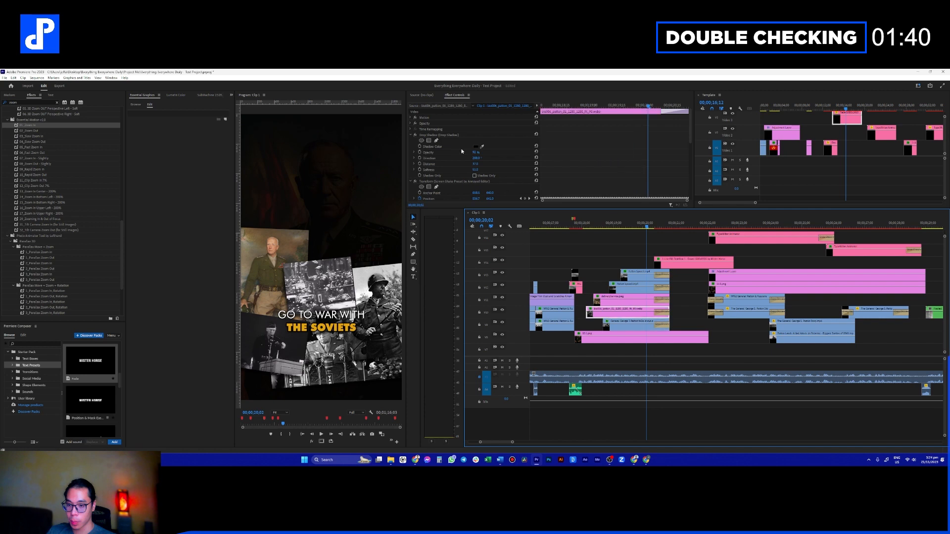
{"action": "left_click", "coordinate": [442, 117]}
{"action": "left_click", "coordinate": [392, 289]}
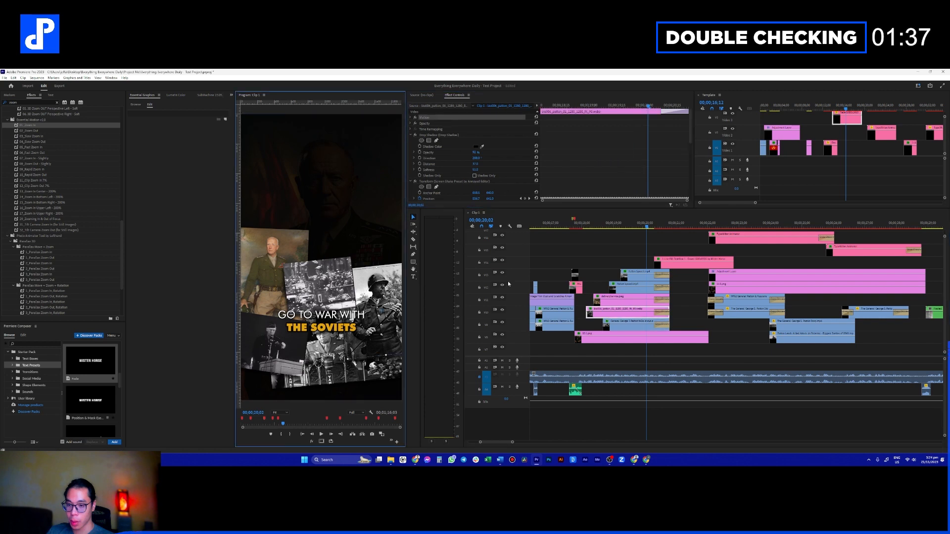
{"action": "left_click_drag", "start_coordinate": [388, 290], "coordinate": [386, 245]}
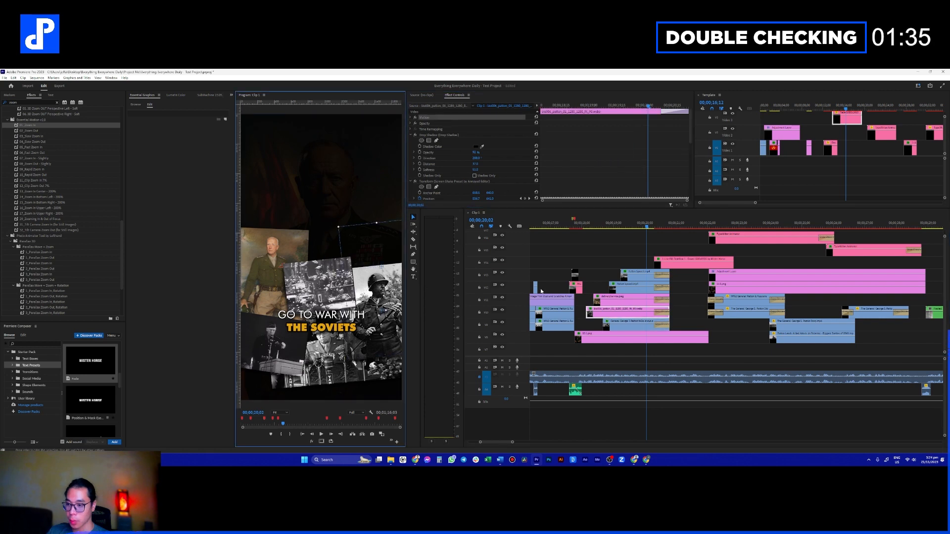
{"action": "left_click", "coordinate": [617, 303]}
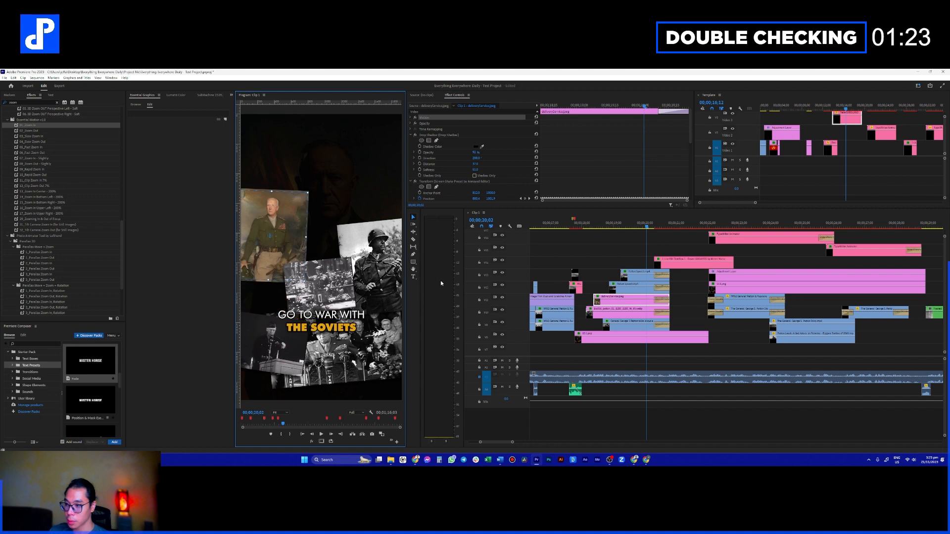
- Play the sequence from the start of the photo collage through the quote, Churchill and Stalin scenes to check the edit
{"action": "left_click", "coordinate": [576, 227]}
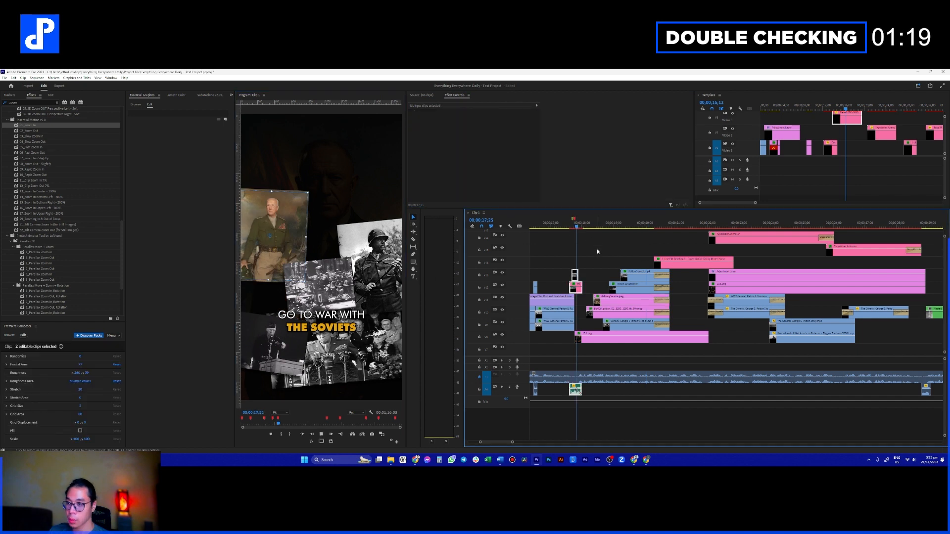
{"action": "key", "text": "space"}
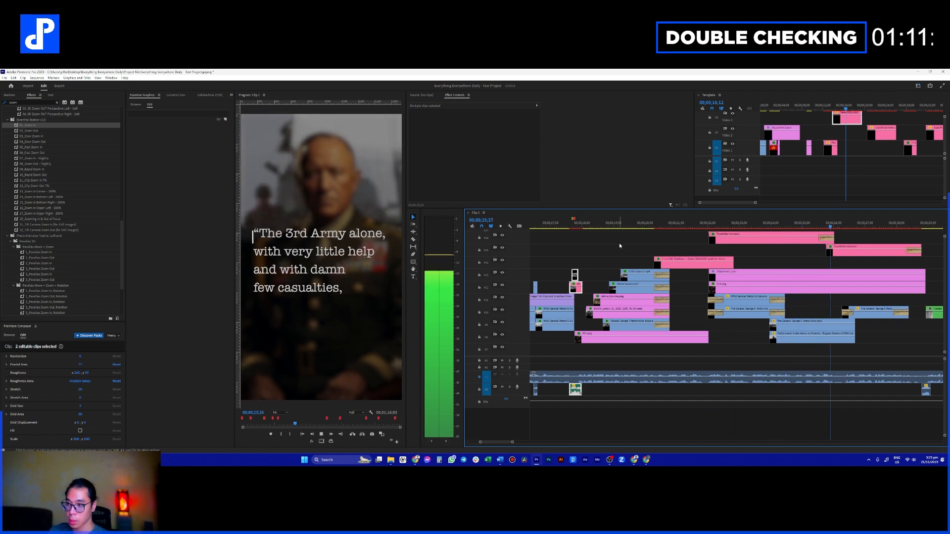
{"action": "scroll", "coordinate": [750, 280], "scroll_direction": "down", "scroll_amount": 2}
{"action": "scroll", "coordinate": [750, 280], "scroll_direction": "down", "scroll_amount": 3}
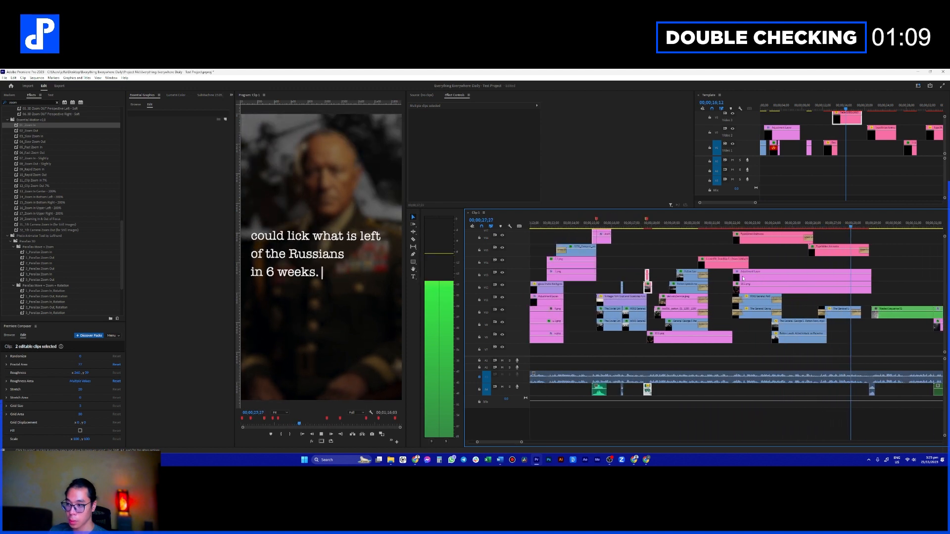
{"action": "scroll", "coordinate": [725, 277], "scroll_direction": "down", "scroll_amount": 1}
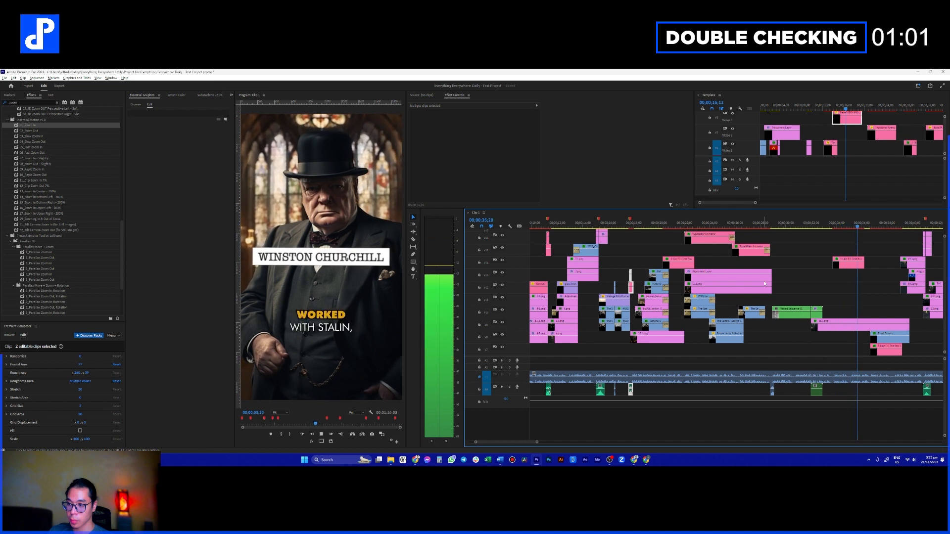
{"action": "scroll", "coordinate": [756, 281], "scroll_direction": "down", "scroll_amount": 3}
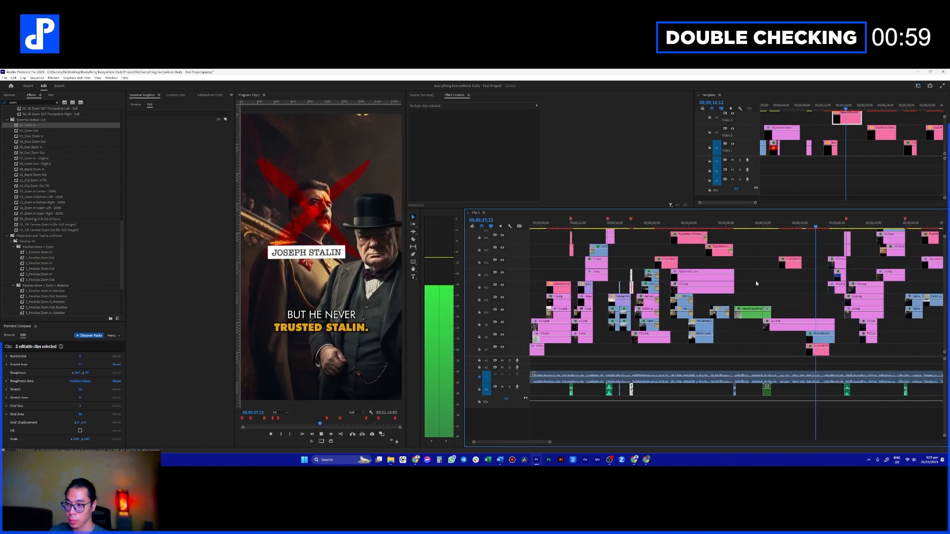
{"action": "scroll", "coordinate": [755, 281], "scroll_direction": "down", "scroll_amount": 4}
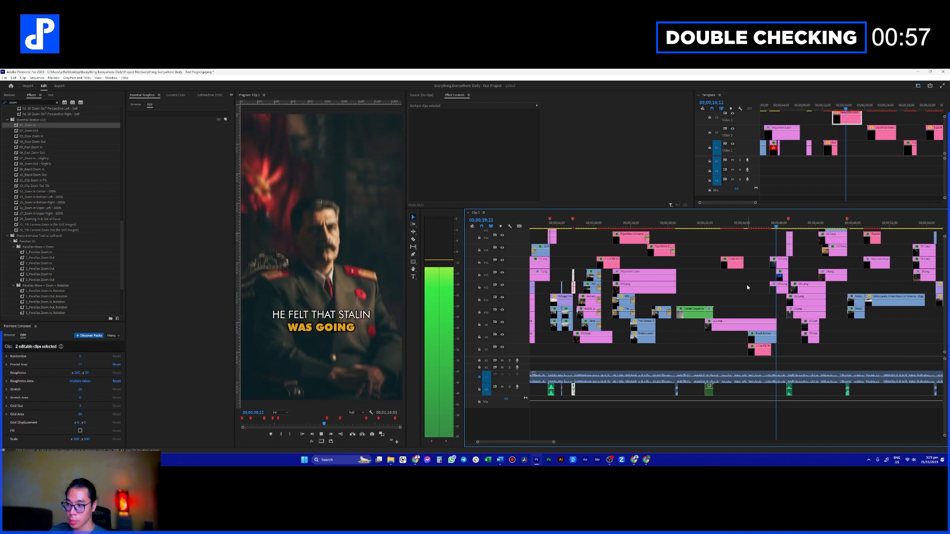
- Play the sequence from the Stalin and Europe section through to the Operation Unthinkable title
{"action": "scroll", "coordinate": [747, 285], "scroll_direction": "down", "scroll_amount": 5}
{"action": "scroll", "coordinate": [701, 290], "scroll_direction": "up", "scroll_amount": 1}
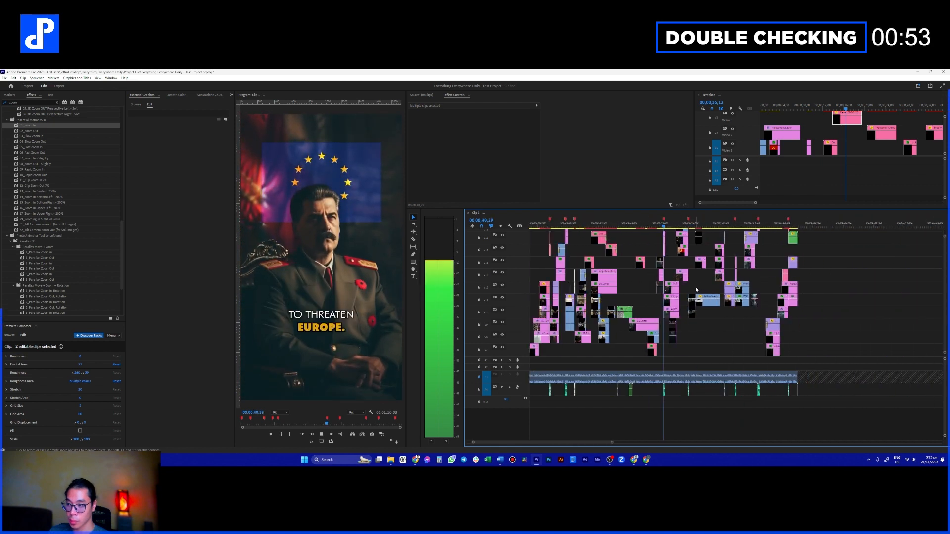
{"action": "key", "text": "space"}
{"action": "key", "text": "space"}
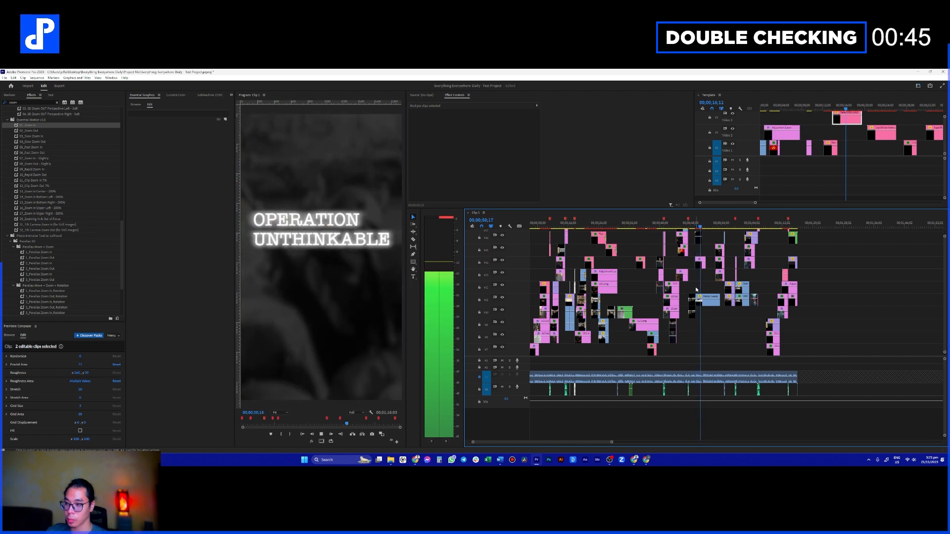
{"action": "key", "text": "space"}
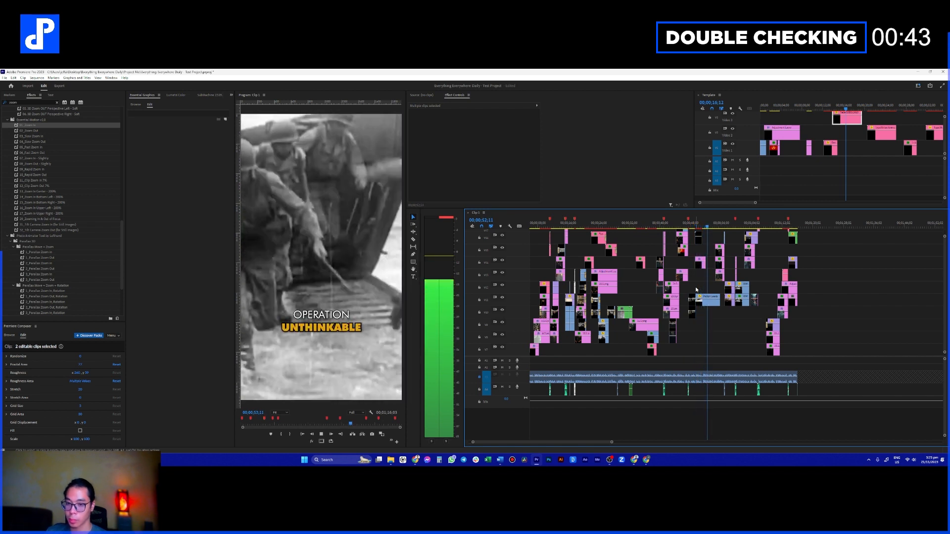
- Add a transition to the end of the Operation Unthinkable title clip and place the playhead just before it
{"action": "scroll", "coordinate": [704, 291], "scroll_direction": "up", "scroll_amount": 5}
{"action": "scroll", "coordinate": [704, 291], "scroll_direction": "up", "scroll_amount": 5}
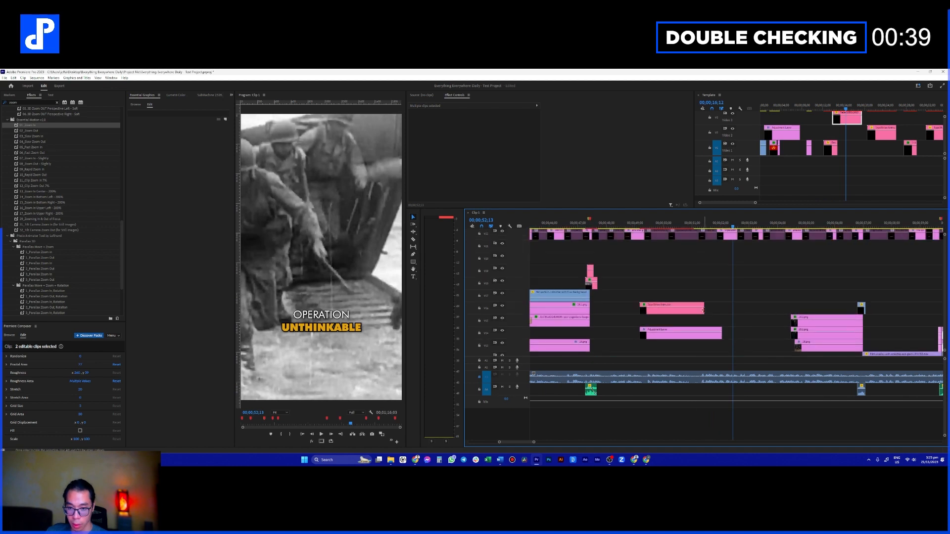
{"action": "left_click_drag", "start_coordinate": [703, 311], "coordinate": [706, 286]}
{"action": "left_click", "coordinate": [687, 224]}
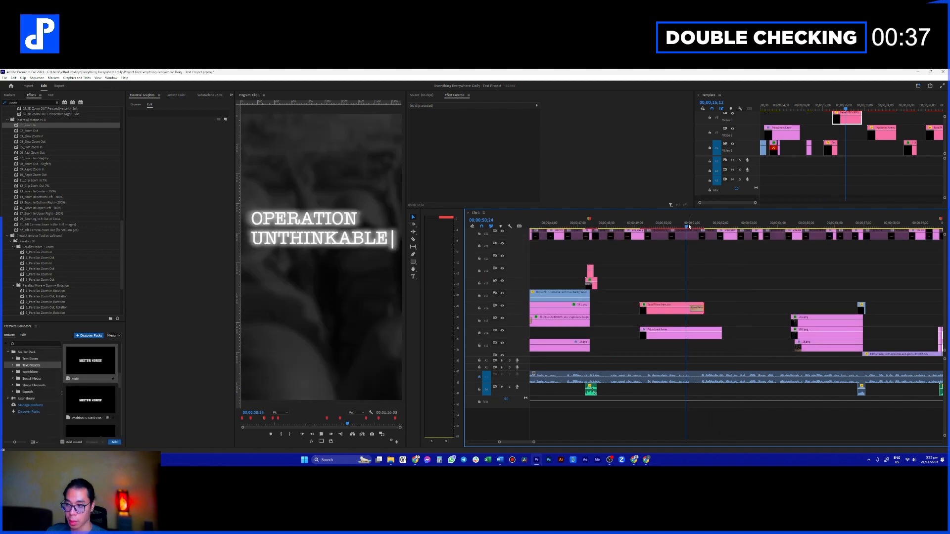
- Play the rest of the sequence to its end, and replay the closing text animation
{"action": "key", "text": "space"}
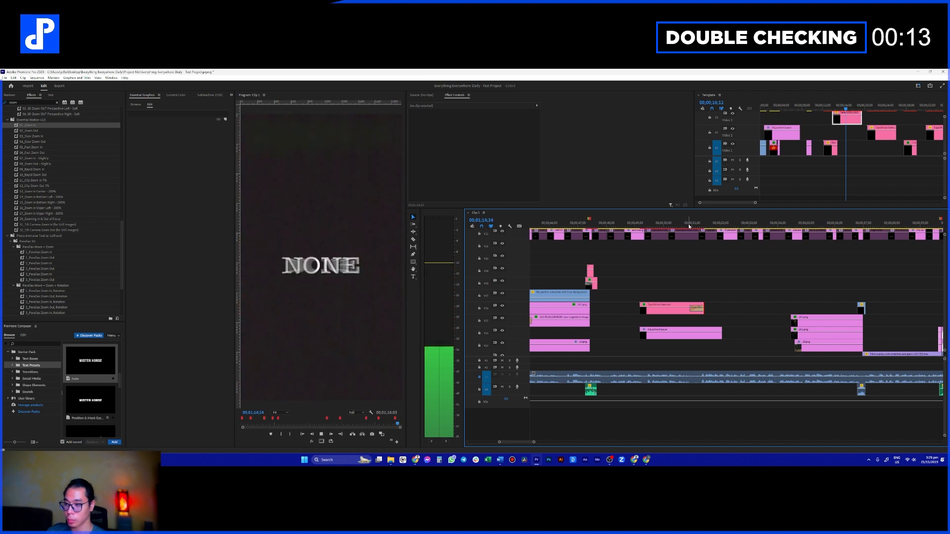
{"action": "scroll", "coordinate": [651, 295], "scroll_direction": "up", "scroll_amount": 3}
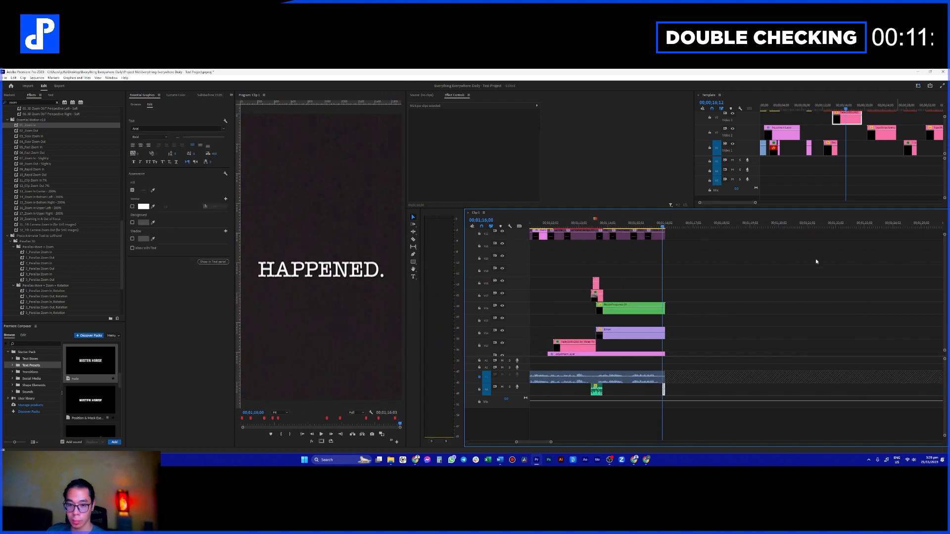
{"action": "scroll", "coordinate": [640, 295], "scroll_direction": "up", "scroll_amount": 2}
{"action": "left_click", "coordinate": [606, 226]}
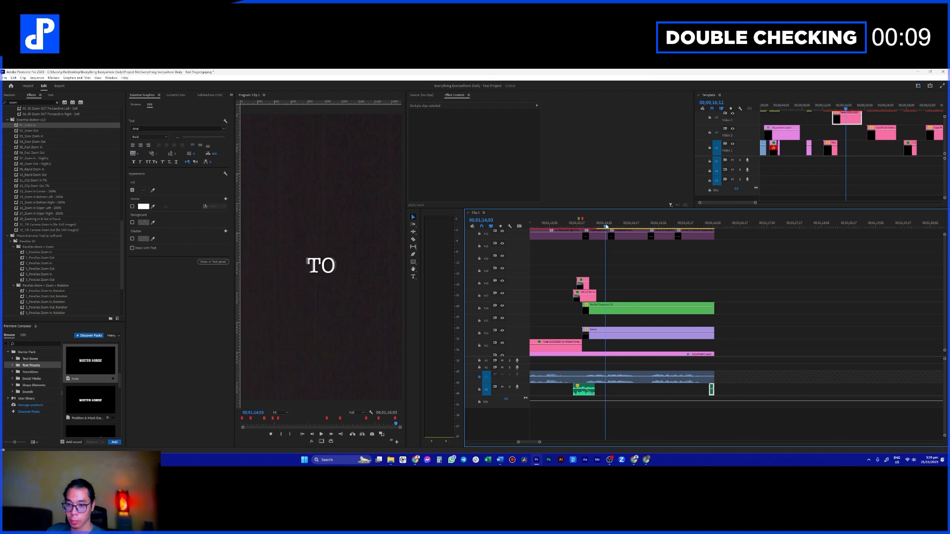
{"action": "key", "text": "space"}
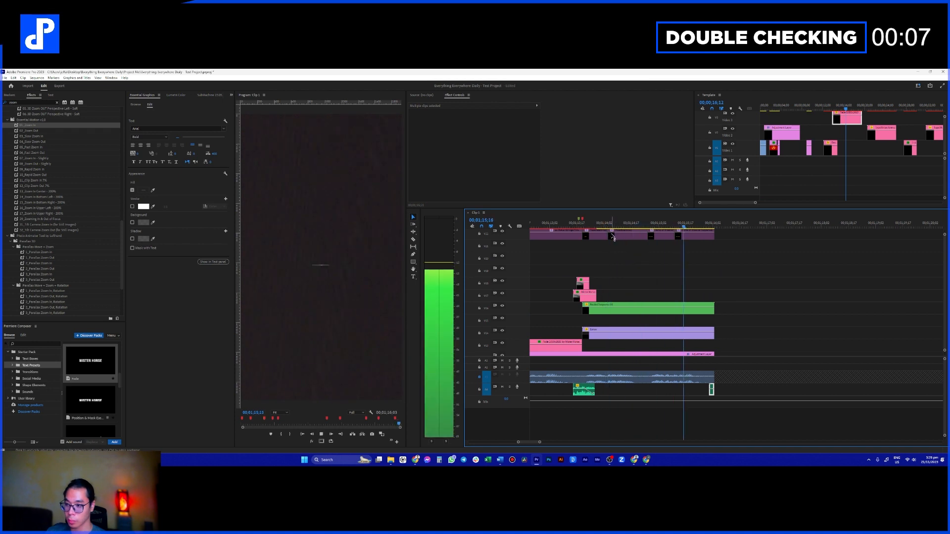
- Return to the start of the sequence and play its opening caption
{"action": "key", "text": "Home"}
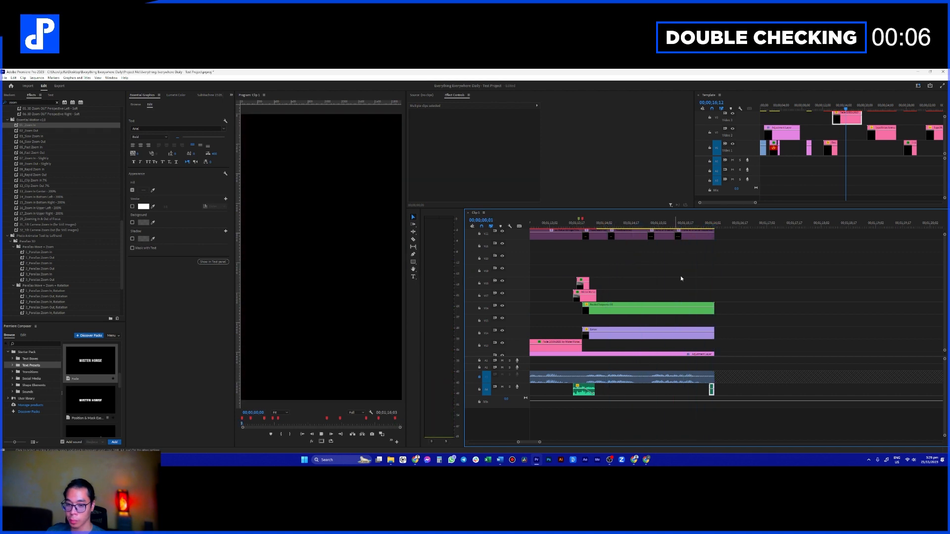
{"action": "scroll", "coordinate": [680, 278], "scroll_direction": "down", "scroll_amount": 3}
{"action": "key", "text": "space"}
{"action": "scroll", "coordinate": [658, 276], "scroll_direction": "up", "scroll_amount": 8}
{"action": "scroll", "coordinate": [494, 305], "scroll_direction": "down", "scroll_amount": 3}
{"action": "scroll", "coordinate": [611, 296], "scroll_direction": "down", "scroll_amount": 1}
- Expand the audio tracks in the timeline and lock all video tracks
{"action": "left_click", "coordinate": [584, 298]}
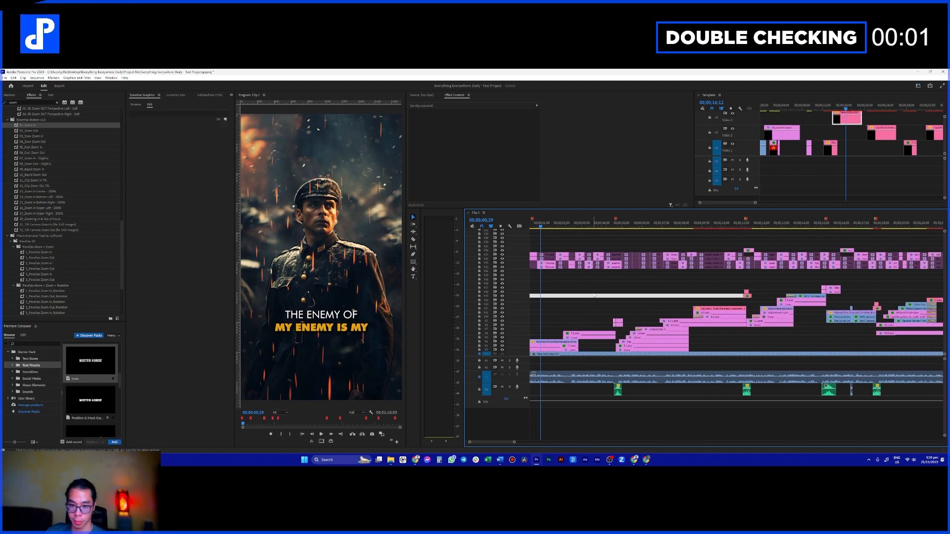
{"action": "scroll", "coordinate": [598, 295], "scroll_direction": "down", "scroll_amount": 3}
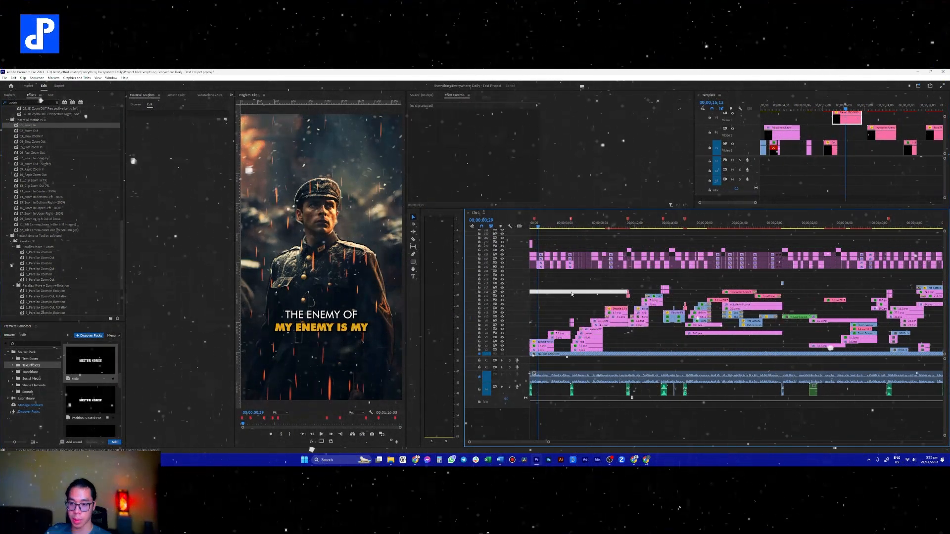
{"action": "scroll", "coordinate": [566, 295], "scroll_direction": "up", "scroll_amount": 3}
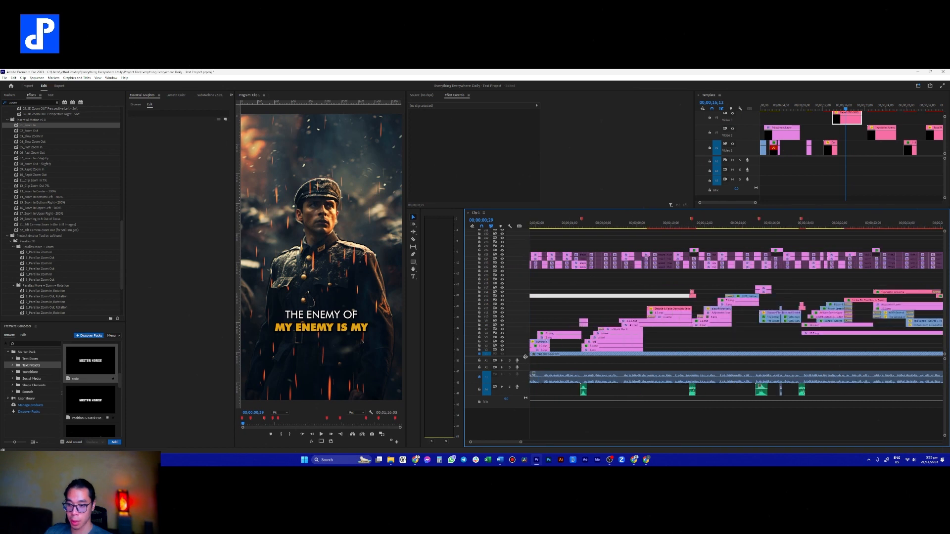
{"action": "scroll", "coordinate": [526, 346], "scroll_direction": "down", "scroll_amount": 3}
{"action": "scroll", "coordinate": [522, 326], "scroll_direction": "up", "scroll_amount": 3}
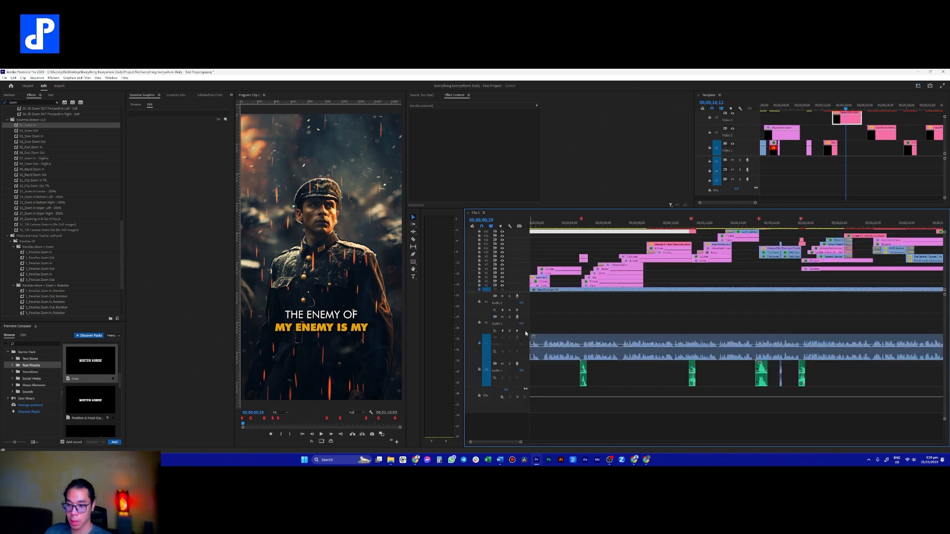
{"action": "scroll", "coordinate": [561, 330], "scroll_direction": "up", "scroll_amount": 4}
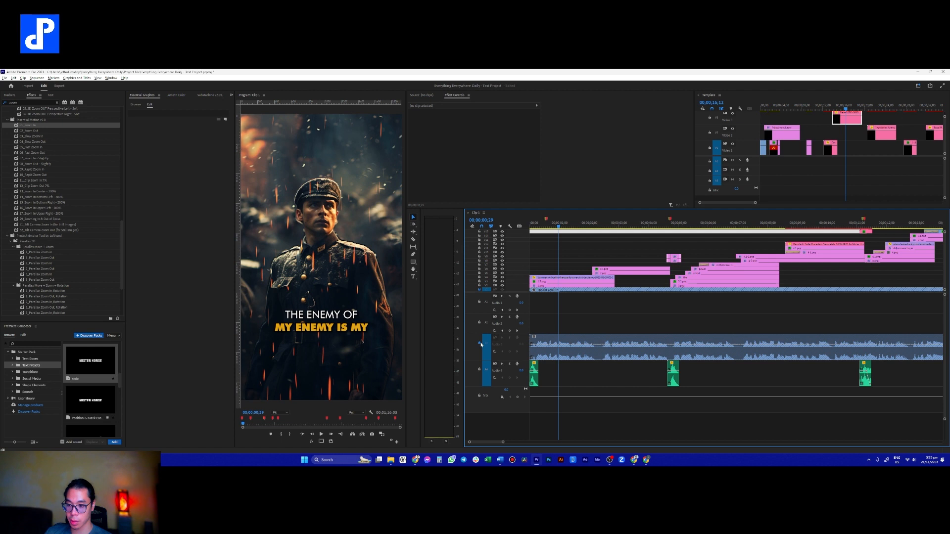
{"action": "left_click", "coordinate": [479, 286], "text": "shift"}
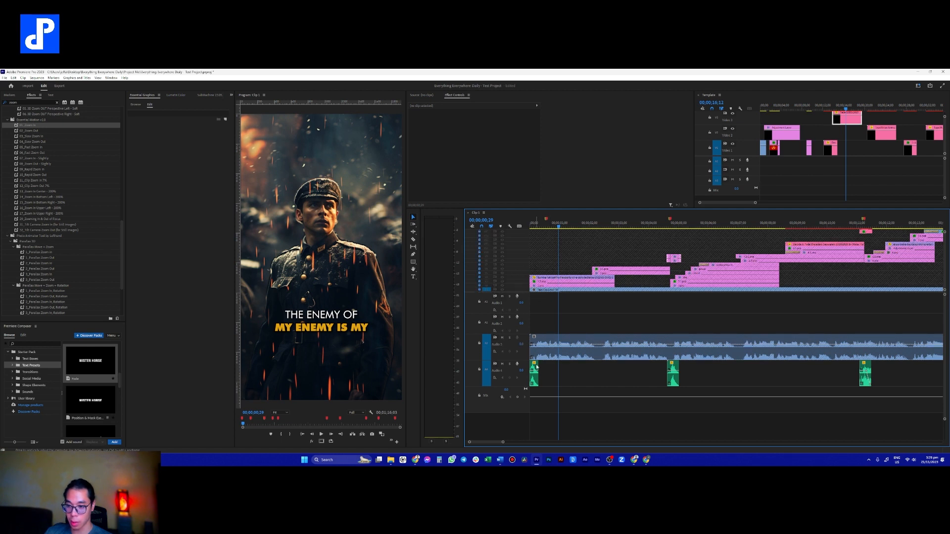
- Move the voiceover and the existing sound clips up to Audio 1 and Audio 2, and return the playhead to the start
{"action": "left_click_drag", "start_coordinate": [537, 366], "coordinate": [559, 311]}
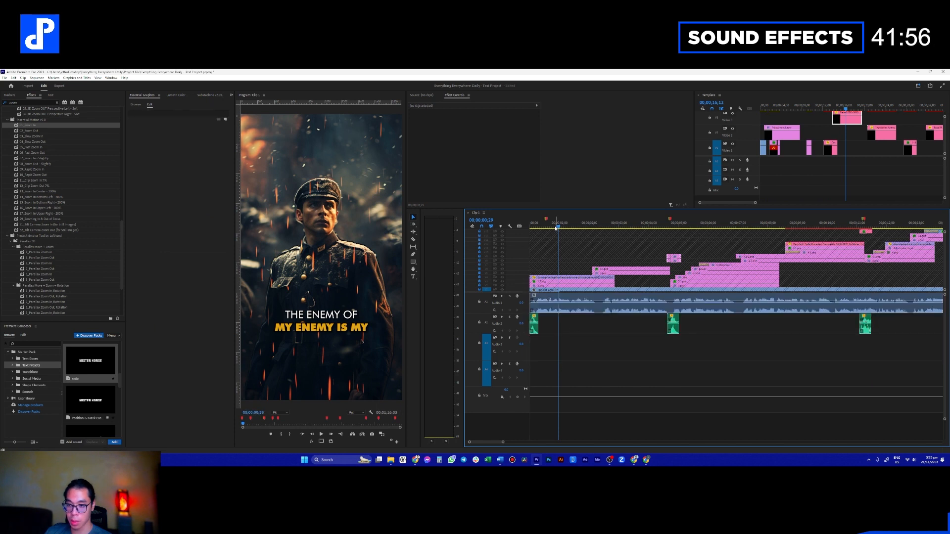
{"action": "left_click_drag", "start_coordinate": [555, 227], "coordinate": [513, 238]}
{"action": "scroll", "coordinate": [591, 364], "scroll_direction": "up", "scroll_amount": 8}
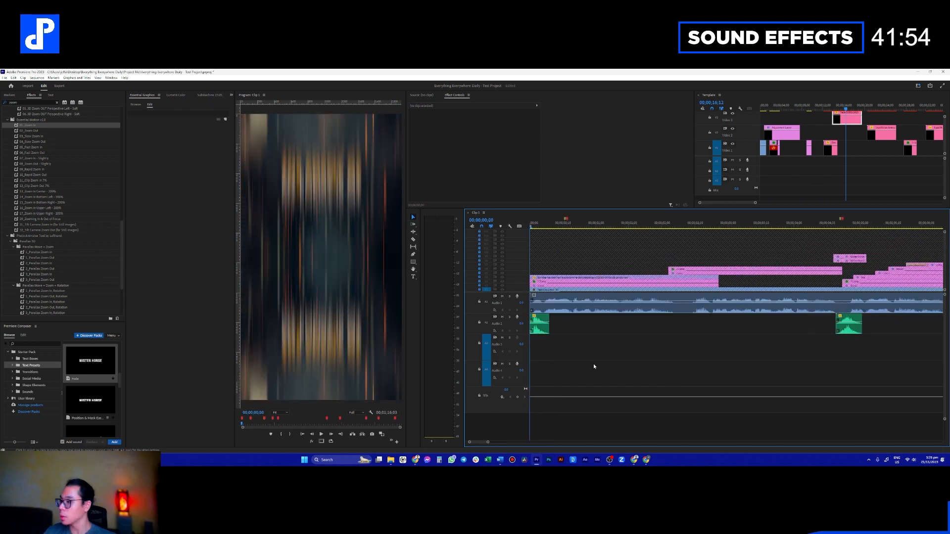
- Clear the effects search filter and bring up the project's media list
{"action": "left_click", "coordinate": [55, 101]}
{"action": "left_click", "coordinate": [232, 95]}
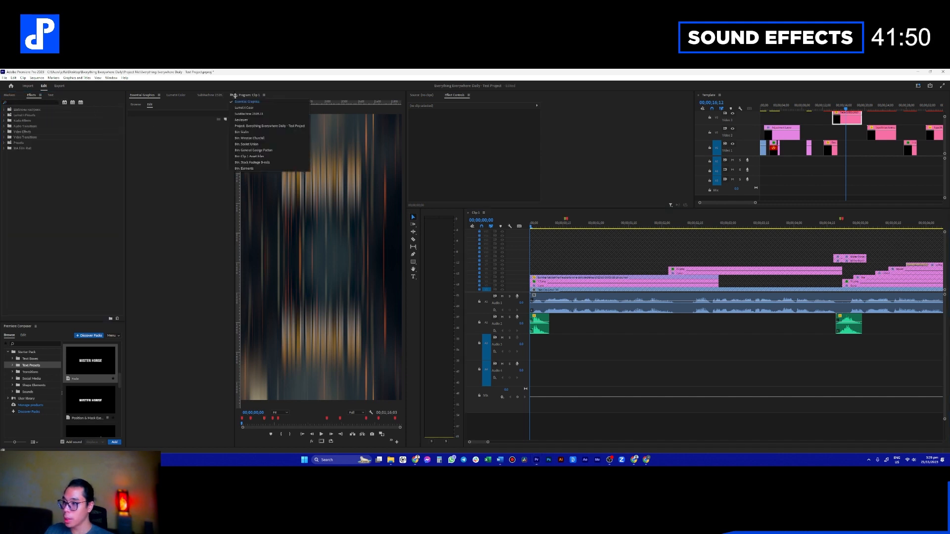
{"action": "left_click", "coordinate": [255, 120]}
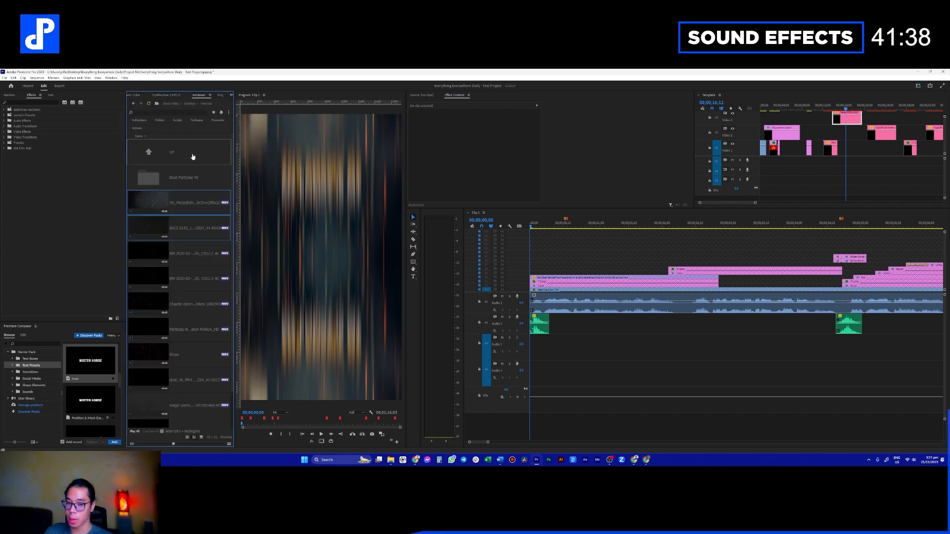
{"action": "left_click", "coordinate": [231, 95]}
{"action": "left_click", "coordinate": [253, 126]}
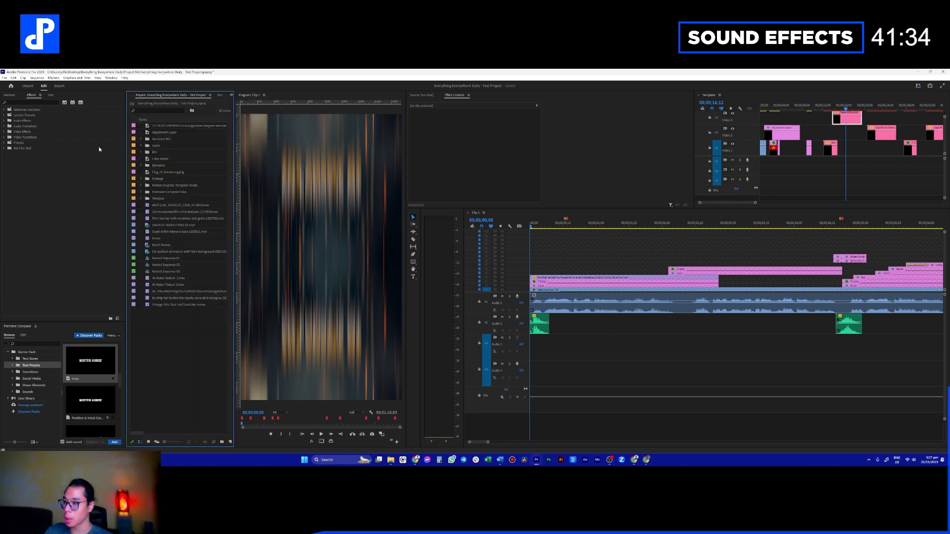
- Switch to File Explorer and browse to the Sound Effects folder inside Assets > Video Edit Files > Music
{"action": "left_click", "coordinate": [391, 461]}
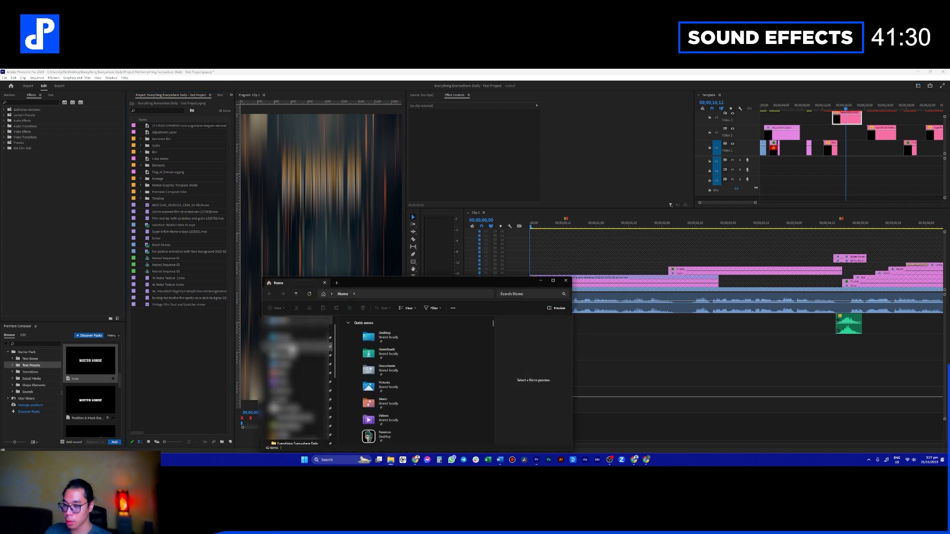
{"action": "left_click", "coordinate": [294, 400]}
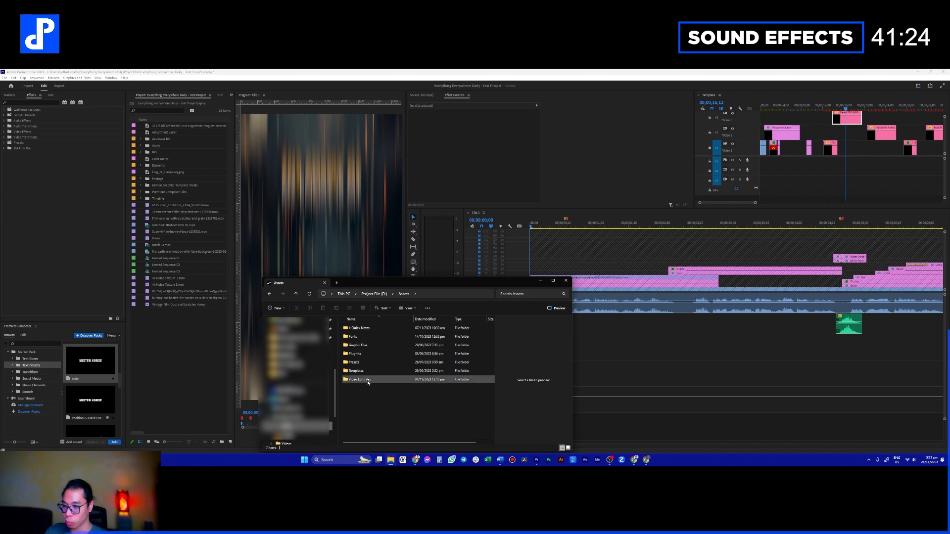
{"action": "double_click", "coordinate": [366, 380]}
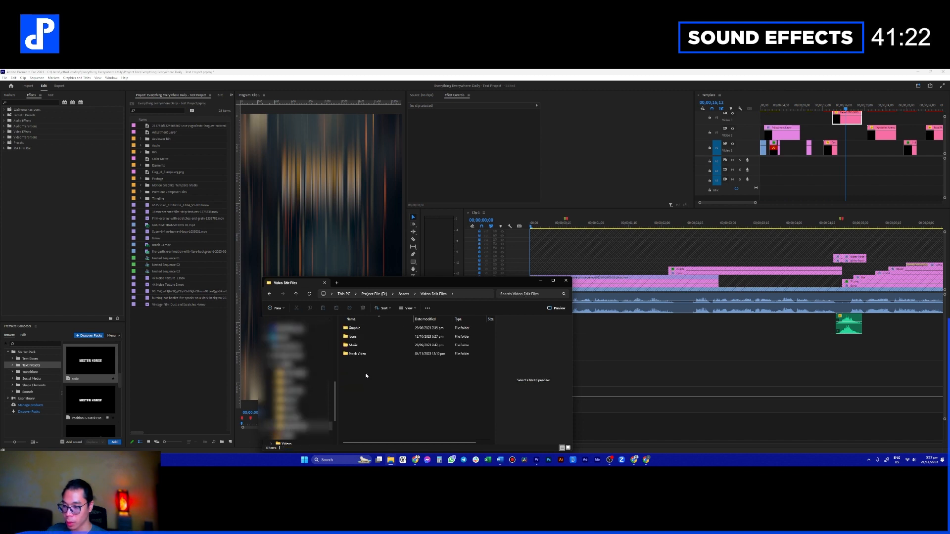
{"action": "double_click", "coordinate": [354, 345]}
{"action": "left_click", "coordinate": [368, 337]}
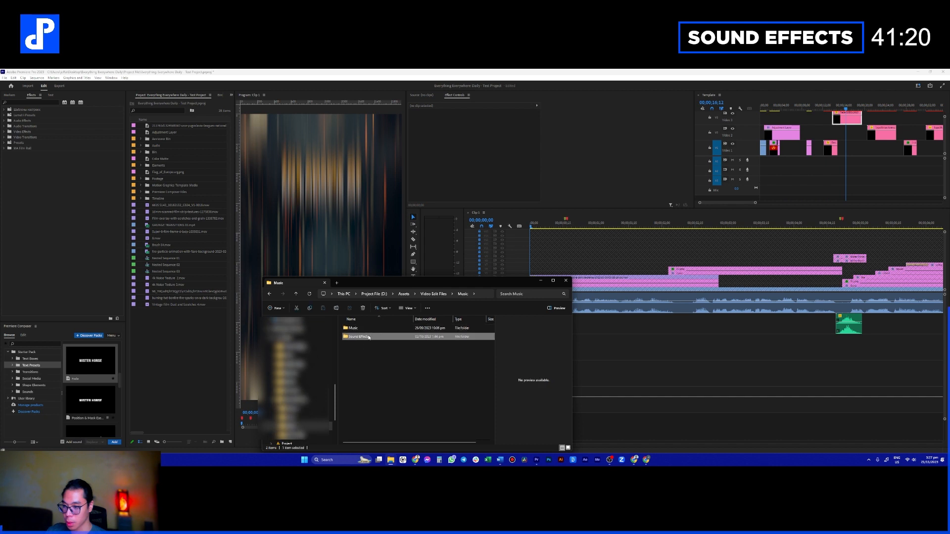
{"action": "double_click", "coordinate": [369, 337]}
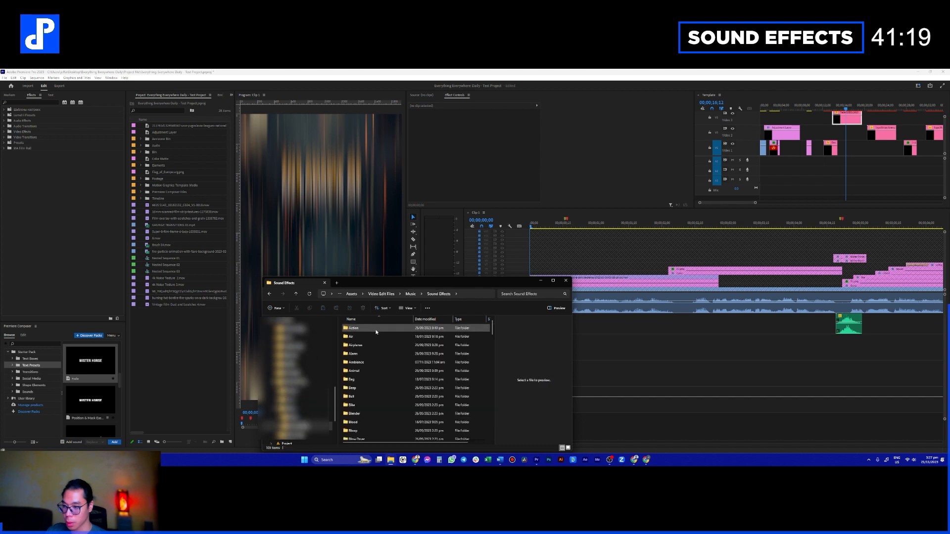
- Import the whole Sound Effects folder from Music into the project and minimize File Explorer
{"action": "left_click", "coordinate": [270, 295]}
{"action": "left_click_drag", "start_coordinate": [359, 336], "coordinate": [160, 148]}
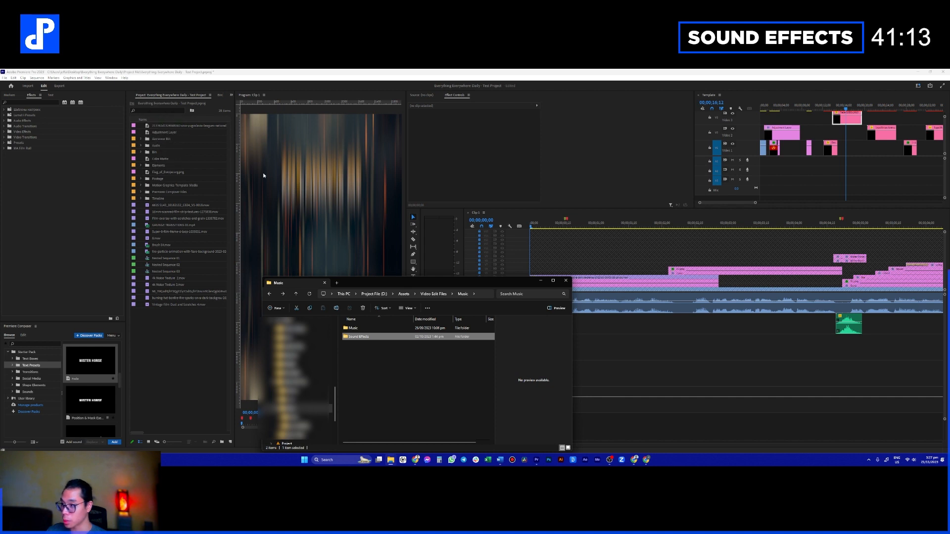
{"action": "left_click", "coordinate": [539, 282]}
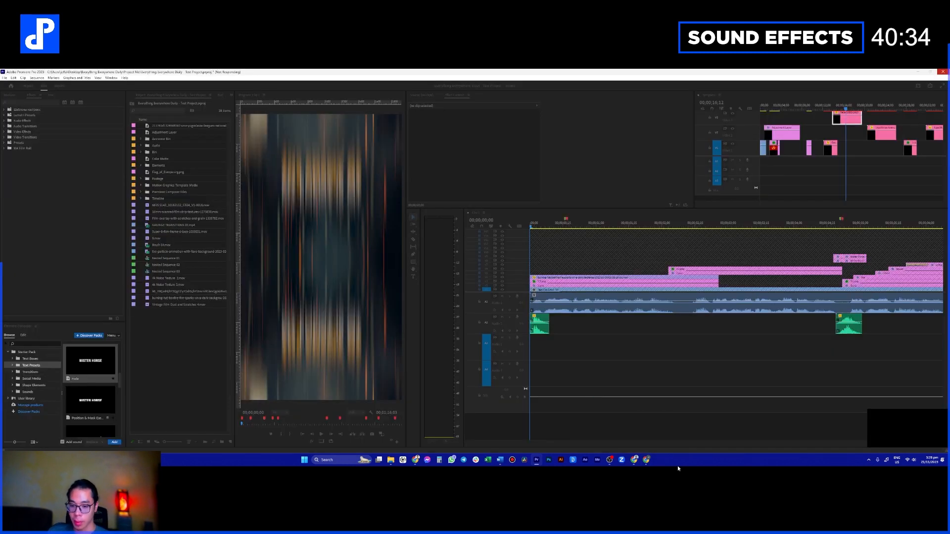
- Switch to Chrome and close the Google search tab
{"action": "left_click", "coordinate": [646, 460]}
{"action": "left_click", "coordinate": [488, 125]}
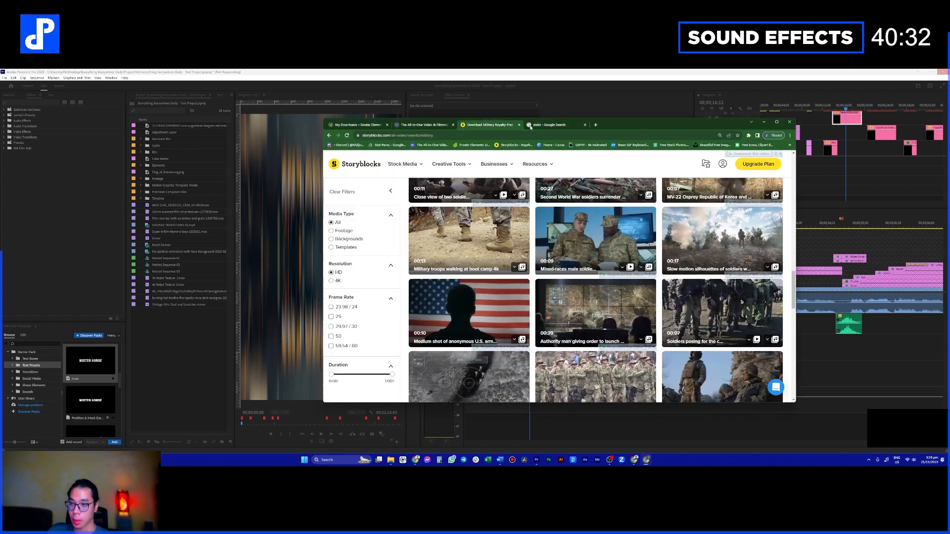
{"action": "left_click", "coordinate": [552, 126]}
{"action": "left_click", "coordinate": [584, 124]}
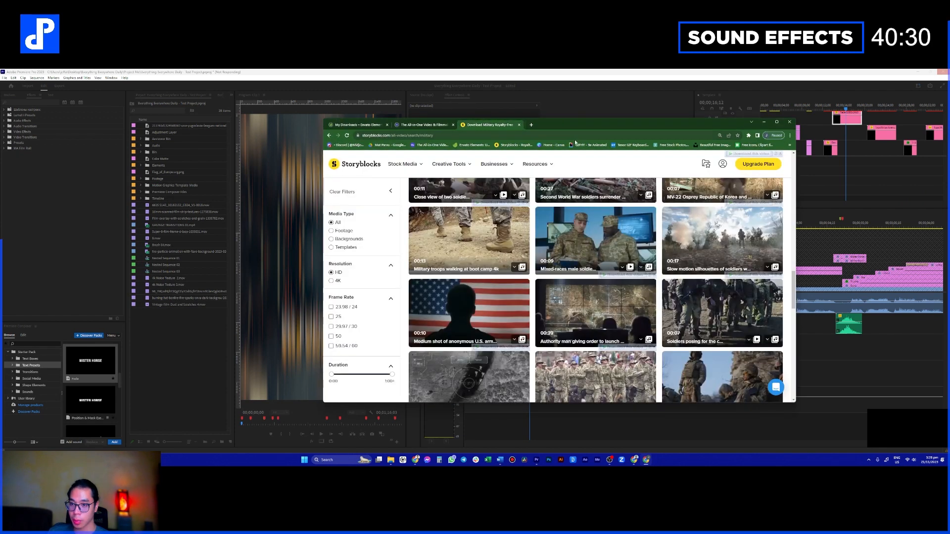
- Look through the Canva, Motion Array and Envato Elements downloads pages in the browser
{"action": "left_click", "coordinate": [557, 145]}
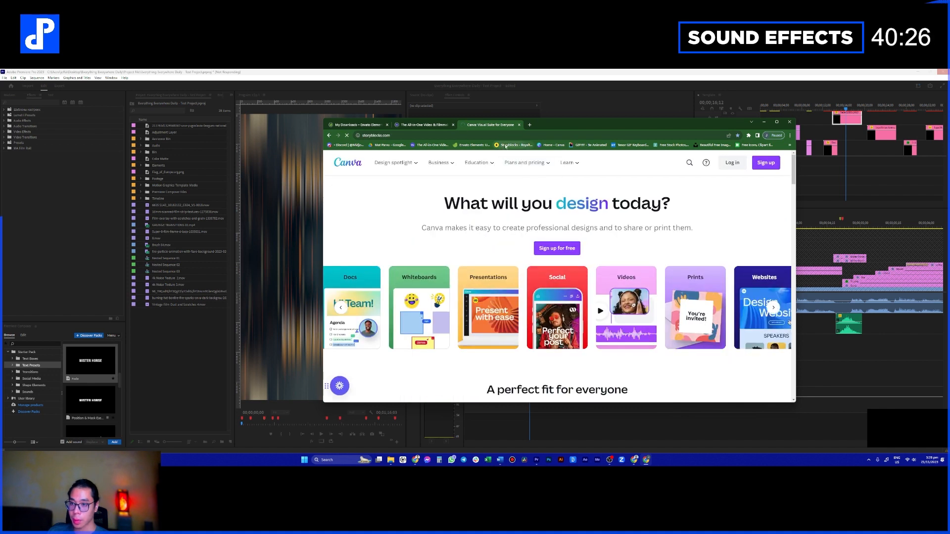
{"action": "left_click", "coordinate": [425, 124]}
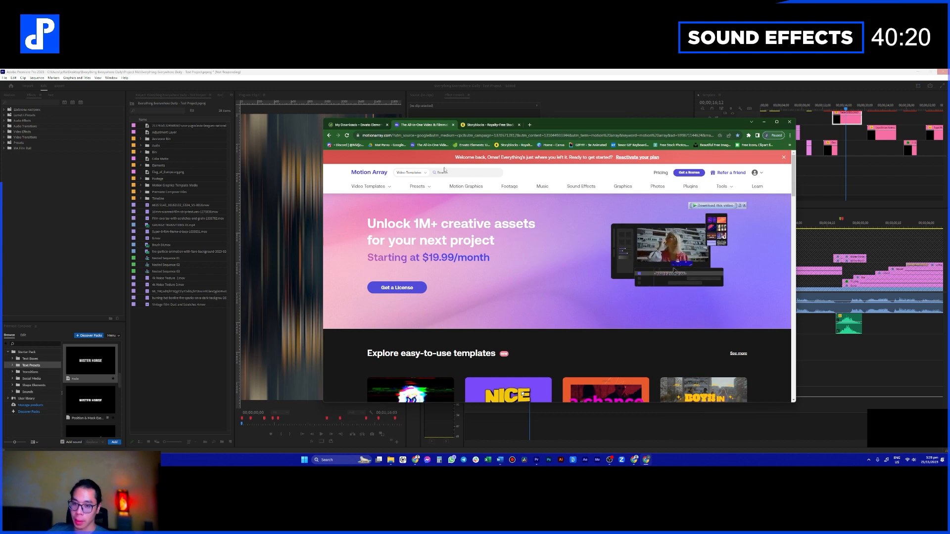
{"action": "left_click", "coordinate": [370, 126]}
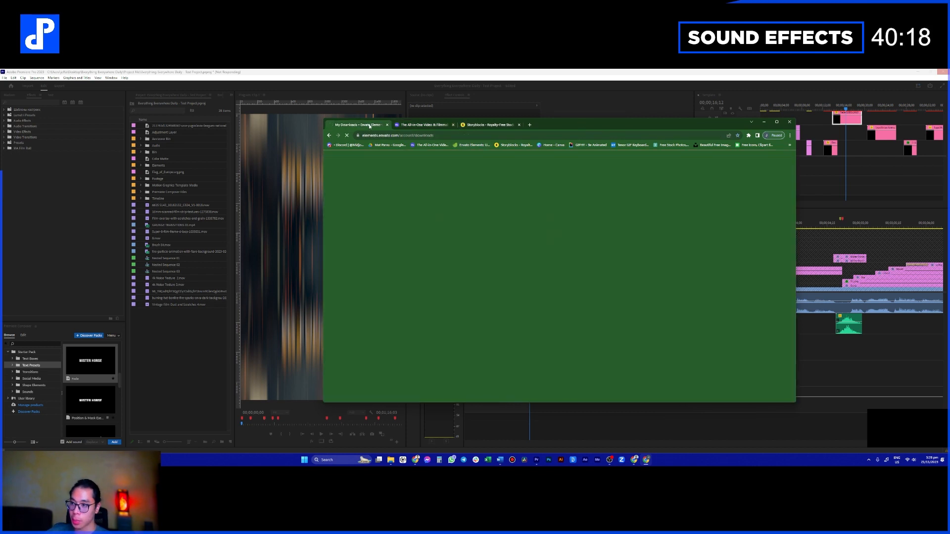
{"action": "left_click_drag", "start_coordinate": [537, 124], "coordinate": [579, 132]}
- Return to Premiere Pro, dismiss the File Import Failure dialog and save the project
{"action": "left_click", "coordinate": [599, 74]}
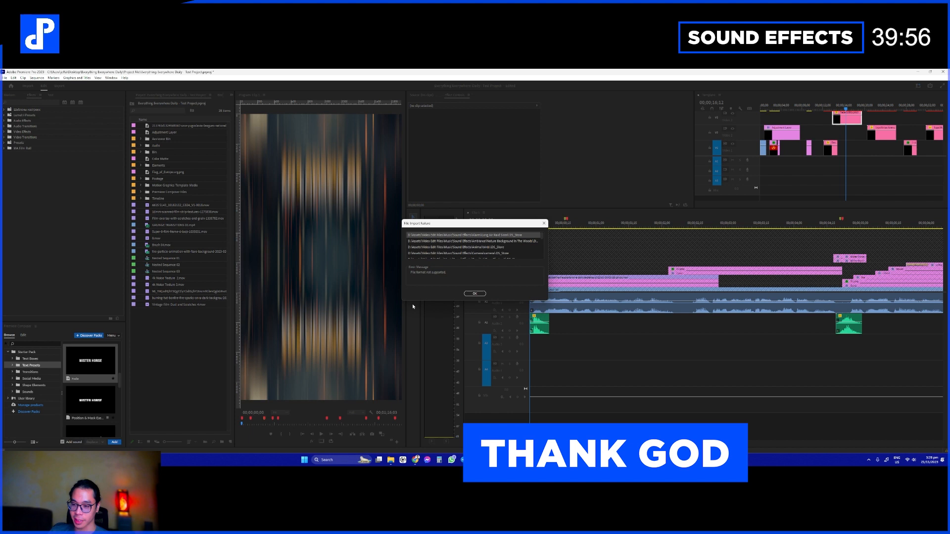
{"action": "left_click", "coordinate": [476, 294]}
{"action": "key", "text": "ctrl+s"}
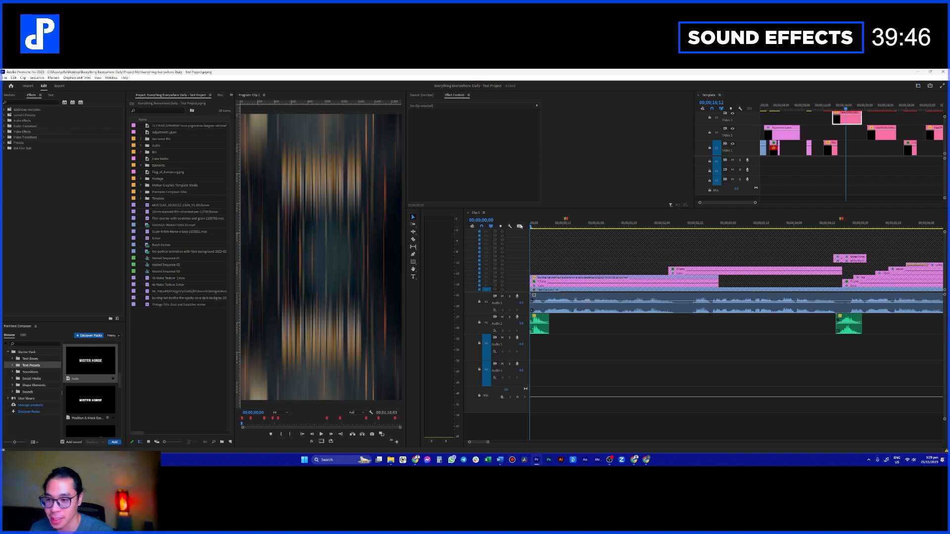
- Play the opening seconds of the sequence to judge which sound effects they need
{"action": "left_click", "coordinate": [536, 249]}
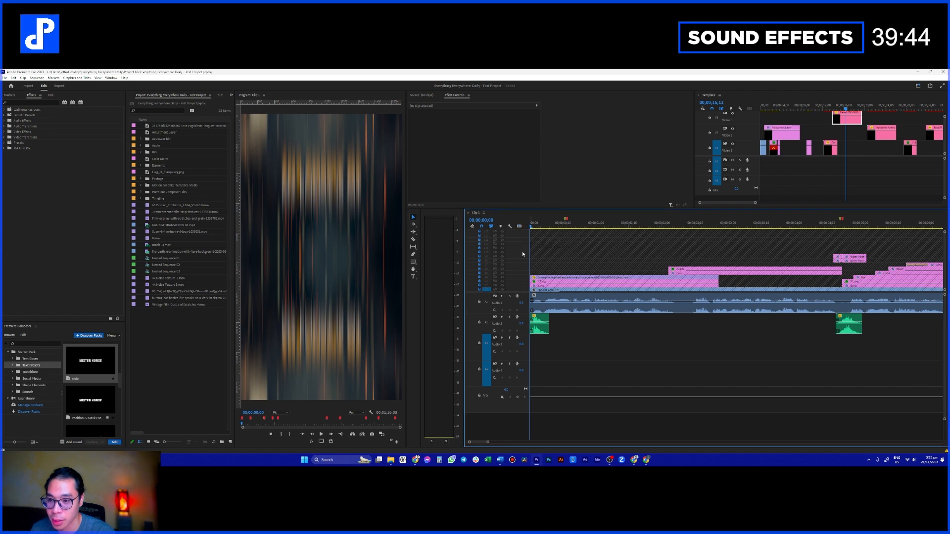
{"action": "key", "text": "="}
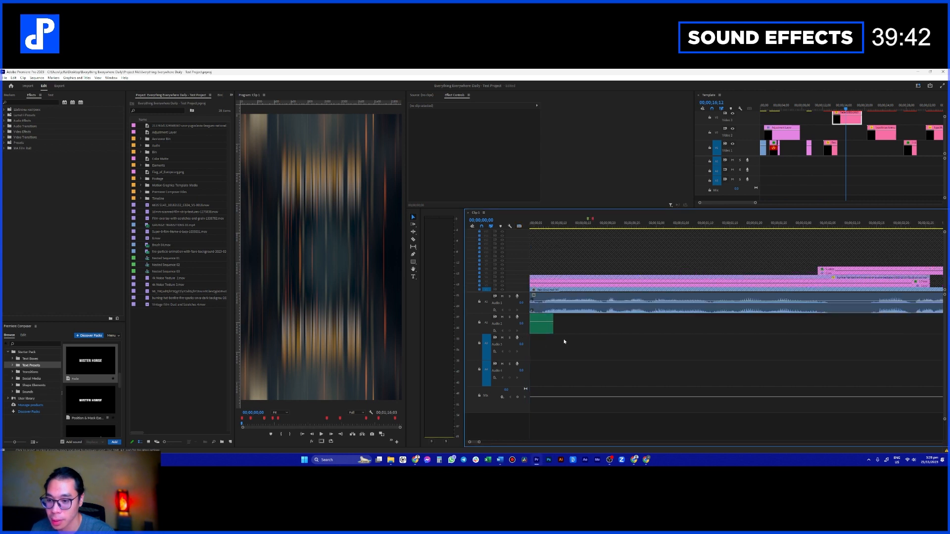
{"action": "key", "text": "Home"}
{"action": "key", "text": "space"}
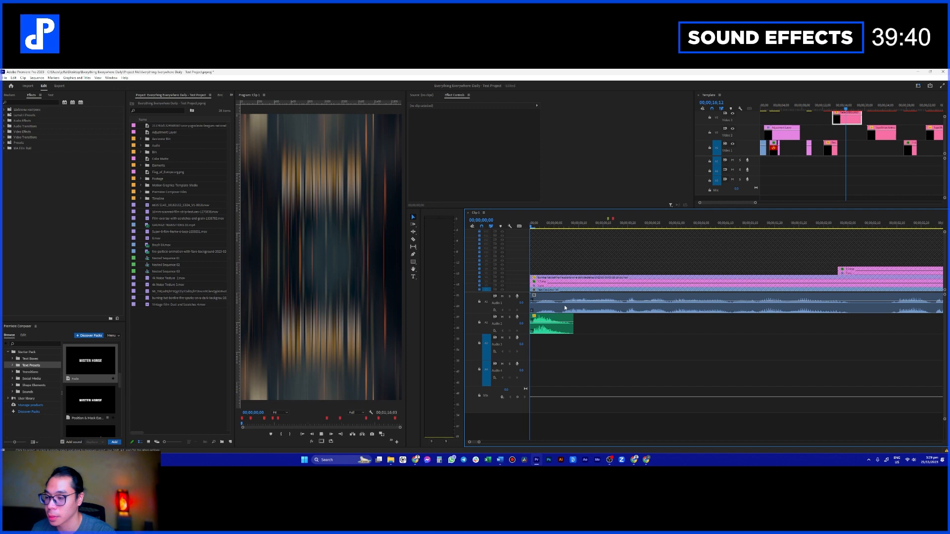
{"action": "key", "text": "space"}
- Search the project for "fire" to find a sound for the burning opening scene
{"action": "left_click", "coordinate": [153, 111]}
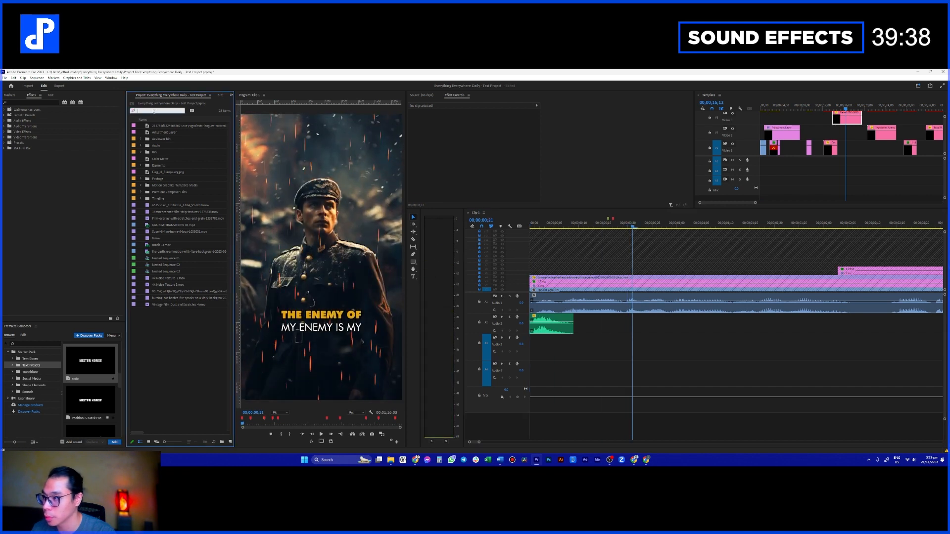
{"action": "type", "text": "fire"}
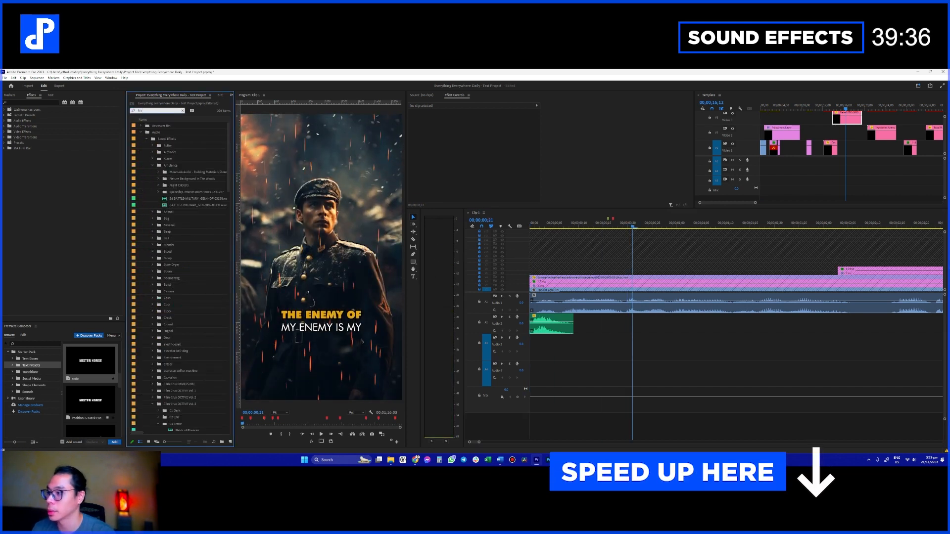
{"action": "scroll", "coordinate": [184, 192], "scroll_direction": "down", "scroll_amount": 8}
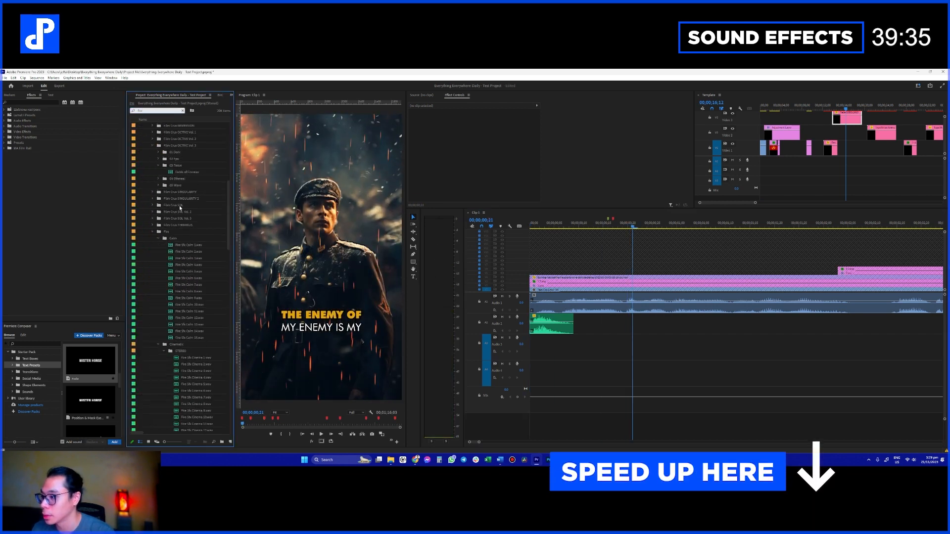
- Try placing the long music track from the search results on Audio 3 at the sequence start, and undo the placement
{"action": "double_click", "coordinate": [172, 173]}
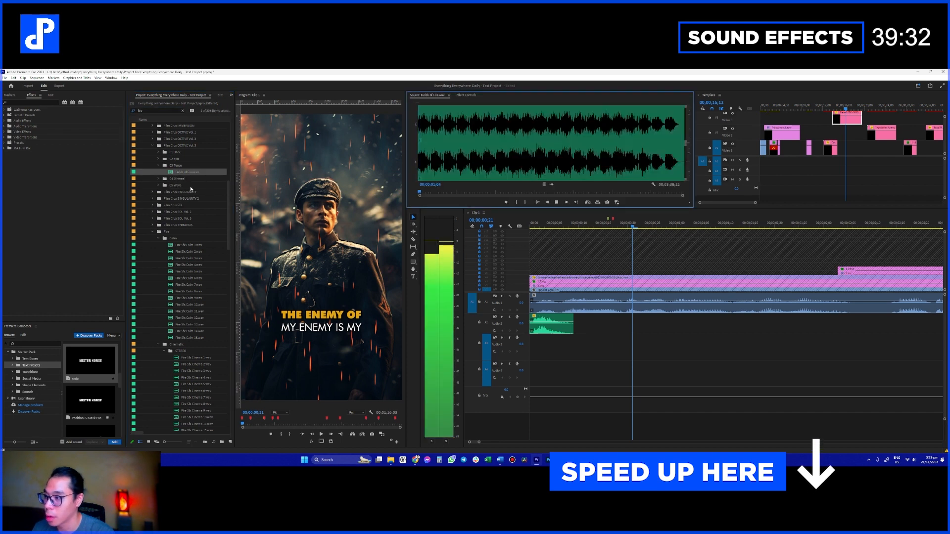
{"action": "key", "text": "space"}
{"action": "left_click_drag", "start_coordinate": [180, 173], "coordinate": [527, 360]}
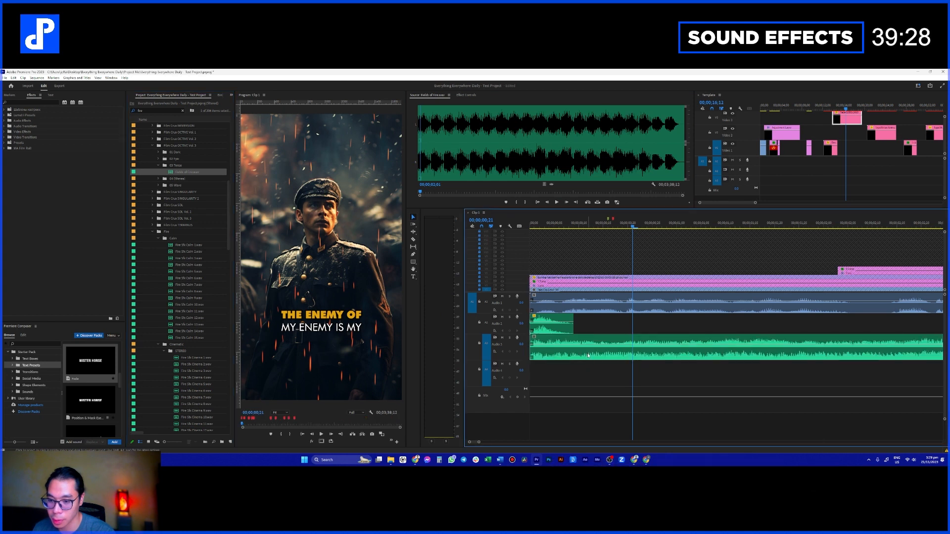
{"action": "key", "text": "ctrl+z"}
{"action": "scroll", "coordinate": [607, 351], "scroll_direction": "down", "scroll_amount": 4}
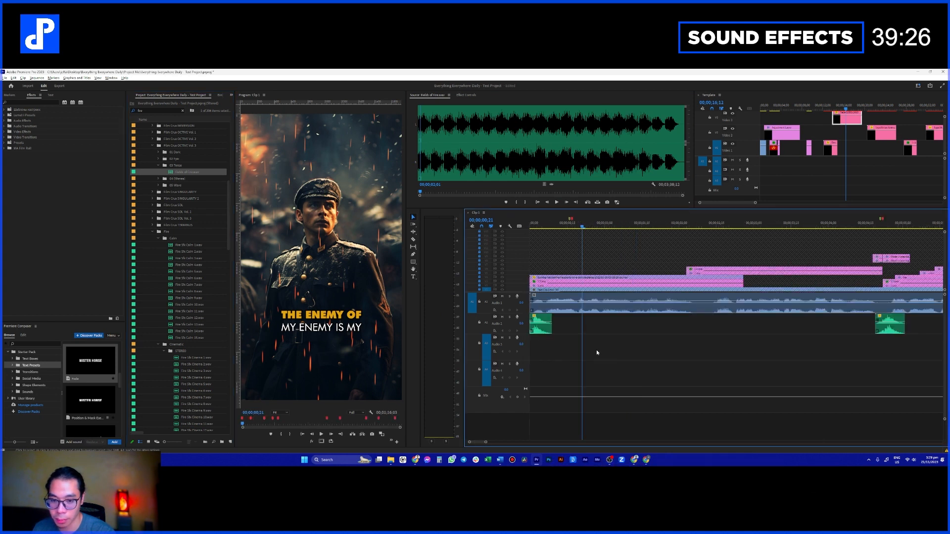
- Audition the first calm fire sound and the first cinematic fire sound
{"action": "double_click", "coordinate": [166, 246]}
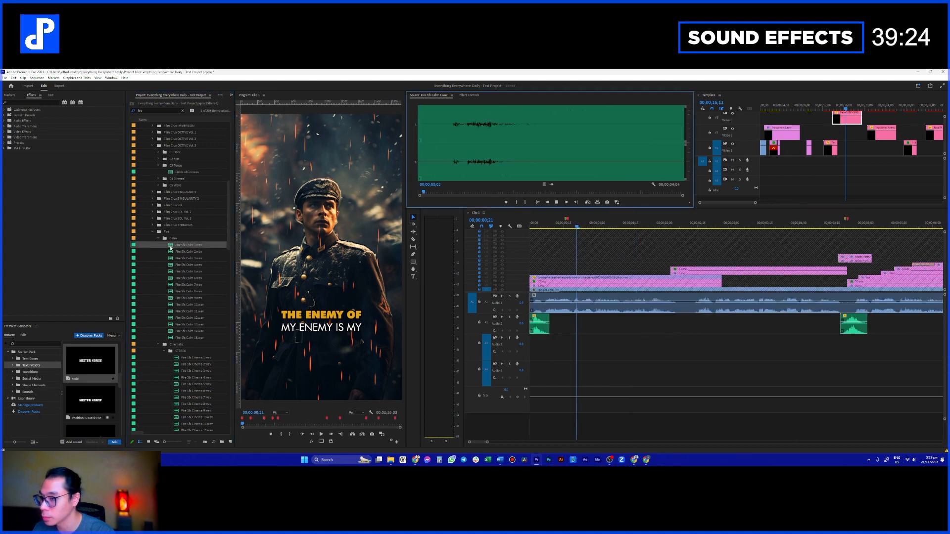
{"action": "key", "text": "space"}
{"action": "double_click", "coordinate": [179, 358]}
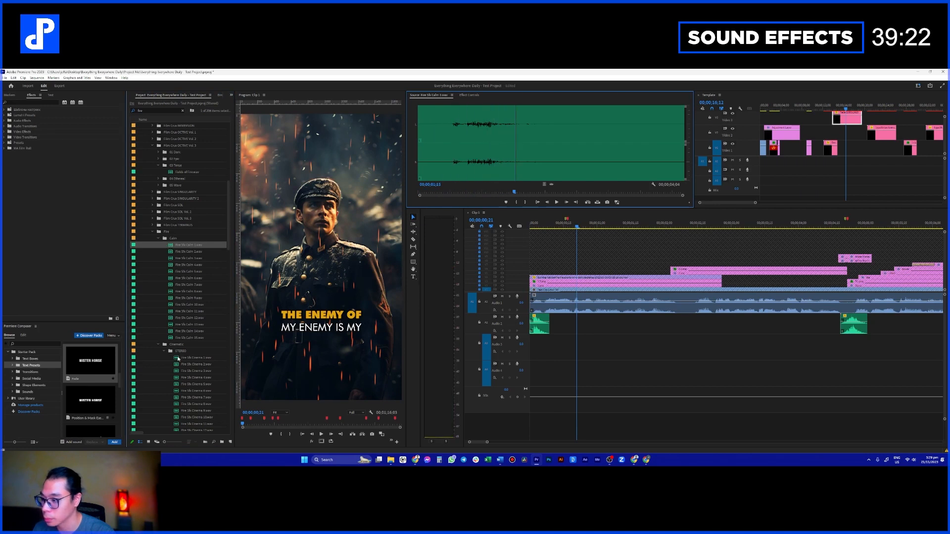
{"action": "key", "text": "space"}
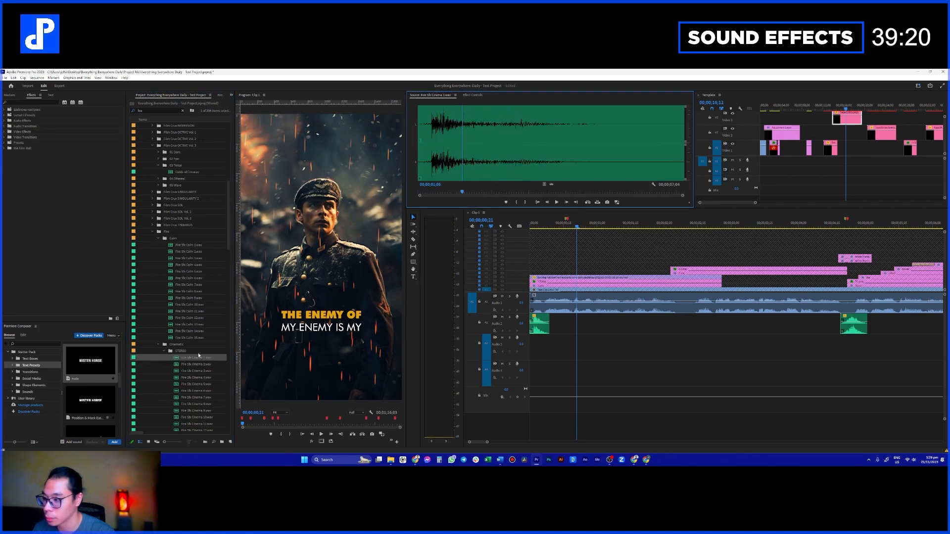
{"action": "scroll", "coordinate": [196, 350], "scroll_direction": "down", "scroll_amount": 5}
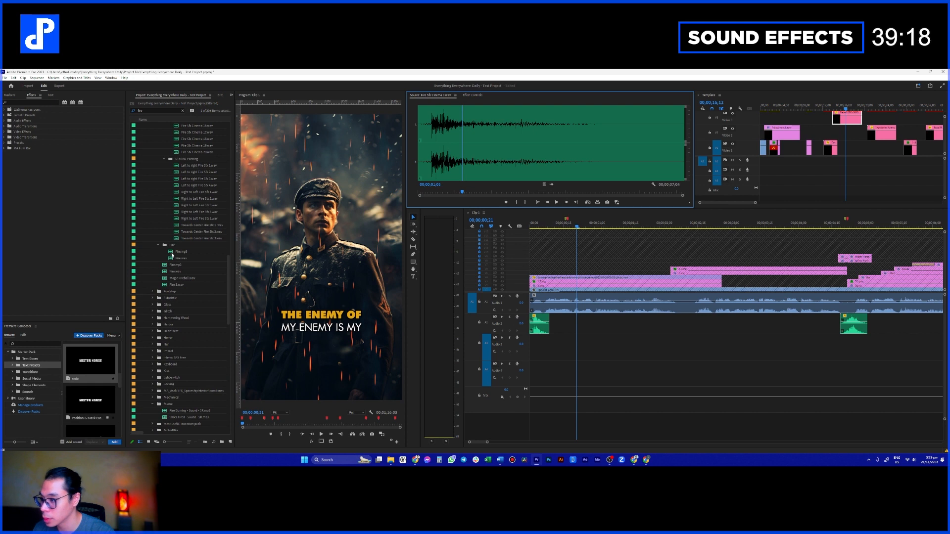
- Audition the two files in the nested fire folder and place a fire sound on Audio 3 at the sequence start
{"action": "double_click", "coordinate": [179, 252]}
{"action": "key", "text": "space"}
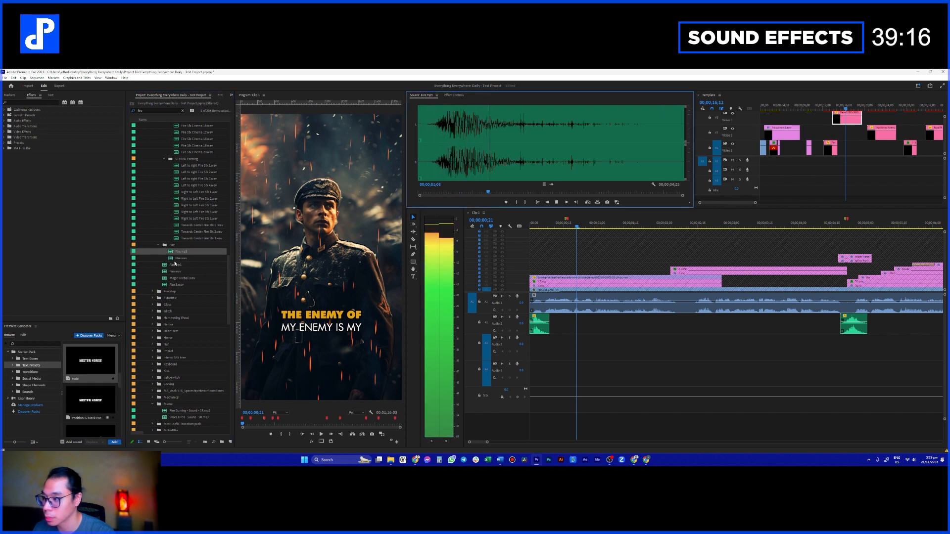
{"action": "double_click", "coordinate": [180, 258]}
{"action": "key", "text": "space"}
{"action": "key", "text": "space"}
{"action": "left_click_drag", "start_coordinate": [180, 256], "coordinate": [576, 354]}
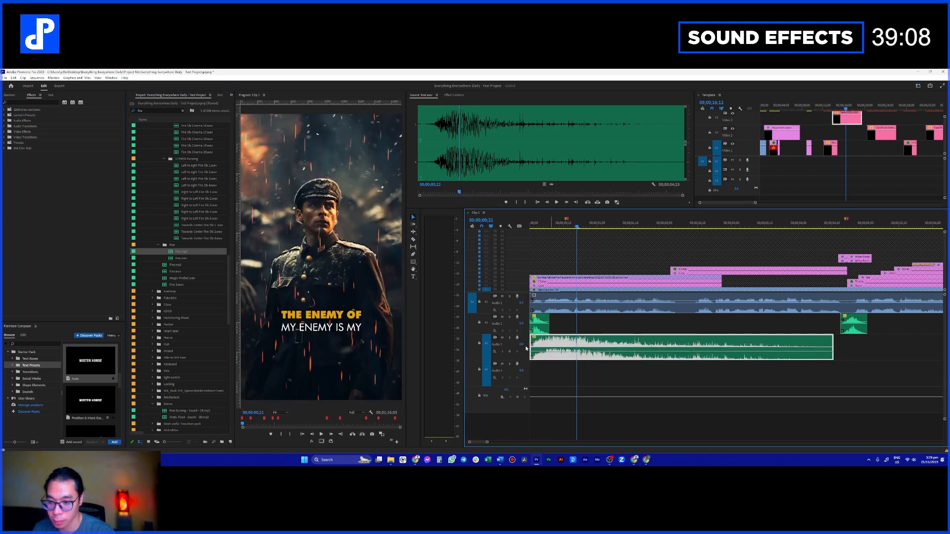
- Move the fire clip slightly earlier so its quiet lead-in is cut off at the sequence start
{"action": "scroll", "coordinate": [524, 345], "scroll_direction": "up", "scroll_amount": 1}
{"action": "key", "text": "Home"}
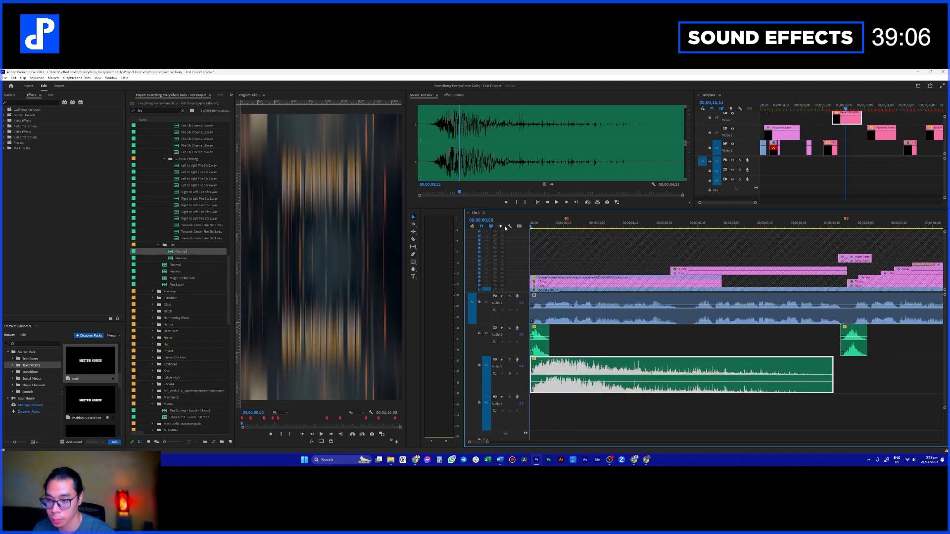
{"action": "left_click_drag", "start_coordinate": [557, 382], "coordinate": [544, 370]}
- Play the opening shots repeatedly to check the fire sound against the voice-over and picture
{"action": "left_click_drag", "start_coordinate": [546, 224], "coordinate": [502, 226]}
{"action": "key", "text": "space"}
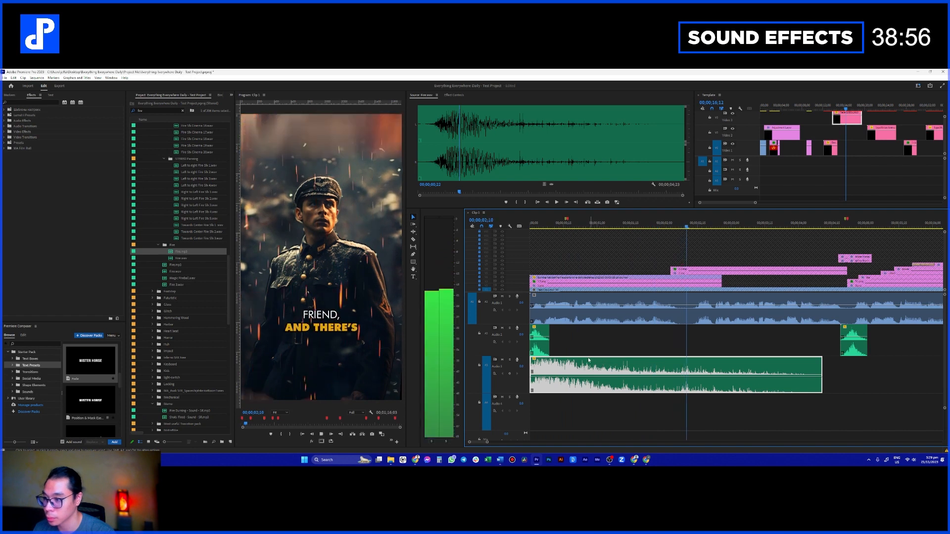
{"action": "key", "text": "space"}
{"action": "left_click_drag", "start_coordinate": [592, 224], "coordinate": [538, 227]}
{"action": "key", "text": "space"}
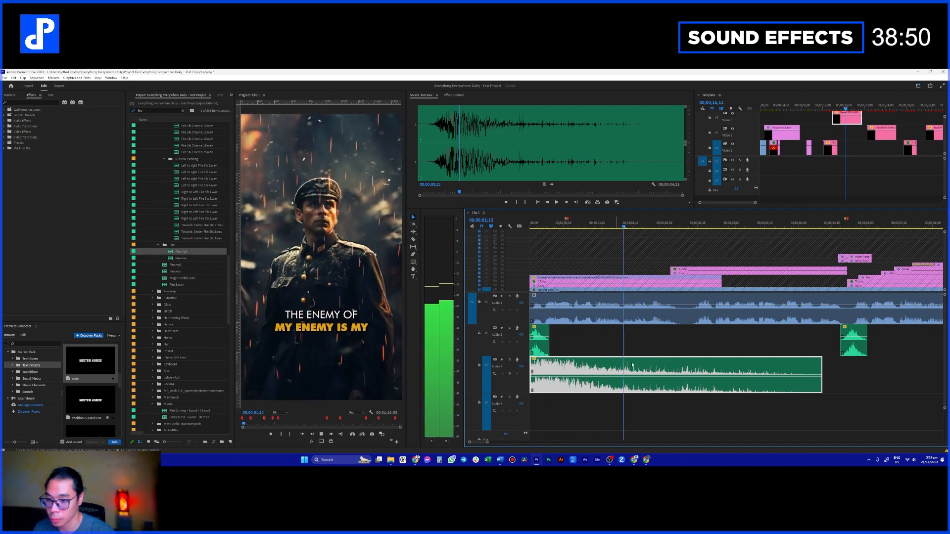
{"action": "key", "text": "space"}
{"action": "key", "text": "space"}
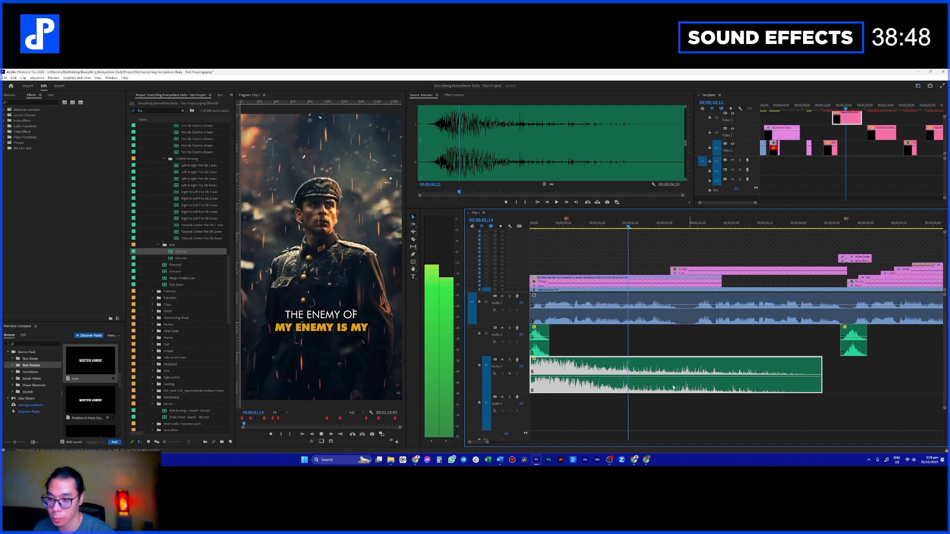
{"action": "key", "text": "space"}
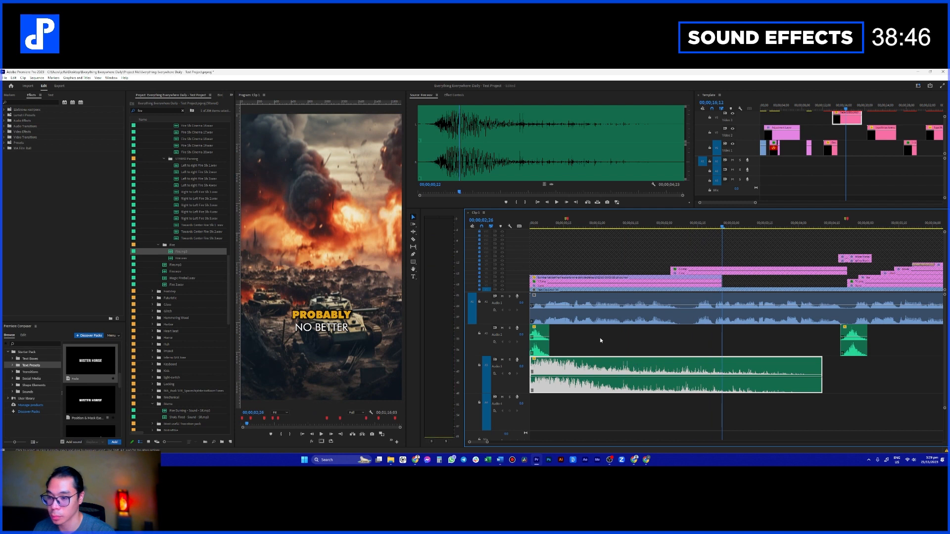
- Clear the project search and open the Sound Effects bin inside the Audio bin
{"action": "scroll", "coordinate": [193, 317], "scroll_direction": "down", "scroll_amount": 1}
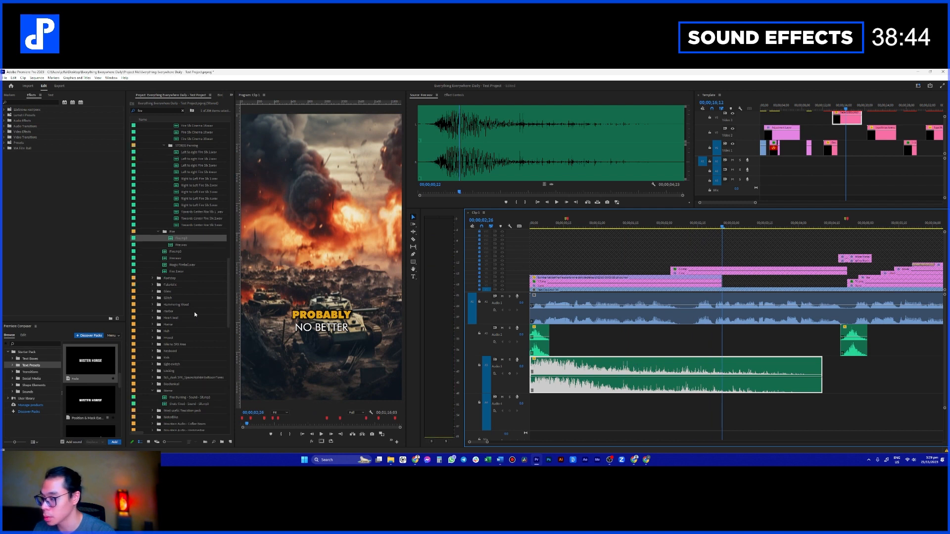
{"action": "left_click", "coordinate": [183, 112]}
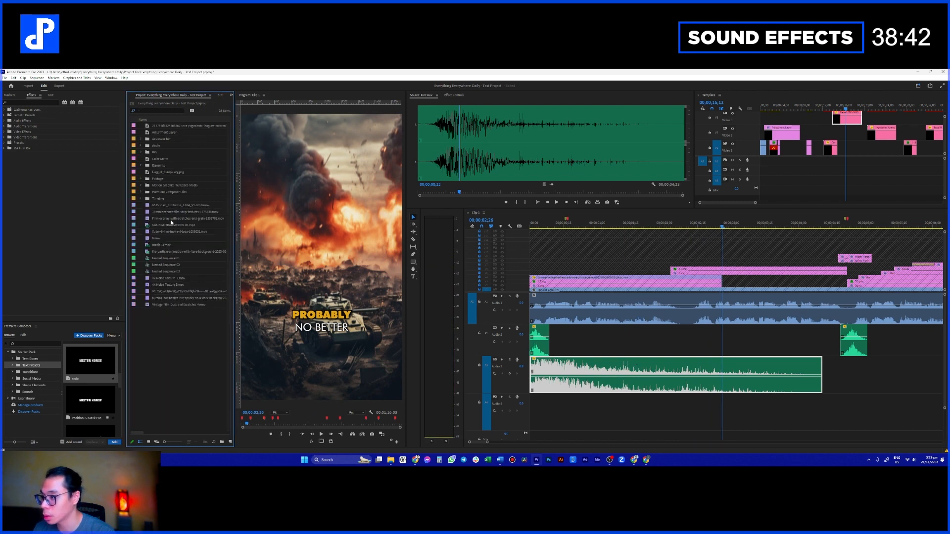
{"action": "double_click", "coordinate": [142, 145]}
{"action": "left_click", "coordinate": [147, 127]}
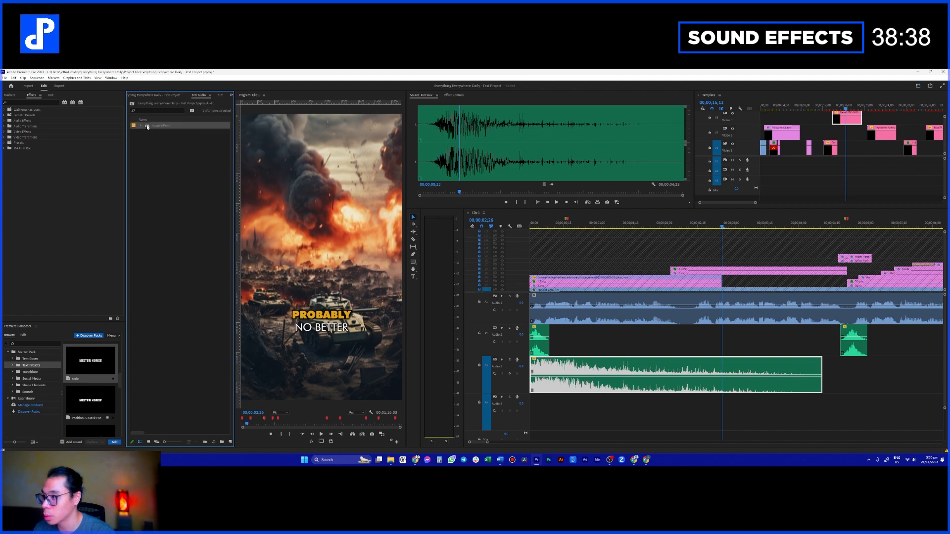
{"action": "double_click", "coordinate": [147, 127]}
{"action": "scroll", "coordinate": [178, 270], "scroll_direction": "down", "scroll_amount": 10}
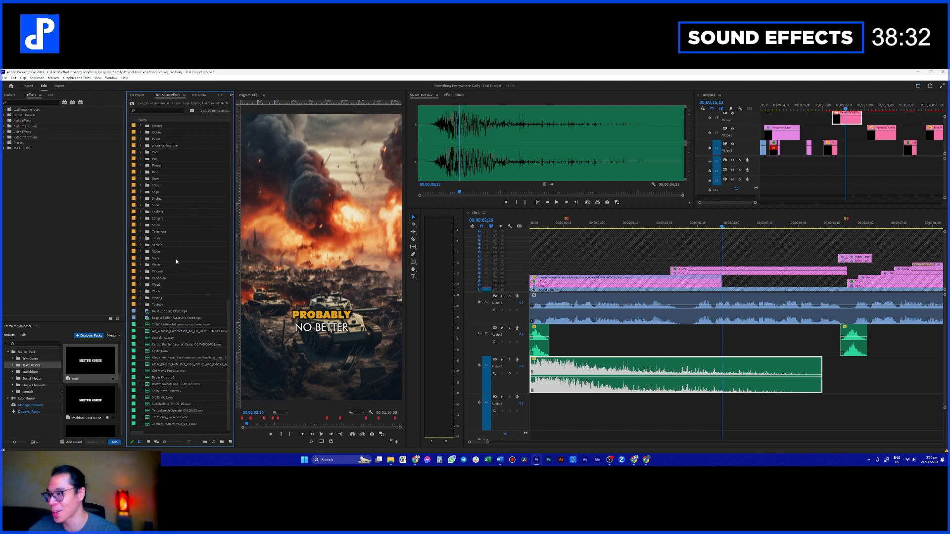
- Expand the Whoosh folder and its v8 subfolder, and place the first whoosh on Audio 4 around the tank shot's transition
{"action": "left_click", "coordinate": [141, 272]}
{"action": "scroll", "coordinate": [153, 337], "scroll_direction": "down", "scroll_amount": 3}
{"action": "left_click", "coordinate": [146, 325]}
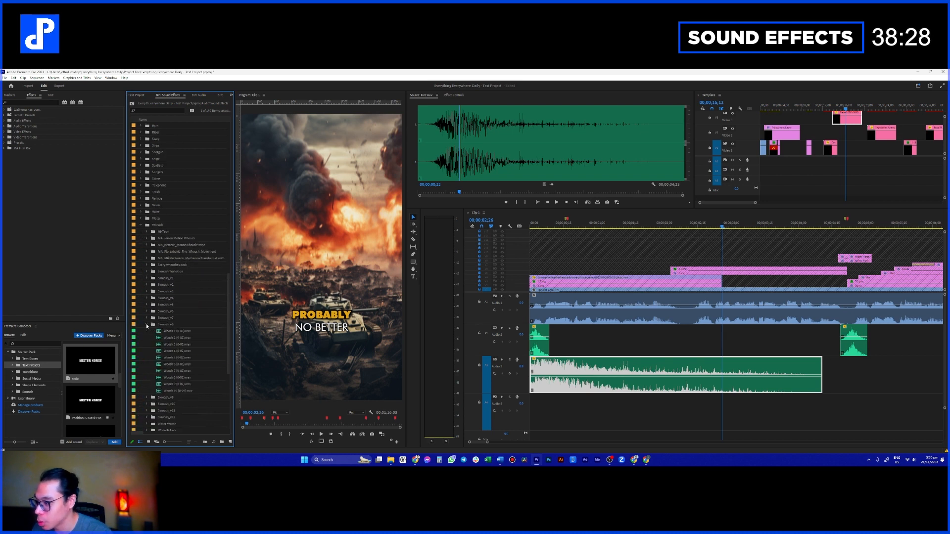
{"action": "scroll", "coordinate": [160, 327], "scroll_direction": "down", "scroll_amount": 2}
{"action": "left_click", "coordinate": [157, 300]}
{"action": "left_click_drag", "start_coordinate": [236, 322], "coordinate": [660, 390]}
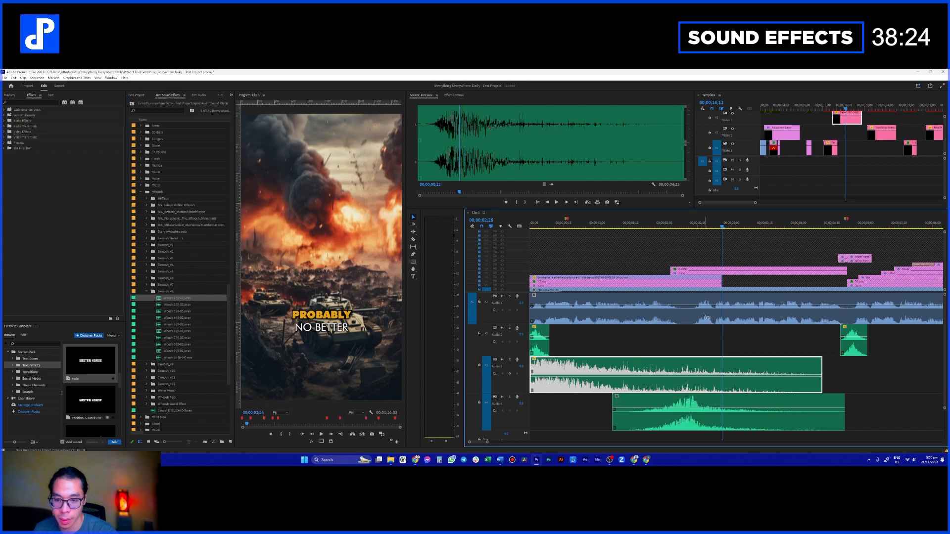
- Play the transition into the tank shot and shift the whoosh clip on Audio 4 slightly earlier
{"action": "scroll", "coordinate": [706, 318], "scroll_direction": "down", "scroll_amount": 1}
{"action": "left_click", "coordinate": [665, 230]}
{"action": "key", "text": "space"}
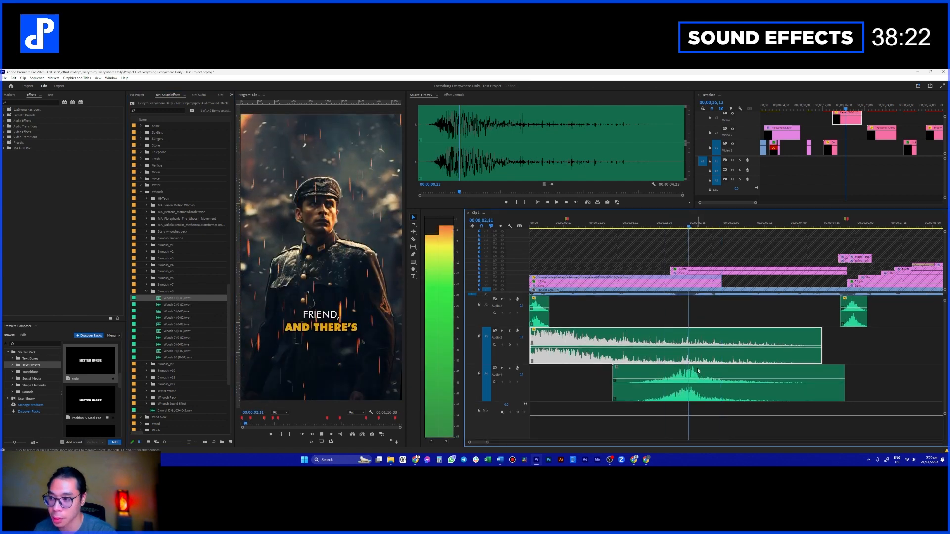
{"action": "key", "text": "space"}
{"action": "left_click_drag", "start_coordinate": [701, 385], "coordinate": [688, 385]}
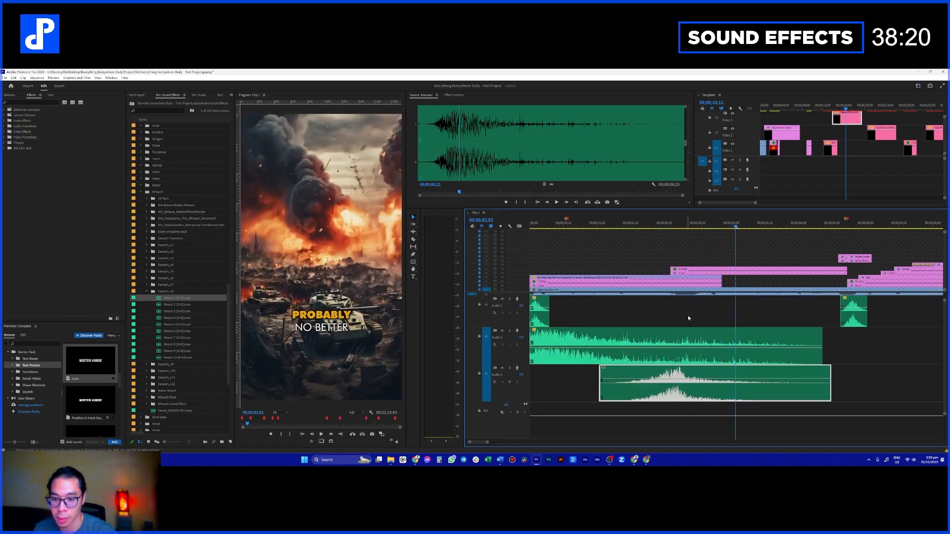
- Play on through the Allied Power and World War II titles to review the sound effects
{"action": "key", "text": "space"}
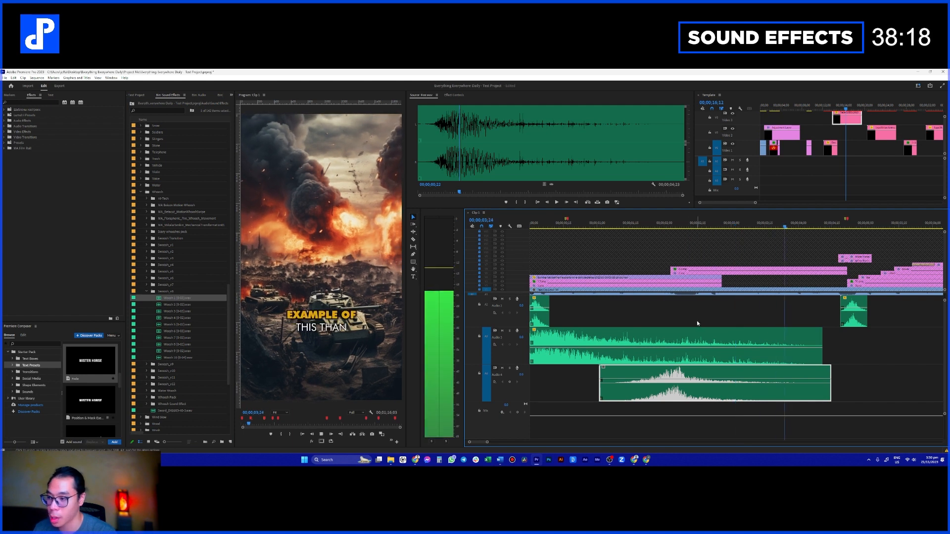
{"action": "scroll", "coordinate": [687, 306], "scroll_direction": "down", "scroll_amount": 1}
{"action": "key", "text": "space"}
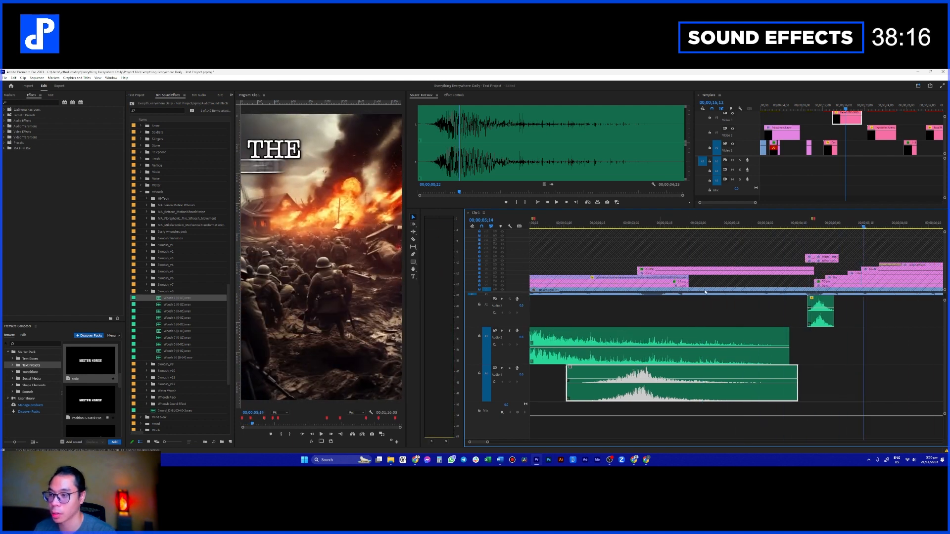
{"action": "scroll", "coordinate": [773, 334], "scroll_direction": "down", "scroll_amount": 2}
{"action": "scroll", "coordinate": [774, 333], "scroll_direction": "down", "scroll_amount": 1}
{"action": "key", "text": "space"}
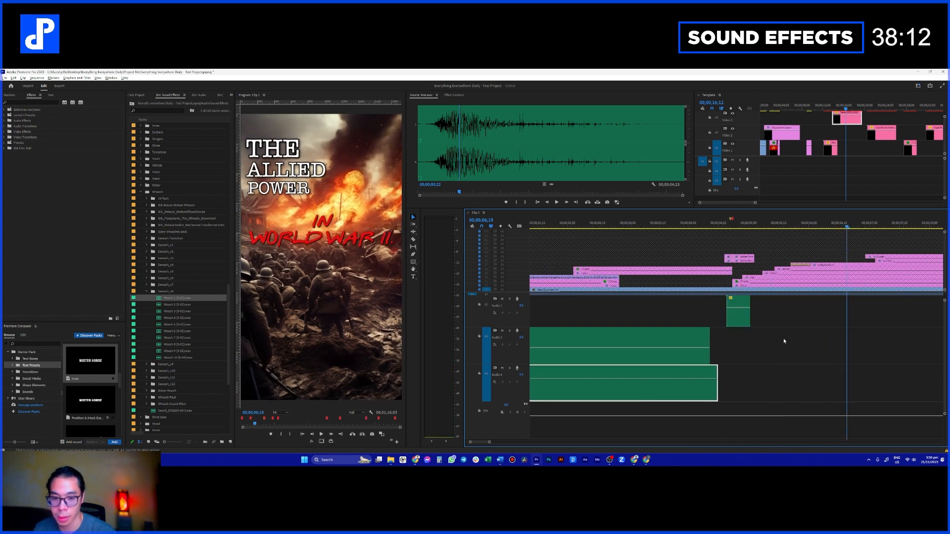
{"action": "scroll", "coordinate": [786, 337], "scroll_direction": "down", "scroll_amount": 2}
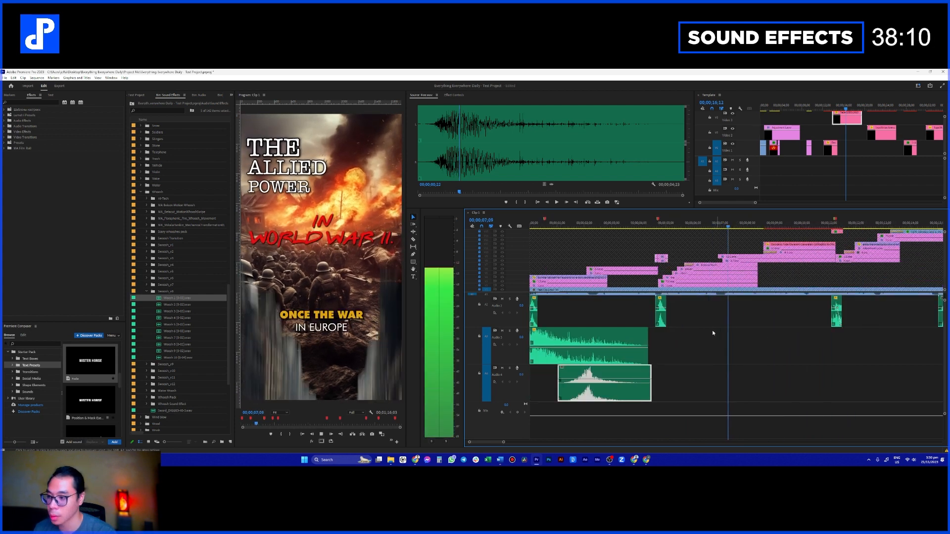
- Open the Ambience folder, preview its first audio file, and place it on Audio 4 after the whoosh clip
{"action": "left_click", "coordinate": [147, 112]}
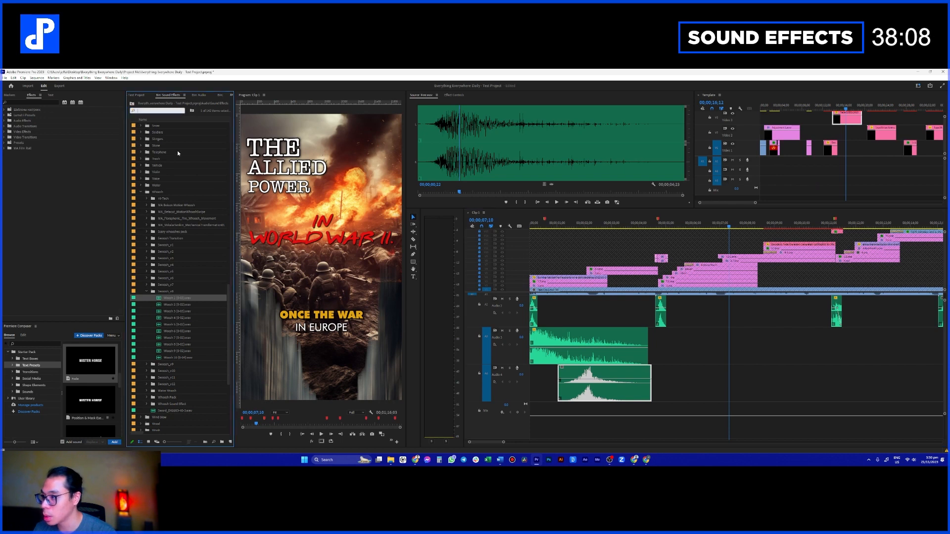
{"action": "scroll", "coordinate": [180, 176], "scroll_direction": "up", "scroll_amount": 10}
{"action": "scroll", "coordinate": [155, 162], "scroll_direction": "up", "scroll_amount": 1}
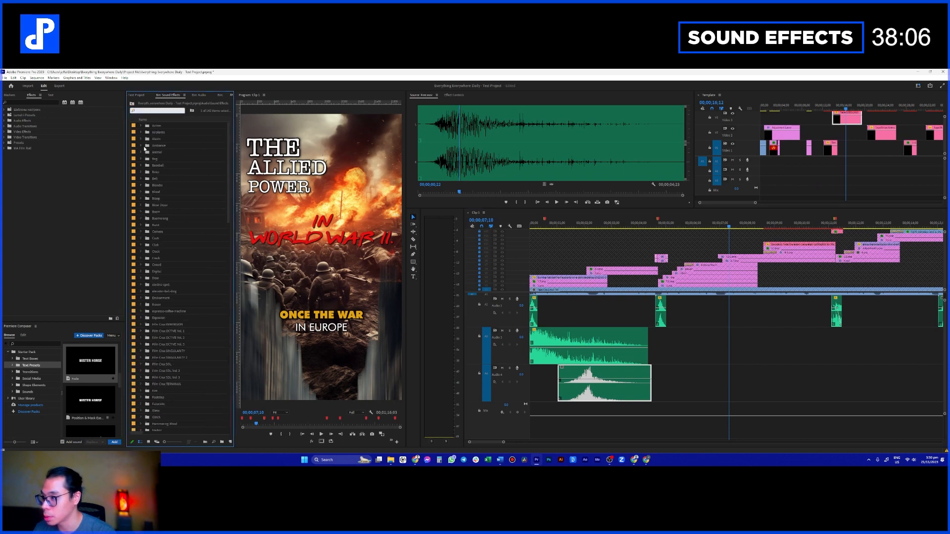
{"action": "left_click", "coordinate": [141, 146]}
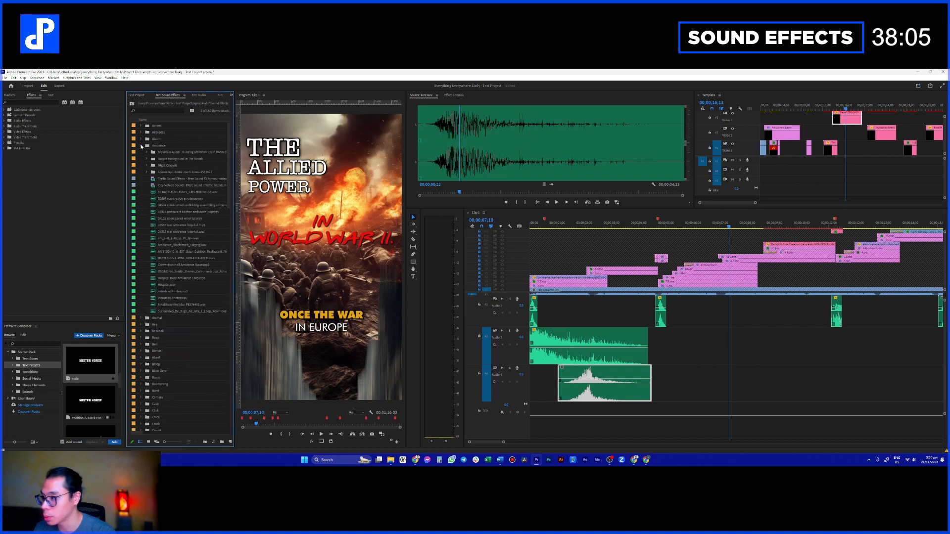
{"action": "double_click", "coordinate": [155, 193]}
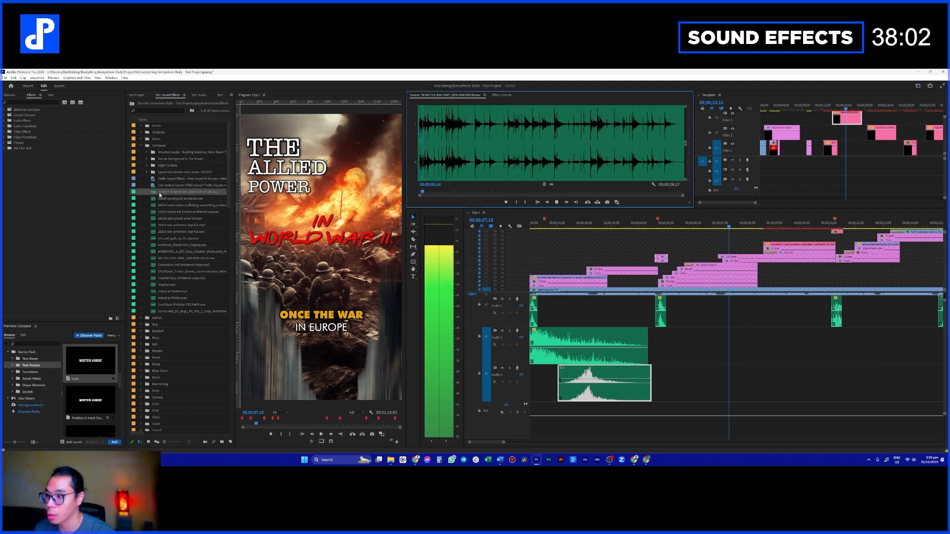
{"action": "left_click_drag", "start_coordinate": [540, 415], "coordinate": [690, 399]}
- Cut off the tail of the ambience clip and move the remaining piece to the sequence start on a new track below the whoosh
{"action": "scroll", "coordinate": [507, 370], "scroll_direction": "down", "scroll_amount": 3}
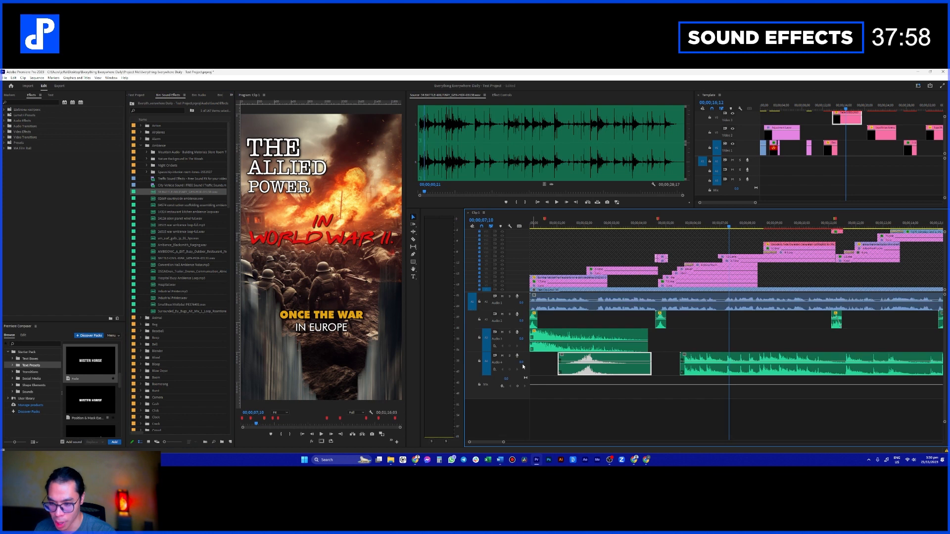
{"action": "left_click", "coordinate": [799, 374]}
{"action": "left_click", "coordinate": [842, 373]}
{"action": "key", "text": "v"}
{"action": "left_click", "coordinate": [871, 371]}
{"action": "key", "text": "Delete"}
{"action": "left_click_drag", "start_coordinate": [822, 371], "coordinate": [567, 406]}
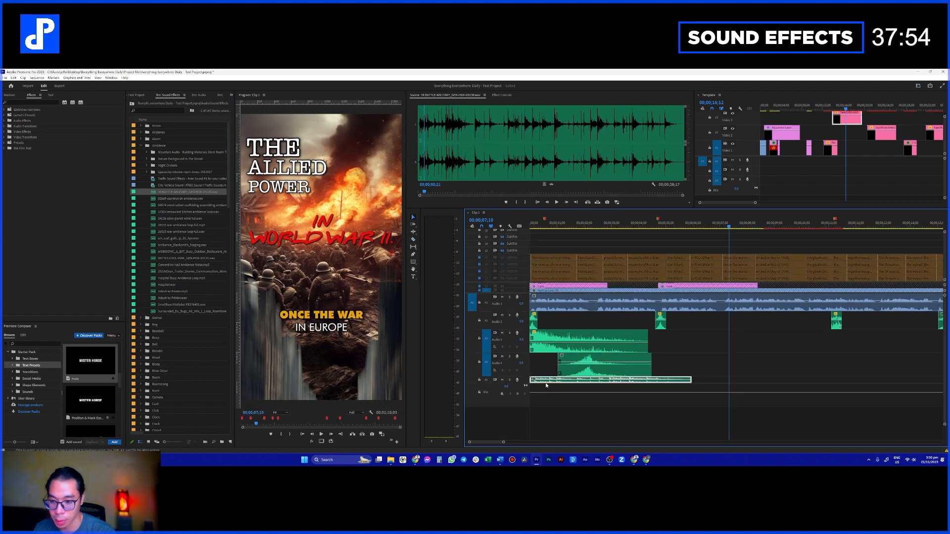
- Lower the ambience clip's volume and play the sequence from the start through the World War II title
{"action": "scroll", "coordinate": [508, 348], "scroll_direction": "up", "scroll_amount": 5}
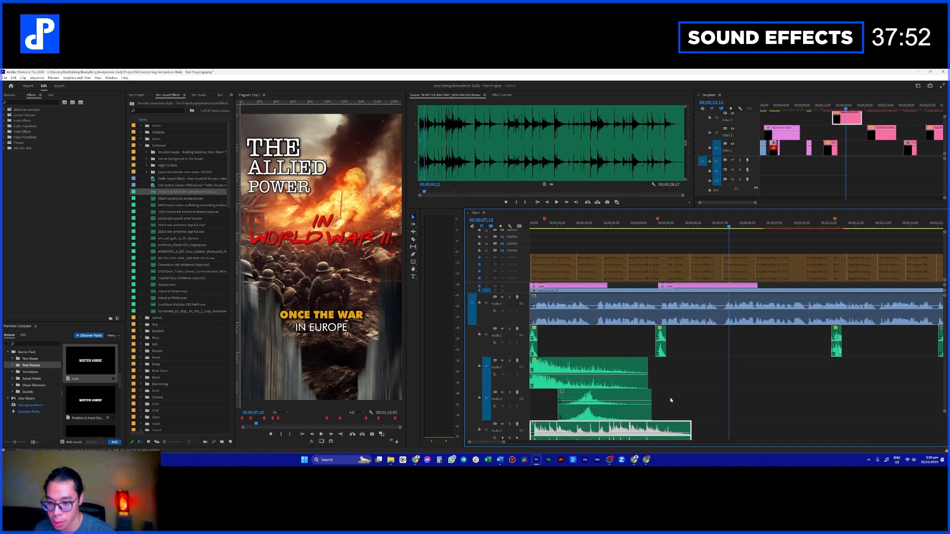
{"action": "scroll", "coordinate": [668, 391], "scroll_direction": "down", "scroll_amount": 2}
{"action": "left_click_drag", "start_coordinate": [649, 408], "coordinate": [649, 418]}
{"action": "left_click", "coordinate": [664, 417]}
{"action": "key", "text": "Home"}
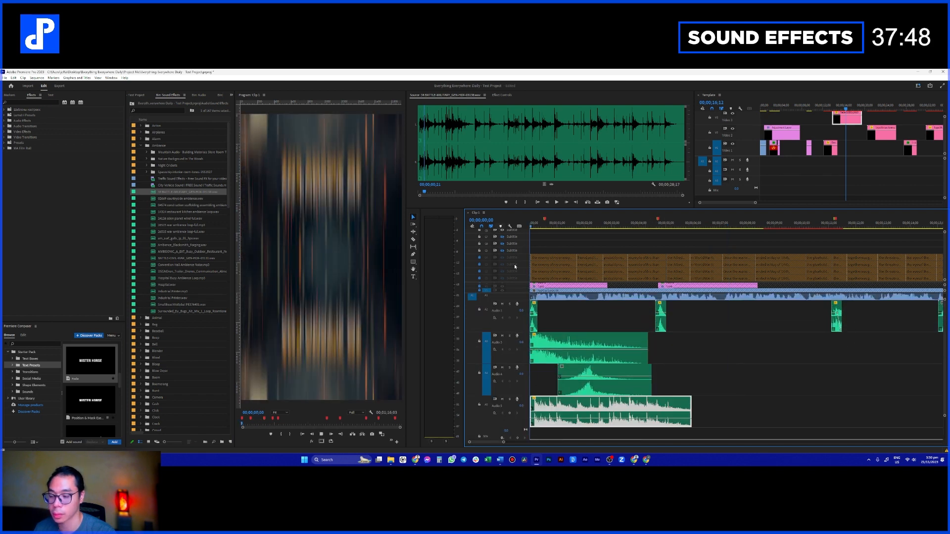
{"action": "key", "text": "space"}
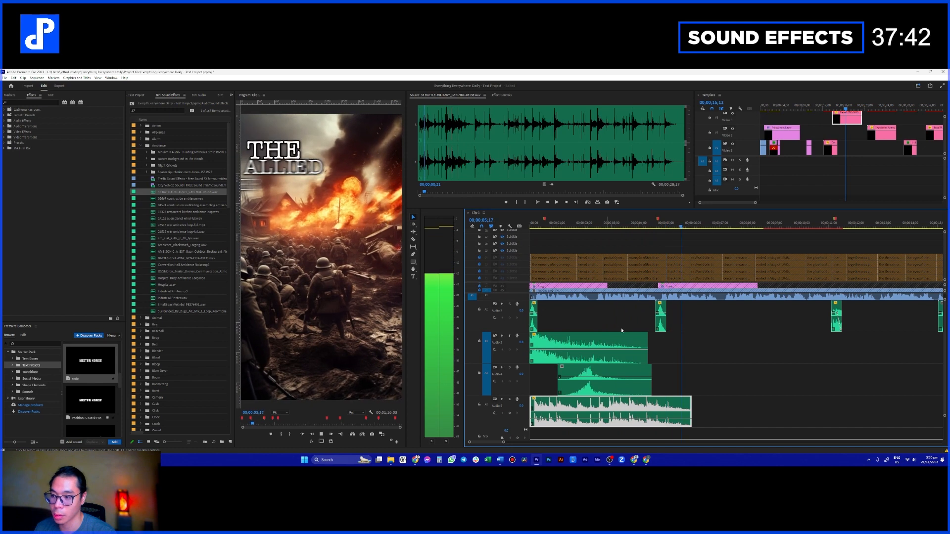
{"action": "key", "text": "space"}
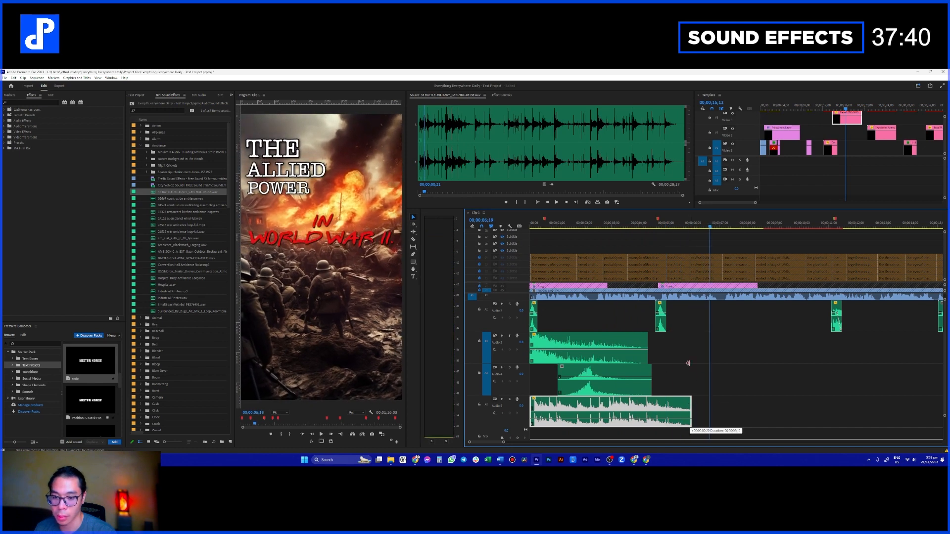
- Extend the ambience clip until the end of the Allied Power titles, hiding the captions in the timeline
{"action": "left_click_drag", "start_coordinate": [699, 378], "coordinate": [724, 378]}
{"action": "scroll", "coordinate": [647, 306], "scroll_direction": "up", "scroll_amount": 2}
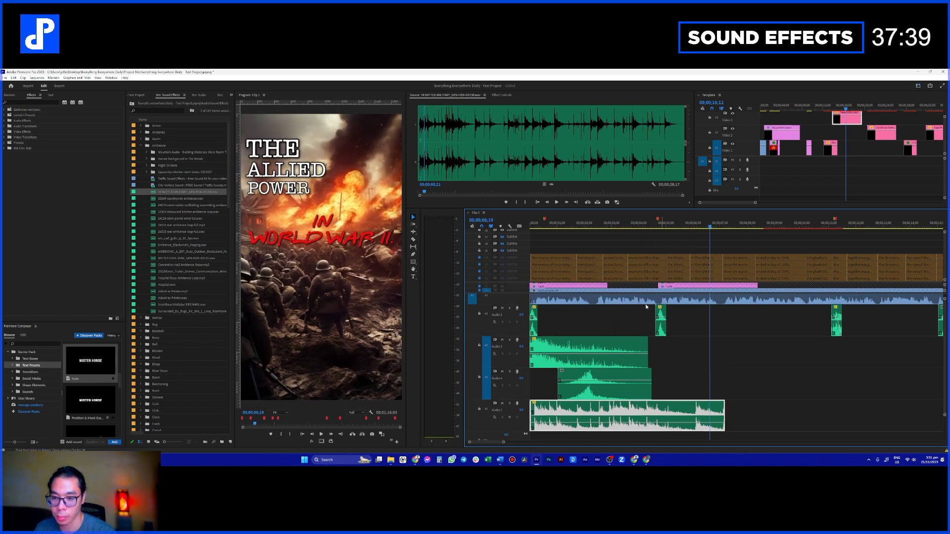
{"action": "left_click", "coordinate": [519, 226]}
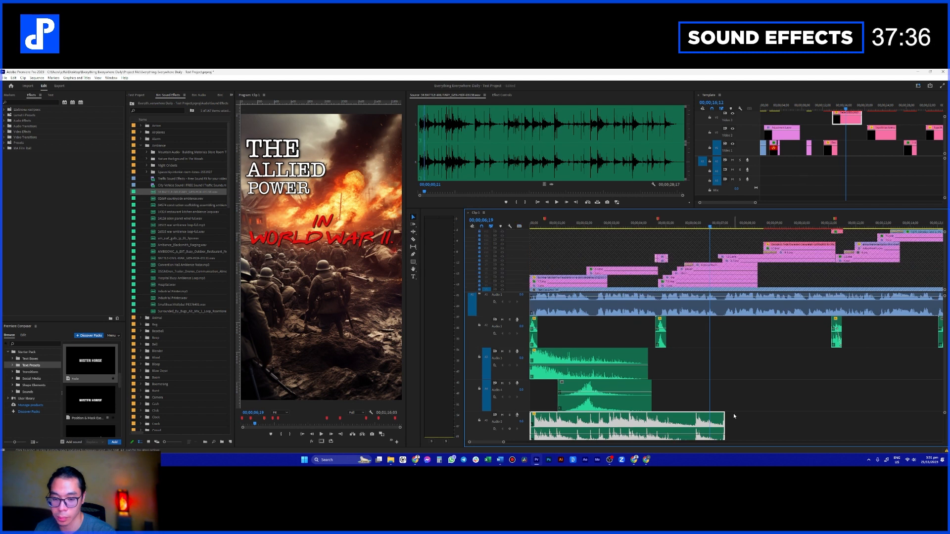
{"action": "left_click_drag", "start_coordinate": [728, 421], "coordinate": [753, 422]}
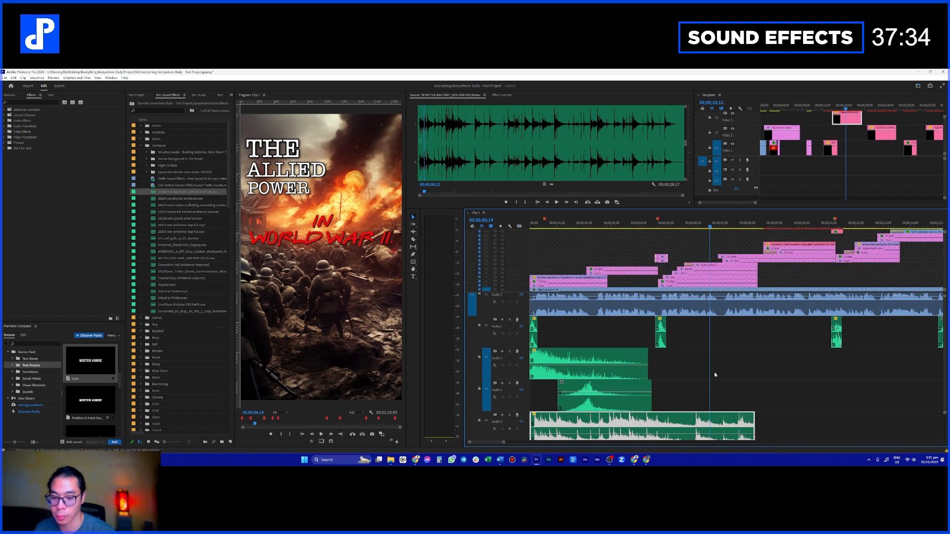
- Search the Sound Effects bin for "riser", look through the matching files, and clear the search
{"action": "left_click", "coordinate": [149, 109]}
{"action": "type", "text": "riser"}
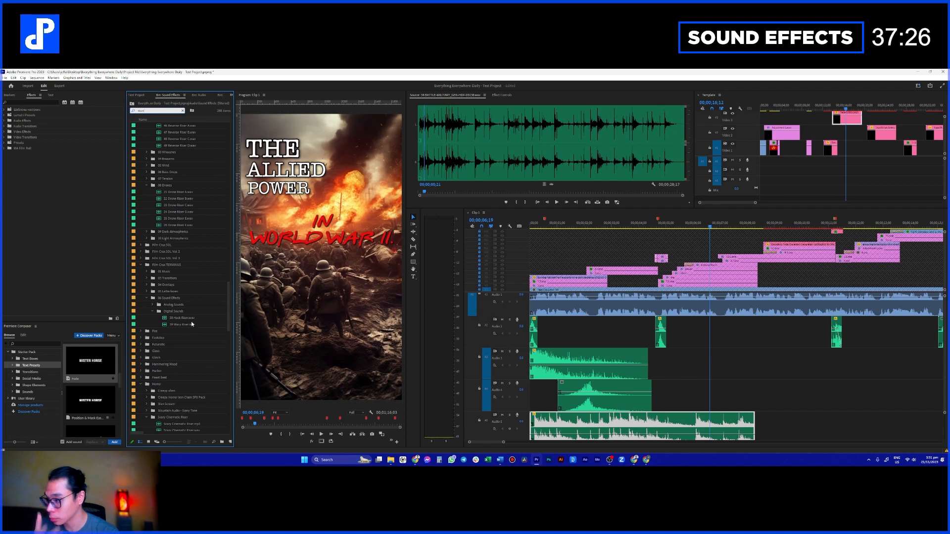
{"action": "scroll", "coordinate": [169, 222], "scroll_direction": "down", "scroll_amount": 5}
{"action": "scroll", "coordinate": [186, 308], "scroll_direction": "down", "scroll_amount": 4}
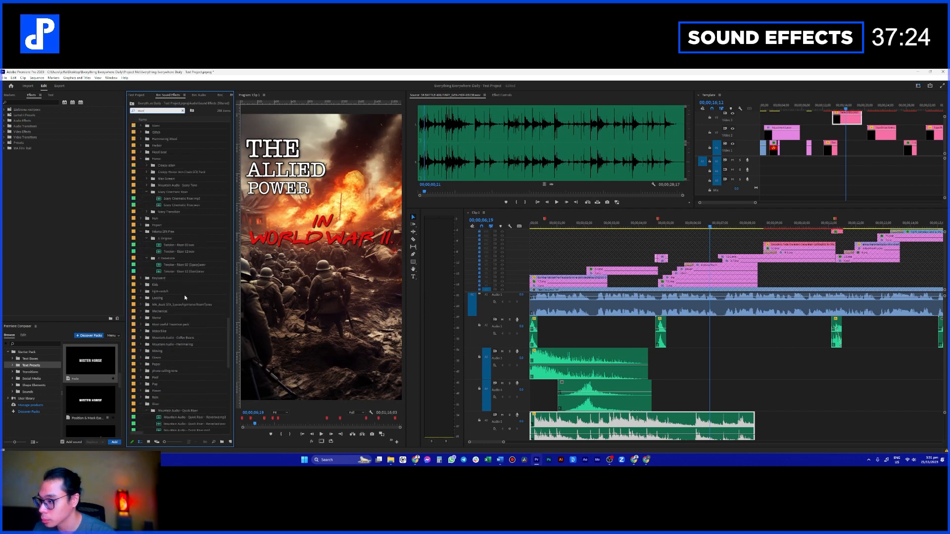
{"action": "scroll", "coordinate": [176, 208], "scroll_direction": "up", "scroll_amount": 5}
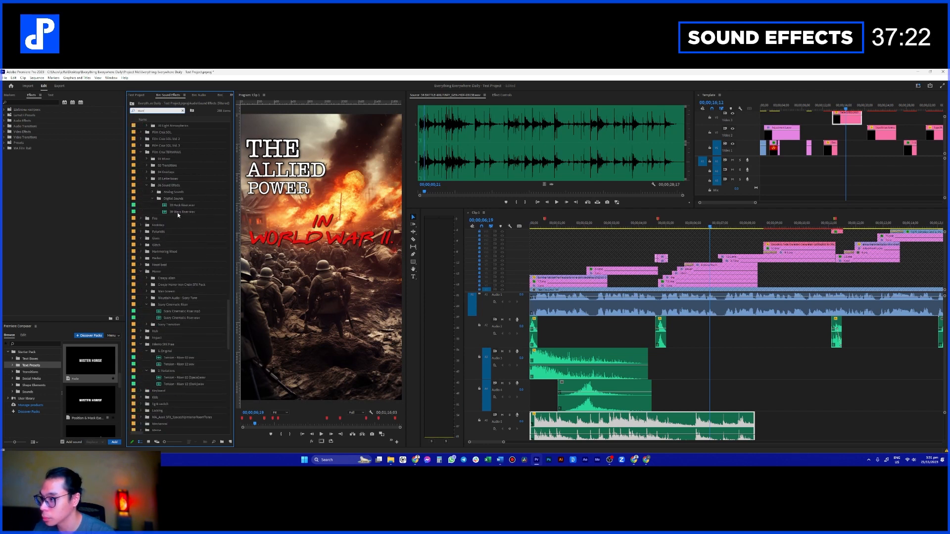
{"action": "left_click", "coordinate": [183, 110]}
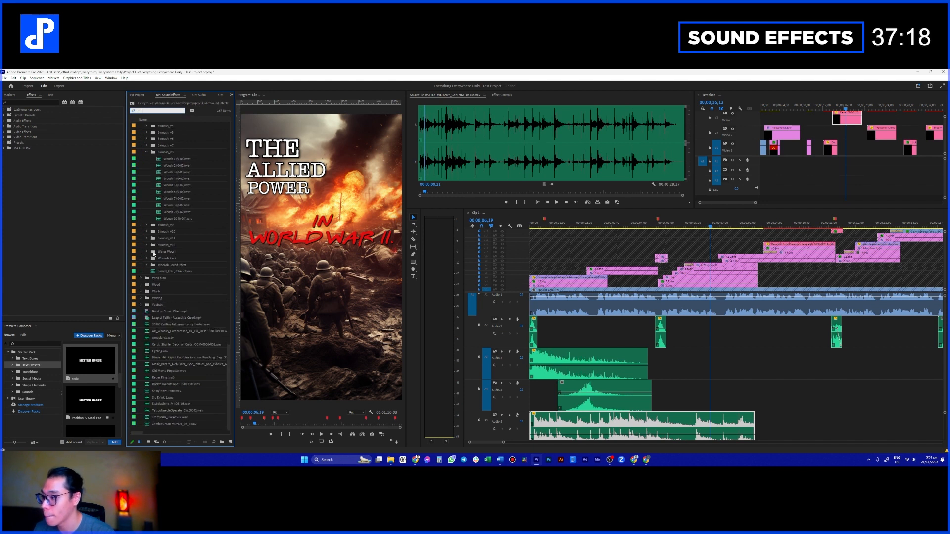
- Open the Riser folder, preview the first Cinematic Riser, and place it on Audio 3 around the World War II title
{"action": "scroll", "coordinate": [153, 290], "scroll_direction": "up", "scroll_amount": 6}
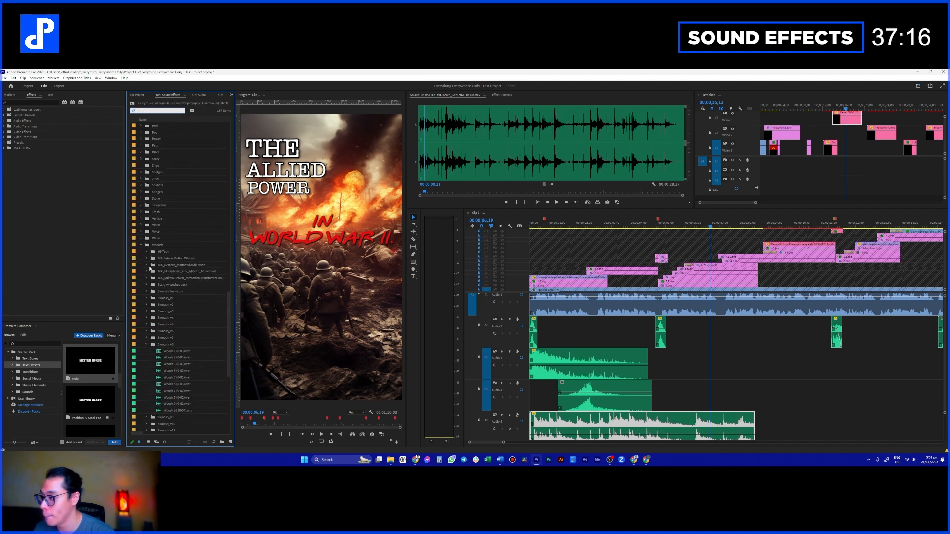
{"action": "scroll", "coordinate": [143, 231], "scroll_direction": "up", "scroll_amount": 1}
{"action": "left_click", "coordinate": [140, 185]}
{"action": "double_click", "coordinate": [173, 198]}
{"action": "key", "text": "space"}
{"action": "left_click_drag", "start_coordinate": [197, 199], "coordinate": [700, 356]}
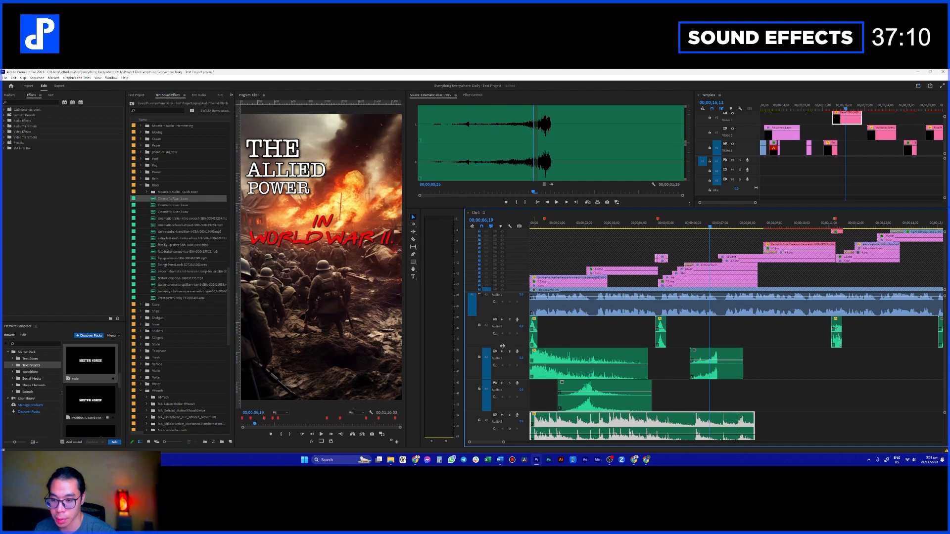
- Add two audio tracks to the sequence, one of them directly above the ambience track
{"action": "scroll", "coordinate": [514, 359], "scroll_direction": "down", "scroll_amount": 2}
{"action": "scroll", "coordinate": [529, 360], "scroll_direction": "down", "scroll_amount": 1}
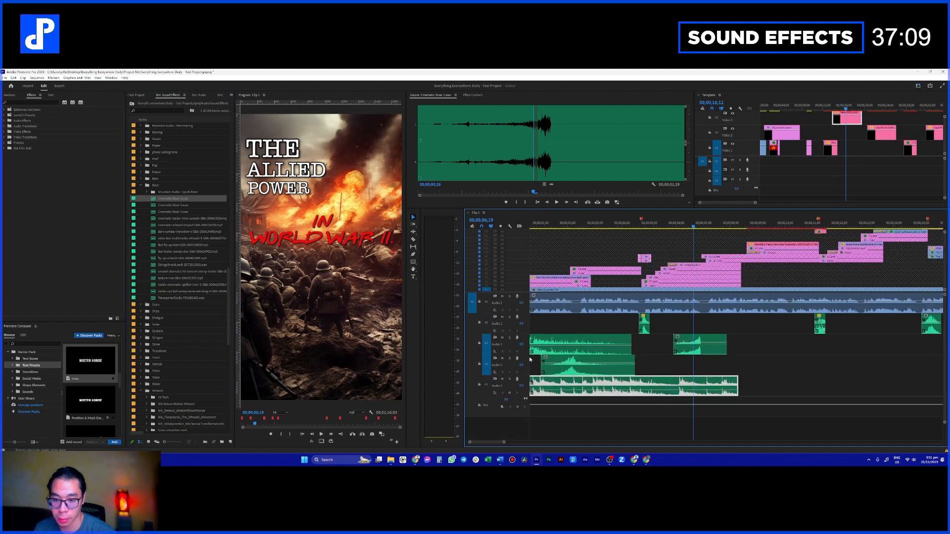
{"action": "right_click", "coordinate": [522, 409]}
{"action": "left_click", "coordinate": [546, 381]}
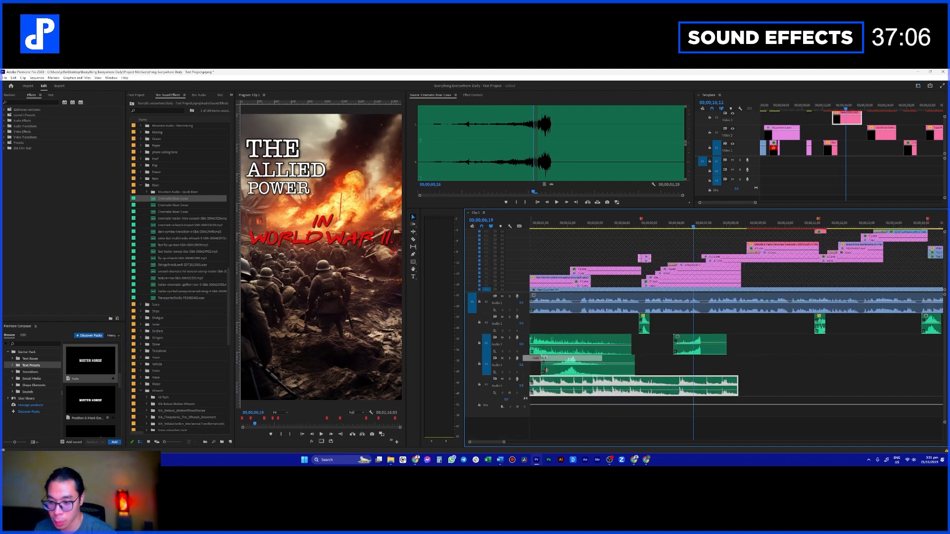
{"action": "right_click", "coordinate": [522, 381]}
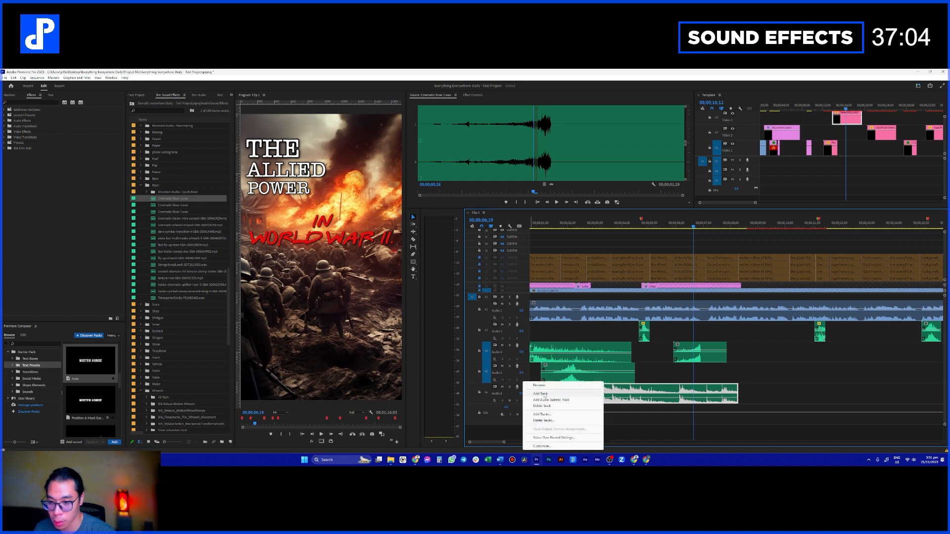
{"action": "left_click", "coordinate": [541, 394]}
{"action": "right_click", "coordinate": [529, 385]}
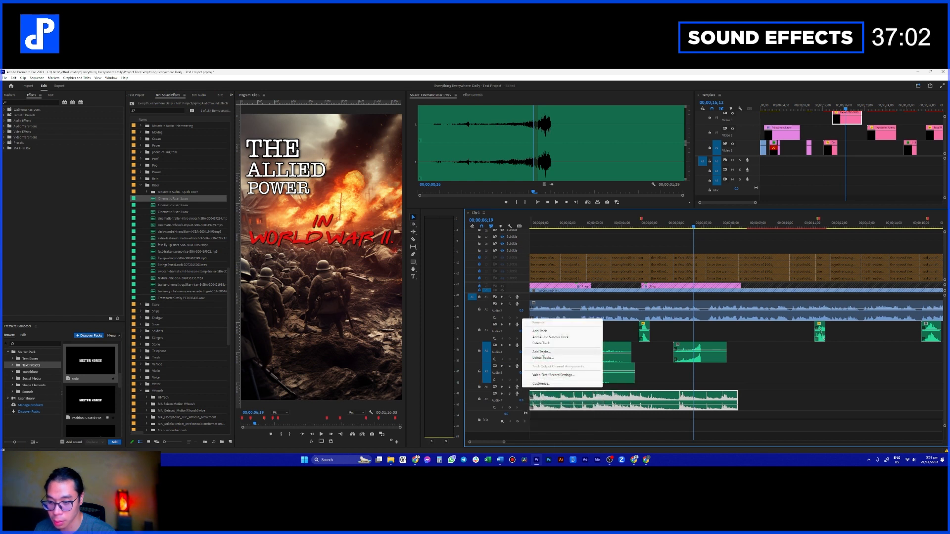
{"action": "left_click", "coordinate": [542, 352]}
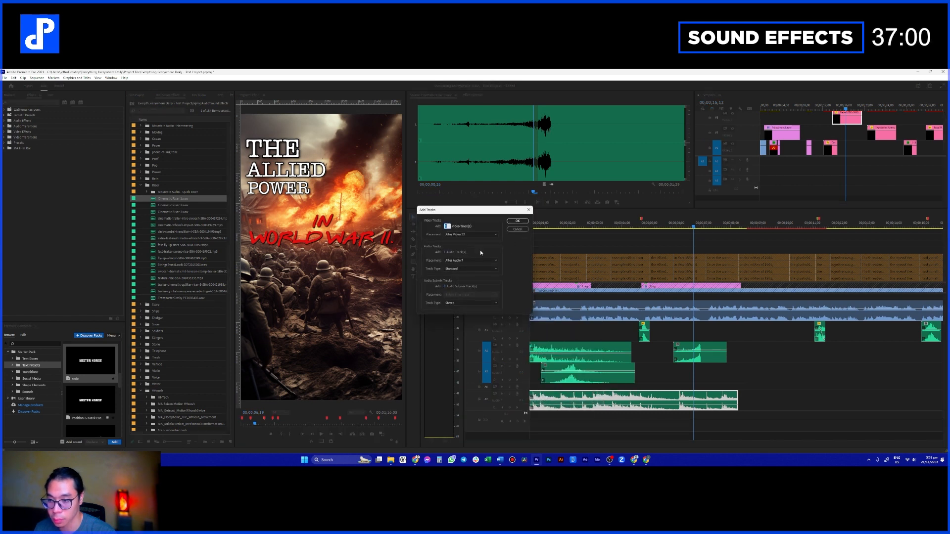
{"action": "left_click", "coordinate": [517, 229]}
{"action": "right_click", "coordinate": [526, 319]}
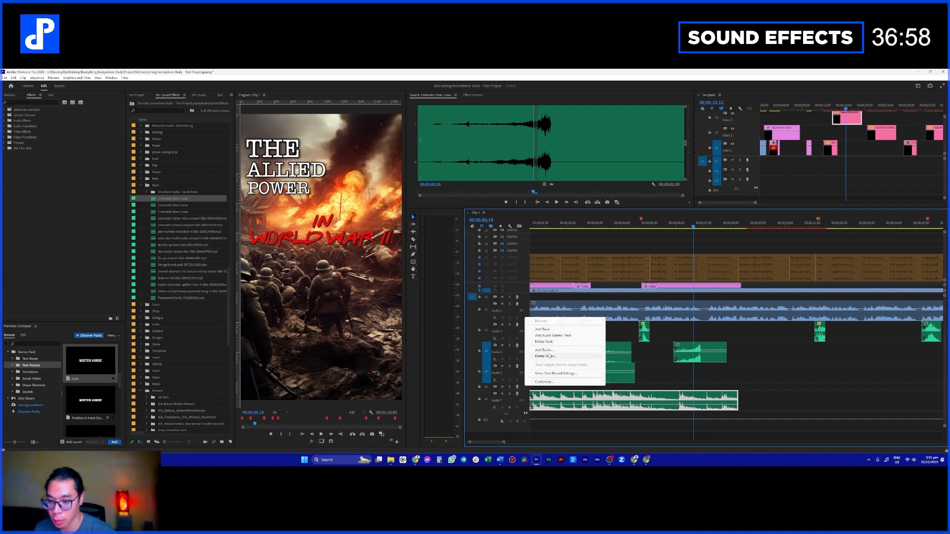
{"action": "left_click", "coordinate": [548, 351]}
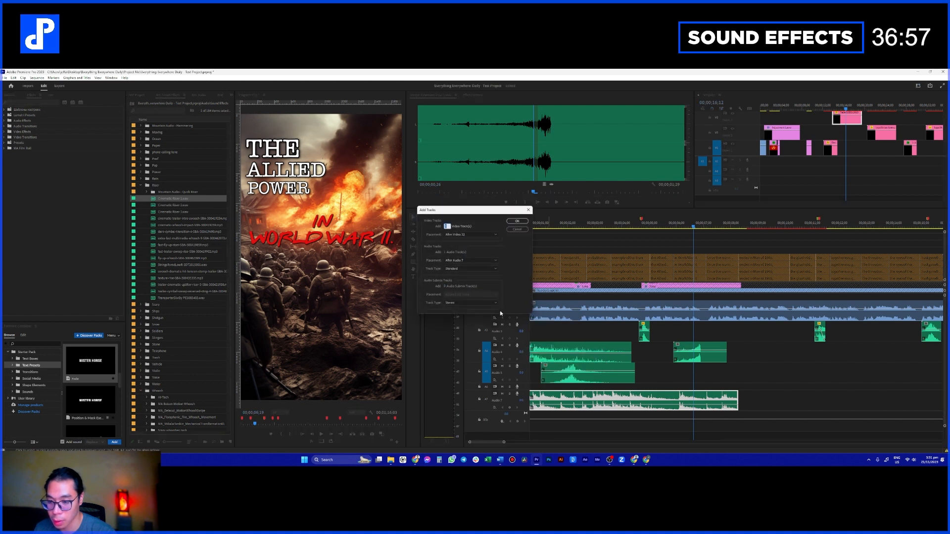
{"action": "left_click", "coordinate": [513, 229]}
- Add two more audio tracks above the ambience and move the riser to the track directly above it, starting at the playhead
{"action": "right_click", "coordinate": [527, 319]}
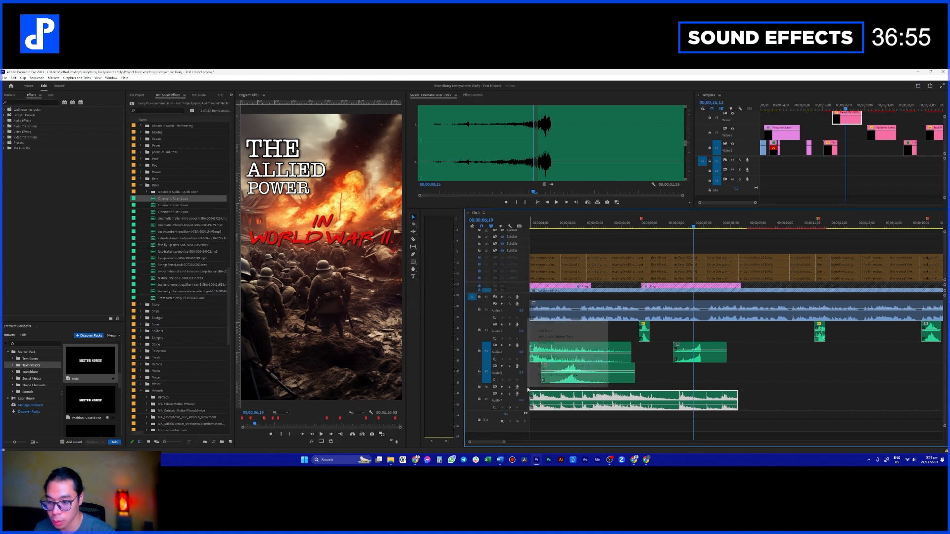
{"action": "left_click", "coordinate": [555, 331]}
{"action": "right_click", "coordinate": [529, 388]}
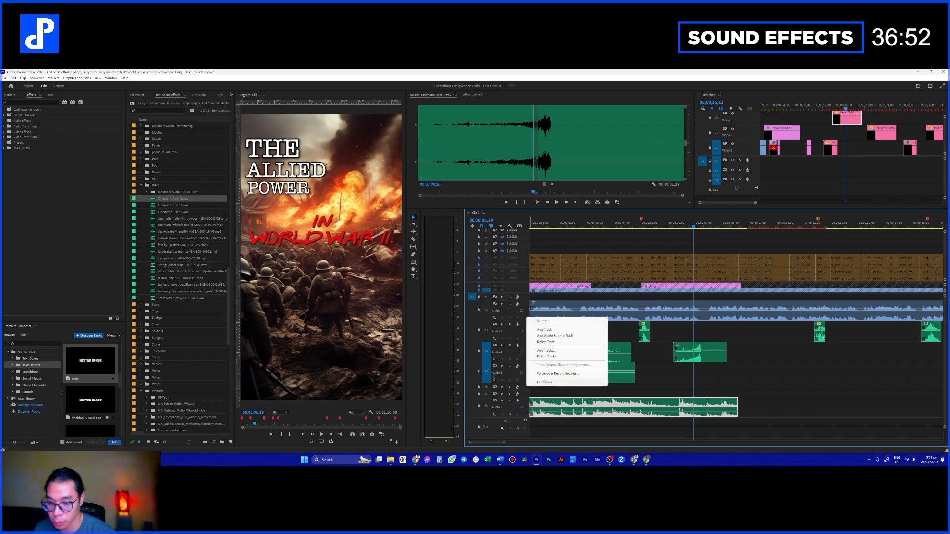
{"action": "left_click", "coordinate": [562, 330]}
{"action": "left_click", "coordinate": [519, 226]}
{"action": "left_click", "coordinate": [534, 243]}
{"action": "left_click_drag", "start_coordinate": [699, 357], "coordinate": [734, 405]}
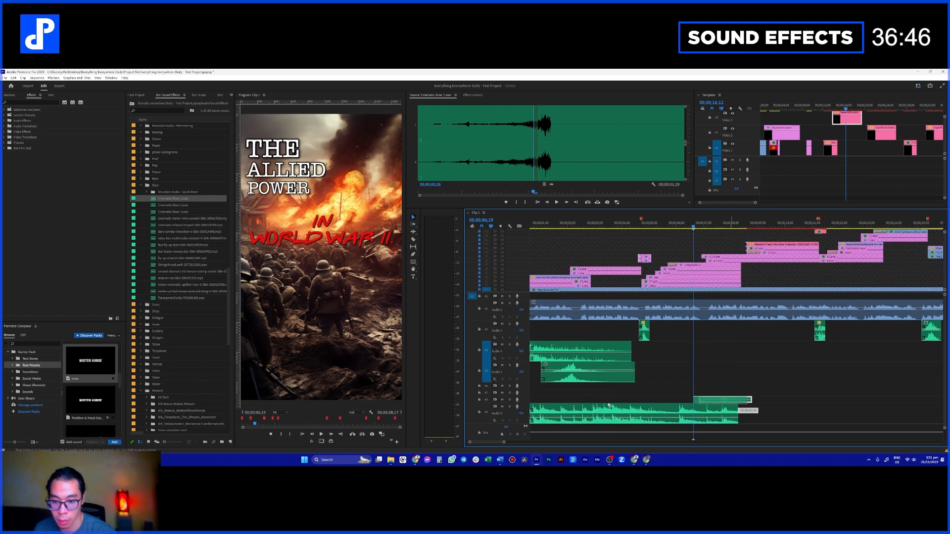
- Shift all audio clips up one track to fill the empty Audio 1, and return the playhead to the sequence start
{"action": "scroll", "coordinate": [506, 349], "scroll_direction": "down", "scroll_amount": 3}
{"action": "scroll", "coordinate": [514, 337], "scroll_direction": "up", "scroll_amount": 5}
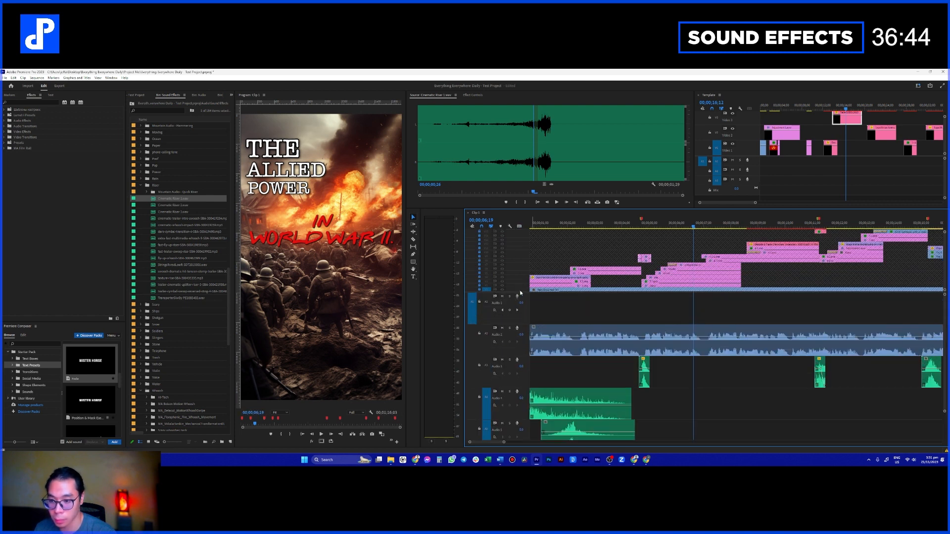
{"action": "left_click_drag", "start_coordinate": [522, 292], "coordinate": [522, 263]}
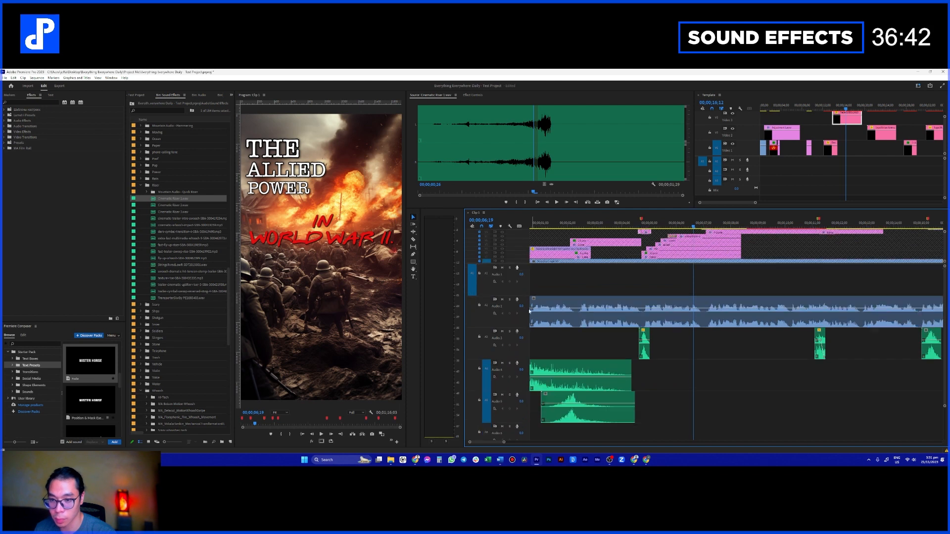
{"action": "scroll", "coordinate": [517, 308], "scroll_direction": "down", "scroll_amount": 2}
{"action": "scroll", "coordinate": [573, 320], "scroll_direction": "down", "scroll_amount": 4}
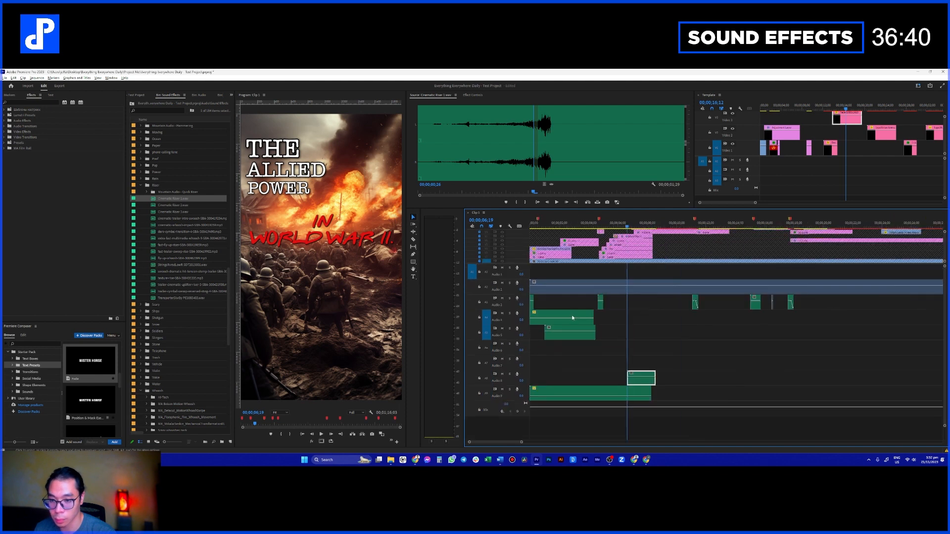
{"action": "scroll", "coordinate": [566, 315], "scroll_direction": "up", "scroll_amount": 3}
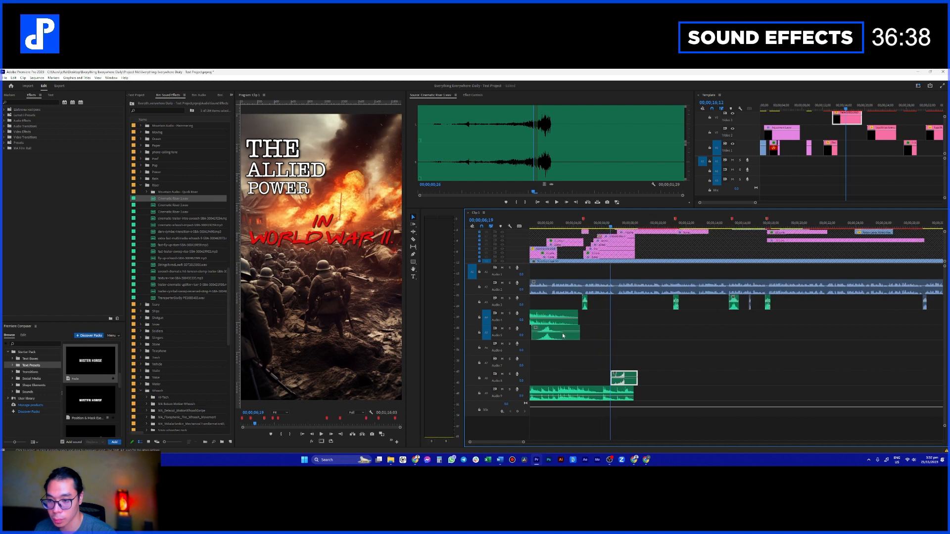
{"action": "left_click", "coordinate": [529, 291]}
{"action": "key", "text": "v"}
{"action": "left_click_drag", "start_coordinate": [540, 313], "coordinate": [540, 298]}
{"action": "left_click", "coordinate": [563, 337]}
{"action": "scroll", "coordinate": [584, 343], "scroll_direction": "up", "scroll_amount": 4}
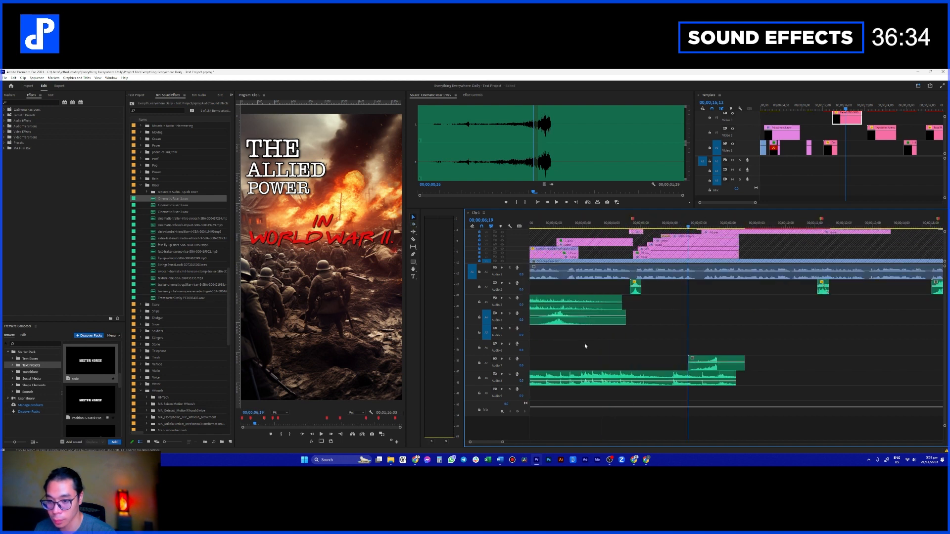
{"action": "key", "text": "Home"}
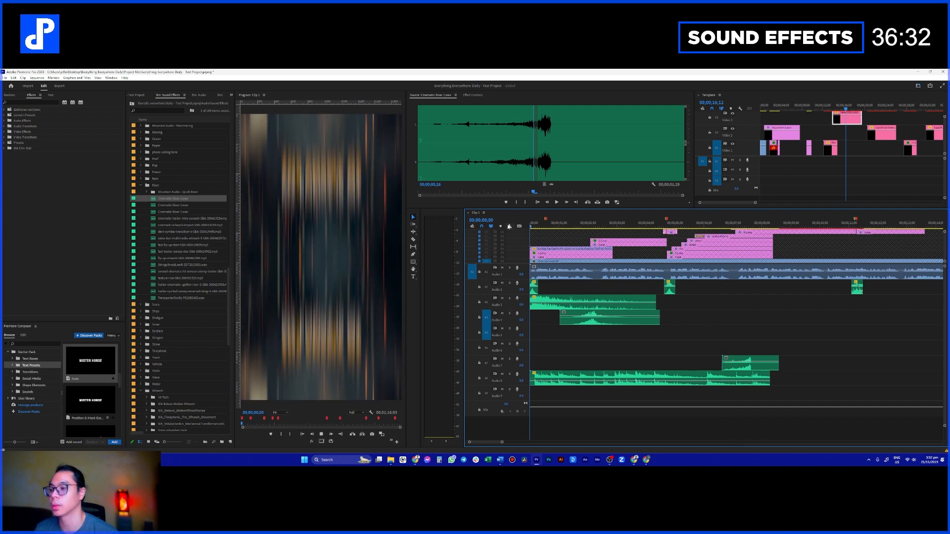
- Play the sequence from the start to check the added sounds, and return the playhead to the World War II title at 00;00;07;03
{"action": "key", "text": "space"}
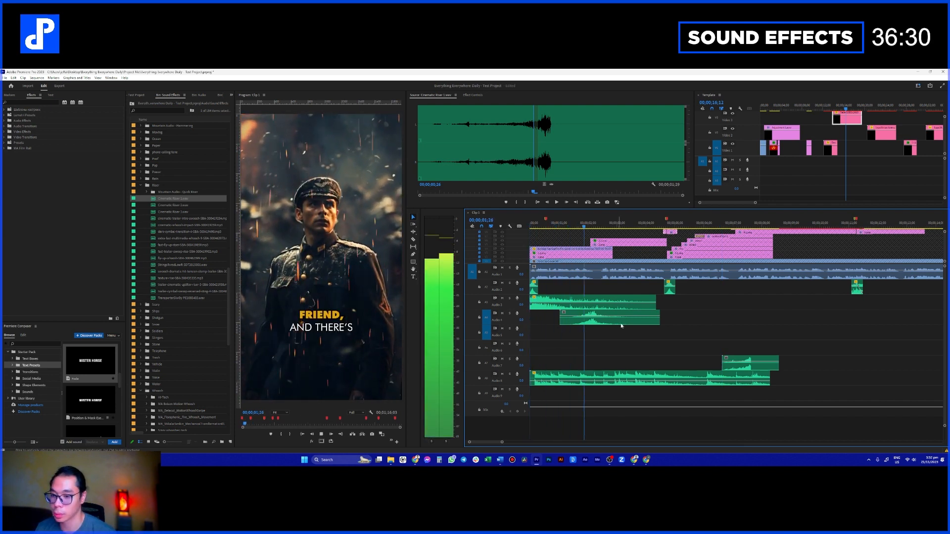
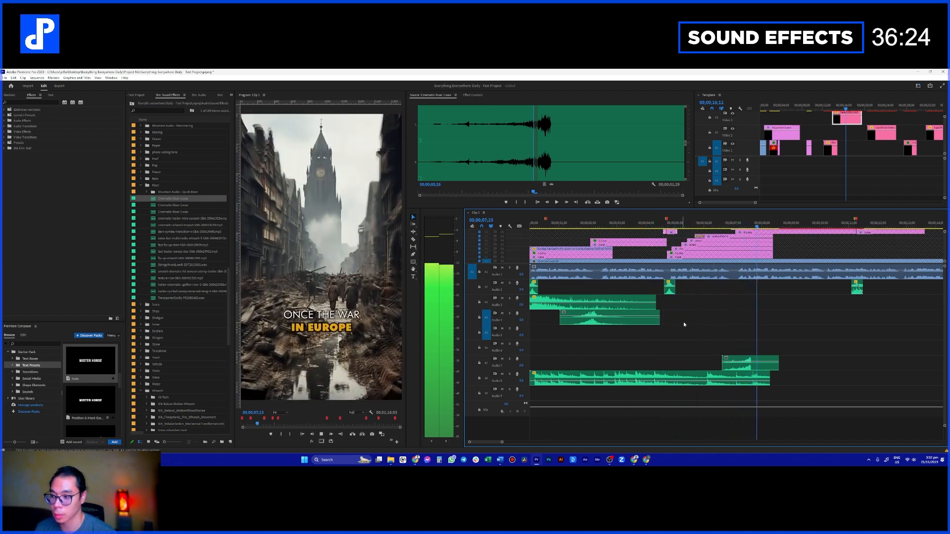
{"action": "key", "text": "space"}
{"action": "scroll", "coordinate": [752, 329], "scroll_direction": "up", "scroll_amount": 3}
{"action": "left_click", "coordinate": [720, 225]}
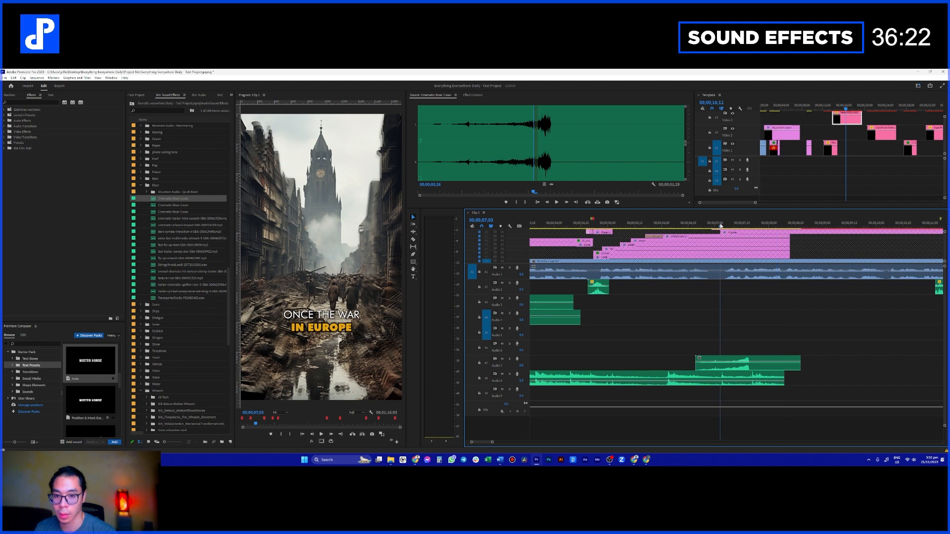
{"action": "scroll", "coordinate": [740, 307], "scroll_direction": "down", "scroll_amount": 1}
{"action": "scroll", "coordinate": [518, 264], "scroll_direction": "down", "scroll_amount": 2}
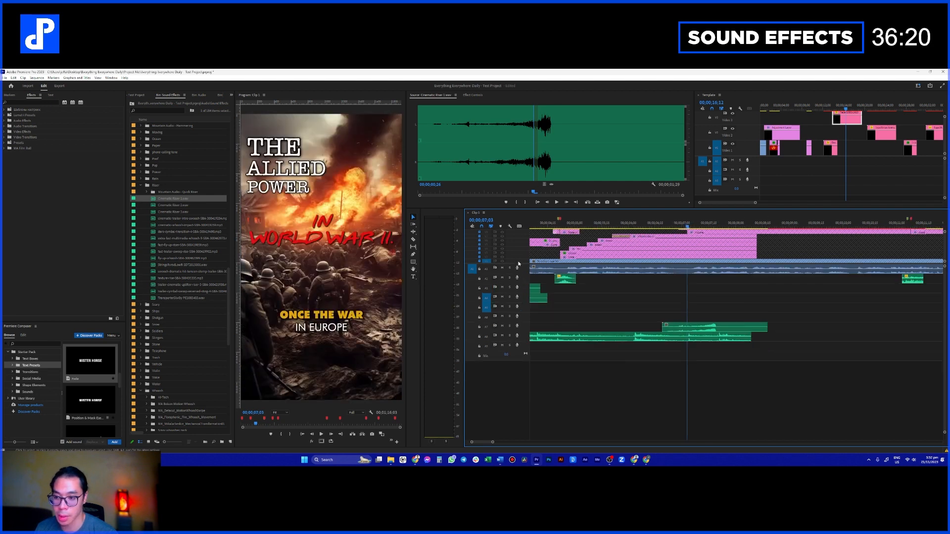
{"action": "left_click_drag", "start_coordinate": [521, 265], "coordinate": [579, 297]}
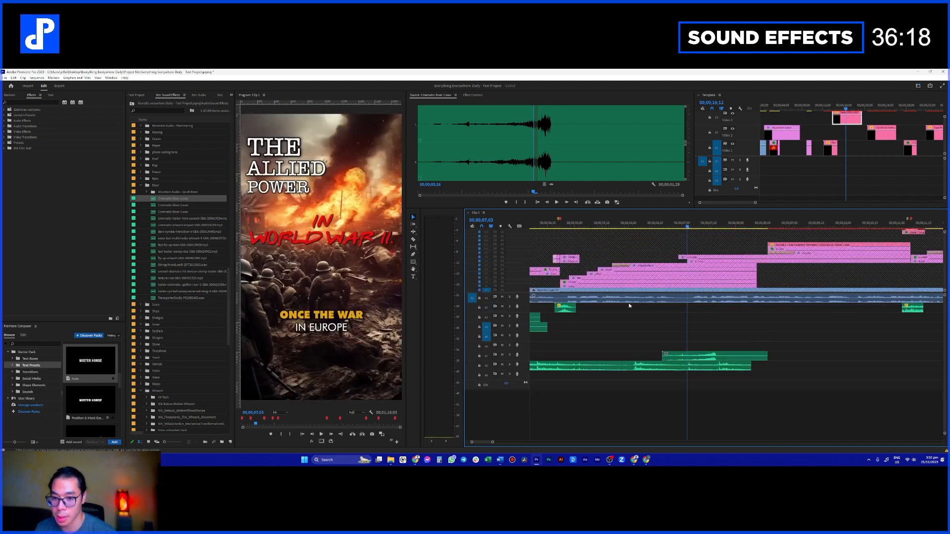
- Advance the playhead five frames to 00;00;07;08 and shift the riser slightly earlier so its peak sits closer to the playhead
{"action": "key", "text": "Right"}
{"action": "key", "text": "Right"}
{"action": "key", "text": "Right"}
{"action": "key", "text": "Right"}
{"action": "key", "text": "Right"}
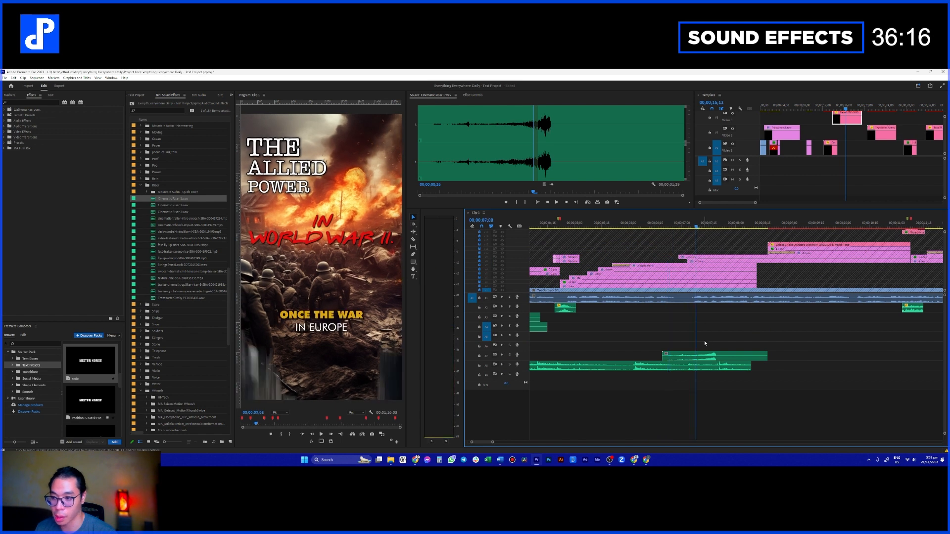
{"action": "left_click_drag", "start_coordinate": [713, 359], "coordinate": [708, 357]}
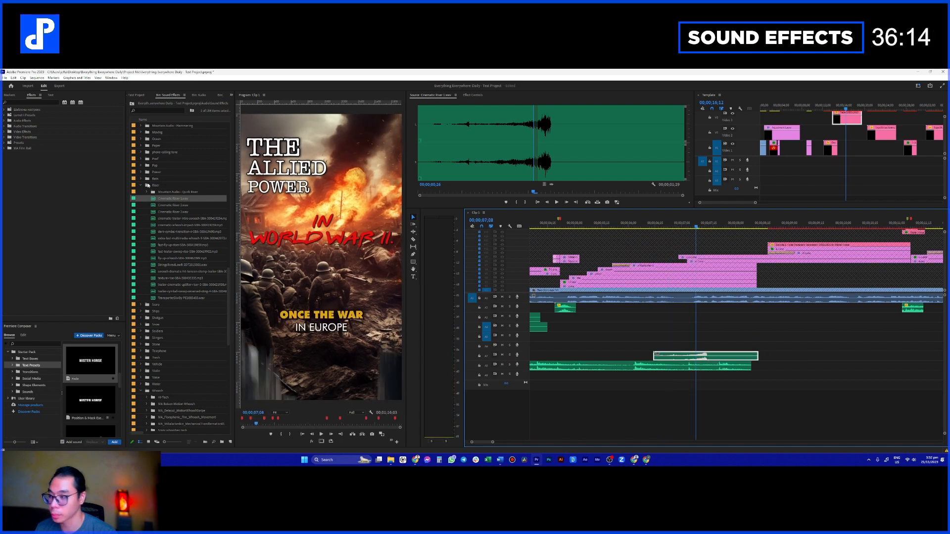
- Search the sound effects bin for impact and preview several of the numbered Impact sounds
{"action": "left_click", "coordinate": [159, 110]}
{"action": "type", "text": "impact"}
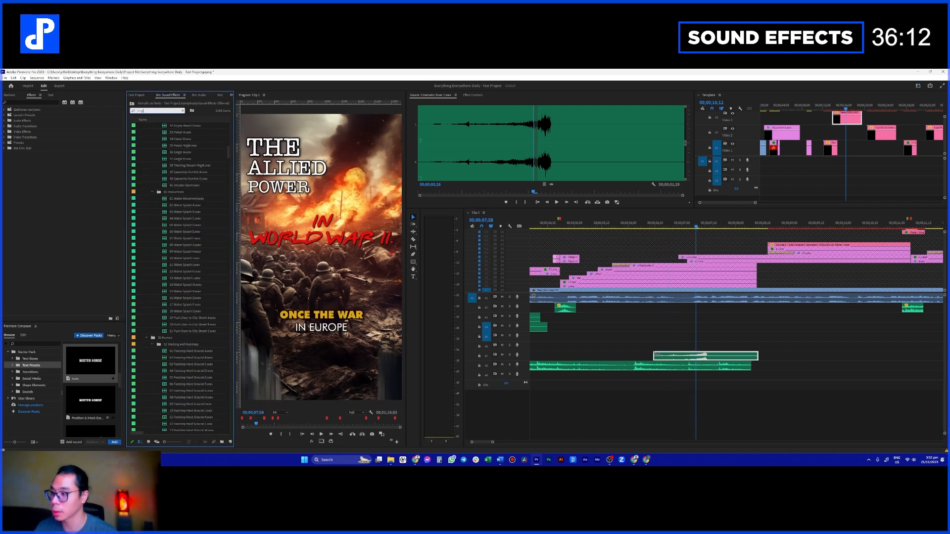
{"action": "scroll", "coordinate": [166, 178], "scroll_direction": "up", "scroll_amount": 2}
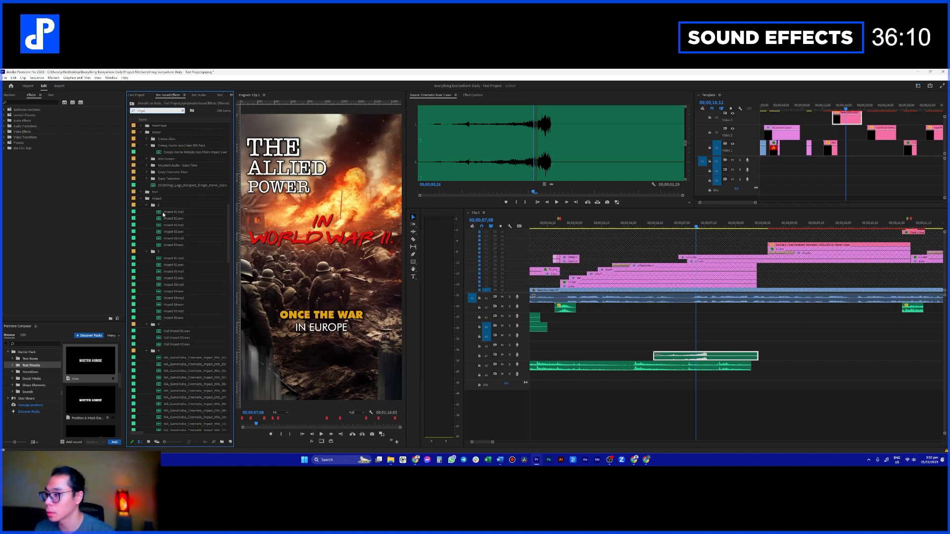
{"action": "double_click", "coordinate": [170, 212]}
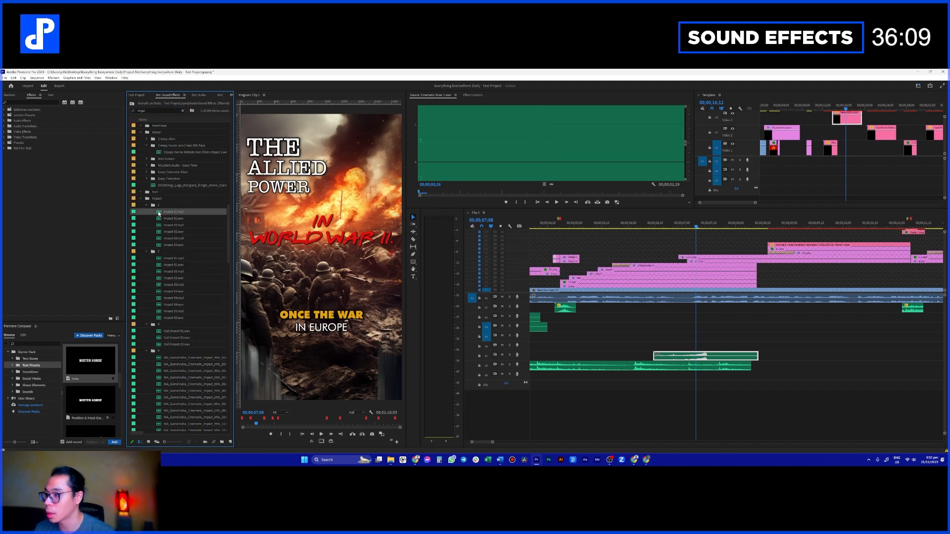
{"action": "left_click", "coordinate": [158, 333]}
{"action": "double_click", "coordinate": [158, 266]}
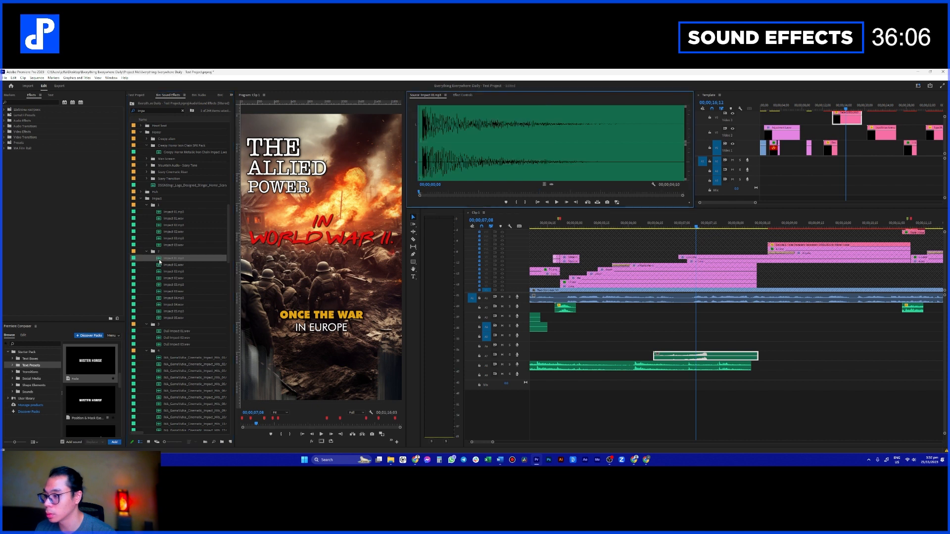
{"action": "left_click", "coordinate": [160, 267]}
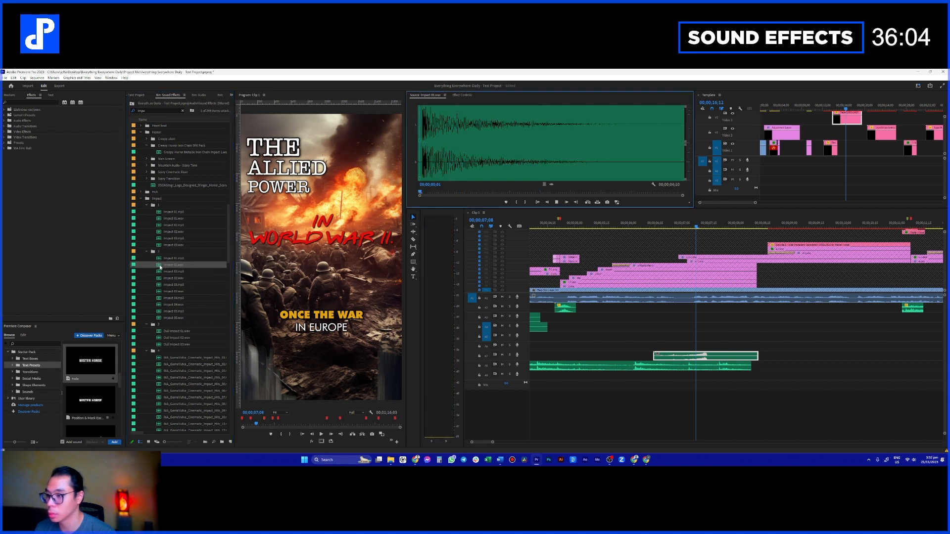
- Try Impact 02 on the track above the riser at its peak, play the section, and remove the impact clip
{"action": "double_click", "coordinate": [163, 219]}
{"action": "left_click_drag", "start_coordinate": [163, 223], "coordinate": [715, 338]}
{"action": "key", "text": "space"}
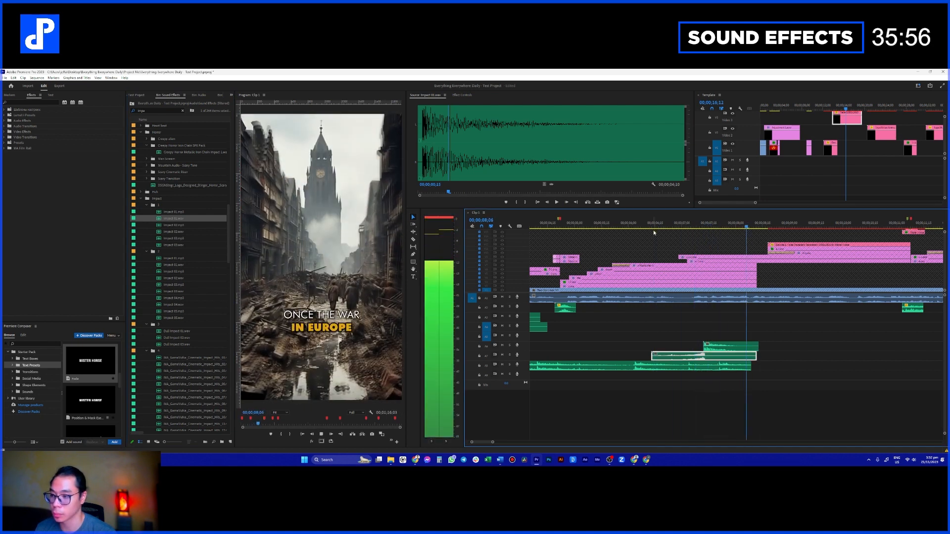
{"action": "key", "text": "space"}
{"action": "left_click", "coordinate": [726, 349]}
{"action": "key", "text": "Delete"}
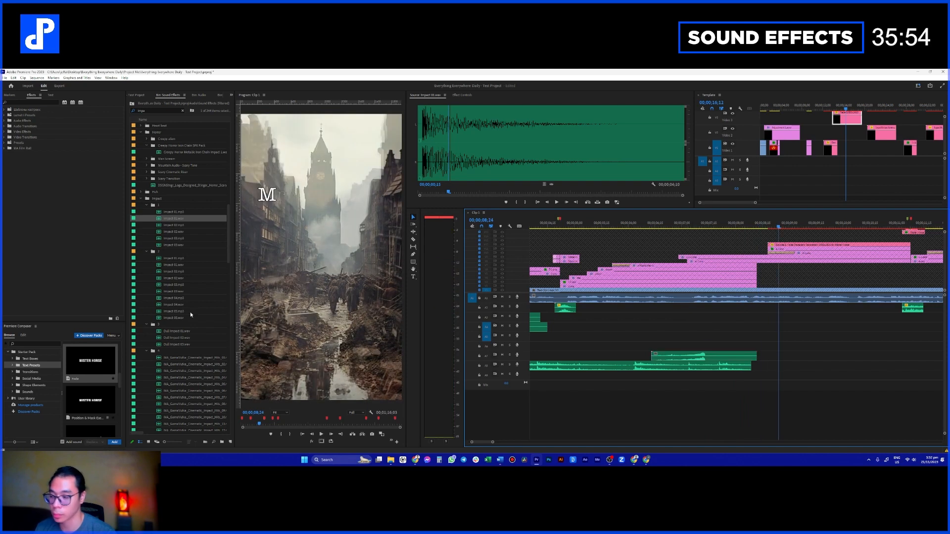
- Preview two of the Cinematic Impact Hit sounds and place the second on the track above the riser, starting at the riser's peak
{"action": "scroll", "coordinate": [174, 351], "scroll_direction": "down", "scroll_amount": 10}
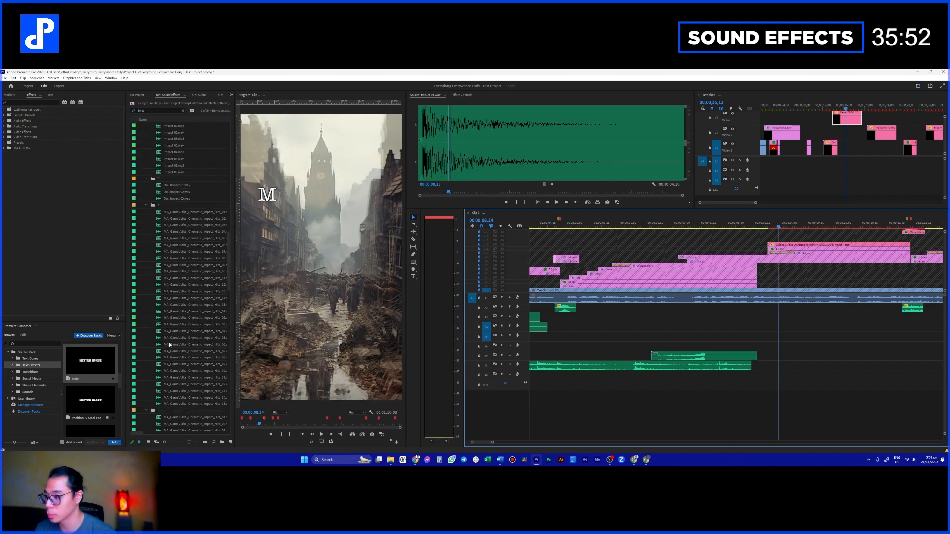
{"action": "double_click", "coordinate": [161, 318]}
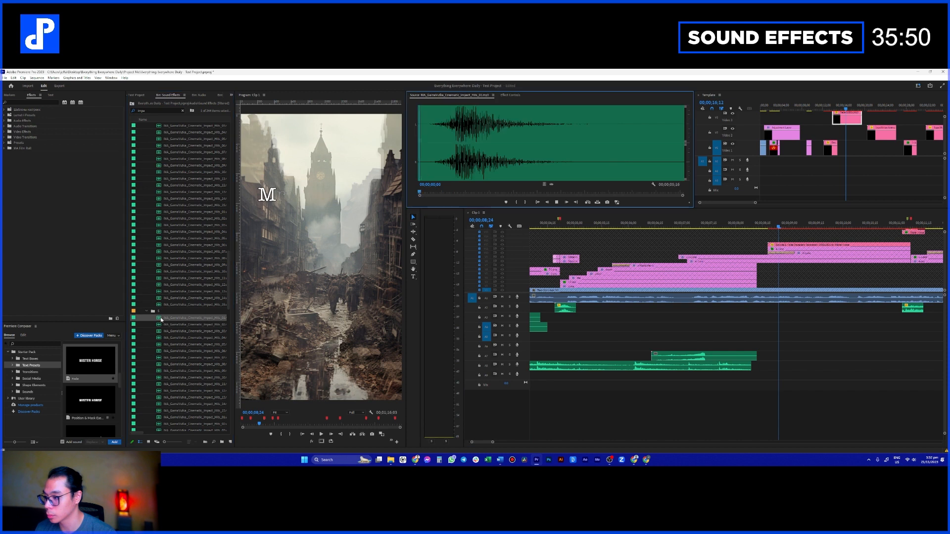
{"action": "key", "text": "space"}
{"action": "double_click", "coordinate": [158, 304]}
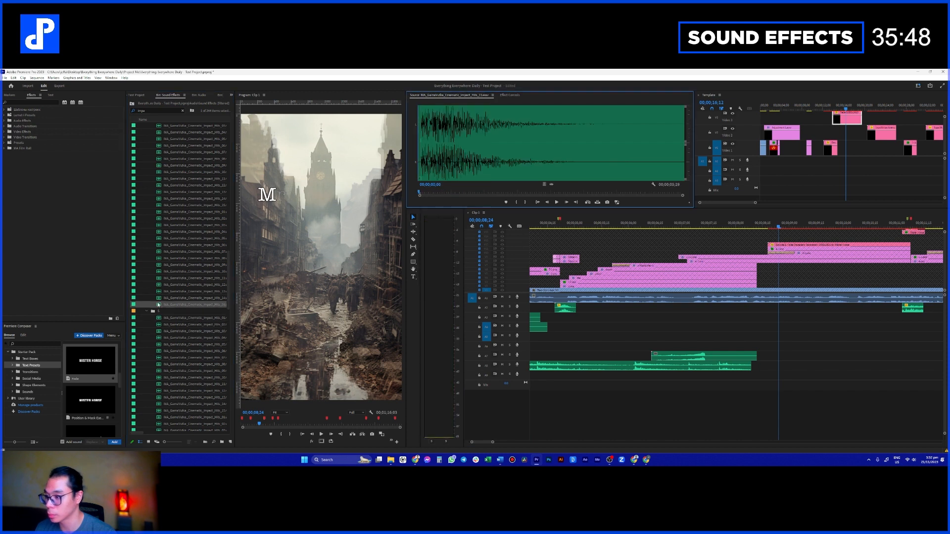
{"action": "key", "text": "space"}
{"action": "left_click_drag", "start_coordinate": [163, 301], "coordinate": [705, 350]}
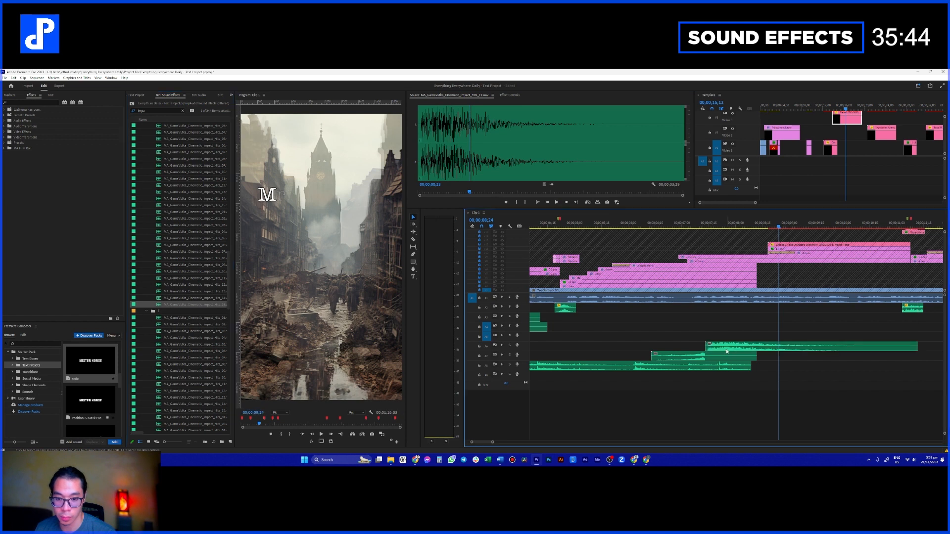
- Enlarge the audio tracks to slightly lower the cinematic impact's volume, and play back the section around the World War II title
{"action": "left_click_drag", "start_coordinate": [515, 322], "coordinate": [516, 374]}
{"action": "scroll", "coordinate": [698, 376], "scroll_direction": "down", "scroll_amount": 5}
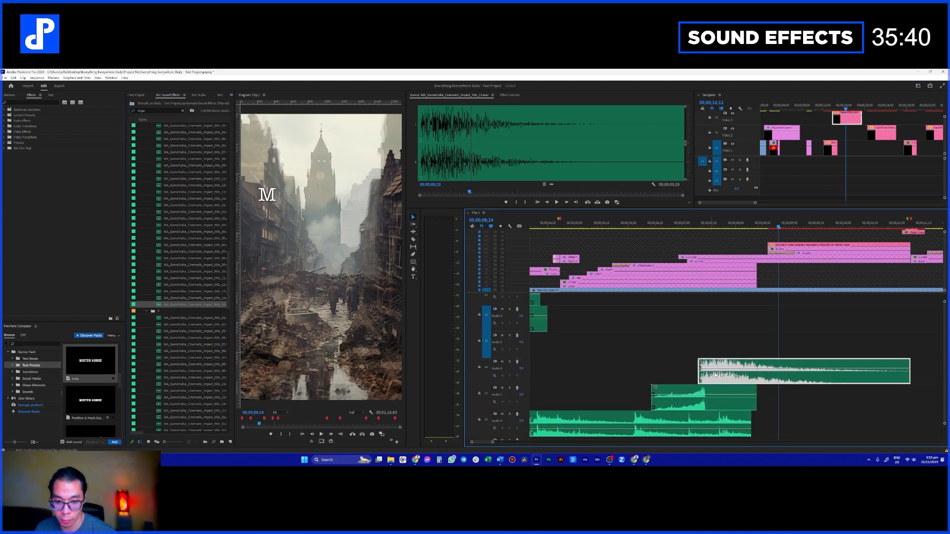
{"action": "left_click_drag", "start_coordinate": [717, 372], "coordinate": [717, 375]}
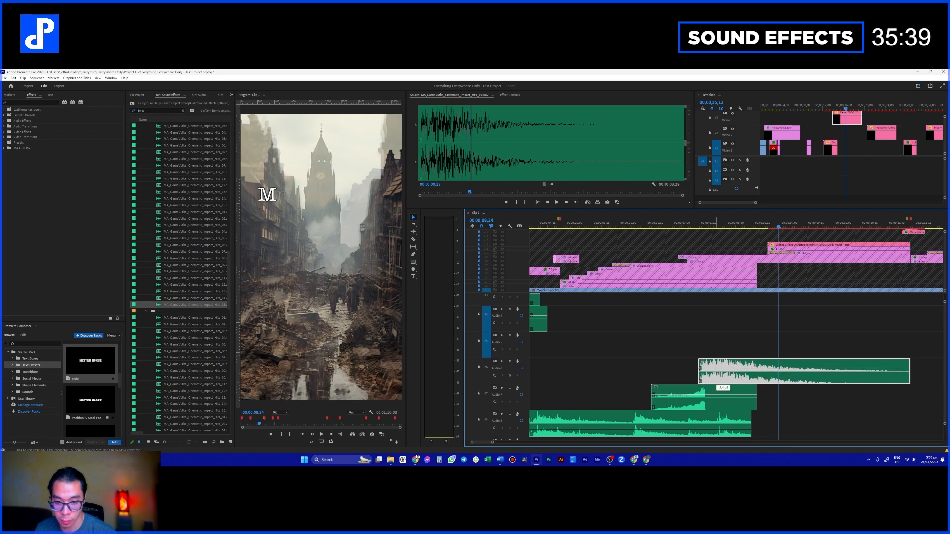
{"action": "left_click", "coordinate": [634, 225]}
{"action": "key", "text": "space"}
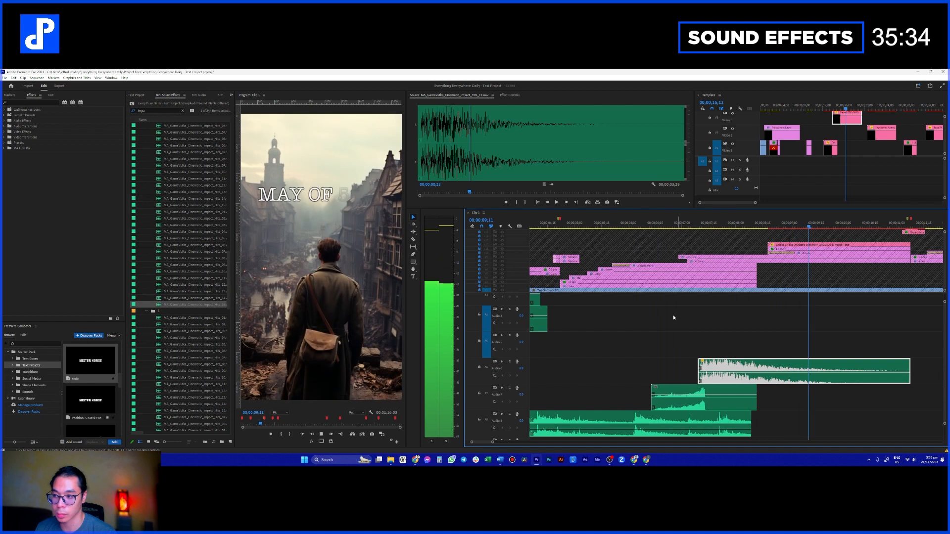
{"action": "scroll", "coordinate": [673, 317], "scroll_direction": "down", "scroll_amount": 1}
{"action": "key", "text": "space"}
- Clear the bin search, place Whoosh 2 under the start of the May date title, and place Whoosh 1 on the track above the cinematic impact
{"action": "scroll", "coordinate": [693, 318], "scroll_direction": "down", "scroll_amount": 3}
{"action": "scroll", "coordinate": [664, 320], "scroll_direction": "down", "scroll_amount": 1}
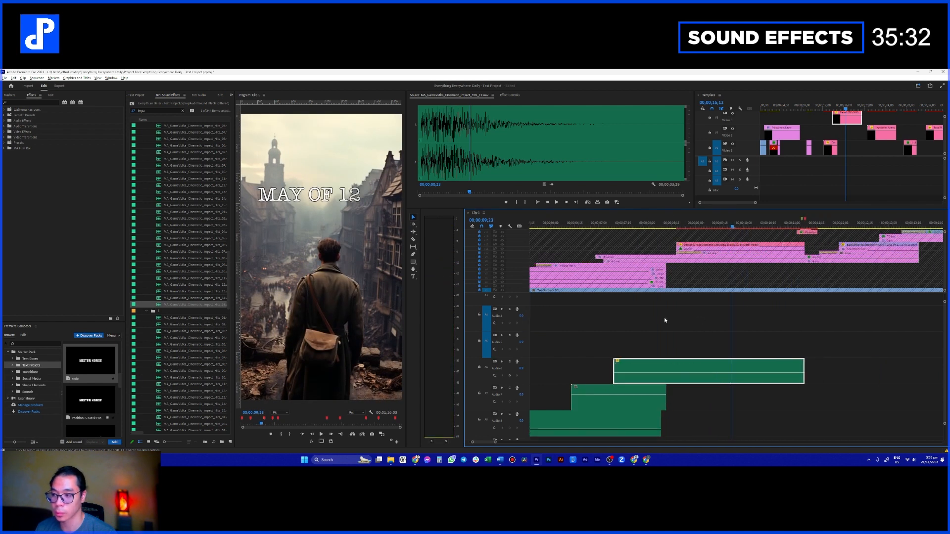
{"action": "scroll", "coordinate": [664, 320], "scroll_direction": "down", "scroll_amount": 2}
{"action": "left_click", "coordinate": [180, 109]}
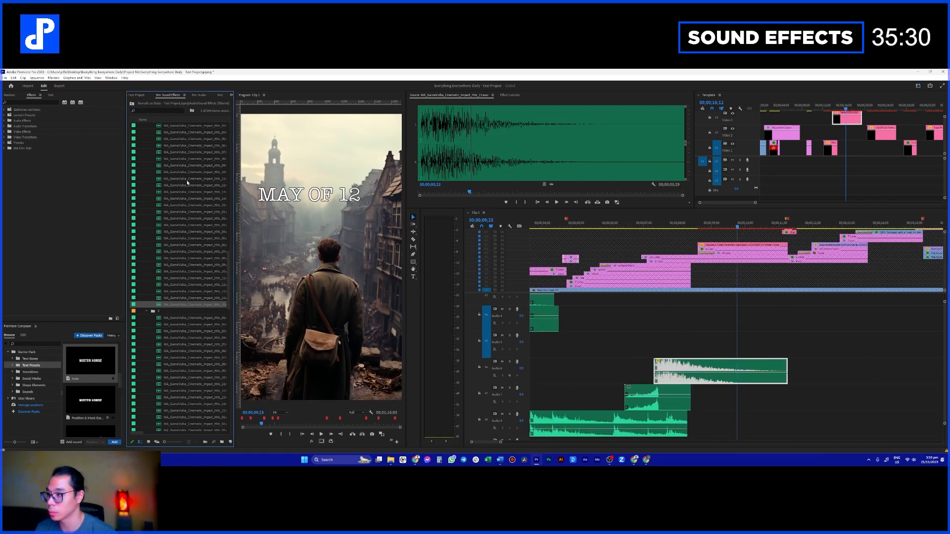
{"action": "scroll", "coordinate": [176, 230], "scroll_direction": "down", "scroll_amount": 10}
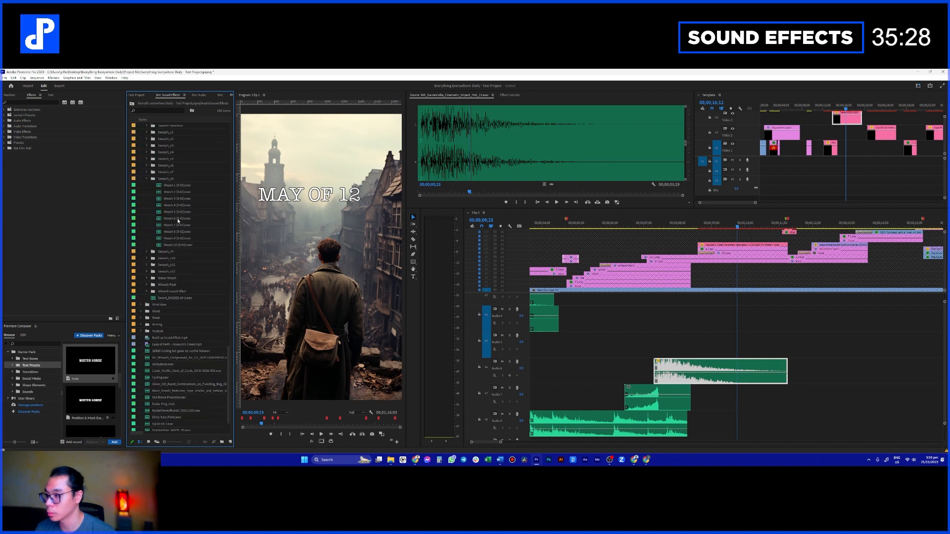
{"action": "left_click_drag", "start_coordinate": [187, 192], "coordinate": [719, 322]}
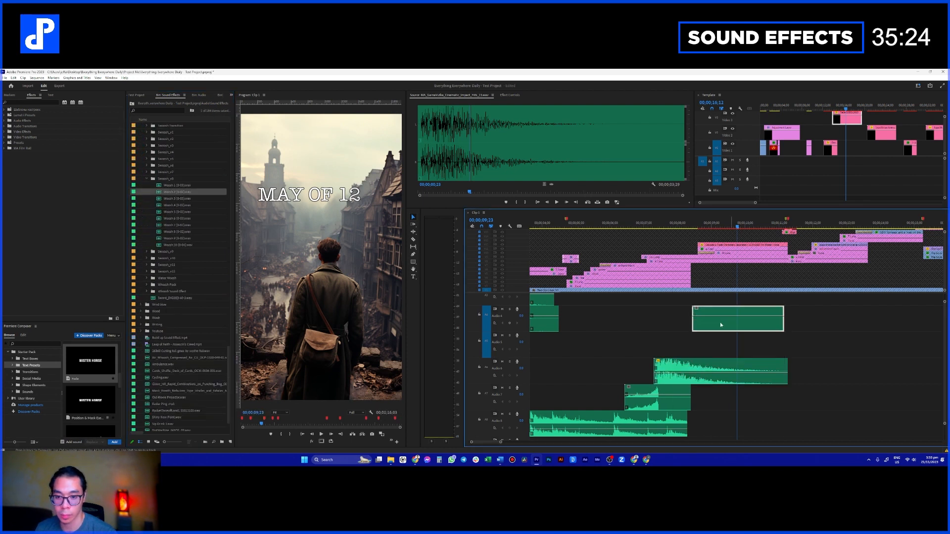
{"action": "left_click_drag", "start_coordinate": [172, 187], "coordinate": [635, 355]}
{"action": "left_click", "coordinate": [656, 356]}
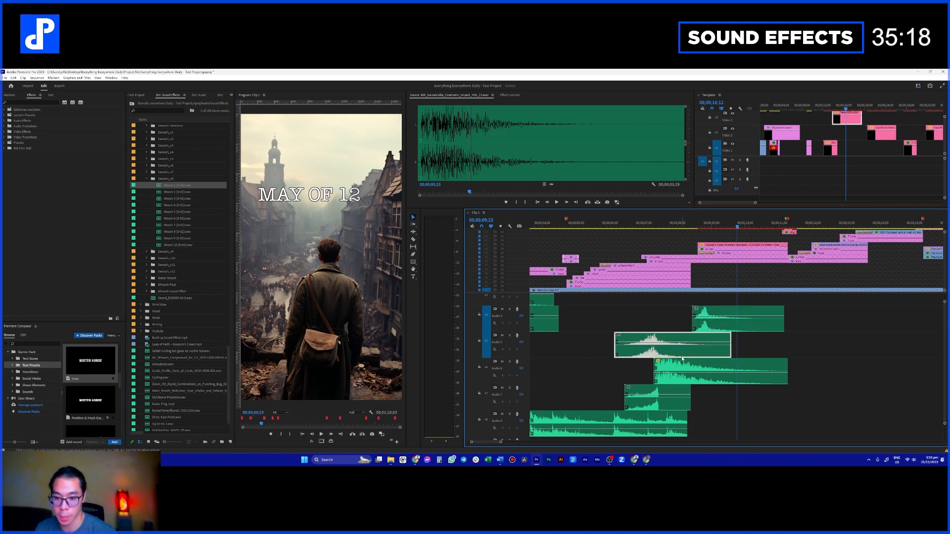
- Play back the World War II and date title sections through to the handshake shot to check the new whooshes
{"action": "left_click", "coordinate": [625, 224]}
{"action": "key", "text": "space"}
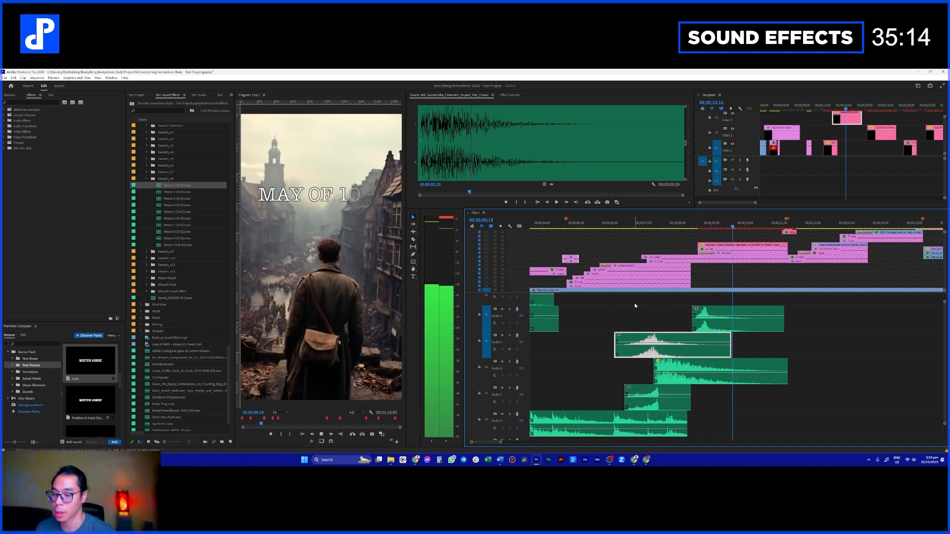
{"action": "scroll", "coordinate": [663, 309], "scroll_direction": "down", "scroll_amount": 2}
{"action": "scroll", "coordinate": [674, 319], "scroll_direction": "down", "scroll_amount": 3}
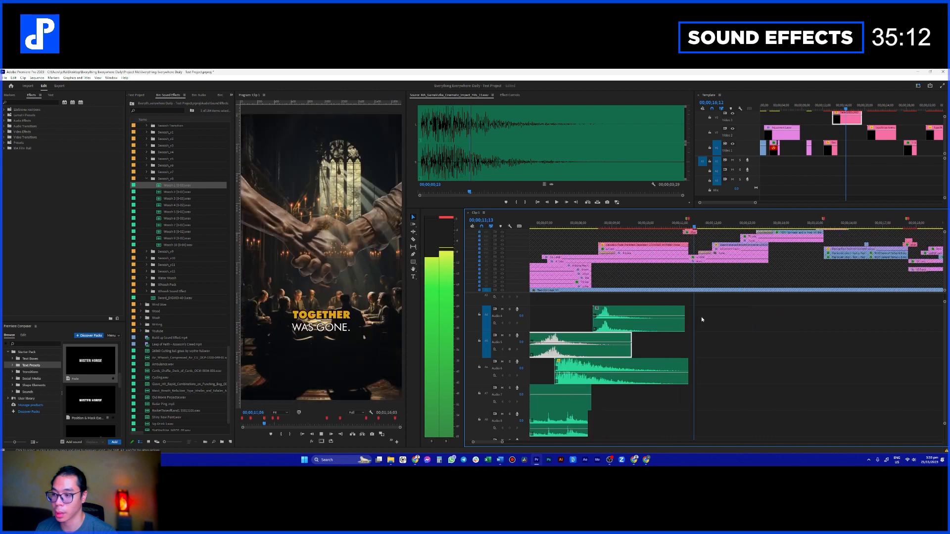
{"action": "key", "text": "space"}
{"action": "scroll", "coordinate": [700, 319], "scroll_direction": "down", "scroll_amount": 2}
{"action": "left_click", "coordinate": [651, 225]}
{"action": "key", "text": "space"}
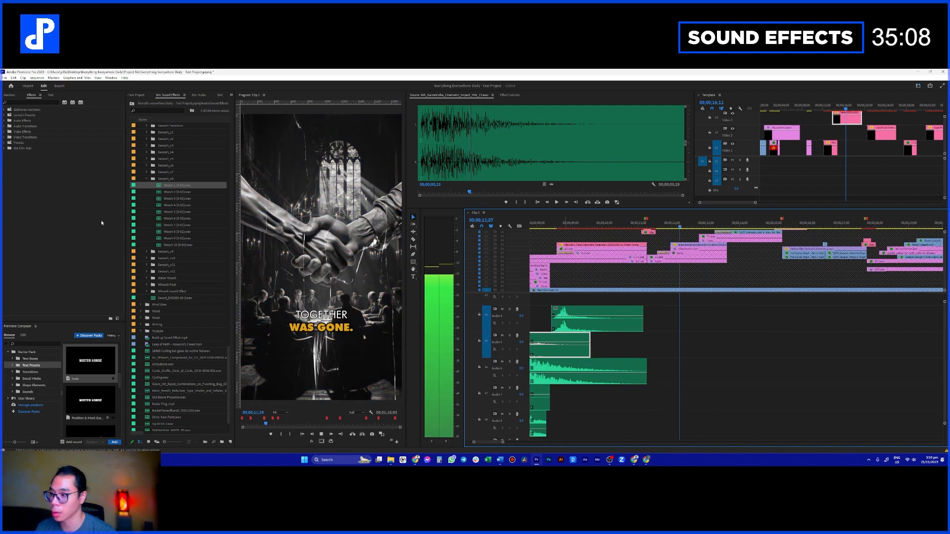
- Preview Whoosh 9 and place it under the handshake shot, on the same track as the date title's whoosh
{"action": "double_click", "coordinate": [160, 238]}
{"action": "key", "text": "space"}
{"action": "key", "text": "space"}
{"action": "left_click", "coordinate": [200, 247]}
{"action": "left_click_drag", "start_coordinate": [198, 238], "coordinate": [702, 330]}
{"action": "left_click", "coordinate": [697, 331]}
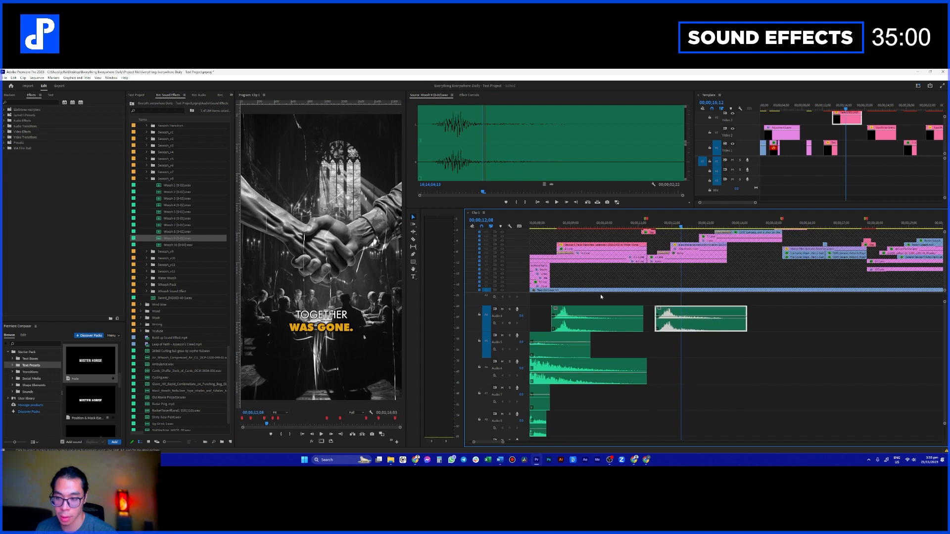
- Search the sound effects bin for hand sounds and preview the 01 Single Clap recording
{"action": "left_click", "coordinate": [166, 111]}
{"action": "type", "text": "attack"}
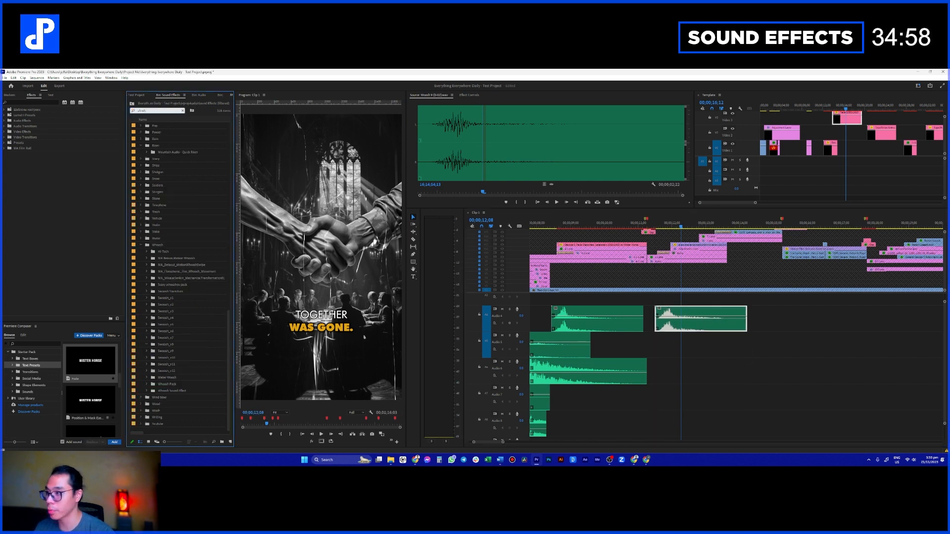
{"action": "type", "text": "nds"}
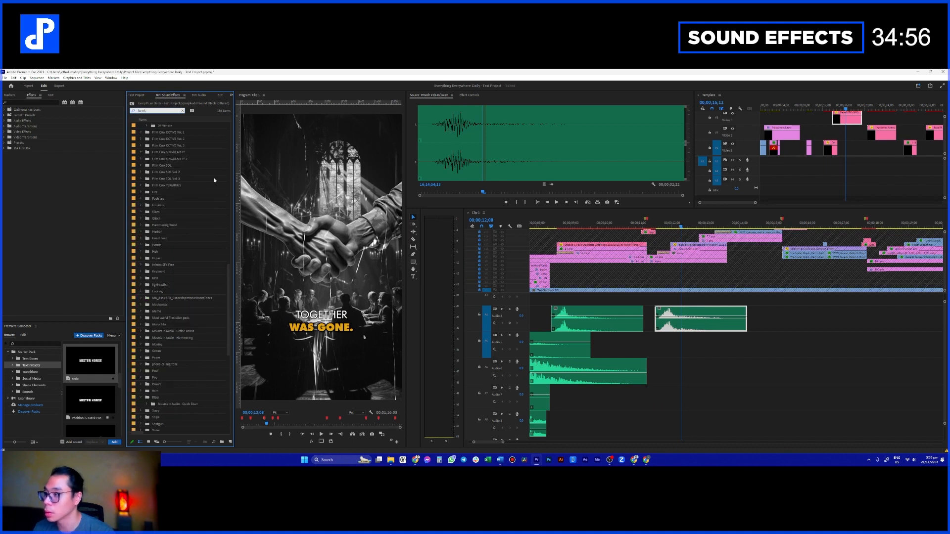
{"action": "scroll", "coordinate": [208, 188], "scroll_direction": "up", "scroll_amount": 10}
{"action": "double_click", "coordinate": [164, 259]}
{"action": "key", "text": "space"}
{"action": "scroll", "coordinate": [186, 305], "scroll_direction": "down", "scroll_amount": 4}
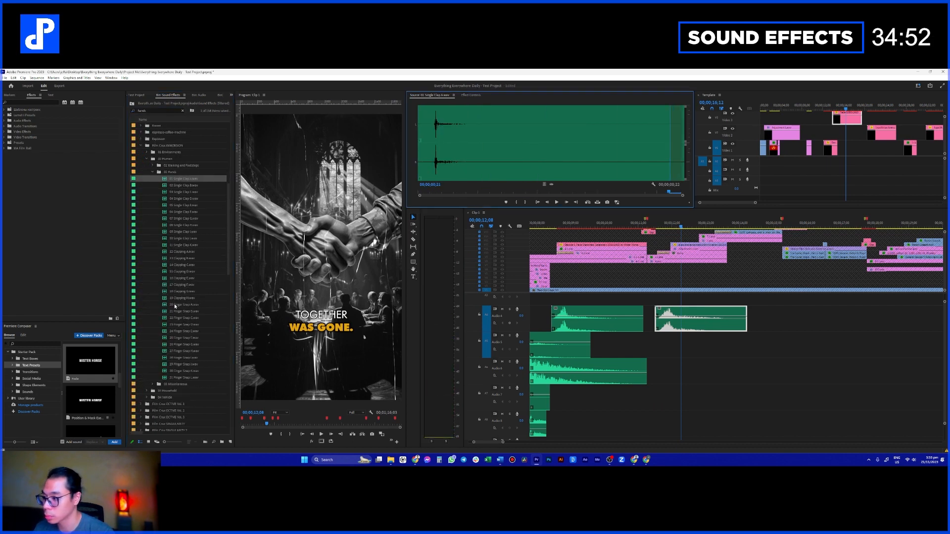
- Audition one of the clapping recordings and another single clap recording from the hands folder
{"action": "double_click", "coordinate": [167, 298]}
{"action": "key", "text": "space"}
{"action": "key", "text": "space"}
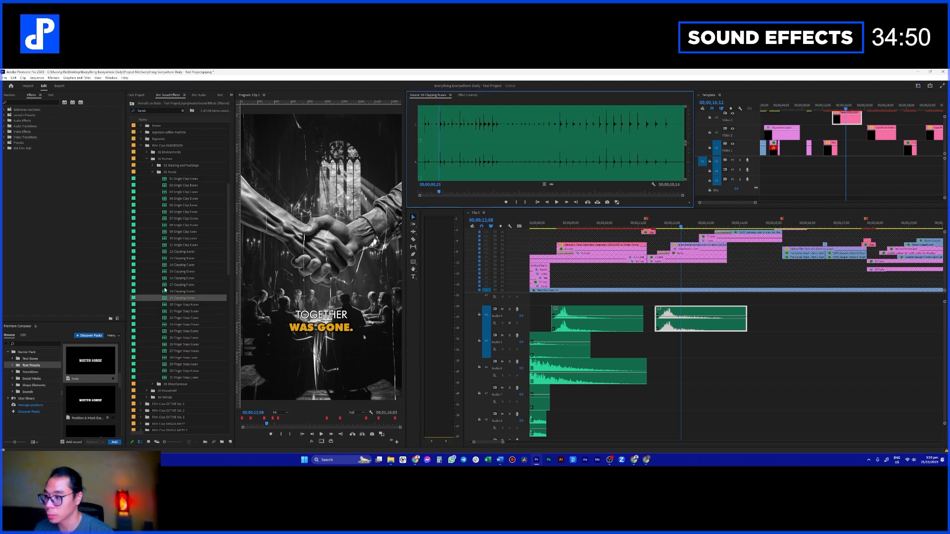
{"action": "double_click", "coordinate": [166, 238]}
{"action": "key", "text": "space"}
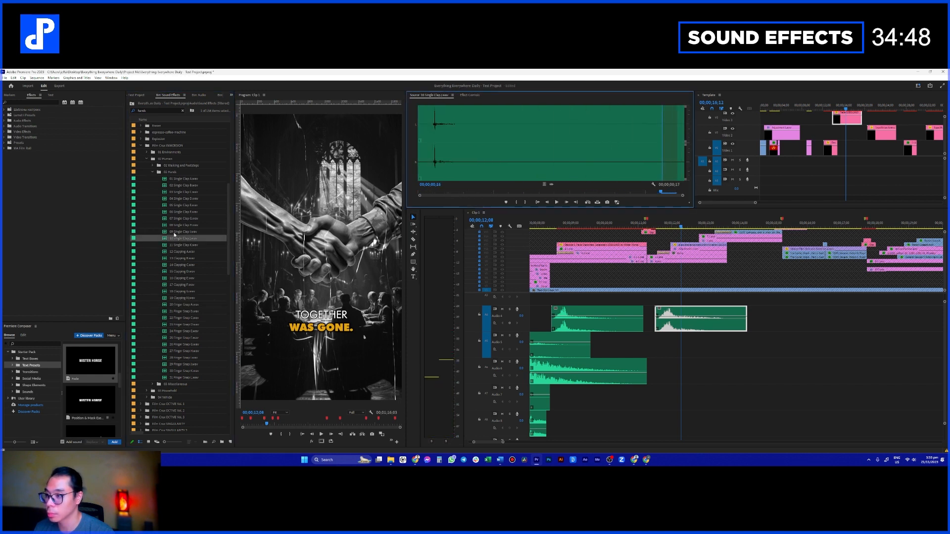
- Place 01 Single Clap on the track below the handshake whoosh and play back the handshake shot
{"action": "left_click_drag", "start_coordinate": [166, 182], "coordinate": [676, 357]}
{"action": "key", "text": "space"}
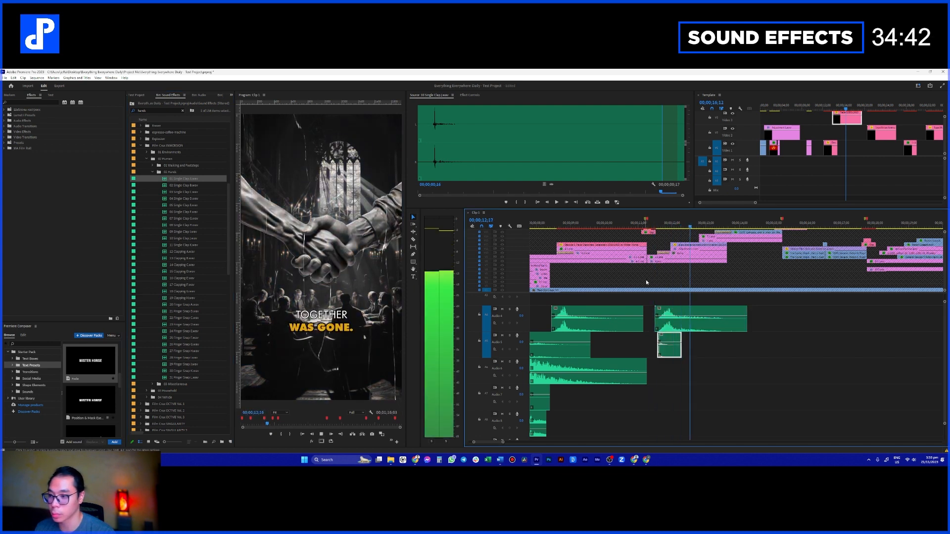
{"action": "left_click", "coordinate": [688, 330]}
{"action": "left_click", "coordinate": [653, 224]}
{"action": "key", "text": "space"}
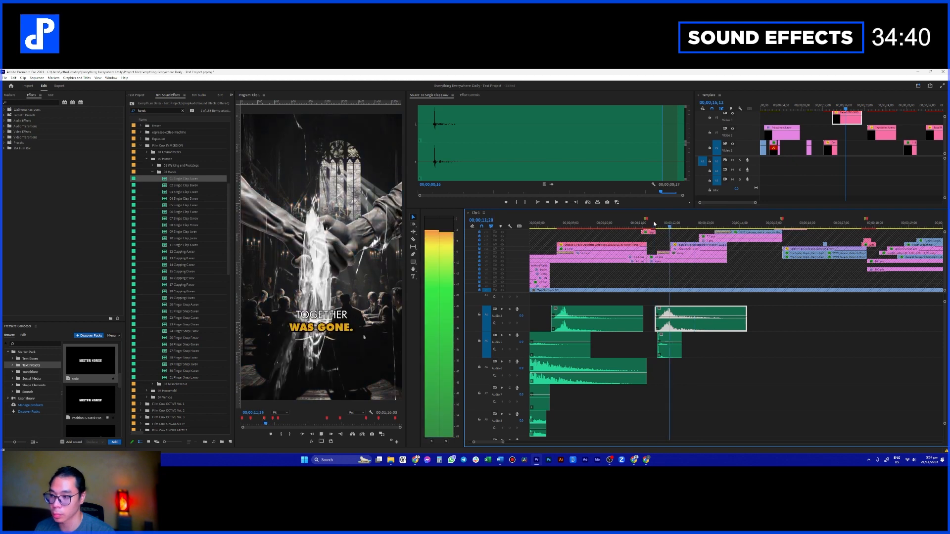
- Trim the end of the single clap clip, adjust its volume, and replay the handshake shot
{"action": "left_click", "coordinate": [668, 340]}
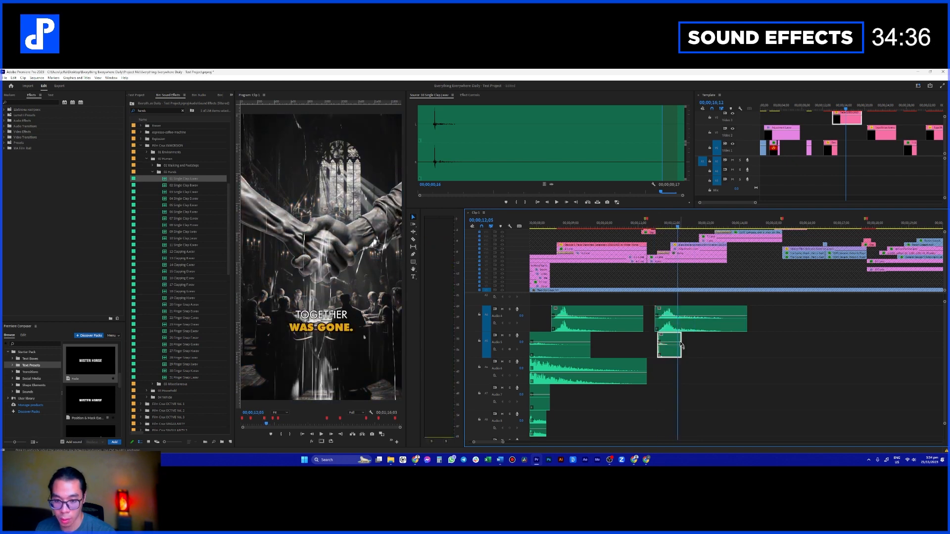
{"action": "mouse_move", "coordinate": [671, 339]}
{"action": "left_mouse_down"}
{"action": "mouse_move", "coordinate": [713, 347]}
{"action": "mouse_move", "coordinate": [679, 346]}
{"action": "left_mouse_up"}
{"action": "left_click", "coordinate": [655, 227]}
{"action": "key", "text": "space"}
{"action": "key", "text": "space"}
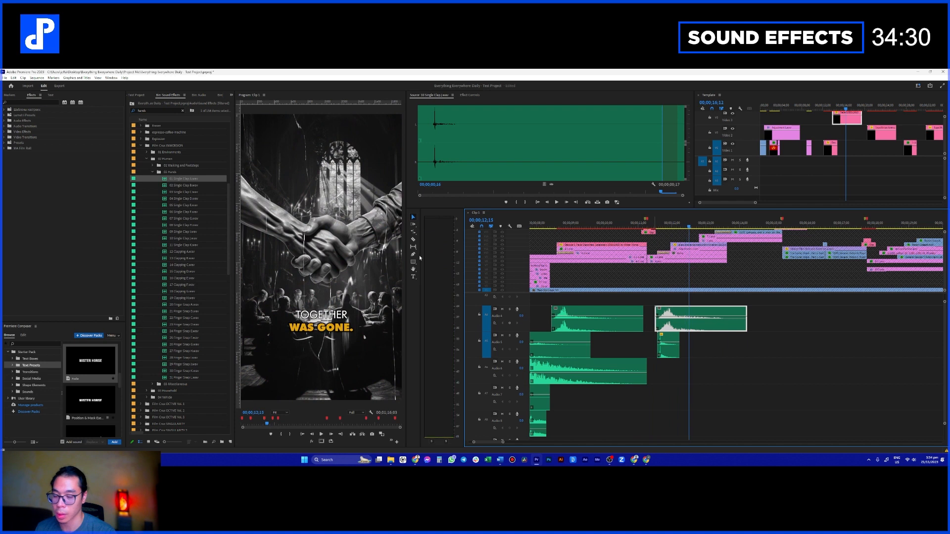
- Search the sound effects bin for glass and preview a picking-up-glass sound and a glass clink
{"action": "double_click", "coordinate": [147, 110]}
{"action": "type", "text": "glass"}
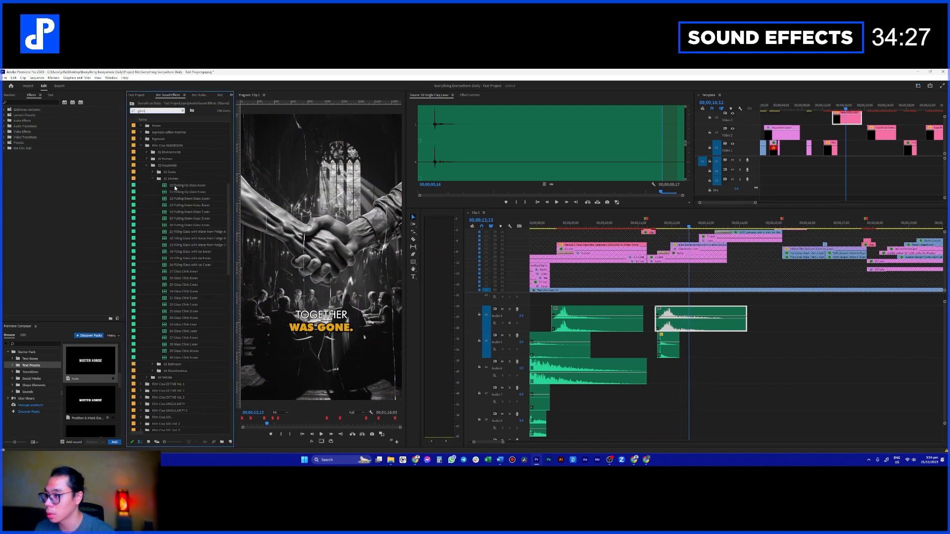
{"action": "double_click", "coordinate": [175, 188]}
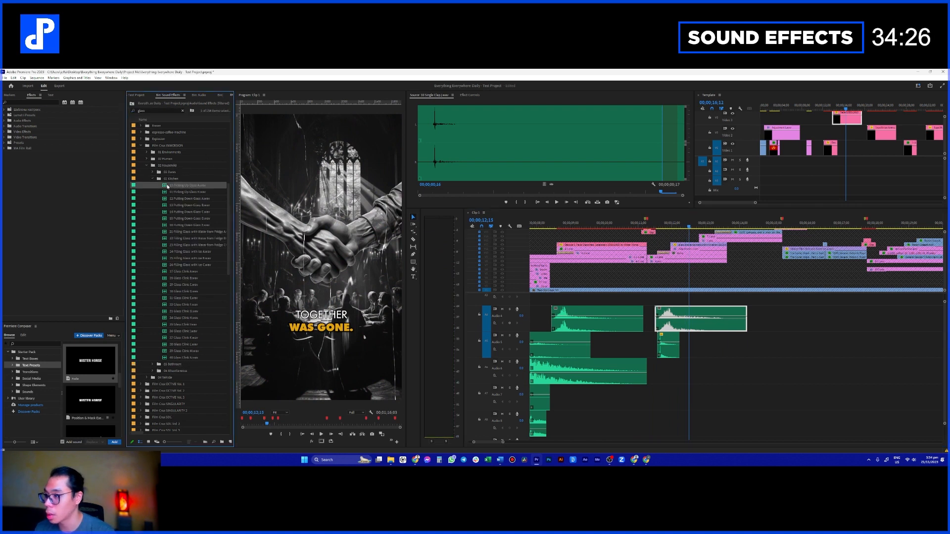
{"action": "key", "text": "space"}
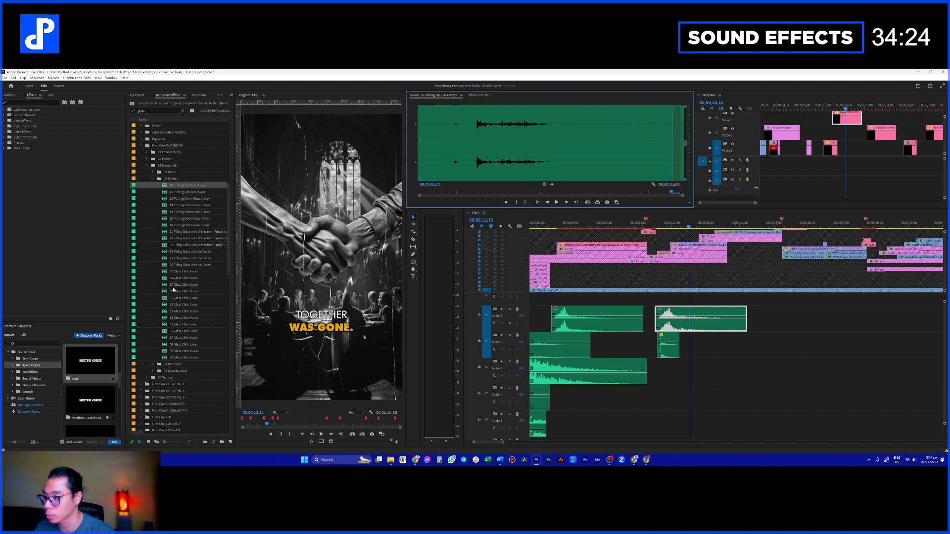
{"action": "double_click", "coordinate": [178, 305]}
{"action": "key", "text": "space"}
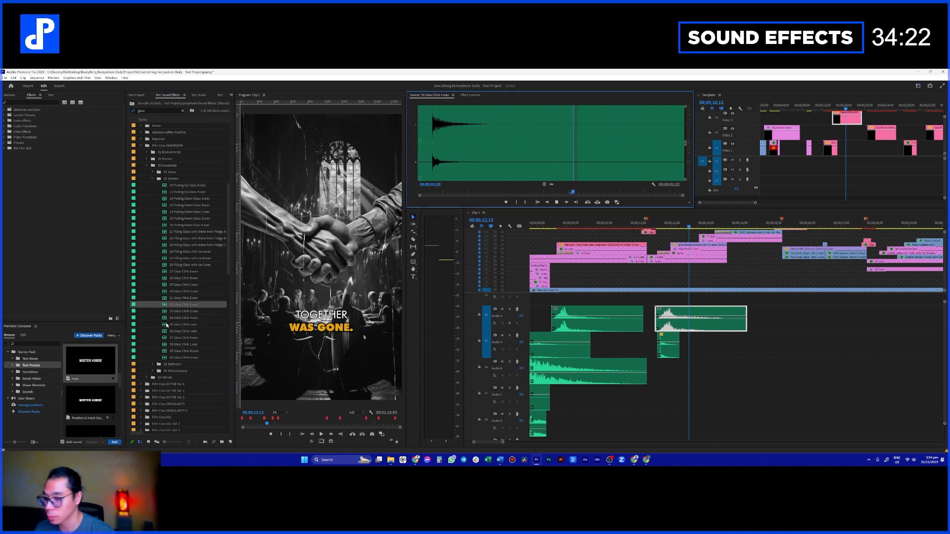
- Preview the three sounds in the Glass folder and place Glass Breaking below the single clap, under the handshake shot
{"action": "scroll", "coordinate": [169, 316], "scroll_direction": "down", "scroll_amount": 10}
{"action": "double_click", "coordinate": [163, 205]}
{"action": "key", "text": "space"}
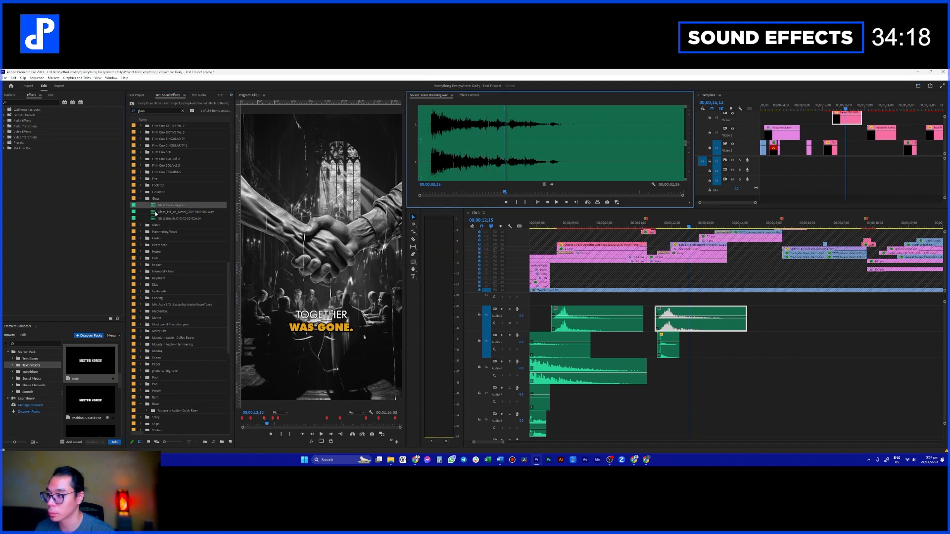
{"action": "double_click", "coordinate": [155, 212]}
{"action": "key", "text": "space"}
{"action": "double_click", "coordinate": [154, 218]}
{"action": "key", "text": "space"}
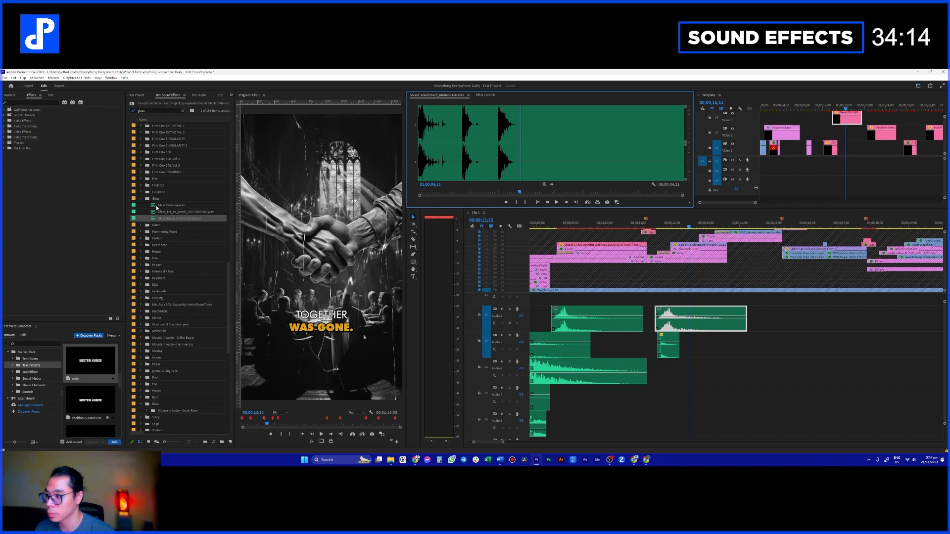
{"action": "left_click_drag", "start_coordinate": [156, 208], "coordinate": [674, 377]}
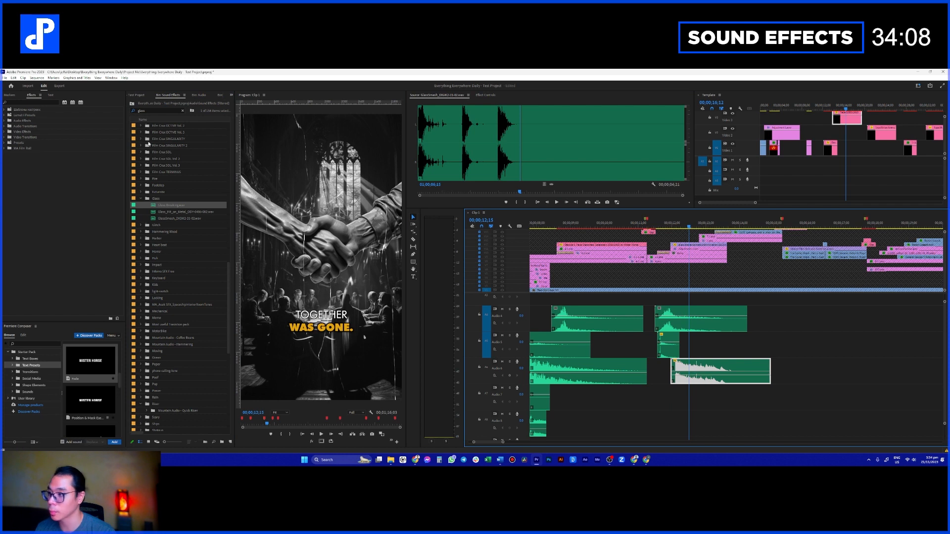
- Search for impact sounds, place the first one directly below the glass breaking clip, and play back the section
{"action": "left_click", "coordinate": [151, 110]}
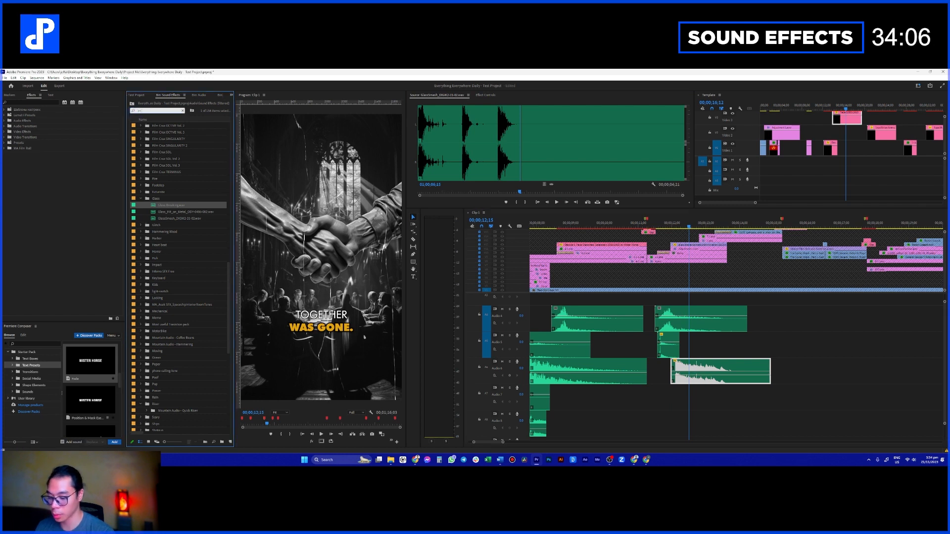
{"action": "type", "text": "impact"}
{"action": "left_click_drag", "start_coordinate": [168, 173], "coordinate": [693, 401]}
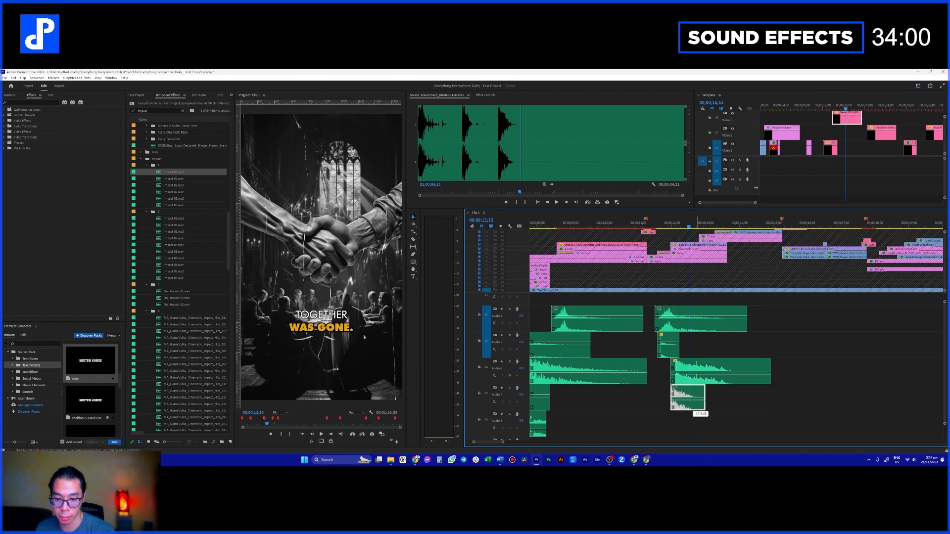
{"action": "left_click", "coordinate": [651, 225]}
{"action": "key", "text": "space"}
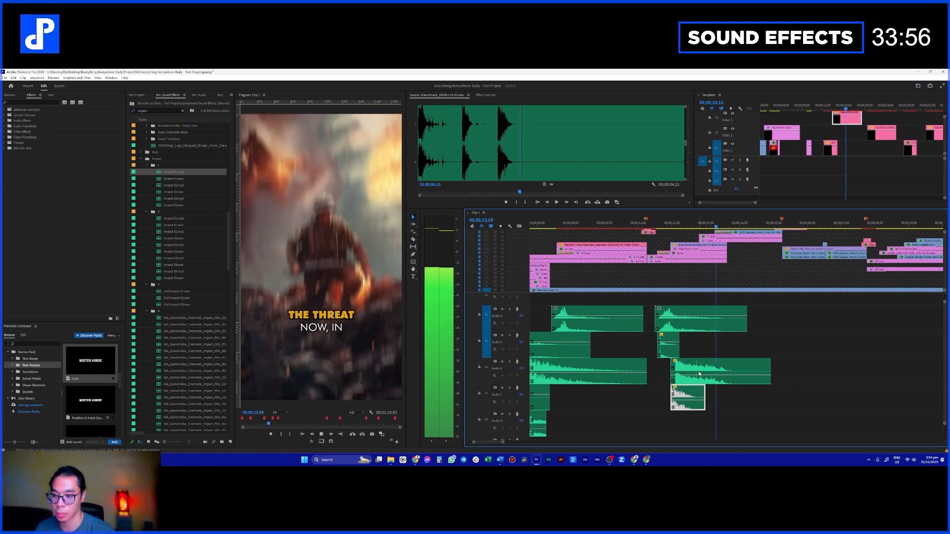
- Replay the handshake shot and its transition to the soldier shot to check the layered clap, glass and impact sounds
{"action": "left_click", "coordinate": [693, 319]}
{"action": "left_click", "coordinate": [679, 226]}
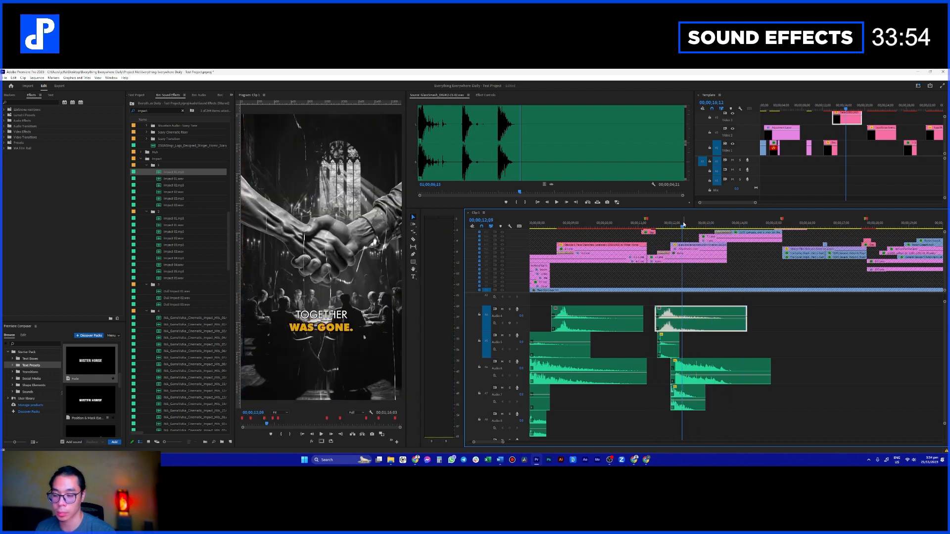
{"action": "key", "text": "space"}
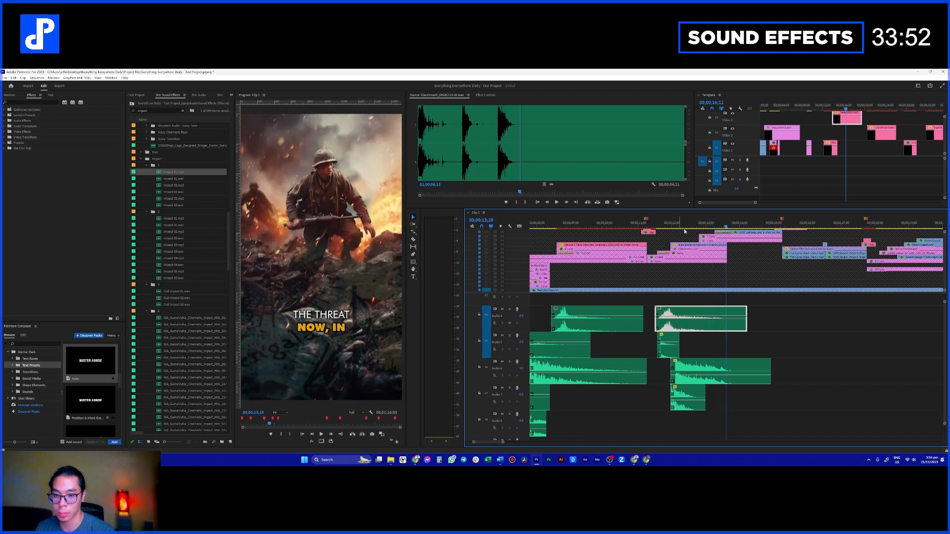
{"action": "left_click", "coordinate": [682, 226]}
{"action": "key", "text": "space"}
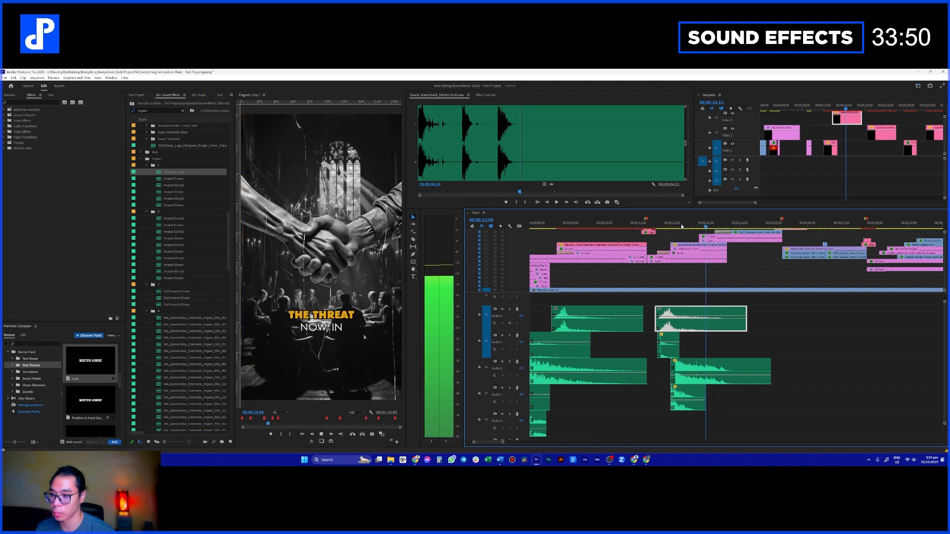
{"action": "left_click_drag", "start_coordinate": [681, 225], "coordinate": [653, 229]}
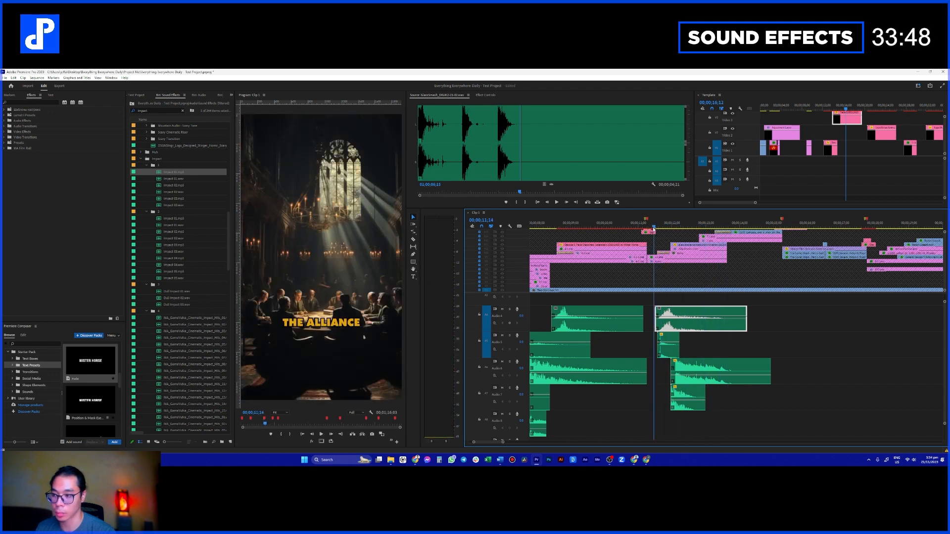
{"action": "key", "text": "space"}
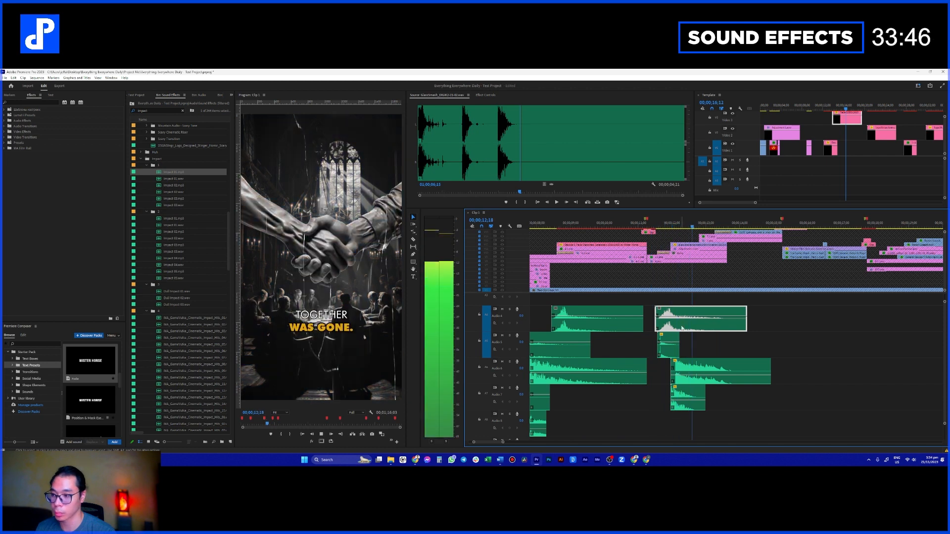
- Lower the volume of the single clap clip and play back the section from the Alliance caption
{"action": "key", "text": "space"}
{"action": "left_click_drag", "start_coordinate": [676, 346], "coordinate": [676, 355]}
{"action": "left_click_drag", "start_coordinate": [652, 226], "coordinate": [650, 226]}
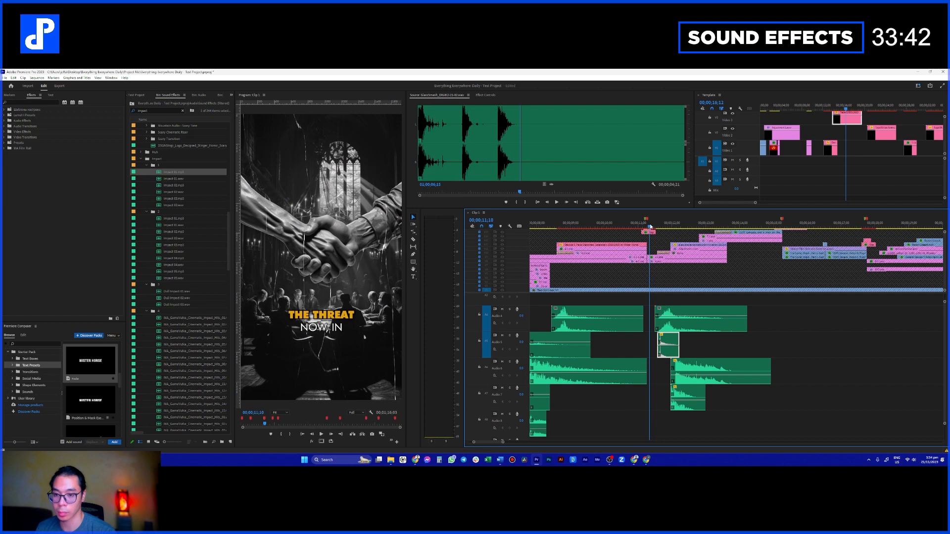
{"action": "key", "text": "space"}
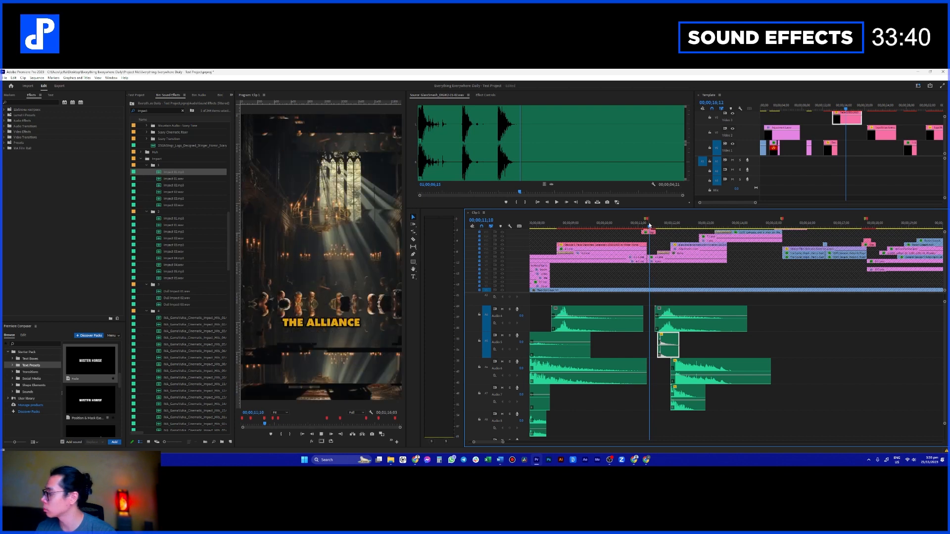
{"action": "key", "text": "space"}
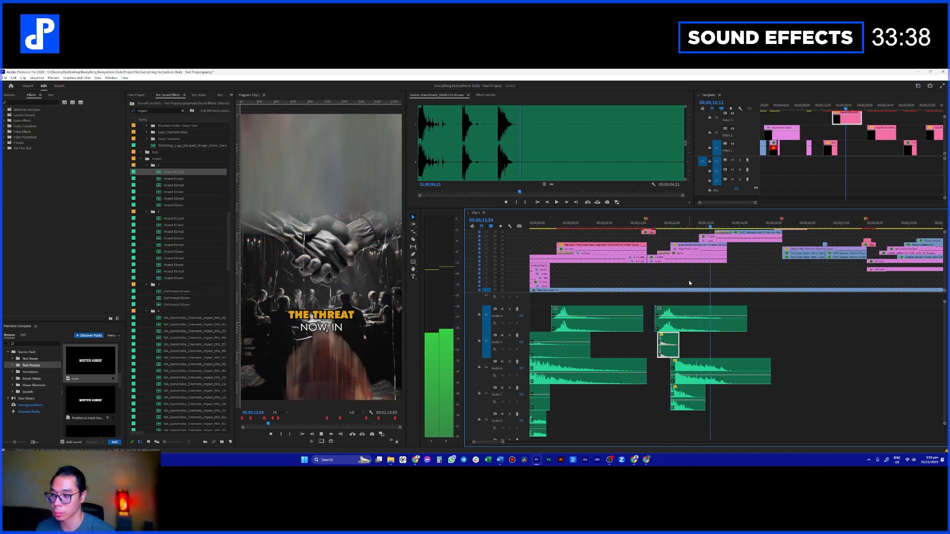
- Clear the bin search, place Whoosh 1 below the impact, shift it slightly earlier to match the soldier shot's transition, and play it back
{"action": "left_click", "coordinate": [183, 112]}
{"action": "scroll", "coordinate": [188, 244], "scroll_direction": "down", "scroll_amount": 5}
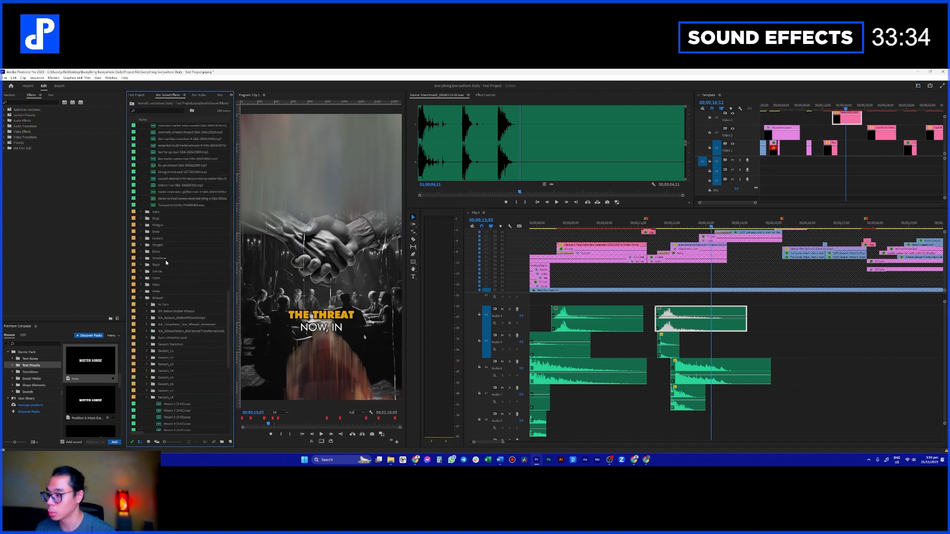
{"action": "left_click_drag", "start_coordinate": [184, 253], "coordinate": [733, 433]}
{"action": "left_click", "coordinate": [694, 225]}
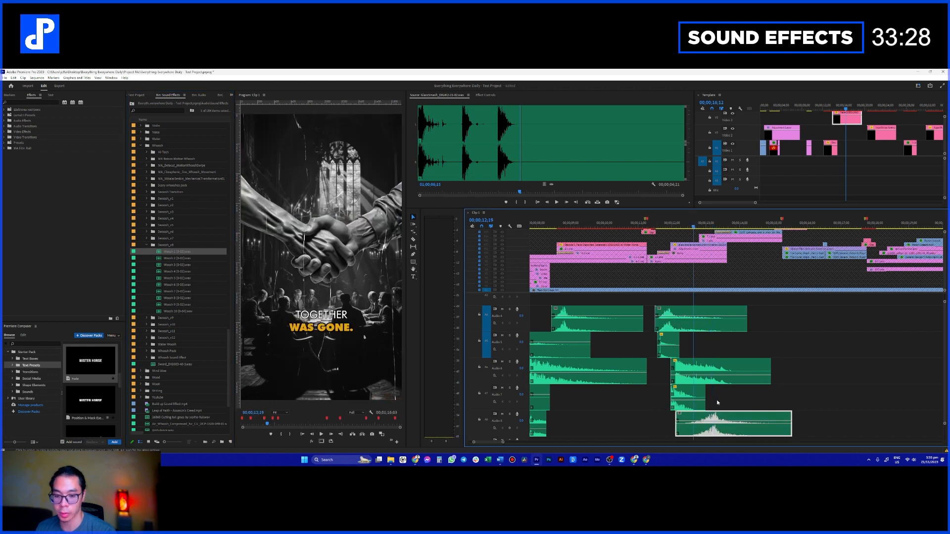
{"action": "left_click_drag", "start_coordinate": [726, 418], "coordinate": [723, 418]}
{"action": "key", "text": "space"}
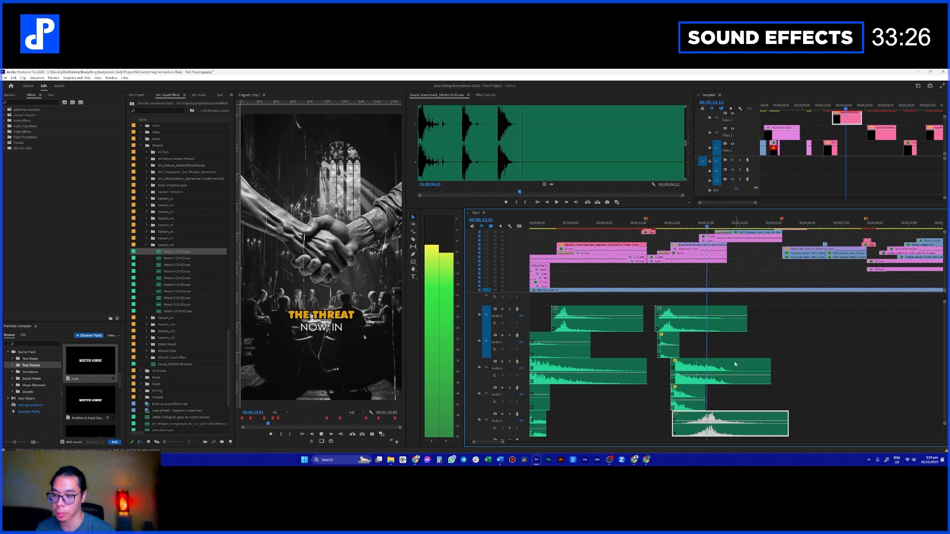
{"action": "key", "text": "space"}
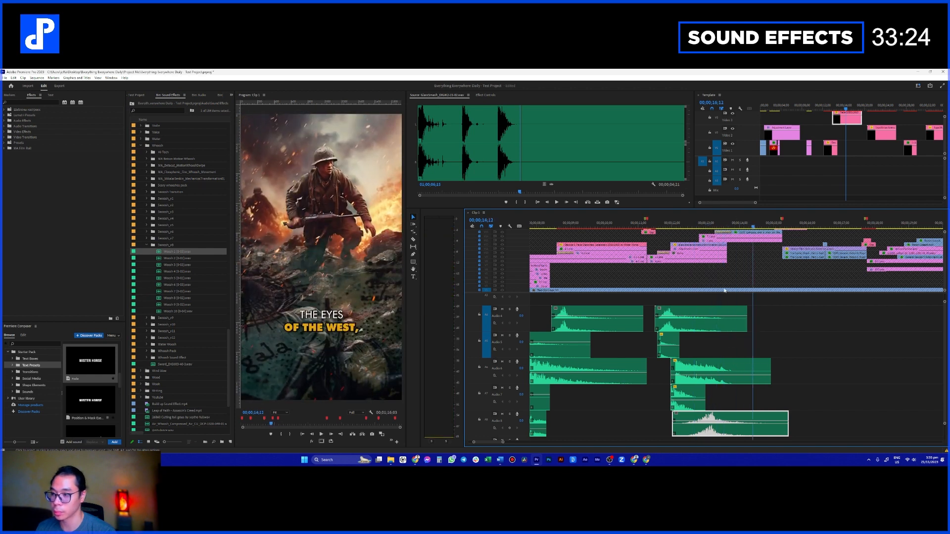
- Search the bin for fire and place the Fire Burning sound under the soldier shot, on the single clap's track
{"action": "scroll", "coordinate": [790, 307], "scroll_direction": "right", "scroll_amount": 2}
{"action": "left_click", "coordinate": [159, 110]}
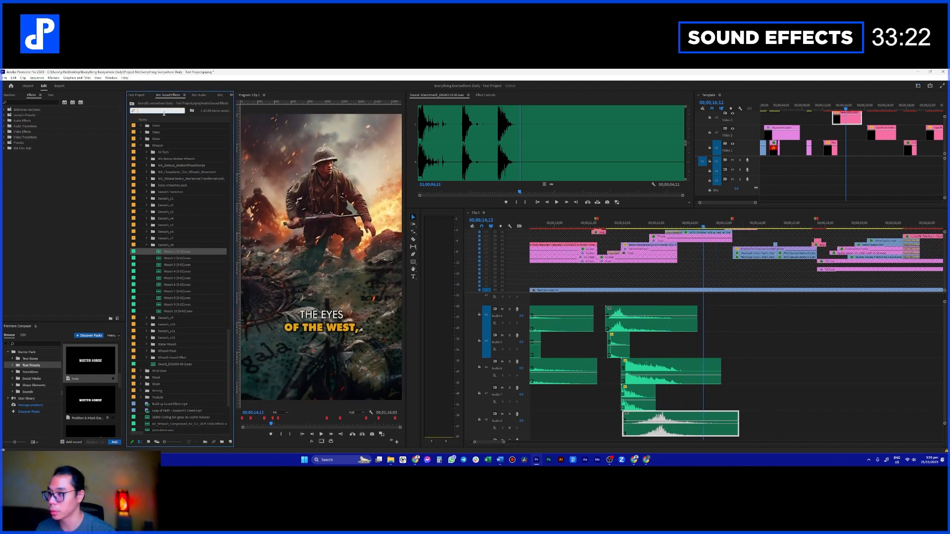
{"action": "type", "text": "fire"}
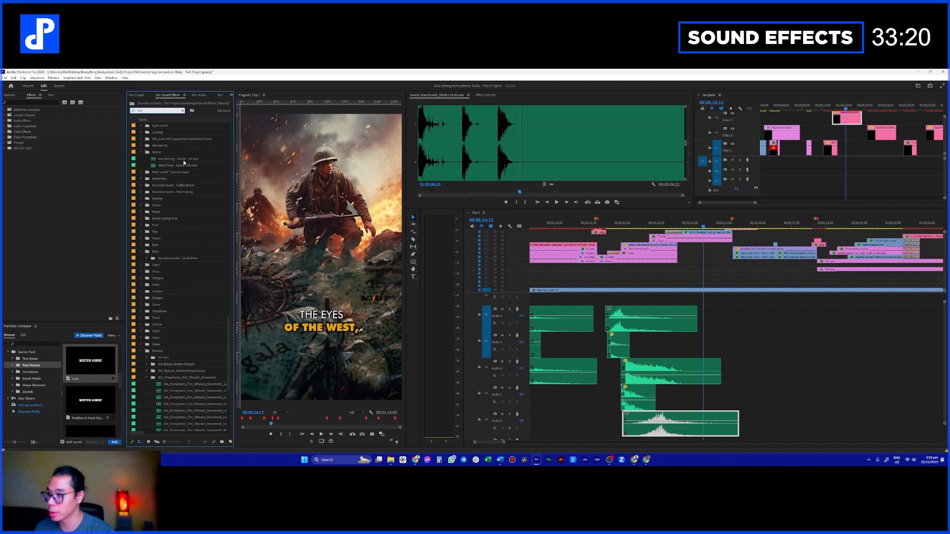
{"action": "double_click", "coordinate": [156, 158]}
{"action": "mouse_move", "coordinate": [164, 159]}
{"action": "left_mouse_down"}
{"action": "mouse_move", "coordinate": [613, 330]}
{"action": "mouse_move", "coordinate": [656, 356]}
{"action": "left_mouse_up"}
- Cut the Fire Burning clip near the end of the soldier shot and delete the excess after the cut
{"action": "left_click_drag", "start_coordinate": [722, 350], "coordinate": [725, 350]}
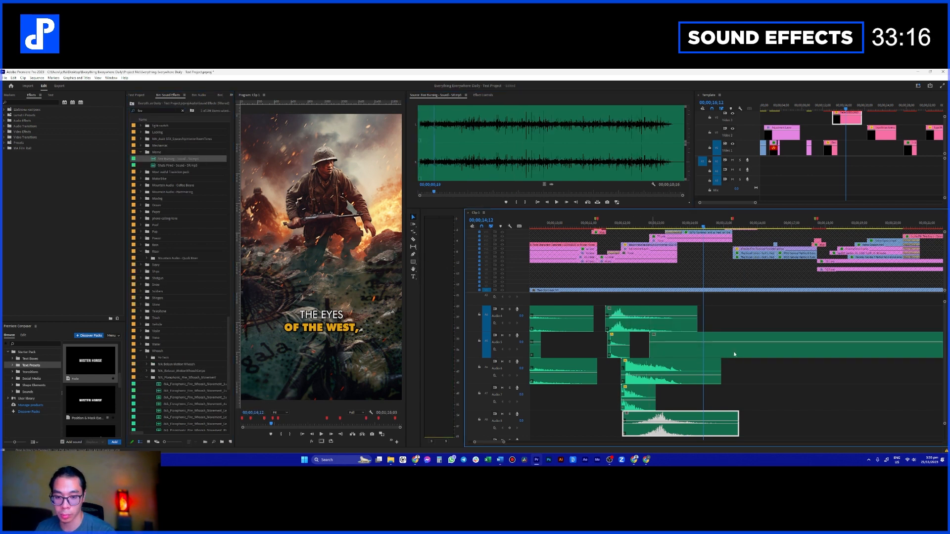
{"action": "left_click", "coordinate": [739, 353]}
{"action": "key", "text": "v"}
{"action": "key", "text": "Delete"}
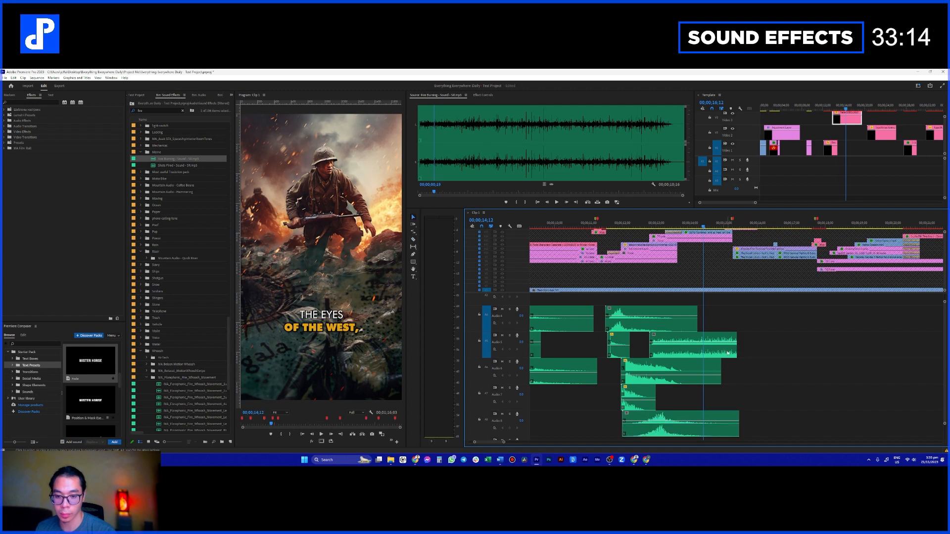
- Extend the Fire Burning clip slightly past the soldier shot, fade out its end, and play back the transition
{"action": "left_click", "coordinate": [658, 344]}
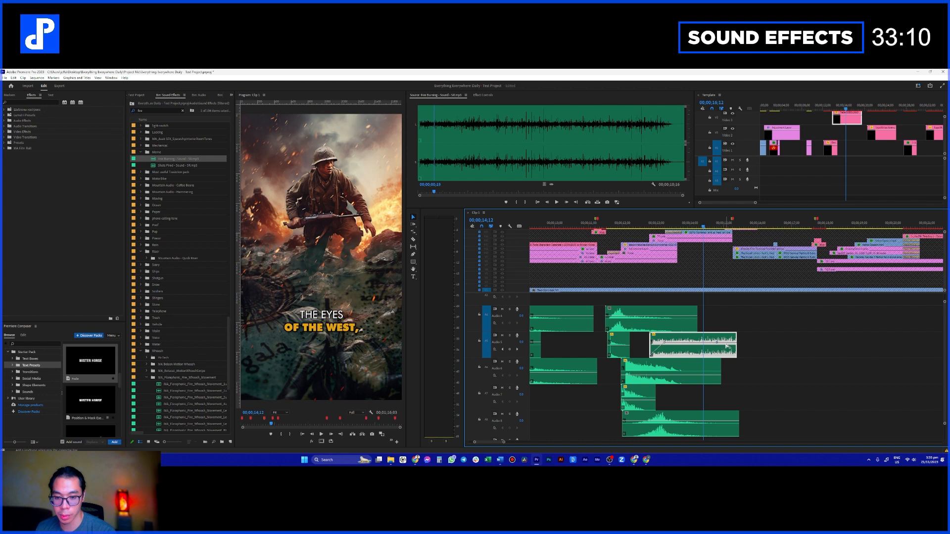
{"action": "mouse_move", "coordinate": [739, 344]}
{"action": "left_mouse_down"}
{"action": "mouse_move", "coordinate": [787, 345]}
{"action": "mouse_move", "coordinate": [720, 342]}
{"action": "left_mouse_up"}
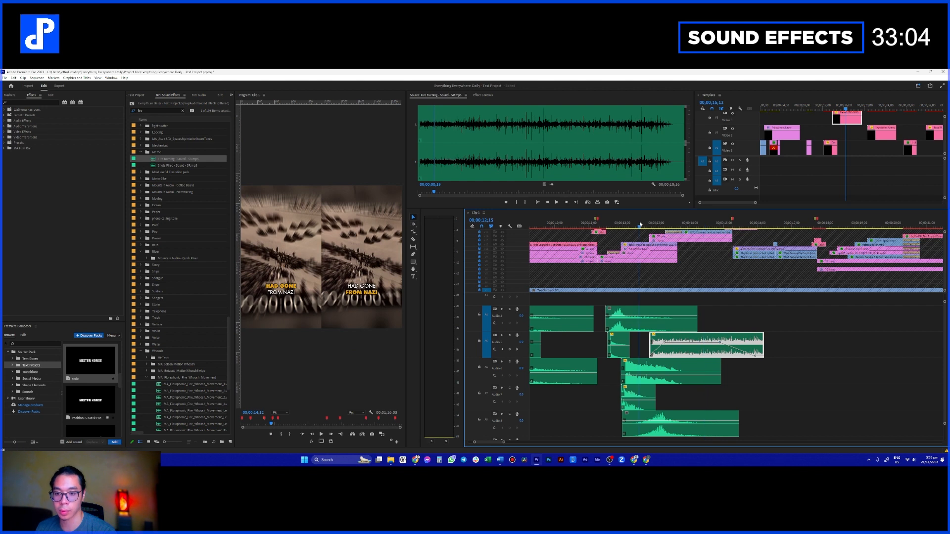
{"action": "left_click", "coordinate": [682, 311]}
{"action": "key", "text": "space"}
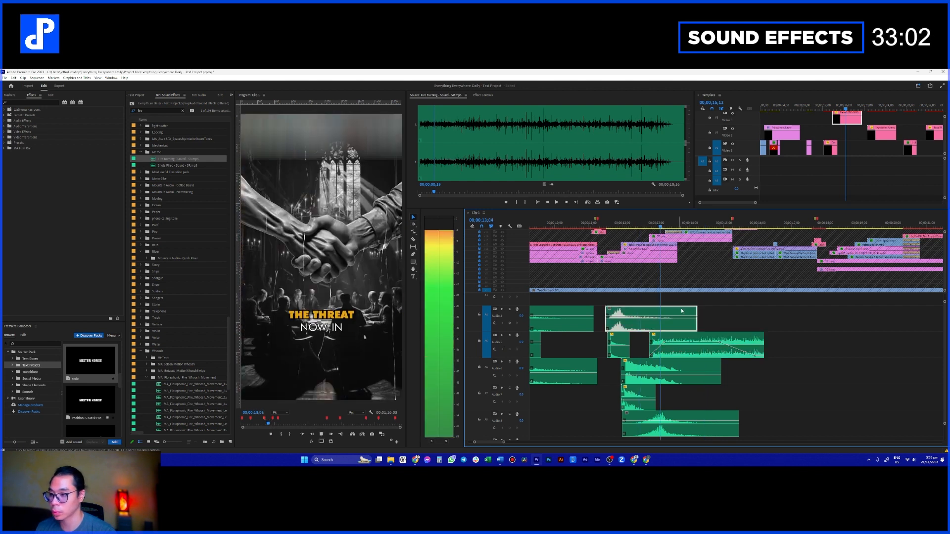
- Play back the soldier shot and its following transition to check the impact and fire sounds
{"action": "key", "text": "space"}
{"action": "left_click", "coordinate": [703, 343]}
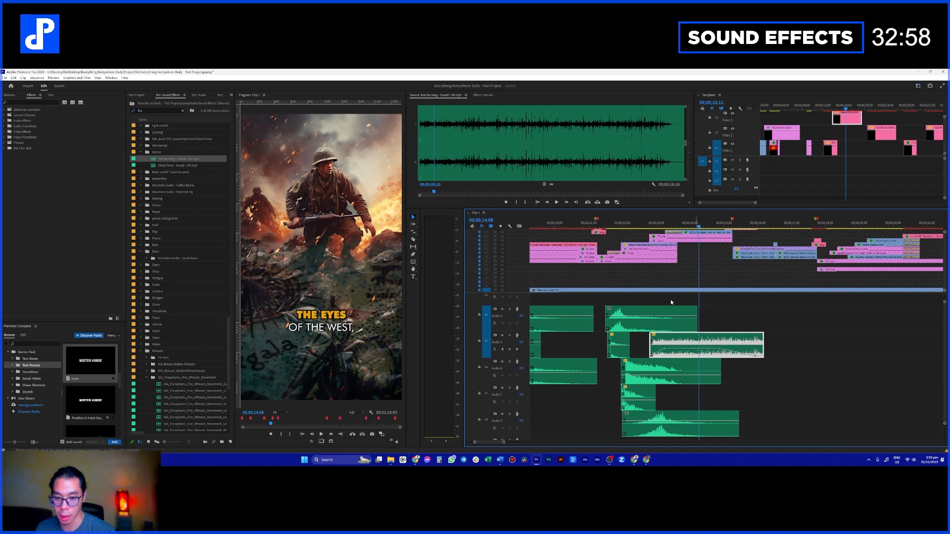
{"action": "left_click", "coordinate": [666, 319]}
{"action": "key", "text": "space"}
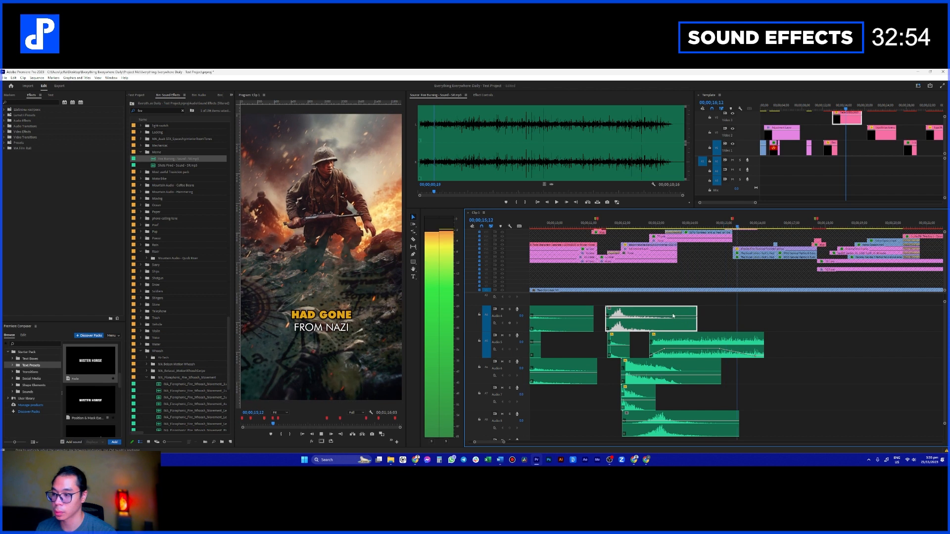
{"action": "key", "text": "space"}
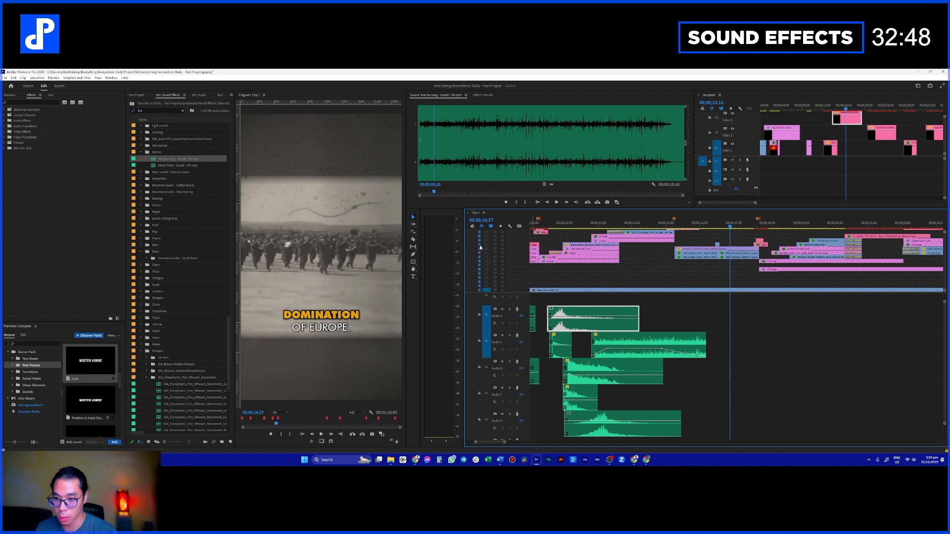
- Try placing the original audio of the Soviet parade and marching soldiers footage beneath their shots
{"action": "left_click", "coordinate": [703, 228]}
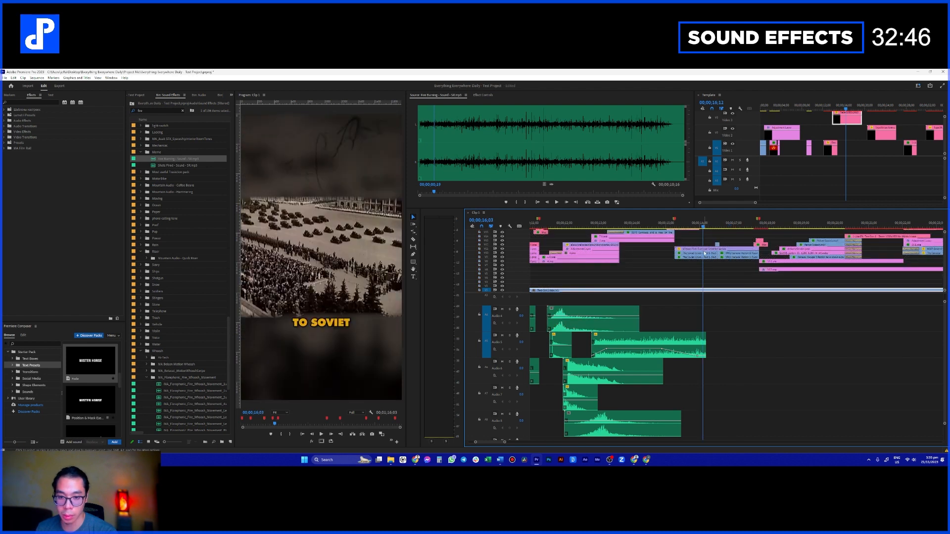
{"action": "double_click", "coordinate": [706, 256]}
{"action": "left_click_drag", "start_coordinate": [551, 184], "coordinate": [678, 302]}
{"action": "key", "text": "space"}
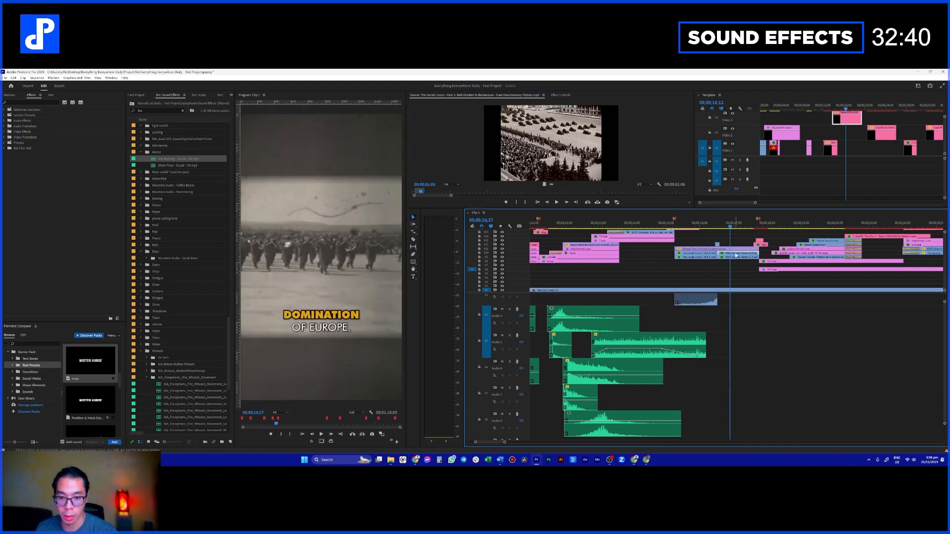
{"action": "double_click", "coordinate": [736, 255]}
{"action": "left_click_drag", "start_coordinate": [724, 276], "coordinate": [720, 303]}
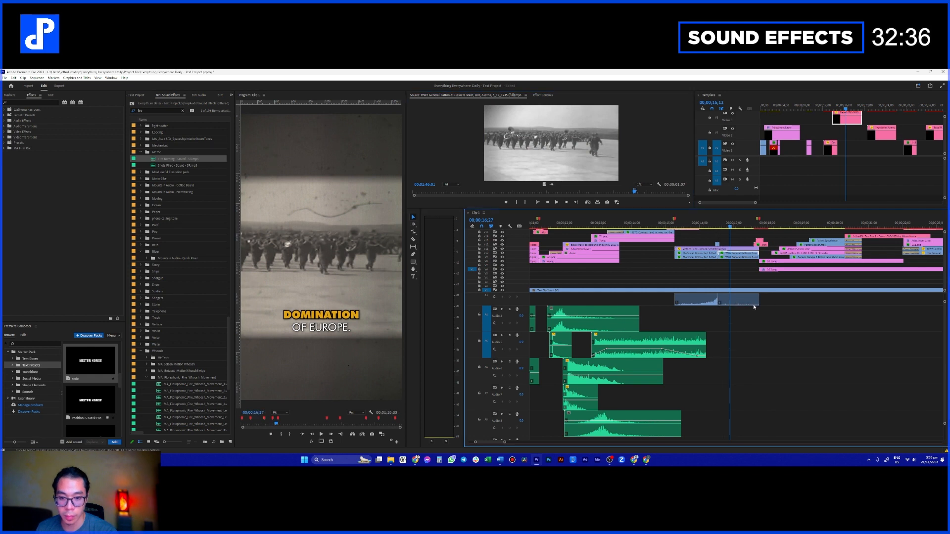
- Play back the parade shots with their added audio and listen to other parts of the parade footage's source audio
{"action": "left_click", "coordinate": [670, 223]}
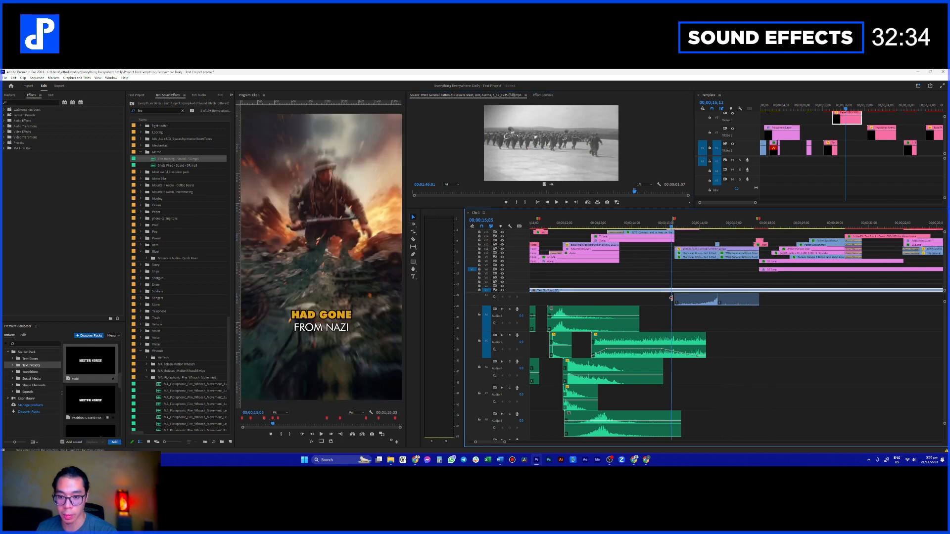
{"action": "key", "text": "space"}
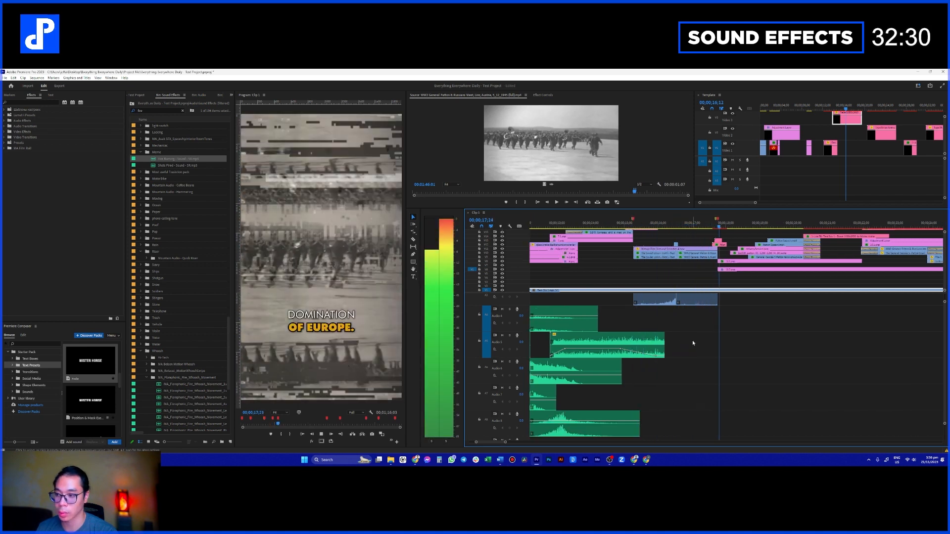
{"action": "scroll", "coordinate": [692, 354], "scroll_direction": "up", "scroll_amount": 1}
{"action": "scroll", "coordinate": [693, 355], "scroll_direction": "up", "scroll_amount": 1}
{"action": "left_click", "coordinate": [657, 223]}
{"action": "left_click", "coordinate": [668, 336]}
{"action": "double_click", "coordinate": [667, 336]}
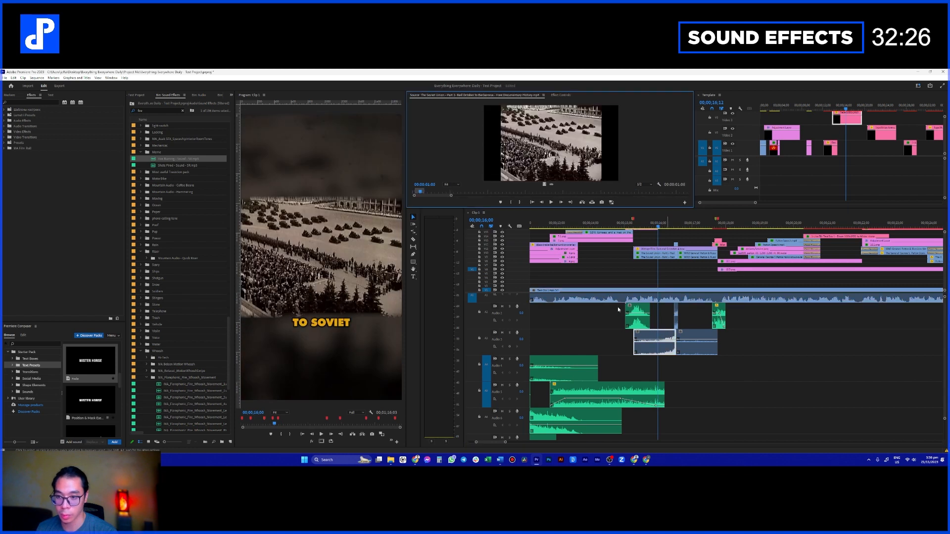
{"action": "key", "text": "space"}
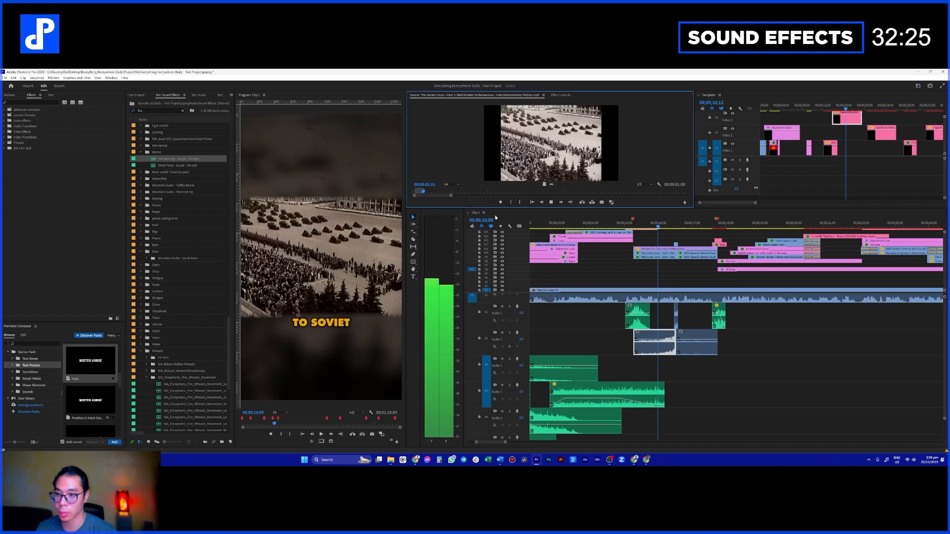
{"action": "left_click", "coordinate": [472, 192]}
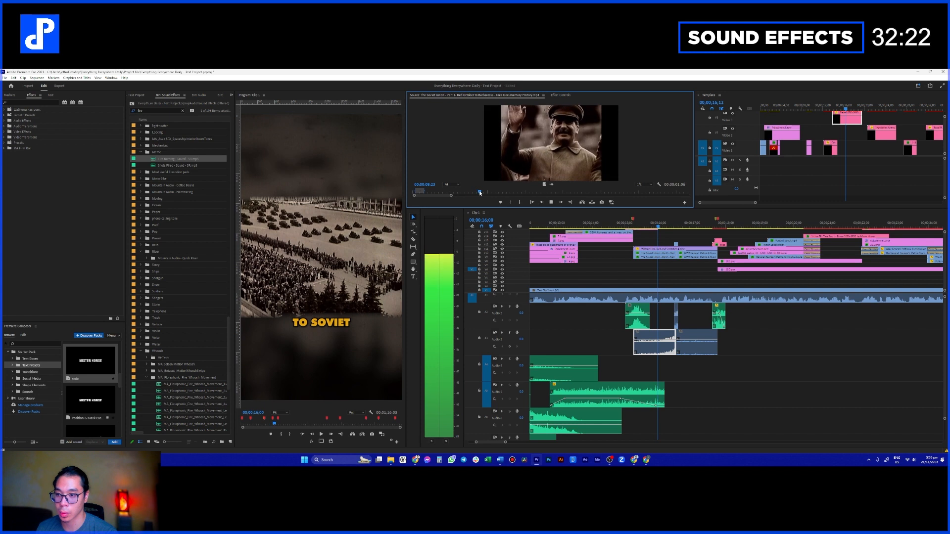
{"action": "key", "text": "space"}
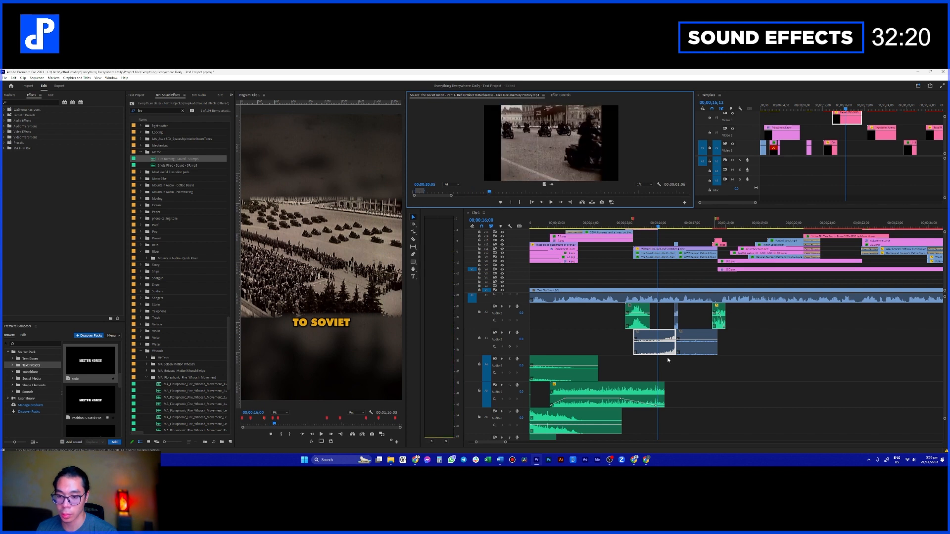
- Delete the two footage audio clips placed under the parade and marching shots
{"action": "left_click_drag", "start_coordinate": [712, 373], "coordinate": [645, 348]}
{"action": "left_click", "coordinate": [711, 374]}
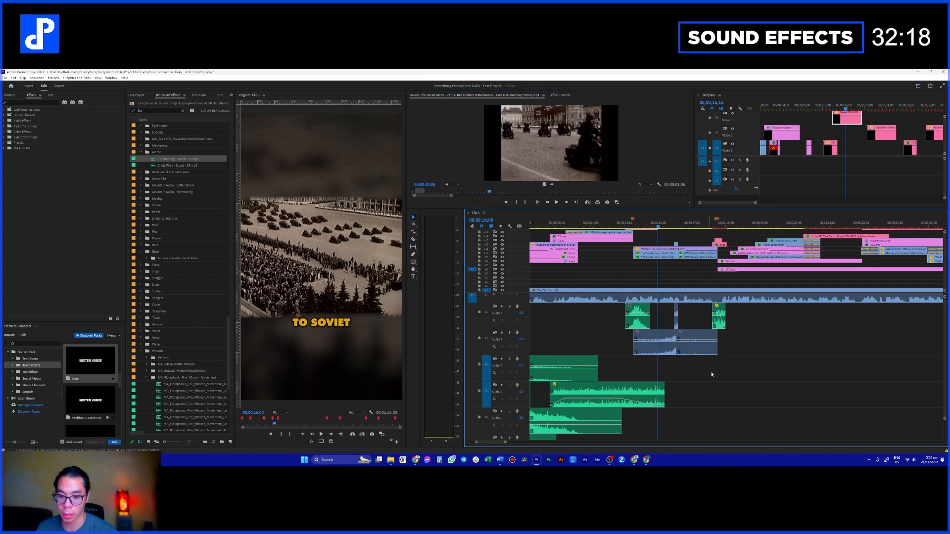
{"action": "left_click", "coordinate": [562, 95]}
{"action": "left_click_drag", "start_coordinate": [718, 378], "coordinate": [646, 345]}
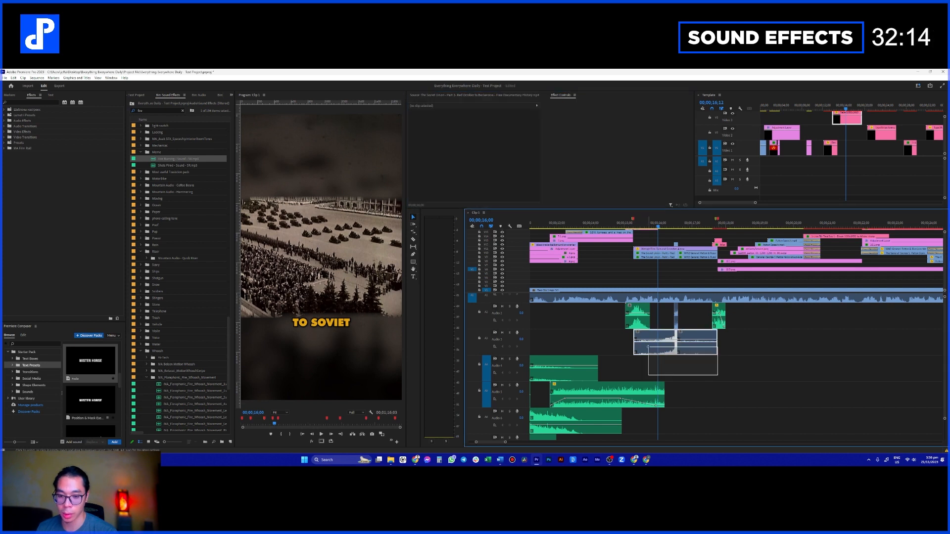
{"action": "key", "text": "Delete"}
- Play back from the end of the soldier shot through the photo collage, checking where sounds are missing
{"action": "left_click", "coordinate": [631, 226]}
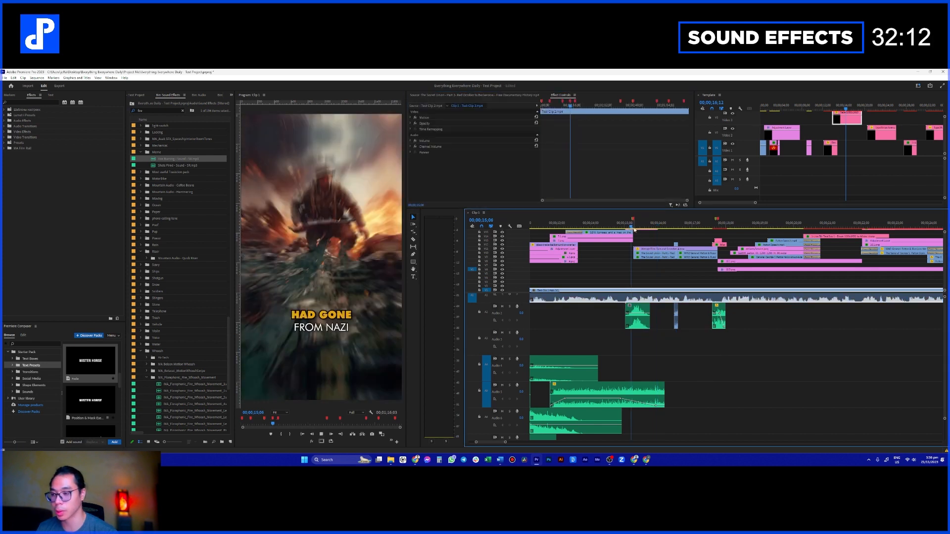
{"action": "key", "text": "space"}
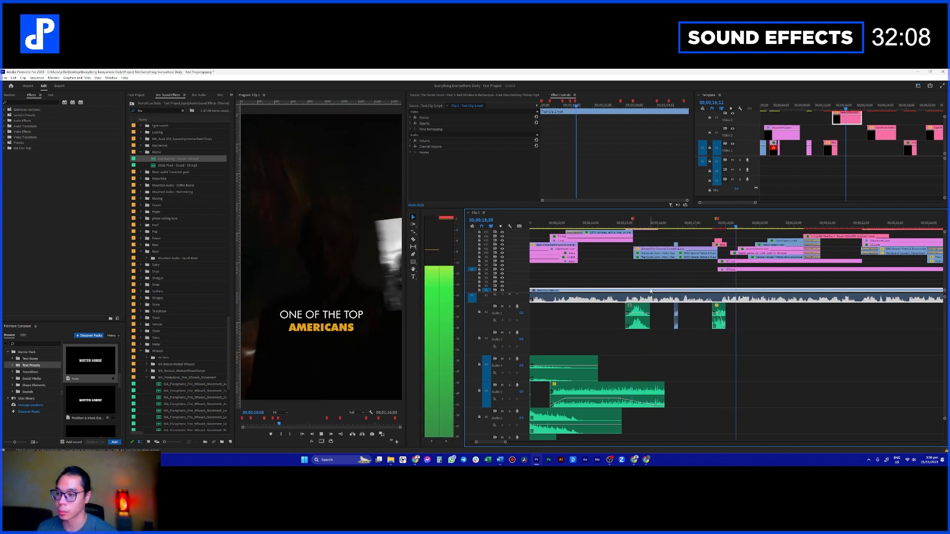
{"action": "key", "text": "space"}
{"action": "left_click", "coordinate": [713, 227]}
{"action": "scroll", "coordinate": [707, 335], "scroll_direction": "down", "scroll_amount": 4}
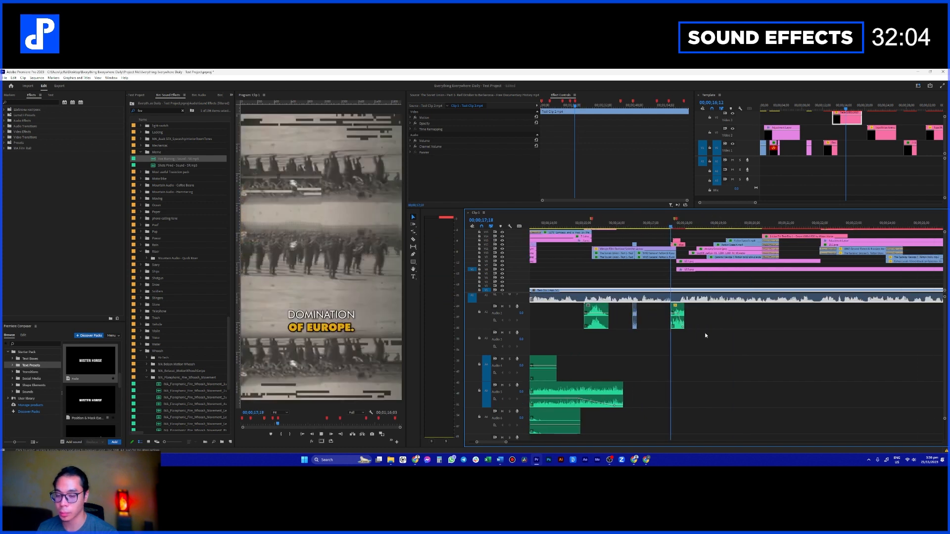
{"action": "key", "text": "space"}
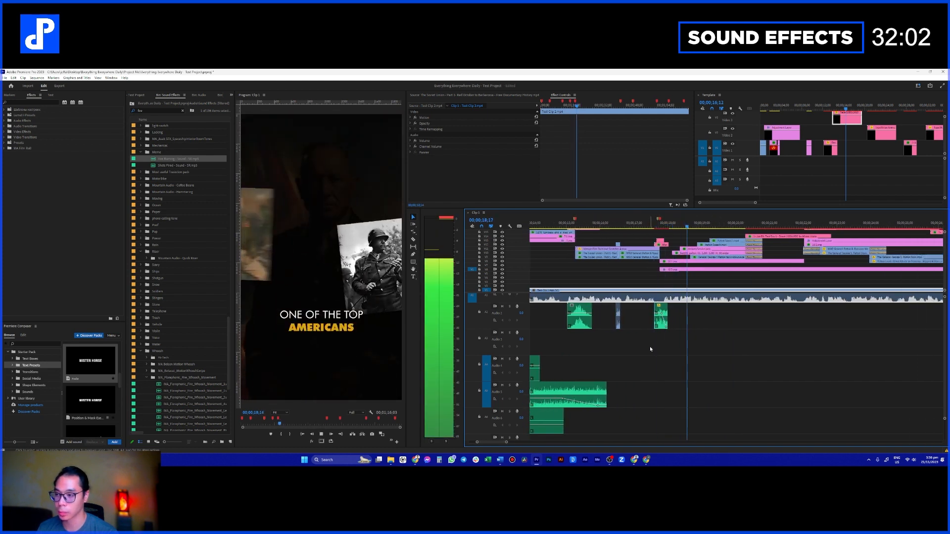
{"action": "key", "text": "space"}
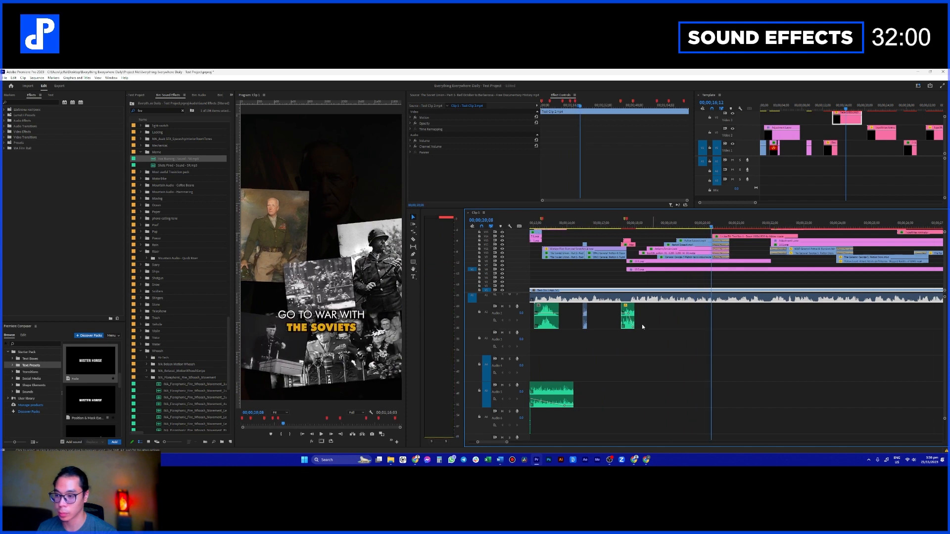
{"action": "key", "text": "space"}
- Move to the first collage photo's entrance, clear the bin search, and expand the folder of Fast Whoosh sounds
{"action": "left_click", "coordinate": [644, 228]}
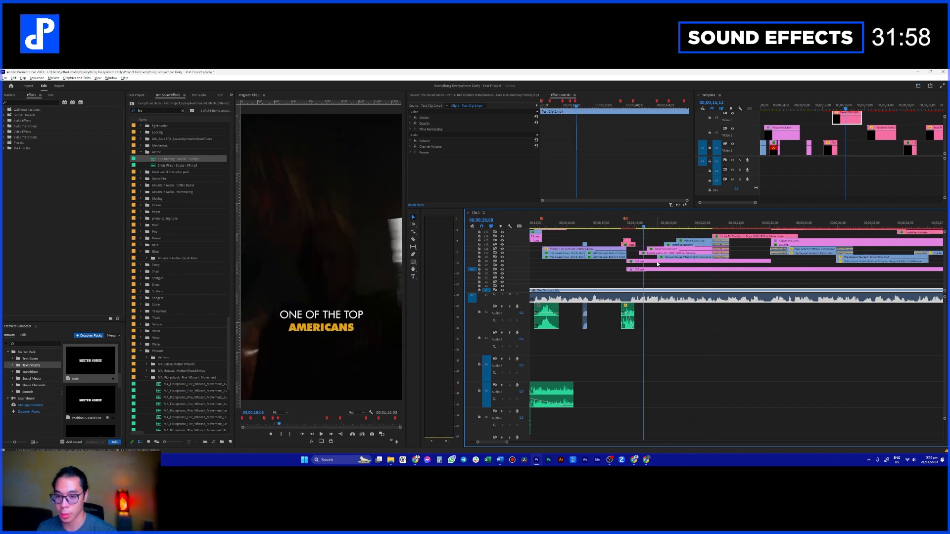
{"action": "key", "text": "="}
{"action": "left_click", "coordinate": [636, 227]}
{"action": "left_click", "coordinate": [644, 253]}
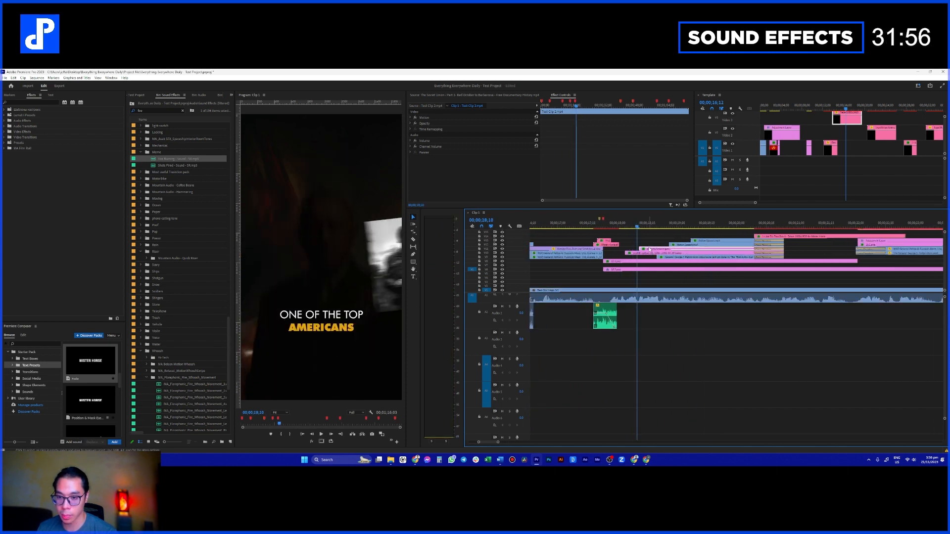
{"action": "left_click", "coordinate": [182, 111]}
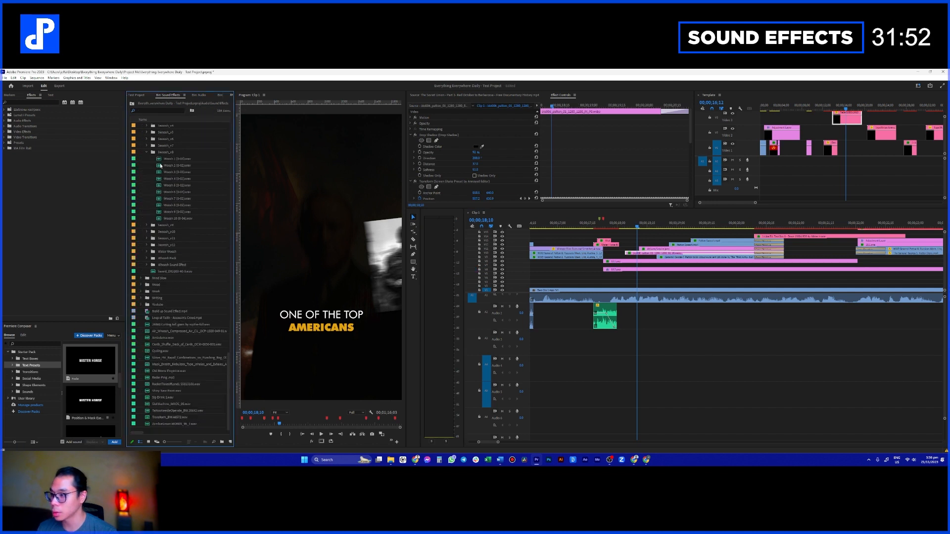
{"action": "left_click", "coordinate": [147, 225]}
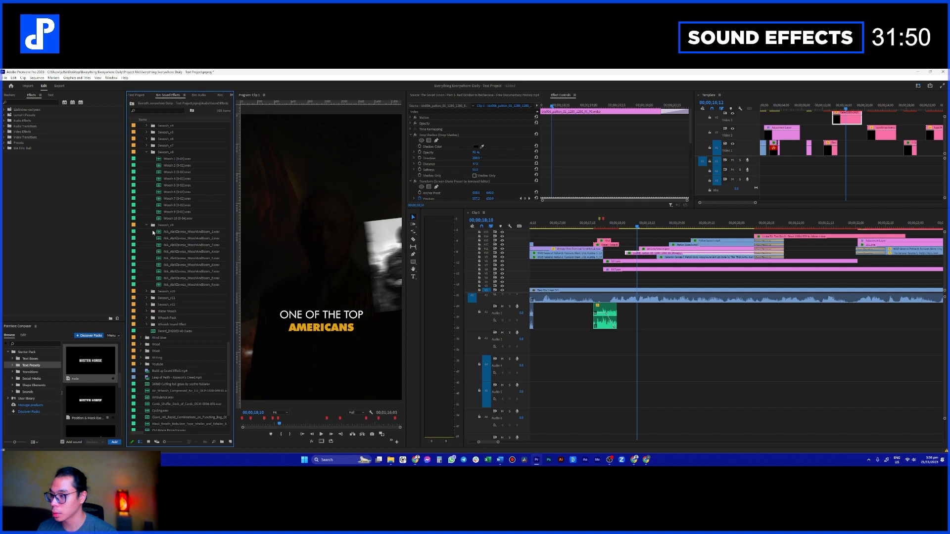
{"action": "left_click", "coordinate": [147, 304]}
- Audition the first four Fast Whoosh sounds in the expanded folder
{"action": "double_click", "coordinate": [159, 312]}
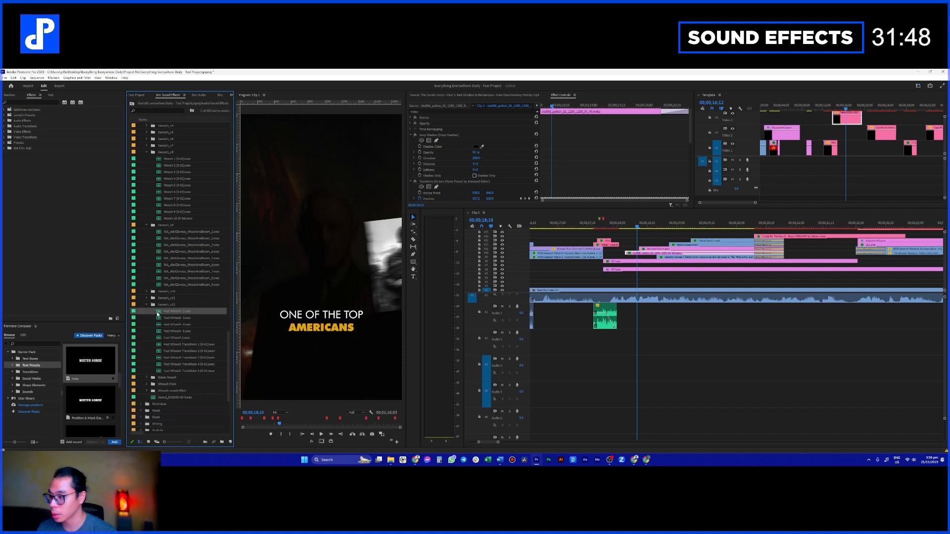
{"action": "key", "text": "space"}
{"action": "double_click", "coordinate": [159, 317]}
{"action": "key", "text": "space"}
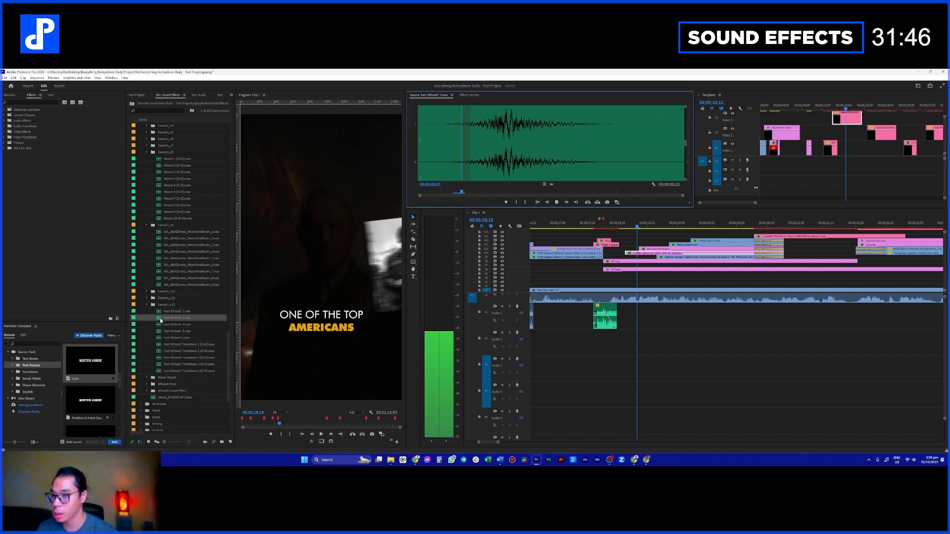
{"action": "double_click", "coordinate": [159, 326]}
{"action": "key", "text": "space"}
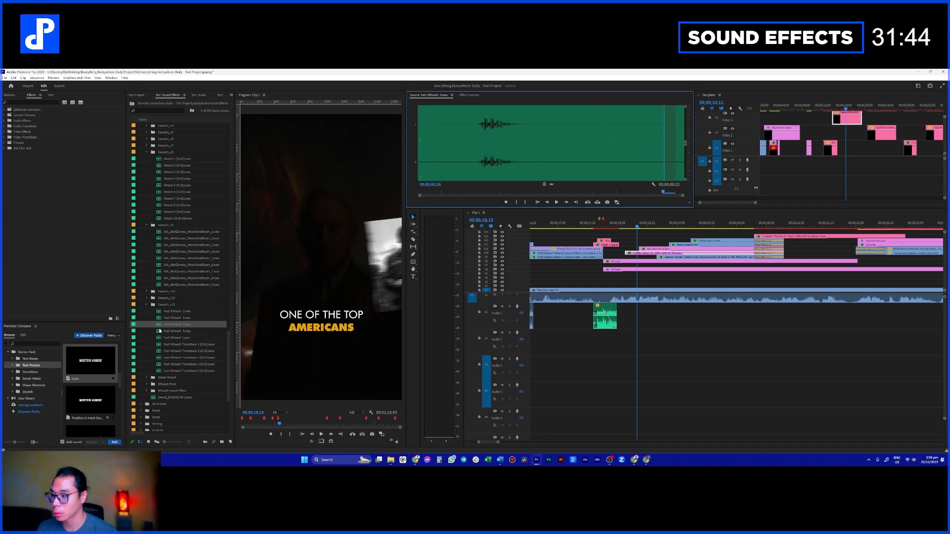
{"action": "double_click", "coordinate": [158, 331]}
{"action": "key", "text": "space"}
- Place the fourth Fast Whoosh under the collage, stagger copies across three audio tracks to match each photo's entrance, and play it back
{"action": "left_click_drag", "start_coordinate": [159, 331], "coordinate": [635, 347]}
{"action": "left_click_drag", "start_coordinate": [651, 349], "coordinate": [668, 367]}
{"action": "left_click", "coordinate": [654, 375]}
{"action": "left_click_drag", "start_coordinate": [631, 340], "coordinate": [673, 318]}
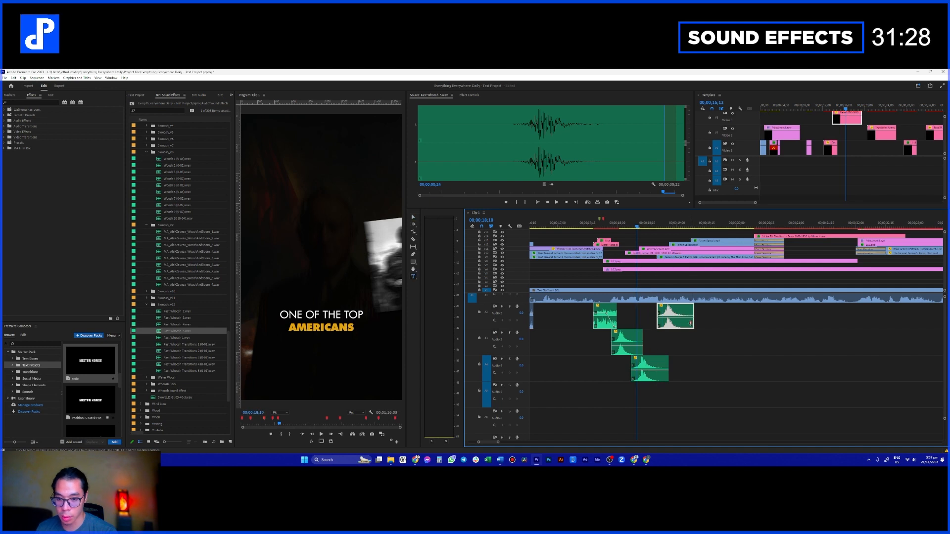
{"action": "left_click_drag", "start_coordinate": [692, 321], "coordinate": [693, 344]}
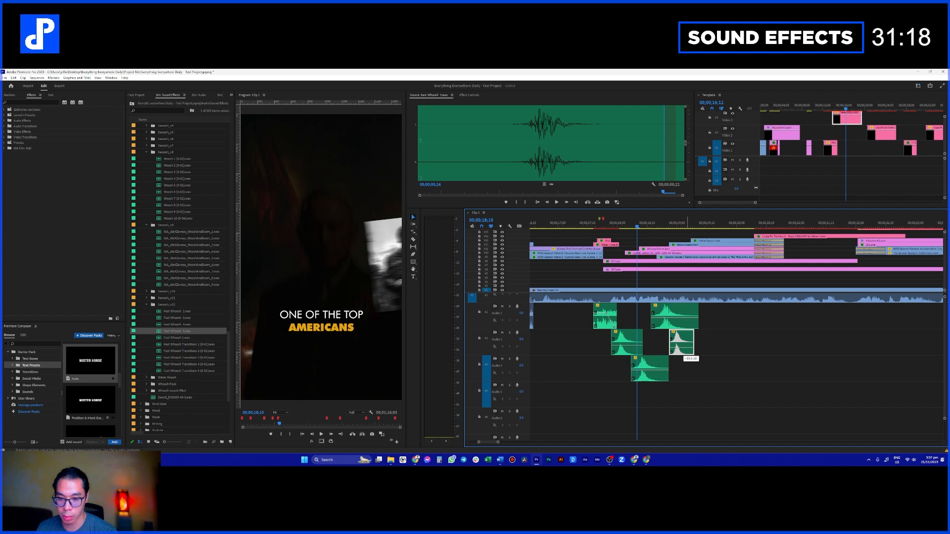
{"action": "left_click_drag", "start_coordinate": [686, 338], "coordinate": [723, 366]}
{"action": "left_click", "coordinate": [612, 228]}
{"action": "key", "text": "space"}
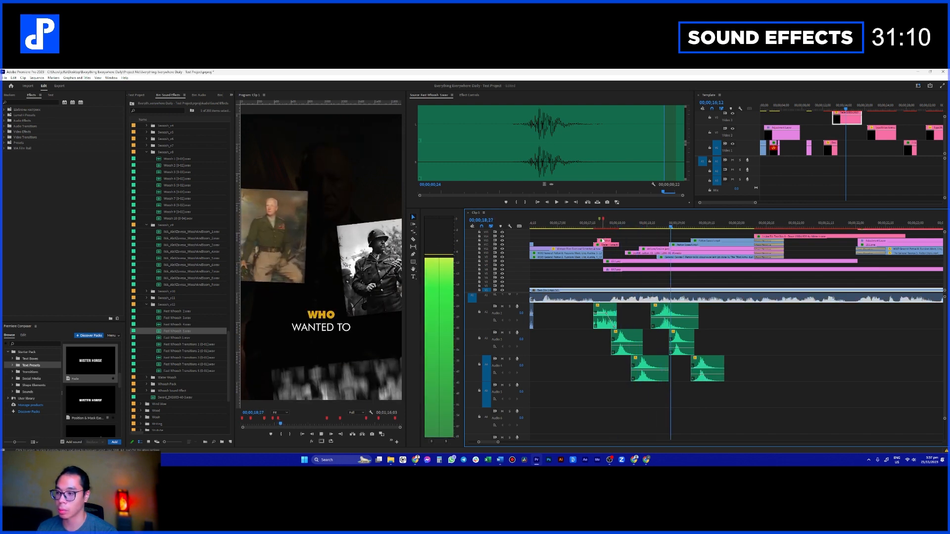
{"action": "key", "text": "space"}
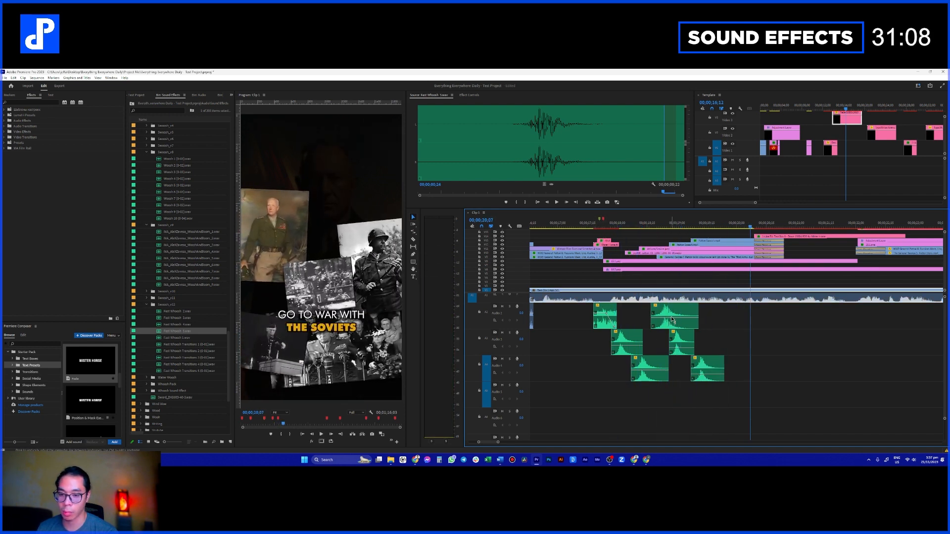
- Select all five whoosh clips under the photo collage and apply the Pitch Shifter effect to them
{"action": "left_click", "coordinate": [685, 321]}
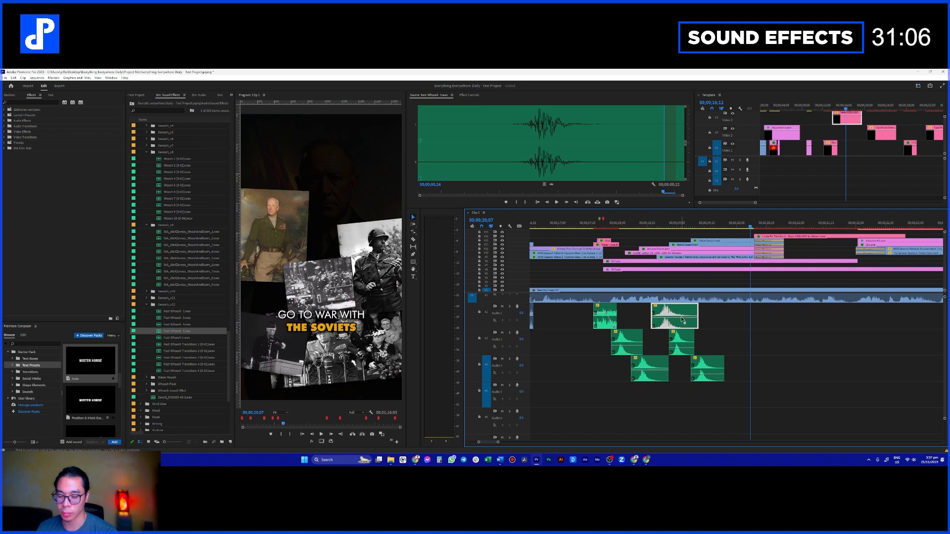
{"action": "left_click_drag", "start_coordinate": [735, 388], "coordinate": [629, 306]}
{"action": "left_click", "coordinate": [30, 103]}
{"action": "type", "text": "pitch"}
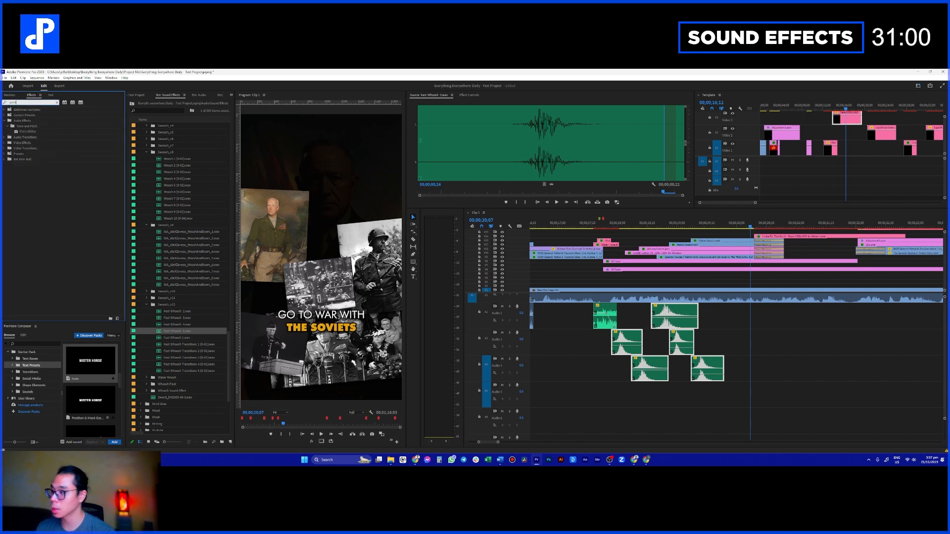
{"action": "left_click_drag", "start_coordinate": [27, 132], "coordinate": [633, 347]}
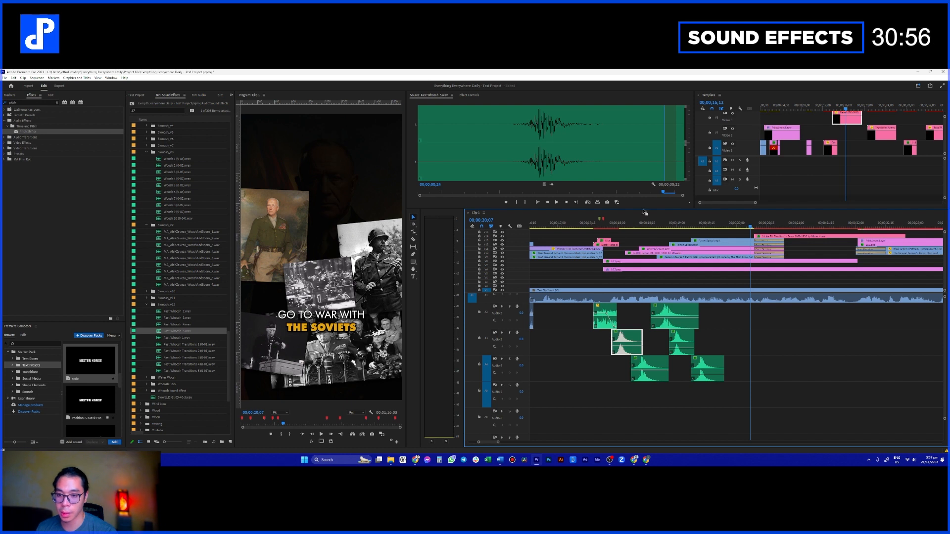
- Lower the semitone transpose in the Pitch Shifter settings of the first whoosh on the second audio track and return to the collage's start
{"action": "left_click", "coordinate": [637, 223]}
{"action": "left_click", "coordinate": [464, 95]}
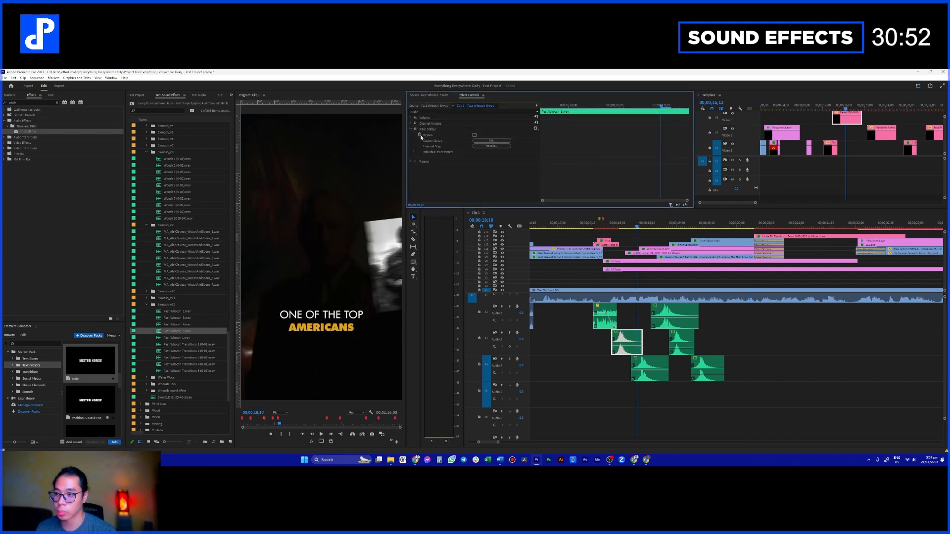
{"action": "left_click", "coordinate": [491, 141]}
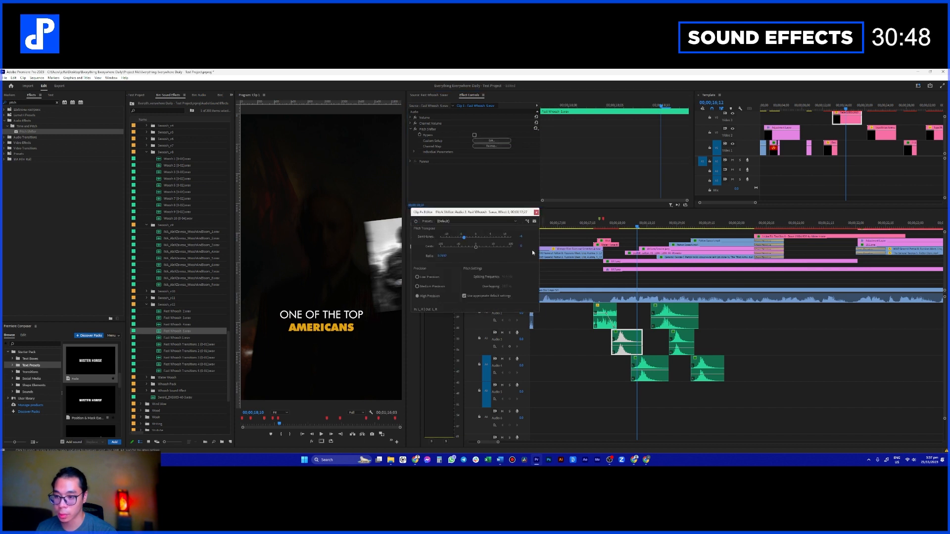
{"action": "left_click", "coordinate": [609, 225]}
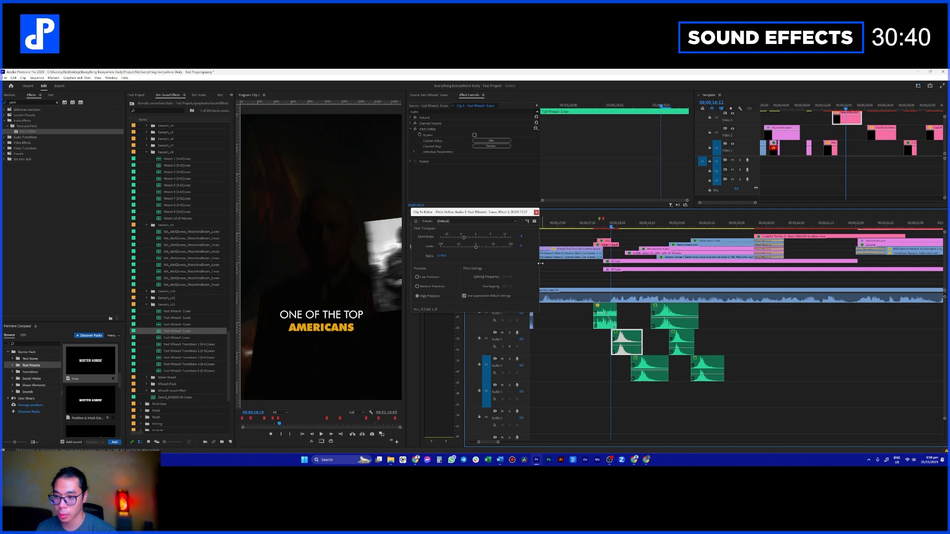
- Paste the first whoosh's attributes, including its Pitch Shifter effect, onto the other four whoosh clips and play back the collage
{"action": "left_click", "coordinate": [634, 322]}
{"action": "left_click", "coordinate": [631, 341]}
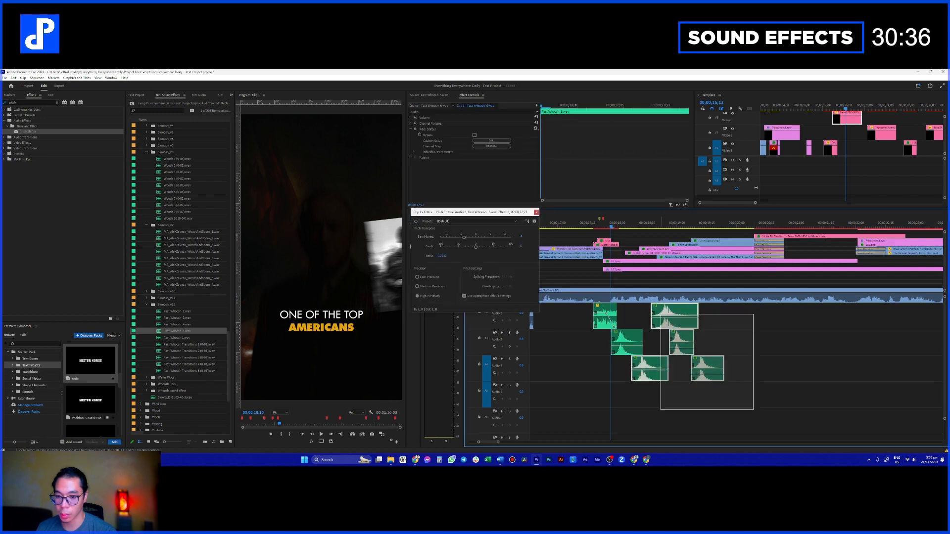
{"action": "right_click", "coordinate": [663, 297]}
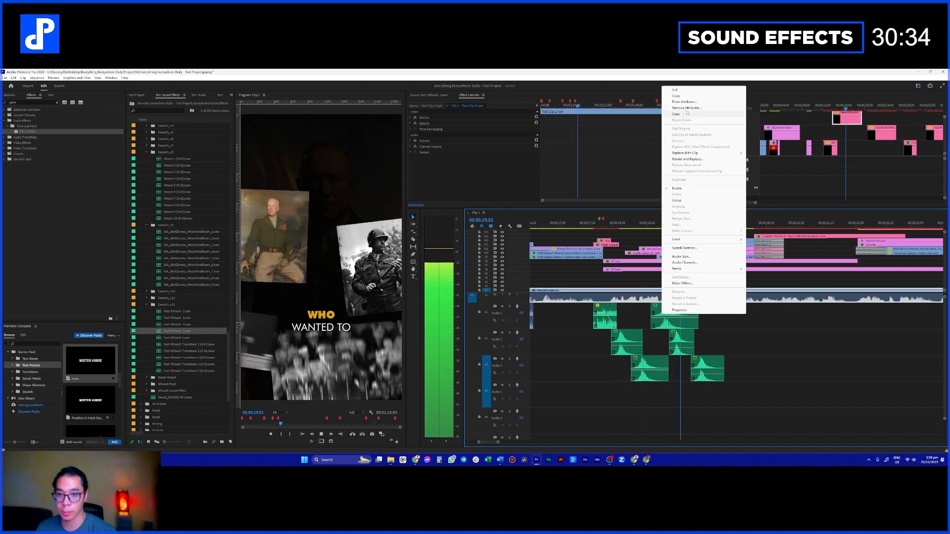
{"action": "left_click", "coordinate": [635, 339]}
{"action": "left_click_drag", "start_coordinate": [743, 409], "coordinate": [649, 311]}
{"action": "right_click", "coordinate": [663, 311]}
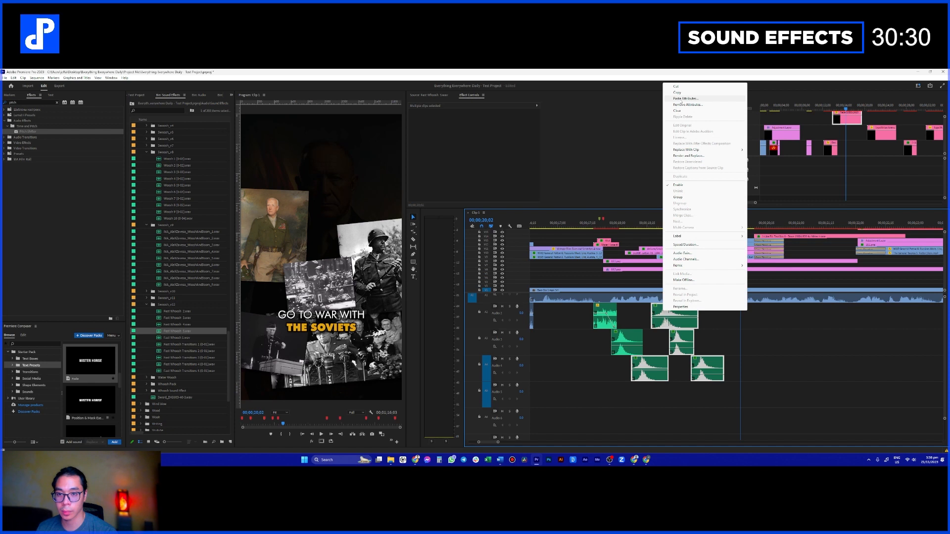
{"action": "left_click", "coordinate": [685, 98]}
{"action": "left_click", "coordinate": [489, 355]}
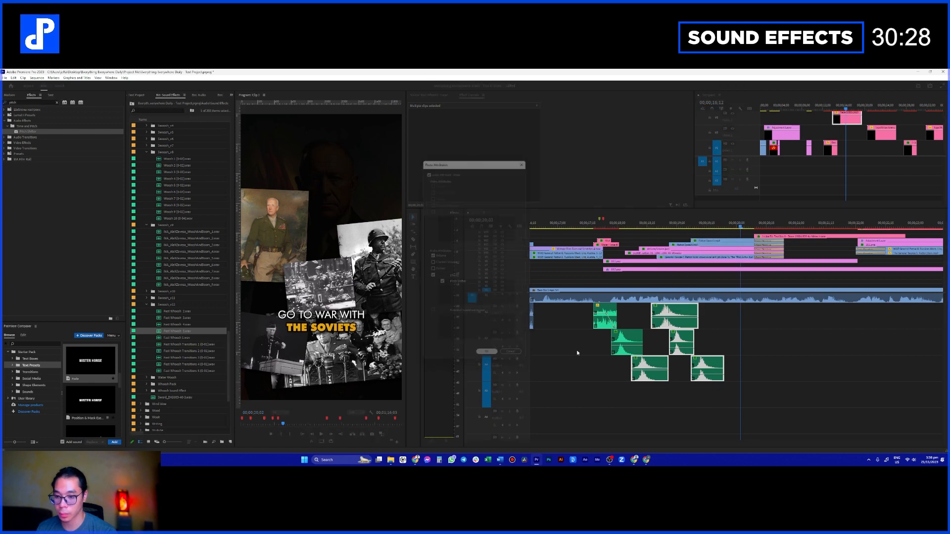
{"action": "left_click", "coordinate": [610, 227]}
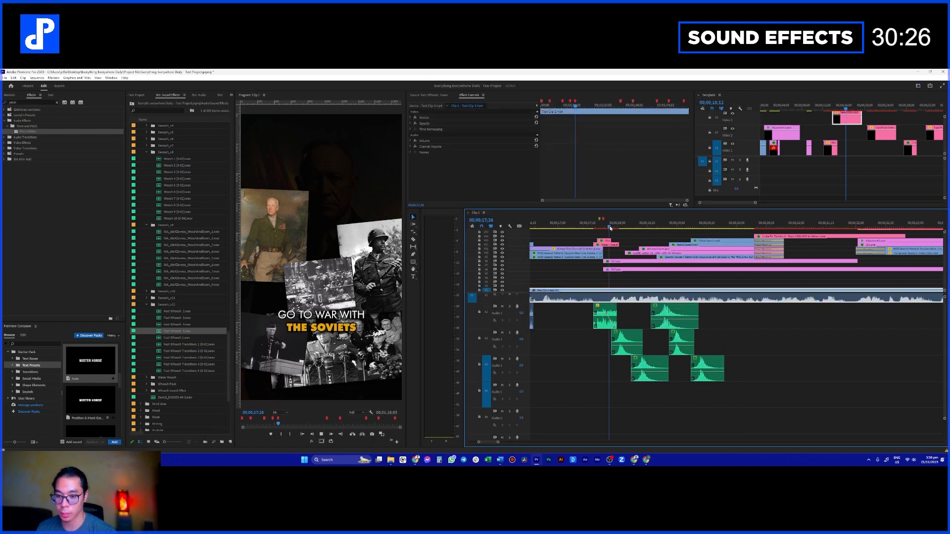
{"action": "key", "text": "space"}
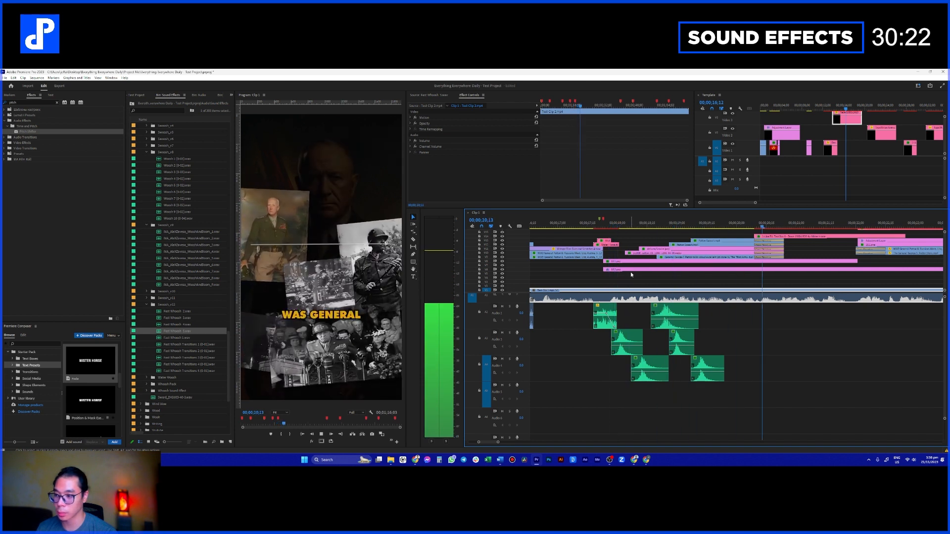
{"action": "key", "text": "space"}
- Move to the "WHO WANTED TO" caption, search the sound effects bin for "bell", and audition the bell sound among the subtle hits
{"action": "scroll", "coordinate": [730, 357], "scroll_direction": "down", "scroll_amount": 4}
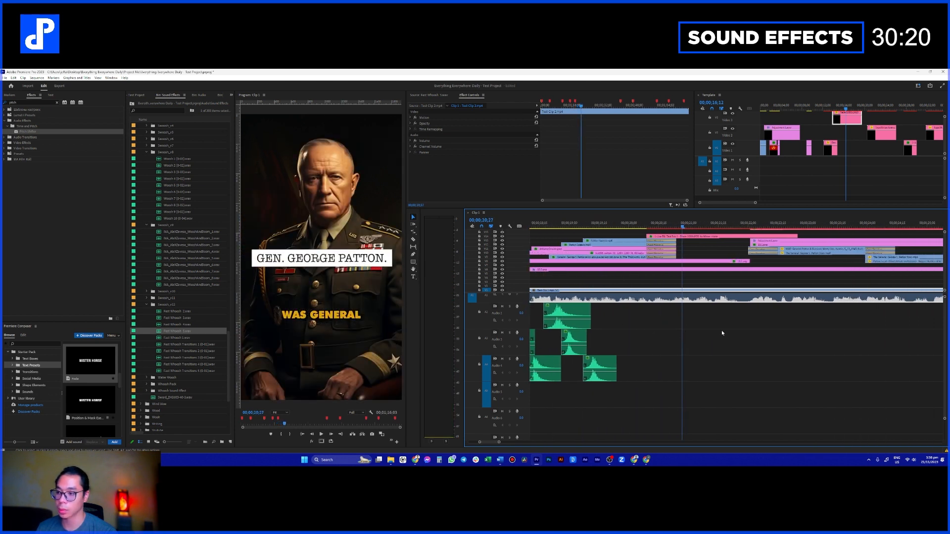
{"action": "left_click", "coordinate": [605, 224]}
{"action": "left_click_drag", "start_coordinate": [604, 223], "coordinate": [572, 224]}
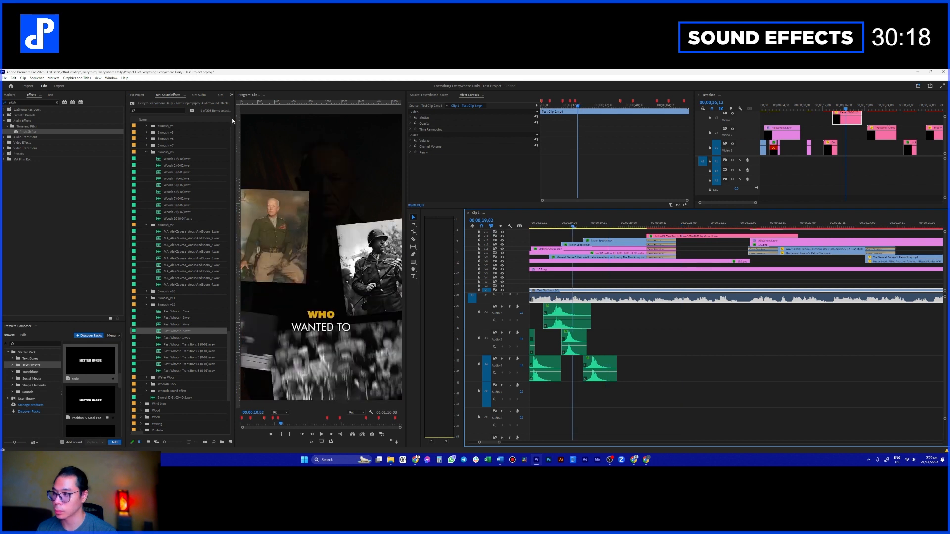
{"action": "left_click", "coordinate": [171, 111]}
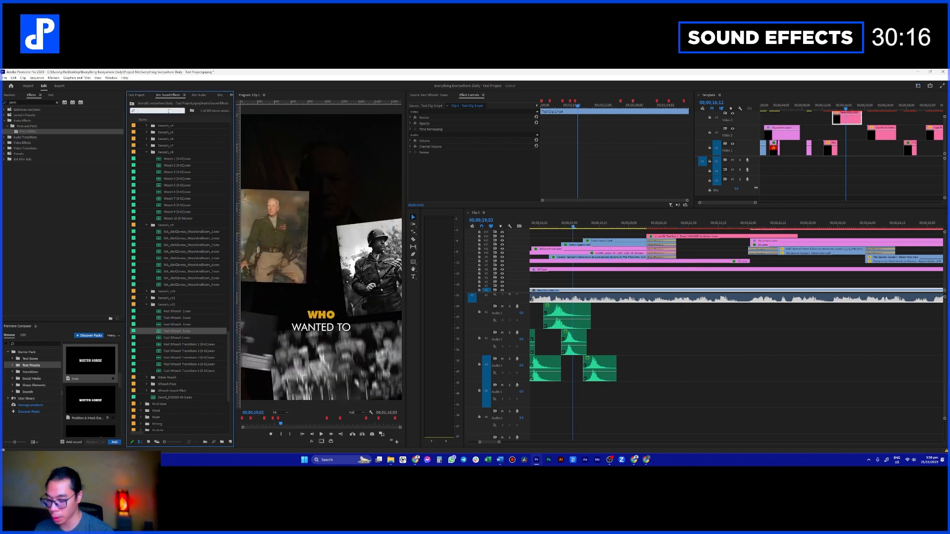
{"action": "type", "text": "bell"}
{"action": "scroll", "coordinate": [189, 296], "scroll_direction": "up", "scroll_amount": 5}
{"action": "scroll", "coordinate": [159, 239], "scroll_direction": "up", "scroll_amount": 12}
{"action": "left_click", "coordinate": [166, 172]}
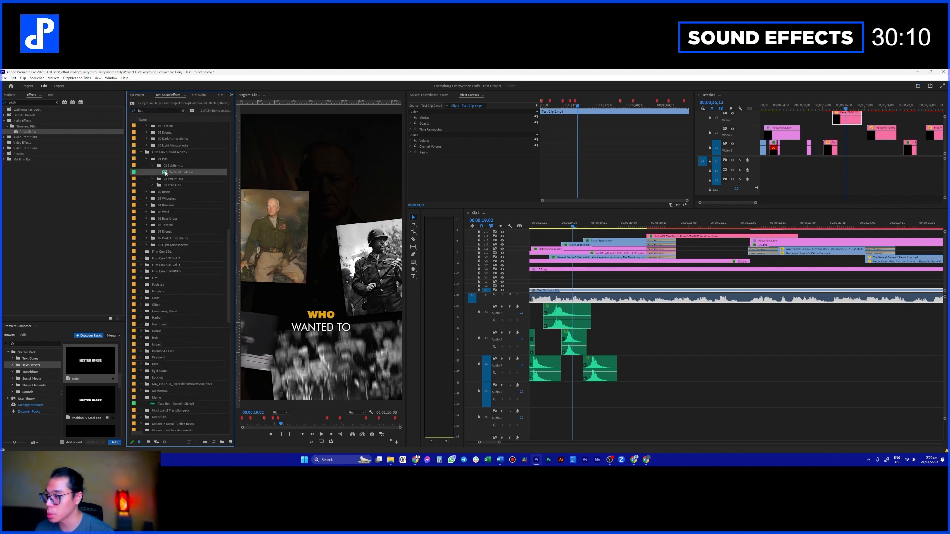
{"action": "double_click", "coordinate": [166, 173]}
{"action": "key", "text": "space"}
{"action": "key", "text": "space"}
{"action": "left_click_drag", "start_coordinate": [167, 173], "coordinate": [188, 168]}
- Audition the first elevator bell ding sound and place it on the fourth audio track at the playhead
{"action": "scroll", "coordinate": [183, 190], "scroll_direction": "up", "scroll_amount": 13}
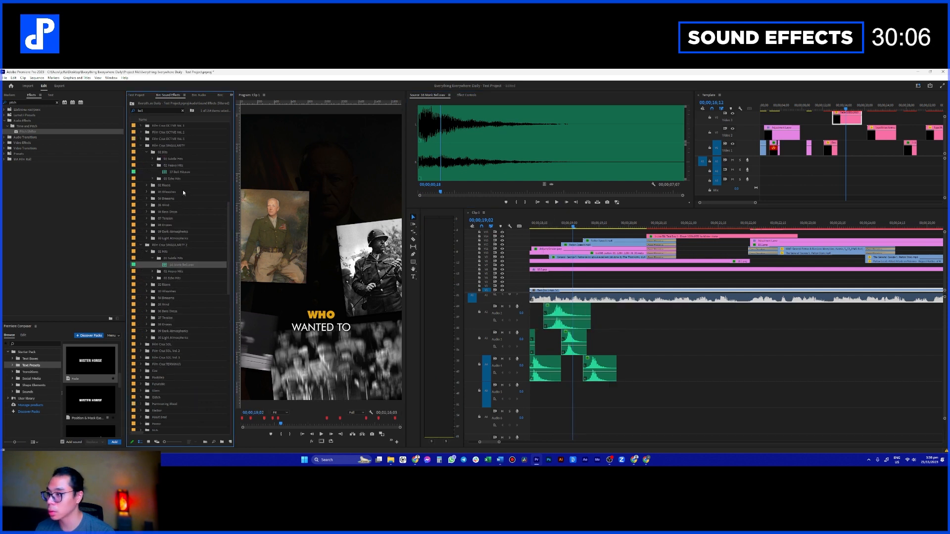
{"action": "double_click", "coordinate": [165, 245]}
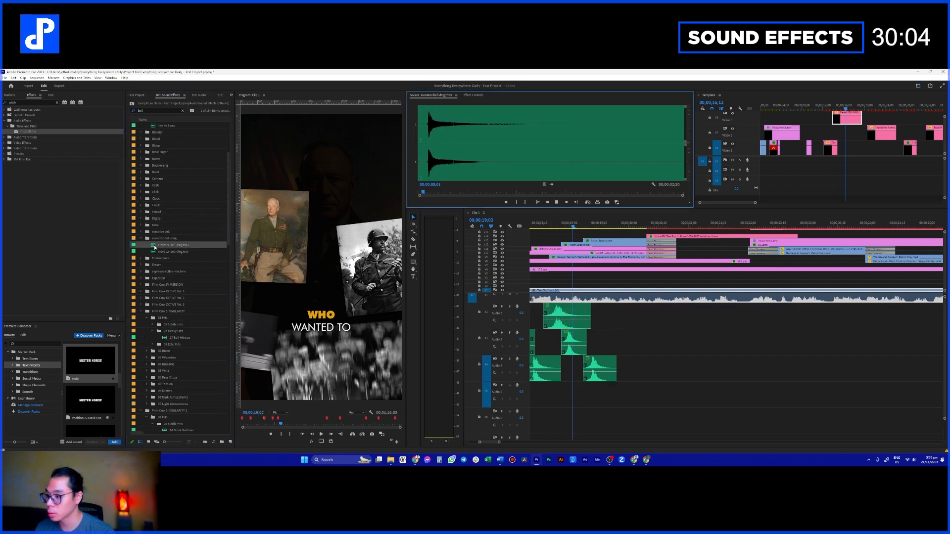
{"action": "key", "text": "space"}
{"action": "left_click_drag", "start_coordinate": [165, 246], "coordinate": [569, 395]}
- Try reversing the elevator bell ding clip and sliding it earlier, and undo both changes
{"action": "left_click", "coordinate": [637, 405]}
{"action": "right_click", "coordinate": [638, 405]}
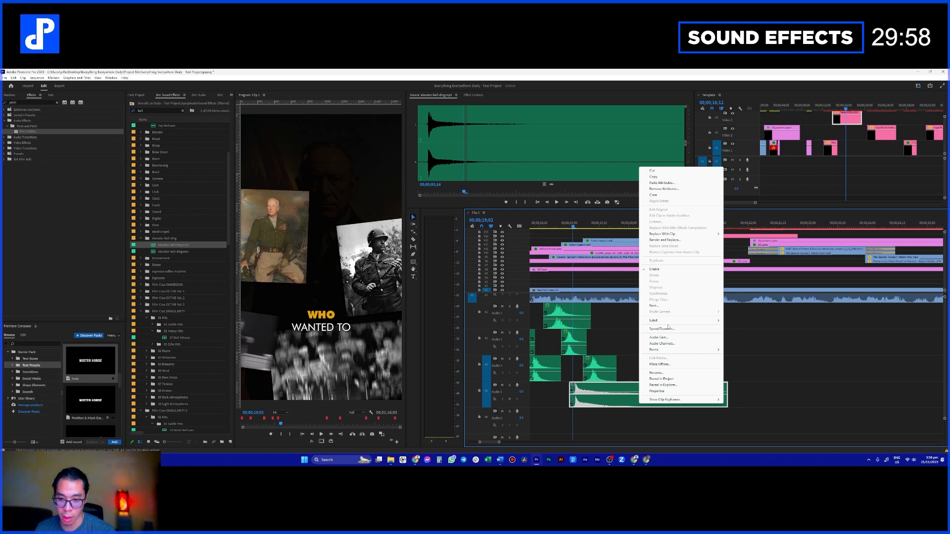
{"action": "left_click", "coordinate": [669, 331]}
{"action": "left_click", "coordinate": [461, 291]}
{"action": "mouse_move", "coordinate": [604, 392]}
{"action": "left_mouse_down"}
{"action": "mouse_move", "coordinate": [568, 387]}
{"action": "mouse_move", "coordinate": [598, 388]}
{"action": "left_mouse_up"}
{"action": "scroll", "coordinate": [638, 356], "scroll_direction": "up", "scroll_amount": 3}
{"action": "scroll", "coordinate": [644, 355], "scroll_direction": "down", "scroll_amount": 1}
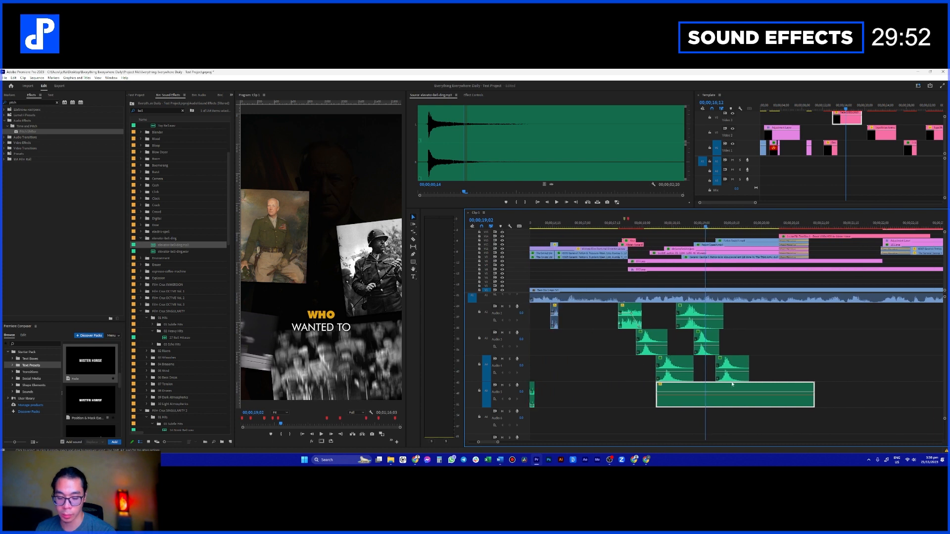
{"action": "left_click", "coordinate": [776, 362]}
{"action": "key", "text": "ctrl+z"}
{"action": "key", "text": "ctrl+z"}
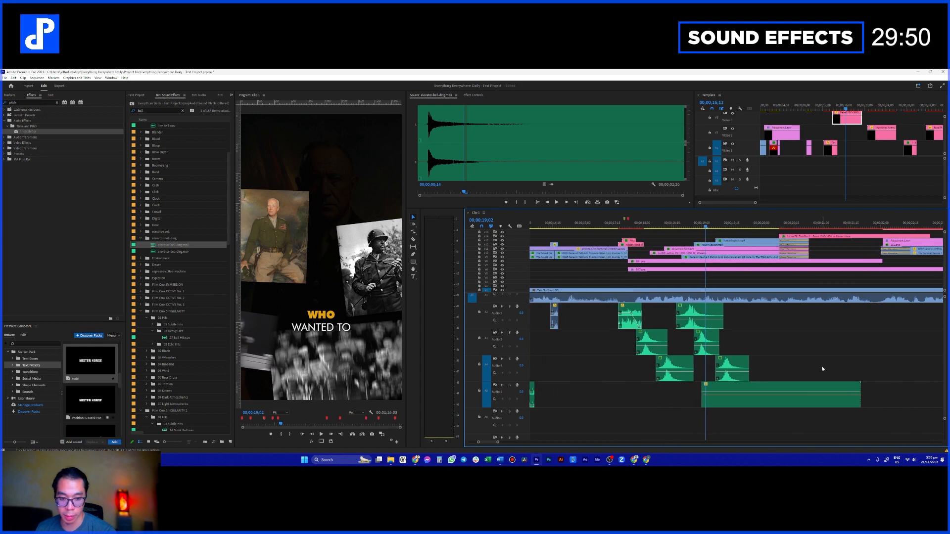
- Reverse the elevator bell ding clip, slide it earlier so it ends at the General Patton portrait's entrance, and play it back
{"action": "right_click", "coordinate": [783, 390]}
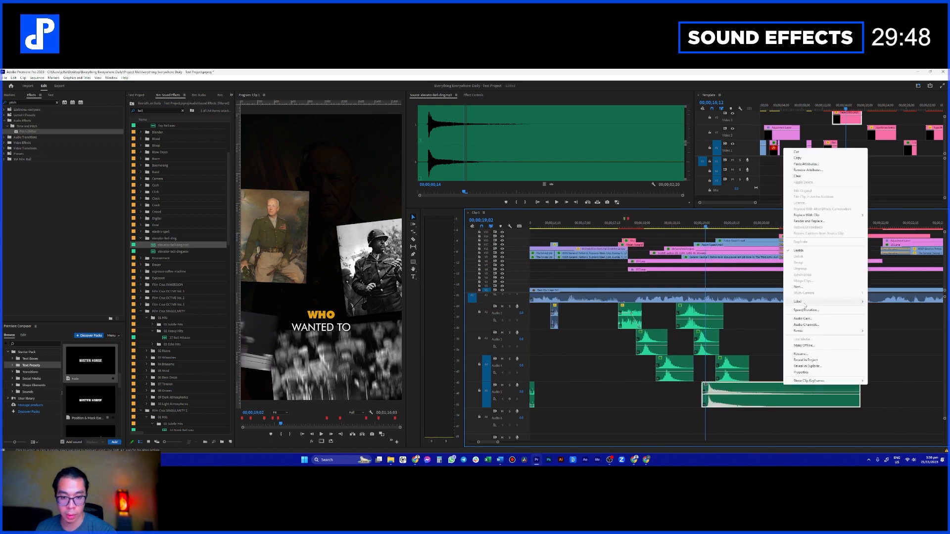
{"action": "left_click", "coordinate": [801, 310]}
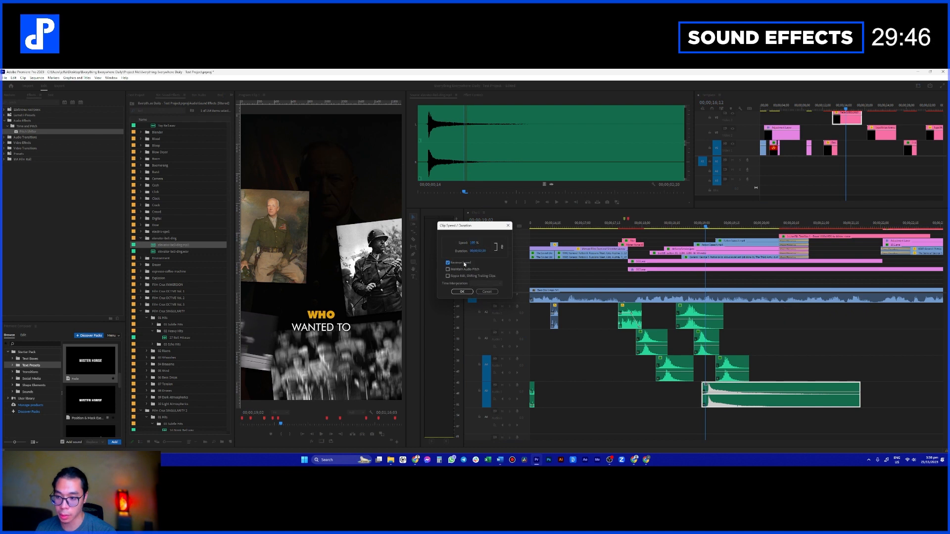
{"action": "left_click", "coordinate": [467, 292]}
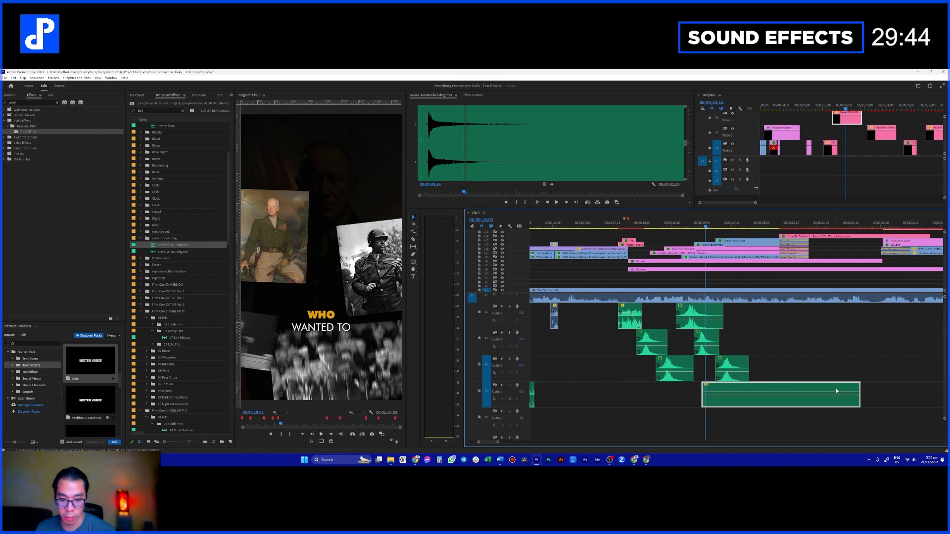
{"action": "key", "text": "space"}
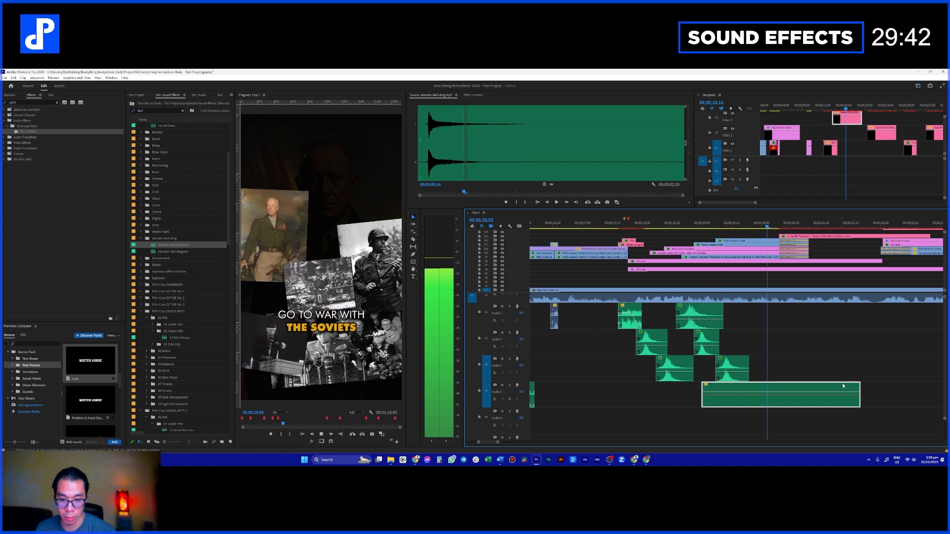
{"action": "left_click_drag", "start_coordinate": [839, 391], "coordinate": [795, 391]}
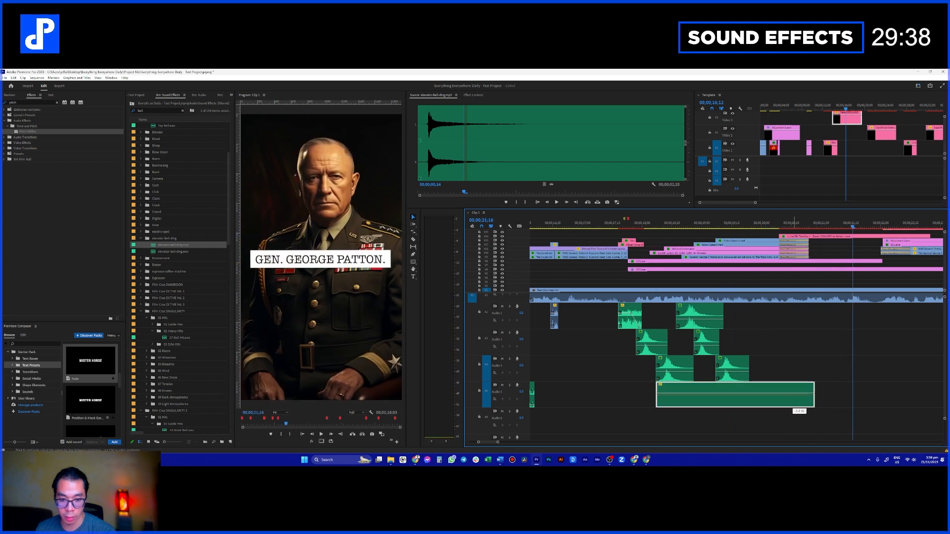
{"action": "left_click", "coordinate": [654, 227]}
{"action": "key", "text": "space"}
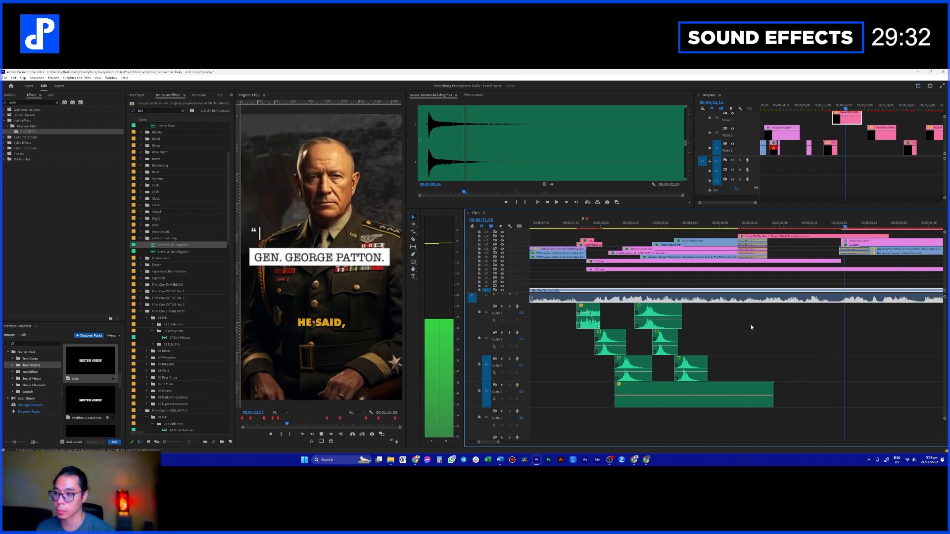
- Search the sound effects bin for "keyboard" and audition the first computer keyboard typing sound
{"action": "scroll", "coordinate": [752, 326], "scroll_direction": "down", "scroll_amount": 5}
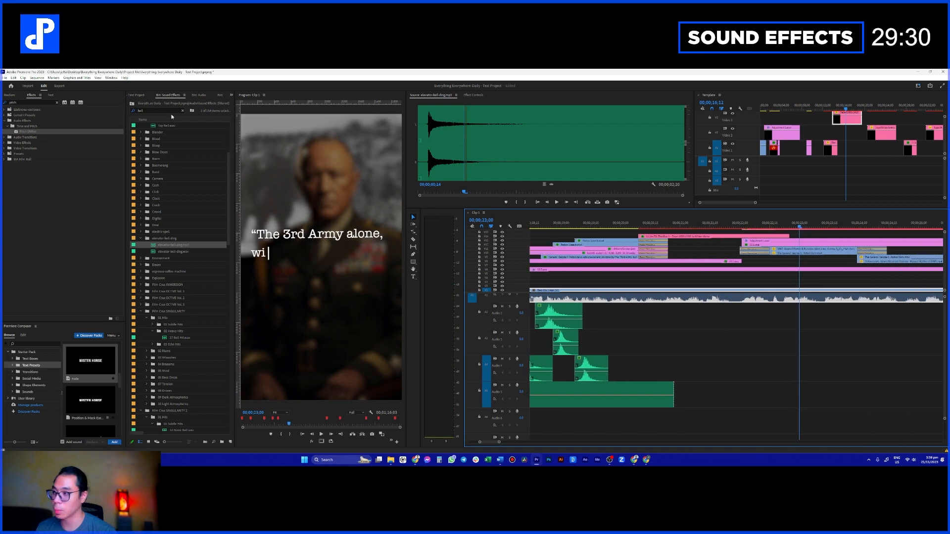
{"action": "left_click", "coordinate": [162, 111]}
{"action": "type", "text": "keyboard"}
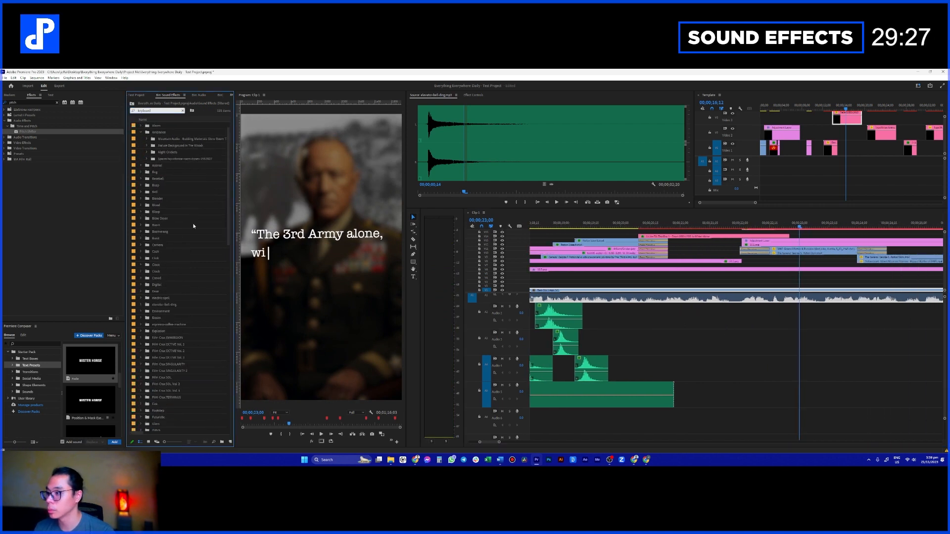
{"action": "scroll", "coordinate": [194, 226], "scroll_direction": "down", "scroll_amount": 5}
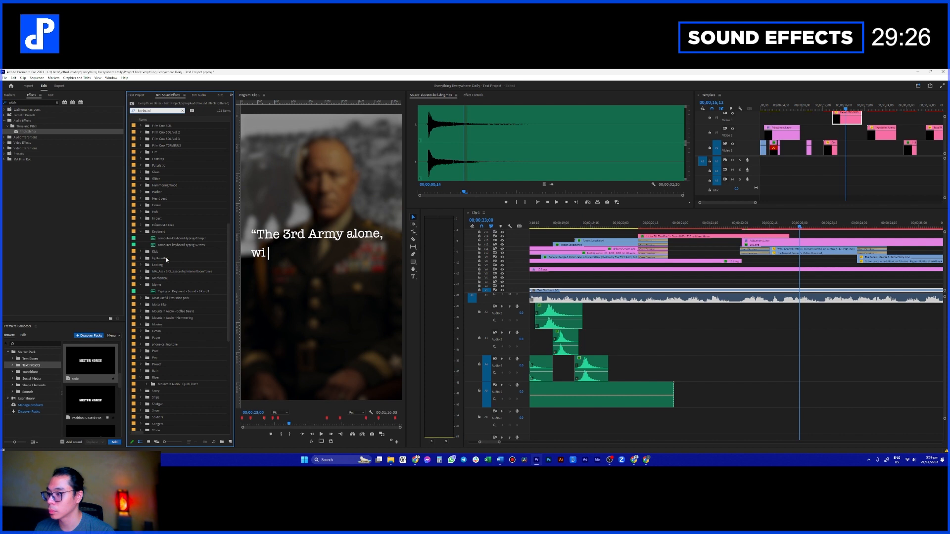
{"action": "double_click", "coordinate": [153, 240]}
{"action": "key", "text": "space"}
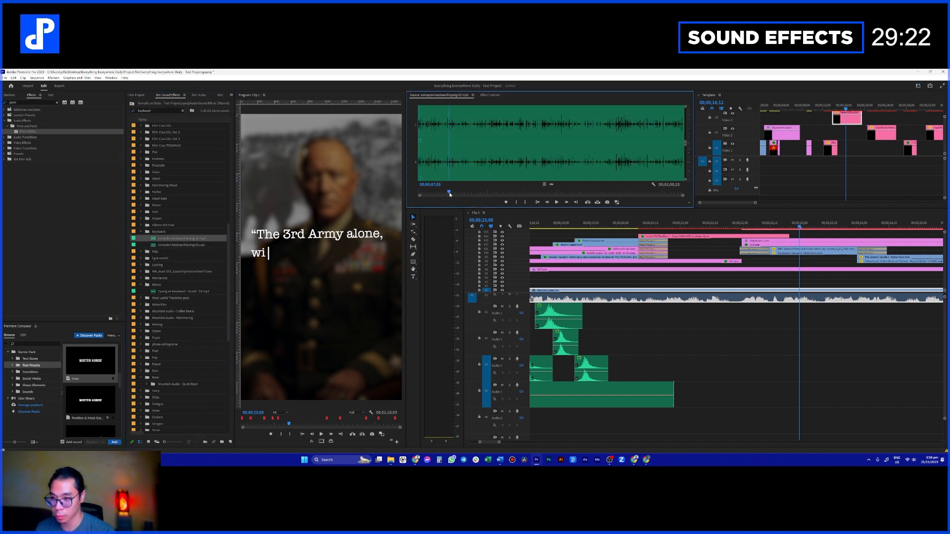
- Mark an out point about 7 seconds into the typing sound and place it on the second audio track where the quote scene begins
{"action": "key", "text": "o"}
{"action": "left_click_drag", "start_coordinate": [768, 304], "coordinate": [742, 369]}
{"action": "left_click_drag", "start_coordinate": [742, 369], "coordinate": [742, 369]}
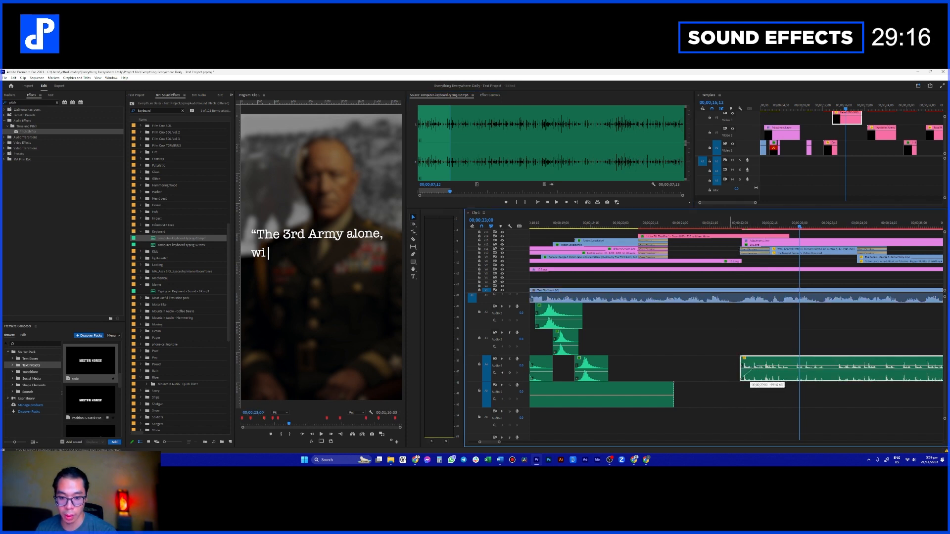
{"action": "scroll", "coordinate": [732, 366], "scroll_direction": "right", "scroll_amount": 3}
{"action": "left_click_drag", "start_coordinate": [729, 356], "coordinate": [731, 336]}
- Trim the end of the keyboard typing clip to match the end of the quote scene
{"action": "scroll", "coordinate": [762, 334], "scroll_direction": "right", "scroll_amount": 2}
{"action": "scroll", "coordinate": [808, 332], "scroll_direction": "down", "scroll_amount": 4}
{"action": "scroll", "coordinate": [834, 320], "scroll_direction": "right", "scroll_amount": 2}
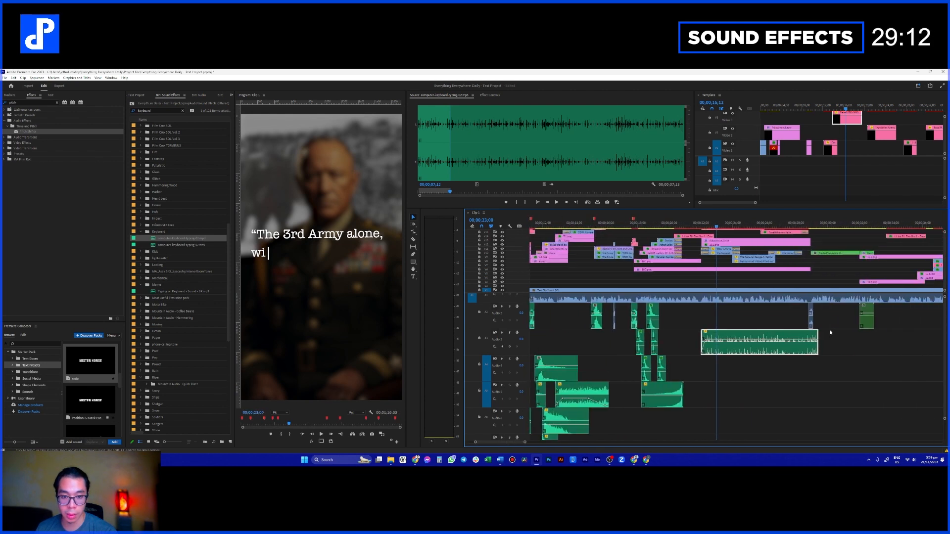
{"action": "left_click_drag", "start_coordinate": [811, 337], "coordinate": [808, 338]}
{"action": "scroll", "coordinate": [765, 331], "scroll_direction": "up", "scroll_amount": 3}
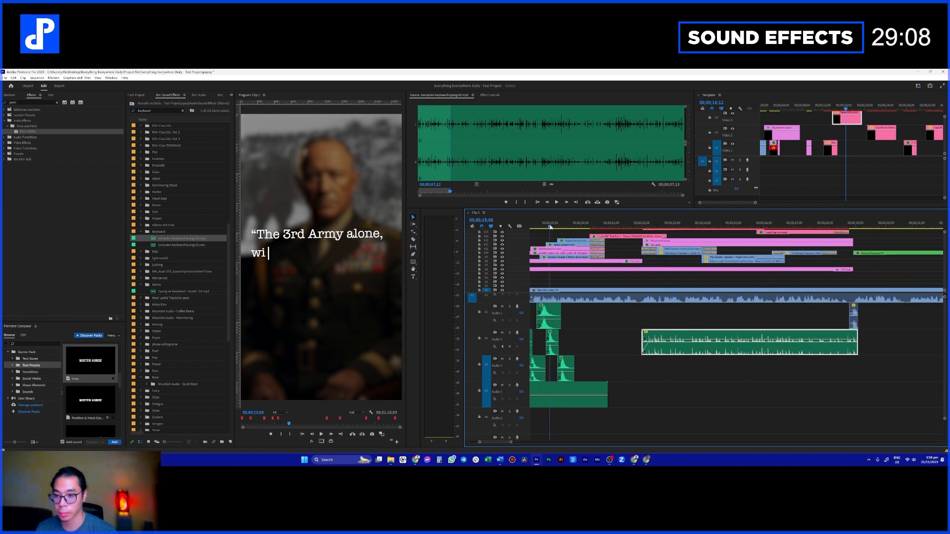
- Clear the bin search, play the collage's "go to war" line, and audition the war ambience loop from the ambience folder
{"action": "left_click", "coordinate": [604, 343]}
{"action": "scroll", "coordinate": [171, 124], "scroll_direction": "up", "scroll_amount": 6}
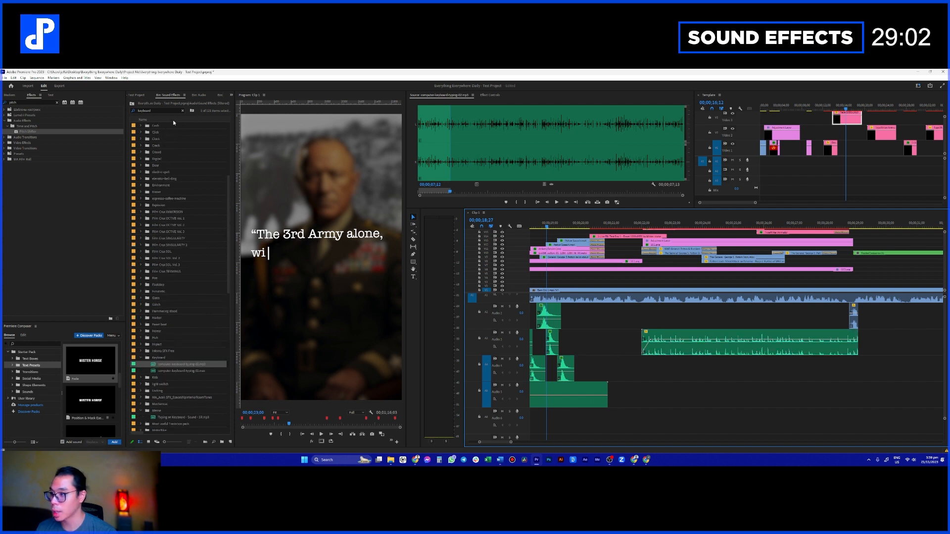
{"action": "left_click", "coordinate": [183, 110]}
{"action": "key", "text": "space"}
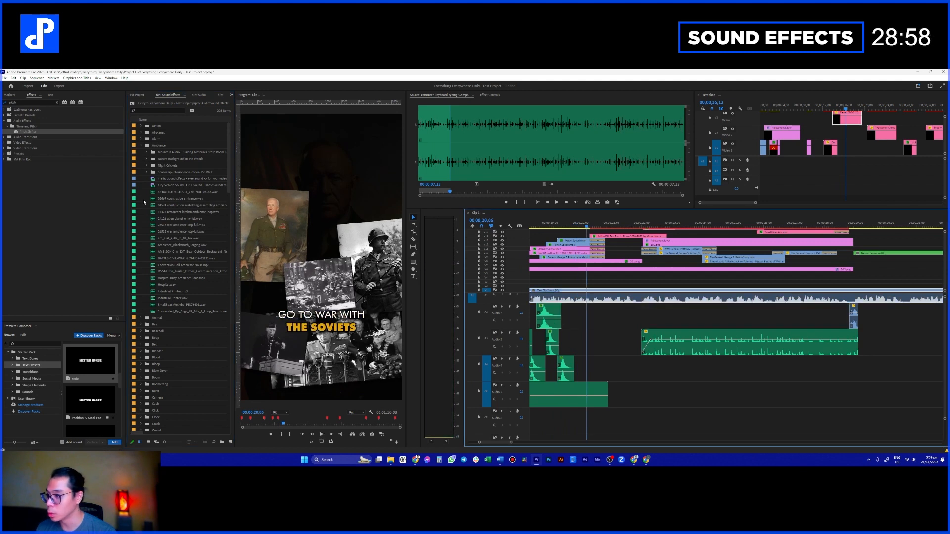
{"action": "left_click", "coordinate": [154, 212]}
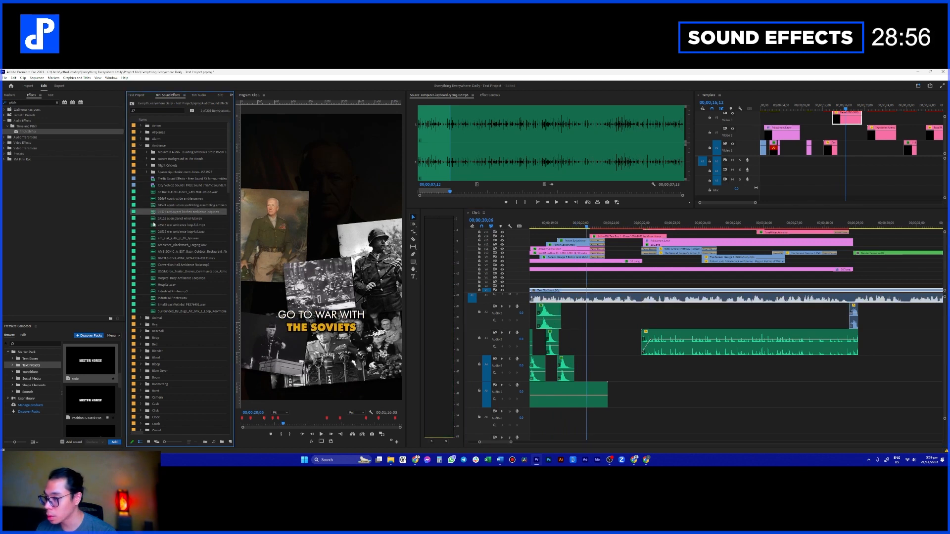
{"action": "double_click", "coordinate": [154, 224]}
{"action": "key", "text": "space"}
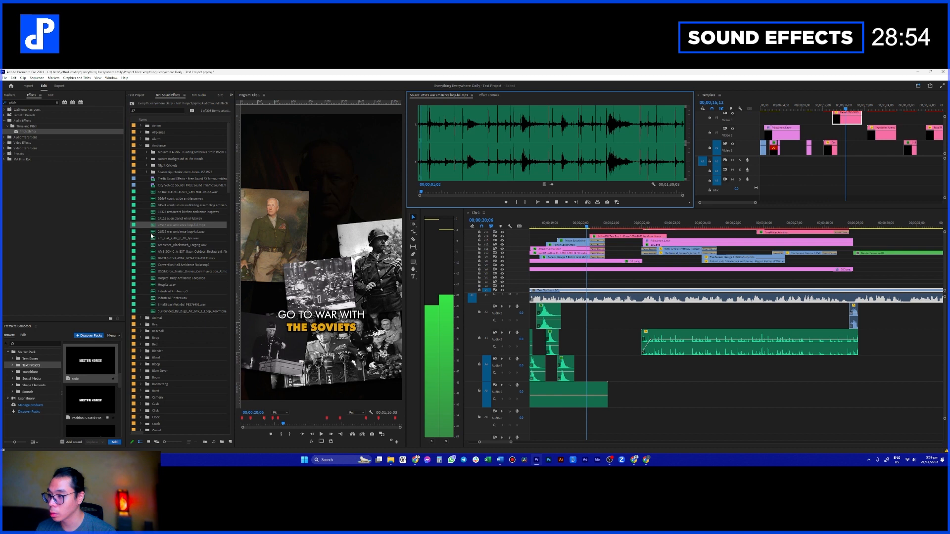
- Place the war ambience loop on a lower audio track, cut off its excess at the quote scene's end, and extend its start to the go-to-war line
{"action": "left_click_drag", "start_coordinate": [154, 227], "coordinate": [645, 371]}
{"action": "left_click", "coordinate": [859, 361]}
{"action": "key", "text": "v"}
{"action": "left_click", "coordinate": [871, 367]}
{"action": "key", "text": "Delete"}
{"action": "left_click_drag", "start_coordinate": [644, 372], "coordinate": [620, 431]}
{"action": "left_click_drag", "start_coordinate": [848, 419], "coordinate": [857, 418]}
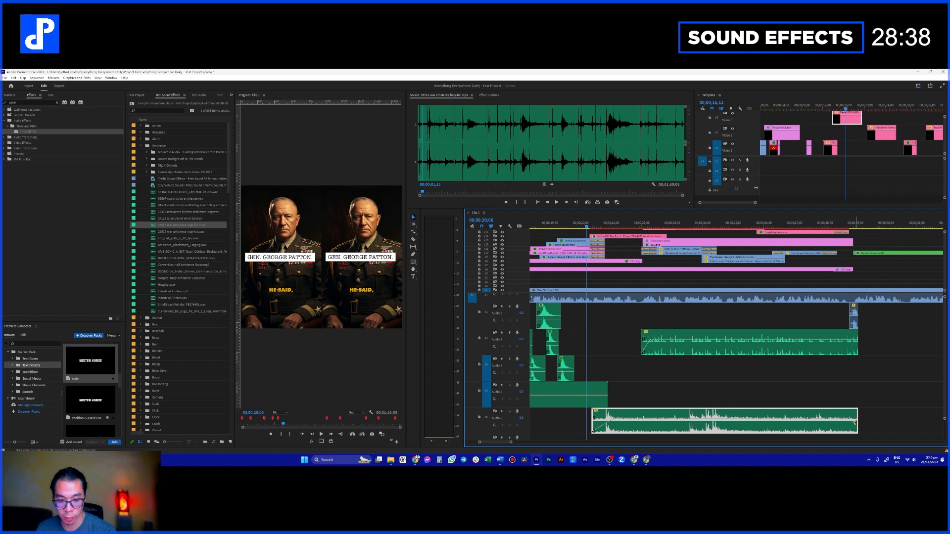
- Move the war ambience clip up to the third audio track beneath the keyboard typing and slightly lower its volume while playing the quote scene
{"action": "left_click_drag", "start_coordinate": [722, 420], "coordinate": [720, 368]}
{"action": "key", "text": "space"}
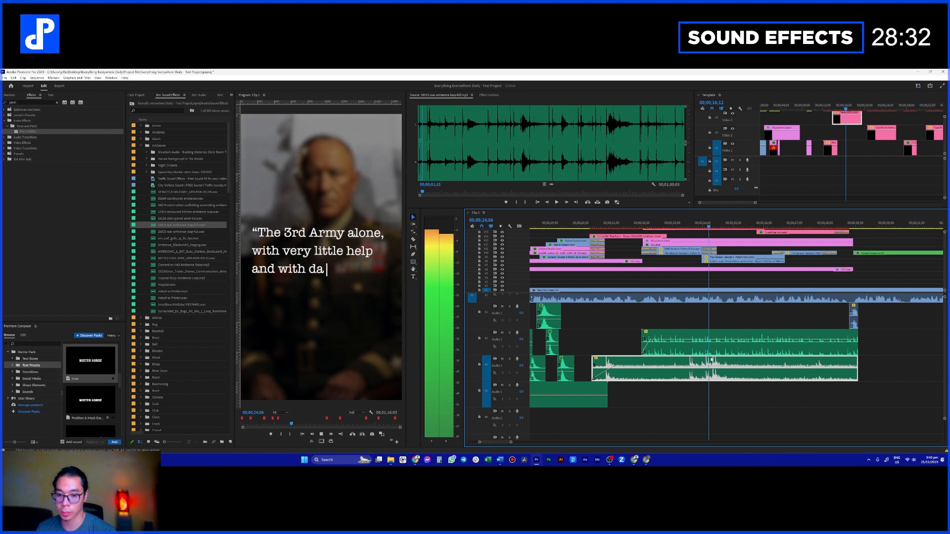
{"action": "key", "text": "space"}
{"action": "left_click_drag", "start_coordinate": [723, 366], "coordinate": [723, 370]}
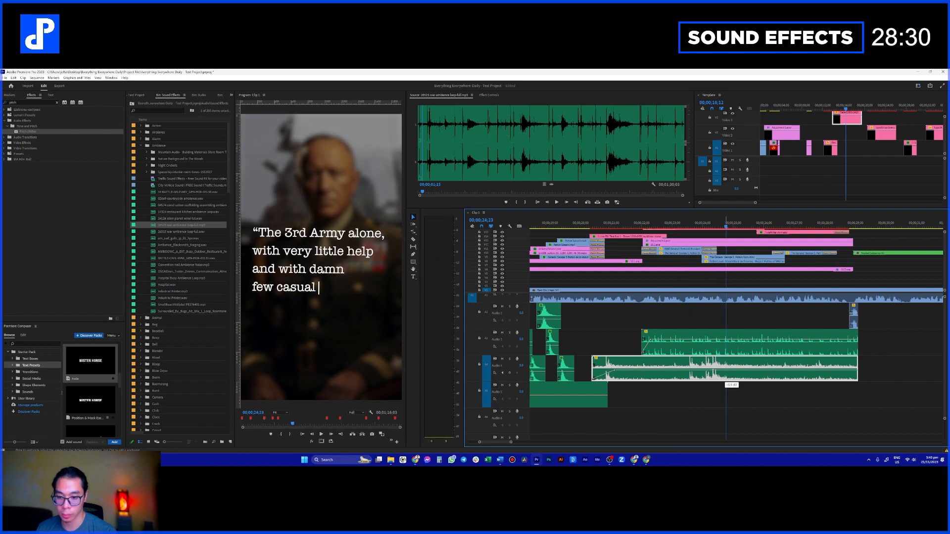
- Replay the quote scene to check how the keyboard typing and war ambience match the typed text
{"action": "scroll", "coordinate": [727, 355], "scroll_direction": "down", "scroll_amount": 1}
{"action": "scroll", "coordinate": [657, 331], "scroll_direction": "down", "scroll_amount": 2}
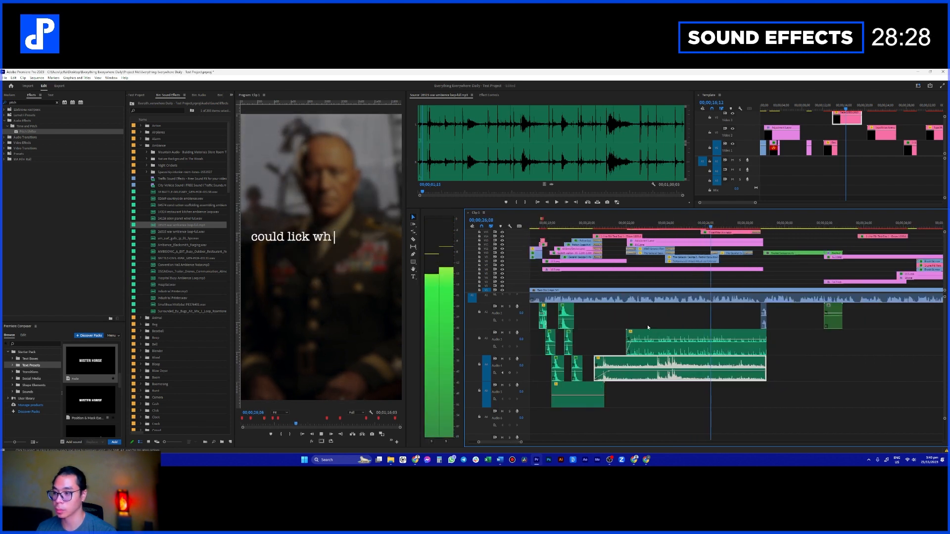
{"action": "key", "text": "space"}
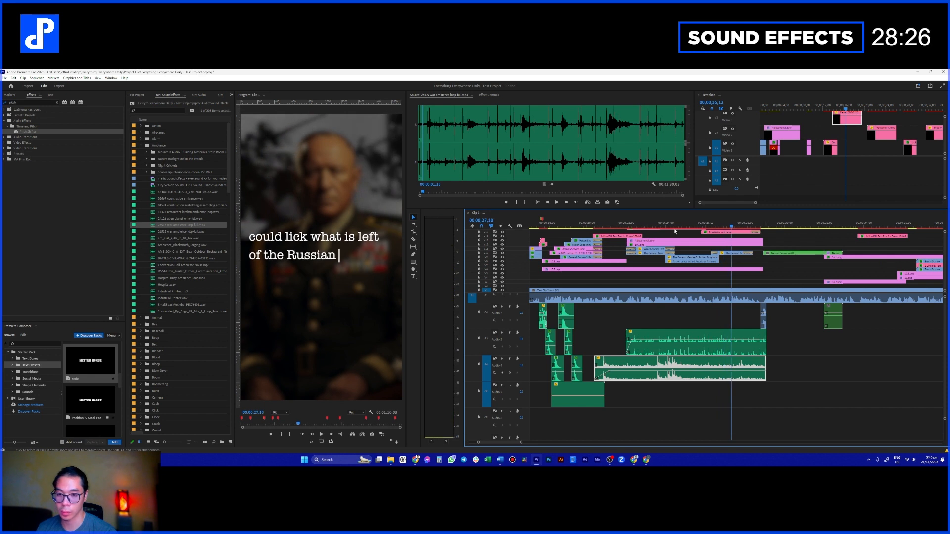
{"action": "left_click", "coordinate": [642, 224]}
{"action": "key", "text": "space"}
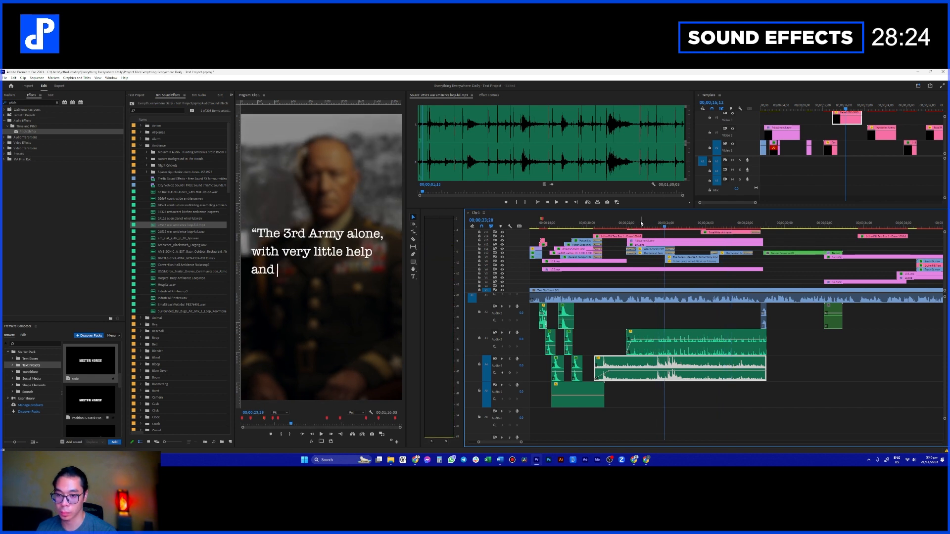
{"action": "left_click", "coordinate": [636, 224]}
{"action": "key", "text": "space"}
{"action": "mouse_move", "coordinate": [722, 334]}
{"action": "left_mouse_down"}
{"action": "mouse_move", "coordinate": [678, 335]}
{"action": "mouse_move", "coordinate": [735, 335]}
{"action": "left_mouse_up"}
{"action": "key", "text": "ctrl+z"}
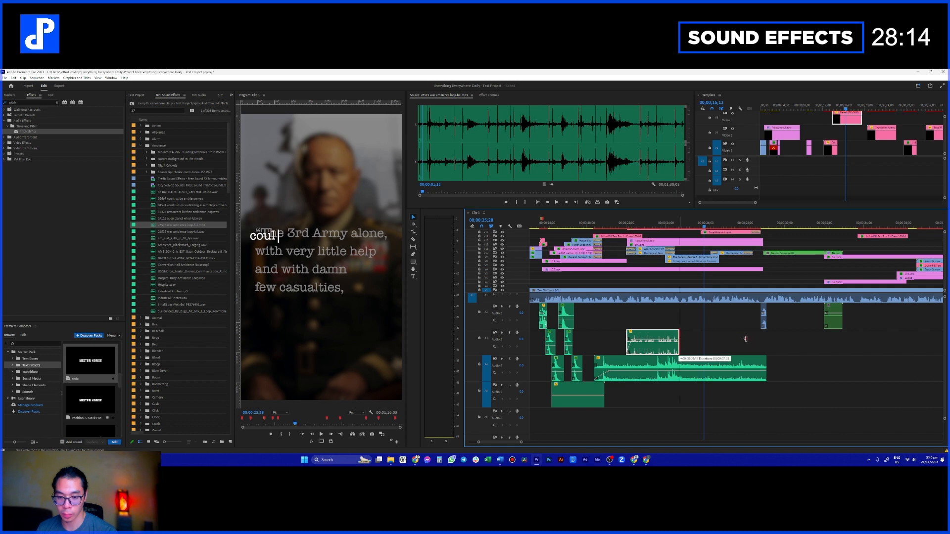
{"action": "left_click_drag", "start_coordinate": [745, 339], "coordinate": [766, 339]}
- Split the keyboard typing clip after the first quote text, align a second piece with the "could lick what is left" text, and play it back
{"action": "key", "text": "c"}
{"action": "left_click", "coordinate": [673, 341]}
{"action": "left_click", "coordinate": [703, 341]}
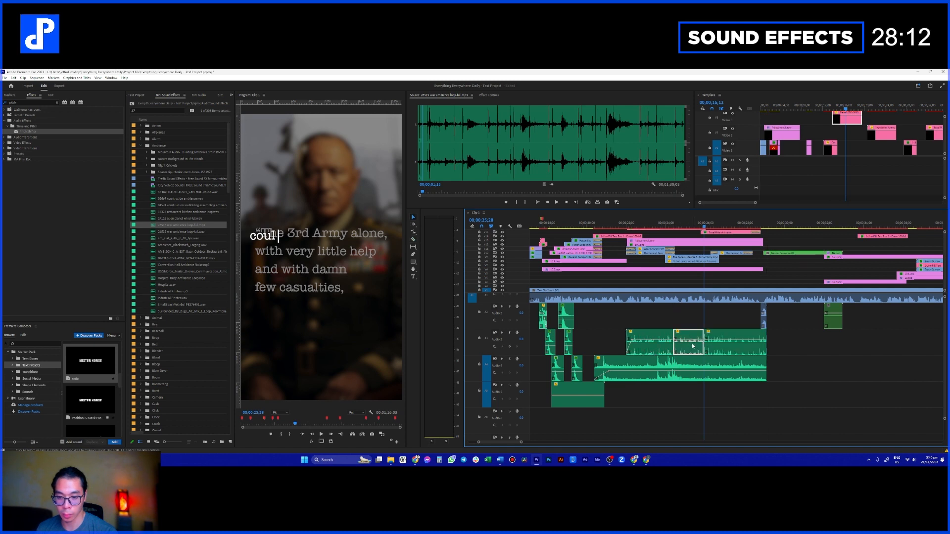
{"action": "left_click_drag", "start_coordinate": [691, 344], "coordinate": [733, 346]}
{"action": "left_click_drag", "start_coordinate": [655, 226], "coordinate": [652, 222]}
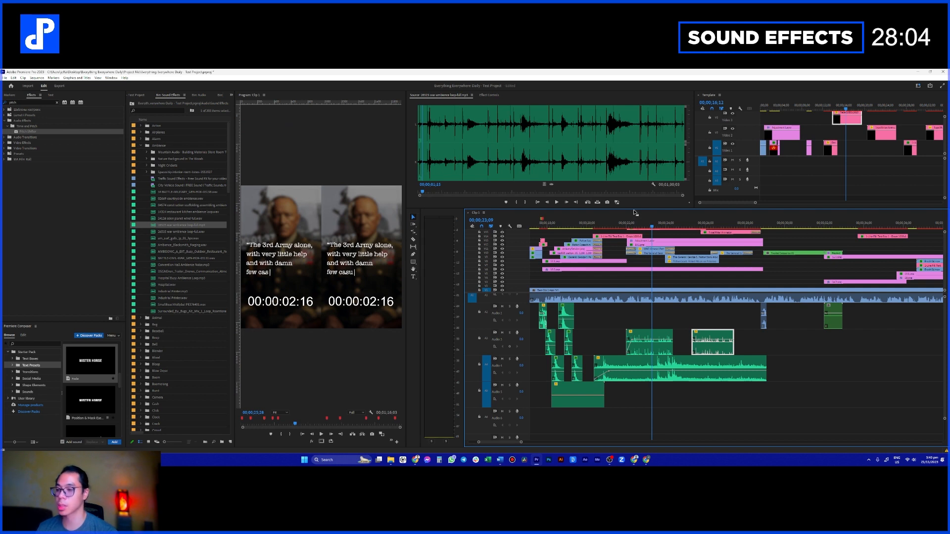
{"action": "key", "text": "space"}
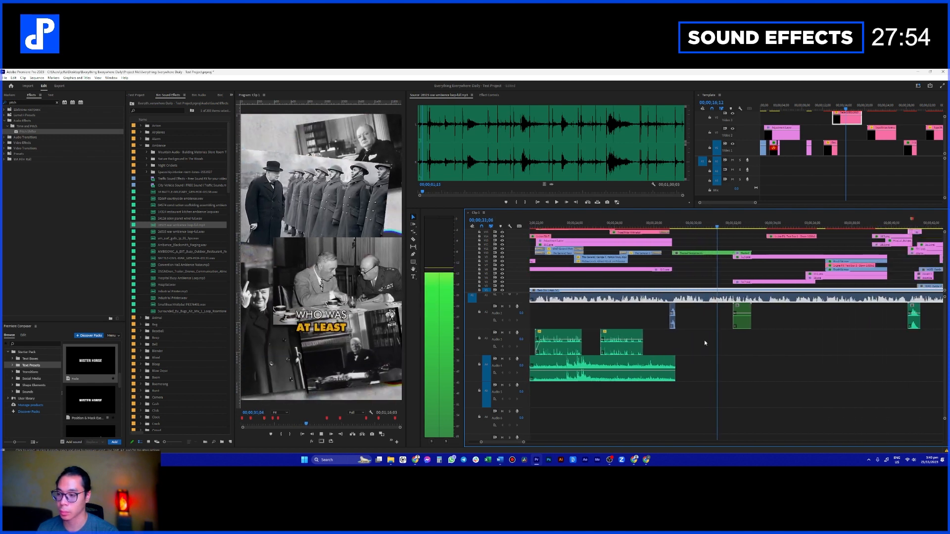
{"action": "key", "text": "space"}
- Open the Churchill collage's nested sequence, shift the V-sign photo slightly inward from the frame's edge, and return to the main sequence
{"action": "left_click", "coordinate": [670, 222]}
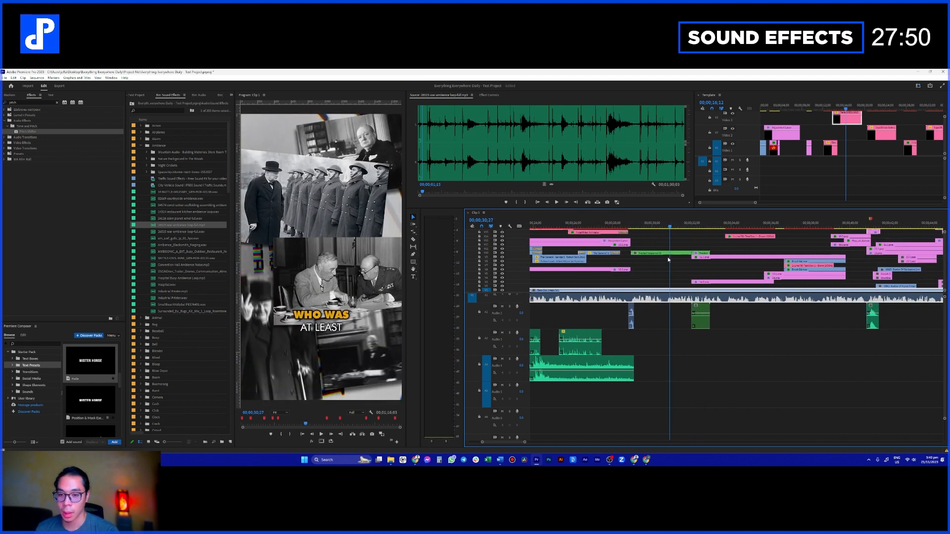
{"action": "left_click", "coordinate": [662, 253]}
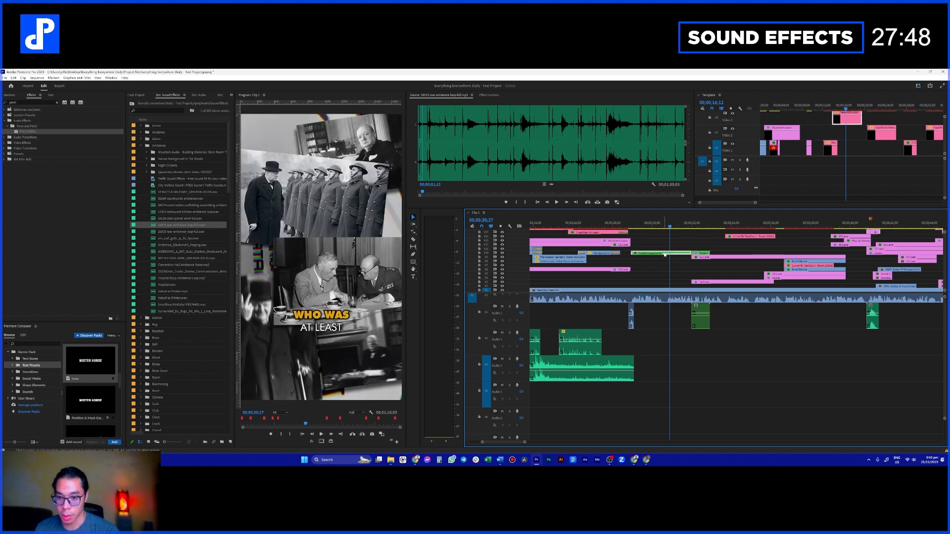
{"action": "double_click", "coordinate": [665, 255]}
{"action": "left_click_drag", "start_coordinate": [625, 225], "coordinate": [675, 226]}
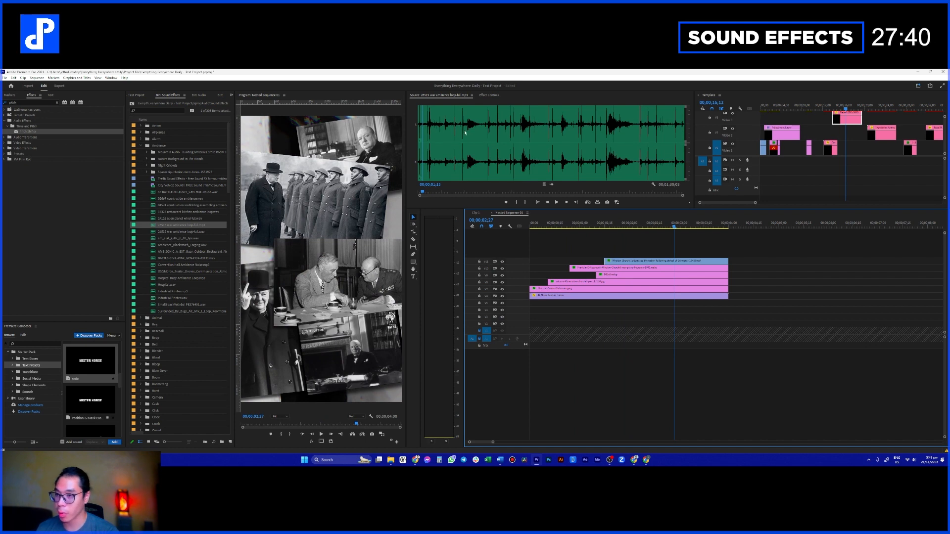
{"action": "left_click", "coordinate": [475, 102]}
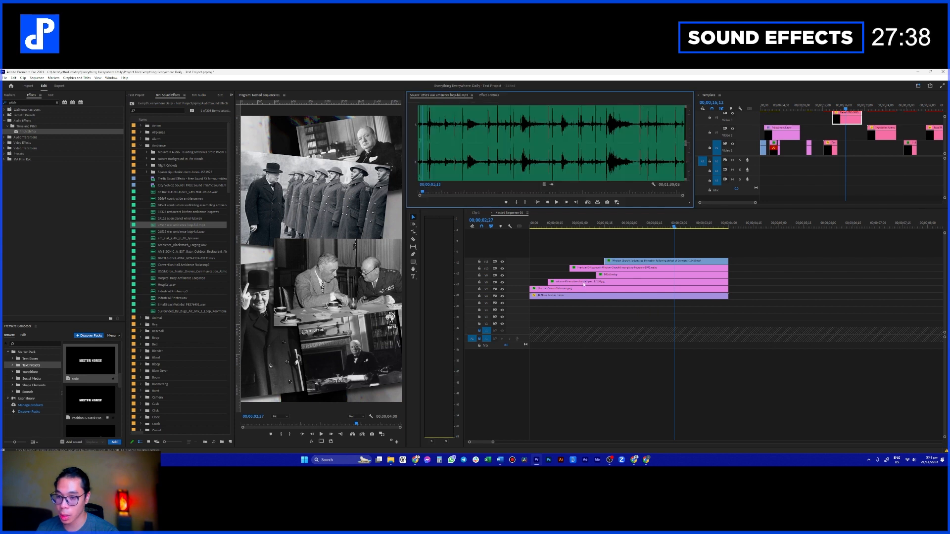
{"action": "left_click", "coordinate": [605, 270]}
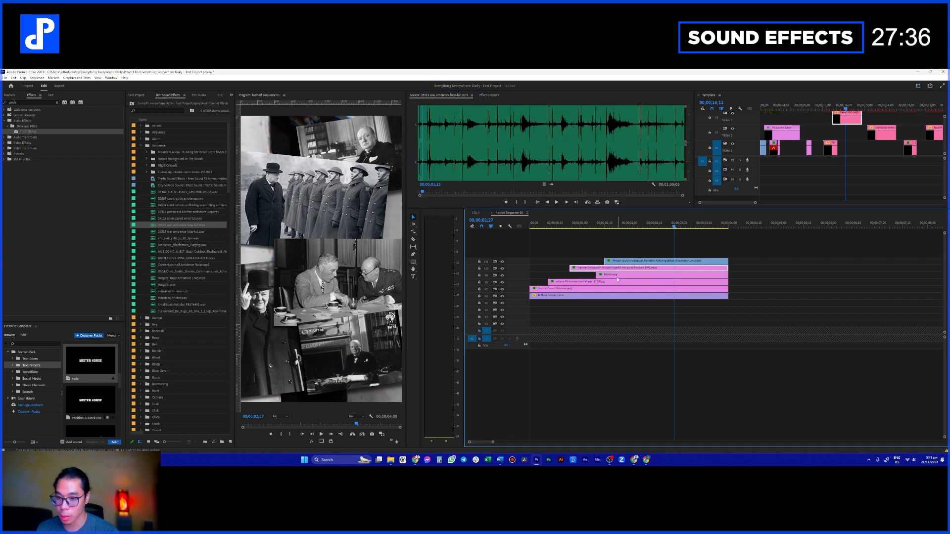
{"action": "left_click", "coordinate": [492, 95]}
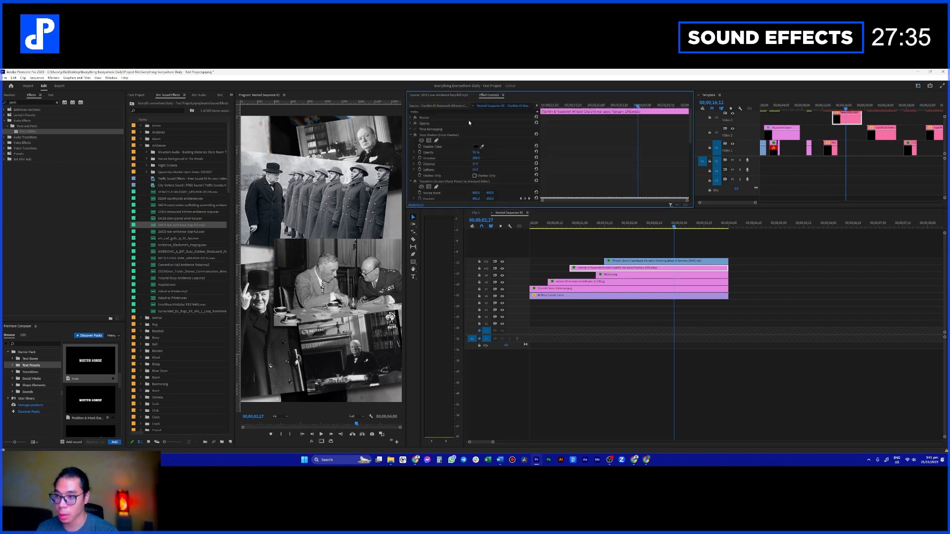
{"action": "left_click", "coordinate": [436, 120]}
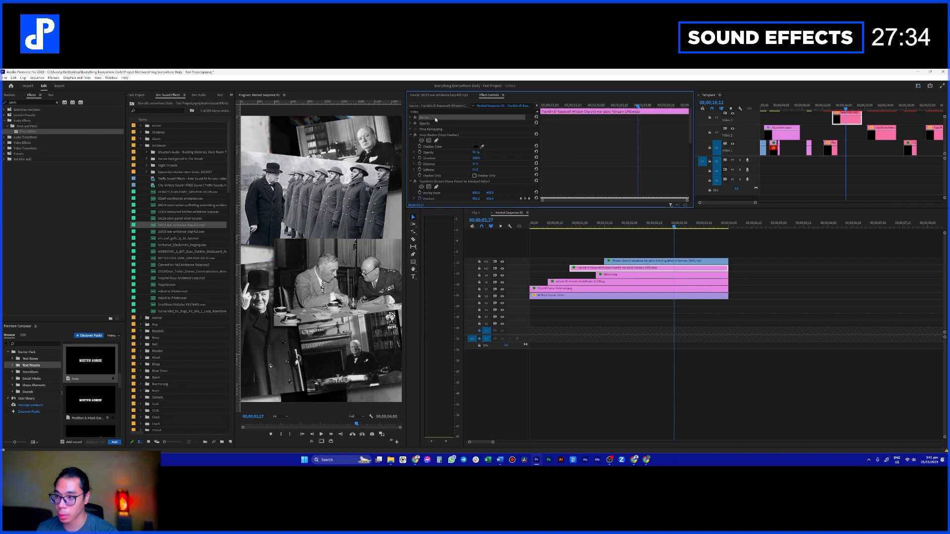
{"action": "left_click", "coordinate": [624, 277]}
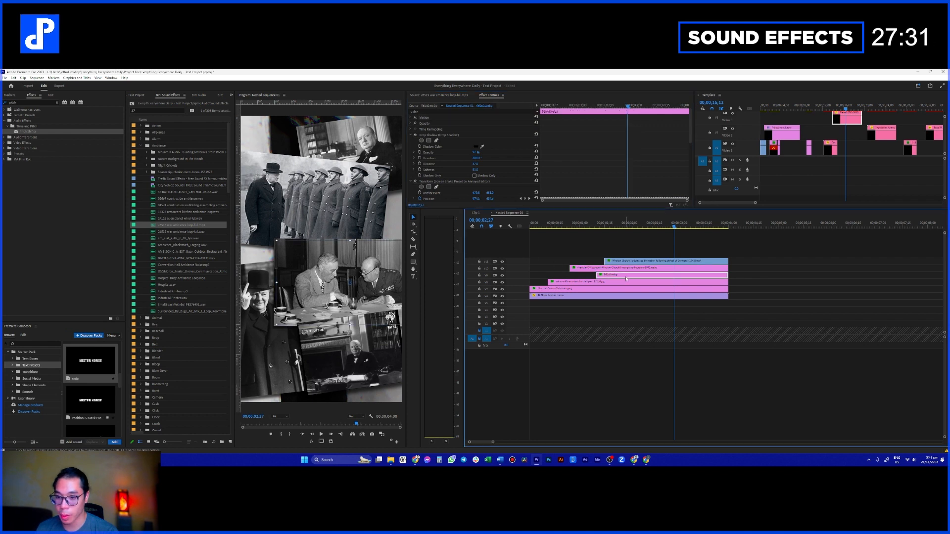
{"action": "left_click", "coordinate": [436, 119]}
{"action": "left_click", "coordinate": [287, 334]}
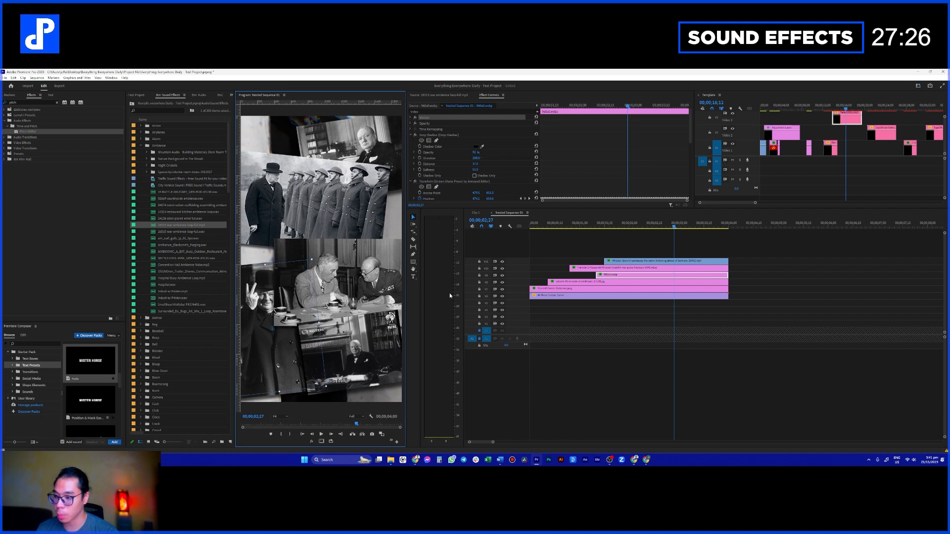
{"action": "left_click", "coordinate": [492, 213]}
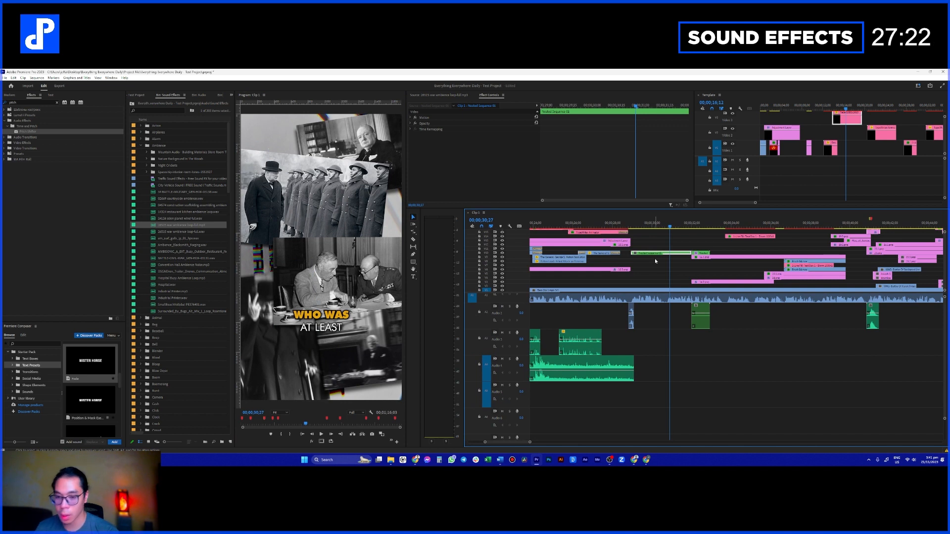
- Play from the end of the quote through the Churchill scene and audition cinematic riser sounds in the sound effects bin
{"action": "left_click", "coordinate": [626, 226]}
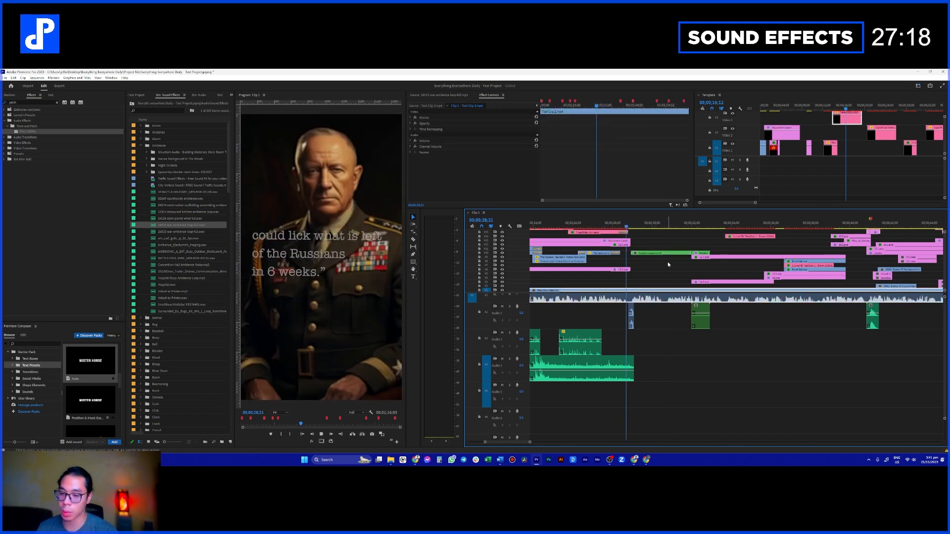
{"action": "key", "text": "space"}
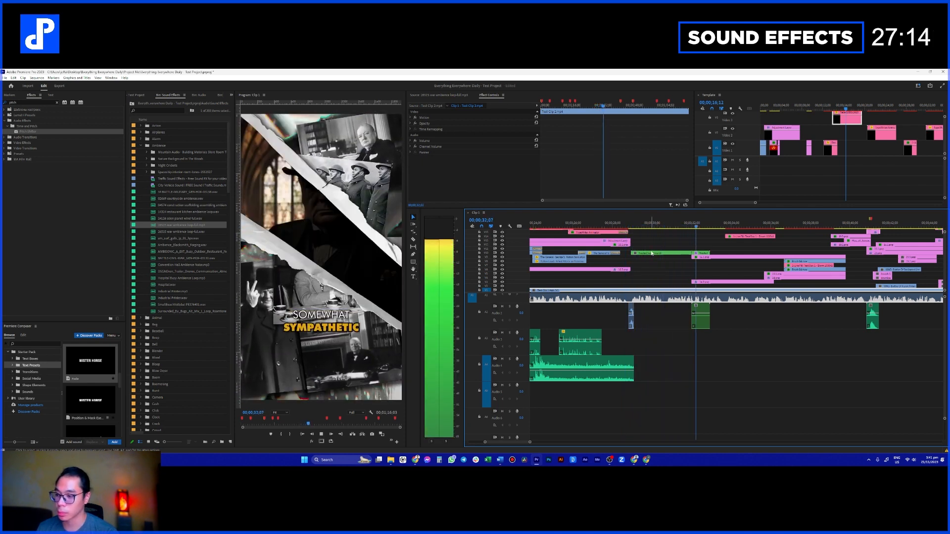
{"action": "scroll", "coordinate": [652, 254], "scroll_direction": "down", "scroll_amount": 3}
{"action": "key", "text": "space"}
{"action": "scroll", "coordinate": [167, 161], "scroll_direction": "down", "scroll_amount": 5}
{"action": "scroll", "coordinate": [167, 161], "scroll_direction": "down", "scroll_amount": 10}
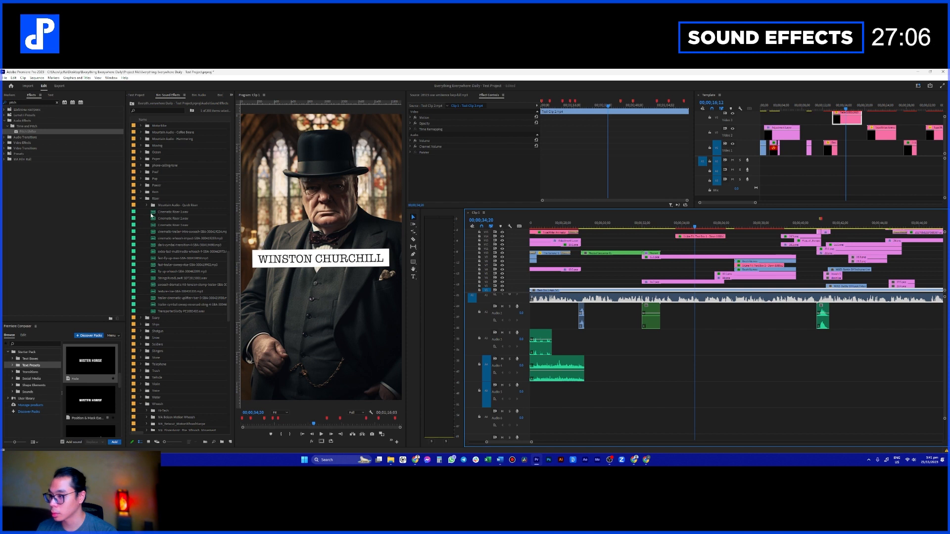
{"action": "double_click", "coordinate": [155, 218]}
{"action": "key", "text": "space"}
{"action": "left_click", "coordinate": [155, 225]}
- Place the first whoosh of the expanded whoosh folder on the second audio track and align its peak with the Winston Churchill title's appearance
{"action": "scroll", "coordinate": [166, 222], "scroll_direction": "up", "scroll_amount": 5}
{"action": "left_click", "coordinate": [163, 111]}
{"action": "scroll", "coordinate": [171, 302], "scroll_direction": "down", "scroll_amount": 10}
{"action": "left_click_drag", "start_coordinate": [172, 240], "coordinate": [717, 353]}
{"action": "key", "text": "space"}
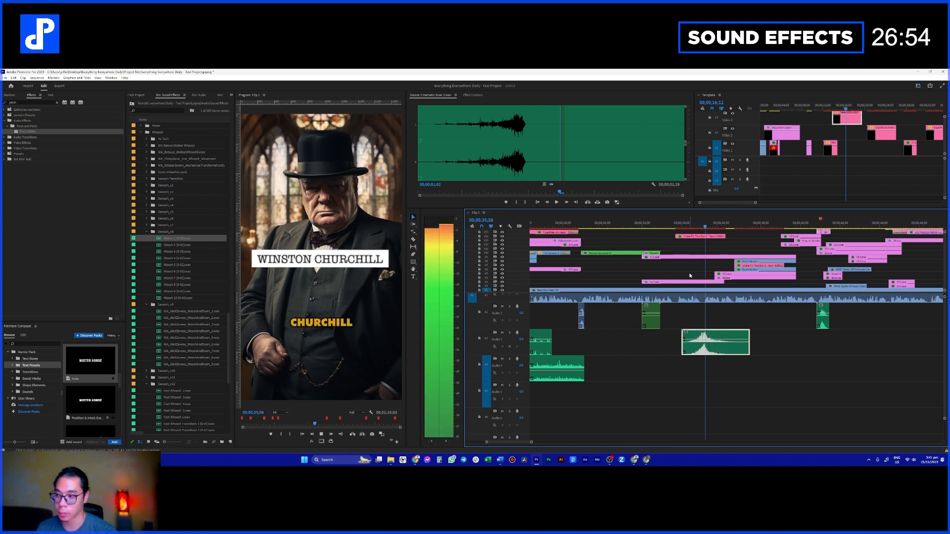
{"action": "key", "text": "space"}
{"action": "left_click_drag", "start_coordinate": [726, 350], "coordinate": [700, 350]}
{"action": "key", "text": "space"}
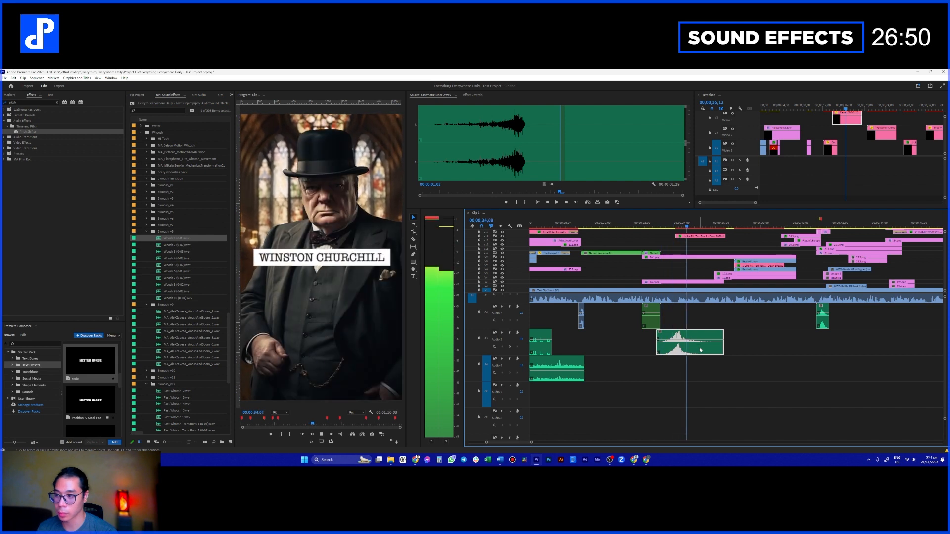
{"action": "key", "text": "space"}
- Play from the end of the quote scene through the Winston Churchill title to check the added whoosh
{"action": "scroll", "coordinate": [700, 349], "scroll_direction": "up", "scroll_amount": 2}
{"action": "left_click", "coordinate": [662, 226]}
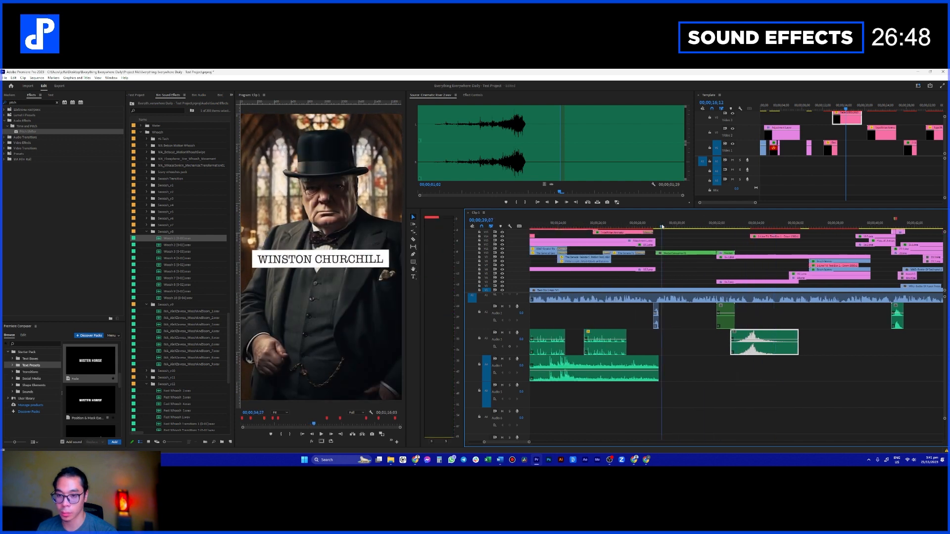
{"action": "left_click_drag", "start_coordinate": [662, 226], "coordinate": [656, 229]}
{"action": "key", "text": "space"}
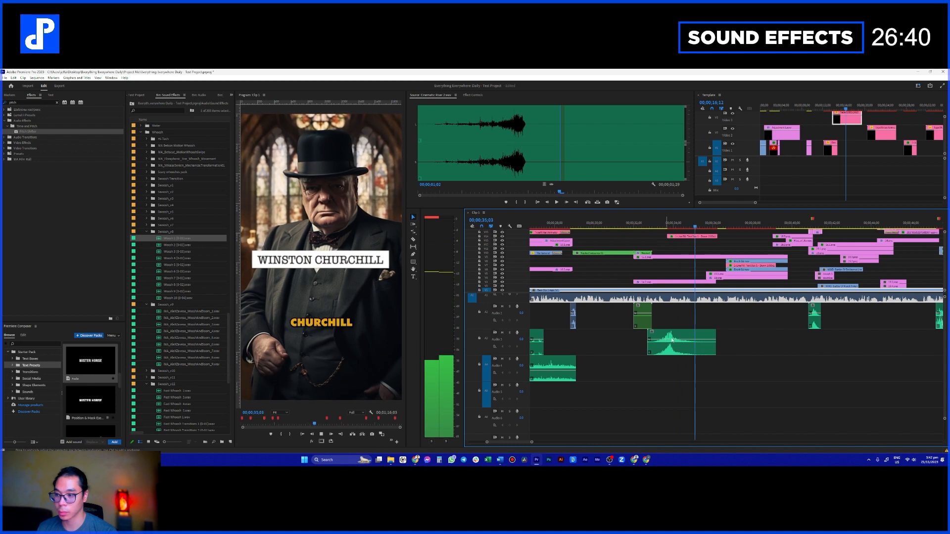
{"action": "key", "text": "space"}
- Browse the swoosh subfolders in the sound effects bin for a short sound to accompany the Winston Churchill title animation
{"action": "left_click_drag", "start_coordinate": [666, 222], "coordinate": [673, 225]}
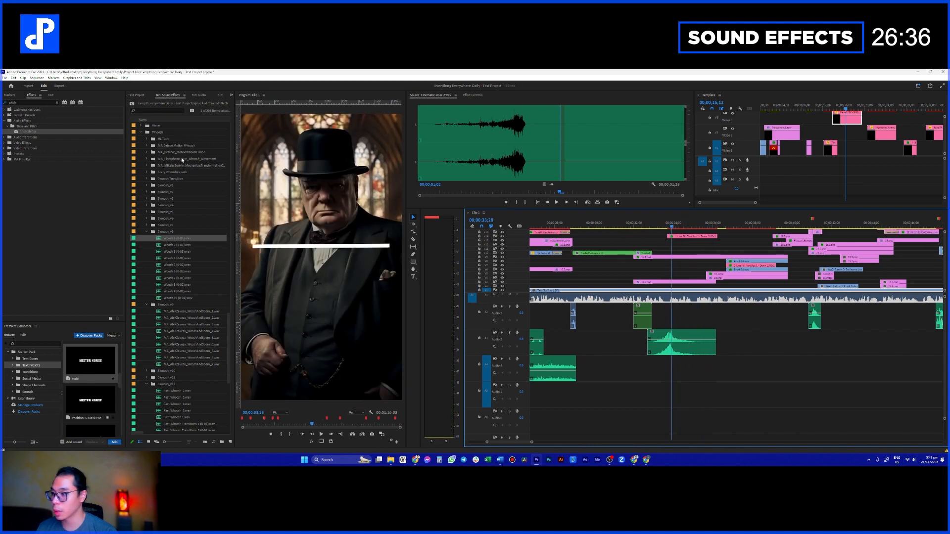
{"action": "scroll", "coordinate": [182, 160], "scroll_direction": "down", "scroll_amount": 3}
{"action": "left_click", "coordinate": [147, 186]}
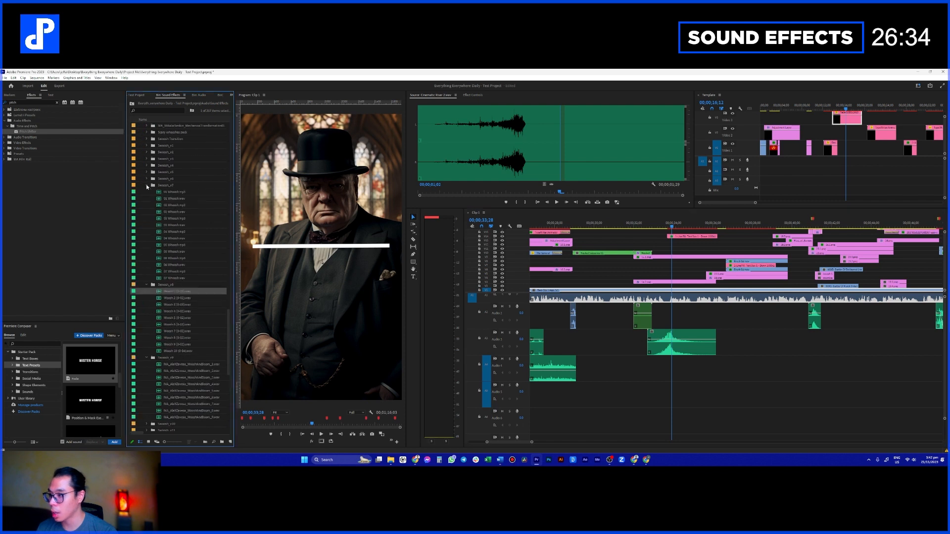
{"action": "left_click", "coordinate": [147, 185]}
{"action": "left_click", "coordinate": [147, 172]}
{"action": "left_click", "coordinate": [147, 172]}
{"action": "left_click", "coordinate": [146, 165]}
{"action": "double_click", "coordinate": [168, 185]}
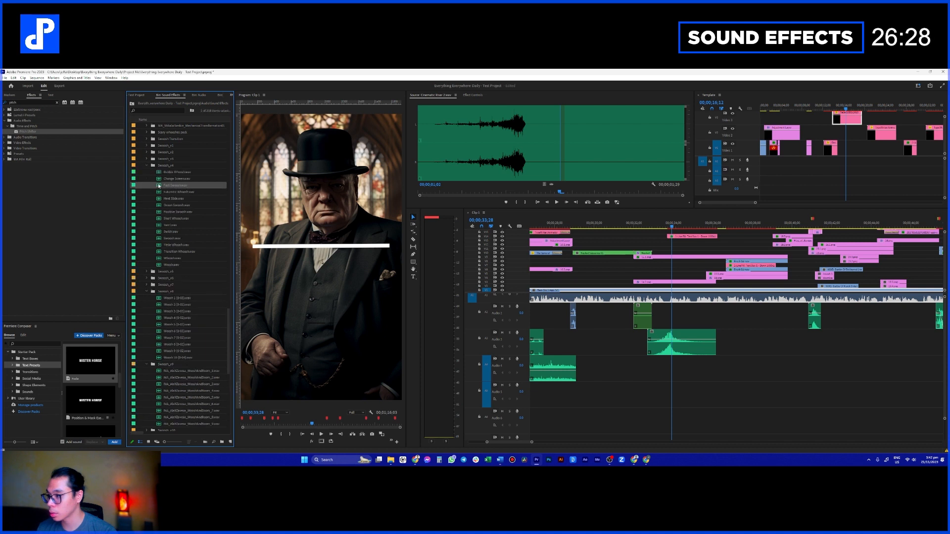
- Audition a short slide sound from the Swoosh_v4 folder, place it on the third audio track at the Winston Churchill title, and play it back
{"action": "double_click", "coordinate": [159, 197]}
{"action": "key", "text": "space"}
{"action": "key", "text": "space"}
{"action": "left_click_drag", "start_coordinate": [158, 198], "coordinate": [671, 374]}
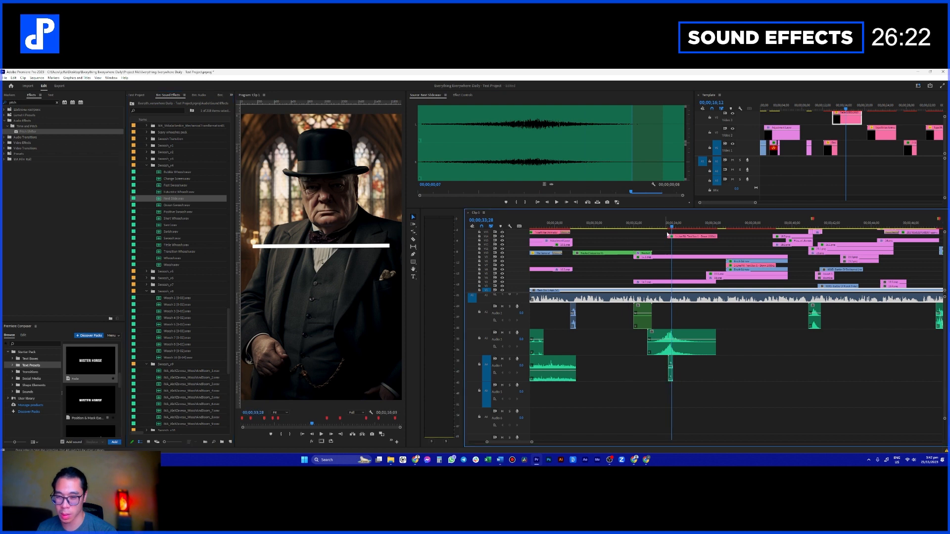
{"action": "left_click", "coordinate": [669, 226]}
{"action": "key", "text": "space"}
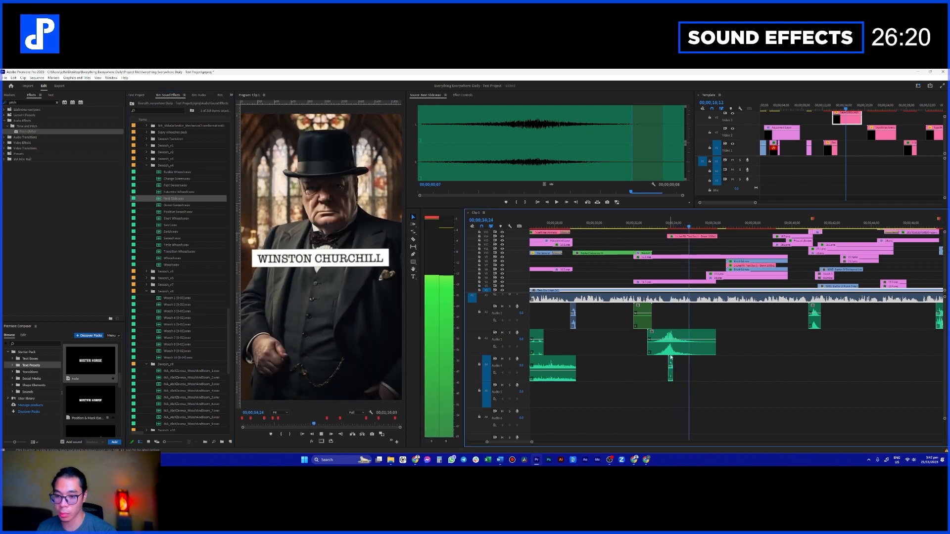
{"action": "key", "text": "space"}
- Copy the short slide sound to the first audio track at the General George Patton title and play the section
{"action": "scroll", "coordinate": [676, 361], "scroll_direction": "up", "scroll_amount": 1}
{"action": "scroll", "coordinate": [709, 354], "scroll_direction": "up", "scroll_amount": 3}
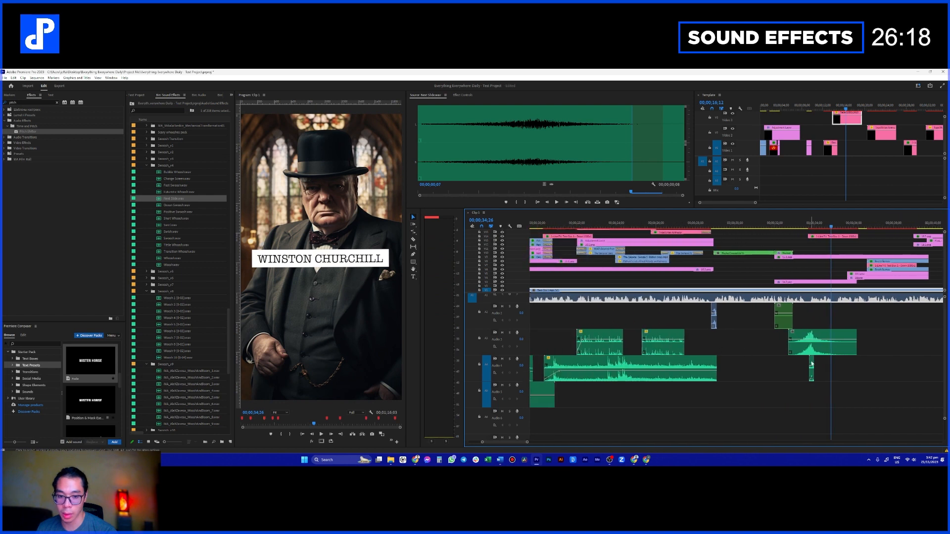
{"action": "left_click_drag", "start_coordinate": [812, 361], "coordinate": [552, 323]}
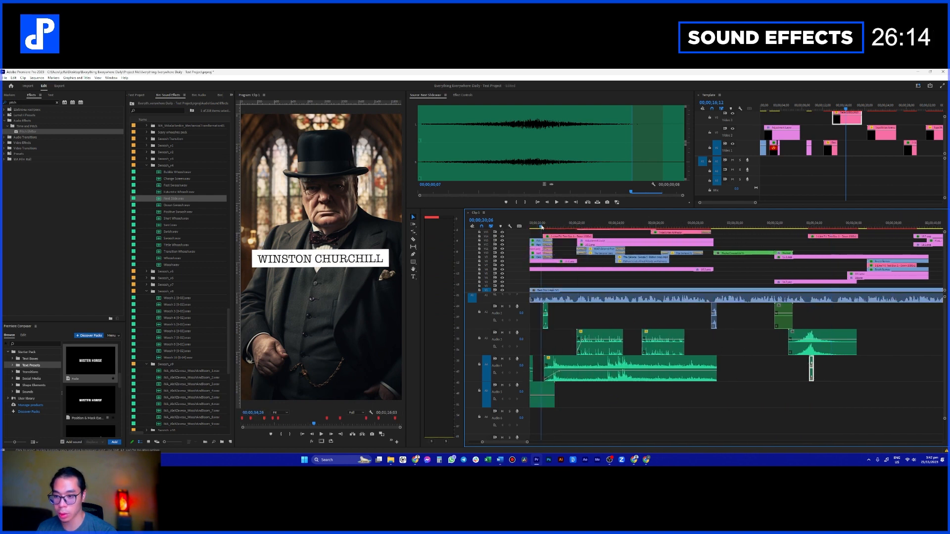
{"action": "key", "text": "space"}
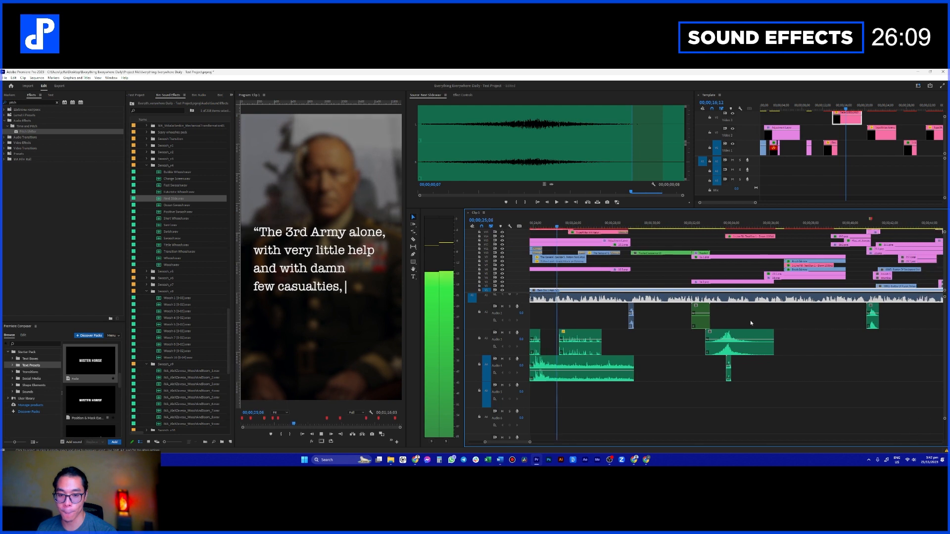
- Try a copy of the short slide sound on the first audio track at the Joseph Stalin title
{"action": "left_click", "coordinate": [695, 225]}
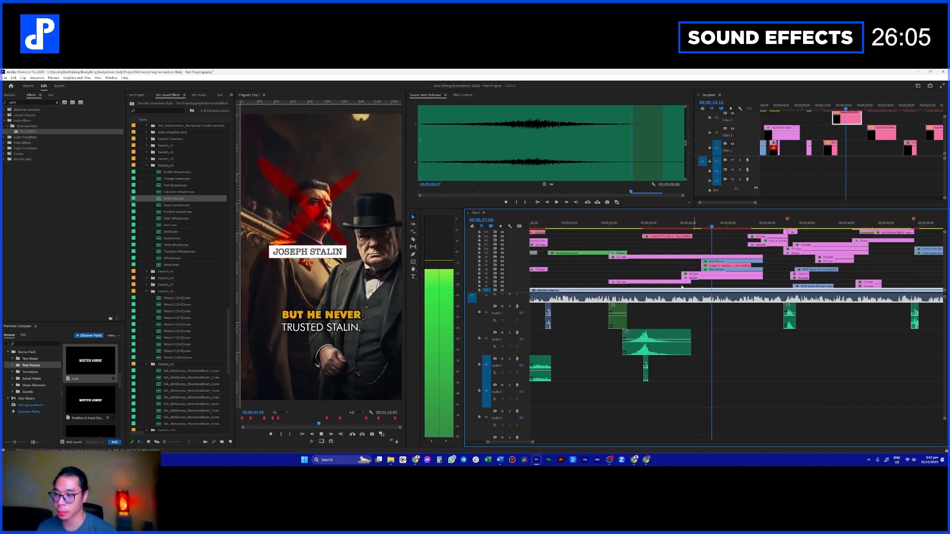
{"action": "key", "text": "space"}
{"action": "left_click_drag", "start_coordinate": [646, 365], "coordinate": [711, 313]}
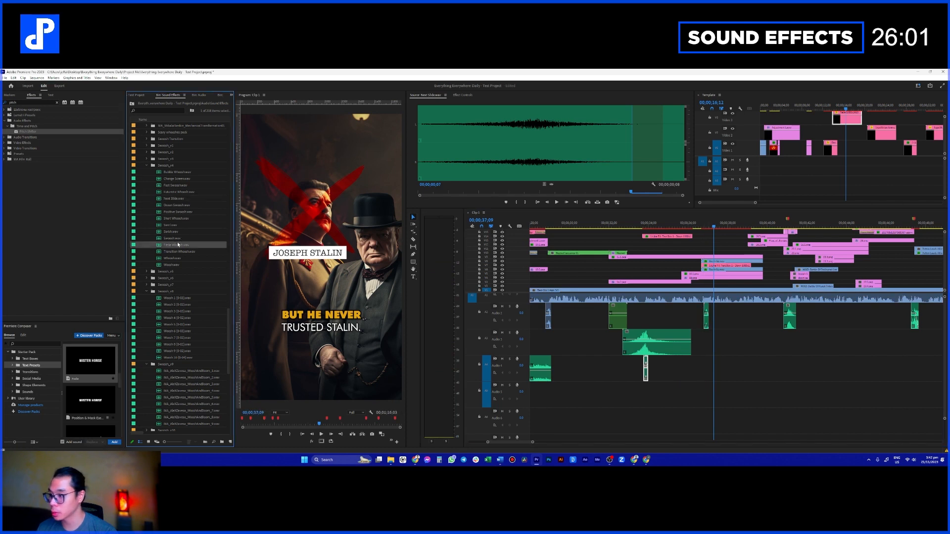
- Audition the title and transition whooshes, place Transition Whoosh on the first audio track at the Joseph Stalin title, and play it back
{"action": "double_click", "coordinate": [160, 245]}
{"action": "double_click", "coordinate": [158, 252]}
{"action": "key", "text": "space"}
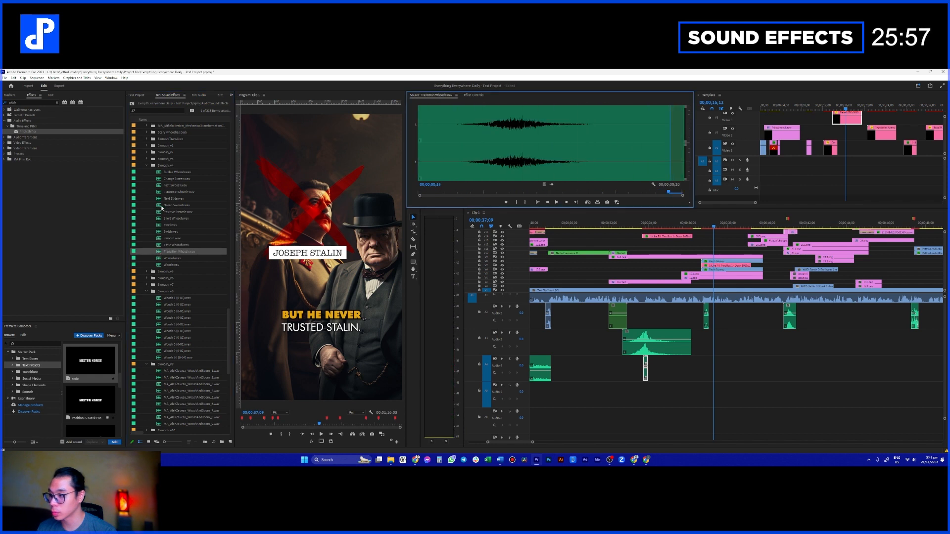
{"action": "left_click_drag", "start_coordinate": [174, 253], "coordinate": [713, 349]}
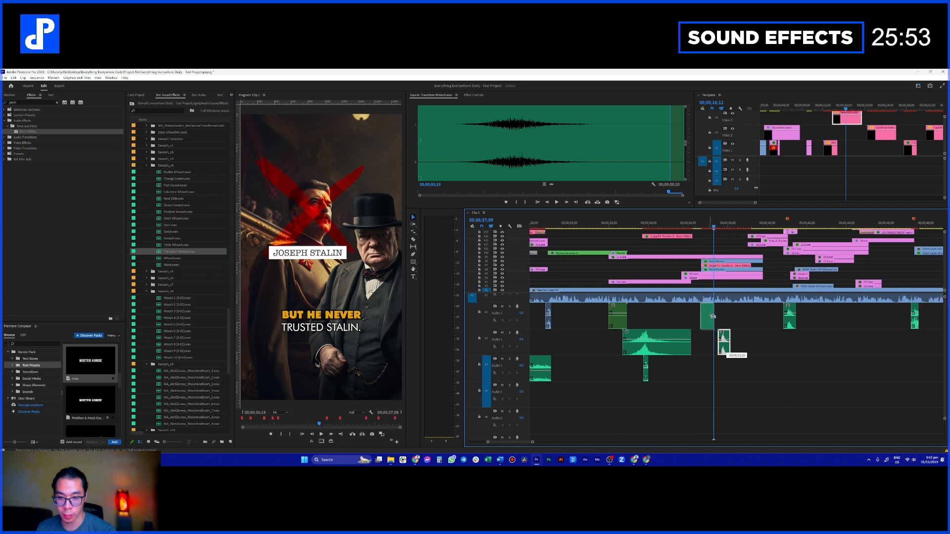
{"action": "left_click_drag", "start_coordinate": [713, 316], "coordinate": [713, 315]}
{"action": "left_click", "coordinate": [703, 225]}
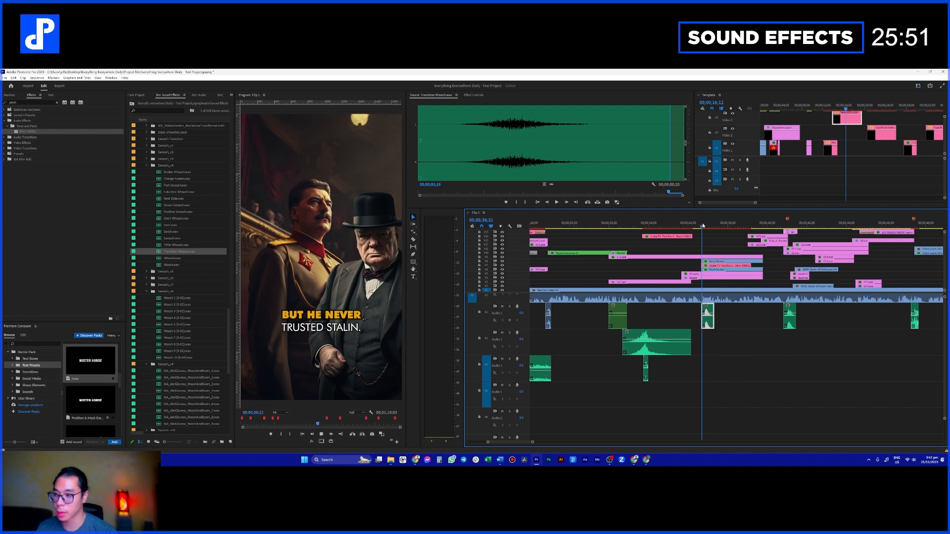
{"action": "key", "text": "space"}
{"action": "left_click", "coordinate": [730, 246]}
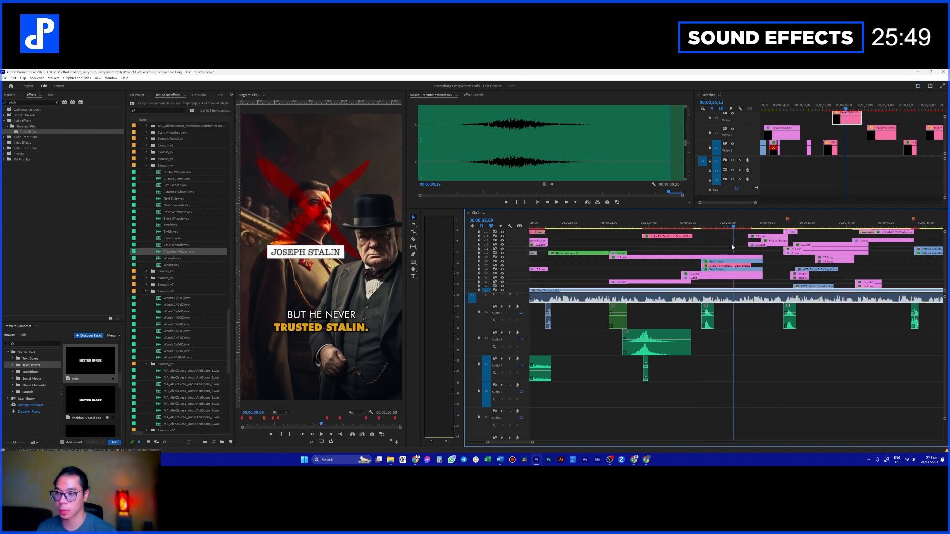
- Try Whoosh 1 and Whoosh 3 on the second audio track at the Stalin scene with the European flag
{"action": "scroll", "coordinate": [722, 275], "scroll_direction": "down", "scroll_amount": 1}
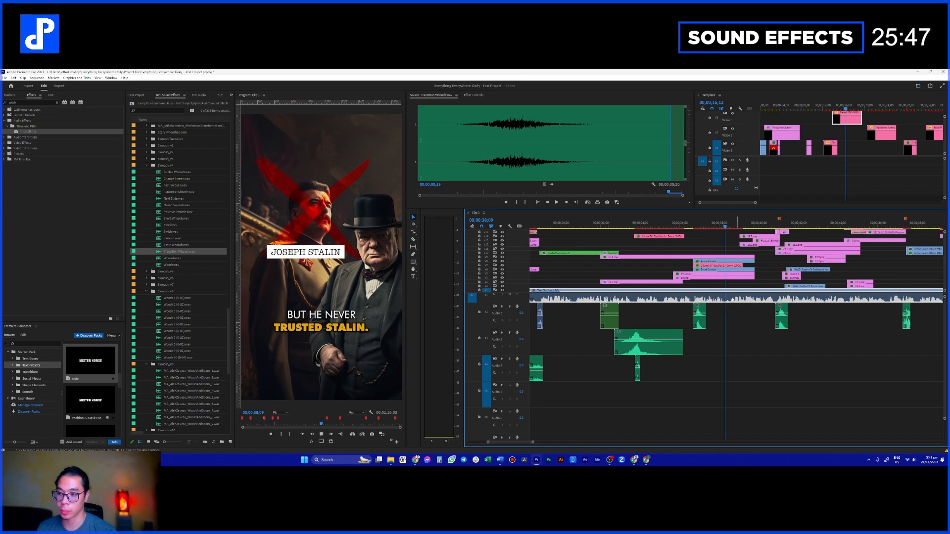
{"action": "key", "text": "space"}
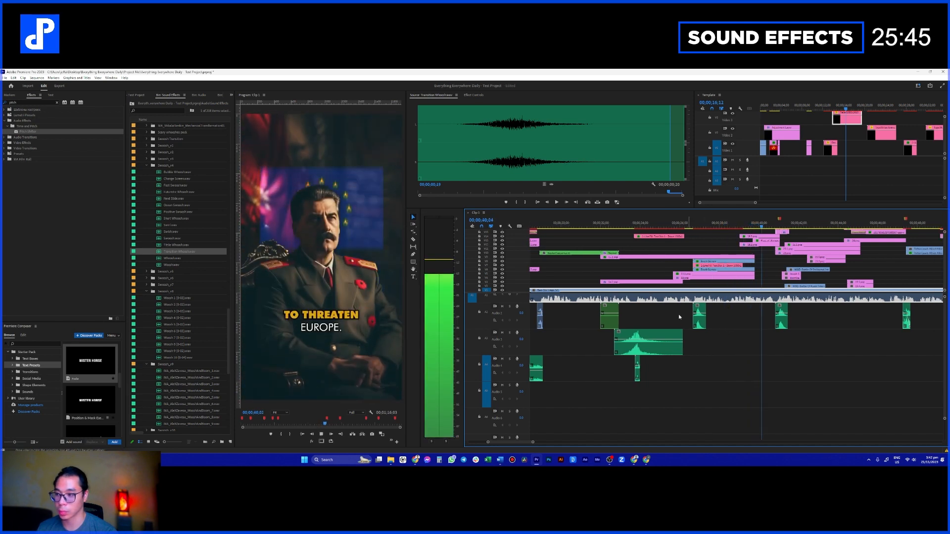
{"action": "key", "text": "space"}
{"action": "left_click_drag", "start_coordinate": [177, 298], "coordinate": [714, 345]}
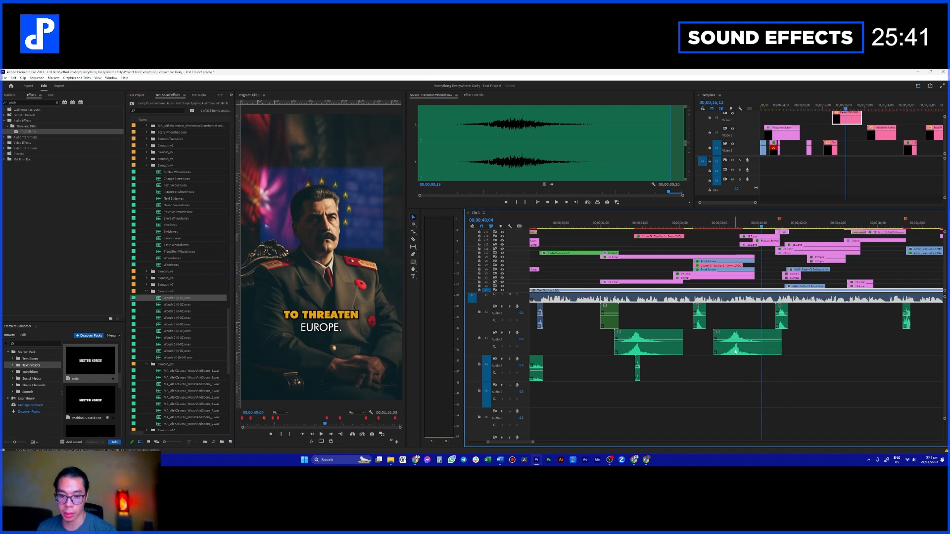
{"action": "key", "text": "ctrl+z"}
{"action": "left_click_drag", "start_coordinate": [178, 313], "coordinate": [752, 270]}
{"action": "key", "text": "space"}
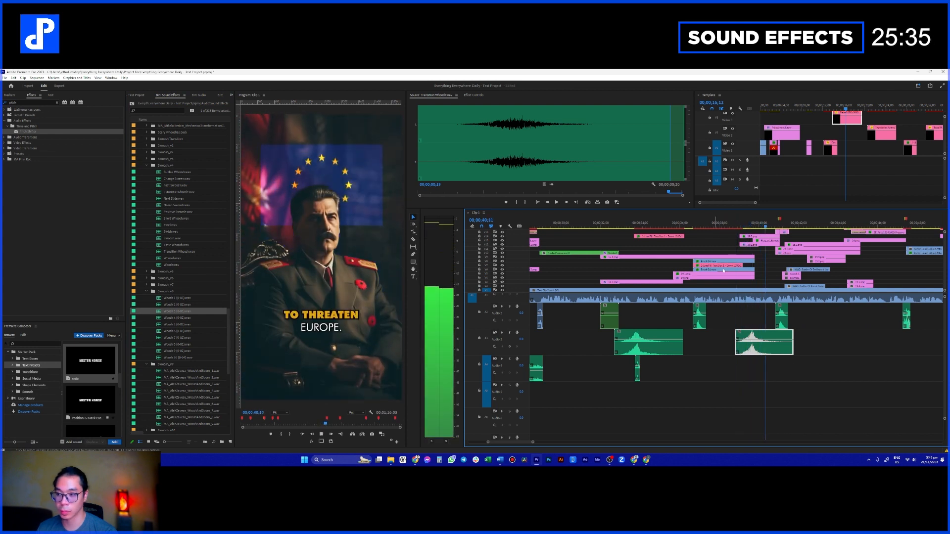
{"action": "key", "text": "space"}
{"action": "key", "text": "Delete"}
- Audition Whoosh 4, place it on the second audio track at the start of the European flag scene, and adjust its timing against playback
{"action": "left_click", "coordinate": [174, 318]}
{"action": "key", "text": "space"}
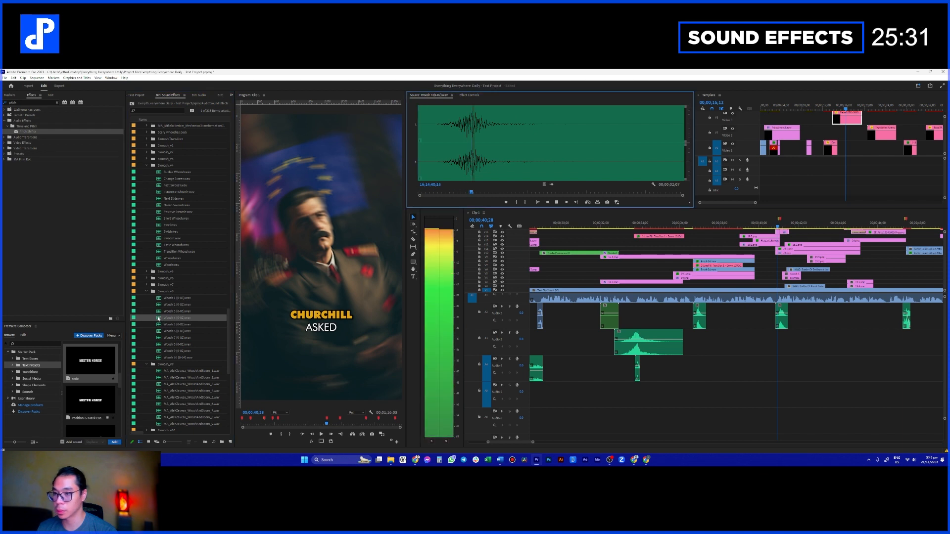
{"action": "left_click_drag", "start_coordinate": [161, 319], "coordinate": [739, 346]}
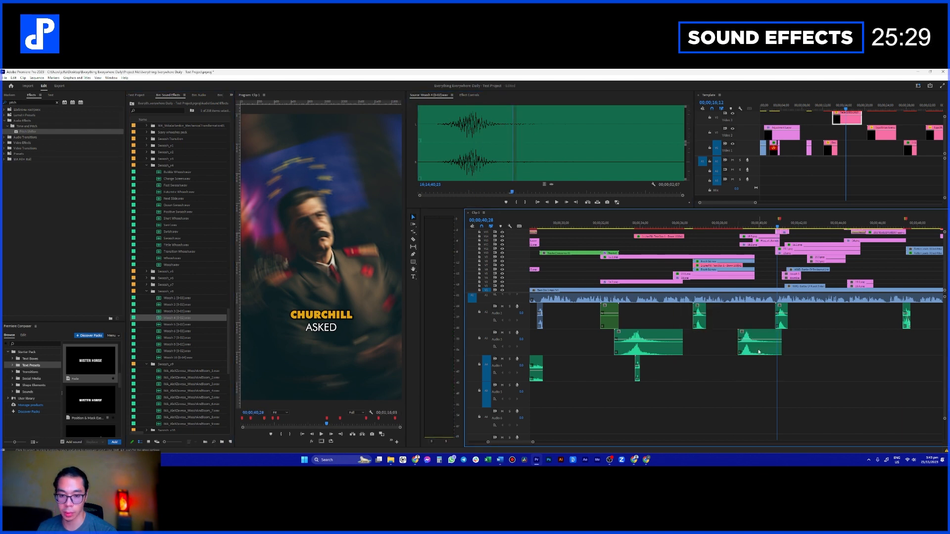
{"action": "left_click", "coordinate": [717, 307]}
{"action": "key", "text": "space"}
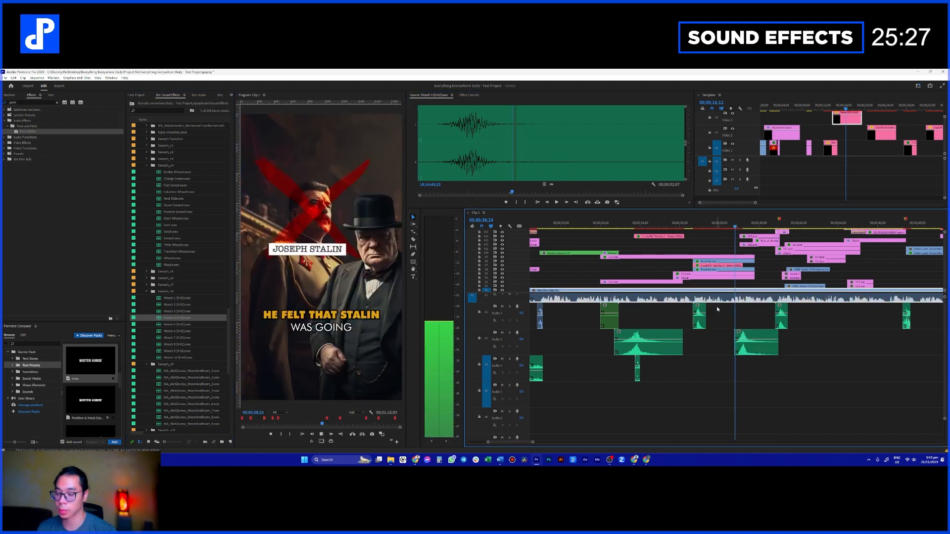
{"action": "key", "text": "space"}
{"action": "left_click", "coordinate": [757, 354]}
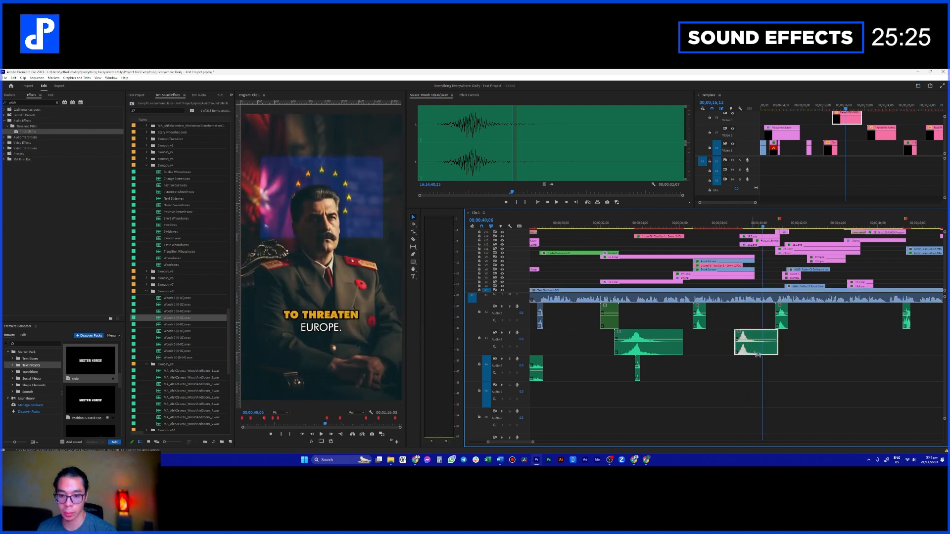
{"action": "left_click", "coordinate": [741, 227]}
{"action": "key", "text": "space"}
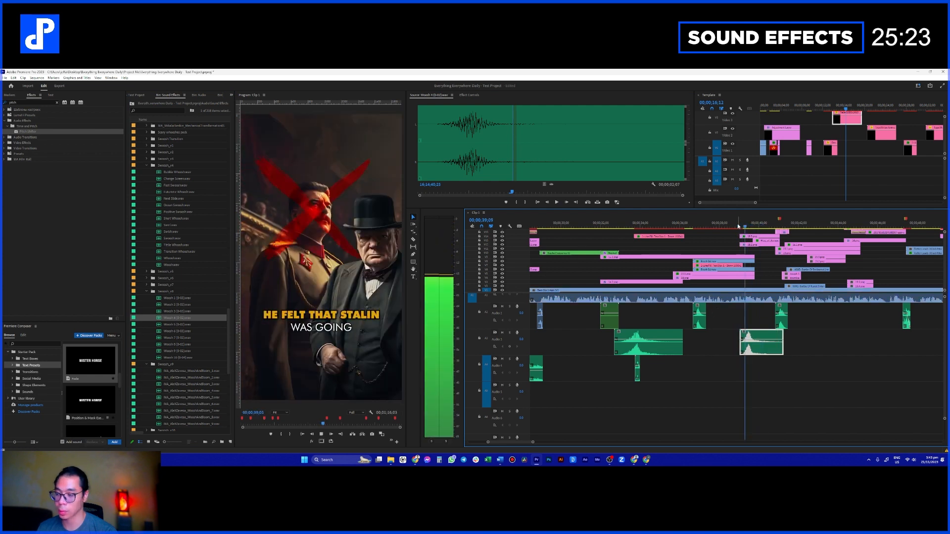
{"action": "key", "text": "space"}
- Layer Whoosh 1 on the third audio track beneath Whoosh 4 at the European flag scene and play the section
{"action": "left_click_drag", "start_coordinate": [180, 300], "coordinate": [773, 375]}
{"action": "left_click", "coordinate": [751, 224]}
{"action": "key", "text": "space"}
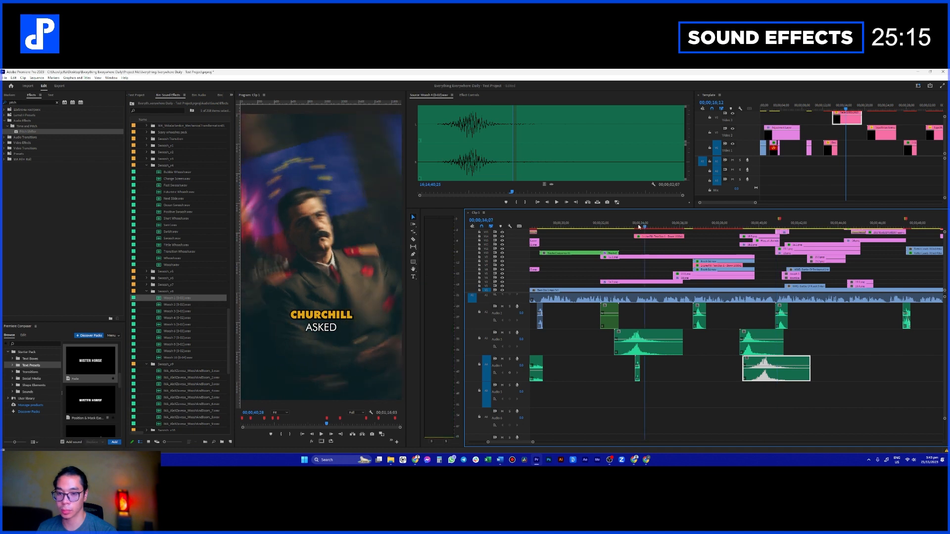
- Place Whoosh 2 on the third audio track, shift it to the start of the Stalin and Churchill scene, and play it back
{"action": "left_click", "coordinate": [585, 224]}
{"action": "key", "text": "space"}
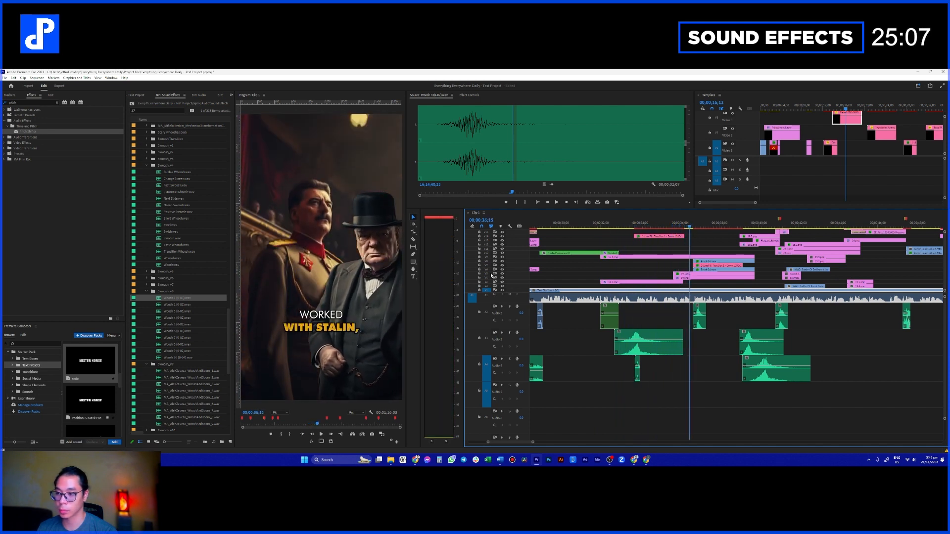
{"action": "left_click_drag", "start_coordinate": [180, 305], "coordinate": [663, 374]}
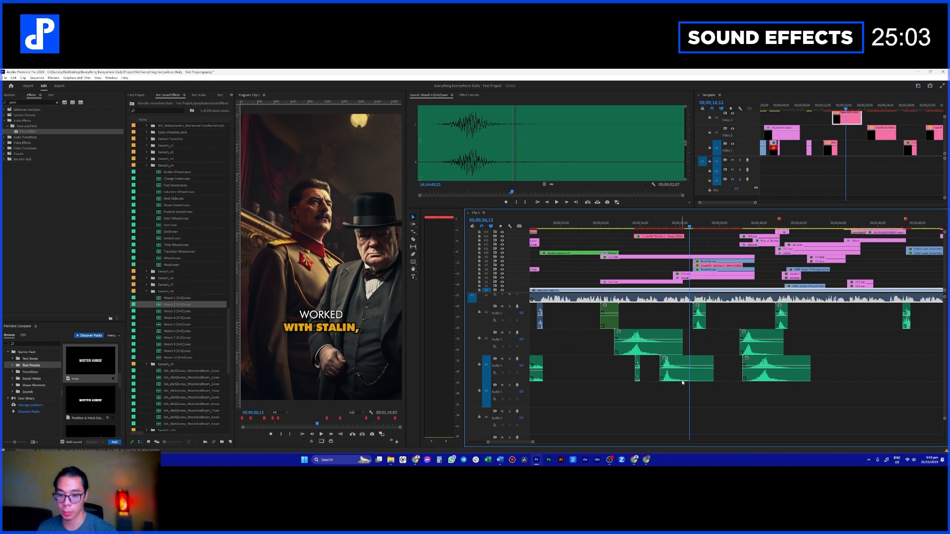
{"action": "left_click", "coordinate": [663, 230]}
{"action": "key", "text": "space"}
{"action": "key", "text": "space"}
{"action": "left_click_drag", "start_coordinate": [676, 379], "coordinate": [689, 376]}
{"action": "left_click", "coordinate": [669, 227]}
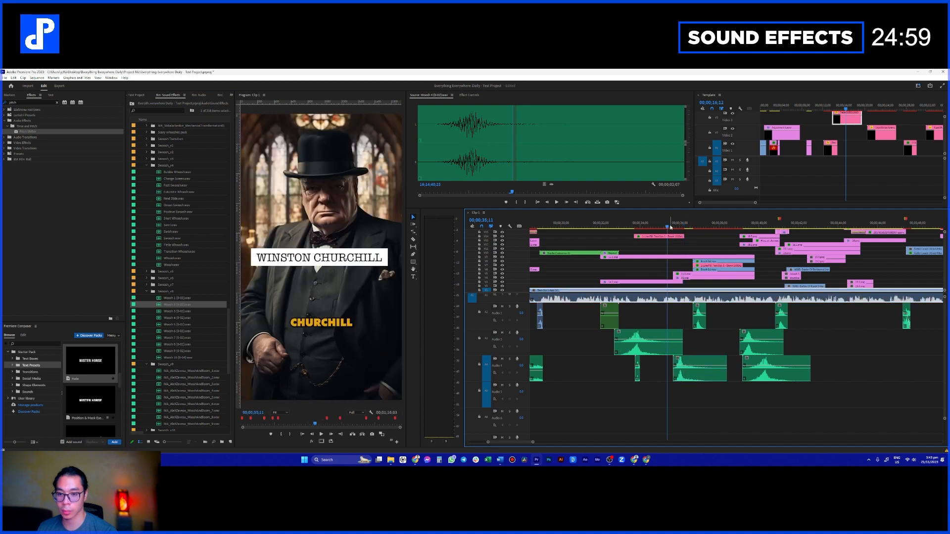
{"action": "key", "text": "space"}
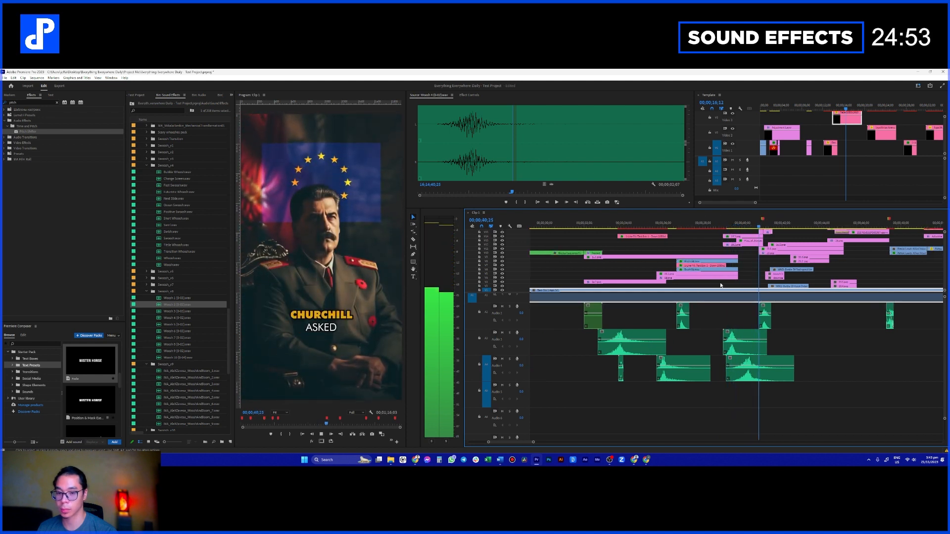
{"action": "key", "text": "space"}
- Add Whoosh 9 on the fourth audio track at the British chiefs of staff scene, shift it slightly earlier, and play the section
{"action": "scroll", "coordinate": [717, 311], "scroll_direction": "down", "scroll_amount": 4}
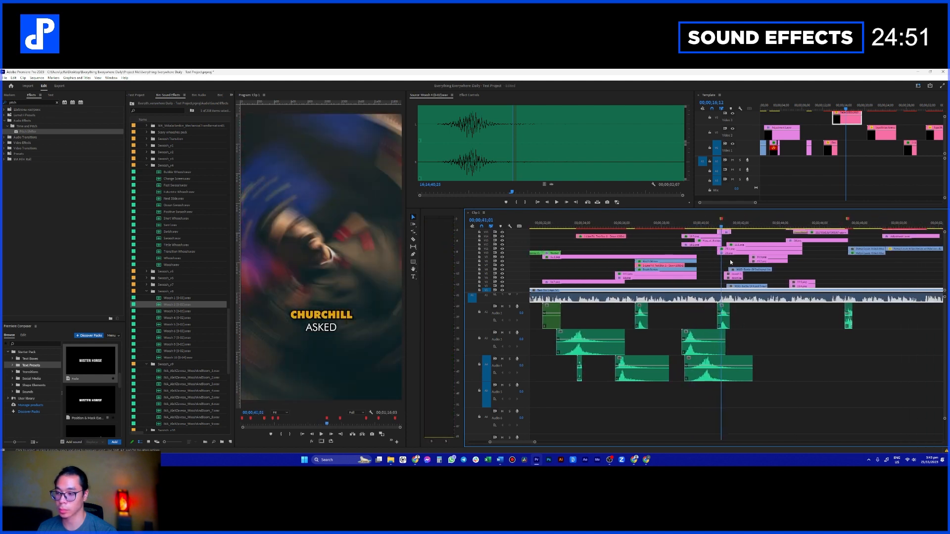
{"action": "scroll", "coordinate": [750, 321], "scroll_direction": "down", "scroll_amount": 1}
{"action": "scroll", "coordinate": [735, 324], "scroll_direction": "down", "scroll_amount": 1}
{"action": "scroll", "coordinate": [676, 343], "scroll_direction": "down", "scroll_amount": 1}
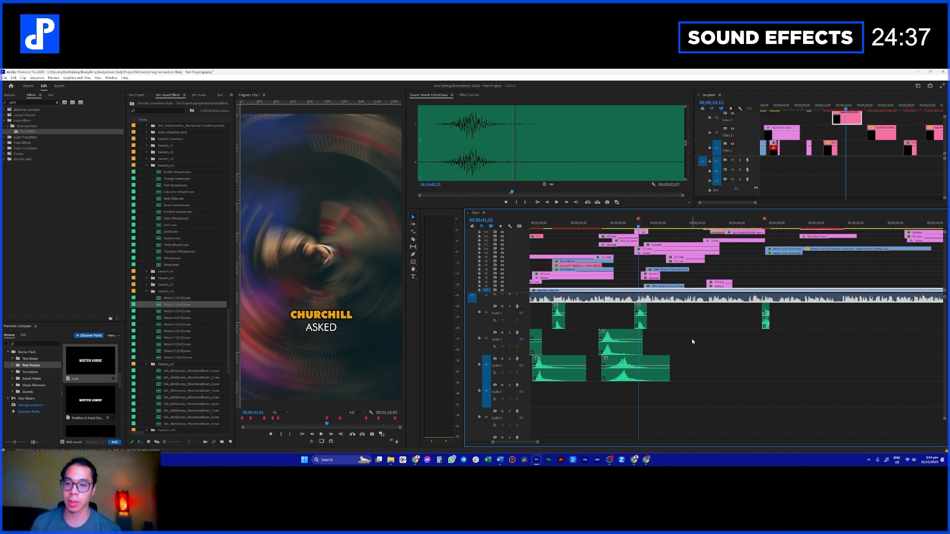
{"action": "scroll", "coordinate": [688, 347], "scroll_direction": "up", "scroll_amount": 1}
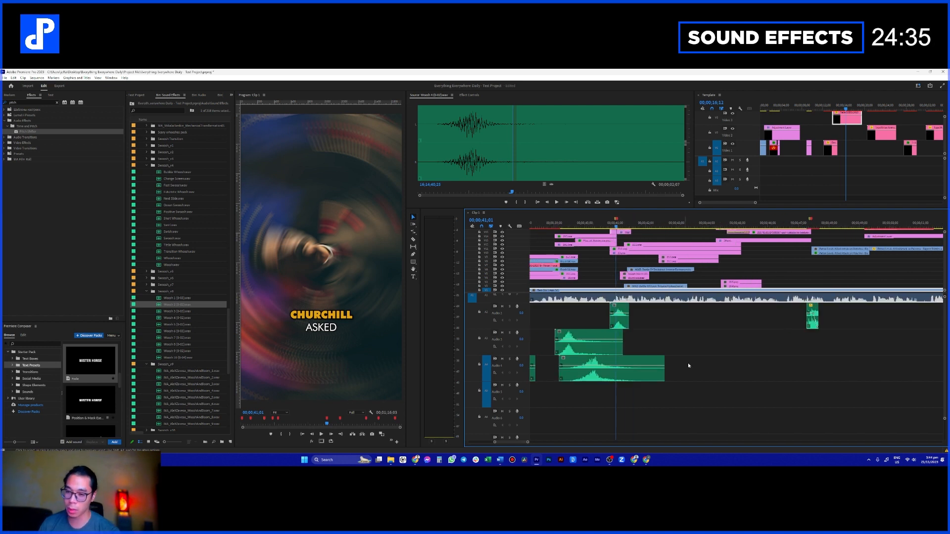
{"action": "left_click", "coordinate": [674, 345]}
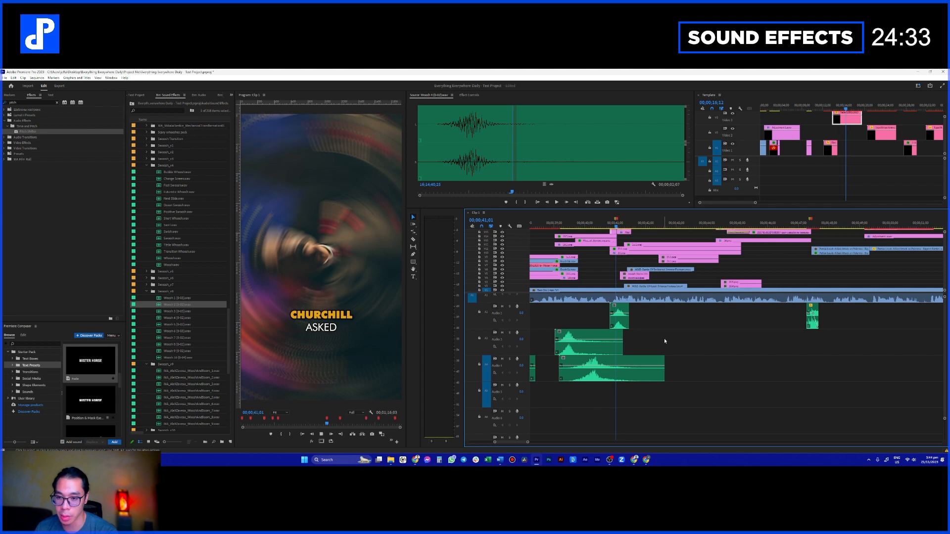
{"action": "left_click", "coordinate": [623, 226]}
{"action": "key", "text": "space"}
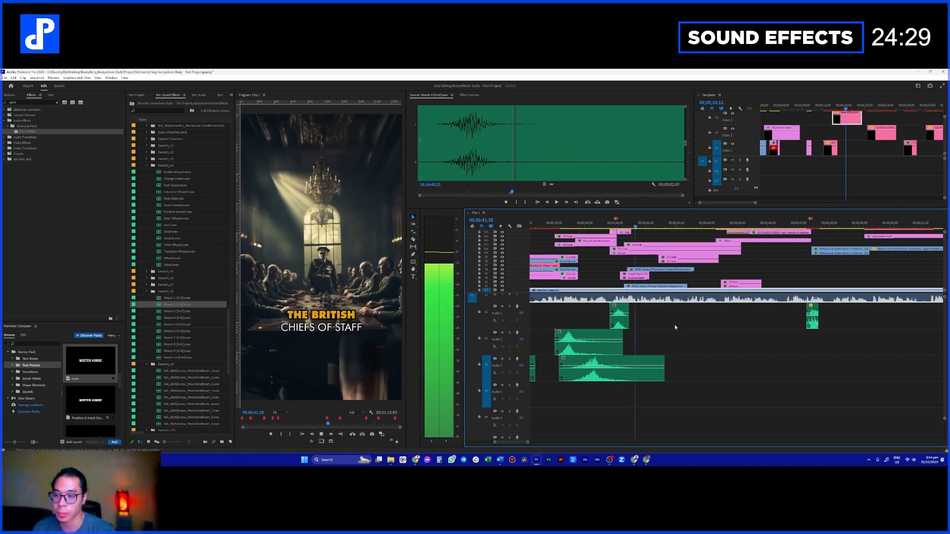
{"action": "left_click", "coordinate": [191, 299]}
{"action": "left_click_drag", "start_coordinate": [181, 352], "coordinate": [683, 405]}
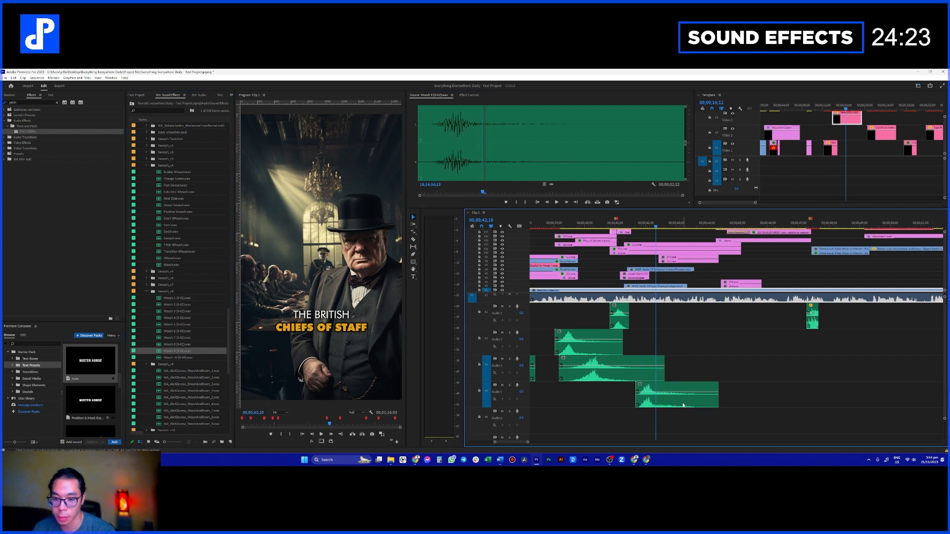
{"action": "left_click_drag", "start_coordinate": [670, 398], "coordinate": [663, 398]}
{"action": "key", "text": "space"}
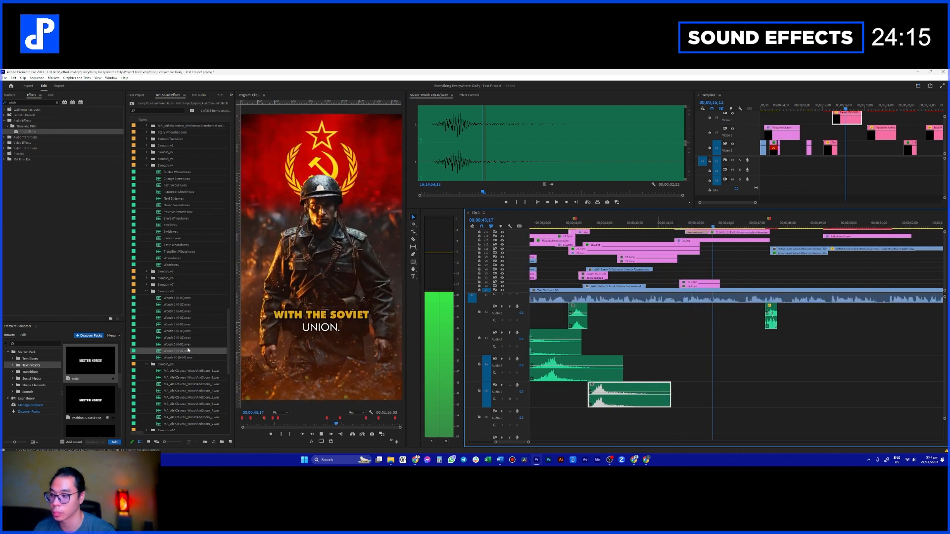
{"action": "key", "text": "space"}
- Search the sound effects bin for "fire" and audition the burning fire sound and a fire whoosh movement
{"action": "scroll", "coordinate": [164, 143], "scroll_direction": "up", "scroll_amount": 1}
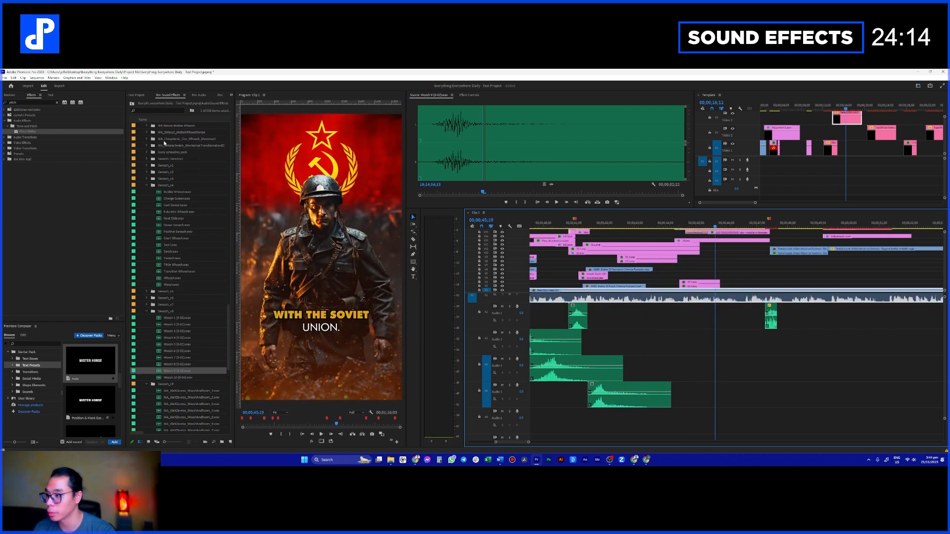
{"action": "left_click", "coordinate": [161, 110]}
{"action": "type", "text": "fire"}
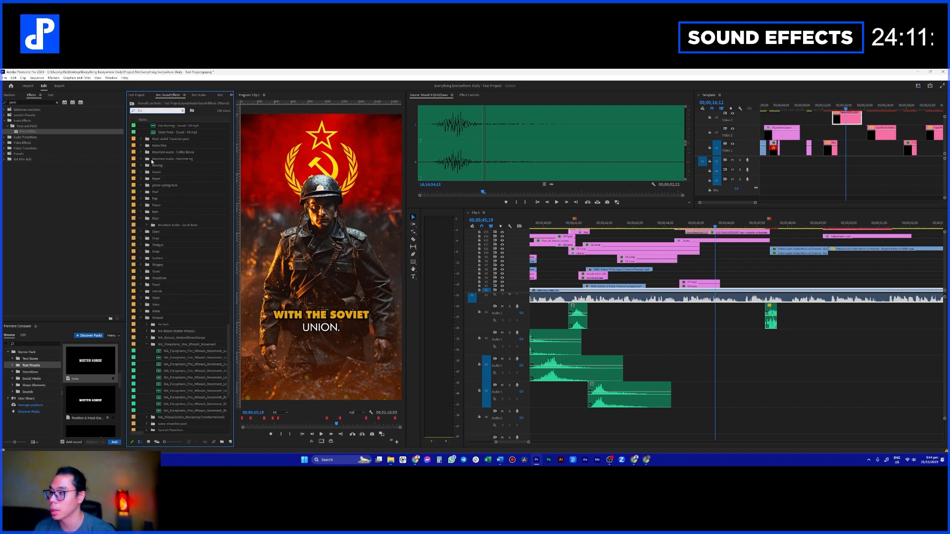
{"action": "double_click", "coordinate": [163, 125]}
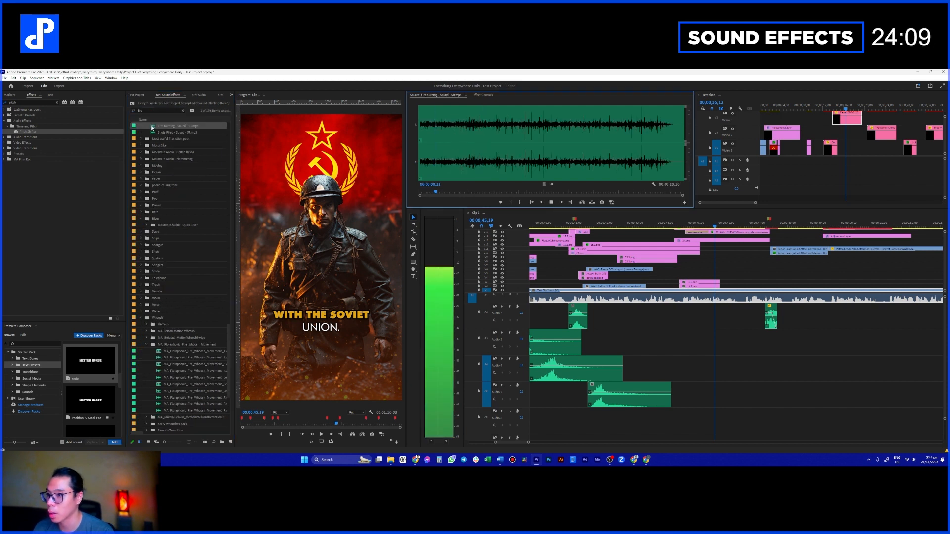
{"action": "scroll", "coordinate": [171, 174], "scroll_direction": "up", "scroll_amount": 2}
{"action": "scroll", "coordinate": [169, 245], "scroll_direction": "down", "scroll_amount": 4}
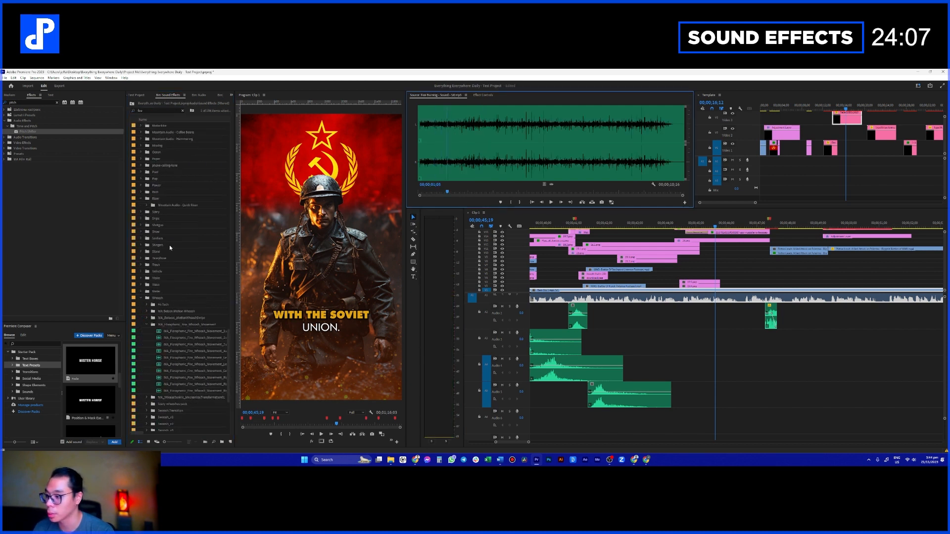
{"action": "double_click", "coordinate": [160, 305]}
{"action": "key", "text": "space"}
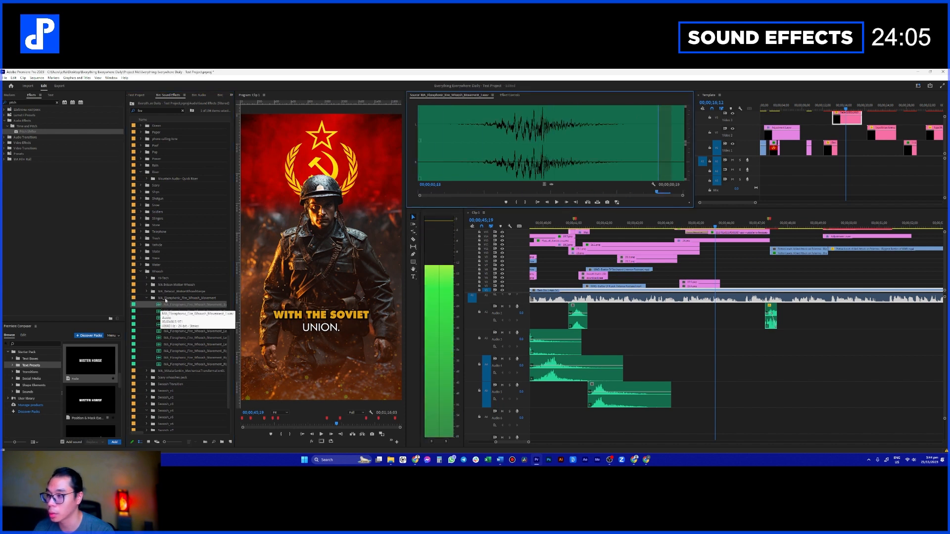
{"action": "key", "text": "space"}
- Audition Fire Sfx Cinema 12 and place it on the second audio track around the Soviet soldier scene
{"action": "scroll", "coordinate": [174, 257], "scroll_direction": "up", "scroll_amount": 12}
{"action": "double_click", "coordinate": [172, 180]}
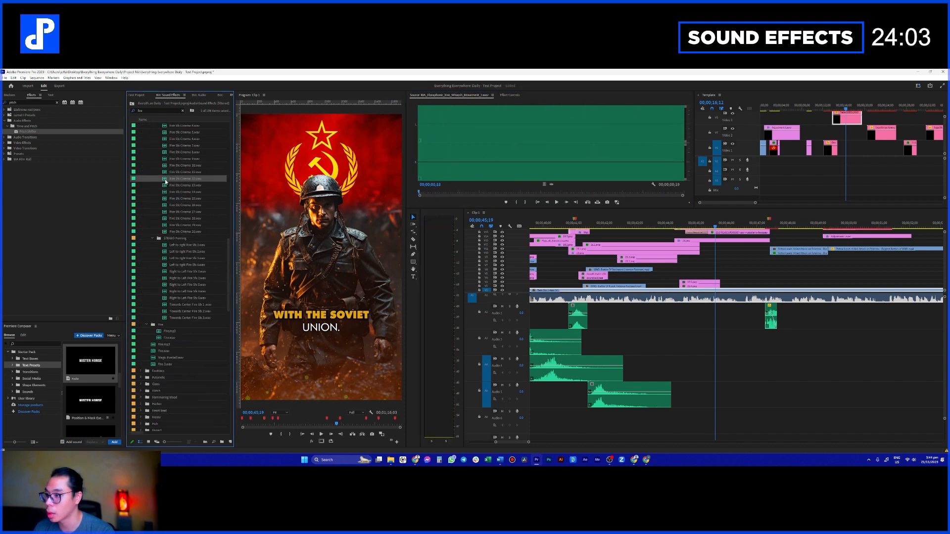
{"action": "key", "text": "space"}
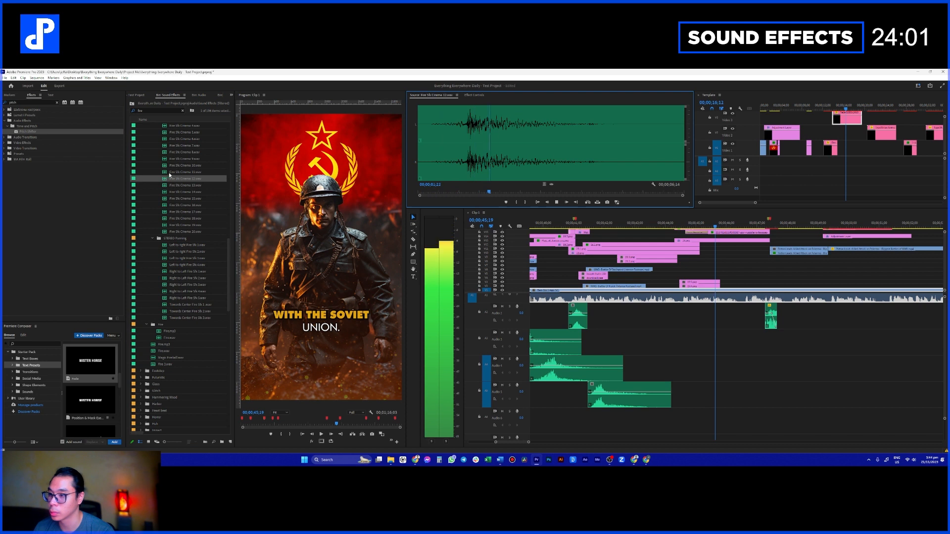
{"action": "left_click_drag", "start_coordinate": [169, 175], "coordinate": [638, 346]}
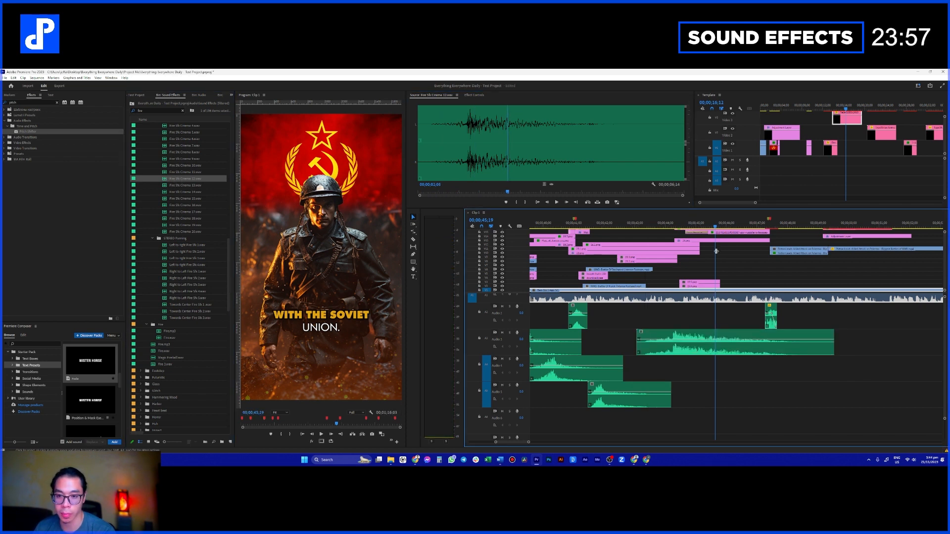
- Fine-tune the fire sound's timing and volume on the second audio track to match the Soviet soldier's appearance, checking it in playback
{"action": "left_click_drag", "start_coordinate": [659, 225], "coordinate": [657, 225]}
{"action": "left_click_drag", "start_coordinate": [711, 330], "coordinate": [721, 330]}
{"action": "key", "text": "space"}
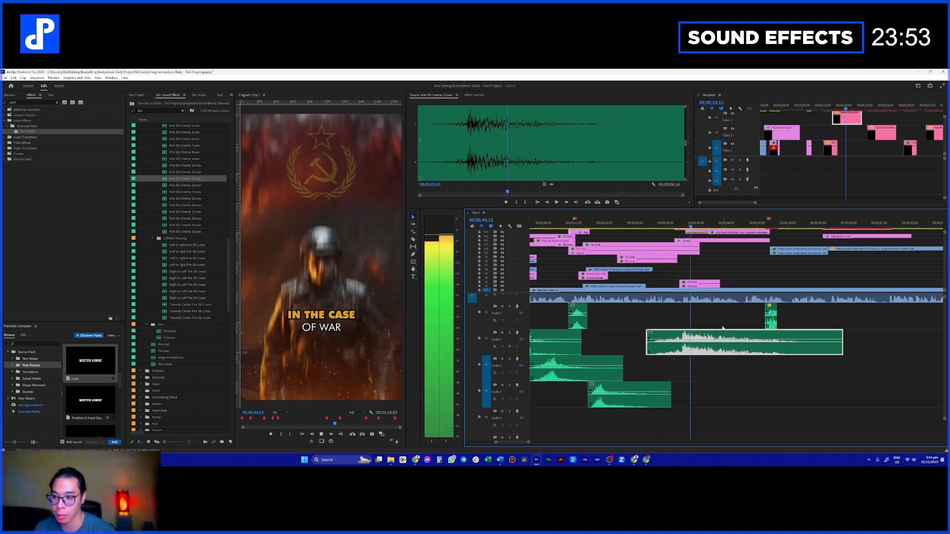
{"action": "key", "text": "space"}
{"action": "left_click_drag", "start_coordinate": [720, 340], "coordinate": [713, 336]}
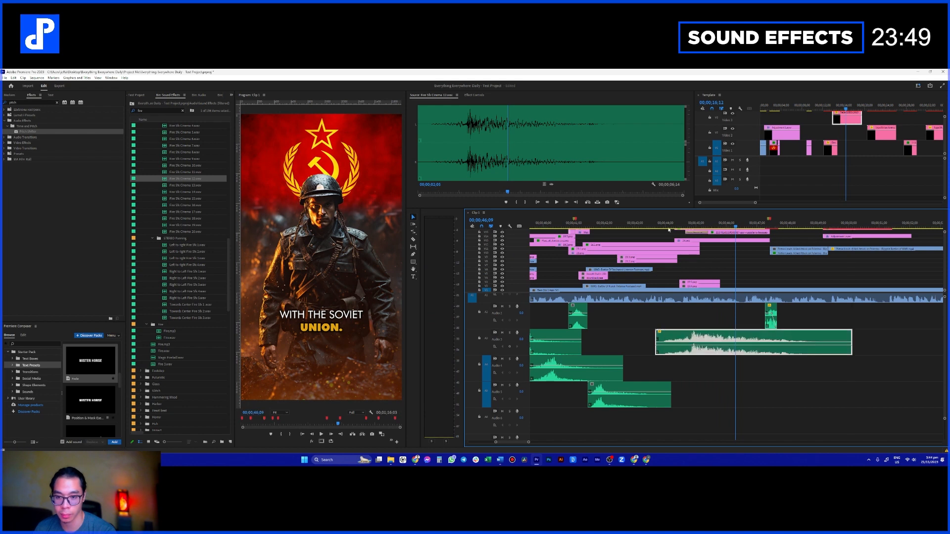
{"action": "key", "text": "space"}
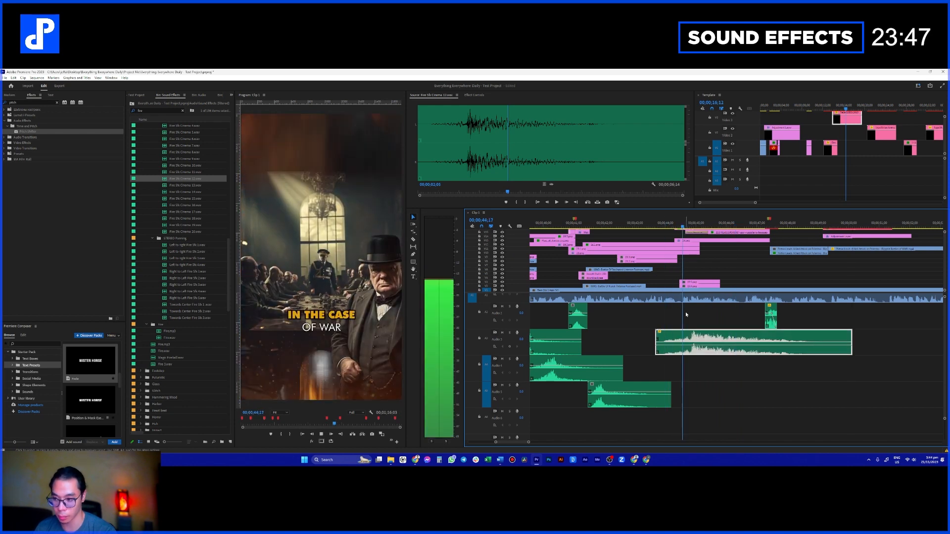
{"action": "key", "text": "space"}
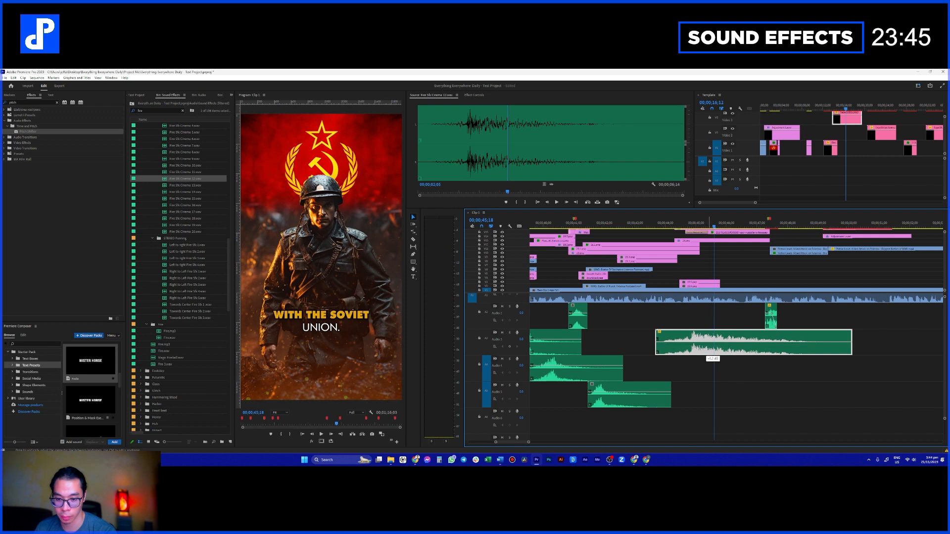
{"action": "left_click_drag", "start_coordinate": [713, 338], "coordinate": [705, 338]}
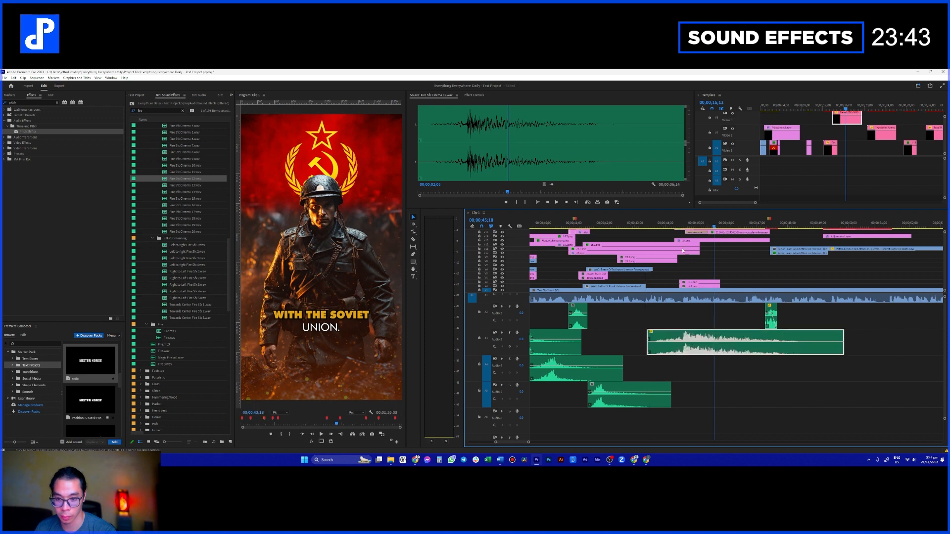
{"action": "left_click", "coordinate": [662, 230]}
{"action": "key", "text": "space"}
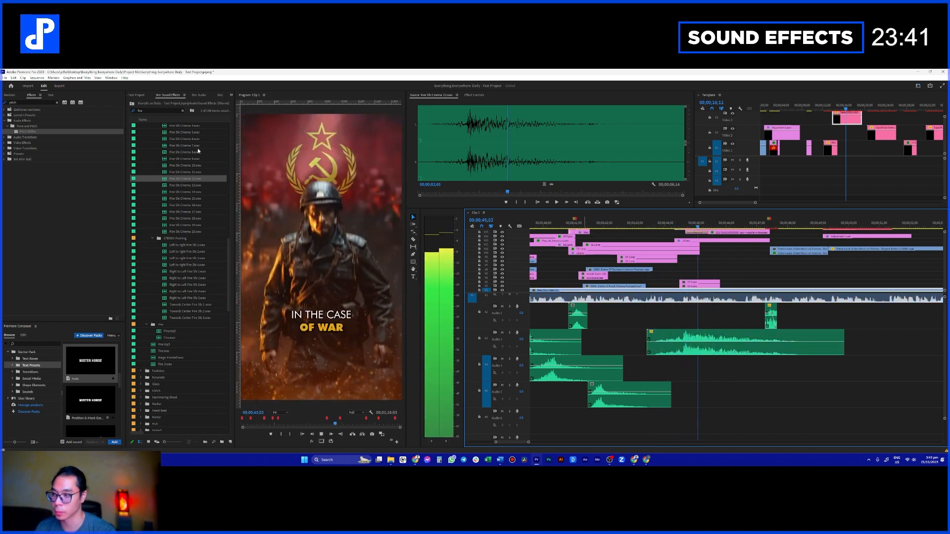
- Search the sound effects bin for "impact", audition the first sound in the second impact subfolder, and place it on the third audio track under the fire sound
{"action": "left_click", "coordinate": [156, 110]}
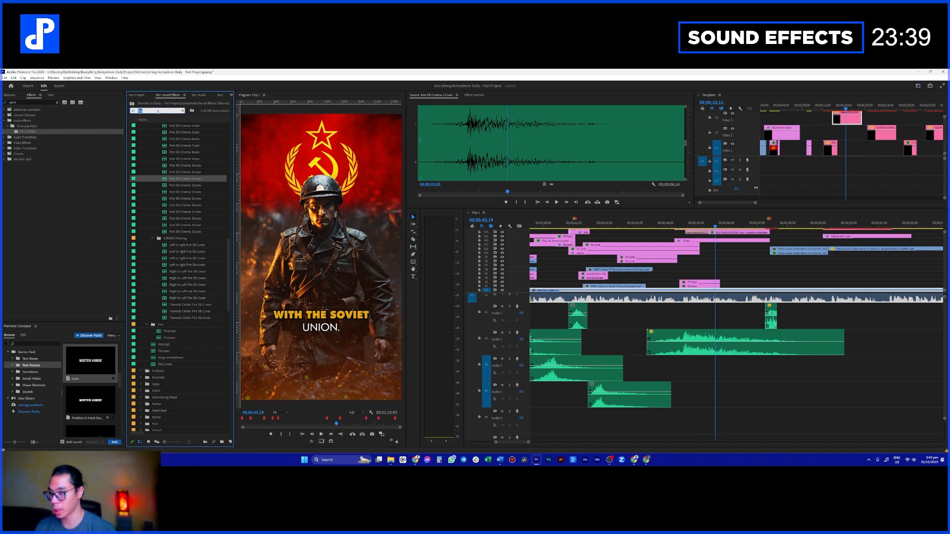
{"action": "type", "text": "impact"}
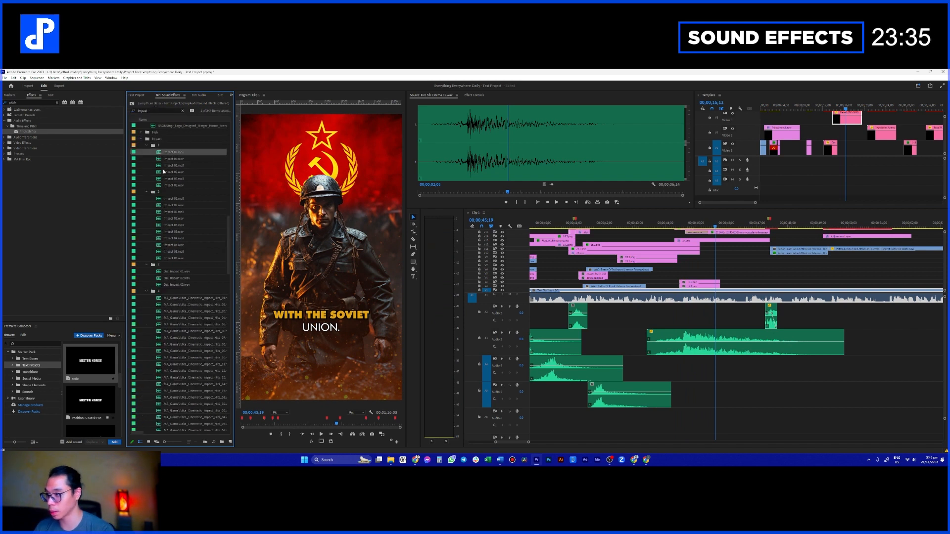
{"action": "double_click", "coordinate": [161, 200]}
{"action": "key", "text": "space"}
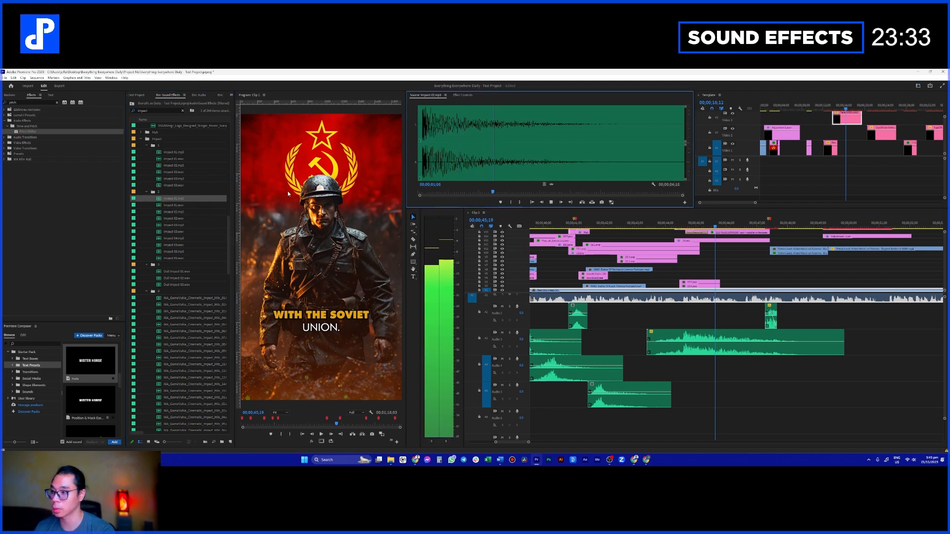
{"action": "key", "text": "space"}
{"action": "left_click_drag", "start_coordinate": [406, 188], "coordinate": [699, 377]}
{"action": "scroll", "coordinate": [699, 377], "scroll_direction": "up", "scroll_amount": 3}
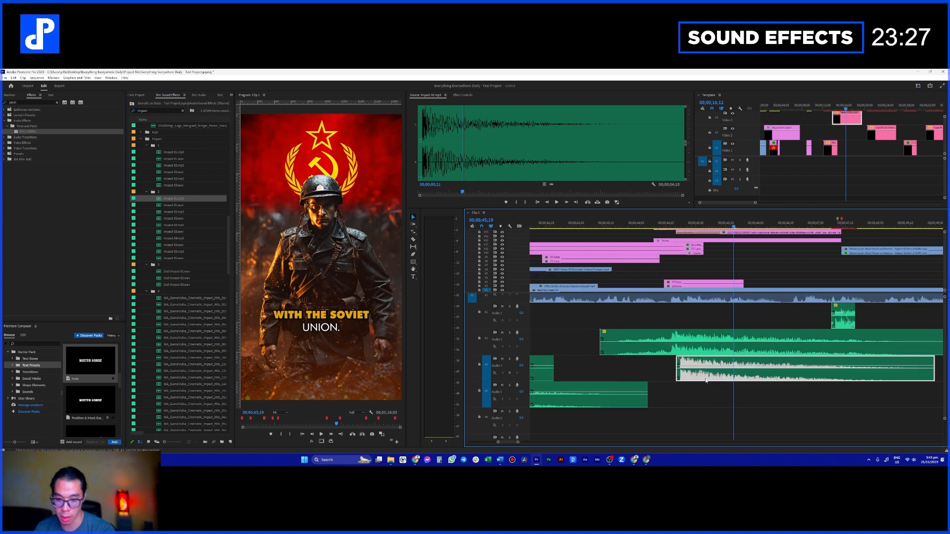
- Align the impact sound with the Soviet soldier's appearance, adjust its volume, and play through to the Operation Unthinkable title
{"action": "left_click_drag", "start_coordinate": [690, 376], "coordinate": [696, 377]}
{"action": "key", "text": "space"}
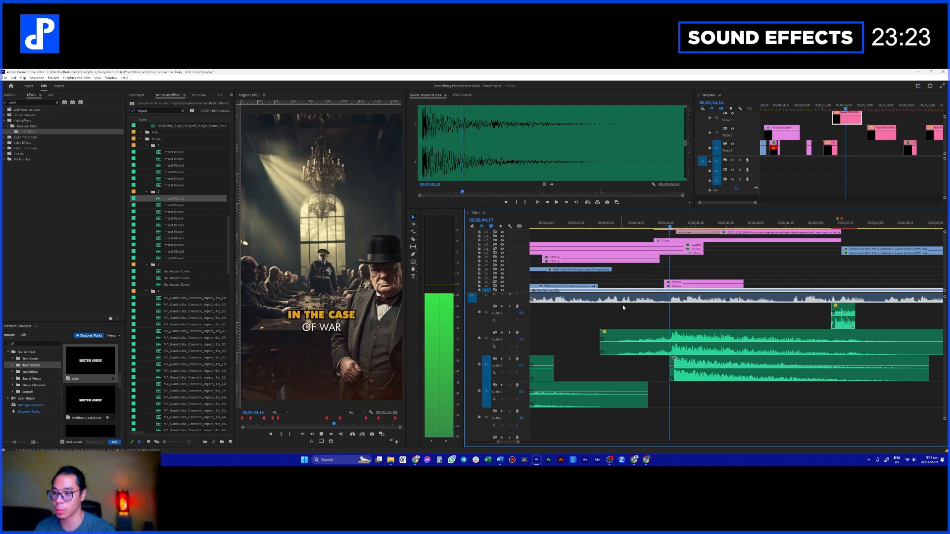
{"action": "key", "text": "space"}
{"action": "left_click", "coordinate": [698, 378]}
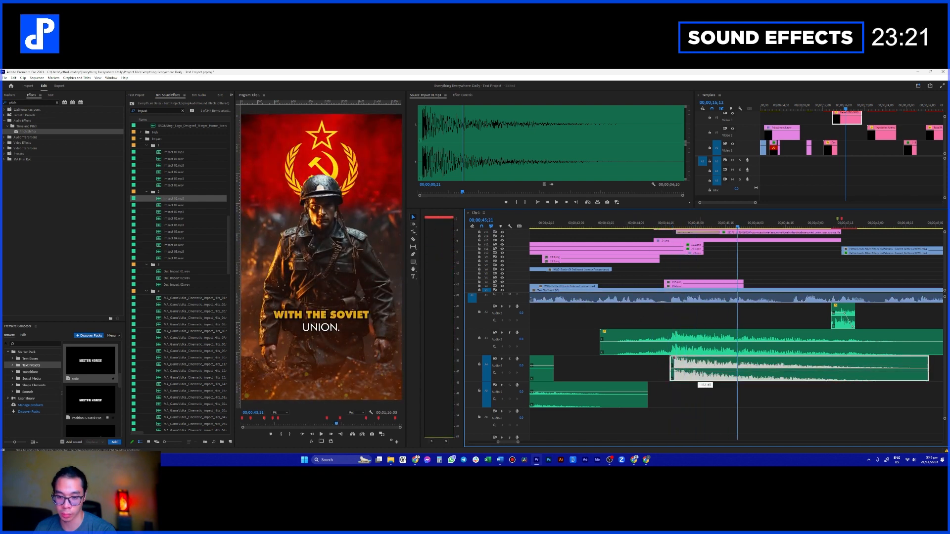
{"action": "left_click", "coordinate": [660, 227]}
{"action": "key", "text": "space"}
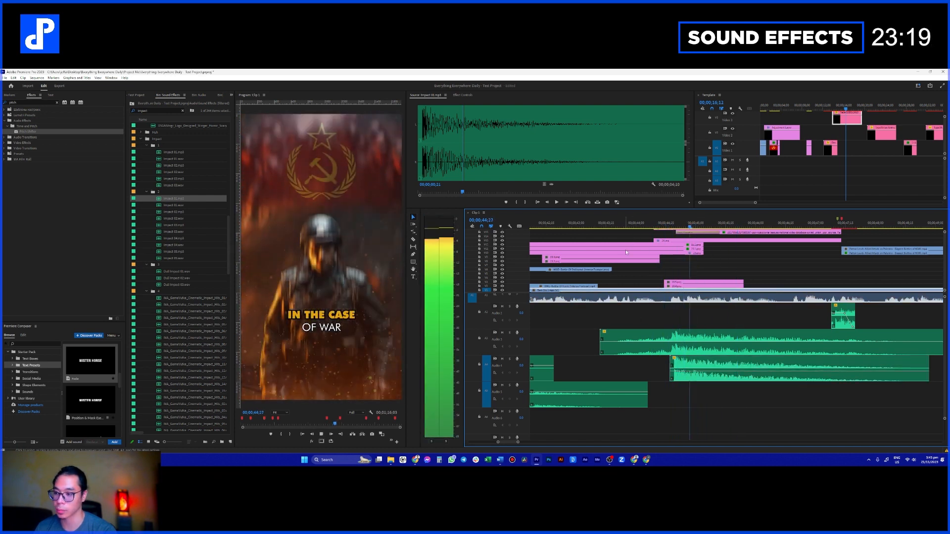
{"action": "scroll", "coordinate": [667, 288], "scroll_direction": "down", "scroll_amount": 4}
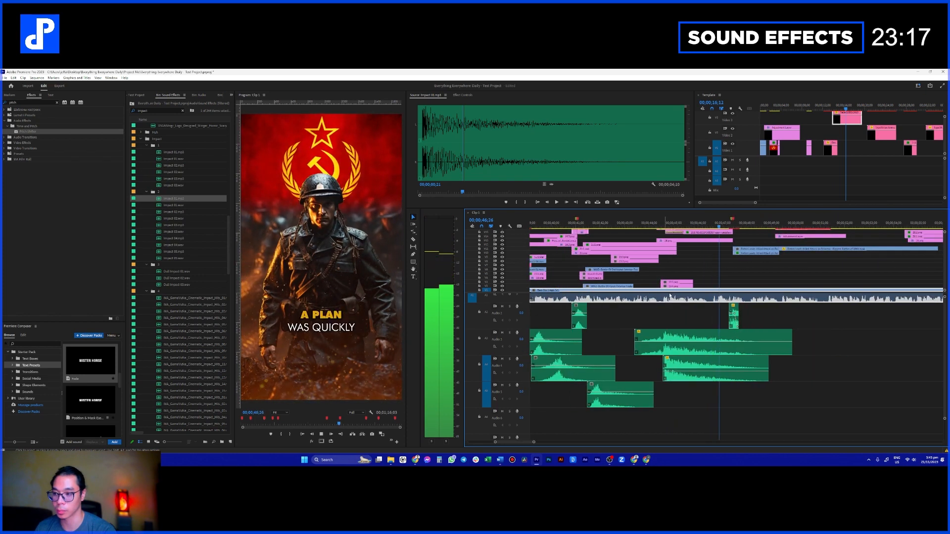
{"action": "scroll", "coordinate": [666, 296], "scroll_direction": "down", "scroll_amount": 4}
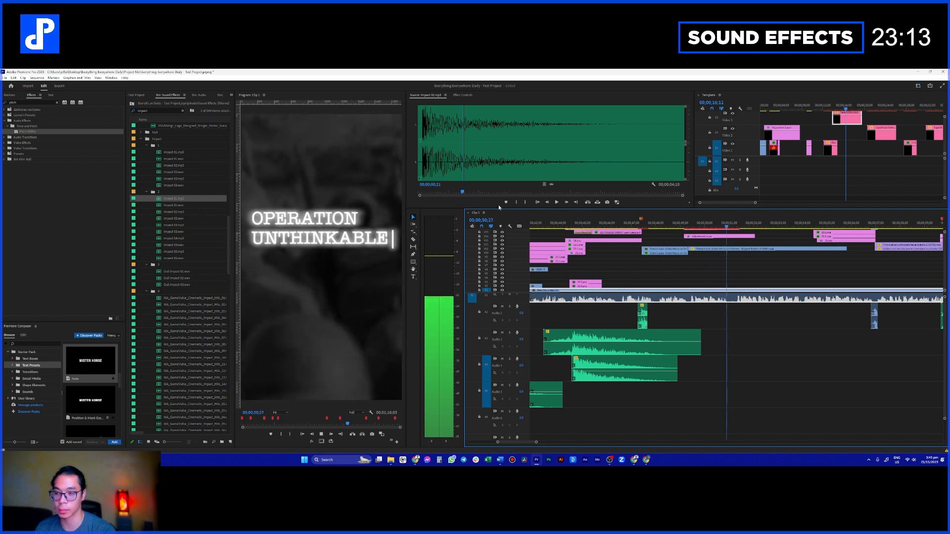
- Search the bin for "type" and place the typewriter sound, cut to length, on the first audio track under the Operation Unthinkable title
{"action": "left_click", "coordinate": [159, 111]}
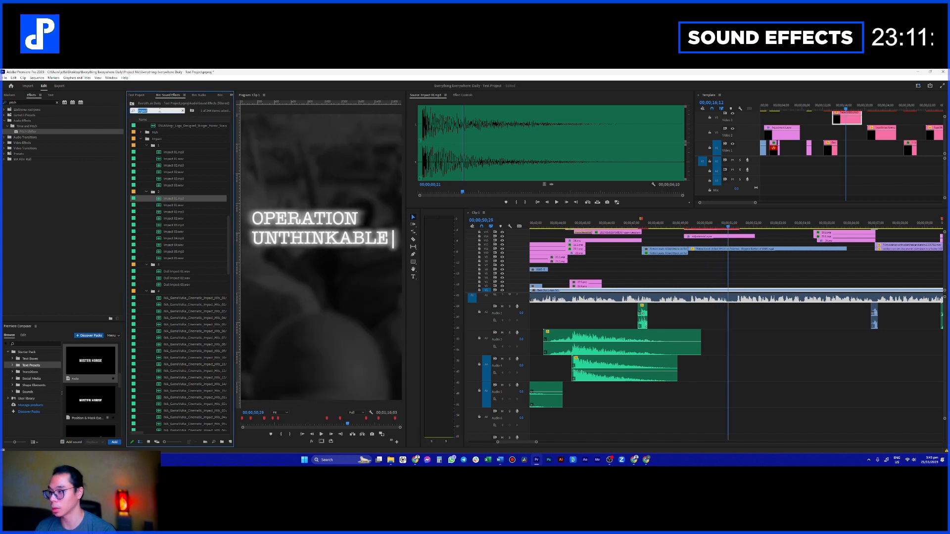
{"action": "type", "text": "whoo"}
{"action": "scroll", "coordinate": [172, 280], "scroll_direction": "down", "scroll_amount": 3}
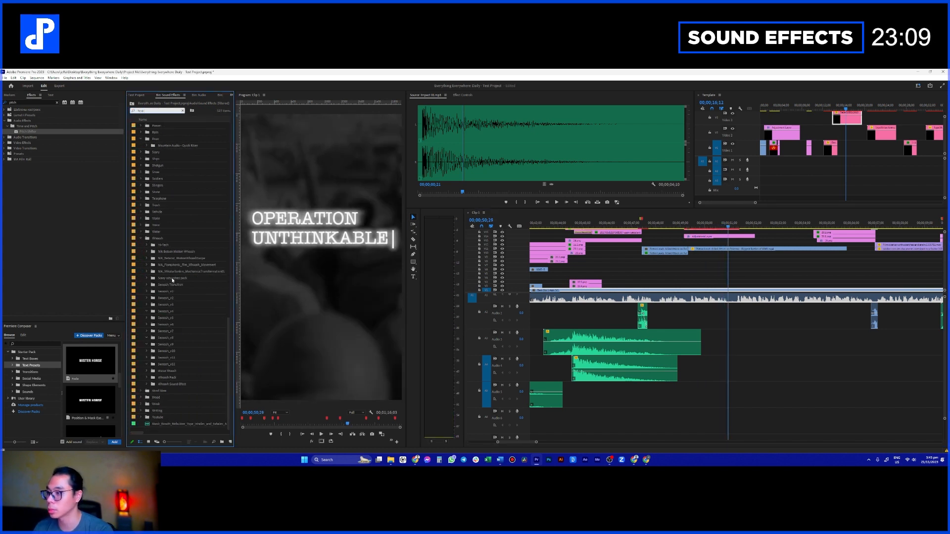
{"action": "scroll", "coordinate": [183, 277], "scroll_direction": "up", "scroll_amount": 20}
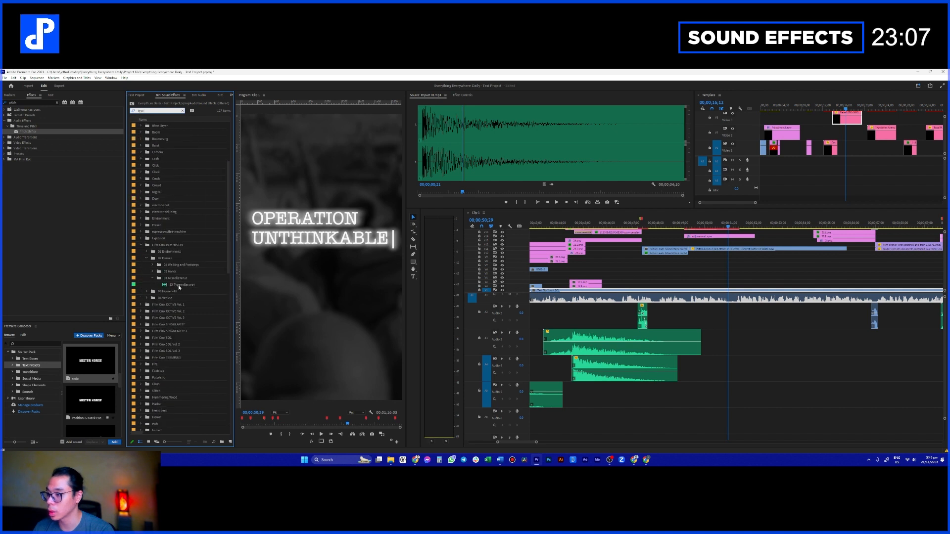
{"action": "double_click", "coordinate": [167, 286]}
{"action": "left_click_drag", "start_coordinate": [168, 286], "coordinate": [689, 387]}
{"action": "left_click_drag", "start_coordinate": [900, 403], "coordinate": [725, 347]}
{"action": "left_click_drag", "start_coordinate": [706, 394], "coordinate": [704, 288]}
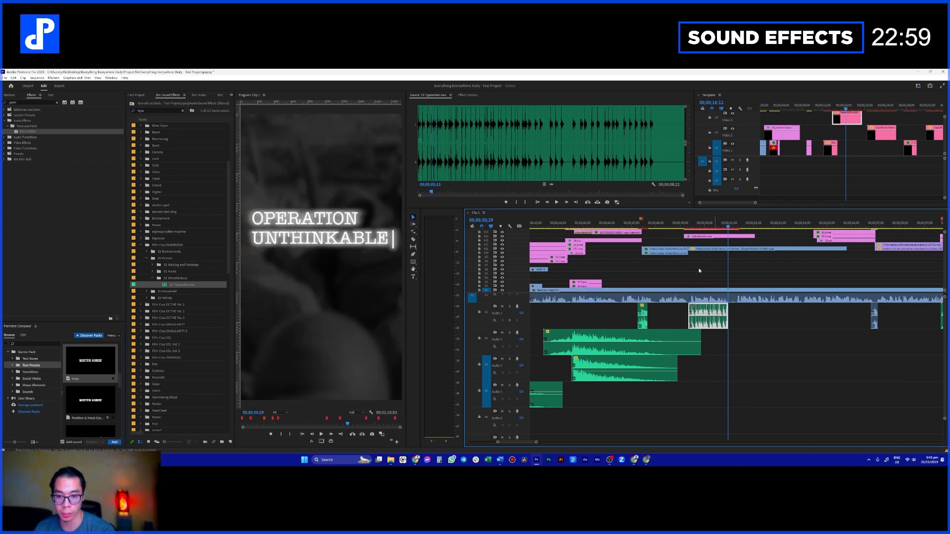
- Shorten the end of the typewriter sound to match the title's typing animation, checking it in playback
{"action": "left_click_drag", "start_coordinate": [690, 225], "coordinate": [683, 225]}
{"action": "scroll", "coordinate": [723, 335], "scroll_direction": "up", "scroll_amount": 2}
{"action": "key", "text": "space"}
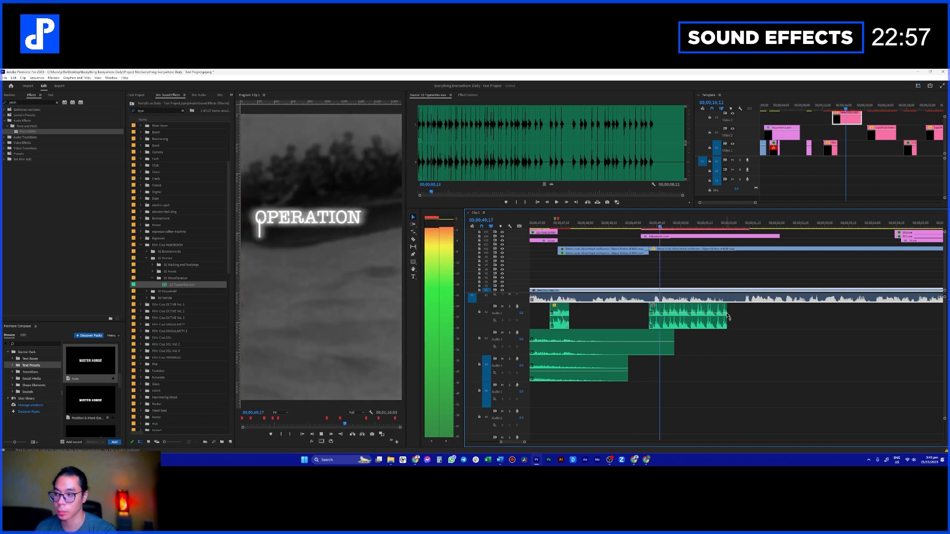
{"action": "key", "text": "space"}
{"action": "left_click_drag", "start_coordinate": [725, 322], "coordinate": [653, 273]}
{"action": "left_click", "coordinate": [641, 225]}
{"action": "key", "text": "space"}
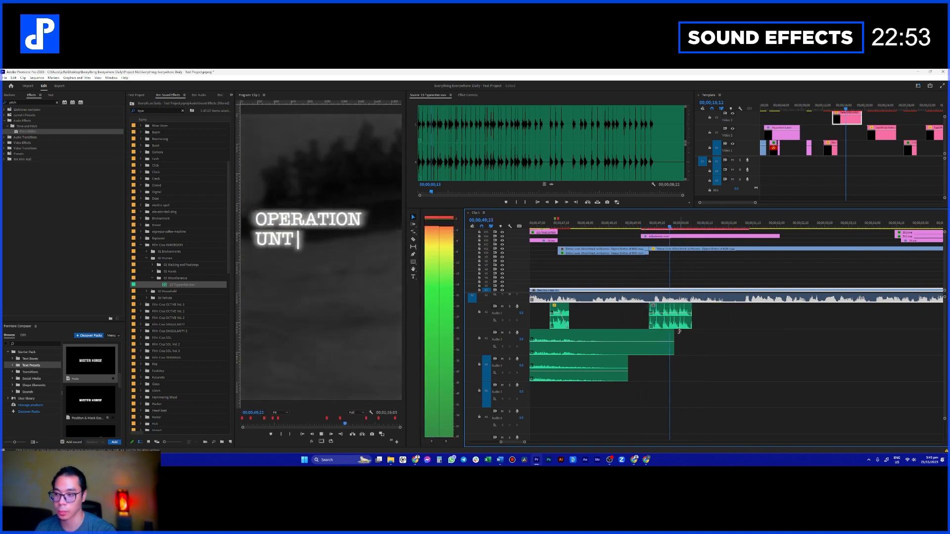
{"action": "key", "text": "space"}
- Lower the typewriter sound's volume and shift the clip slightly earlier, playing the title section to check the sync
{"action": "left_click_drag", "start_coordinate": [670, 327], "coordinate": [673, 330]}
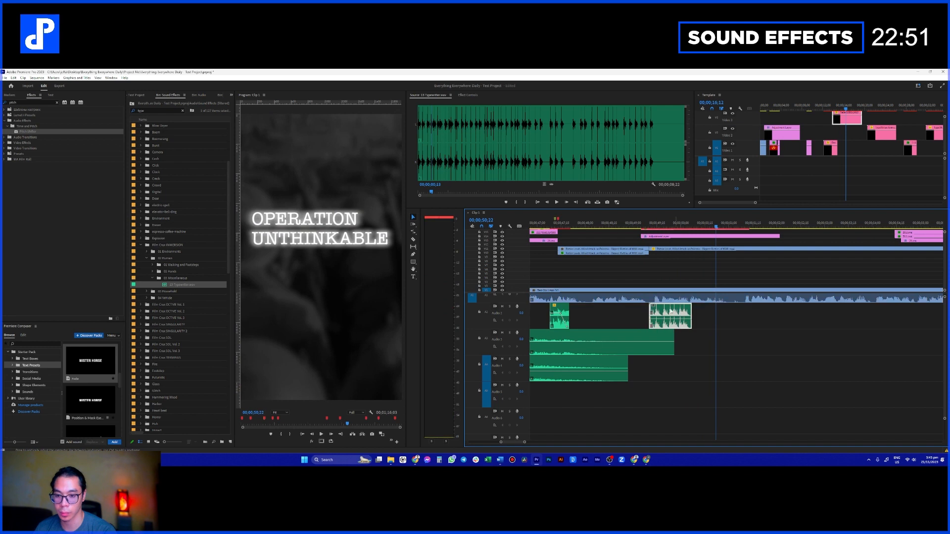
{"action": "left_click", "coordinate": [644, 226]}
{"action": "key", "text": "space"}
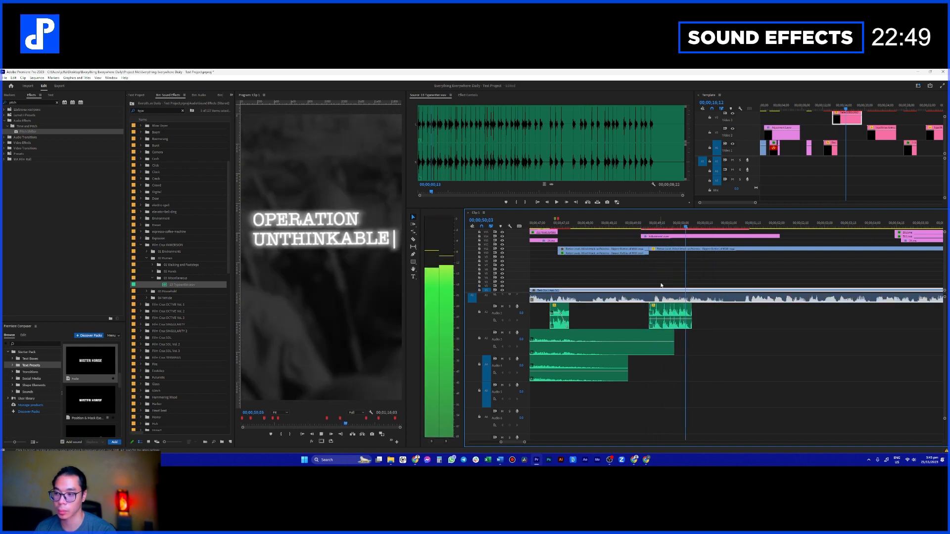
{"action": "key", "text": "space"}
{"action": "left_click", "coordinate": [670, 321]}
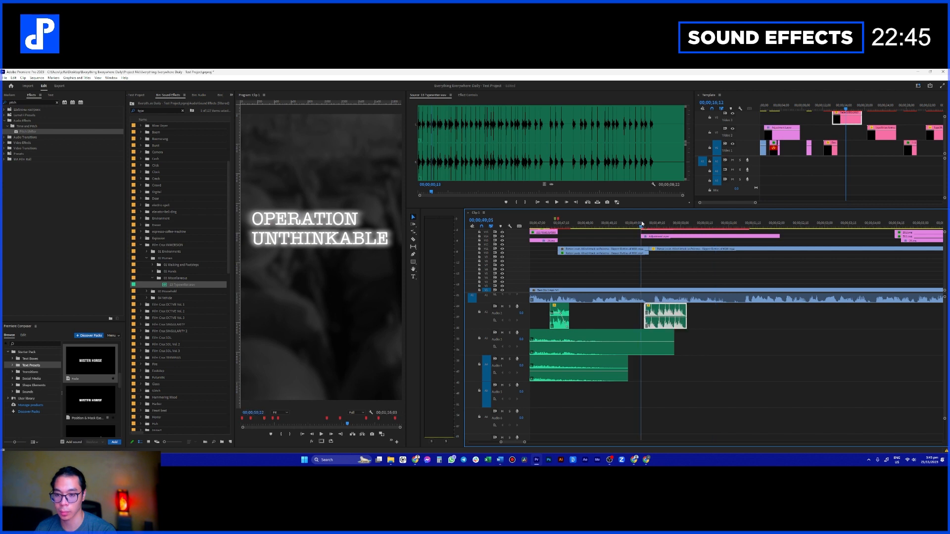
{"action": "key", "text": "space"}
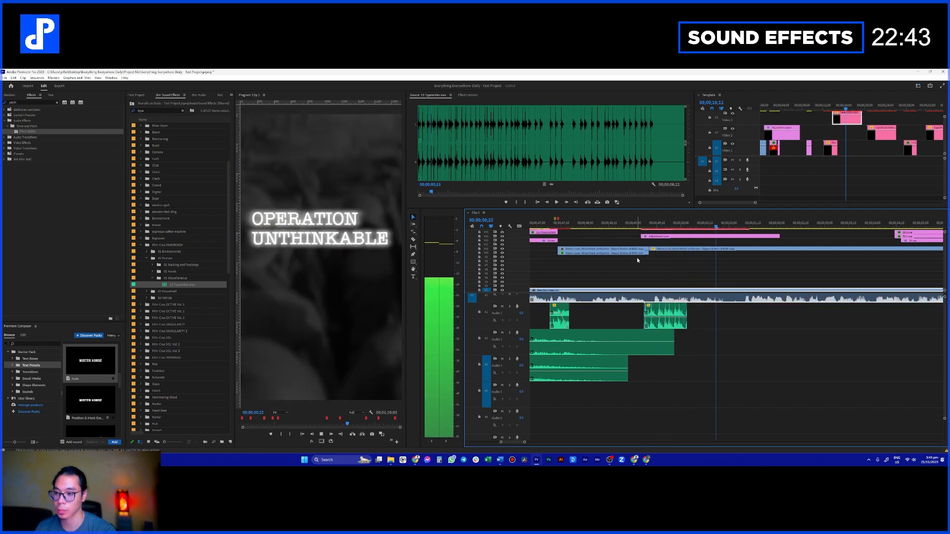
{"action": "scroll", "coordinate": [699, 267], "scroll_direction": "down", "scroll_amount": 2}
{"action": "scroll", "coordinate": [679, 272], "scroll_direction": "down", "scroll_amount": 2}
{"action": "key", "text": "space"}
- Clear the bin search and audition Whoosh 9 from the whoosh sounds
{"action": "left_click_drag", "start_coordinate": [657, 230], "coordinate": [675, 230]}
{"action": "left_click", "coordinate": [182, 110]}
{"action": "scroll", "coordinate": [219, 281], "scroll_direction": "down", "scroll_amount": 8}
{"action": "scroll", "coordinate": [193, 292], "scroll_direction": "down", "scroll_amount": 10}
{"action": "scroll", "coordinate": [162, 218], "scroll_direction": "up", "scroll_amount": 1}
{"action": "double_click", "coordinate": [160, 172]}
{"action": "key", "text": "space"}
{"action": "left_click", "coordinate": [435, 191]}
{"action": "left_click_drag", "start_coordinate": [435, 191], "coordinate": [432, 190]}
{"action": "key", "text": "space"}
{"action": "key", "text": "space"}
- Place Whoosh 9 on the first audio track after the typewriter sound and play the battle footage section
{"action": "left_click_drag", "start_coordinate": [177, 172], "coordinate": [681, 317]}
{"action": "left_click", "coordinate": [653, 224]}
{"action": "key", "text": "space"}
{"action": "key", "text": "space"}
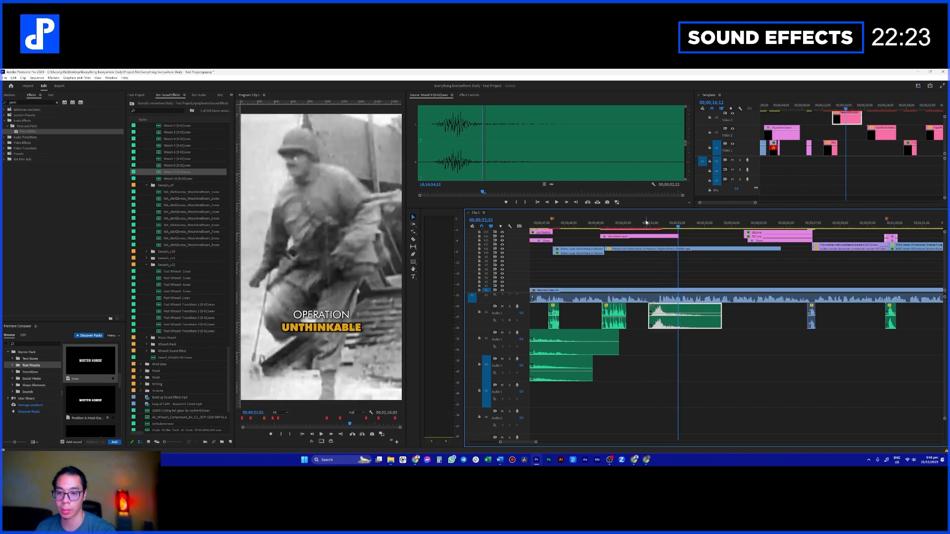
{"action": "left_click", "coordinate": [646, 222]}
{"action": "key", "text": "space"}
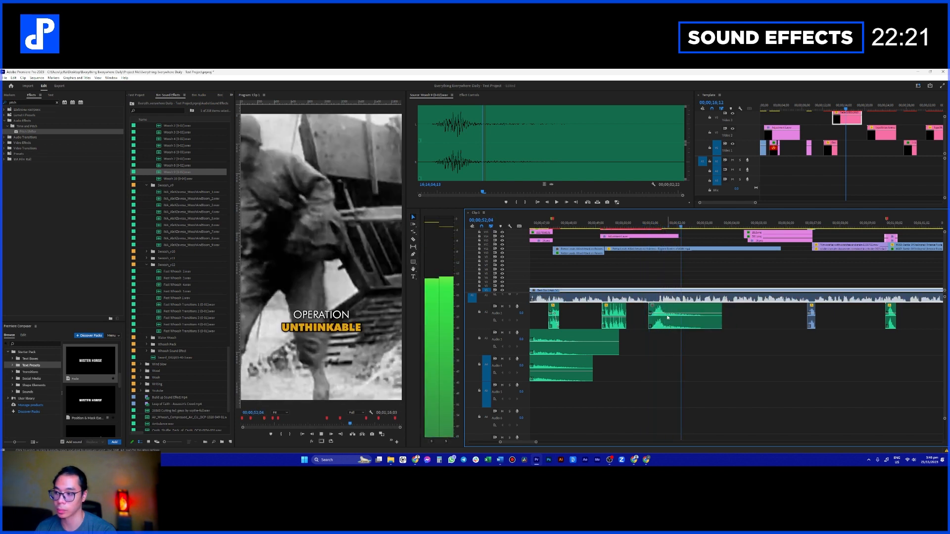
{"action": "scroll", "coordinate": [667, 317], "scroll_direction": "up", "scroll_amount": 2}
{"action": "scroll", "coordinate": [521, 315], "scroll_direction": "down", "scroll_amount": 2}
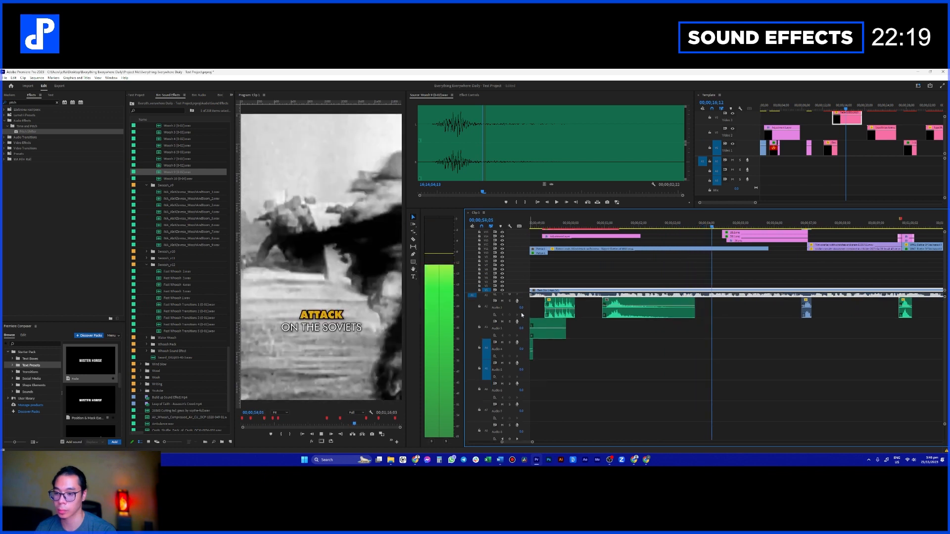
- Preview the black-and-white battle footage's source audio and place that audio on the third audio track beneath the footage
{"action": "key", "text": "space"}
{"action": "left_click", "coordinate": [643, 250]}
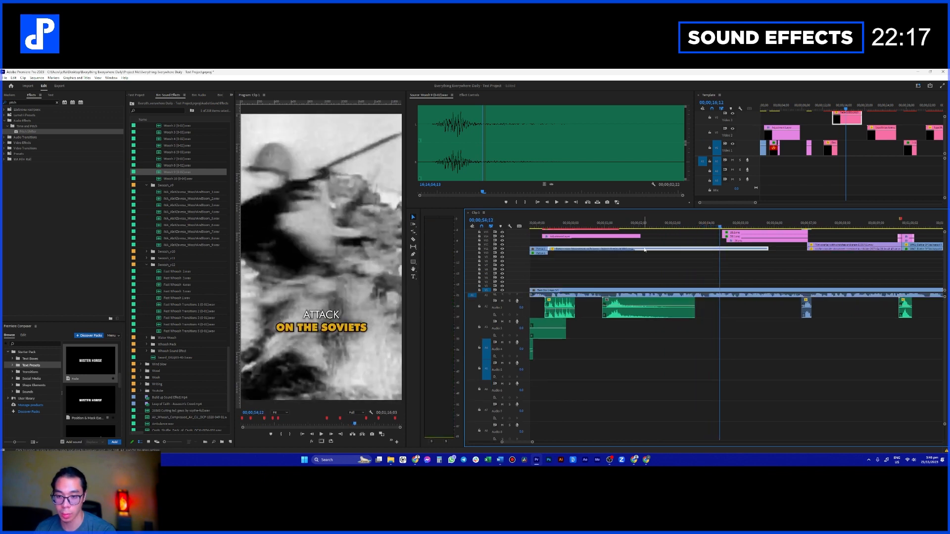
{"action": "double_click", "coordinate": [644, 250]}
{"action": "key", "text": "space"}
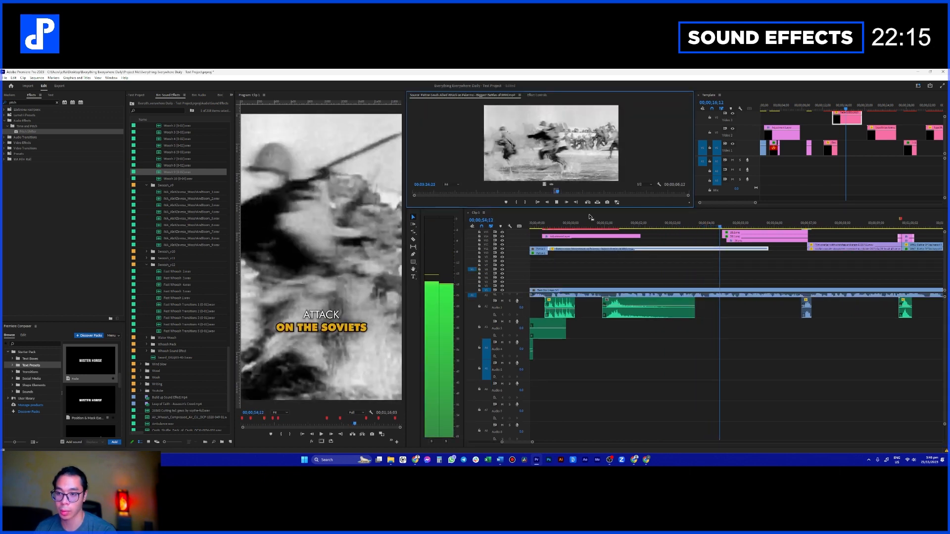
{"action": "key", "text": "space"}
{"action": "left_click_drag", "start_coordinate": [582, 308], "coordinate": [539, 351]}
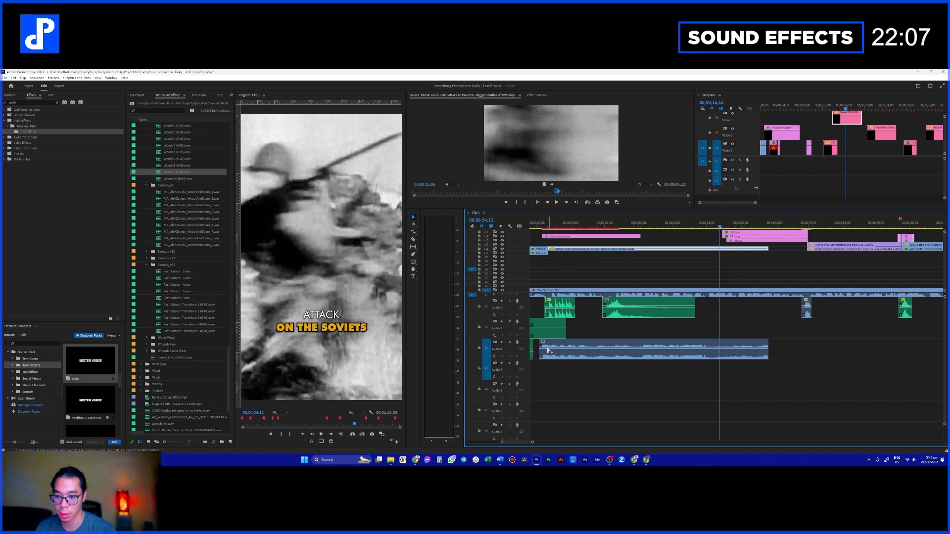
- Save the project, extend the end of the battle audio slightly with a lower volume, and play the section
{"action": "left_click", "coordinate": [572, 353]}
{"action": "key", "text": "ctrl+s"}
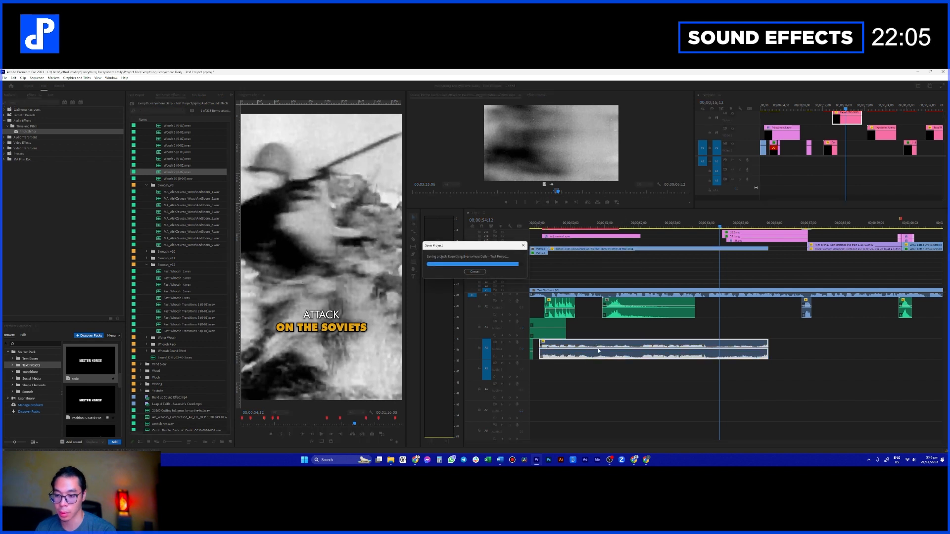
{"action": "left_click_drag", "start_coordinate": [768, 346], "coordinate": [783, 346]}
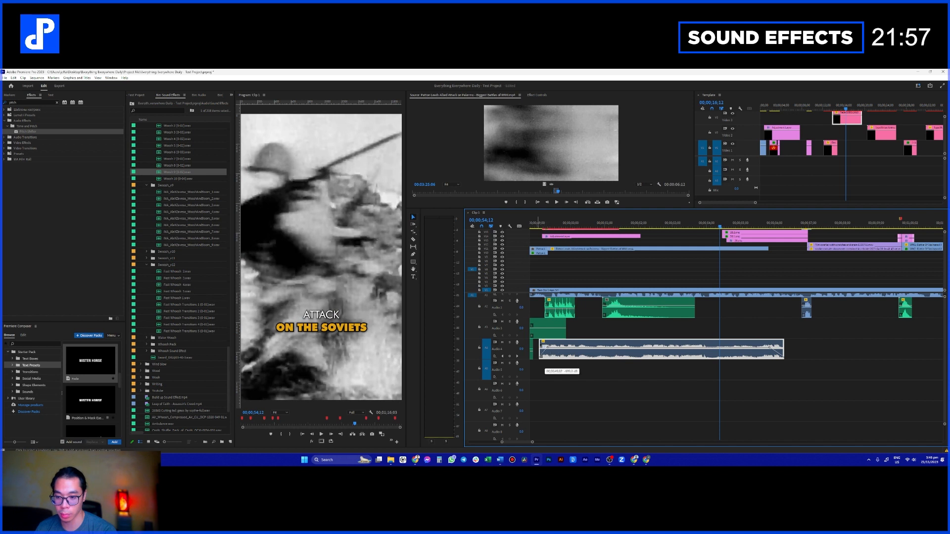
{"action": "scroll", "coordinate": [549, 343], "scroll_direction": "up", "scroll_amount": 1}
{"action": "left_click_drag", "start_coordinate": [585, 350], "coordinate": [585, 353]}
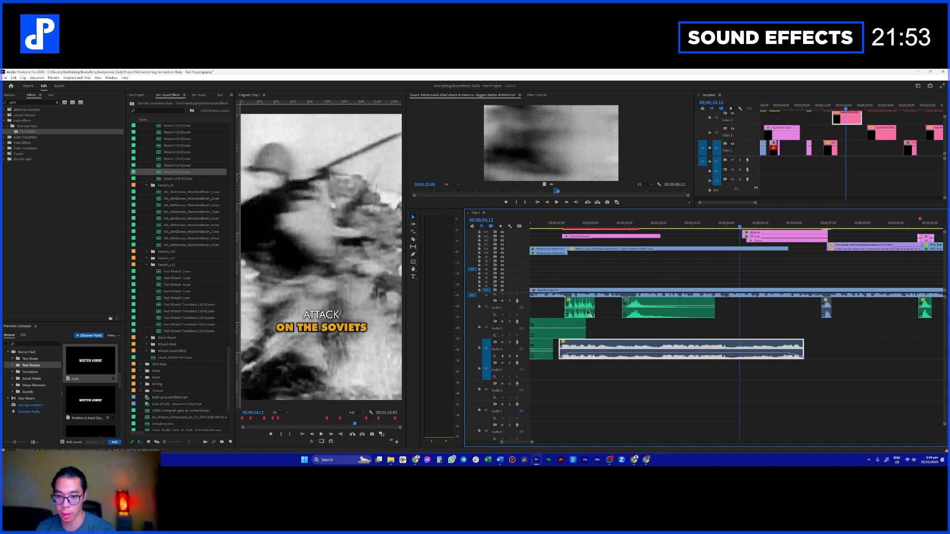
{"action": "left_click", "coordinate": [563, 227]}
{"action": "key", "text": "space"}
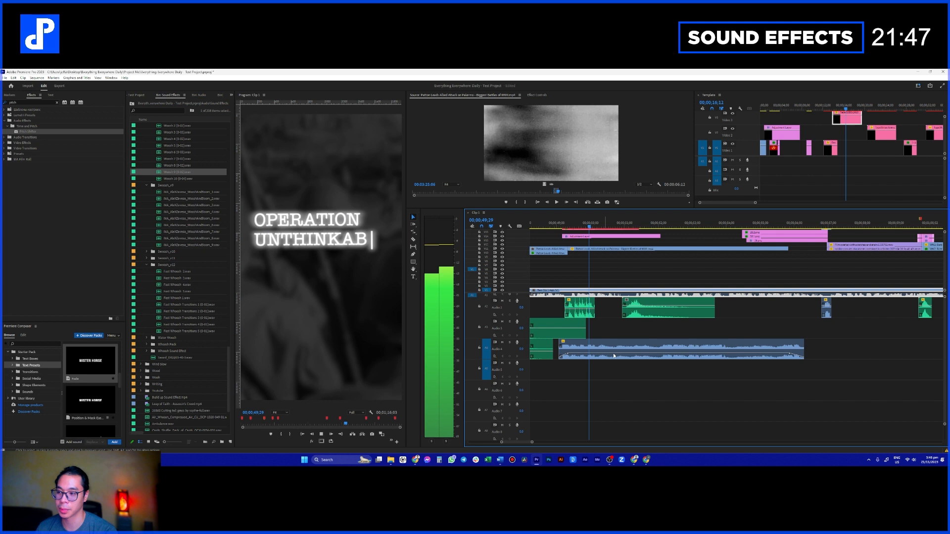
- Add short audio fades to both ends of the battle audio clip, then save the project and play the section
{"action": "left_click", "coordinate": [614, 355]}
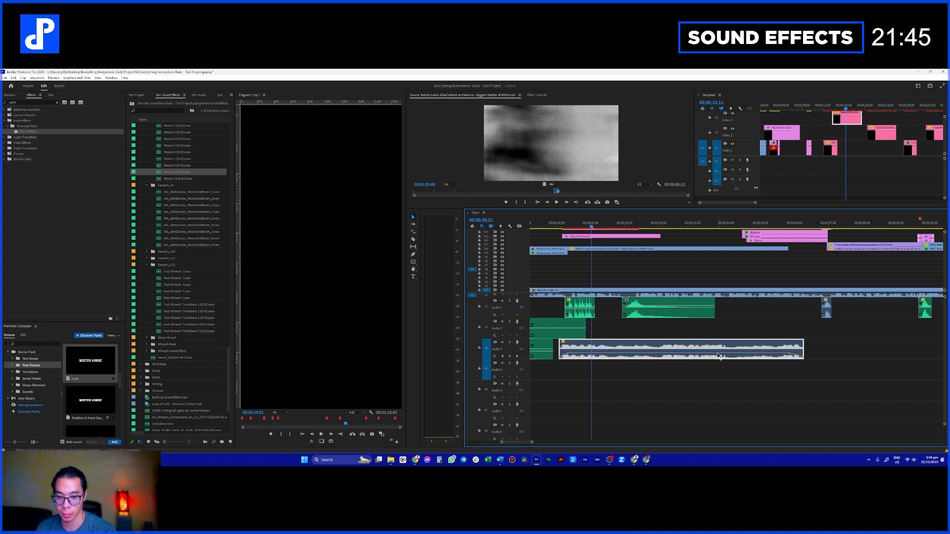
{"action": "key", "text": "space"}
{"action": "left_click", "coordinate": [700, 335]}
{"action": "key", "text": "ctrl+s"}
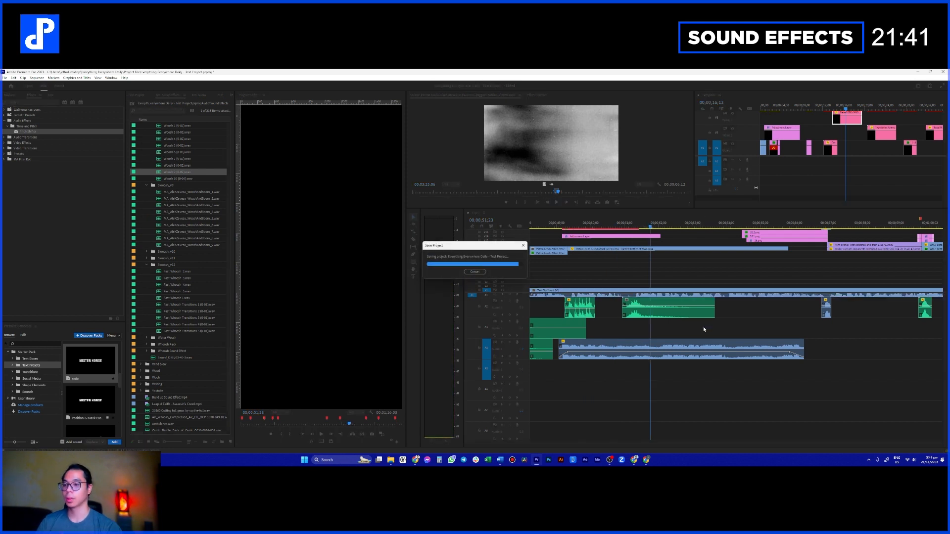
{"action": "key", "text": "space"}
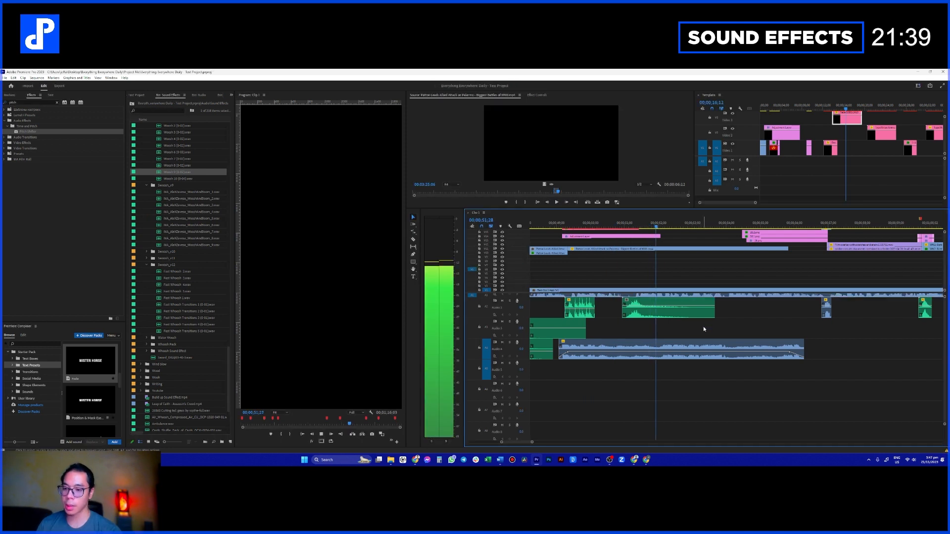
{"action": "key", "text": "ctrl+s"}
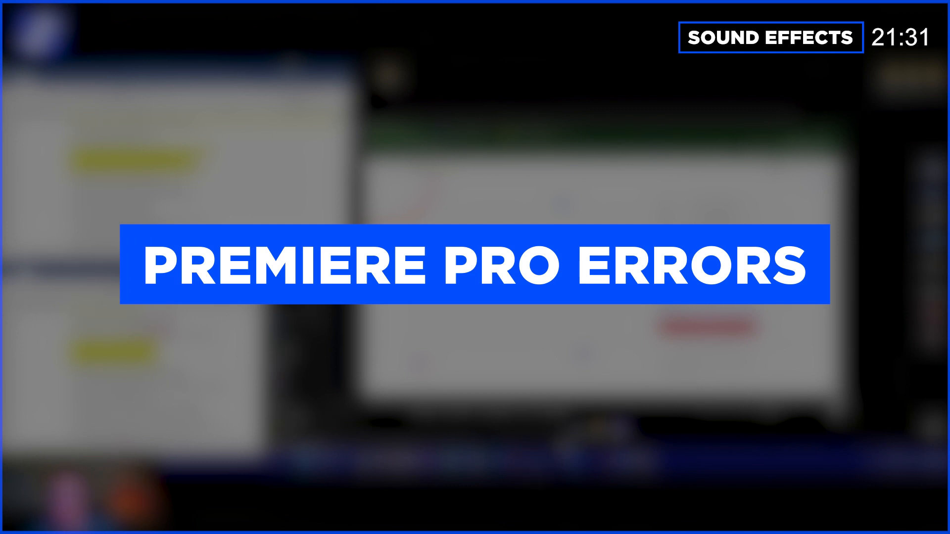
- Relaunch Premiere Pro and reopen the recent project Everything Everywhere Daily - Test Project
{"action": "left_click", "coordinate": [536, 459]}
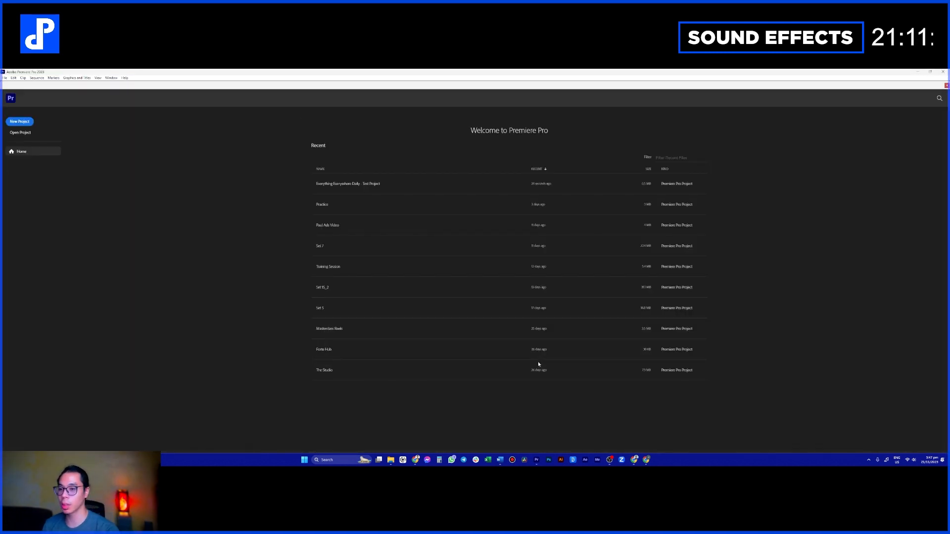
{"action": "left_click", "coordinate": [398, 187]}
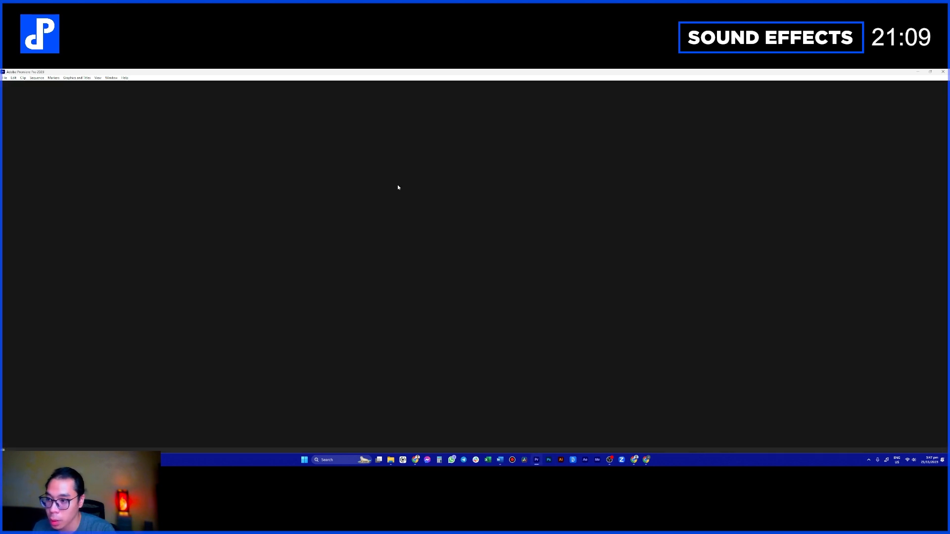
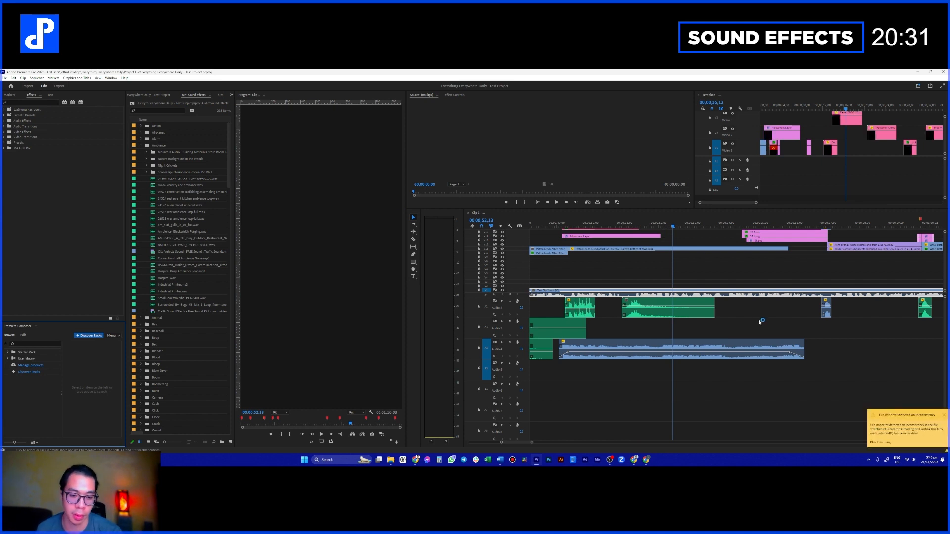
- Save the project, play the Operation Unthinkable title section, and return the playhead to the start of the title typing
{"action": "left_click", "coordinate": [632, 266]}
{"action": "left_click", "coordinate": [557, 225]}
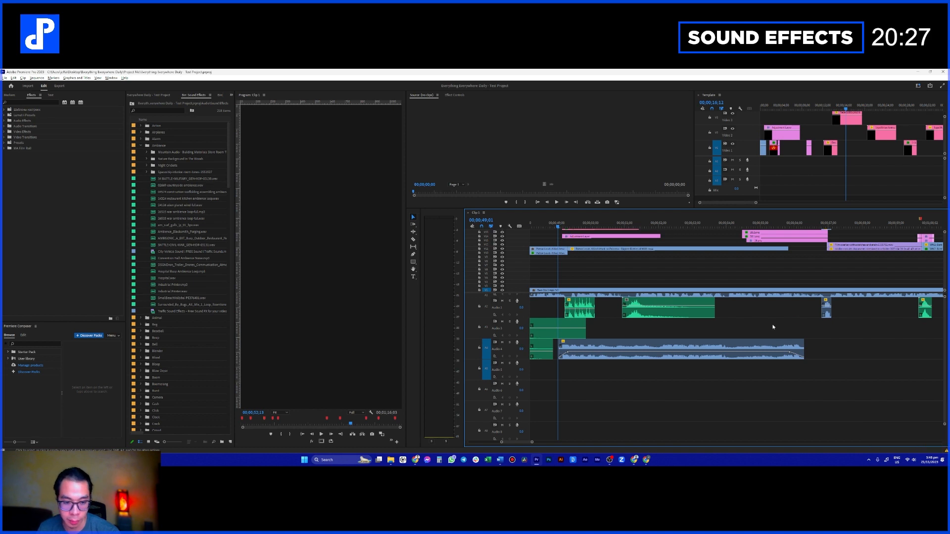
{"action": "scroll", "coordinate": [744, 323], "scroll_direction": "down", "scroll_amount": 3}
{"action": "key", "text": "ctrl+s"}
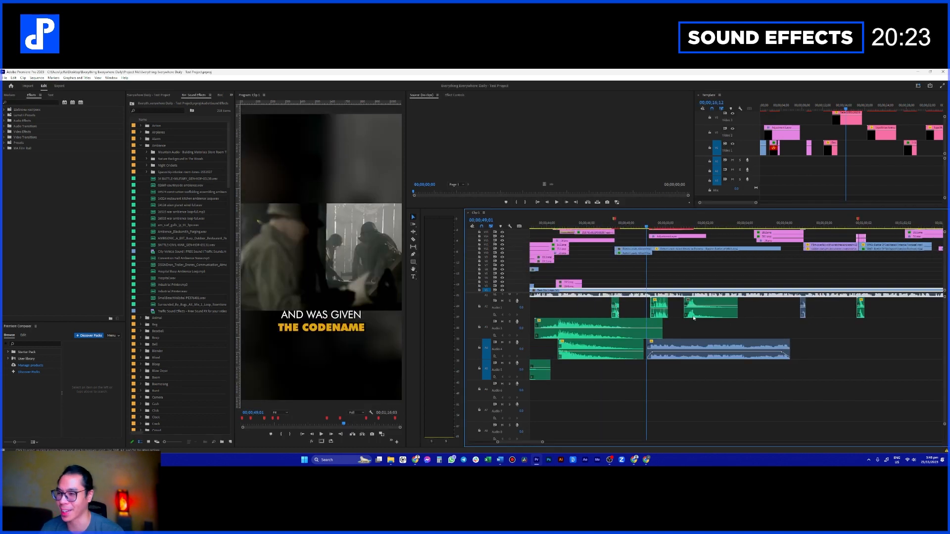
{"action": "key", "text": "space"}
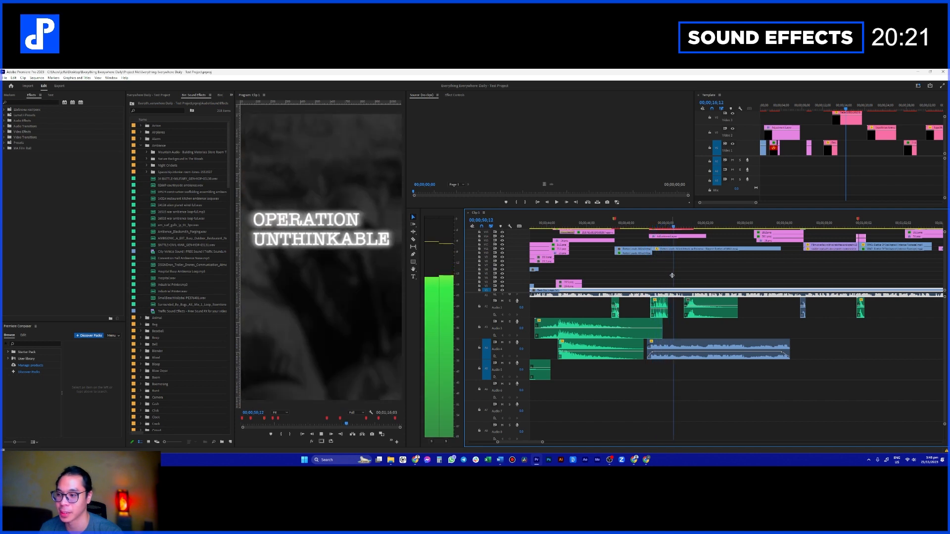
{"action": "left_click_drag", "start_coordinate": [653, 222], "coordinate": [652, 230]}
{"action": "scroll", "coordinate": [650, 272], "scroll_direction": "up", "scroll_amount": 4}
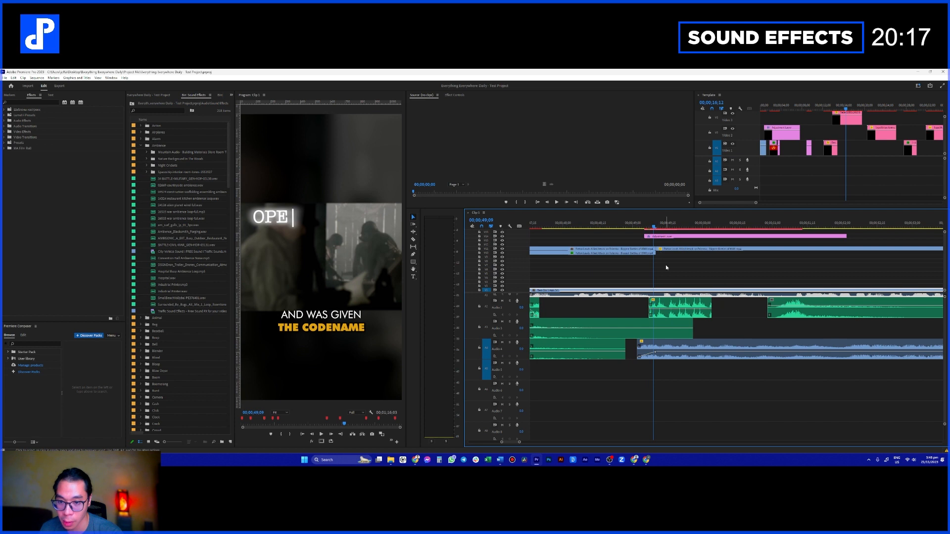
- Shift the typewriter title, its typing sound and the effect clip beneath it slightly forward to start at the footage cut
{"action": "scroll", "coordinate": [666, 267], "scroll_direction": "up", "scroll_amount": 2}
{"action": "left_click_drag", "start_coordinate": [667, 251], "coordinate": [683, 251]}
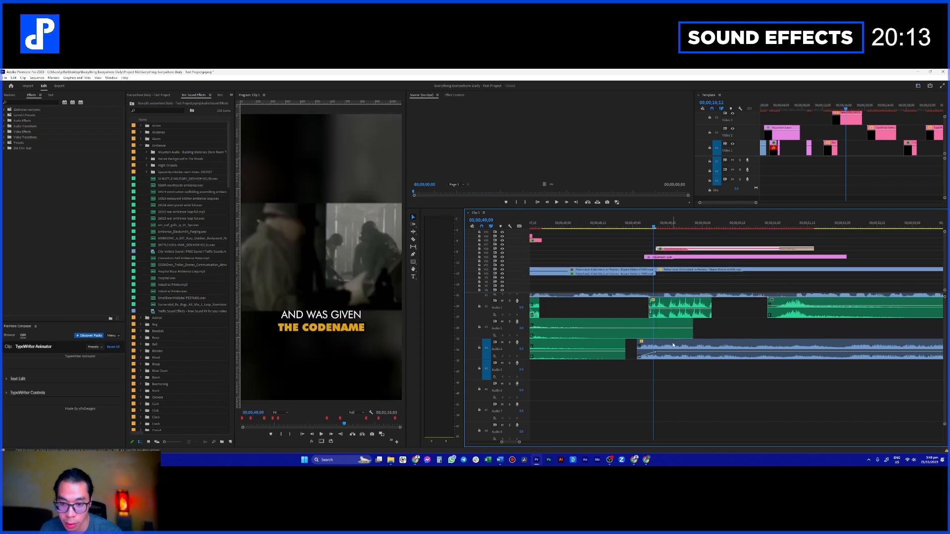
{"action": "left_click_drag", "start_coordinate": [669, 308], "coordinate": [676, 307]}
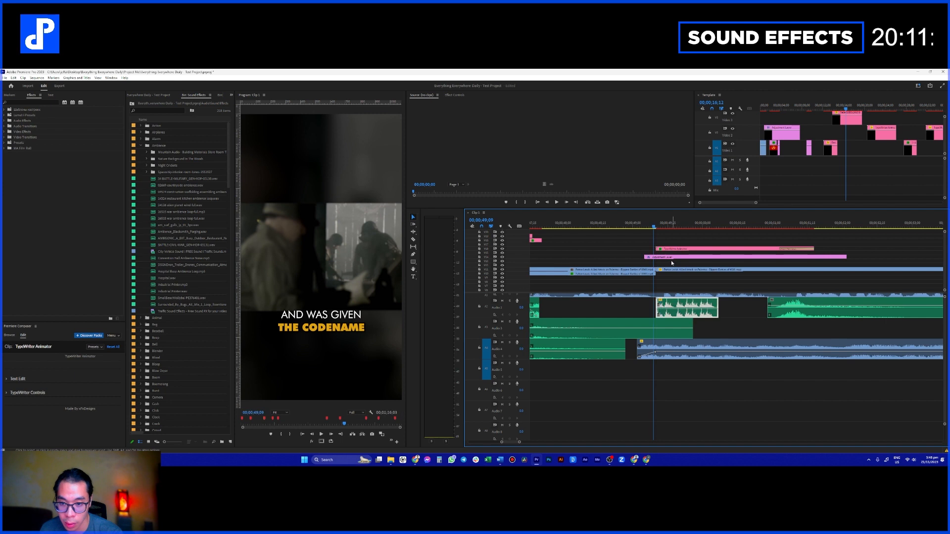
{"action": "left_click_drag", "start_coordinate": [659, 257], "coordinate": [663, 258]}
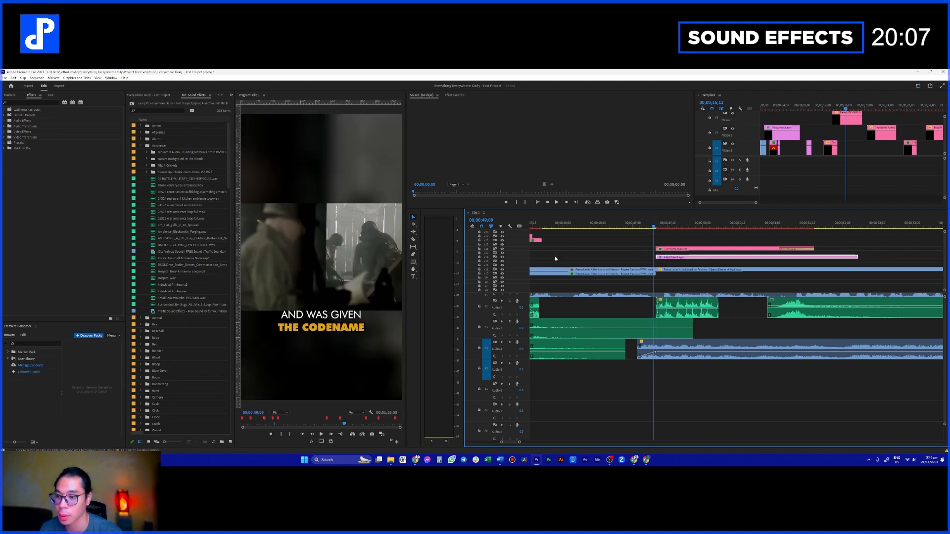
- Search the sound effects bin for "bell", preview Toy Bell.mp3 and add it to Audio 5 around the title's start
{"action": "left_click", "coordinate": [158, 110]}
{"action": "type", "text": "bell"}
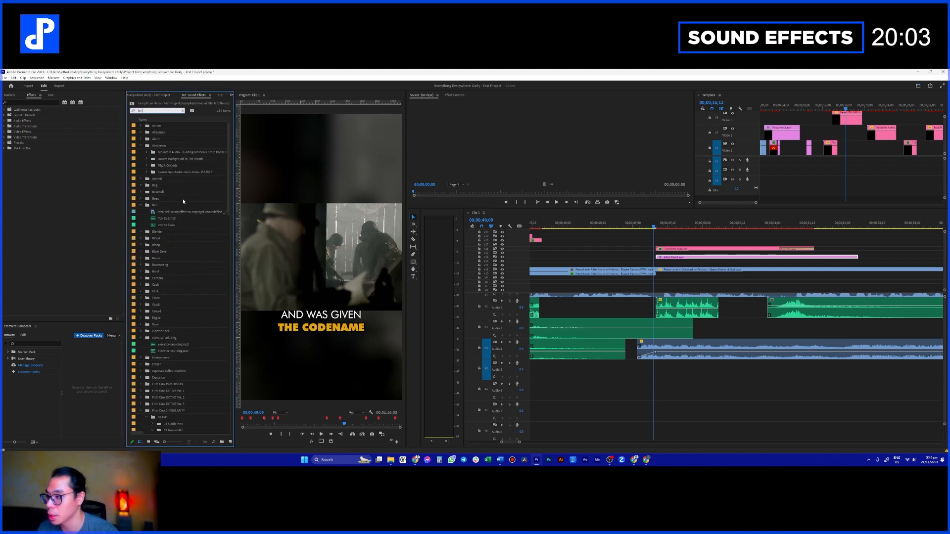
{"action": "double_click", "coordinate": [154, 220]}
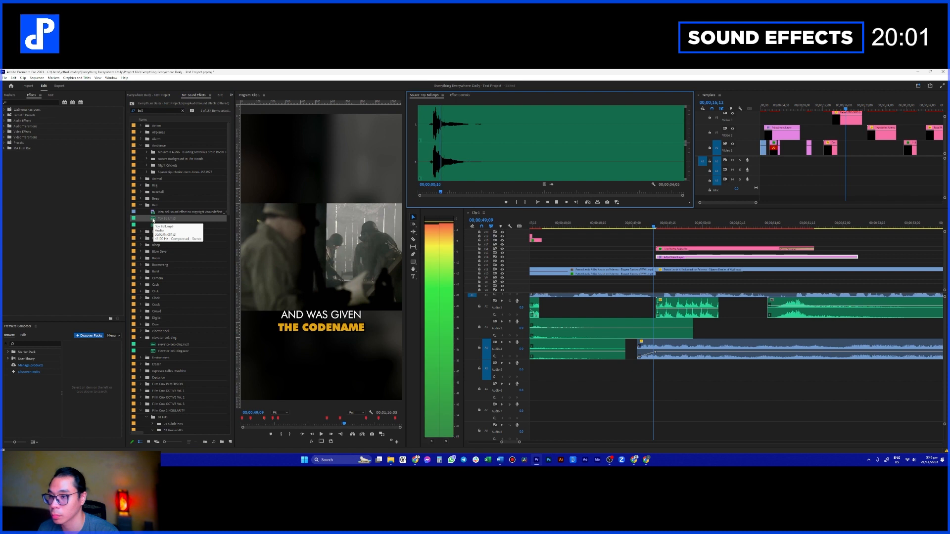
{"action": "left_click_drag", "start_coordinate": [154, 220], "coordinate": [624, 375]}
- Trim the long silent tail off the bell clip on Audio 5
{"action": "right_click", "coordinate": [688, 376]}
{"action": "left_click", "coordinate": [862, 374]}
{"action": "left_click_drag", "start_coordinate": [885, 374], "coordinate": [703, 374]}
- Reverse the bell clip's speed and move it earlier so its swell peaks at the title's start
{"action": "right_click", "coordinate": [691, 371]}
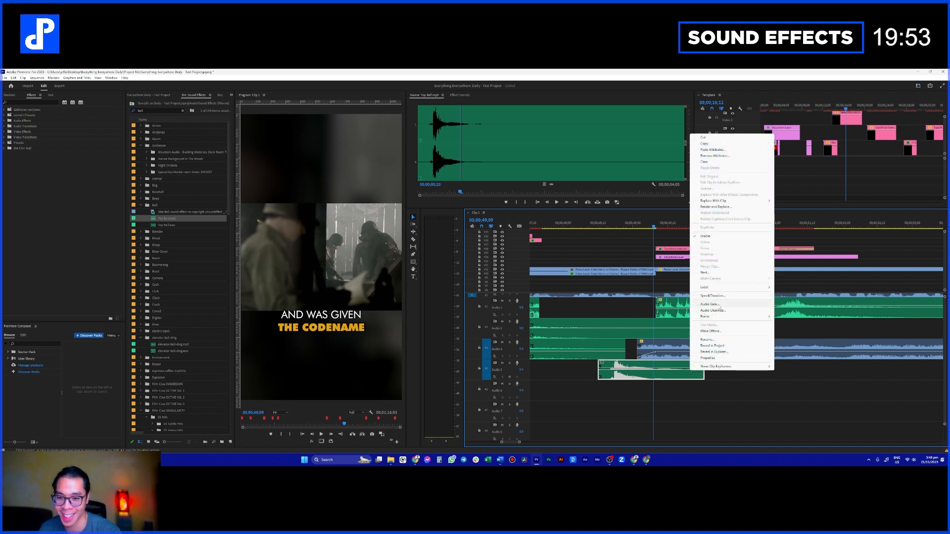
{"action": "left_click", "coordinate": [714, 297]}
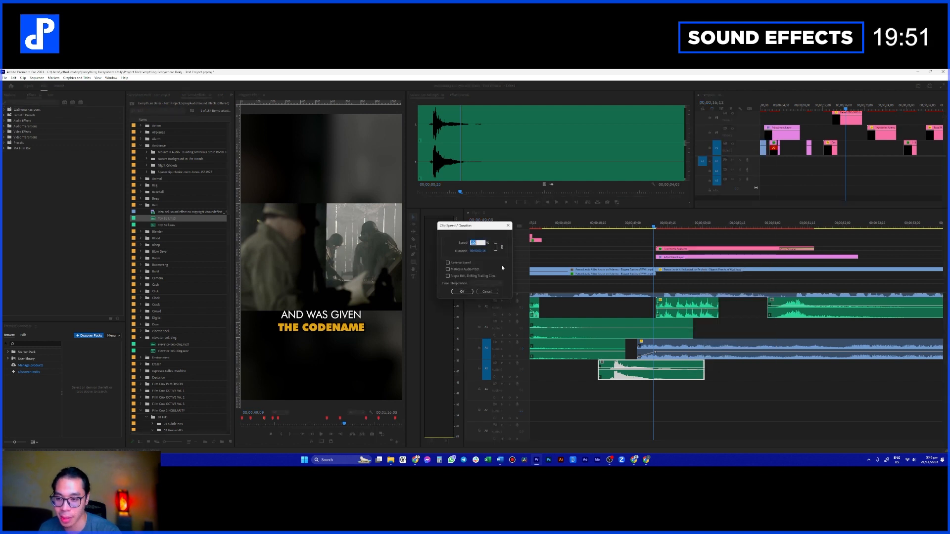
{"action": "left_click", "coordinate": [460, 264]}
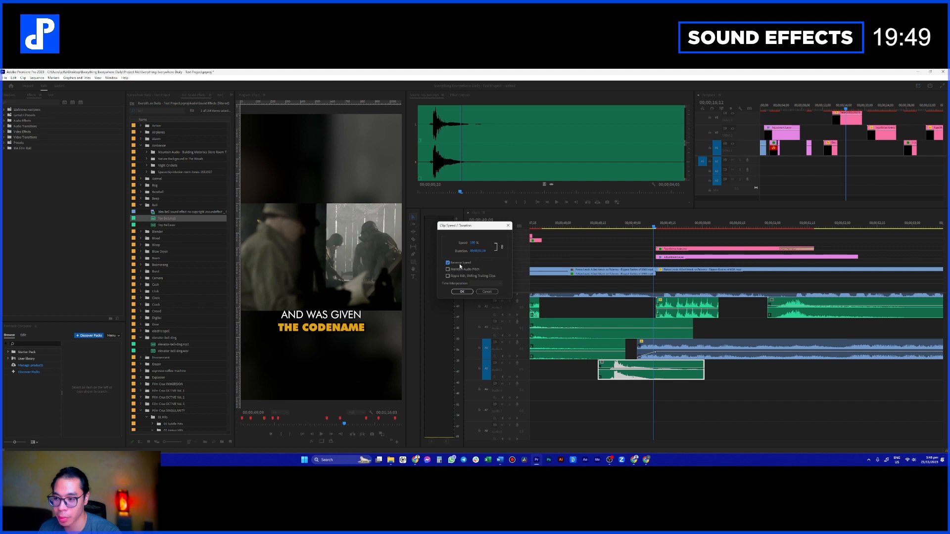
{"action": "left_click", "coordinate": [464, 292]}
{"action": "left_click_drag", "start_coordinate": [690, 378], "coordinate": [661, 377]}
- Play back the lead-in to the typewriter title to check the reversed bell's timing
{"action": "left_click", "coordinate": [578, 231]}
{"action": "key", "text": "space"}
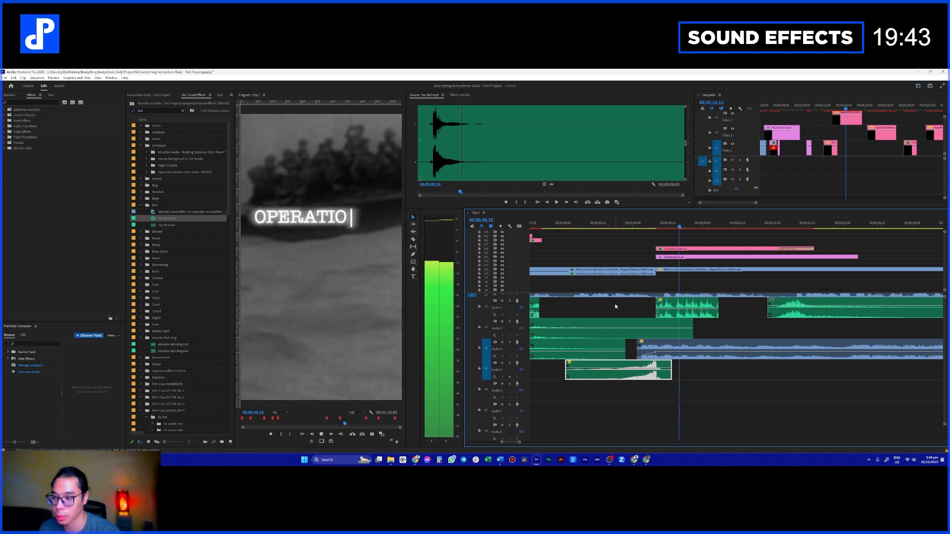
{"action": "key", "text": "space"}
{"action": "left_click", "coordinate": [642, 295]}
{"action": "left_click", "coordinate": [652, 227]}
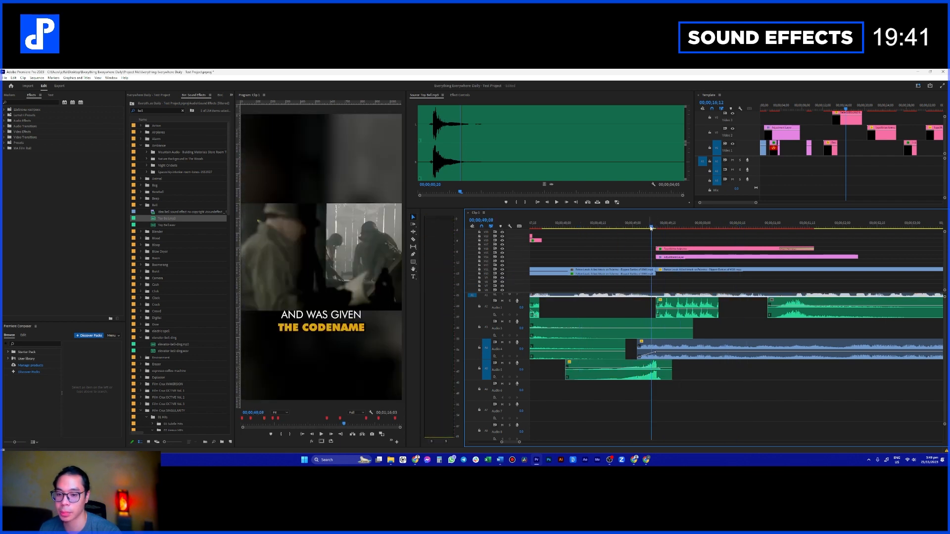
{"action": "key", "text": "space"}
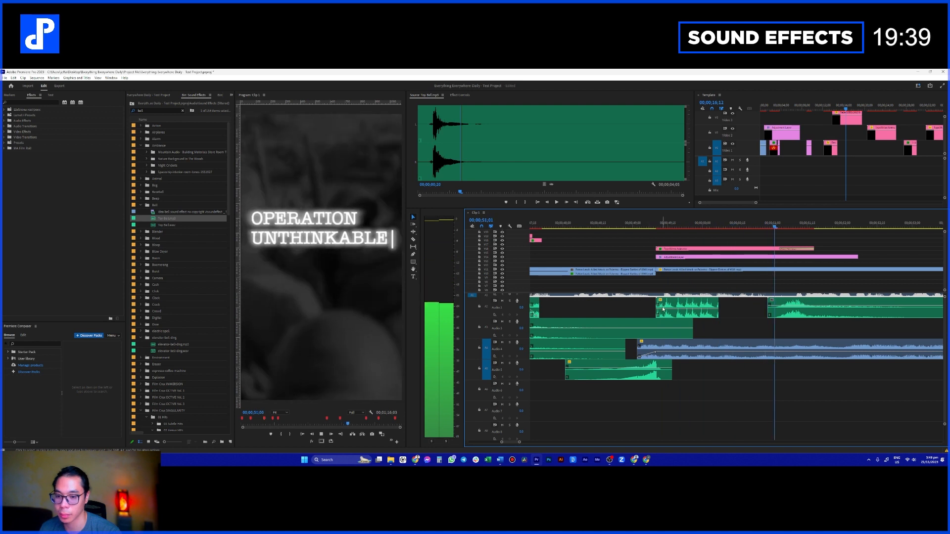
- Search the sound effects for "impact", preview the result in the Heavy Hits folder and place it on Audio 6 at the title's start
{"action": "left_click", "coordinate": [659, 226]}
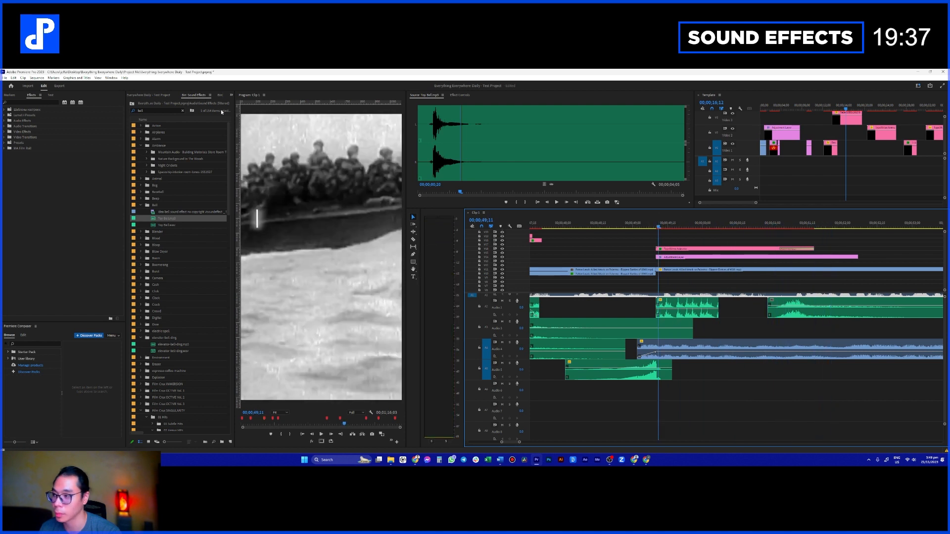
{"action": "left_click", "coordinate": [156, 110]}
{"action": "type", "text": "impa"}
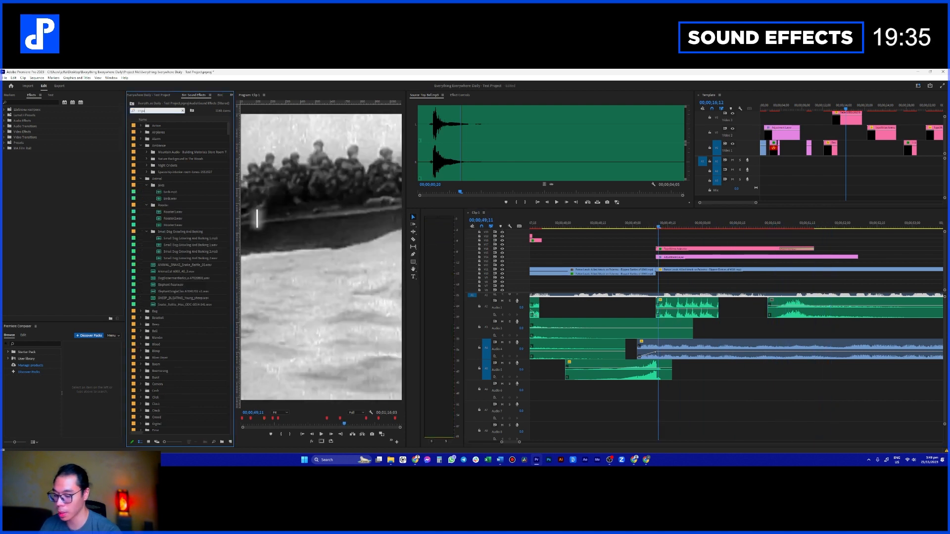
{"action": "type", "text": "ct"}
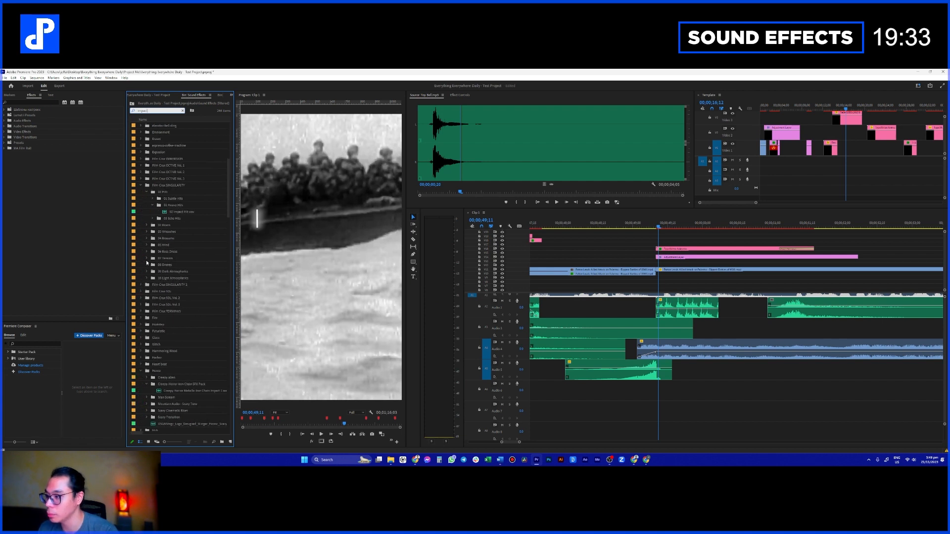
{"action": "double_click", "coordinate": [171, 213]}
{"action": "key", "text": "space"}
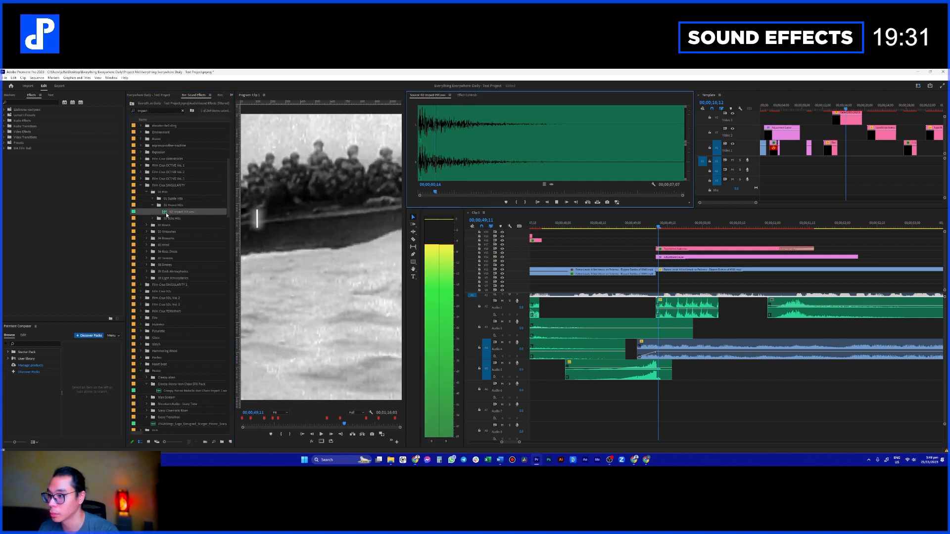
{"action": "left_click_drag", "start_coordinate": [171, 216], "coordinate": [695, 398]}
- Nudge the impact clip on Audio 6 slightly ahead of the playhead
{"action": "scroll", "coordinate": [695, 398], "scroll_direction": "down", "scroll_amount": 3}
{"action": "left_click", "coordinate": [792, 392]}
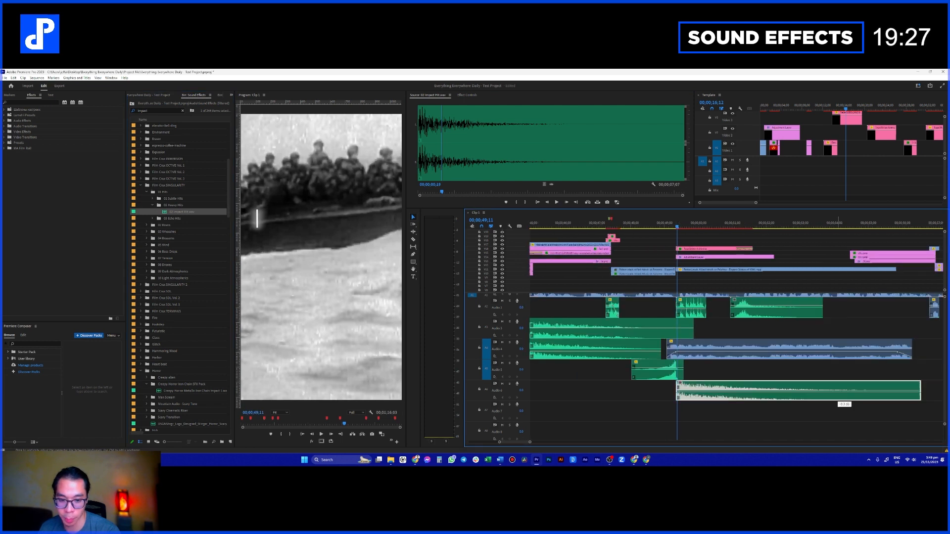
{"action": "scroll", "coordinate": [694, 257], "scroll_direction": "up", "scroll_amount": 3}
{"action": "scroll", "coordinate": [521, 387], "scroll_direction": "up", "scroll_amount": 3}
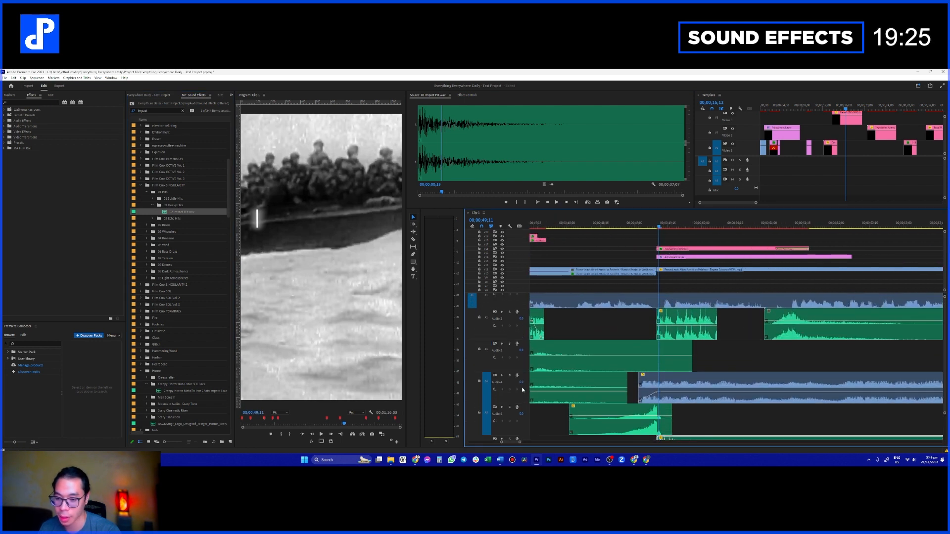
{"action": "scroll", "coordinate": [664, 395], "scroll_direction": "down", "scroll_amount": 3}
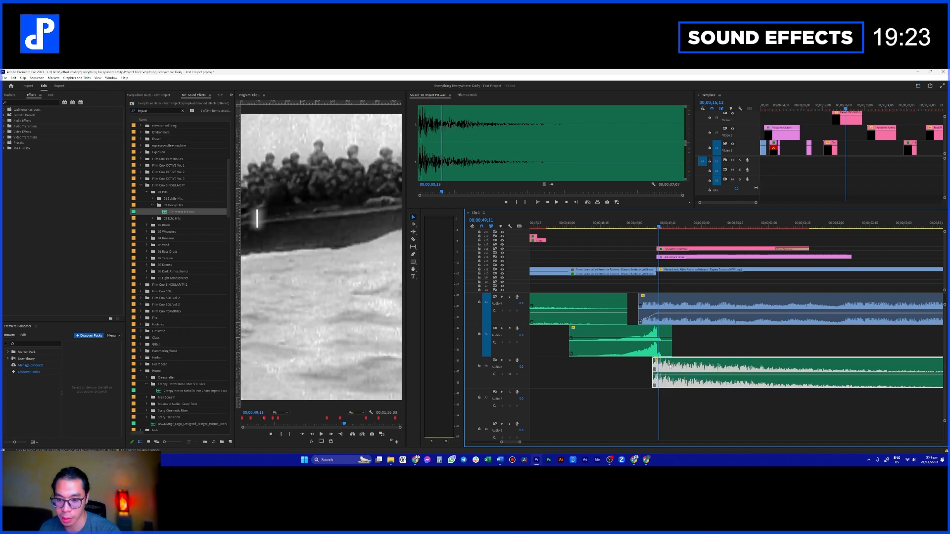
- Play the title transition to judge the impact hit together with the reversed bell
{"action": "left_click_drag", "start_coordinate": [652, 226], "coordinate": [578, 226]}
{"action": "key", "text": "space"}
{"action": "key", "text": "minus"}
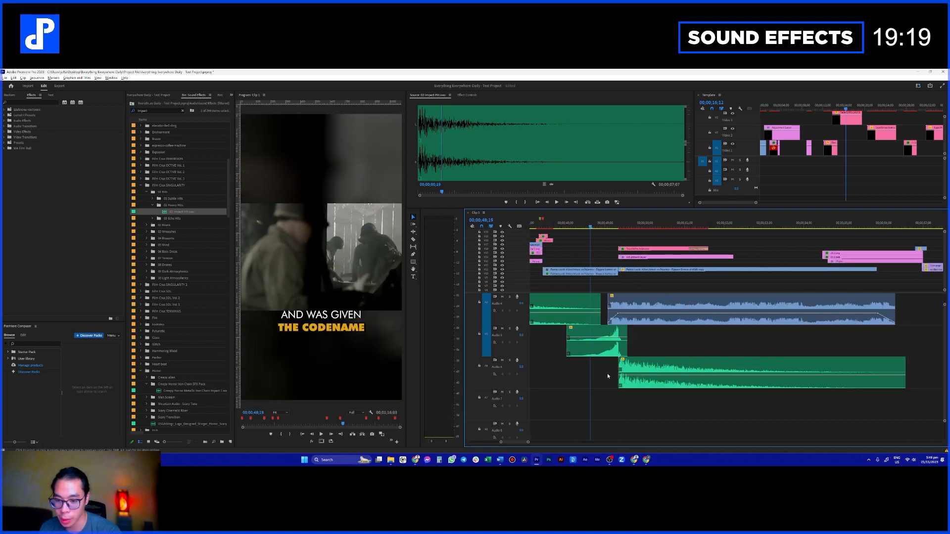
{"action": "mouse_move", "coordinate": [909, 364]}
{"action": "left_mouse_down"}
{"action": "mouse_move", "coordinate": [841, 366]}
{"action": "mouse_move", "coordinate": [906, 366]}
{"action": "left_mouse_up"}
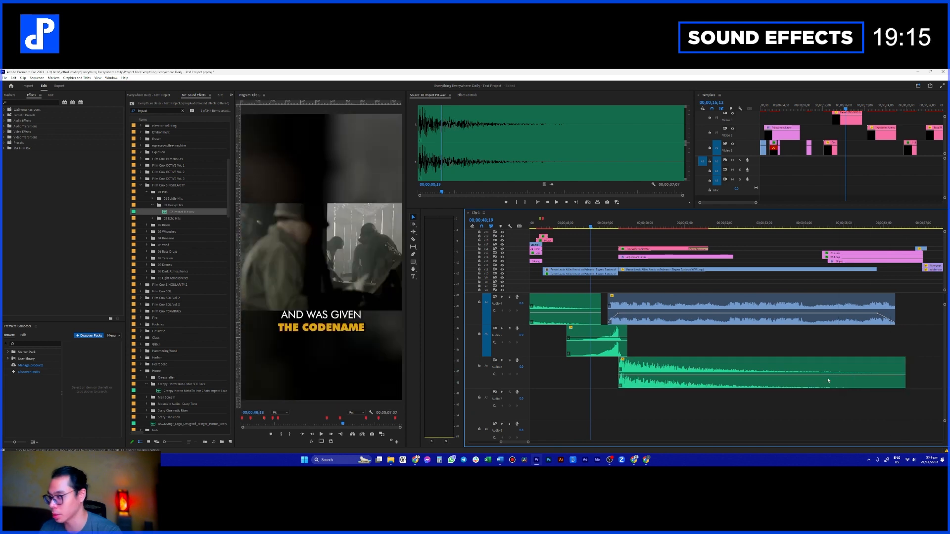
{"action": "key", "text": "space"}
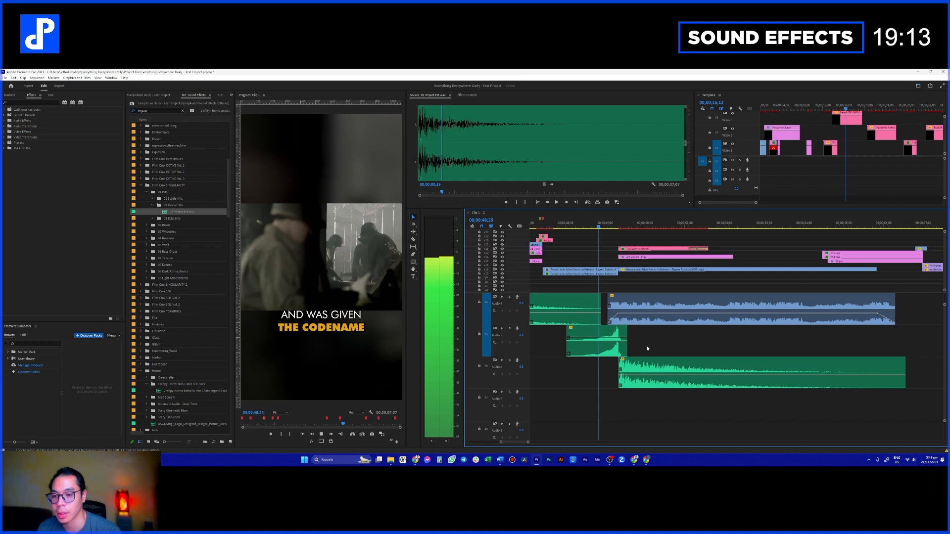
{"action": "key", "text": "space"}
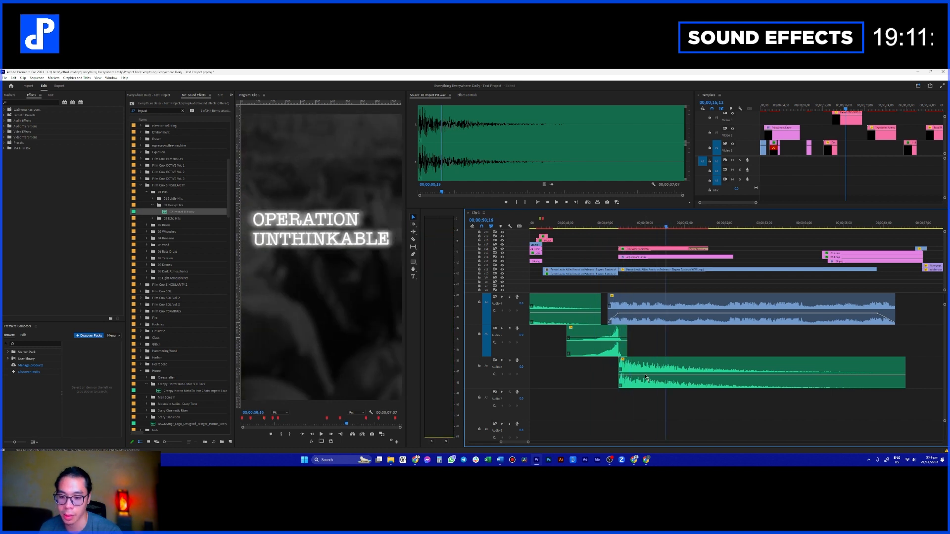
{"action": "left_click", "coordinate": [645, 373]}
{"action": "left_click", "coordinate": [595, 226]}
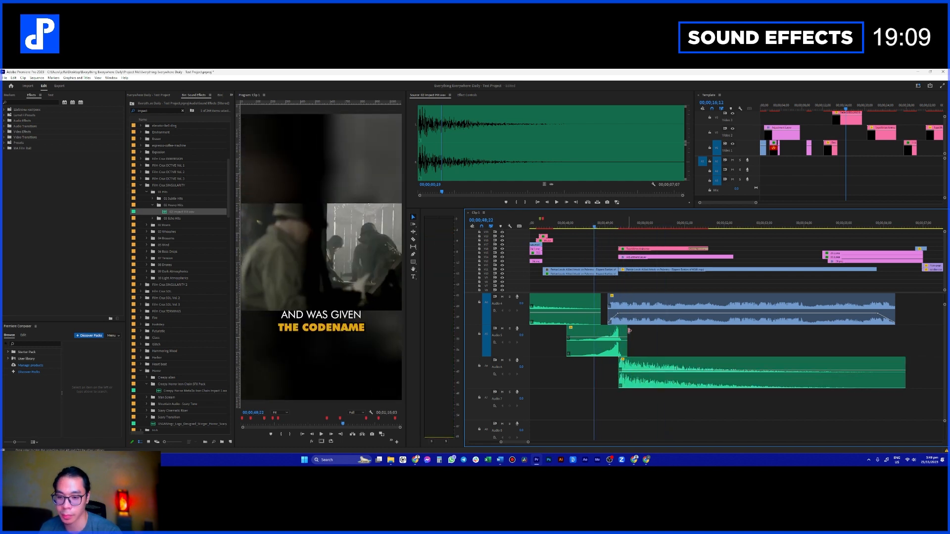
- Move the impact clip a little earlier so it hits just before the title appears, and play the result
{"action": "left_click", "coordinate": [636, 369]}
{"action": "scroll", "coordinate": [635, 369], "scroll_direction": "up", "scroll_amount": 3}
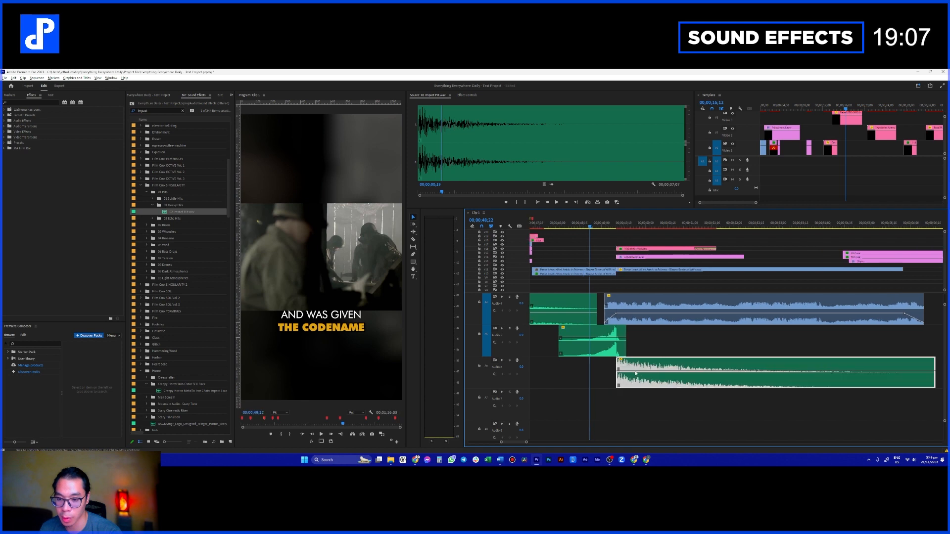
{"action": "left_click_drag", "start_coordinate": [630, 365], "coordinate": [626, 364]}
{"action": "key", "text": "space"}
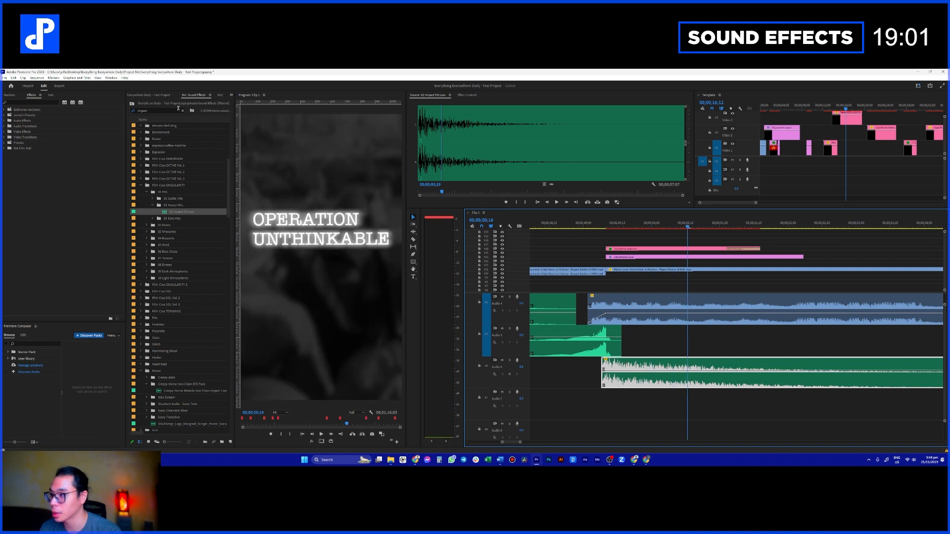
- Switch from the sound effects bin to the asset library and browse its Overlays folder for a shockwave
{"action": "left_click", "coordinate": [232, 95]}
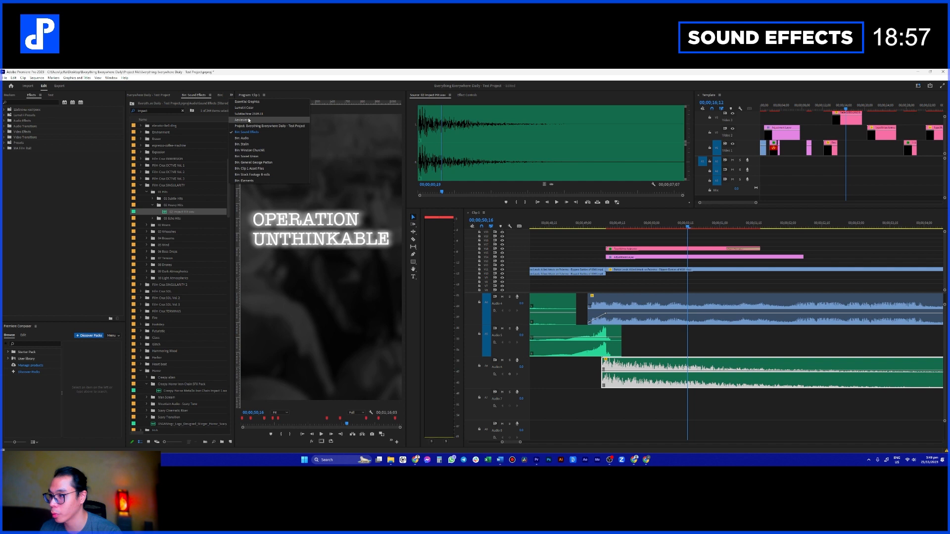
{"action": "left_click", "coordinate": [243, 120]}
{"action": "left_click", "coordinate": [180, 153]}
{"action": "scroll", "coordinate": [186, 223], "scroll_direction": "down", "scroll_amount": 10}
{"action": "scroll", "coordinate": [194, 304], "scroll_direction": "up", "scroll_amount": 10}
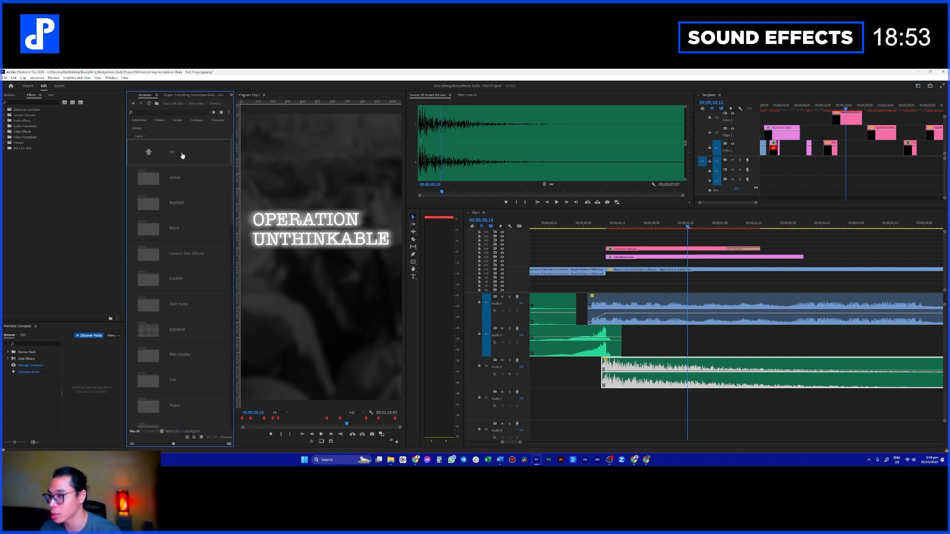
{"action": "left_click", "coordinate": [182, 154]}
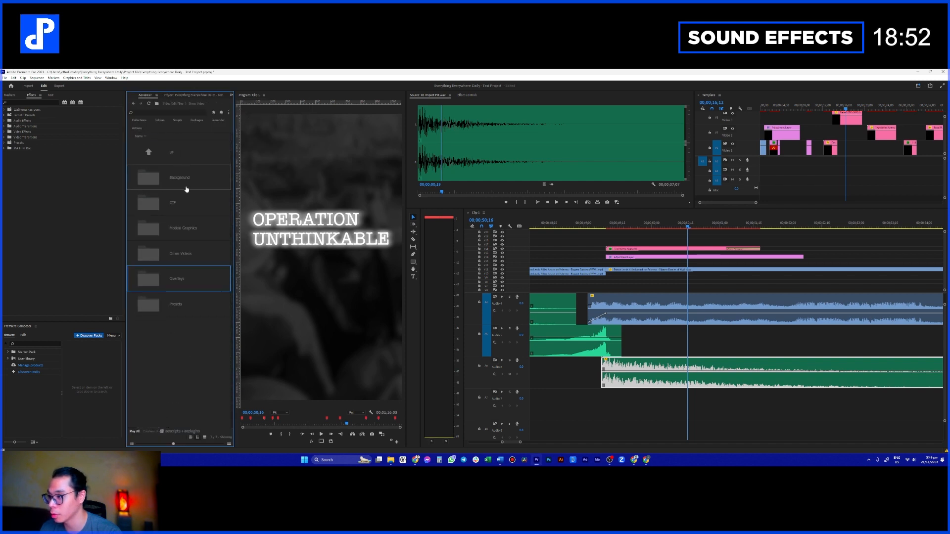
{"action": "double_click", "coordinate": [187, 276]}
{"action": "scroll", "coordinate": [191, 329], "scroll_direction": "down", "scroll_amount": 4}
{"action": "scroll", "coordinate": [188, 331], "scroll_direction": "down", "scroll_amount": 6}
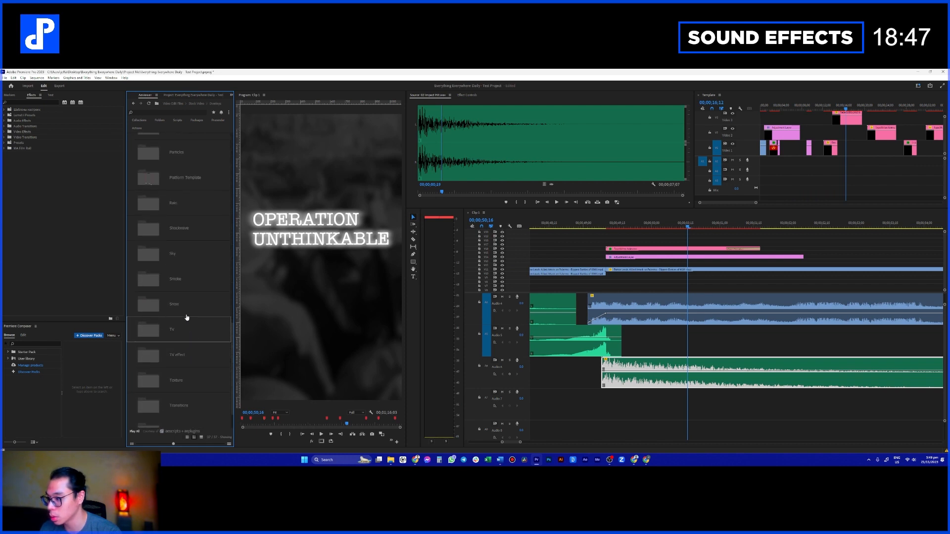
- Place the clip from the Shockwave folder on the video track above the typewriter title, starting with the title
{"action": "double_click", "coordinate": [191, 237]}
{"action": "left_click_drag", "start_coordinate": [175, 178], "coordinate": [608, 245]}
{"action": "left_click", "coordinate": [631, 226]}
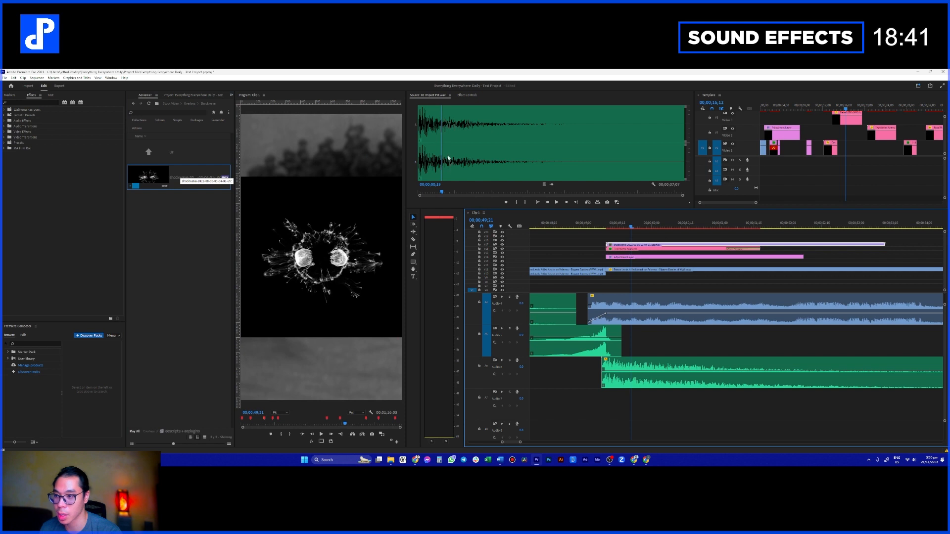
- Set the shockwave overlay's blend mode to Screen and enlarge it to about 150% scale
{"action": "left_click", "coordinate": [466, 95]}
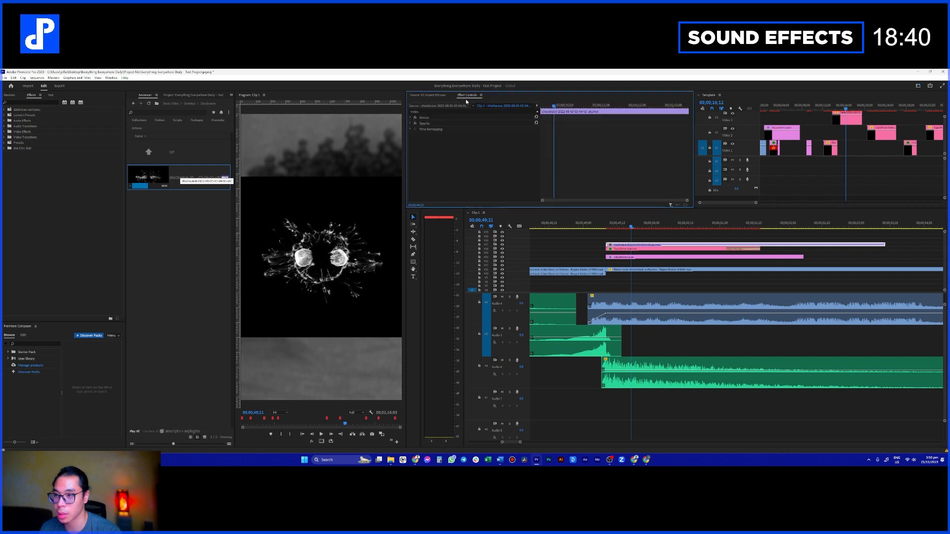
{"action": "left_click", "coordinate": [410, 118]}
{"action": "left_click", "coordinate": [412, 119]}
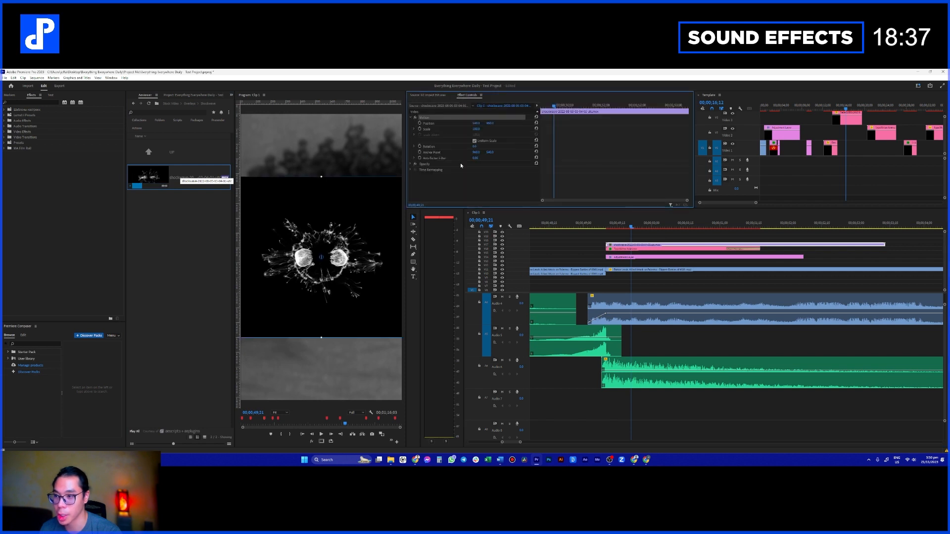
{"action": "left_click", "coordinate": [481, 182]}
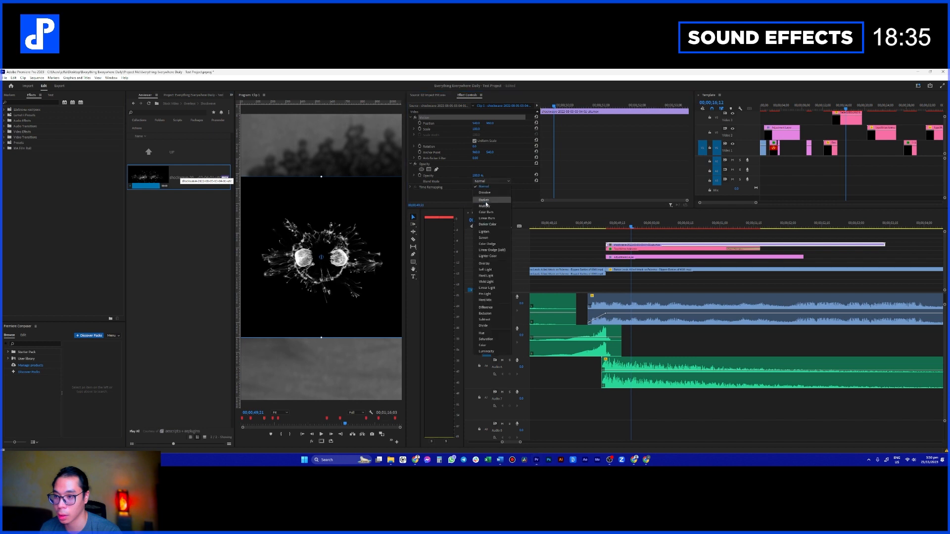
{"action": "left_click", "coordinate": [493, 243]}
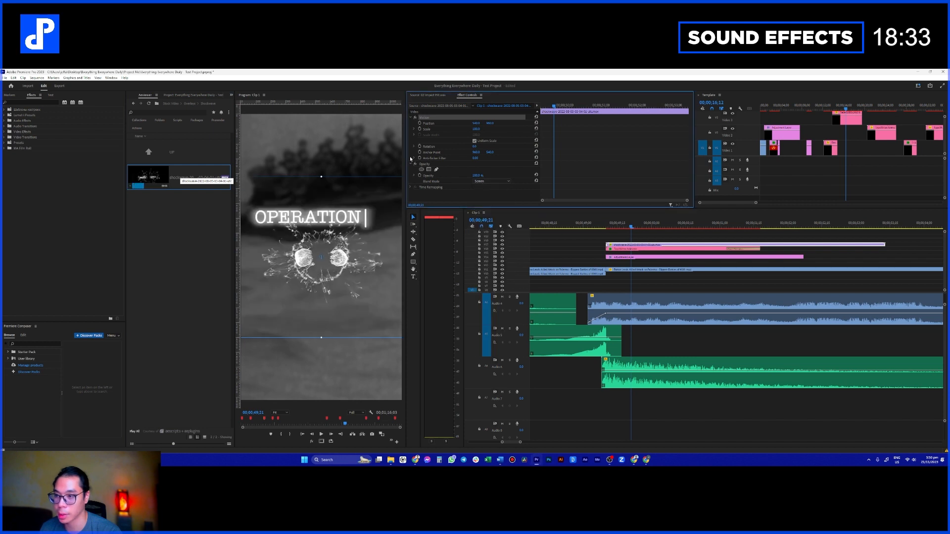
{"action": "left_click_drag", "start_coordinate": [322, 176], "coordinate": [322, 135]}
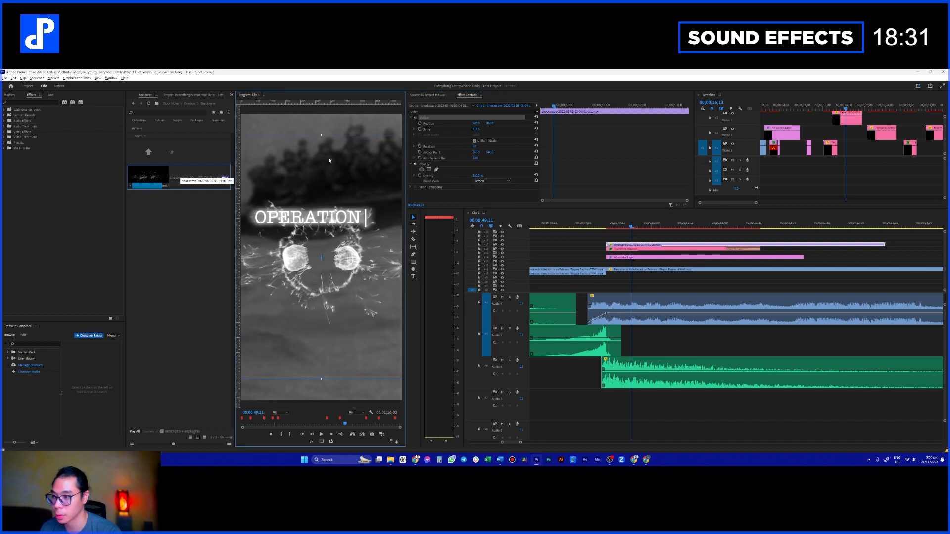
- Raise the shockwave overlay so it is centered on the typewriter title, and lower its opacity
{"action": "left_click_drag", "start_coordinate": [358, 272], "coordinate": [367, 223]}
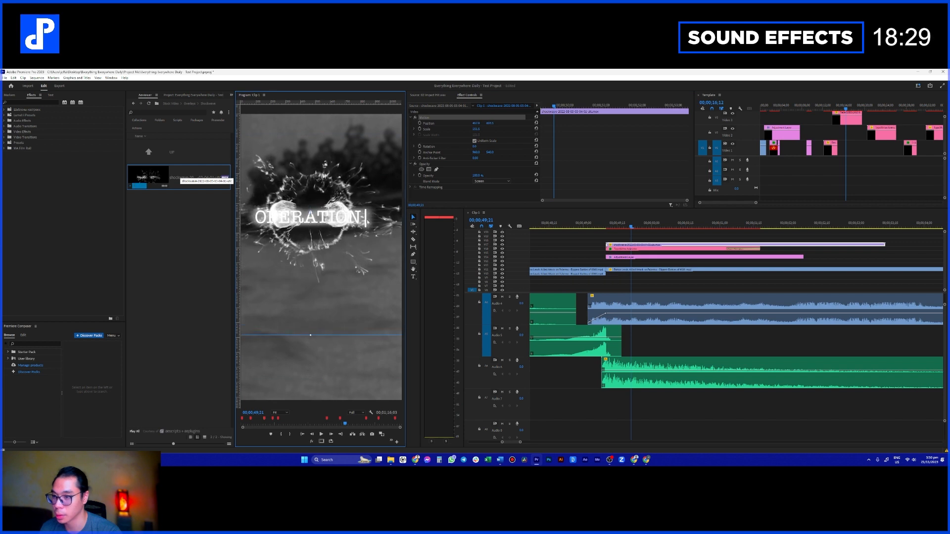
{"action": "left_click_drag", "start_coordinate": [477, 177], "coordinate": [473, 177]}
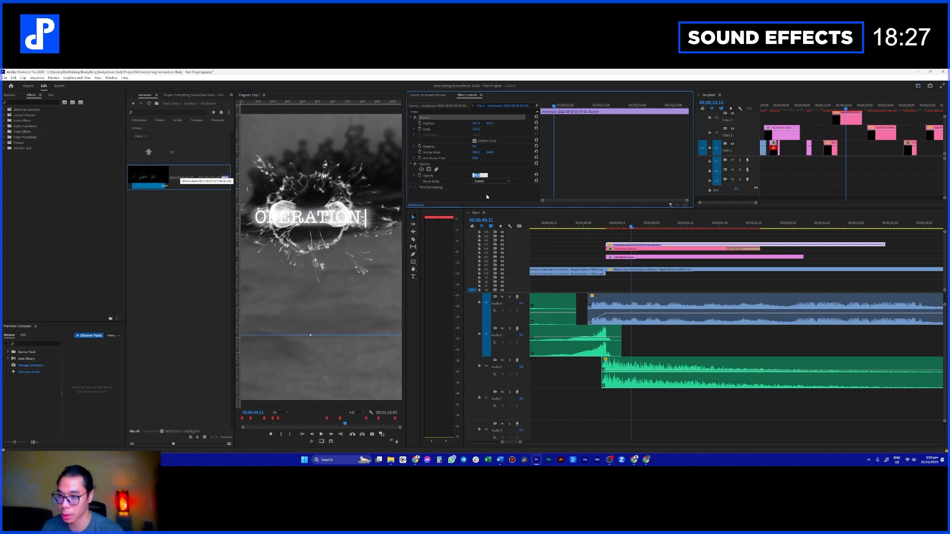
{"action": "key", "text": "Return"}
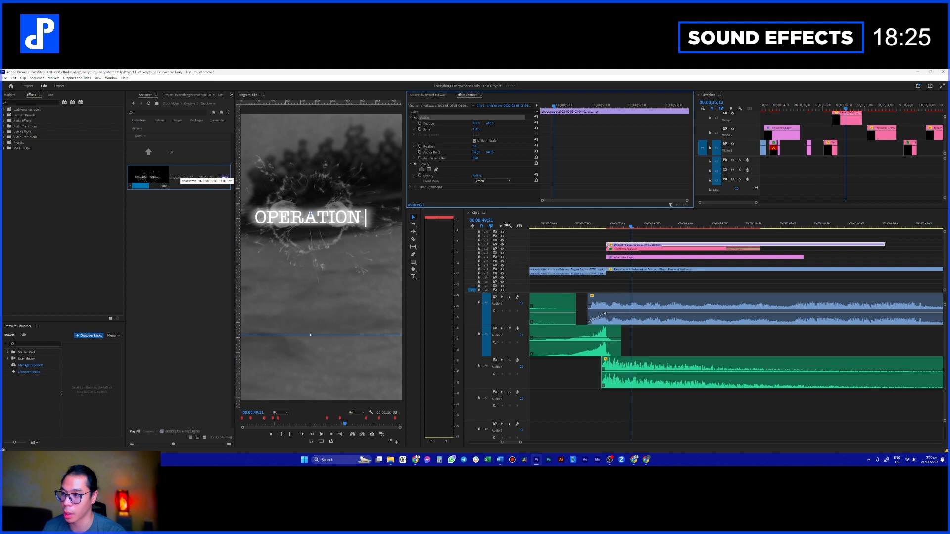
- Shift the shockwave overlay slightly downward, enlarge it further around the title, and play the transition
{"action": "left_click_drag", "start_coordinate": [374, 248], "coordinate": [368, 271]}
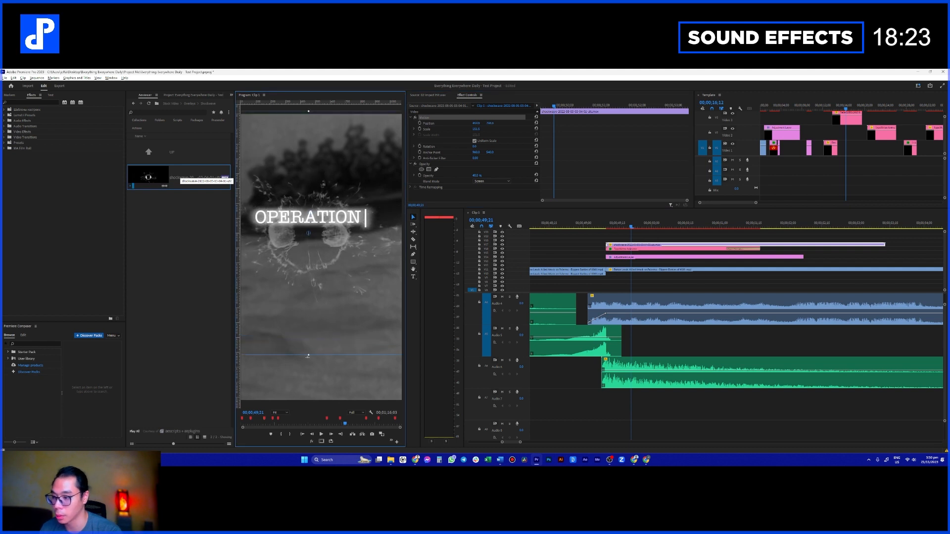
{"action": "left_click_drag", "start_coordinate": [309, 357], "coordinate": [308, 390]}
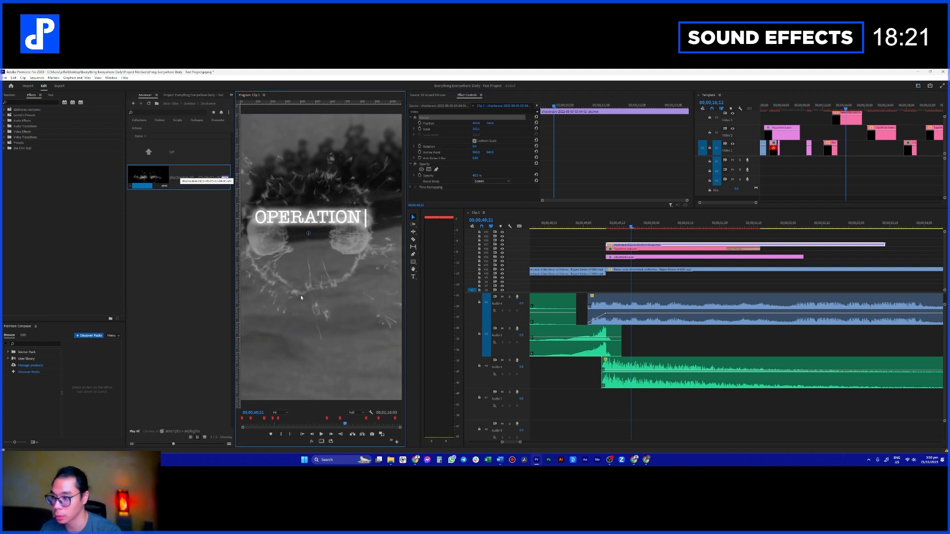
{"action": "left_click", "coordinate": [603, 225]}
{"action": "key", "text": "space"}
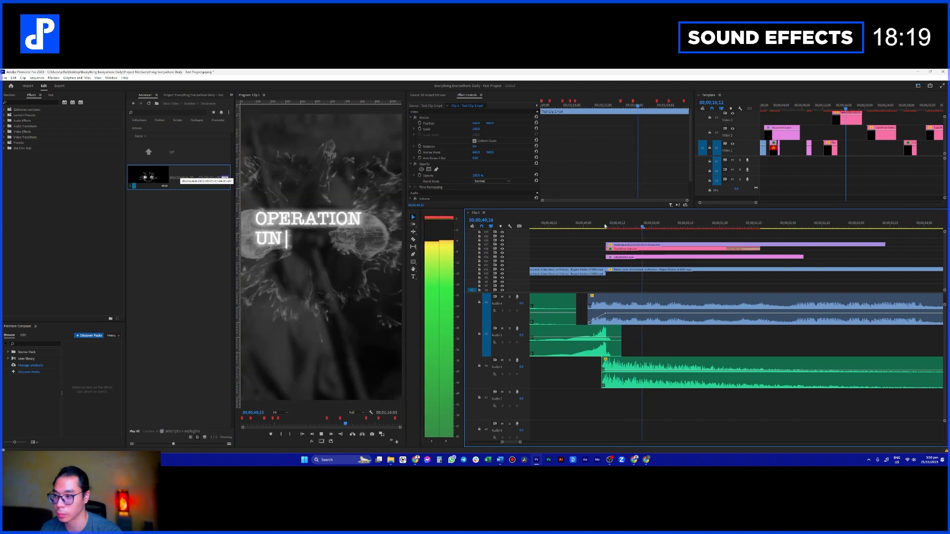
{"action": "key", "text": "space"}
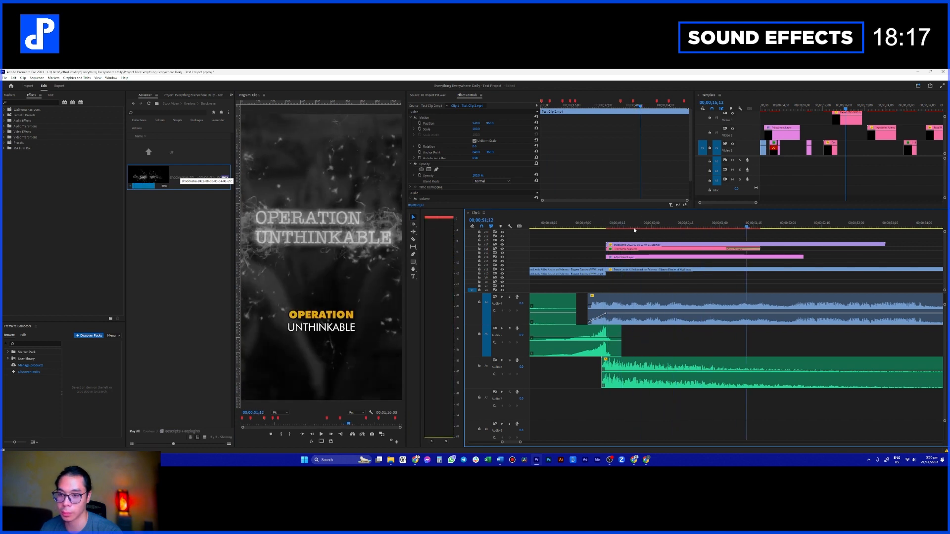
- Move the shockwave clip to the video track directly beneath the typewriter title and play the transition
{"action": "left_click", "coordinate": [620, 226]}
{"action": "left_click_drag", "start_coordinate": [622, 226], "coordinate": [671, 229]}
{"action": "left_click", "coordinate": [653, 249]}
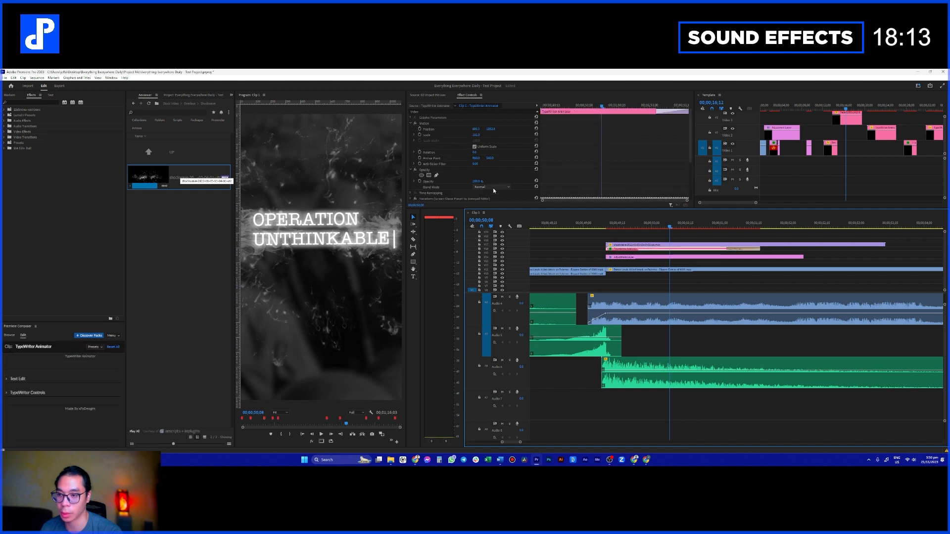
{"action": "left_click", "coordinate": [612, 235]}
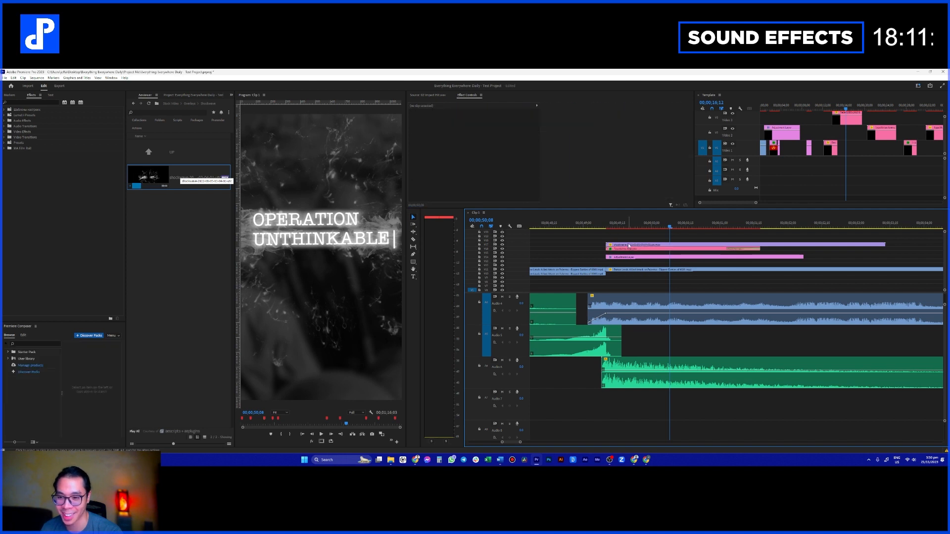
{"action": "left_click_drag", "start_coordinate": [628, 246], "coordinate": [627, 254]}
{"action": "left_click", "coordinate": [606, 225]}
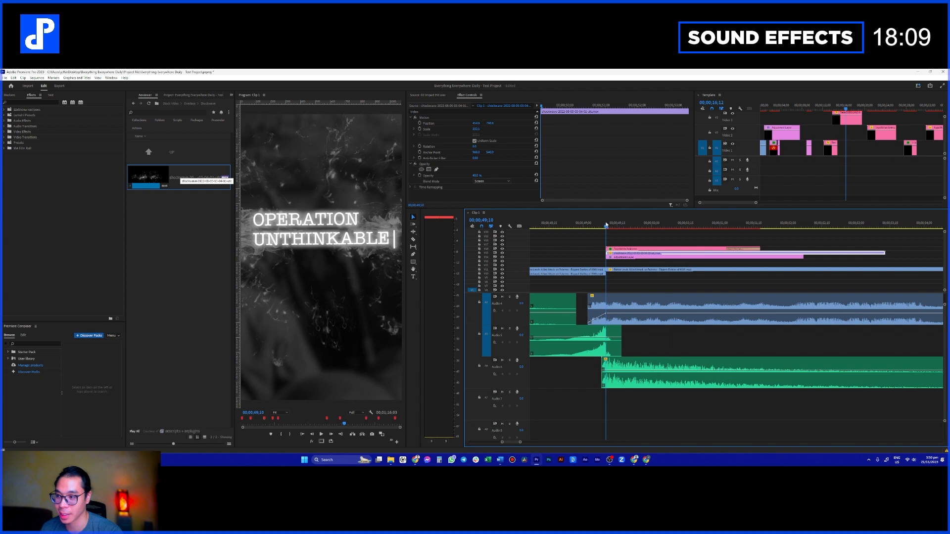
{"action": "key", "text": "space"}
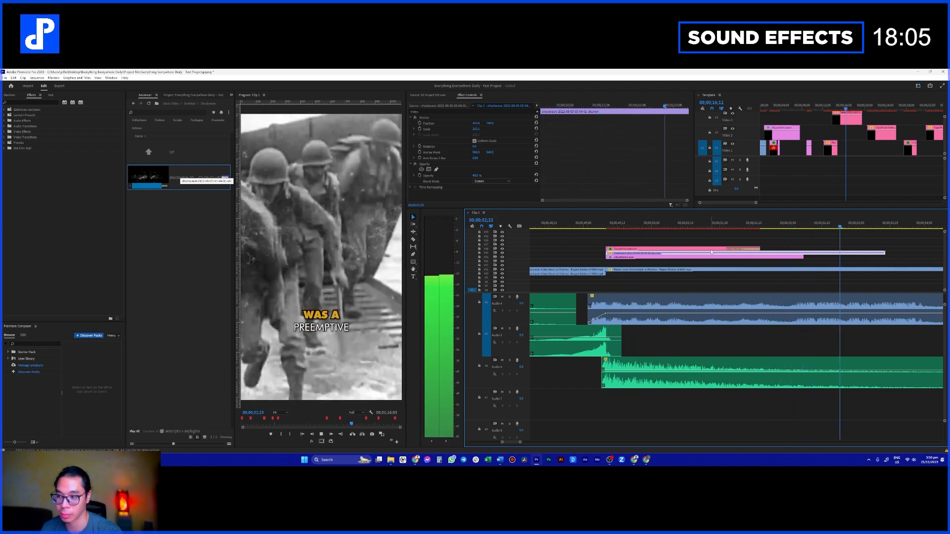
{"action": "key", "text": "alt+space"}
- Review the footage following the title, up to the handshake image of the American and British soldiers
{"action": "left_click", "coordinate": [875, 258]}
{"action": "left_click", "coordinate": [875, 227]}
{"action": "scroll", "coordinate": [666, 271], "scroll_direction": "up", "scroll_amount": 1}
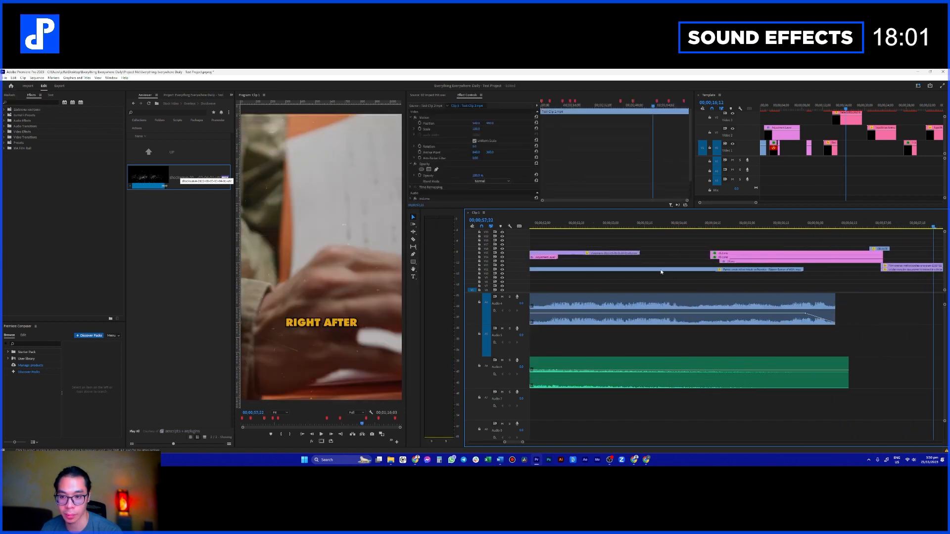
{"action": "scroll", "coordinate": [667, 272], "scroll_direction": "up", "scroll_amount": 1}
{"action": "scroll", "coordinate": [725, 268], "scroll_direction": "down", "scroll_amount": 3}
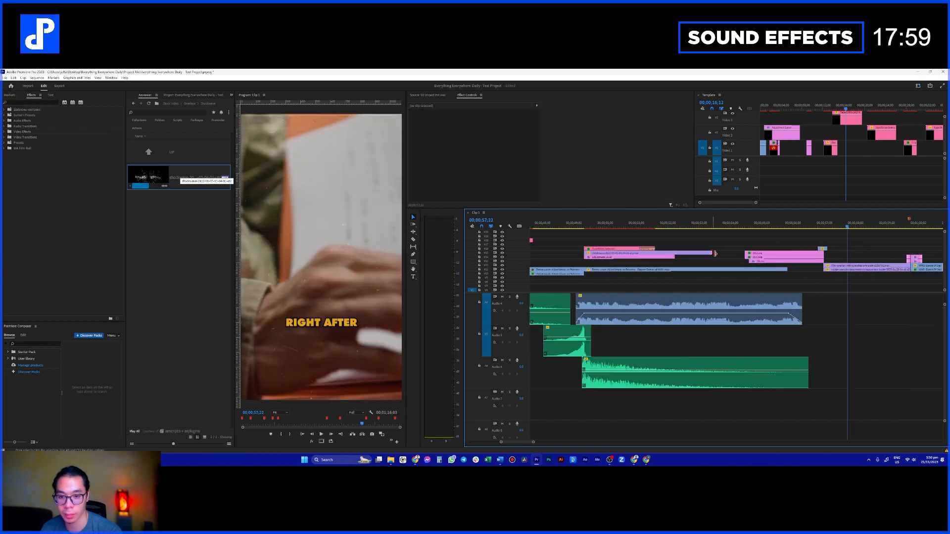
{"action": "left_click", "coordinate": [688, 226]}
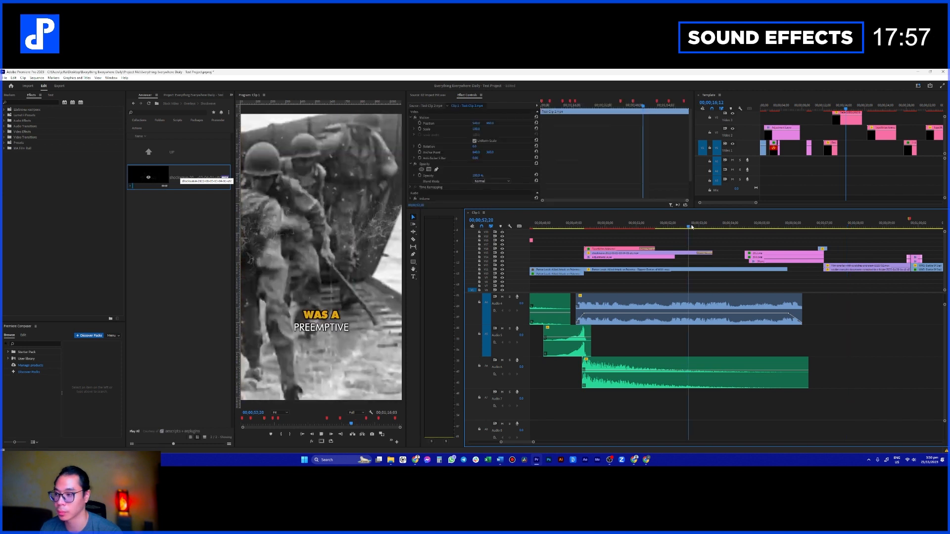
{"action": "key", "text": "space"}
{"action": "scroll", "coordinate": [714, 253], "scroll_direction": "down", "scroll_amount": 2}
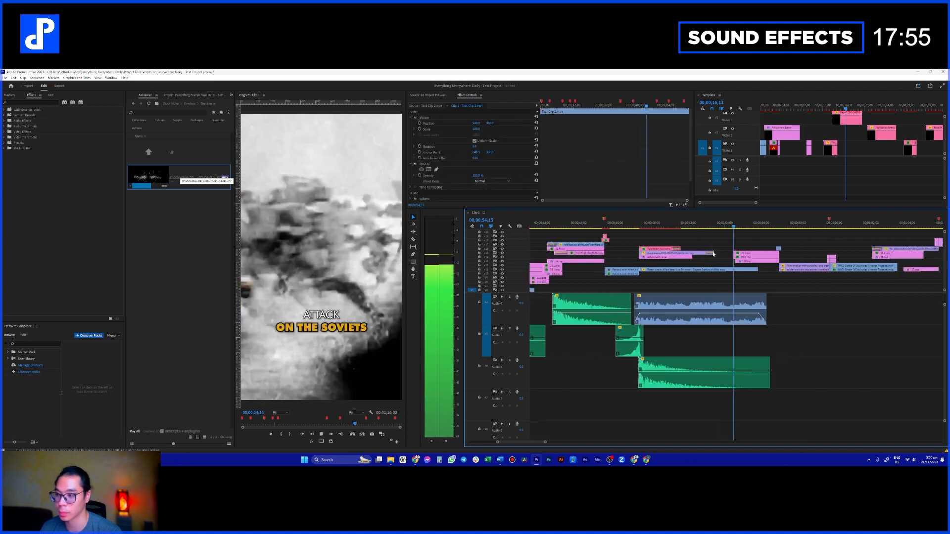
{"action": "key", "text": "space"}
{"action": "scroll", "coordinate": [670, 334], "scroll_direction": "up", "scroll_amount": 2}
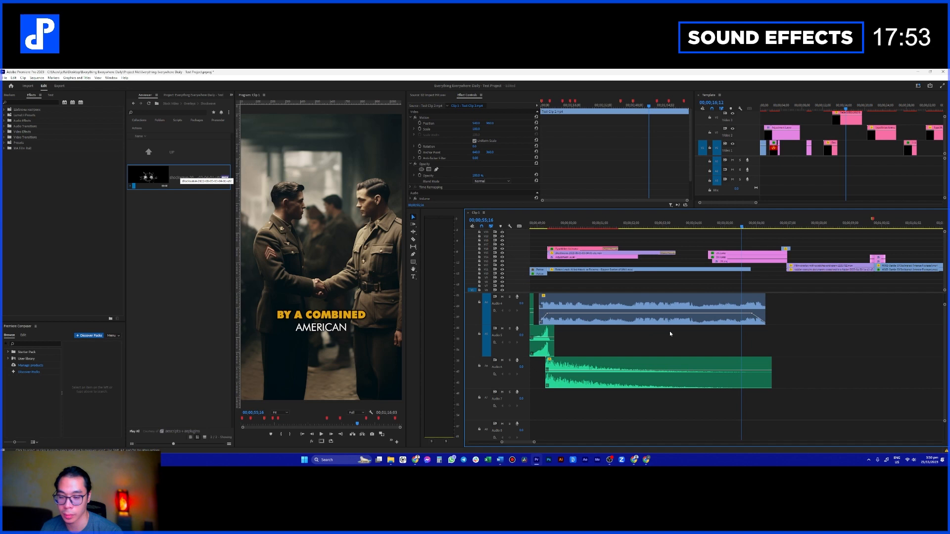
- Switch to the Sound Effects bin and select a whoosh sound from its swoosh folders
{"action": "left_click", "coordinate": [232, 96]}
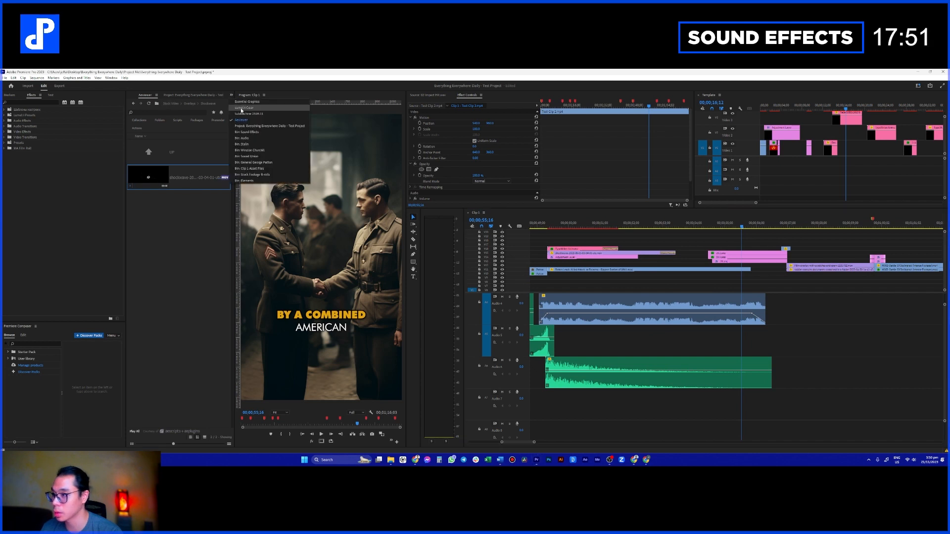
{"action": "left_click", "coordinate": [248, 132]}
{"action": "scroll", "coordinate": [174, 299], "scroll_direction": "down", "scroll_amount": 10}
{"action": "left_click", "coordinate": [182, 111]}
{"action": "scroll", "coordinate": [180, 297], "scroll_direction": "down", "scroll_amount": 9}
{"action": "left_click", "coordinate": [193, 187]}
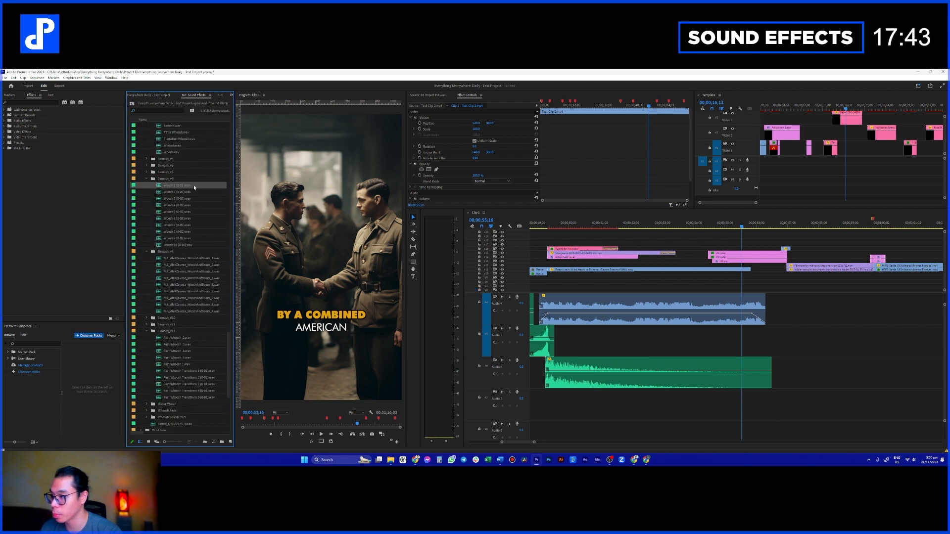
- Place the whoosh on the audio track under the handshake image, ending at the cut to the document footage, and play it
{"action": "left_click_drag", "start_coordinate": [292, 210], "coordinate": [750, 349]}
{"action": "left_click", "coordinate": [687, 228]}
{"action": "key", "text": "space"}
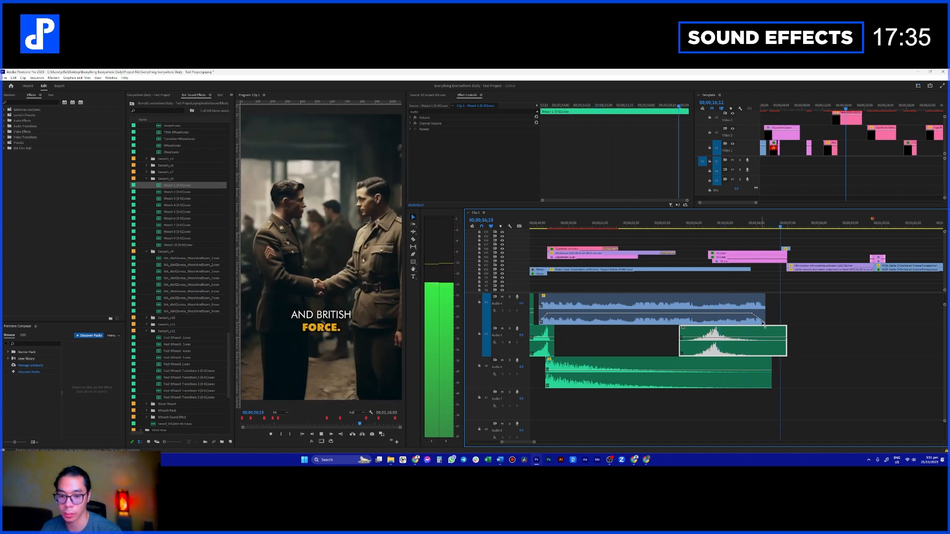
{"action": "scroll", "coordinate": [803, 316], "scroll_direction": "down", "scroll_amount": 4}
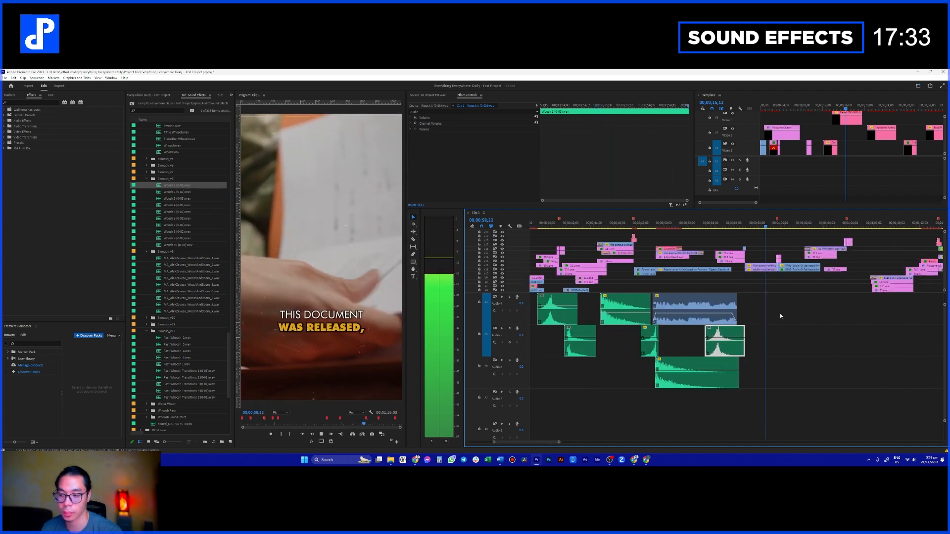
{"action": "scroll", "coordinate": [783, 317], "scroll_direction": "up", "scroll_amount": 3}
{"action": "key", "text": "space"}
- Add only the source audio of the helmeted soldiers footage beneath that scene, extending it slightly past both ends of the clip
{"action": "left_click", "coordinate": [734, 270]}
{"action": "double_click", "coordinate": [730, 266]}
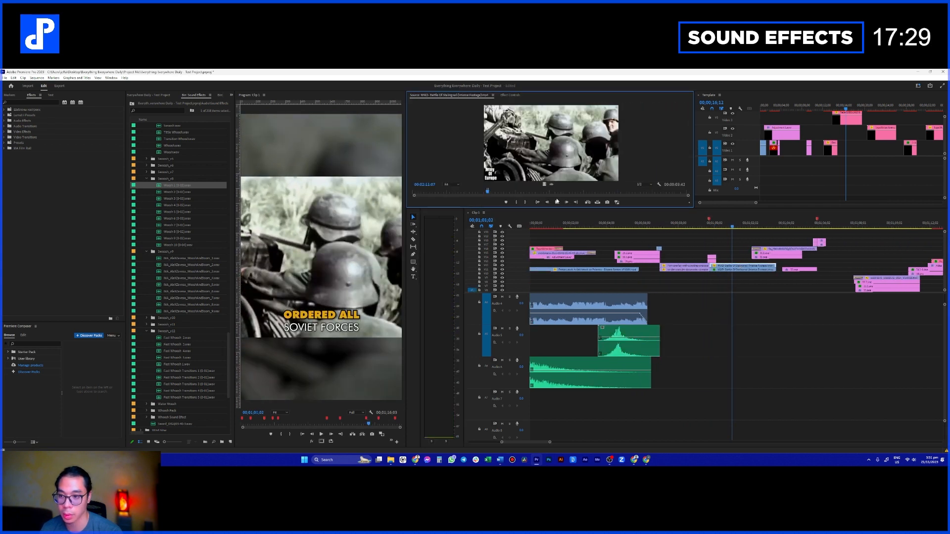
{"action": "left_click", "coordinate": [556, 202]}
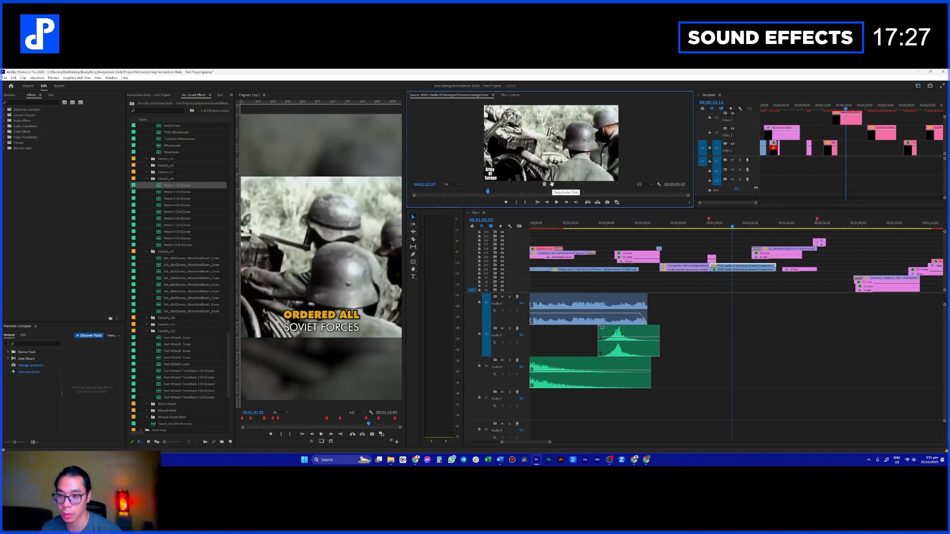
{"action": "left_click_drag", "start_coordinate": [610, 238], "coordinate": [702, 346]}
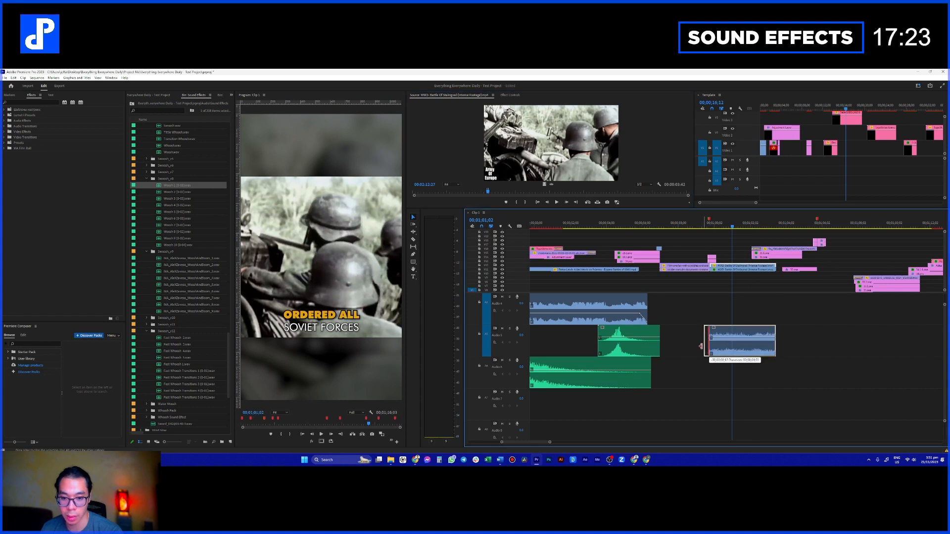
{"action": "left_click_drag", "start_coordinate": [787, 348], "coordinate": [789, 348]}
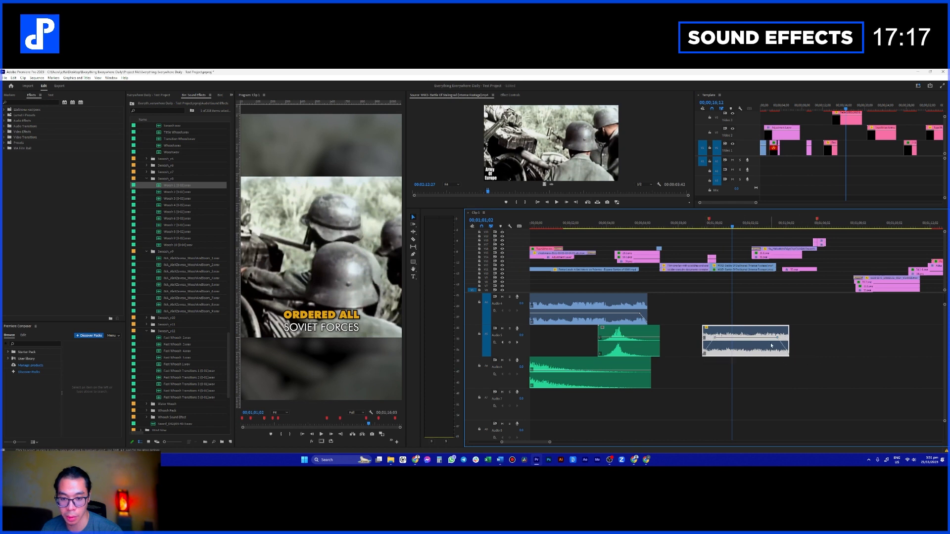
- Lower the volume of the battle footage audio clip, checking the level during playback
{"action": "left_click_drag", "start_coordinate": [768, 339], "coordinate": [767, 345]}
{"action": "left_click", "coordinate": [695, 227]}
{"action": "key", "text": "space"}
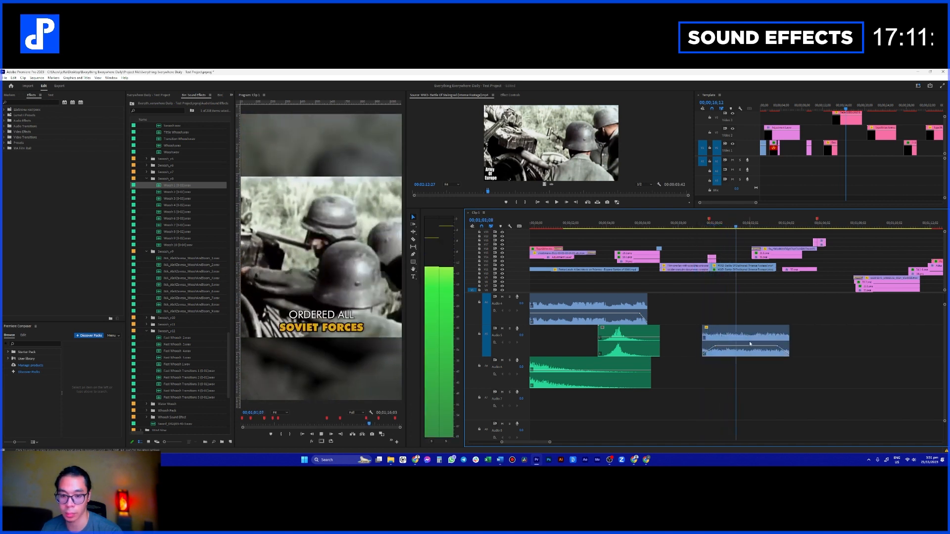
{"action": "key", "text": "space"}
{"action": "left_click_drag", "start_coordinate": [758, 346], "coordinate": [758, 353]}
- Move the document and helmeted soldiers video clips down to lower tracks, leaving an empty track above them
{"action": "mouse_move", "coordinate": [679, 285]}
{"action": "left_mouse_down"}
{"action": "mouse_move", "coordinate": [684, 267]}
{"action": "mouse_move", "coordinate": [685, 275]}
{"action": "left_mouse_up"}
{"action": "left_click", "coordinate": [699, 268]}
{"action": "left_click_drag", "start_coordinate": [747, 281], "coordinate": [740, 265]}
{"action": "left_click_drag", "start_coordinate": [744, 268], "coordinate": [747, 277]}
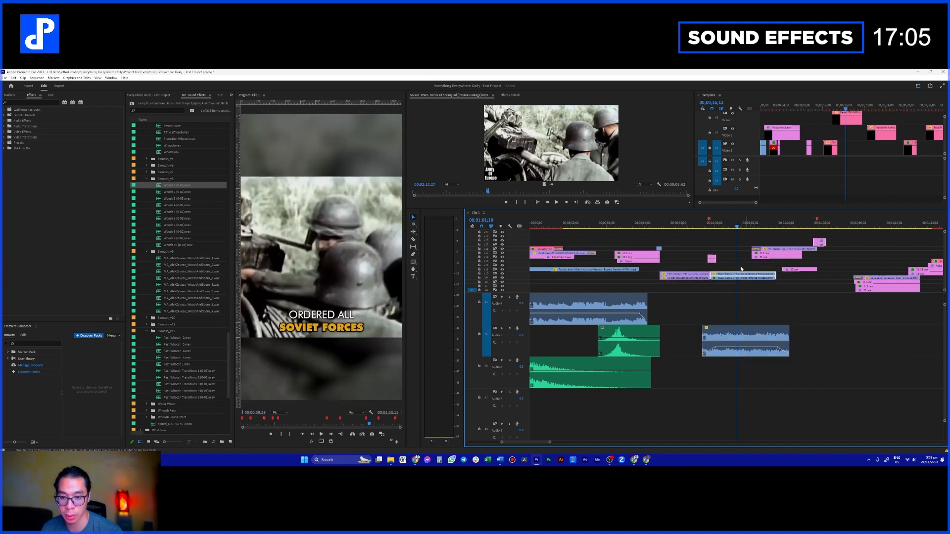
{"action": "left_click", "coordinate": [744, 266]}
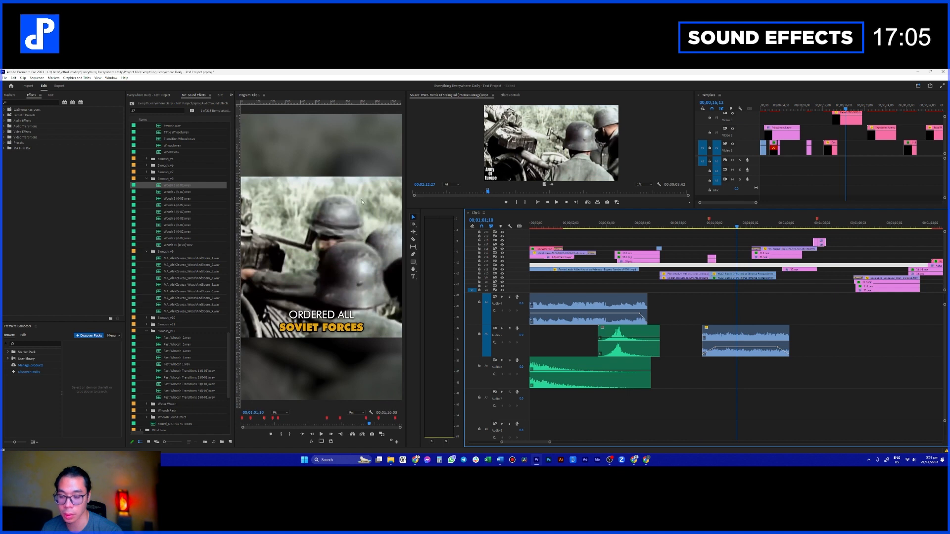
- Switch to the asset library and open the texture folder within its Overlays folder
{"action": "left_click", "coordinate": [231, 95]}
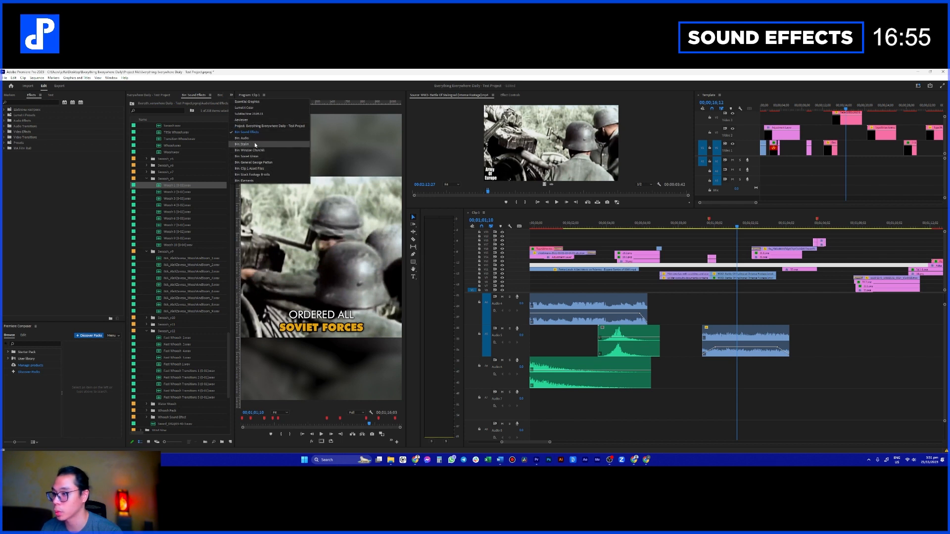
{"action": "left_click", "coordinate": [260, 155]}
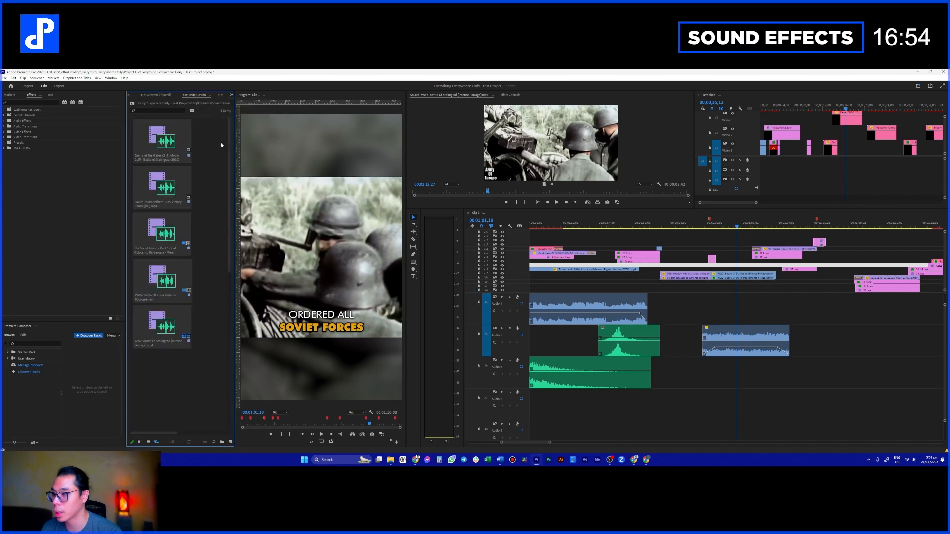
{"action": "left_click", "coordinate": [231, 96]}
{"action": "left_click", "coordinate": [251, 123]}
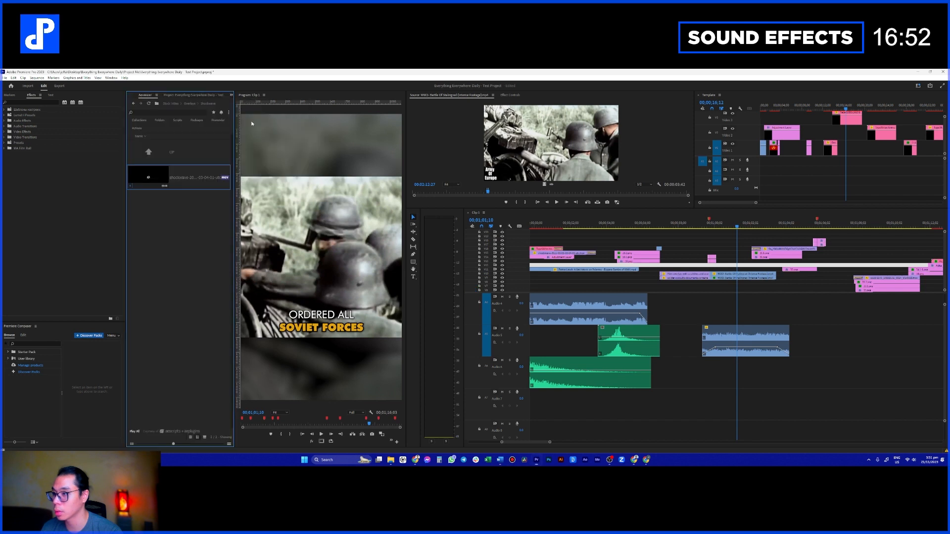
{"action": "left_click", "coordinate": [179, 151]}
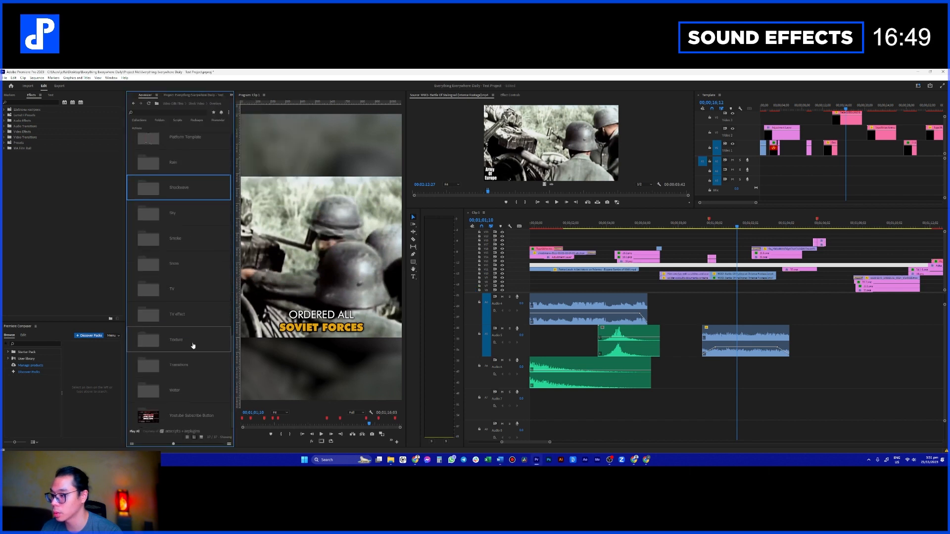
{"action": "double_click", "coordinate": [190, 347]}
- Open the halftone textures folder and place Halftone Textures 17 on the empty track above the document clip
{"action": "scroll", "coordinate": [191, 257], "scroll_direction": "down", "scroll_amount": 2}
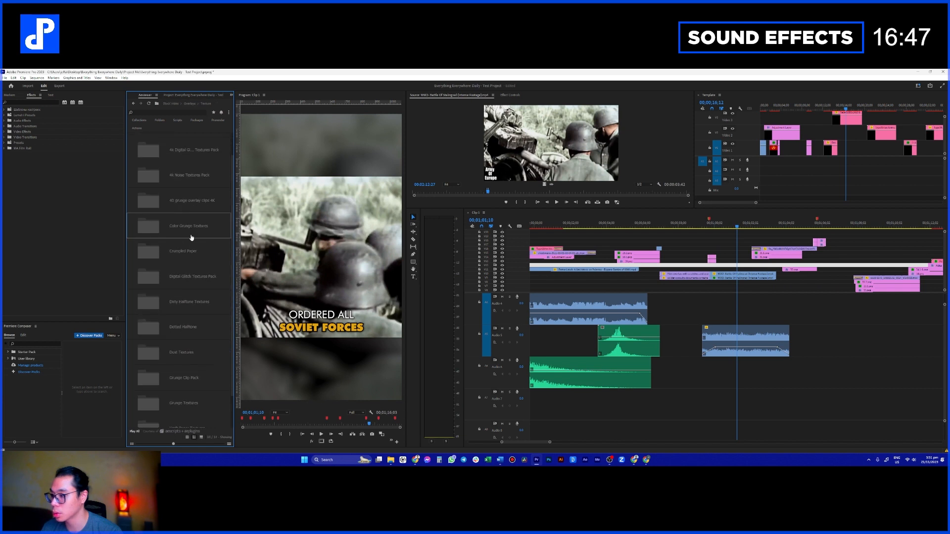
{"action": "scroll", "coordinate": [194, 297], "scroll_direction": "down", "scroll_amount": 1}
{"action": "double_click", "coordinate": [186, 263]}
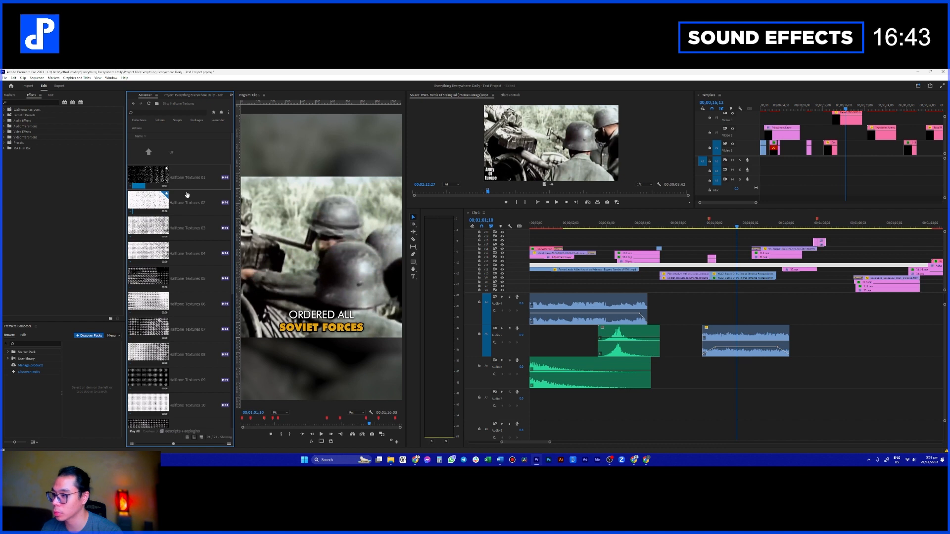
{"action": "left_click_drag", "start_coordinate": [187, 180], "coordinate": [175, 190]}
{"action": "scroll", "coordinate": [173, 386], "scroll_direction": "down", "scroll_amount": 2}
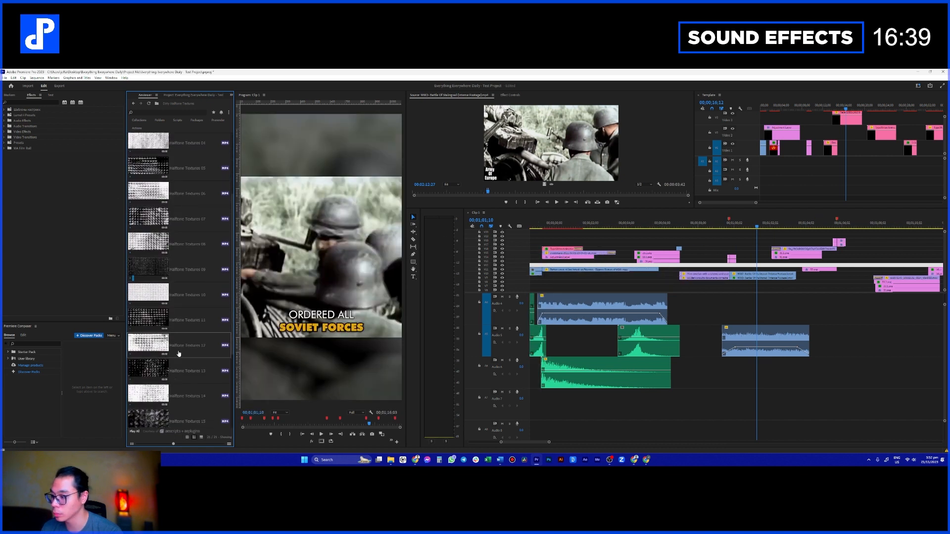
{"action": "scroll", "coordinate": [179, 399], "scroll_direction": "down", "scroll_amount": 3}
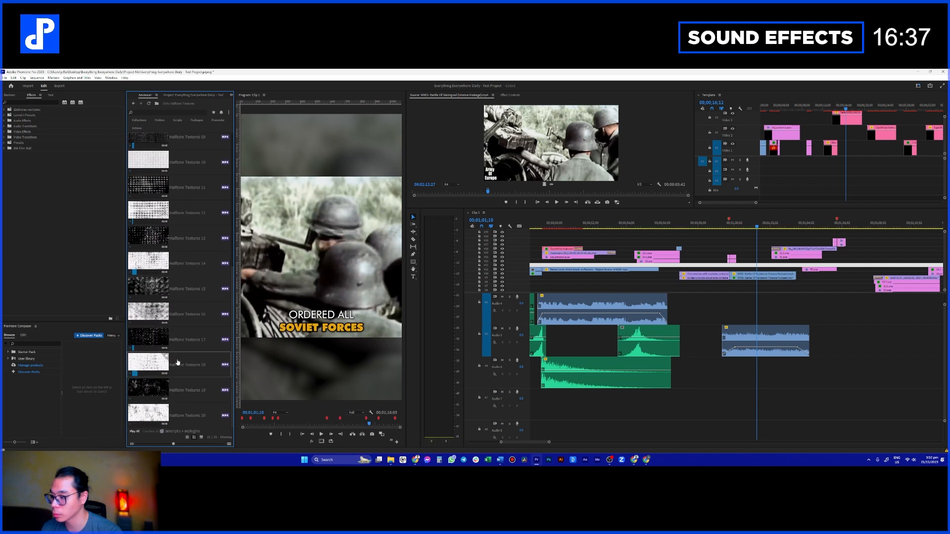
{"action": "left_click_drag", "start_coordinate": [176, 336], "coordinate": [681, 271]}
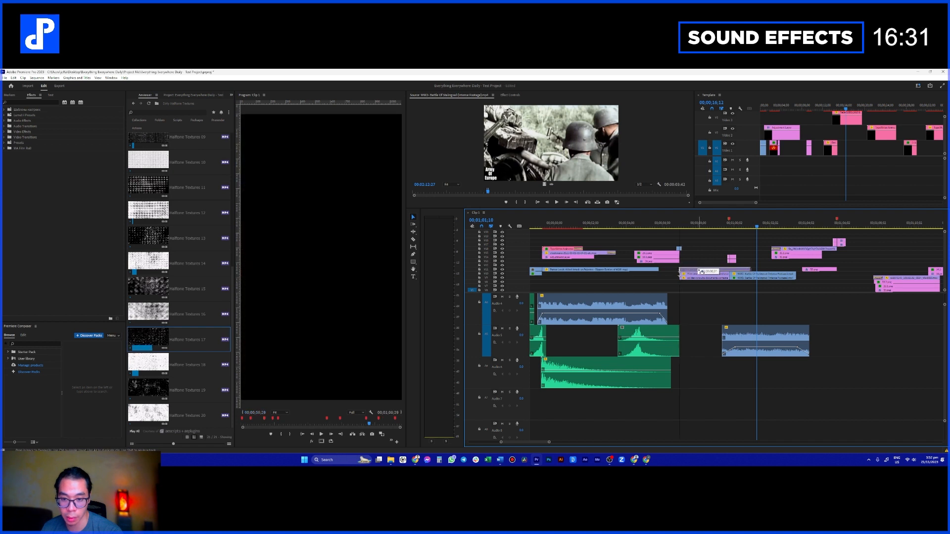
{"action": "left_click_drag", "start_coordinate": [700, 272], "coordinate": [702, 271]}
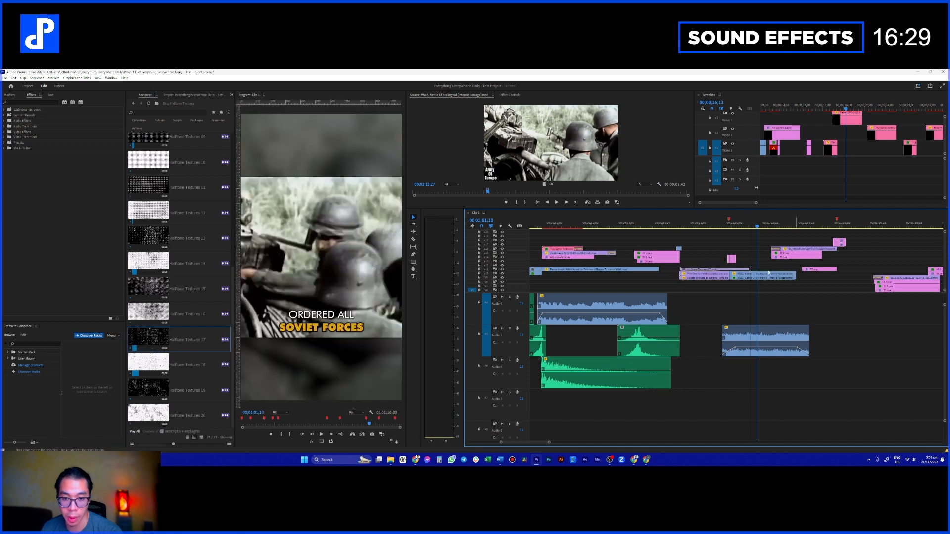
- Rotate the halftone texture over the document clip by 90° and set its blend mode to Screen
{"action": "left_click", "coordinate": [711, 226]}
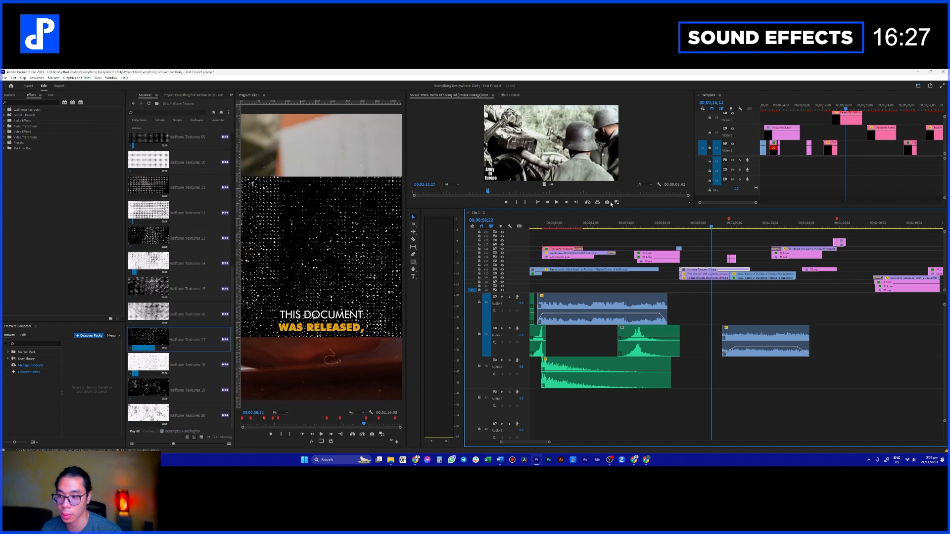
{"action": "left_click", "coordinate": [510, 95]}
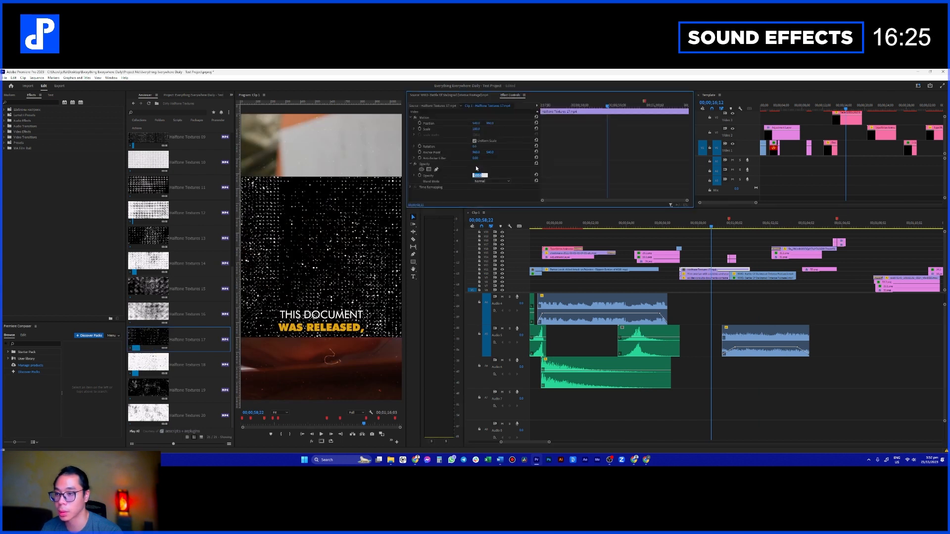
{"action": "type", "text": "90"}
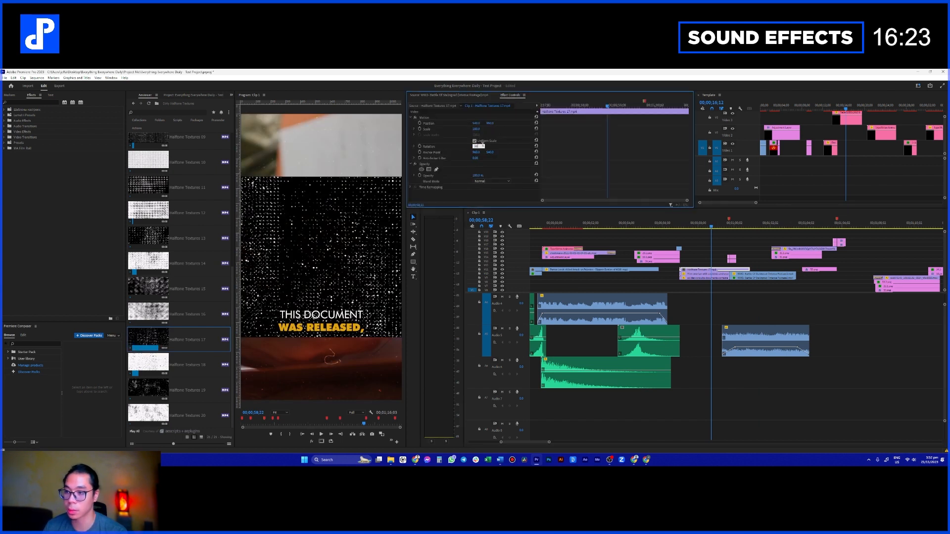
{"action": "left_click", "coordinate": [493, 181]}
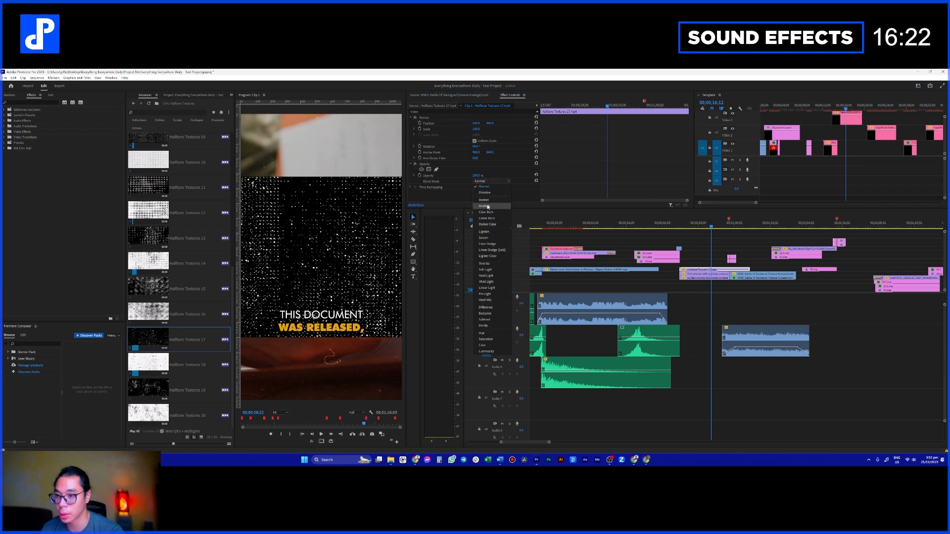
{"action": "left_click", "coordinate": [492, 235]}
- Copy the halftone texture clip into the Template sequence beneath the Cambridge Five title and view it there
{"action": "left_click_drag", "start_coordinate": [721, 270], "coordinate": [856, 147]}
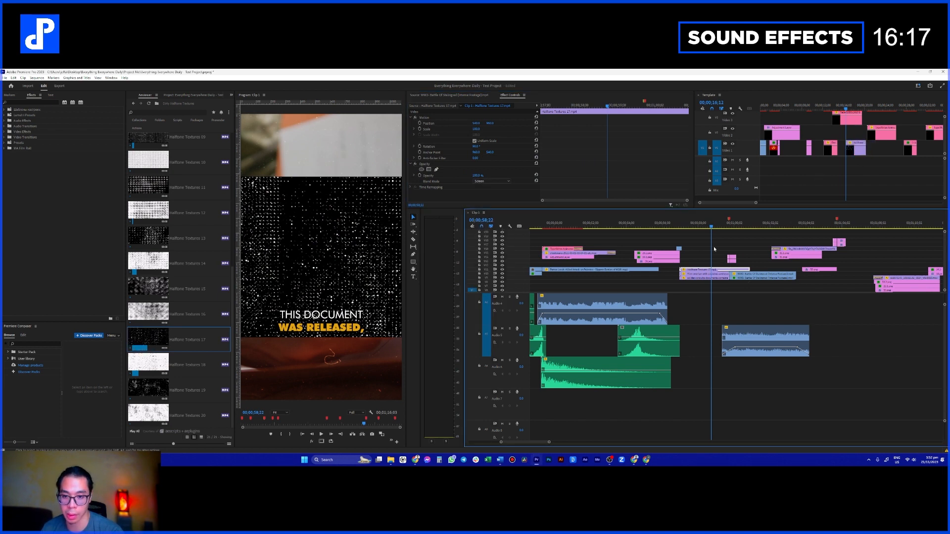
{"action": "left_click", "coordinate": [862, 106]}
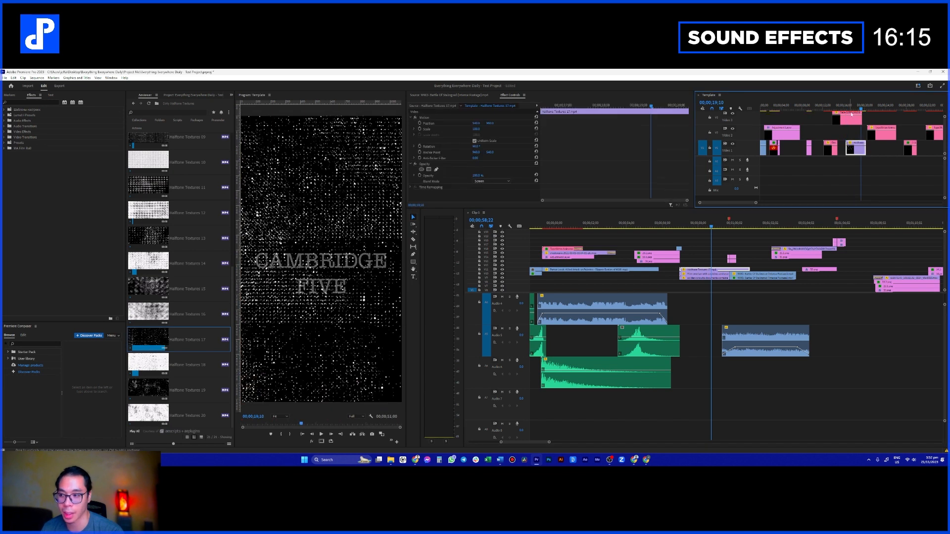
{"action": "left_click", "coordinate": [854, 108]}
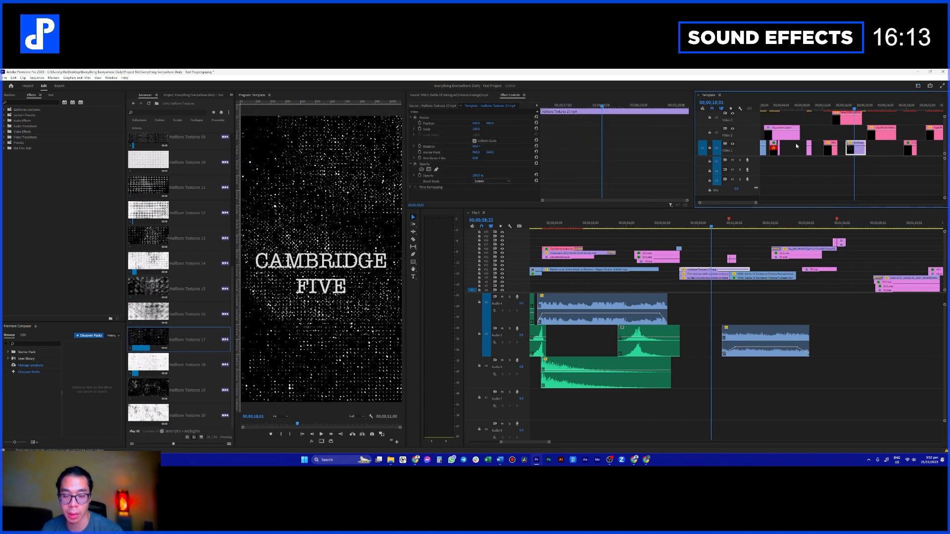
- Set the opacity of the halftone texture over the document clip to 10%
{"action": "left_click", "coordinate": [477, 176]}
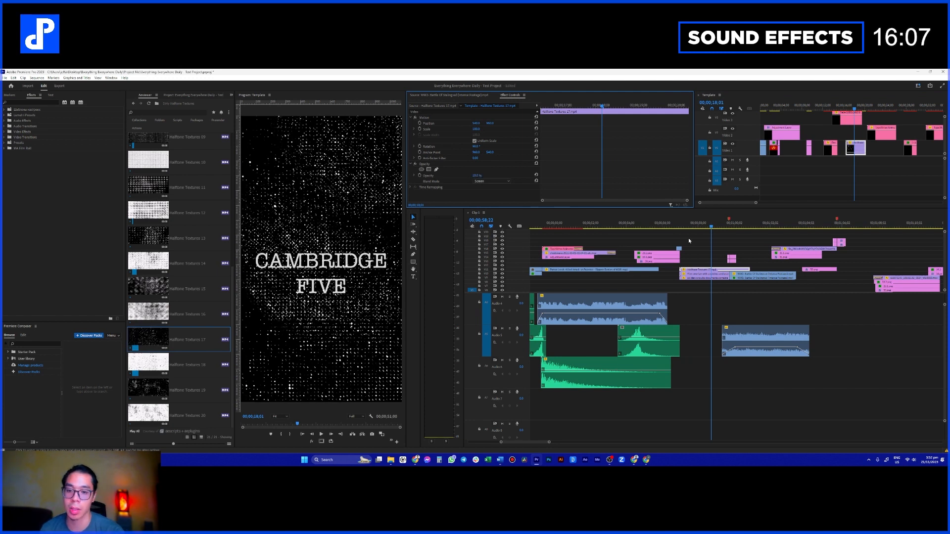
{"action": "left_click", "coordinate": [710, 252]}
{"action": "left_click", "coordinate": [713, 224]}
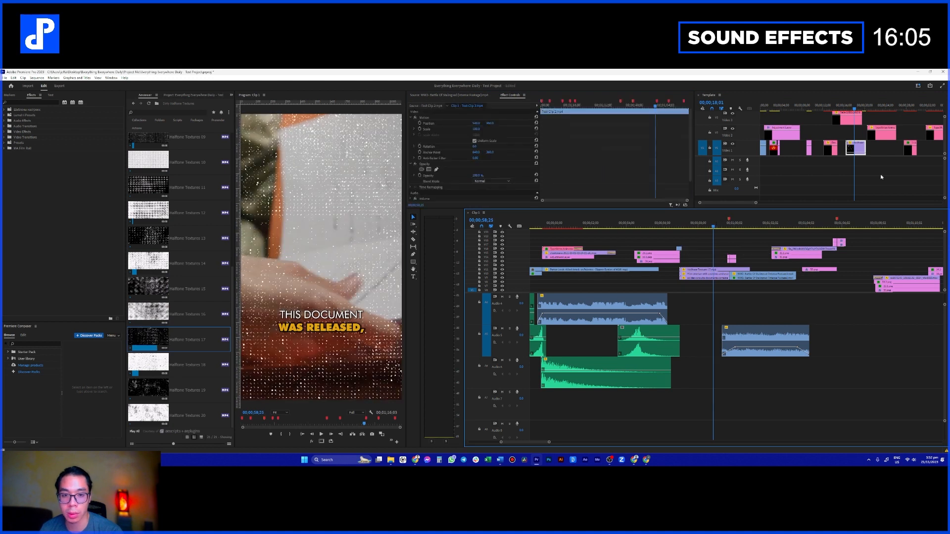
{"action": "left_click", "coordinate": [711, 270]}
{"action": "left_click", "coordinate": [478, 175]}
{"action": "type", "text": "10"}
{"action": "key", "text": "Return"}
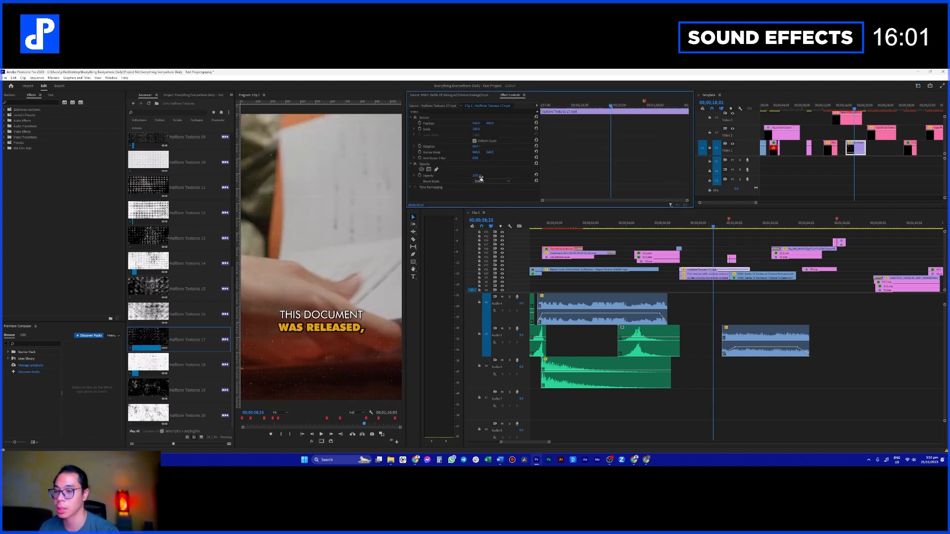
- Duplicate the halftone texture over the helmeted soldiers clip, directly after the first overlay
{"action": "left_click_drag", "start_coordinate": [724, 274], "coordinate": [761, 269]}
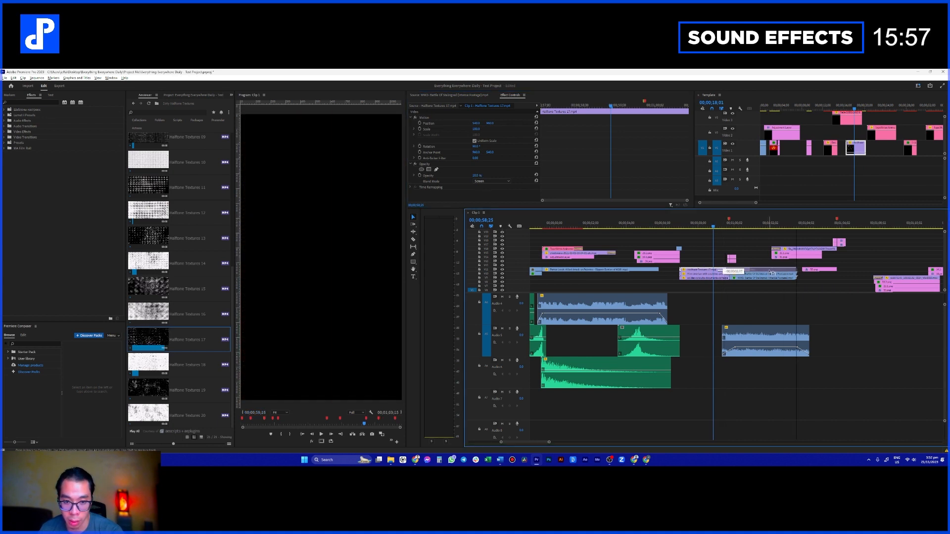
{"action": "left_click_drag", "start_coordinate": [770, 271], "coordinate": [770, 271]}
{"action": "left_click", "coordinate": [754, 262]}
{"action": "left_click", "coordinate": [749, 264]}
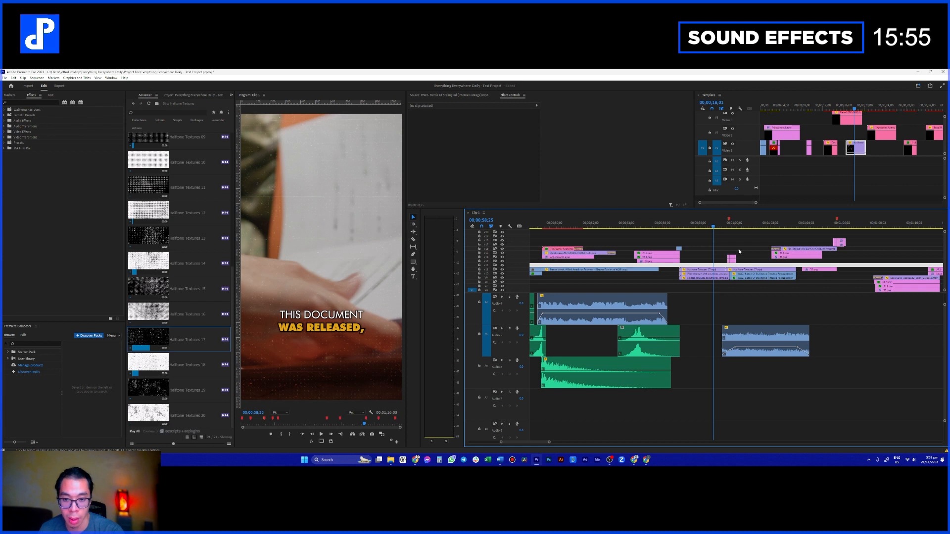
- Play the document and helmeted soldiers scenes to check the halftone overlays
{"action": "left_click", "coordinate": [688, 226]}
{"action": "left_click", "coordinate": [691, 226]}
{"action": "key", "text": "space"}
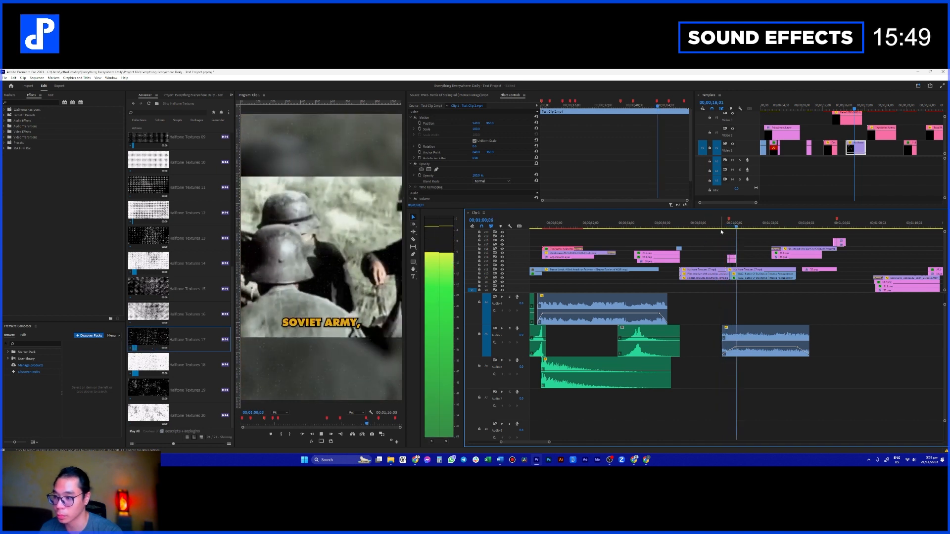
{"action": "scroll", "coordinate": [742, 241], "scroll_direction": "down", "scroll_amount": 1}
{"action": "scroll", "coordinate": [727, 248], "scroll_direction": "down", "scroll_amount": 1}
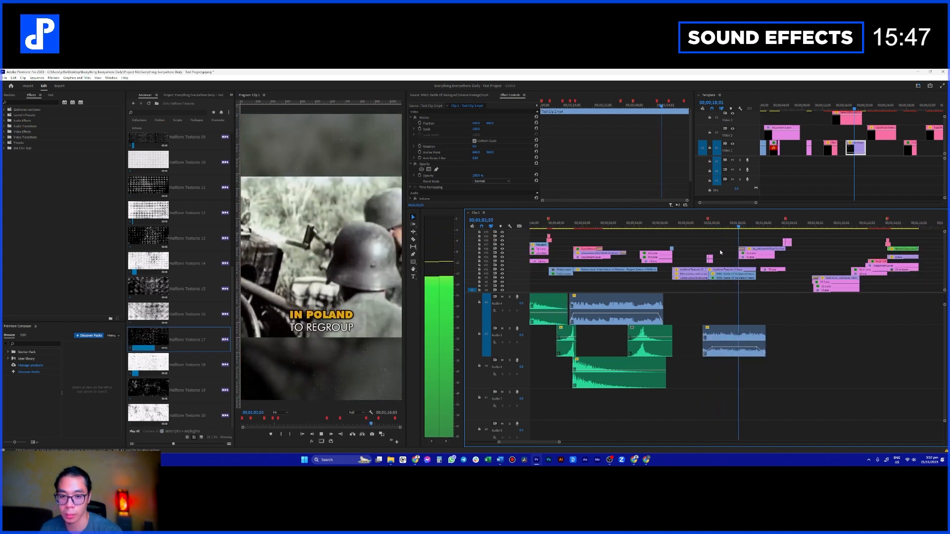
{"action": "key", "text": "space"}
- Move the battle footage audio clip up to a higher audio track
{"action": "scroll", "coordinate": [723, 248], "scroll_direction": "down", "scroll_amount": 2}
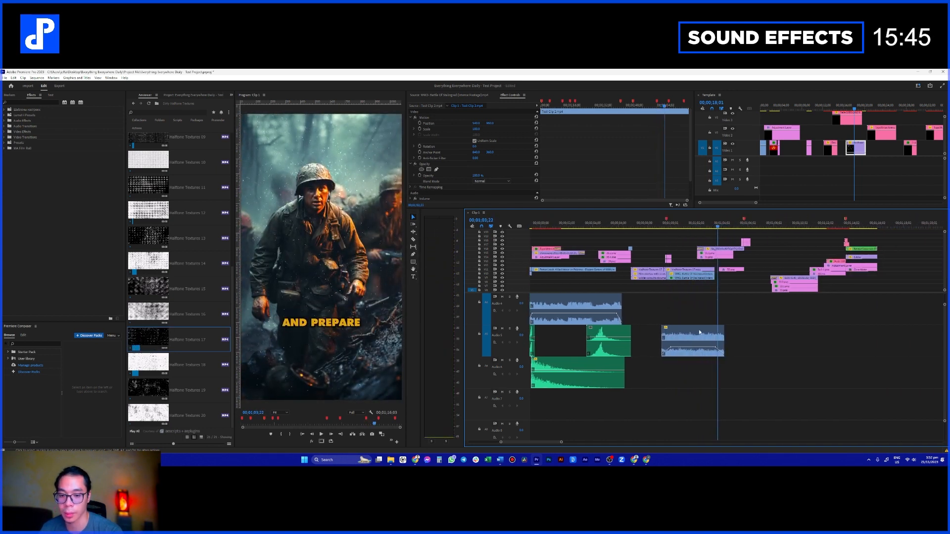
{"action": "left_click", "coordinate": [699, 333]}
{"action": "scroll", "coordinate": [701, 334], "scroll_direction": "up", "scroll_amount": 2}
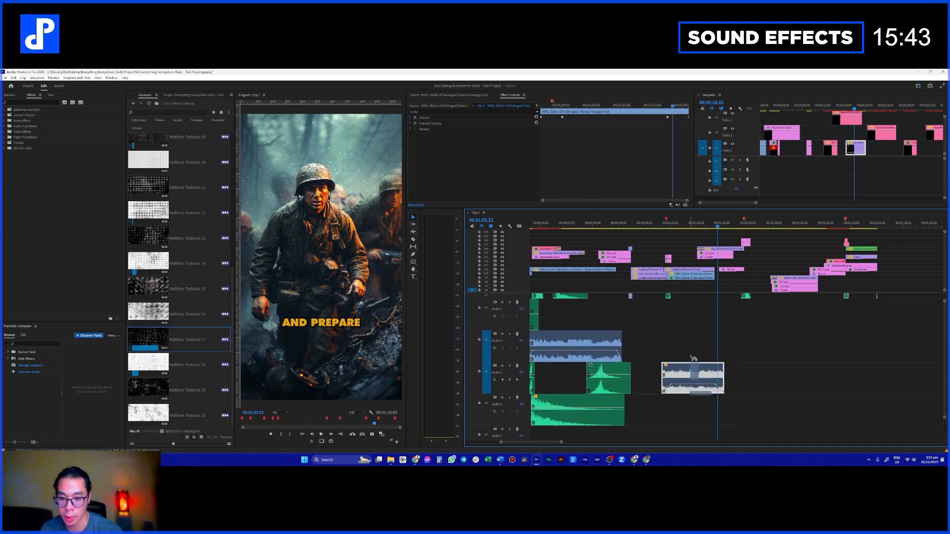
{"action": "scroll", "coordinate": [697, 352], "scroll_direction": "up", "scroll_amount": 3}
{"action": "scroll", "coordinate": [702, 341], "scroll_direction": "down", "scroll_amount": 3}
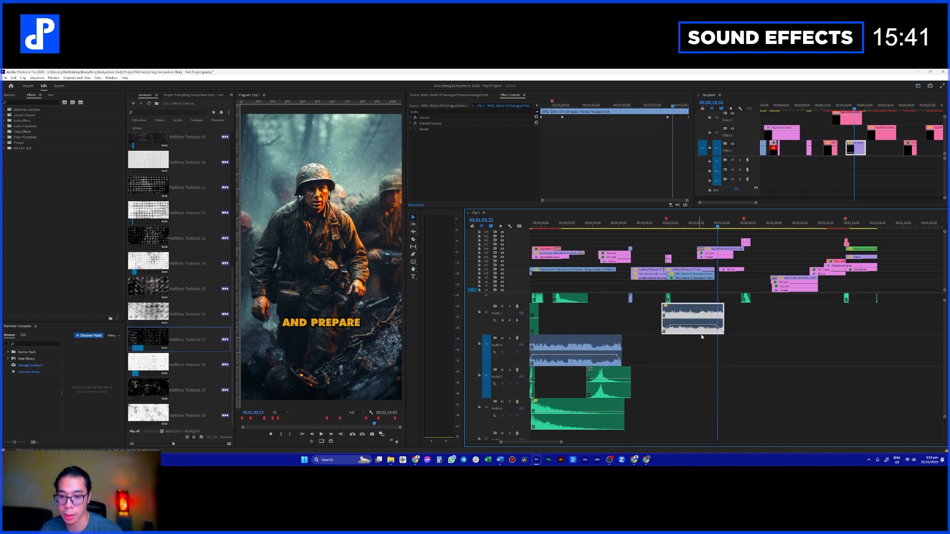
- Add the Whoosh 1 sound effect at the transition into the soldier illustration and check its timing during playback
{"action": "left_click", "coordinate": [699, 223]}
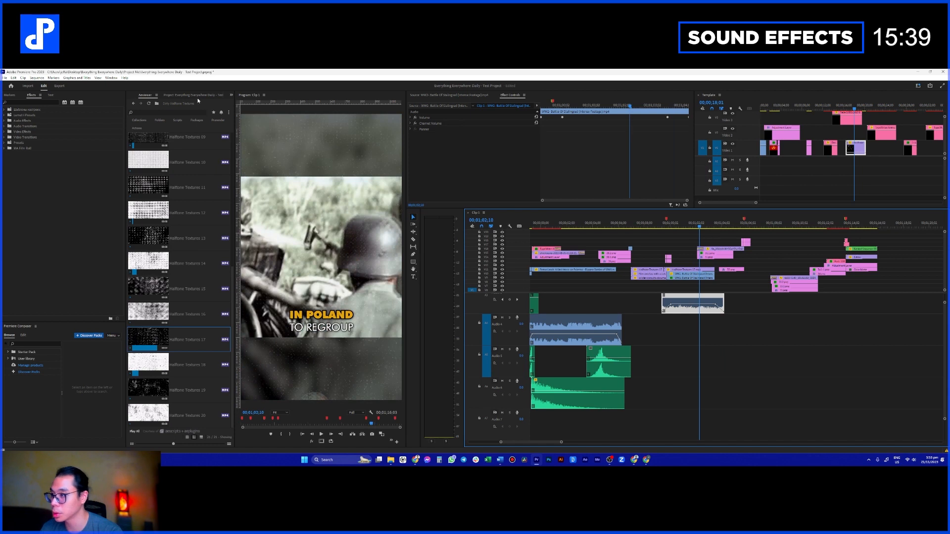
{"action": "left_click", "coordinate": [231, 94]}
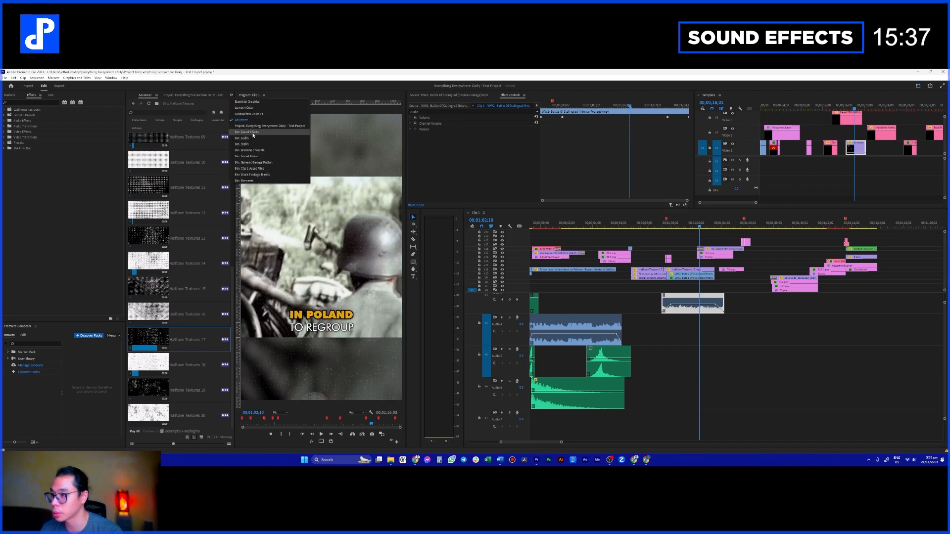
{"action": "left_click", "coordinate": [247, 132]}
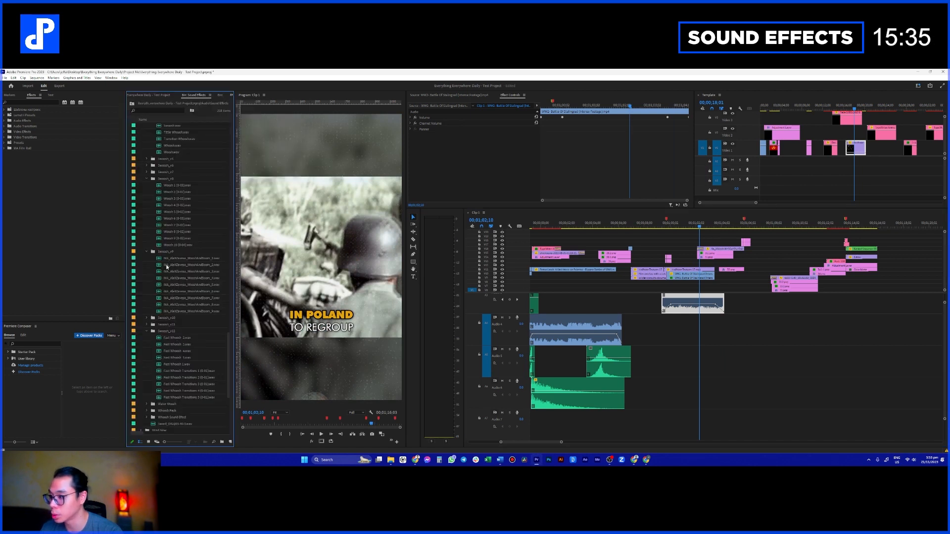
{"action": "left_click_drag", "start_coordinate": [643, 274], "coordinate": [721, 342]}
{"action": "key", "text": "="}
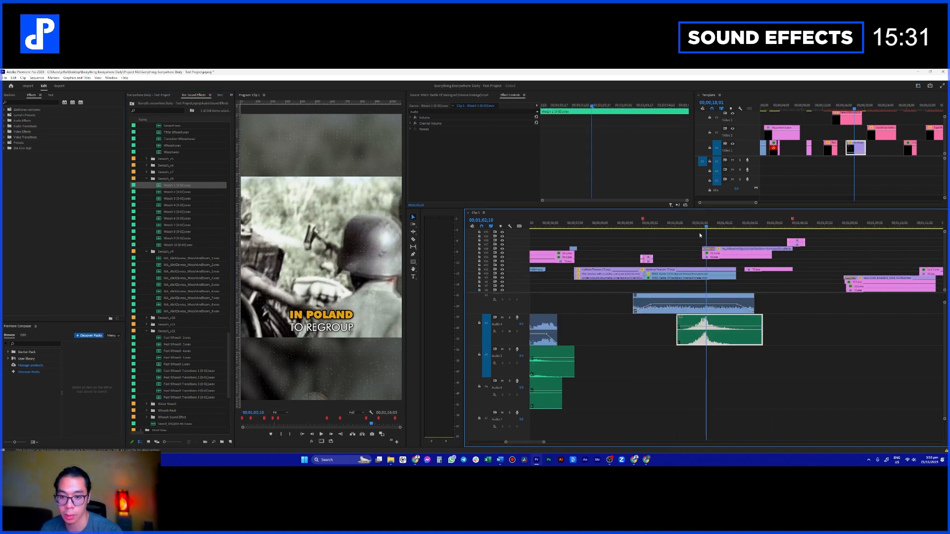
{"action": "left_click", "coordinate": [687, 225]}
{"action": "key", "text": "space"}
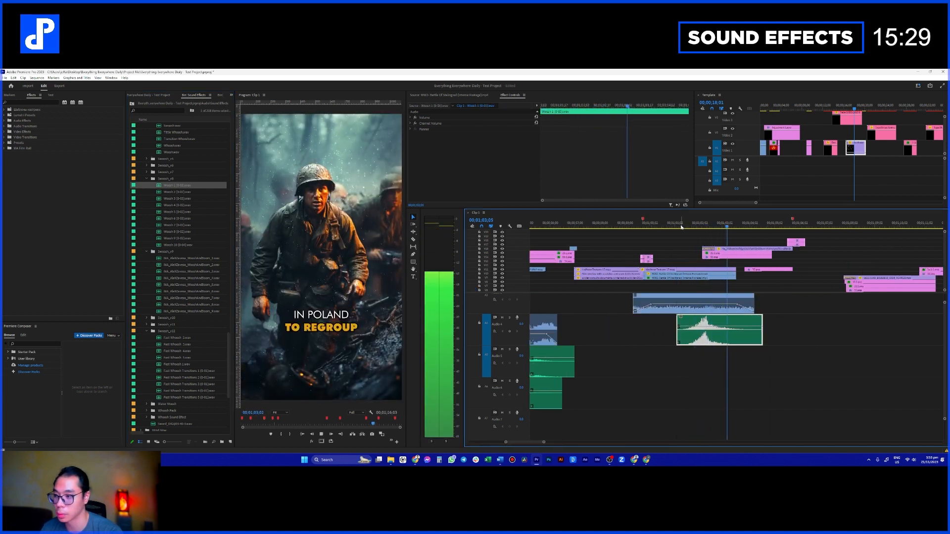
{"action": "key", "text": "space"}
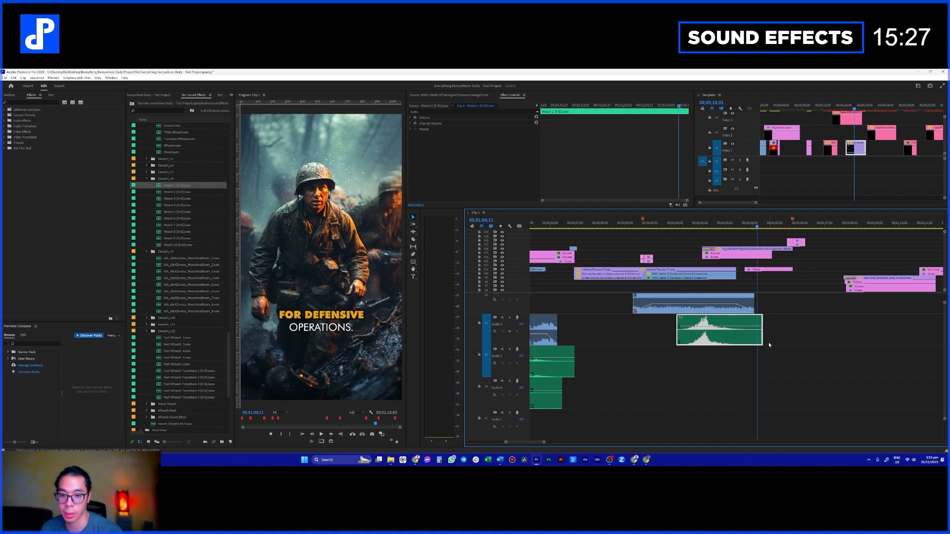
- Audition the ambience recordings in the sound effects library, including the blacksmith, bugs and Battle Civil War files, for battle background sound
{"action": "scroll", "coordinate": [195, 197], "scroll_direction": "up", "scroll_amount": 10}
{"action": "scroll", "coordinate": [197, 170], "scroll_direction": "up", "scroll_amount": 5}
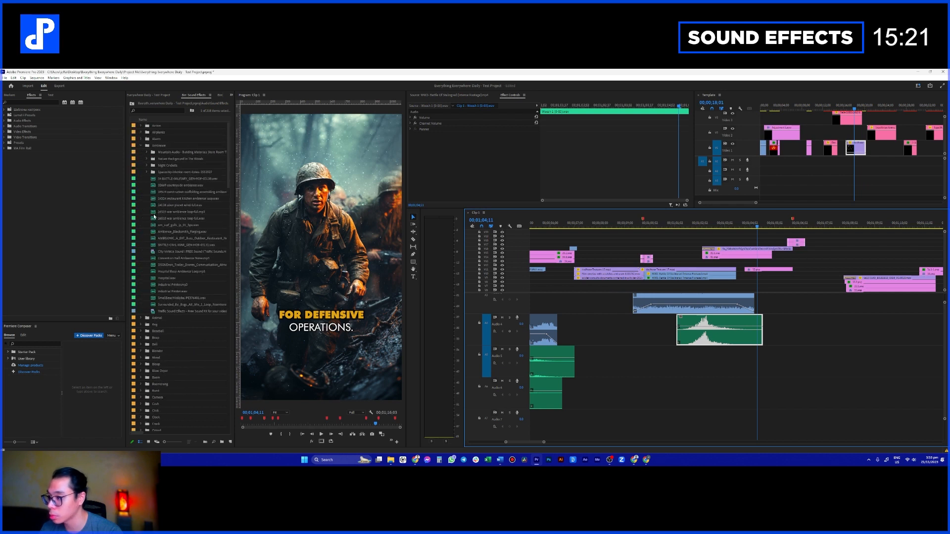
{"action": "double_click", "coordinate": [152, 233]}
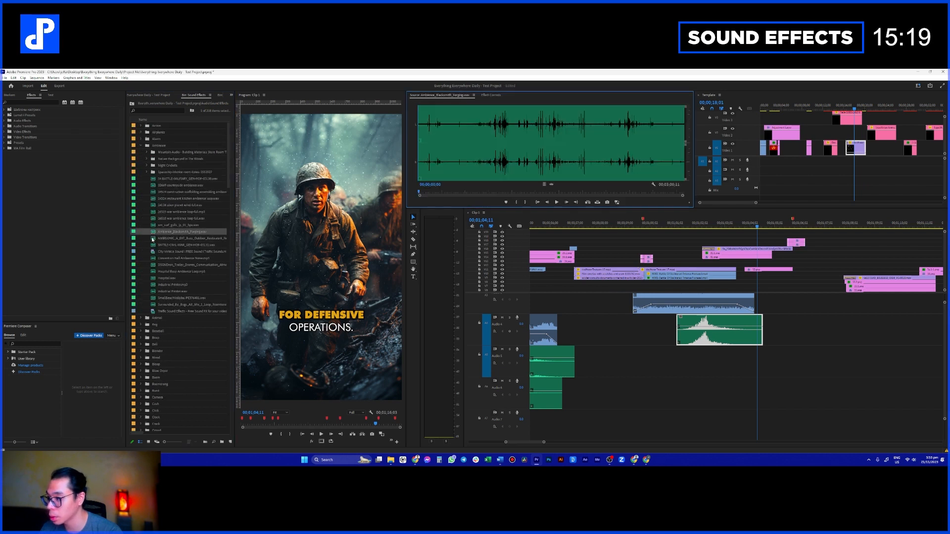
{"action": "key", "text": "space"}
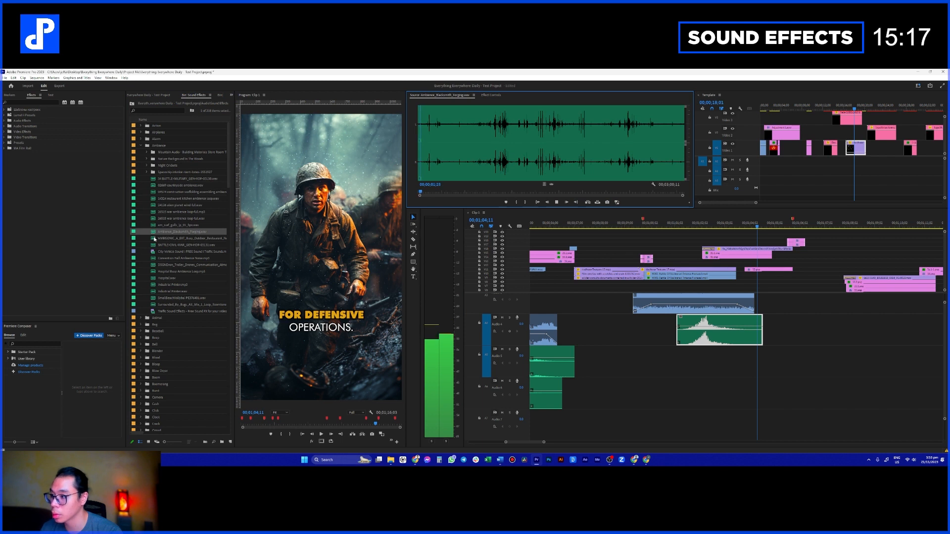
{"action": "double_click", "coordinate": [154, 238]}
{"action": "key", "text": "space"}
{"action": "double_click", "coordinate": [155, 245]}
{"action": "key", "text": "space"}
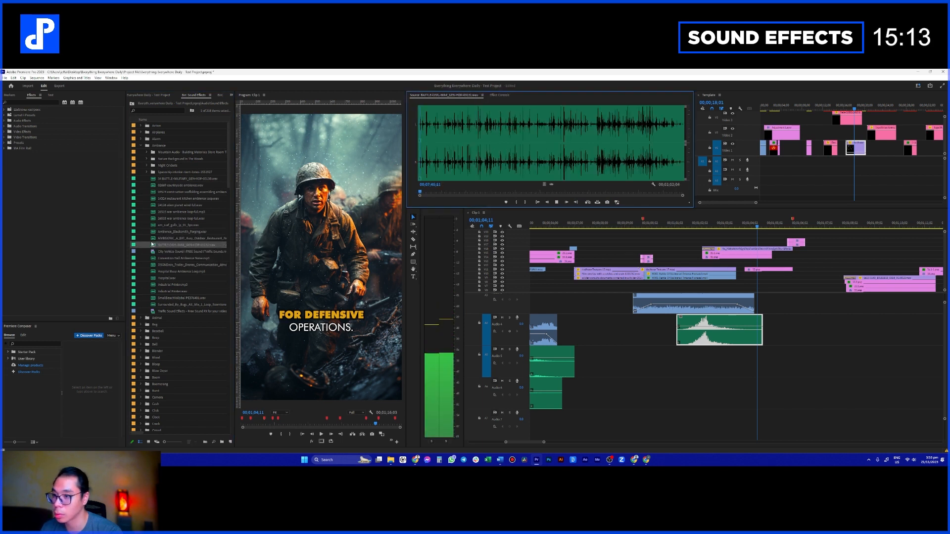
{"action": "key", "text": "space"}
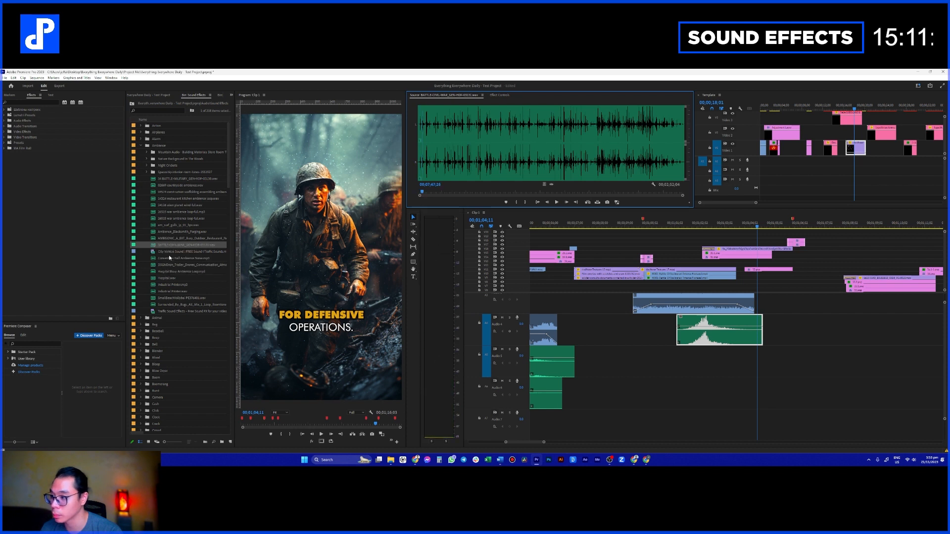
{"action": "double_click", "coordinate": [154, 259]}
{"action": "double_click", "coordinate": [153, 245]}
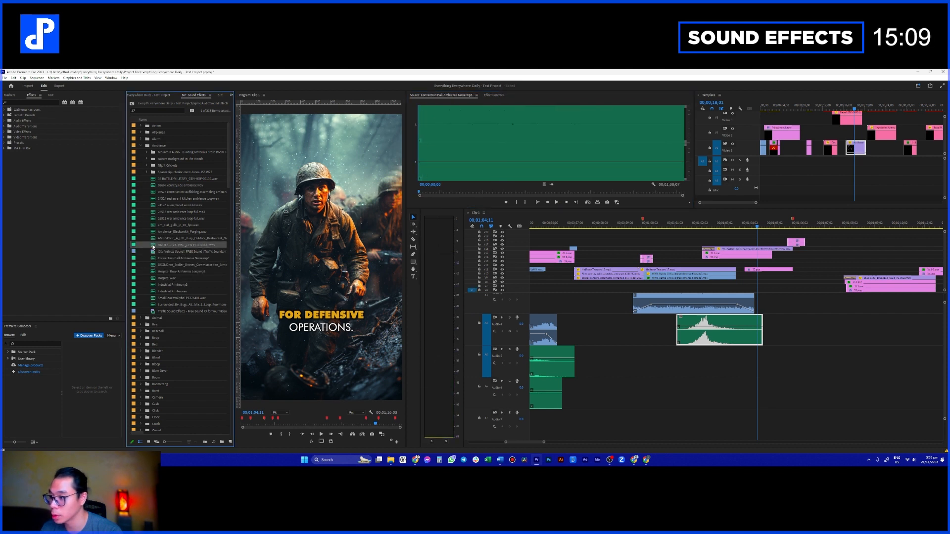
{"action": "key", "text": "space"}
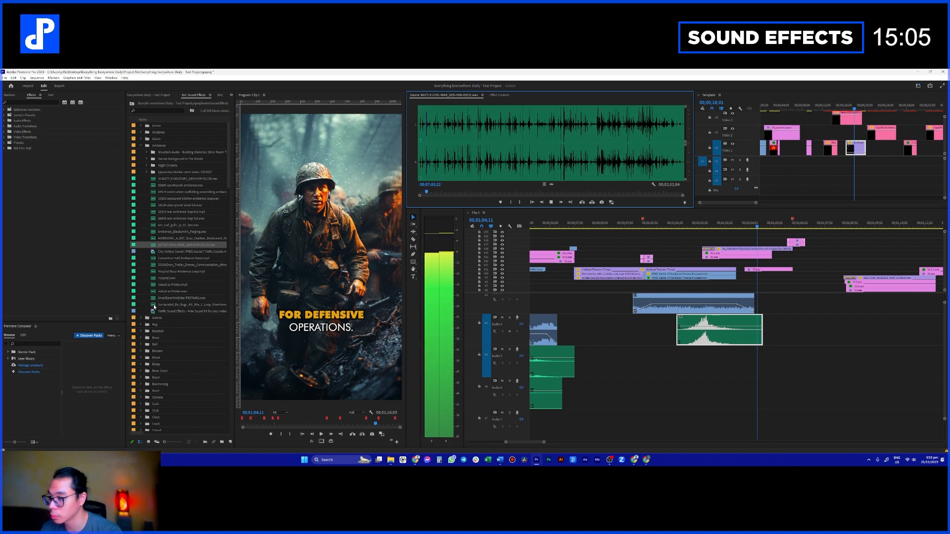
- Place the Battle Civil War ambience under the battle footage audio and Whoosh 1, and cut it off where the soldier illustration scene ends
{"action": "left_click_drag", "start_coordinate": [171, 245], "coordinate": [634, 377]}
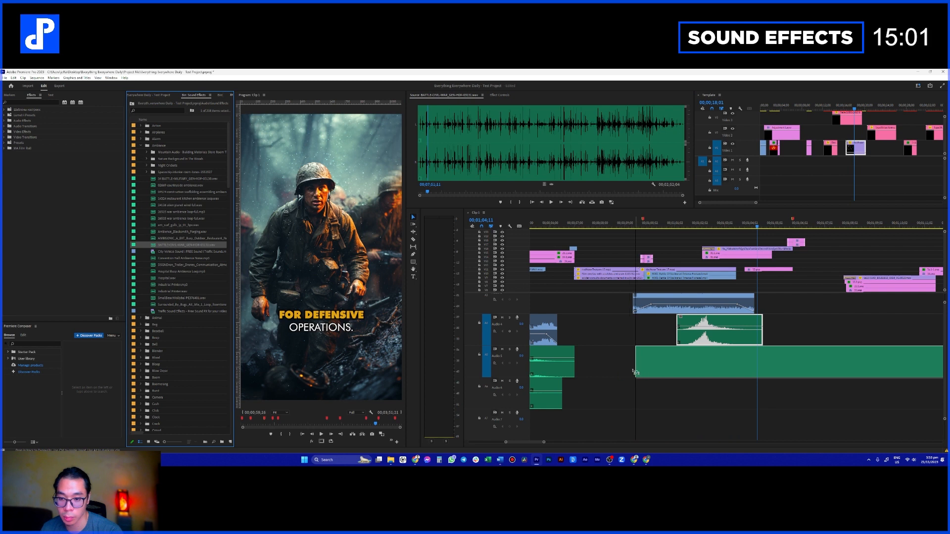
{"action": "left_click_drag", "start_coordinate": [636, 372], "coordinate": [637, 372]}
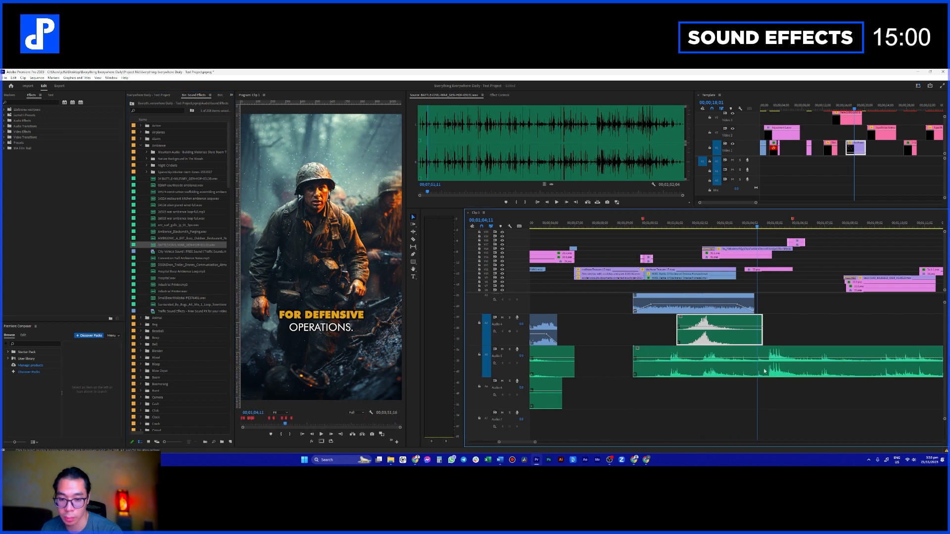
{"action": "left_click", "coordinate": [805, 368]}
{"action": "key", "text": "Delete"}
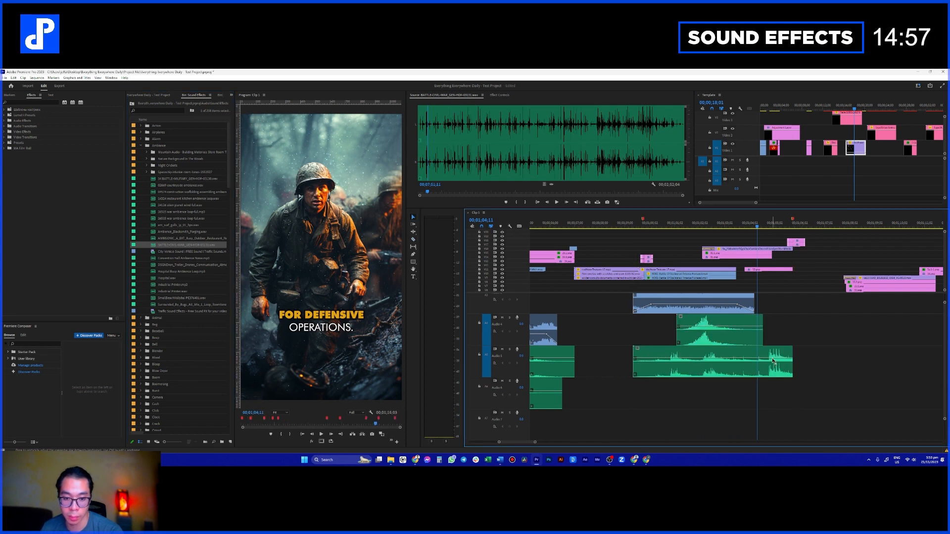
- Fade in the start of the Battle Civil War ambience and play the scenes above it to check the mix
{"action": "left_click", "coordinate": [775, 371]}
{"action": "left_click_drag", "start_coordinate": [640, 226], "coordinate": [632, 226]}
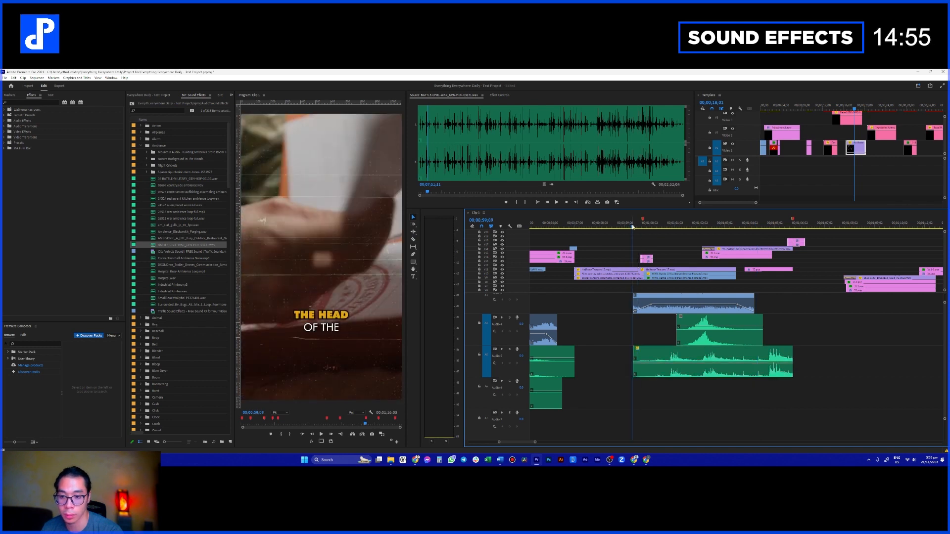
{"action": "left_click", "coordinate": [643, 365]}
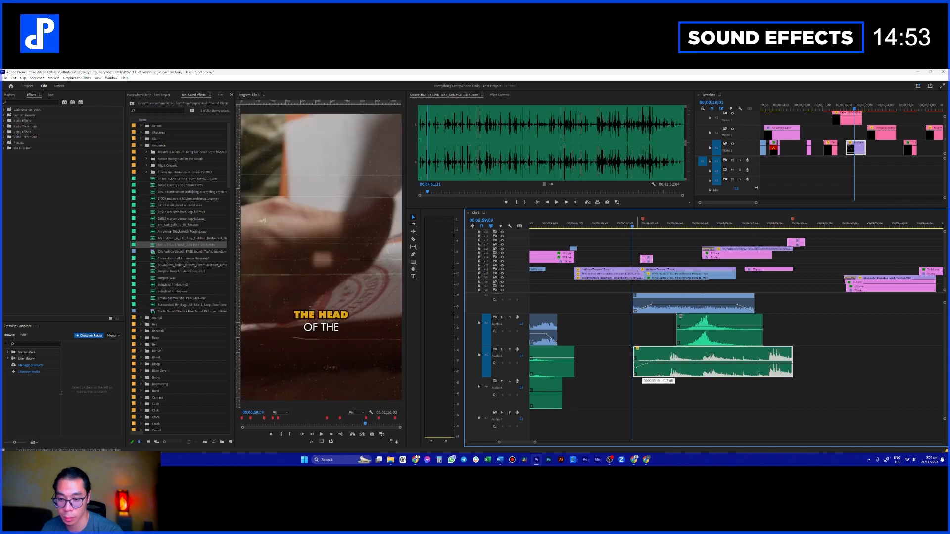
{"action": "key", "text": "space"}
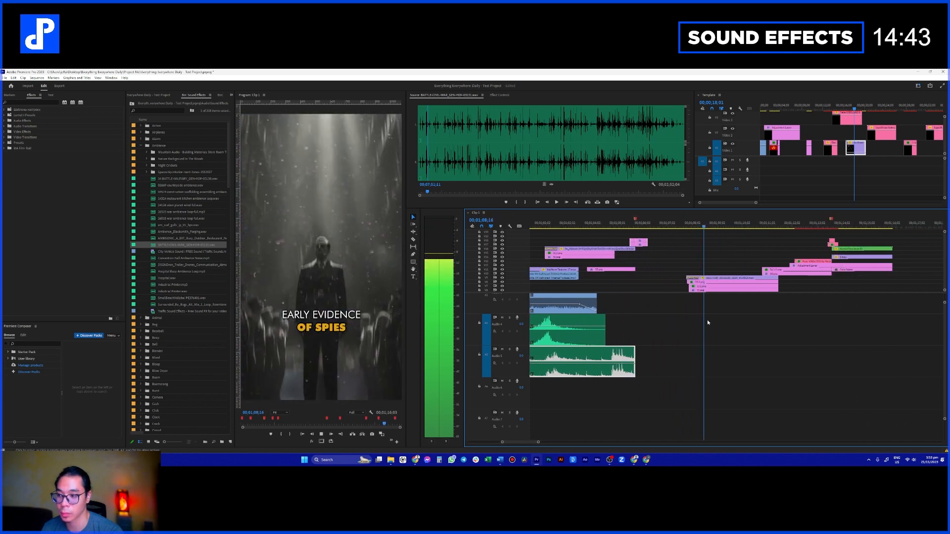
- Play the scenes after the soldier illustration and locate the transition into the standing officer image
{"action": "key", "text": "space"}
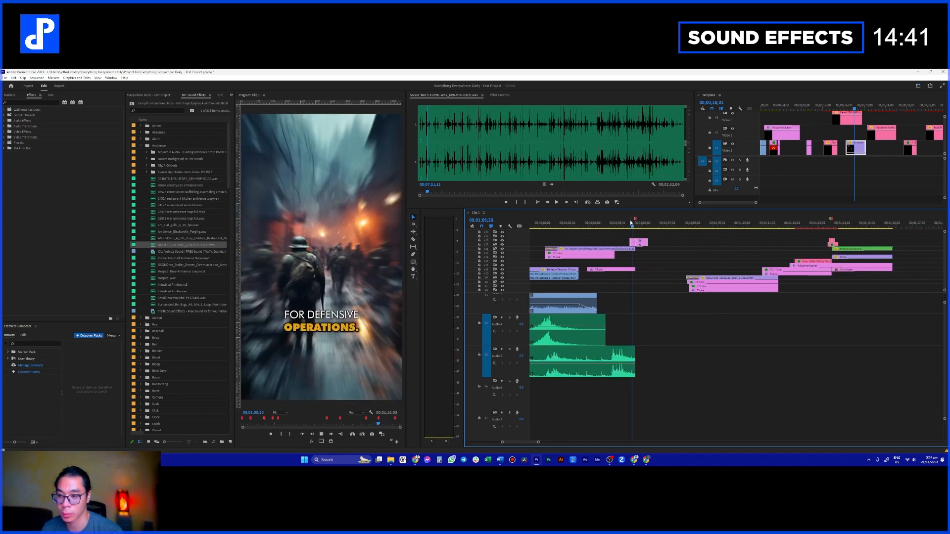
{"action": "key", "text": "space"}
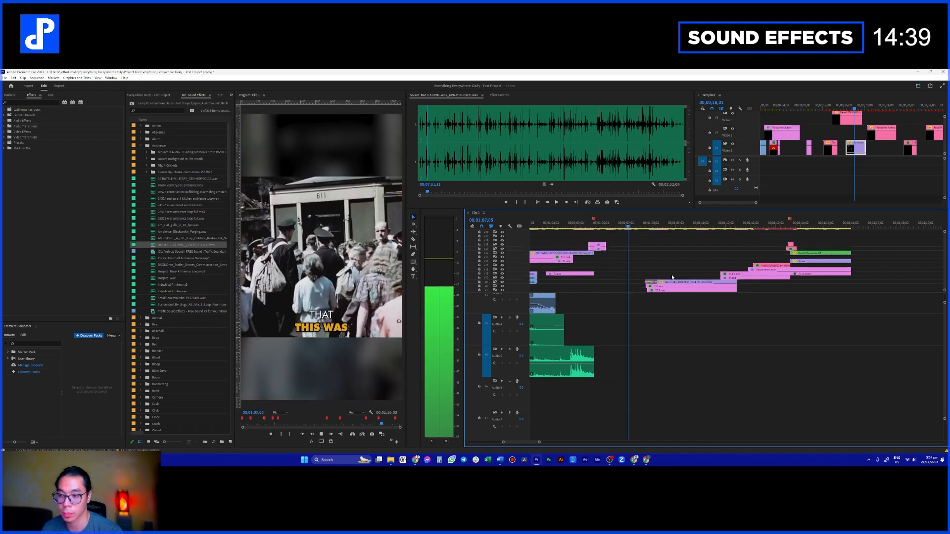
{"action": "key", "text": "space"}
{"action": "left_click_drag", "start_coordinate": [646, 229], "coordinate": [659, 236]}
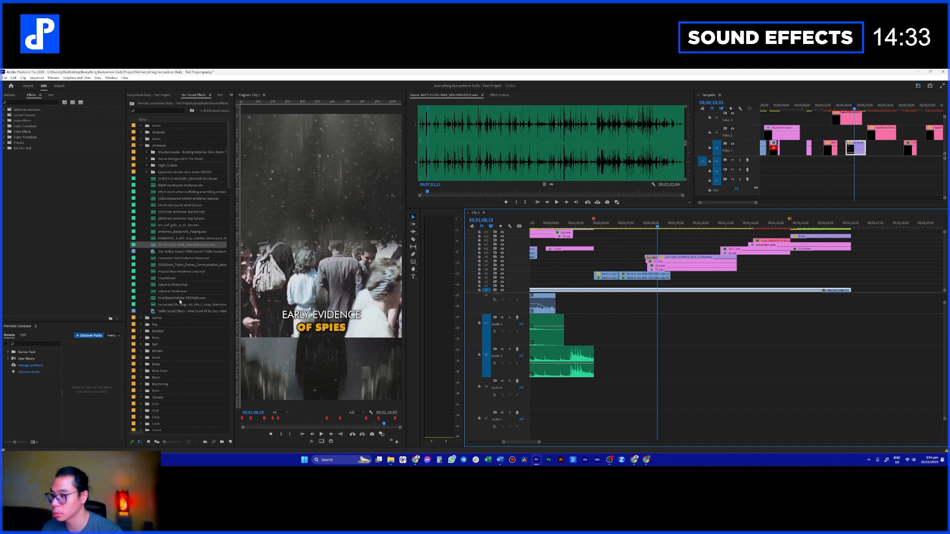
- Add the dark cymbal transition riser on a free audio track, with its peak near the transition into the officer image
{"action": "left_click", "coordinate": [168, 110]}
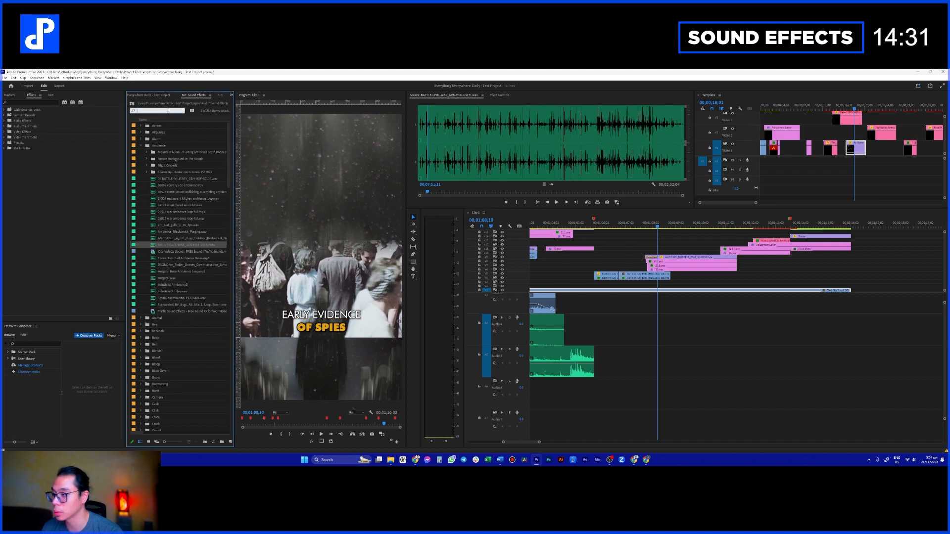
{"action": "scroll", "coordinate": [183, 238], "scroll_direction": "down", "scroll_amount": 15}
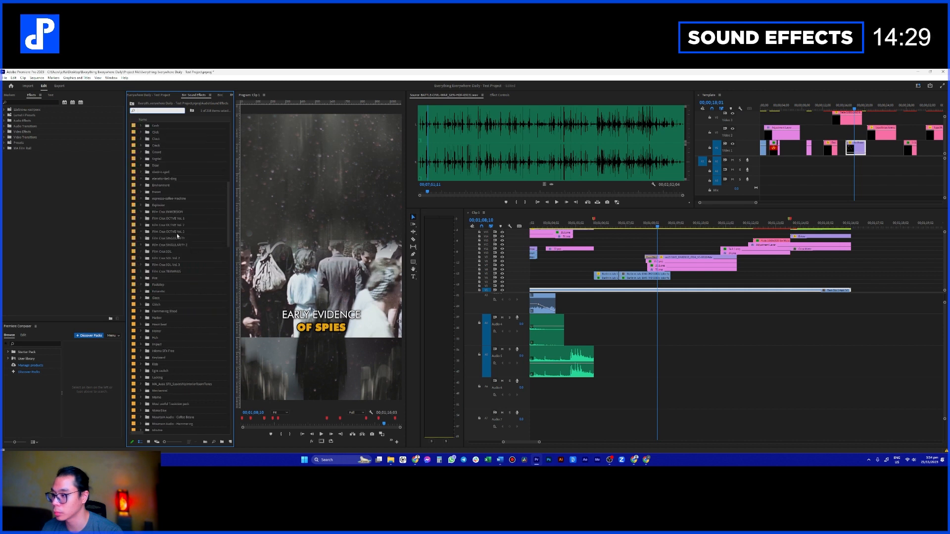
{"action": "scroll", "coordinate": [156, 257], "scroll_direction": "down", "scroll_amount": 6}
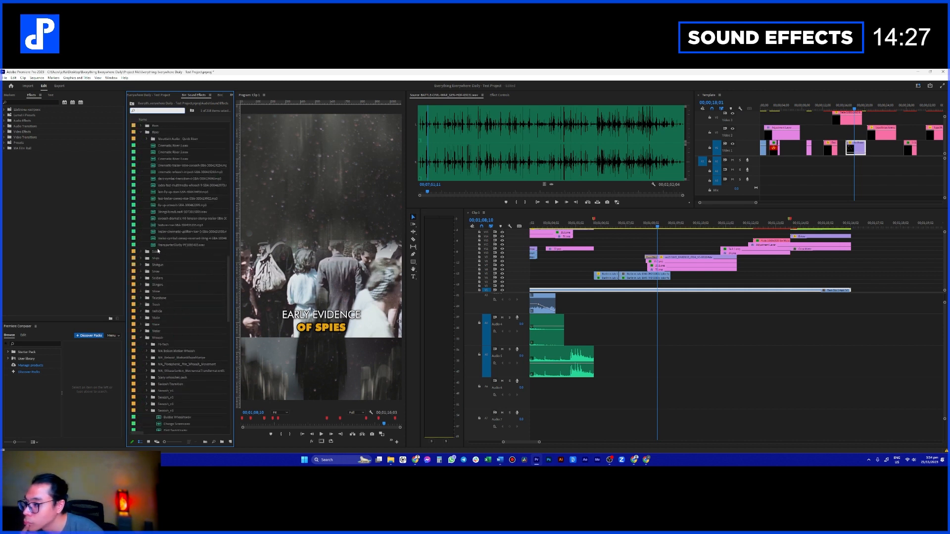
{"action": "scroll", "coordinate": [160, 200], "scroll_direction": "up", "scroll_amount": 1}
{"action": "double_click", "coordinate": [153, 185]}
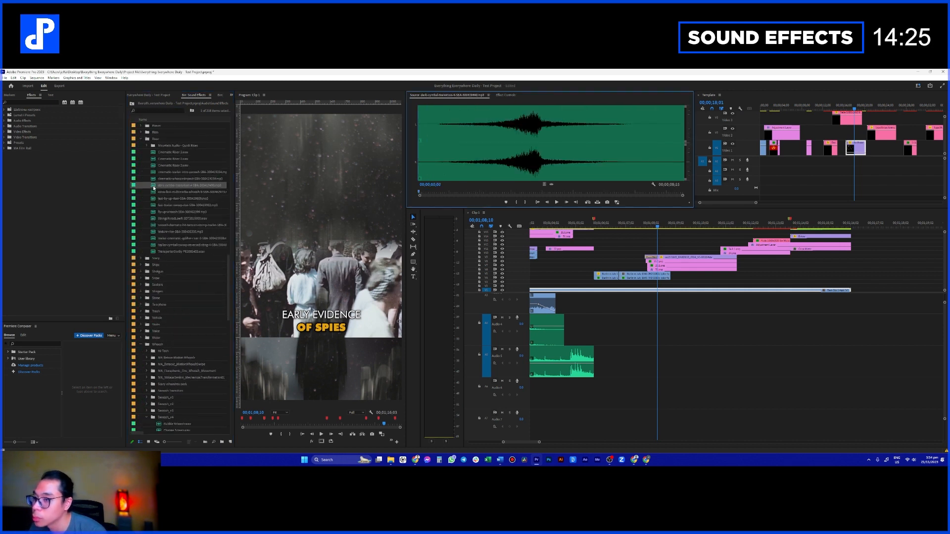
{"action": "key", "text": "space"}
{"action": "left_click_drag", "start_coordinate": [153, 188], "coordinate": [598, 391]}
{"action": "left_click_drag", "start_coordinate": [759, 401], "coordinate": [718, 403]}
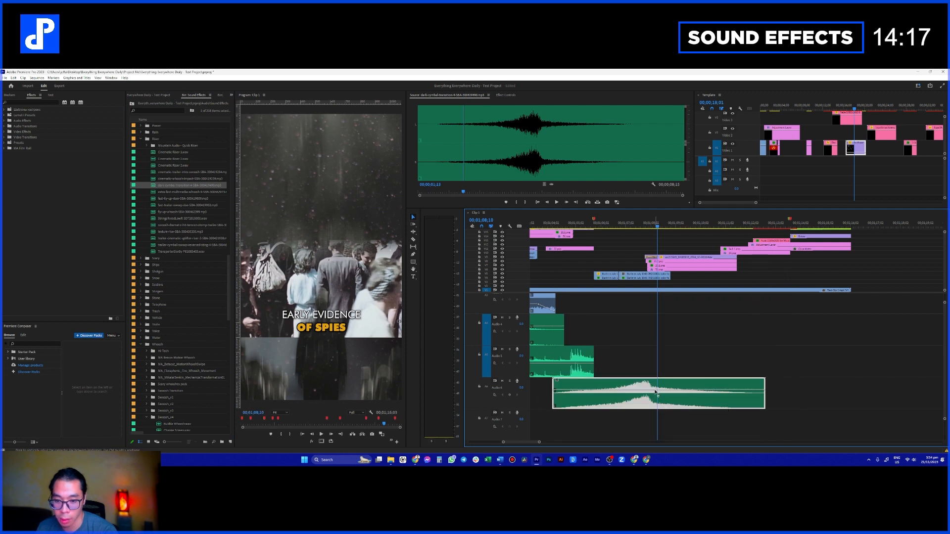
{"action": "mouse_move", "coordinate": [652, 395]}
{"action": "left_mouse_down"}
{"action": "mouse_move", "coordinate": [668, 390]}
{"action": "mouse_move", "coordinate": [656, 389]}
{"action": "left_mouse_up"}
- Play the officer transition and shift the dark cymbal riser slightly later so its peak lands on the transition
{"action": "left_click", "coordinate": [579, 225]}
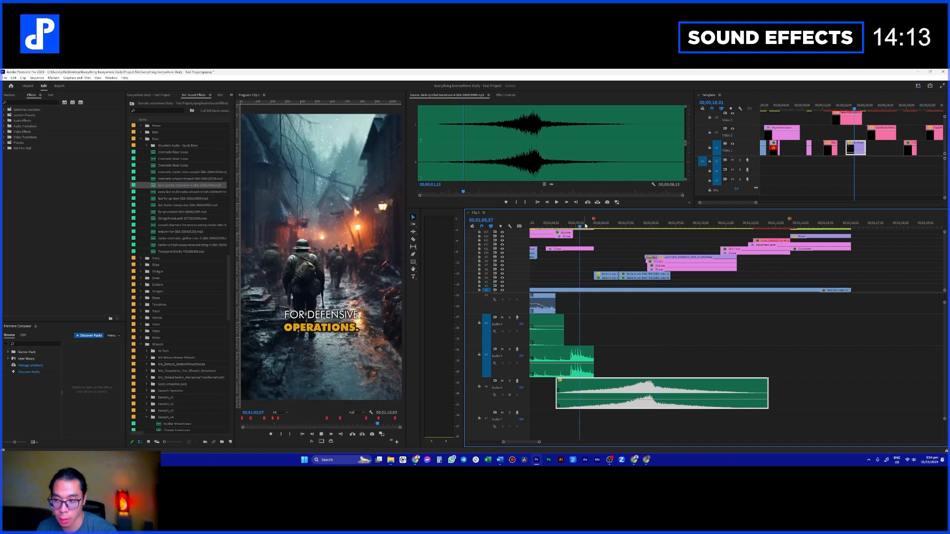
{"action": "left_click", "coordinate": [650, 225]}
{"action": "left_click", "coordinate": [616, 225]}
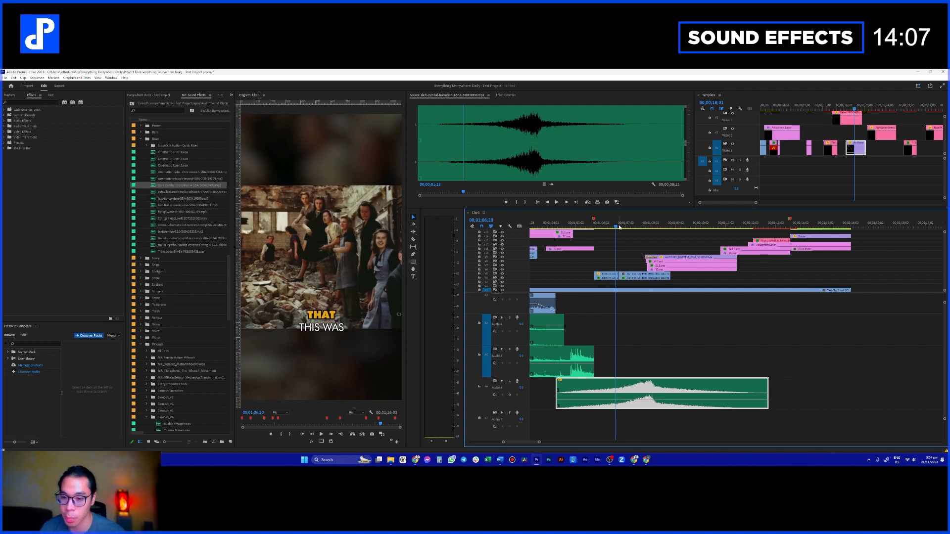
{"action": "key", "text": "space"}
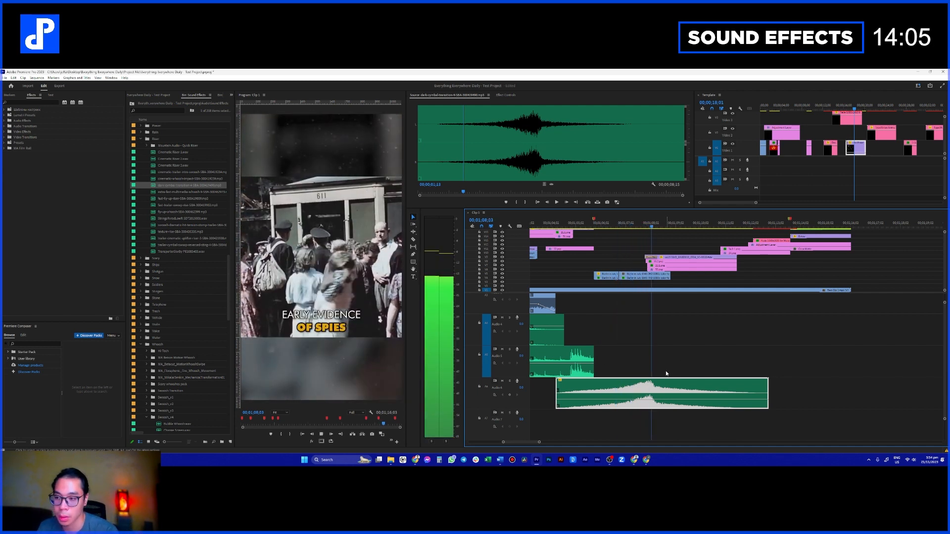
{"action": "key", "text": "space"}
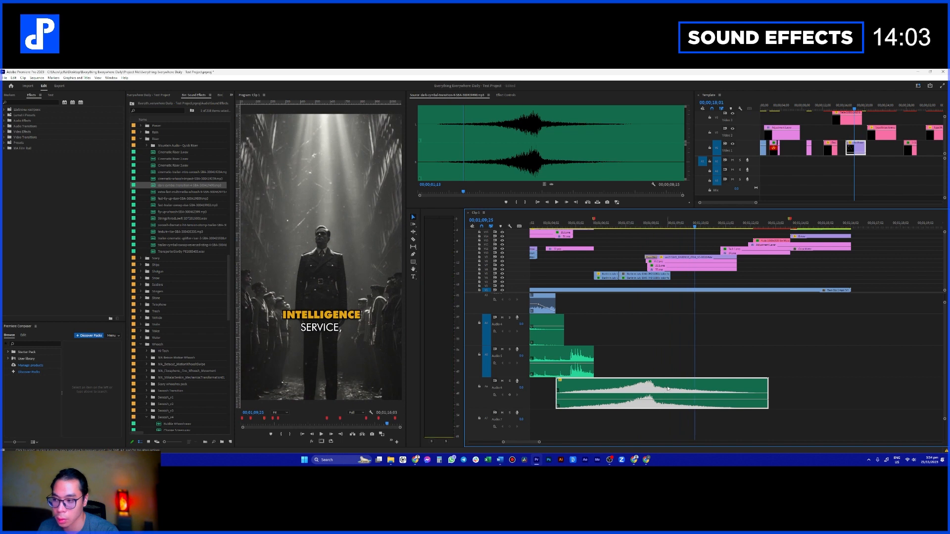
{"action": "left_click_drag", "start_coordinate": [663, 403], "coordinate": [679, 391]}
{"action": "key", "text": "space"}
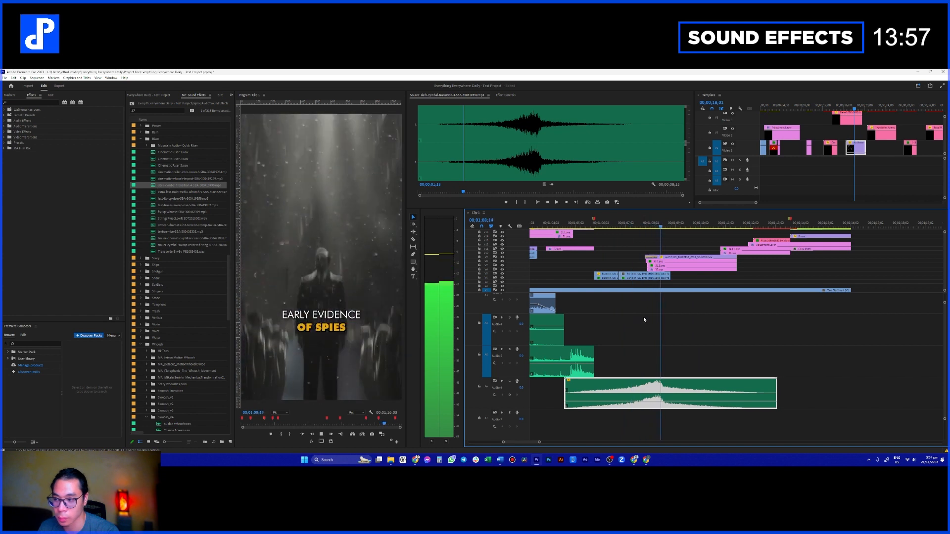
{"action": "key", "text": "space"}
- Add the Whoosh 9 sound effect above the cymbal riser at the officer transition, align its peak and check it during playback
{"action": "scroll", "coordinate": [173, 239], "scroll_direction": "down", "scroll_amount": 10}
{"action": "scroll", "coordinate": [172, 241], "scroll_direction": "down", "scroll_amount": 8}
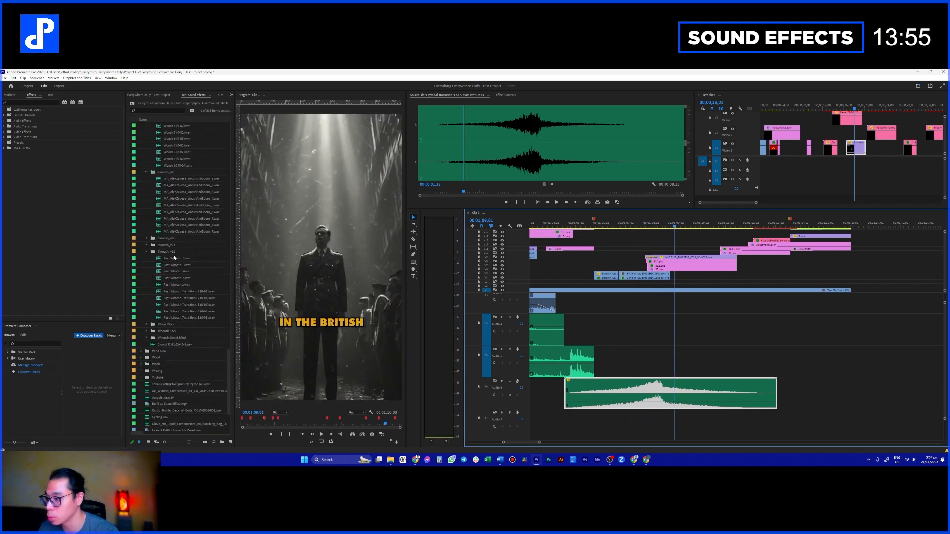
{"action": "left_click_drag", "start_coordinate": [163, 193], "coordinate": [670, 366]}
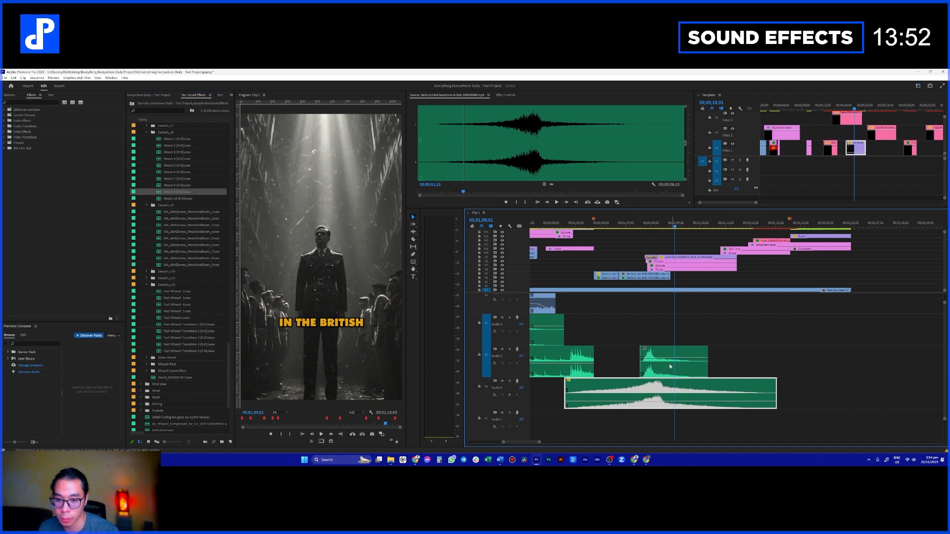
{"action": "key", "text": "space"}
{"action": "key", "text": "space"}
{"action": "key", "text": "space"}
{"action": "left_click_drag", "start_coordinate": [655, 364], "coordinate": [663, 364]}
{"action": "left_click", "coordinate": [647, 227]}
{"action": "key", "text": "space"}
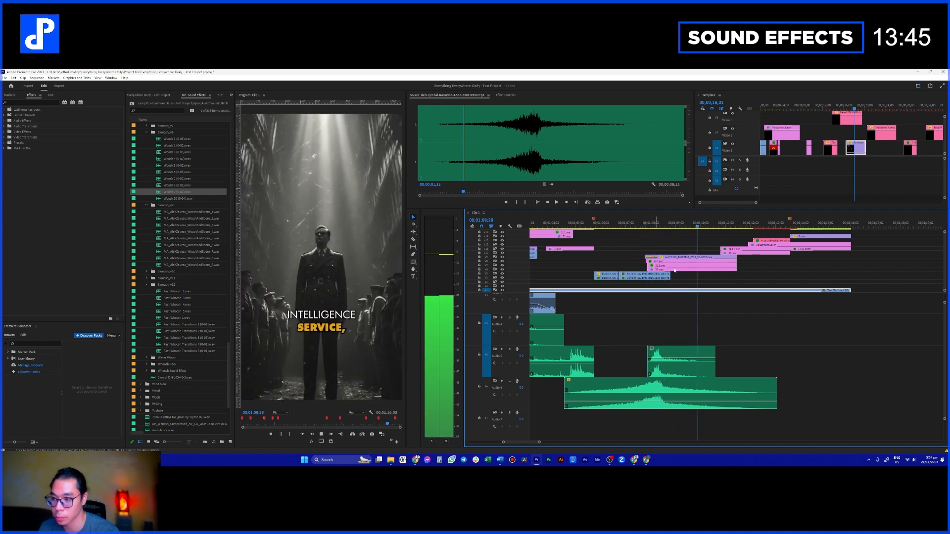
{"action": "key", "text": "space"}
- Look through the sound effect library's whoosh, ambience, riser and impact folders for a sound to layer at the officer transition
{"action": "scroll", "coordinate": [187, 212], "scroll_direction": "up", "scroll_amount": 10}
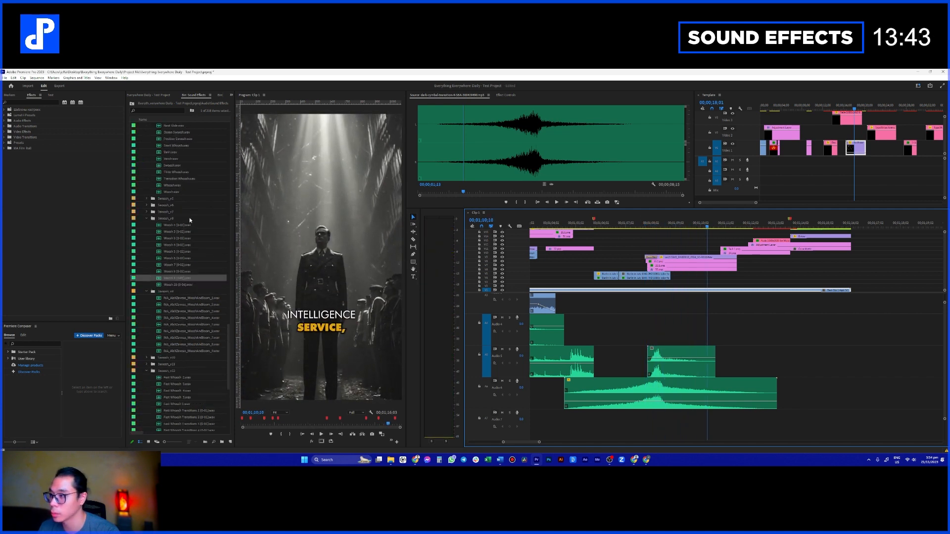
{"action": "scroll", "coordinate": [158, 265], "scroll_direction": "up", "scroll_amount": 5}
{"action": "scroll", "coordinate": [166, 272], "scroll_direction": "down", "scroll_amount": 7}
{"action": "scroll", "coordinate": [192, 305], "scroll_direction": "up", "scroll_amount": 10}
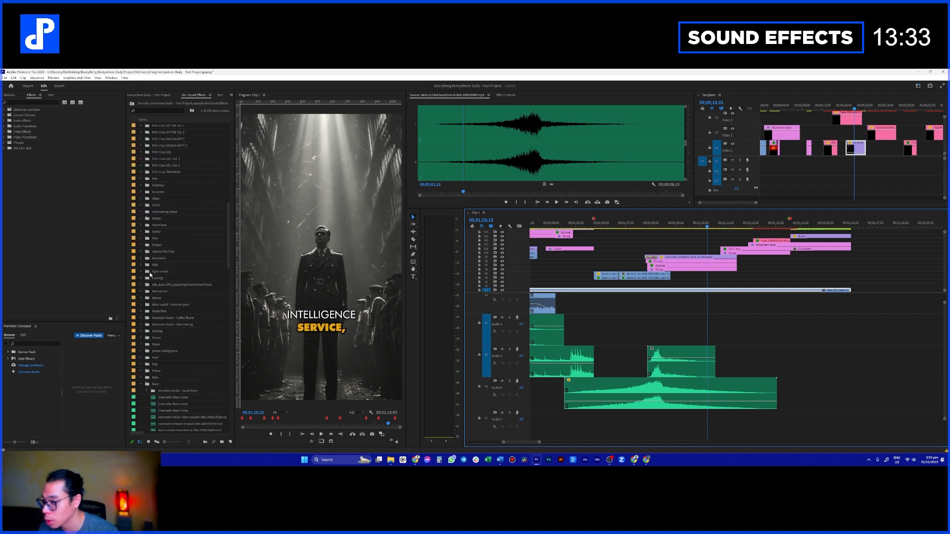
{"action": "scroll", "coordinate": [156, 286], "scroll_direction": "up", "scroll_amount": 2}
{"action": "scroll", "coordinate": [169, 287], "scroll_direction": "up", "scroll_amount": 5}
{"action": "scroll", "coordinate": [170, 286], "scroll_direction": "up", "scroll_amount": 3}
{"action": "scroll", "coordinate": [170, 285], "scroll_direction": "down", "scroll_amount": 5}
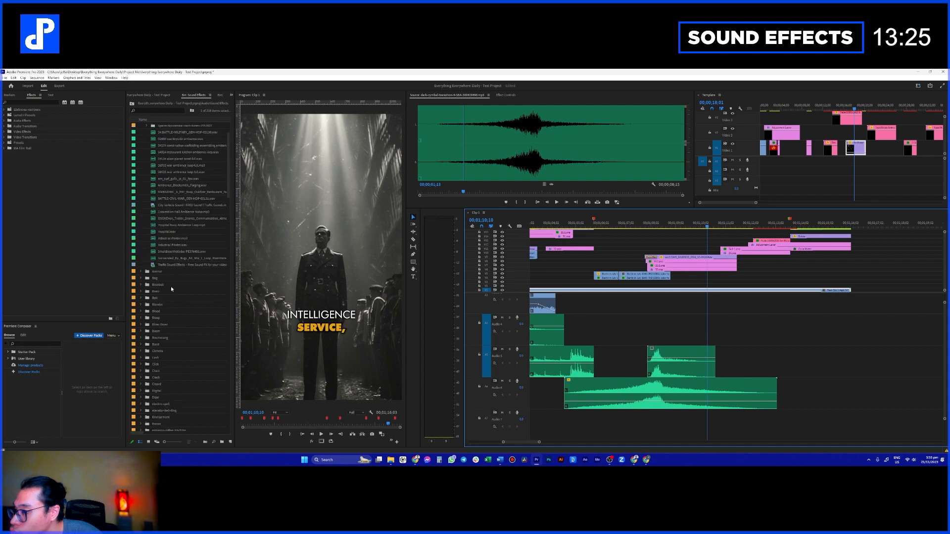
{"action": "scroll", "coordinate": [171, 286], "scroll_direction": "down", "scroll_amount": 20}
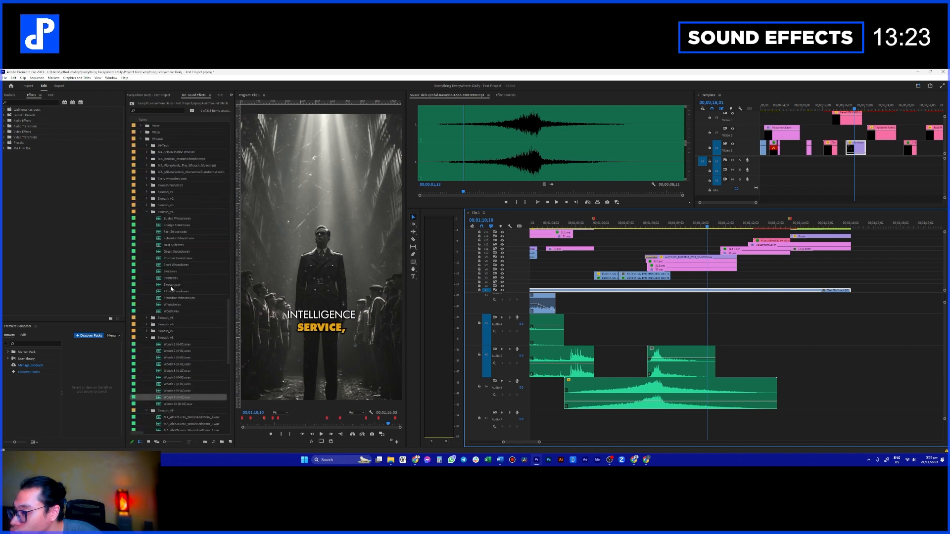
{"action": "scroll", "coordinate": [170, 310], "scroll_direction": "up", "scroll_amount": 10}
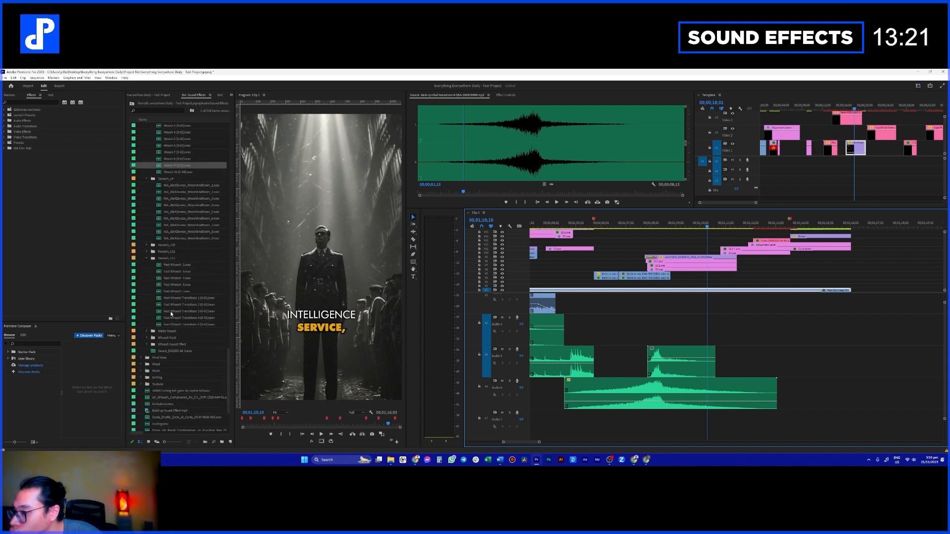
{"action": "scroll", "coordinate": [167, 296], "scroll_direction": "up", "scroll_amount": 6}
{"action": "scroll", "coordinate": [168, 315], "scroll_direction": "up", "scroll_amount": 2}
{"action": "scroll", "coordinate": [169, 321], "scroll_direction": "up", "scroll_amount": 4}
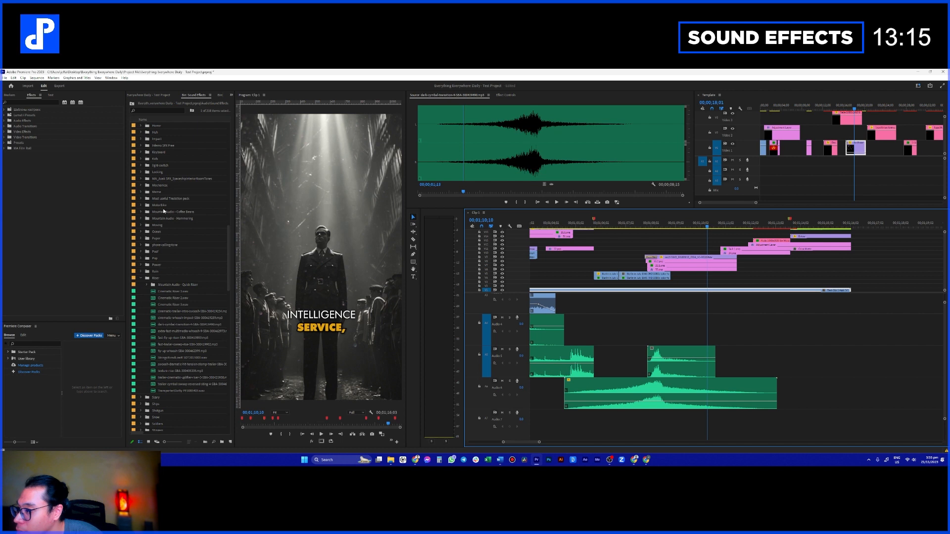
{"action": "scroll", "coordinate": [181, 255], "scroll_direction": "up", "scroll_amount": 2}
- Add the first Dark Impact sound above the whoosh, starting at the officer transition, and play the result into the soldier silhouettes scene
{"action": "left_click", "coordinate": [141, 172]}
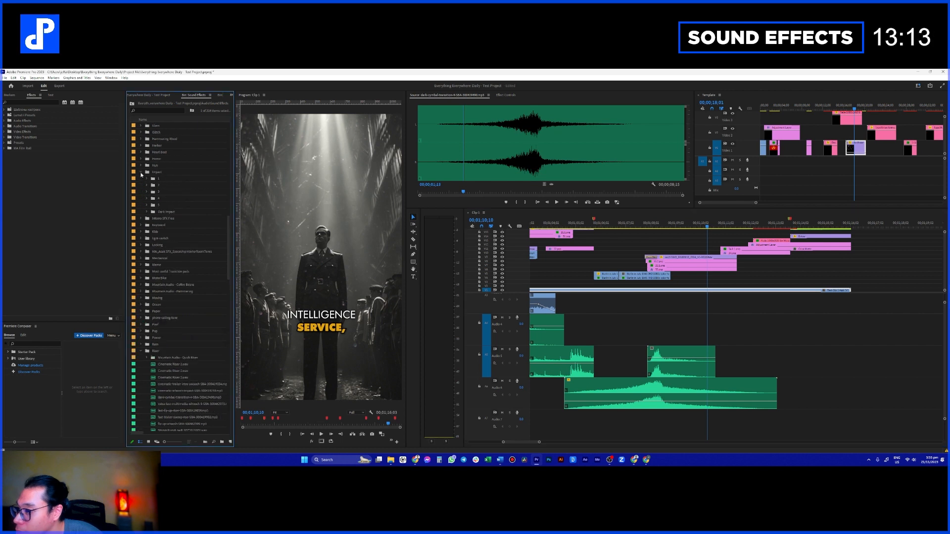
{"action": "left_click", "coordinate": [147, 212]}
{"action": "double_click", "coordinate": [163, 219]}
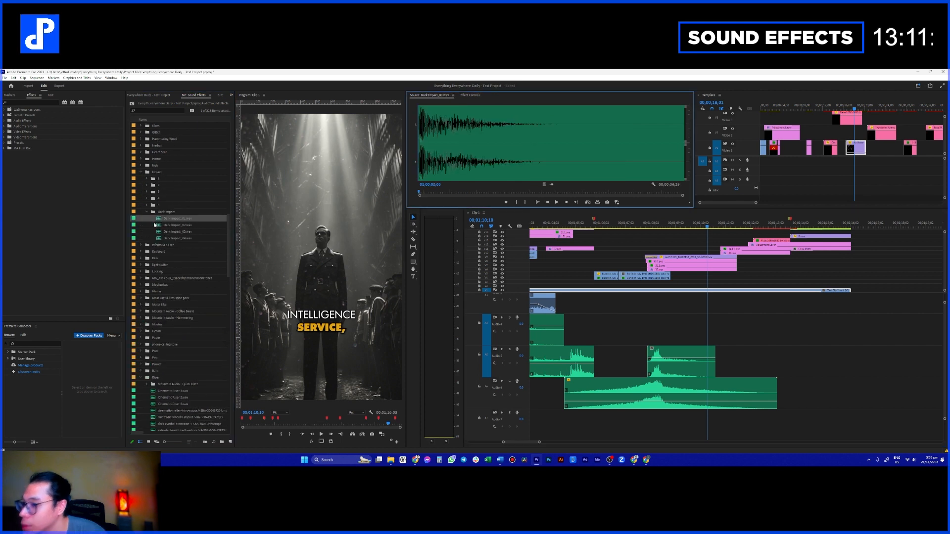
{"action": "key", "text": "space"}
{"action": "left_click_drag", "start_coordinate": [173, 221], "coordinate": [667, 322]}
{"action": "left_click", "coordinate": [665, 330]}
{"action": "left_click", "coordinate": [645, 223]}
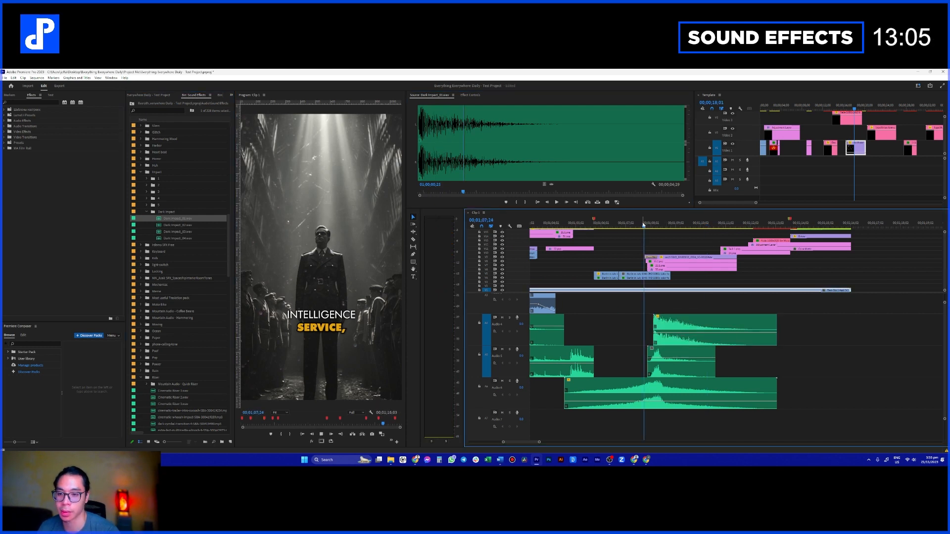
{"action": "key", "text": "space"}
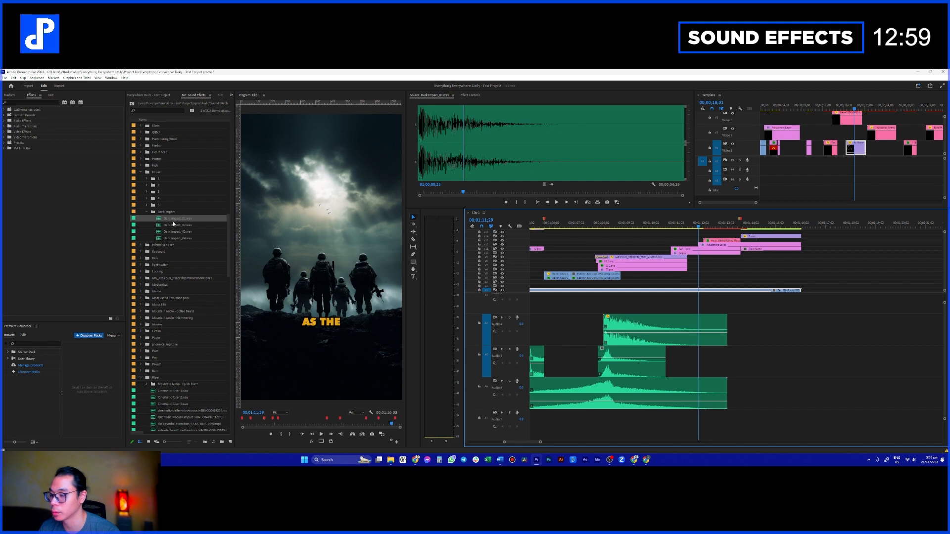
- Add the Whoosh 1 sound effect on a free audio track, align its peak with the soldier silhouettes transition and play it
{"action": "scroll", "coordinate": [176, 266], "scroll_direction": "down", "scroll_amount": 15}
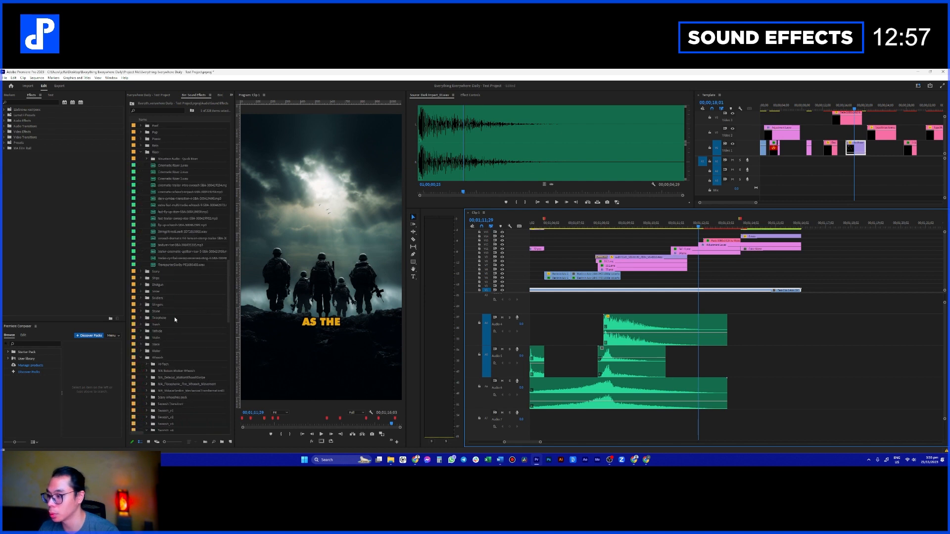
{"action": "left_click", "coordinate": [169, 318]}
{"action": "scroll", "coordinate": [178, 317], "scroll_direction": "down", "scroll_amount": 8}
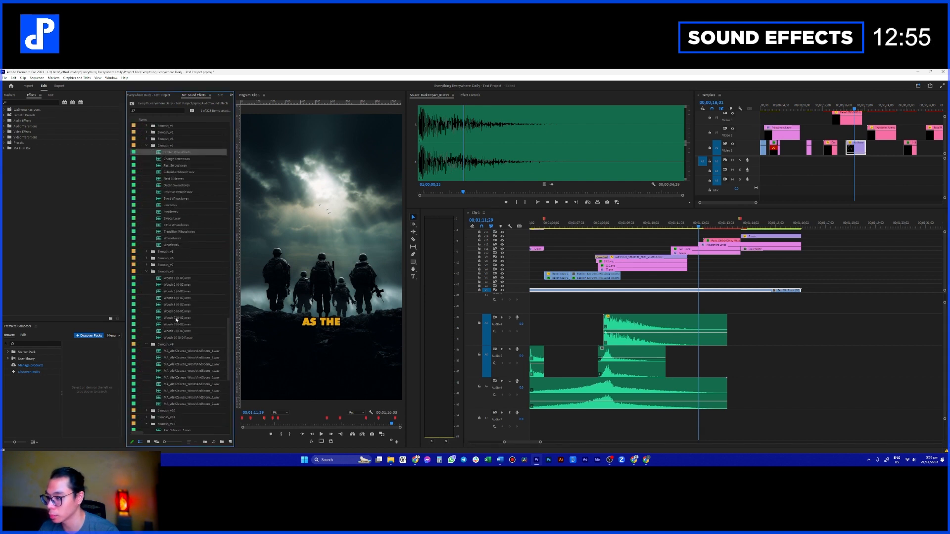
{"action": "left_click_drag", "start_coordinate": [179, 279], "coordinate": [684, 316]}
{"action": "scroll", "coordinate": [693, 317], "scroll_direction": "up", "scroll_amount": 2}
{"action": "left_click", "coordinate": [690, 339]}
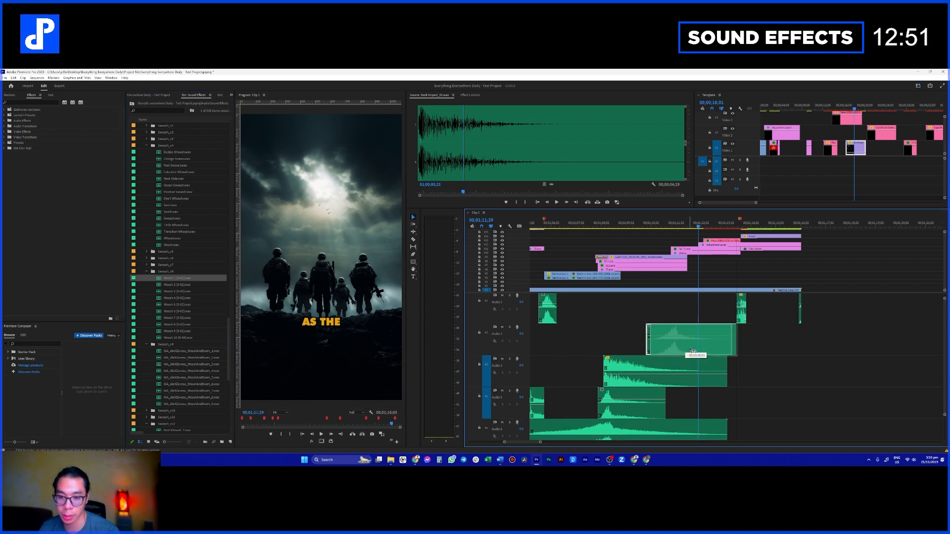
{"action": "left_click", "coordinate": [666, 226]}
{"action": "key", "text": "space"}
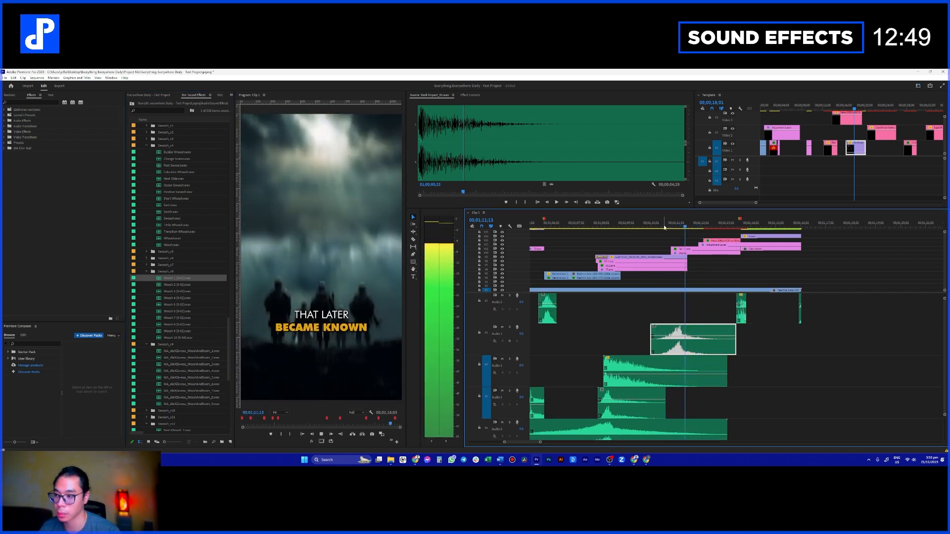
- Search the sound effects for "bell" and preview the video-based bell sound effect from the bell folder
{"action": "left_click", "coordinate": [157, 111]}
{"action": "type", "text": "bell"}
{"action": "scroll", "coordinate": [171, 164], "scroll_direction": "up", "scroll_amount": 15}
{"action": "left_click", "coordinate": [166, 219]}
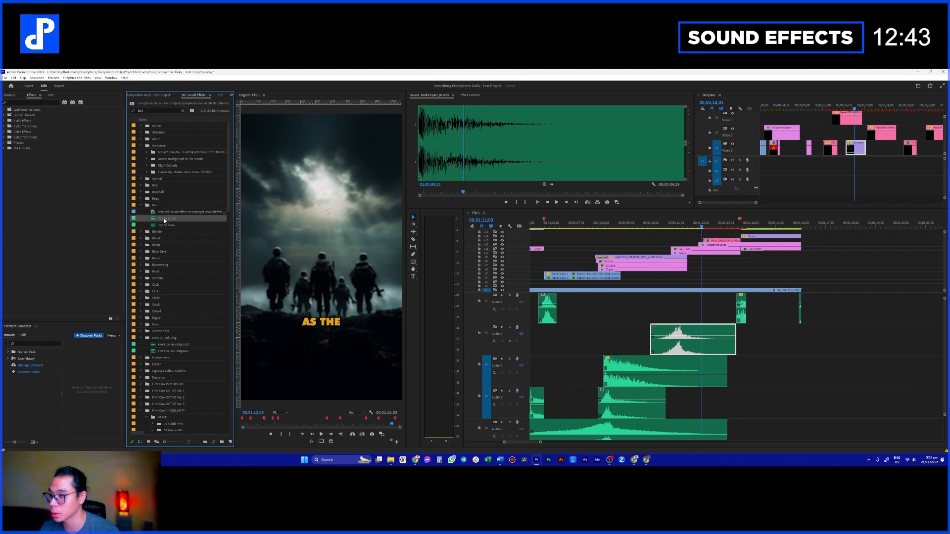
{"action": "double_click", "coordinate": [162, 215]}
{"action": "key", "text": "space"}
{"action": "key", "text": "space"}
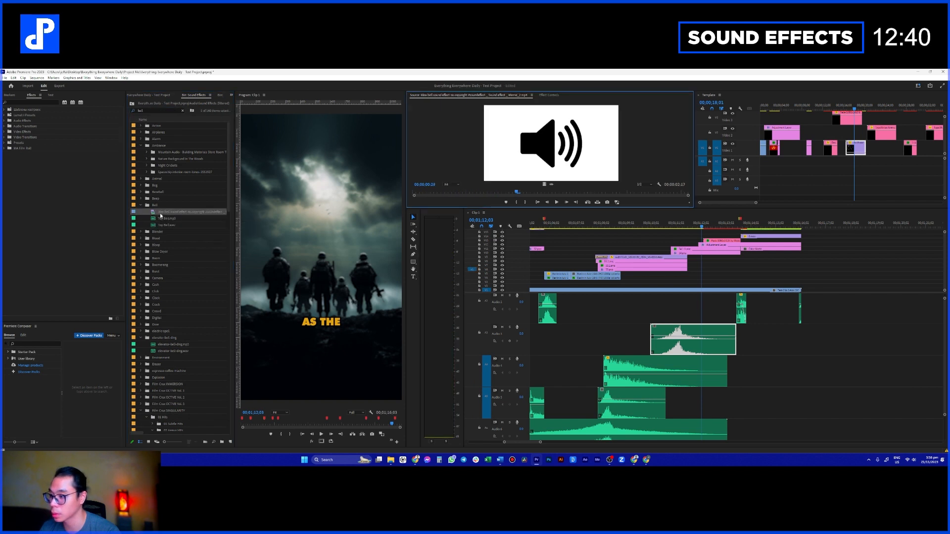
- Preview the first elevator bell ding sound and place it on a free audio track after the existing effects
{"action": "double_click", "coordinate": [159, 344]}
{"action": "key", "text": "space"}
{"action": "key", "text": "space"}
{"action": "left_click_drag", "start_coordinate": [159, 345], "coordinate": [762, 396]}
- Reverse the elevator bell ding clip and move it above the whoosh, leading up to the Cambridge Five title
{"action": "right_click", "coordinate": [792, 403]}
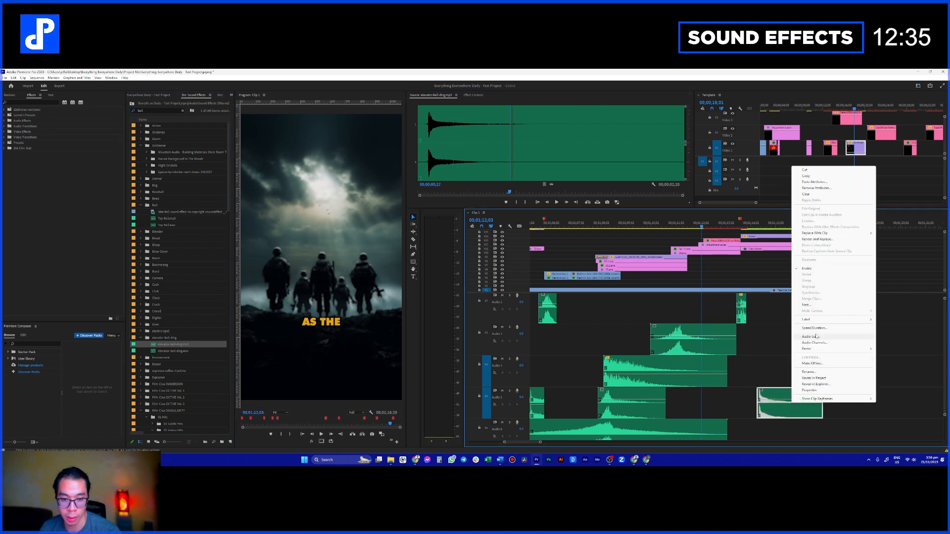
{"action": "left_click", "coordinate": [814, 329]}
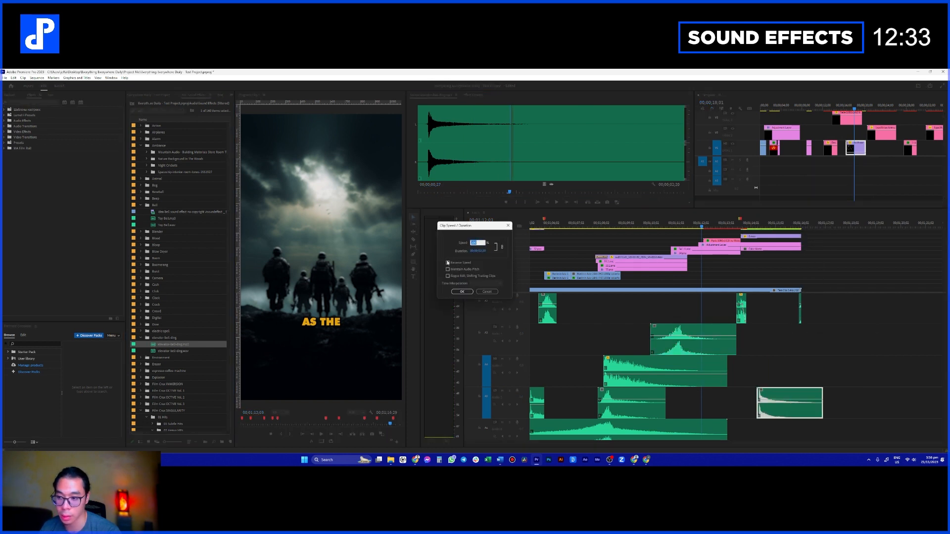
{"action": "left_click", "coordinate": [462, 291]}
{"action": "left_click_drag", "start_coordinate": [788, 394], "coordinate": [668, 300]}
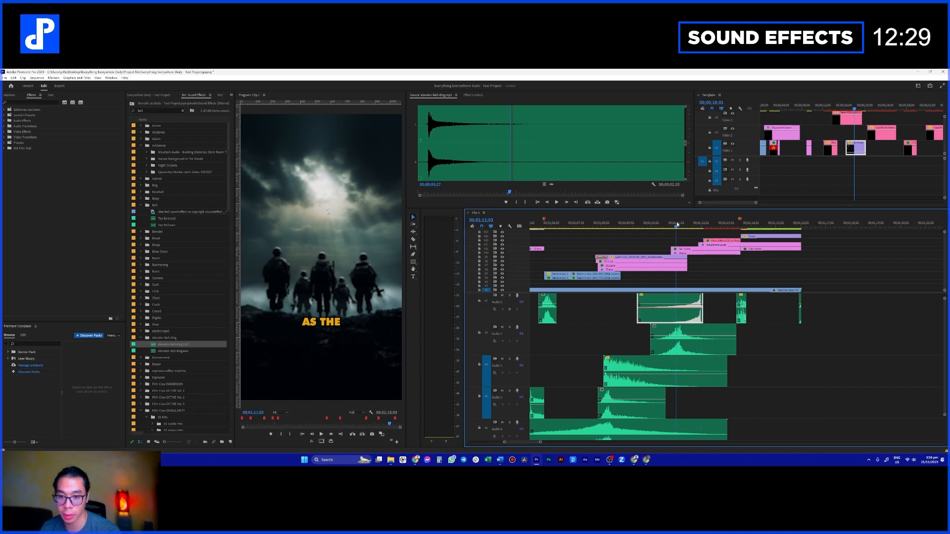
- Play the Cambridge Five title reveal and shift the reversed bell slightly later so its peak lands on the title
{"action": "key", "text": "space"}
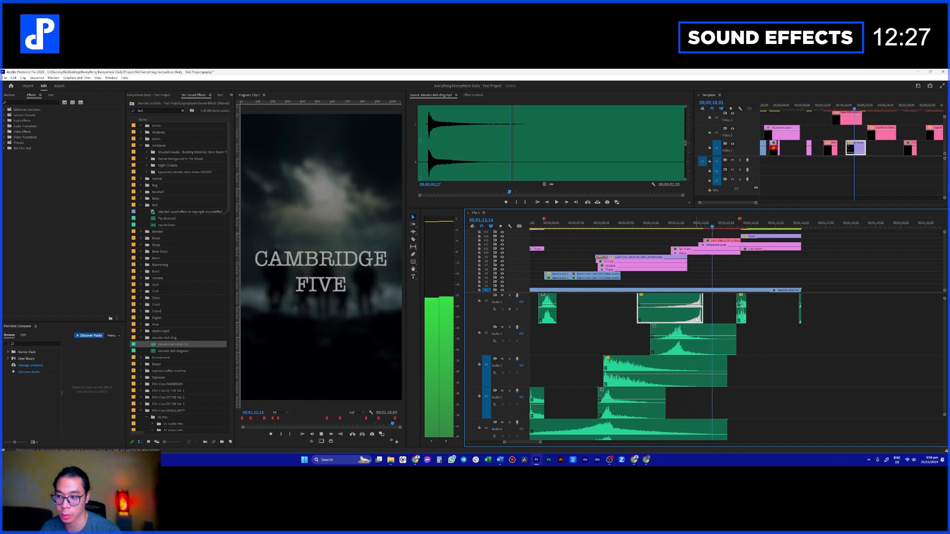
{"action": "left_click_drag", "start_coordinate": [696, 320], "coordinate": [706, 321]}
{"action": "left_click", "coordinate": [683, 223]}
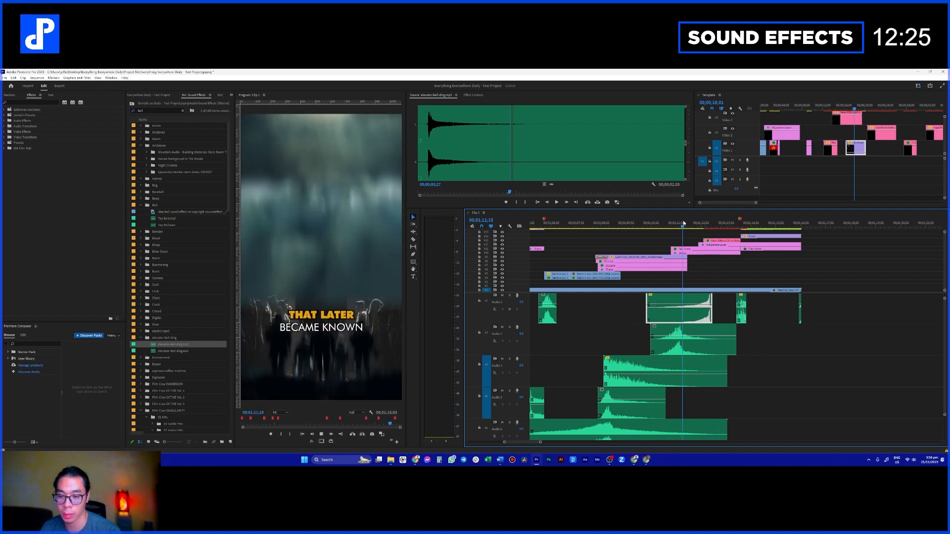
{"action": "key", "text": "space"}
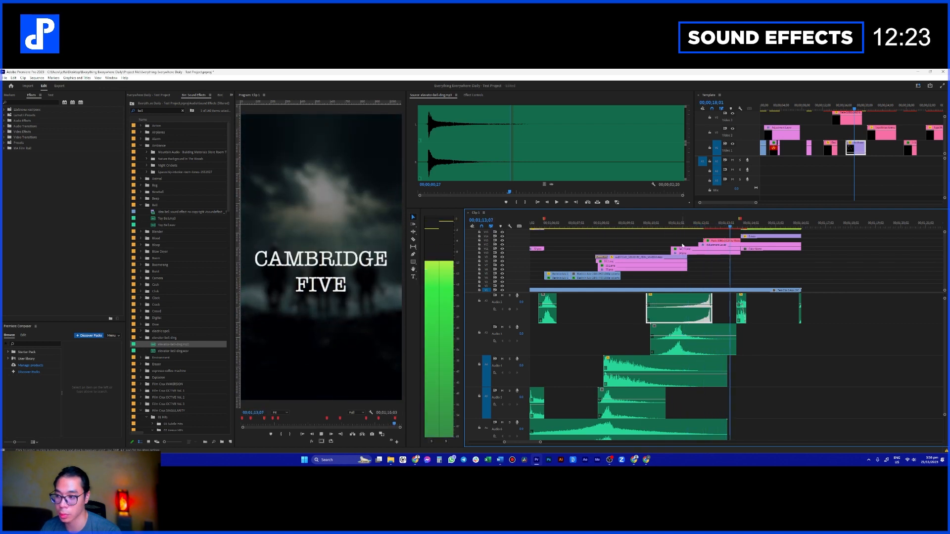
{"action": "key", "text": "space"}
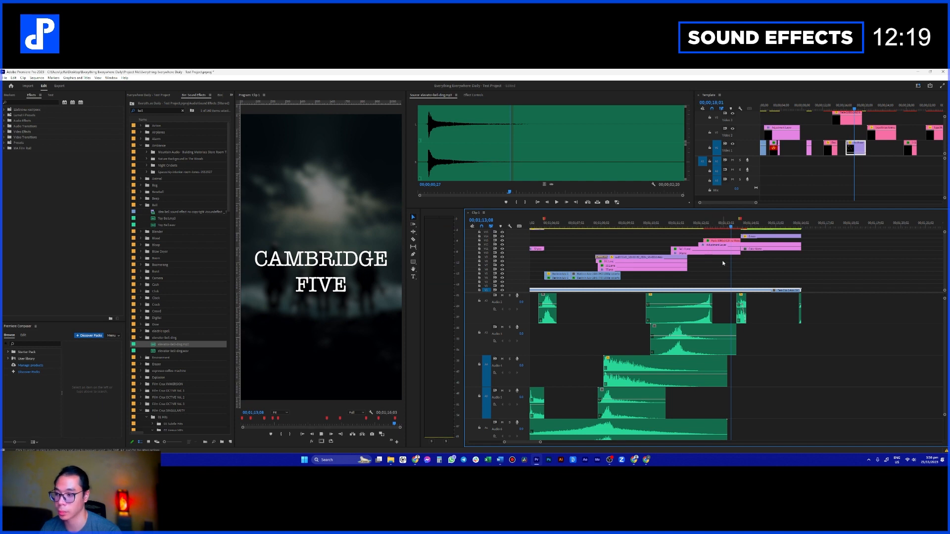
- Play from the Cambridge Five title through the closing text to review the ending's sound
{"action": "key", "text": "space"}
{"action": "key", "text": "space"}
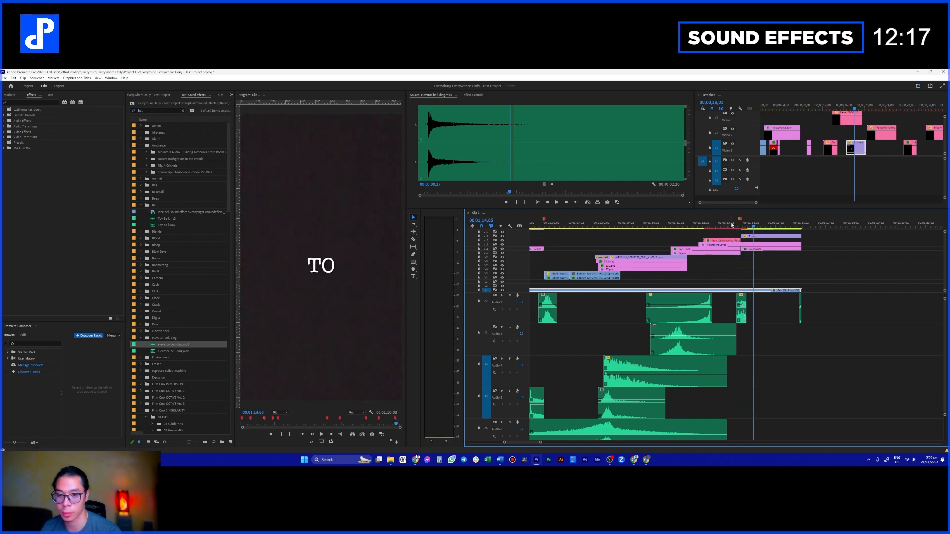
{"action": "left_click", "coordinate": [730, 223]}
{"action": "key", "text": "space"}
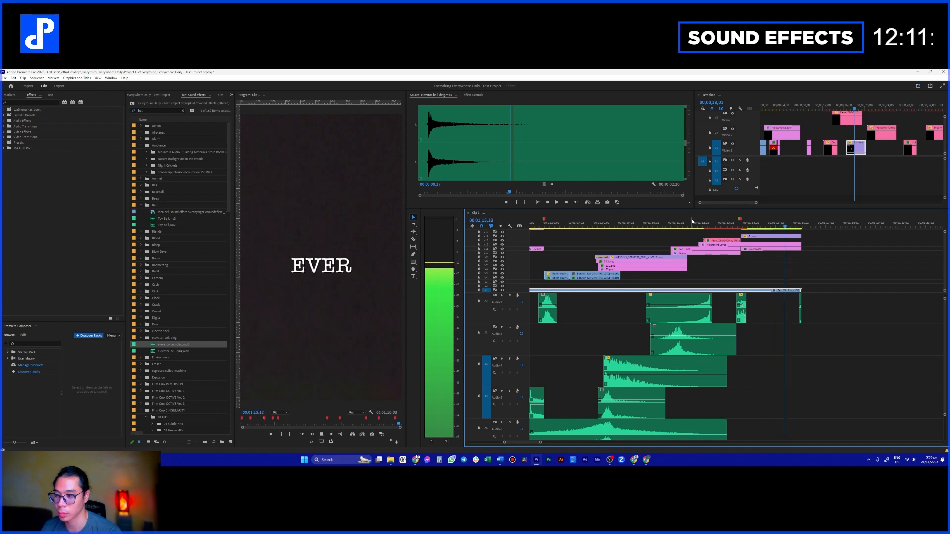
{"action": "key", "text": "space"}
- Remove the zoom transform effect from the officer image in the opening scene, keeping its other transform effect
{"action": "scroll", "coordinate": [515, 352], "scroll_direction": "down", "scroll_amount": 3}
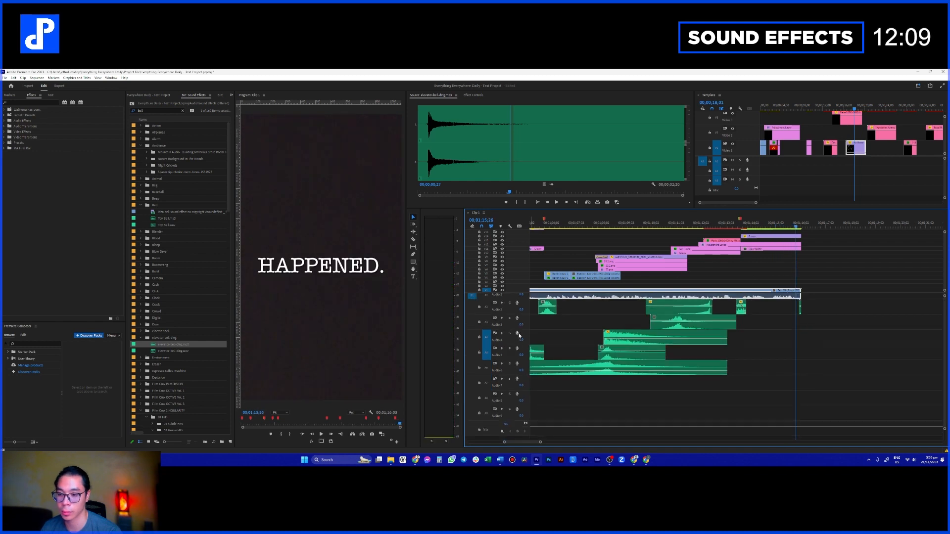
{"action": "scroll", "coordinate": [518, 335], "scroll_direction": "down", "scroll_amount": 3}
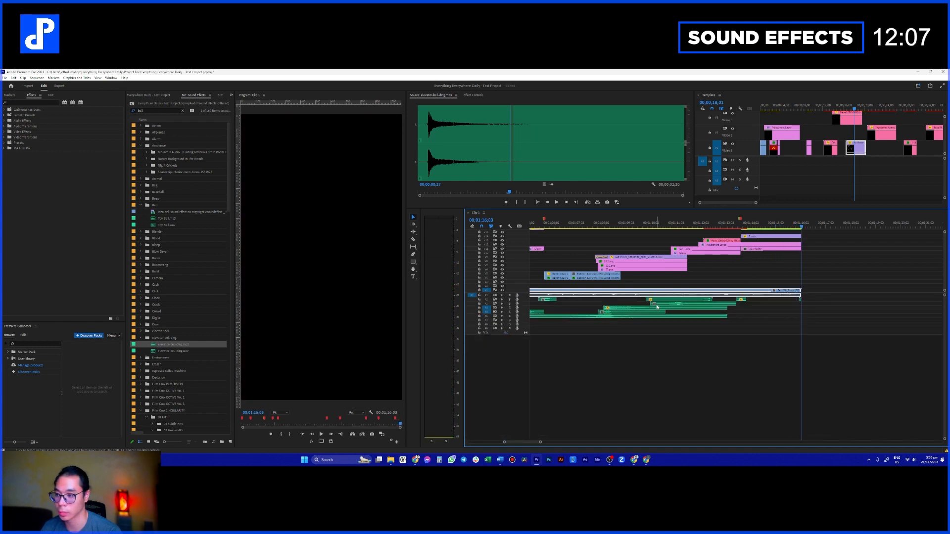
{"action": "key", "text": "space"}
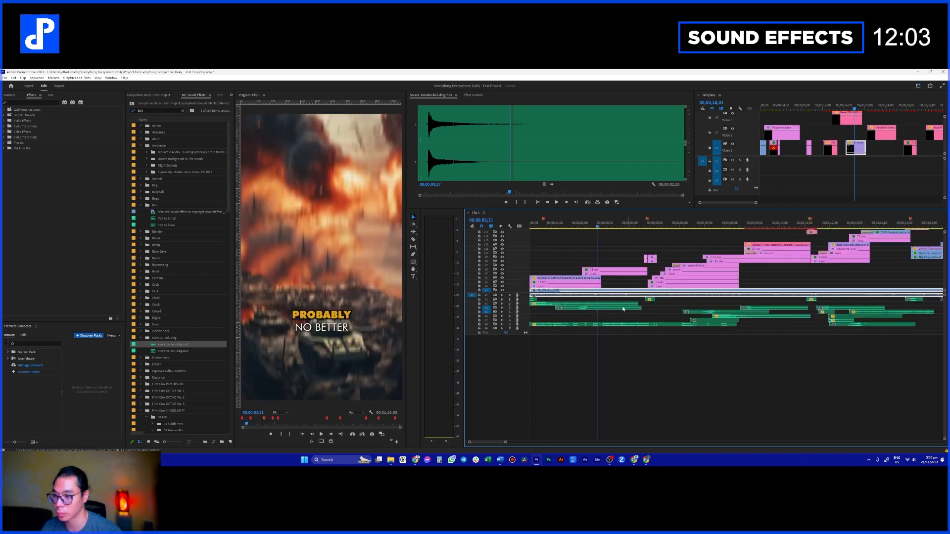
{"action": "key", "text": "ctrl+equal"}
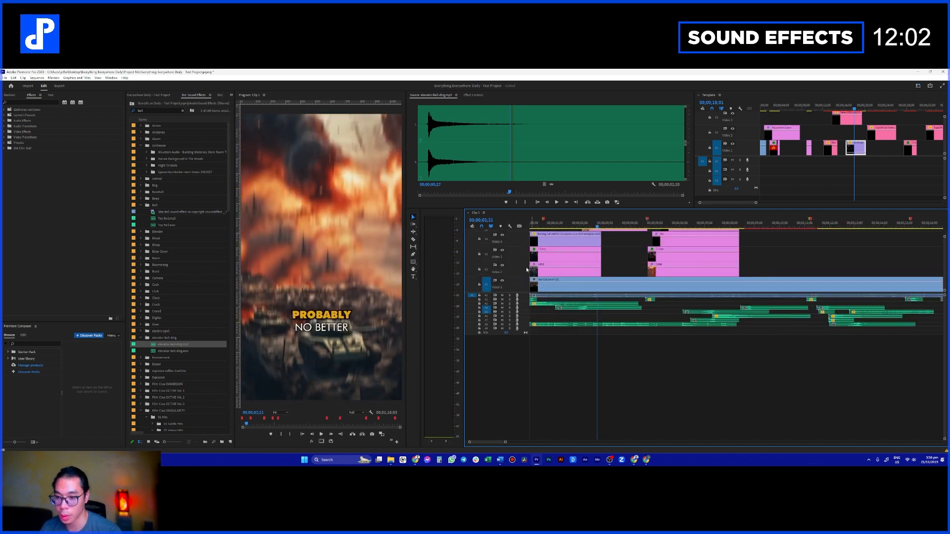
{"action": "left_click", "coordinate": [557, 225]}
{"action": "left_click", "coordinate": [557, 252]}
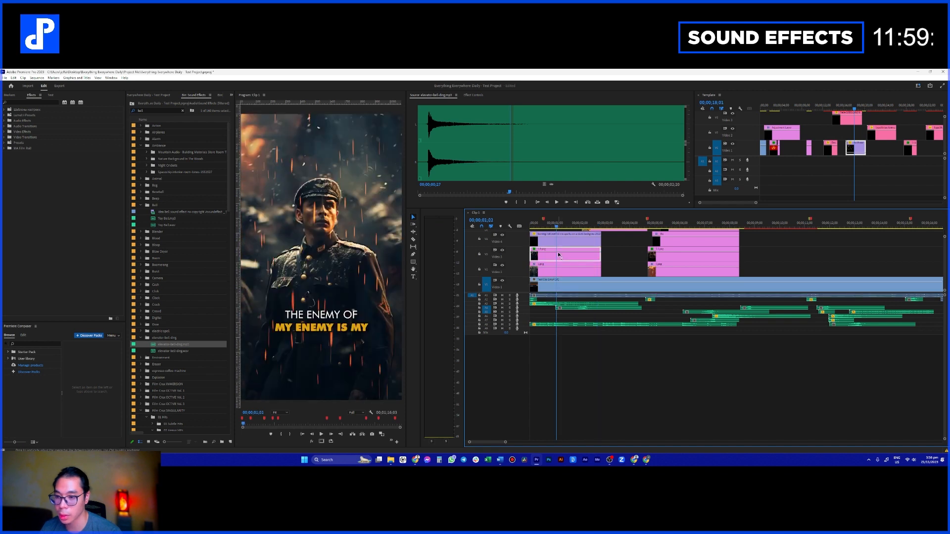
{"action": "left_click", "coordinate": [482, 96]}
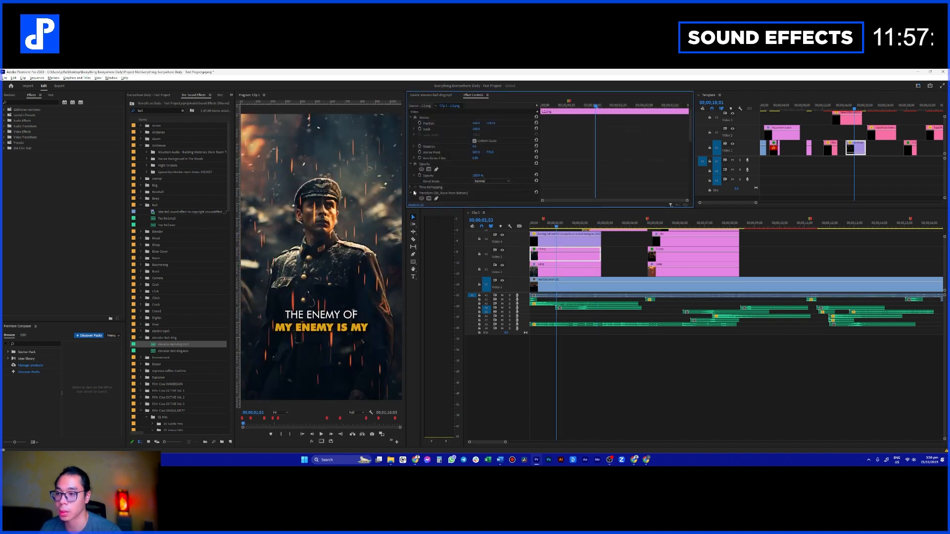
{"action": "left_click", "coordinate": [410, 194]}
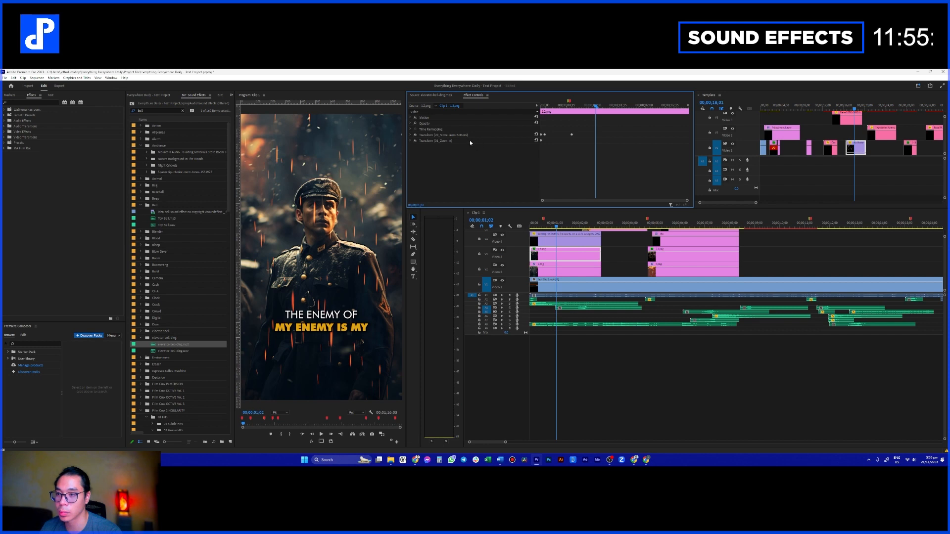
{"action": "key", "text": "Delete"}
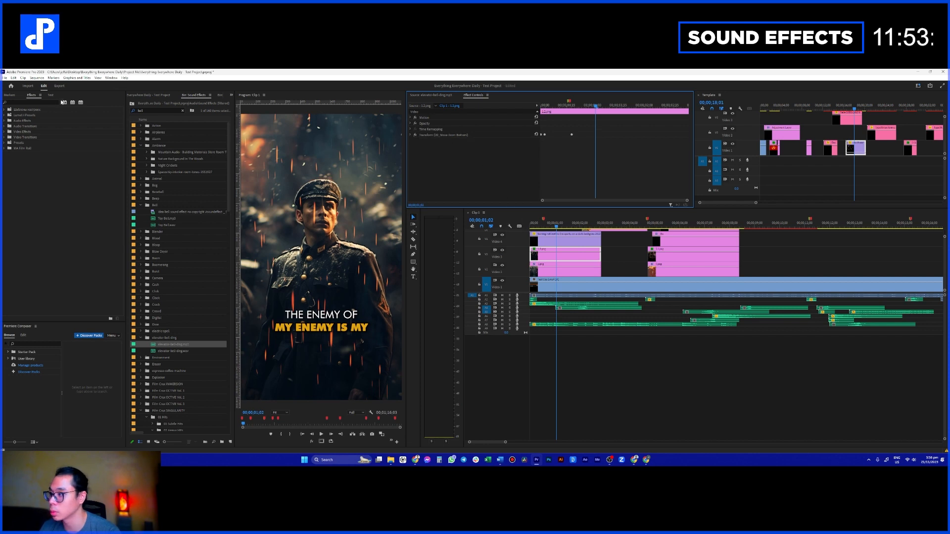
- Search the effects for "zoom", apply a zoom-in preset to the opening officer image and play the scene from the start
{"action": "left_click", "coordinate": [30, 103]}
{"action": "type", "text": "zoom"}
{"action": "scroll", "coordinate": [56, 234], "scroll_direction": "down", "scroll_amount": 10}
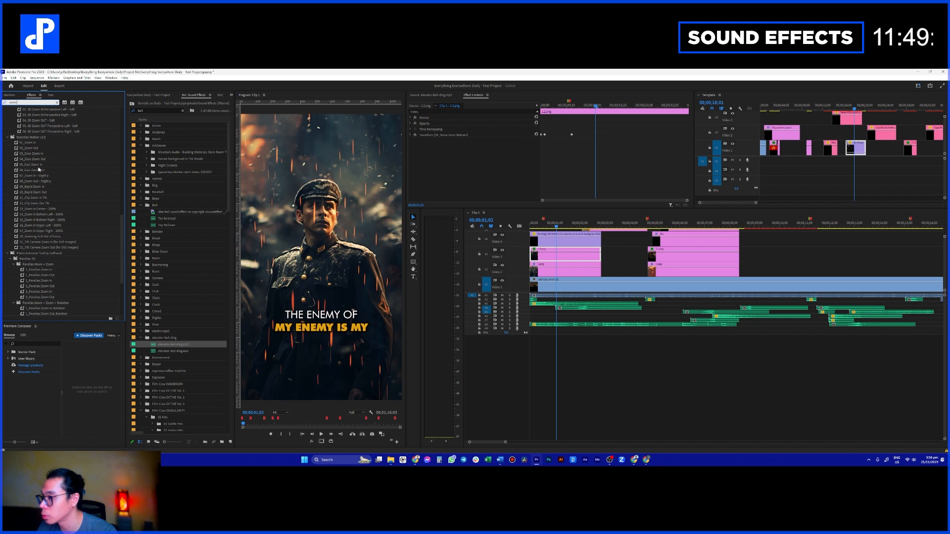
{"action": "left_click_drag", "start_coordinate": [42, 168], "coordinate": [554, 243]}
{"action": "key", "text": "Home"}
{"action": "key", "text": "space"}
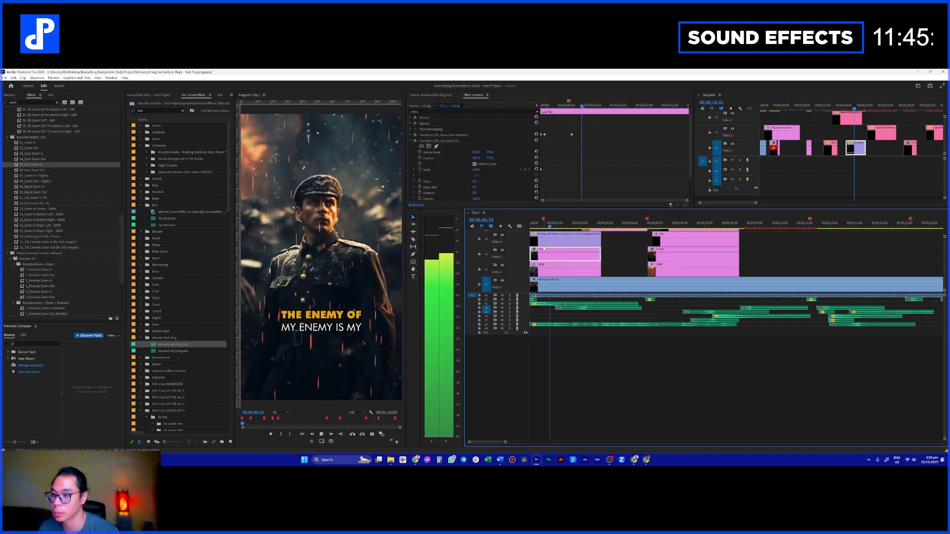
- Undo the zoom-in preset on the opening officer image, apply an ease zoom-out preset instead and play the scene from the start
{"action": "key", "text": "space"}
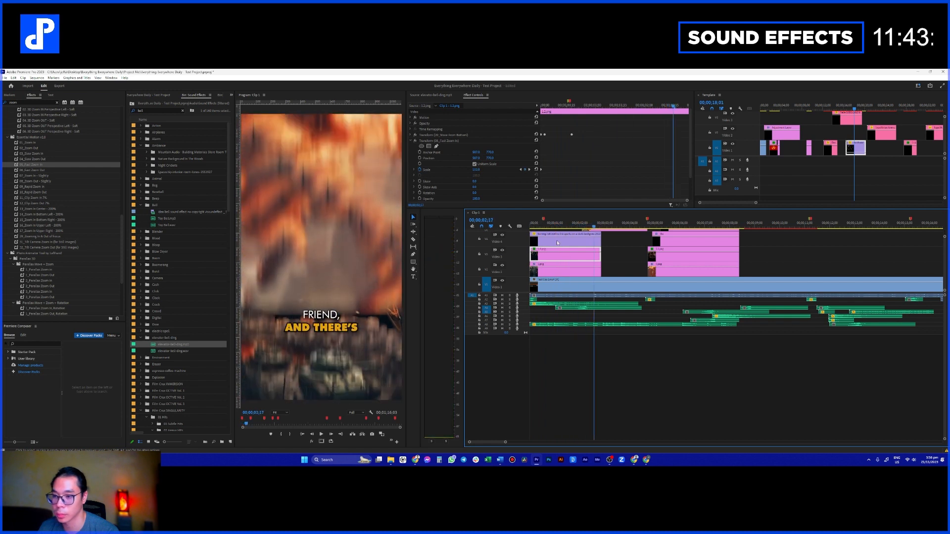
{"action": "key", "text": "ctrl+z"}
{"action": "left_click_drag", "start_coordinate": [92, 170], "coordinate": [107, 177]}
{"action": "left_click_drag", "start_coordinate": [567, 254], "coordinate": [567, 254]}
{"action": "left_click", "coordinate": [534, 229]}
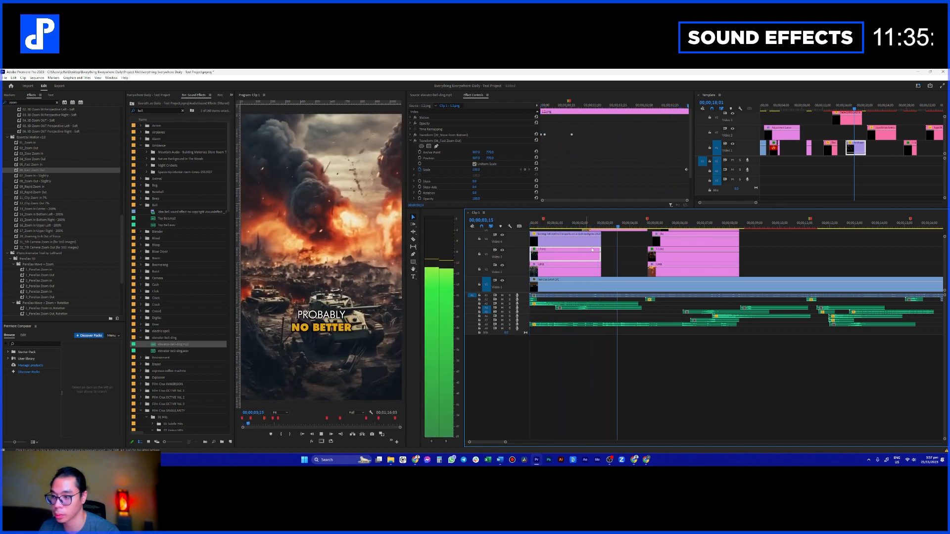
- Play on from the tank battlefield scene to the soldier scene to review the opening's sound effects
{"action": "scroll", "coordinate": [644, 315], "scroll_direction": "down", "scroll_amount": 4}
{"action": "scroll", "coordinate": [516, 329], "scroll_direction": "up", "scroll_amount": 1}
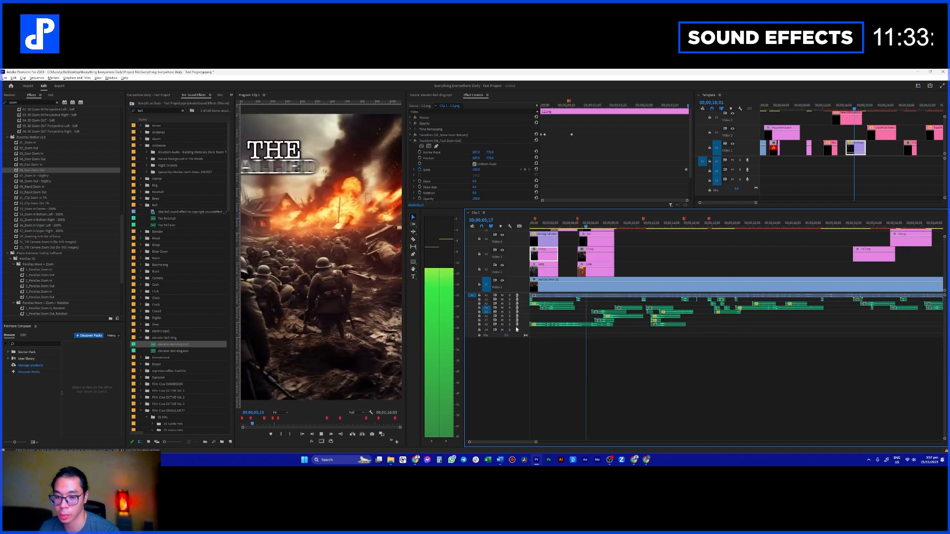
{"action": "scroll", "coordinate": [528, 324], "scroll_direction": "up", "scroll_amount": 1}
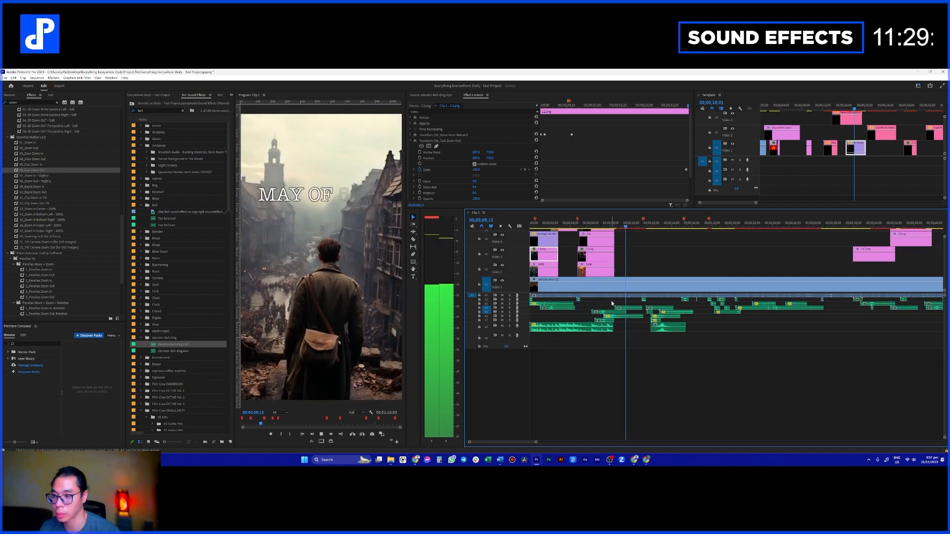
{"action": "scroll", "coordinate": [599, 309], "scroll_direction": "down", "scroll_amount": 4}
{"action": "scroll", "coordinate": [591, 309], "scroll_direction": "down", "scroll_amount": 1}
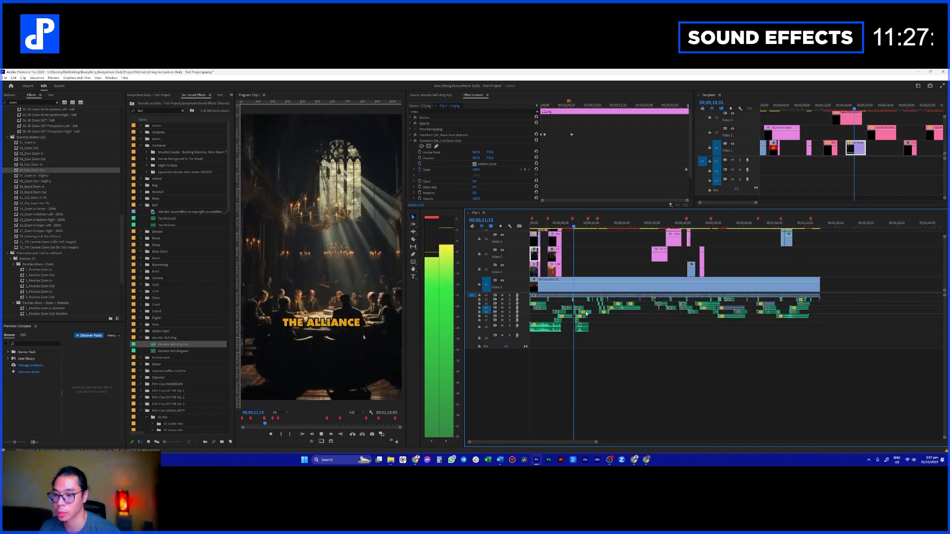
{"action": "scroll", "coordinate": [576, 324], "scroll_direction": "up", "scroll_amount": 5}
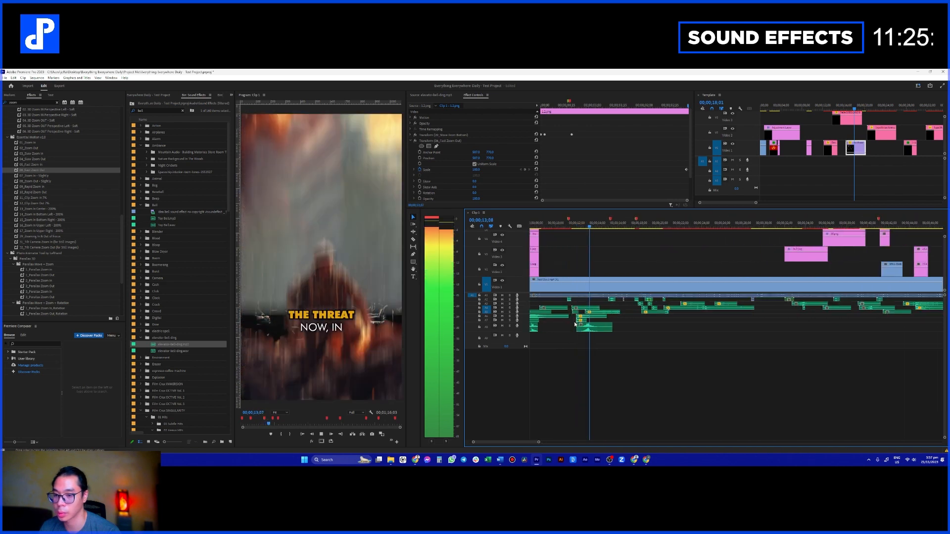
{"action": "key", "text": "space"}
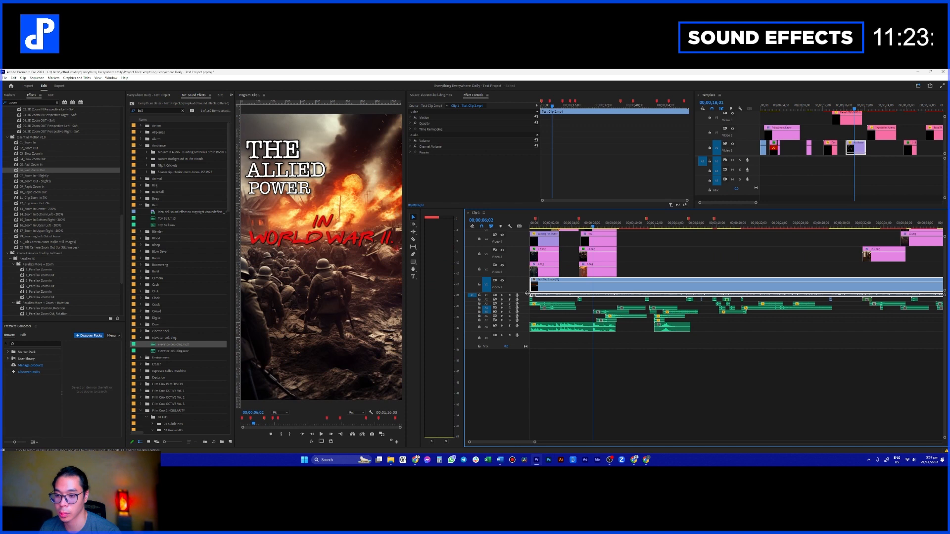
- Enlarge the timeline's video track area and replay the opening through the alliance scene to check its sound
{"action": "left_click_drag", "start_coordinate": [523, 293], "coordinate": [524, 320]}
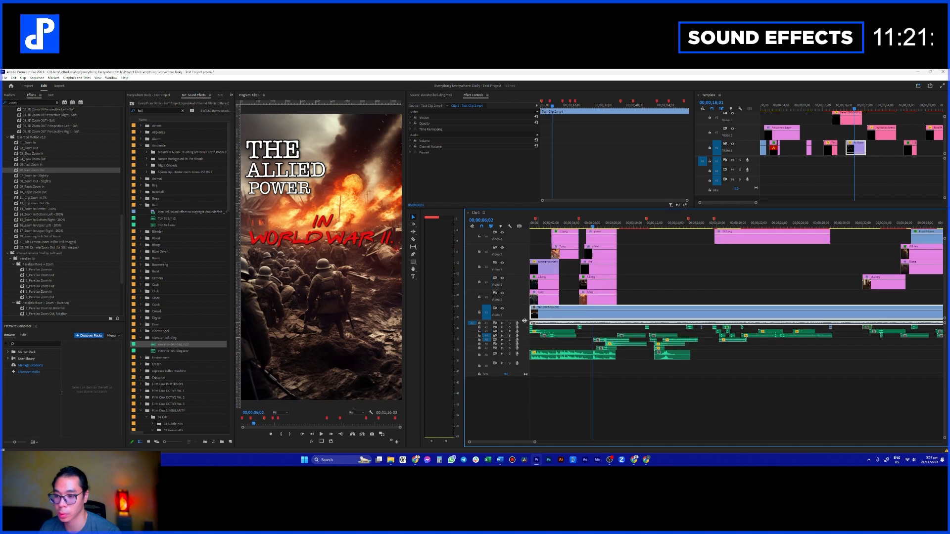
{"action": "key", "text": "space"}
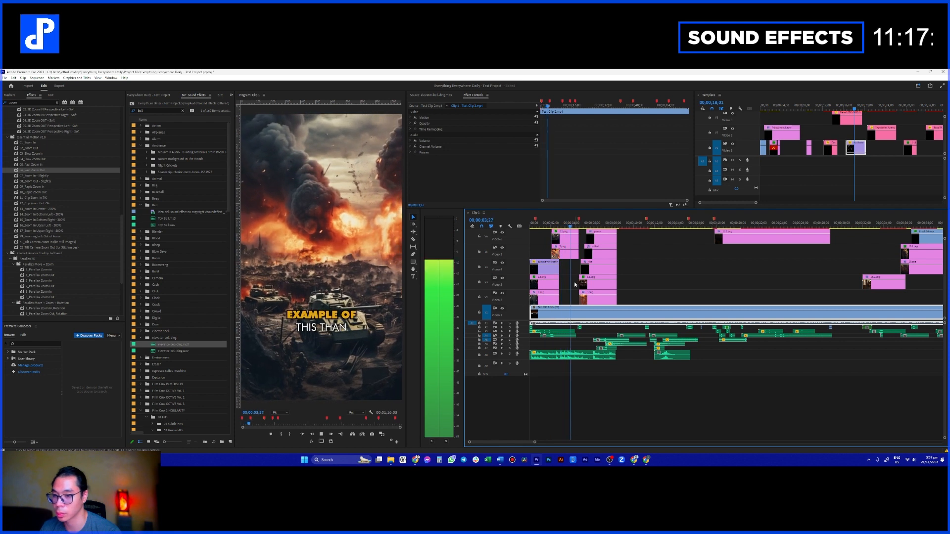
{"action": "scroll", "coordinate": [613, 277], "scroll_direction": "up", "scroll_amount": 2}
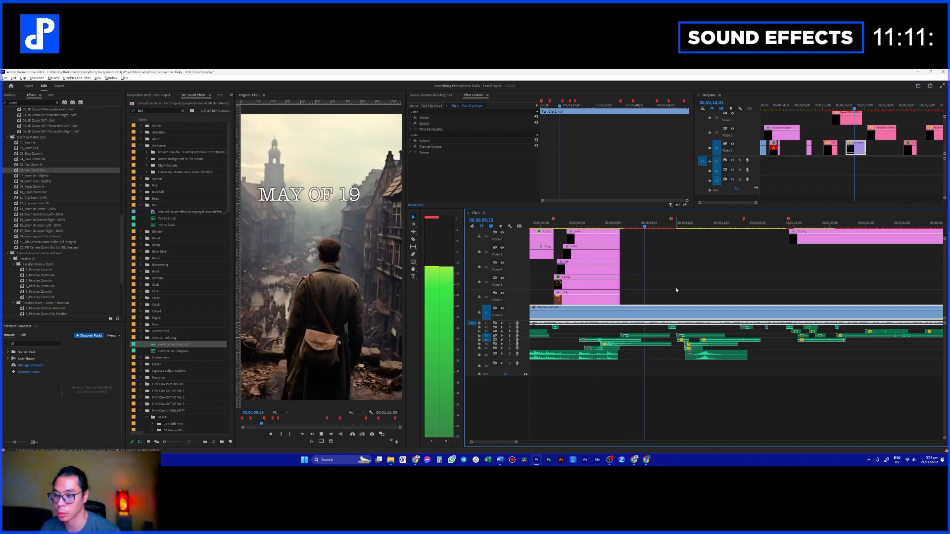
{"action": "scroll", "coordinate": [675, 287], "scroll_direction": "down", "scroll_amount": 3}
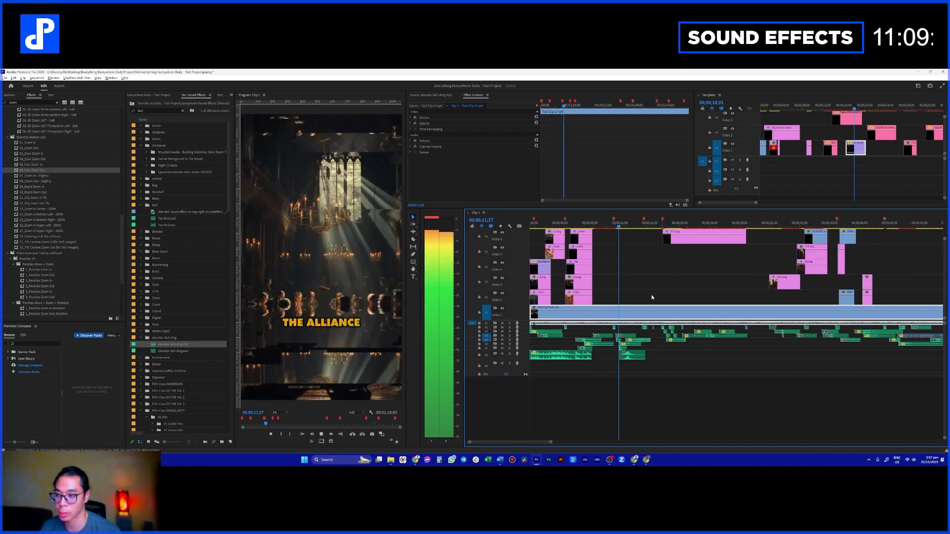
{"action": "scroll", "coordinate": [633, 293], "scroll_direction": "up", "scroll_amount": 3}
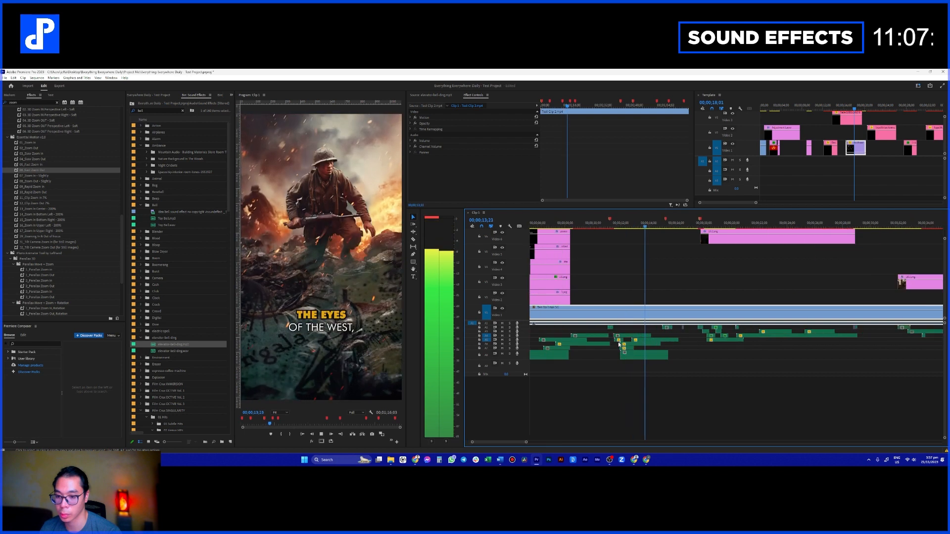
{"action": "scroll", "coordinate": [521, 355], "scroll_direction": "up", "scroll_amount": 1}
{"action": "scroll", "coordinate": [522, 355], "scroll_direction": "up", "scroll_amount": 2}
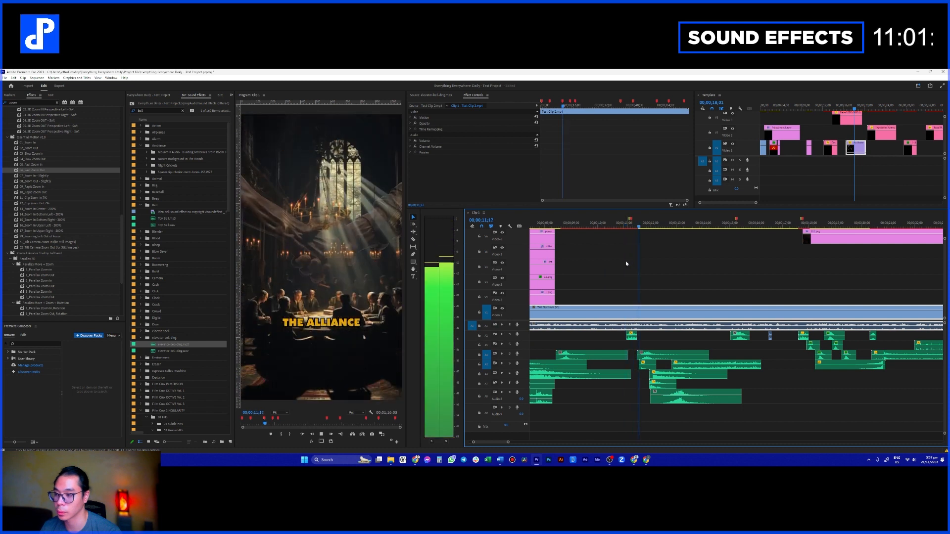
- Delete the short impact sound under the handshake image and replay the passage from 00;00;11;11
{"action": "key", "text": "space"}
{"action": "scroll", "coordinate": [648, 284], "scroll_direction": "up", "scroll_amount": 2}
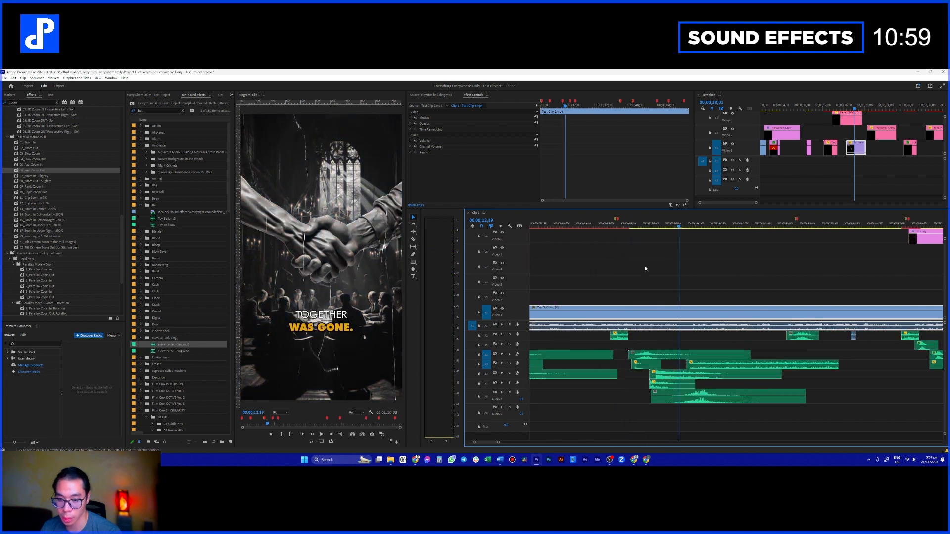
{"action": "key", "text": "space"}
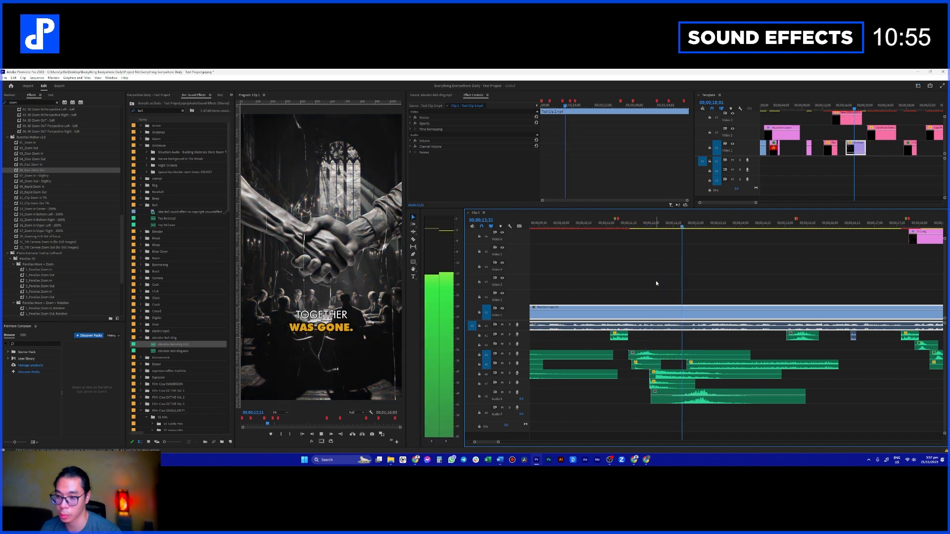
{"action": "key", "text": "space"}
{"action": "left_click", "coordinate": [664, 388]}
{"action": "scroll", "coordinate": [516, 394], "scroll_direction": "up", "scroll_amount": 2}
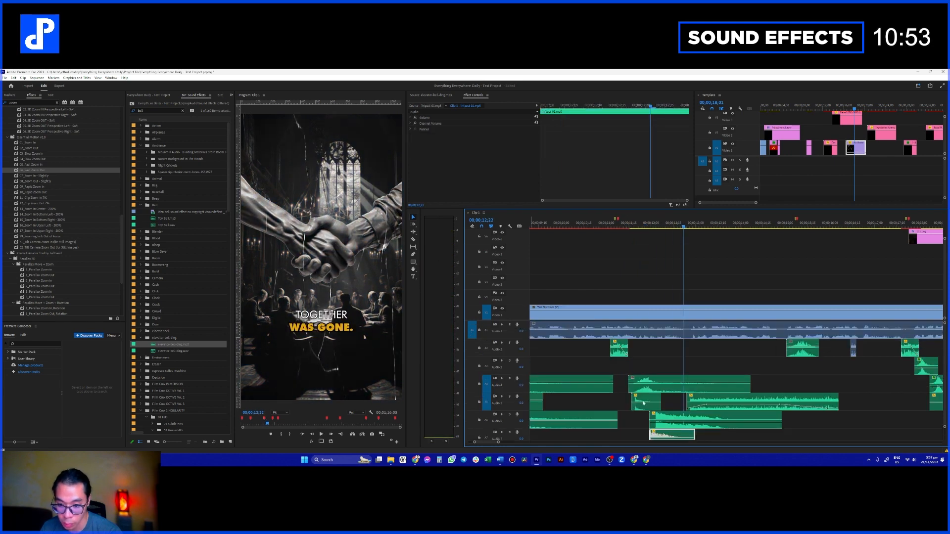
{"action": "scroll", "coordinate": [672, 395], "scroll_direction": "down", "scroll_amount": 1}
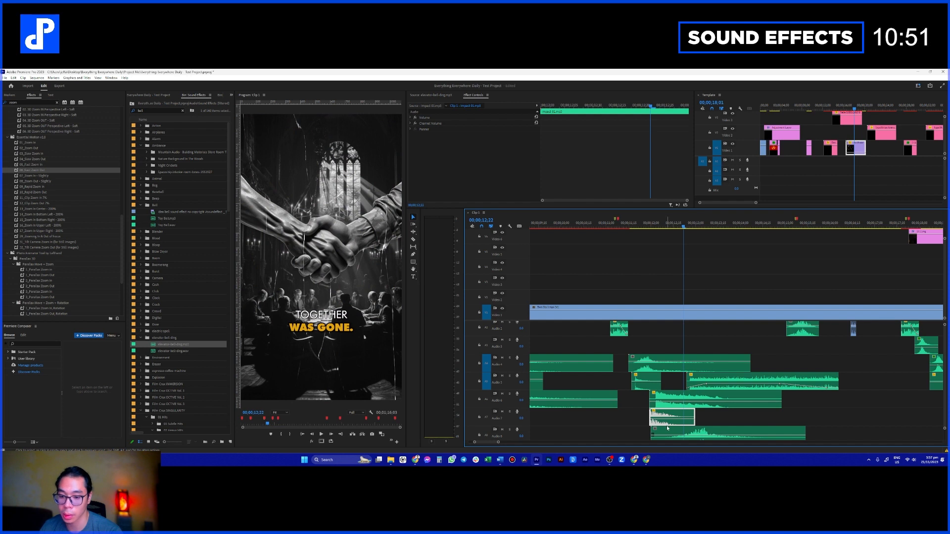
{"action": "left_click", "coordinate": [669, 360]}
{"action": "left_click", "coordinate": [623, 227]}
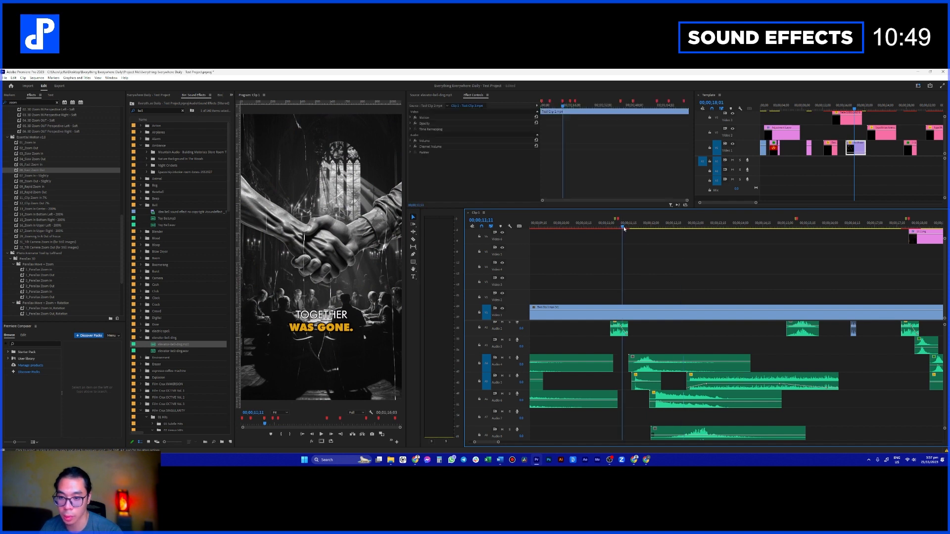
{"action": "key", "text": "space"}
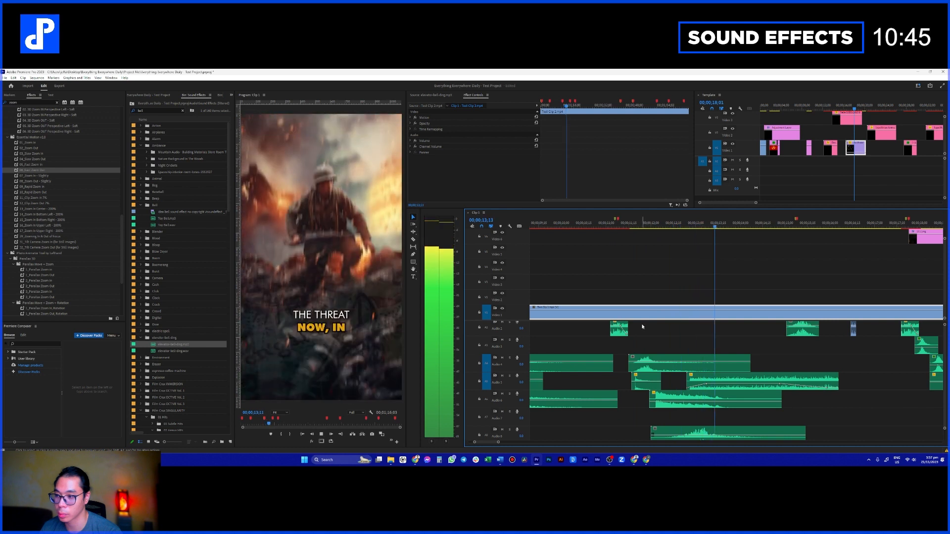
- Play from the soldier scene through the typed quote about the Russians to review the sound effects
{"action": "scroll", "coordinate": [693, 329], "scroll_direction": "down", "scroll_amount": 1}
{"action": "scroll", "coordinate": [693, 329], "scroll_direction": "down", "scroll_amount": 2}
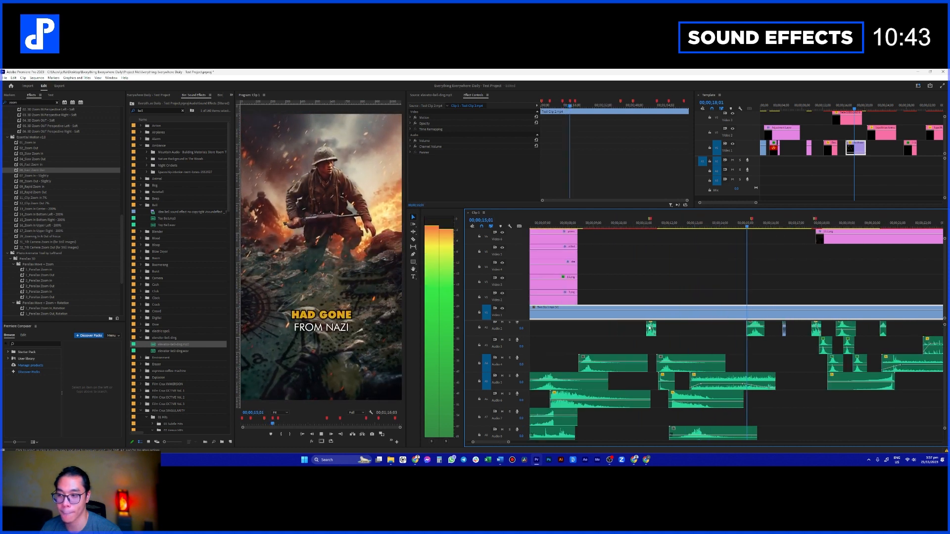
{"action": "scroll", "coordinate": [518, 354], "scroll_direction": "down", "scroll_amount": 3}
{"action": "scroll", "coordinate": [518, 353], "scroll_direction": "down", "scroll_amount": 2}
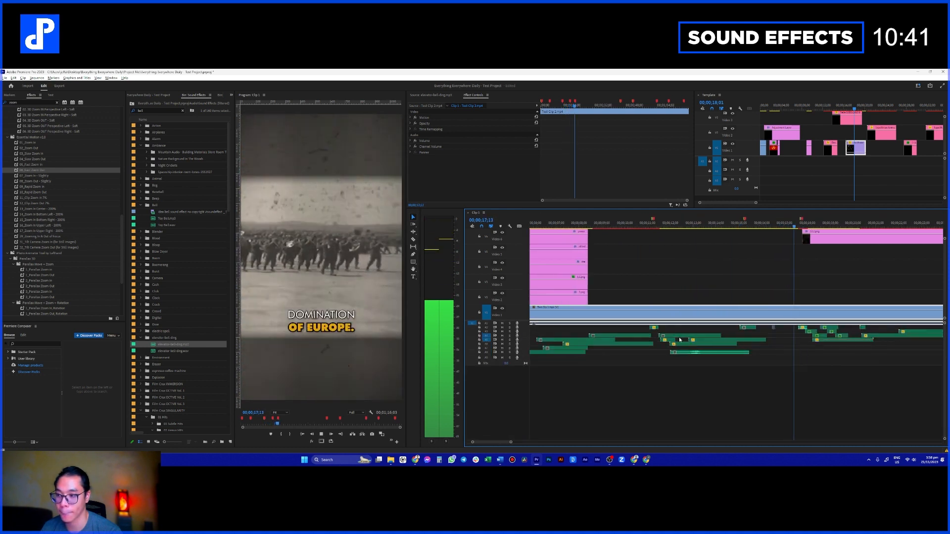
{"action": "scroll", "coordinate": [650, 343], "scroll_direction": "down", "scroll_amount": 4}
{"action": "scroll", "coordinate": [648, 329], "scroll_direction": "down", "scroll_amount": 2}
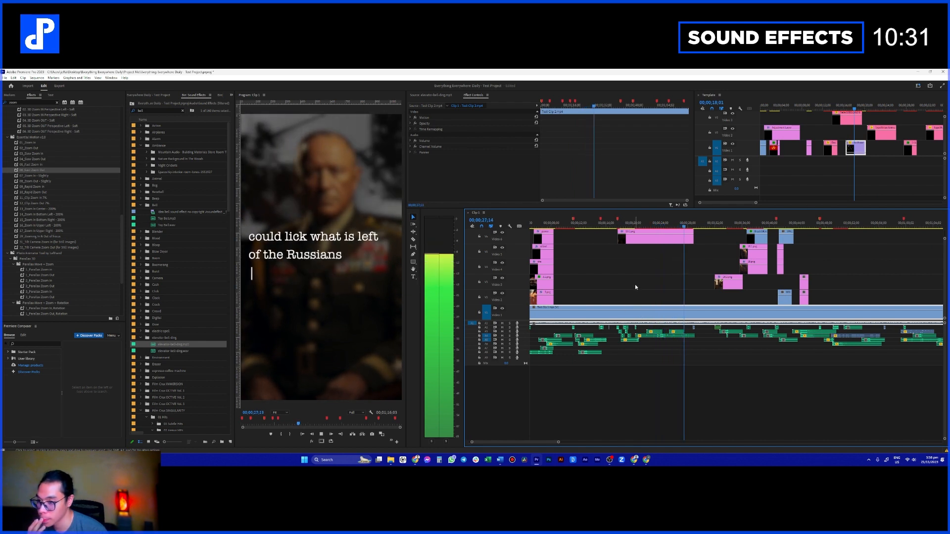
{"action": "key", "text": "space"}
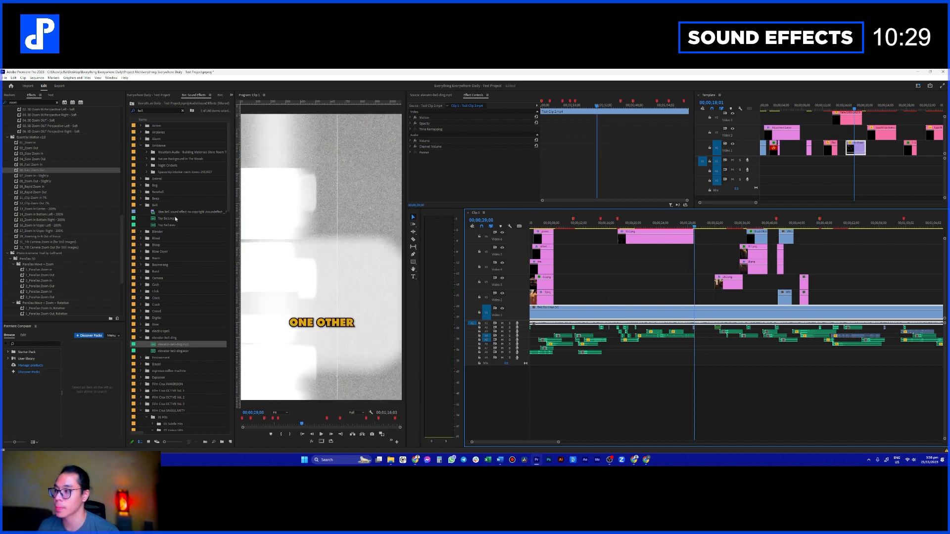
- Clear the sound effects search and preview the first three music tracks in the first OCTIVE volume's Dark folder
{"action": "left_click", "coordinate": [183, 111]}
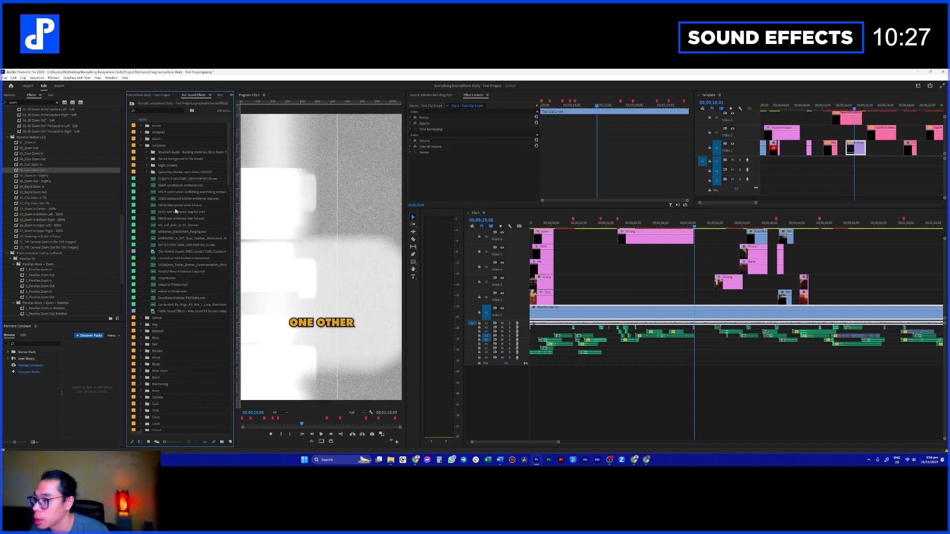
{"action": "scroll", "coordinate": [154, 237], "scroll_direction": "down", "scroll_amount": 10}
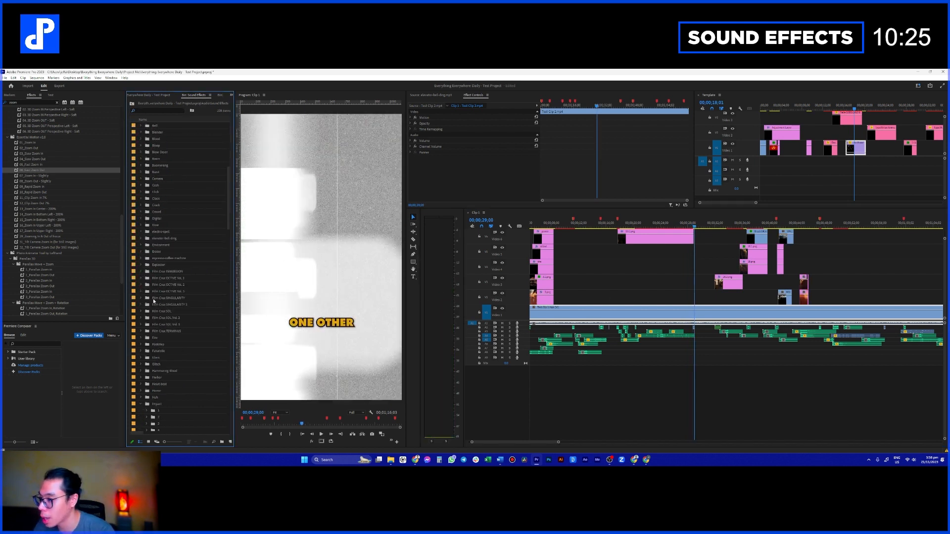
{"action": "left_click", "coordinate": [147, 285]}
{"action": "double_click", "coordinate": [158, 293]}
{"action": "key", "text": "space"}
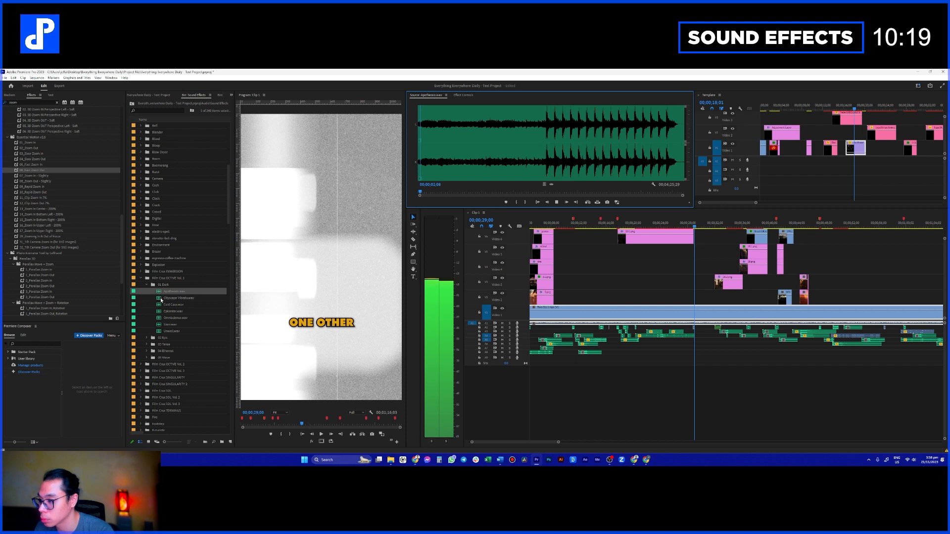
{"action": "double_click", "coordinate": [161, 298]}
{"action": "key", "text": "space"}
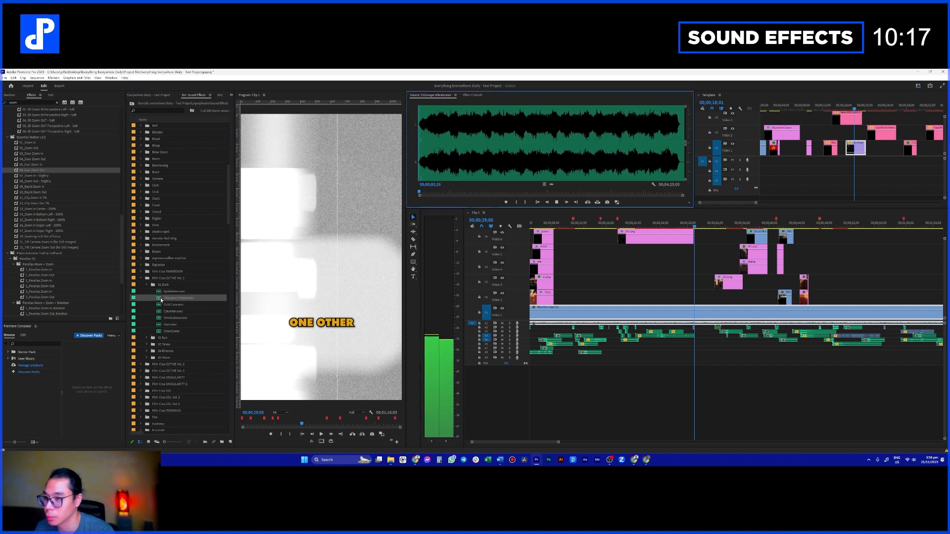
{"action": "left_click", "coordinate": [433, 191]}
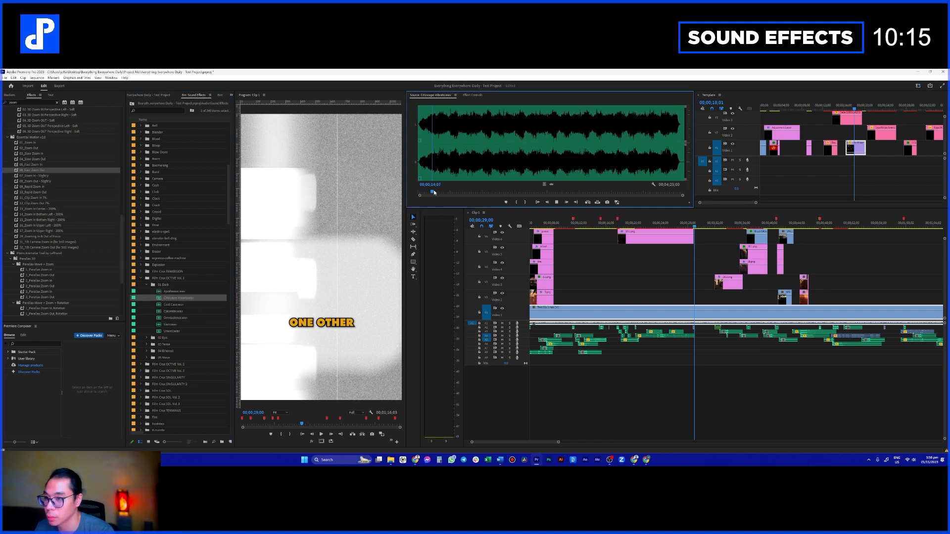
{"action": "double_click", "coordinate": [165, 305]}
{"action": "key", "text": "space"}
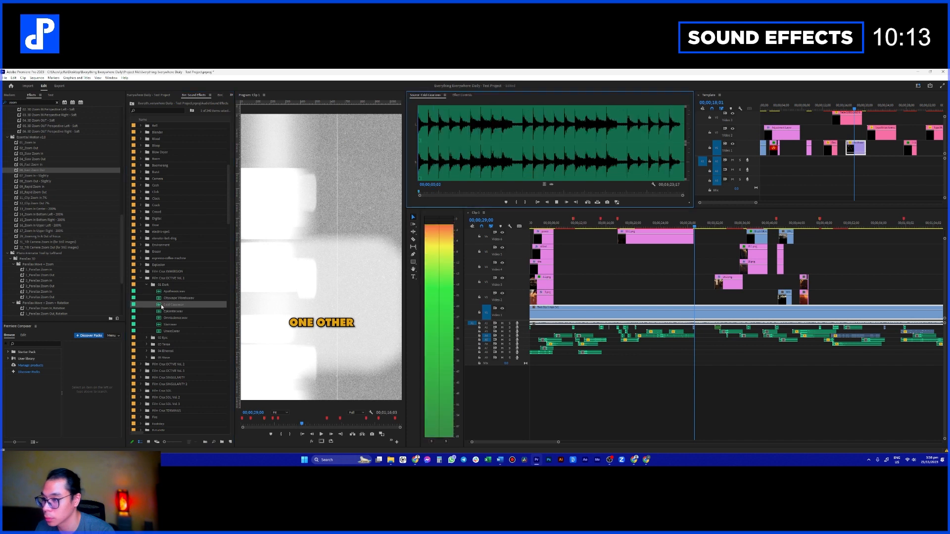
- Preview the first three music tracks in the Tense folder of the same music pack
{"action": "left_click", "coordinate": [147, 344]}
{"action": "double_click", "coordinate": [167, 350]}
{"action": "key", "text": "space"}
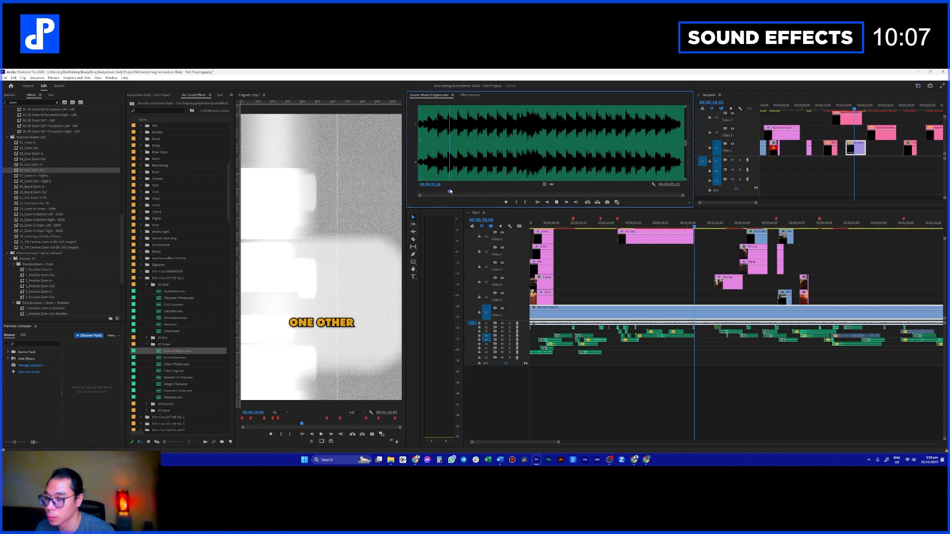
{"action": "double_click", "coordinate": [161, 358]}
{"action": "key", "text": "space"}
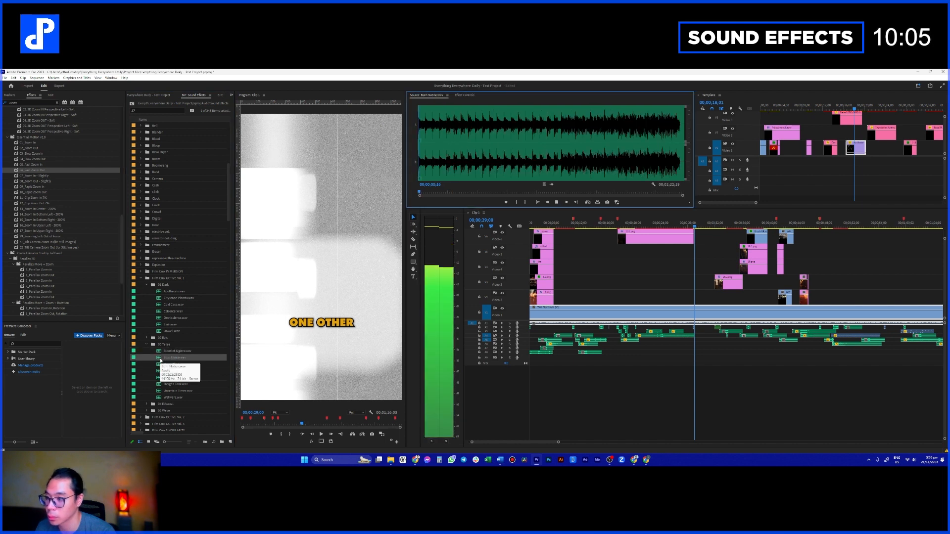
{"action": "double_click", "coordinate": [162, 364]}
{"action": "key", "text": "space"}
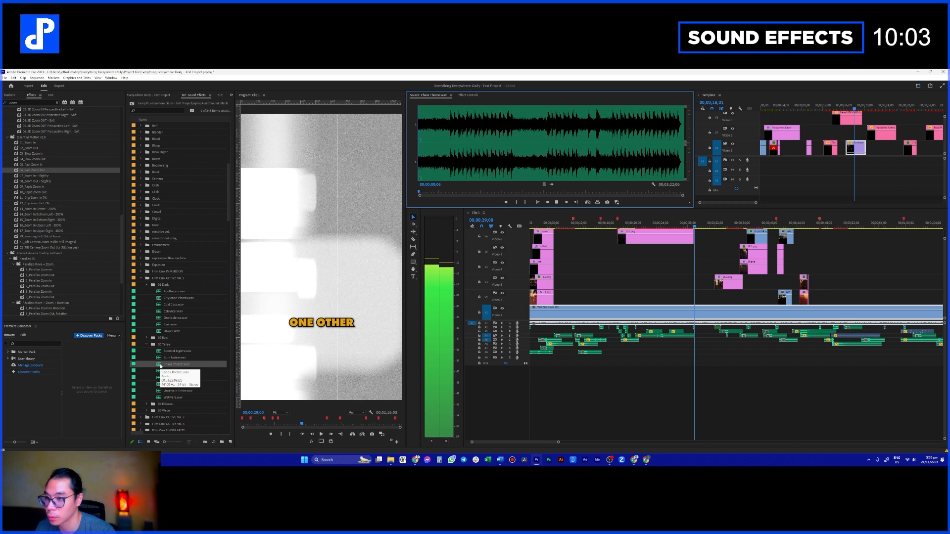
- Place the third Tense music track on a new audio track beneath the sound effects, starting at the beginning of the sequence
{"action": "left_click_drag", "start_coordinate": [168, 364], "coordinate": [511, 382]}
{"action": "left_click_drag", "start_coordinate": [538, 413], "coordinate": [542, 410]}
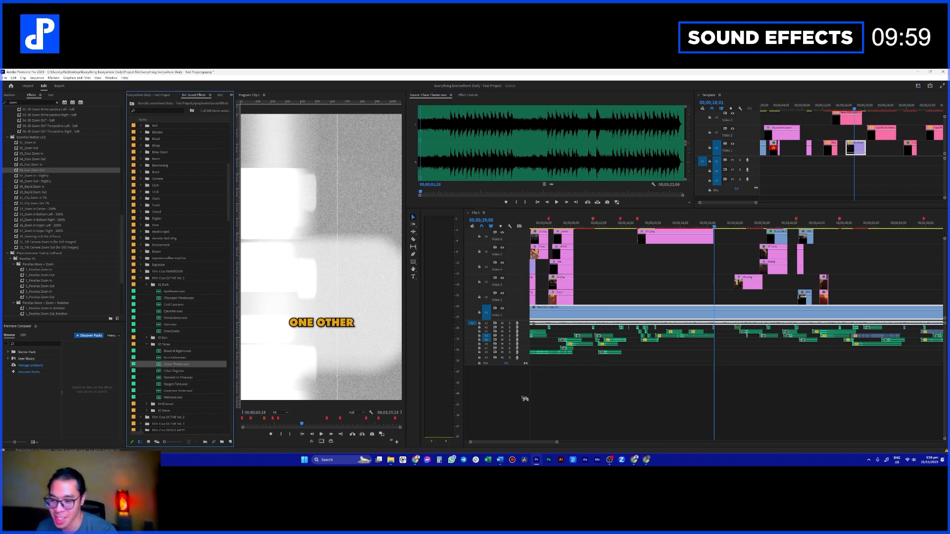
{"action": "scroll", "coordinate": [560, 396], "scroll_direction": "down", "scroll_amount": 8}
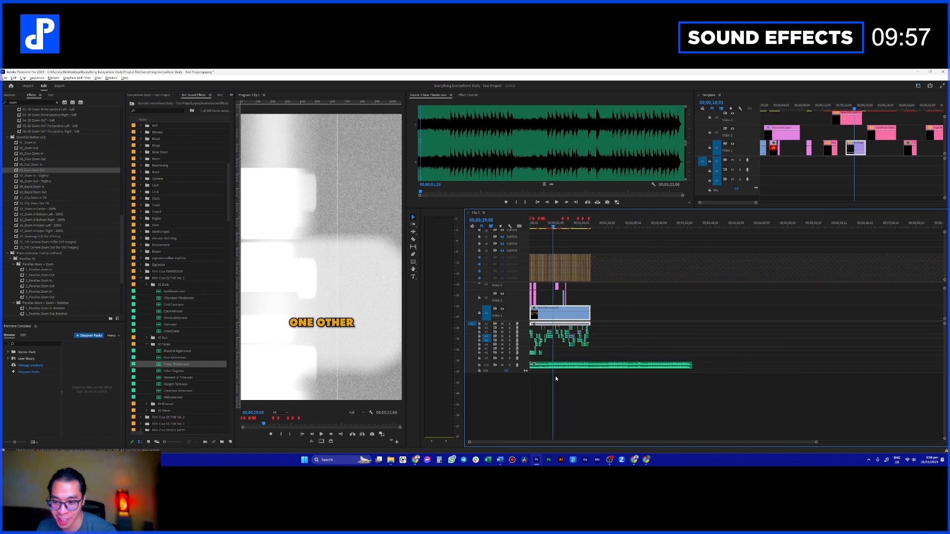
{"action": "scroll", "coordinate": [557, 380], "scroll_direction": "up", "scroll_amount": 3}
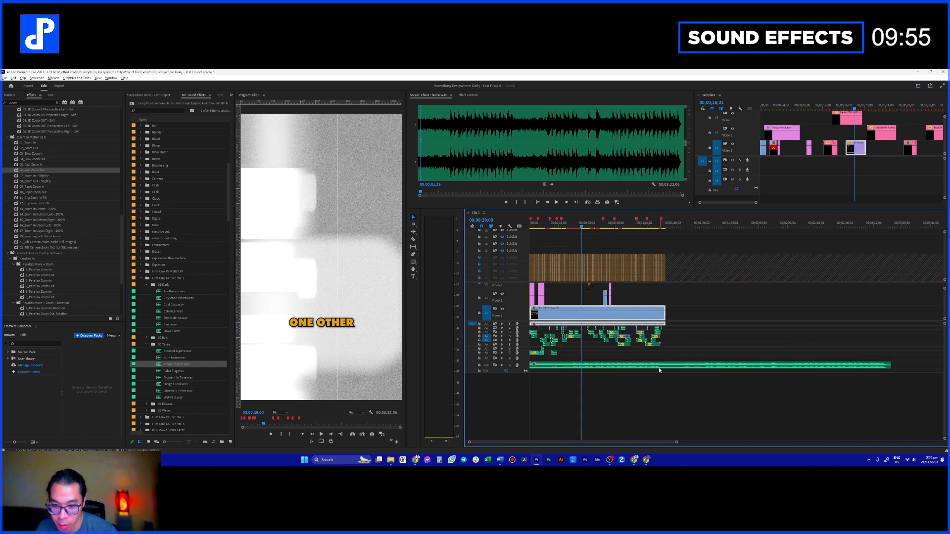
- Cut the background music at the end of the video and delete the excess
{"action": "scroll", "coordinate": [663, 369], "scroll_direction": "up", "scroll_amount": 6}
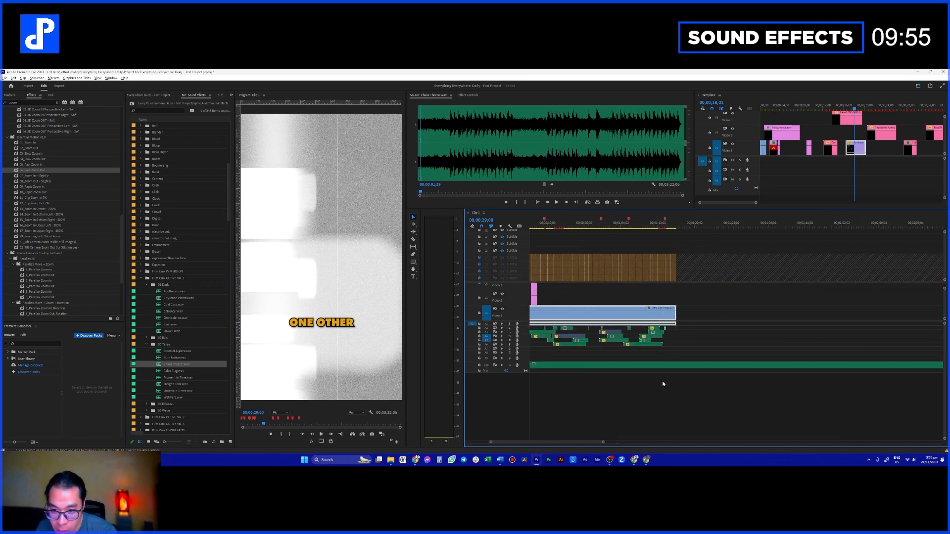
{"action": "key", "text": "v"}
{"action": "left_click", "coordinate": [693, 368]}
{"action": "key", "text": "Delete"}
- Lower the background music's volume and play from the soldier scene through the Allied power title to check it
{"action": "key", "text": "Home"}
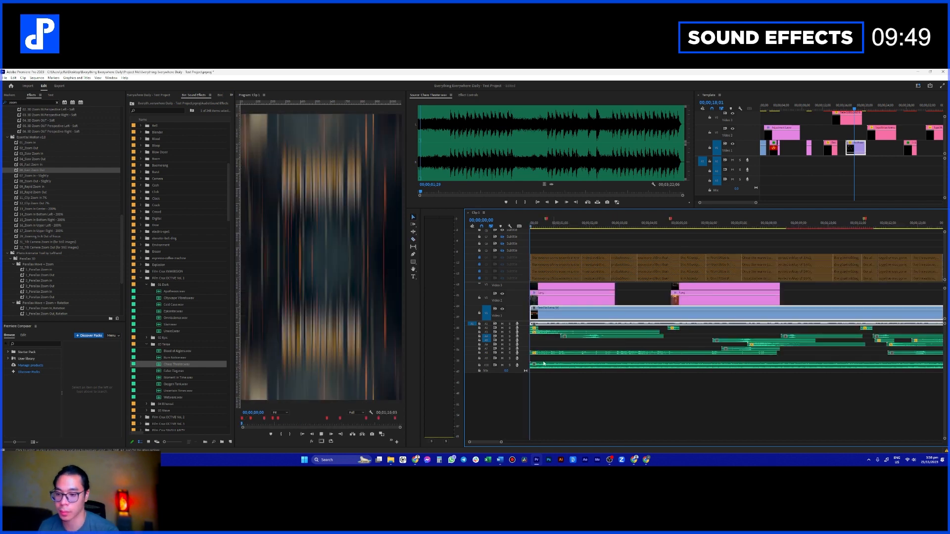
{"action": "scroll", "coordinate": [522, 369], "scroll_direction": "up", "scroll_amount": 3}
{"action": "scroll", "coordinate": [580, 366], "scroll_direction": "down", "scroll_amount": 4}
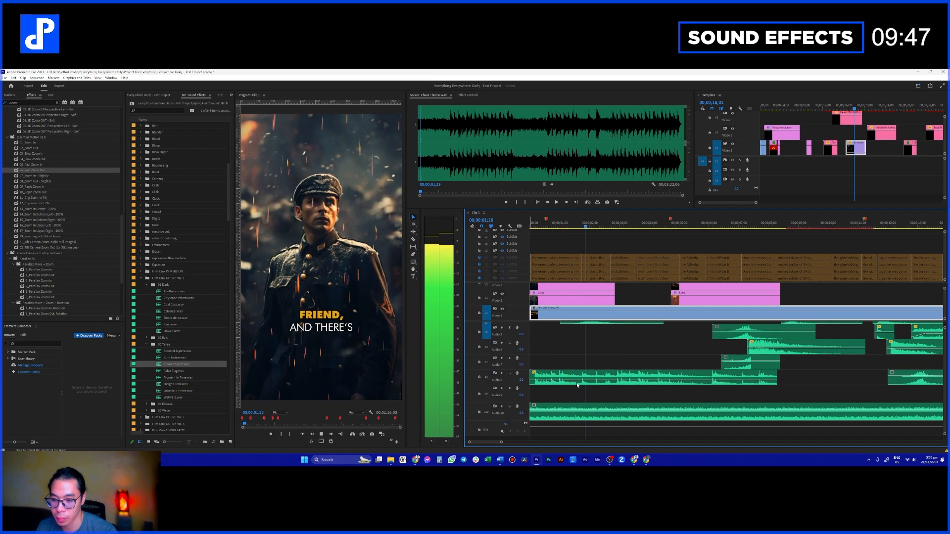
{"action": "key", "text": "space"}
{"action": "left_click_drag", "start_coordinate": [582, 411], "coordinate": [582, 417]}
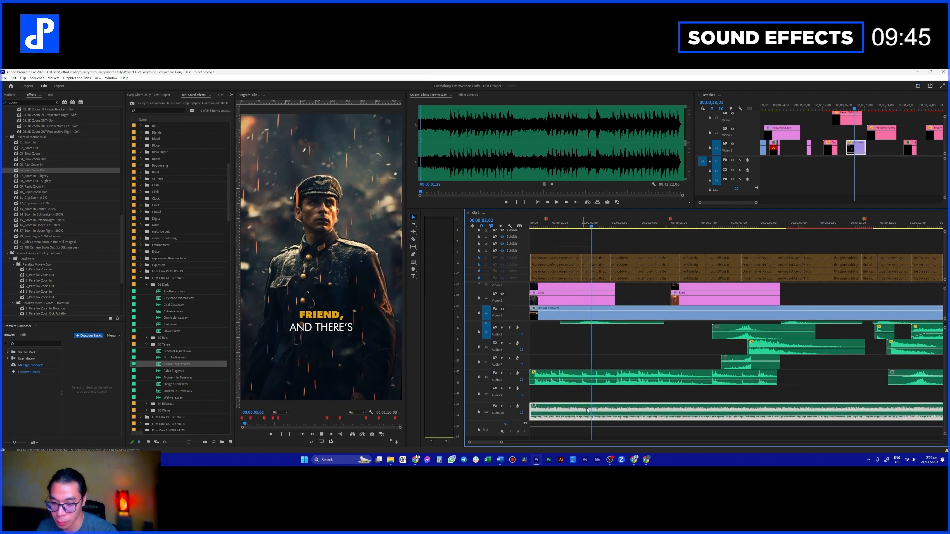
{"action": "key", "text": "space"}
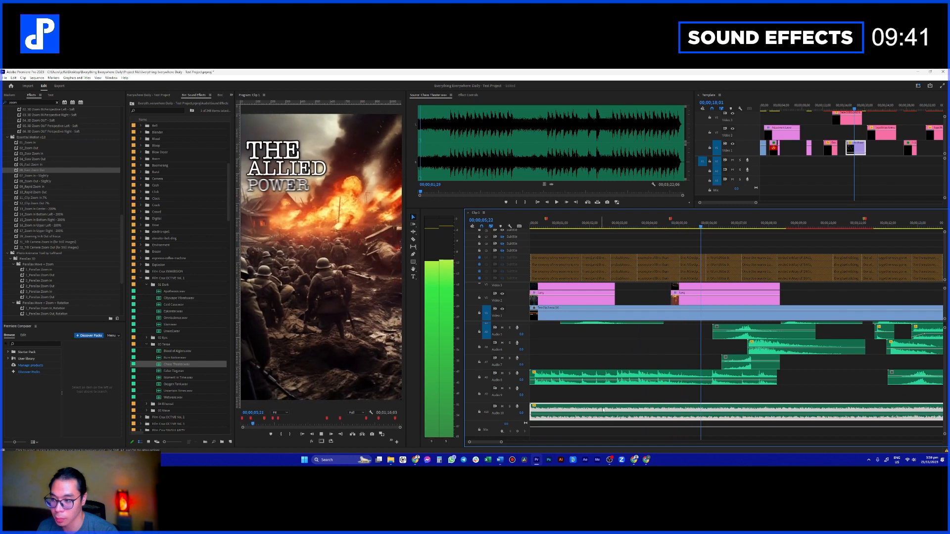
{"action": "key", "text": "space"}
- Delete the Tense music clip from the timeline, and preview the fourth to eighth and the first track in the Tense folder
{"action": "key", "text": "Delete"}
{"action": "double_click", "coordinate": [158, 372]}
{"action": "key", "text": "space"}
{"action": "double_click", "coordinate": [159, 377]}
{"action": "double_click", "coordinate": [161, 384]}
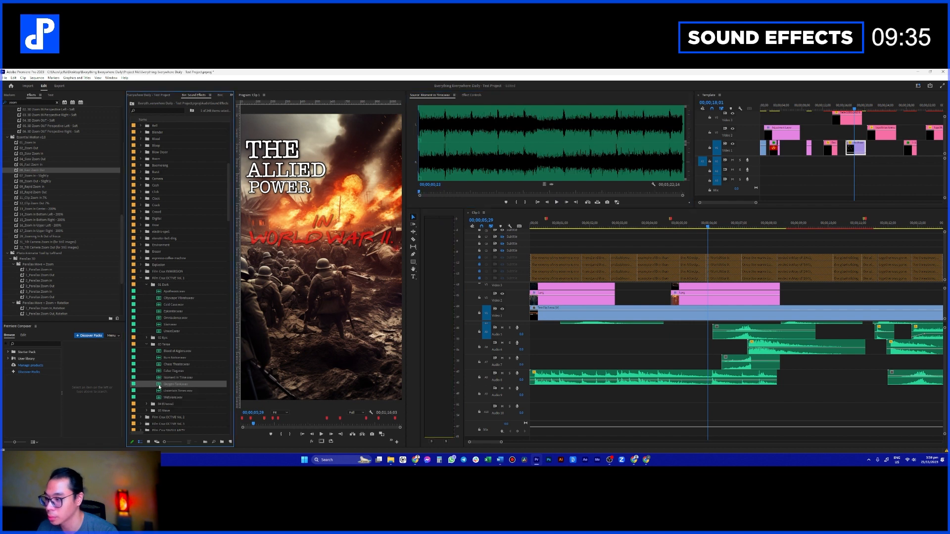
{"action": "double_click", "coordinate": [162, 391]}
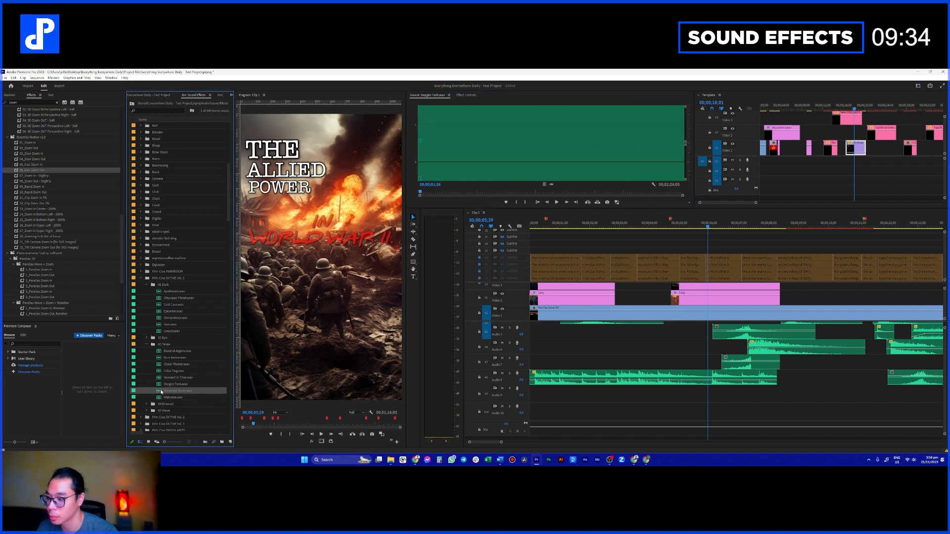
{"action": "double_click", "coordinate": [163, 397]}
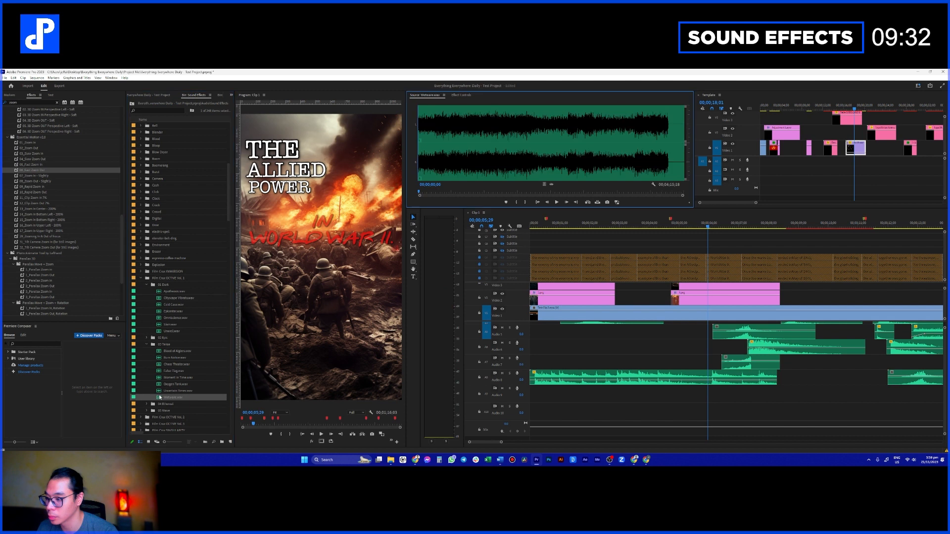
{"action": "double_click", "coordinate": [160, 352]}
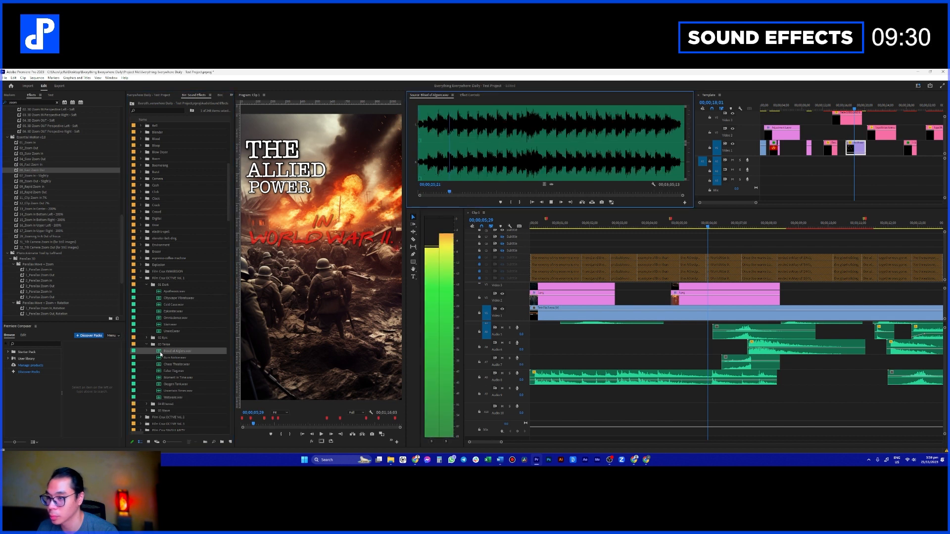
- Preview the first two Dark tracks of the first OCTIVE volume and place the second at the sequence start beneath the sound effects
{"action": "double_click", "coordinate": [159, 292]}
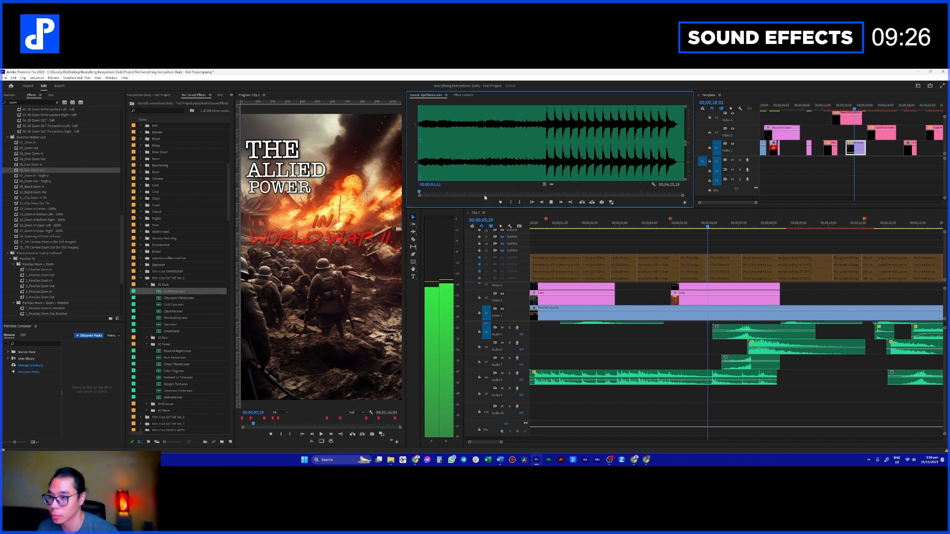
{"action": "left_click", "coordinate": [459, 193]}
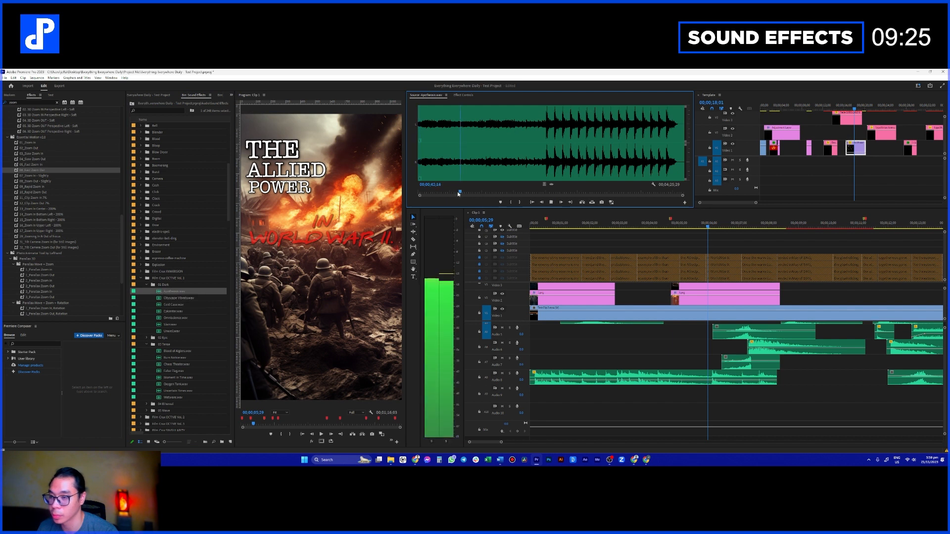
{"action": "double_click", "coordinate": [161, 298]}
{"action": "left_click_drag", "start_coordinate": [161, 298], "coordinate": [534, 417]}
{"action": "left_click_drag", "start_coordinate": [530, 414], "coordinate": [530, 414]}
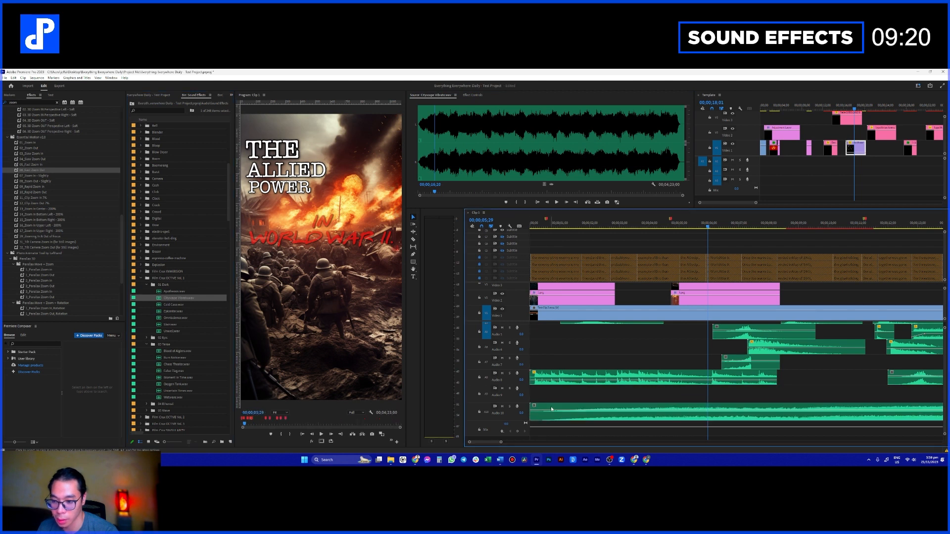
- Trim about two seconds off the start of the Dark music clip and move it back to the sequence start
{"action": "left_click", "coordinate": [538, 420]}
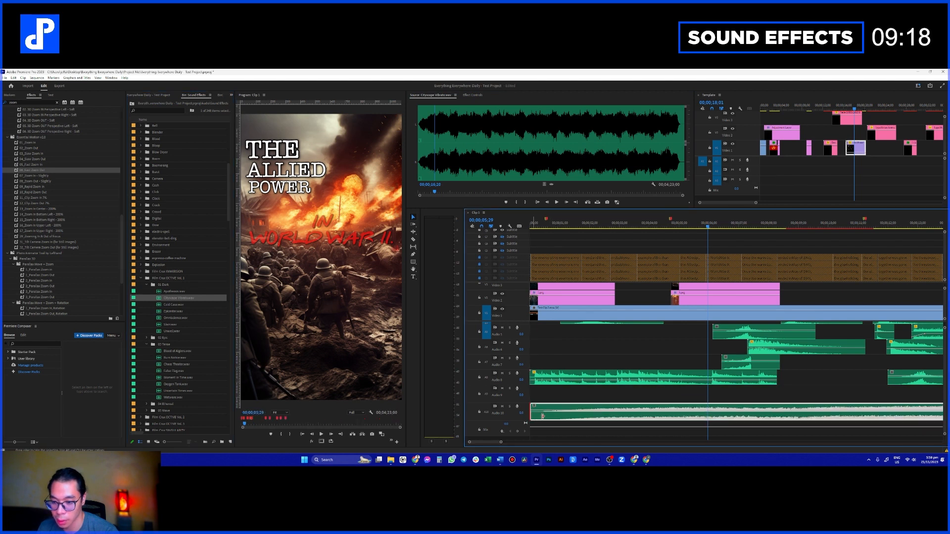
{"action": "left_click_drag", "start_coordinate": [574, 418], "coordinate": [642, 418]}
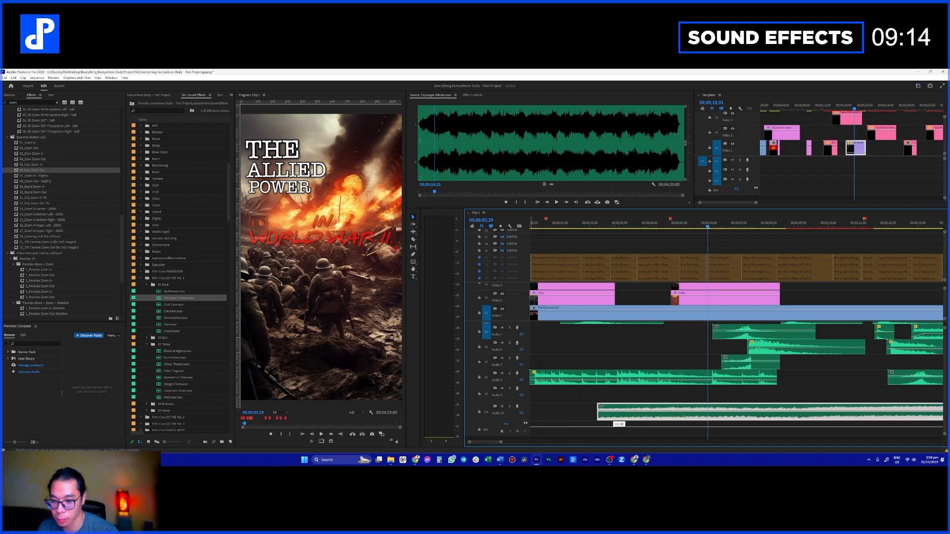
{"action": "left_click_drag", "start_coordinate": [644, 420], "coordinate": [514, 418]}
- Play the opening from the start and lower the volume of the Dark music clip
{"action": "key", "text": "Home"}
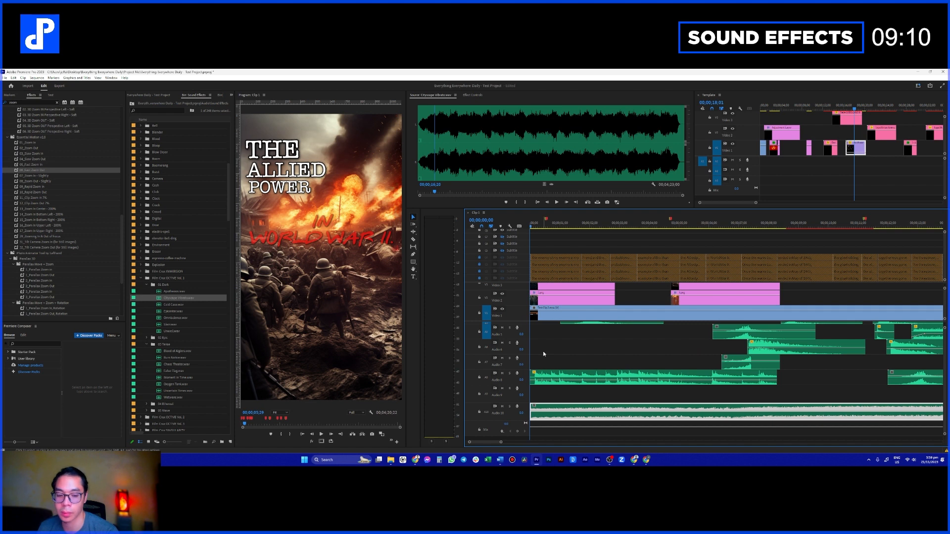
{"action": "left_click", "coordinate": [551, 396]}
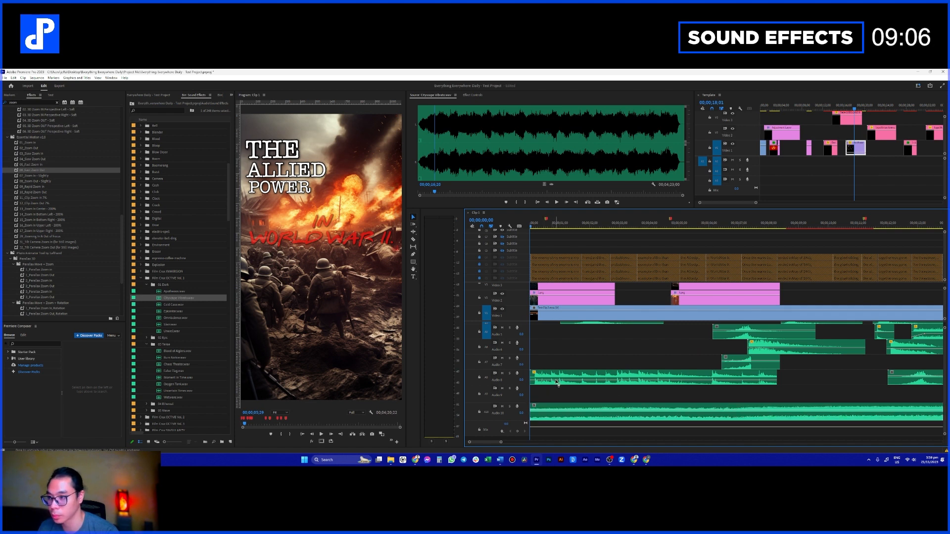
{"action": "key", "text": "minus"}
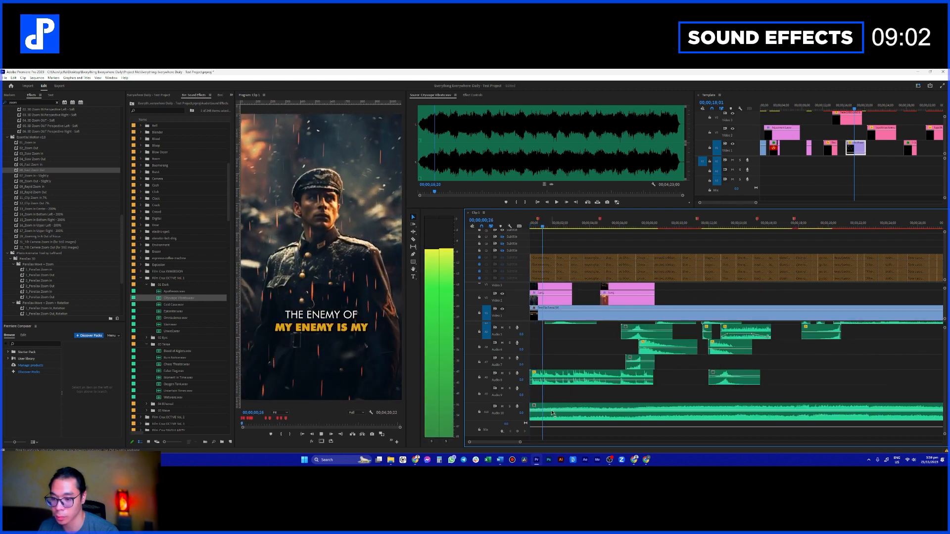
{"action": "key", "text": "space"}
{"action": "left_click_drag", "start_coordinate": [559, 411], "coordinate": [558, 418]}
{"action": "key", "text": "space"}
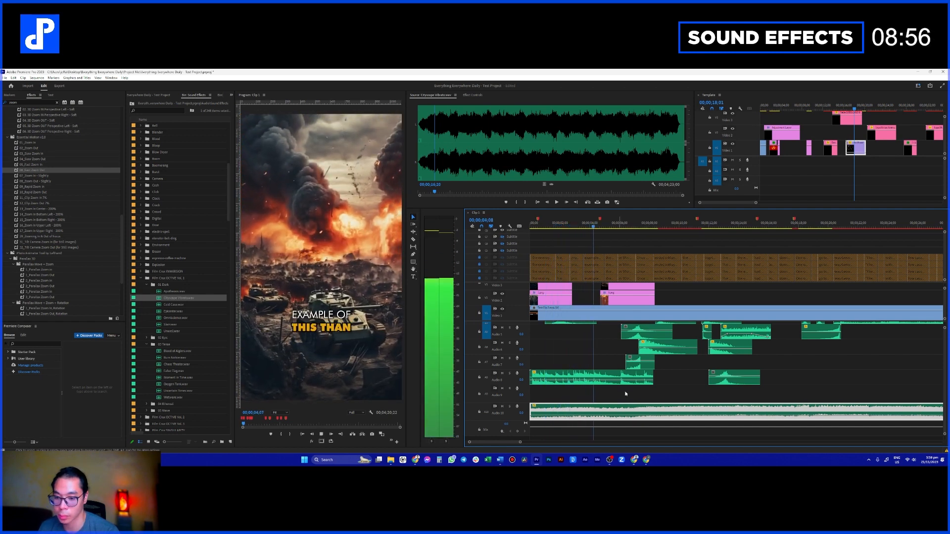
- Open the Dark folder of the second OCTIVE volume and preview its first four tracks
{"action": "scroll", "coordinate": [624, 393], "scroll_direction": "down", "scroll_amount": 3}
{"action": "scroll", "coordinate": [183, 387], "scroll_direction": "down", "scroll_amount": 3}
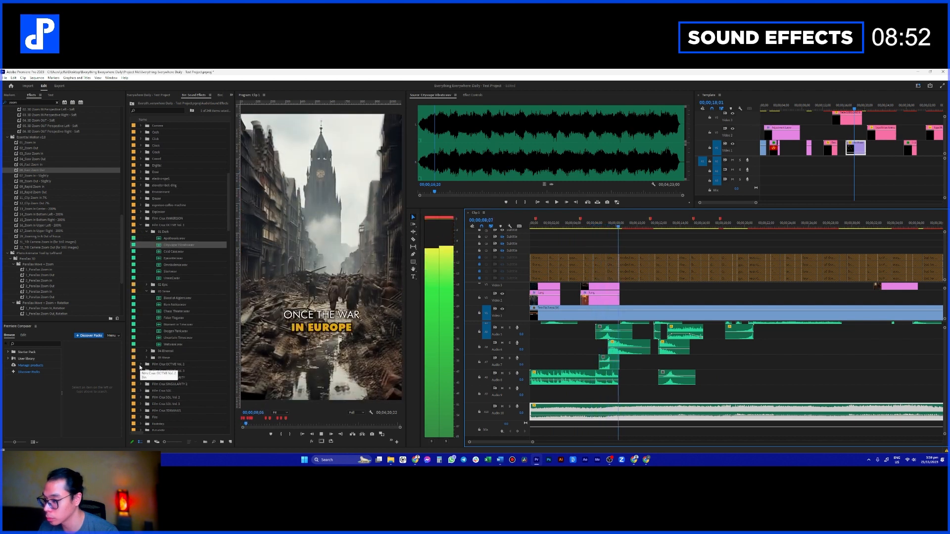
{"action": "left_click", "coordinate": [141, 364]}
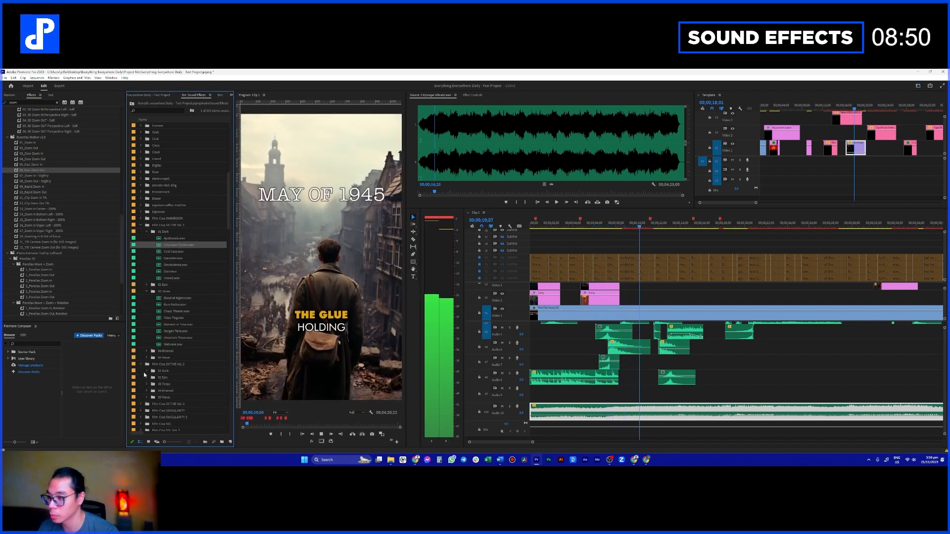
{"action": "left_click", "coordinate": [146, 371]}
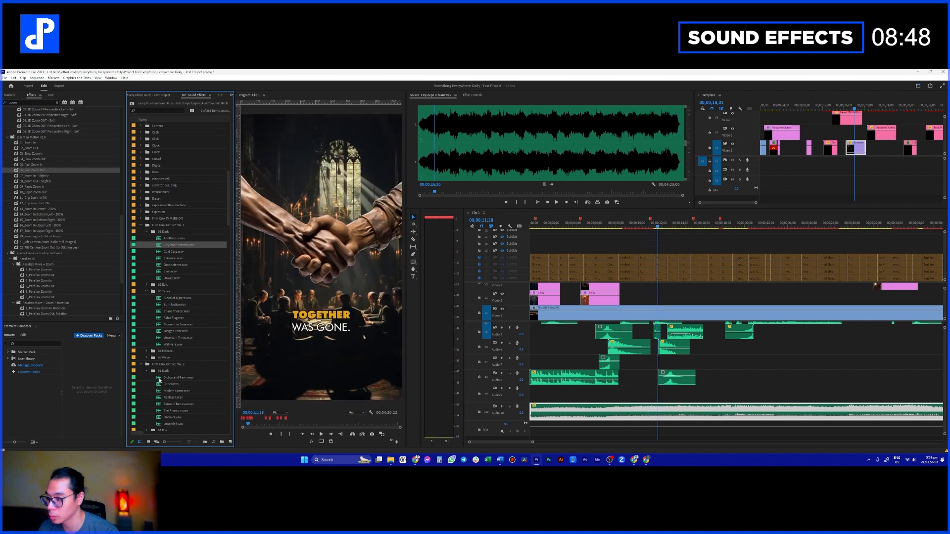
{"action": "double_click", "coordinate": [159, 379]}
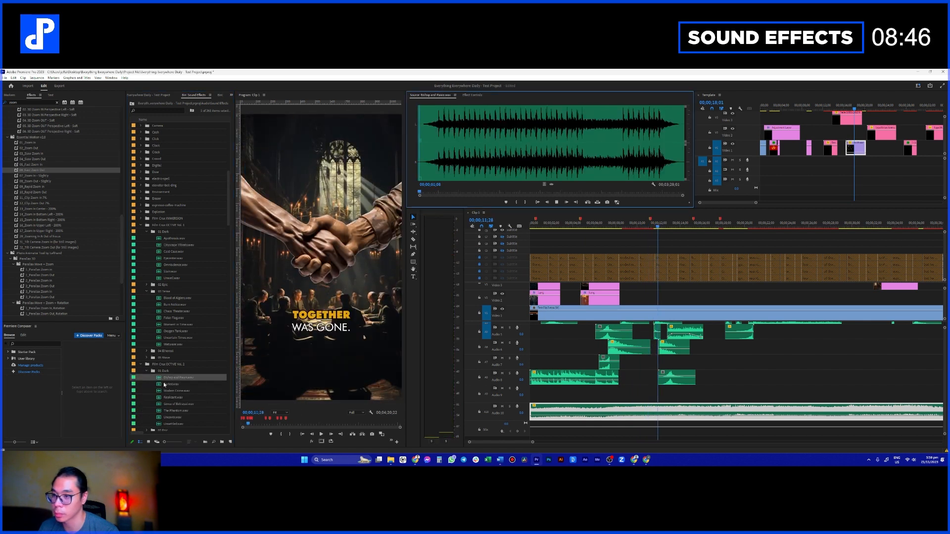
{"action": "double_click", "coordinate": [160, 385]}
{"action": "double_click", "coordinate": [161, 392]}
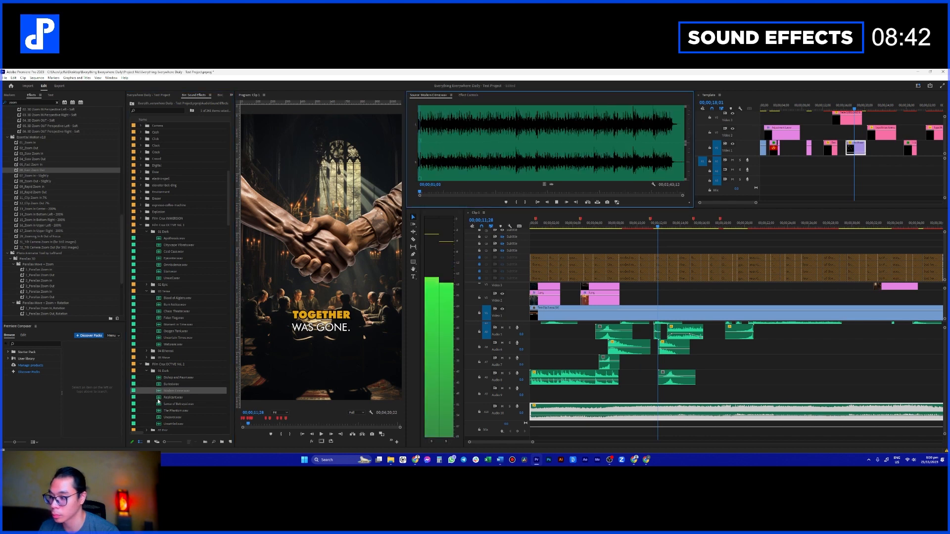
{"action": "double_click", "coordinate": [159, 398]}
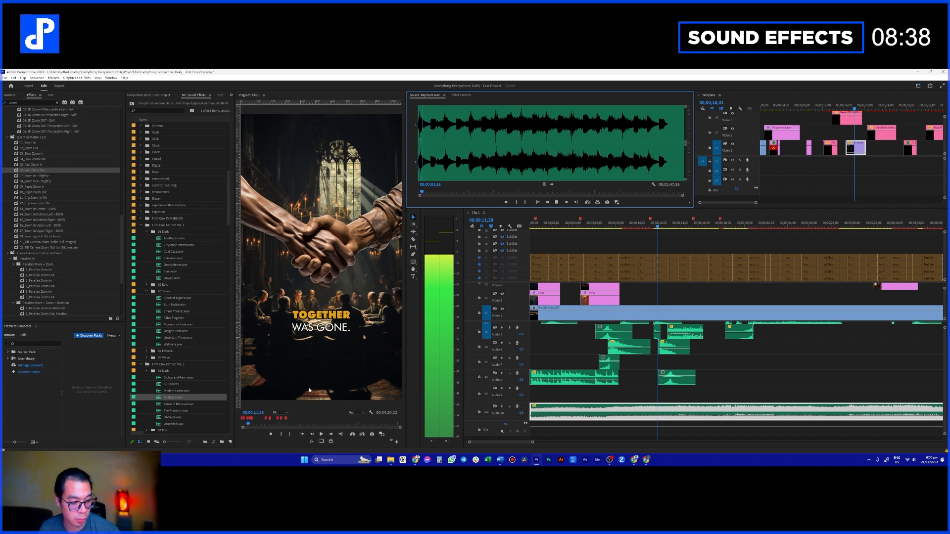
- Delete the current music clip from the timeline, and preview the fifth, sixth and fourth tracks in the second volume's Dark folder
{"action": "left_click", "coordinate": [543, 412]}
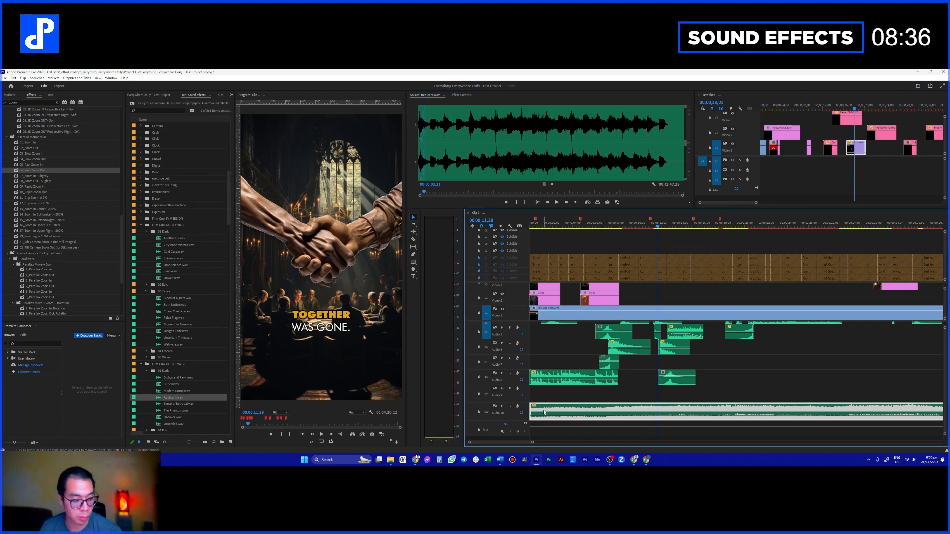
{"action": "key", "text": "Delete"}
{"action": "double_click", "coordinate": [160, 404]}
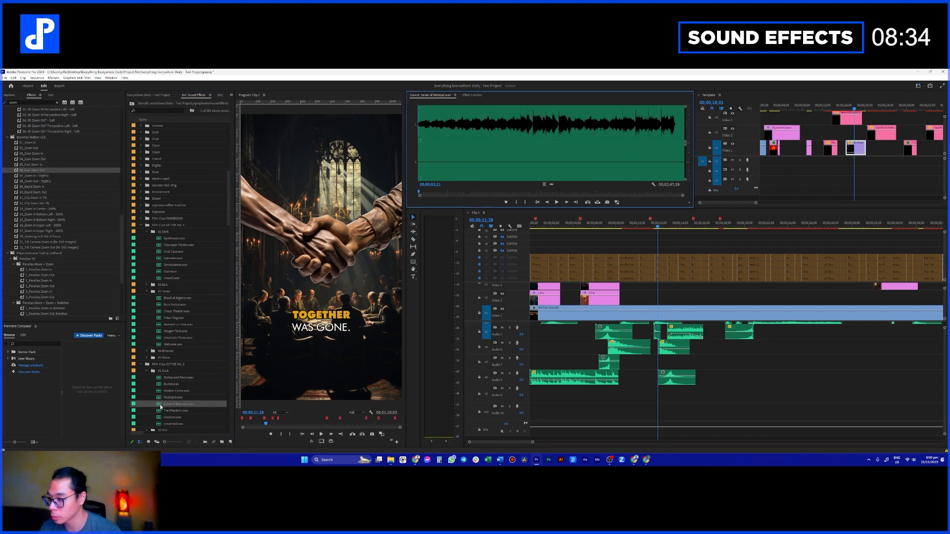
{"action": "key", "text": "space"}
{"action": "double_click", "coordinate": [161, 411]}
{"action": "key", "text": "space"}
{"action": "double_click", "coordinate": [160, 399]}
{"action": "key", "text": "space"}
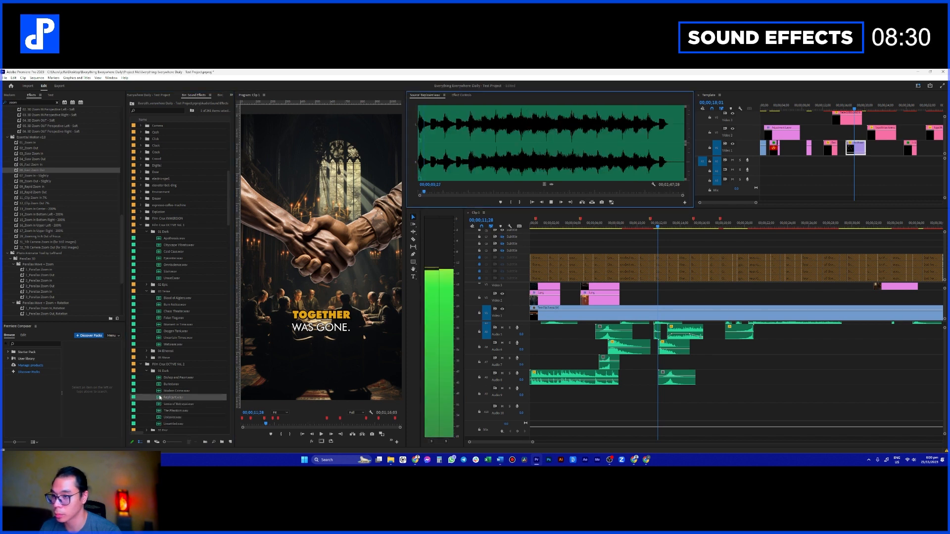
- Preview the second volume's third Dark track and place it at the sequence start on the audio track beneath the sound effects
{"action": "double_click", "coordinate": [161, 392]}
{"action": "key", "text": "space"}
{"action": "key", "text": "space"}
{"action": "left_click_drag", "start_coordinate": [161, 392], "coordinate": [548, 415]}
- Play the opening with the new music and adjust the voiceover clip's volume
{"action": "key", "text": "Home"}
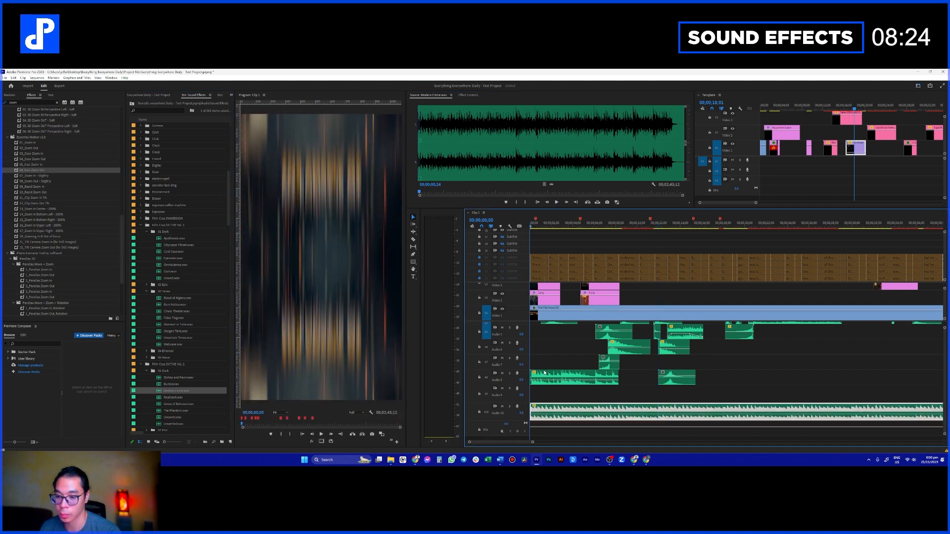
{"action": "key", "text": "space"}
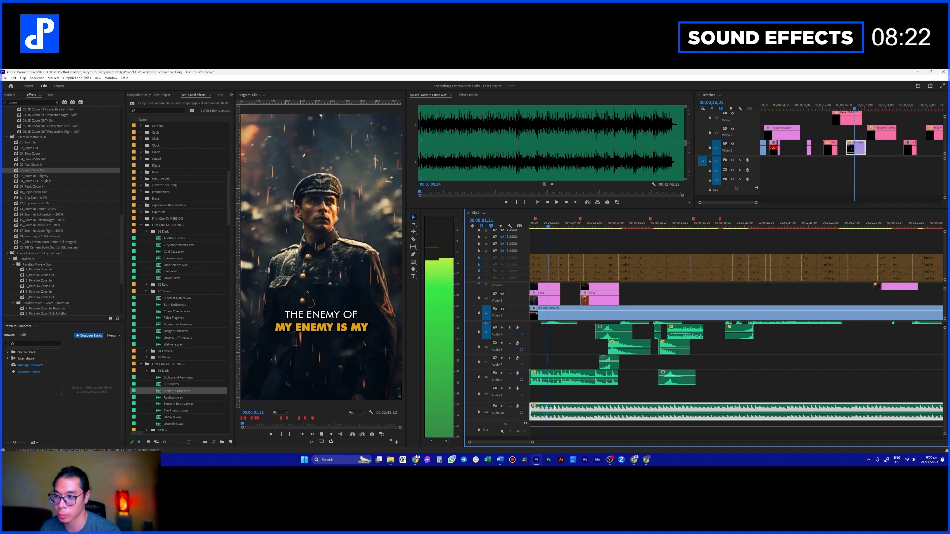
{"action": "scroll", "coordinate": [561, 352], "scroll_direction": "up", "scroll_amount": 3}
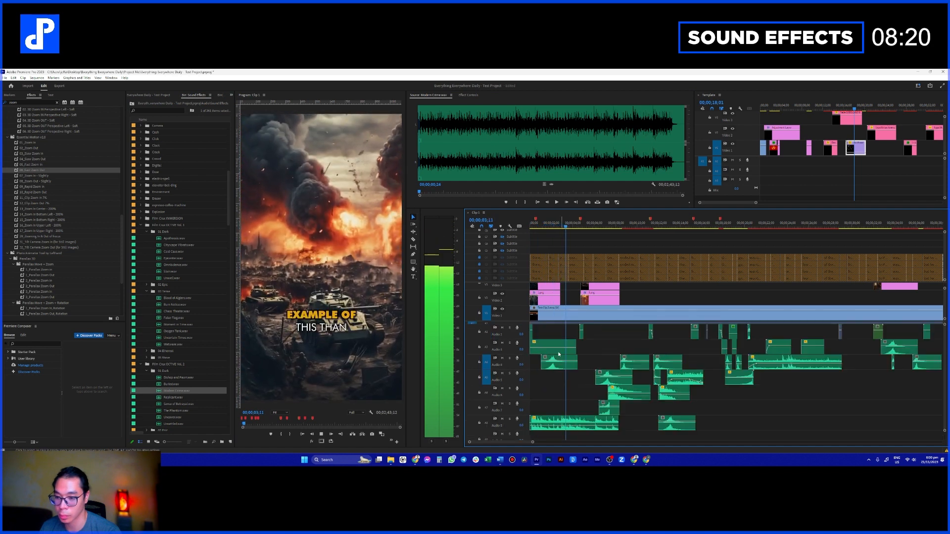
{"action": "scroll", "coordinate": [558, 351], "scroll_direction": "up", "scroll_amount": 2}
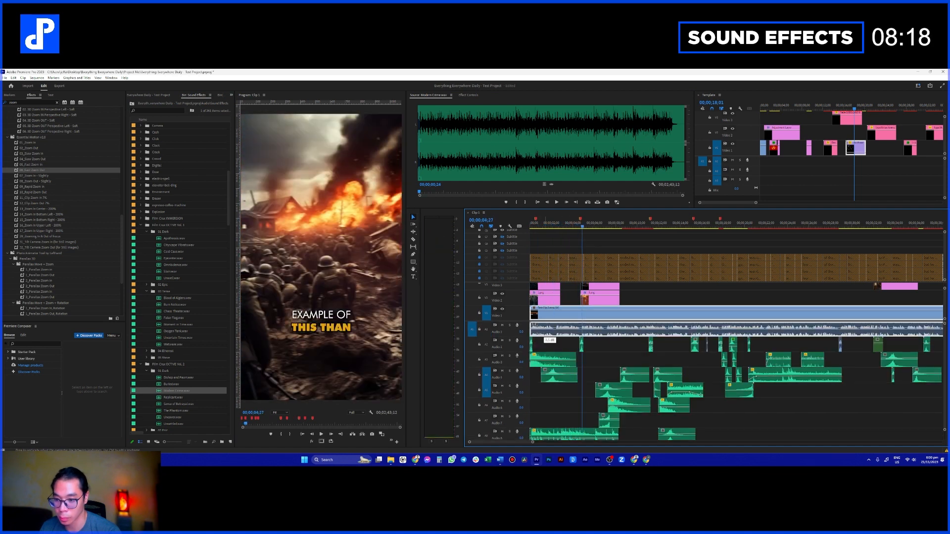
{"action": "key", "text": "space"}
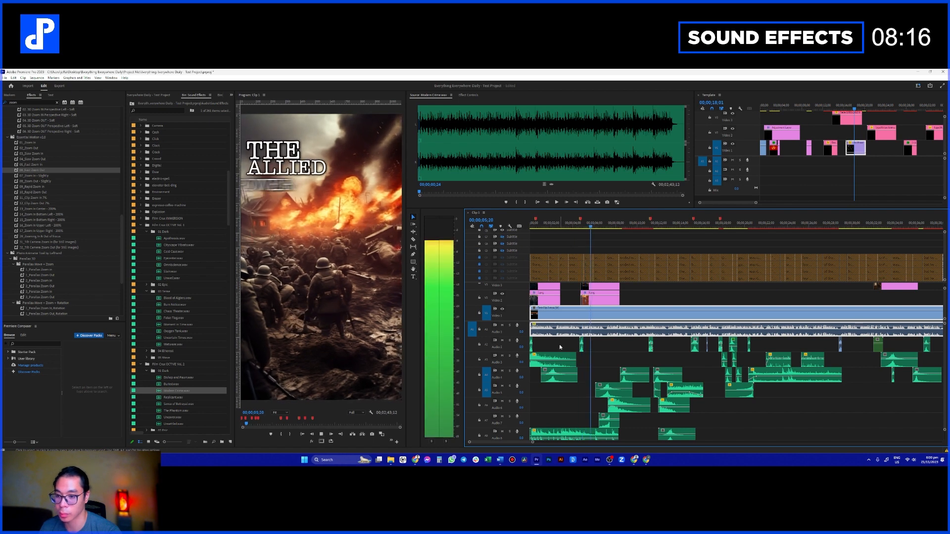
- Play through the May of 1945 scene to the alliance scene to review the music mix, and enlarge the lower audio tracks
{"action": "scroll", "coordinate": [596, 364], "scroll_direction": "down", "scroll_amount": 3}
{"action": "scroll", "coordinate": [594, 368], "scroll_direction": "down", "scroll_amount": 1}
{"action": "scroll", "coordinate": [511, 370], "scroll_direction": "down", "scroll_amount": 3}
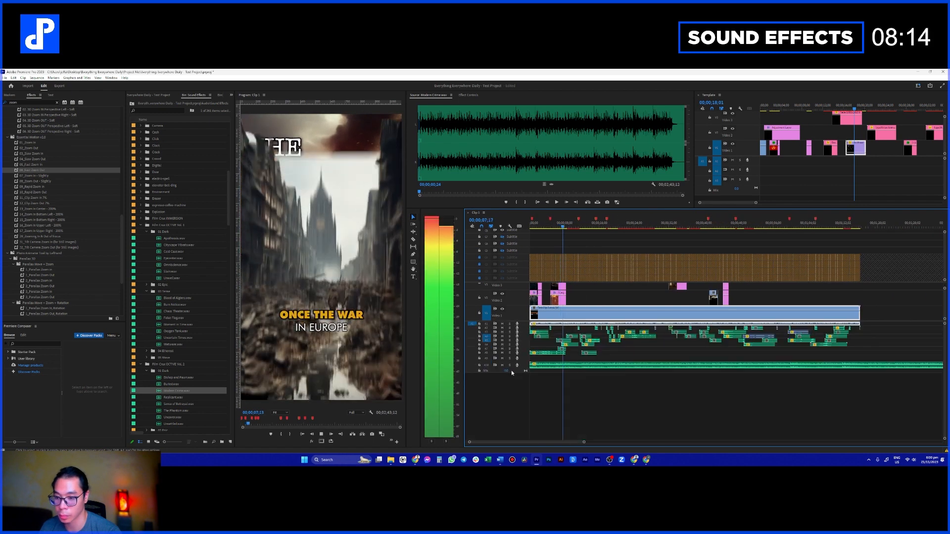
{"action": "scroll", "coordinate": [744, 362], "scroll_direction": "down", "scroll_amount": 1}
{"action": "scroll", "coordinate": [745, 362], "scroll_direction": "down", "scroll_amount": 1}
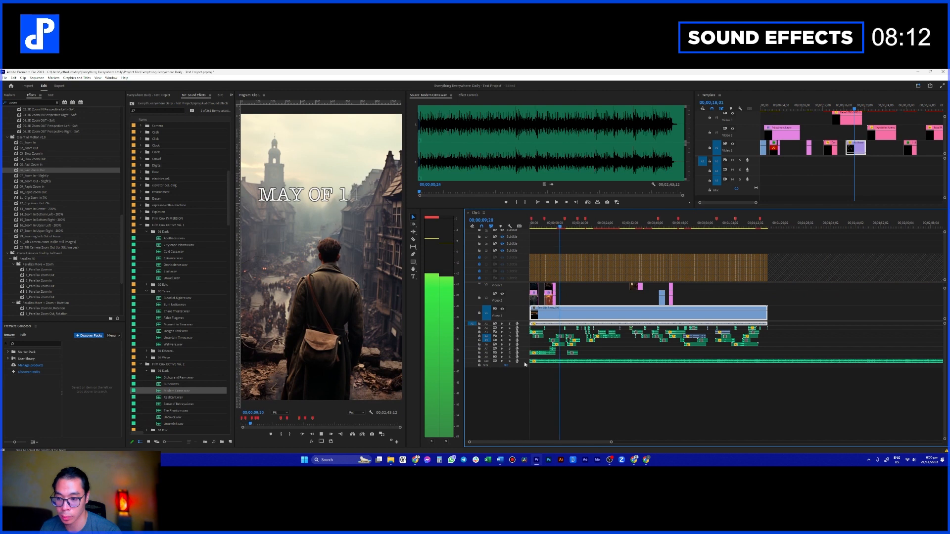
{"action": "scroll", "coordinate": [523, 363], "scroll_direction": "up", "scroll_amount": 3}
{"action": "scroll", "coordinate": [591, 396], "scroll_direction": "down", "scroll_amount": 3}
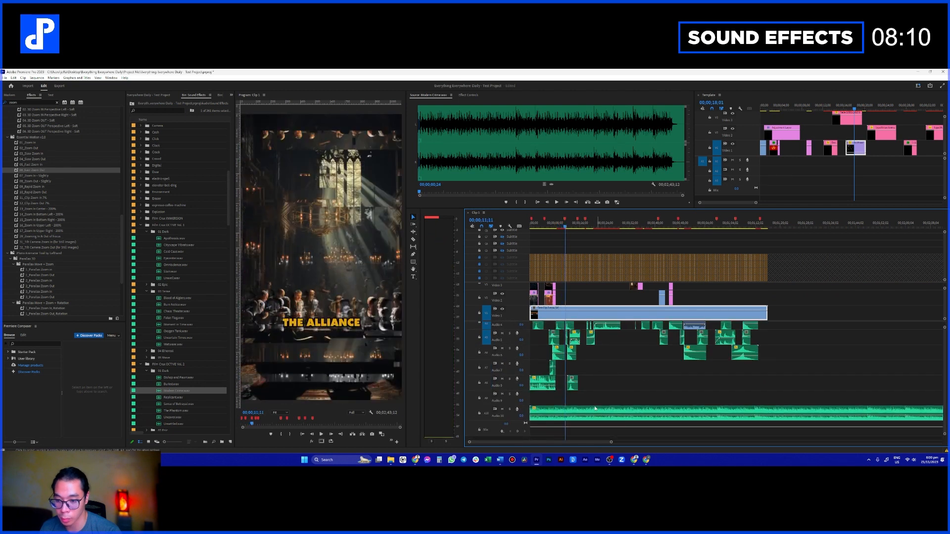
- Cut the background music clip where the video ends and delete the excess
{"action": "left_click", "coordinate": [597, 418]}
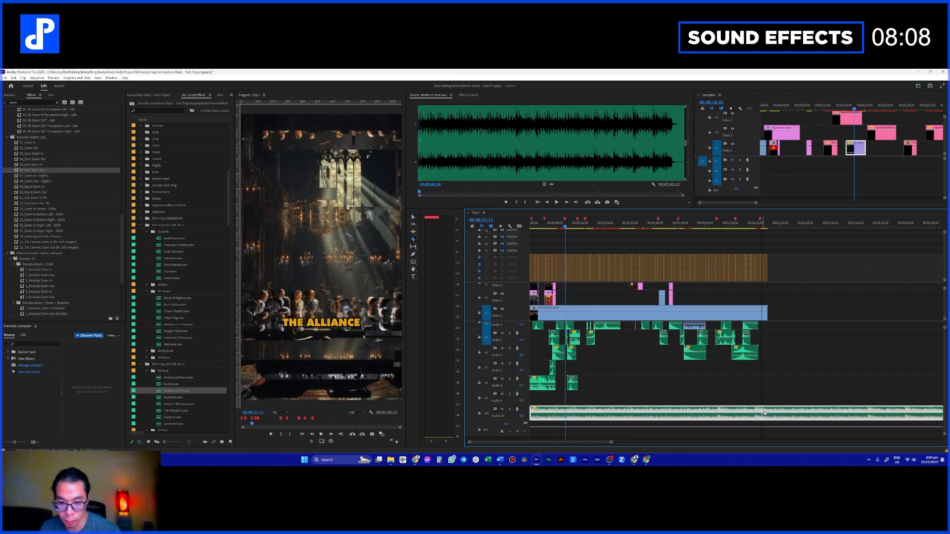
{"action": "left_click", "coordinate": [768, 412]}
{"action": "key", "text": "v"}
{"action": "left_click", "coordinate": [786, 413]}
{"action": "key", "text": "Delete"}
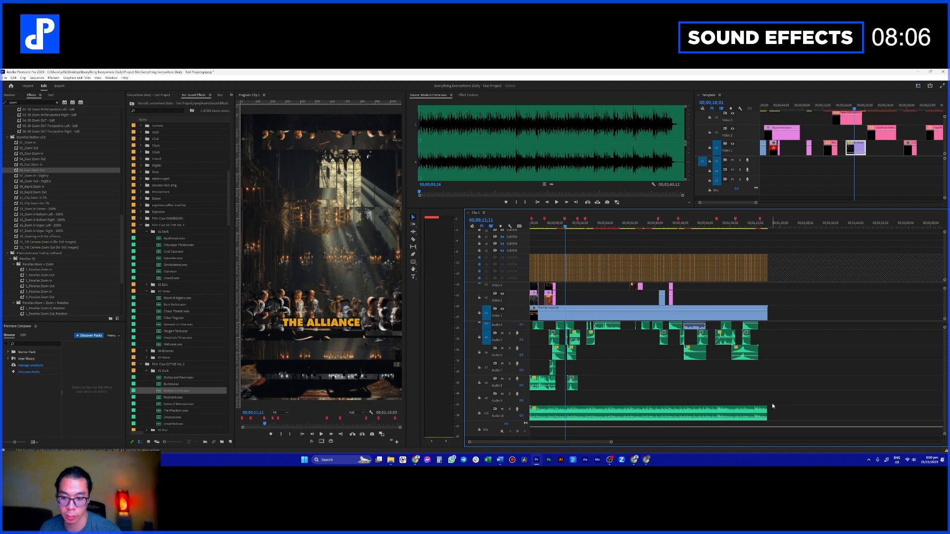
- Play from the alliance scene through the General Patton scene to the Churchill caption to review the music mix
{"action": "key", "text": "space"}
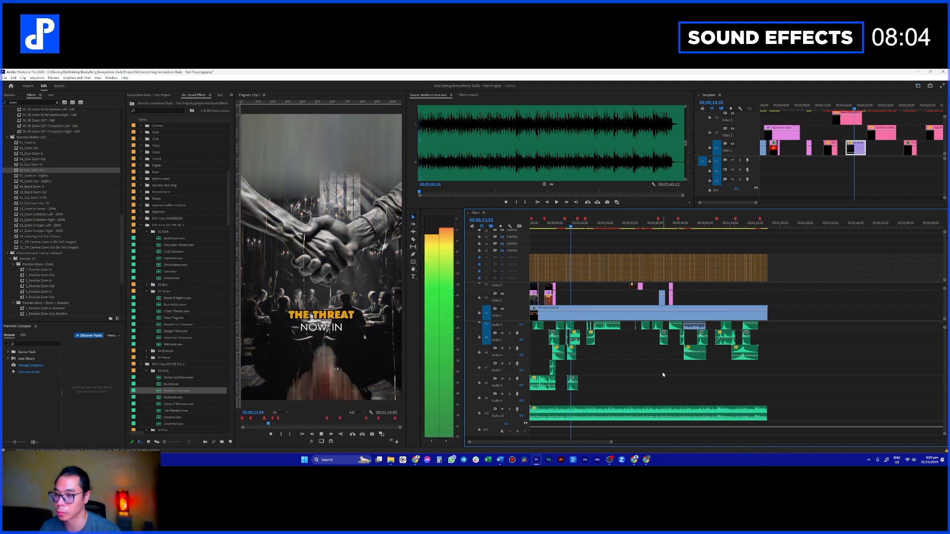
{"action": "scroll", "coordinate": [595, 364], "scroll_direction": "up", "scroll_amount": 1}
{"action": "scroll", "coordinate": [594, 363], "scroll_direction": "up", "scroll_amount": 1}
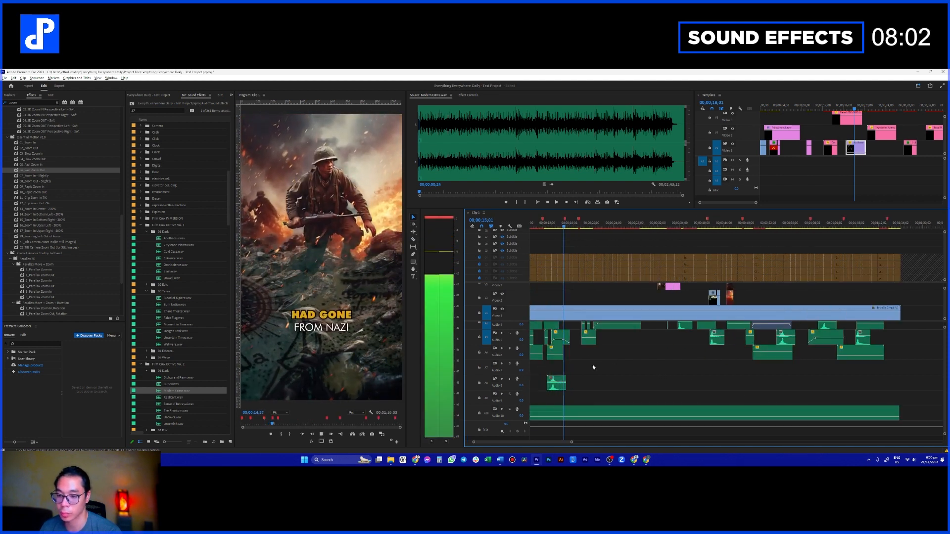
{"action": "scroll", "coordinate": [509, 354], "scroll_direction": "down", "scroll_amount": 3}
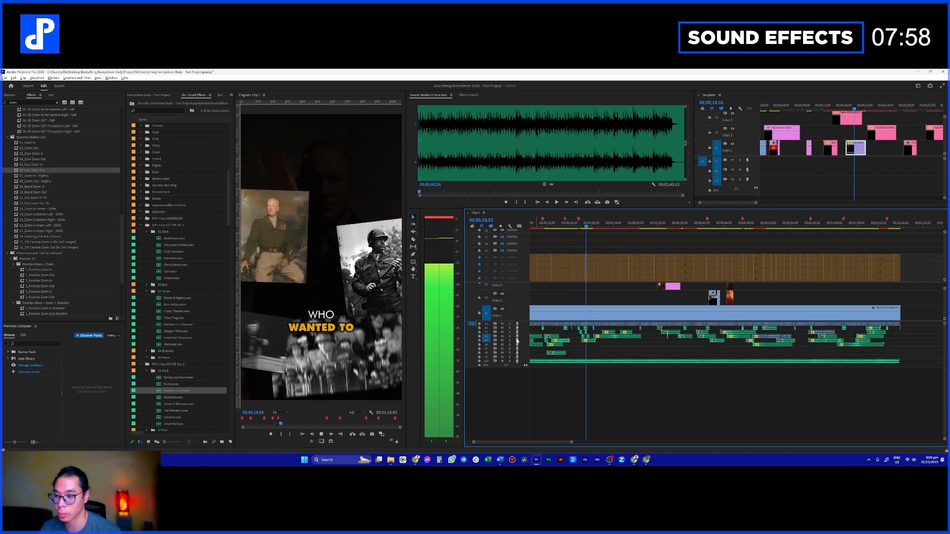
{"action": "scroll", "coordinate": [590, 345], "scroll_direction": "down", "scroll_amount": 2}
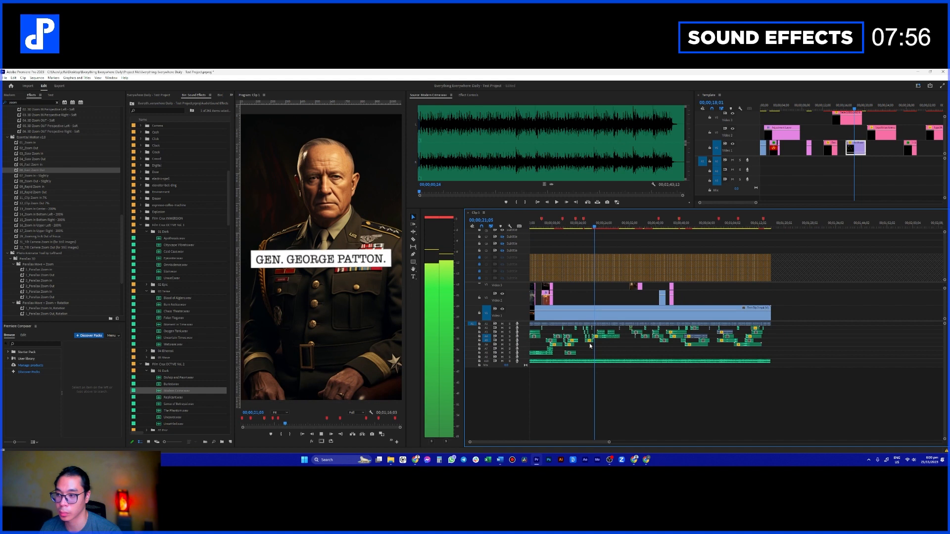
{"action": "scroll", "coordinate": [520, 342], "scroll_direction": "up", "scroll_amount": 3}
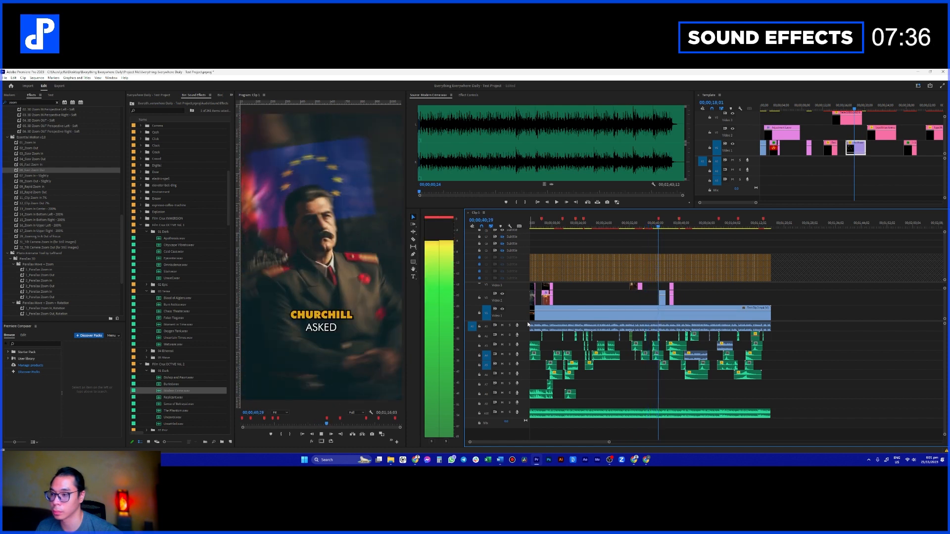
- Replay the Joseph Stalin scene up to the British Chiefs of Staff scene to check the sound
{"action": "left_click", "coordinate": [528, 325]}
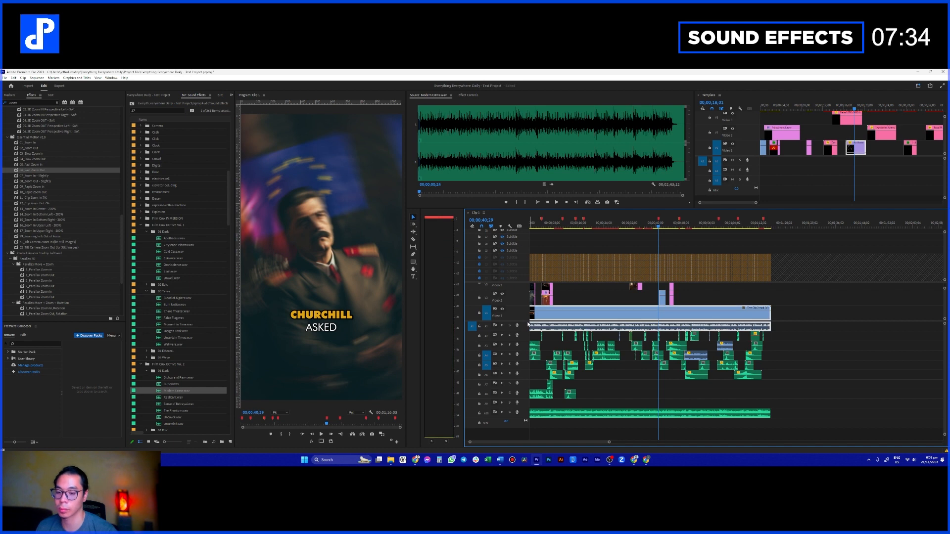
{"action": "scroll", "coordinate": [679, 375], "scroll_direction": "up", "scroll_amount": 5}
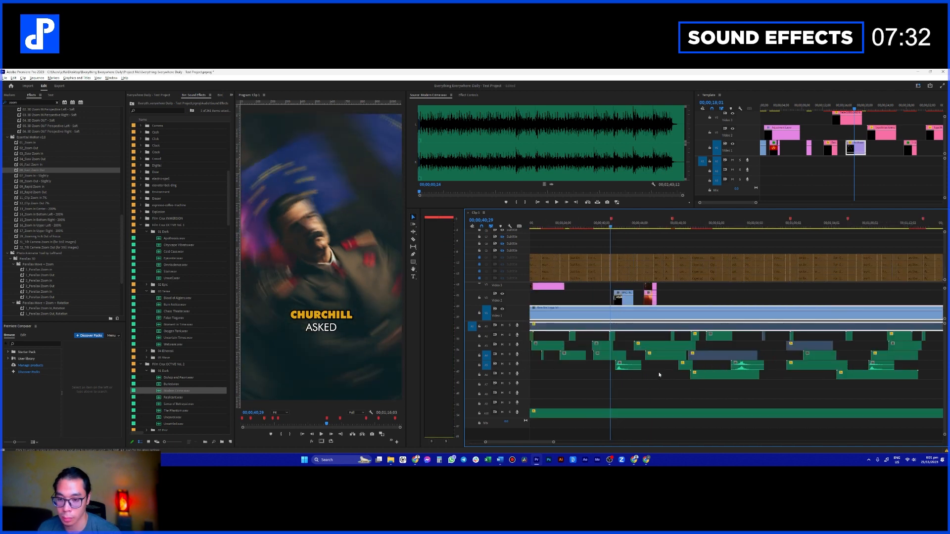
{"action": "left_click", "coordinate": [581, 226]}
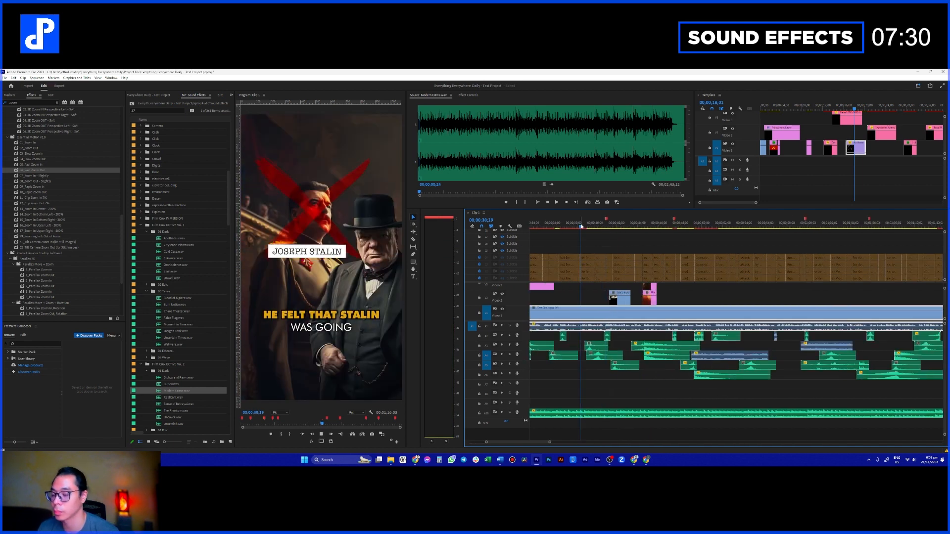
{"action": "key", "text": "space"}
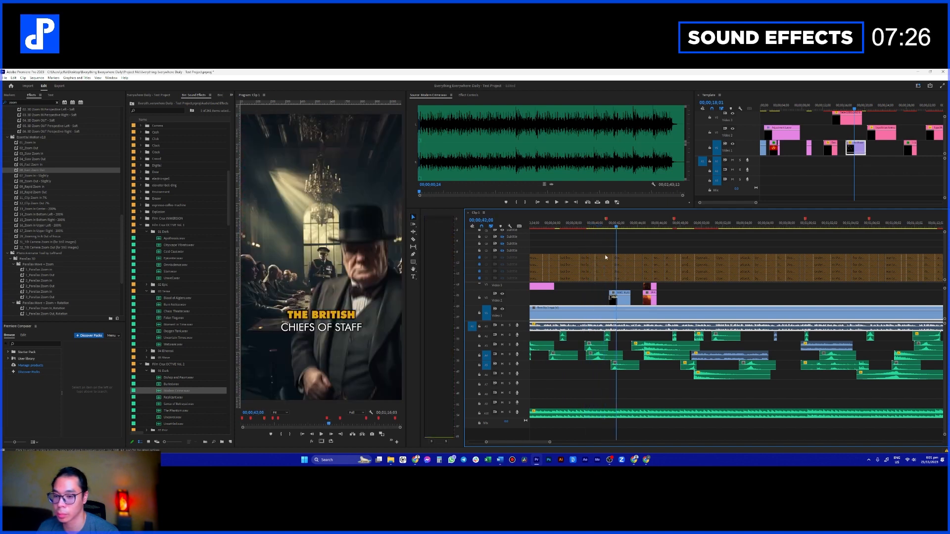
- Shrink the video track heights, and play from the Churchill caption through the Cambridge Five title to the Needless title
{"action": "scroll", "coordinate": [627, 299], "scroll_direction": "up", "scroll_amount": 3}
{"action": "scroll", "coordinate": [514, 287], "scroll_direction": "down", "scroll_amount": 3}
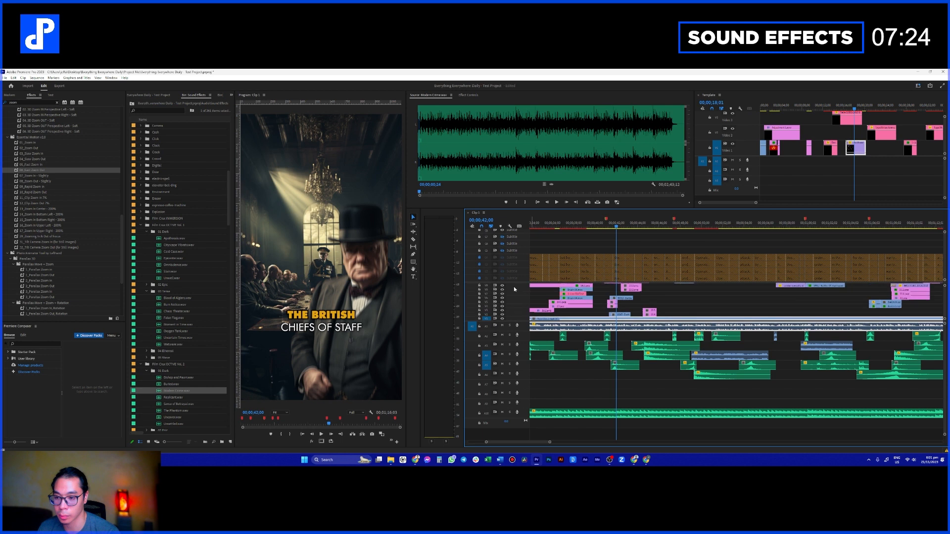
{"action": "left_click", "coordinate": [519, 227]}
{"action": "left_click", "coordinate": [532, 243]}
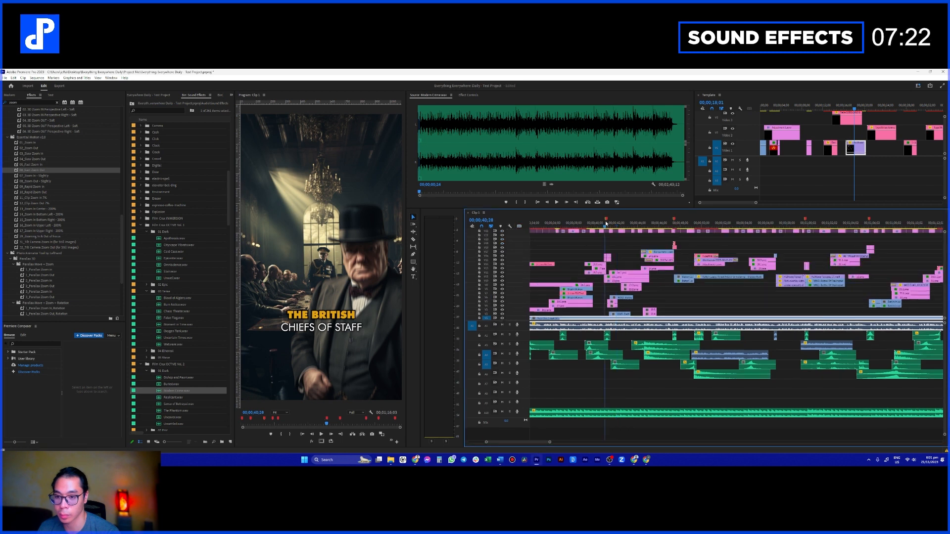
{"action": "left_click", "coordinate": [608, 226]}
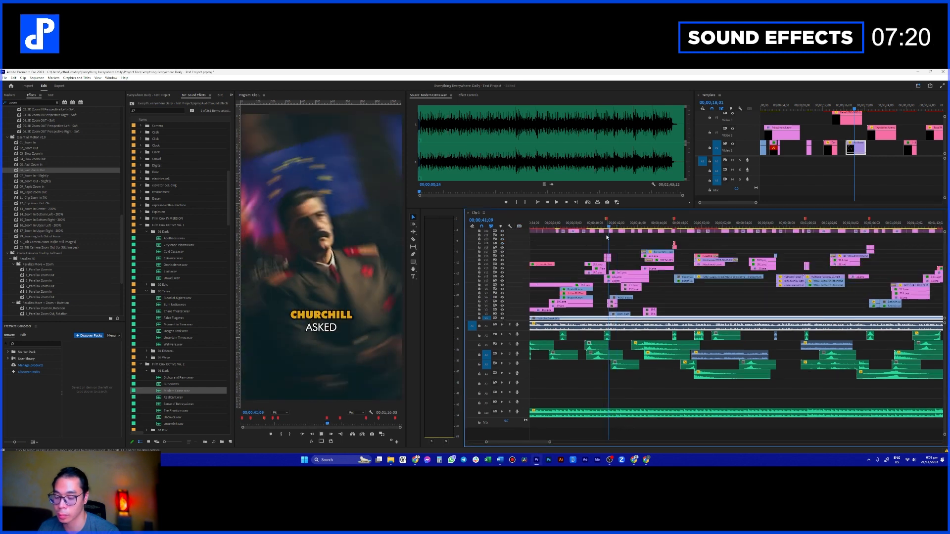
{"action": "key", "text": "space"}
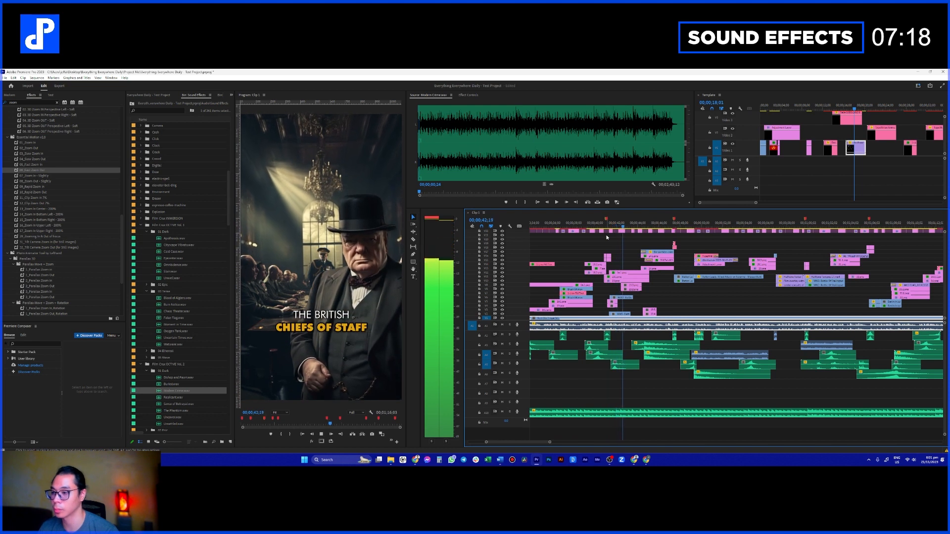
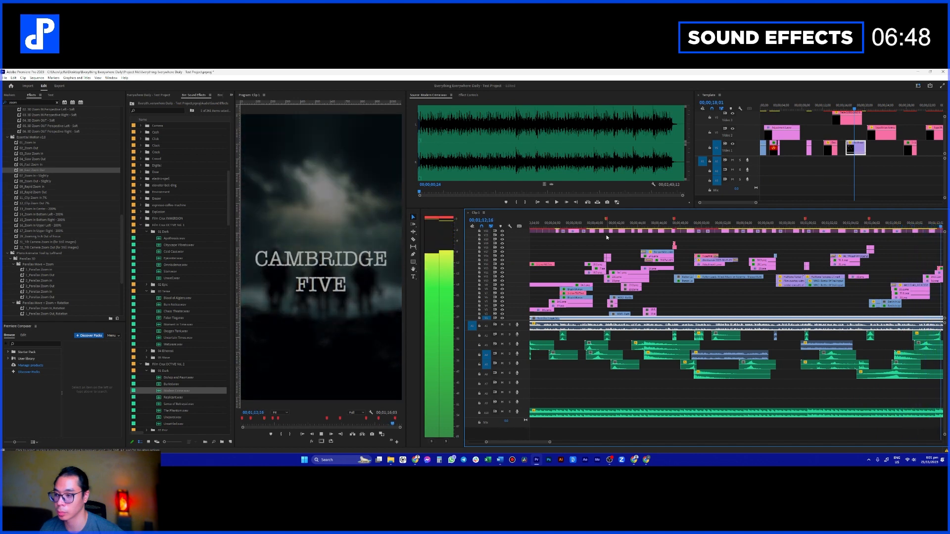
{"action": "key", "text": "space"}
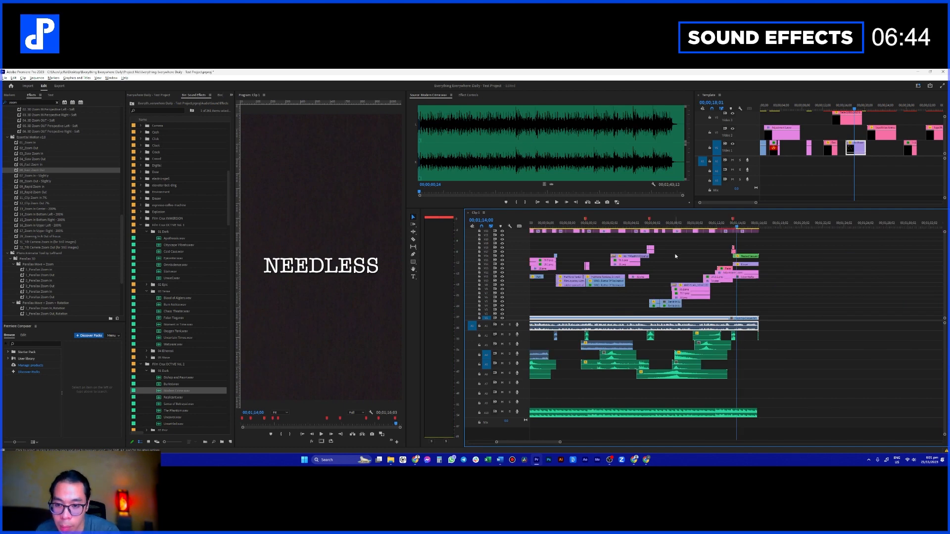
- Place the project's adjustment layer above the image clips at the start of the sequence
{"action": "key", "text": "minus"}
{"action": "key", "text": "minus"}
{"action": "scroll", "coordinate": [553, 268], "scroll_direction": "left", "scroll_amount": 4}
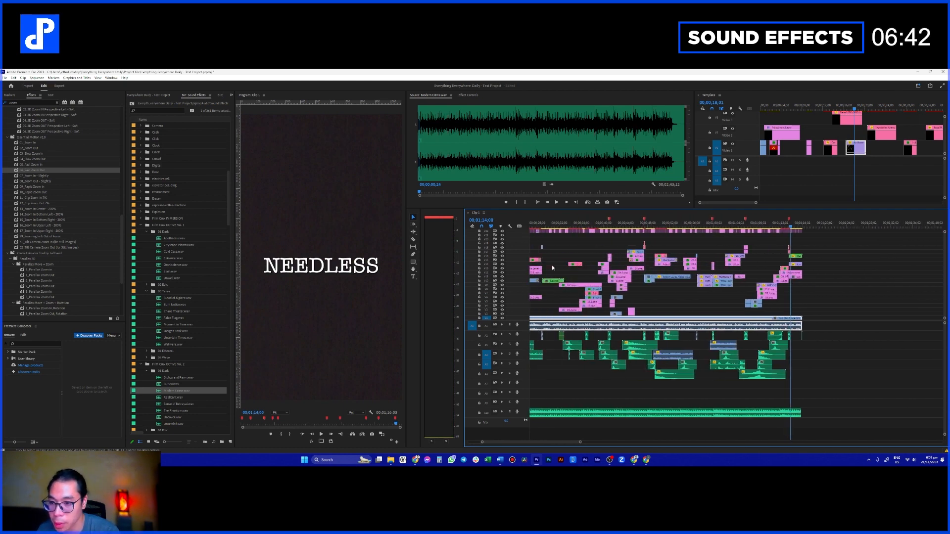
{"action": "key", "text": "minus"}
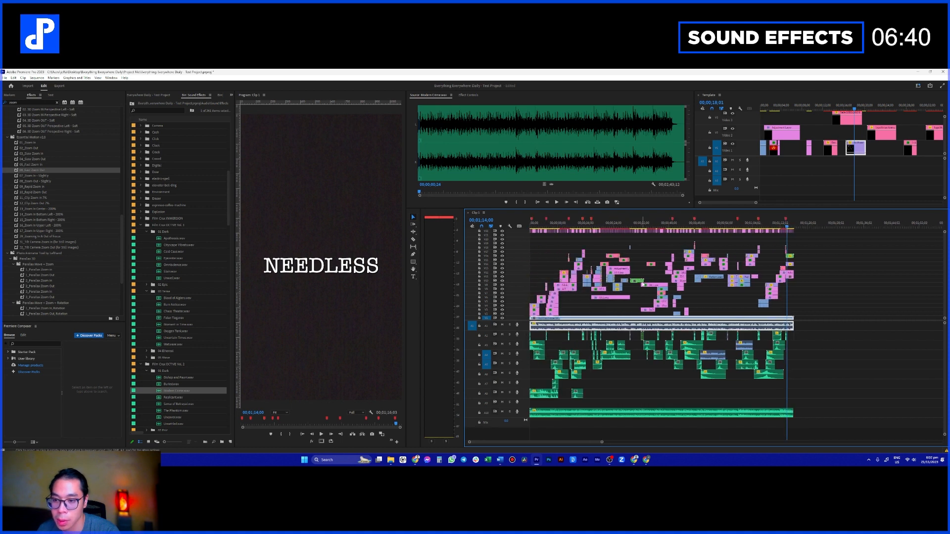
{"action": "left_click", "coordinate": [232, 95]}
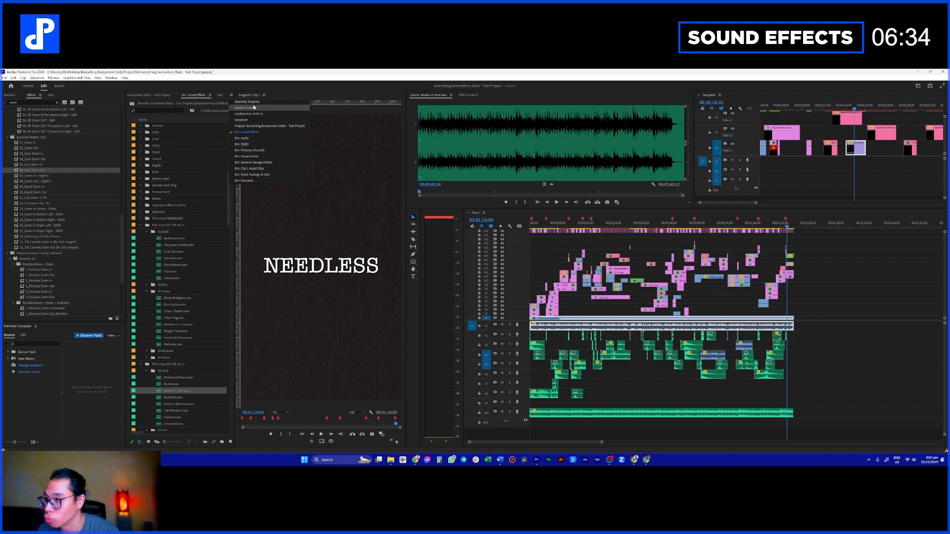
{"action": "left_click", "coordinate": [261, 126]}
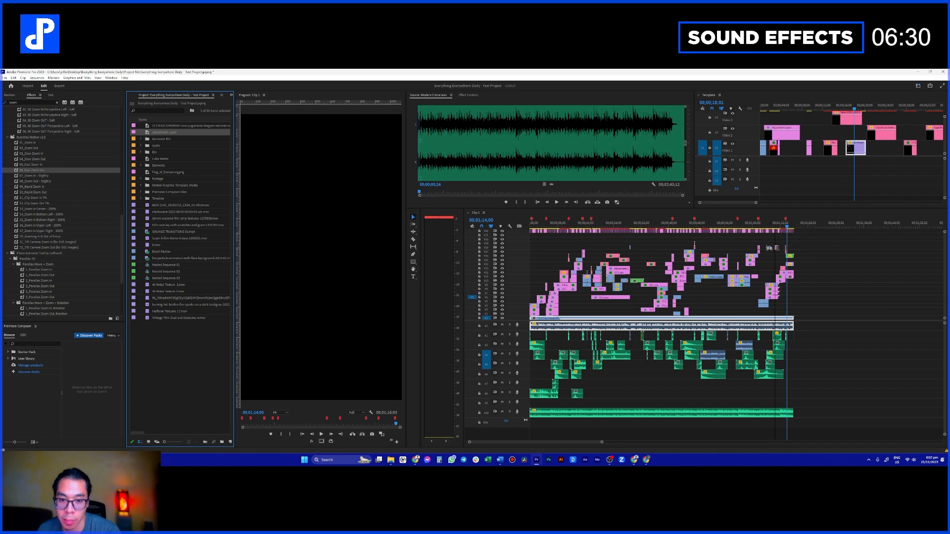
{"action": "left_click", "coordinate": [531, 242]}
- Extend the adjustment layer on the track beneath the captions so it covers the opening soldier shot
{"action": "scroll", "coordinate": [537, 250], "scroll_direction": "up", "scroll_amount": 5}
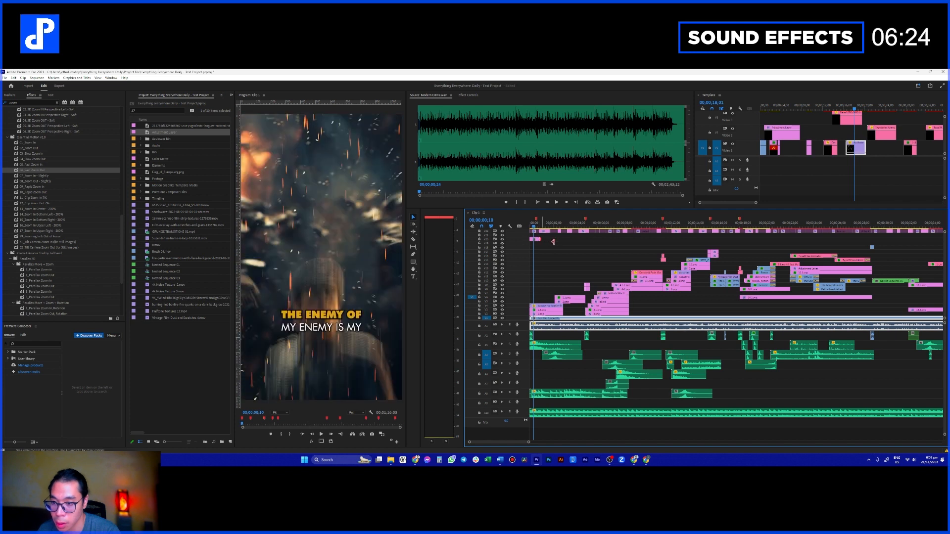
{"action": "left_click", "coordinate": [545, 240]}
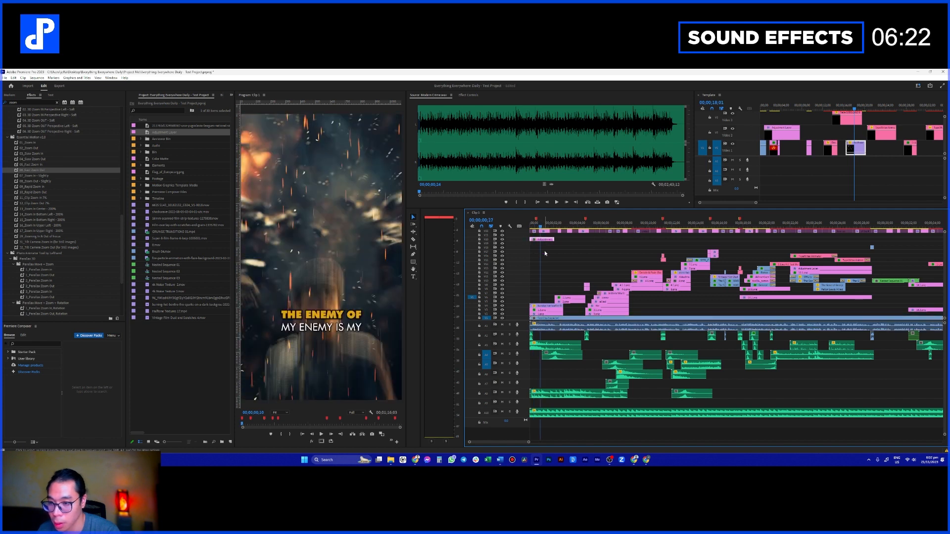
{"action": "scroll", "coordinate": [544, 248], "scroll_direction": "up", "scroll_amount": 3}
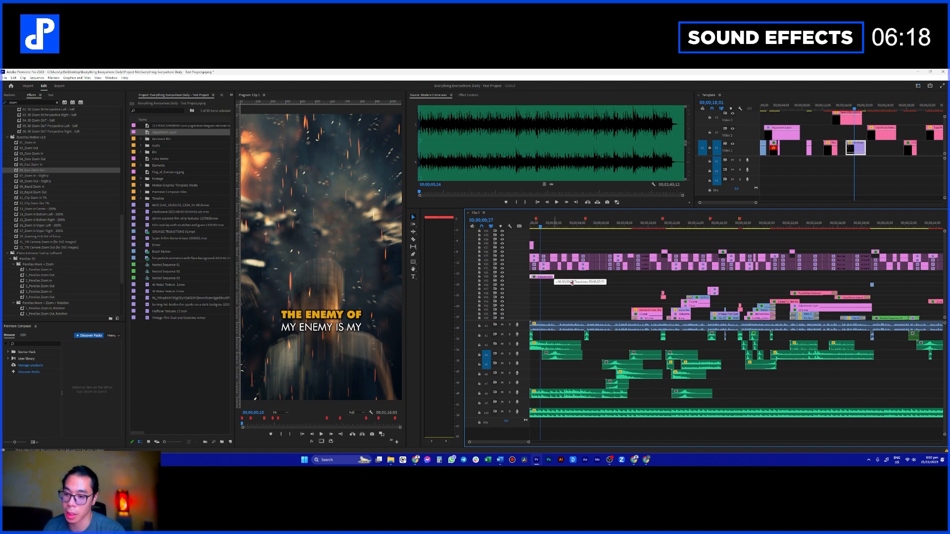
{"action": "left_click_drag", "start_coordinate": [572, 283], "coordinate": [572, 282]}
{"action": "scroll", "coordinate": [559, 289], "scroll_direction": "down", "scroll_amount": 2}
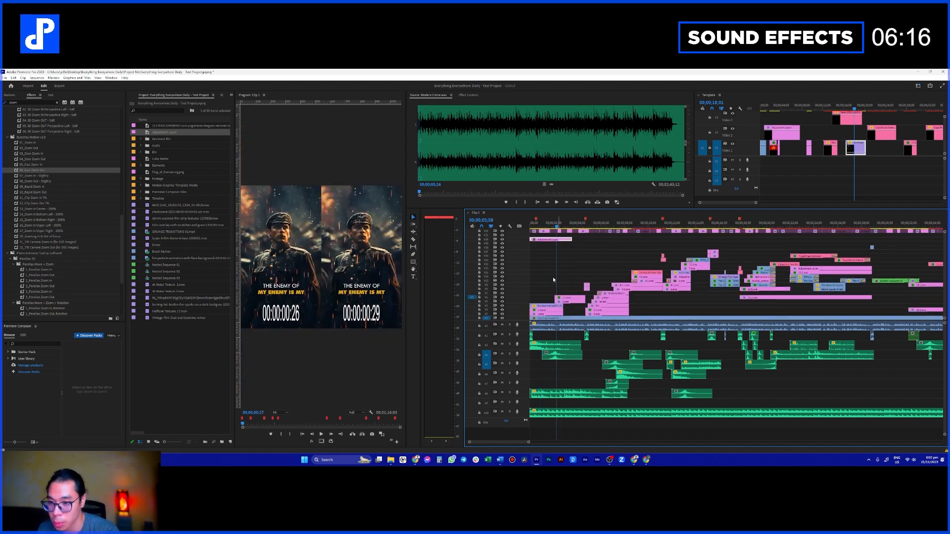
- Raise the adjustment layer's saturation and slightly lower its exposure in Lumetri Color's Basic Correction
{"action": "left_click", "coordinate": [230, 96]}
{"action": "left_click", "coordinate": [258, 107]}
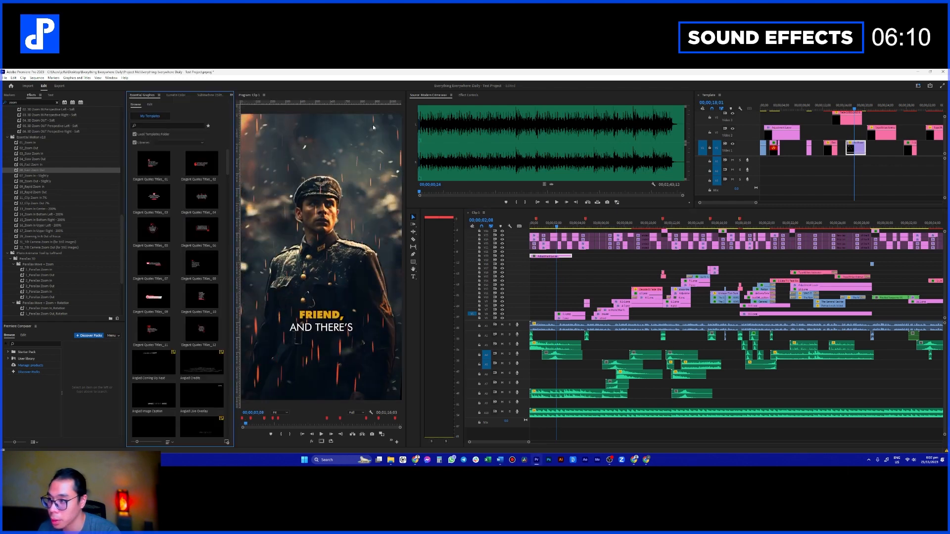
{"action": "left_click", "coordinate": [175, 94]}
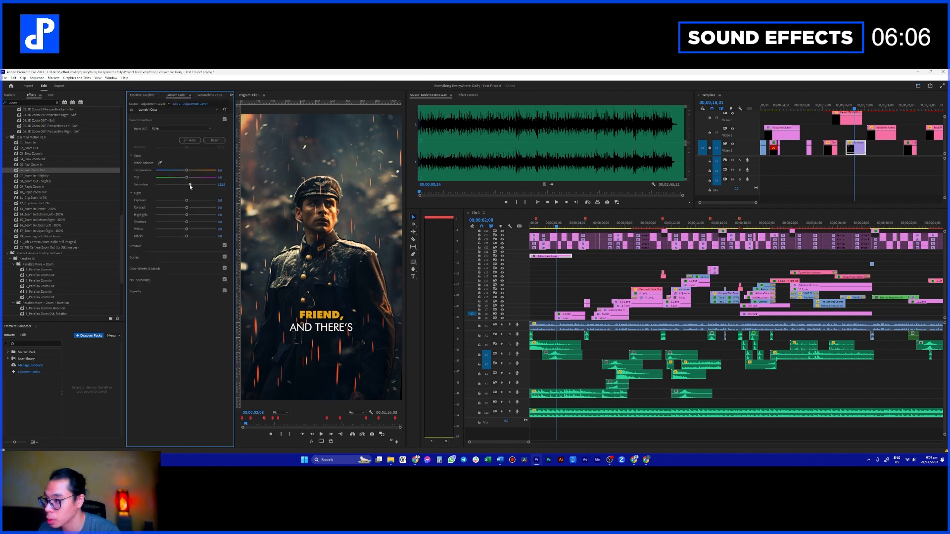
{"action": "left_click_drag", "start_coordinate": [191, 185], "coordinate": [191, 185]}
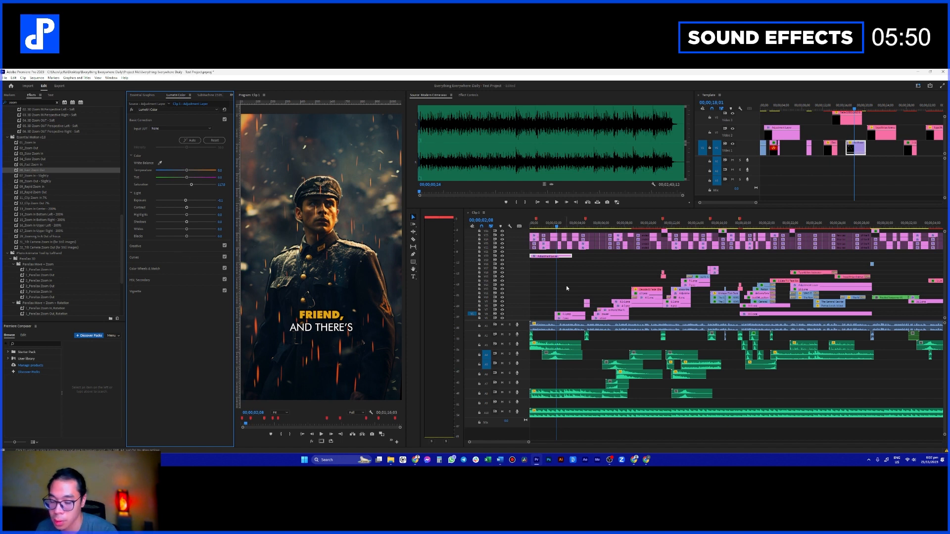
- Inspect the effects applied to the opening soldier clip
{"action": "scroll", "coordinate": [565, 285], "scroll_direction": "down", "scroll_amount": 2}
{"action": "left_click", "coordinate": [553, 308]}
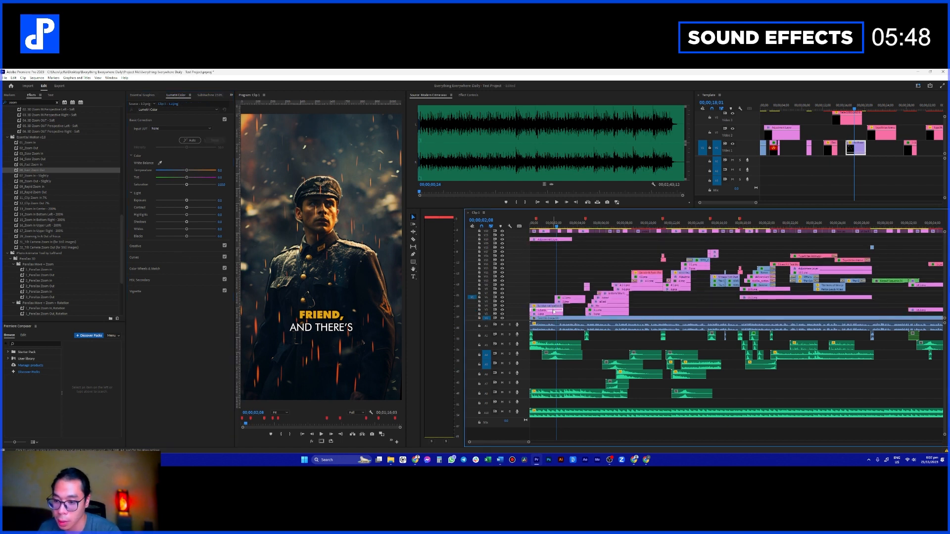
{"action": "left_click", "coordinate": [469, 95]}
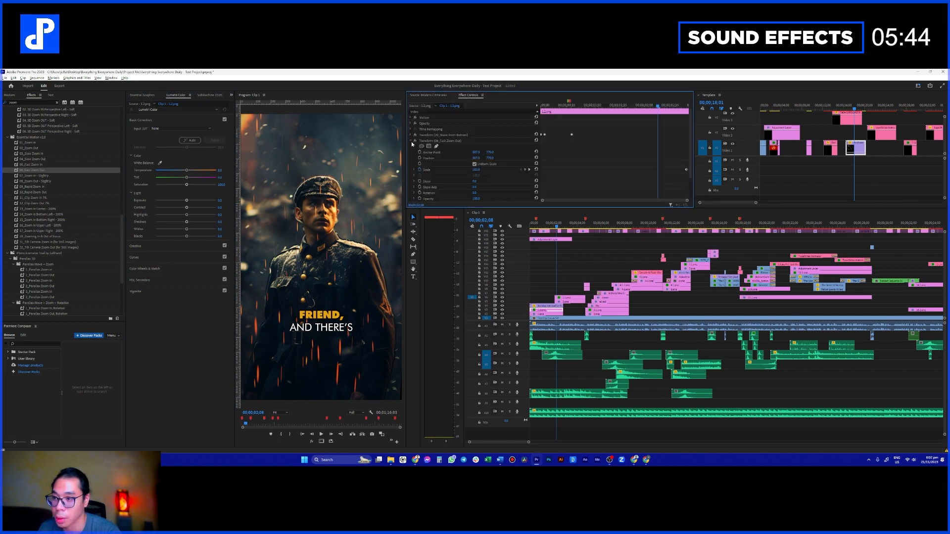
- Look through the adjustment layer's Lumetri Color sections and raise its vibrance in the Creative section
{"action": "left_click", "coordinate": [560, 240]}
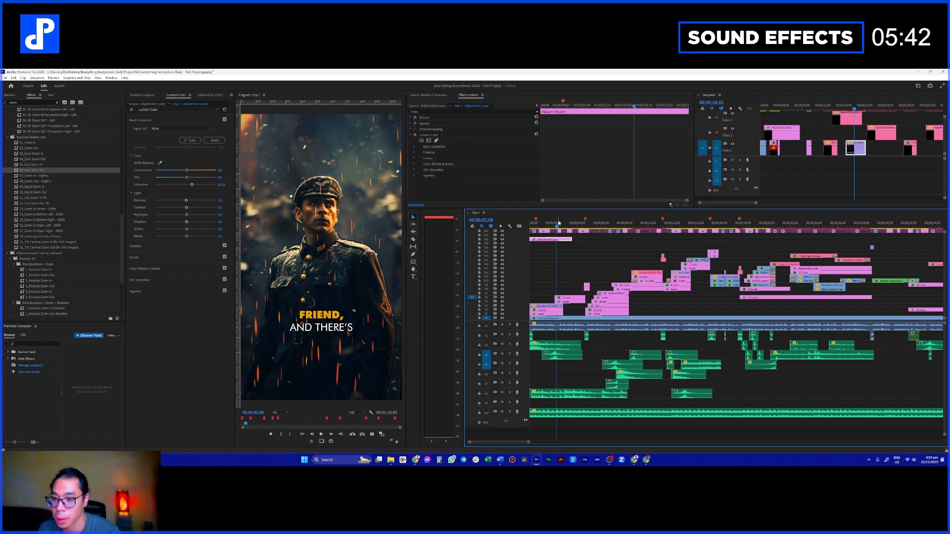
{"action": "left_click", "coordinate": [149, 257]}
{"action": "left_click", "coordinate": [153, 260]}
{"action": "left_click", "coordinate": [154, 253]}
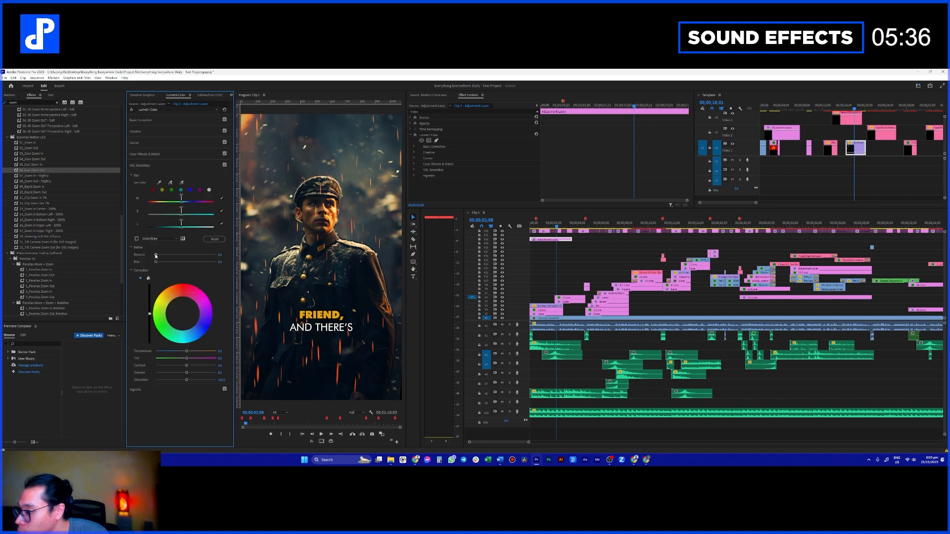
{"action": "left_click", "coordinate": [162, 154]}
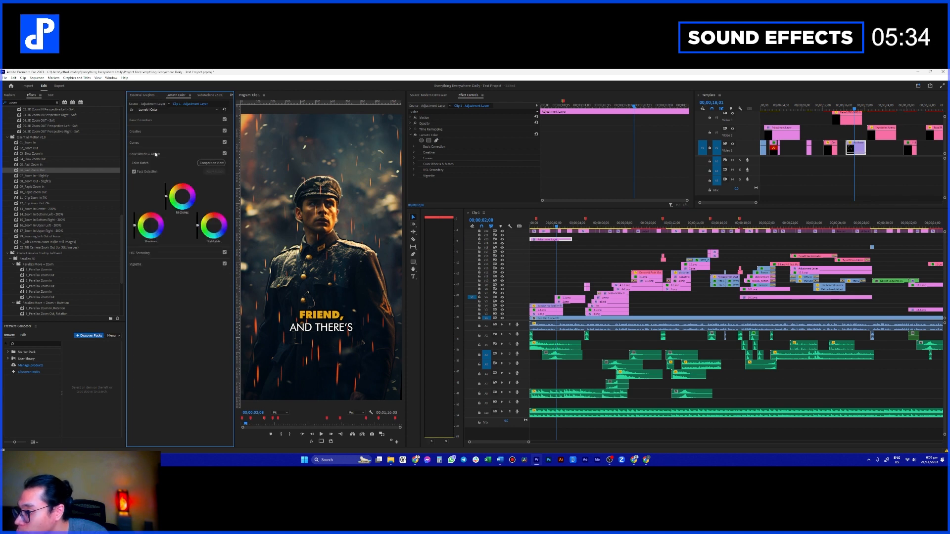
{"action": "left_click", "coordinate": [157, 144]}
{"action": "left_click", "coordinate": [155, 133]}
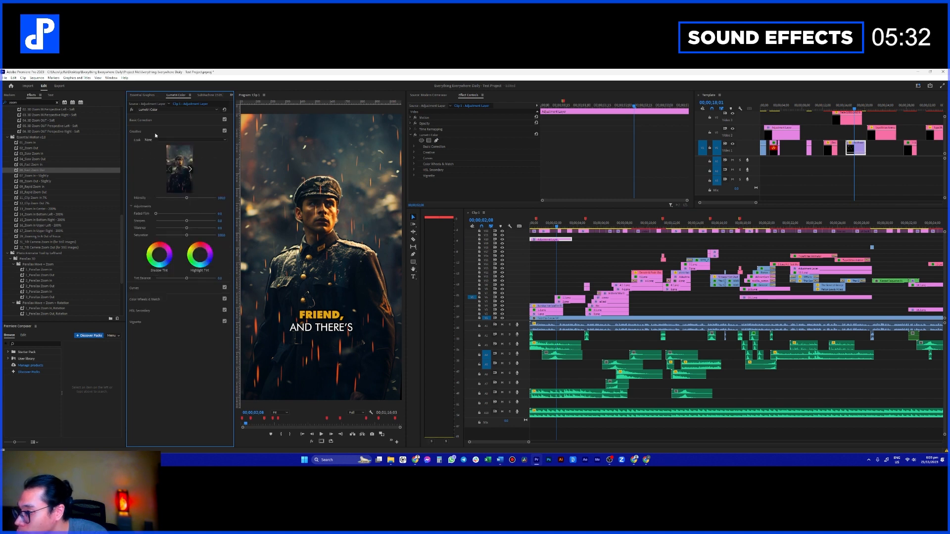
{"action": "left_click_drag", "start_coordinate": [187, 228], "coordinate": [190, 229]}
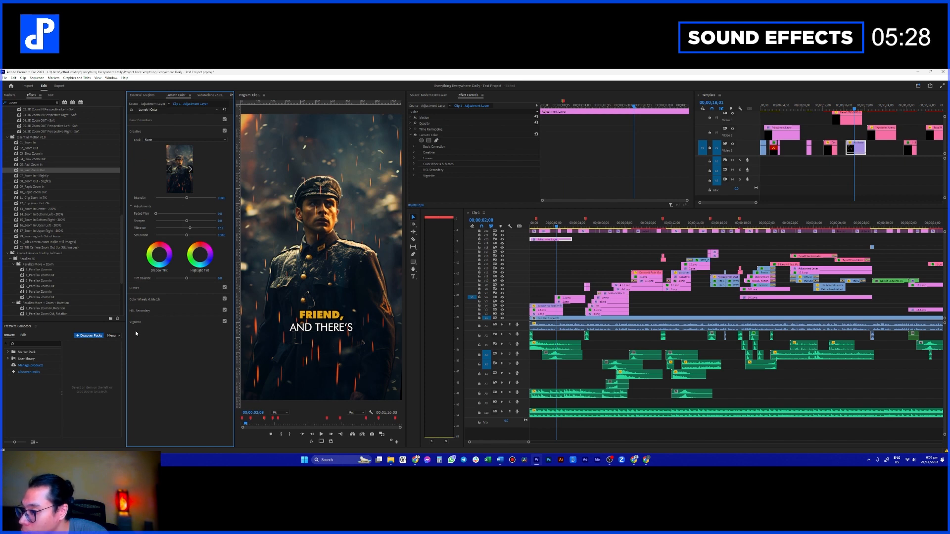
- Add a slight dark vignette to the adjustment layer by lowering its Vignette amount in Lumetri Color
{"action": "left_click", "coordinate": [147, 322]}
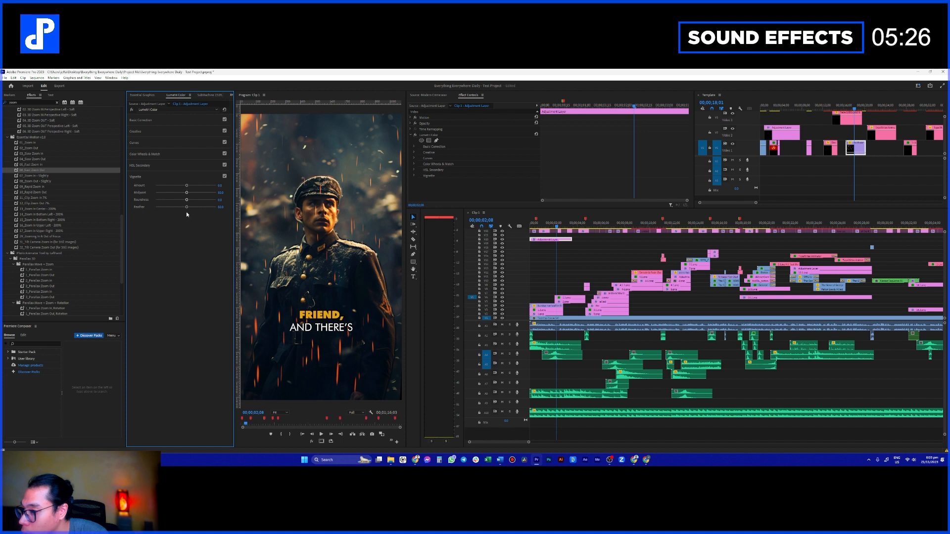
{"action": "left_click_drag", "start_coordinate": [187, 187], "coordinate": [181, 188]}
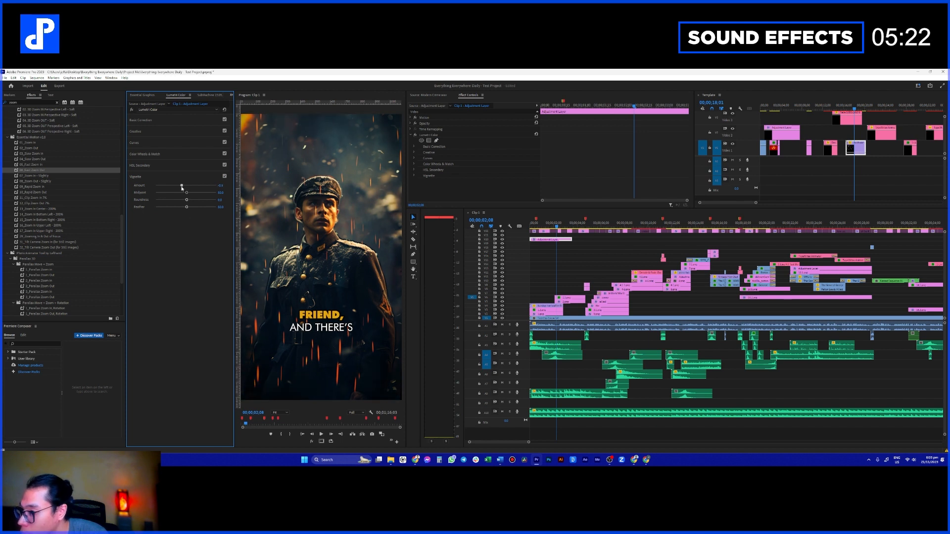
- Extend the adjustment layer to the end of the sequence so the grade covers all the footage
{"action": "scroll", "coordinate": [554, 244], "scroll_direction": "down", "scroll_amount": 3}
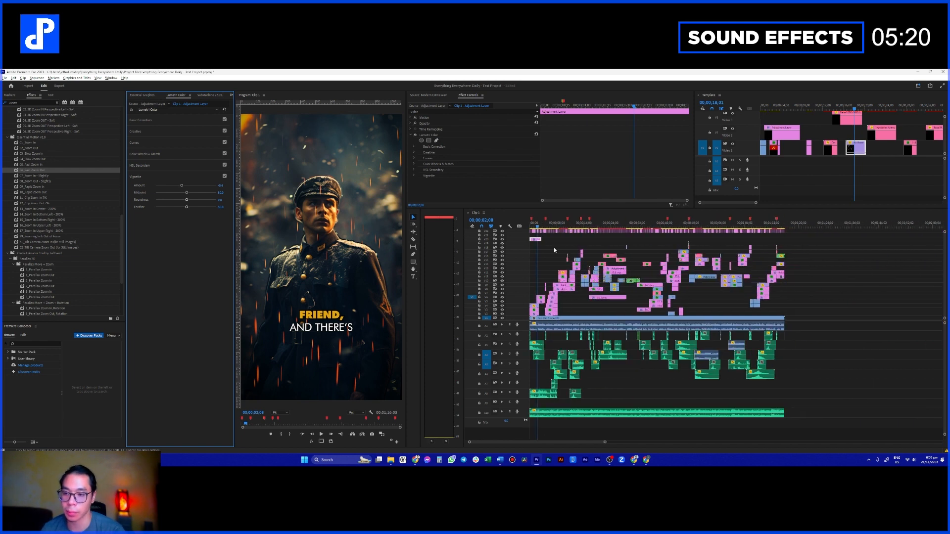
{"action": "left_click_drag", "start_coordinate": [546, 239], "coordinate": [779, 240]}
{"action": "scroll", "coordinate": [767, 241], "scroll_direction": "up", "scroll_amount": 6}
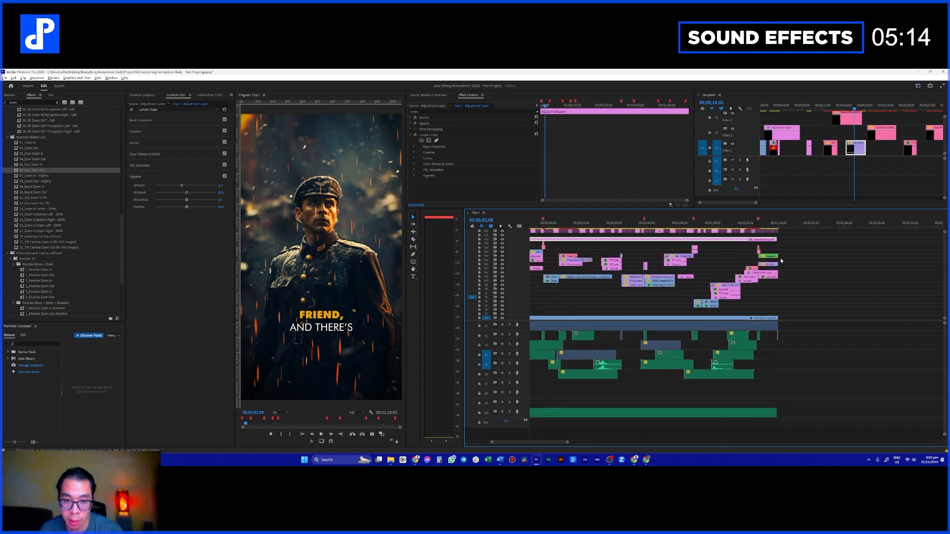
{"action": "scroll", "coordinate": [766, 252], "scroll_direction": "up", "scroll_amount": 2}
{"action": "left_click_drag", "start_coordinate": [768, 240], "coordinate": [774, 240]}
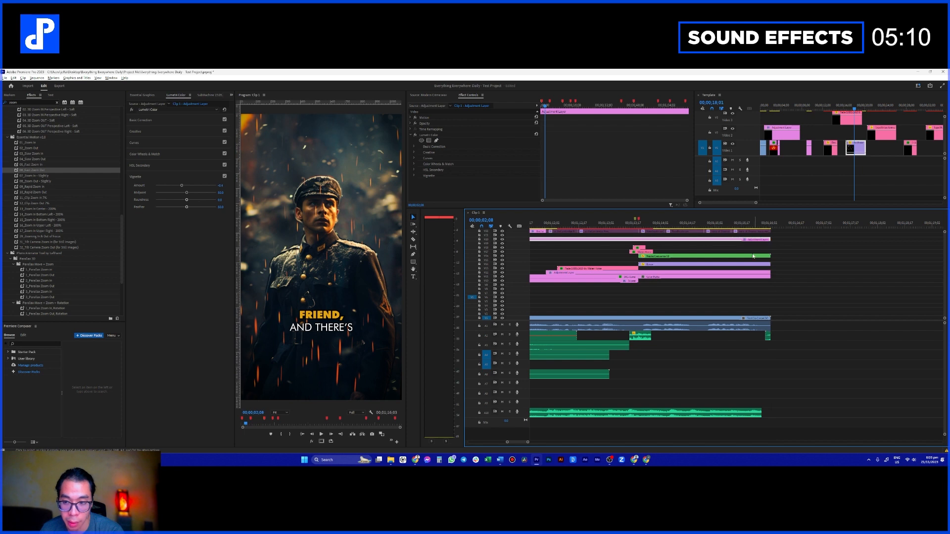
{"action": "scroll", "coordinate": [644, 257], "scroll_direction": "down", "scroll_amount": 10}
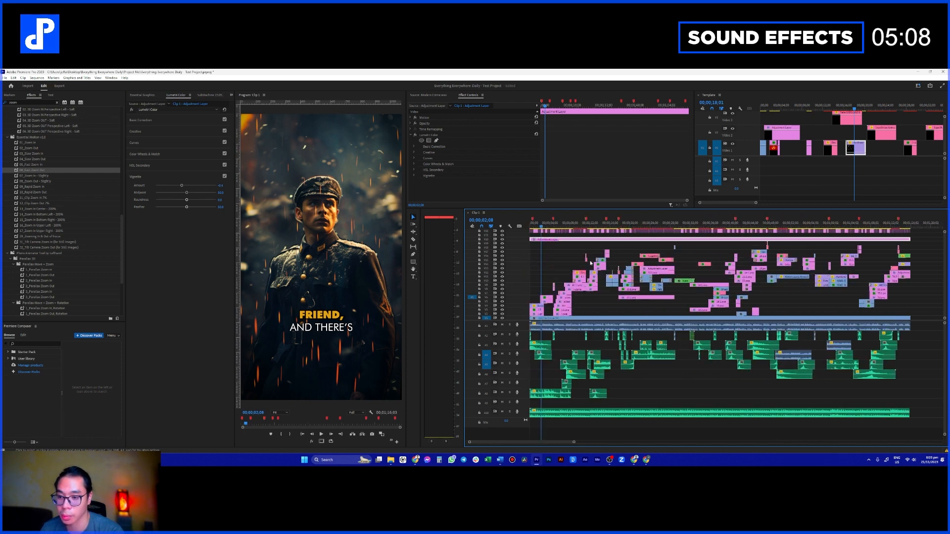
- Toggle the adjustment layer off and on again to compare the footage before and after the grade
{"action": "left_click", "coordinate": [568, 259]}
{"action": "left_click", "coordinate": [562, 223]}
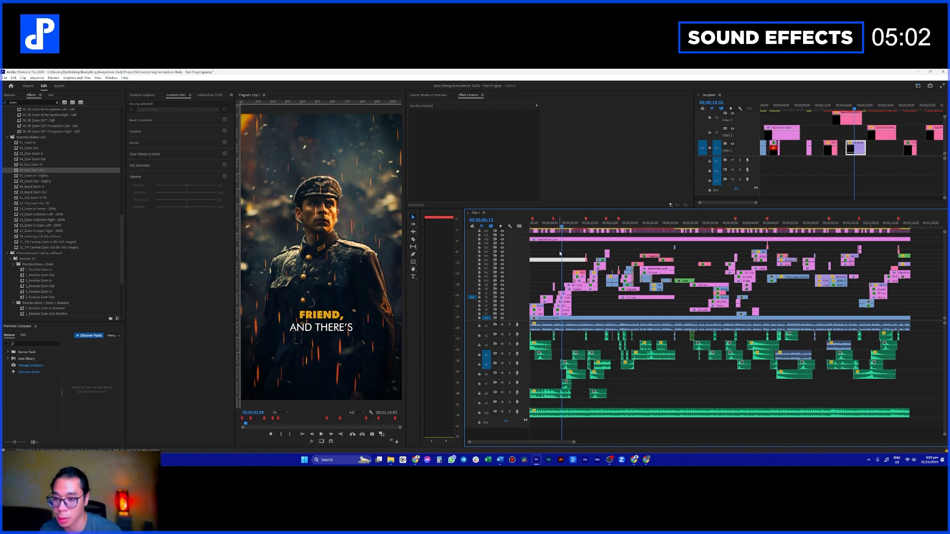
{"action": "left_click", "coordinate": [572, 242]}
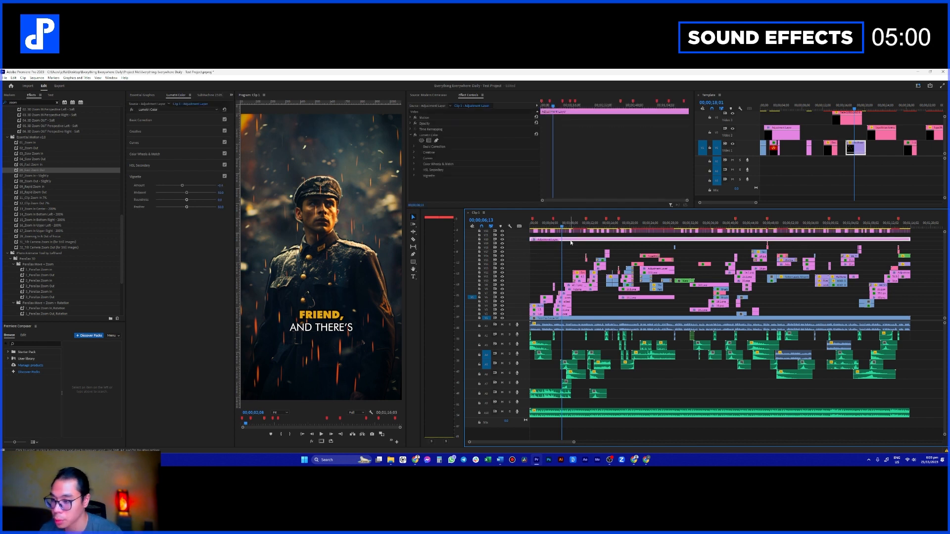
{"action": "key", "text": "shift+e"}
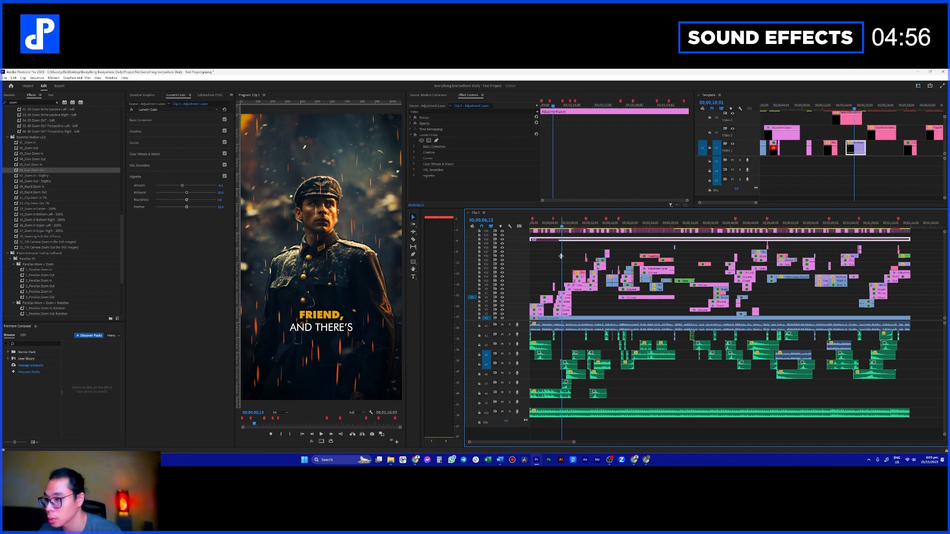
{"action": "key", "text": "shift+e"}
- Select the opening soldier cutout clip, save the project and switch to the Midjourney PSD in Photoshop
{"action": "scroll", "coordinate": [570, 268], "scroll_direction": "up", "scroll_amount": 6}
{"action": "left_click", "coordinate": [575, 223]}
{"action": "left_click", "coordinate": [574, 312]}
{"action": "key", "text": "ctrl+s"}
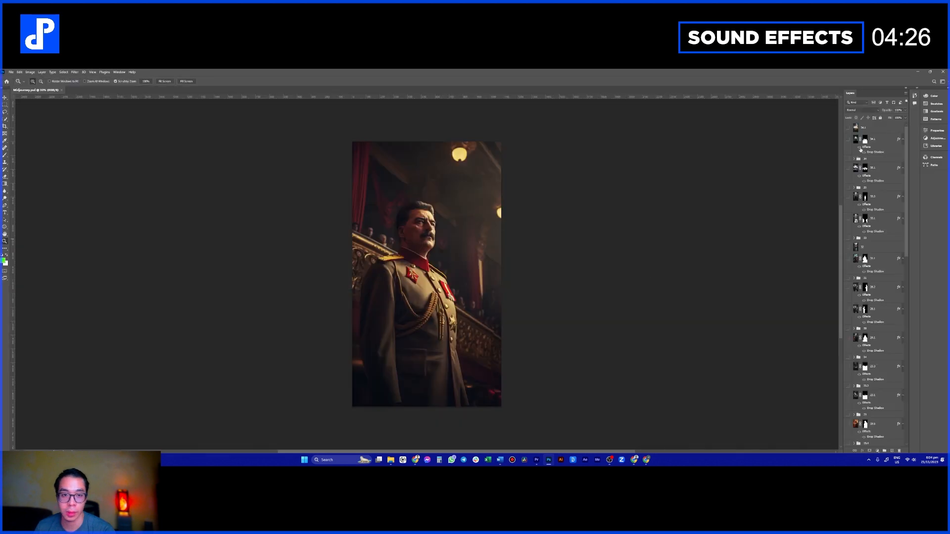
- Hide the other image layers so only the soldier cutout is shown on the white background
{"action": "left_click_drag", "start_coordinate": [849, 136], "coordinate": [847, 302]}
{"action": "left_click_drag", "start_coordinate": [846, 415], "coordinate": [847, 431]}
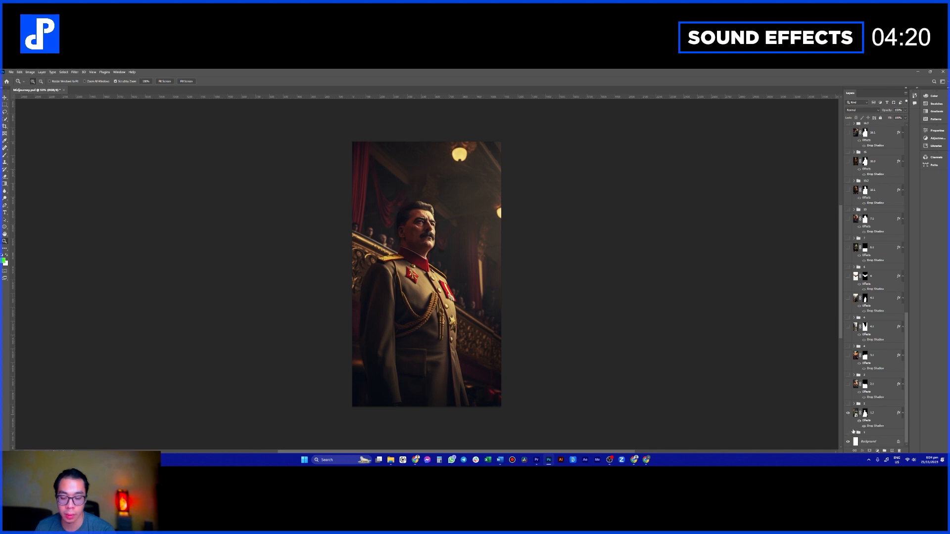
{"action": "scroll", "coordinate": [862, 291], "scroll_direction": "up", "scroll_amount": 15}
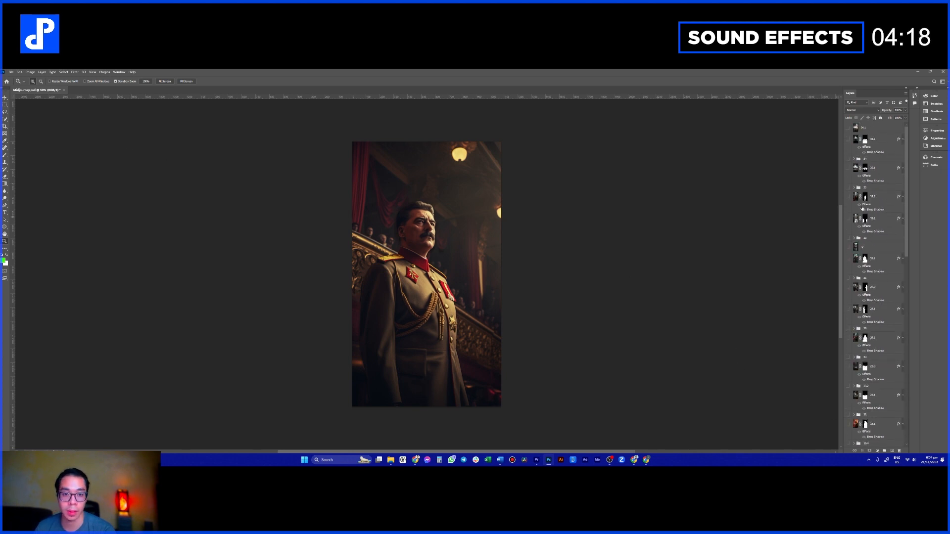
{"action": "left_click", "coordinate": [848, 302]}
{"action": "scroll", "coordinate": [865, 331], "scroll_direction": "down", "scroll_amount": 10}
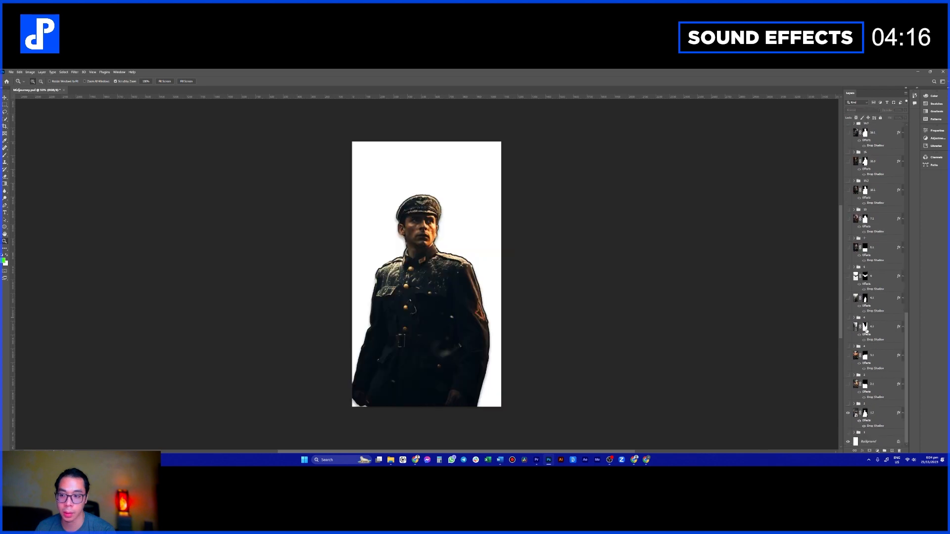
{"action": "left_click", "coordinate": [849, 413]}
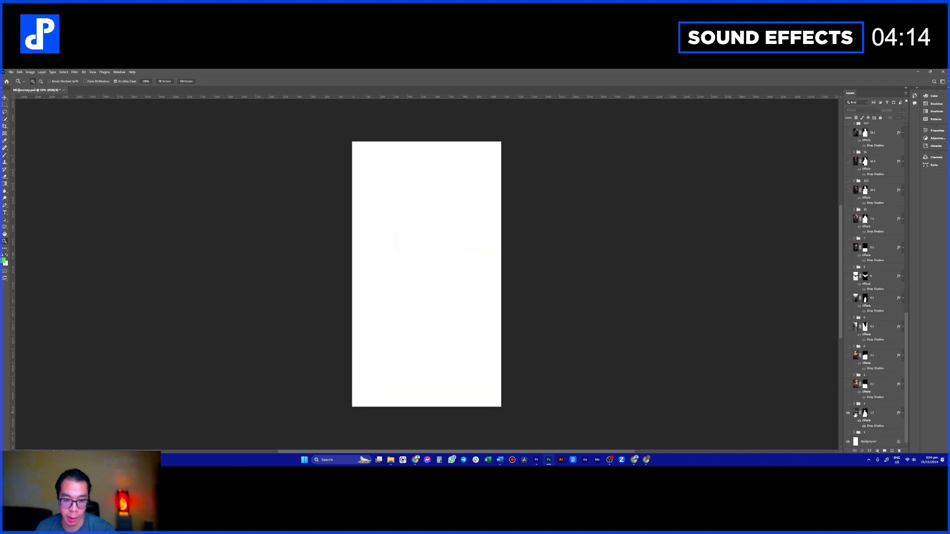
{"action": "left_click", "coordinate": [849, 413]}
- Replace the soldier cutout's layer mask with one made from a tighter selection that trims the dark edge fringe
{"action": "left_click", "coordinate": [874, 411]}
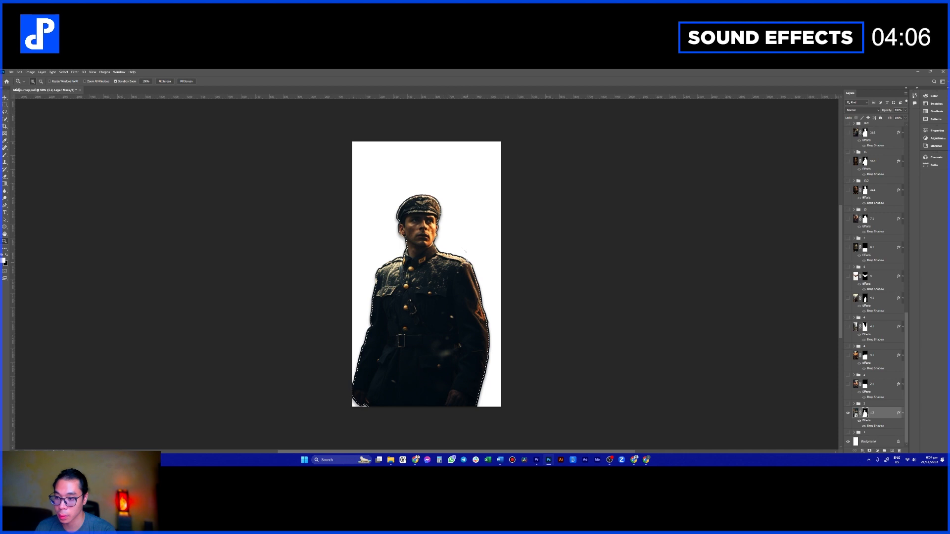
{"action": "left_click", "coordinate": [462, 251]}
{"action": "key", "text": "w"}
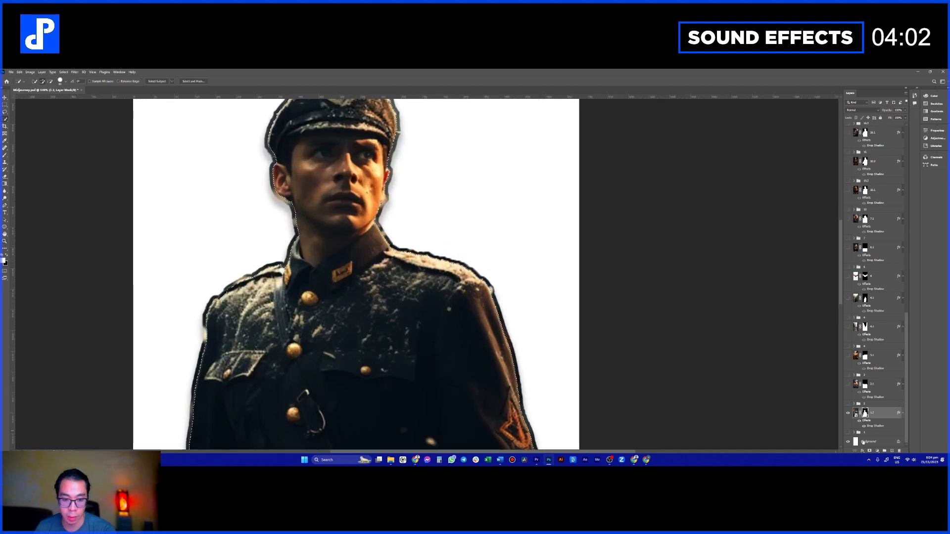
{"action": "left_click", "coordinate": [870, 450]}
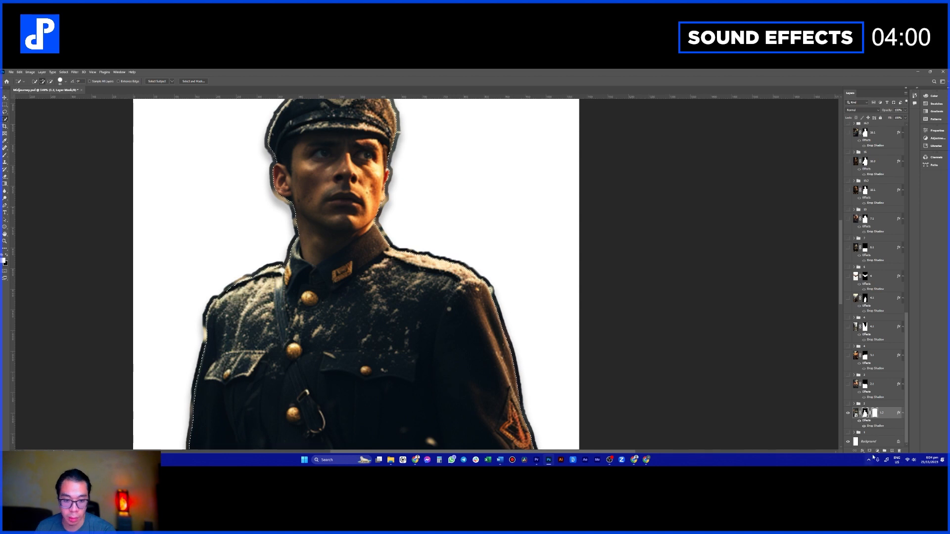
{"action": "right_click", "coordinate": [866, 418]}
{"action": "left_click", "coordinate": [885, 375]}
{"action": "left_click", "coordinate": [869, 451]}
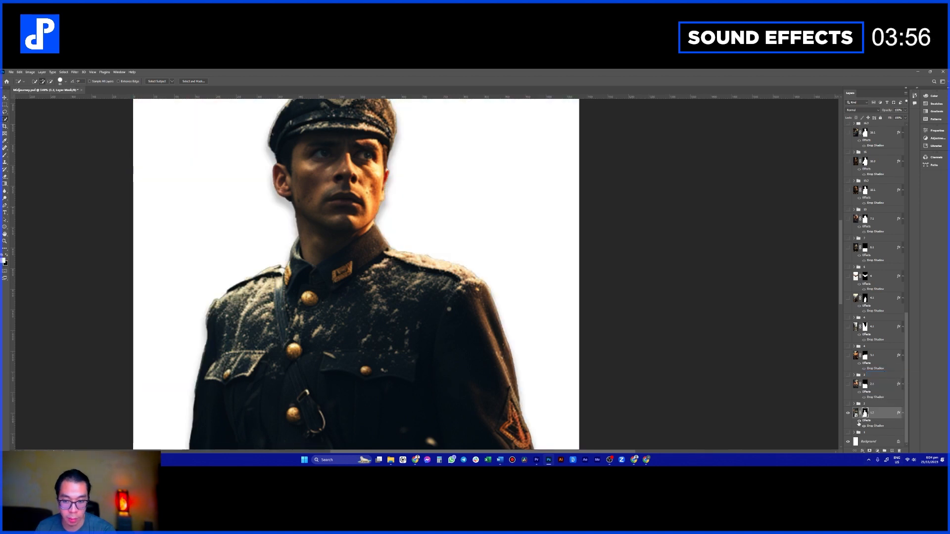
- Export the refined soldier cutout layer as a PNG over the existing image file
{"action": "key", "text": "z"}
{"action": "left_click", "coordinate": [496, 283], "text": "alt"}
{"action": "left_click", "coordinate": [496, 283], "text": "alt"}
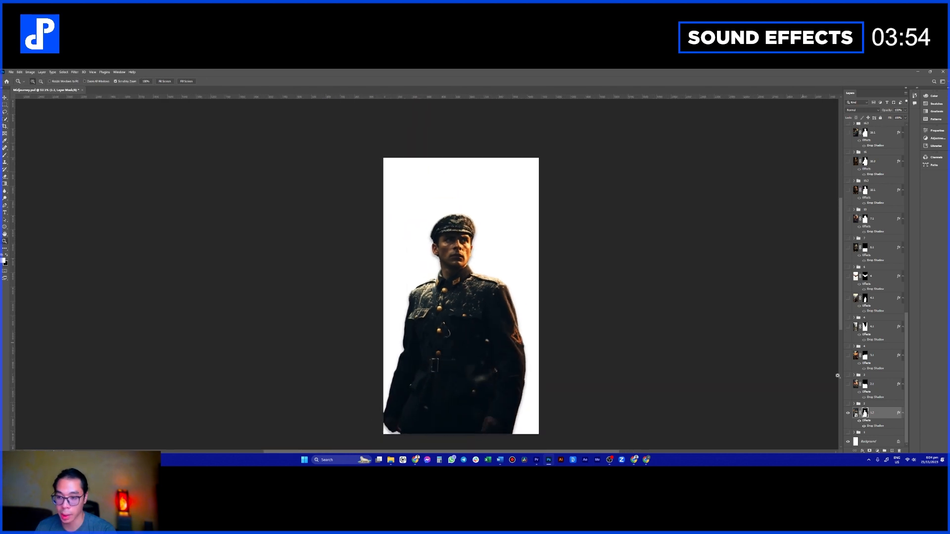
{"action": "right_click", "coordinate": [891, 415]}
{"action": "left_click", "coordinate": [891, 195]}
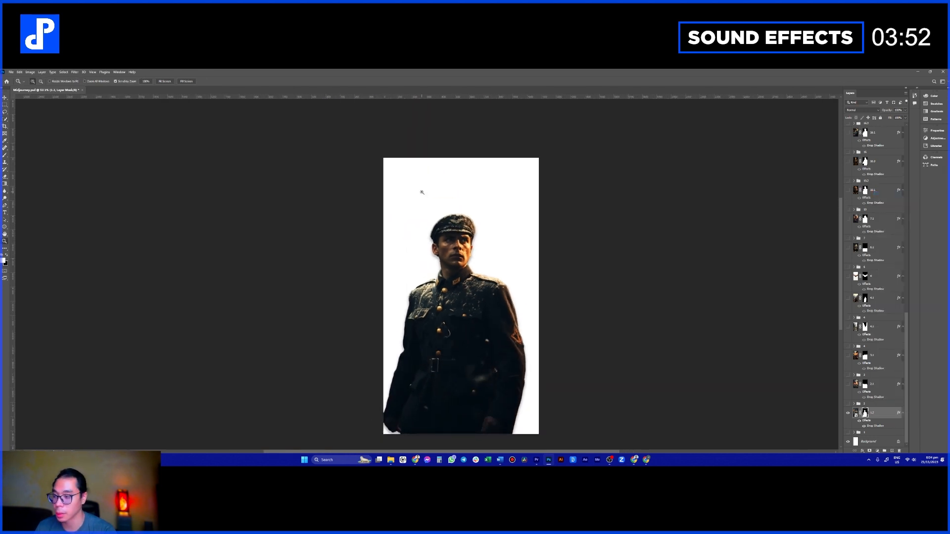
{"action": "left_click", "coordinate": [284, 258]}
{"action": "left_click", "coordinate": [488, 264]}
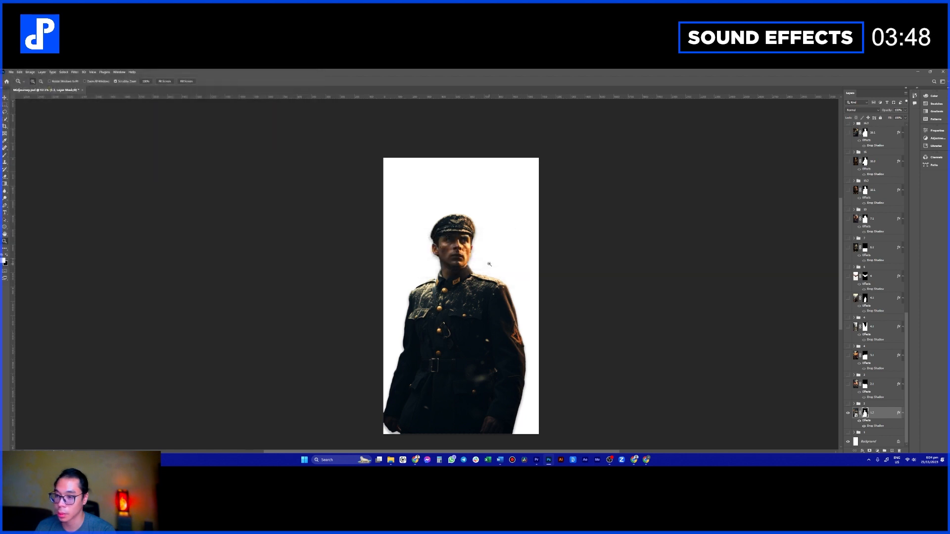
- Close Photoshop, saving the changes to the Midjourney PSD
{"action": "left_click", "coordinate": [944, 72]}
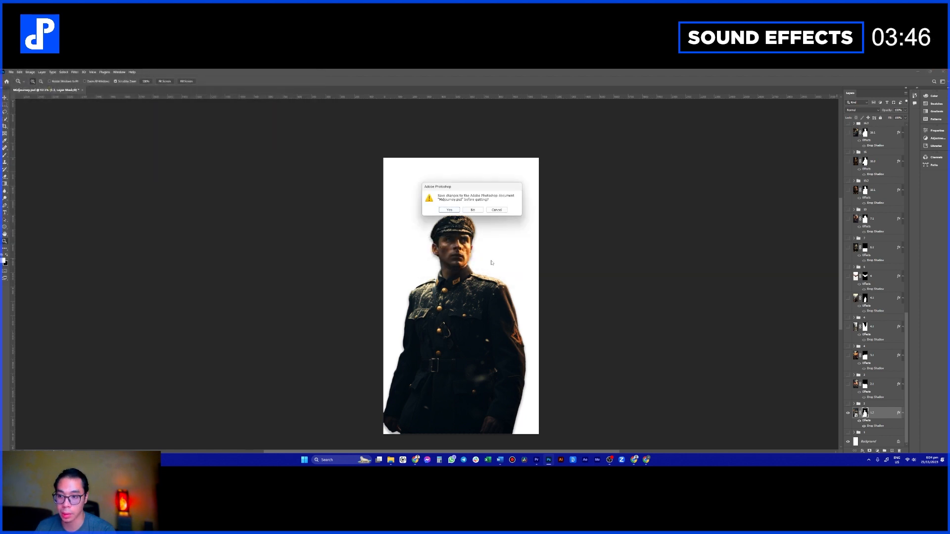
{"action": "left_click", "coordinate": [449, 210]}
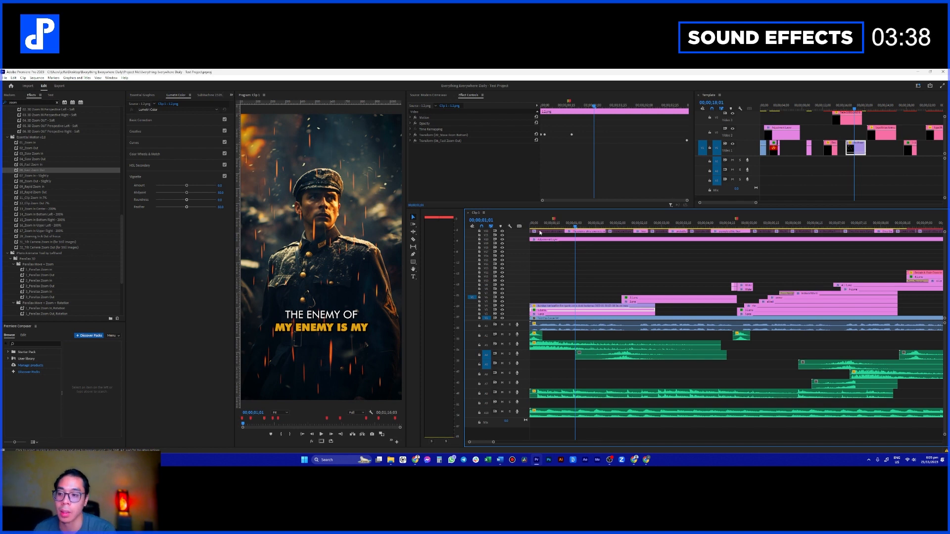
- Widen the timeline in Premiere Pro and place the playhead about one second into the opening soldier shot
{"action": "left_click_drag", "start_coordinate": [464, 254], "coordinate": [435, 254]}
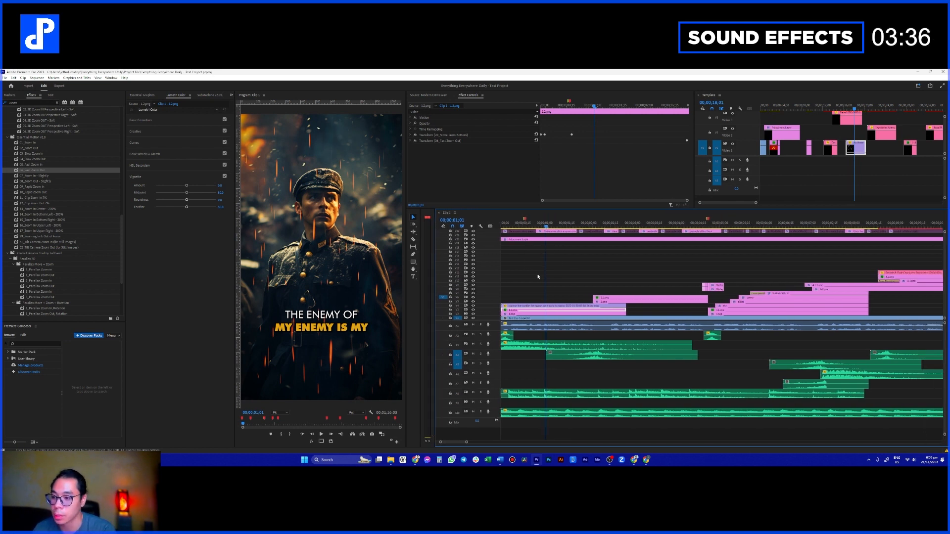
{"action": "left_click", "coordinate": [552, 273]}
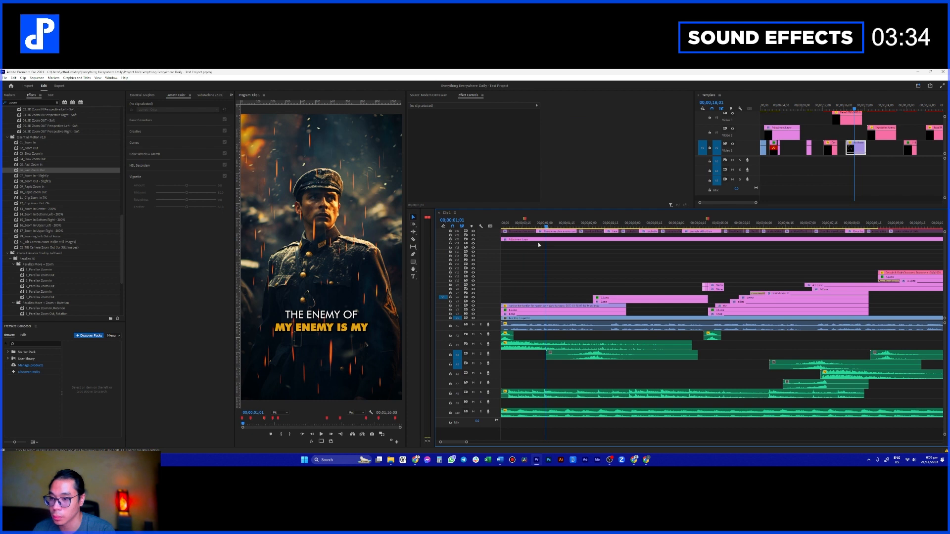
{"action": "left_click", "coordinate": [614, 223]}
{"action": "left_click_drag", "start_coordinate": [621, 231], "coordinate": [543, 234]}
{"action": "scroll", "coordinate": [557, 265], "scroll_direction": "up", "scroll_amount": 3}
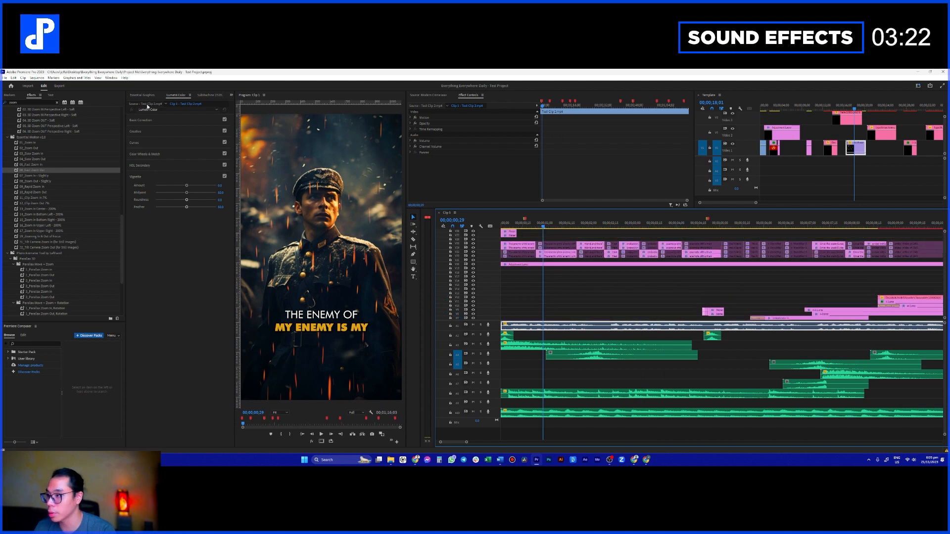
- Bring up the asset library browser in place of the Lumetri Color controls
{"action": "left_click", "coordinate": [144, 95]}
{"action": "left_click", "coordinate": [176, 95]}
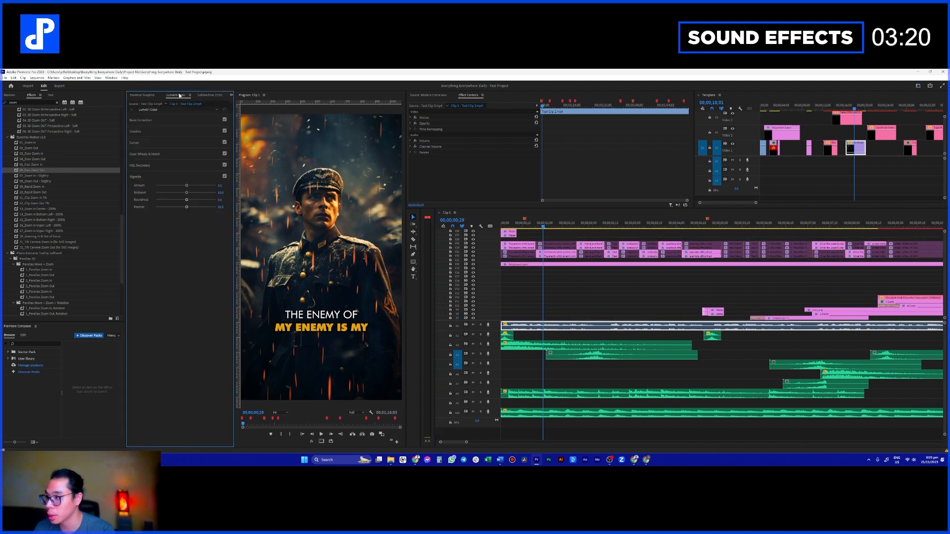
{"action": "left_click", "coordinate": [229, 96]}
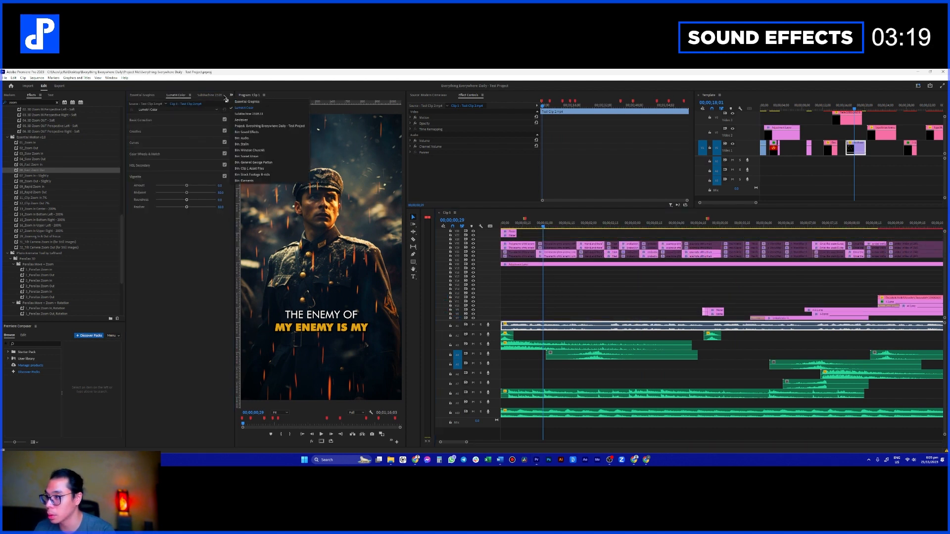
{"action": "left_click", "coordinate": [249, 120]}
- Go up from the textures folders to the overlay categories in the asset library and open the Grain folder
{"action": "left_click", "coordinate": [180, 158]}
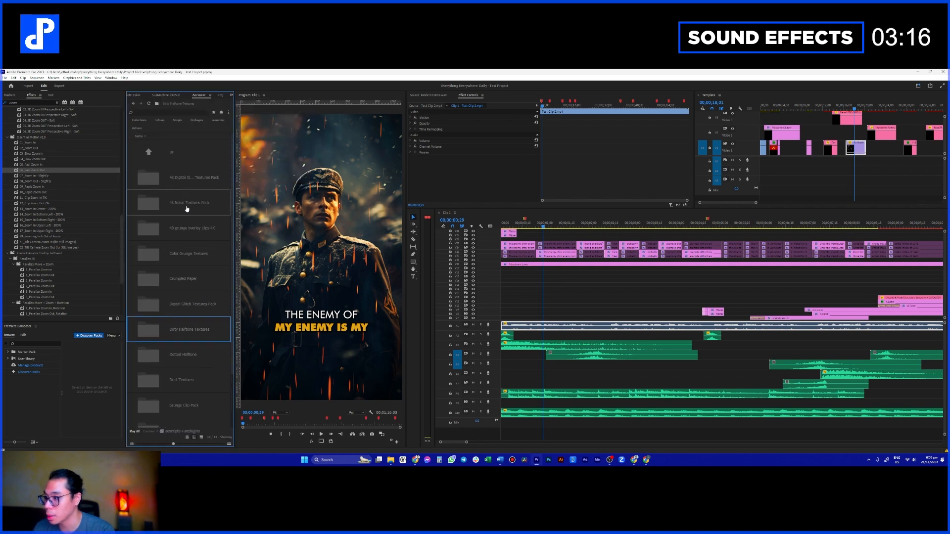
{"action": "scroll", "coordinate": [200, 392], "scroll_direction": "up", "scroll_amount": 2}
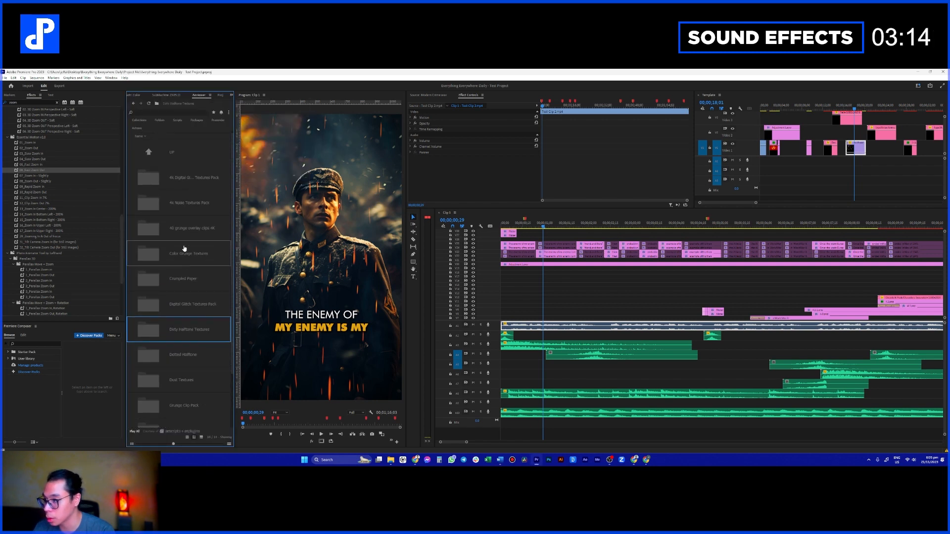
{"action": "left_click", "coordinate": [190, 156]}
{"action": "scroll", "coordinate": [194, 296], "scroll_direction": "down", "scroll_amount": 5}
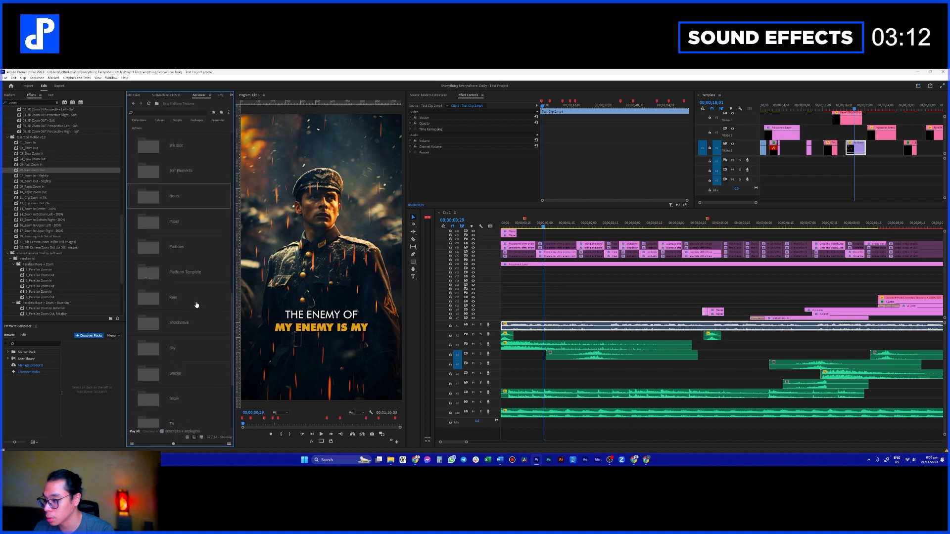
{"action": "scroll", "coordinate": [194, 360], "scroll_direction": "up", "scroll_amount": 7}
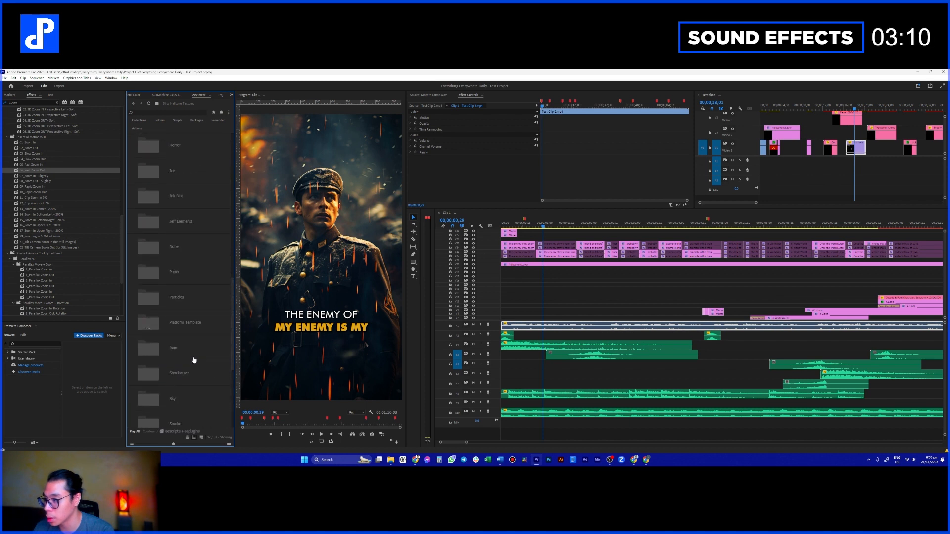
{"action": "scroll", "coordinate": [195, 356], "scroll_direction": "up", "scroll_amount": 6}
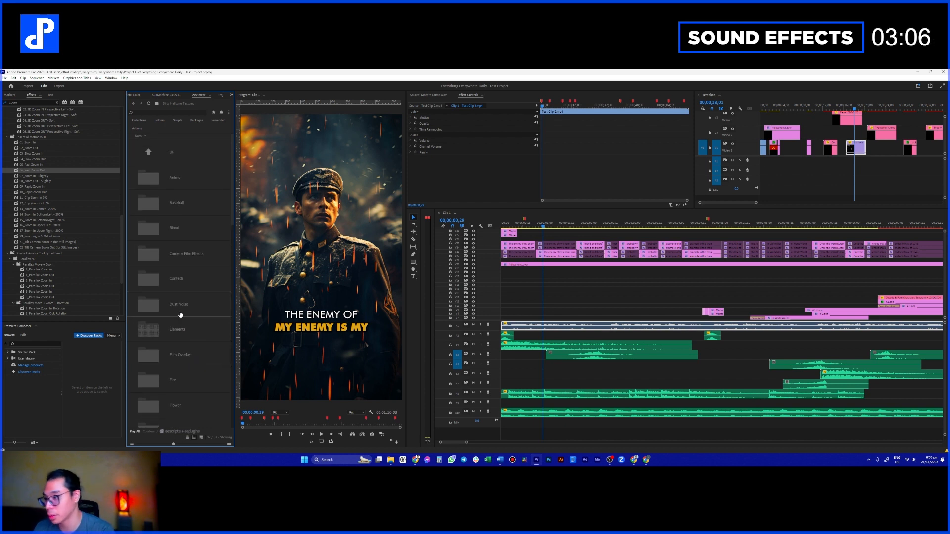
{"action": "scroll", "coordinate": [193, 284], "scroll_direction": "down", "scroll_amount": 6}
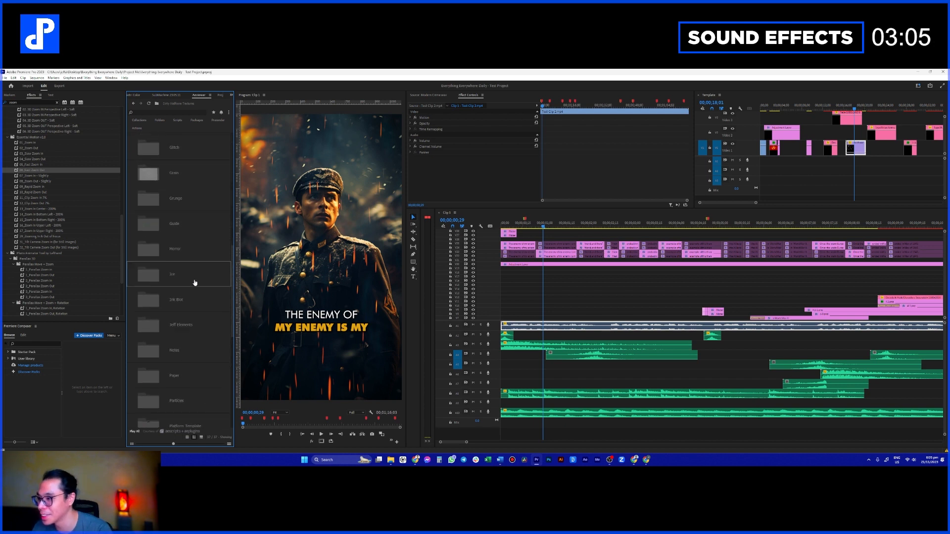
{"action": "double_click", "coordinate": [198, 182]}
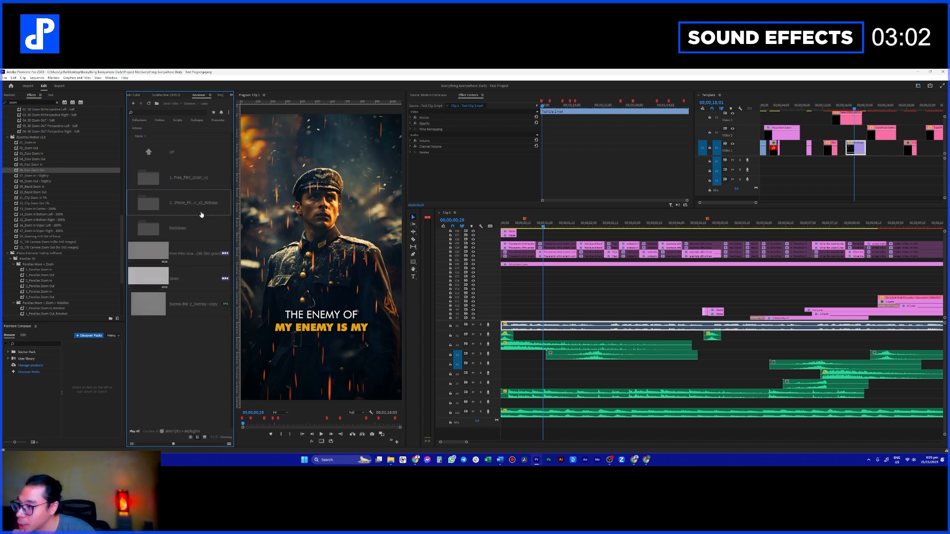
- Open the free film grain folder and place the dirty 35mm grain clip under the adjustment layer, starting near the one-second mark
{"action": "double_click", "coordinate": [198, 178]}
{"action": "left_click_drag", "start_coordinate": [198, 178], "coordinate": [539, 270]}
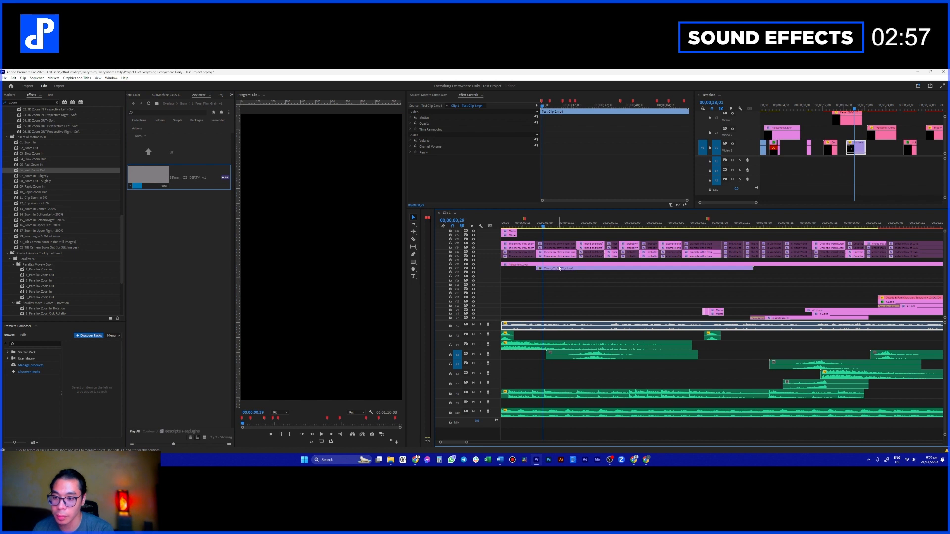
{"action": "left_click", "coordinate": [559, 225]}
- Rotate the grain clip in the Clip 1 sequence by 90 degrees
{"action": "left_click", "coordinate": [565, 269]}
{"action": "left_click", "coordinate": [417, 124]}
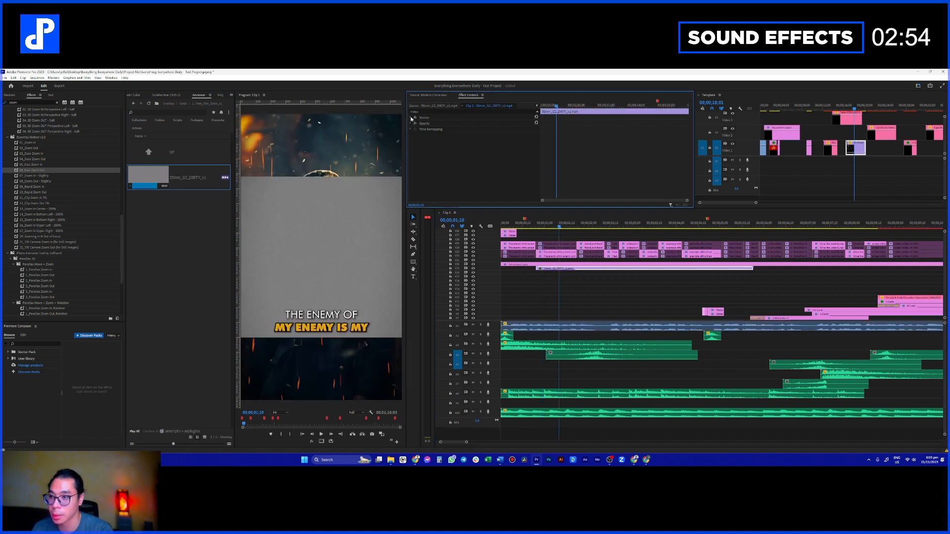
{"action": "left_click", "coordinate": [411, 118]}
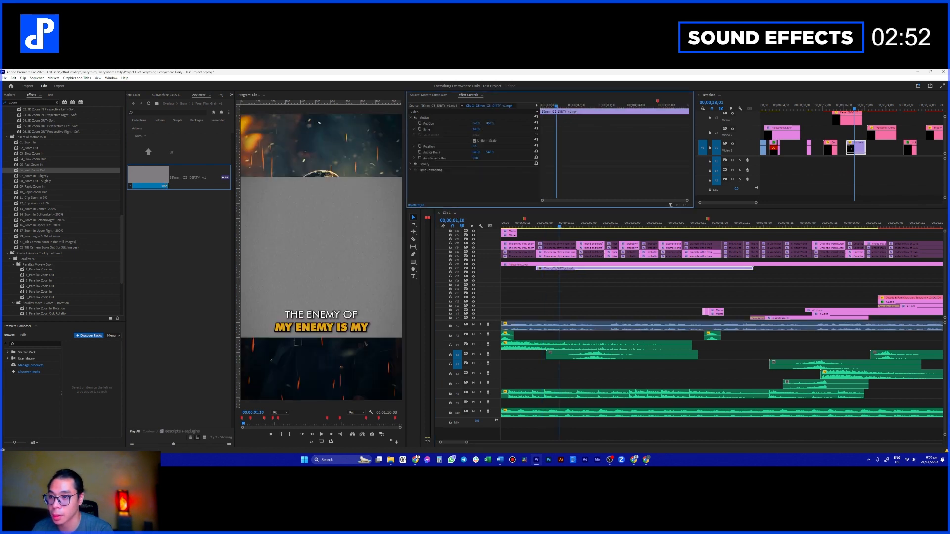
{"action": "left_click", "coordinate": [476, 130]}
{"action": "type", "text": "90"}
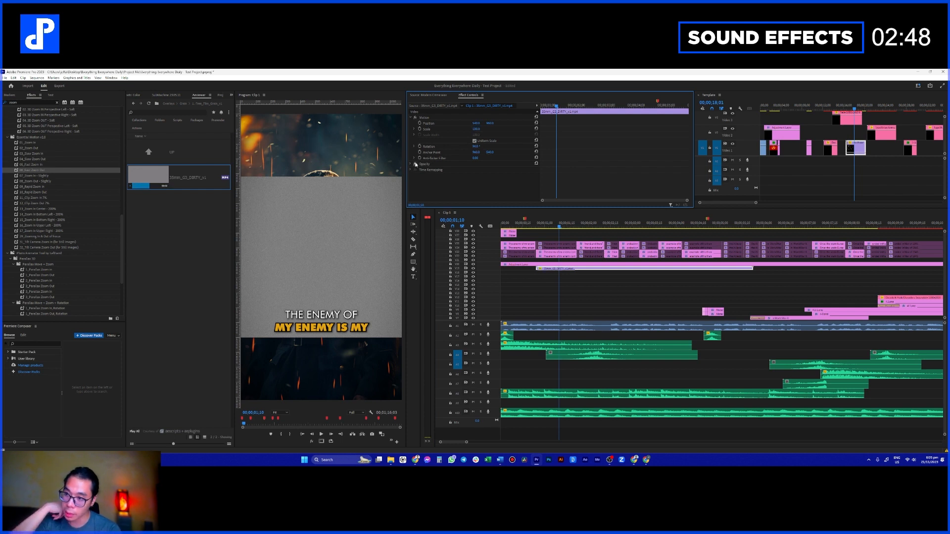
- Set the rotated grain clip's blend mode to Overlay
{"action": "left_click", "coordinate": [416, 164]}
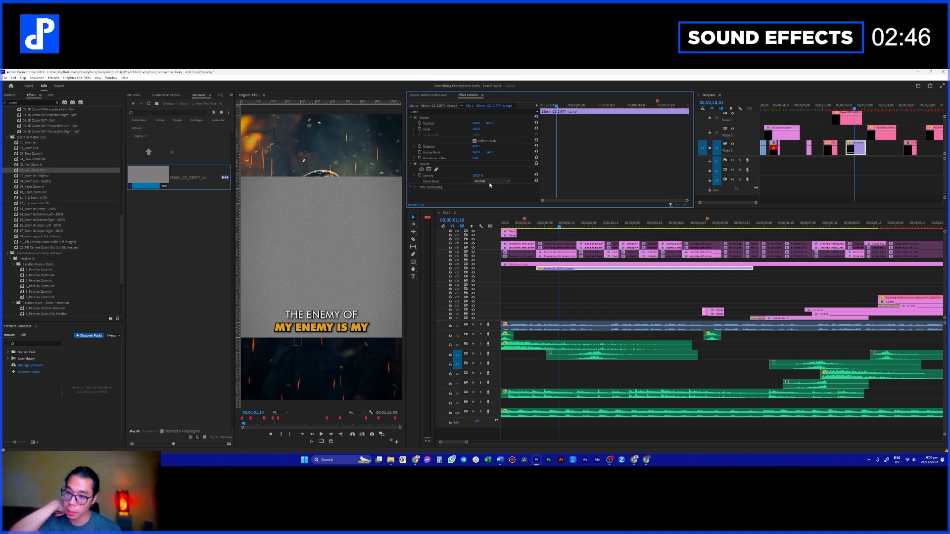
{"action": "left_click", "coordinate": [489, 183]}
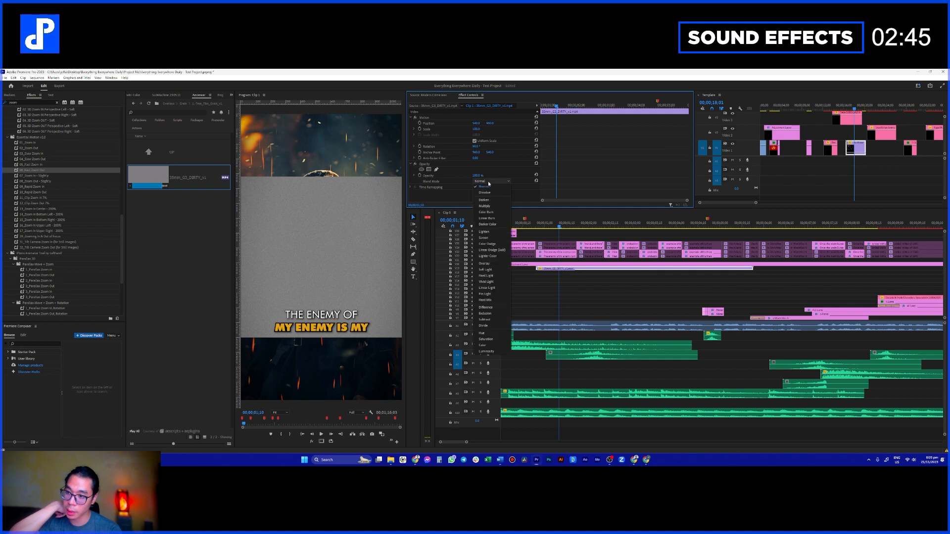
{"action": "left_click", "coordinate": [495, 263]}
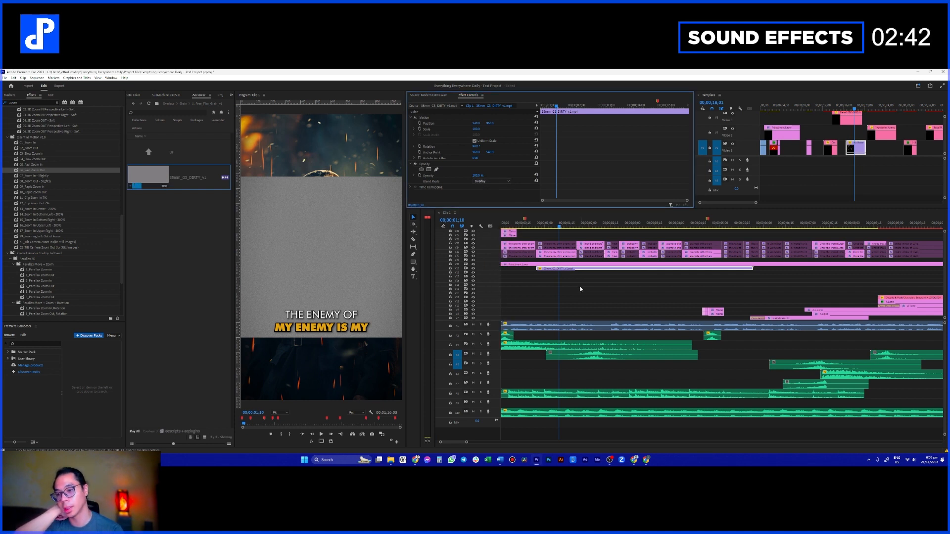
- Copy the rotated grain clip into the Template sequence on the third video track and place the playhead over it
{"action": "left_click", "coordinate": [582, 271]}
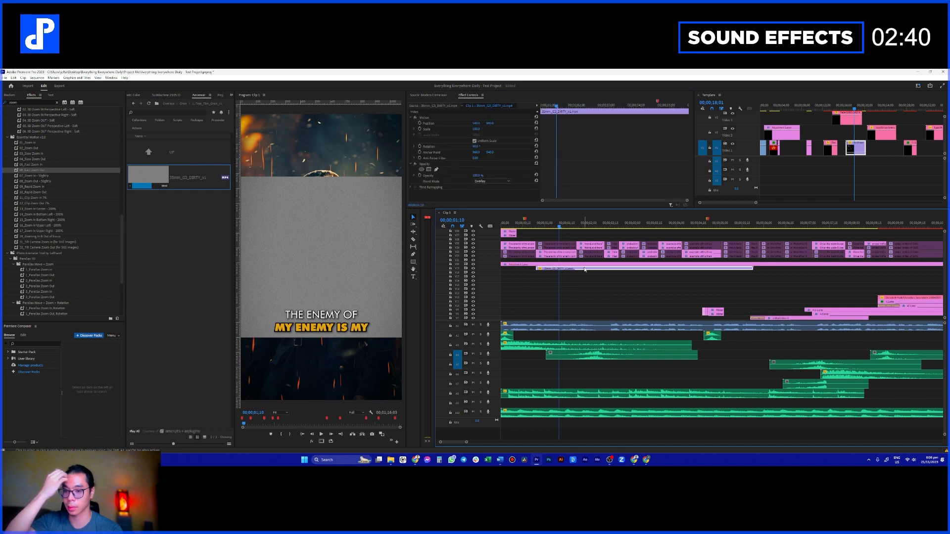
{"action": "left_click_drag", "start_coordinate": [584, 270], "coordinate": [794, 106]}
{"action": "left_click", "coordinate": [793, 105]}
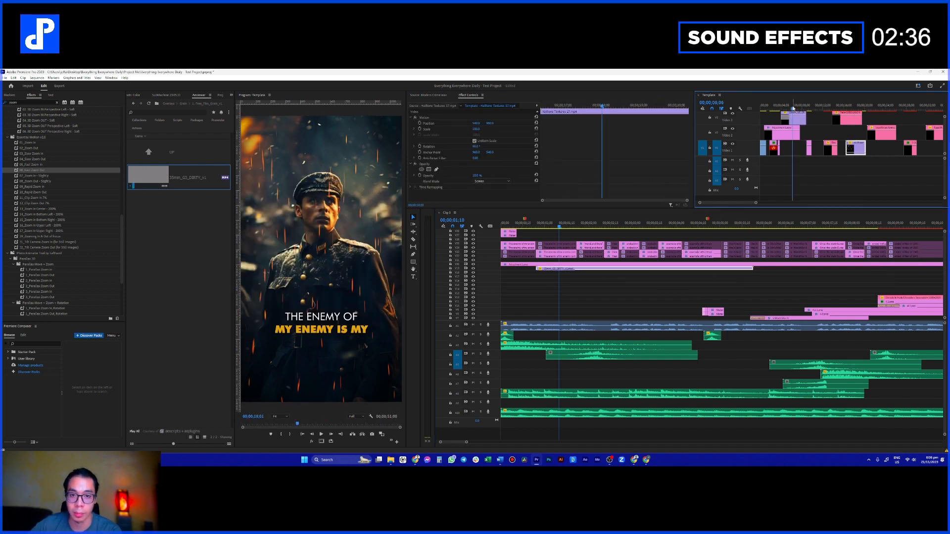
{"action": "left_click_drag", "start_coordinate": [795, 106], "coordinate": [797, 106]}
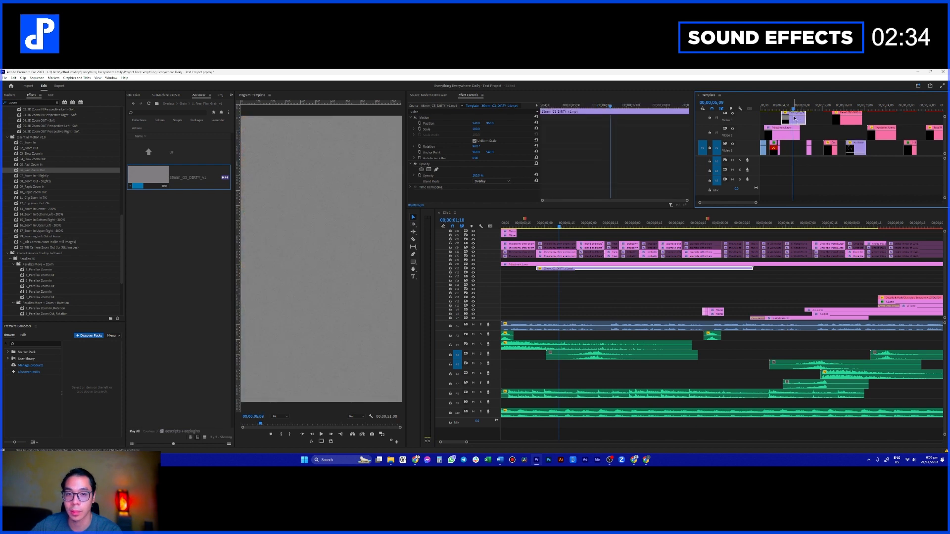
- Set the Template grain clip's blend mode to Screen and move it earlier so it covers the Soviet flag shot
{"action": "left_click", "coordinate": [492, 181]}
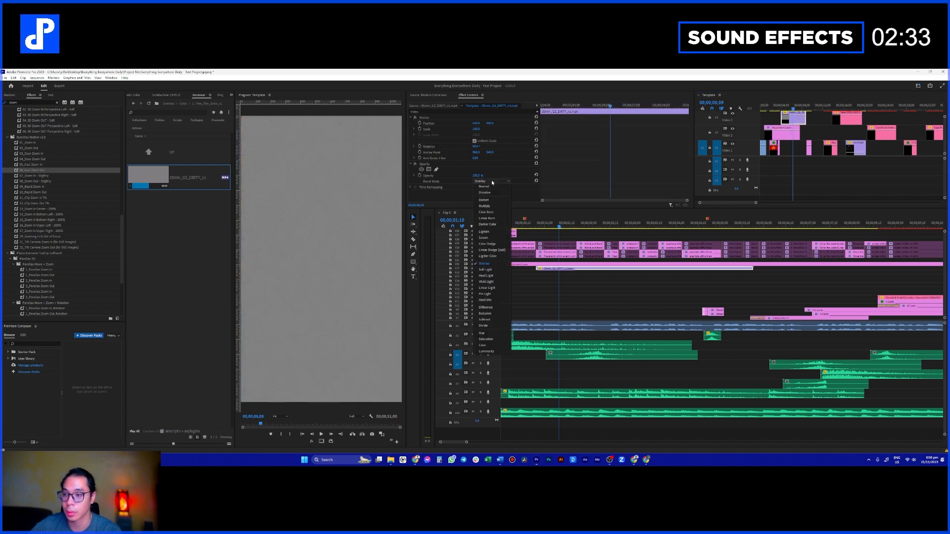
{"action": "left_click", "coordinate": [484, 237]}
{"action": "left_click_drag", "start_coordinate": [802, 121], "coordinate": [774, 107]}
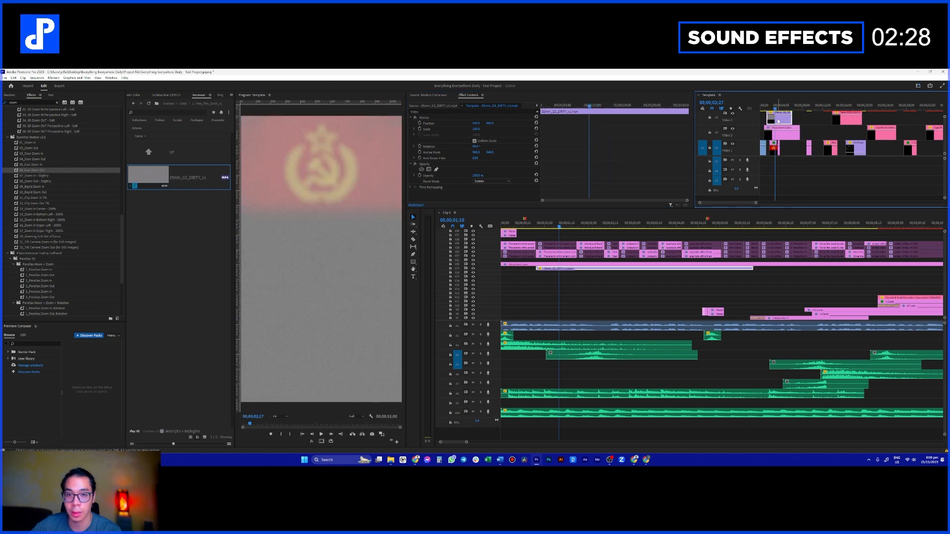
- Try the Multiply blend mode on the grain clip over the flag, then return it to Screen
{"action": "left_click", "coordinate": [497, 181]}
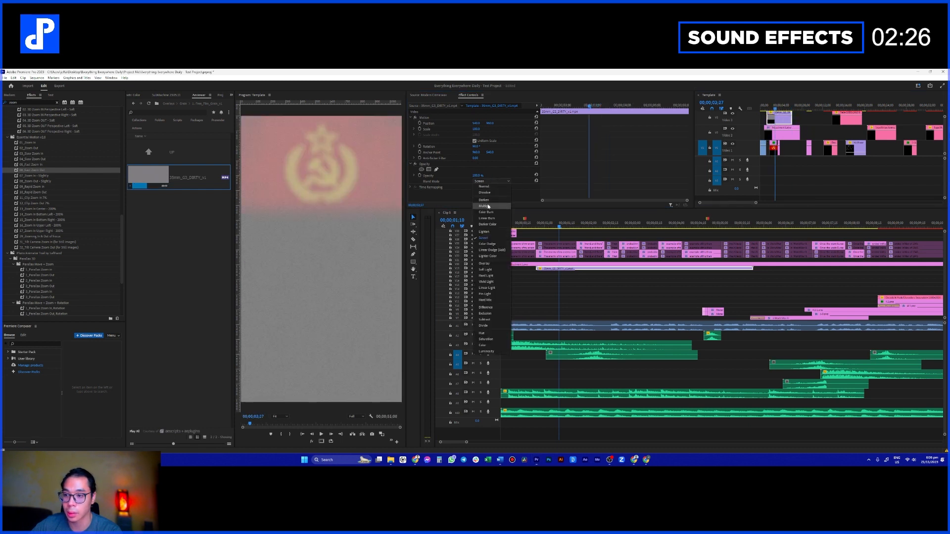
{"action": "left_click", "coordinate": [488, 204]}
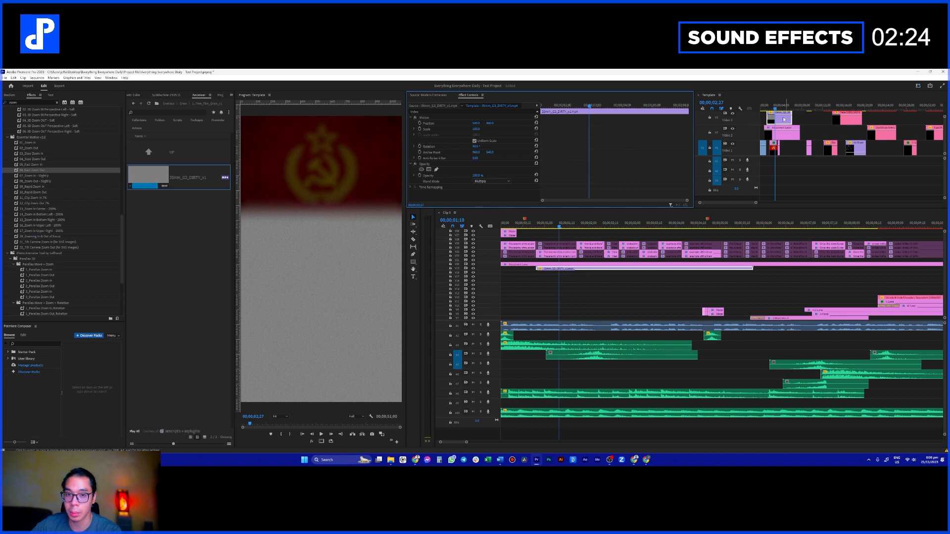
{"action": "left_click", "coordinate": [503, 182]}
{"action": "left_click", "coordinate": [496, 227]}
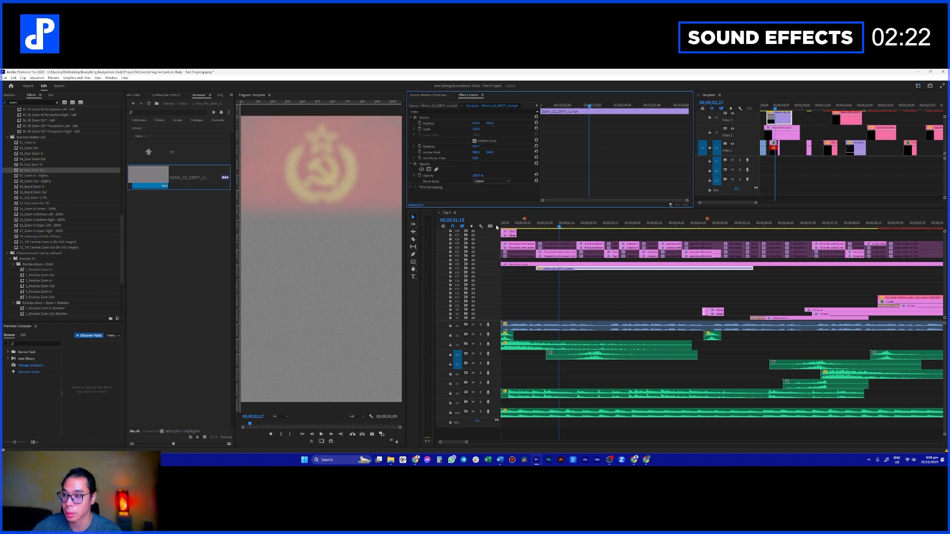
- Move the blurring layer beneath the grain clip later in the Template sequence, clear of the flag shot, and reselect the grain clip
{"action": "left_click_drag", "start_coordinate": [785, 135], "coordinate": [817, 133]}
{"action": "left_click", "coordinate": [774, 150]}
{"action": "left_click", "coordinate": [778, 118]}
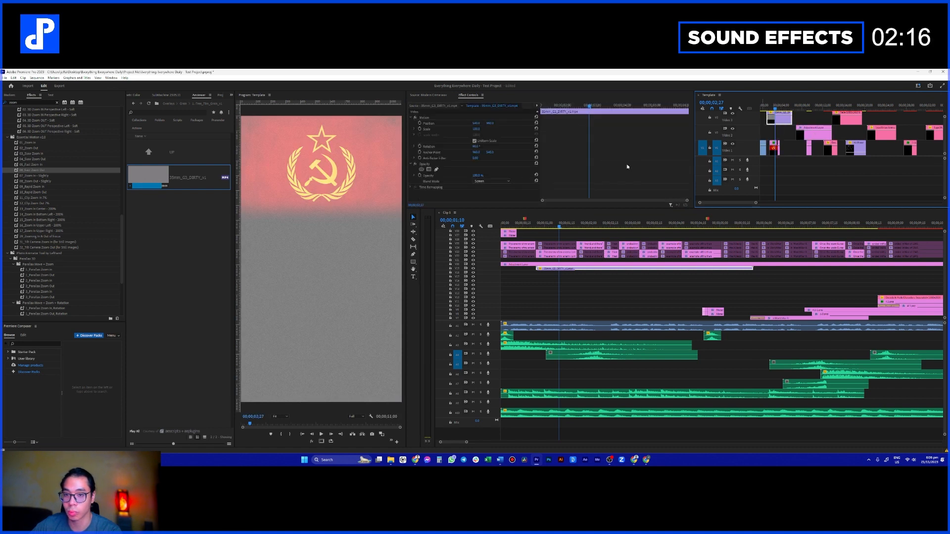
- Try the Hard Light blend mode on the Template grain clip, then set it to Soft Light
{"action": "left_click", "coordinate": [485, 182]}
{"action": "left_click", "coordinate": [490, 282]}
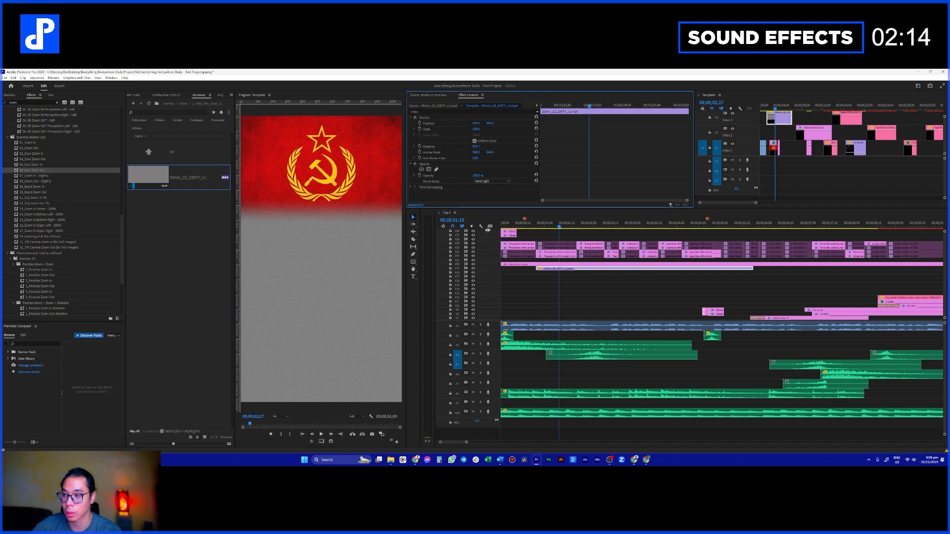
{"action": "left_click", "coordinate": [491, 183]}
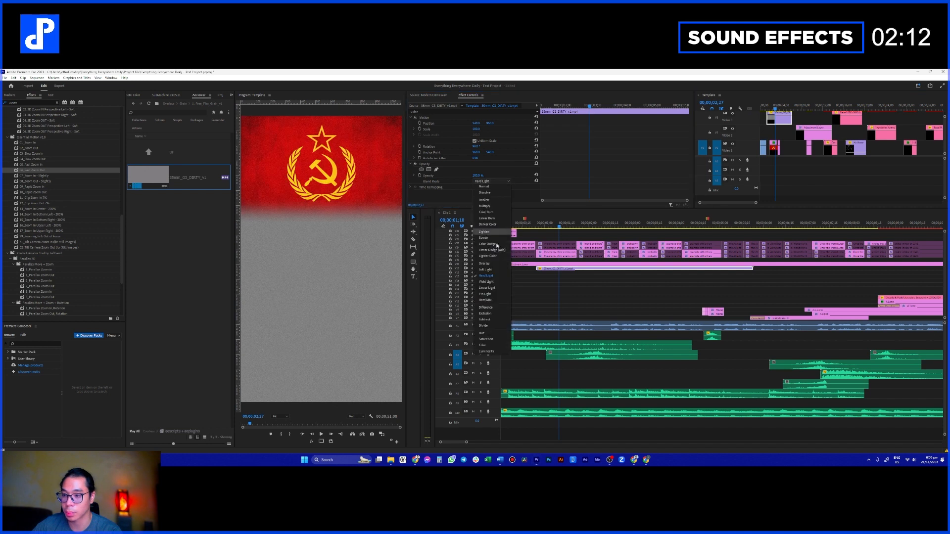
{"action": "left_click", "coordinate": [487, 269]}
- Replace the Overlay grain clip in Clip 1 with a copy of the Soft Light one, placed at the sequence start under the adjustment layer
{"action": "left_click_drag", "start_coordinate": [790, 118], "coordinate": [606, 277]}
{"action": "left_click", "coordinate": [576, 269]}
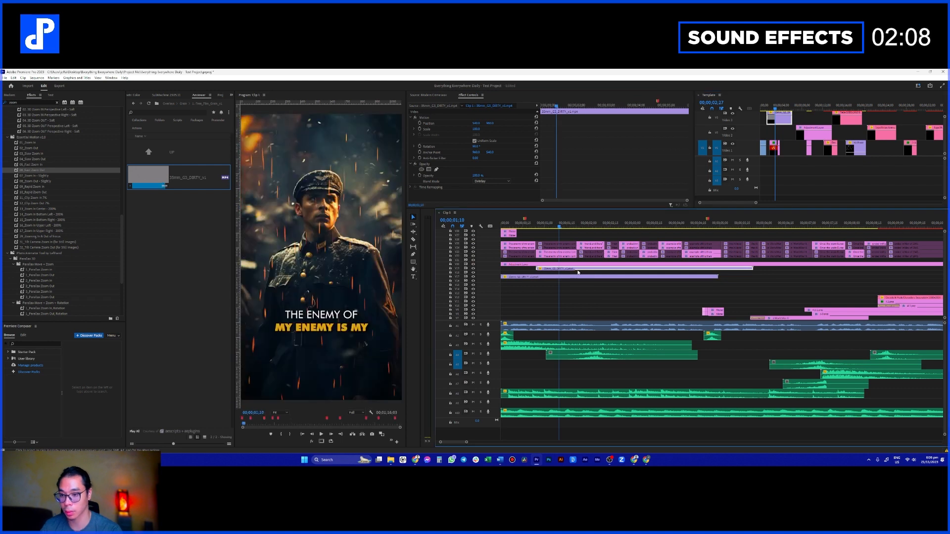
{"action": "key", "text": "Delete"}
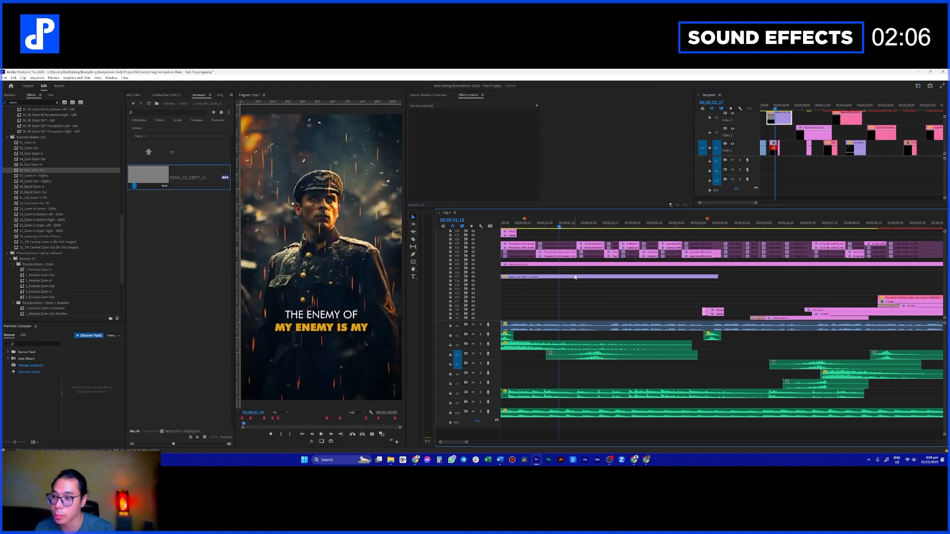
{"action": "left_click_drag", "start_coordinate": [575, 277], "coordinate": [568, 272]}
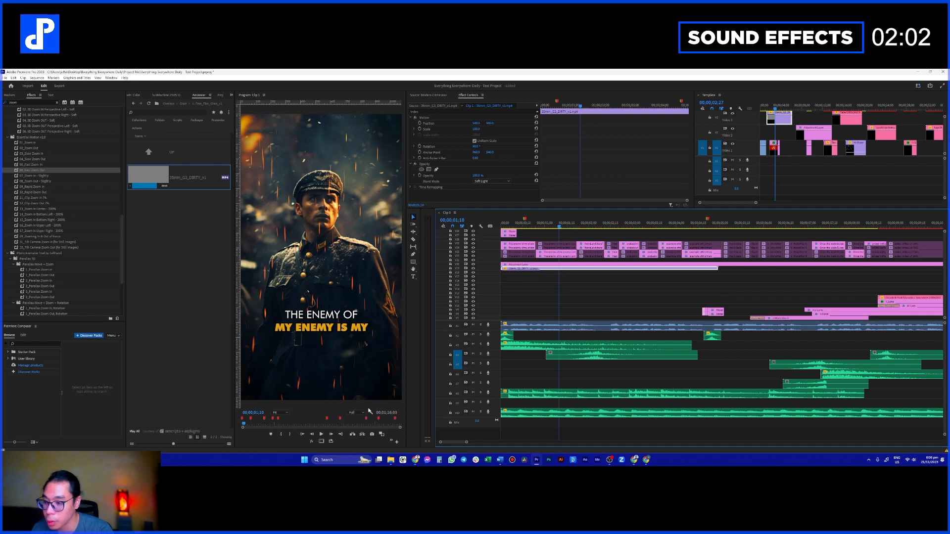
- Magnify the preview to 75% and then 150%, and compare the soldier shot with the grain clip disabled and enabled
{"action": "left_click", "coordinate": [284, 414]}
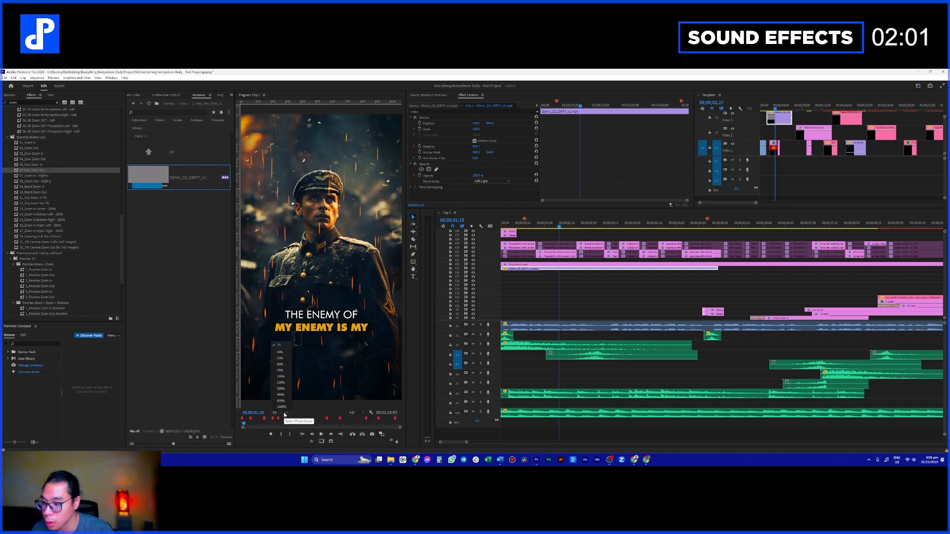
{"action": "left_click", "coordinate": [280, 370]}
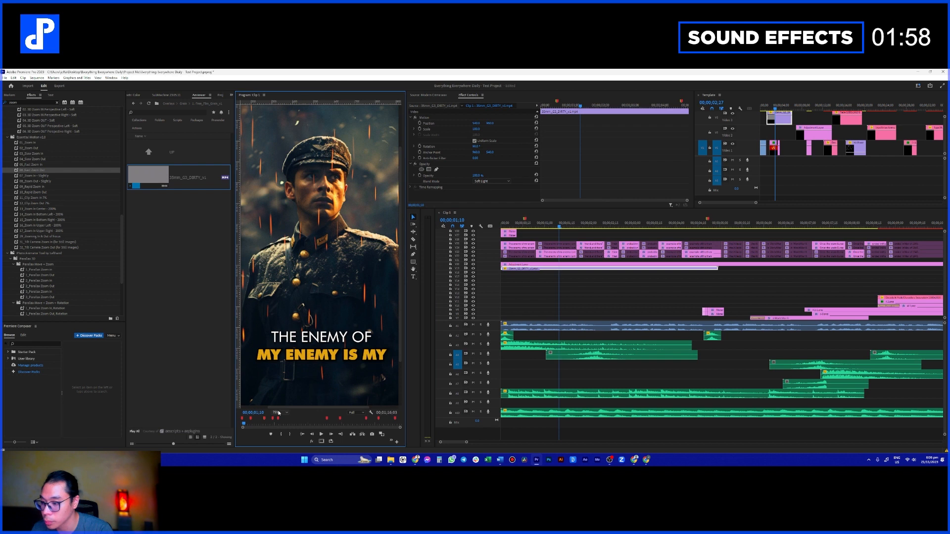
{"action": "left_click", "coordinate": [278, 413]}
{"action": "left_click", "coordinate": [280, 380]}
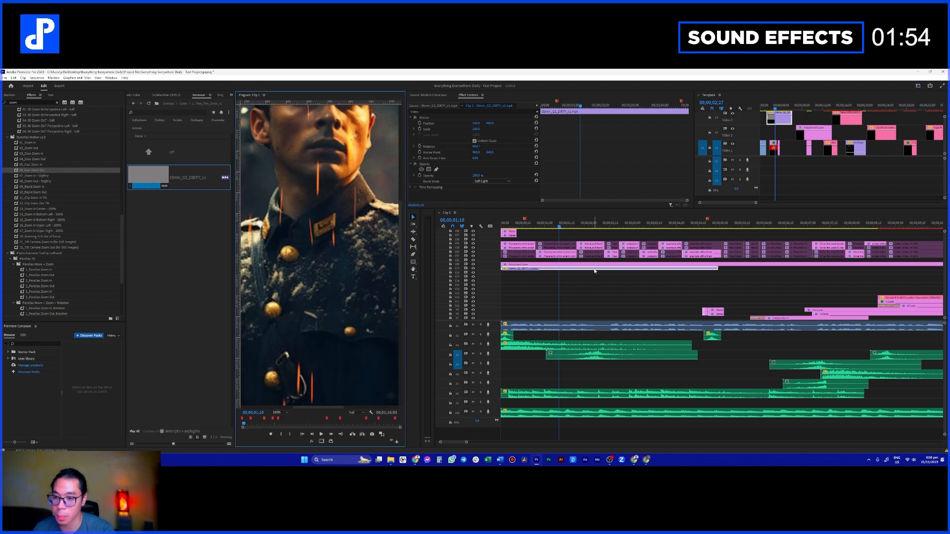
{"action": "left_click", "coordinate": [583, 282]}
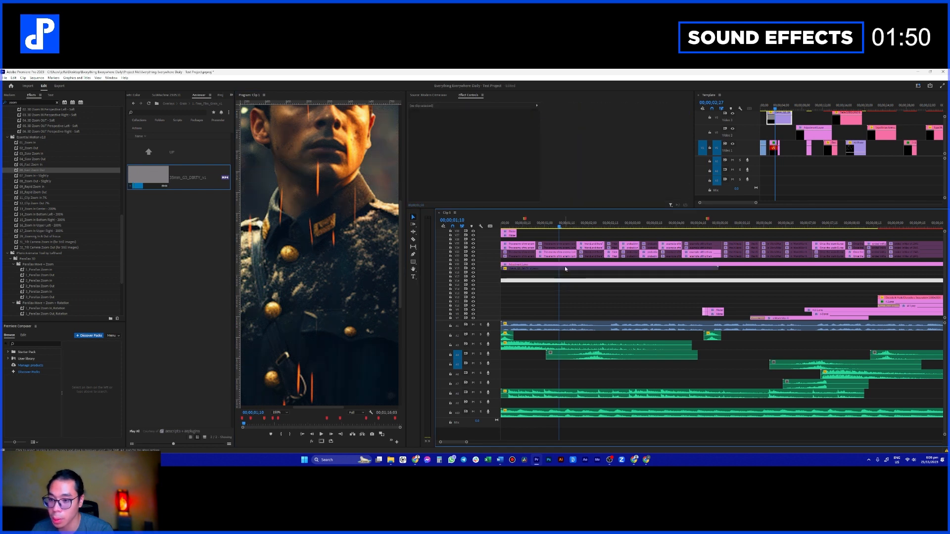
{"action": "key", "text": "shift+e"}
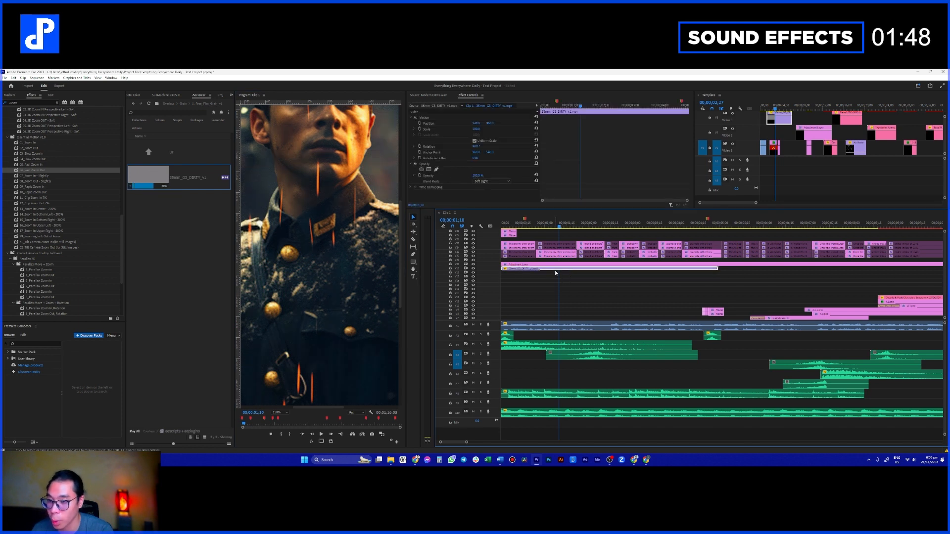
- Return the preview to Fit and duplicate the Soft Light grain clip directly after the first one
{"action": "key", "text": "minus"}
{"action": "key", "text": "minus"}
{"action": "key", "text": "minus"}
{"action": "key", "text": "minus"}
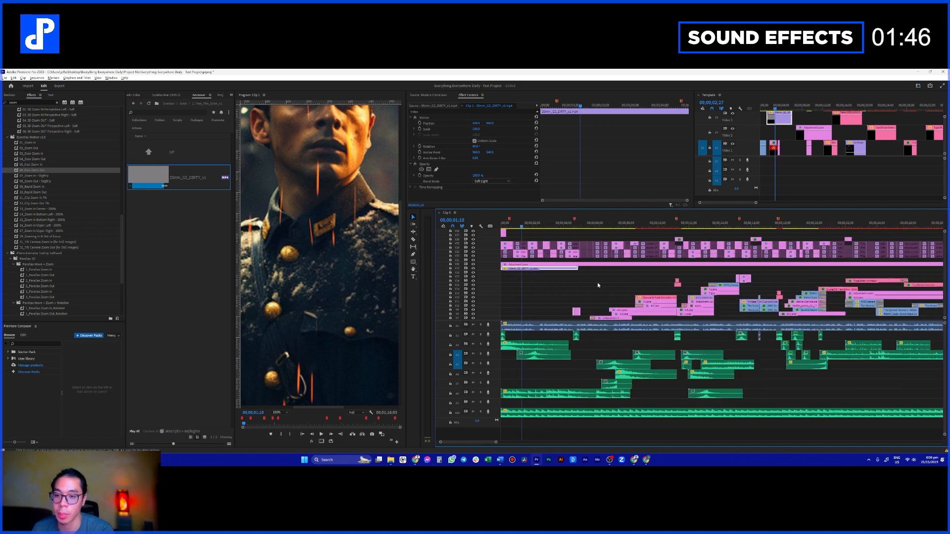
{"action": "left_click", "coordinate": [280, 412]}
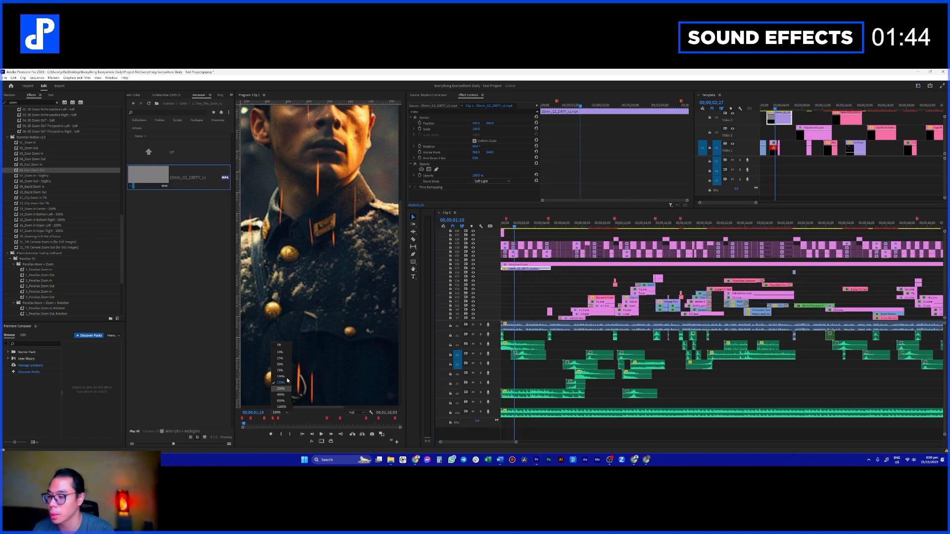
{"action": "left_click", "coordinate": [280, 351]}
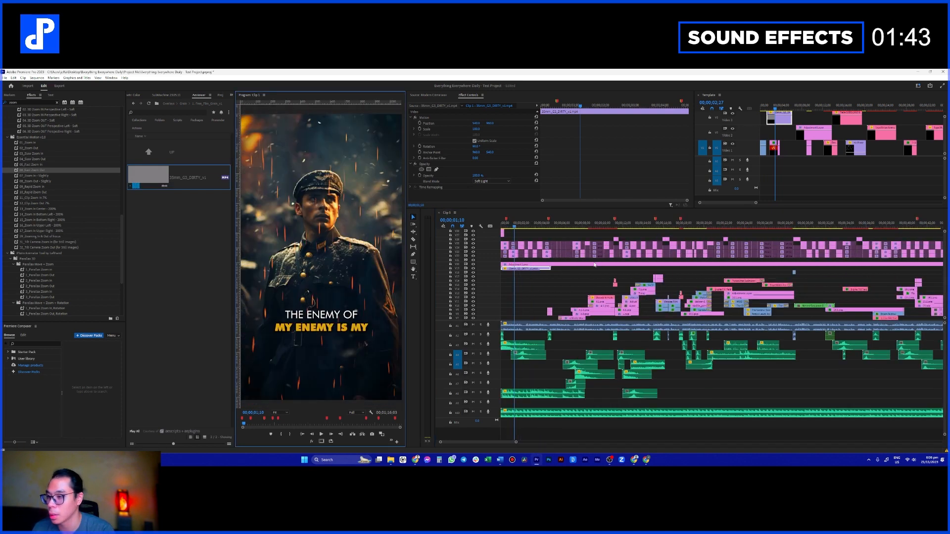
{"action": "left_click", "coordinate": [545, 276]}
{"action": "mouse_move", "coordinate": [543, 271]}
{"action": "left_mouse_down"}
{"action": "mouse_move", "coordinate": [590, 271]}
{"action": "mouse_move", "coordinate": [540, 268]}
{"action": "left_mouse_up"}
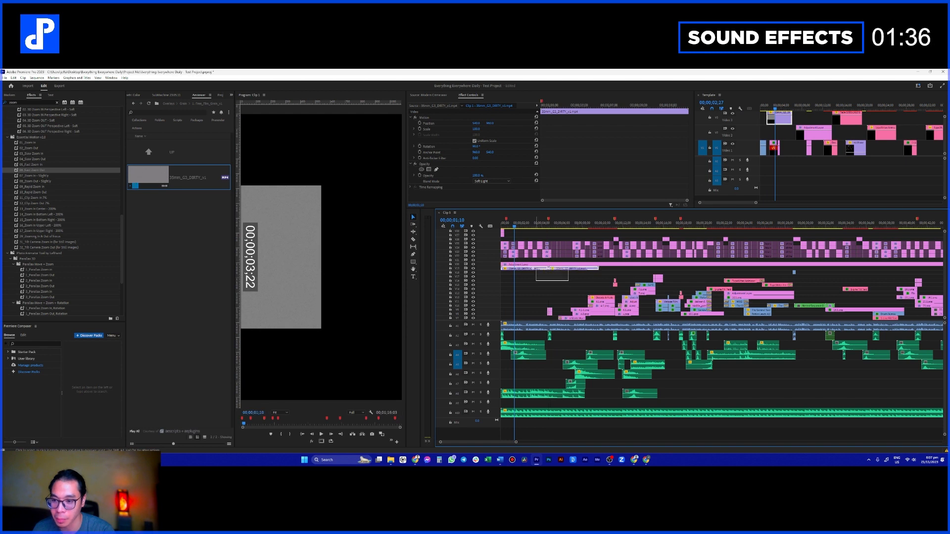
- Select the full-length adjustment layer and both grain clips and move them up one track
{"action": "key", "text": "minus"}
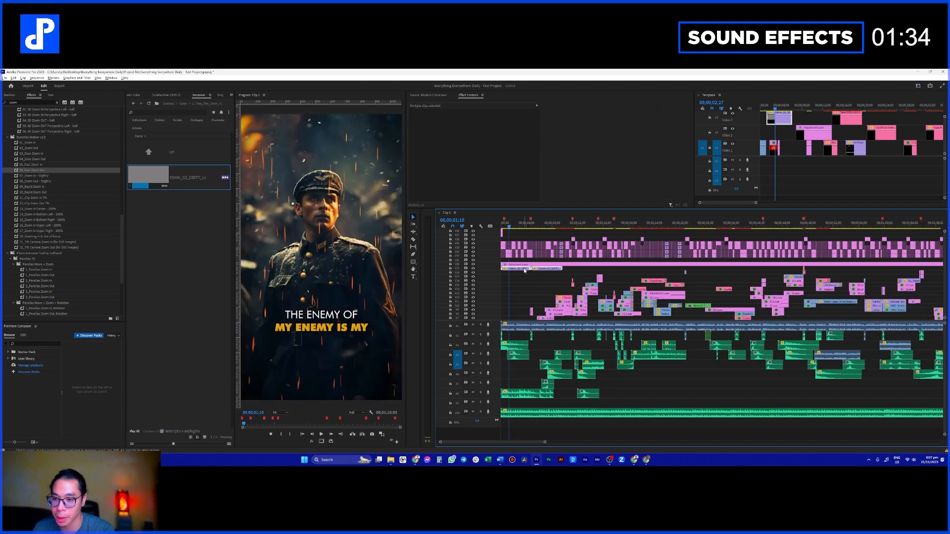
{"action": "left_click_drag", "start_coordinate": [548, 277], "coordinate": [517, 268]}
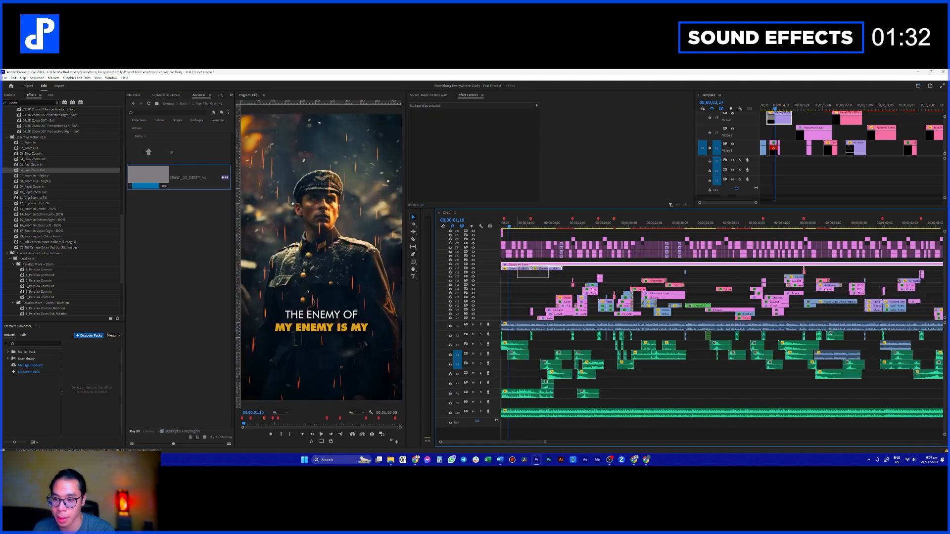
{"action": "key", "text": "minus"}
{"action": "left_click_drag", "start_coordinate": [523, 268], "coordinate": [523, 264]}
{"action": "left_click", "coordinate": [528, 277]}
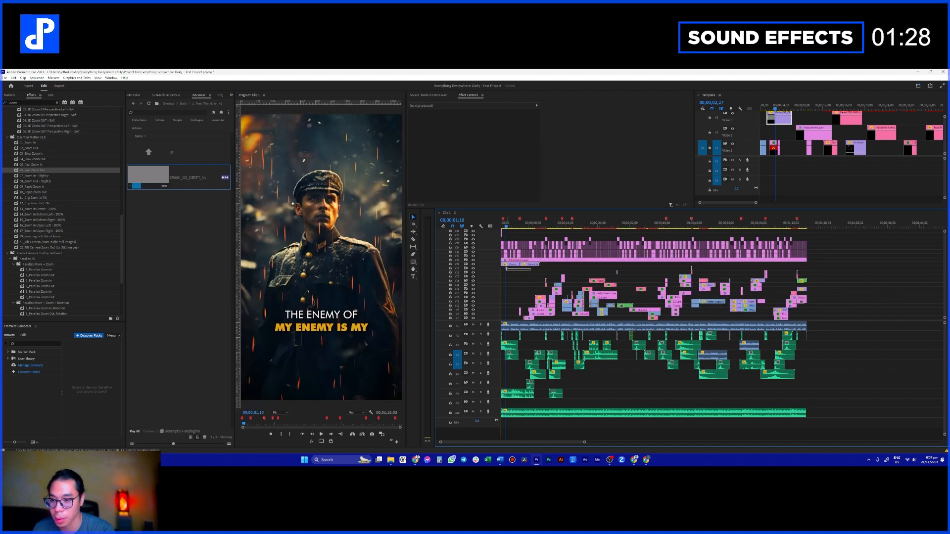
- Duplicate the Soft Light grain clips end to end along their track until they cover the sequence through its last frame
{"action": "left_click_drag", "start_coordinate": [528, 265], "coordinate": [558, 269]}
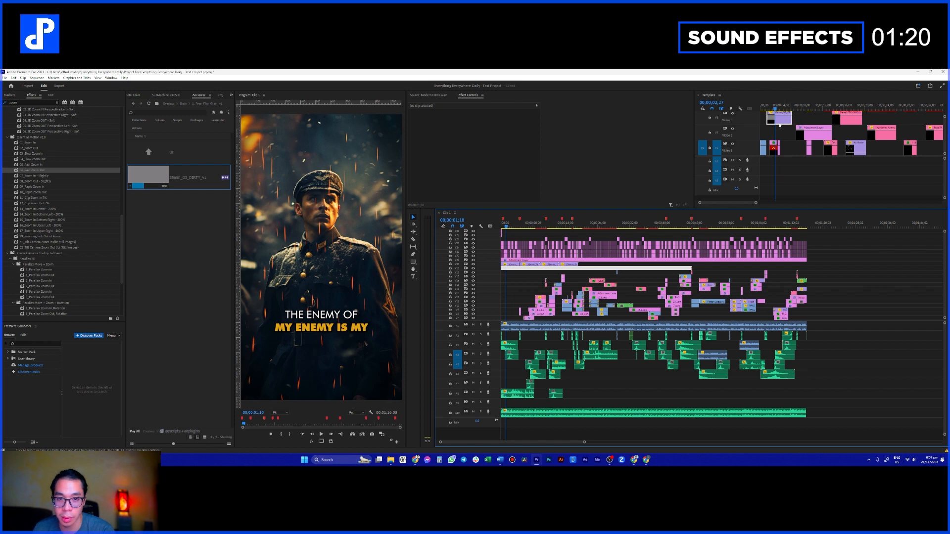
{"action": "left_click_drag", "start_coordinate": [580, 269], "coordinate": [502, 266]}
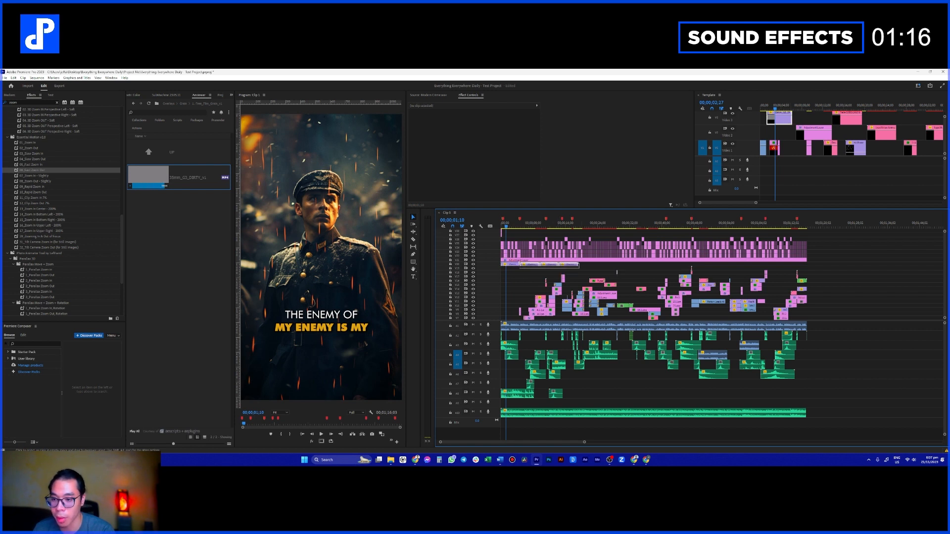
{"action": "left_click_drag", "start_coordinate": [518, 267], "coordinate": [590, 268]}
{"action": "left_click_drag", "start_coordinate": [671, 264], "coordinate": [507, 267]}
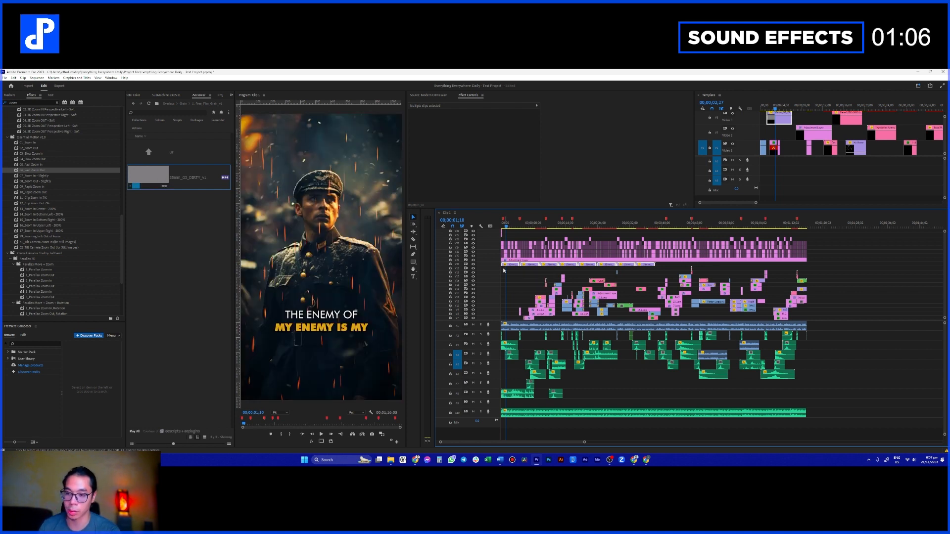
{"action": "left_click_drag", "start_coordinate": [511, 268], "coordinate": [665, 266]}
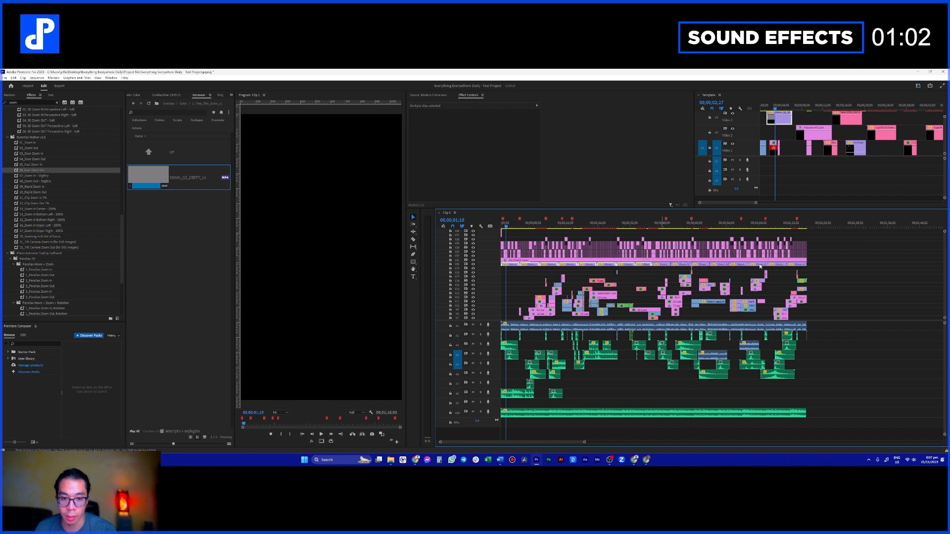
{"action": "scroll", "coordinate": [824, 266], "scroll_direction": "up", "scroll_amount": 6}
{"action": "scroll", "coordinate": [810, 268], "scroll_direction": "up", "scroll_amount": 2}
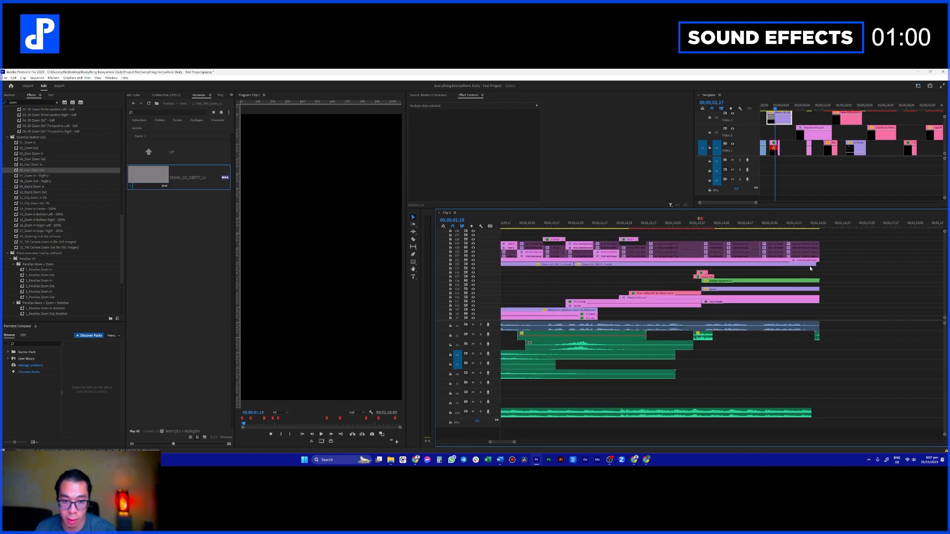
{"action": "left_click", "coordinate": [588, 265]}
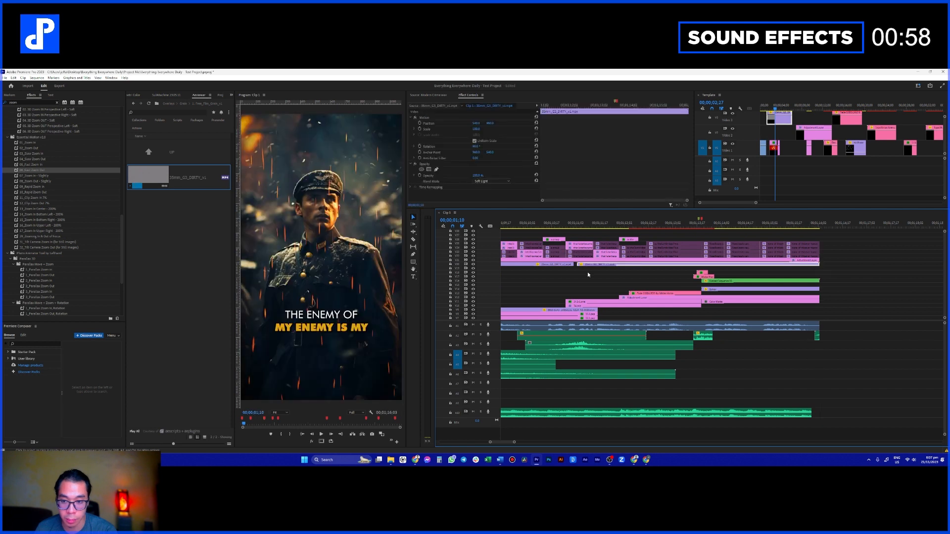
{"action": "scroll", "coordinate": [569, 277], "scroll_direction": "down", "scroll_amount": 5}
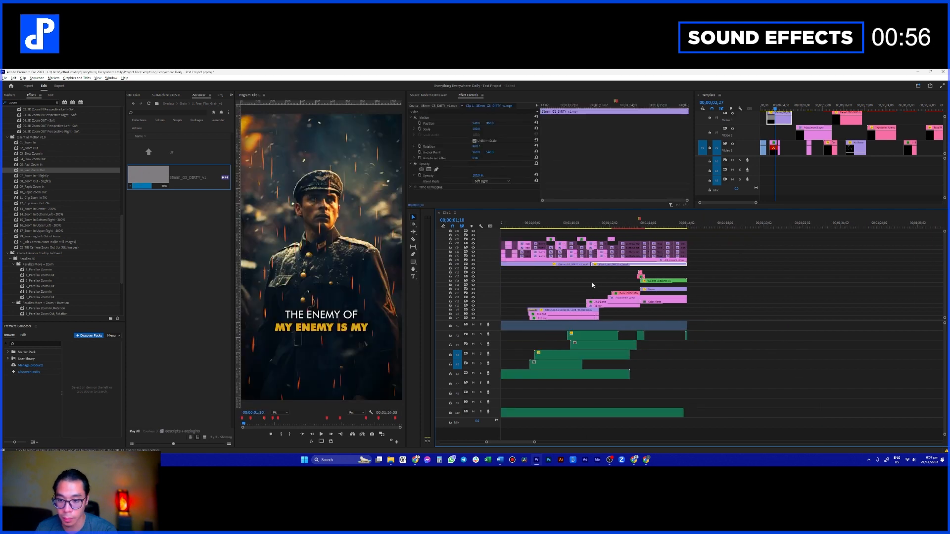
{"action": "scroll", "coordinate": [567, 282], "scroll_direction": "down", "scroll_amount": 5}
{"action": "scroll", "coordinate": [544, 291], "scroll_direction": "up", "scroll_amount": 6}
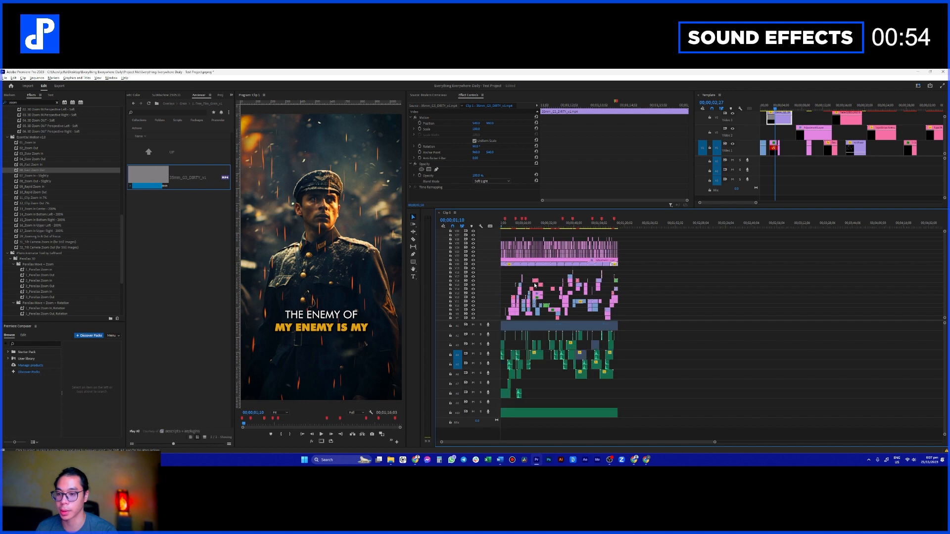
{"action": "scroll", "coordinate": [544, 291], "scroll_direction": "down", "scroll_amount": 8}
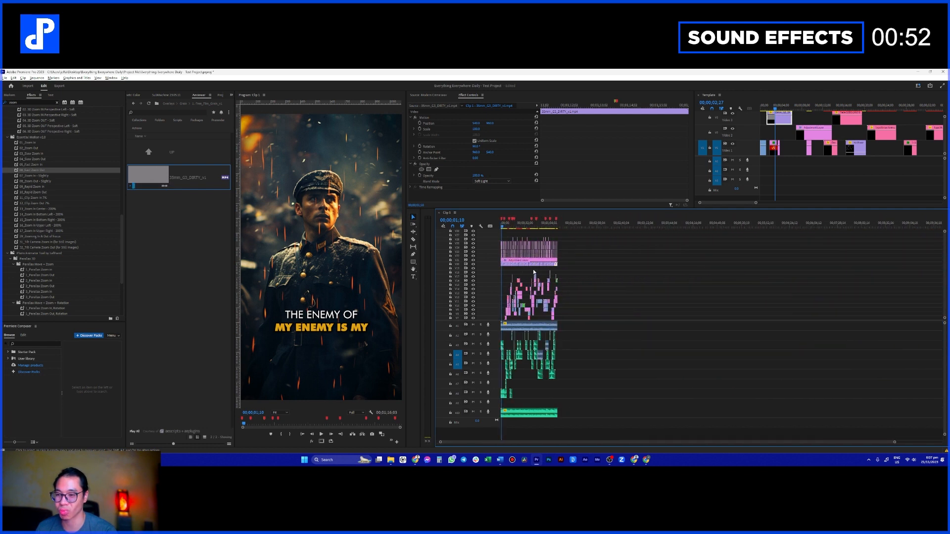
{"action": "scroll", "coordinate": [536, 278], "scroll_direction": "up", "scroll_amount": 8}
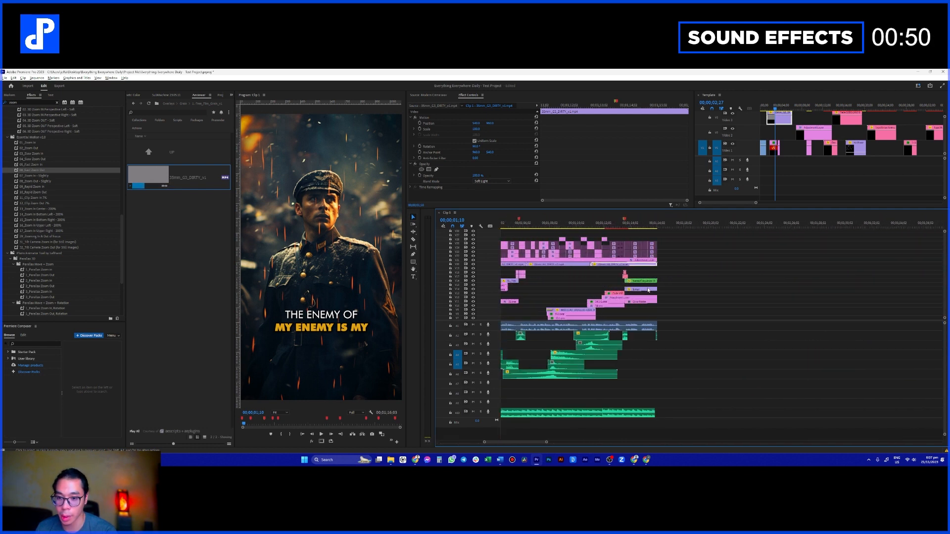
{"action": "scroll", "coordinate": [634, 280], "scroll_direction": "down", "scroll_amount": 8}
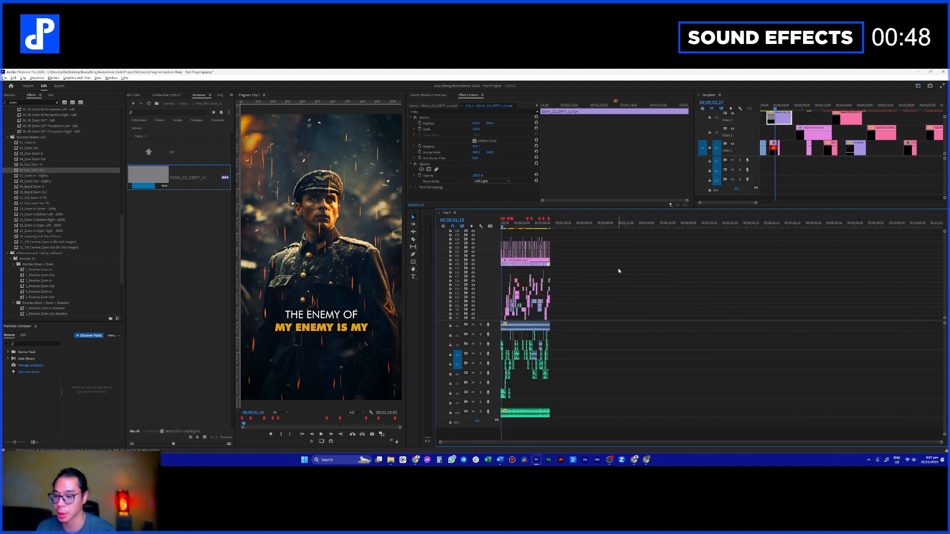
{"action": "scroll", "coordinate": [572, 289], "scroll_direction": "up", "scroll_amount": 6}
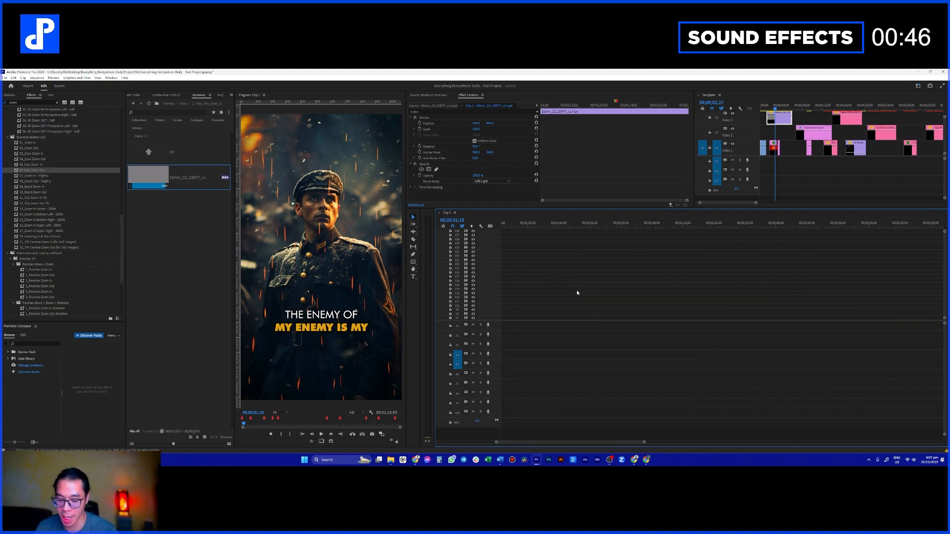
- Play back the sequence from its start through the typewriter quote about the 3rd Army, and save the project
{"action": "key", "text": "Home"}
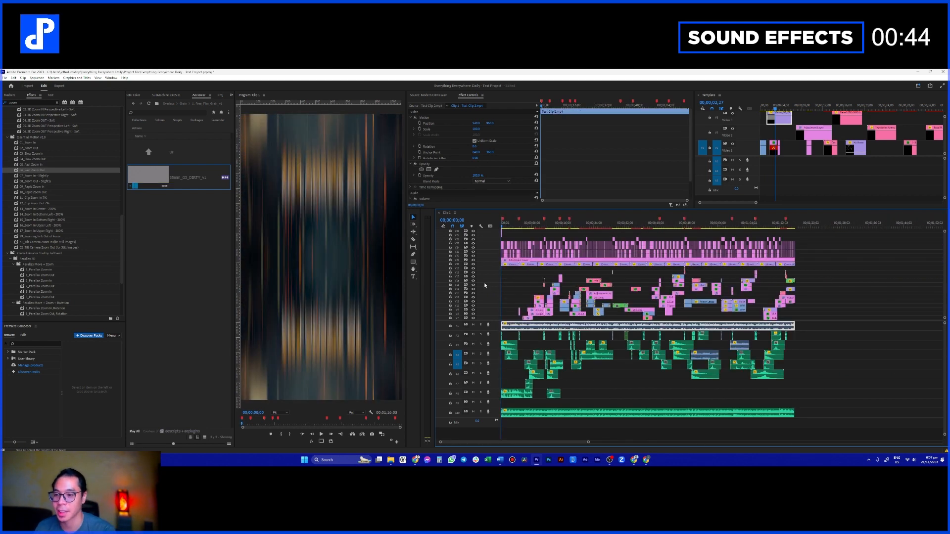
{"action": "left_click", "coordinate": [518, 293]}
{"action": "scroll", "coordinate": [520, 292], "scroll_direction": "up", "scroll_amount": 4}
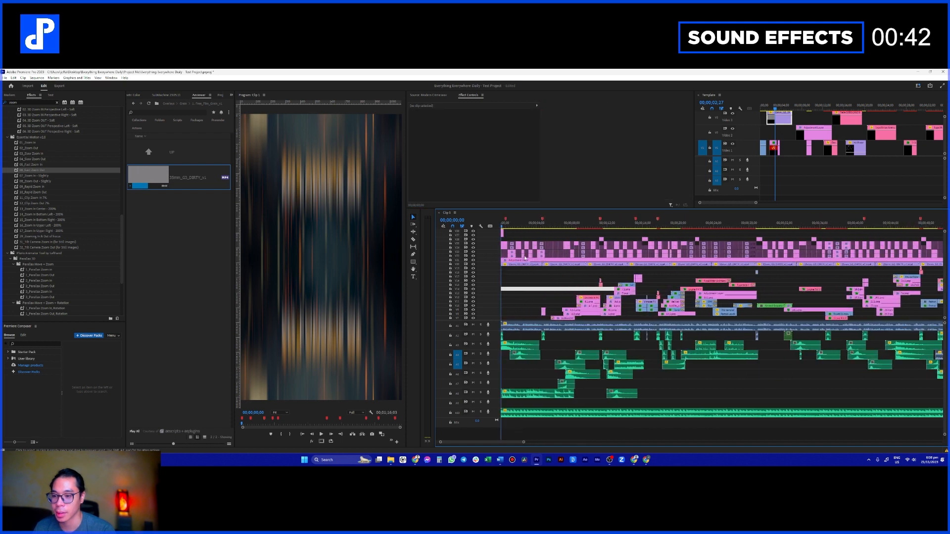
{"action": "key", "text": "space"}
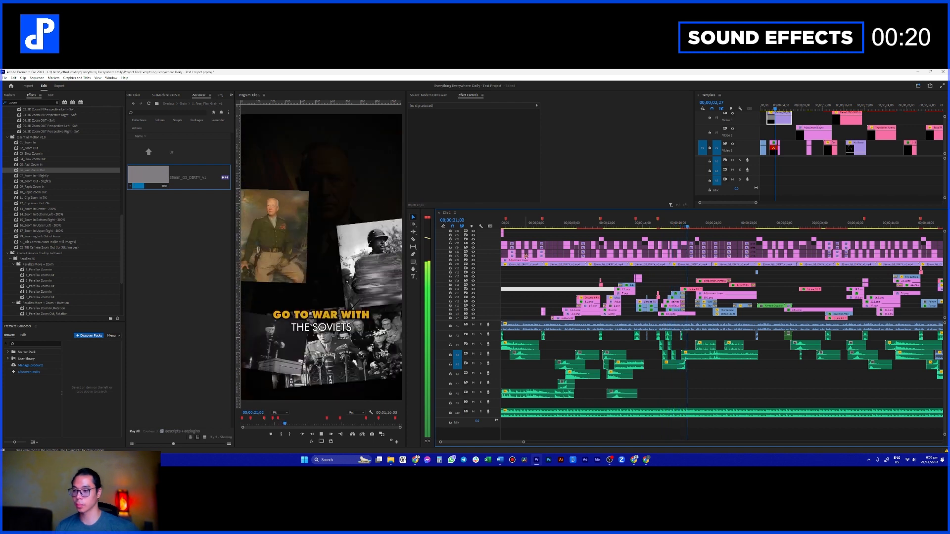
{"action": "key", "text": "space"}
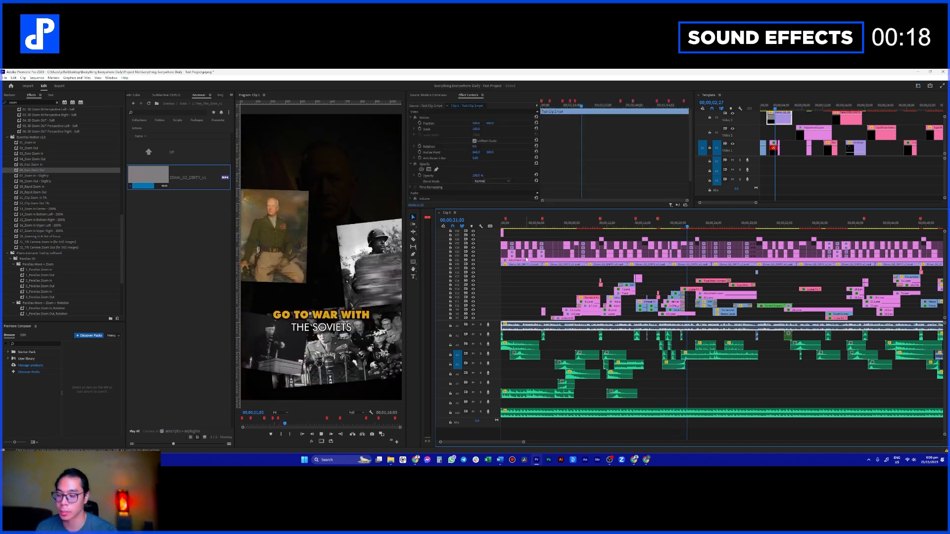
{"action": "key", "text": "space"}
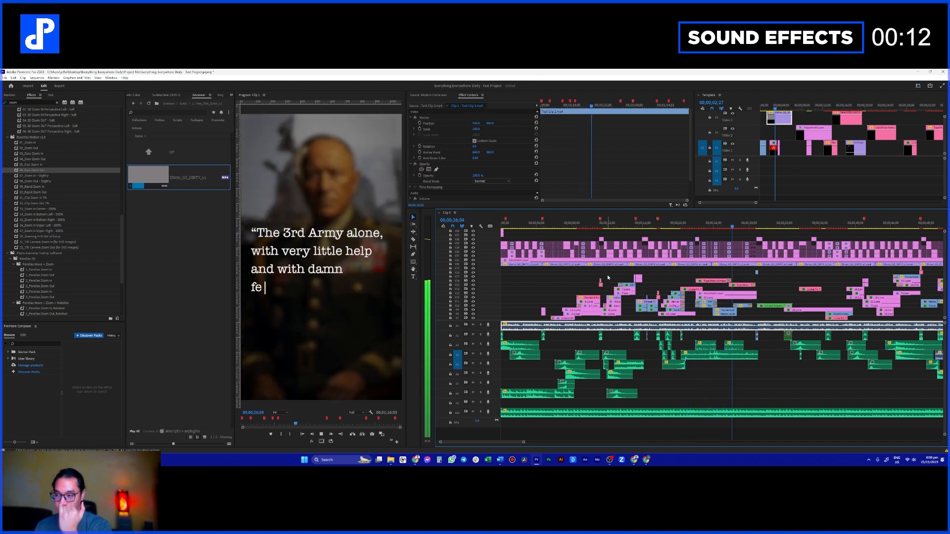
{"action": "key", "text": "space"}
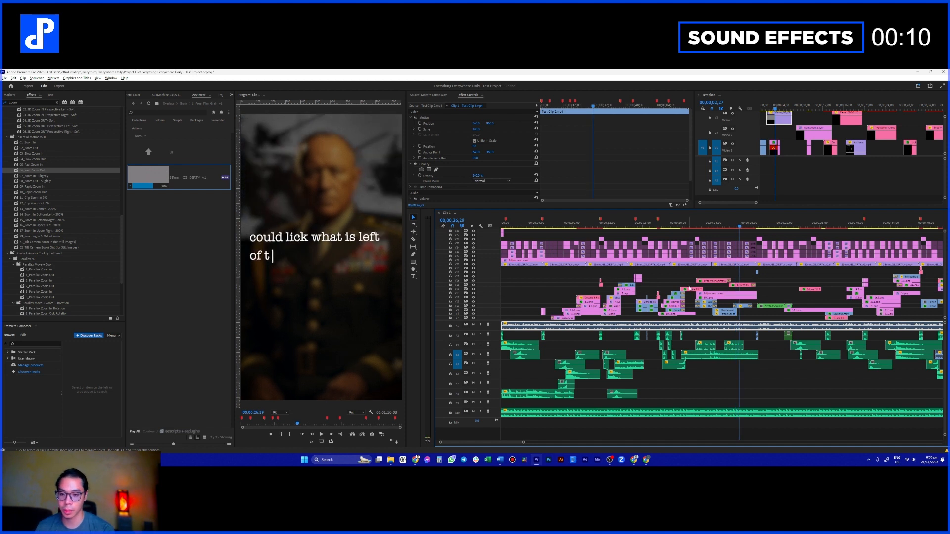
{"action": "key", "text": "minus"}
{"action": "key", "text": "ctrl+s"}
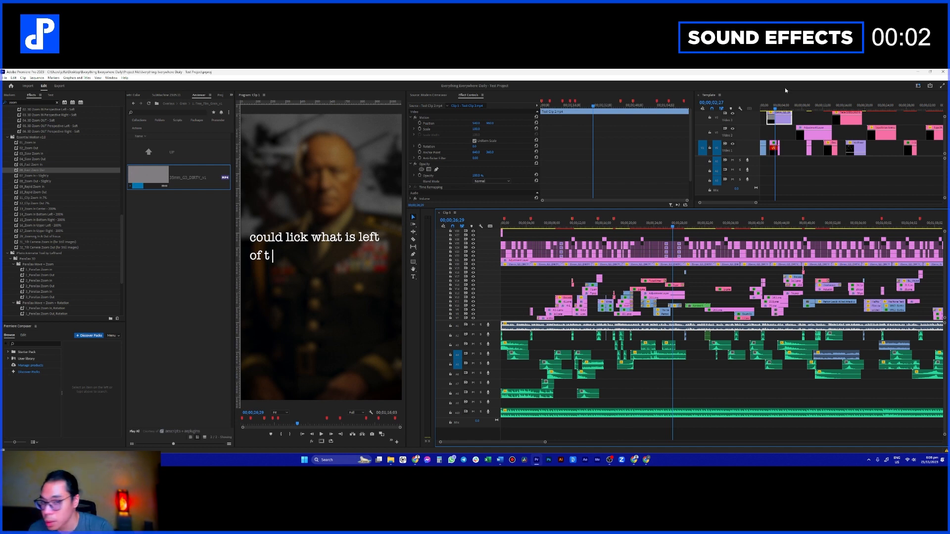
- Switch to the Canva presentation in the browser and present the Stage 4 slide full screen
{"action": "left_click", "coordinate": [635, 459]}
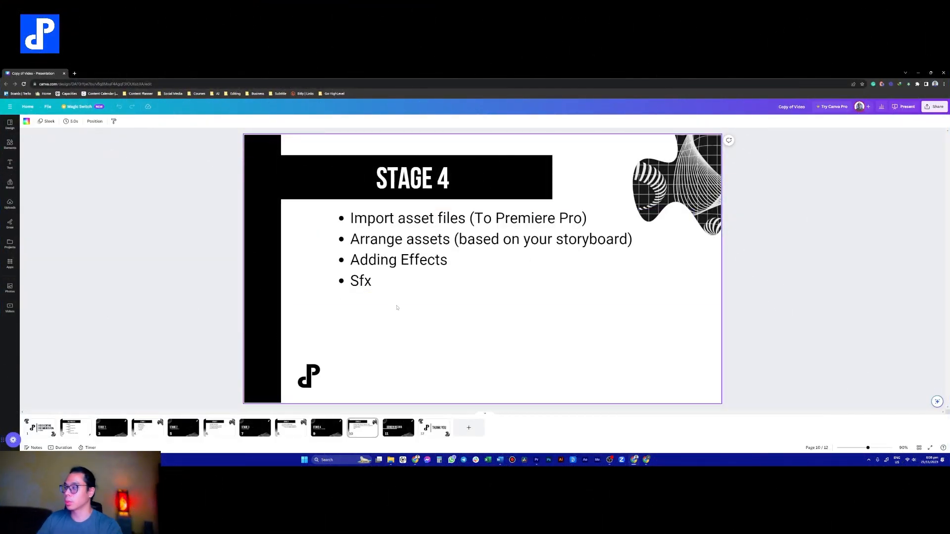
{"action": "left_click", "coordinate": [905, 107]}
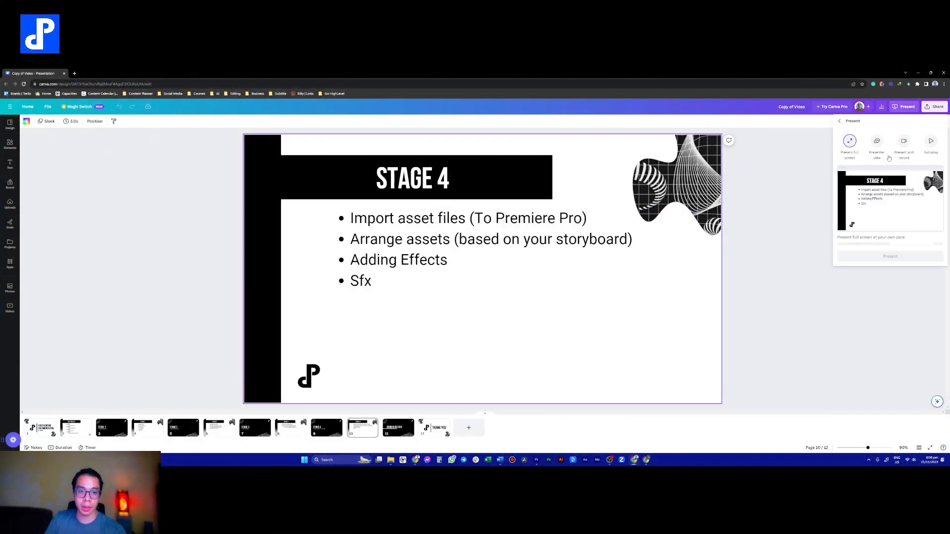
{"action": "left_click", "coordinate": [873, 257]}
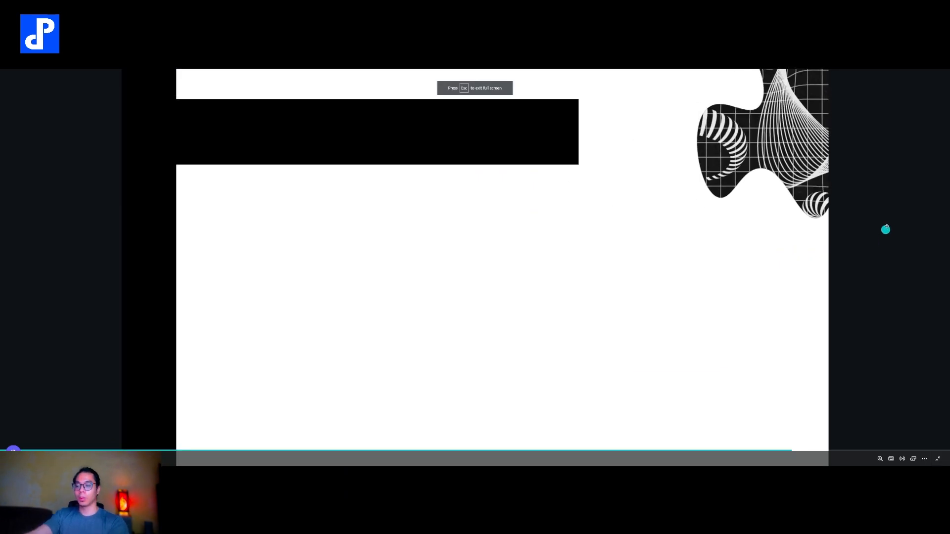